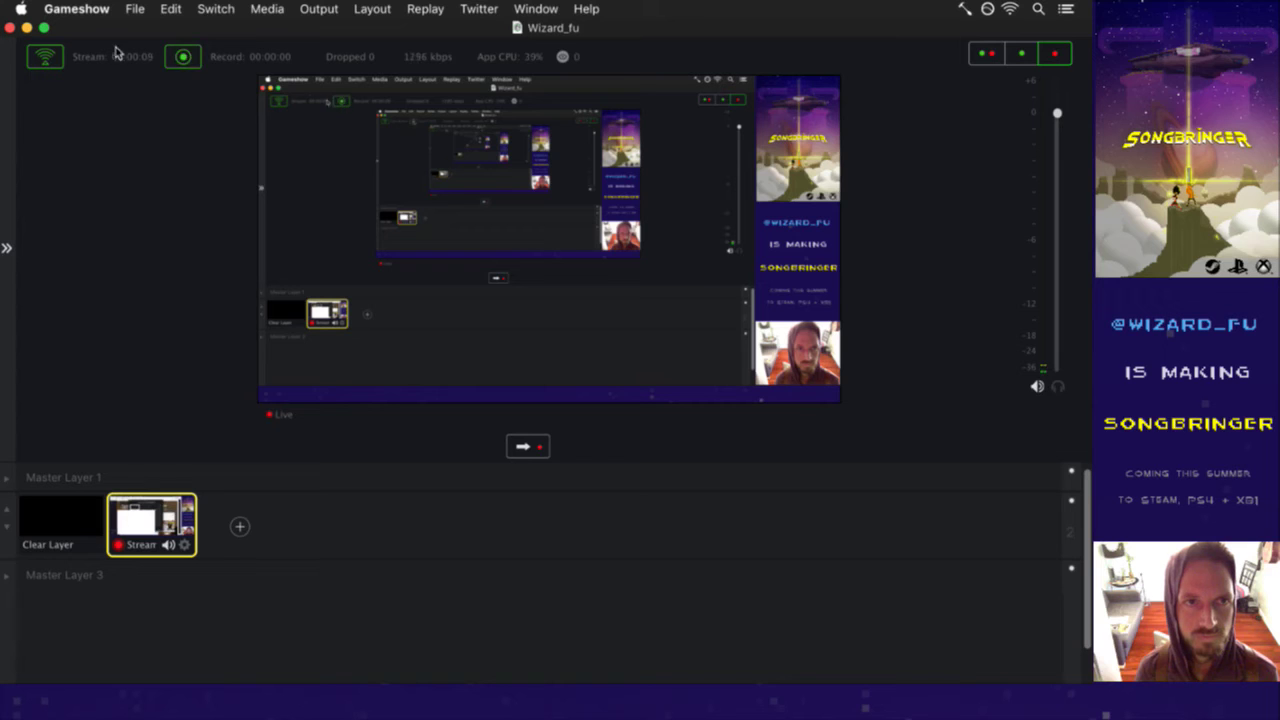
- Minimize the Gameshow window and bring Chrome's Songbringer article on Destructoid to the front
left_click(26, 28)
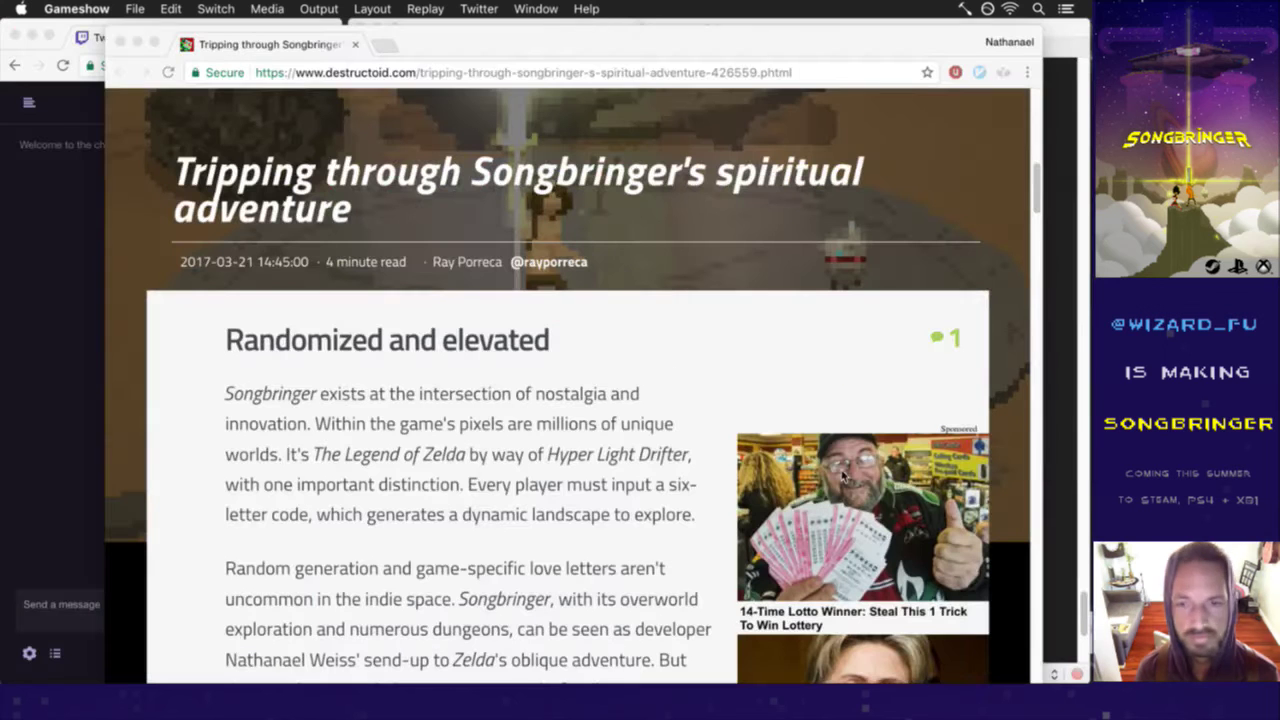
left_click(655, 458)
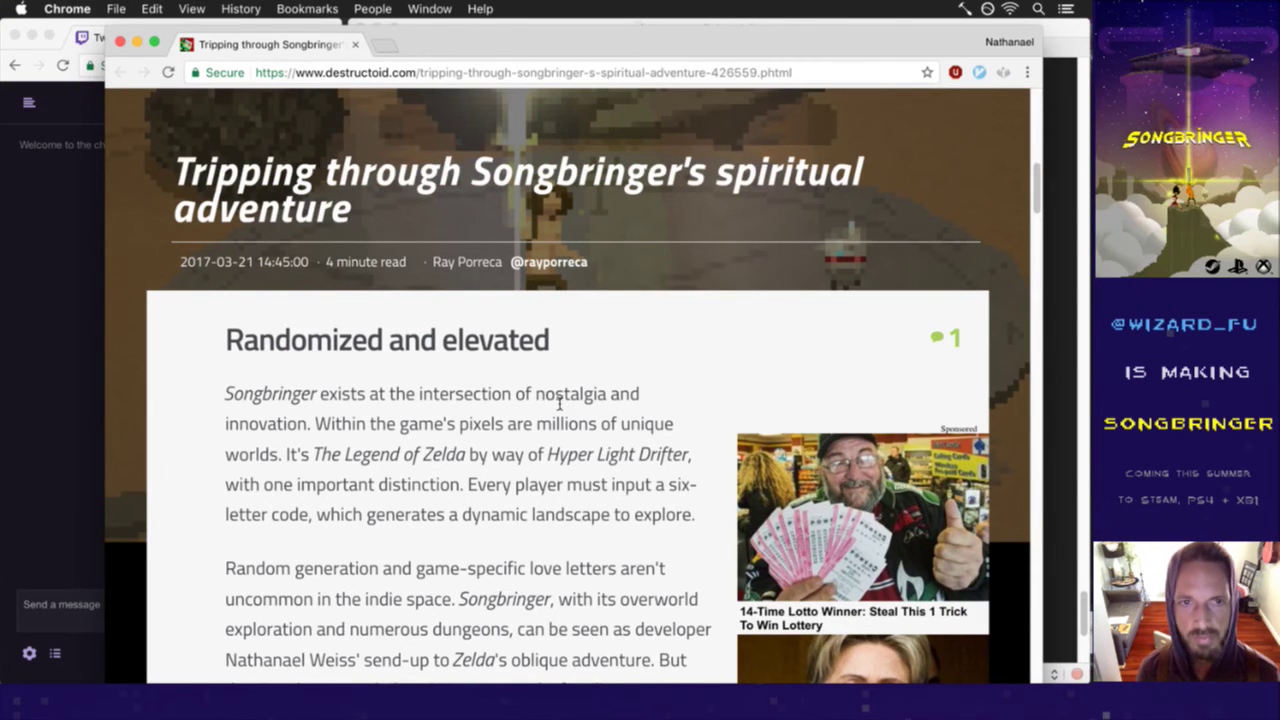
key("F11")
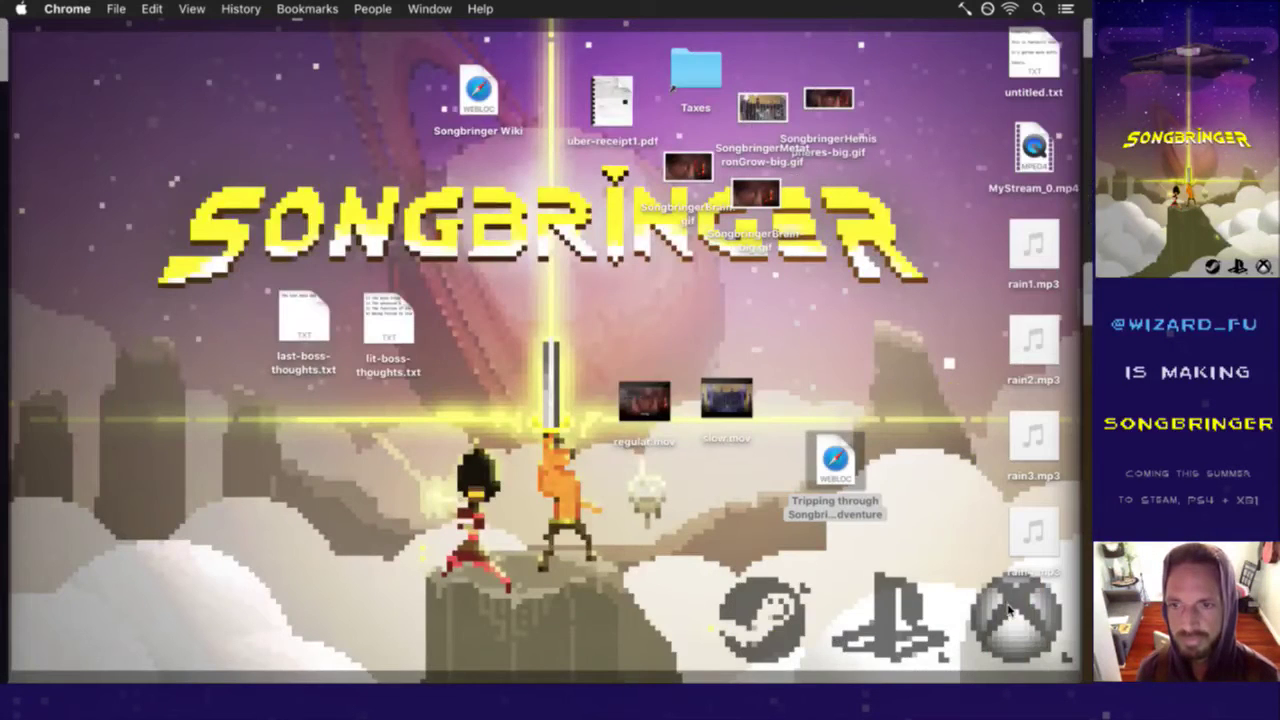
key("F11")
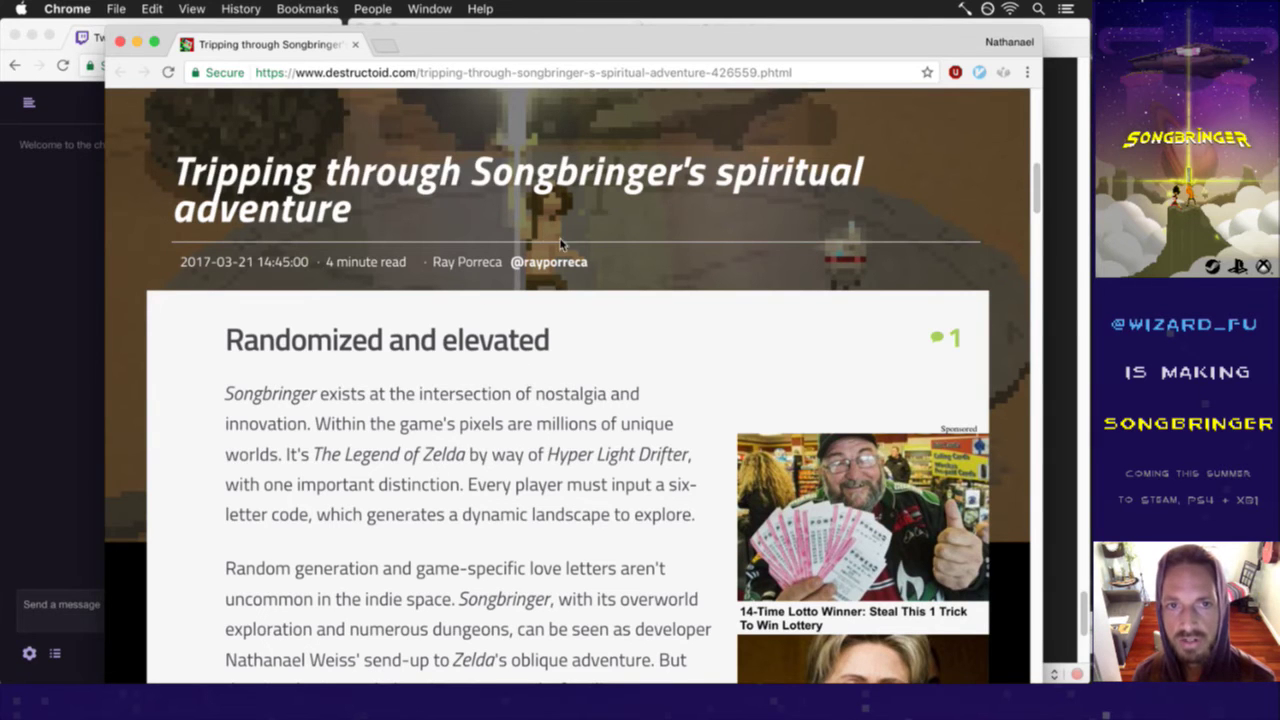
scroll(560, 240, "up", 3)
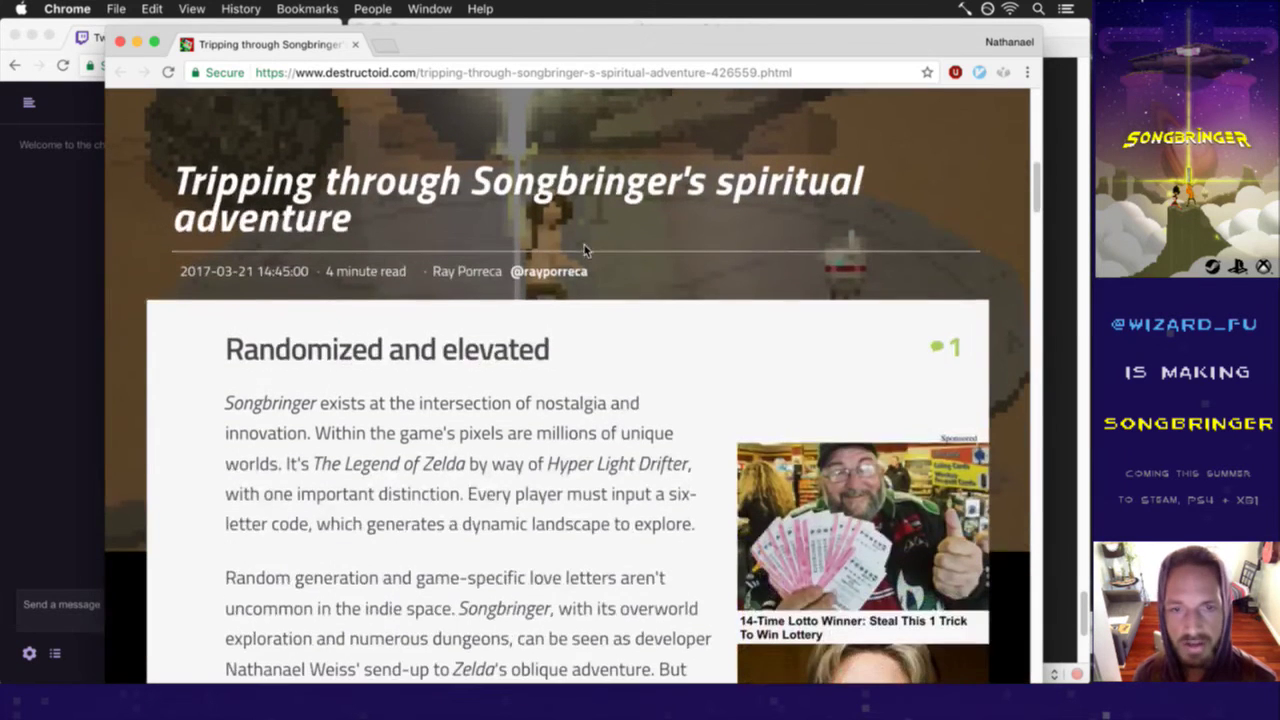
scroll(585, 250, "down", 1)
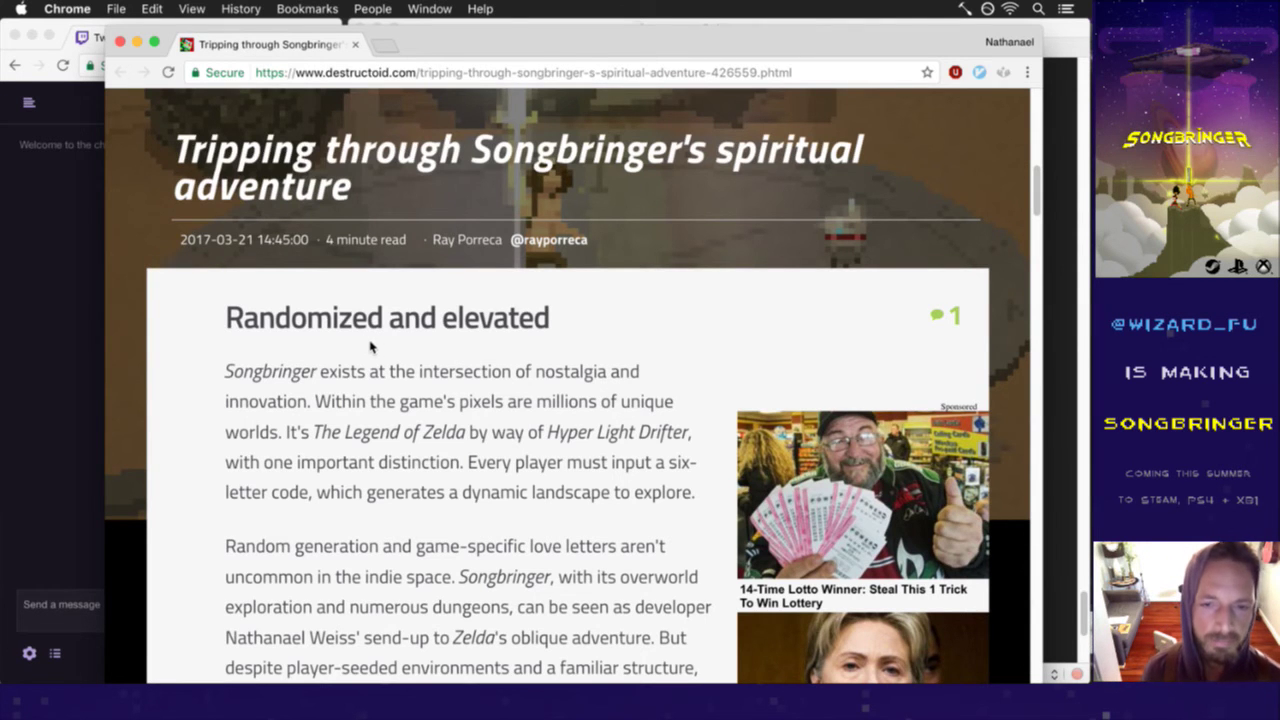
scroll(428, 405, "down", 7)
- Scroll down through the Destructoid Songbringer article, then back up slightly
scroll(430, 400, "down", 2)
scroll(434, 397, "down", 2)
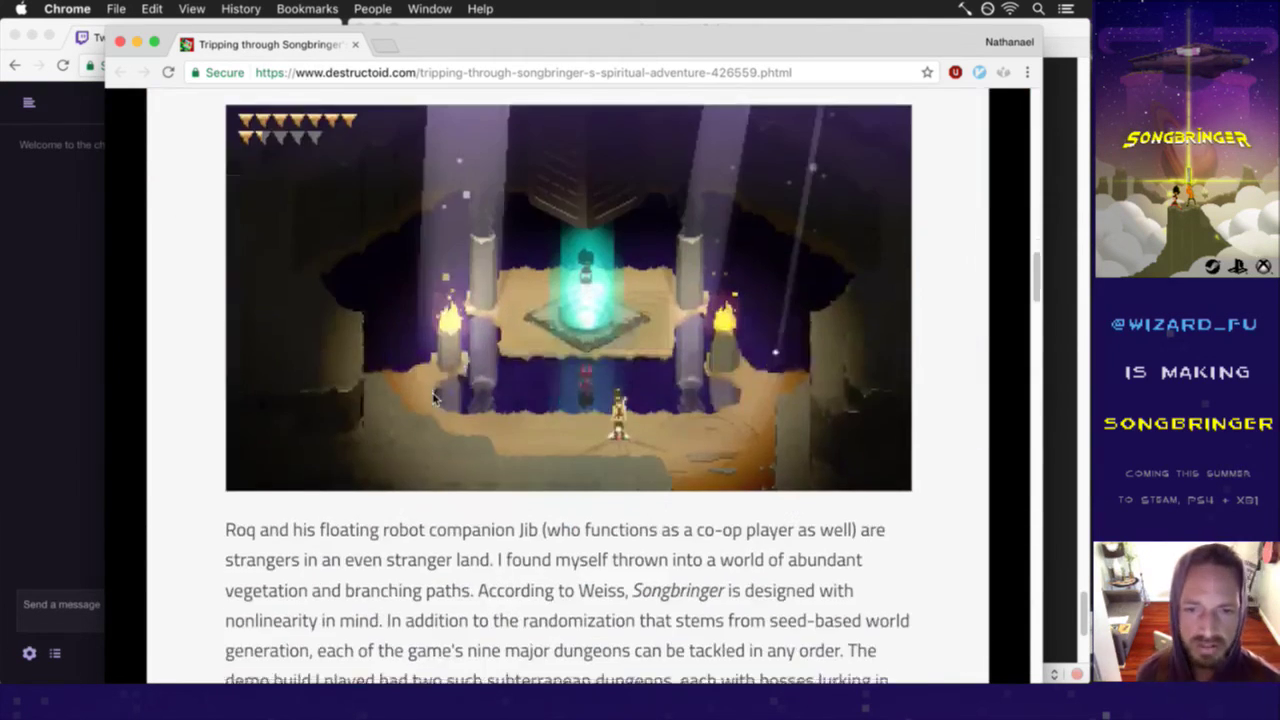
scroll(435, 397, "down", 4)
scroll(435, 397, "down", 1)
scroll(435, 397, "down", 3)
scroll(436, 396, "down", 5)
scroll(437, 395, "down", 3)
scroll(437, 395, "down", 5)
scroll(437, 395, "down", 3)
scroll(437, 395, "down", 4)
scroll(437, 395, "up", 15)
scroll(437, 395, "up", 4)
- Post the article's URL in the Twitch chat, then switch to the vim terminal
left_click(508, 74)
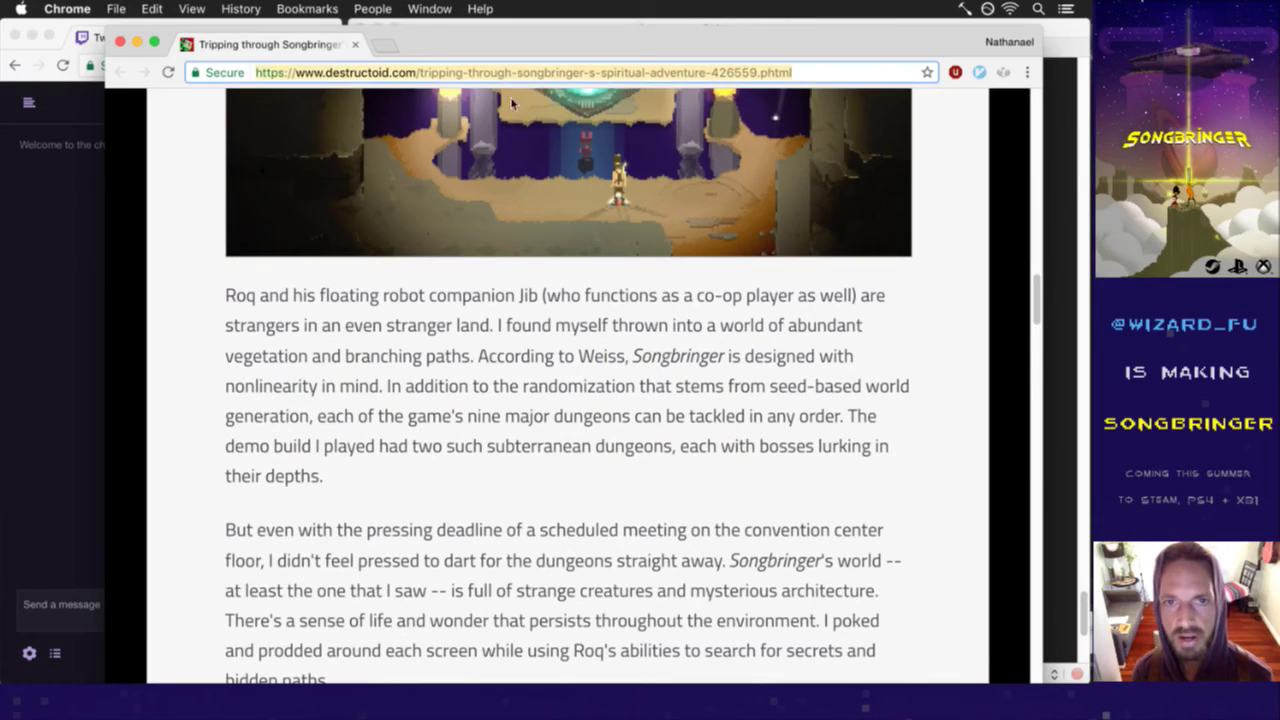
left_click(58, 606)
type("https://www.destructoid.com/tripping-through-songbringer-s-spiritual-adventure-426559.phtml")
key("Return")
left_click(533, 385)
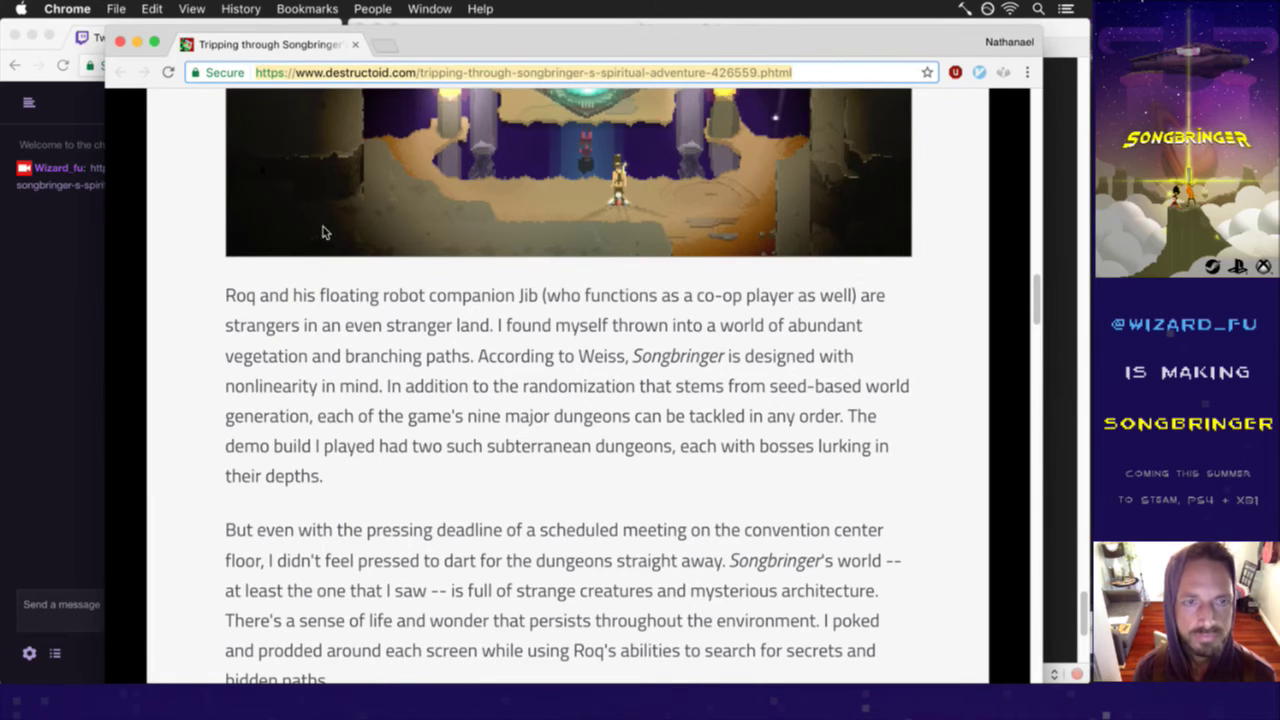
key("super+Tab")
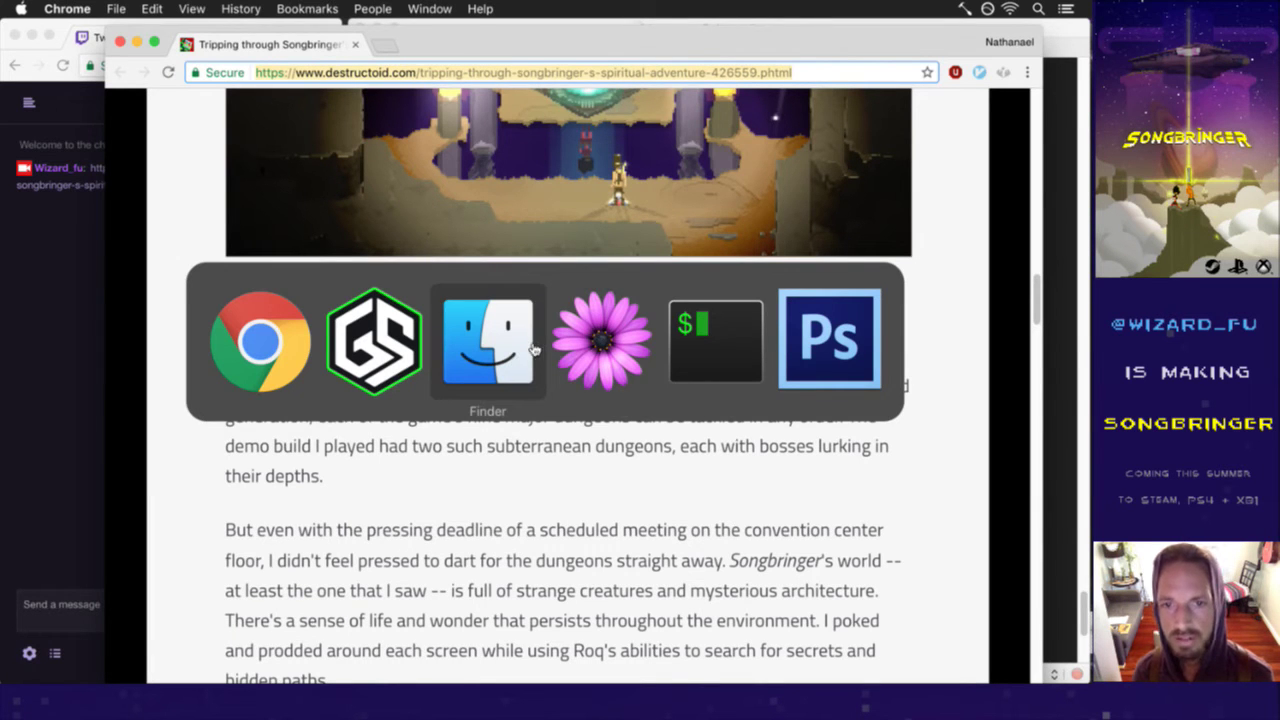
left_click(705, 360)
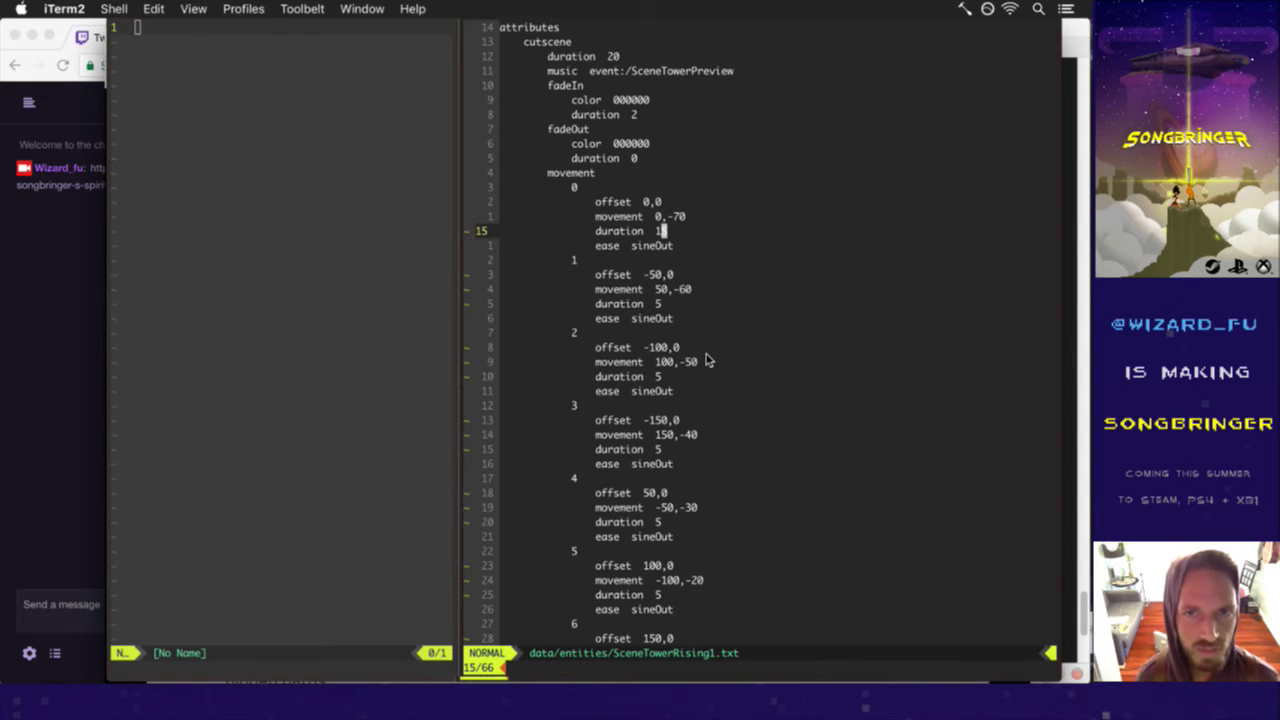
- Review movement step 2's duration and ease lines in vim, then return to Photoshop
key("j")
key("j")
key("j")
key("j")
key("j")
key("j")
key("j")
key("j")
key("j")
key("j")
key("j")
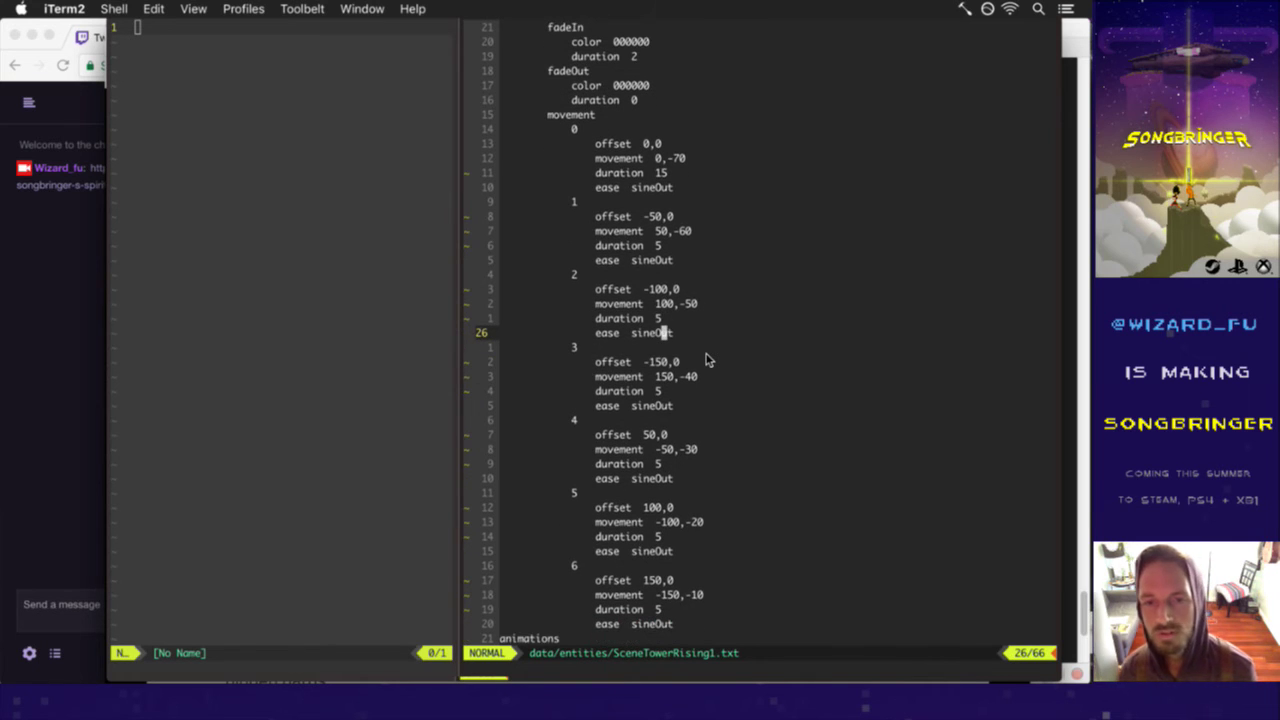
key("j")
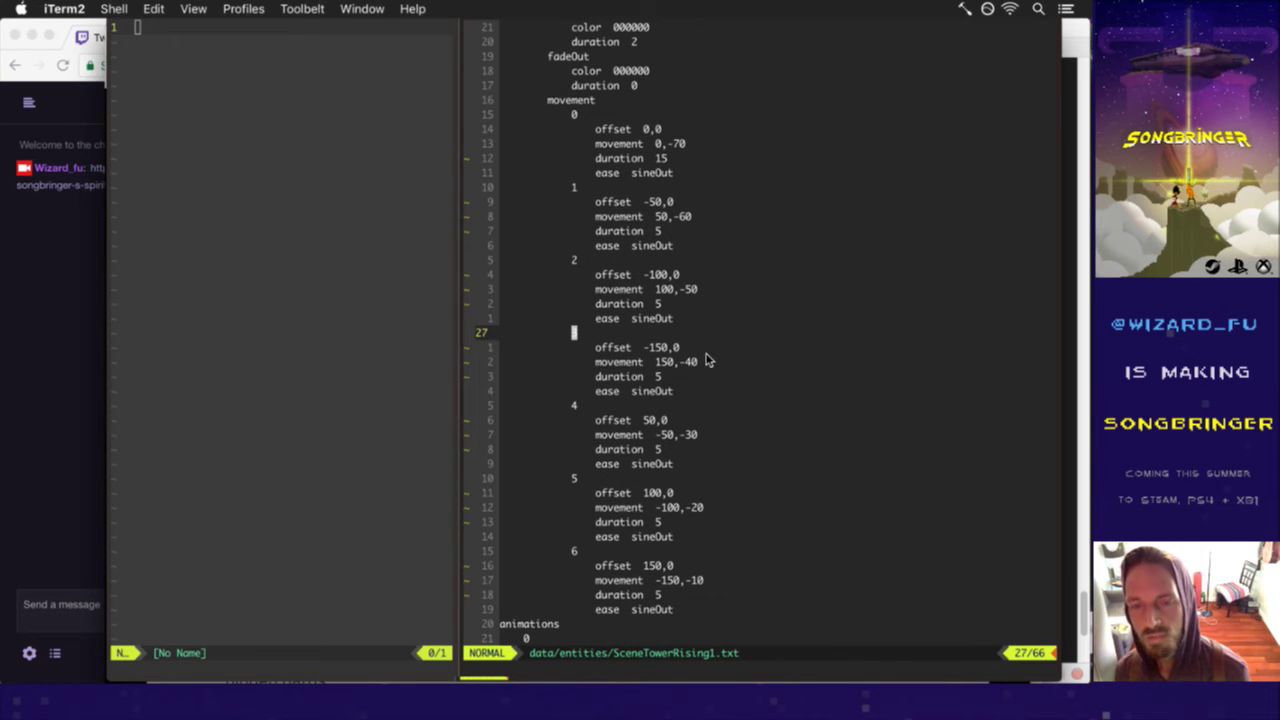
key("k")
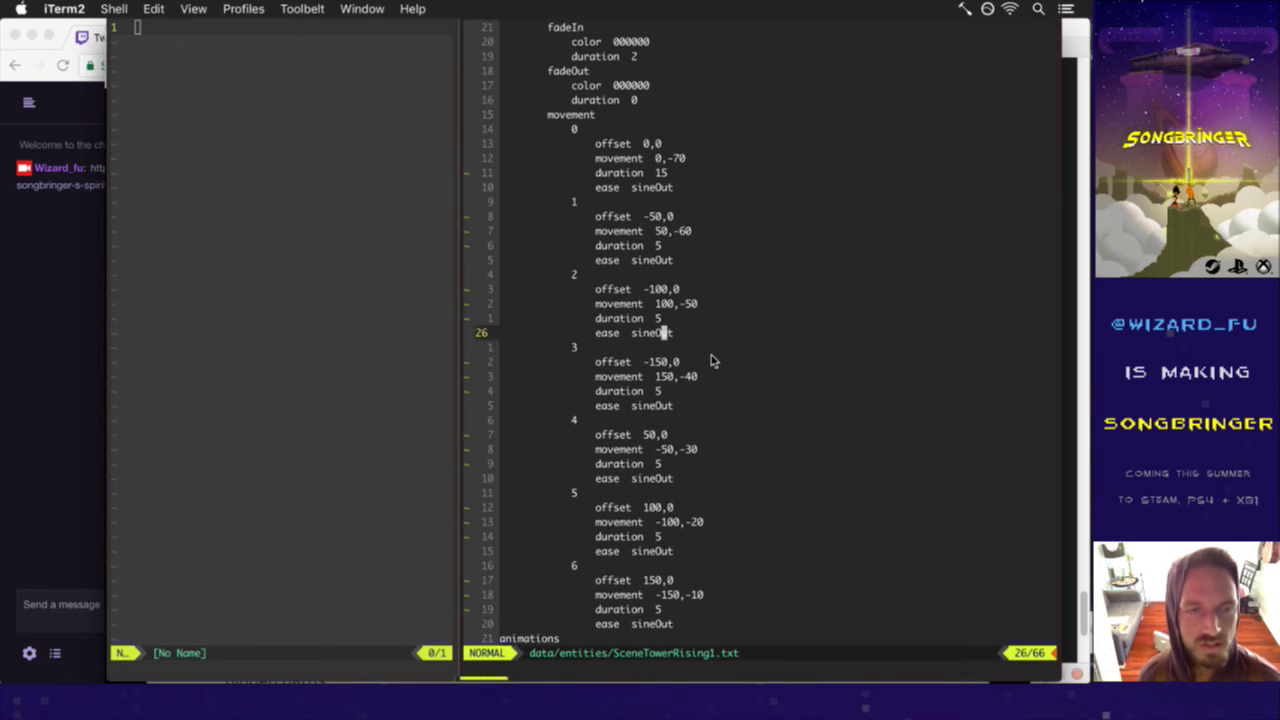
key("super+Tab")
key("super+Tab")
key("super+Tab")
key("super+Tab")
key("super+Tab")
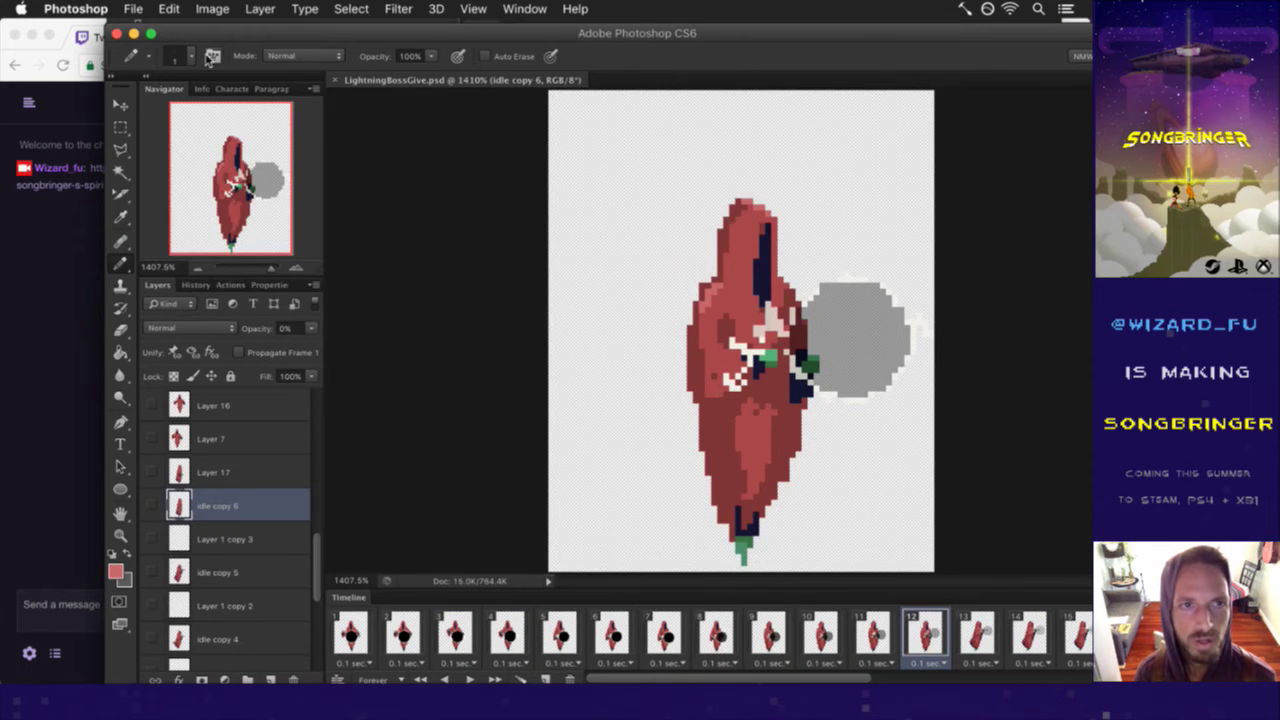
- Reposition and resize the Photoshop window
left_click_drag(194, 33, 115, 28)
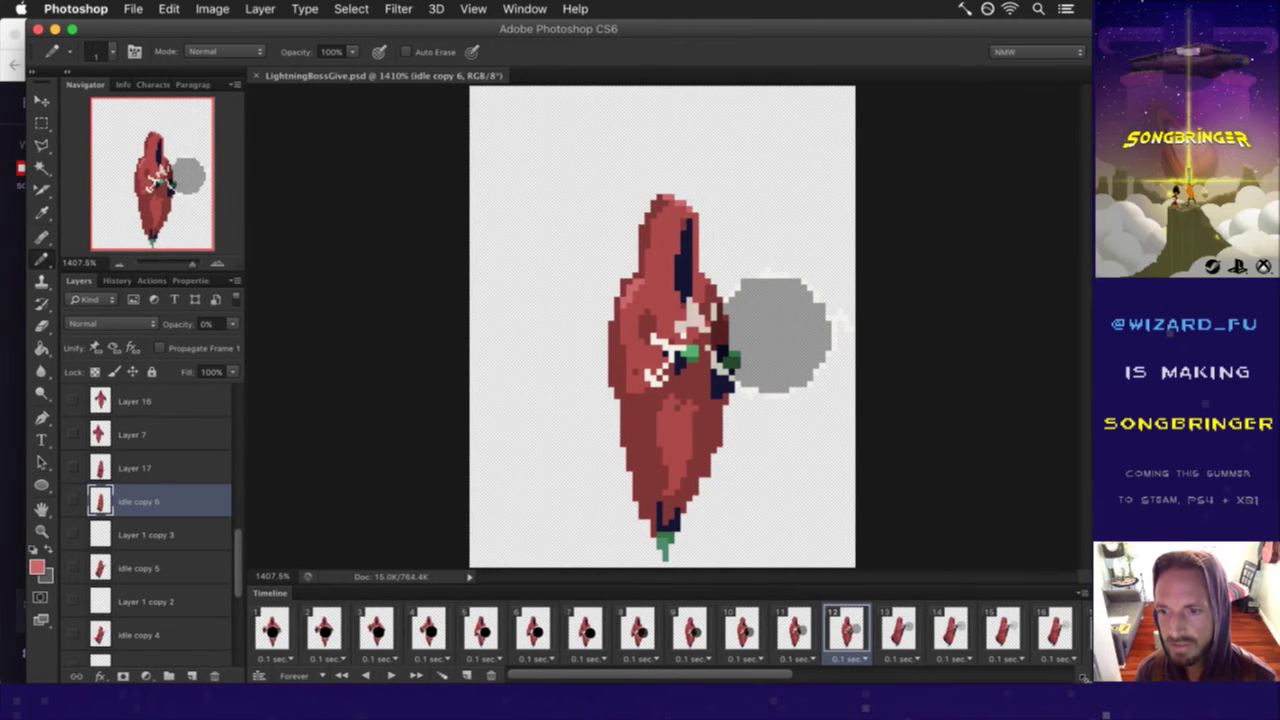
left_click_drag(1090, 682, 885, 677)
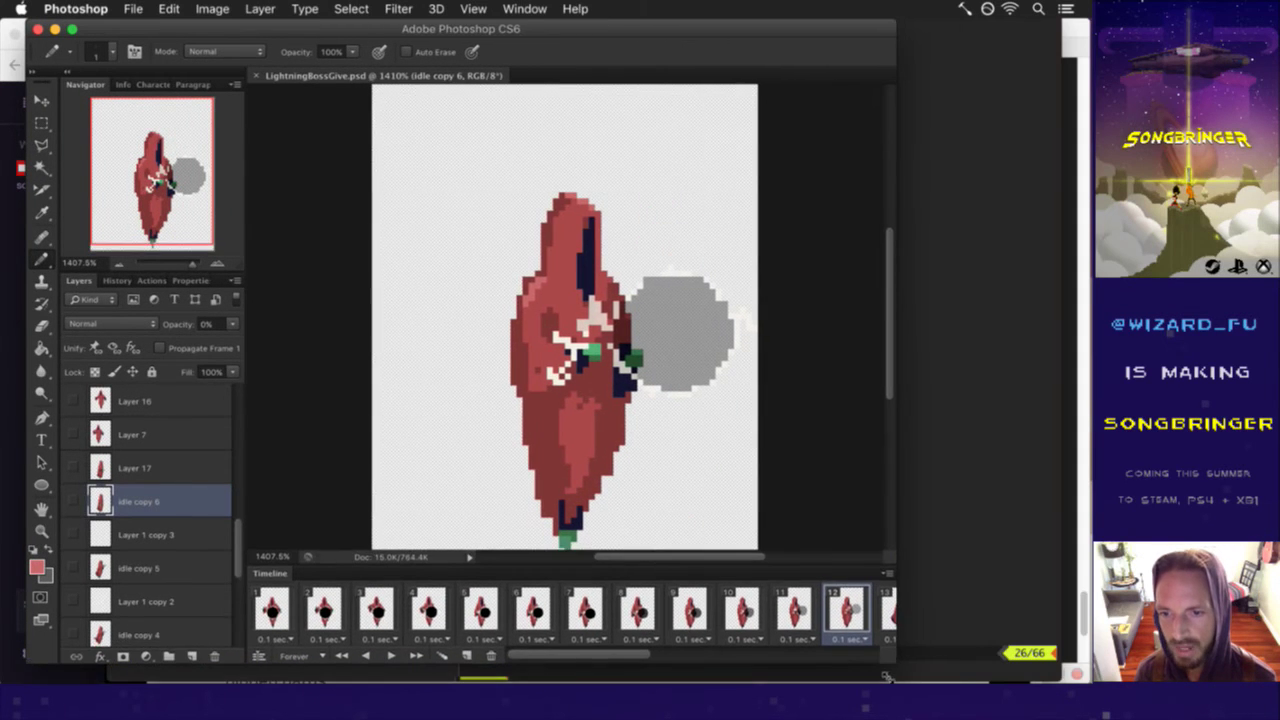
left_click_drag(351, 30, 446, 30)
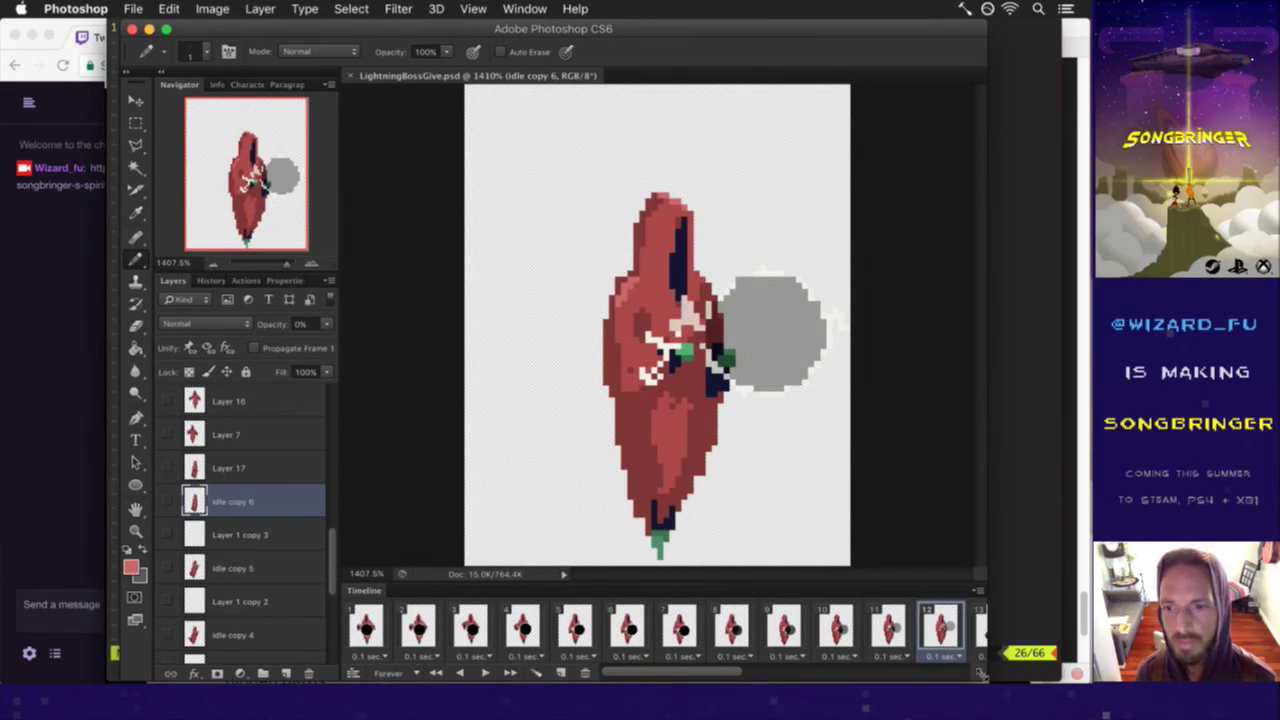
left_click_drag(1046, 673, 1055, 676)
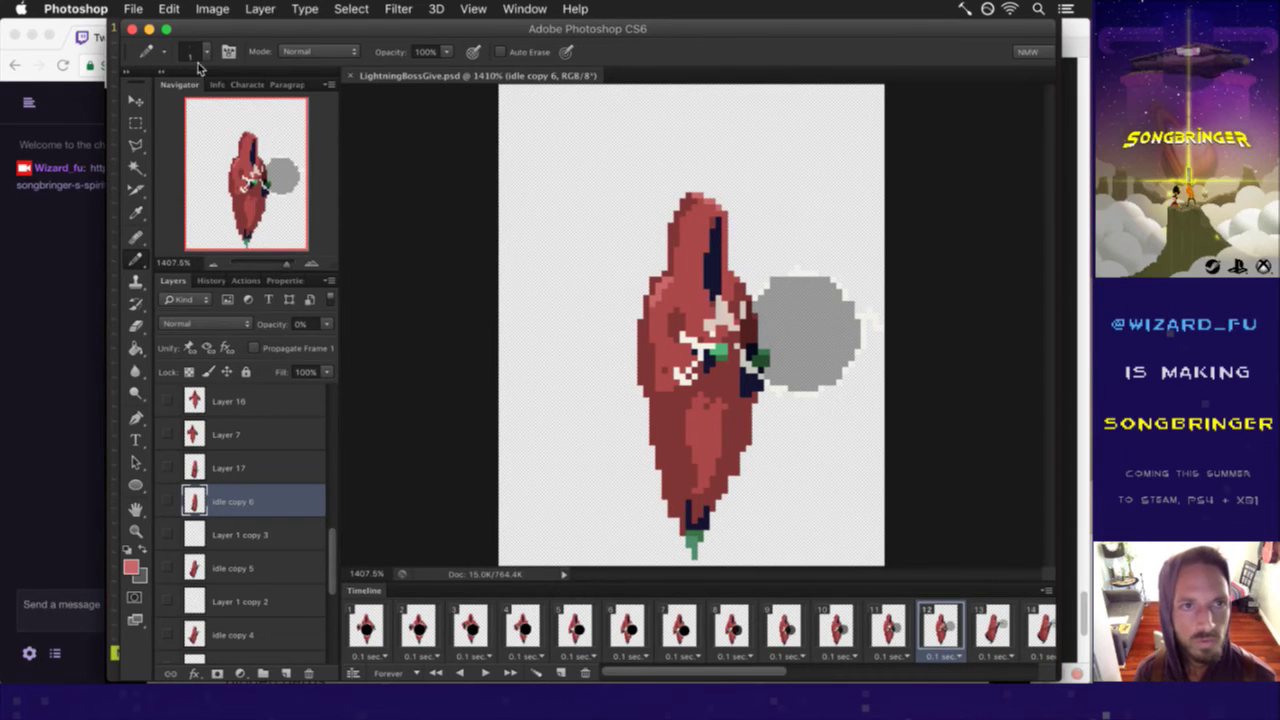
- Bring up the Open dialog and jump to the Songbringer project folder
left_click(133, 9)
left_click(342, 190)
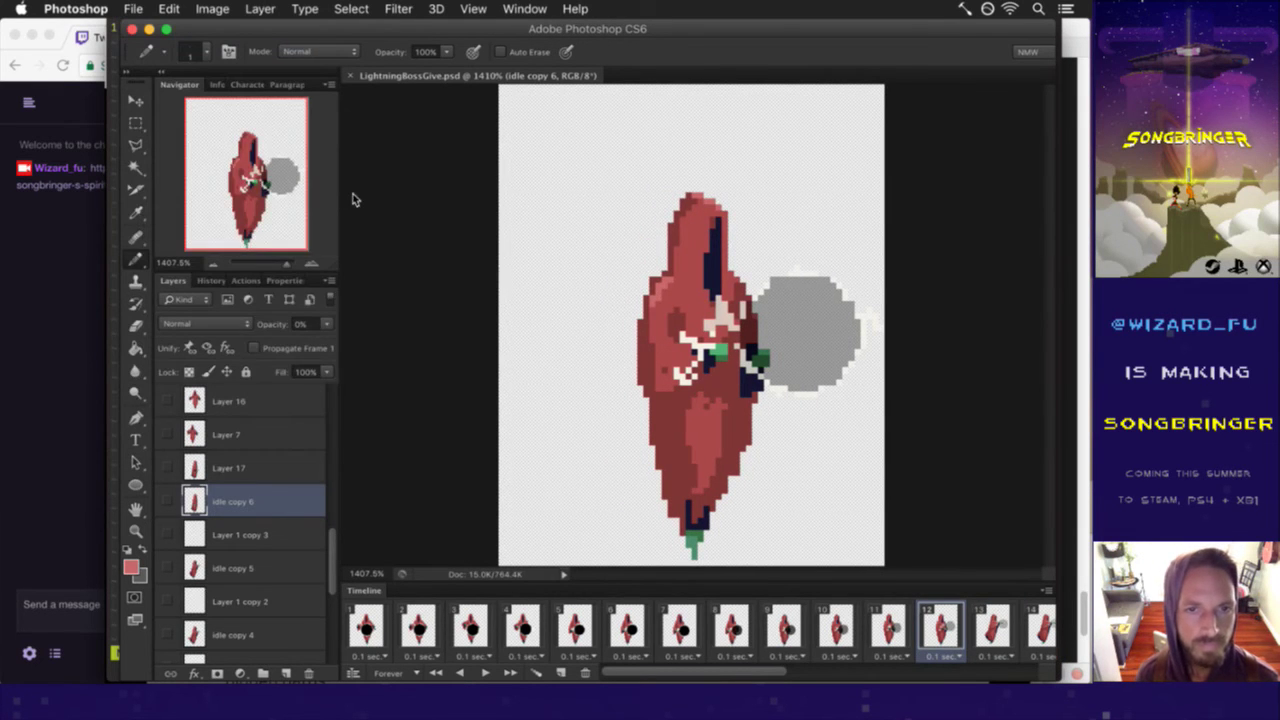
key("super+o")
left_click(300, 162)
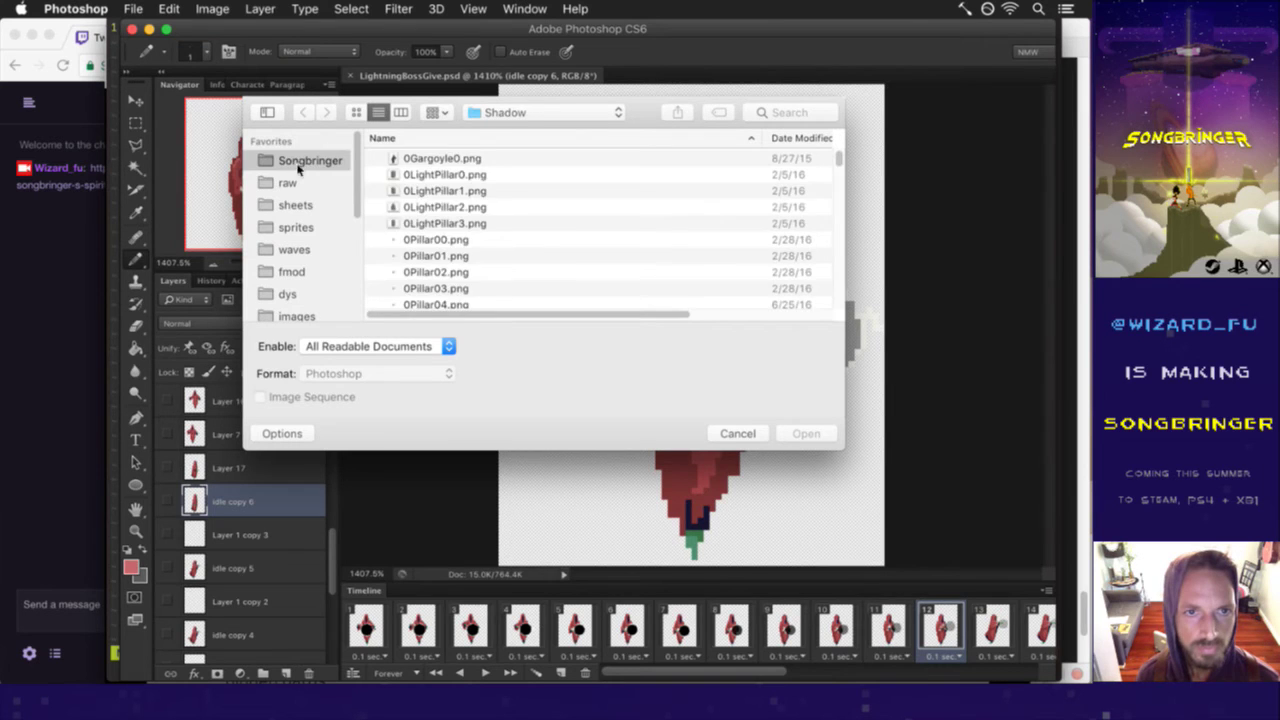
- Browse to sprites > Backgrounds and open SceneTowerRising.psd
left_click(319, 231)
double_click(418, 176)
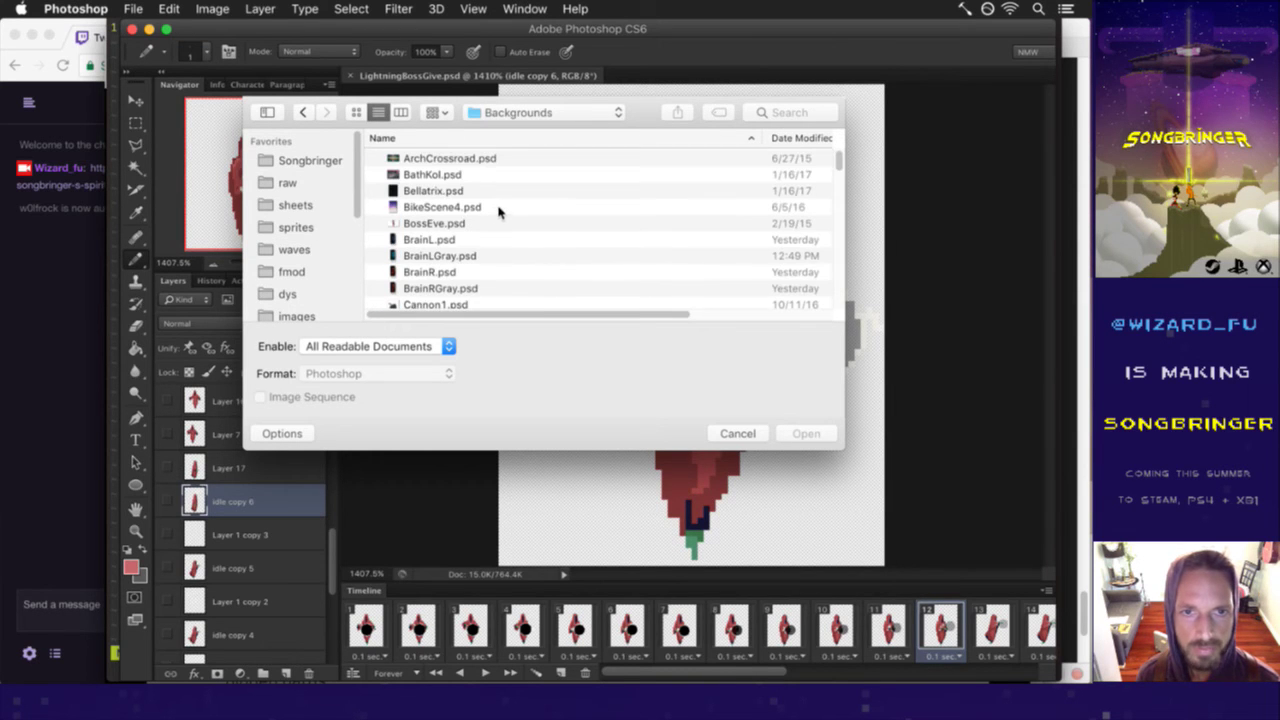
scroll(498, 211, "down", 2)
left_click(505, 208)
scroll(622, 265, "down", 2)
scroll(622, 265, "down", 4)
scroll(650, 266, "down", 1)
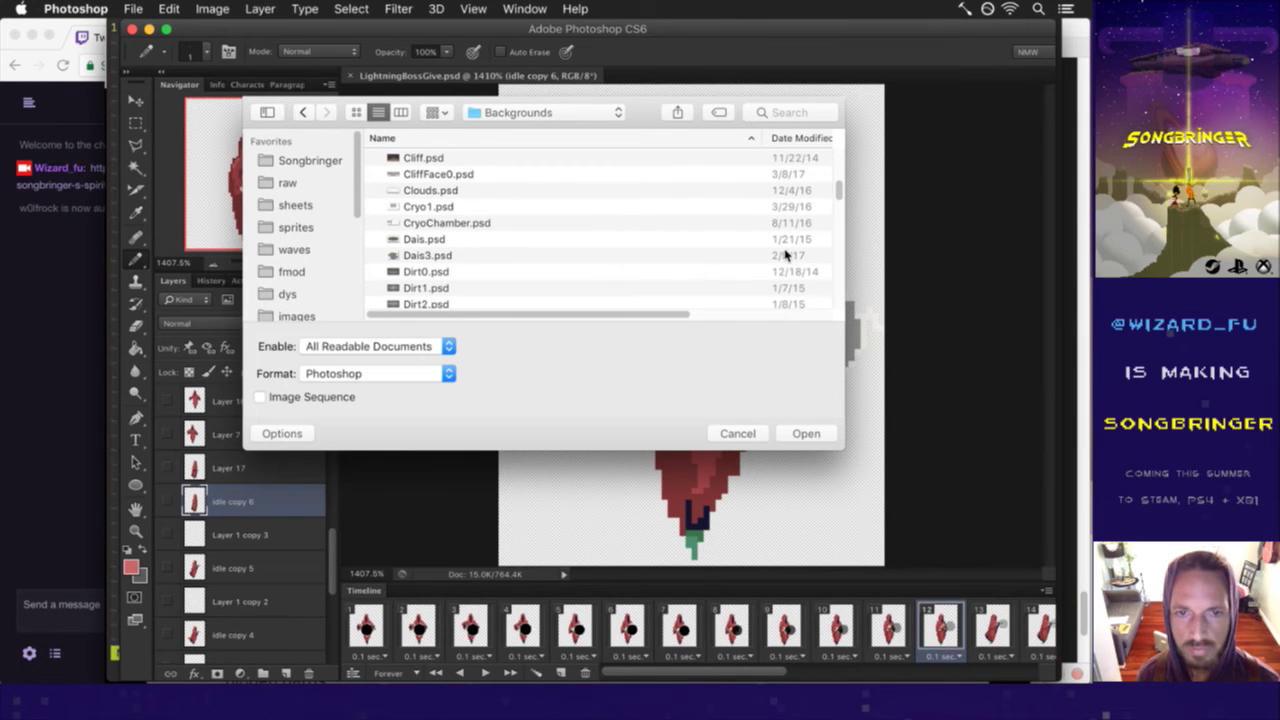
left_click_drag(835, 202, 827, 315)
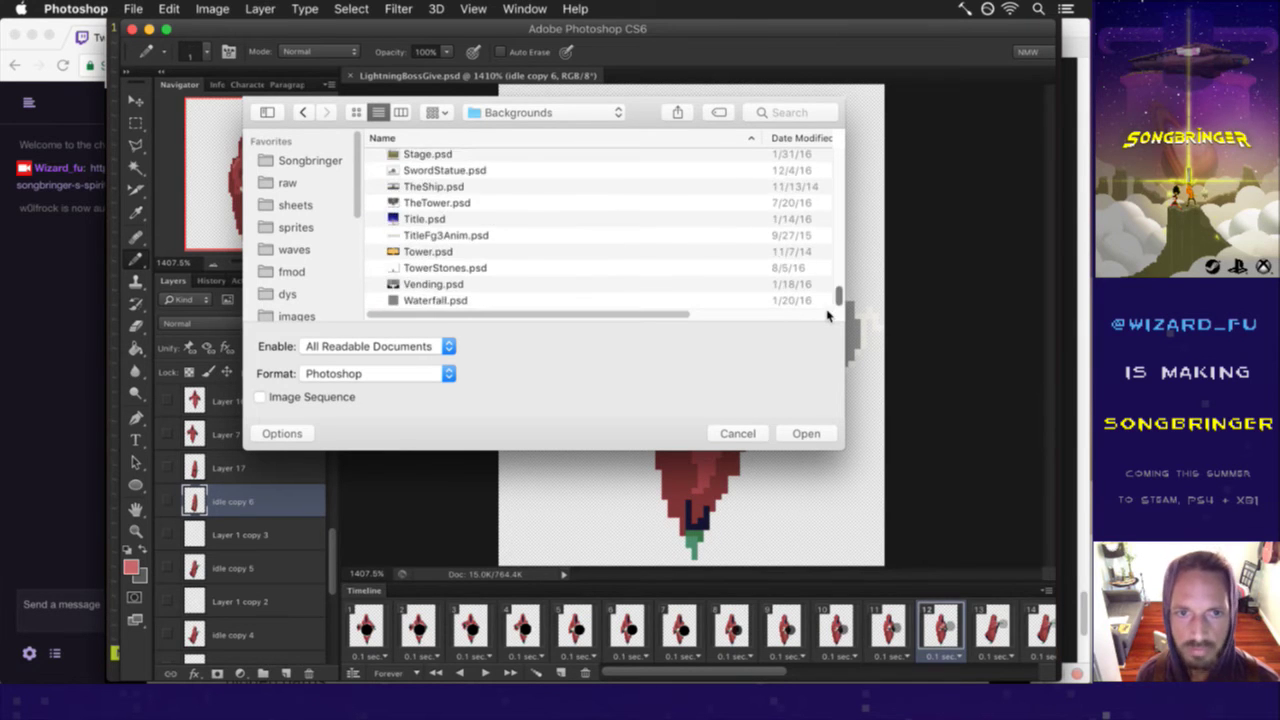
left_click_drag(827, 312, 826, 283)
left_click(535, 240)
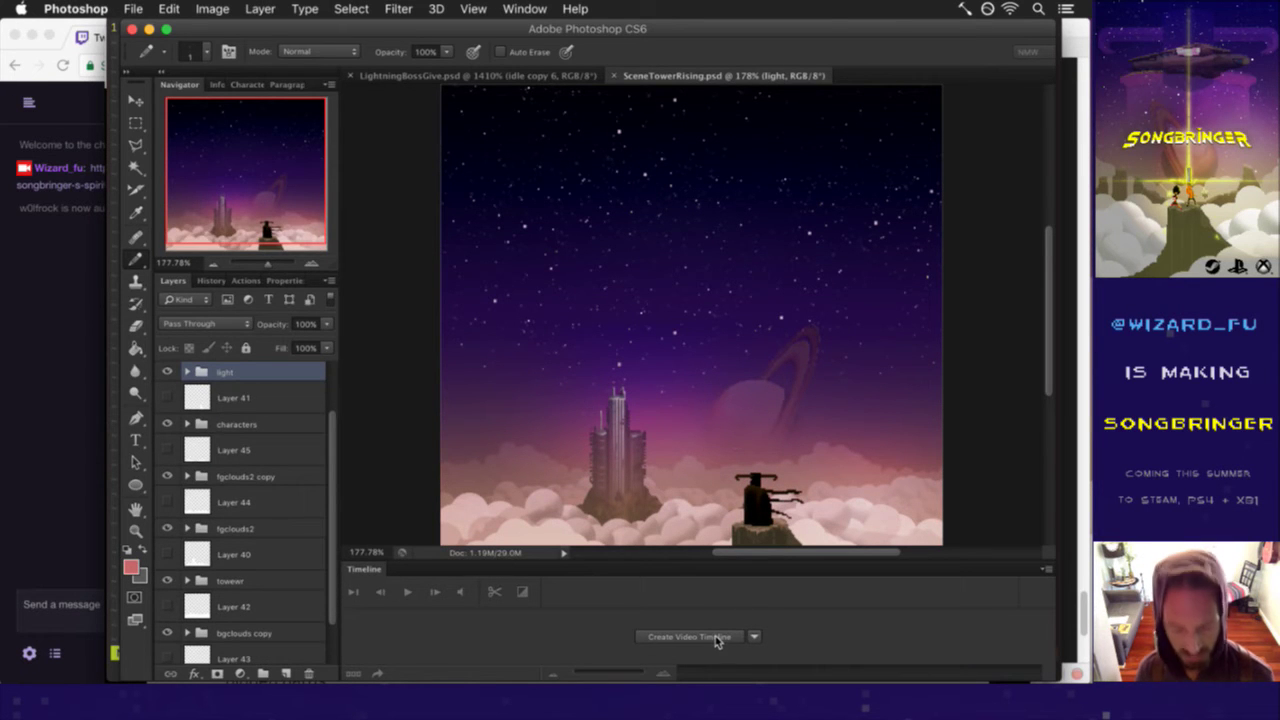
- Hide the Timeline panel, peek inside the light layer group, then switch to iTerm
key("F2")
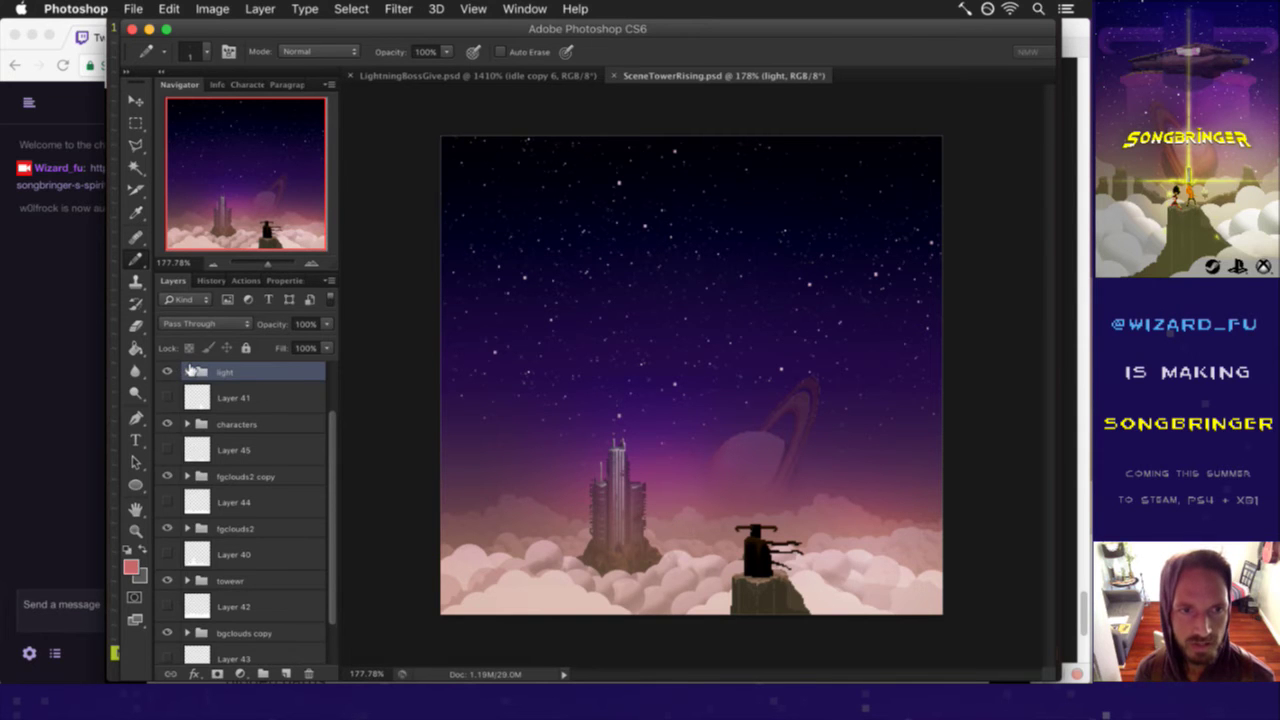
left_click(188, 371)
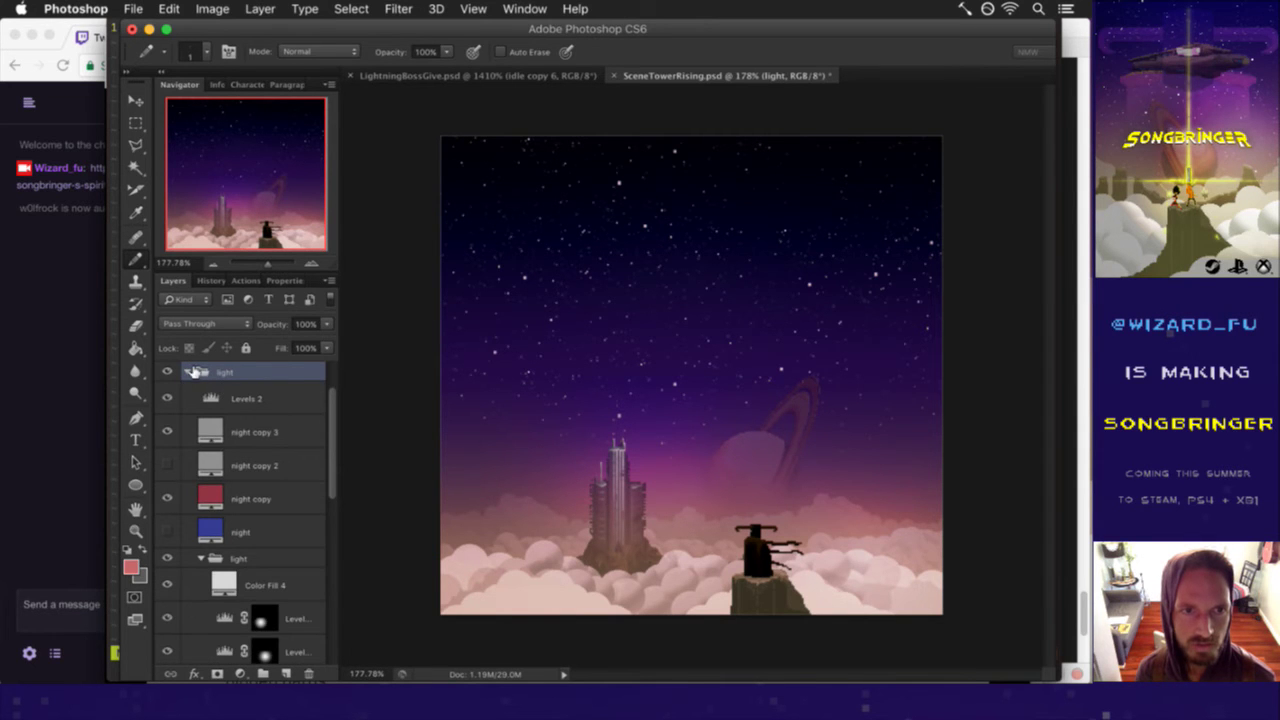
left_click(188, 371)
key("super+Tab")
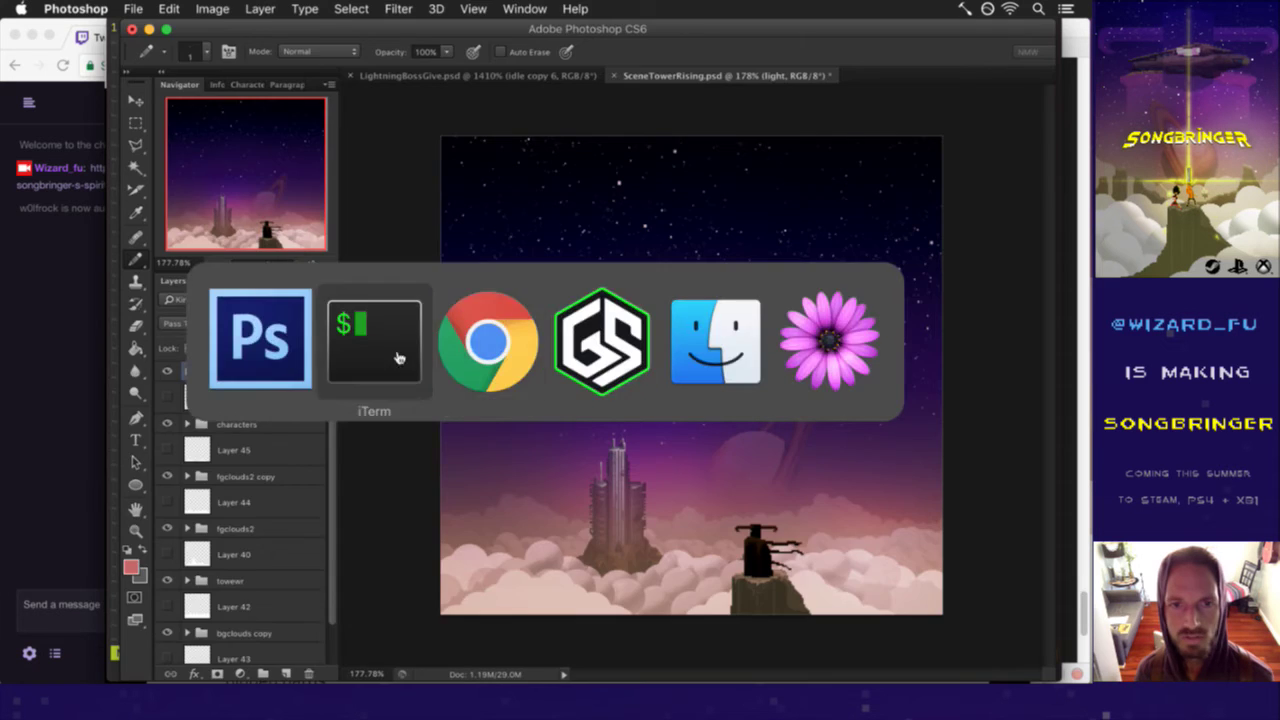
- Save the file, rebuild and run Songbringer, then quit the game
key("F5")
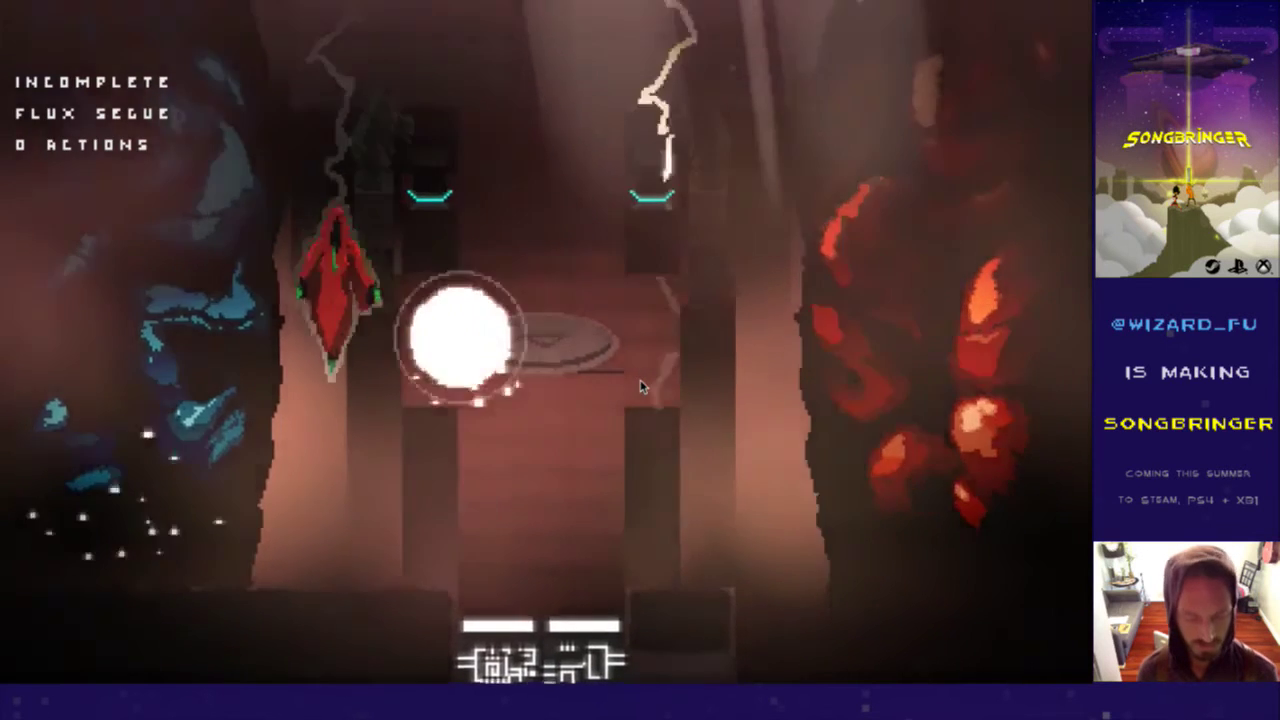
key("super+q")
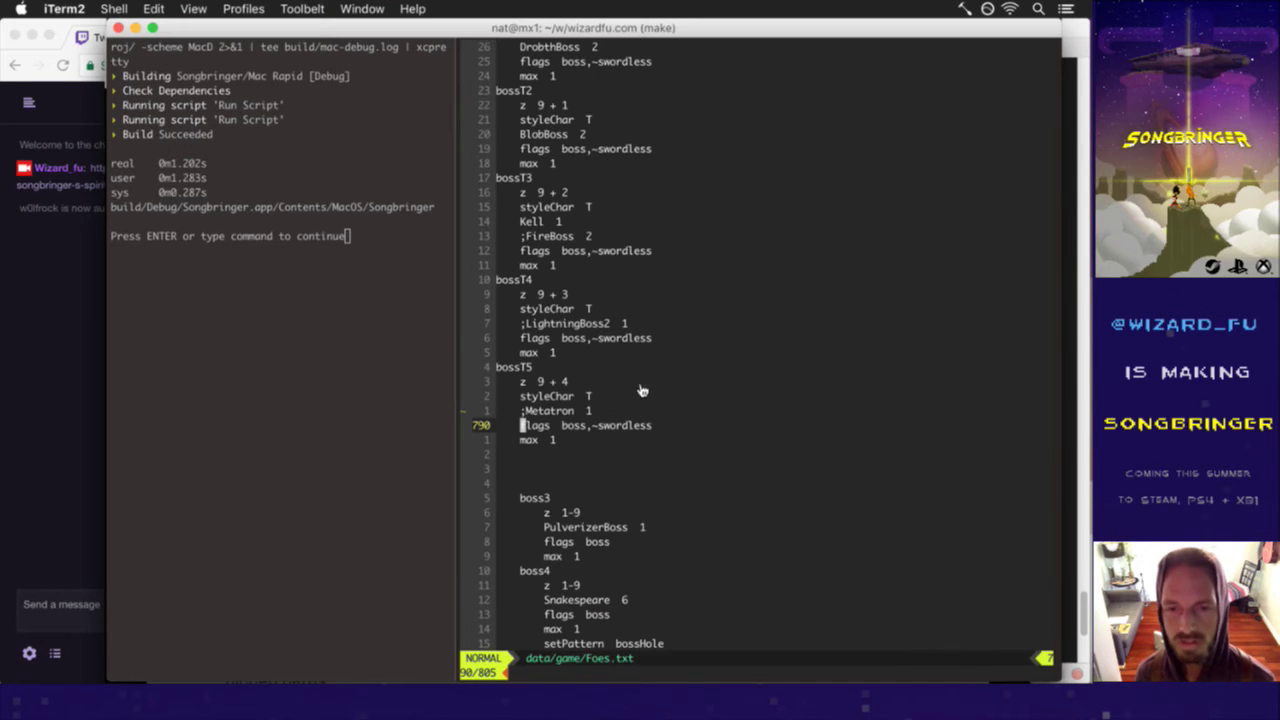
- Switch to Saves.txt, delete the storyVerbosity value, and save the file
type(":bp!")
key("Return")
type(":bn!")
key("Return")
type(":bn!")
key("Return")
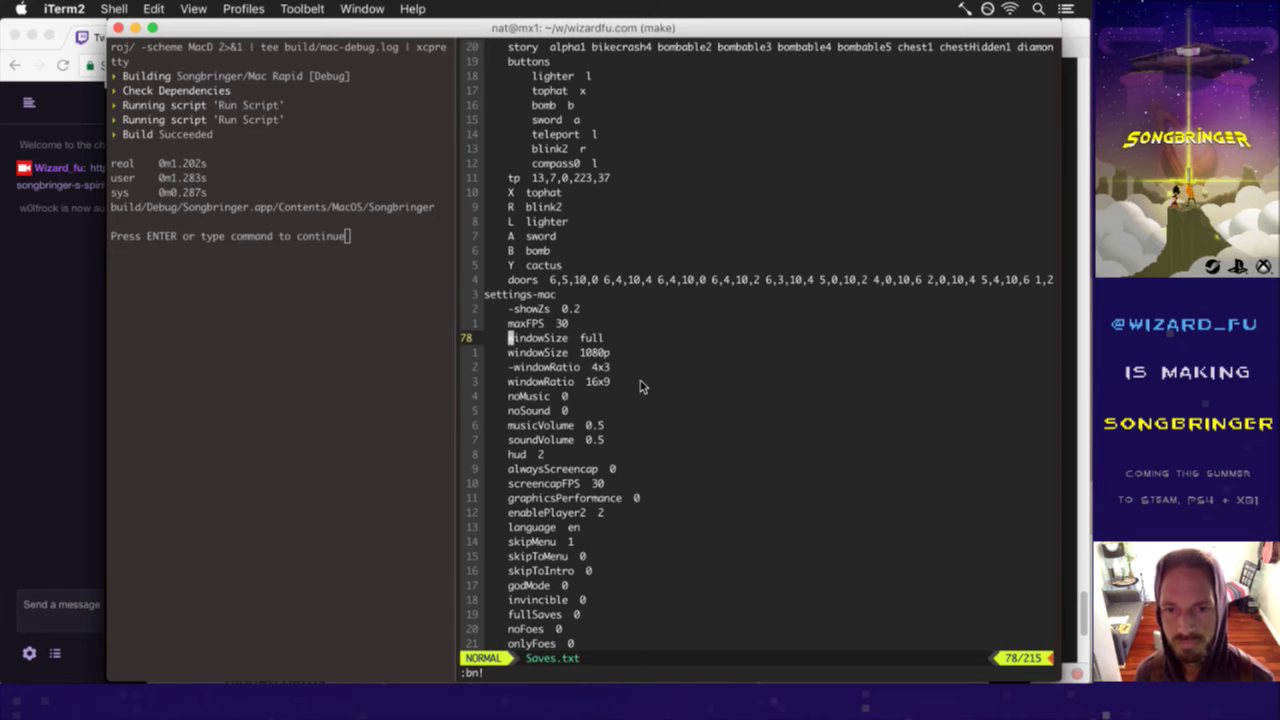
type("/storyv")
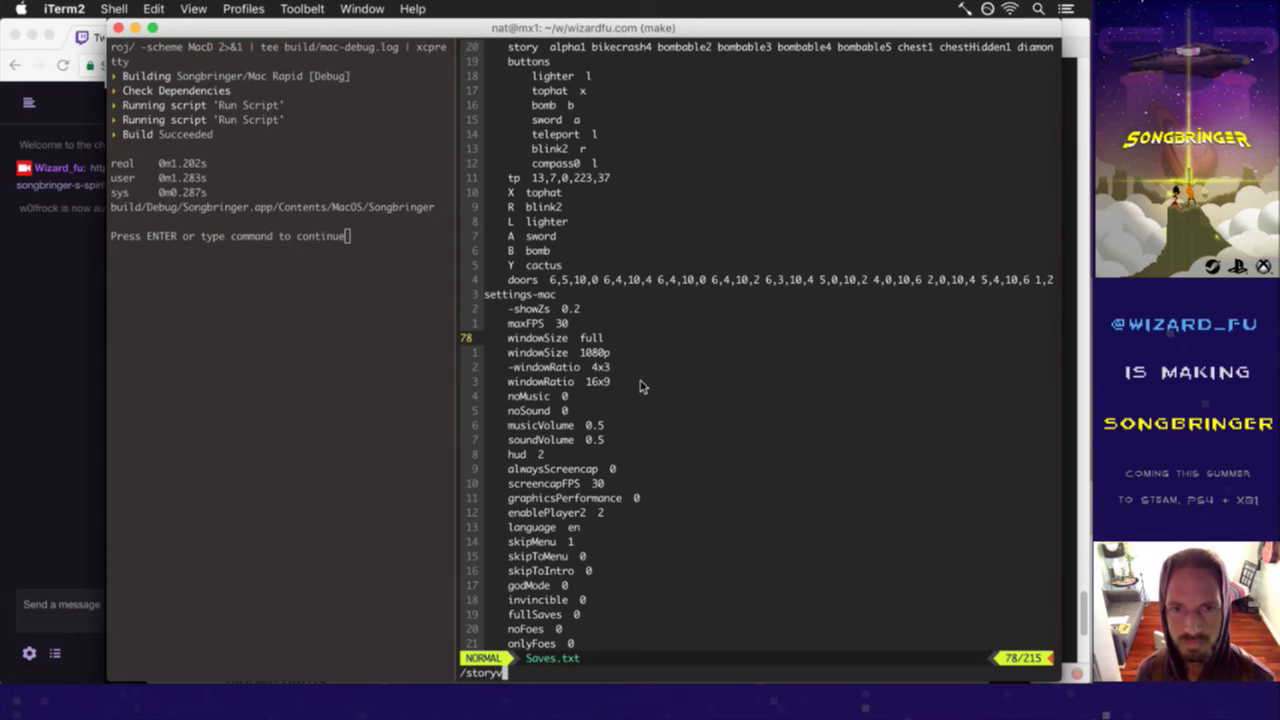
key("Return")
key("w")
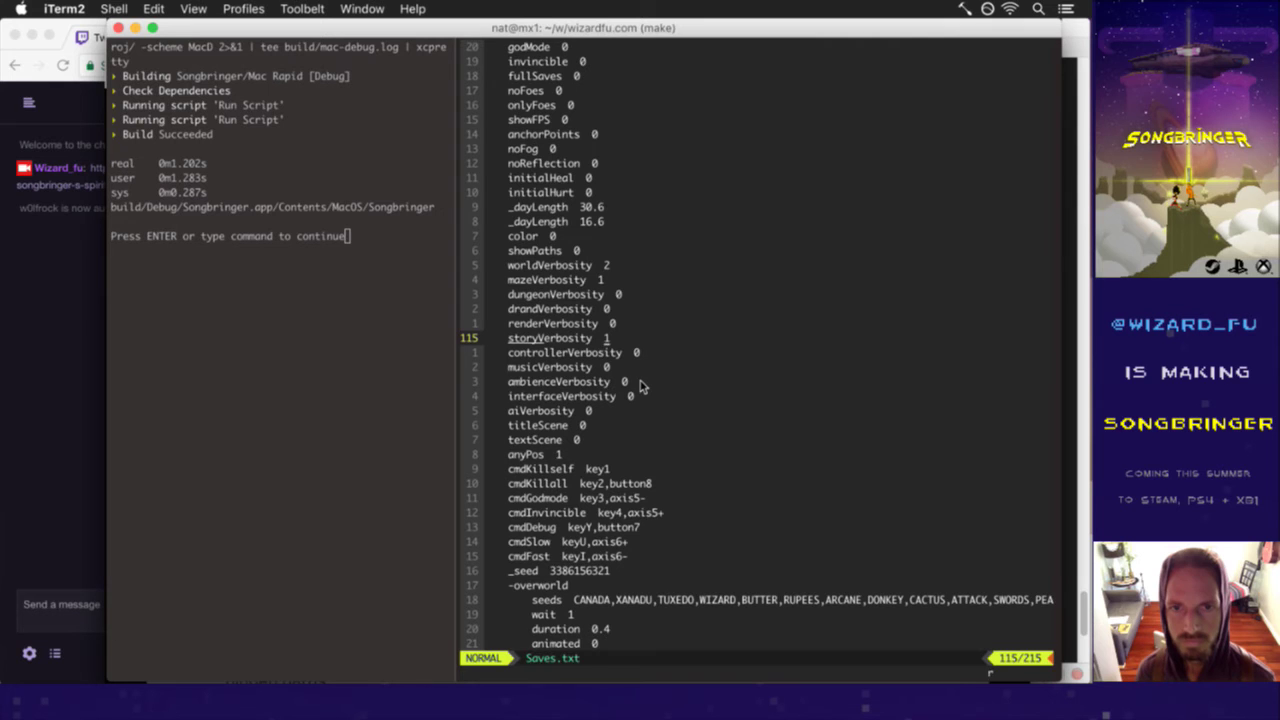
type("x:w")
key("Return")
- Return to Foes.txt and relaunch the game build
key("Tab")
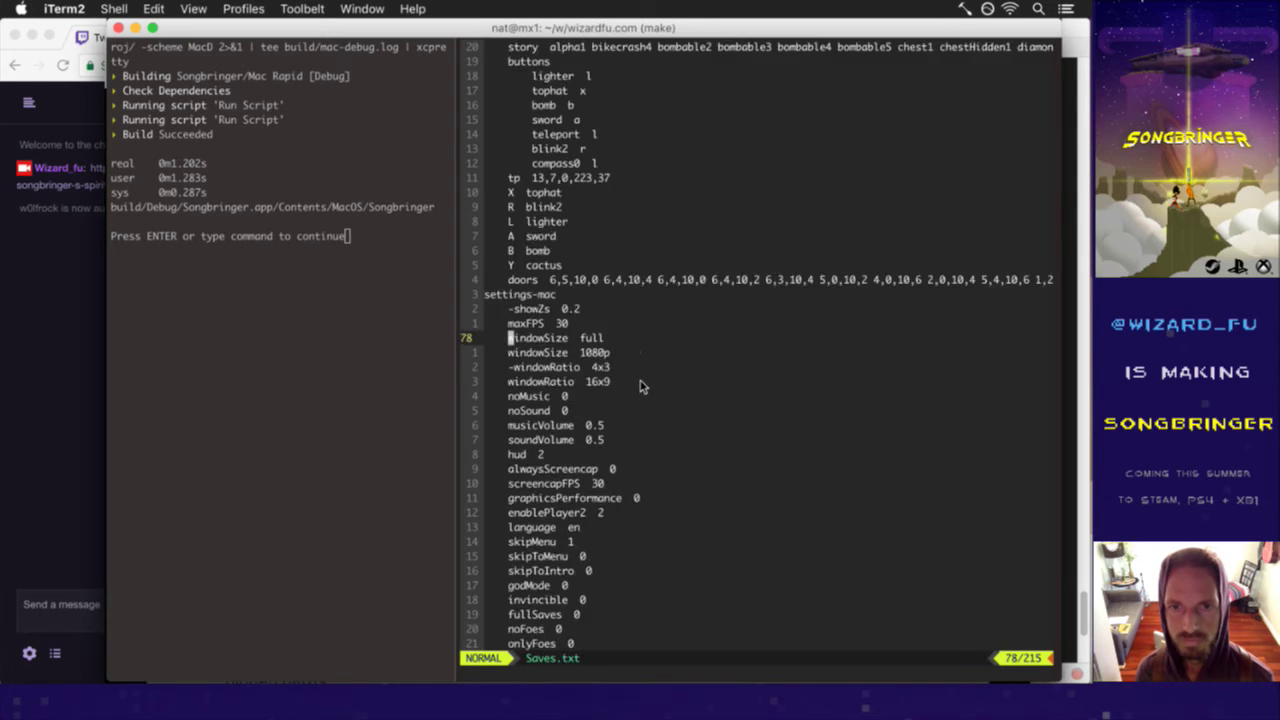
key("Tab")
key("Escape")
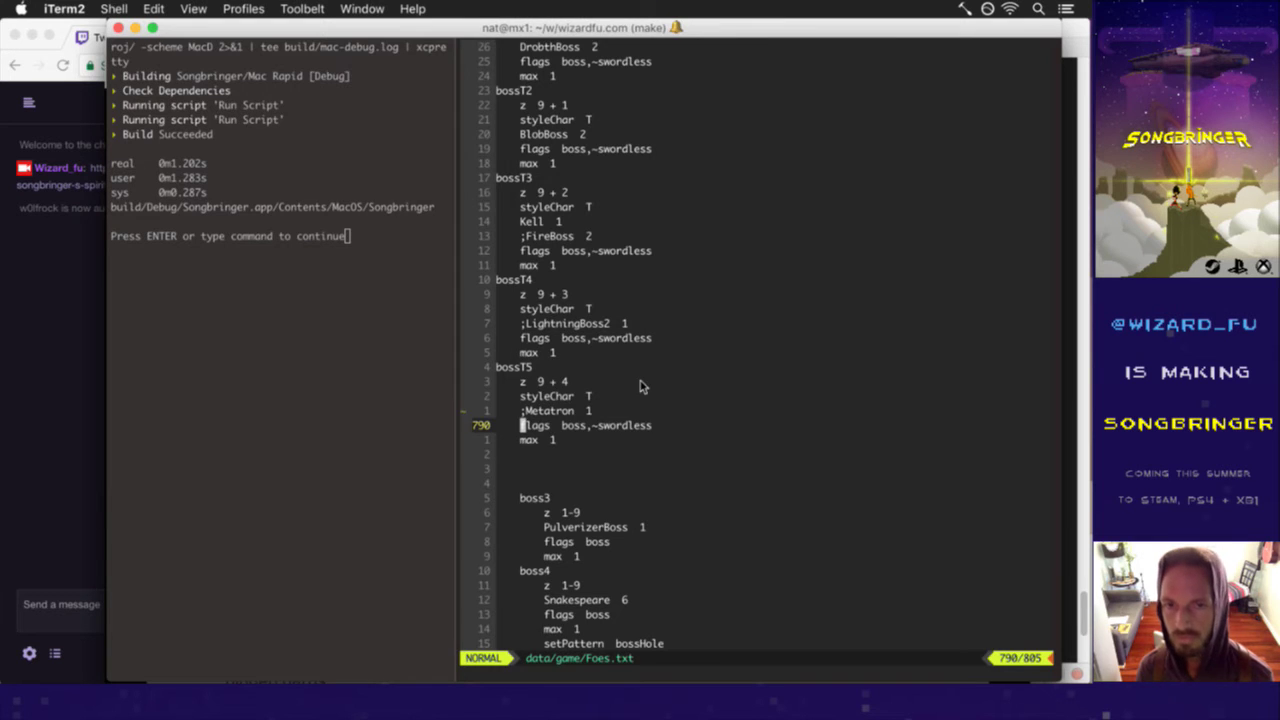
key("Return")
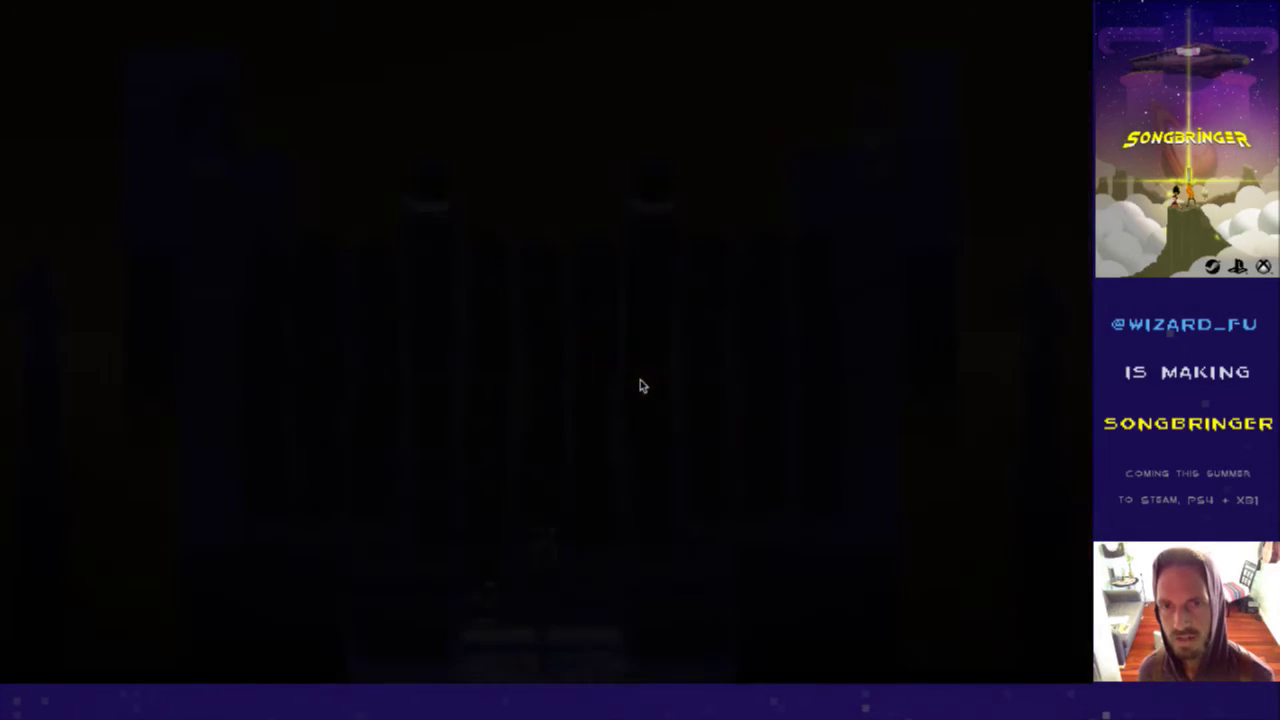
- Quit the game after the cutscene and move down in SceneTowerRising1.txt
key("super+q")
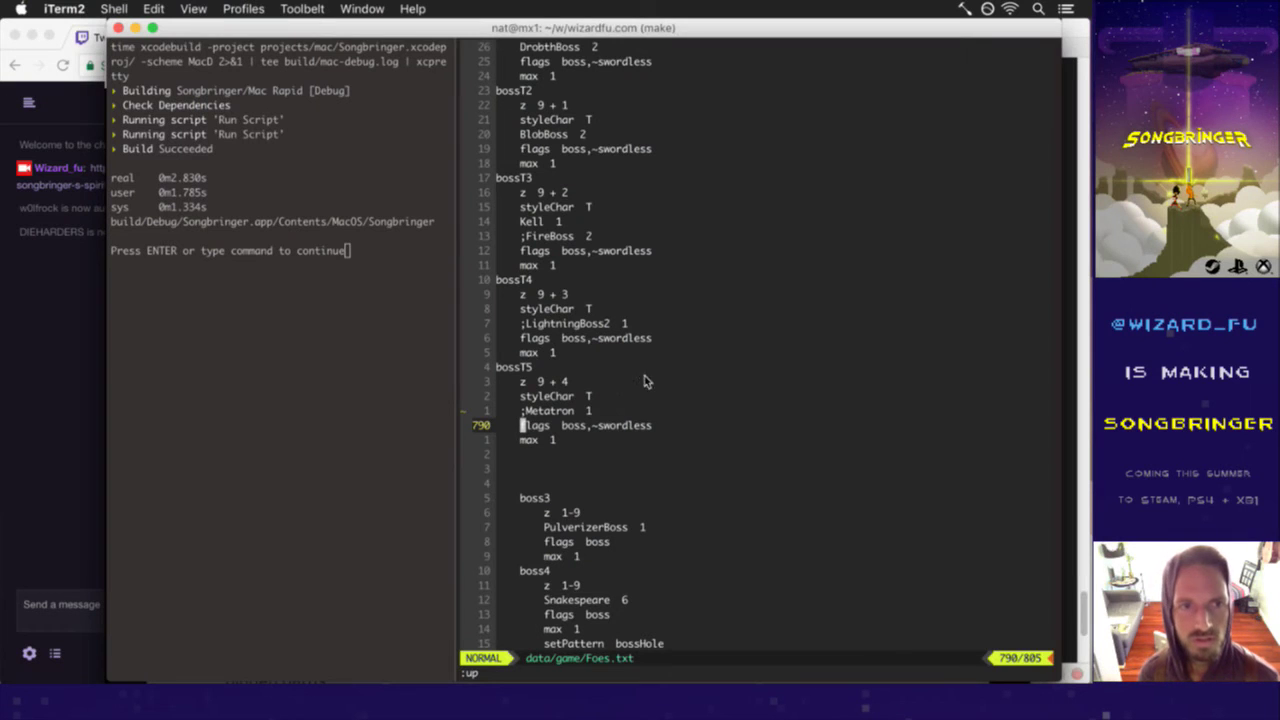
key("j")
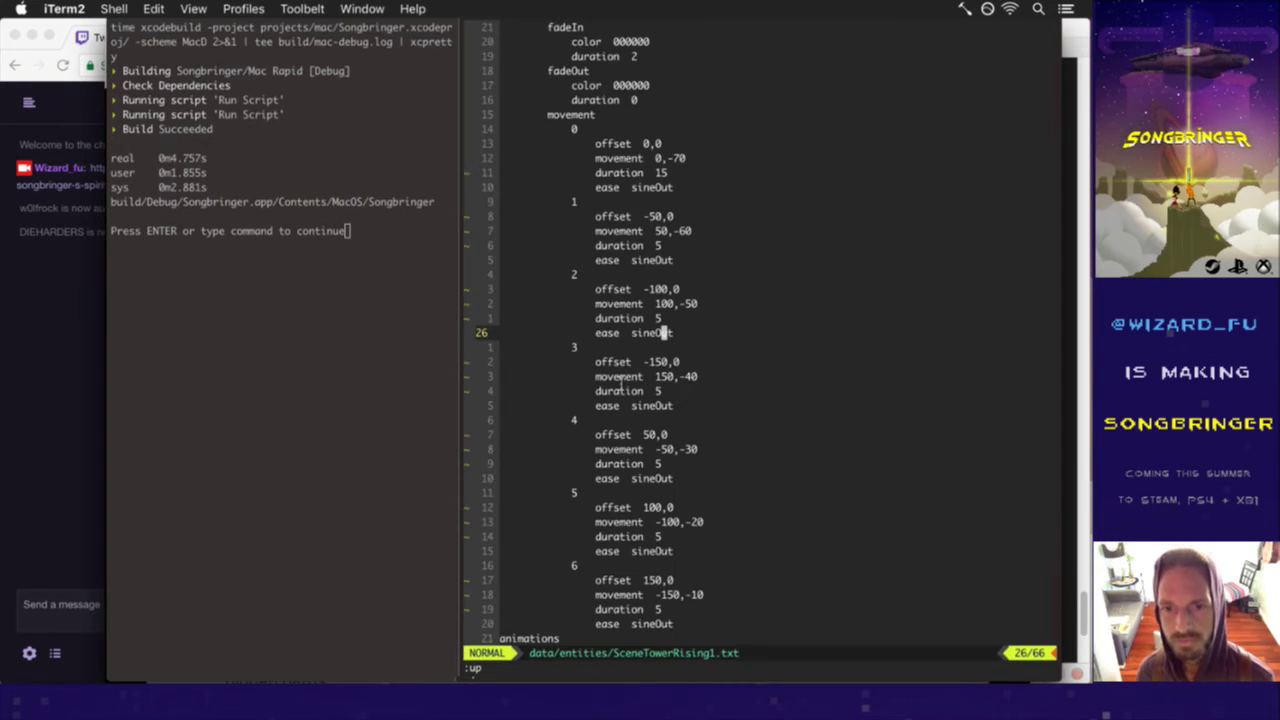
- Change movement step 0's duration from 15 to 20 and its ease to exponentialOut
key("j")
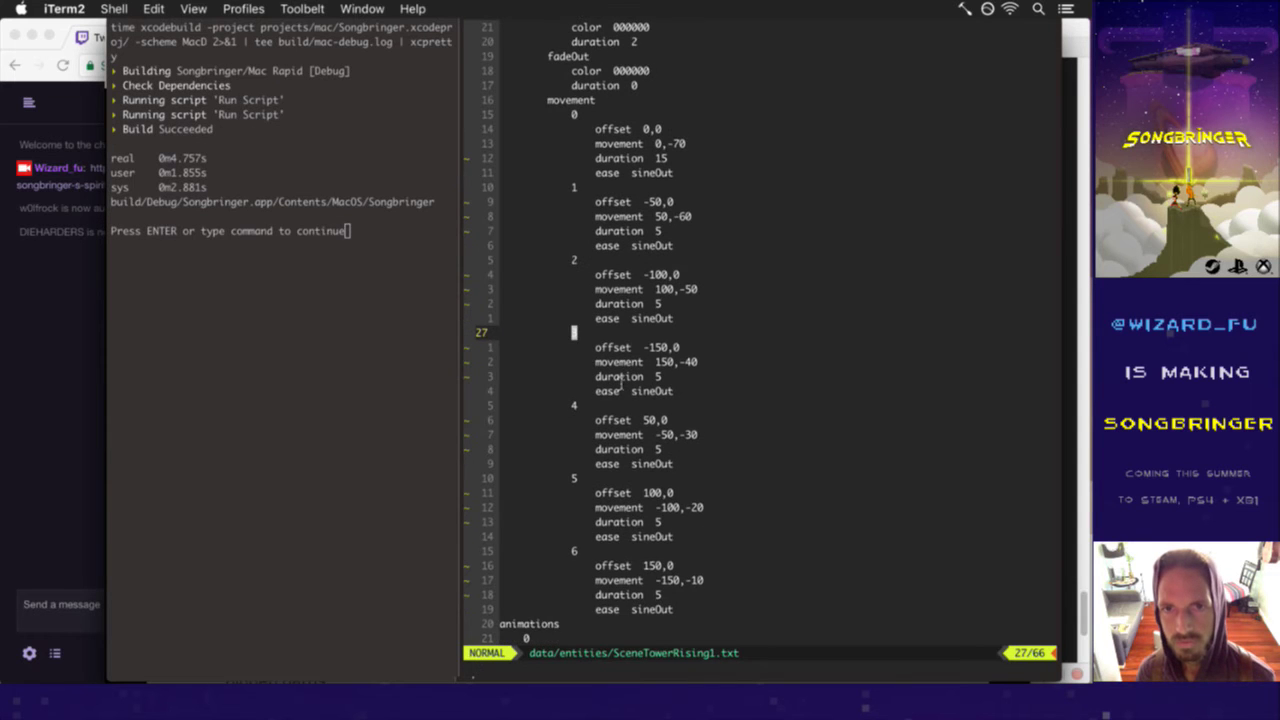
scroll(620, 383, "up", 2)
scroll(620, 383, "up", 3)
key("k")
key("k")
key("k")
key("k")
key("k")
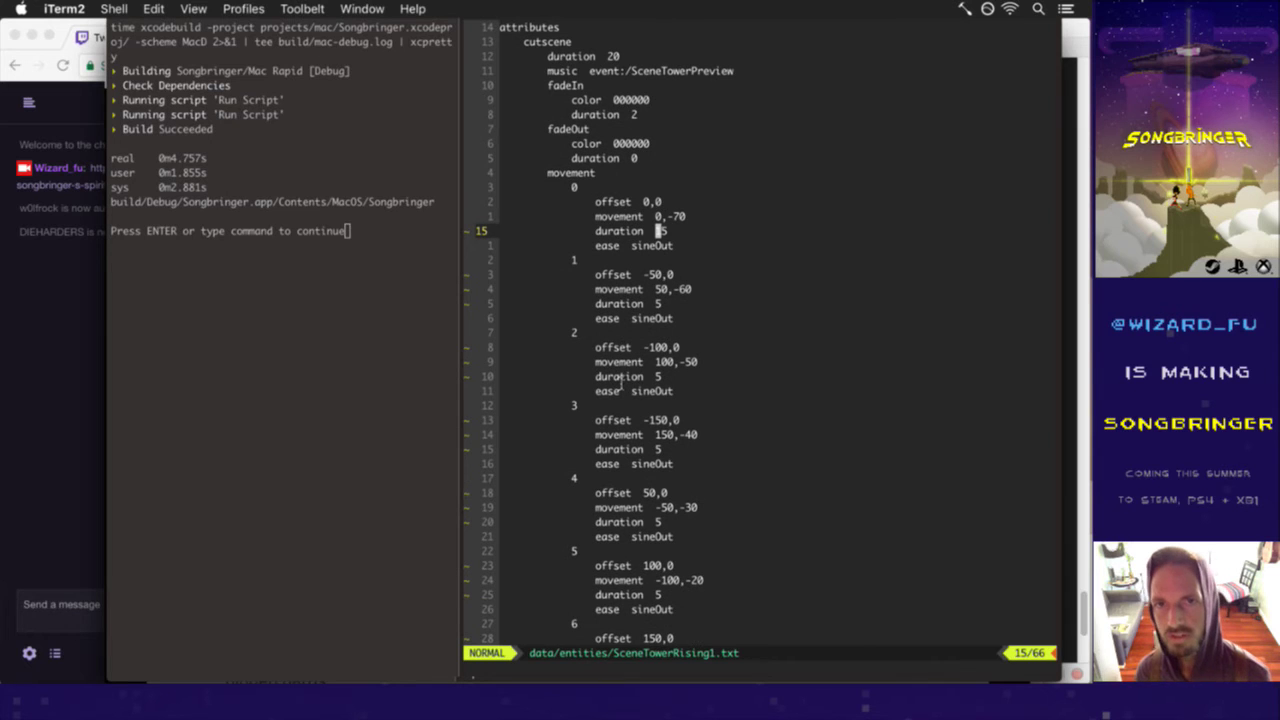
type("s20")
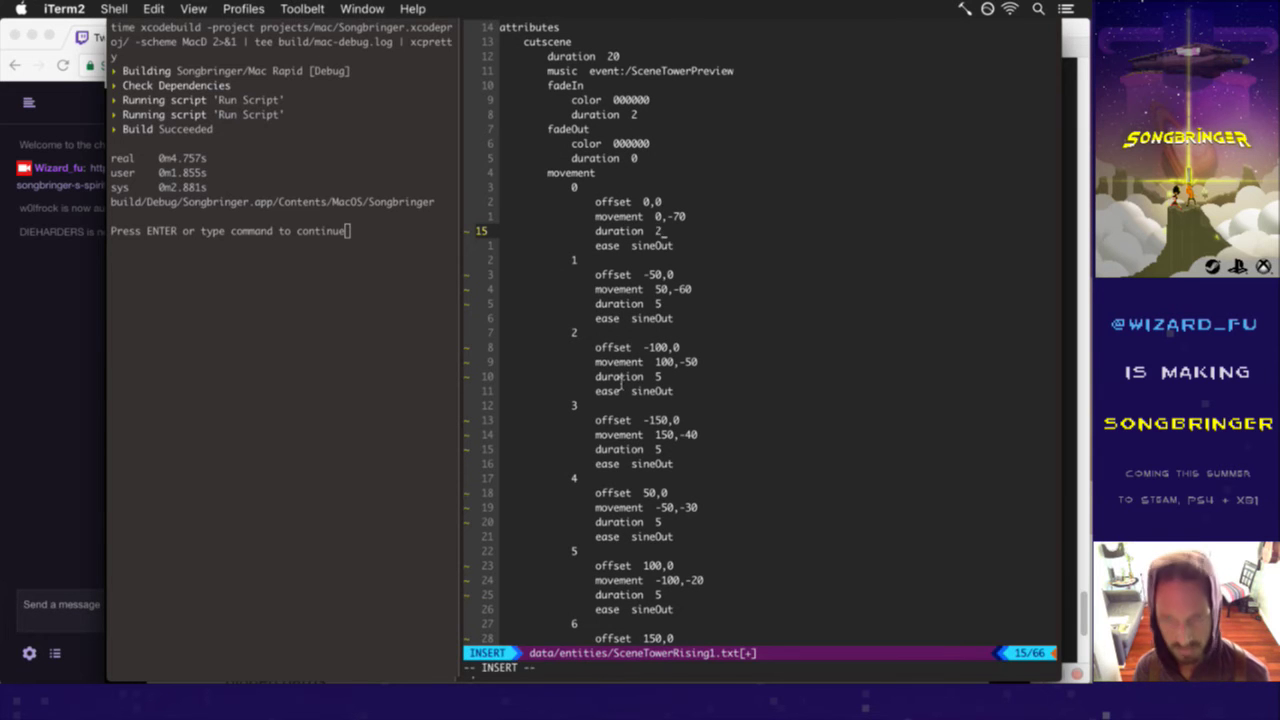
key("Escape")
key("j")
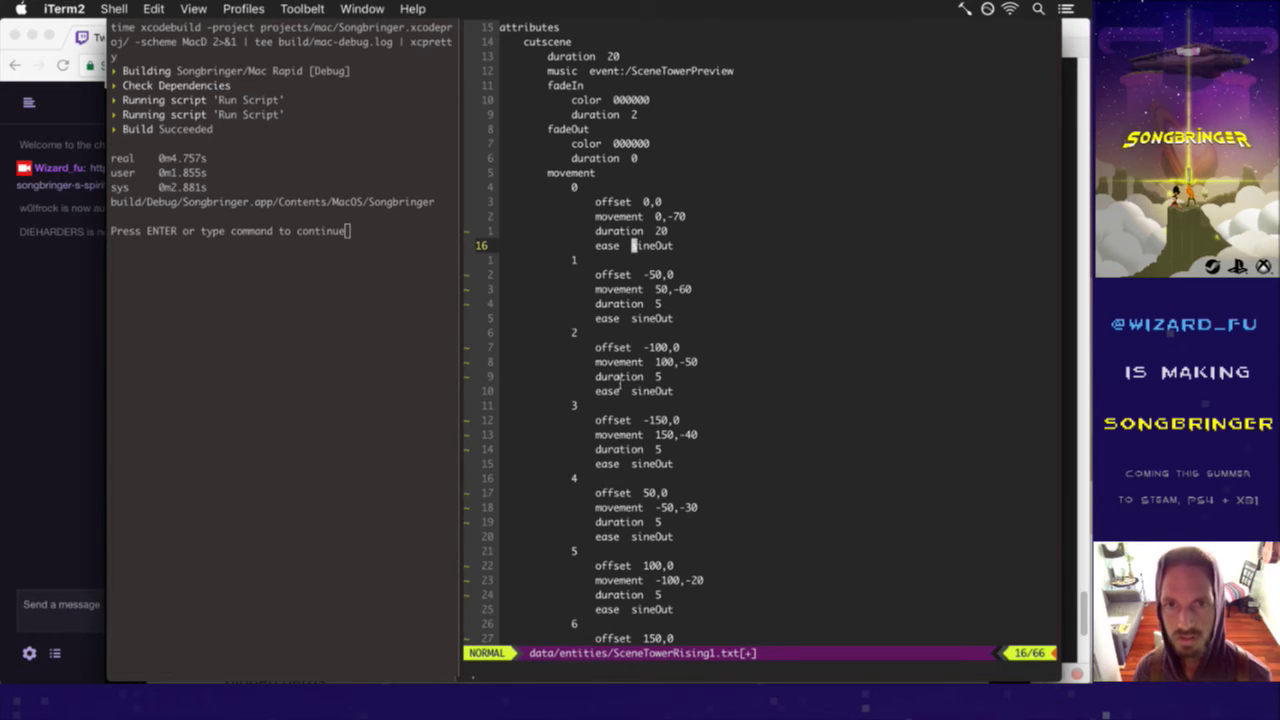
key("c")
key("w")
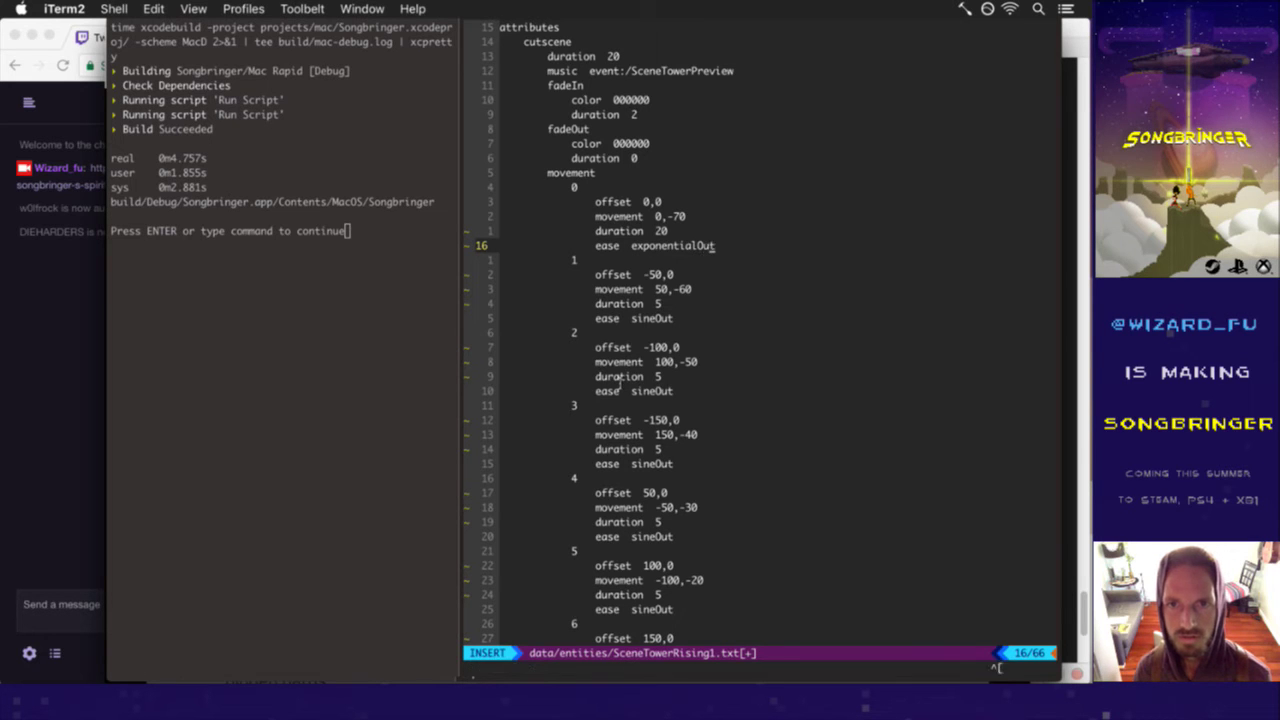
key("j")
key("j")
key("j")
key("j")
key("j")
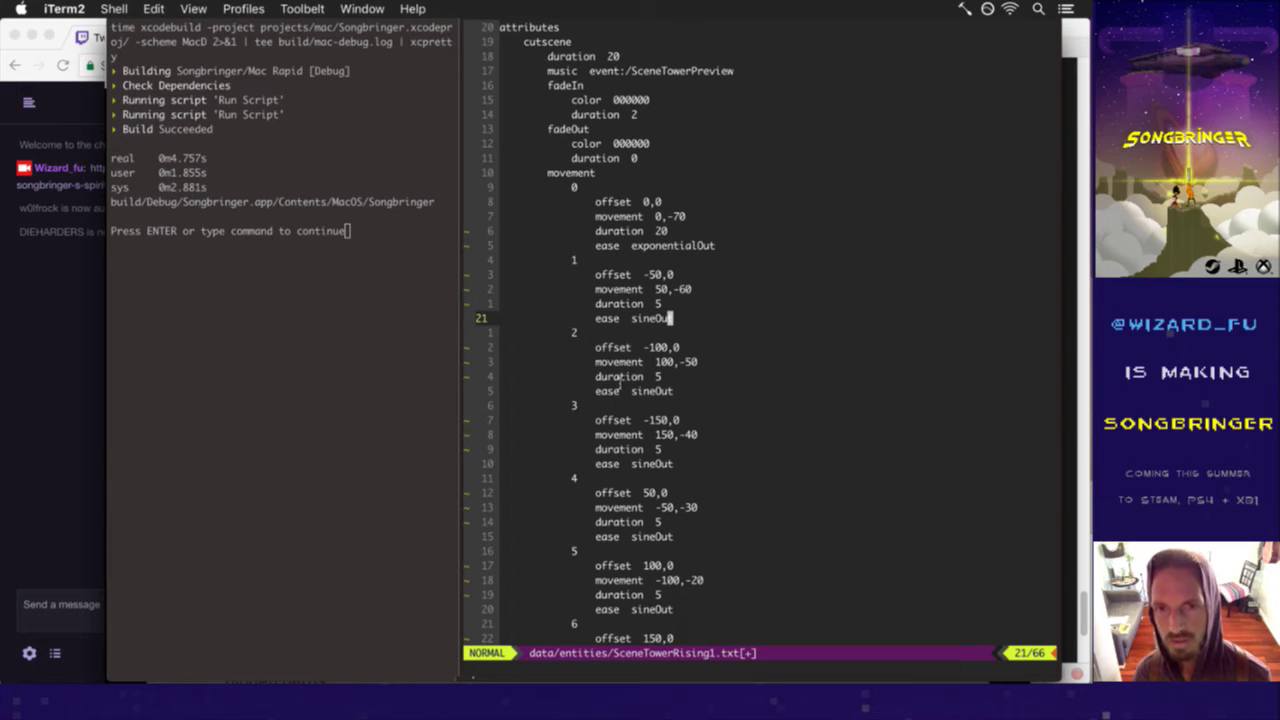
- Glance at the scene in Photoshop, then open a new Finder window
key("super+Tab")
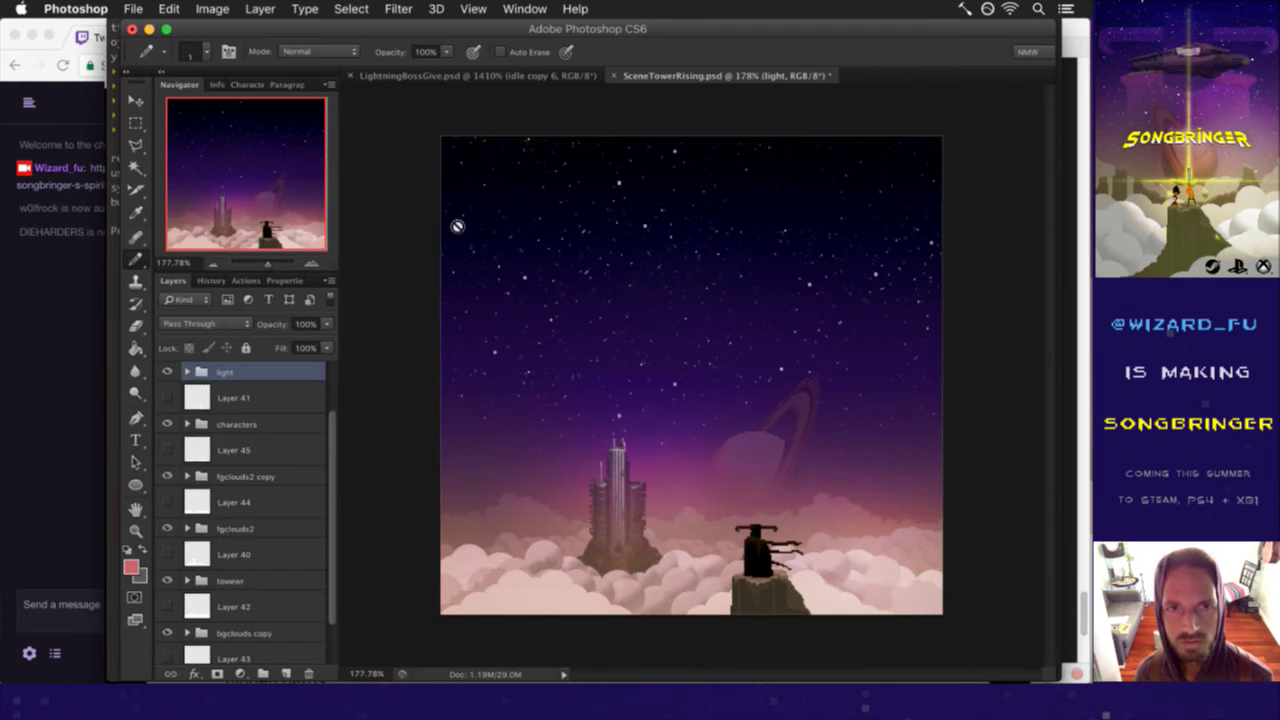
scroll(336, 497, "down", 2)
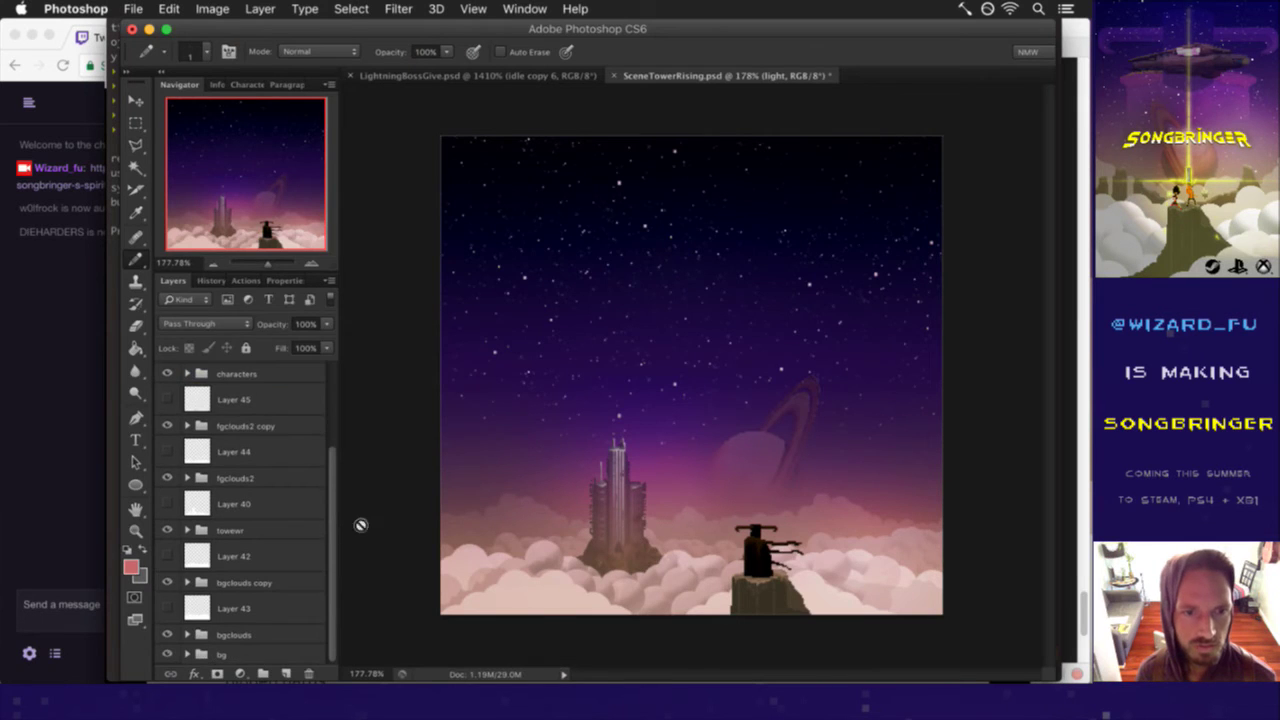
key("super+Tab")
left_click(705, 367)
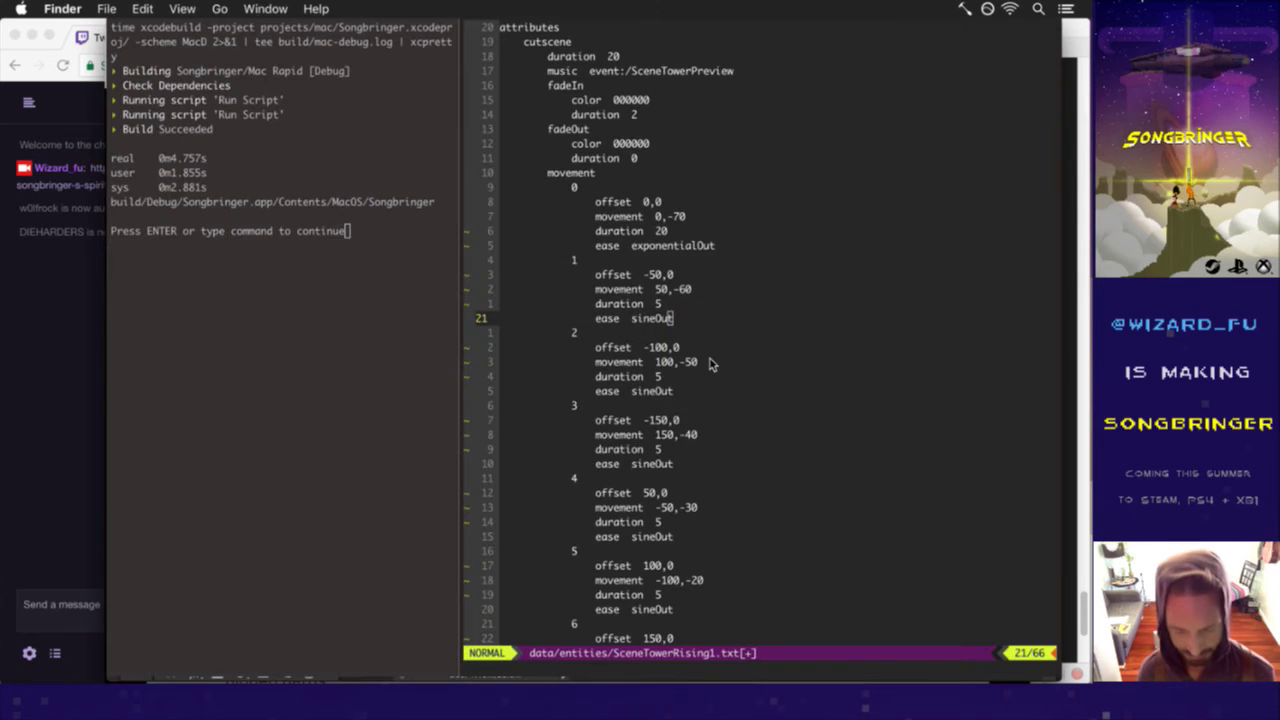
key("super+n")
- Navigate Finder from the sheets folder into the SceneTowerRising folder
left_click(210, 224)
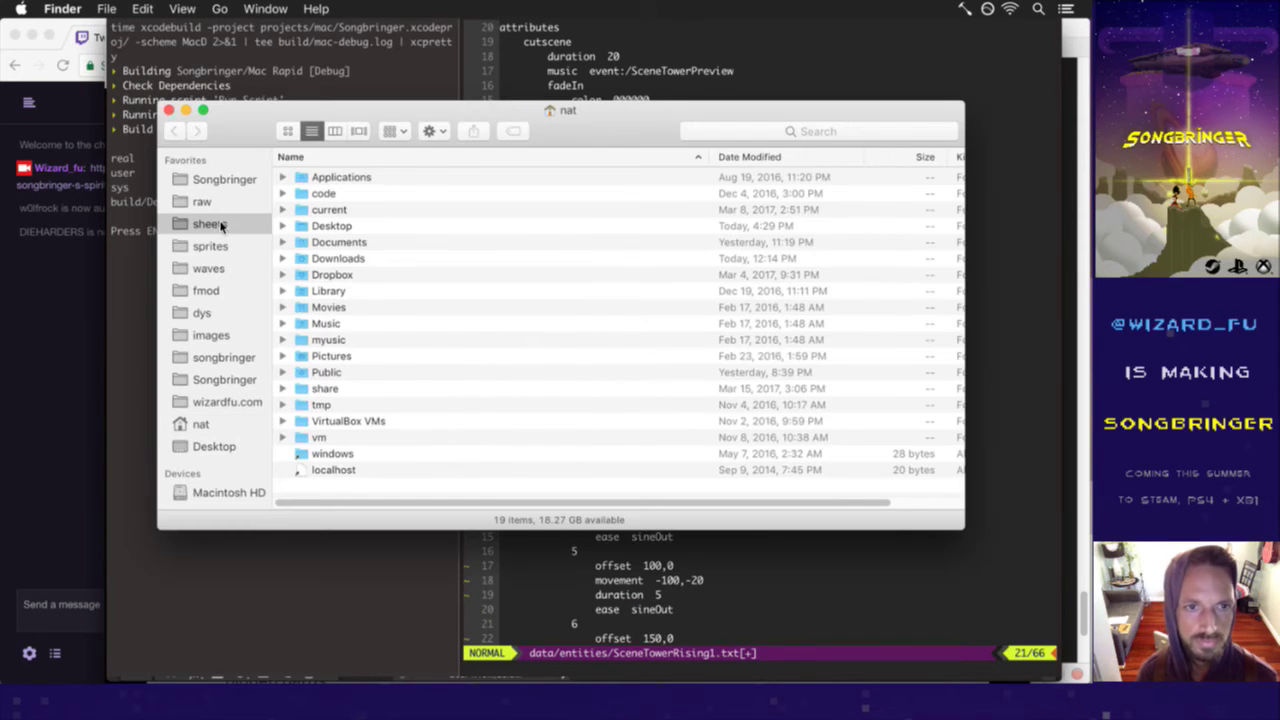
double_click(335, 194)
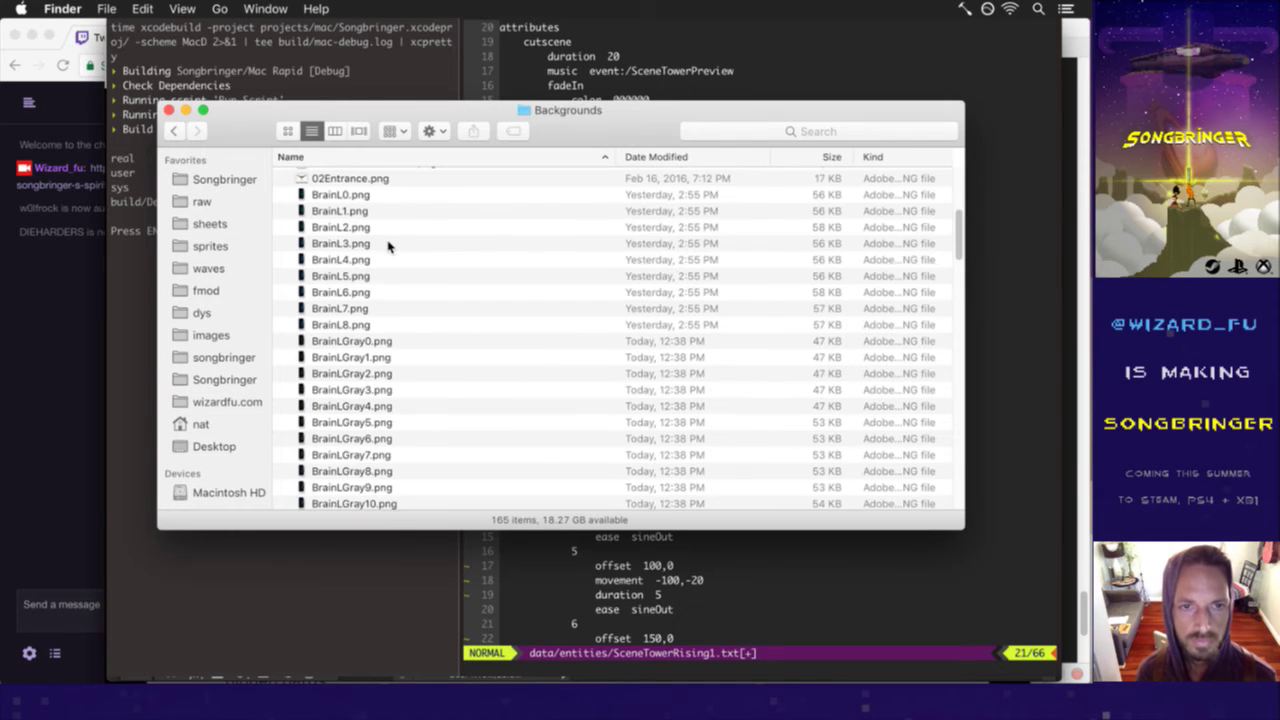
left_click(174, 131)
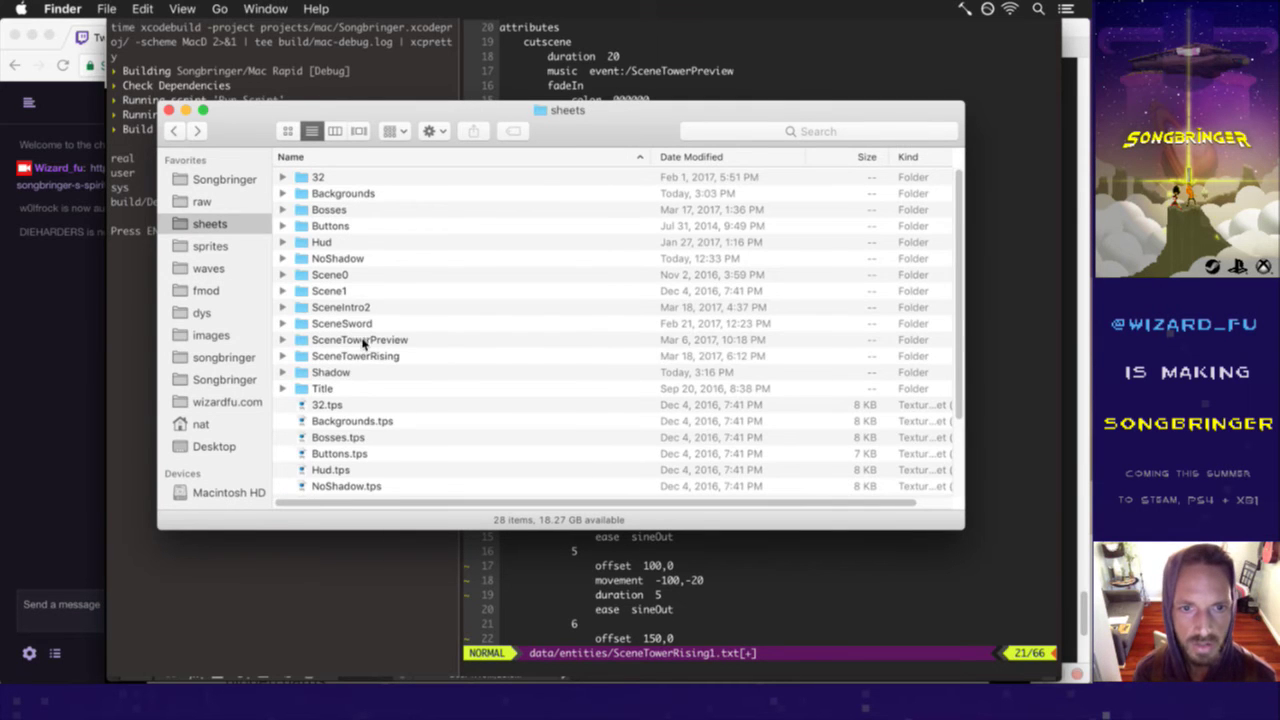
double_click(365, 356)
- Quick Look preview SceneTowerRising0 through SceneTowerRising3.png, then switch away from Finder
left_click(412, 178)
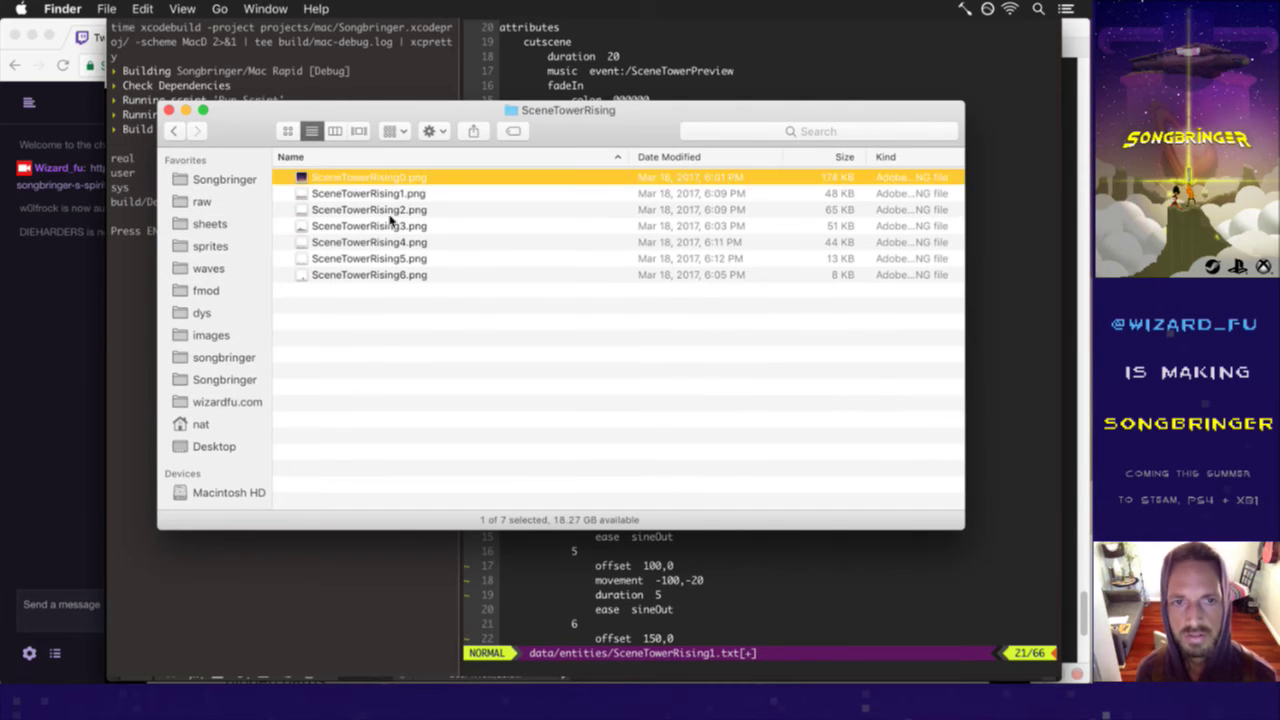
key("space")
key("Down")
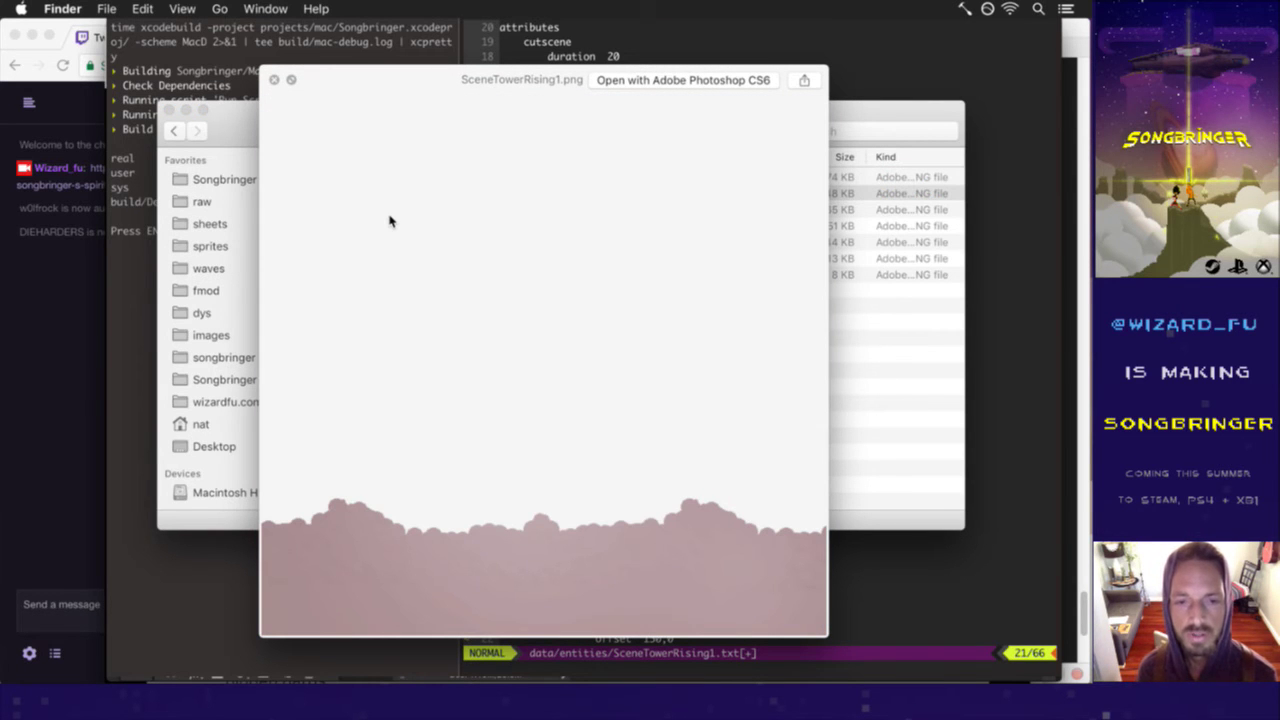
key("Down")
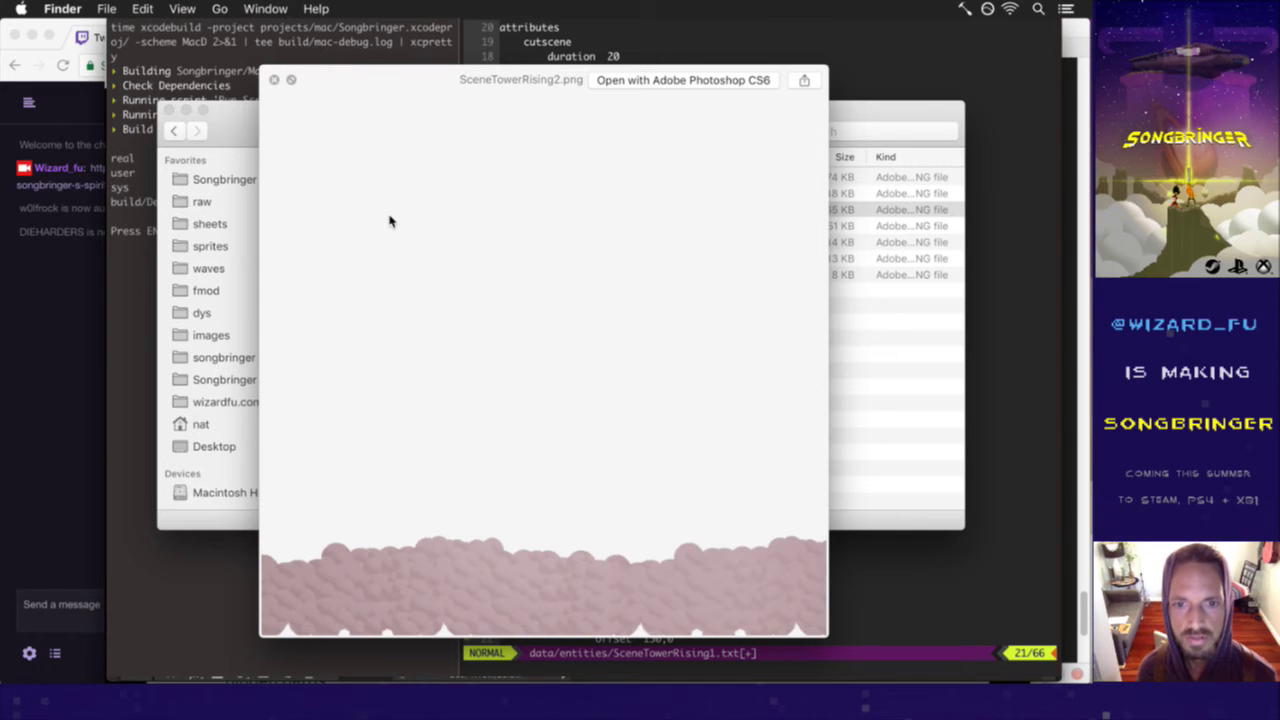
key("Down")
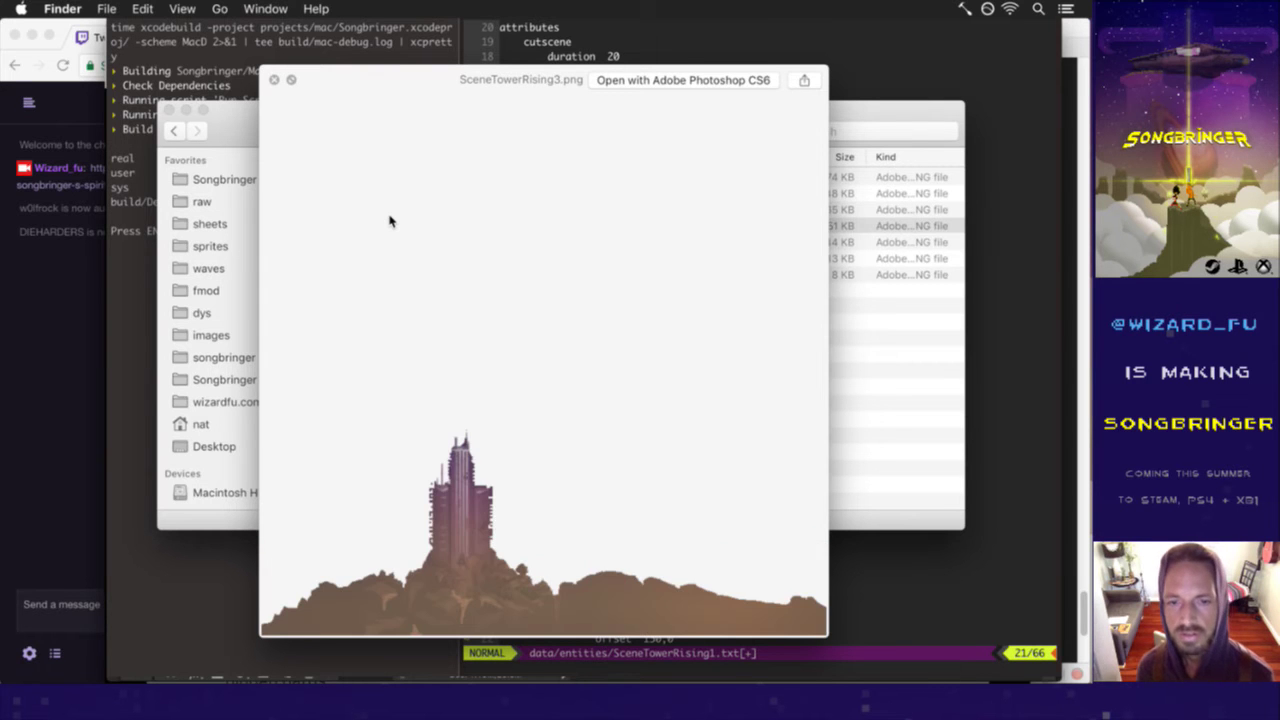
key("space")
key("super+Tab")
key("super+Tab")
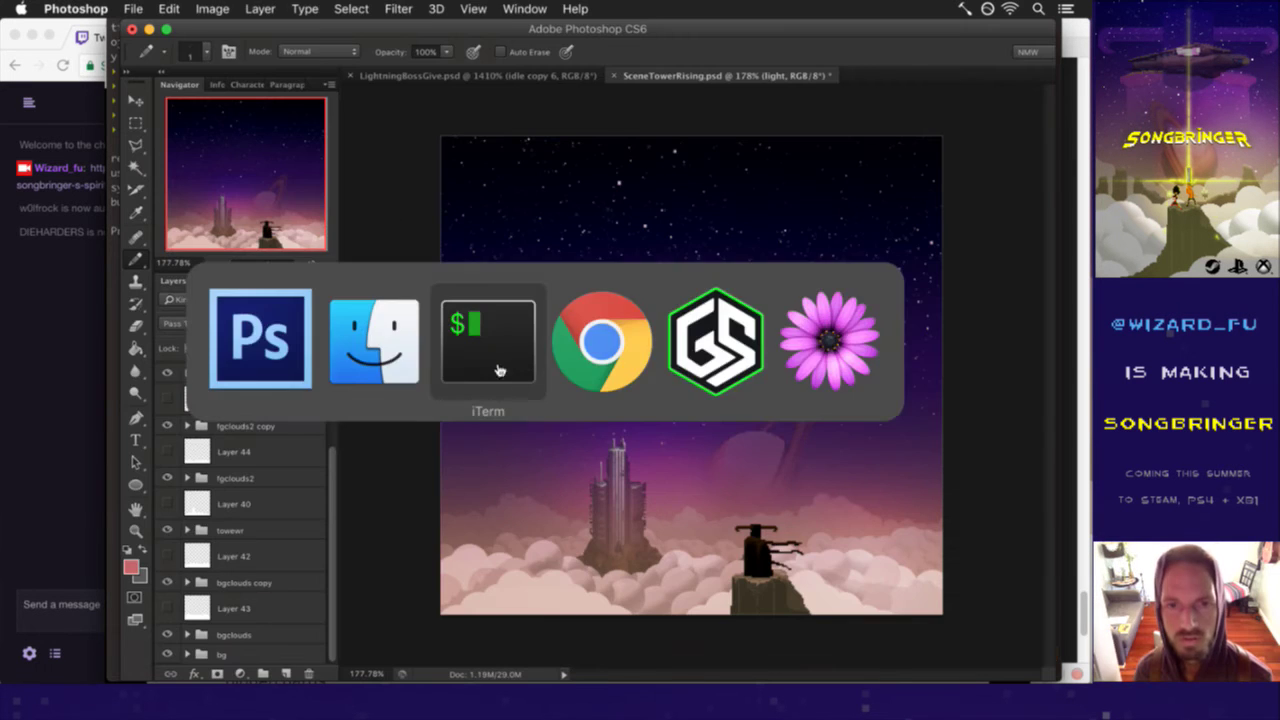
- Set the second movement's duration to 20 and move to the third movement's header
key("k")
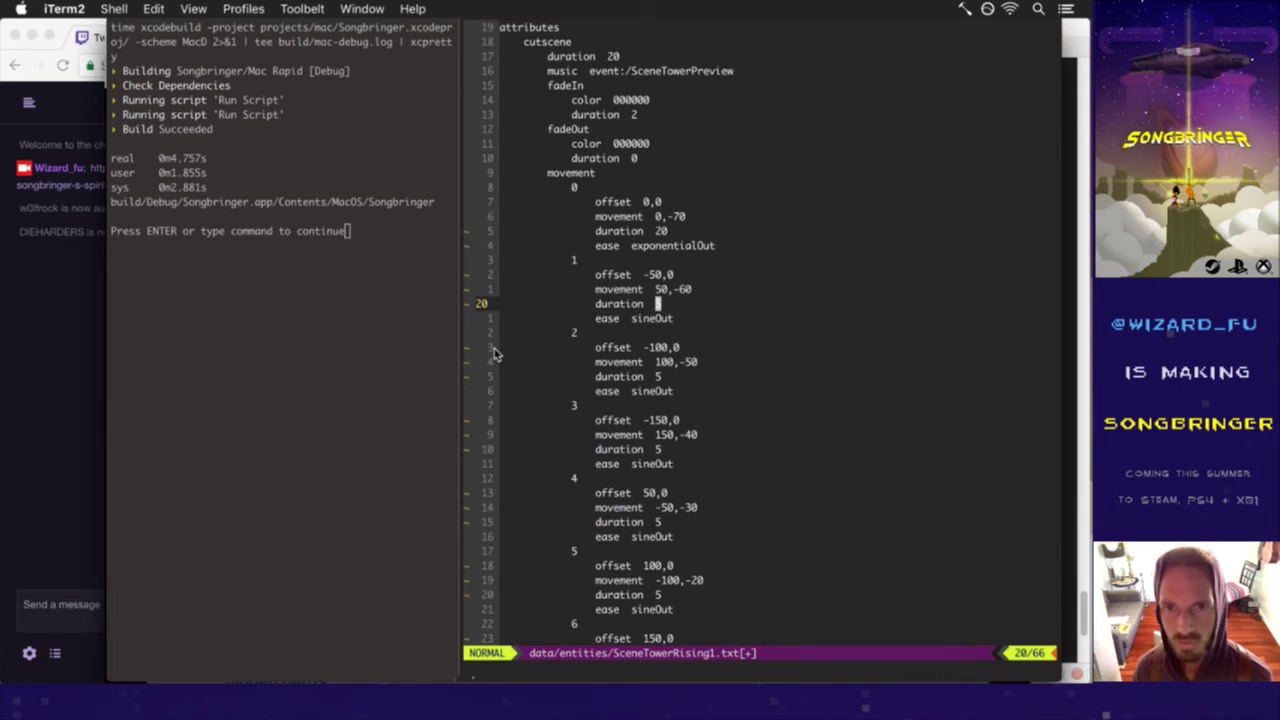
key("period")
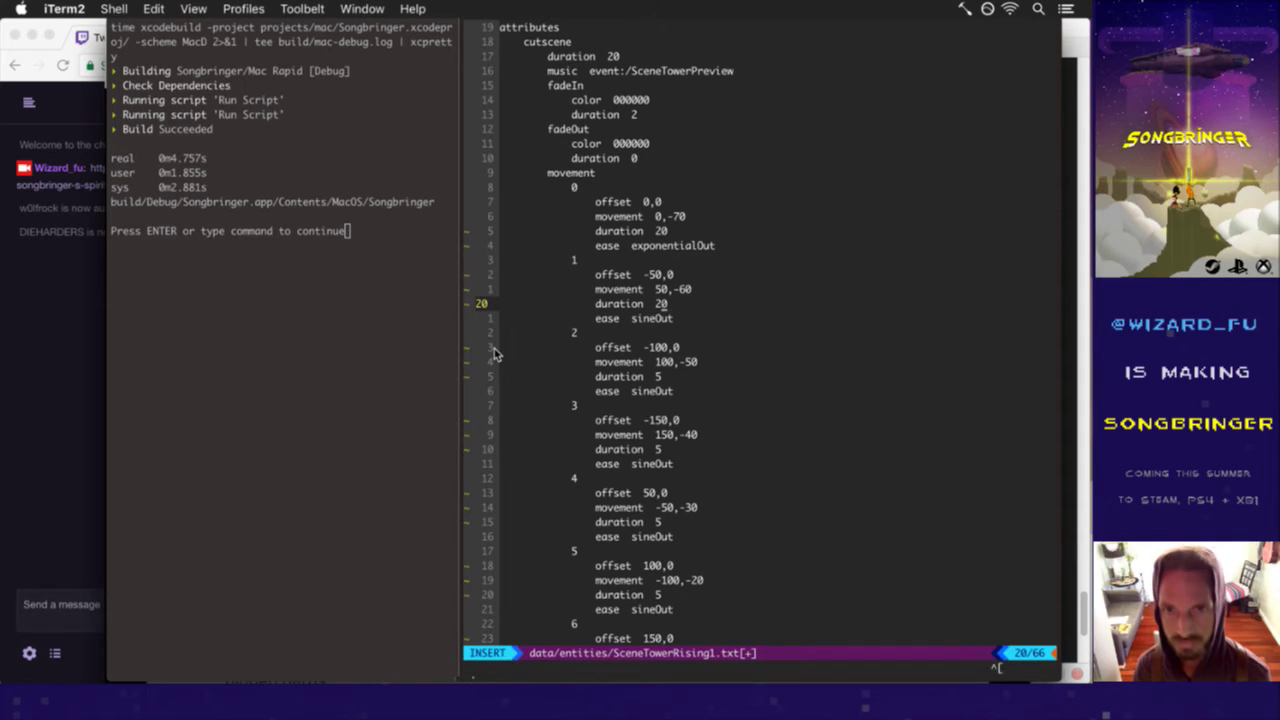
key("j")
key("j")
key("j")
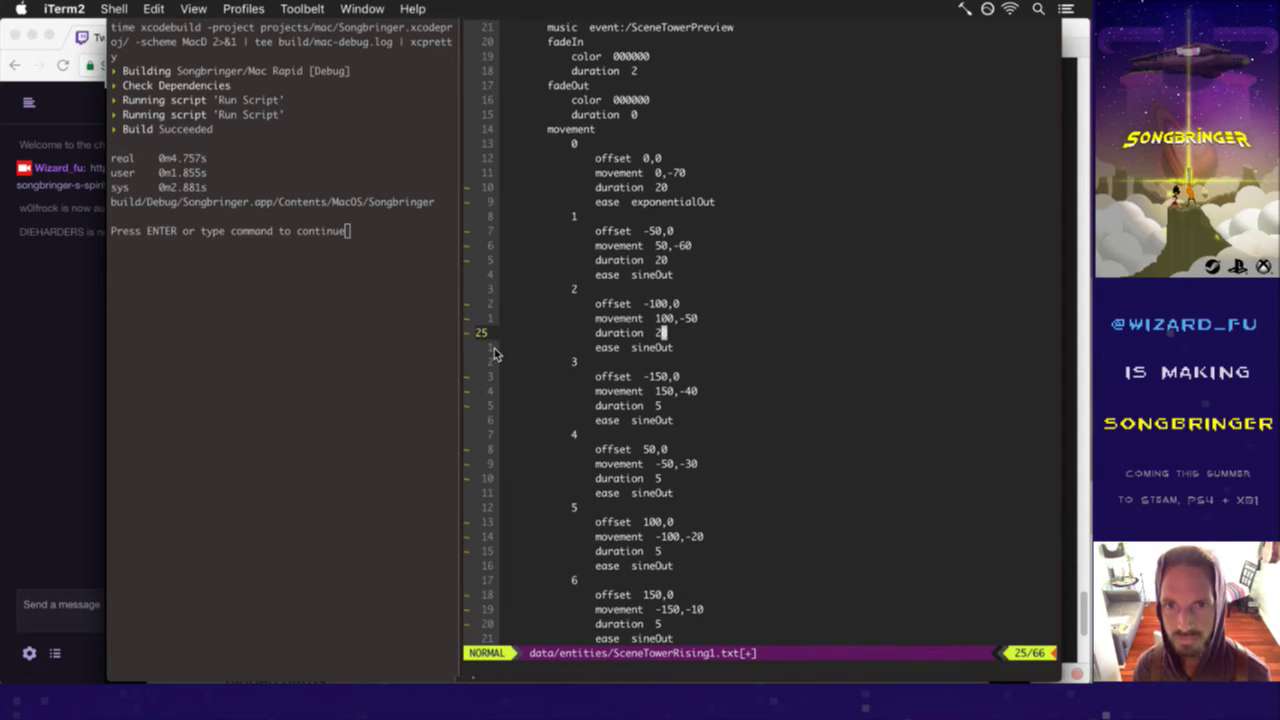
scroll(493, 353, "down", 1)
scroll(493, 353, "up", 1)
scroll(493, 353, "up", 3)
key("k")
key("k")
key("k")
key("k")
key("k")
key("k")
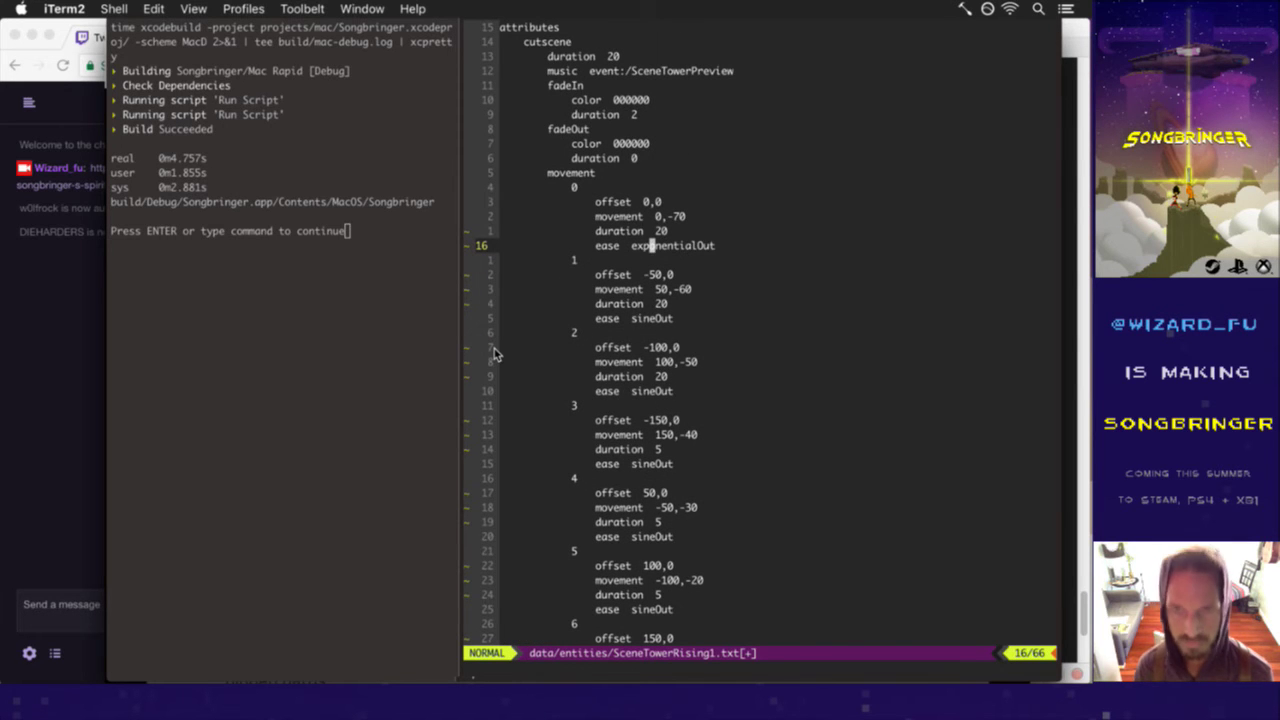
key("j")
key("j")
key("j")
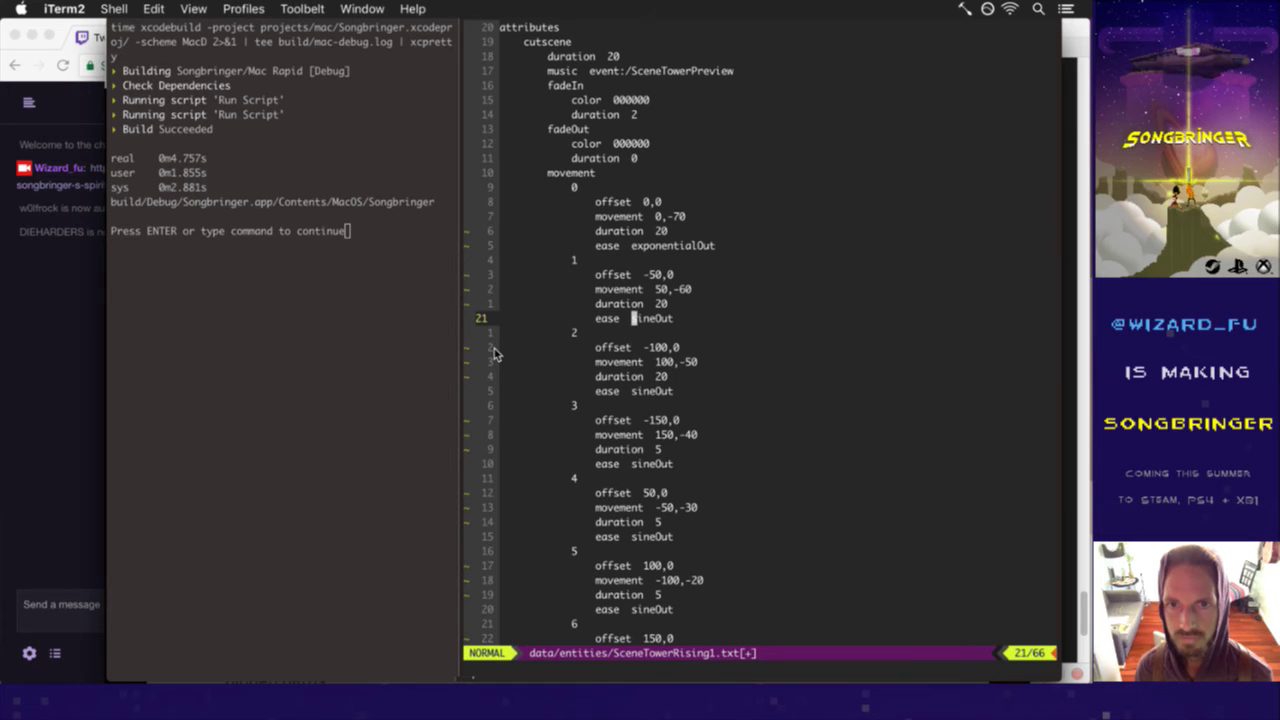
- Change step 1's easing from sineOut to exponentialOut and save with :w to rebuild
key("c")
key("w")
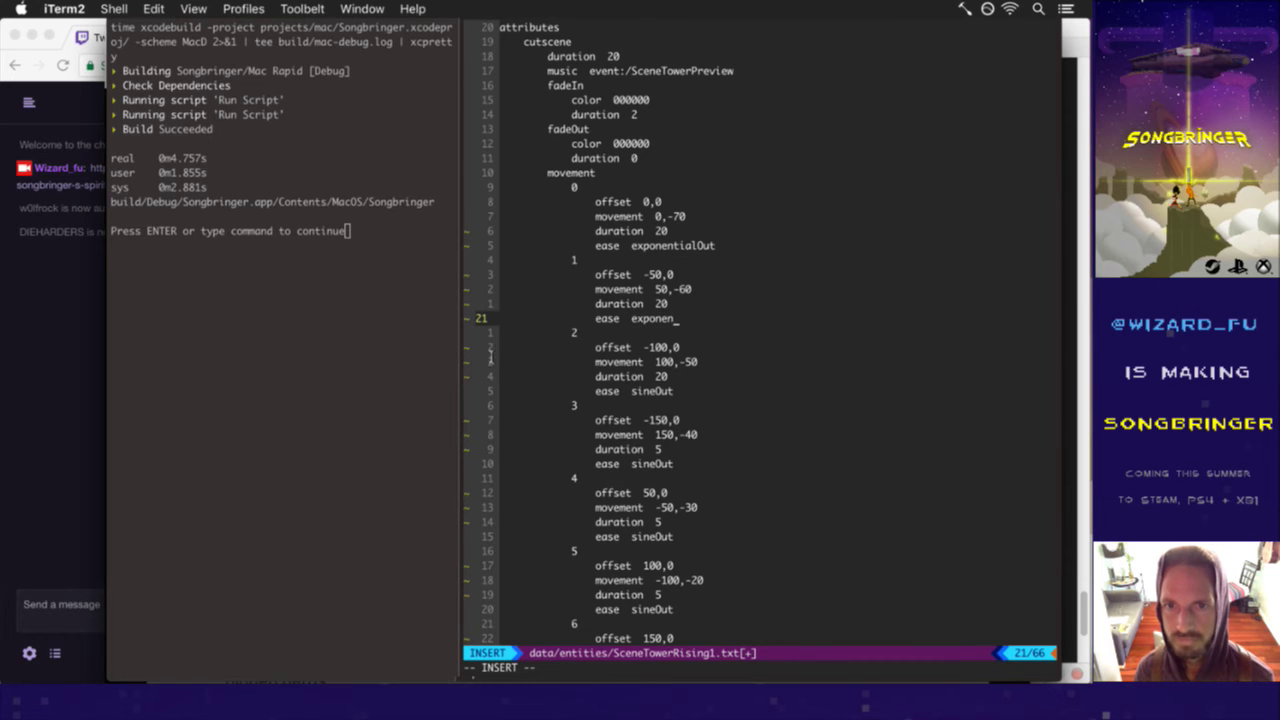
key("Escape")
key("j")
key("j")
key("j")
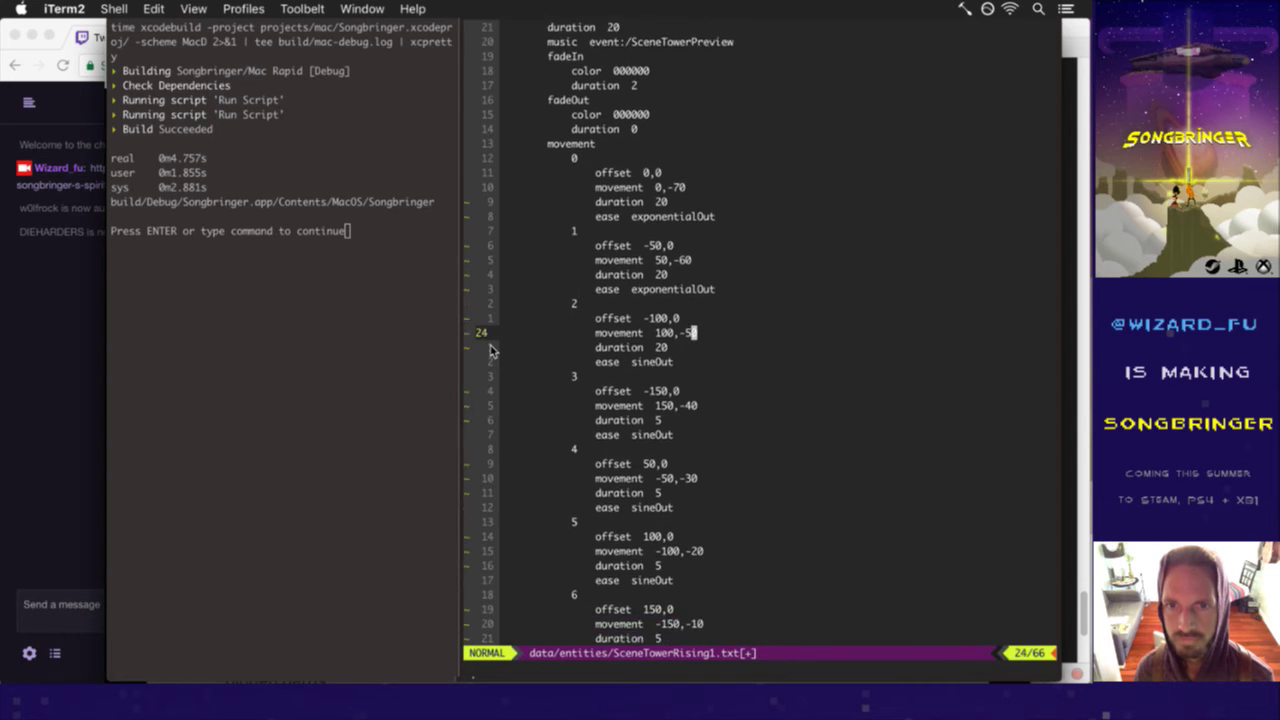
key("j")
key("j")
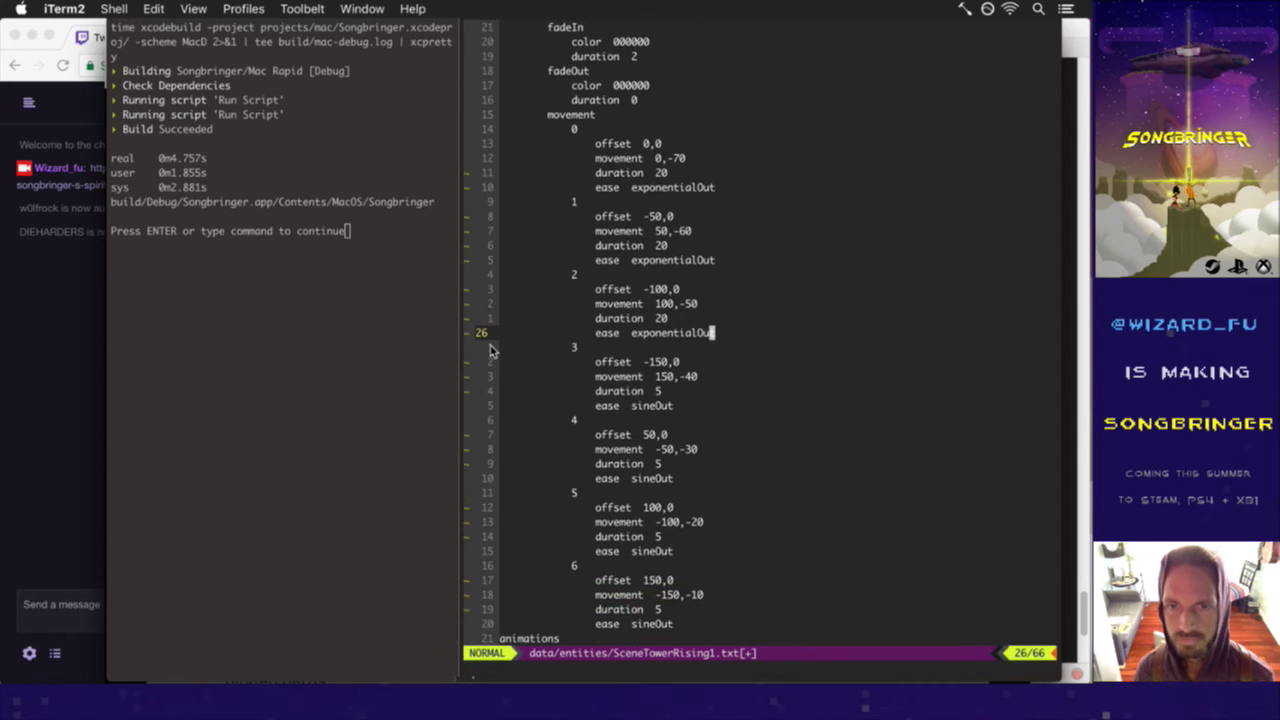
type(":w")
key("Return")
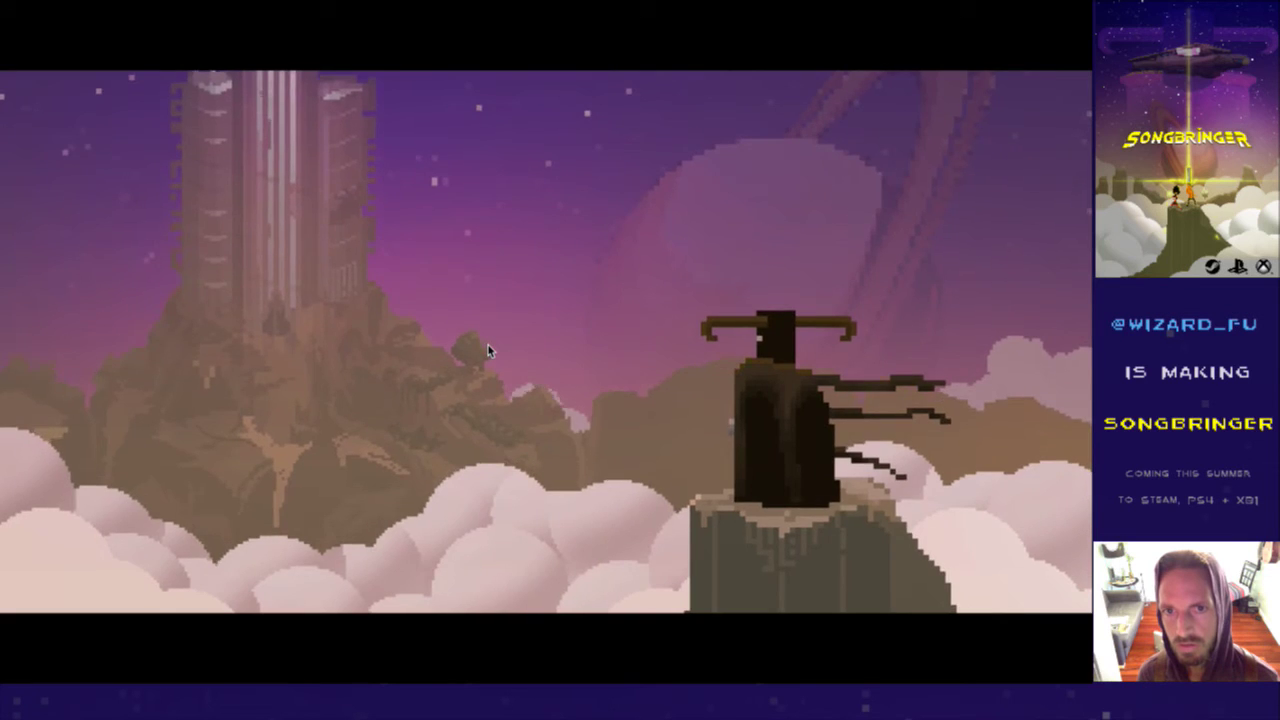
- Quit Songbringer with Cmd+Q after watching the tower-rising cutscene
key("super+q")
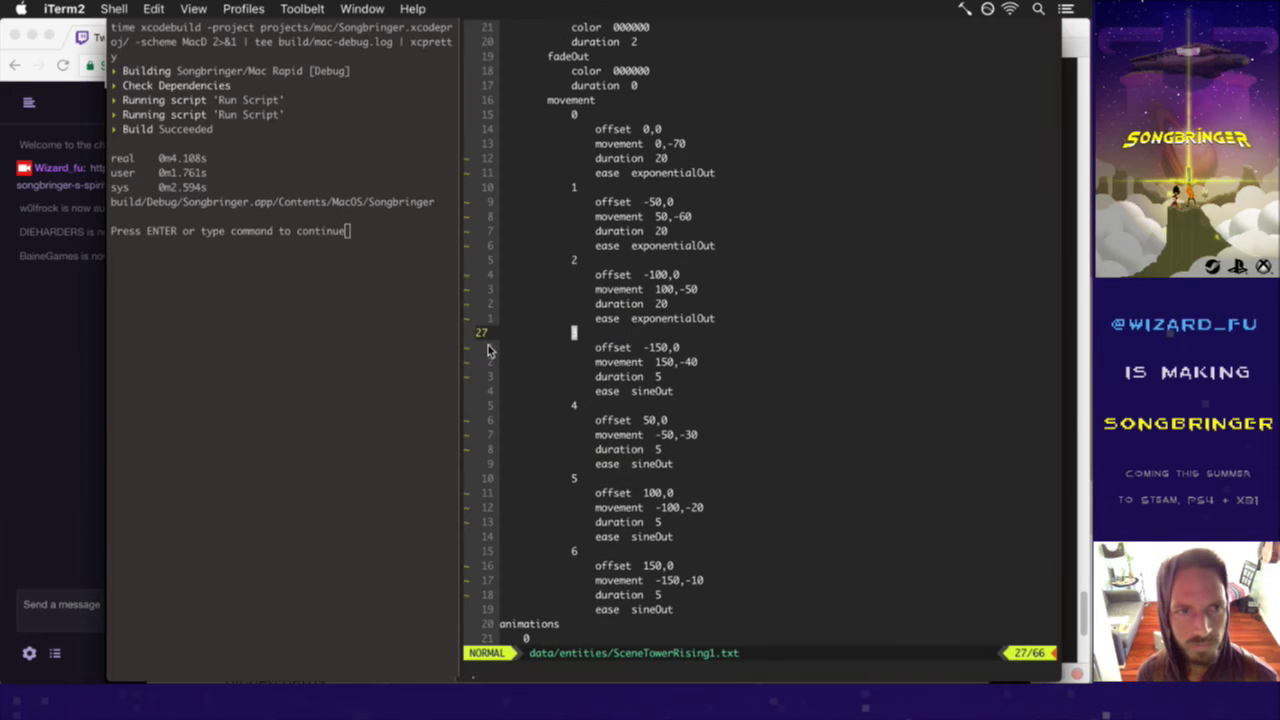
- Move down into movement step 3, then switch to Photoshop showing SceneTowerRising.psd
key("j")
key("j")
key("j")
key("j")
key("j")
key("super+Tab")
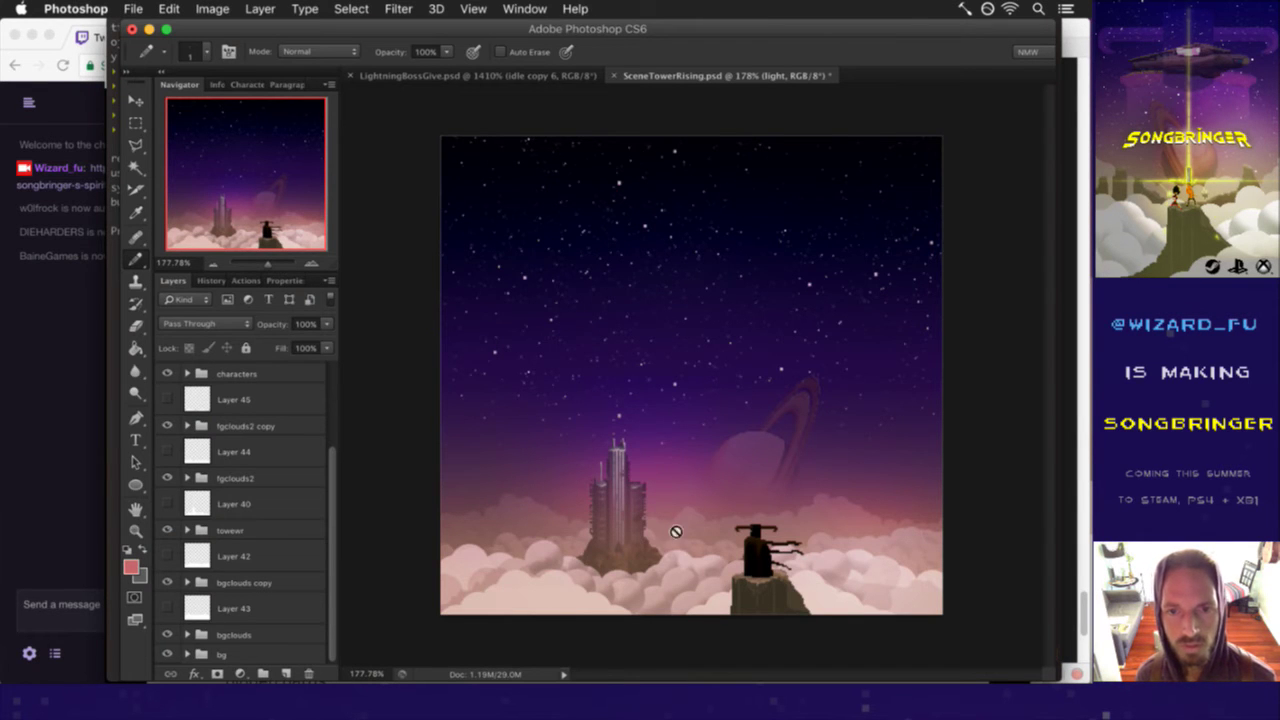
- Glance at the SceneTowerRising folder in Finder, then return through Photoshop to vim
key("super+Tab")
key("Tab")
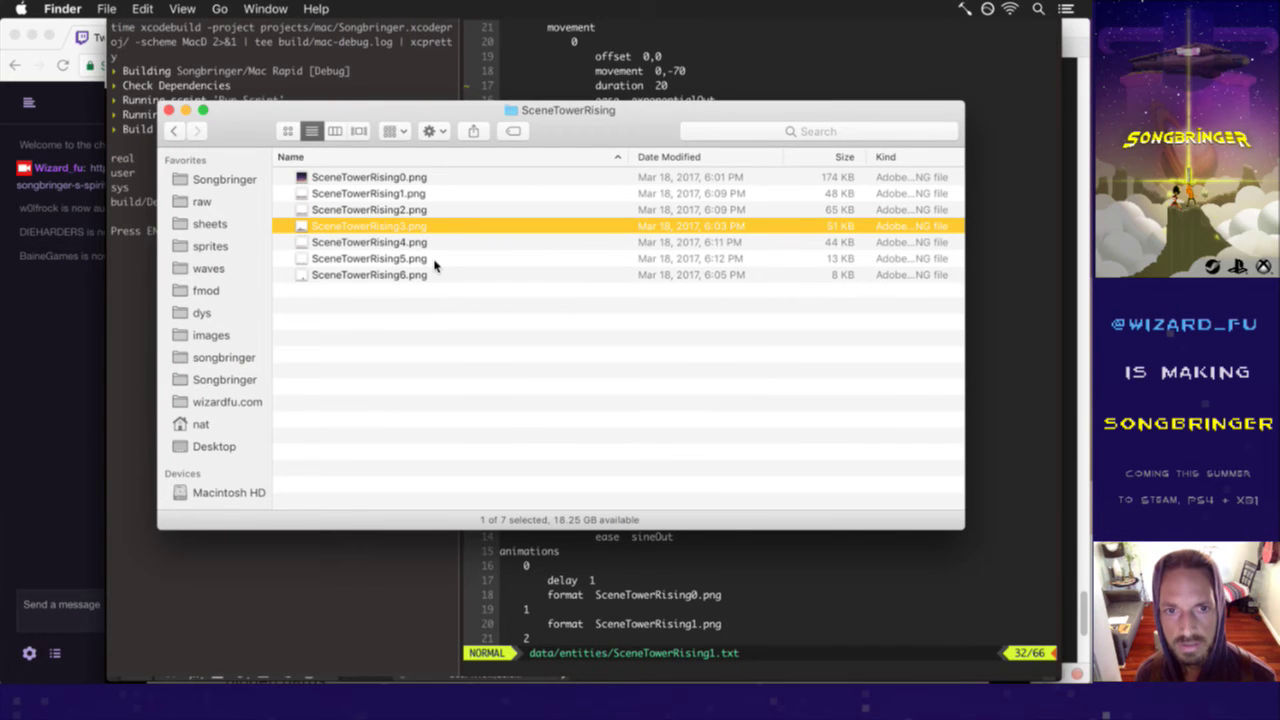
key("super+Tab")
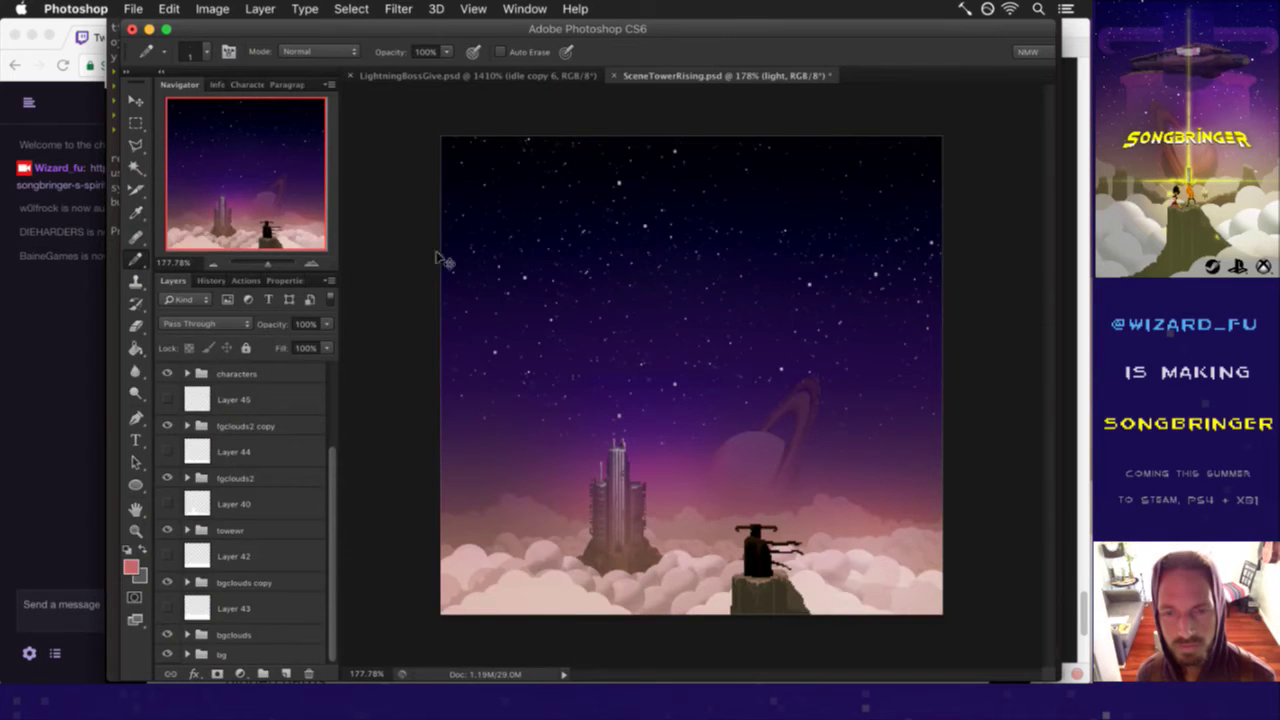
key("super+Tab")
key("Tab")
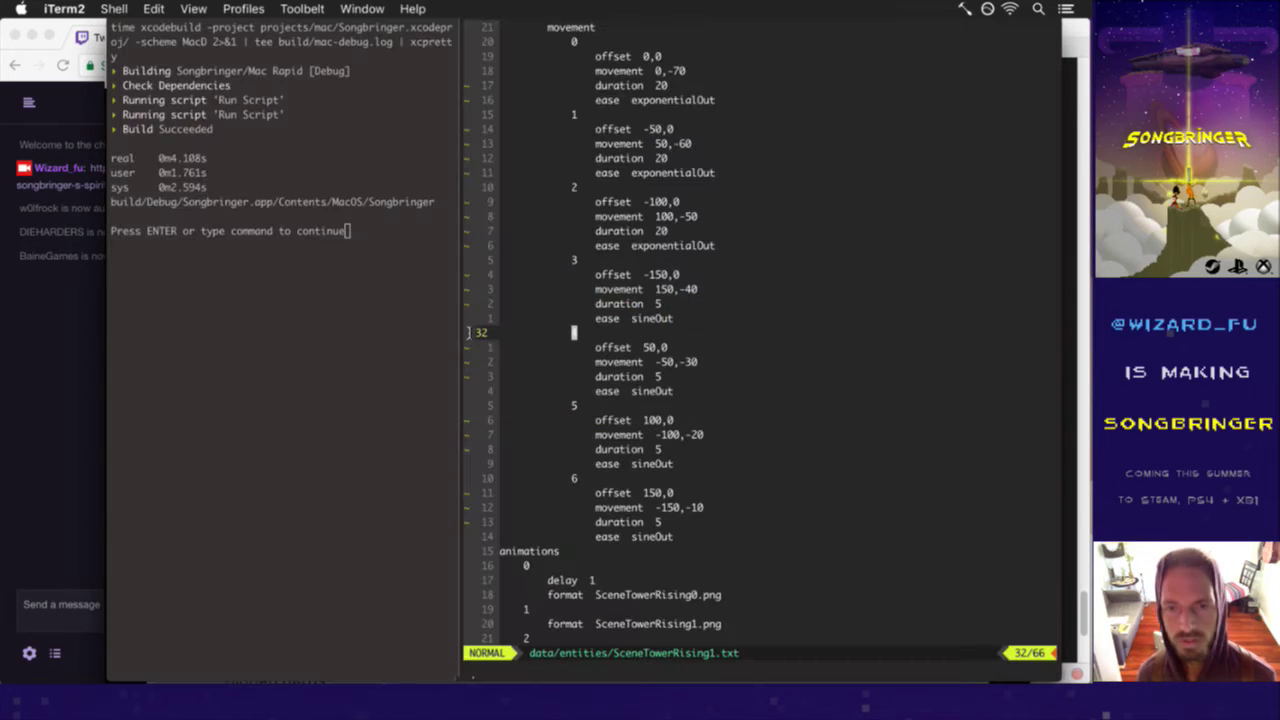
- Set the durations of movement steps 4 and 5 to 20
key("j")
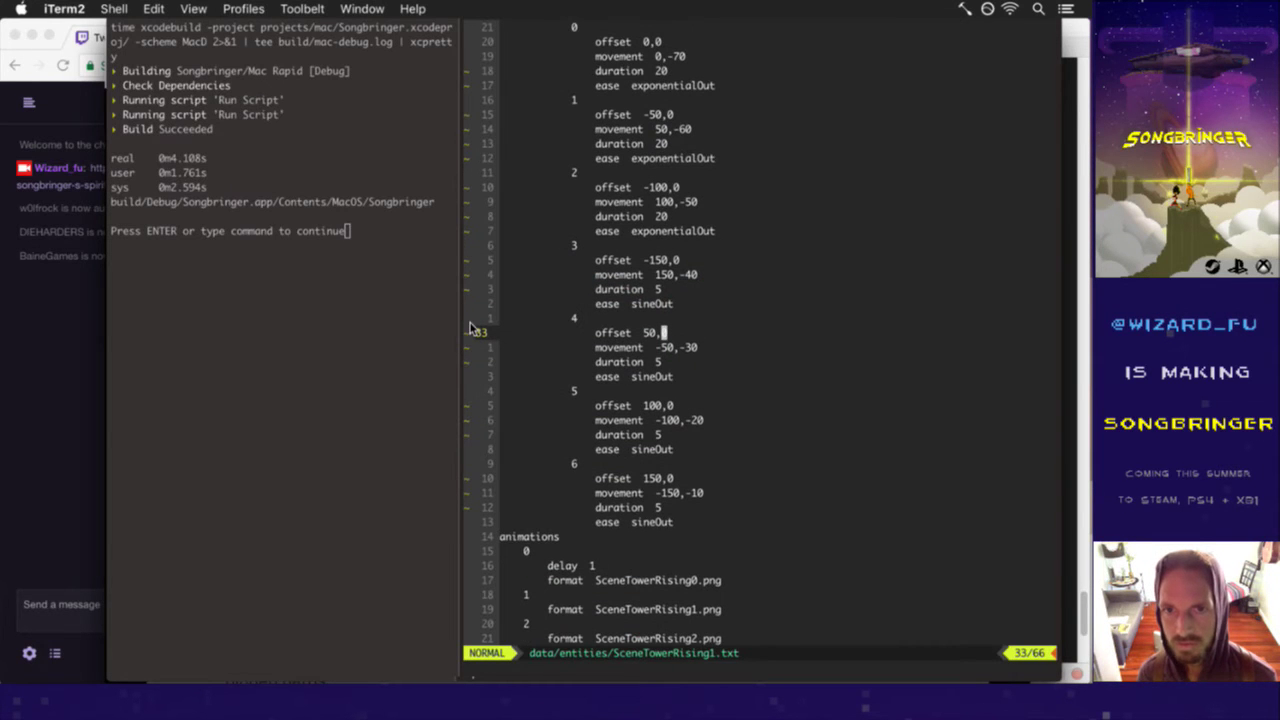
key("j")
key("j")
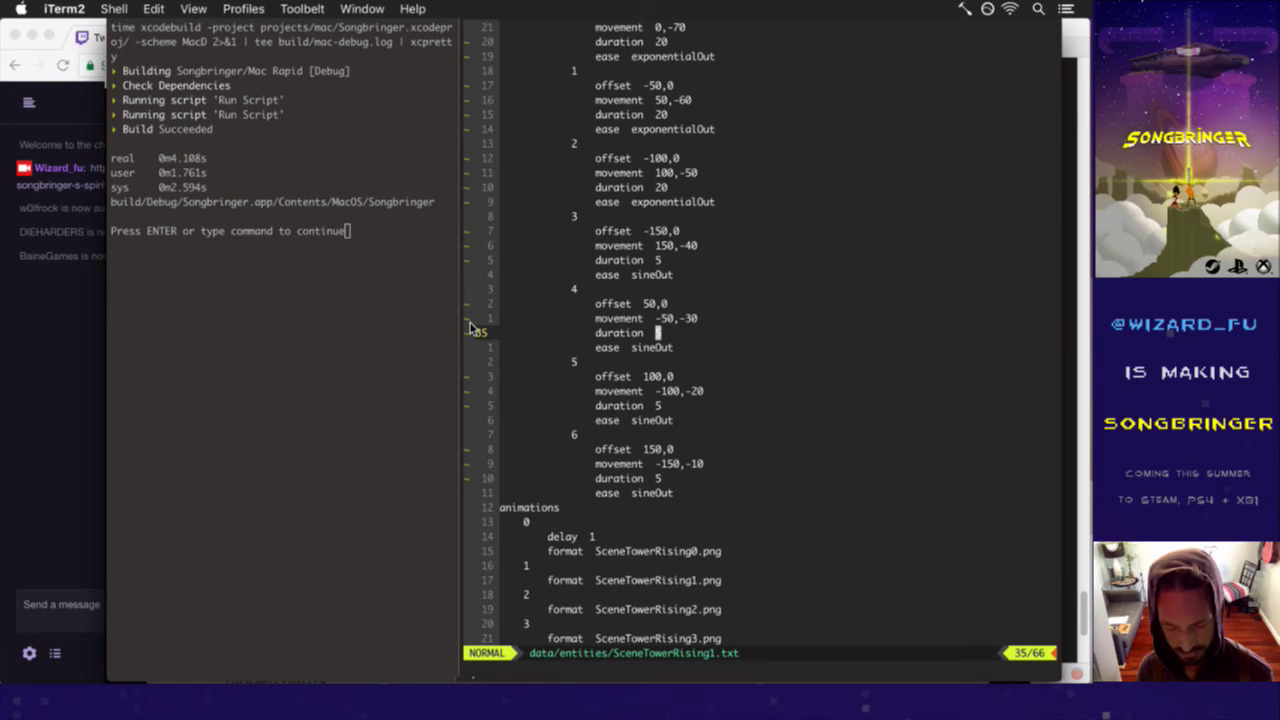
type("s20")
key("Escape")
key("j")
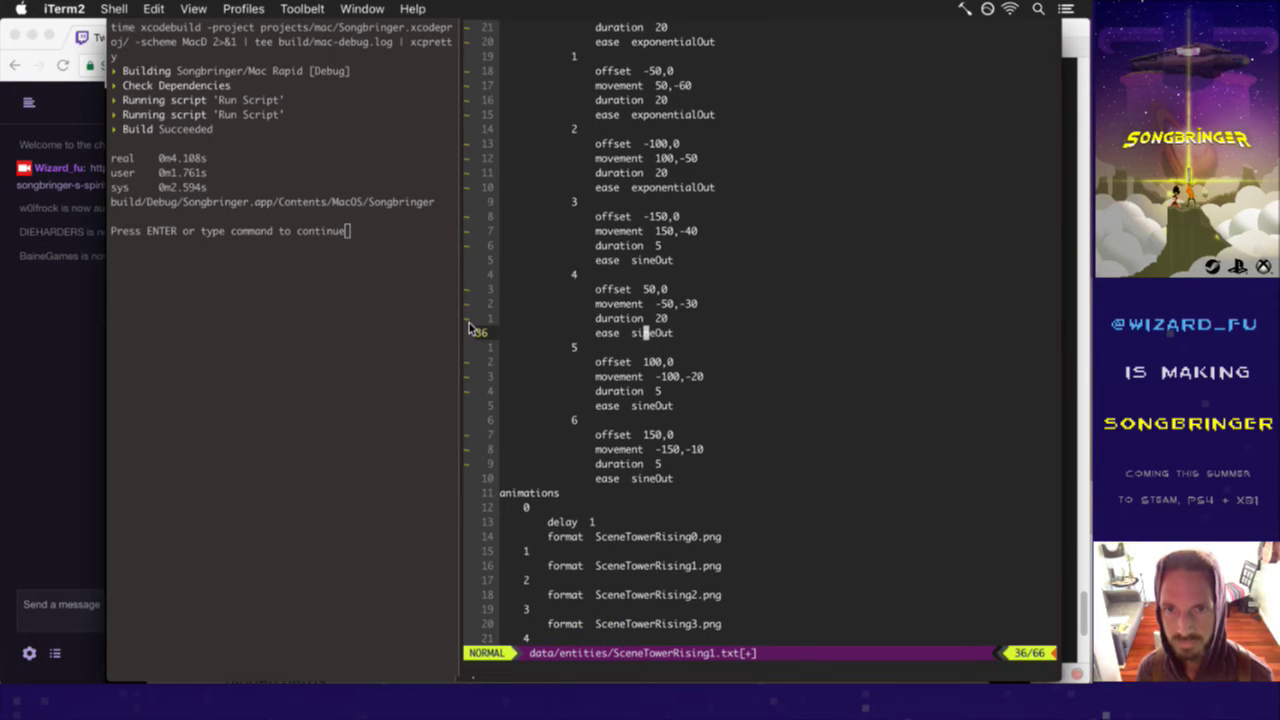
key("j")
key("j")
key("j")
key("j")
key(".")
key("j")
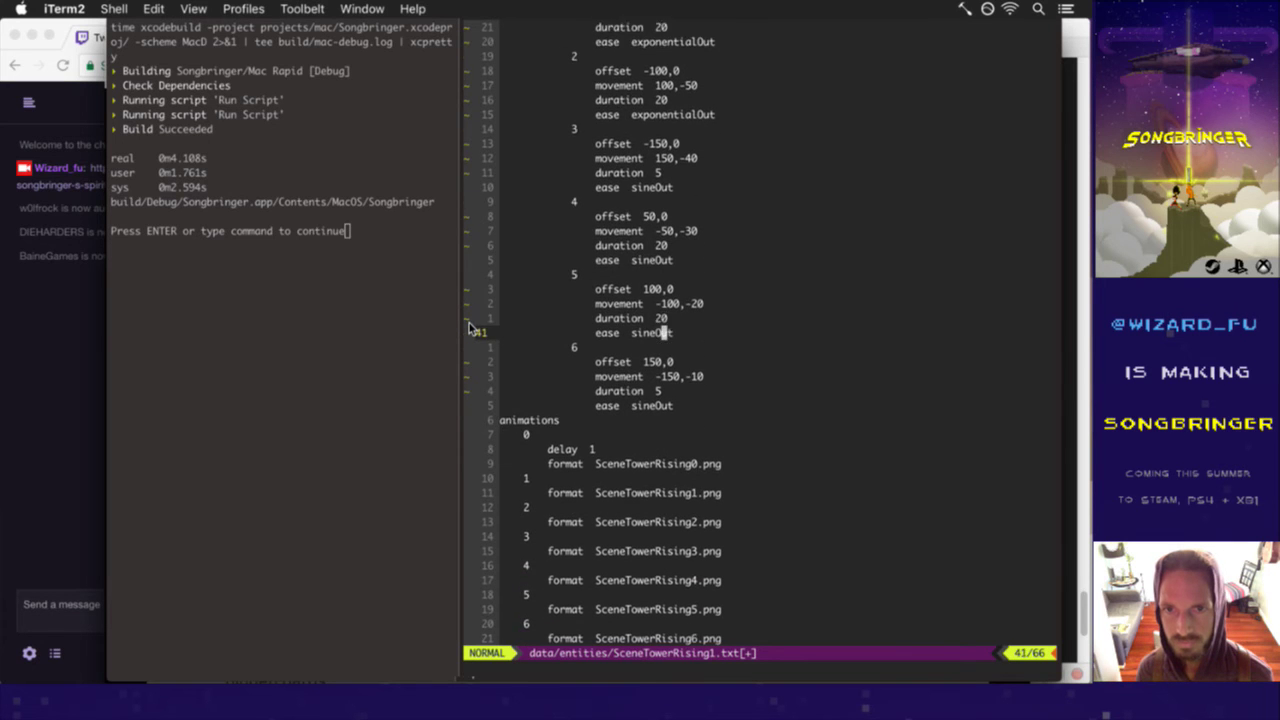
key("j")
key("k")
key("k")
key("k")
key("k")
key("k")
key("k")
key("k")
key("k")
key("k")
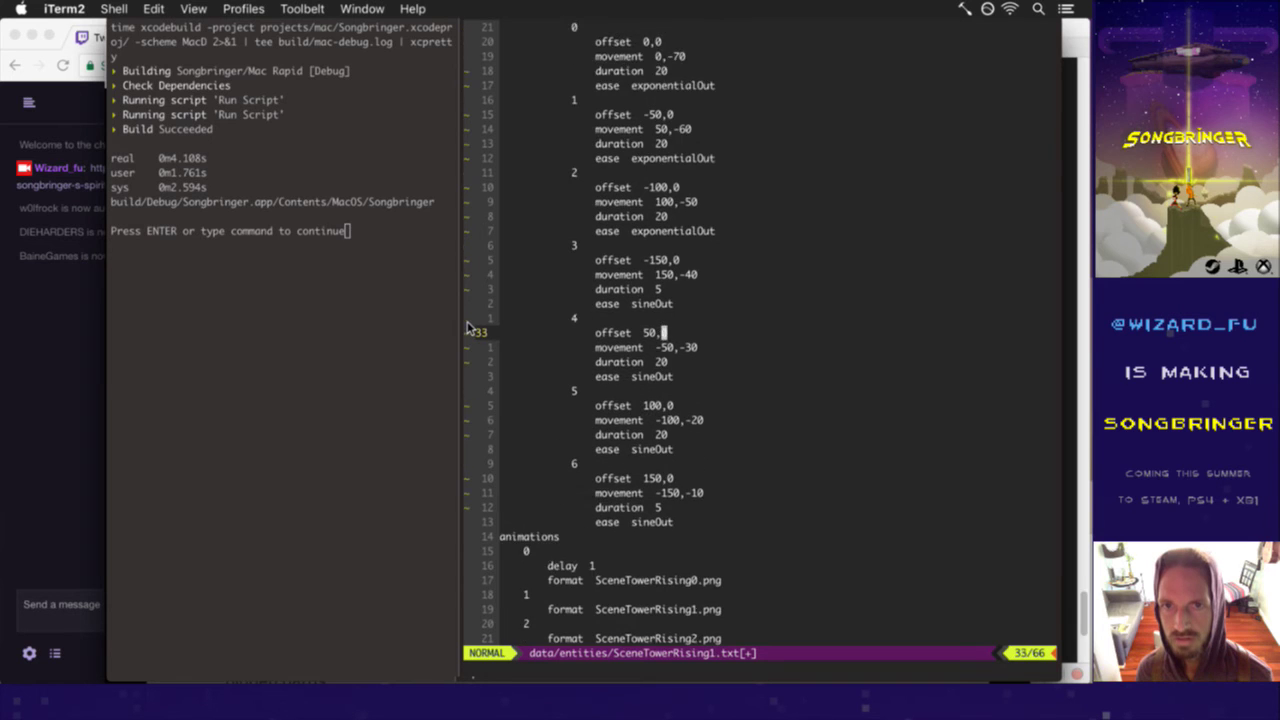
key("k")
key("k")
key("k")
key("k")
key("k")
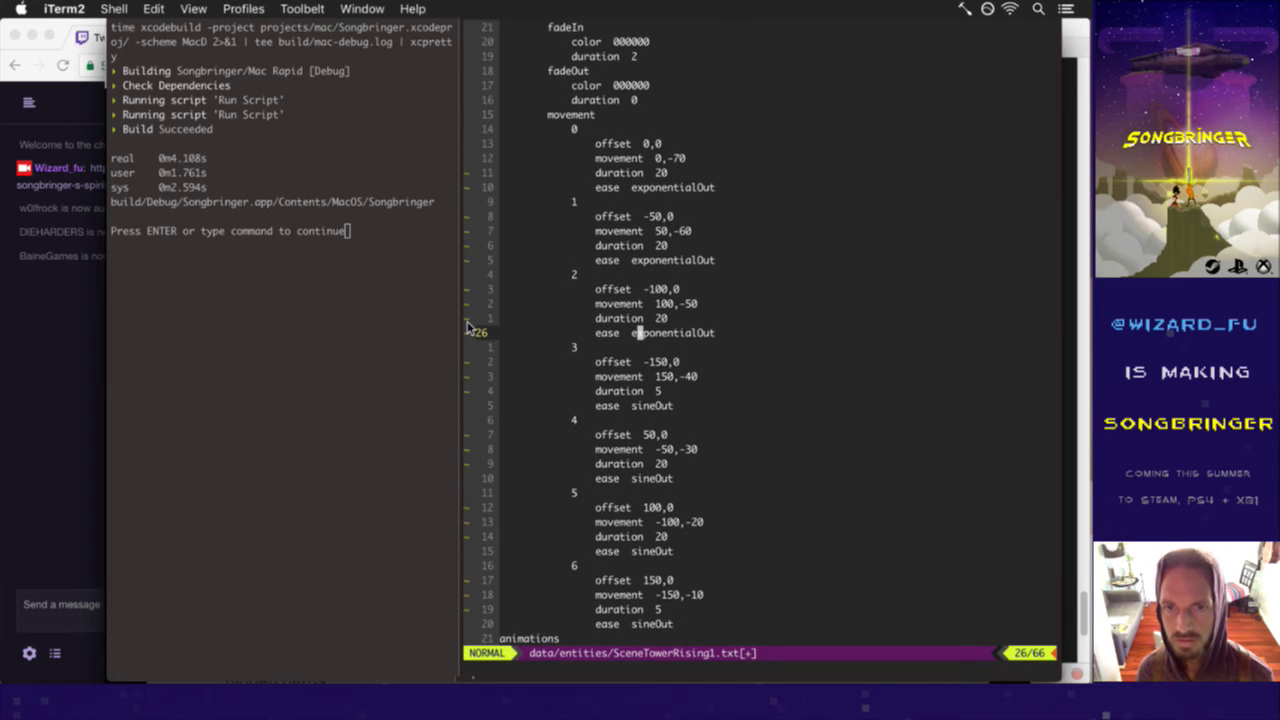
- Yank the exponentialOut ease line and paste it over the sineOut lines, undoing a deletion
key("y")
key("y")
key("j")
key("j")
key("j")
key("j")
key("p")
key("j")
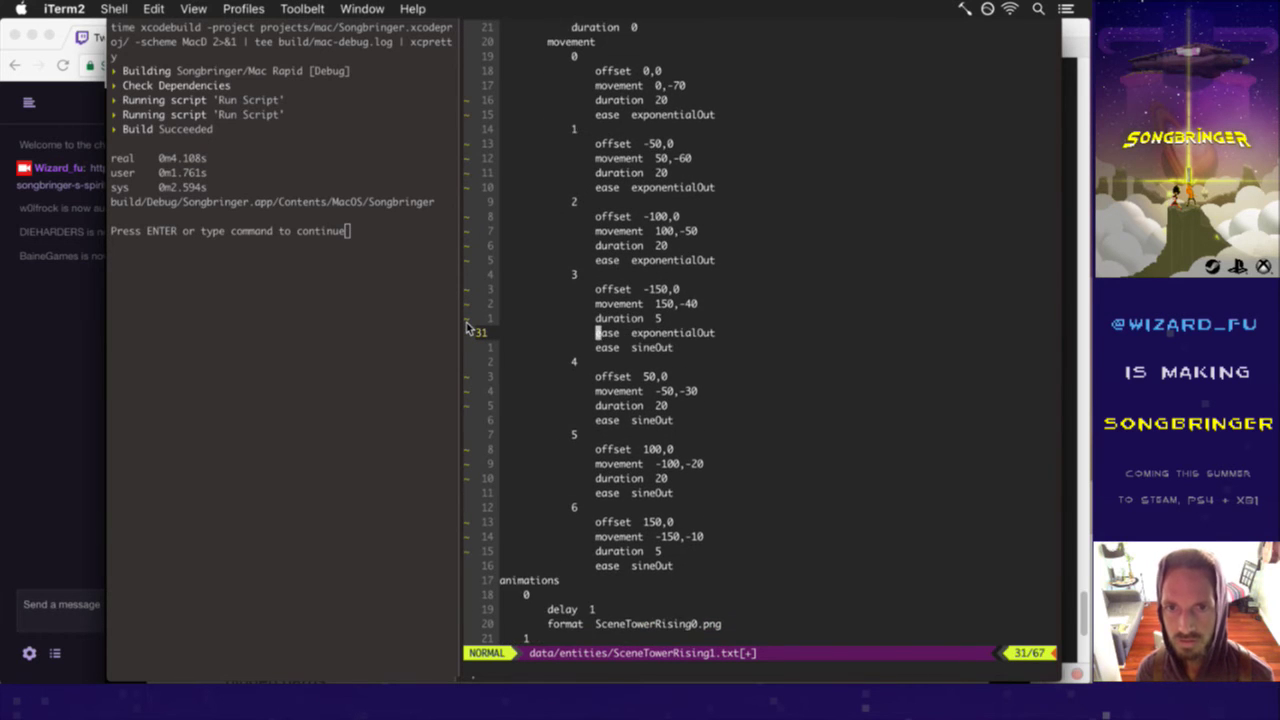
key("d")
key("d")
key("j")
key("j")
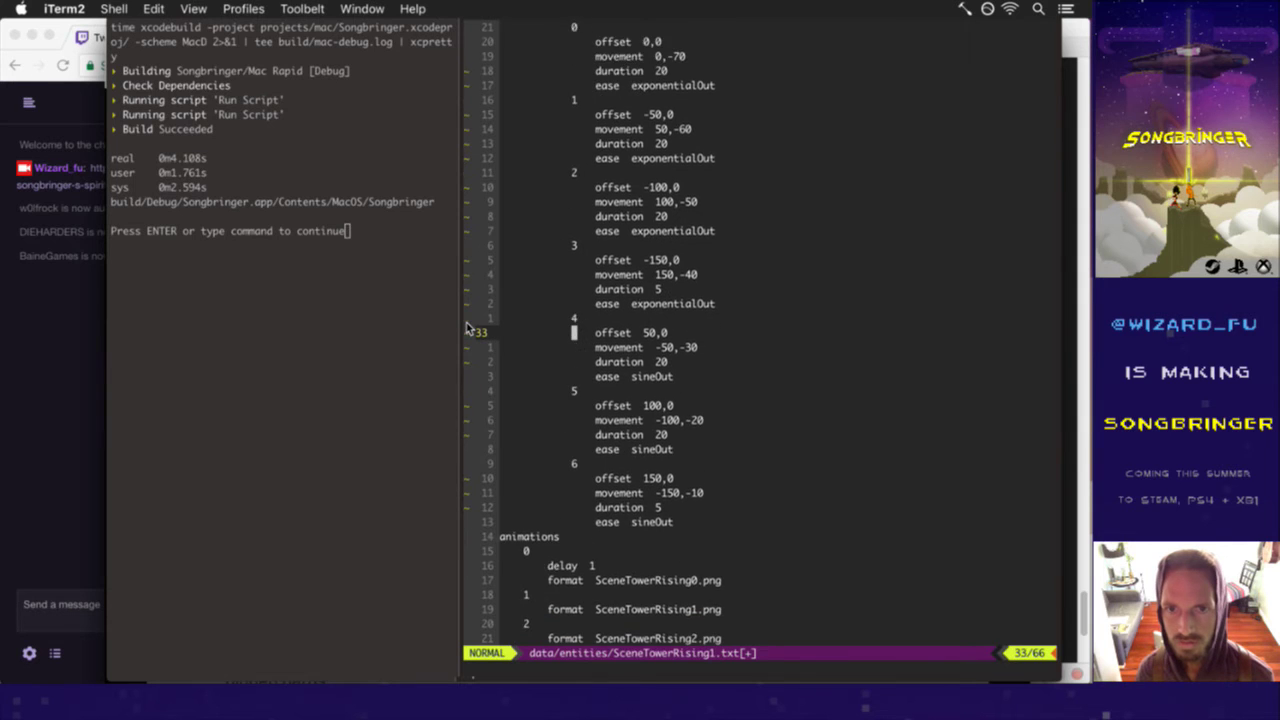
key("j")
key("j")
key("P")
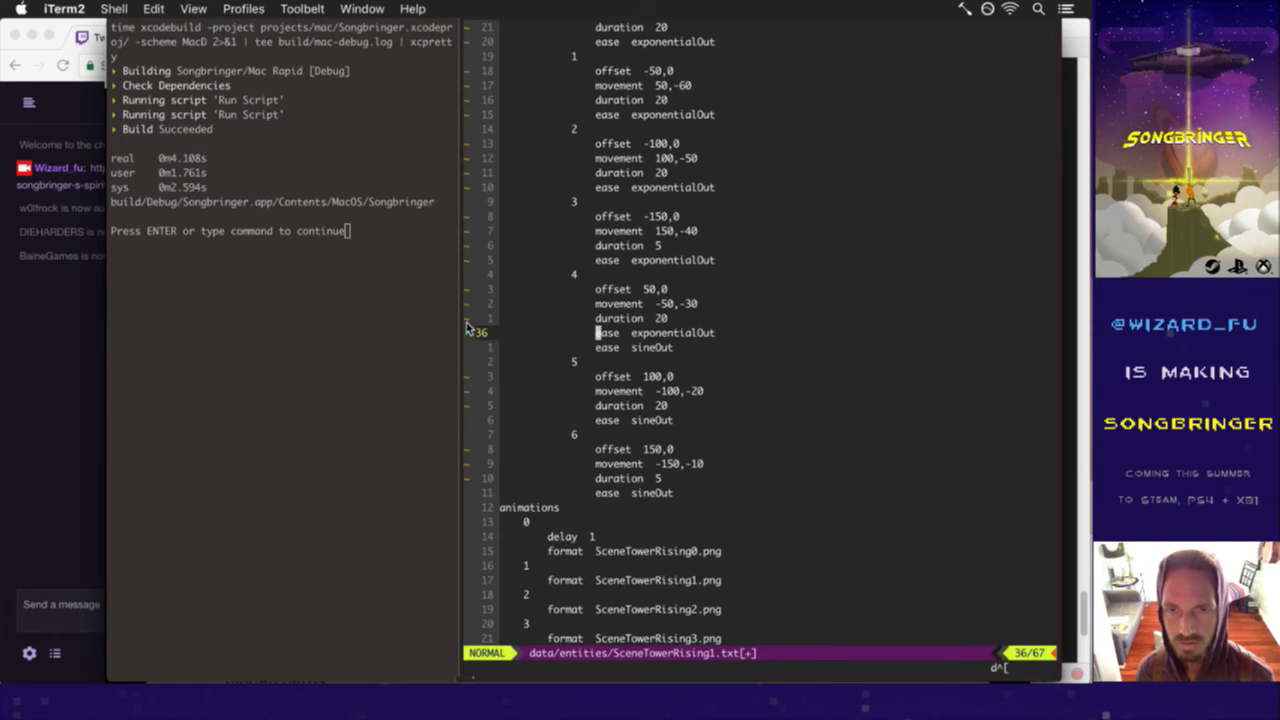
type("j/f")
key("d")
key("d")
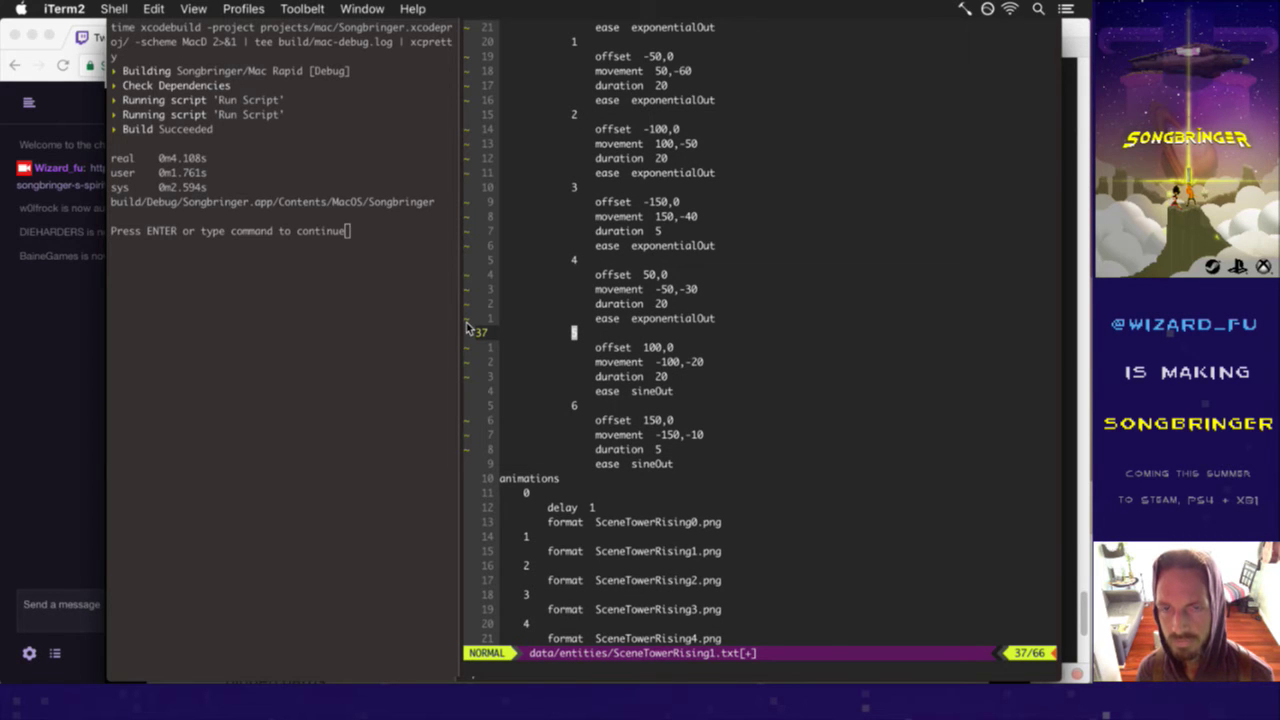
key("u")
- Undo the stray easing edits and remove the exponentialOut line from step 3
key("k")
key("d")
key("d")
key("y")
key("y")
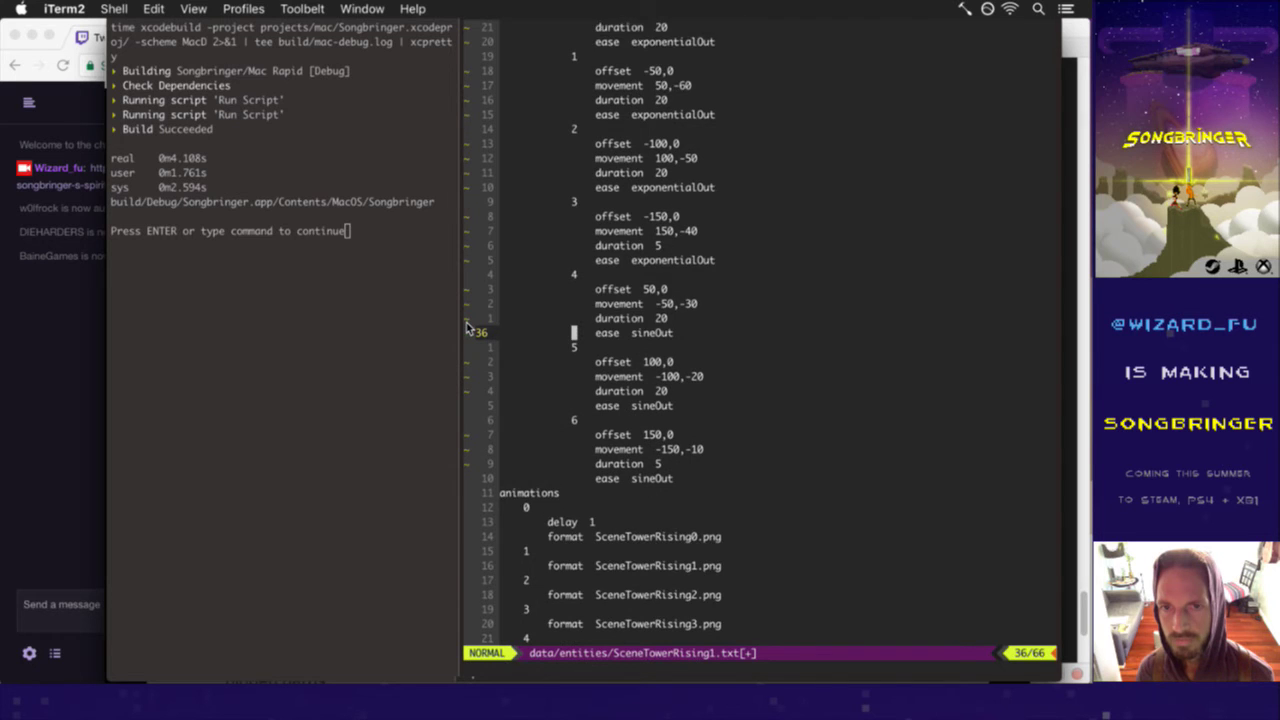
key("k")
key("k")
key("k")
key("P")
key("k")
key("d")
key("d")
key("k")
key("k")
key("k")
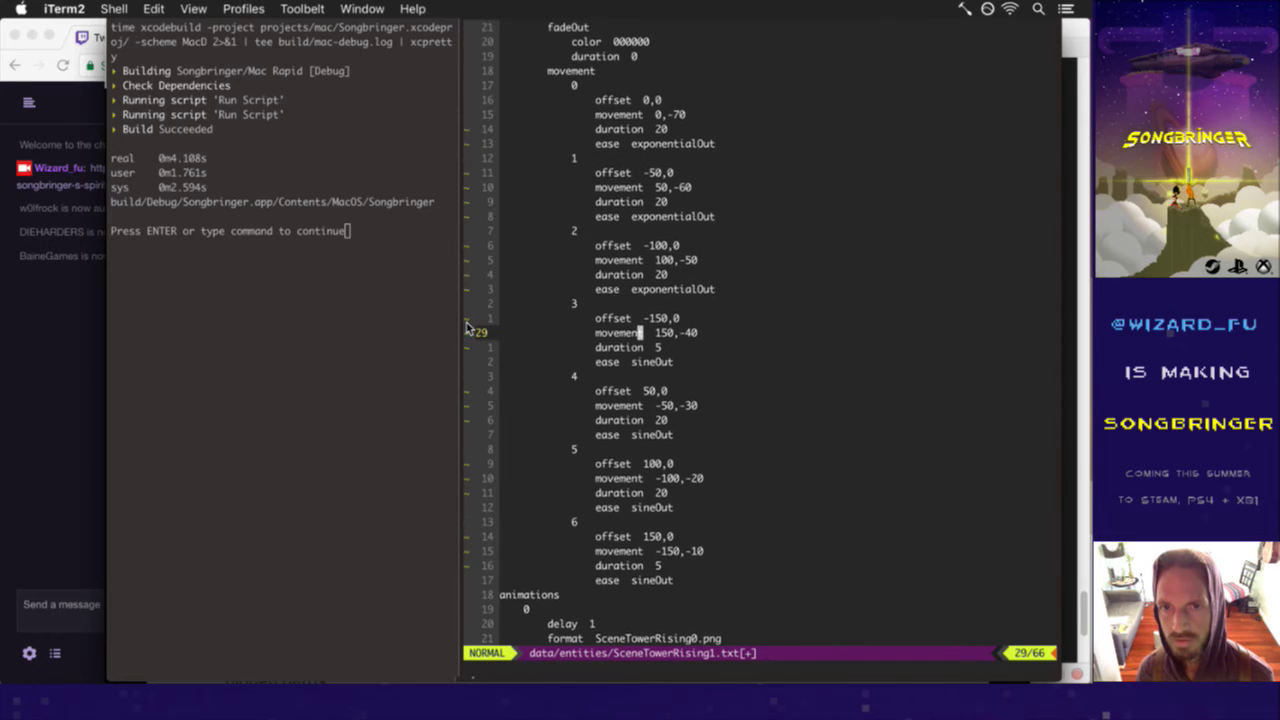
key("k")
key("k")
- Replace sineOut with exponentialOut in steps 4 and 5, then save the file
key("j")
key("j")
key("j")
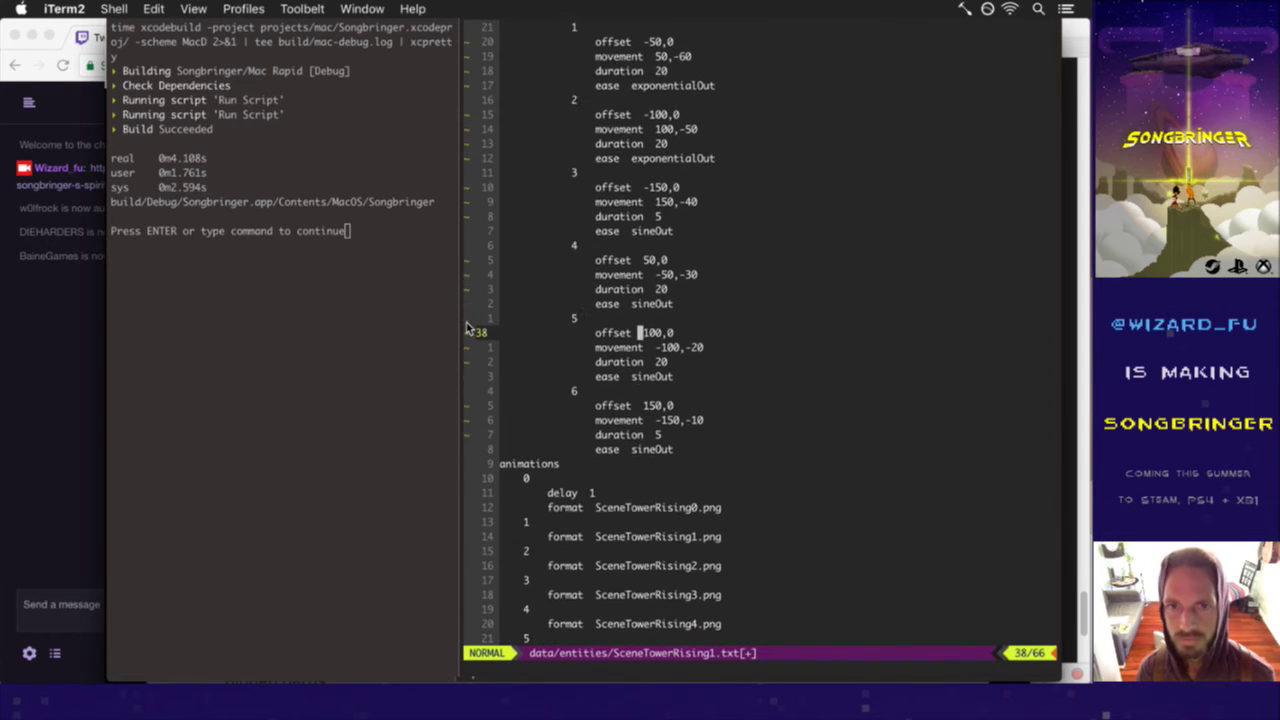
key("P")
key("j")
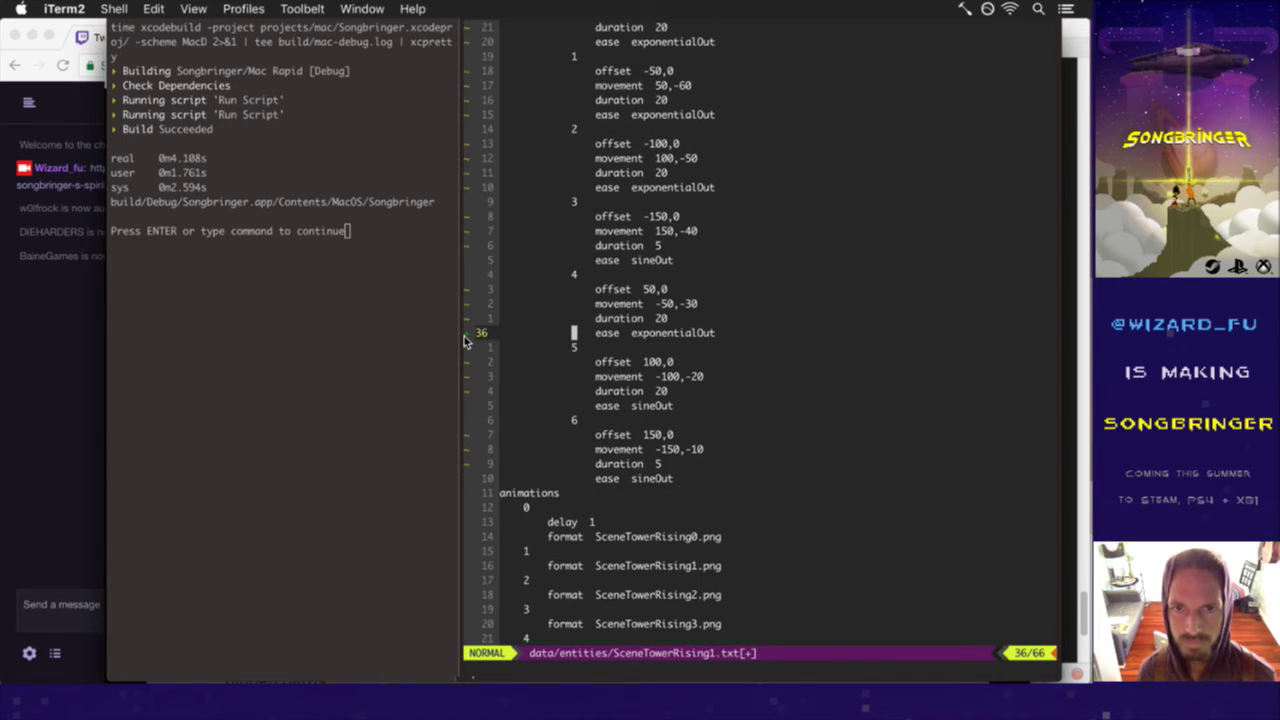
key("d")
key("d")
key("j")
key("j")
key("j")
key("P")
key("j")
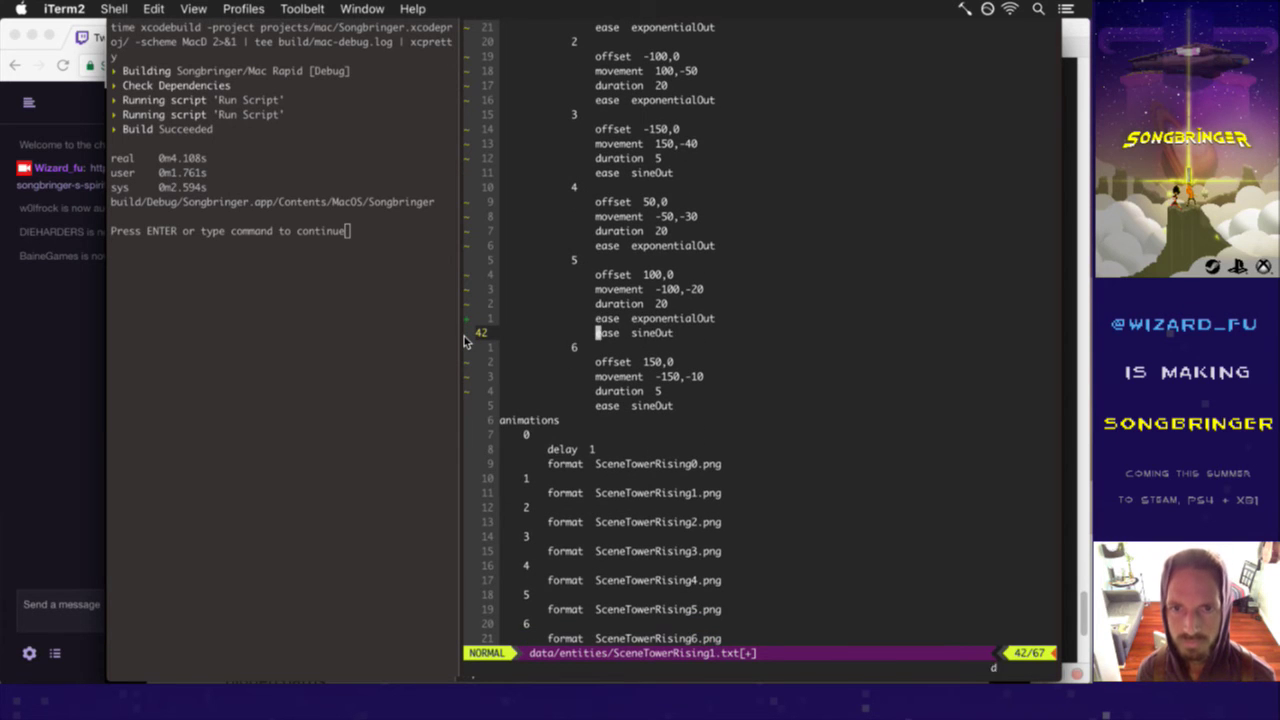
key("d")
key("d")
type(":w")
key("Return")
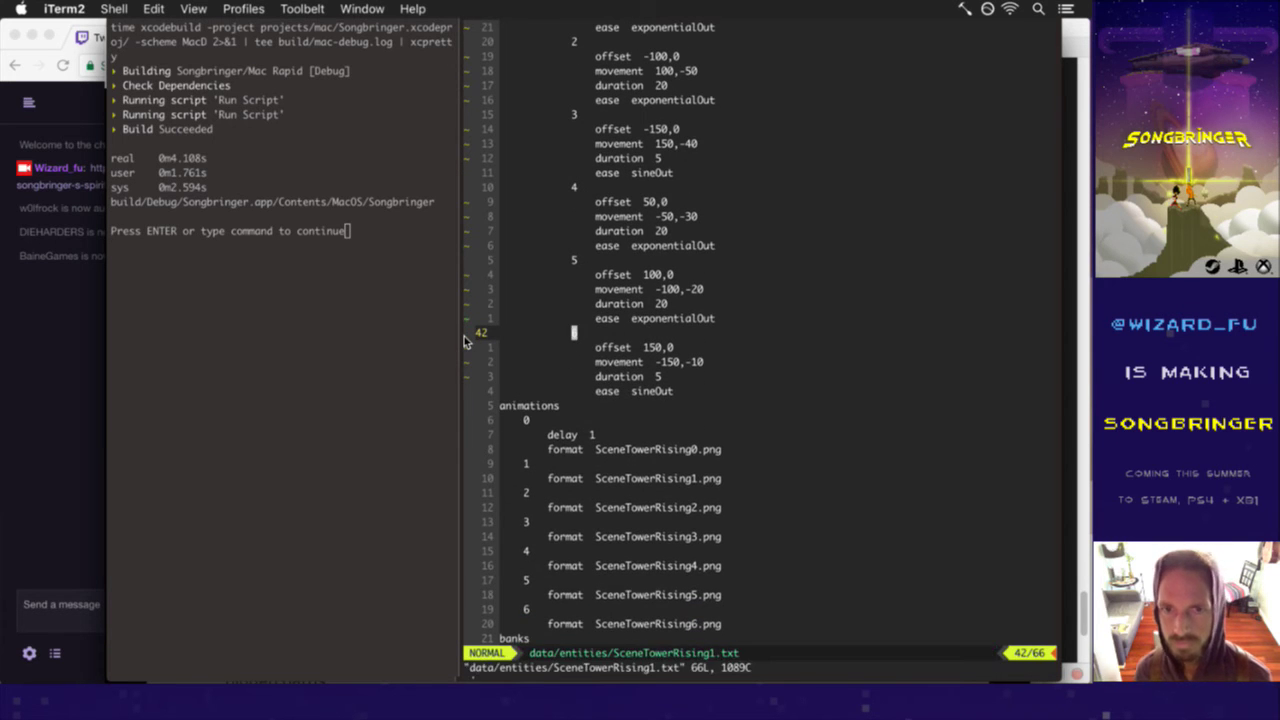
- Change step 6's duration to 20 and save
key("j")
key("j")
key("j")
key("w")
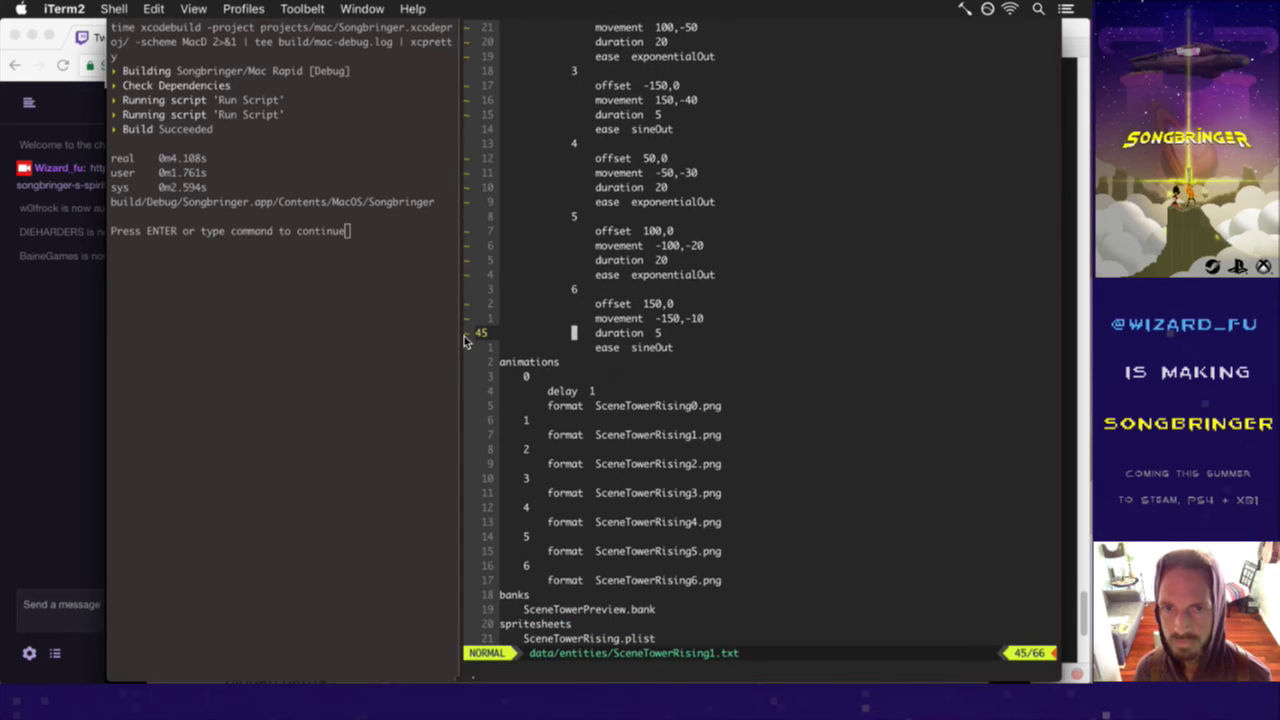
key("c")
key("w")
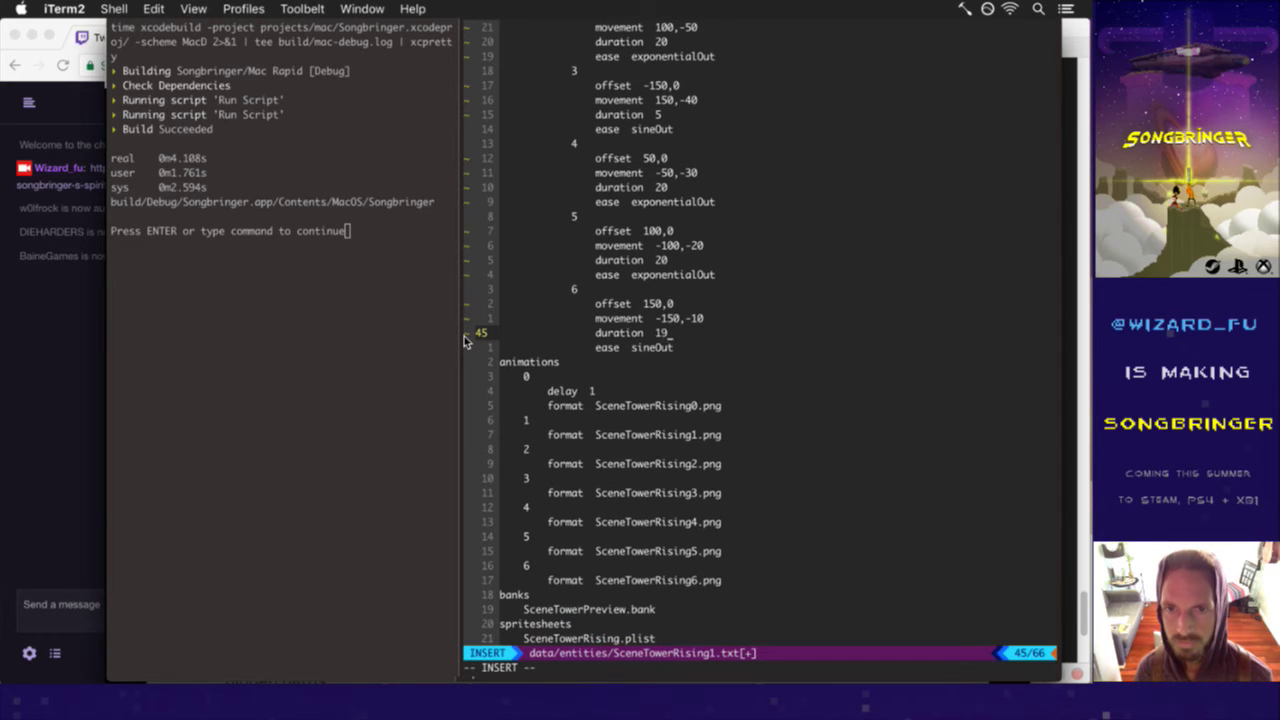
key("Escape")
type(":w")
key("Return")
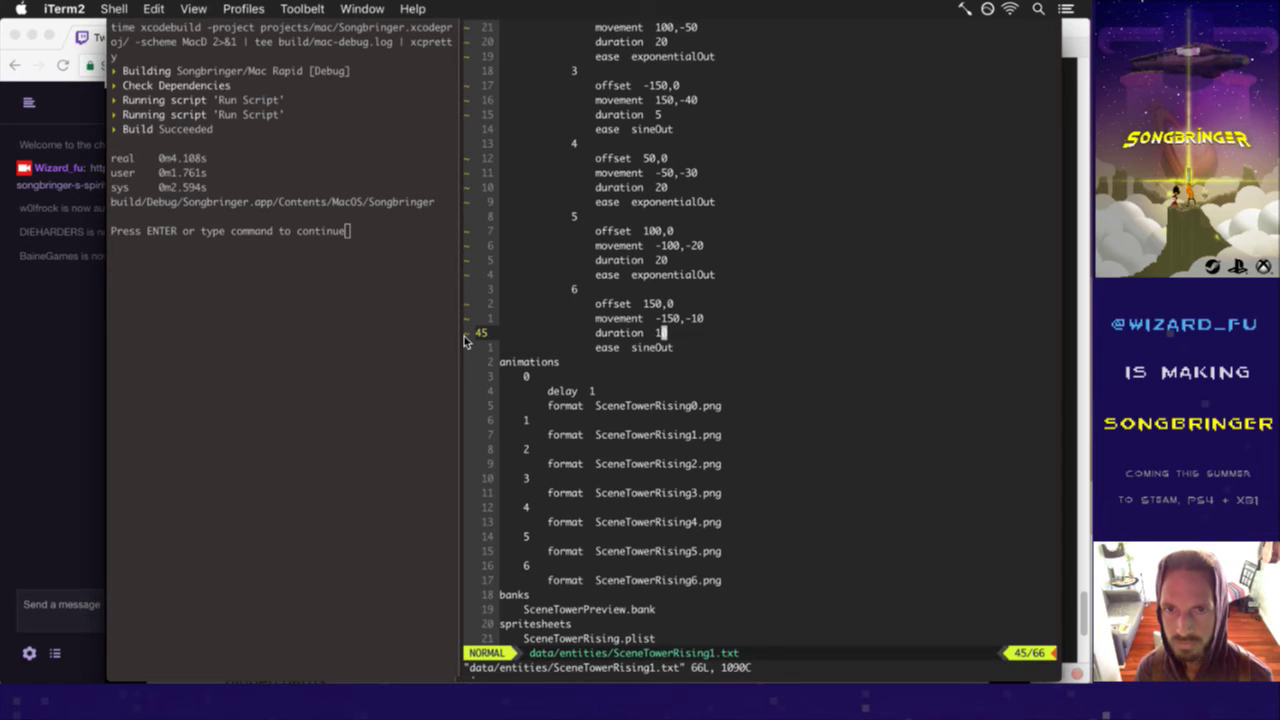
- Return to step 3's duration value and save with :up to rebuild the game
key("1")
key("1")
key("k")
key("k")
key("k")
key("k")
key("k")
key("l")
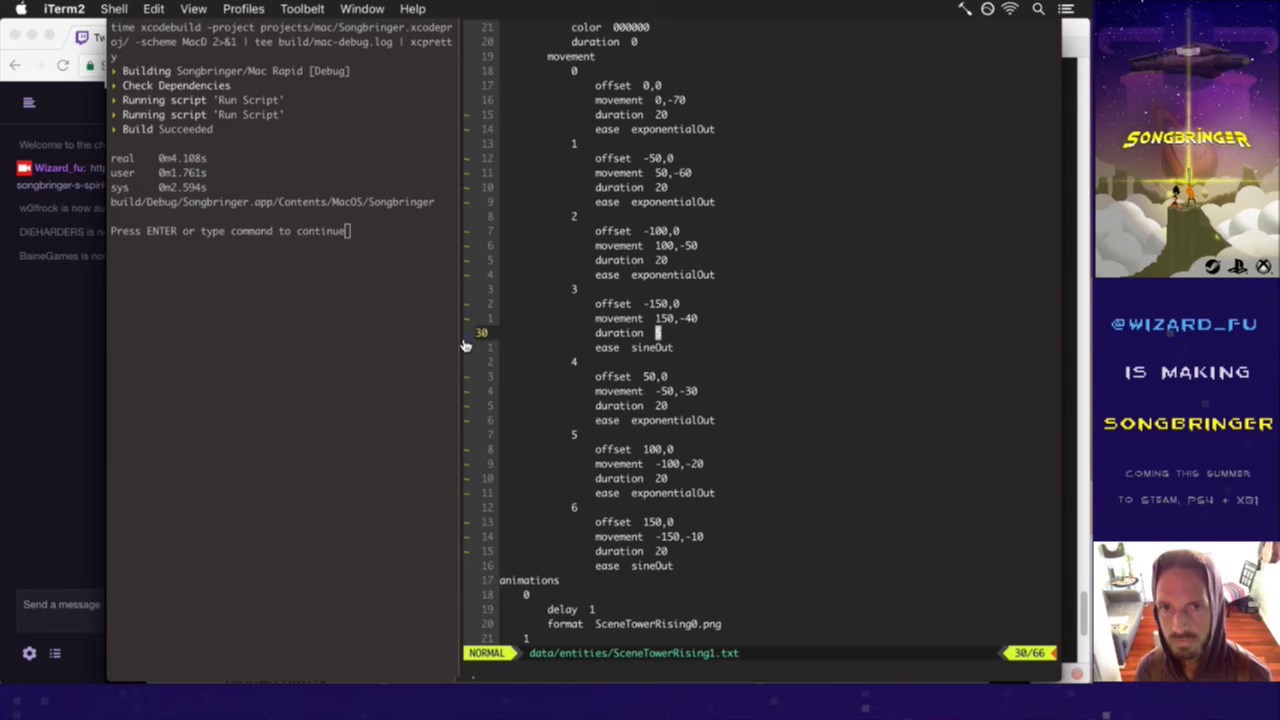
type(":up")
key("Return")
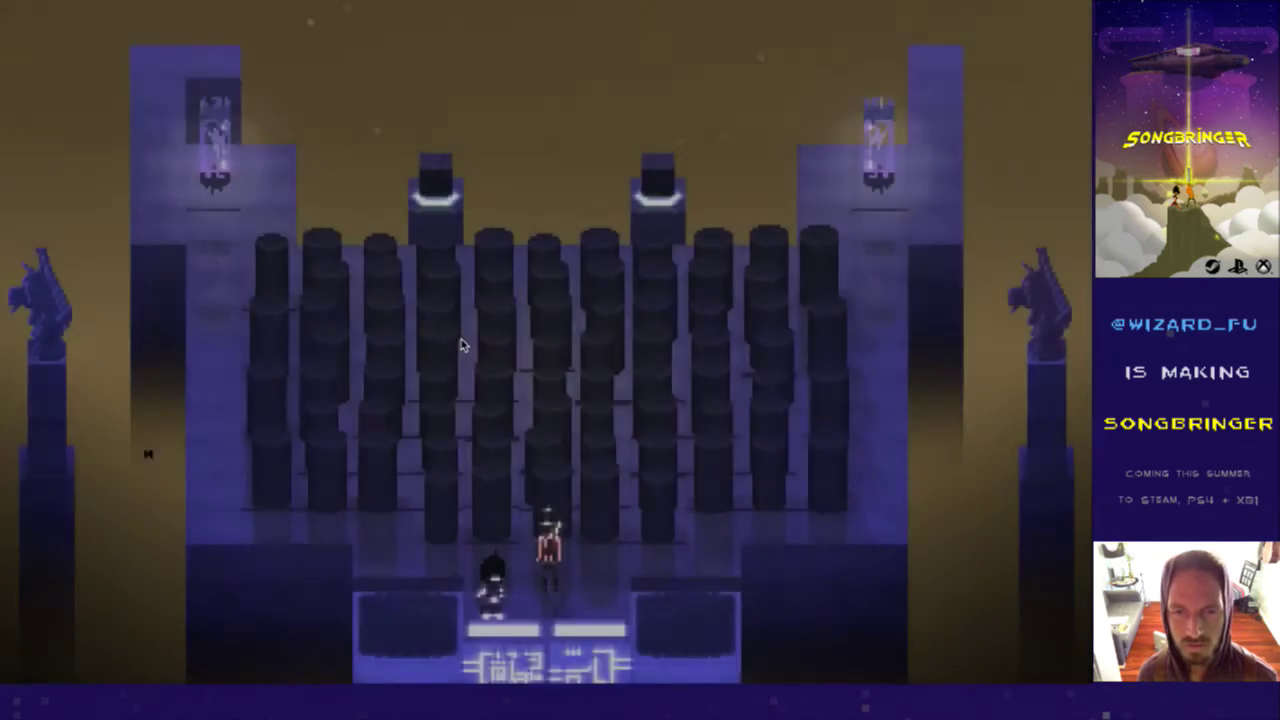
- Quit the running game build and switch back to SceneTowerRising.psd in Photoshop
key("super+q")
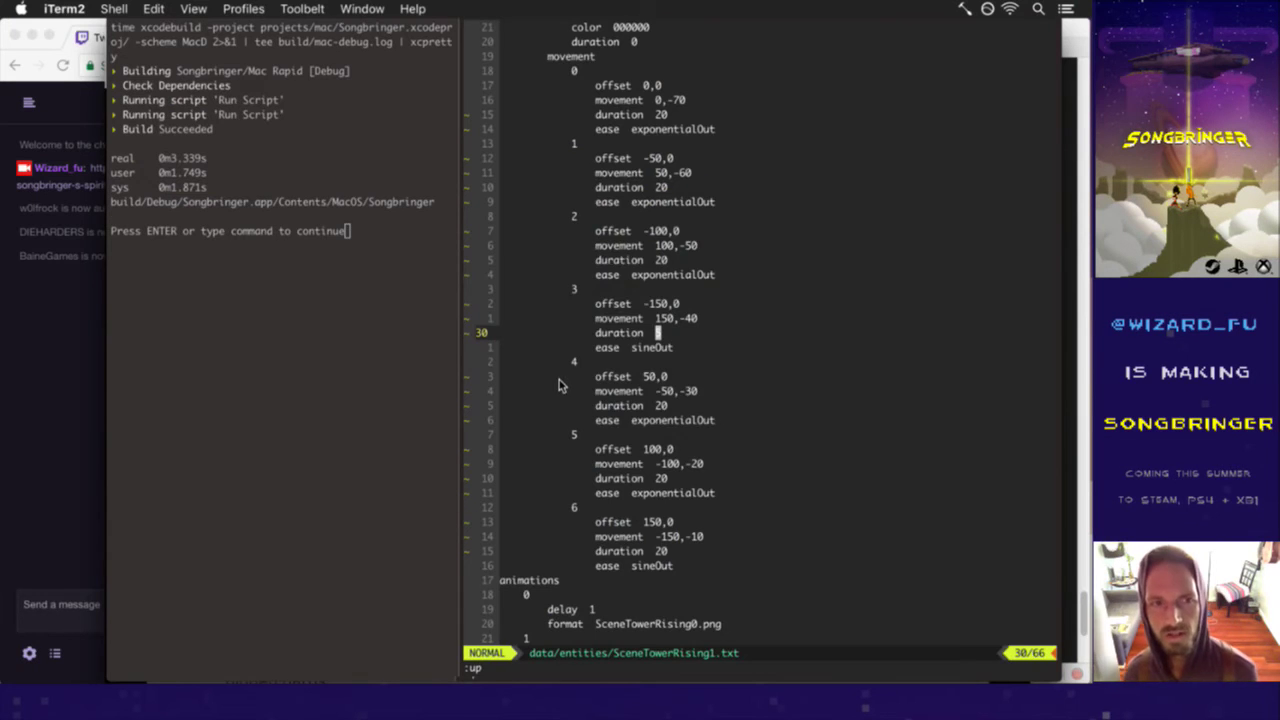
key("super+Tab")
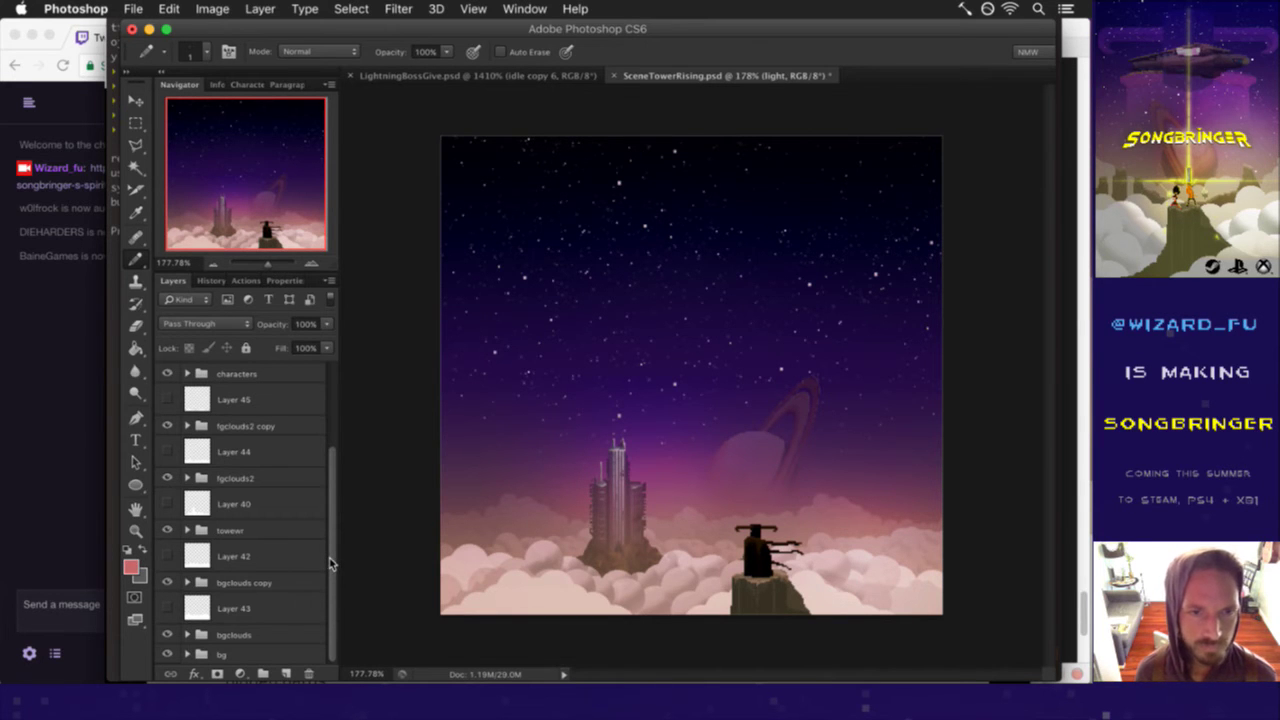
- Expand the towewr group, toggling its visibility and a tower layer's to compare
left_click(247, 531)
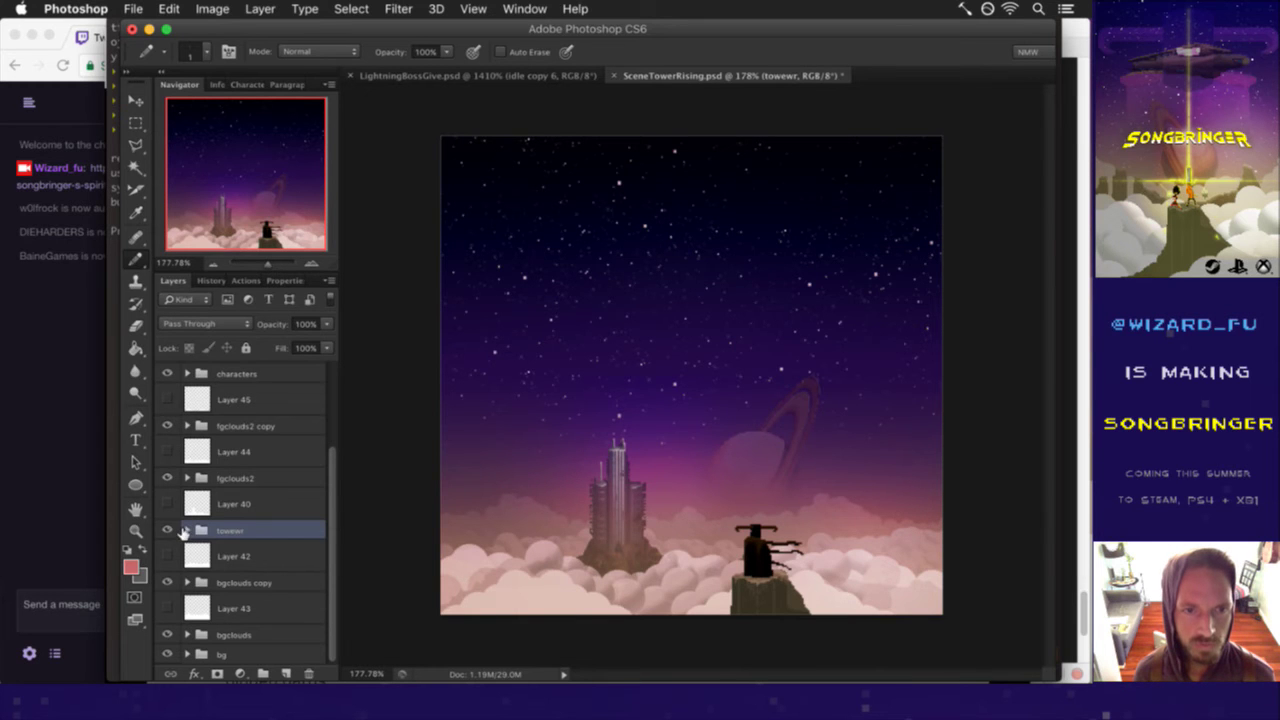
left_click(167, 530)
left_click(167, 530)
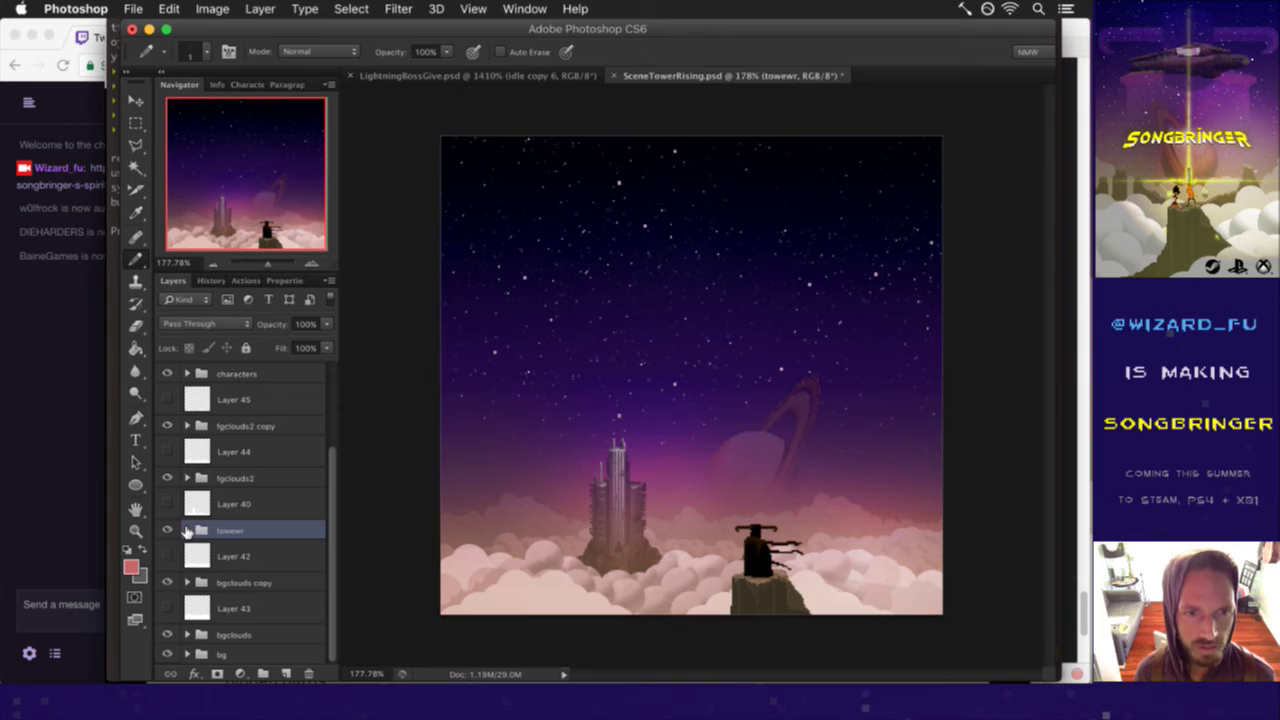
left_click(187, 531)
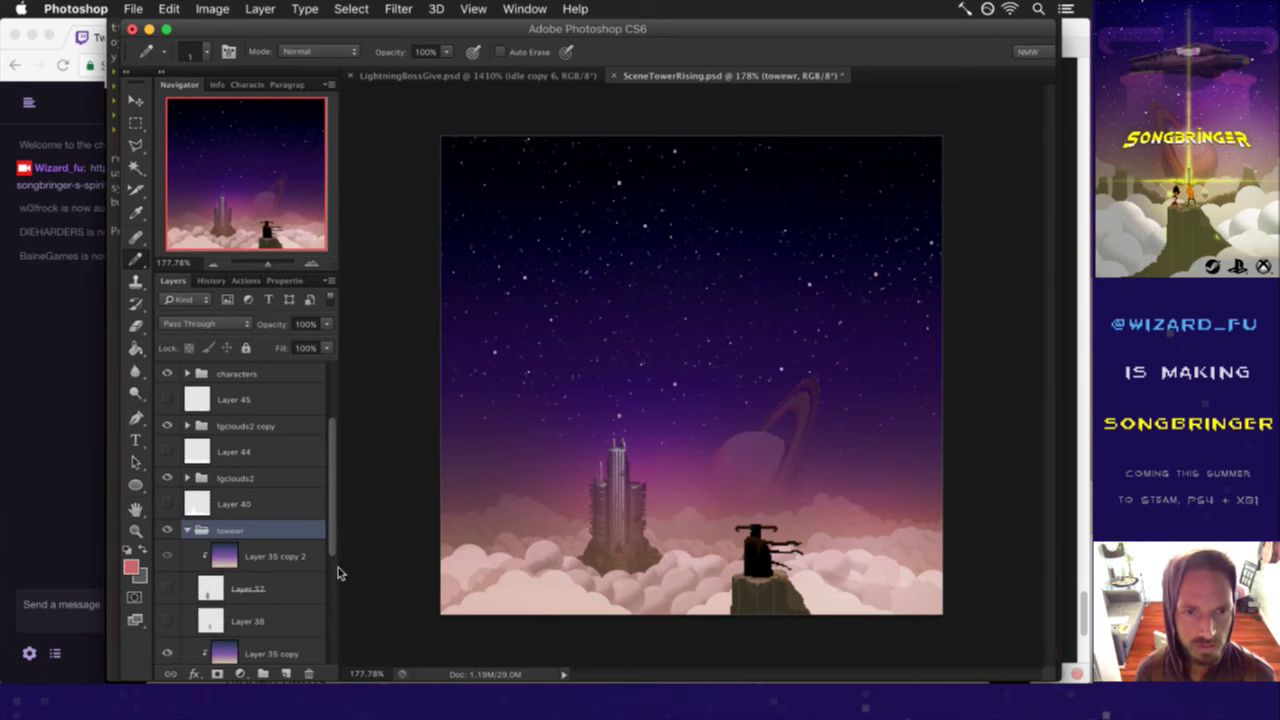
scroll(333, 550, "down", 2)
scroll(328, 600, "down", 2)
scroll(324, 630, "down", 1)
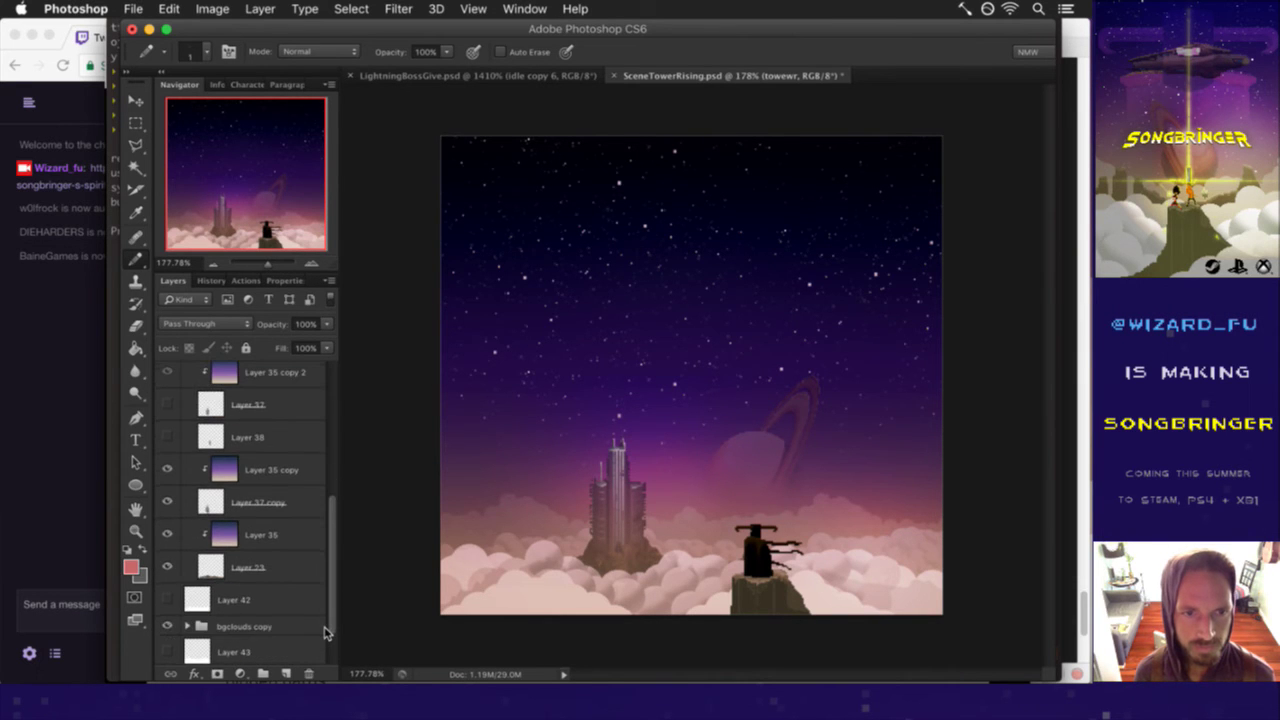
scroll(326, 640, "down", 1)
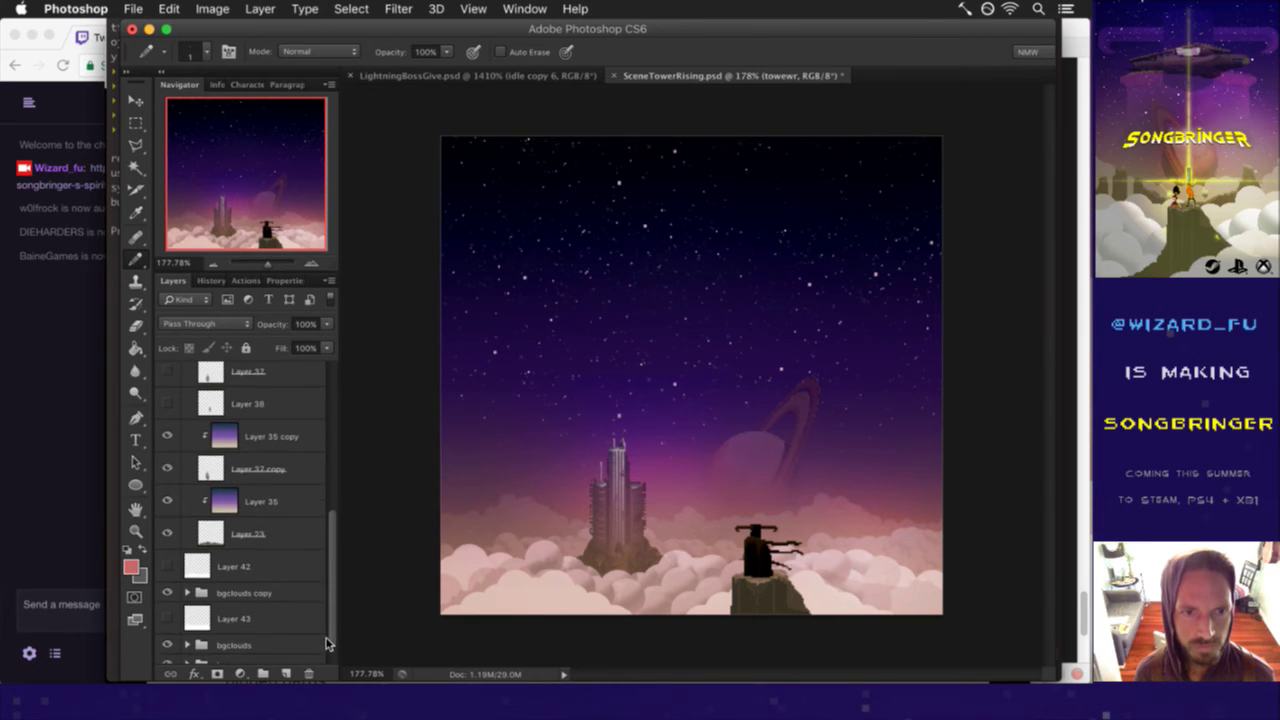
left_click(168, 467)
left_click(168, 467)
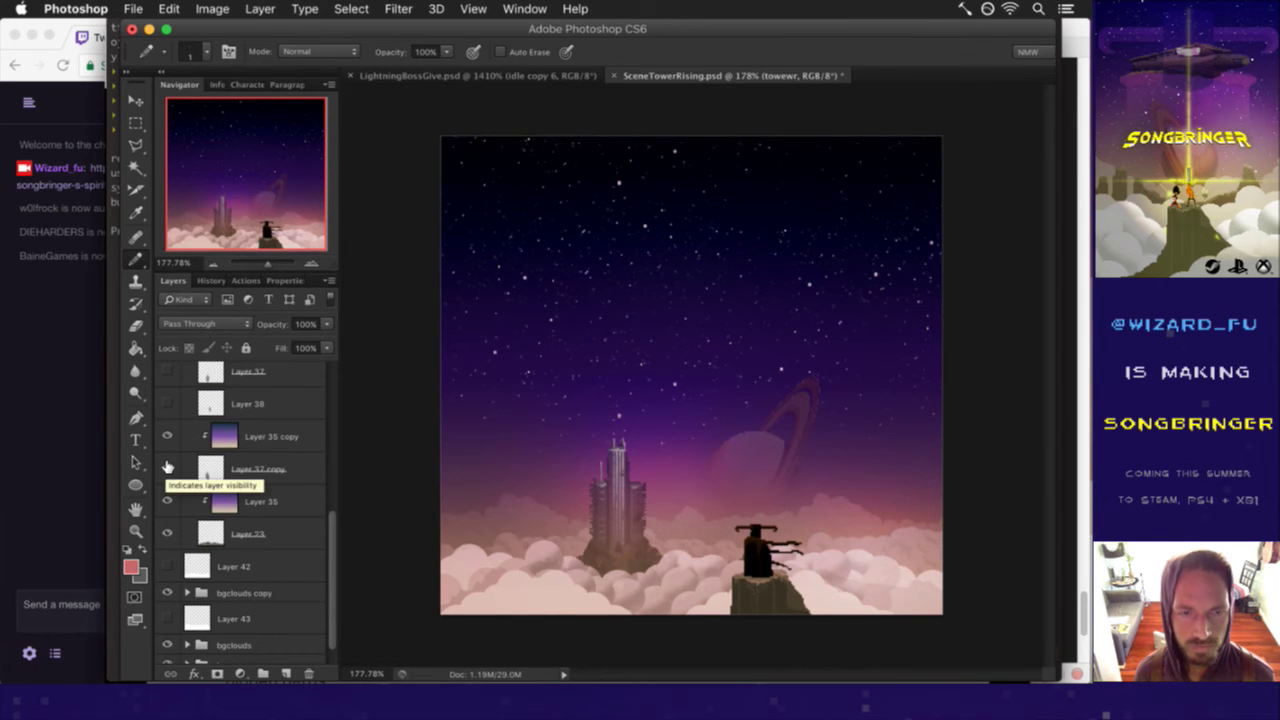
- Hide the fgclouds2 and fgclouds2 copy layers and zoom in on the tower
left_click_drag(334, 573, 305, 457)
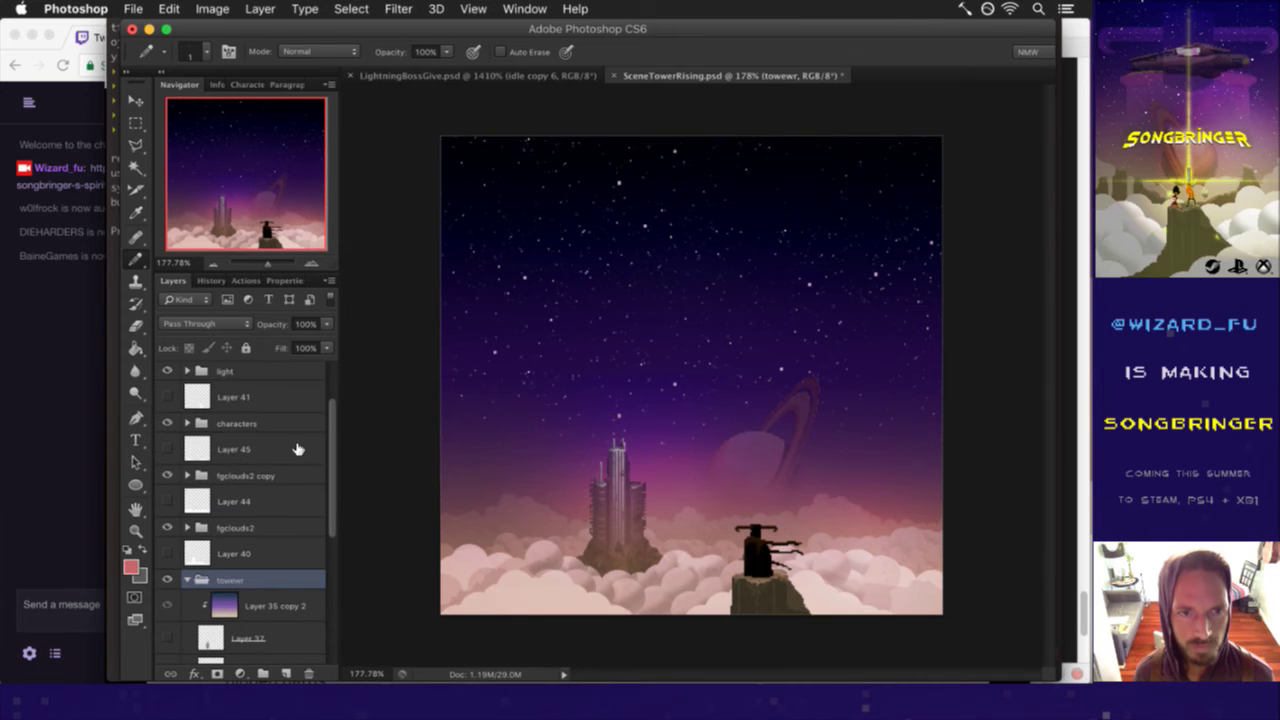
left_click(167, 527)
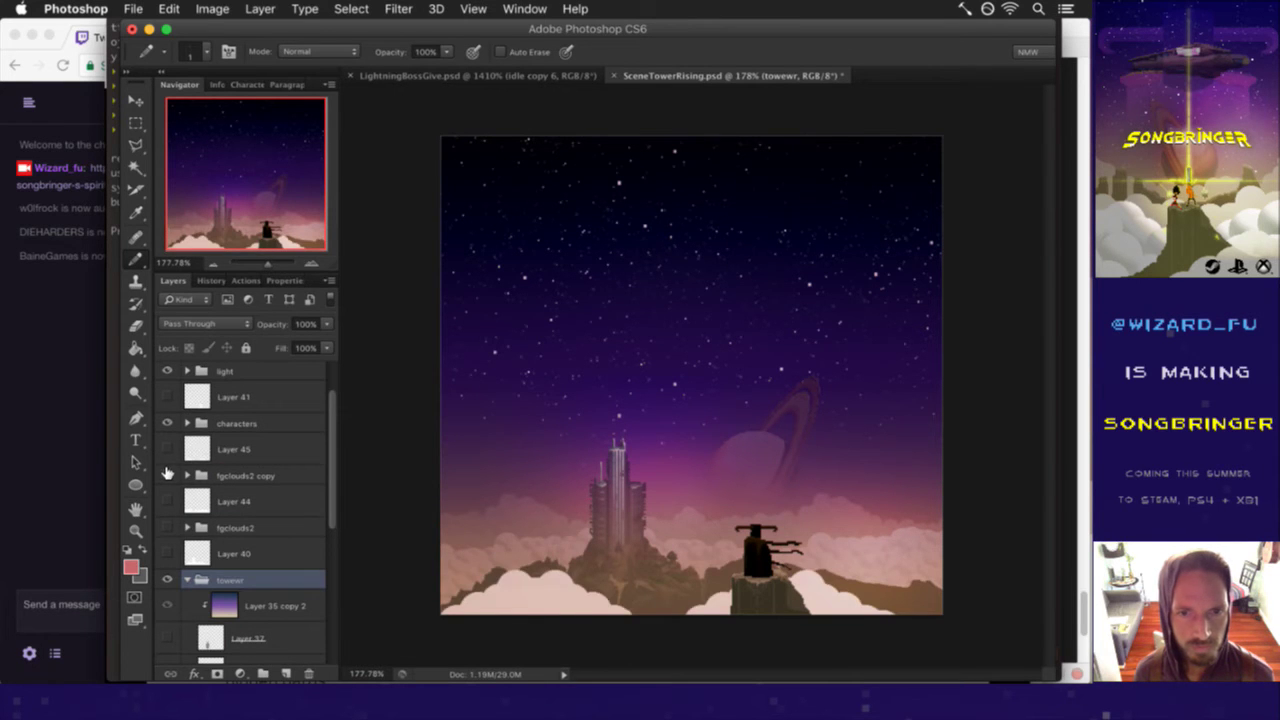
left_click(167, 475)
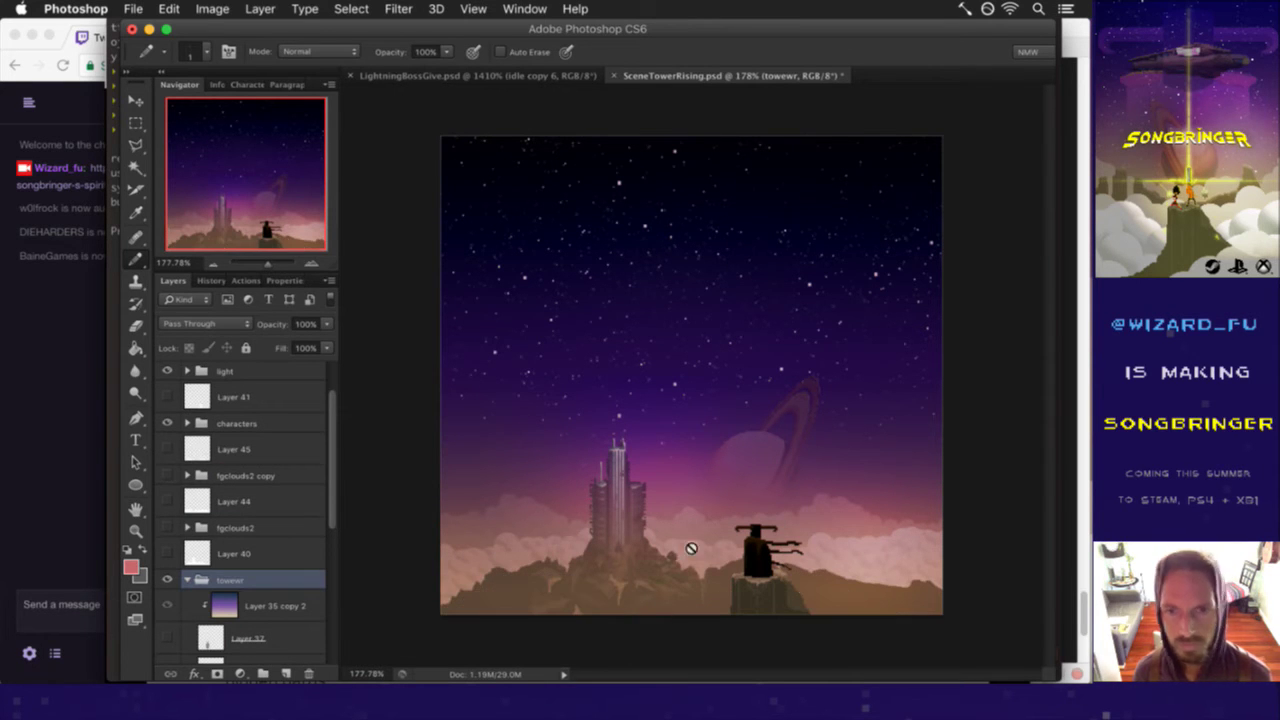
mouse_move(634, 528)
left_mouse_down()
mouse_move(714, 532)
mouse_move(743, 437)
left_mouse_up()
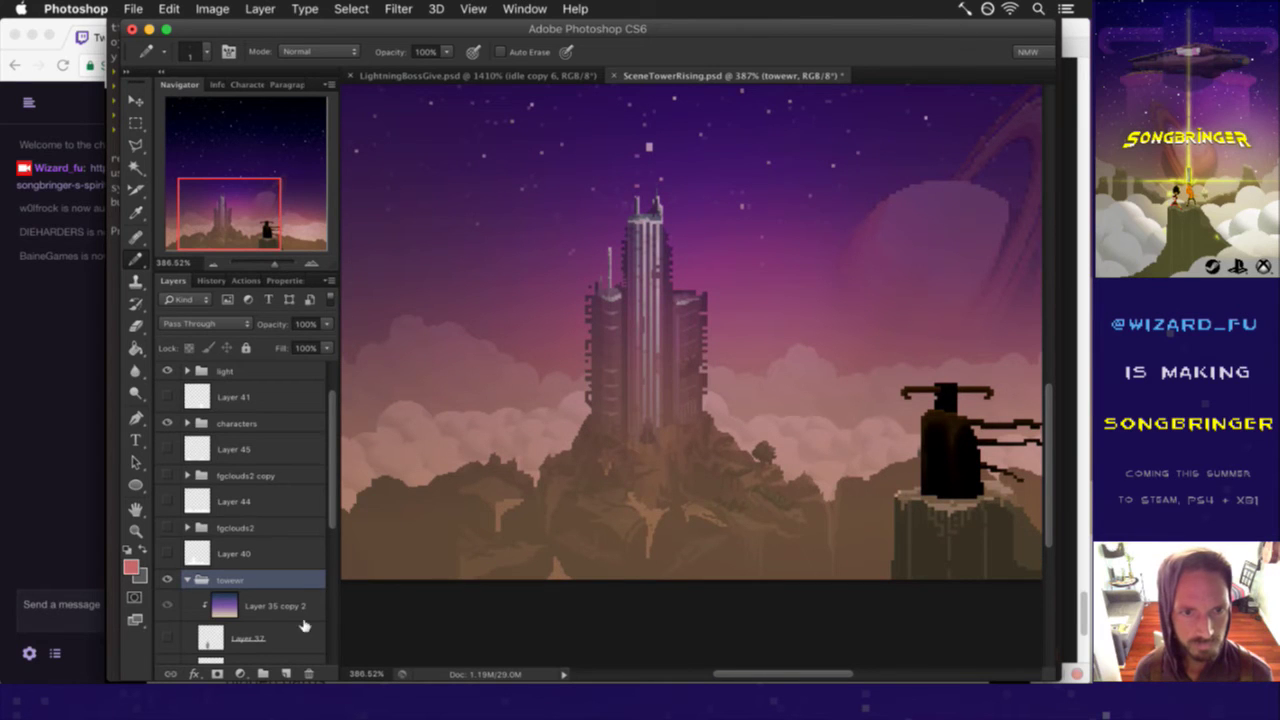
left_click_drag(329, 497, 320, 590)
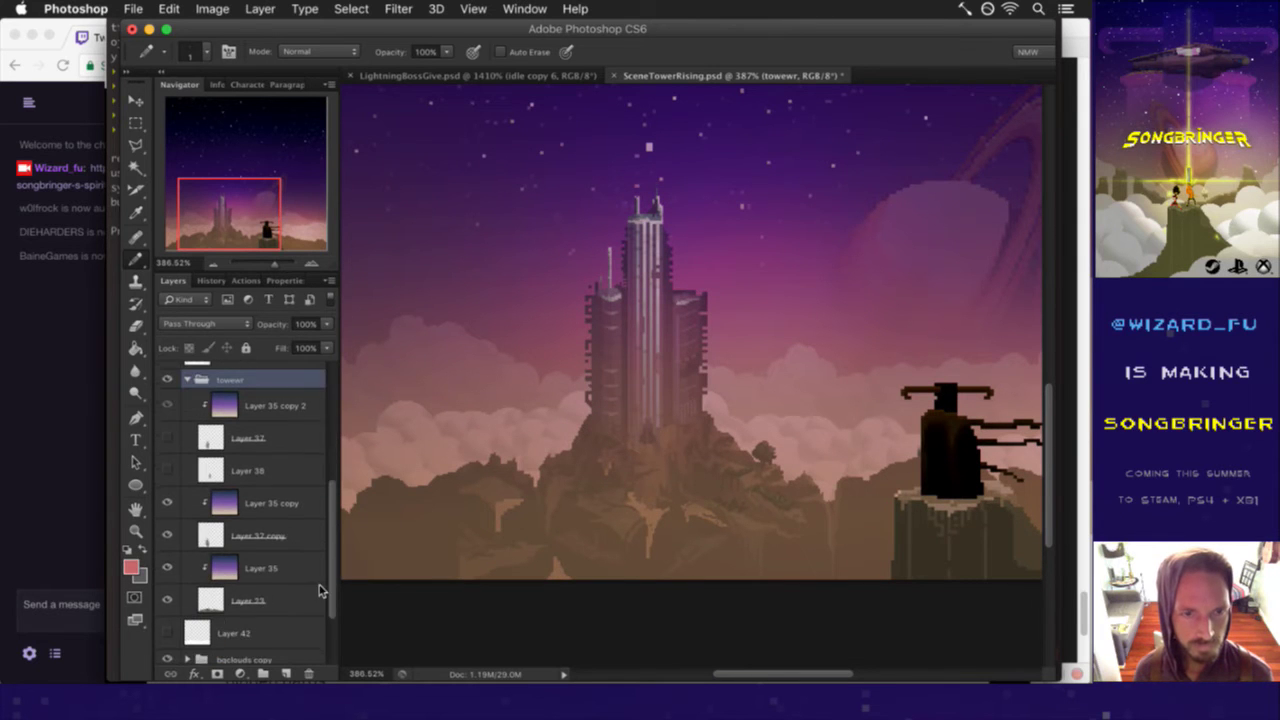
- Try nudging Layer 37 copy and Layer 35 copy upward, then undo it
left_click(208, 532)
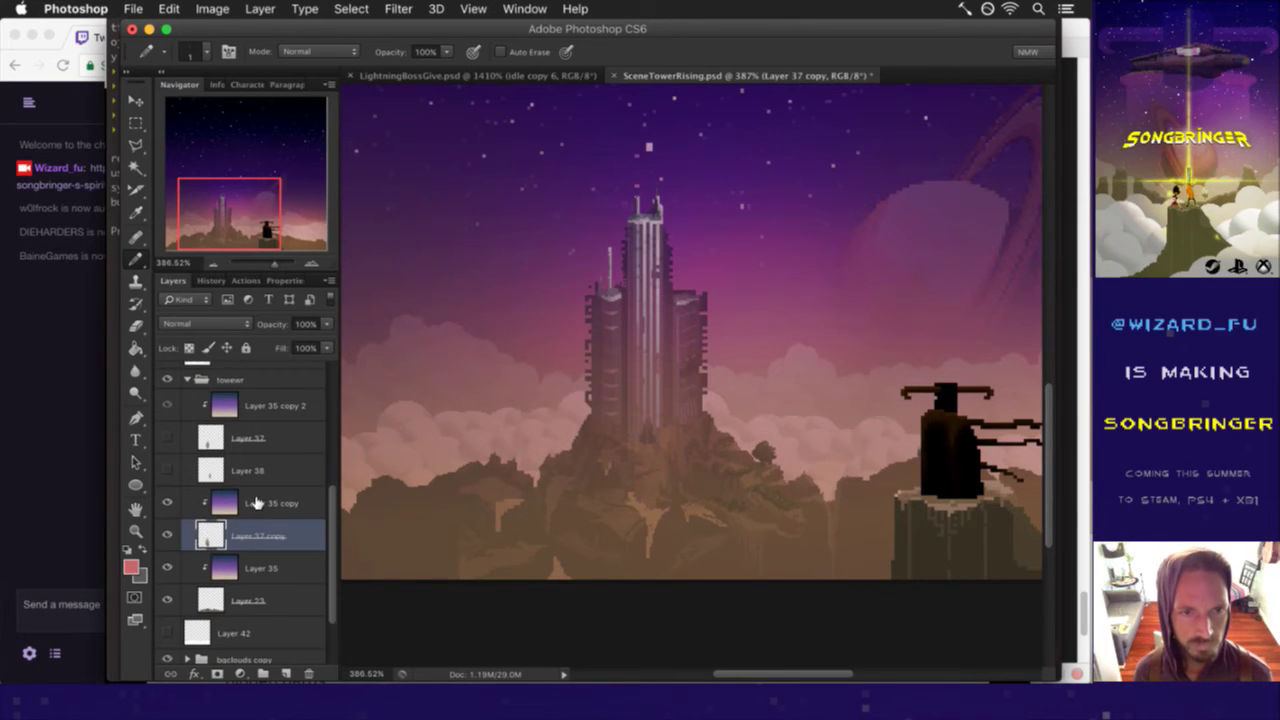
left_click(257, 503, "shift")
key("v")
key("Up")
key("Up")
key("Up")
key("Up")
key("Up")
key("Up")
key("Up")
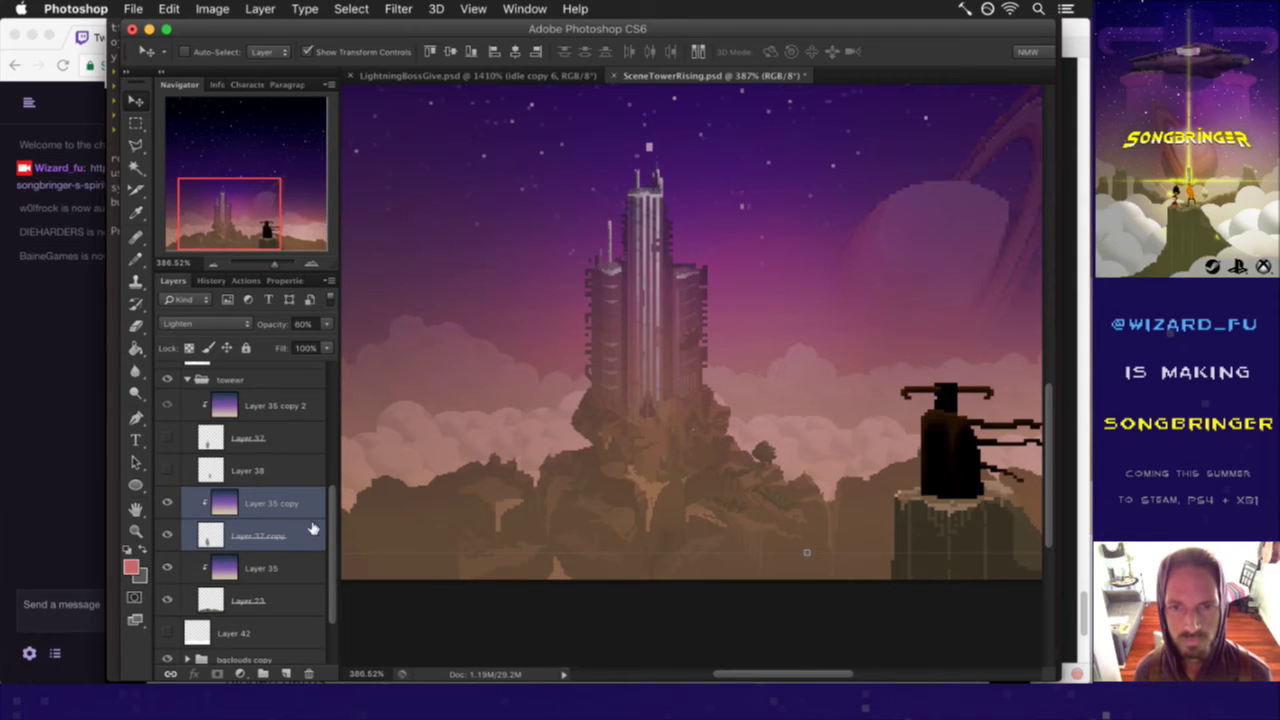
key("ctrl+z")
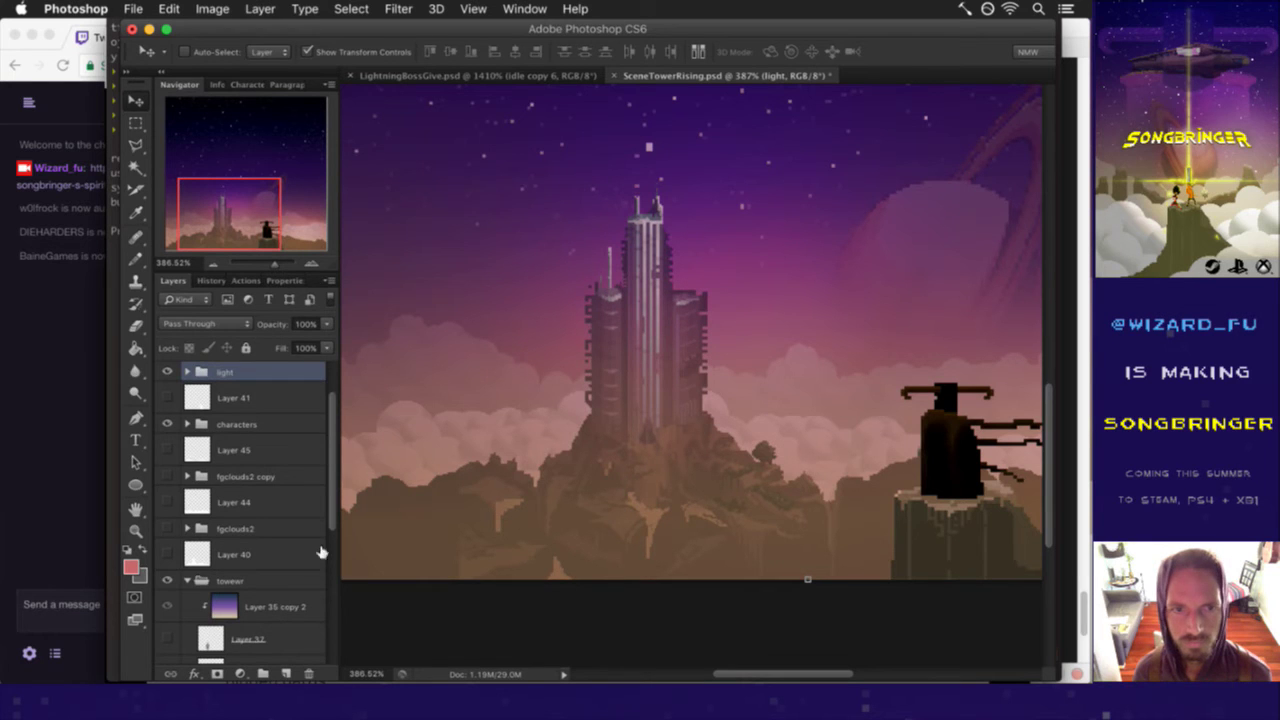
- Reselect Layer 37 copy and Layer 35 copy and nudge them slightly left
left_click_drag(330, 463, 328, 590)
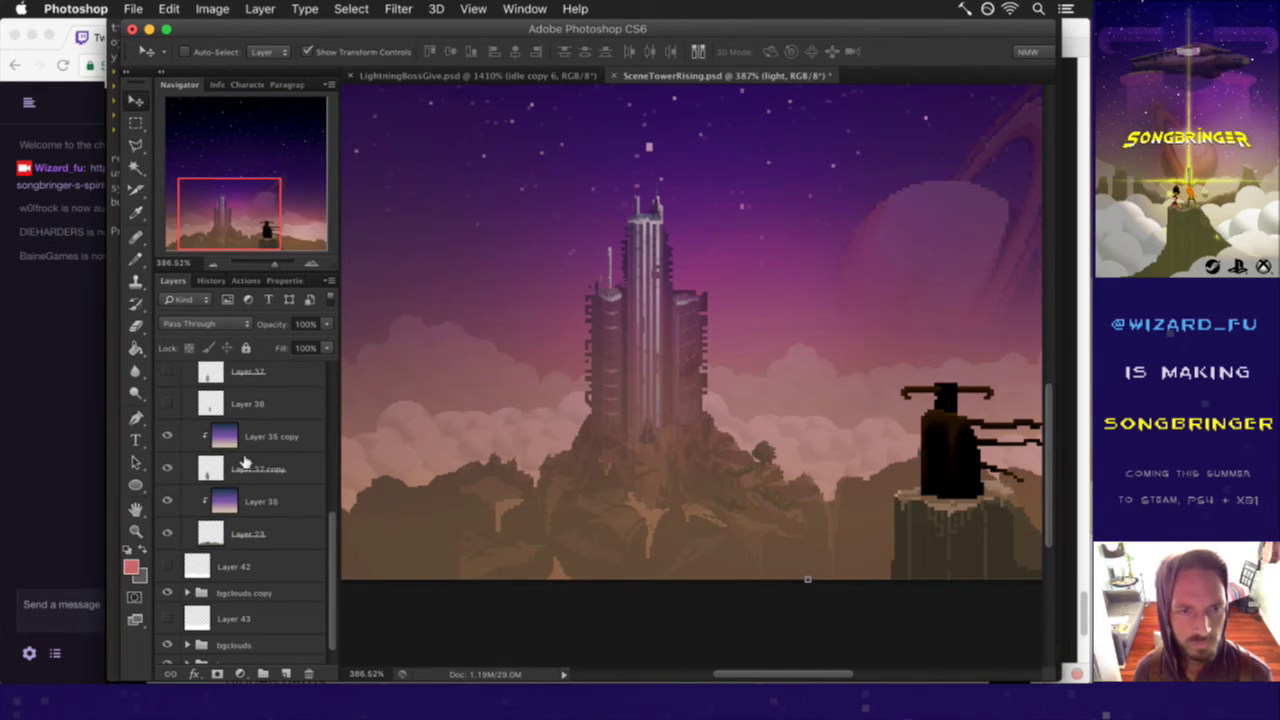
left_click(214, 463)
left_click(237, 432, "shift")
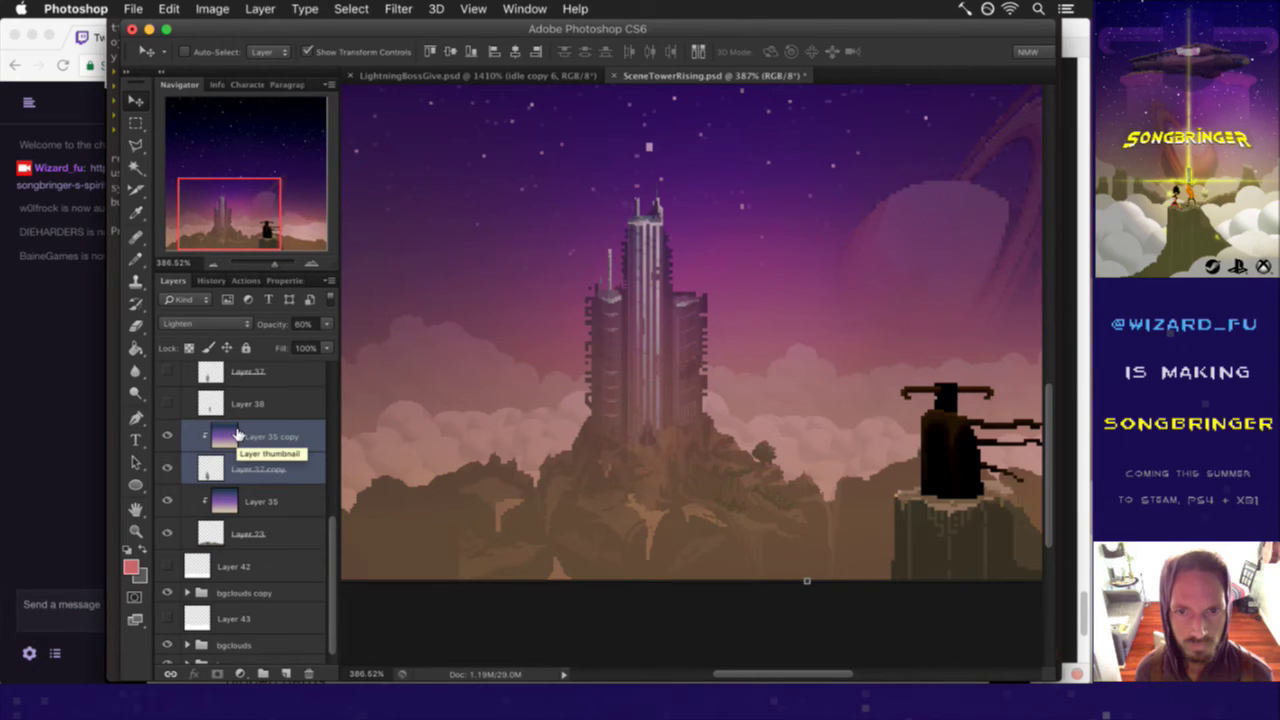
key("Left")
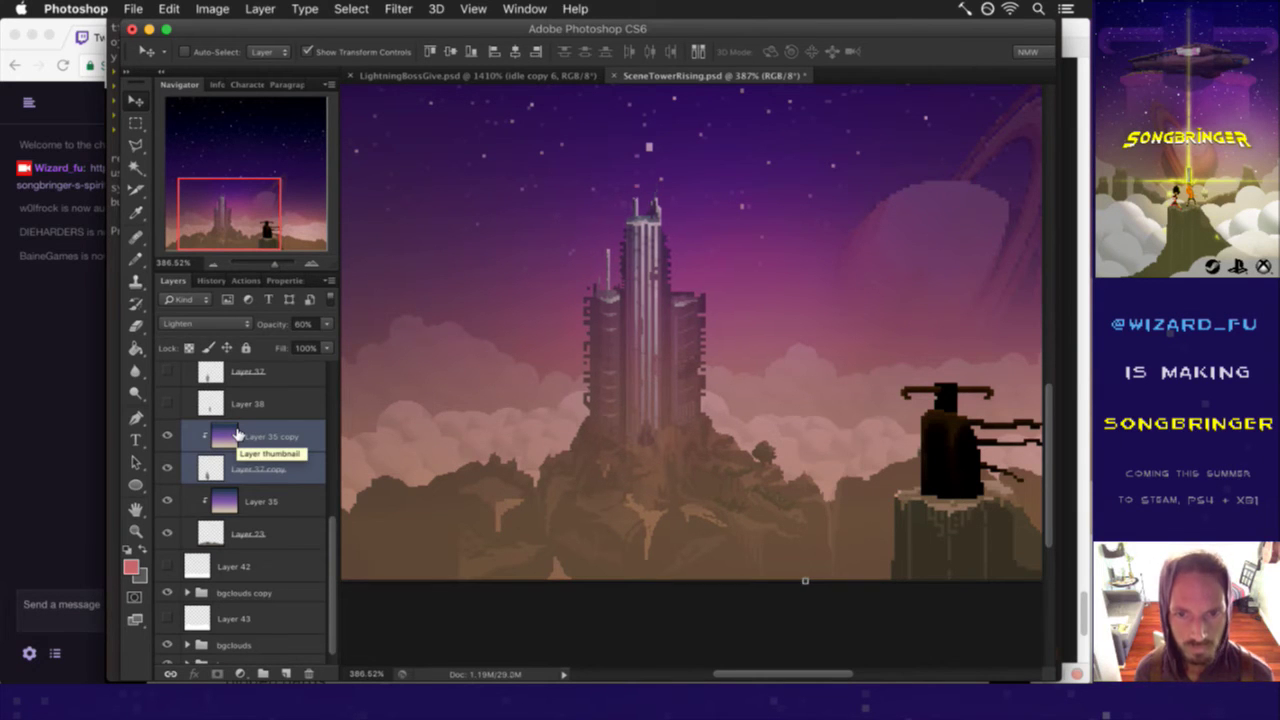
key("Left")
key("Right")
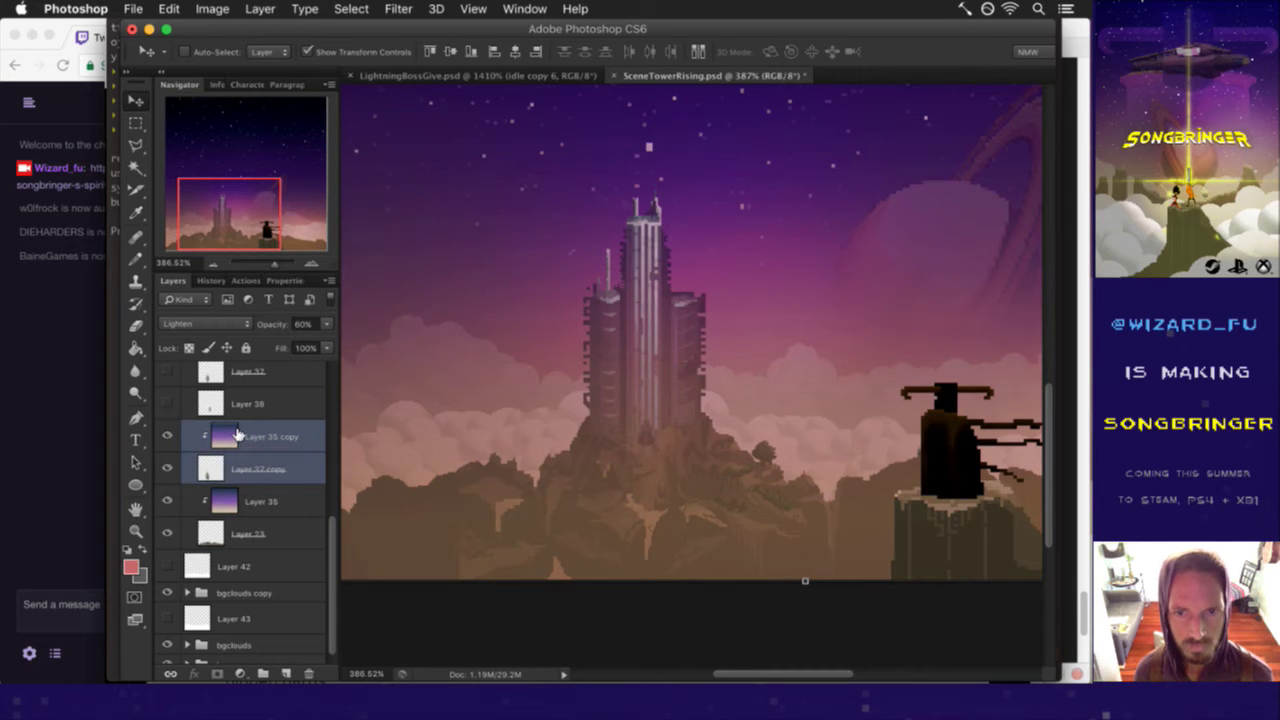
- Briefly show Layer 37's floating rock and buildings, hide it, and pan toward the right tower
key("m")
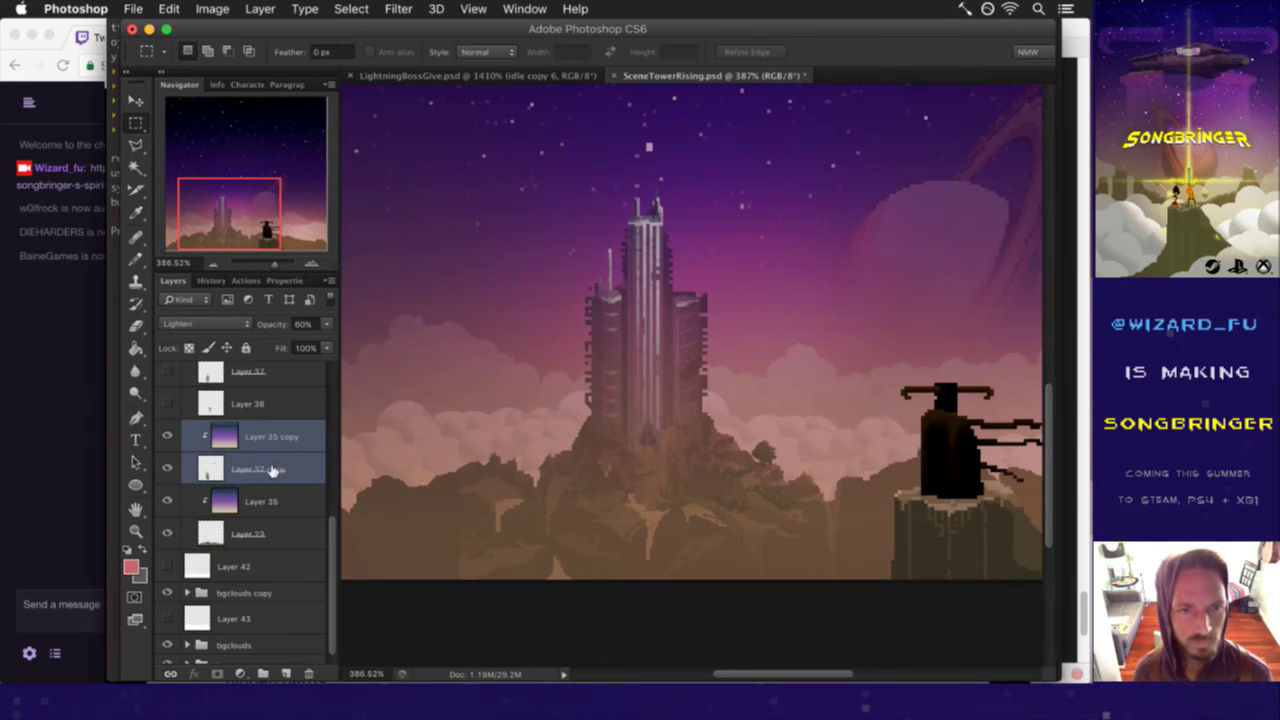
left_click(212, 469)
scroll(328, 545, "up", 1)
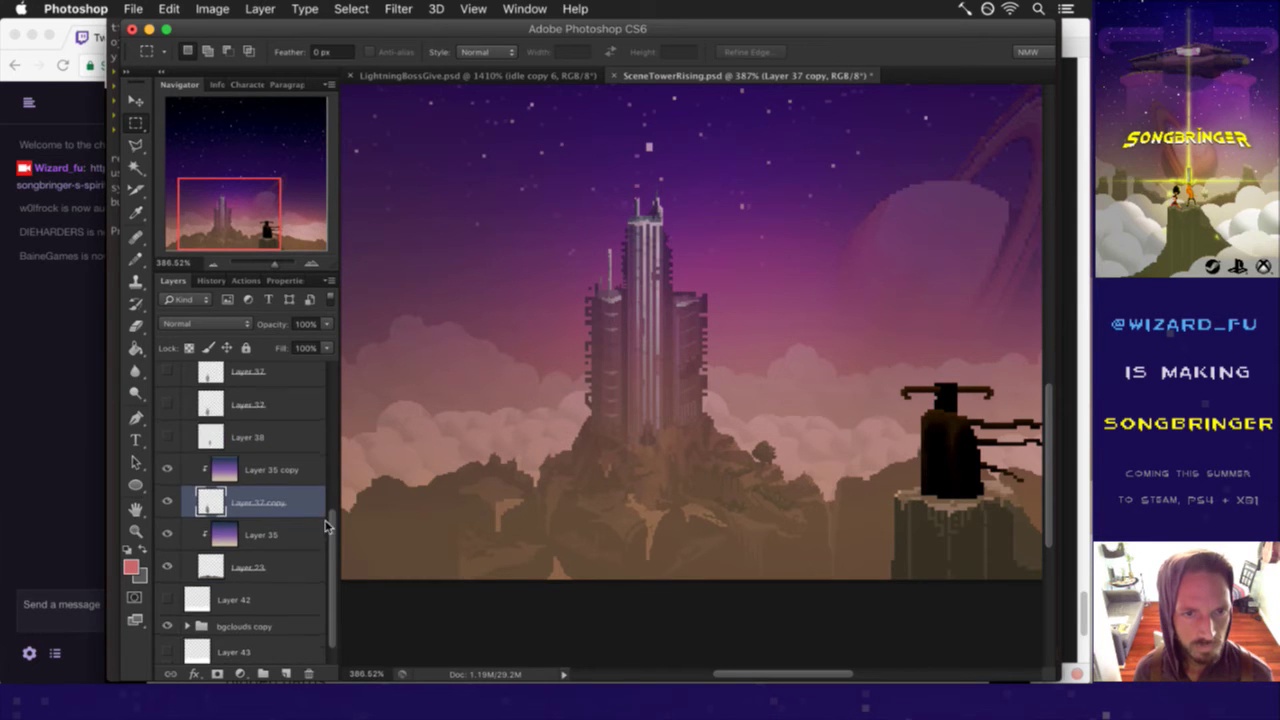
scroll(318, 510, "up", 2)
left_click(168, 469)
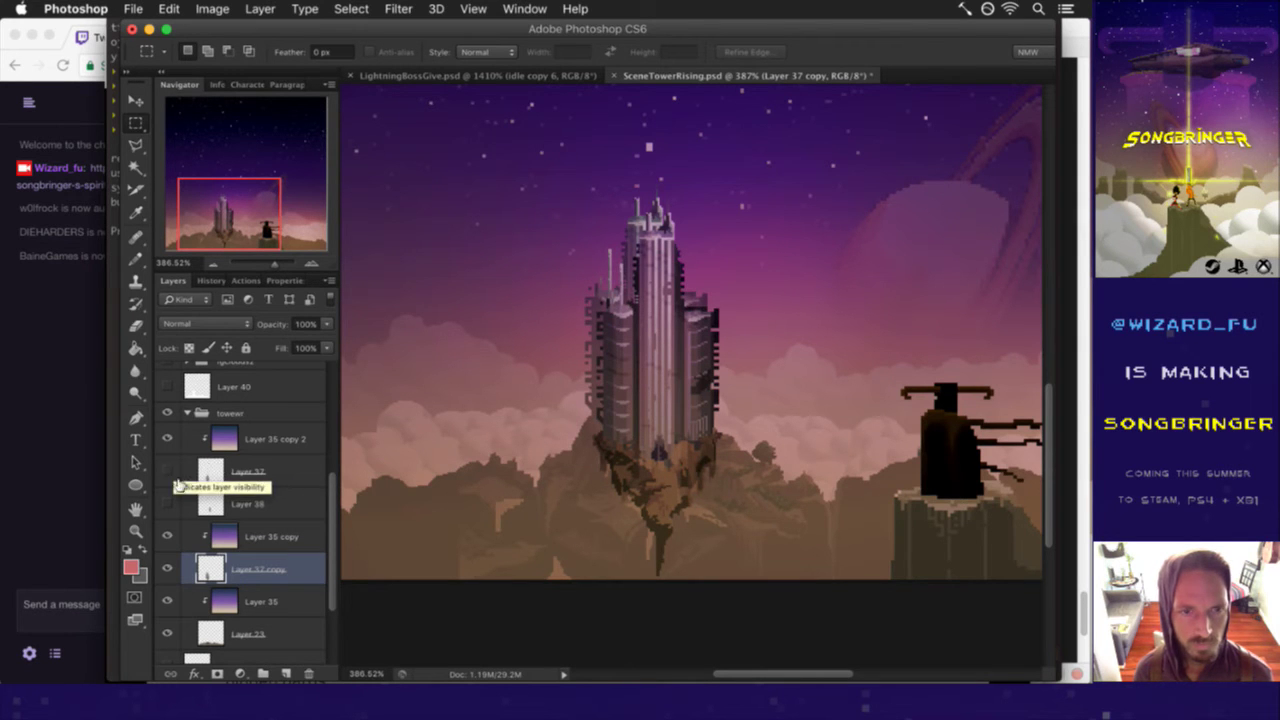
left_click(169, 472)
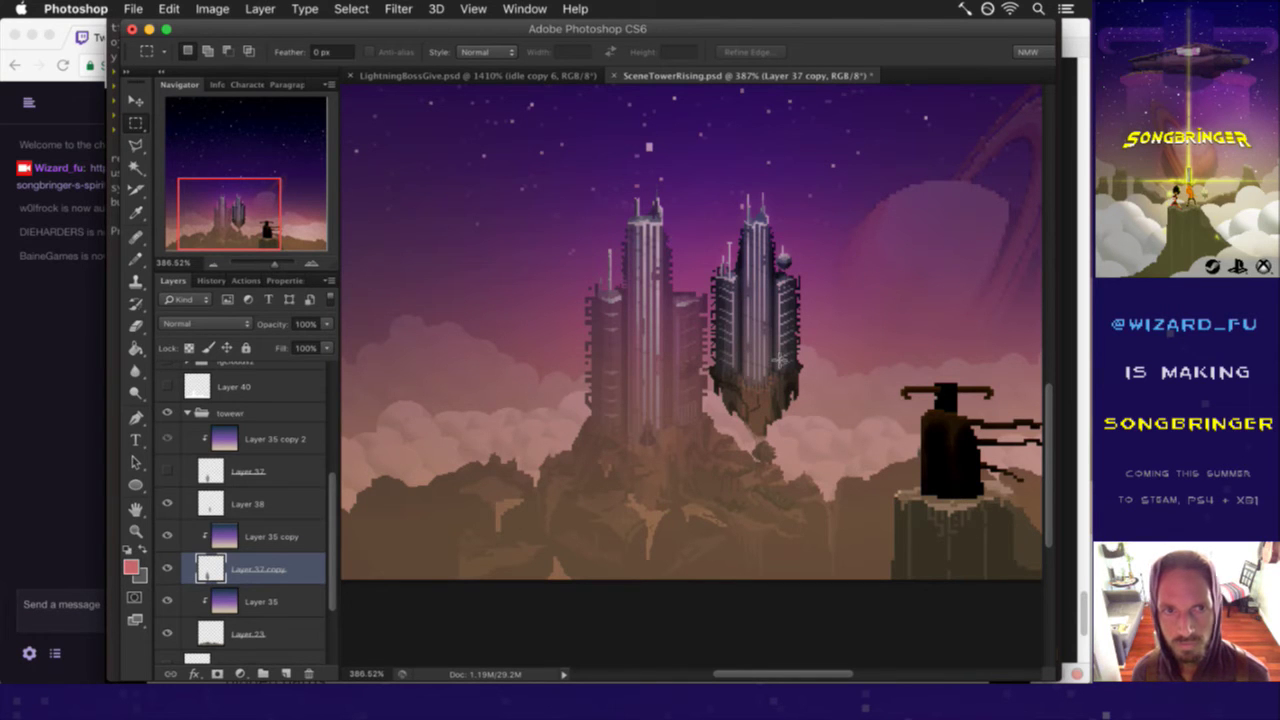
mouse_move(754, 339)
left_mouse_down()
mouse_move(790, 335)
mouse_move(737, 383)
left_mouse_up()
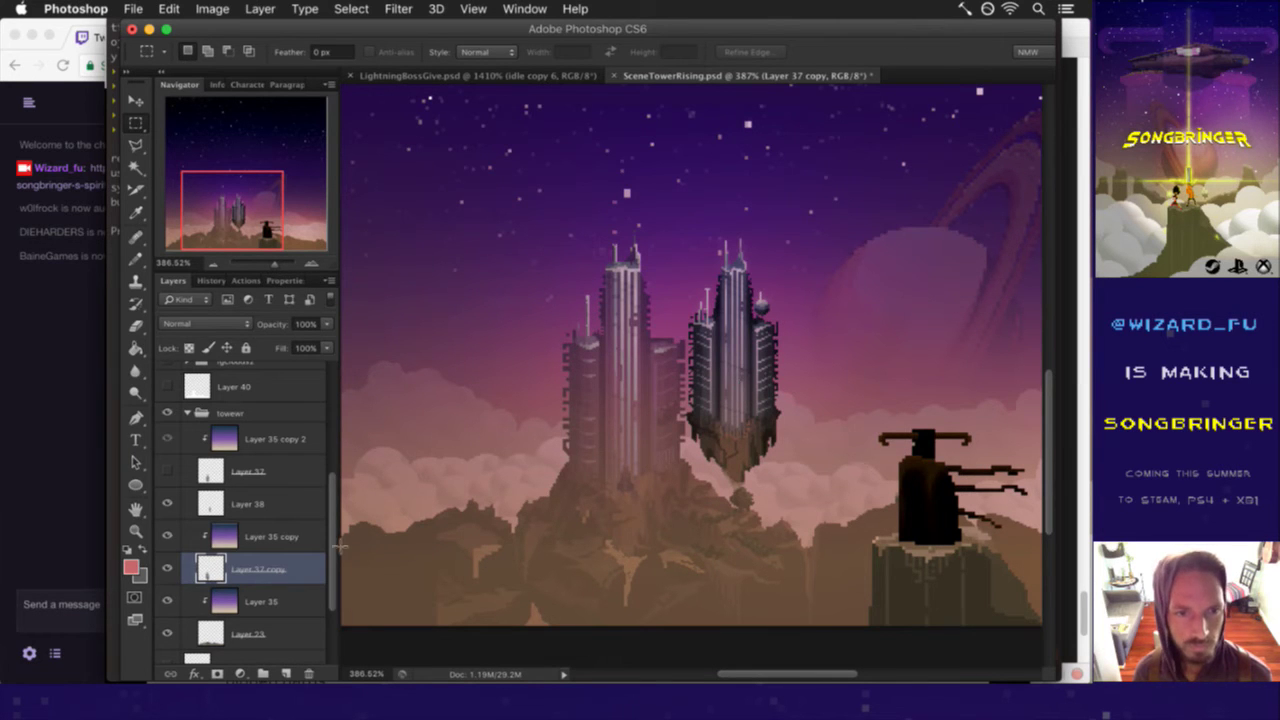
- Duplicate the Layer 35 copy overlay and clip it above Layer 38
left_click(166, 537)
left_click(166, 537)
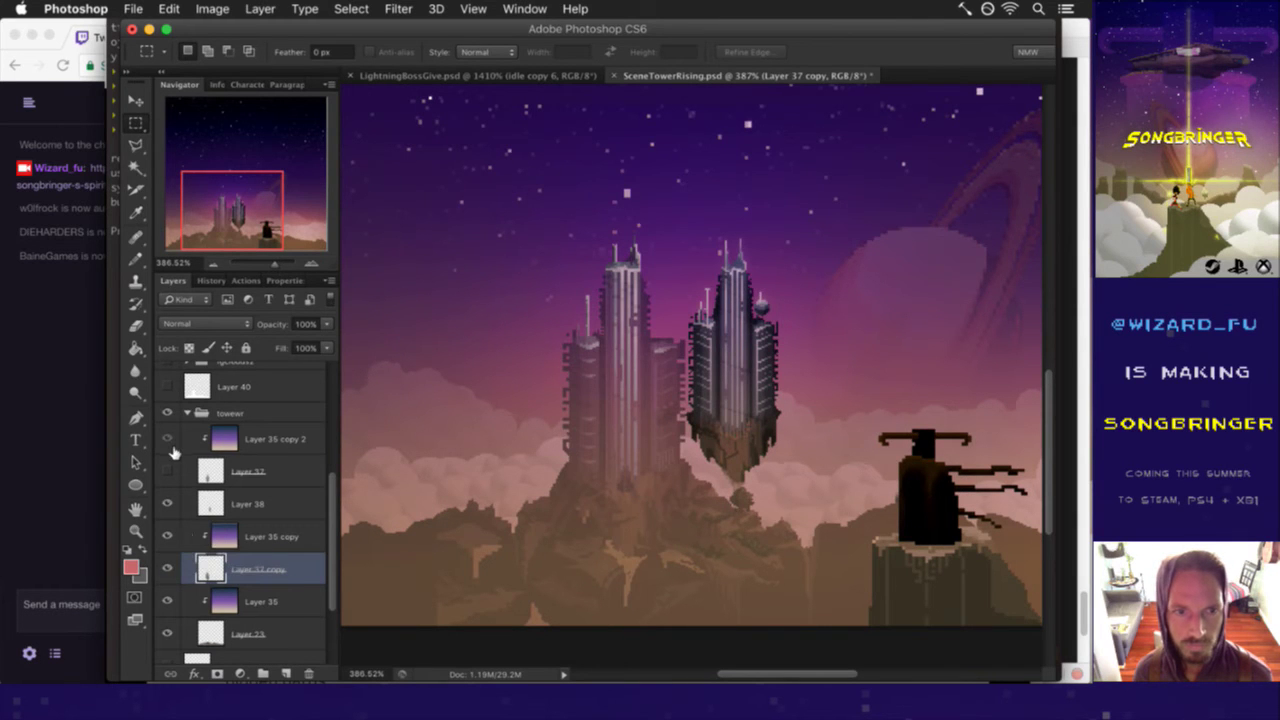
left_click(228, 538)
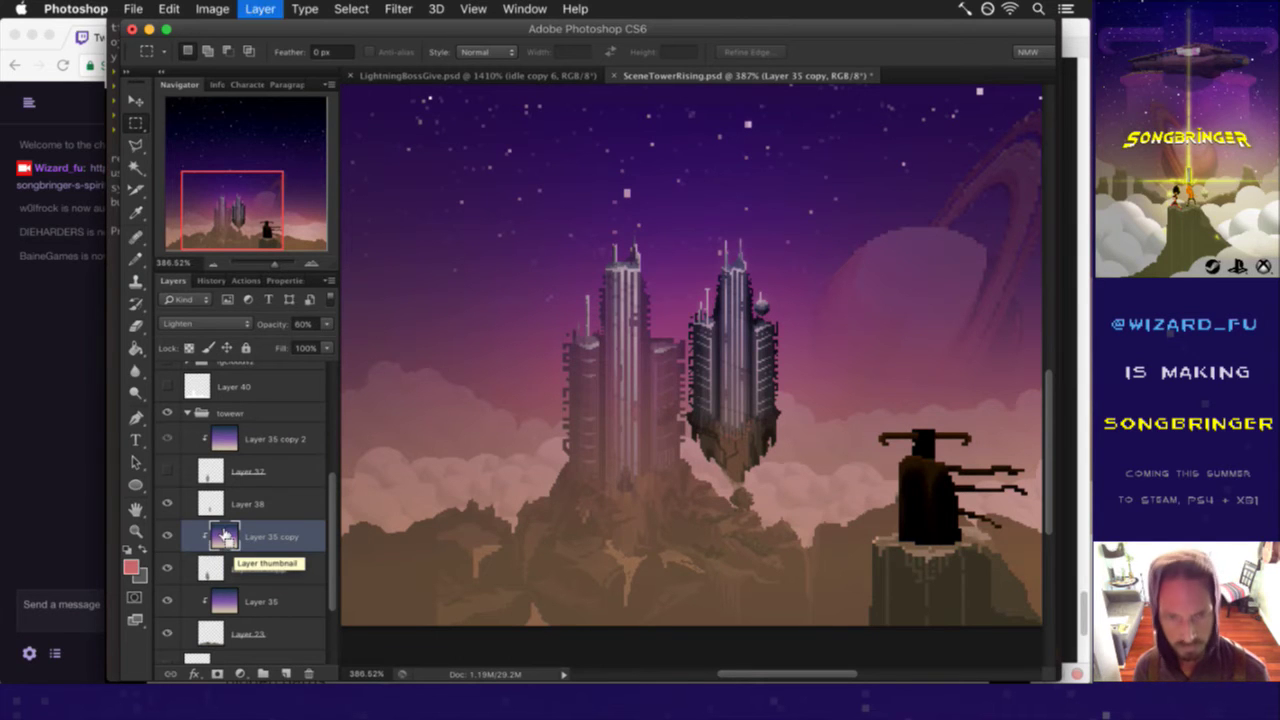
key("ctrl+j")
left_click_drag(225, 537, 229, 497)
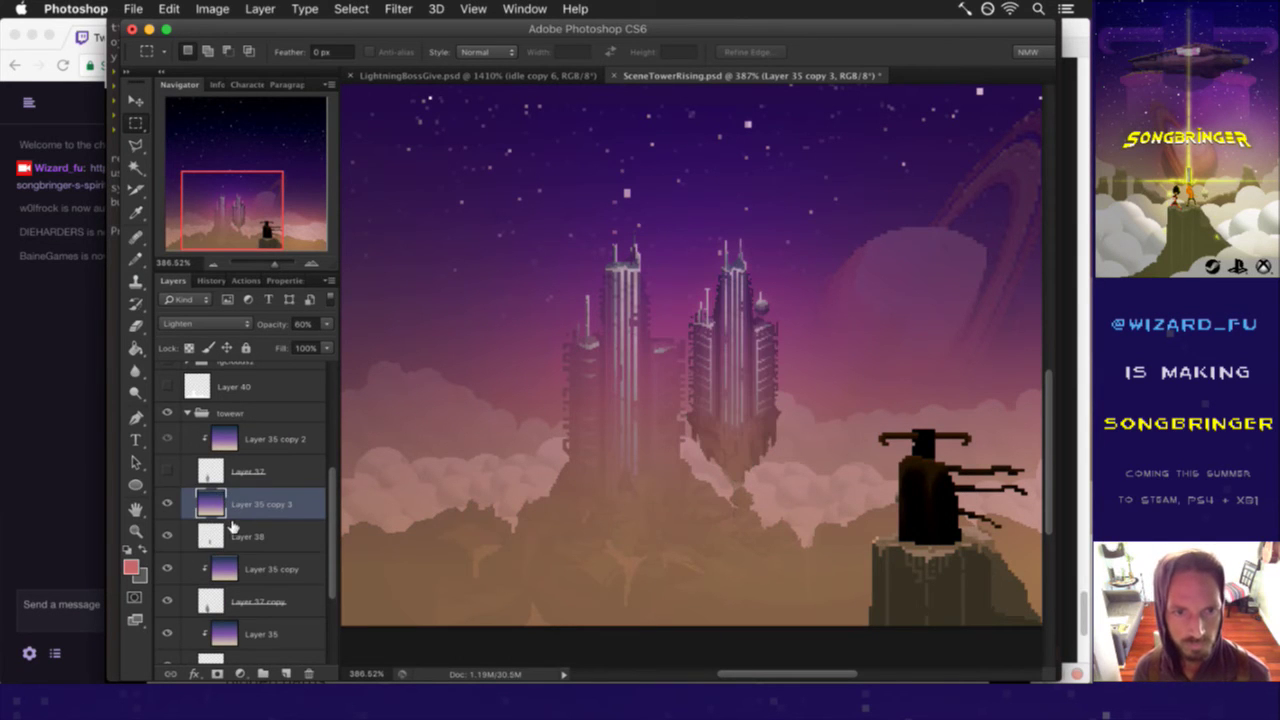
left_click(230, 522, "alt")
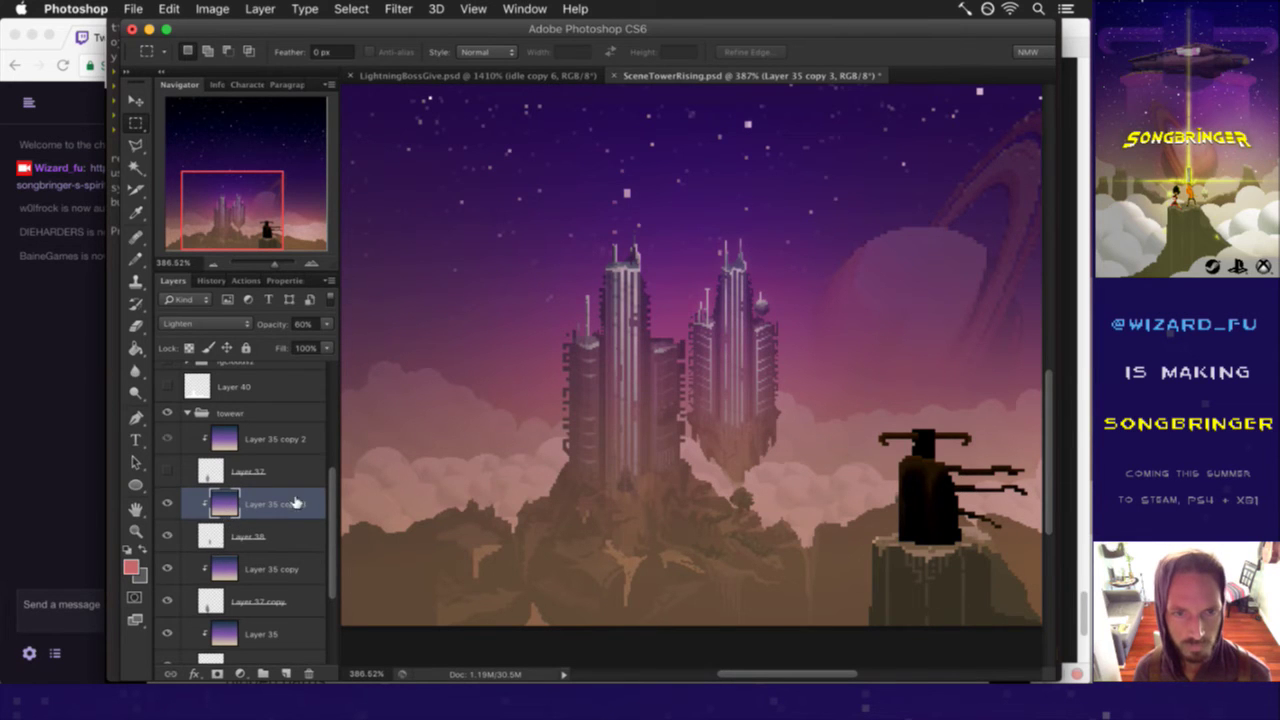
- Move Layer 38's tower copy down onto the left tower
left_click(218, 535)
key("v")
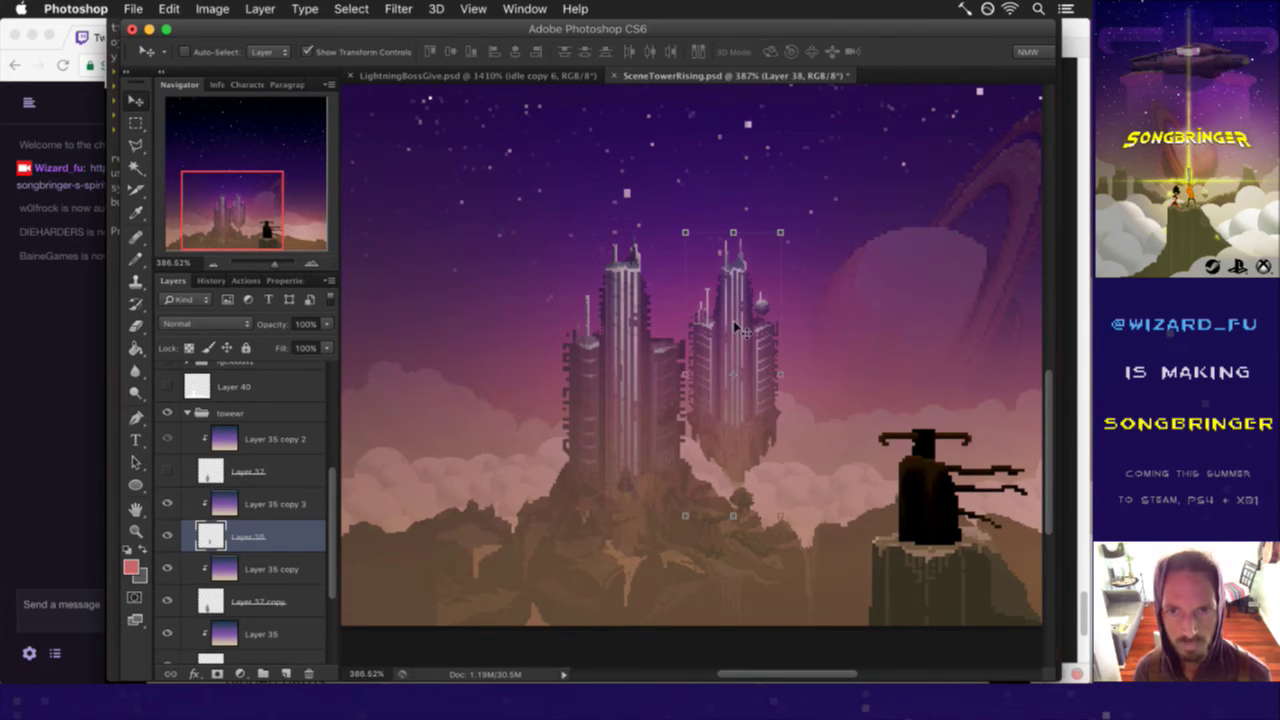
left_click_drag(735, 323, 629, 392)
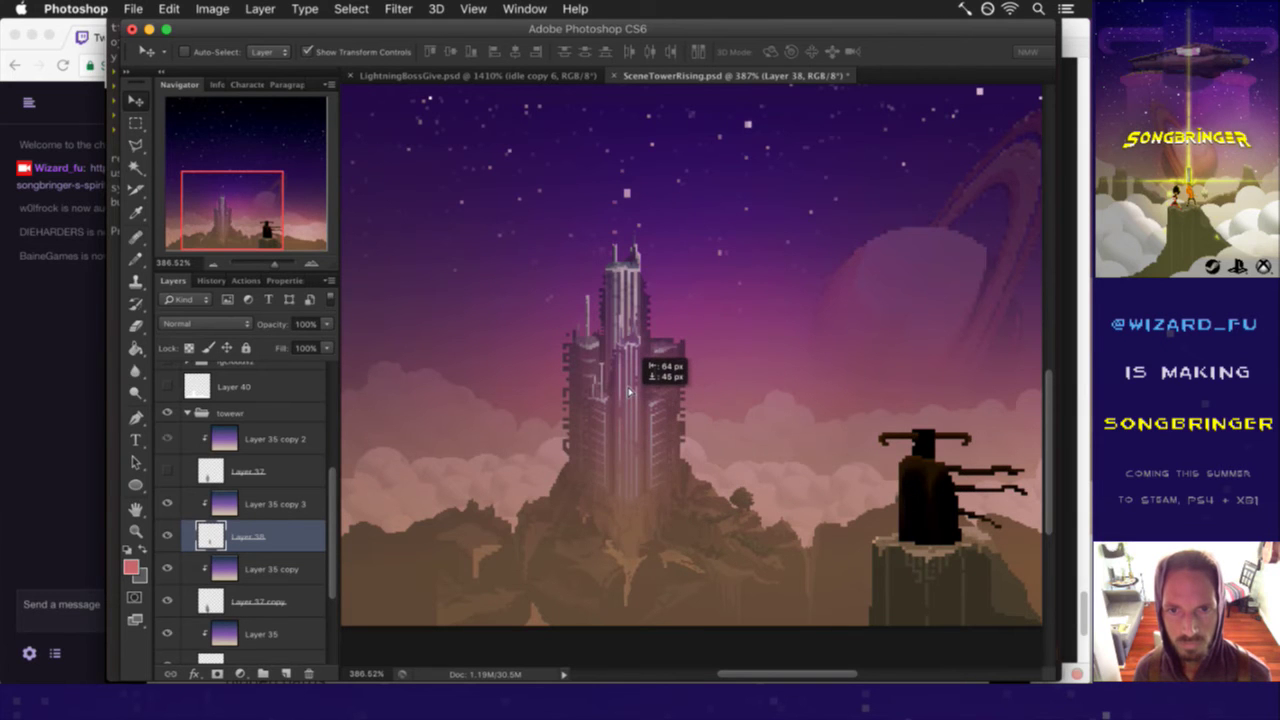
left_click_drag(629, 392, 748, 215)
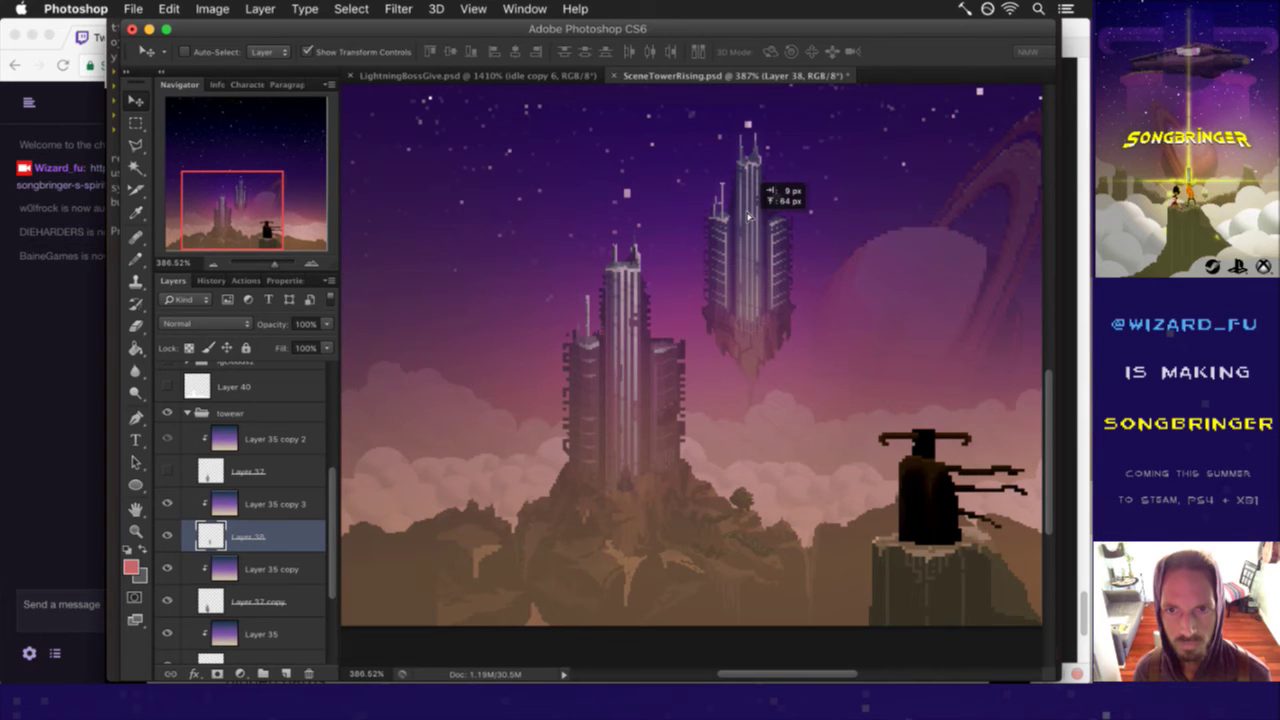
left_click_drag(748, 216, 748, 218)
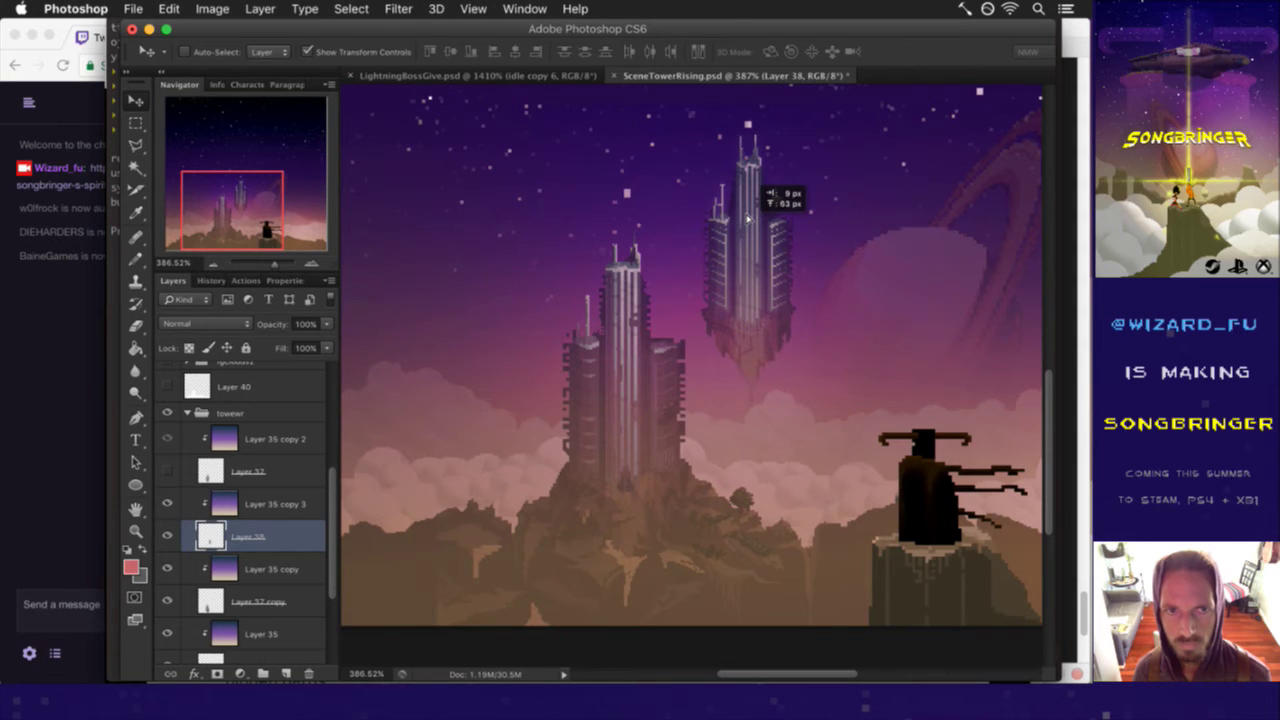
left_click_drag(748, 218, 630, 381)
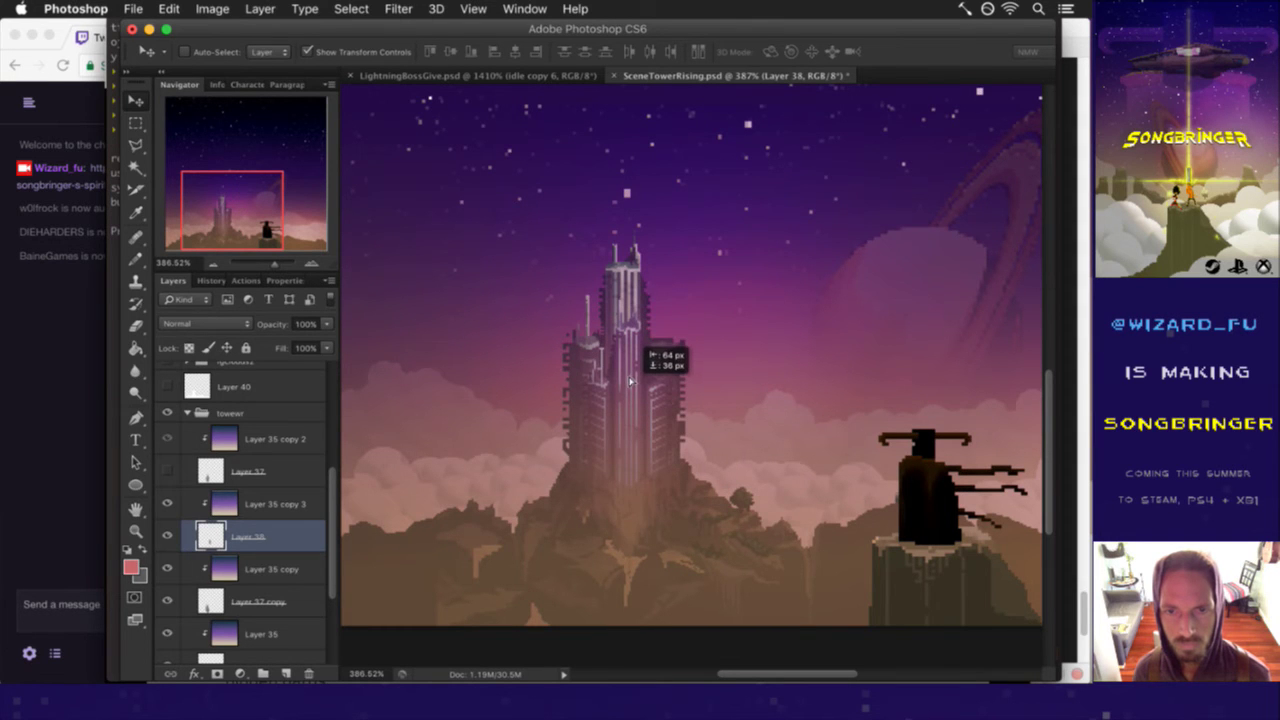
left_click_drag(630, 381, 633, 369)
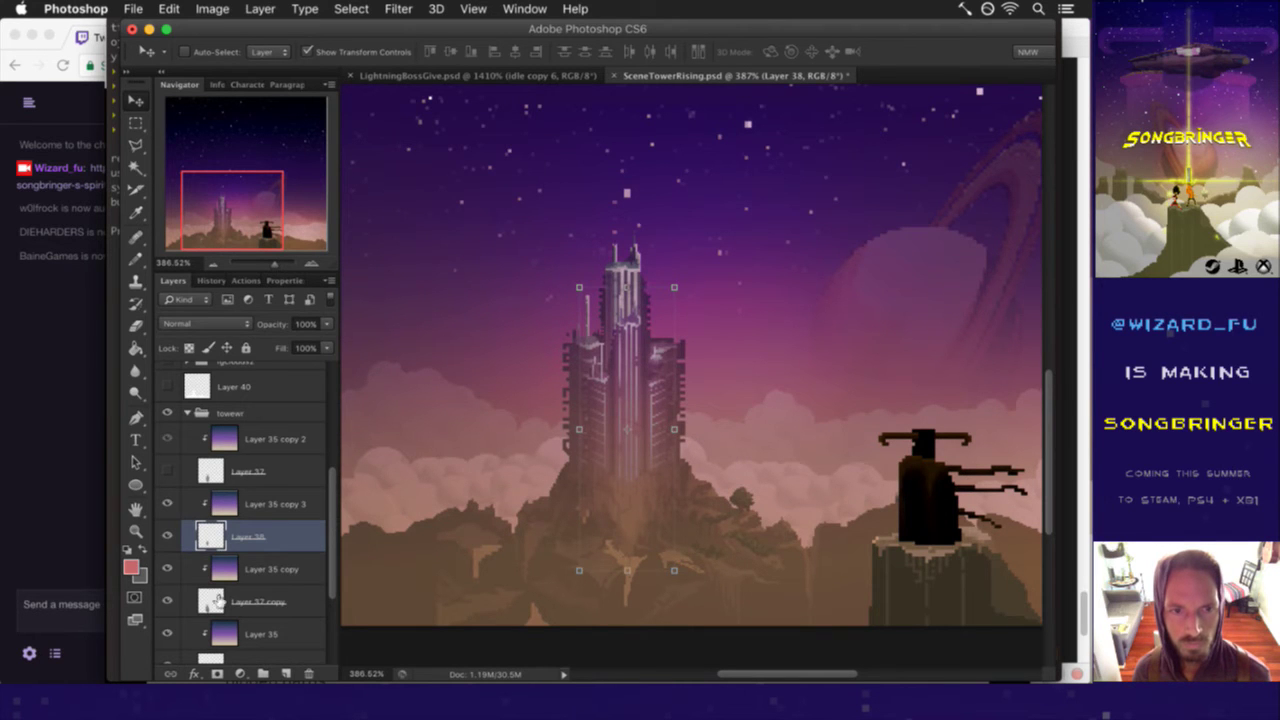
- Hide Layer 37 copy and nudge the remaining tower two pixels down and two right
left_click(167, 601)
scroll(330, 570, "down", 1)
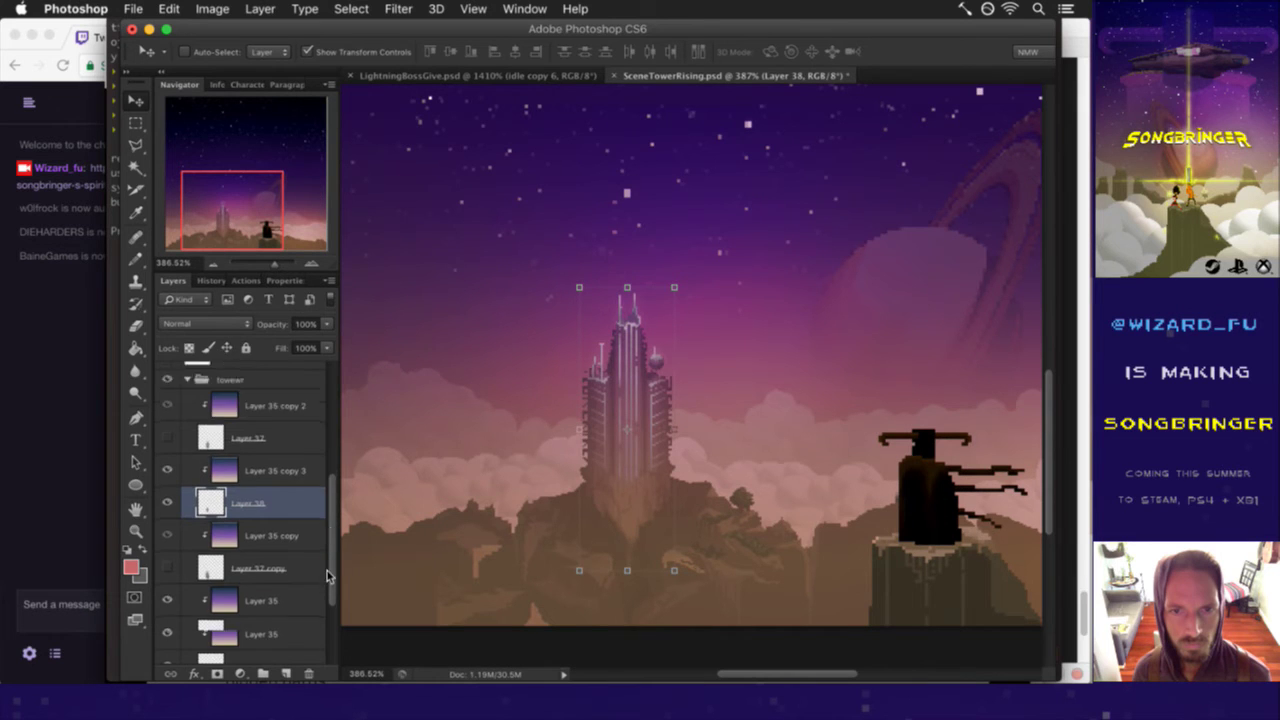
left_click_drag(327, 576, 327, 602)
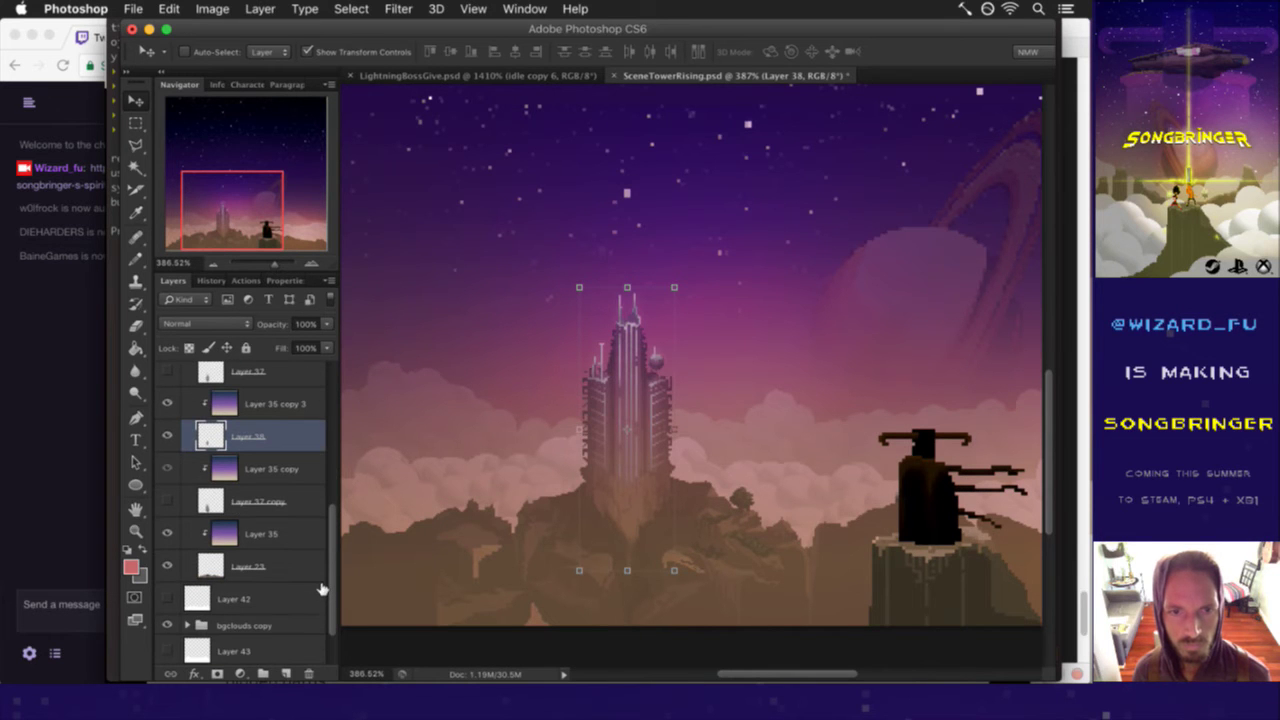
key("Down")
key("Down")
key("Down")
key("Down")
key("Down")
key("Down")
key("Down")
key("Right")
key("Down")
key("Down")
key("Down")
key("Right")
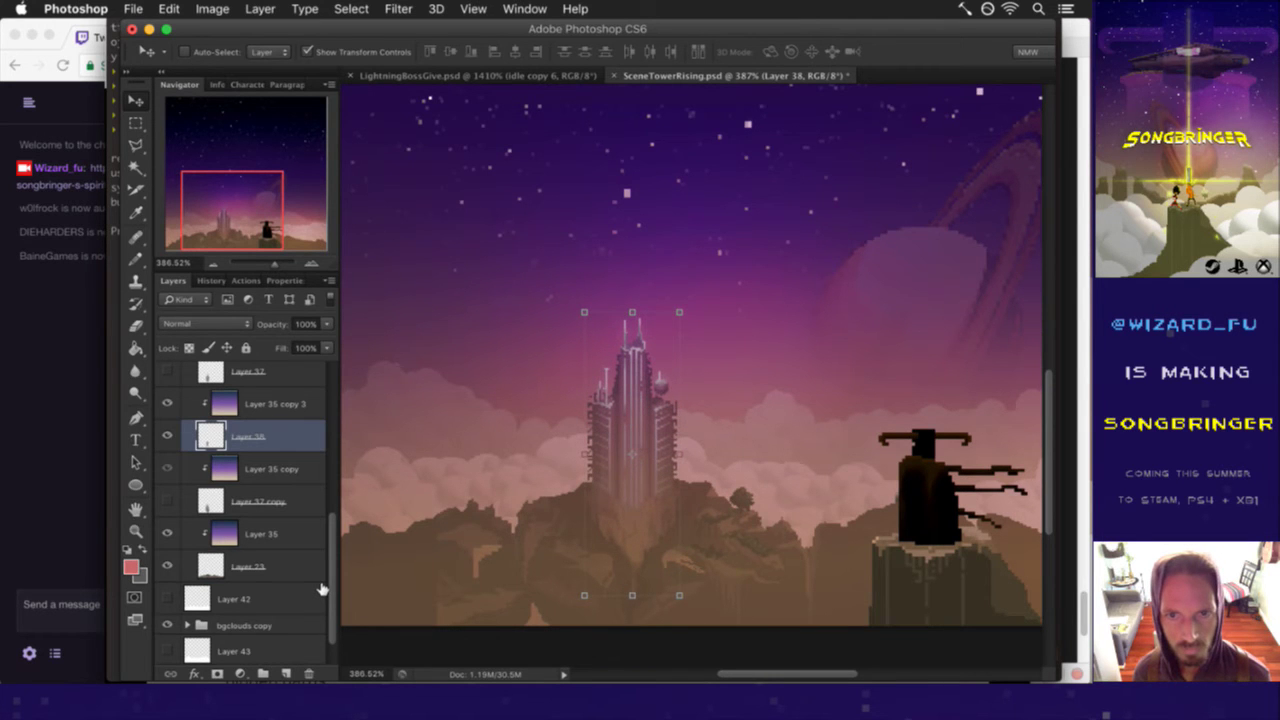
- Try an Eraser stroke beside the tower, undo it, and return to the Rectangular Marquee
key("m")
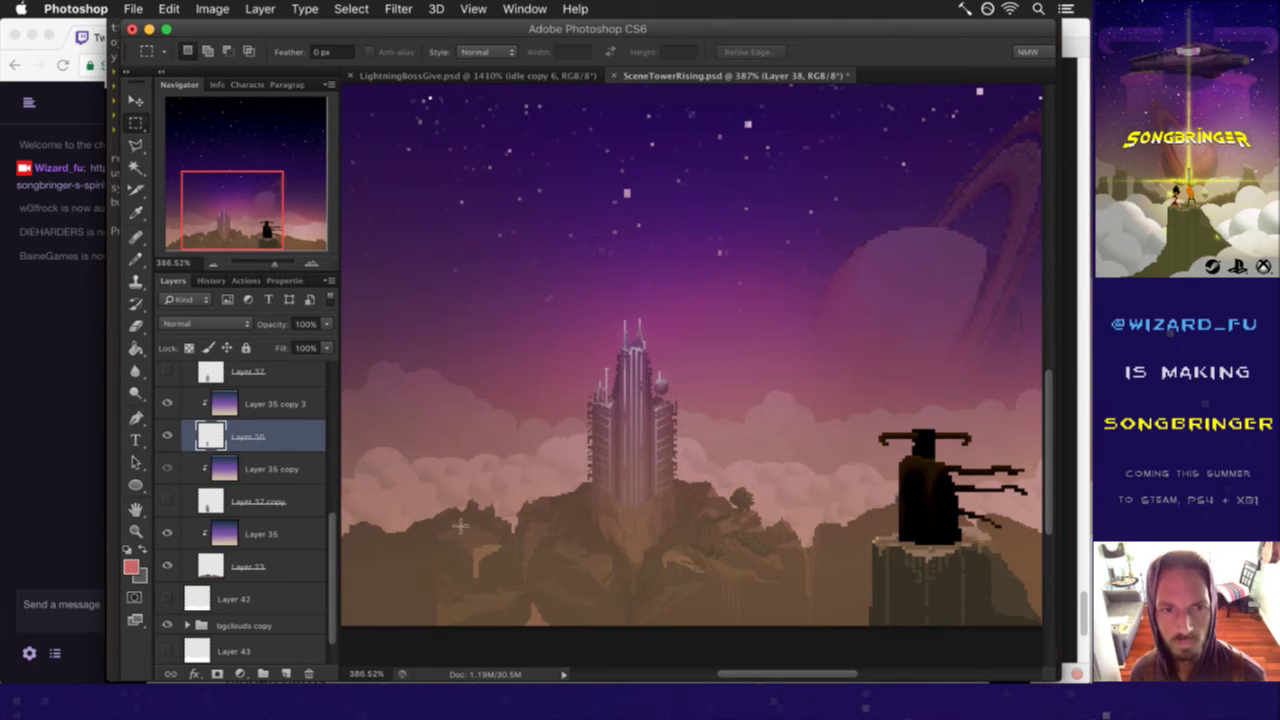
key("e")
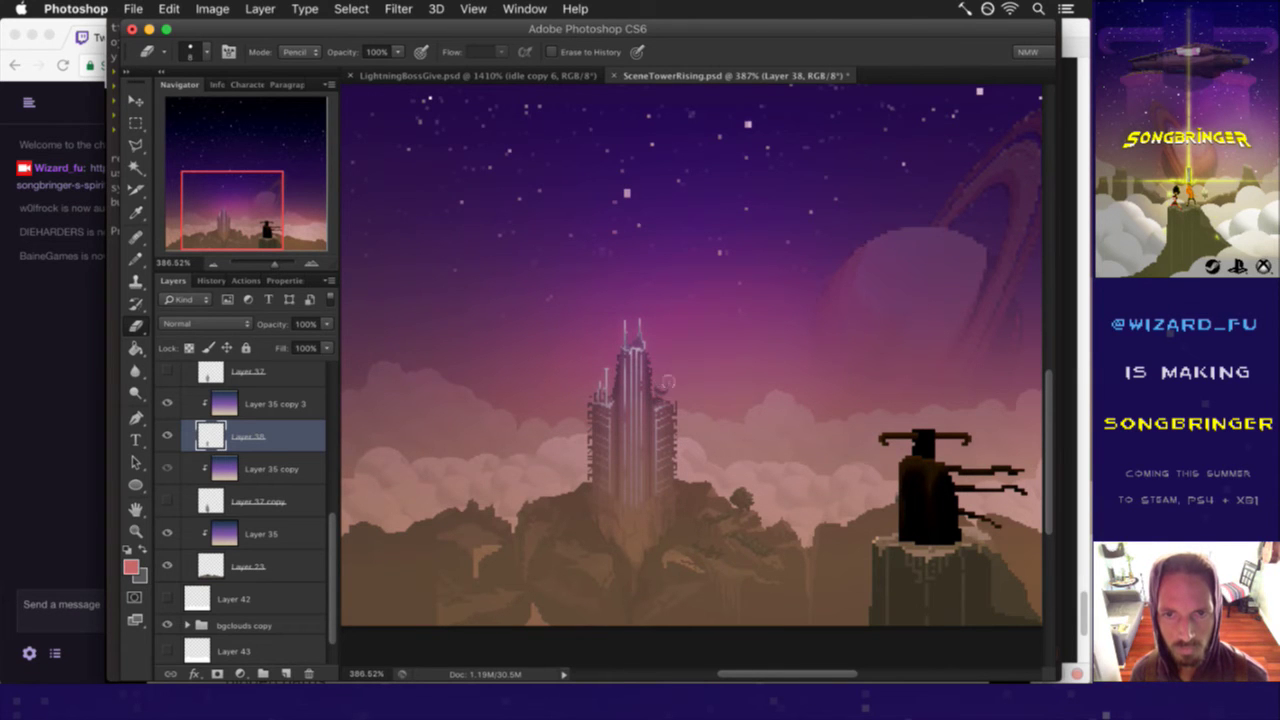
key("ctrl+z")
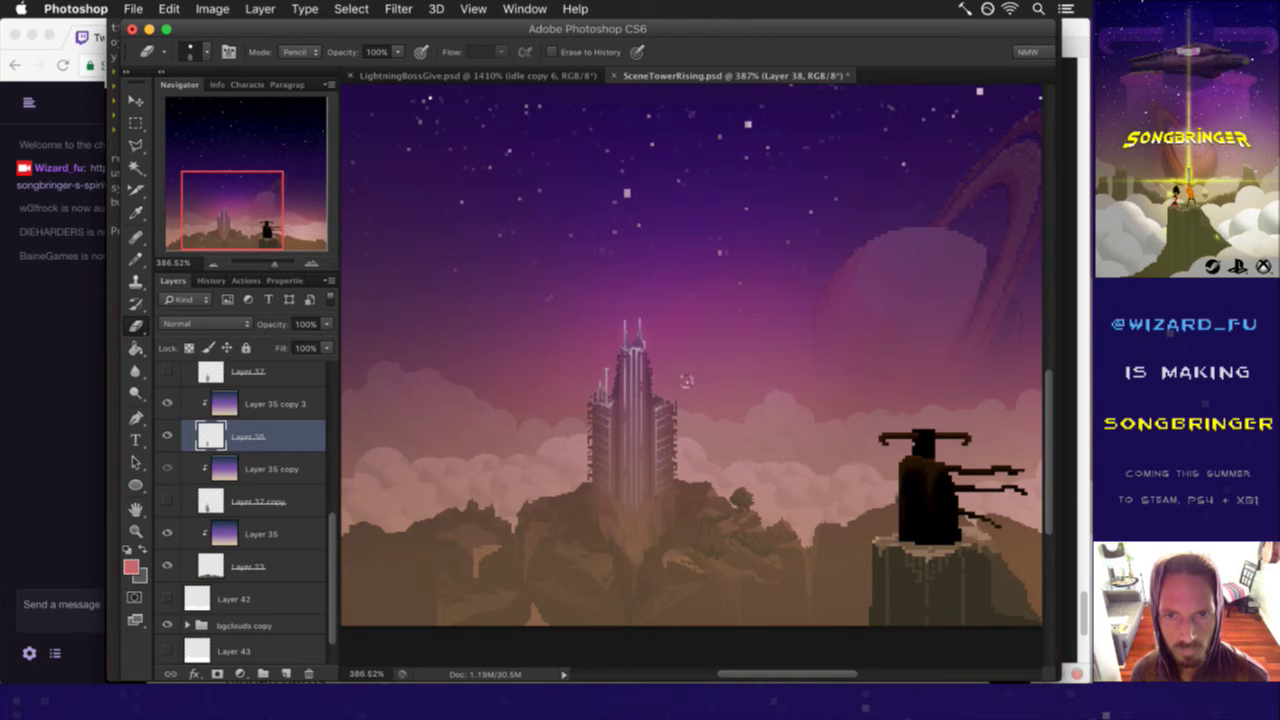
key("m")
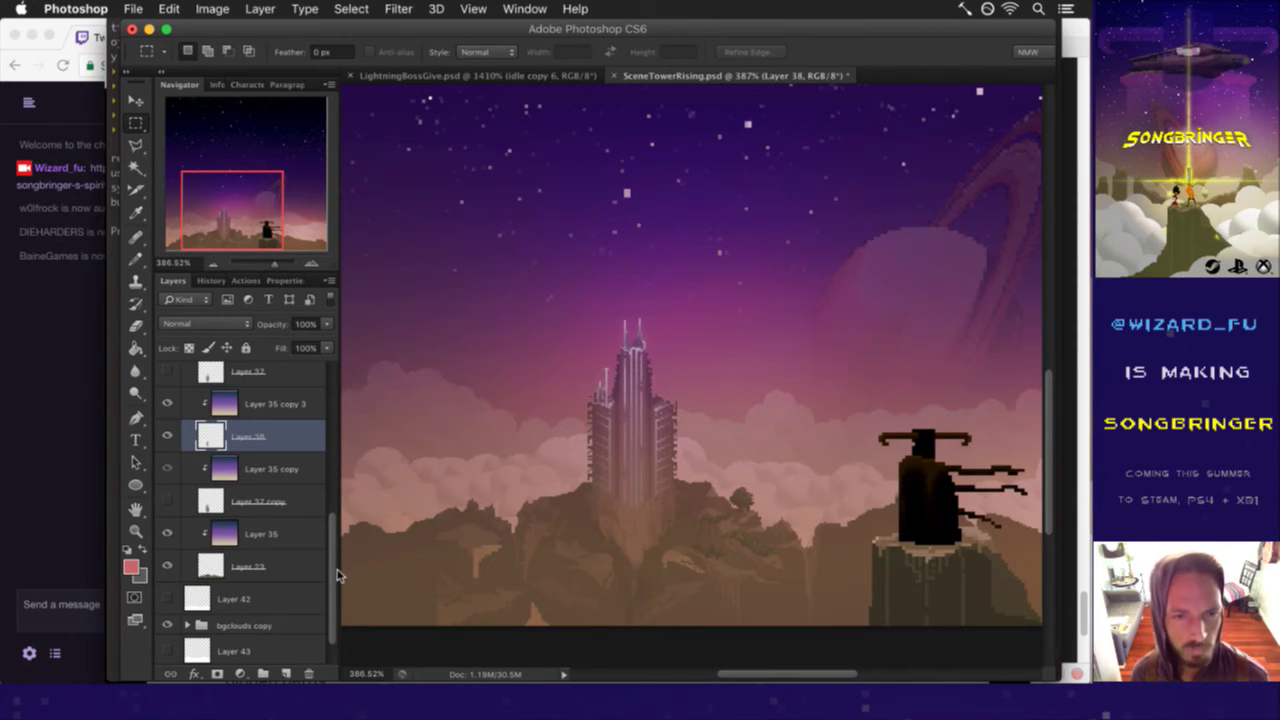
- Check the fgclouds2 foreground clouds, then duplicate Layer 23 alone and undo it
scroll(335, 573, "up", 5)
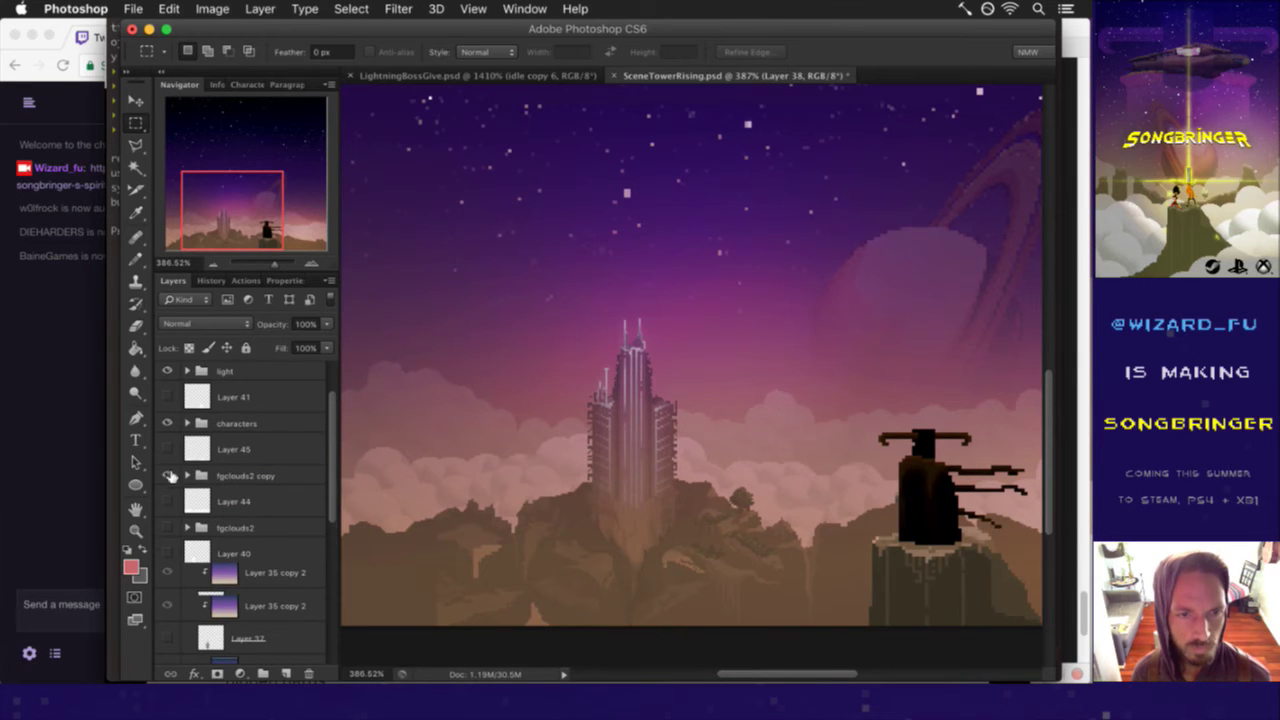
left_click(167, 527)
left_click(167, 527)
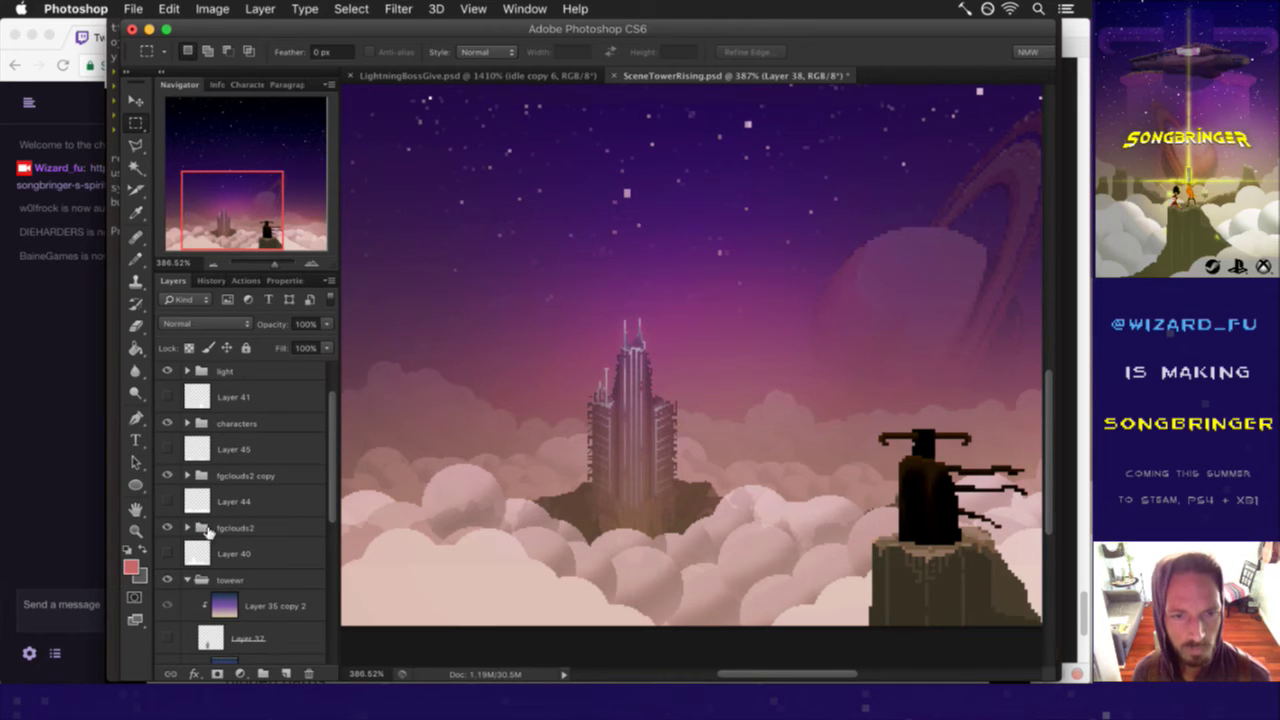
scroll(333, 500, "down", 3)
scroll(328, 571, "down", 3)
scroll(323, 600, "down", 3)
left_click(207, 560)
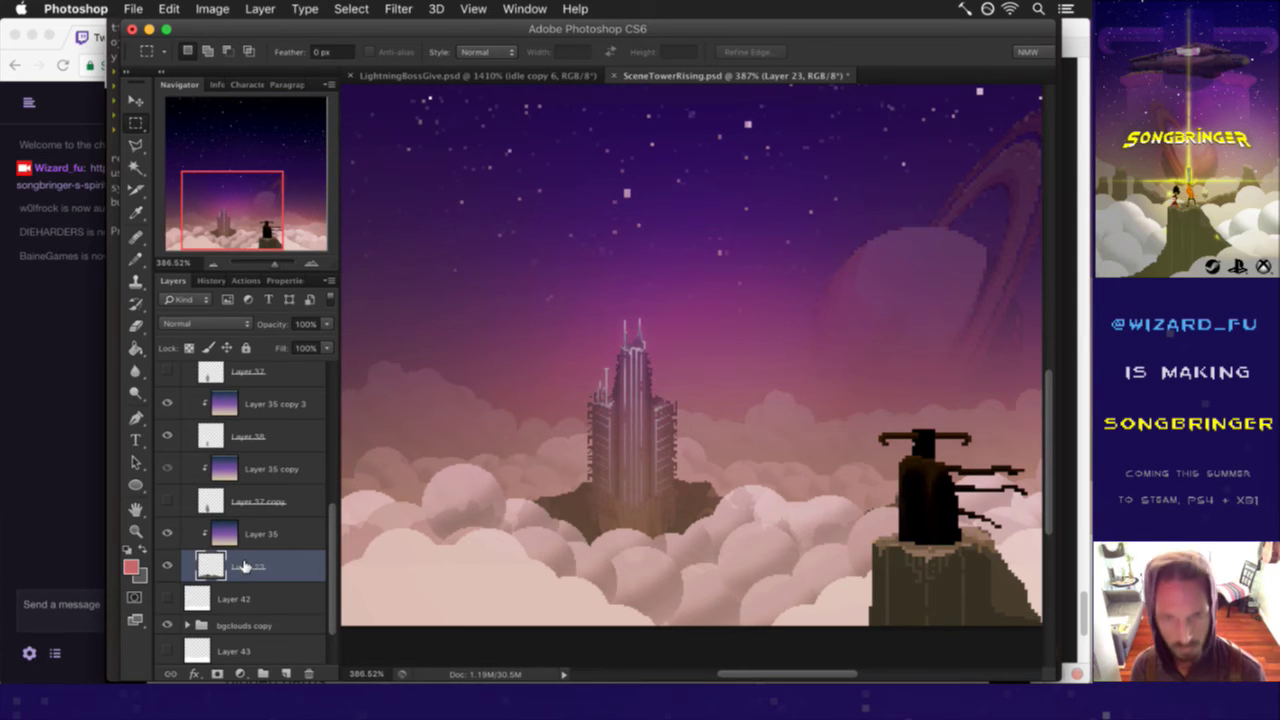
key("ctrl+j")
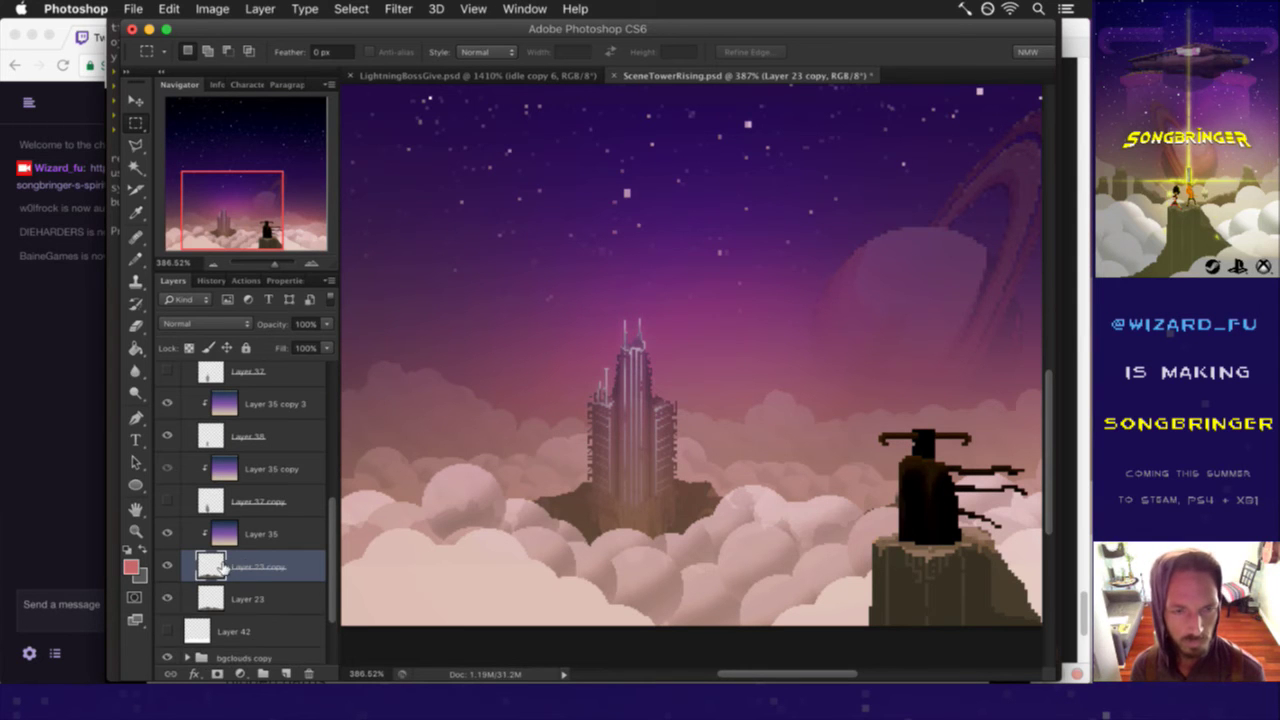
key("ctrl+z")
- Duplicate Layer 23 and Layer 35 together, hide the original Layer 23, and move the copies above Layer 35 copy
left_click(230, 567)
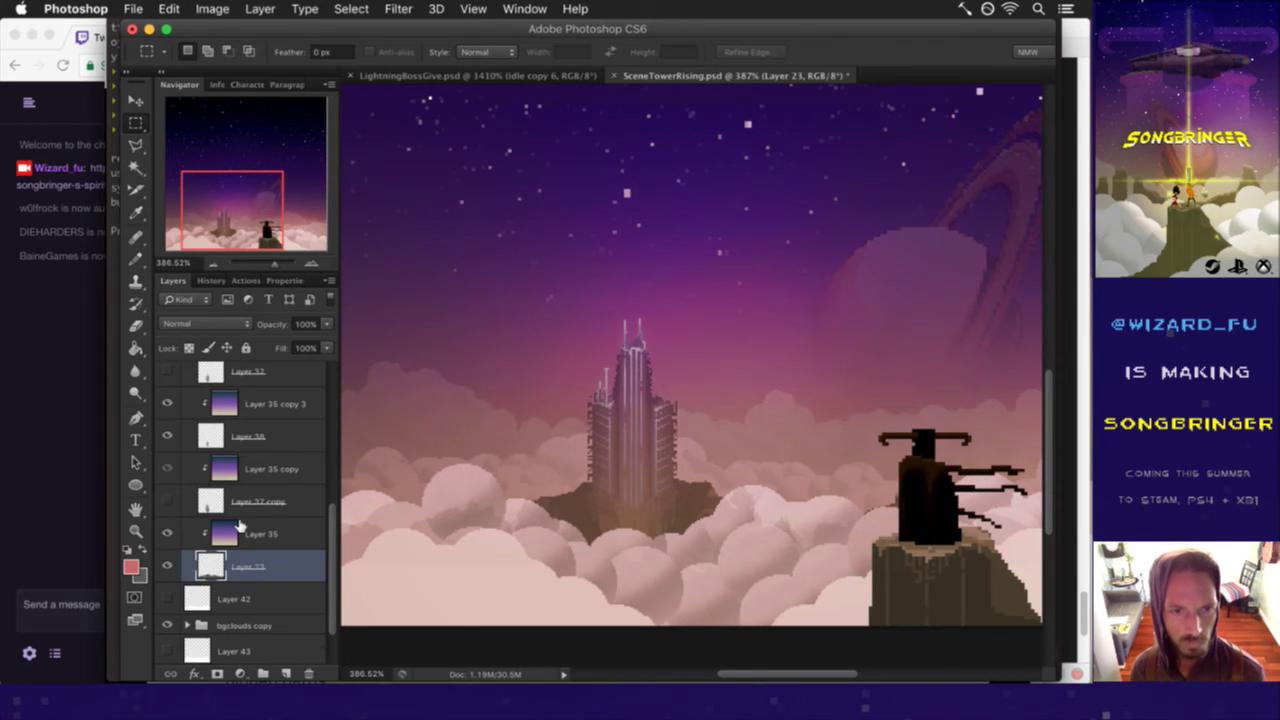
left_click(231, 538, "shift")
key("ctrl+j")
left_click(167, 631)
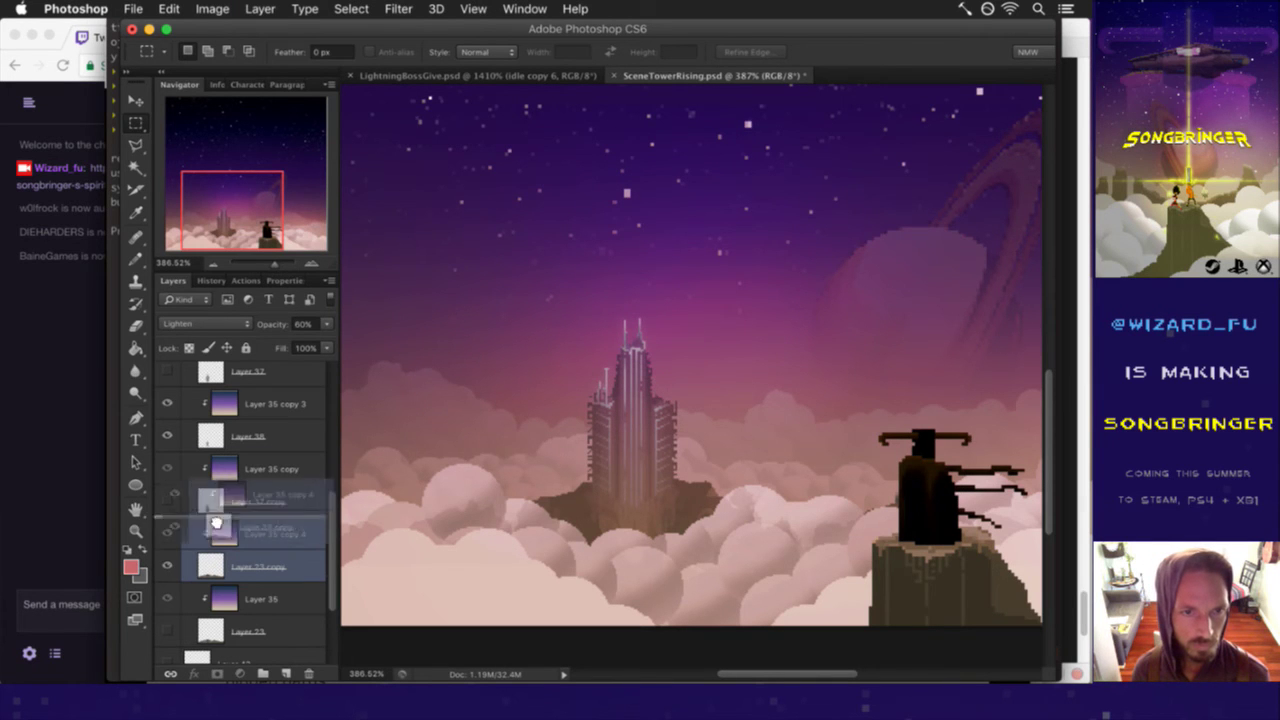
left_click_drag(205, 567, 250, 462)
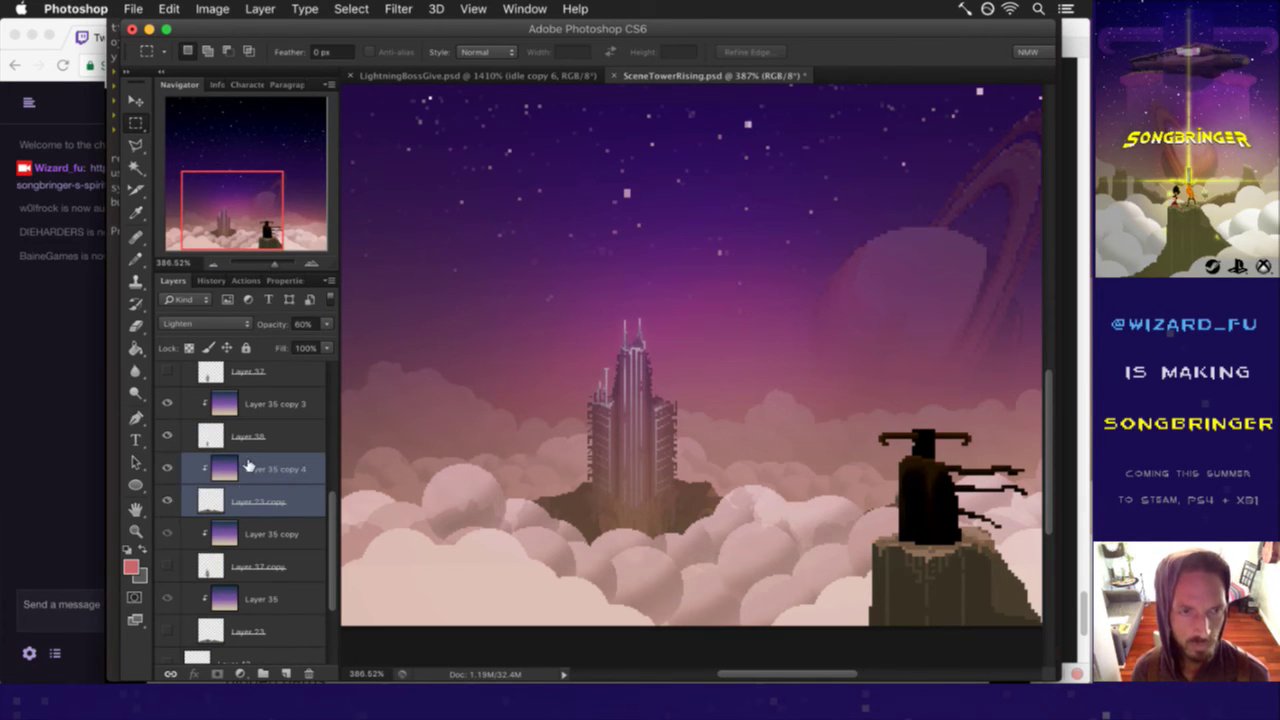
left_click(213, 505)
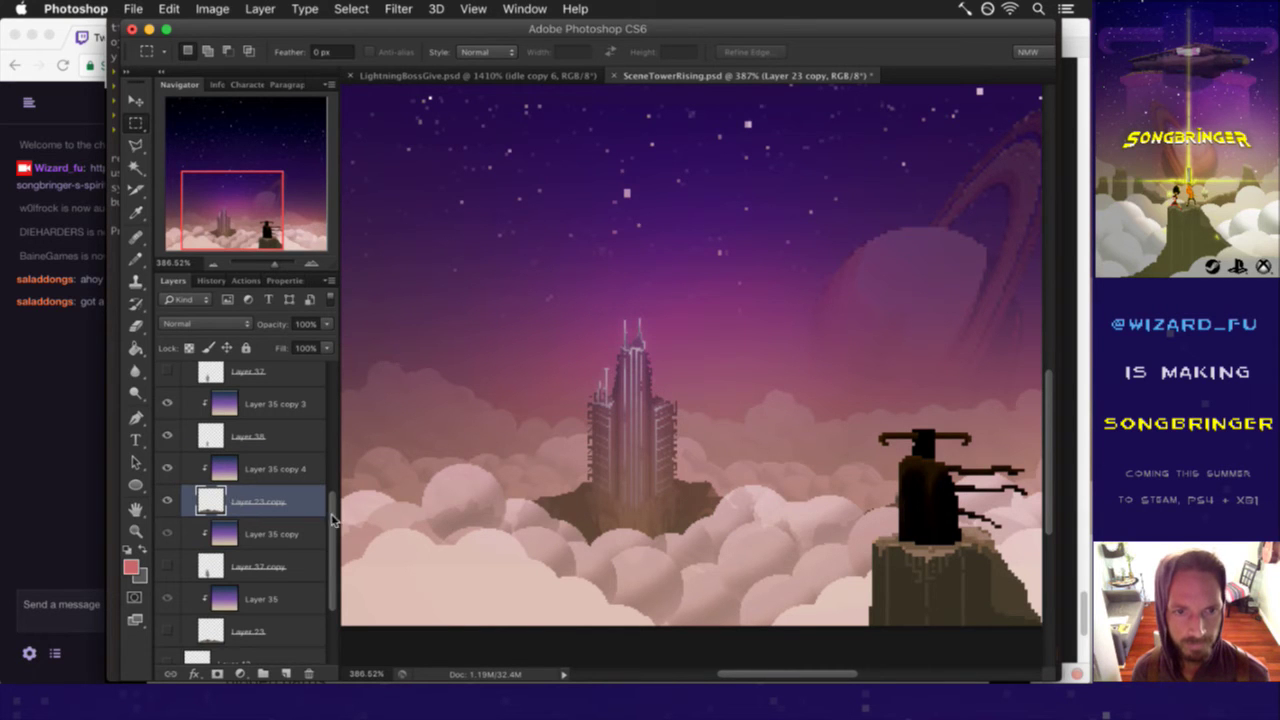
- Hide the two foreground cloud layers and bring the Twitch chat to the front
scroll(319, 512, "up", 5)
left_click(167, 461)
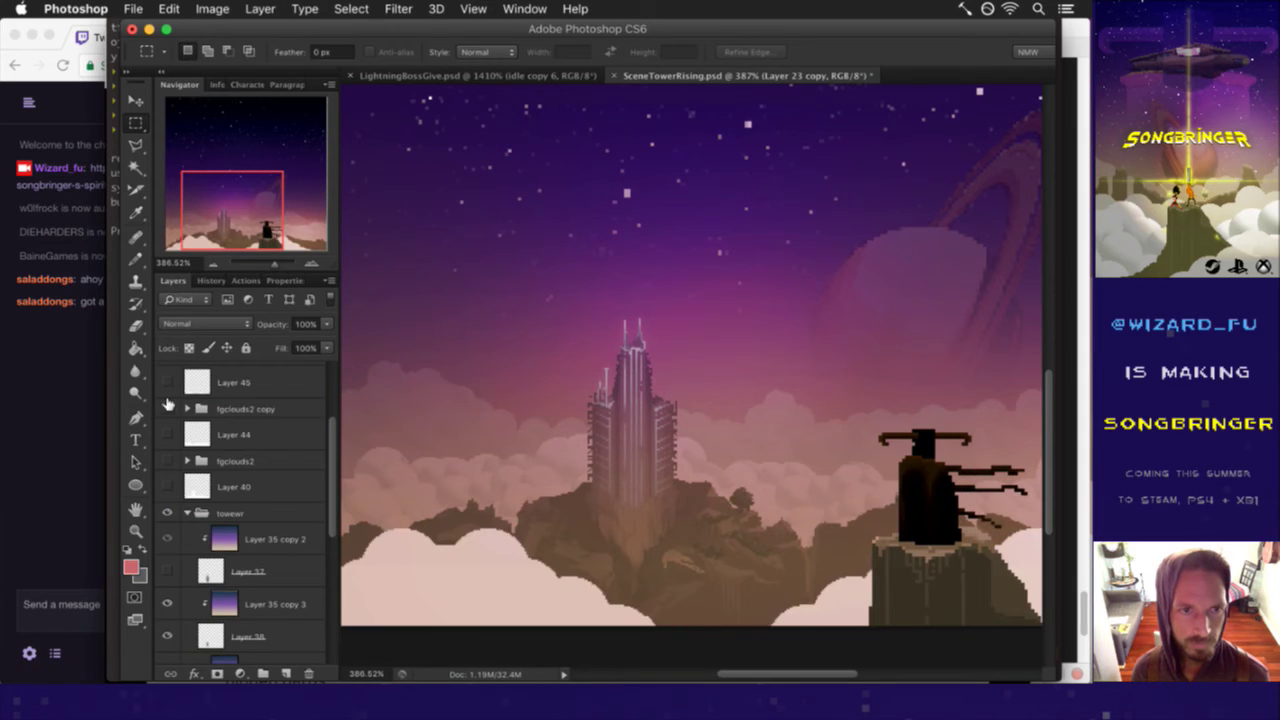
left_click(167, 408)
left_click(74, 337)
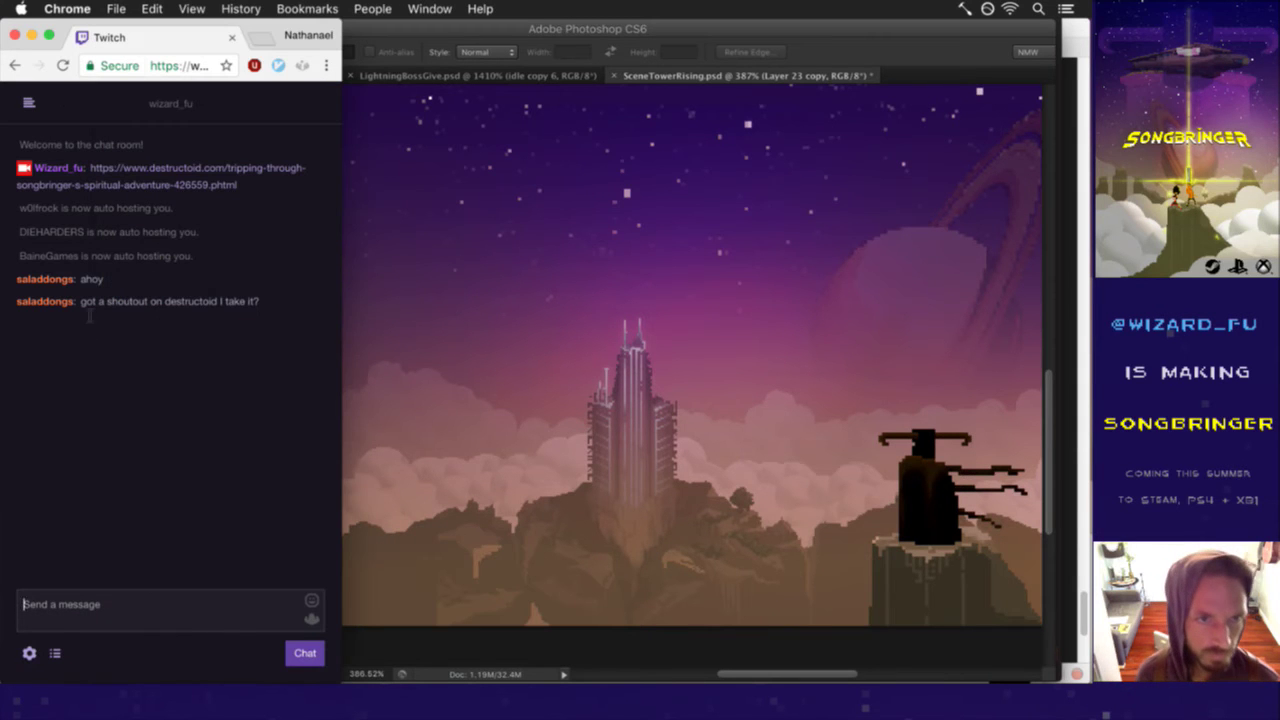
- Highlight the 'ahoy' greeting and the Destructoid shoutout question in the Twitch chat
double_click(89, 280)
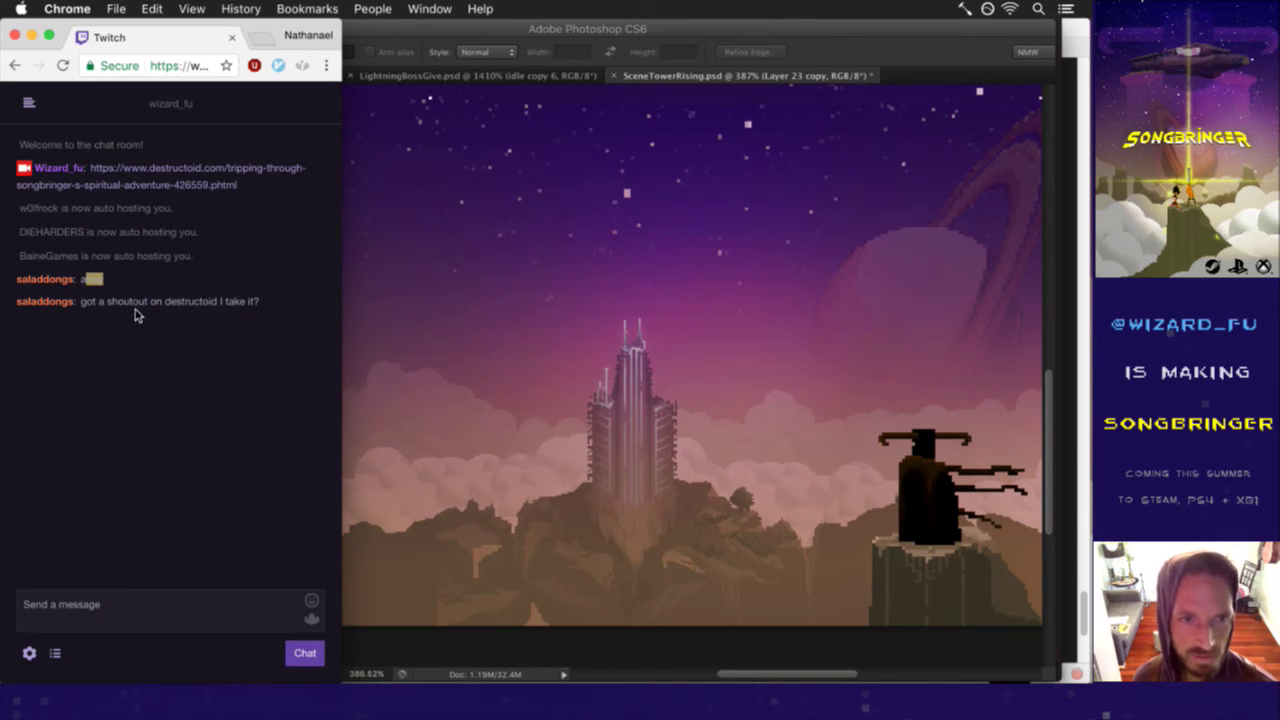
left_click_drag(137, 303, 230, 301)
left_click(238, 313)
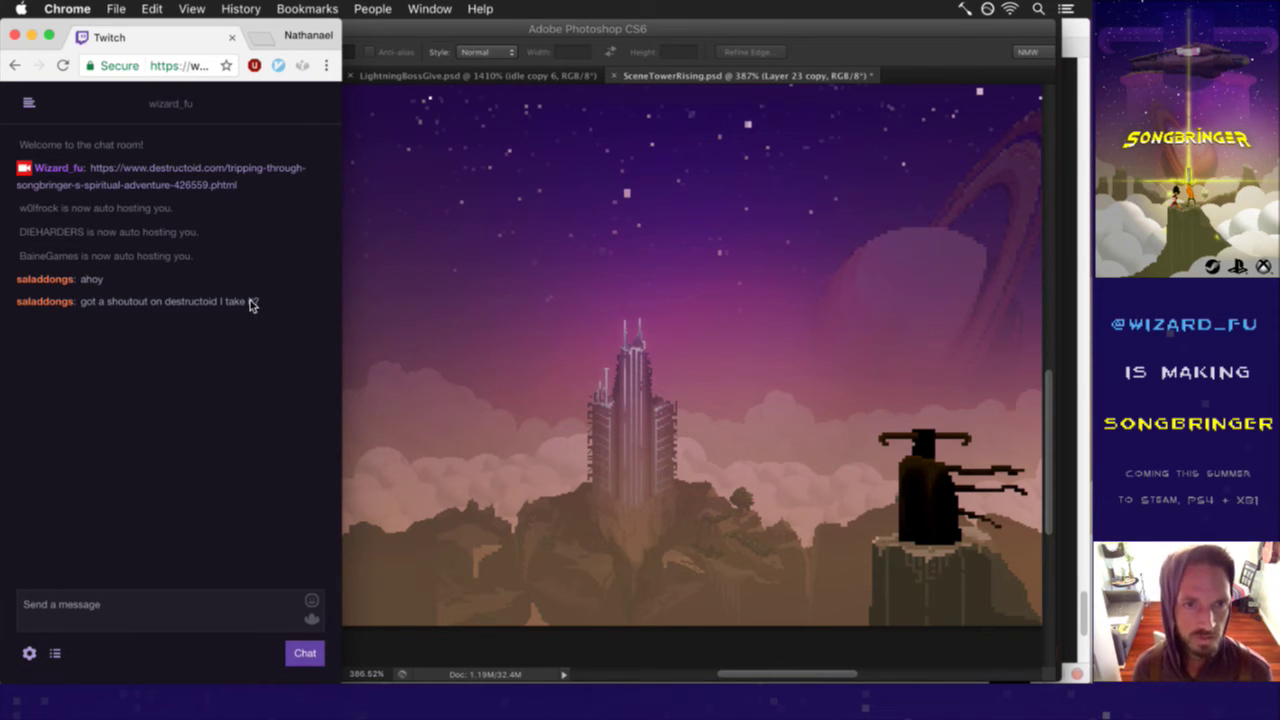
left_click_drag(251, 305, 214, 337)
left_click(214, 337)
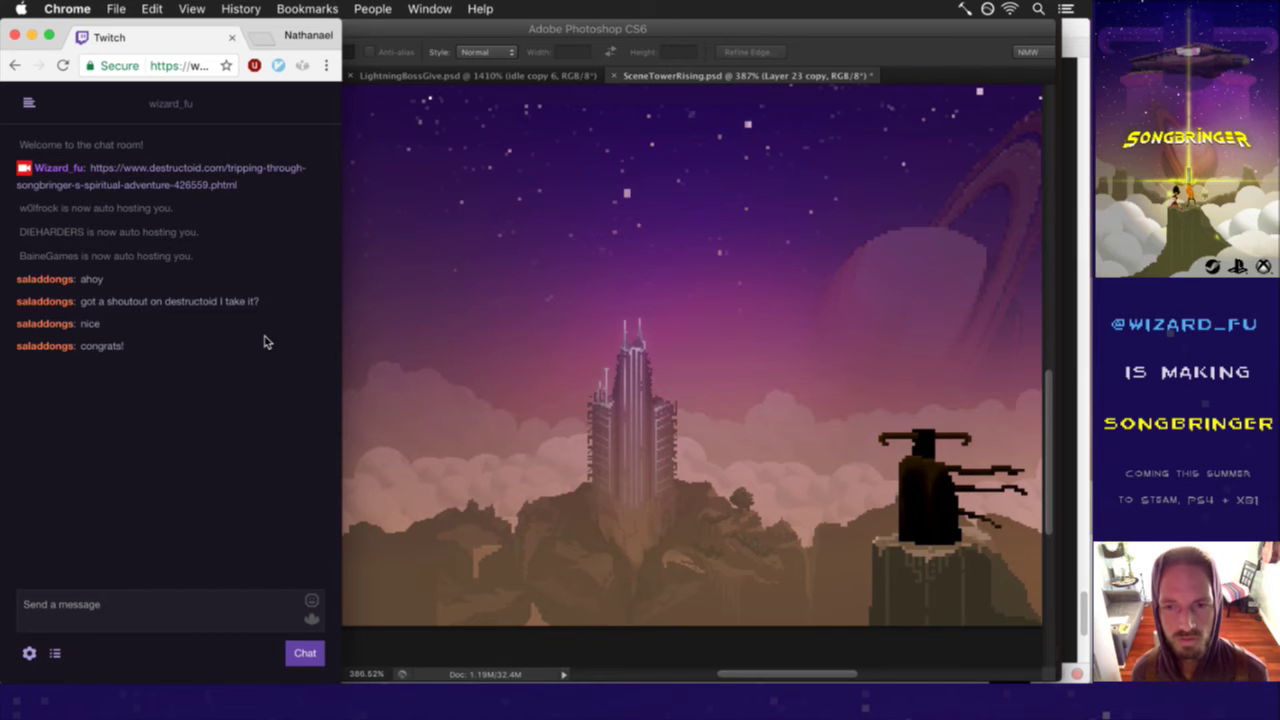
- Highlight the congrats and latest chat messages, then return to the Photoshop document
left_click_drag(98, 347, 143, 350)
left_click(176, 365)
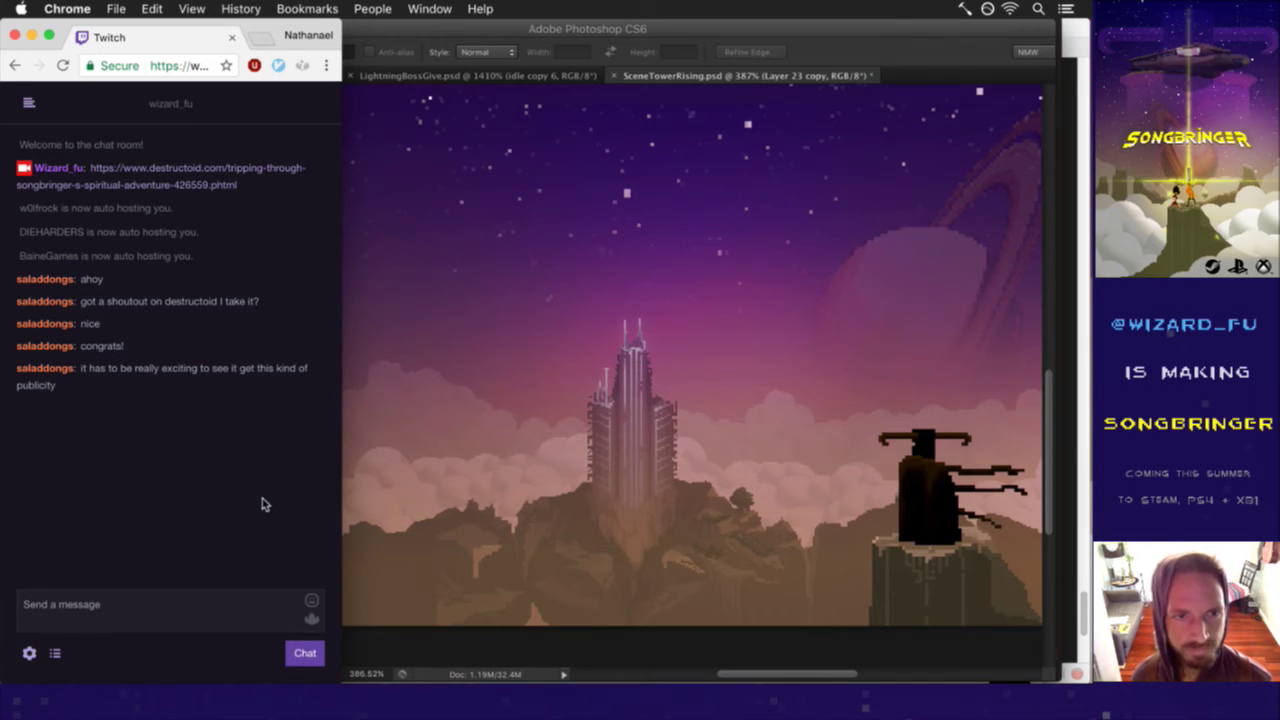
left_click_drag(95, 379, 173, 387)
left_click(173, 387)
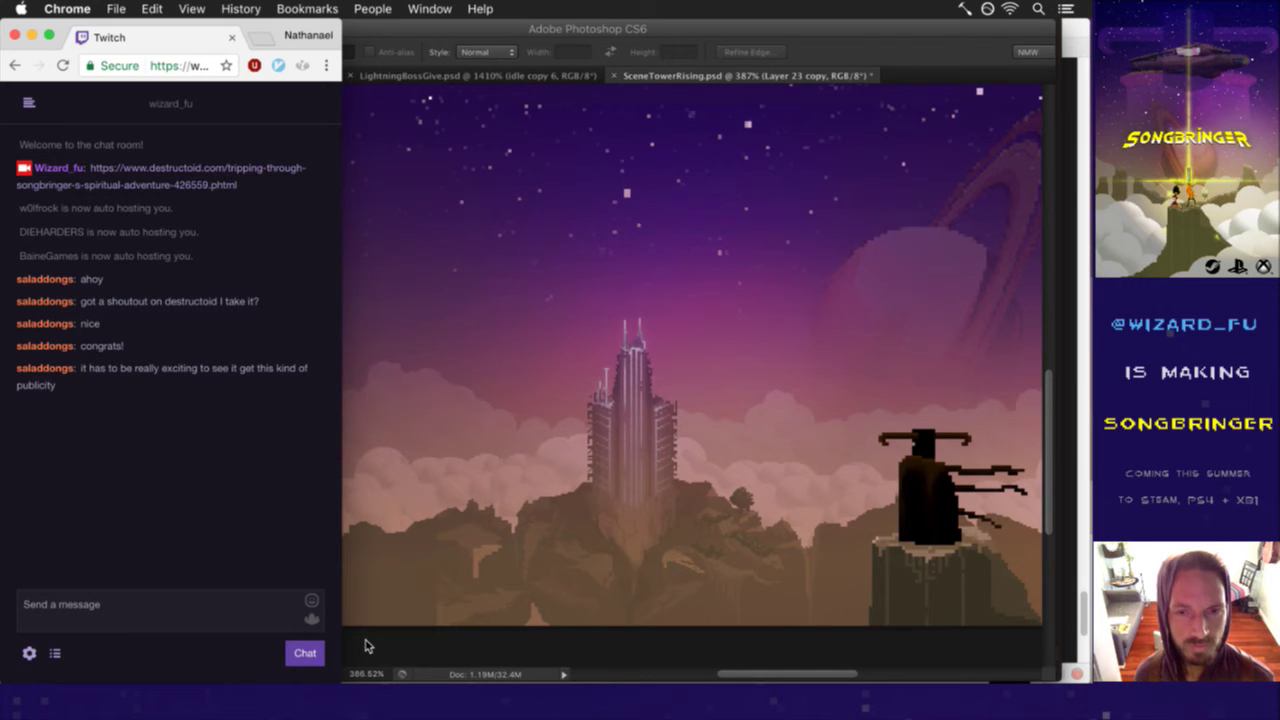
left_click(367, 646)
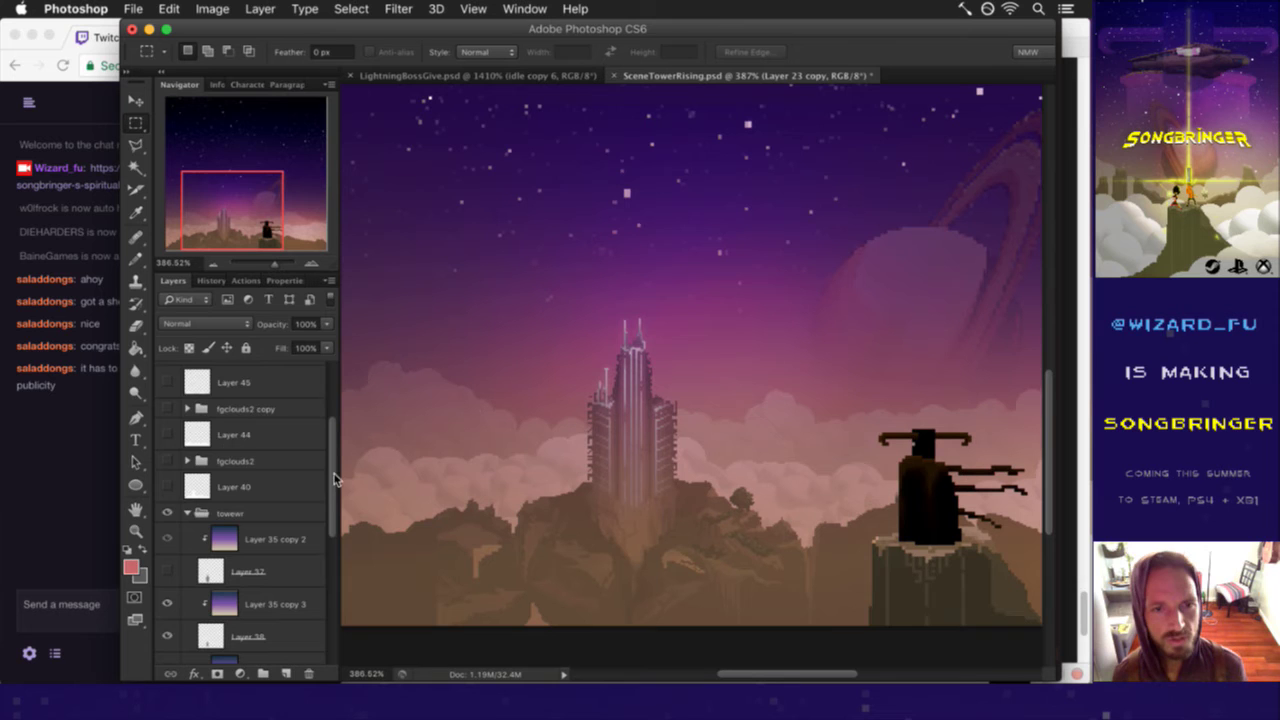
- Scroll the Layers panel and bring the Twitch chat in Chrome back in front
left_click_drag(333, 480, 327, 537)
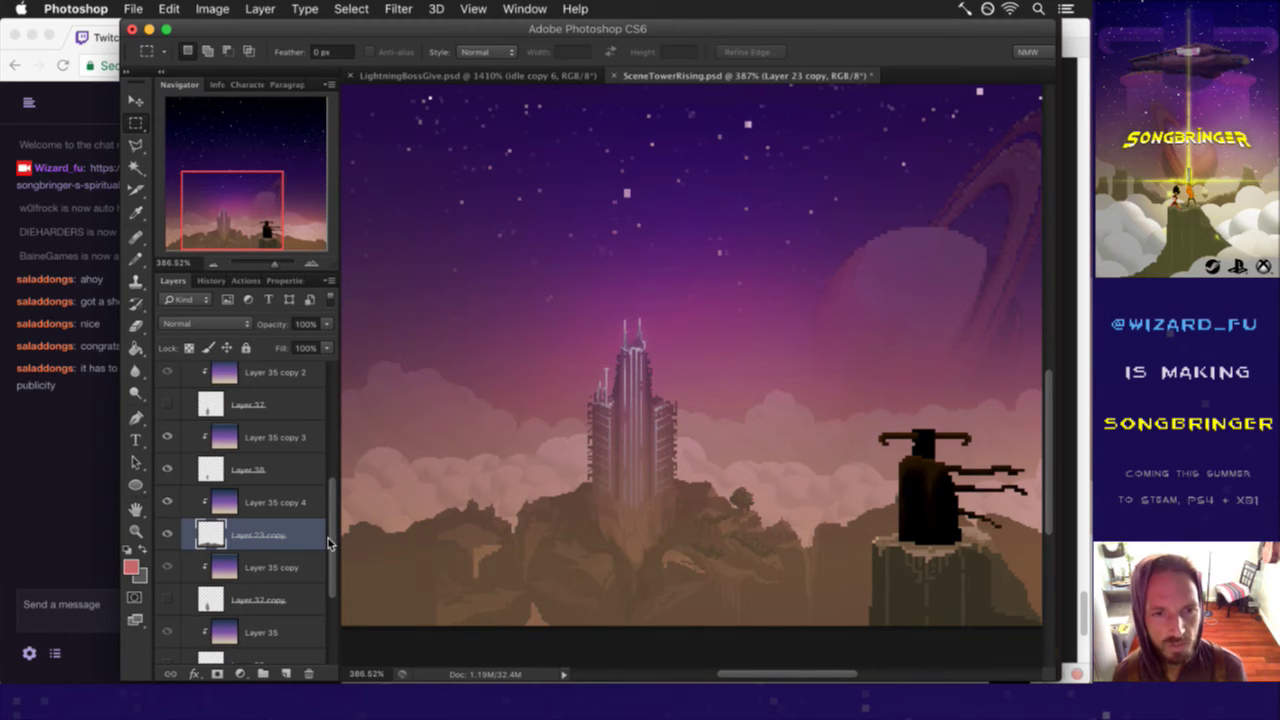
left_click(92, 511)
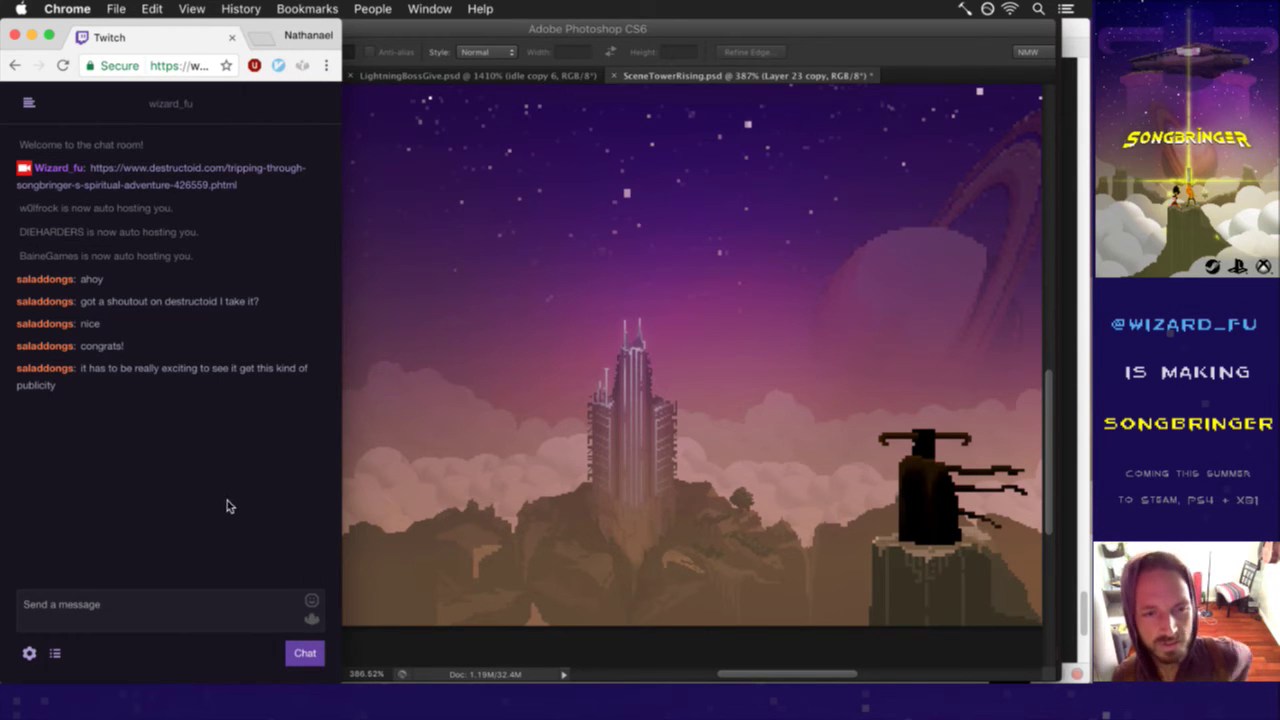
- Highlight the two newest Twitch chat replies while reading, then return to Photoshop
triple_click(103, 368)
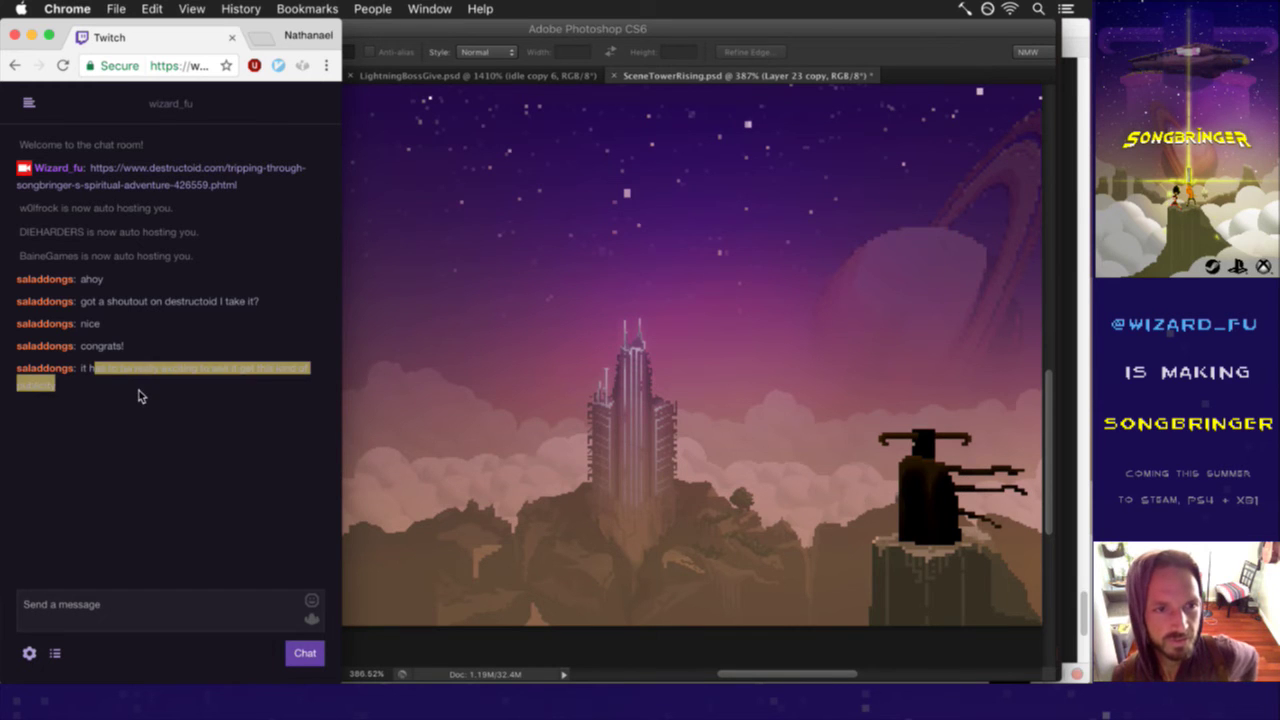
left_click(140, 392)
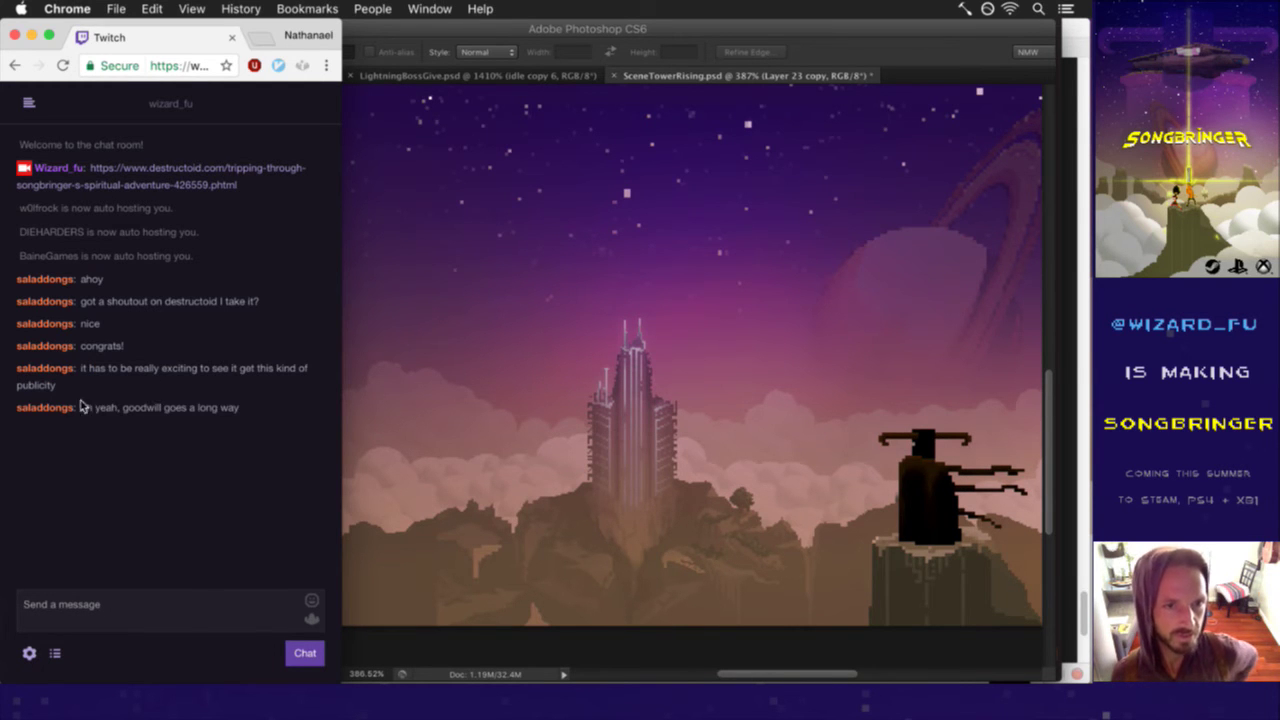
left_click_drag(105, 408, 178, 410)
left_click(178, 410)
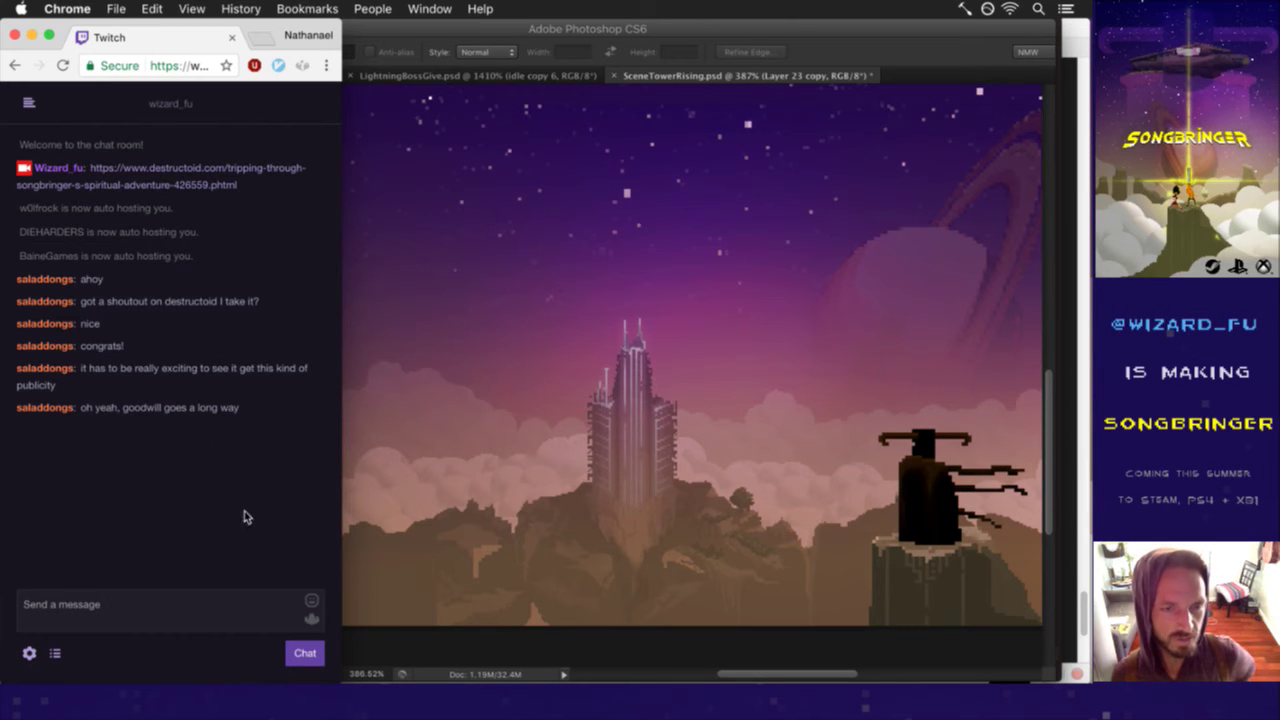
left_click(361, 643)
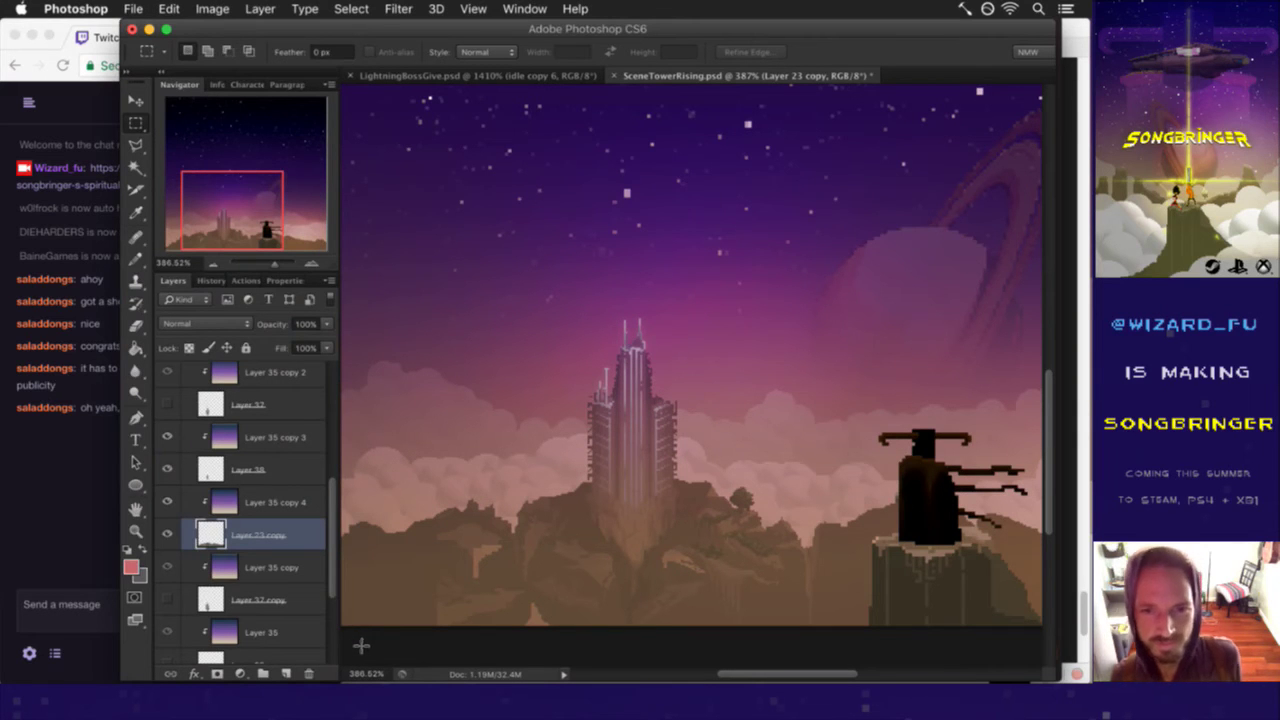
- Sample the brown mountain rock colour with the Eyedropper and hide the light layer
key("i")
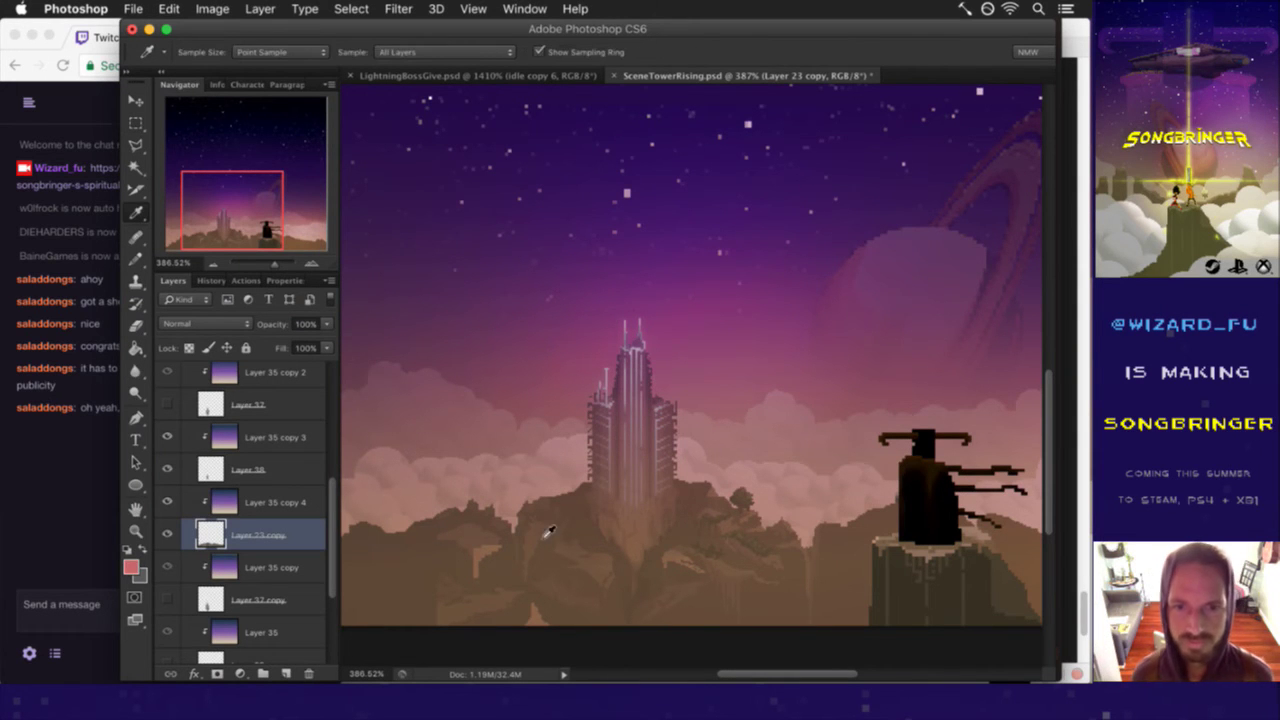
left_click(559, 517)
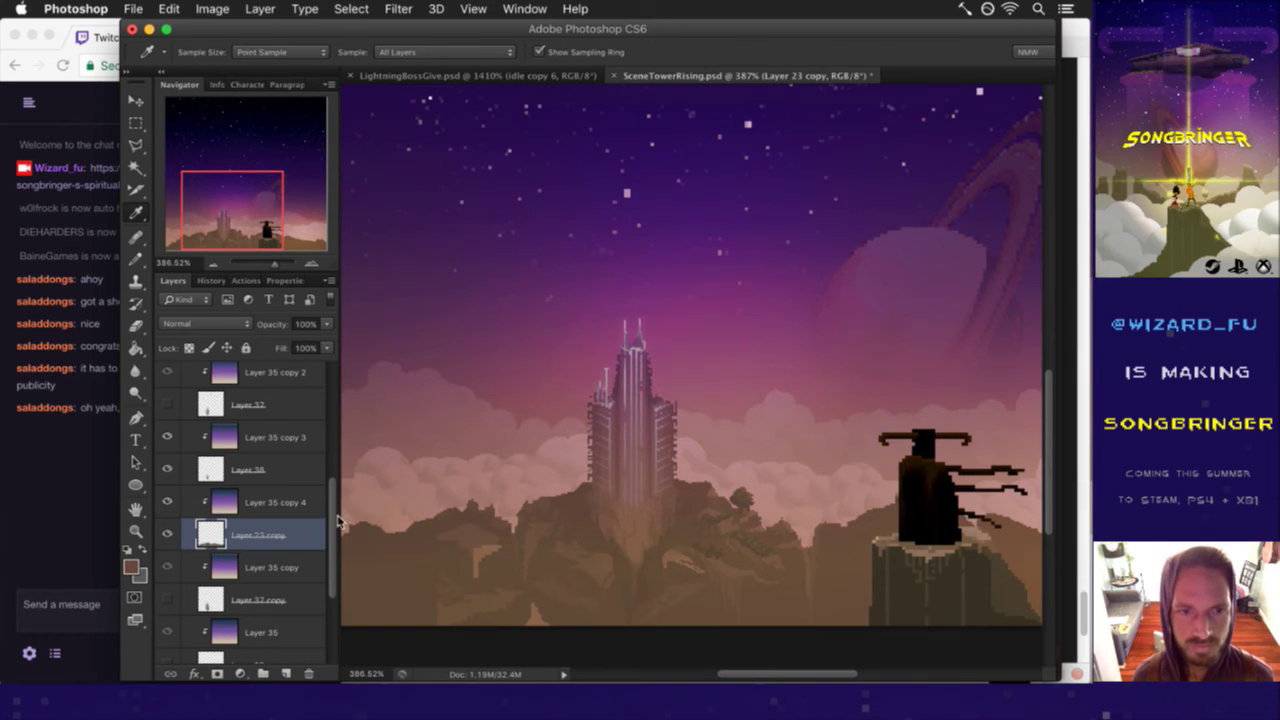
scroll(320, 510, "up", 5)
scroll(320, 450, "up", 5)
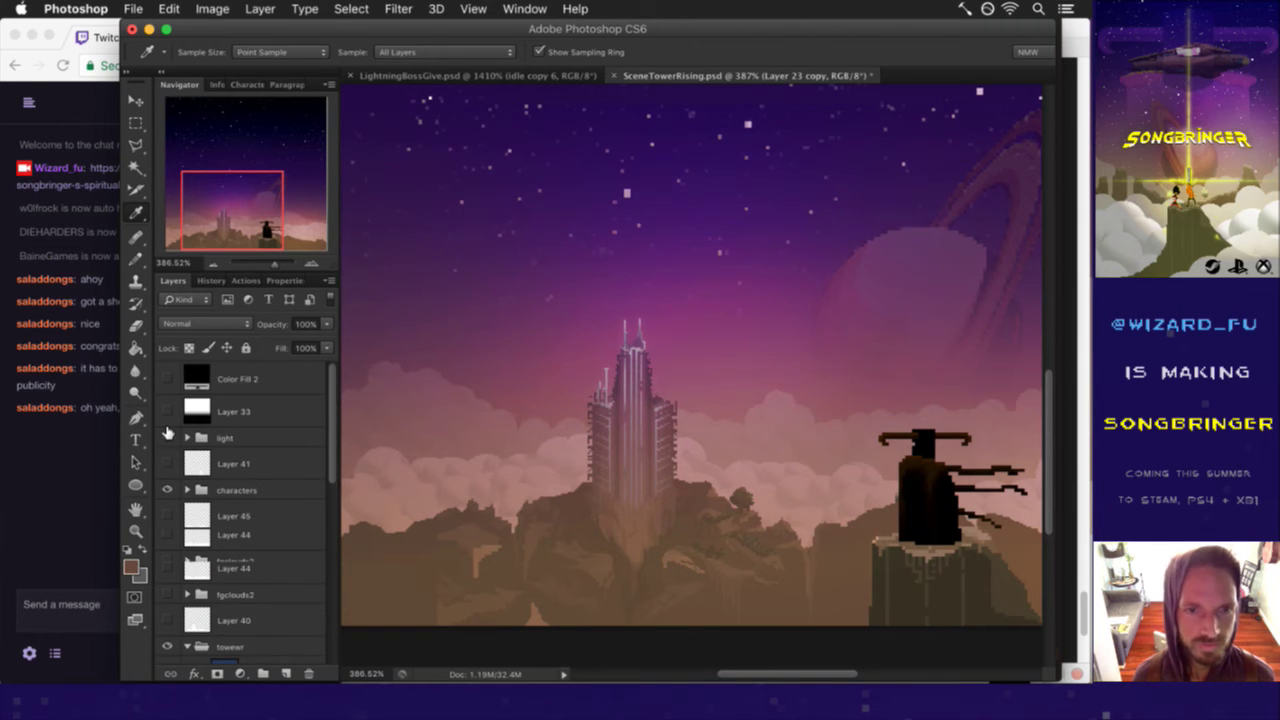
left_click(167, 437)
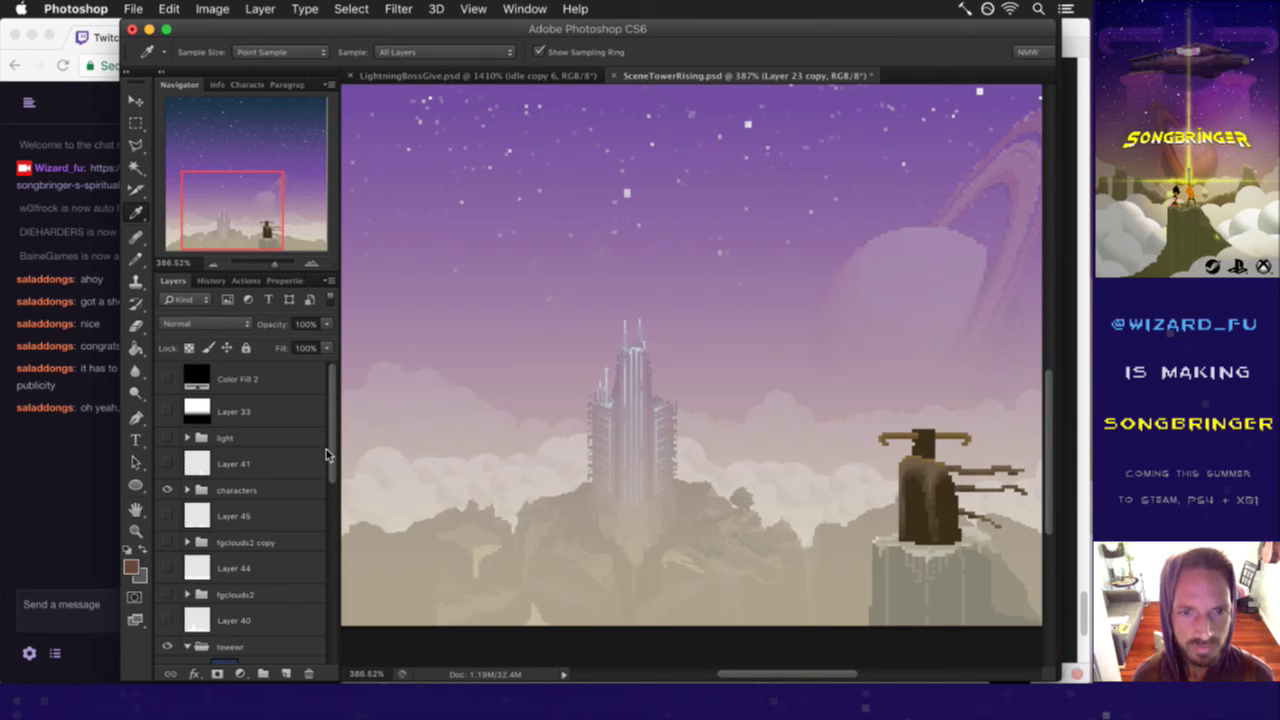
left_click_drag(330, 450, 330, 487)
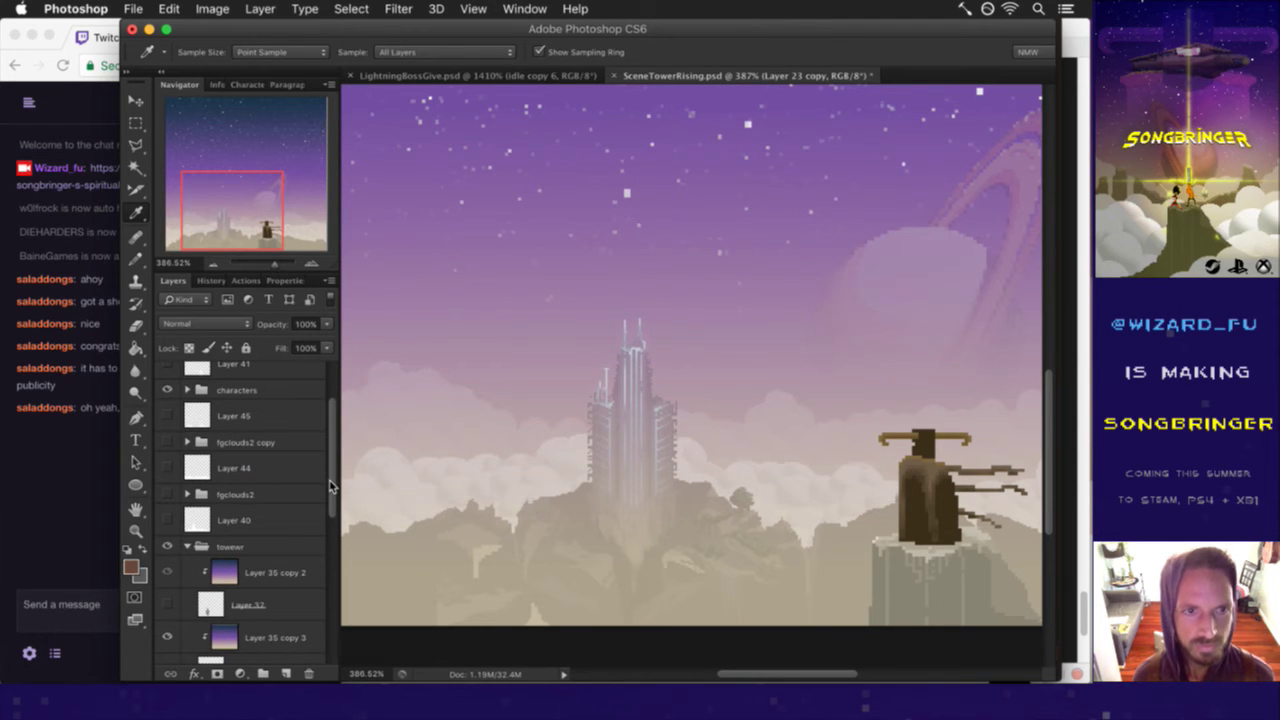
left_click_drag(336, 484, 336, 524)
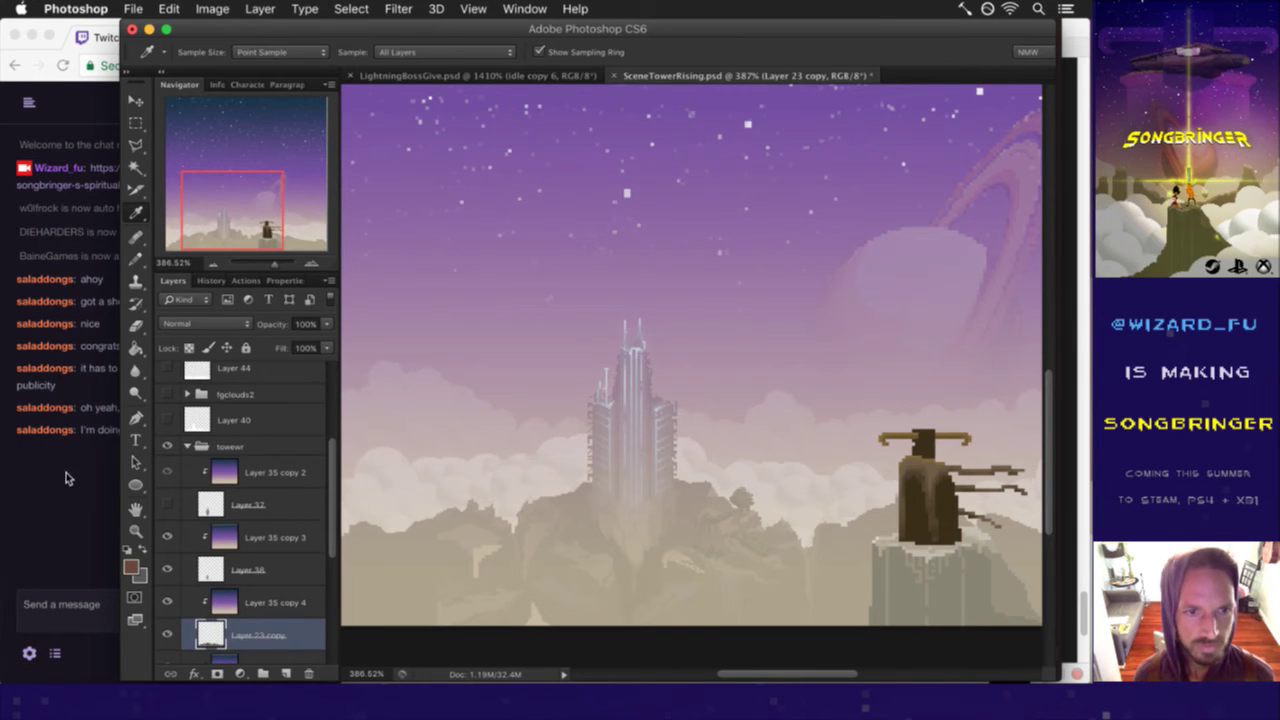
- Highlight the latest Twitch chat lines, then return to the Photoshop scene
left_click(66, 472)
left_click_drag(103, 430, 149, 431)
left_click(183, 455)
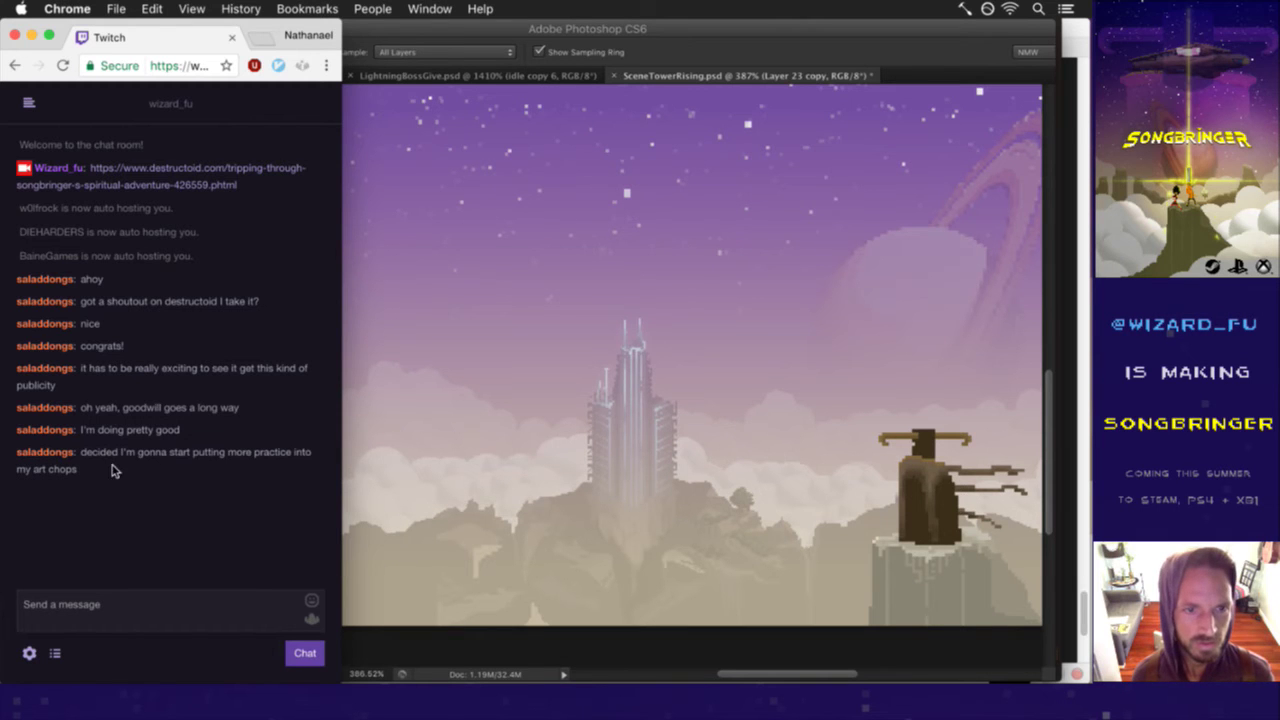
left_click_drag(88, 455, 118, 472)
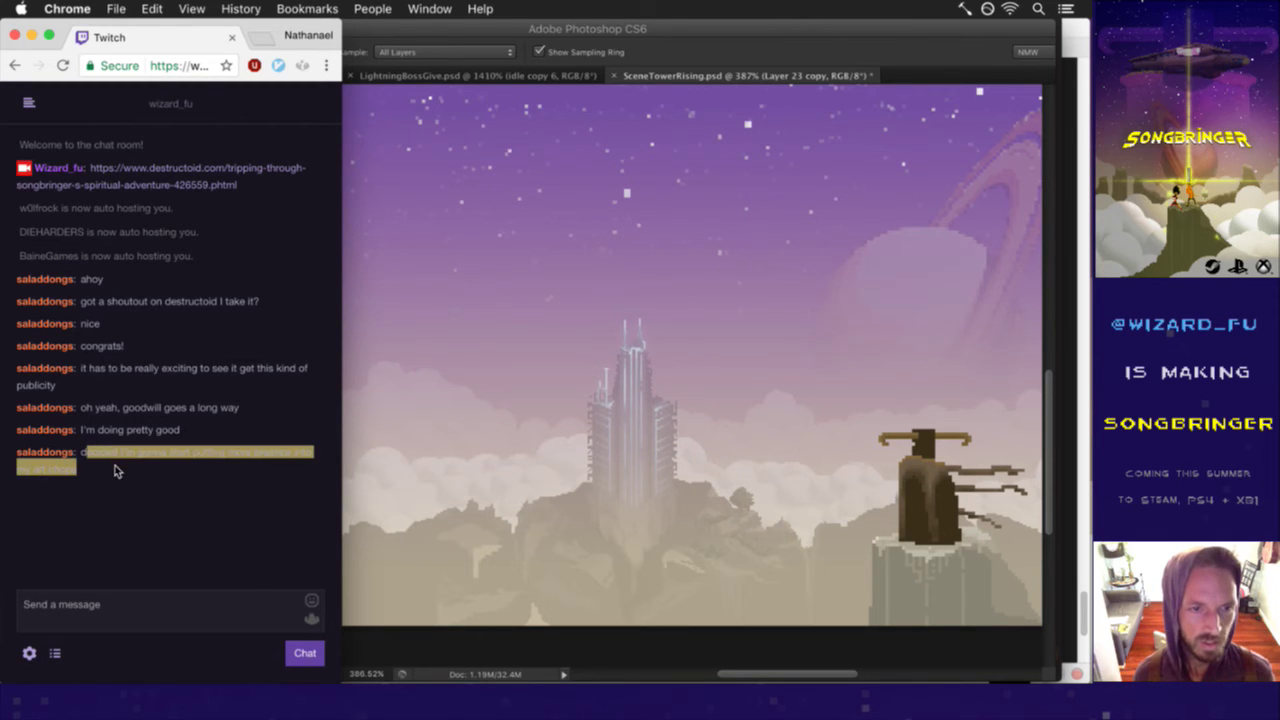
left_click(120, 481)
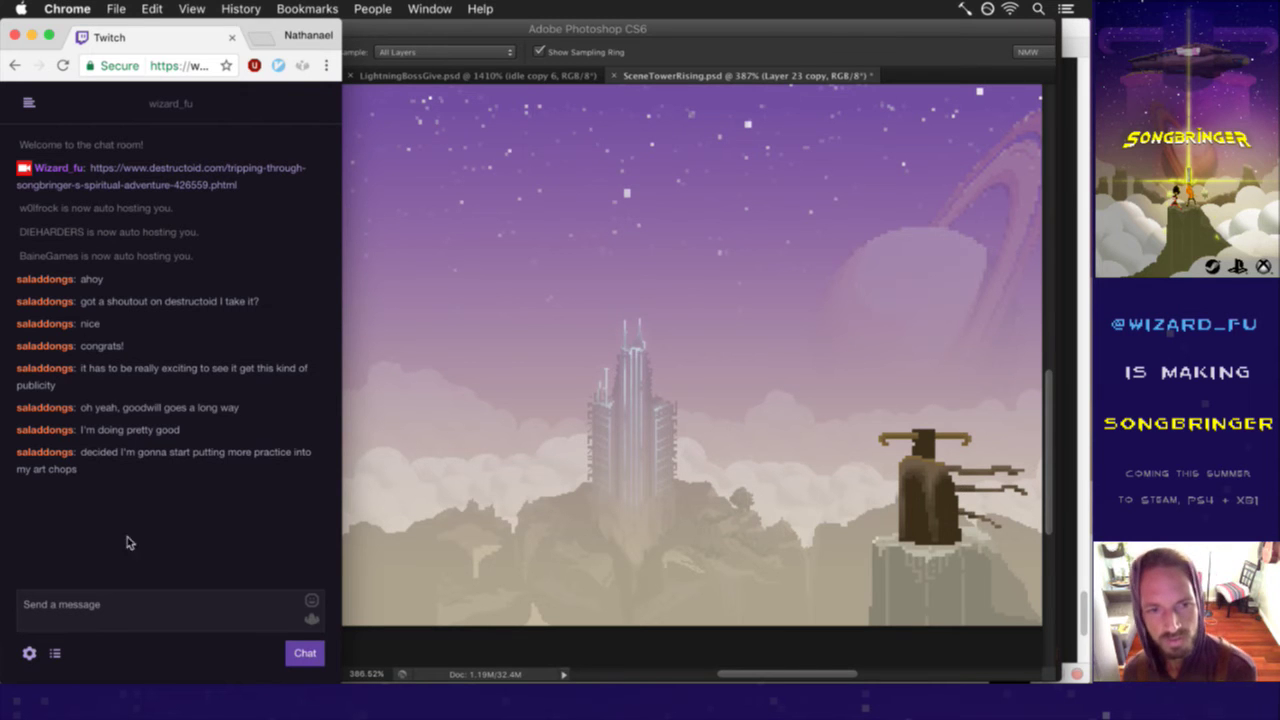
left_click(358, 648)
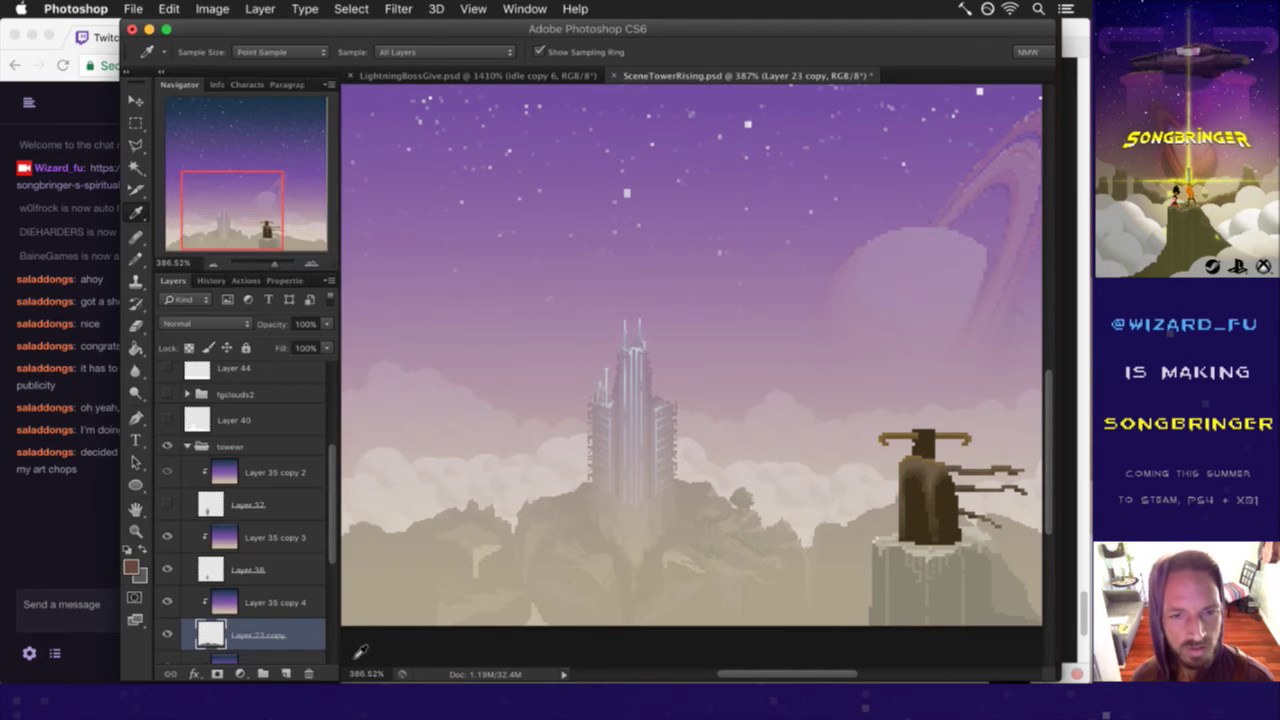
- Hide the Layer 35 copy 4 overlay, sample a grey rock colour, and select the Pencil
scroll(335, 497, "down", 1)
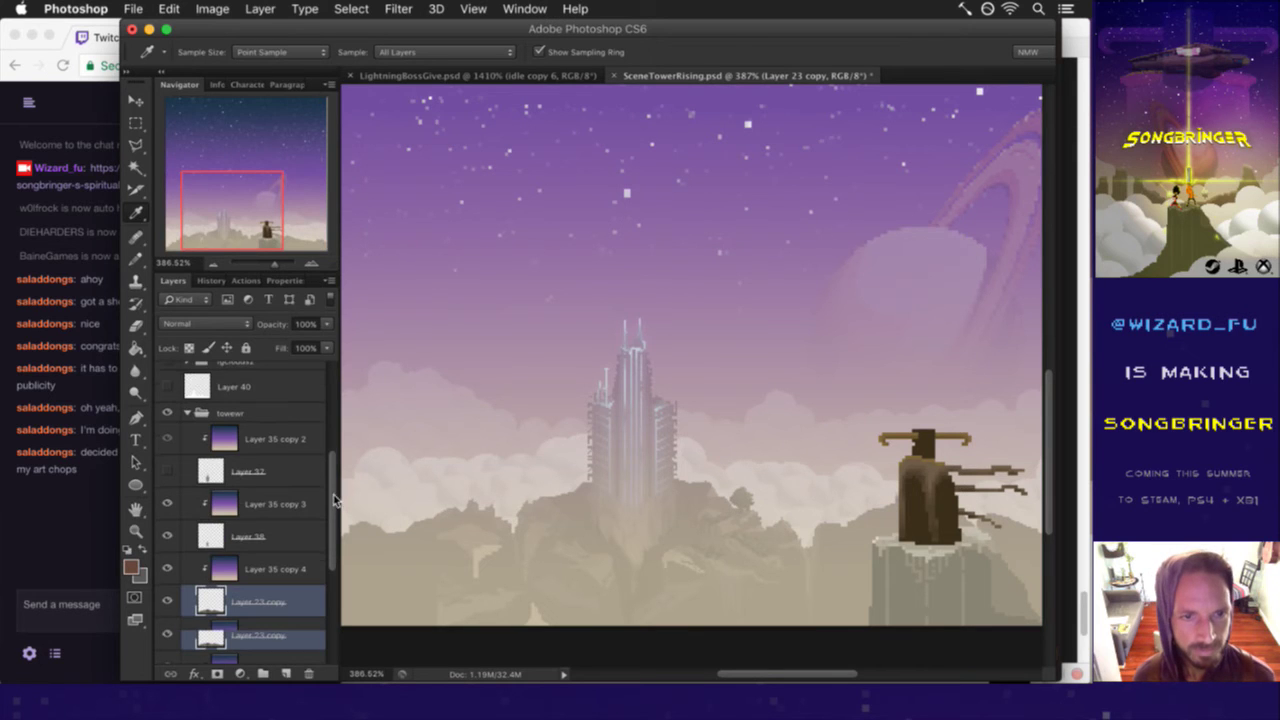
scroll(335, 505, "down", 1)
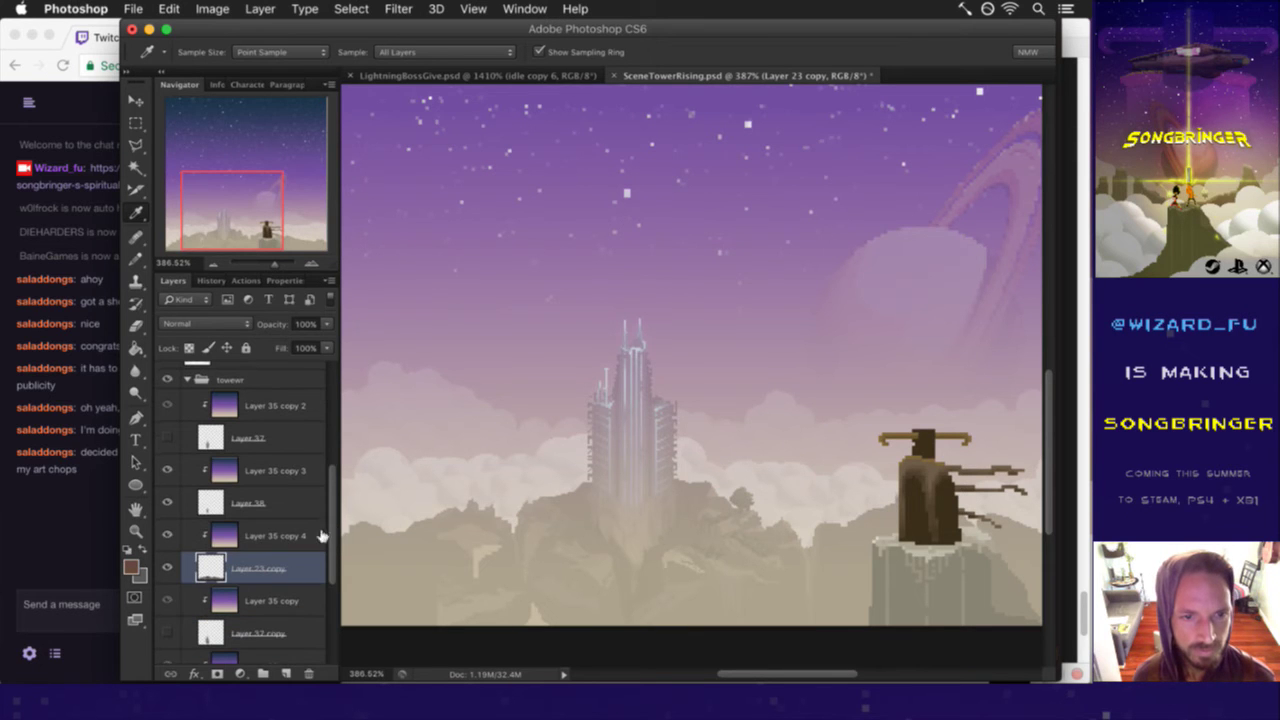
left_click(166, 533)
left_click(567, 515)
key("b")
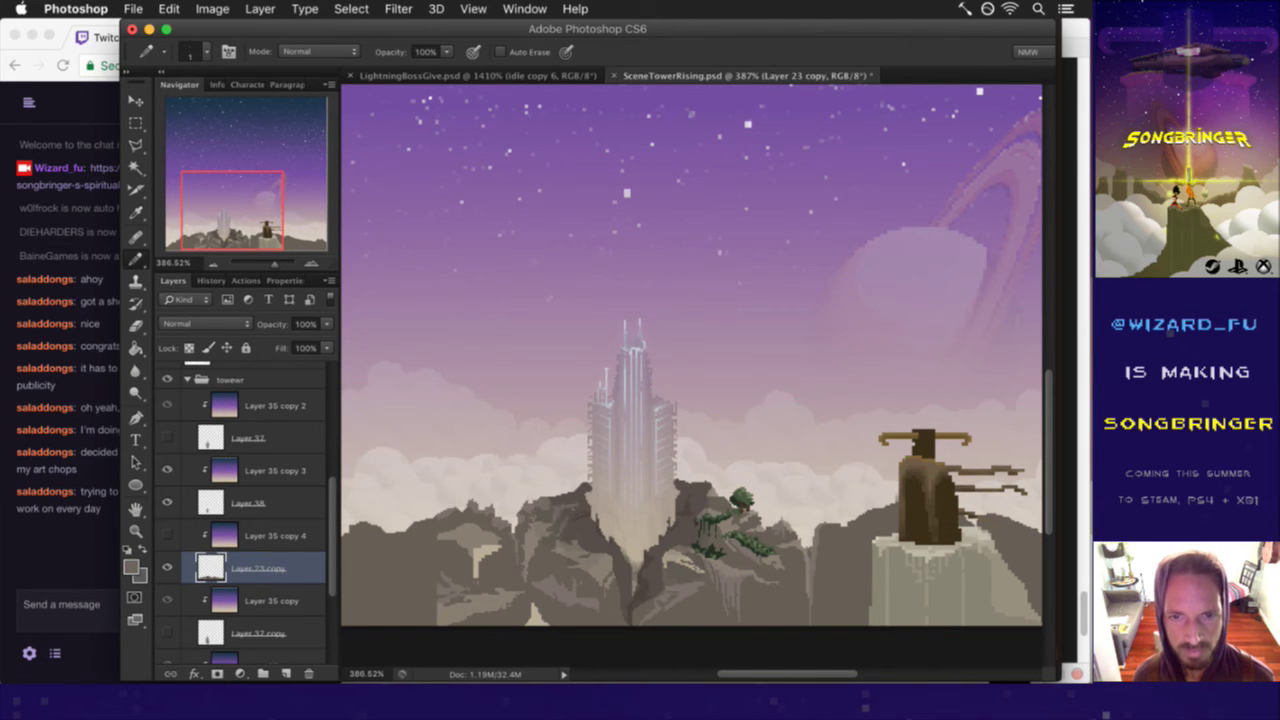
left_click(78, 580)
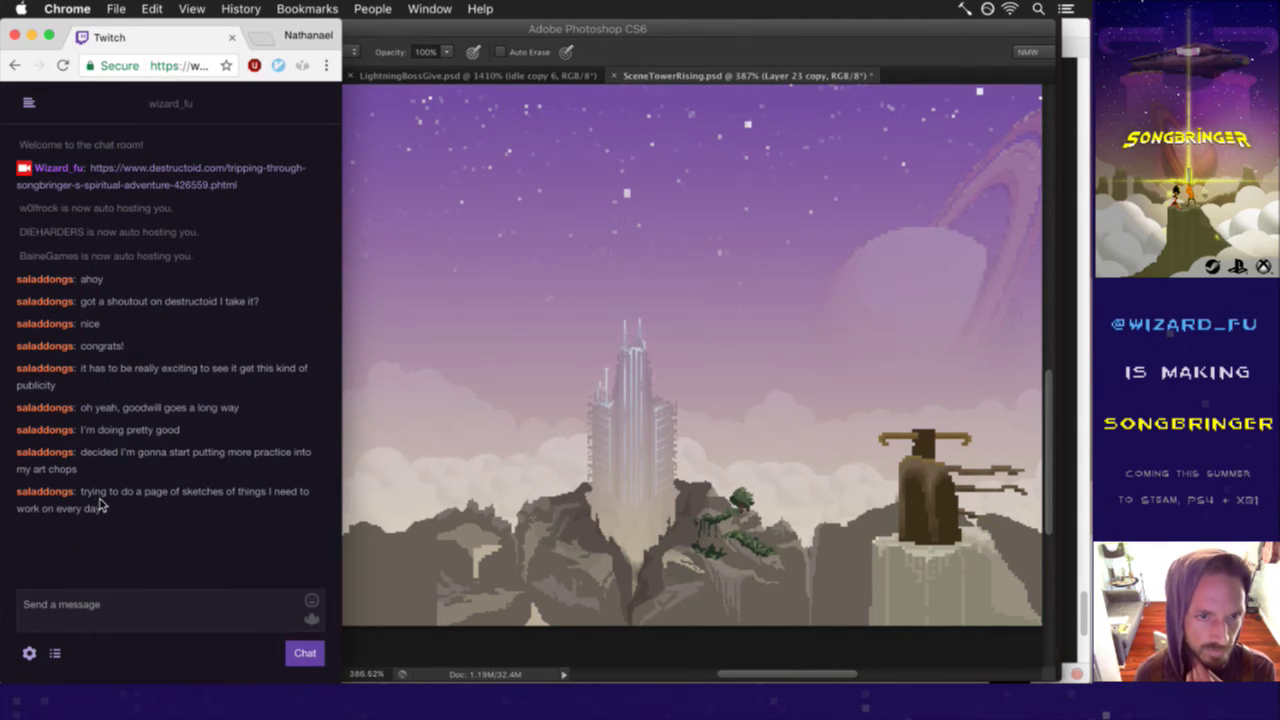
left_click_drag(88, 492, 95, 503)
left_click(130, 508)
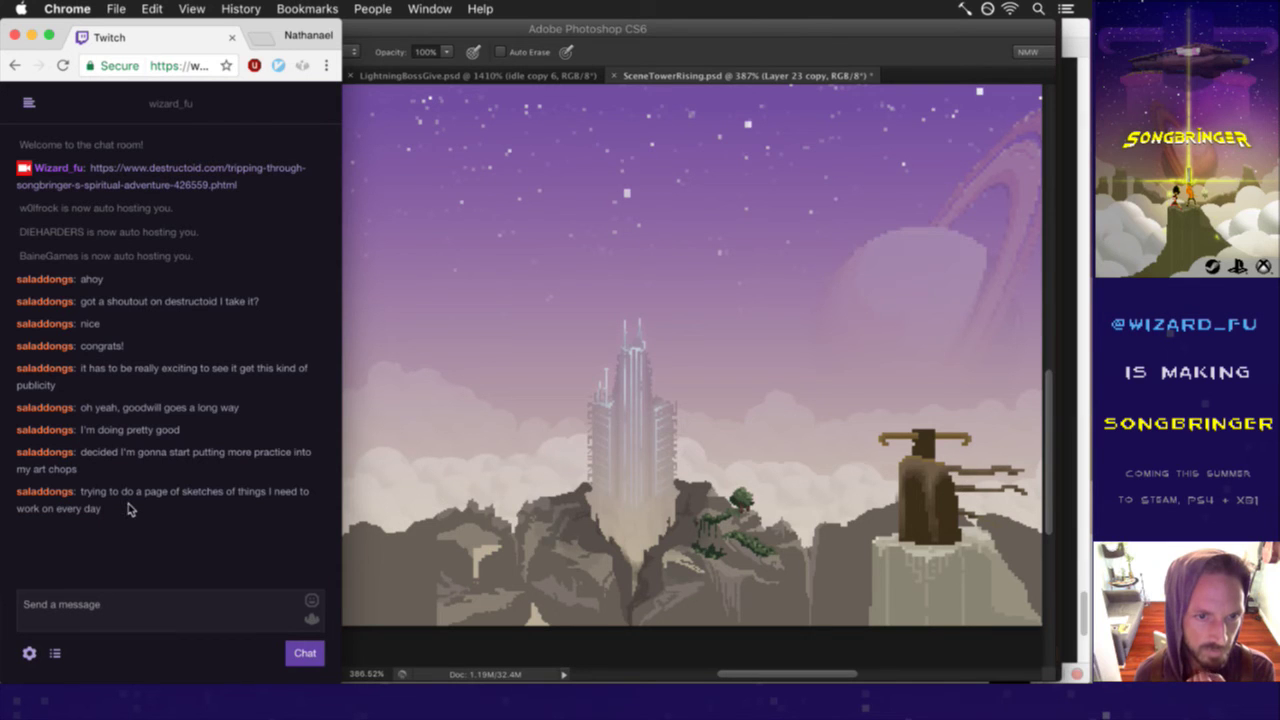
left_click_drag(172, 491, 231, 490)
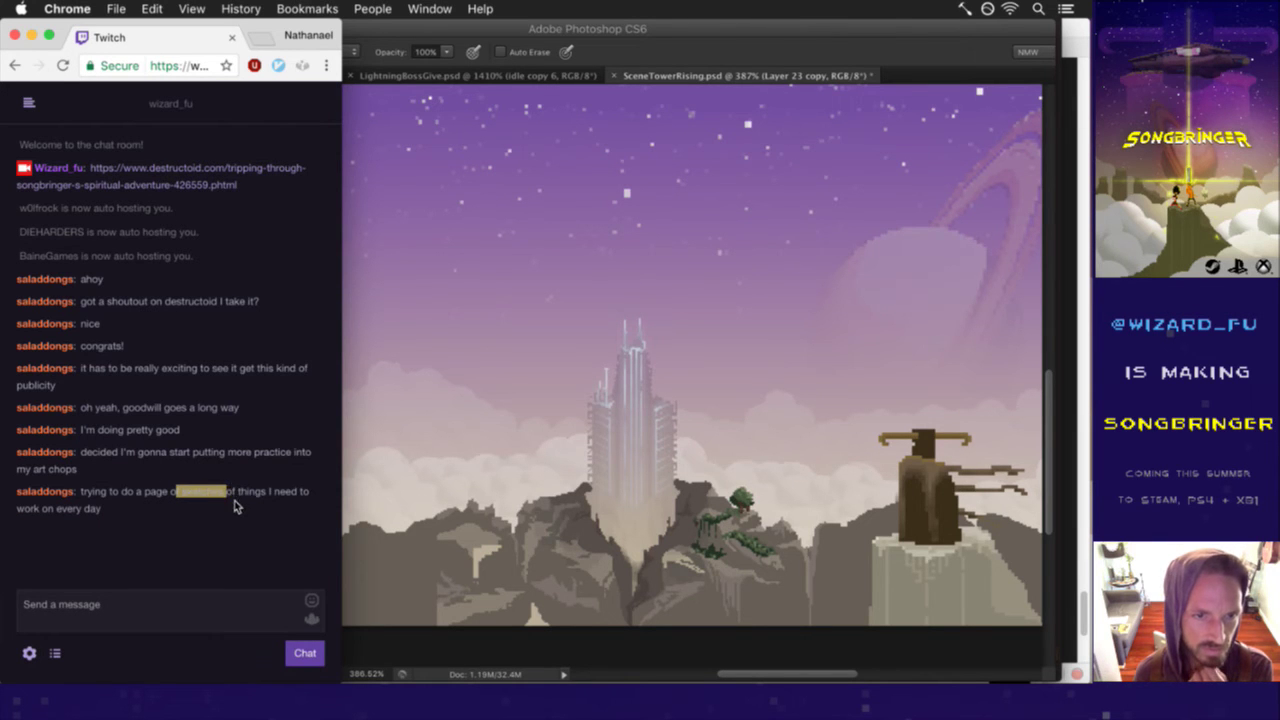
left_click(234, 507)
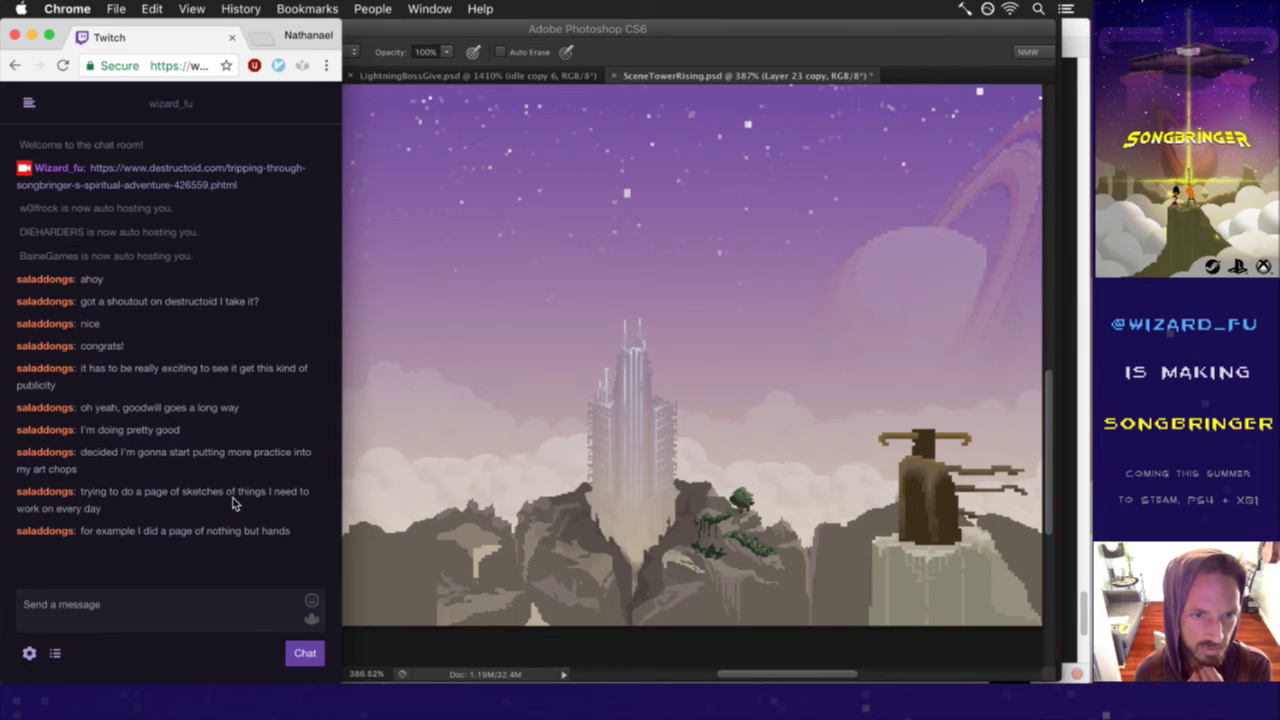
left_click_drag(121, 531, 257, 535)
left_click(277, 542)
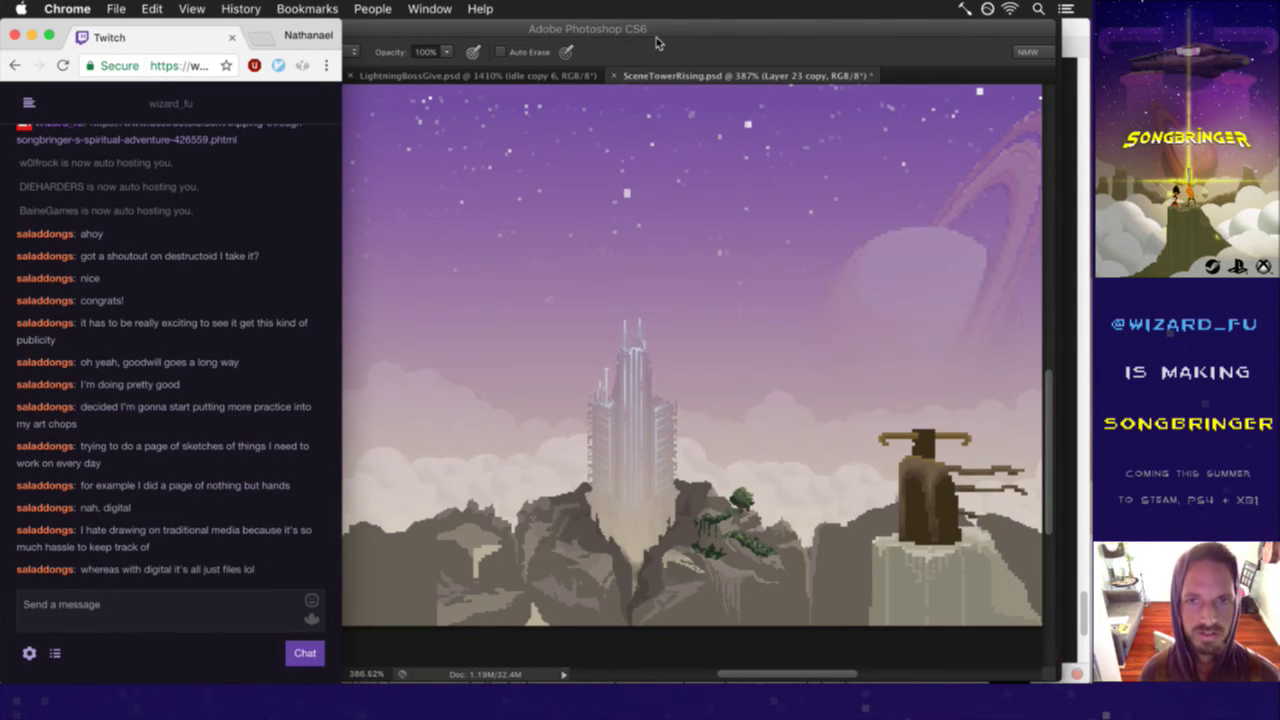
- Return to Photoshop and hide Layer 38 so the tower disappears
left_click(538, 213)
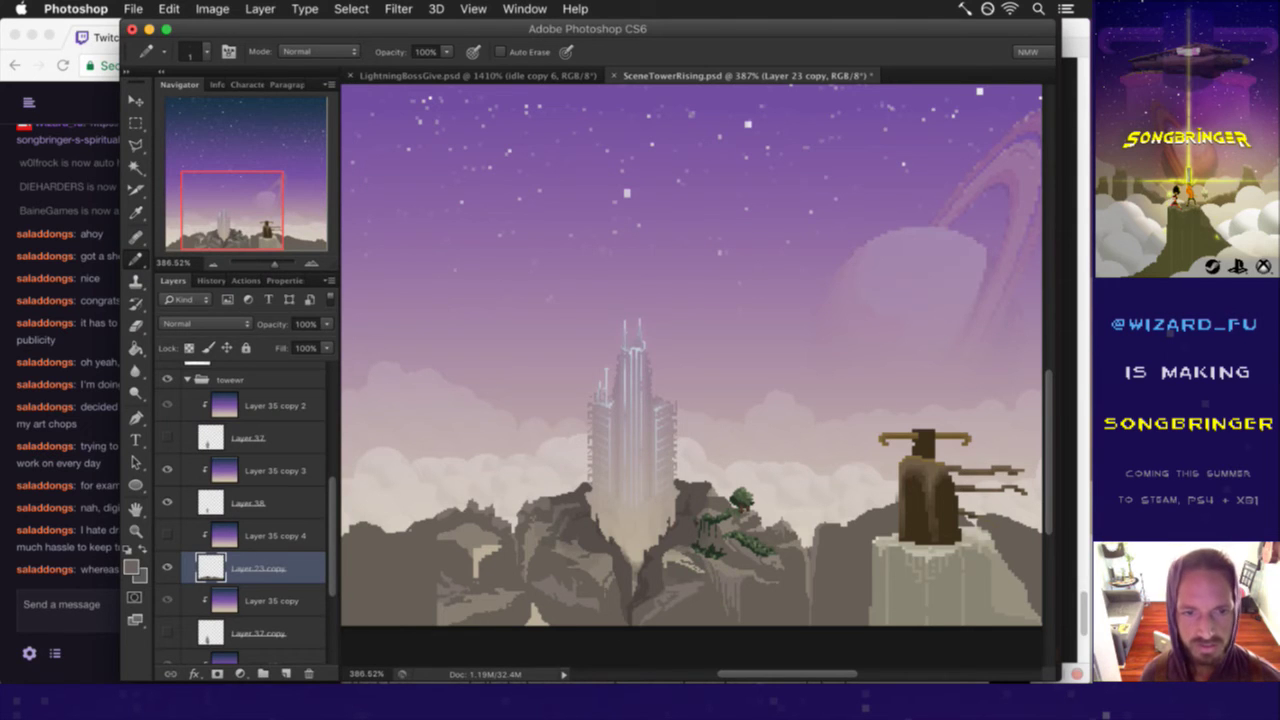
left_click(168, 500)
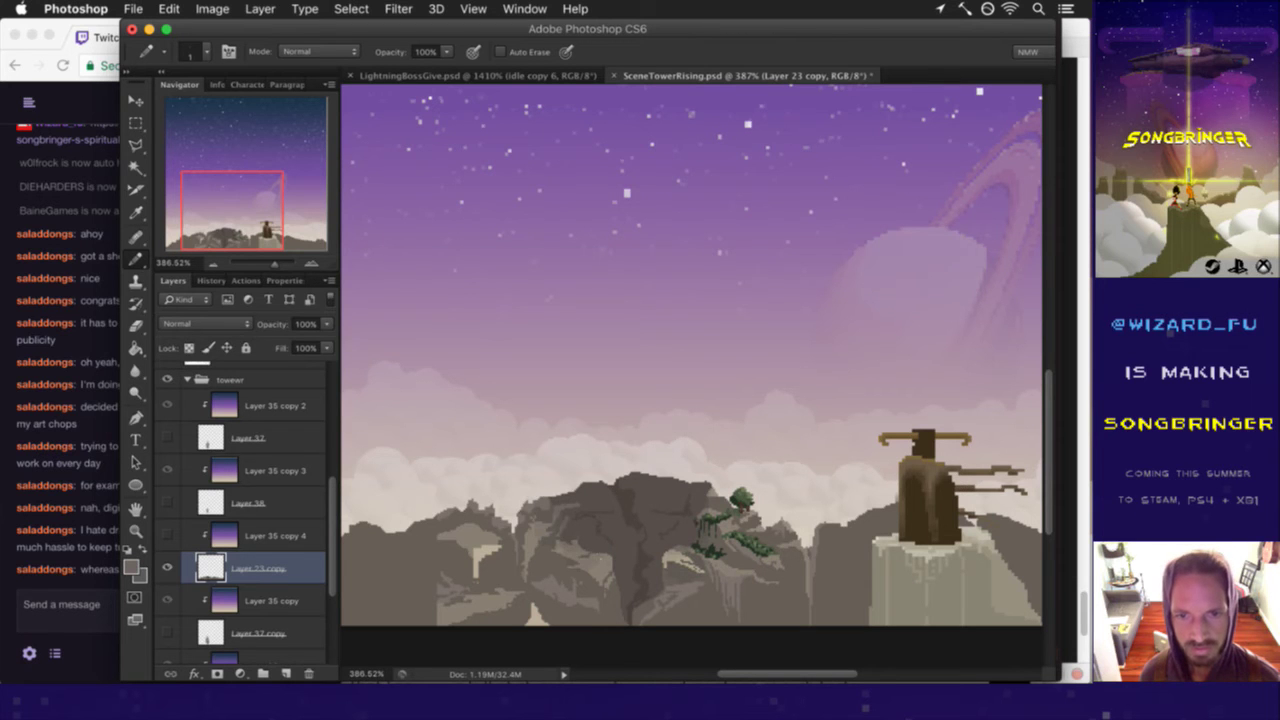
scroll(588, 542, "up", 3)
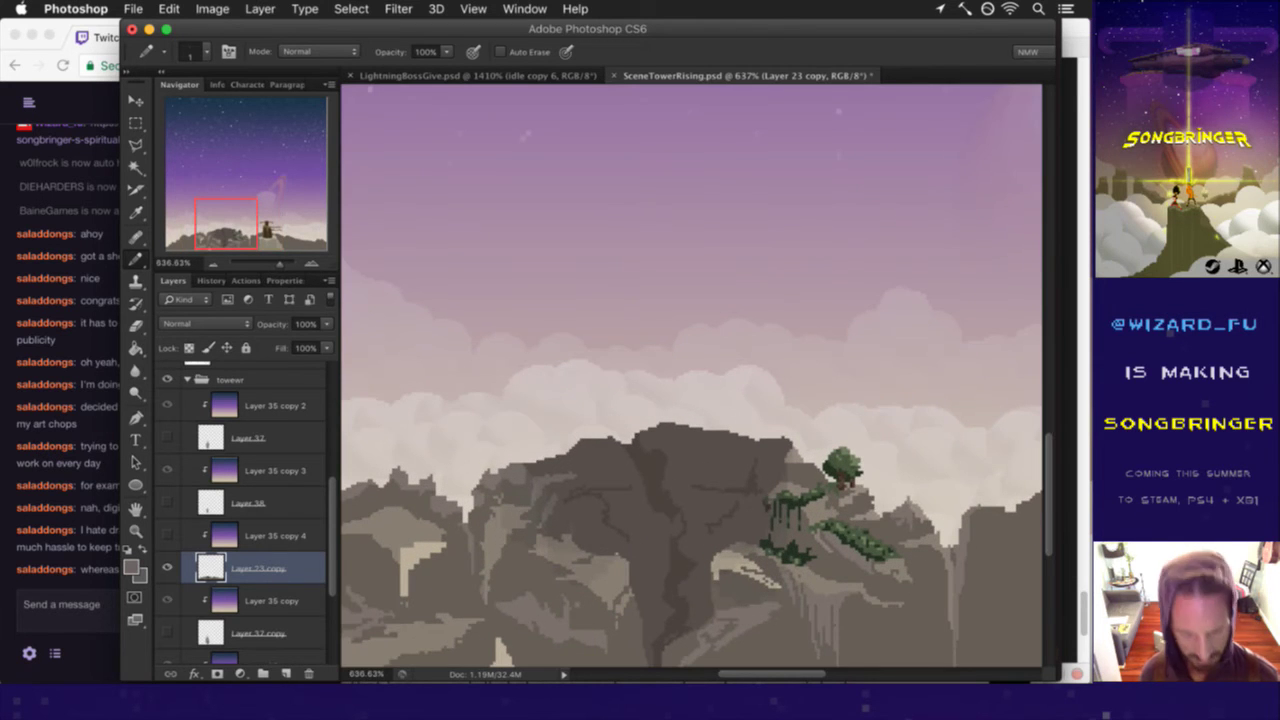
key("i")
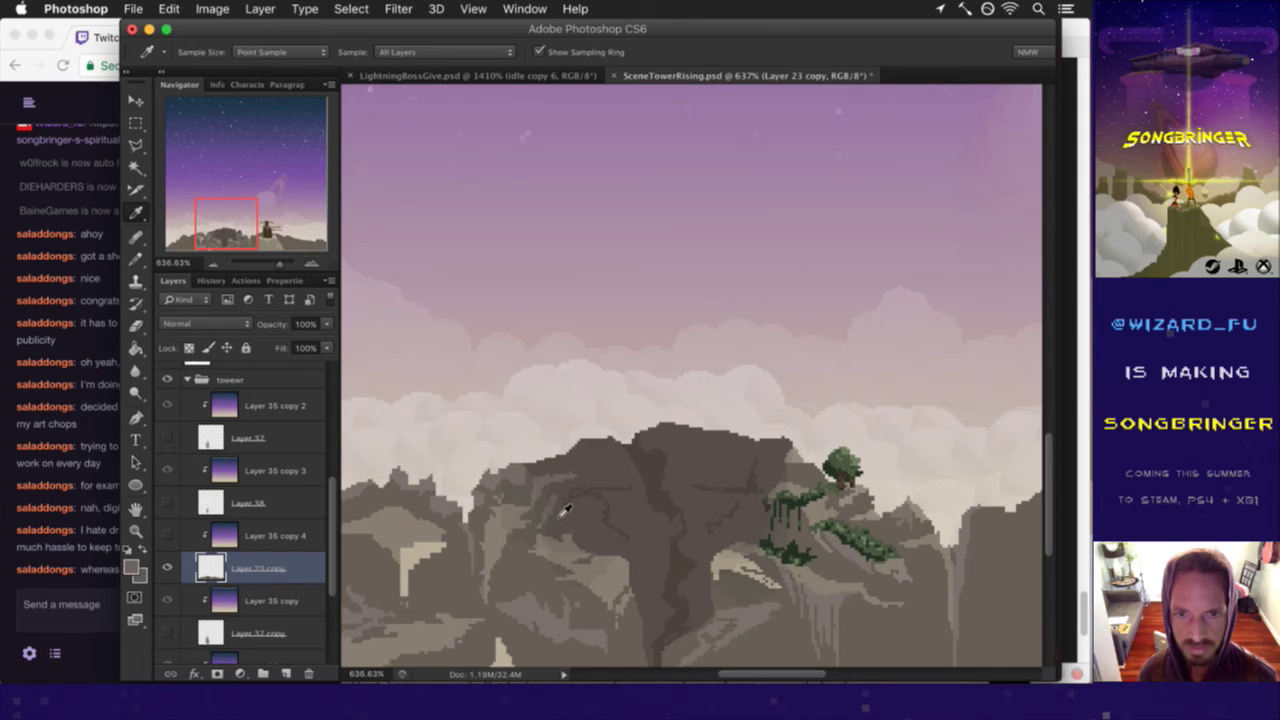
key("b")
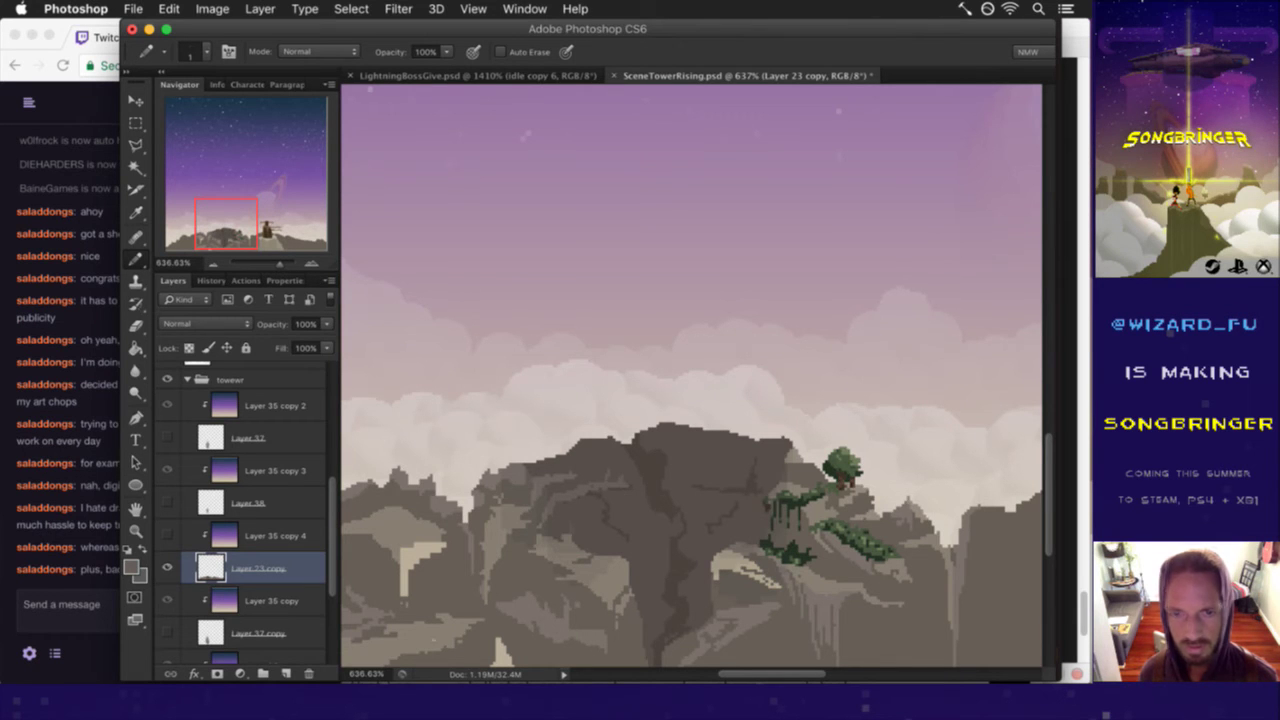
- Glance at the Twitch chat, then sample a colour from the rocky mountain
left_click(85, 578)
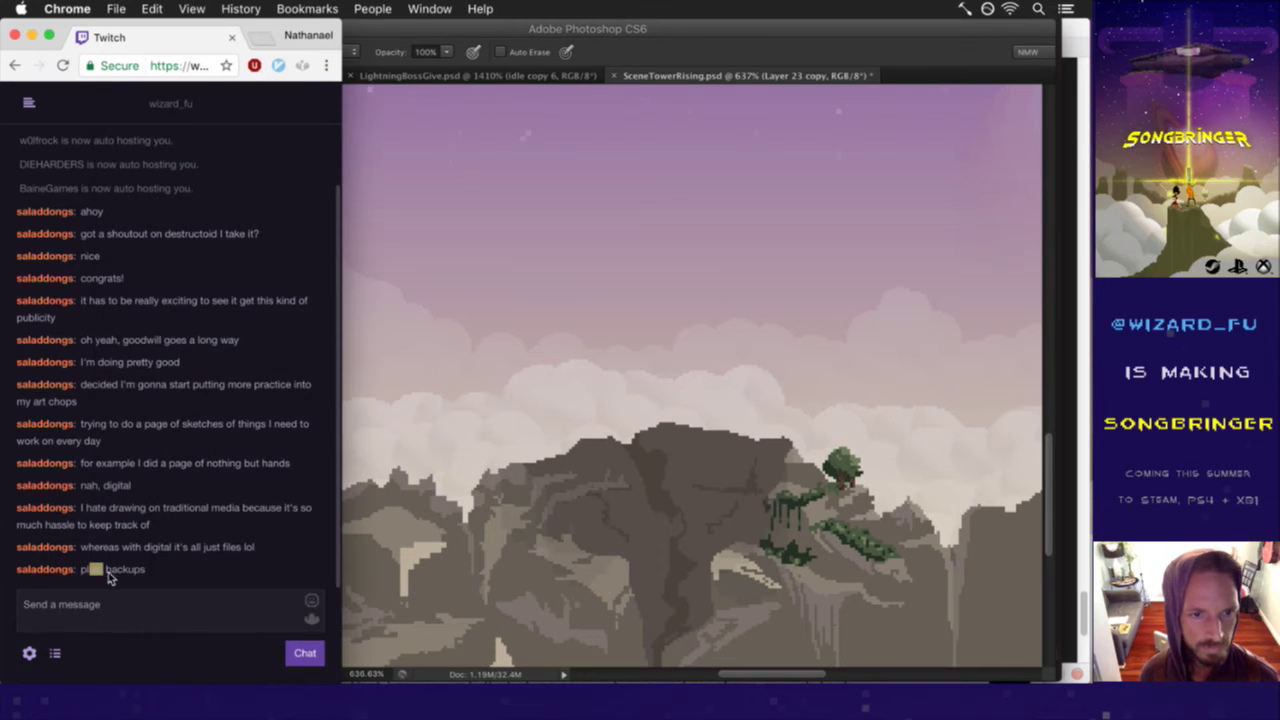
left_click(761, 126)
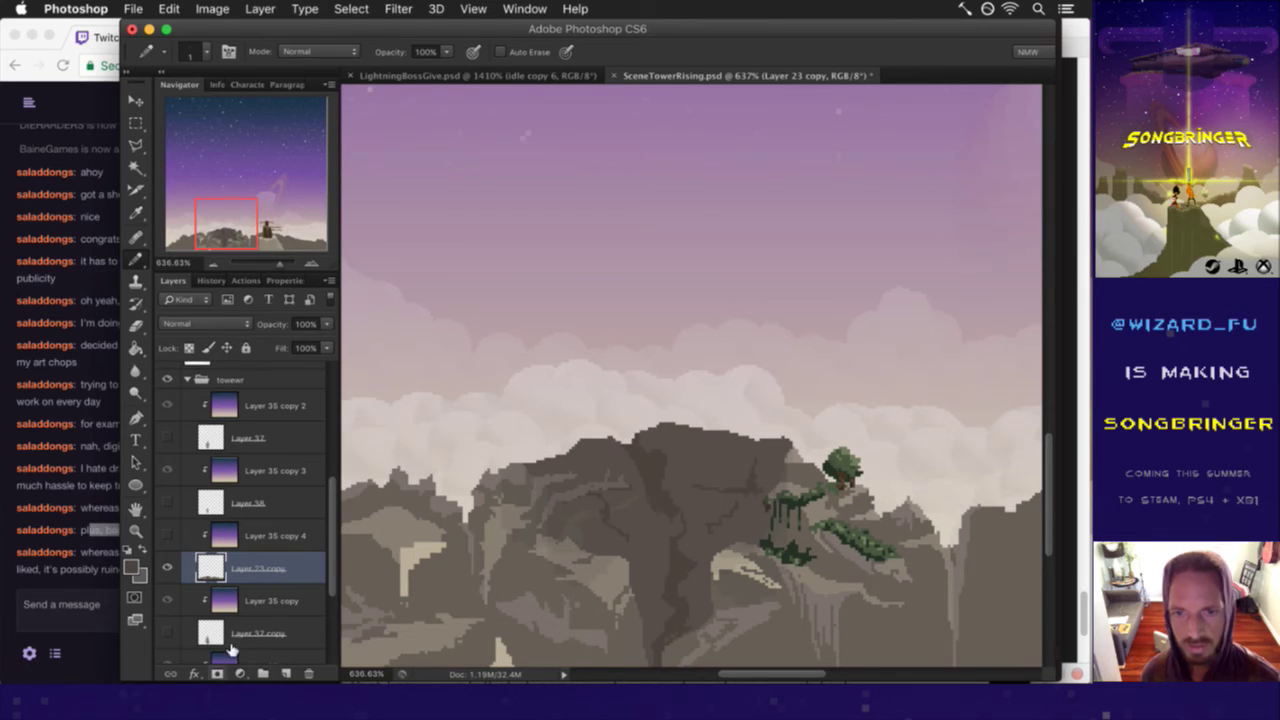
left_click(97, 568)
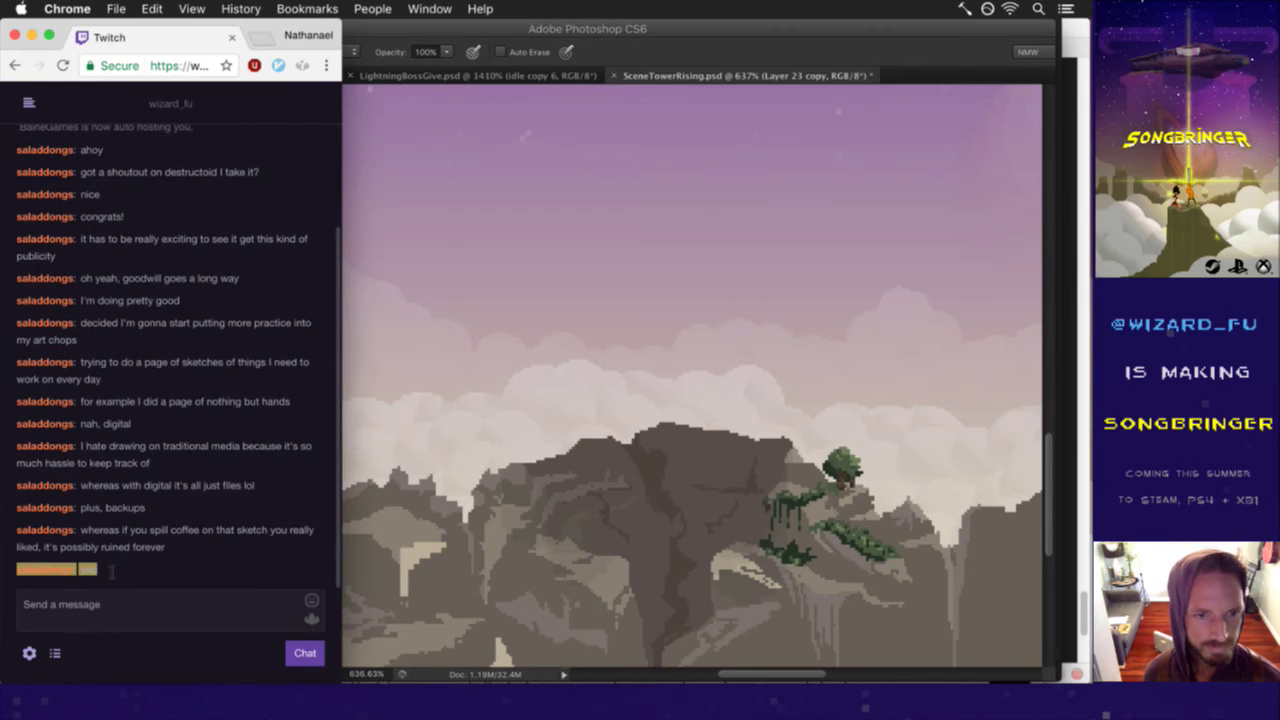
left_click_drag(103, 547, 168, 562)
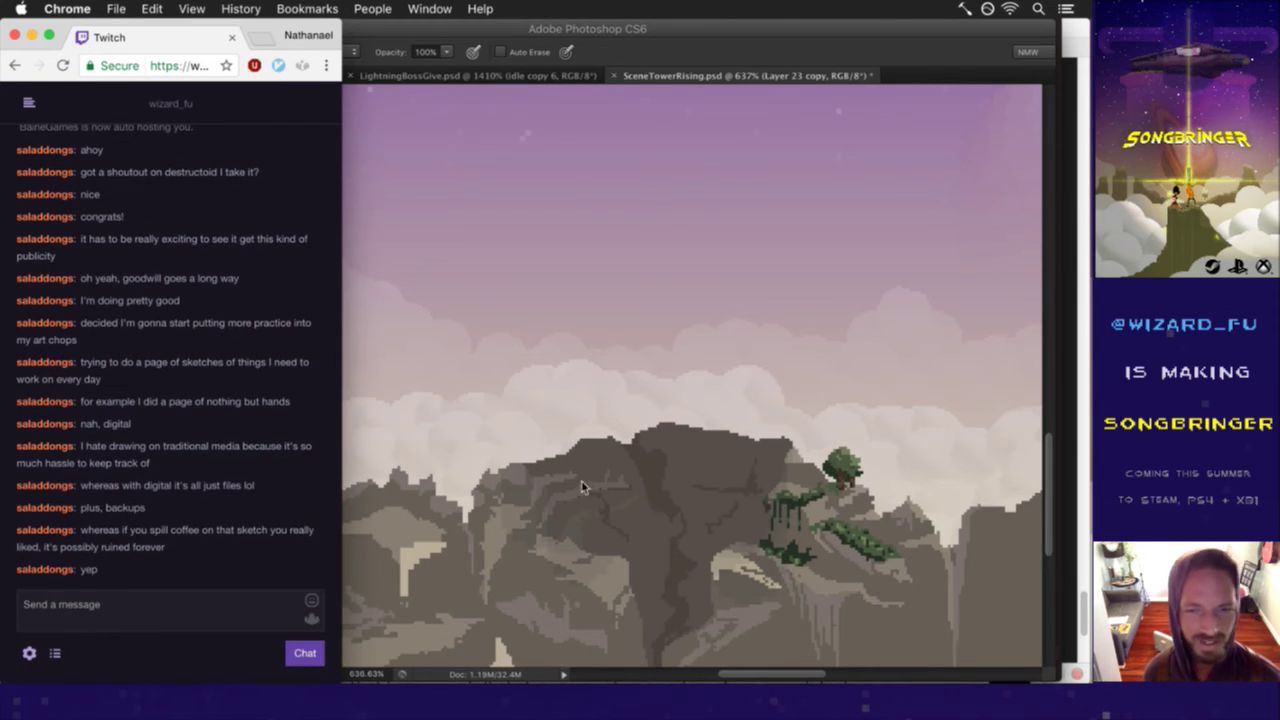
left_click(829, 55)
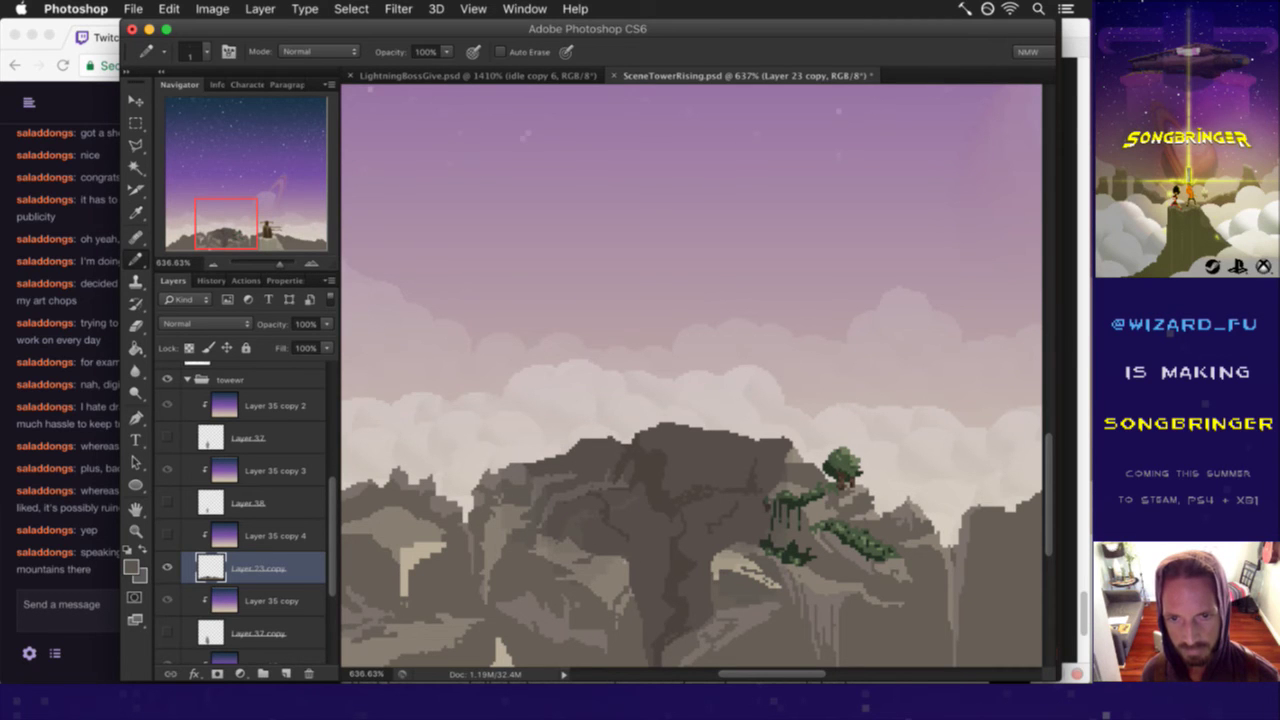
left_click(583, 561, "alt")
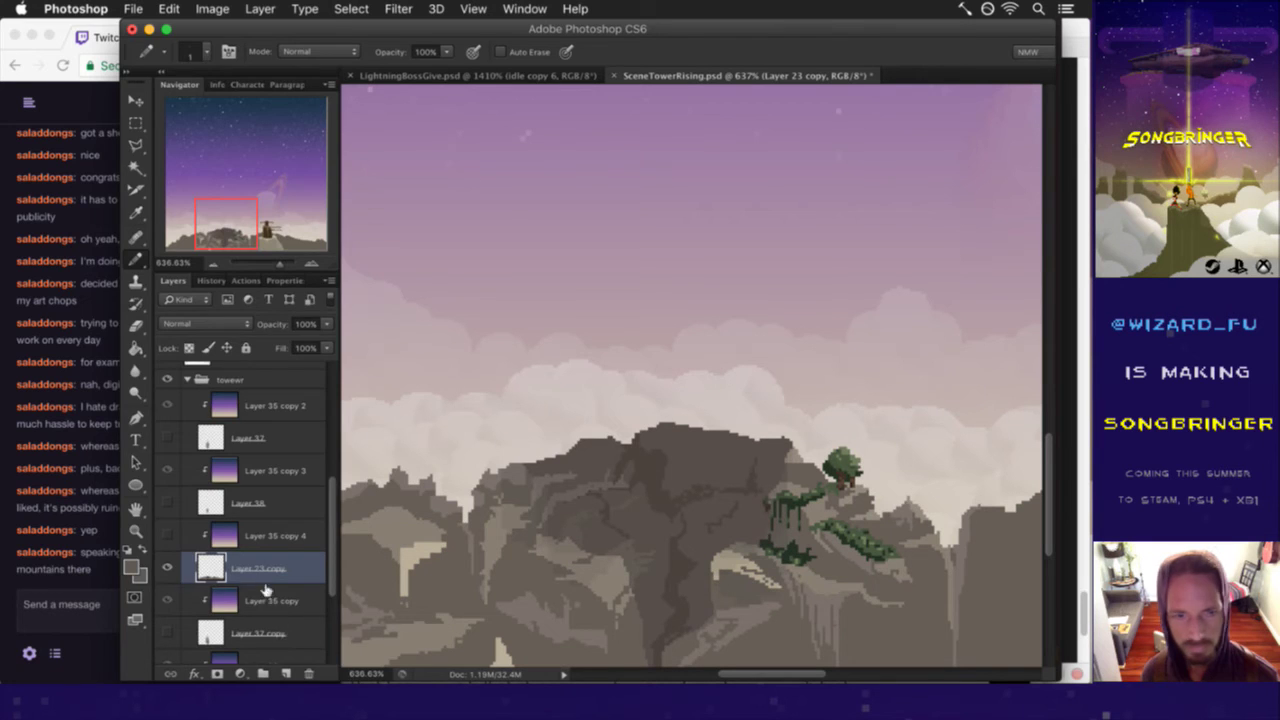
- Switch between chat and scene, then sample another mountain rock colour with the Eyedropper
left_click(81, 576)
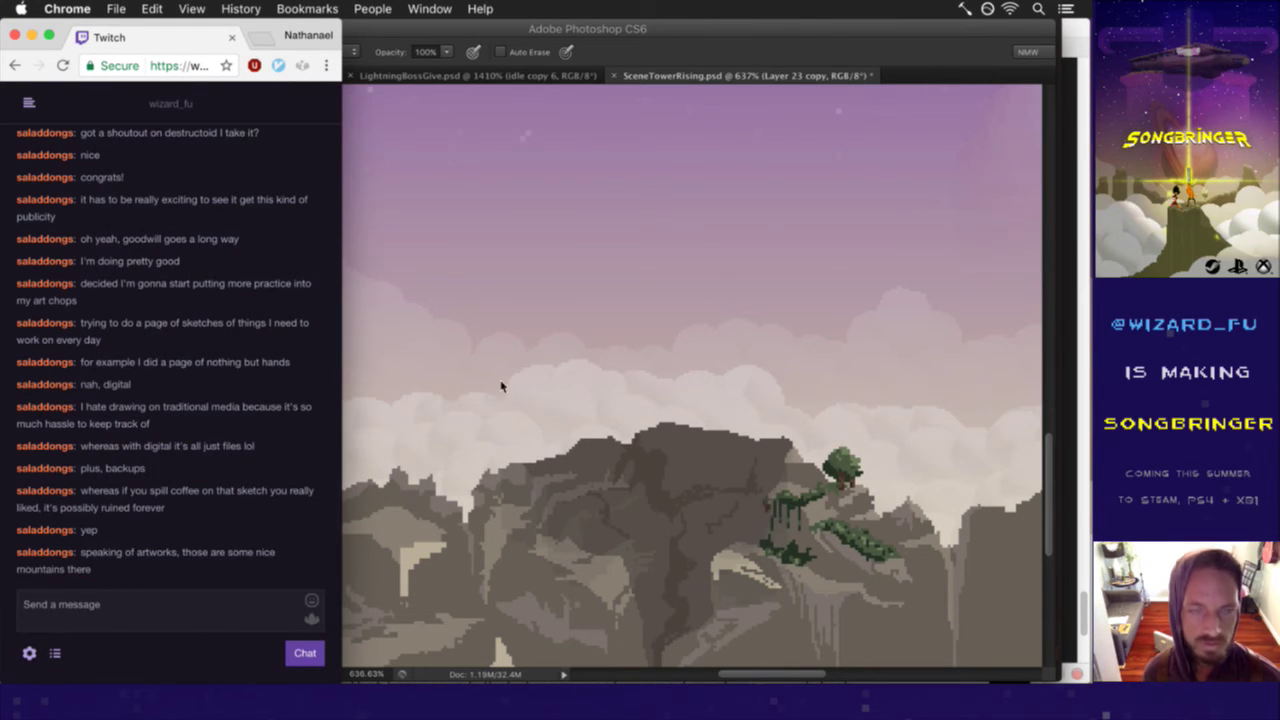
left_click(782, 58)
left_click(106, 570)
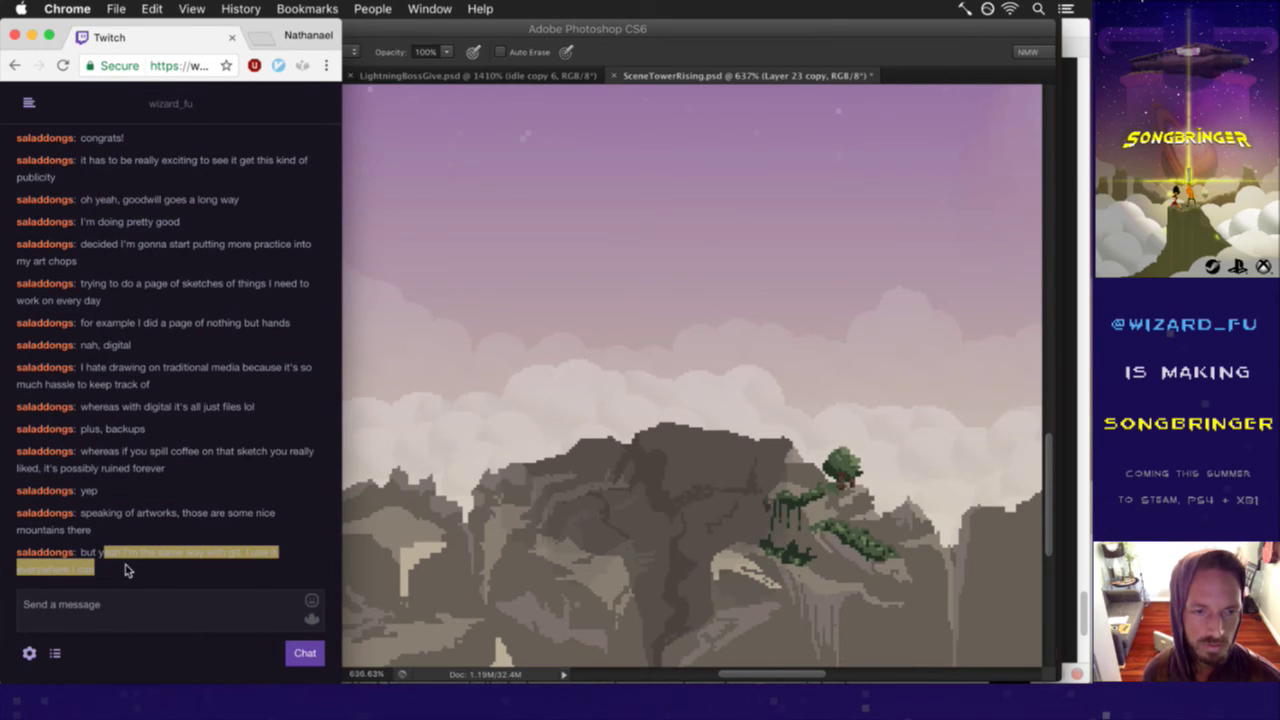
left_click(758, 28)
key("i")
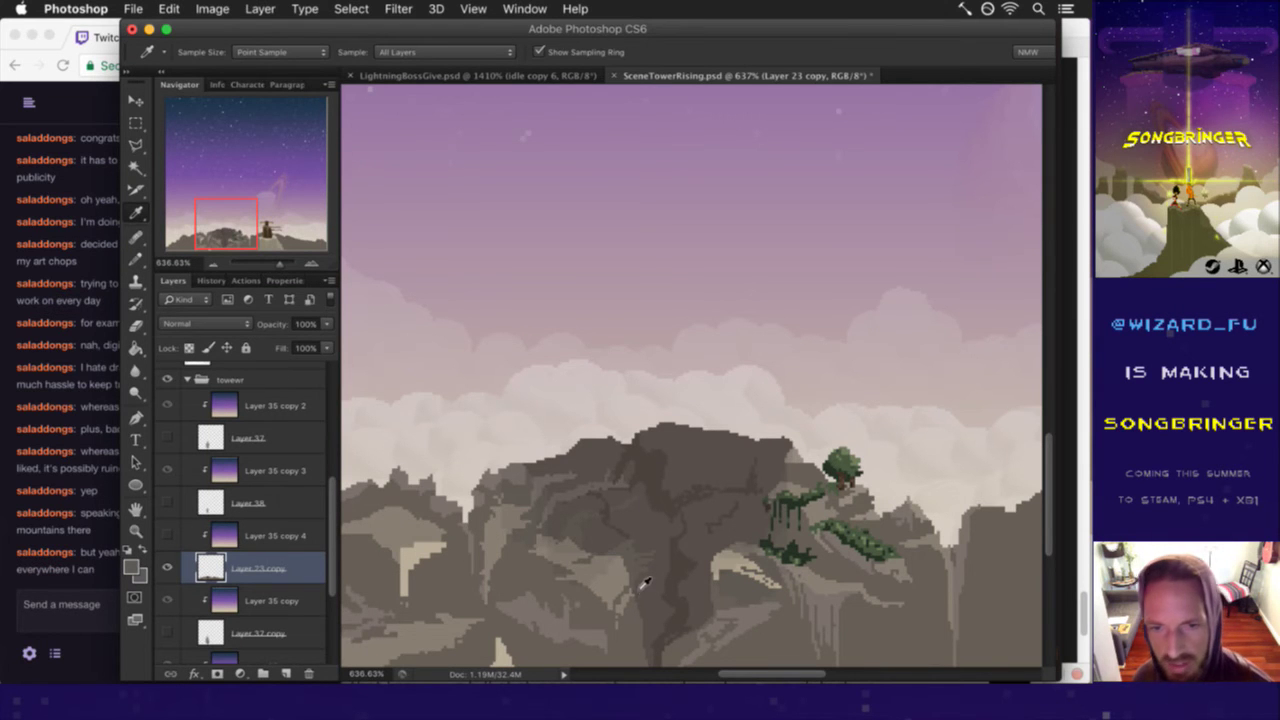
left_click(645, 585)
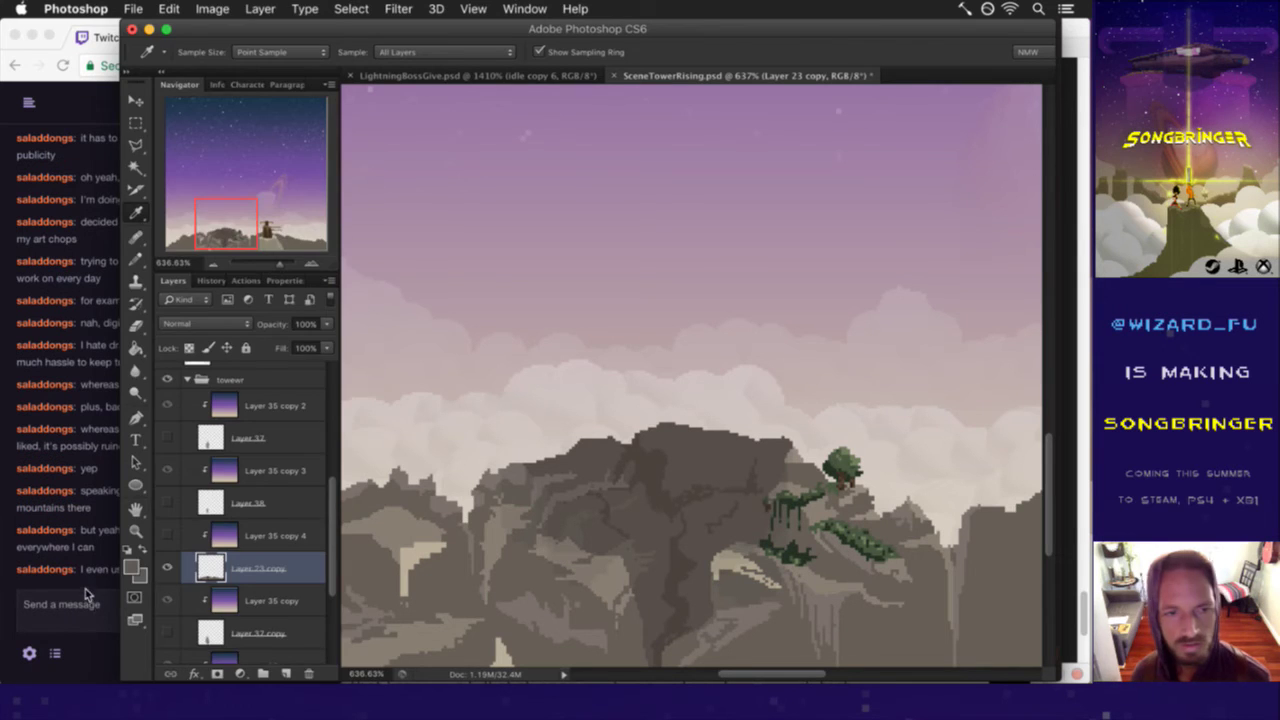
- Highlight the end of the latest chat message, then return to the scene with the Pencil
left_click(97, 604)
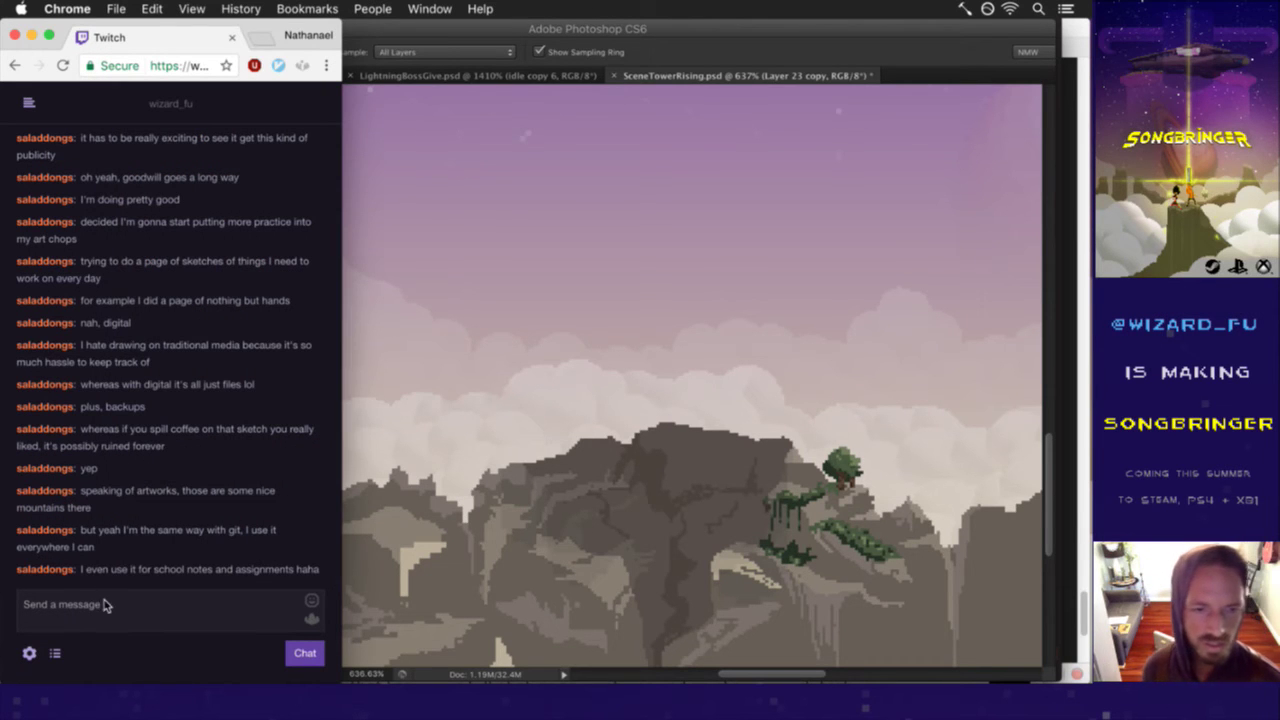
left_click_drag(112, 570, 253, 569)
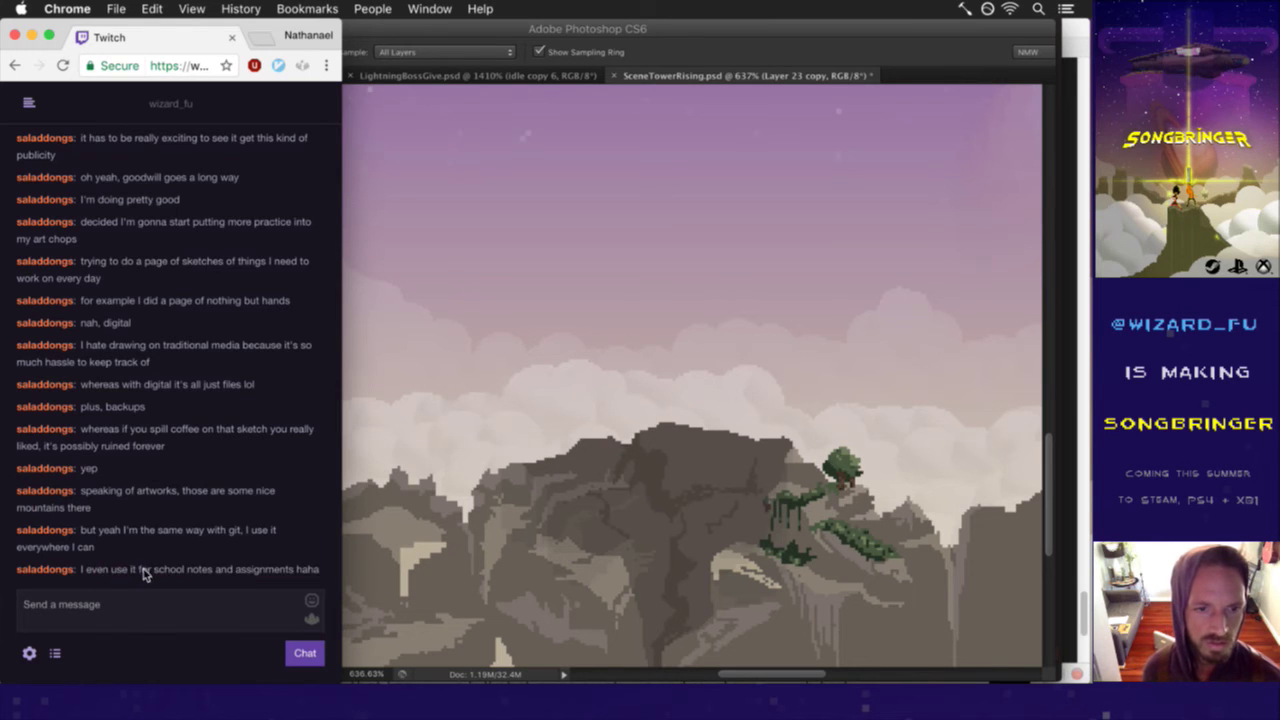
left_click(253, 569)
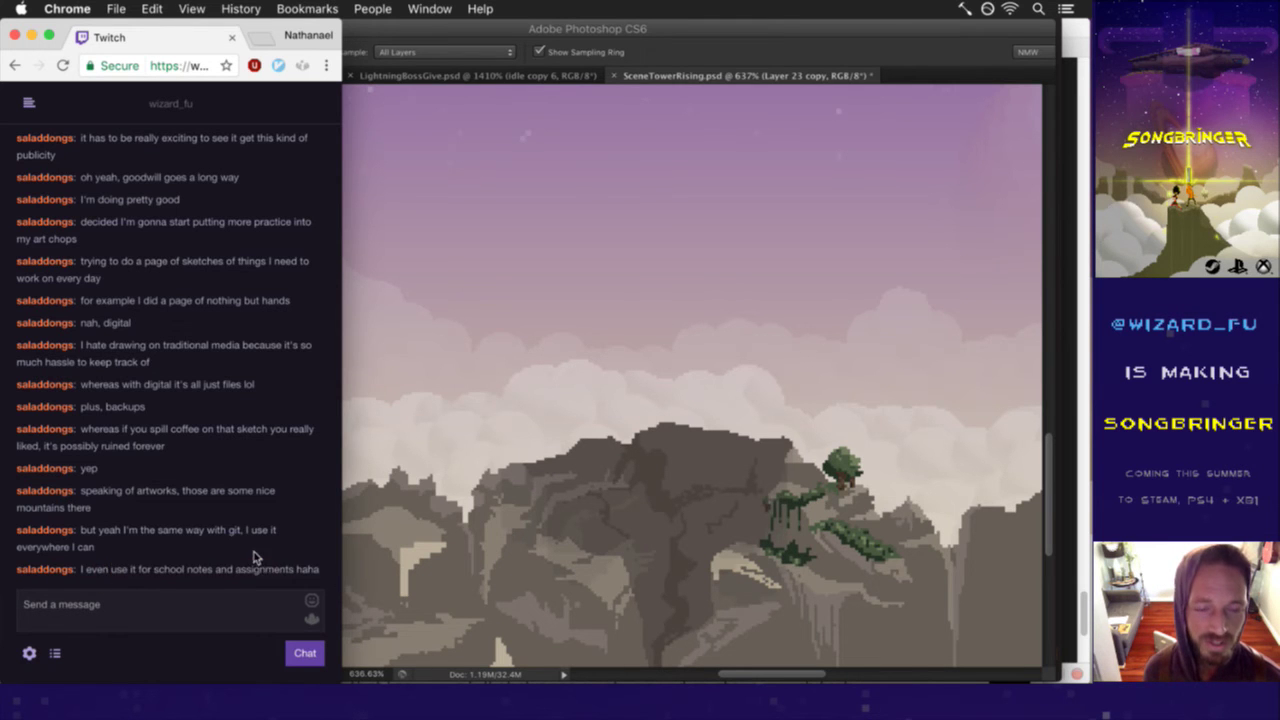
left_click(716, 64)
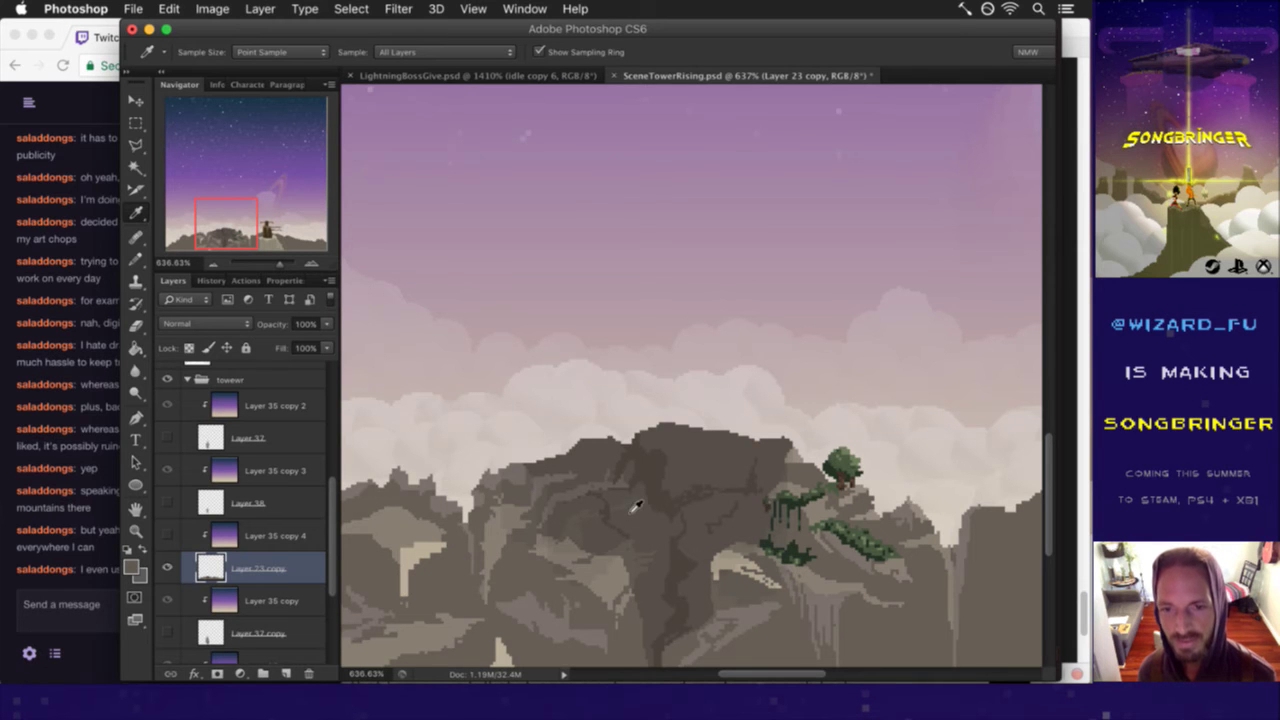
key("b")
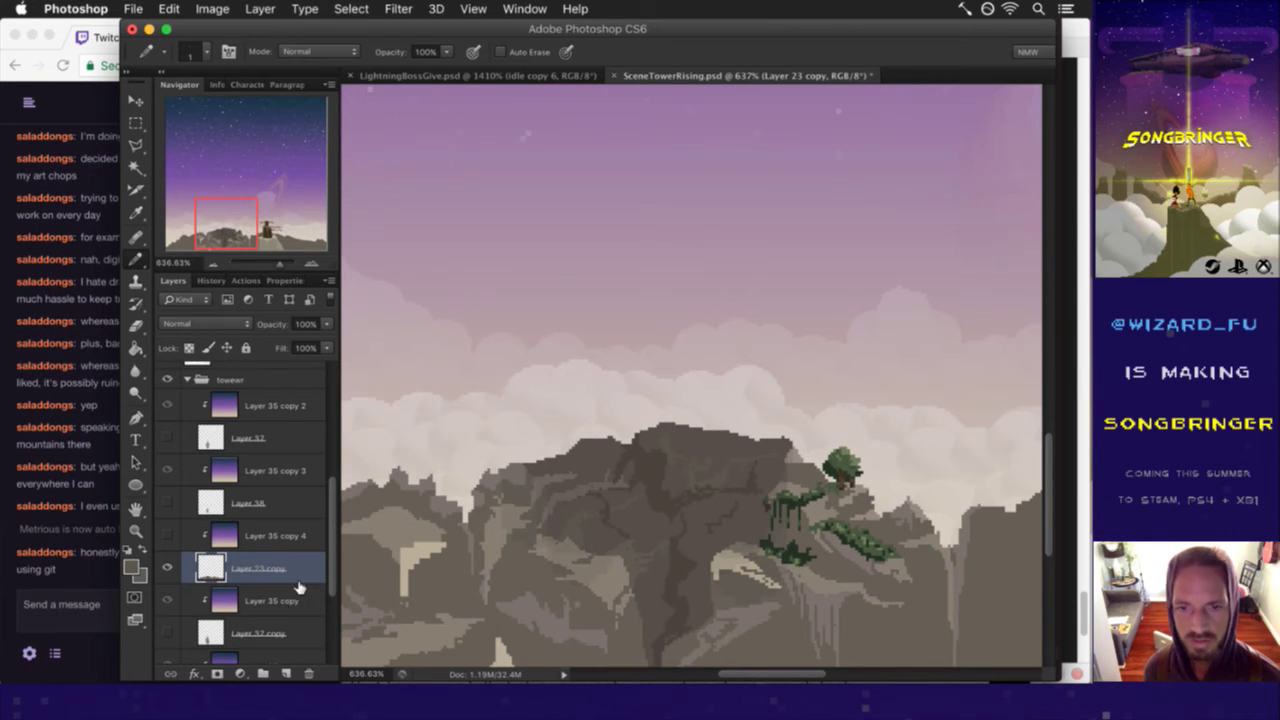
- Select the chat messages about git, then return to the scene document
left_click(107, 535)
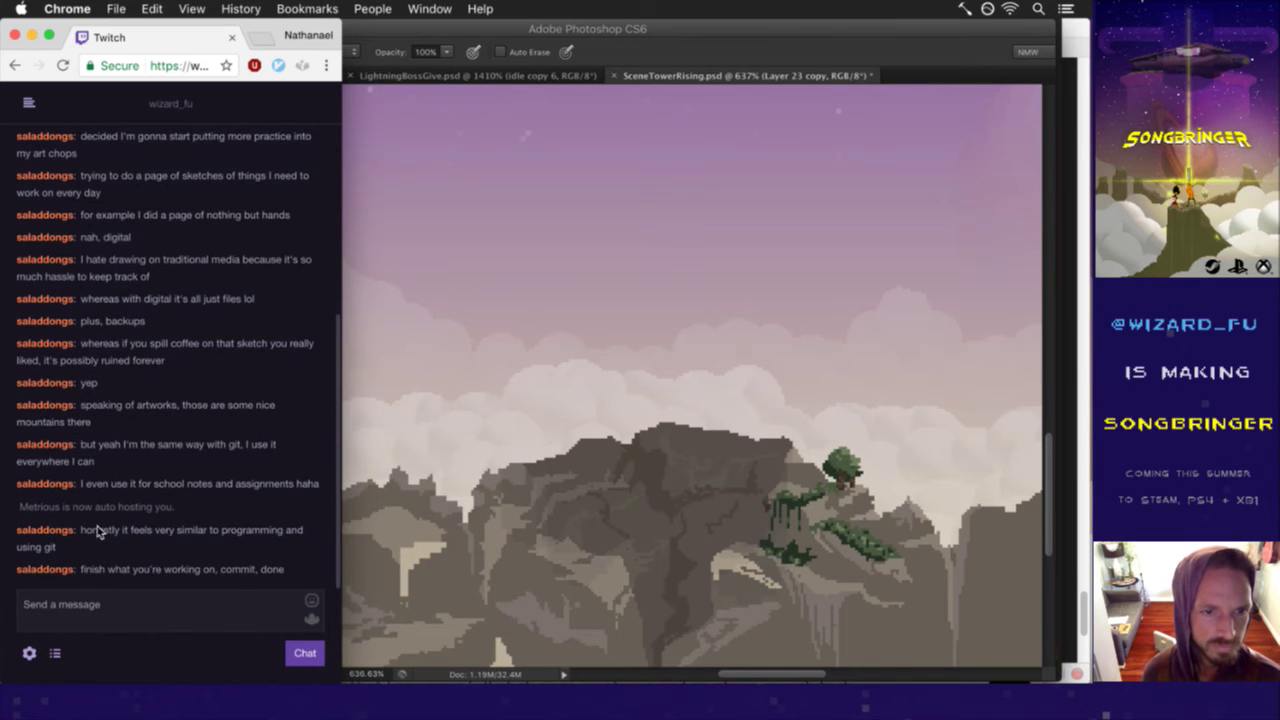
triple_click(104, 532)
triple_click(116, 537)
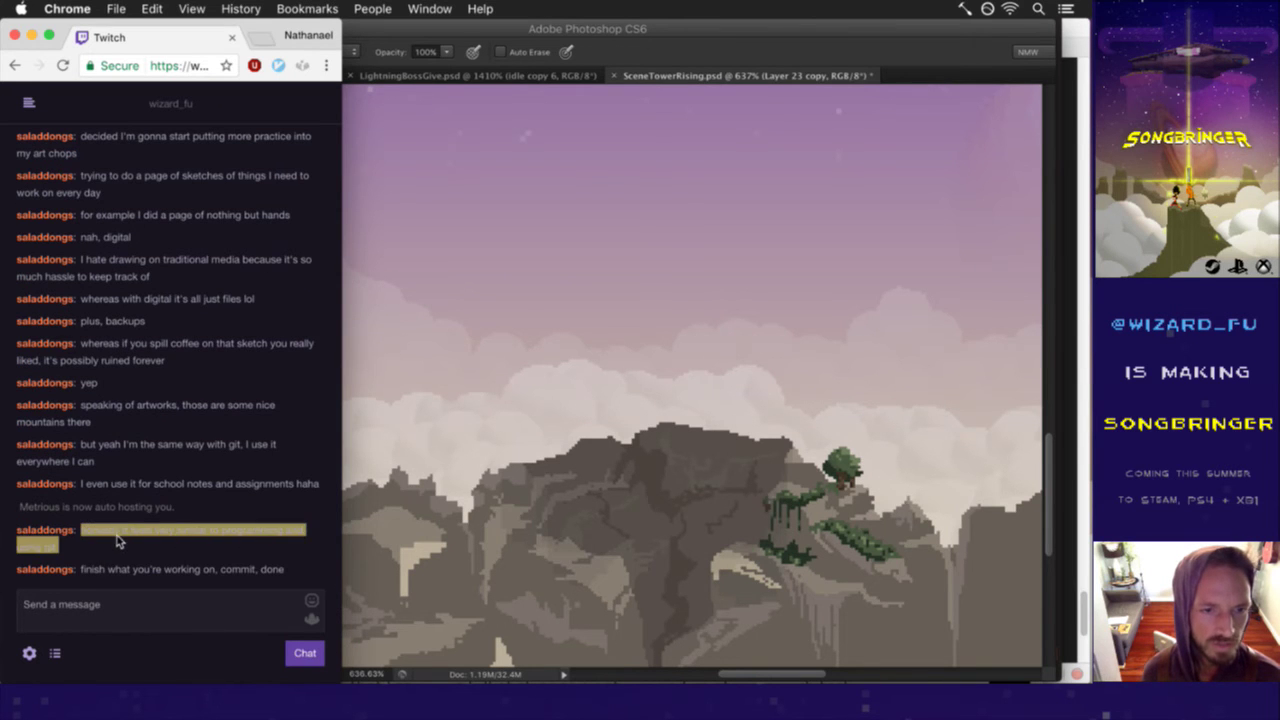
left_click_drag(124, 566, 230, 560)
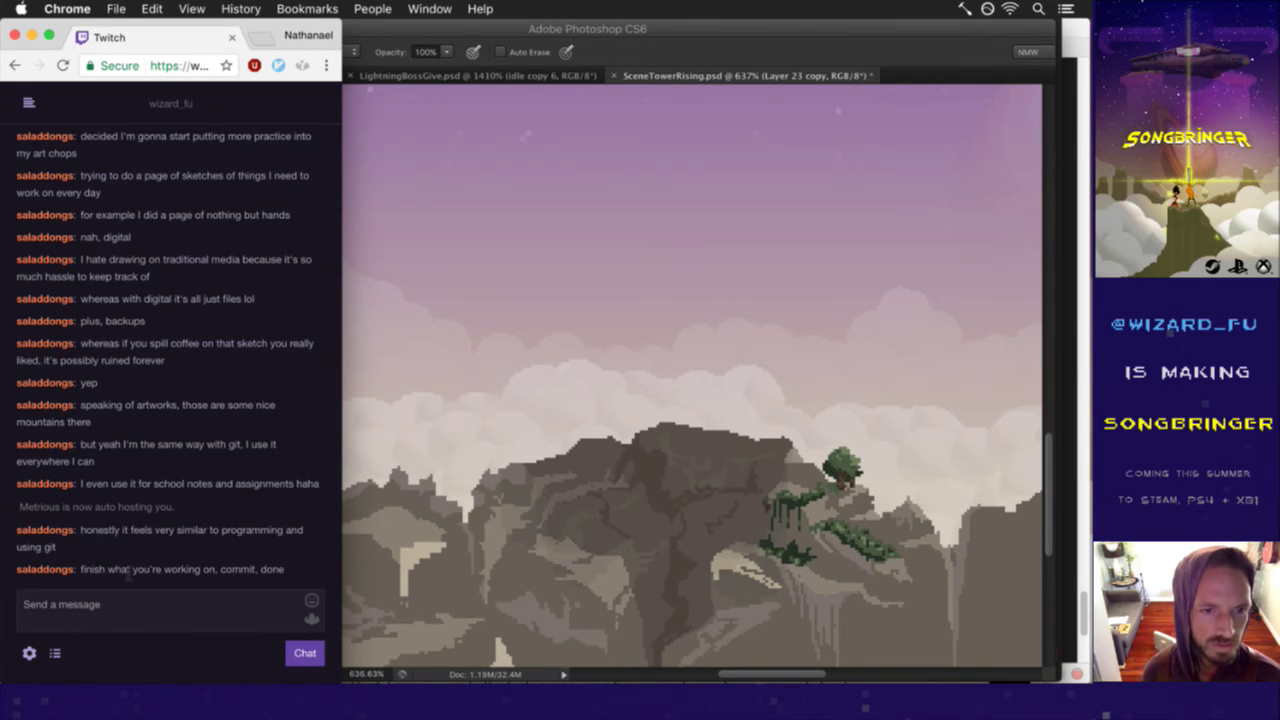
left_click(230, 560)
left_click(798, 89)
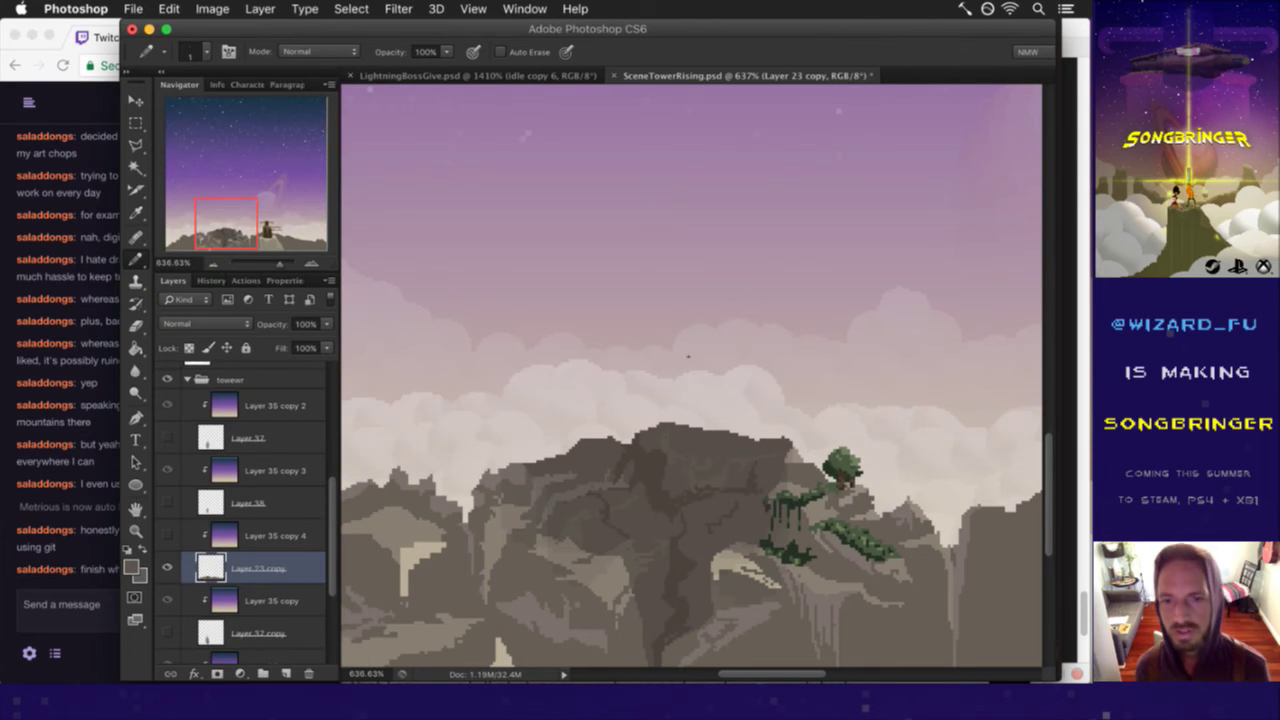
- Sample a base, a lighter and a darker rock colour from the mountains for the Pencil
key("i")
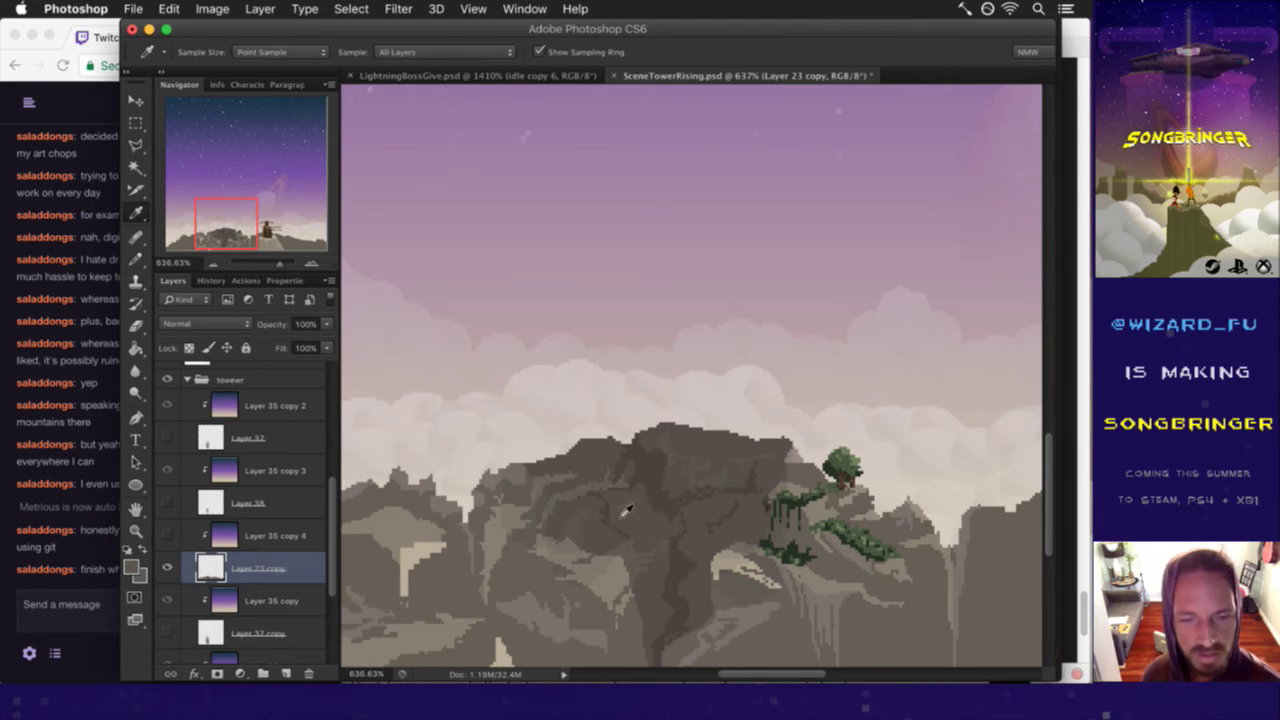
left_click(665, 550)
key("b")
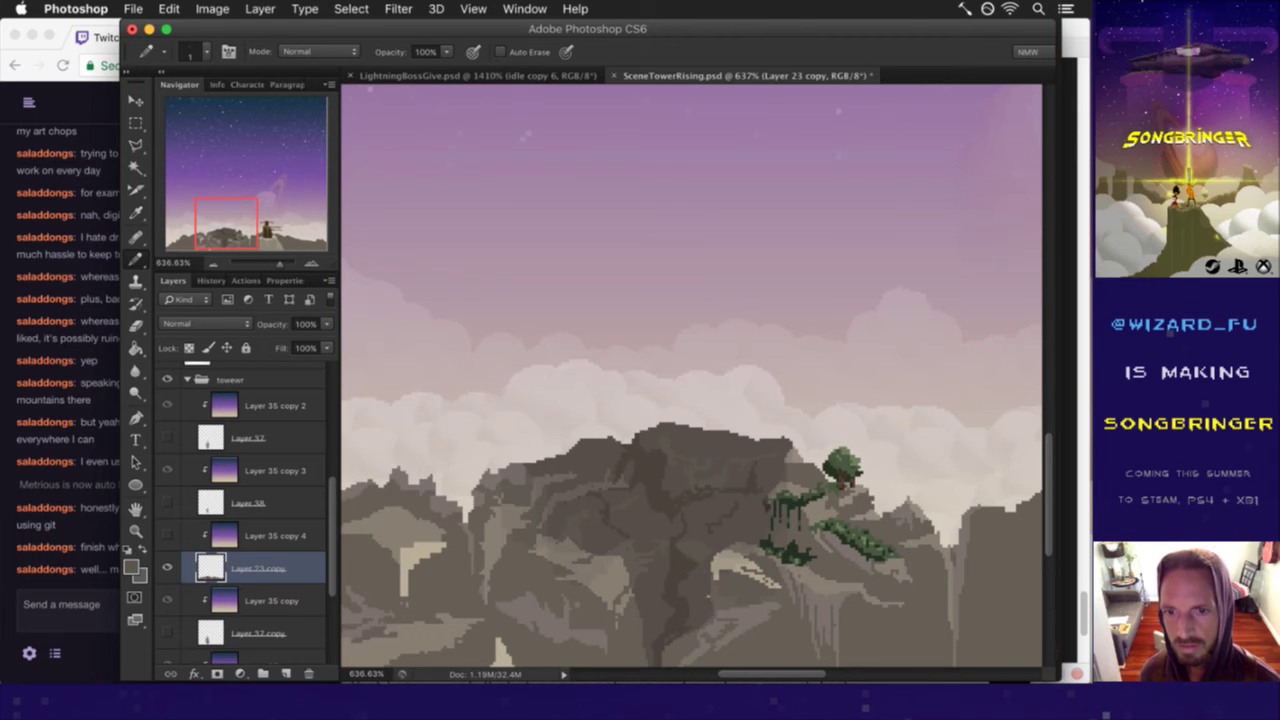
key("i")
left_click(714, 579)
key("b")
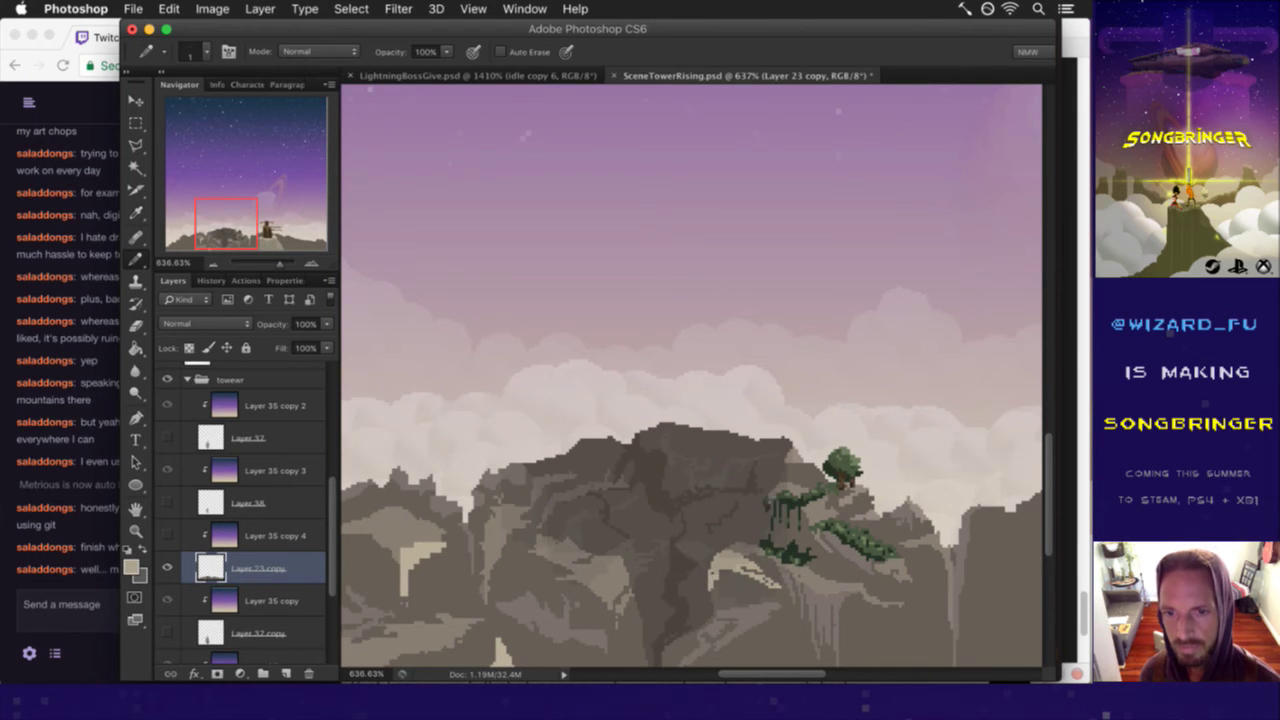
key("i")
left_click(719, 599)
key("b")
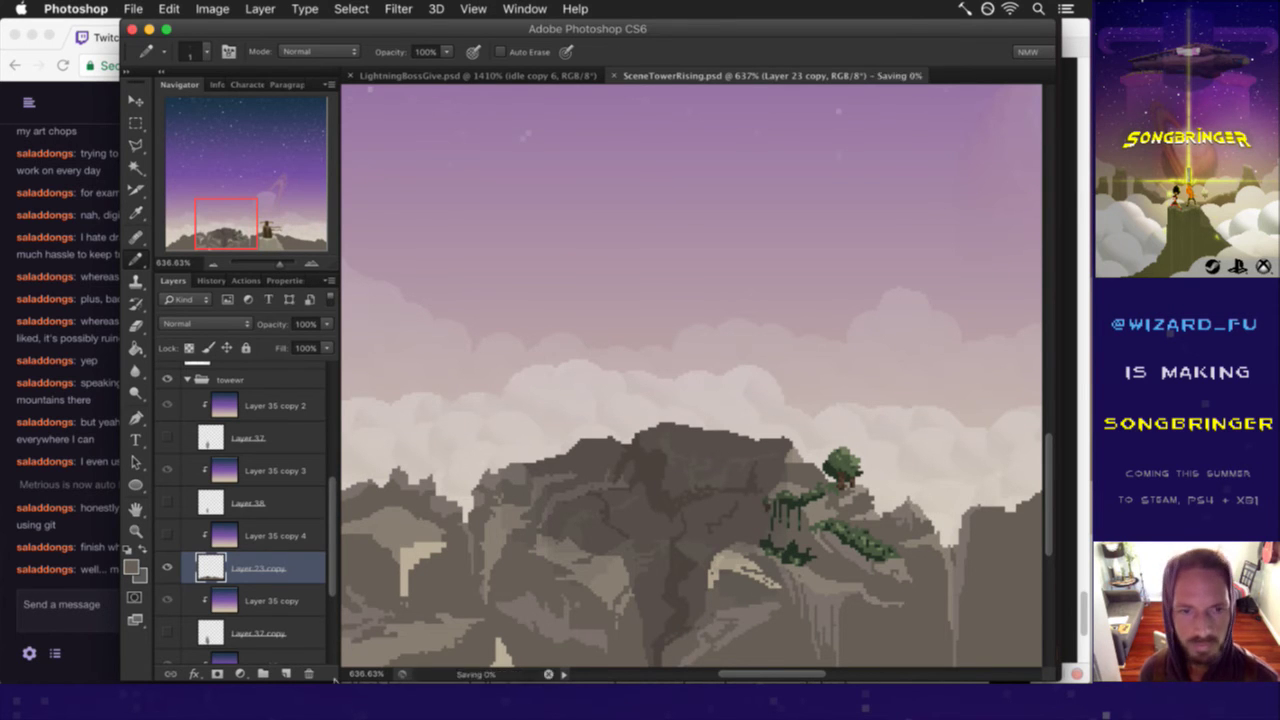
- Highlight text in the latest chat message, then return to the scene document
left_click(95, 570)
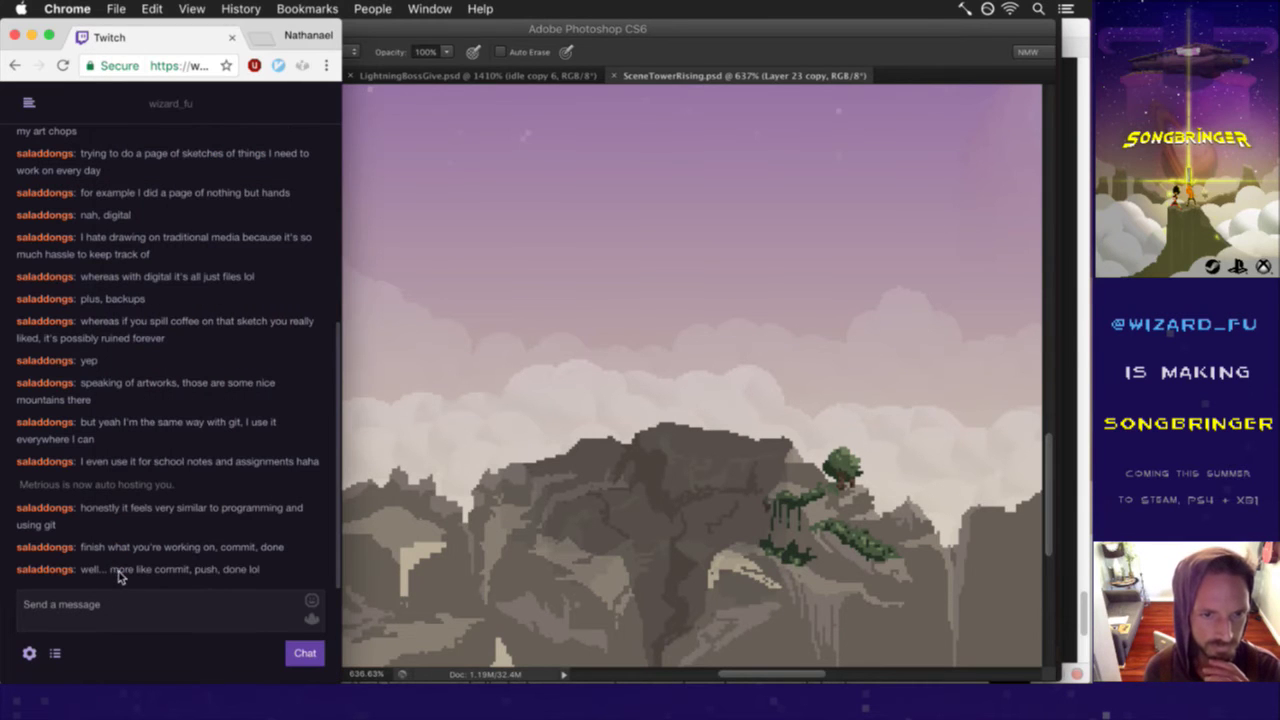
left_click_drag(120, 569, 262, 569)
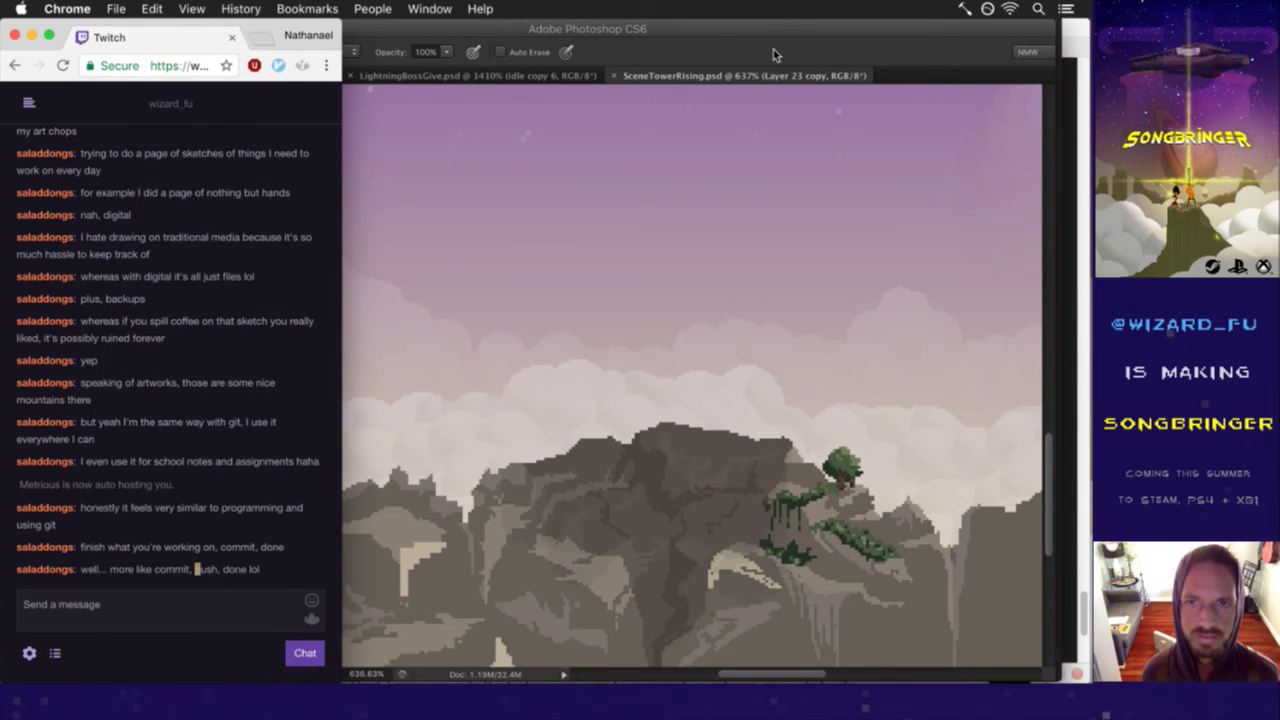
left_click(762, 67)
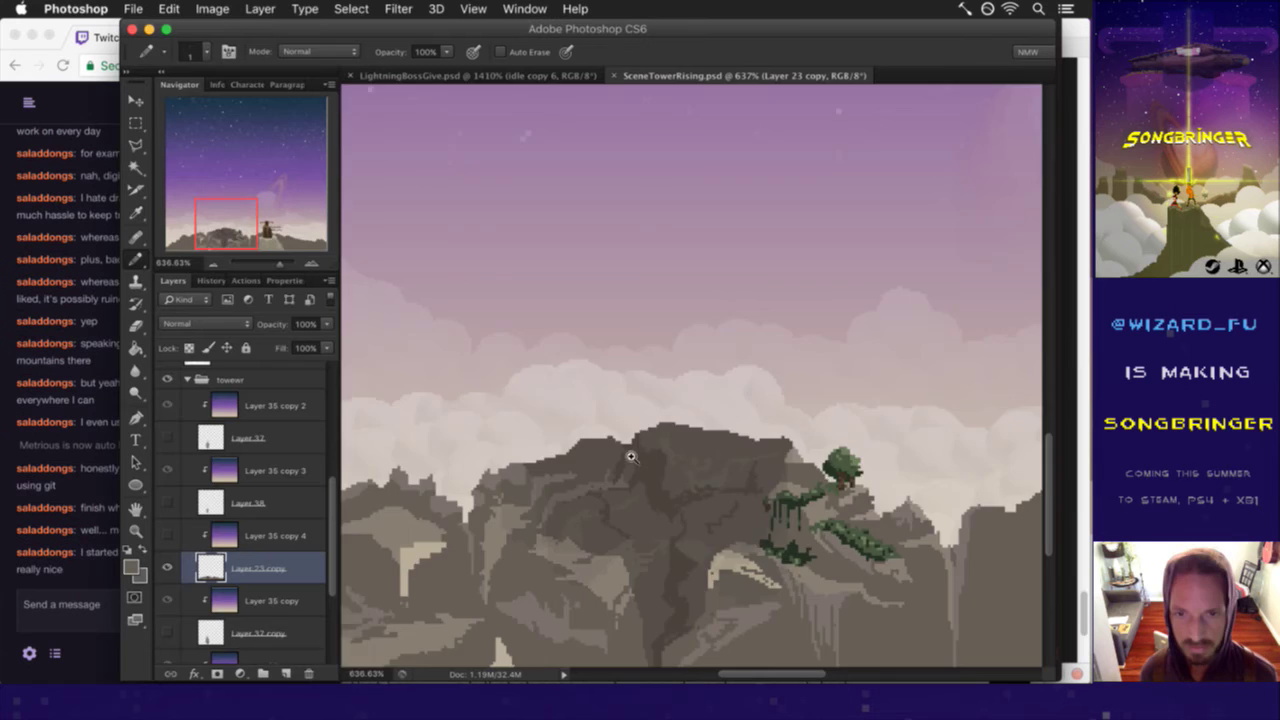
- Show the Layer 35 copy 4 fog, Layer 38's tower, and the light group's pink-purple lighting
scroll(655, 460, "down", 5)
left_click(167, 535)
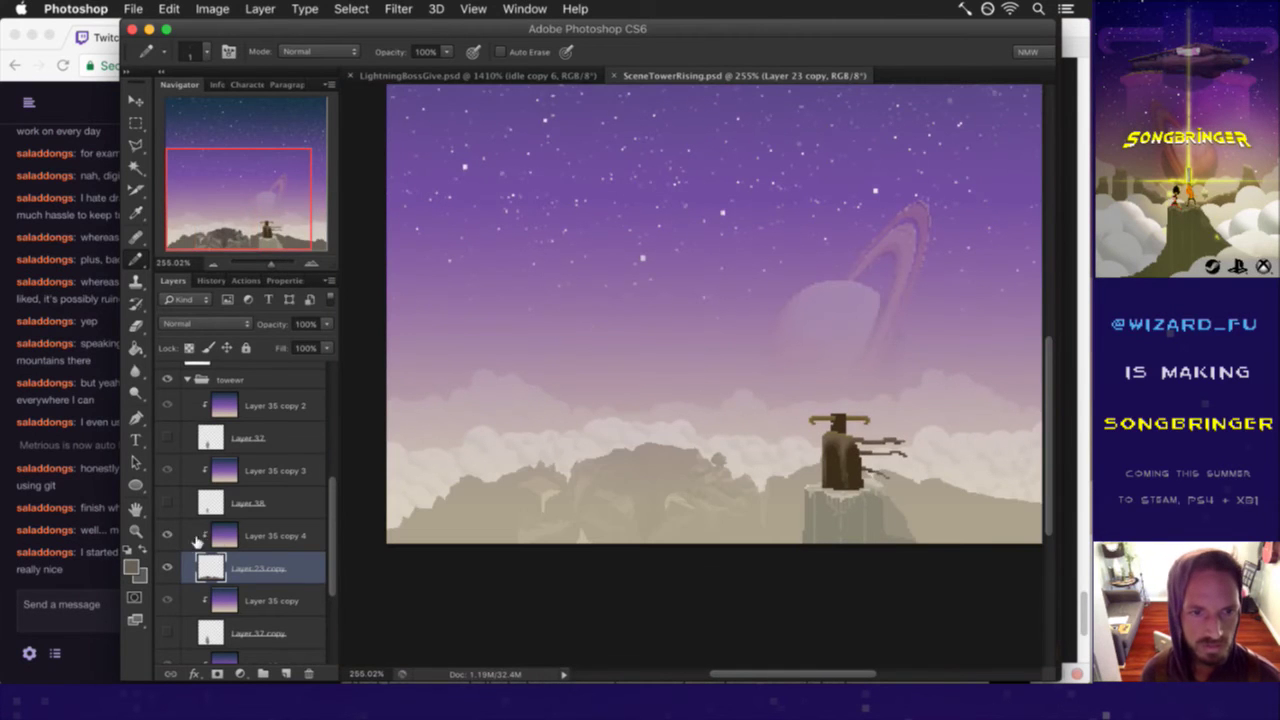
left_click(167, 503)
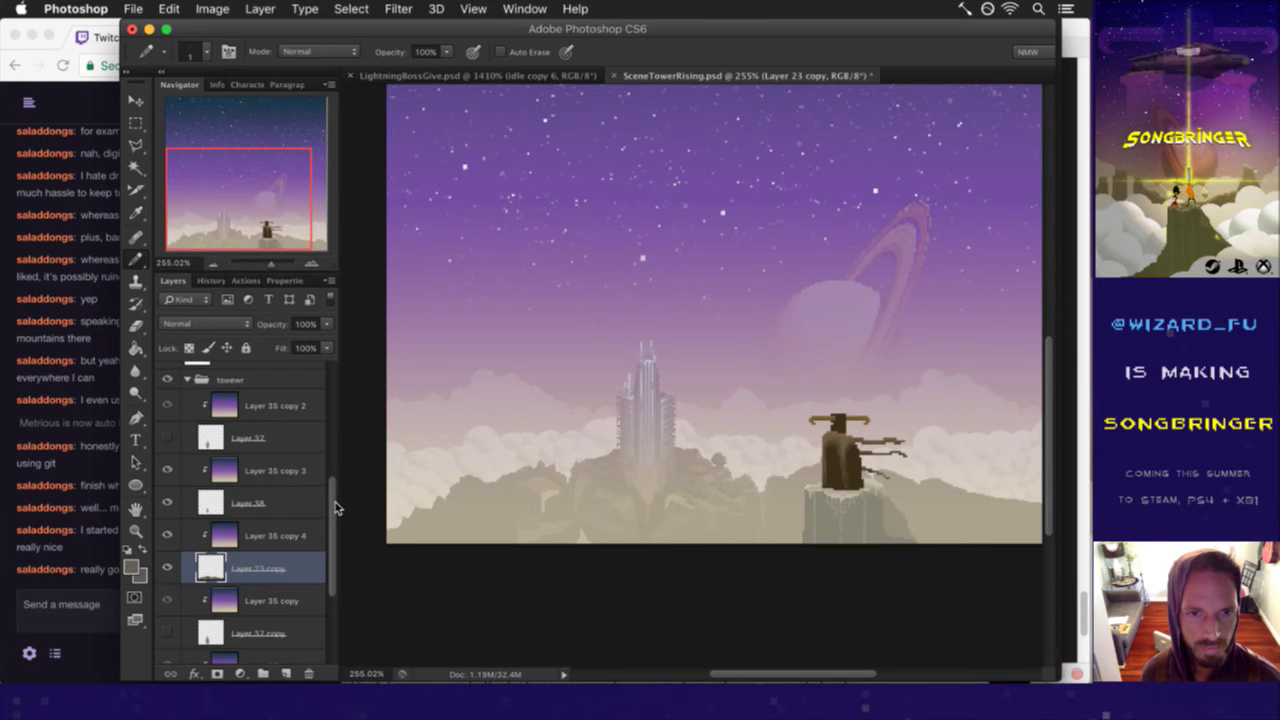
left_click_drag(336, 508, 334, 426)
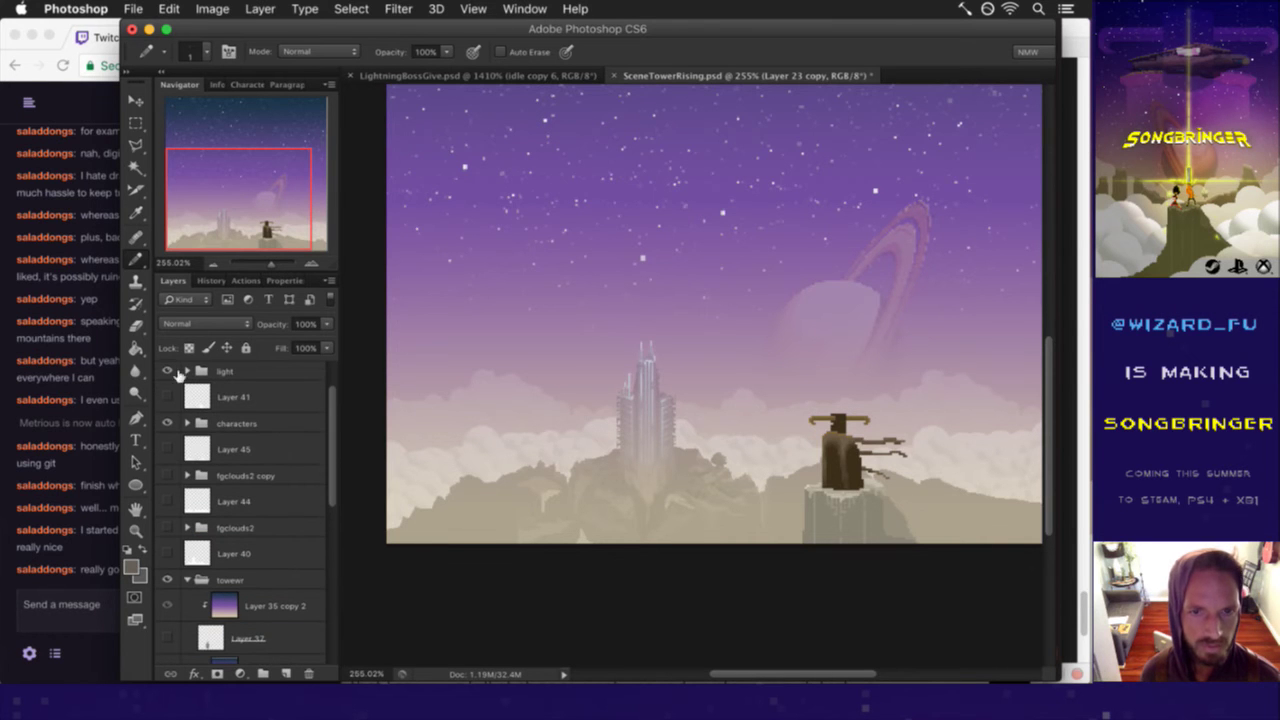
left_click(167, 371)
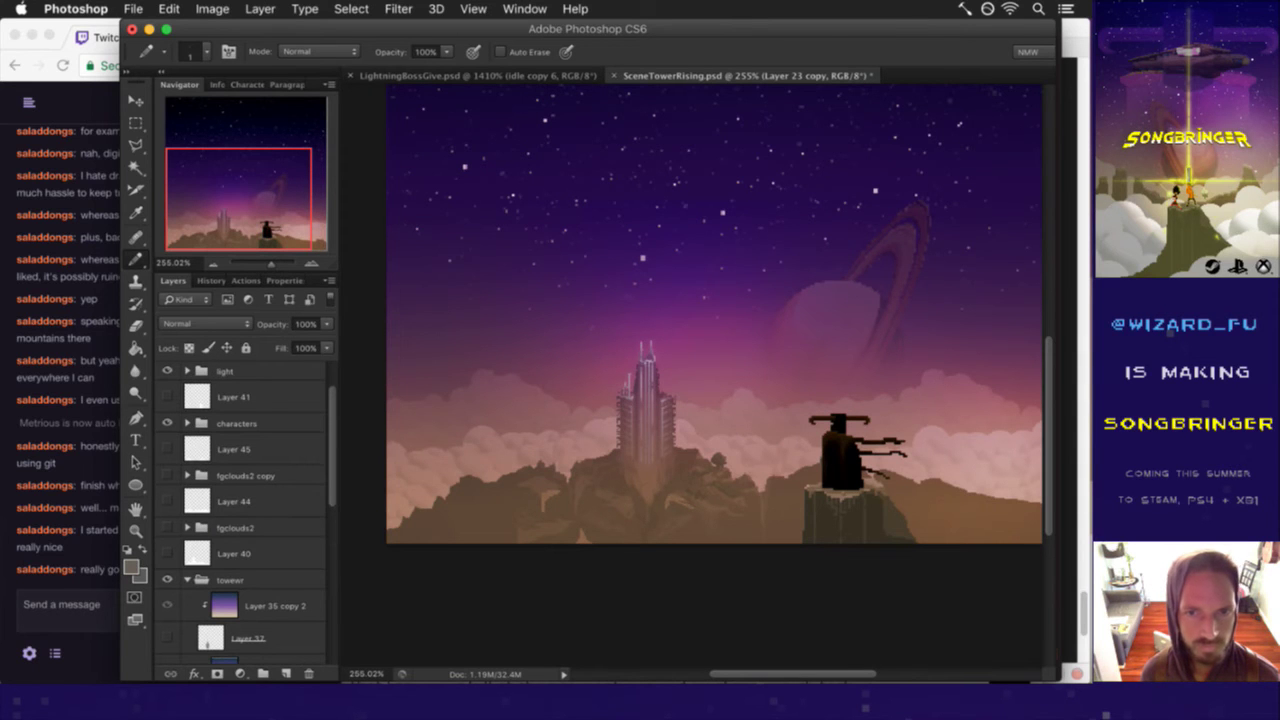
- Zoom in on the tower, read the chat about git LFS, and save SceneTowerRising.psd
left_click_drag(662, 472, 720, 491)
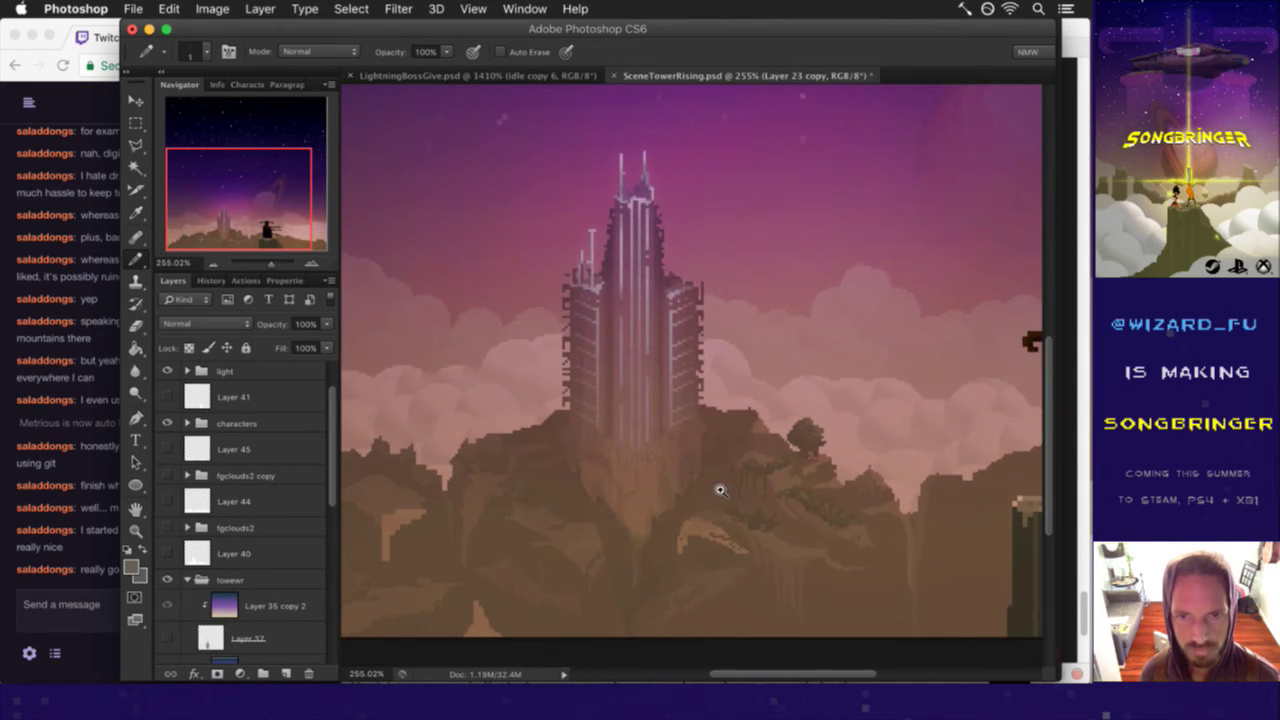
left_click(99, 552)
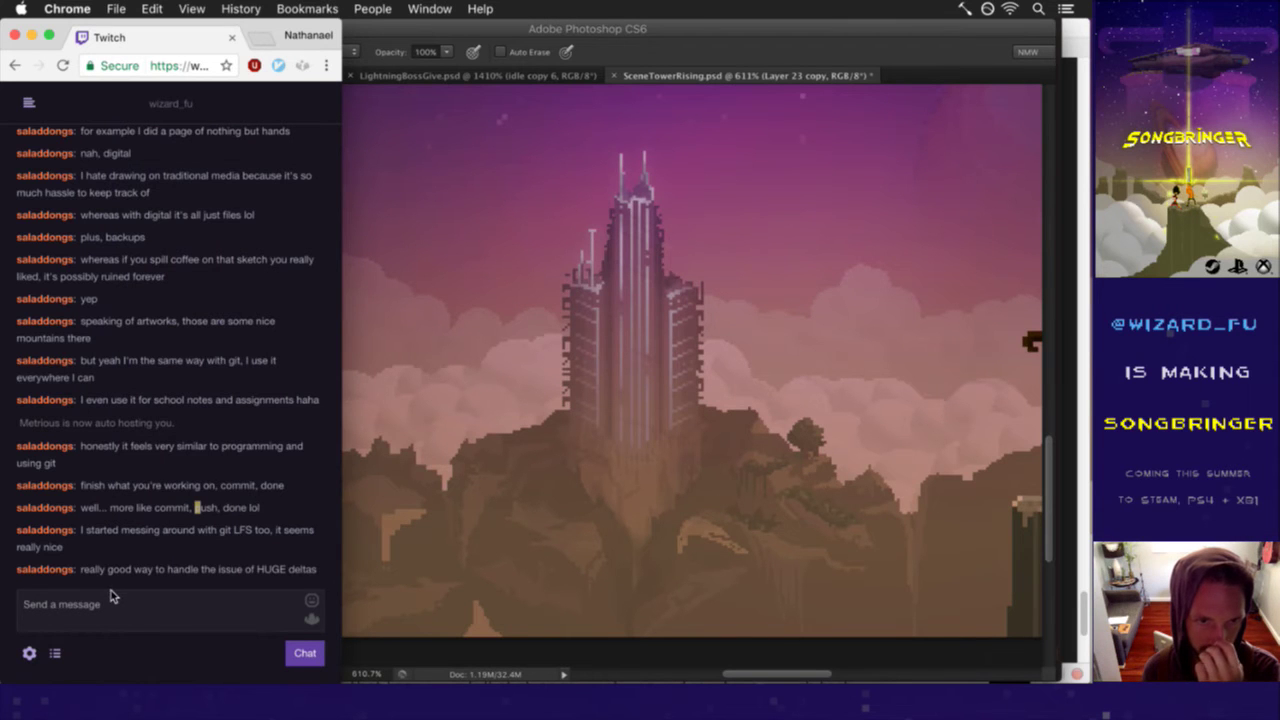
left_click_drag(220, 531, 224, 541)
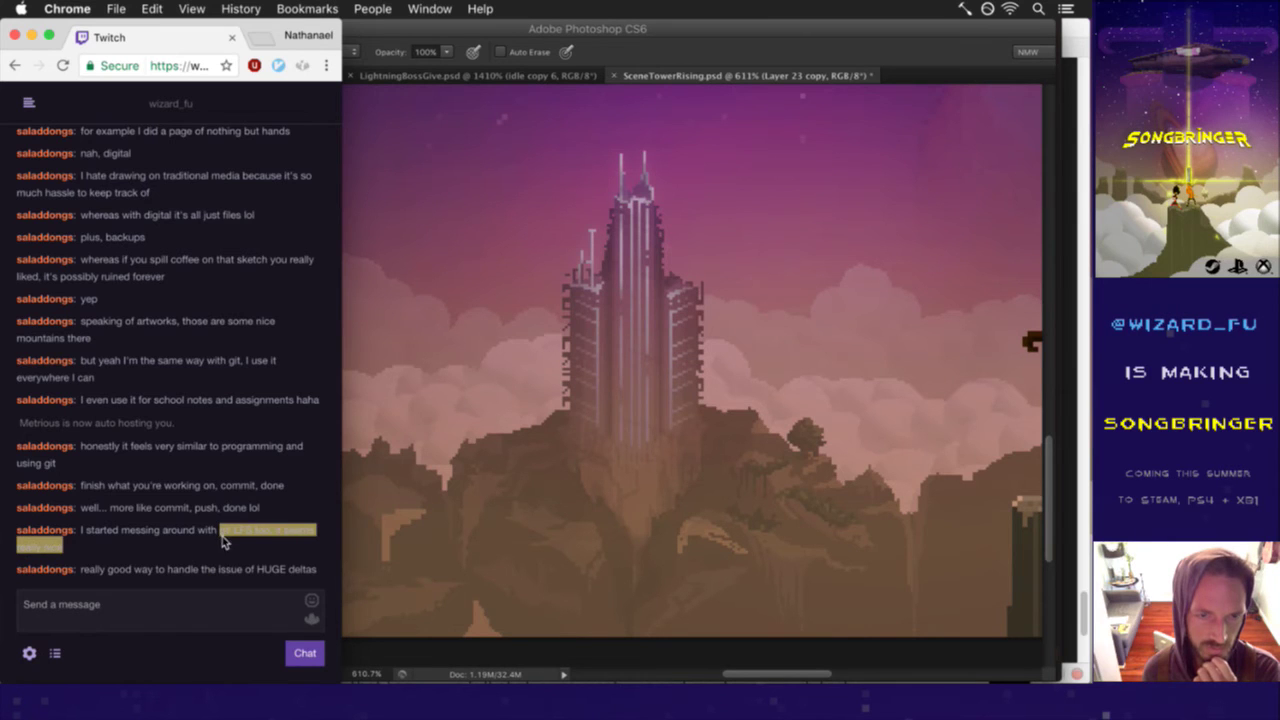
left_click(228, 547)
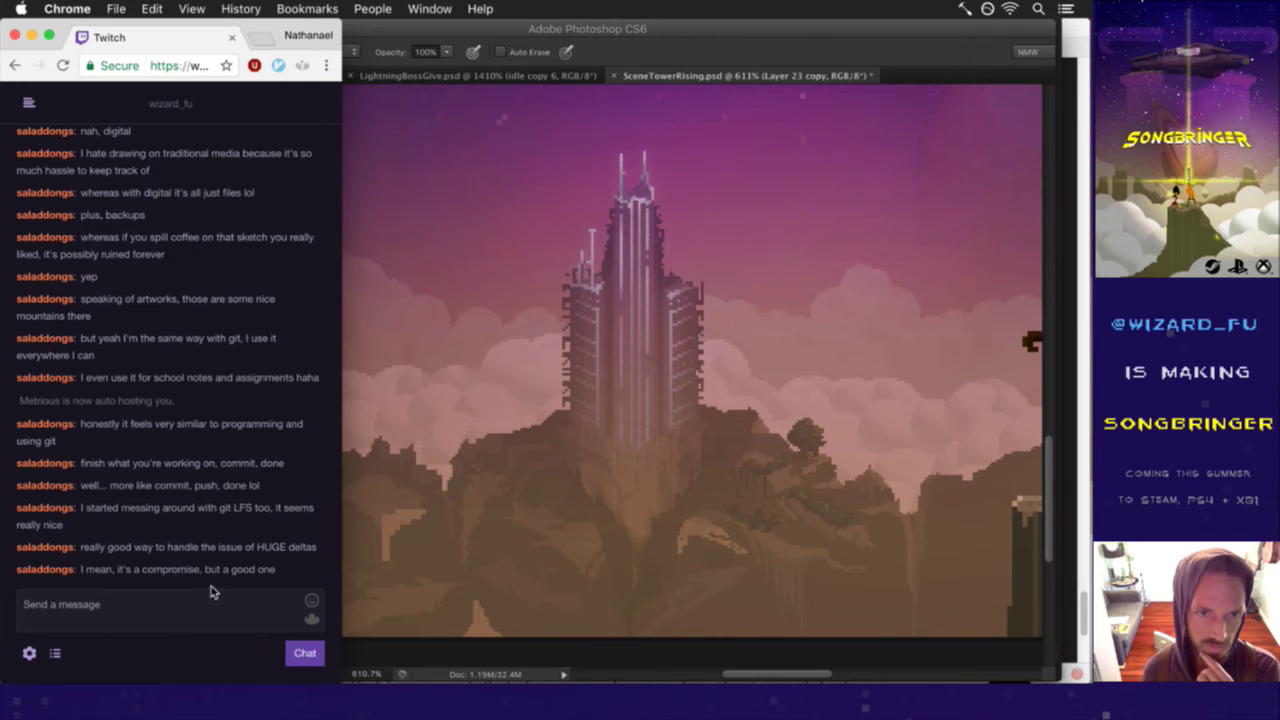
left_click_drag(230, 509, 249, 514)
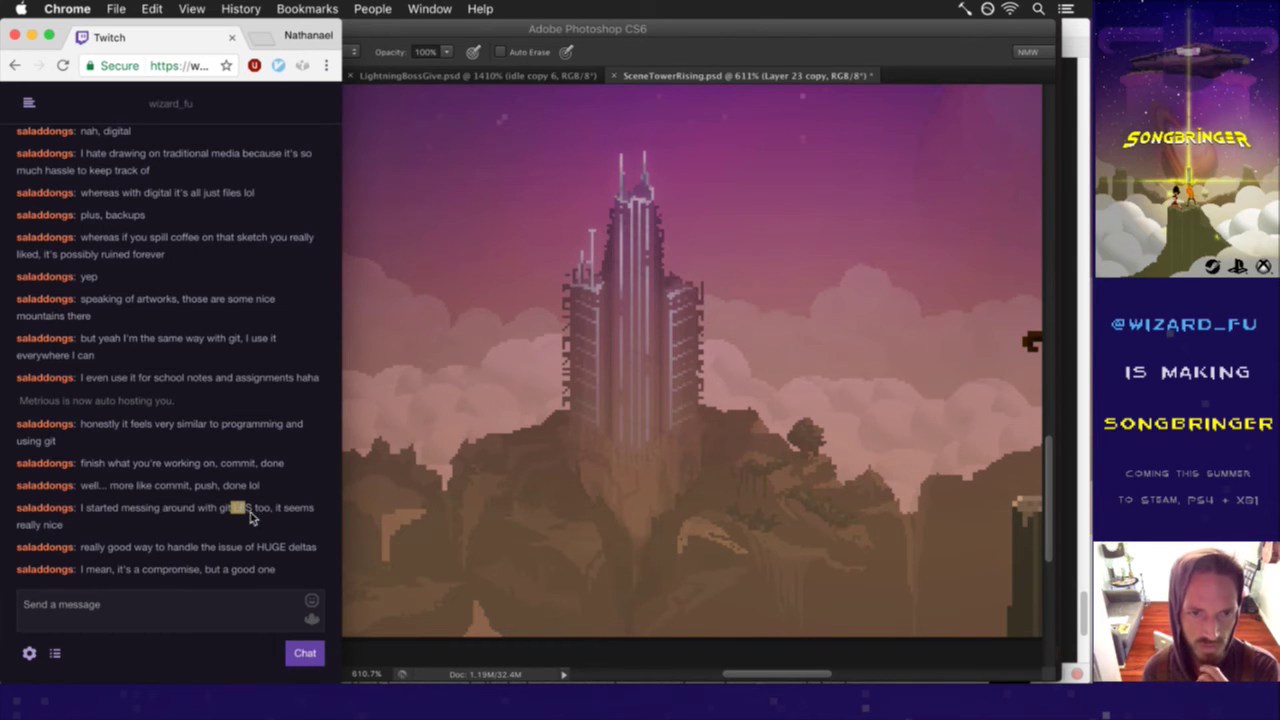
left_click(249, 514)
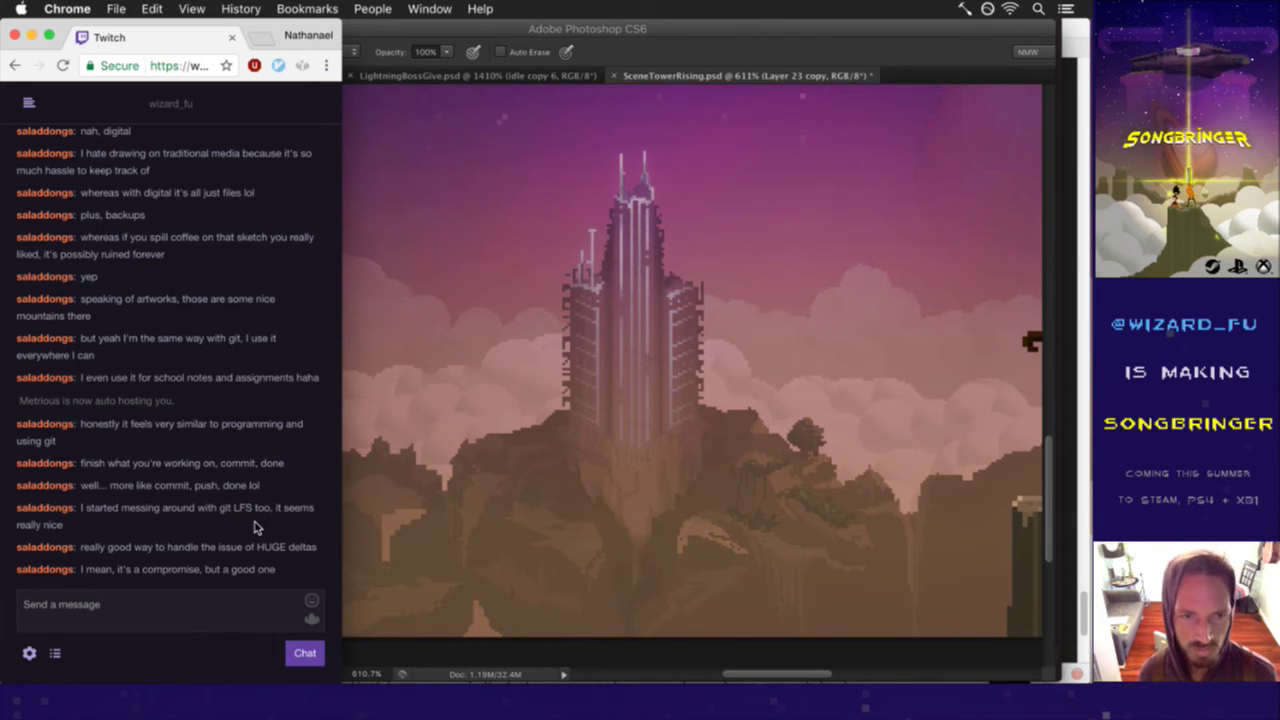
left_click(631, 117)
key("super+s")
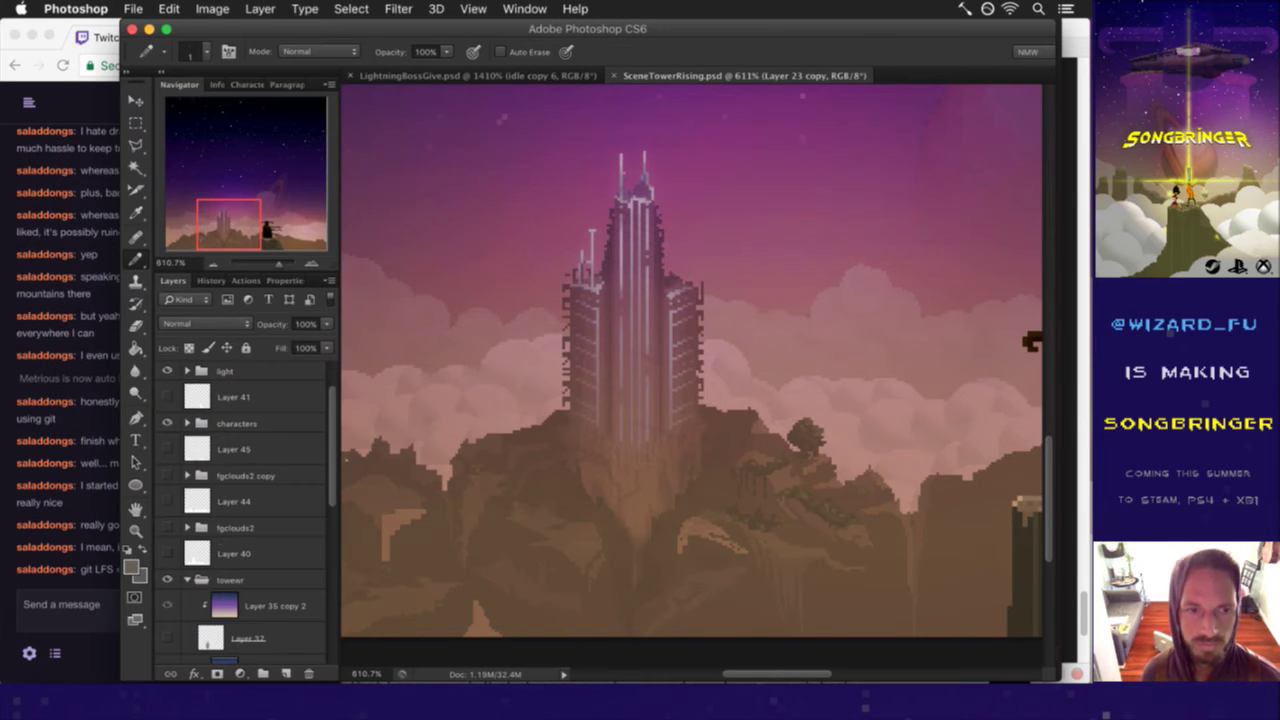
- Highlight the latest Twitch chat reply, then return to Photoshop
left_click(74, 578)
left_click_drag(105, 570, 206, 571)
left_click(217, 588)
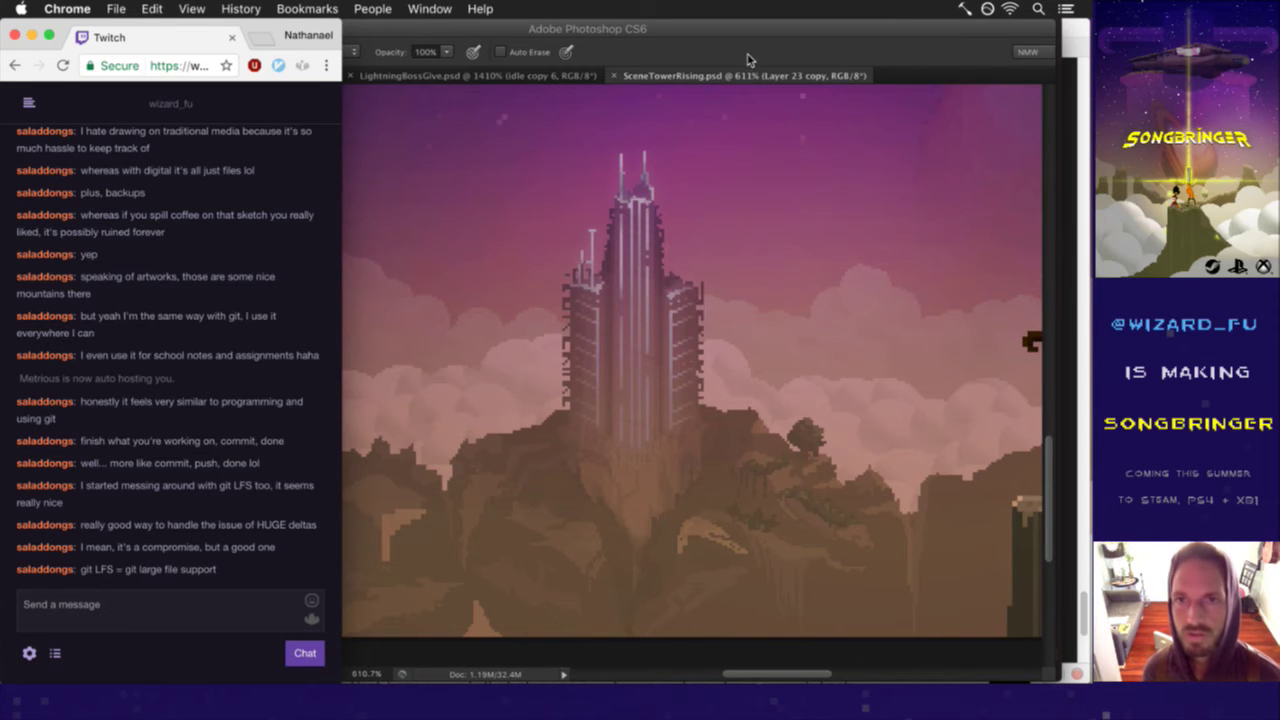
left_click(646, 242)
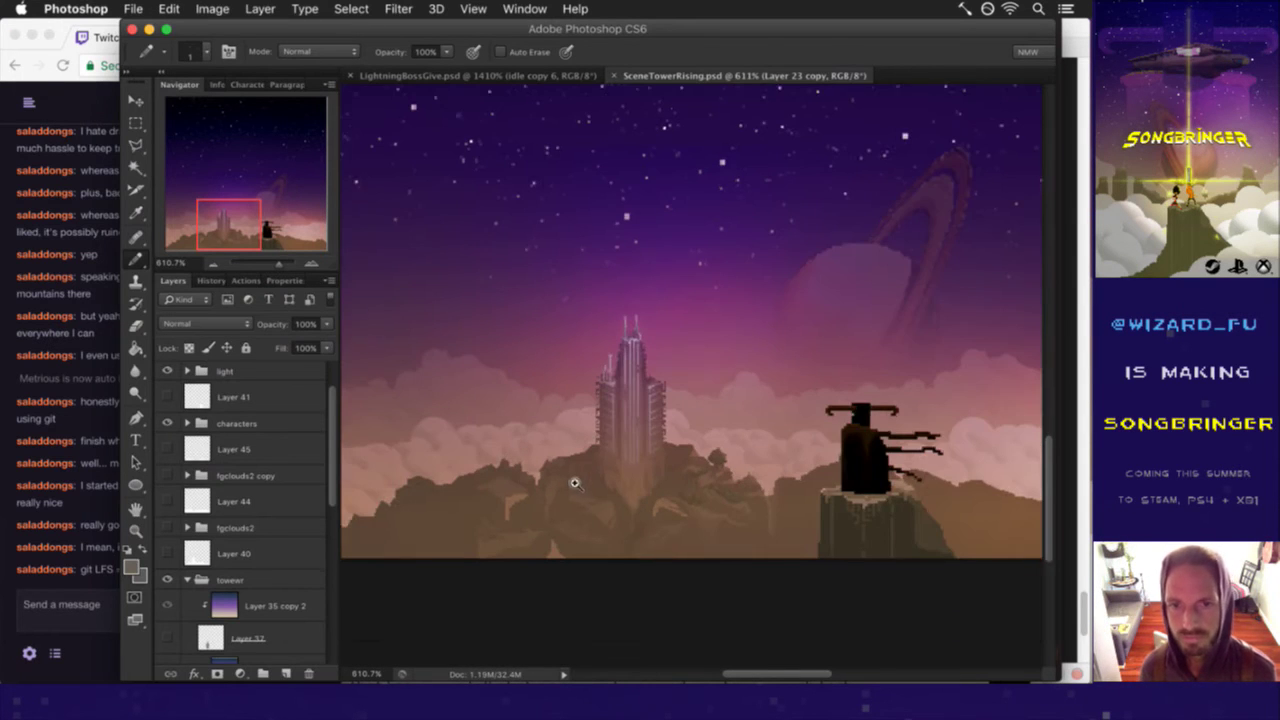
- Select Layer 38 and Layer 35 copy 3 and nudge them down with the Move tool
scroll(628, 480, "down", 3)
left_click_drag(333, 458, 320, 552)
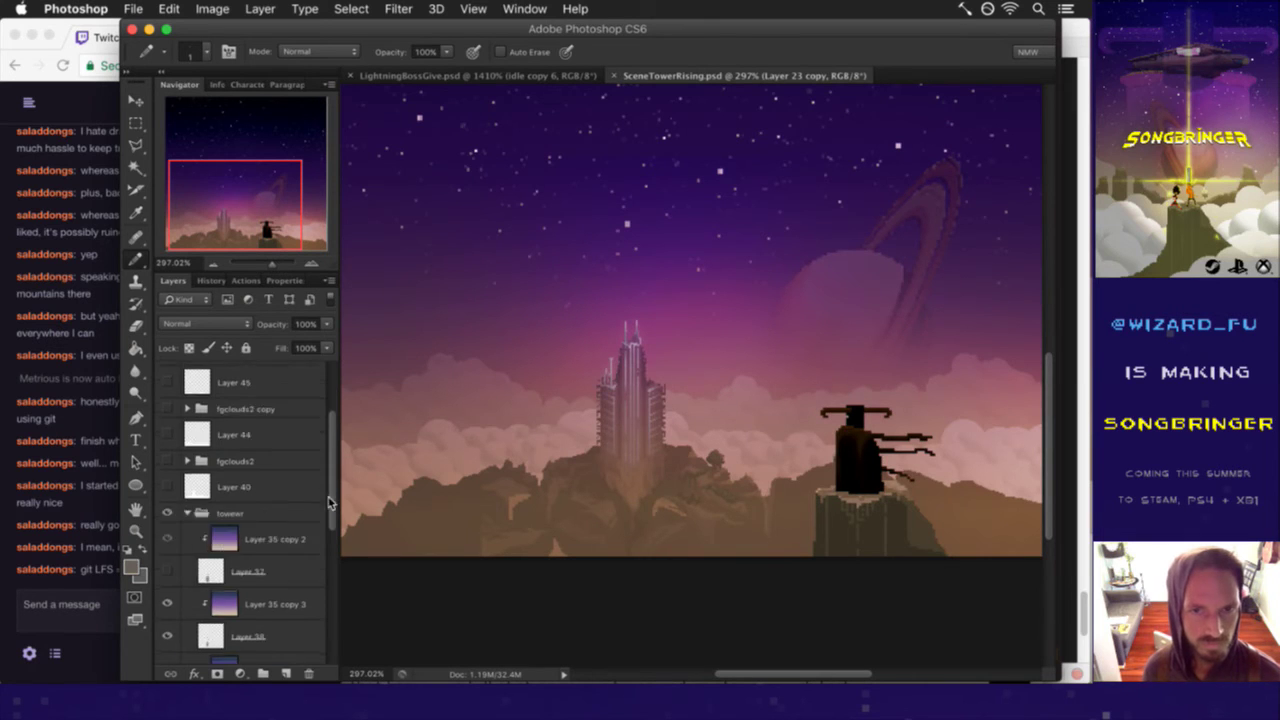
scroll(320, 552, "down", 1)
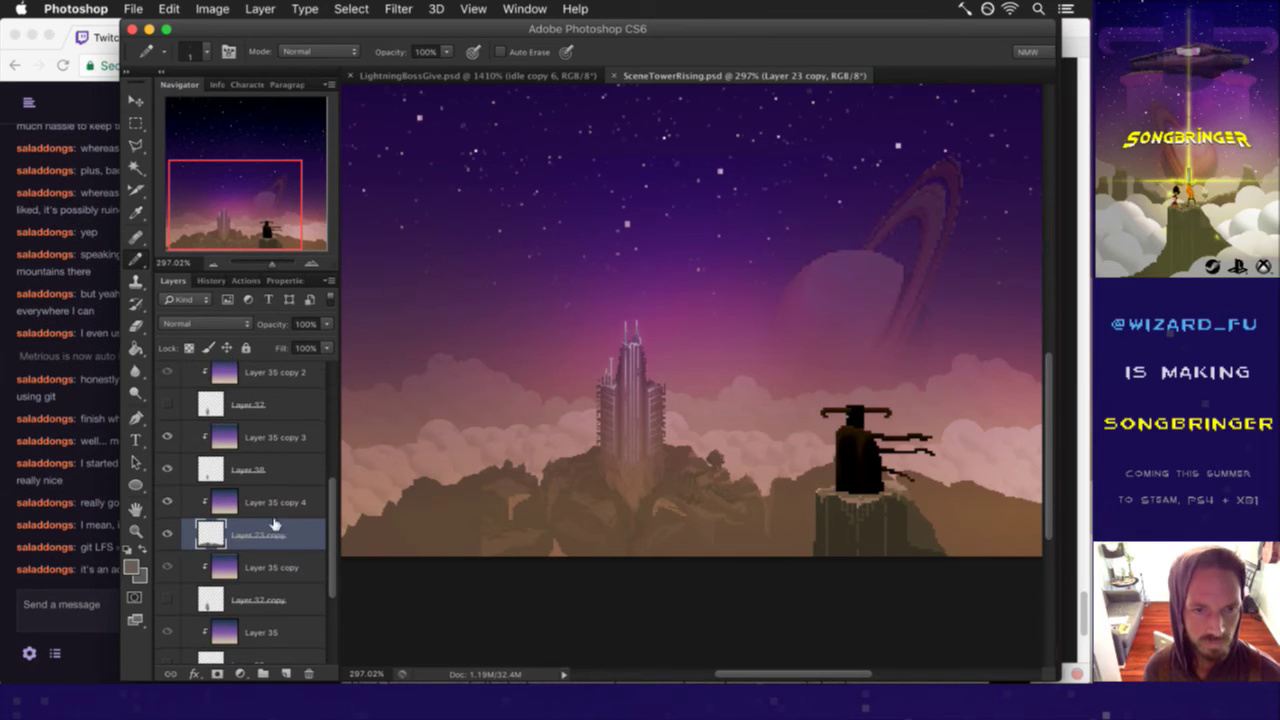
left_click(262, 470)
left_click(287, 438, "shift")
key("v")
key("Down")
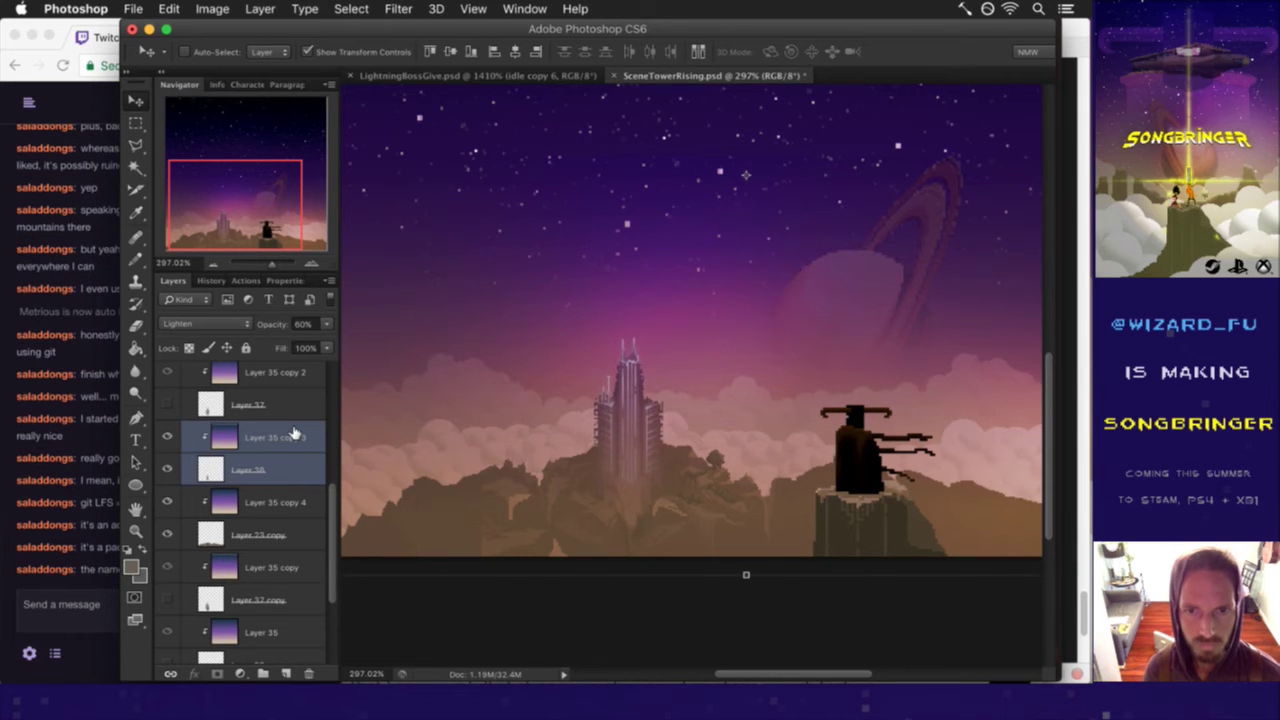
key("m")
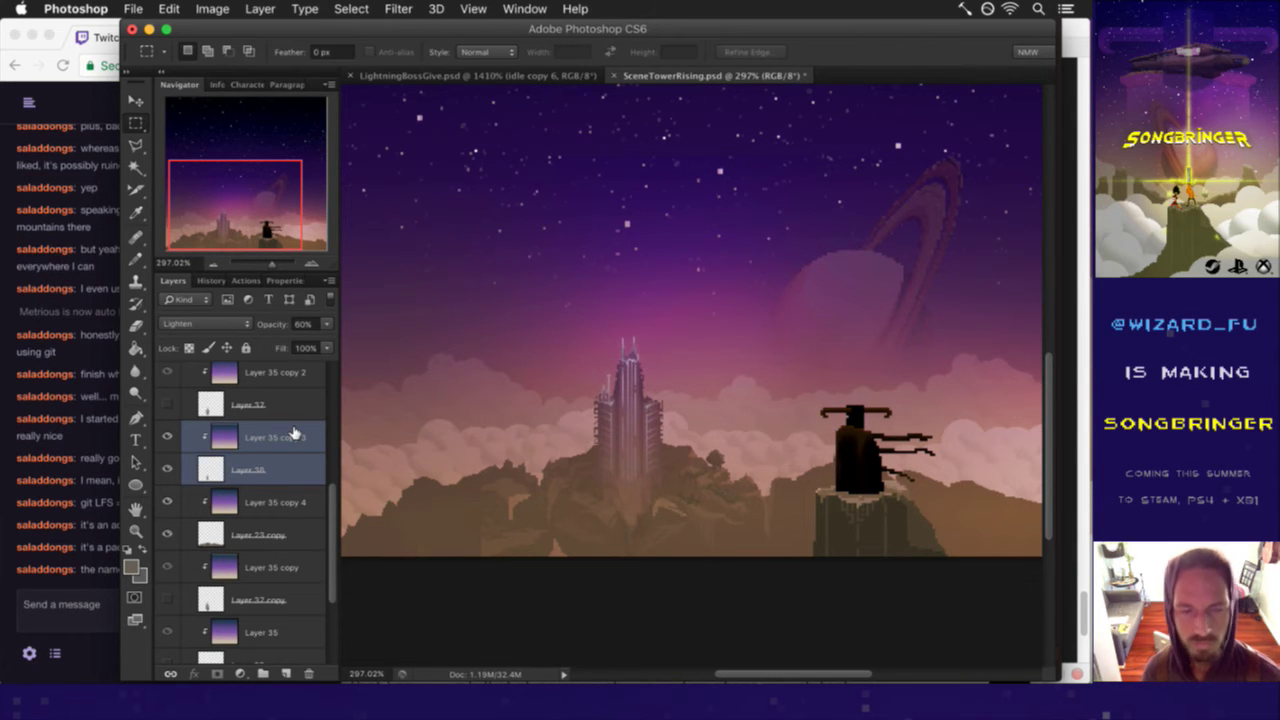
left_click(97, 563)
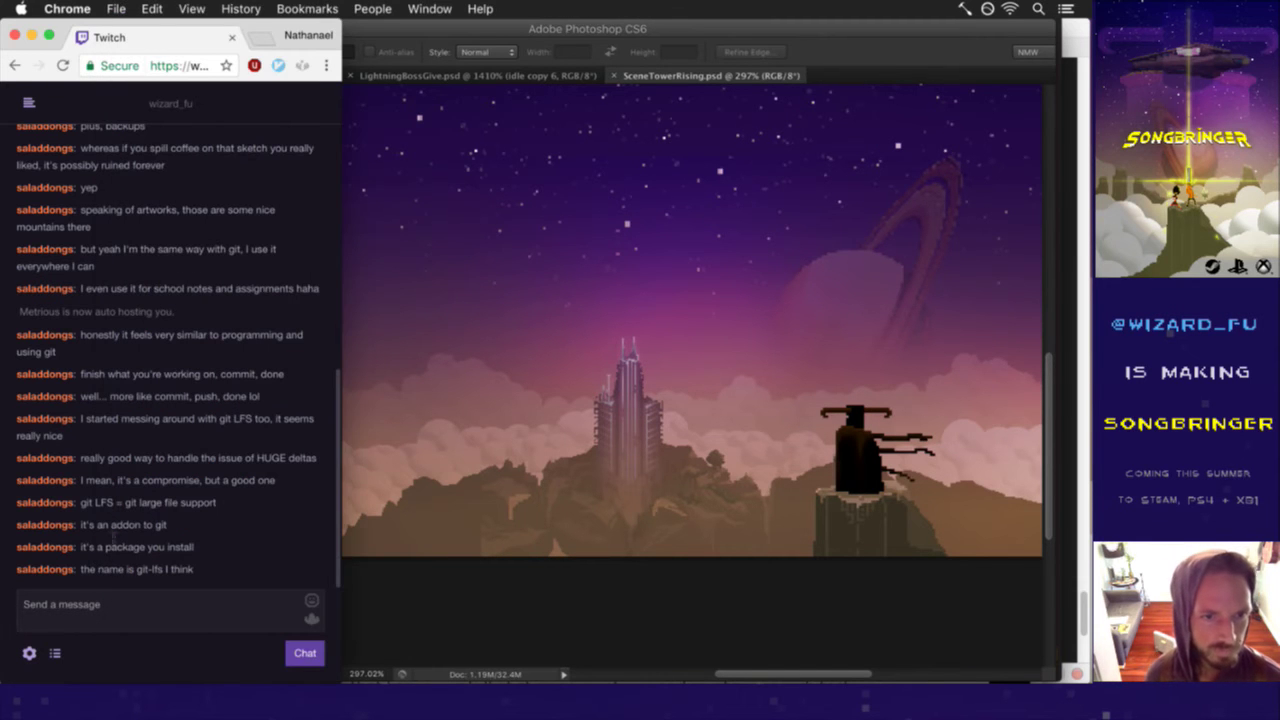
- Read the git LFS messages in the Twitch chat, then bring Photoshop back to the front
mouse_move(98, 526)
left_mouse_down()
mouse_move(122, 532)
mouse_move(18, 569)
left_mouse_up()
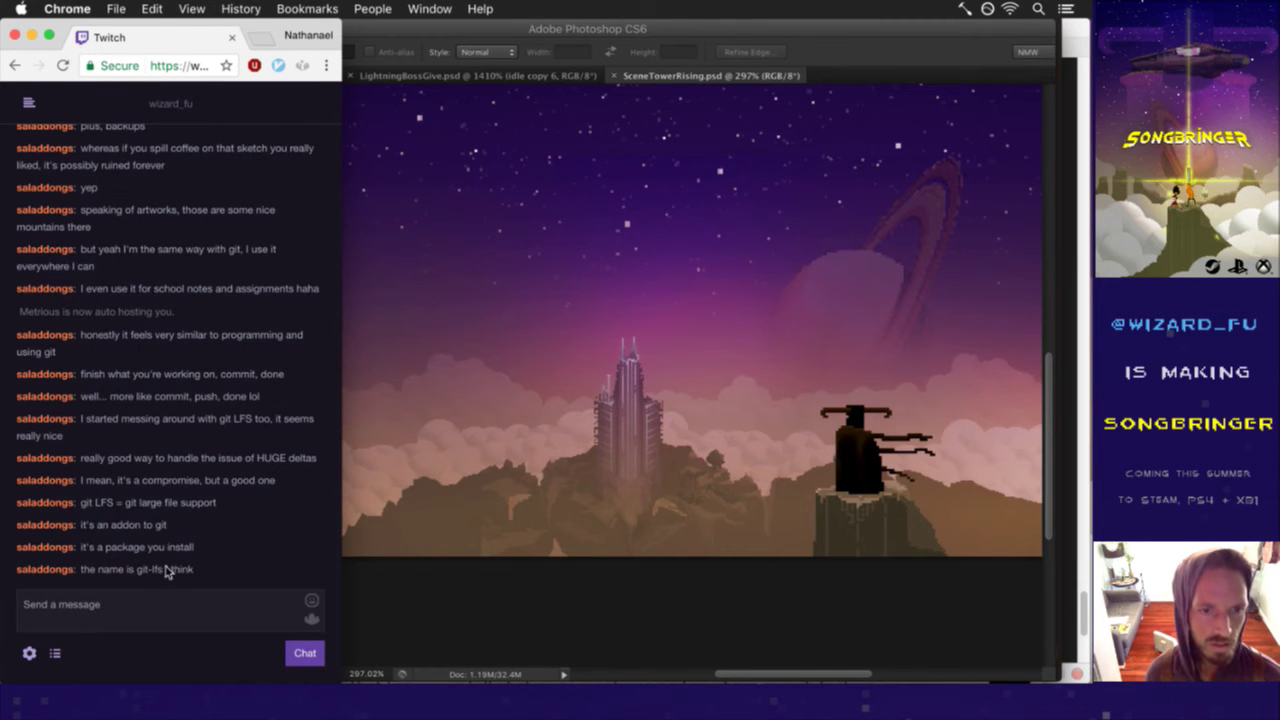
left_click(249, 510)
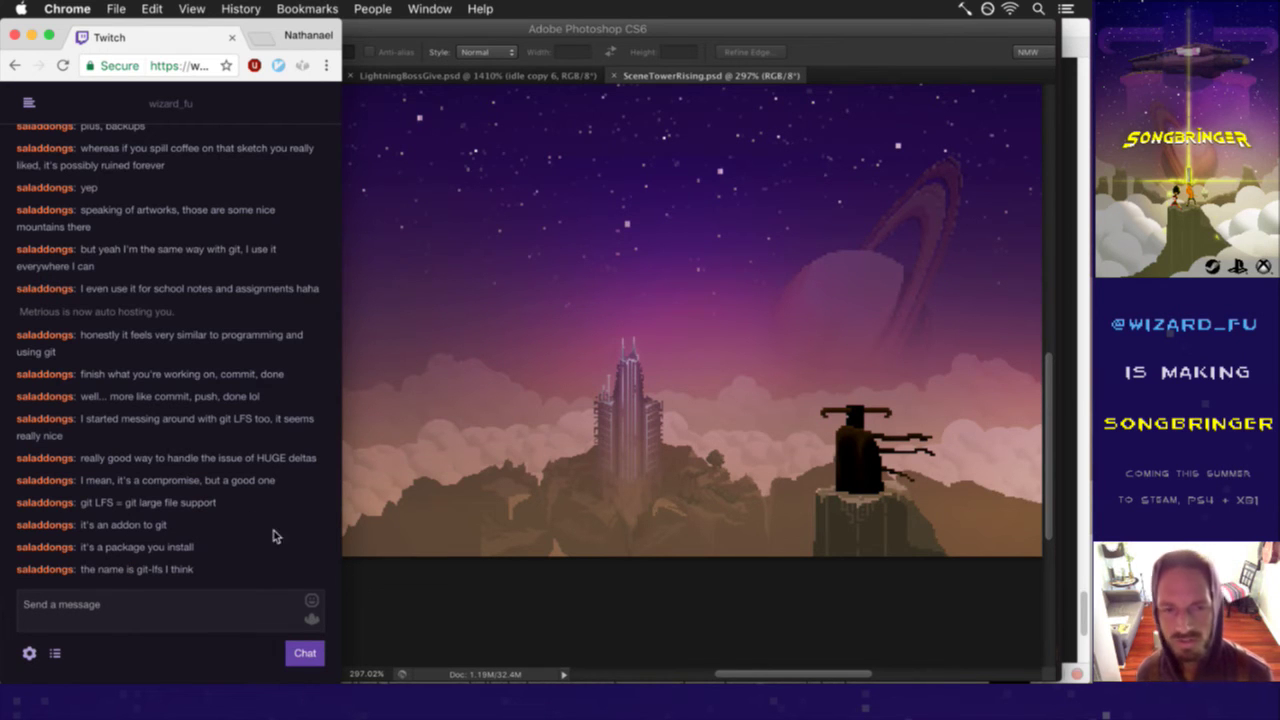
left_click(830, 56)
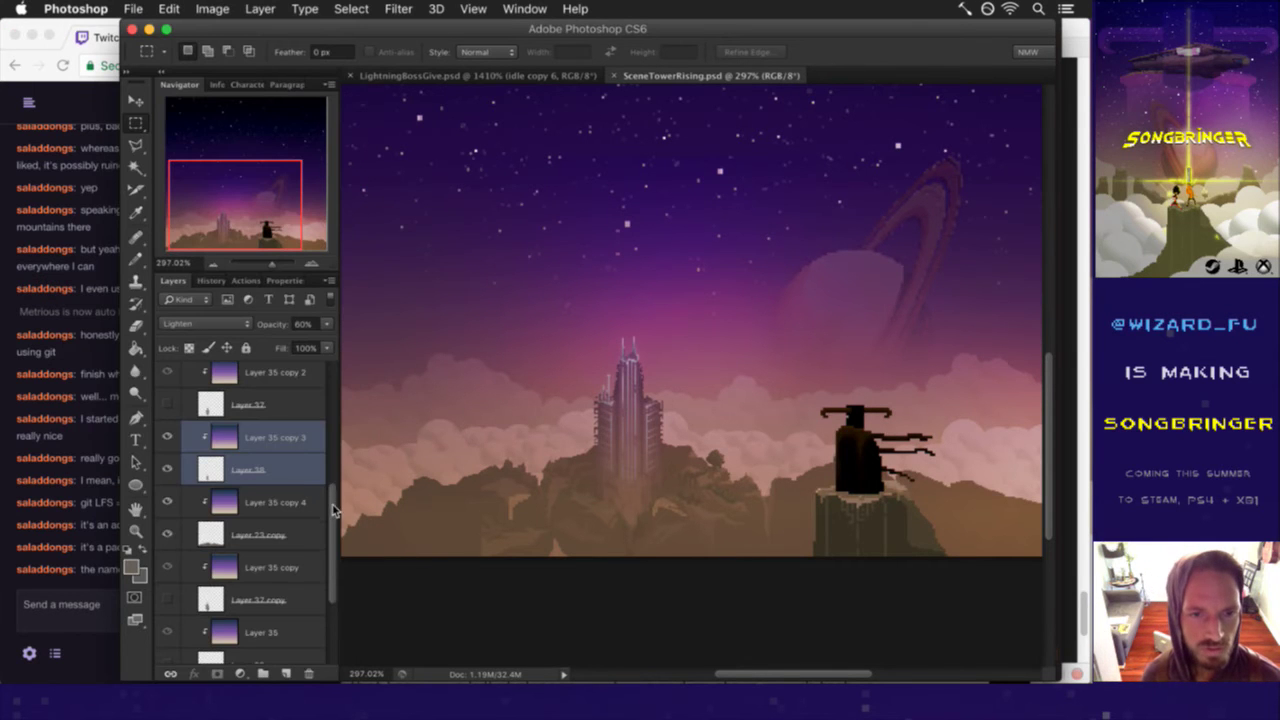
- Show the fgclouds2 and fgclouds2 copy cloud layers and save the document
scroll(330, 505, "up", 2)
scroll(328, 470, "up", 3)
scroll(326, 447, "up", 2)
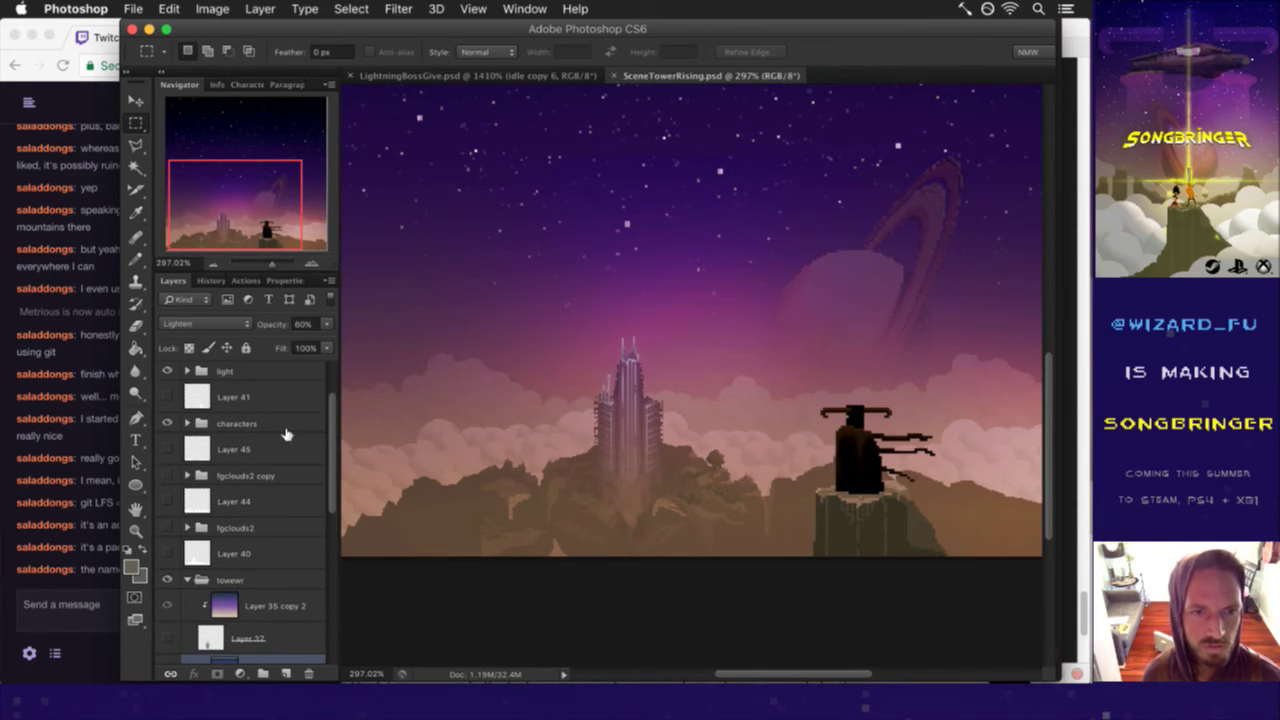
left_click(167, 527)
left_click(168, 476)
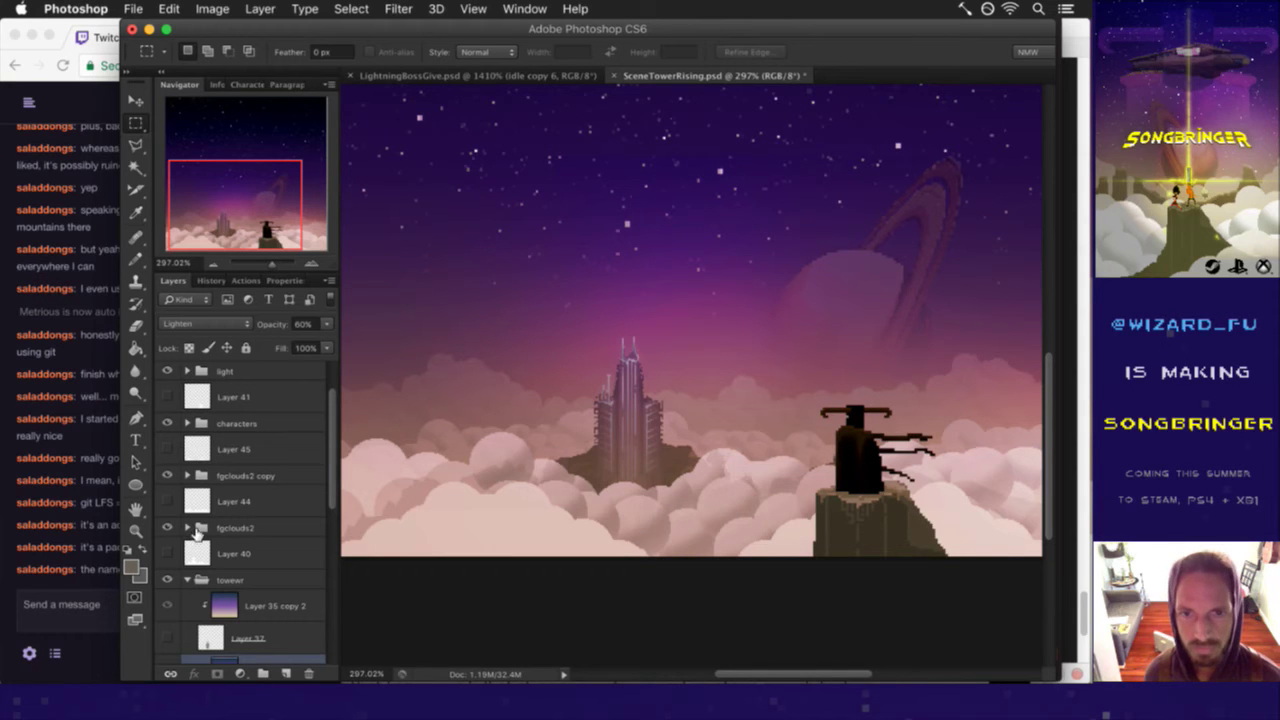
key("ctrl+s")
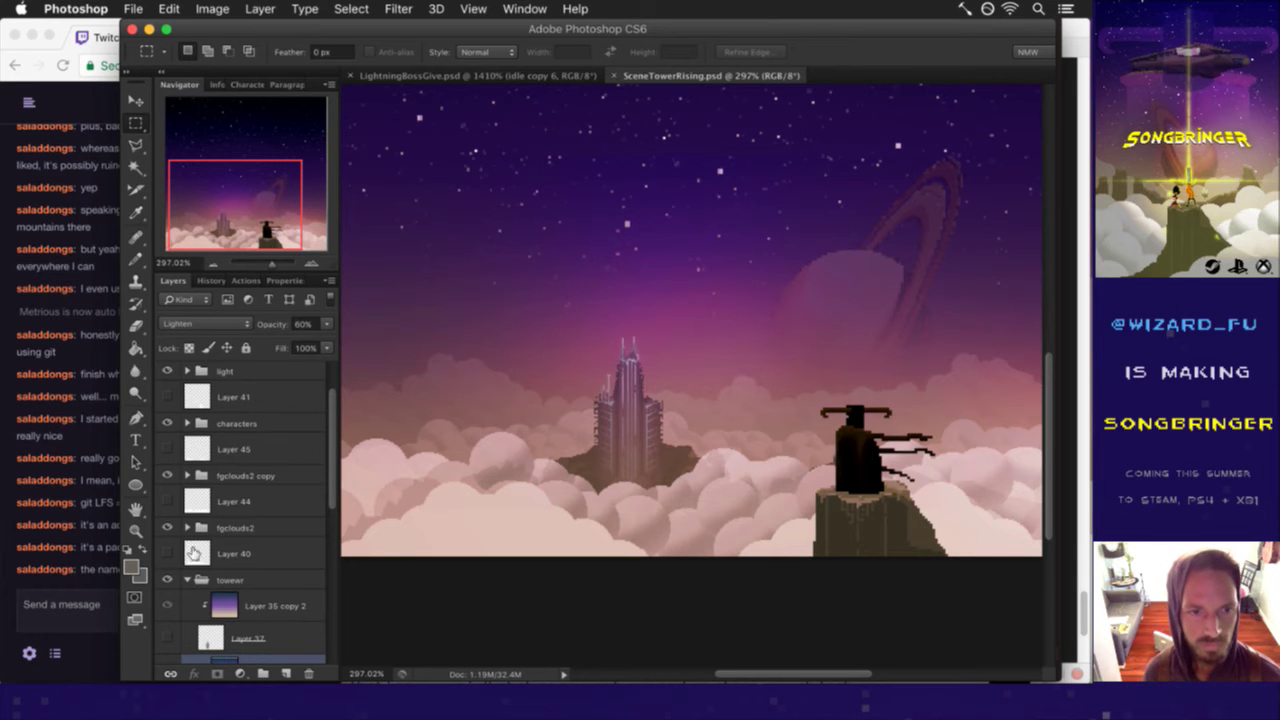
- Glance at the Twitch chat, then collapse the towewr group in the Layers panel
left_click(100, 594)
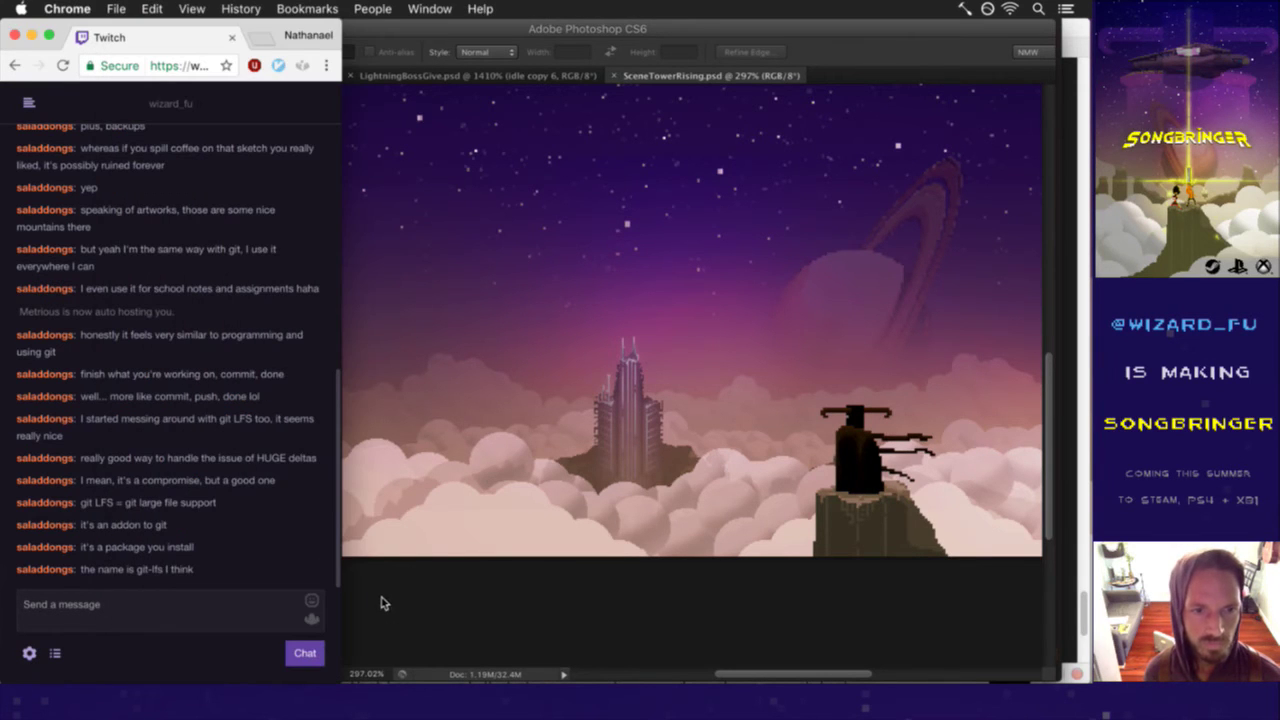
left_click(386, 603)
scroll(330, 497, "down", 2)
scroll(330, 497, "down", 2)
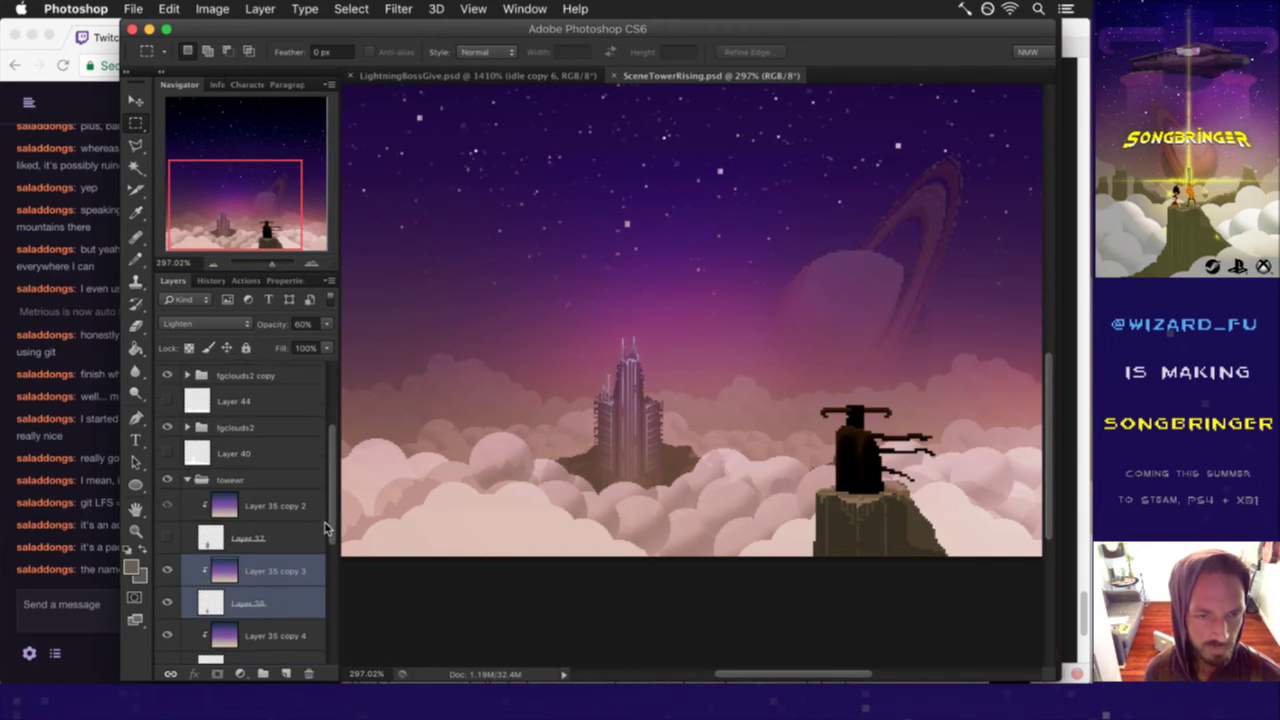
scroll(330, 497, "down", 1)
scroll(330, 497, "down", 1)
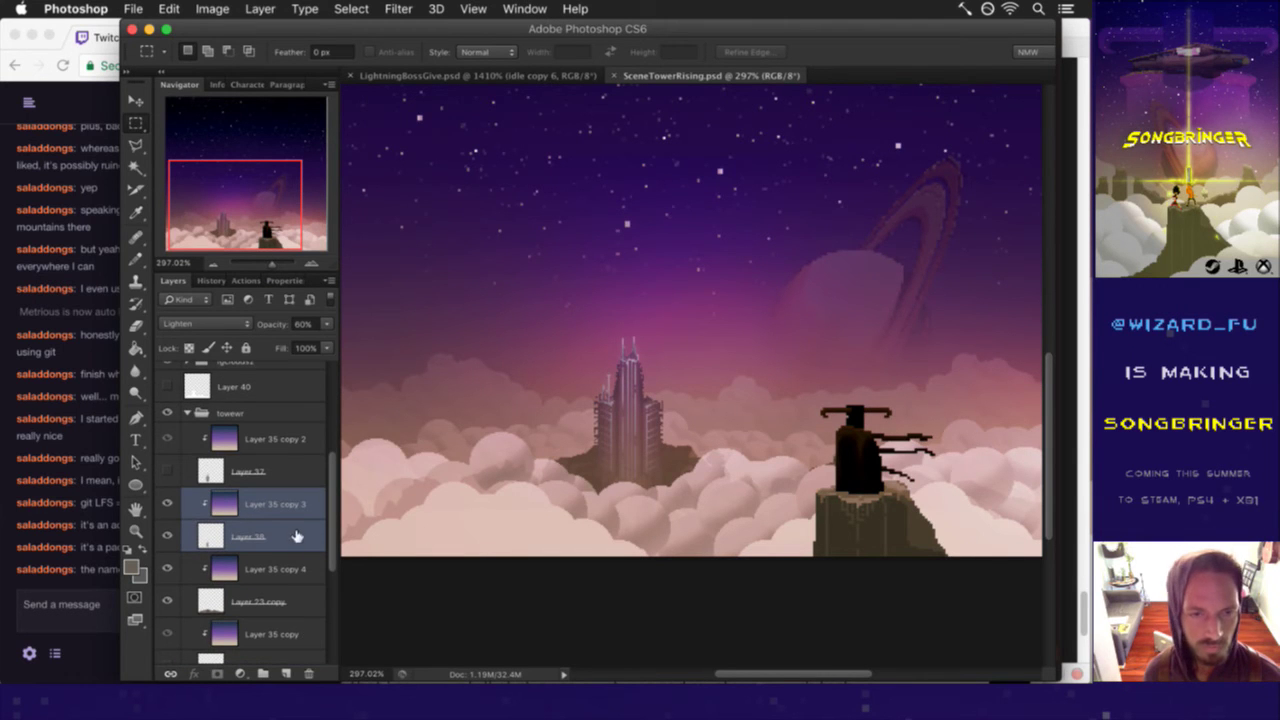
scroll(300, 495, "up", 1)
scroll(230, 490, "up", 1)
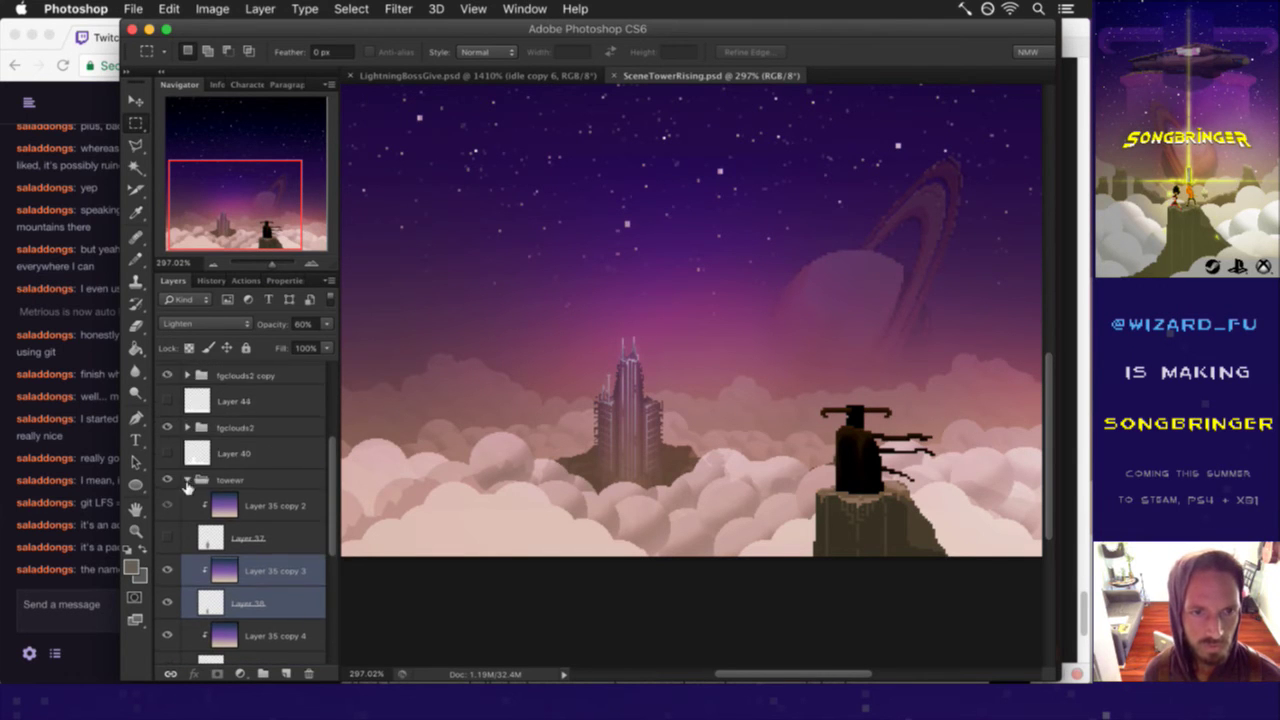
left_click(186, 479)
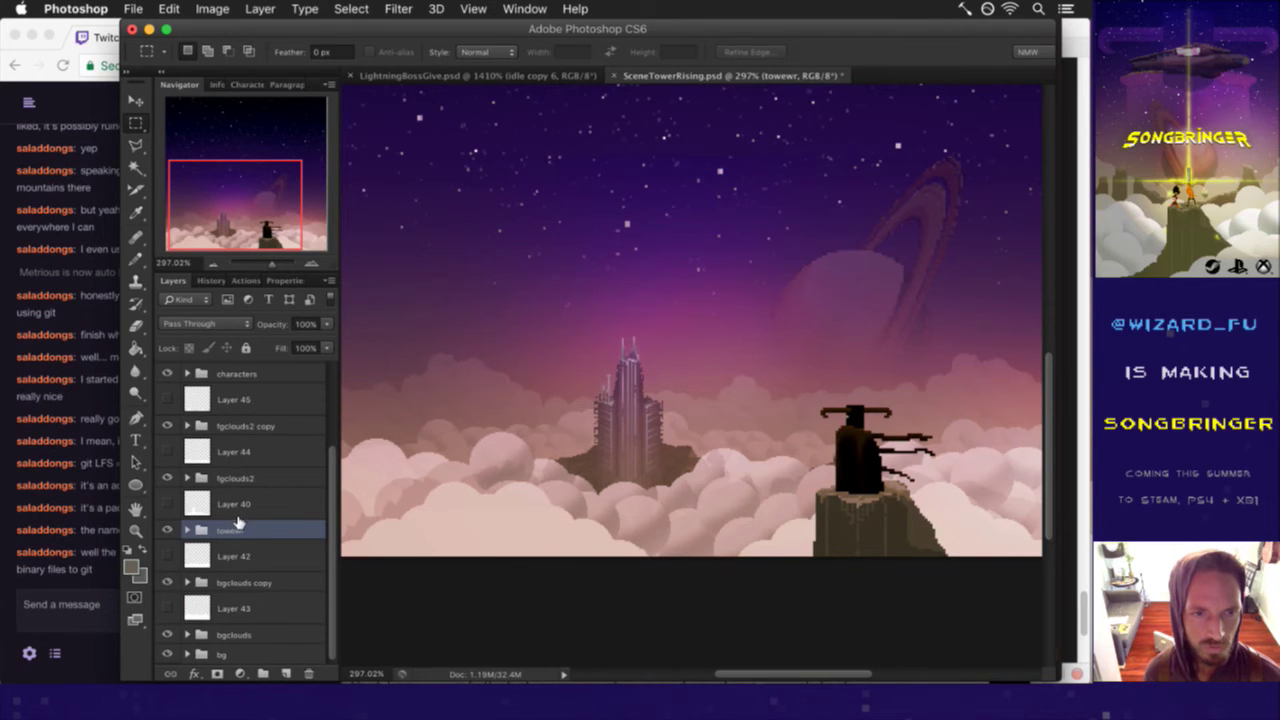
left_click(98, 580)
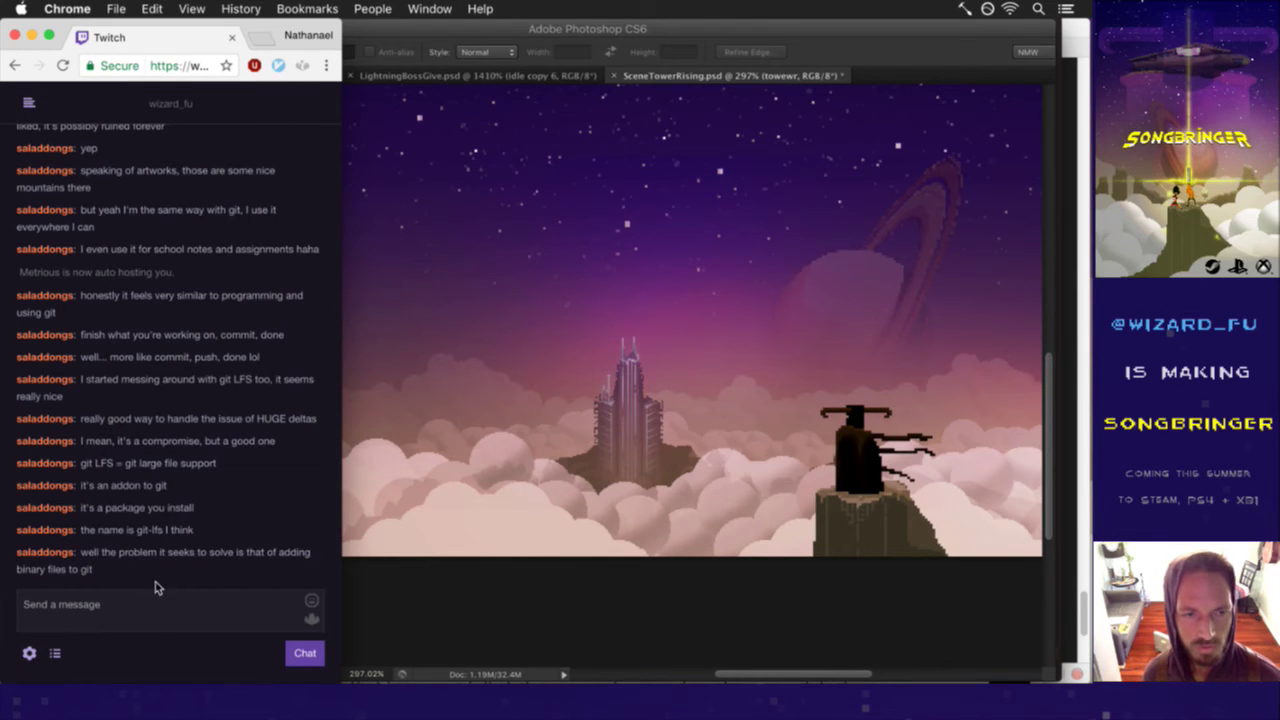
- Read the Twitch chat message about recompression, then return to the Photoshop tower scene
left_click(385, 617)
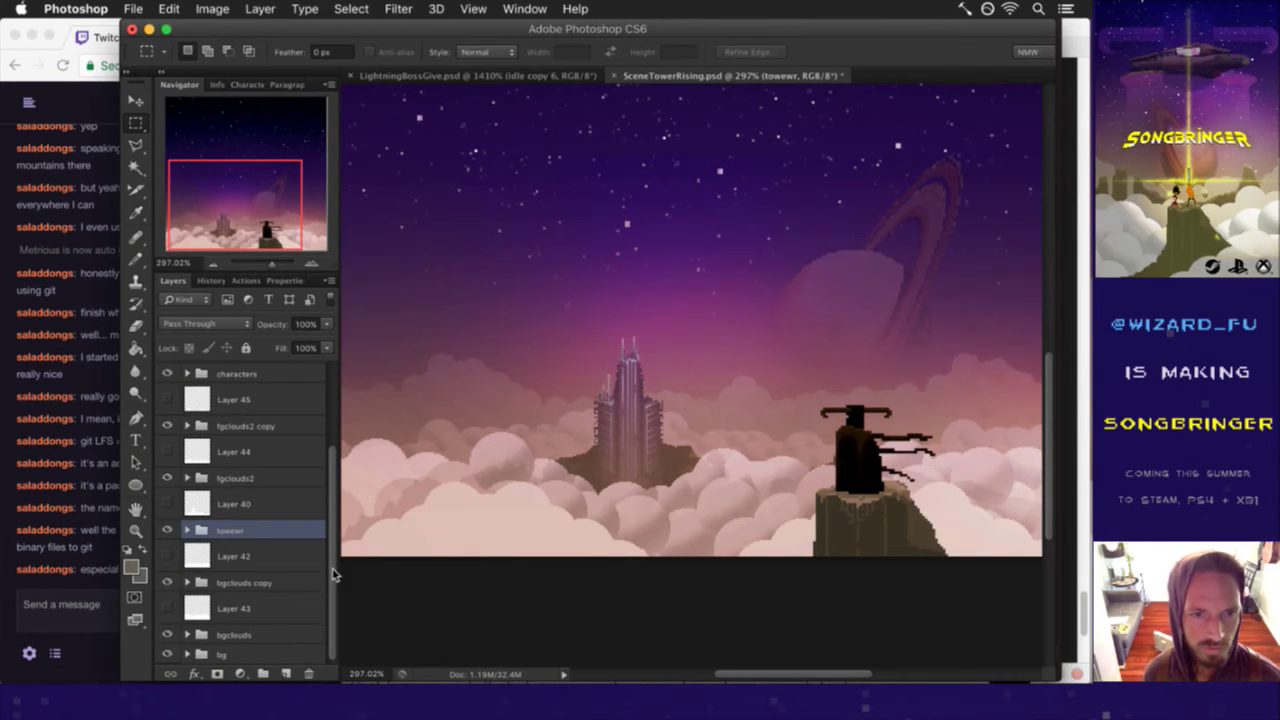
left_click(98, 578)
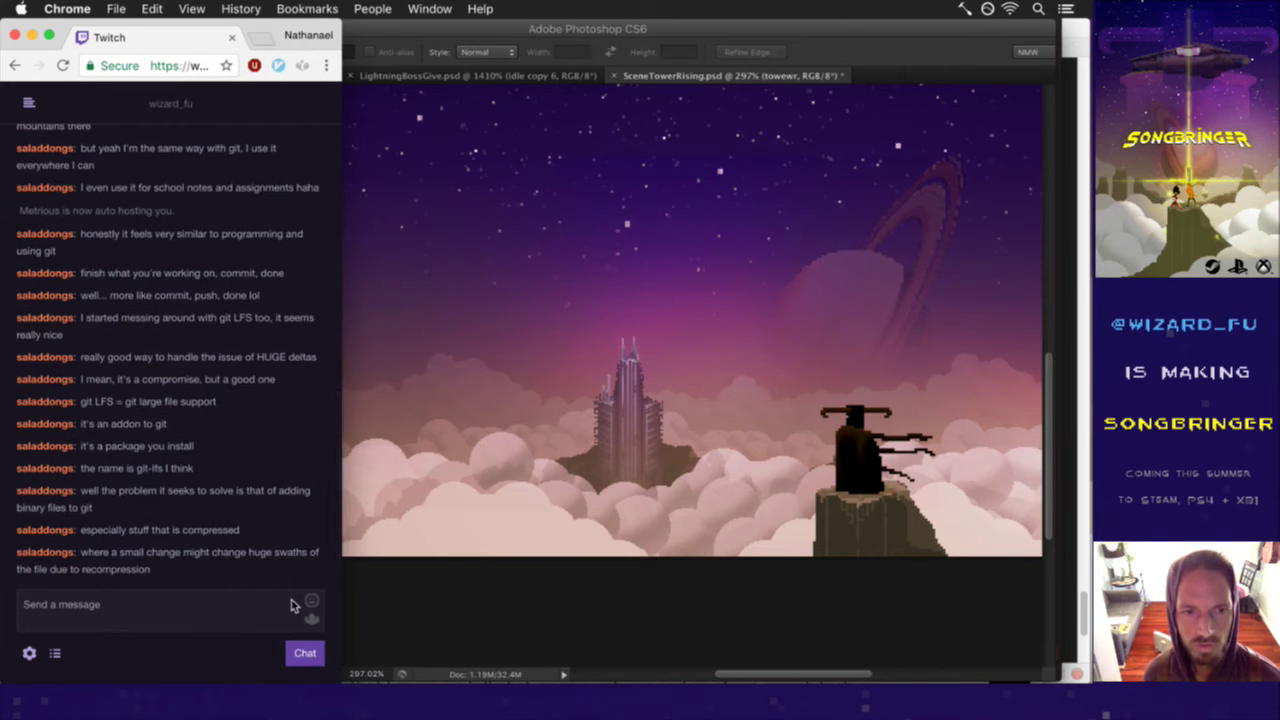
left_click_drag(95, 552, 152, 569)
left_click(176, 568)
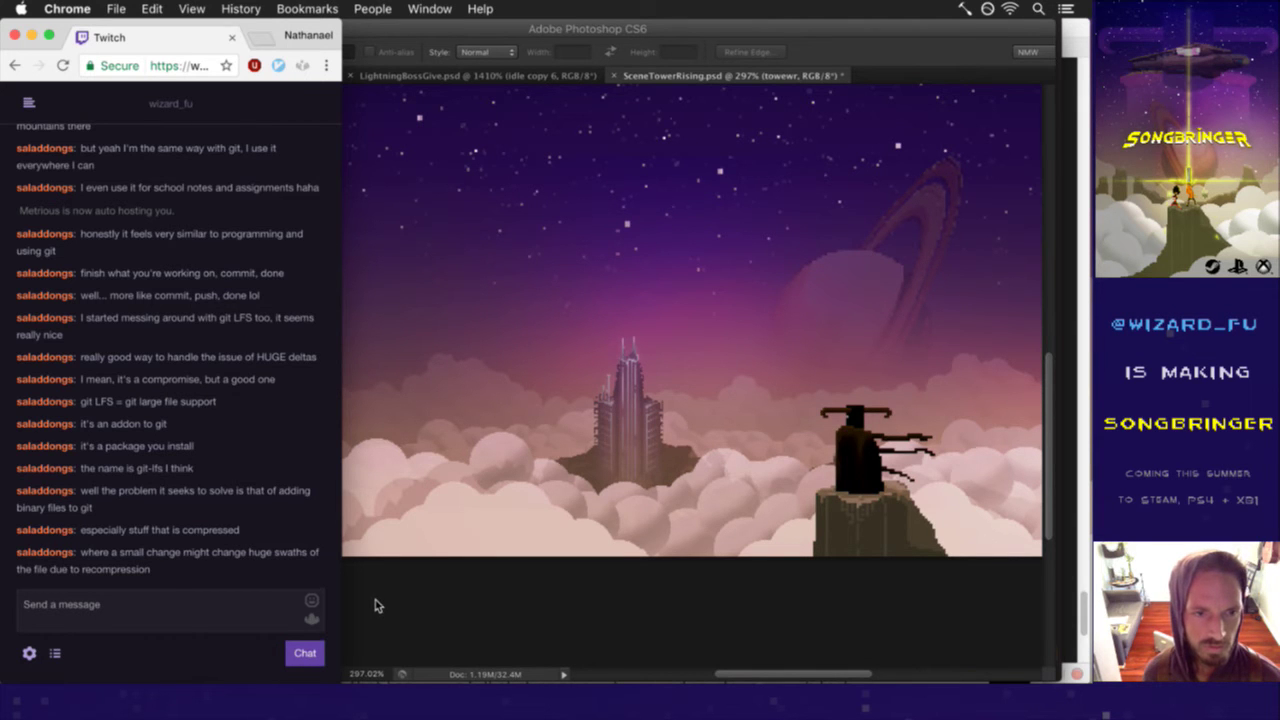
left_click(378, 629)
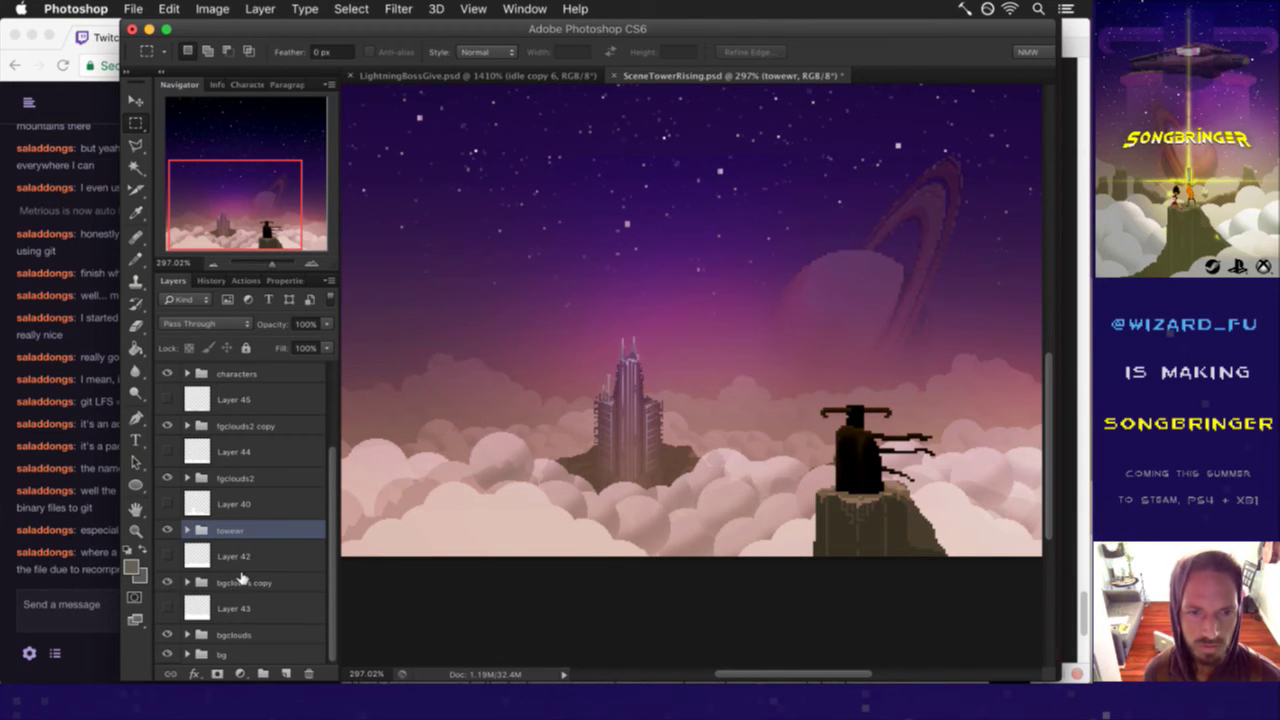
- Duplicate the bgclouds copy cloud layer and begin renaming the copy
left_click(240, 581)
left_click(228, 636)
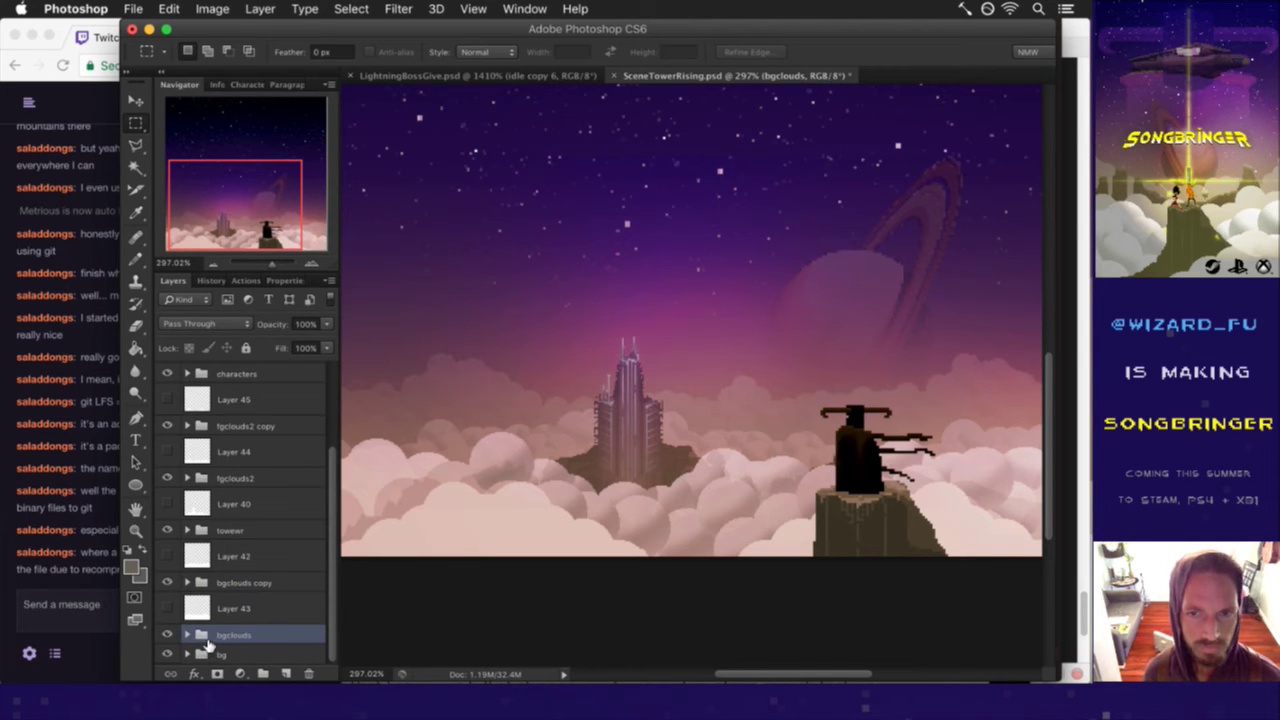
left_click(240, 582)
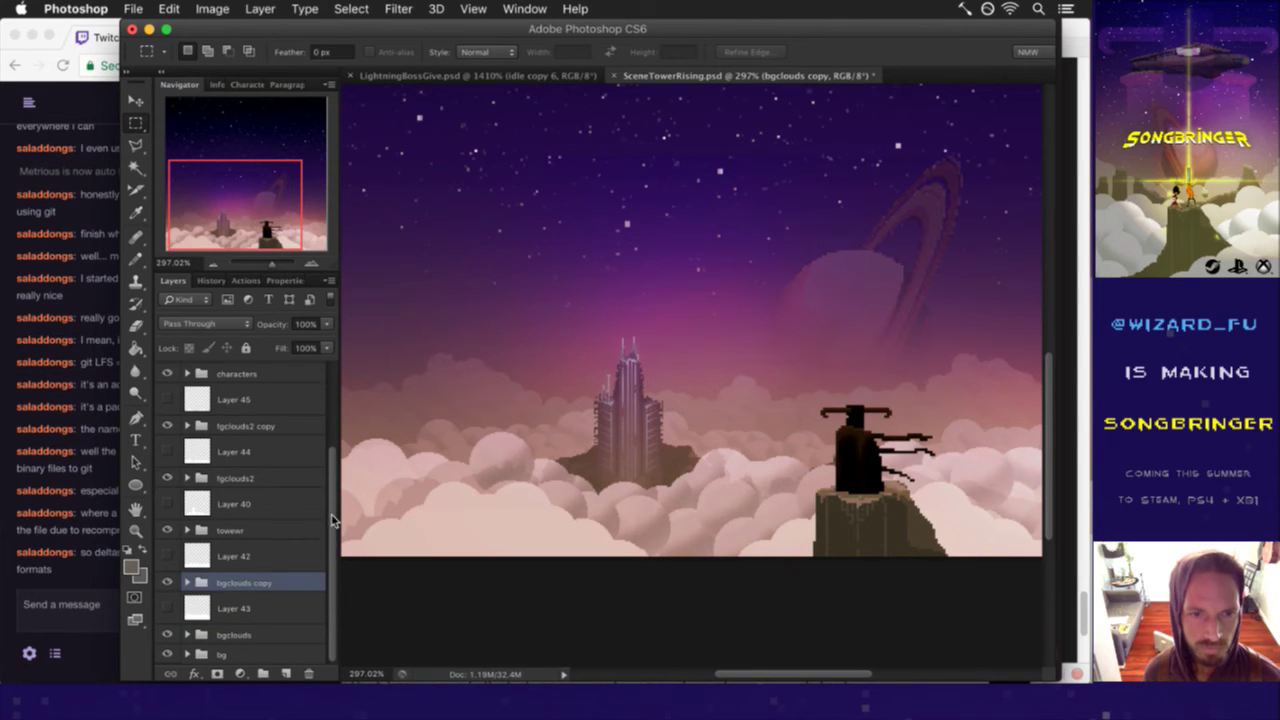
key("ctrl+j")
double_click(265, 577)
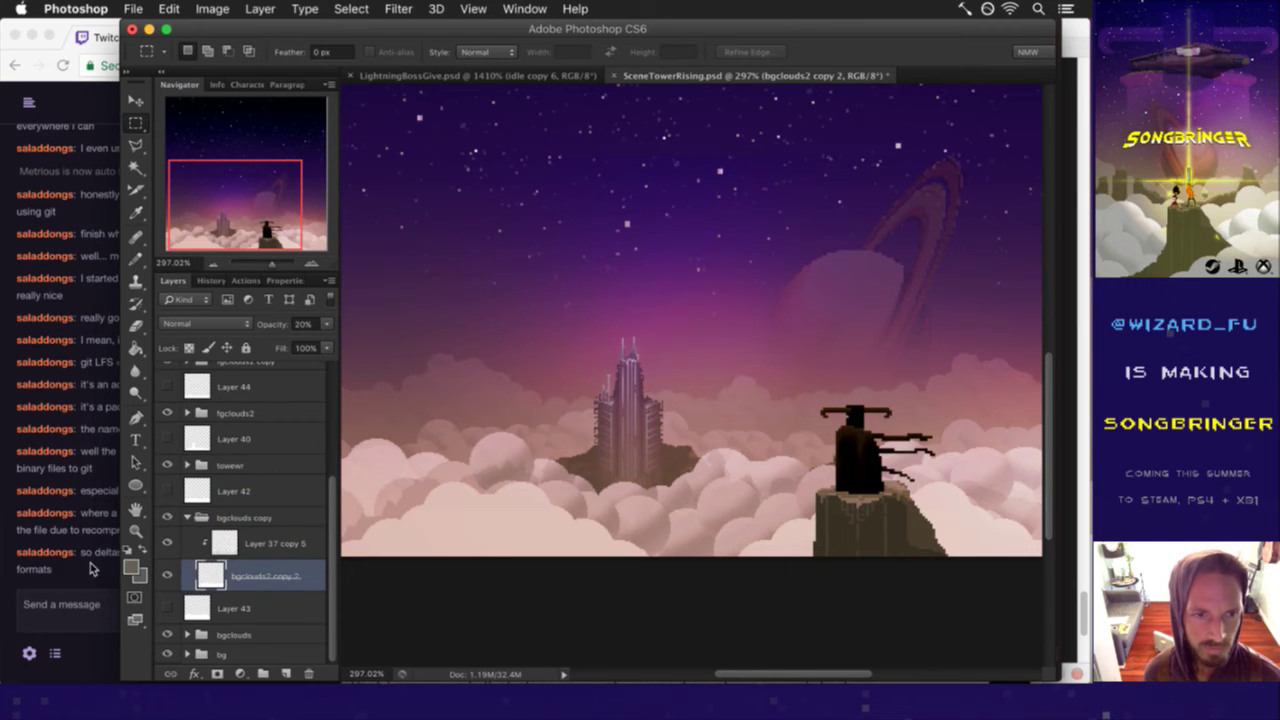
- Read the latest Twitch chat message, then return to the Photoshop document
left_click(90, 572)
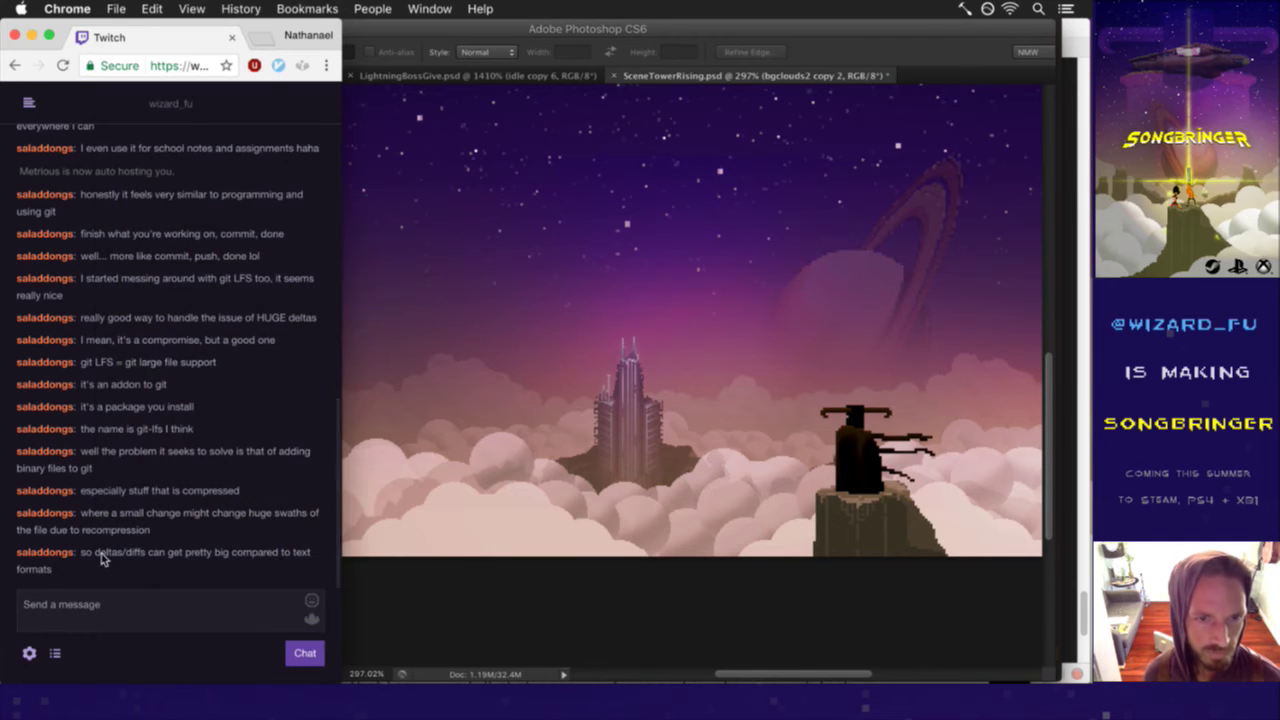
left_click_drag(100, 555, 125, 572)
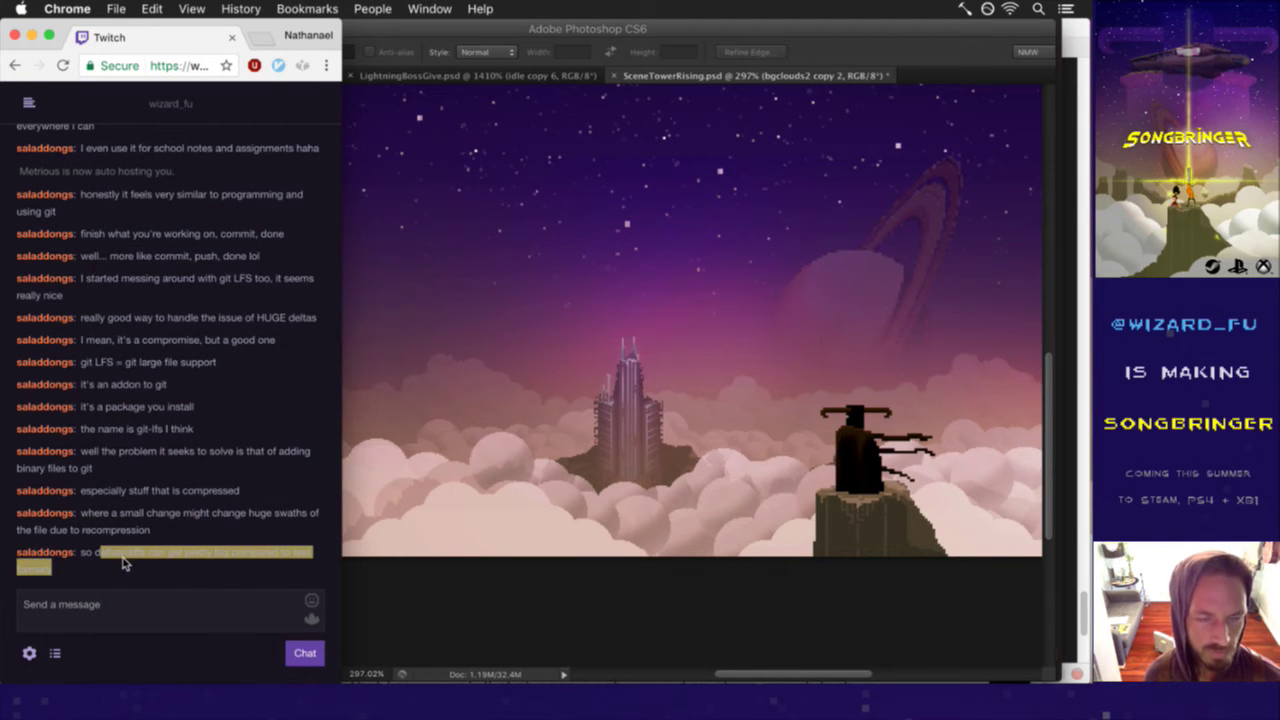
left_click(128, 575)
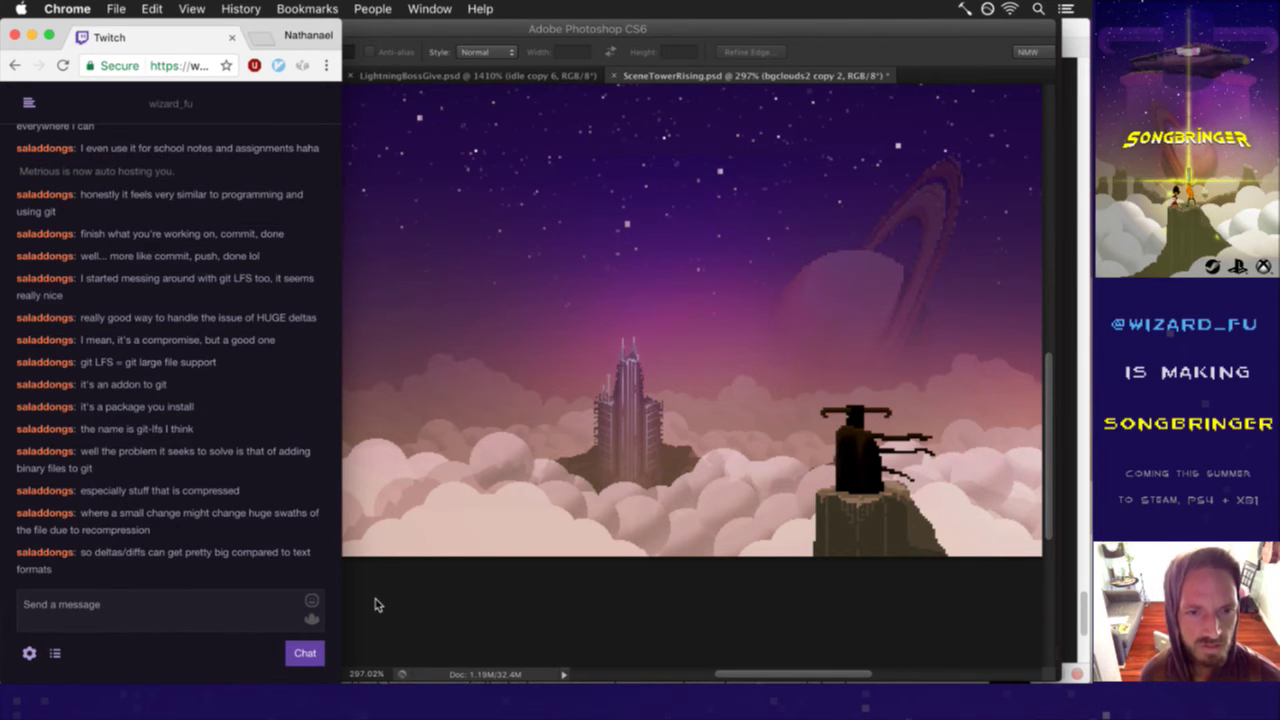
left_click(378, 612)
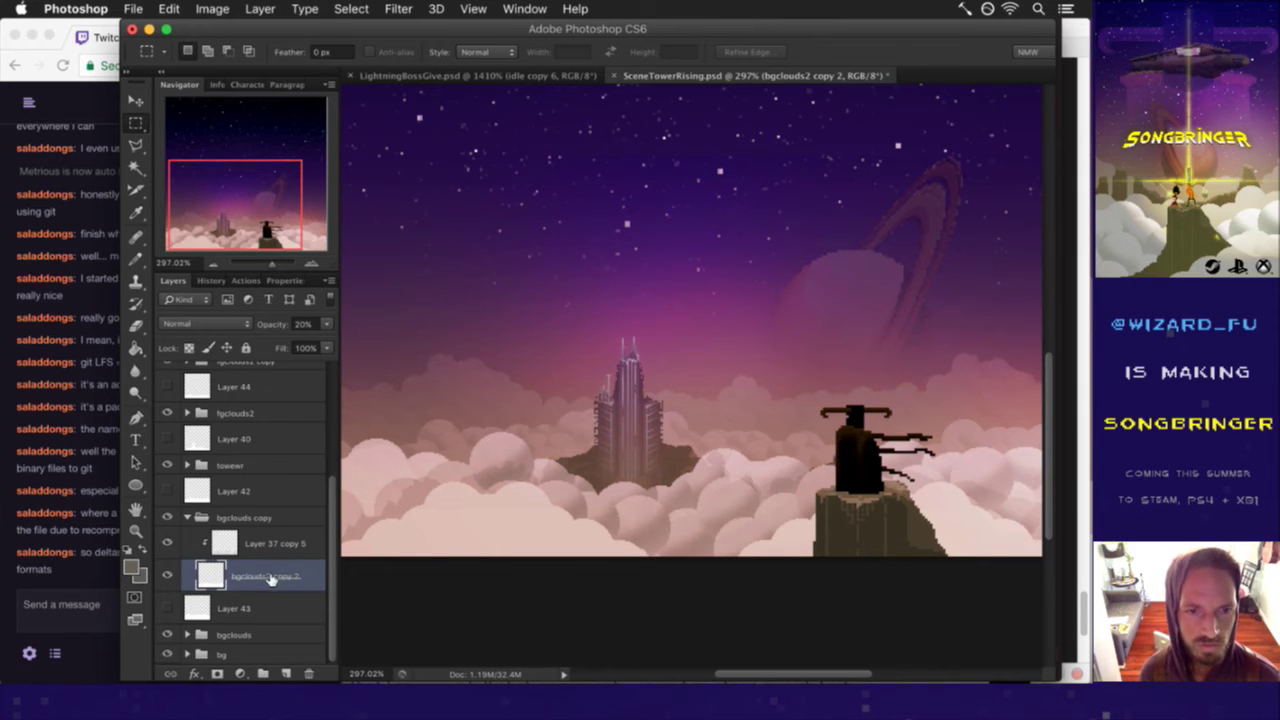
- Hide the characters, foreground clouds, towewr and bgclouds copy layers
left_click(226, 543)
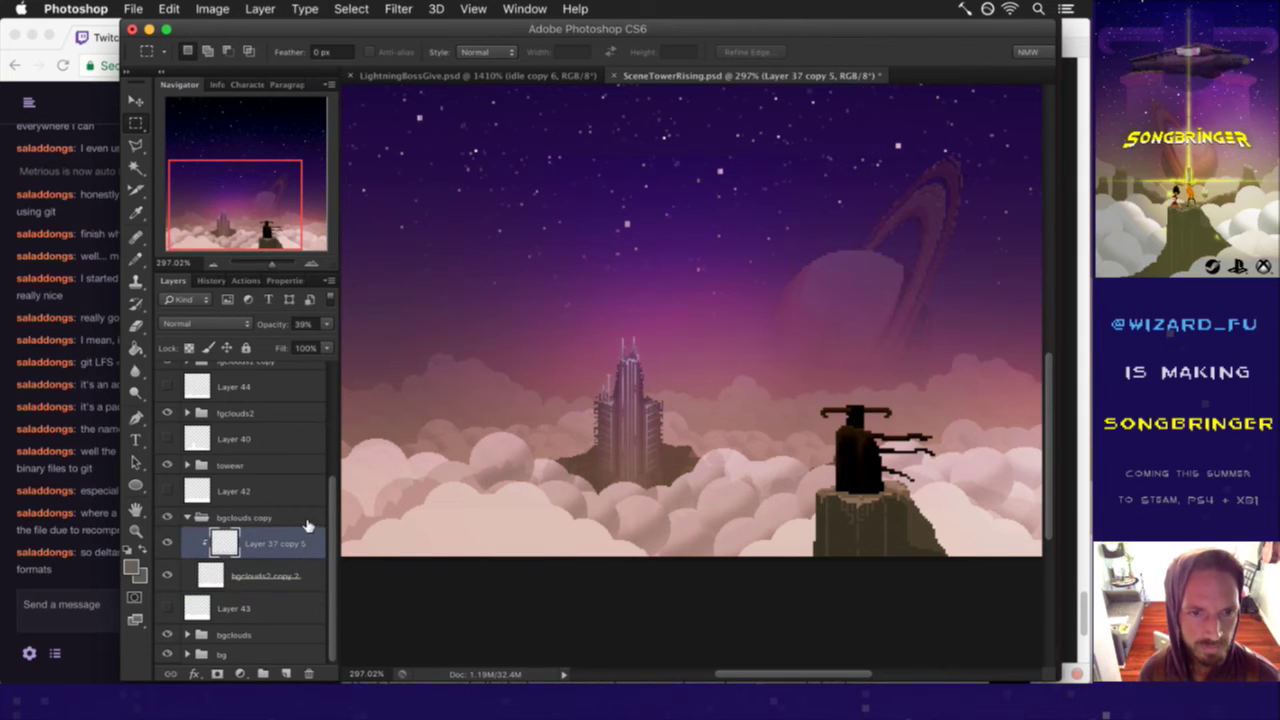
left_click_drag(337, 507, 335, 417)
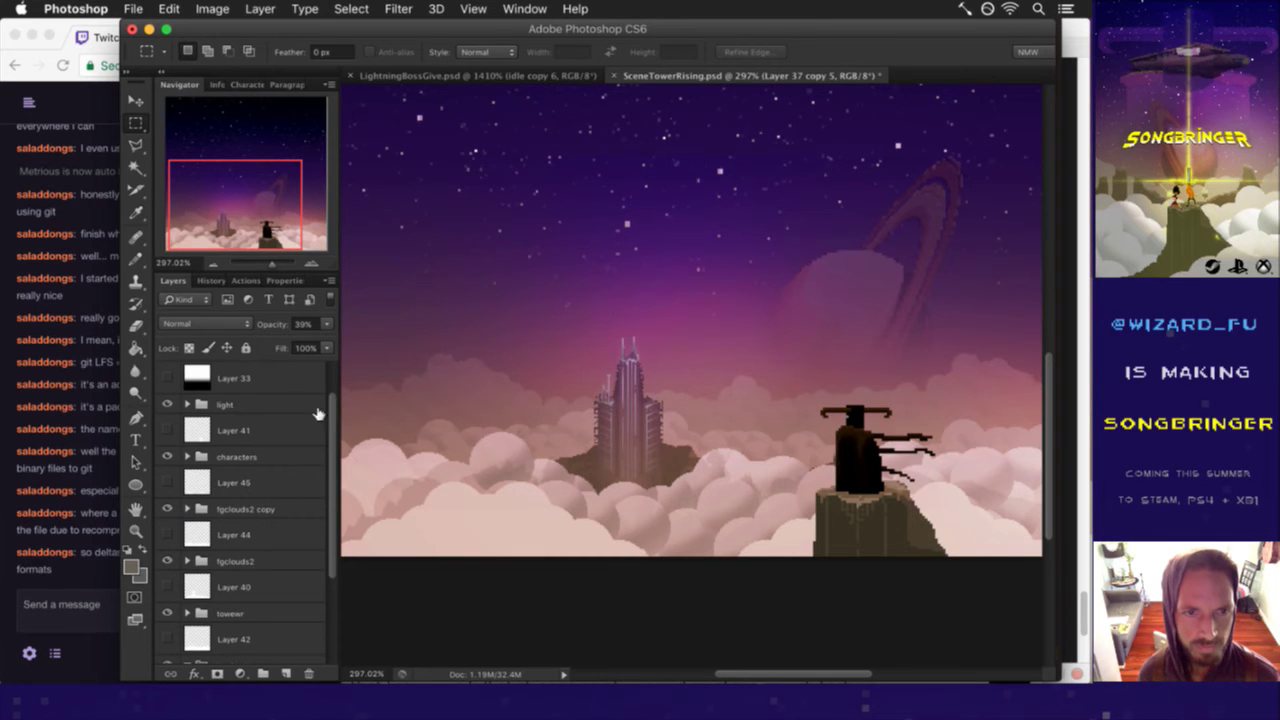
left_click(167, 456)
left_click(167, 561)
left_click(167, 613)
left_click_drag(333, 512, 323, 618)
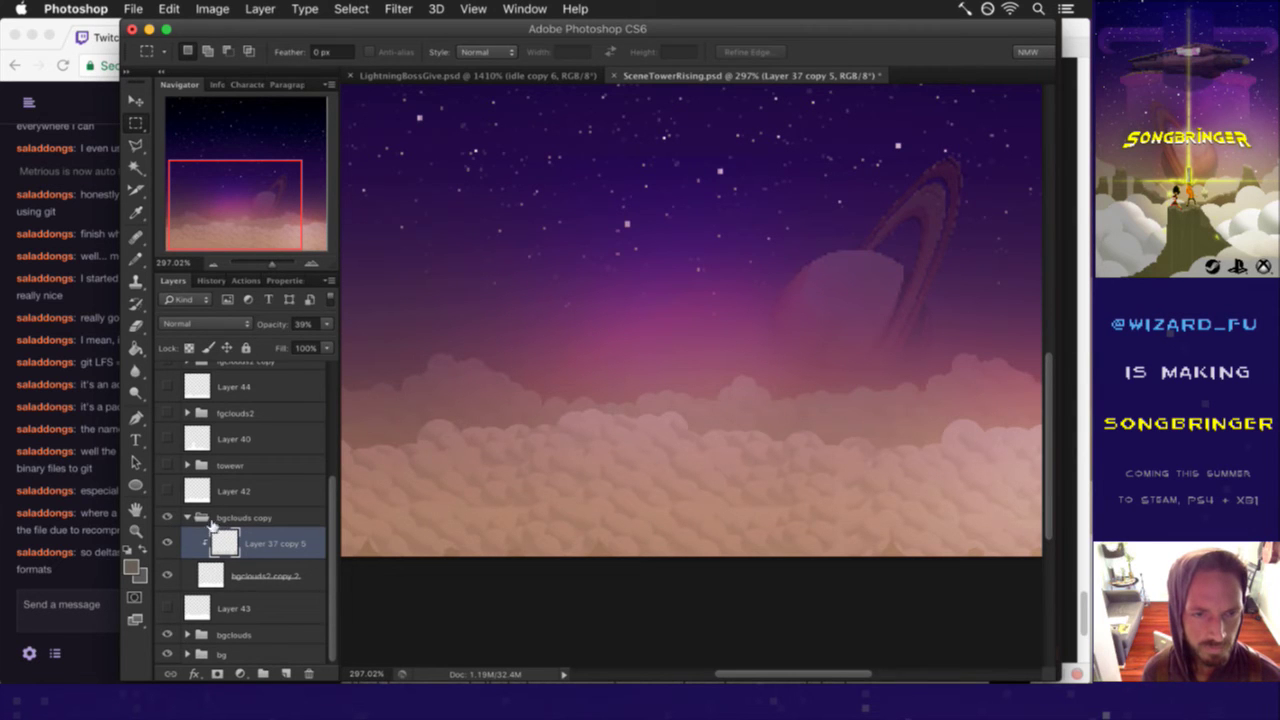
left_click(167, 518)
- Expand the bgclouds group and select its bgclouds3 copy 2 layer
left_click(188, 636)
left_click_drag(334, 538, 260, 592)
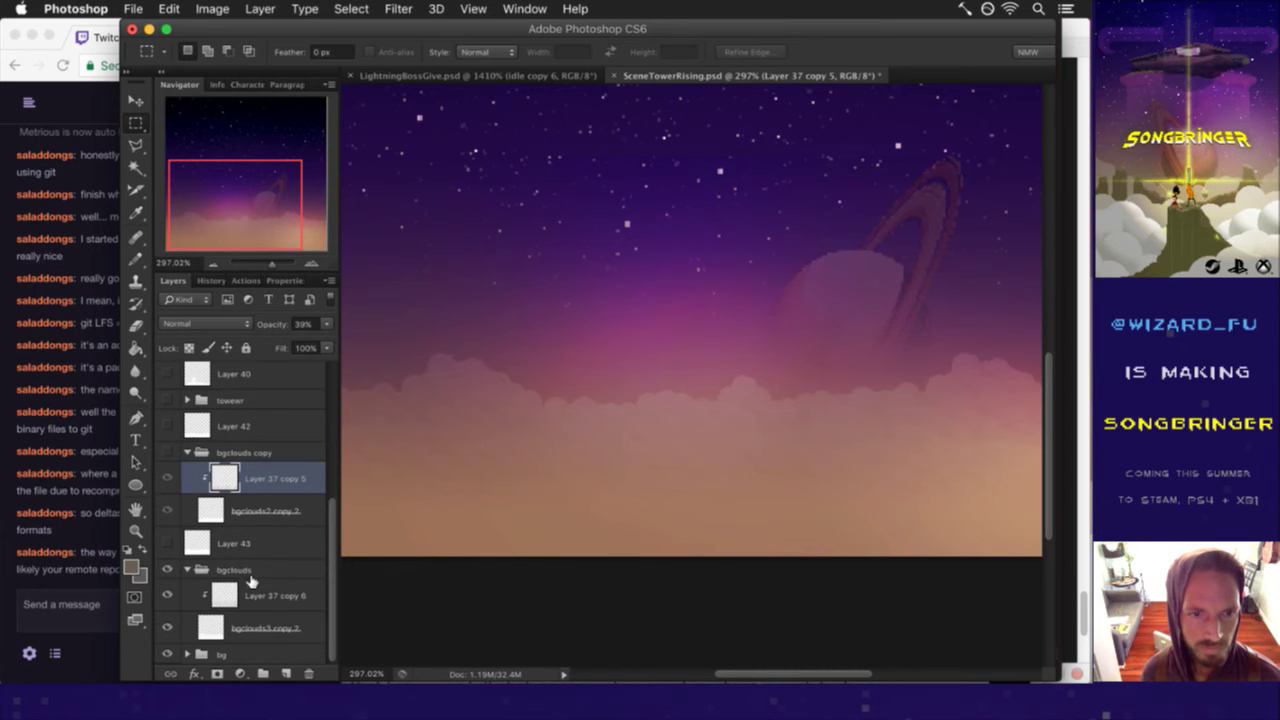
left_click(215, 623)
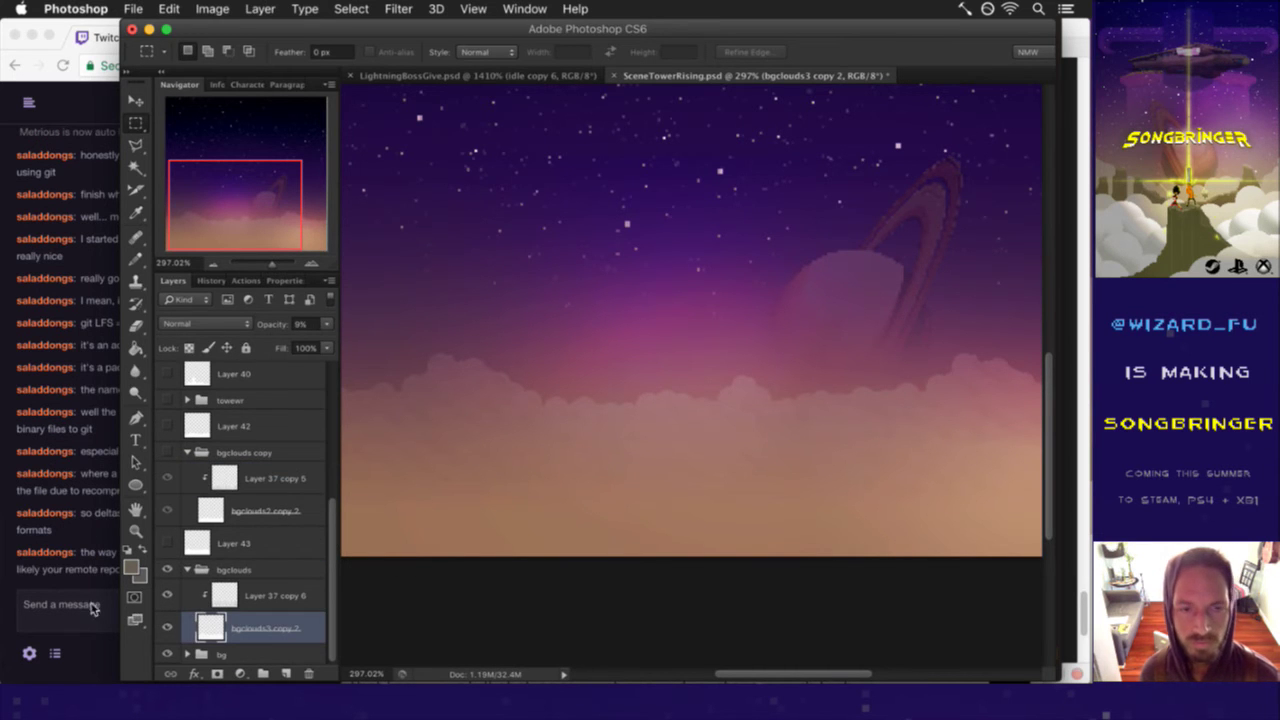
left_click(90, 573)
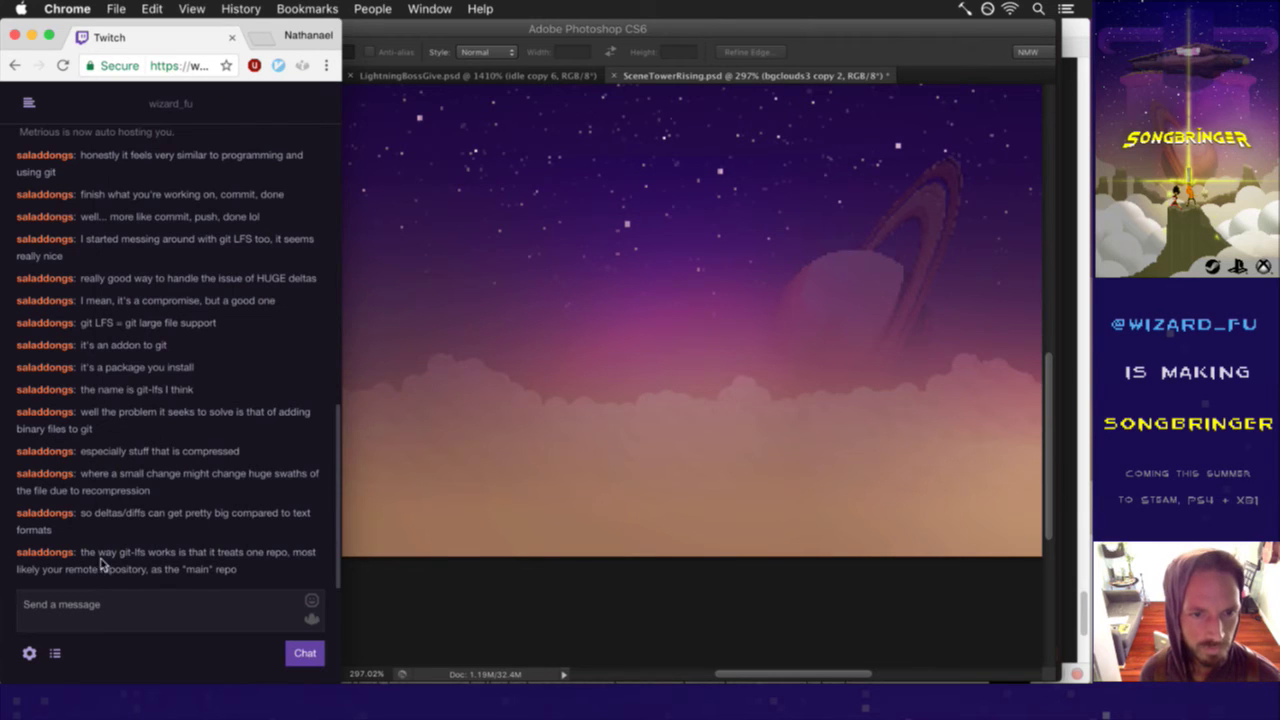
- Read the git-lfs and main-repo messages in Twitch, then return to Photoshop
left_click_drag(104, 556, 116, 562)
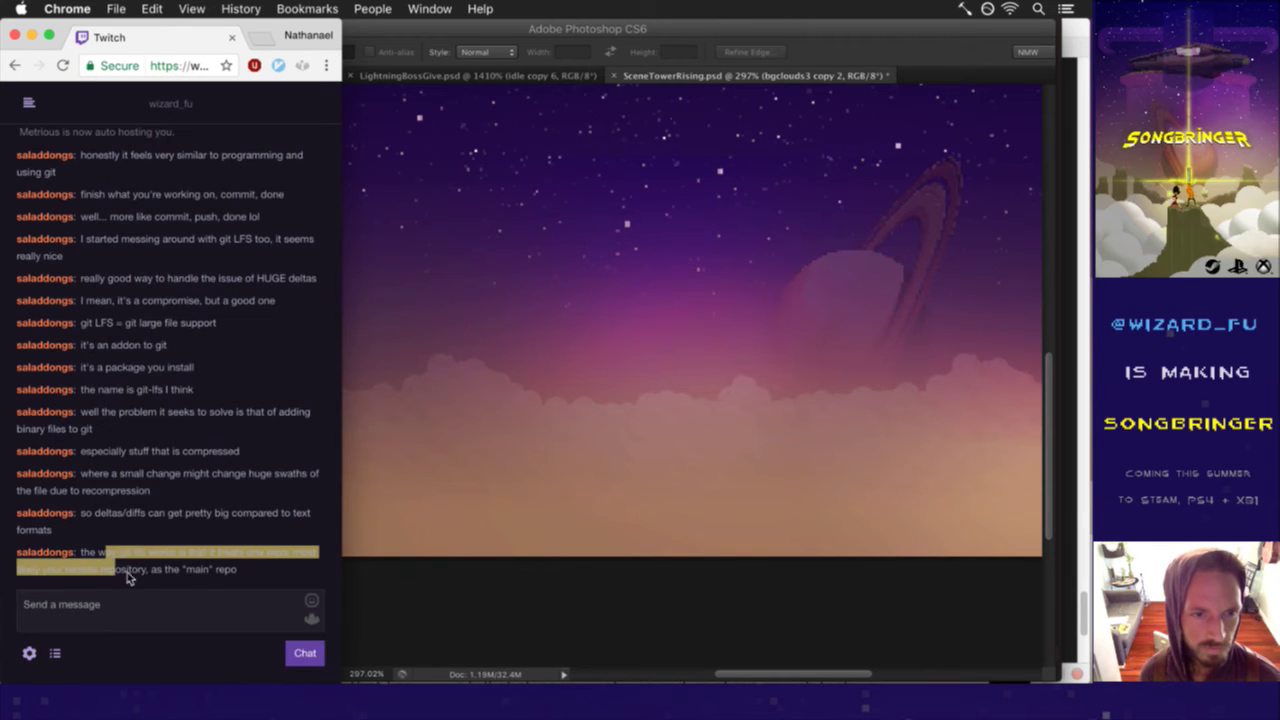
left_click(127, 577)
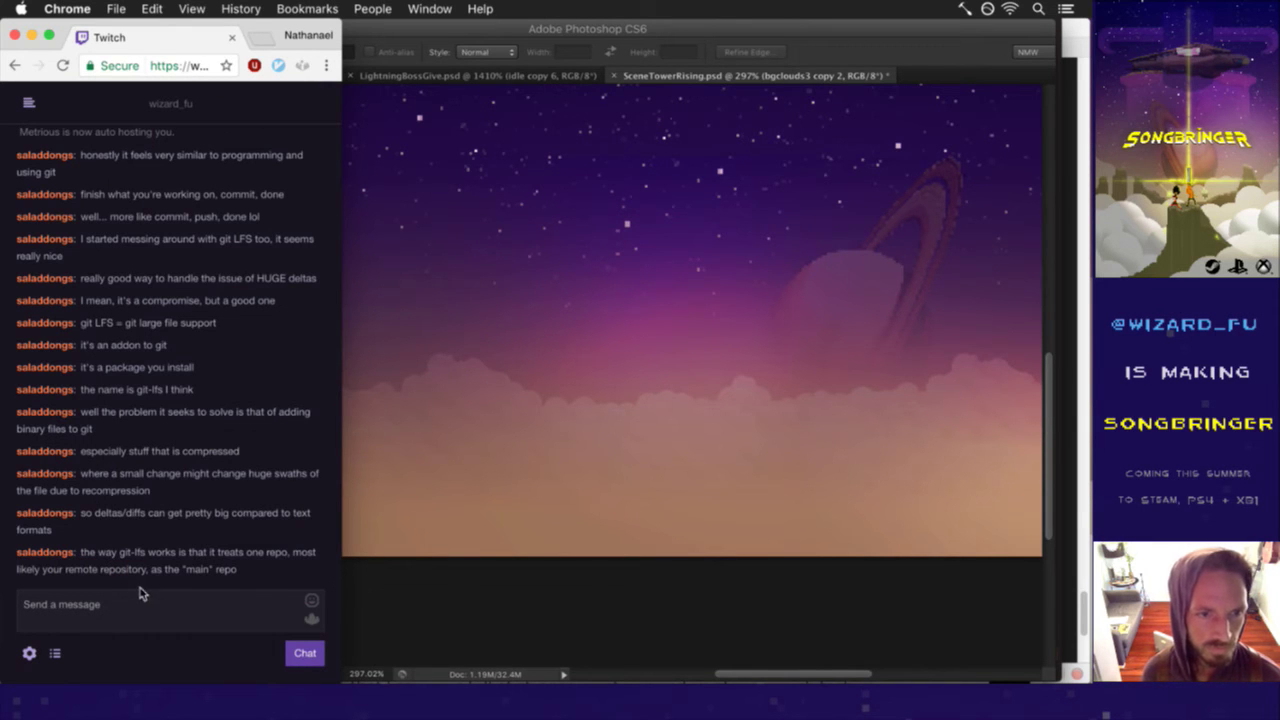
left_click_drag(163, 569, 218, 572)
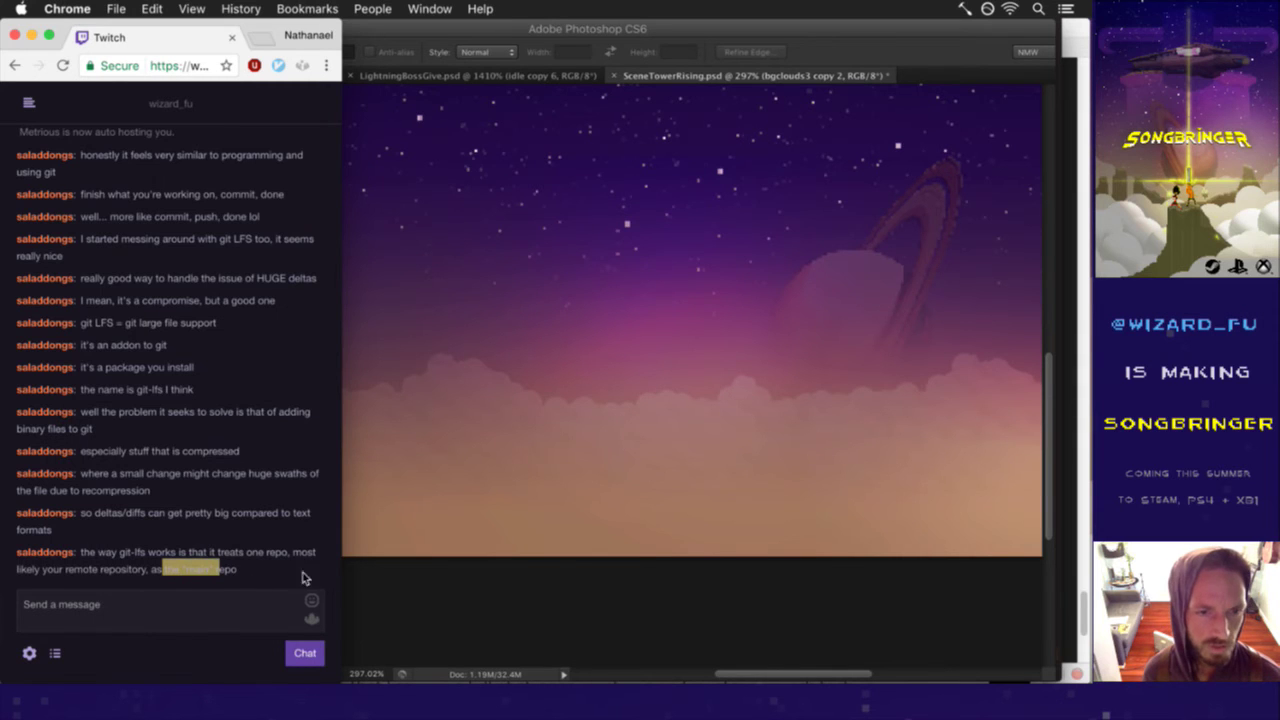
left_click(384, 598)
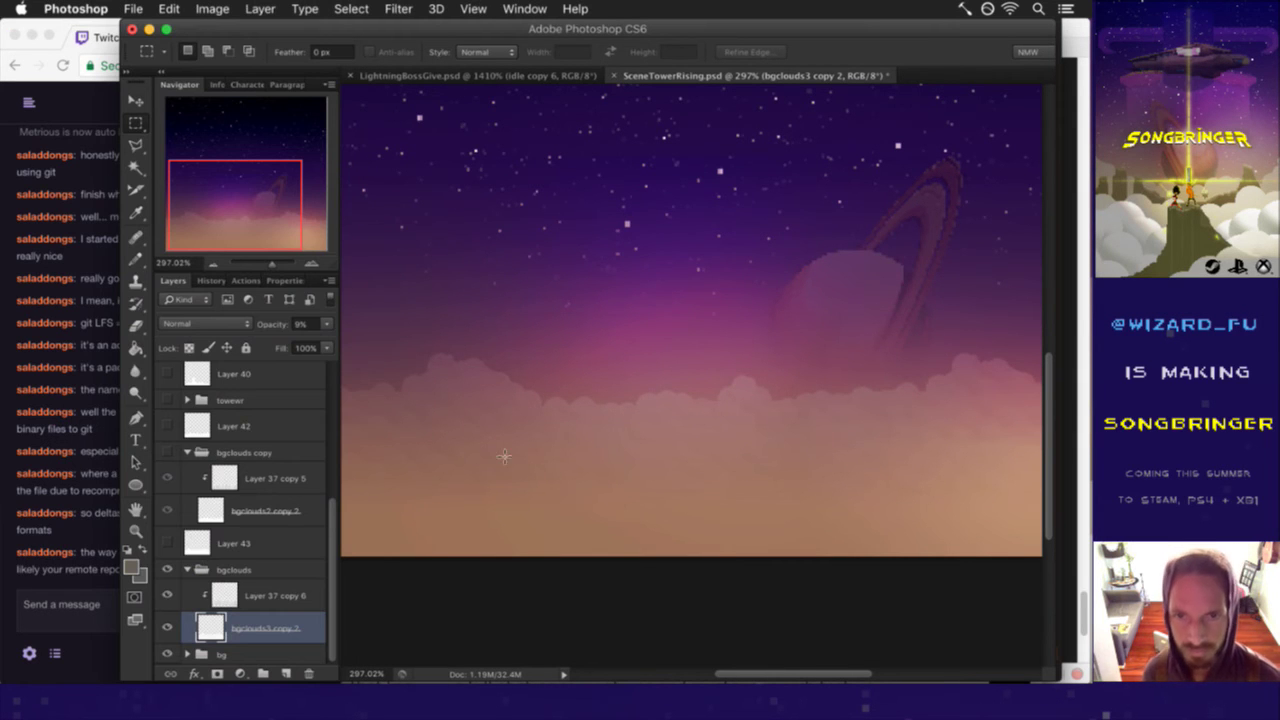
- Raise the bgclouds3 copy 2 layer's opacity from 9% to 100%
left_click(270, 596)
left_click(318, 626)
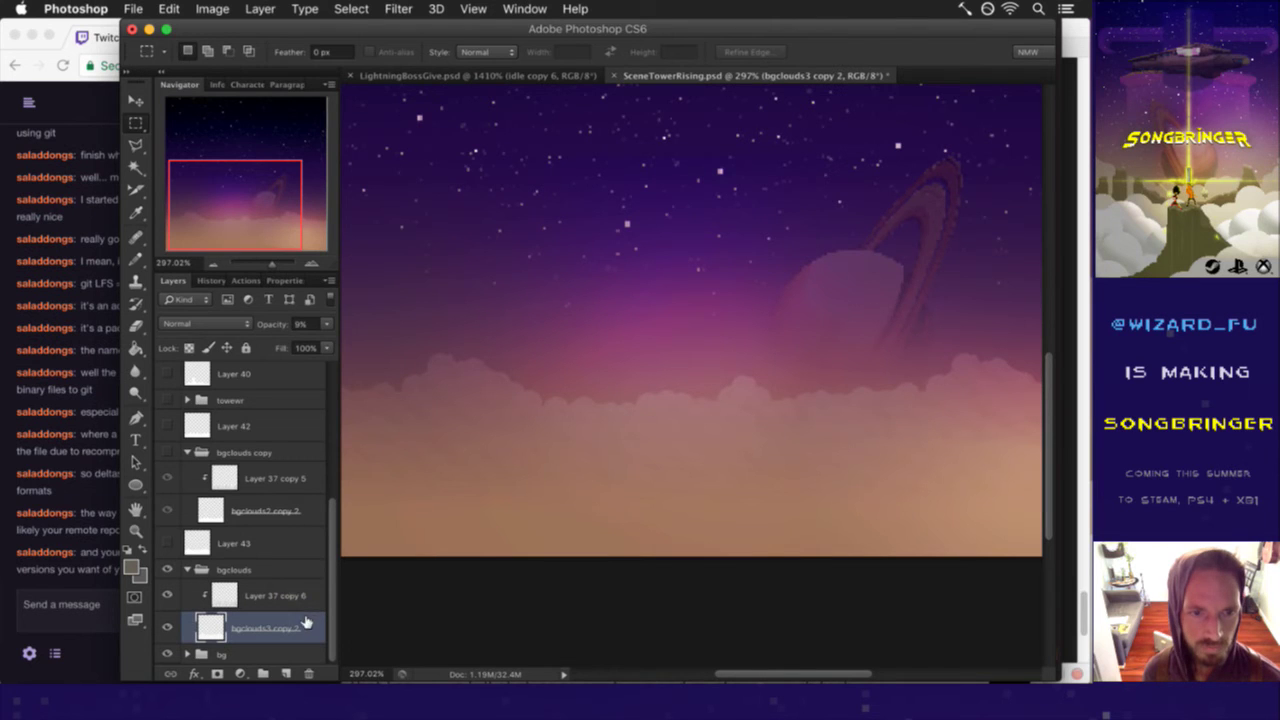
left_click(328, 325)
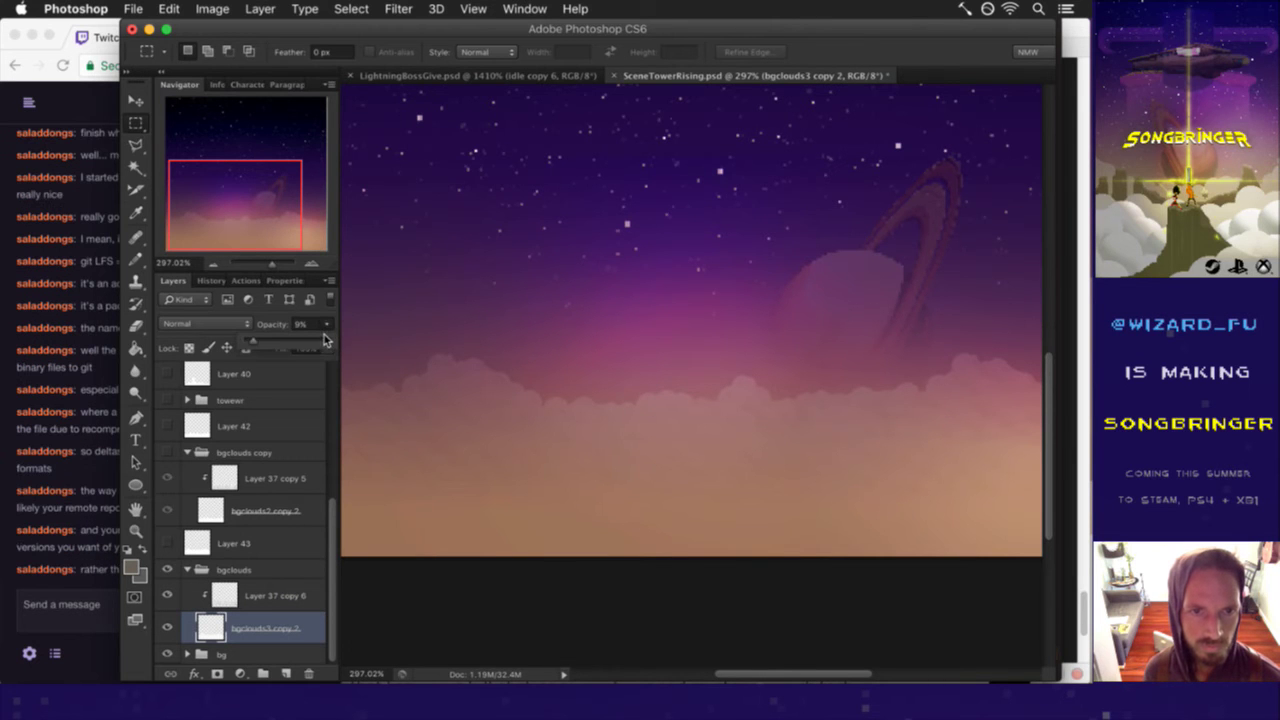
left_click_drag(330, 340, 345, 345)
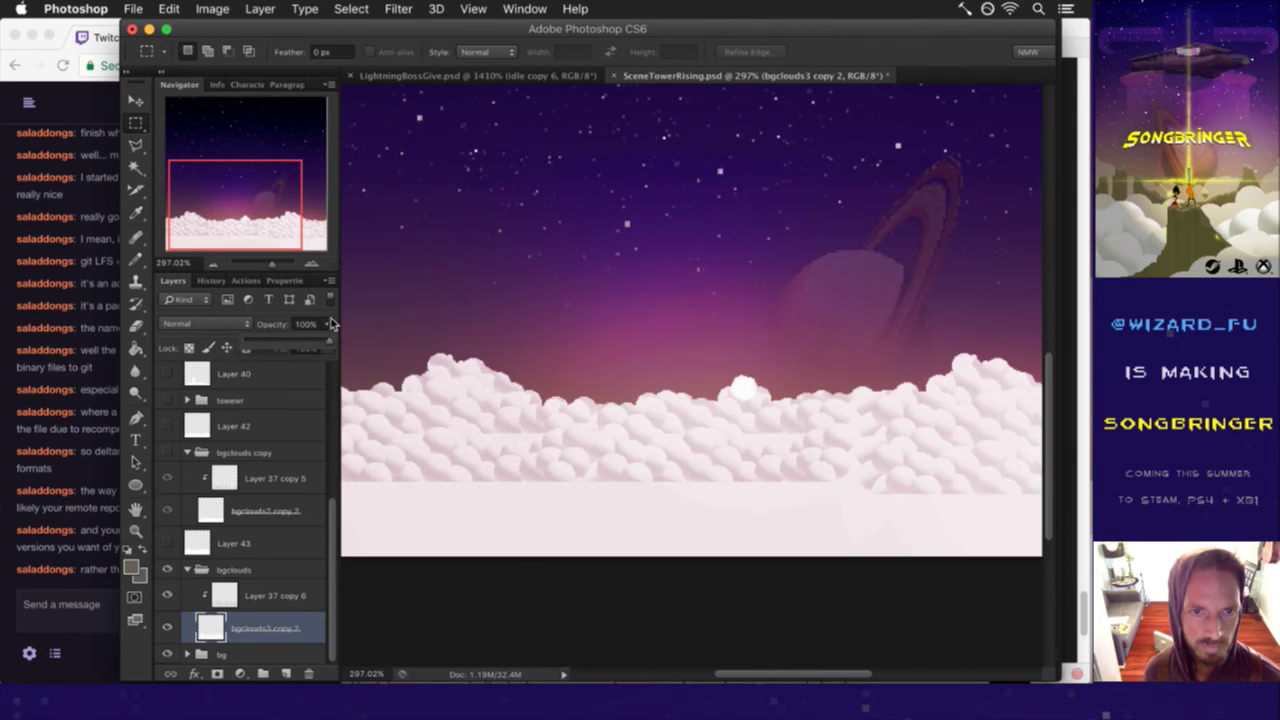
left_click(288, 595)
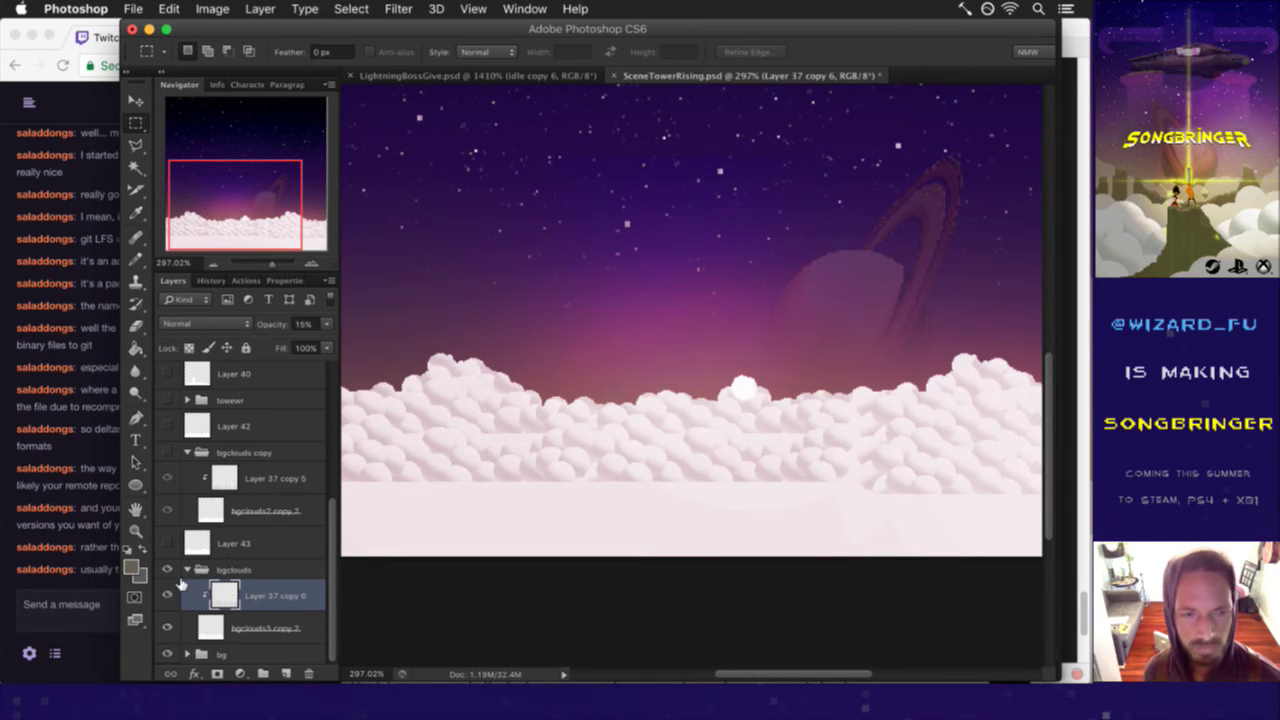
- Read the local-repo message in the Twitch chat
left_click(108, 575)
left_click_drag(93, 506, 127, 518)
left_click(150, 525)
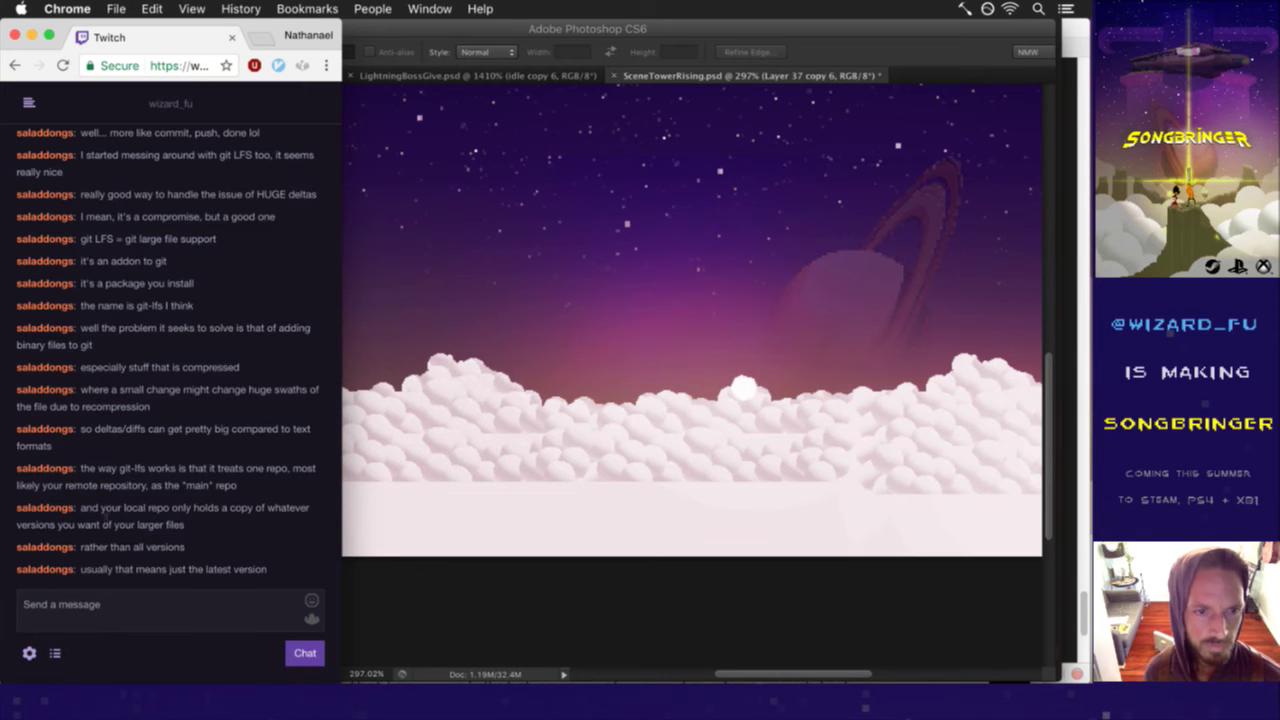
mouse_move(96, 508)
left_mouse_down()
mouse_move(133, 525)
mouse_move(142, 498)
left_mouse_up()
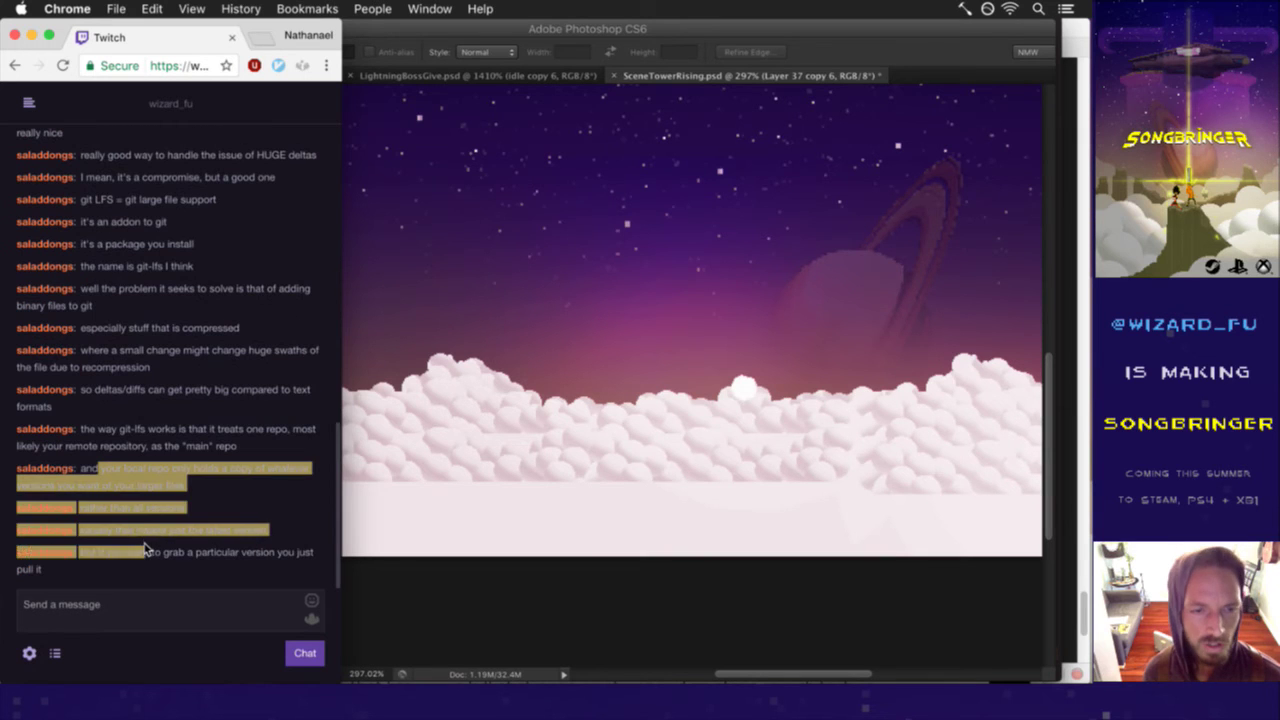
left_click(142, 498)
left_click_drag(104, 468, 135, 482)
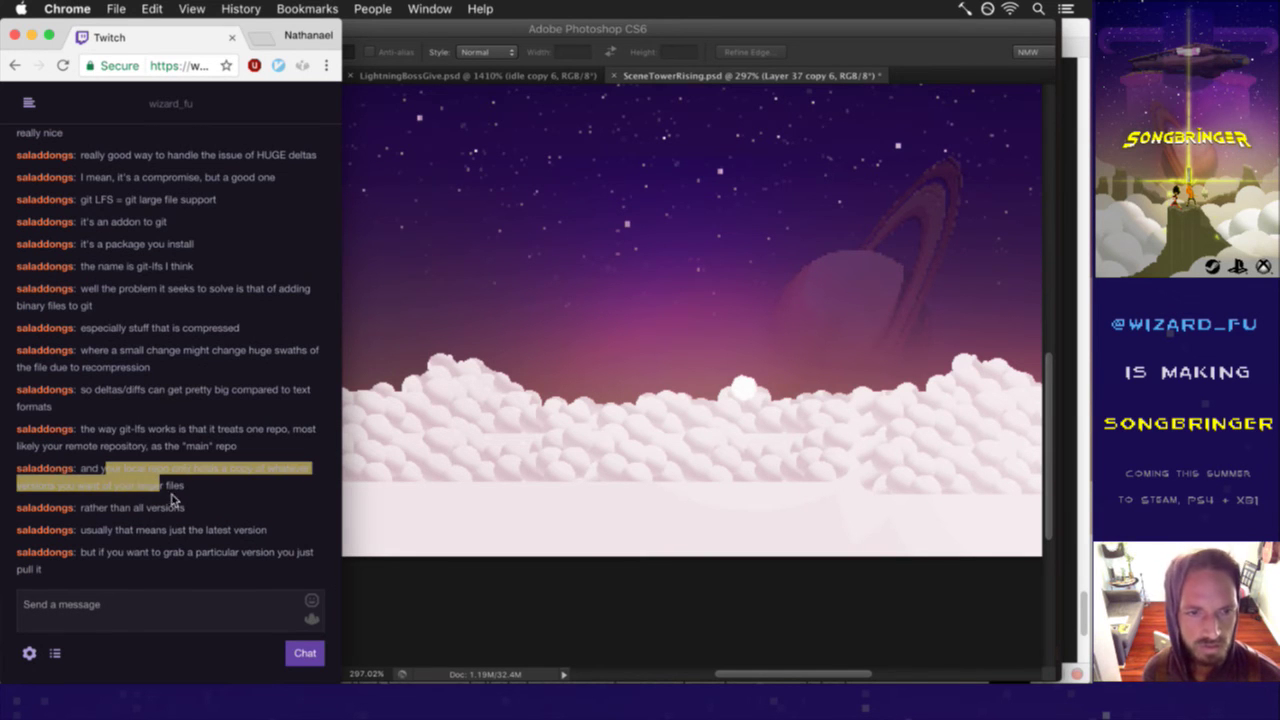
left_click(105, 508)
left_click_drag(97, 530, 225, 531)
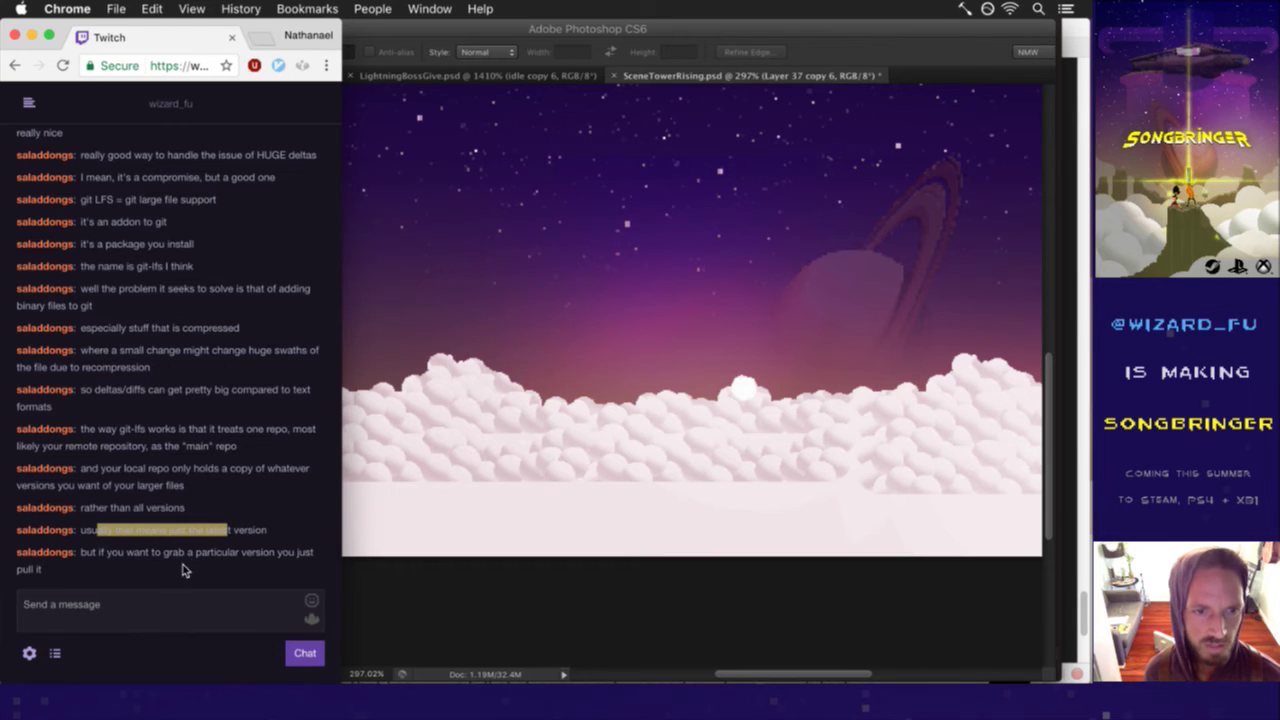
left_click(90, 553)
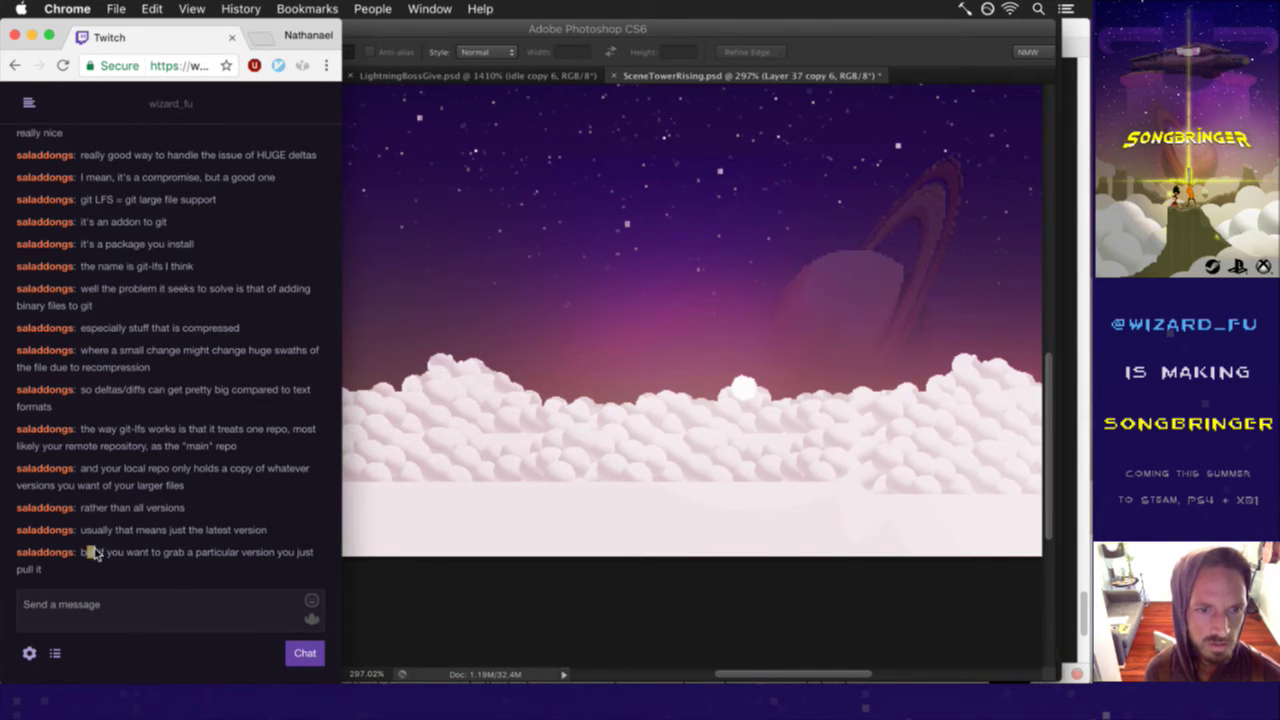
left_click_drag(103, 555, 125, 557)
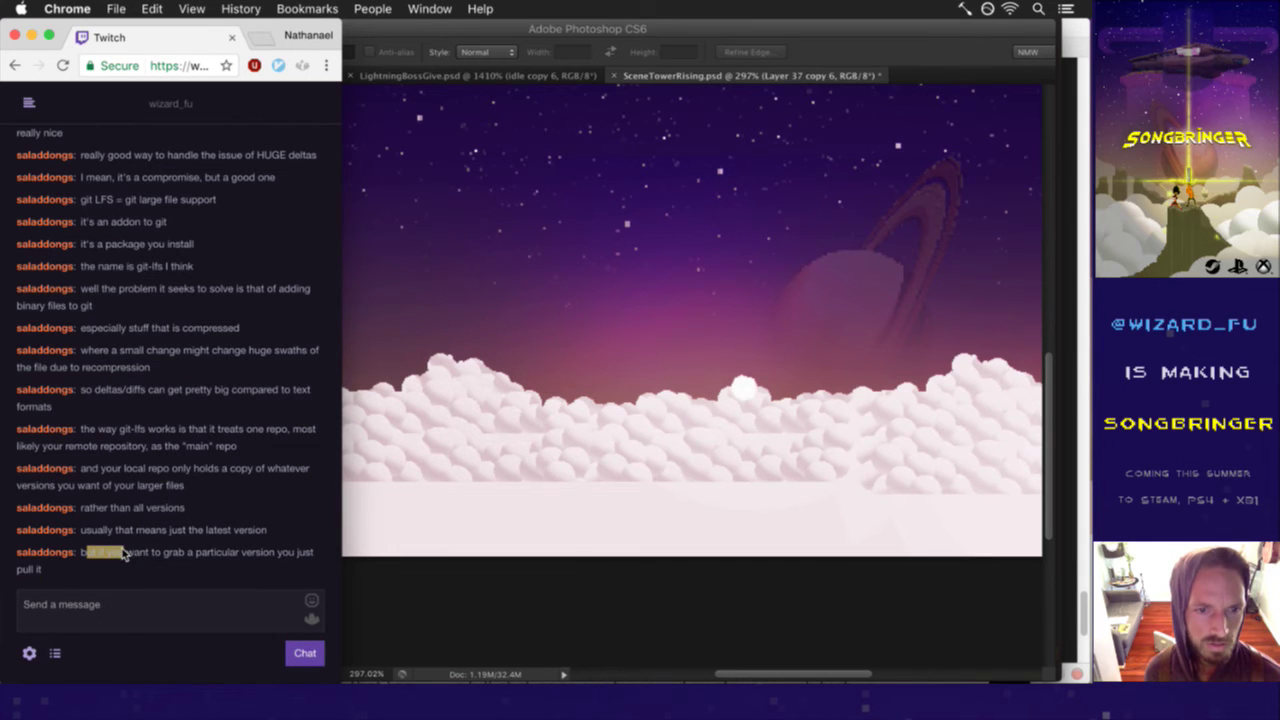
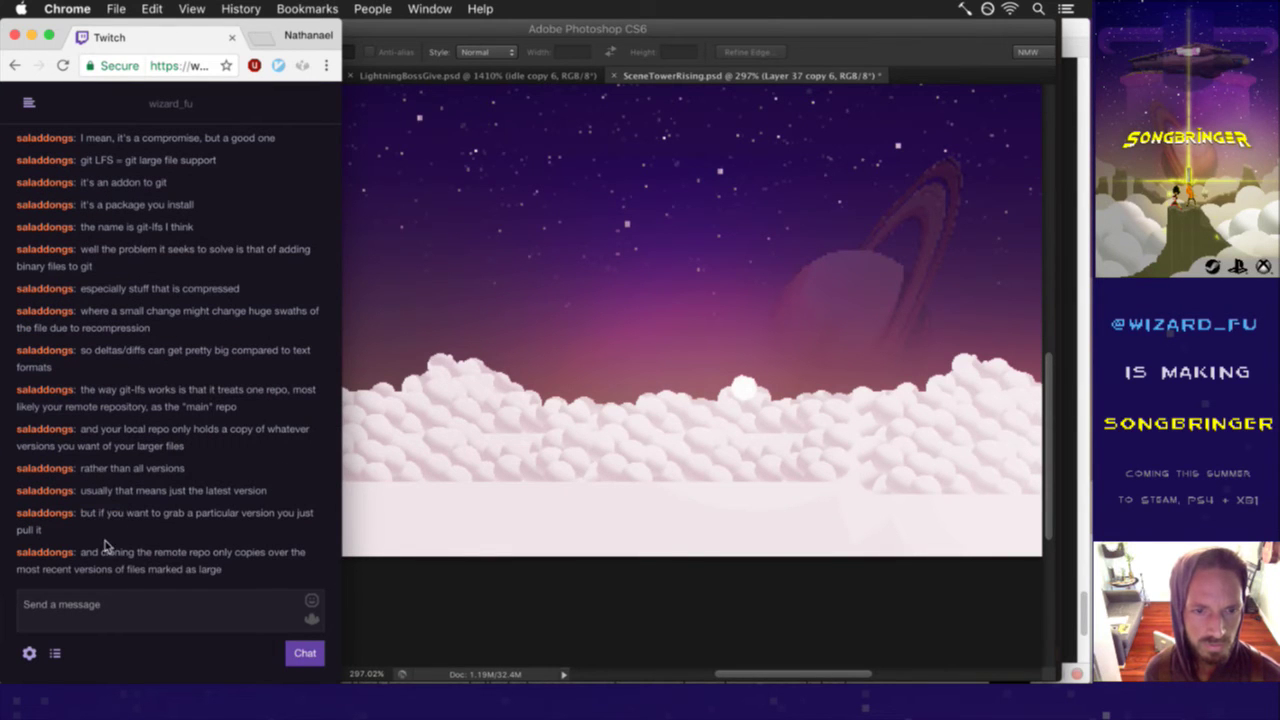
- Highlight and read the last Twitch chat messages on git LFS, then return to Photoshop
left_click_drag(105, 551, 222, 571)
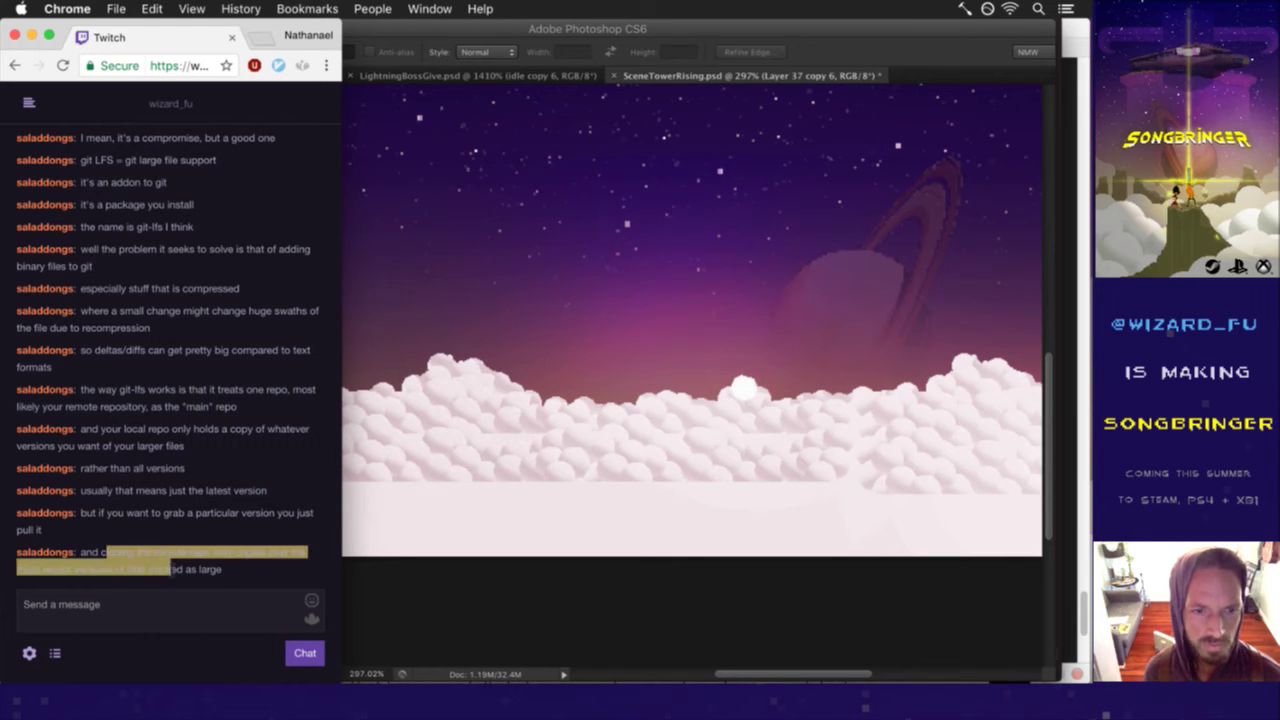
left_click(226, 576)
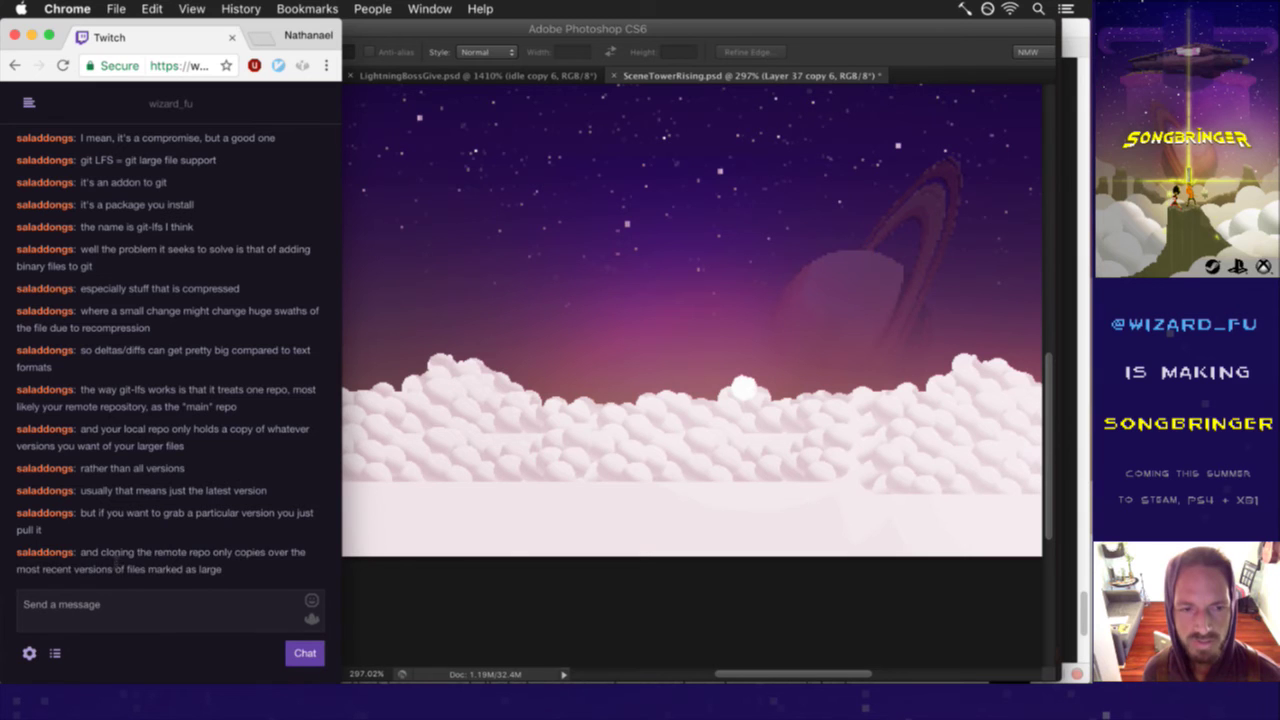
triple_click(119, 562)
left_click(238, 578)
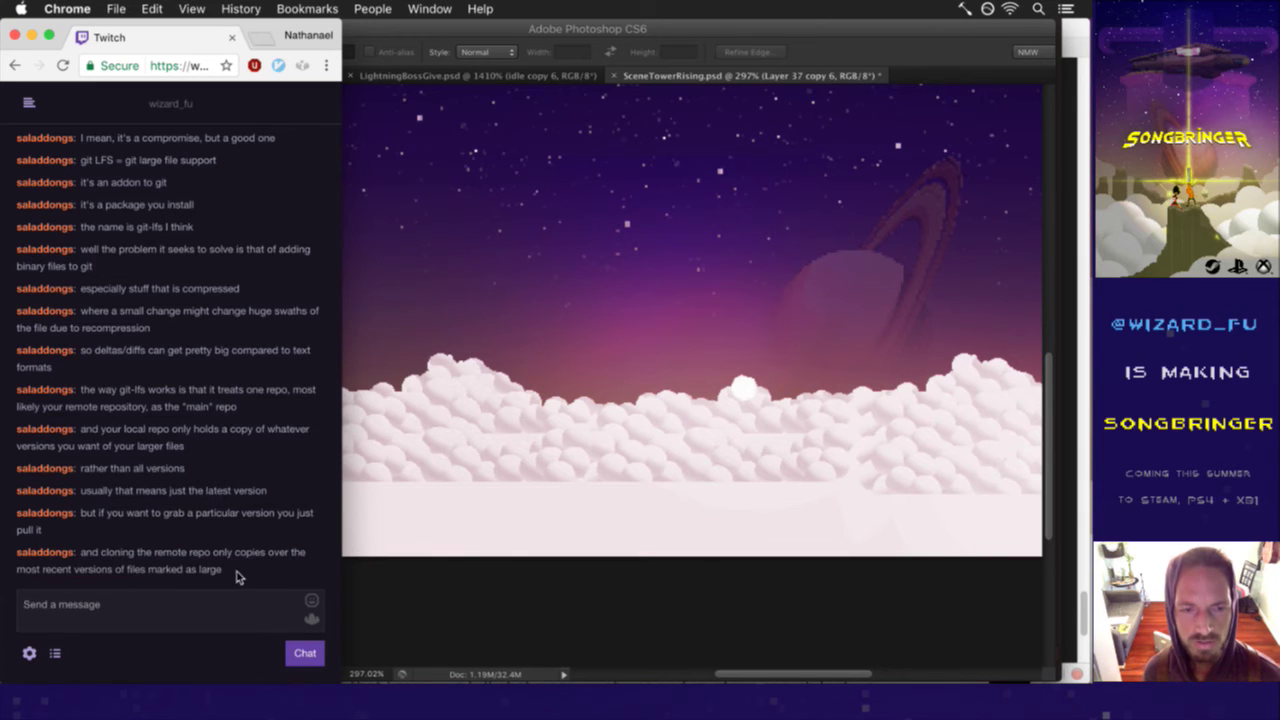
left_click(396, 583)
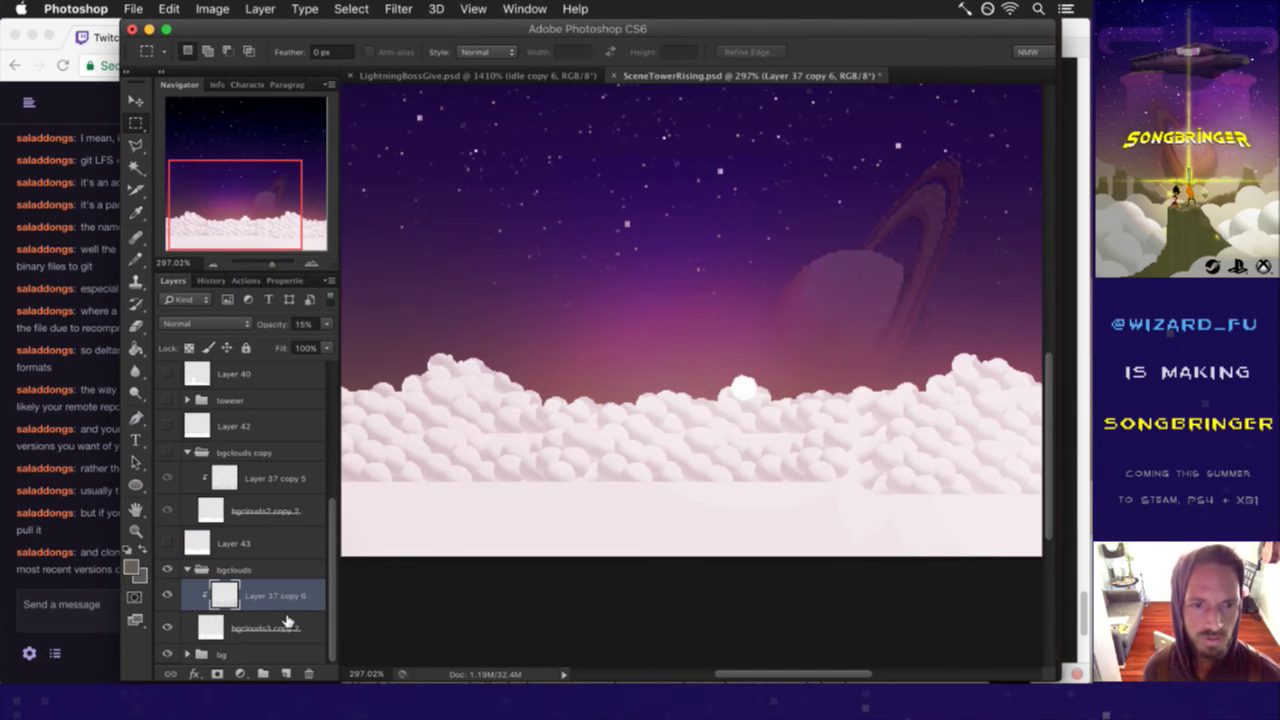
- Reselect Layer 37 copy 6 and nudge it down and right with the Move tool
key("alt+bracketleft")
key("v")
key("alt+bracketright")
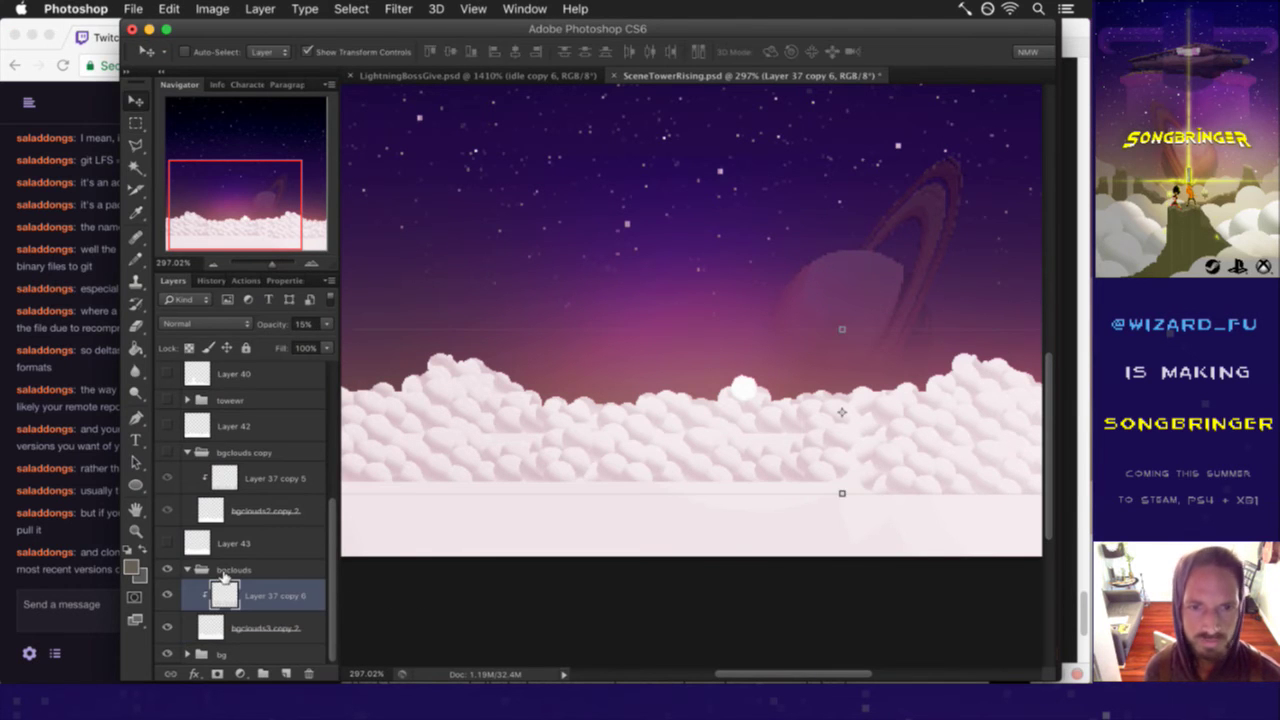
key("Down")
key("Down")
key("Down")
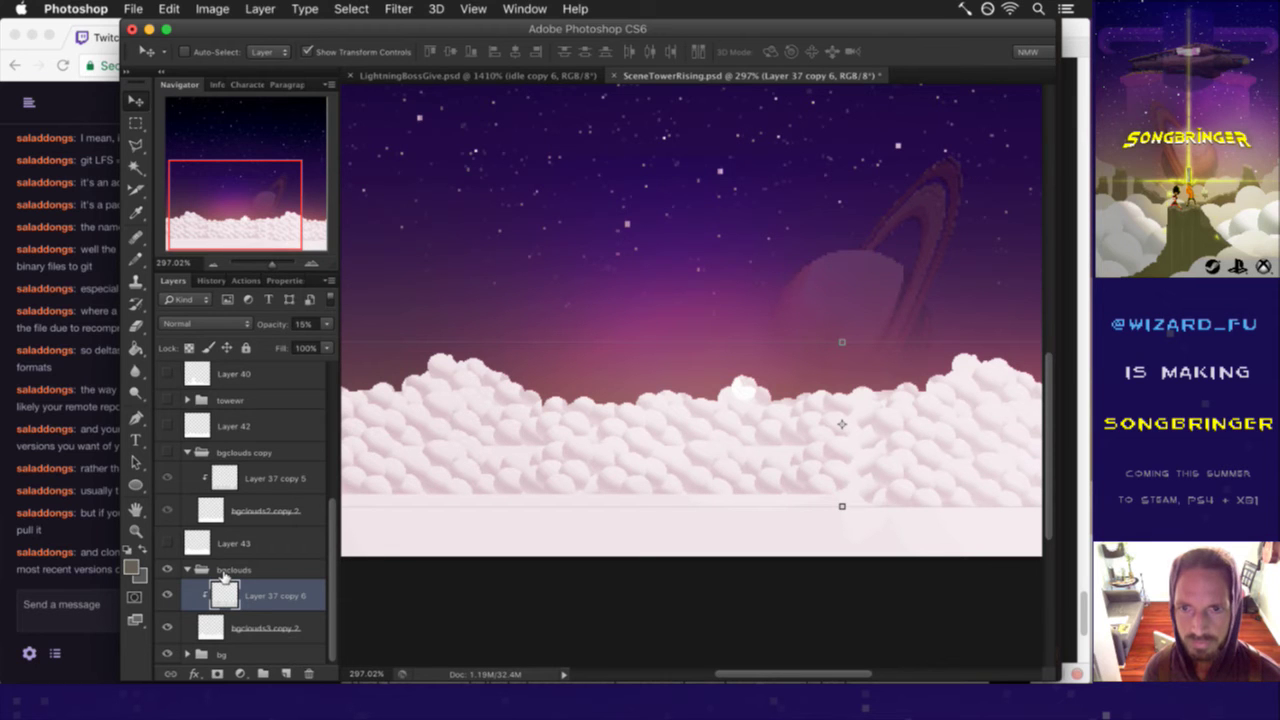
key("Down")
key("Right")
key("Down")
key("Right")
- Fine-tune the 15% overlay a few pixels back up and left, then switch to the chat
key("Up")
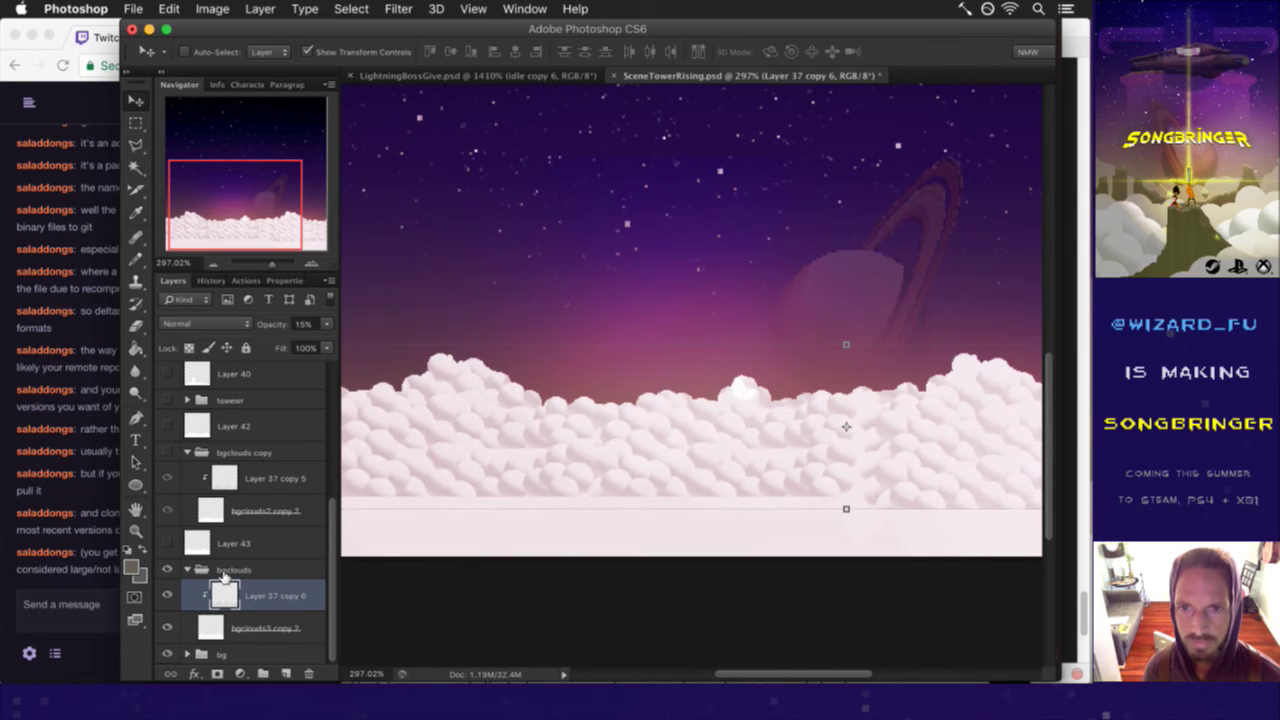
key("Up")
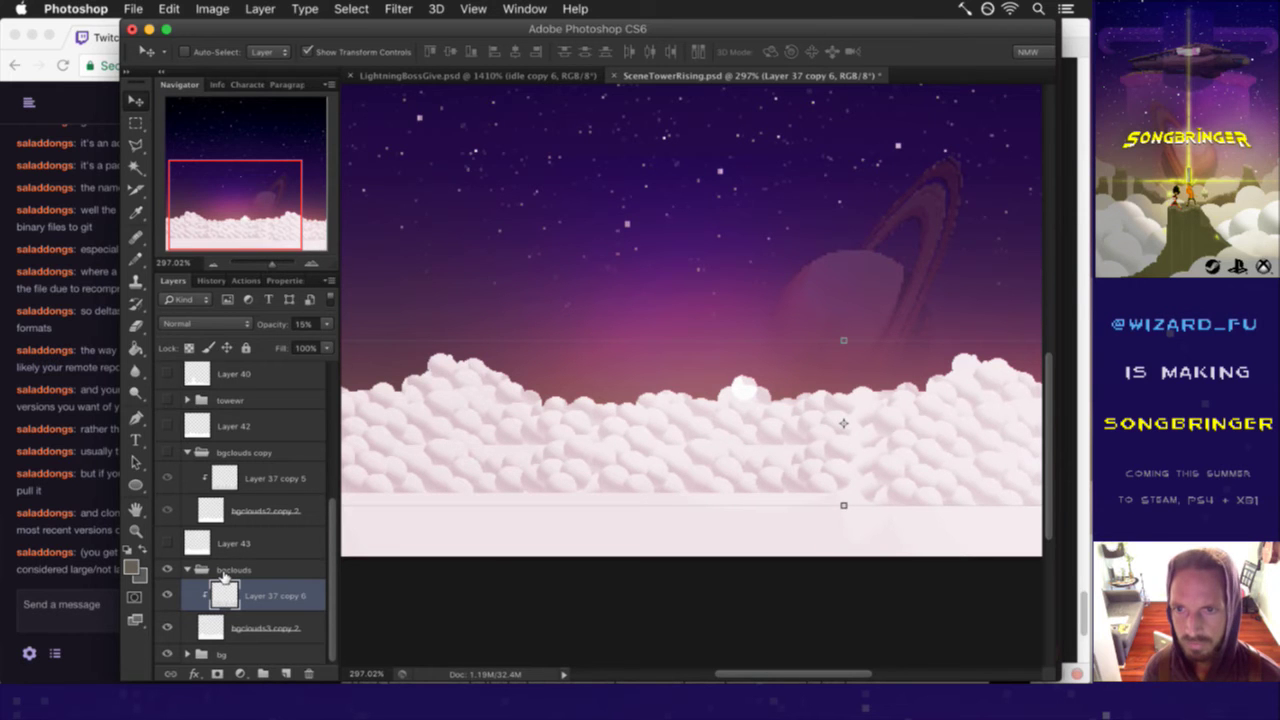
key("Left")
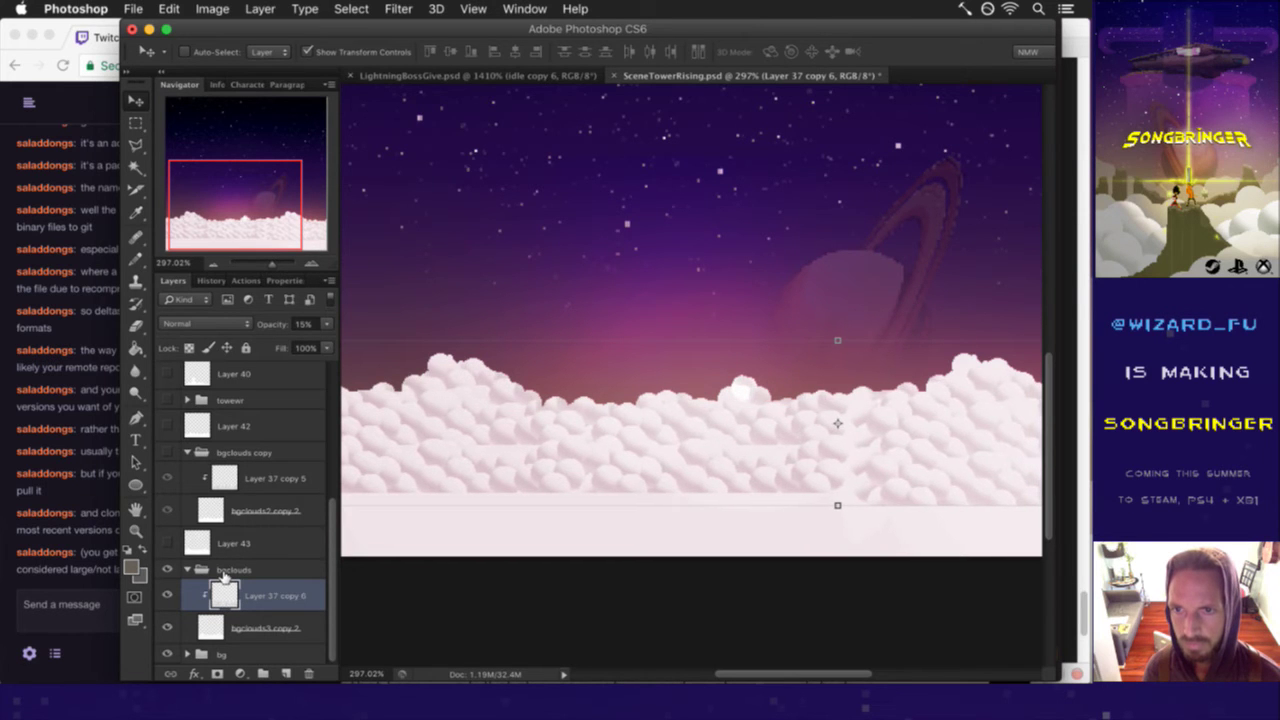
key("Left")
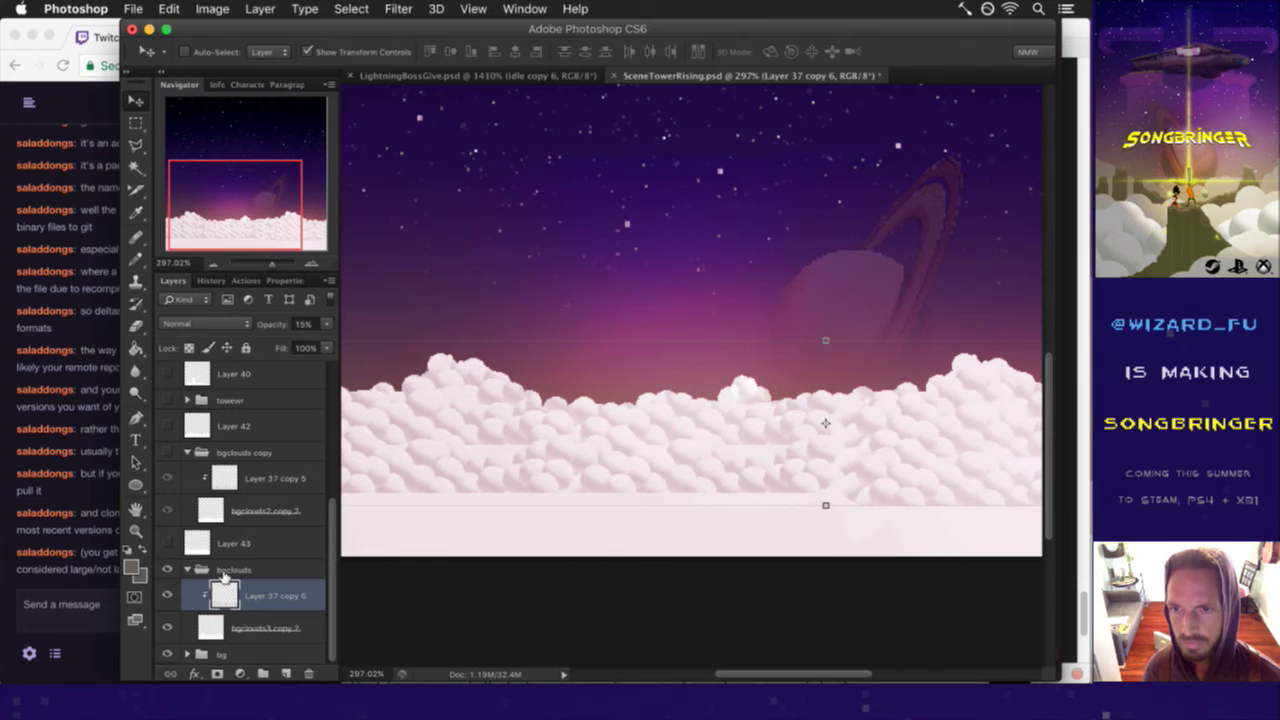
key("Up")
key("Up")
key("Left")
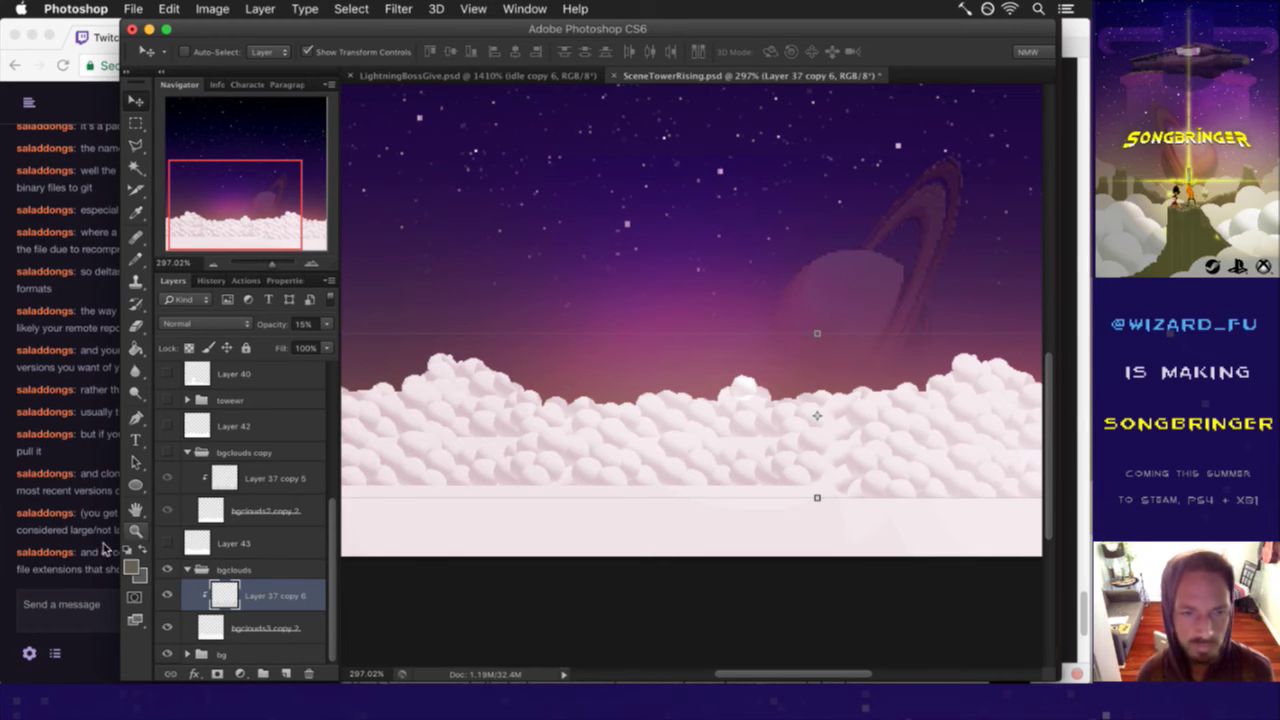
left_click(88, 582)
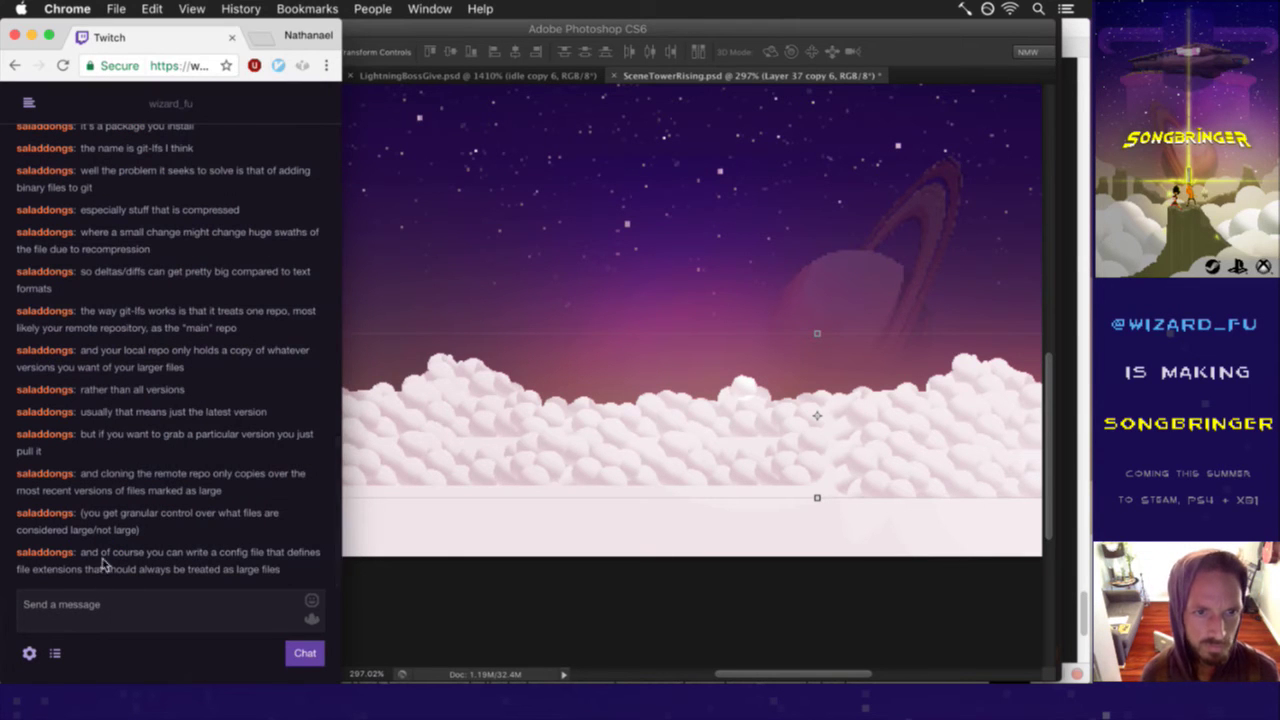
- Read the new git LFS chat messages through the .wav auto-tracking note, then return to Photoshop
left_click_drag(97, 474, 203, 488)
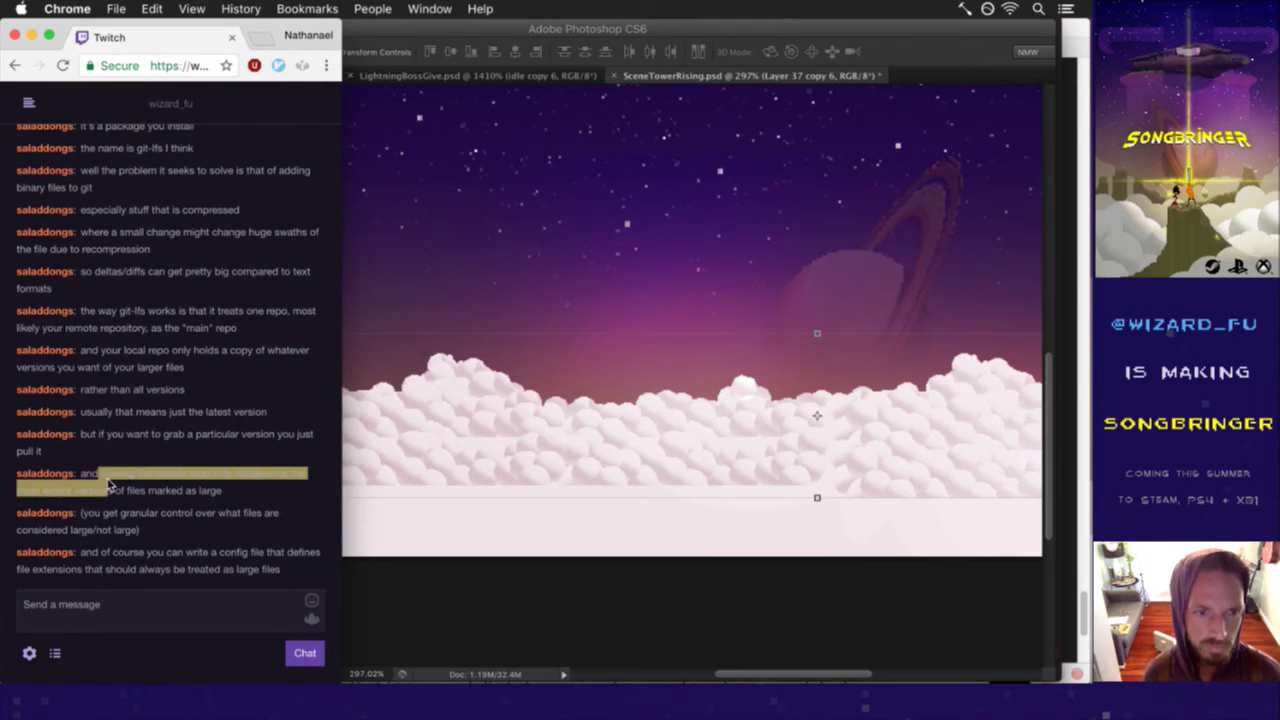
left_click_drag(95, 513, 127, 527)
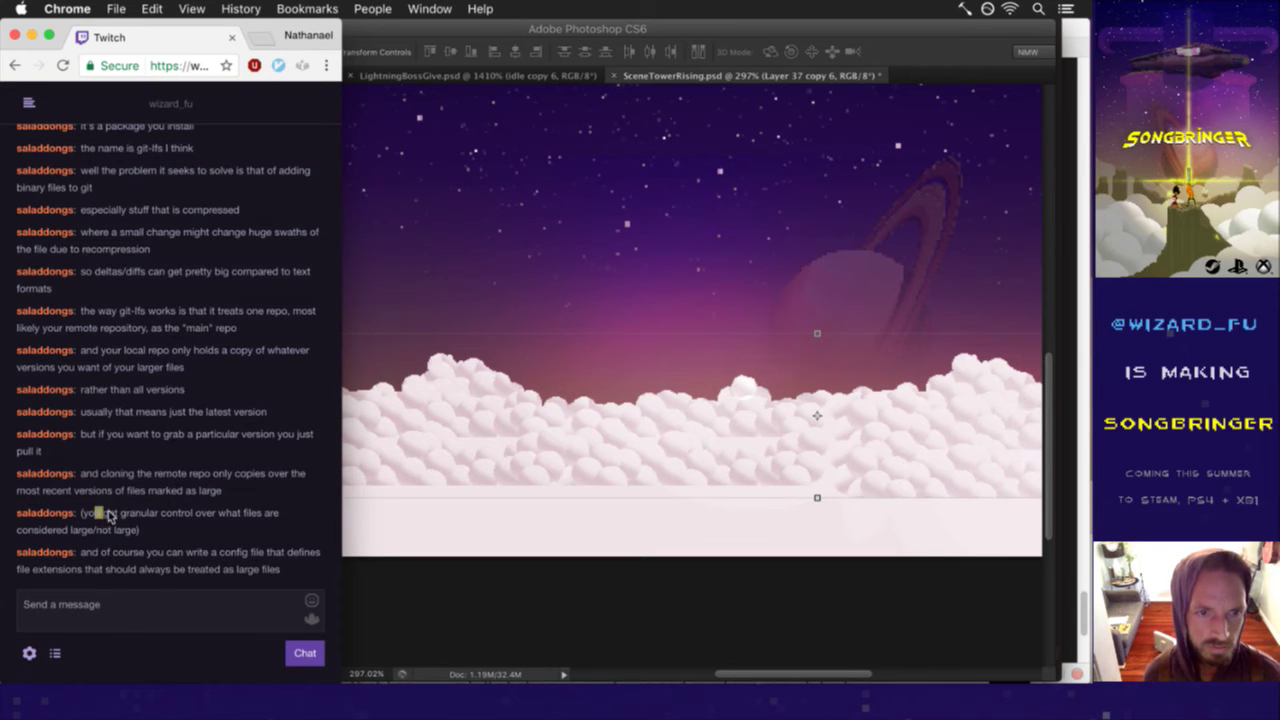
left_click_drag(112, 552, 270, 557)
left_click(265, 557)
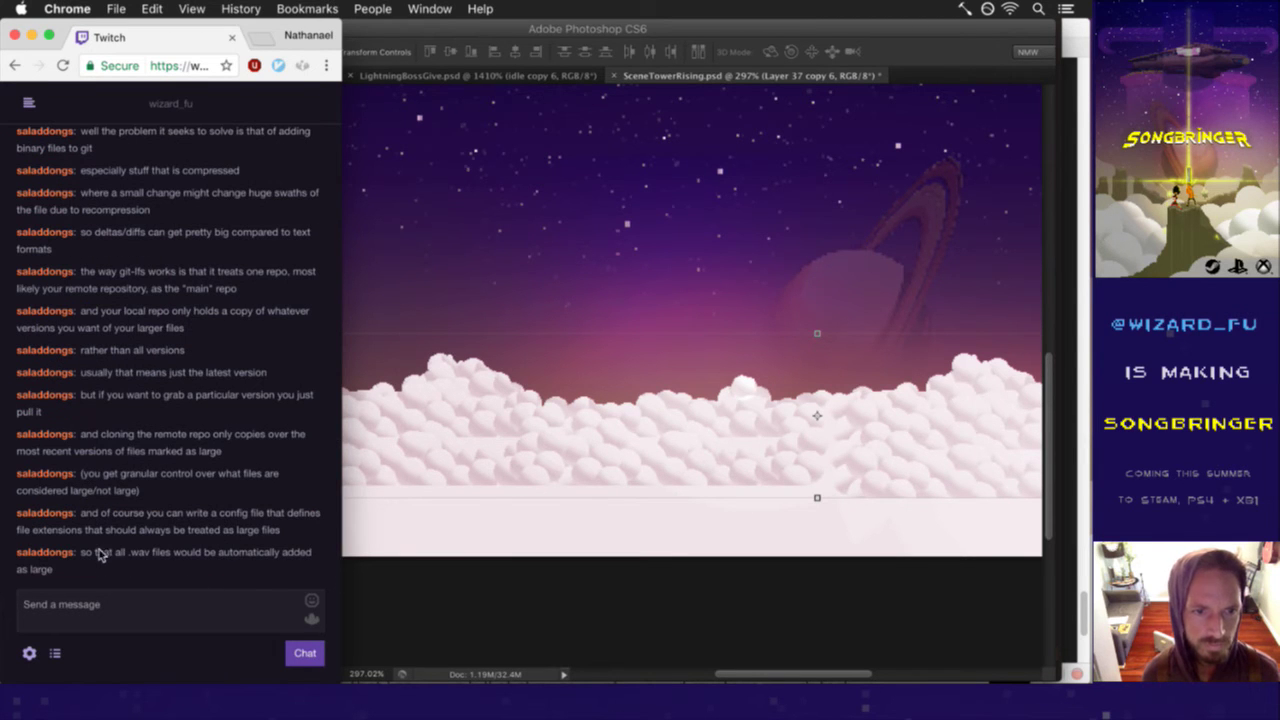
left_click_drag(95, 553, 123, 566)
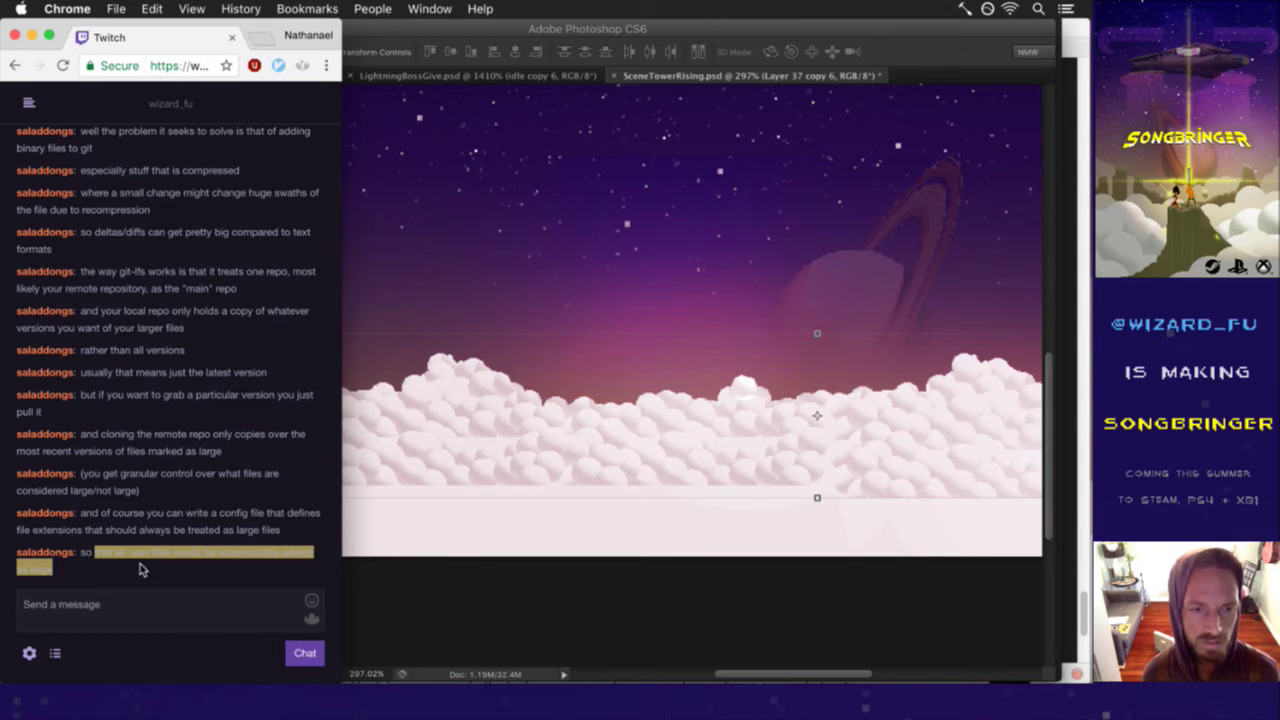
left_click(158, 580)
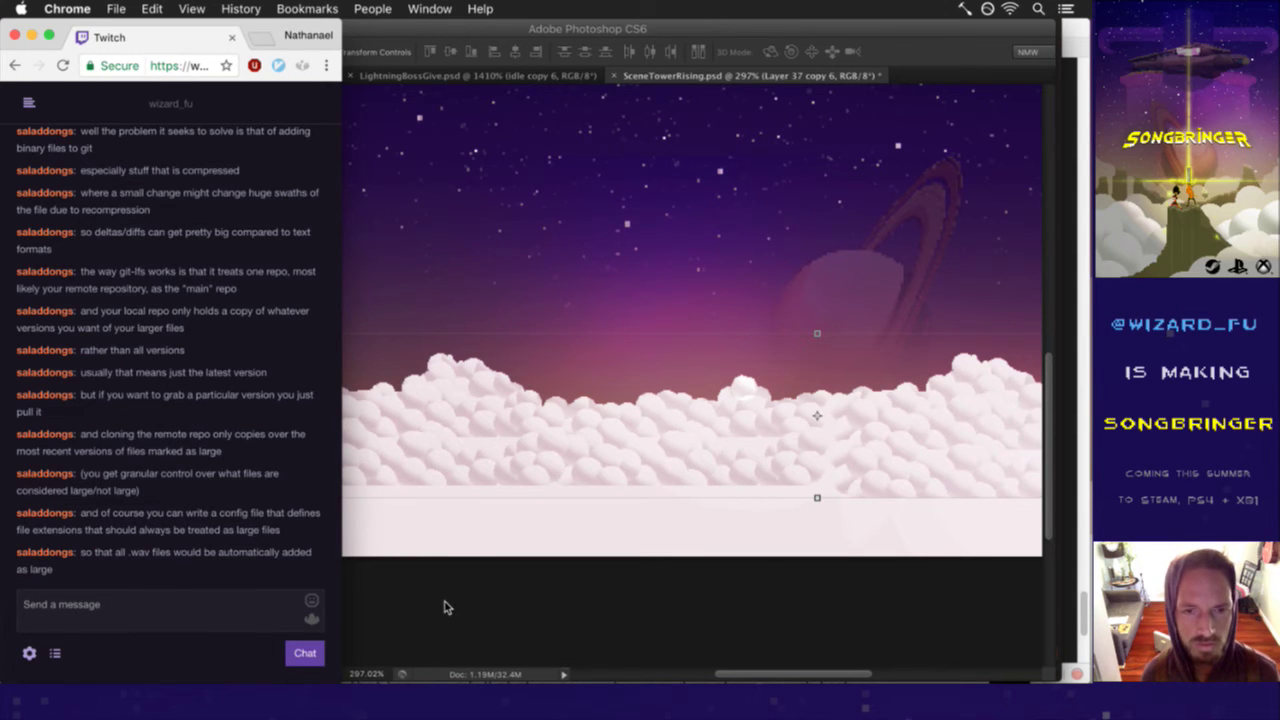
left_click(446, 607)
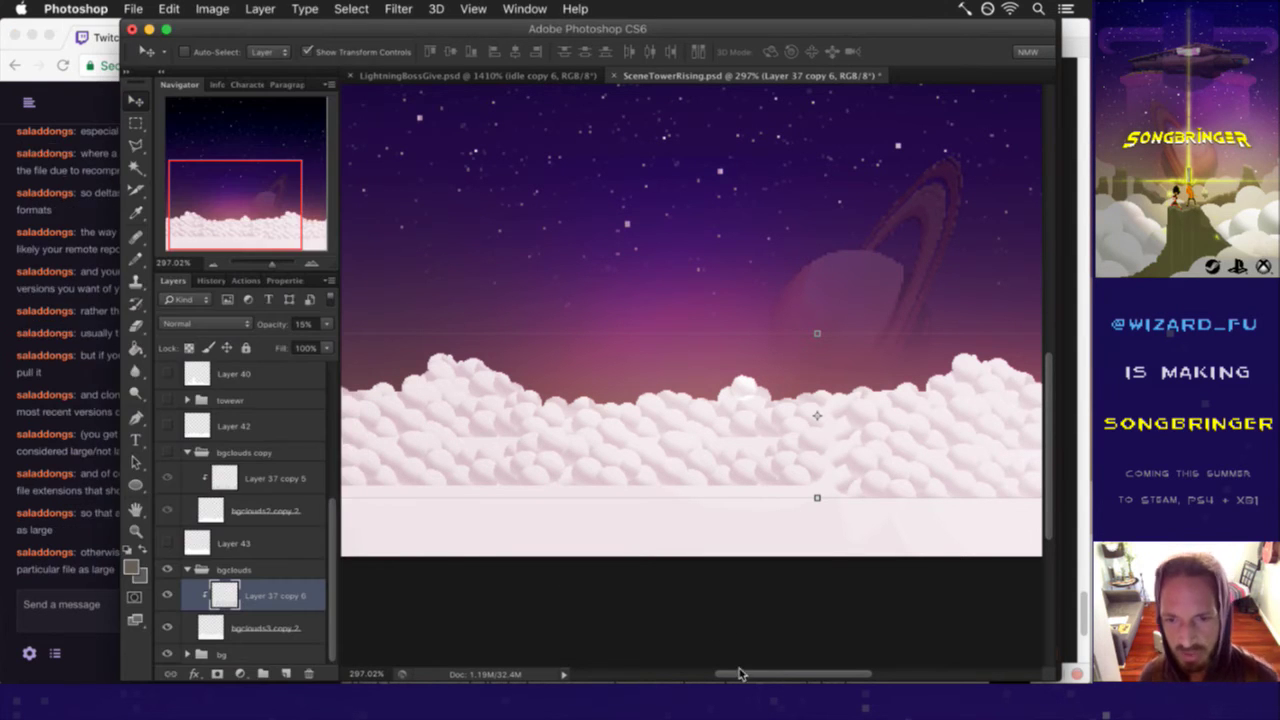
left_click_drag(800, 678, 776, 678)
left_click(93, 577)
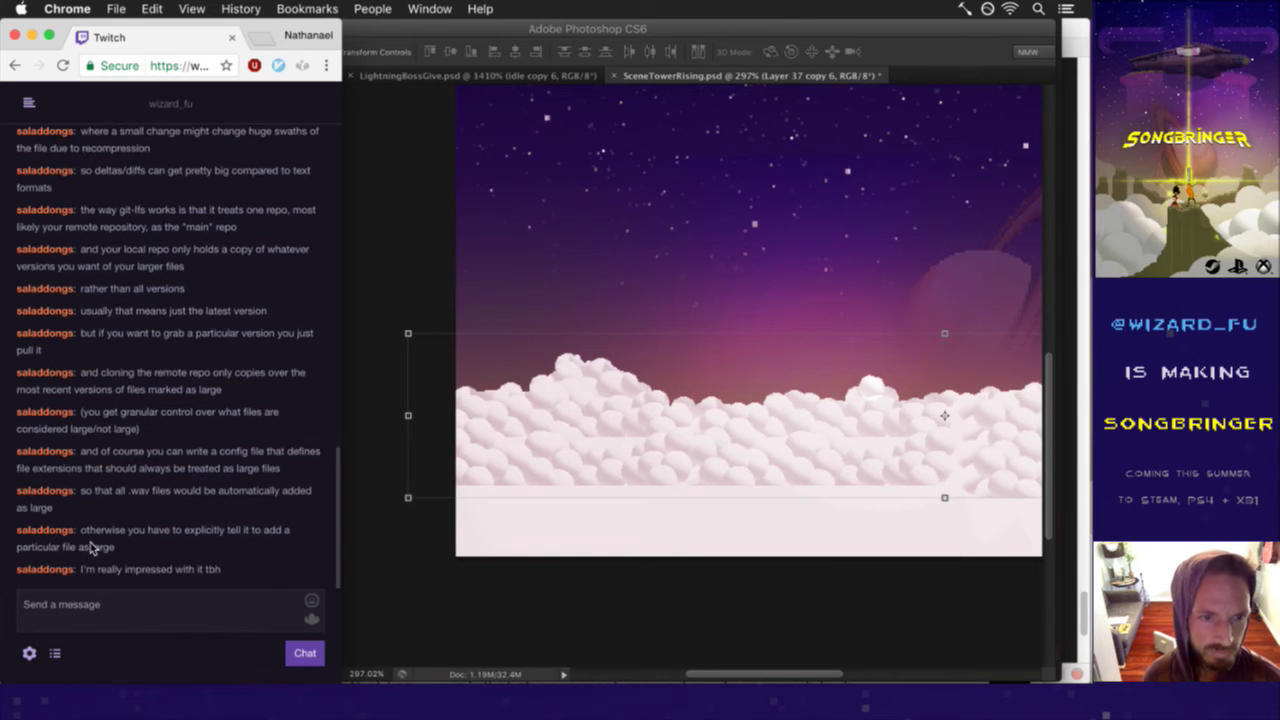
left_click_drag(95, 569, 185, 569)
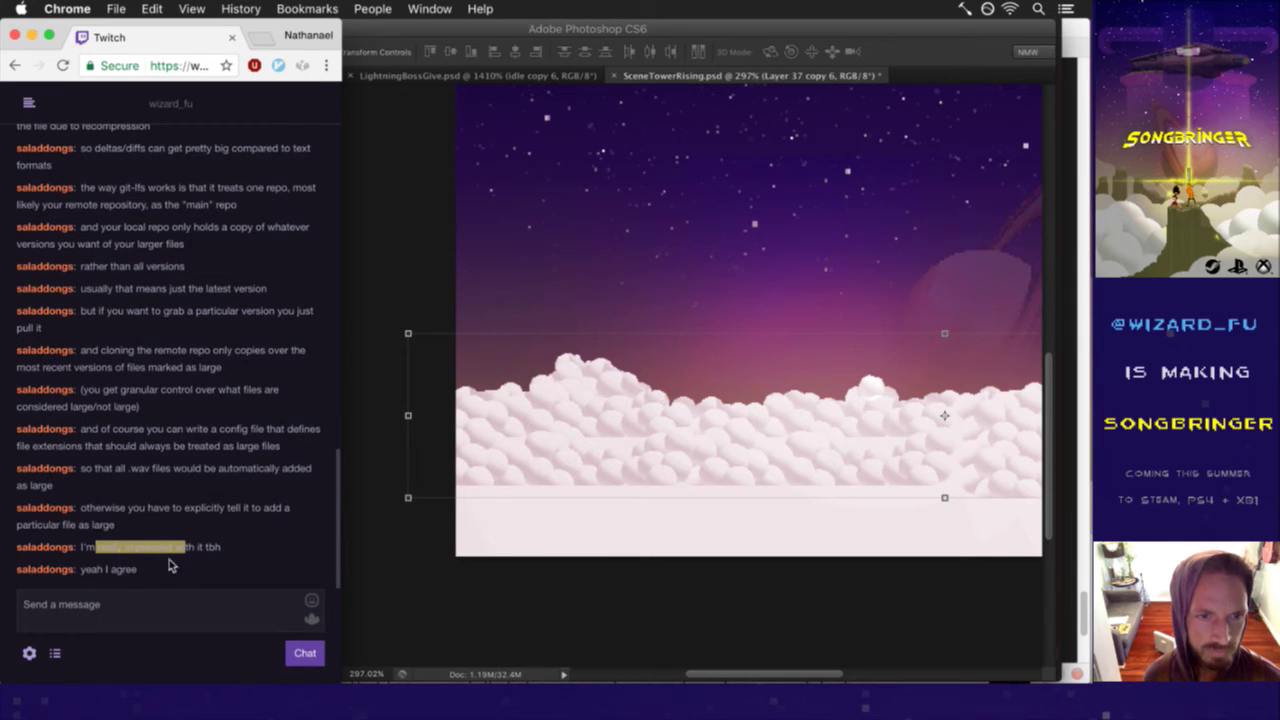
left_click(164, 537)
left_click(499, 586)
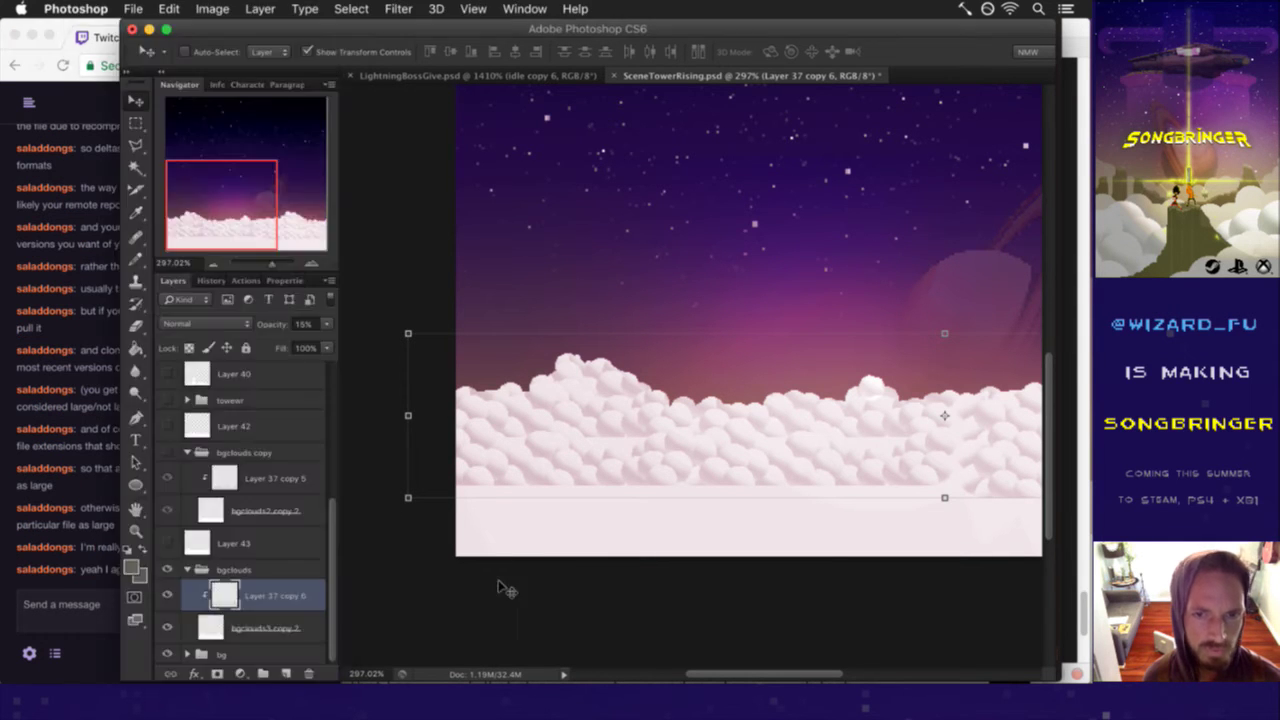
left_click_drag(724, 676, 764, 673)
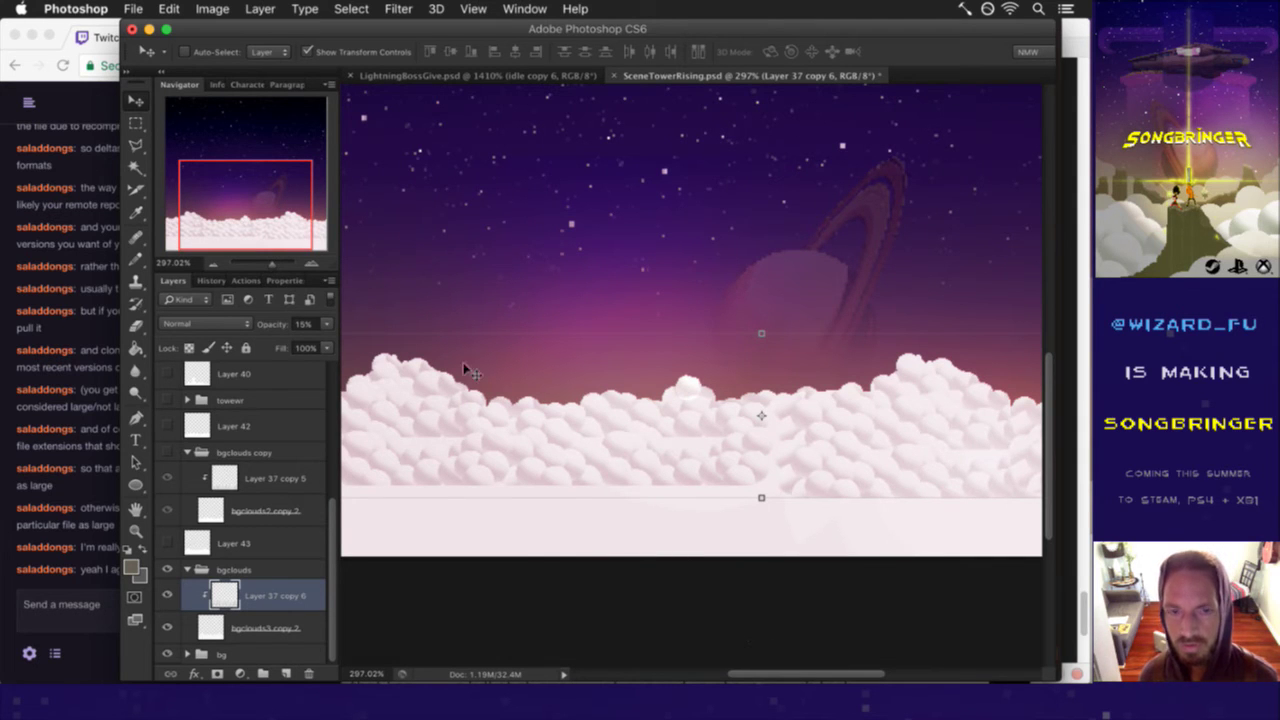
left_click(133, 9)
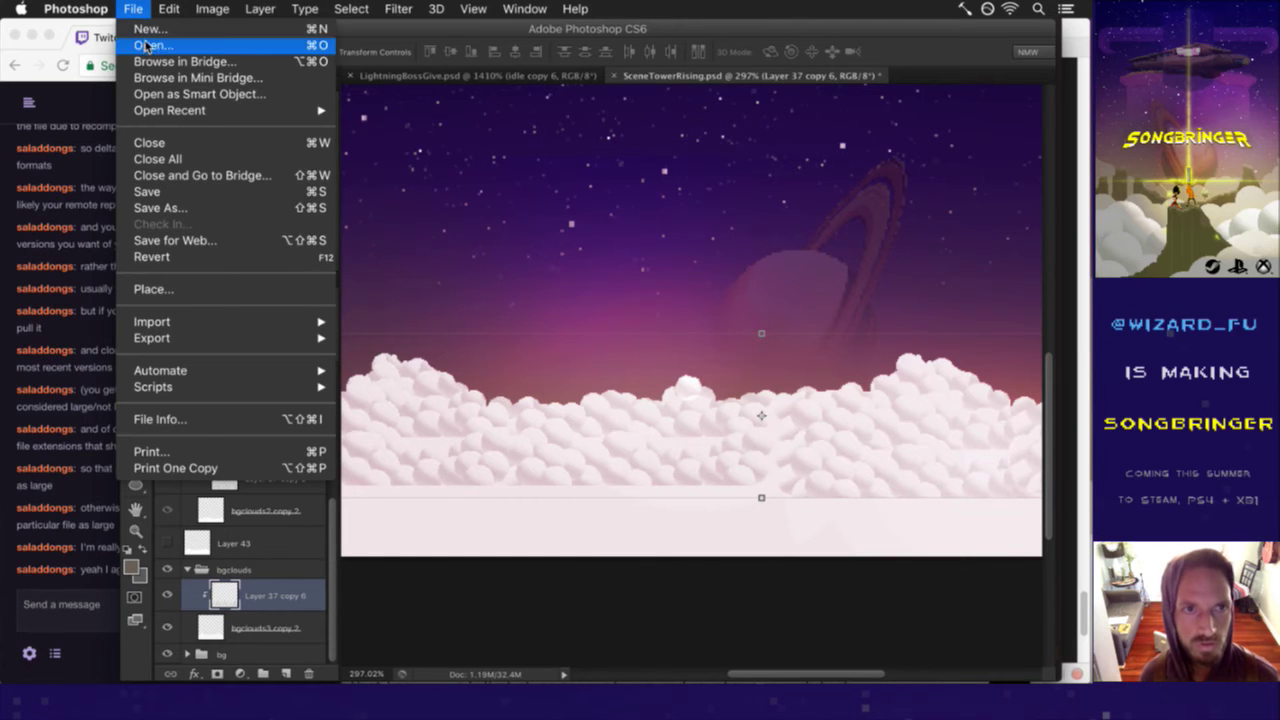
- Drag Layer 37 copy 6 about 66 px across and 30 px down into the cloud bank
left_click(150, 45)
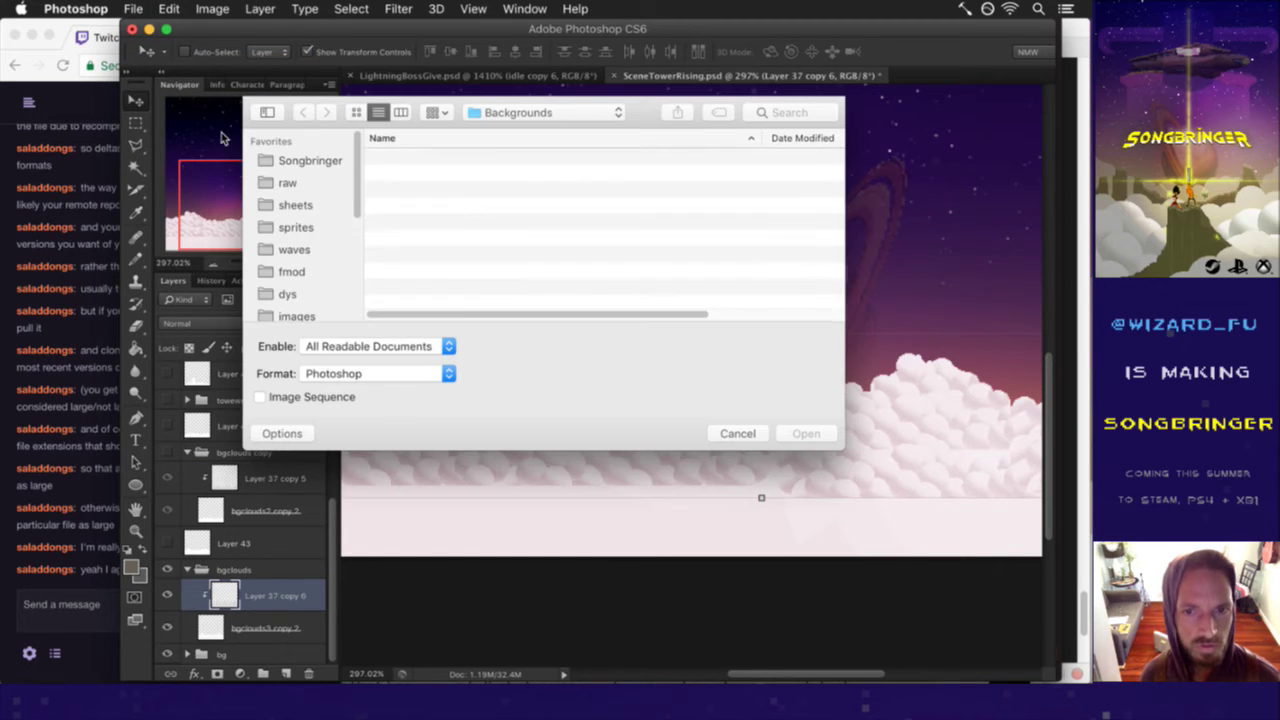
left_click(738, 433)
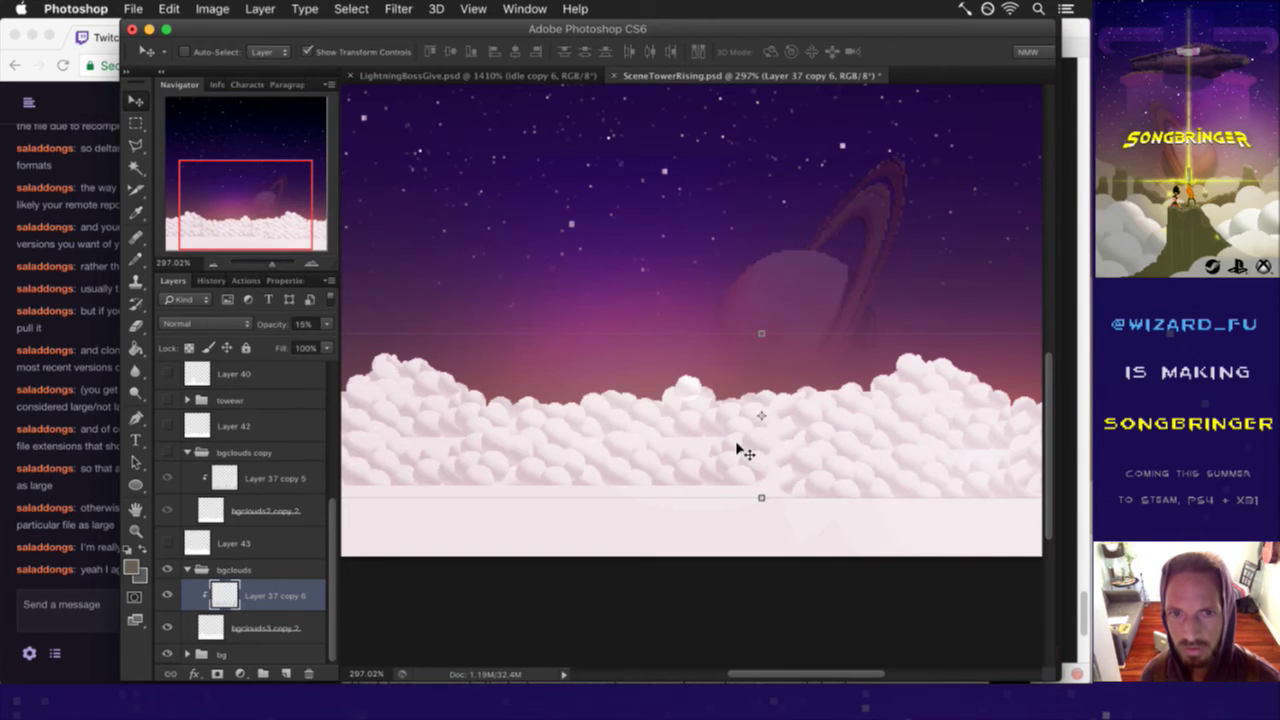
mouse_move(733, 438)
left_mouse_down()
mouse_move(763, 444)
mouse_move(793, 497)
left_mouse_up()
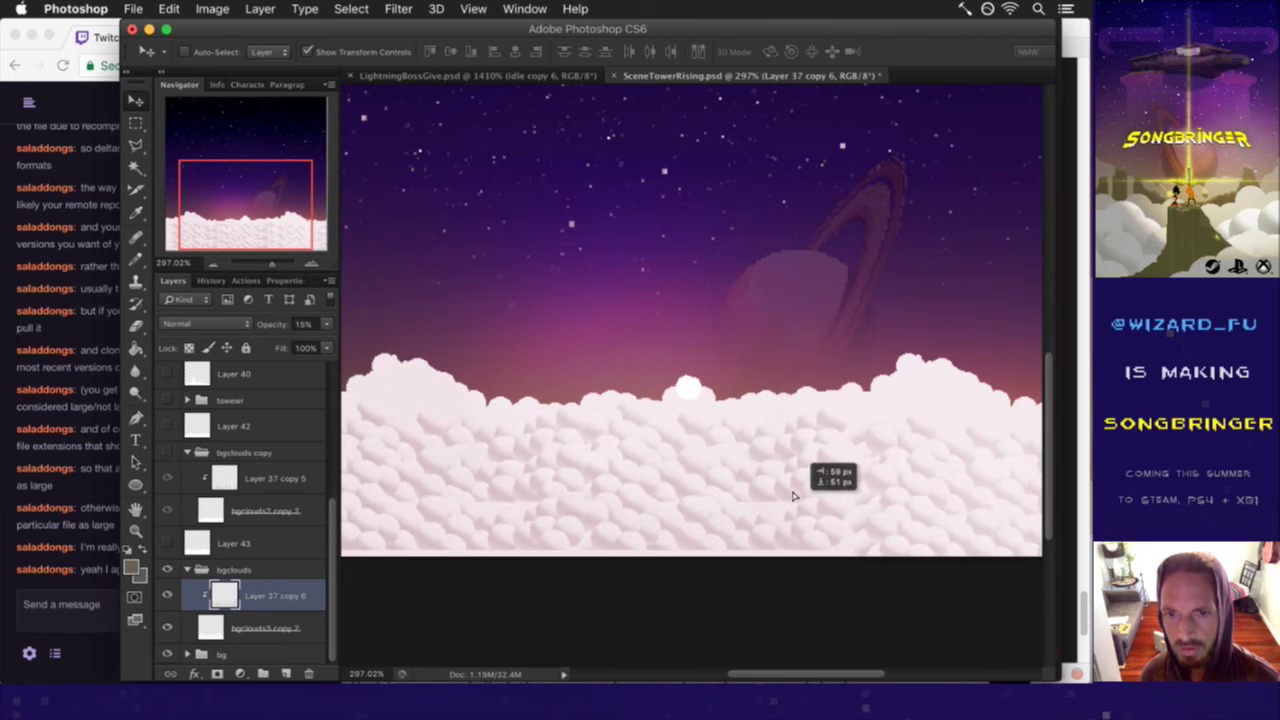
mouse_move(793, 497)
left_mouse_down()
mouse_move(741, 478)
mouse_move(562, 462)
mouse_move(638, 505)
mouse_move(655, 500)
mouse_move(648, 465)
left_mouse_up()
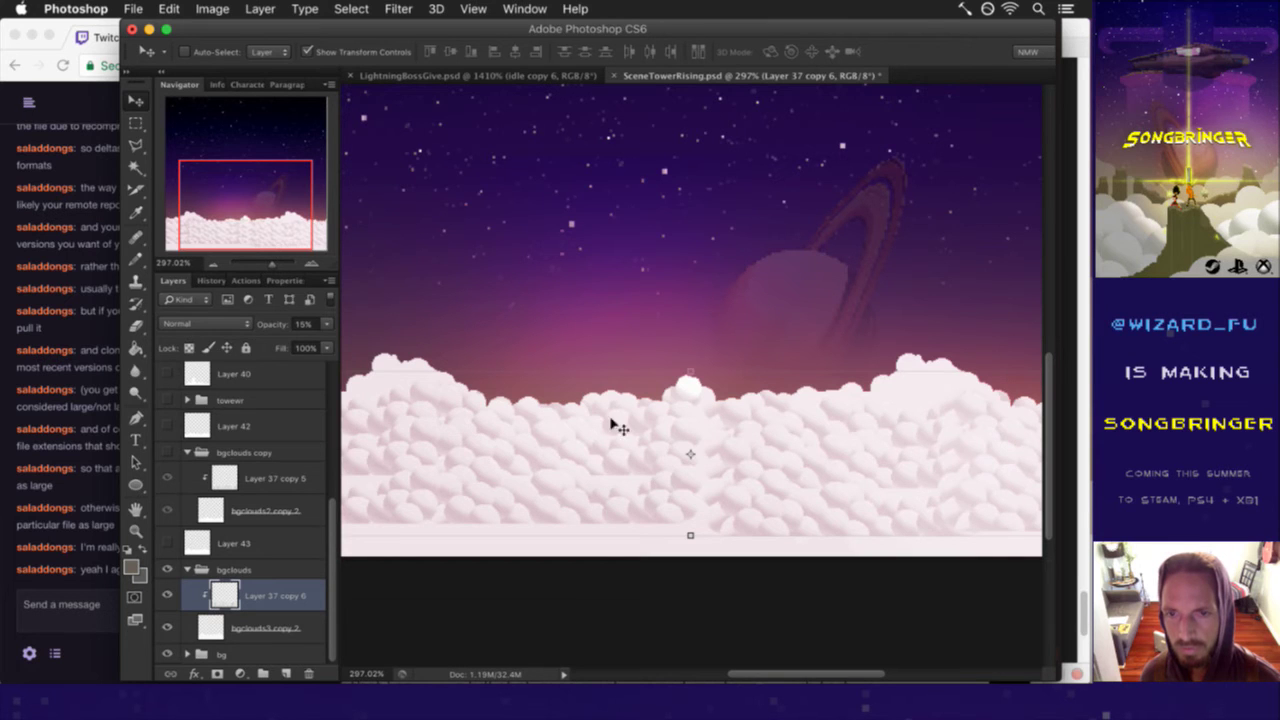
left_click_drag(620, 360, 705, 362)
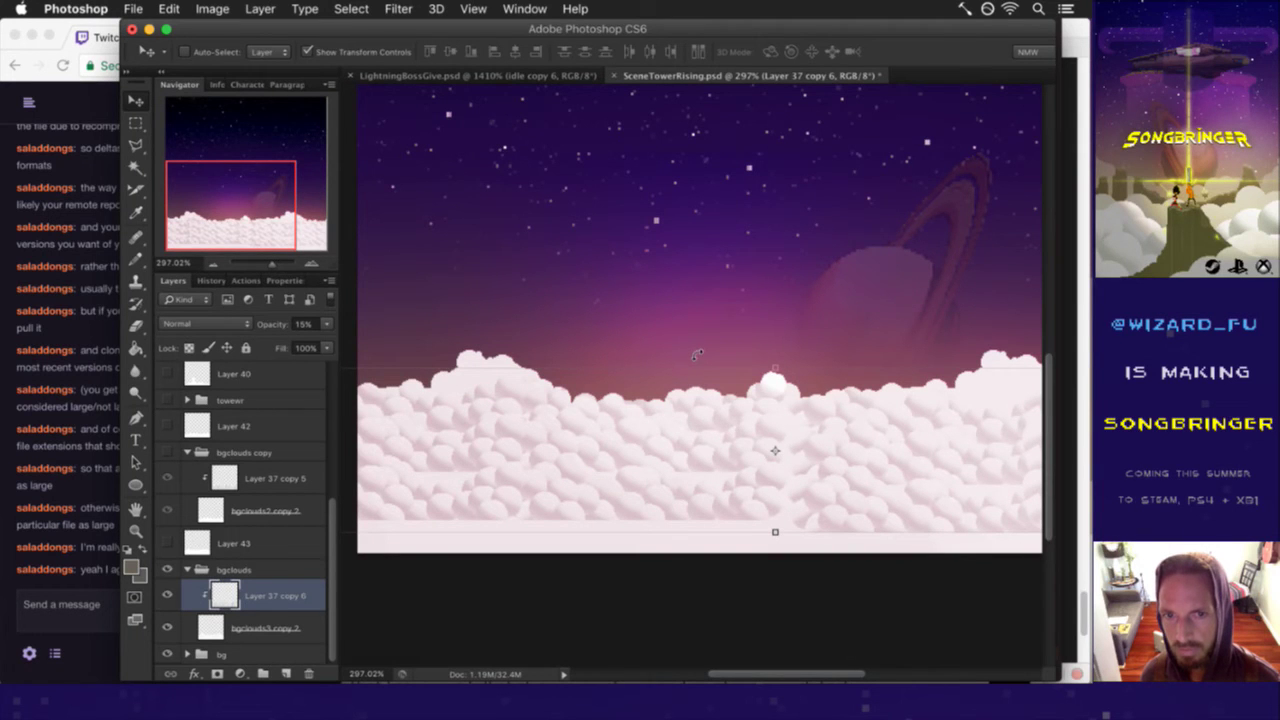
key("m")
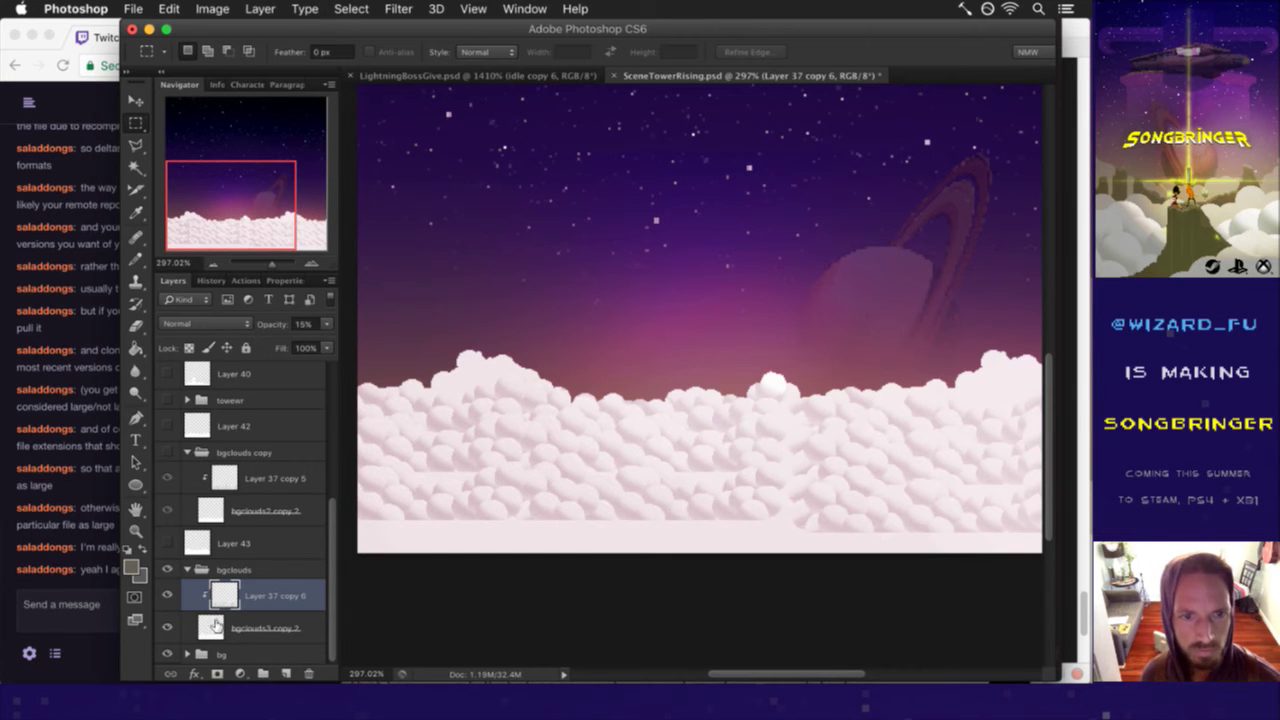
- Drop bgclouds3 copy 2 to a few percent opacity to see through it
left_click(212, 627)
left_click(305, 324)
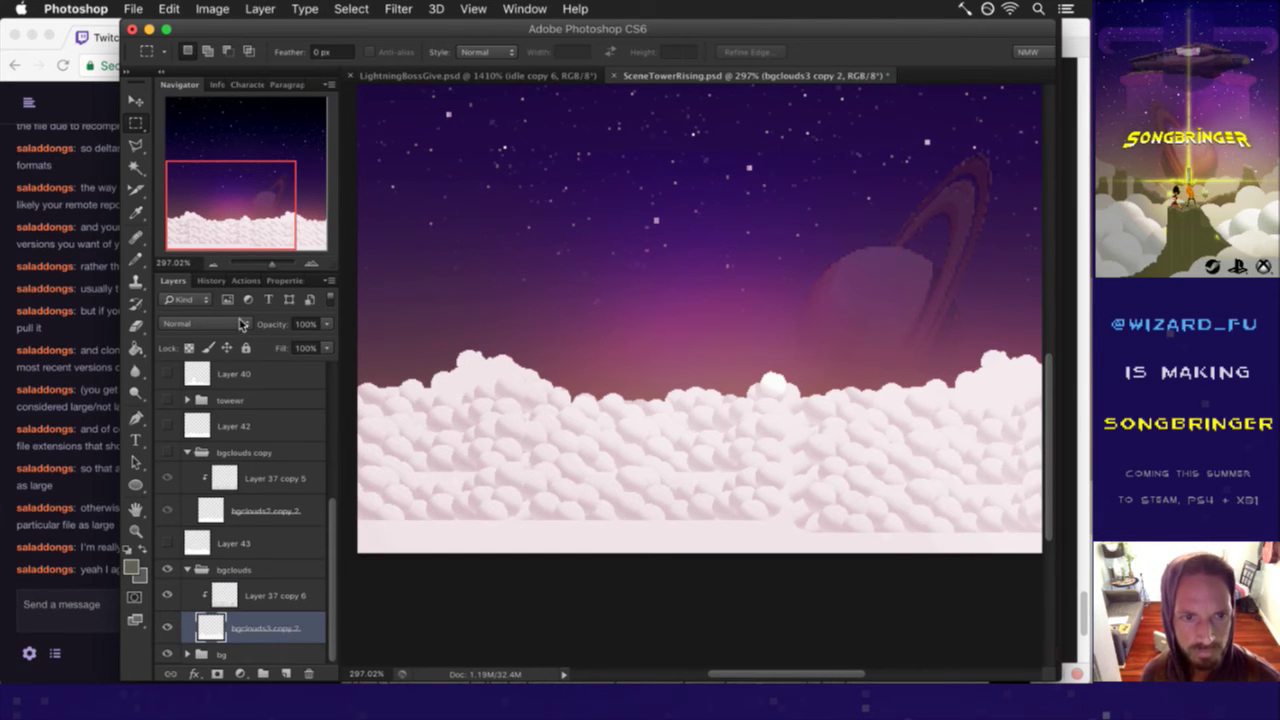
type("8")
key("Return")
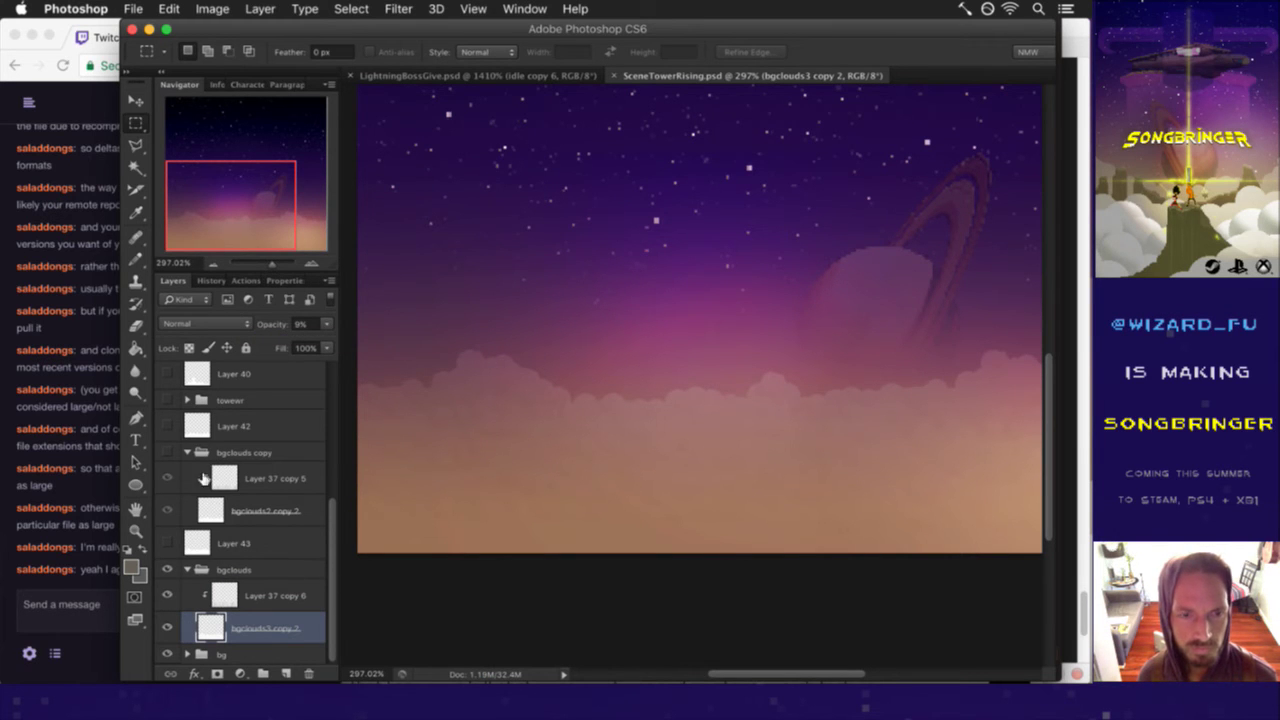
- Show the bgclouds copy group, hide bgclouds, and set bgclouds2 copy 2 to 100% opacity
left_click(167, 510)
left_click(167, 569)
left_click(167, 478)
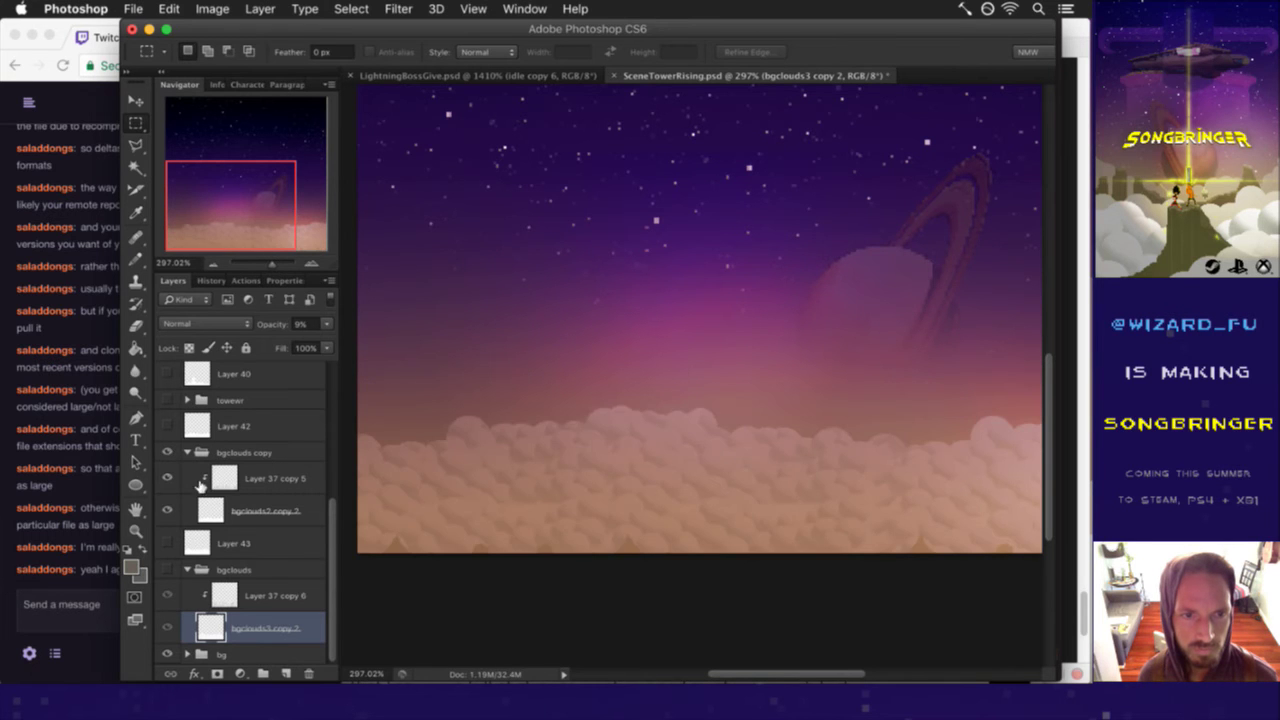
left_click(213, 510)
left_click_drag(328, 323, 344, 345)
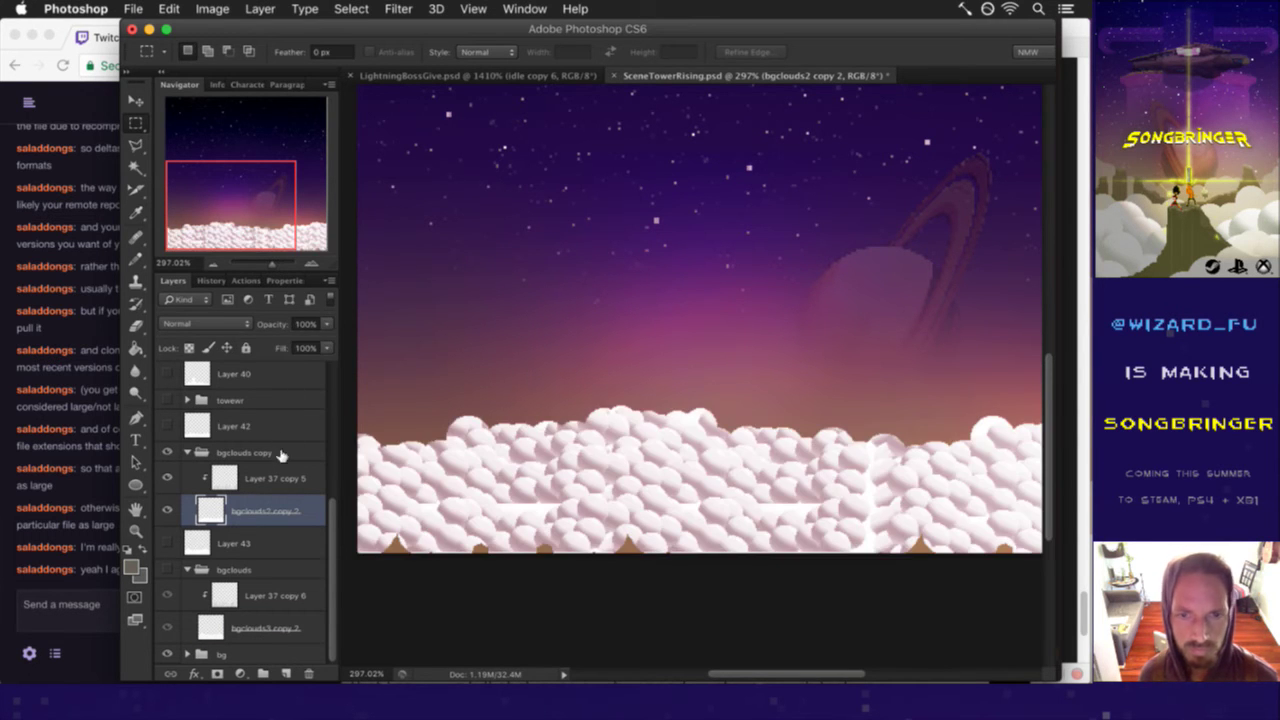
left_click(245, 482)
- Slide the 39% Layer 37 copy 5 cloud texture sideways with the Move tool
key("v")
mouse_move(654, 445)
left_mouse_down()
mouse_move(672, 492)
mouse_move(606, 453)
mouse_move(574, 472)
left_mouse_up()
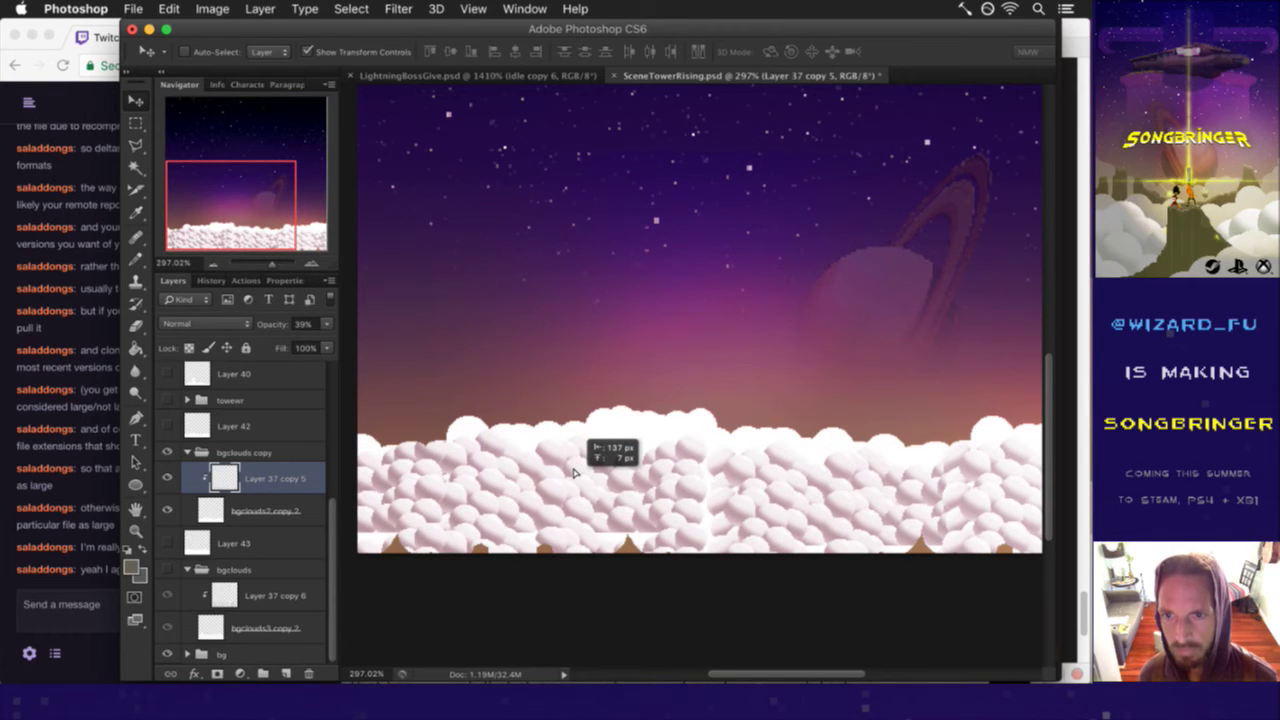
mouse_move(574, 472)
left_mouse_down()
mouse_move(773, 460)
mouse_move(779, 480)
left_mouse_up()
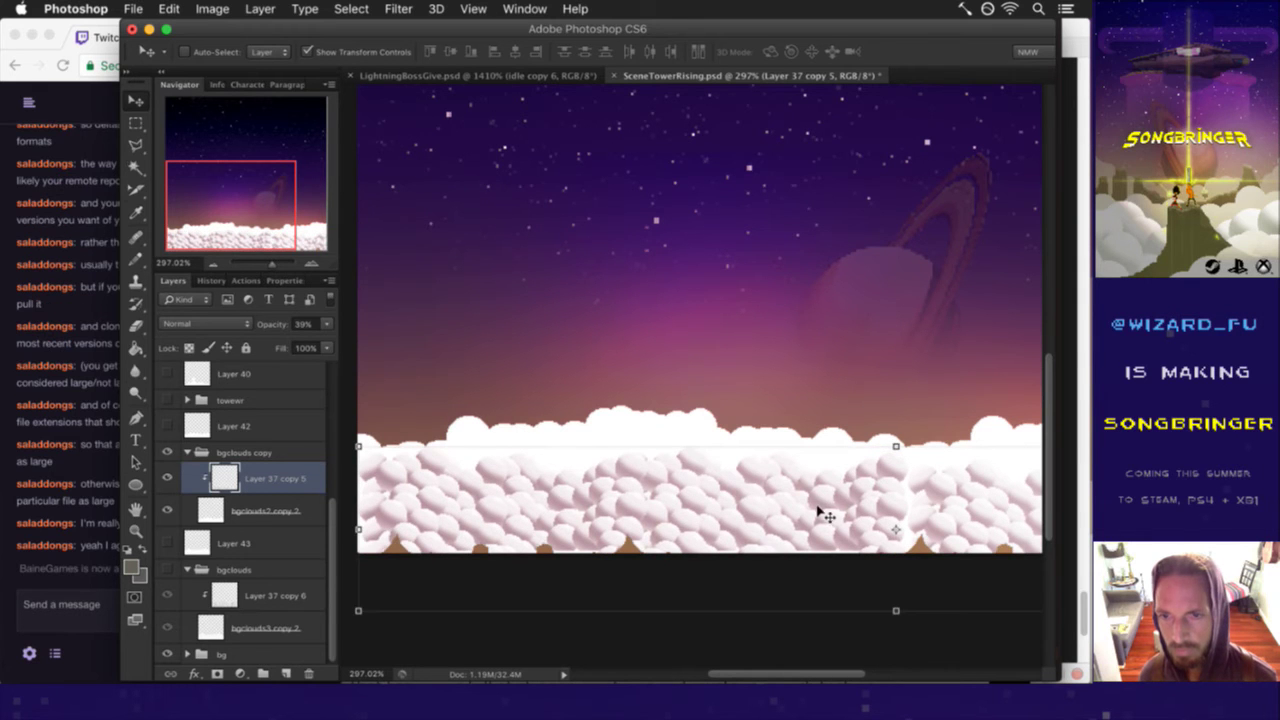
mouse_move(651, 477)
left_mouse_down()
mouse_move(810, 480)
mouse_move(797, 486)
left_mouse_up()
left_click(102, 510)
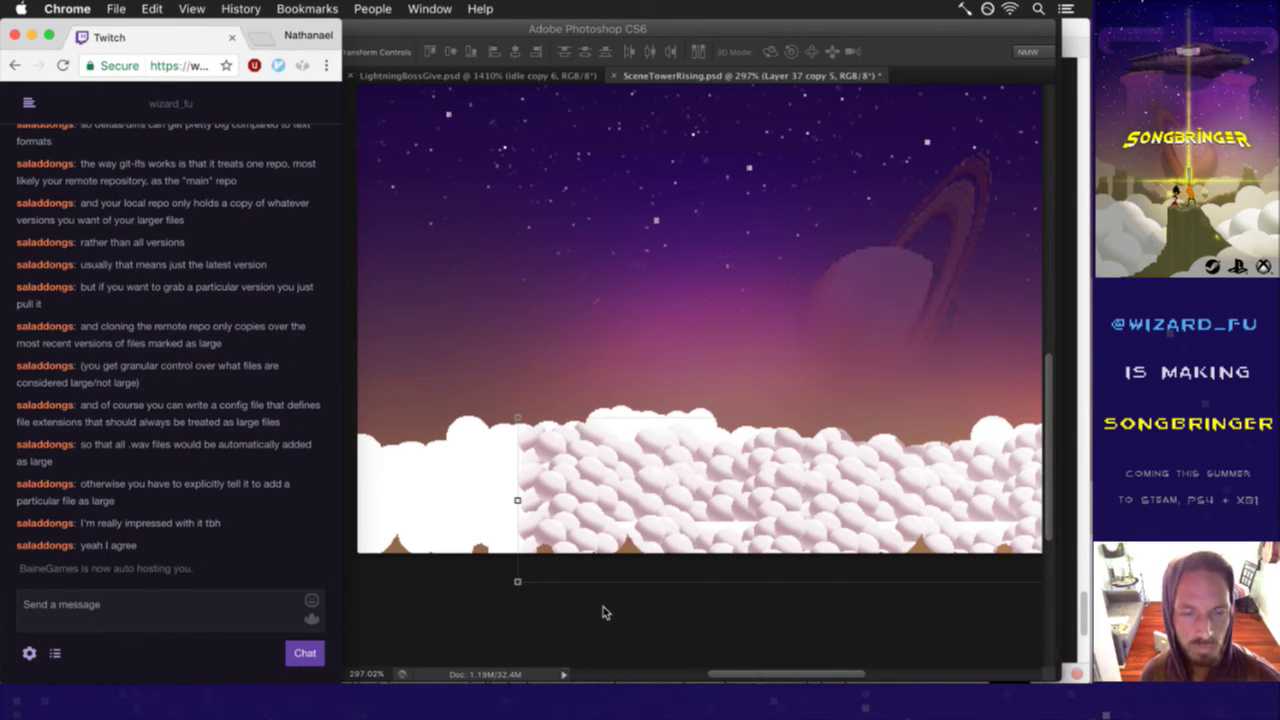
left_click(603, 612)
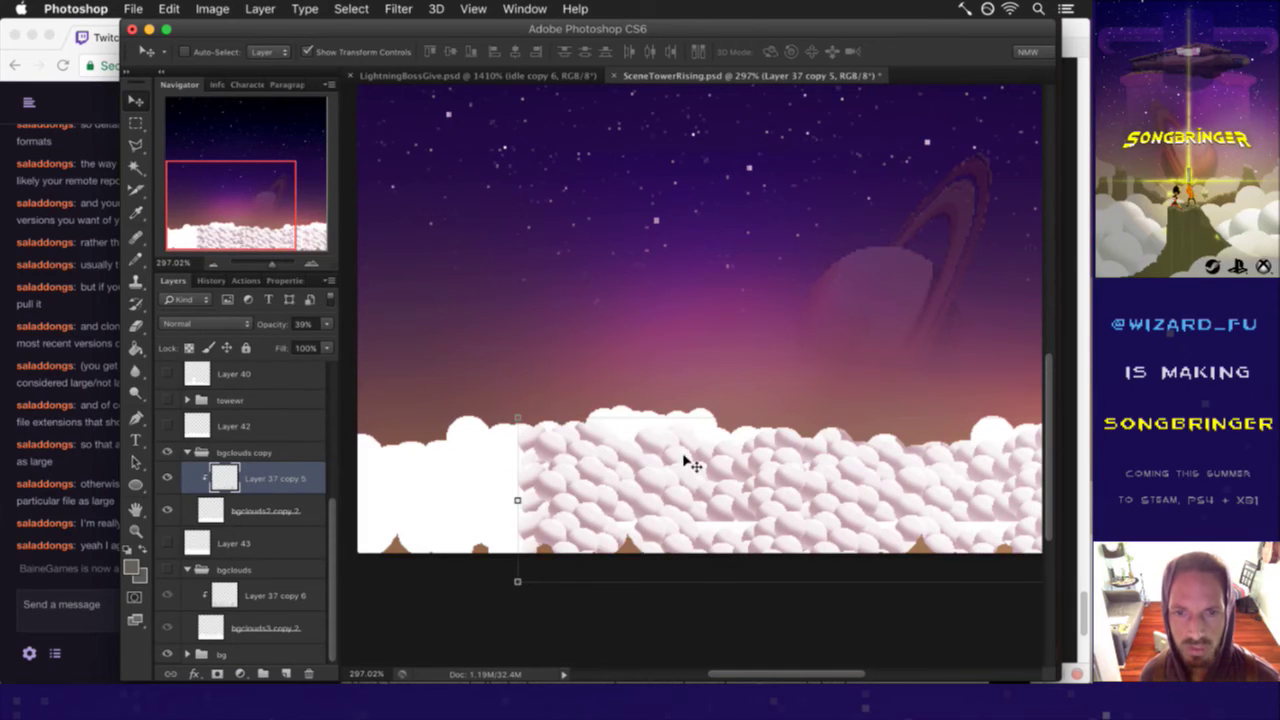
- Fine-tune the cloud texture's horizontal position until it sits evenly over the cloud bank
left_click_drag(686, 462, 549, 462)
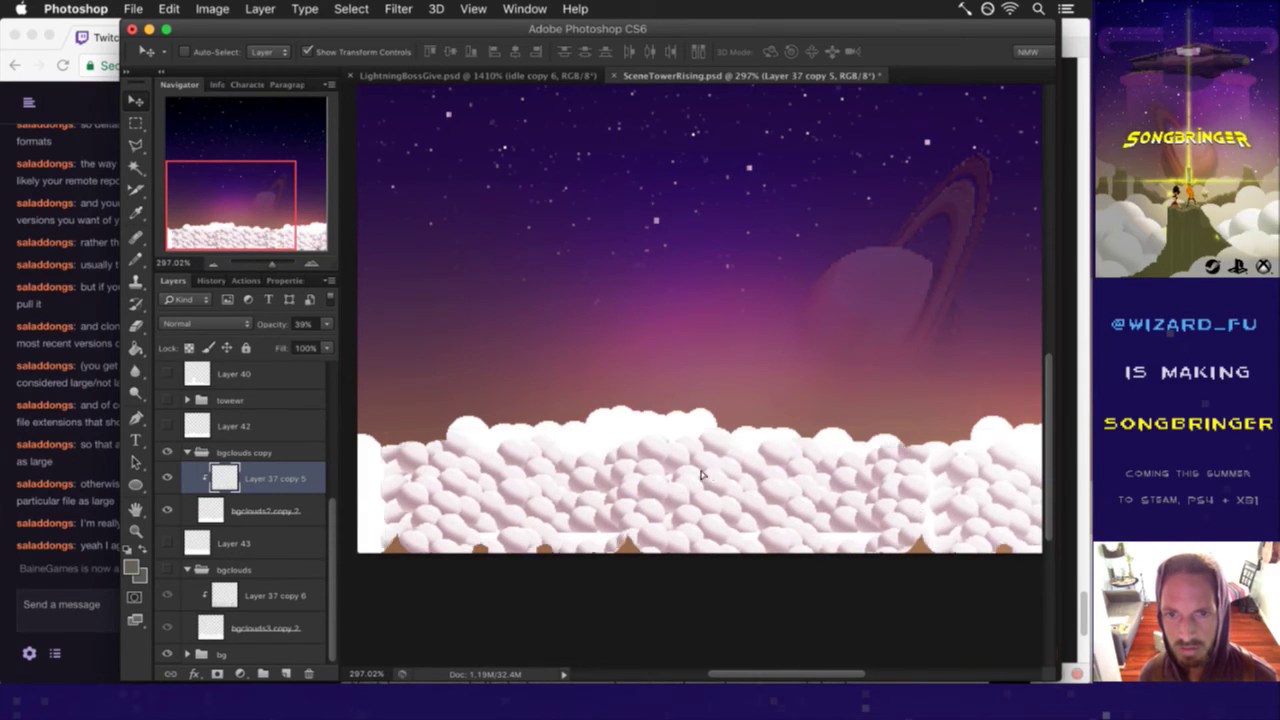
mouse_move(701, 474)
left_mouse_down()
mouse_move(619, 454)
mouse_move(542, 478)
left_mouse_up()
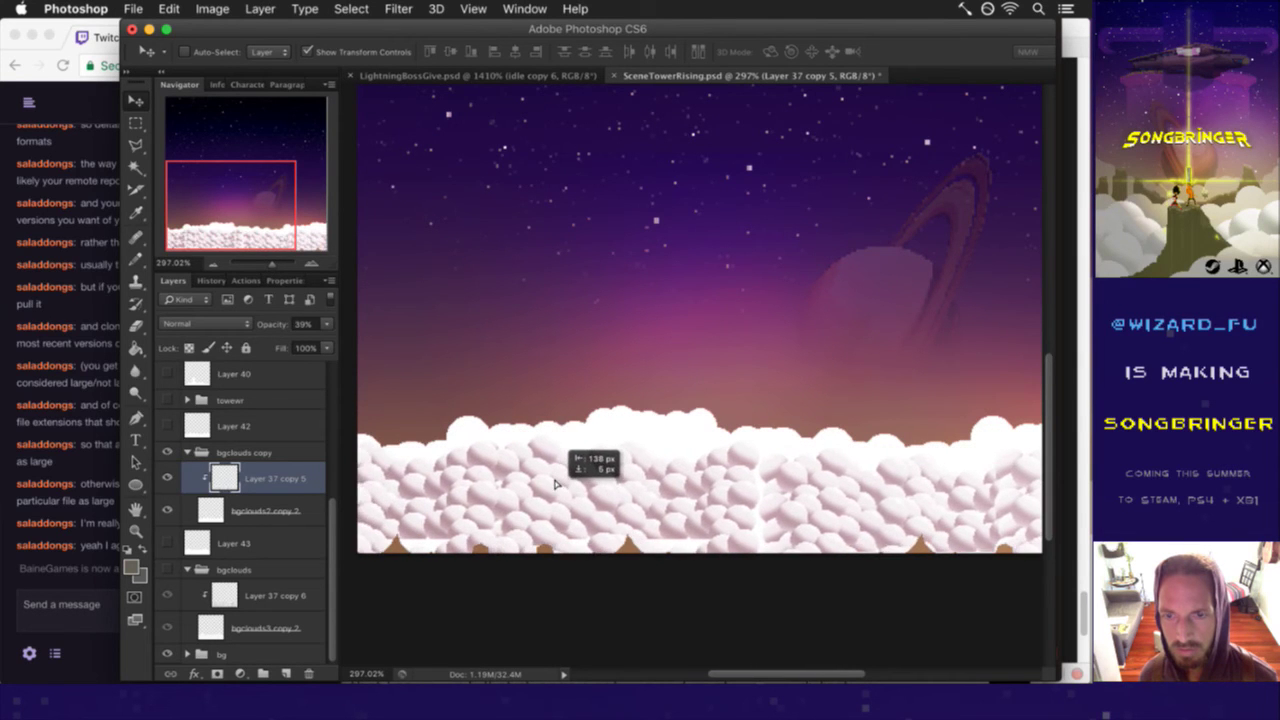
left_click_drag(542, 478, 460, 480)
left_click_drag(833, 492, 783, 493)
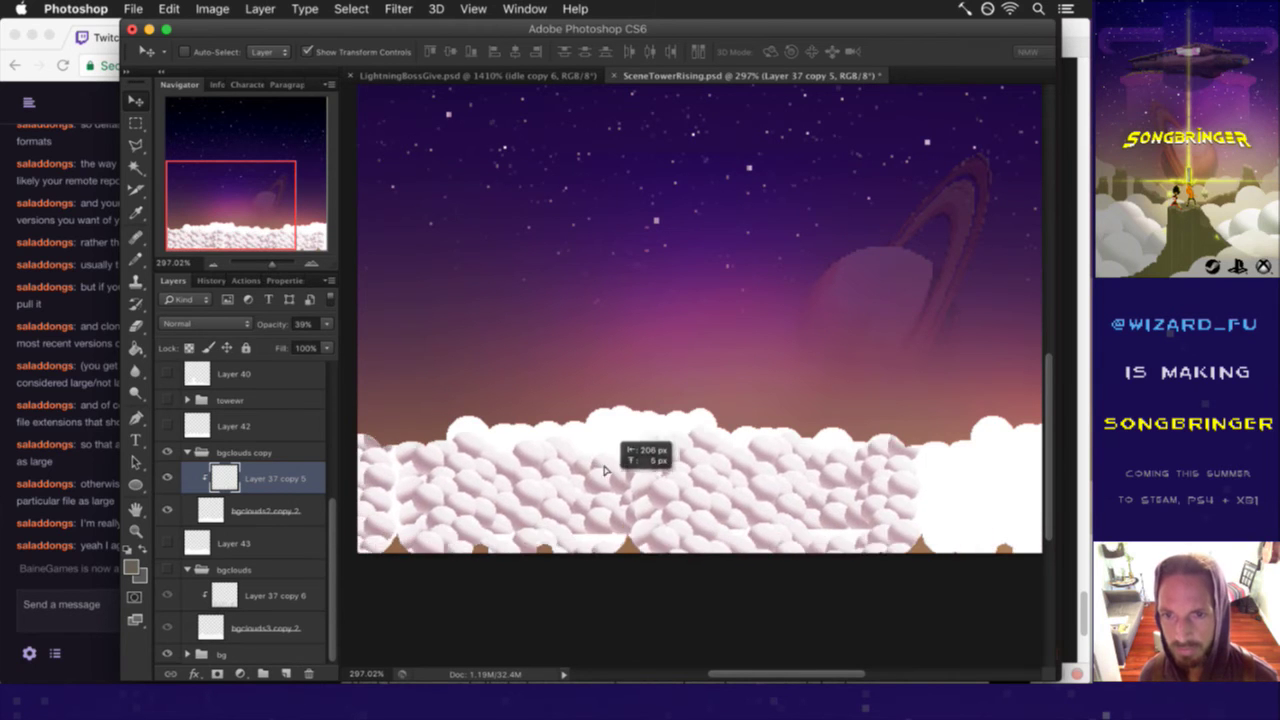
left_click_drag(636, 481, 824, 484)
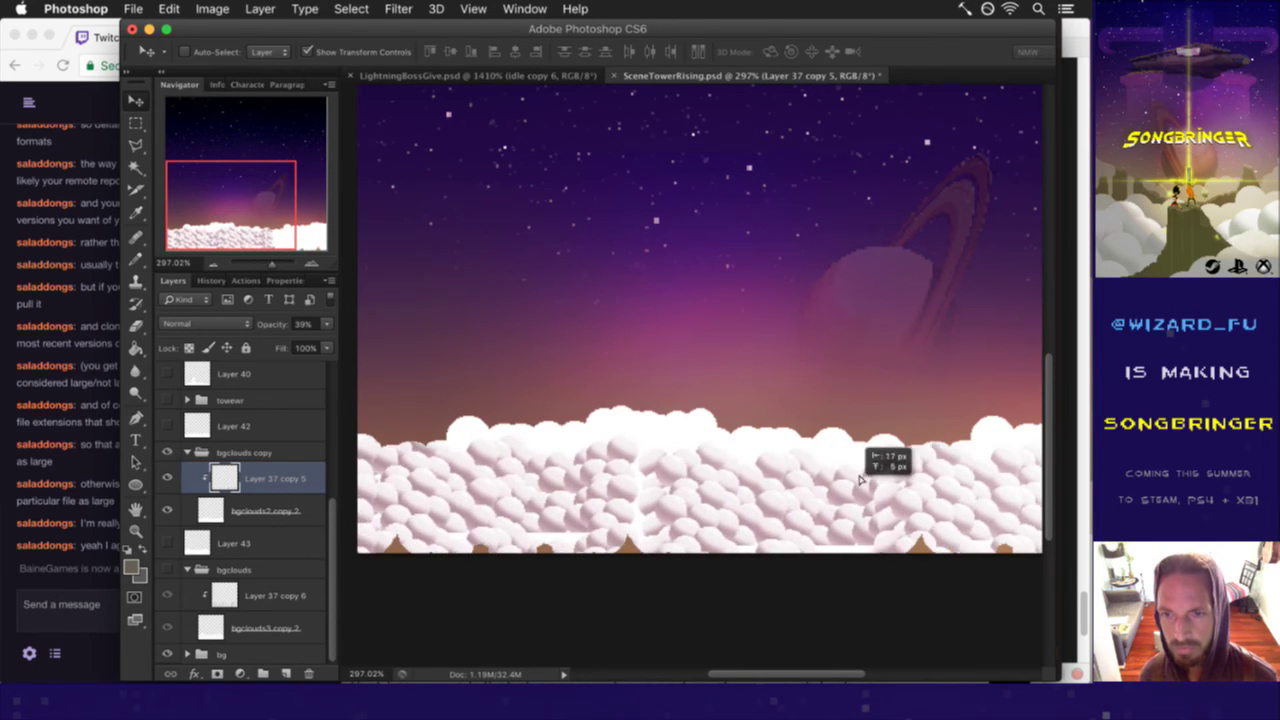
mouse_move(824, 484)
left_mouse_down()
mouse_move(845, 470)
mouse_move(894, 488)
mouse_move(843, 466)
left_mouse_up()
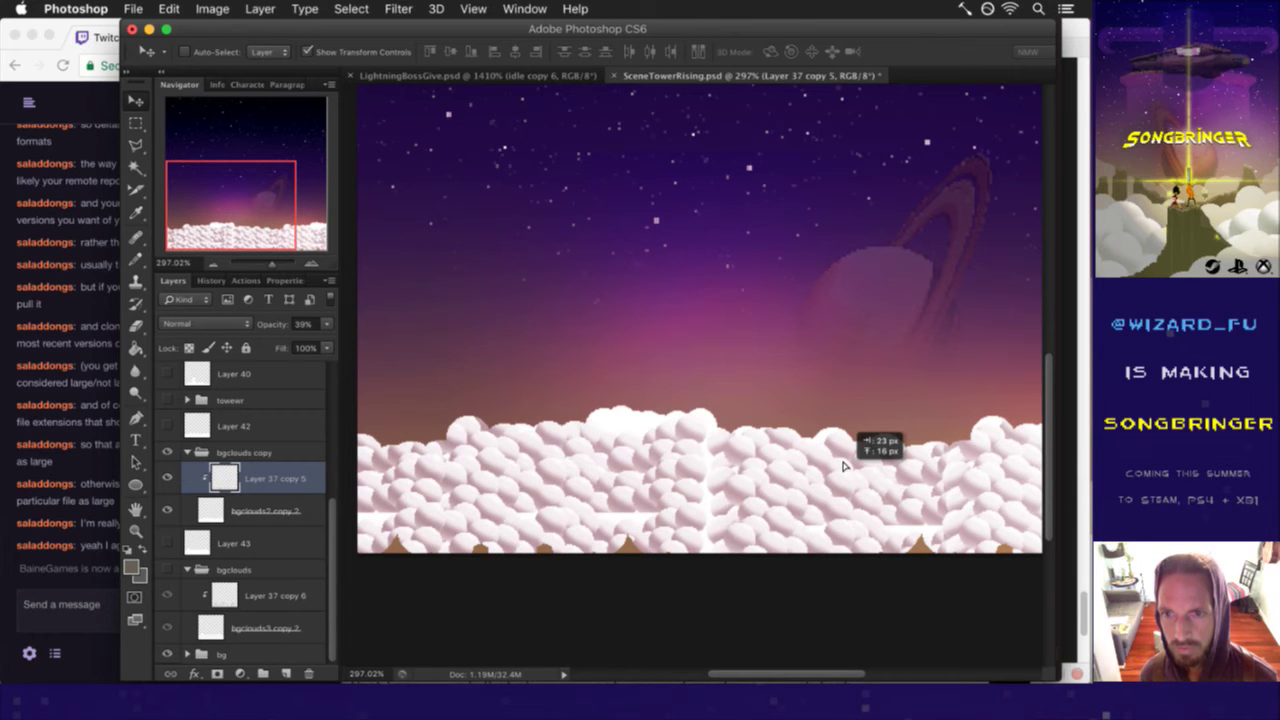
mouse_move(843, 466)
left_mouse_down()
mouse_move(850, 420)
mouse_move(883, 465)
mouse_move(903, 457)
left_mouse_up()
key("Tab")
key("ctrl+t")
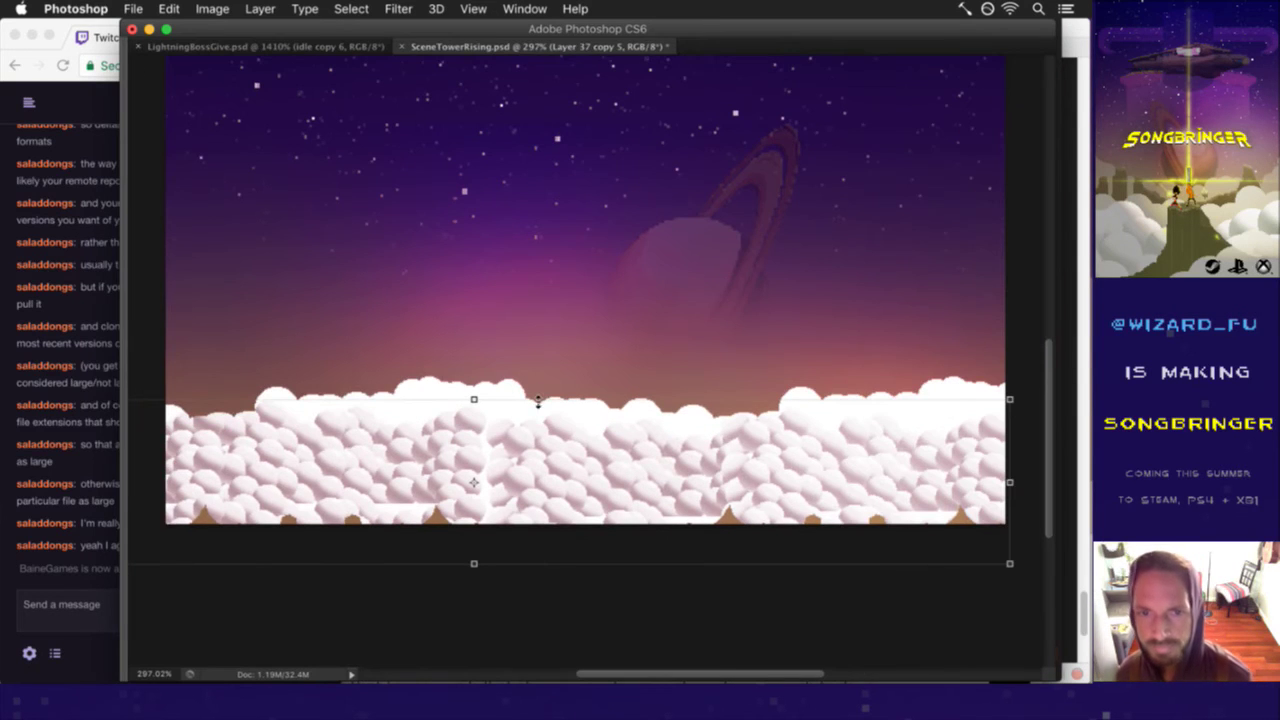
- Commit the cloud texture's free transform with the panels restored
key("Tab")
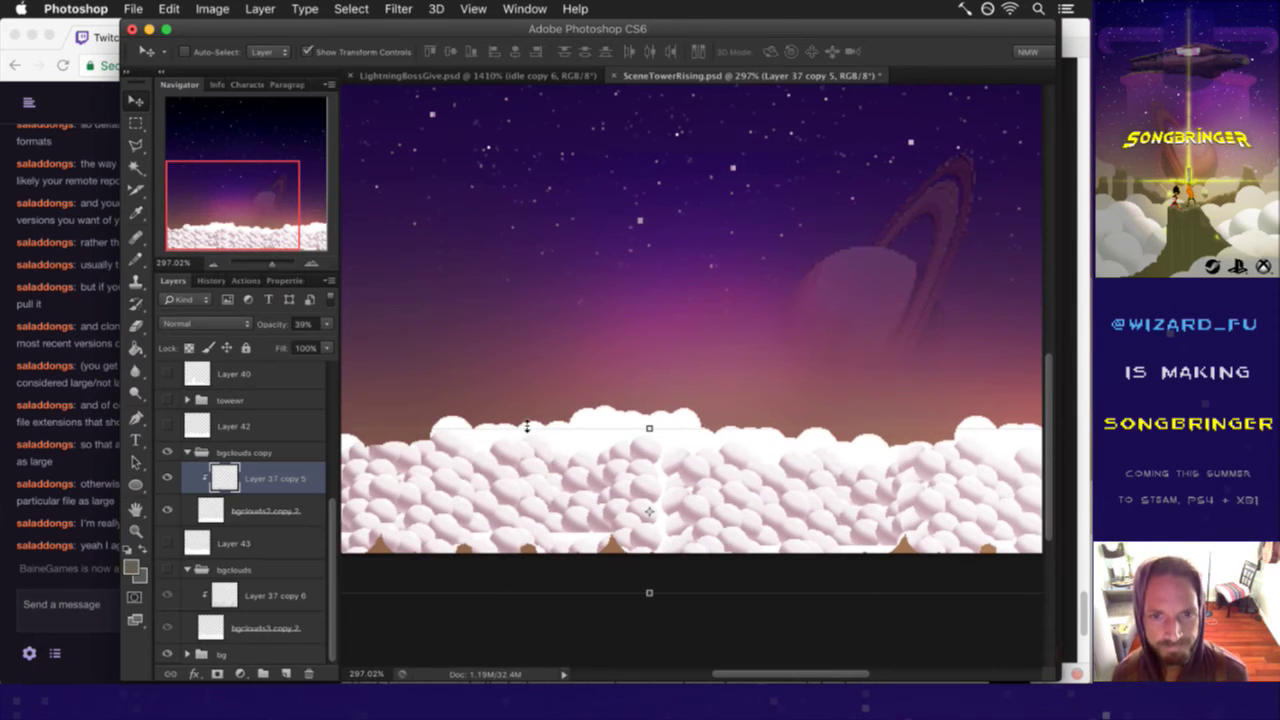
key("Return")
key("m")
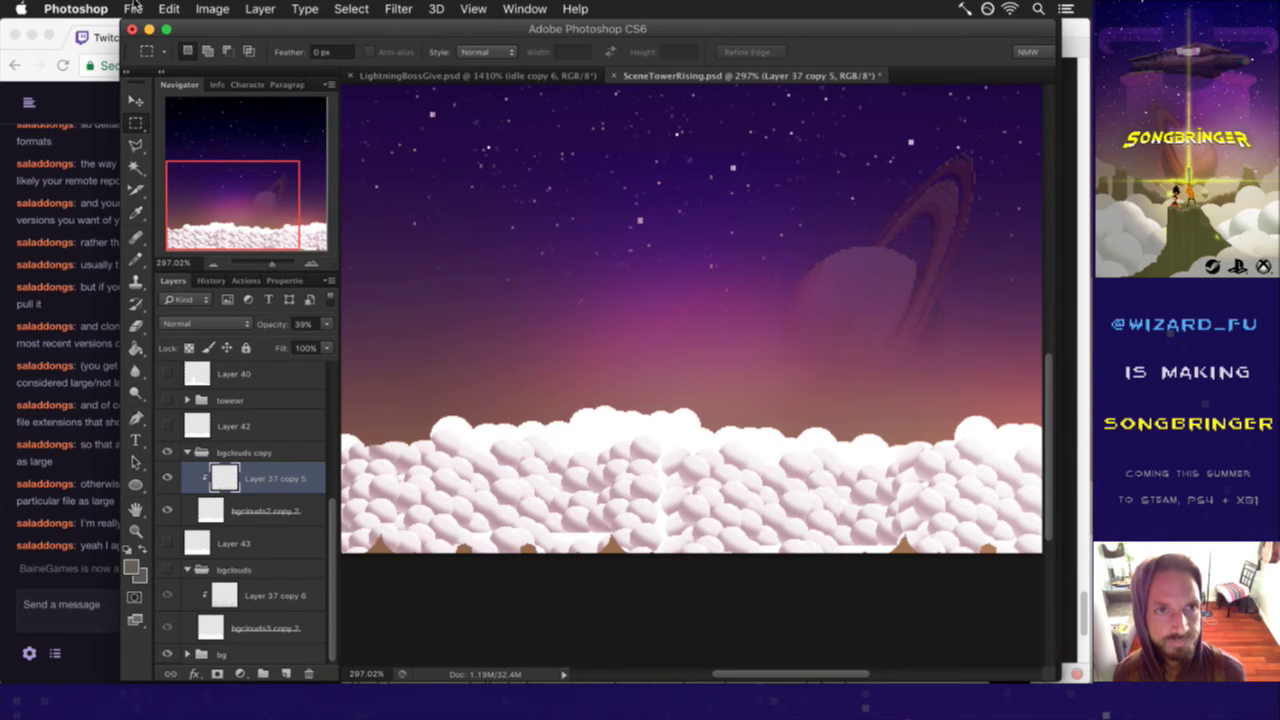
- Open Poster1b.psd from the Backgrounds folder
left_click(135, 8)
left_click(360, 187)
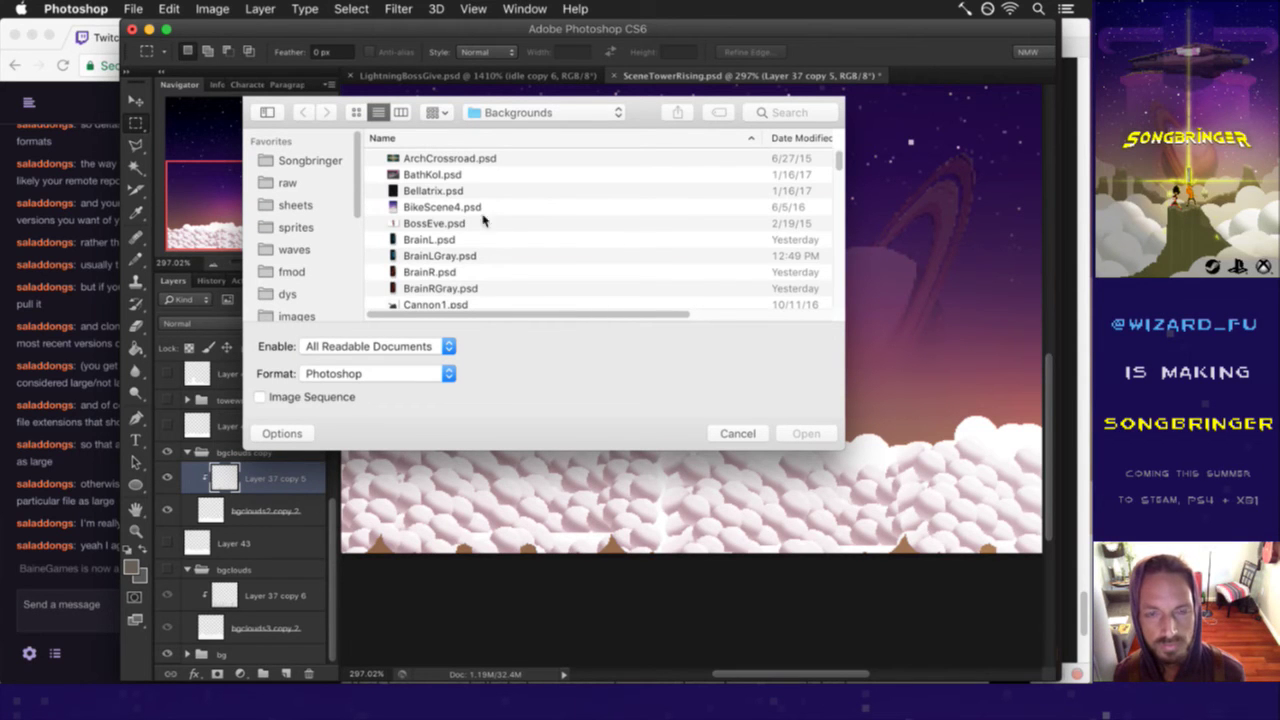
left_click_drag(838, 160, 838, 190)
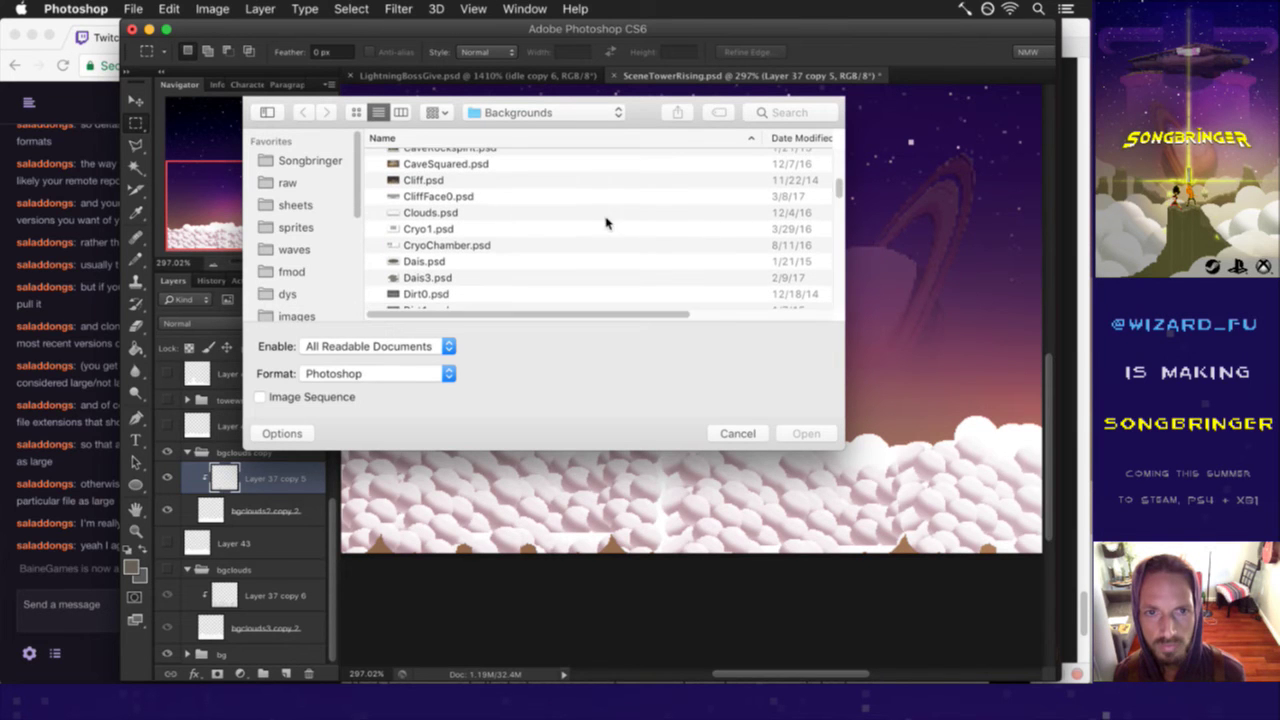
left_click(576, 214)
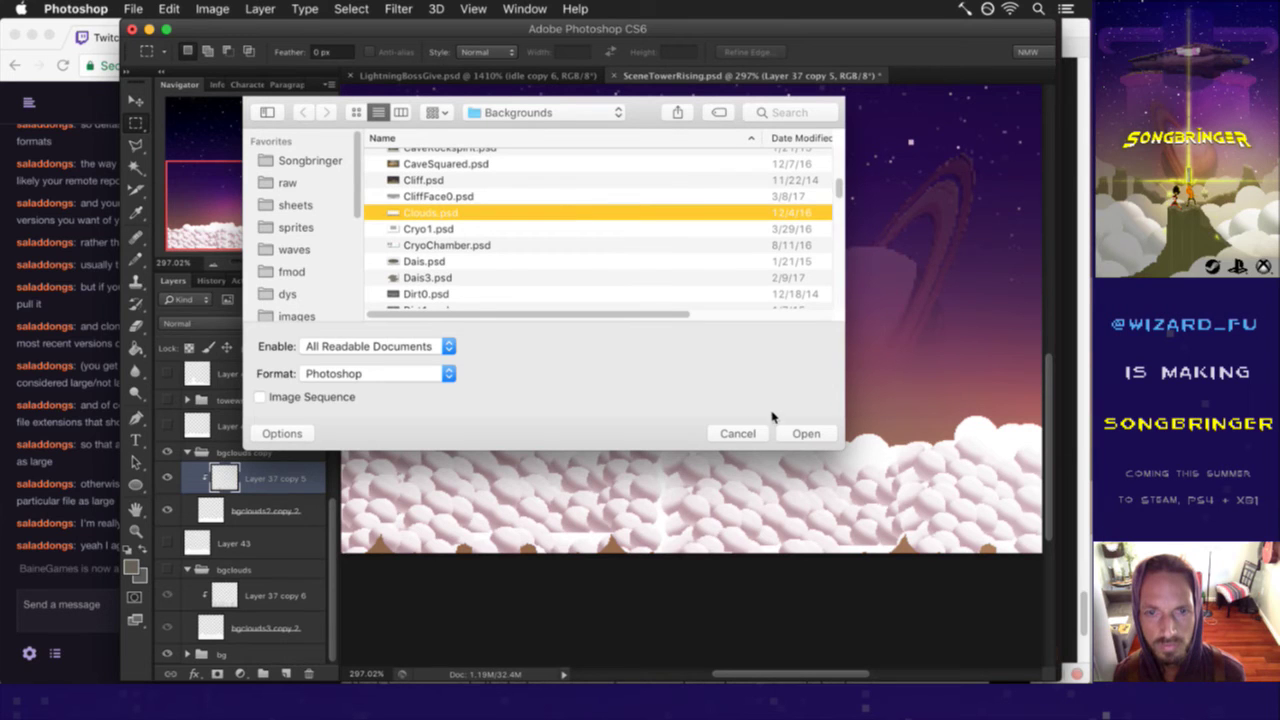
left_click_drag(838, 186, 840, 212)
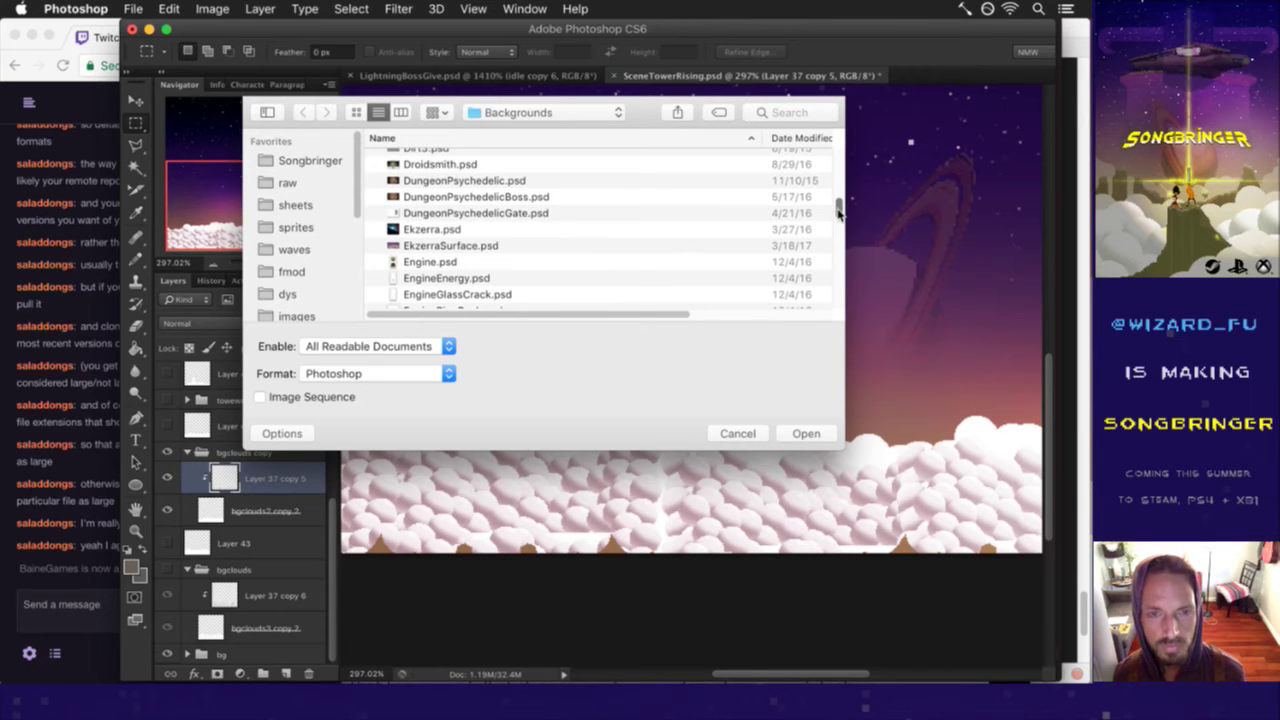
left_click_drag(838, 212, 818, 263)
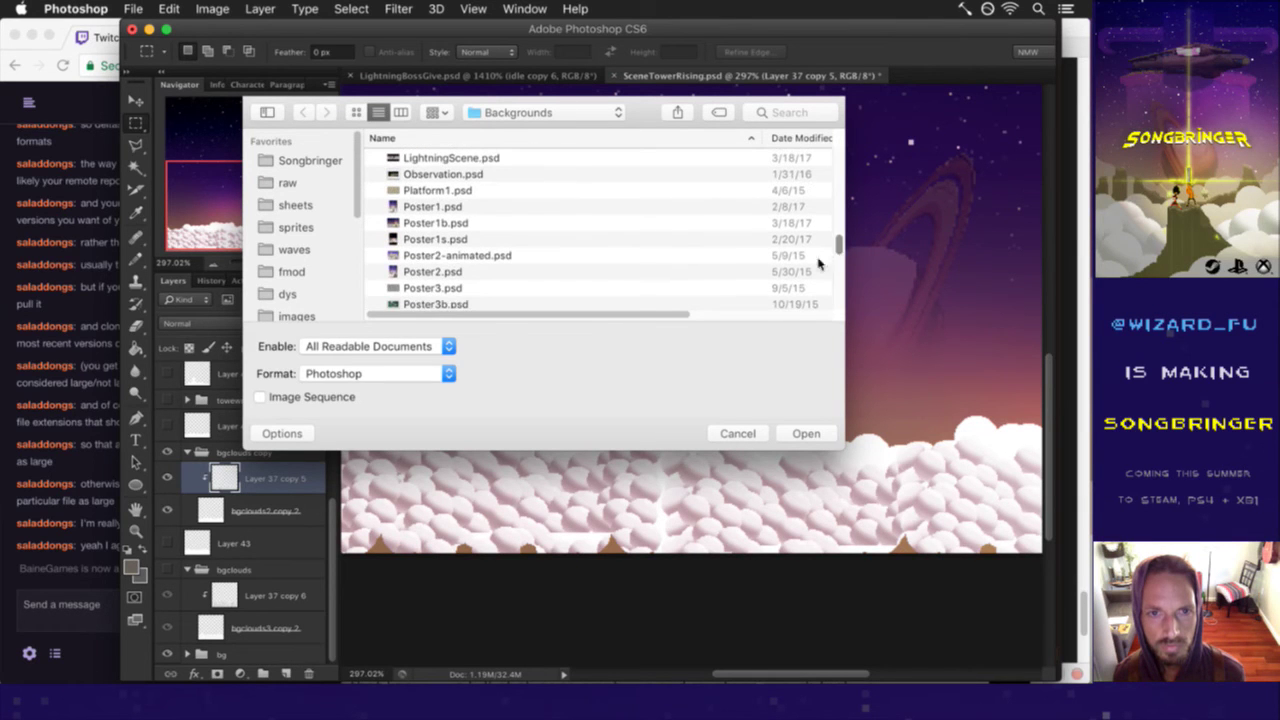
left_click(535, 225)
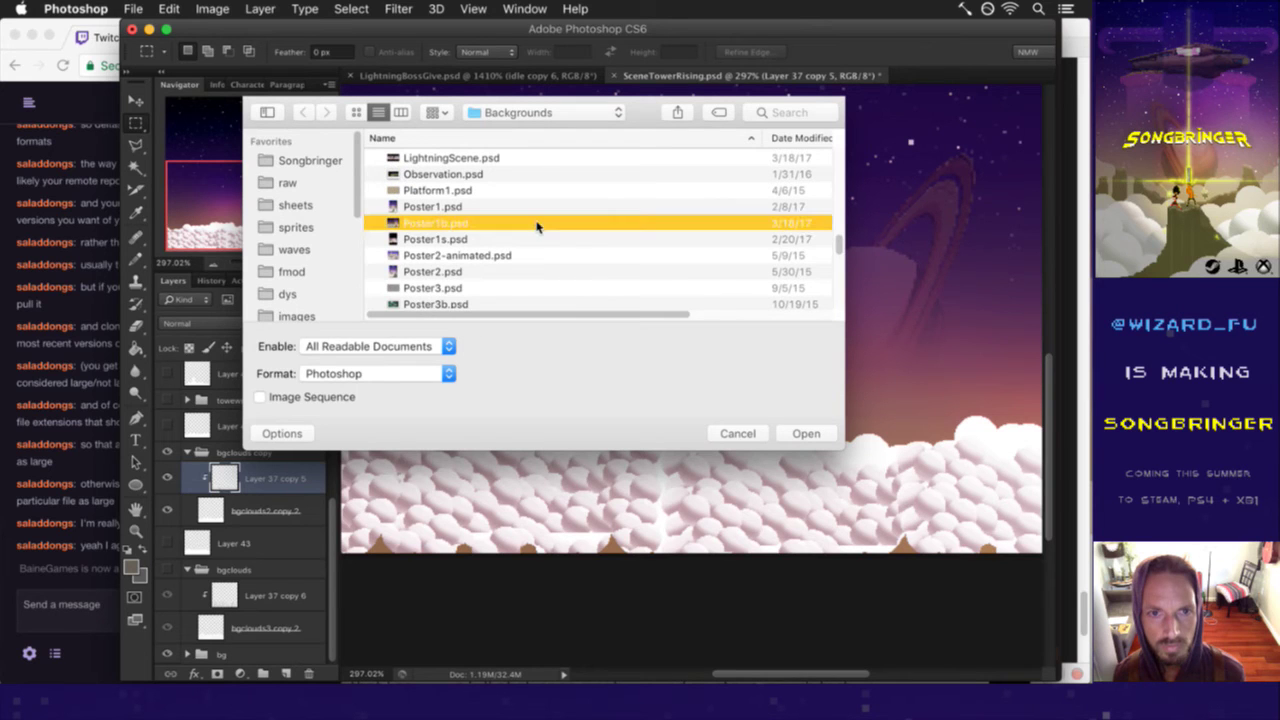
left_click(799, 435)
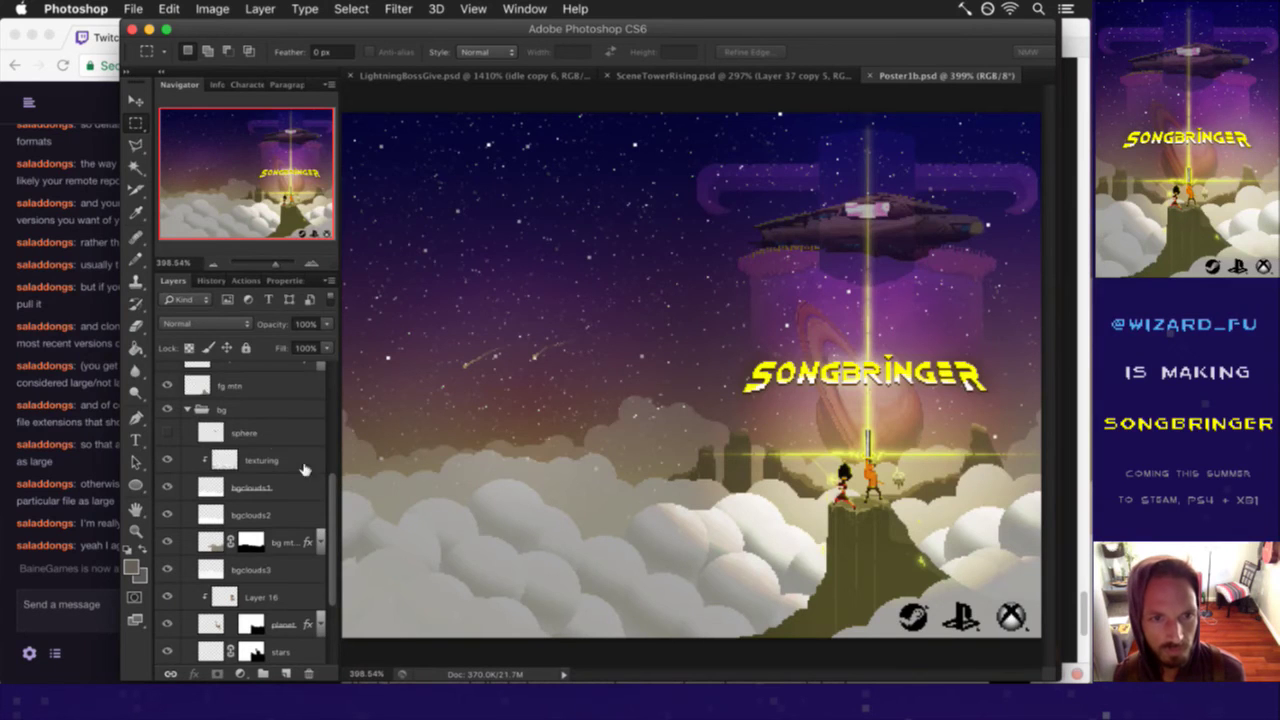
- Show the poster's white sphere layer, select all to copy it, hide it, and return to SceneTowerRising.psd
left_click(263, 430)
left_click(167, 431)
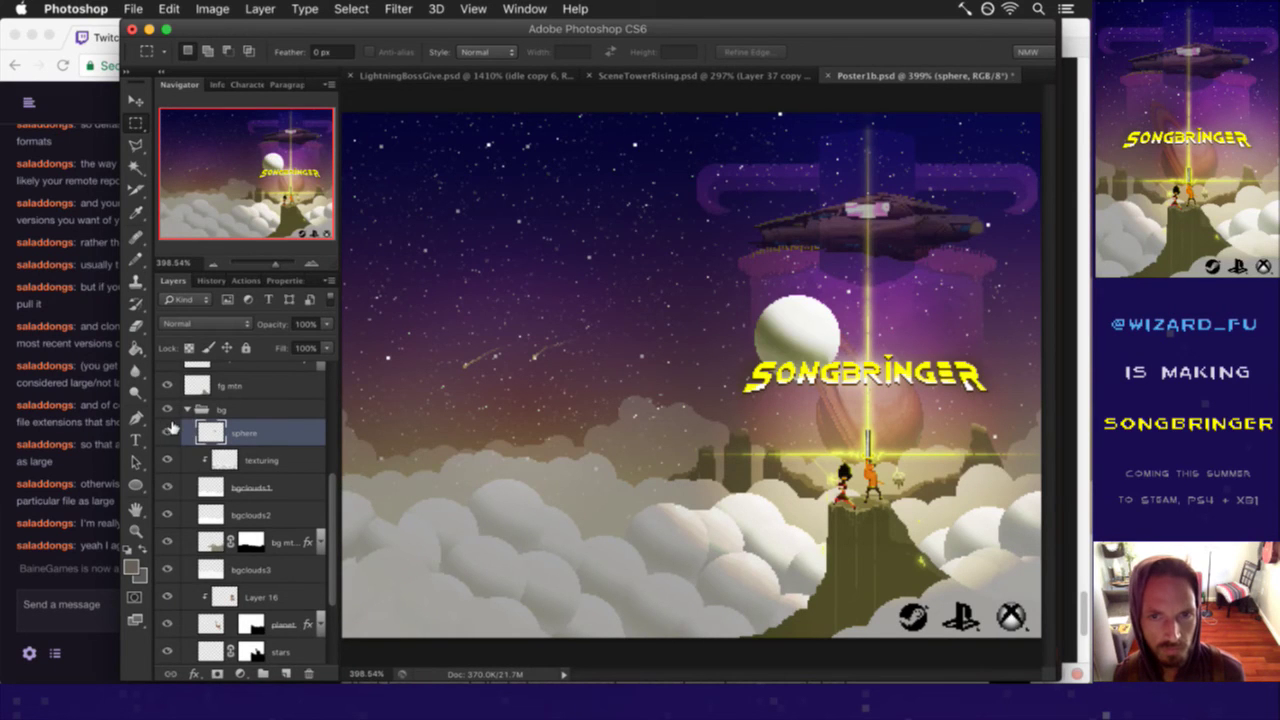
key("ctrl+a")
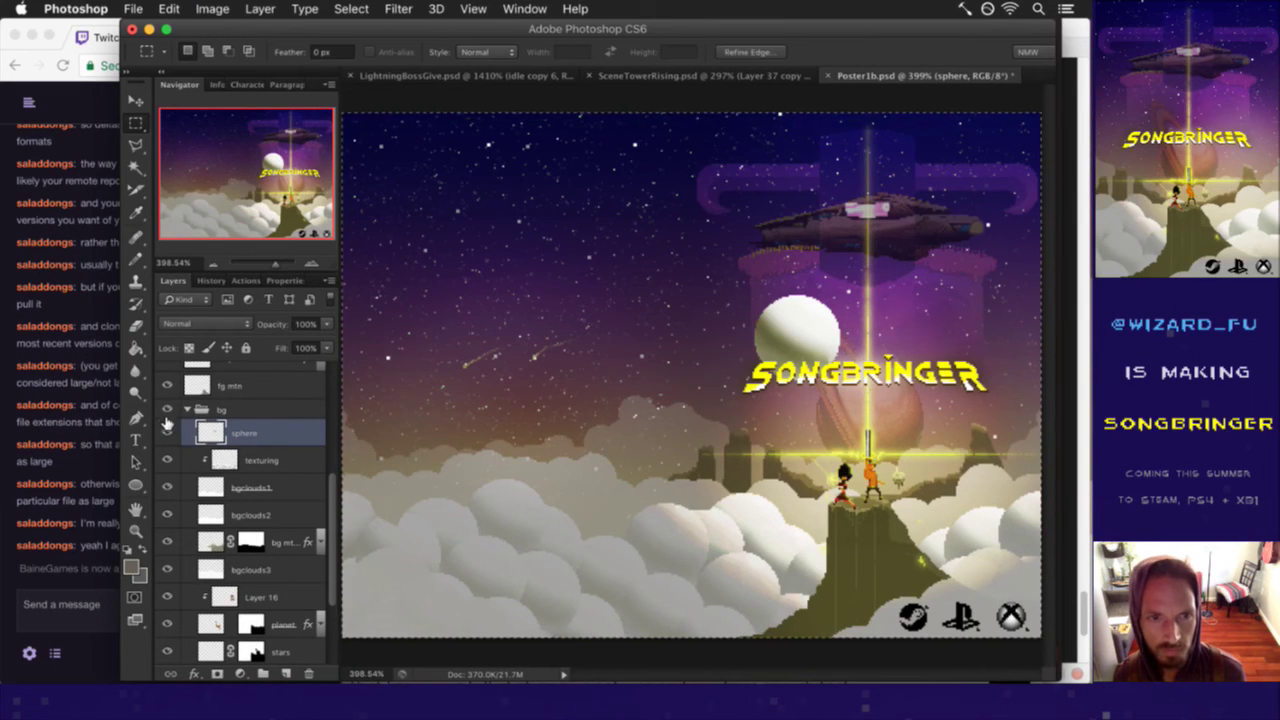
left_click(167, 431)
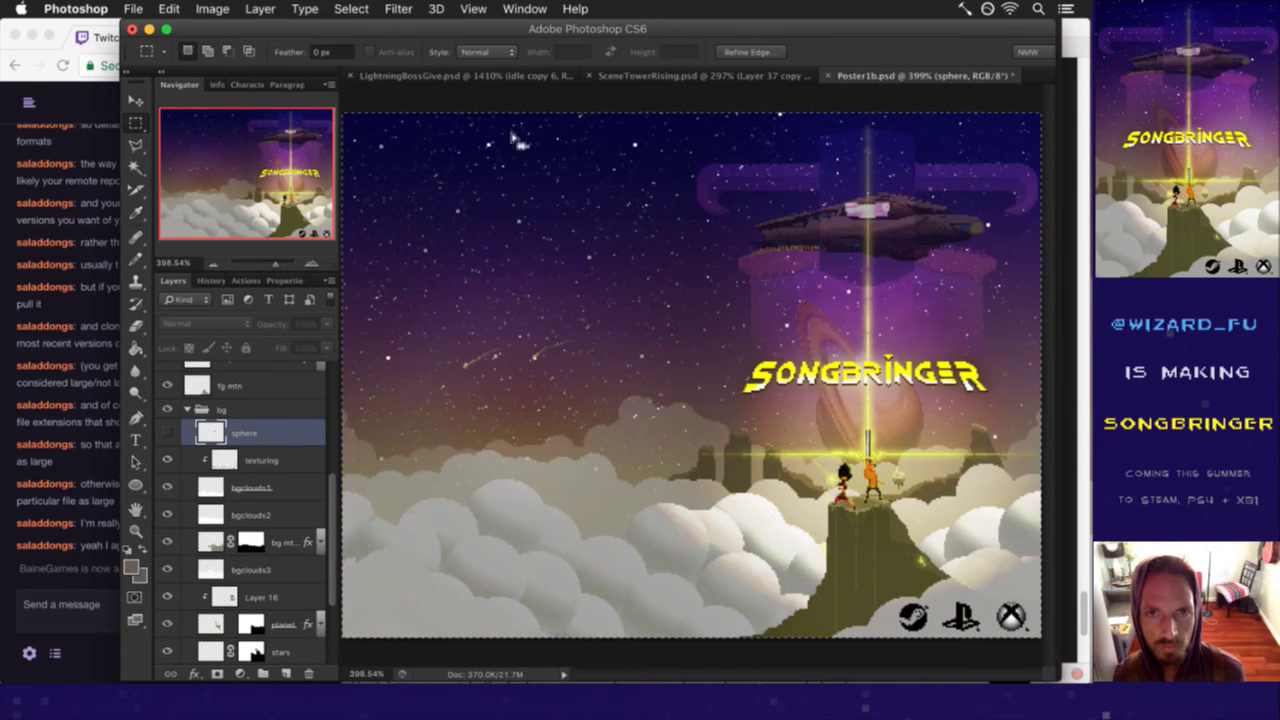
left_click(641, 76)
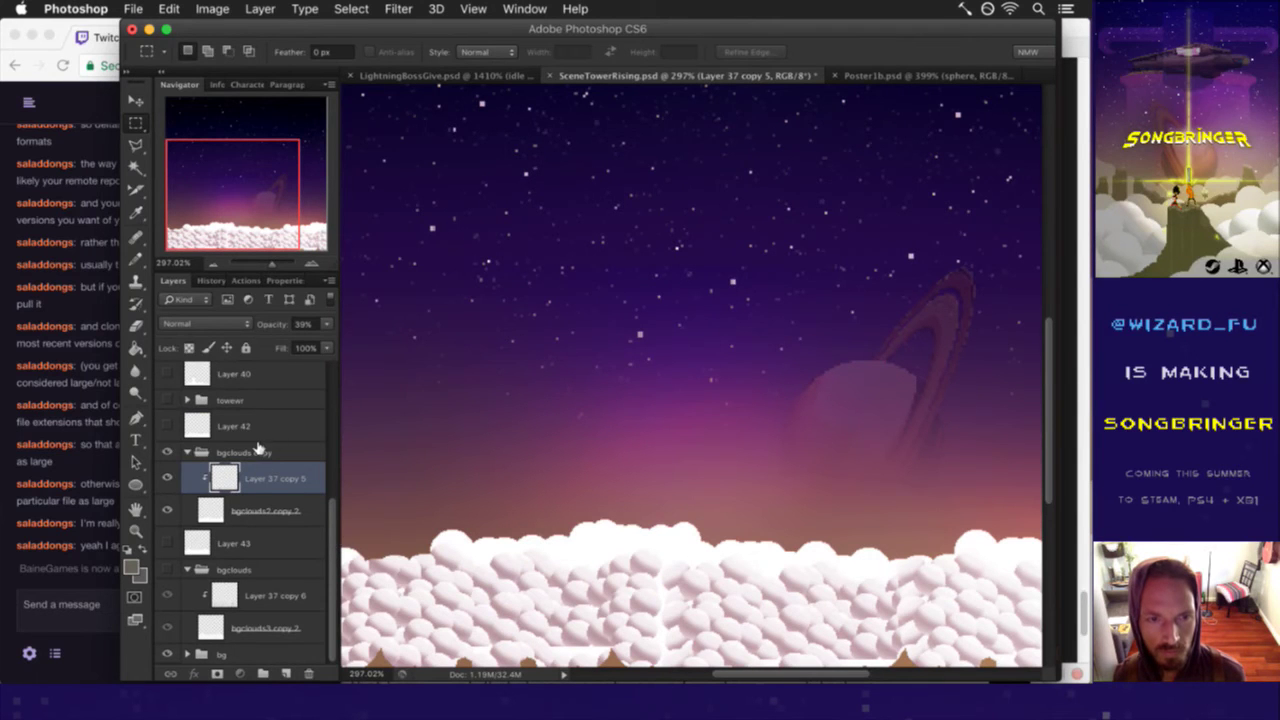
- Paste the sphere above Layer 37 copy 5, duplicate it, and move the copy onto the clouds
left_click(260, 452)
left_click(270, 476)
key("super+v")
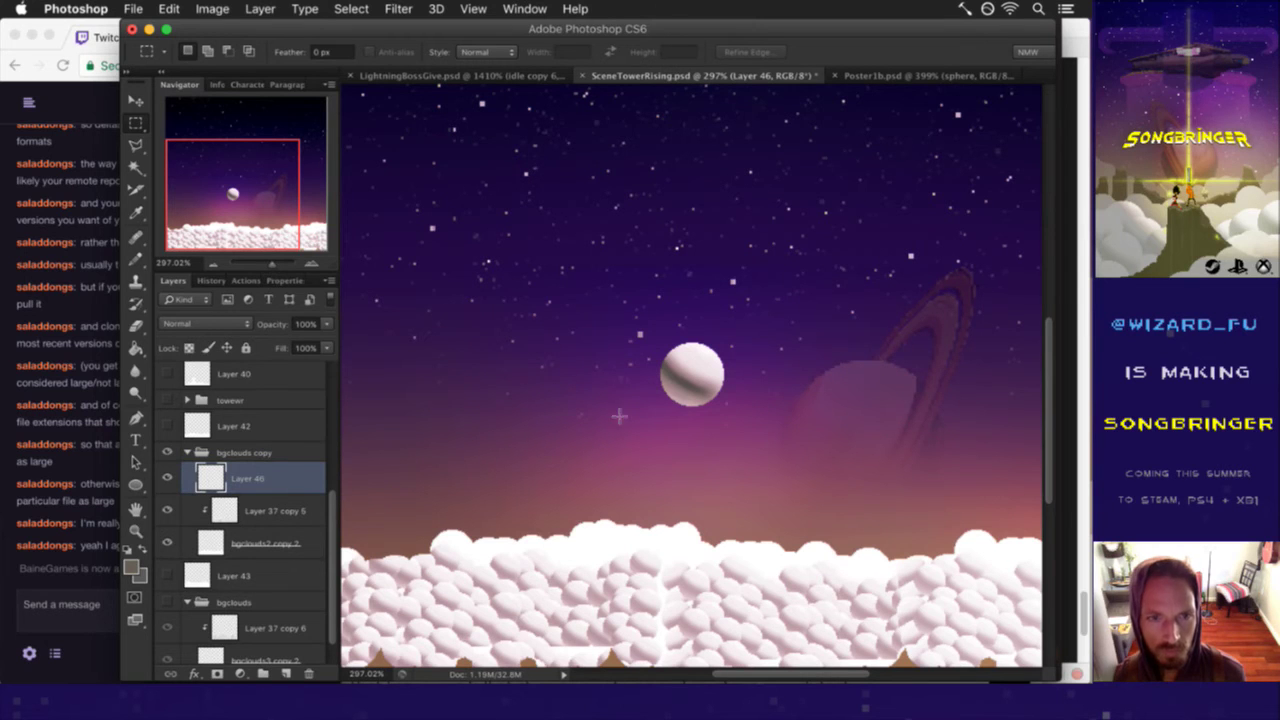
key("super+j")
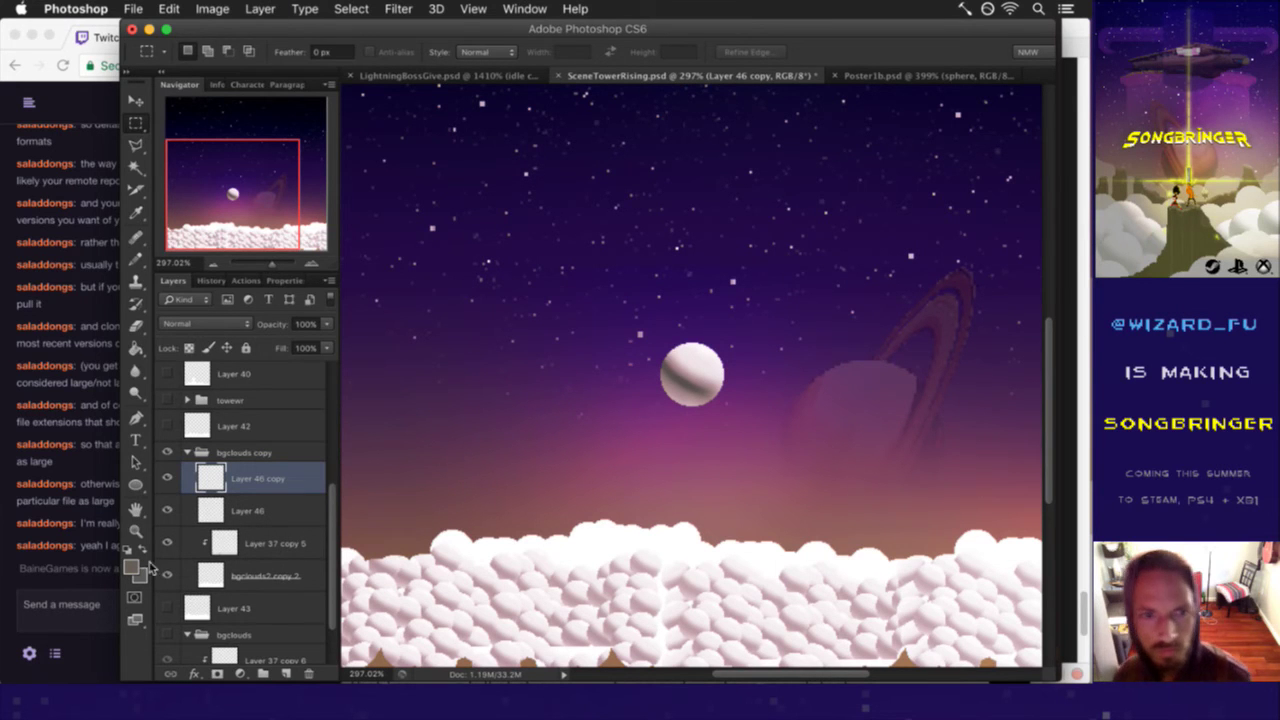
key("v")
left_click_drag(706, 357, 483, 529)
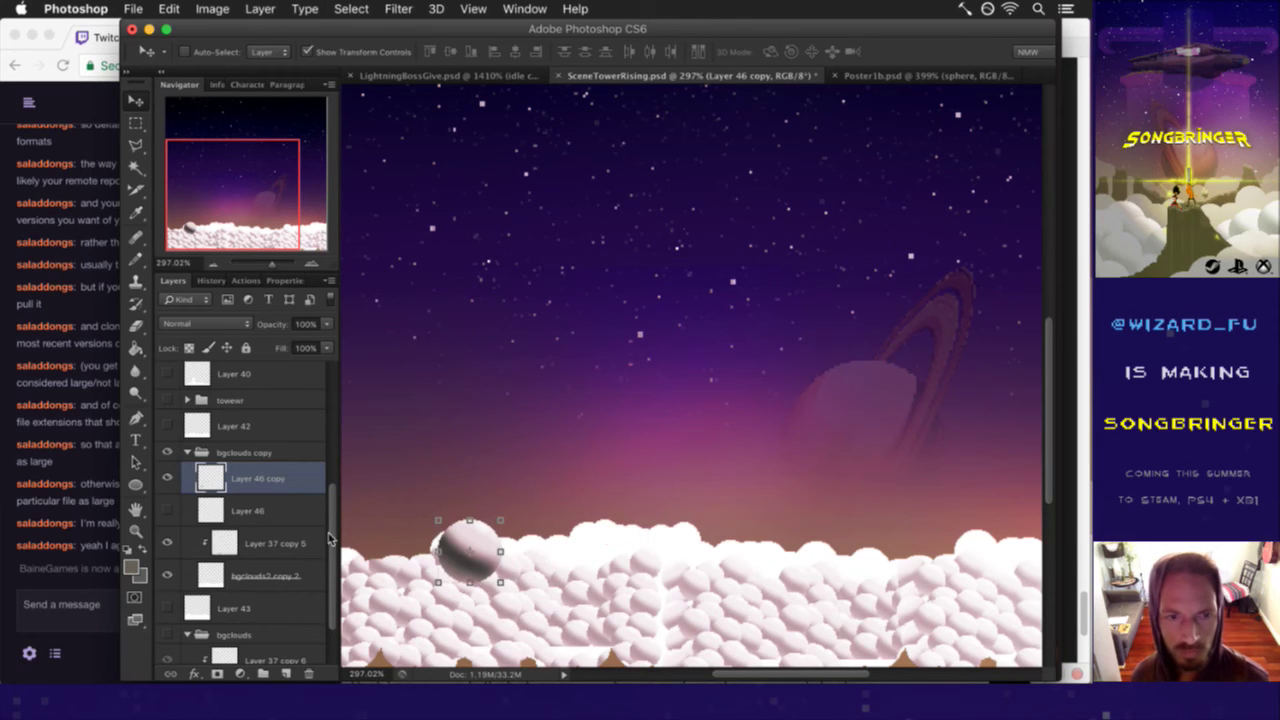
left_click_drag(337, 508, 335, 543)
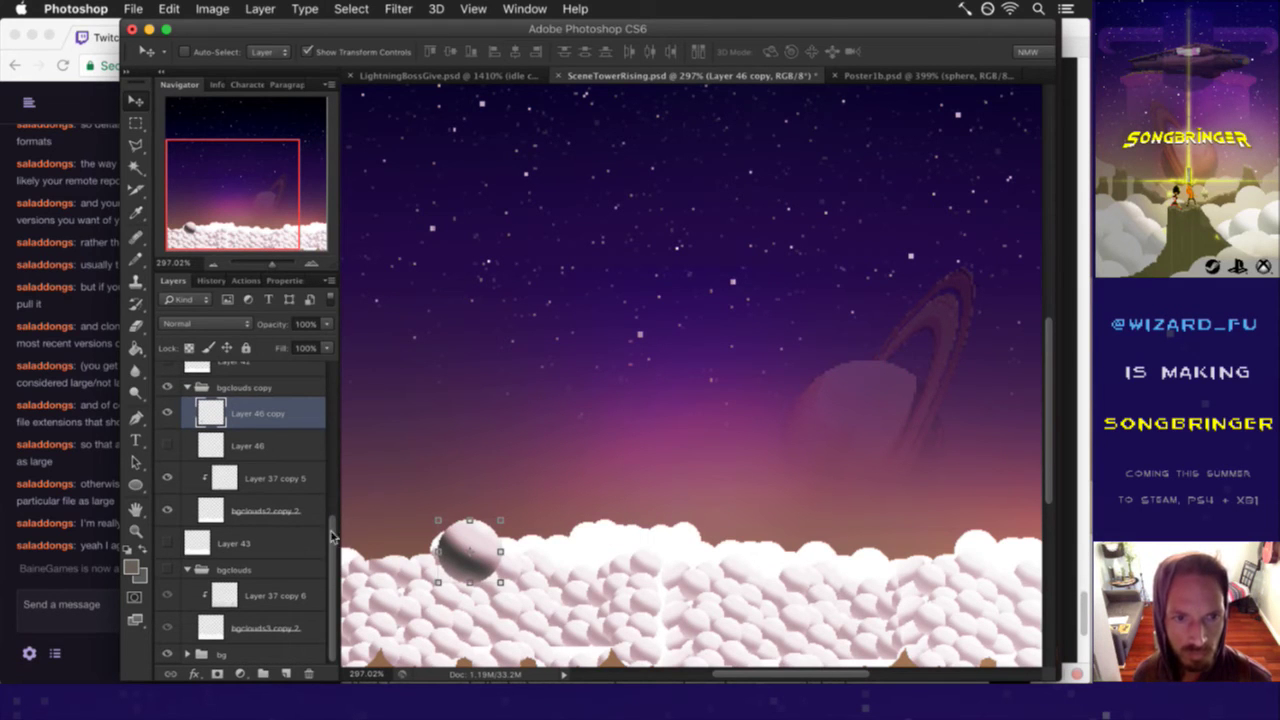
- Hide the Layer 37 copy 5 texture, then sink Layer 46 copy into the clouds at 58% scale
left_click(262, 474)
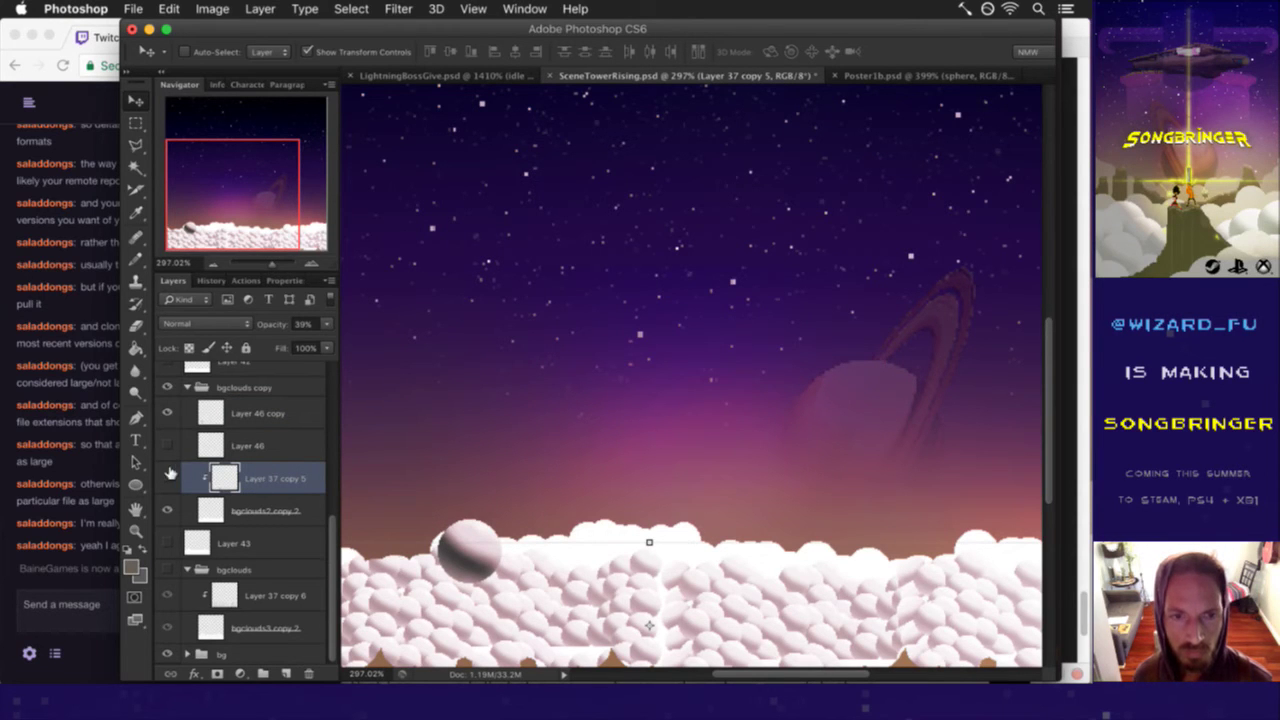
left_click(168, 477)
left_click(254, 416)
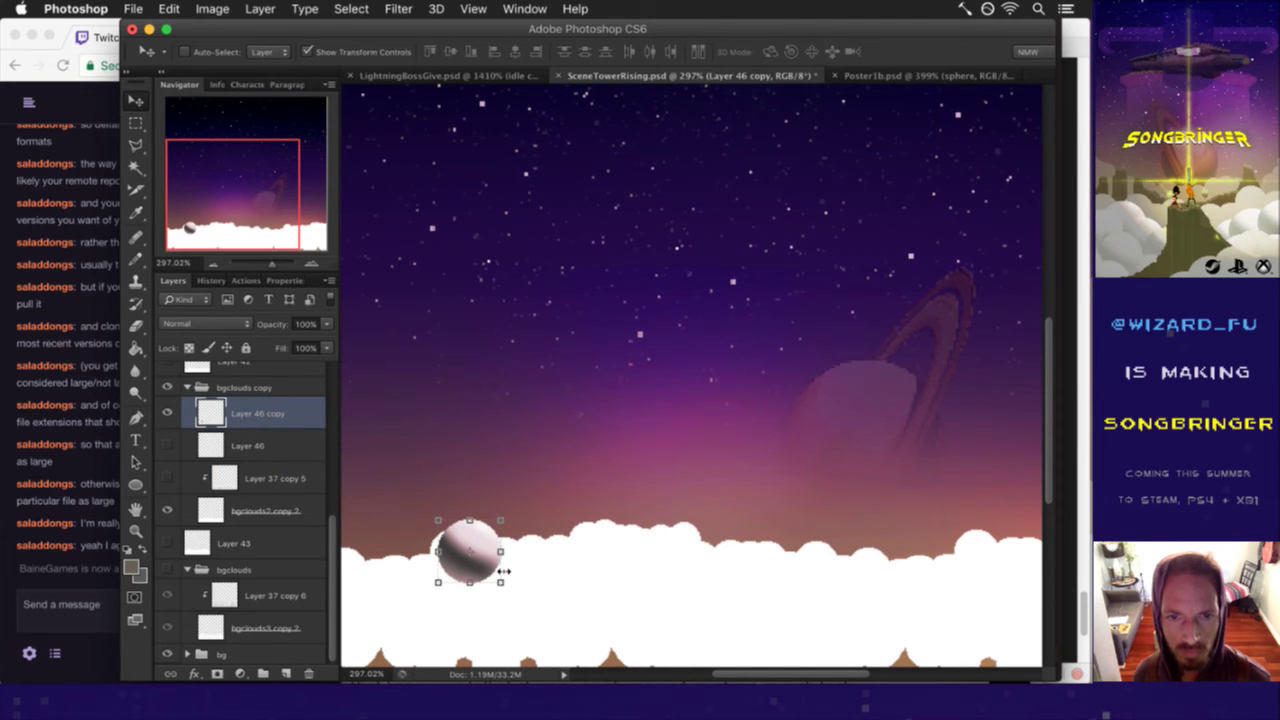
left_click_drag(490, 538, 481, 577)
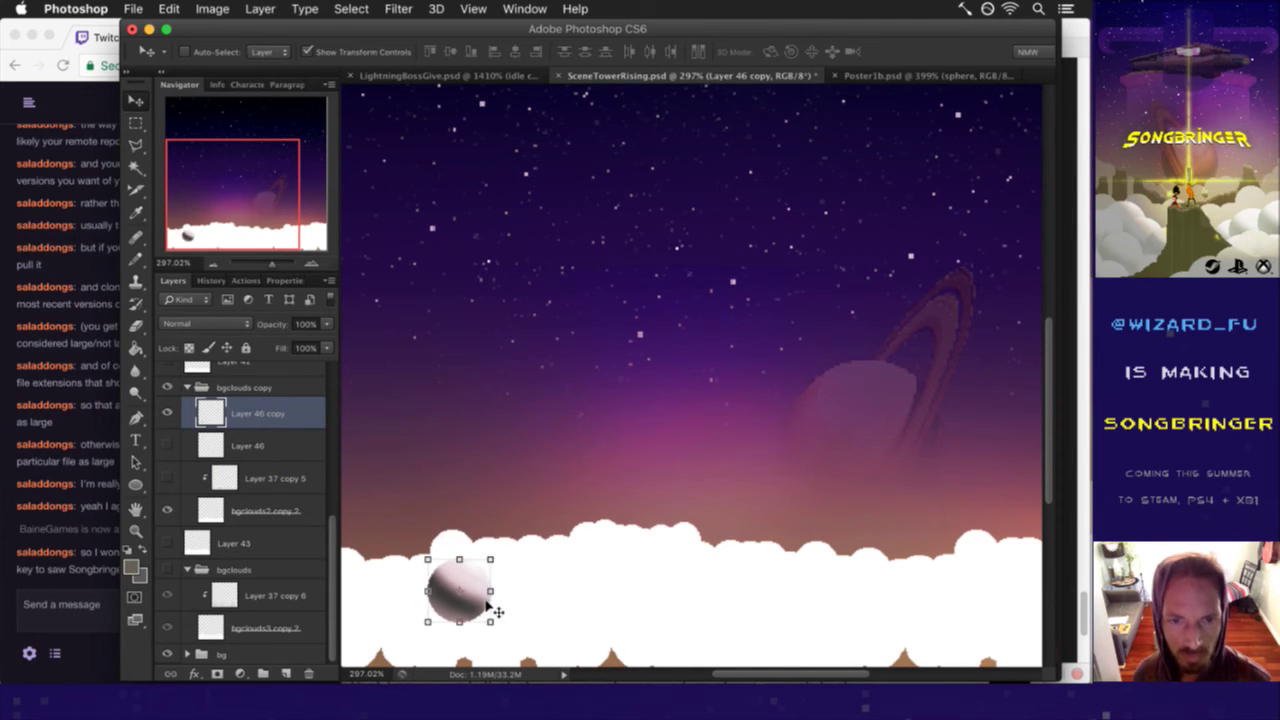
key("ctrl+t")
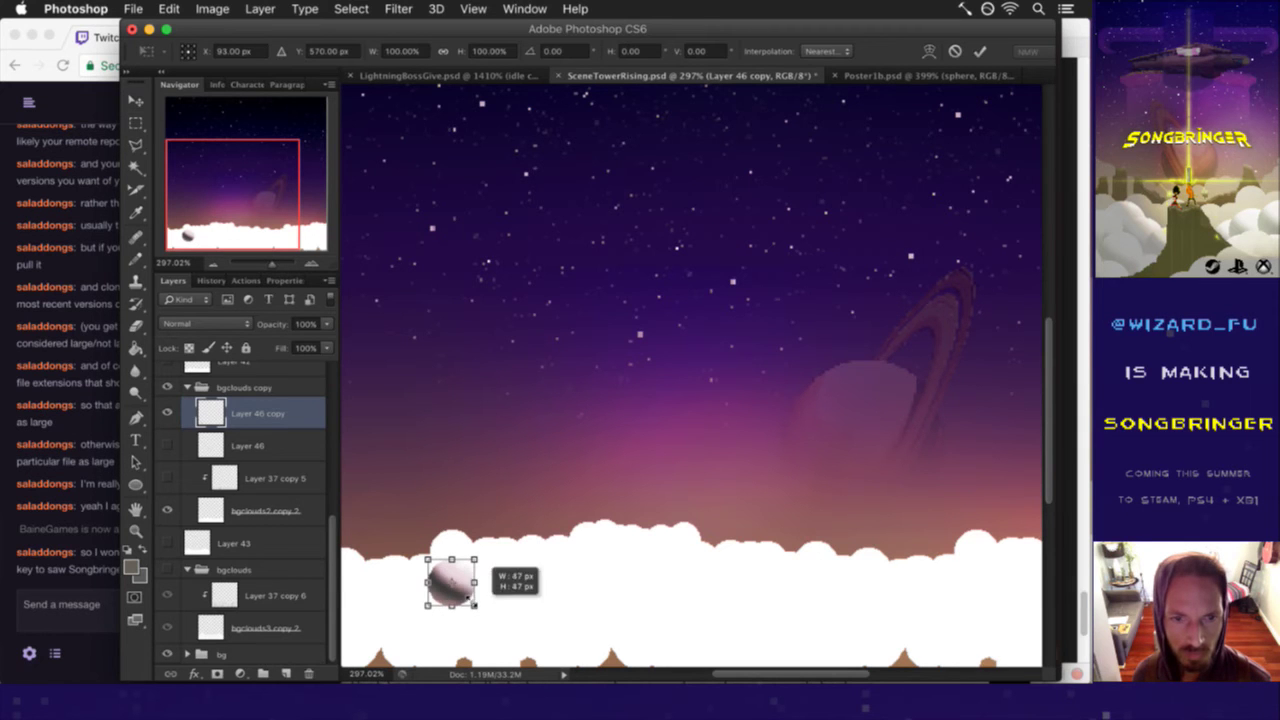
left_click_drag(490, 623, 465, 597)
left_click(98, 580)
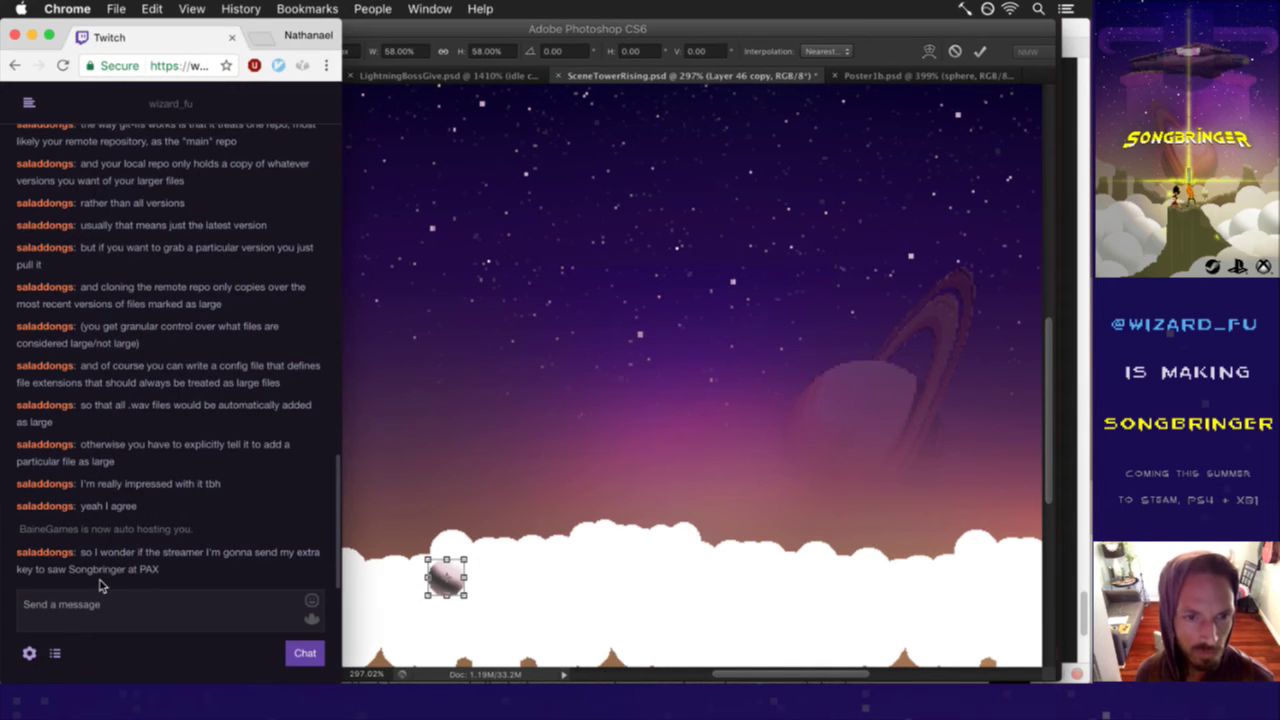
mouse_move(170, 400)
triple_click(110, 562)
left_click(130, 568)
triple_click(154, 578)
left_click(160, 580)
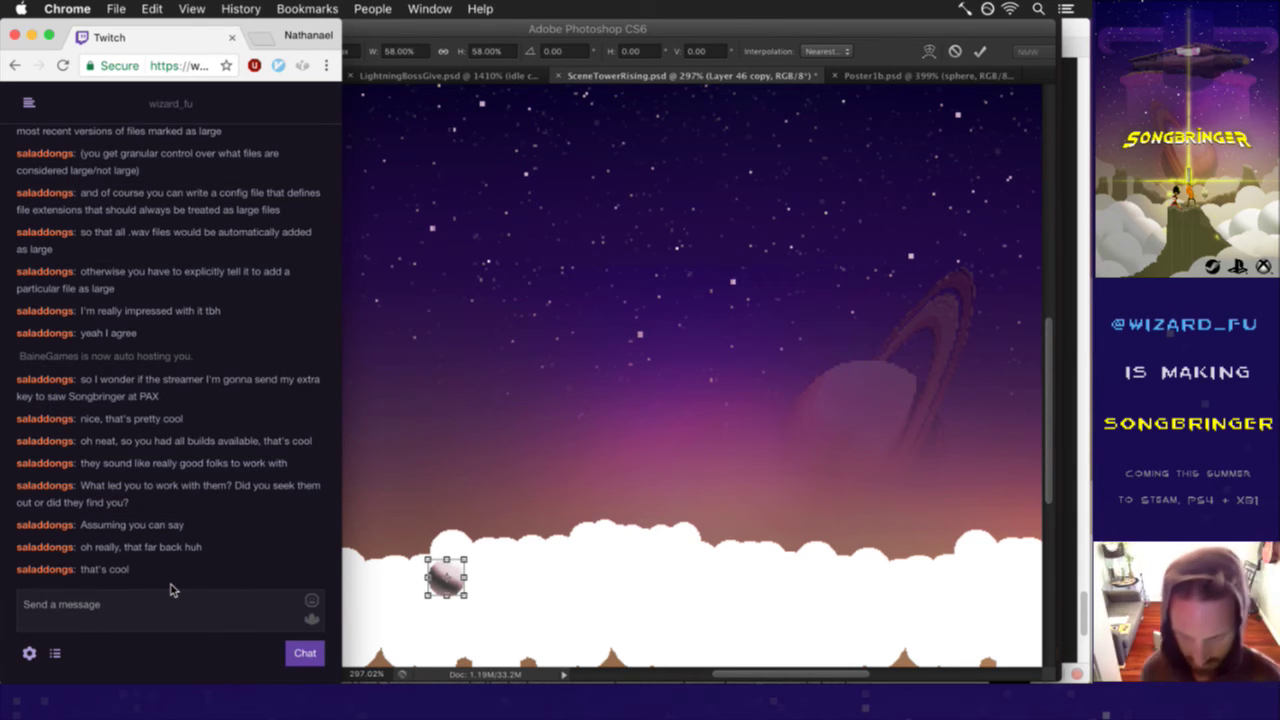
- Rest the sphere on the left cloud tops at 68% scale and duplicate it for another puff
left_click(764, 30)
mouse_move(458, 566)
left_mouse_down()
mouse_move(462, 533)
mouse_move(475, 578)
mouse_move(462, 541)
left_mouse_up()
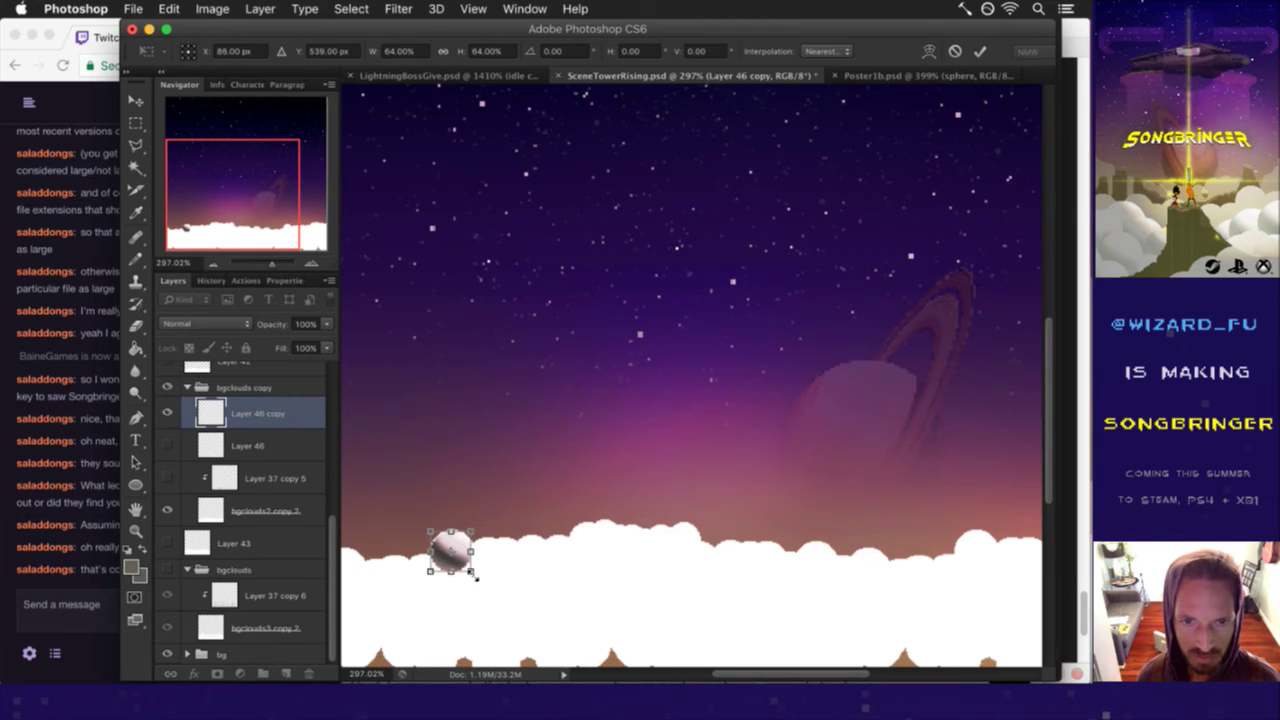
left_click_drag(476, 578, 478, 581)
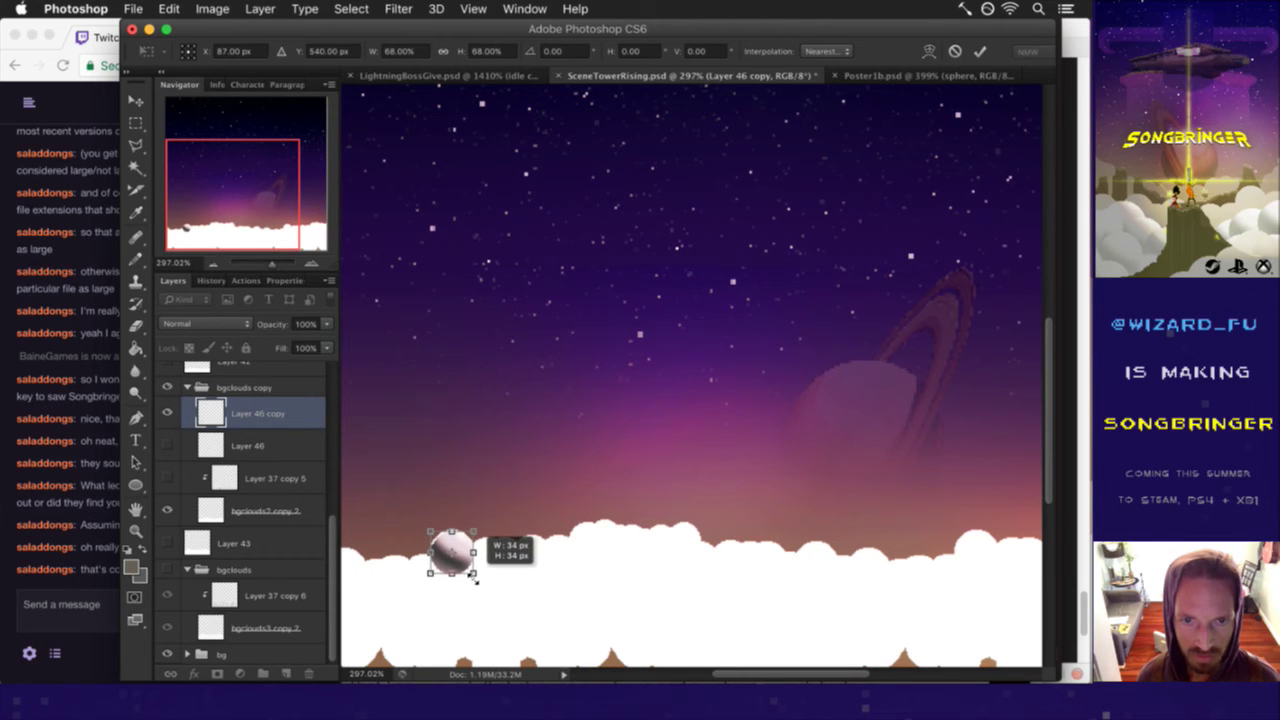
left_click_drag(461, 537, 462, 537)
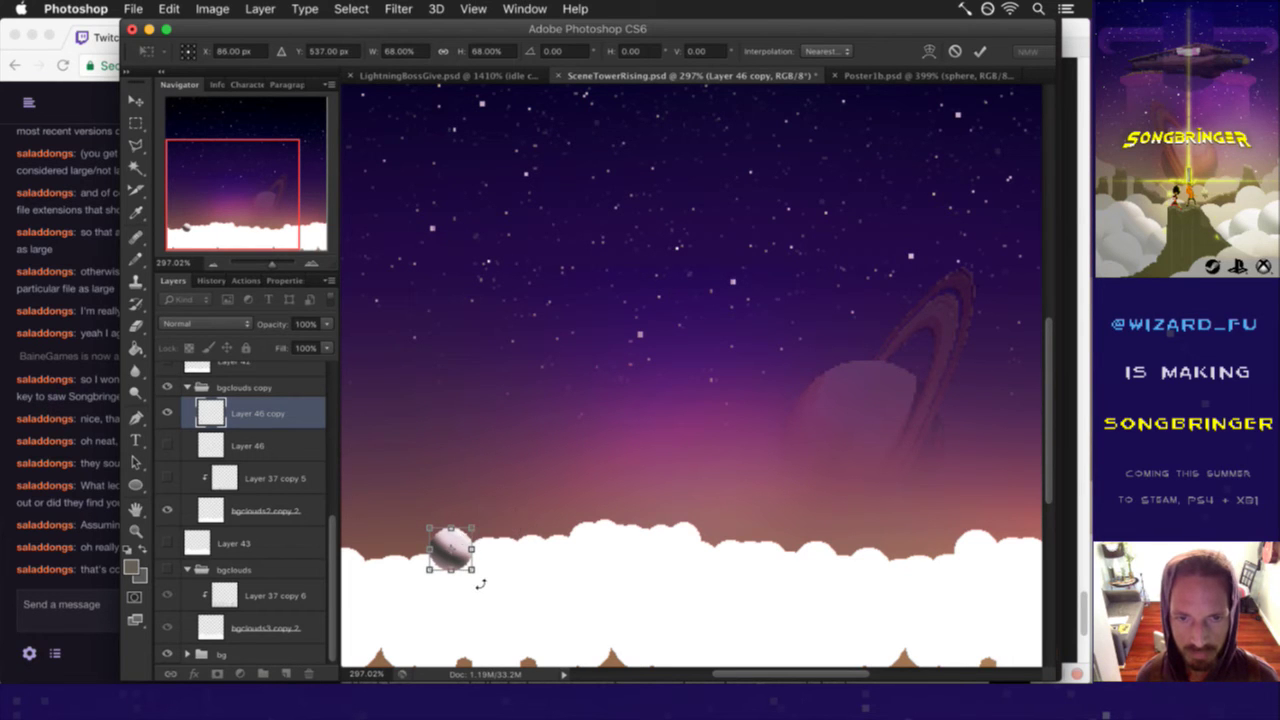
key("Return")
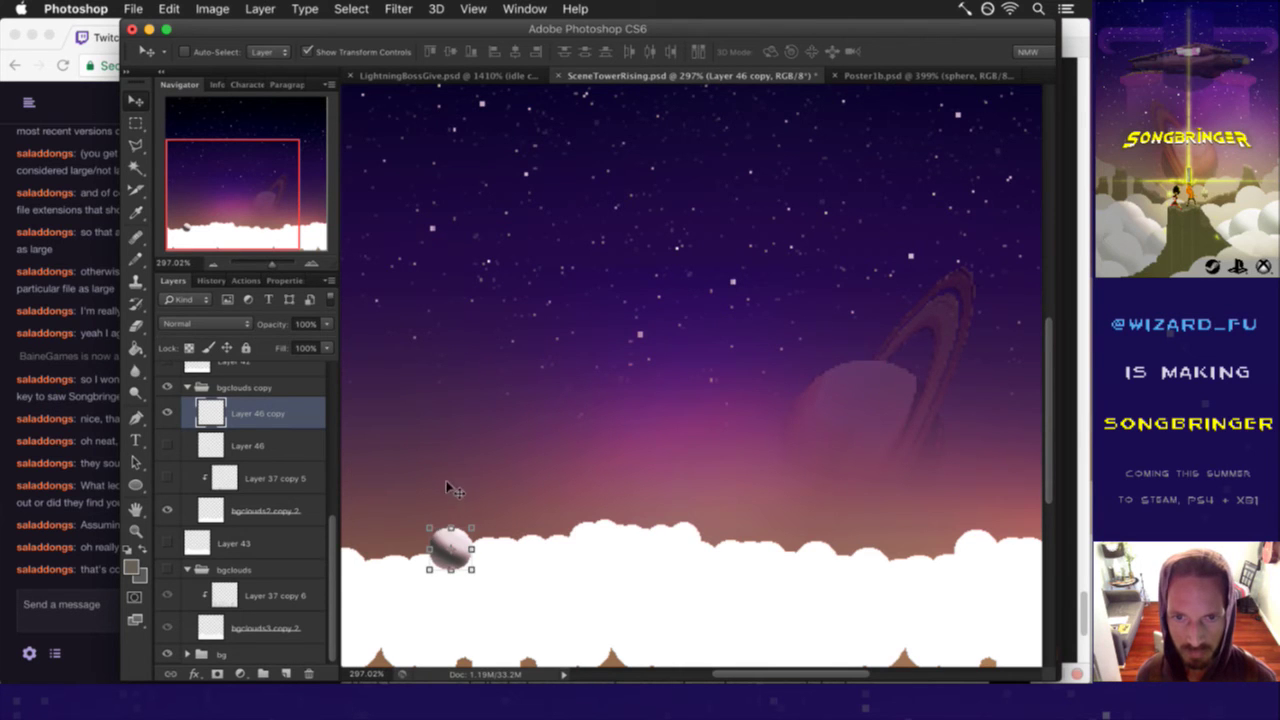
mouse_move(460, 493)
left_mouse_down()
mouse_move(548, 457)
mouse_move(524, 516)
mouse_move(497, 517)
left_mouse_up()
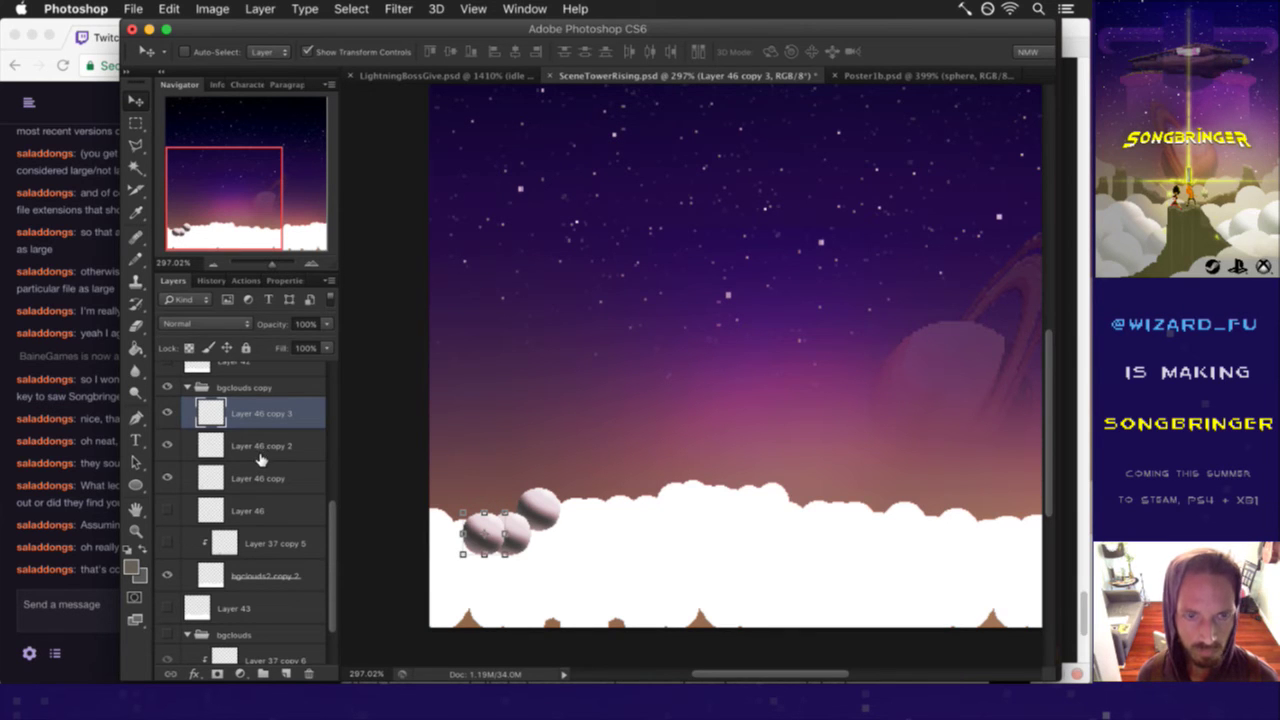
key("super+j")
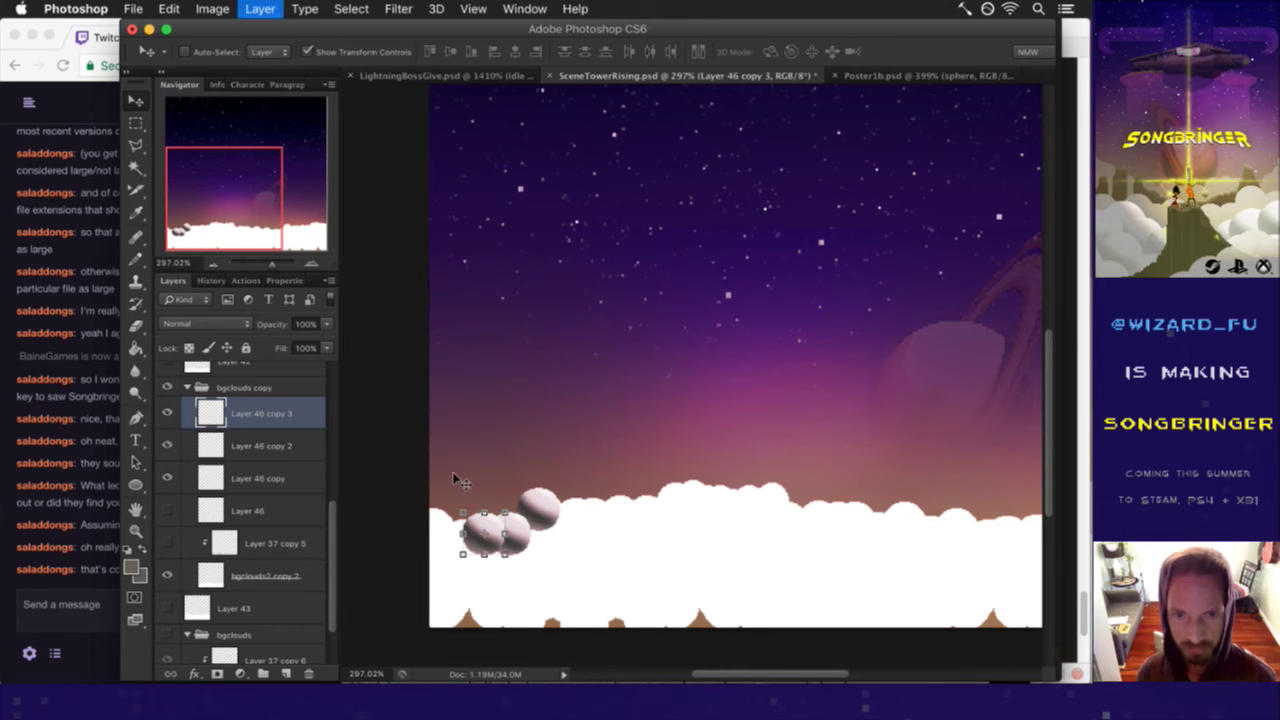
- Place the copied puffs at the left edge of the cloud tops, with Layer 46 copy 5 below copy 4
left_click_drag(490, 515, 467, 522)
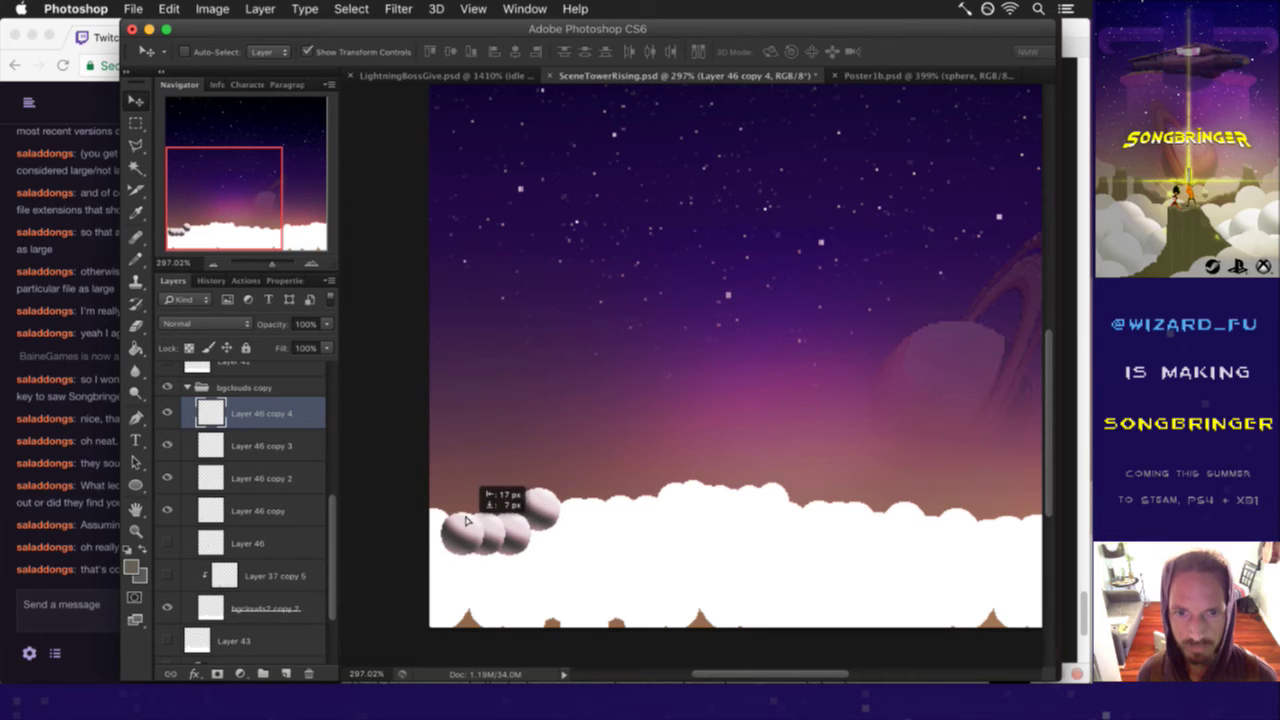
left_click_drag(467, 522, 477, 530)
key("Left")
key("Up")
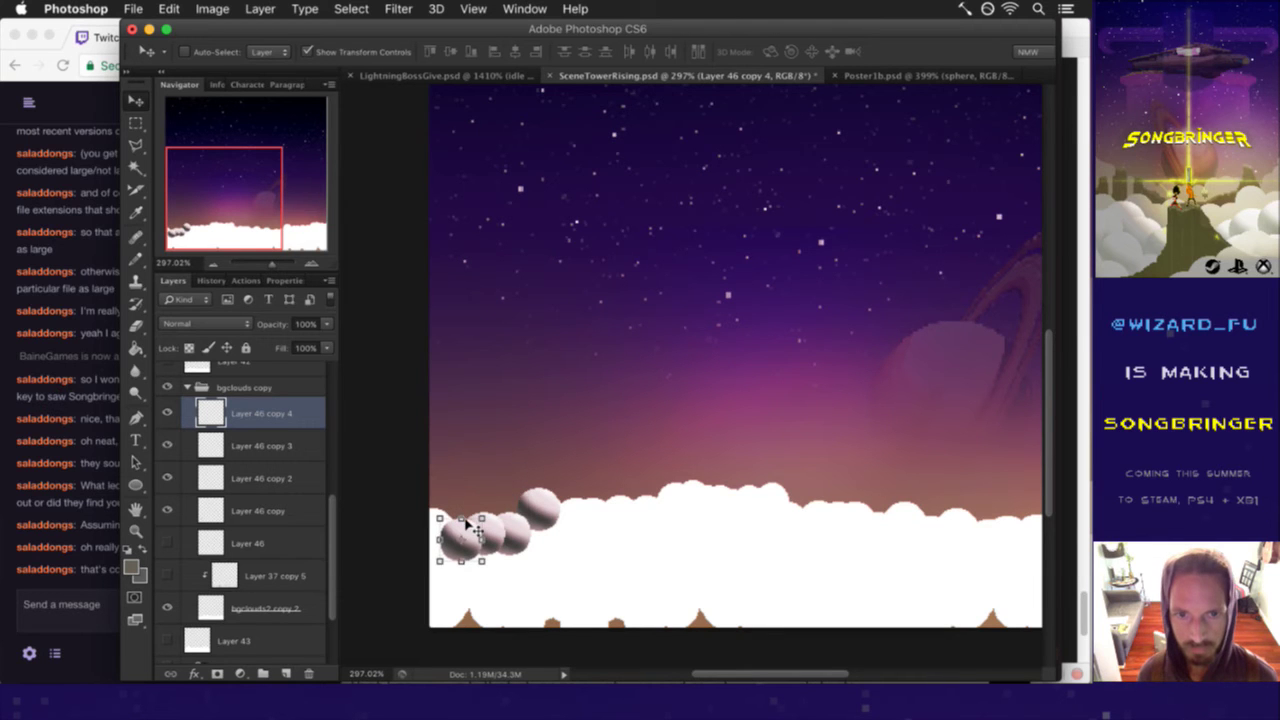
key("super+j")
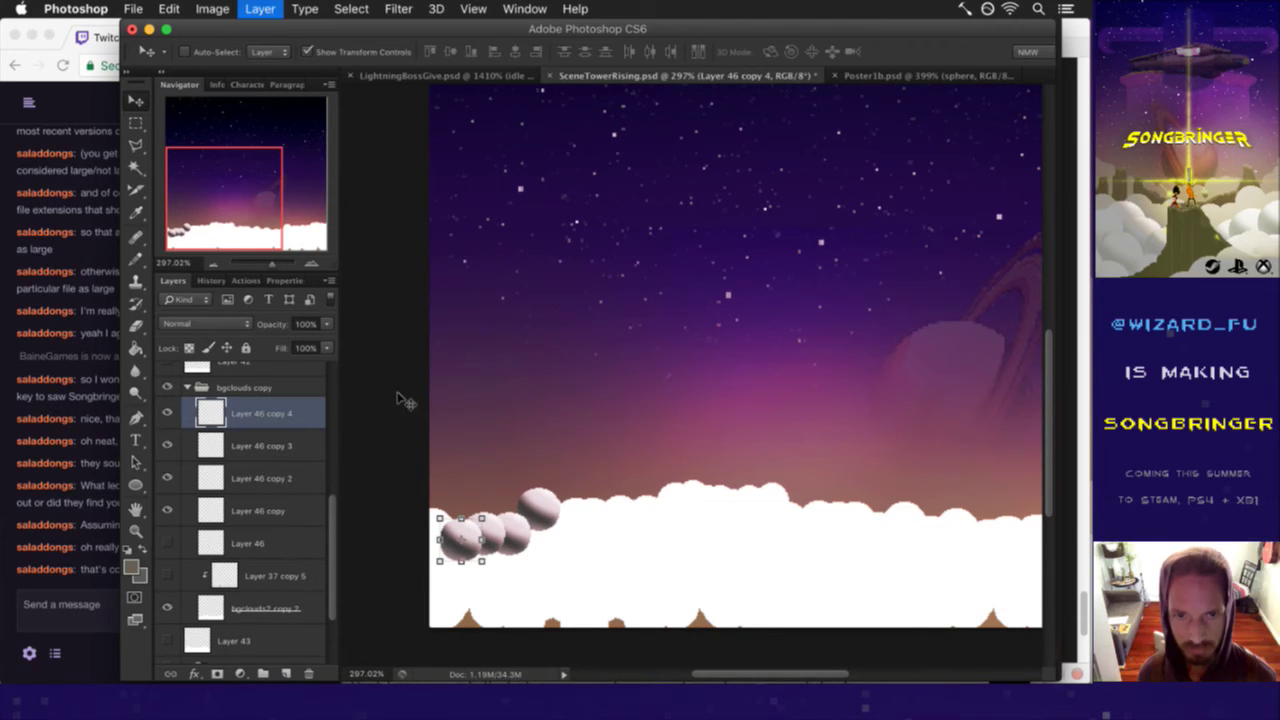
left_click_drag(470, 521, 444, 513)
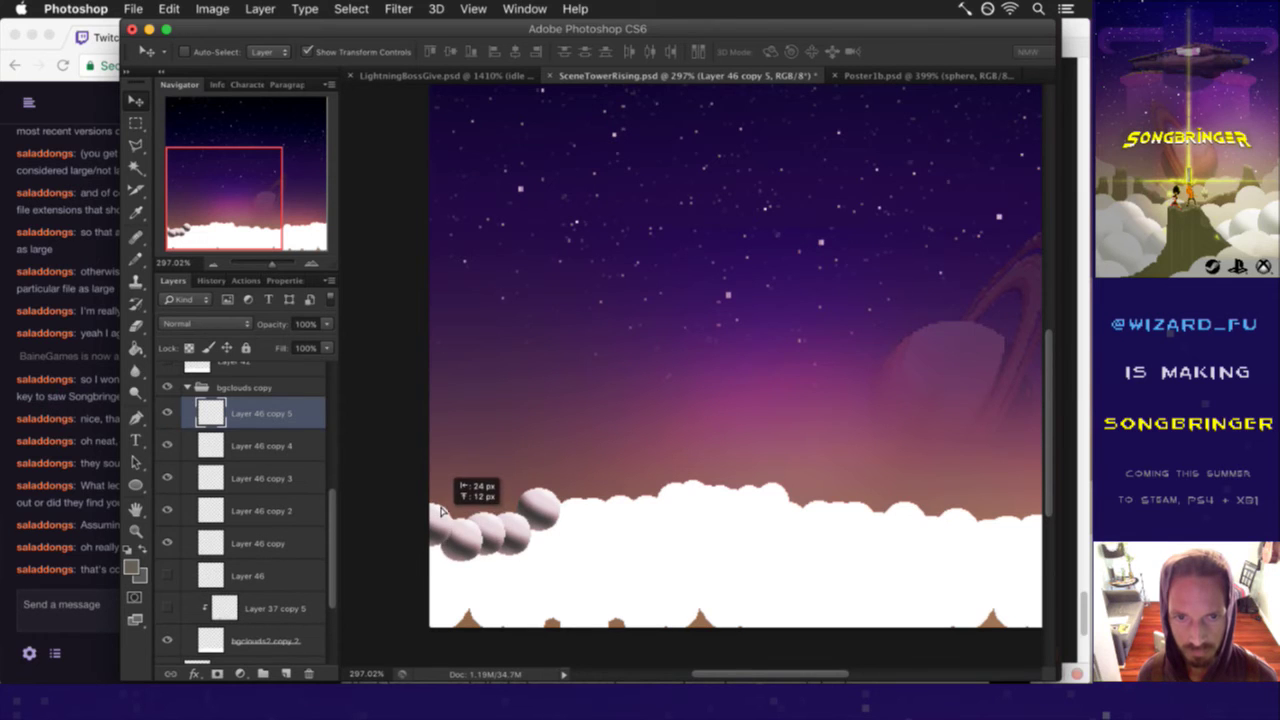
key("Right")
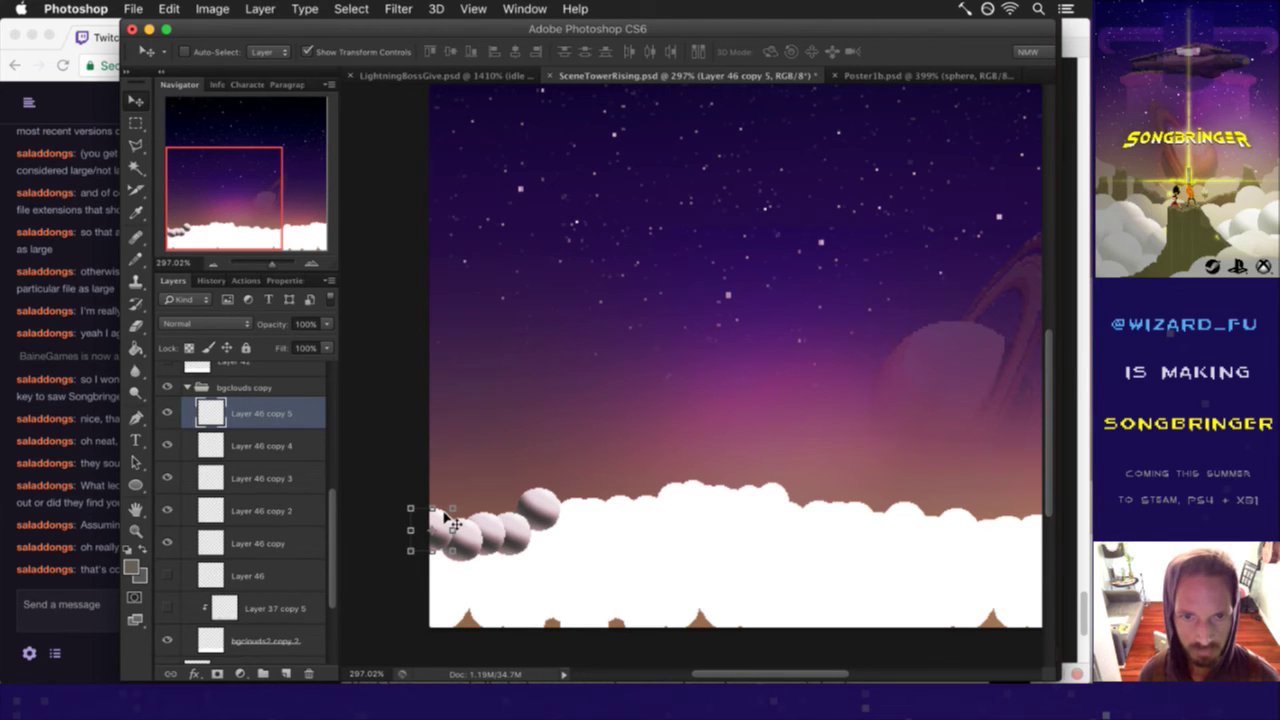
left_click_drag(214, 406, 229, 478)
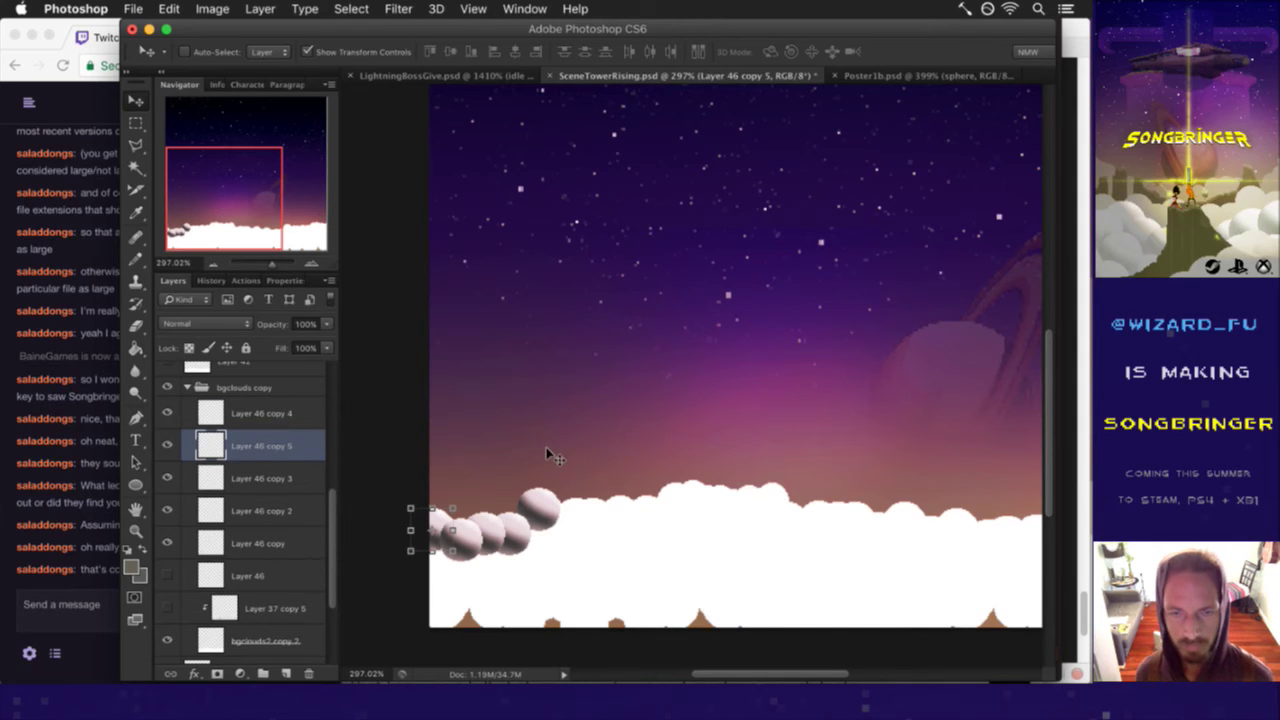
- Chain more puff copies rightward along the cloud tops up to Layer 46 copy 10
key("ctrl+j")
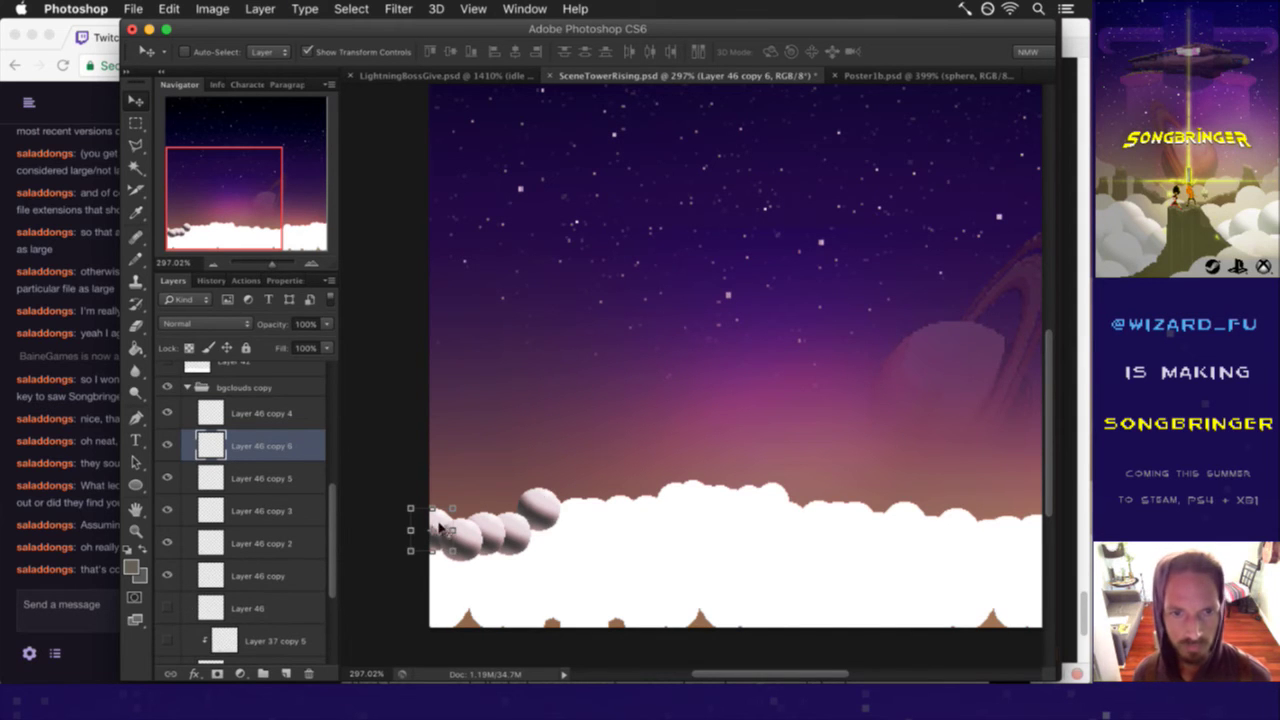
left_click_drag(441, 515, 585, 493)
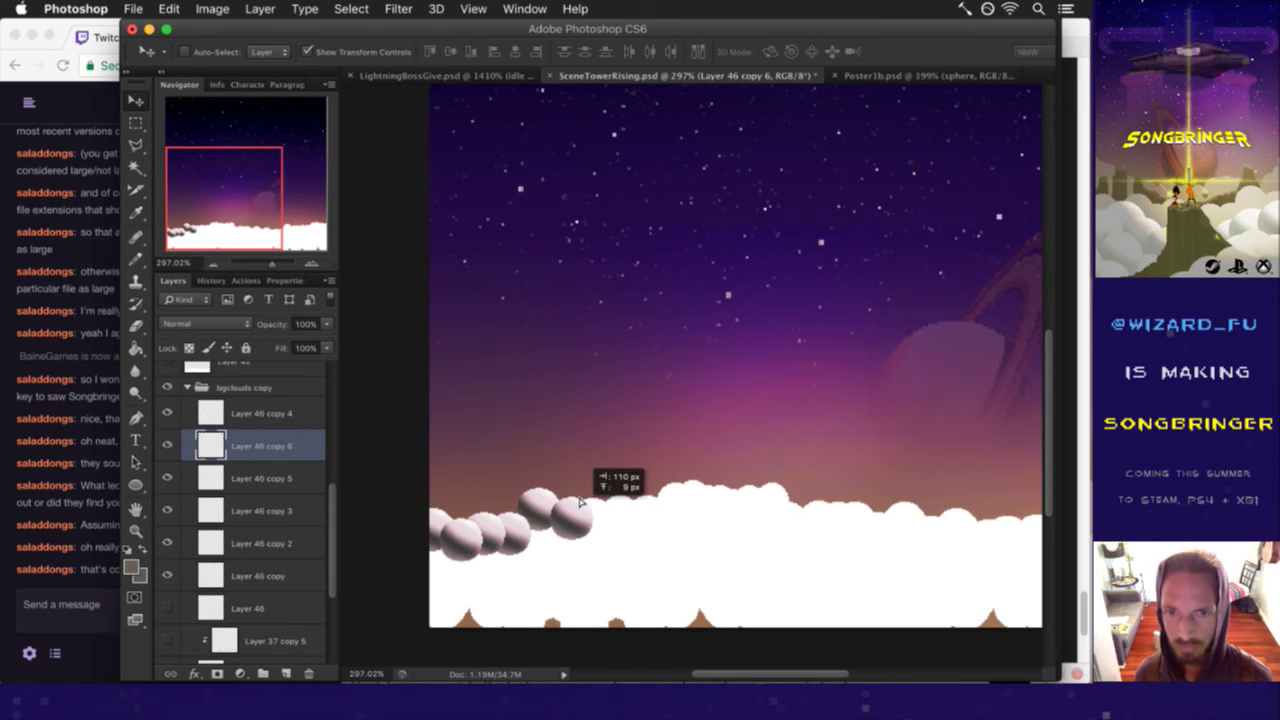
key("ctrl+j")
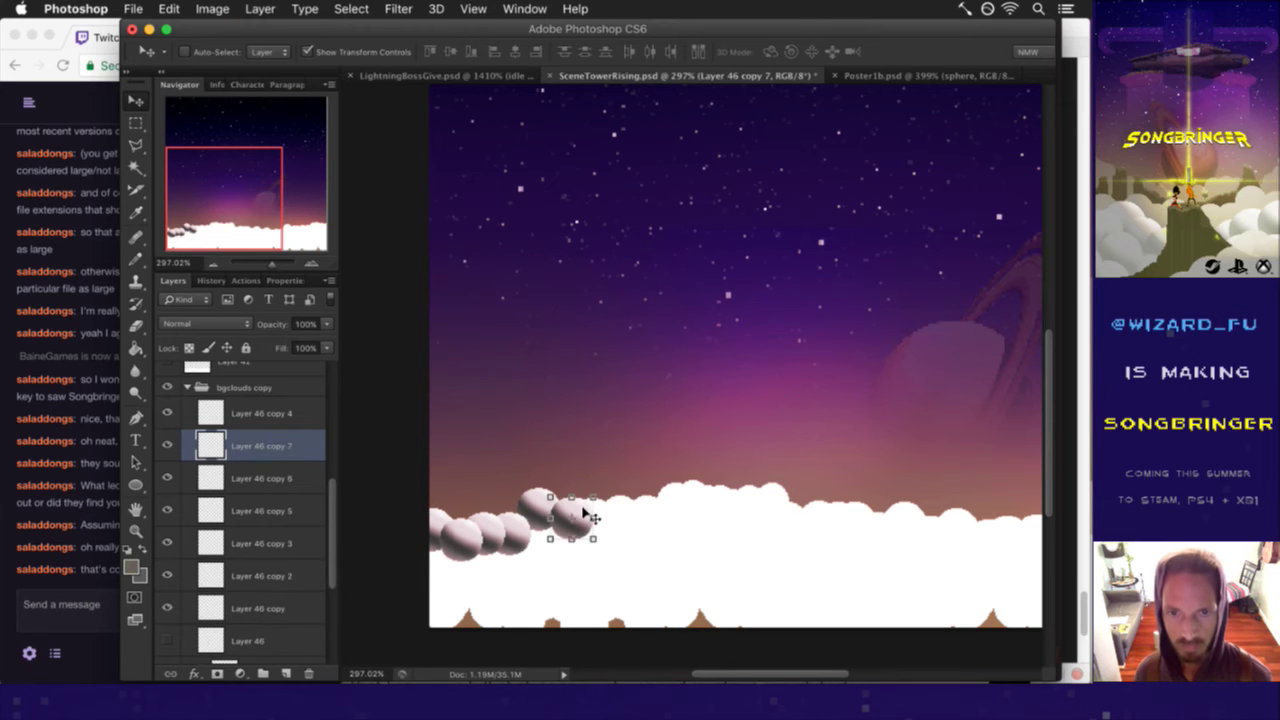
left_click_drag(586, 503, 608, 503)
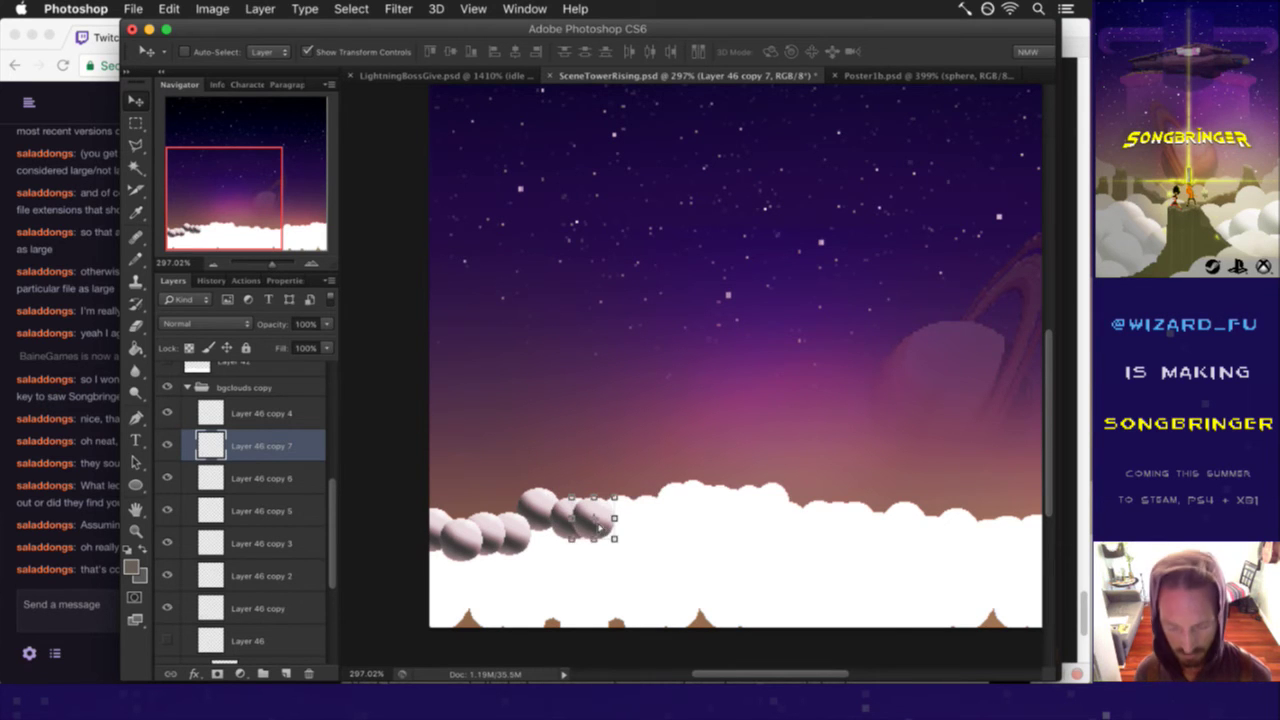
key("ctrl+j")
left_click_drag(604, 518, 634, 498)
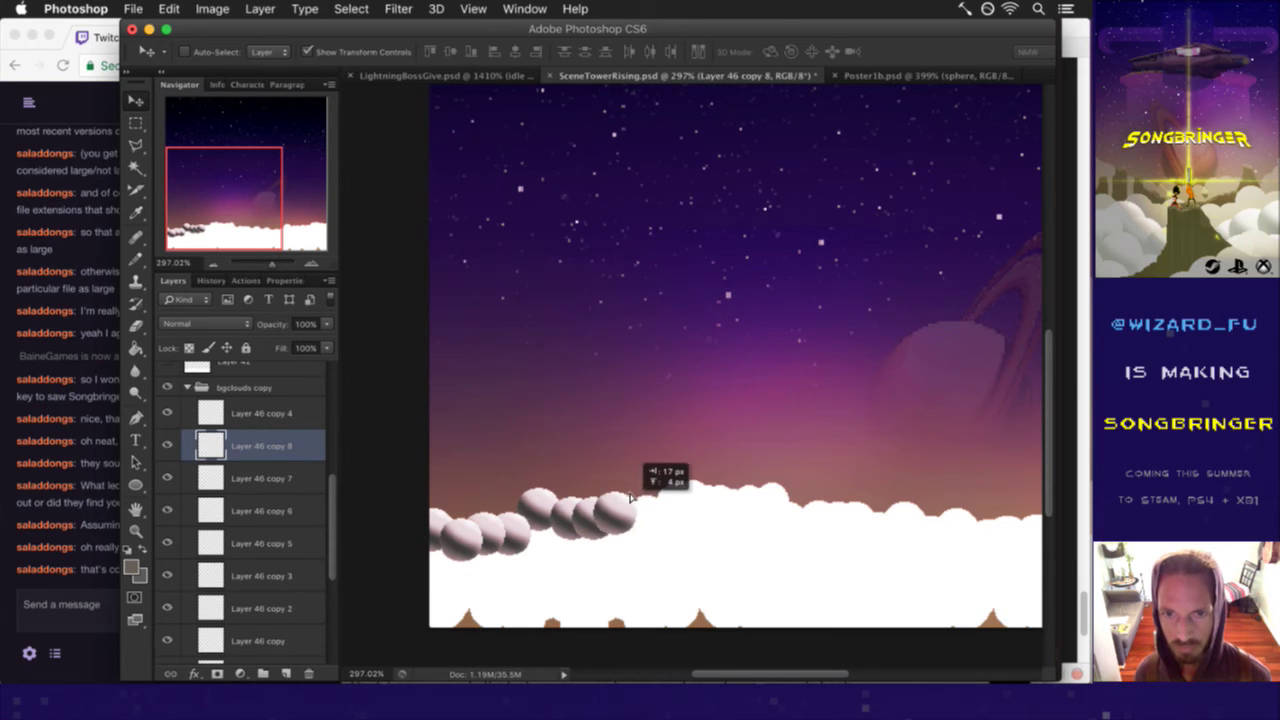
left_click_drag(634, 498, 660, 516)
key("ctrl+j")
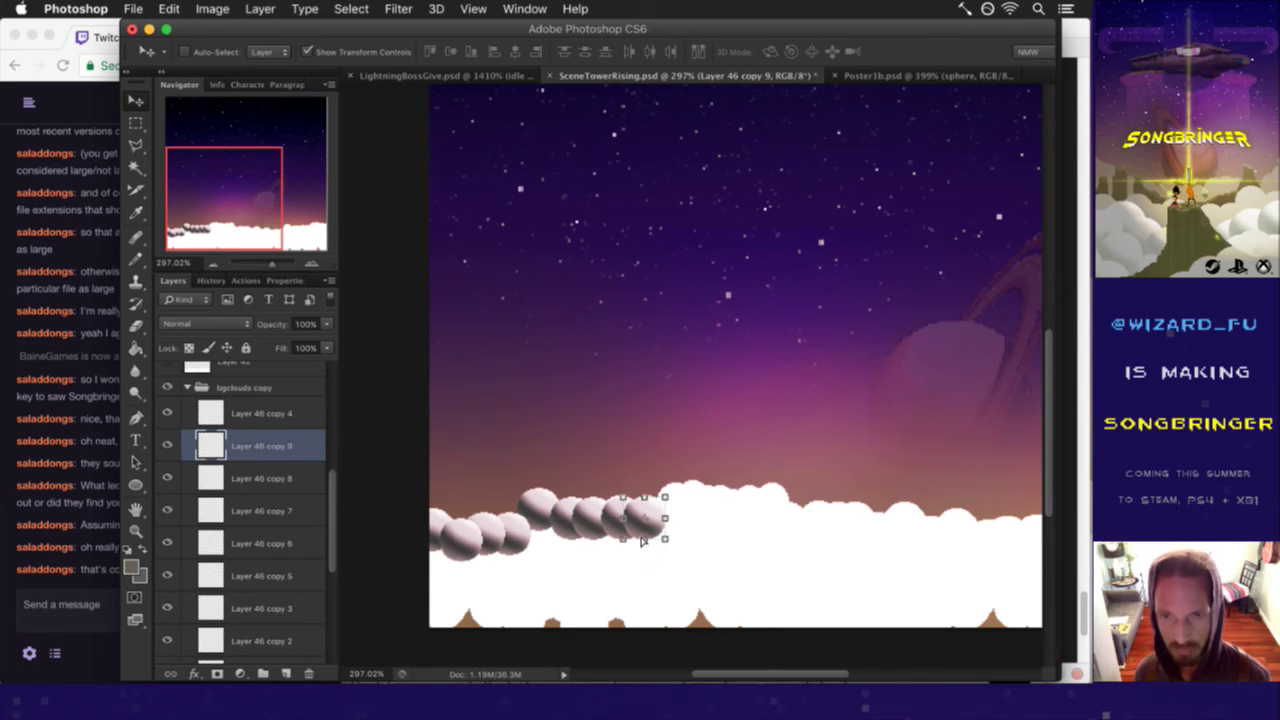
key("ctrl+j")
mouse_move(660, 505)
left_mouse_down()
mouse_move(695, 492)
mouse_move(684, 487)
left_mouse_up()
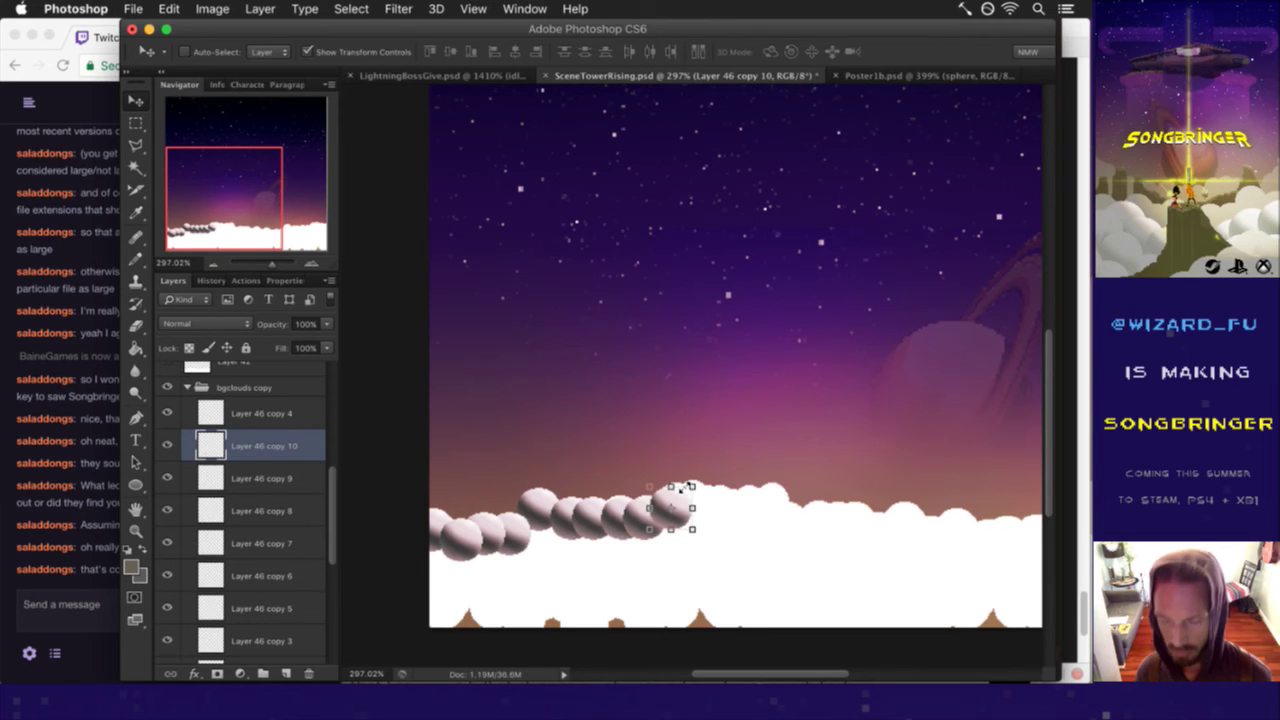
- Add the next puff to the chain and shrink it slightly
key("Up")
key("Right")
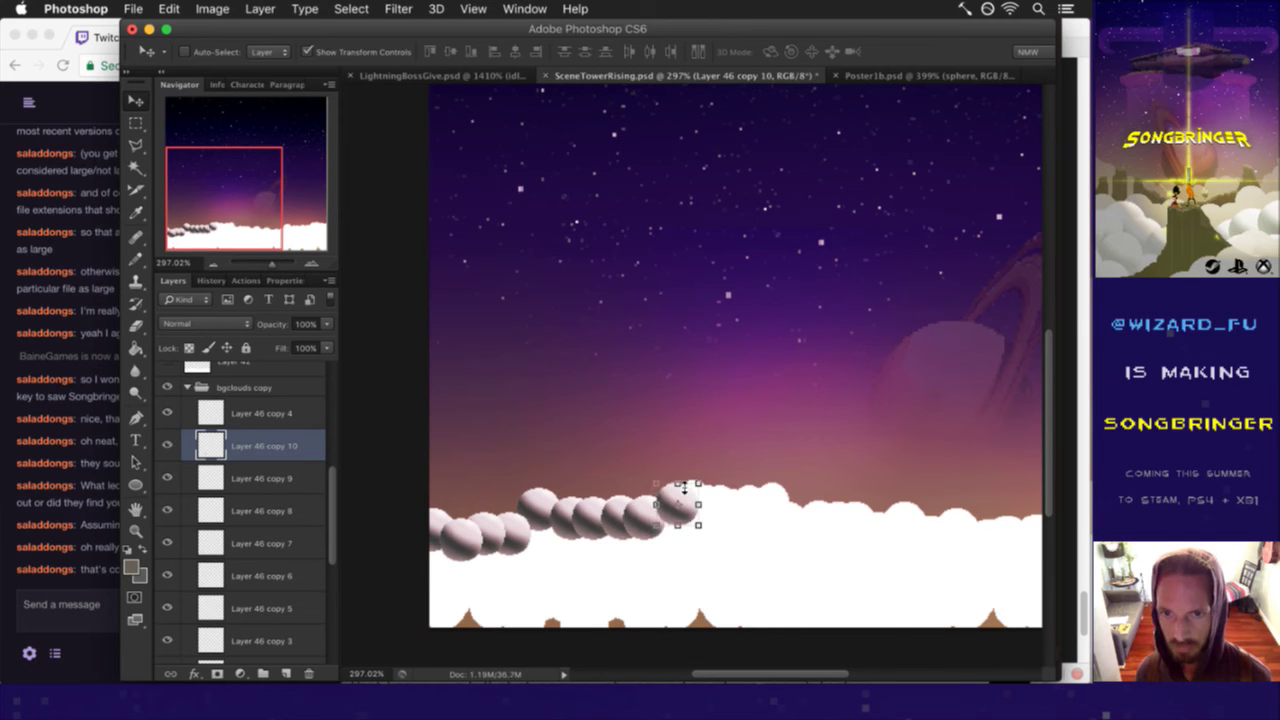
key("ctrl+j")
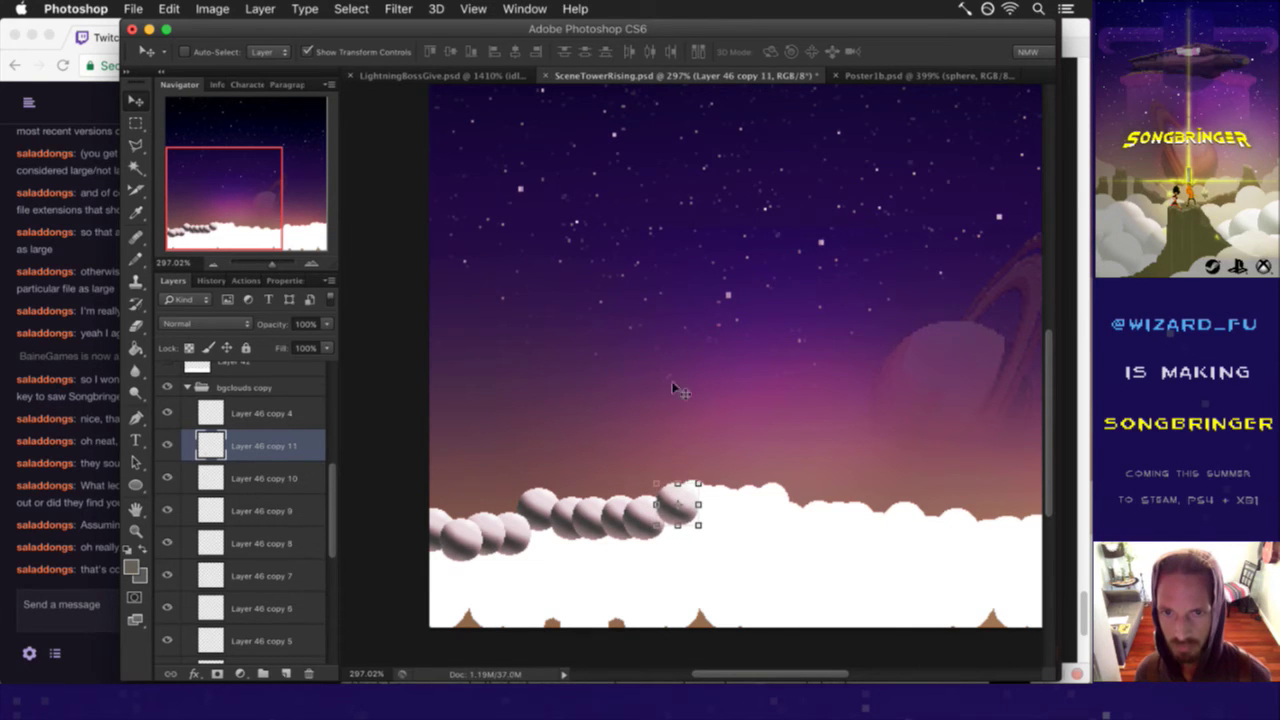
left_click_drag(692, 482, 703, 472)
key("Up")
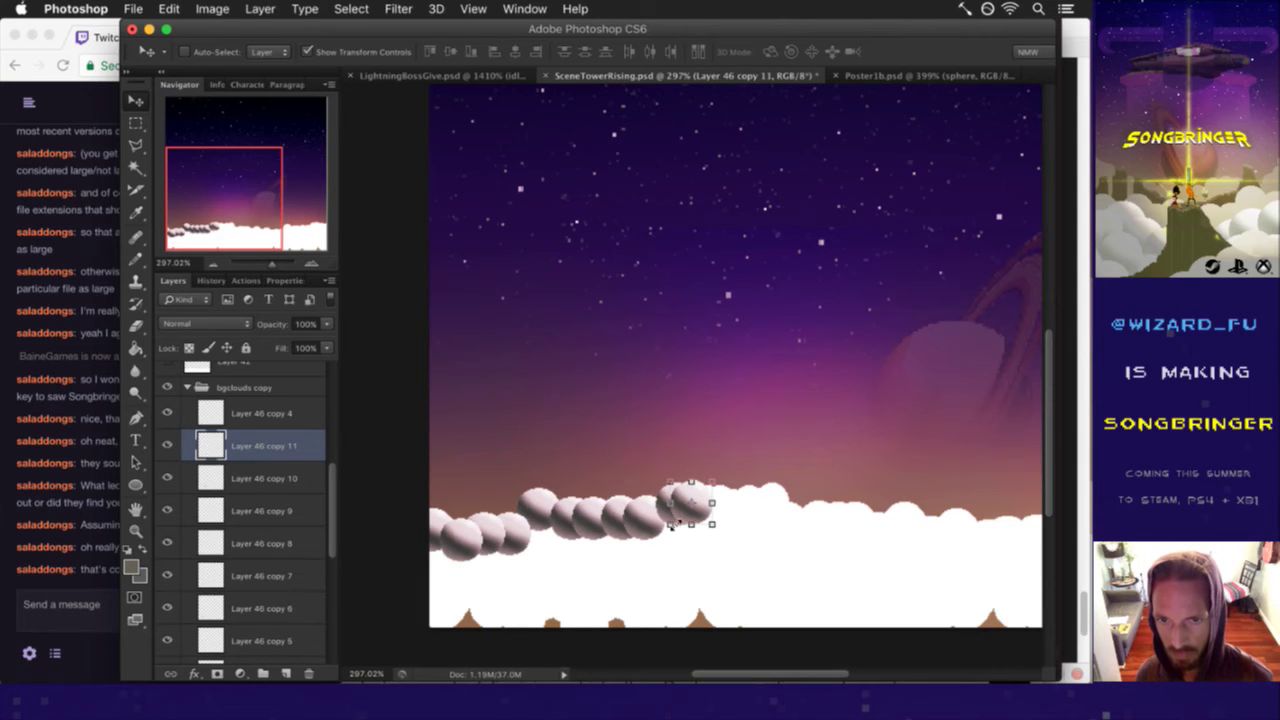
left_click_drag(671, 527, 678, 517)
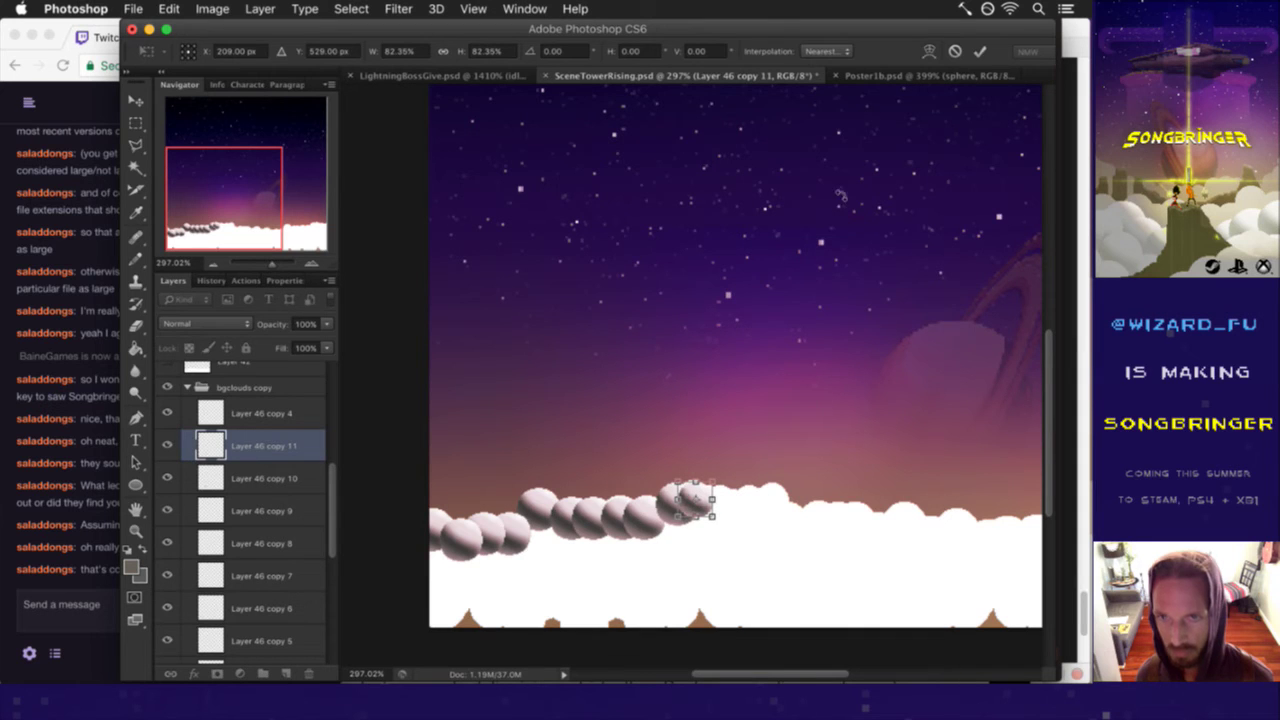
left_click(979, 51)
key("Left")
- Extend the chain with five more puff copies along the cloud line
key("super+j")
left_click_drag(697, 485, 729, 485)
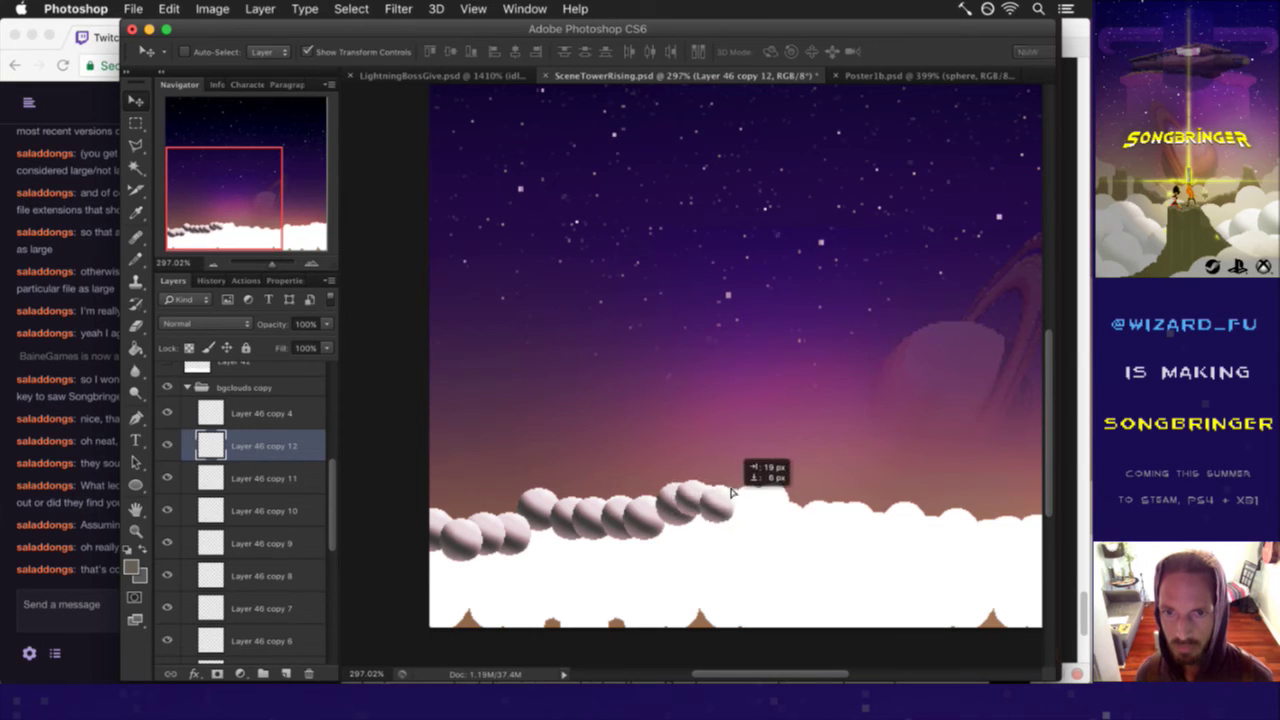
key("Right")
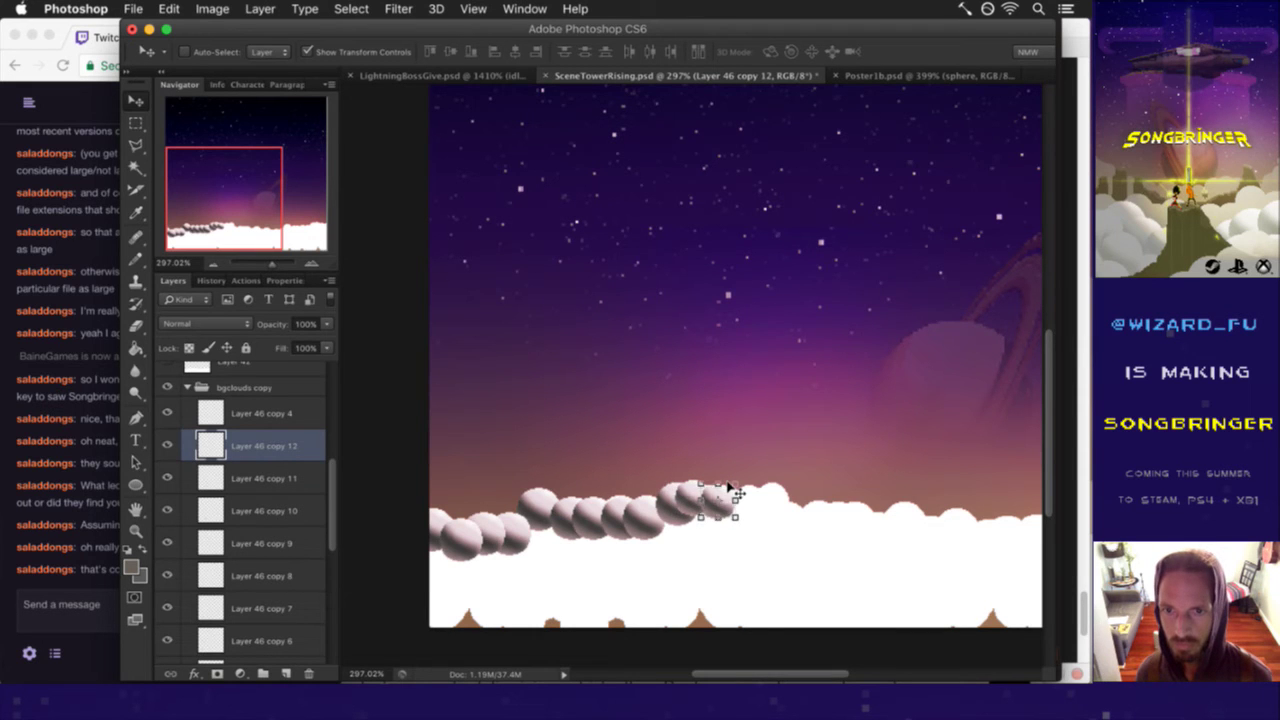
key("super+j")
left_click_drag(733, 492, 757, 460)
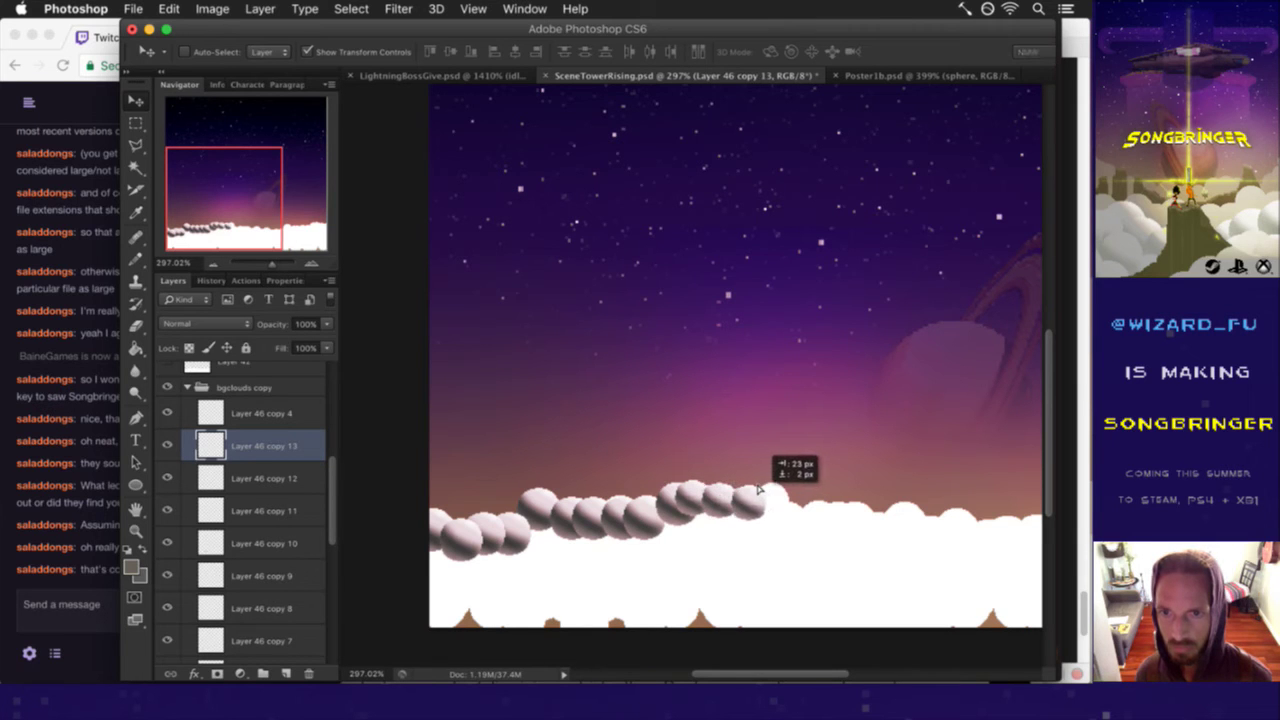
key("super+j")
left_click_drag(766, 497, 776, 483)
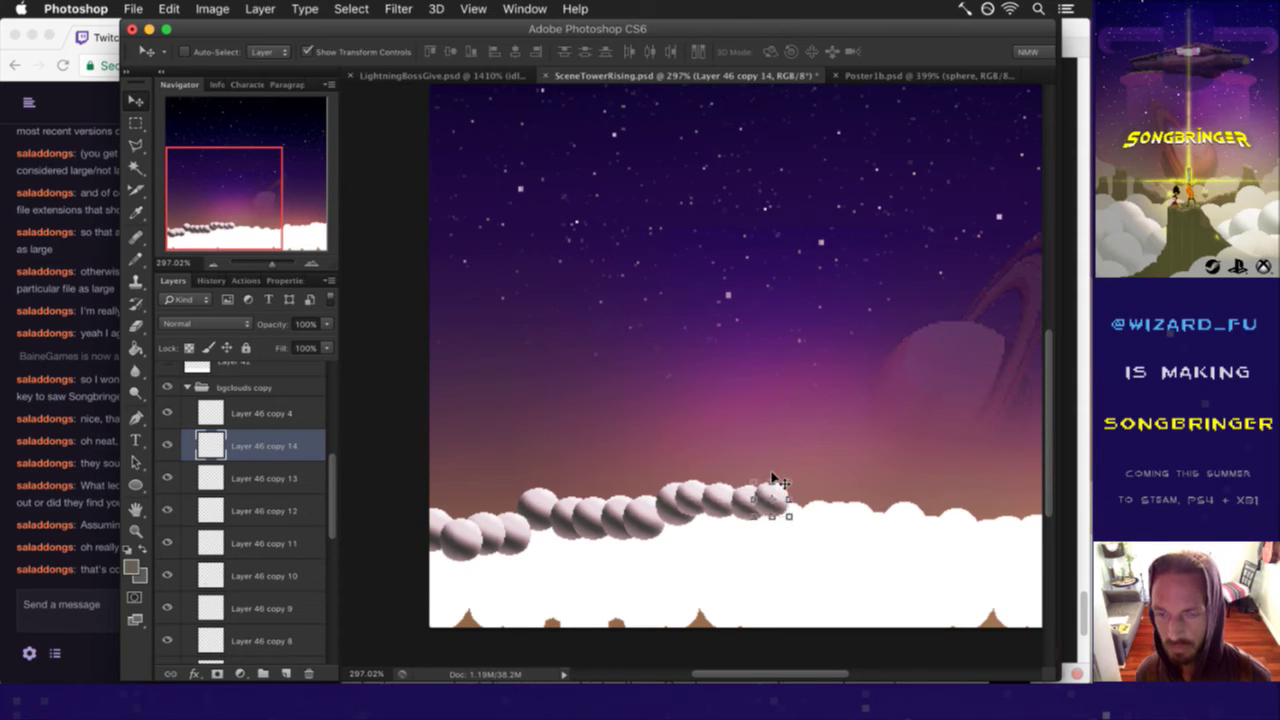
key("super+j")
left_click_drag(776, 482, 796, 506)
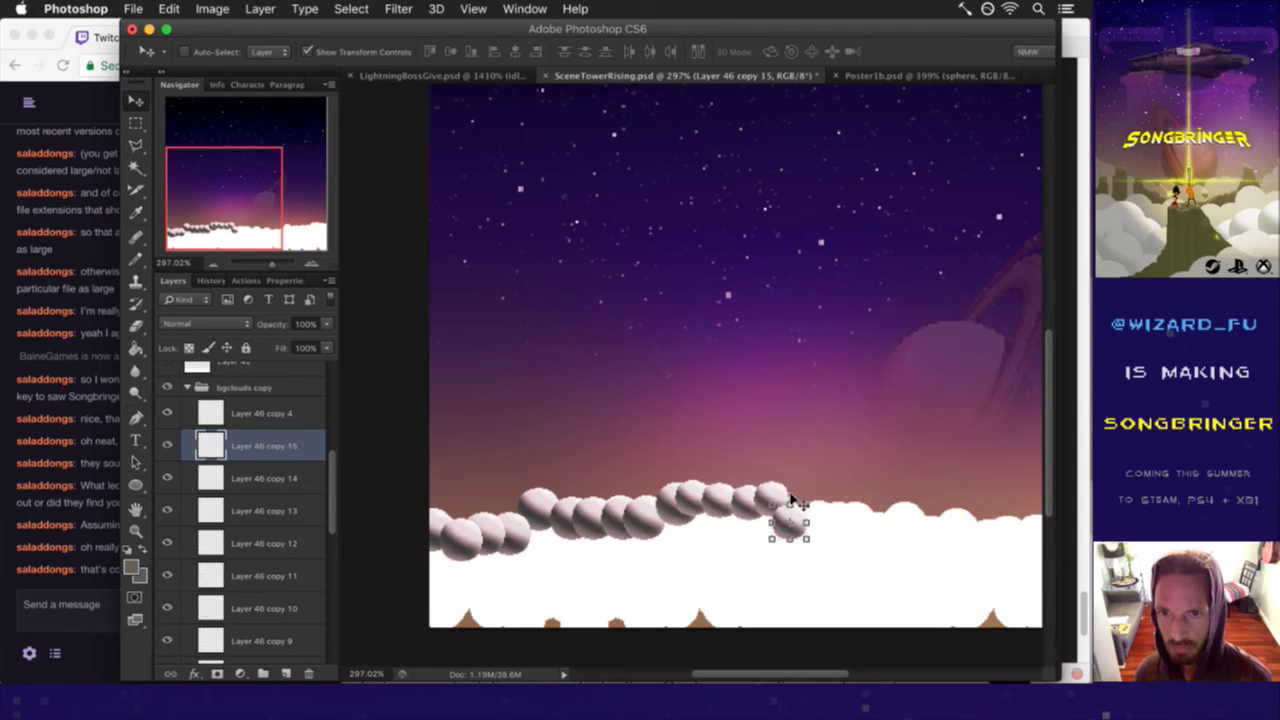
key("super+j")
mouse_move(790, 500)
left_mouse_down()
mouse_move(800, 512)
mouse_move(827, 503)
mouse_move(817, 498)
left_mouse_up()
- Add three more puffs, ending the row down-right at Layer 46 copy 19
key("Down")
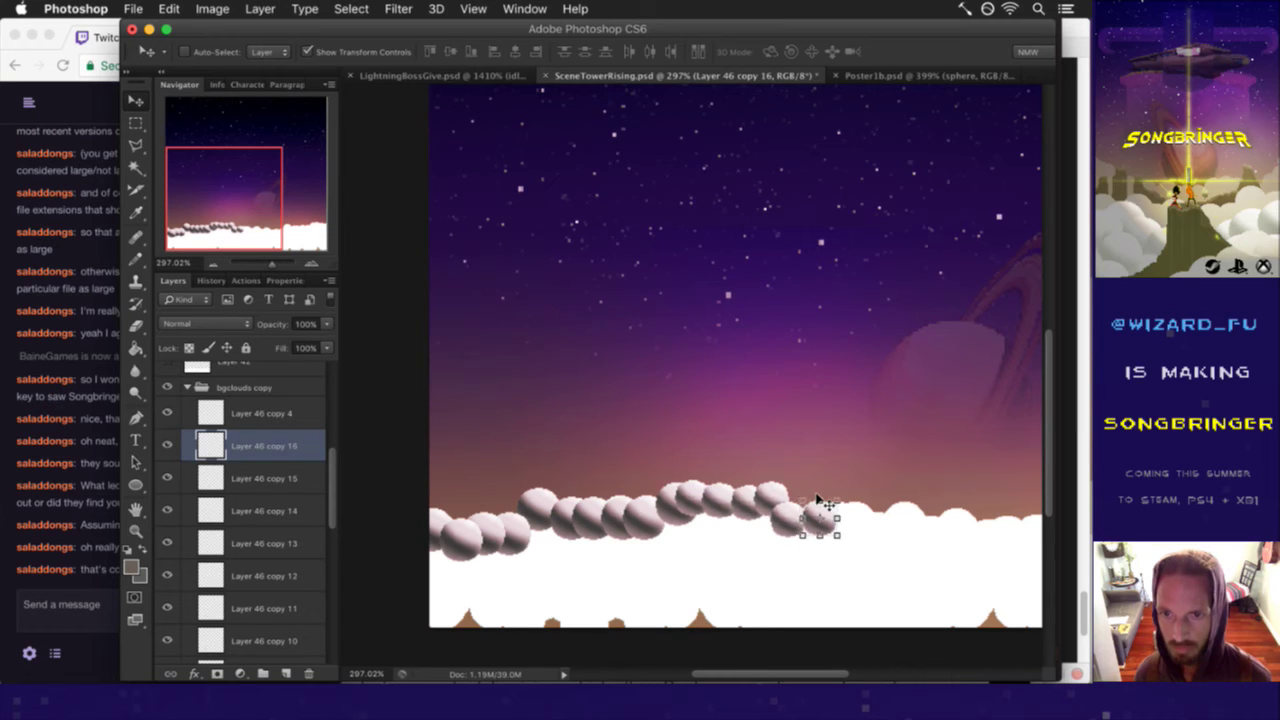
key("ctrl+j")
left_click_drag(838, 508, 856, 506)
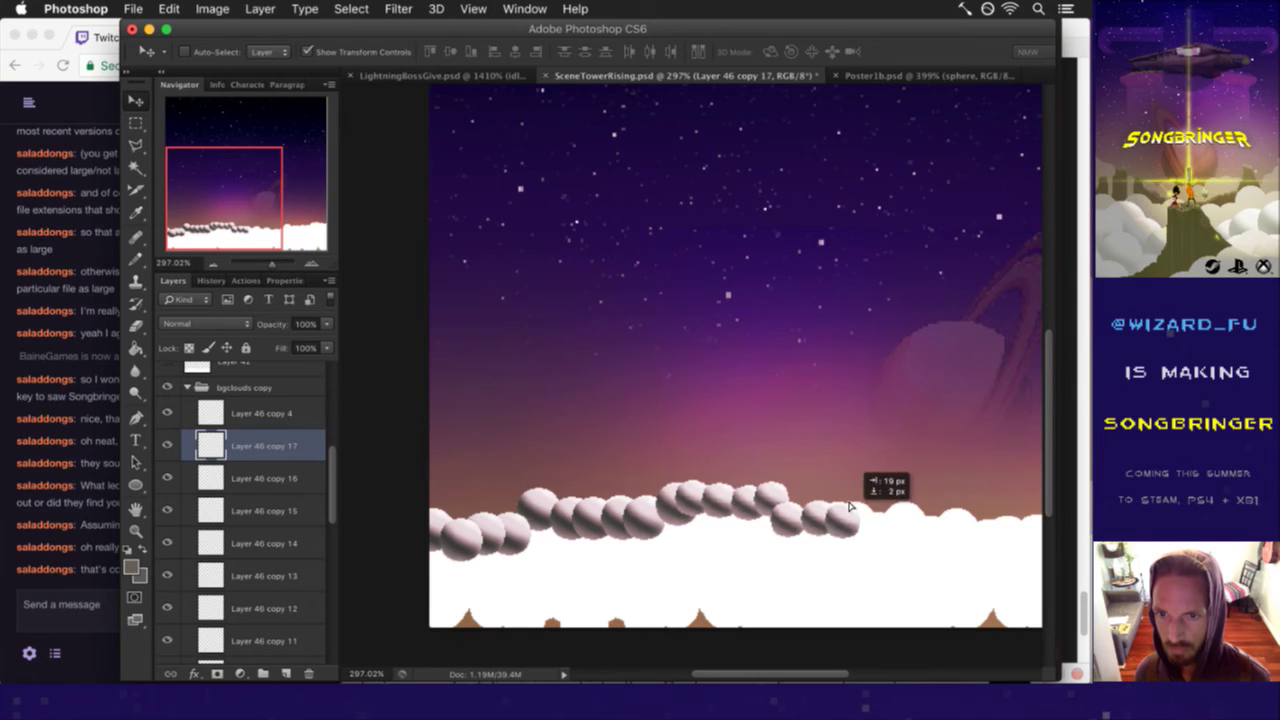
key("Right")
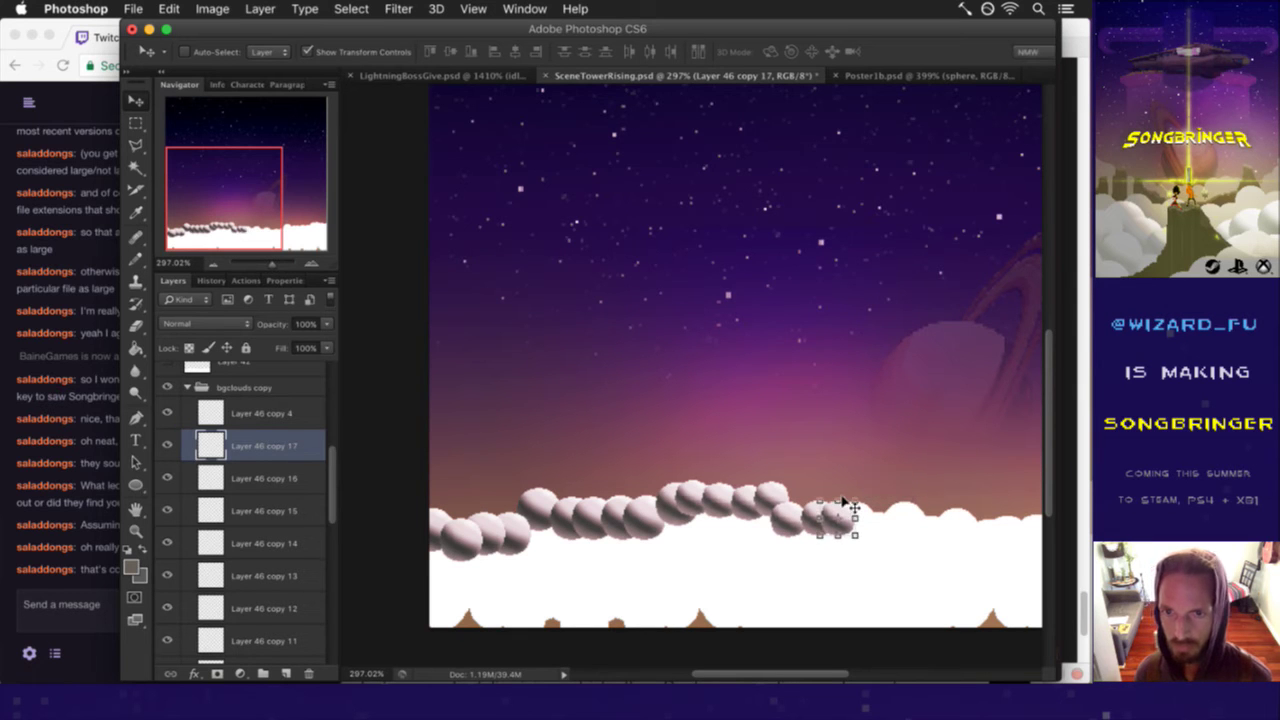
key("ctrl+j")
left_click_drag(845, 505, 866, 500)
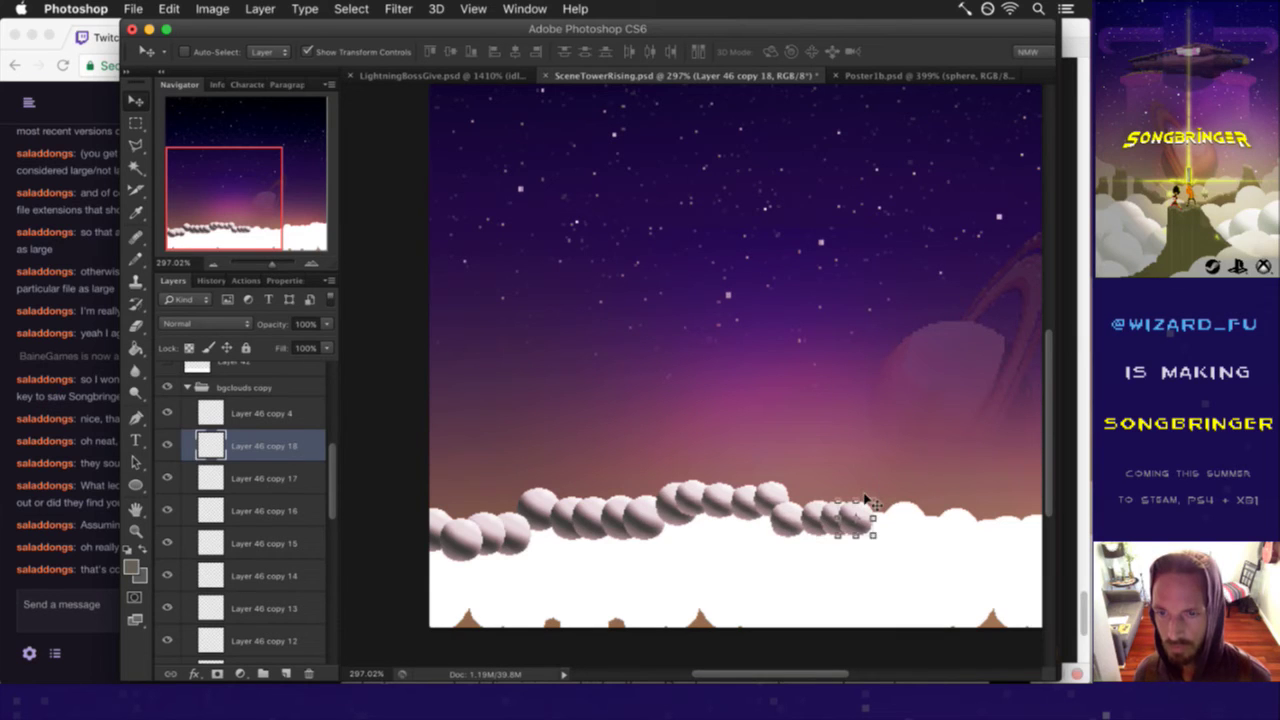
key("ctrl+j")
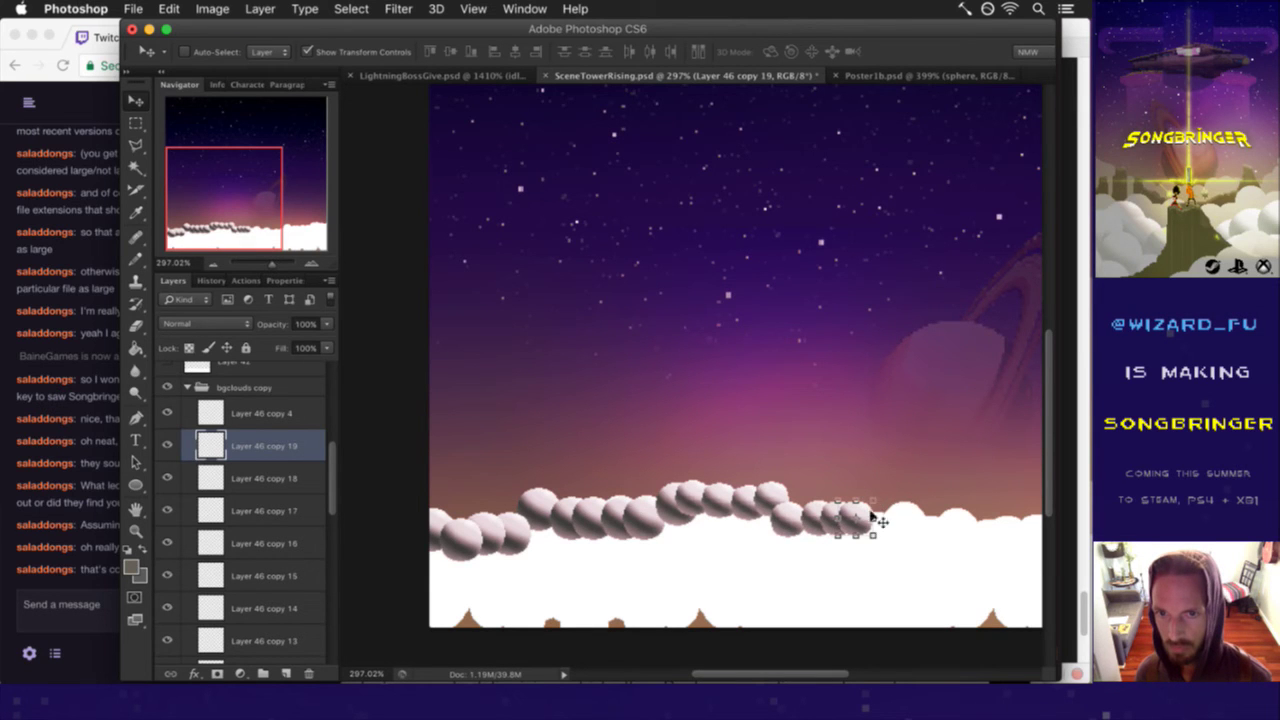
left_click_drag(872, 515, 898, 541)
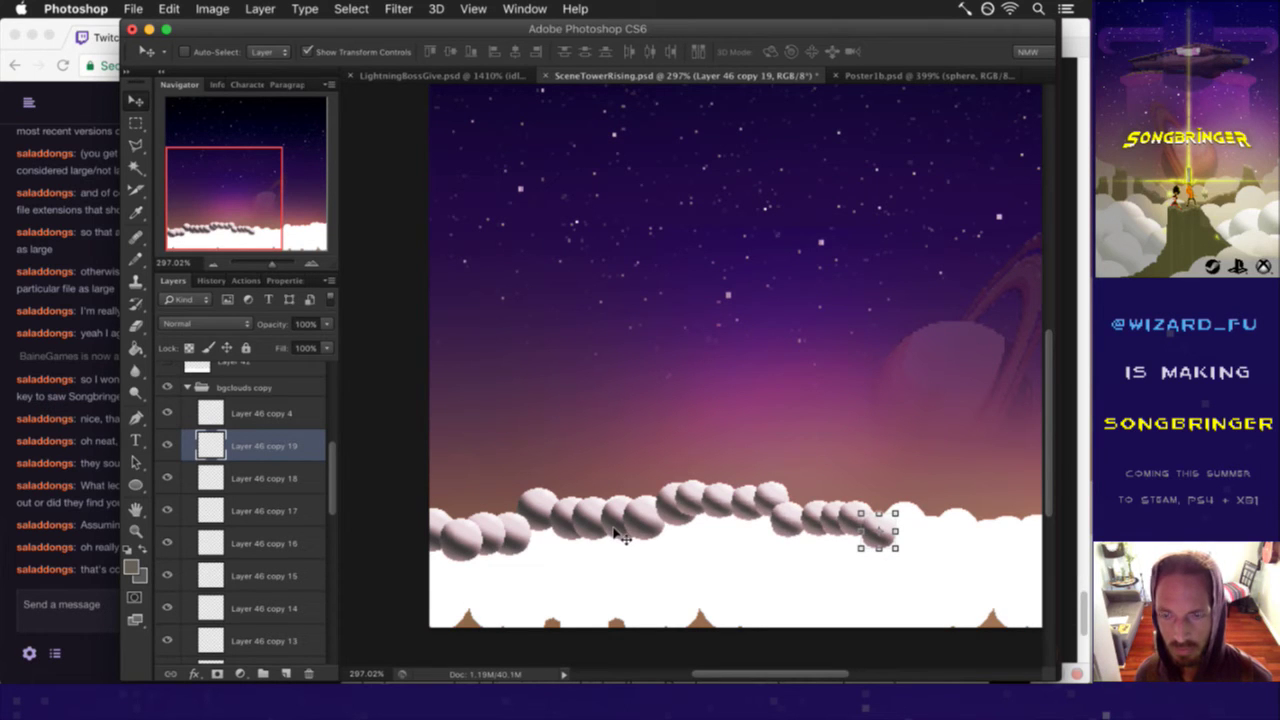
scroll(330, 482, "down", 5)
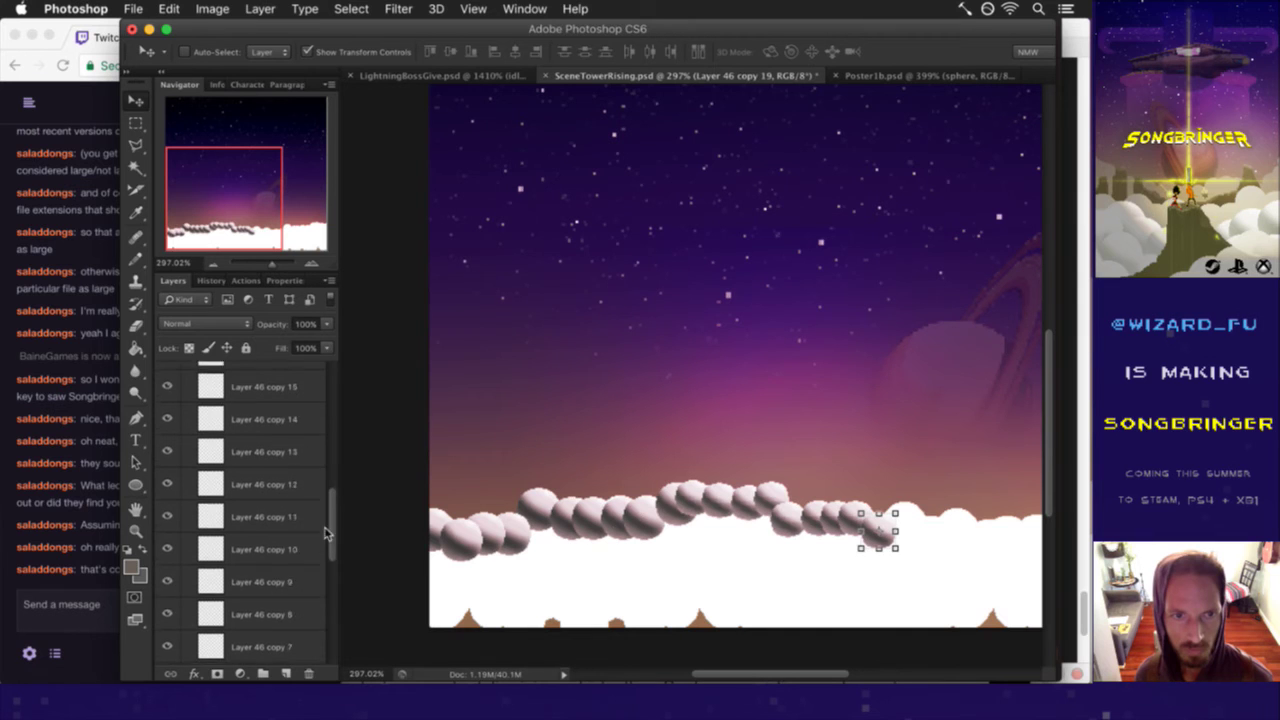
- Duplicate the Layer 46 copy 6 ball and fit the copy at the row's right end
left_click(280, 579)
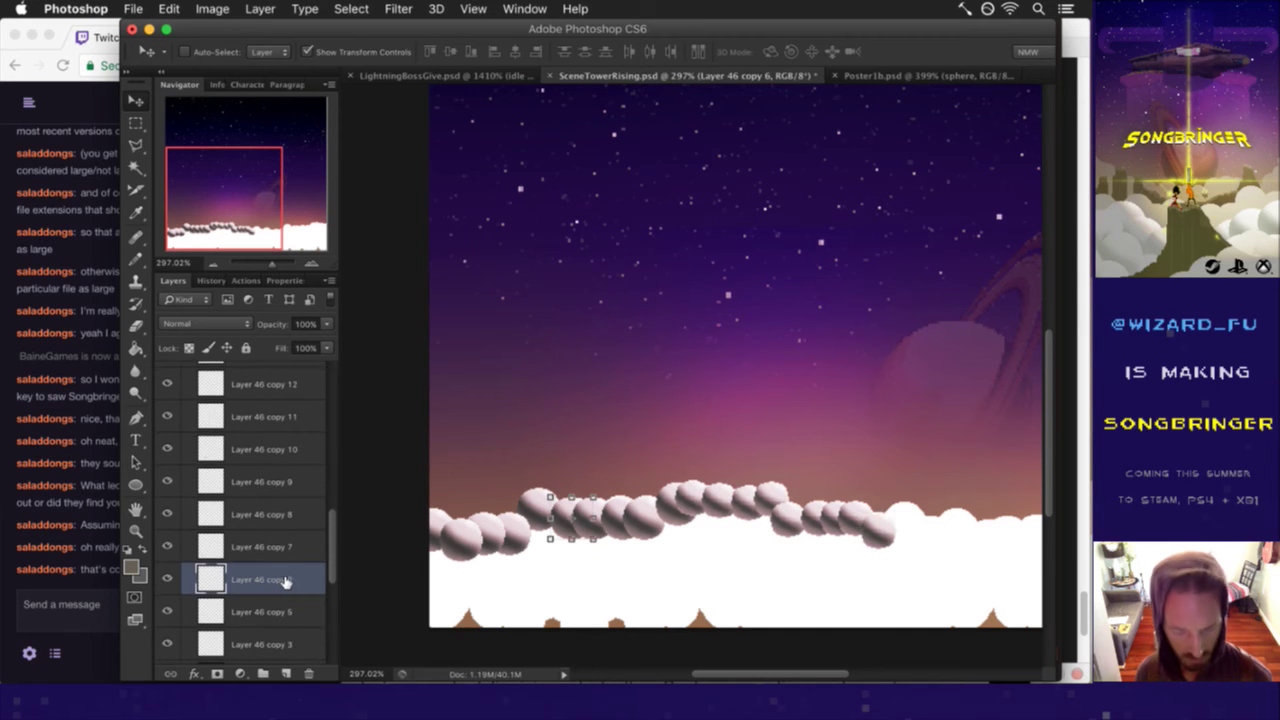
key("super+j")
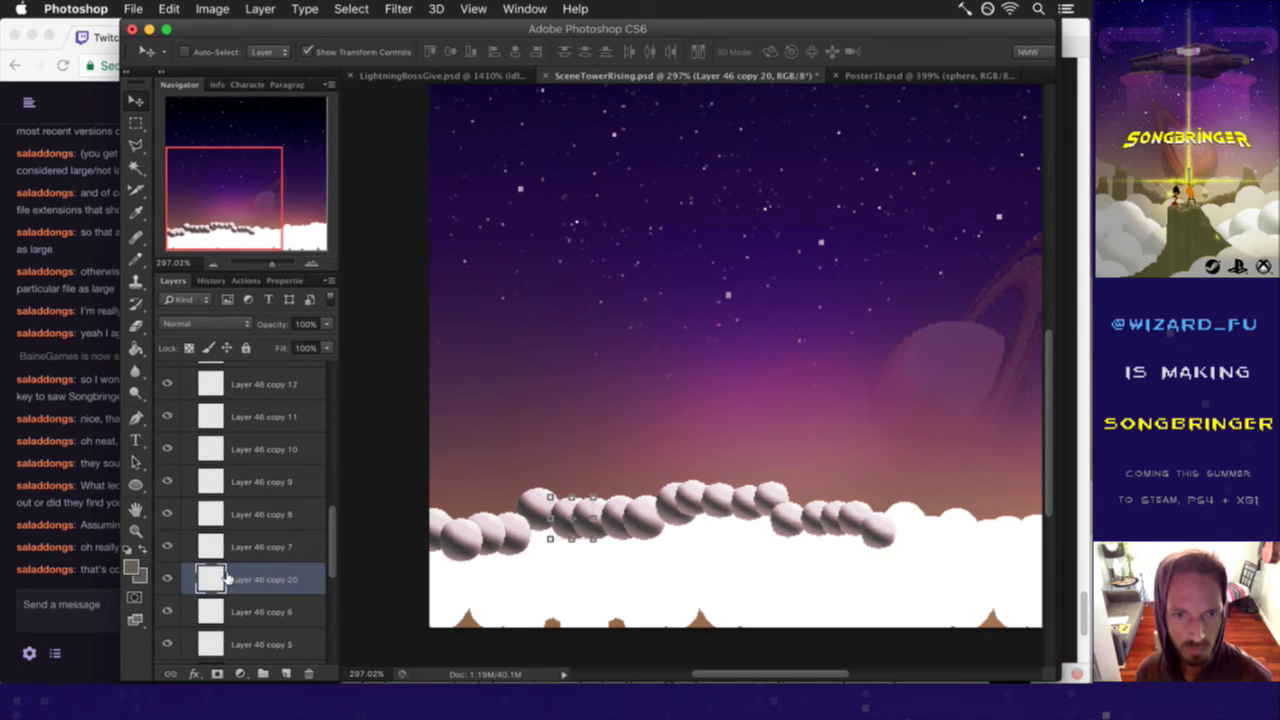
left_click_drag(573, 505, 894, 506)
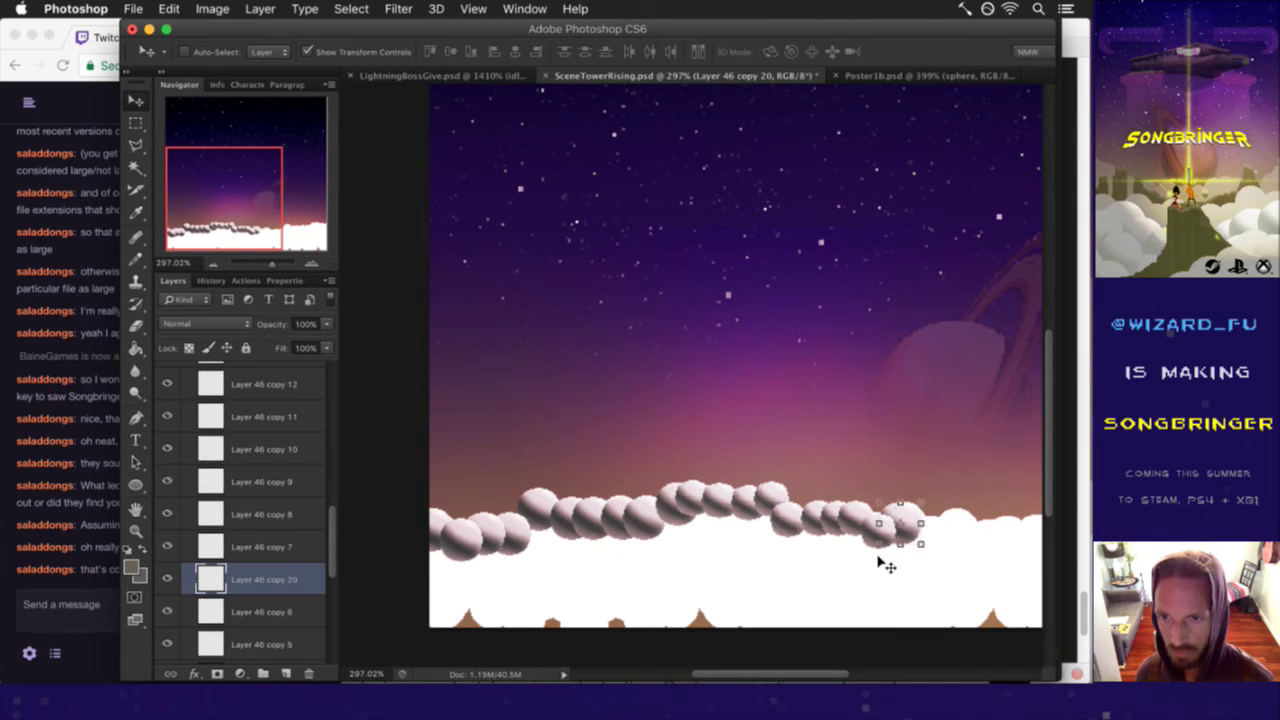
left_click_drag(914, 523, 944, 510)
key("ctrl+t")
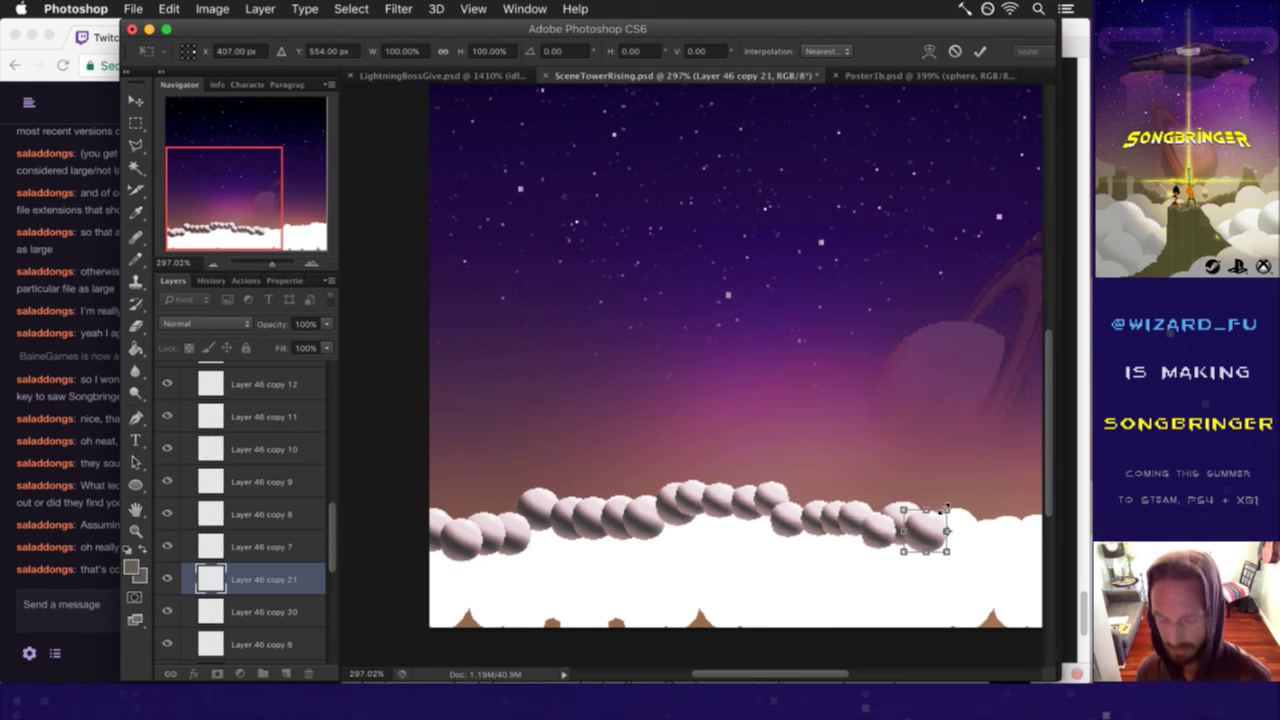
mouse_move(938, 518)
left_mouse_down()
mouse_move(927, 508)
mouse_move(955, 516)
left_mouse_up()
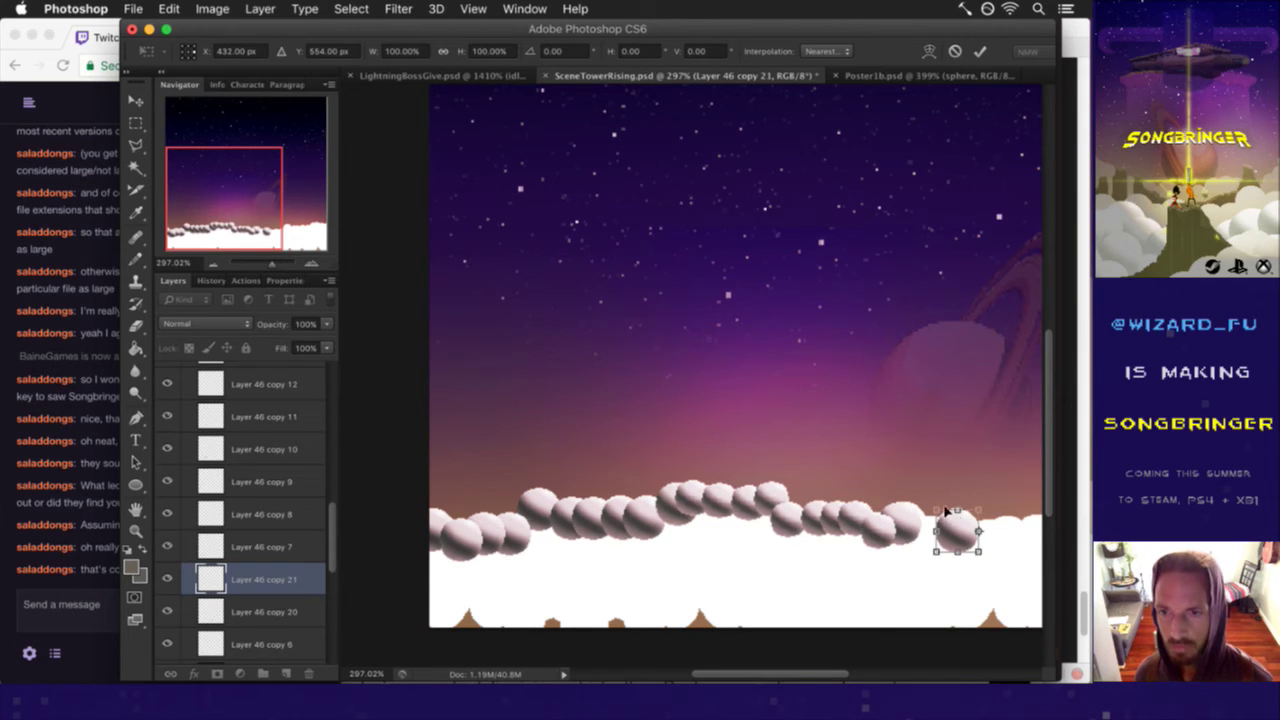
left_click_drag(965, 510, 935, 511)
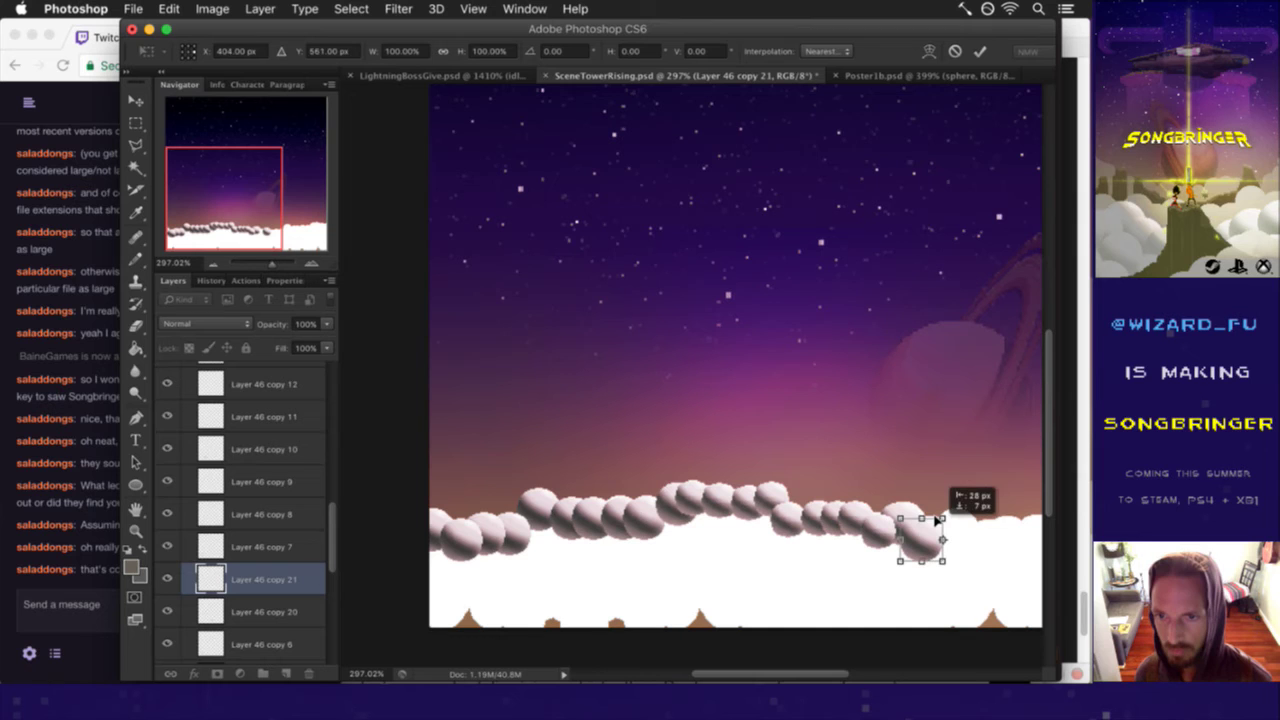
key("Right")
key("Right")
key("Right")
key("Right")
key("Return")
- Add two more ball copies toward the right edge, reaching Layer 46 copy 25
key("ctrl+j")
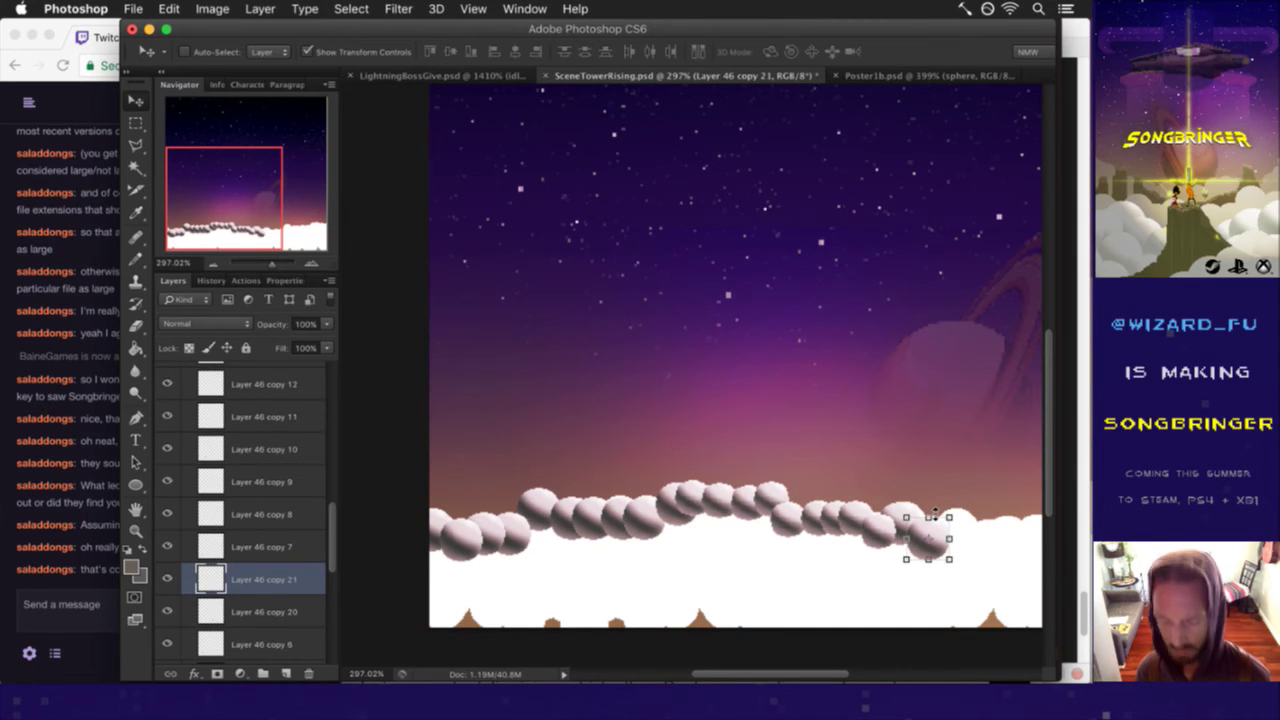
left_click_drag(937, 520, 966, 508)
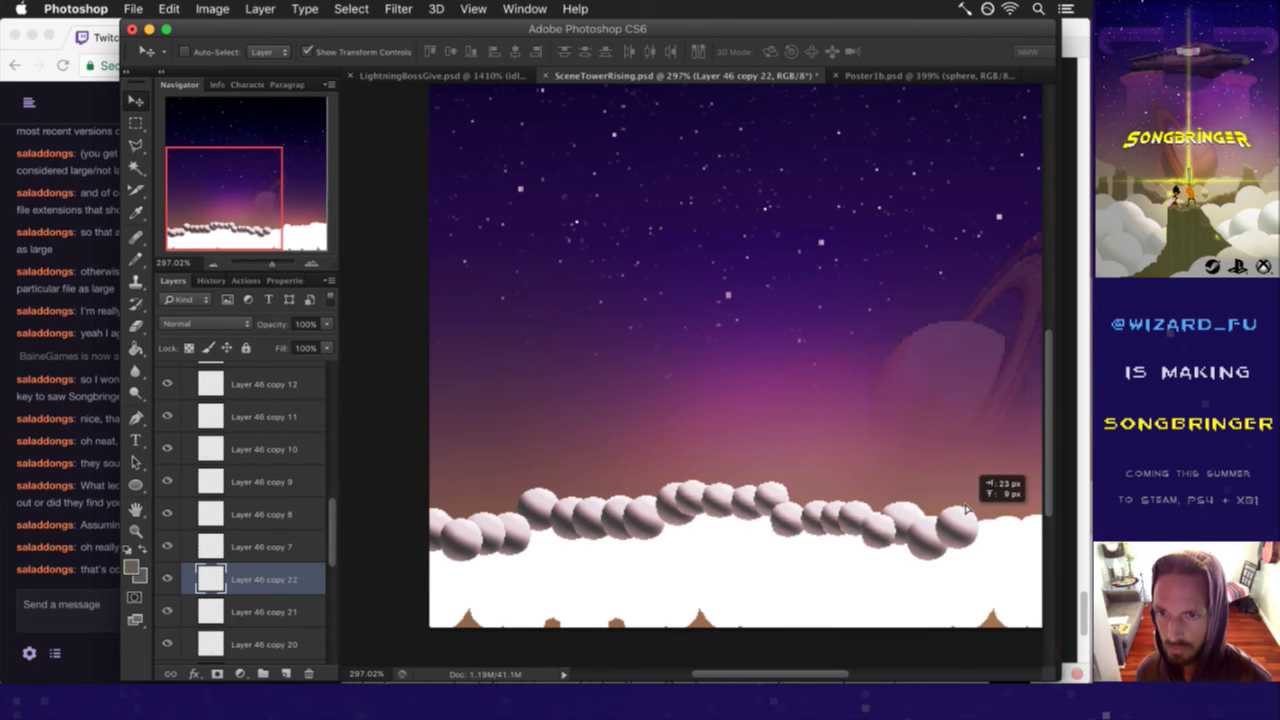
key("ctrl+j")
left_click_drag(982, 508, 1009, 535)
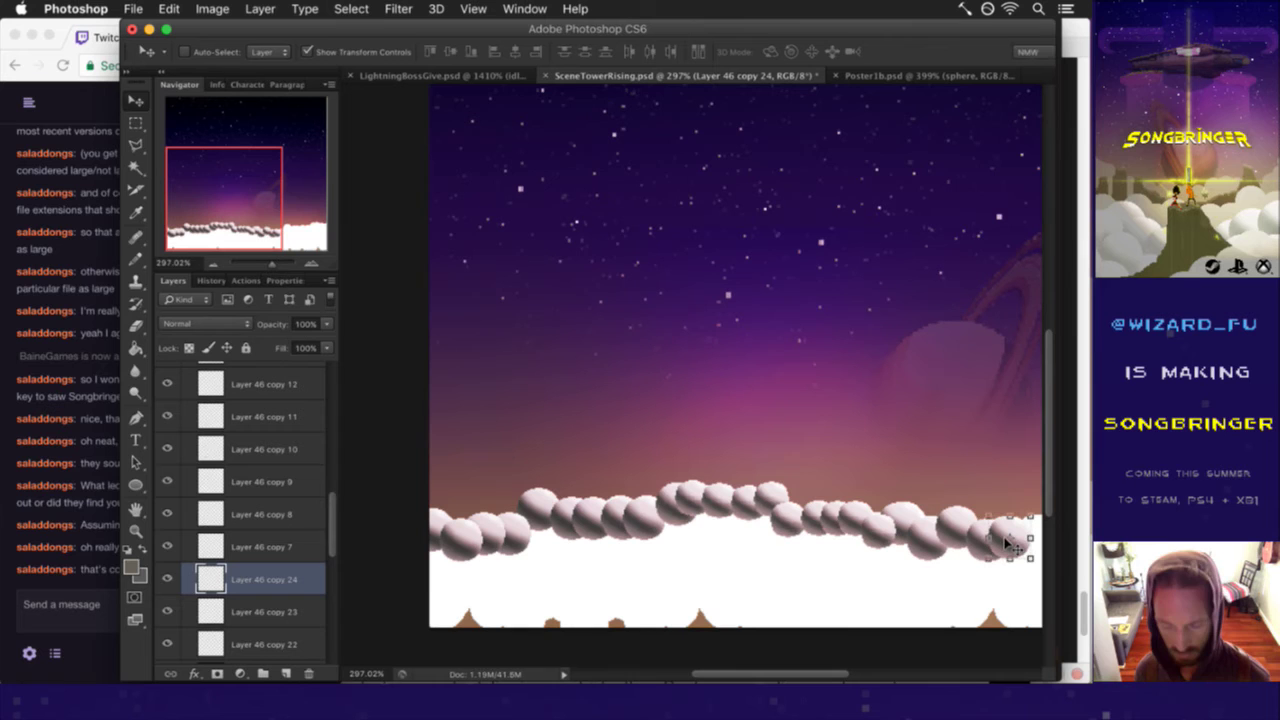
left_click_drag(1025, 522, 998, 522)
left_click_drag(836, 676, 902, 674)
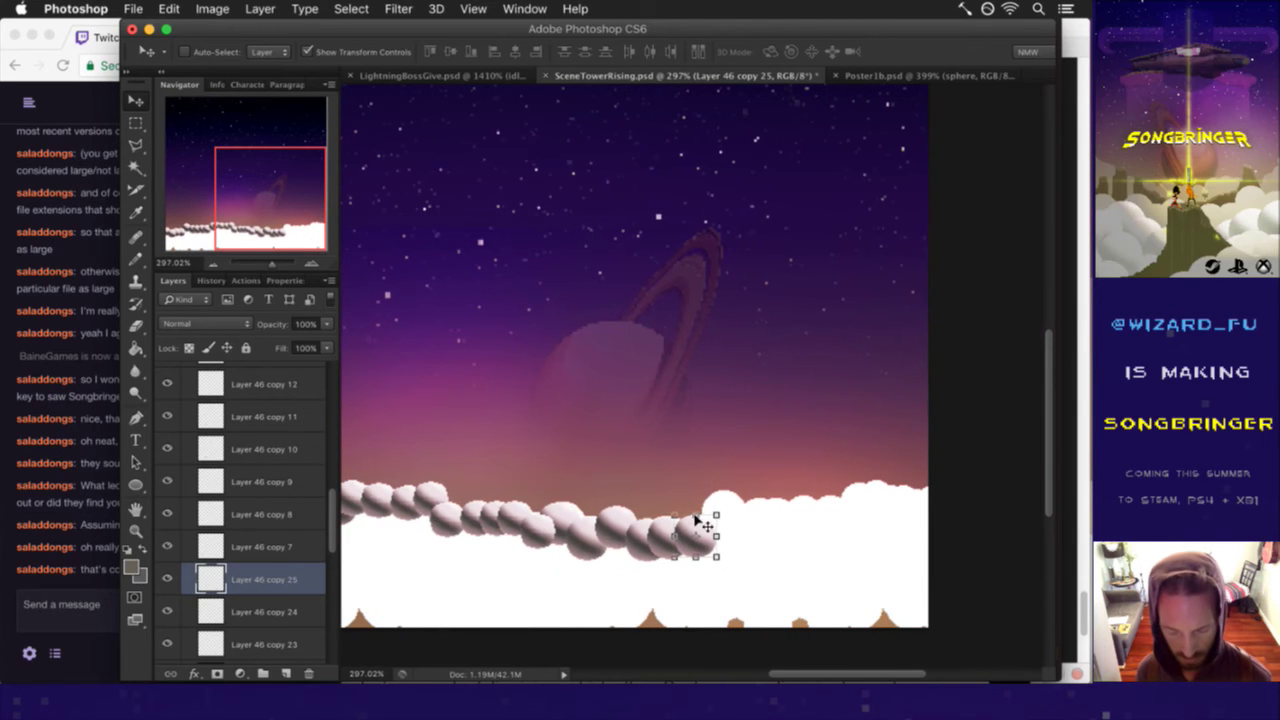
- Extend the ball row rightward with copies spaced about 20-30 px apart
left_click_drag(711, 516, 740, 490)
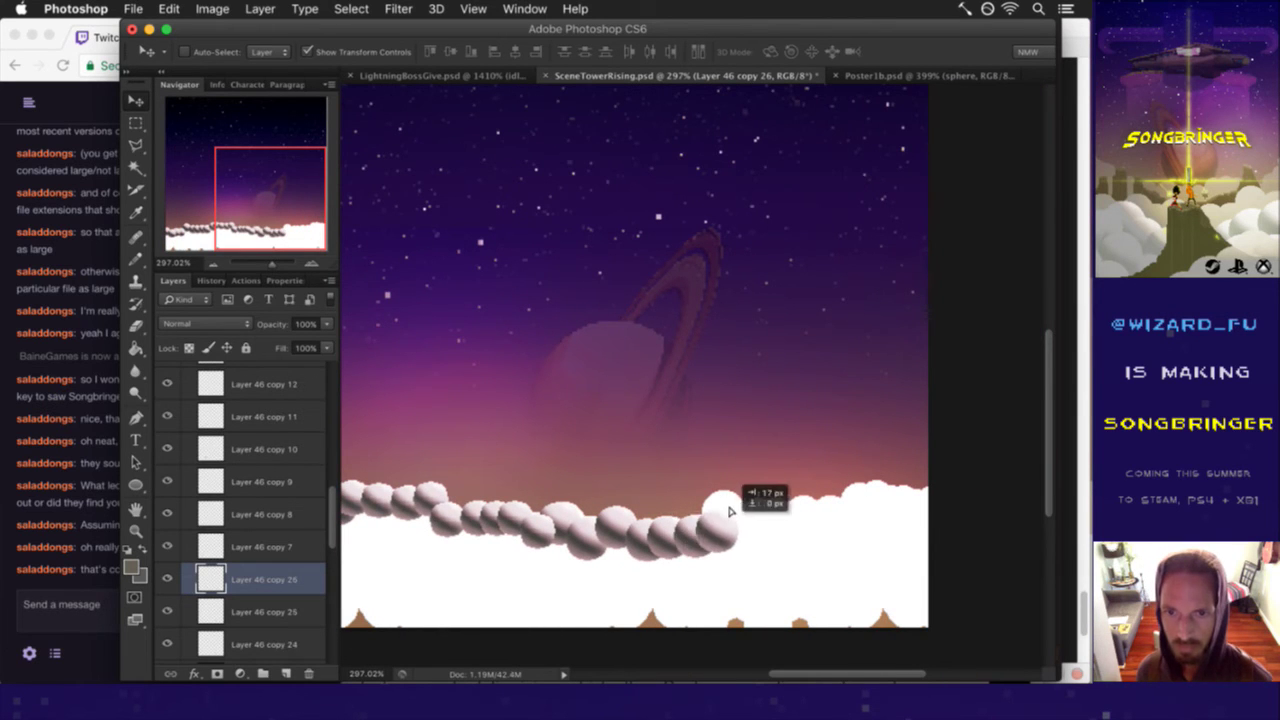
left_click_drag(740, 490, 735, 497)
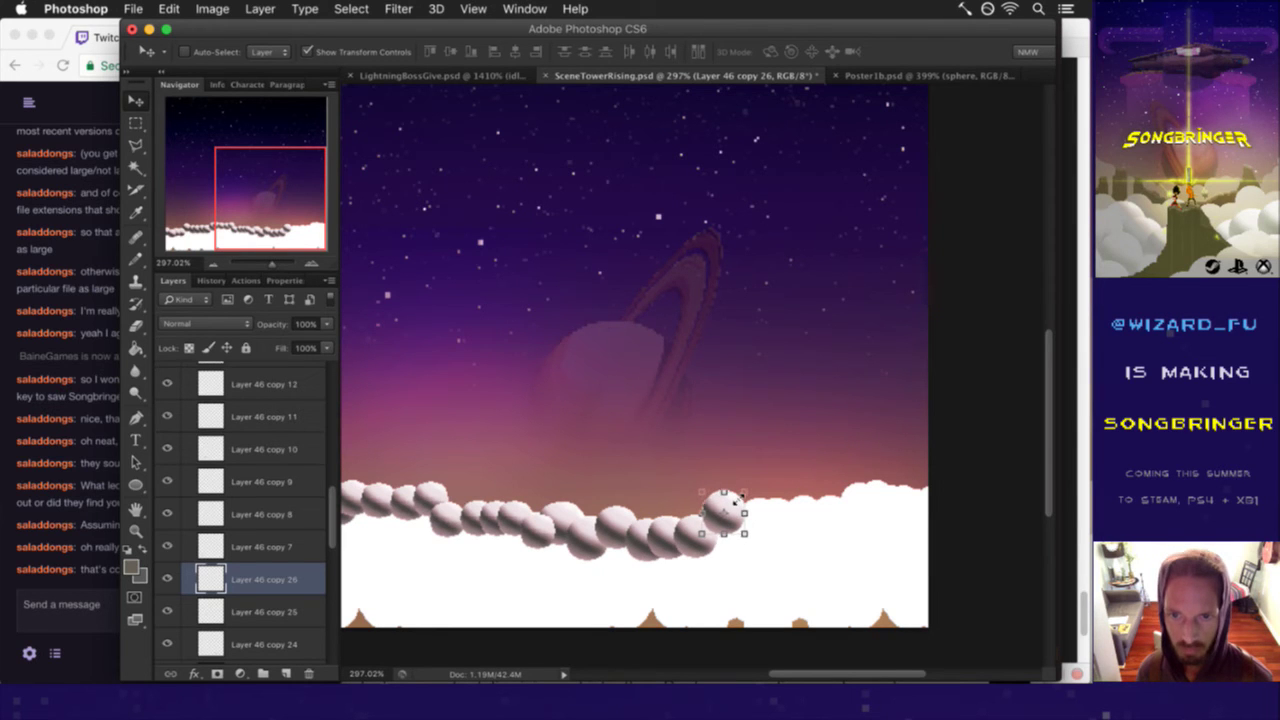
key("super+j")
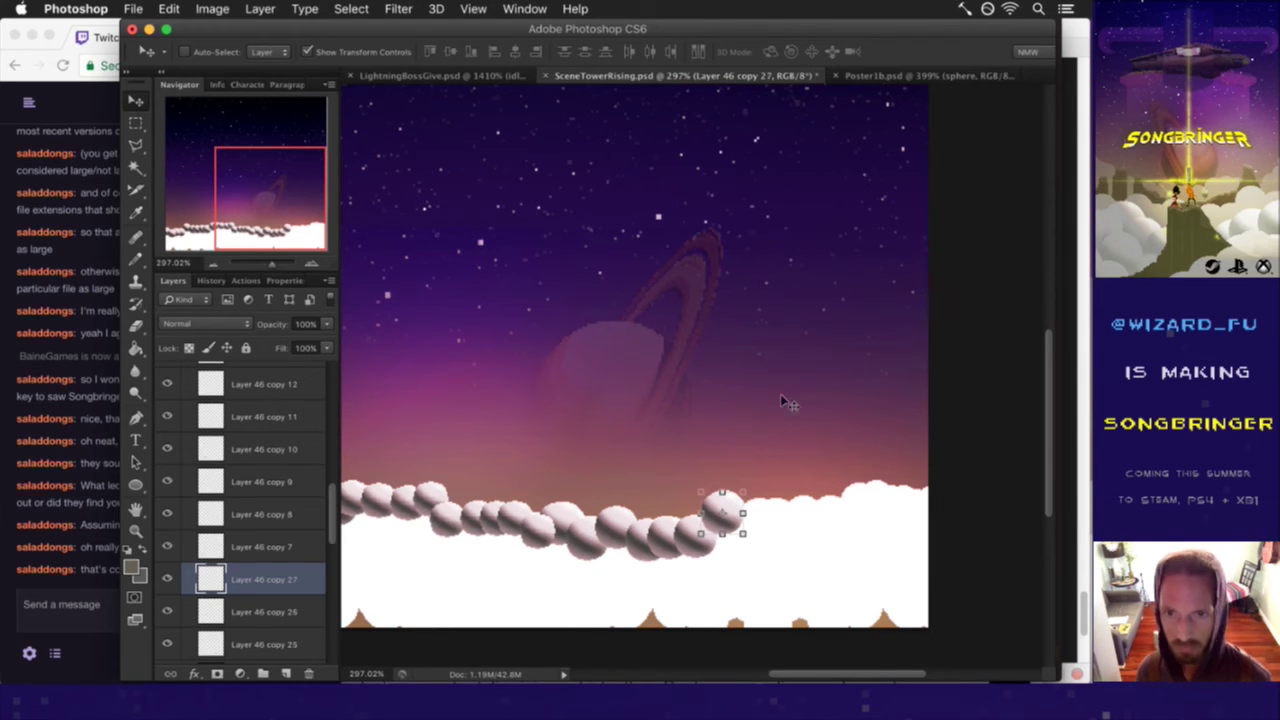
left_click_drag(735, 502, 763, 493)
key("Right")
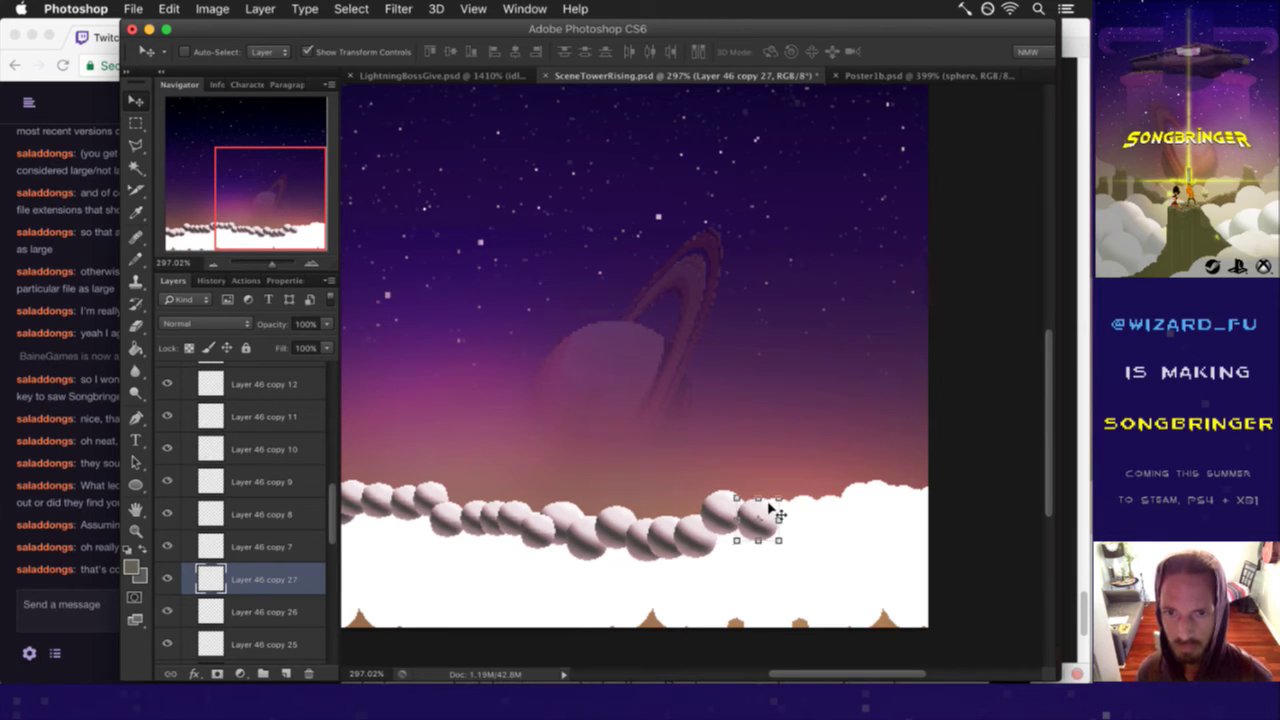
key("super+j")
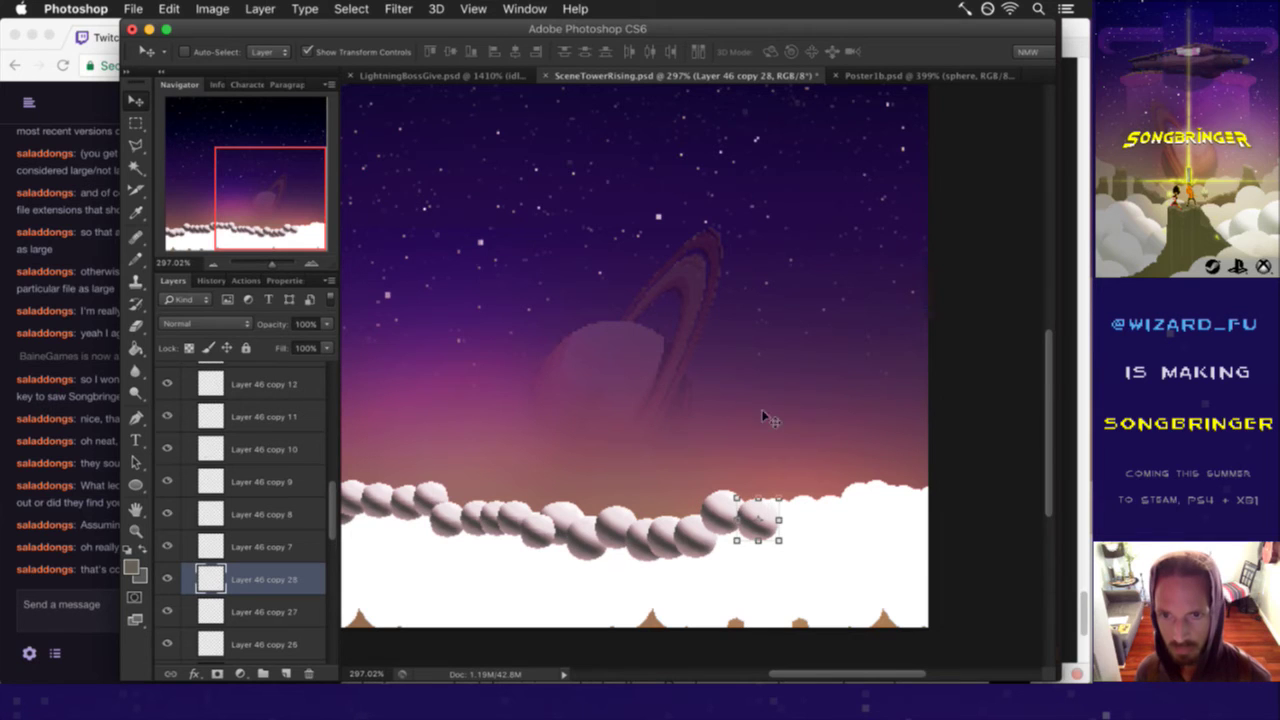
left_click_drag(773, 498, 812, 497)
key("super+j")
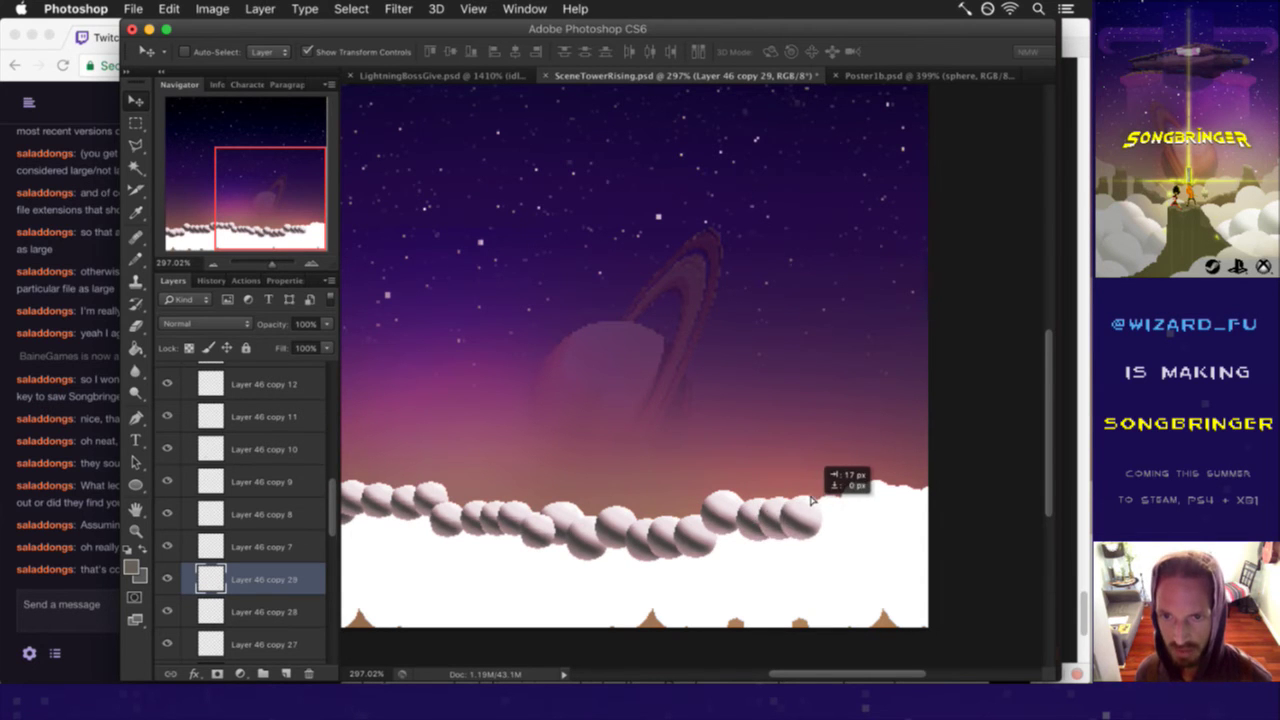
left_click_drag(820, 499, 836, 516)
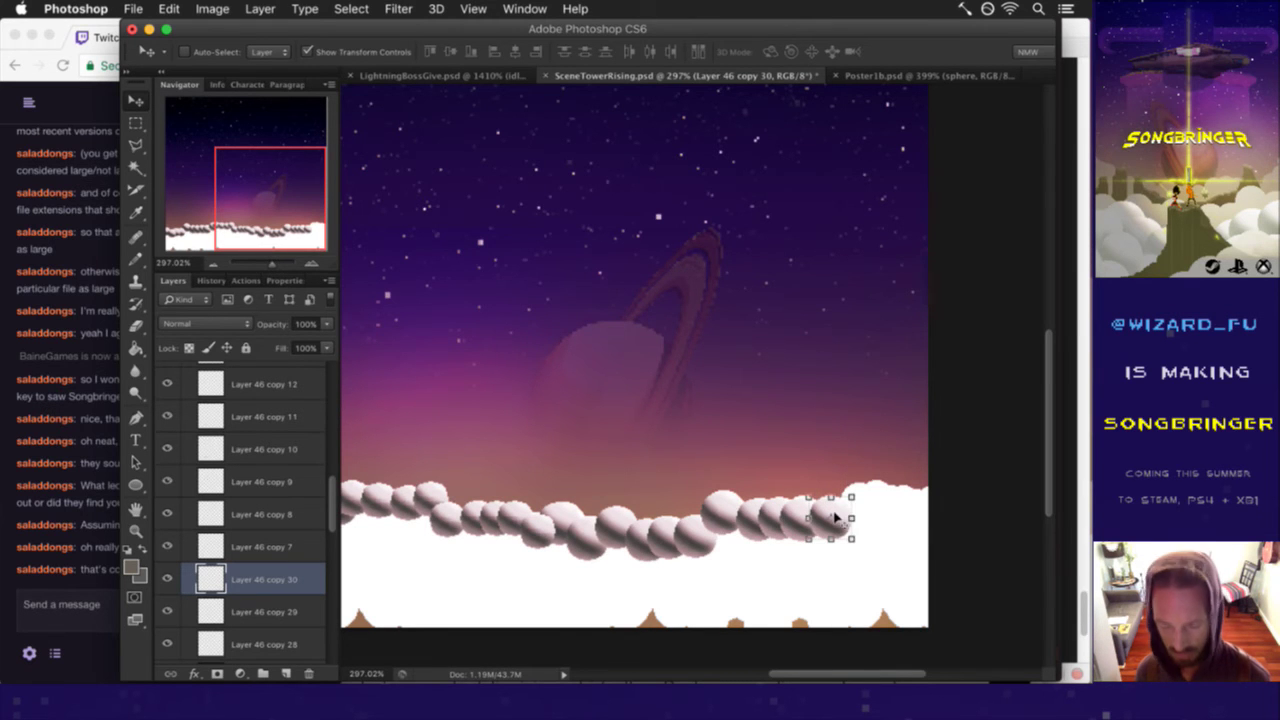
left_click_drag(852, 517, 871, 485)
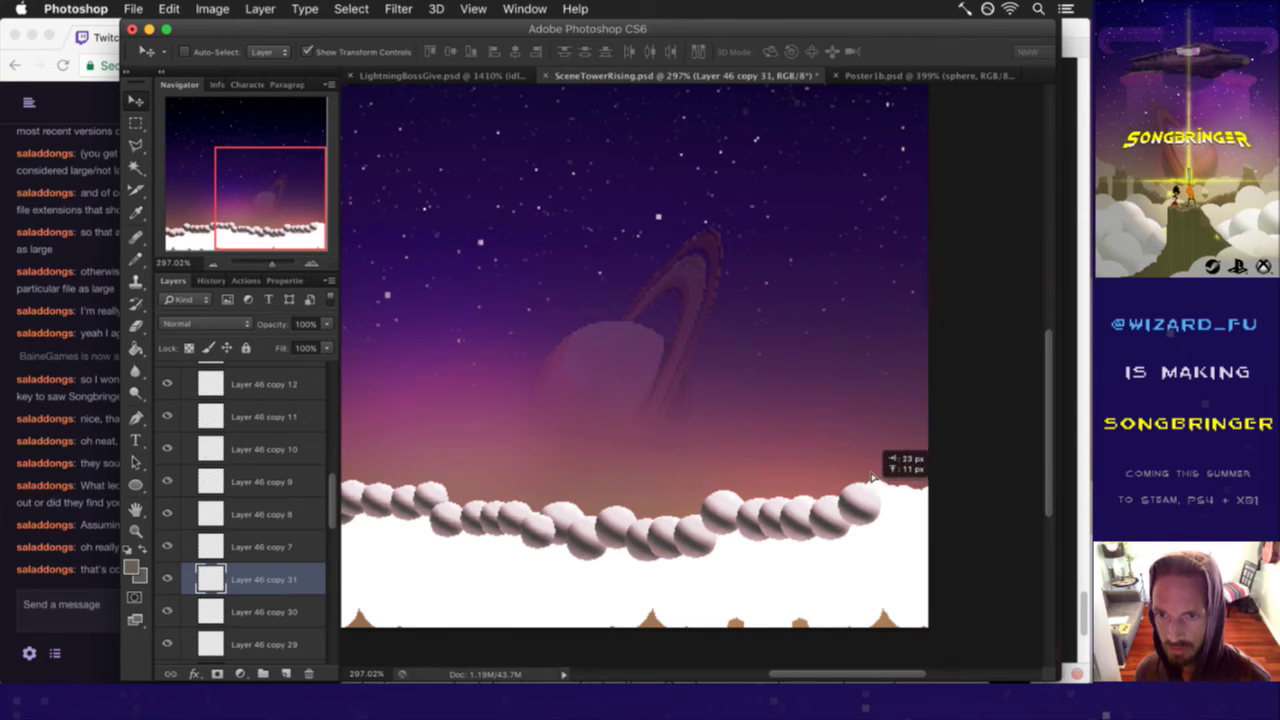
left_click_drag(871, 485, 869, 488)
- Add the final ball copies so the row reaches the right edge at Layer 46 copy 34
key("ctrl+j")
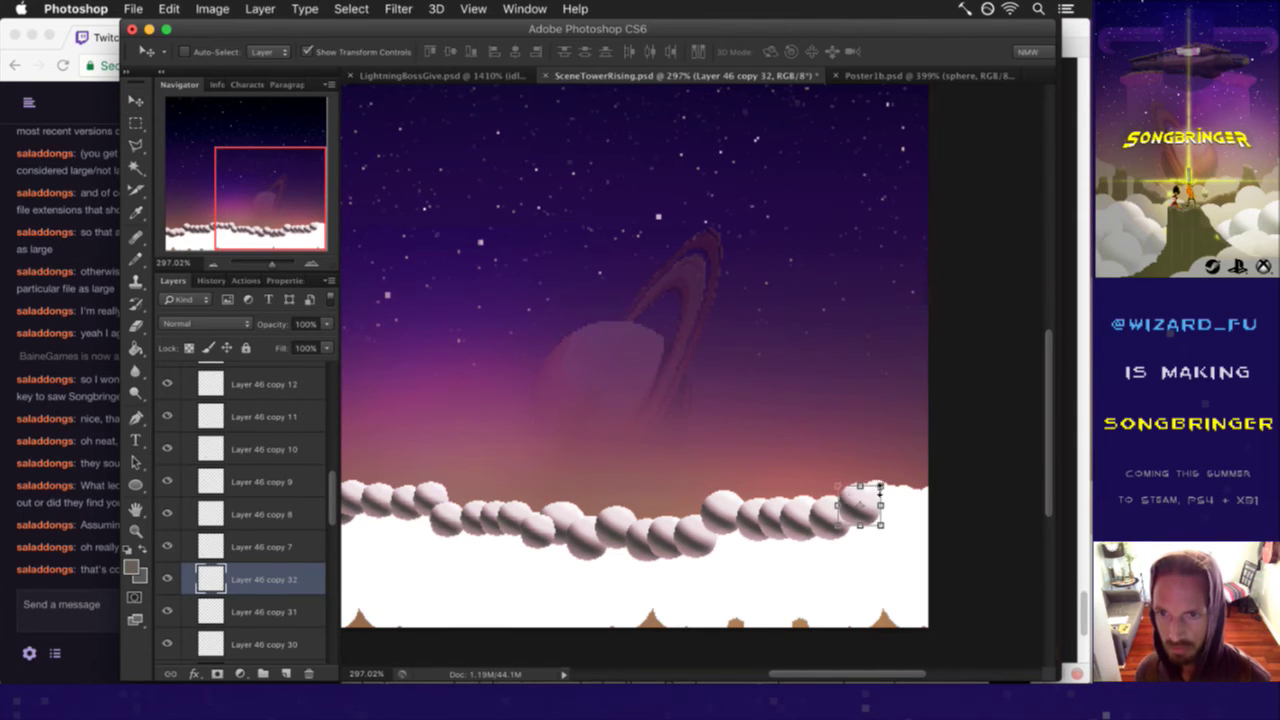
key("ctrl+t")
left_click(953, 49)
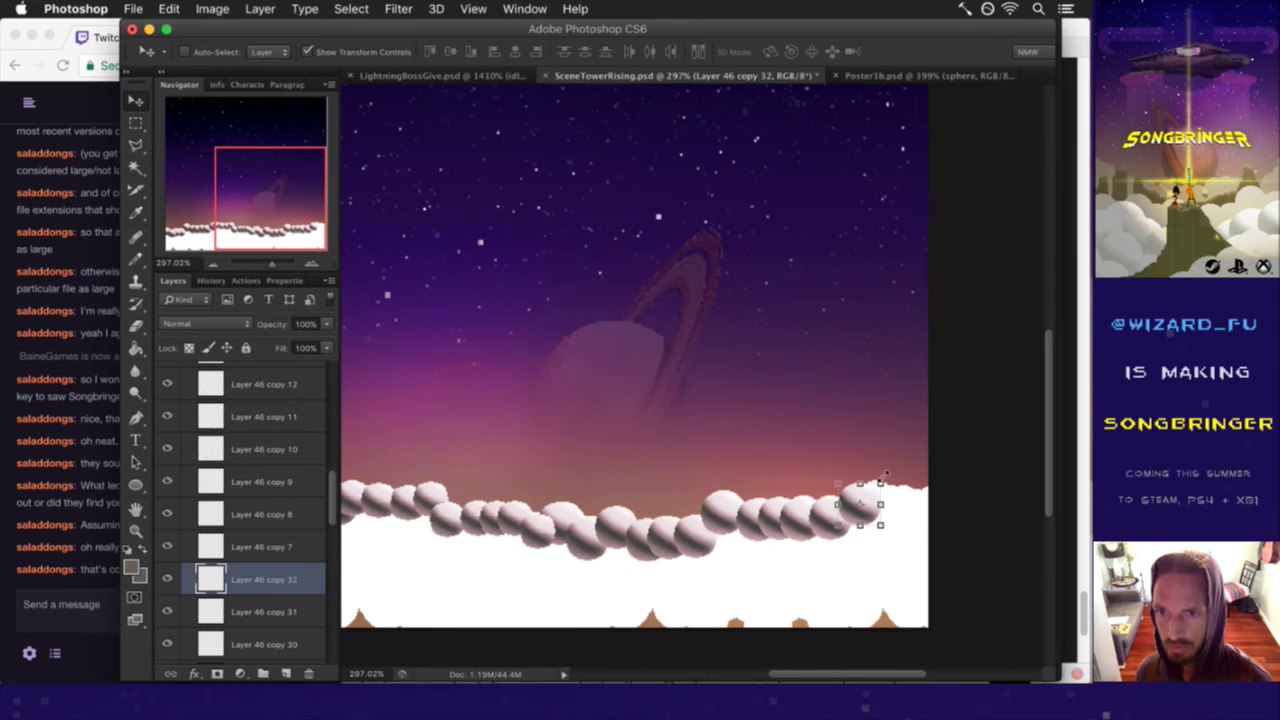
left_click_drag(878, 487, 899, 481)
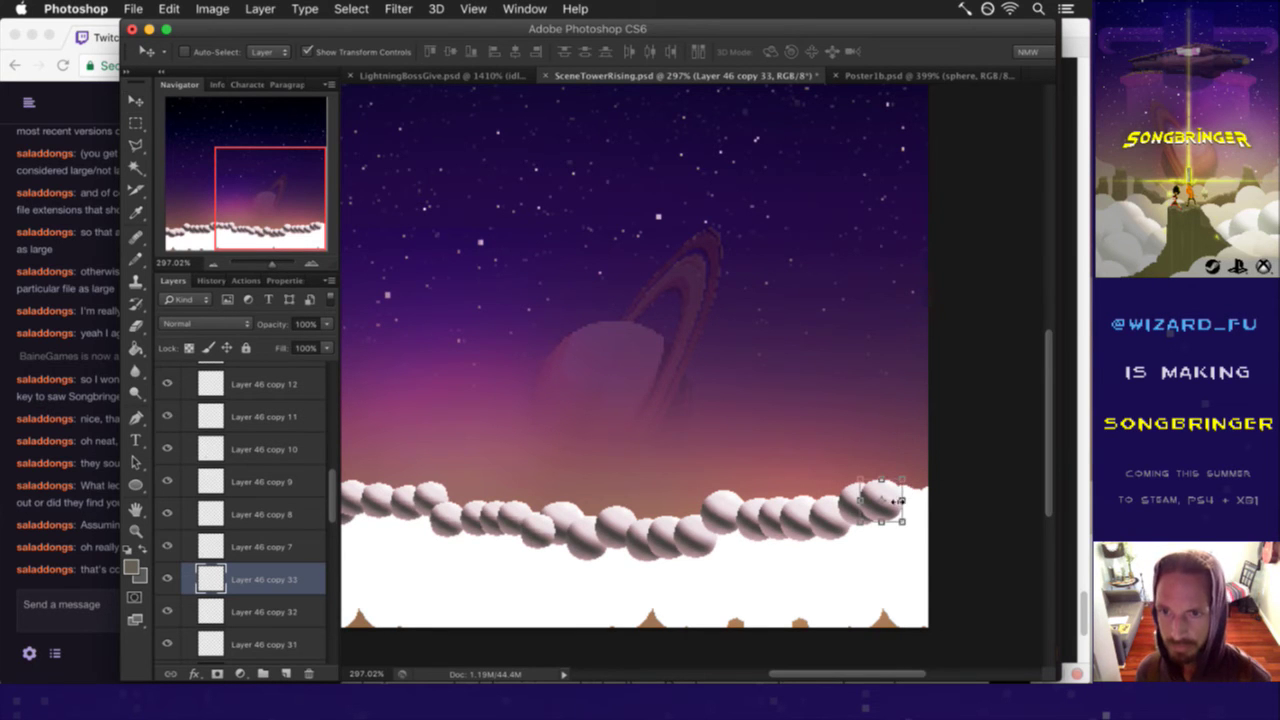
key("ctrl+j")
key("ctrl+t")
key("Return")
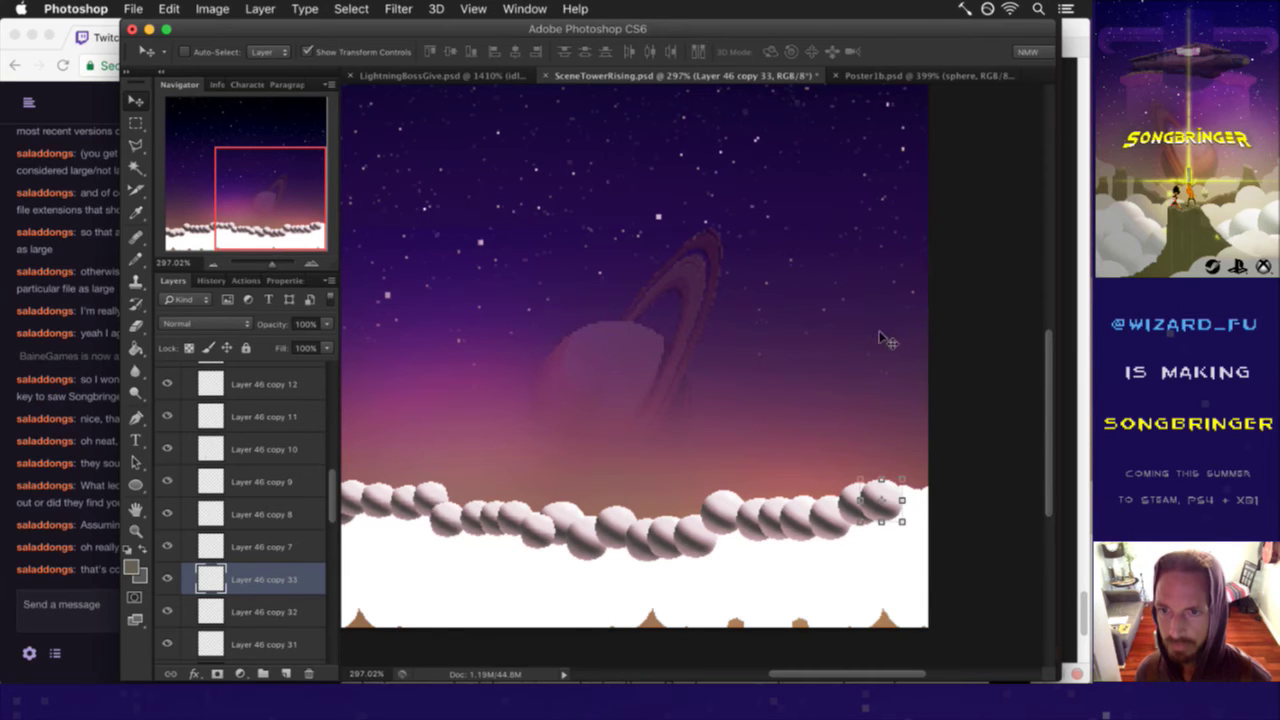
left_click_drag(893, 483, 911, 482)
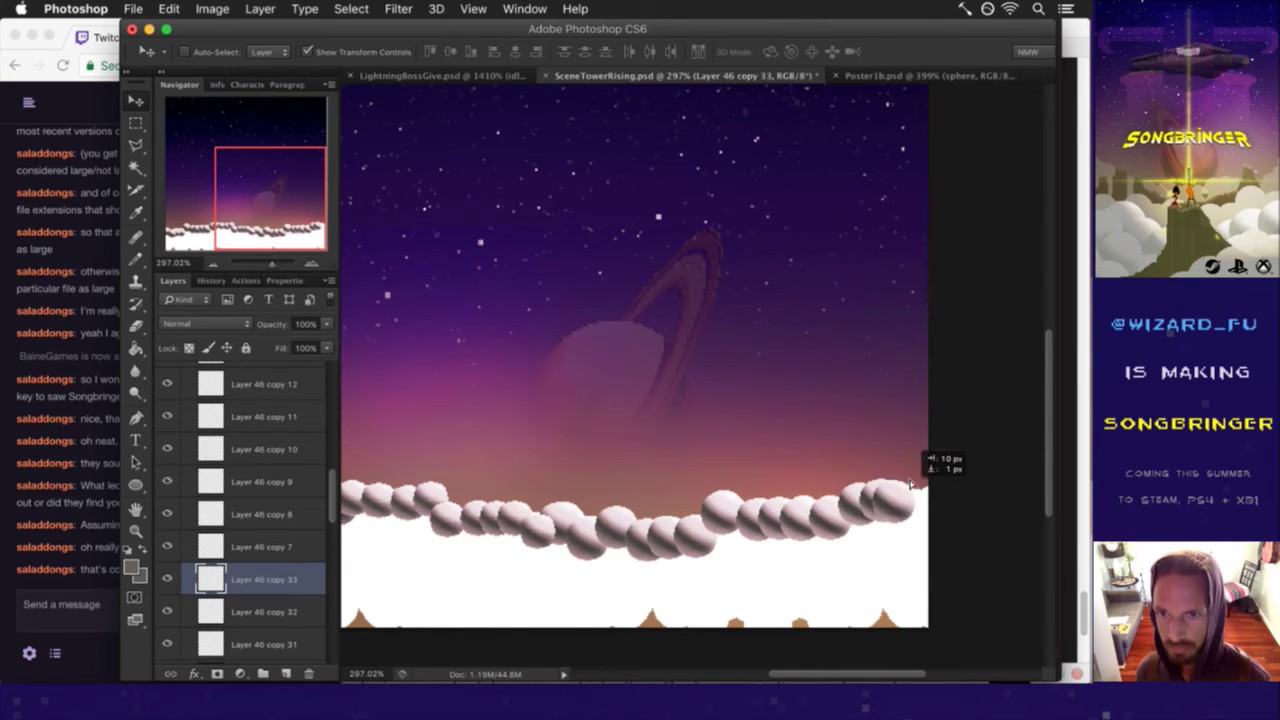
key("ctrl+j")
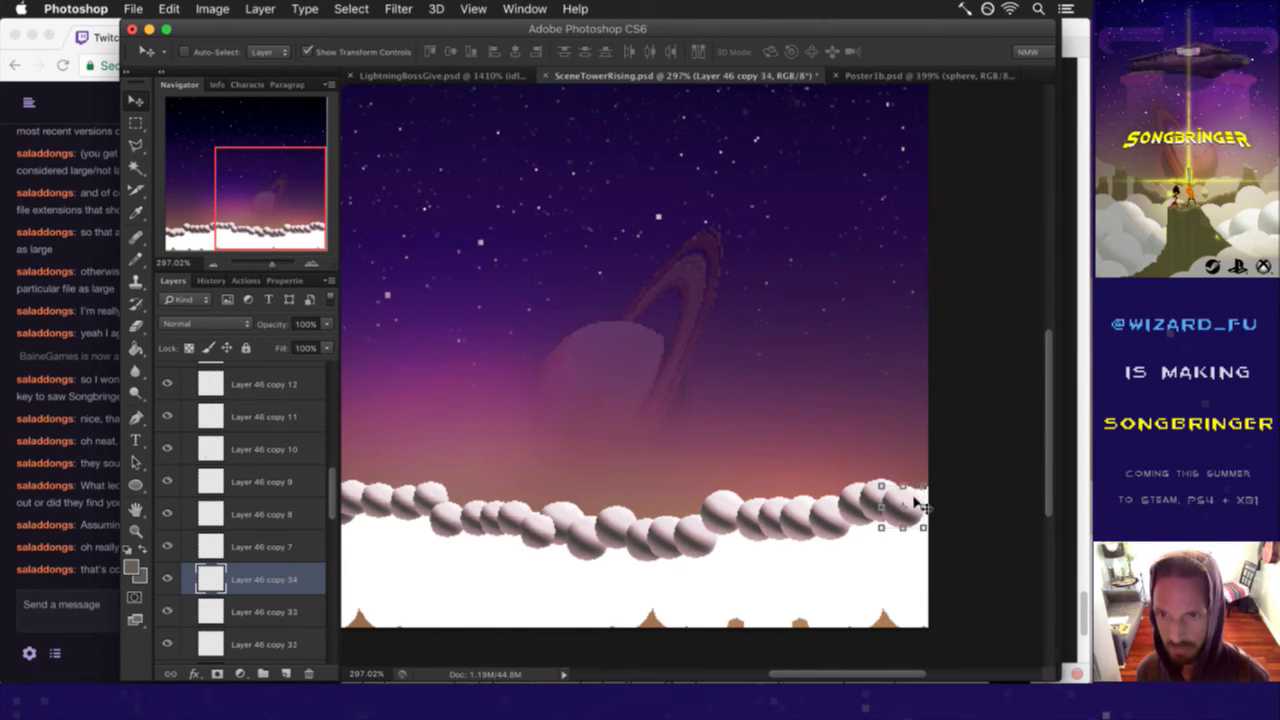
left_click_drag(897, 488, 924, 490)
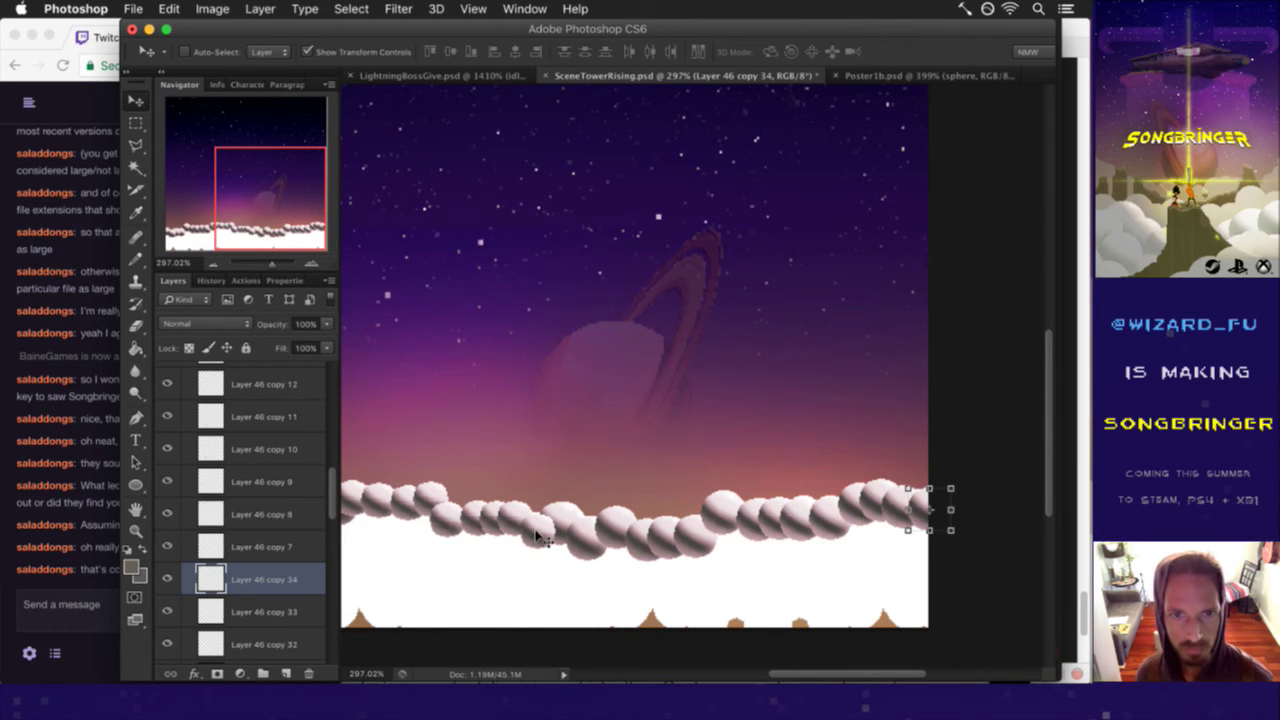
left_click_drag(833, 675, 762, 678)
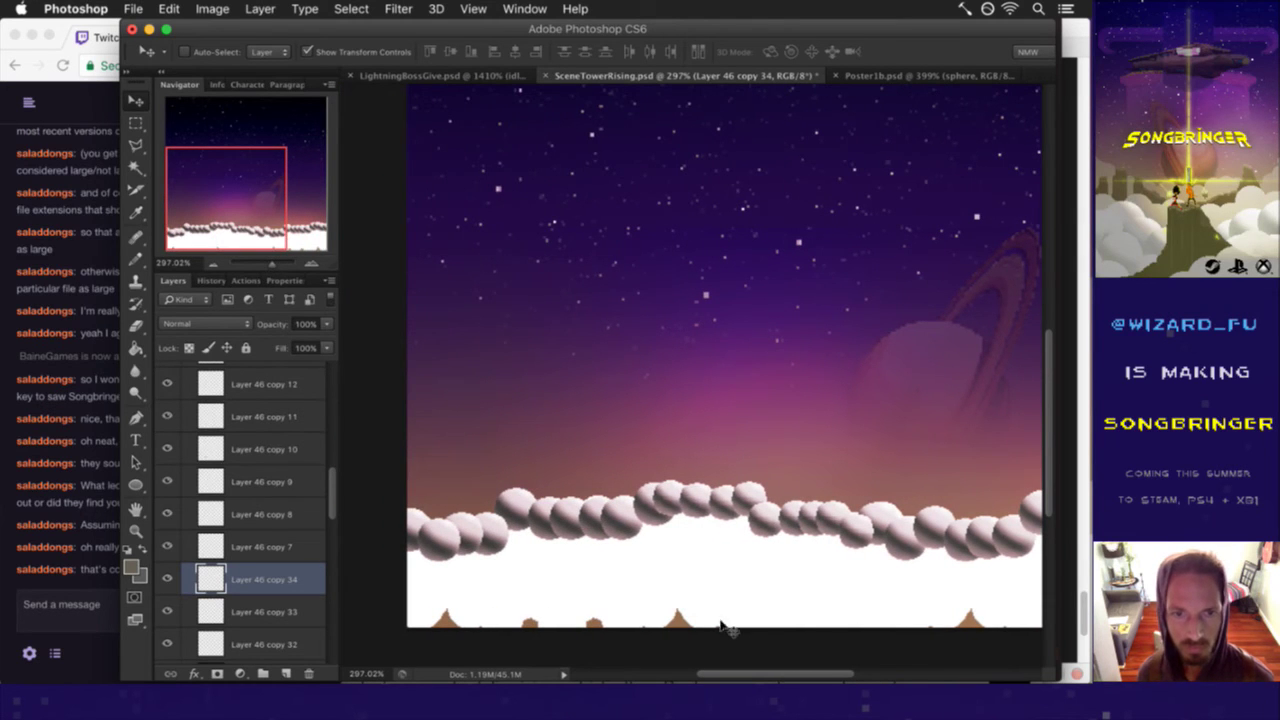
- Merge the selected Layer 46 copy cloud-ball layers into one layer
mouse_move(333, 487)
left_mouse_down()
mouse_move(330, 427)
mouse_move(330, 617)
left_mouse_up()
left_click(298, 480)
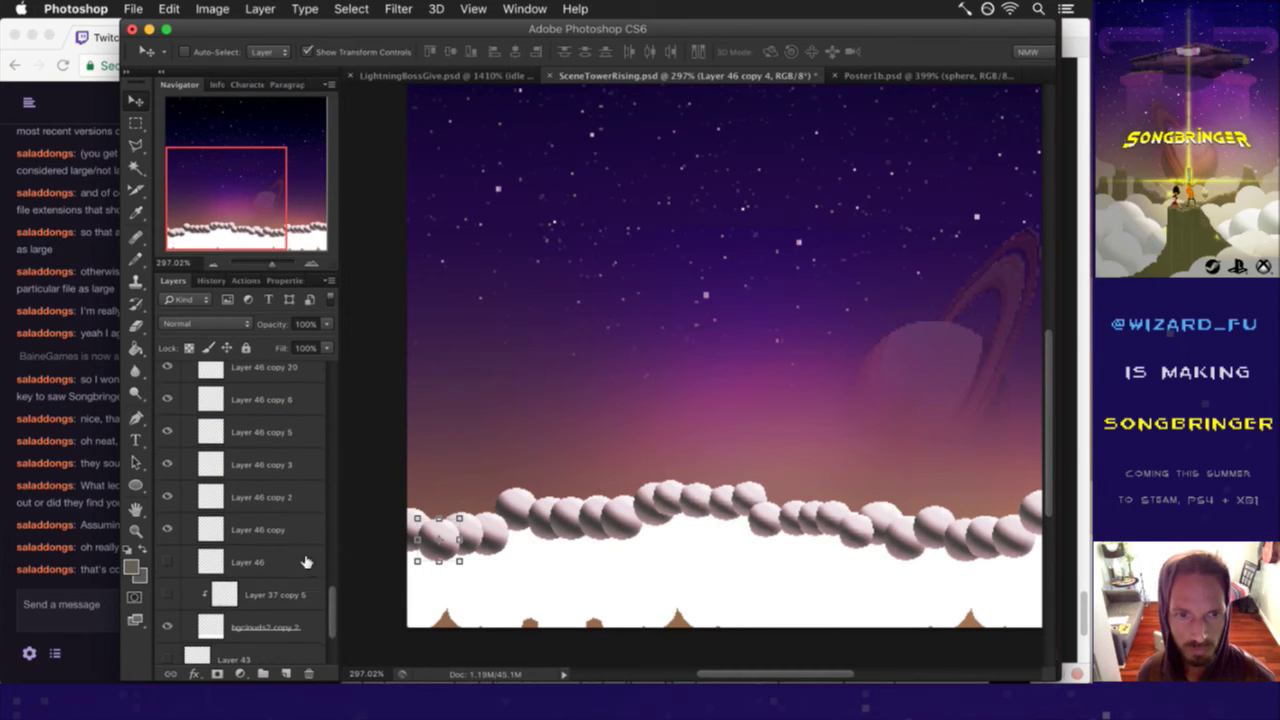
left_click(280, 530, "shift")
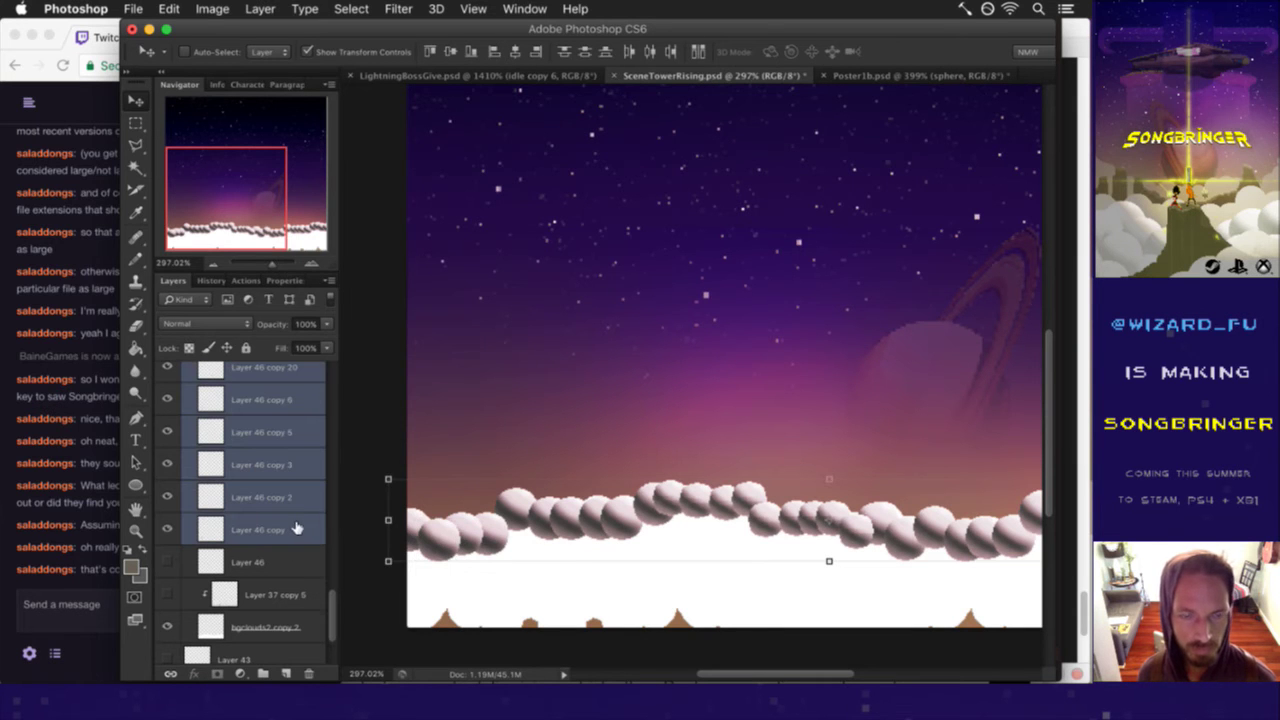
right_click(296, 527)
left_click(350, 446)
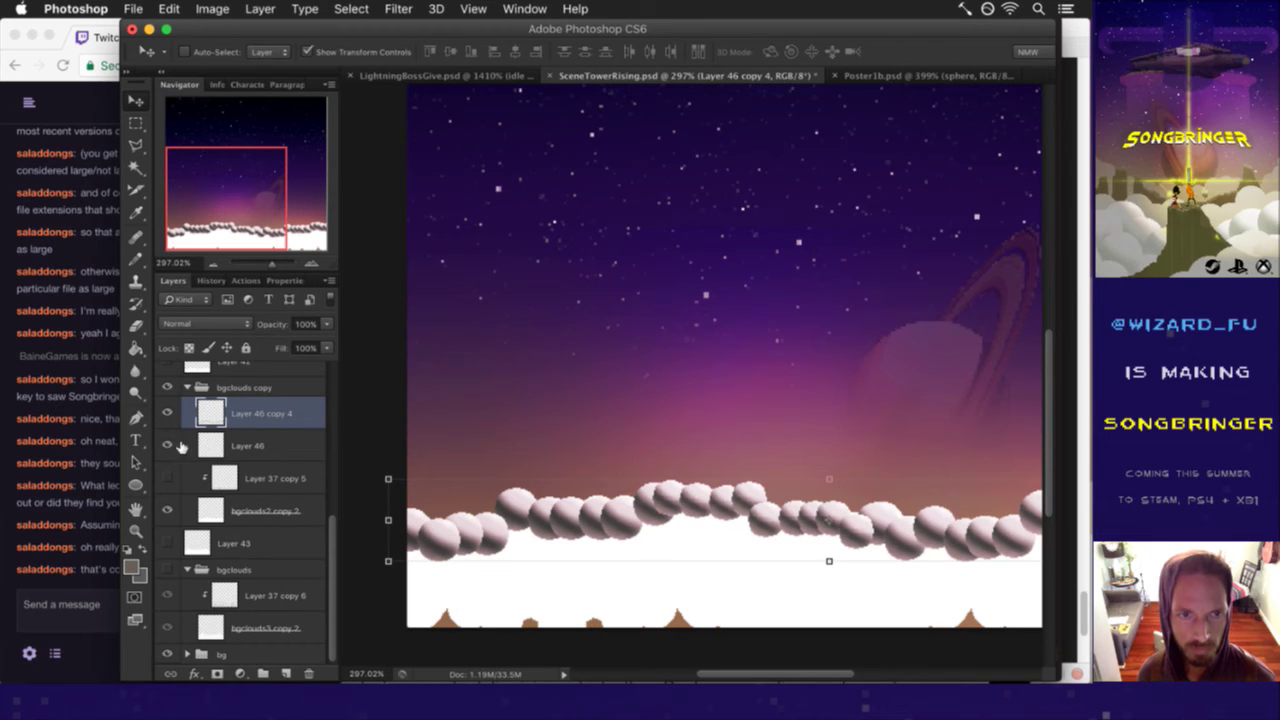
- Show the hidden Layer 46, rename it 'sphere', and duplicate it
left_click(168, 445)
double_click(250, 445)
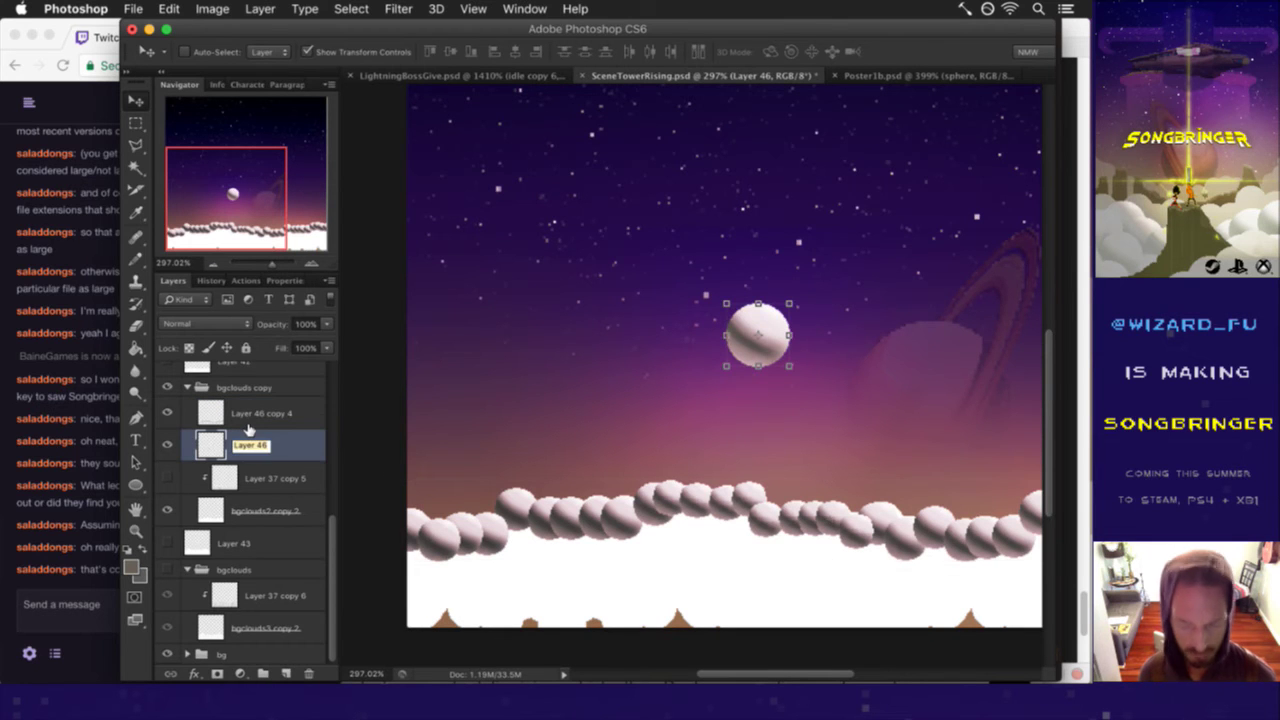
type("sphere")
key("Return")
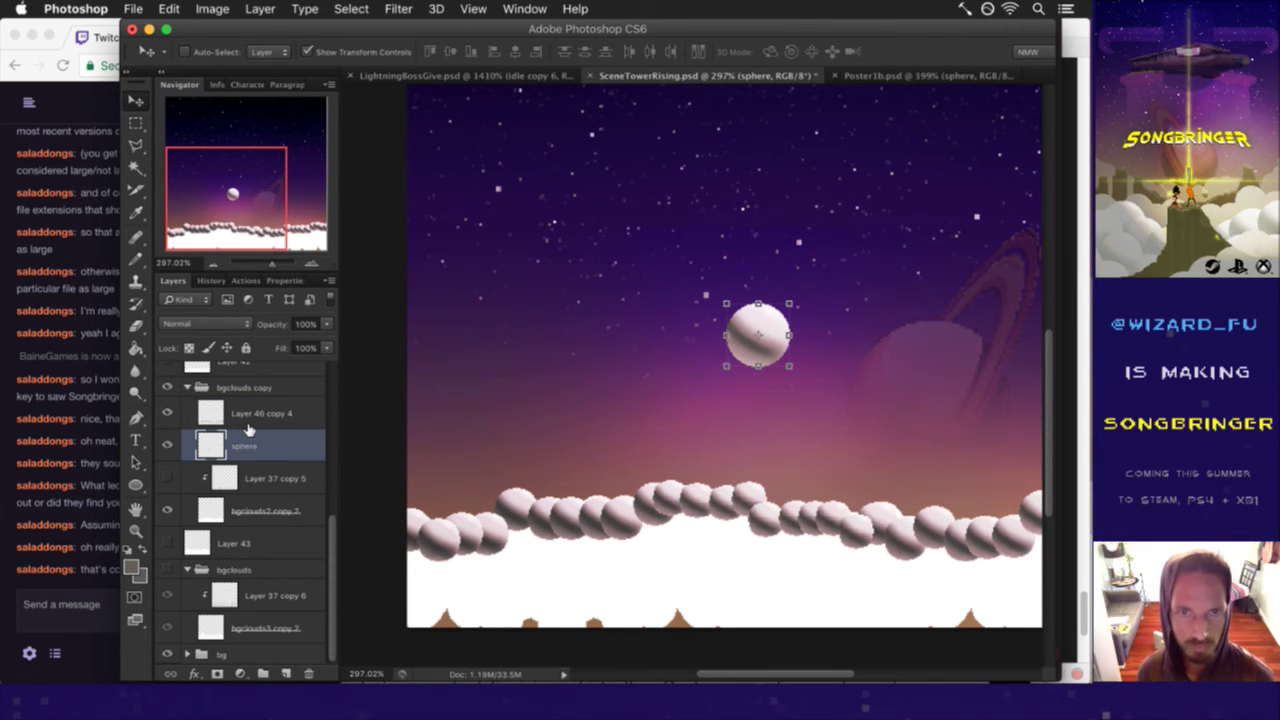
key("ctrl+a")
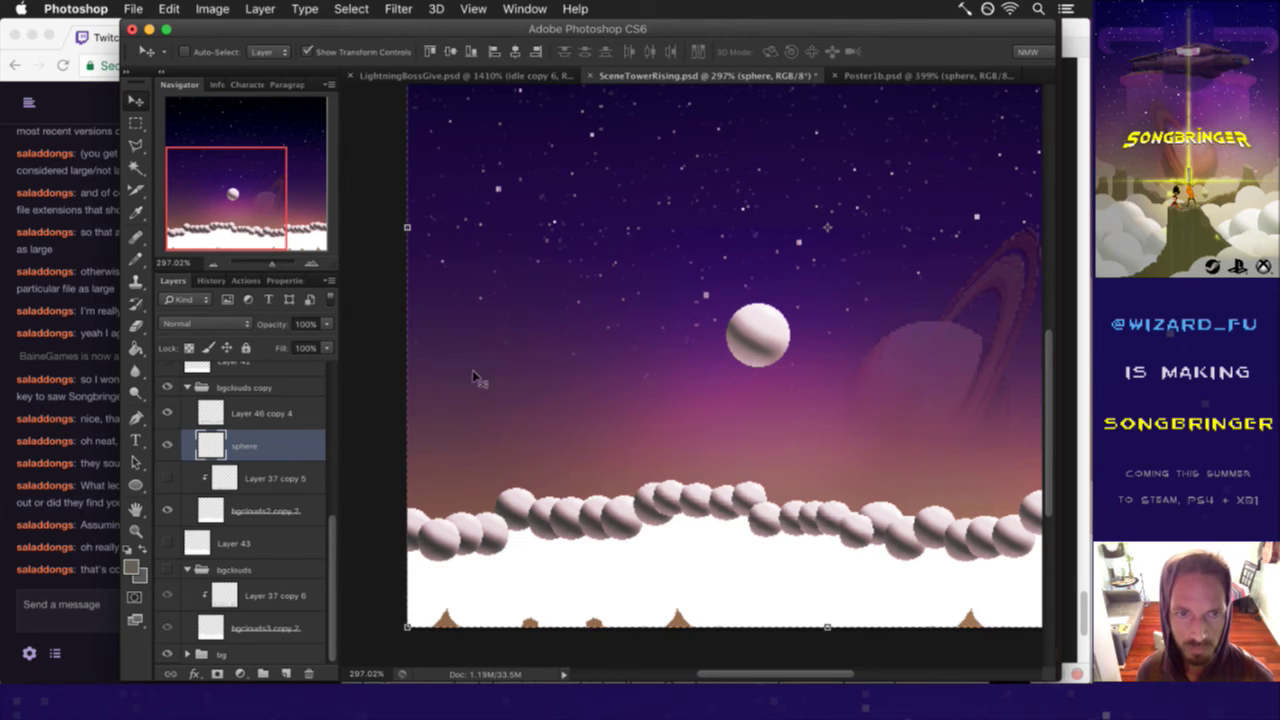
key("m")
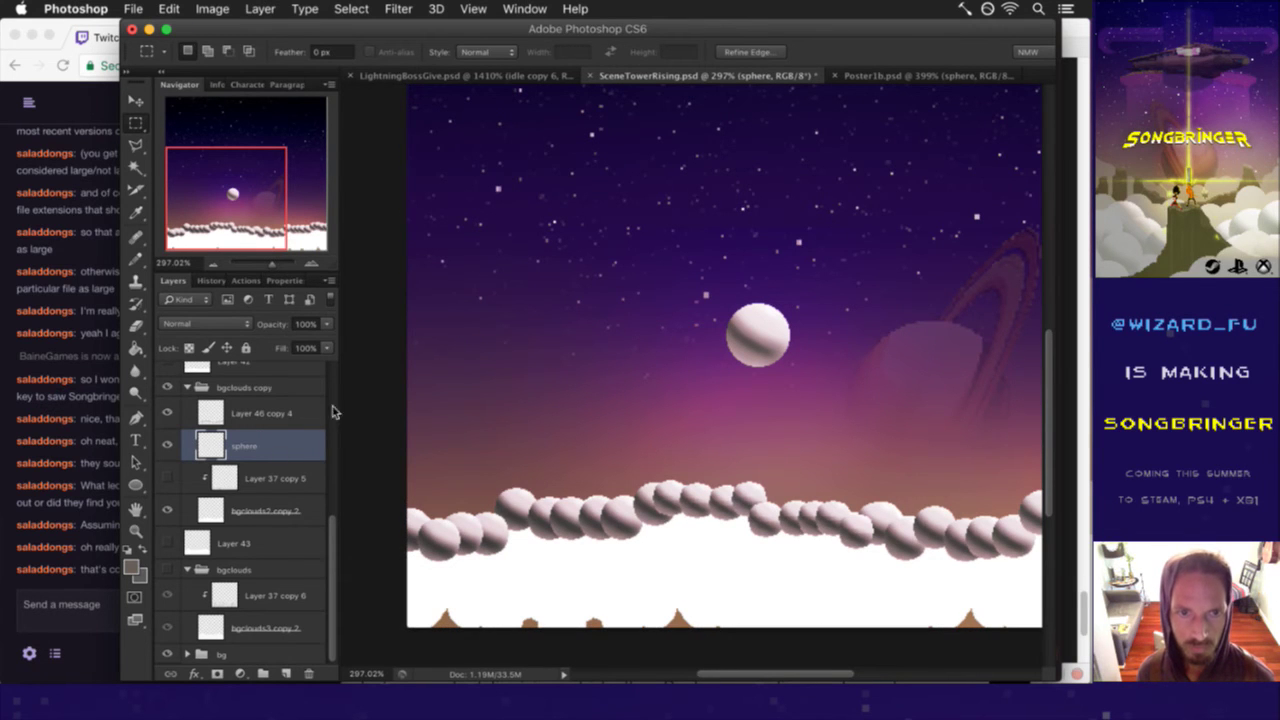
key("ctrl+d")
key("ctrl+j")
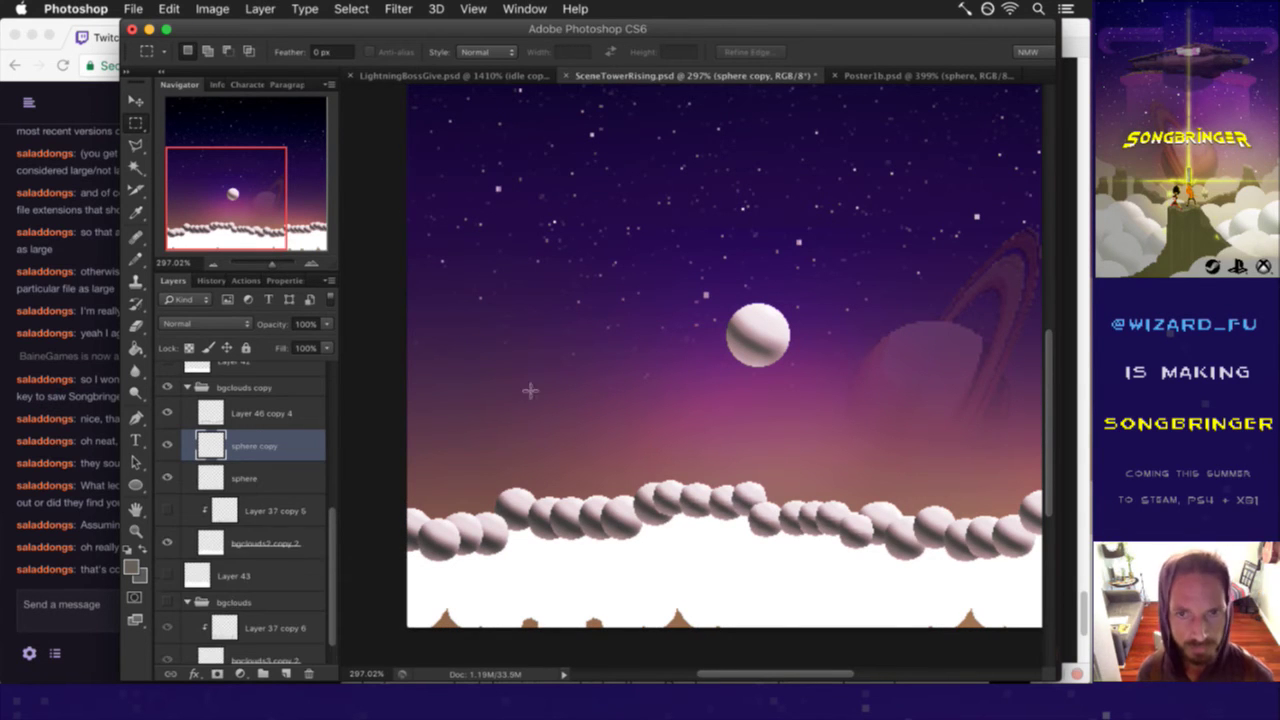
- Move the sphere copy down into the clouds above Layer 46 copy 4 and hide the original sphere
key("v")
mouse_move(759, 338)
left_mouse_down()
mouse_move(533, 537)
mouse_move(518, 532)
left_mouse_up()
key("ctrl+t")
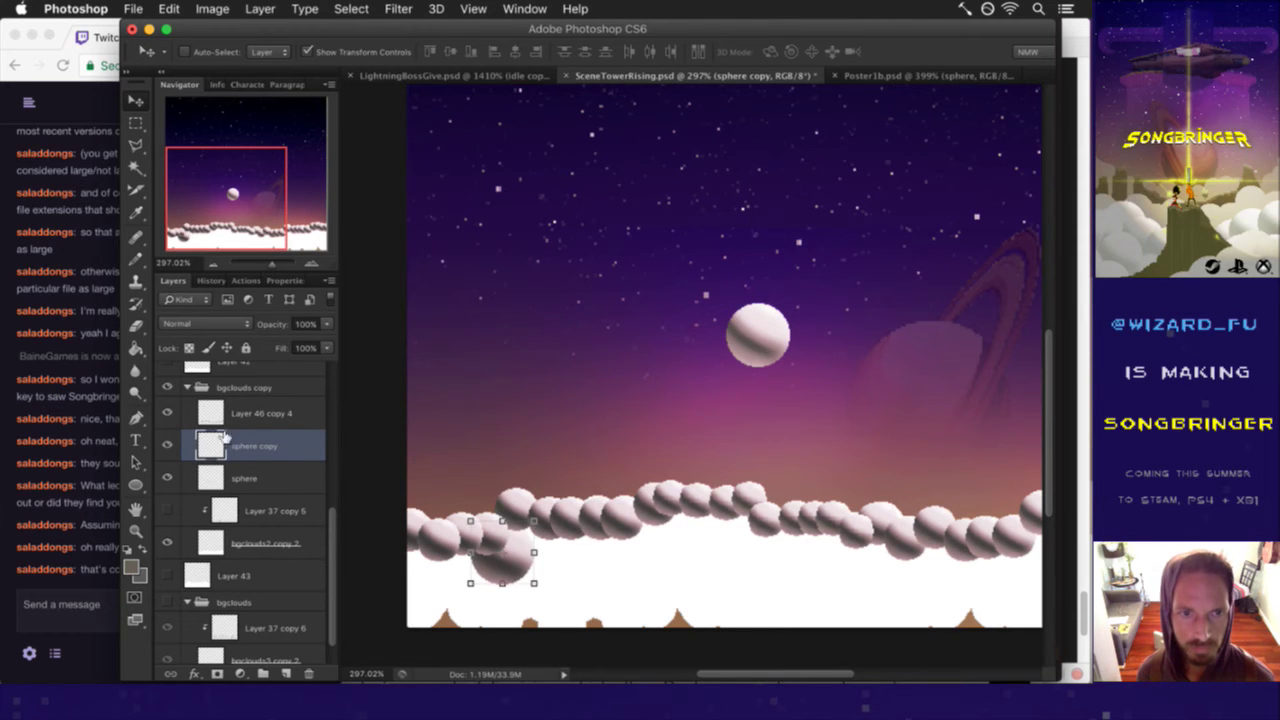
left_click_drag(240, 447, 220, 405)
left_click_drag(215, 483, 212, 410)
left_click(167, 413)
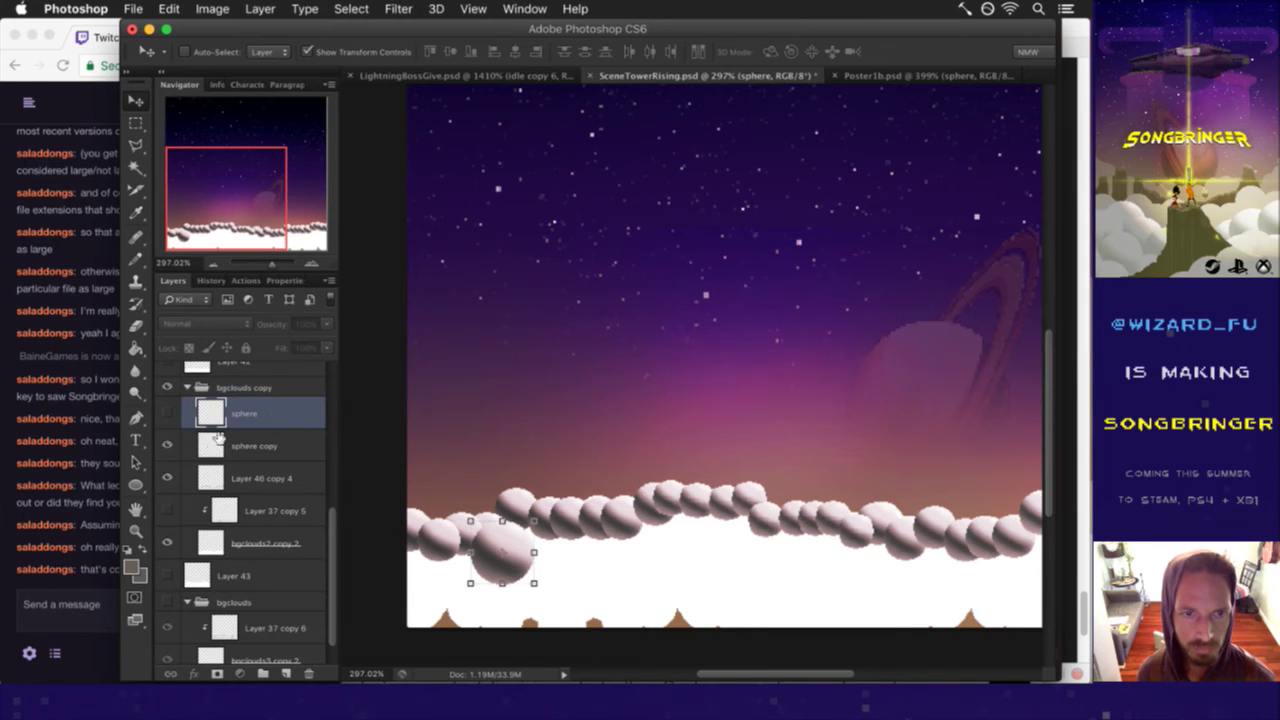
left_click(213, 446)
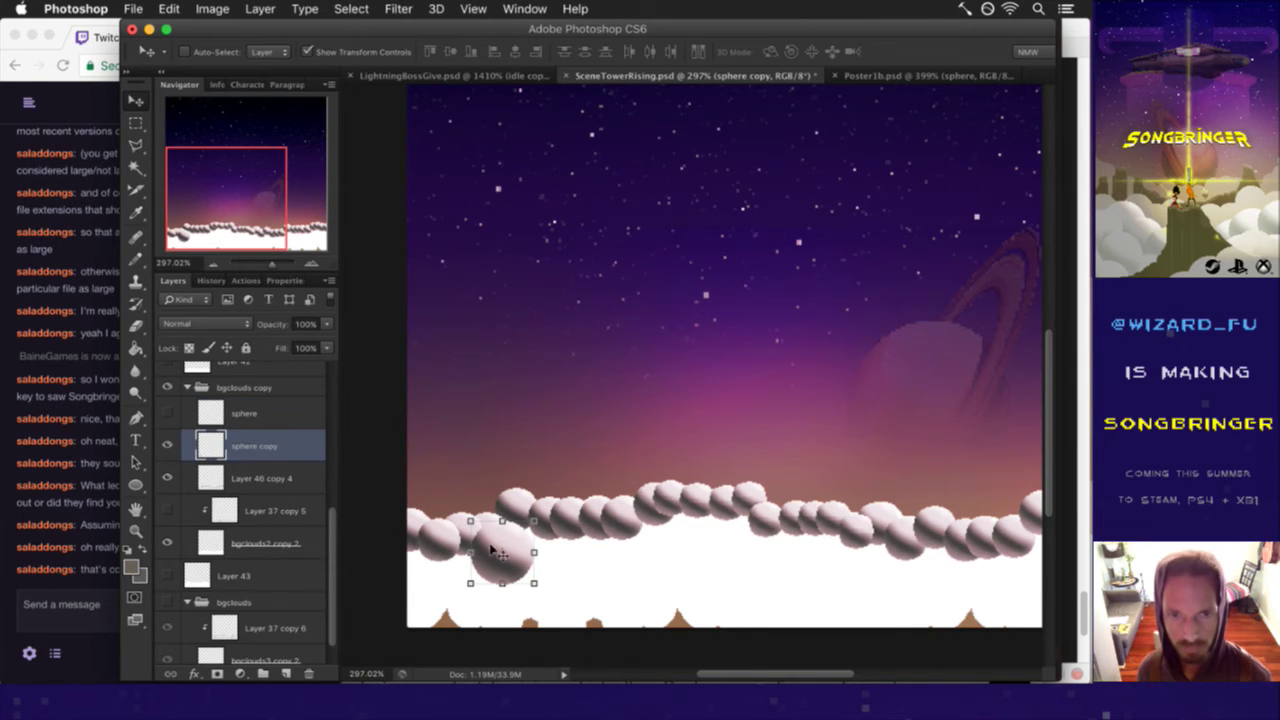
- Scatter sphere copies along the front of the cloud bank from lower left to right
left_click_drag(521, 535, 491, 540, "alt")
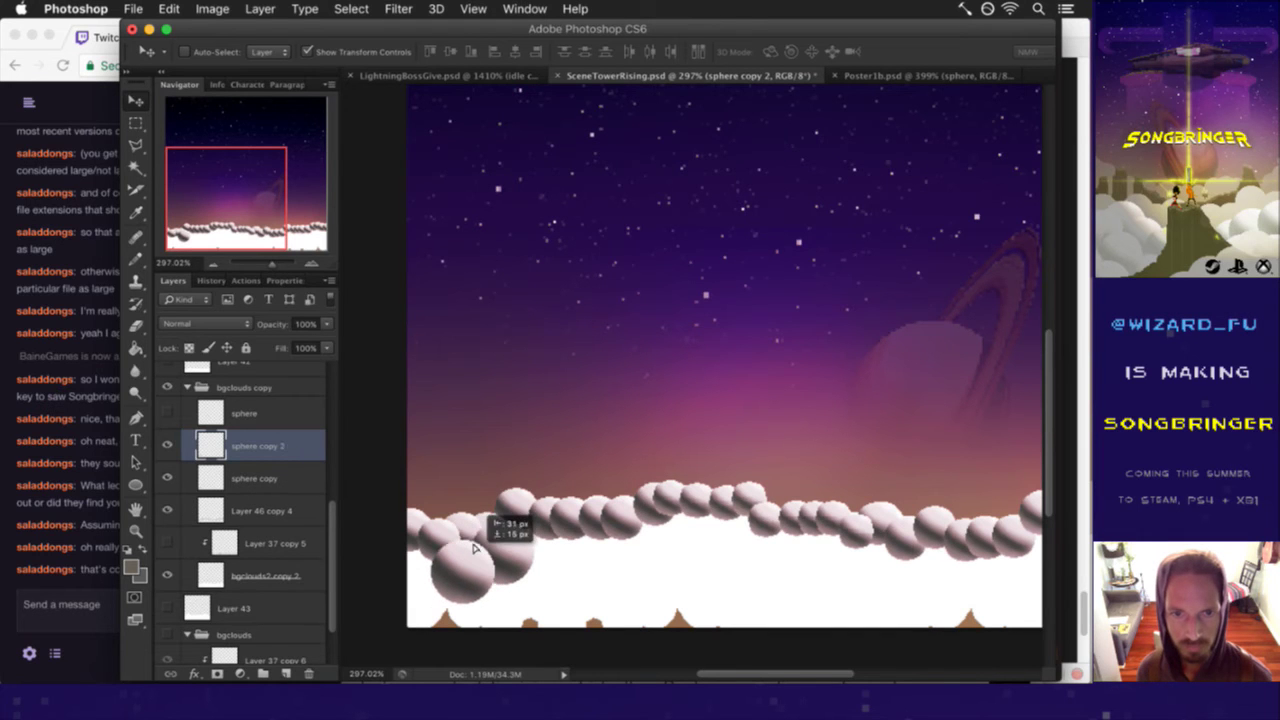
left_click_drag(494, 567, 433, 562, "alt")
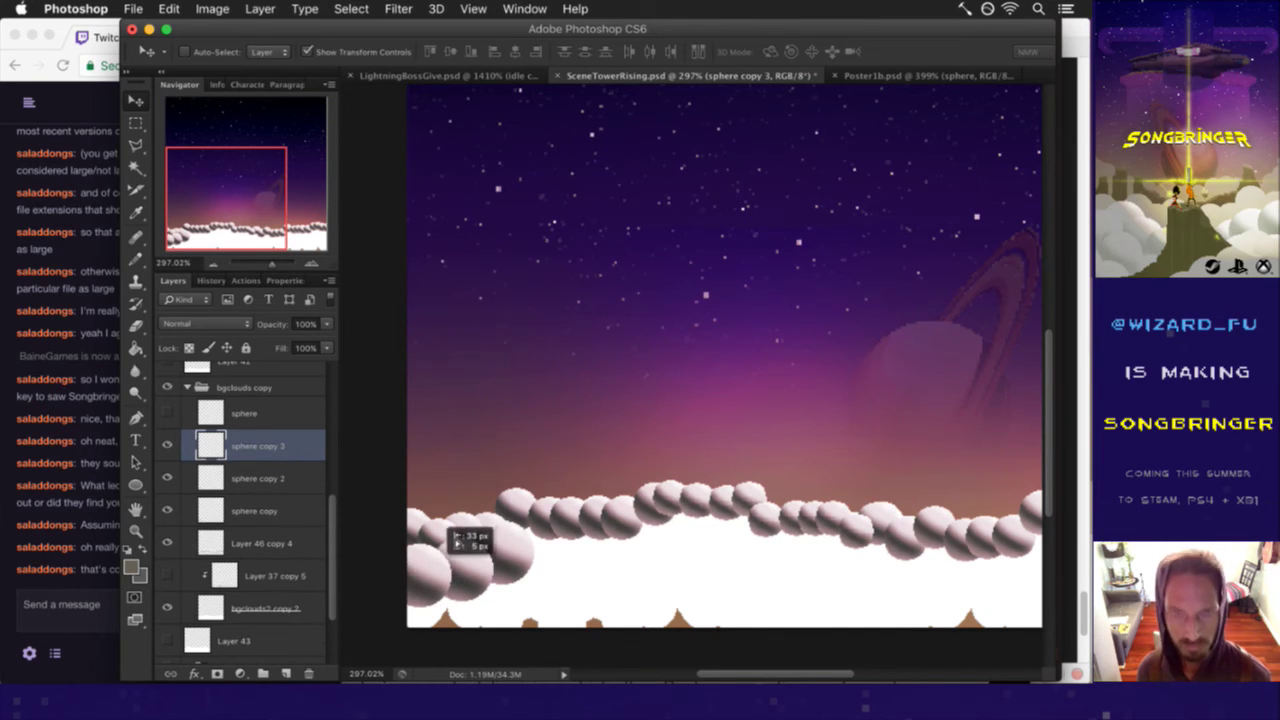
left_click_drag(506, 563, 452, 585, "alt")
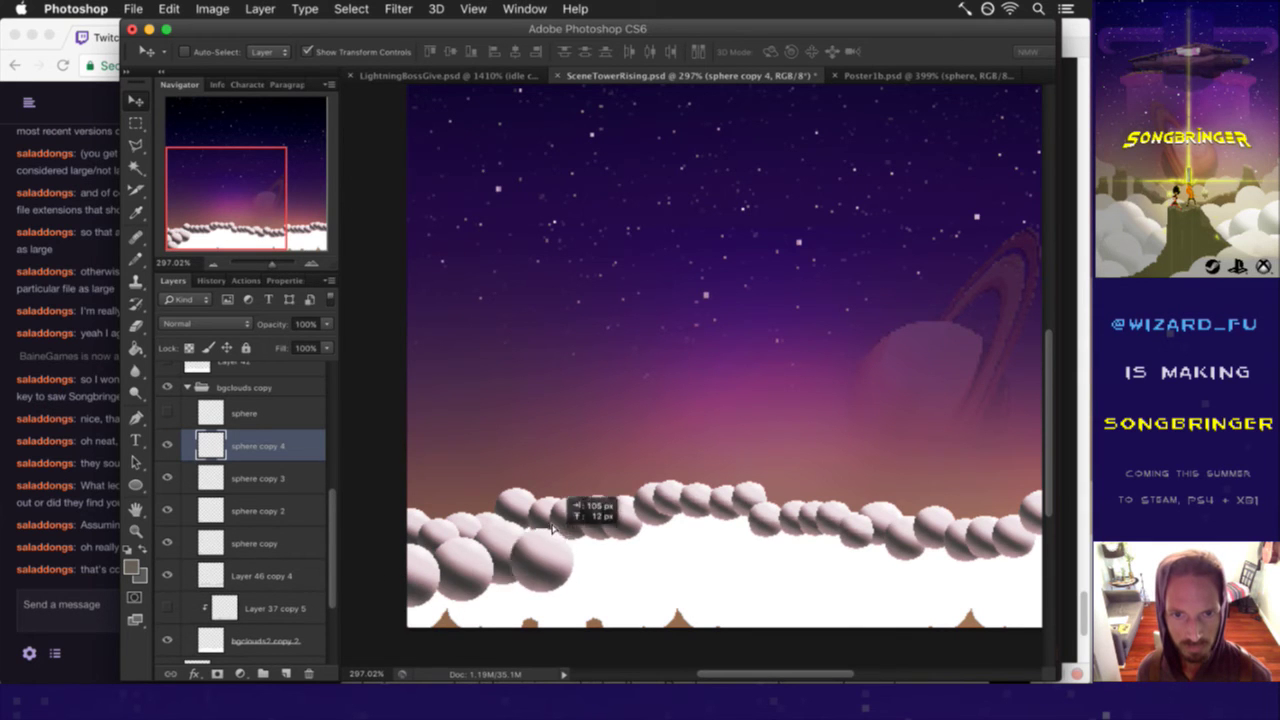
mouse_move(452, 585)
left_mouse_down()
mouse_move(548, 540)
mouse_move(592, 552)
left_mouse_up()
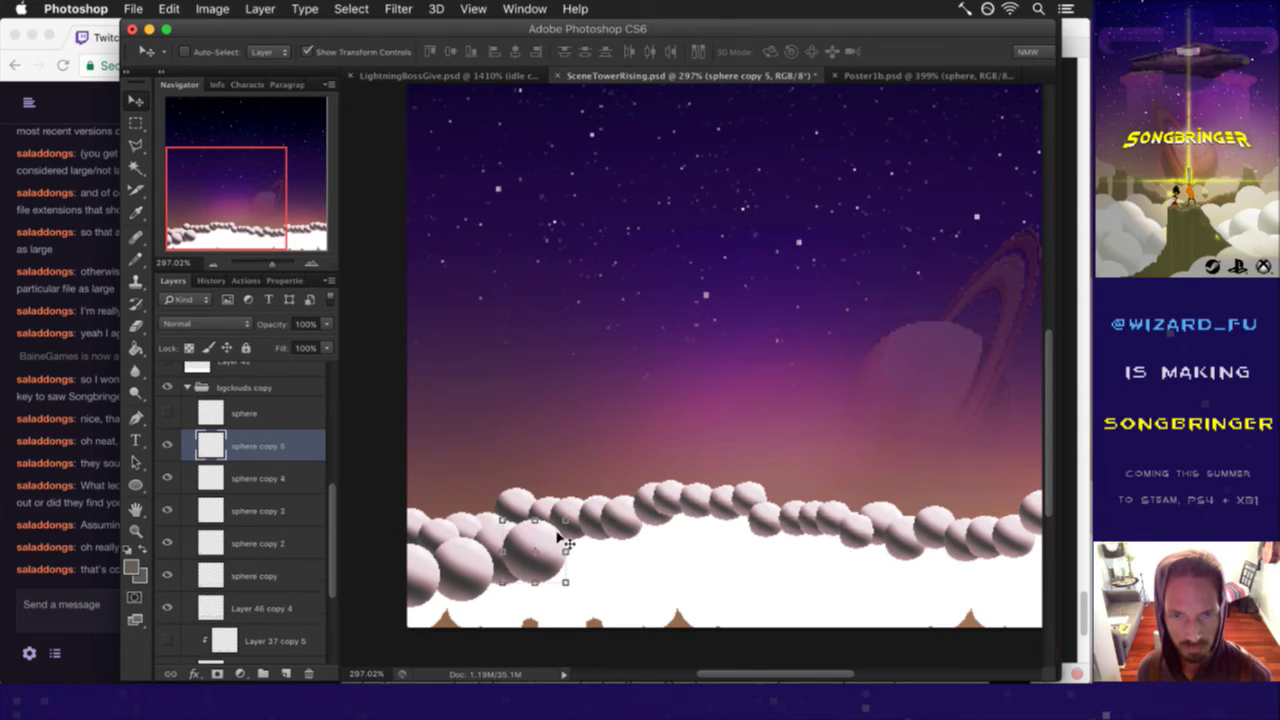
mouse_move(615, 535)
left_mouse_down("alt")
mouse_move(743, 512)
mouse_move(812, 540)
left_mouse_up("alt")
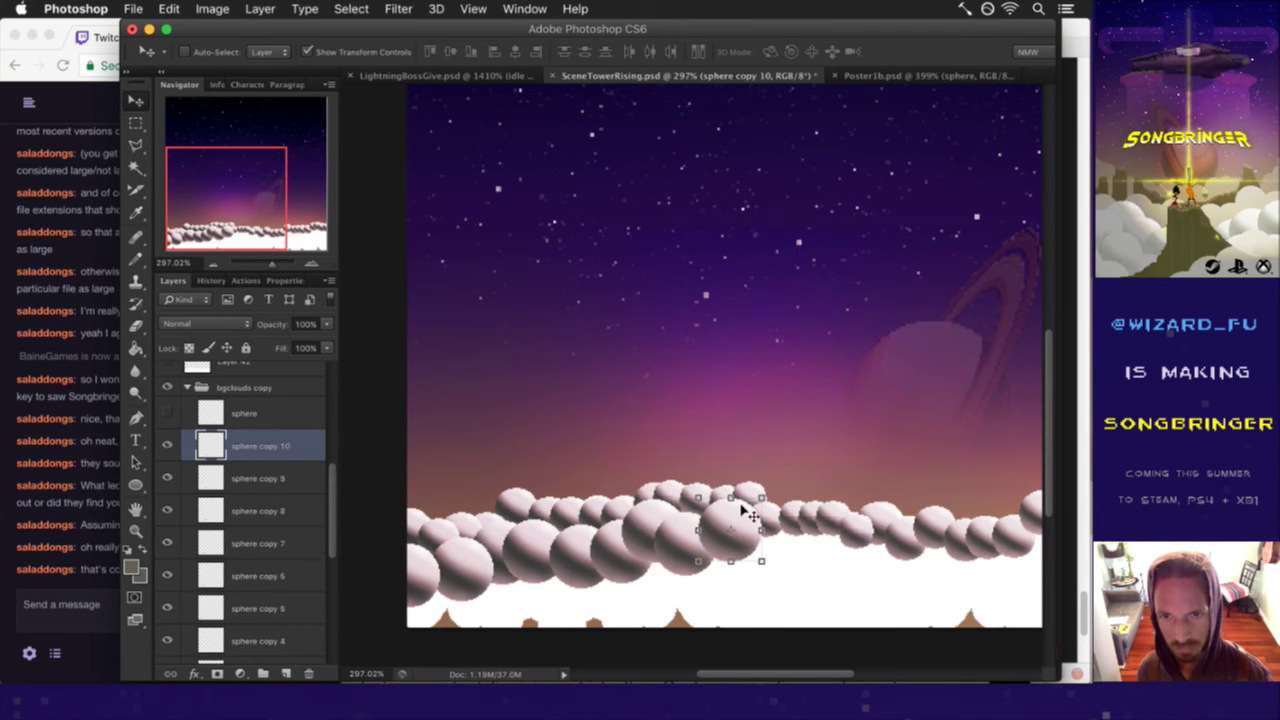
mouse_move(790, 535)
left_mouse_down("alt")
mouse_move(948, 544)
mouse_move(969, 568)
left_mouse_up("alt")
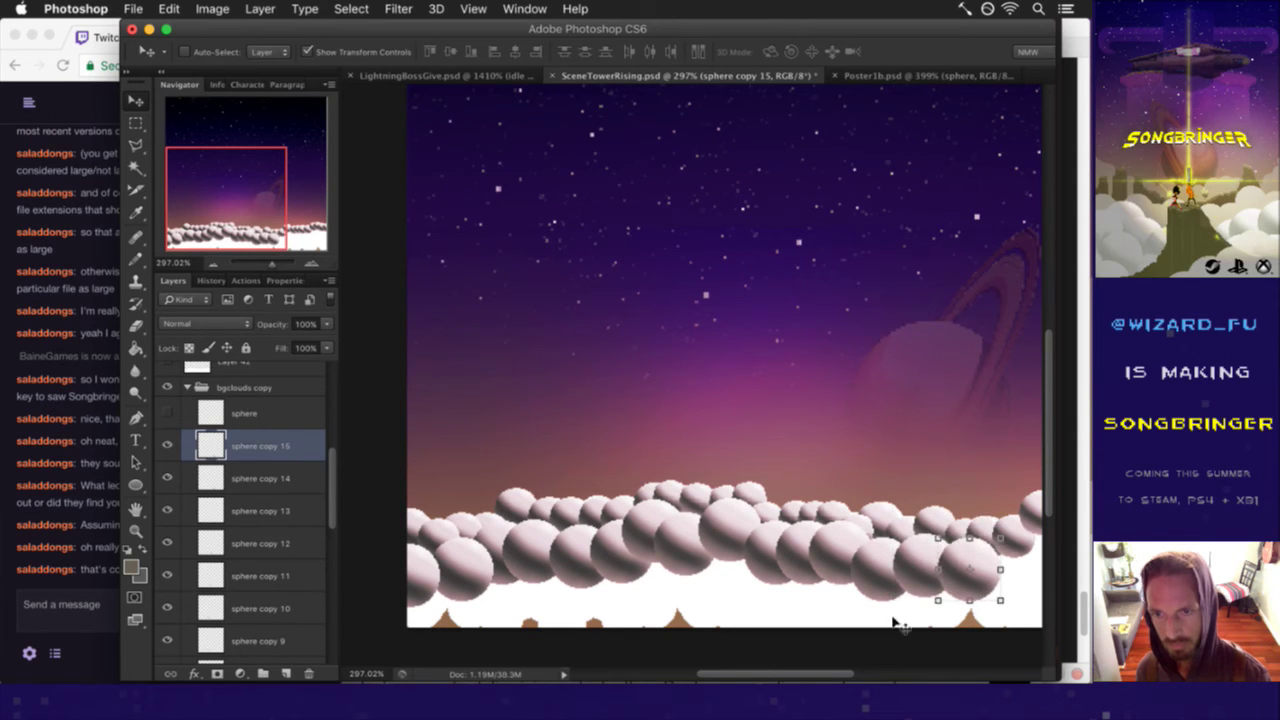
scroll(923, 480, "right", 3)
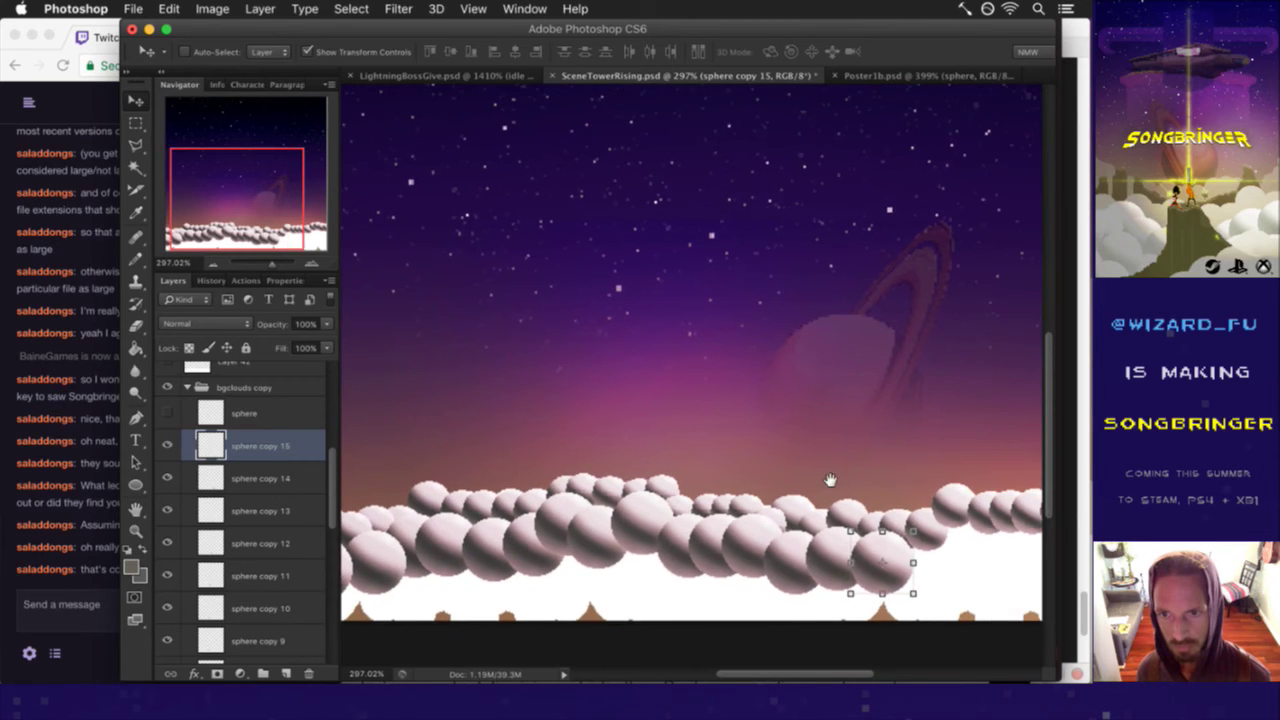
left_click_drag(831, 480, 714, 496)
scroll(705, 505, "right", 2)
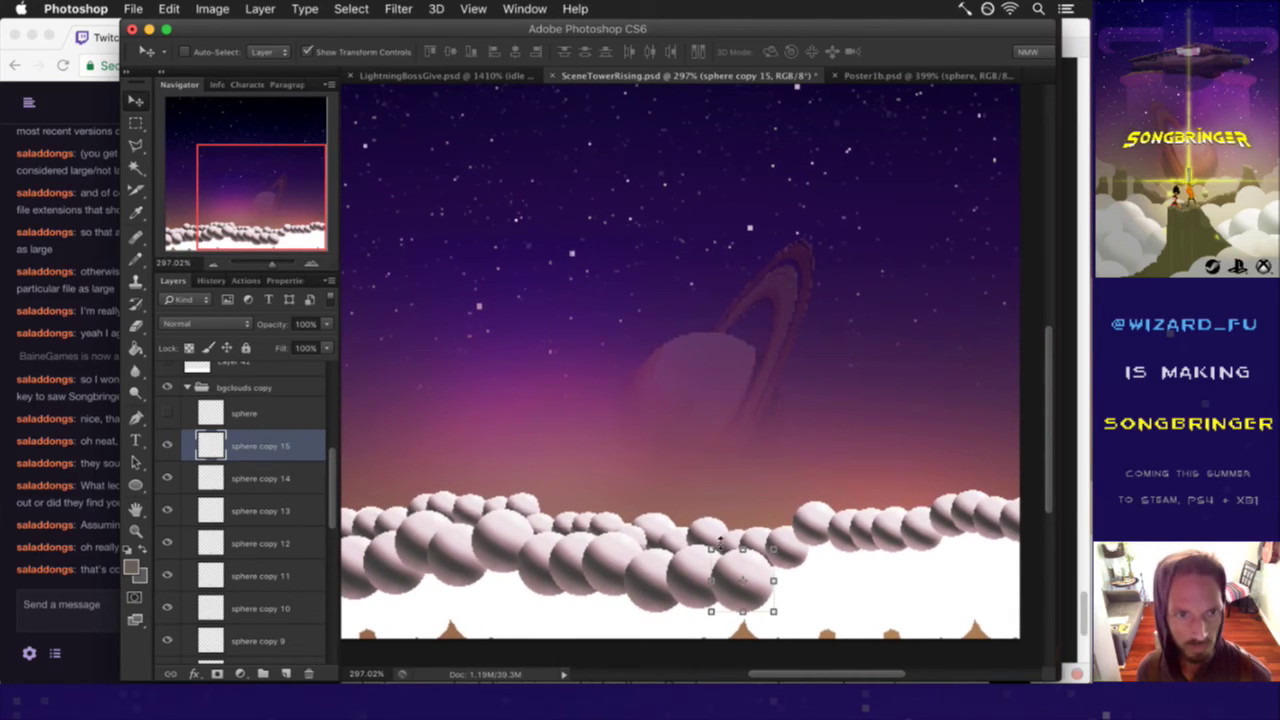
mouse_move(752, 566)
left_mouse_down("alt")
mouse_move(800, 553)
mouse_move(840, 580)
mouse_move(857, 520)
mouse_move(848, 543)
mouse_move(885, 553)
mouse_move(985, 522)
mouse_move(975, 537)
mouse_move(1000, 555)
mouse_move(1010, 537)
mouse_move(1010, 575)
mouse_move(955, 555)
mouse_move(916, 568)
left_mouse_up("alt")
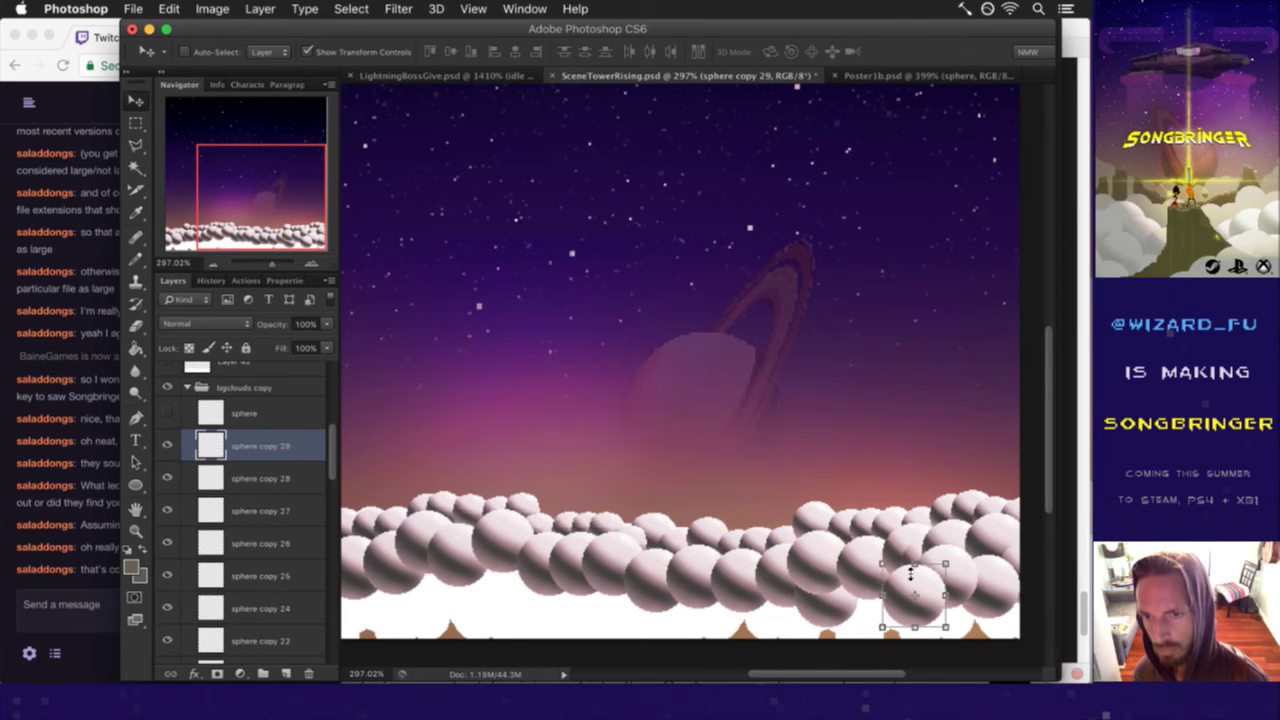
- Add more sphere puffs through the middle and right of the cloud bank
left_click(913, 566)
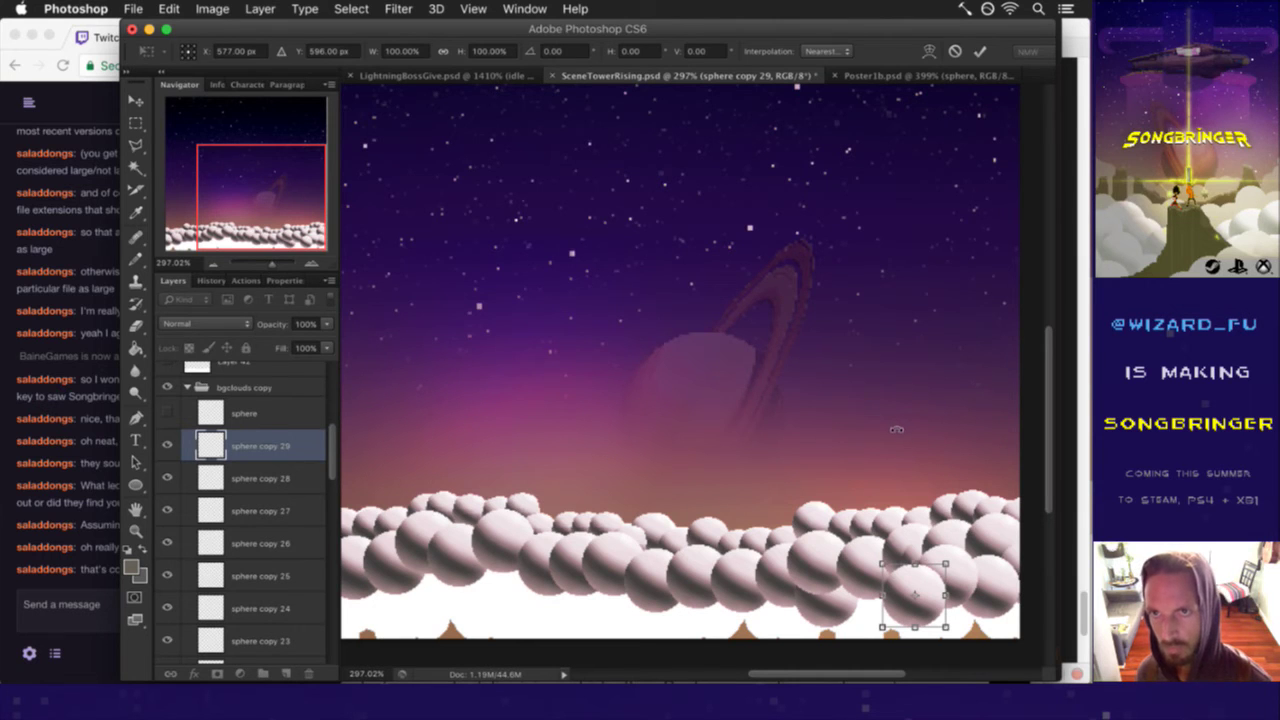
key("Return")
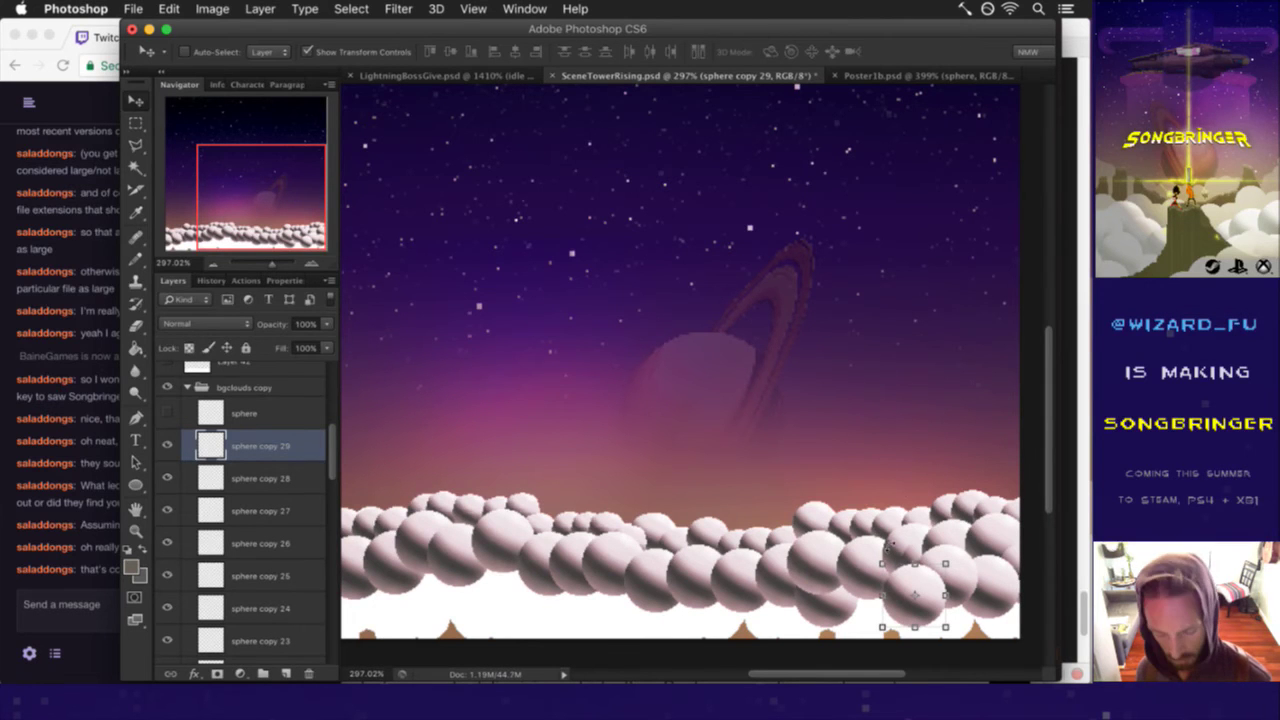
mouse_move(897, 562)
left_mouse_down()
mouse_move(909, 572)
mouse_move(866, 563)
left_mouse_up()
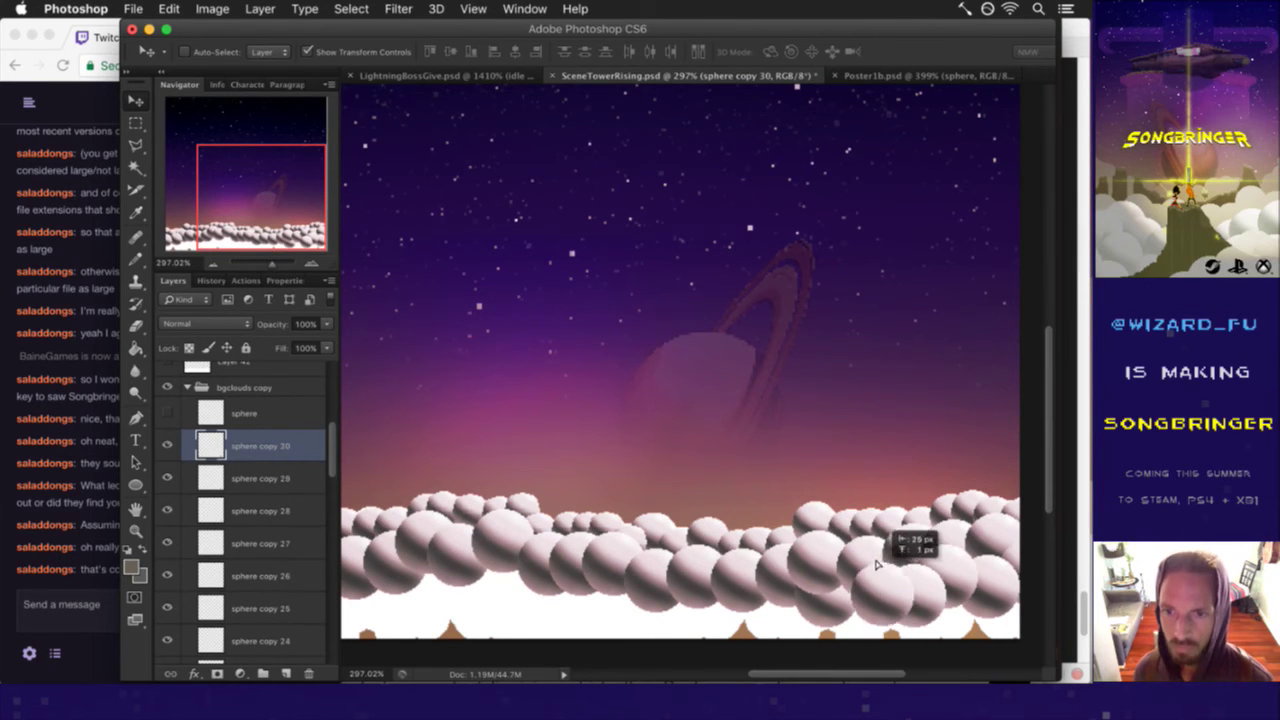
mouse_move(866, 563)
left_mouse_down()
mouse_move(825, 577)
mouse_move(762, 570)
mouse_move(687, 602)
mouse_move(632, 577)
mouse_move(566, 600)
mouse_move(493, 561)
mouse_move(461, 587)
left_mouse_up()
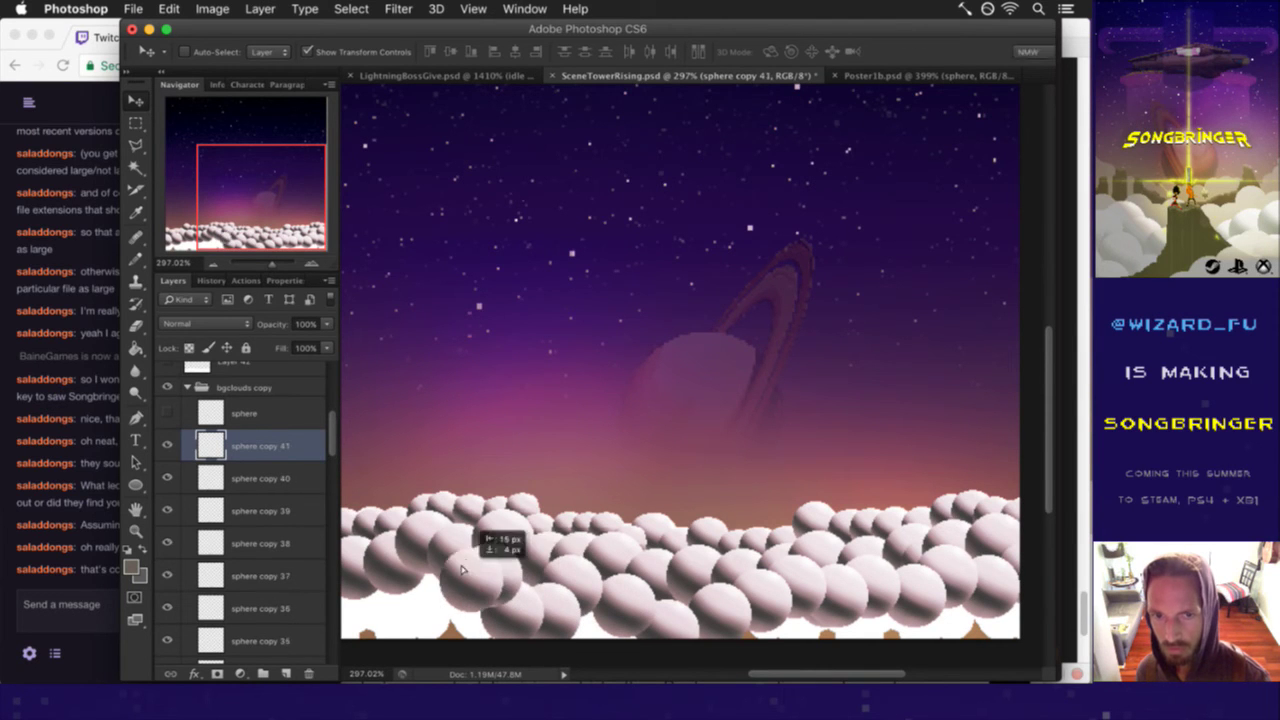
left_click_drag(522, 554, 760, 515)
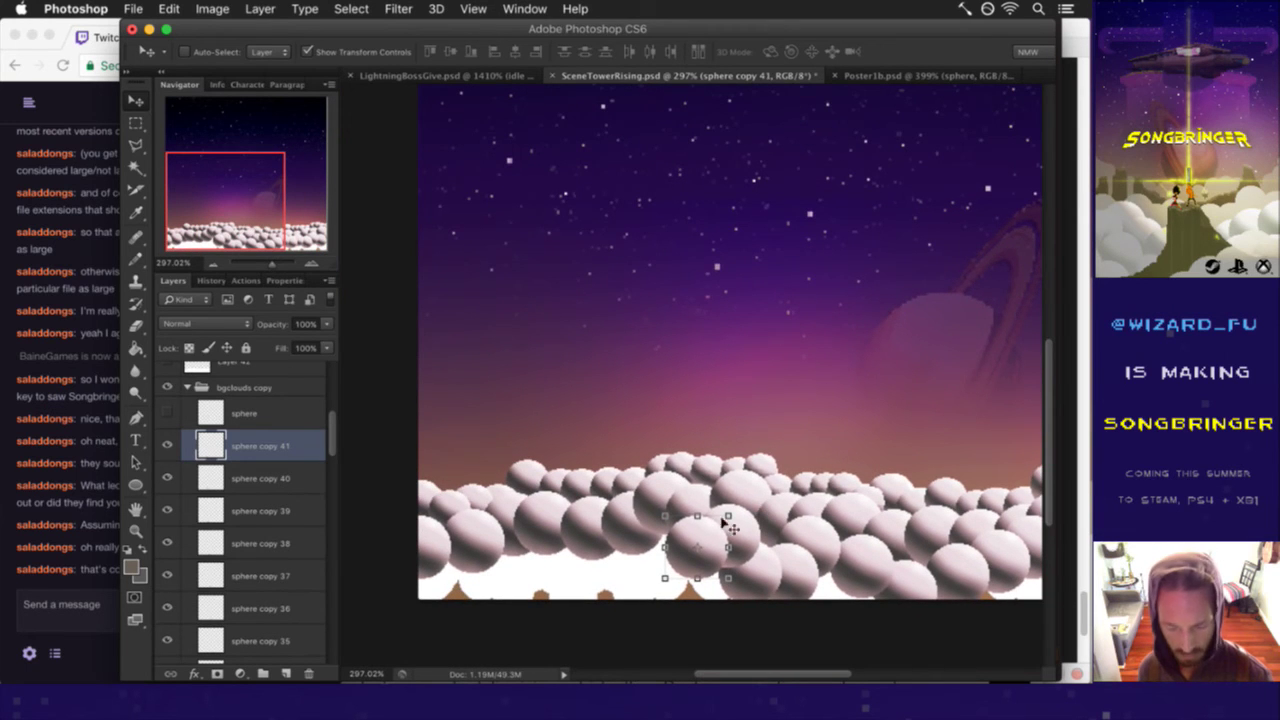
mouse_move(697, 519)
left_mouse_down()
mouse_move(634, 536)
mouse_move(522, 530)
mouse_move(460, 563)
mouse_move(560, 580)
mouse_move(692, 567)
mouse_move(806, 580)
mouse_move(788, 572)
left_mouse_up()
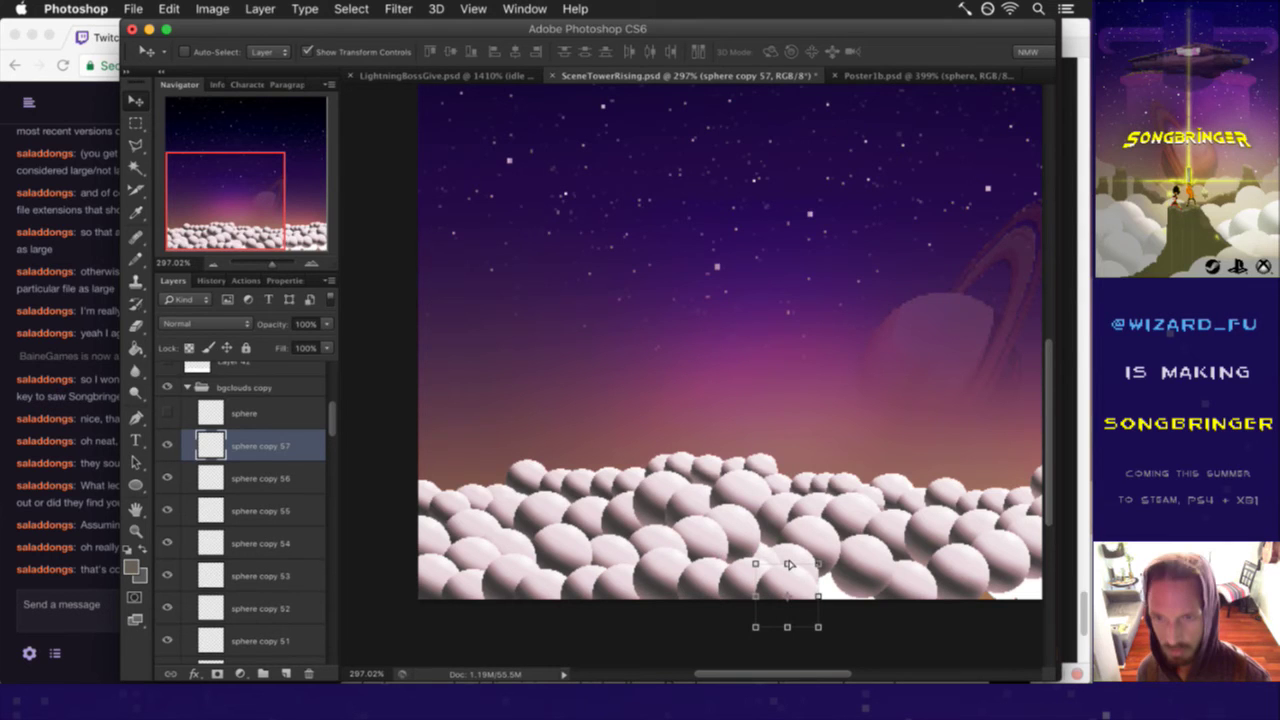
mouse_move(788, 572)
left_mouse_down()
mouse_move(848, 563)
mouse_move(885, 575)
left_mouse_up()
- Fill the remaining right side to the canvas edge, up to sphere copy 71
left_click_drag(812, 678, 857, 678)
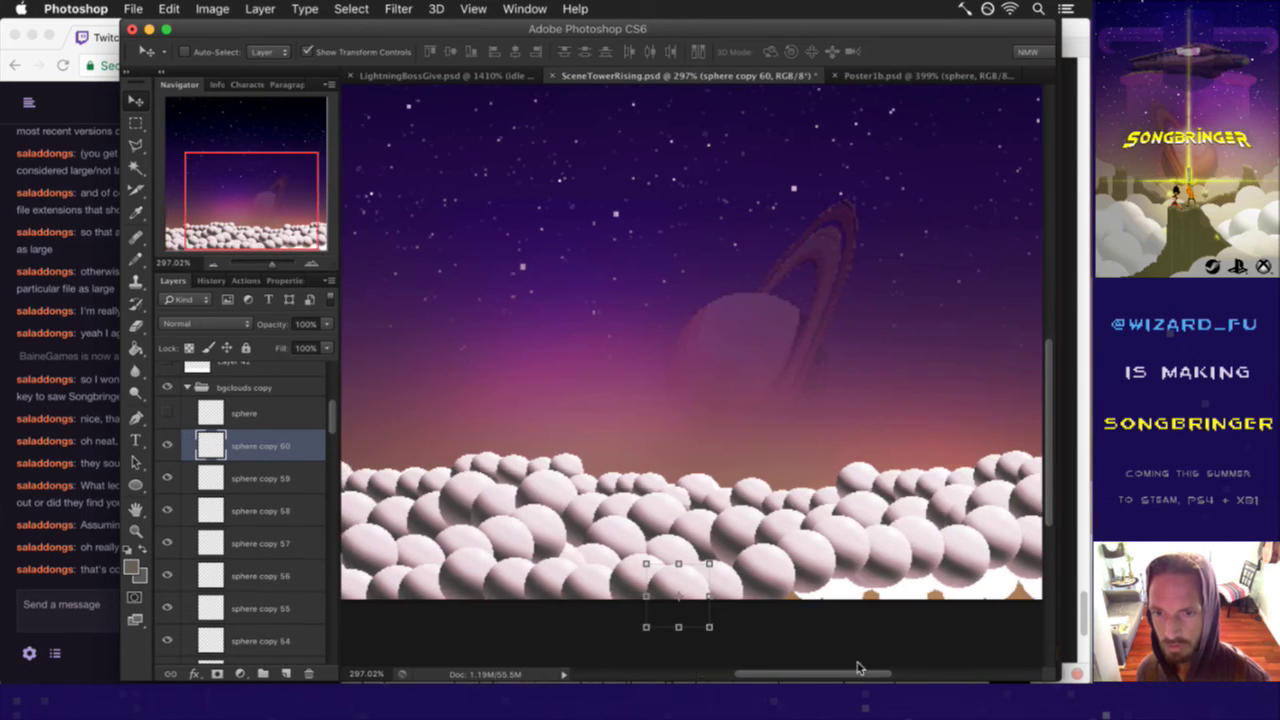
mouse_move(694, 580)
left_mouse_down()
mouse_move(800, 583)
mouse_move(828, 560)
mouse_move(936, 590)
left_mouse_up()
left_click(872, 620, "alt")
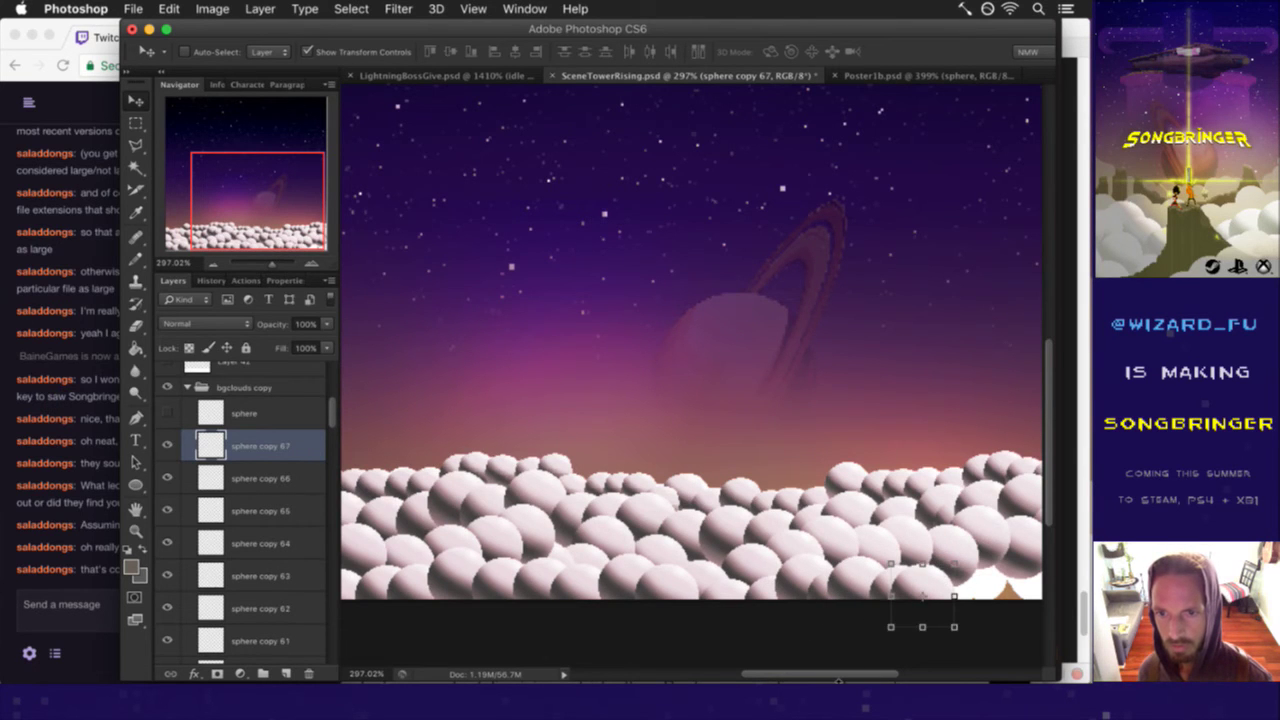
left_click_drag(840, 676, 890, 674)
mouse_move(737, 580)
left_mouse_down()
mouse_move(771, 557)
mouse_move(775, 570)
mouse_move(820, 563)
mouse_move(855, 585)
left_mouse_up()
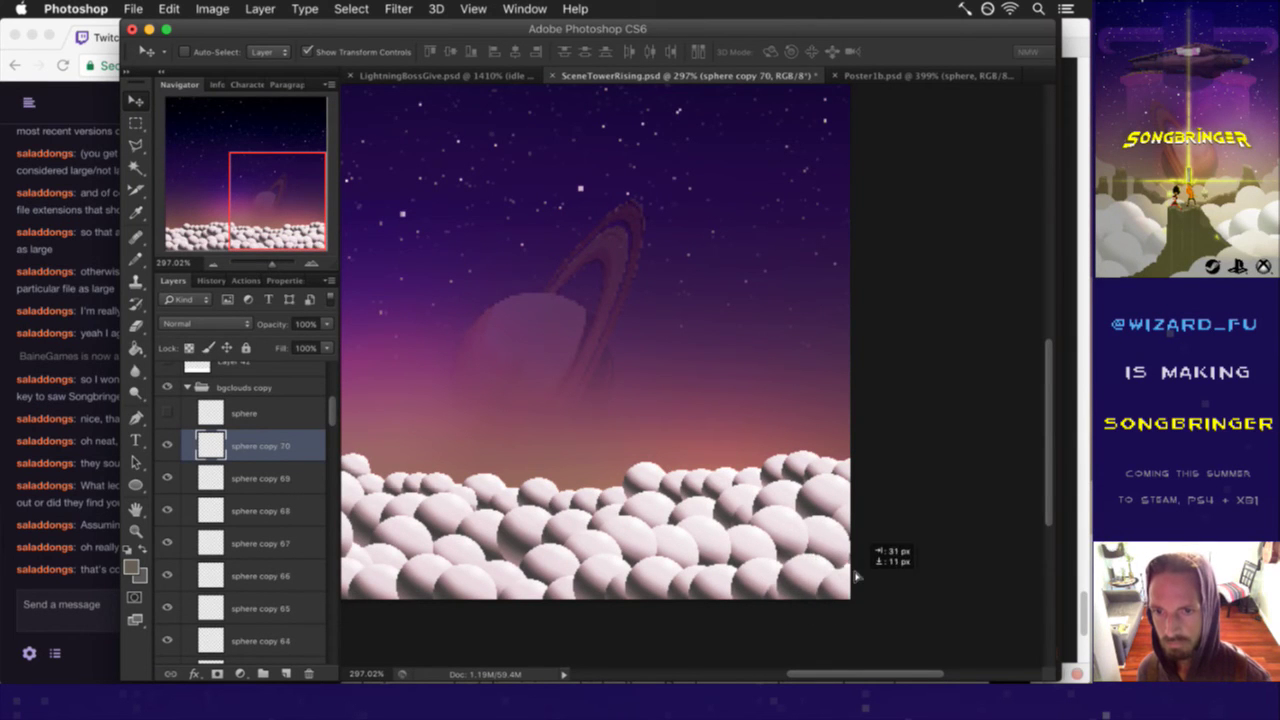
left_click_drag(877, 531, 888, 519)
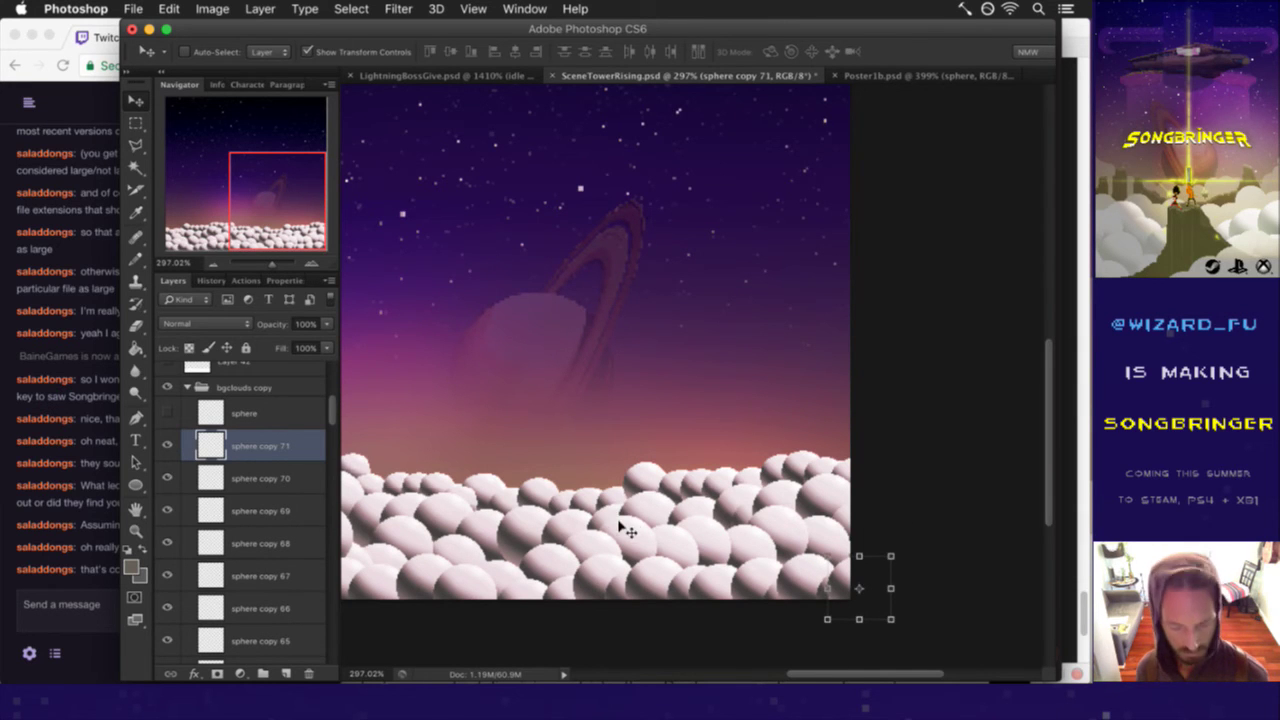
key("m")
scroll(492, 538, "down", 3)
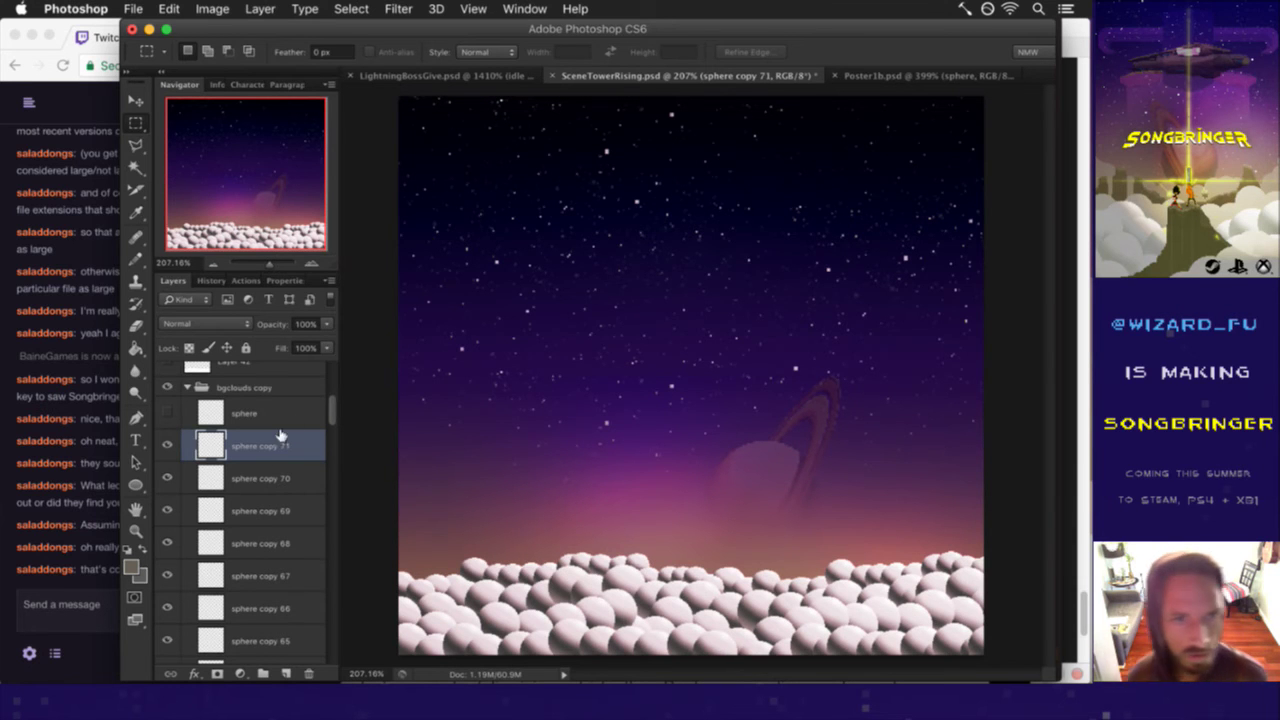
- Merge all the sphere copy layers into a single layer
left_click_drag(330, 400, 328, 635)
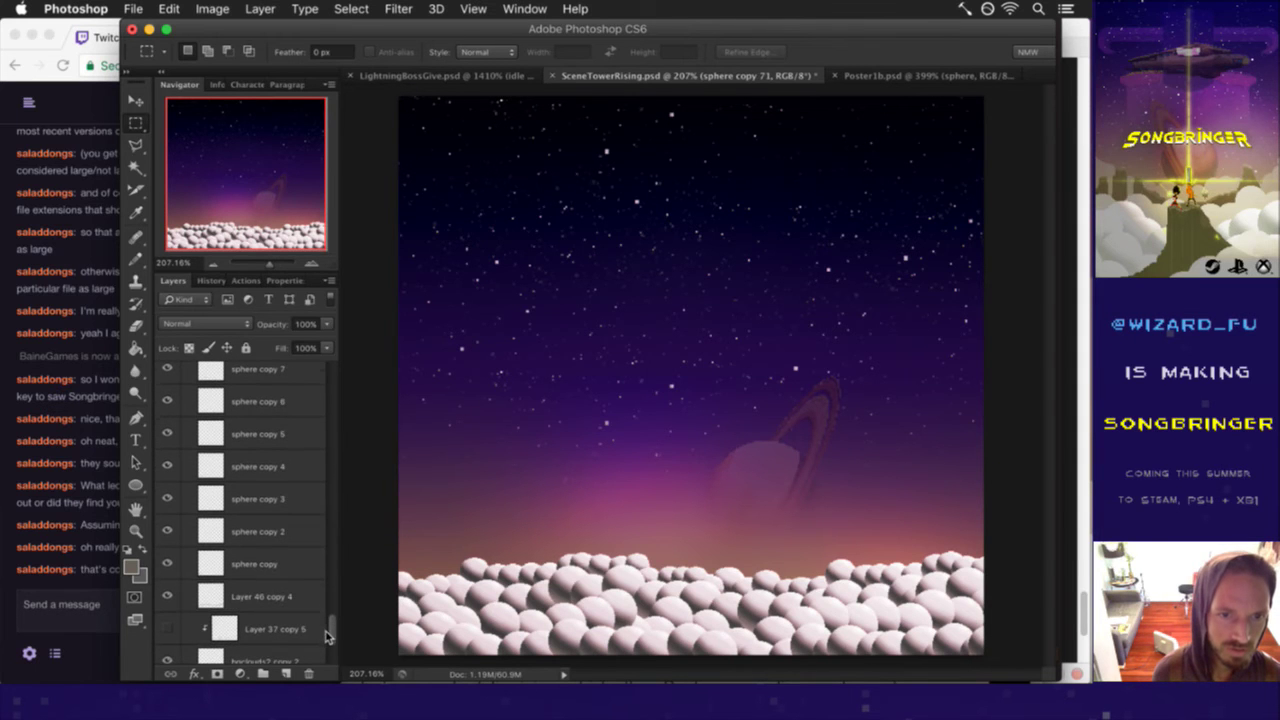
left_click(280, 561, "shift")
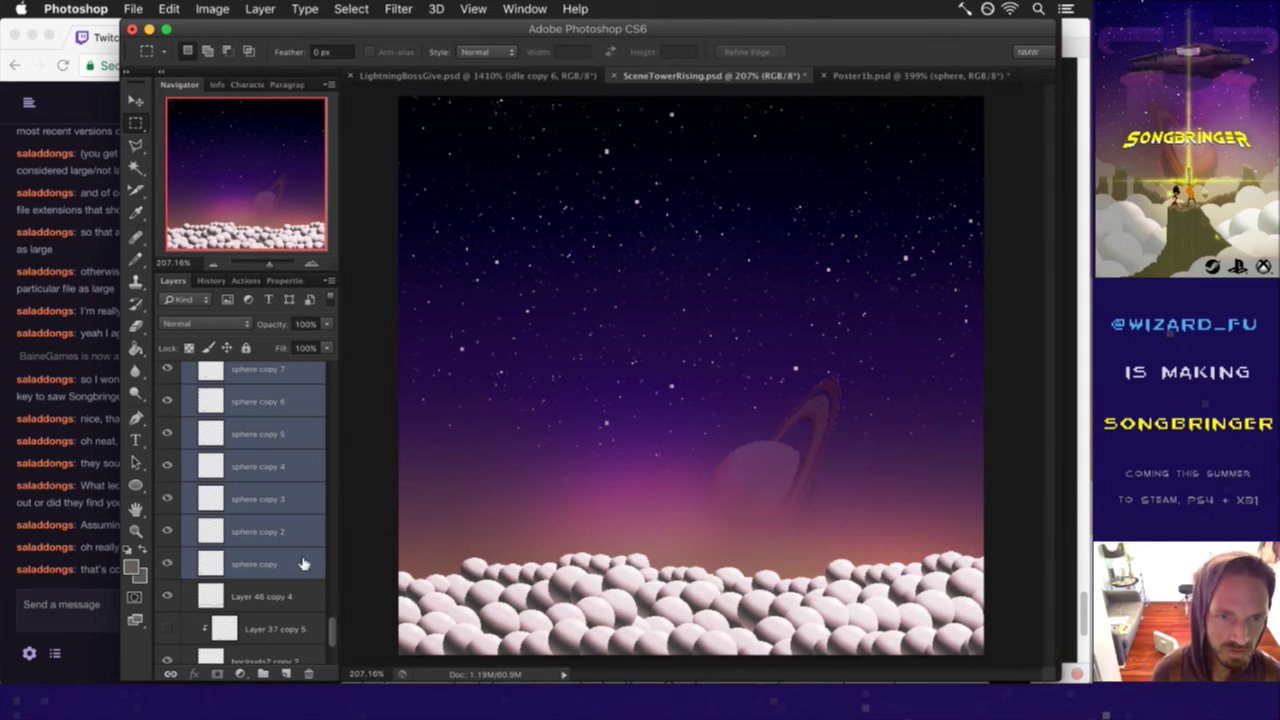
right_click(296, 565)
left_click(347, 449)
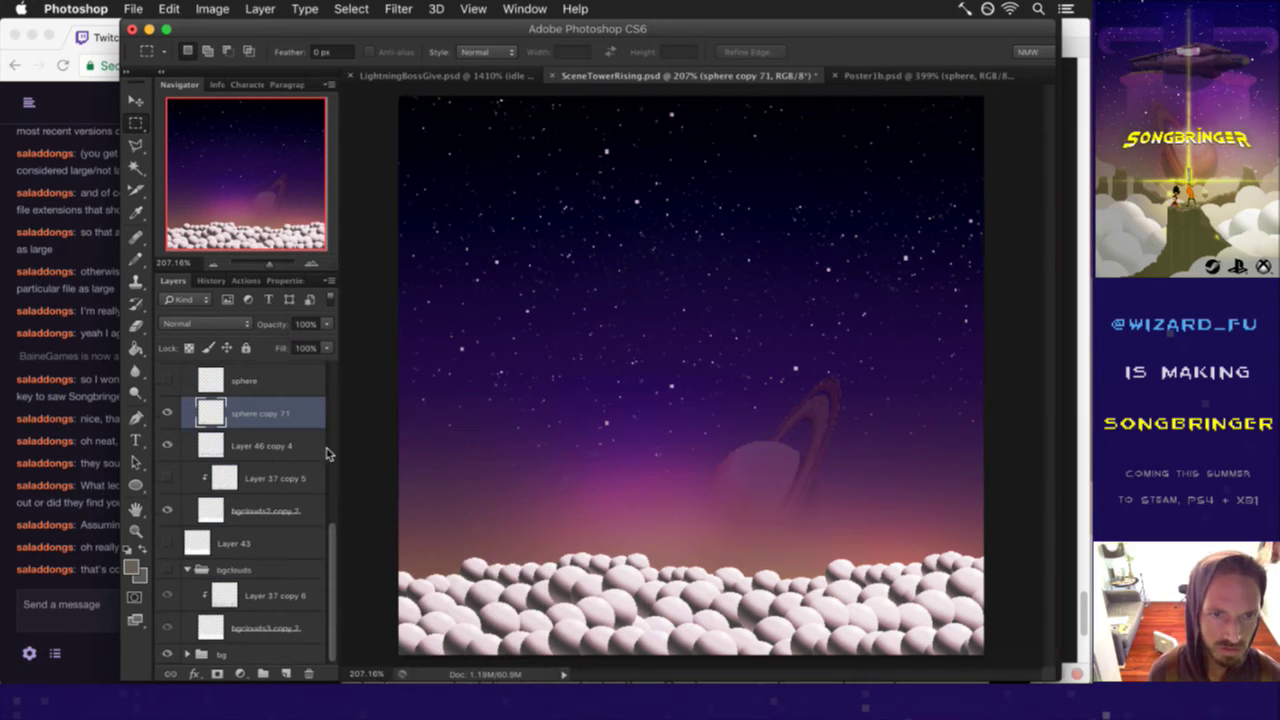
- Merge Layer 46 copy 4 into sphere copy 71 and clip it to the cloud layer below
scroll(320, 500, "up", 3)
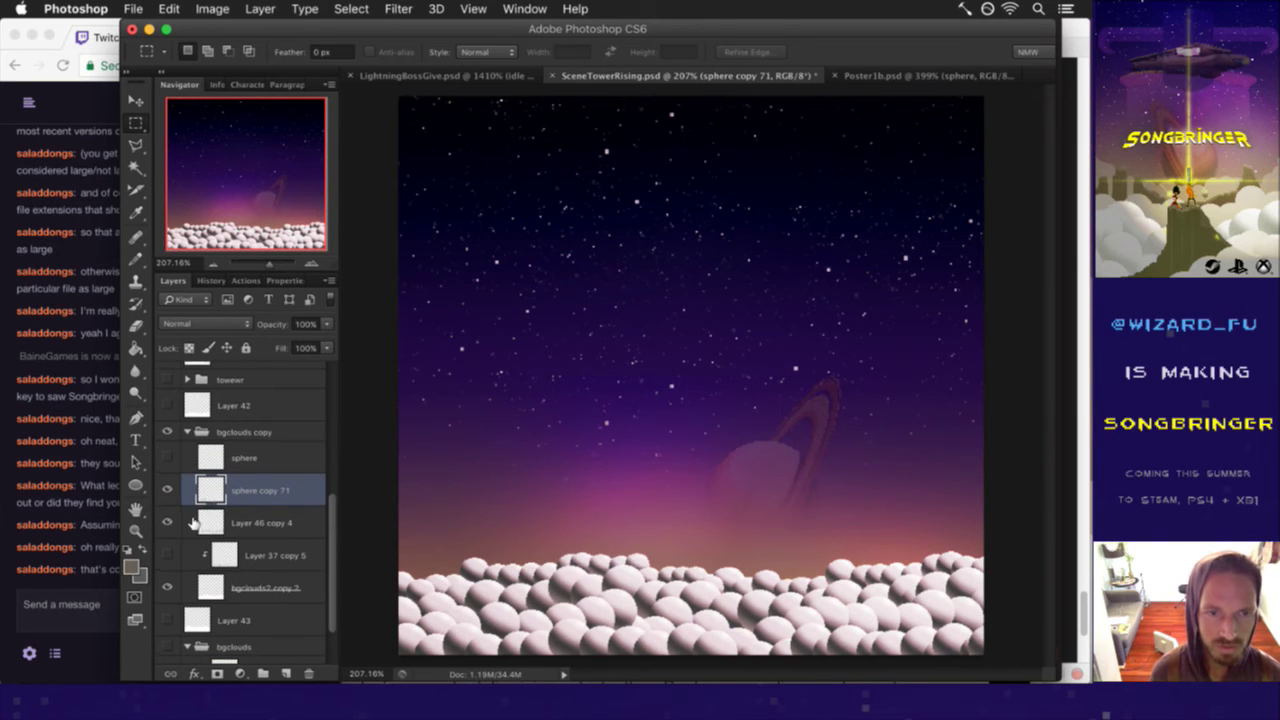
left_click(168, 521)
left_click(168, 521)
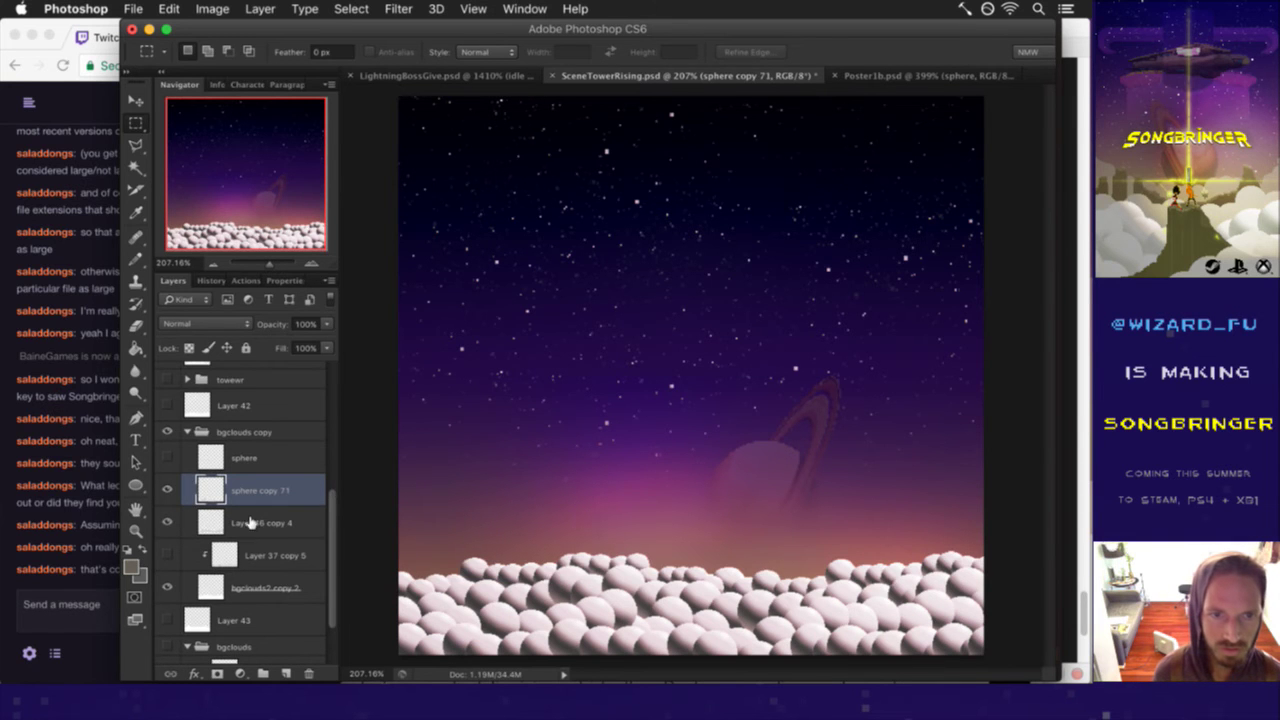
left_click(272, 521, "shift")
right_click(311, 521)
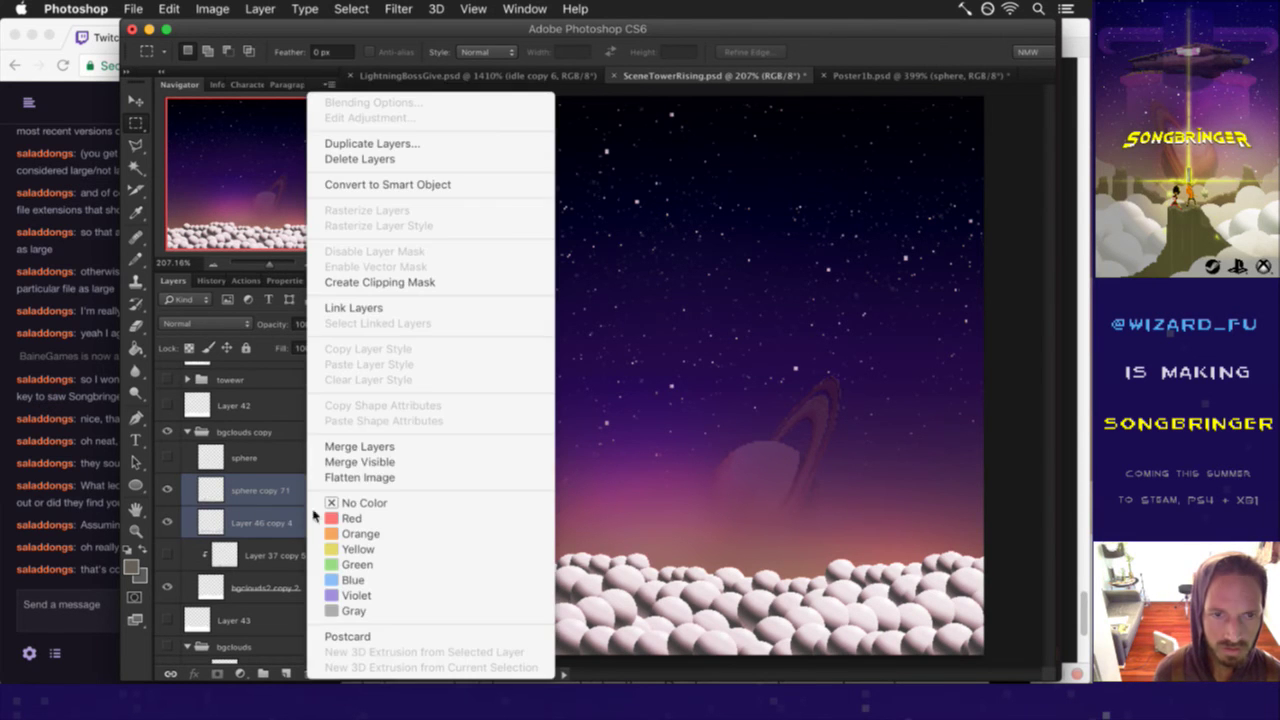
left_click(350, 446)
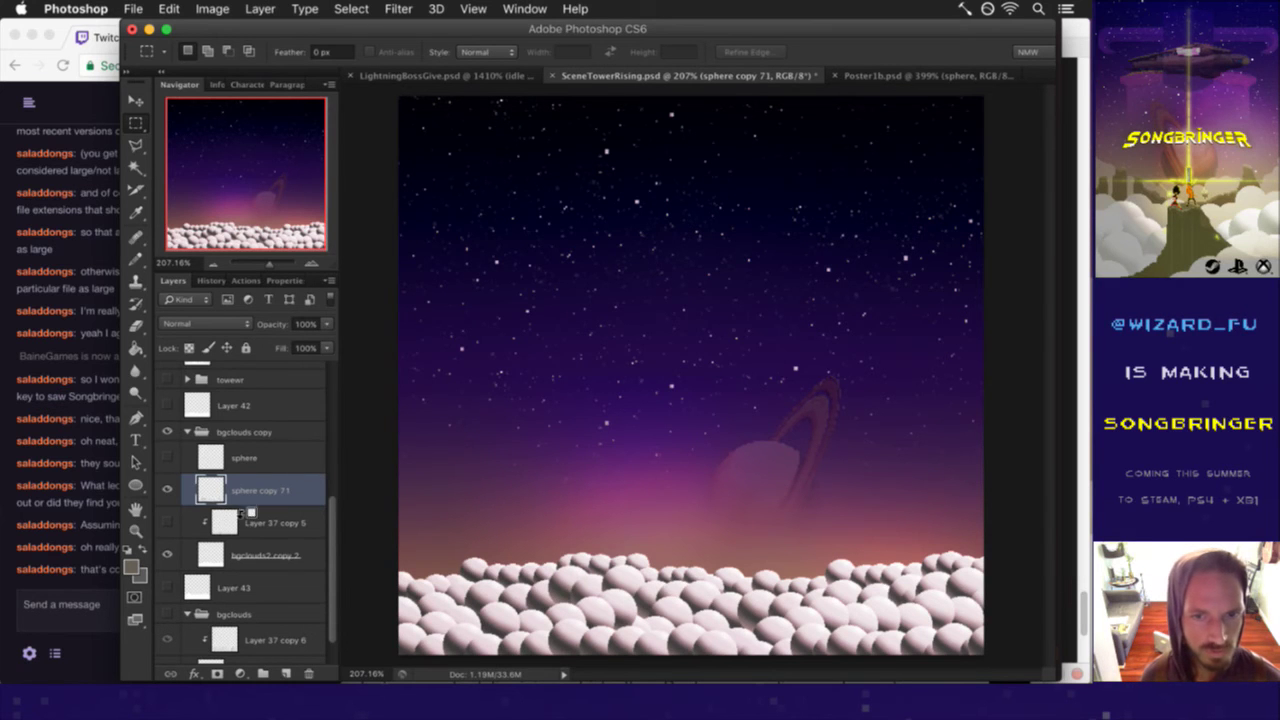
left_click(231, 507, "alt")
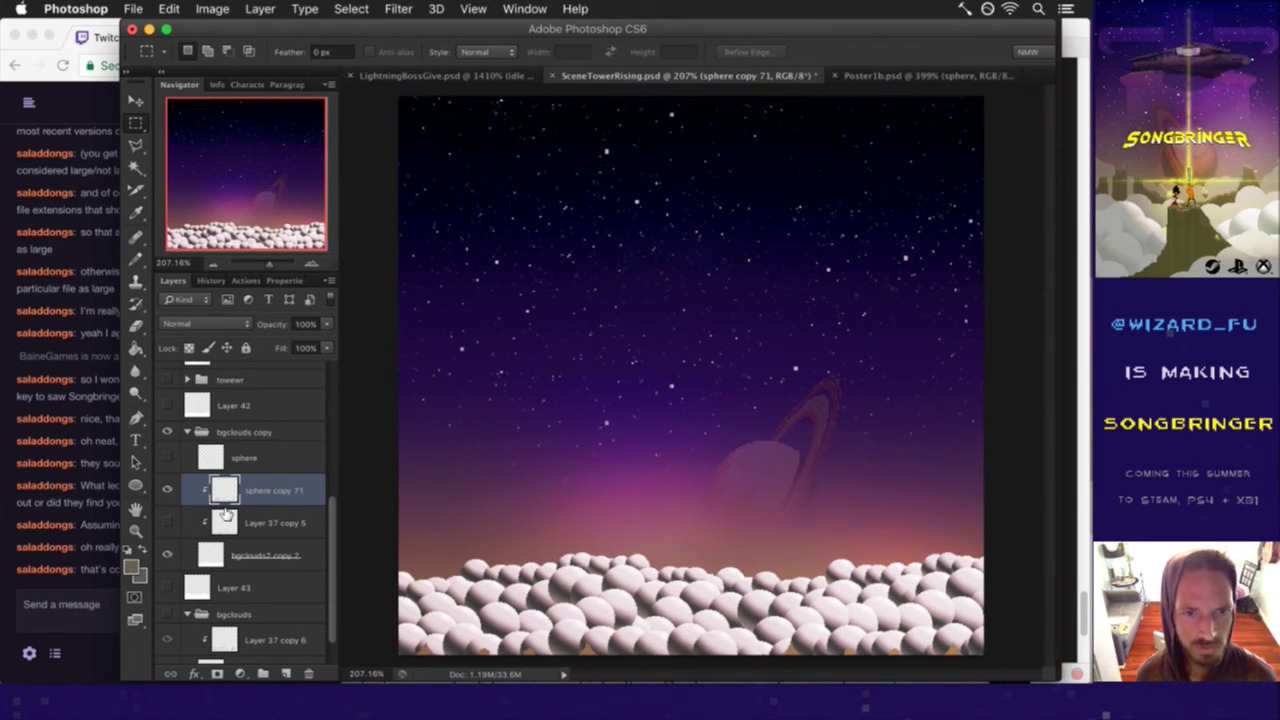
left_click(224, 515)
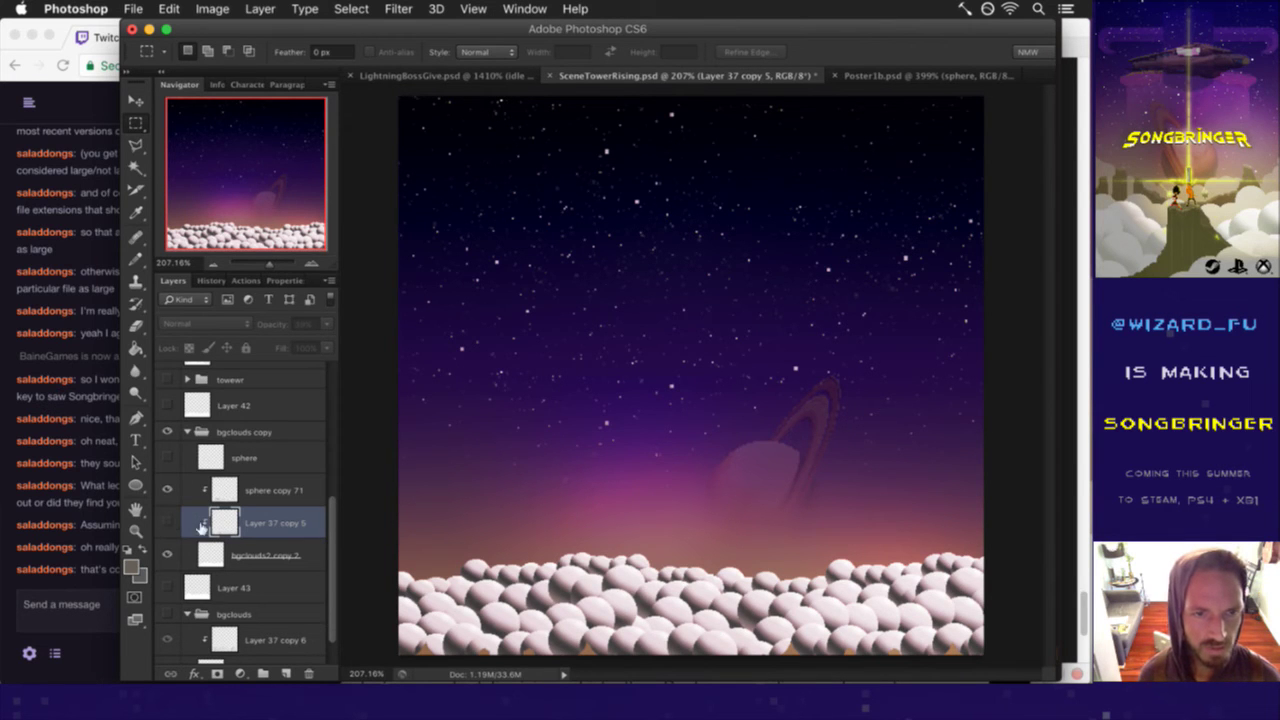
- Browse the bgclouds2 copy 2, Layer 33 and sphere copy 71 layers in the Layers panel
left_click(262, 558)
key("i")
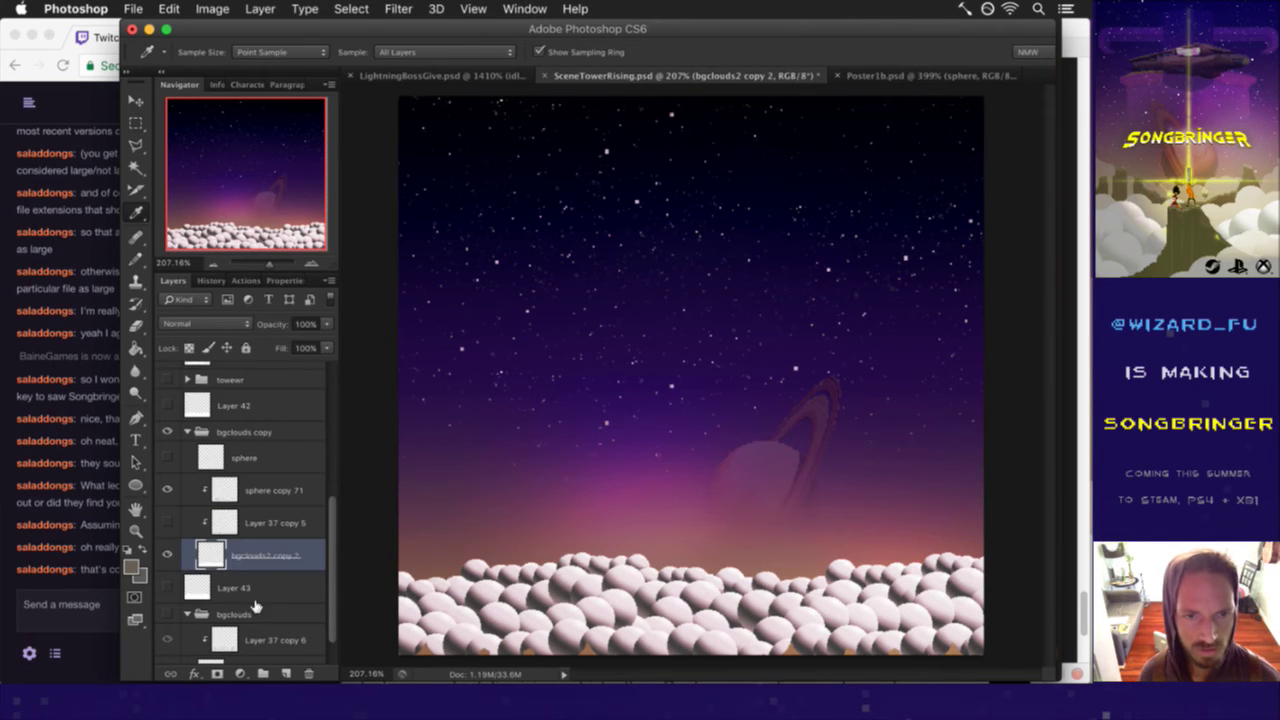
scroll(300, 480, "up", 3)
scroll(252, 374, "up", 3)
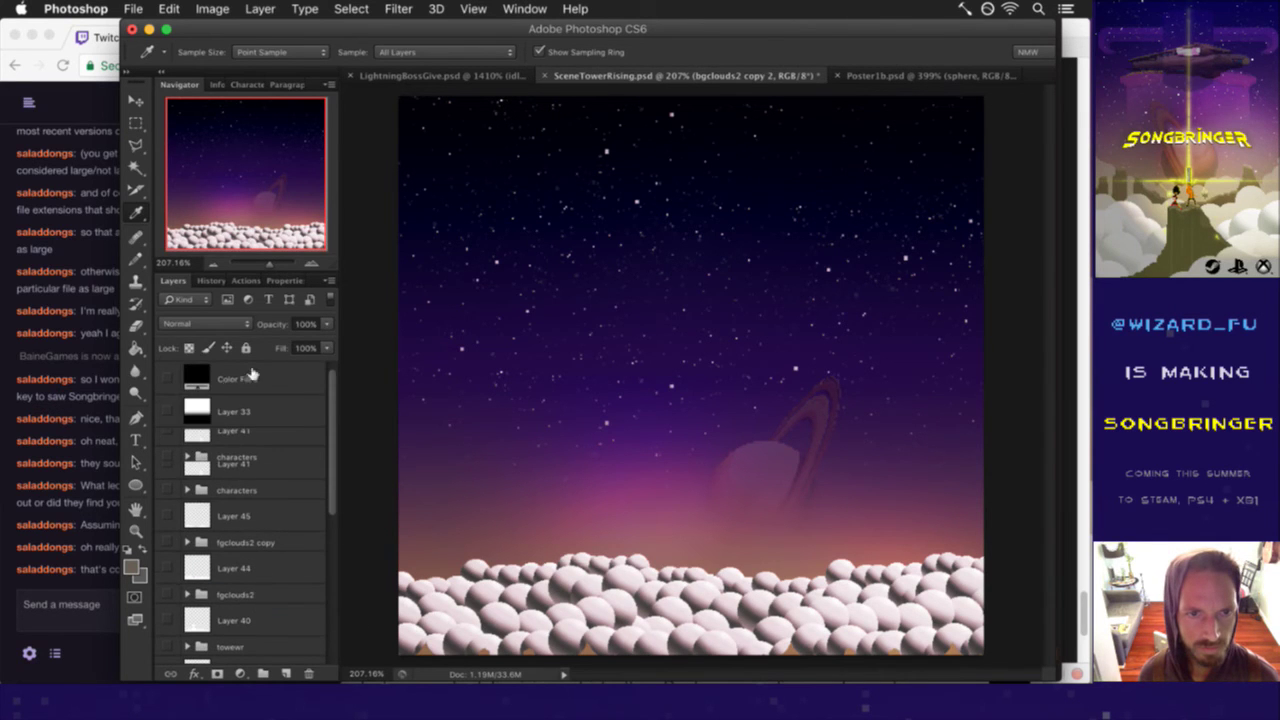
left_click(188, 414)
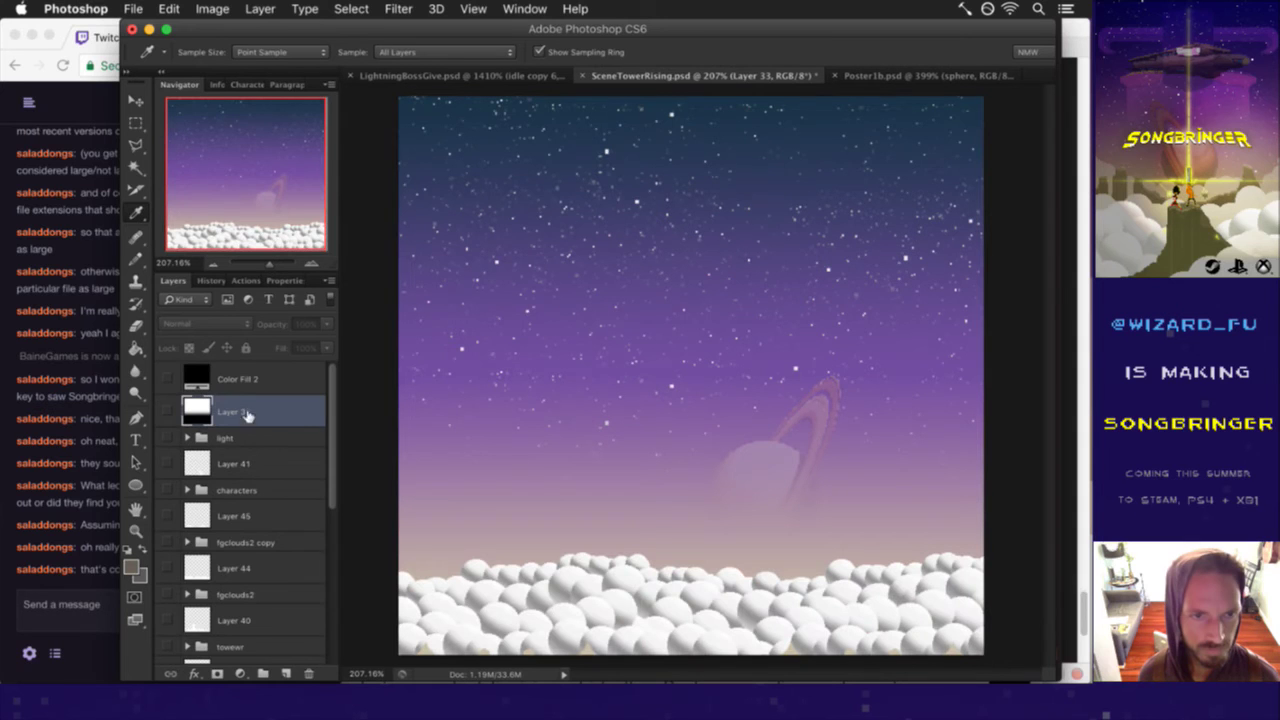
scroll(329, 400, "down", 3)
scroll(322, 460, "down", 5)
scroll(316, 512, "down", 3)
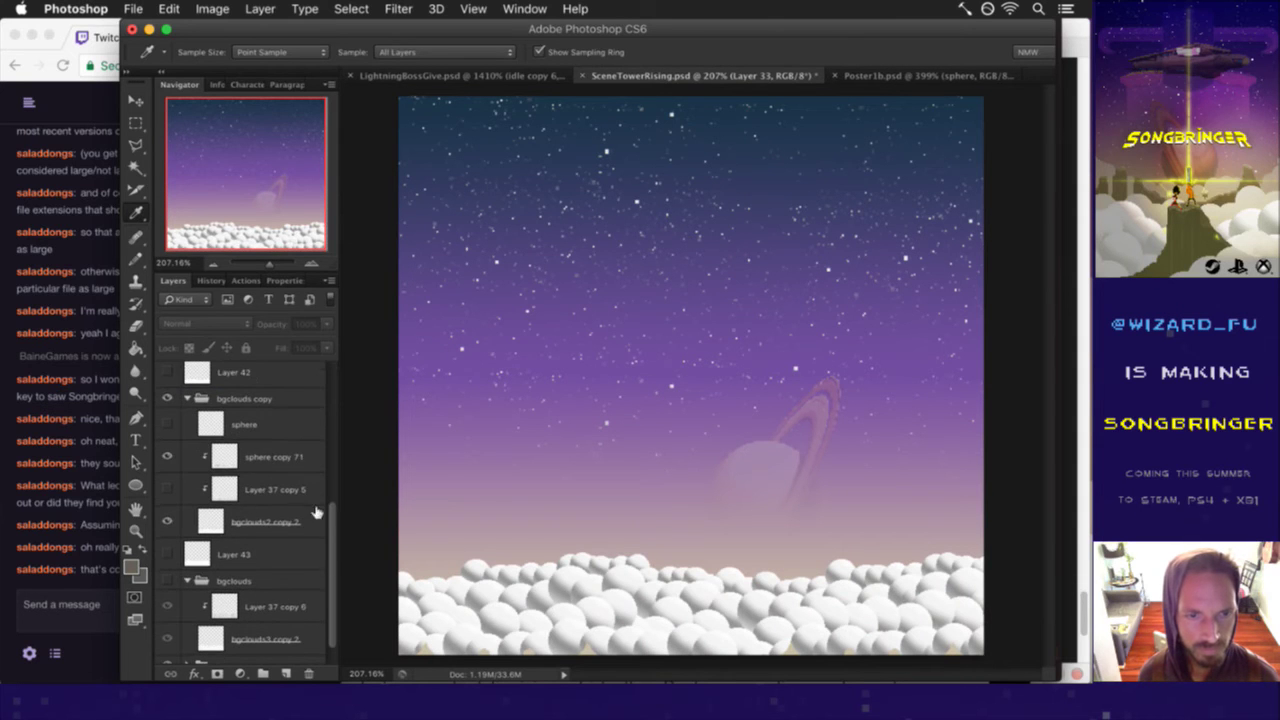
left_click(225, 455)
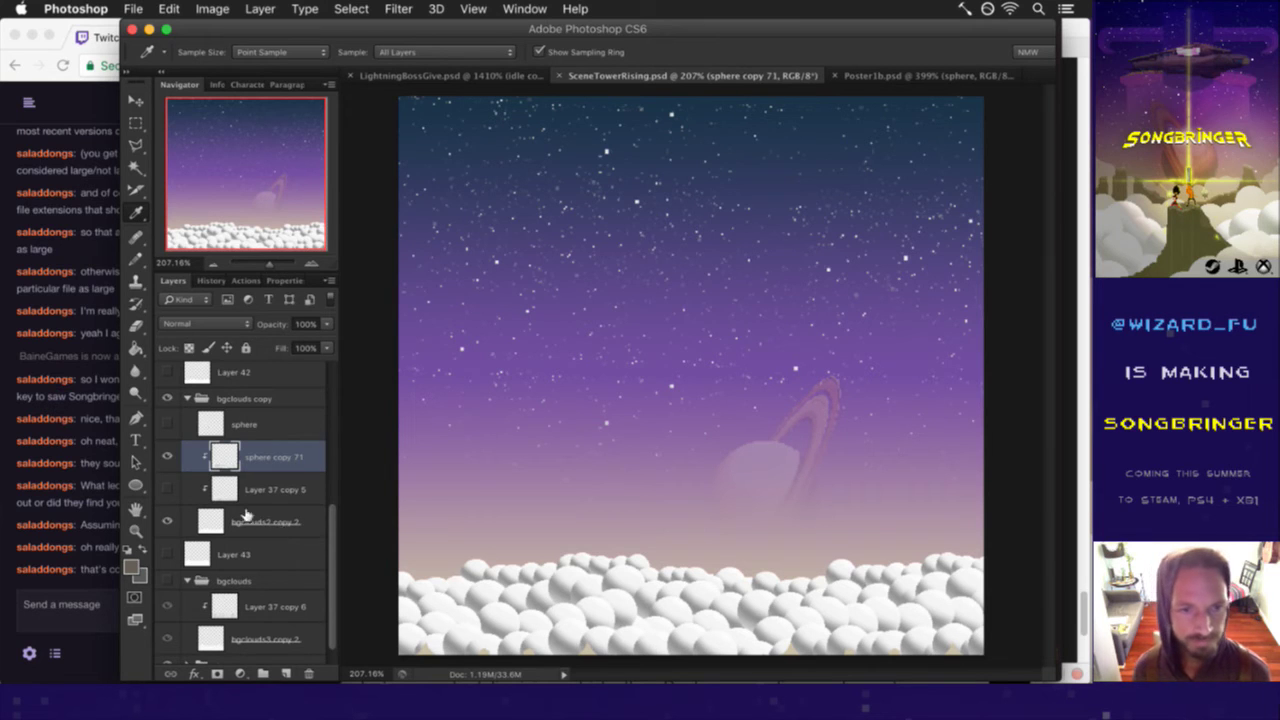
- Fill the bgclouds2 copy 2 layer with flat white
left_click(211, 522)
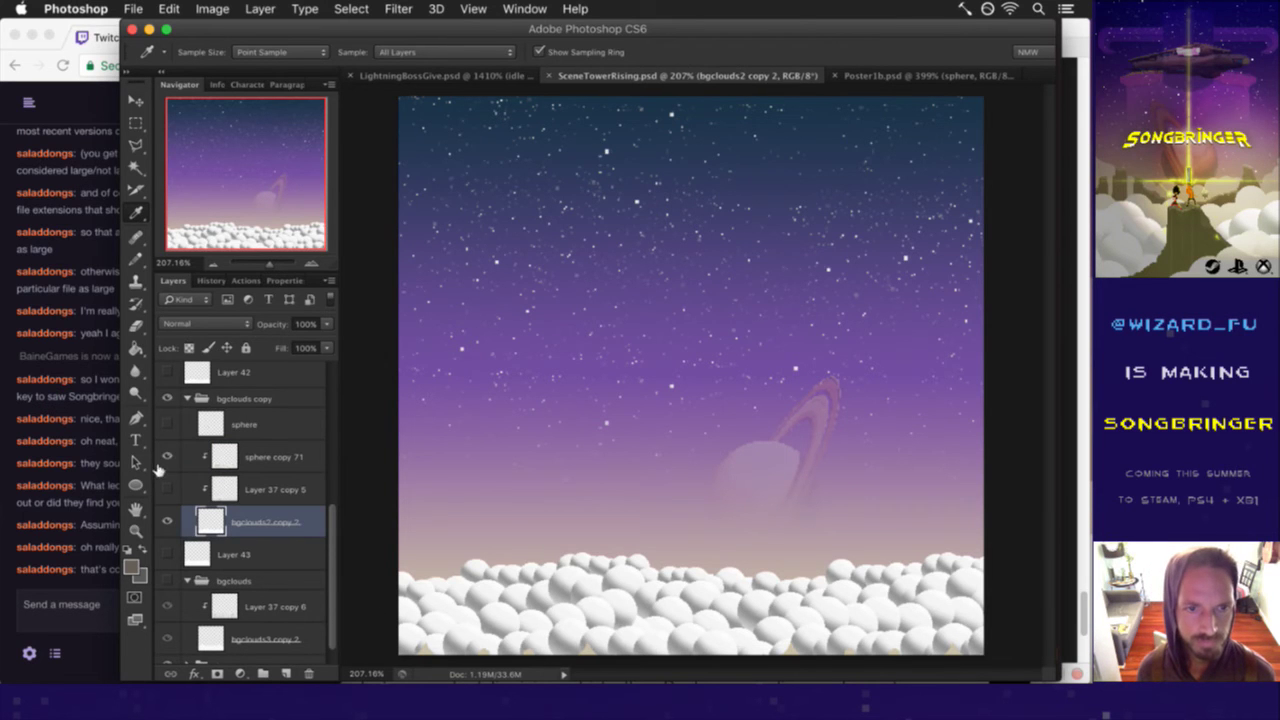
key("ctrl+shift+BackSpace")
key("x")
key("b")
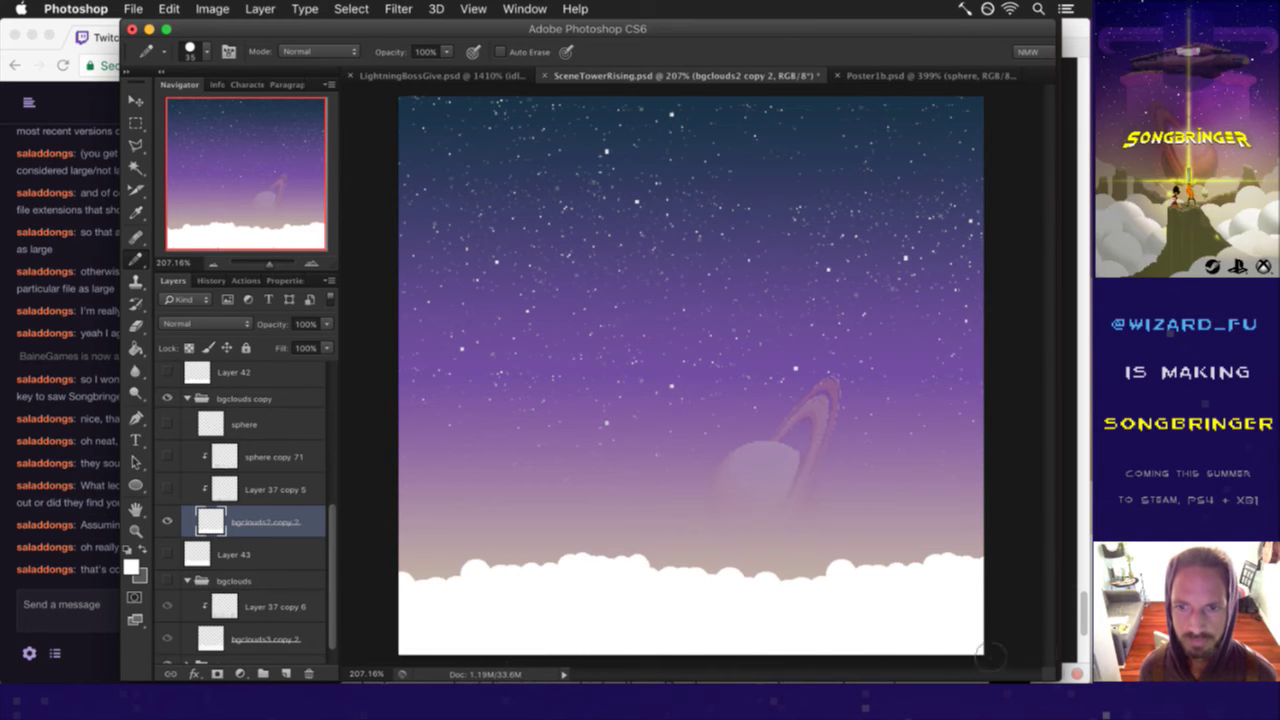
key("m")
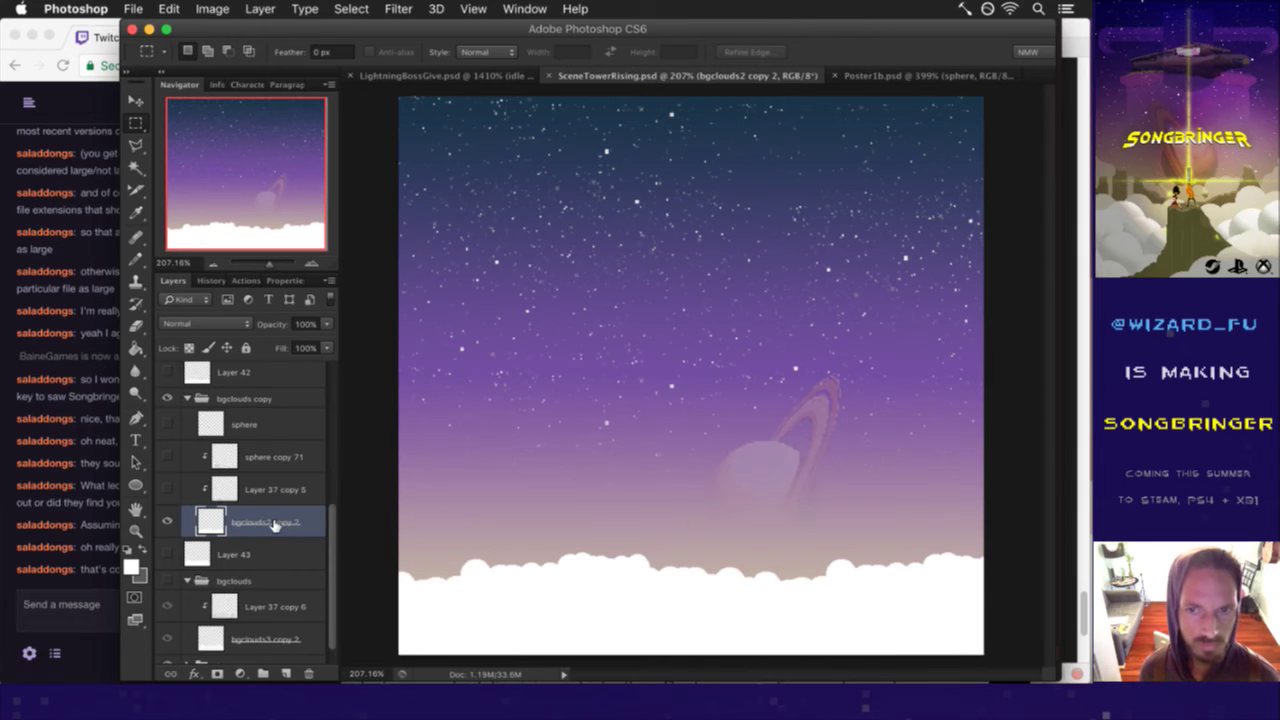
- Show sphere copy 71 over the white fill at 30% opacity
left_click(168, 456)
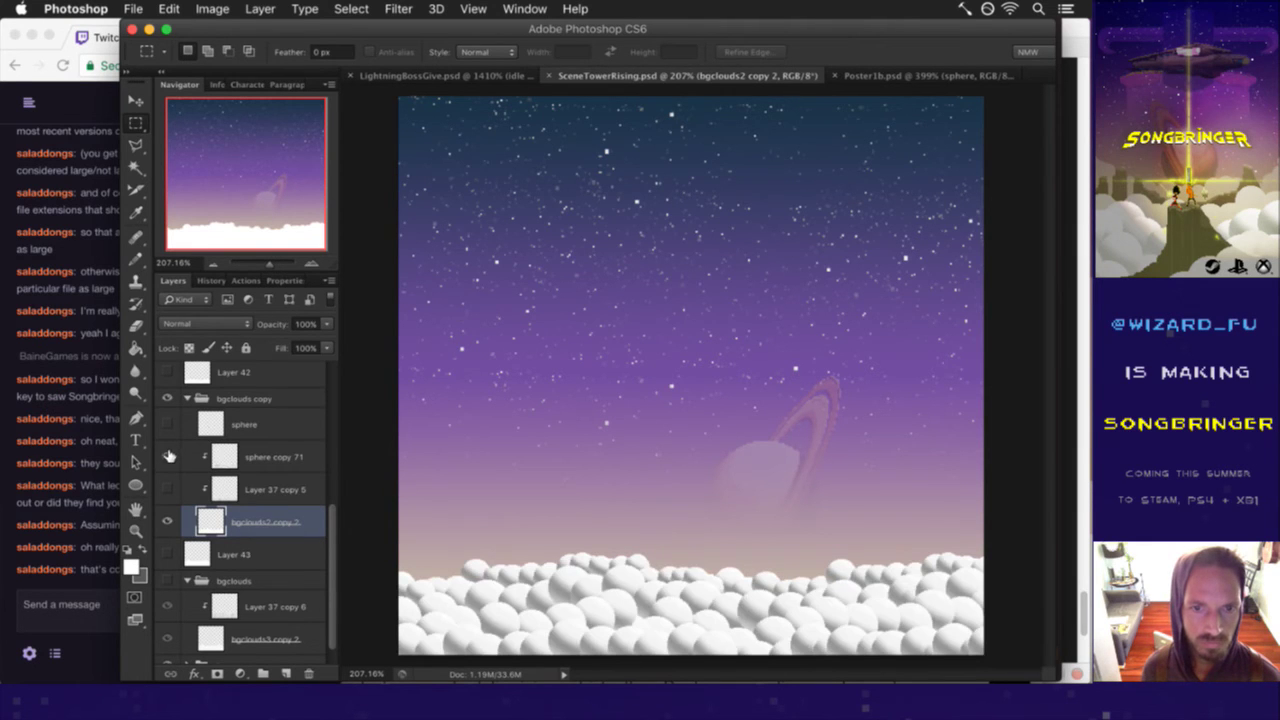
left_click(268, 455)
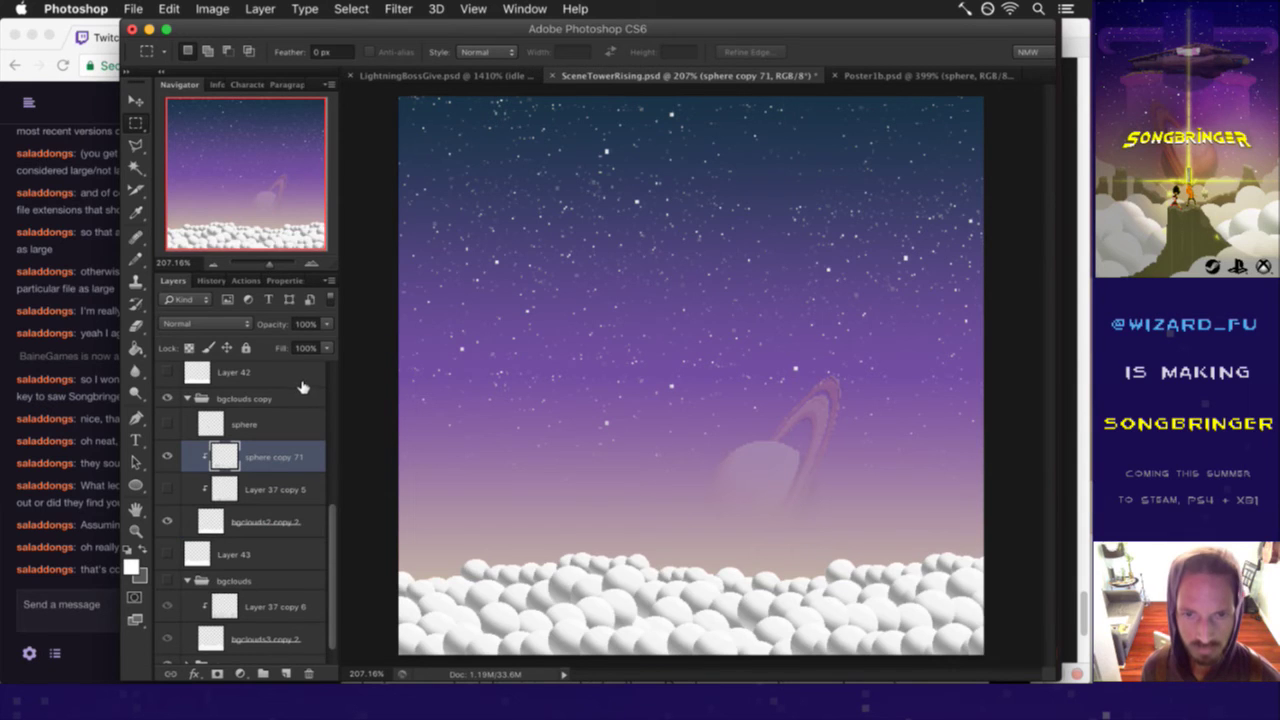
key("3")
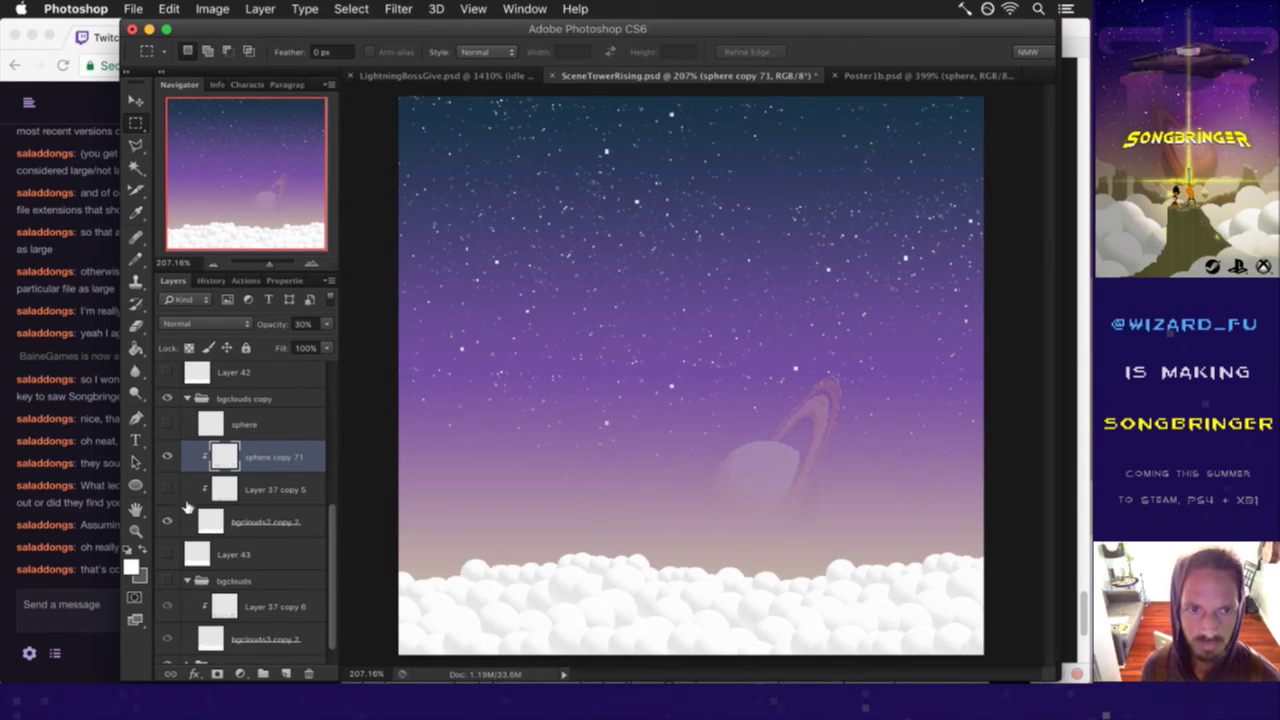
- Make the light group visible to add the pink glow
left_click(209, 516)
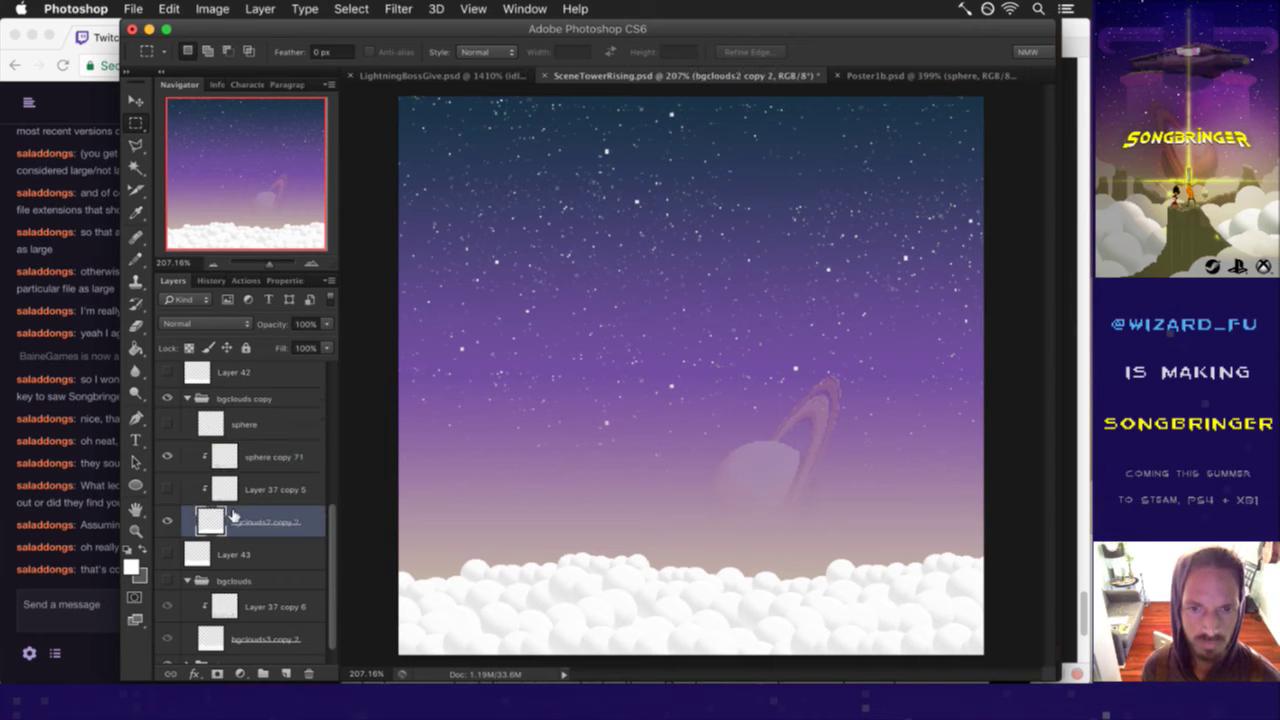
scroll(250, 480, "up", 10)
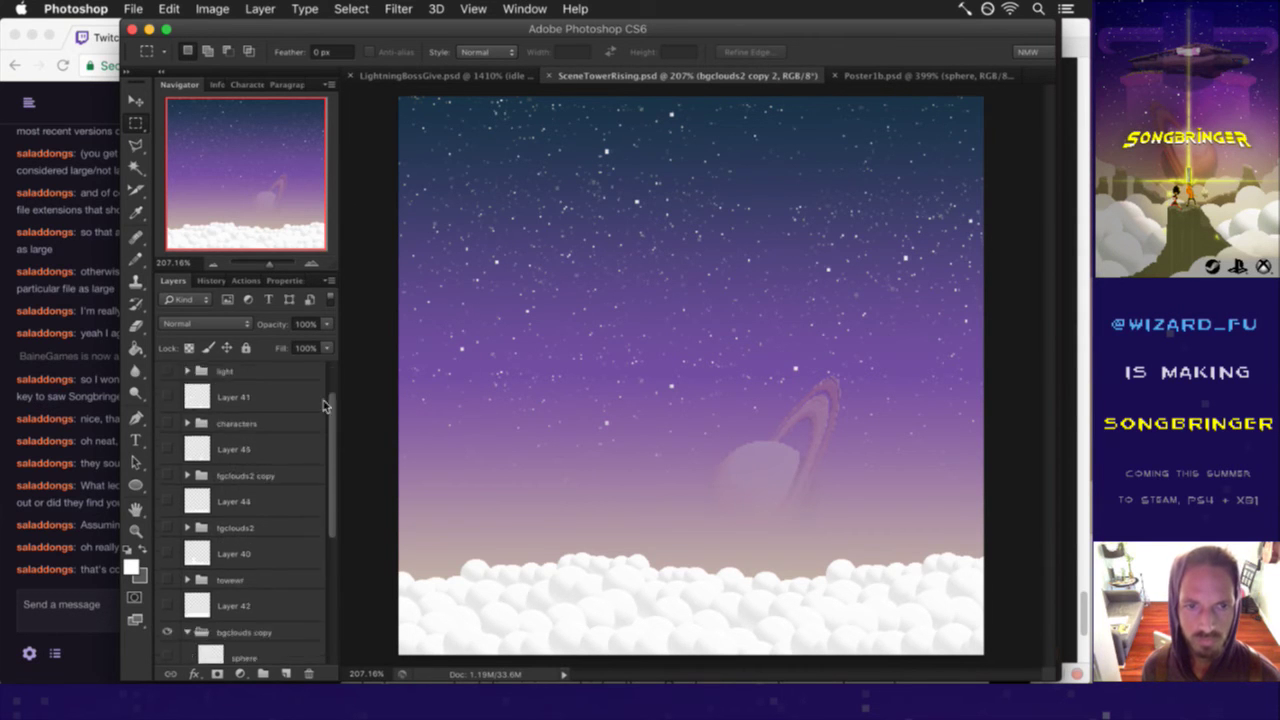
left_click(167, 437)
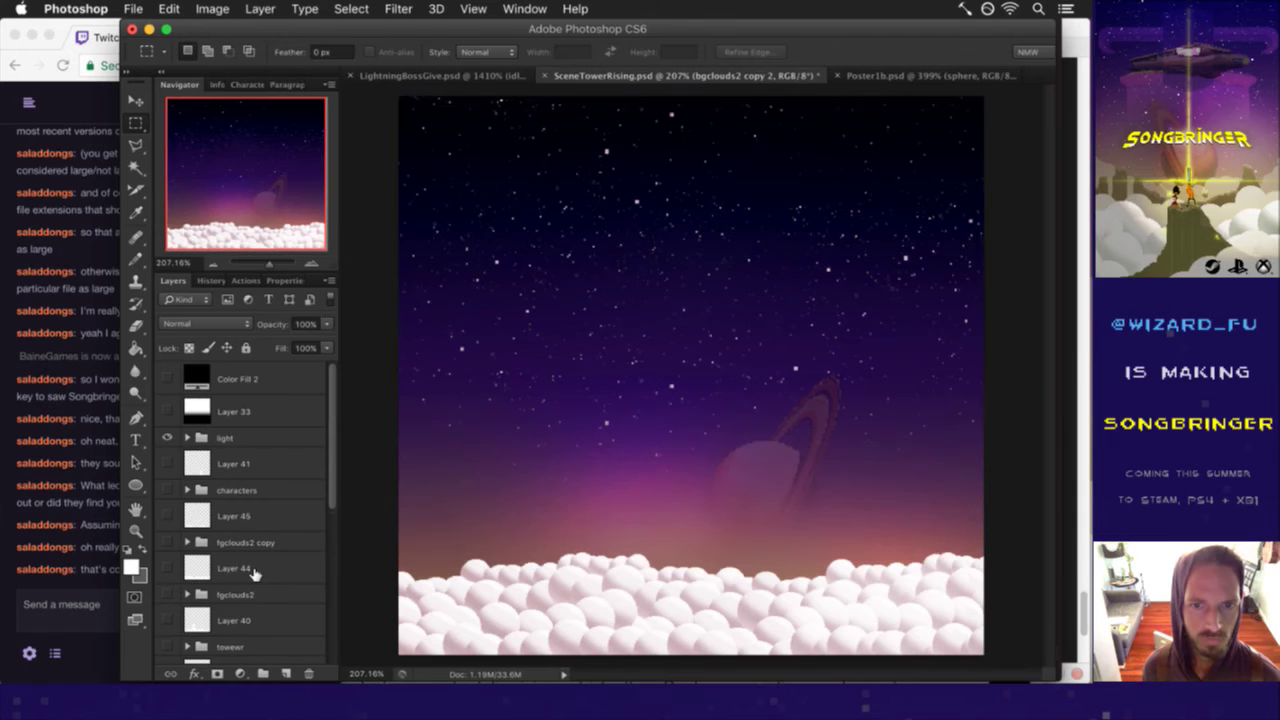
- Fade bgclouds2 copy 2 to 20% opacity, then briefly toggle the towewr group's visibility
left_click_drag(333, 449, 329, 560)
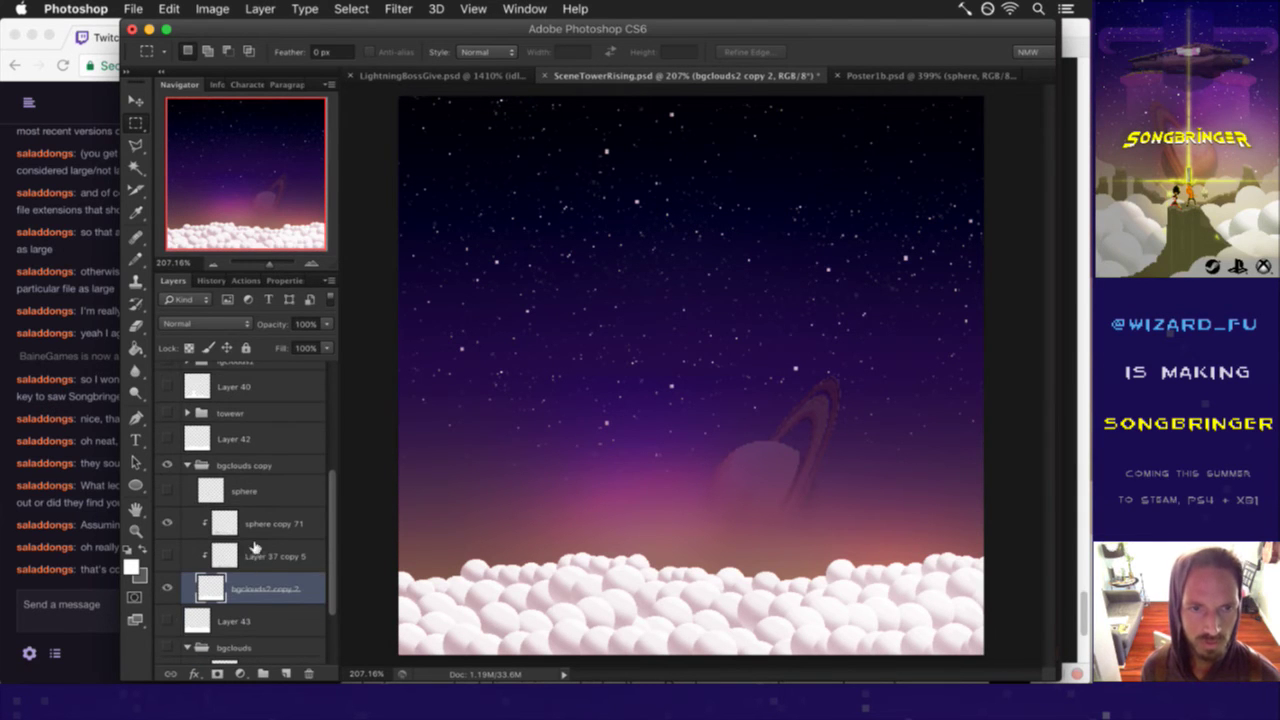
left_click(325, 326)
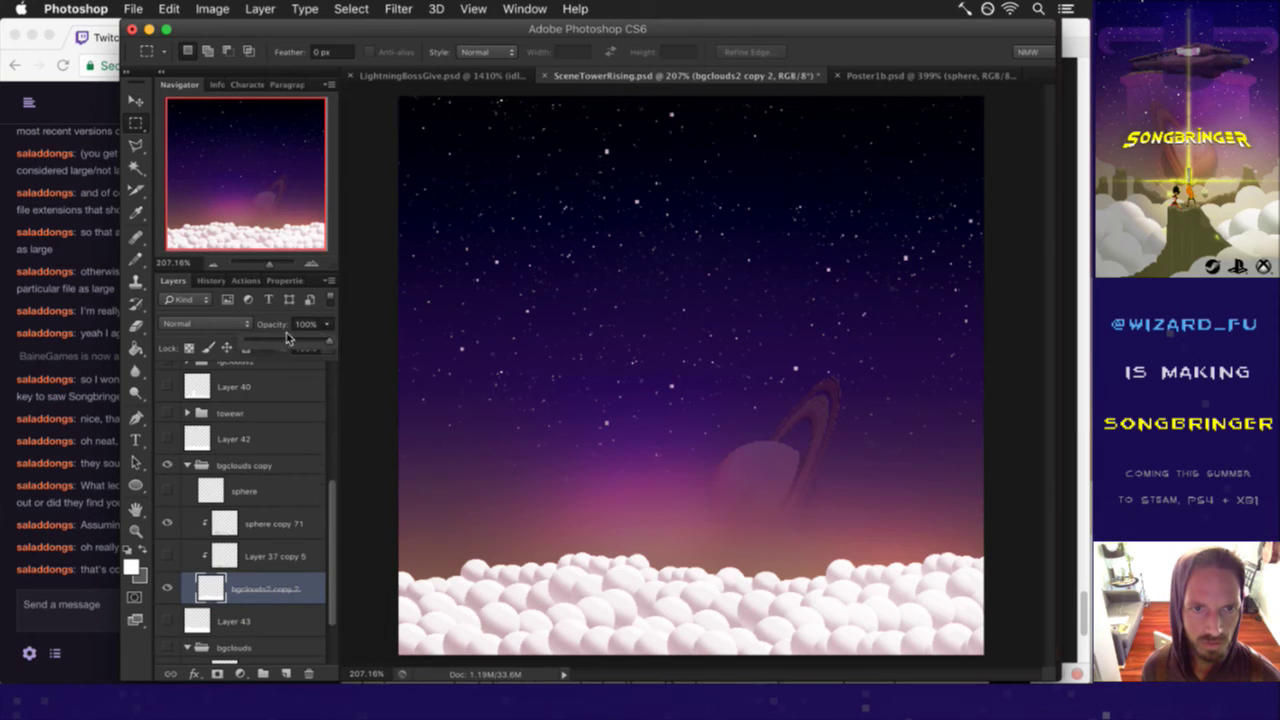
left_click(268, 341)
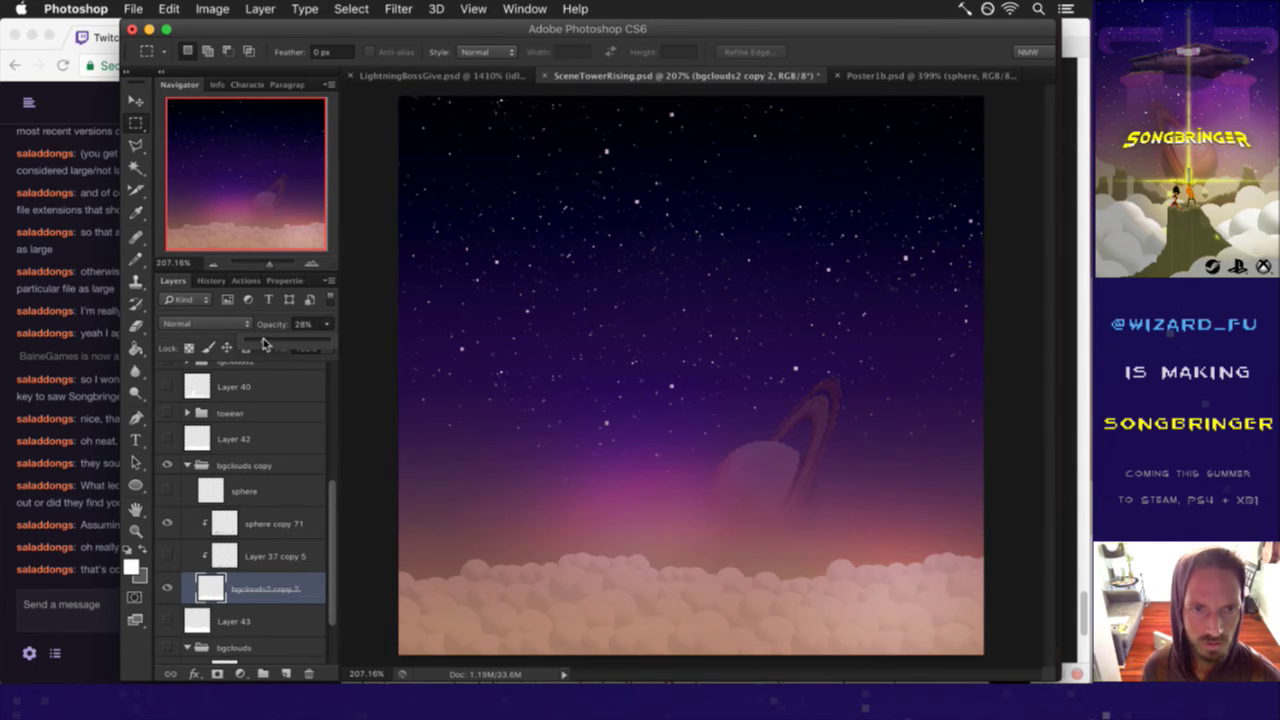
left_click(258, 344)
left_click(267, 344)
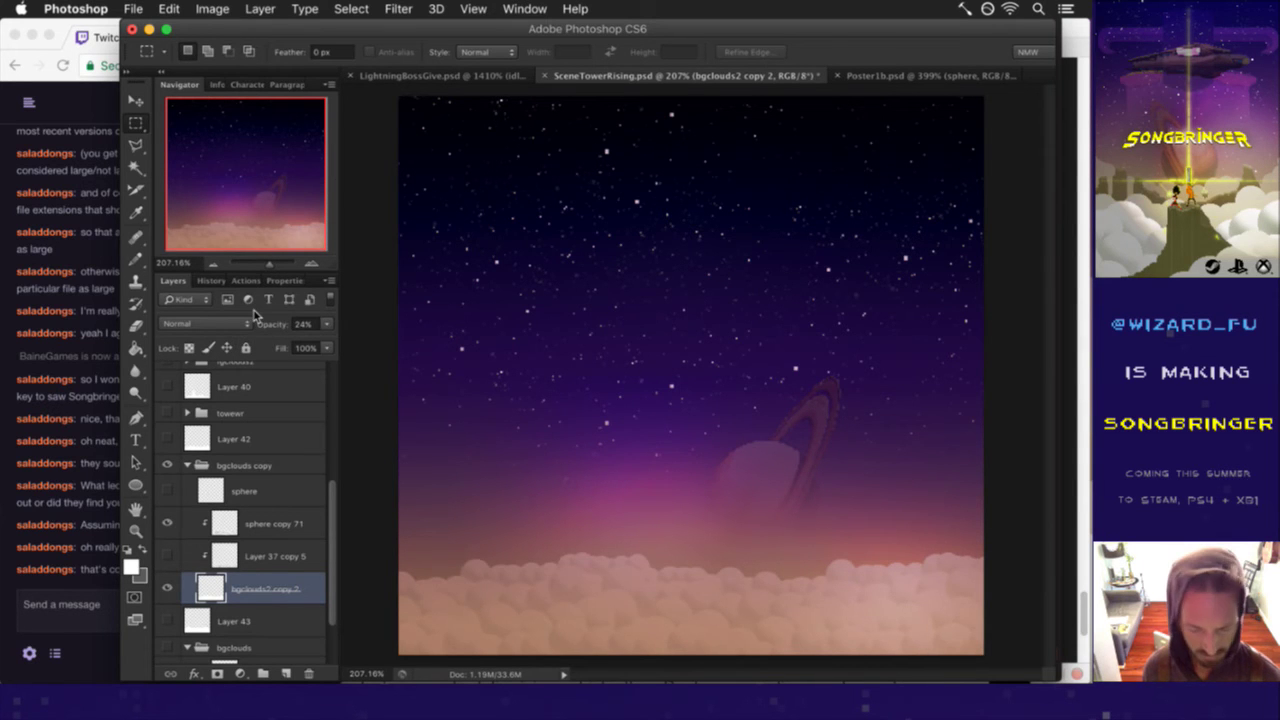
type("20")
key("Return")
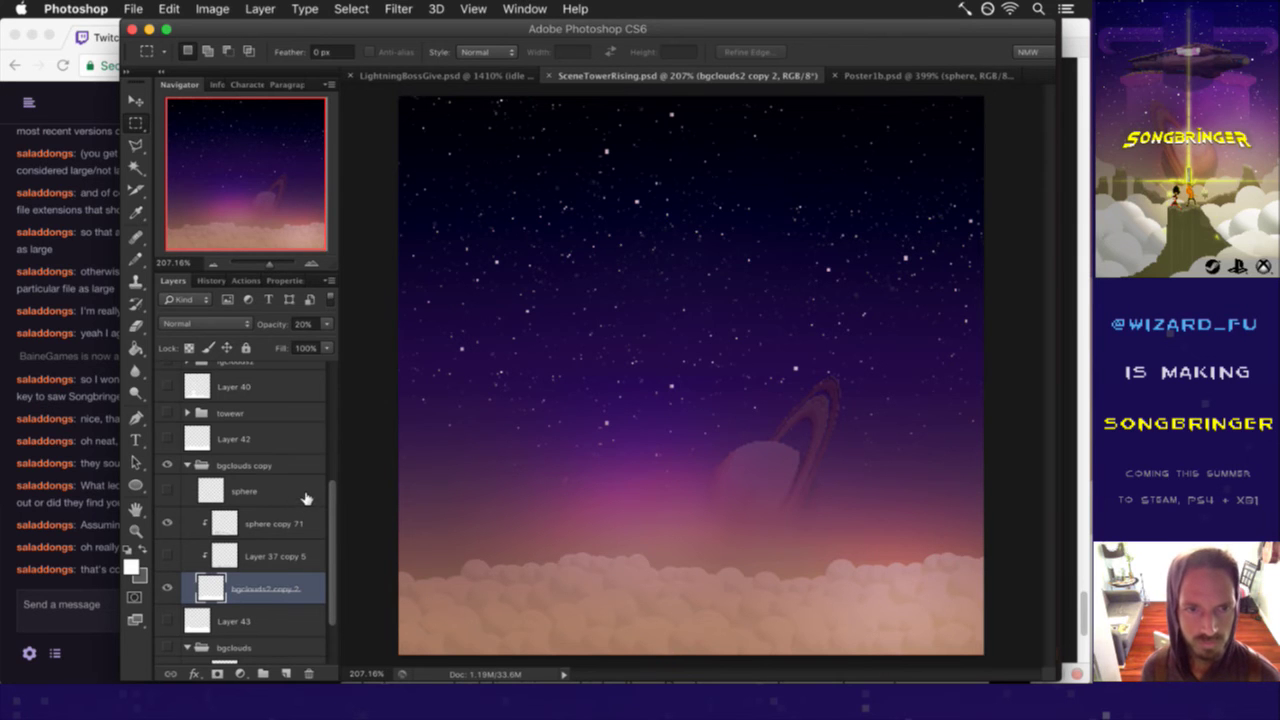
left_click(167, 412)
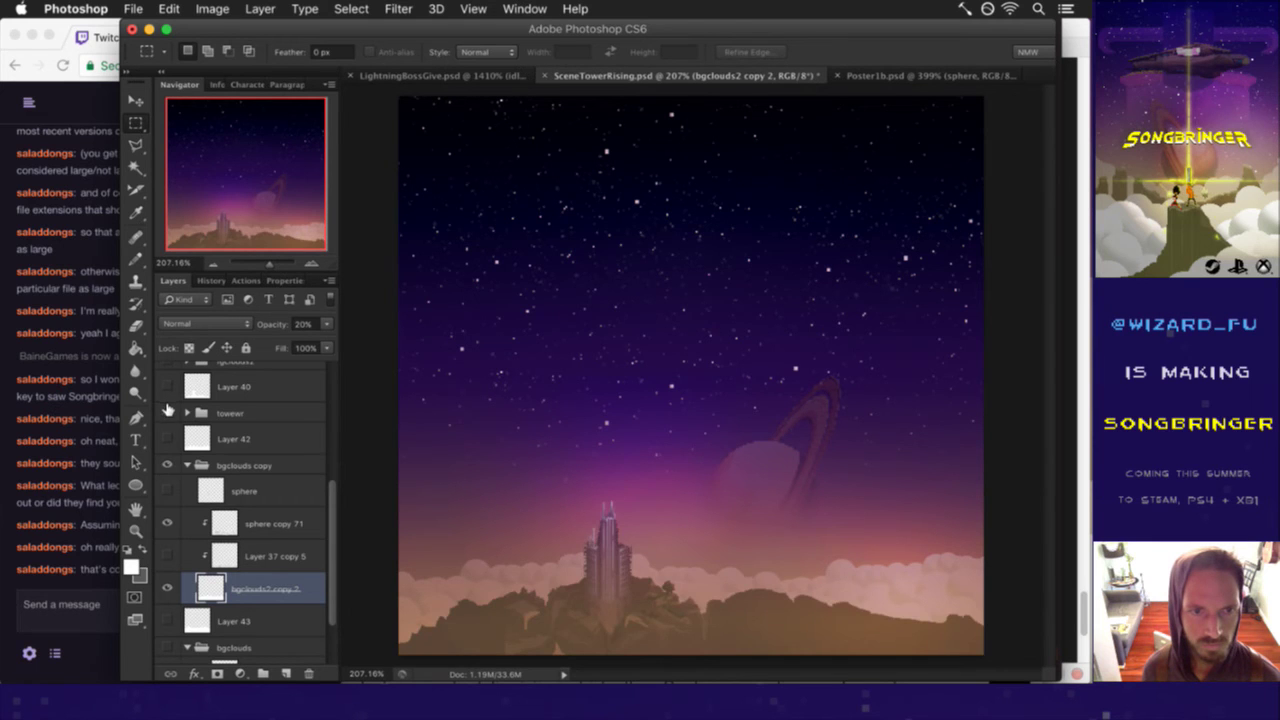
left_click(167, 412)
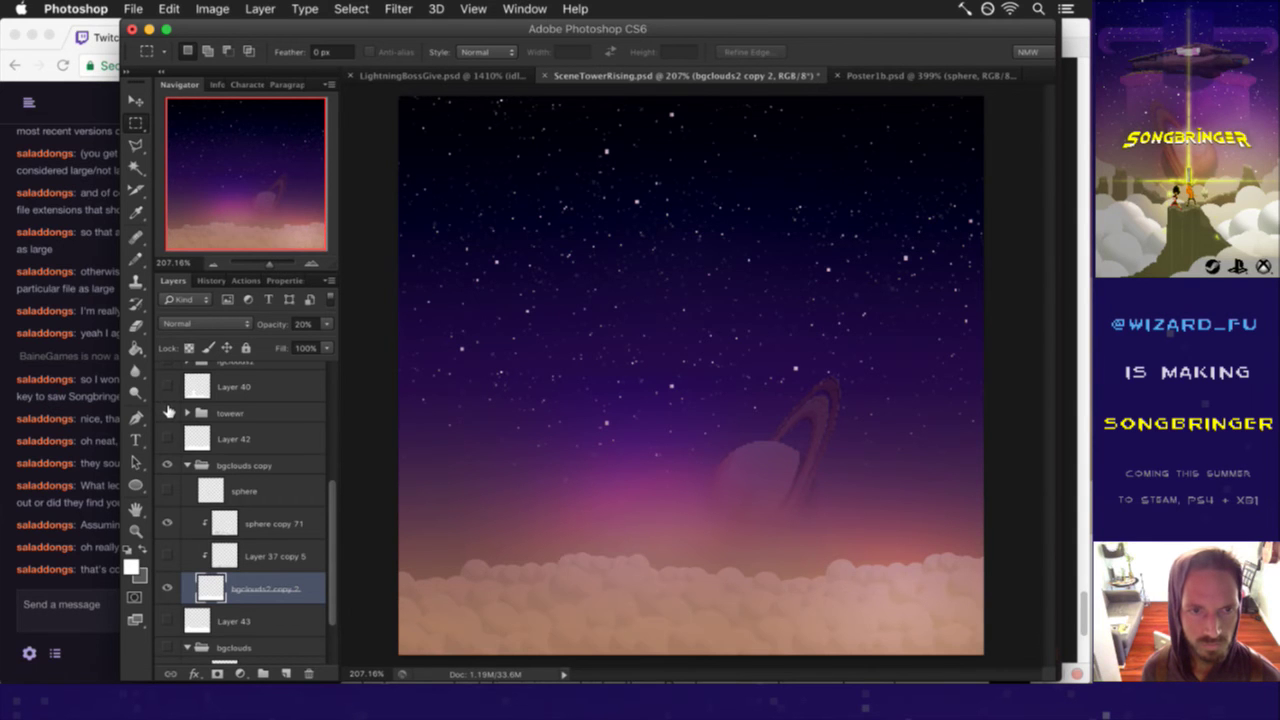
- Show the towewr group again and delete Layer 40
left_click(167, 412)
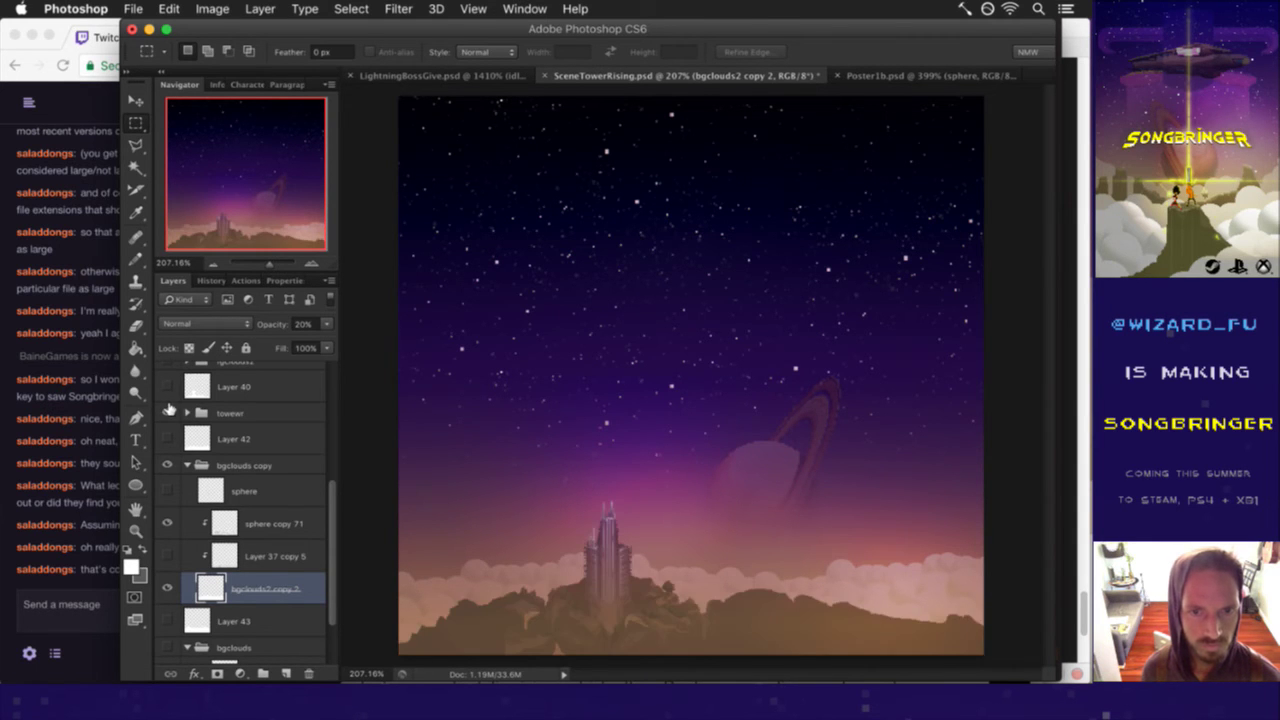
left_click(236, 386)
left_click(313, 670)
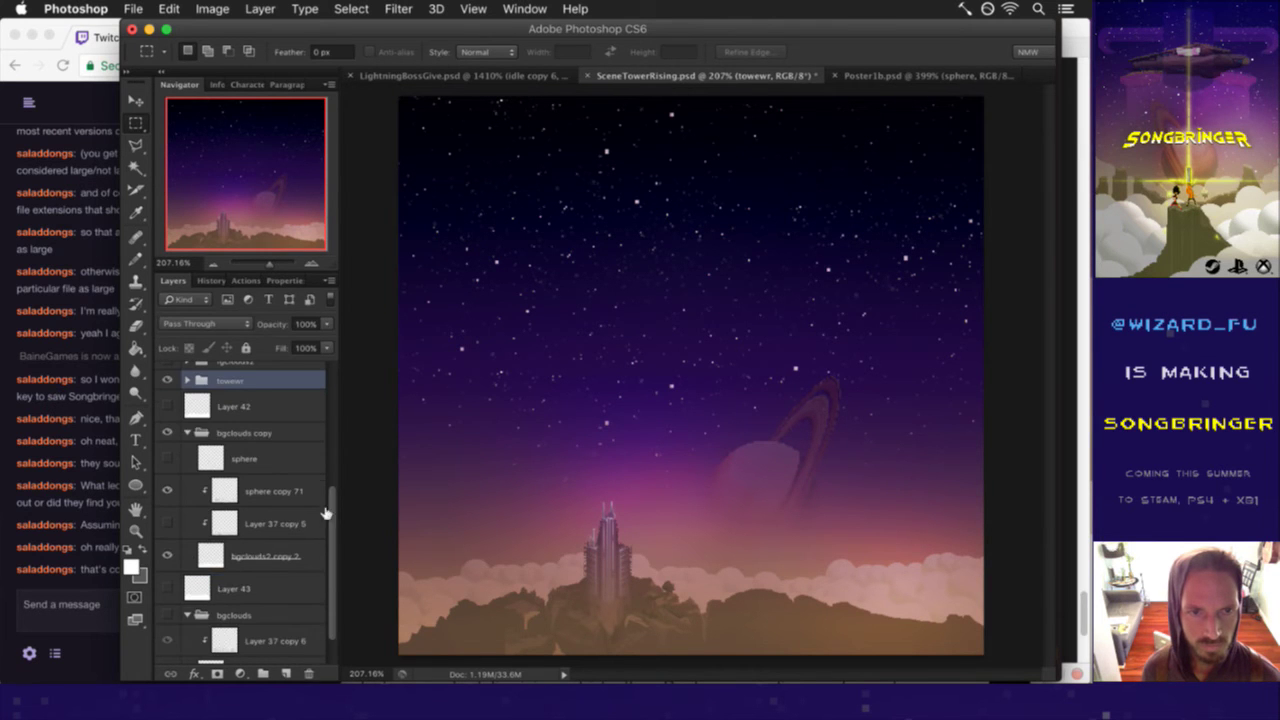
- Duplicate the towewr group and expand it to check its layers
left_click_drag(333, 530, 328, 490)
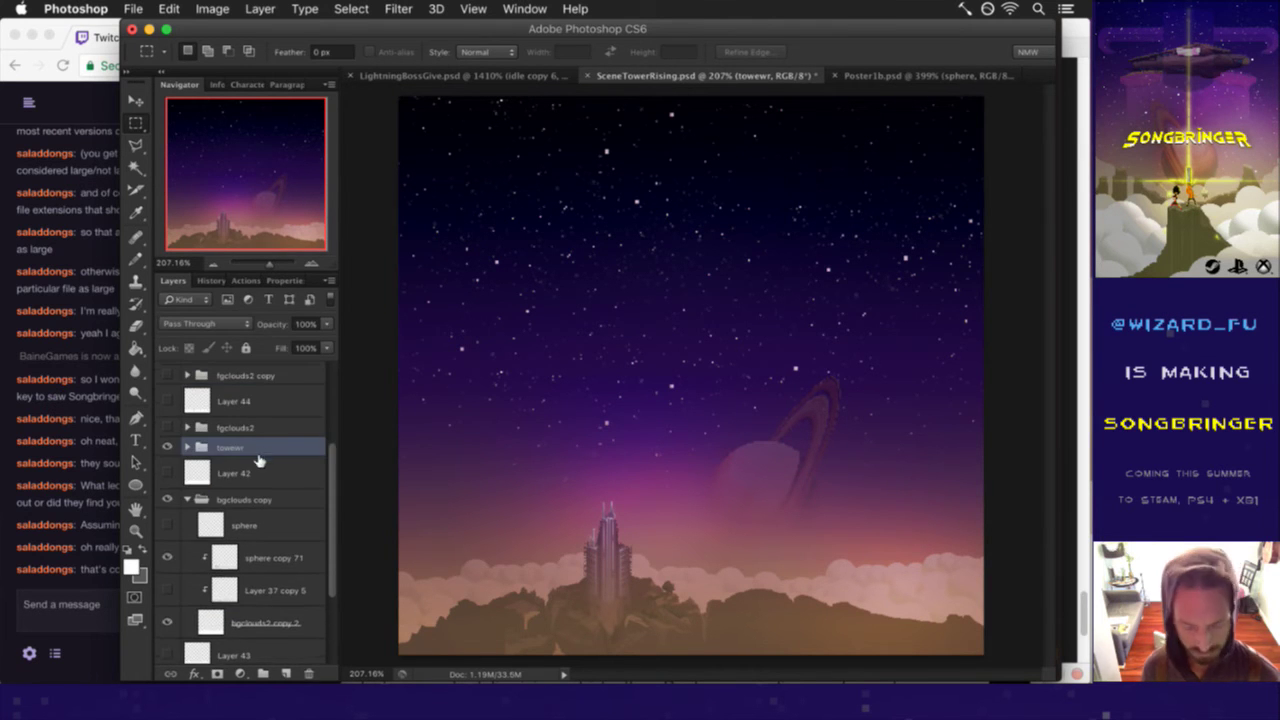
key("super+j")
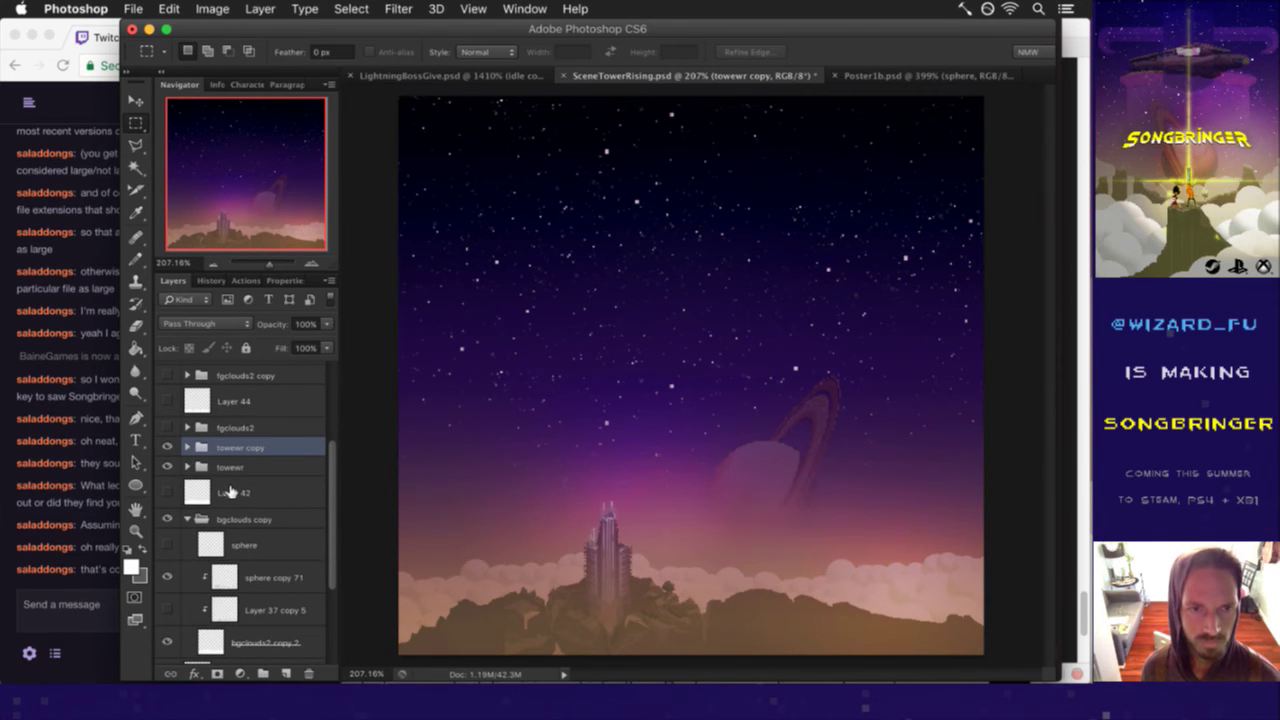
left_click(187, 467)
left_click(225, 467)
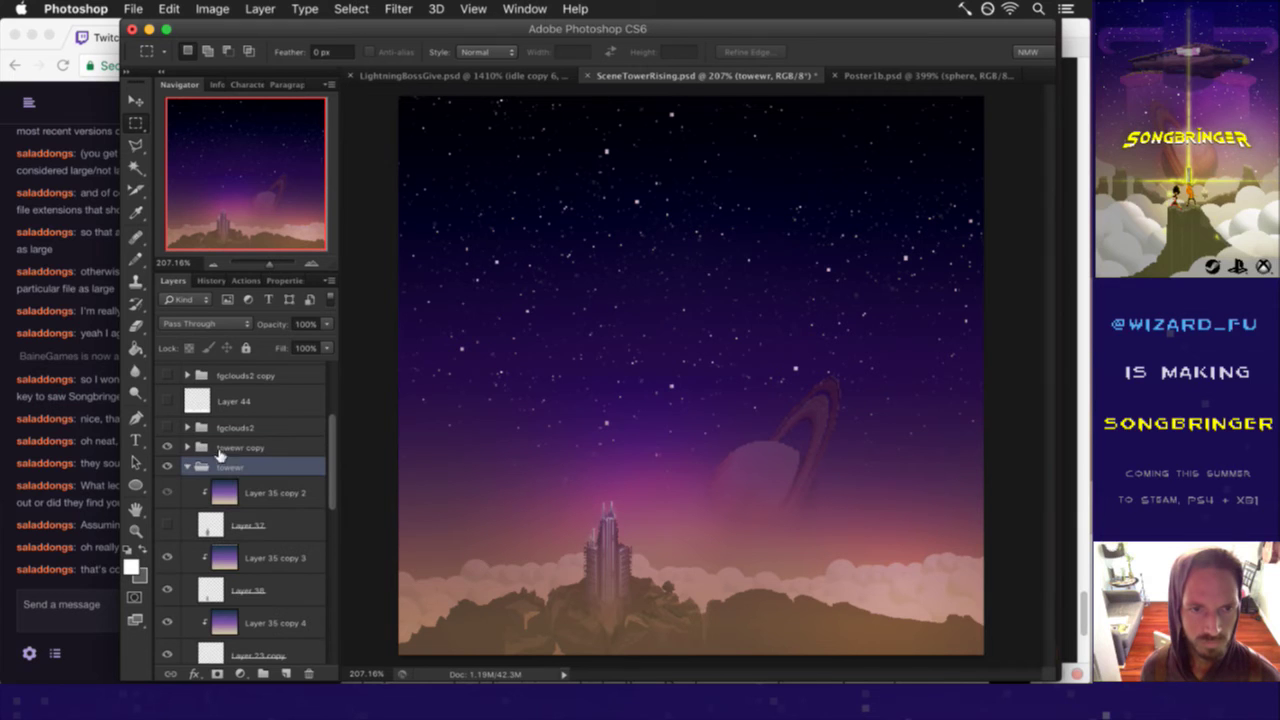
left_click(306, 492)
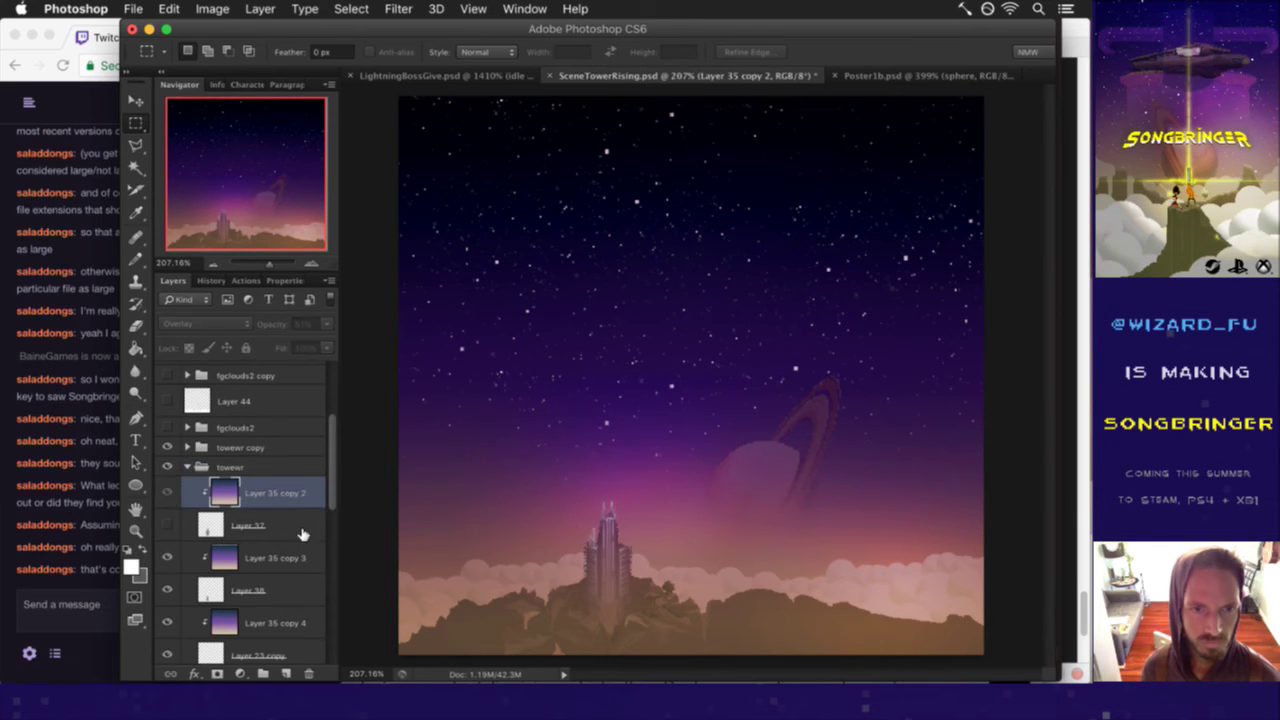
left_click_drag(333, 473, 333, 503)
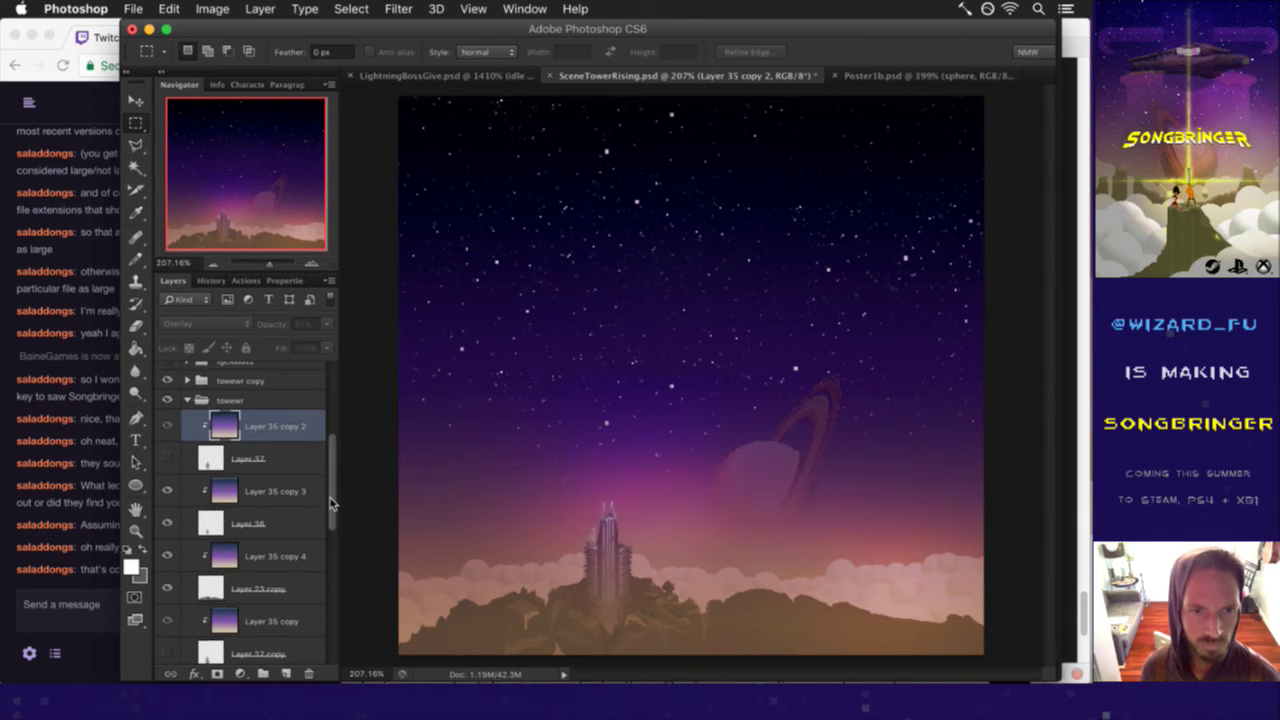
scroll(330, 499, "down", 1)
- Rename the original towewr group to 'ground'
left_click_drag(245, 425, 232, 400)
double_click(230, 400)
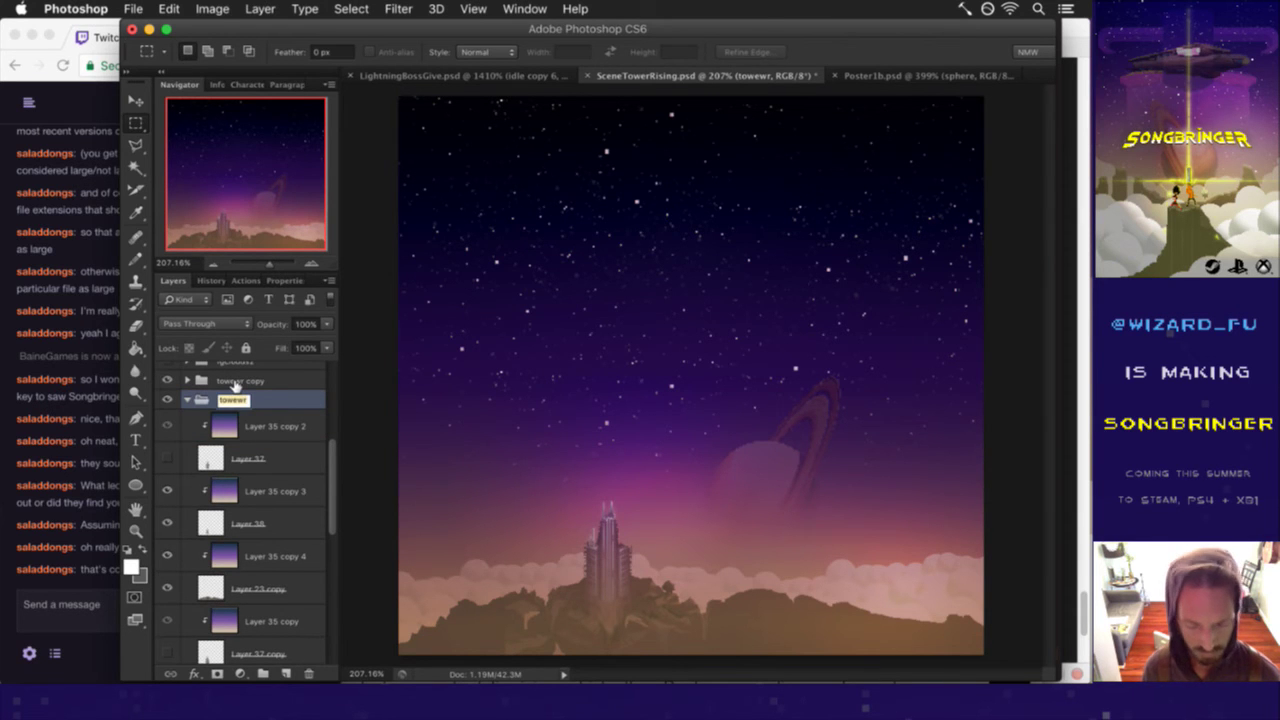
type("ground")
key("Return")
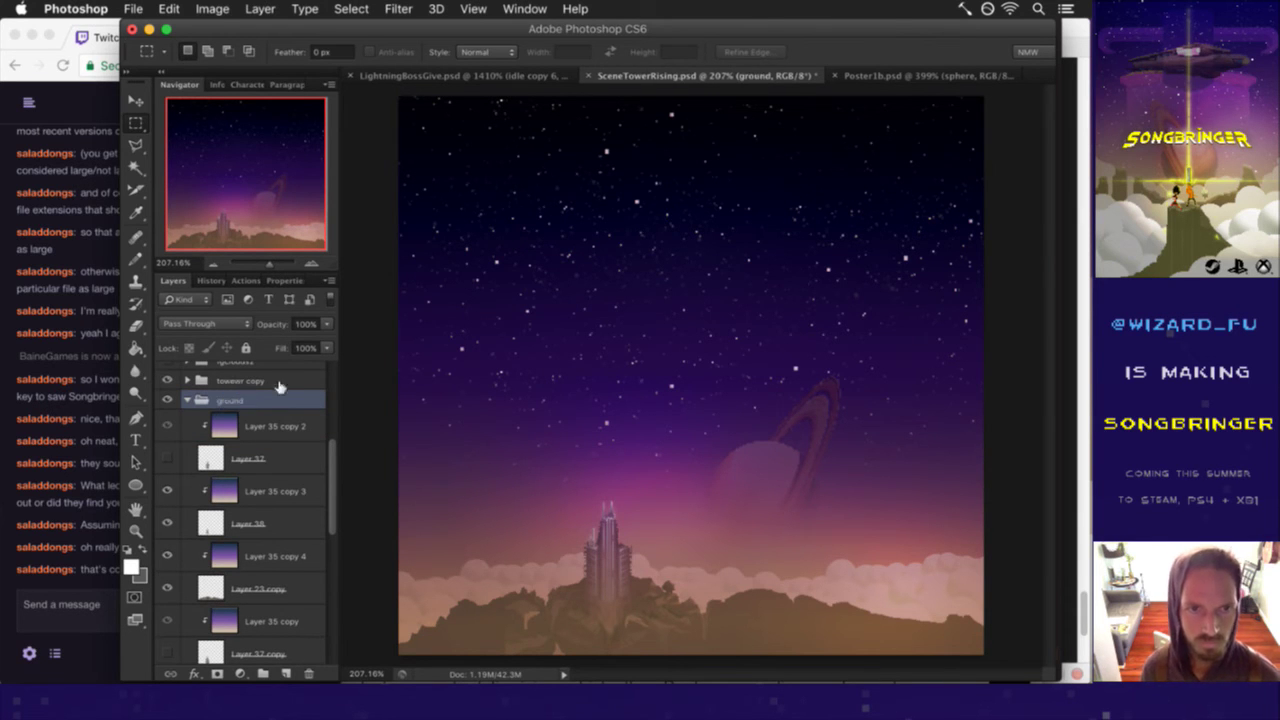
left_click(277, 425)
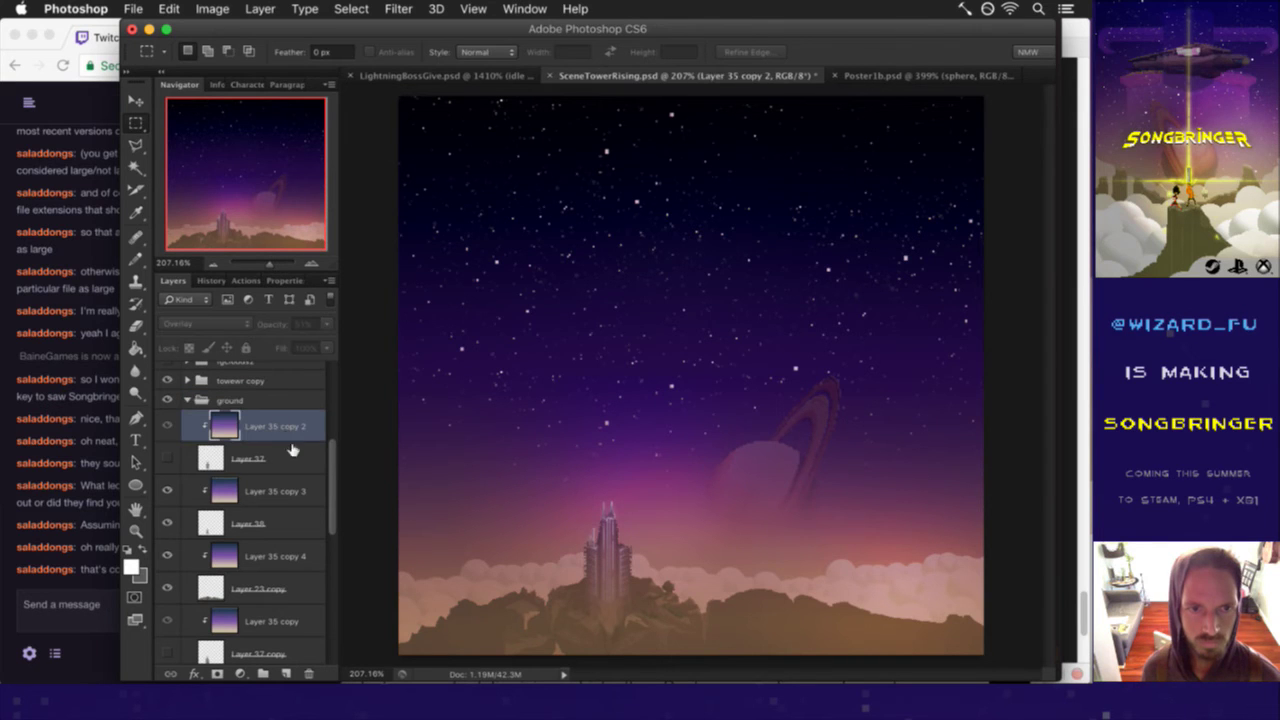
left_click(298, 520, "shift")
left_click(308, 673)
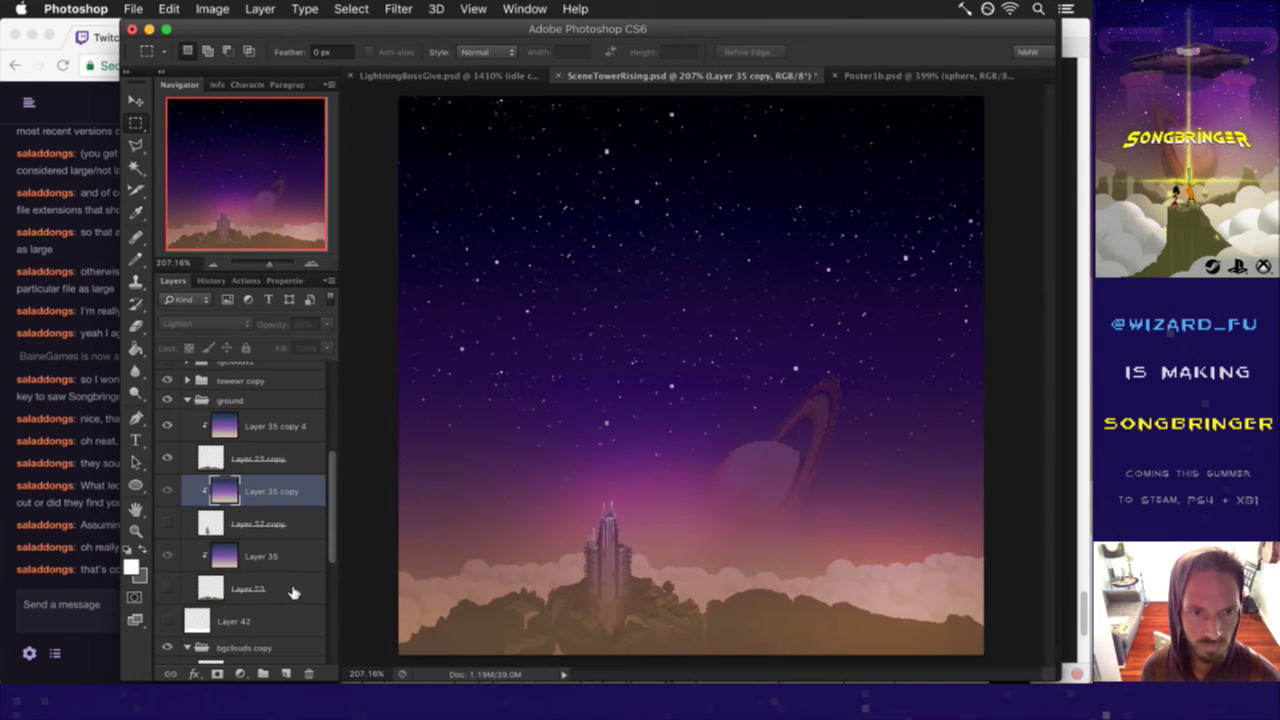
left_click(293, 591, "shift")
left_click(308, 673)
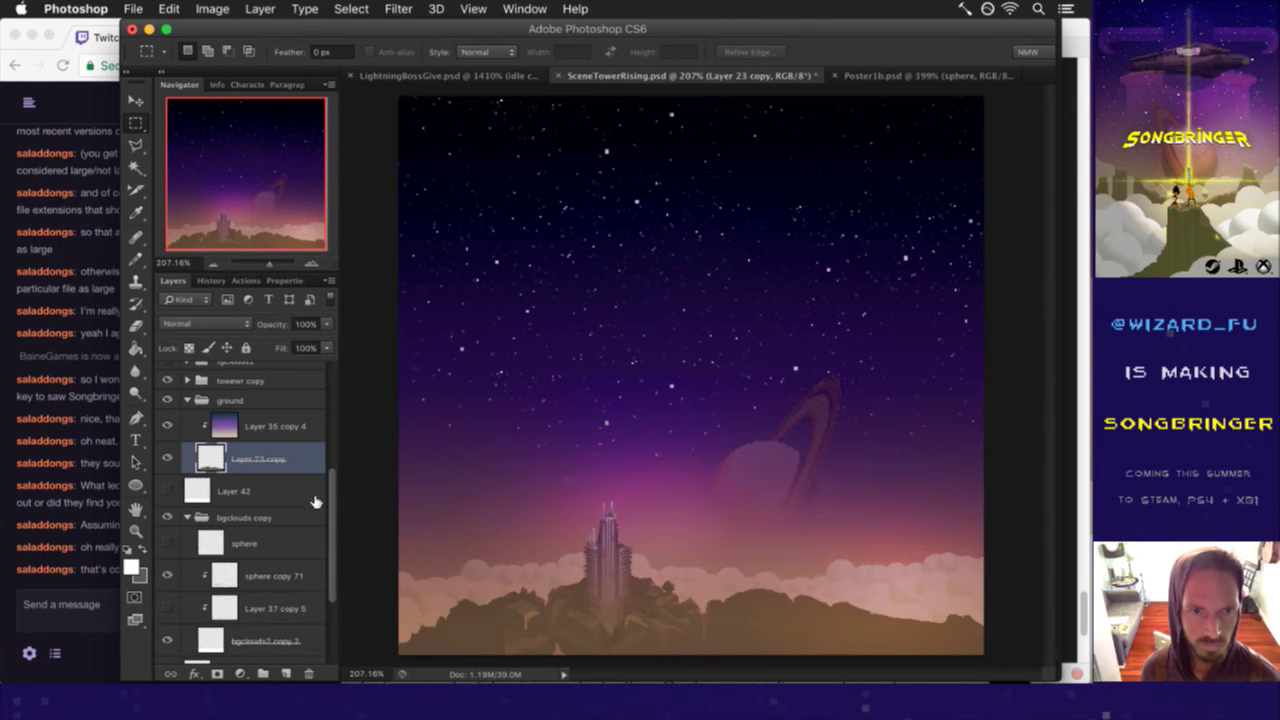
left_click_drag(333, 502, 333, 487)
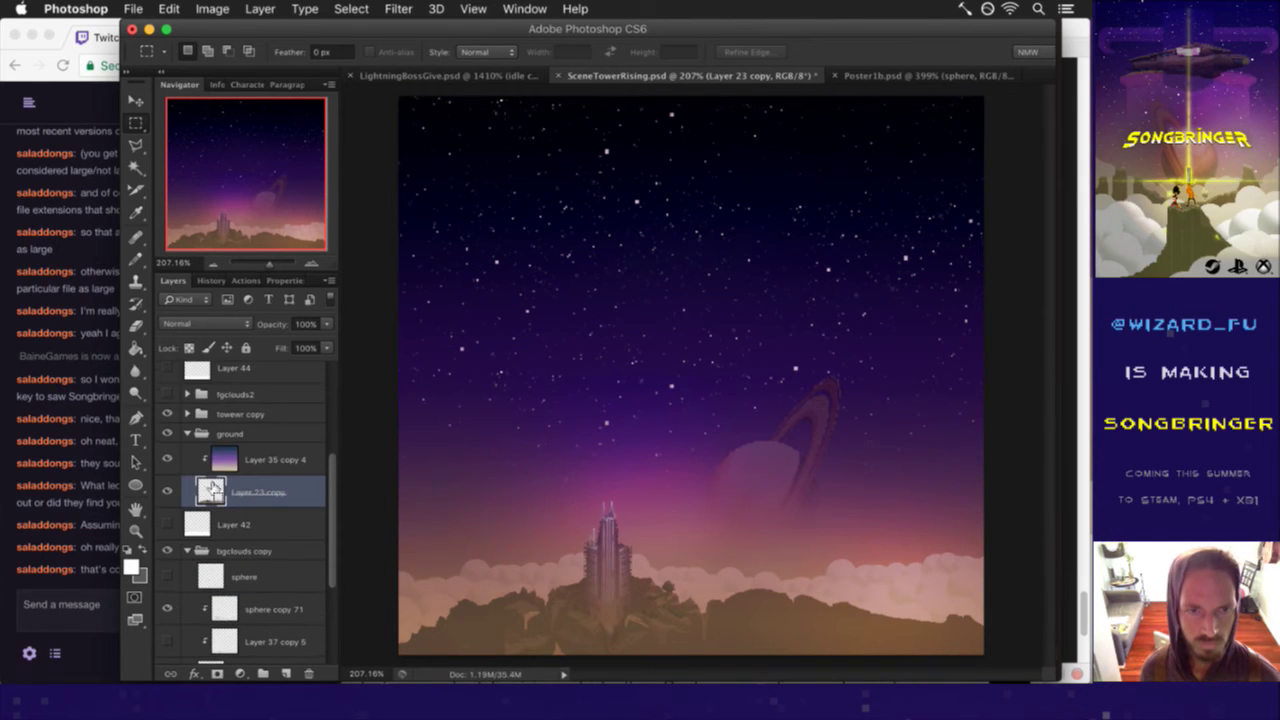
left_click(211, 489, "super")
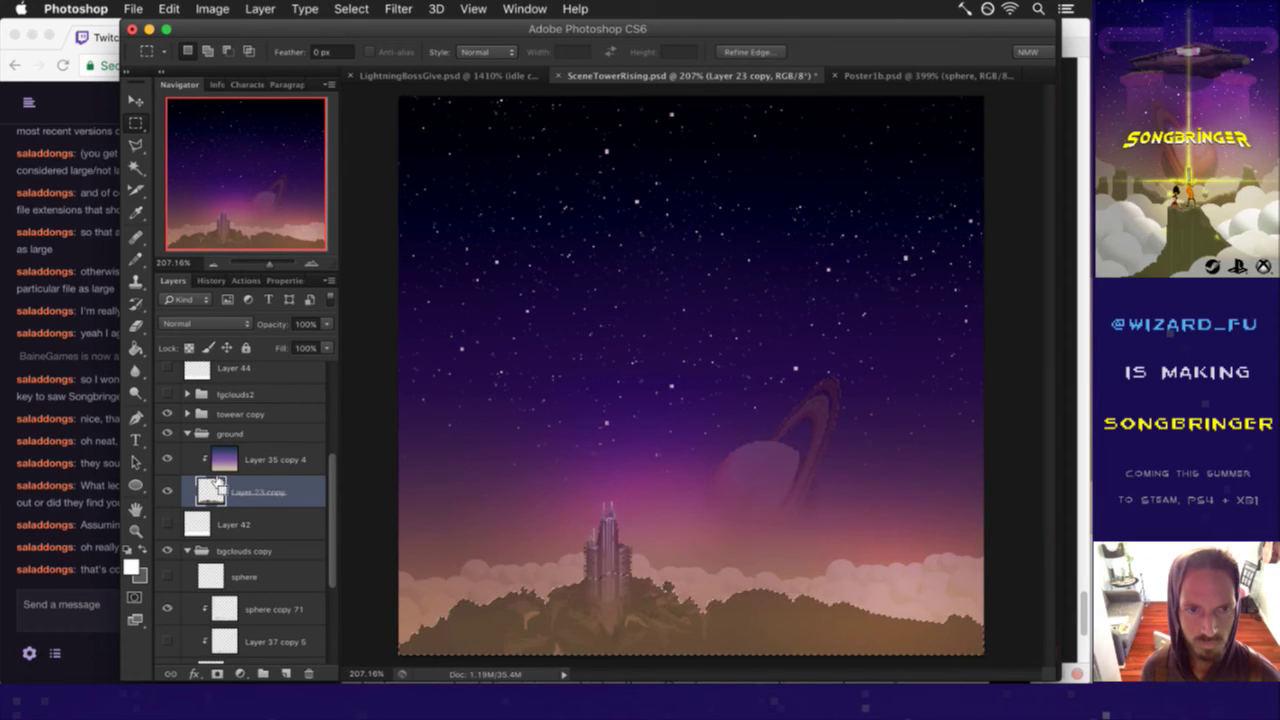
left_click(231, 433)
left_click(285, 673)
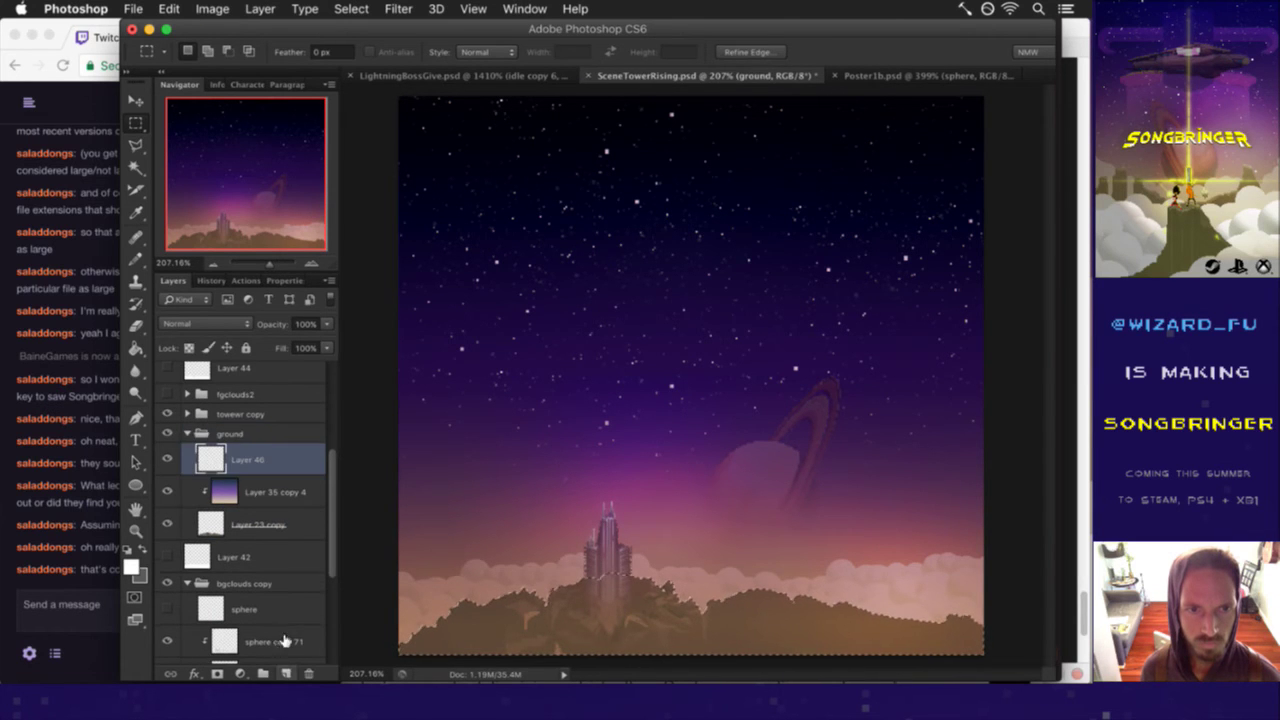
left_click_drag(220, 462, 234, 425)
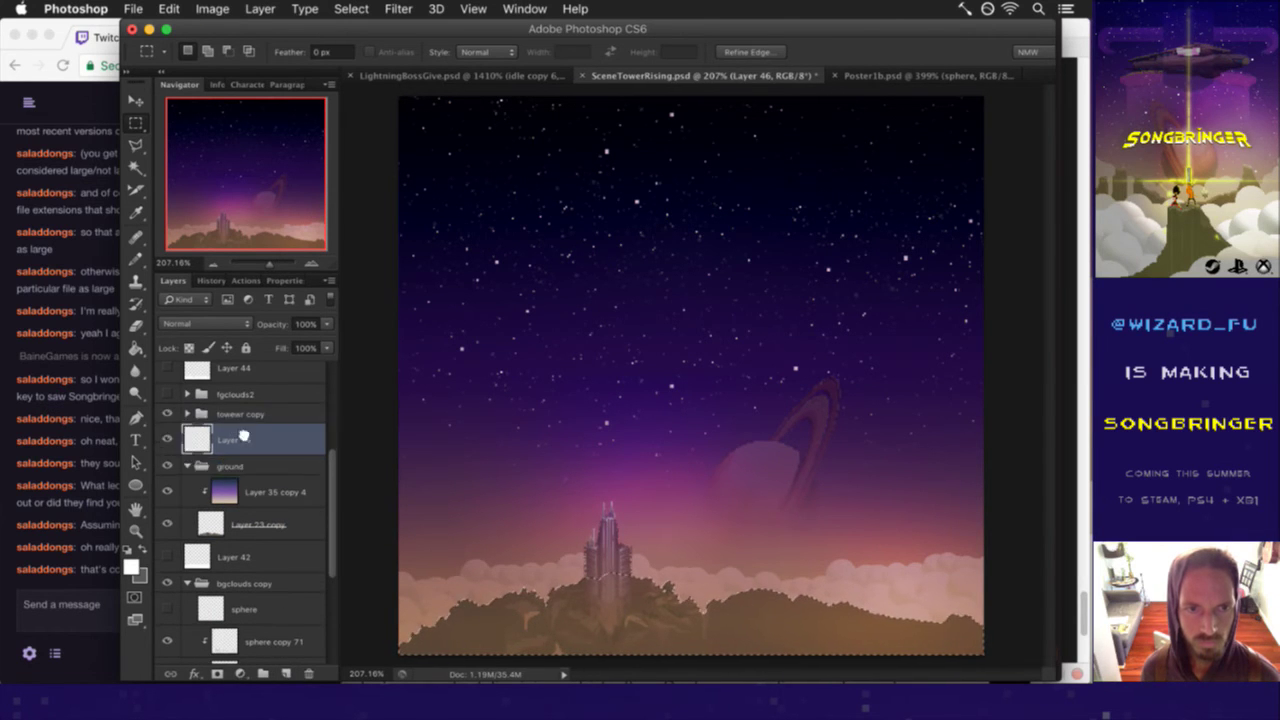
key("b")
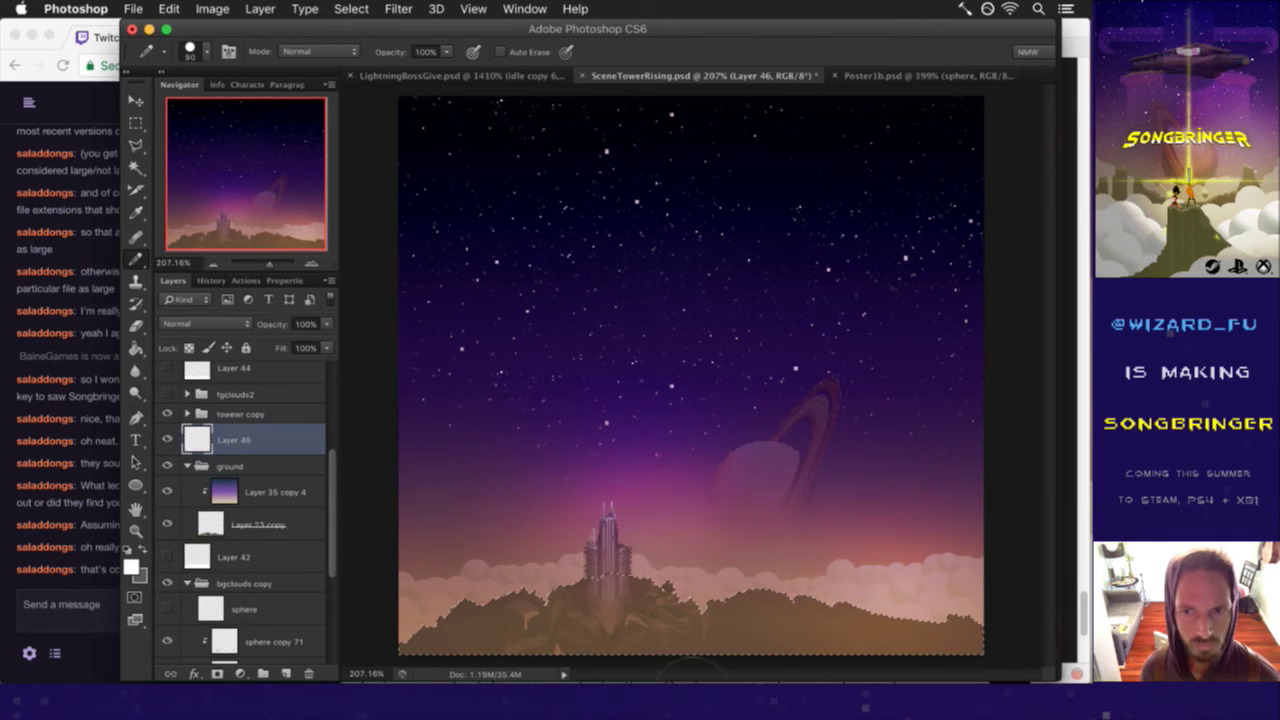
key("m")
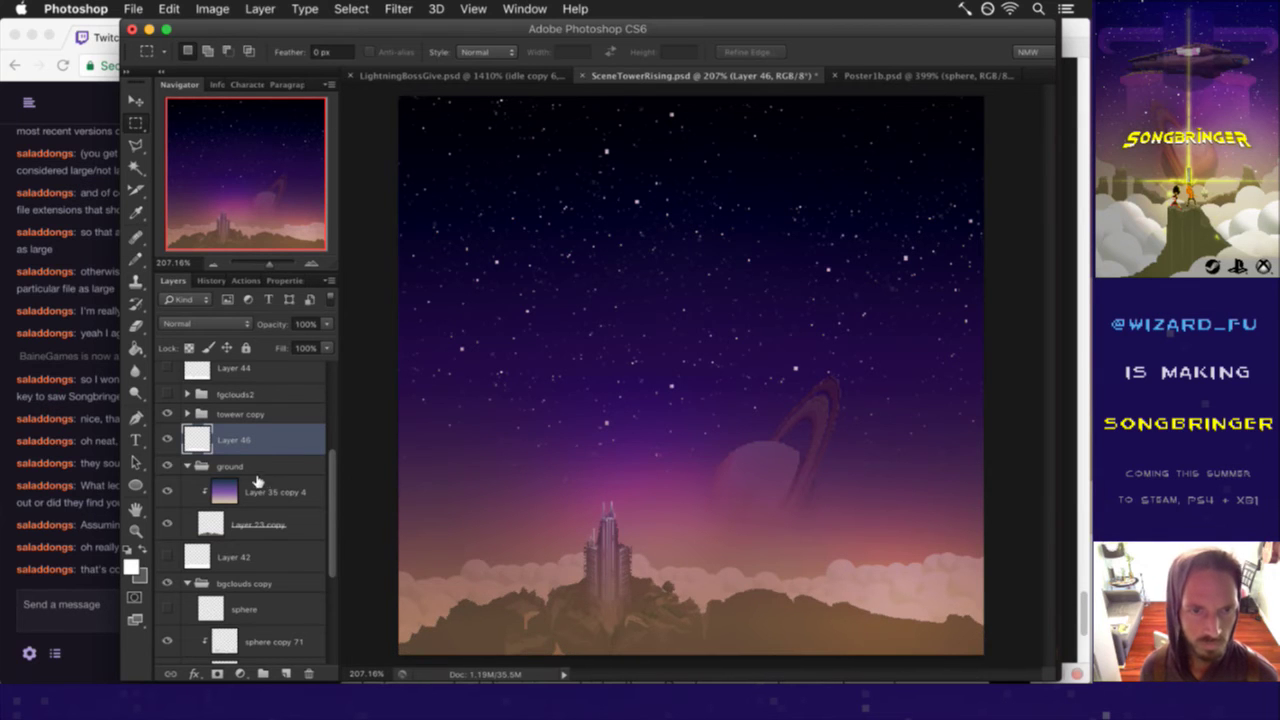
left_click(199, 467)
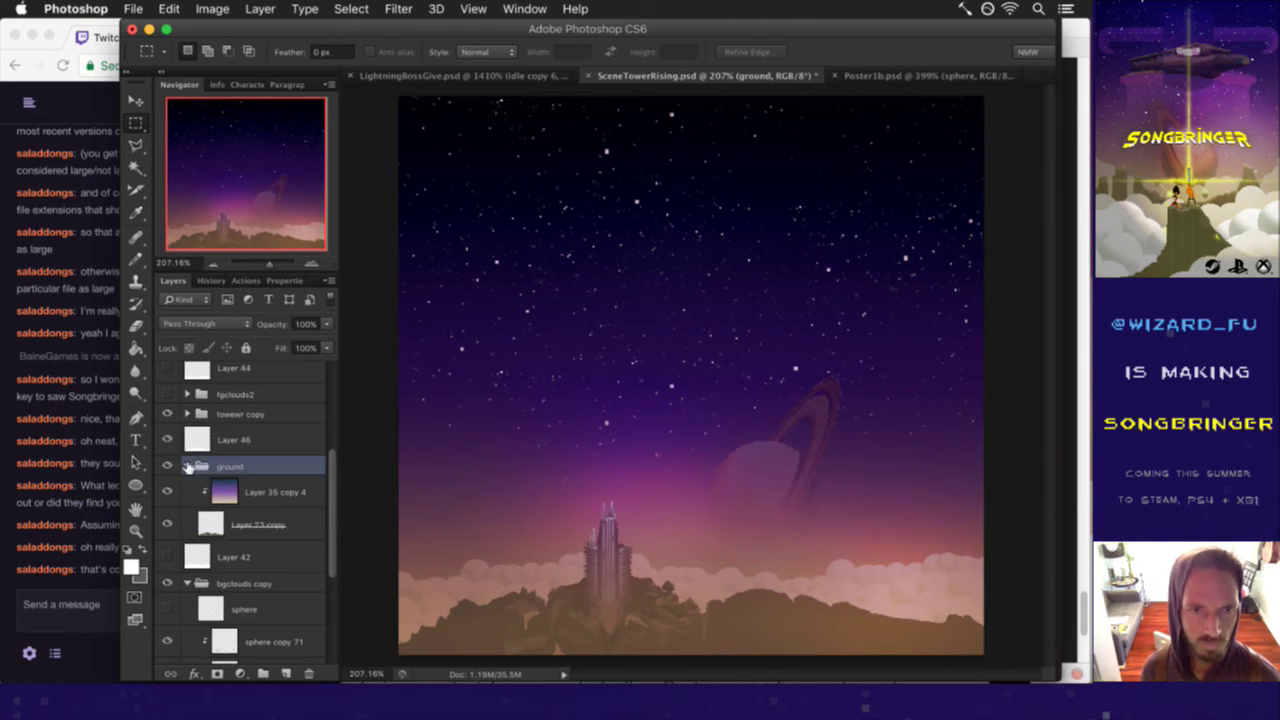
left_click(186, 466)
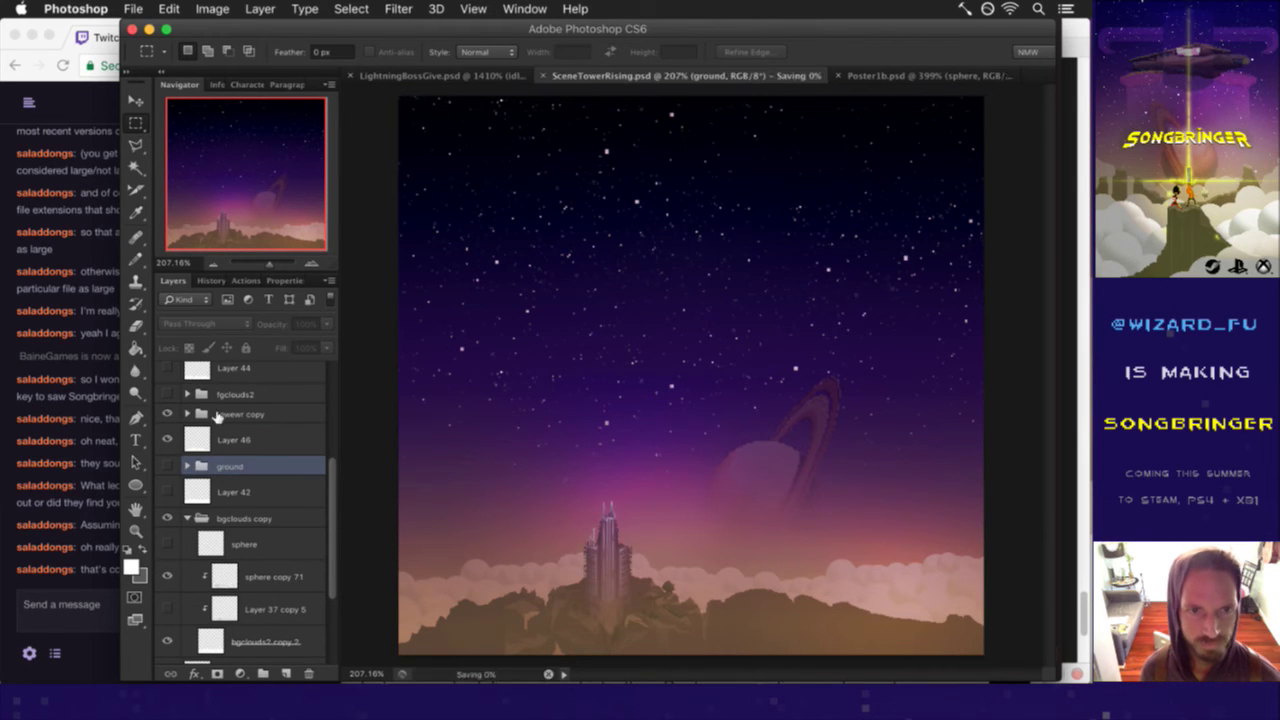
left_click(219, 416)
double_click(240, 414)
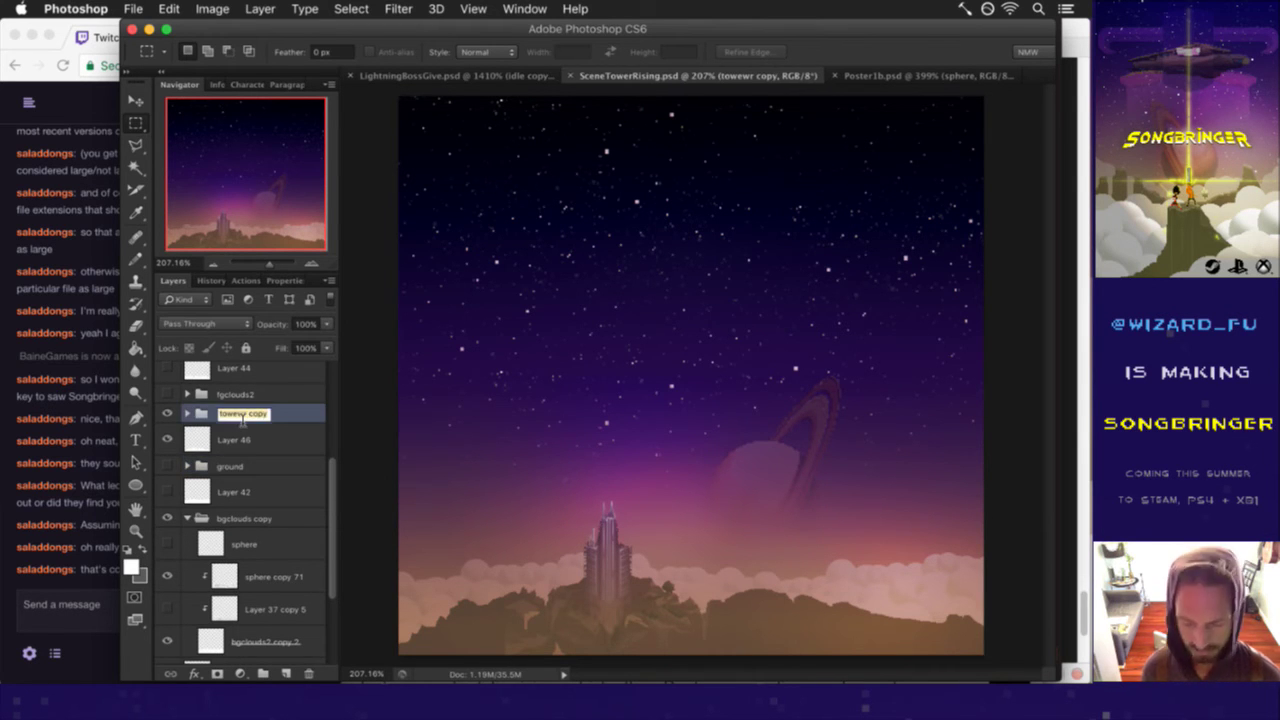
key("Right")
key("BackSpace")
key("BackSpace")
key("BackSpace")
key("Return")
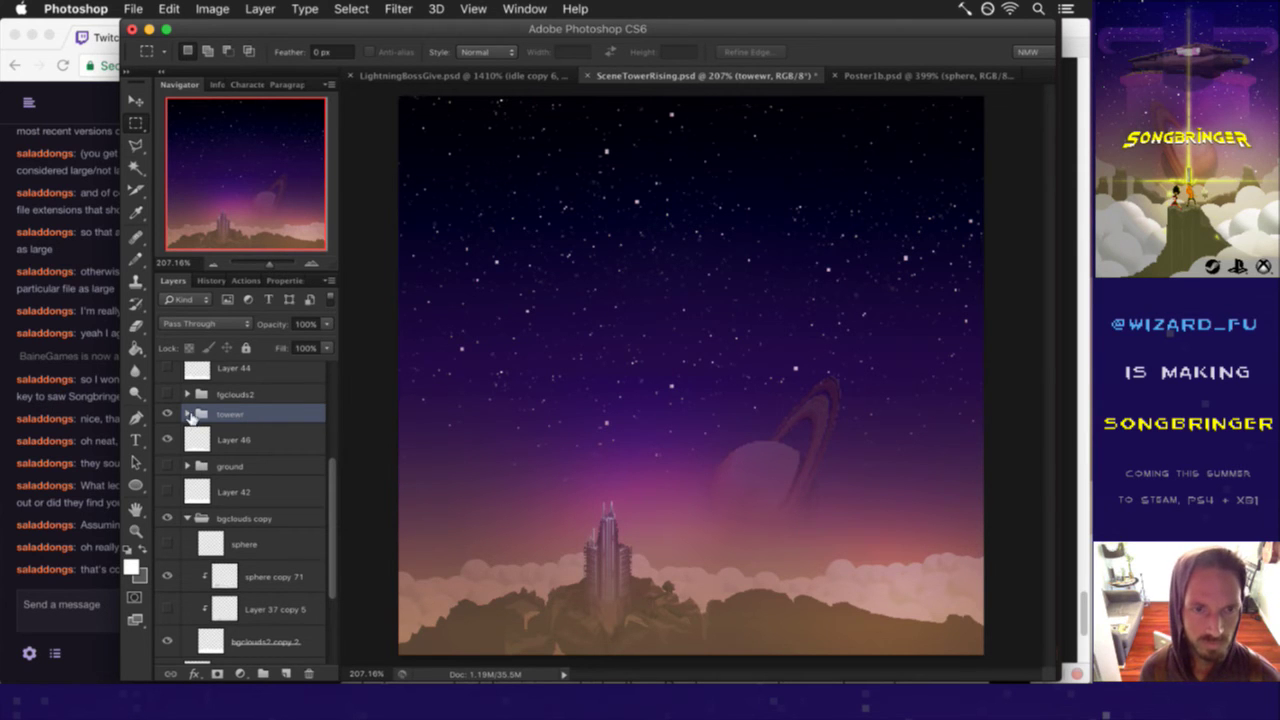
- Delete the hill layers Layer 23 copy and Layer 35 copy 4
left_click(200, 440)
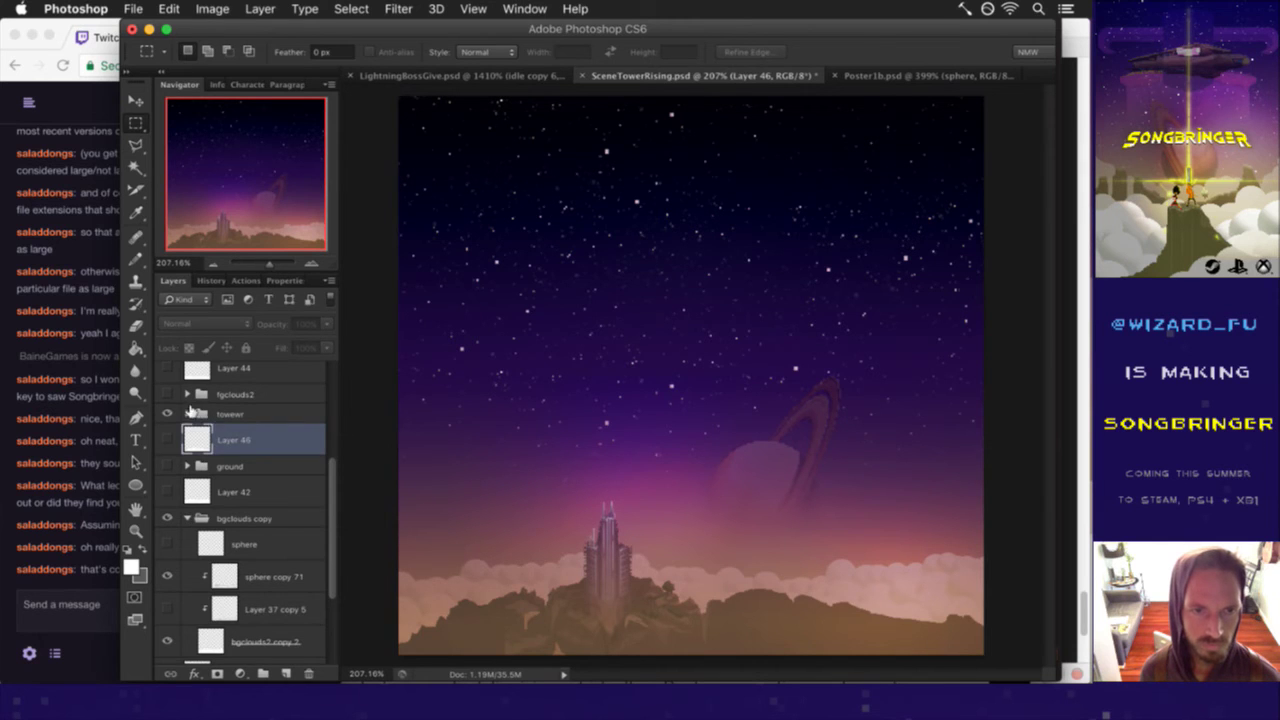
left_click(222, 416)
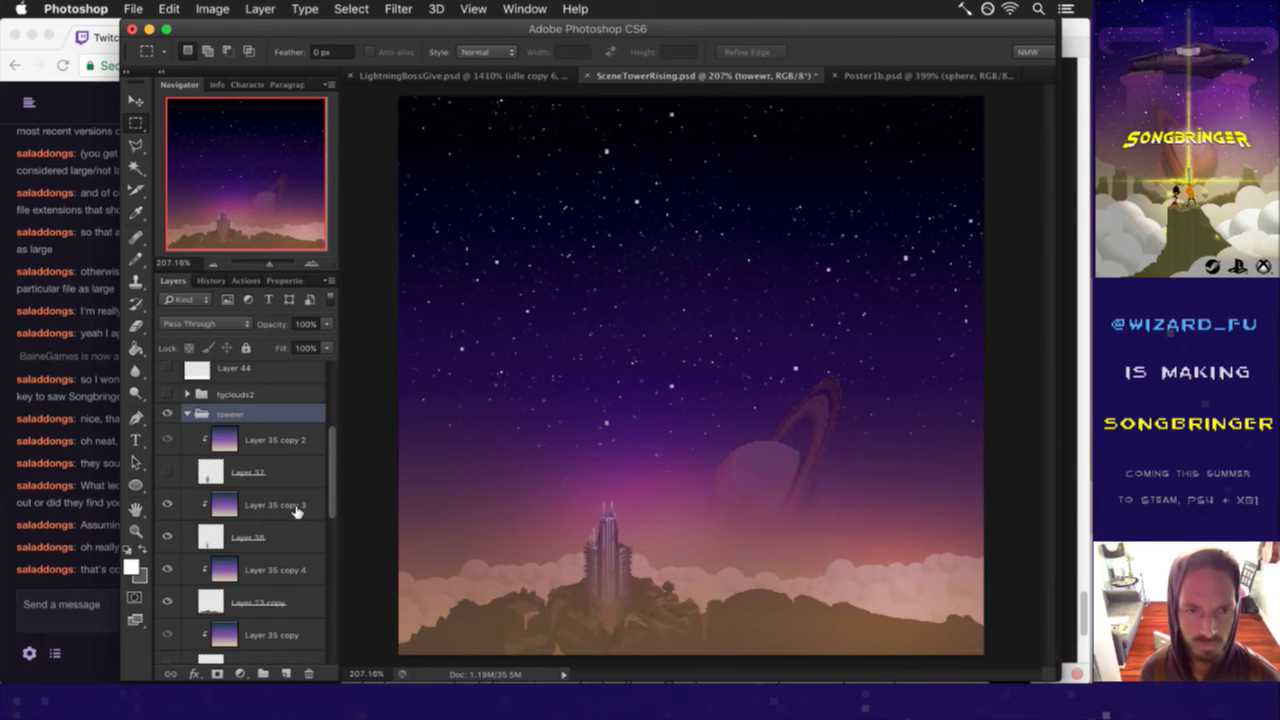
left_click(276, 442)
left_click(275, 468, "shift")
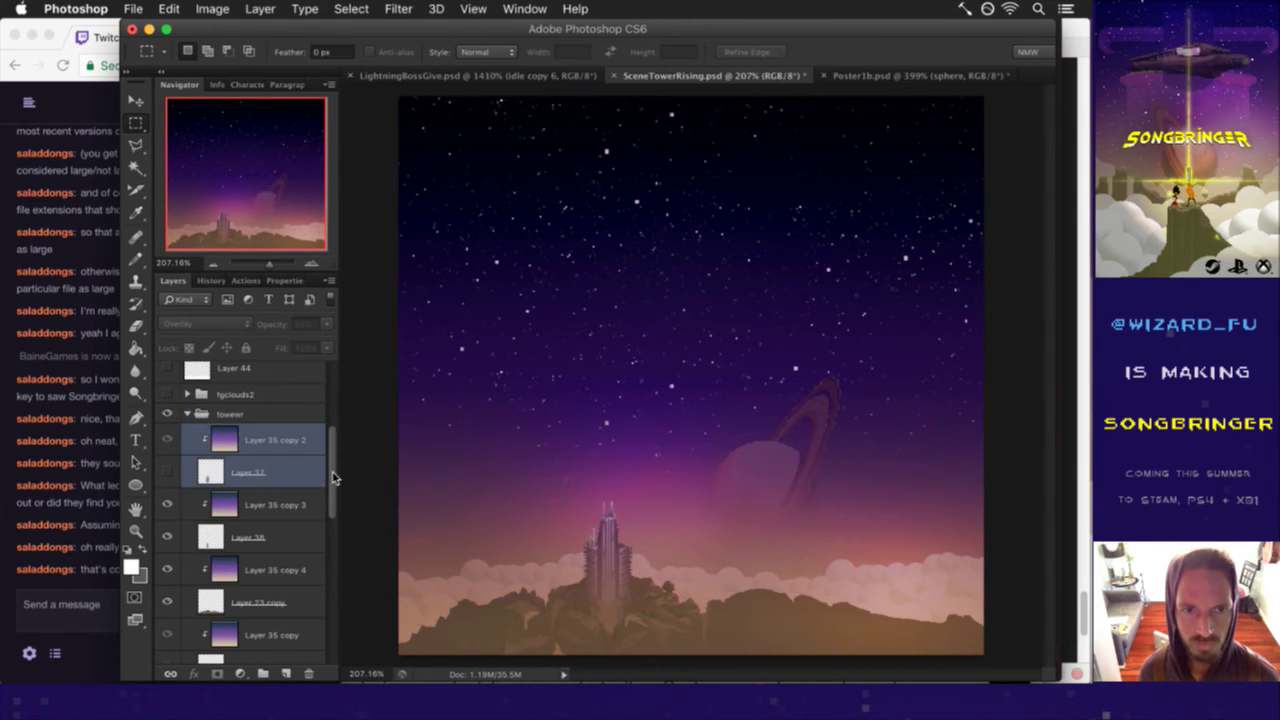
left_click_drag(335, 480, 333, 525)
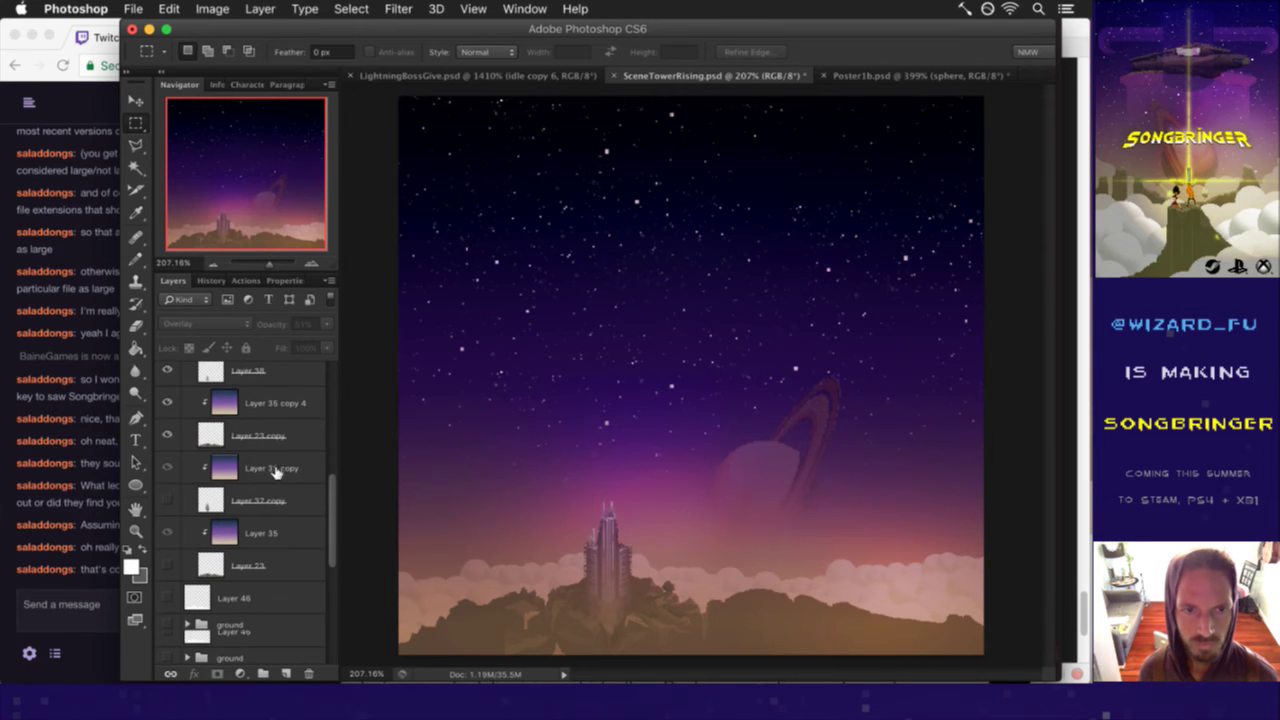
left_click(214, 435)
left_click(283, 405, "shift")
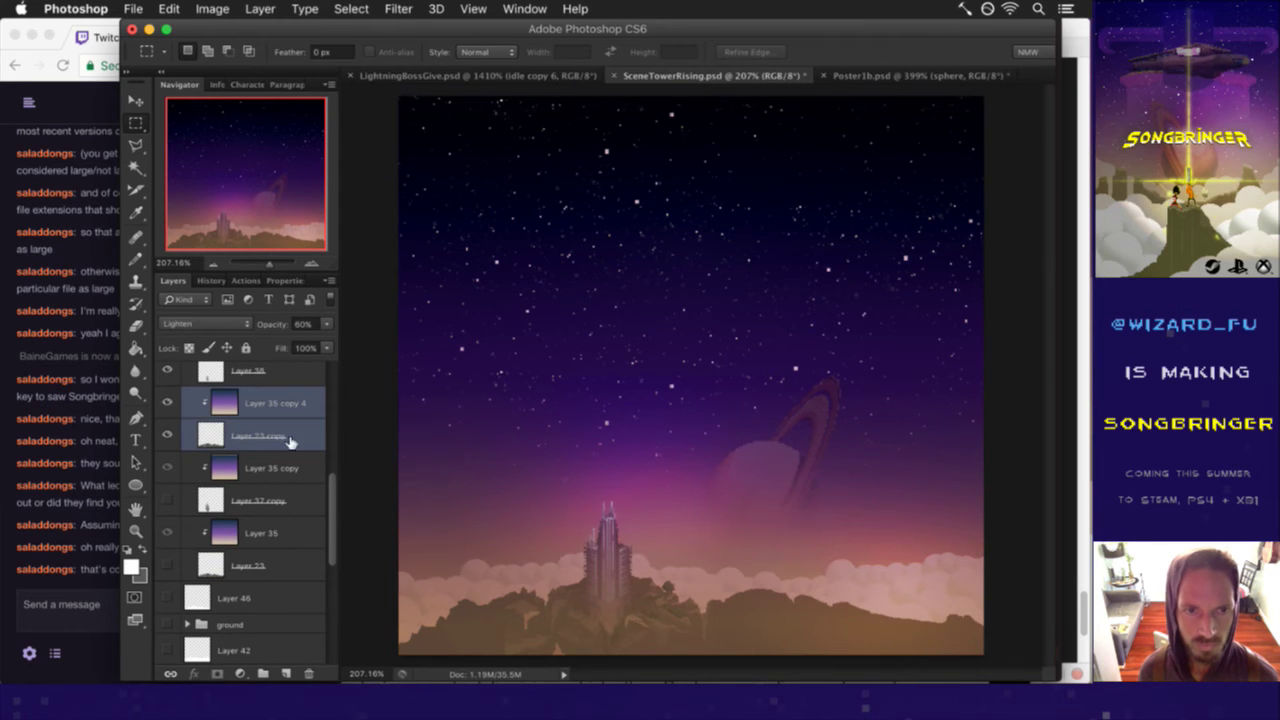
key("Delete")
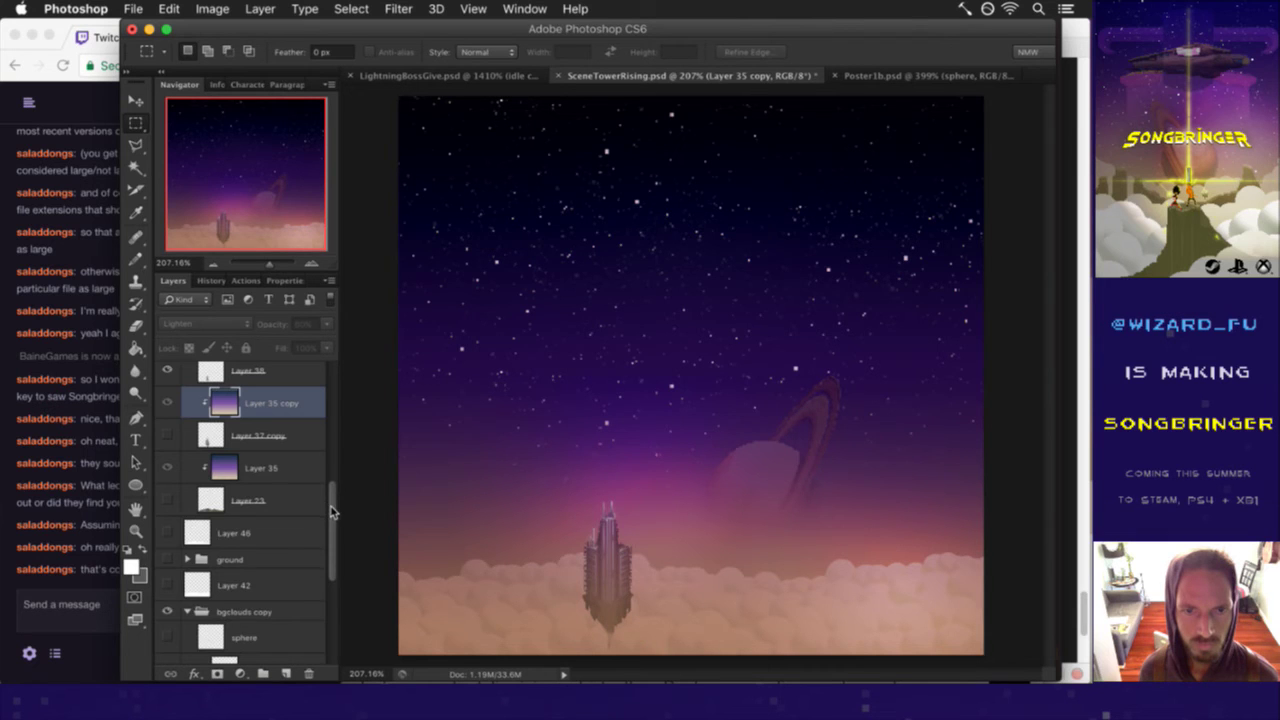
- Nudge the Layer 35 copy 3 gradient slightly and save the document
scroll(333, 512, "up", 1)
scroll(328, 498, "up", 1)
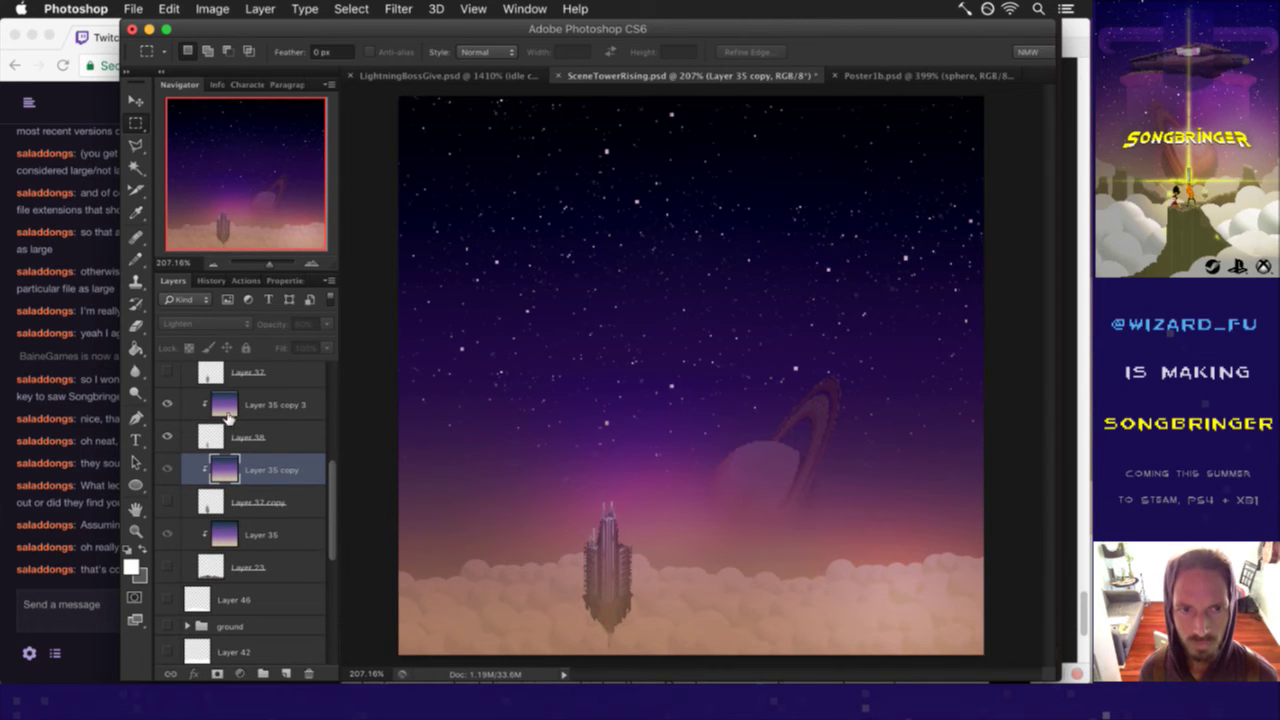
left_click(224, 404)
key("v")
left_click_drag(646, 479, 645, 476)
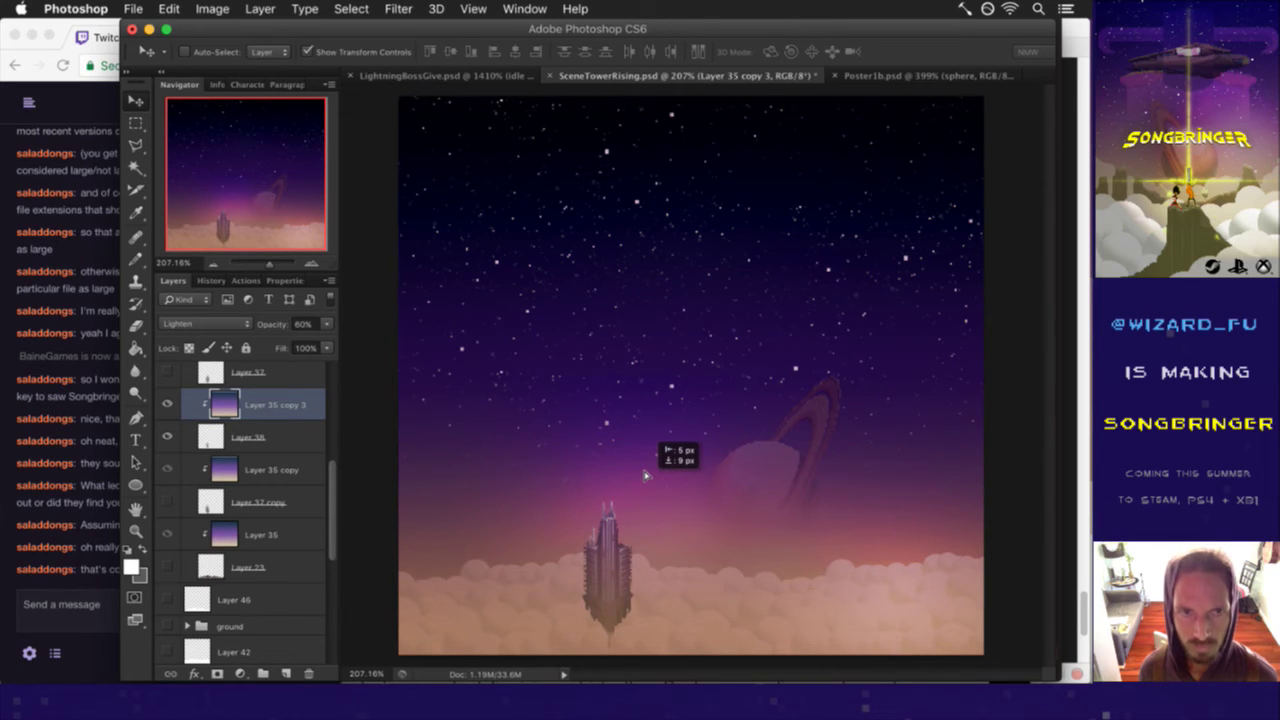
left_click_drag(645, 476, 647, 470)
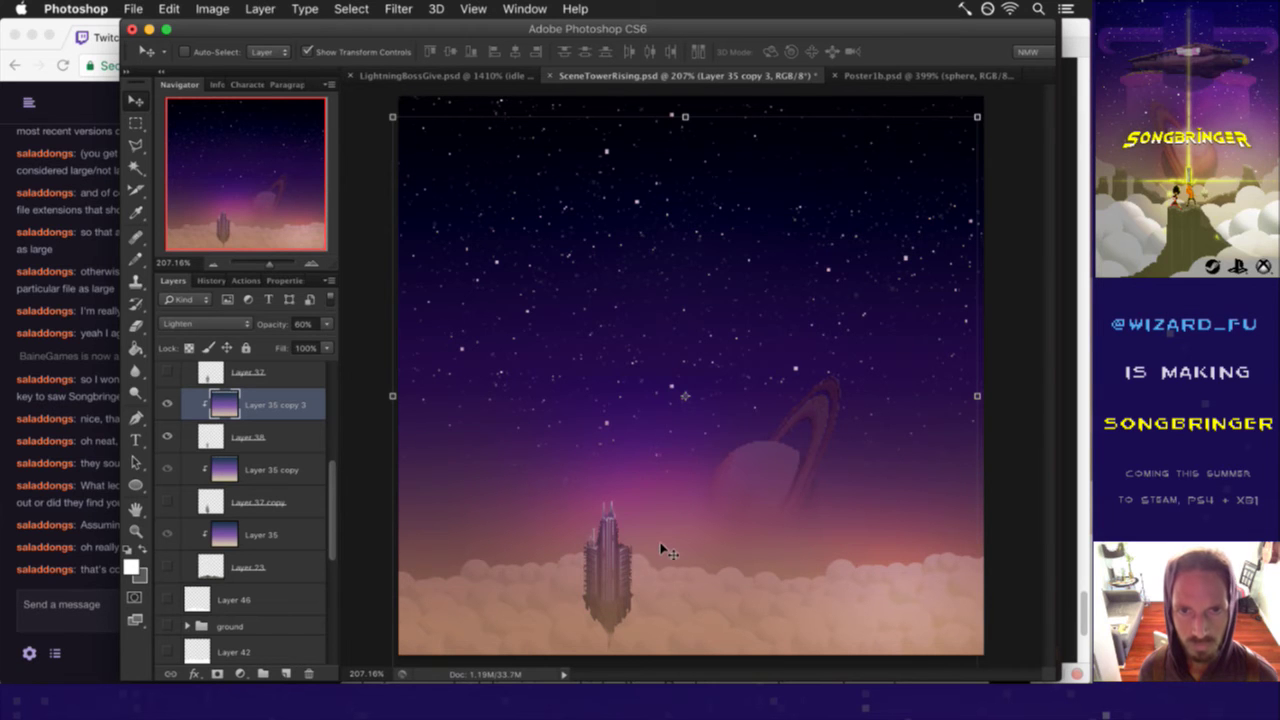
key("ctrl+s")
- Fill a new layer above the towewr group with a white tower silhouette
key("m")
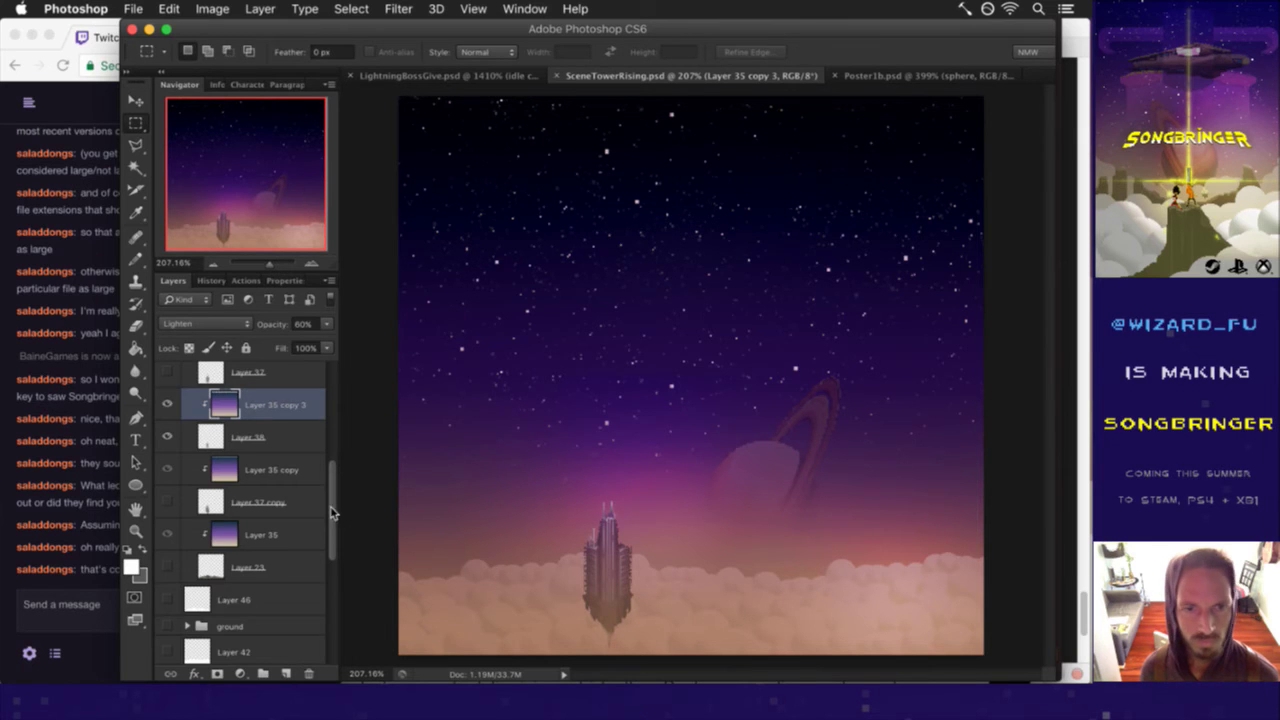
scroll(335, 481, "up", 2)
scroll(335, 481, "up", 2)
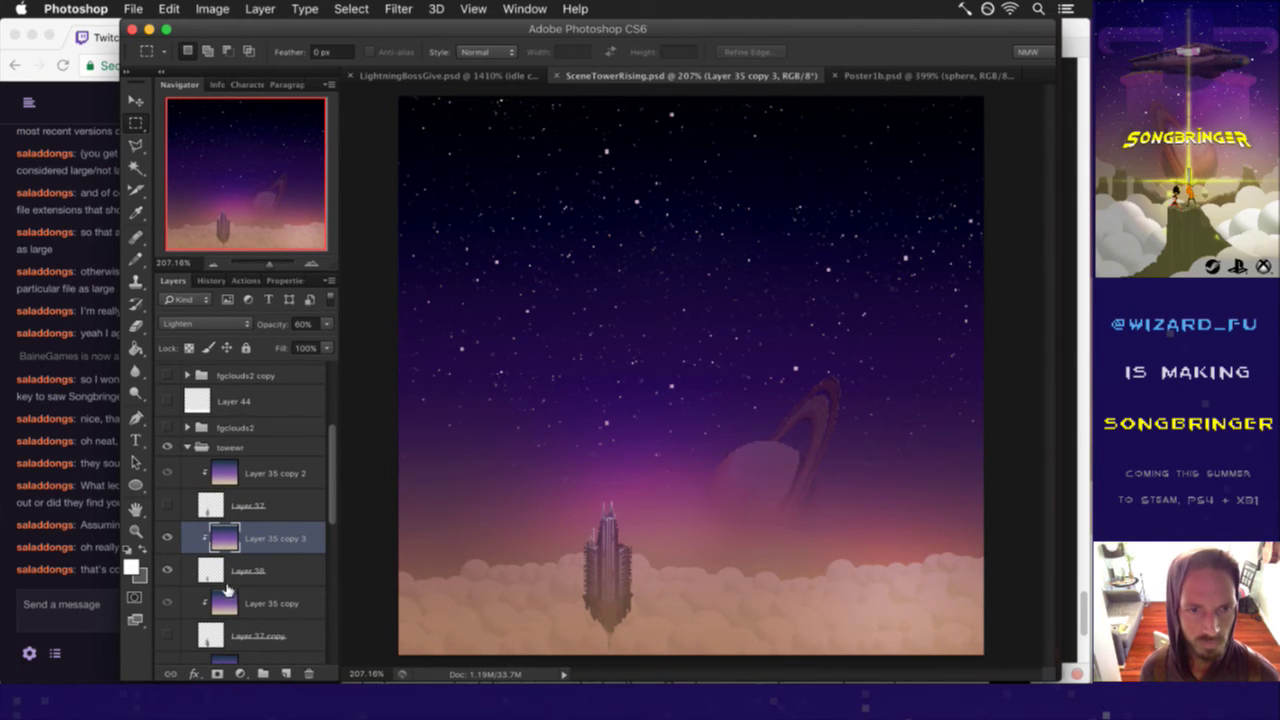
left_click(212, 570, "super")
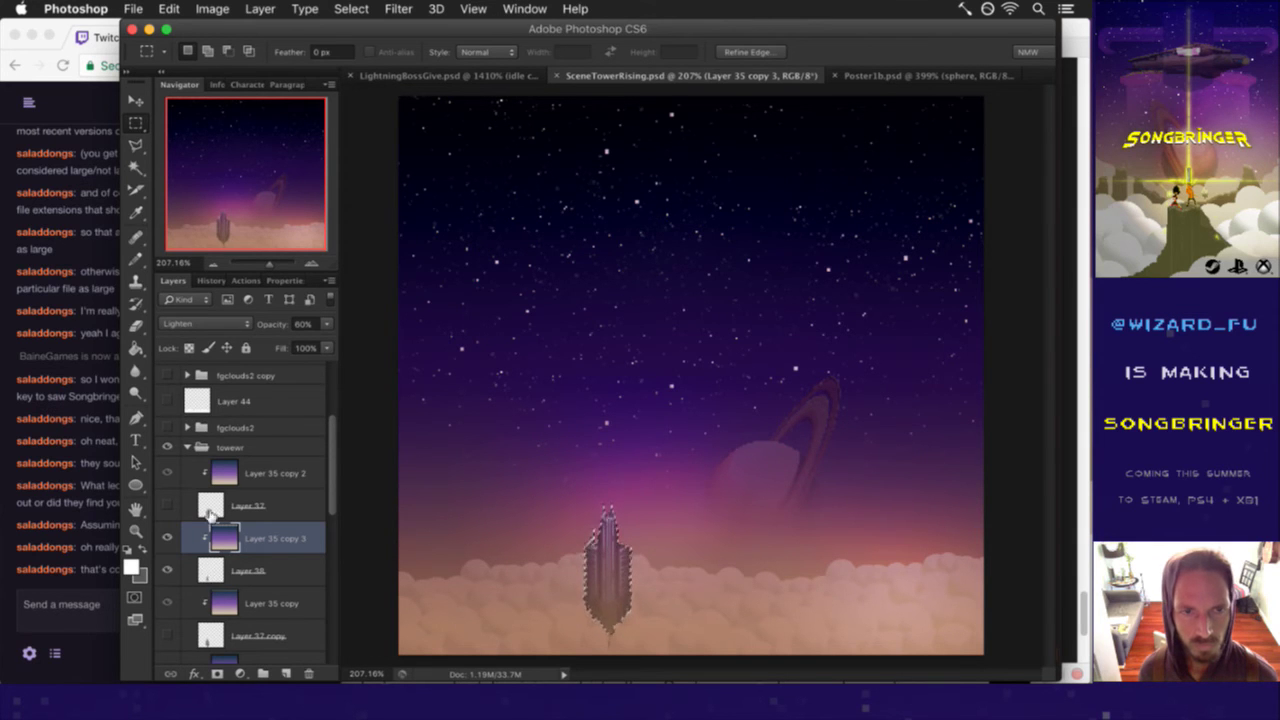
left_click(227, 448)
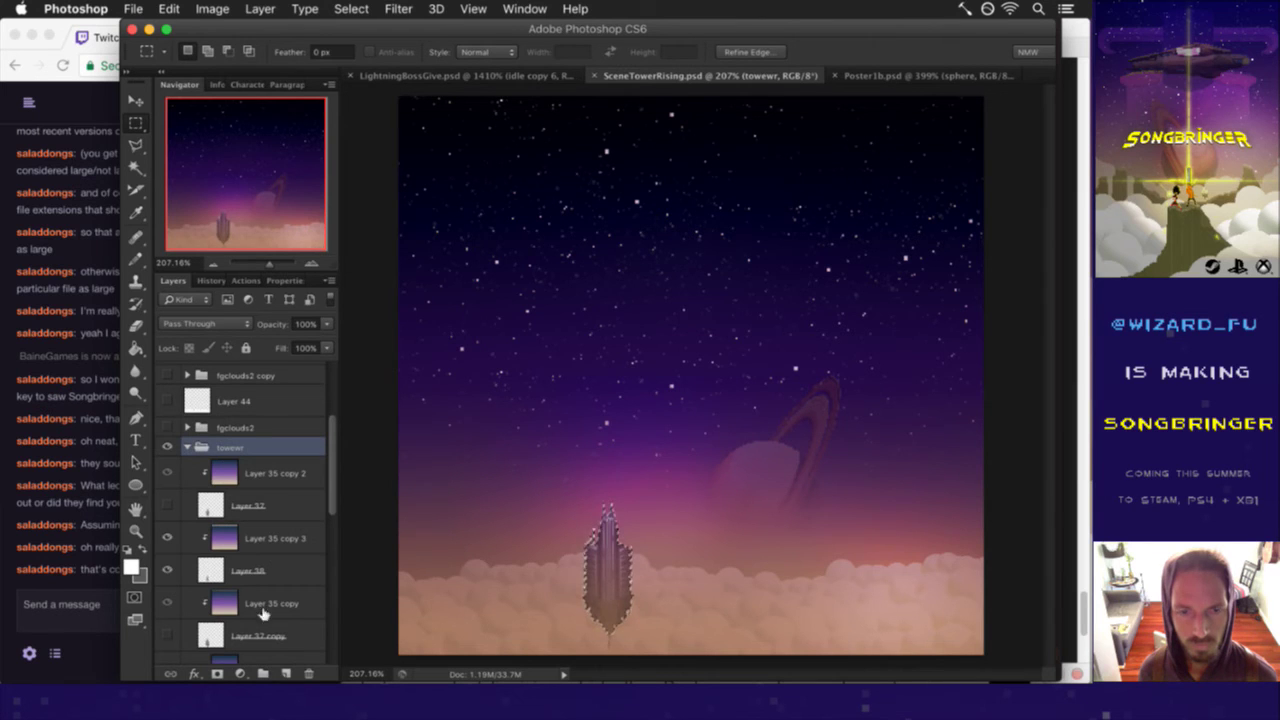
left_click(287, 672)
left_click_drag(212, 472, 220, 440)
key("b")
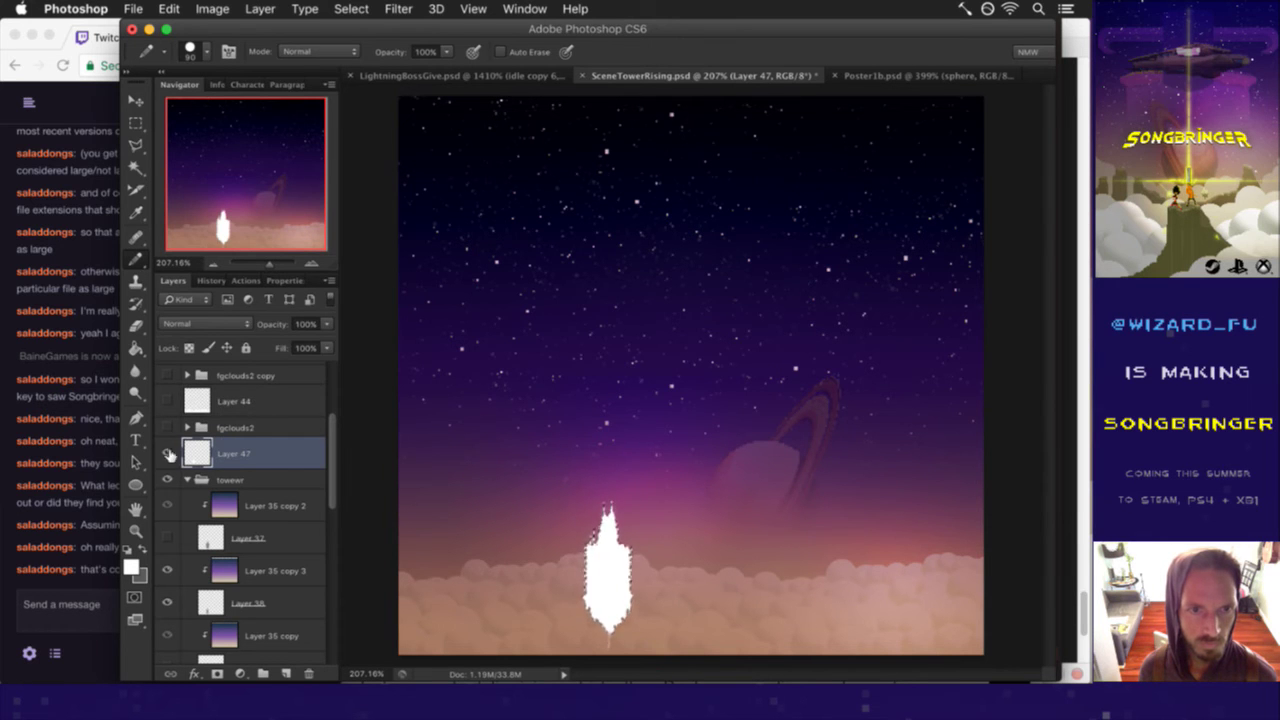
- Hide the silhouette layer, deselect, save, and collapse the towewr group
left_click(167, 453)
key("m")
key("ctrl+d")
key("ctrl+s")
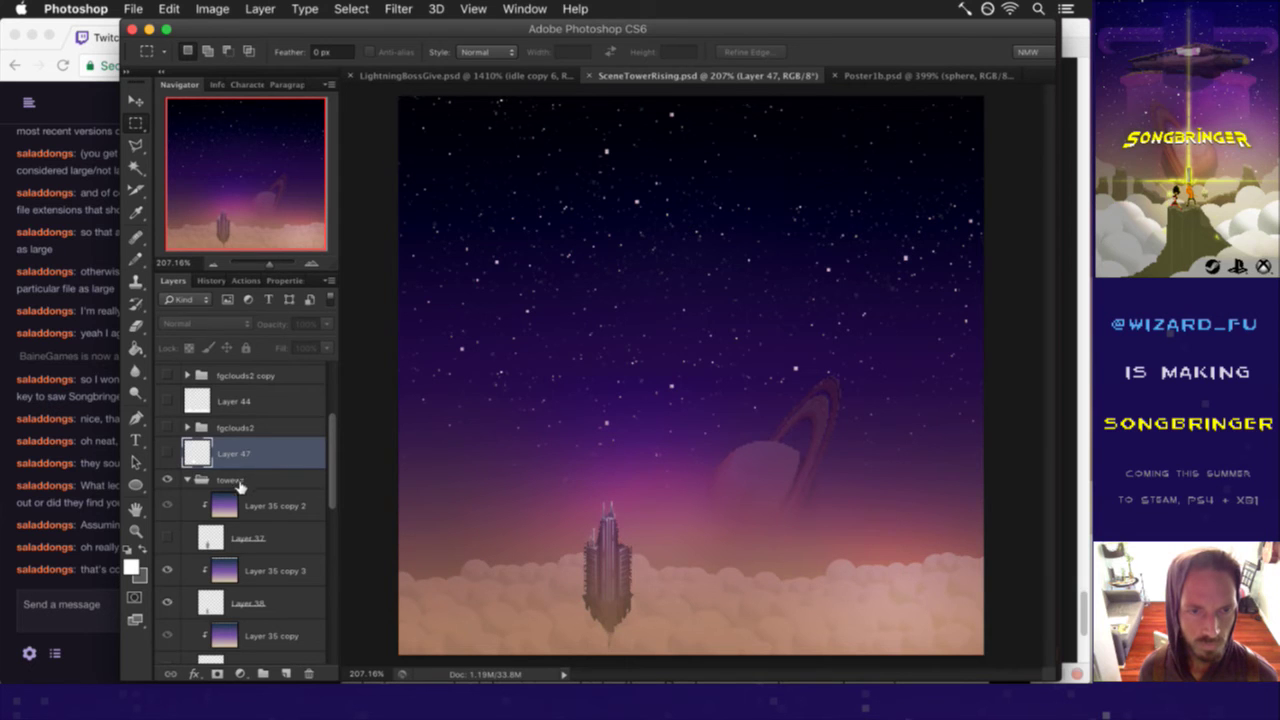
left_click(232, 480)
left_click(187, 480)
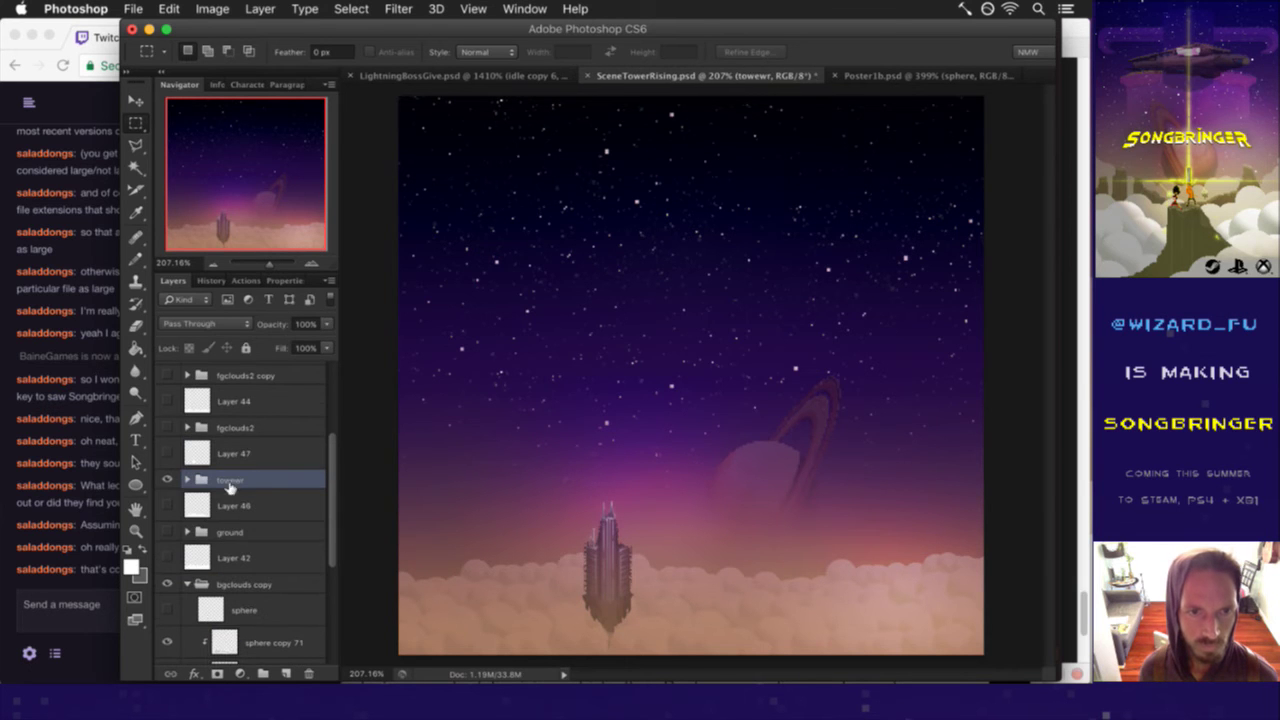
- Make the ground hills and the bgclouds group visible
left_click(232, 532)
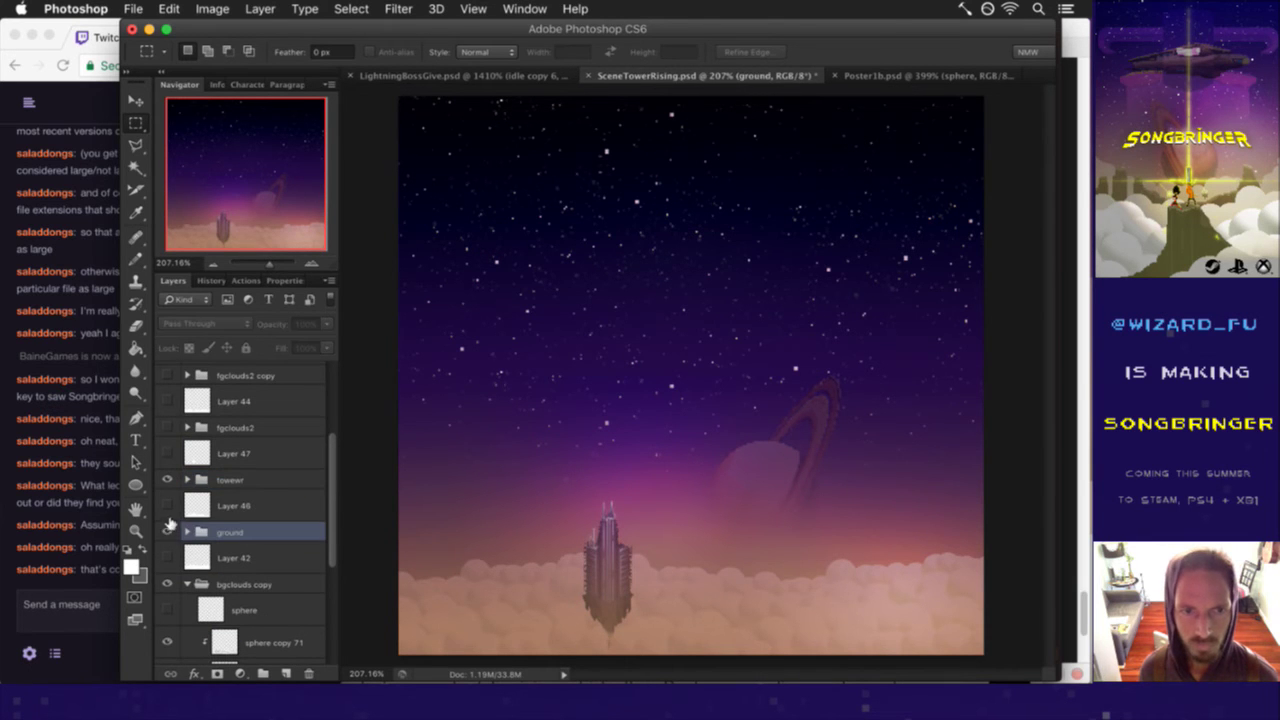
left_click(167, 532)
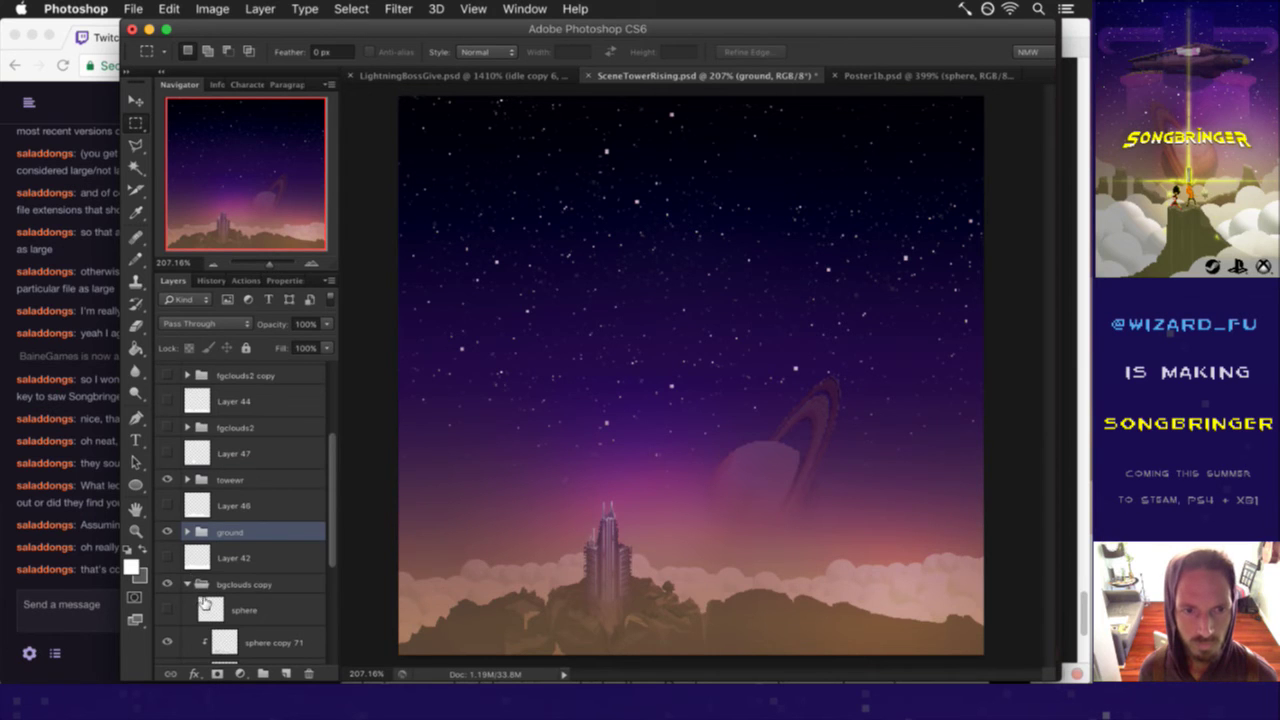
left_click(187, 584)
left_click(256, 585)
left_click_drag(326, 550, 330, 607)
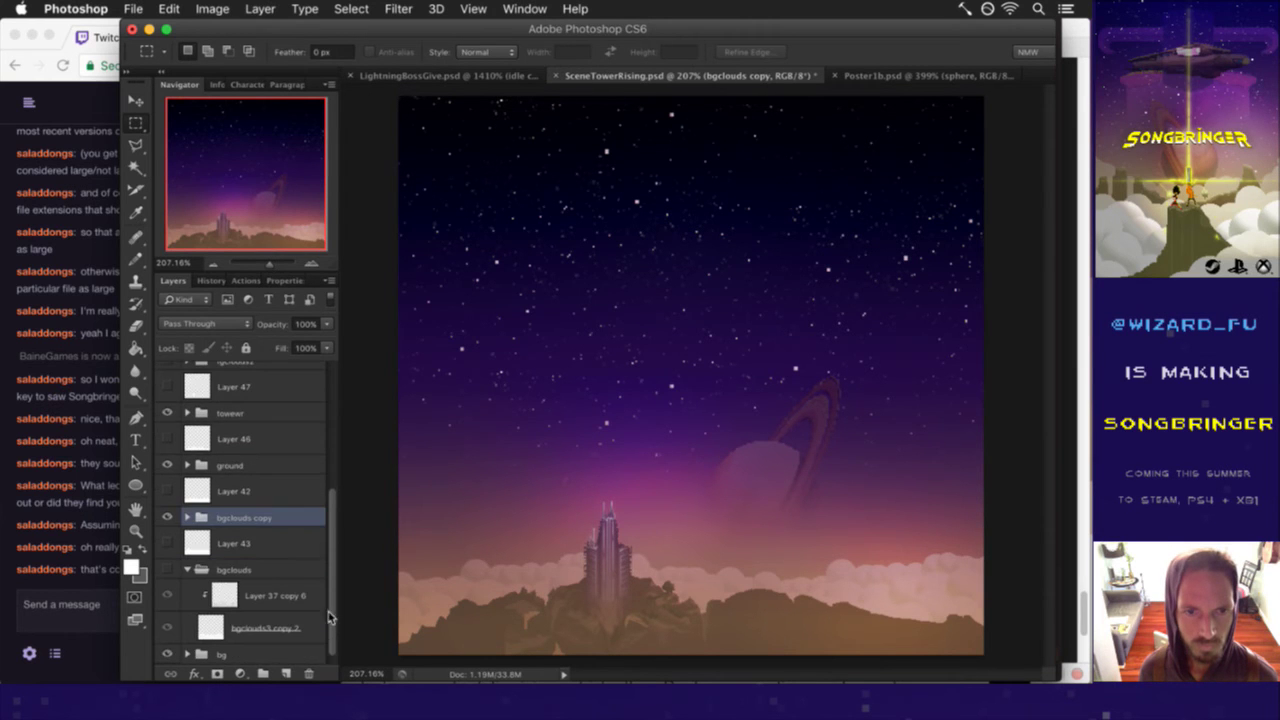
left_click(167, 569)
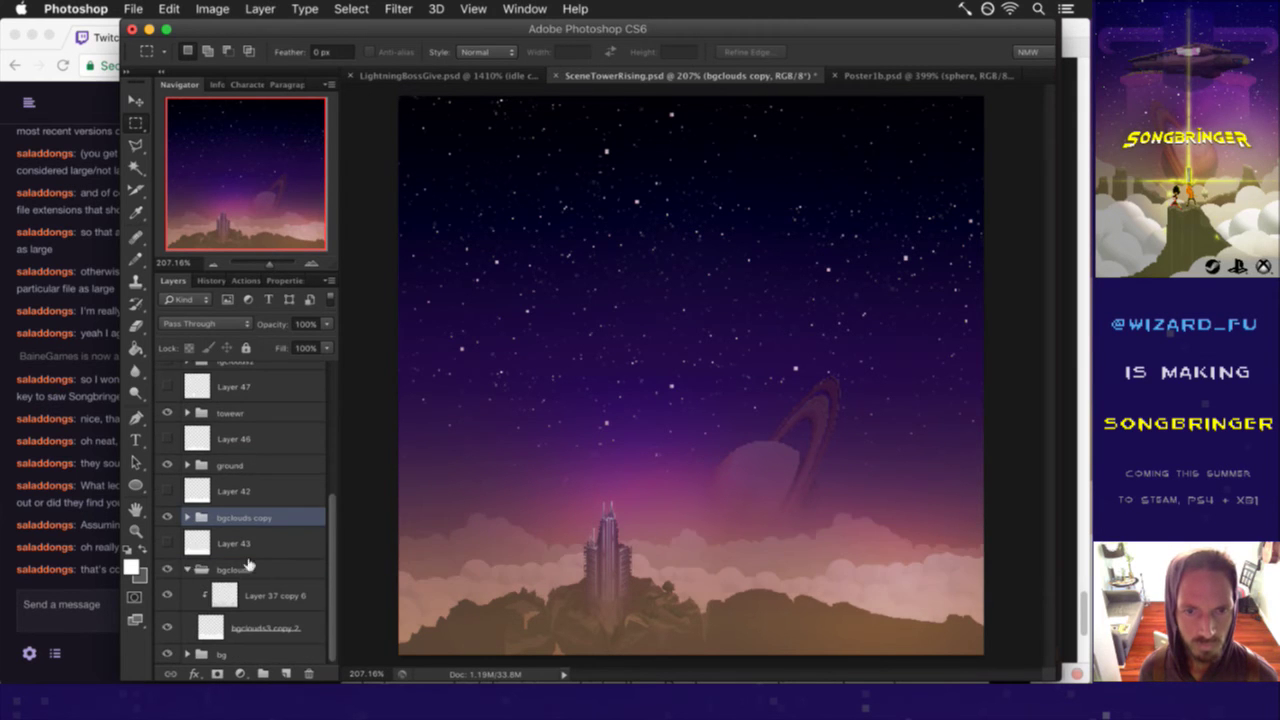
- Show fgclouds2, fgclouds2 copy and the characters group, then save
scroll(333, 541, "up", 3)
scroll(320, 486, "up", 3)
scroll(316, 436, "up", 2)
left_click(167, 561)
left_click(167, 509)
left_click(167, 457)
key("ctrl+s")
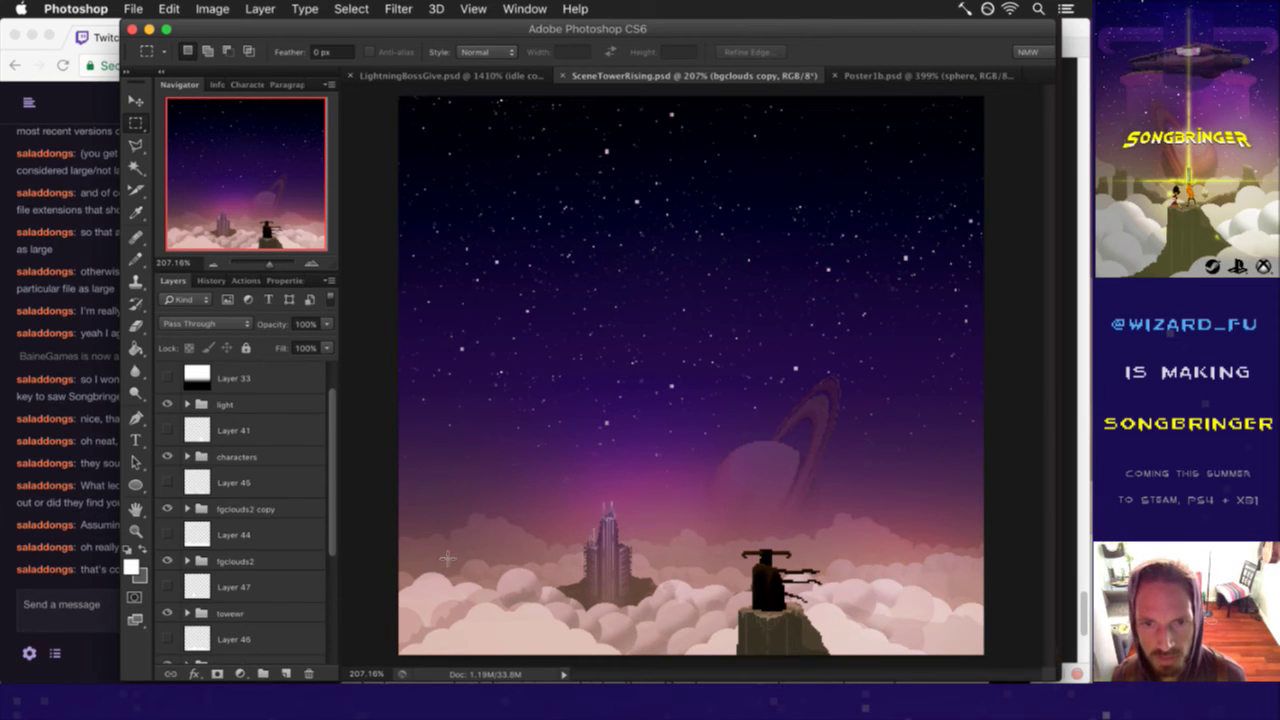
- Zoom in and pan around to inspect the tower
left_click_drag(460, 556, 544, 568)
left_click(544, 568, "alt")
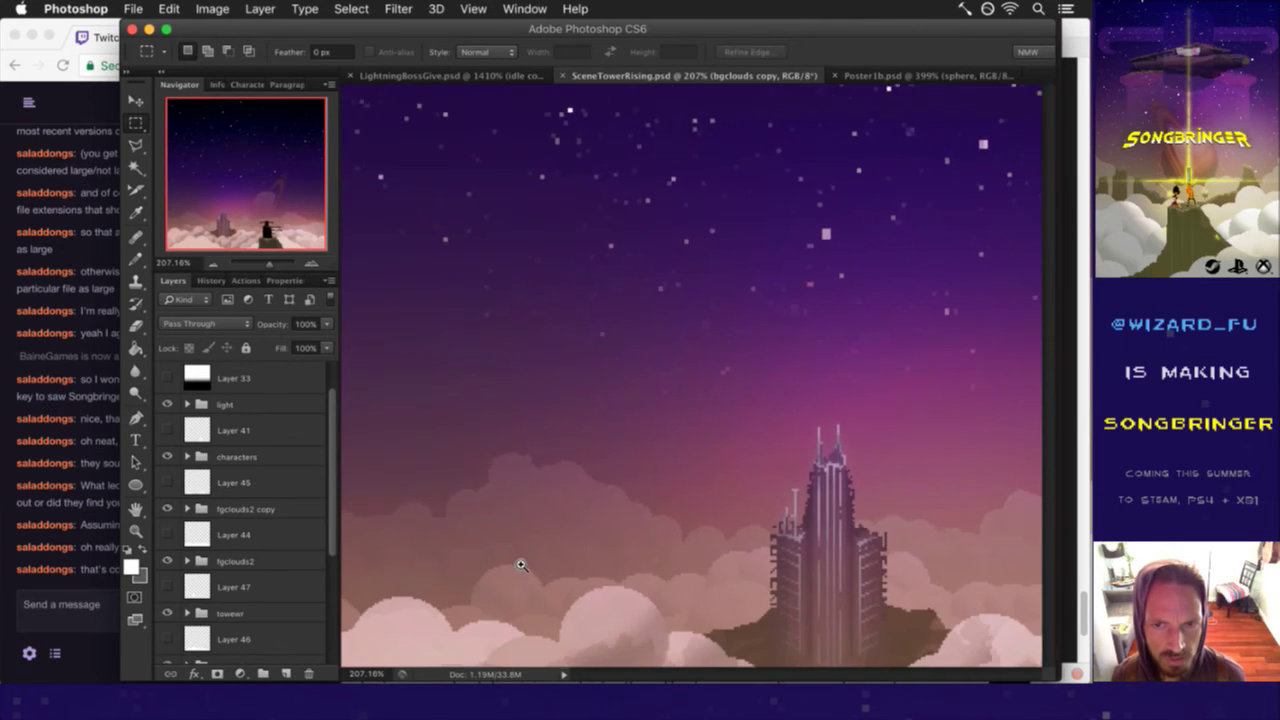
mouse_move(851, 491)
left_mouse_down()
mouse_move(583, 500)
mouse_move(341, 452)
mouse_move(440, 457)
mouse_move(623, 343)
mouse_move(638, 312)
mouse_move(700, 323)
mouse_move(752, 300)
left_mouse_up()
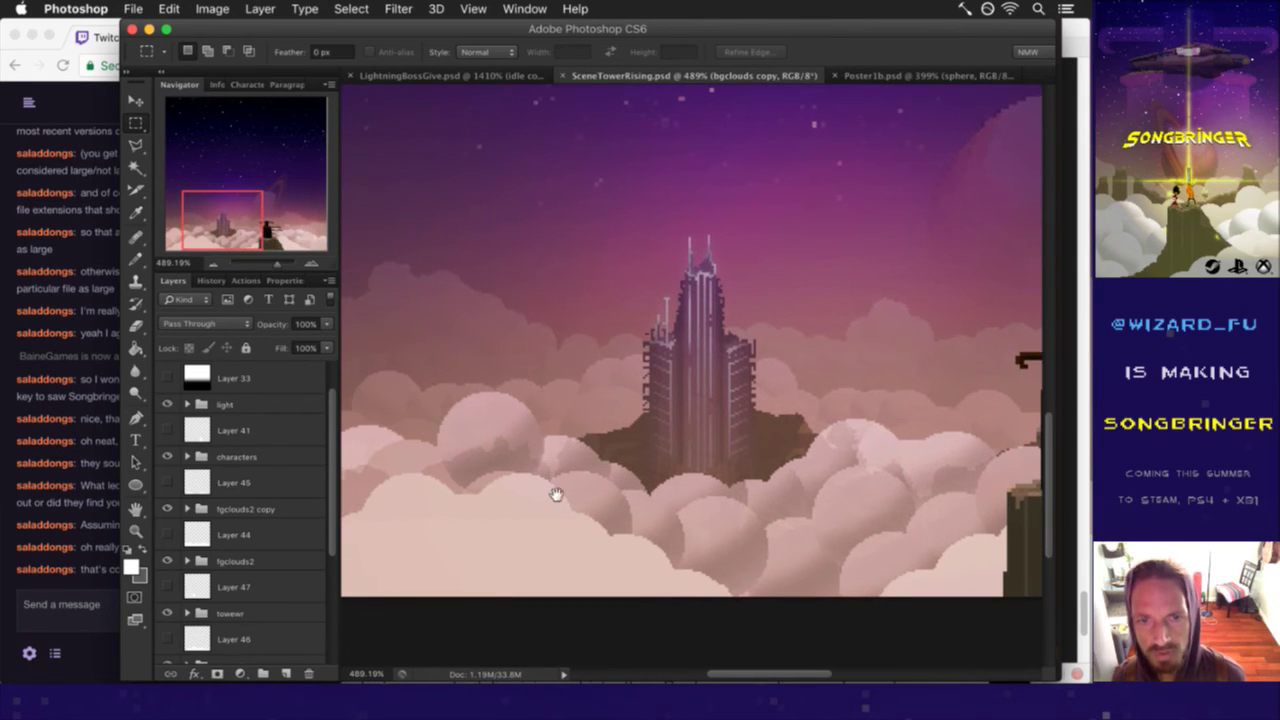
scroll(539, 492, "down", 3)
scroll(520, 480, "down", 2)
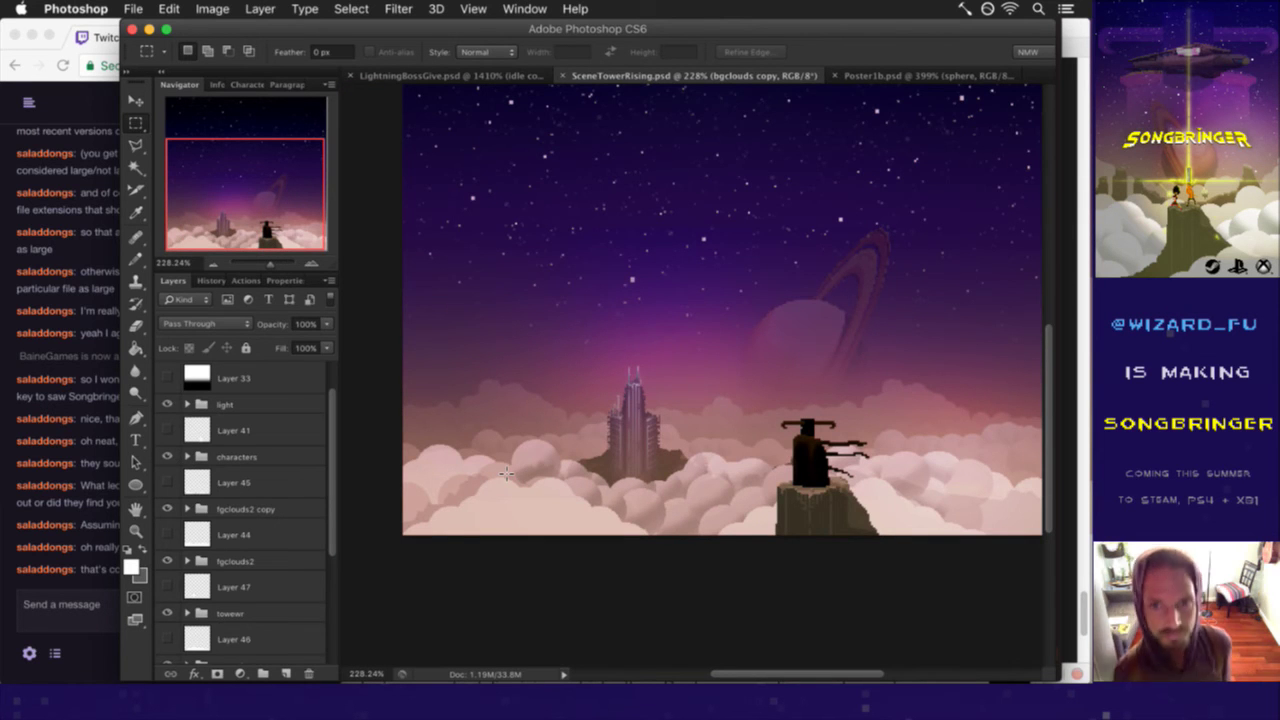
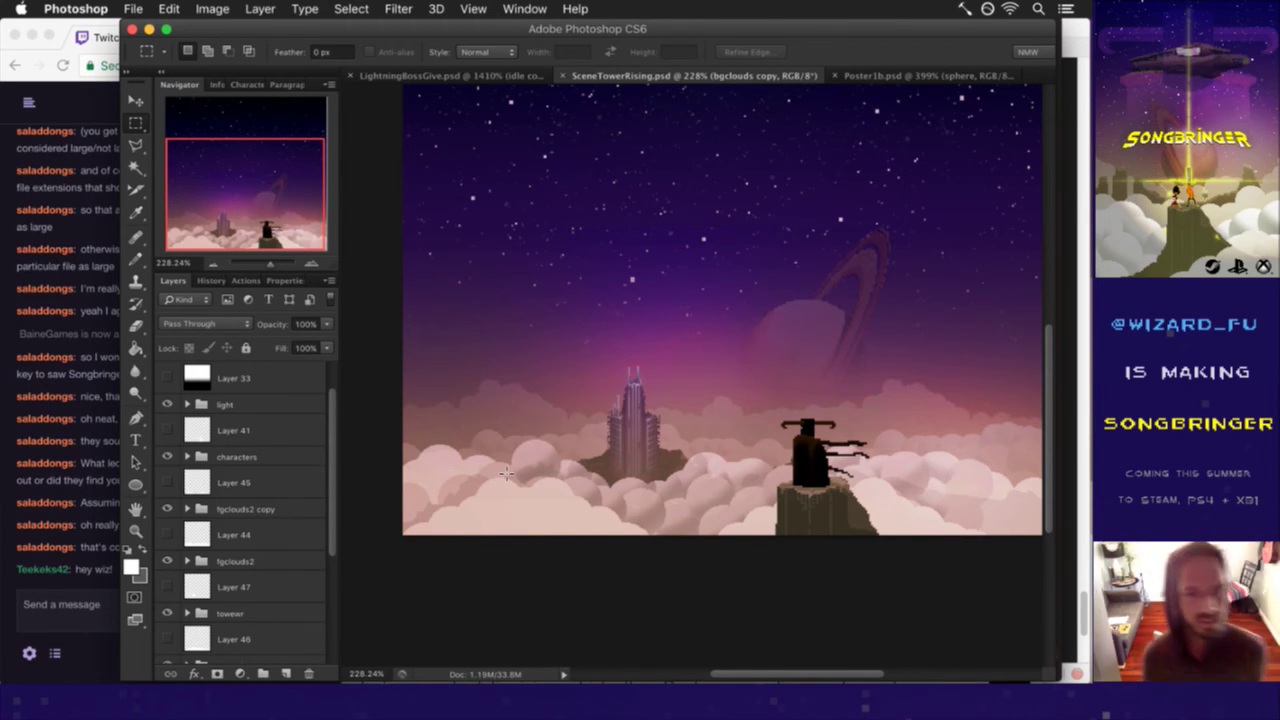
- Send a 'HeyGuys' greeting in the stream chat
left_click(90, 585)
left_click(96, 612)
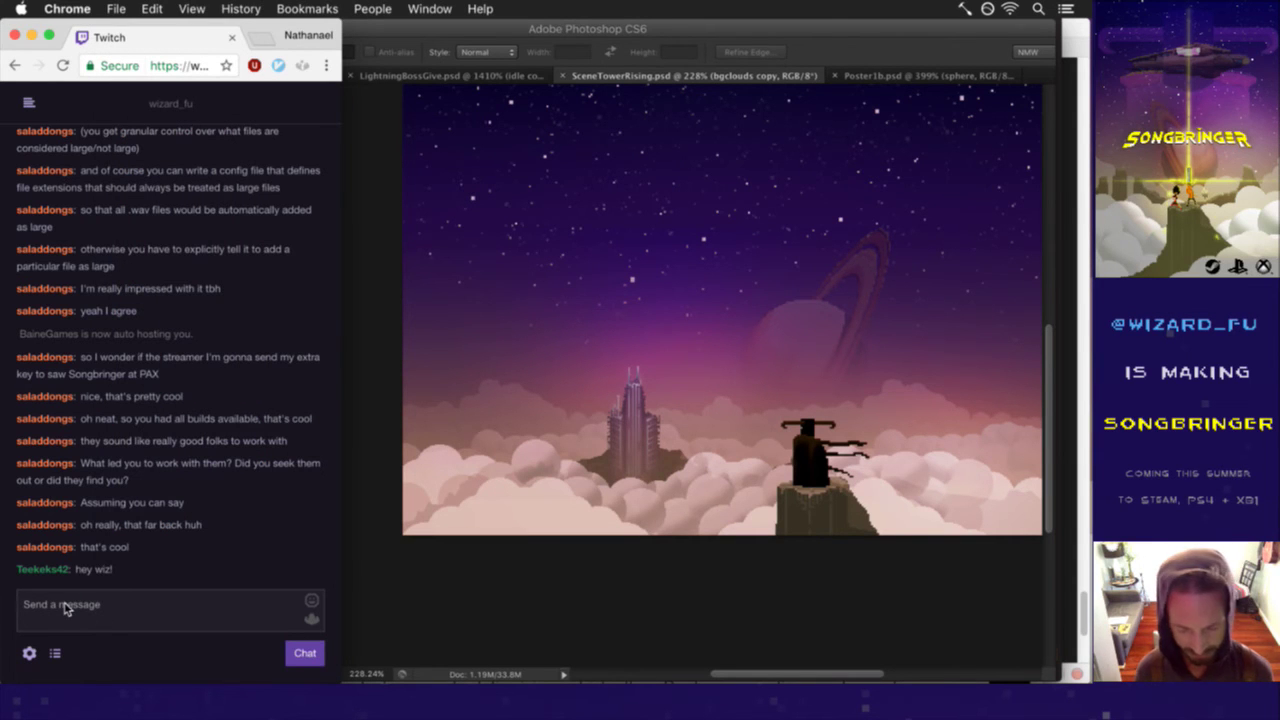
type("HeyGuys")
key("Return")
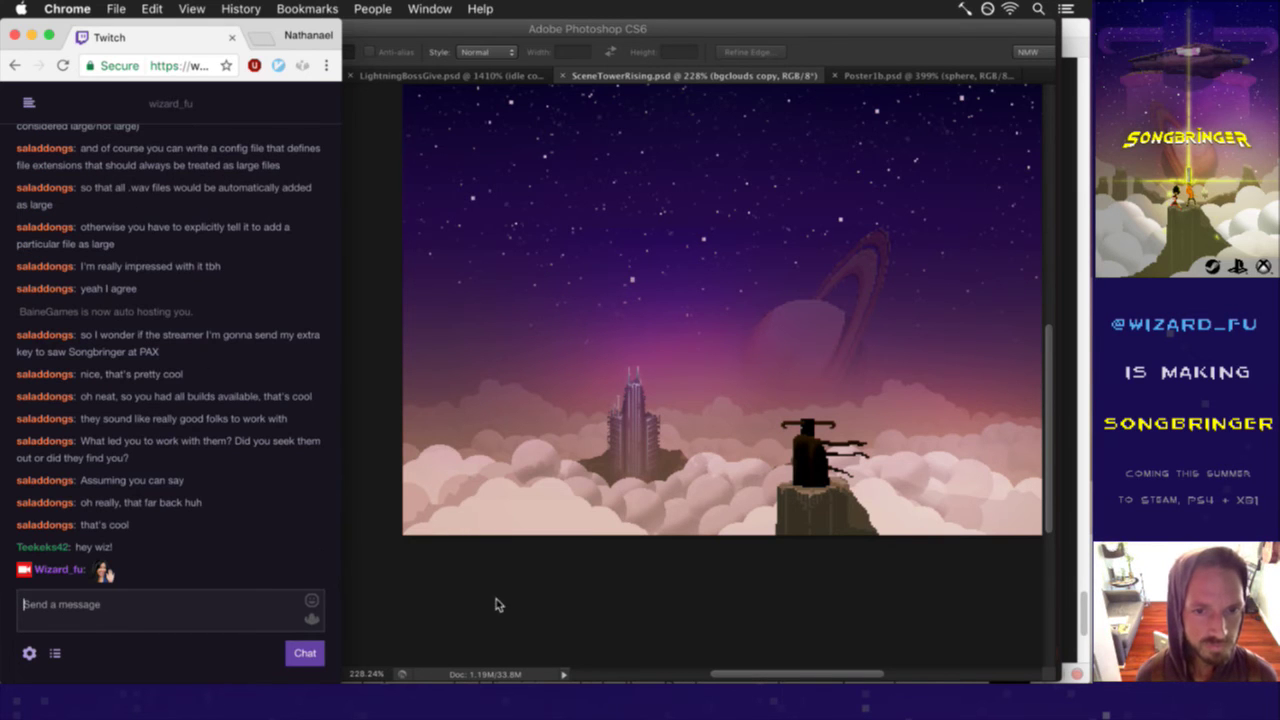
left_click(512, 604)
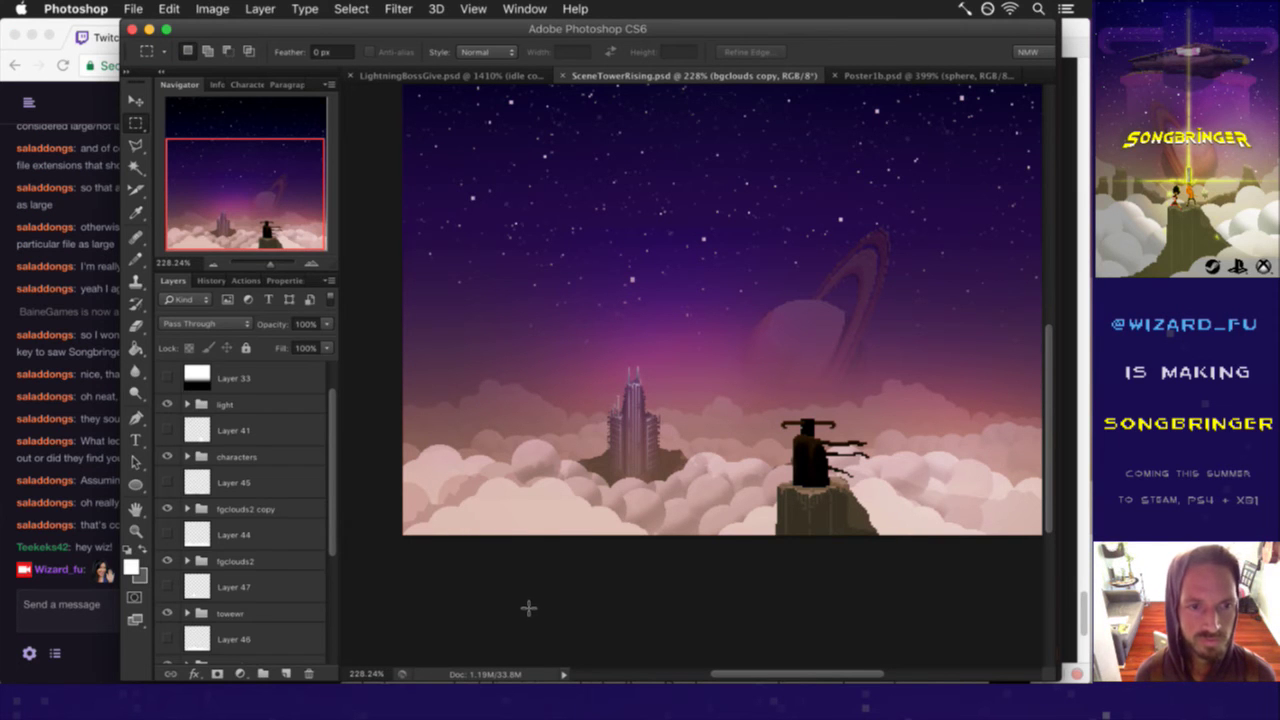
- Pan the scene toward the tower while glancing at the stream chat
left_click_drag(645, 449, 645, 484)
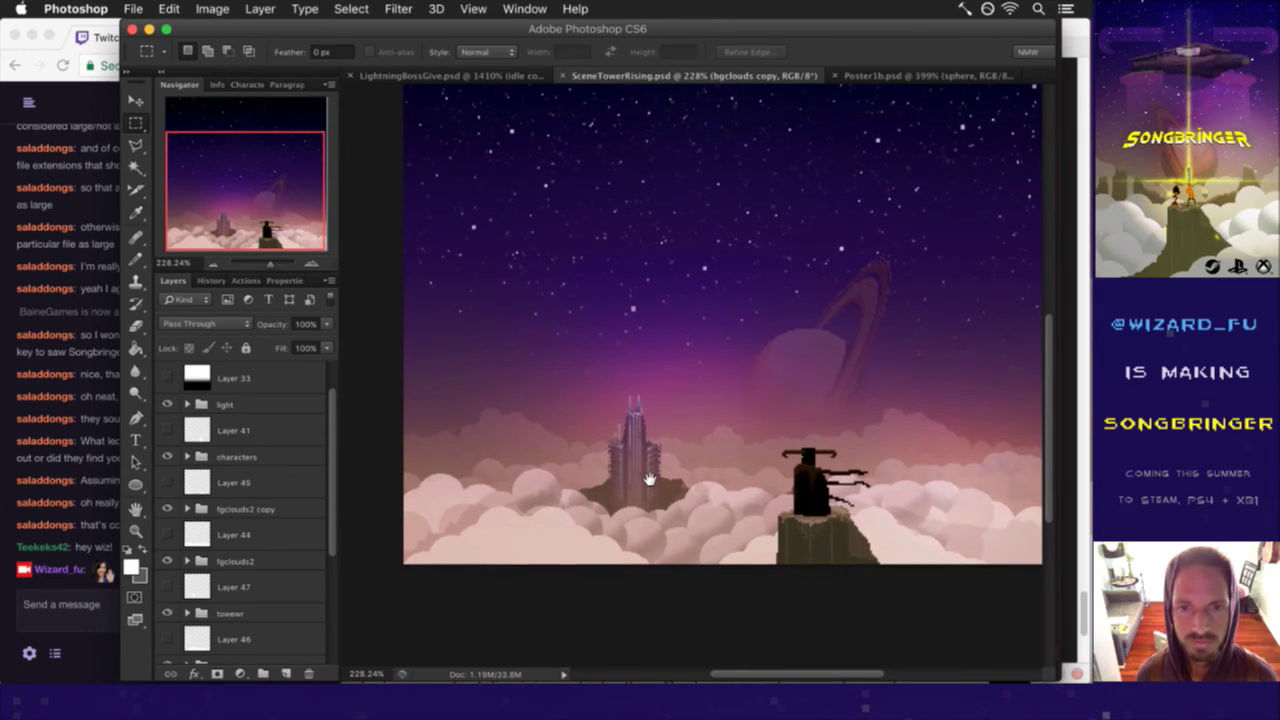
left_click(84, 547)
left_click_drag(80, 547, 114, 547)
left_click(468, 585)
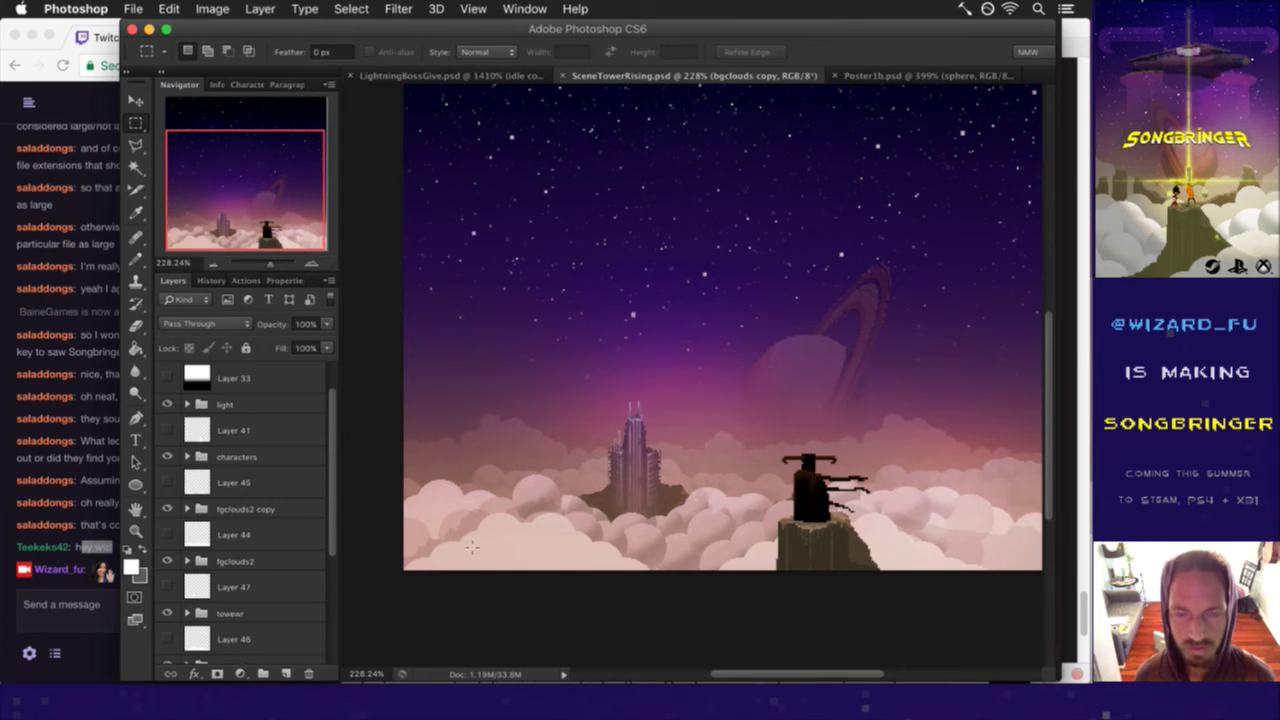
scroll(595, 531, "up", 2)
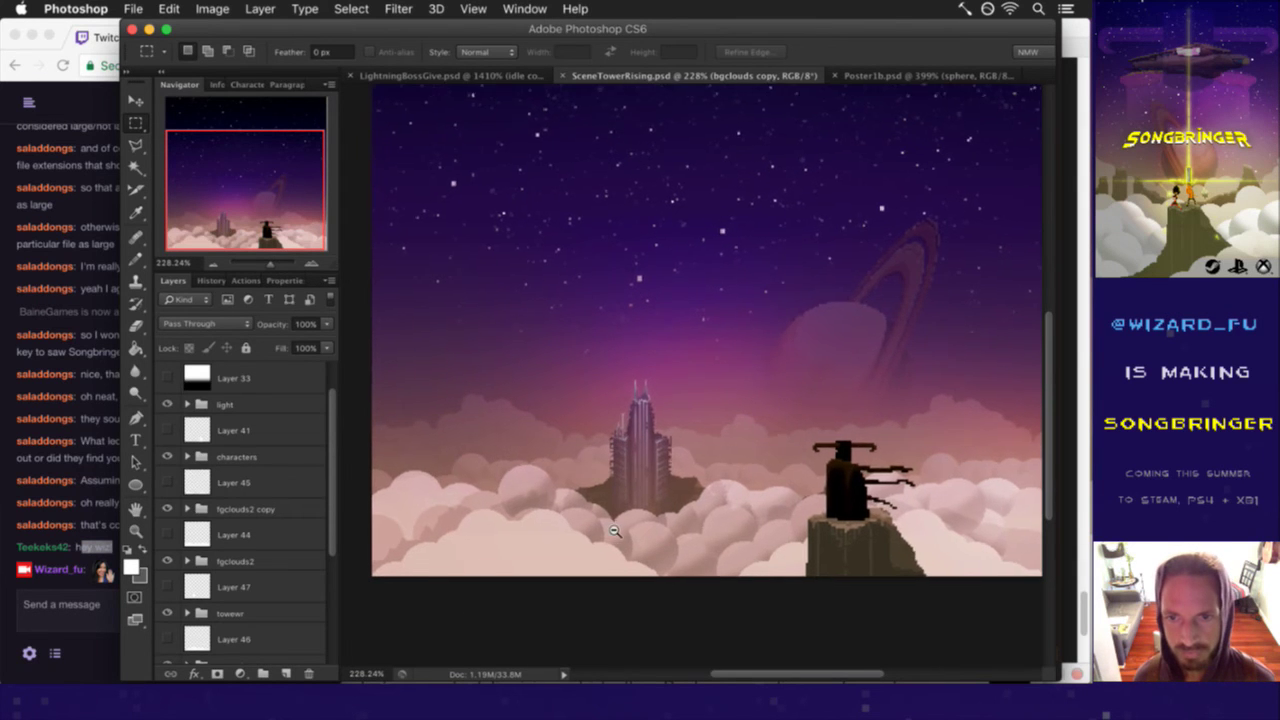
left_click_drag(598, 481, 630, 493)
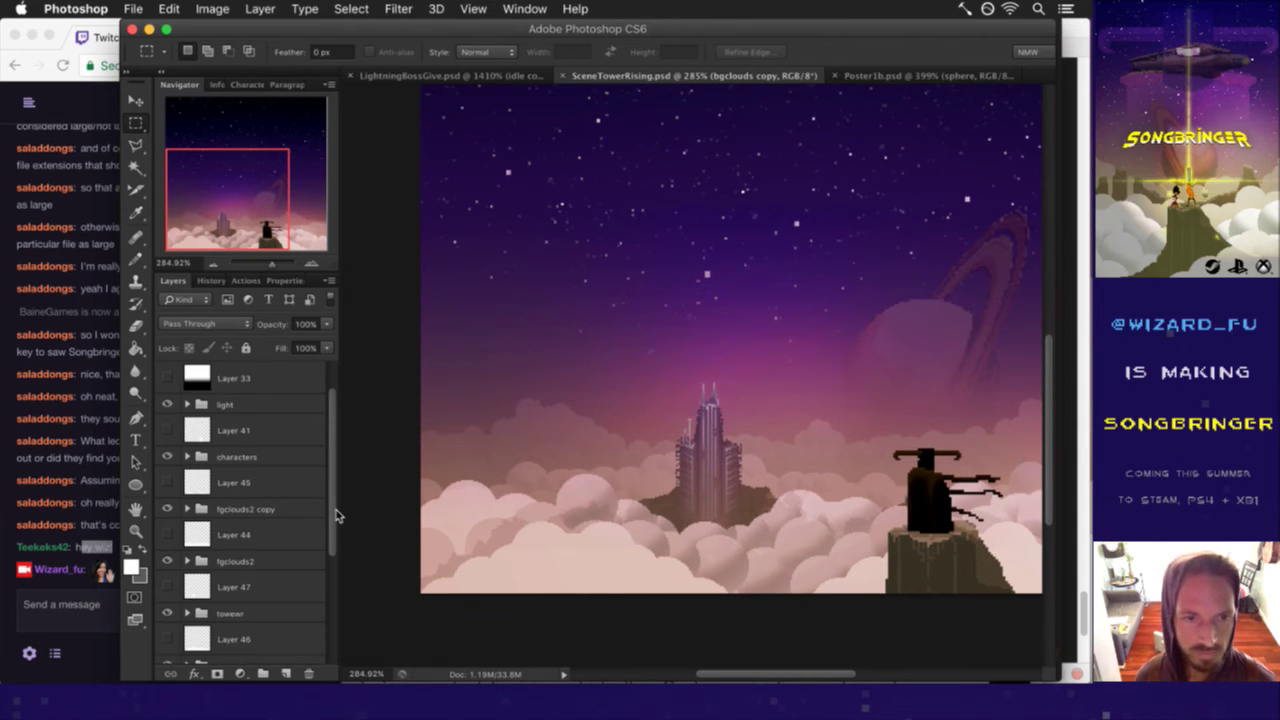
- Read the latest stream chat message, then return to the document
left_click_drag(335, 513, 327, 612)
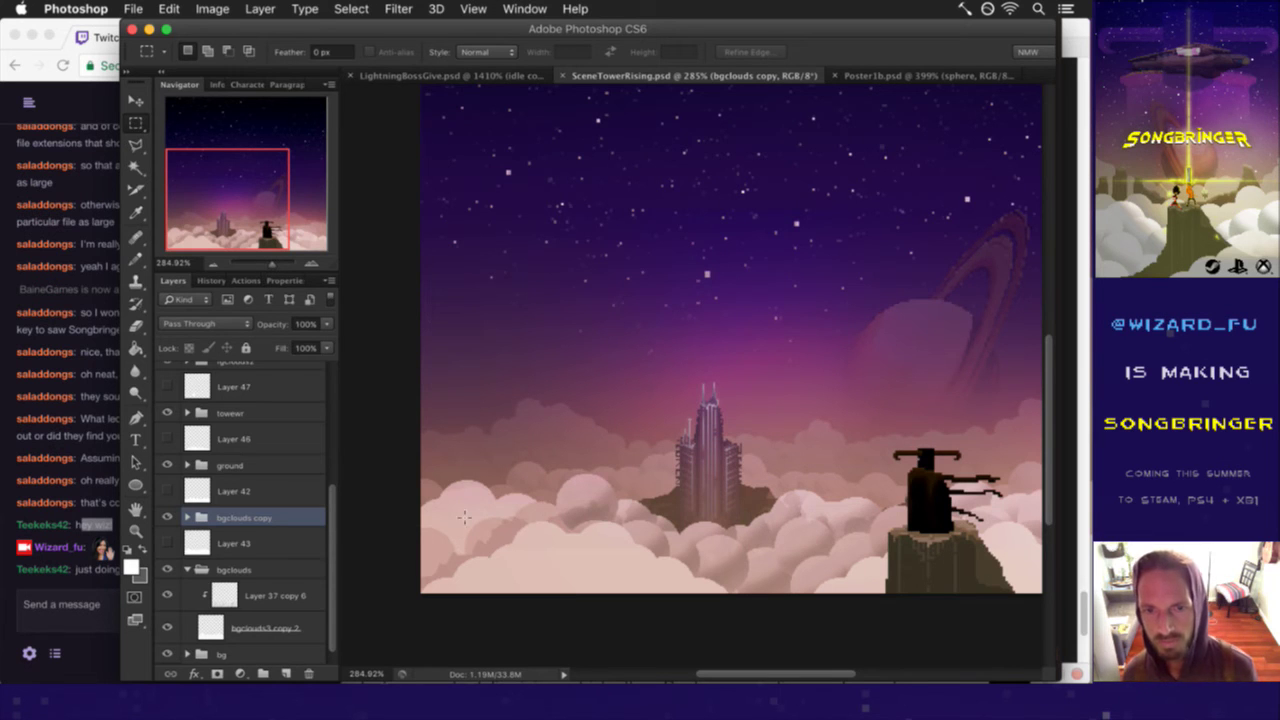
left_click(95, 592)
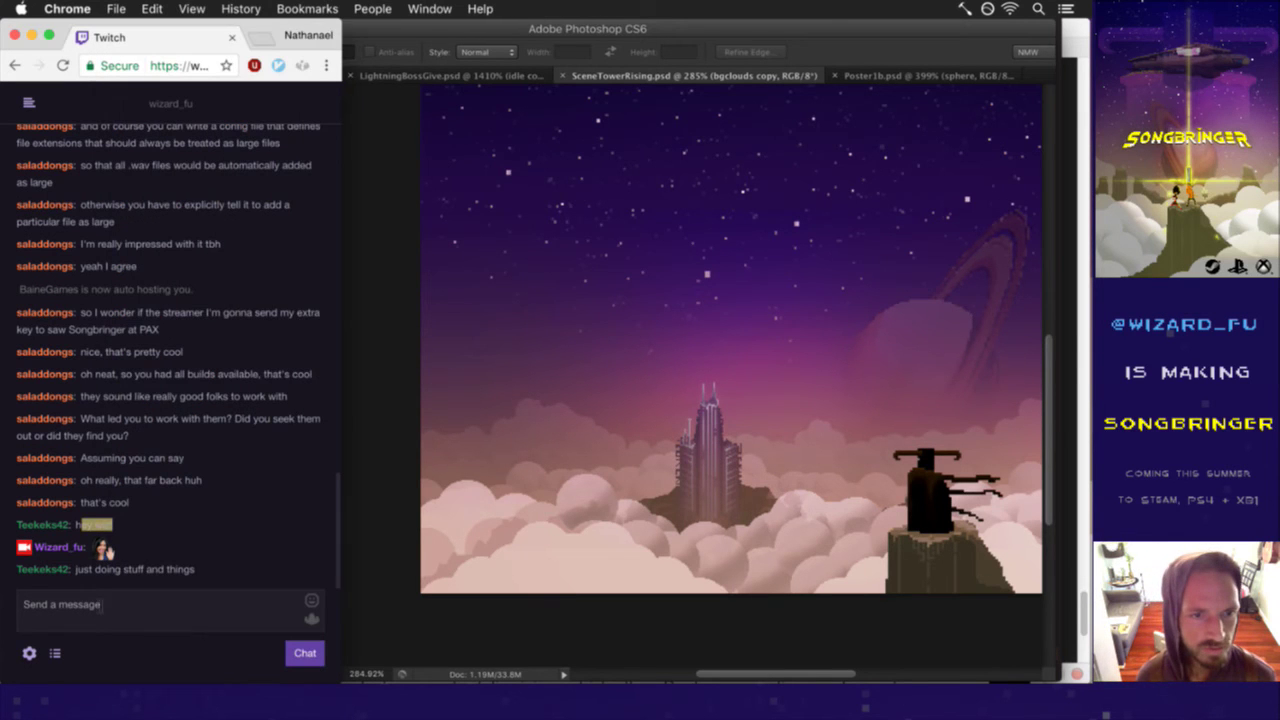
left_click_drag(89, 569, 196, 570)
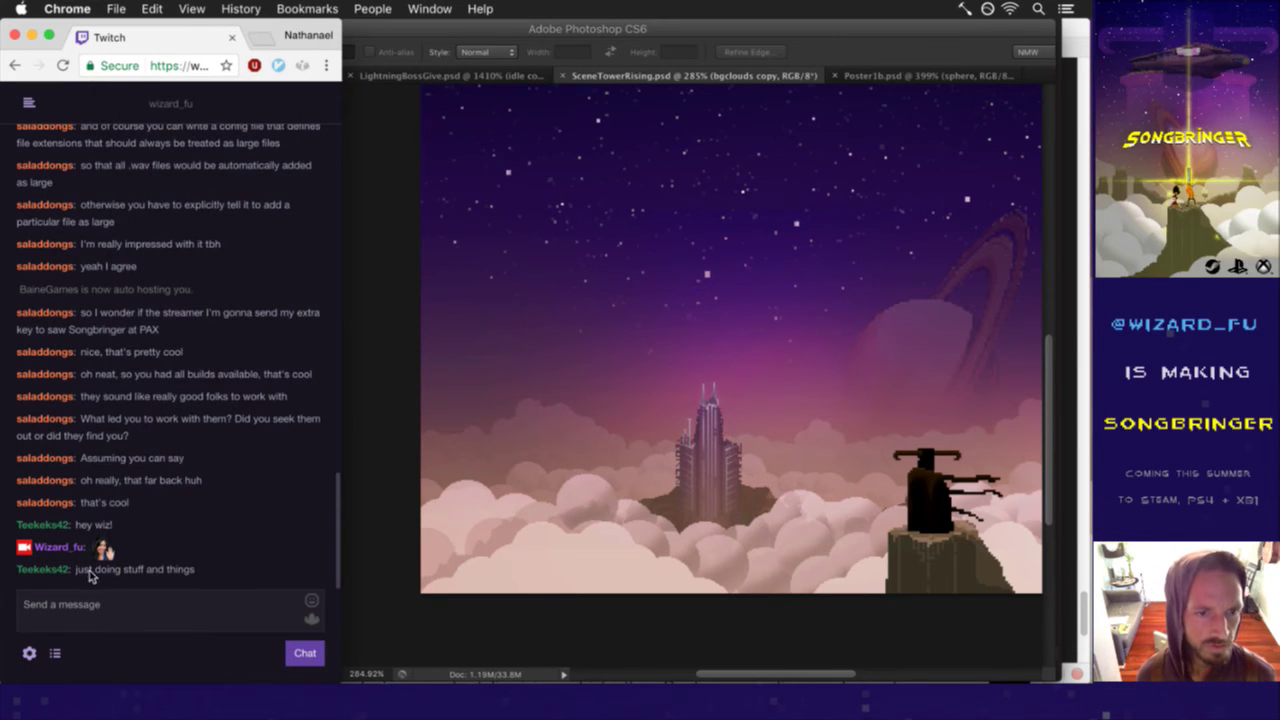
left_click(203, 575)
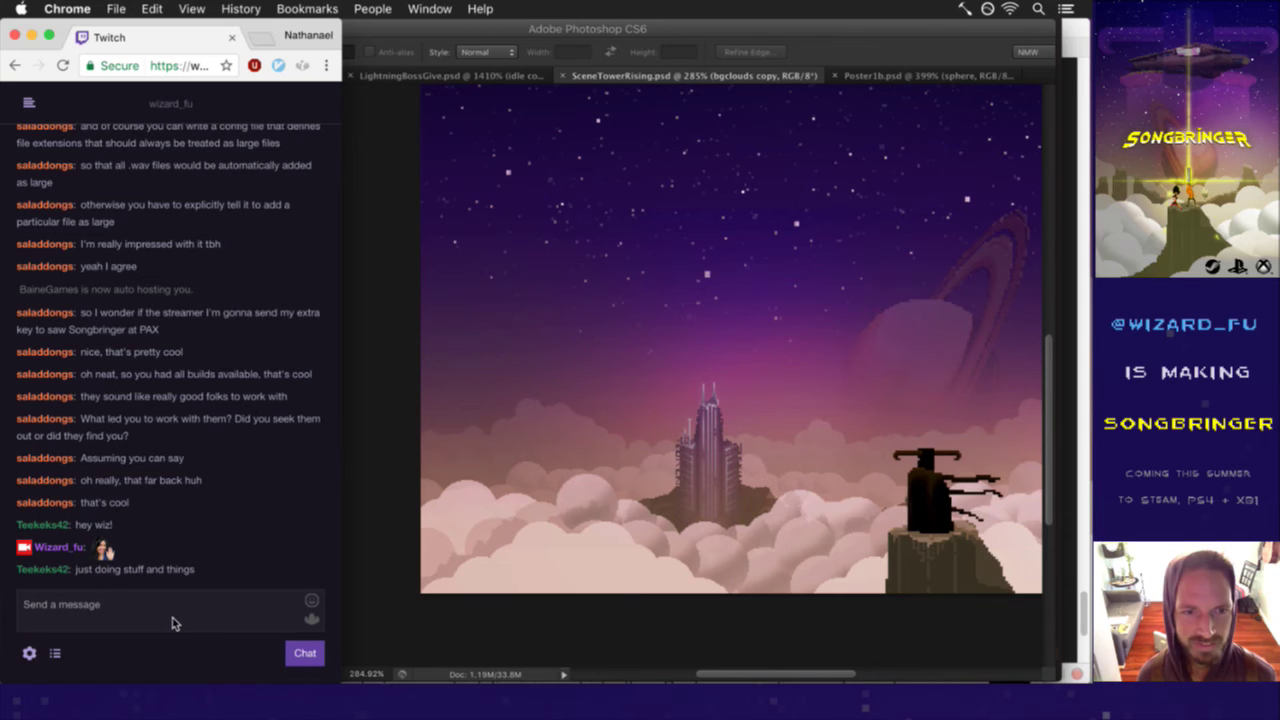
left_click(412, 625)
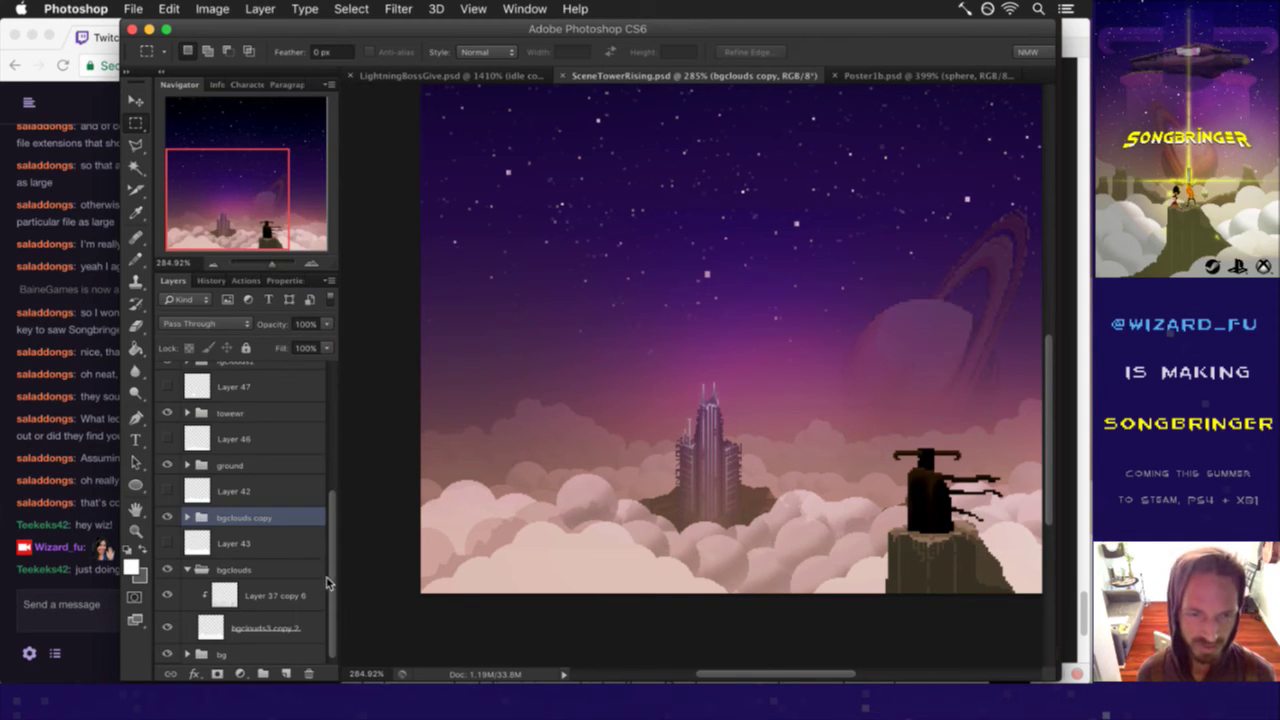
- Hide the bgclouds, bgclouds copy, ground, towewr and fgclouds2 copy layers
left_click(227, 571)
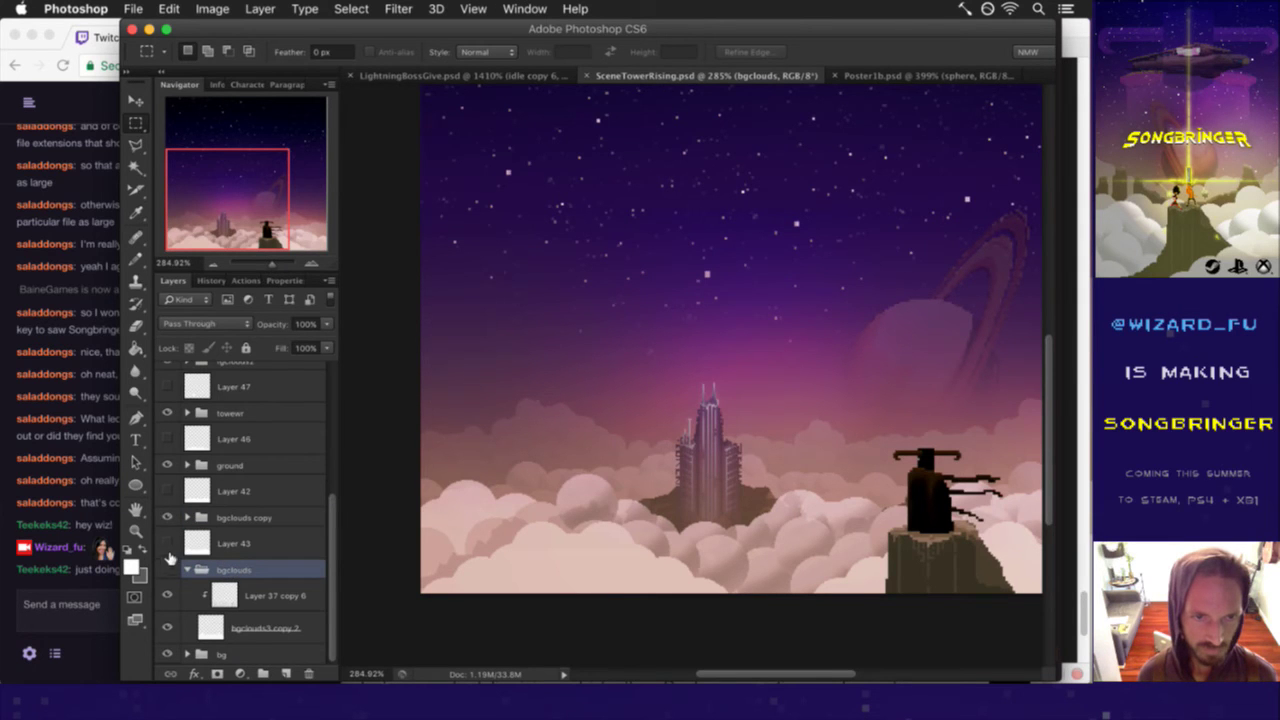
left_click(168, 566)
left_click(167, 517)
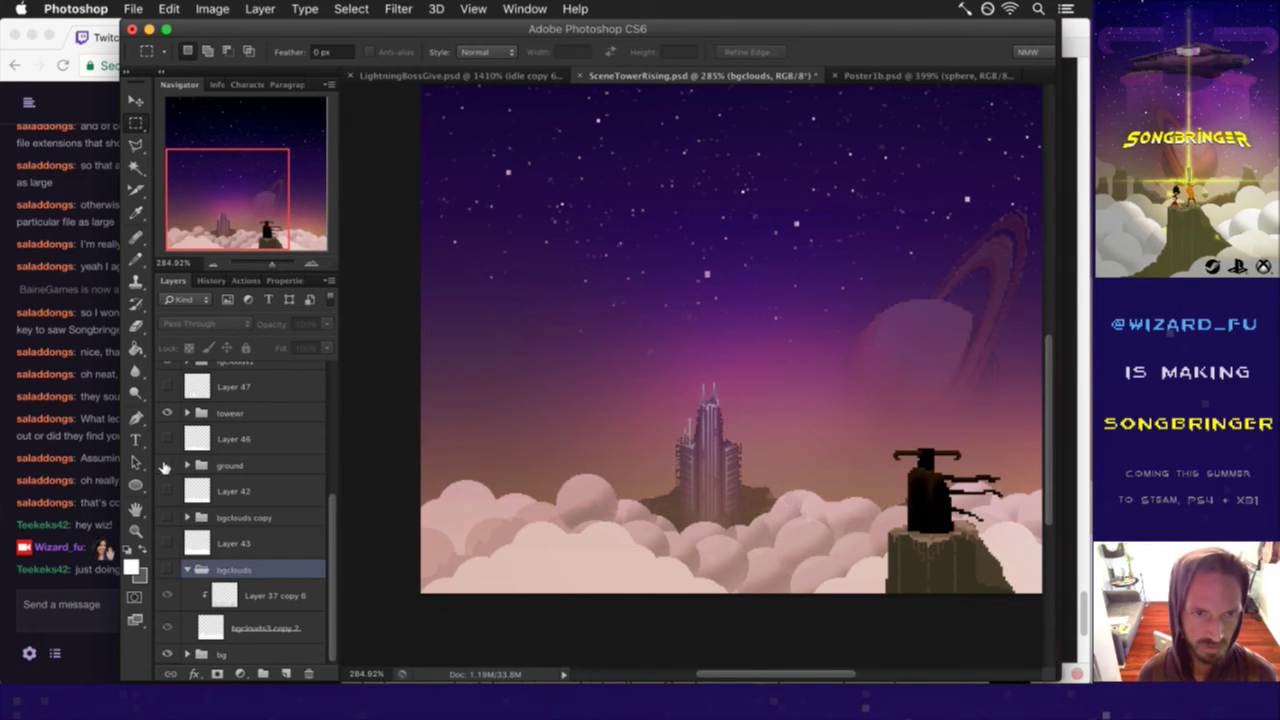
left_click(166, 465)
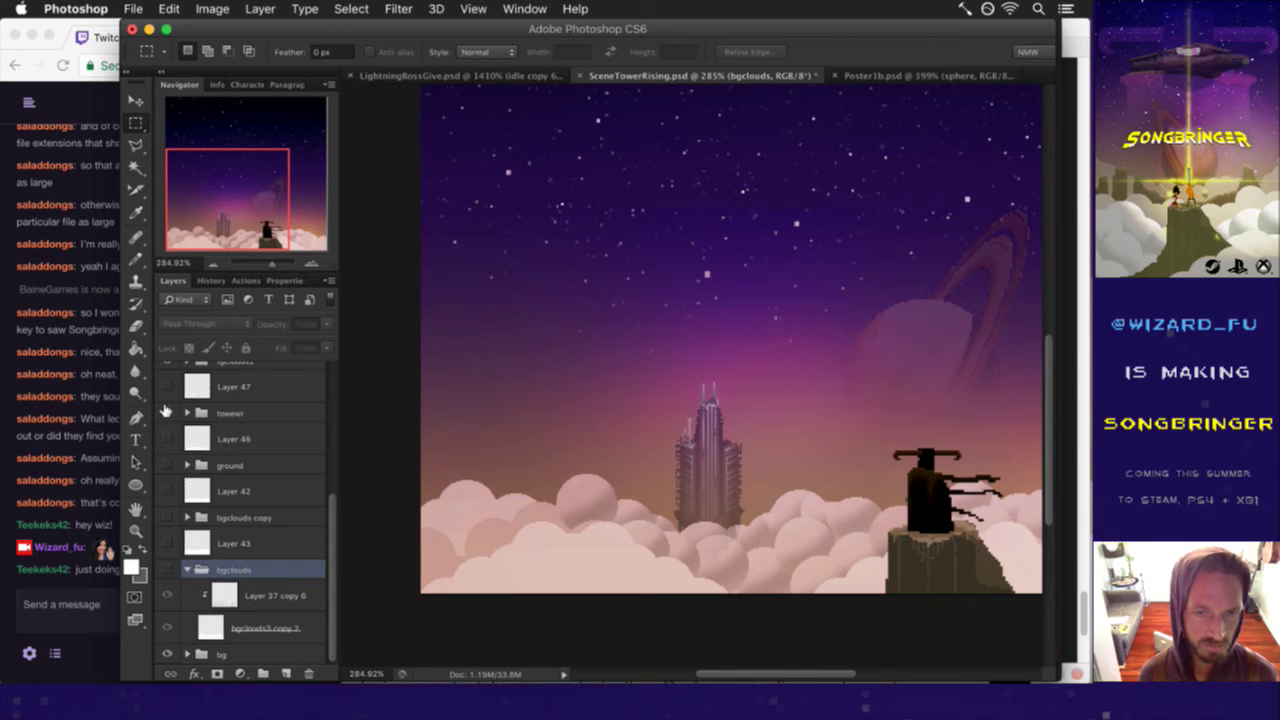
left_click(168, 414)
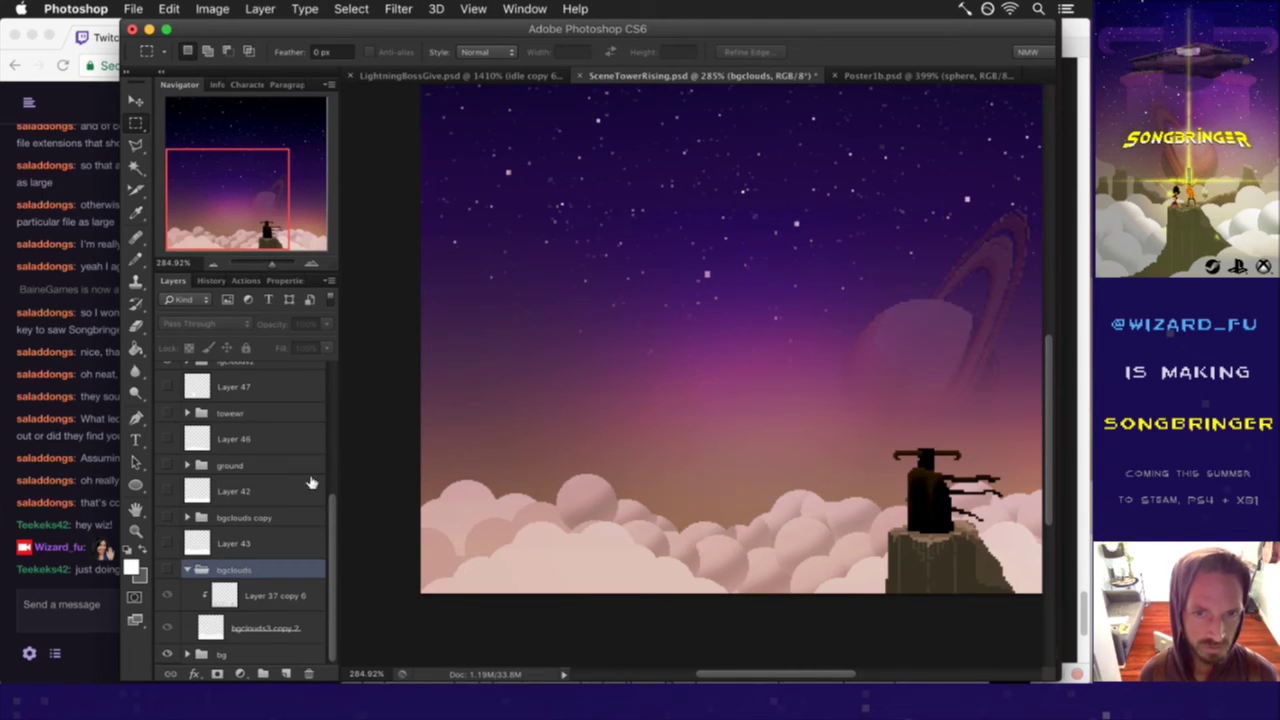
left_click_drag(333, 508, 320, 423)
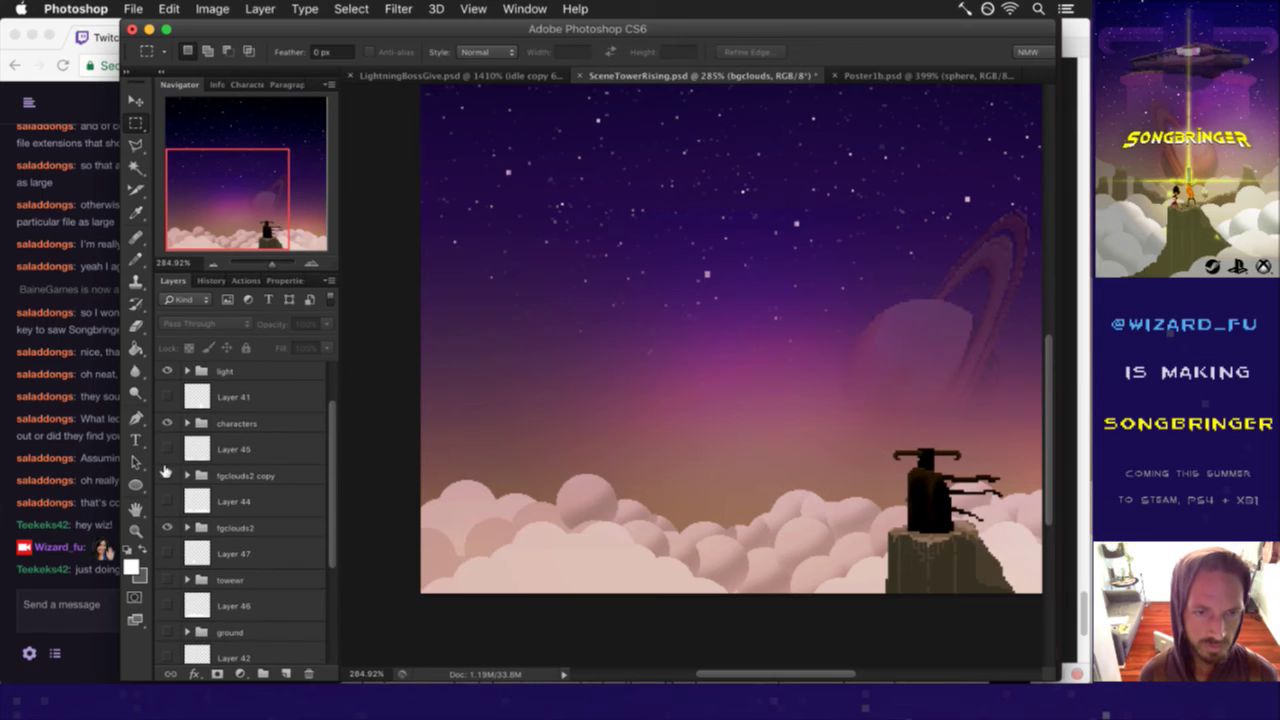
left_click(167, 474)
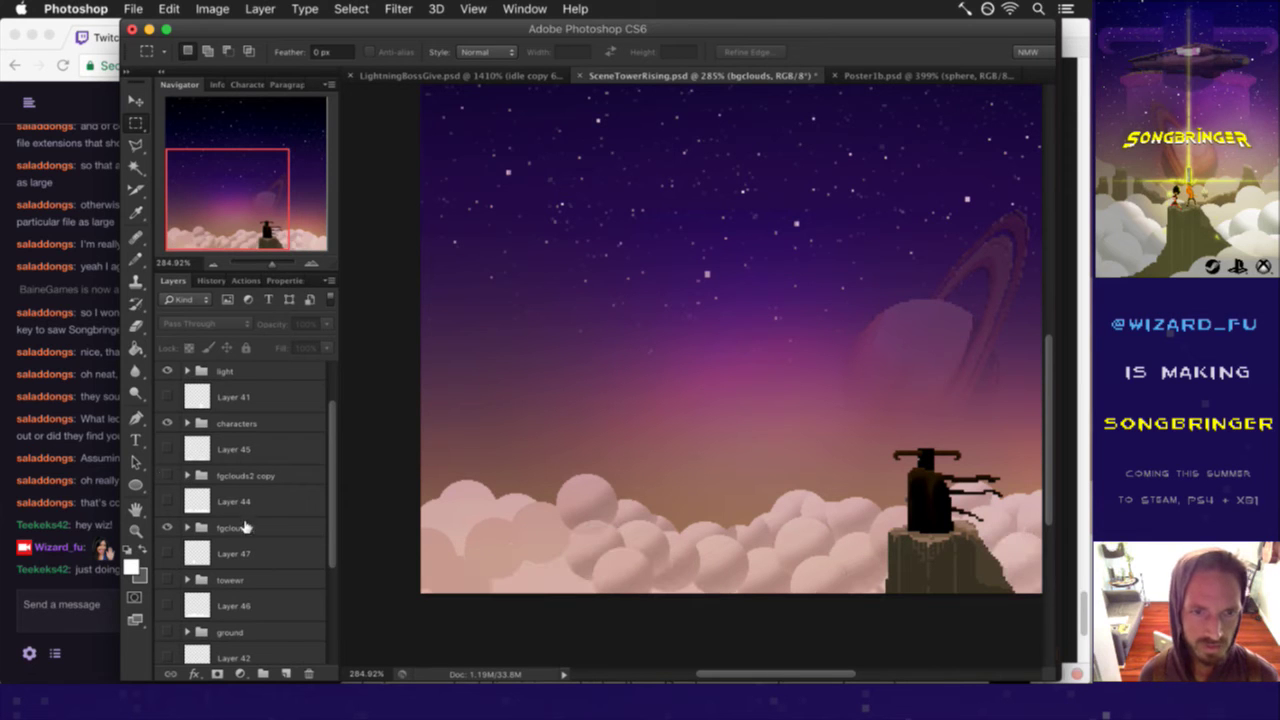
- Hide the characters group and expand fgclouds2 to view its layers
left_click(217, 528)
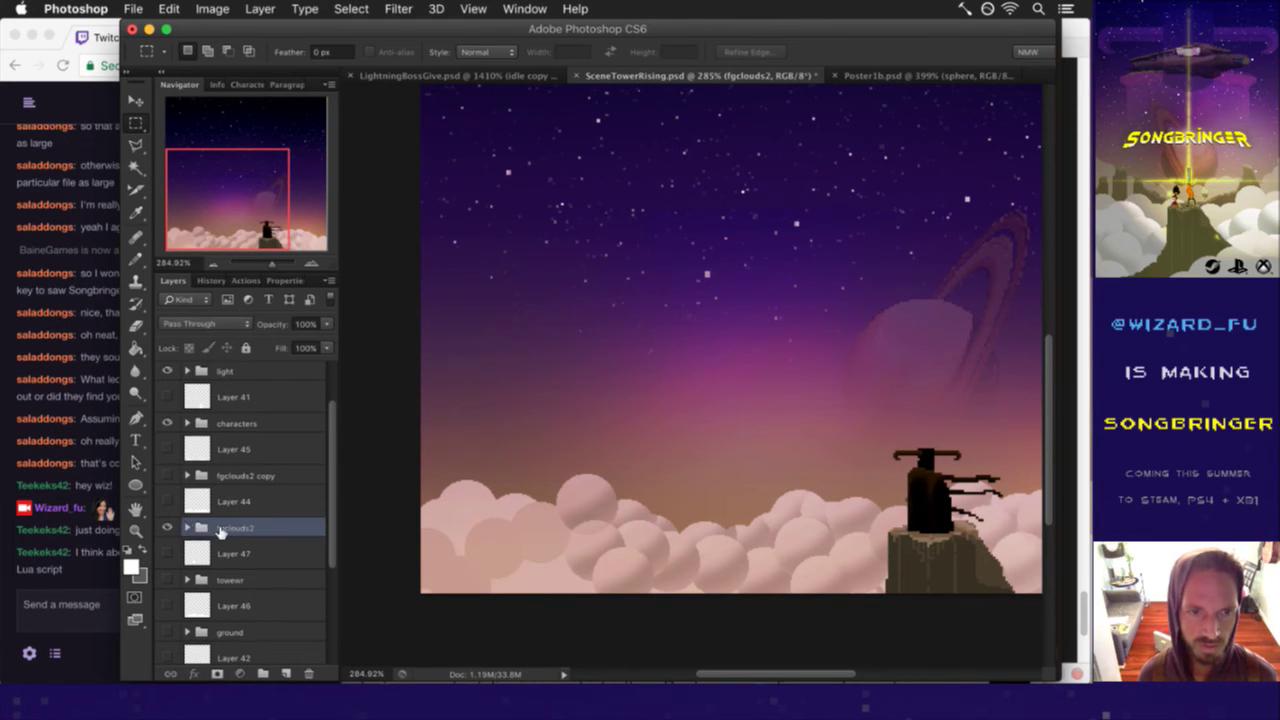
left_click(167, 423)
left_click(187, 528)
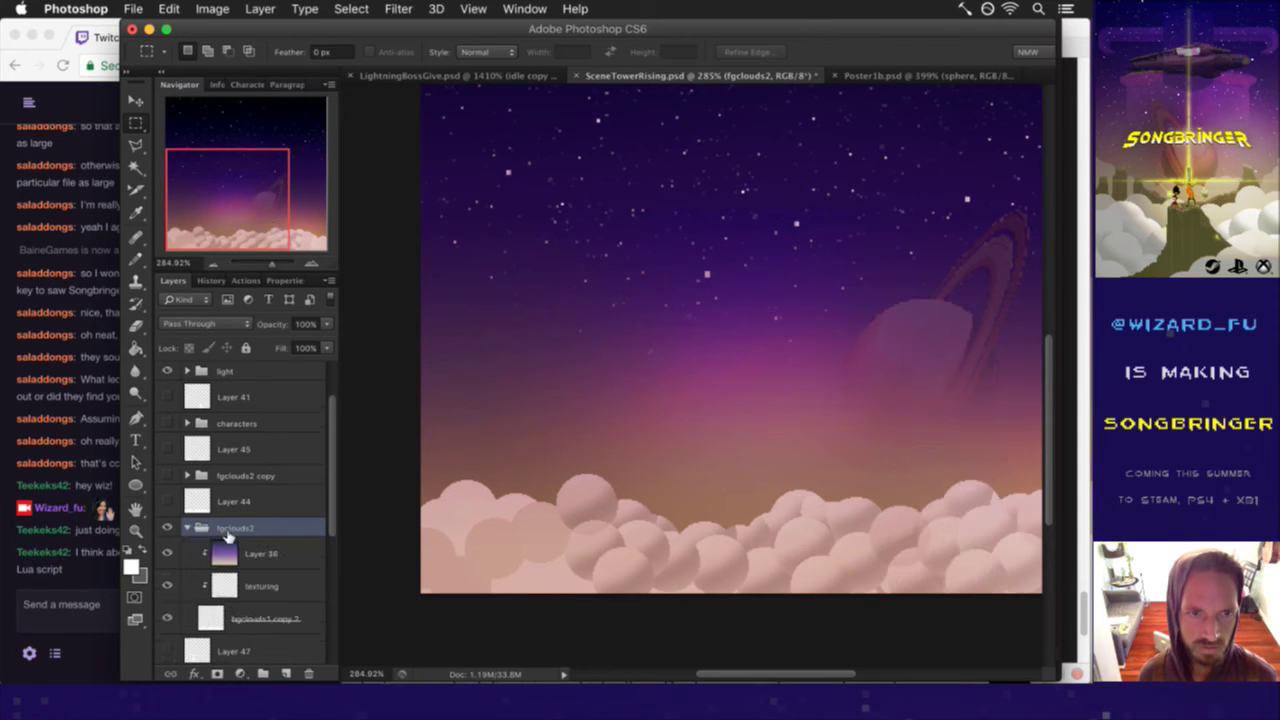
left_click_drag(332, 480, 325, 533)
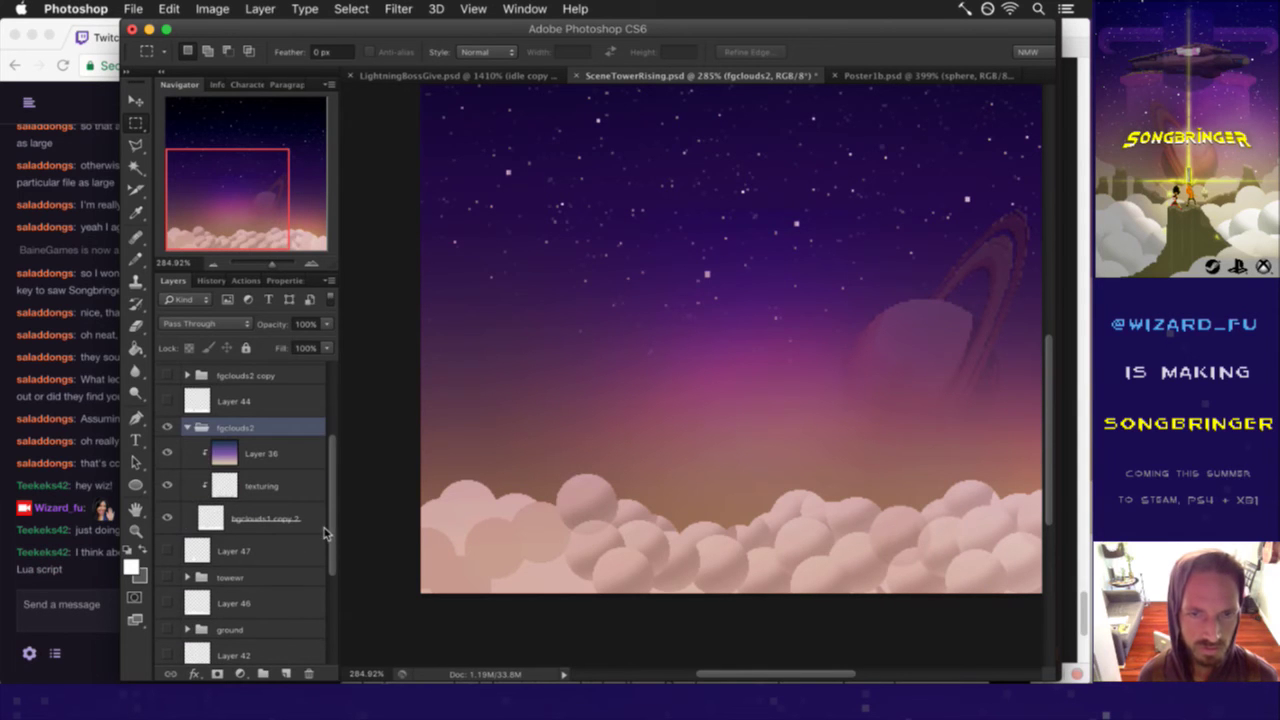
left_click(92, 588)
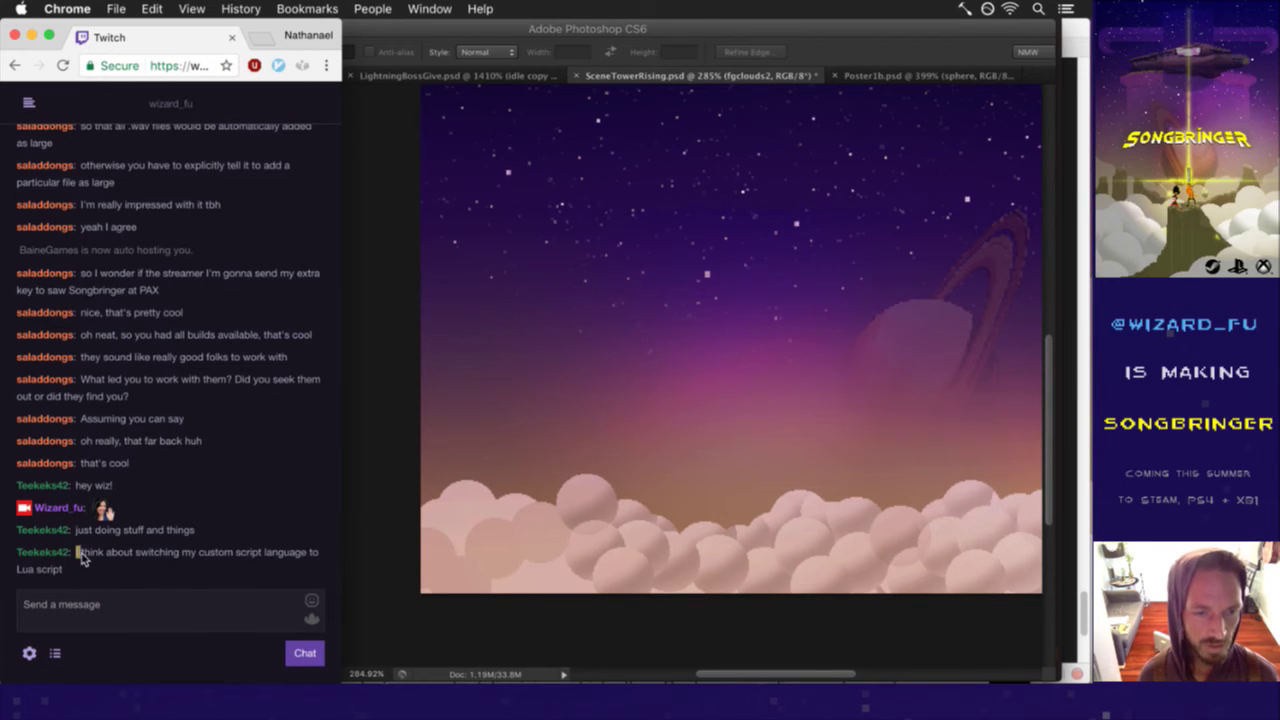
triple_click(83, 559)
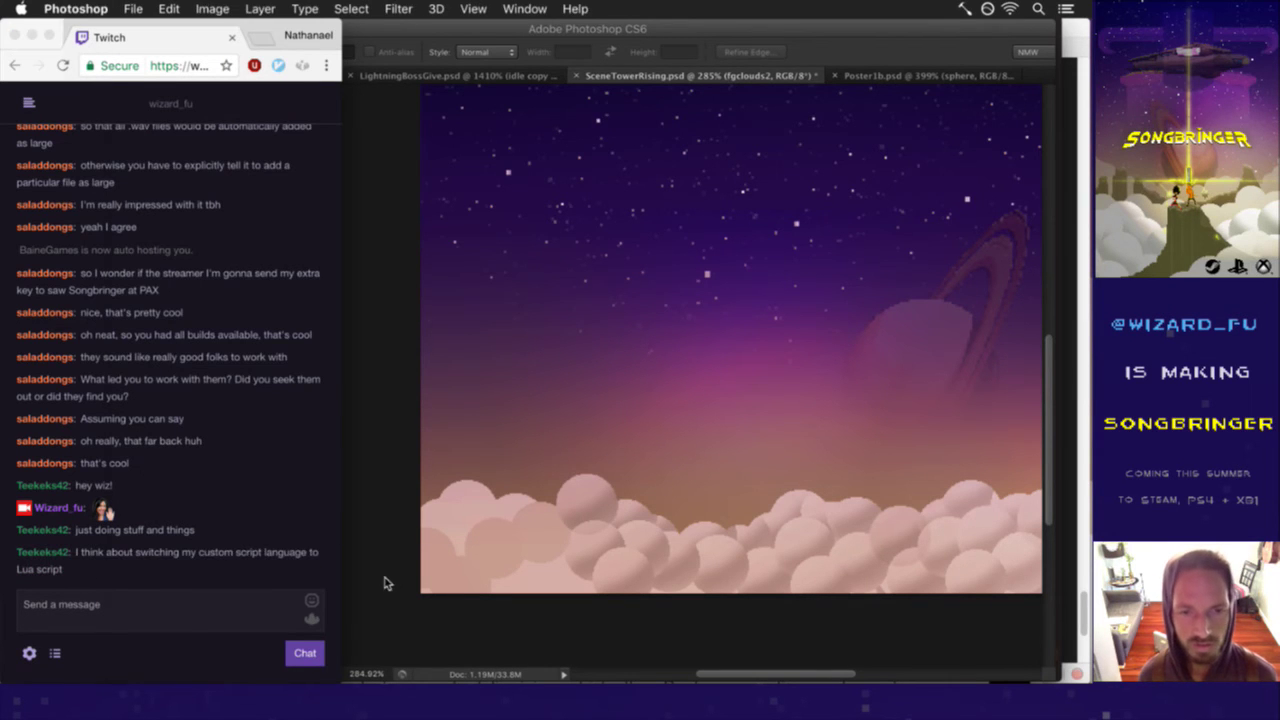
left_click(390, 578)
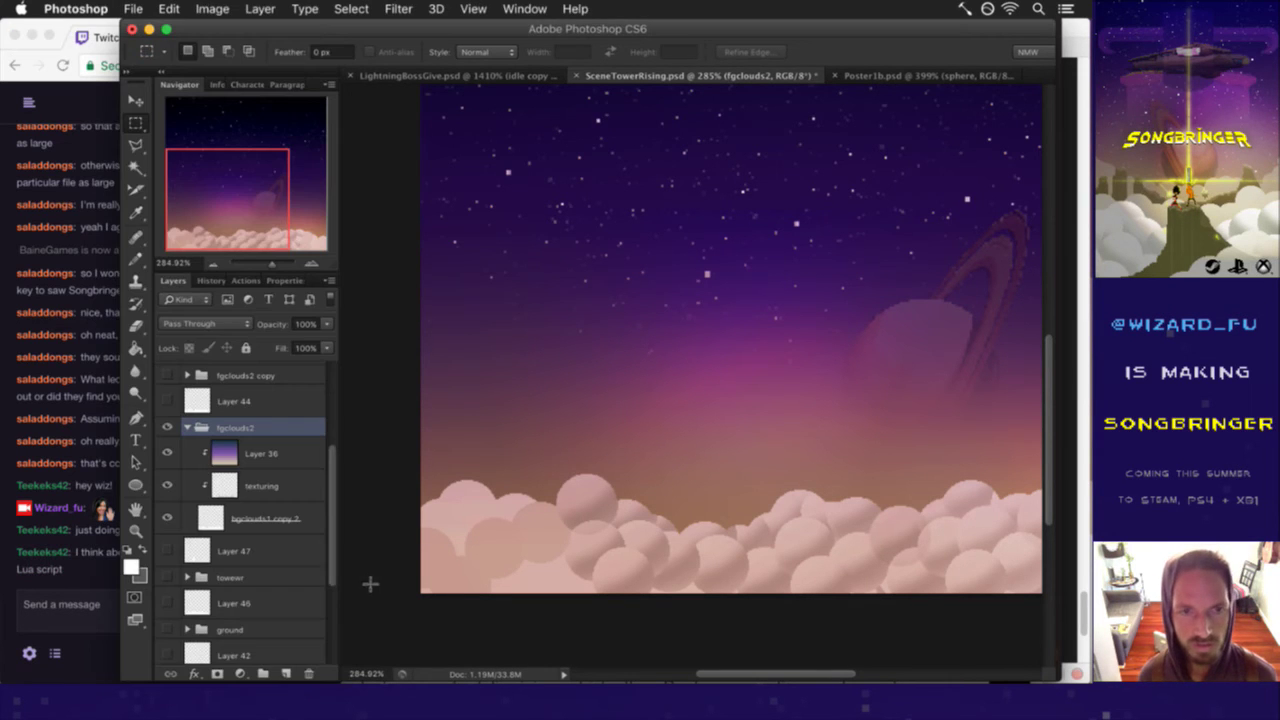
- Inspect the texturing layer and the towewr group in the Layers panel
left_click(289, 492)
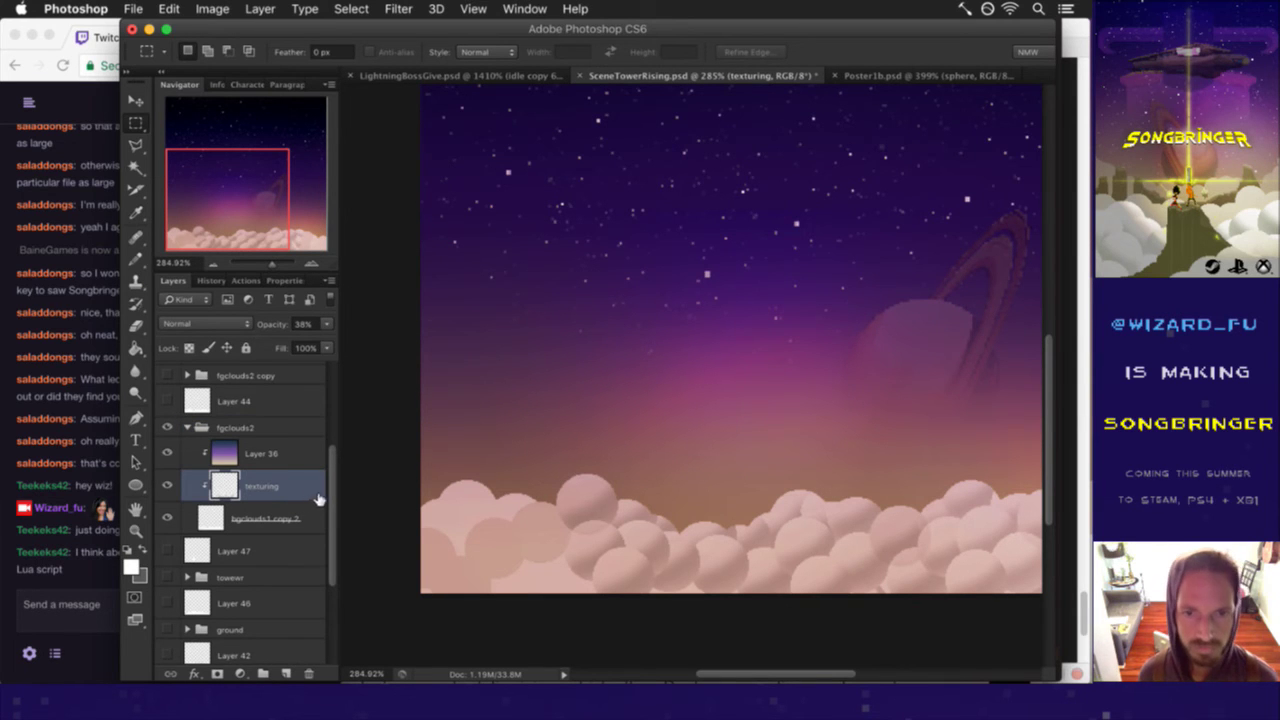
left_click_drag(757, 500, 714, 491)
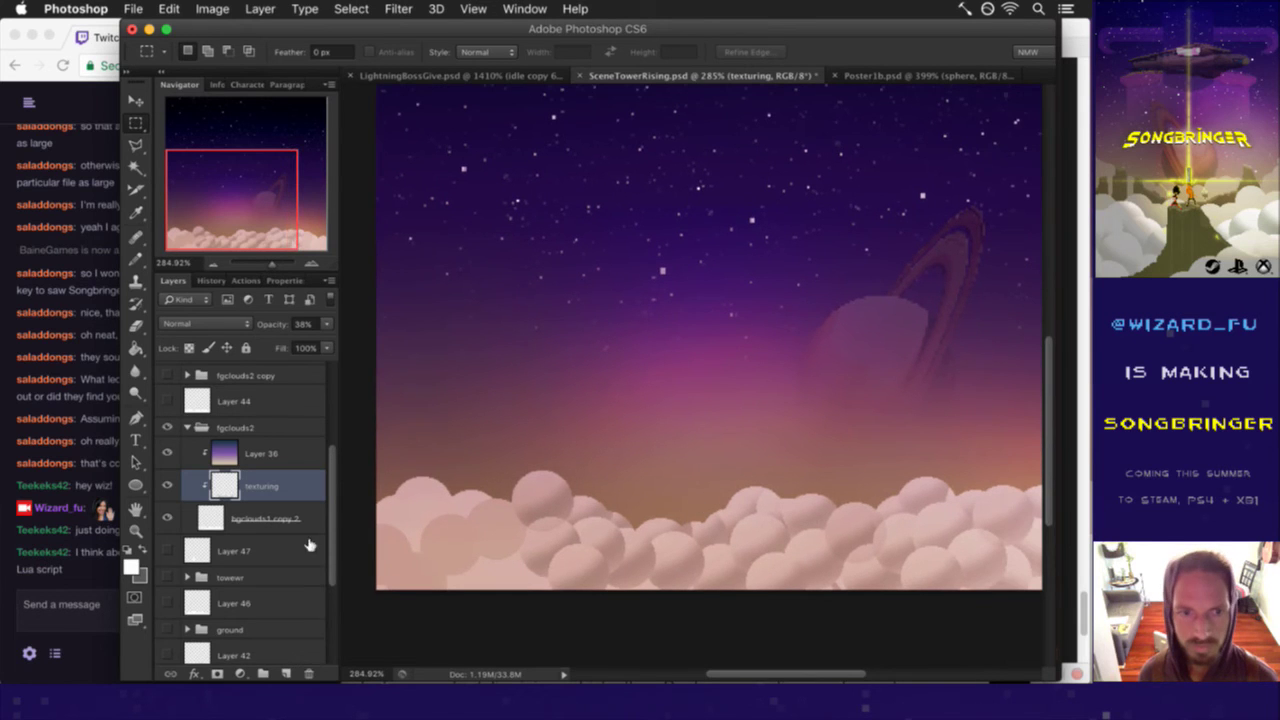
left_click(204, 577)
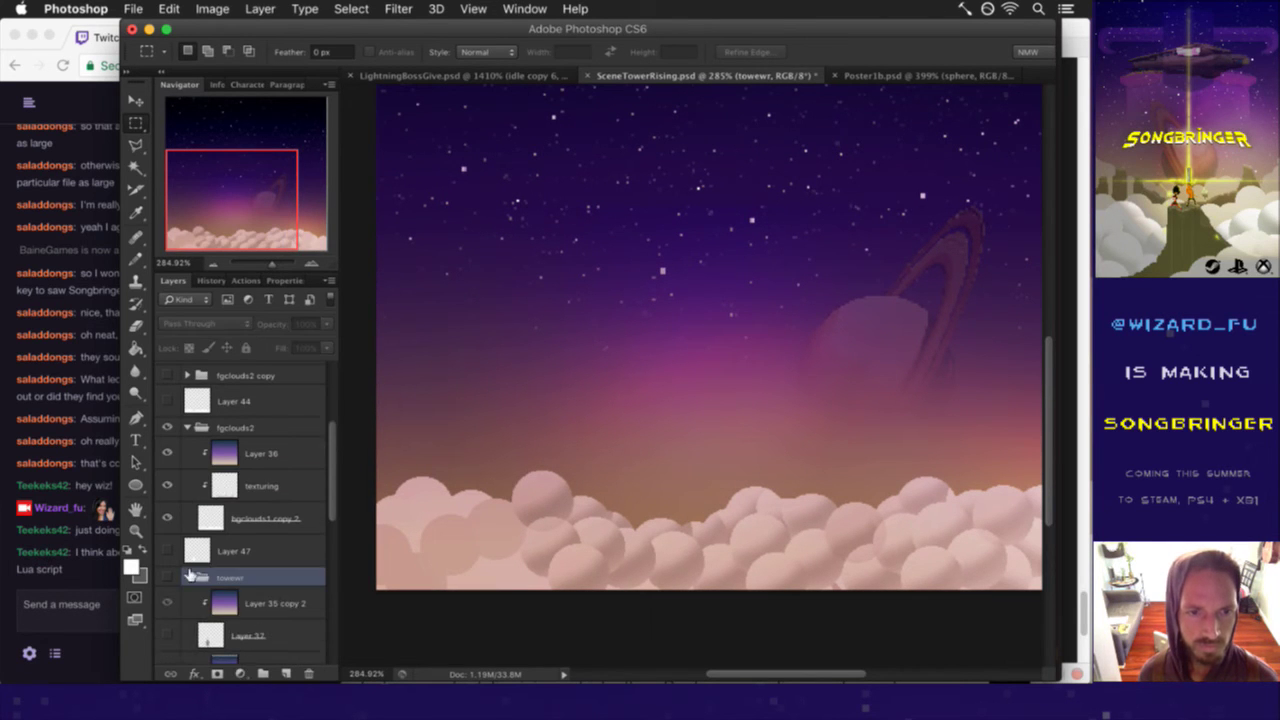
left_click(187, 578)
left_click_drag(332, 508, 328, 597)
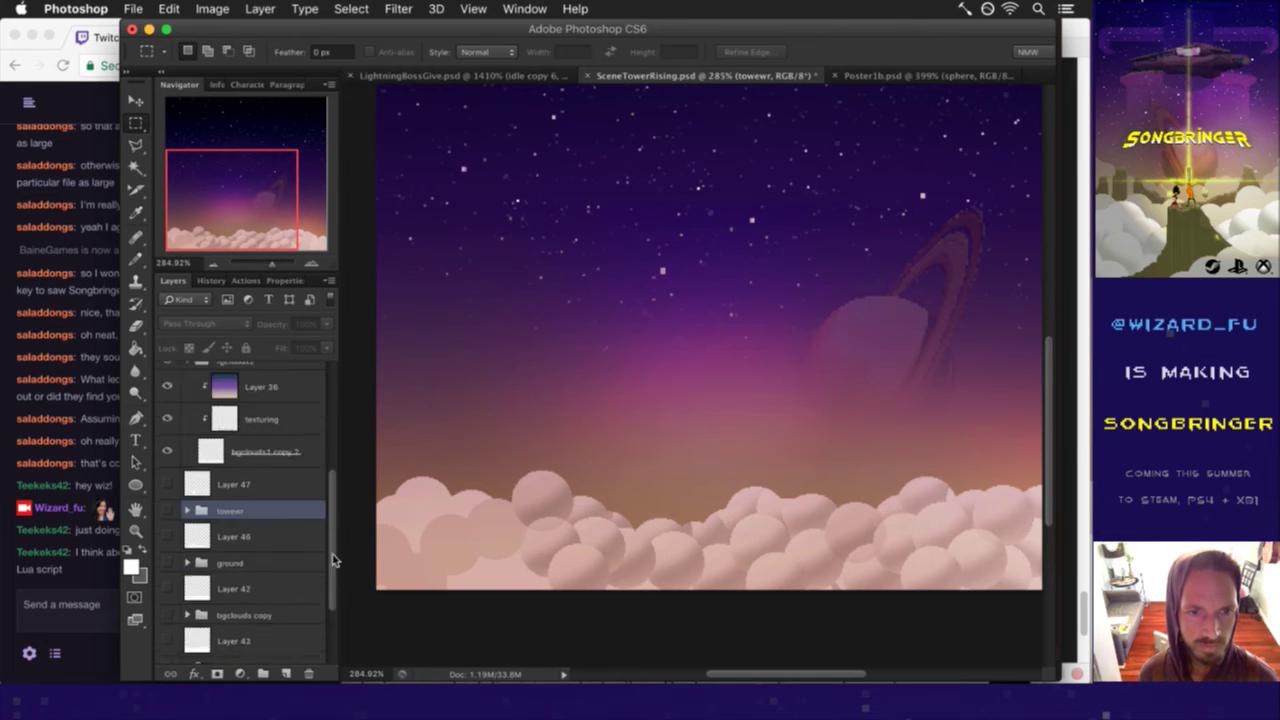
- Expand the bgclouds copy group and select its sphere layer
left_click(231, 519)
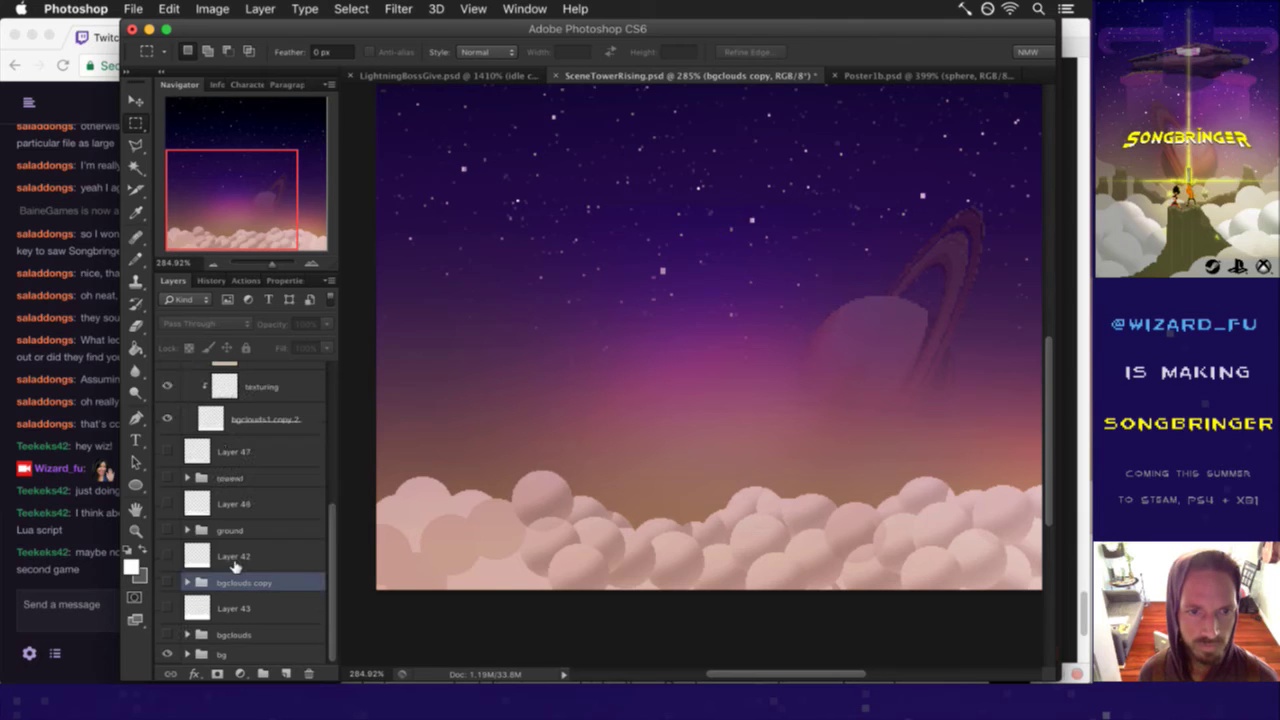
key("alt+bracketright")
left_click(226, 584)
left_click(188, 582)
left_click(268, 606)
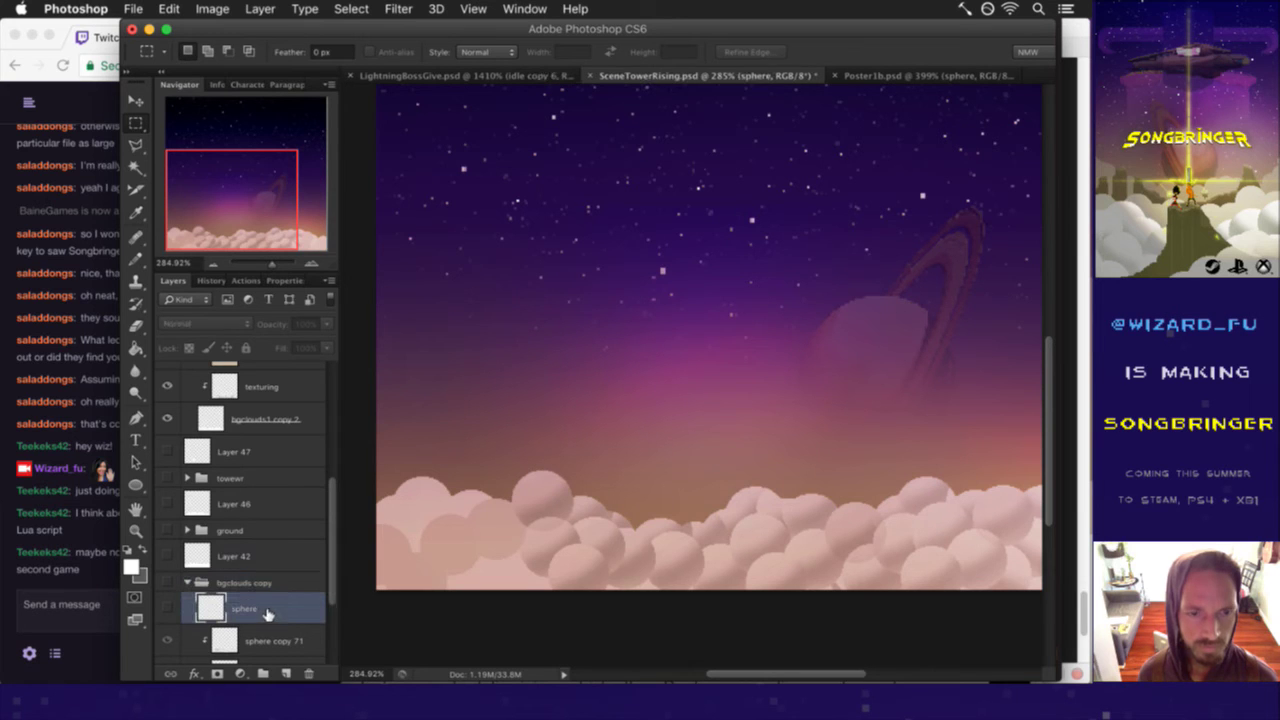
- Duplicate the sphere layer and move sphere copy higher in the stack
key("super+j")
mouse_move(272, 612)
left_mouse_down()
mouse_move(271, 450)
mouse_move(285, 450)
left_mouse_up()
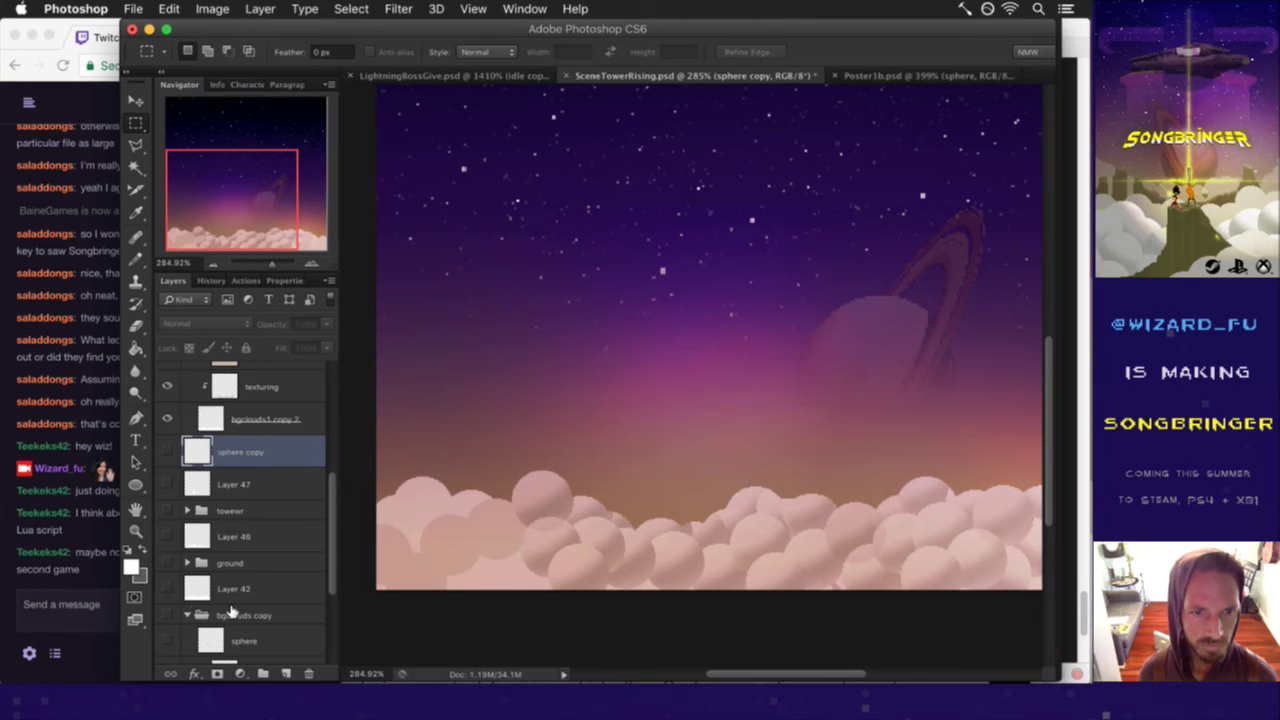
left_click(225, 614)
- Read the stream chat messages about Swarmonian and Lua scripts
left_click(100, 574)
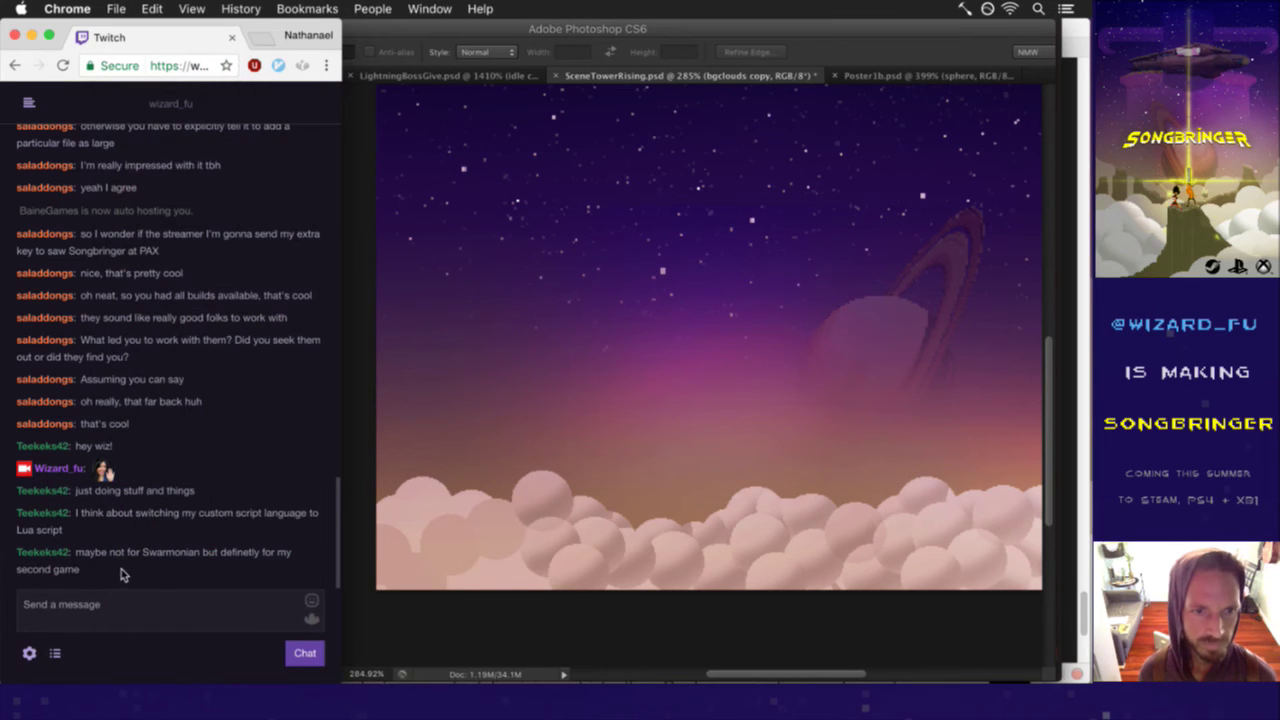
left_click_drag(110, 552, 135, 564)
left_click(150, 578)
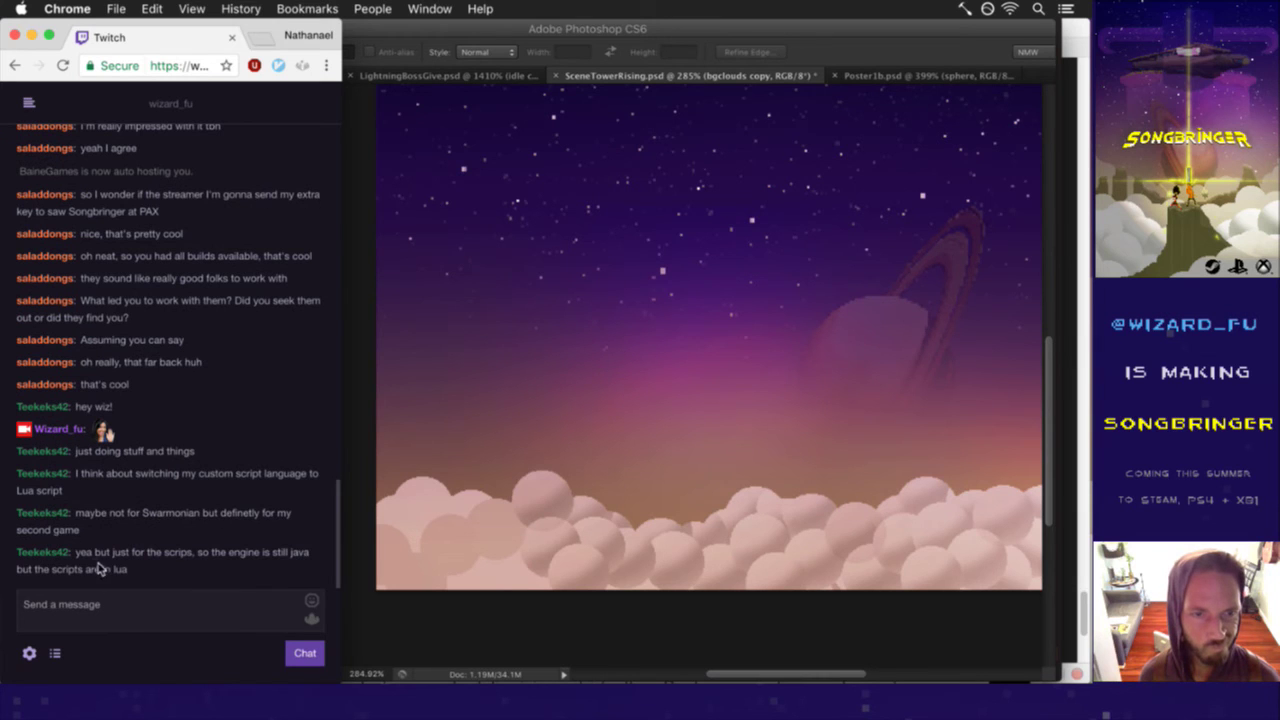
left_click_drag(95, 552, 135, 567)
left_click(168, 568)
left_click_drag(230, 552, 266, 560)
left_click(244, 572)
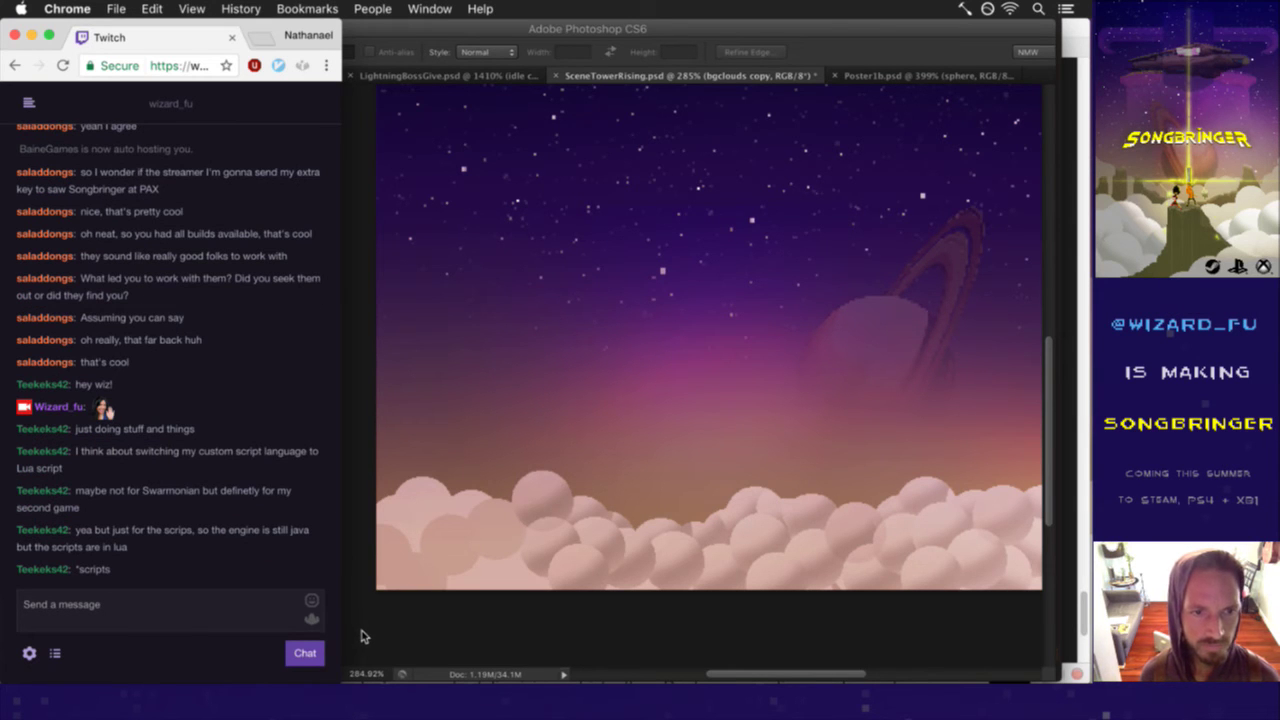
left_click(360, 629)
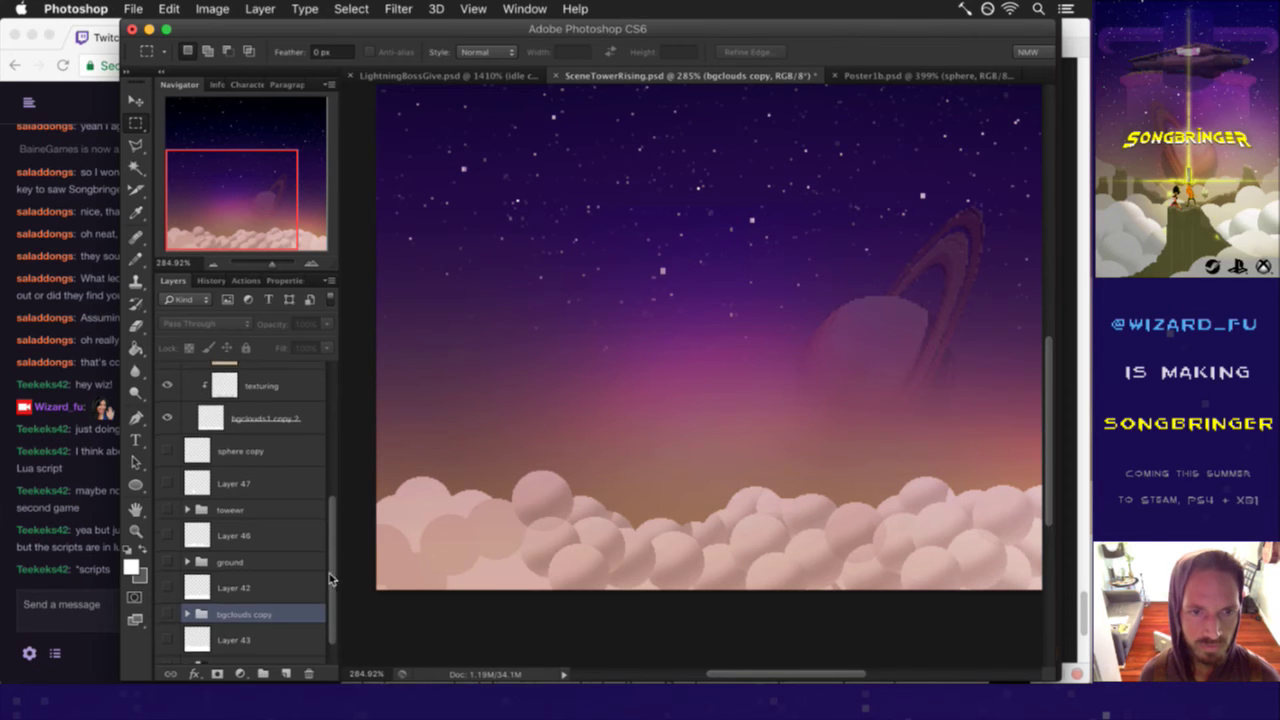
- Hide the texturing layer and the purple gradient Layer 36
scroll(324, 540, "up", 3)
left_click(222, 487)
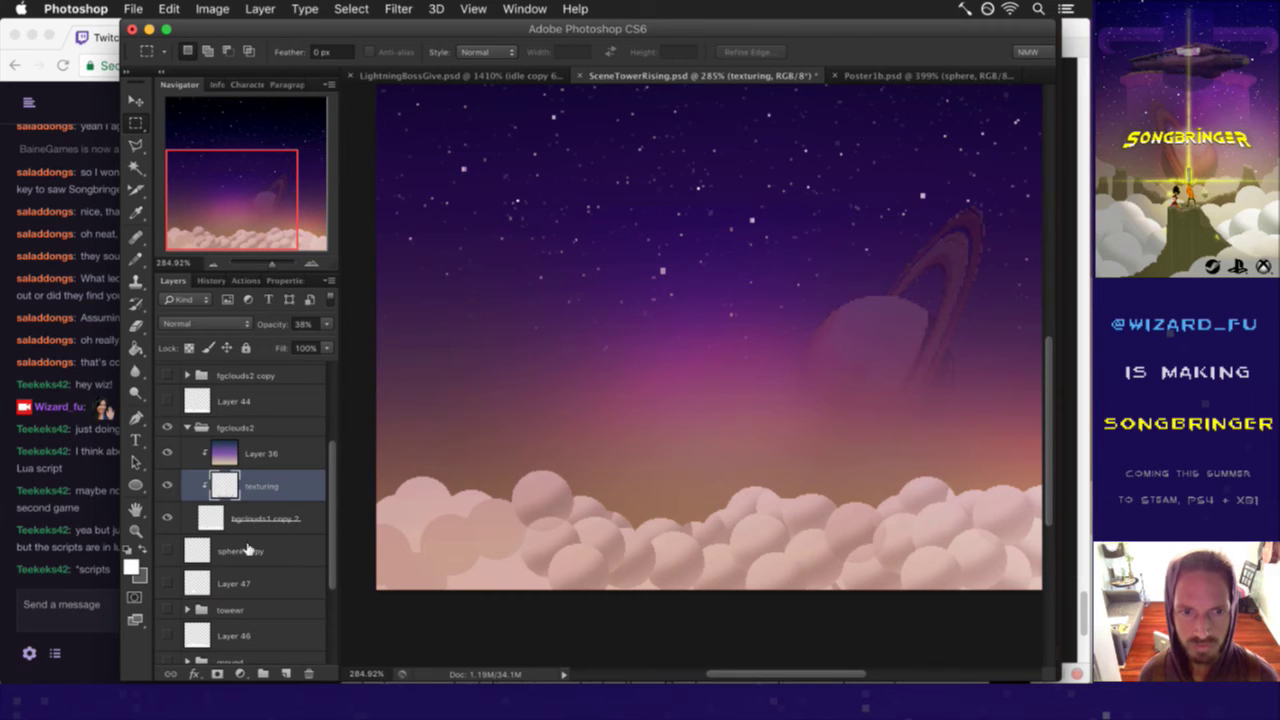
left_click_drag(248, 549, 251, 497)
left_click(167, 486)
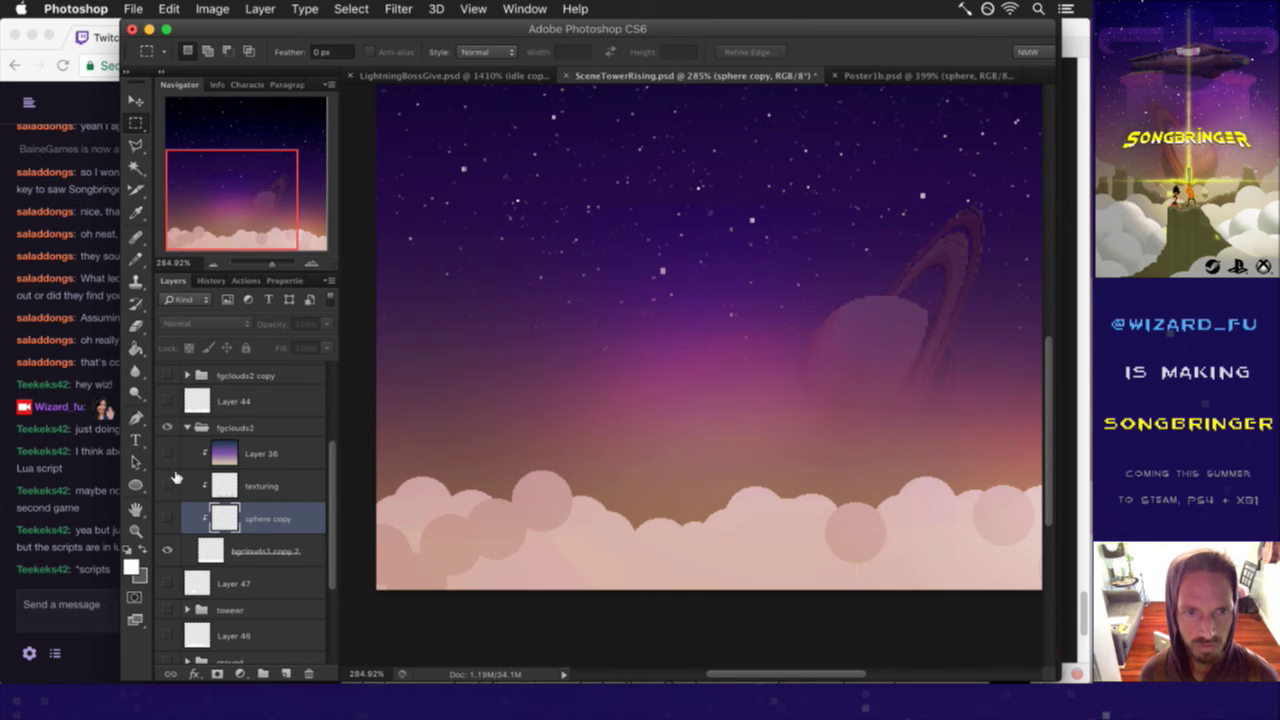
left_click(169, 465)
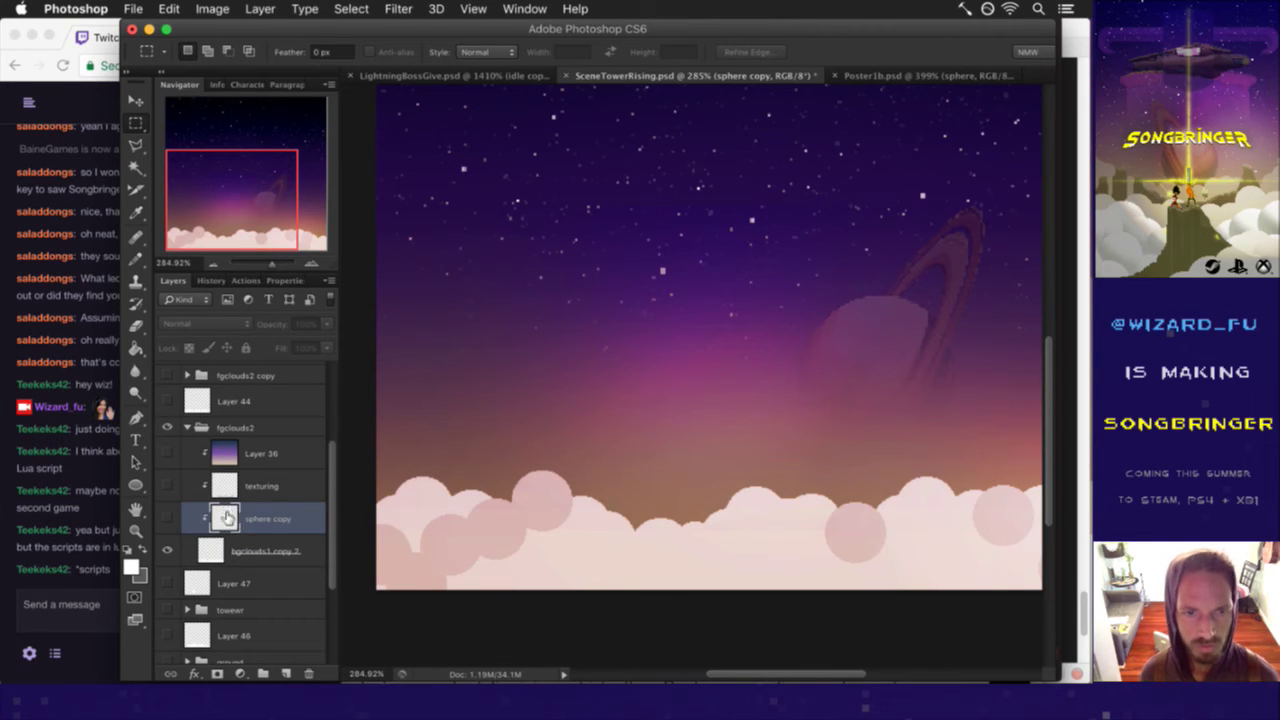
- Move sphere copy to the top of fgclouds2, release its clipping mask, and keep it hidden
left_click_drag(227, 517, 241, 444)
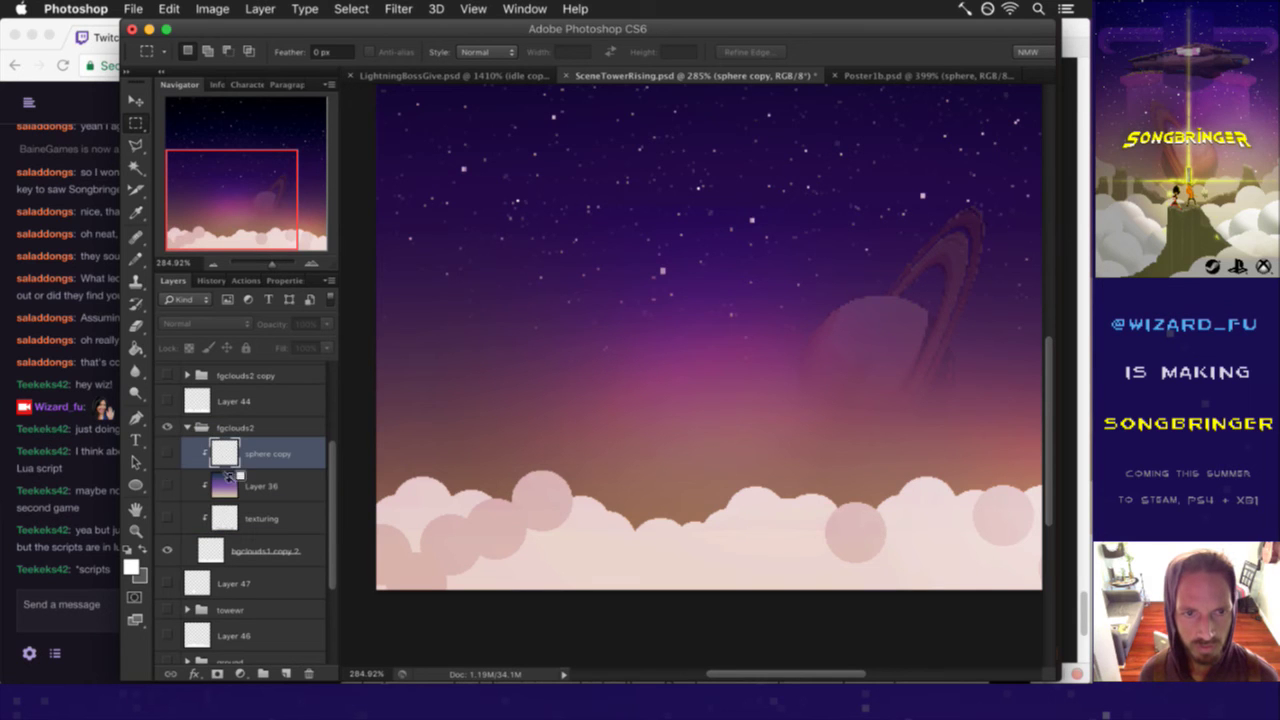
left_click(230, 466, "alt")
left_click(167, 452)
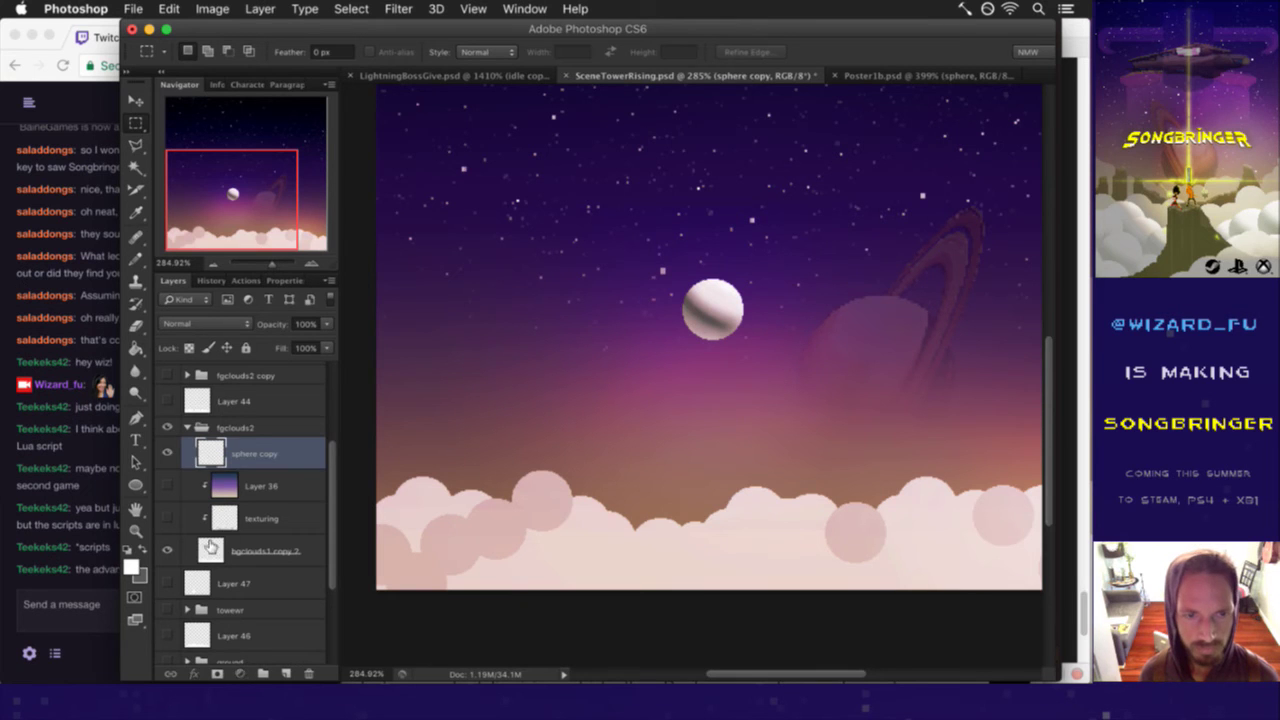
left_click(212, 547)
left_click(168, 453)
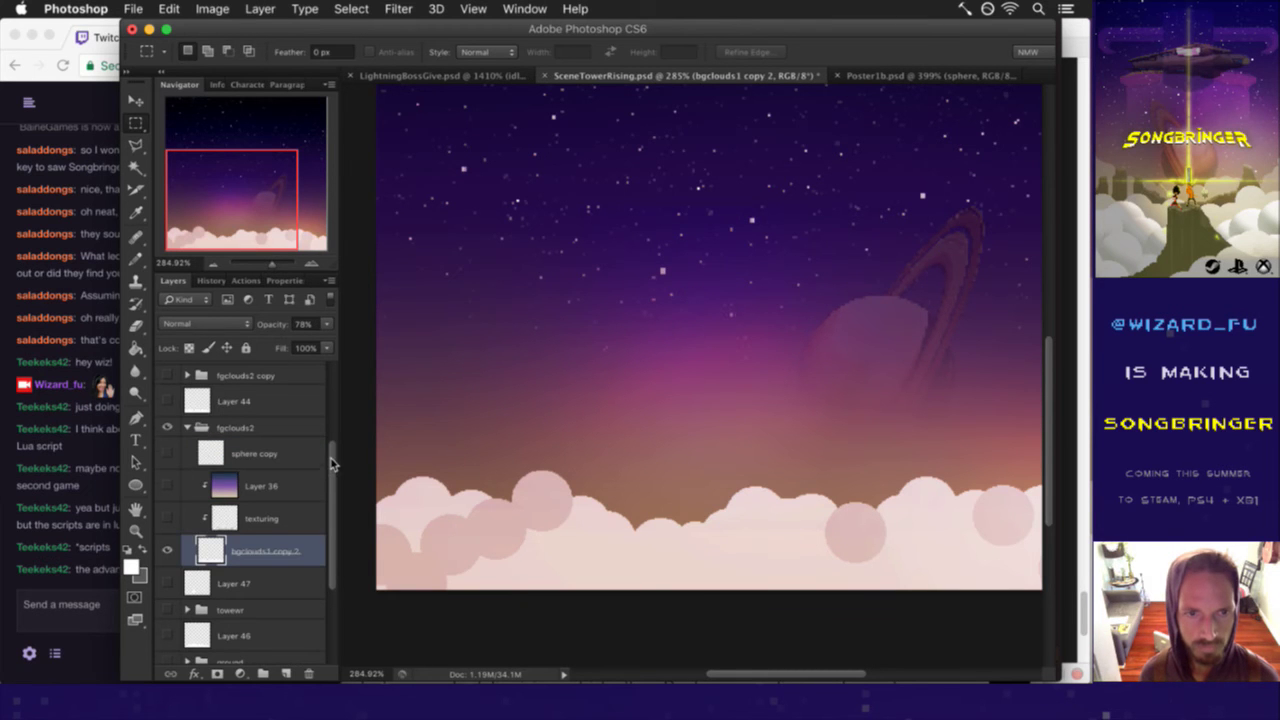
- Hide the light group so the sky turns pale lavender
scroll(333, 466, "up", 4)
scroll(333, 466, "up", 2)
left_click(167, 438)
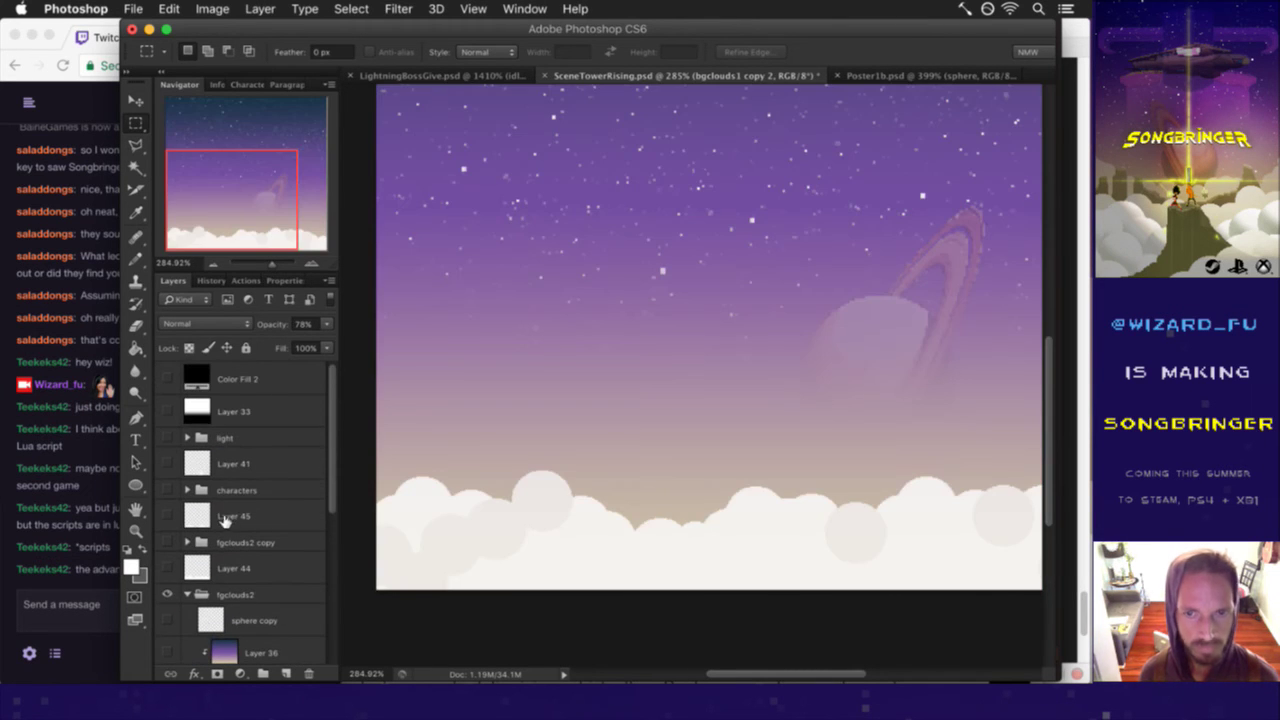
left_click(110, 585)
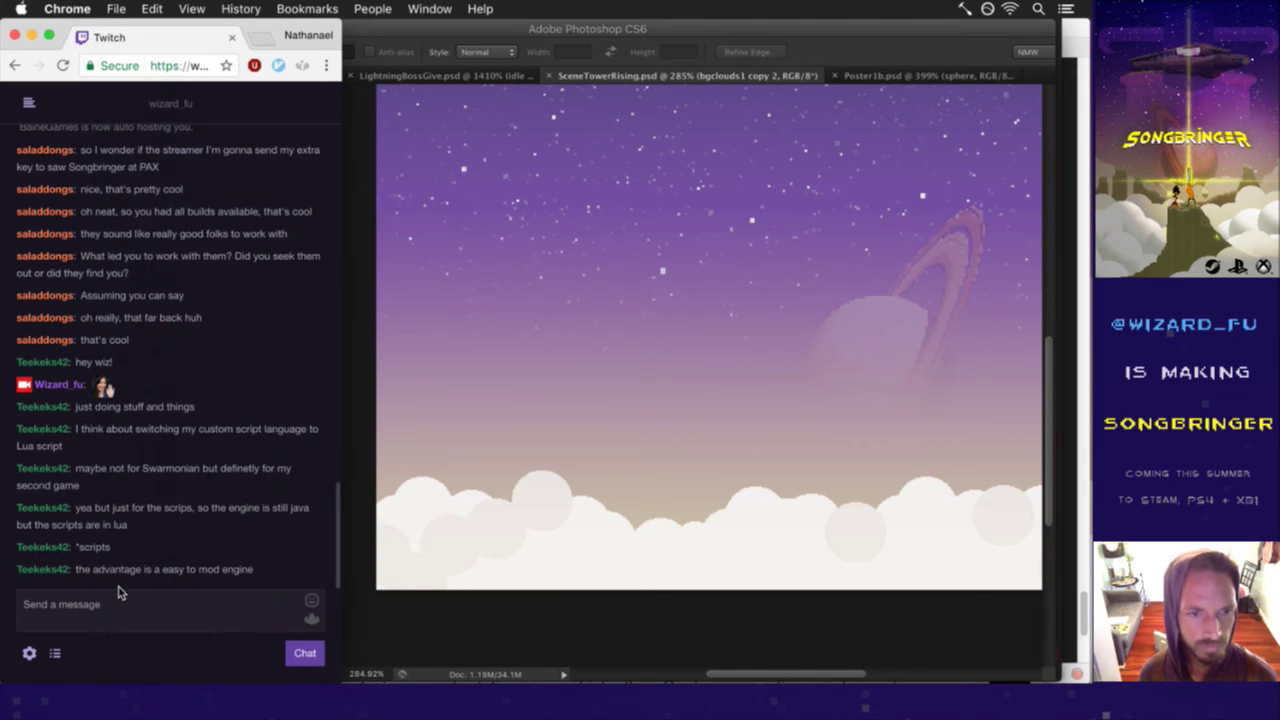
left_click_drag(104, 569, 231, 568)
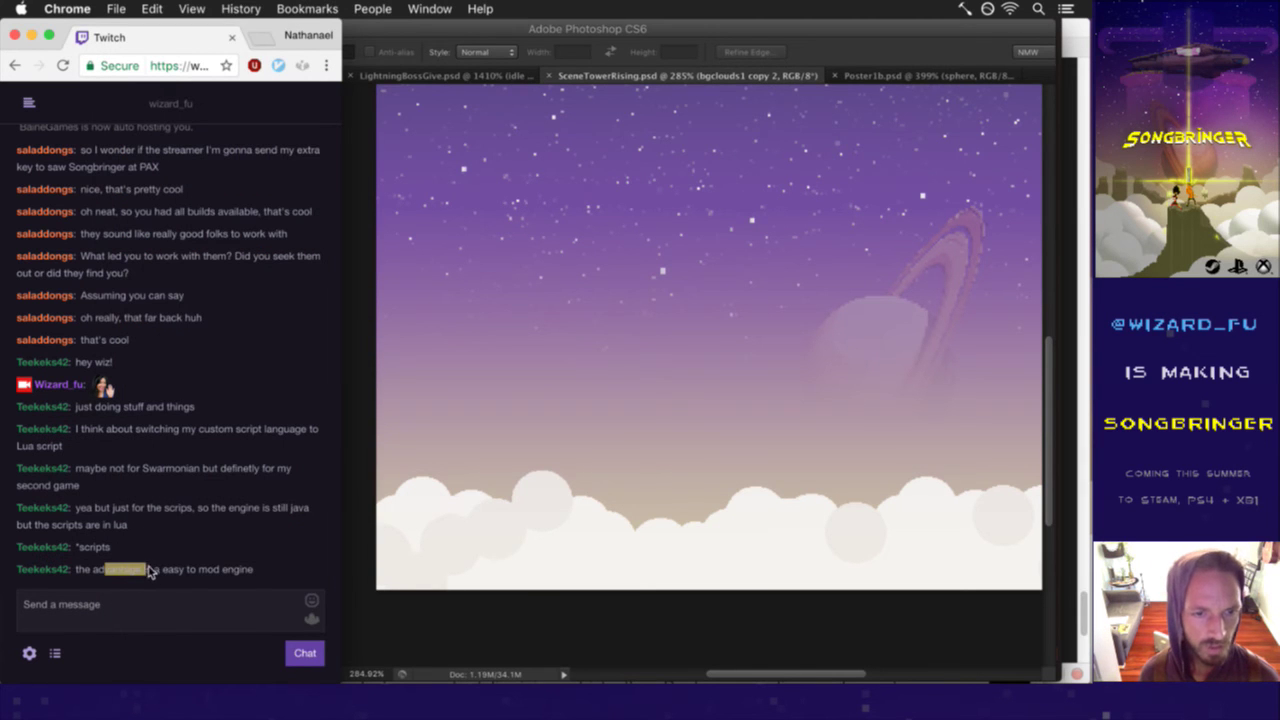
left_click(258, 556)
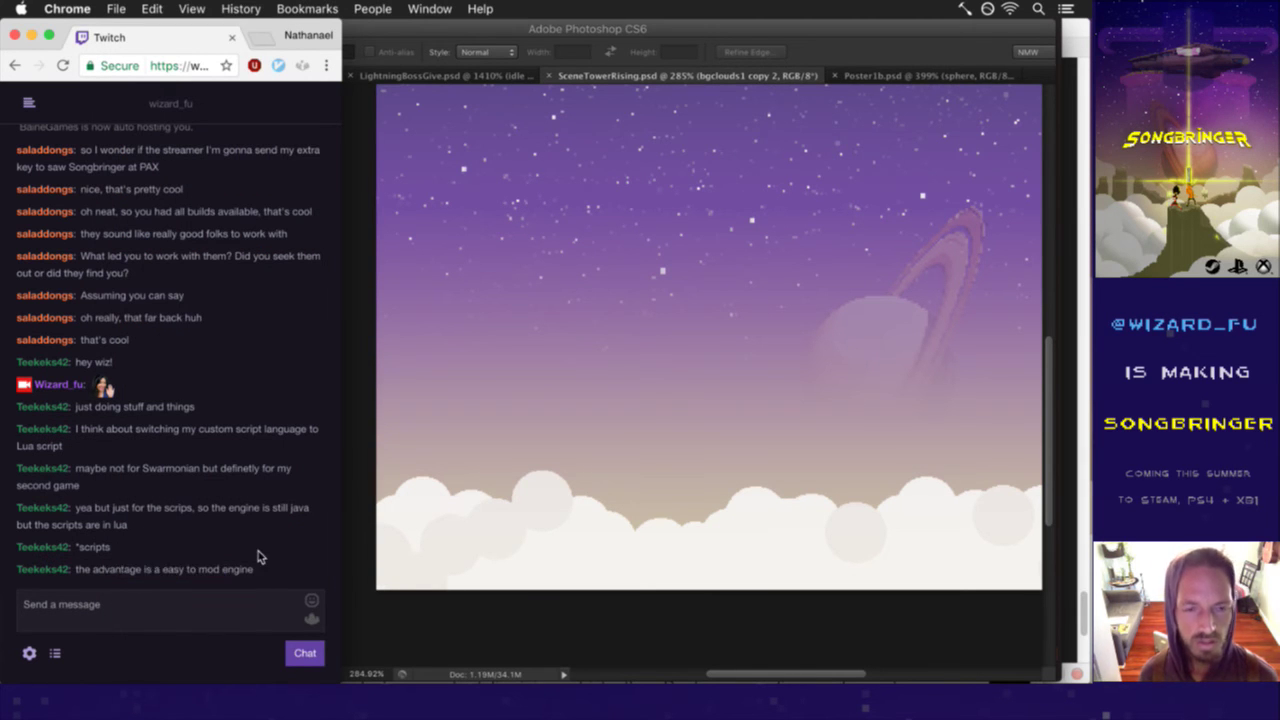
- Sample a cloud colour and load the cloud layer's pixels as a selection
left_click(375, 621)
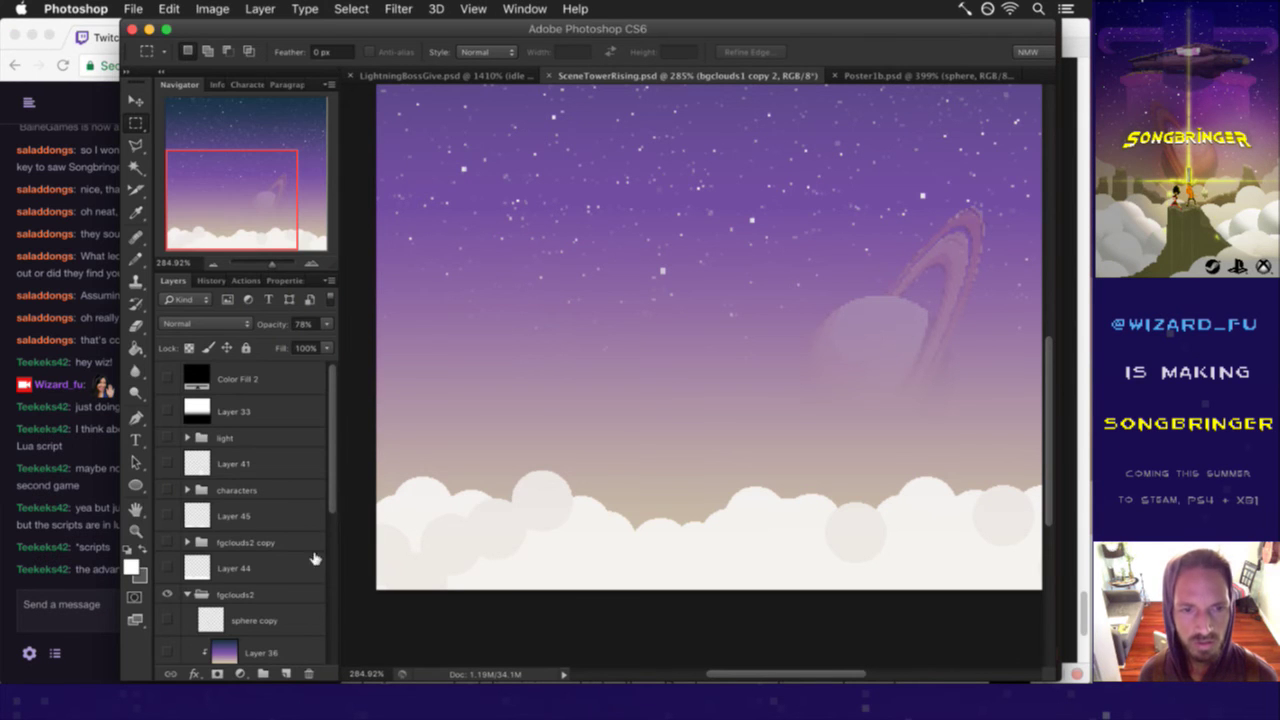
mouse_move(335, 456)
left_mouse_down()
mouse_move(326, 604)
mouse_move(326, 583)
left_mouse_up()
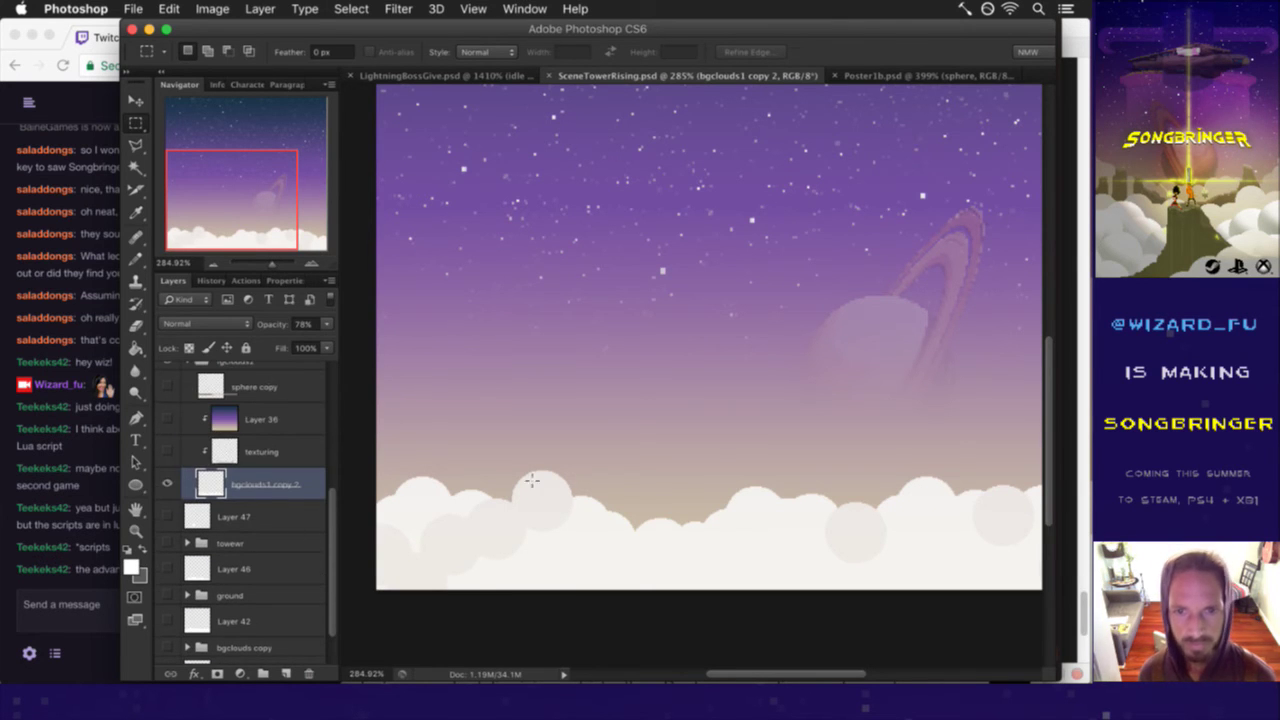
key("i")
left_click(600, 546)
left_click(212, 486, "super")
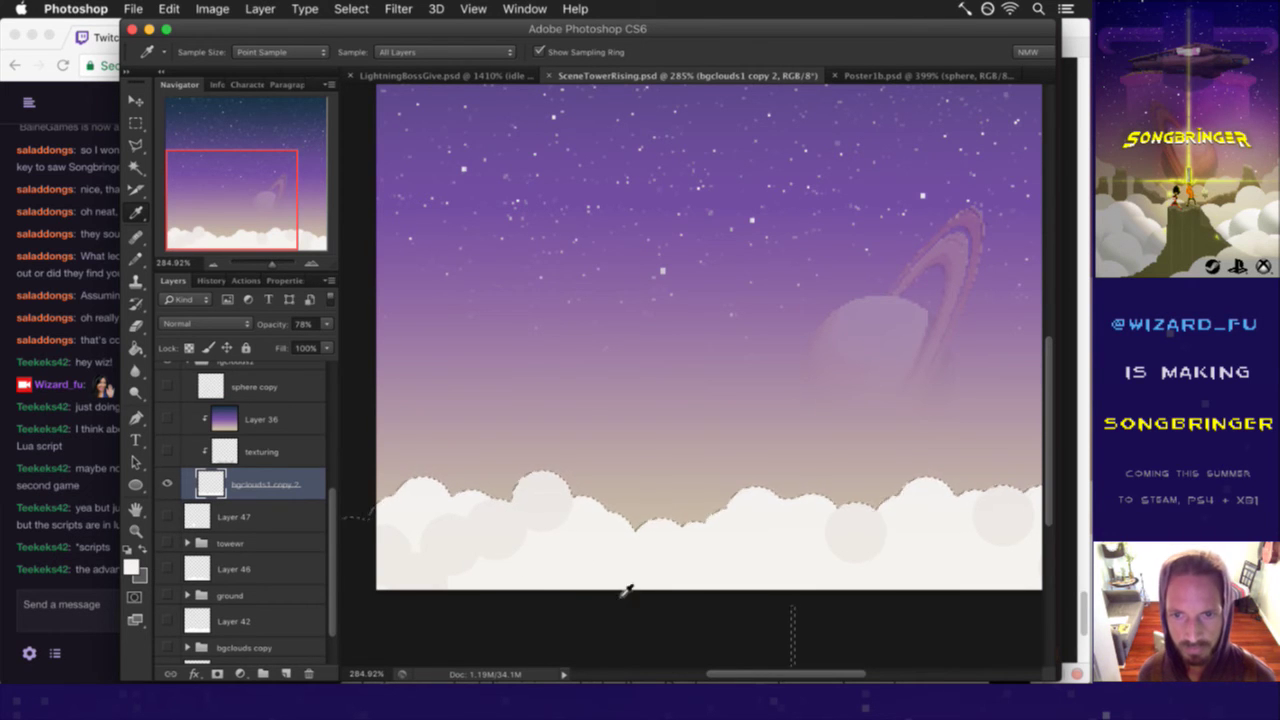
scroll(610, 580, "down", 3)
scroll(569, 586, "down", 3)
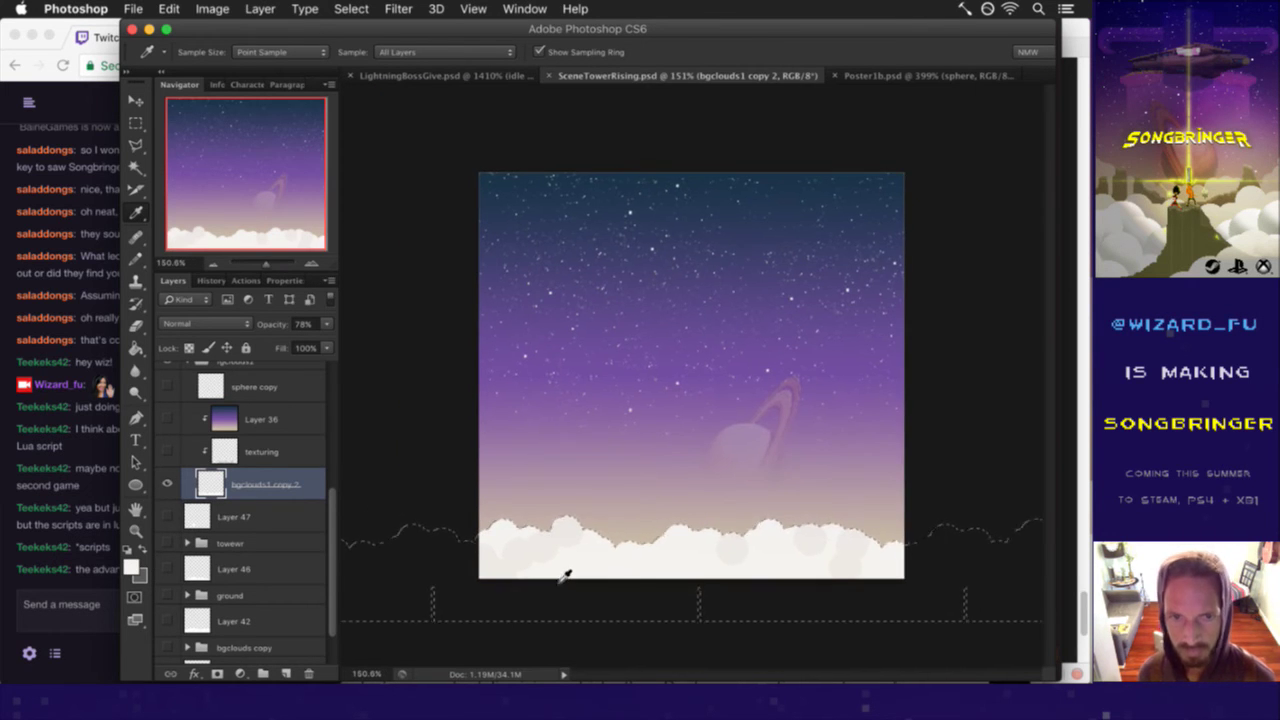
- Paint round cloud bumps into the clouds with a 175 px brush
key("m")
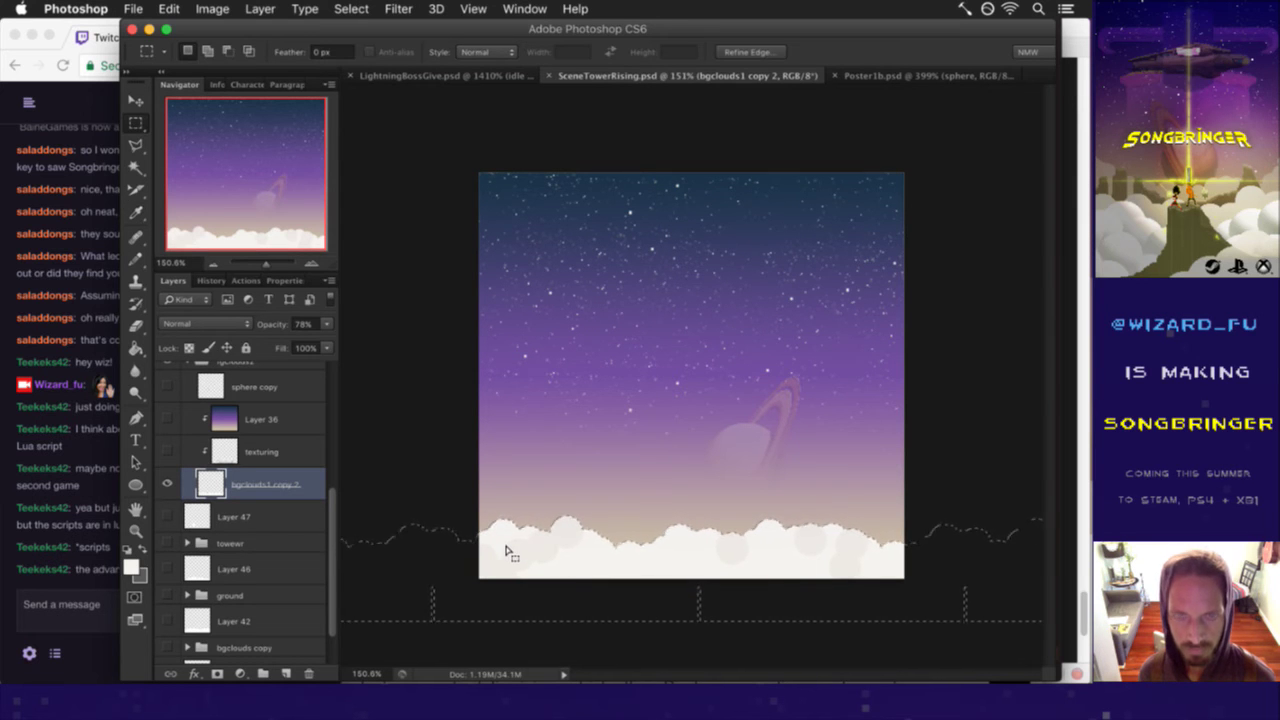
key("b")
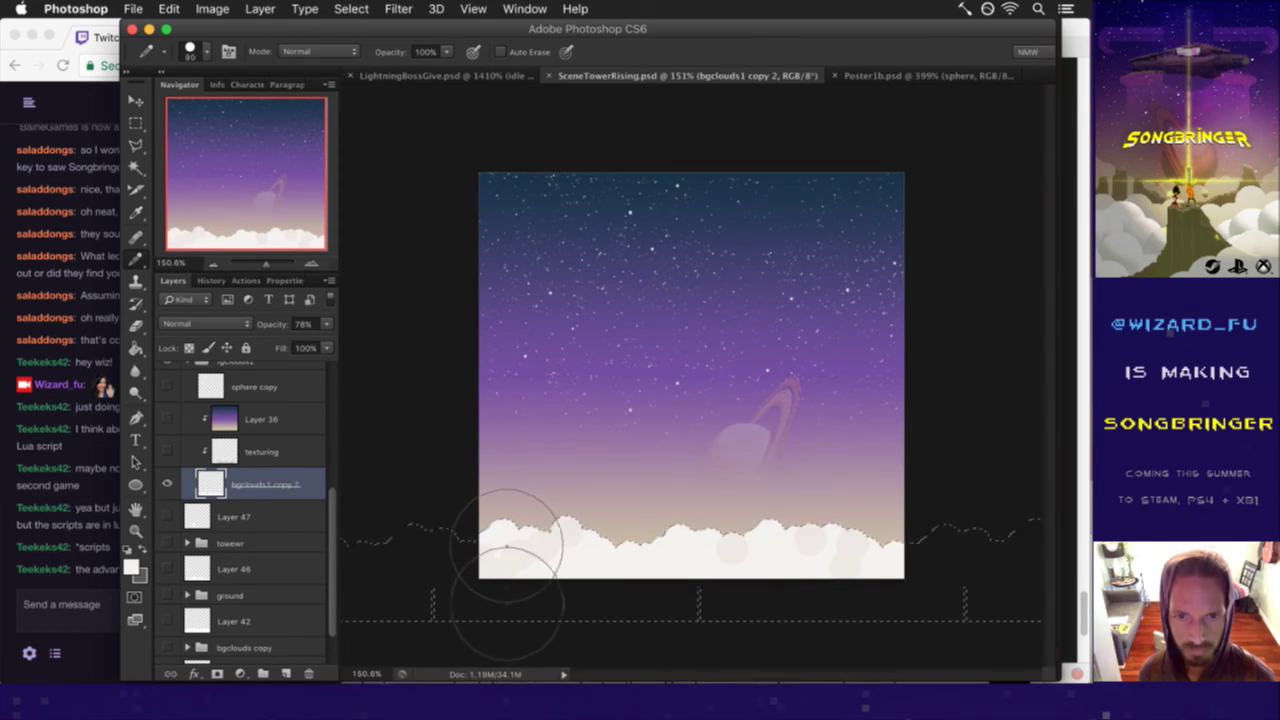
key("bracketright")
key("bracketright")
key("bracketright")
key("bracketright")
left_click(611, 550)
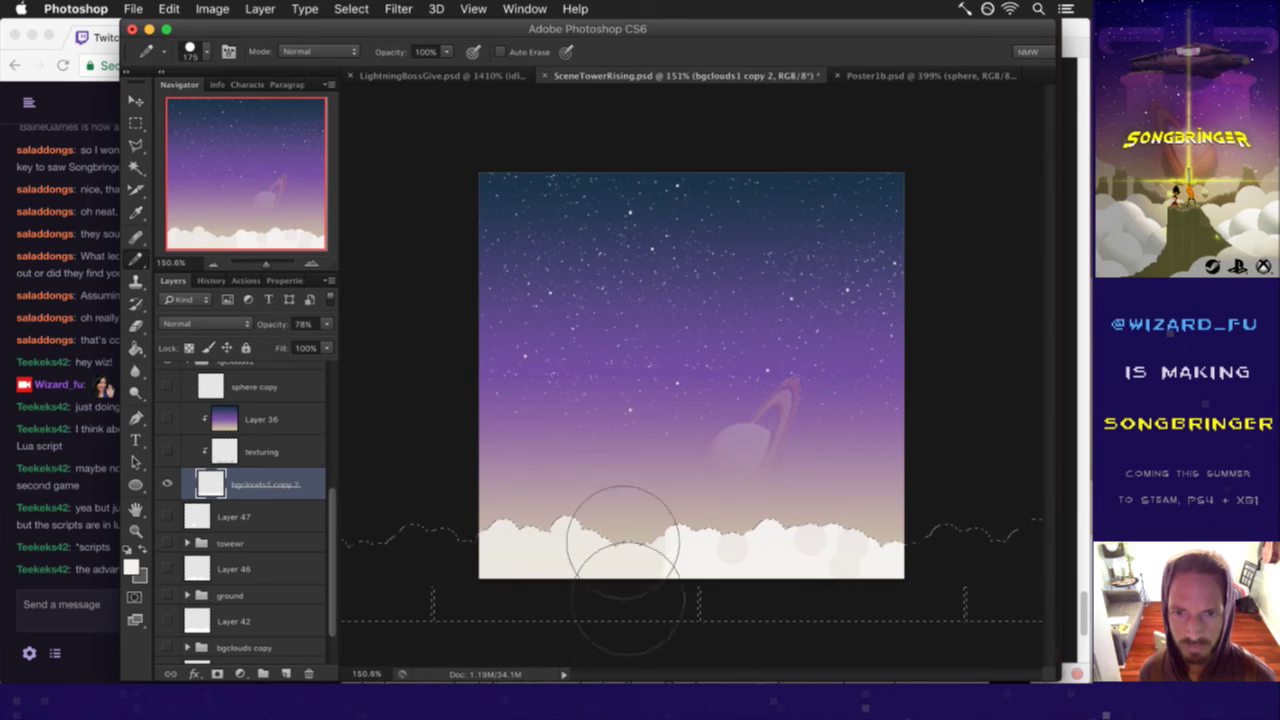
left_click(694, 563, "alt")
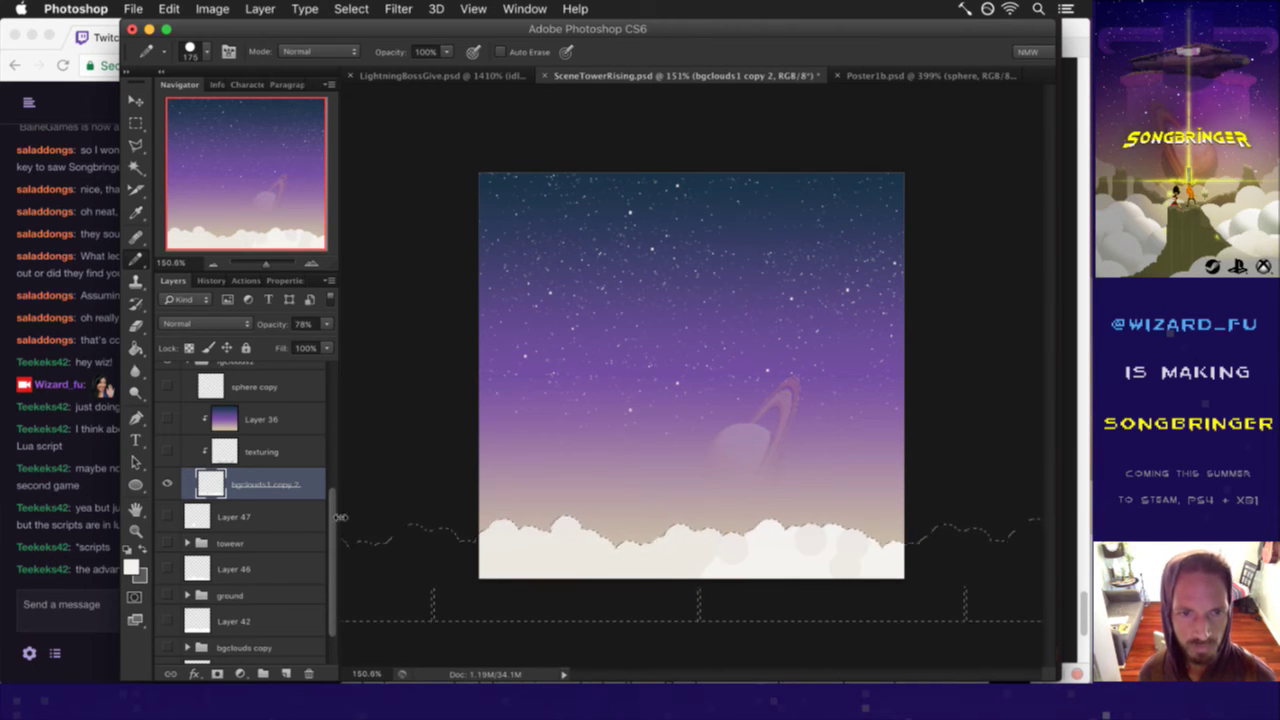
- Check the cloud layers while alternating between the Eyedropper and Brush tools
scroll(330, 470, "up", 3)
scroll(322, 405, "up", 3)
scroll(320, 392, "up", 2)
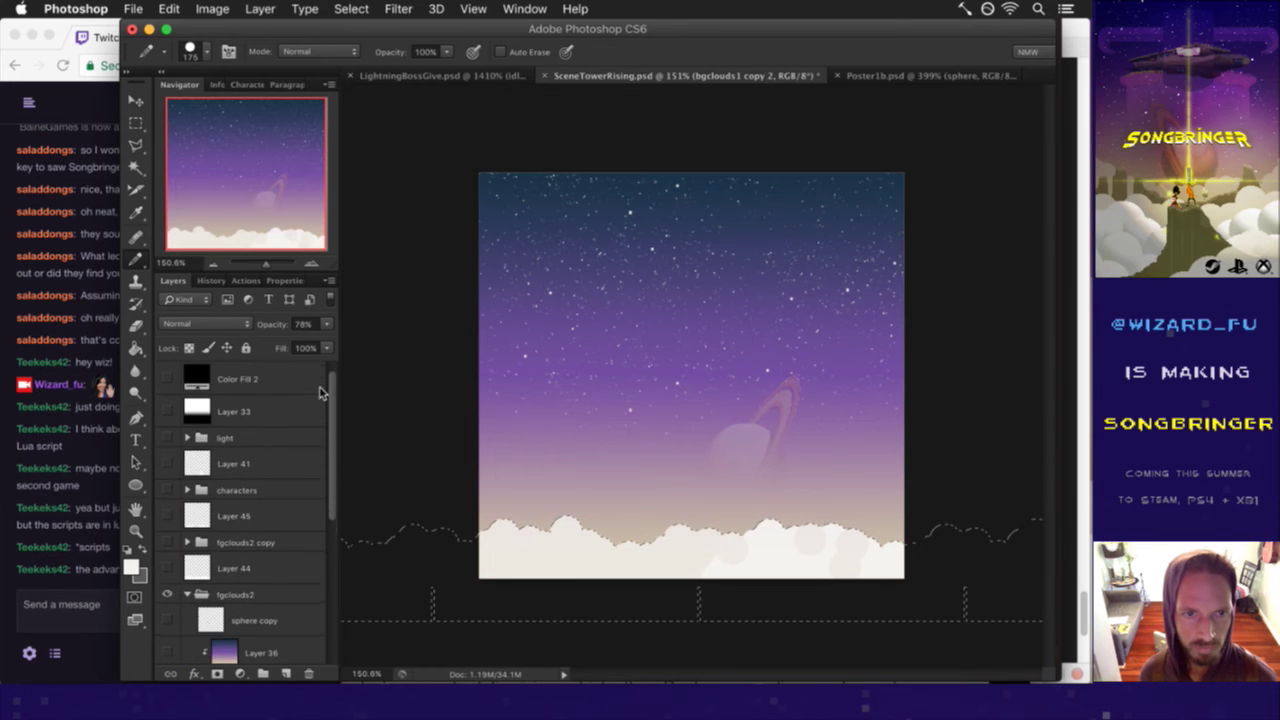
left_click_drag(333, 401, 326, 488)
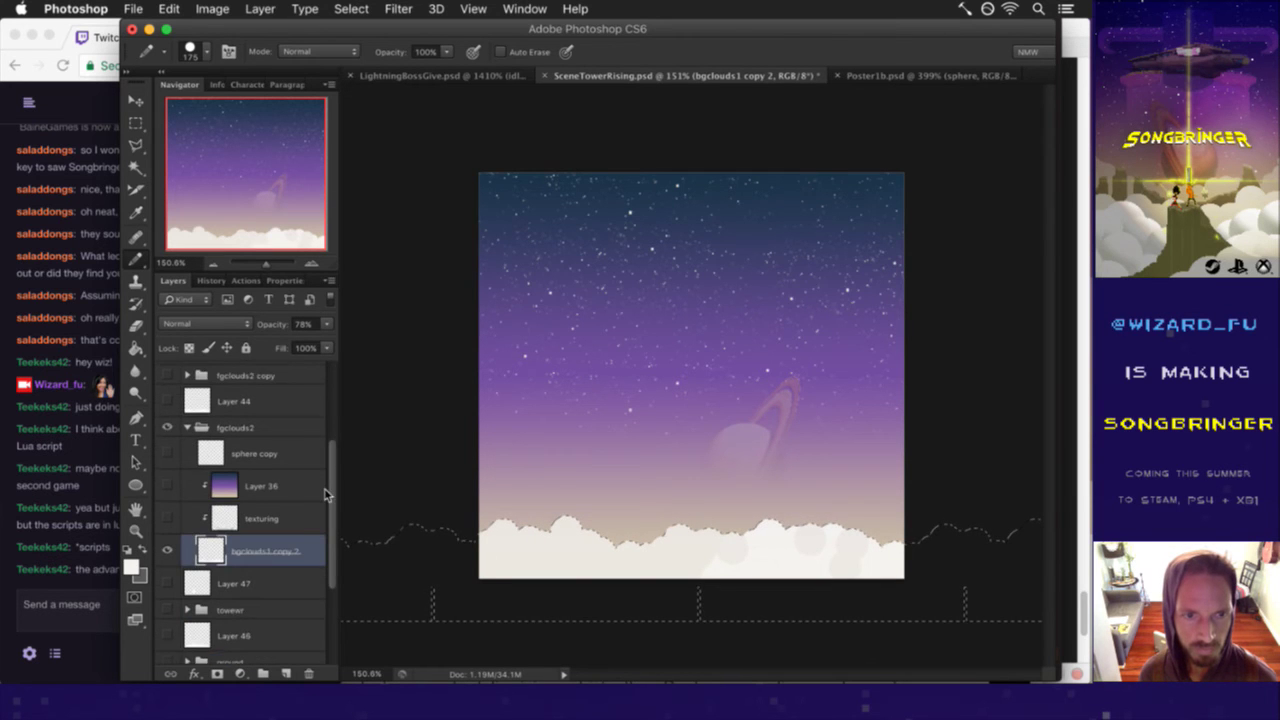
scroll(312, 496, "down", 2)
left_click(206, 513)
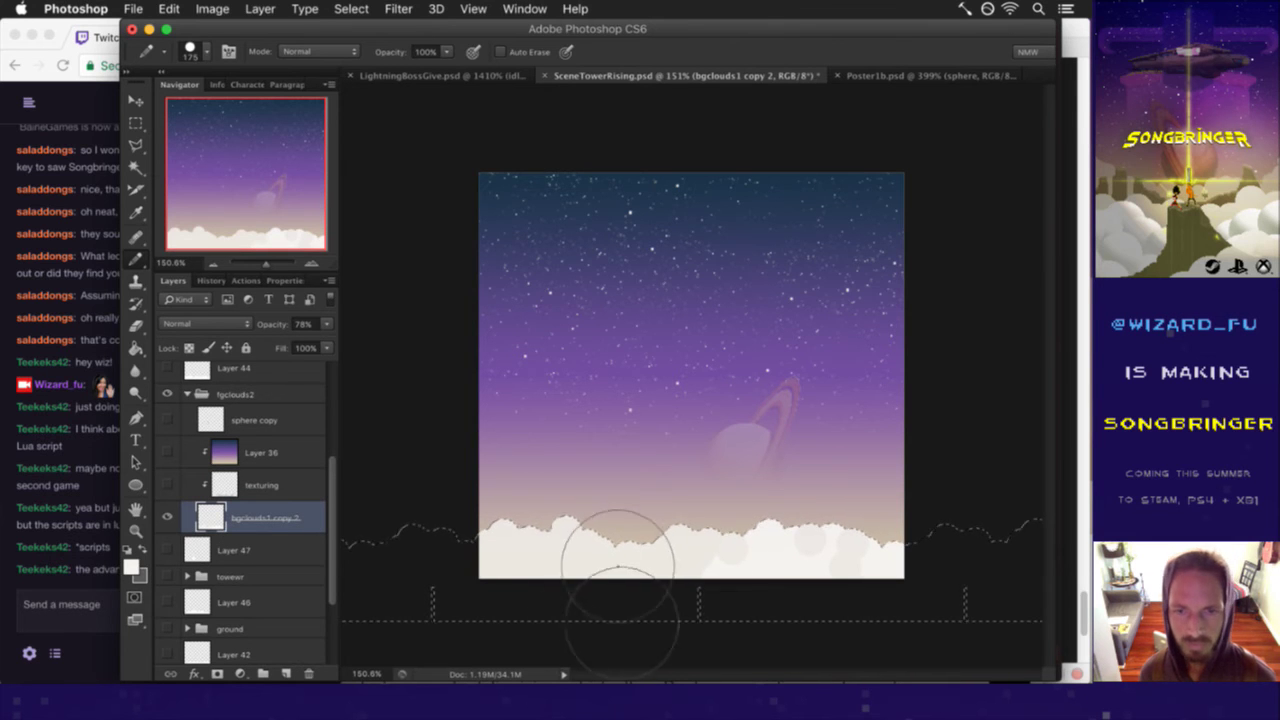
key("i")
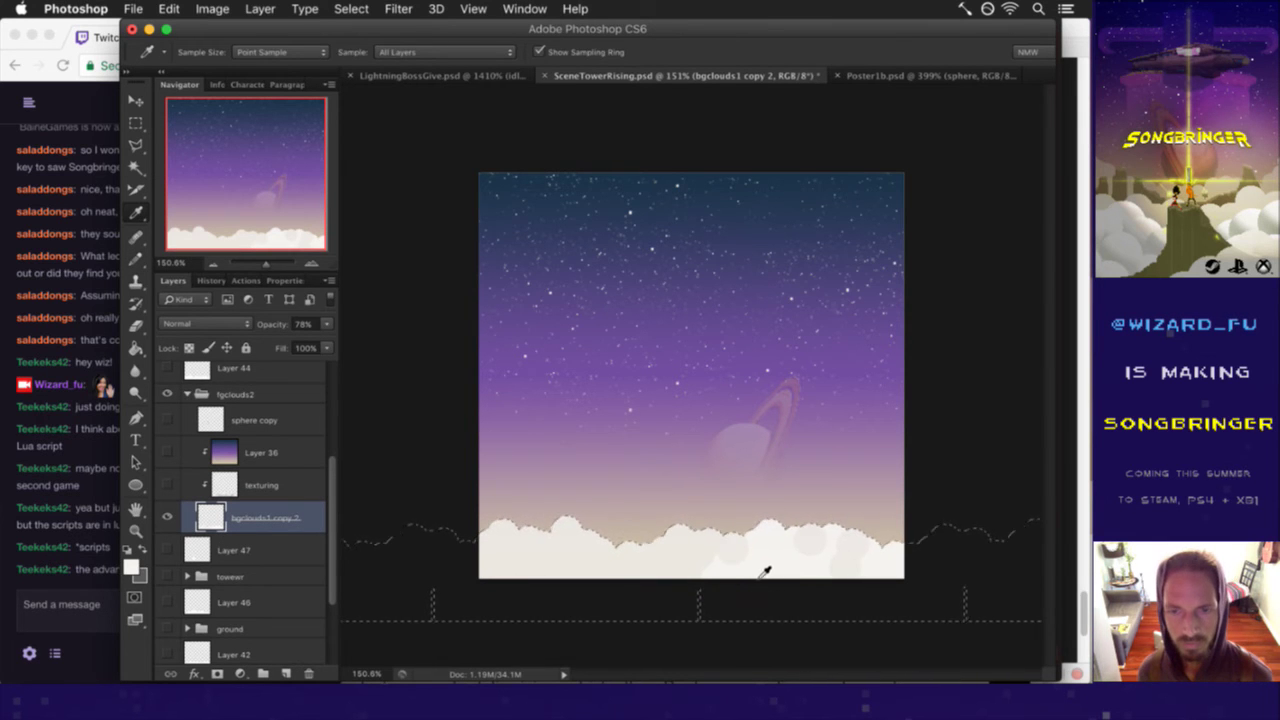
key("b")
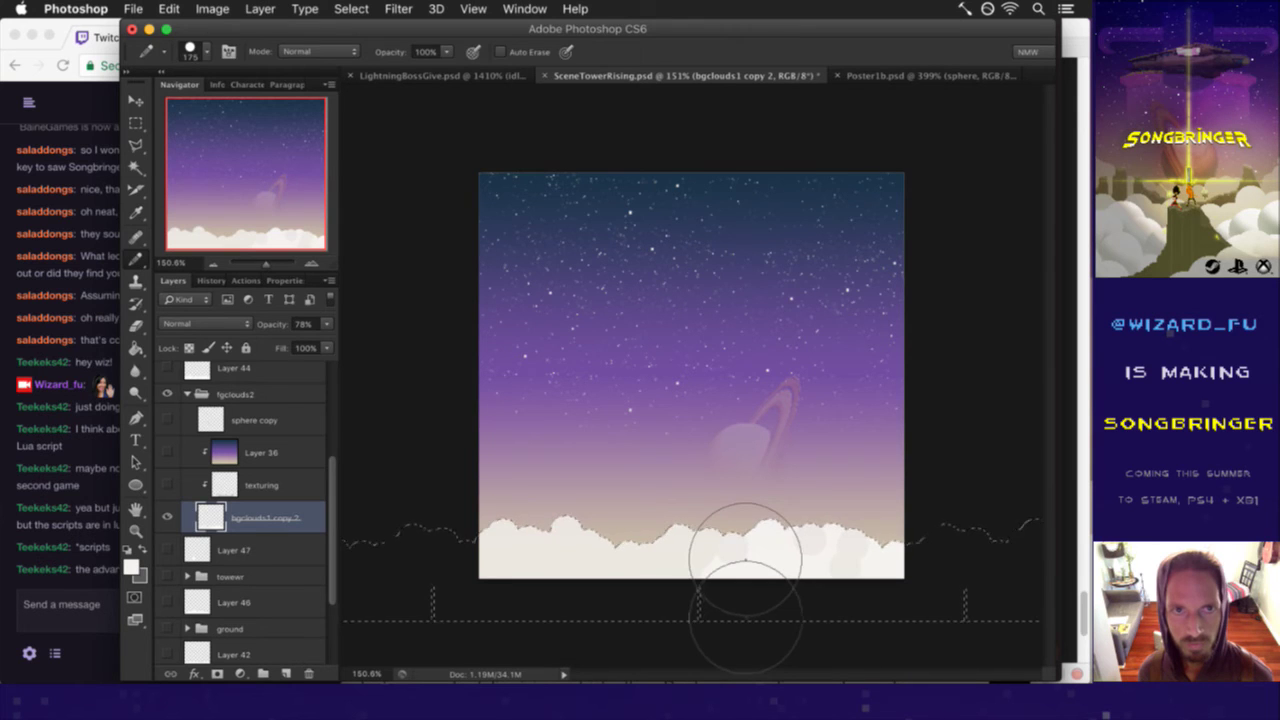
key("i")
key("b")
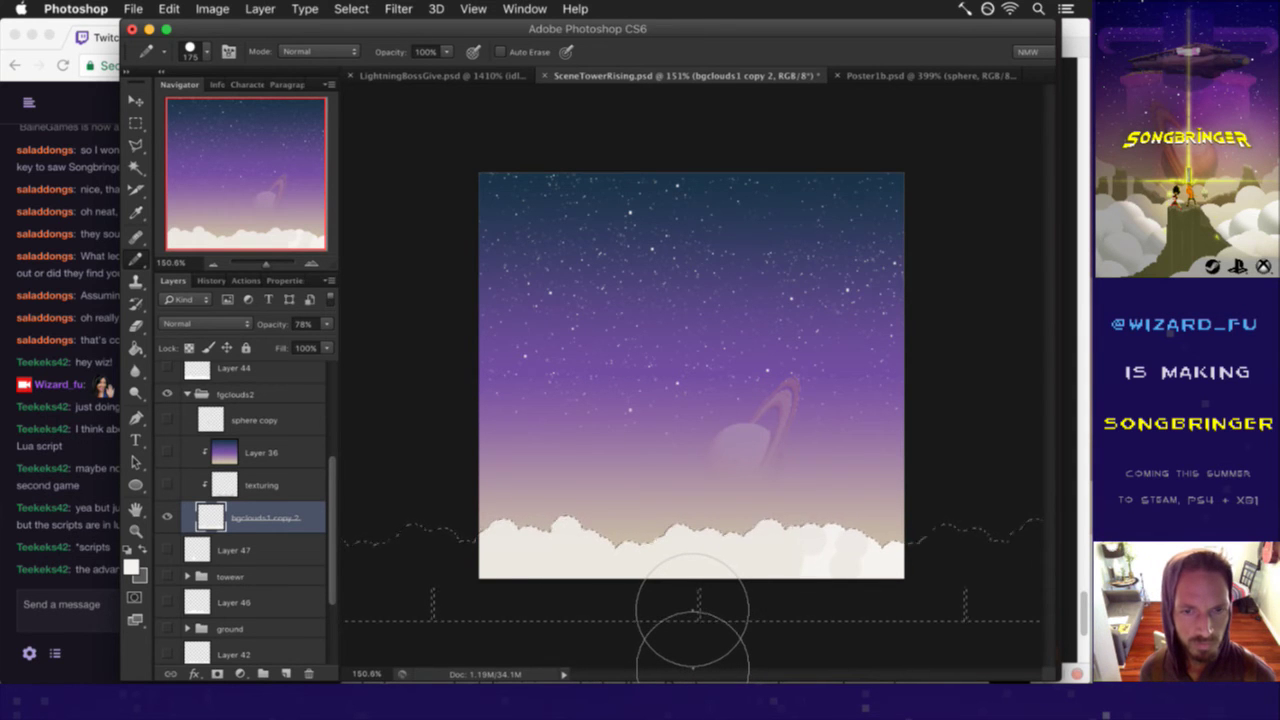
- Step back through the undo history and raise the cloud layer opacity to 100%
key("ctrl+z")
key("ctrl+alt+z")
key("ctrl+alt+z")
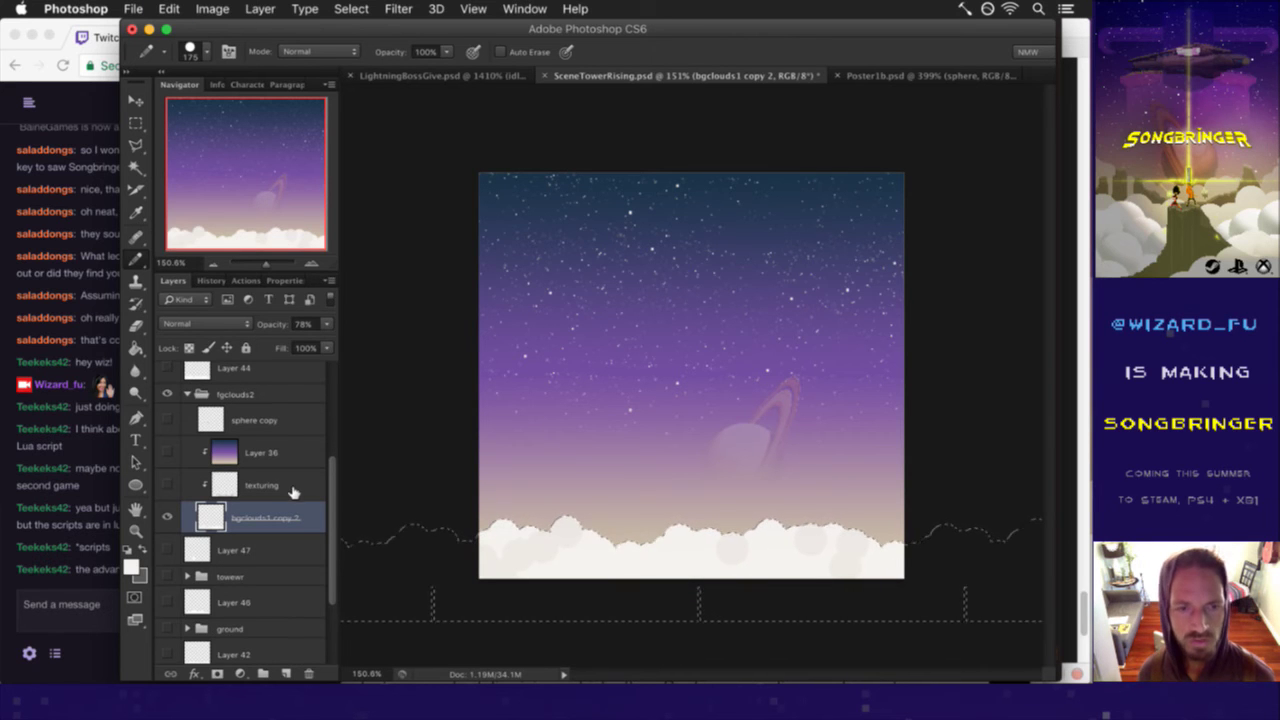
key("ctrl+alt+z")
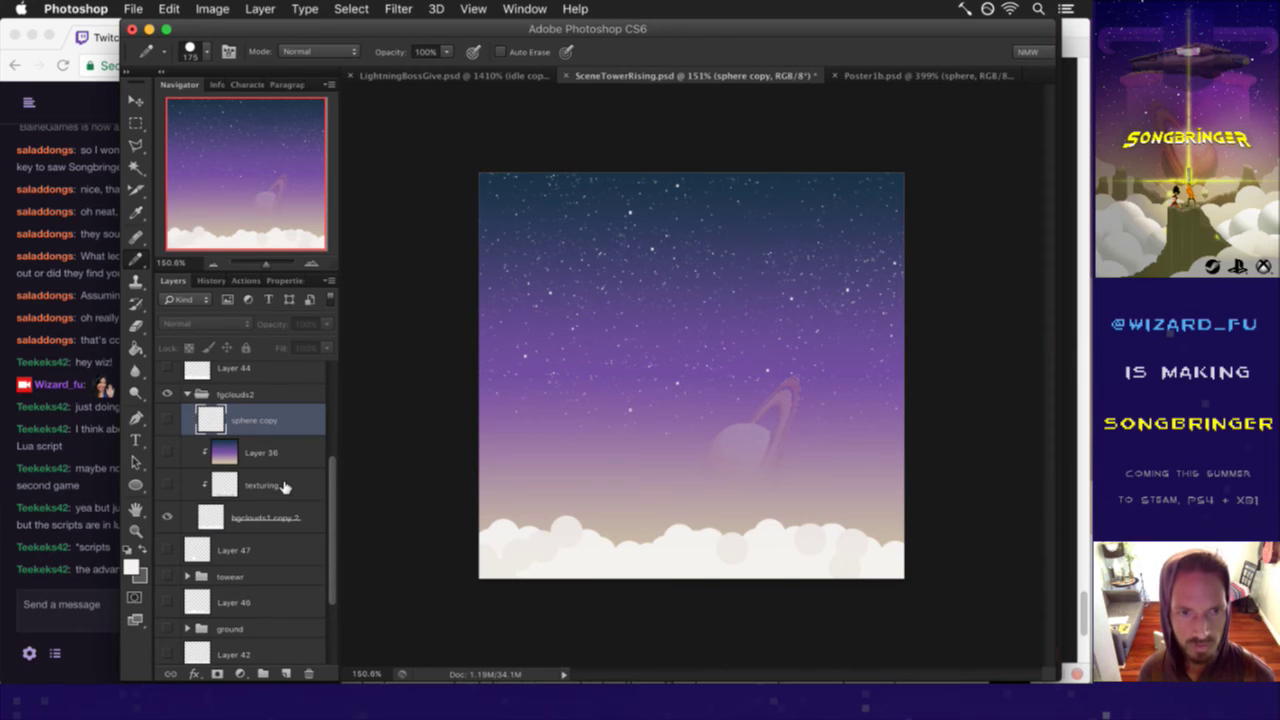
key("ctrl+alt+z")
left_click(330, 324)
left_click(330, 342)
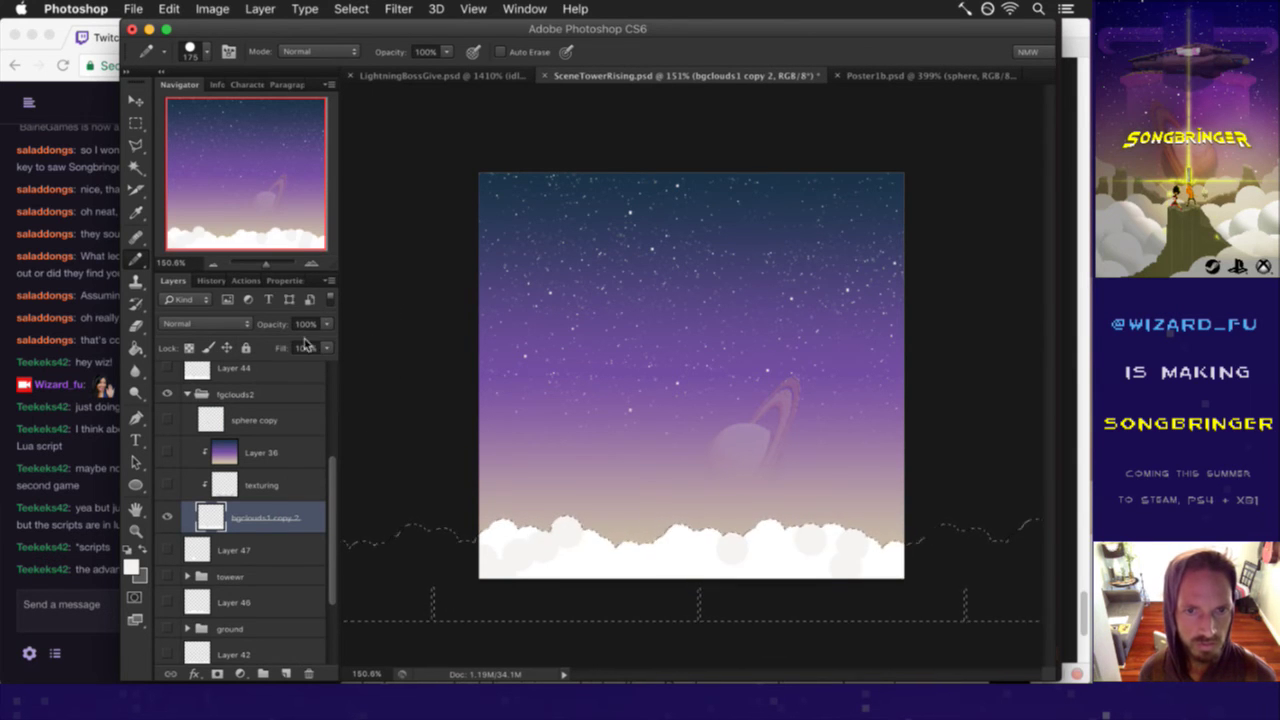
- Sample a brighter cloud colour and paint white over the grey cloud shading
key("i")
left_click(765, 565)
key("b")
left_click_drag(634, 525, 901, 575)
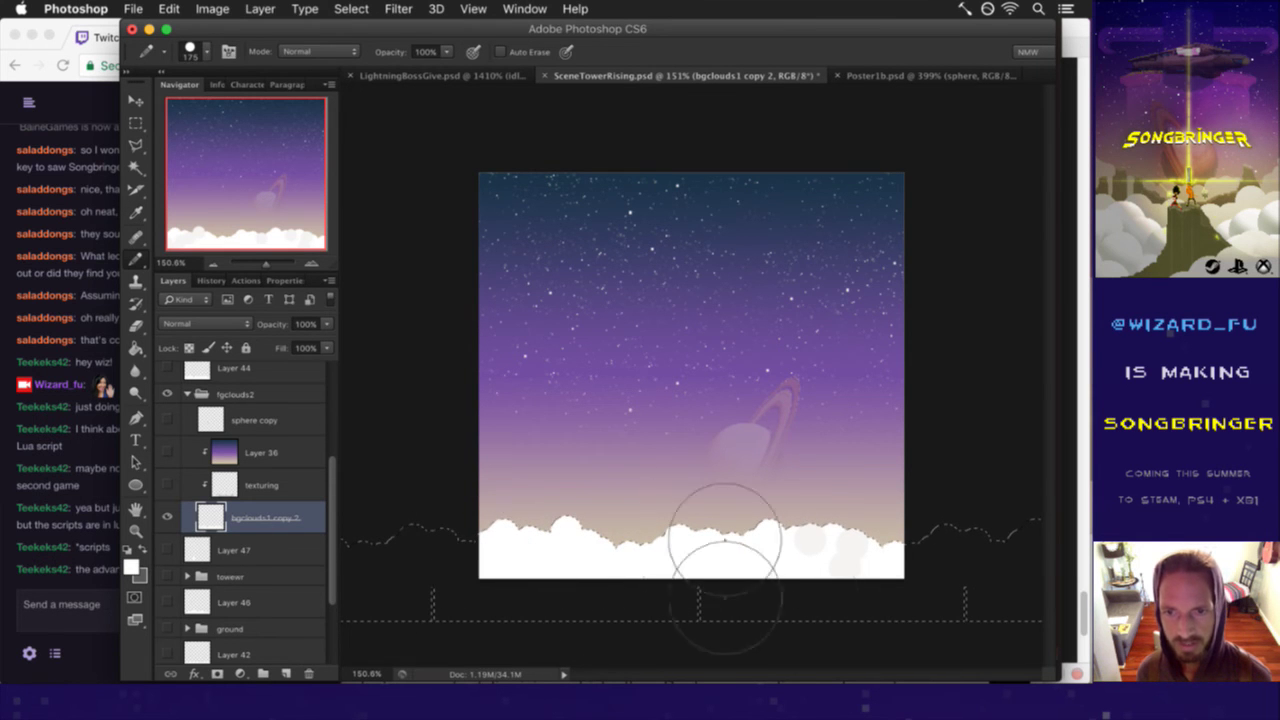
- Load the cloud layer's shape as a selection with the Marquee tool active
key("m")
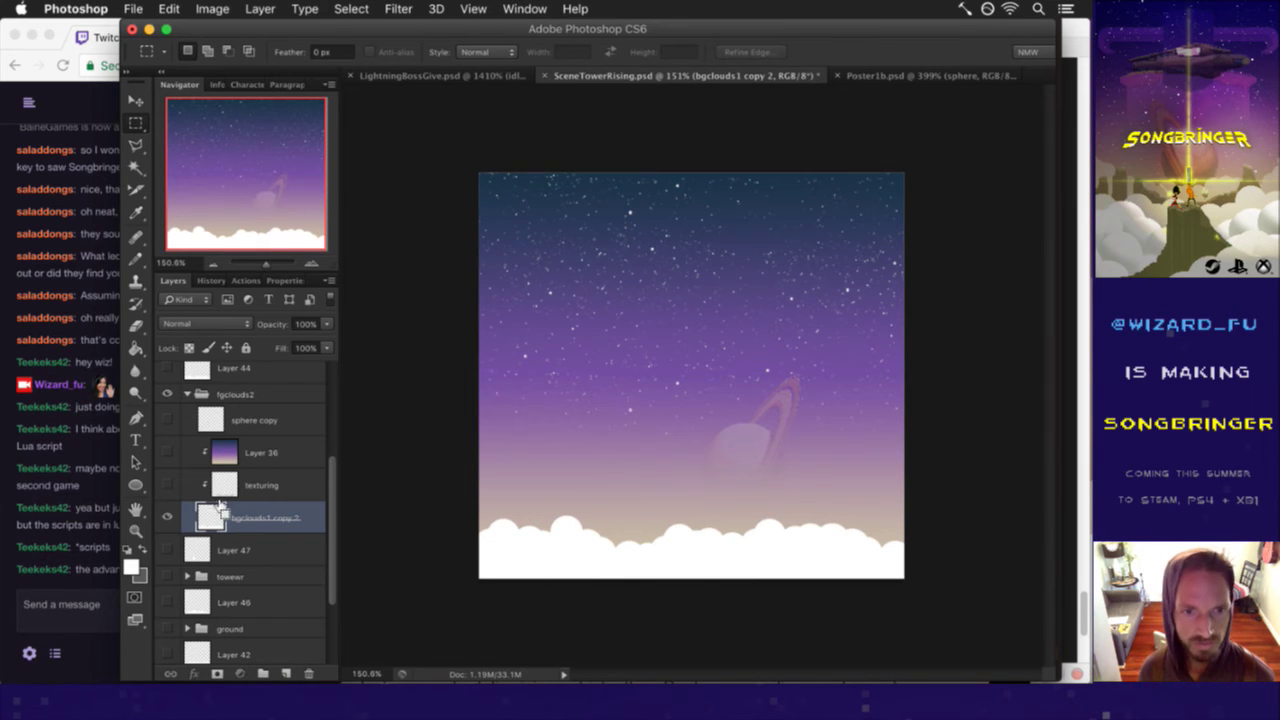
left_click(230, 512, "ctrl")
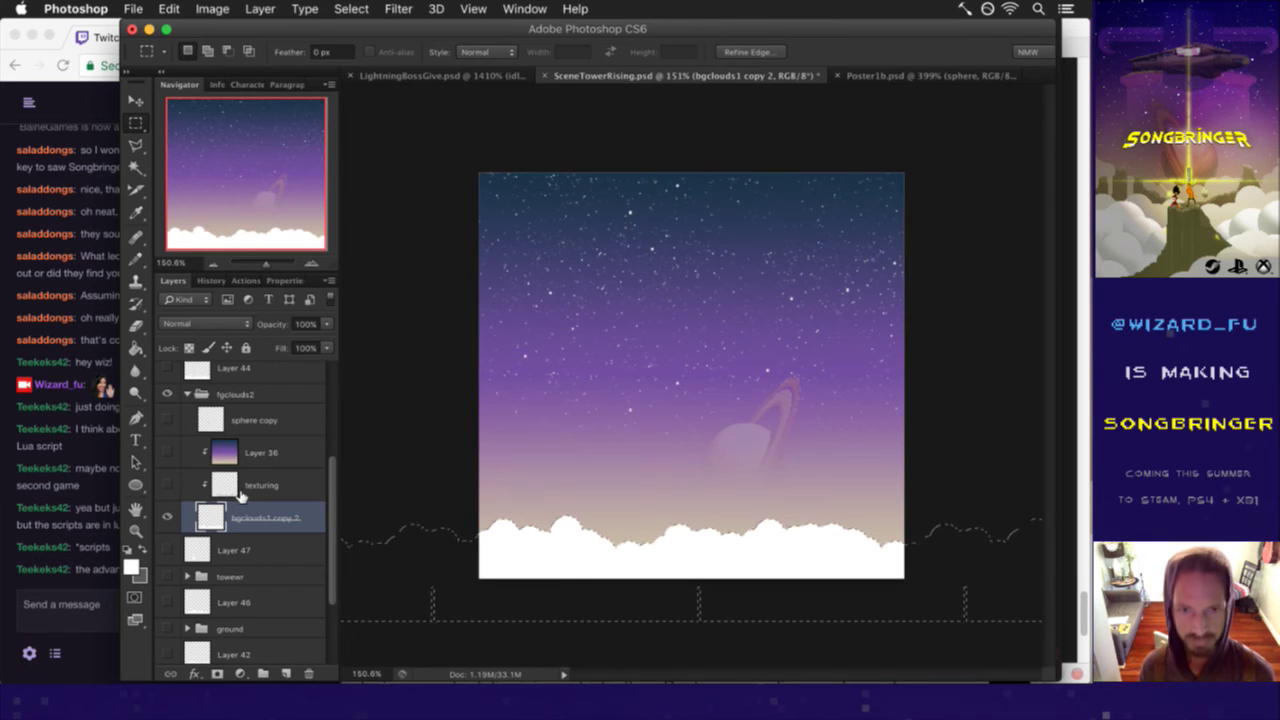
key("ctrl+n")
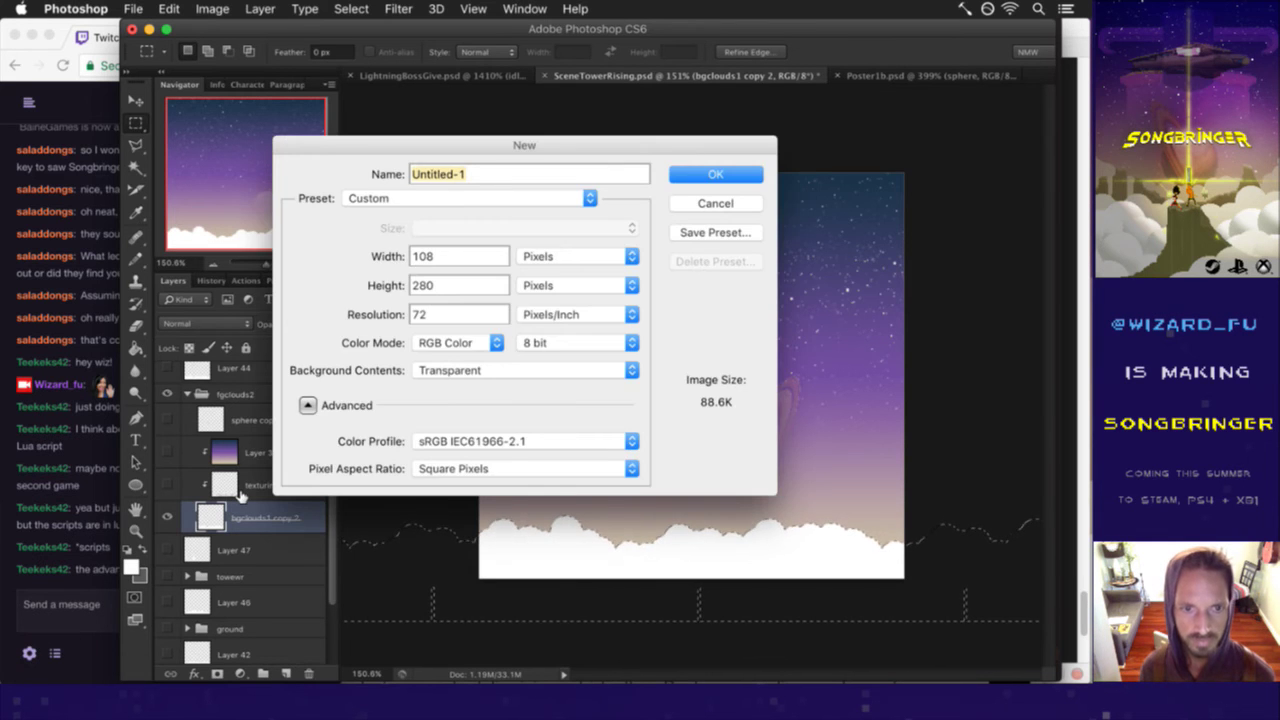
- Add a new unclipped Layer 48 and hide bgclouds1 copy 2
key("Escape")
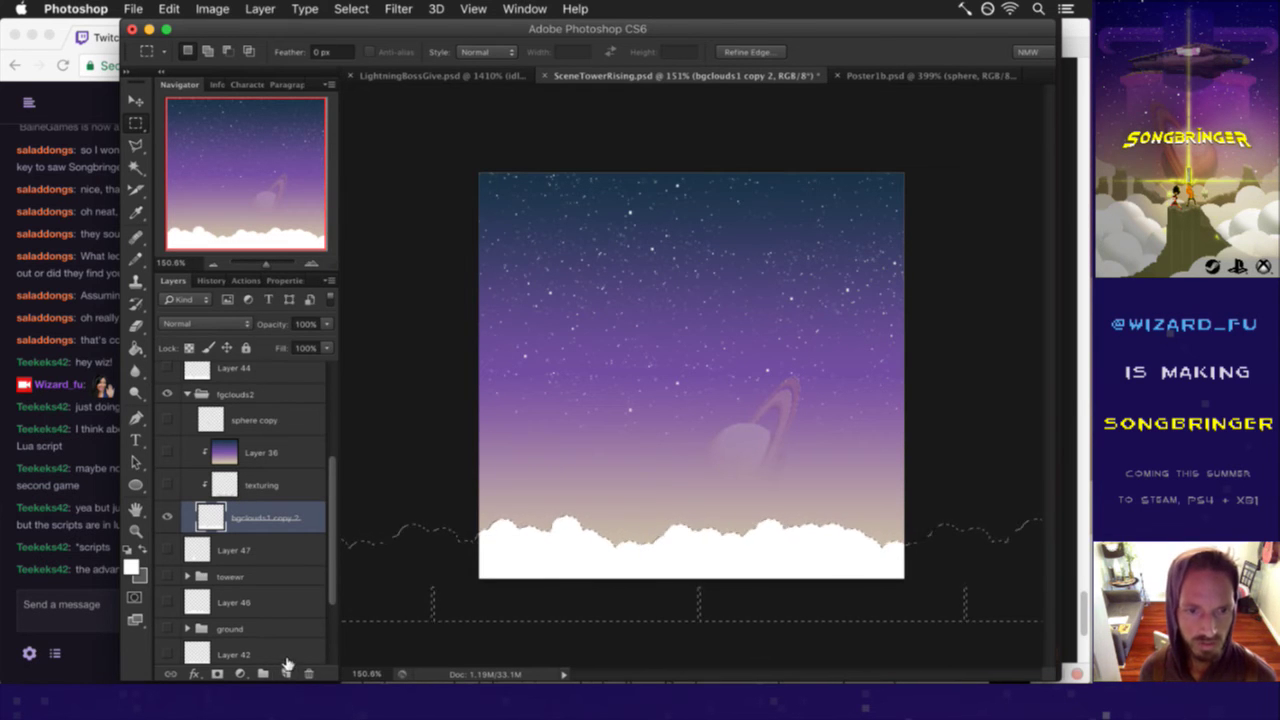
left_click(286, 673)
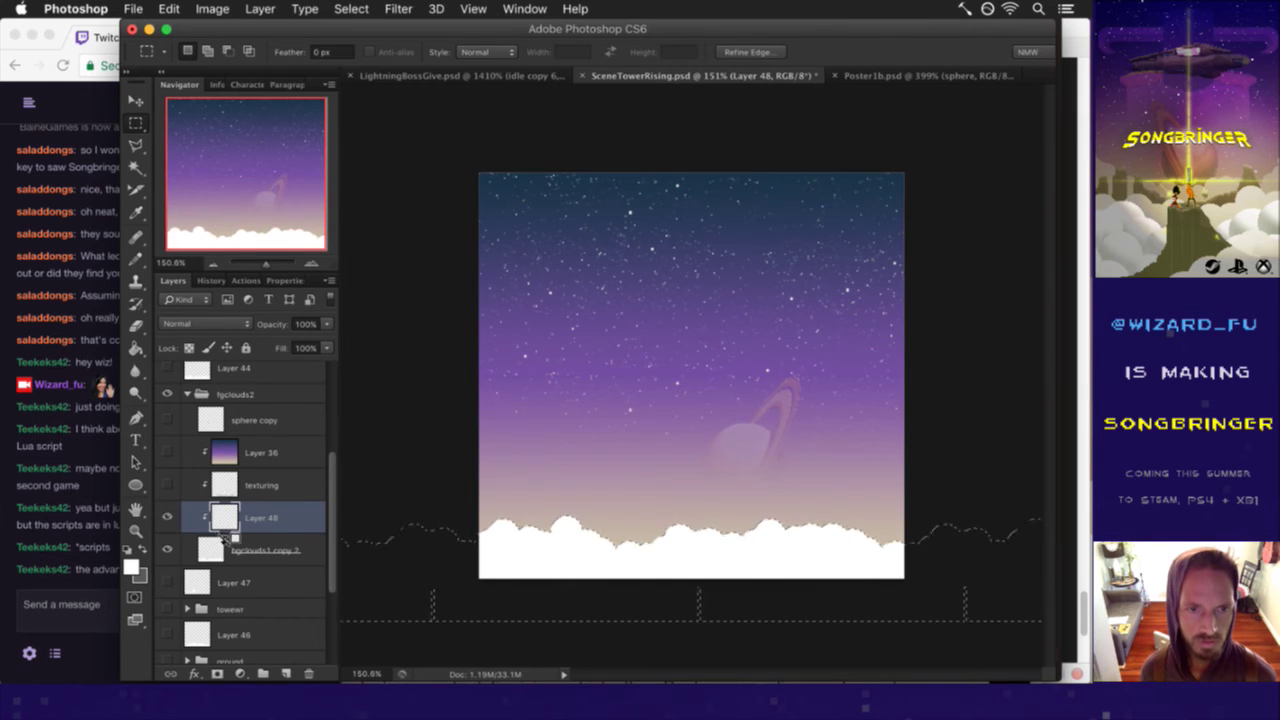
key("ctrl+alt+g")
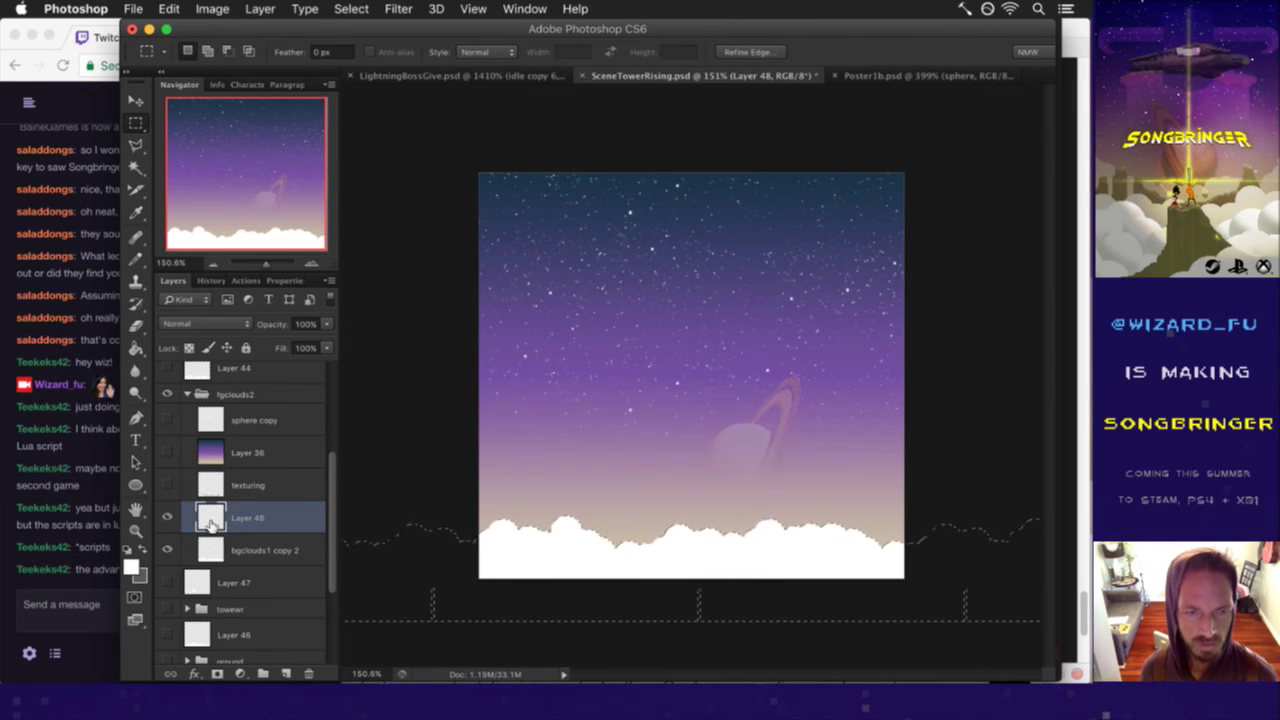
left_click(167, 550)
- Fill the cloud selection with white on Layer 48, deselect, and delete bgclouds1 copy 2
key("b")
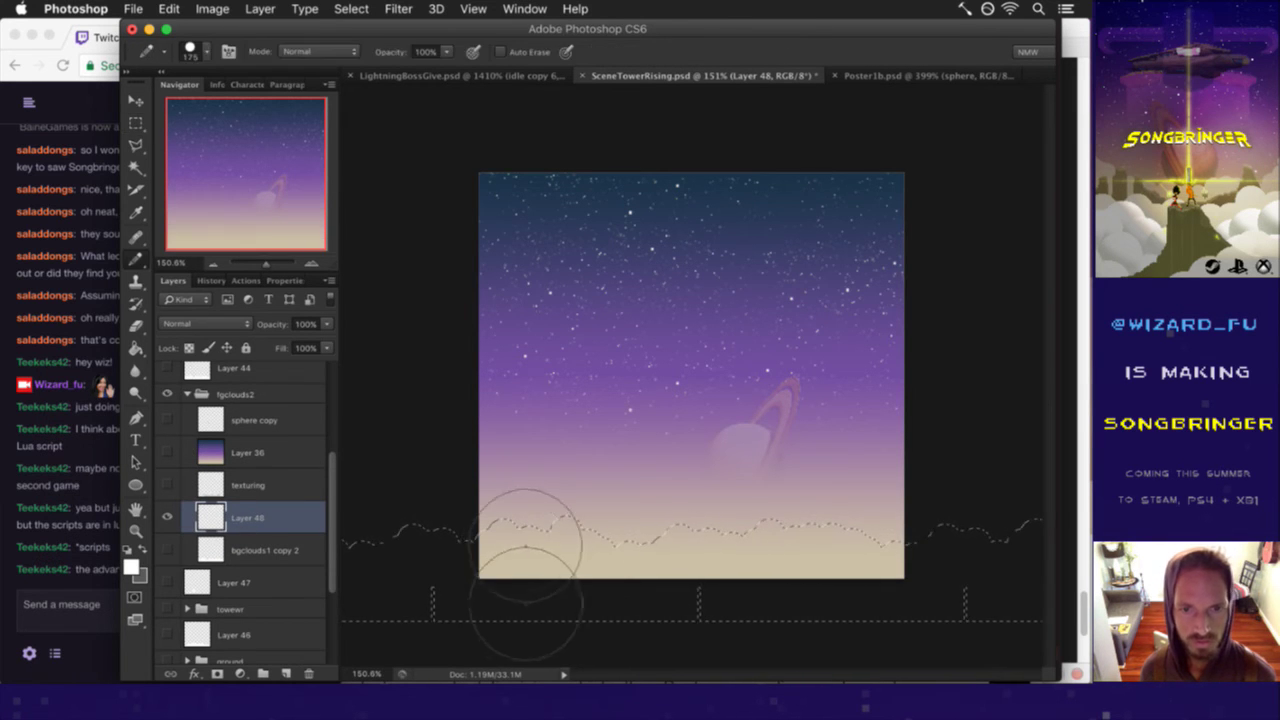
left_click_drag(505, 545, 905, 548)
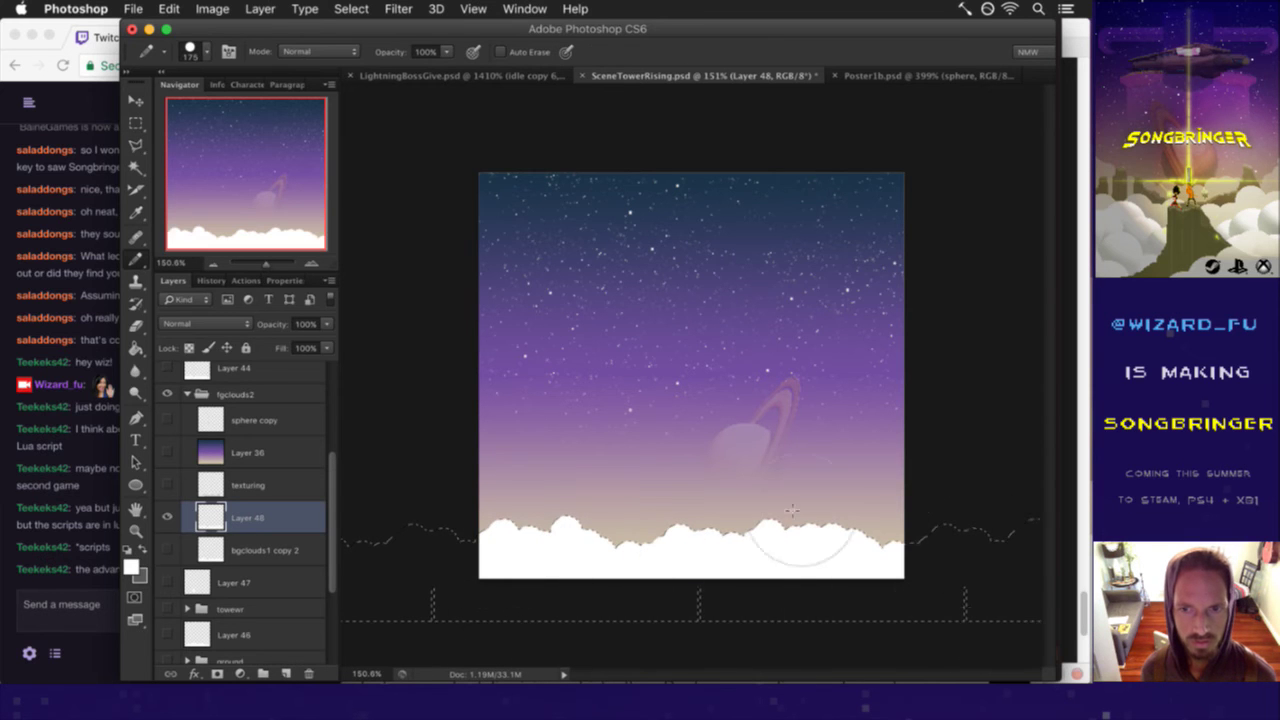
key("m")
key("ctrl+d")
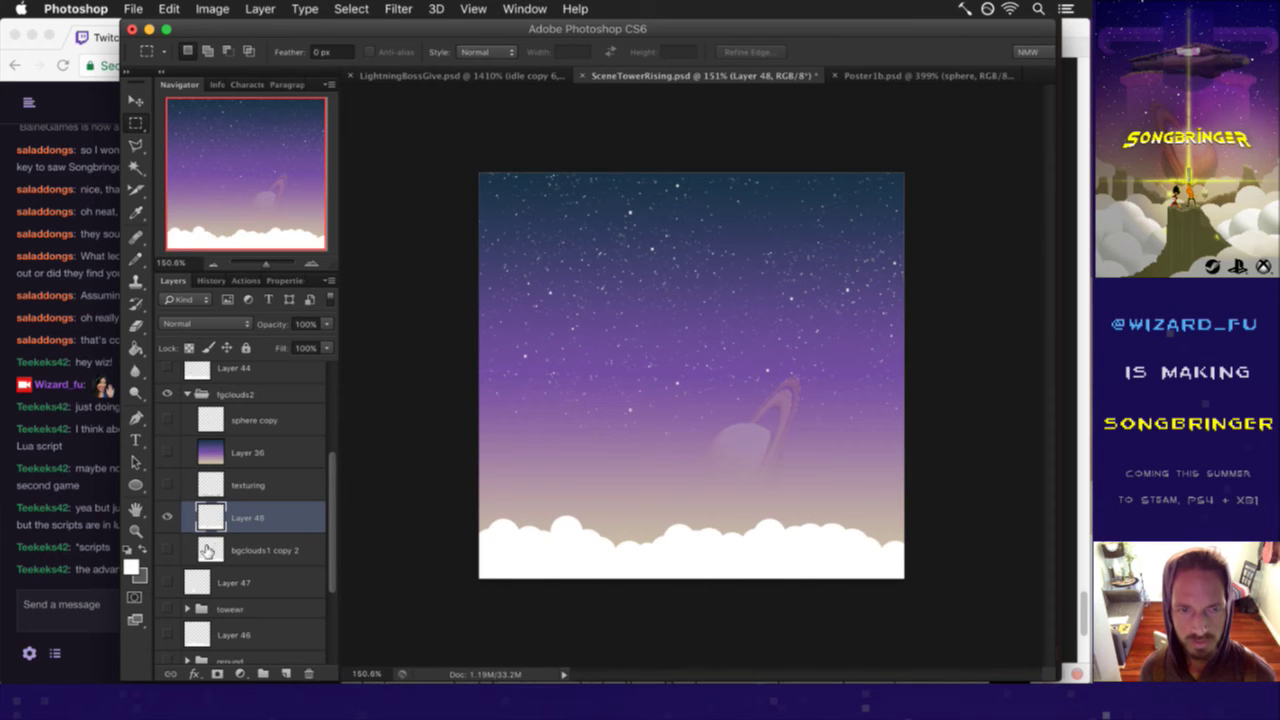
left_click(207, 549)
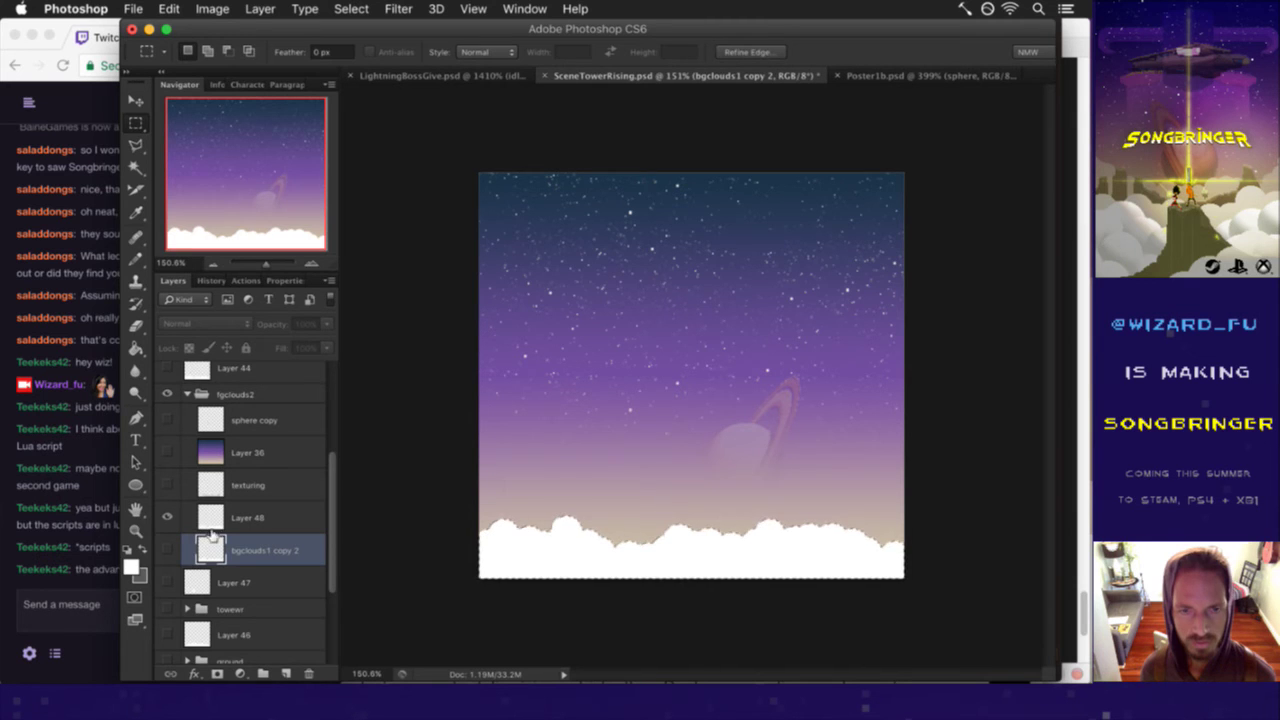
key("Delete")
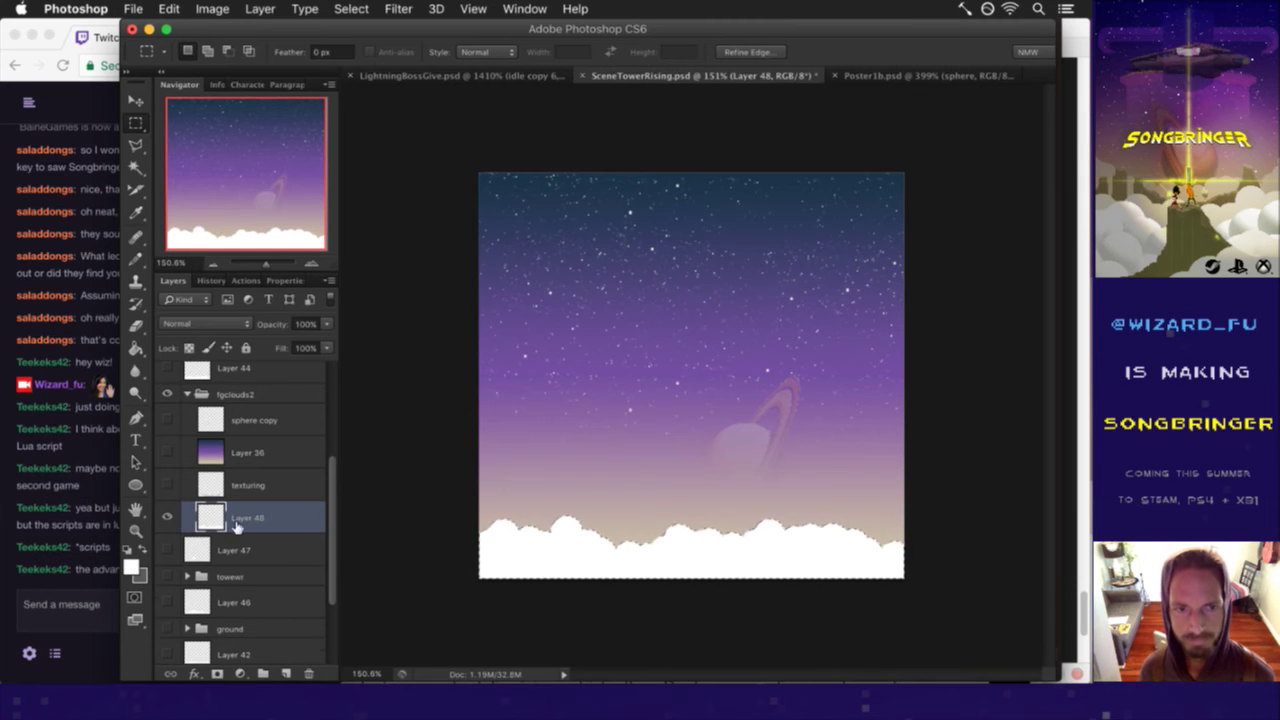
left_click(212, 487)
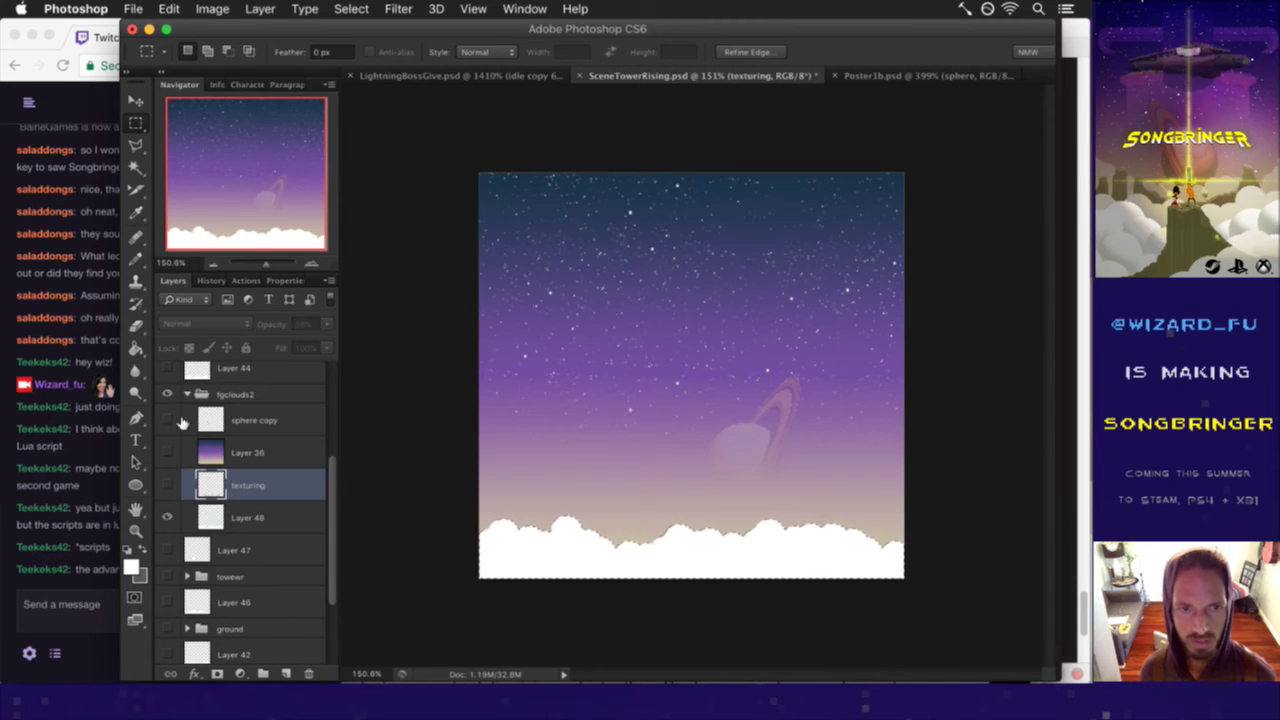
- Show the white sphere layer, zoom in on the artwork, and save
left_click(168, 420)
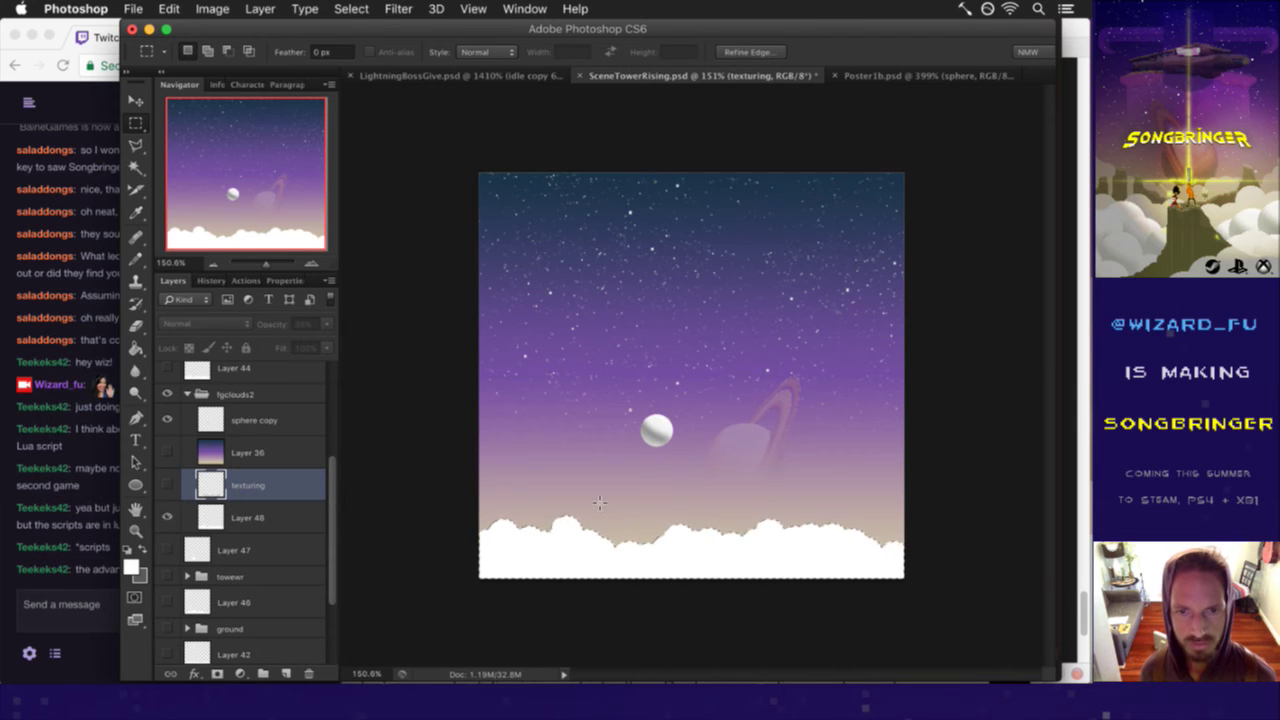
scroll(602, 489, "up", 3)
mouse_move(669, 551)
left_mouse_down()
mouse_move(674, 522)
mouse_move(648, 540)
left_mouse_up()
key("ctrl+s")
- Place the round sphere copy on the cloud line at the canvas's left edge
left_click(213, 420)
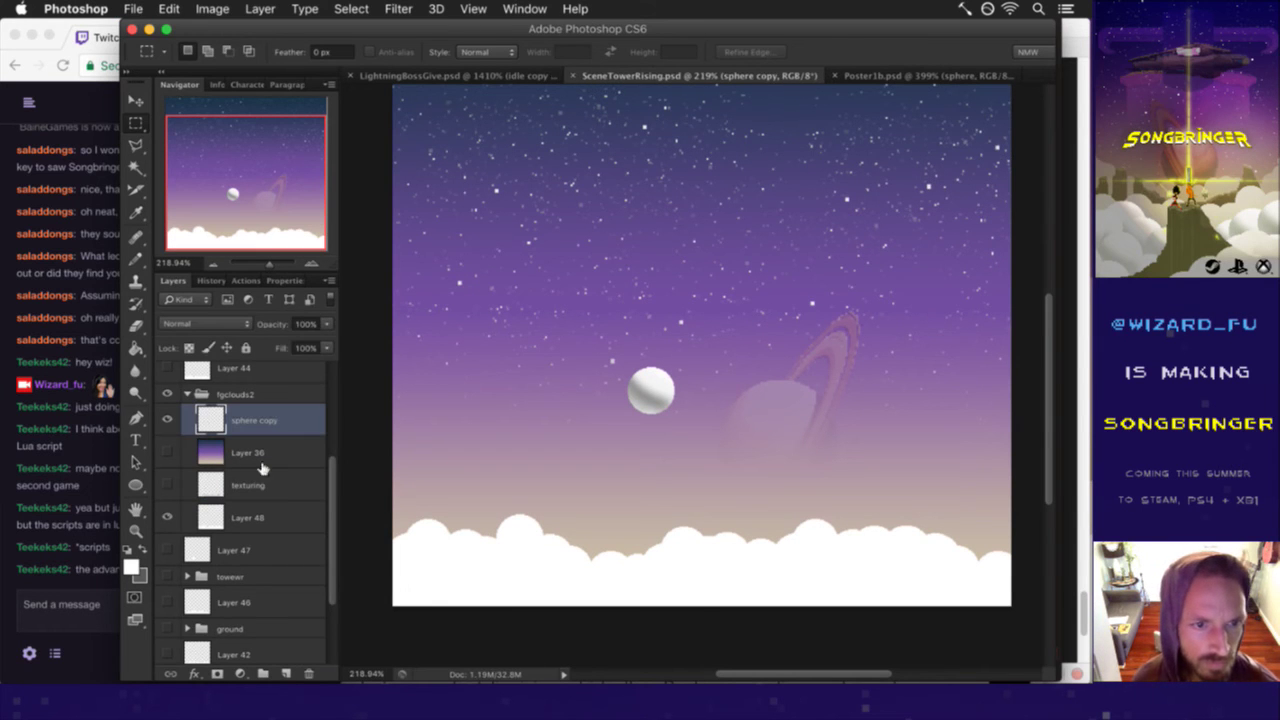
key("v")
key("ctrl+t")
left_click_drag(651, 367, 651, 535)
key("Escape")
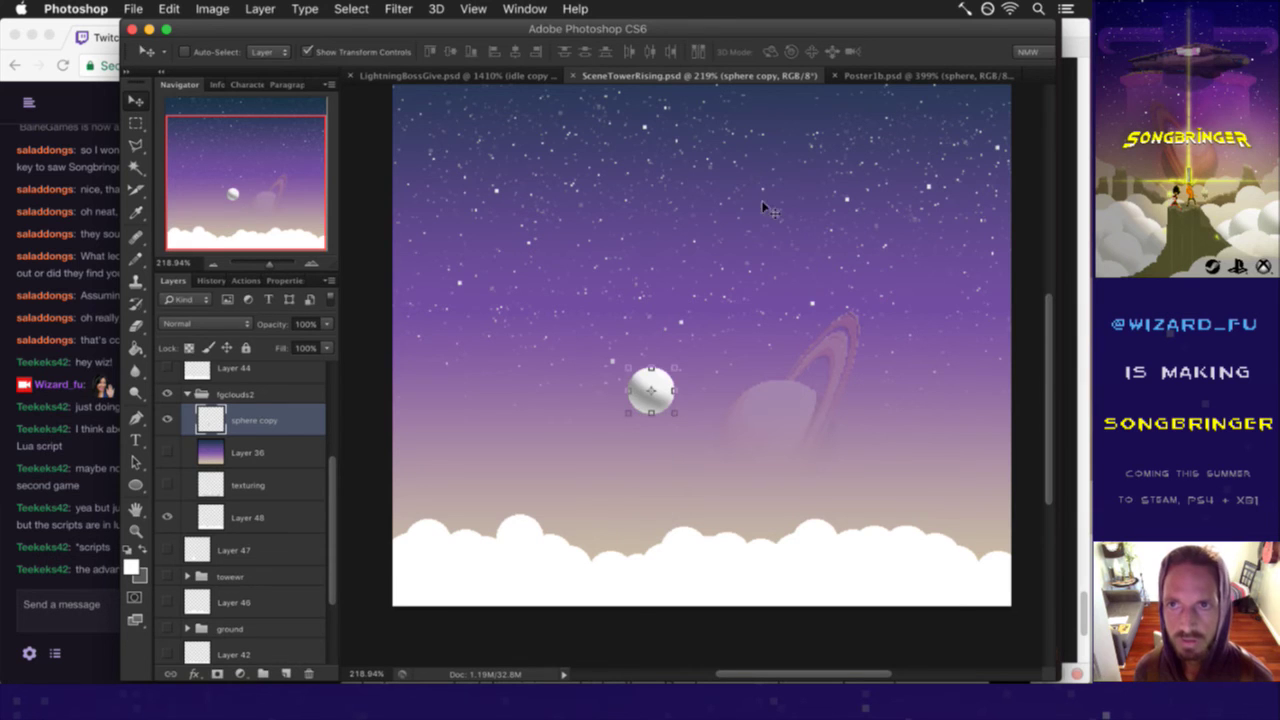
left_click_drag(714, 377, 580, 522)
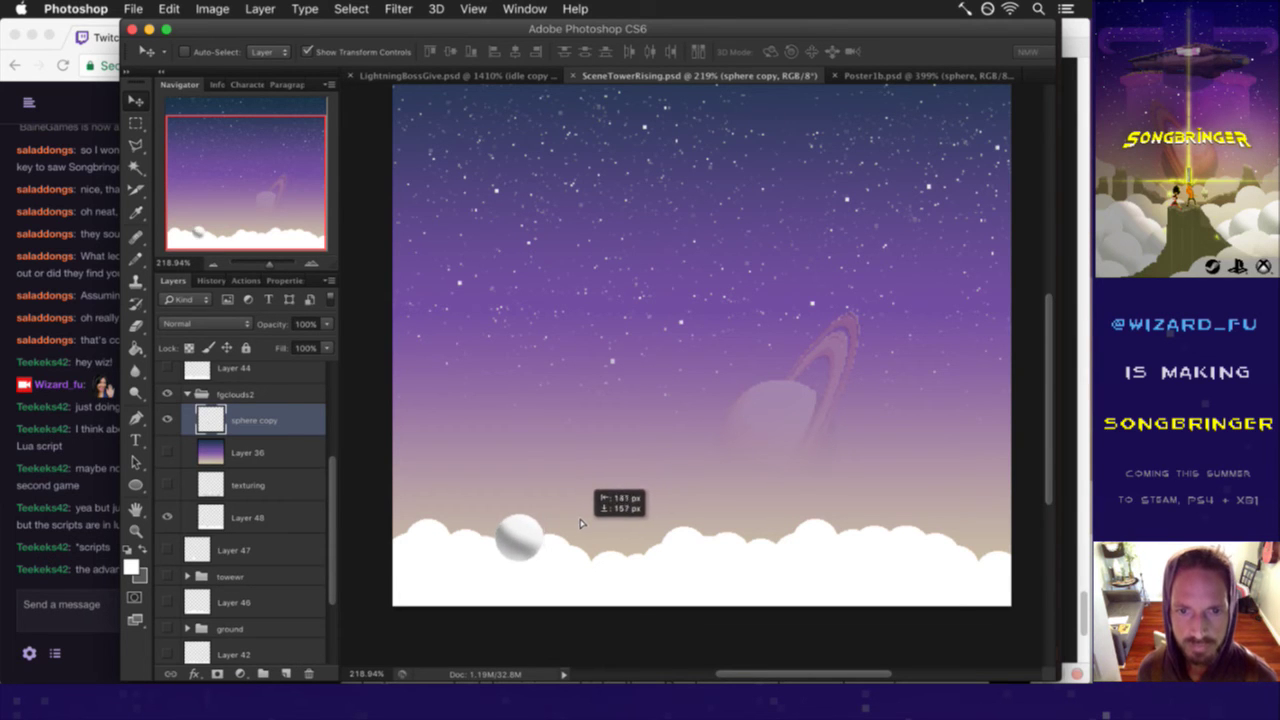
mouse_move(580, 522)
left_mouse_down()
mouse_move(463, 543)
mouse_move(488, 528)
left_mouse_up()
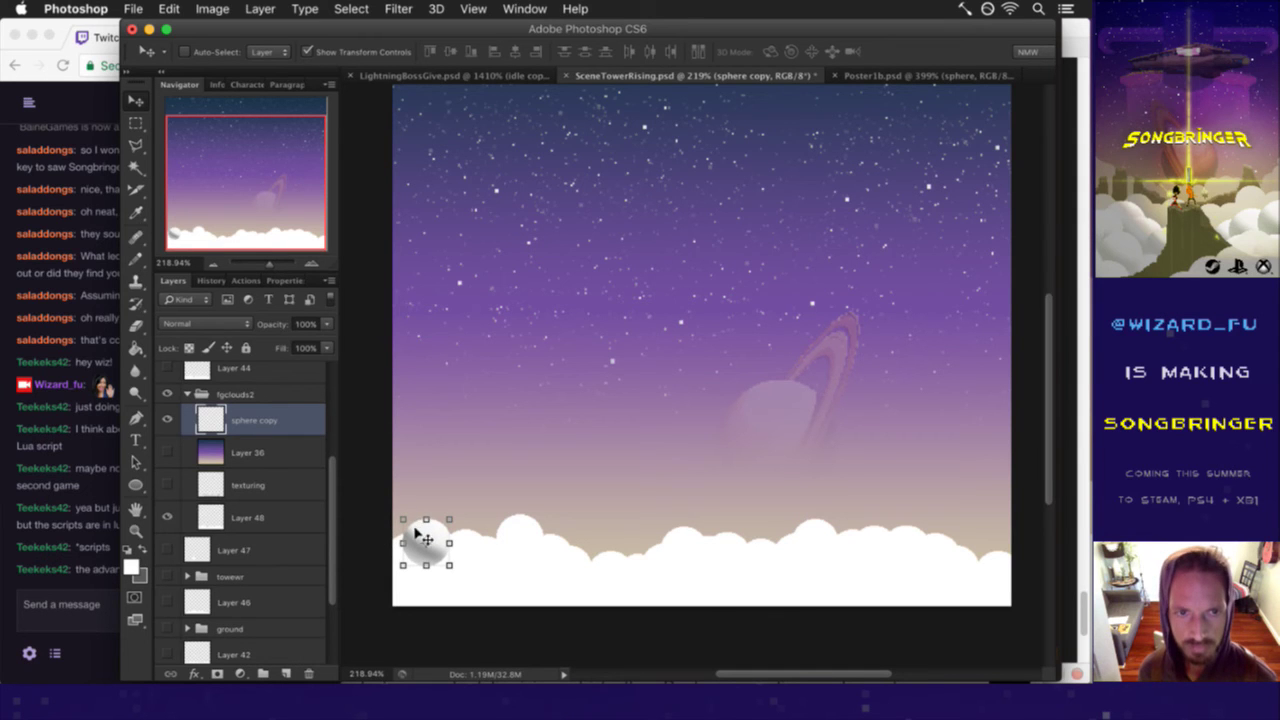
- Duplicate the sphere several times, placing the copies rightward along the cloud line
key("super+j")
left_click_drag(437, 524, 438, 525)
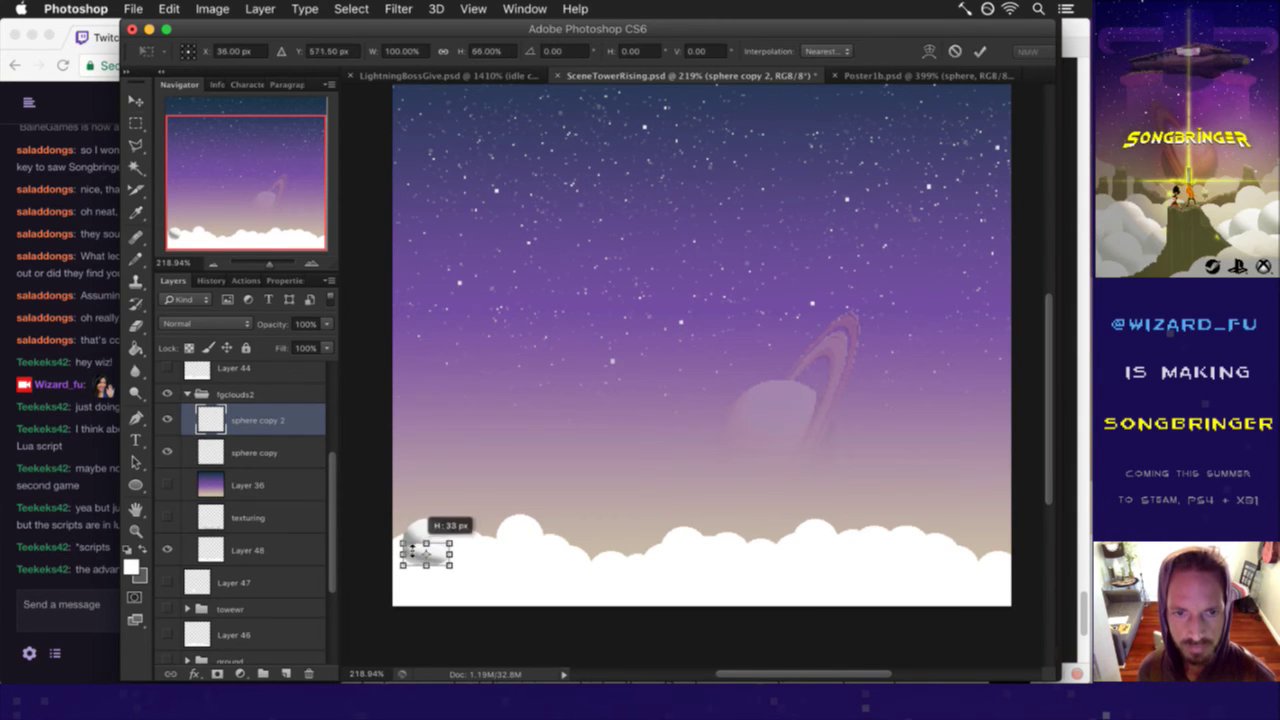
left_click_drag(476, 533, 466, 533)
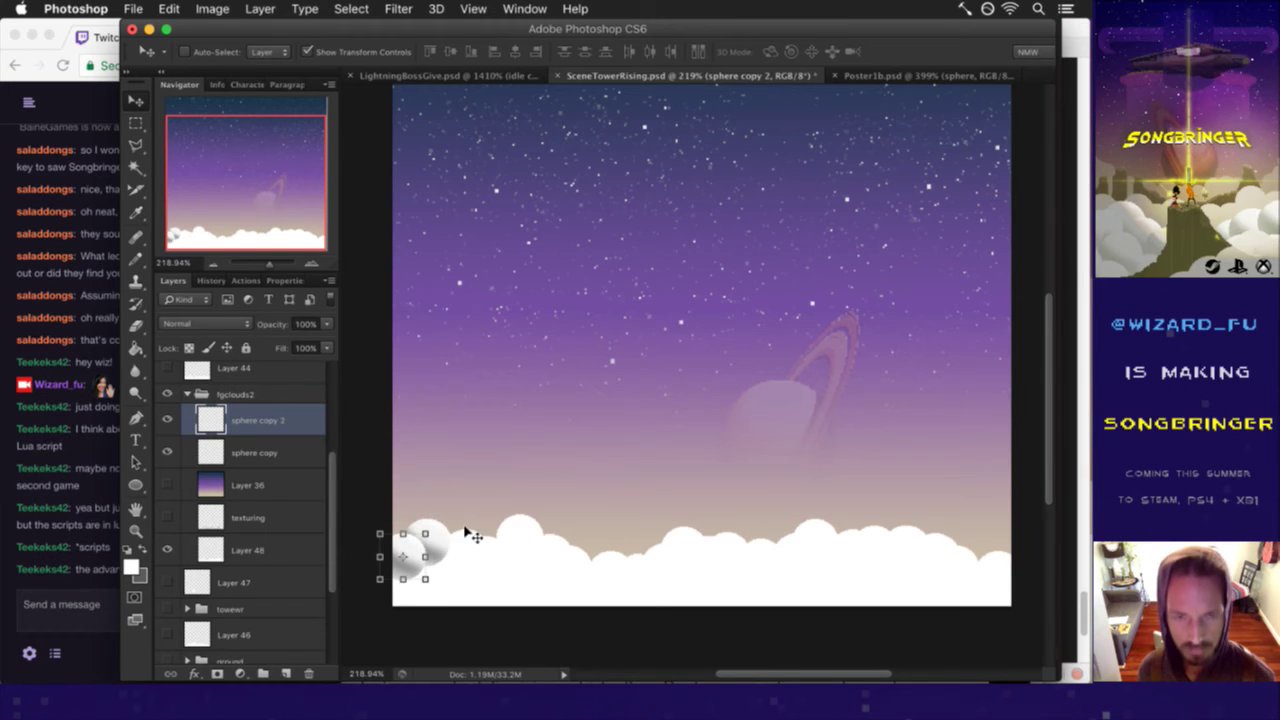
key("super+j")
mouse_move(503, 556)
left_mouse_down()
mouse_move(597, 549)
mouse_move(629, 524)
left_mouse_up()
key("super+j")
key("super+j")
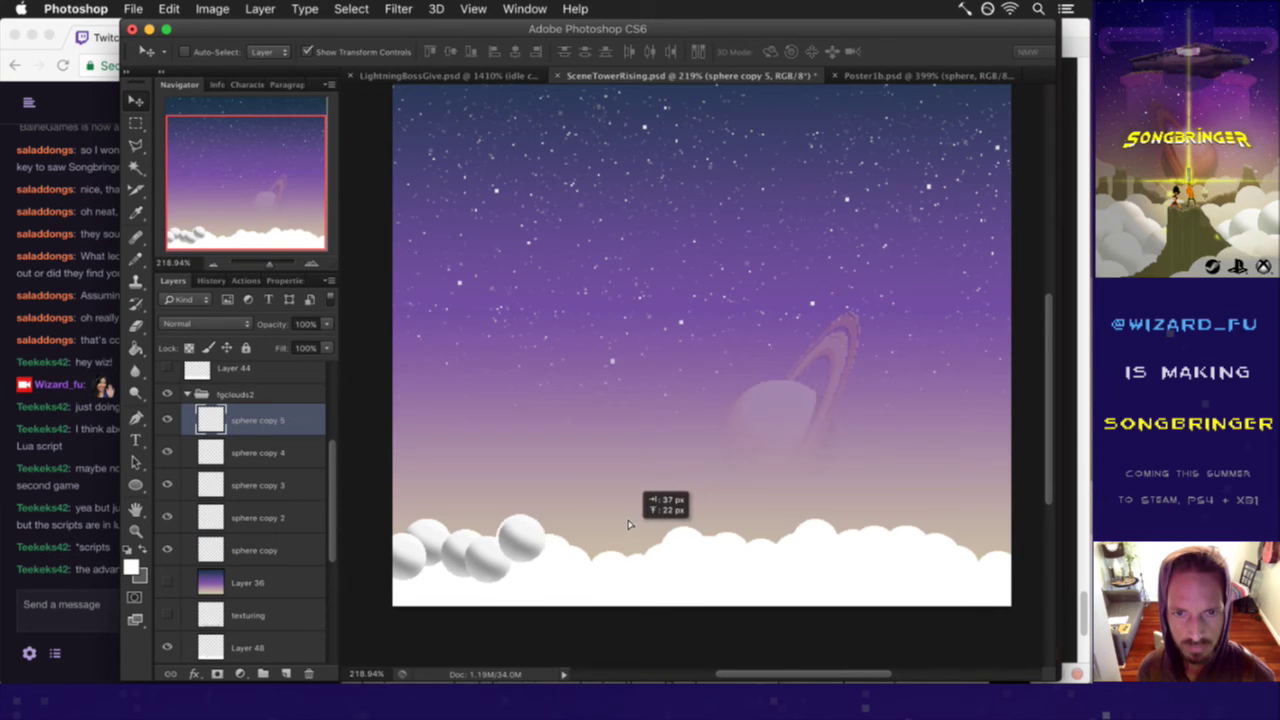
key("super+j")
left_click_drag(631, 534, 651, 545)
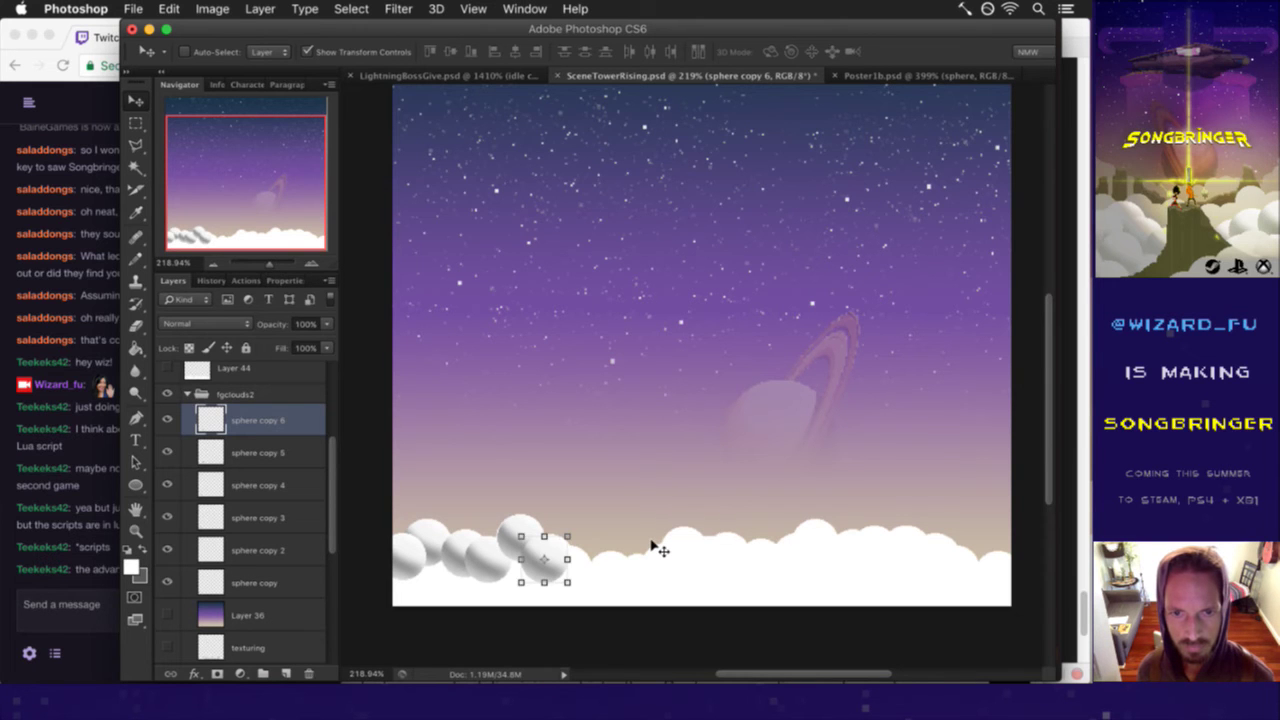
- Nudge the latest sphere up and right, and nudge sphere copy 5 slightly left
key("Up")
key("Right")
key("Up")
key("Right")
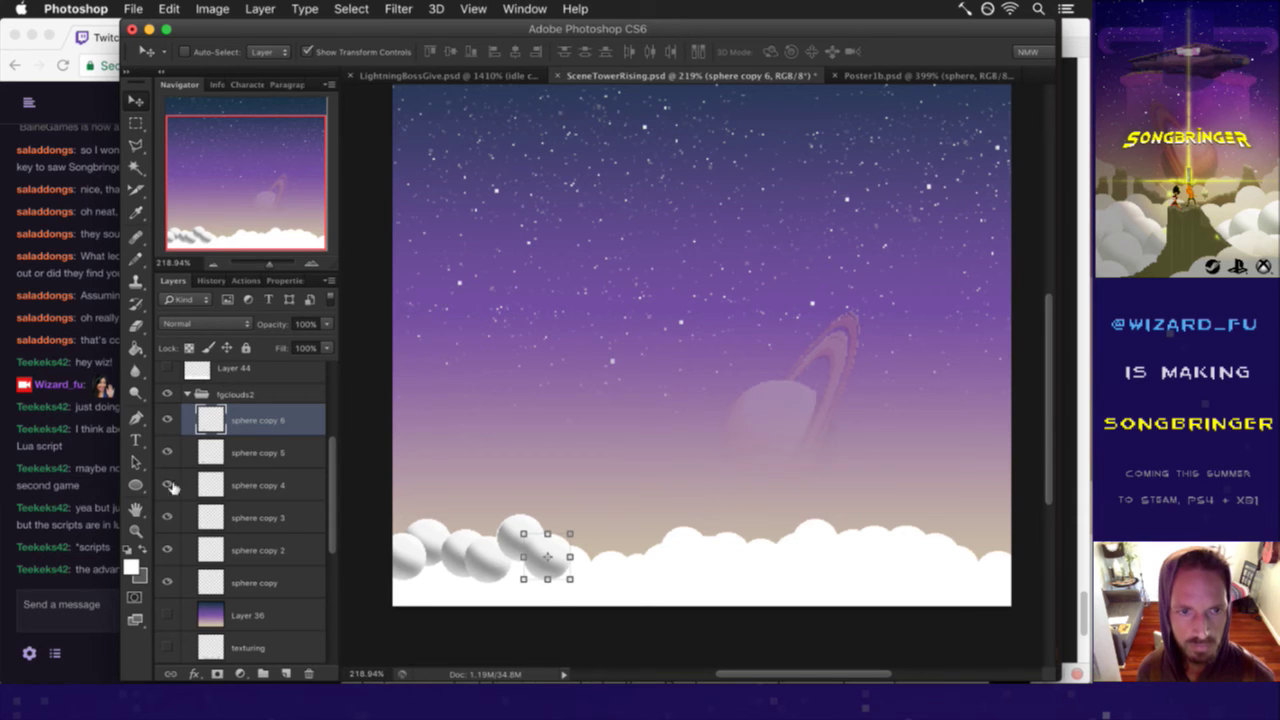
left_click(255, 446)
key("Left")
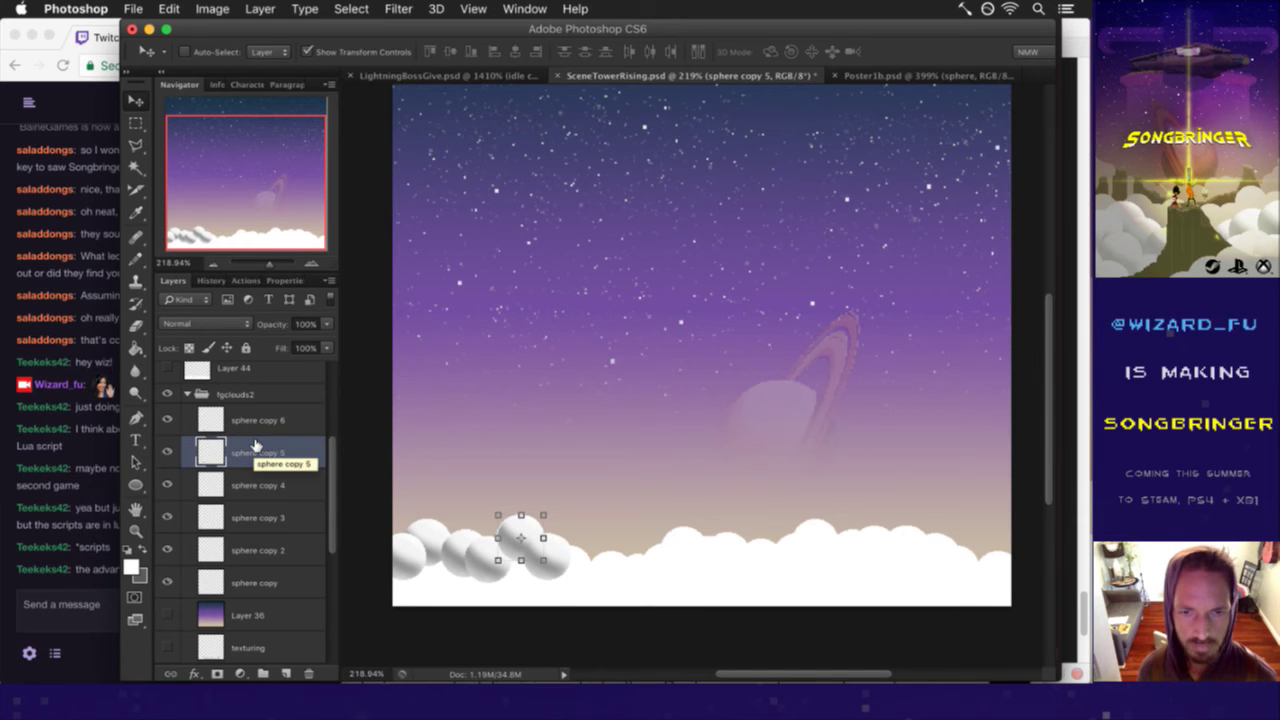
- Alt-drag a series of sphere copies rightward across the middle of the cloud row
key("m")
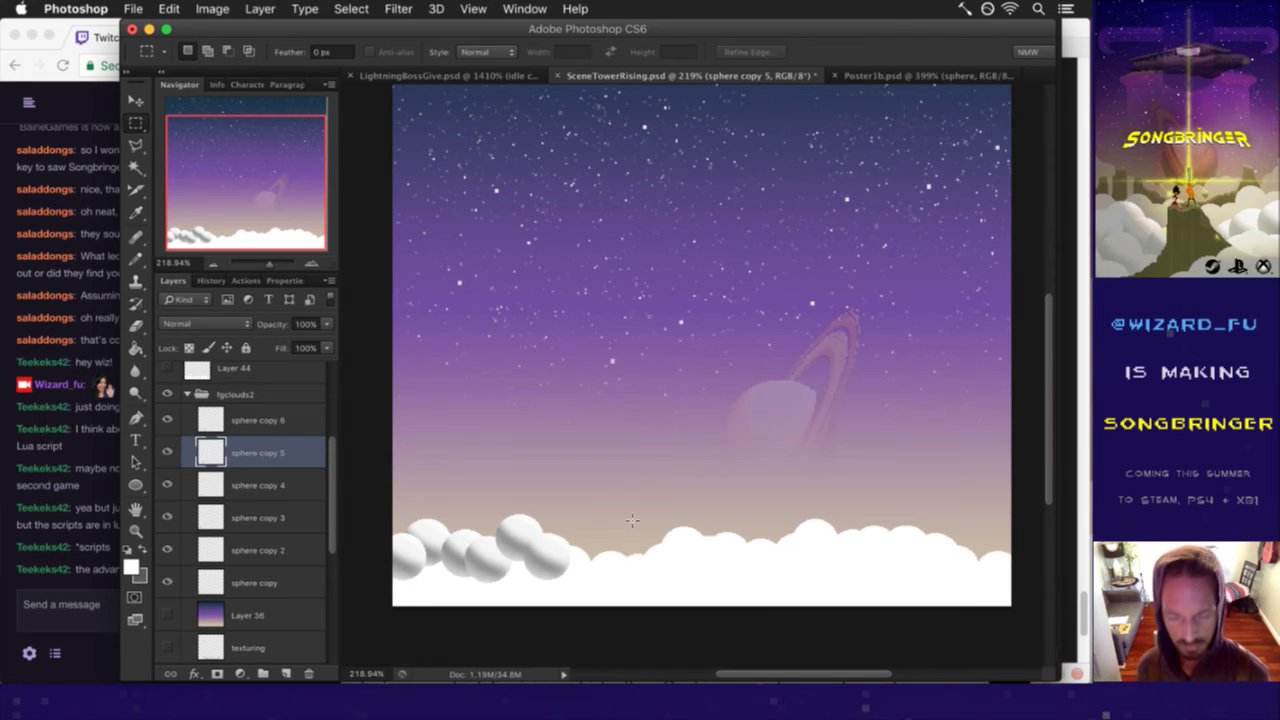
key("v")
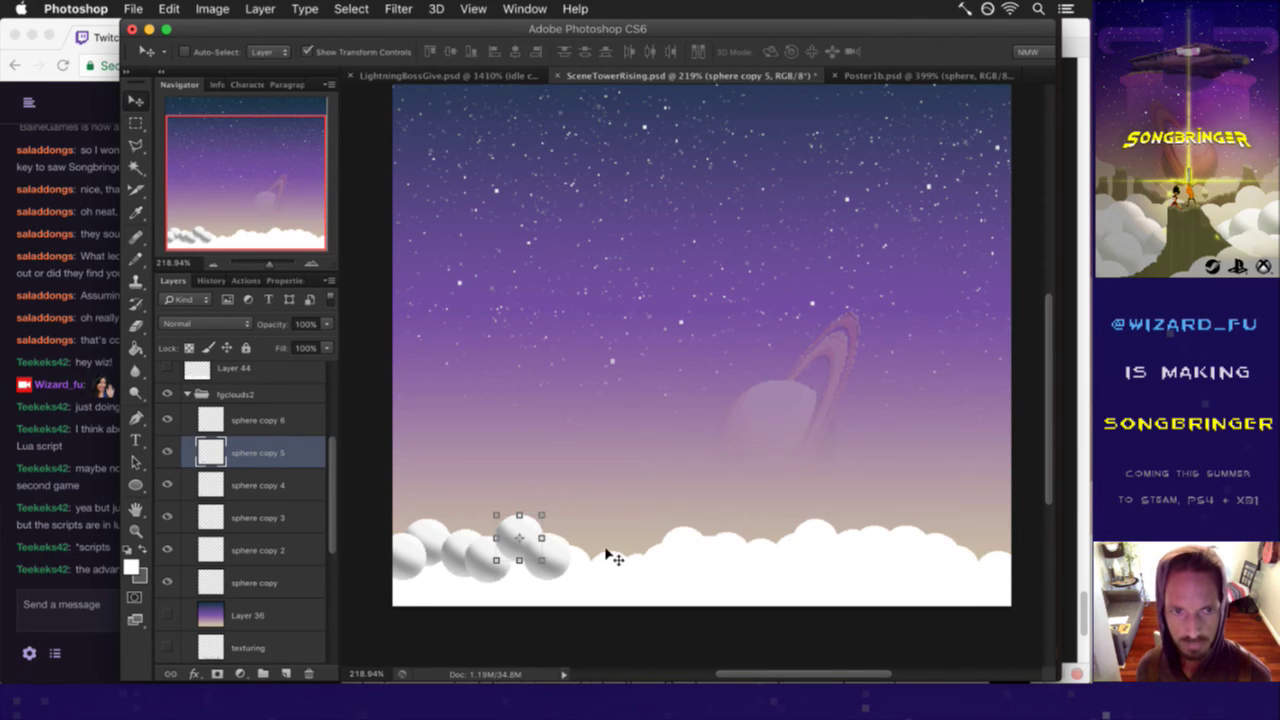
left_click_drag(528, 522, 590, 565)
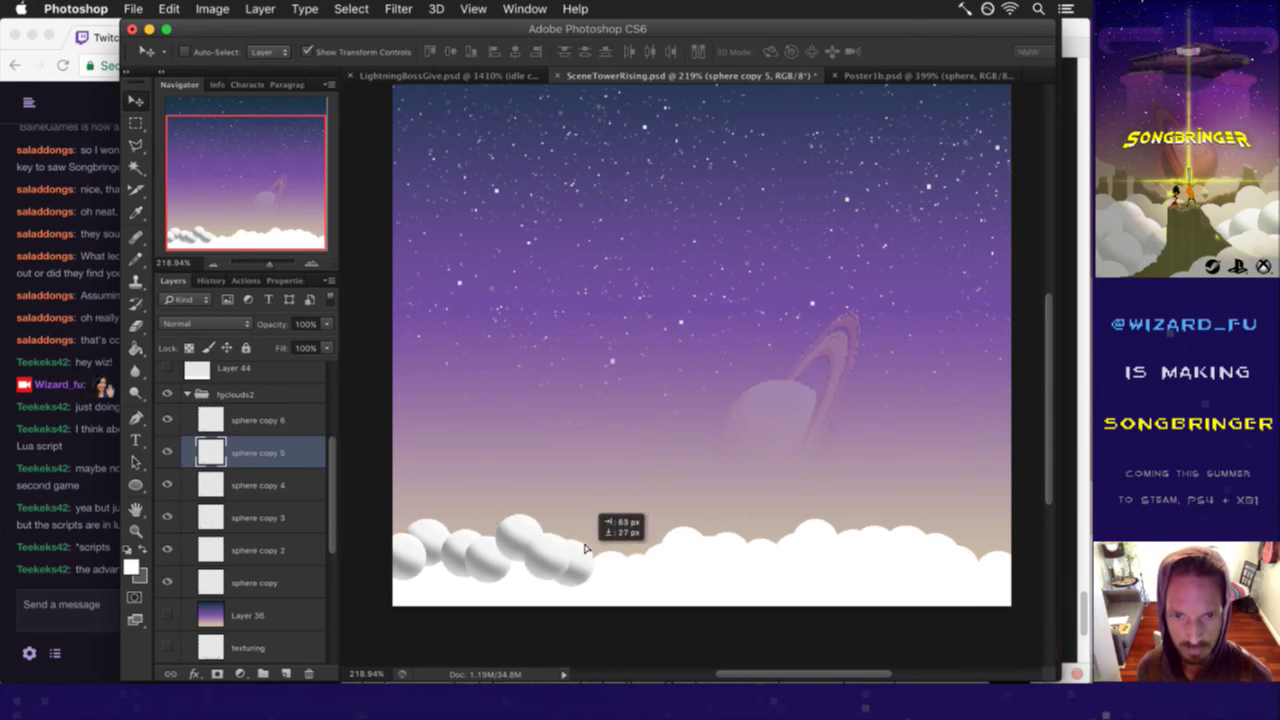
left_click_drag(578, 550, 646, 559)
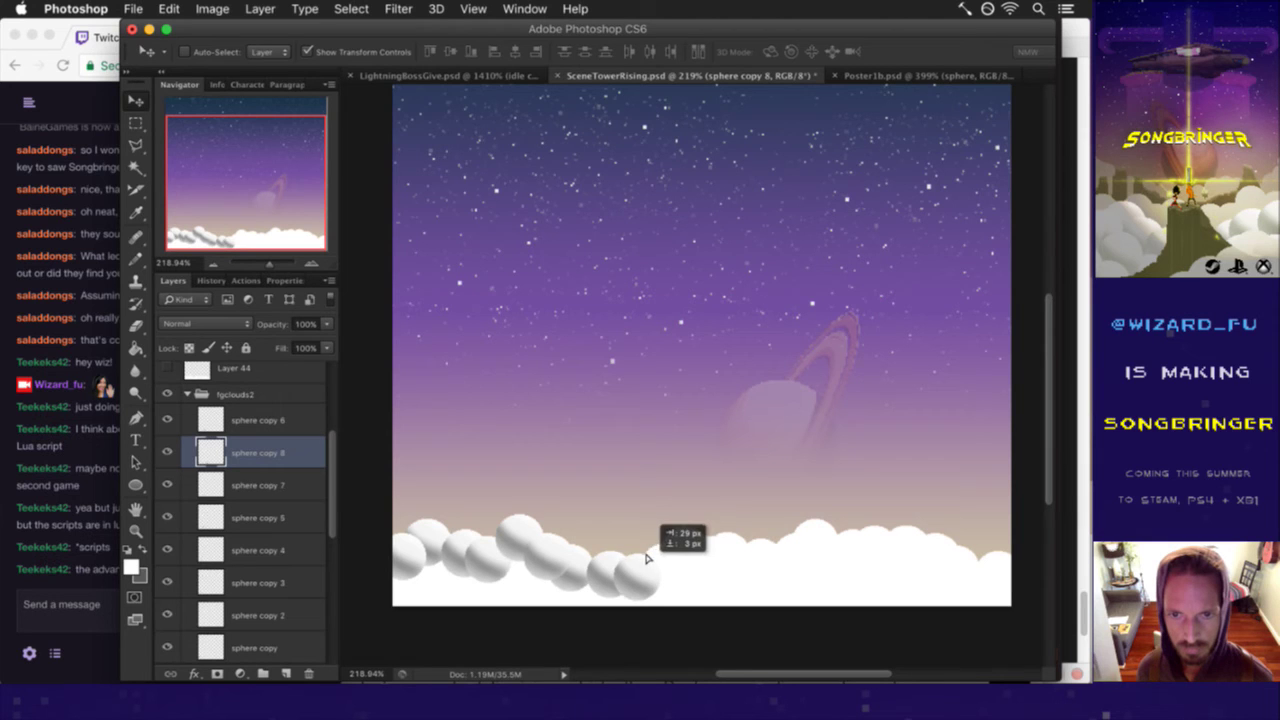
left_click_drag(646, 560, 693, 530)
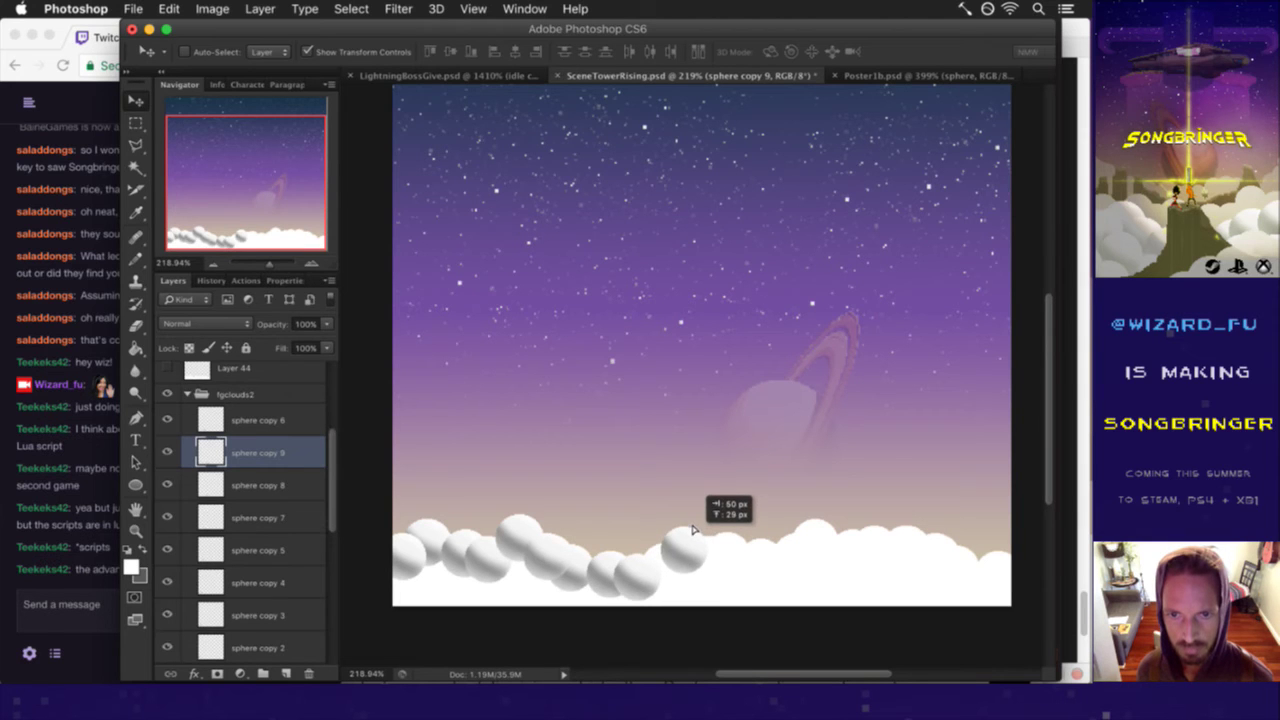
left_click_drag(694, 532, 671, 547)
left_click(671, 547, "alt")
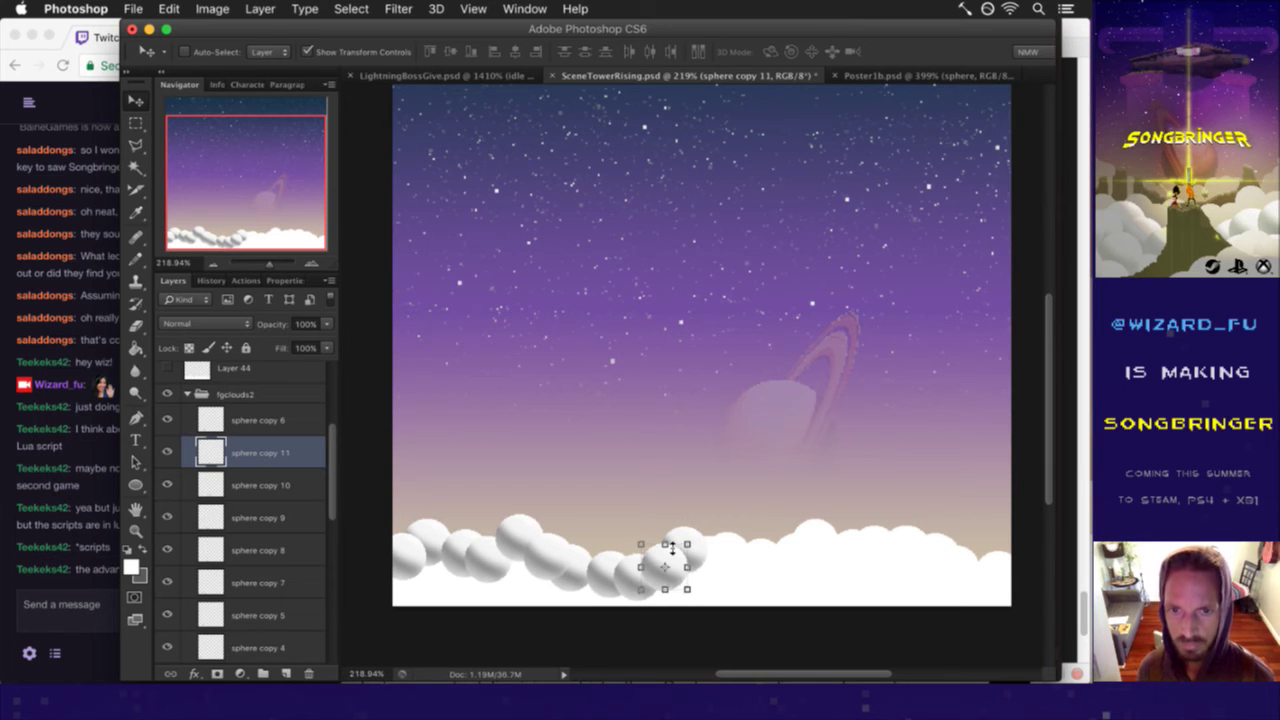
left_click_drag(680, 547, 728, 541)
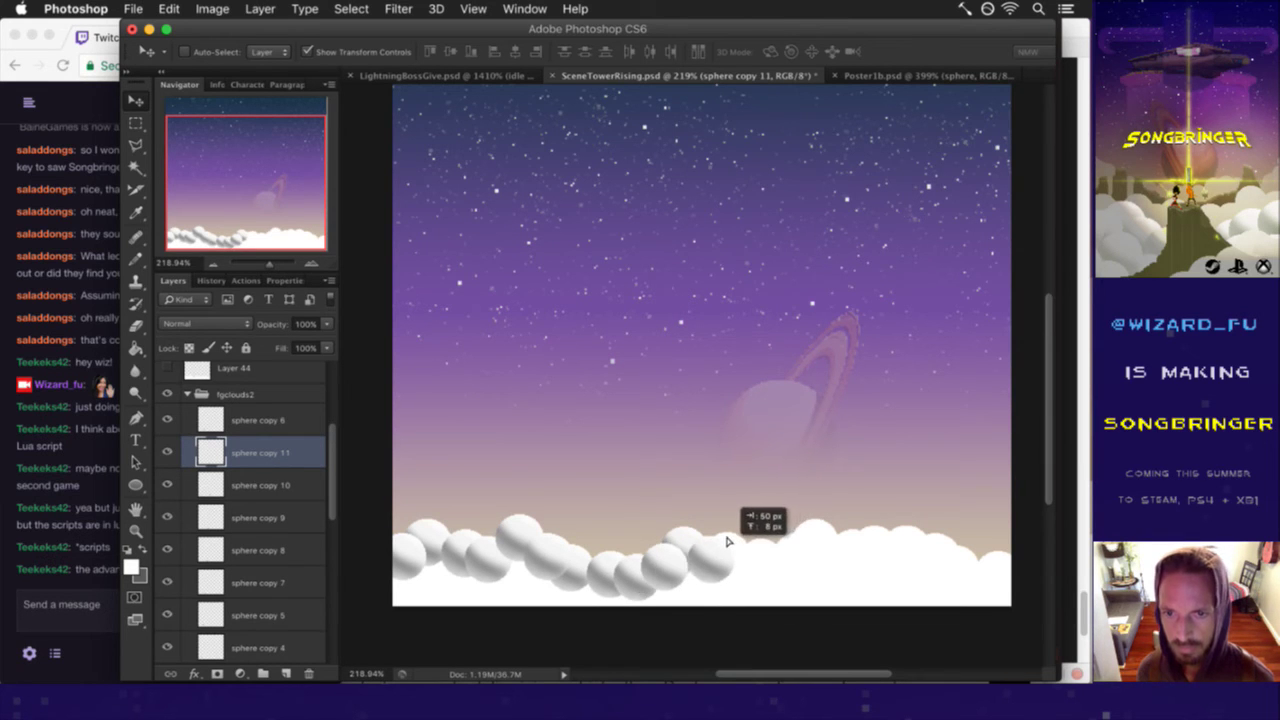
left_click(730, 557, "alt")
mouse_move(728, 541)
left_mouse_down()
mouse_move(773, 547)
mouse_move(820, 524)
left_mouse_up()
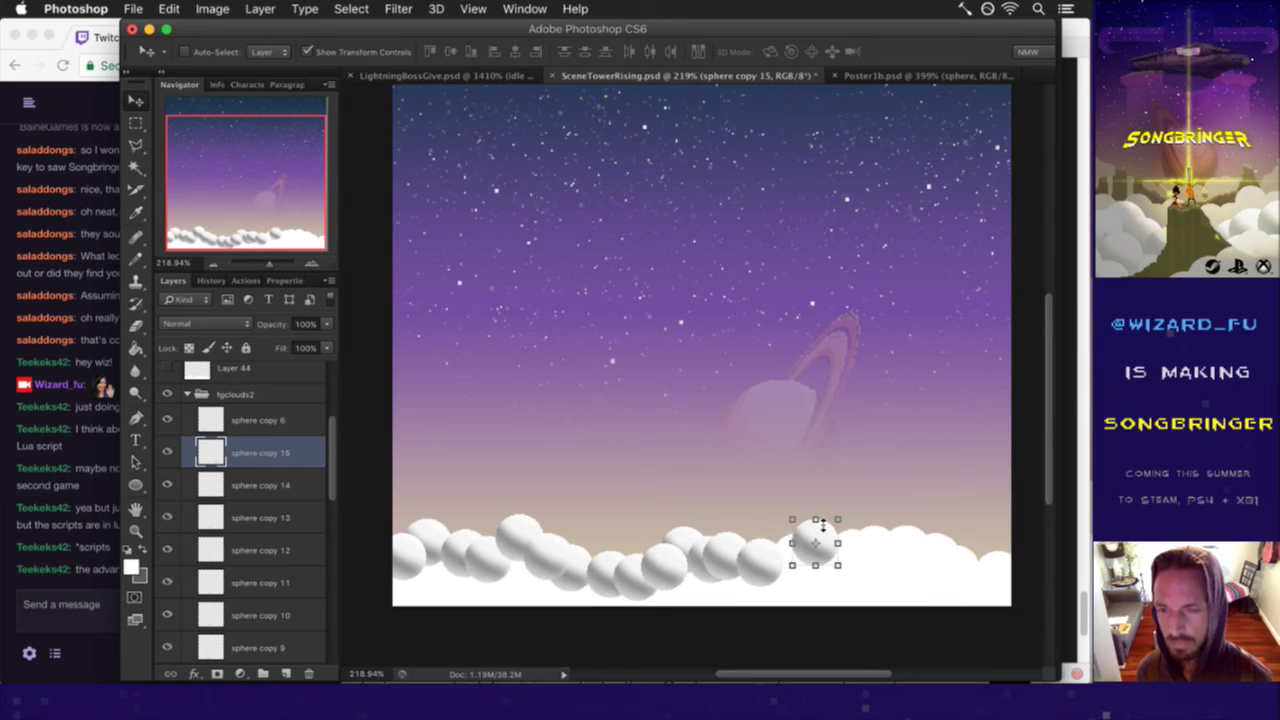
left_click_drag(822, 525, 817, 522)
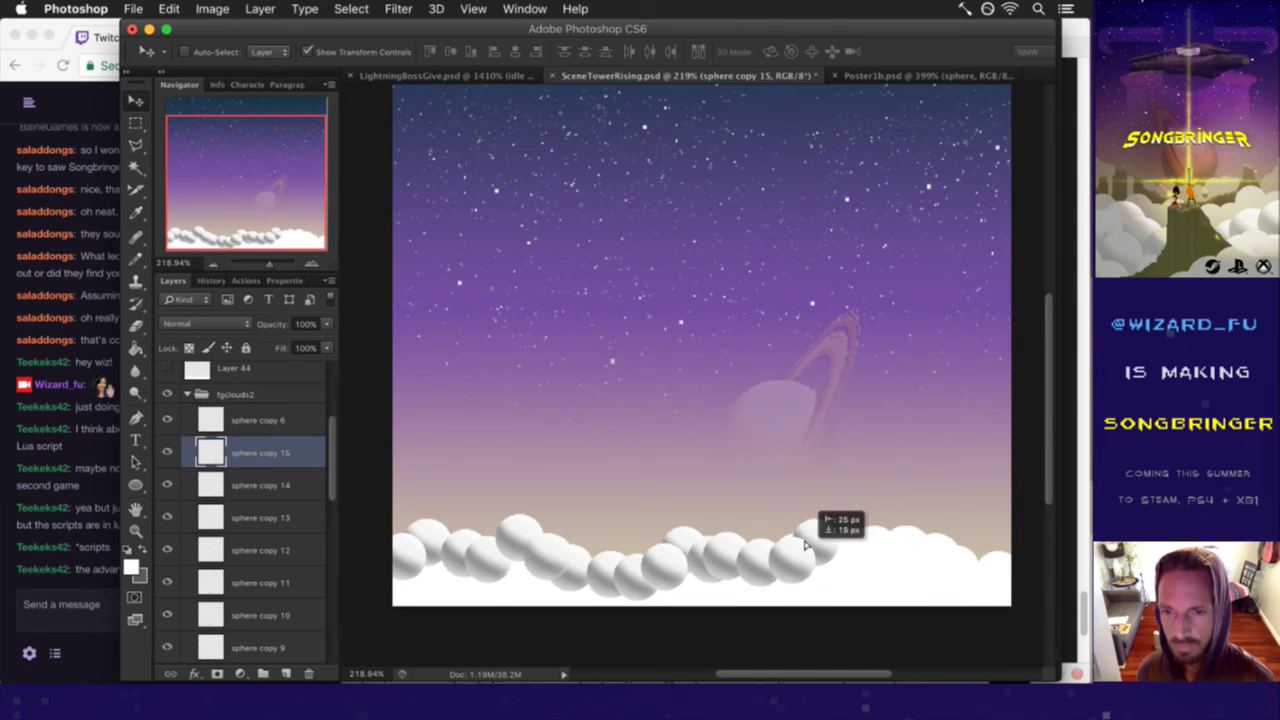
- Extend the sphere copies toward the right edge, nudging one copy a pixel right
left_click_drag(818, 530, 861, 530)
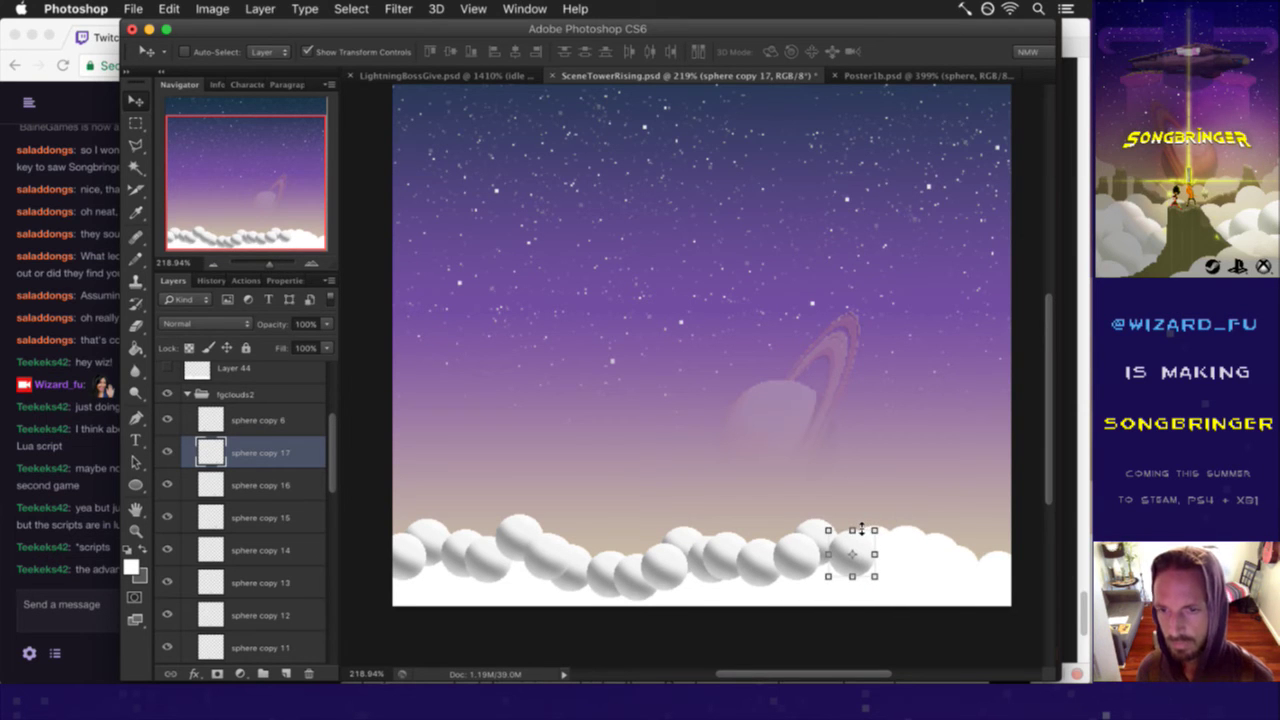
left_click_drag(869, 537, 896, 526)
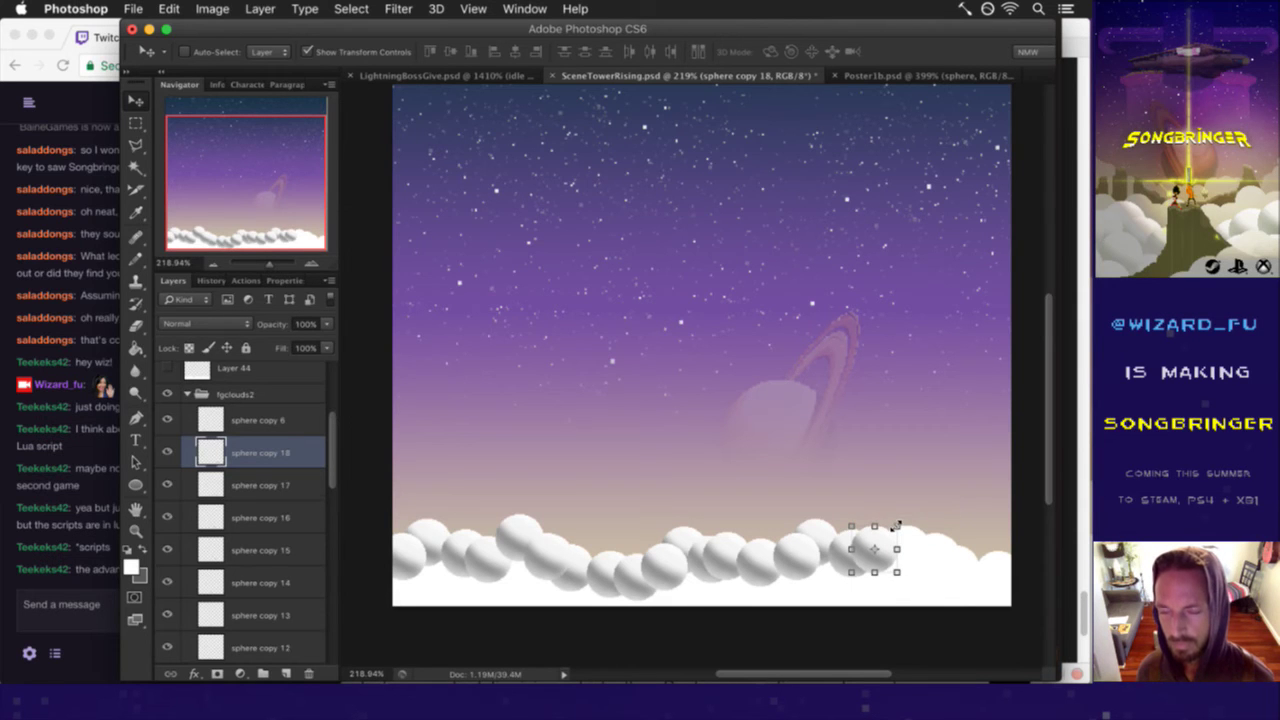
left_click_drag(893, 530, 926, 523)
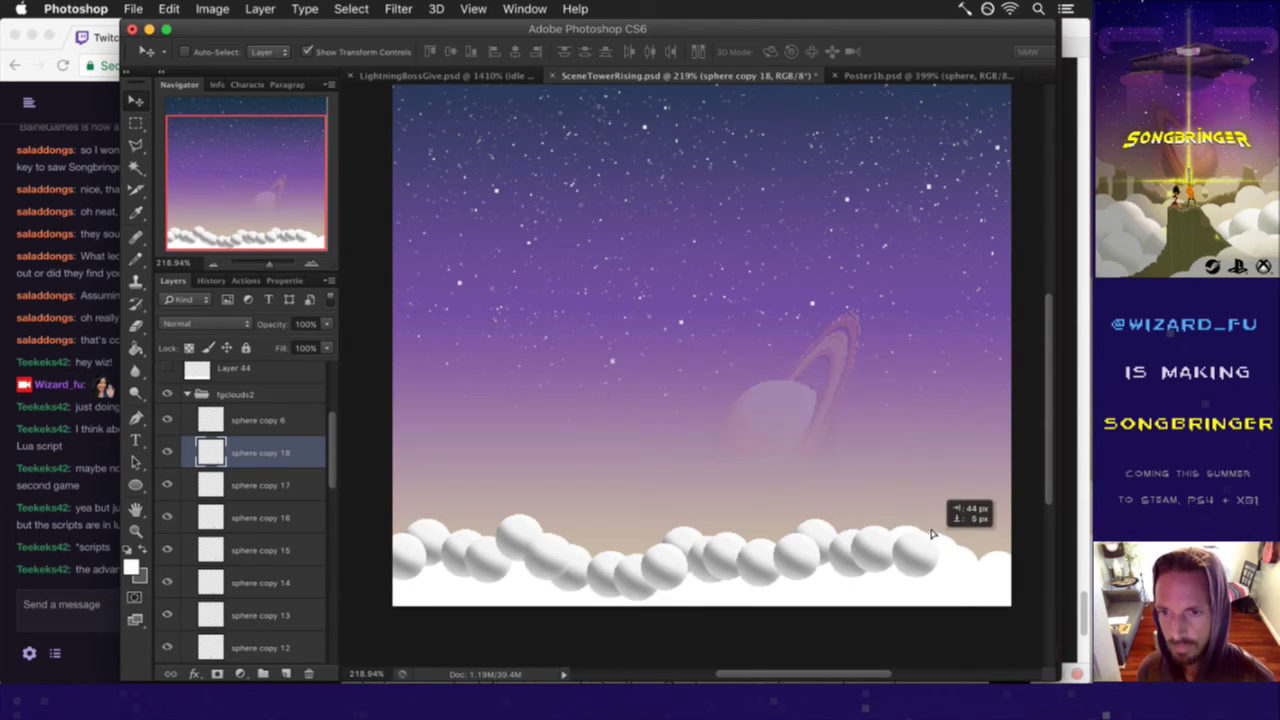
left_click(924, 522, "alt")
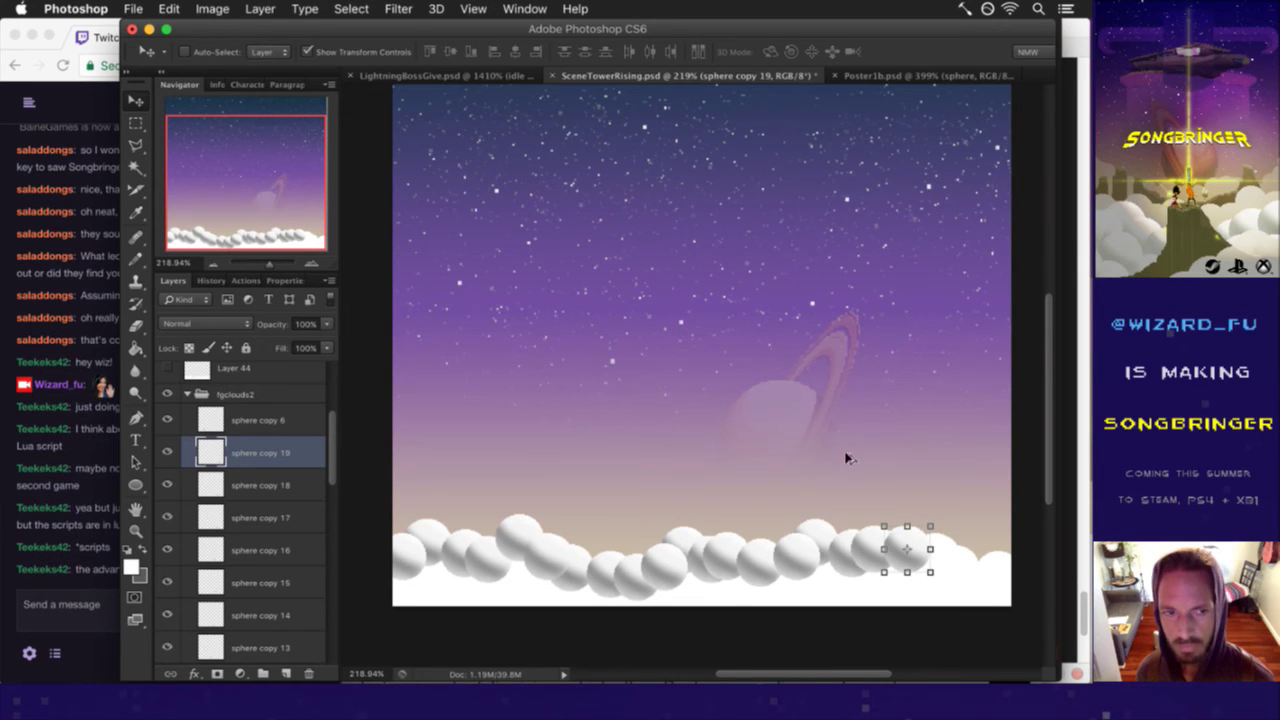
left_click_drag(920, 525, 950, 532)
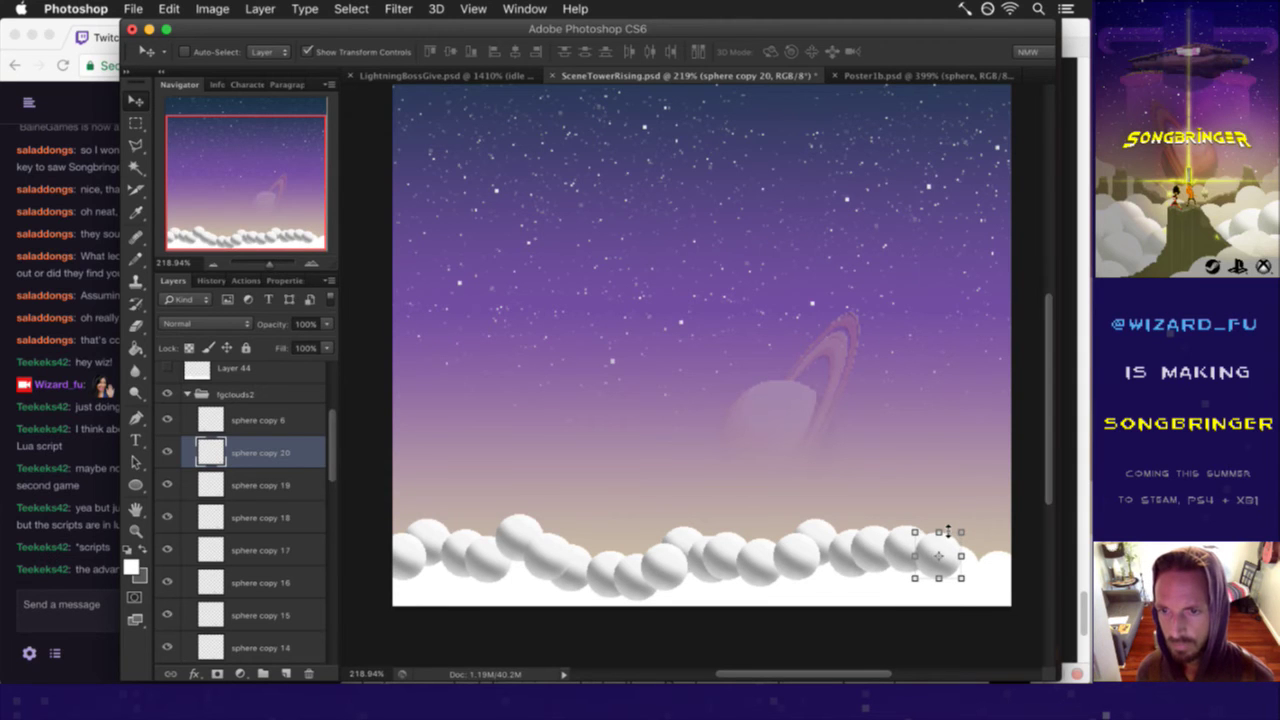
left_click_drag(948, 540, 966, 552)
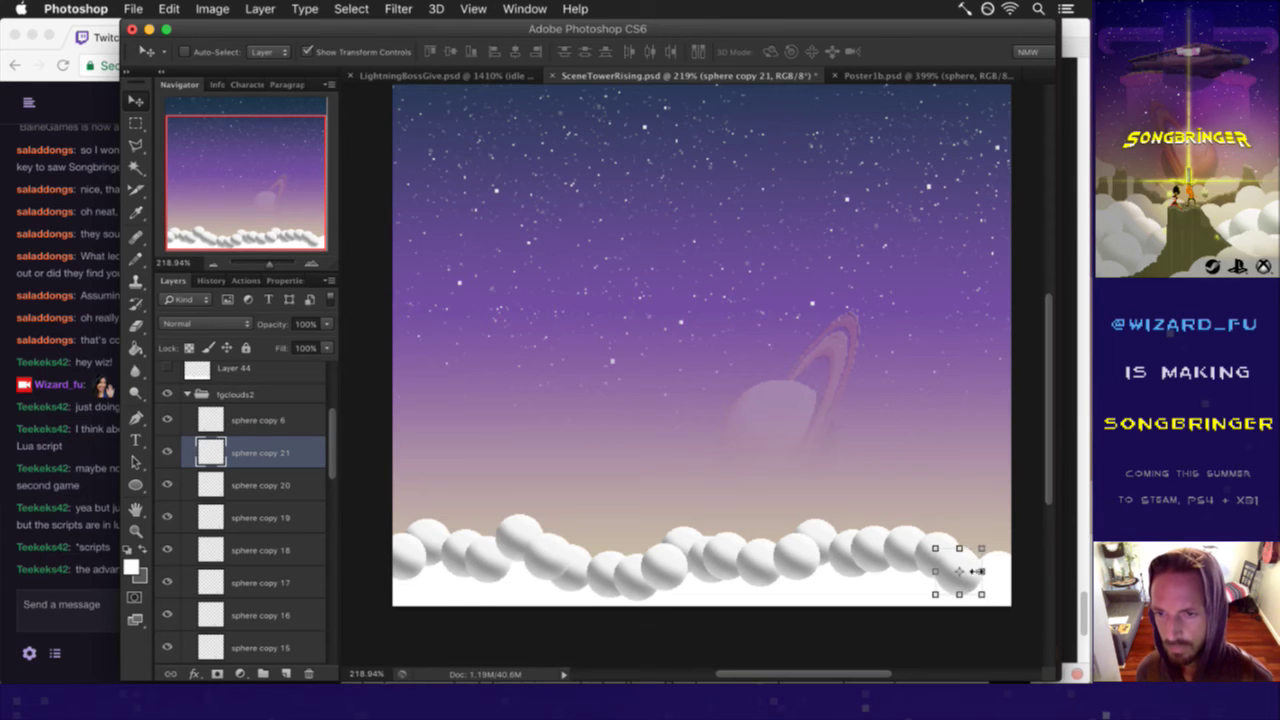
left_click_drag(975, 550, 1005, 557)
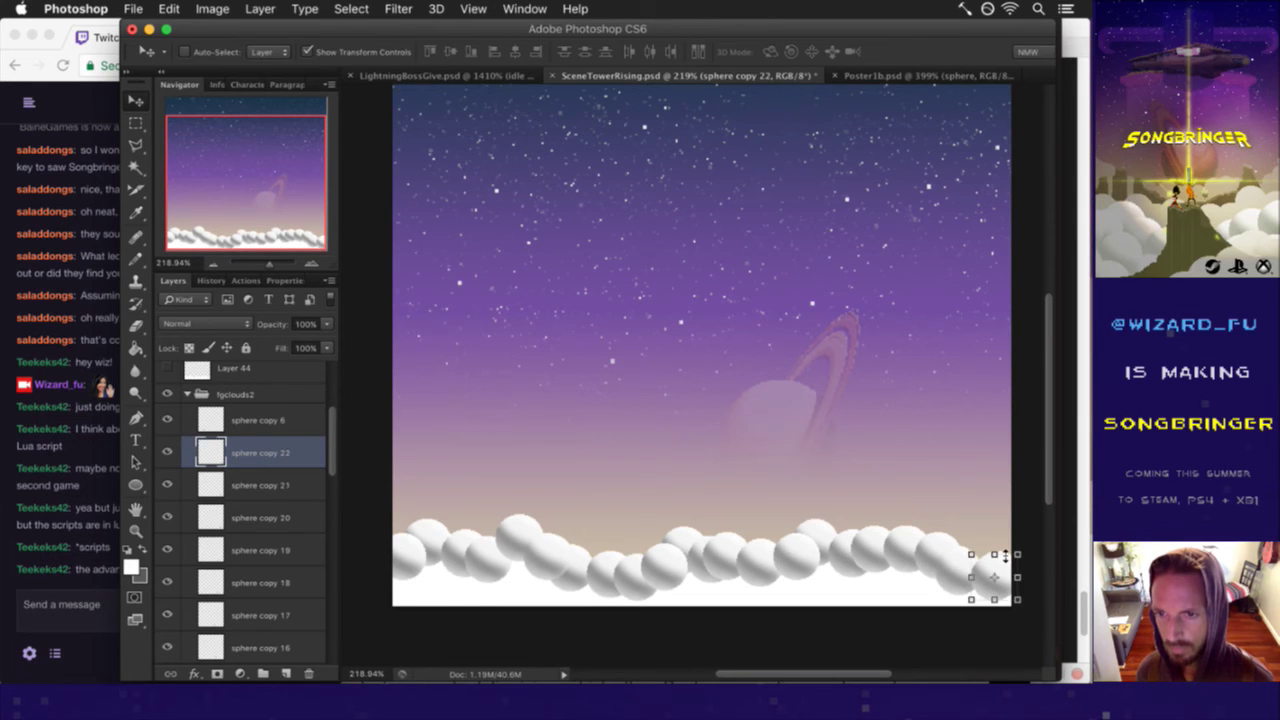
key("Right")
key("super+j")
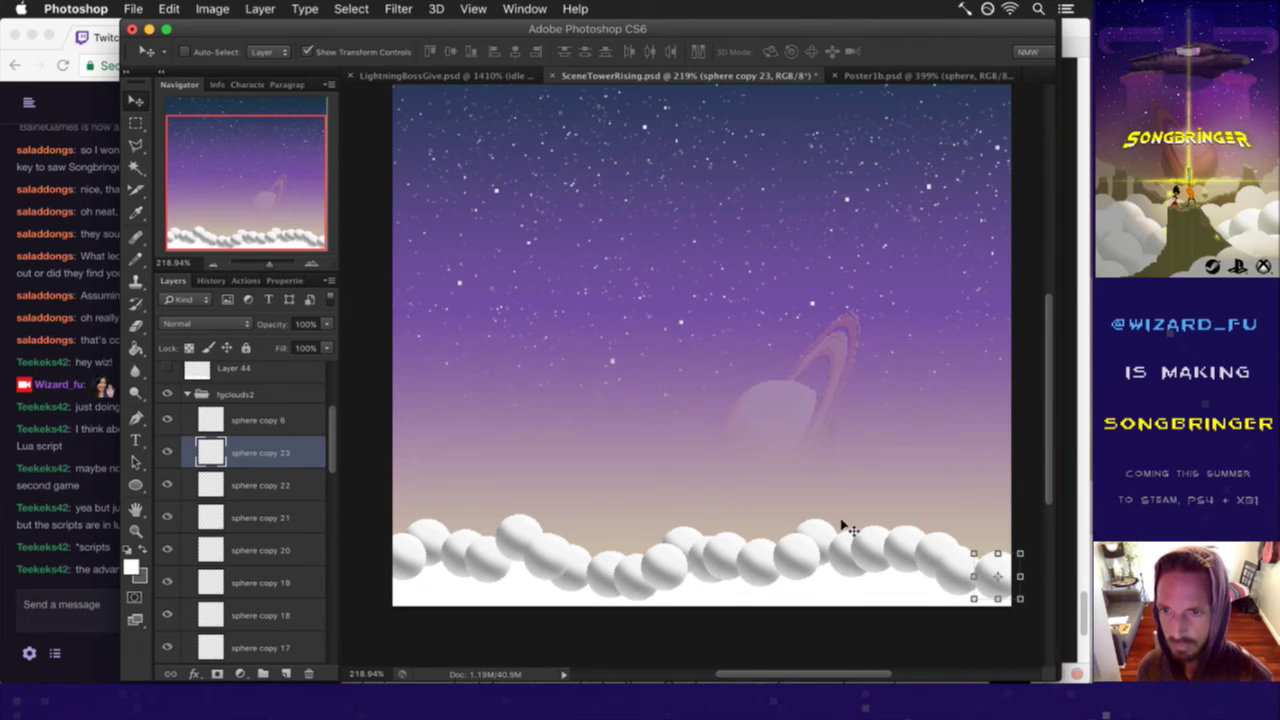
left_click_drag(985, 553, 957, 566)
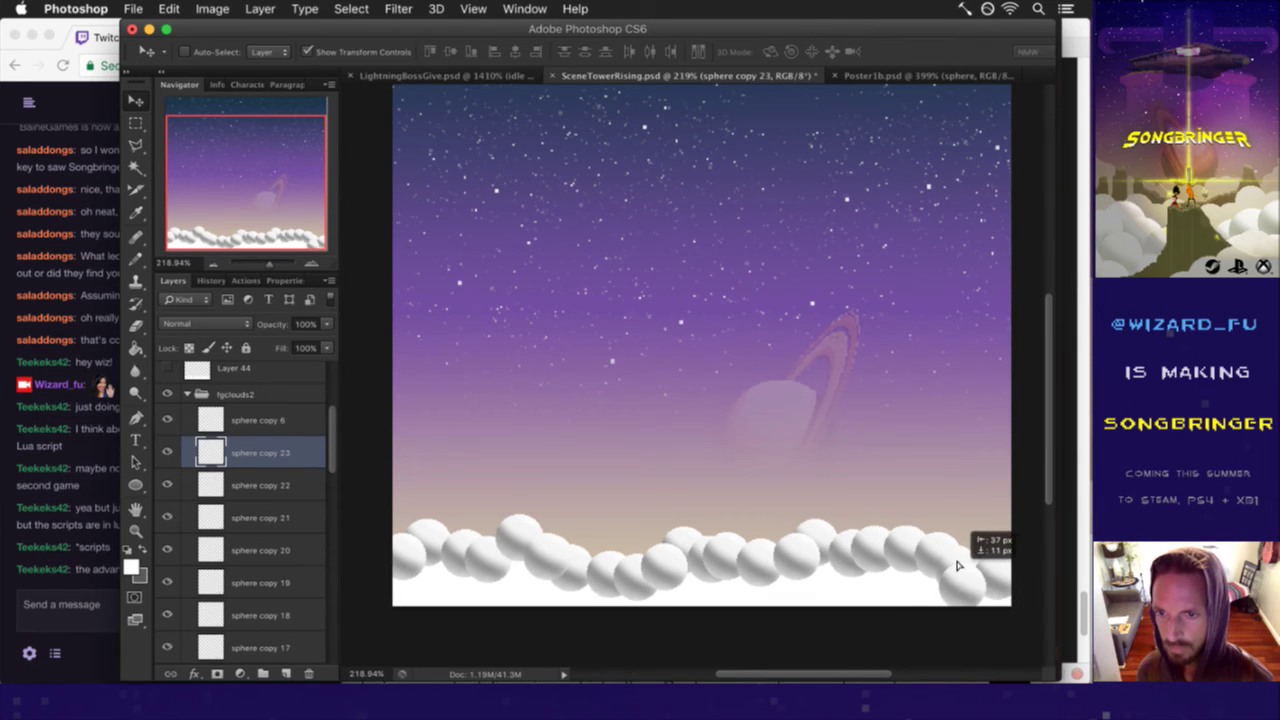
- Duplicate a sphere, squash it to 94% height, and drop another copy to the left
key("super+j")
left_click_drag(962, 564, 953, 568)
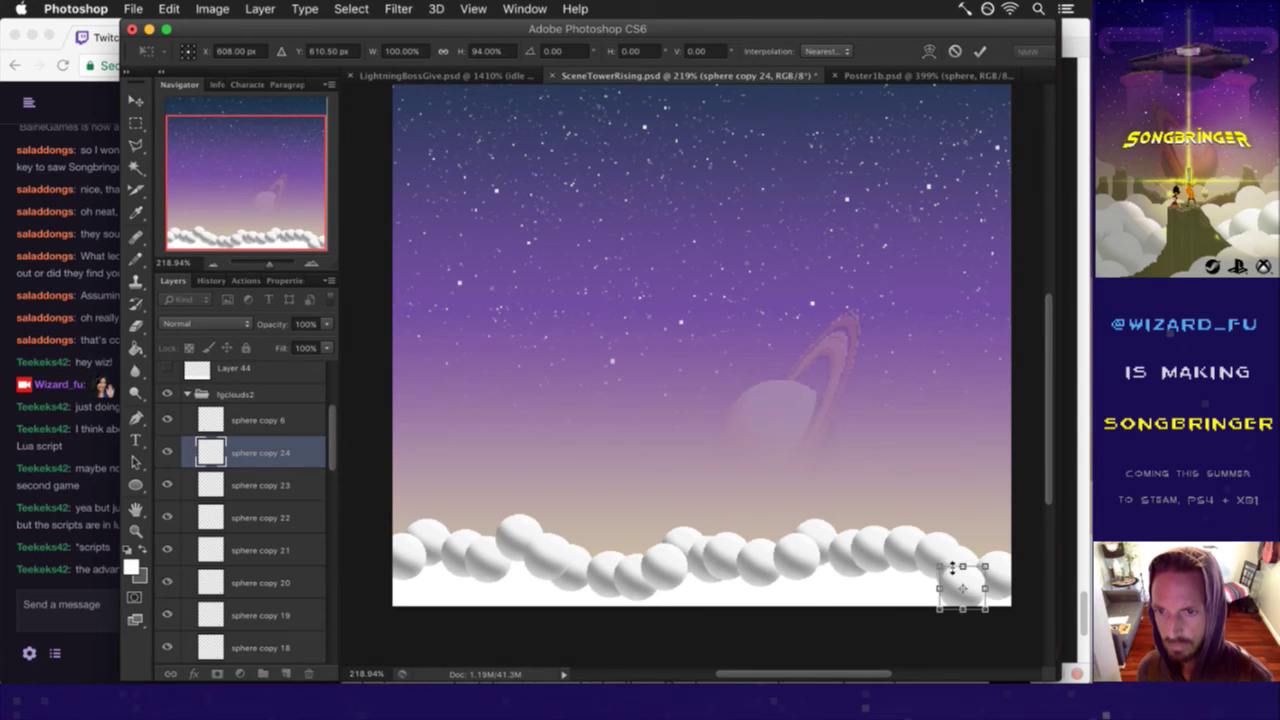
key("Return")
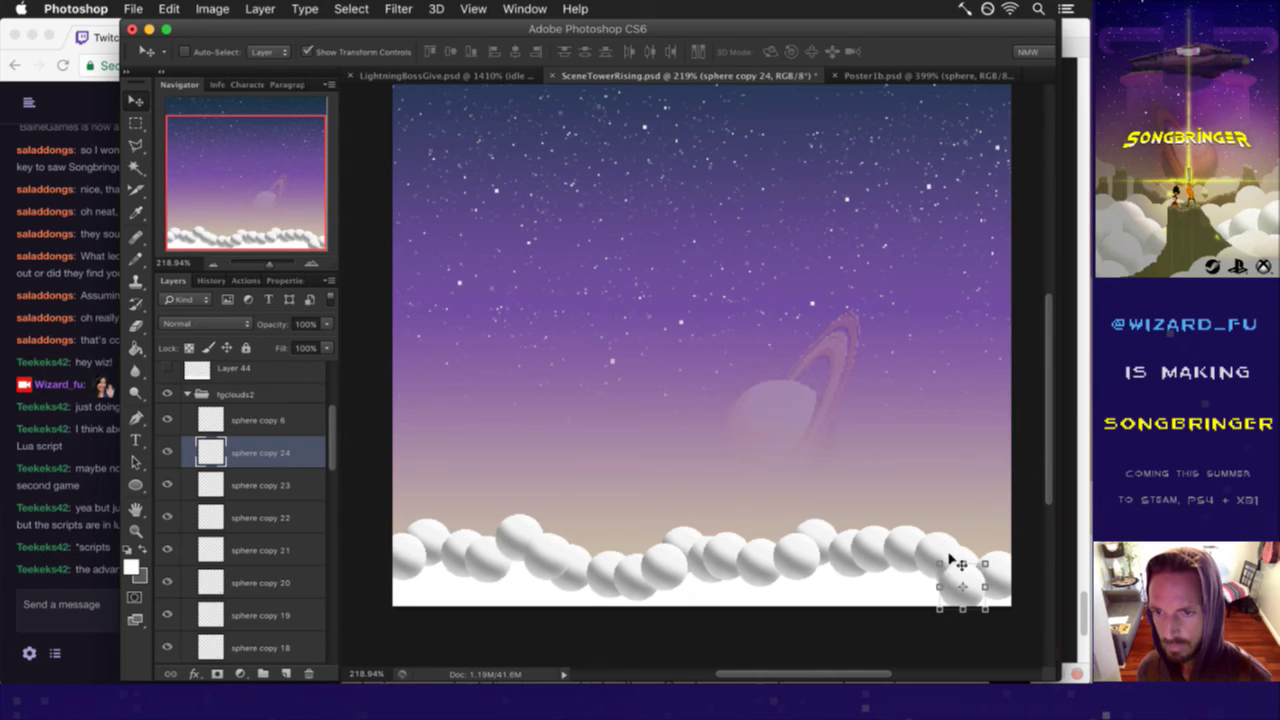
mouse_move(955, 566)
left_mouse_down()
mouse_move(872, 550)
mouse_move(867, 573)
mouse_move(840, 578)
mouse_move(808, 551)
mouse_move(800, 583)
mouse_move(733, 567)
mouse_move(729, 553)
mouse_move(663, 583)
left_mouse_up()
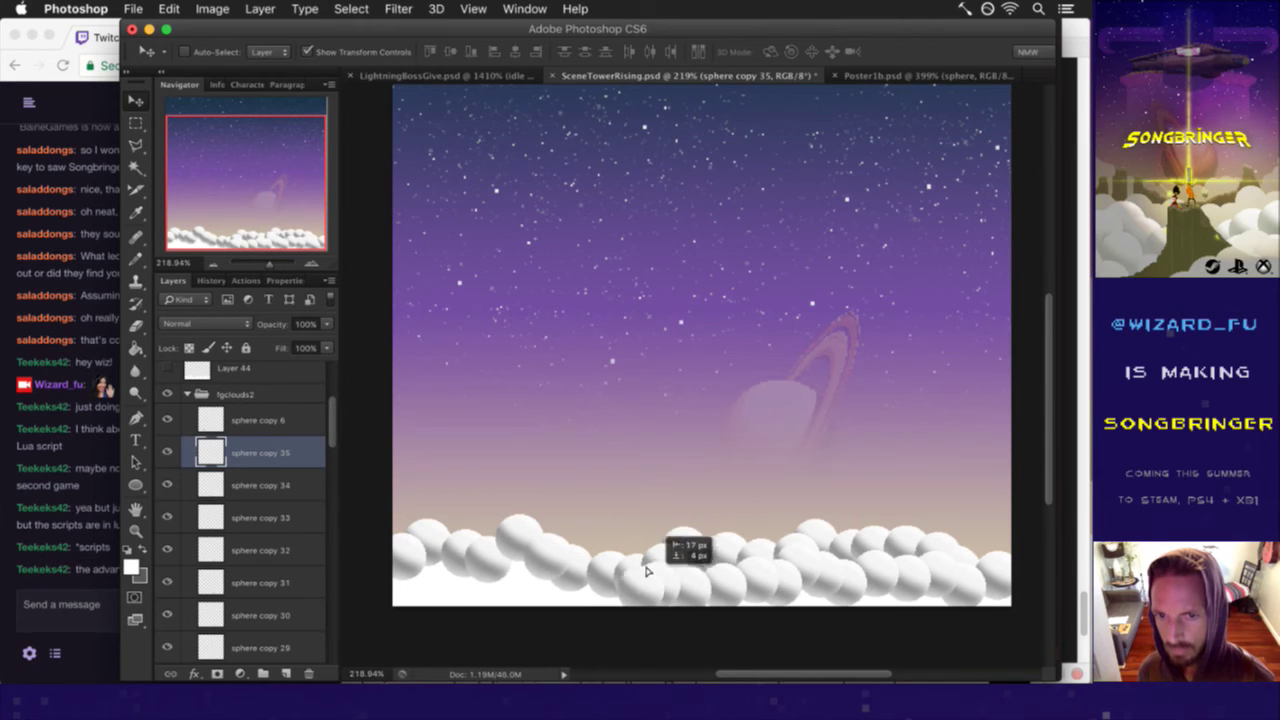
- Add more sphere copies at the lower left and lower right, moving sphere copy 39 above sphere copy 6
mouse_move(661, 568)
left_mouse_down()
mouse_move(614, 571)
mouse_move(636, 581)
mouse_move(608, 569)
mouse_move(617, 557)
mouse_move(607, 573)
mouse_move(561, 565)
left_mouse_up()
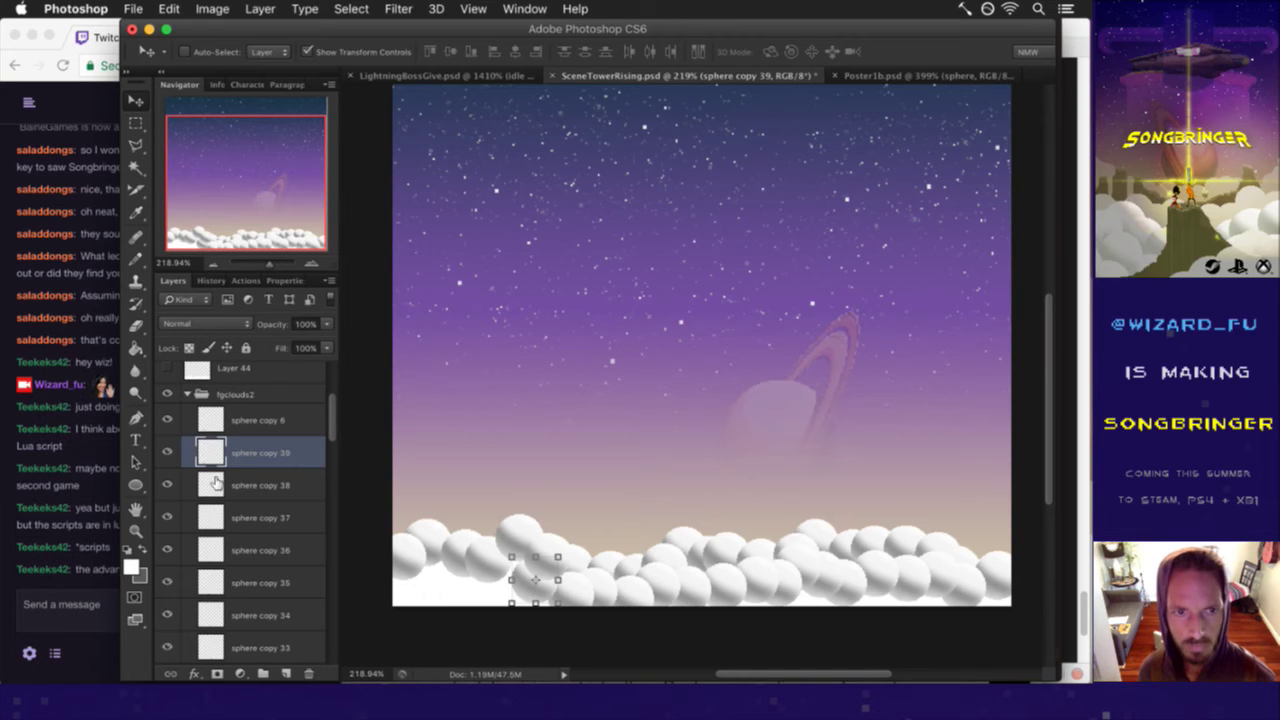
left_click_drag(207, 450, 228, 412)
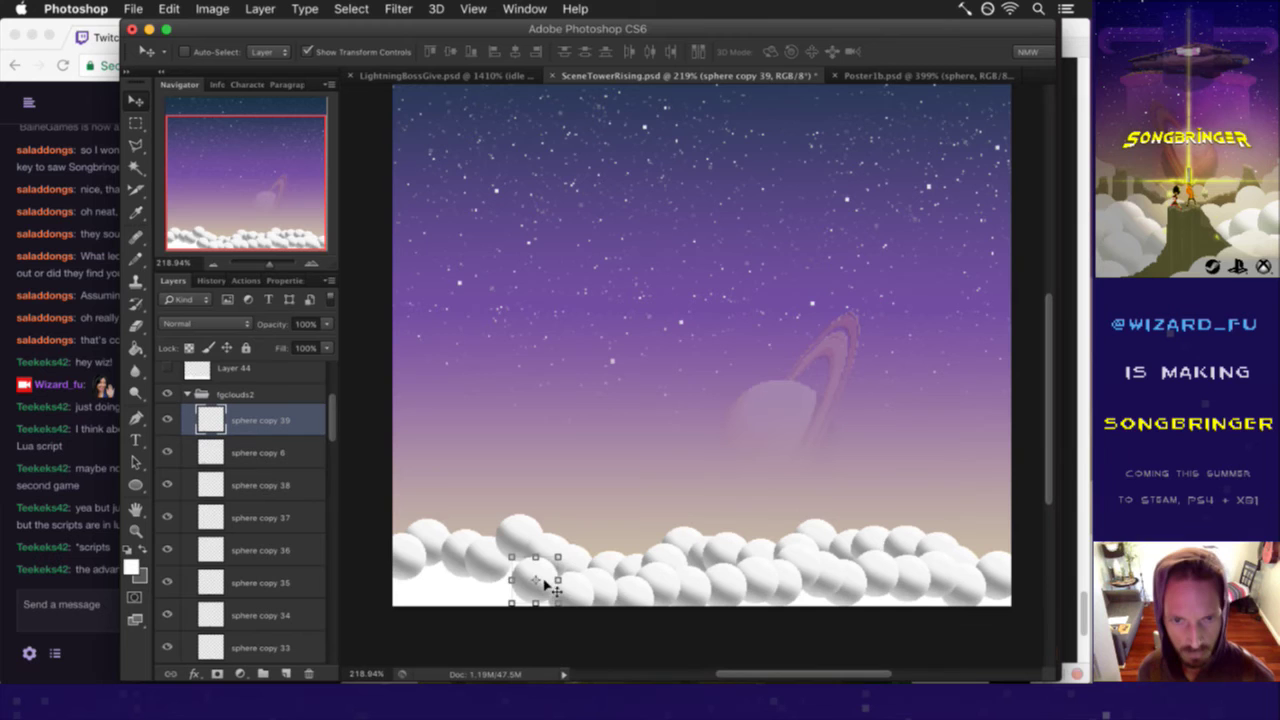
mouse_move(537, 562)
left_mouse_down()
mouse_move(500, 571)
mouse_move(486, 545)
mouse_move(473, 572)
mouse_move(447, 565)
left_mouse_up()
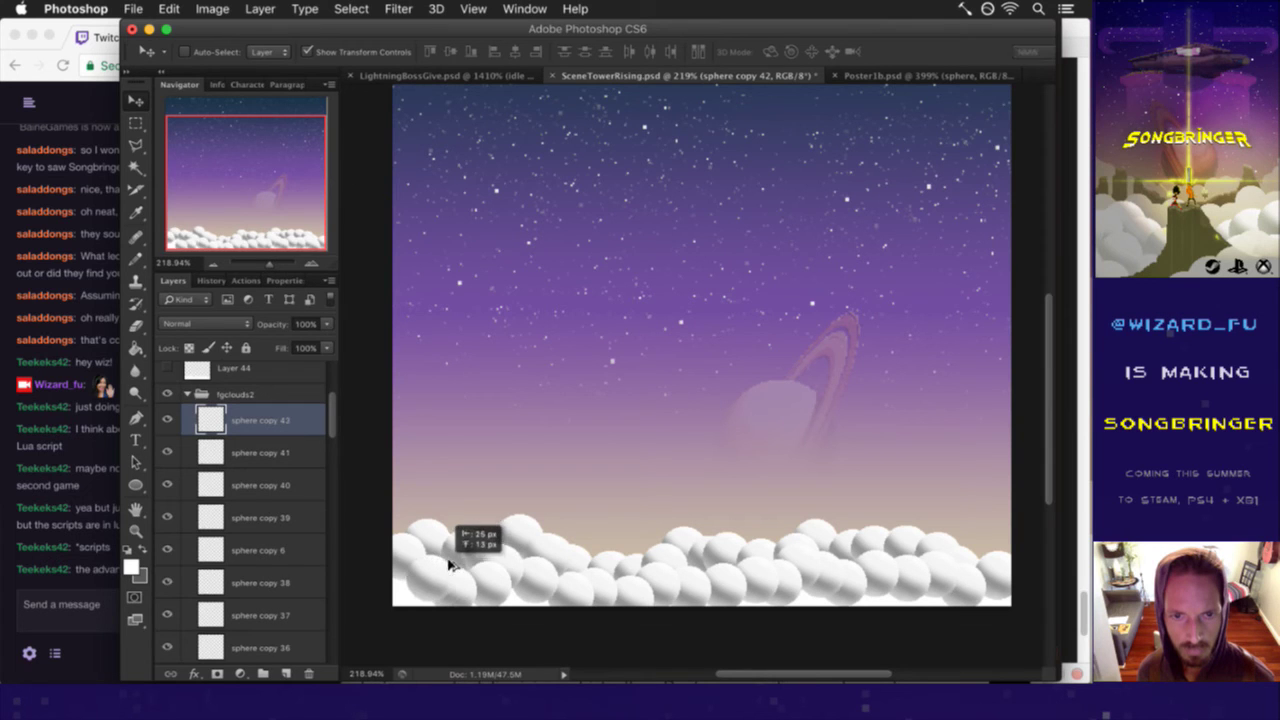
mouse_move(440, 562)
left_mouse_down()
mouse_move(428, 600)
mouse_move(445, 595)
mouse_move(430, 612)
left_mouse_up()
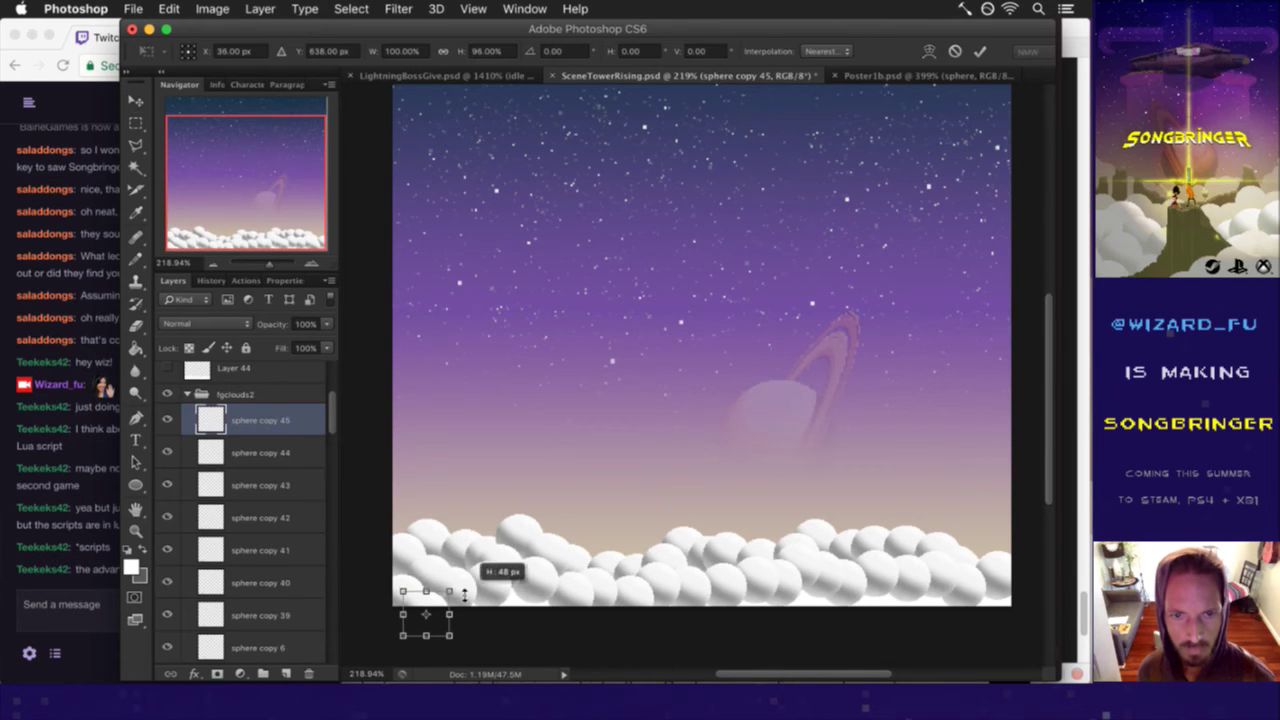
mouse_move(442, 602)
left_mouse_down()
mouse_move(659, 581)
mouse_move(814, 594)
mouse_move(886, 576)
mouse_move(897, 590)
mouse_move(992, 605)
left_mouse_up()
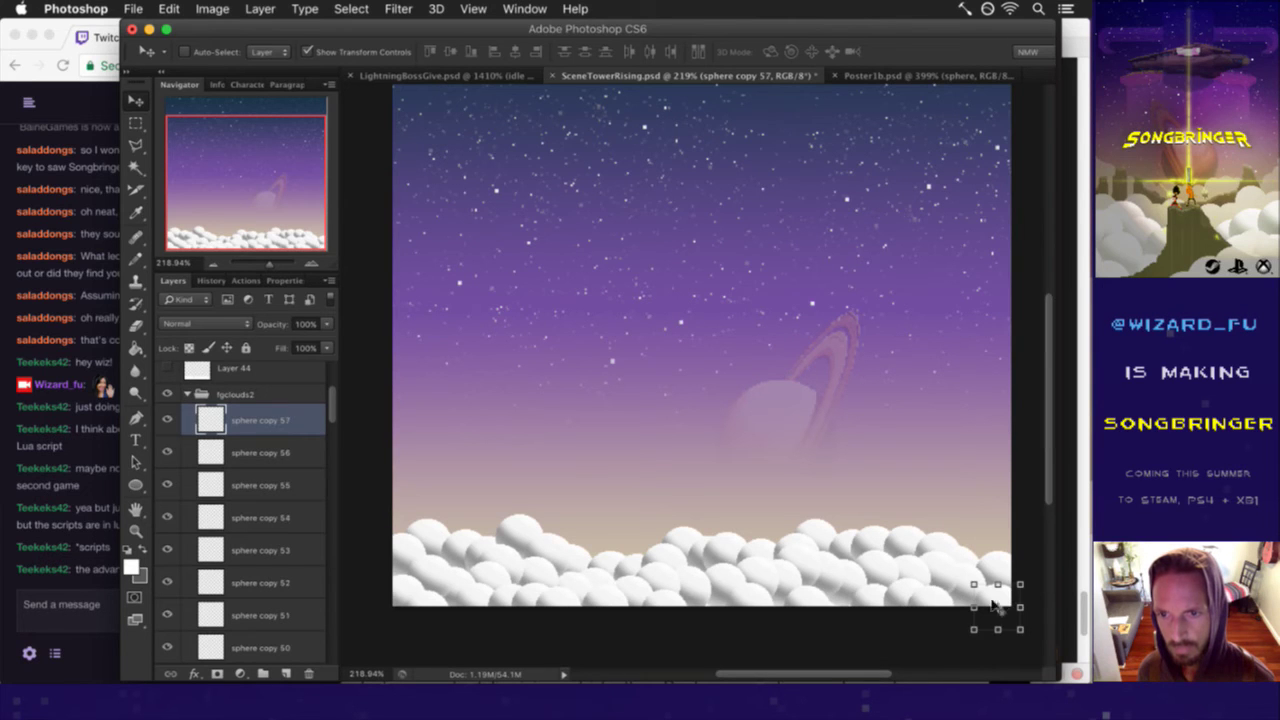
key("m")
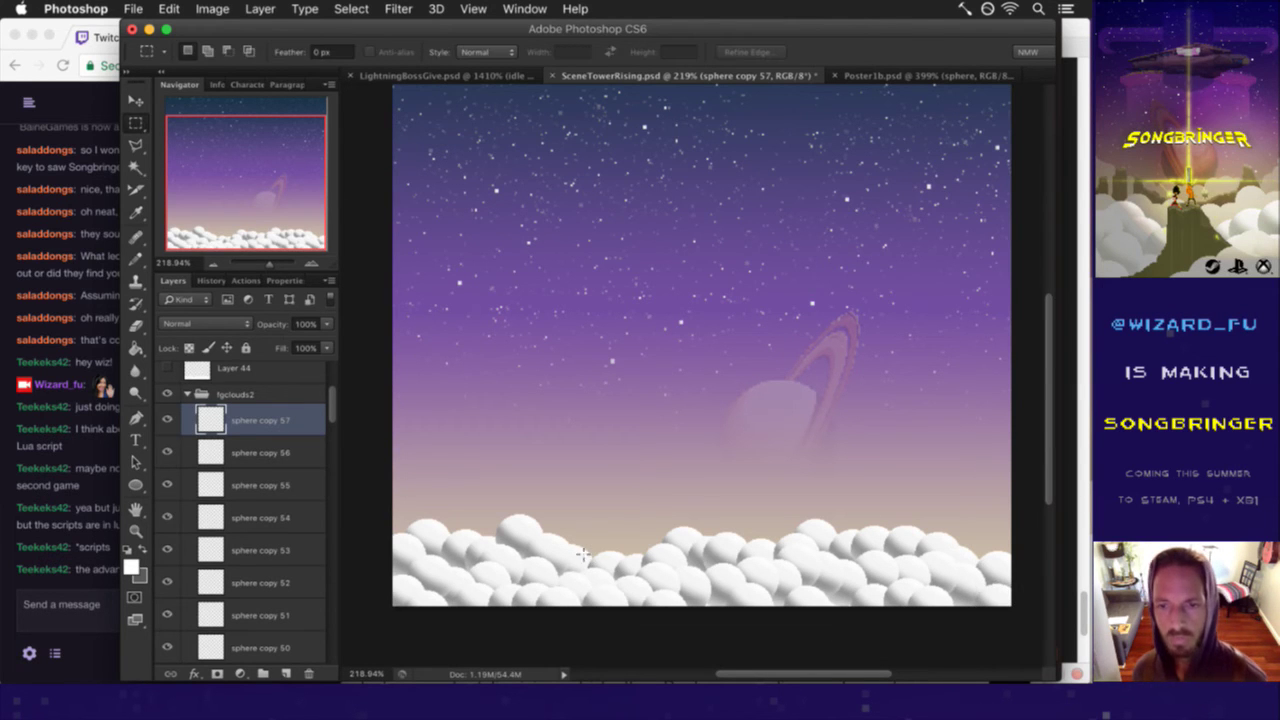
- Select every sphere copy layer in fgclouds2 and merge them into sphere copy 57
left_click_drag(333, 409, 307, 592)
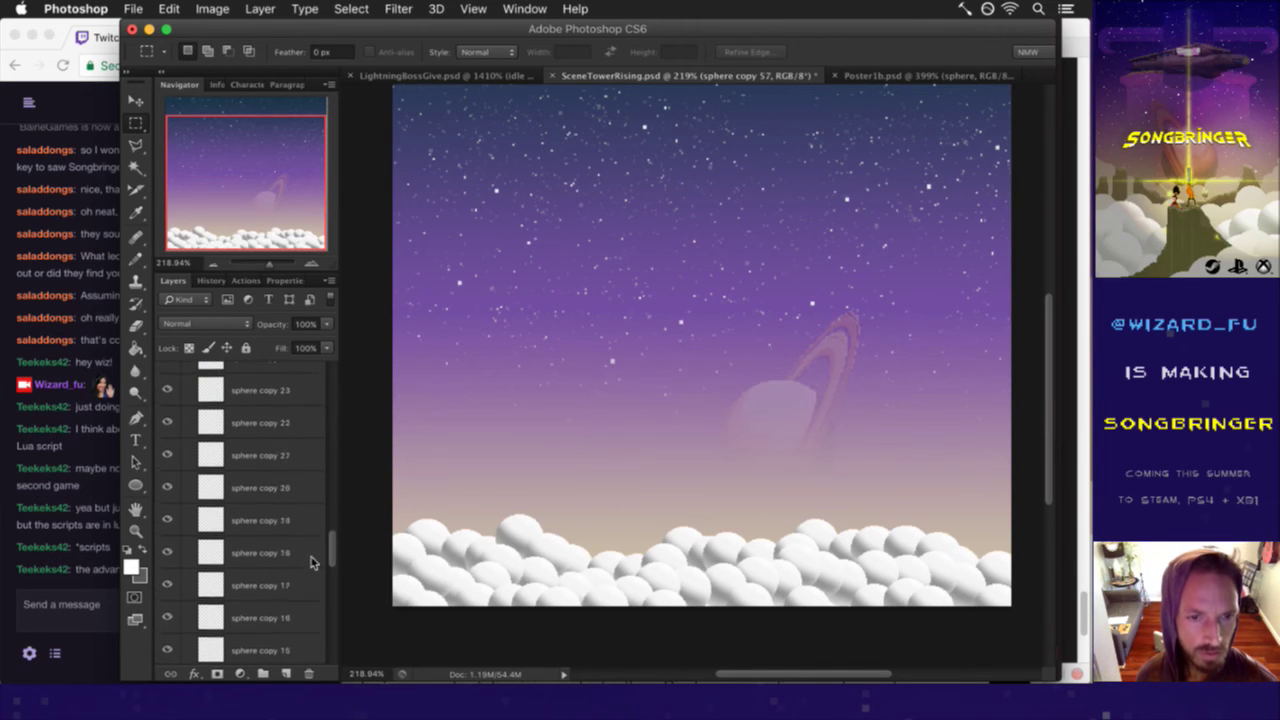
left_click_drag(307, 597, 305, 622)
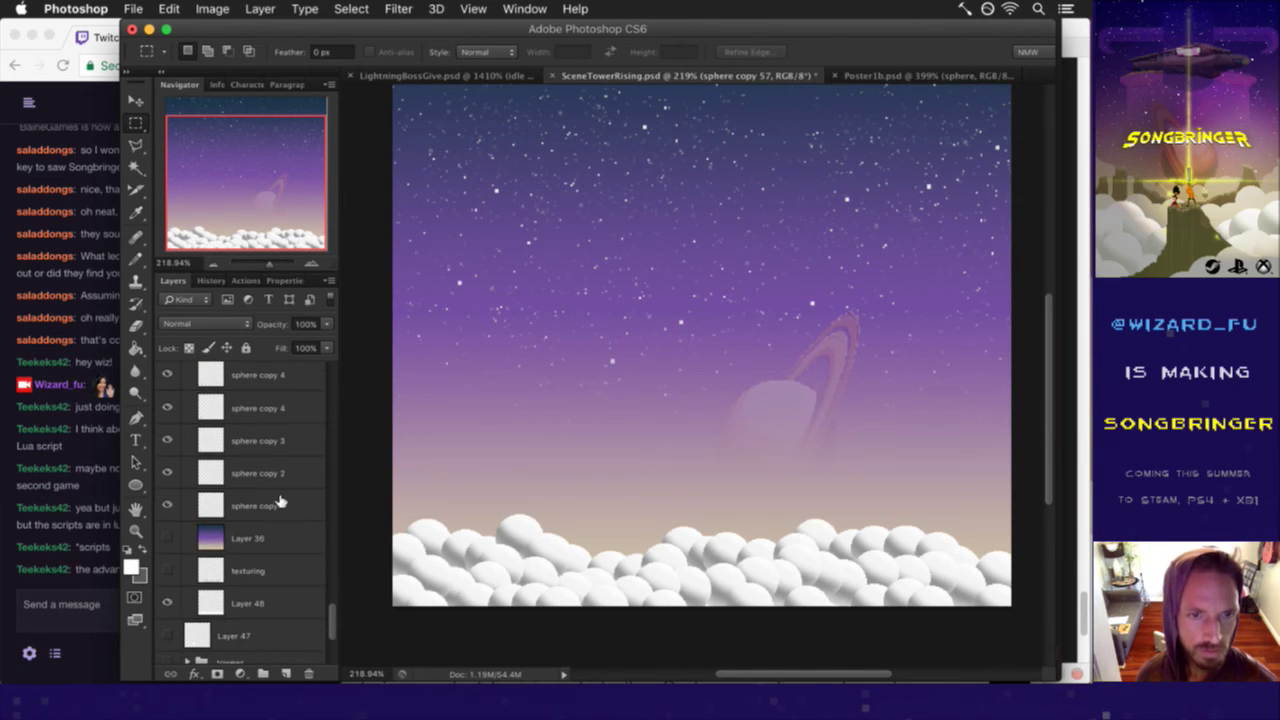
left_click(283, 507, "shift")
right_click(294, 508)
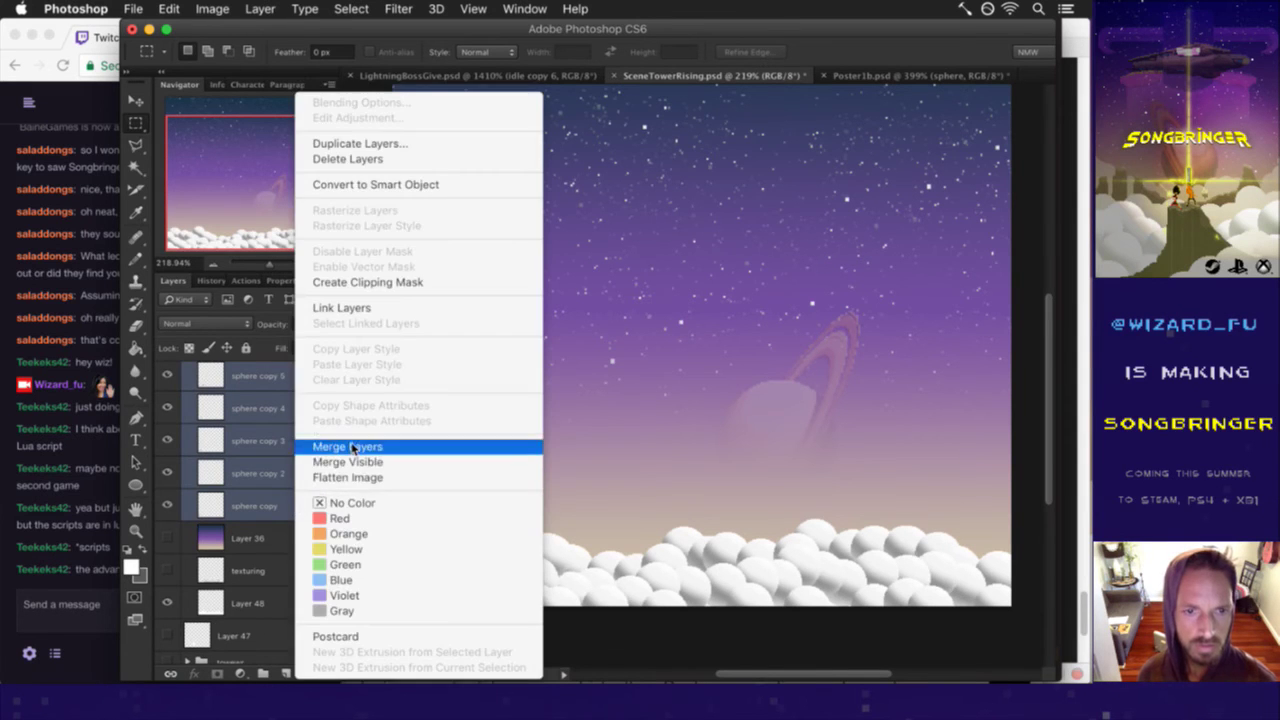
left_click(350, 446)
left_click_drag(336, 534, 318, 461)
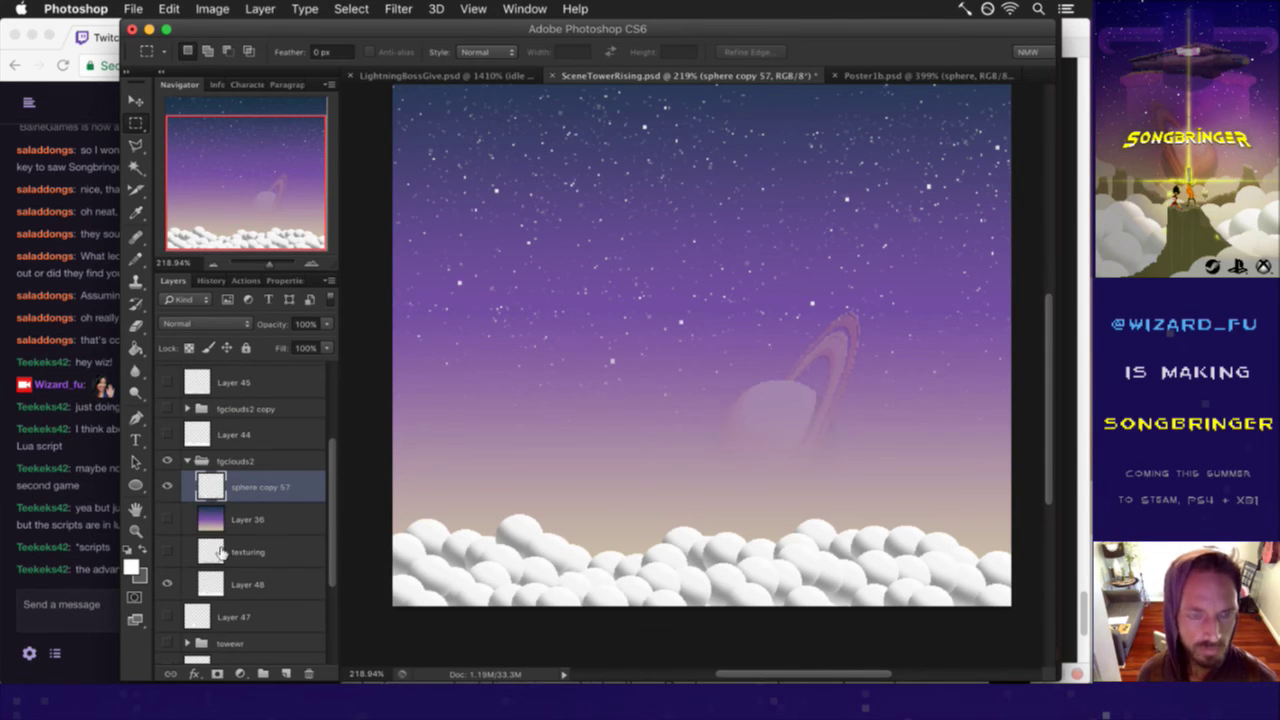
- Clip sphere copy 57 to Layer 48, and clip the now-visible Layer 36 onto the merged clouds
left_click_drag(221, 506, 229, 573)
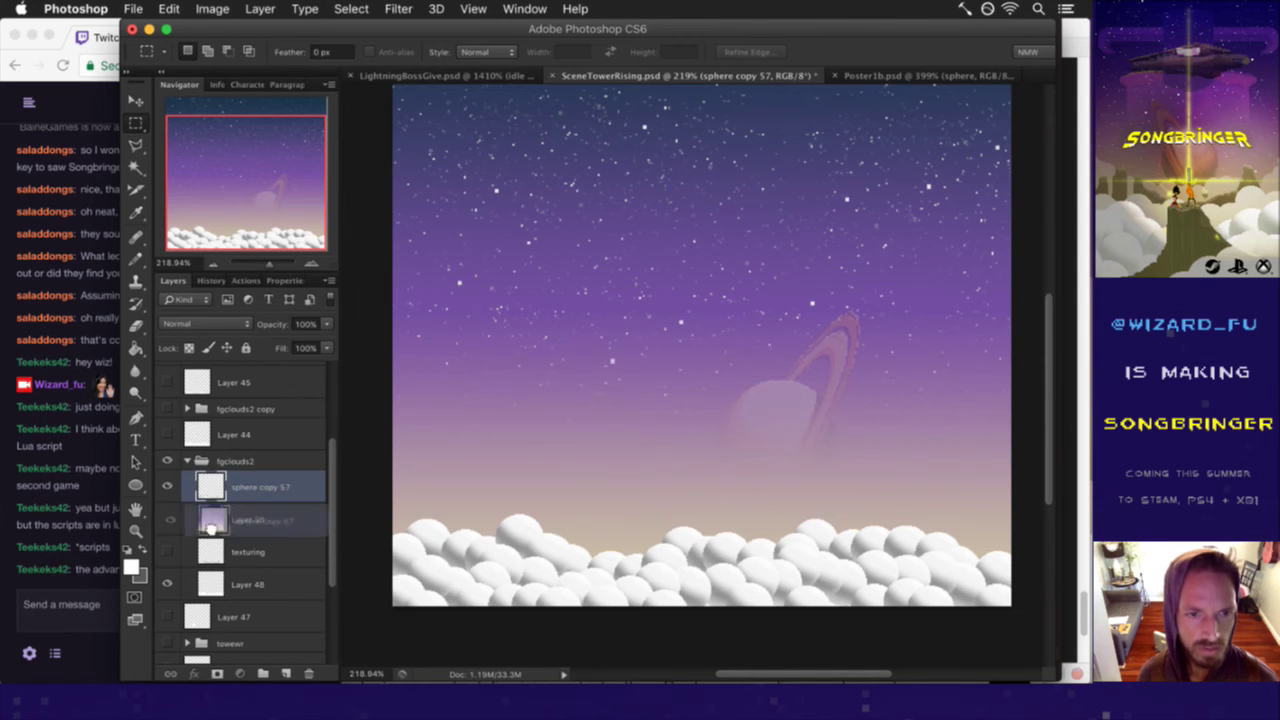
left_click(236, 572, "alt")
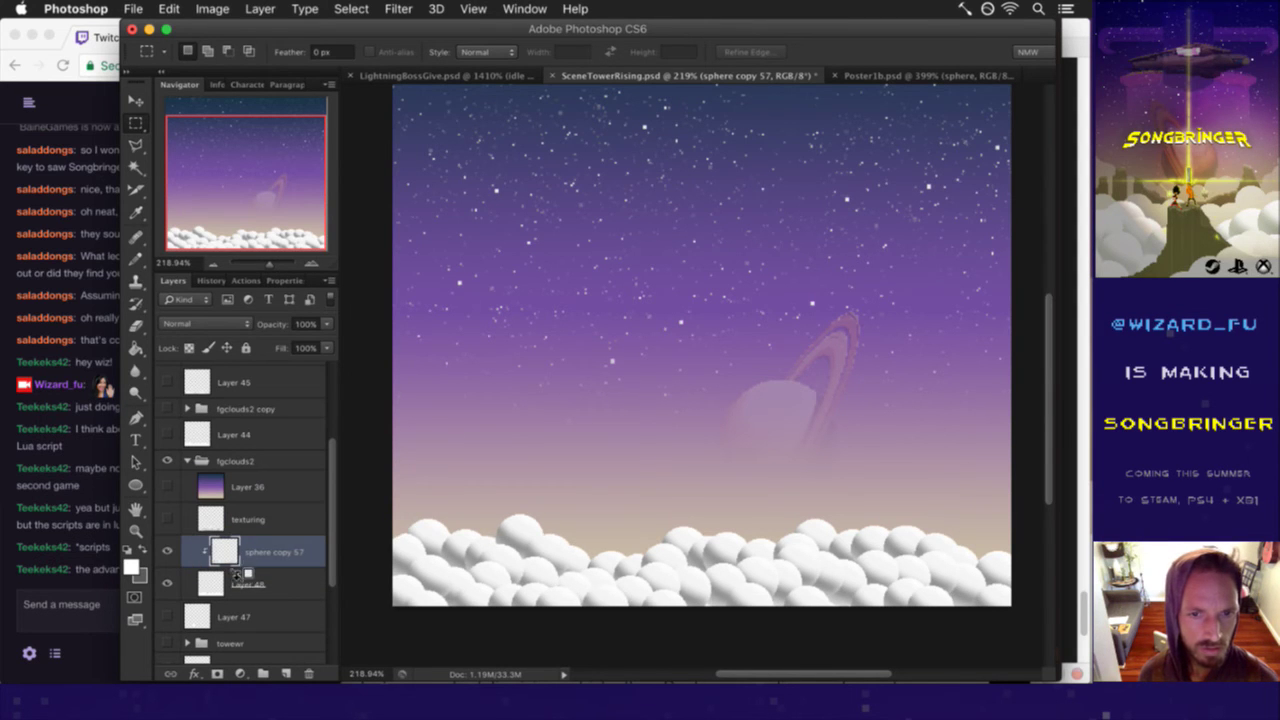
left_click_drag(225, 490, 241, 535)
left_click(240, 537, "alt")
left_click(167, 519)
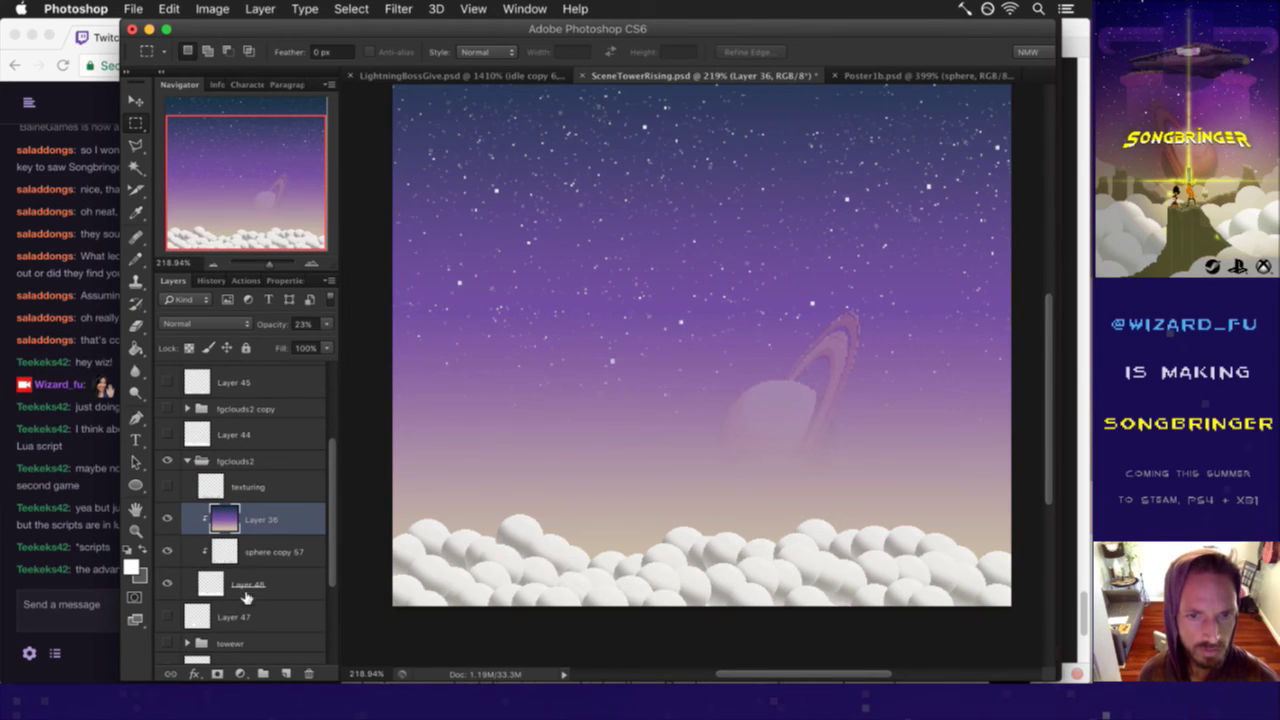
- Lower Layer 48's opacity to 49%
left_click(214, 580)
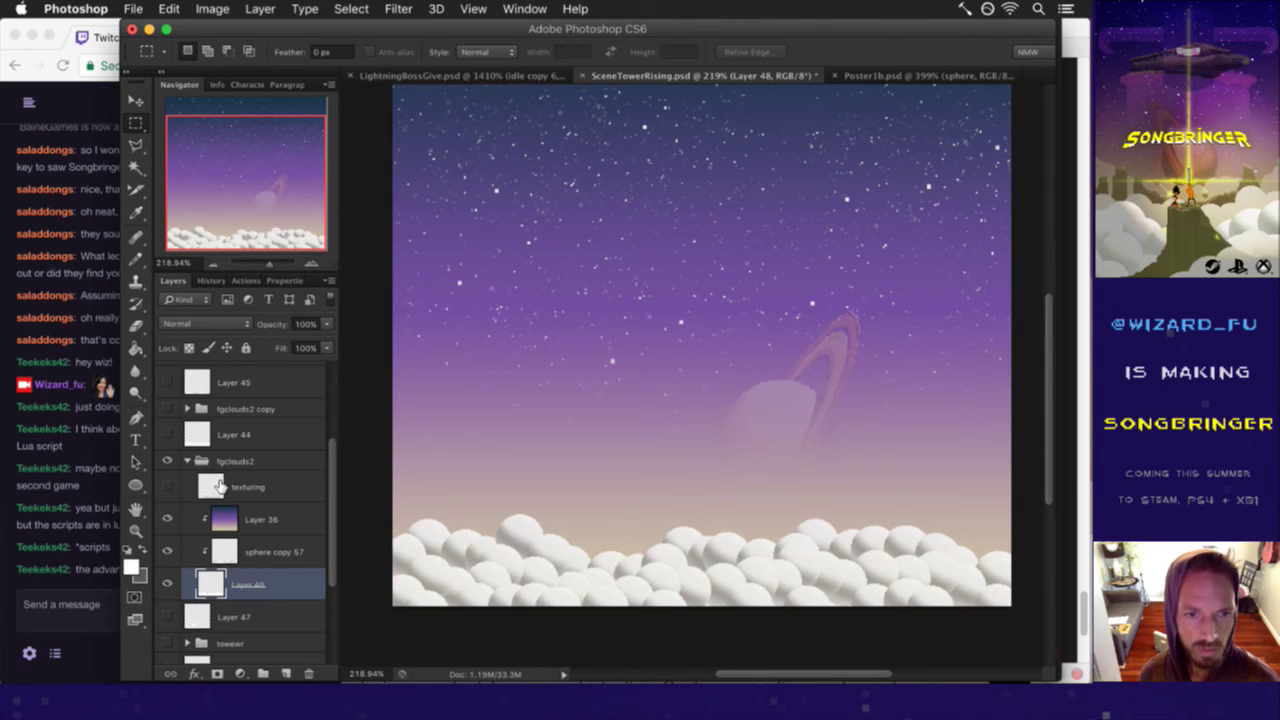
left_click_drag(329, 331, 280, 336)
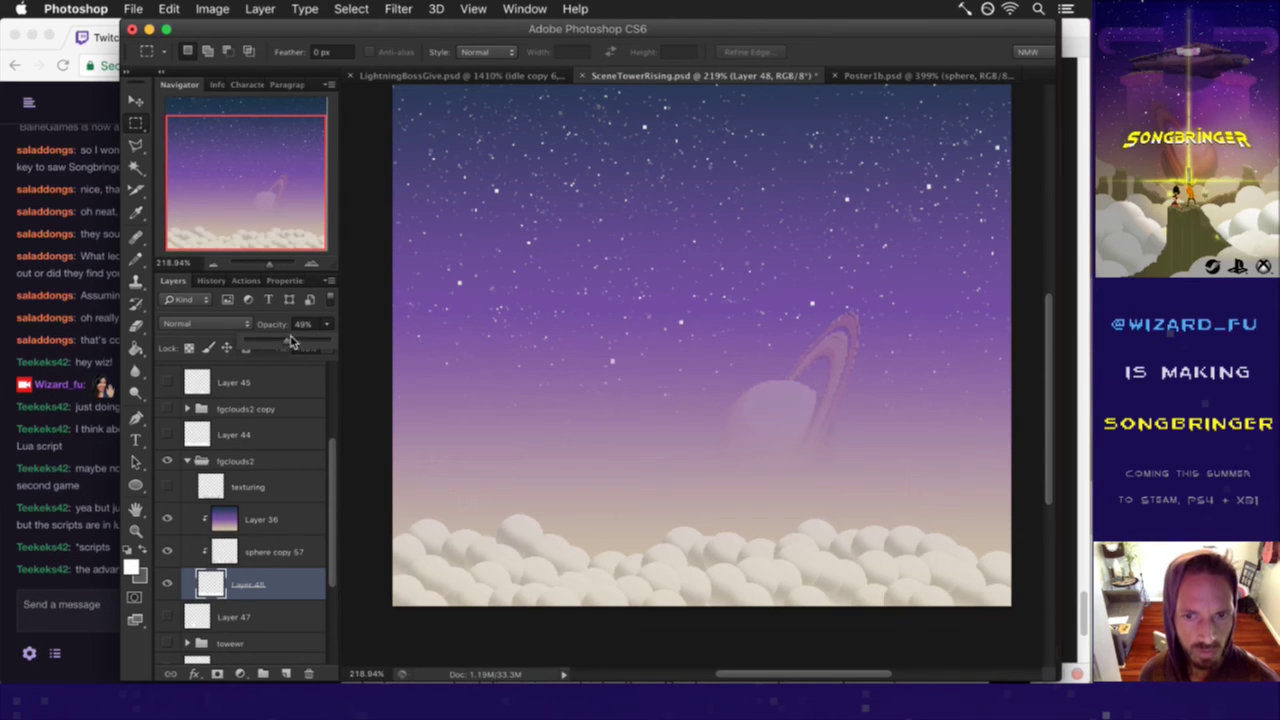
scroll(259, 395, "up", 5)
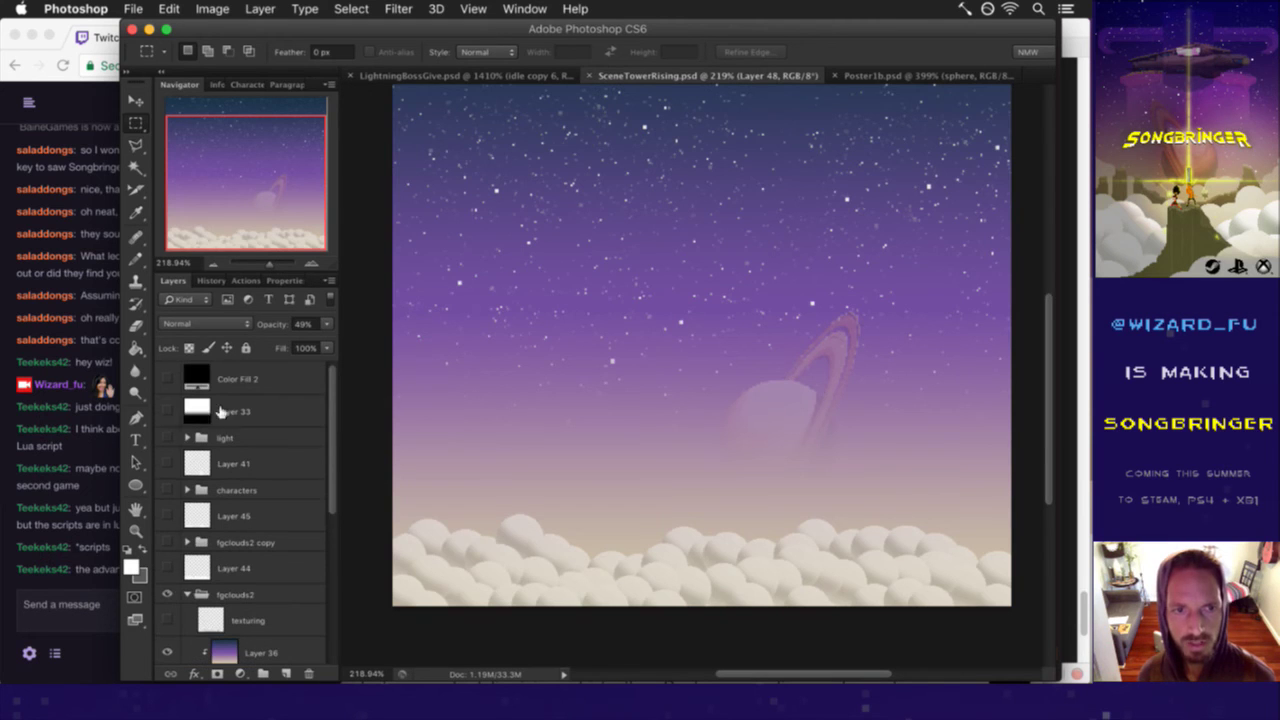
- Show the light, characters and fgclouds2 copy groups, and collapse the fgclouds2 group
left_click(167, 437)
left_click(167, 490)
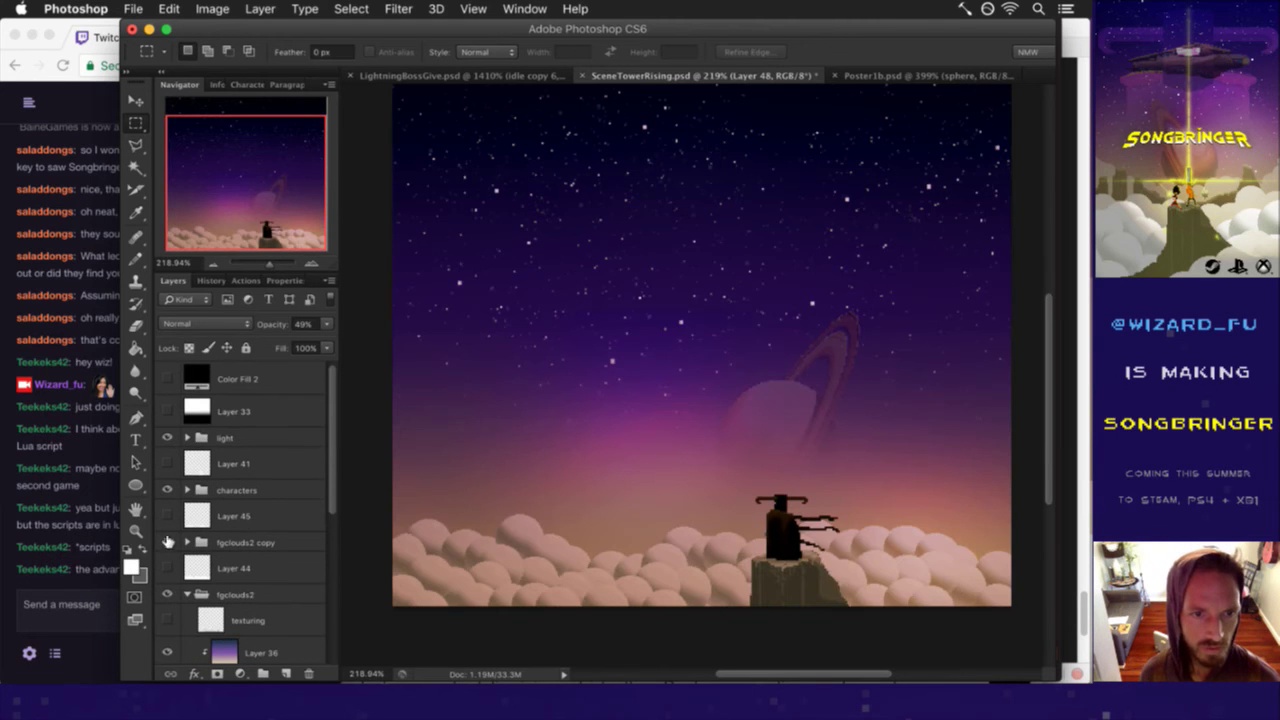
left_click(168, 541)
left_click(186, 594)
left_click(235, 598)
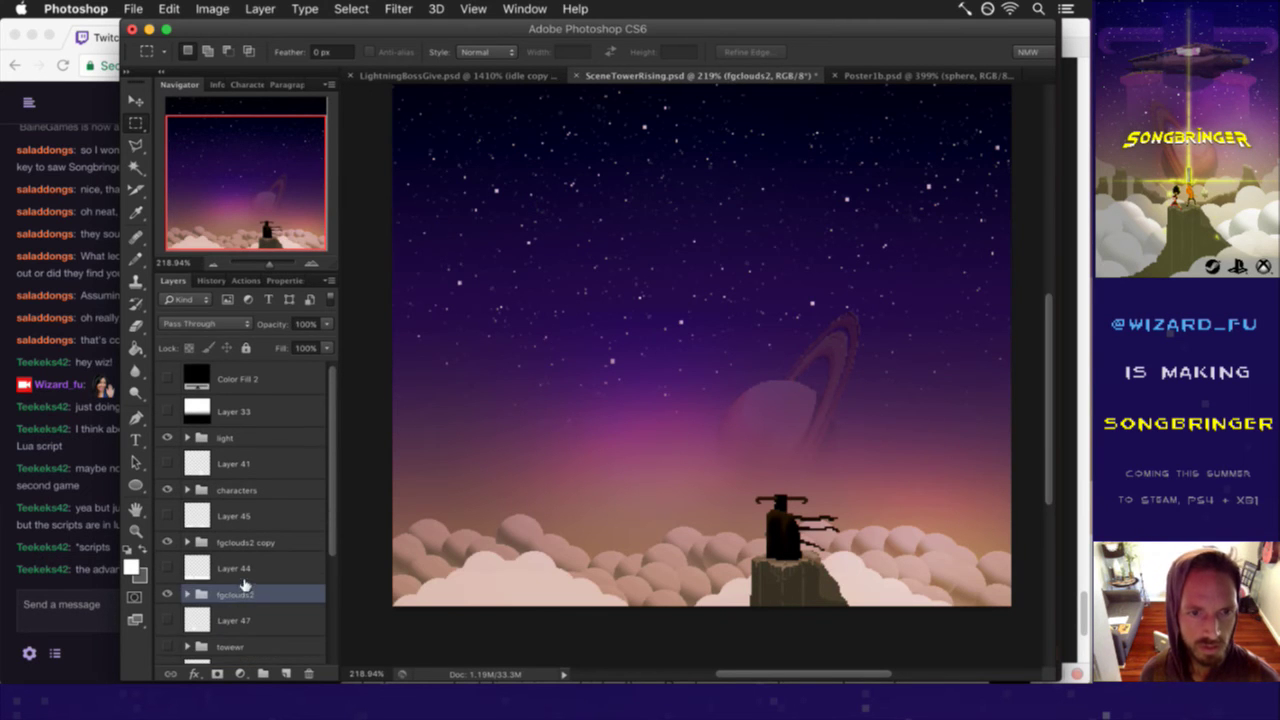
- Turn the tower, ground and background cloud groups back on and save
scroll(245, 570, "down", 3)
scroll(250, 555, "down", 3)
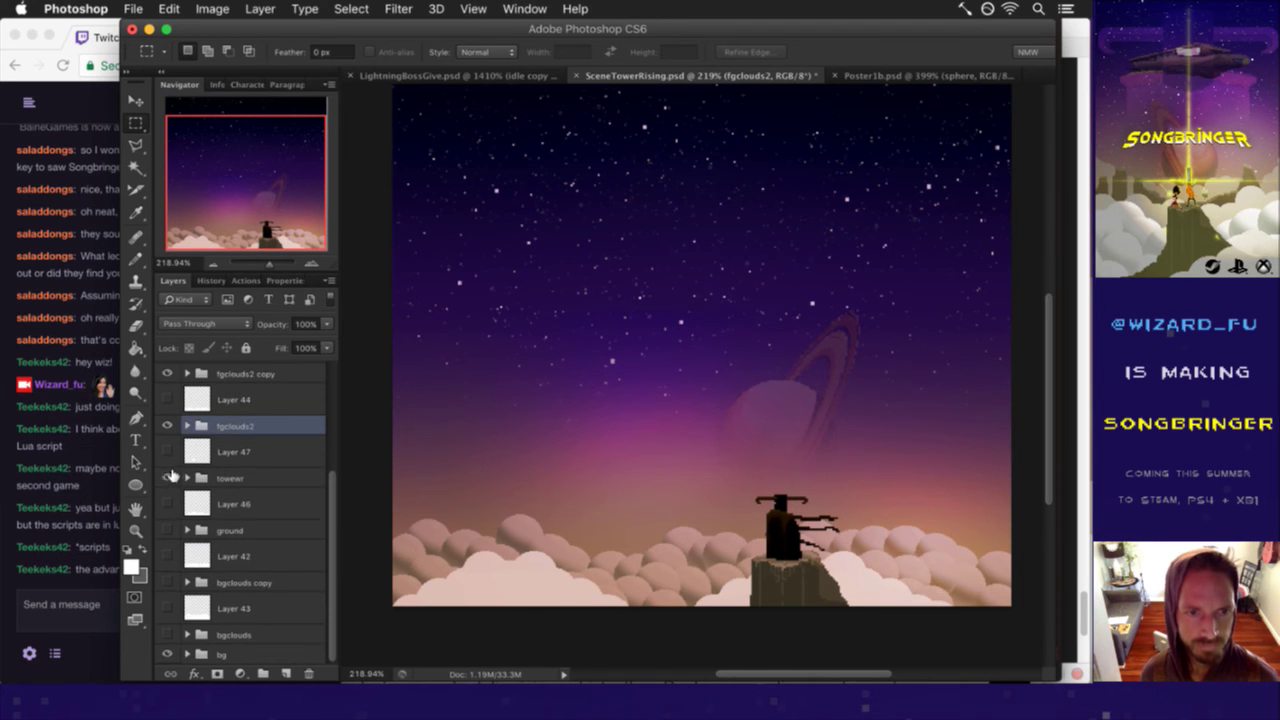
left_click(167, 478)
left_click(167, 530)
left_click(167, 582)
left_click(167, 634)
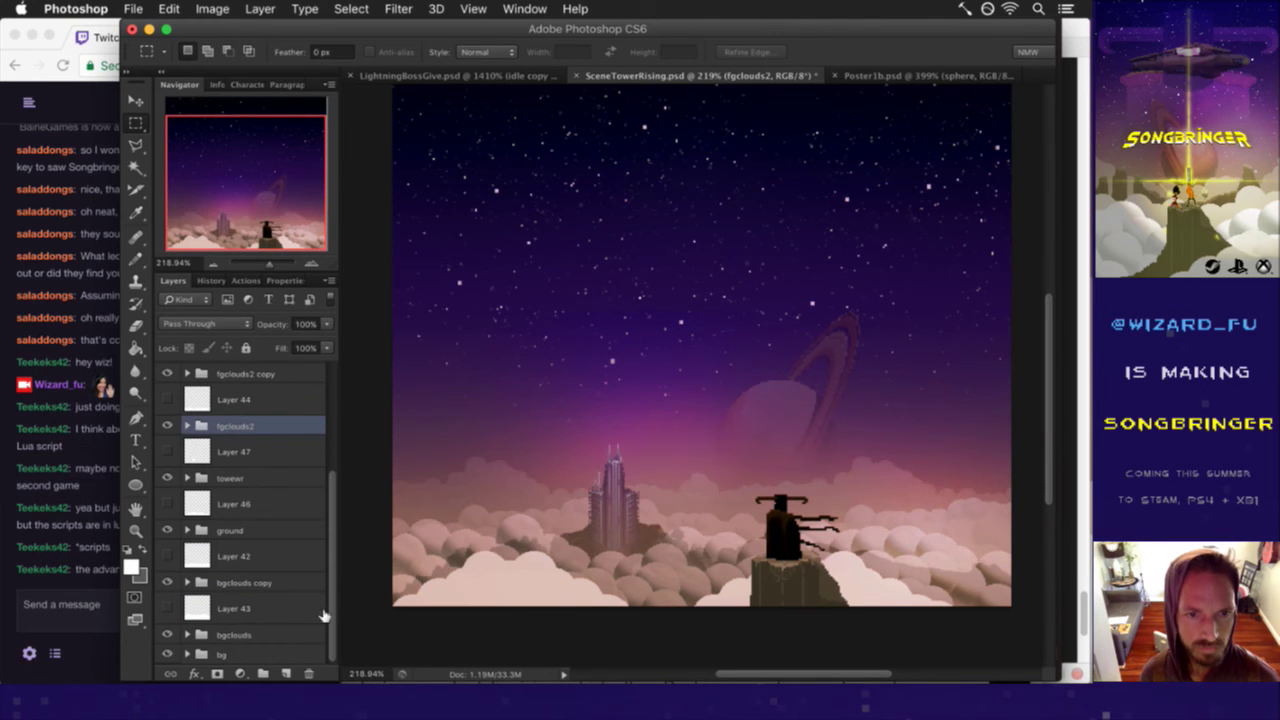
key("ctrl+s")
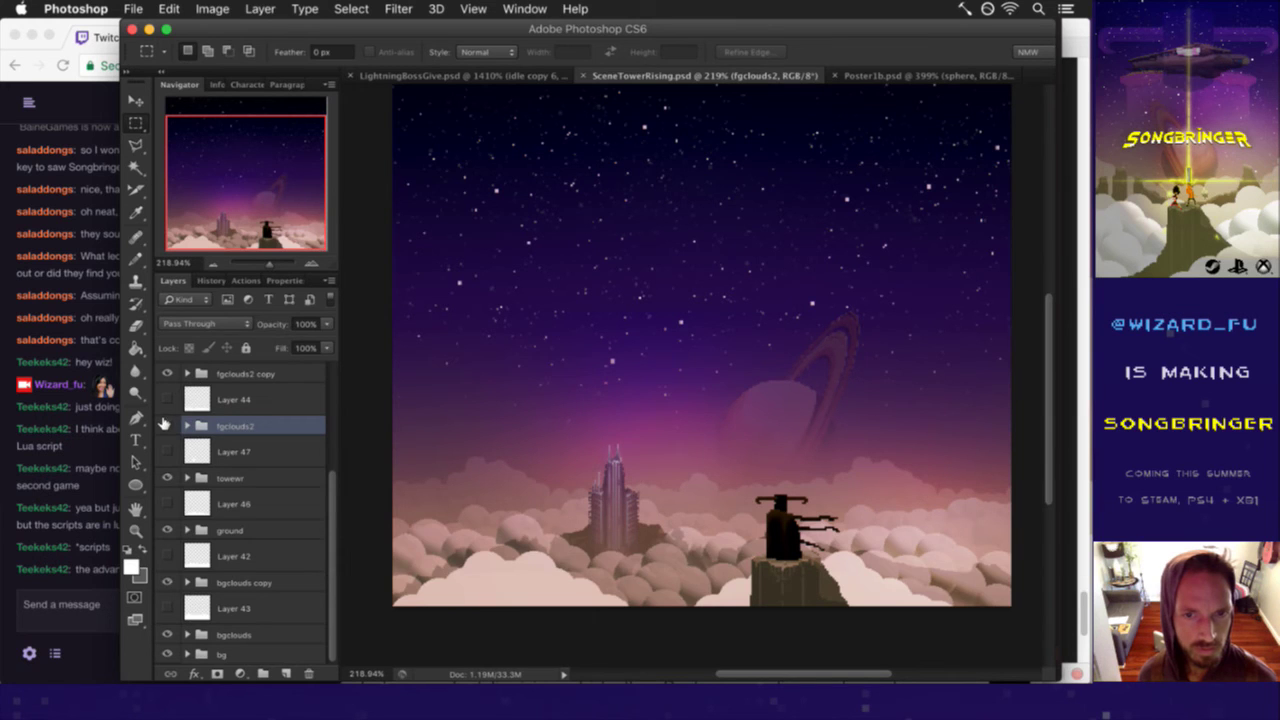
- Toggle fgclouds2 to compare, expand it, and select Layer 48's opacity
left_click(167, 426)
left_click(167, 426)
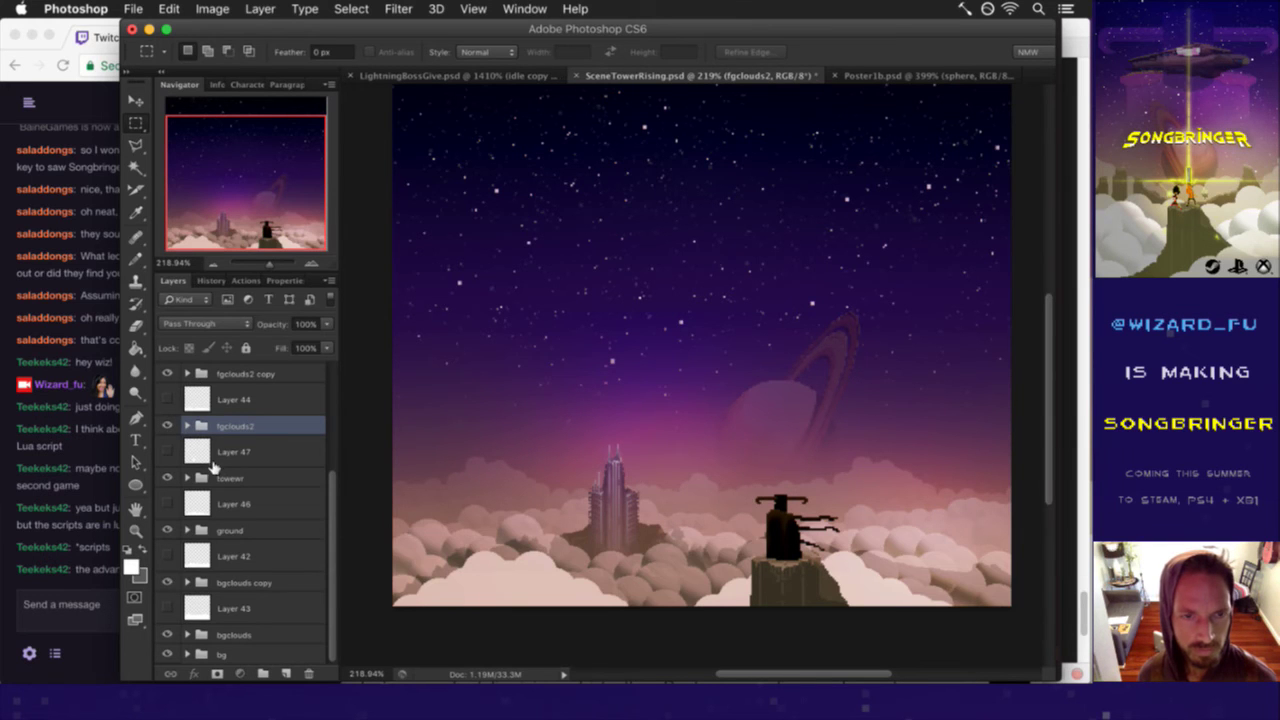
left_click(268, 427)
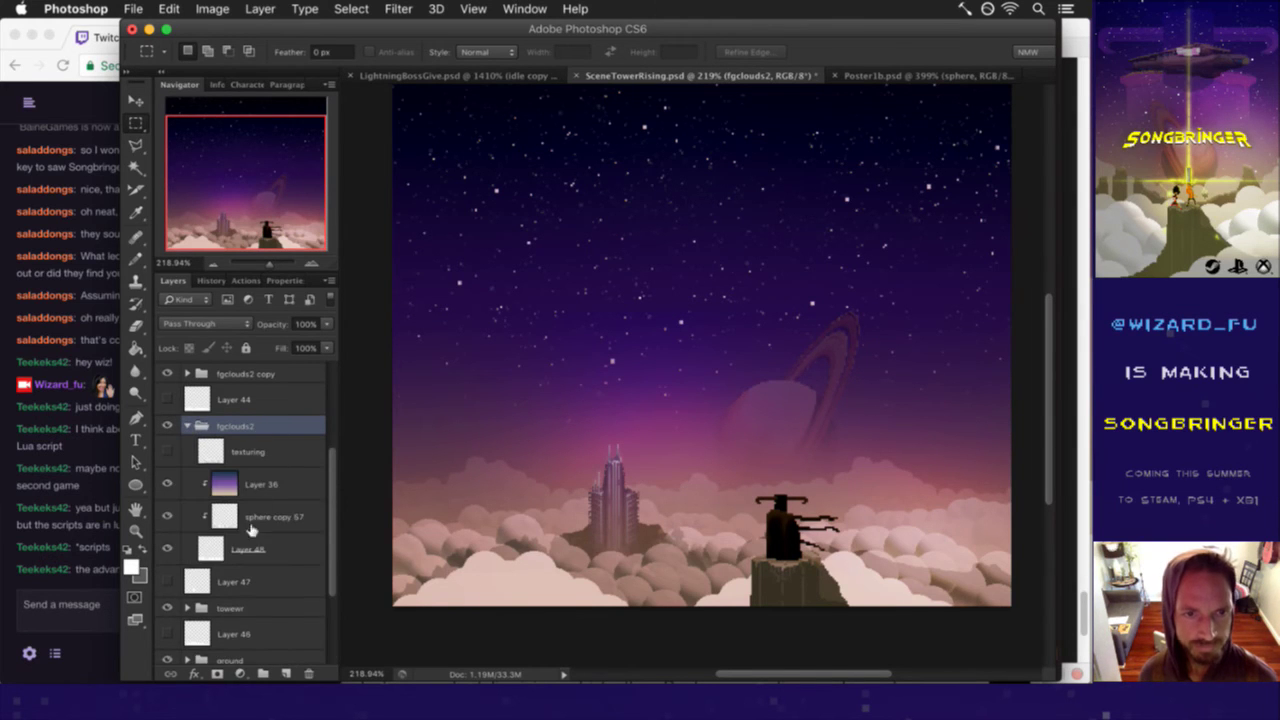
left_click(212, 549)
left_click(326, 324)
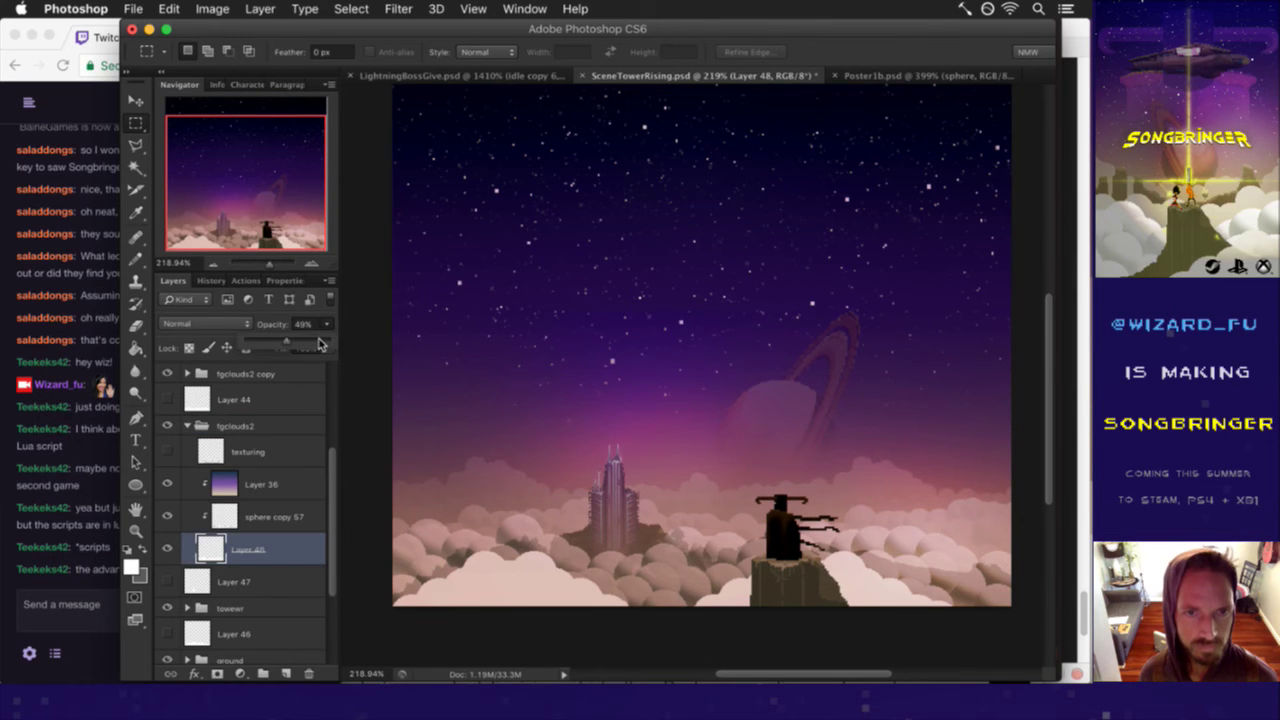
- Set Layer 48 to 86% opacity and sphere copy 57 to 17%, then save
left_click_drag(320, 344, 318, 344)
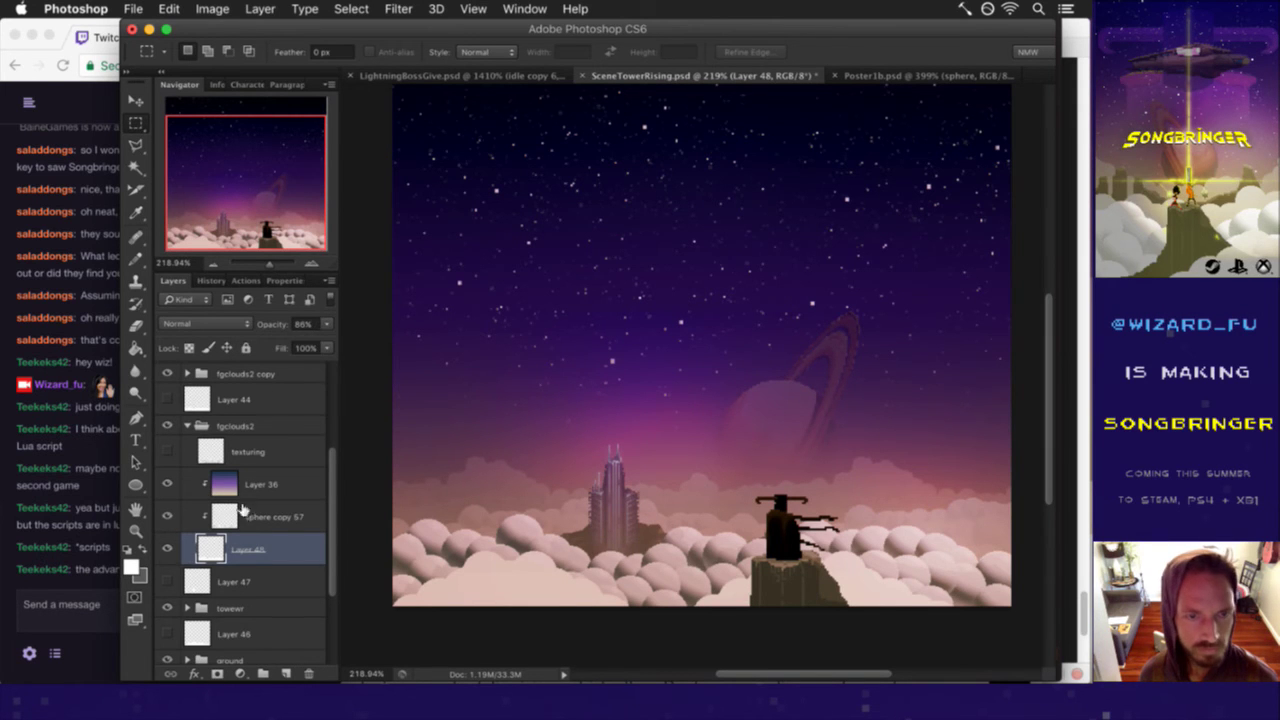
left_click(224, 516)
left_click(326, 324)
left_click_drag(330, 344, 260, 343)
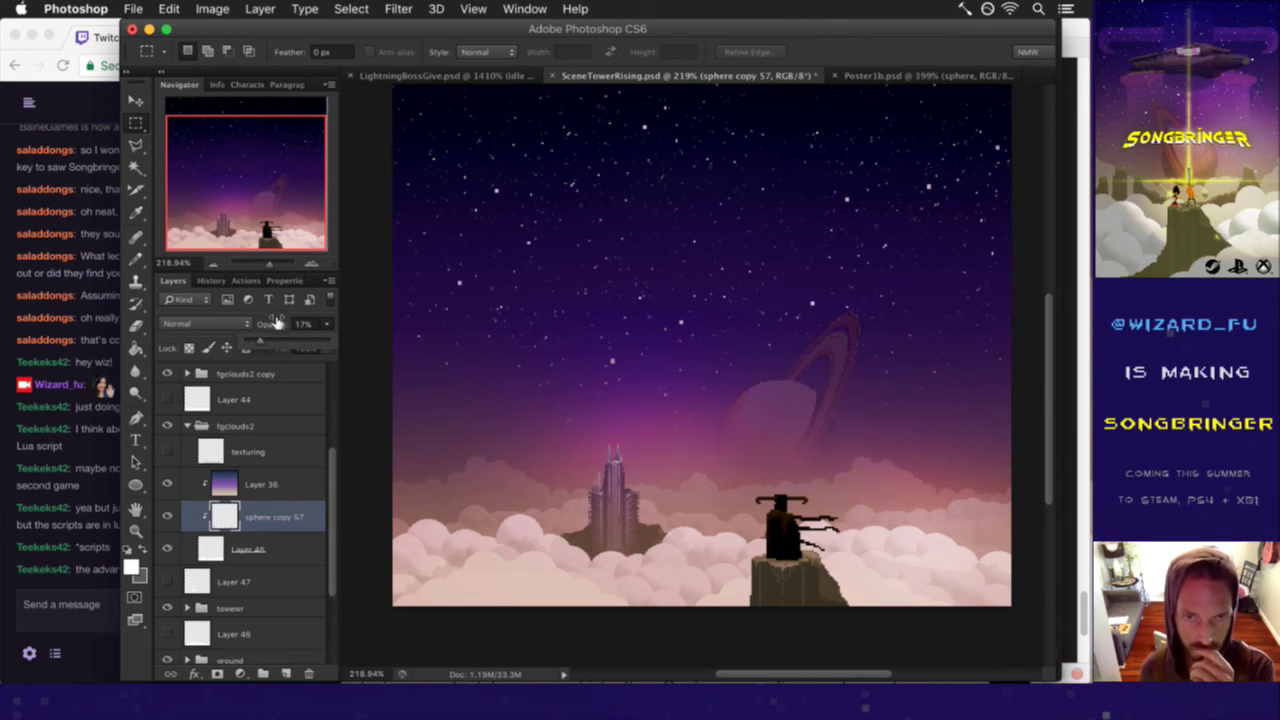
left_click(285, 330)
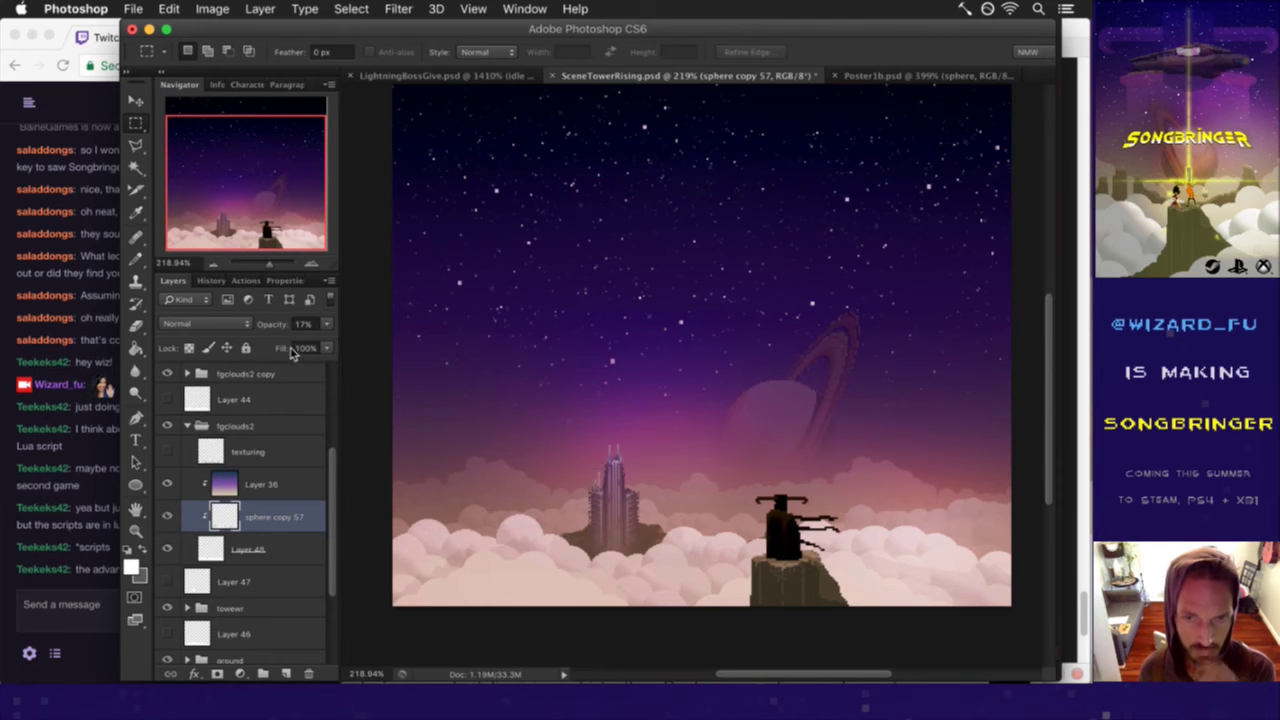
key("ctrl+s")
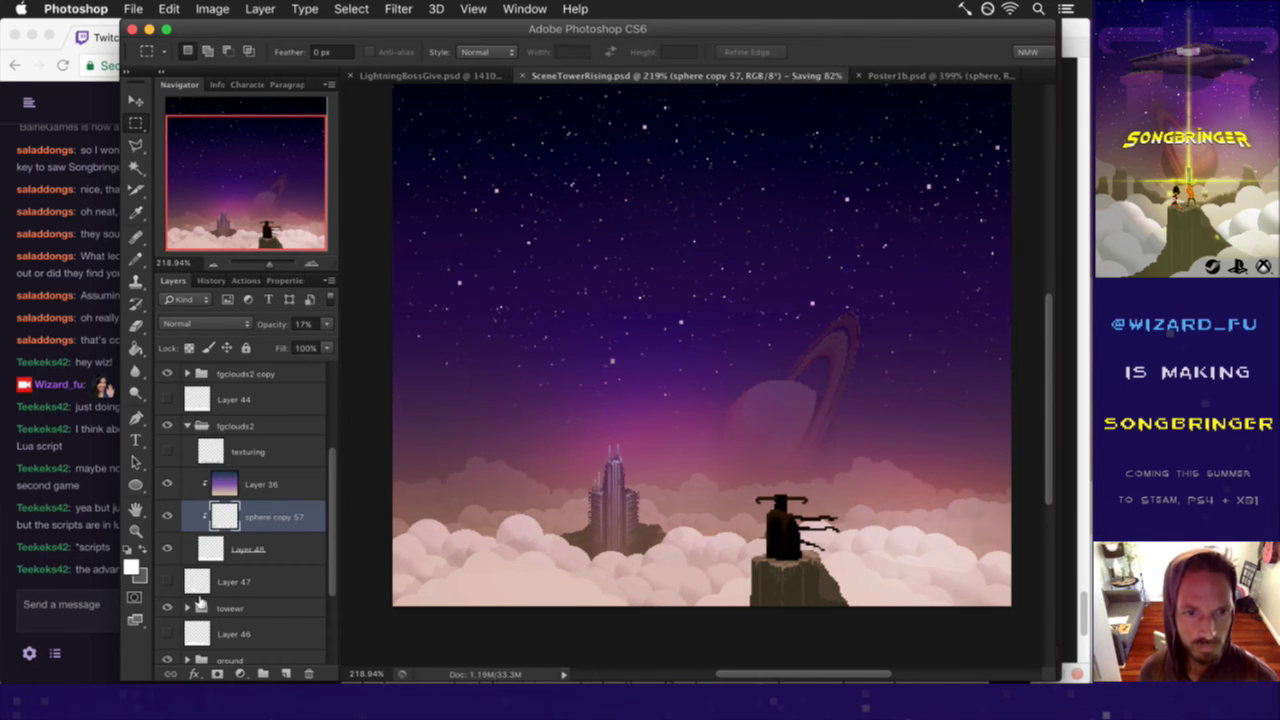
- Expand bgclouds copy, set sphere copy 71 to 41% opacity, and save
scroll(308, 550, "down", 4)
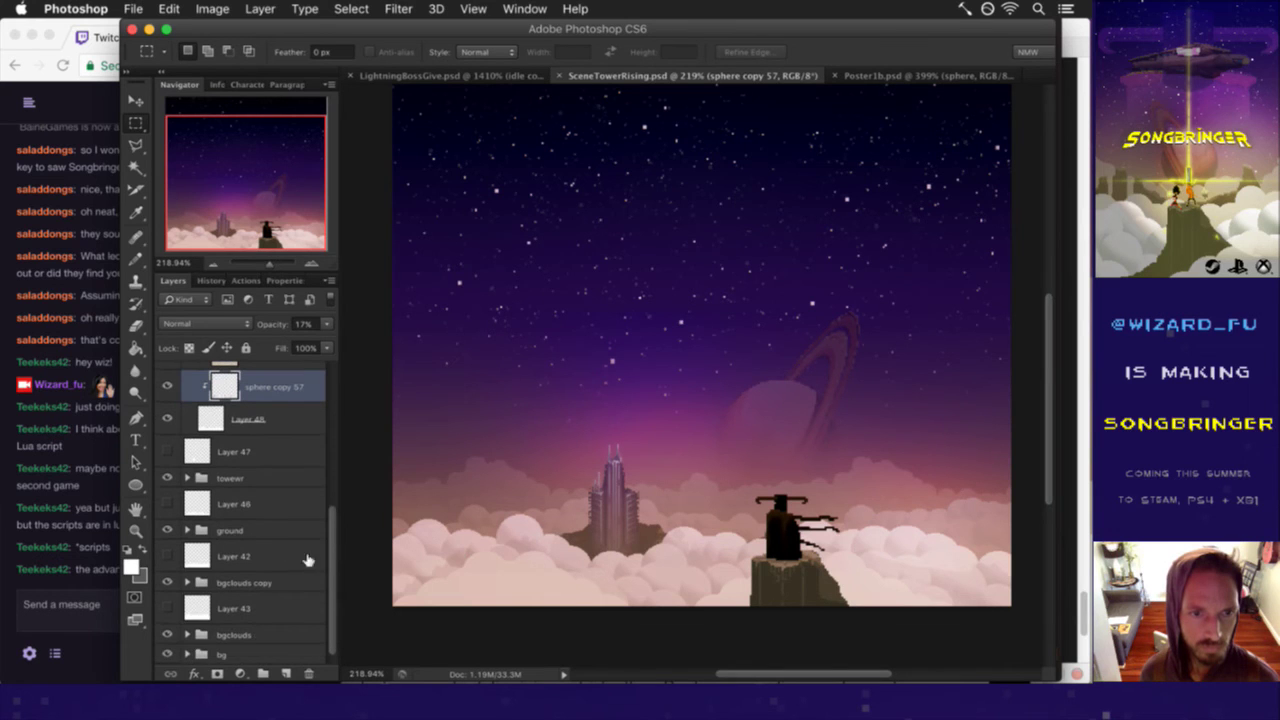
left_click(187, 582)
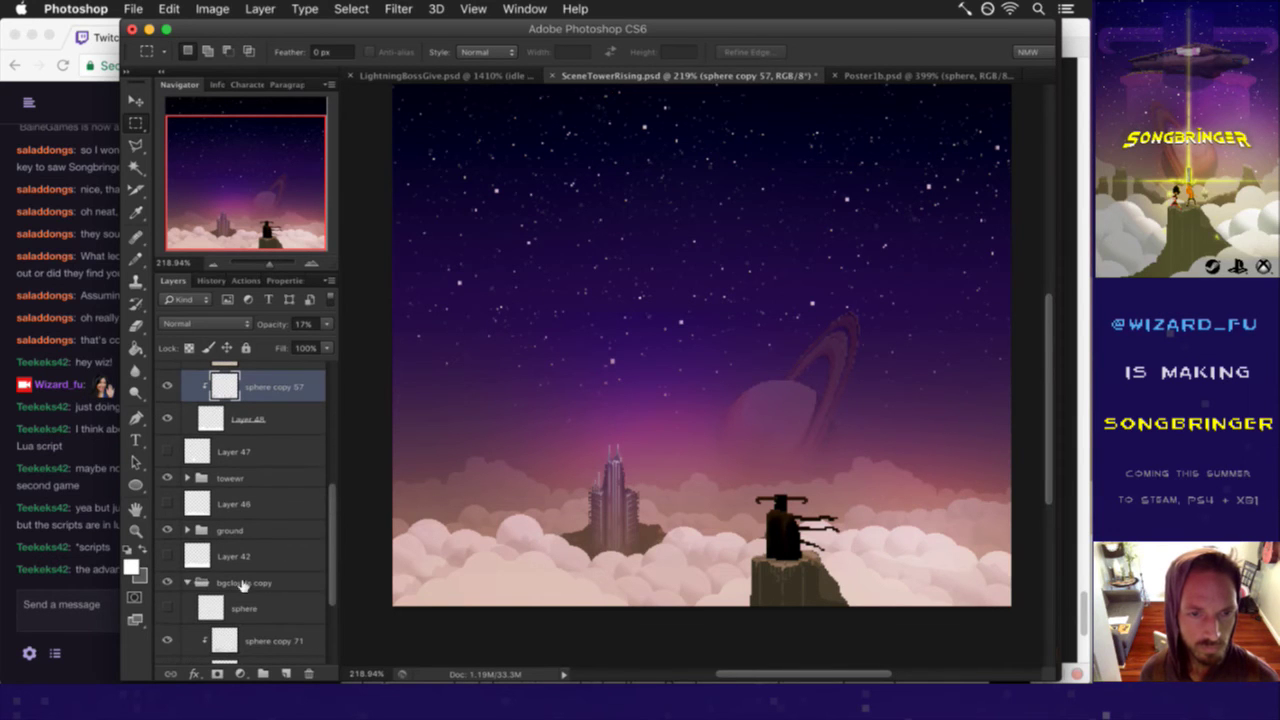
left_click(270, 582)
scroll(328, 570, "down", 5)
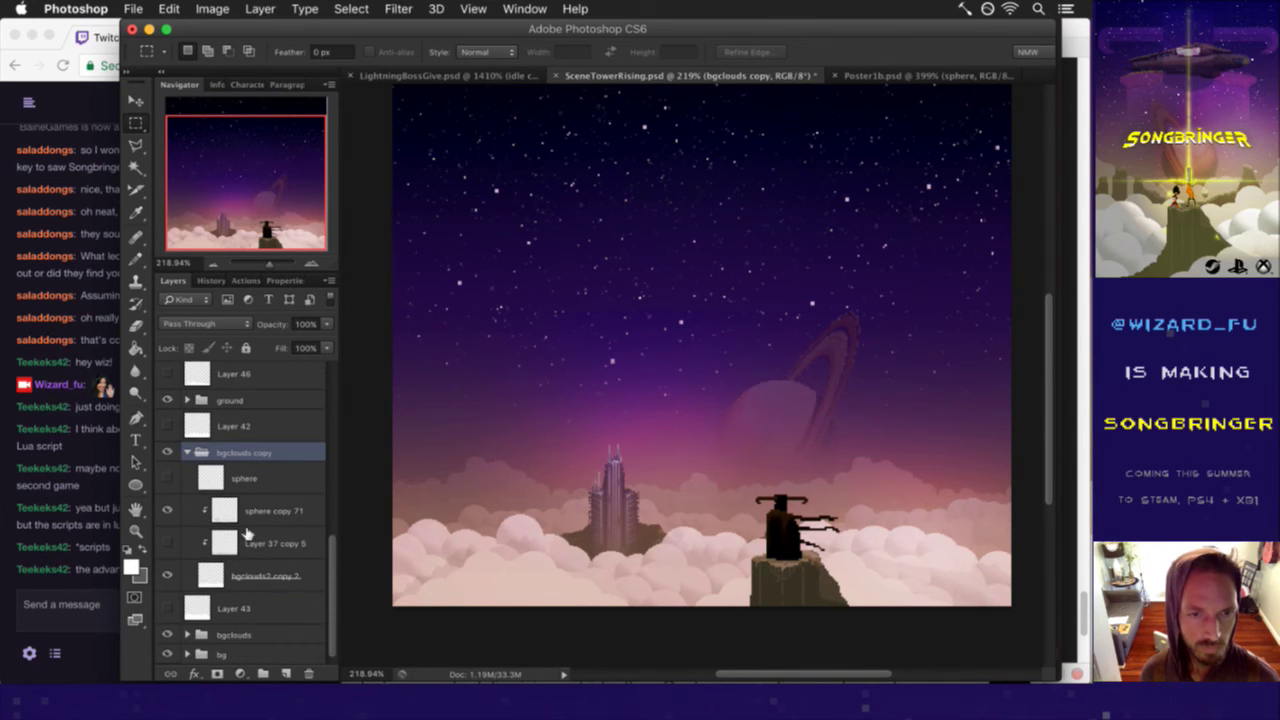
left_click(230, 512)
left_click(323, 325)
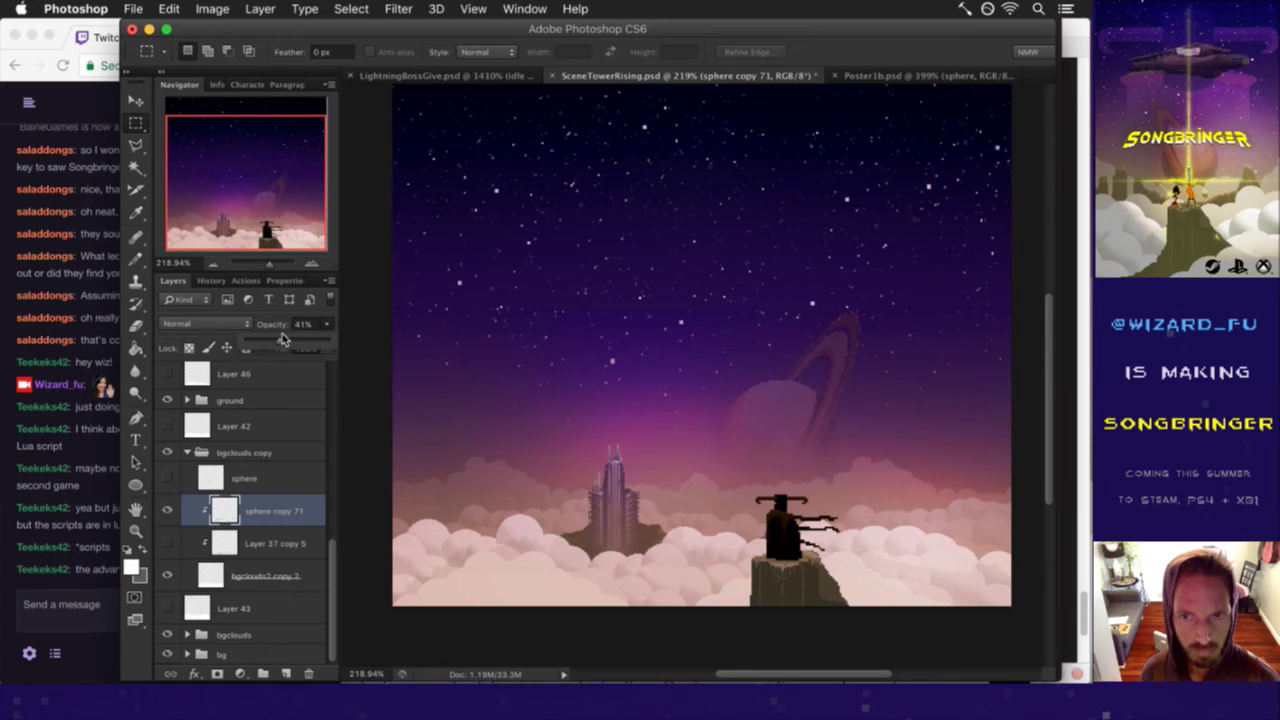
left_click_drag(282, 338, 285, 325)
key("cmd+s")
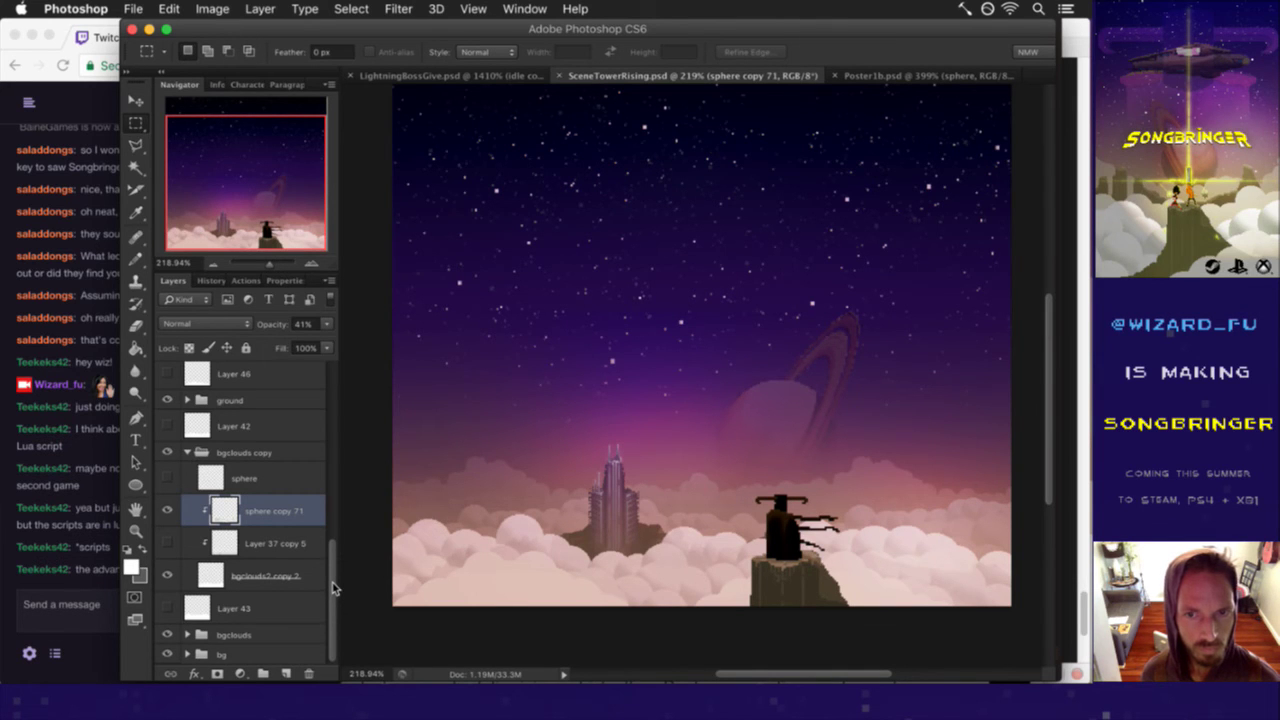
- Scroll through the Layers panel and collapse the fgclouds2 group
left_click_drag(333, 588, 315, 477)
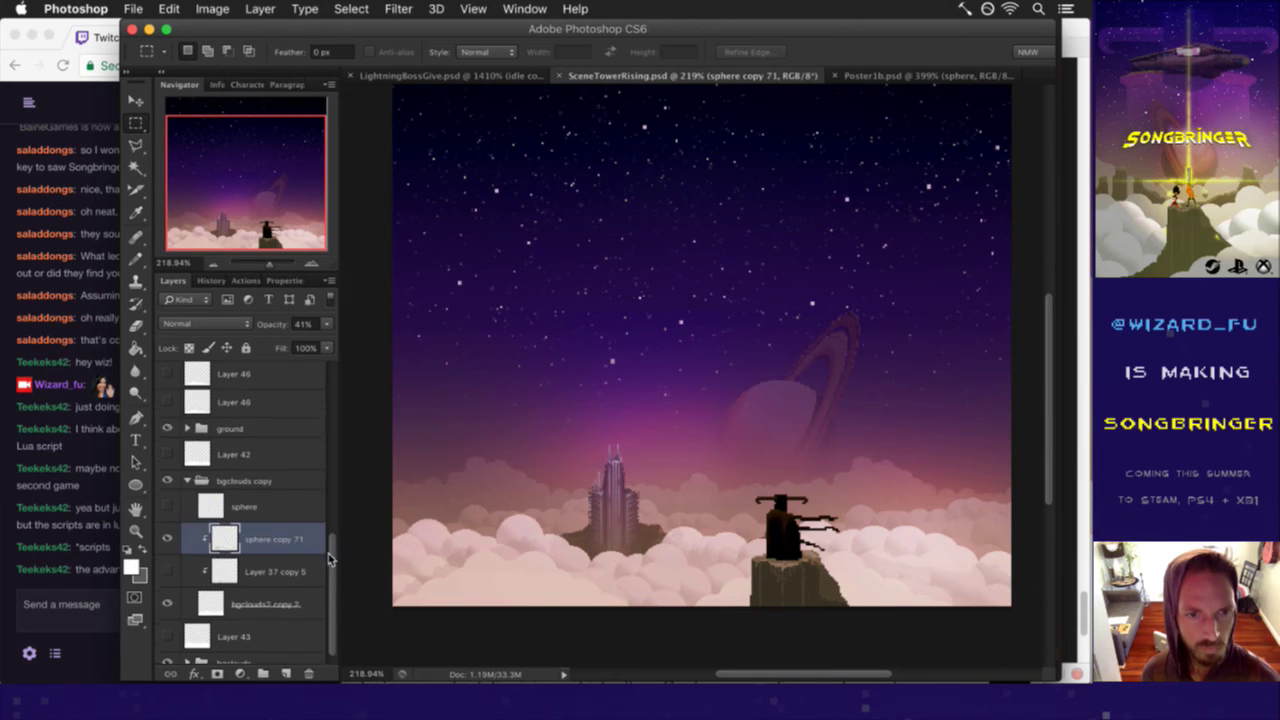
scroll(315, 470, "up", 2)
scroll(310, 445, "up", 1)
scroll(305, 425, "up", 1)
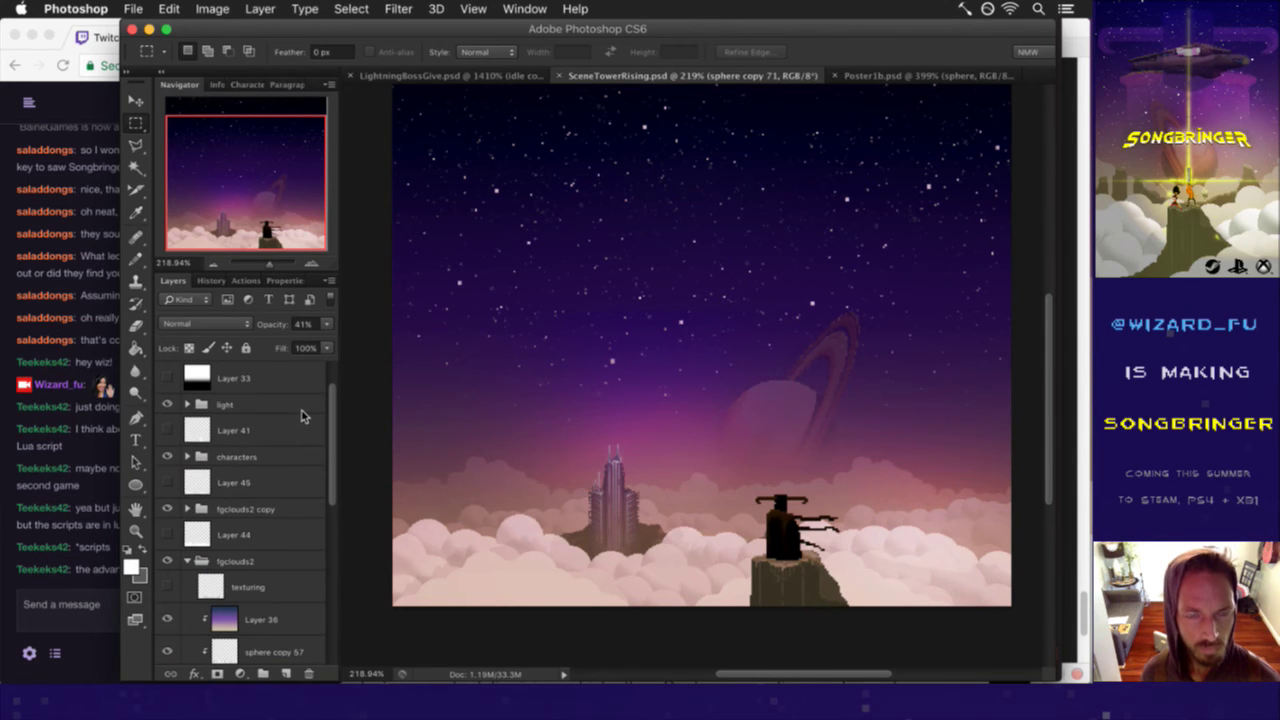
scroll(303, 413, "up", 1)
scroll(303, 413, "down", 1)
scroll(305, 425, "down", 1)
scroll(306, 440, "down", 1)
scroll(306, 447, "down", 1)
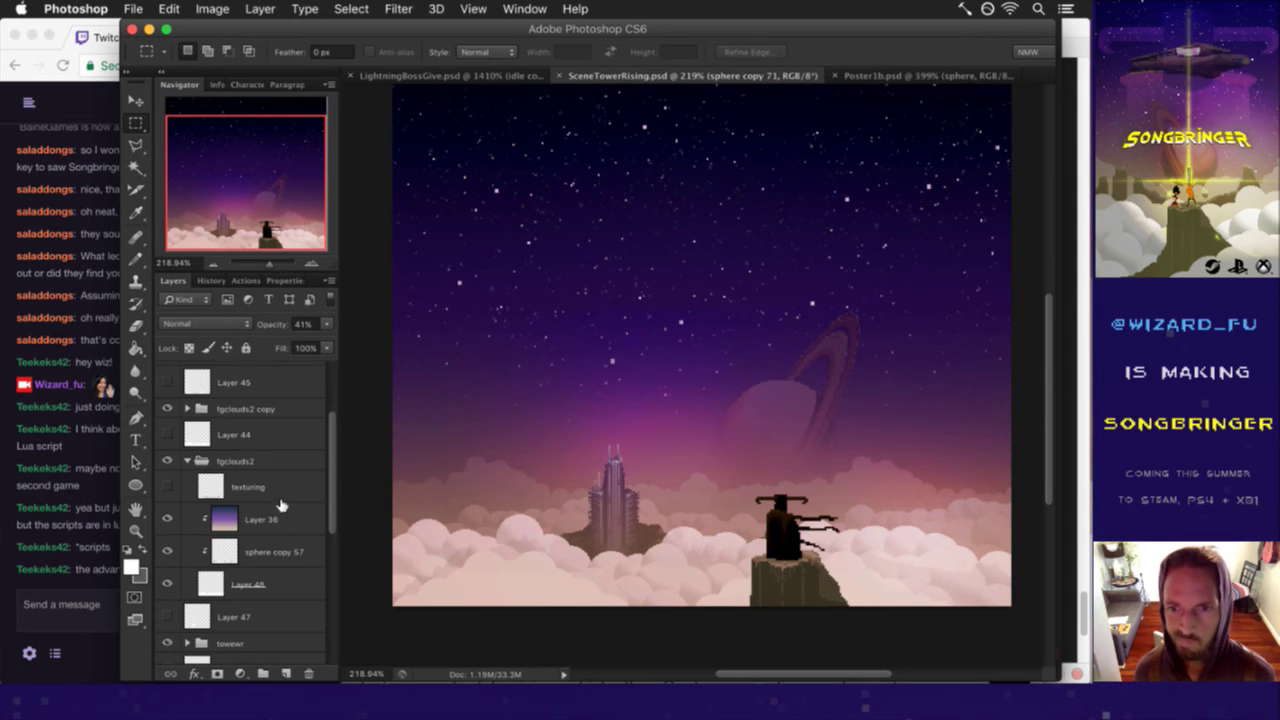
scroll(288, 468, "up", 1)
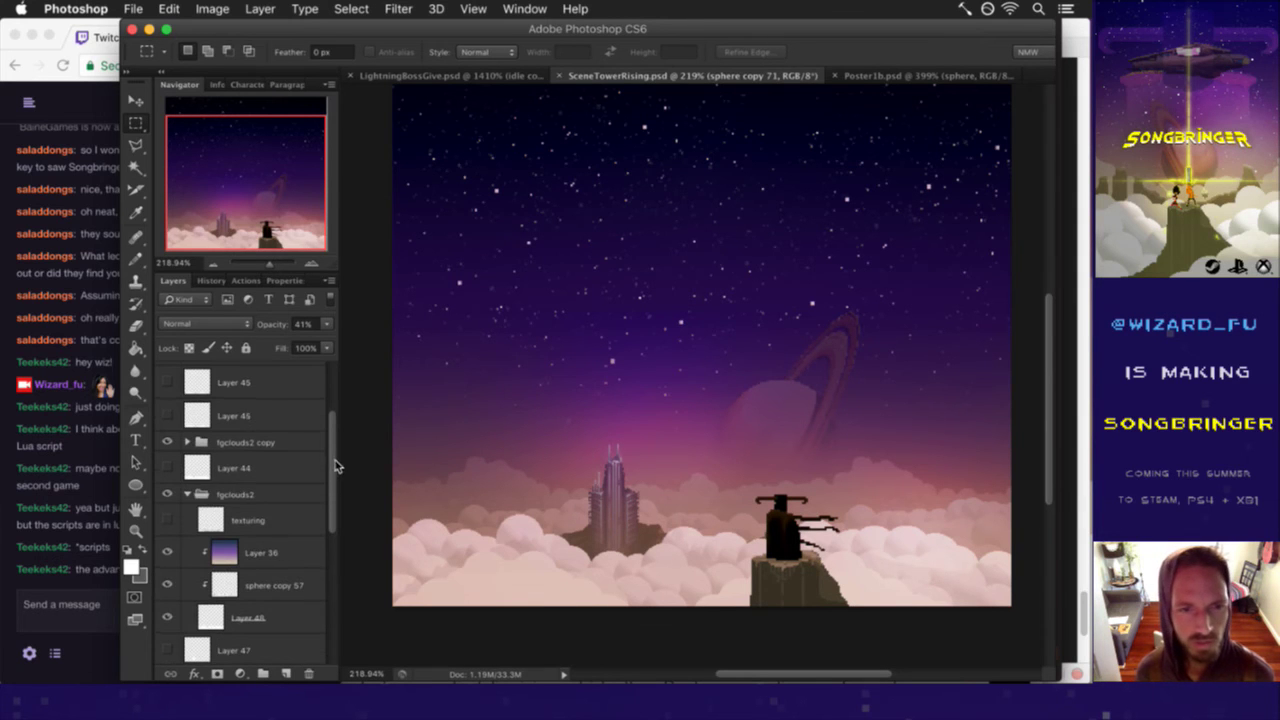
left_click(215, 495)
left_click(187, 494)
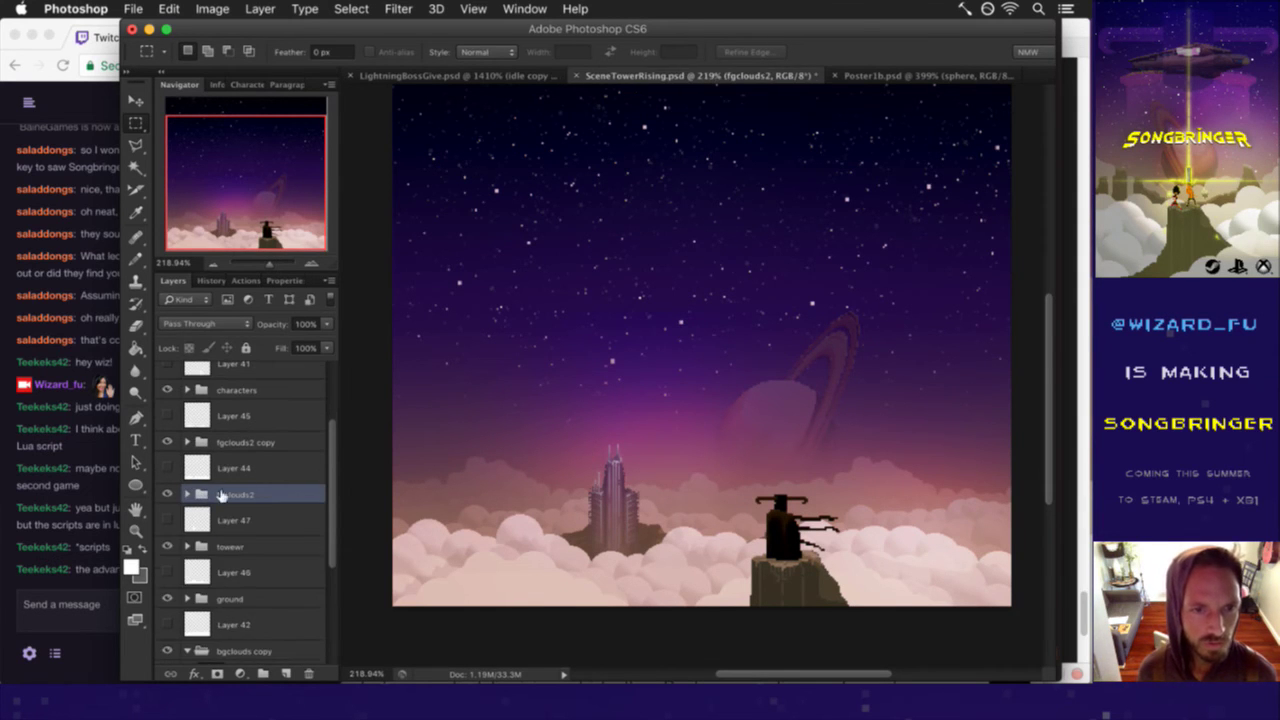
- Delete Layer 37 copy 5 from the bgclouds copy group
left_click(284, 652)
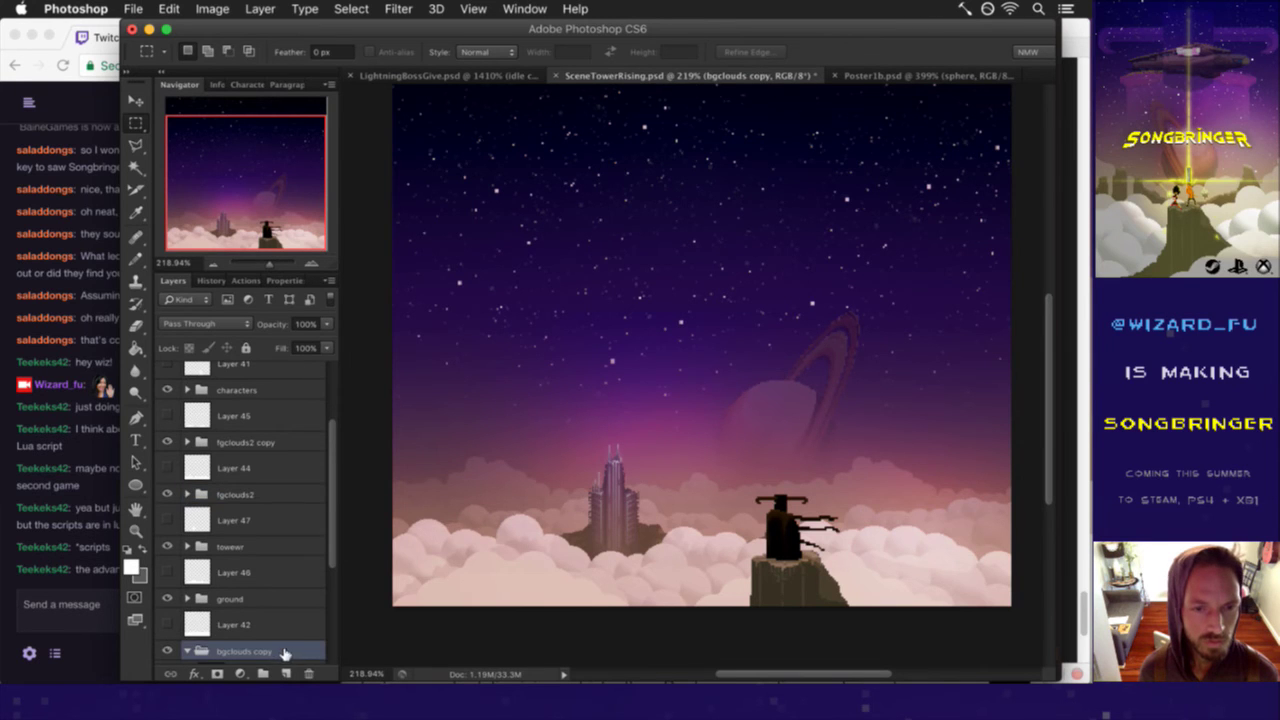
scroll(334, 520, "down", 1)
scroll(325, 550, "down", 4)
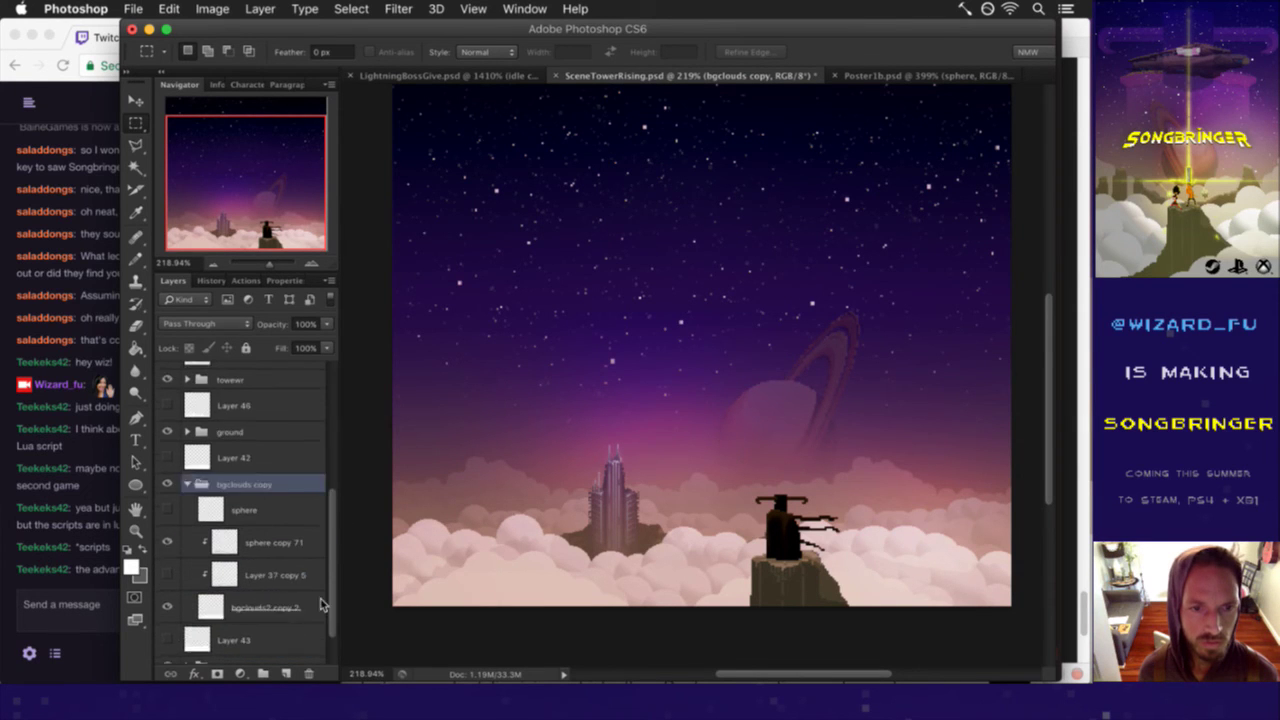
scroll(310, 582, "down", 2)
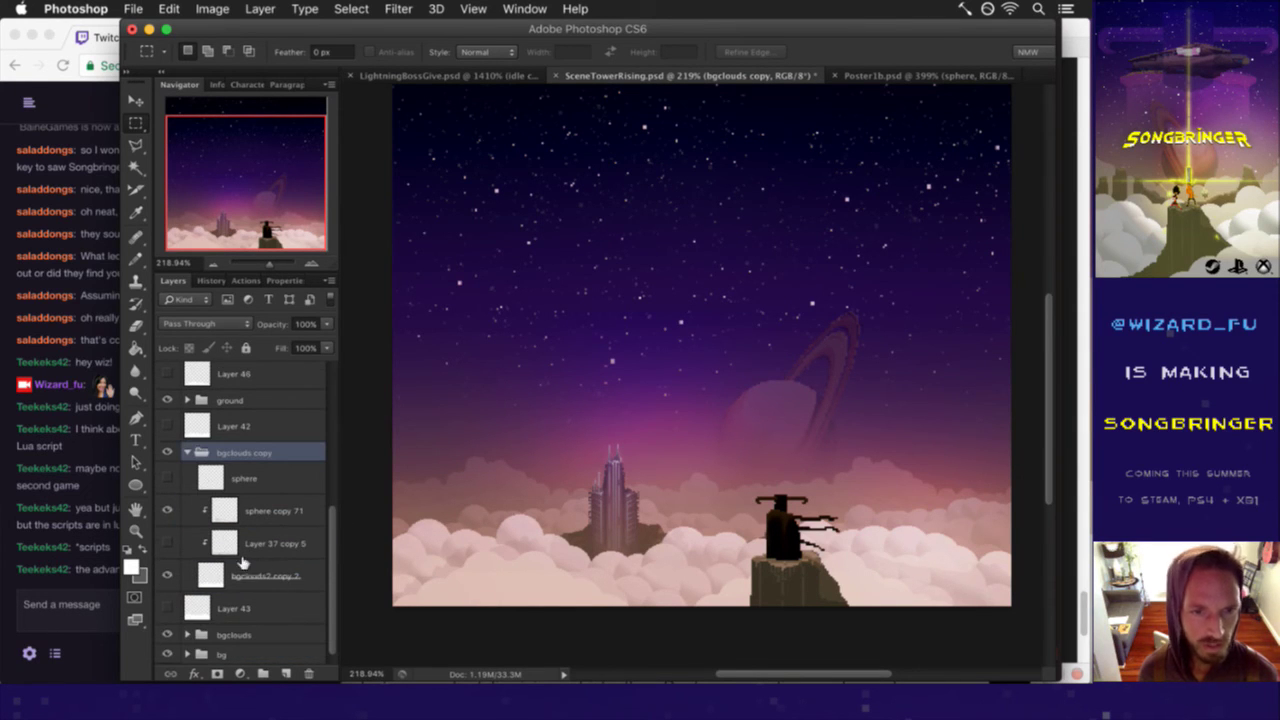
left_click(224, 545)
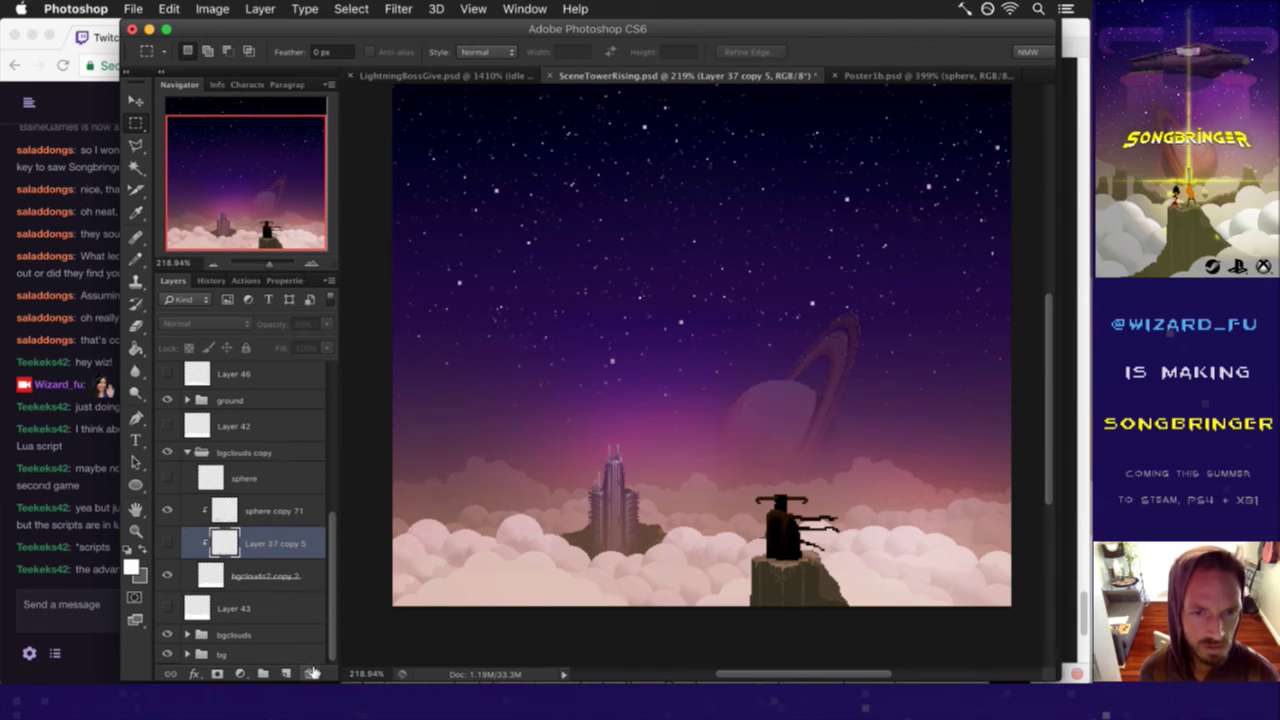
left_click(308, 673)
- Keep sphere copy 71 at 41%, collapse bgclouds copy, compare its visibility, and select bgclouds
left_click(247, 542)
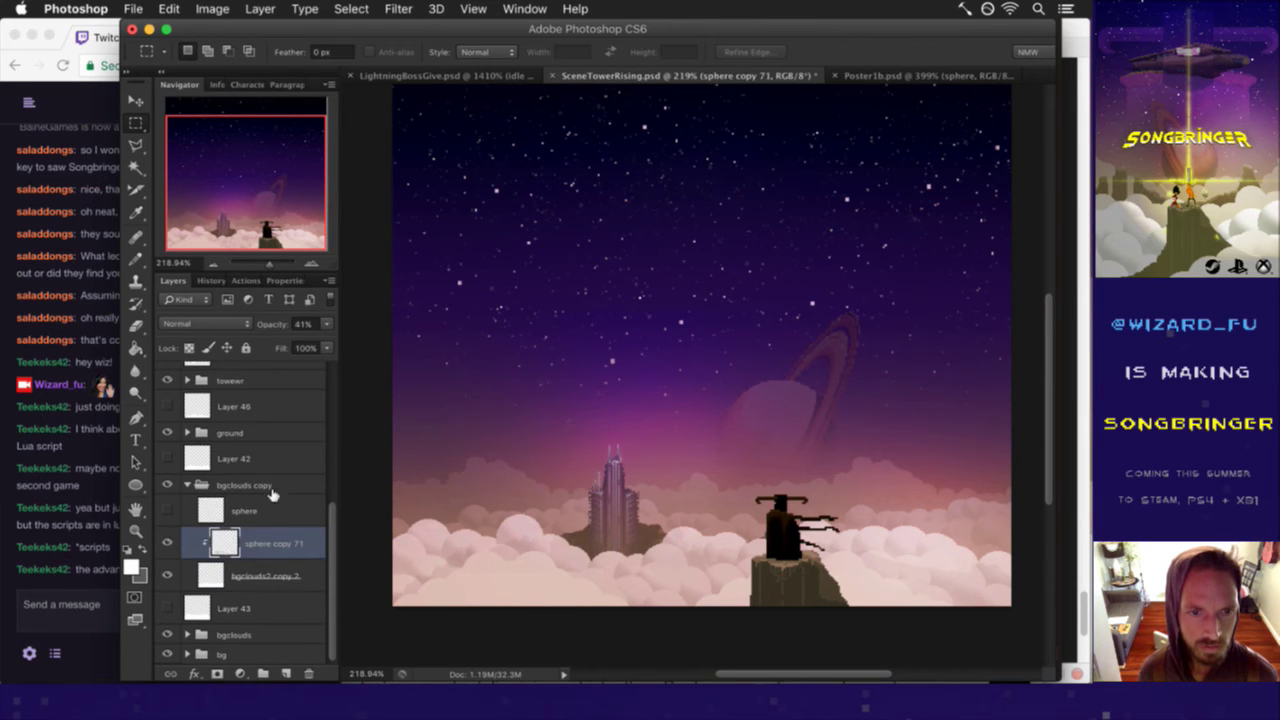
left_click(329, 327)
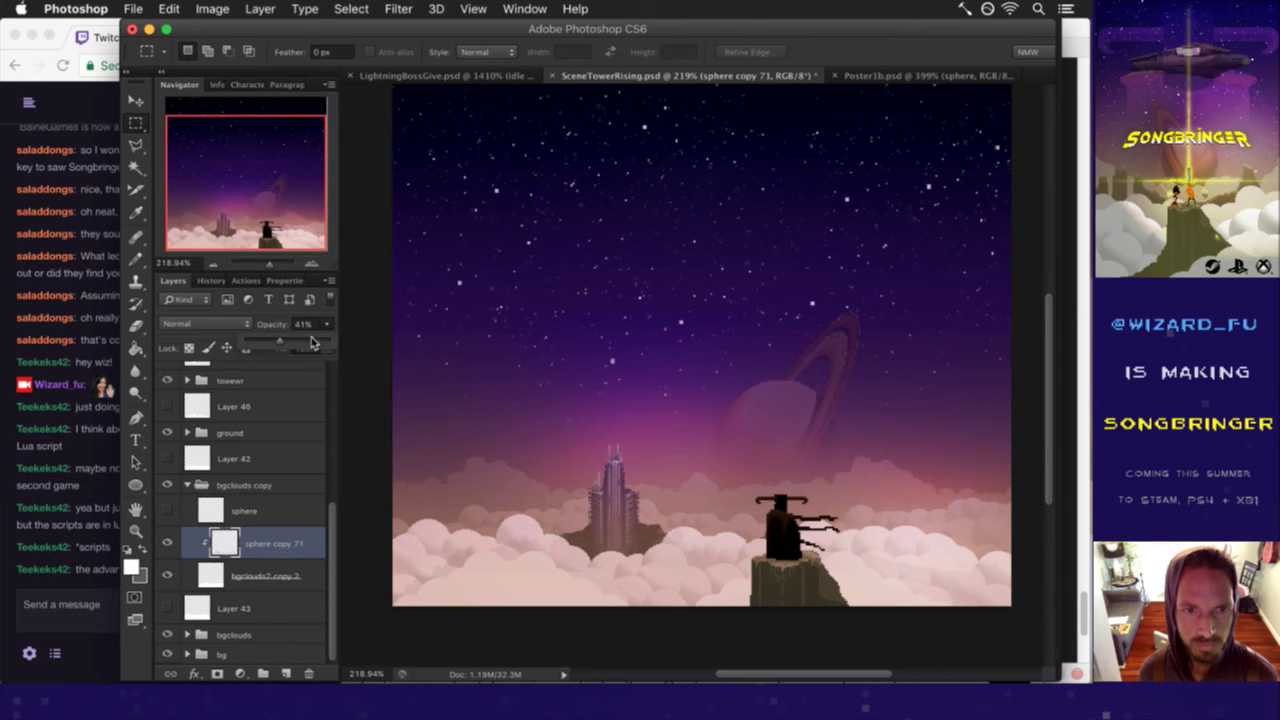
left_click(327, 323)
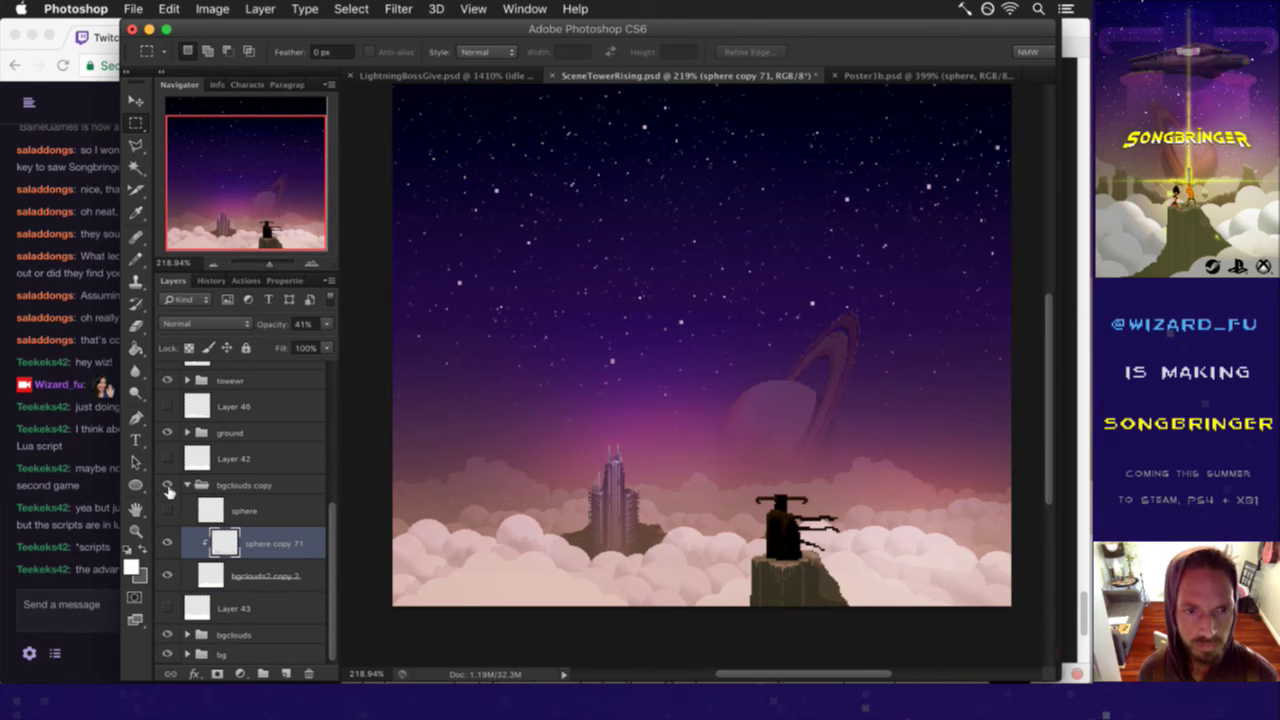
left_click(186, 485)
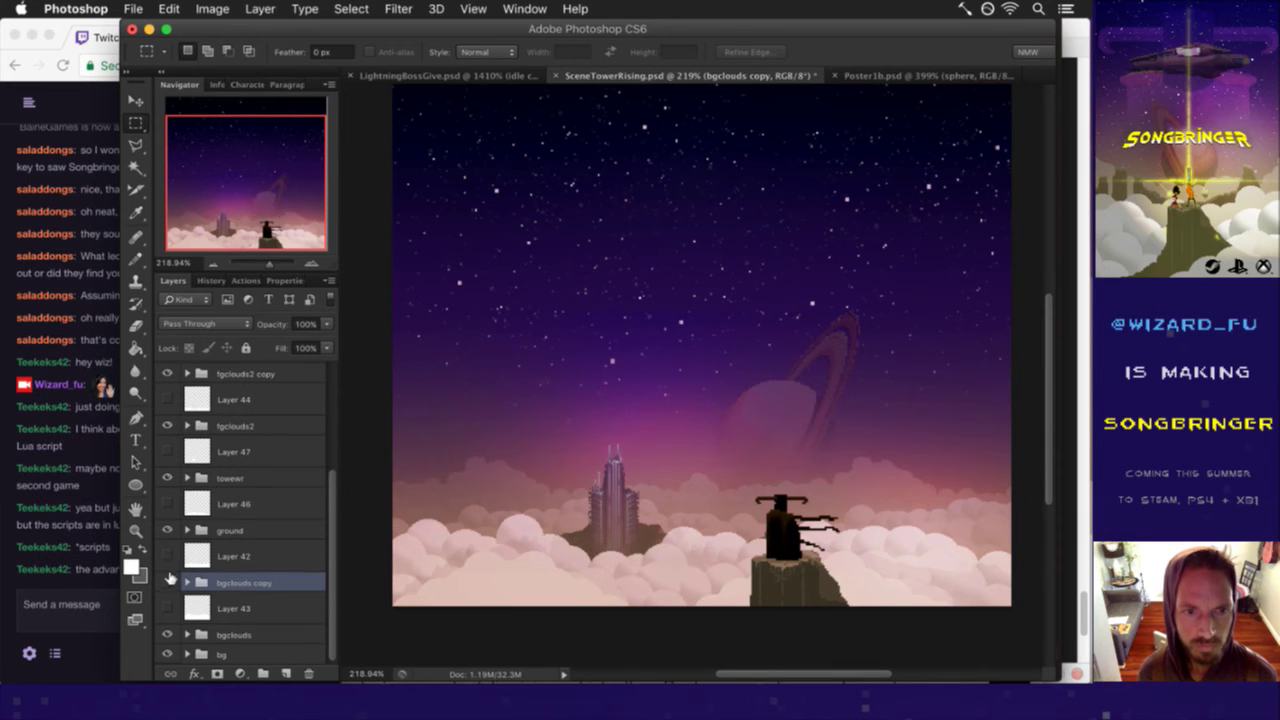
left_click(167, 582)
left_click(167, 582)
left_click(193, 635)
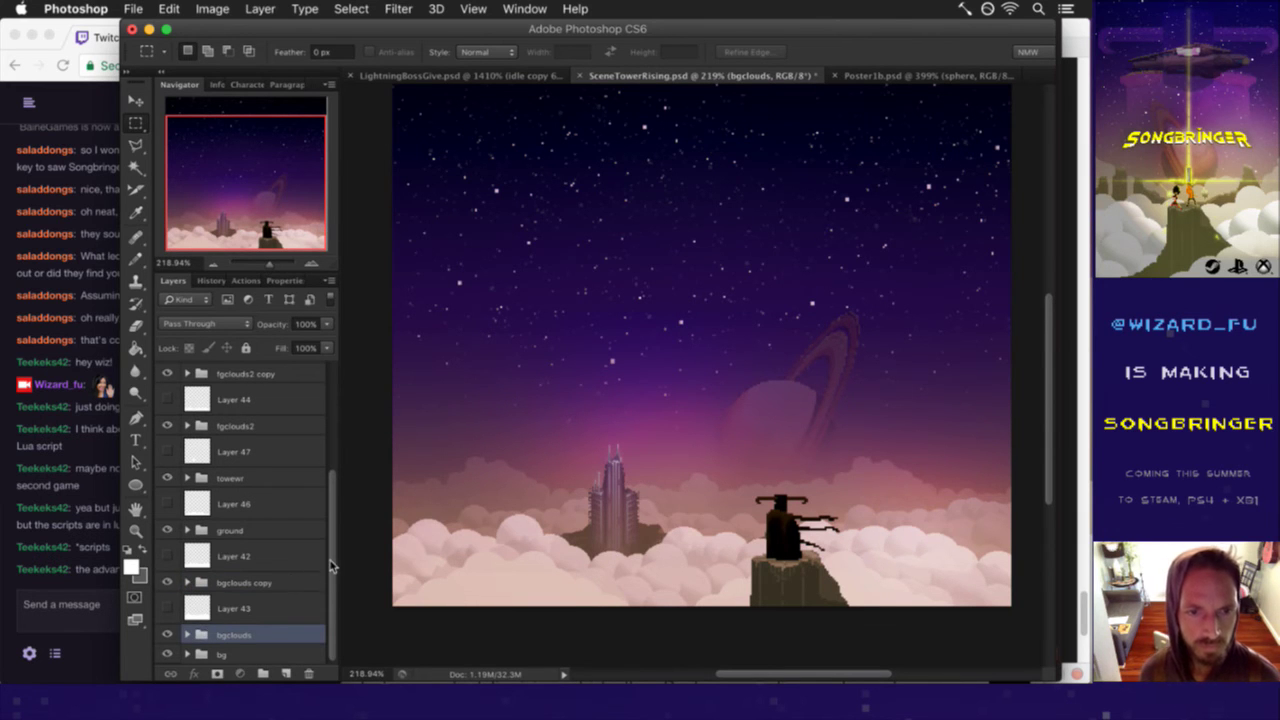
- Expand bgclouds and set Layer 37 copy 6's opacity to 26%
left_click(187, 635)
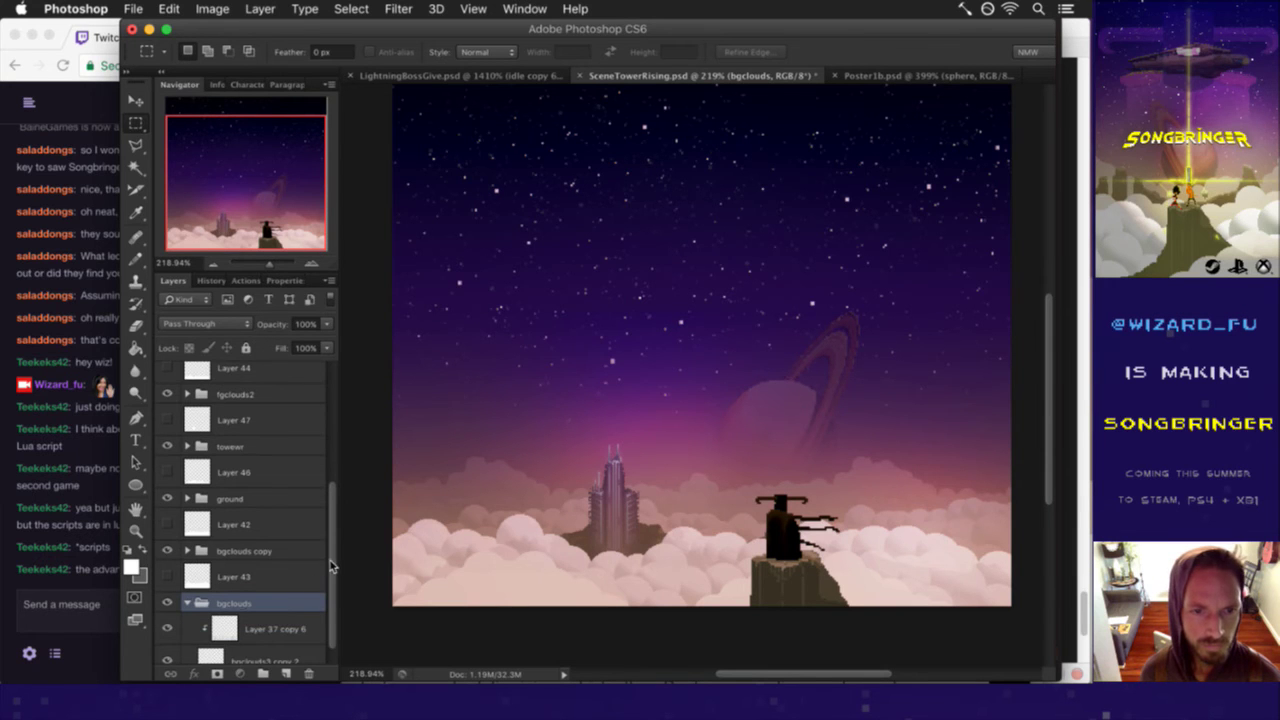
scroll(330, 568, "down", 1)
left_click(225, 595)
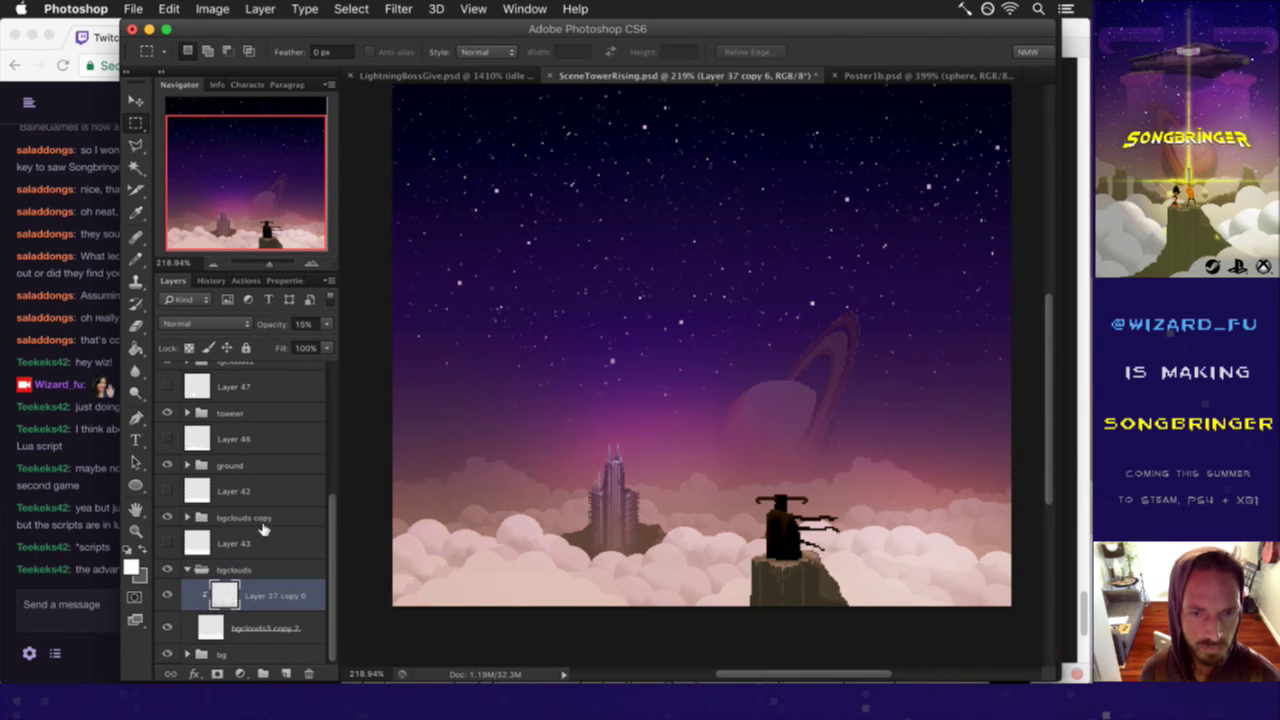
left_click(326, 324)
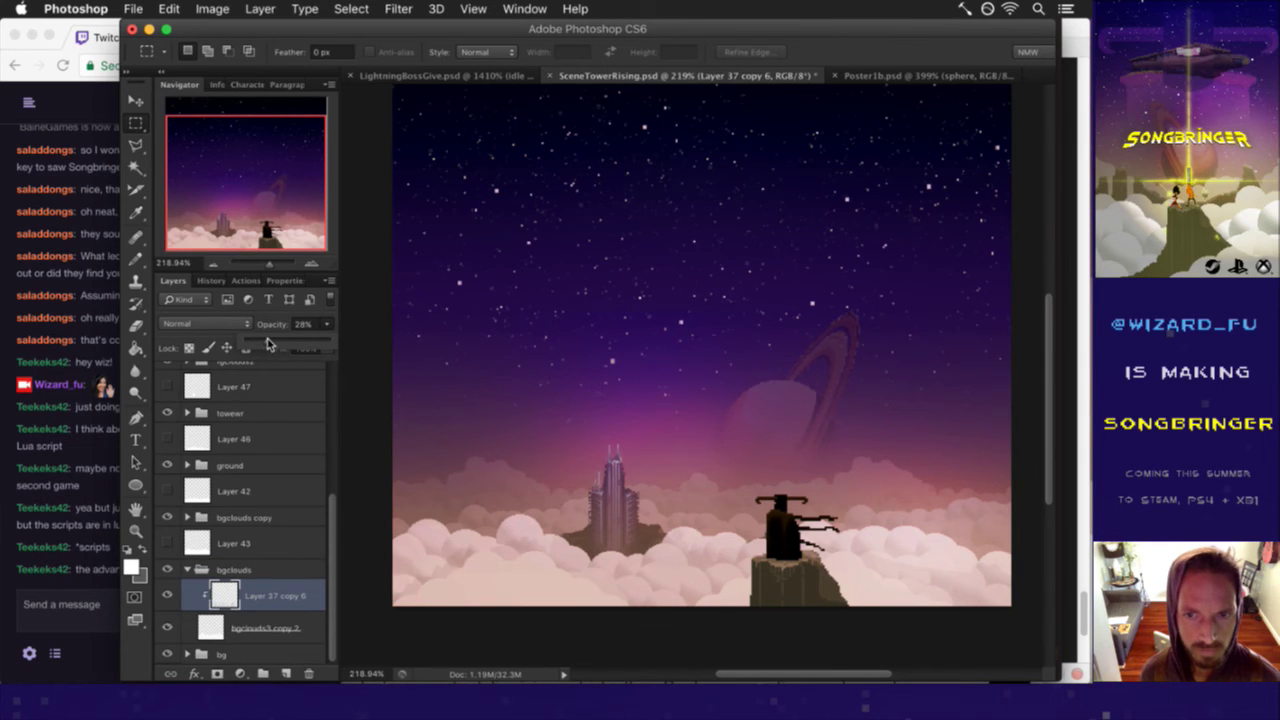
left_click_drag(268, 345, 269, 318)
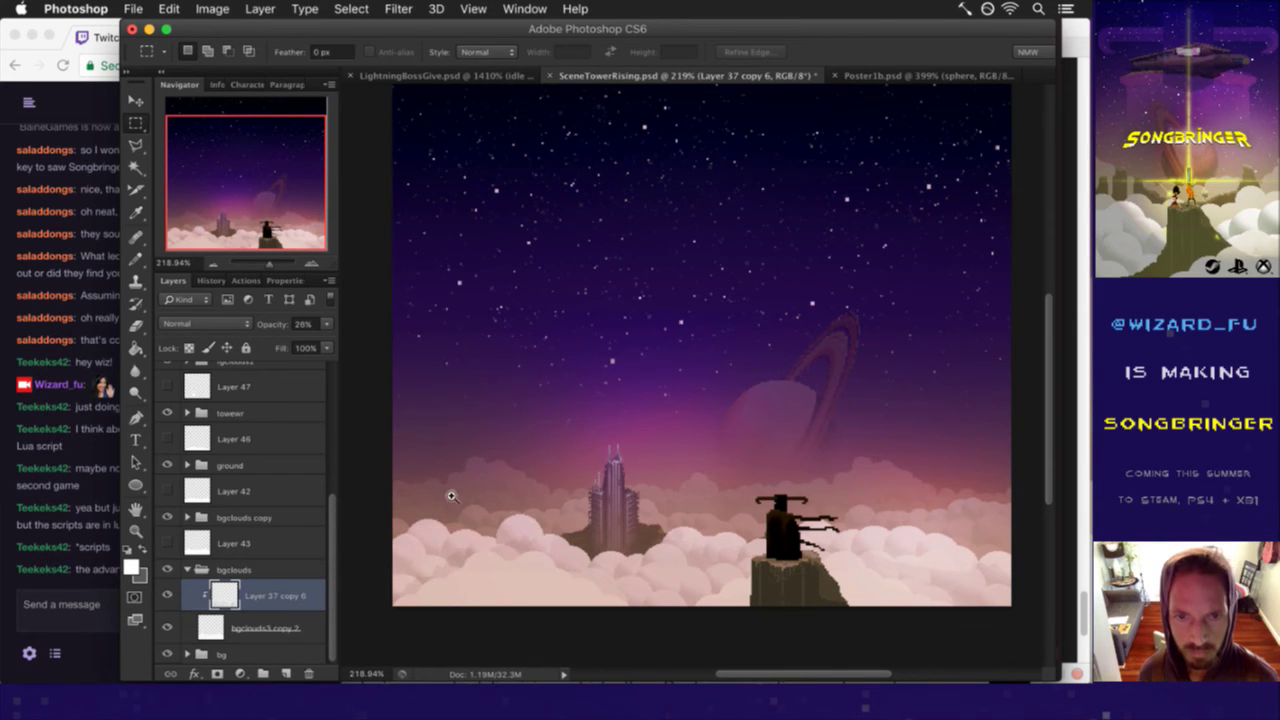
- Zoom in on the tower and clouds, then zoom out to 213% to see the whole scene
left_click(498, 503)
mouse_move(498, 503)
left_mouse_down()
mouse_move(611, 445)
mouse_move(549, 438)
left_mouse_up()
left_click_drag(846, 443, 557, 503)
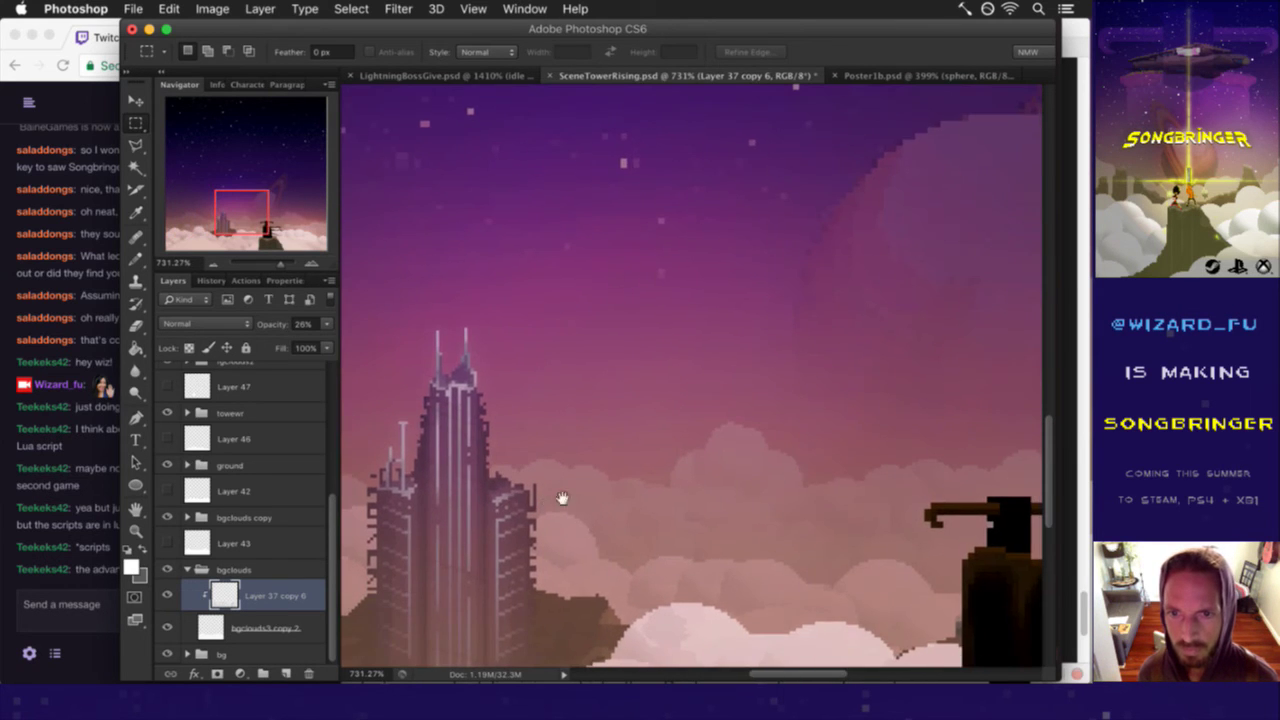
left_click_drag(779, 533, 443, 466)
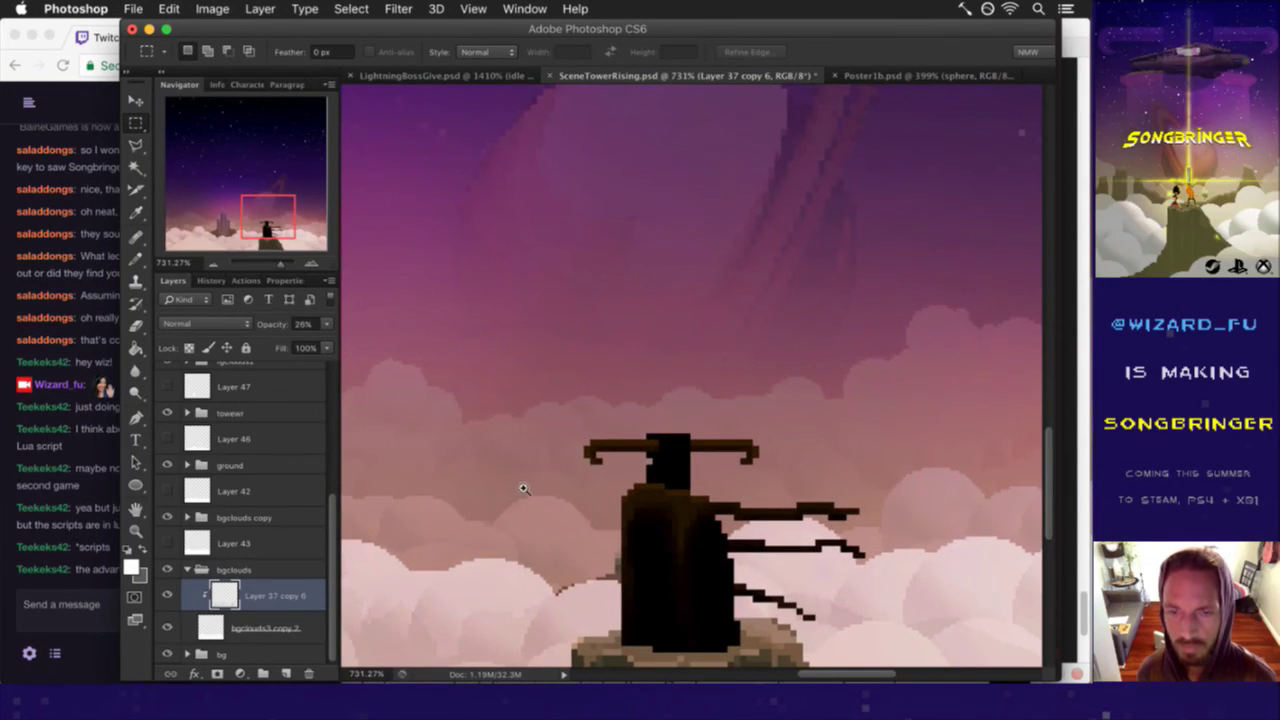
mouse_move(523, 488)
left_mouse_down()
mouse_move(470, 488)
mouse_move(649, 472)
left_mouse_up()
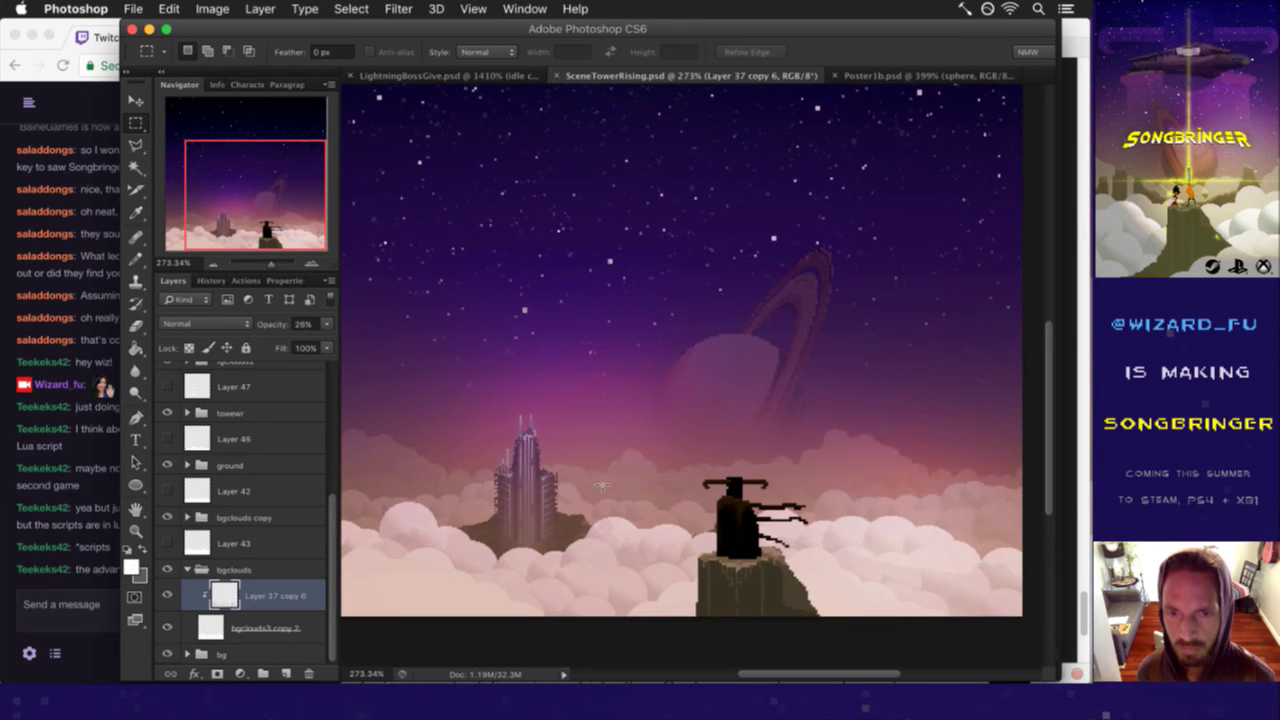
left_click_drag(579, 483, 530, 487)
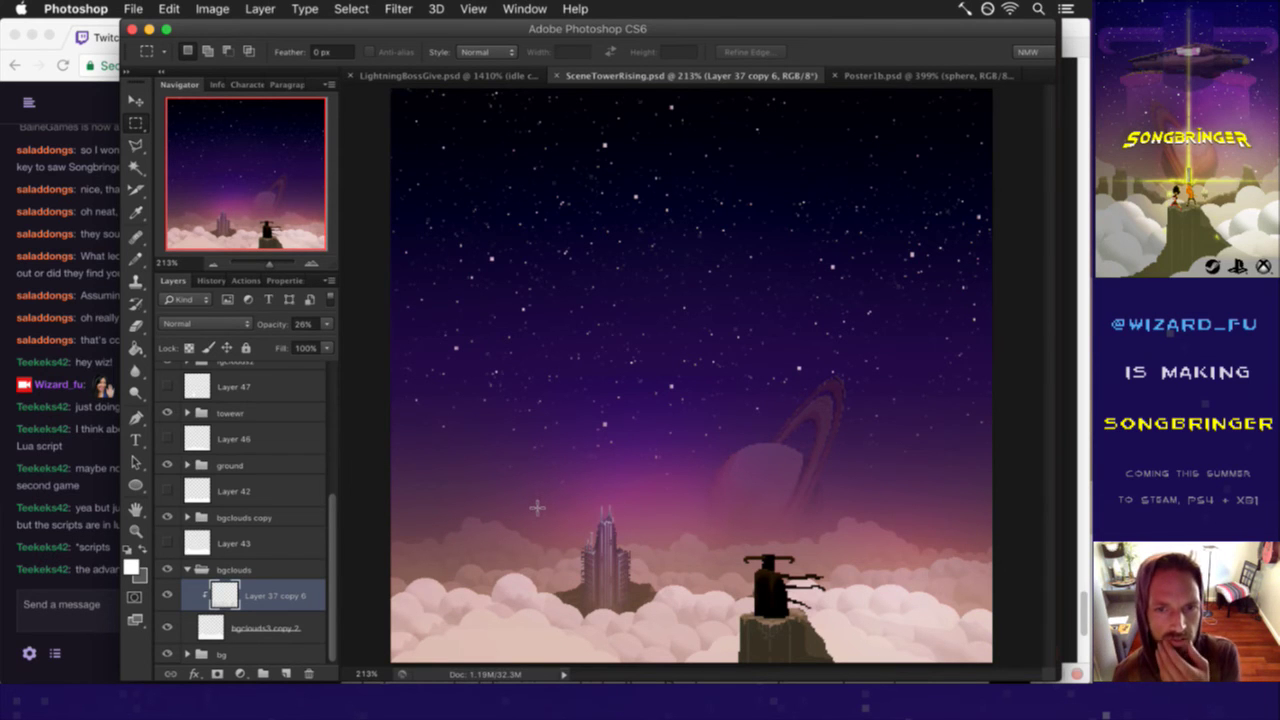
- Collapse and hide the bgclouds group, then drag the fgclouds2 copy group above characters
left_click_drag(718, 530, 846, 628)
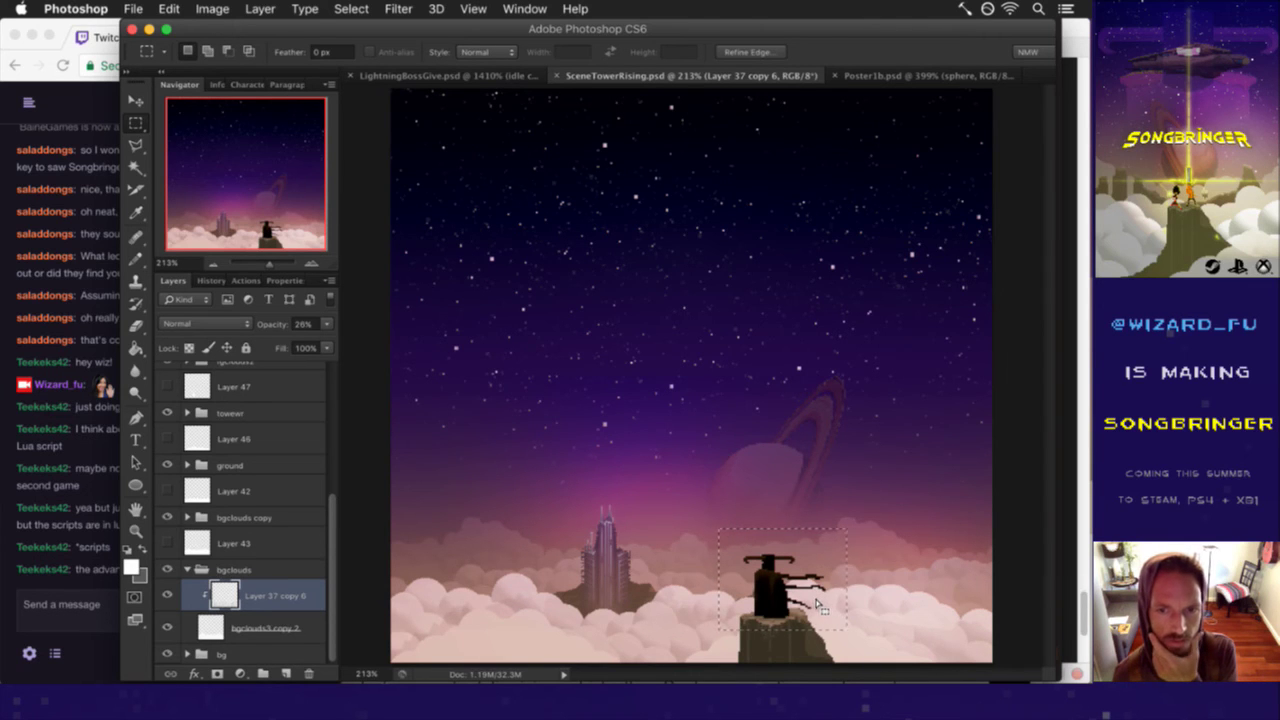
left_click(620, 596)
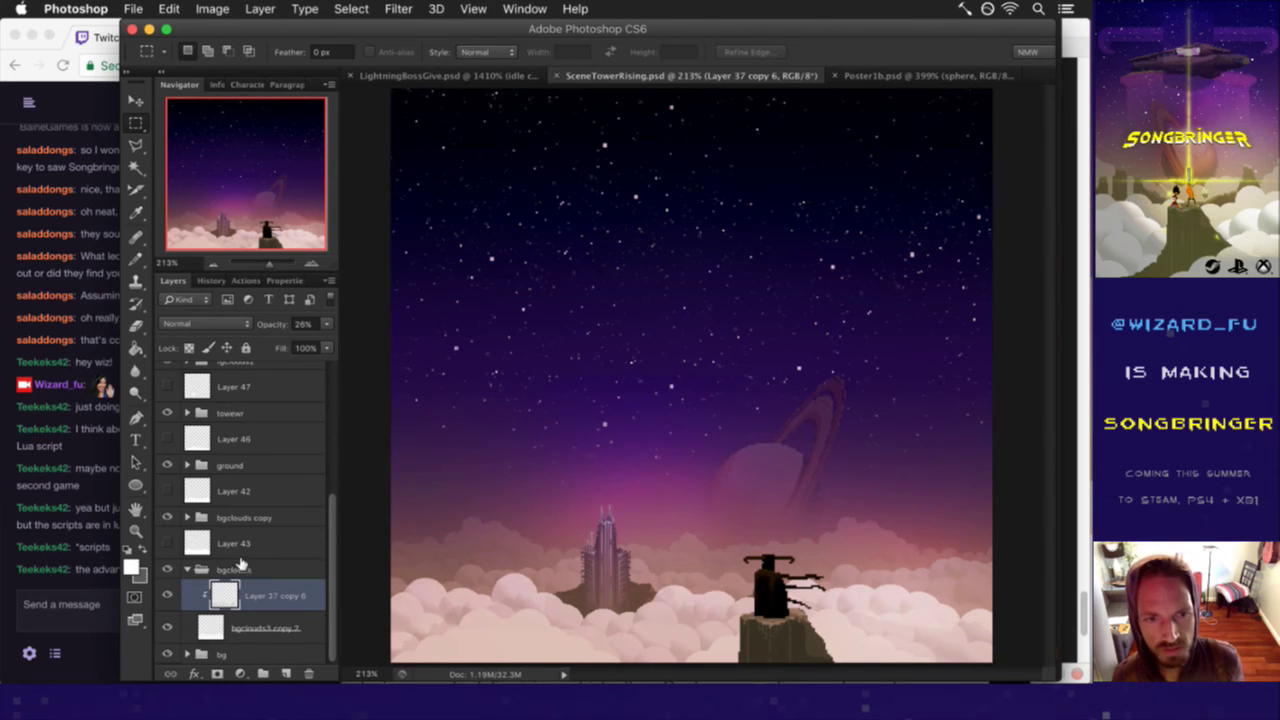
left_click(240, 569)
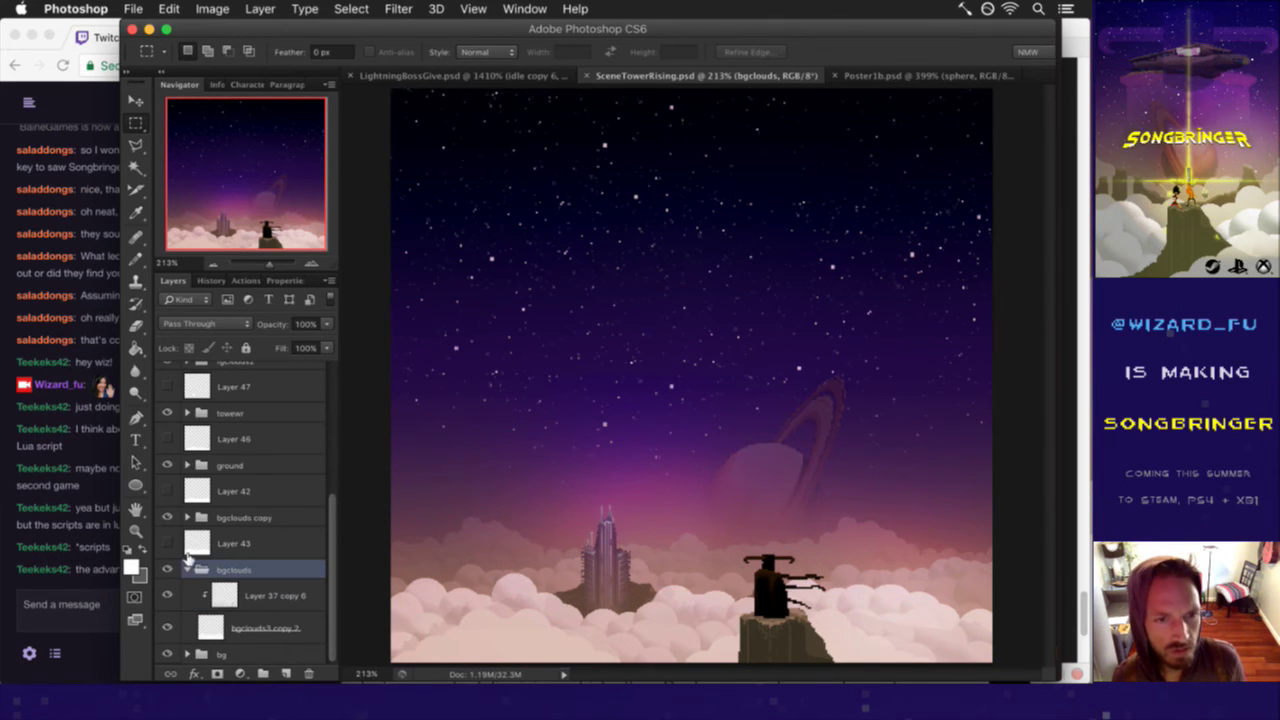
left_click(188, 569)
left_click(168, 633)
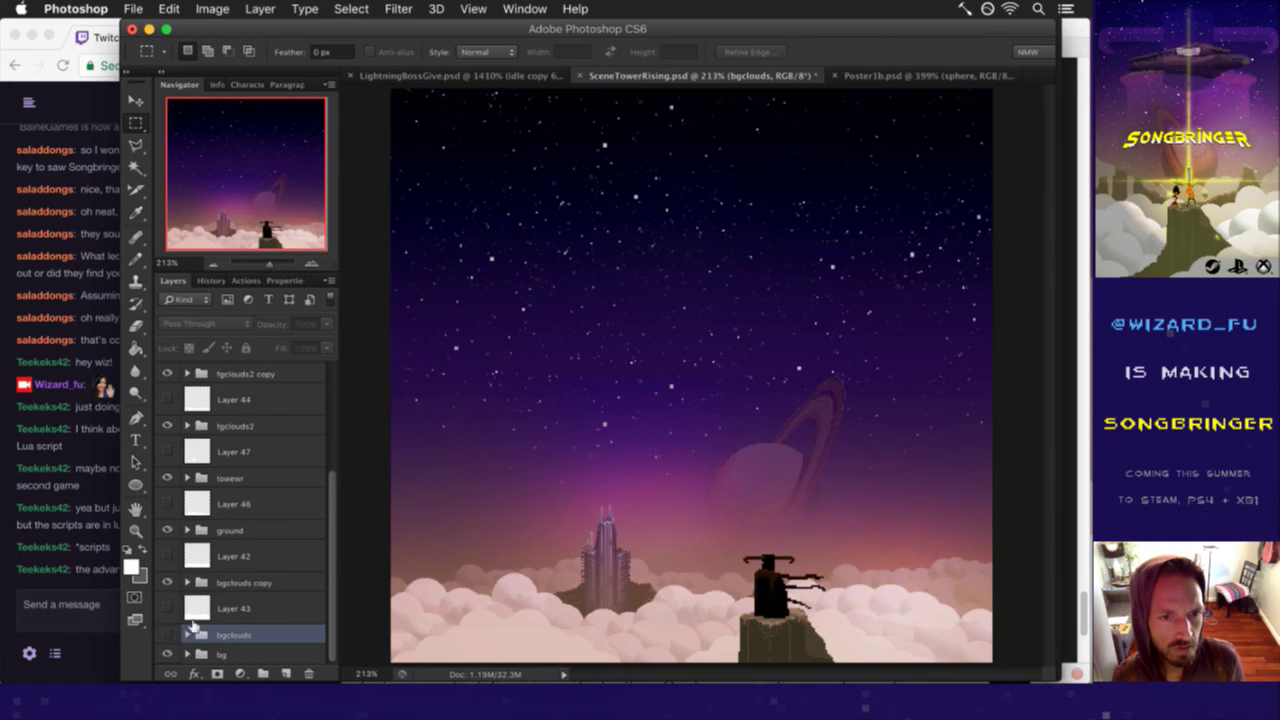
scroll(320, 520, "up", 5)
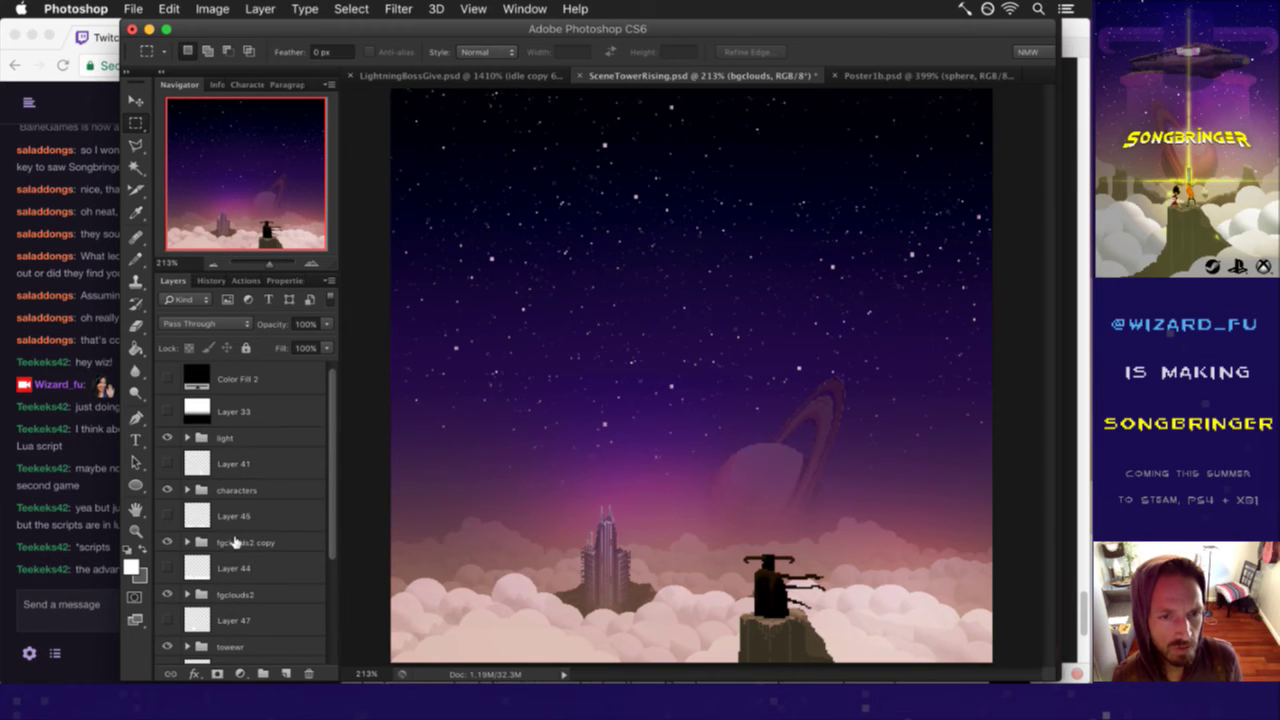
left_click_drag(230, 542, 240, 483)
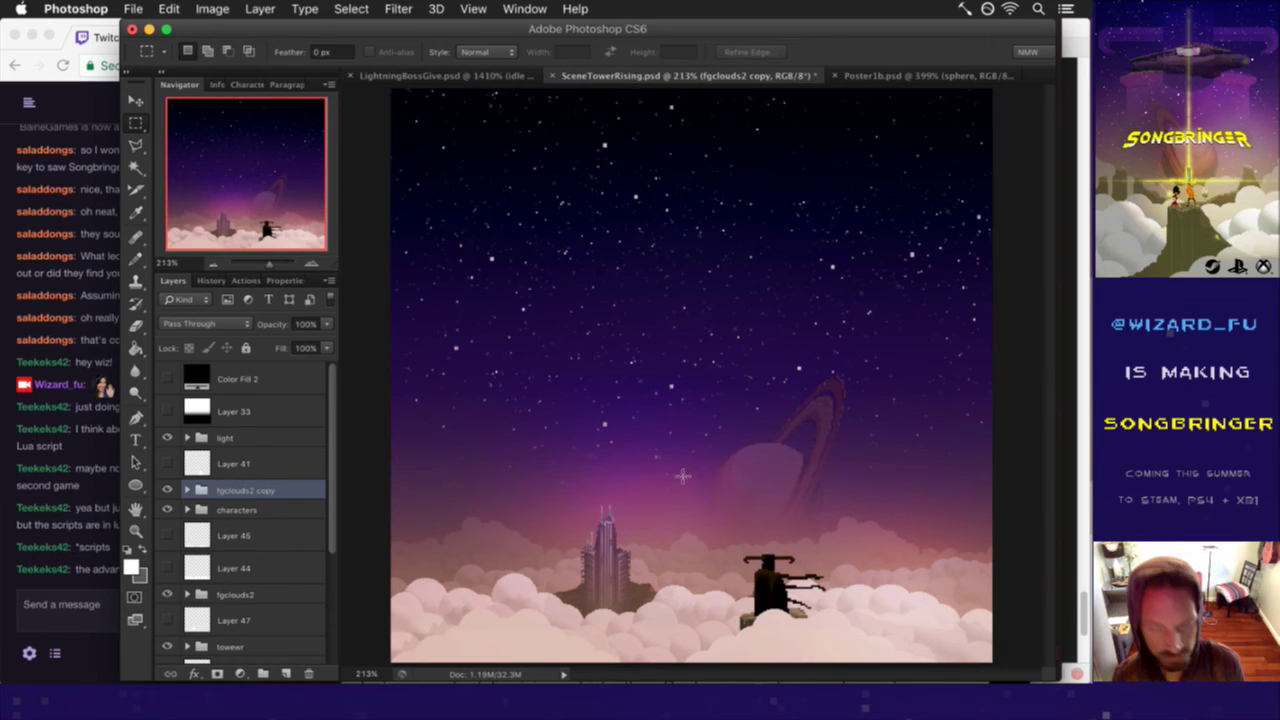
- Shift the fgclouds2 copy clouds 100 px right, save, and raise Layer 45 above them
key("v")
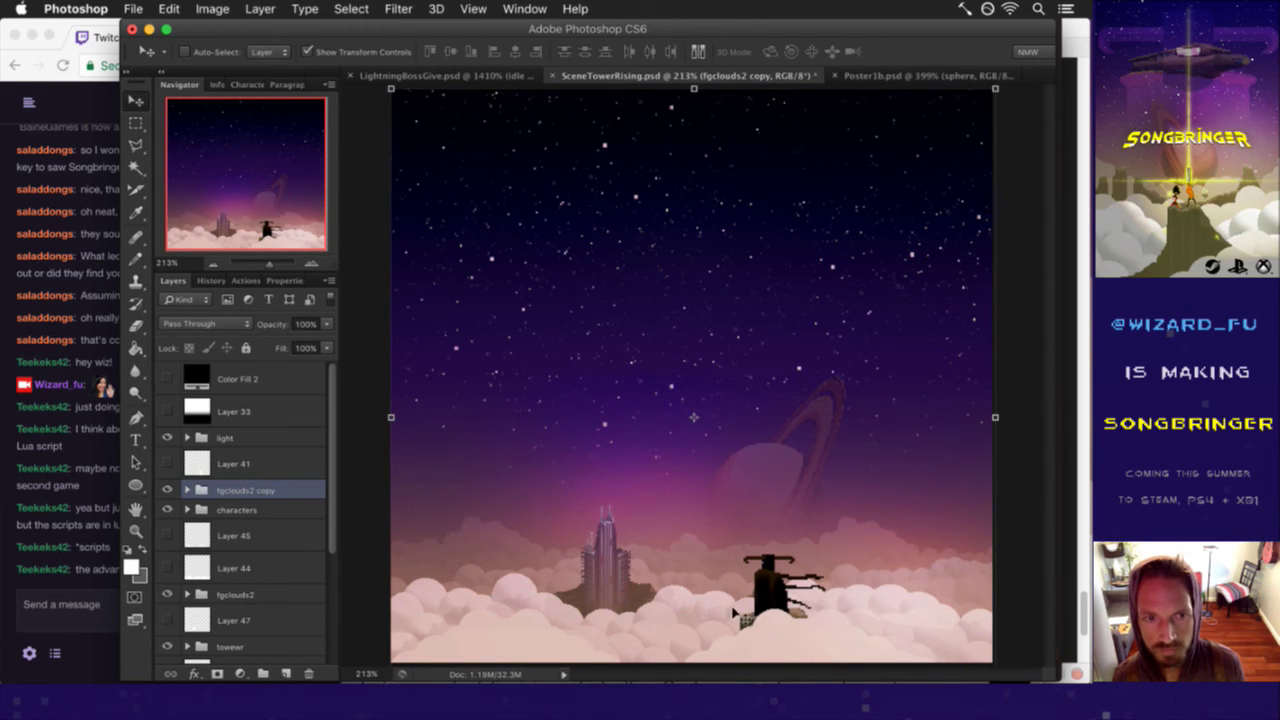
mouse_move(741, 611)
left_mouse_down()
mouse_move(942, 606)
mouse_move(738, 641)
mouse_move(620, 624)
mouse_move(843, 590)
left_mouse_up()
key("super+z")
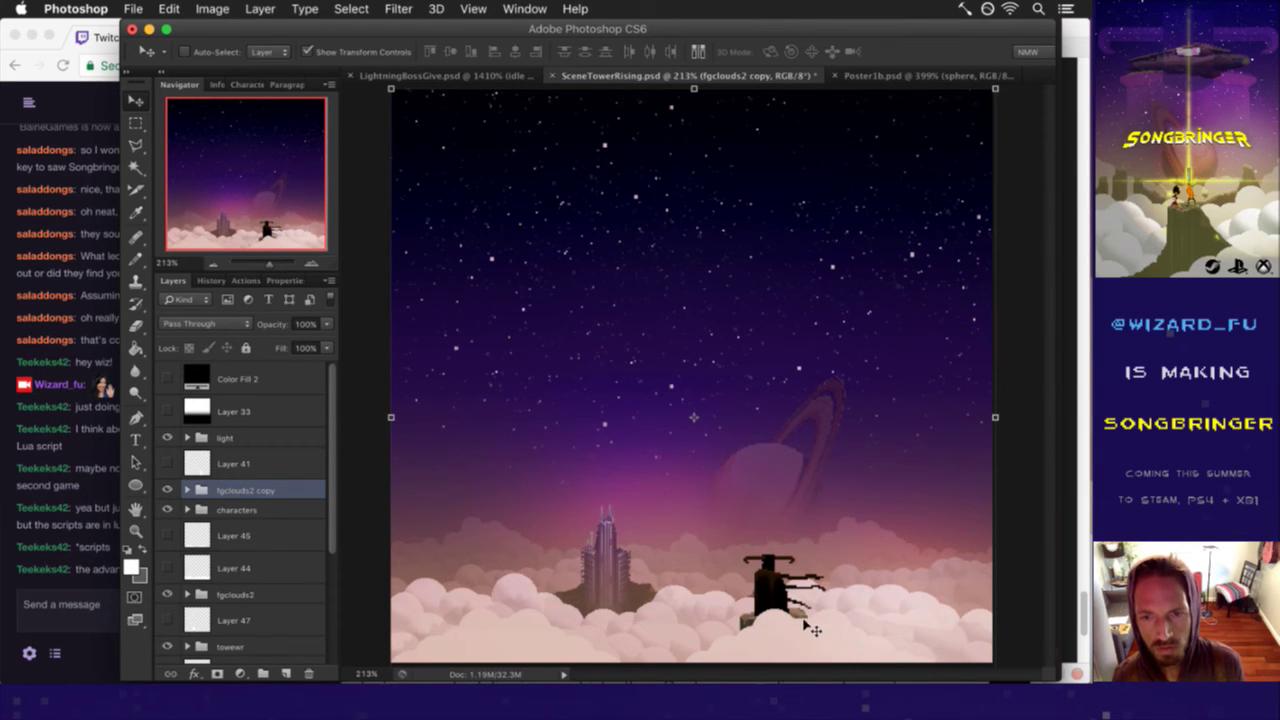
left_click_drag(810, 628, 900, 632)
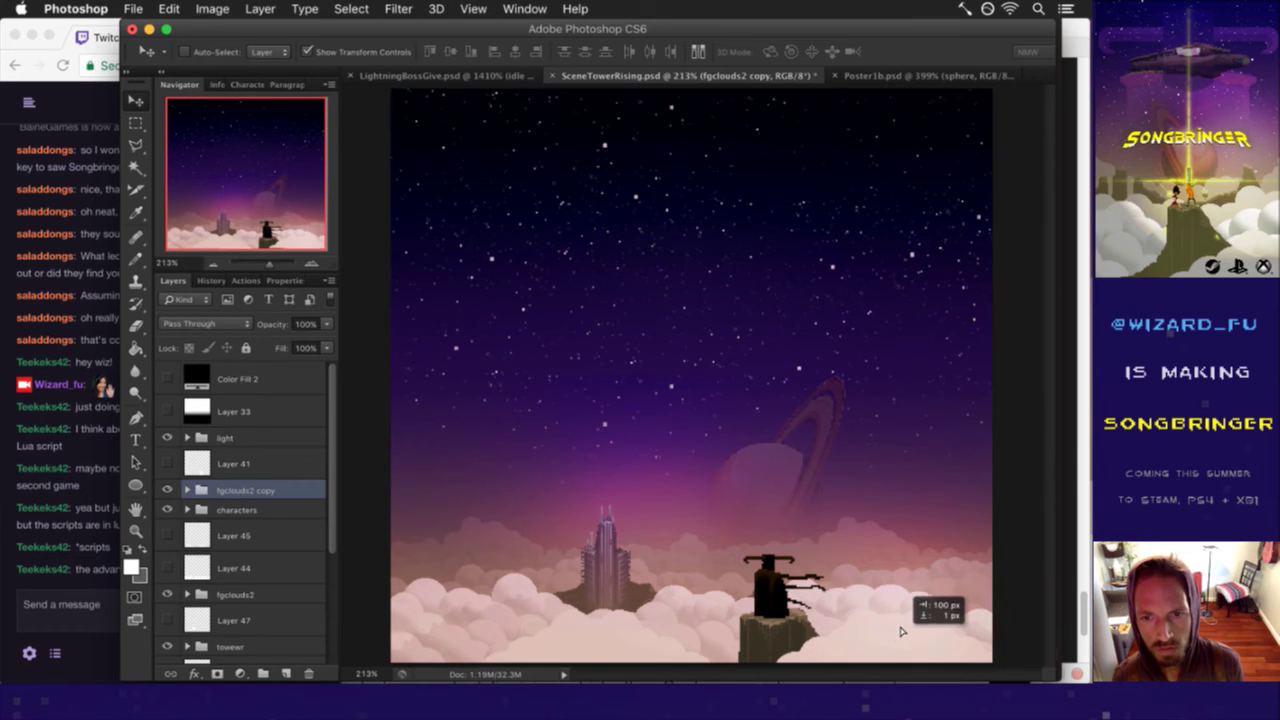
left_click_drag(900, 632, 900, 632)
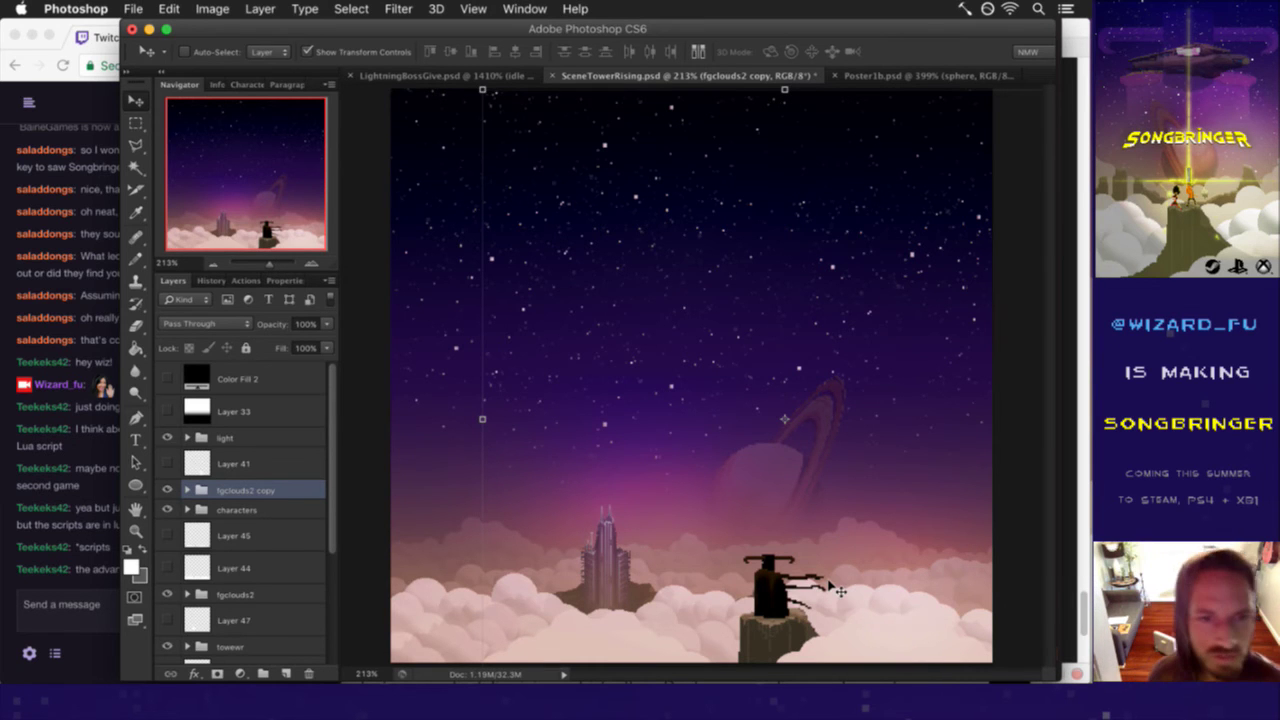
key("ctrl+s")
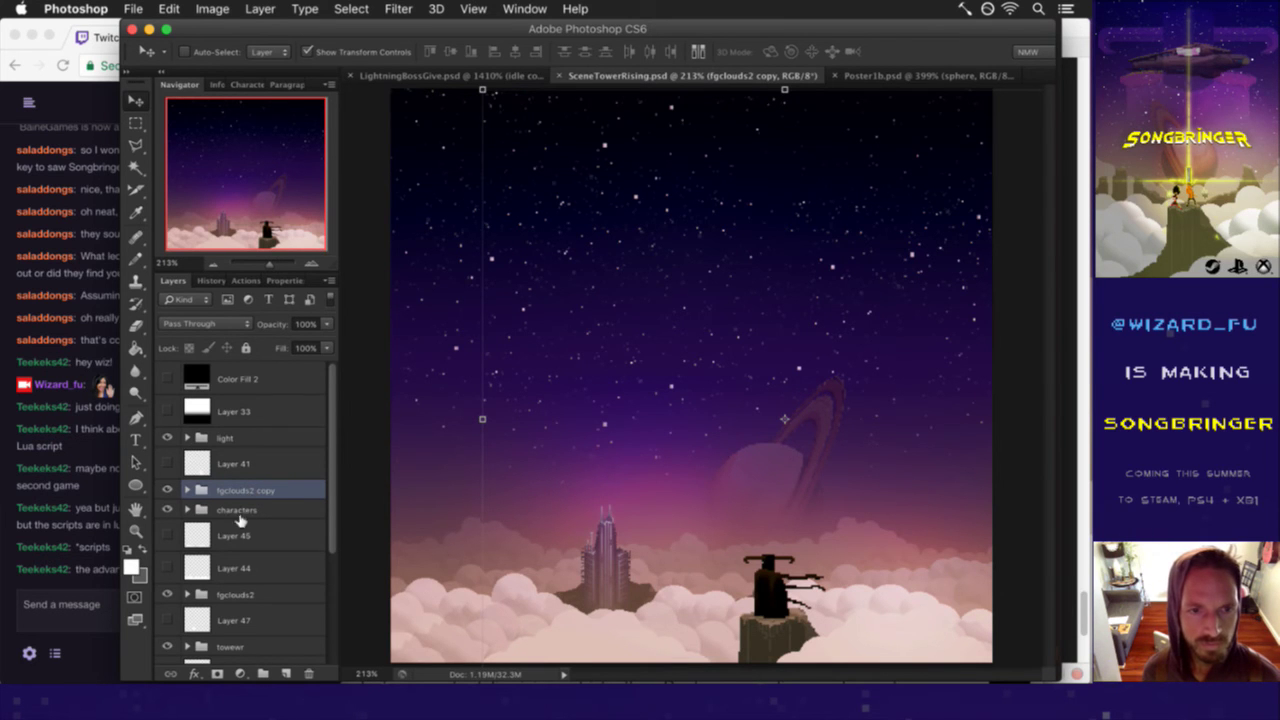
mouse_move(205, 535)
left_mouse_down()
mouse_move(222, 490)
mouse_move(203, 496)
left_mouse_up()
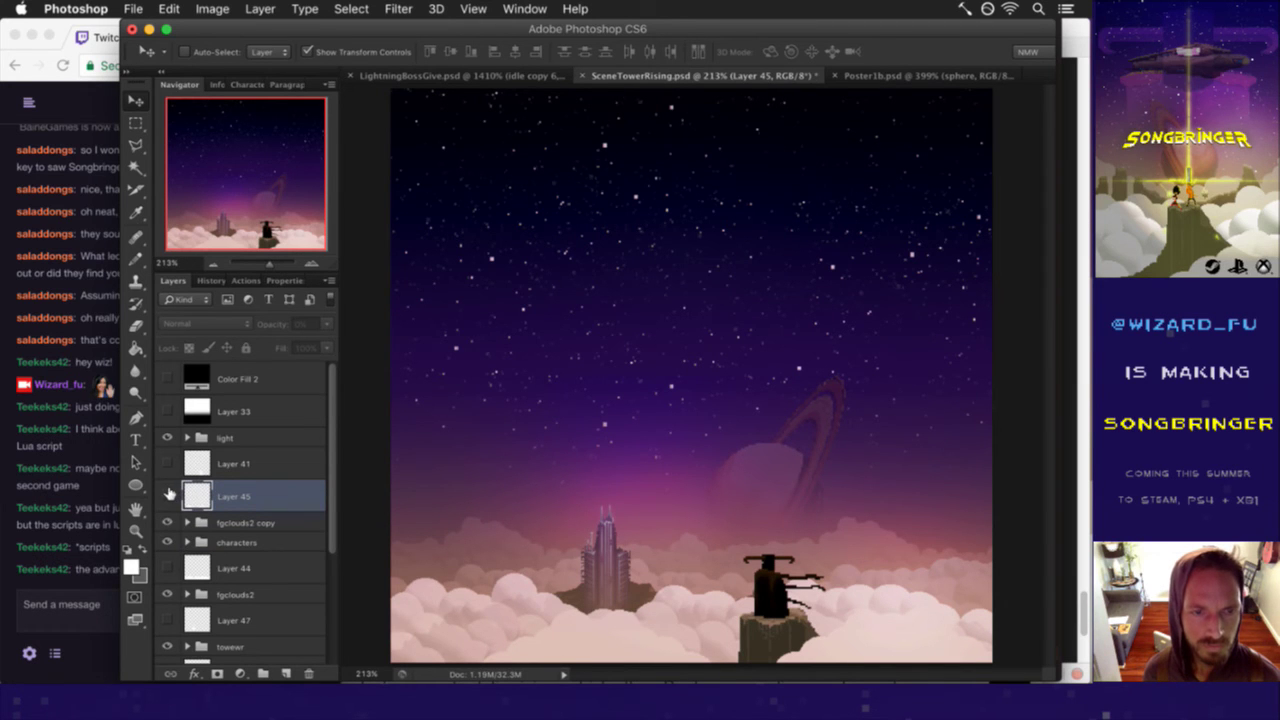
- Delete Layer 45 and duplicate the fg clouds layer inside the fgclouds2 copy group
left_click(308, 666)
left_click(189, 490)
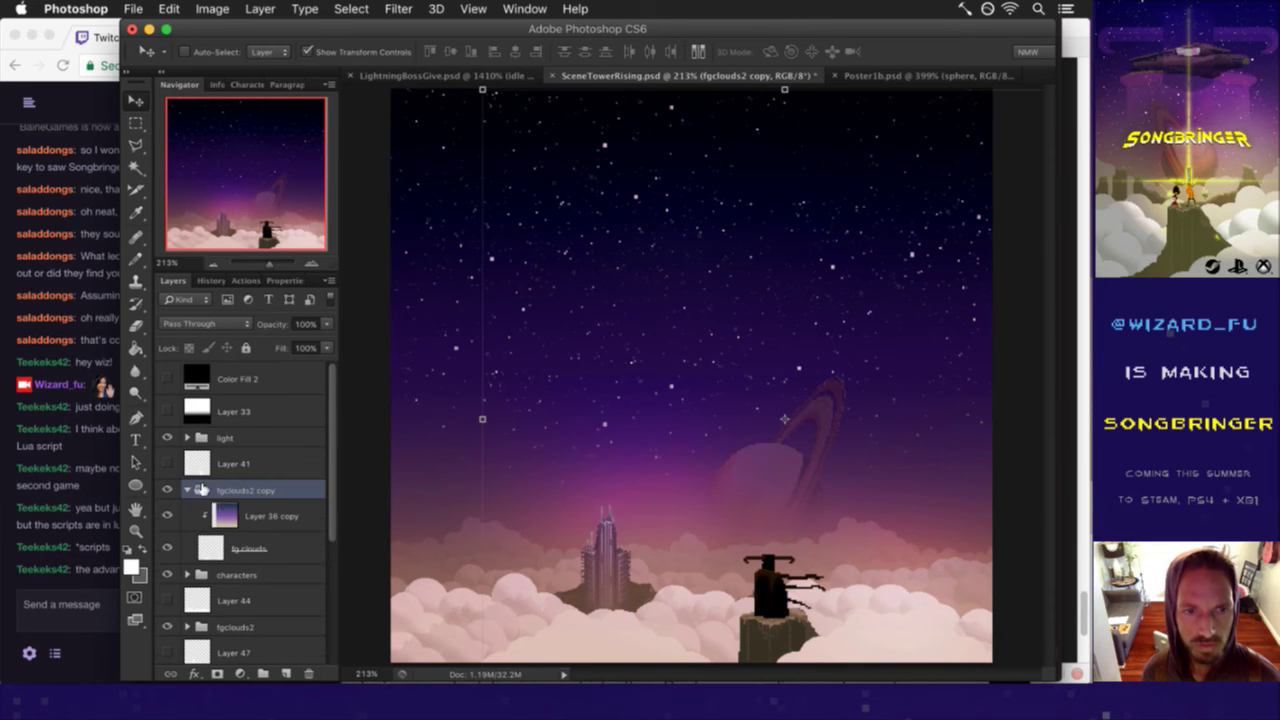
left_click_drag(211, 548, 211, 572)
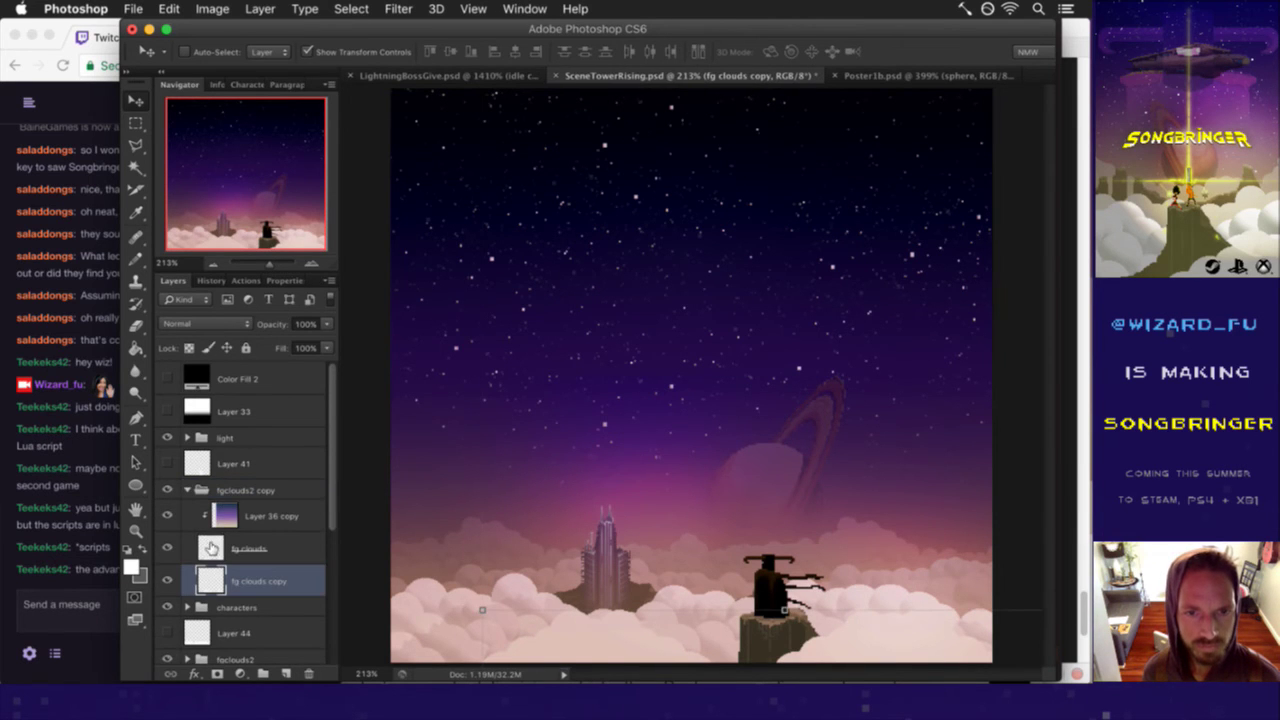
left_click(211, 548, "super")
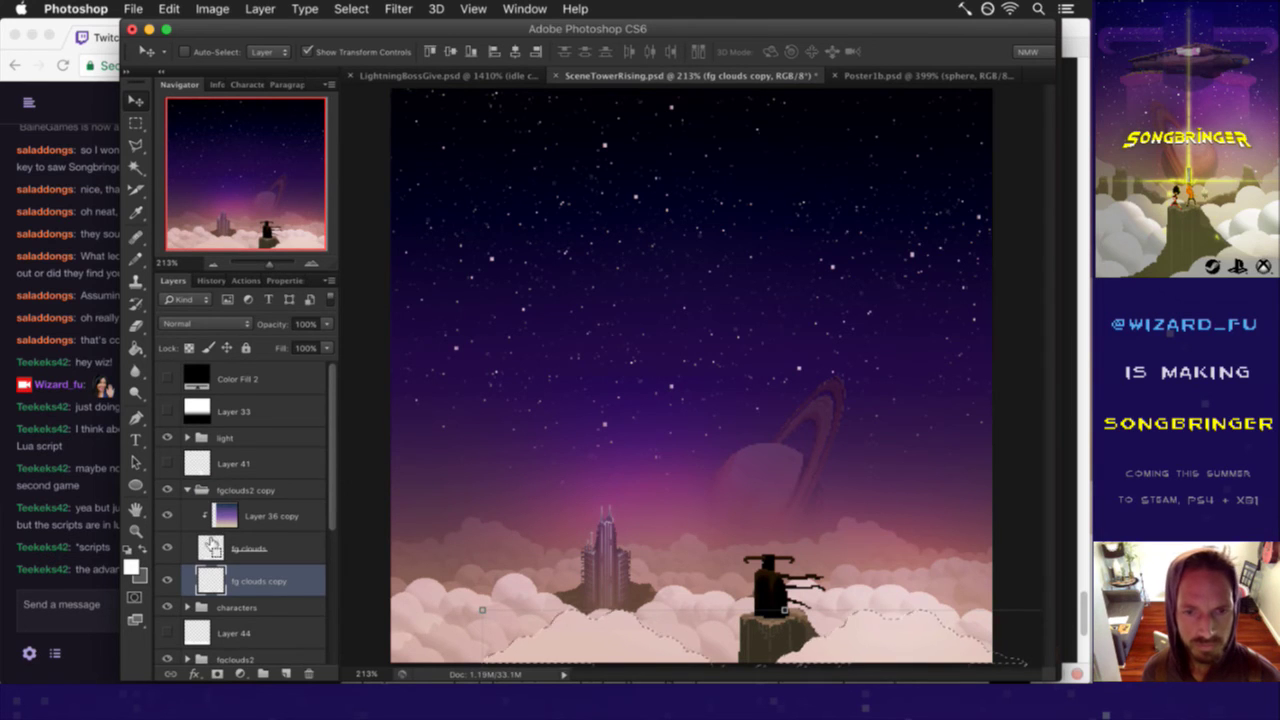
left_click(225, 490)
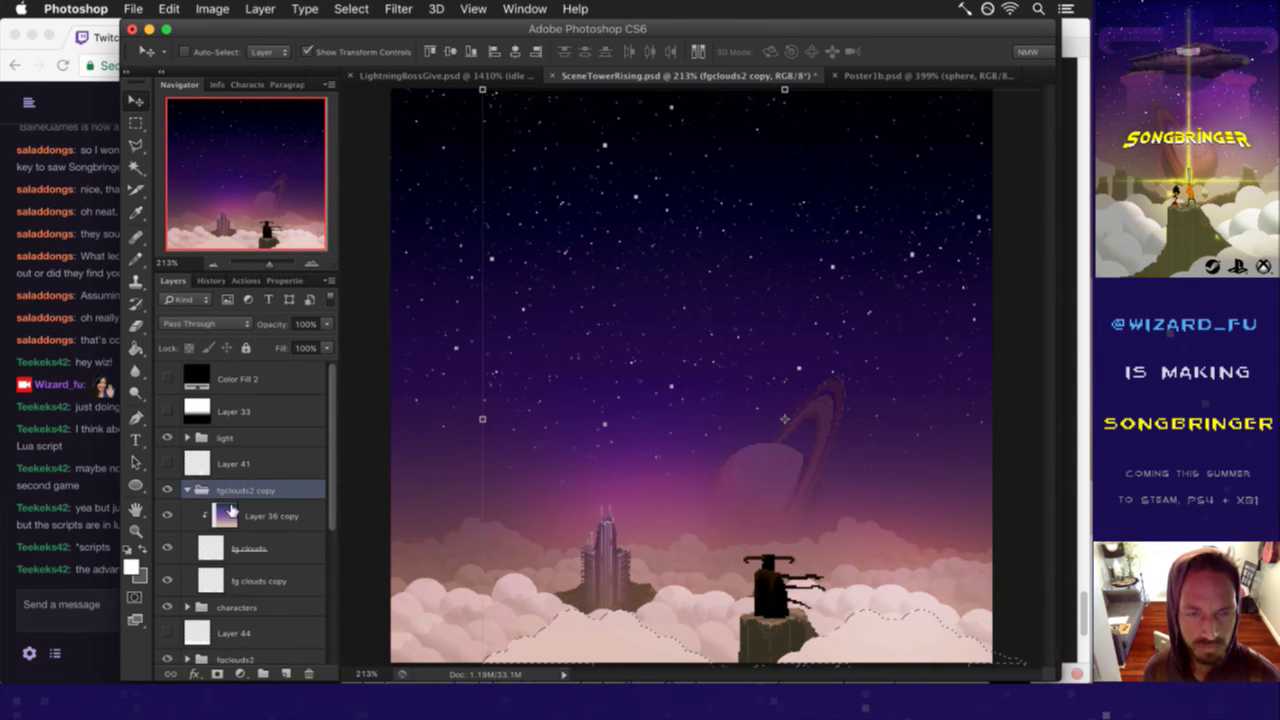
- Create Layer 49 above the fgclouds2 copy group and paint white clouds with the pencil
left_click(200, 463)
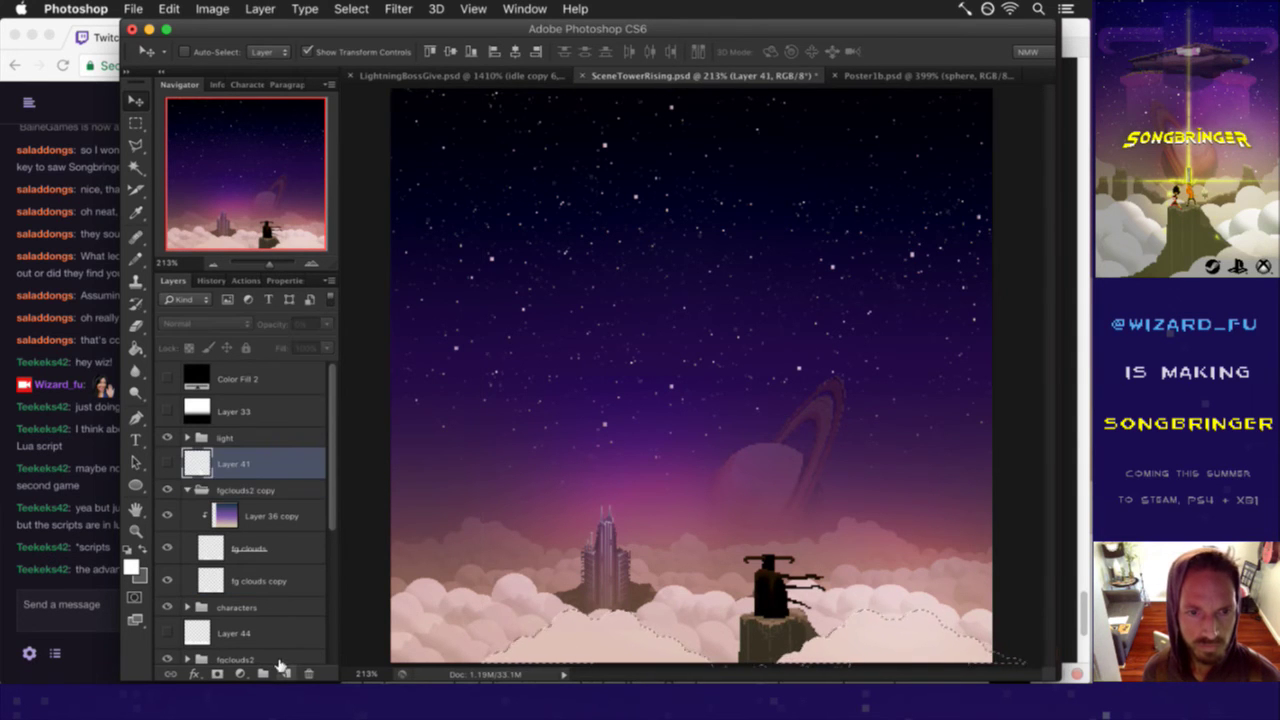
left_click(285, 673)
left_click_drag(200, 465, 225, 520)
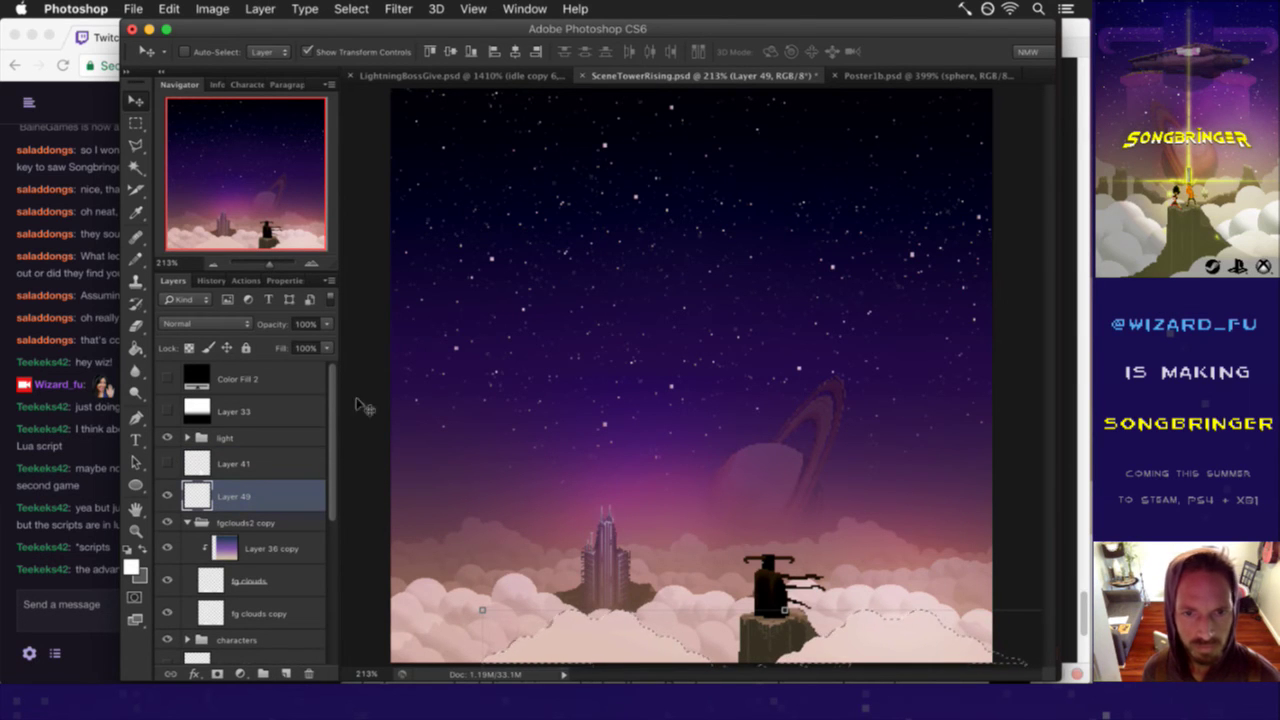
key("b")
mouse_move(510, 640)
left_mouse_down()
mouse_move(750, 625)
mouse_move(970, 650)
left_mouse_up()
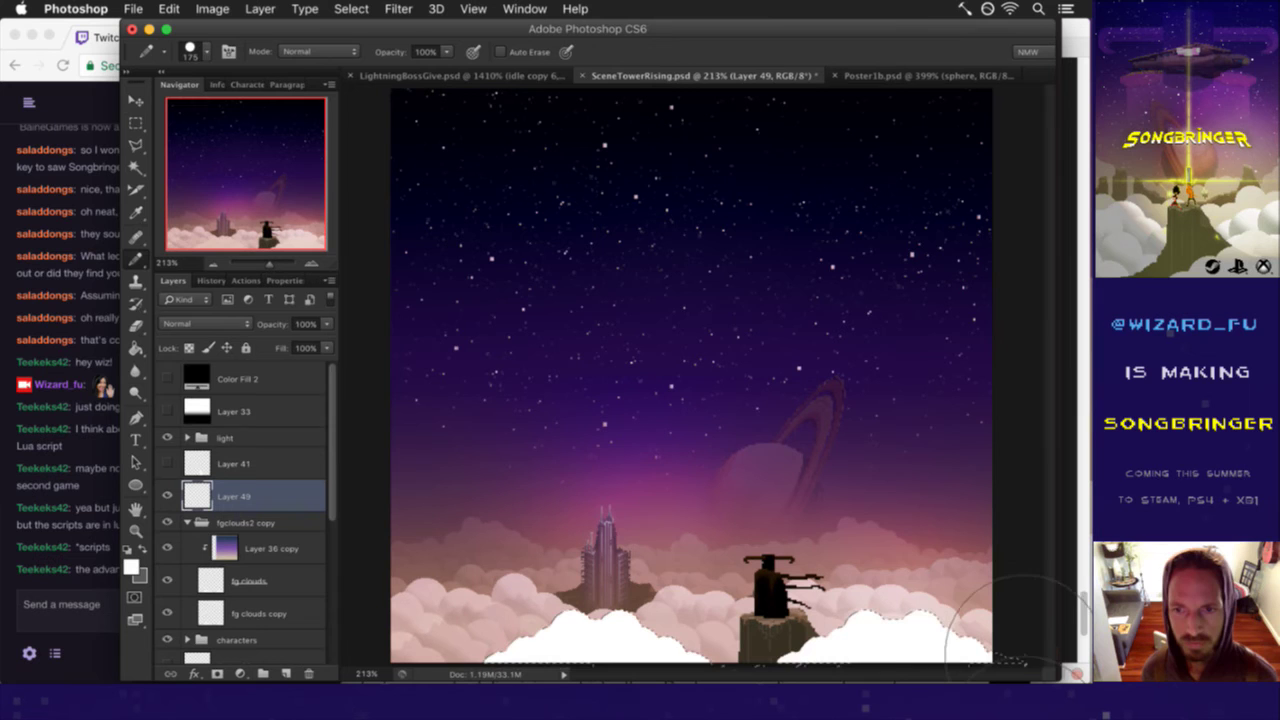
- Remove the white cloud strokes from Layer 49 and clear the cloud selection
key("m")
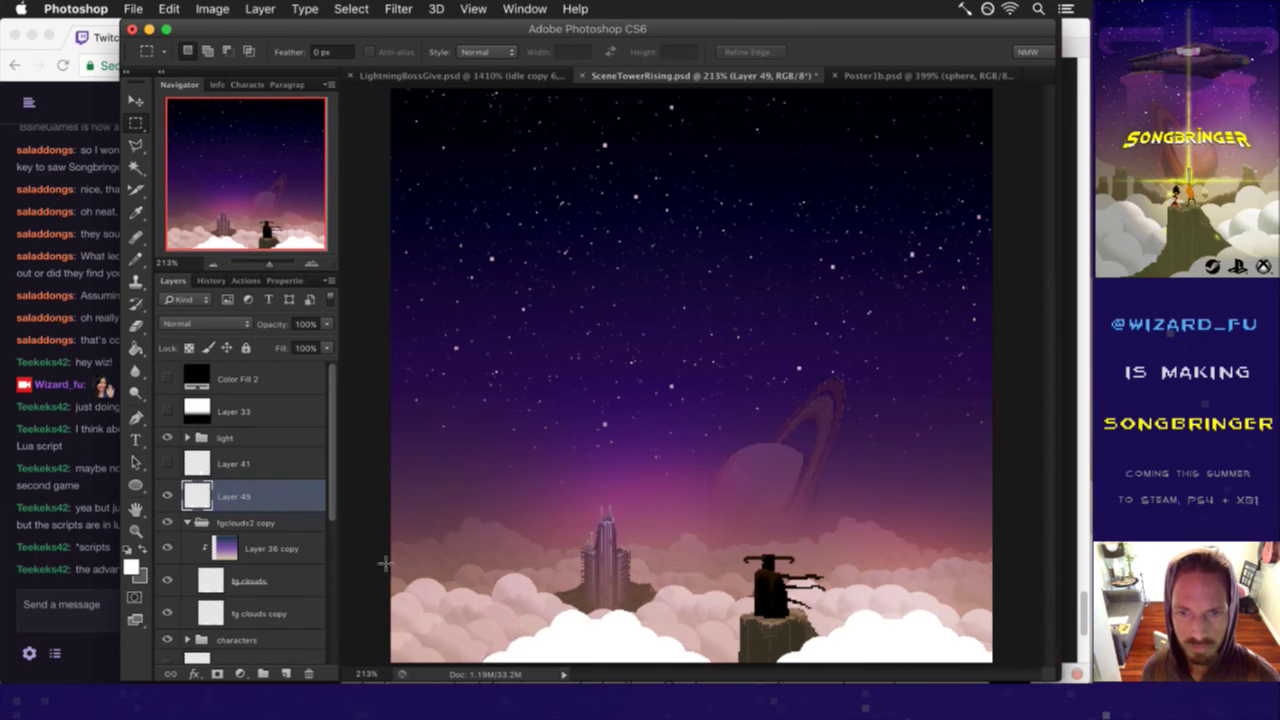
key("super+c")
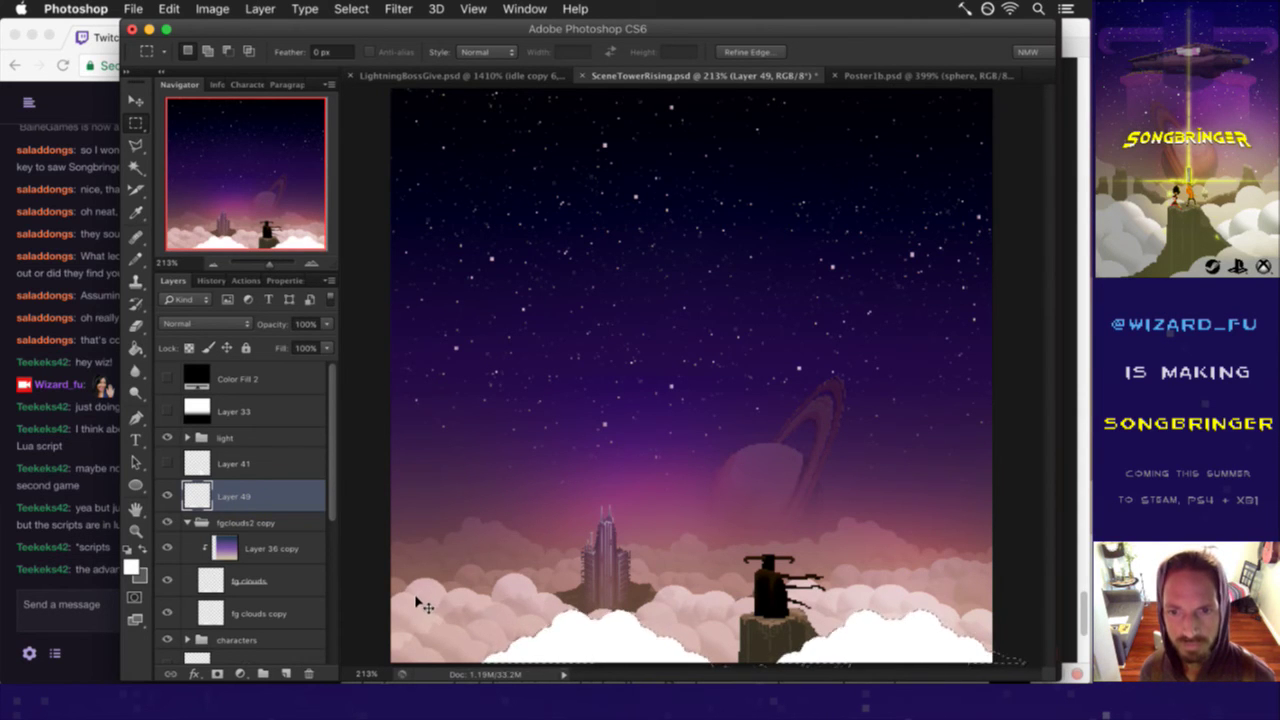
key("super+x")
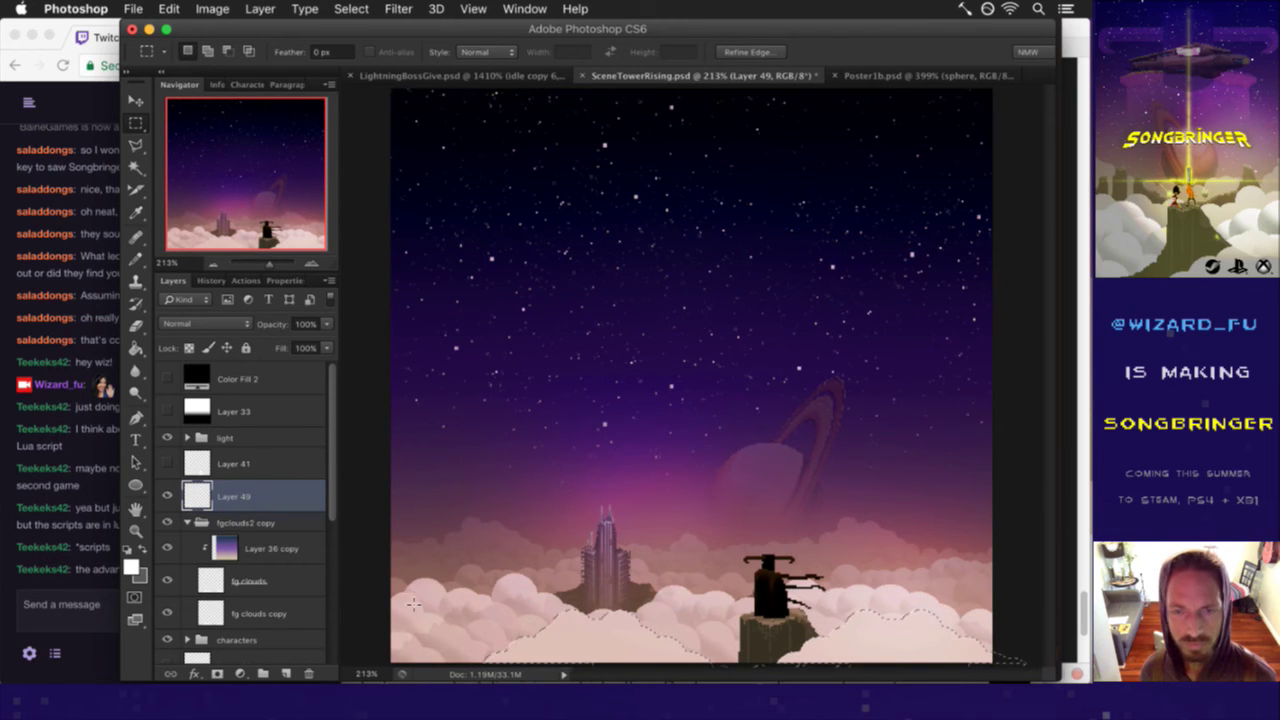
key("super+d")
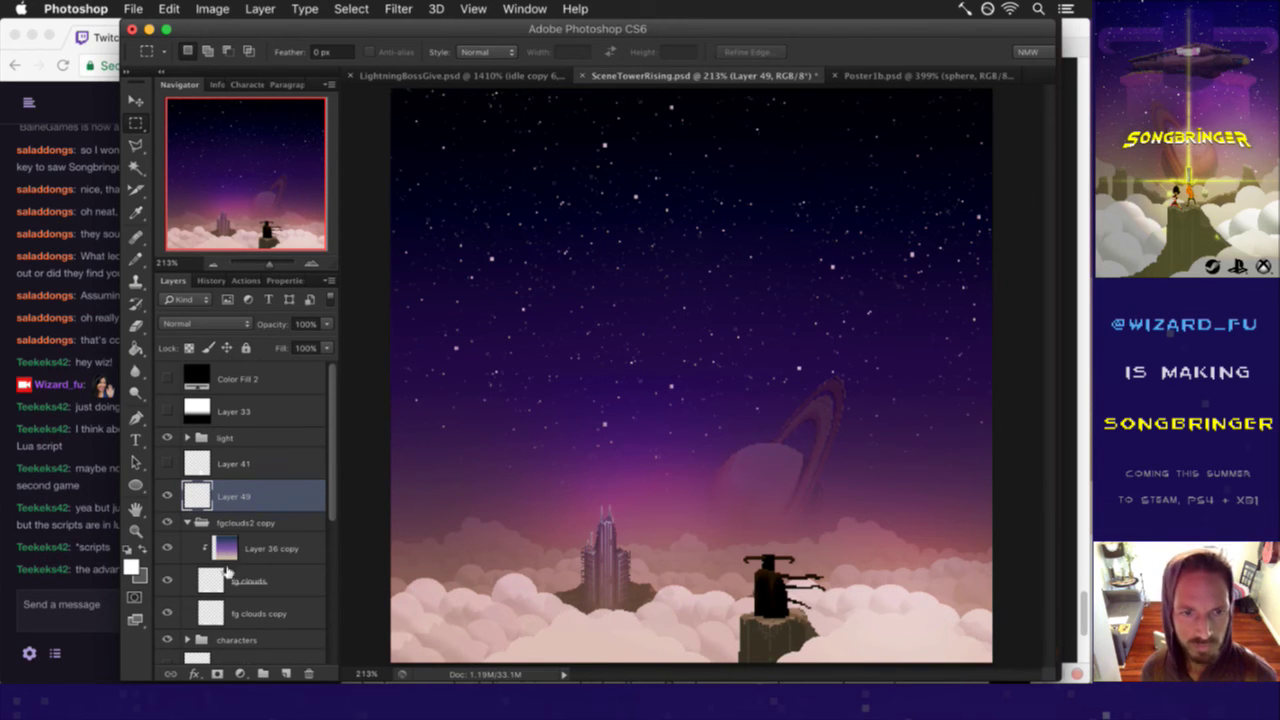
left_click(231, 568)
left_click(273, 548, "shift")
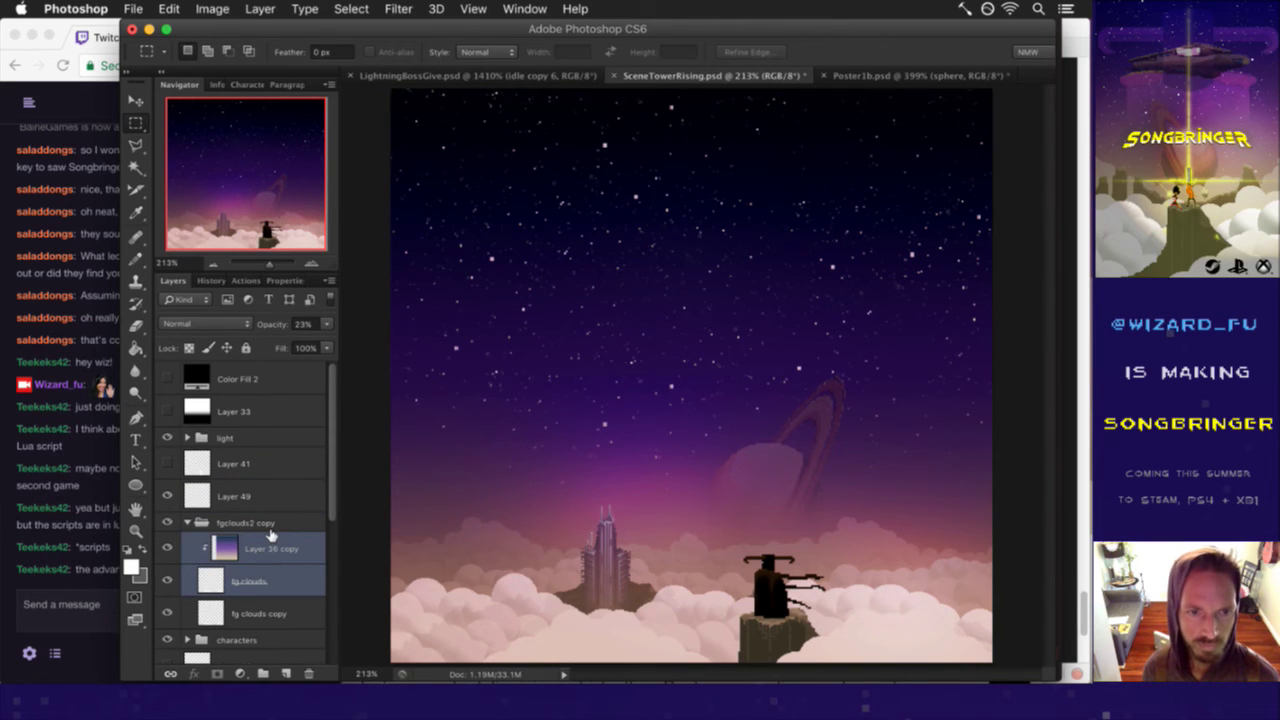
key("v")
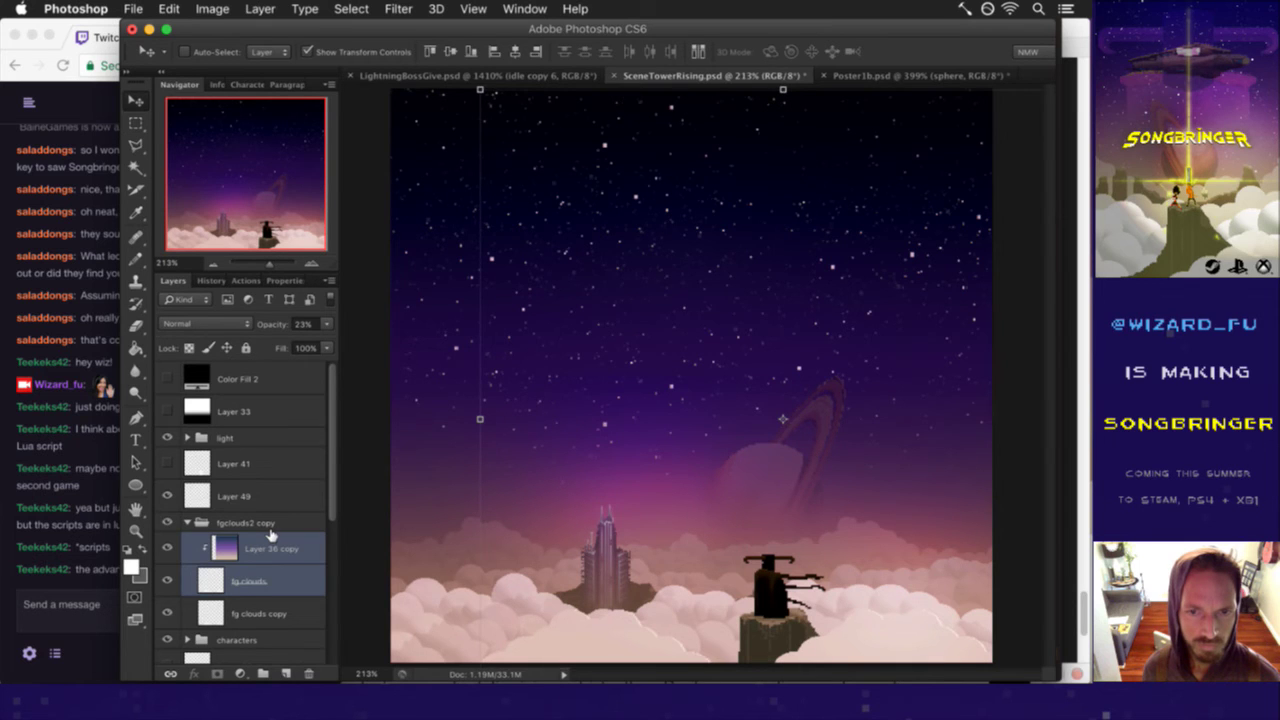
key("alt+ctrl+z")
key("alt+ctrl+z")
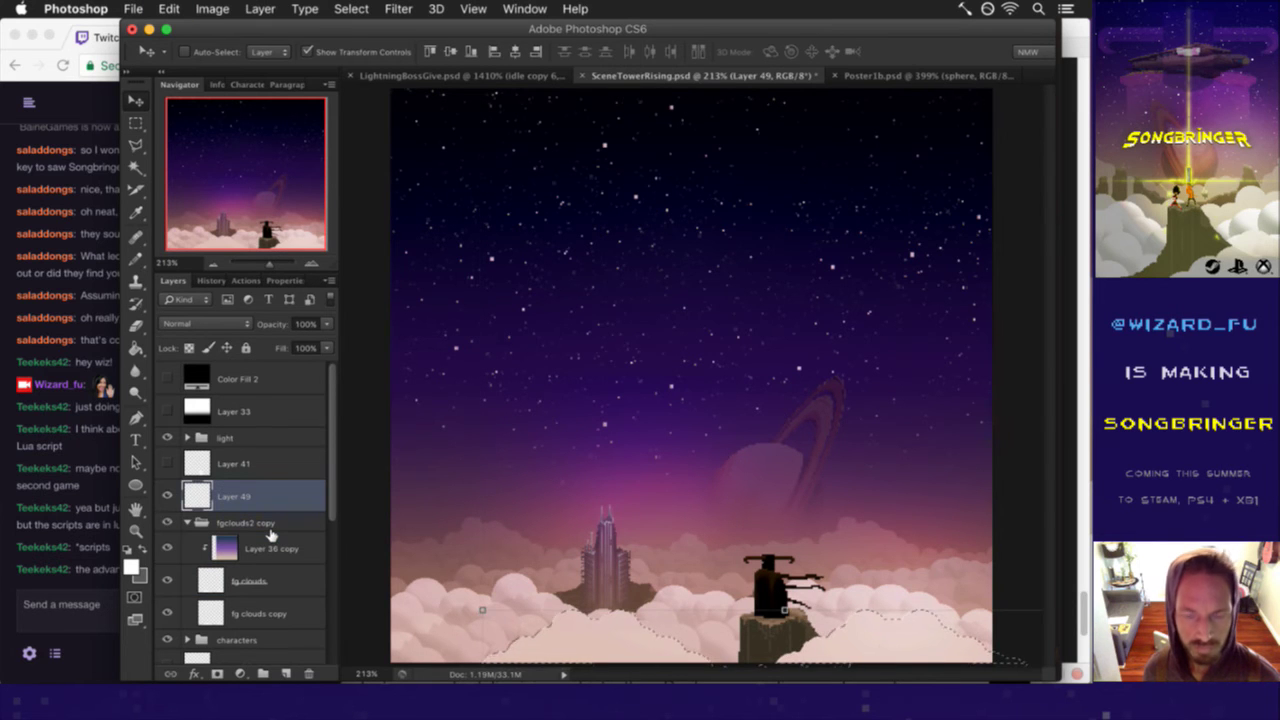
key("m")
key("ctrl+d")
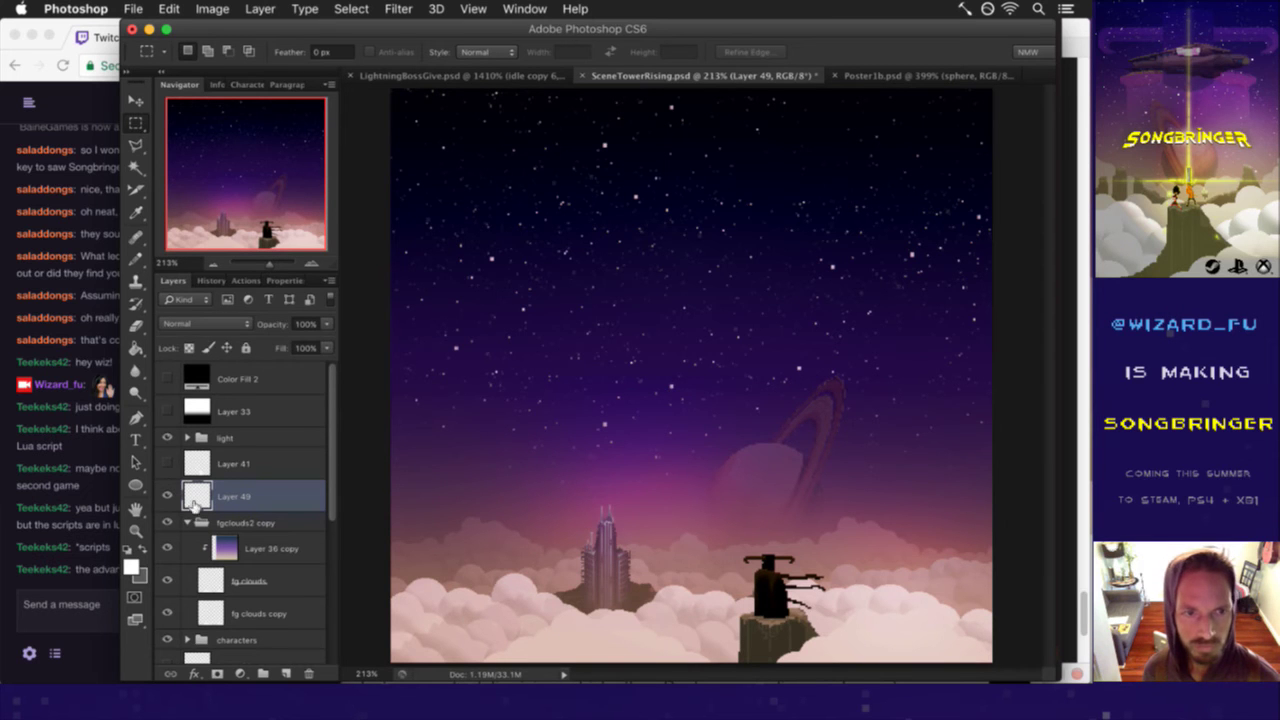
- Clip Layer 36 copy to fg clouds and toggle fg clouds' visibility to compare
left_click(270, 548)
left_click_drag(331, 490, 330, 533)
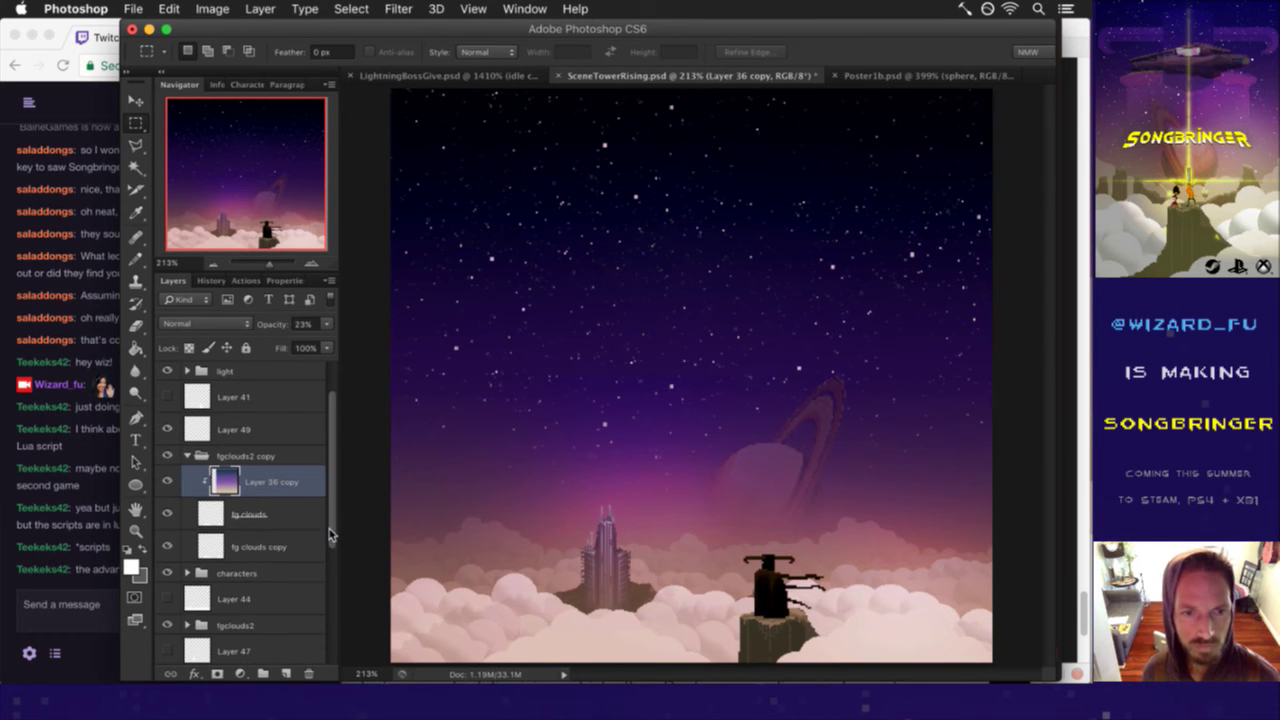
left_click(208, 512)
left_click(167, 513)
left_click(166, 512)
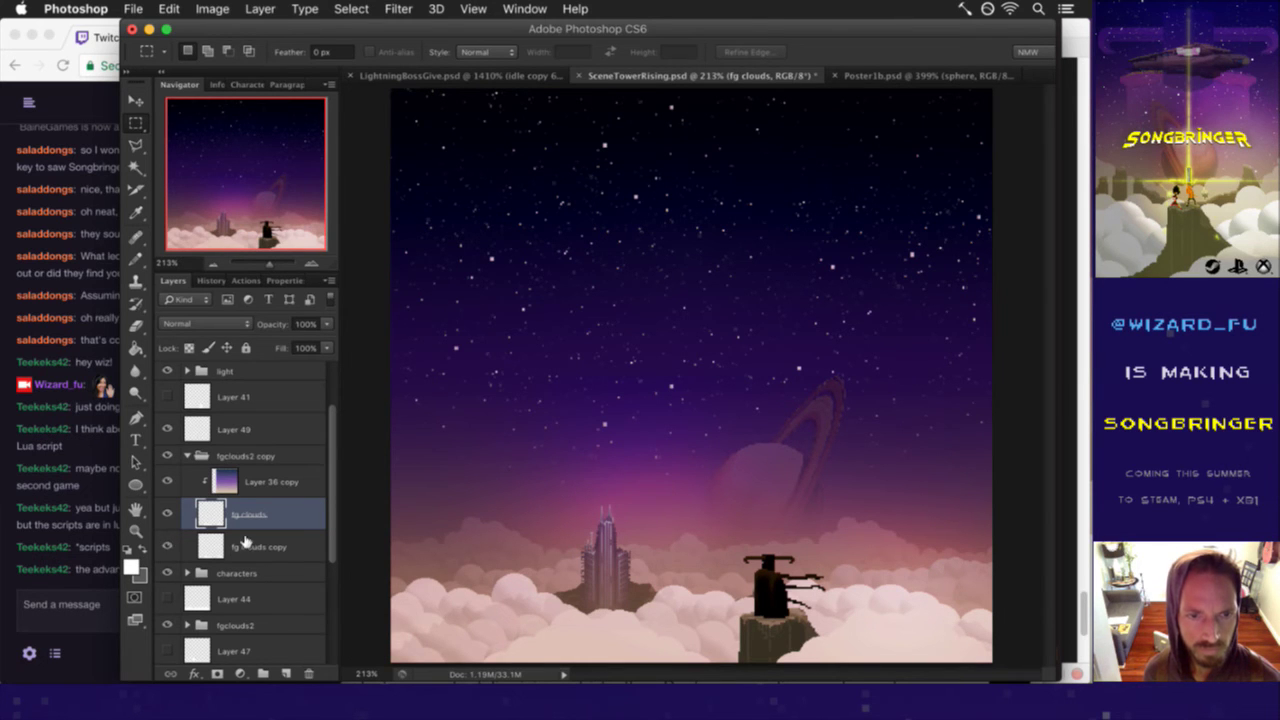
- Delete fg clouds copy, shift fg clouds left and Layer 36 copy sideways 72 px
left_click_drag(226, 541, 309, 673)
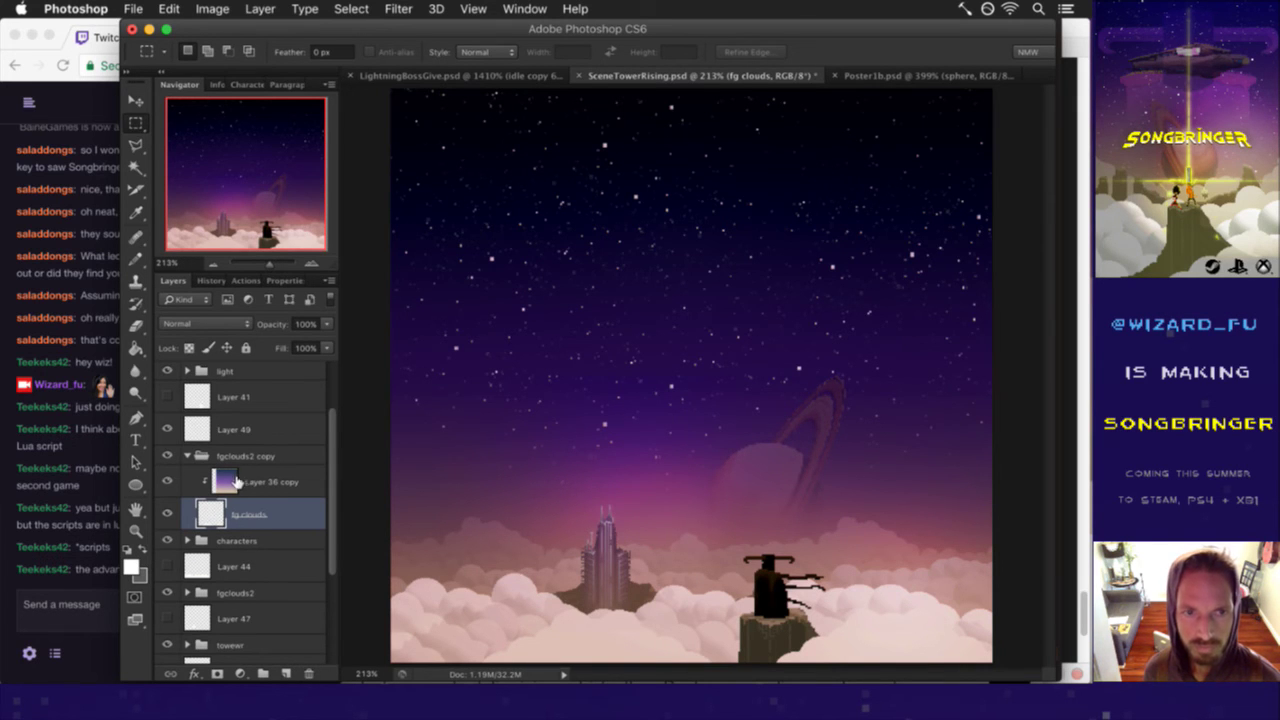
key("v")
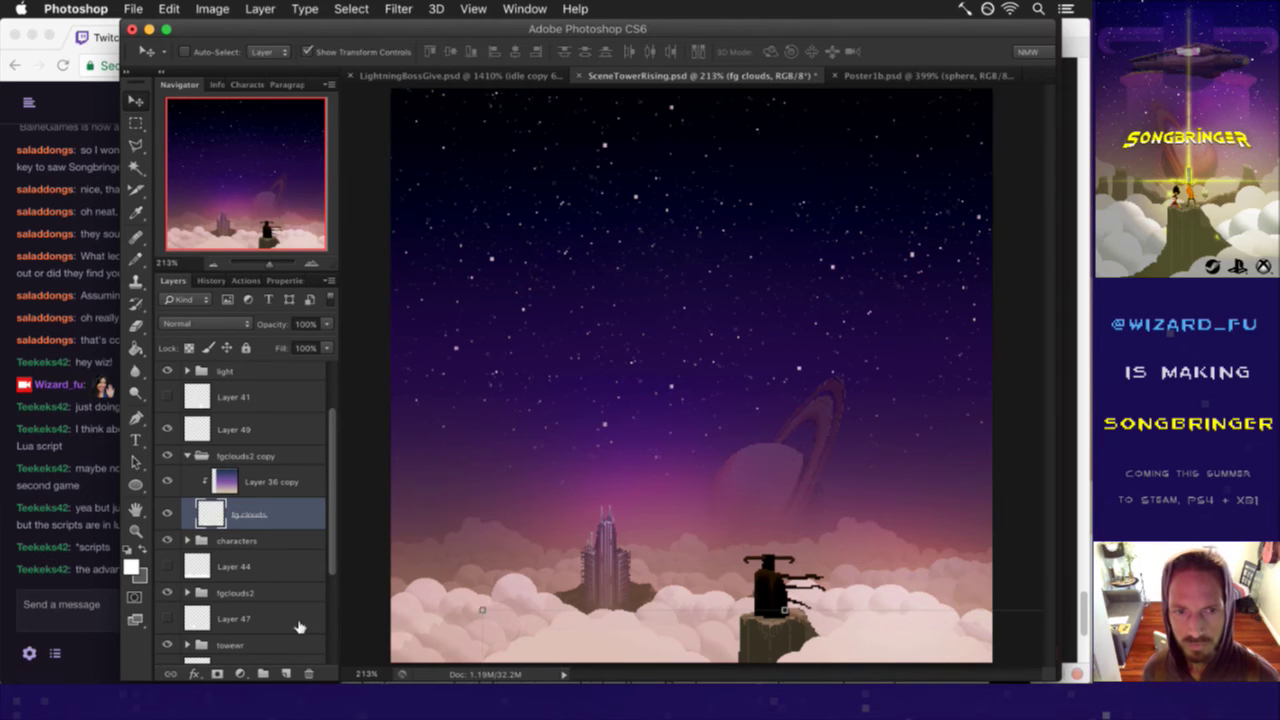
mouse_move(531, 614)
left_mouse_down()
mouse_move(486, 612)
mouse_move(485, 596)
left_mouse_up()
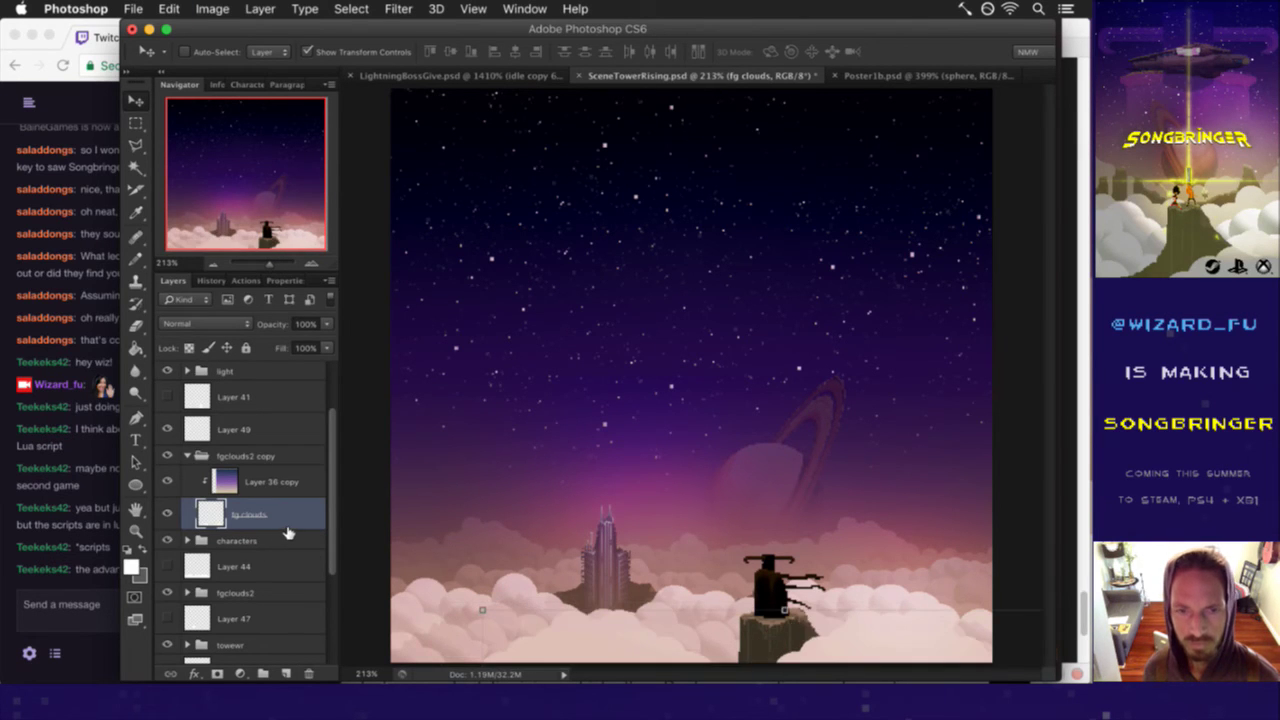
left_click(282, 485)
mouse_move(543, 471)
left_mouse_down()
mouse_move(459, 491)
mouse_move(409, 485)
mouse_move(450, 485)
left_mouse_up()
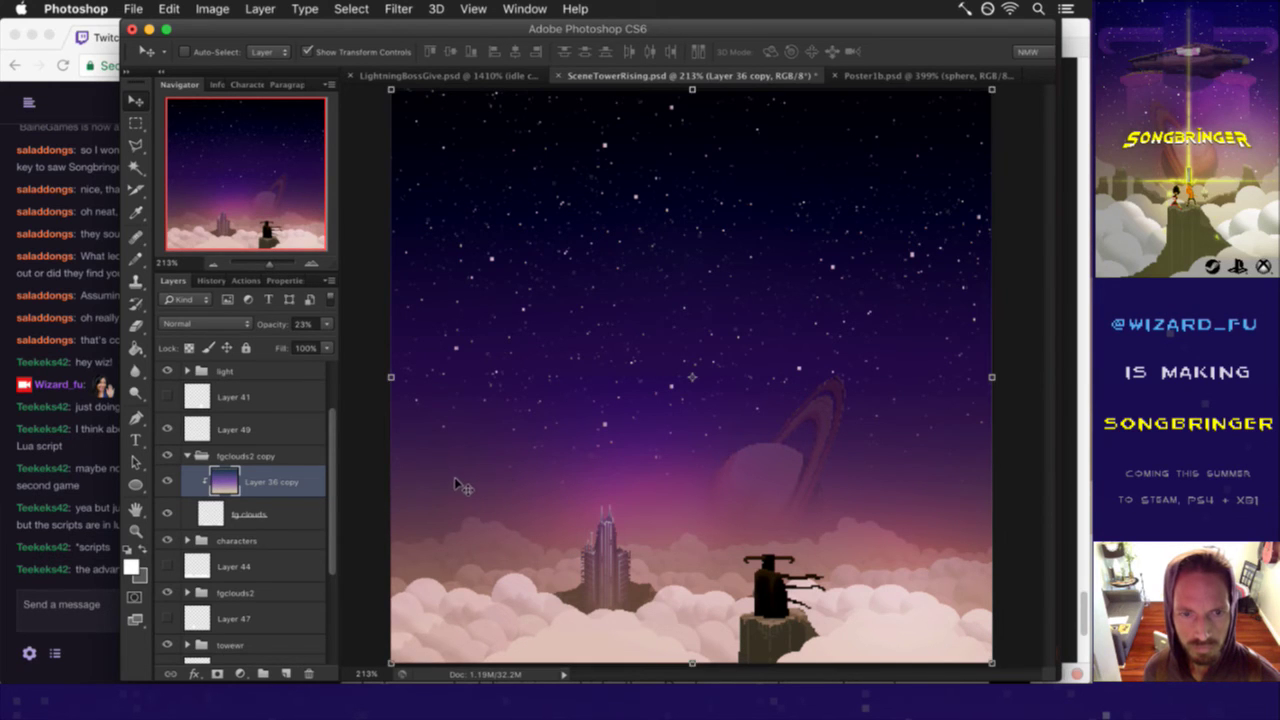
key("m")
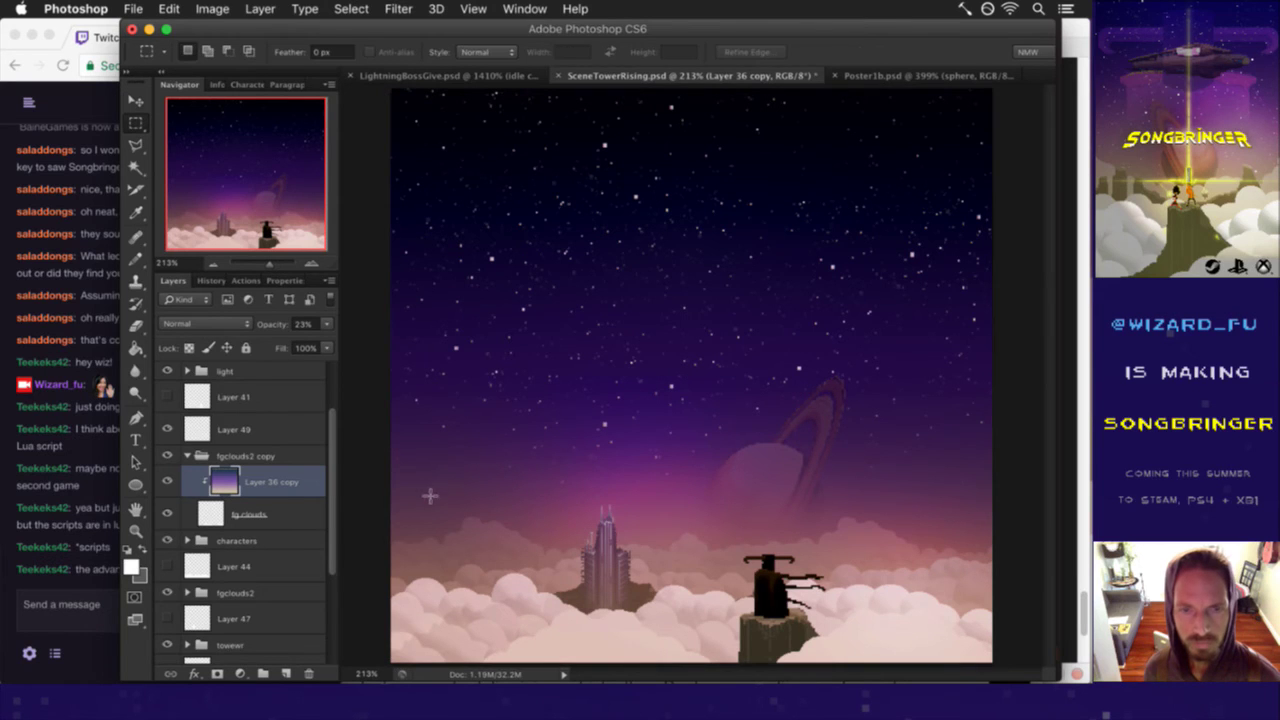
- Move the fg clouds layer 45 px left and save
left_click(232, 512)
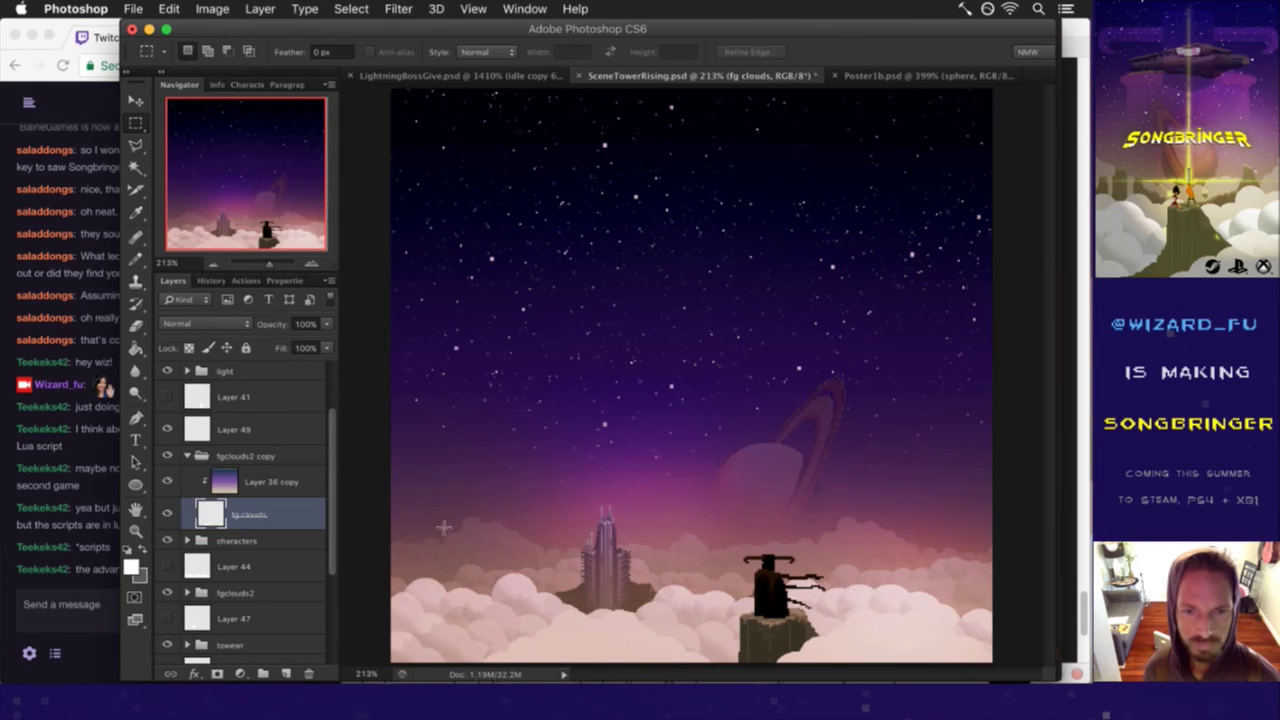
key("v")
left_click_drag(571, 629, 541, 624)
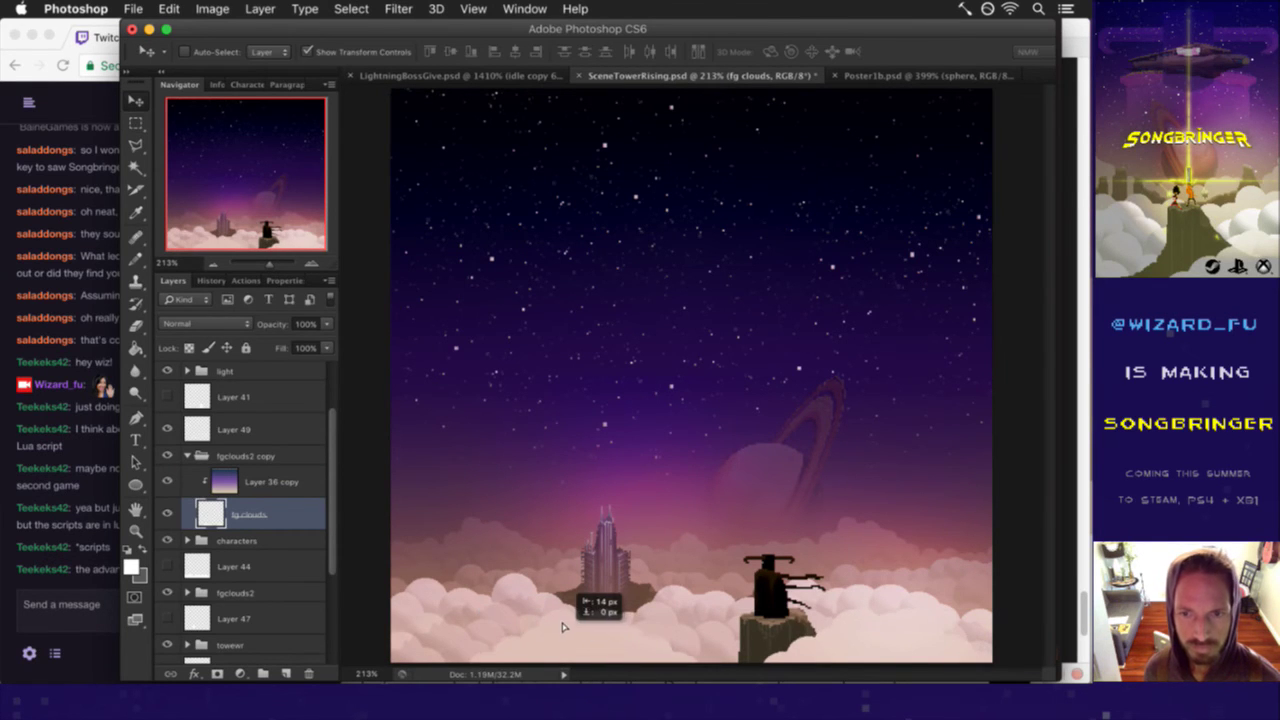
left_click_drag(541, 624, 533, 614)
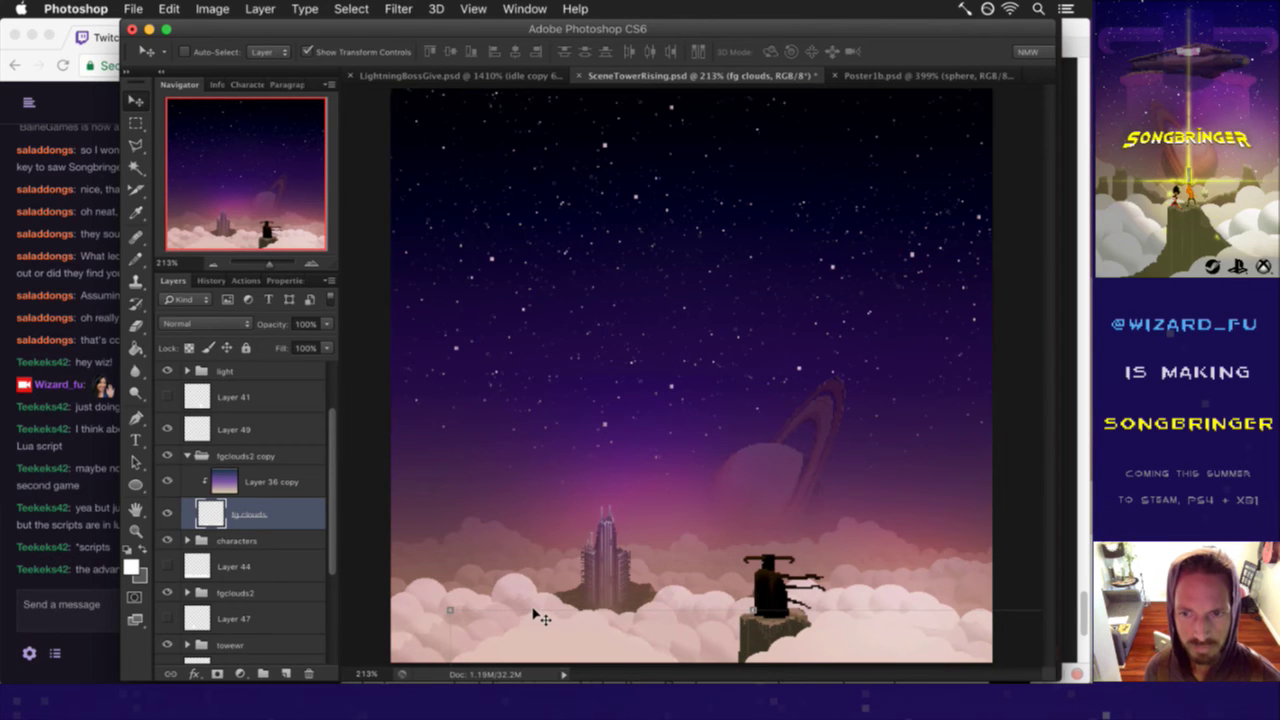
key("m")
key("ctrl+s")
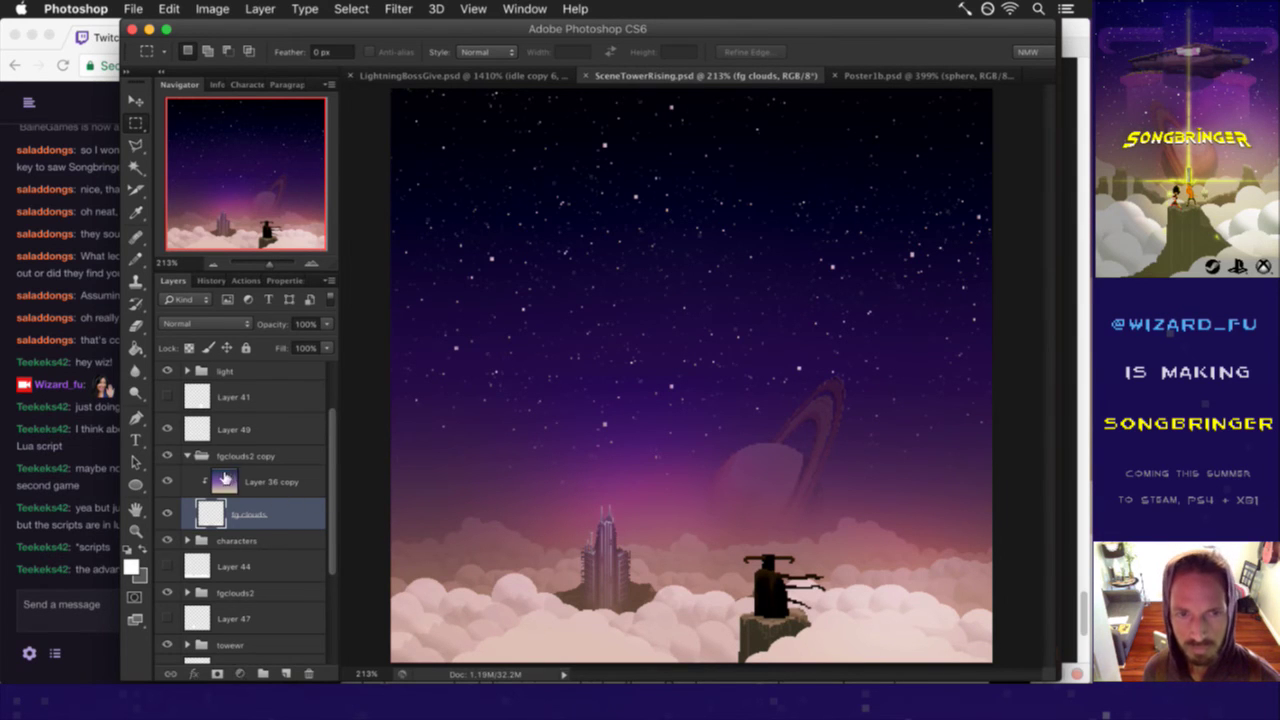
- Set Layer 36 copy's opacity to 19% and save again
left_click(225, 479)
left_click(329, 326)
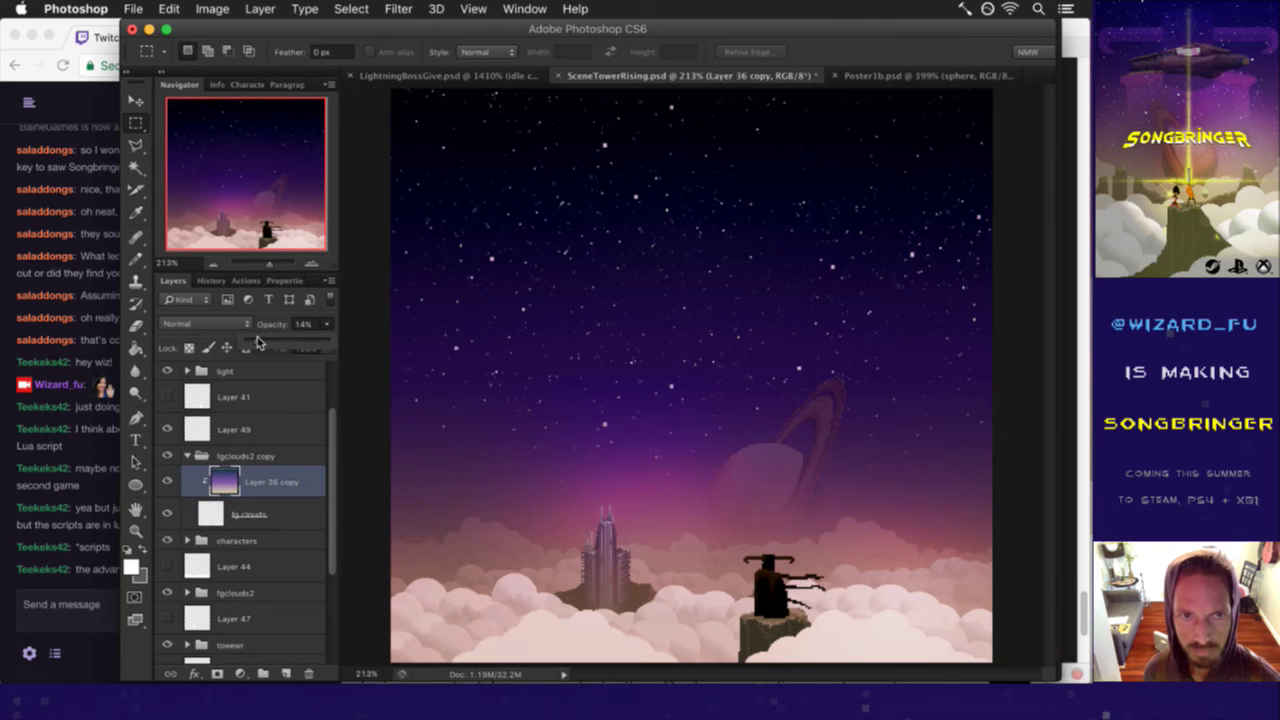
left_click_drag(259, 343, 263, 345)
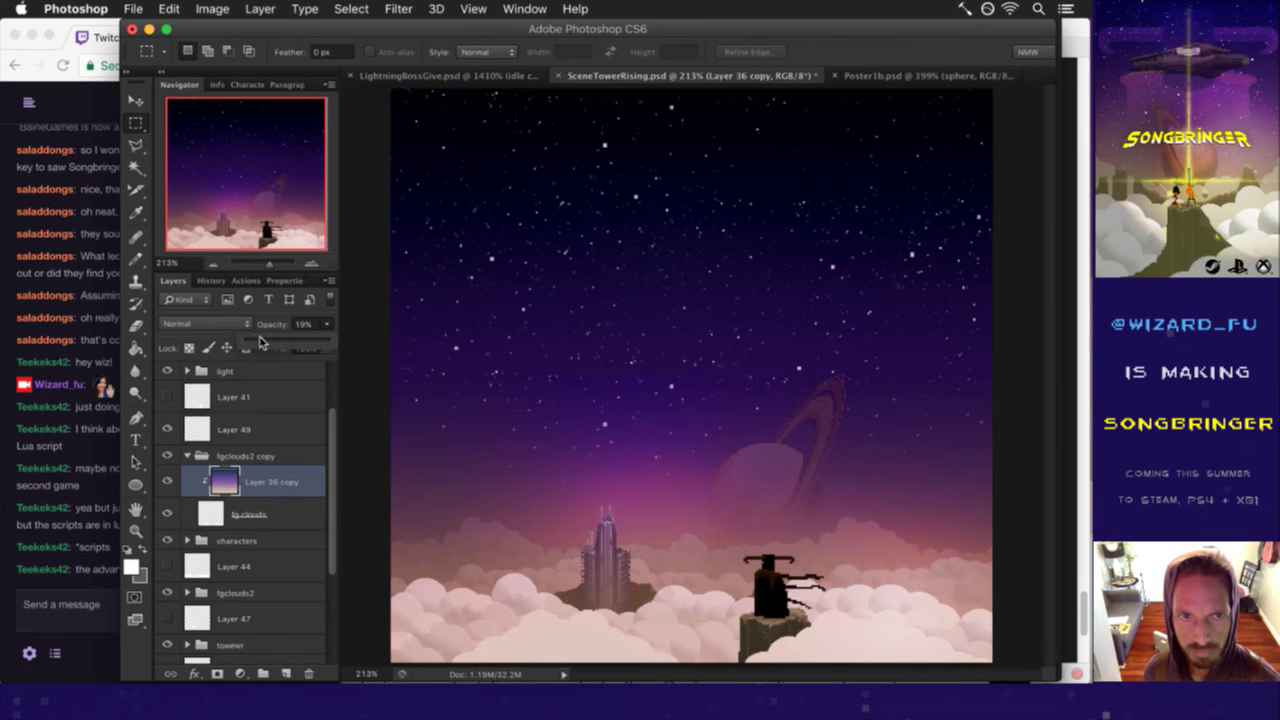
left_click(288, 320)
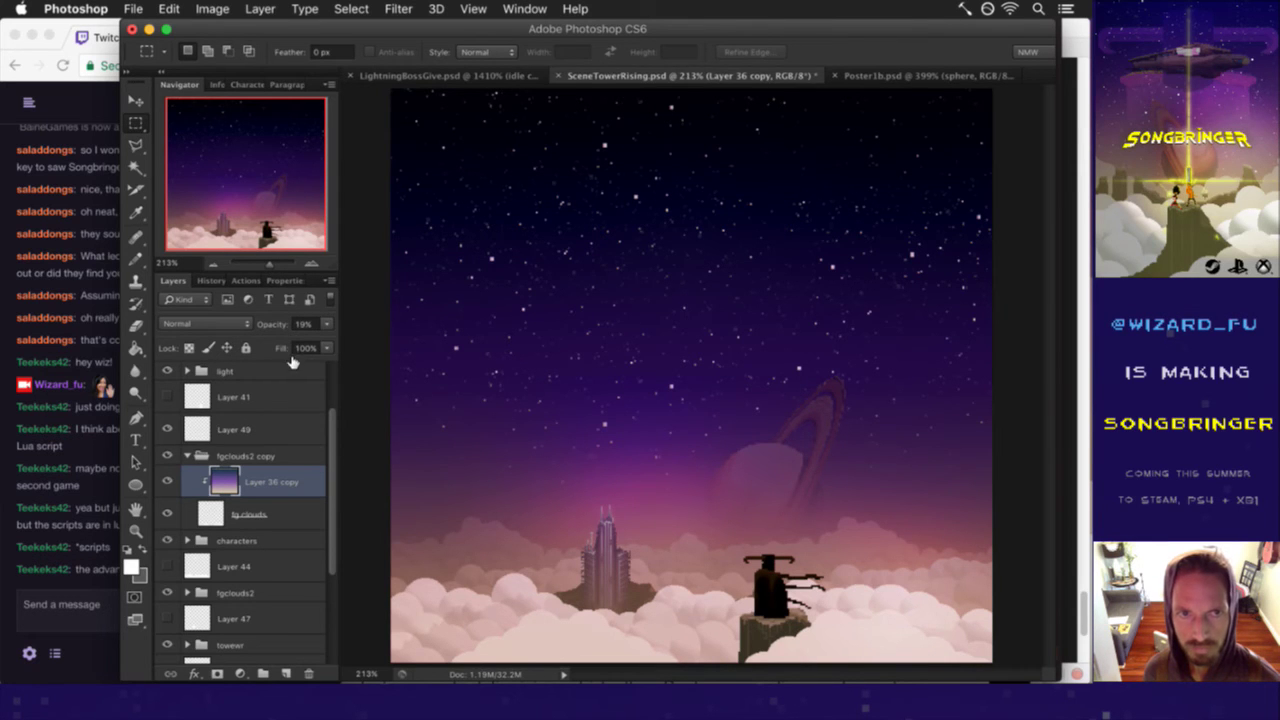
key("ctrl+s")
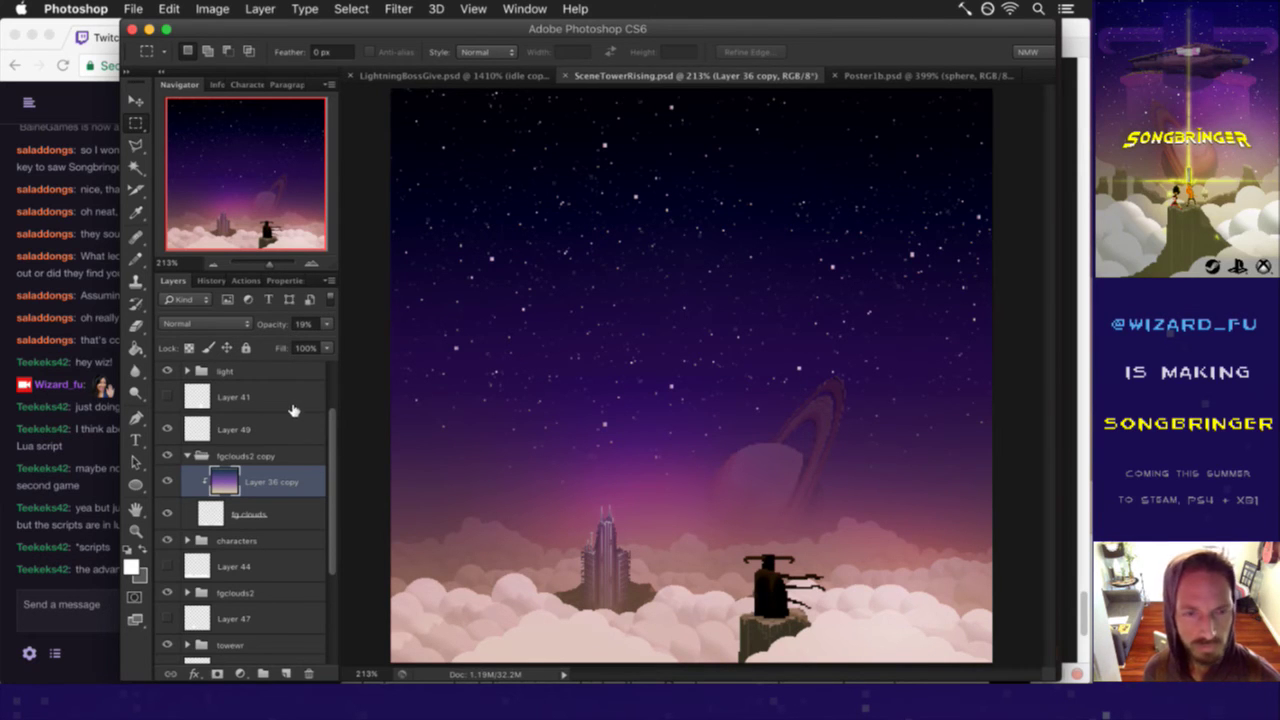
- Select Layer 49 and toggle its visibility to compare
left_click(190, 456)
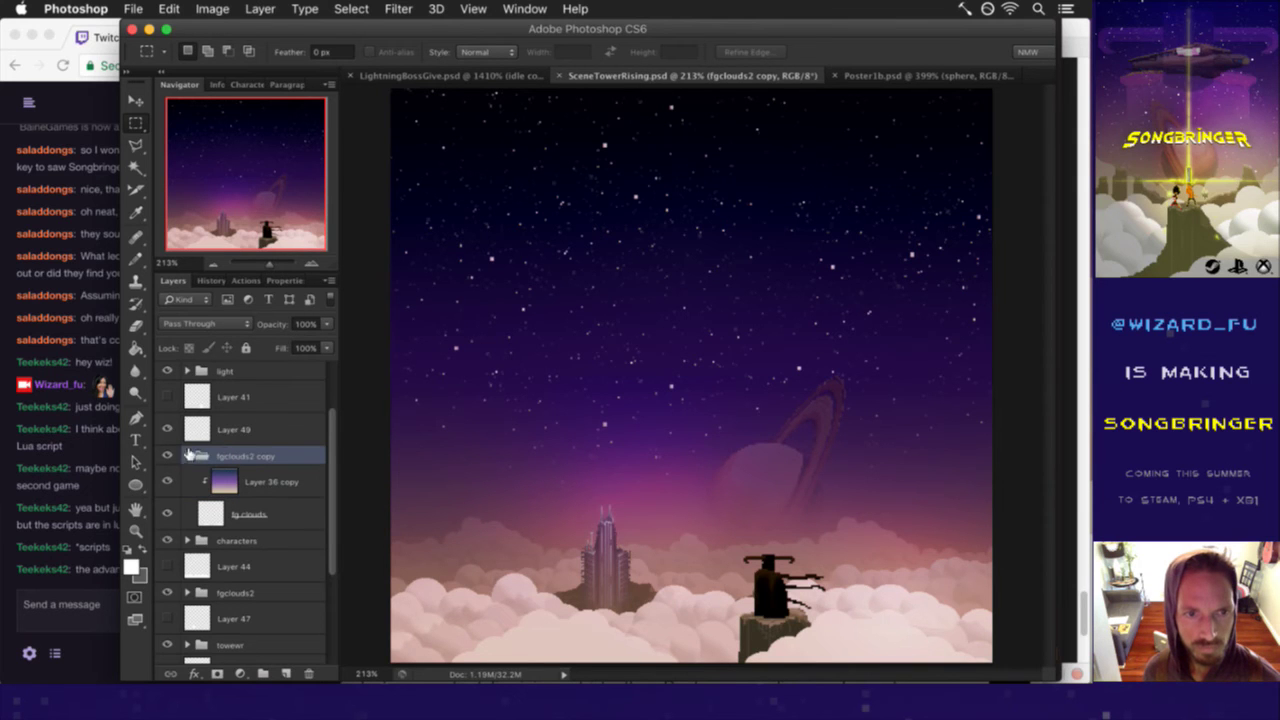
left_click(178, 429)
left_click(167, 430)
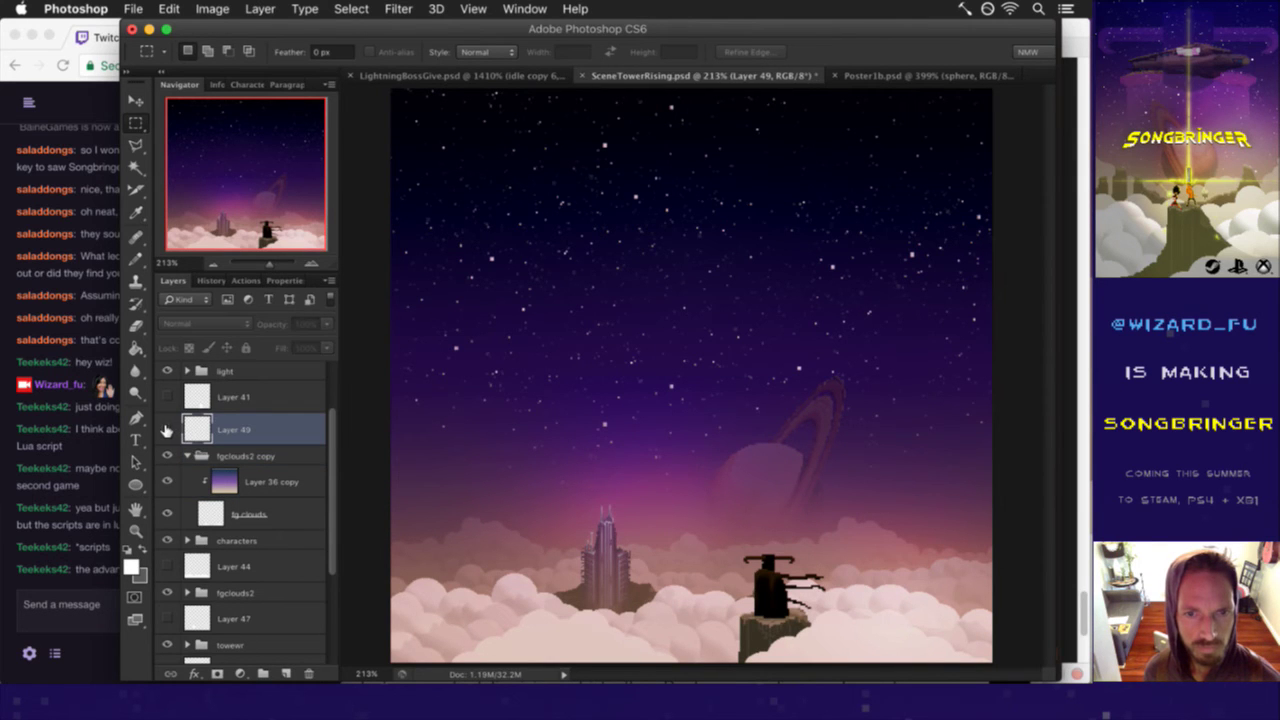
left_click(173, 429)
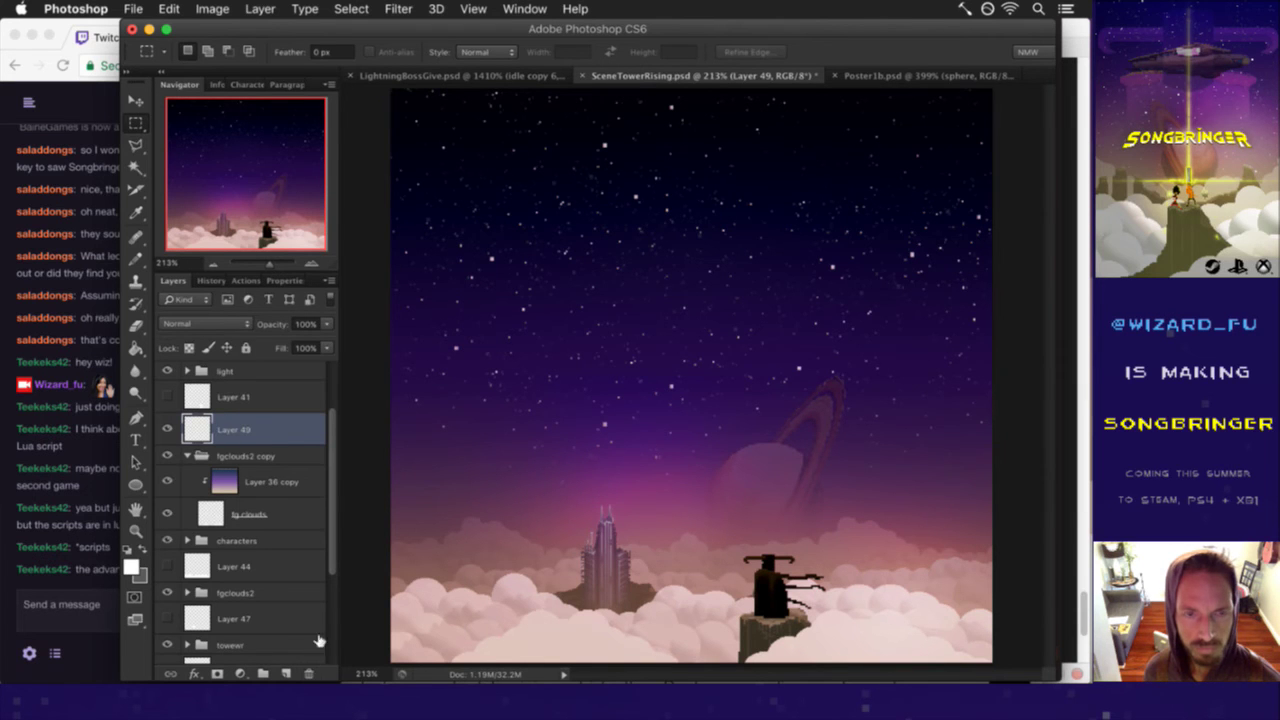
- Fill Layer 49 with white inside the loaded cloud shapes, deselect, and hide it
left_click(210, 512, "ctrl")
key("b")
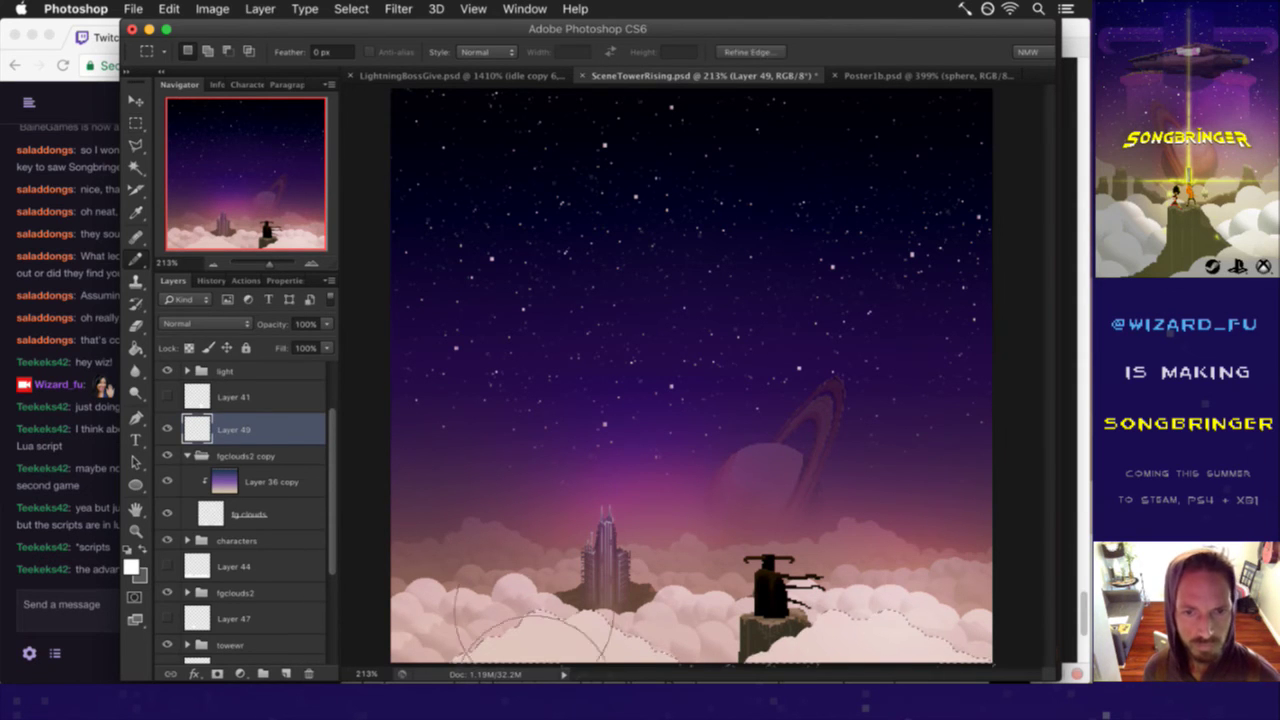
left_click_drag(470, 630, 960, 640)
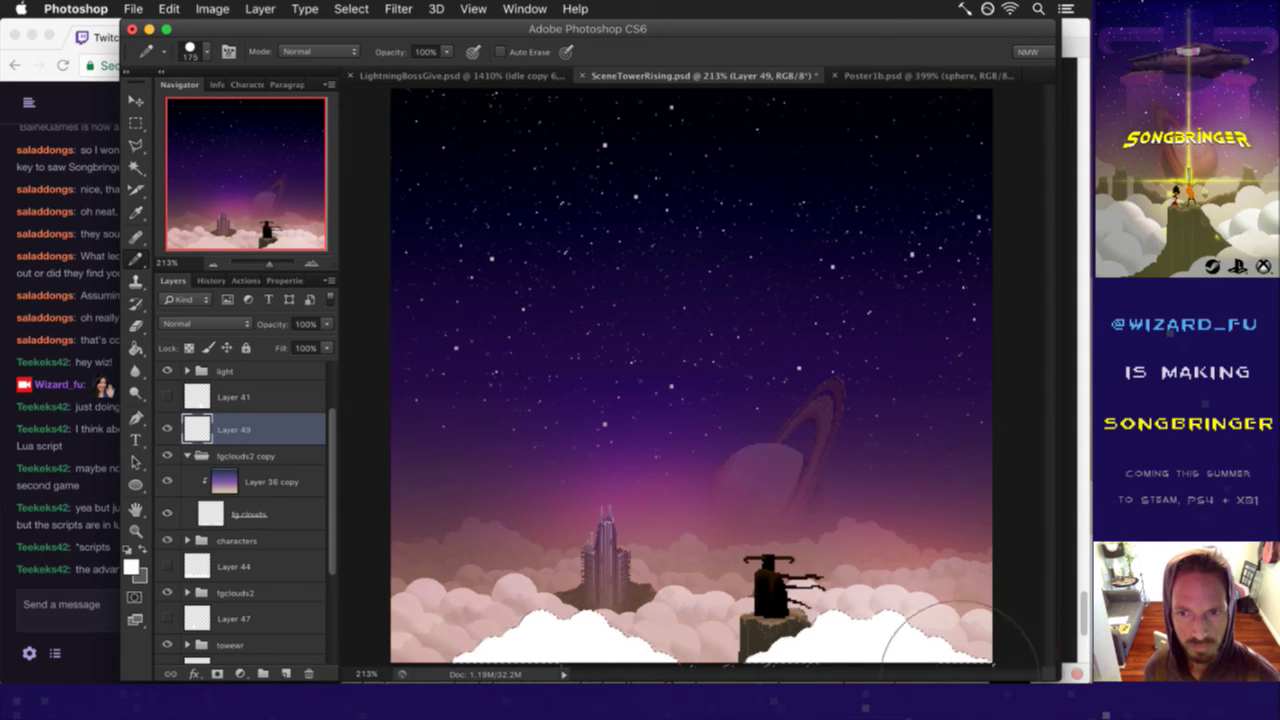
key("m")
key("ctrl+d")
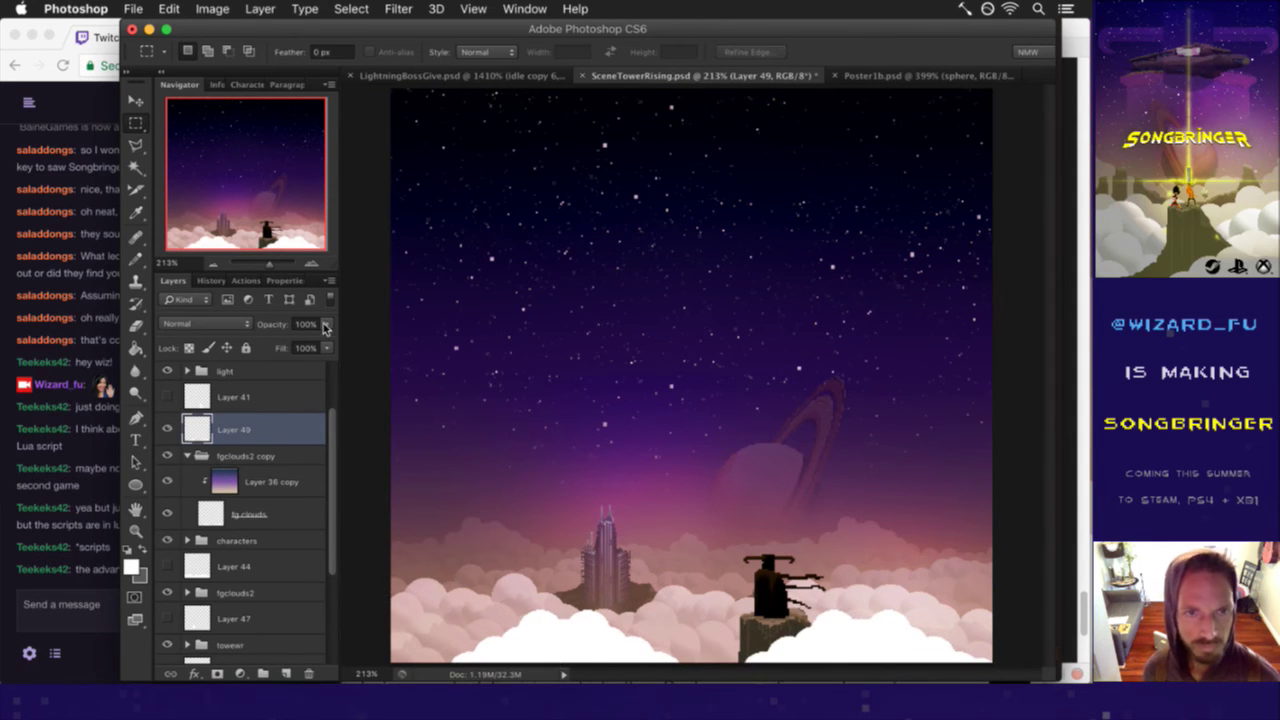
left_click(167, 429)
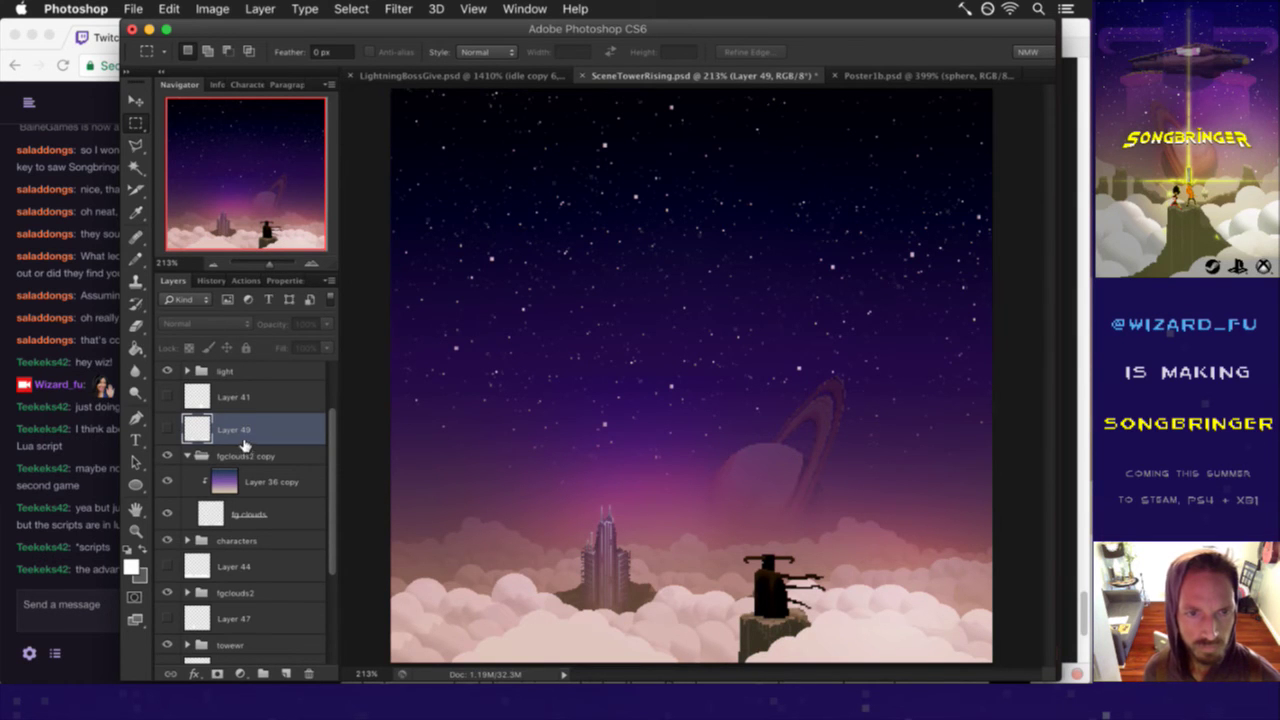
- Collapse the fgclouds2 copy group and delete Layer 41
left_click(224, 456)
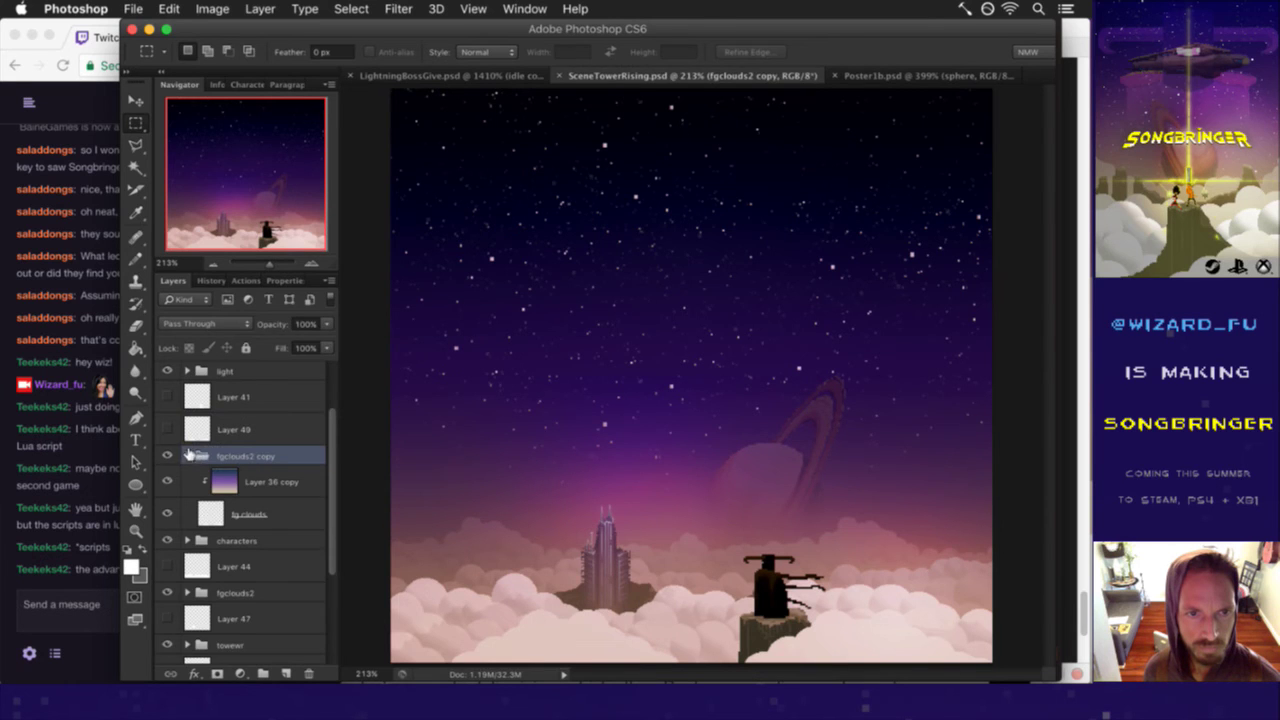
left_click(187, 456)
left_click(238, 395)
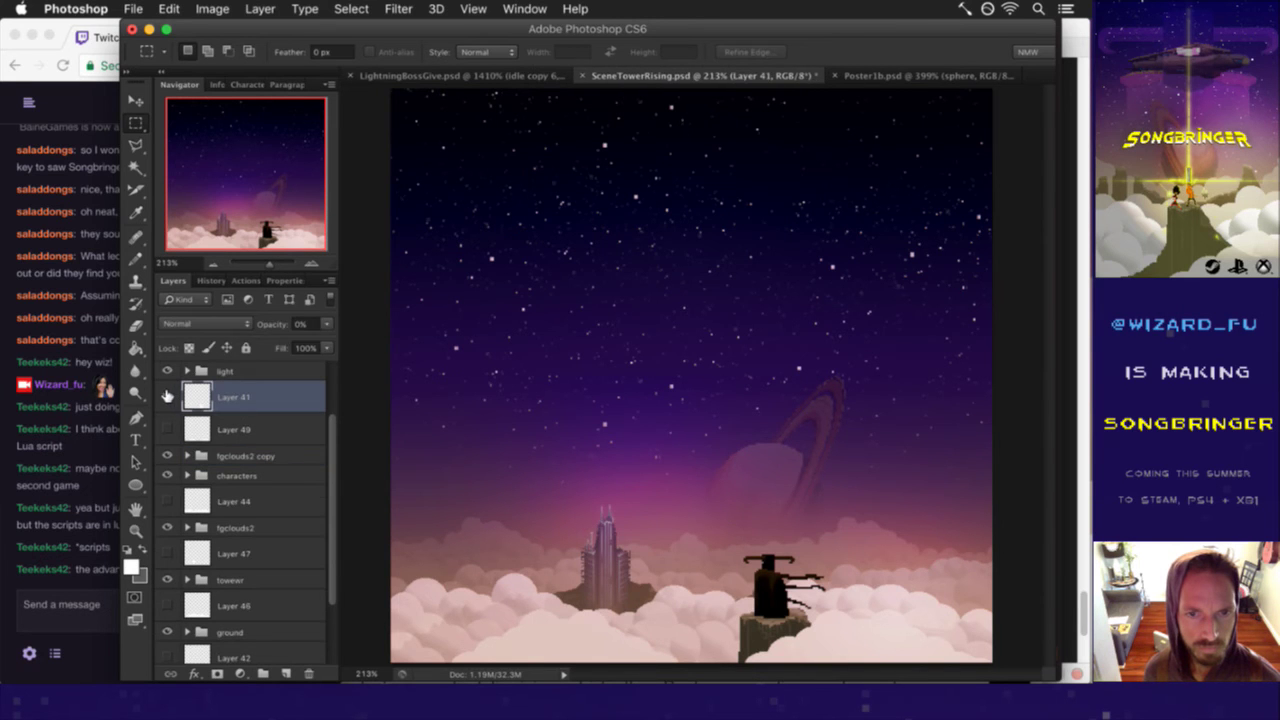
left_click_drag(208, 399, 308, 674)
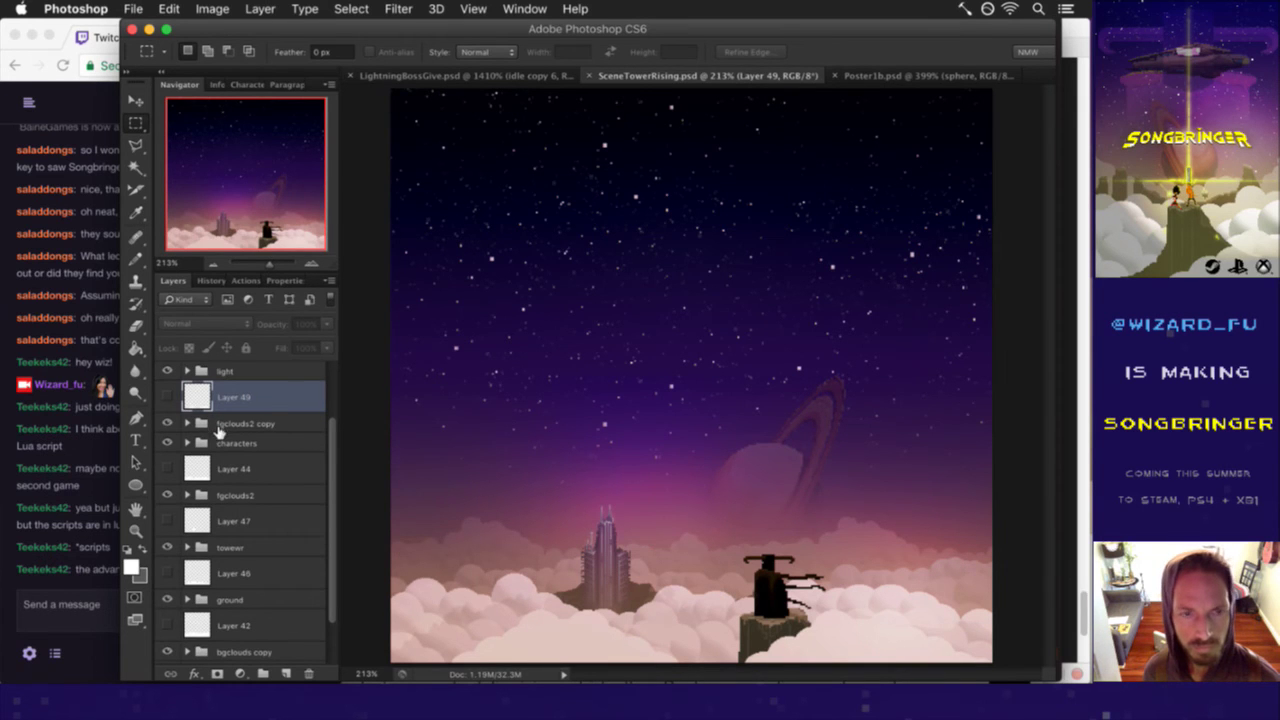
- Expand the characters group and select Layer 34
left_click(218, 443)
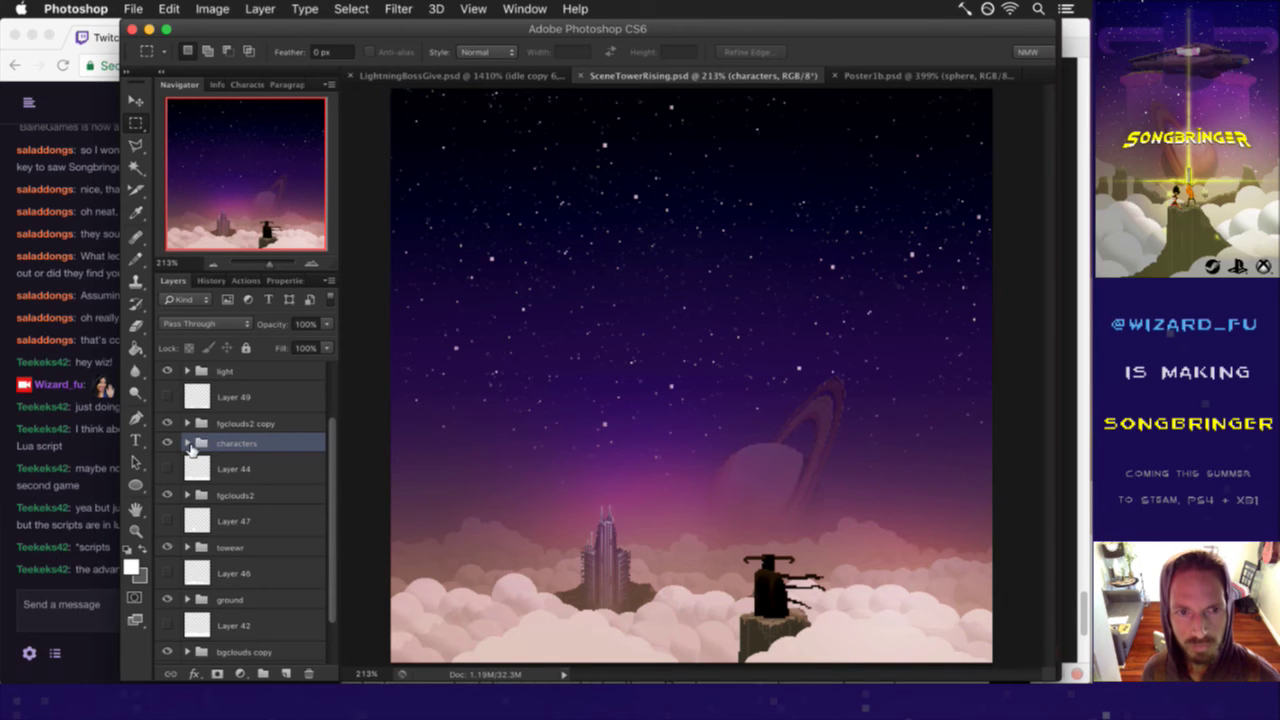
left_click(188, 444)
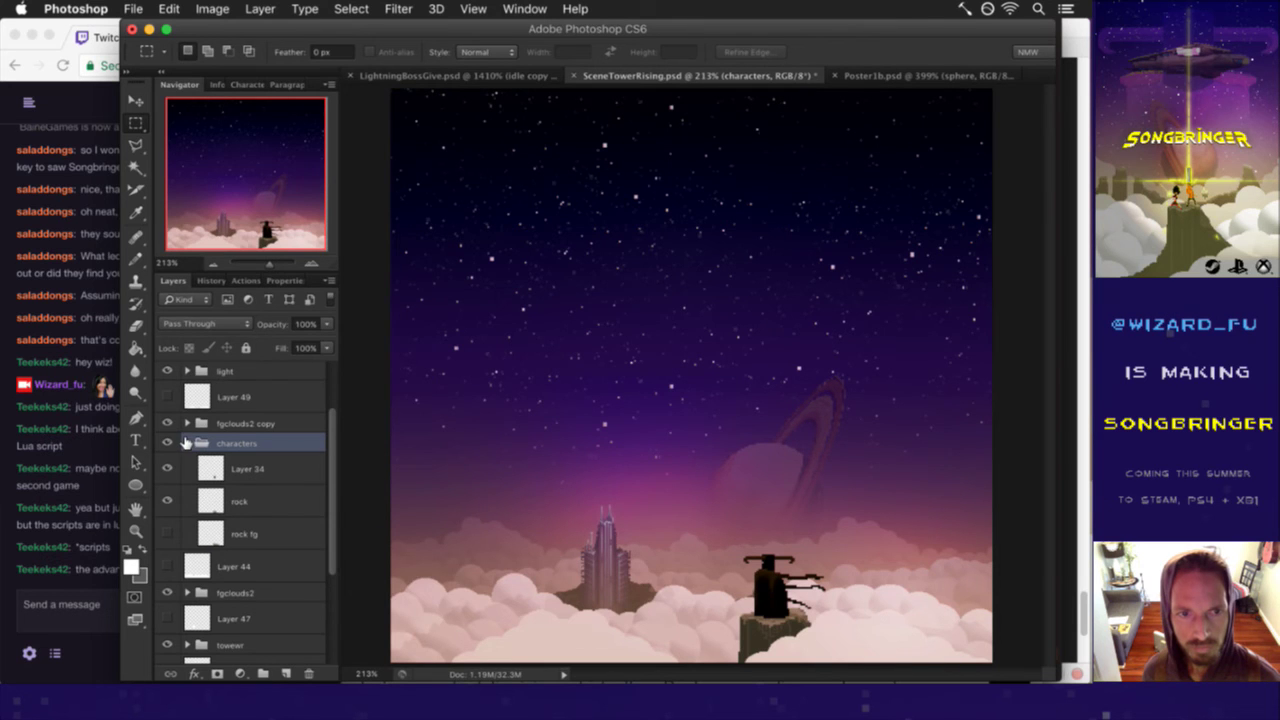
left_click(188, 444)
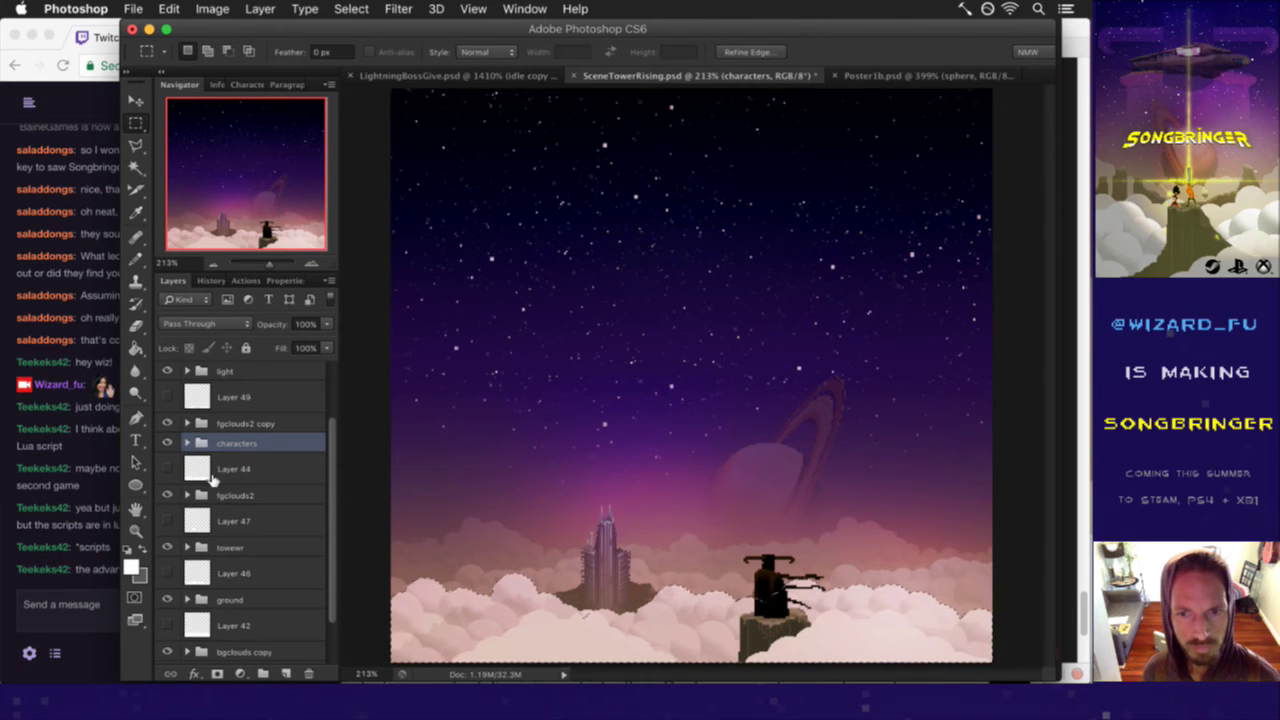
left_click(188, 444)
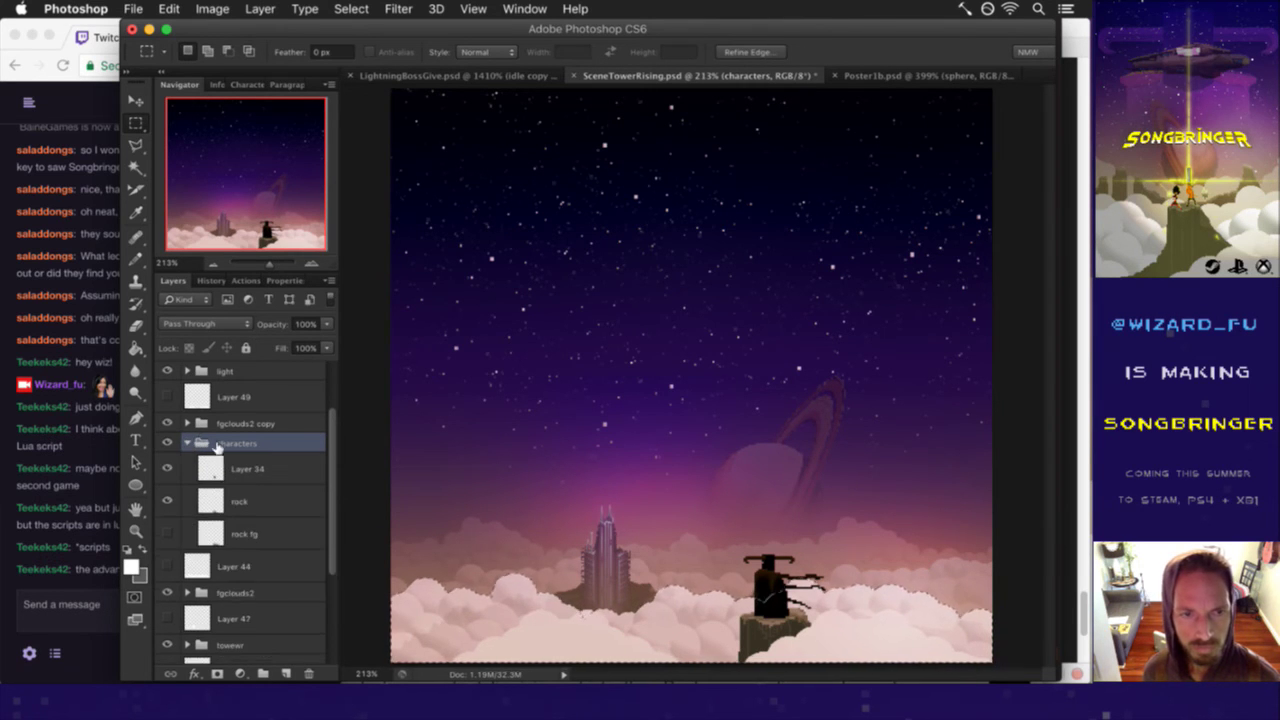
left_click(212, 470)
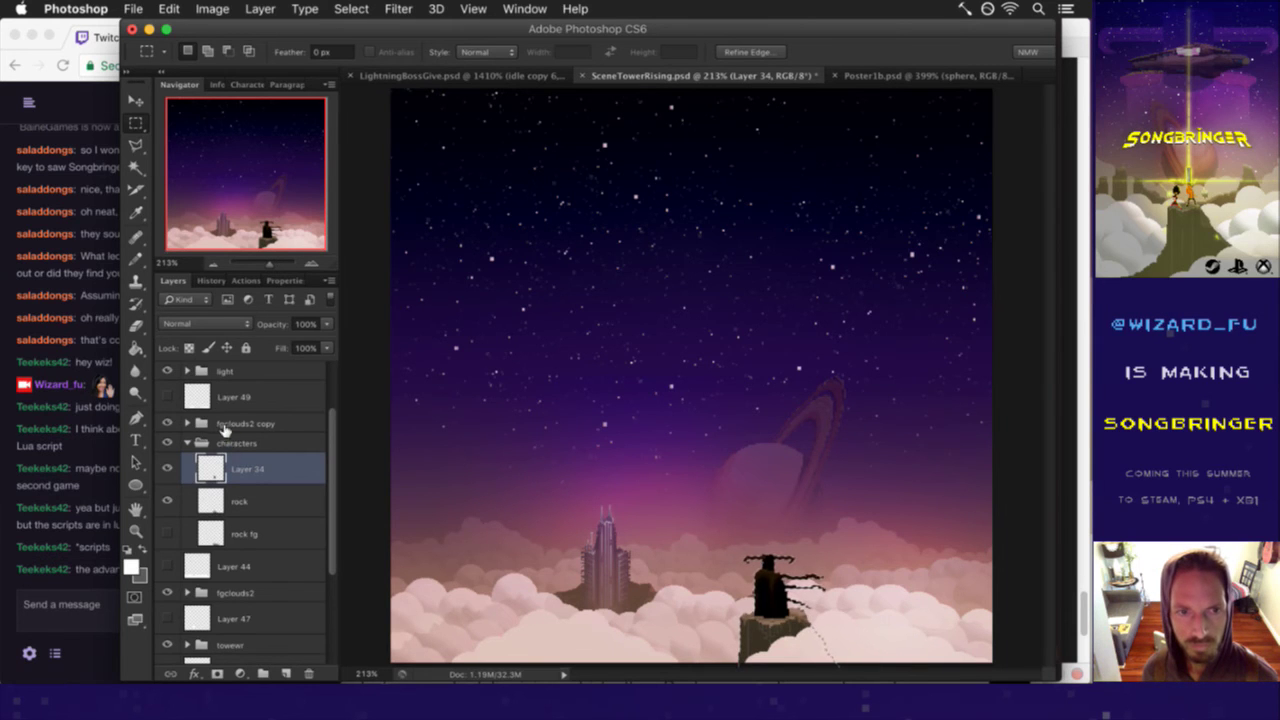
- Add Layer 50 above the characters group and paint white over the character silhouette
left_click(224, 443)
left_click(285, 673)
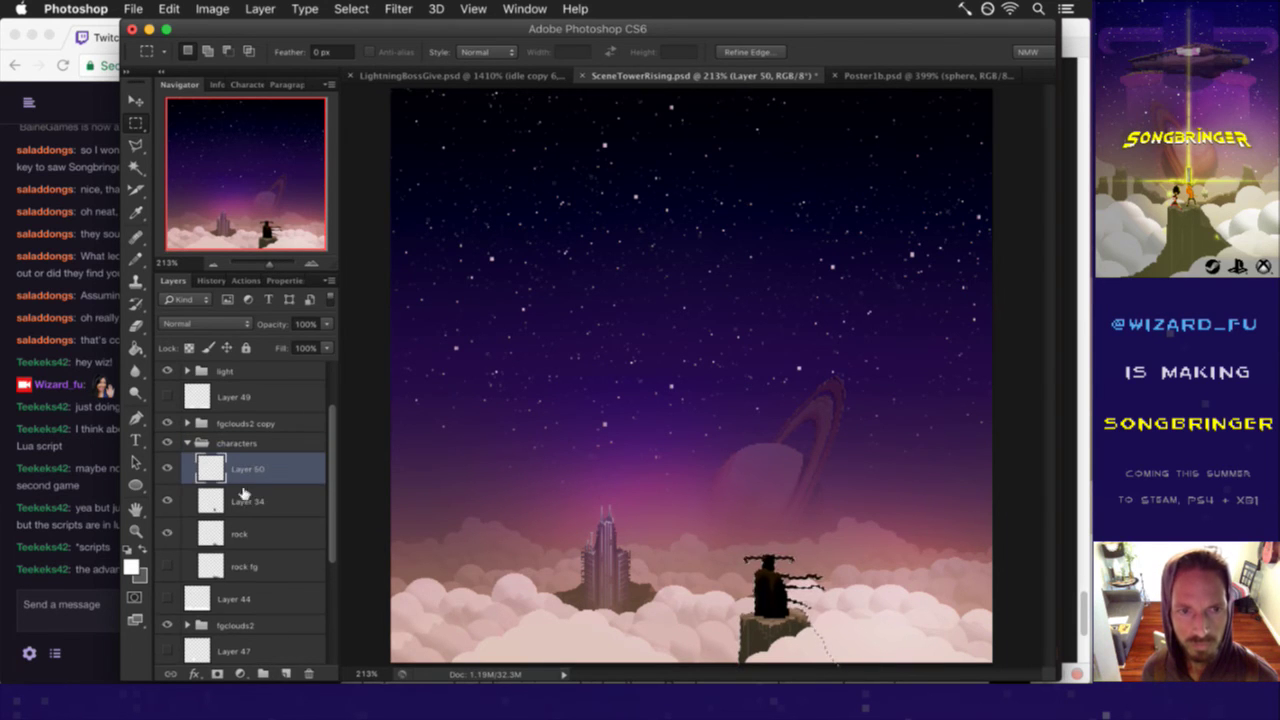
left_click_drag(232, 468, 243, 440)
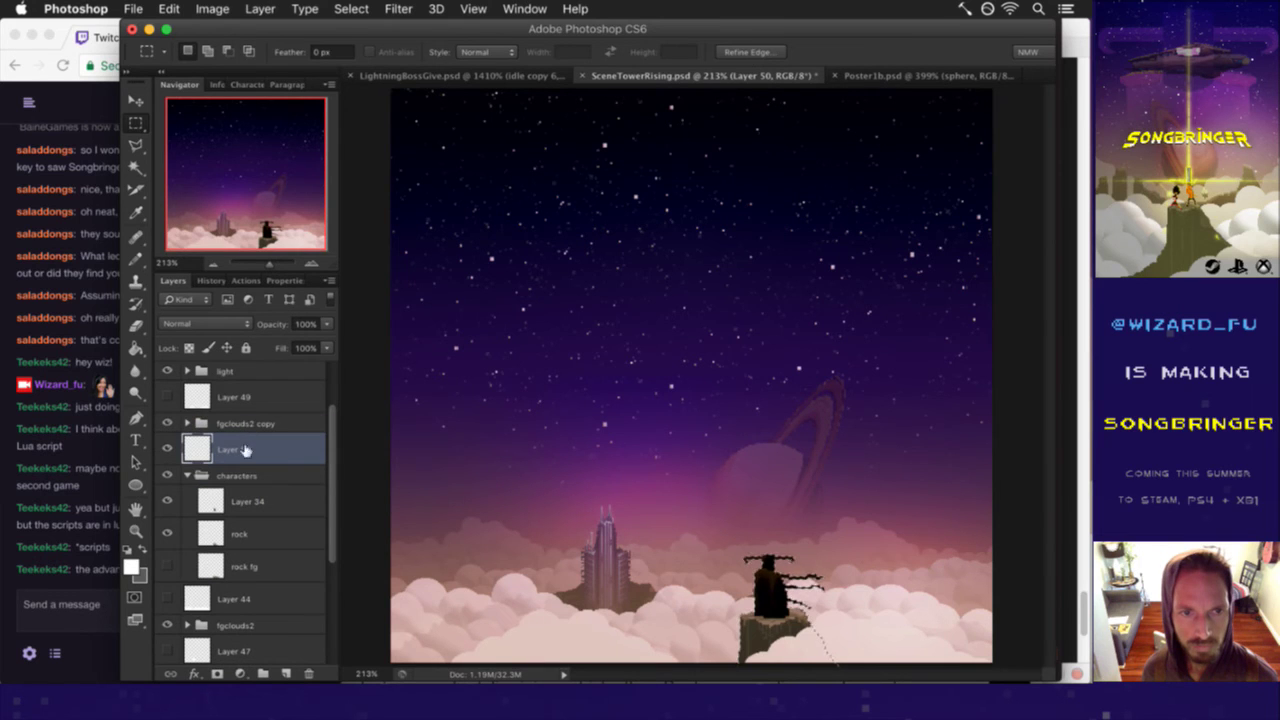
key("b")
left_click_drag(770, 580, 805, 640)
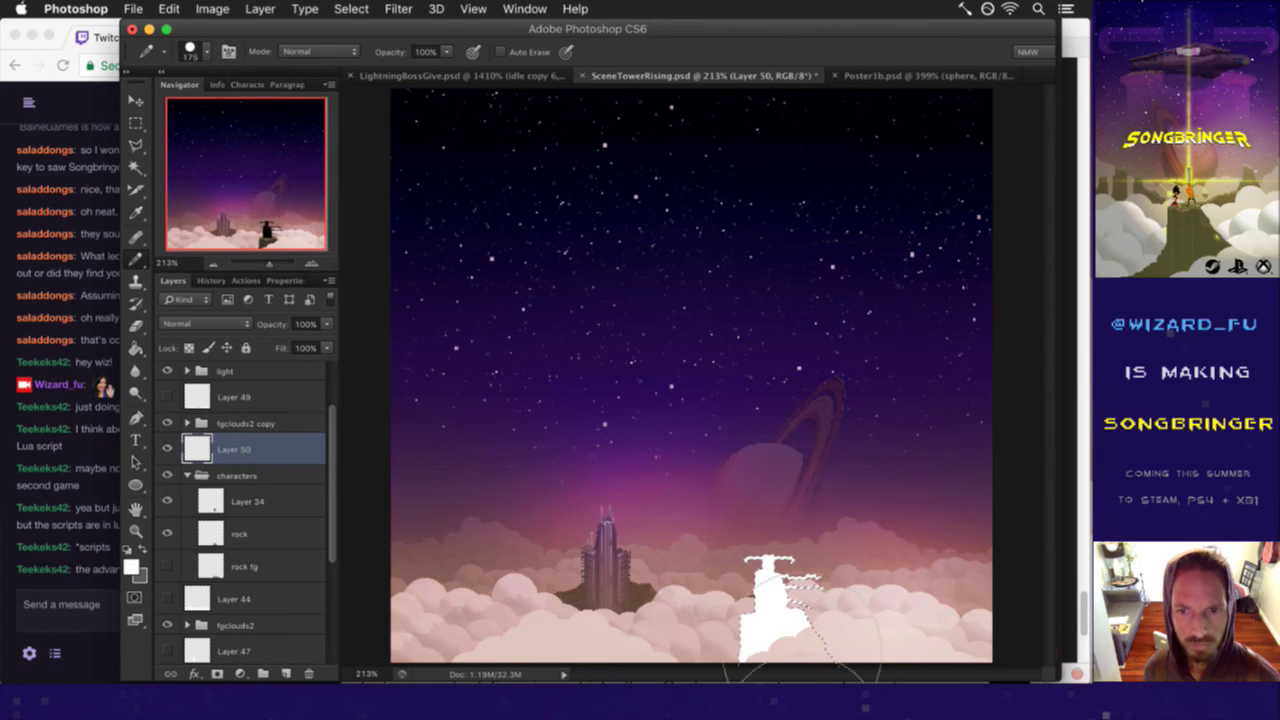
key("m")
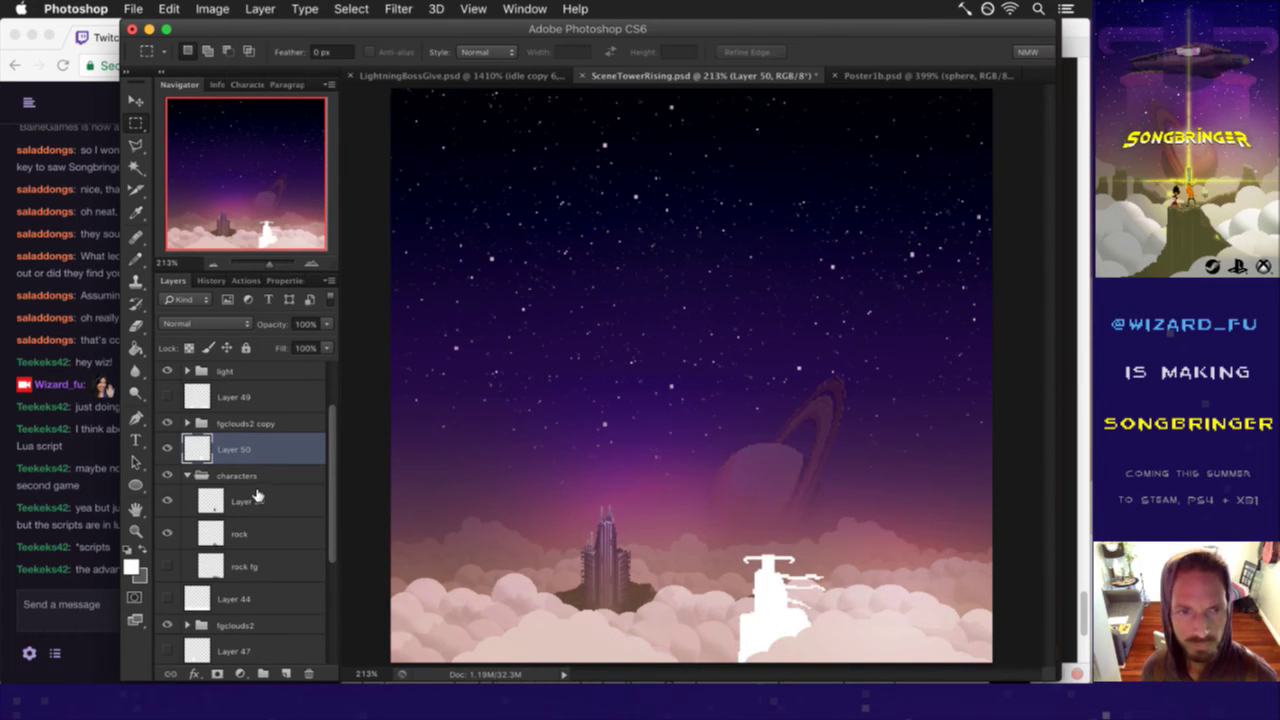
- Collapse the characters group, hide Layer 50, and switch to iTerm2
left_click(203, 475)
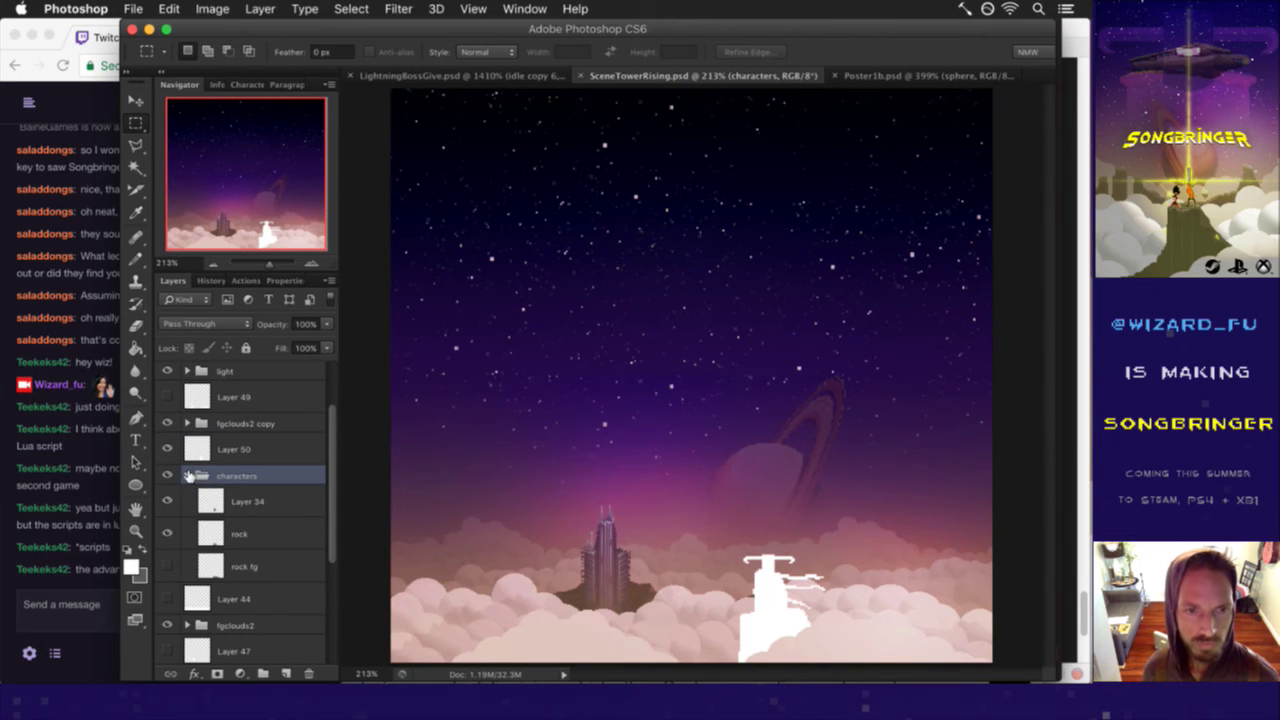
left_click(188, 476)
left_click(222, 450)
left_click(167, 449)
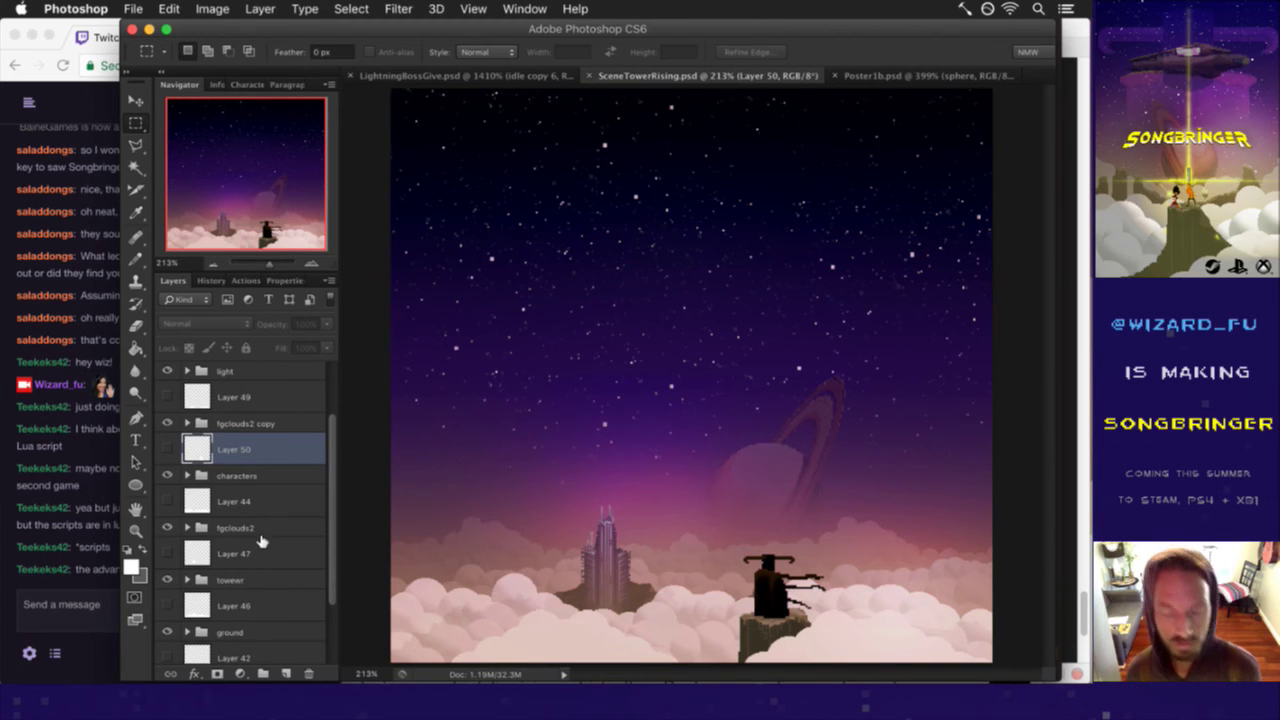
key("super+Tab")
key("super+Tab")
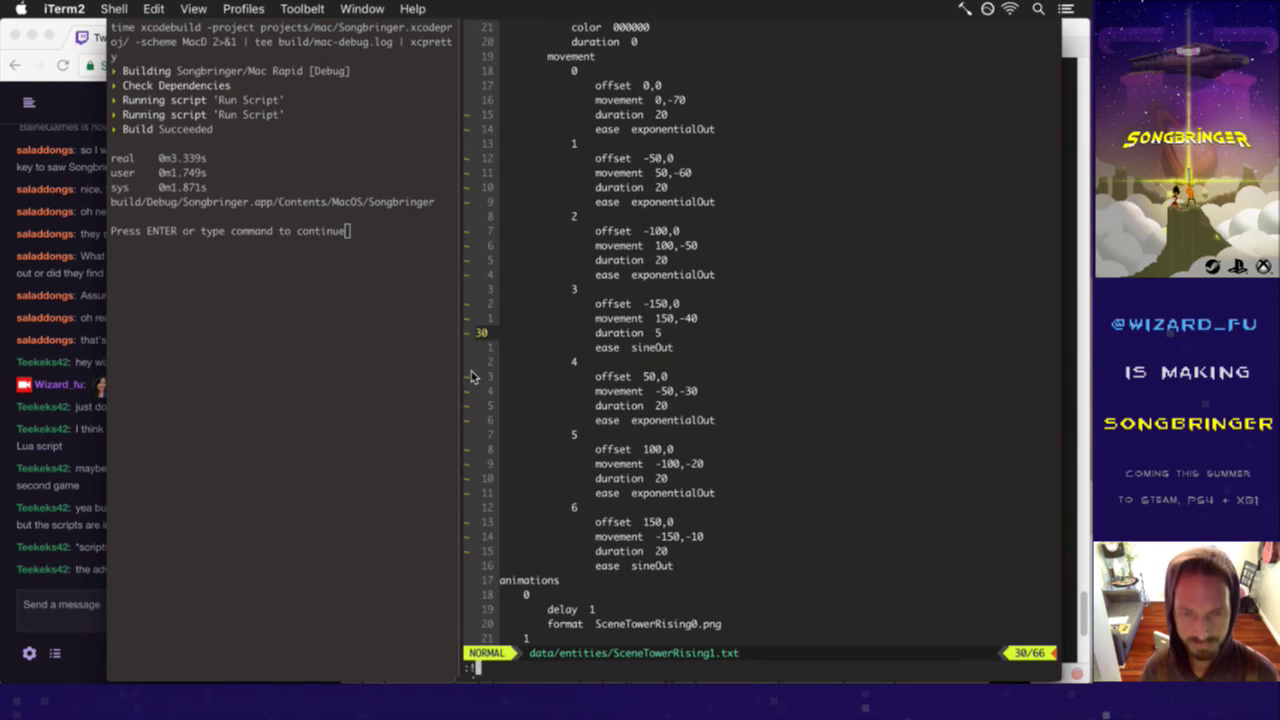
- Check git status and page through the diff of the scene, Foes and Flux.cpp files
key("F5")
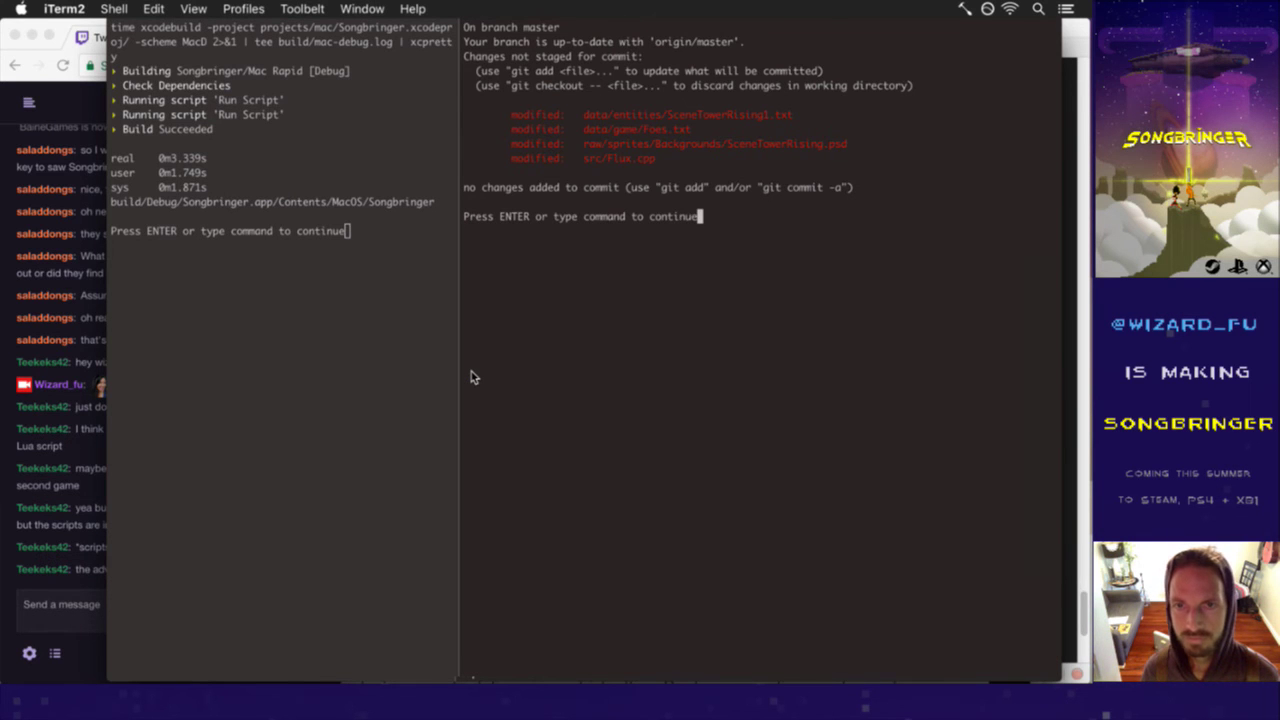
key("Return")
key("F5")
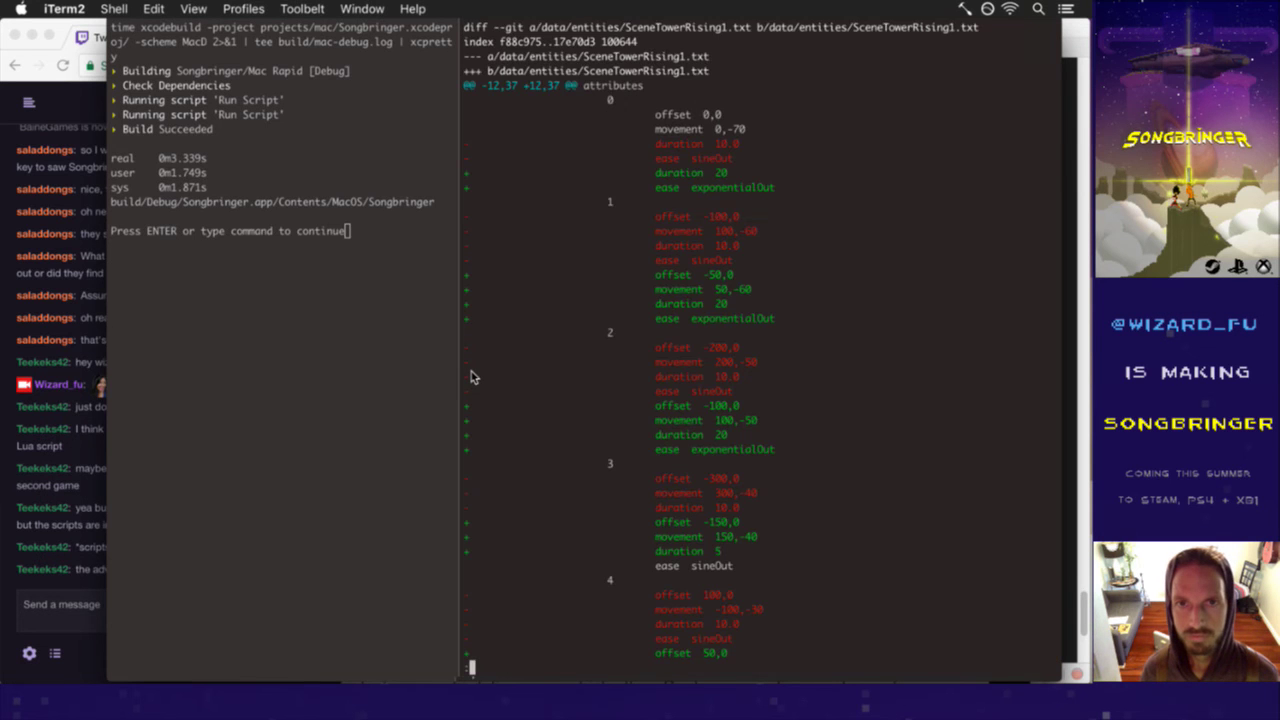
scroll(471, 376, "down", 5)
scroll(471, 376, "down", 5)
scroll(471, 376, "down", 5)
scroll(471, 376, "down", 1)
scroll(471, 376, "down", 4)
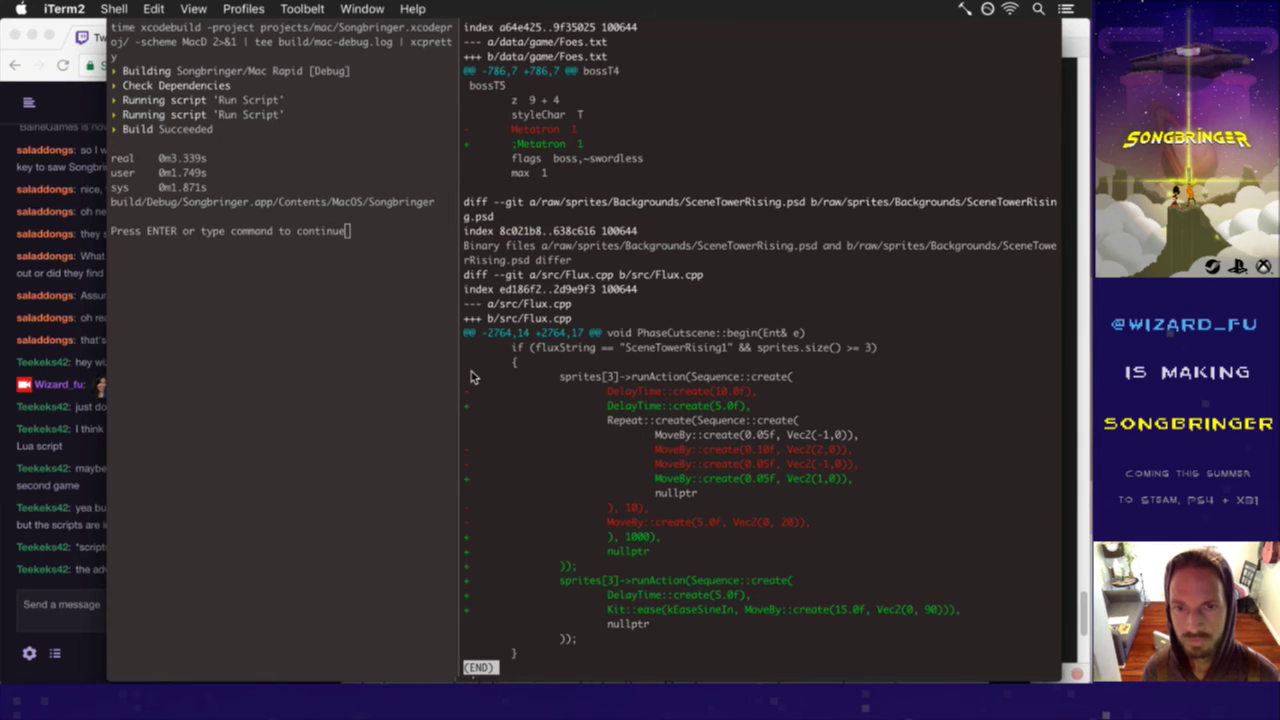
key("q")
key("Return")
- Run the :!gc git commit command from vim
key("k")
key("k")
key("k")
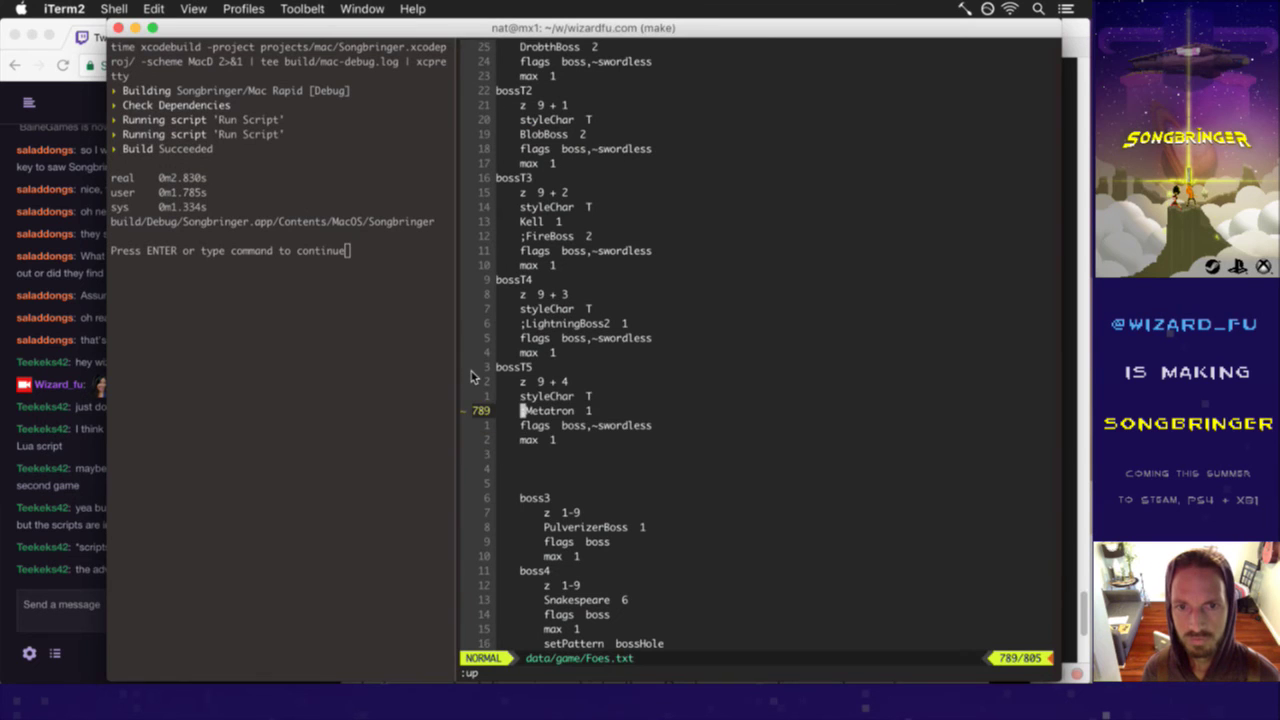
type(":!gc")
key("Return")
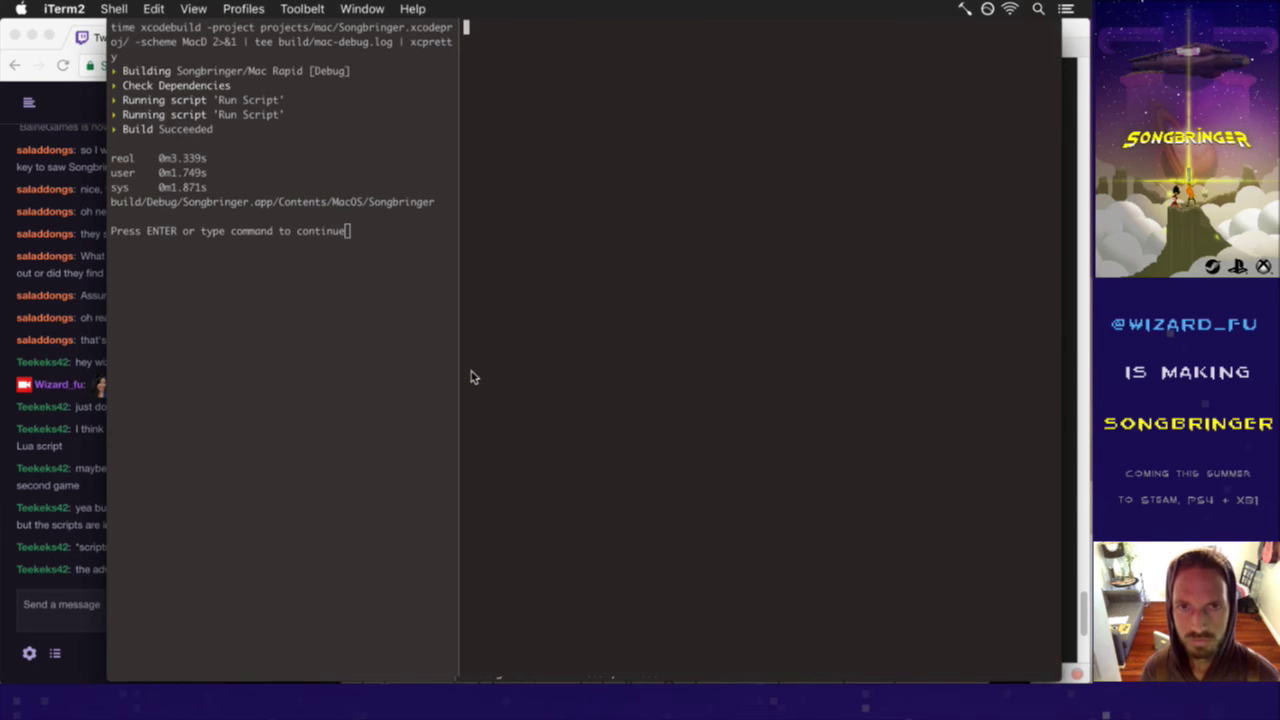
- Write the commit message 'tower rising progress' and save it with :wq
type("i")
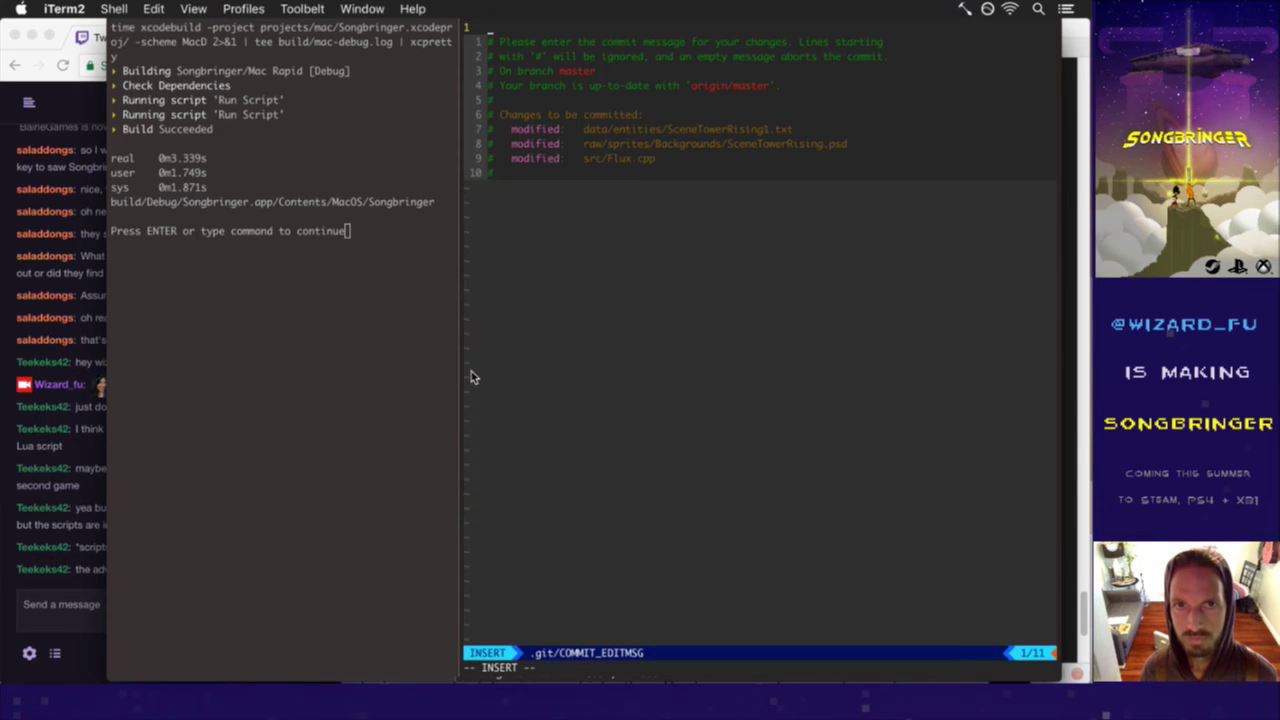
type("tower rising pro")
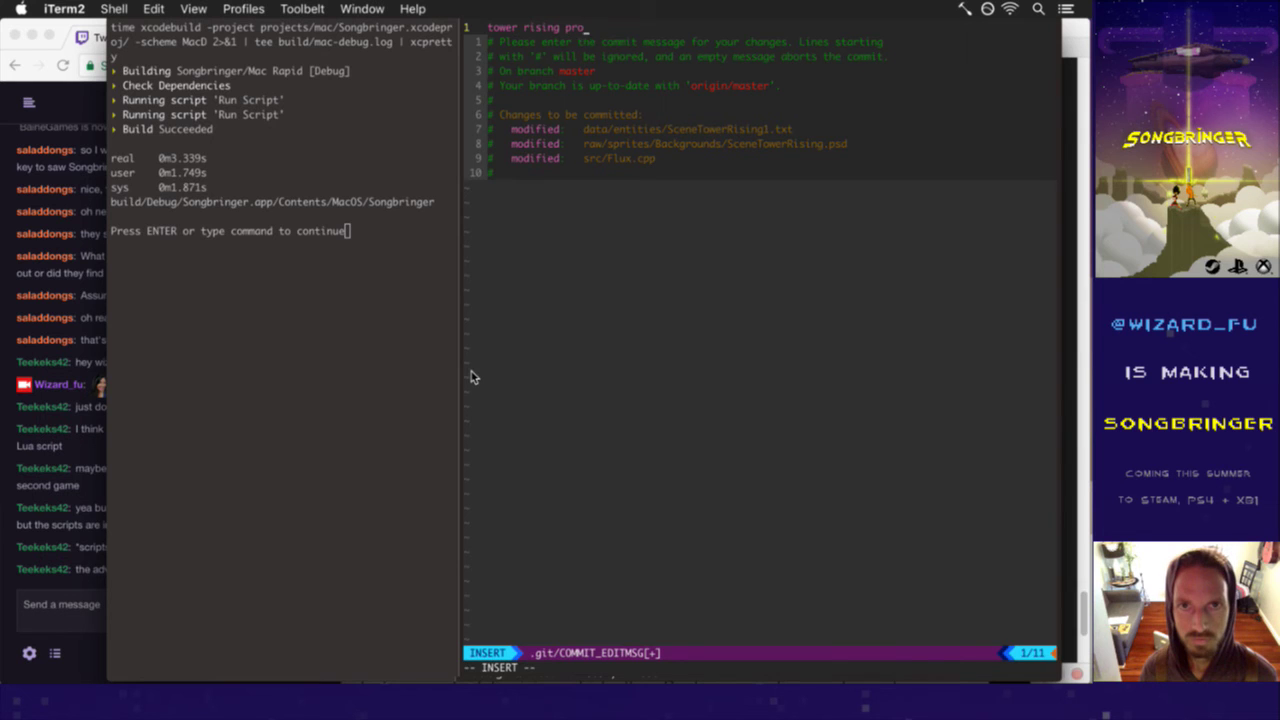
type("s")
key("Escape")
type(":wq")
key("Return")
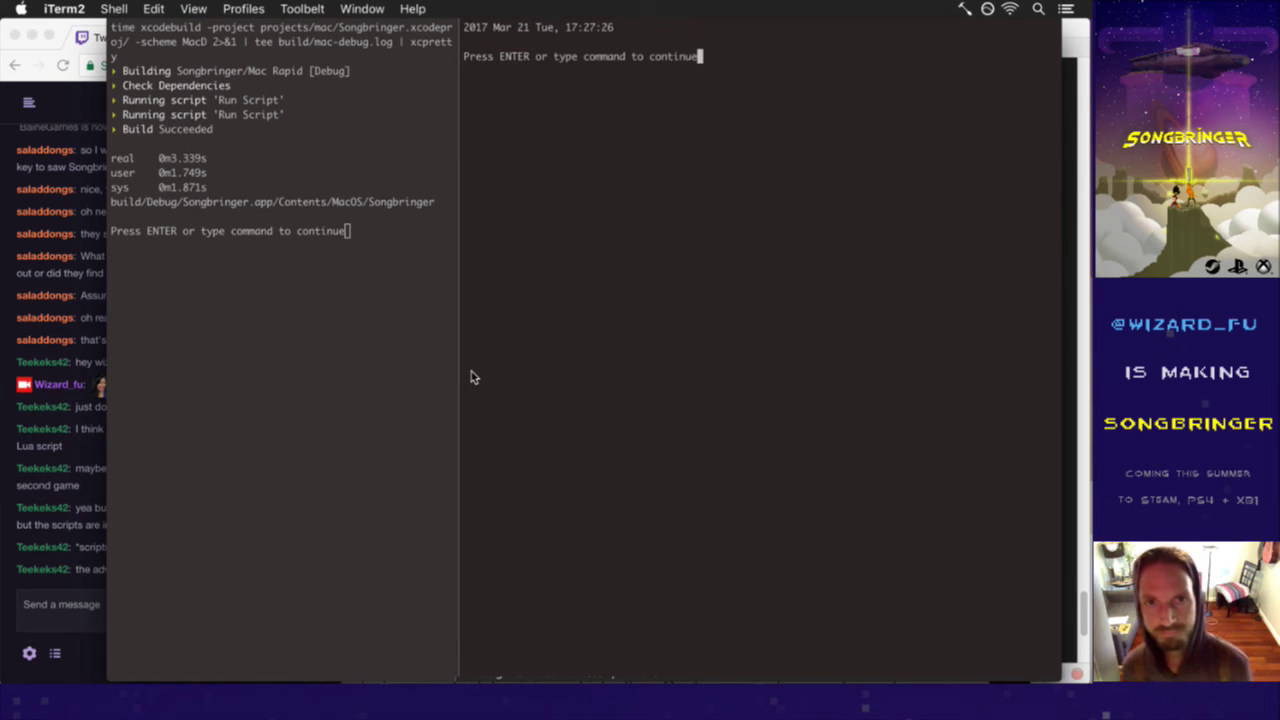
- Dismiss the shell output back to vim and switch to Photoshop
key("Return")
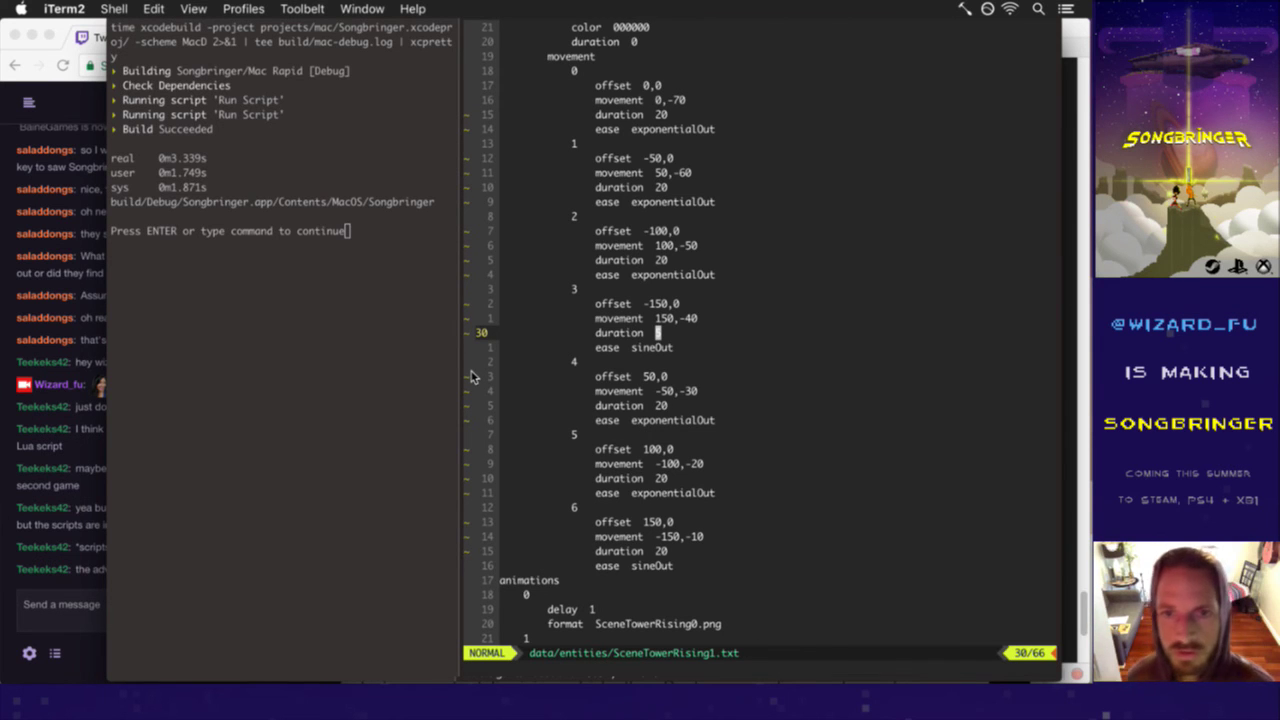
key("super+Tab")
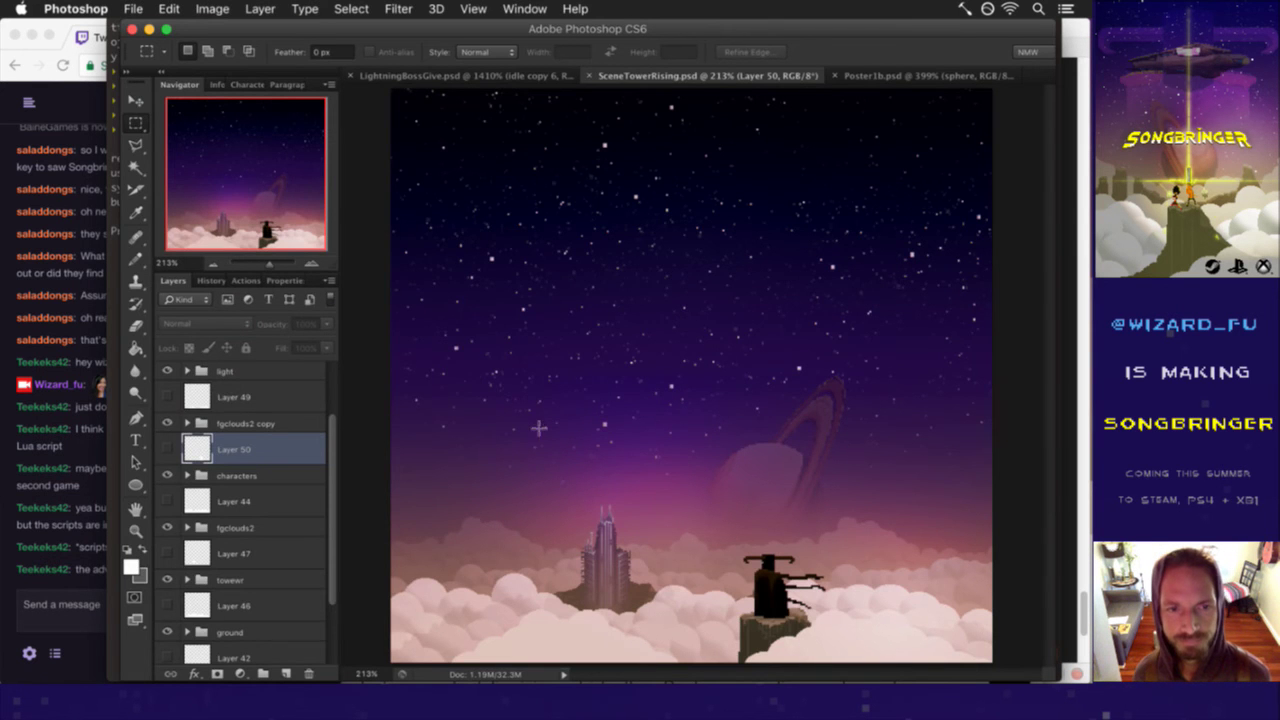
- Check the exported PNGs in Finder and return to Photoshop
key("super+Tab")
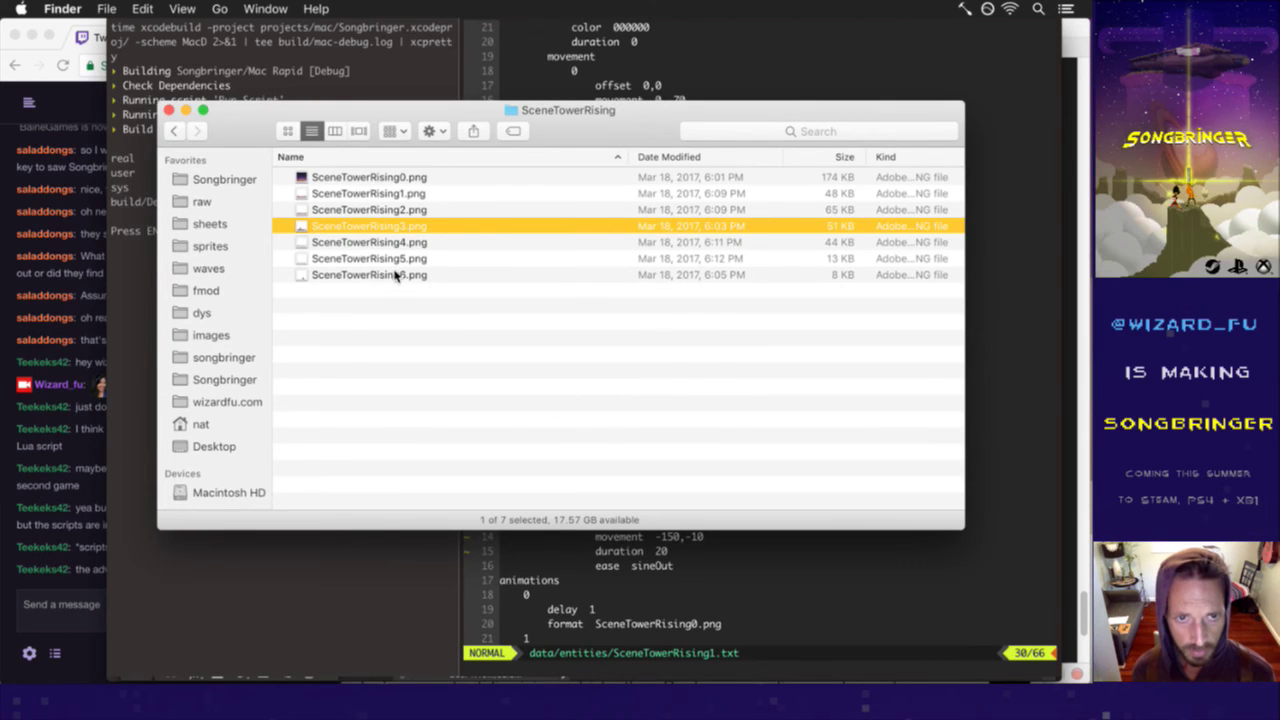
key("super+Tab")
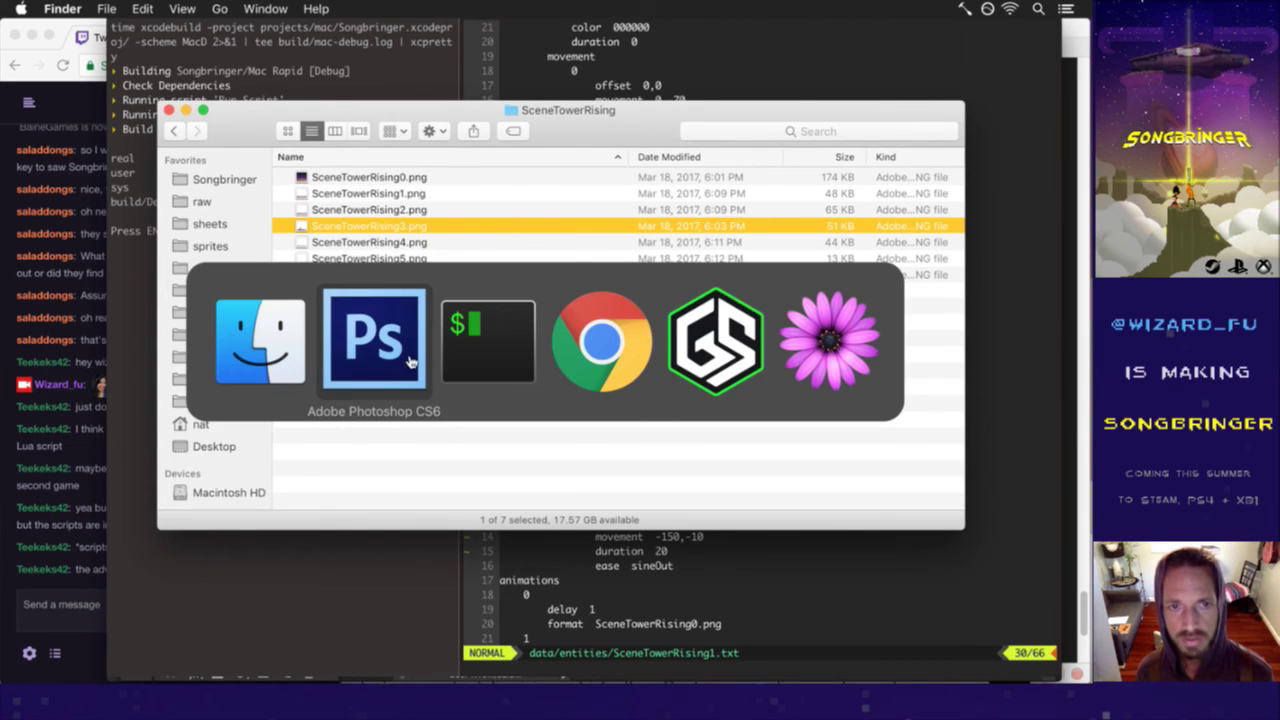
left_click(405, 362)
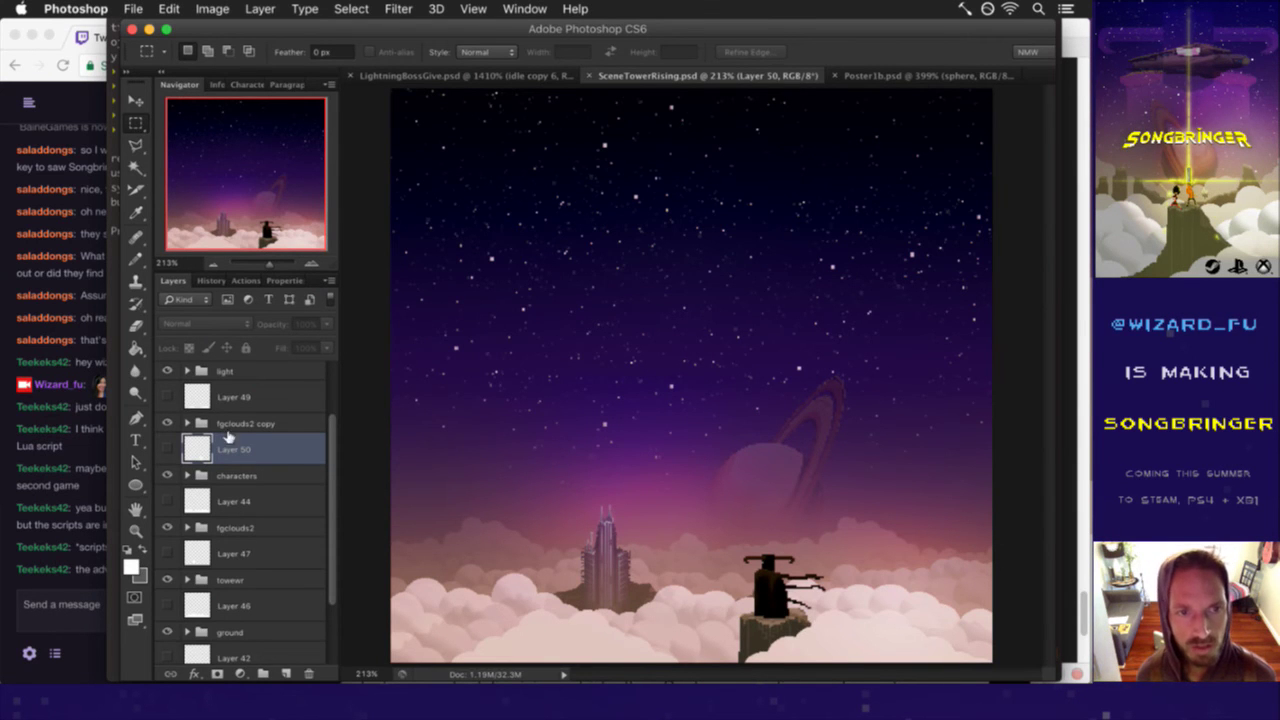
- Hide every layer except the bg starry-sky group and select bg
left_click(246, 423)
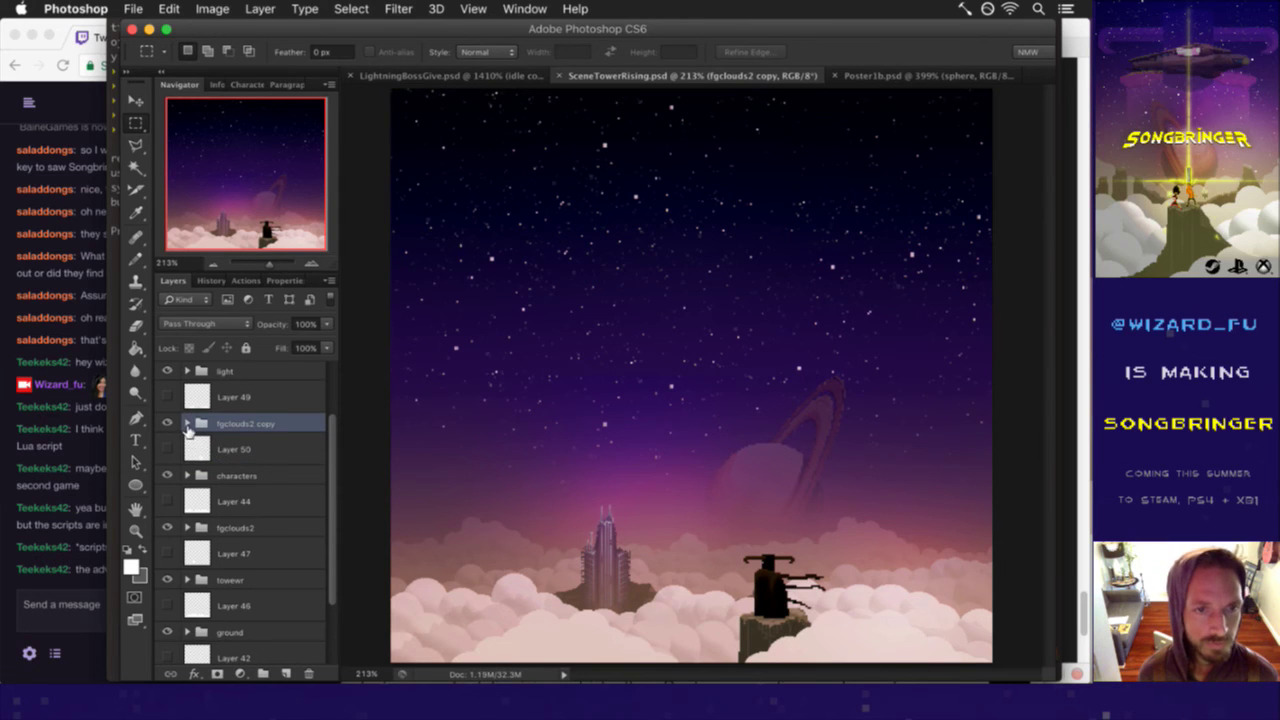
left_click_drag(167, 423, 167, 630)
scroll(323, 656, "down", 3)
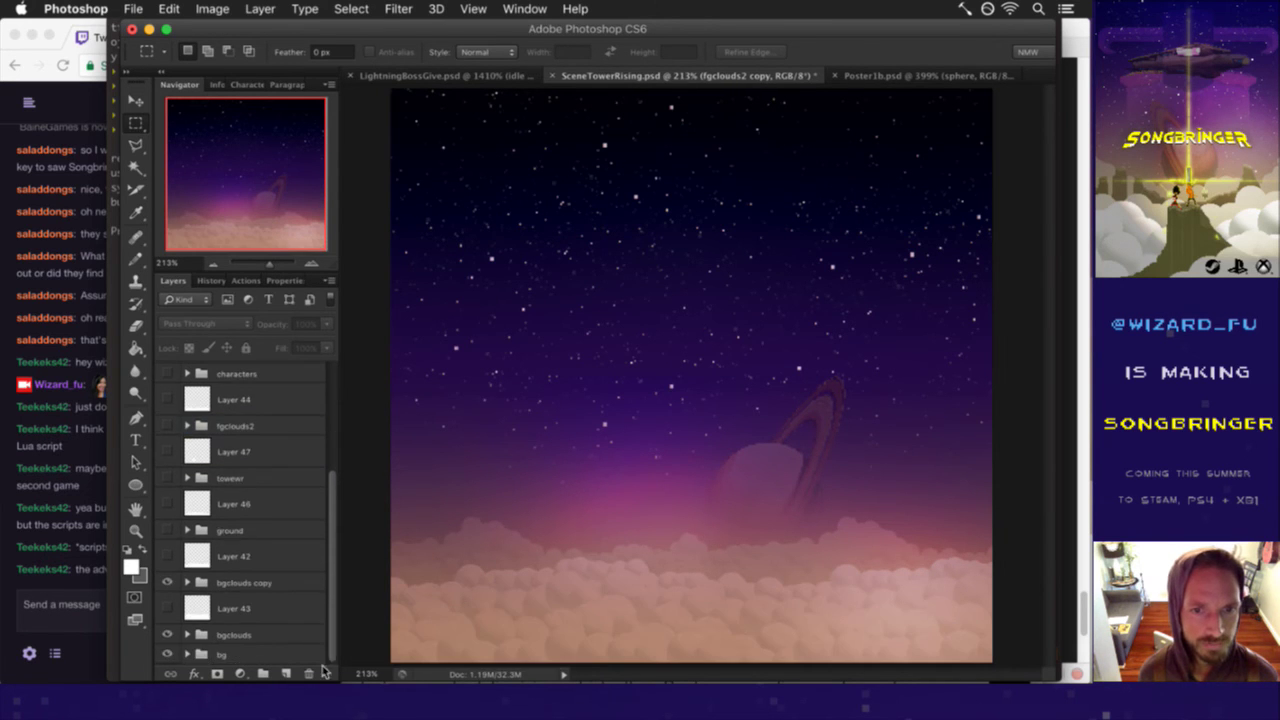
left_click(167, 582)
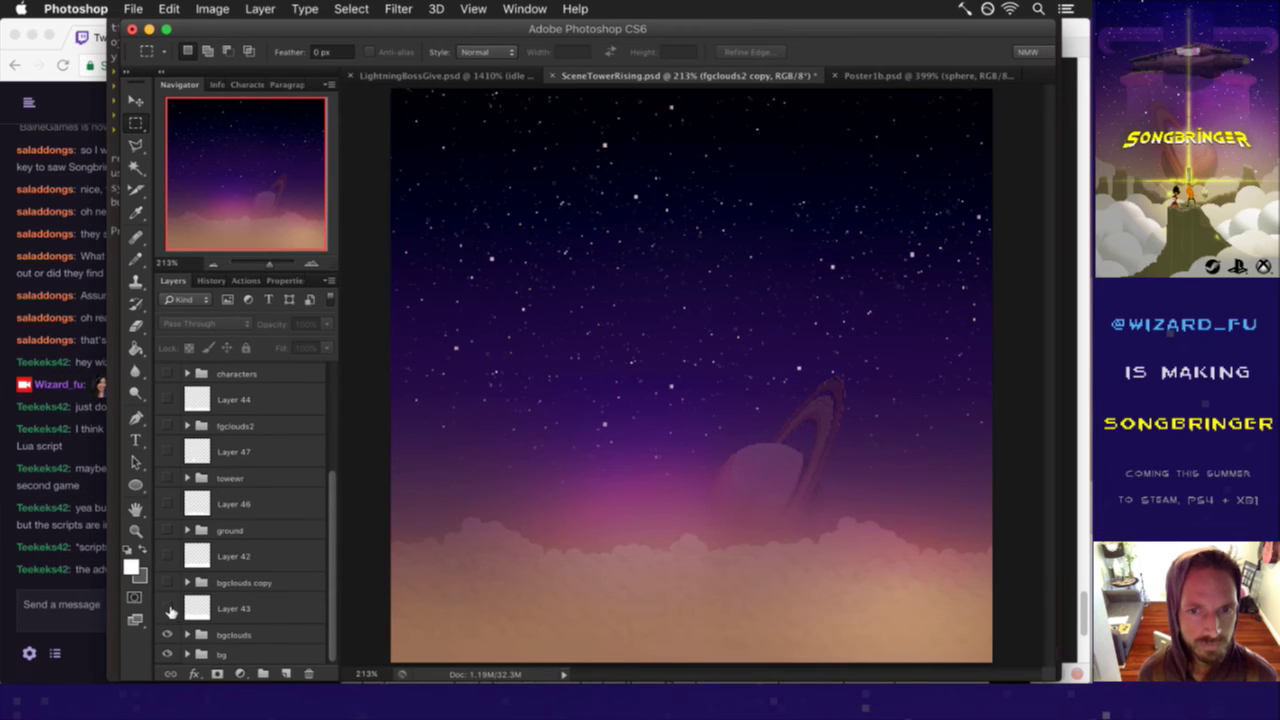
left_click(168, 634)
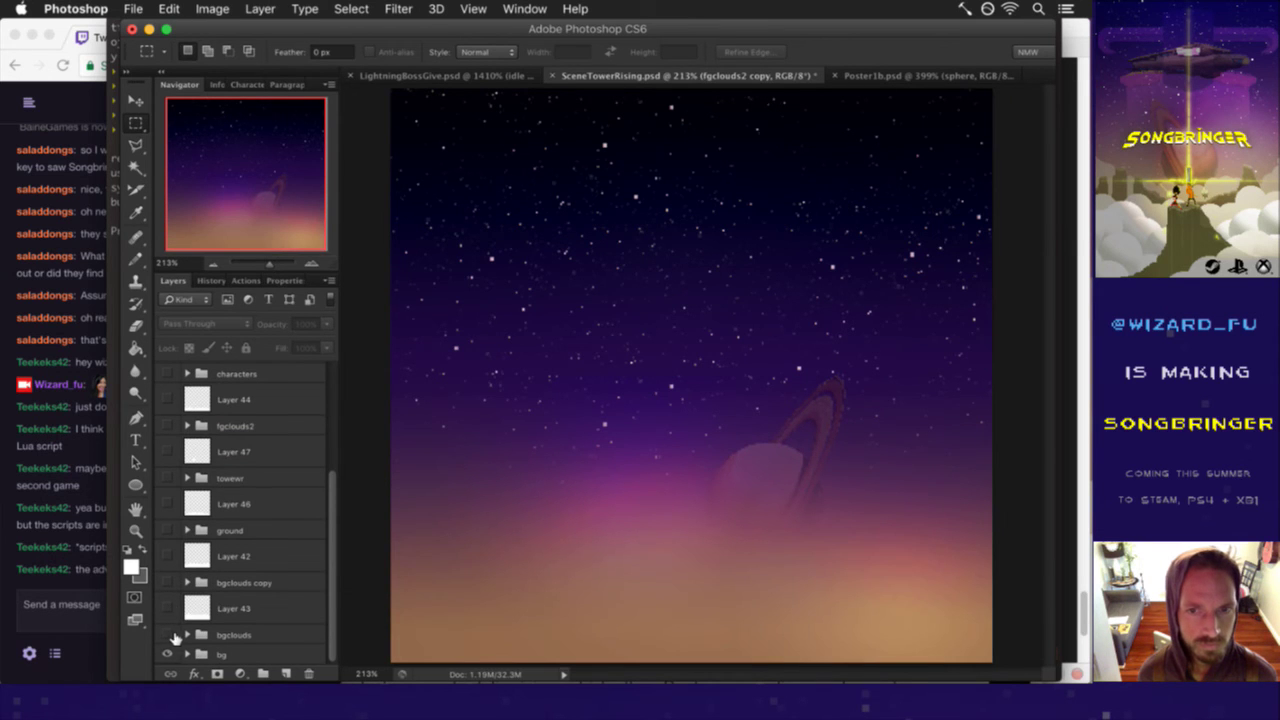
left_click(222, 654)
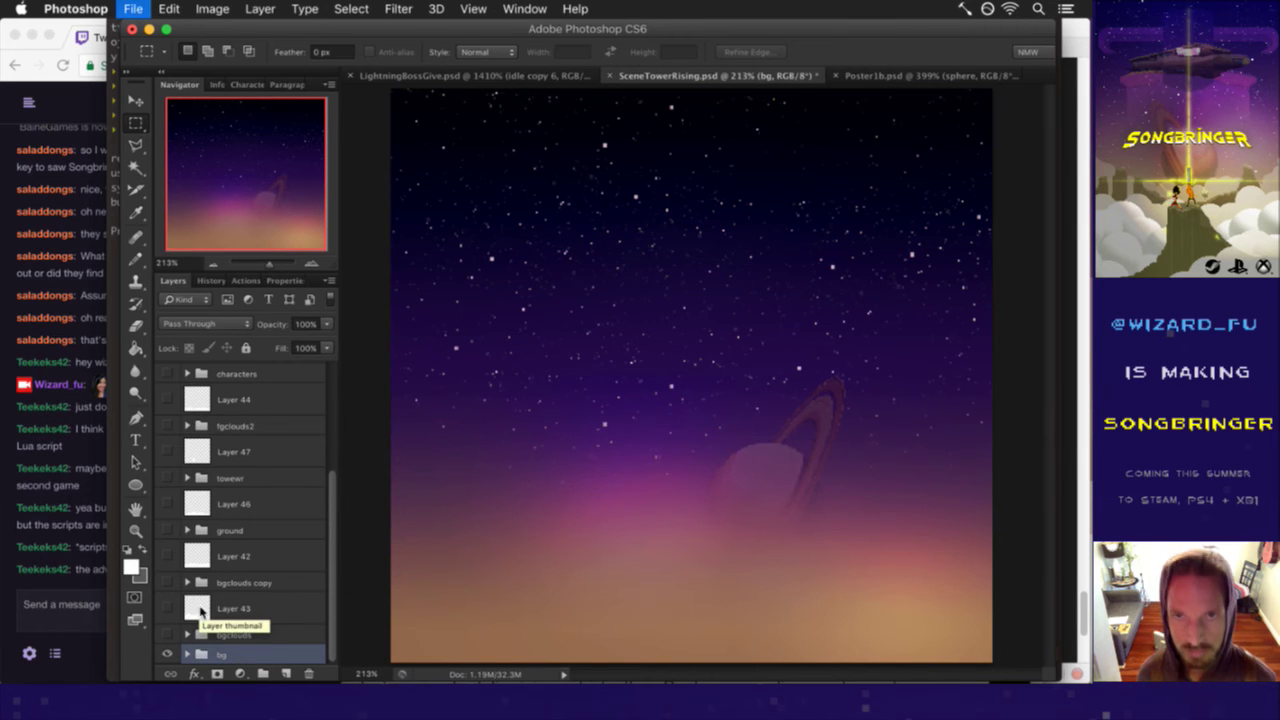
- Open Save for Web for PNG-24 export, then cancel out
key("super+alt+shift+s")
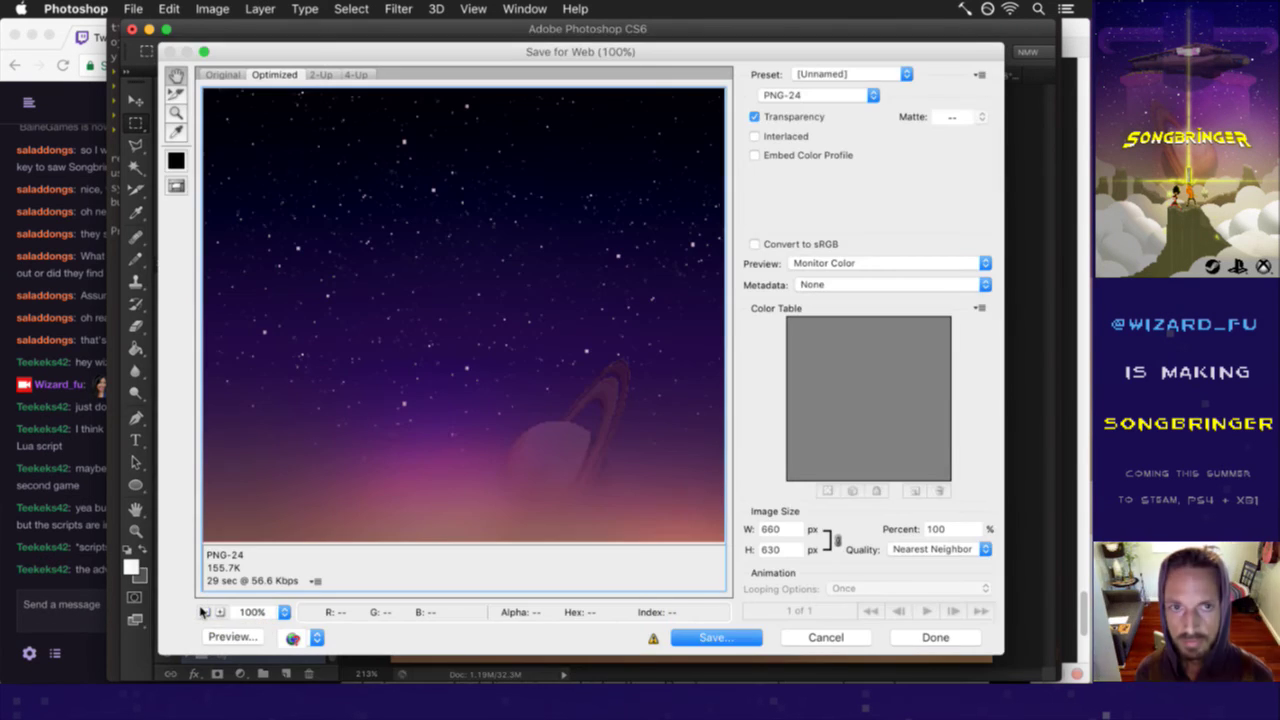
key("Return")
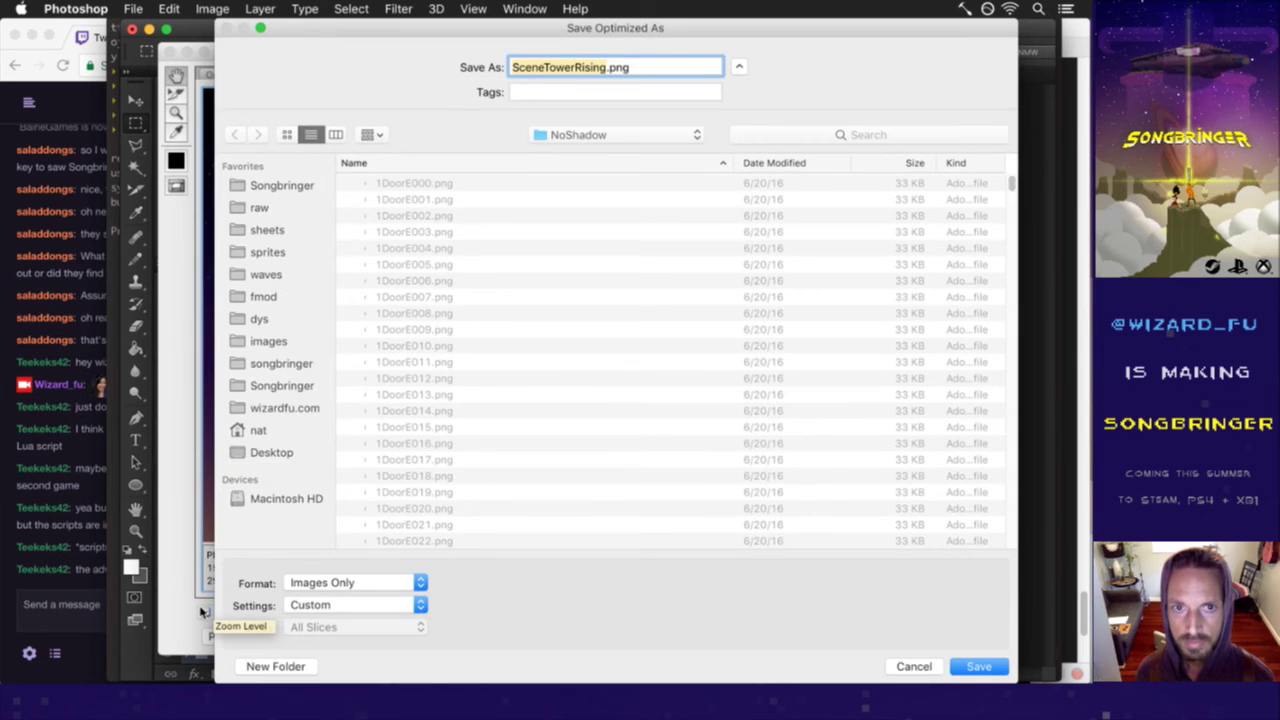
key("Escape")
key("Escape")
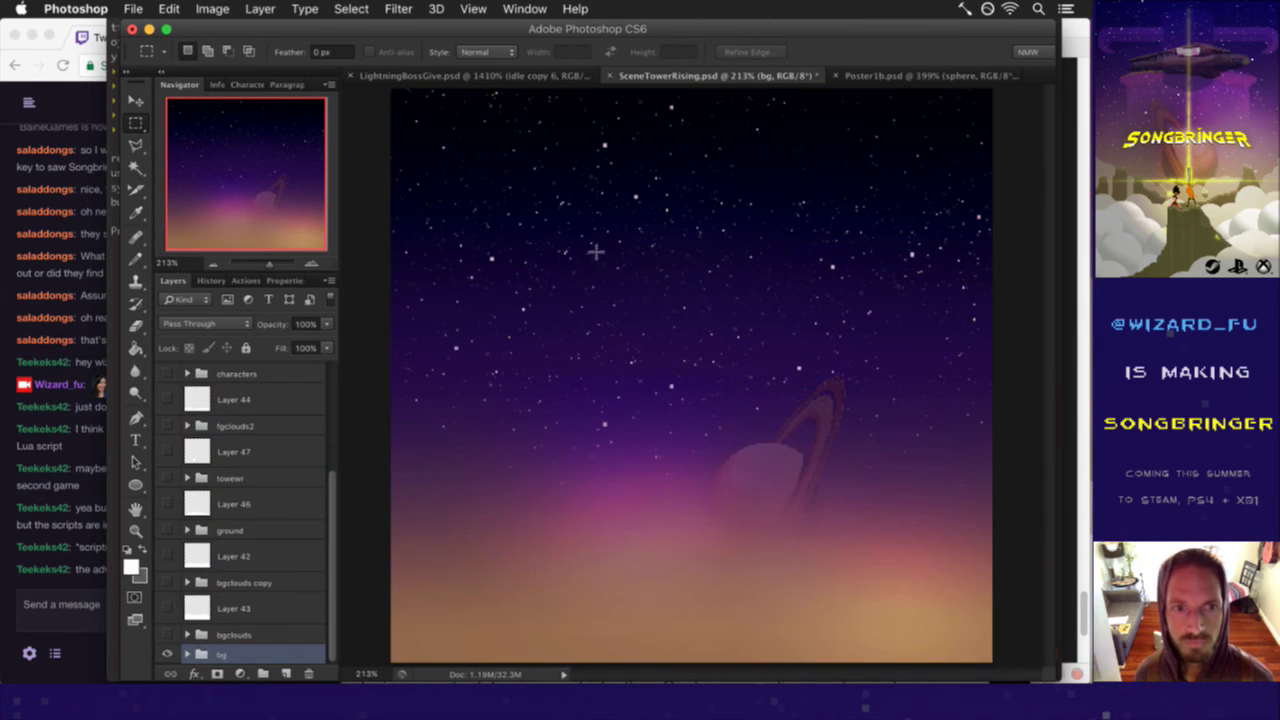
- Show the Timeline panel and zoom out to fit the whole image
left_click(540, 8)
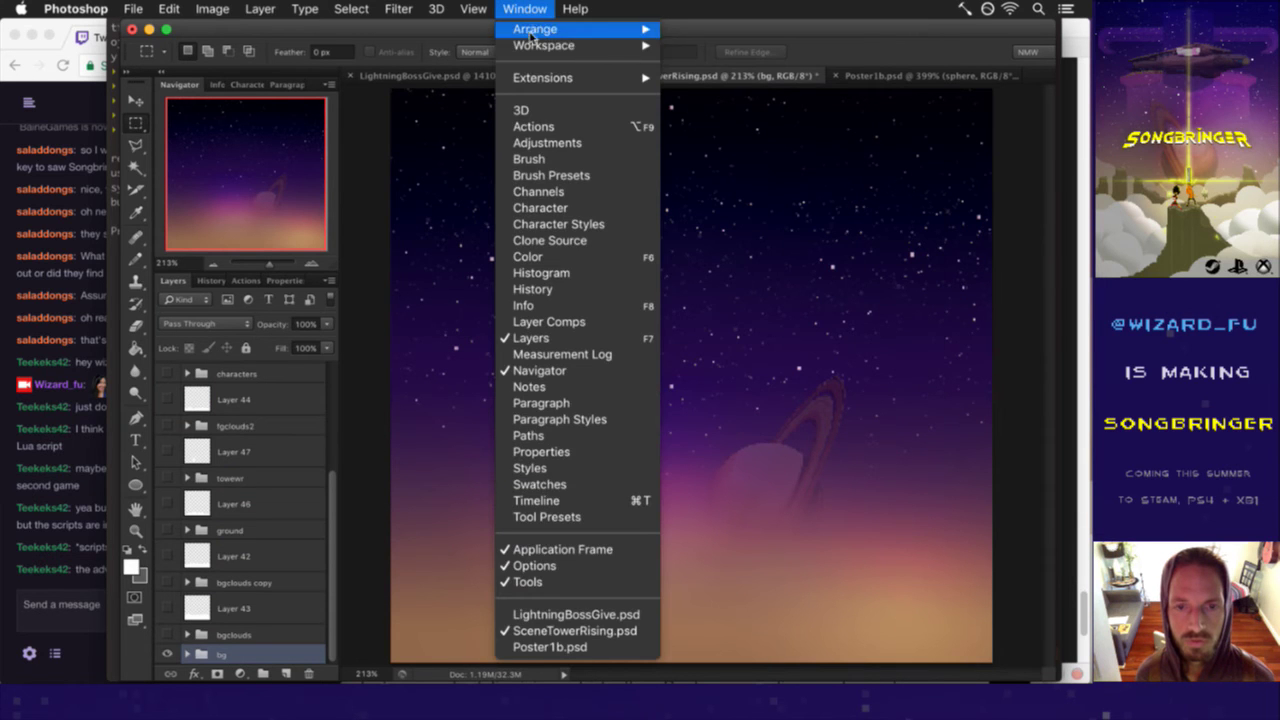
left_click(578, 500)
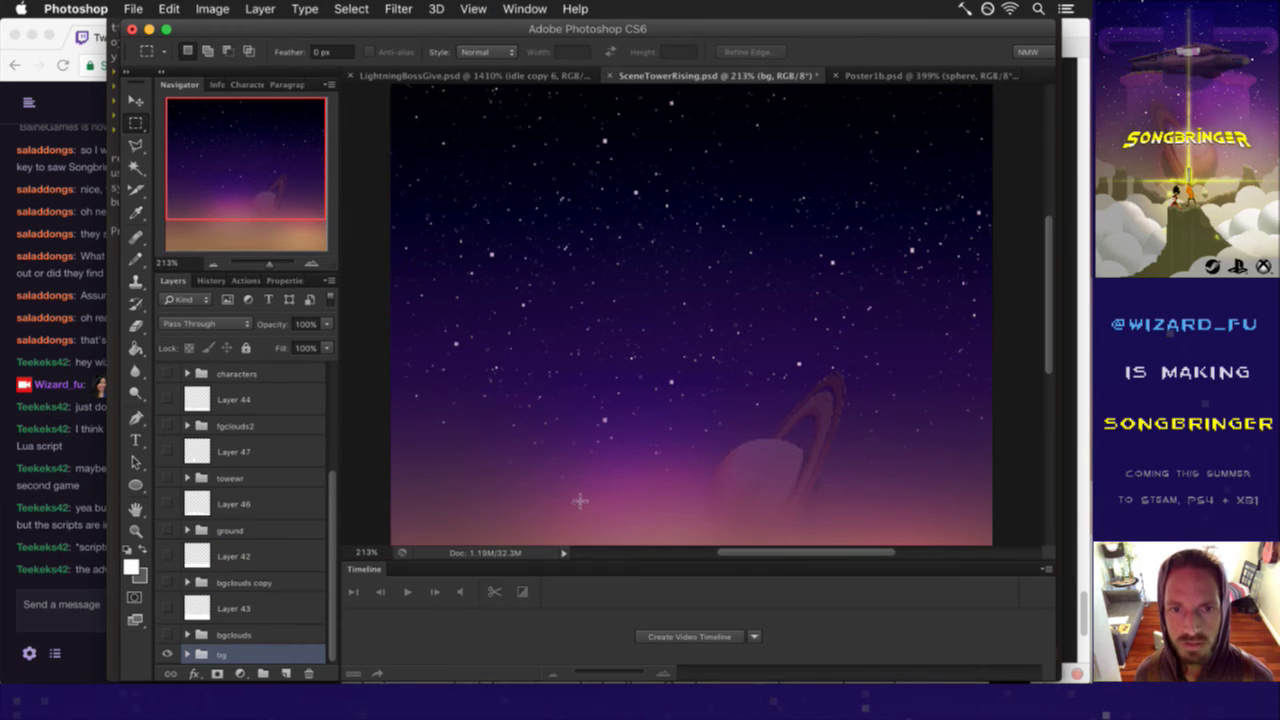
key("ctrl+minus")
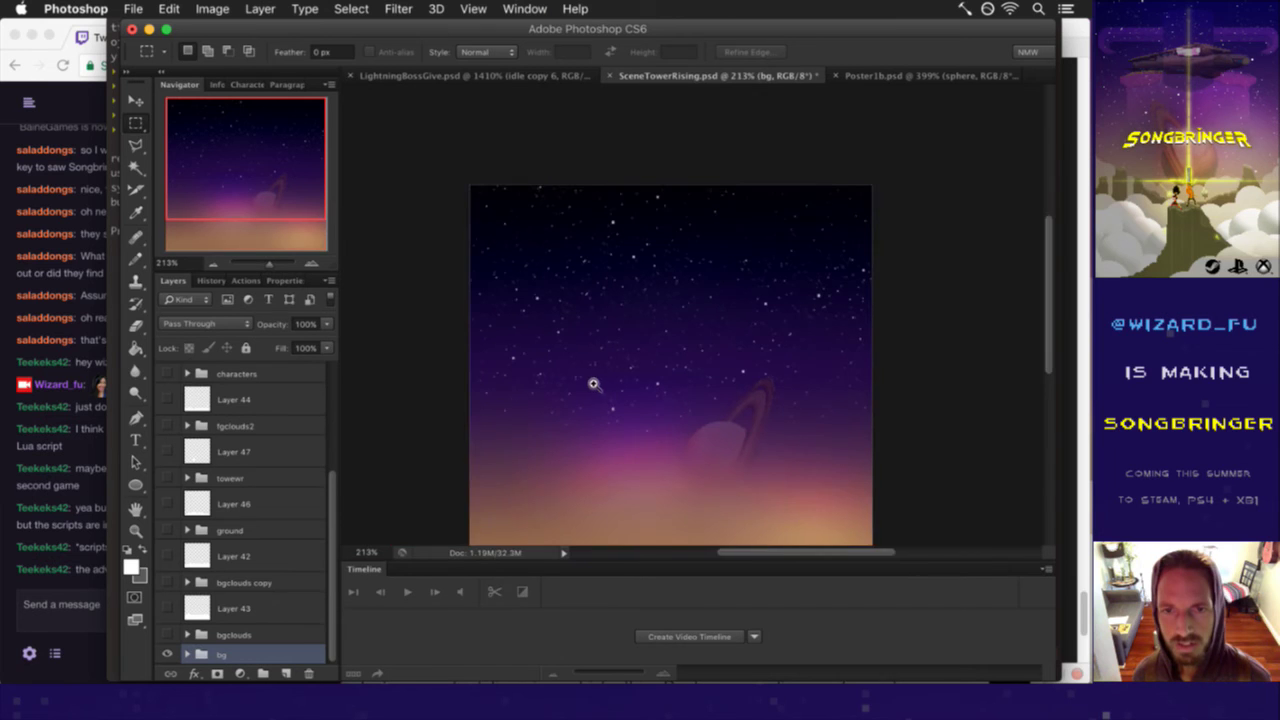
left_click_drag(634, 380, 646, 372)
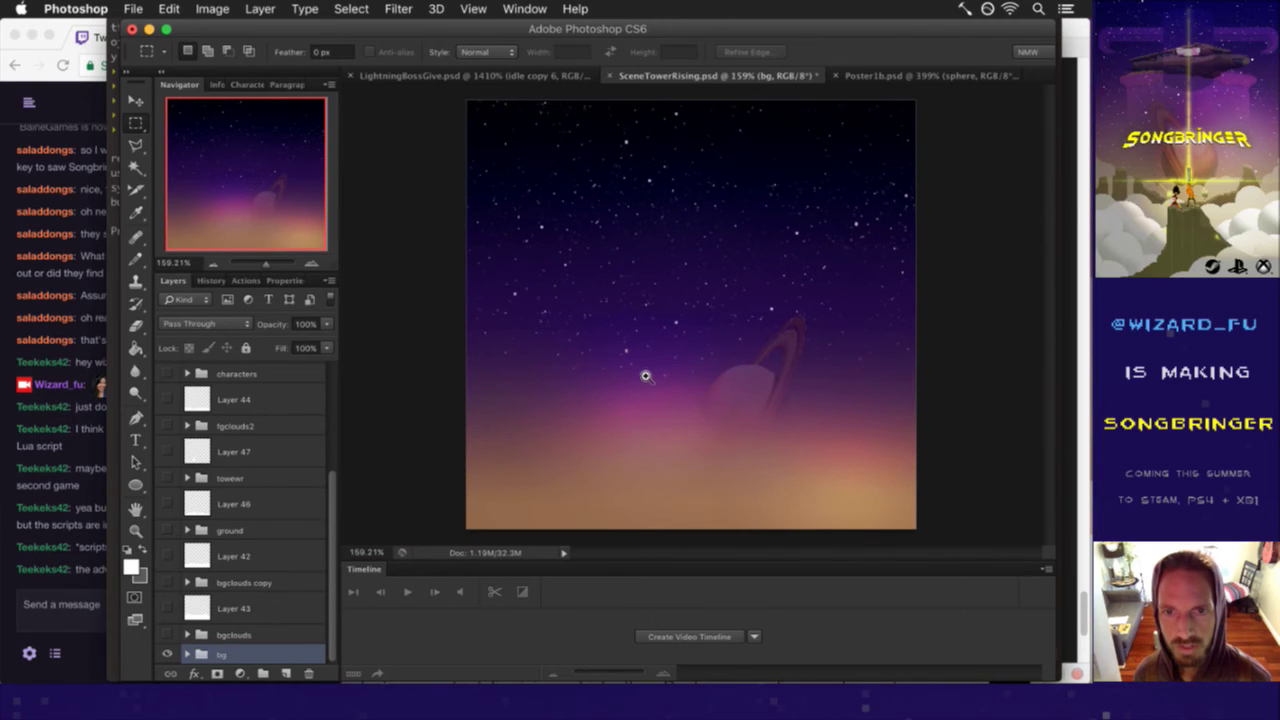
- Convert the timeline to frame animation with a 5-second first frame, and add a second frame
left_click(724, 638)
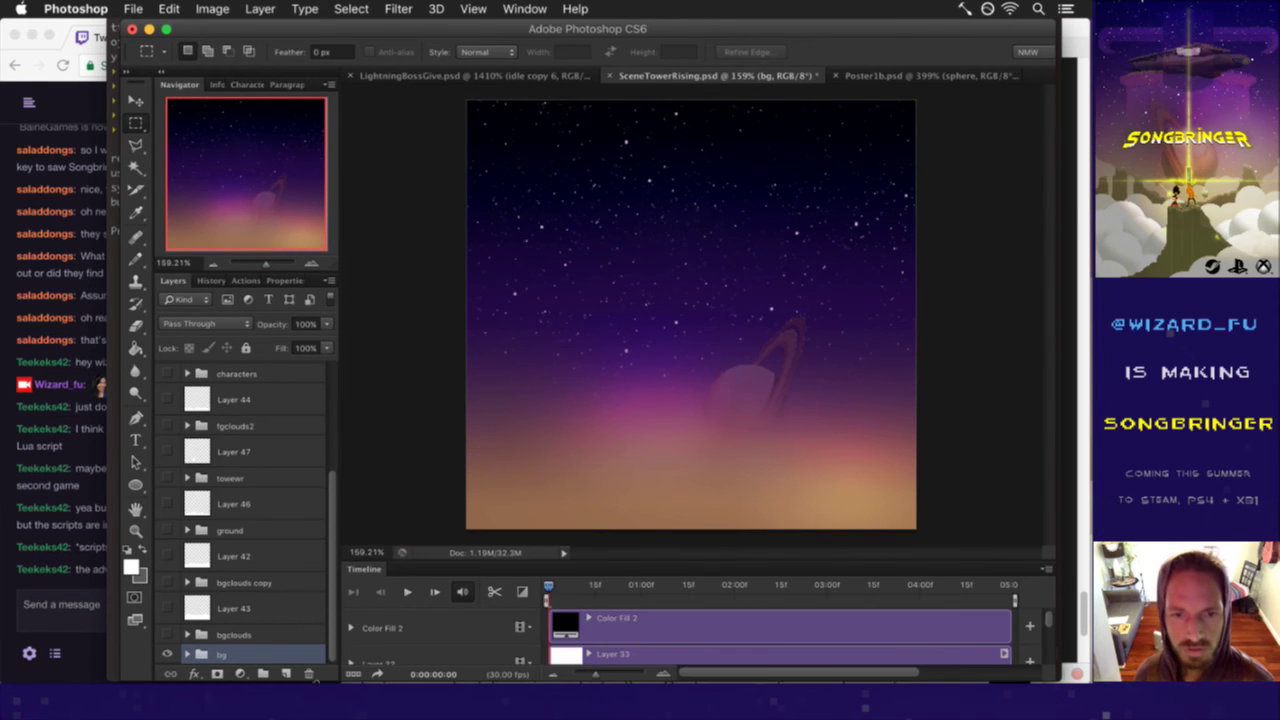
left_click(353, 675)
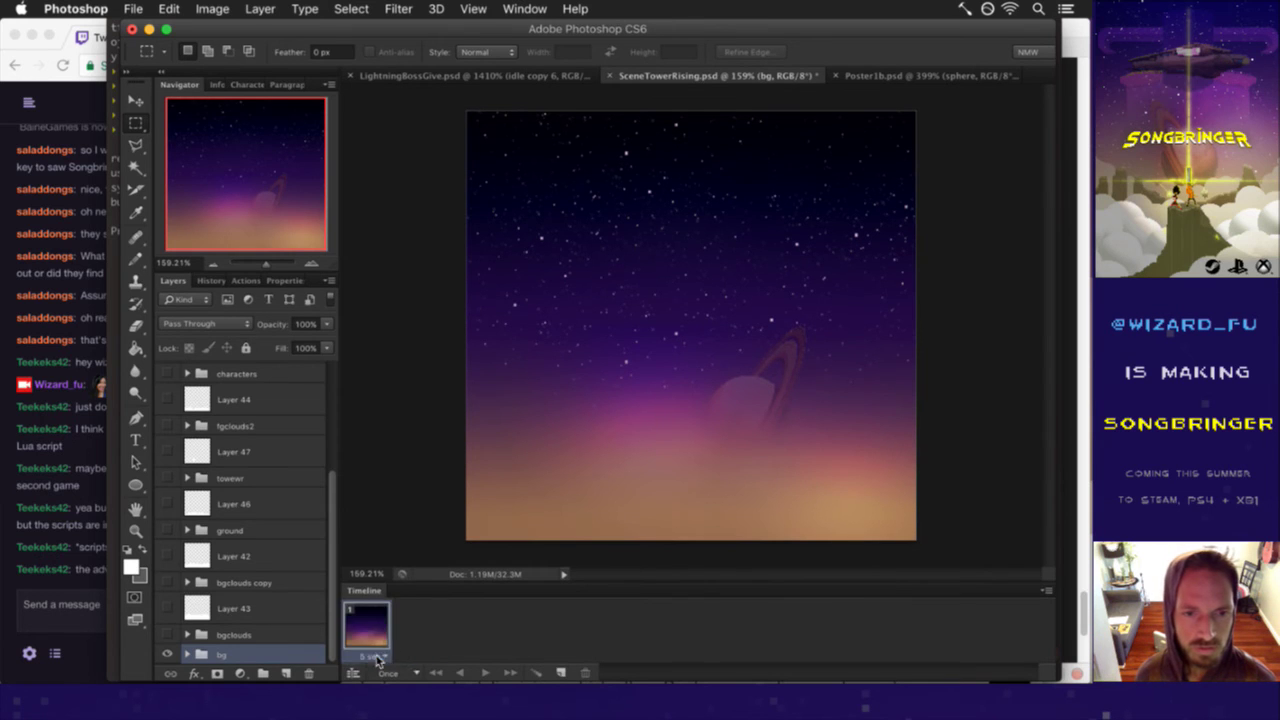
left_click(382, 657)
left_click(390, 598)
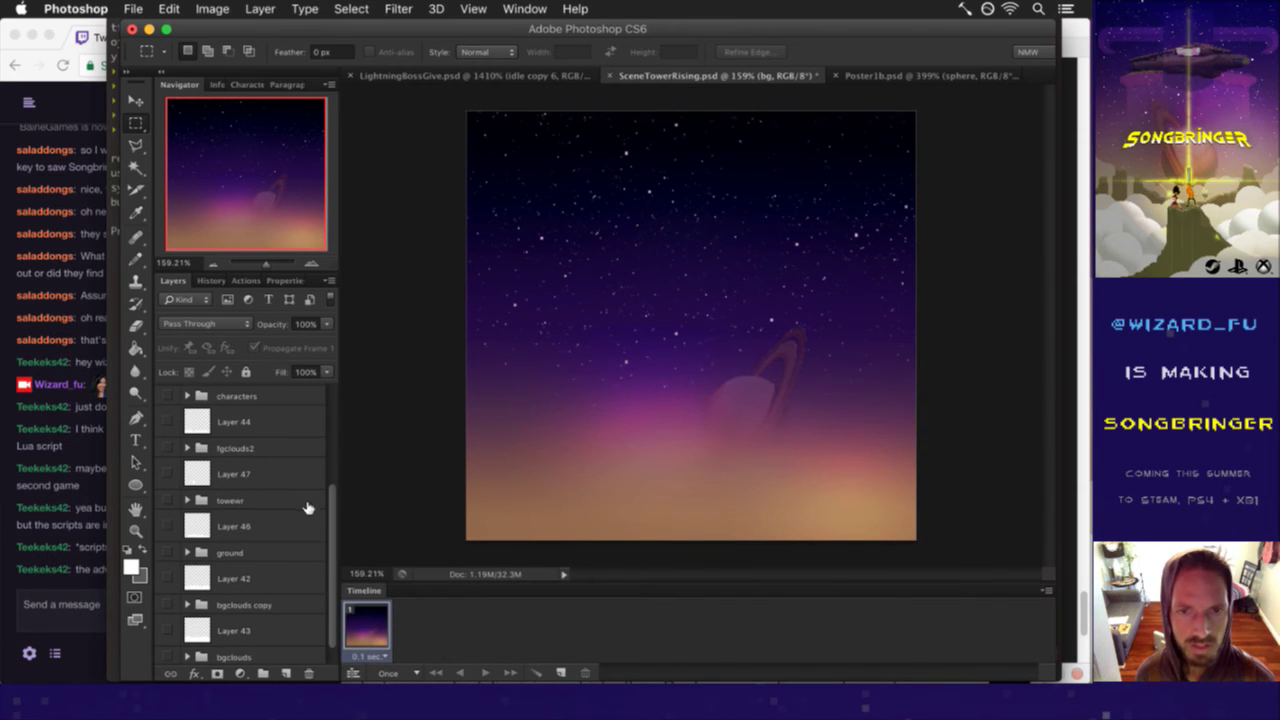
left_click(559, 671)
- In frame 2, hide the starry bg group so only bgclouds shows
scroll(329, 540, "down", 1)
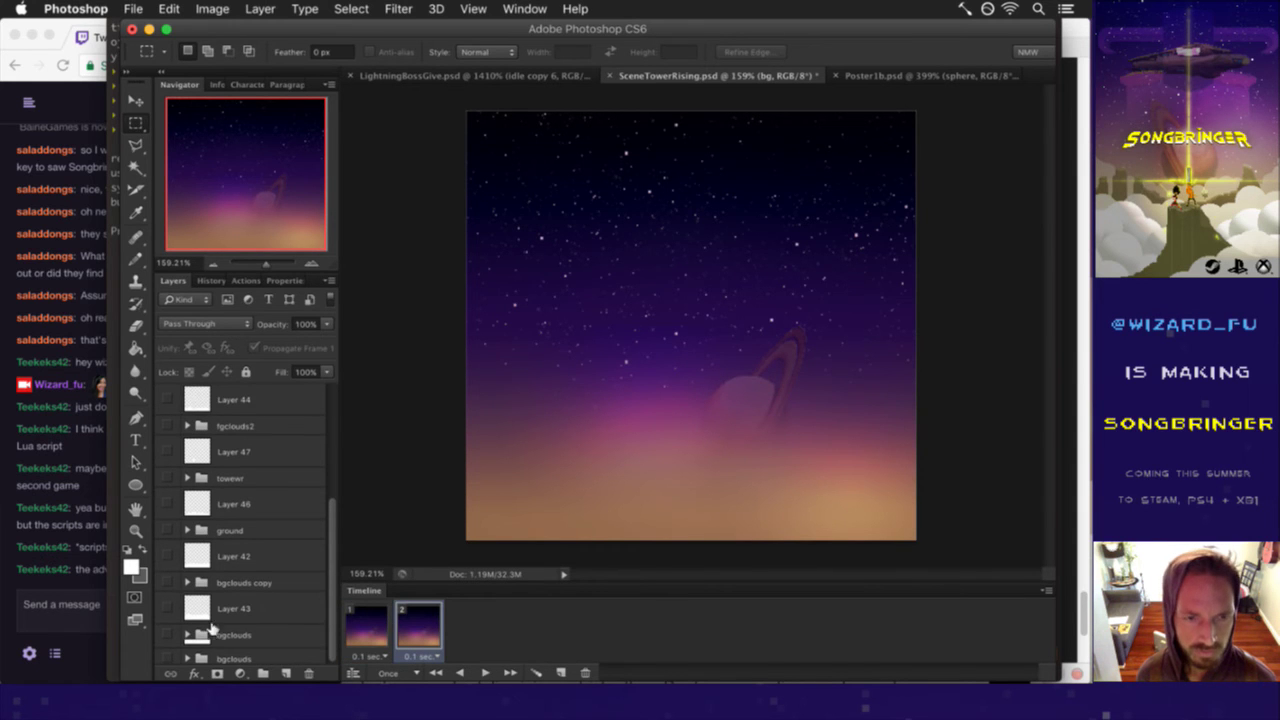
left_click(236, 638)
left_click(195, 655)
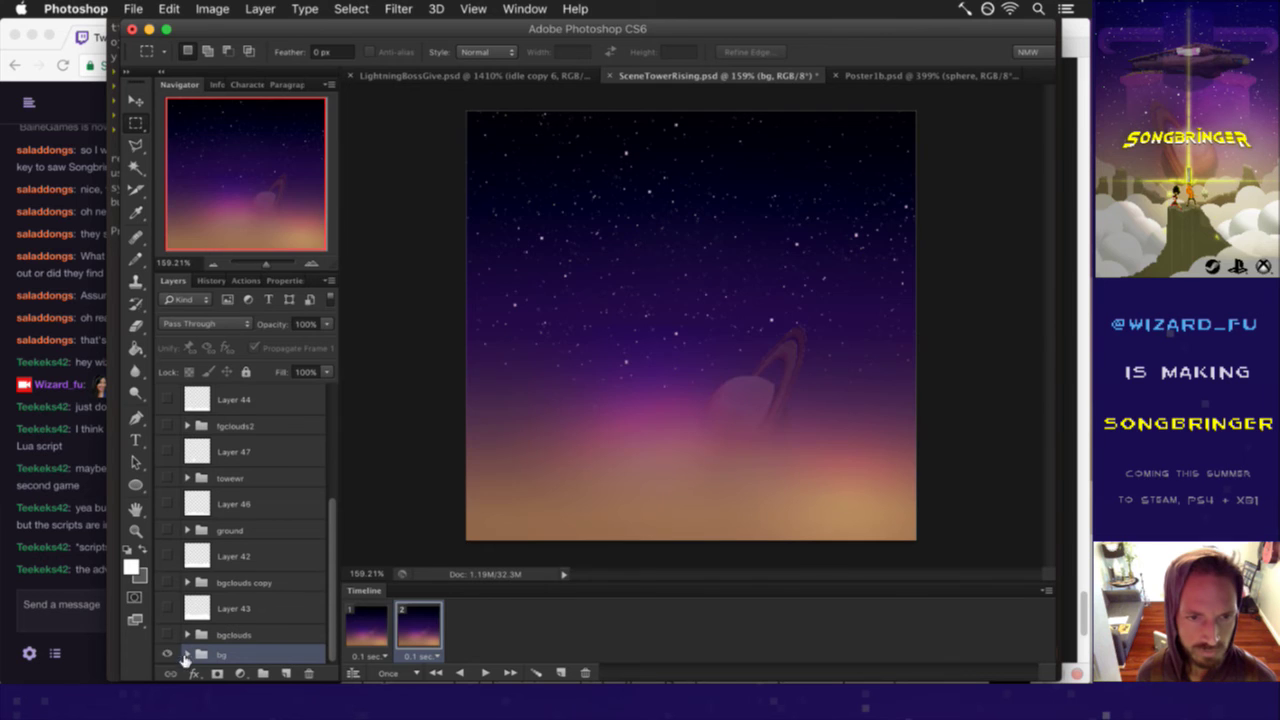
left_click(167, 654)
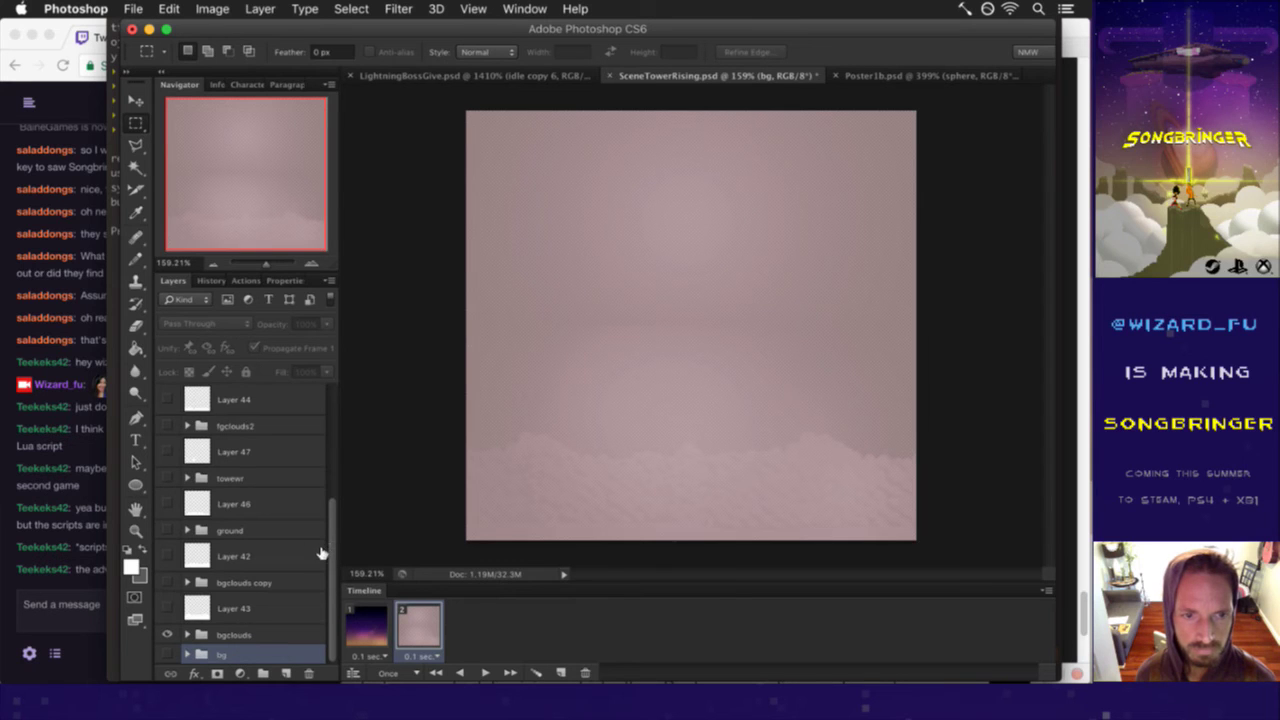
- Drag Layer 43 up the Layers panel to sit below Layer 33, above the light group
left_click(227, 607)
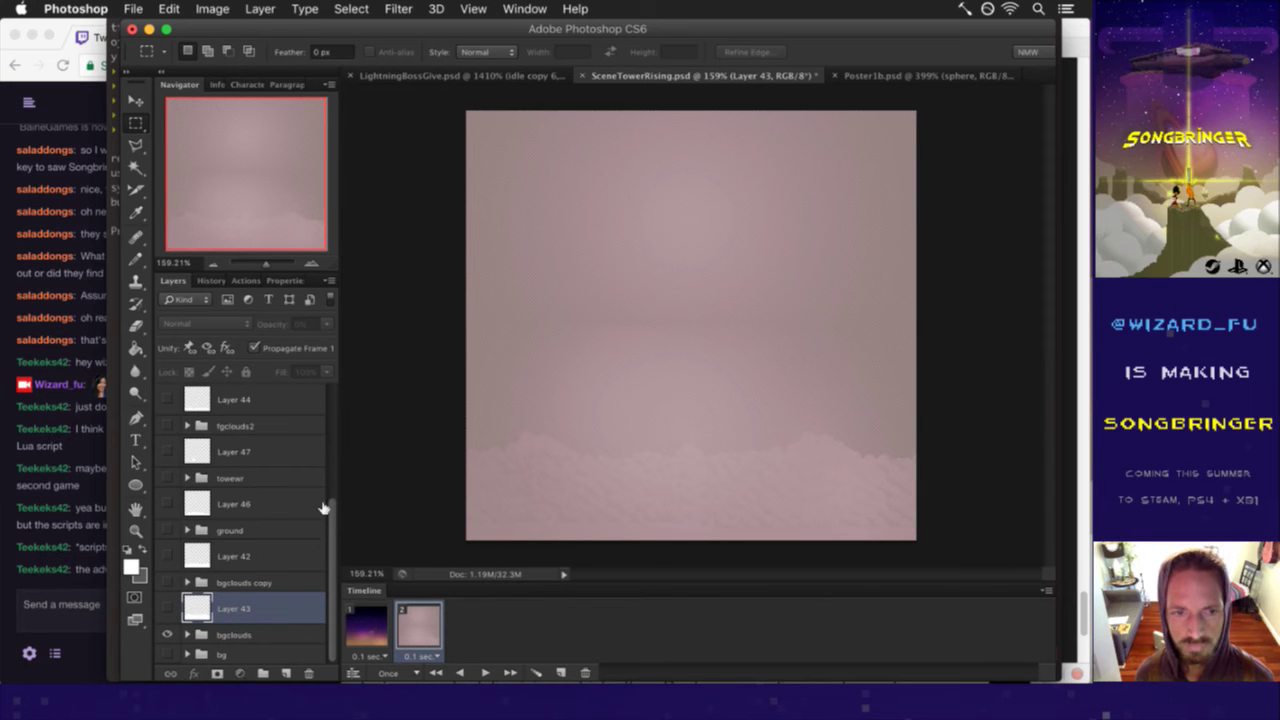
left_click_drag(335, 511, 333, 398)
left_click(231, 459)
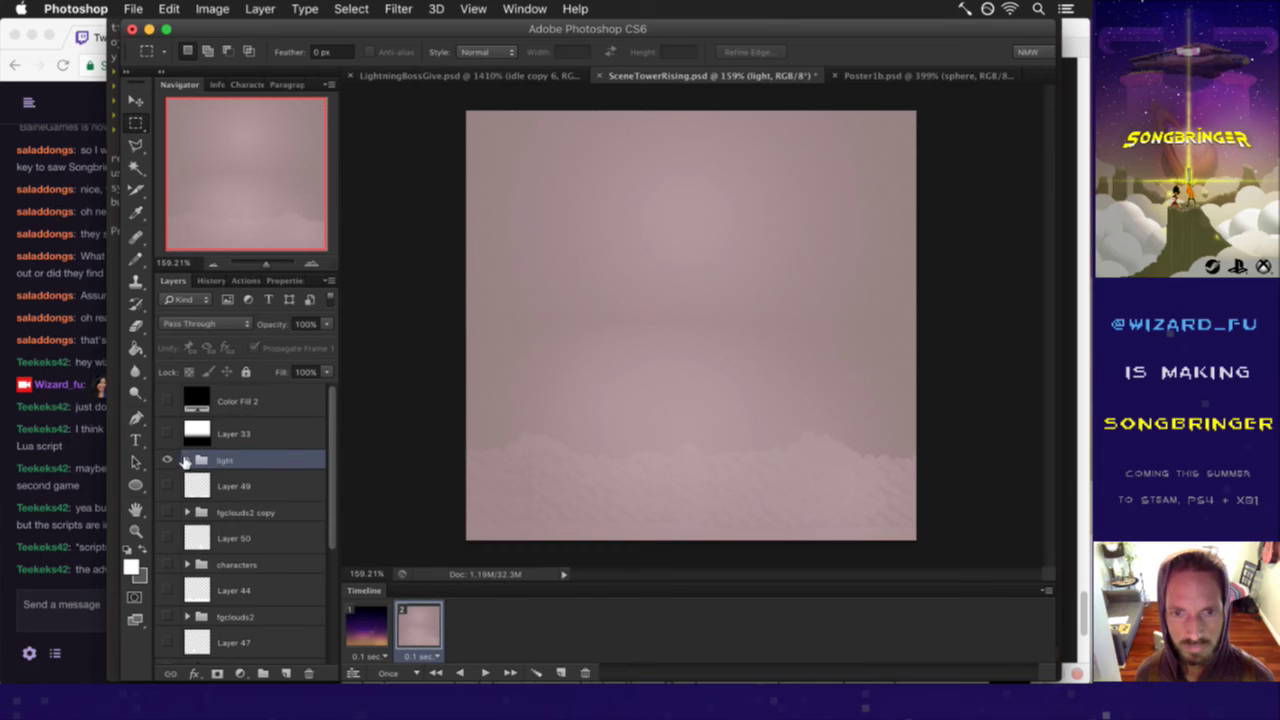
left_click_drag(331, 457, 324, 603)
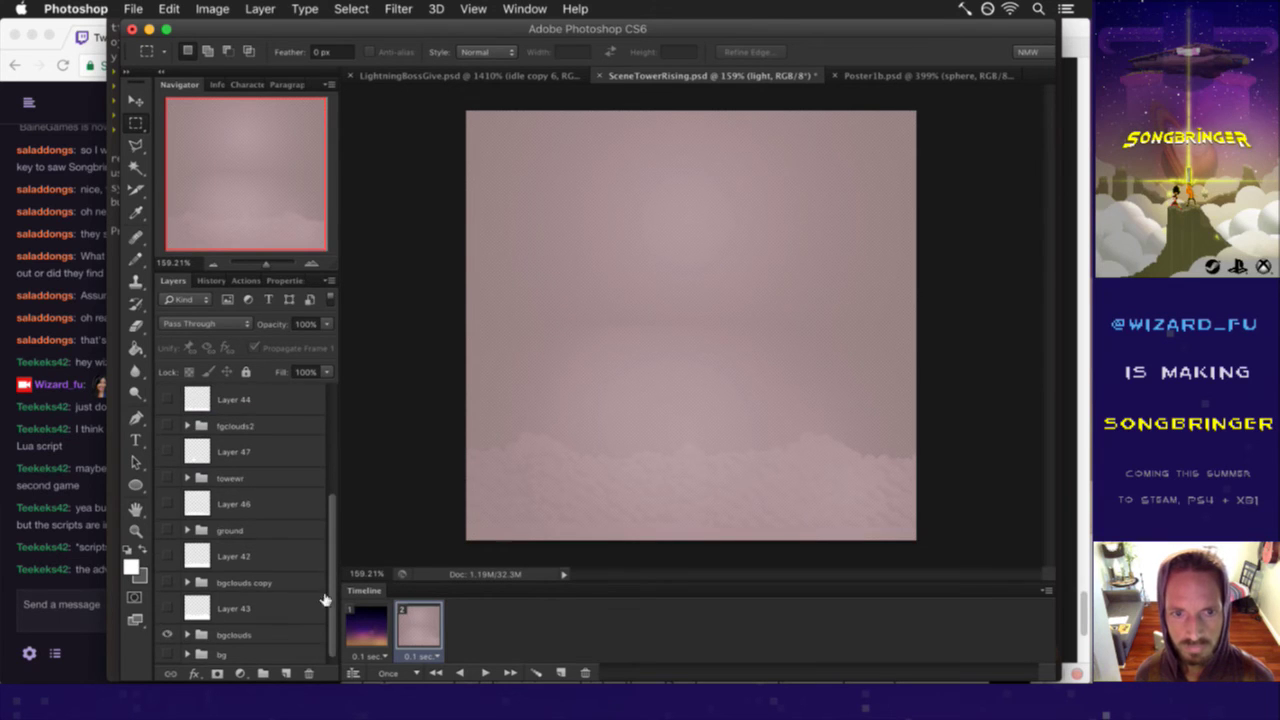
left_click(236, 634)
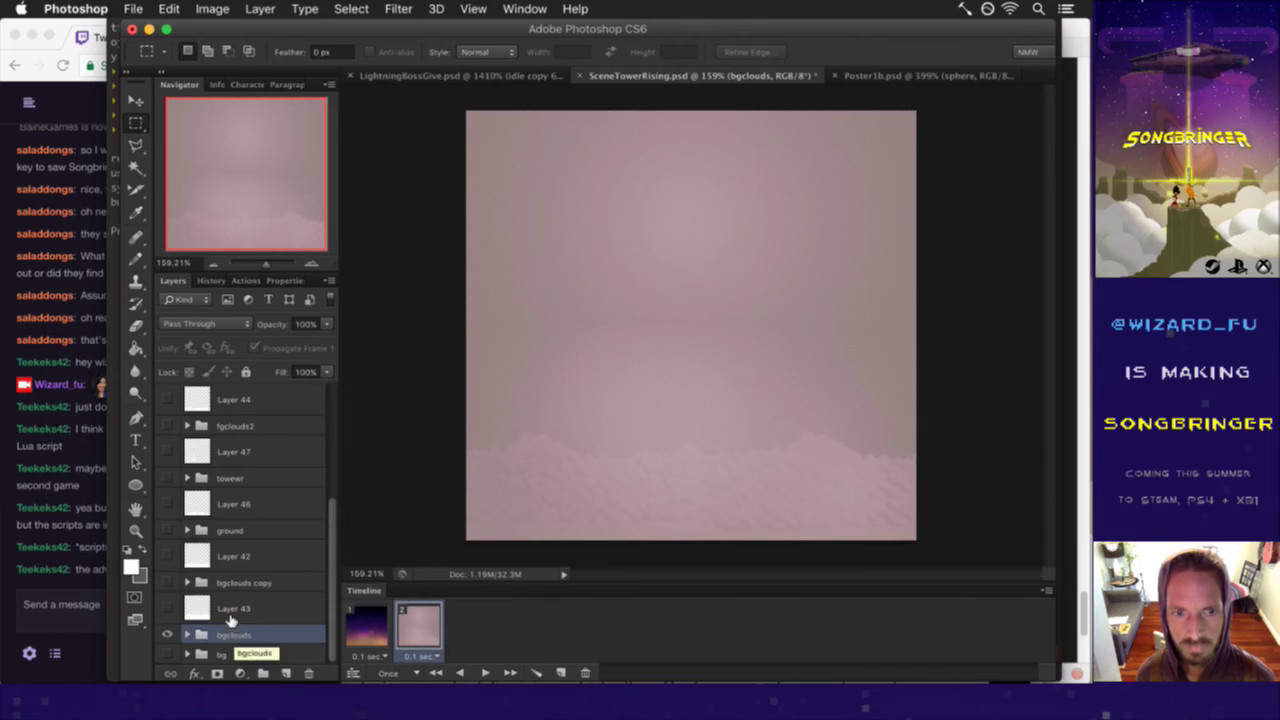
left_click(200, 610)
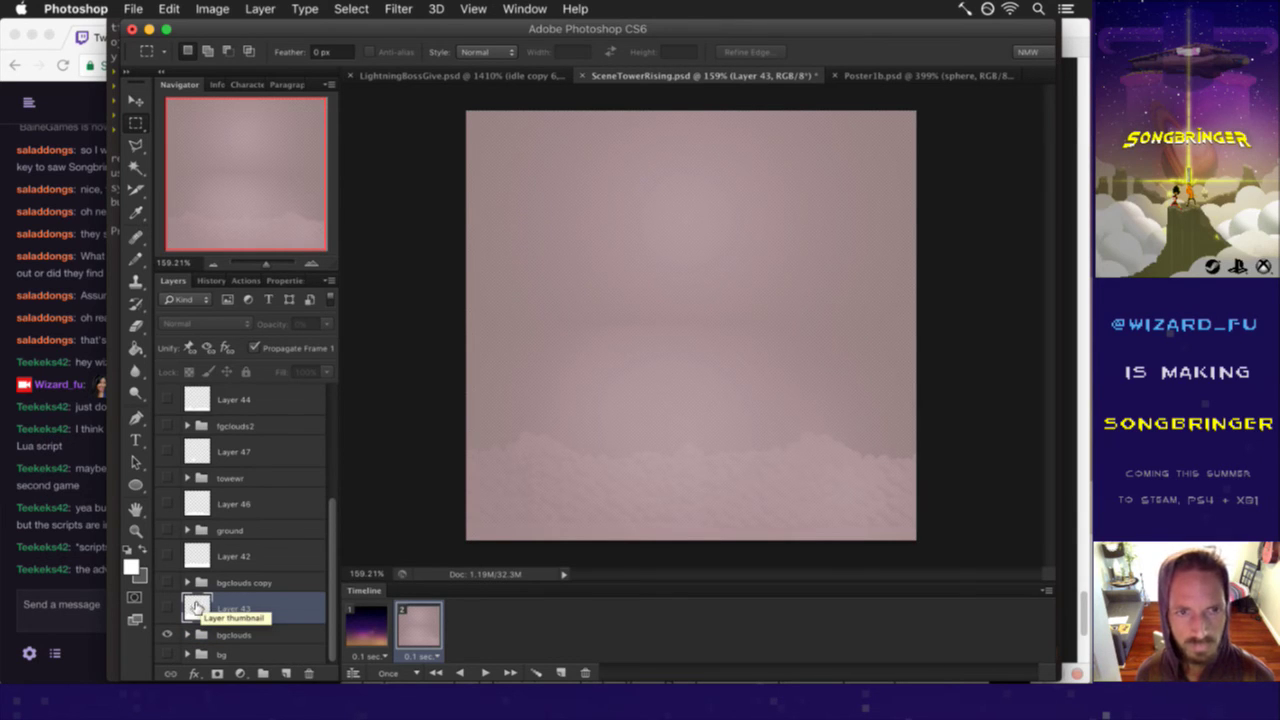
scroll(333, 520, "up", 1)
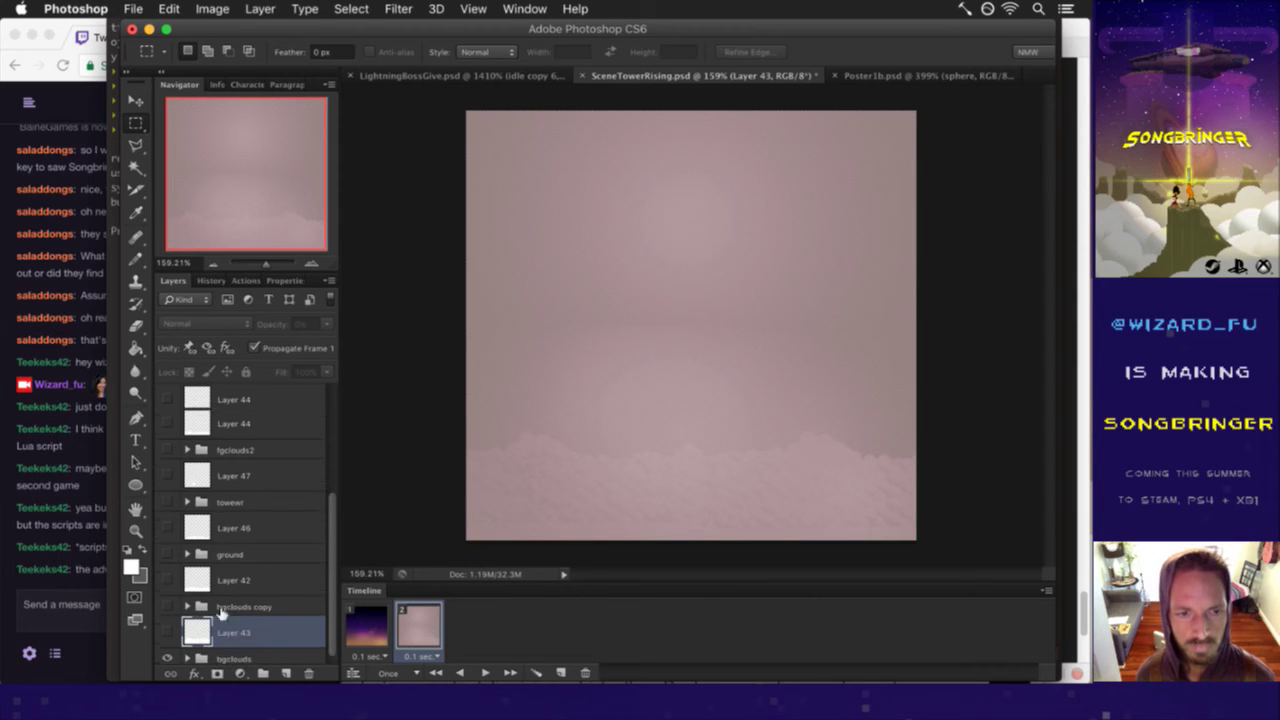
mouse_move(204, 628)
left_mouse_down()
mouse_move(250, 374)
mouse_move(248, 463)
left_mouse_up()
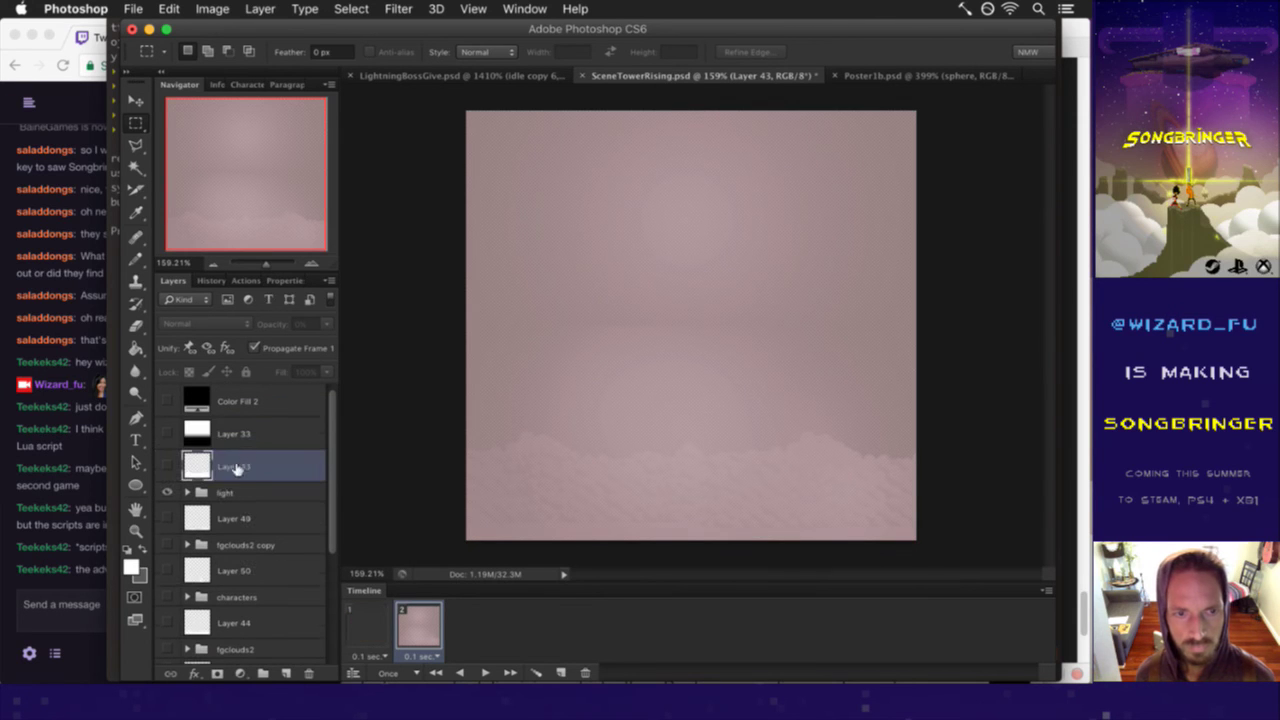
- Move Layer 43 just below the light group and turn its visibility on
left_click_drag(200, 464, 198, 505)
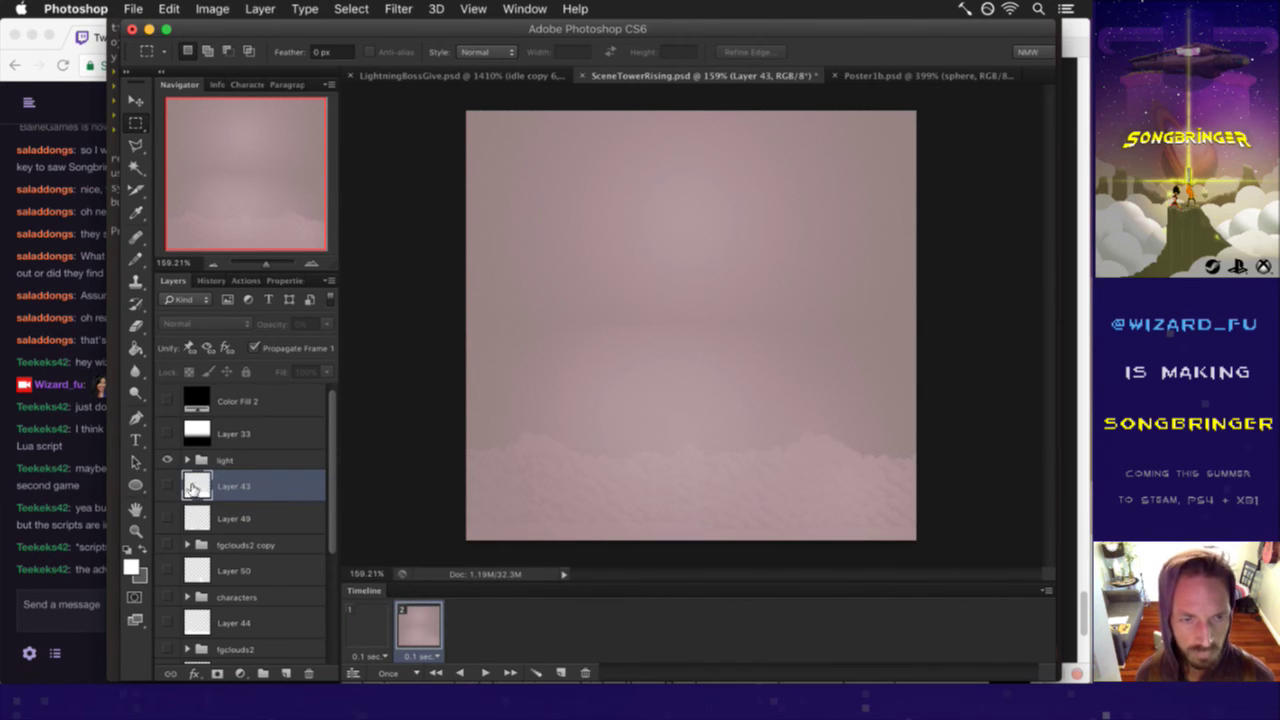
left_click(167, 485)
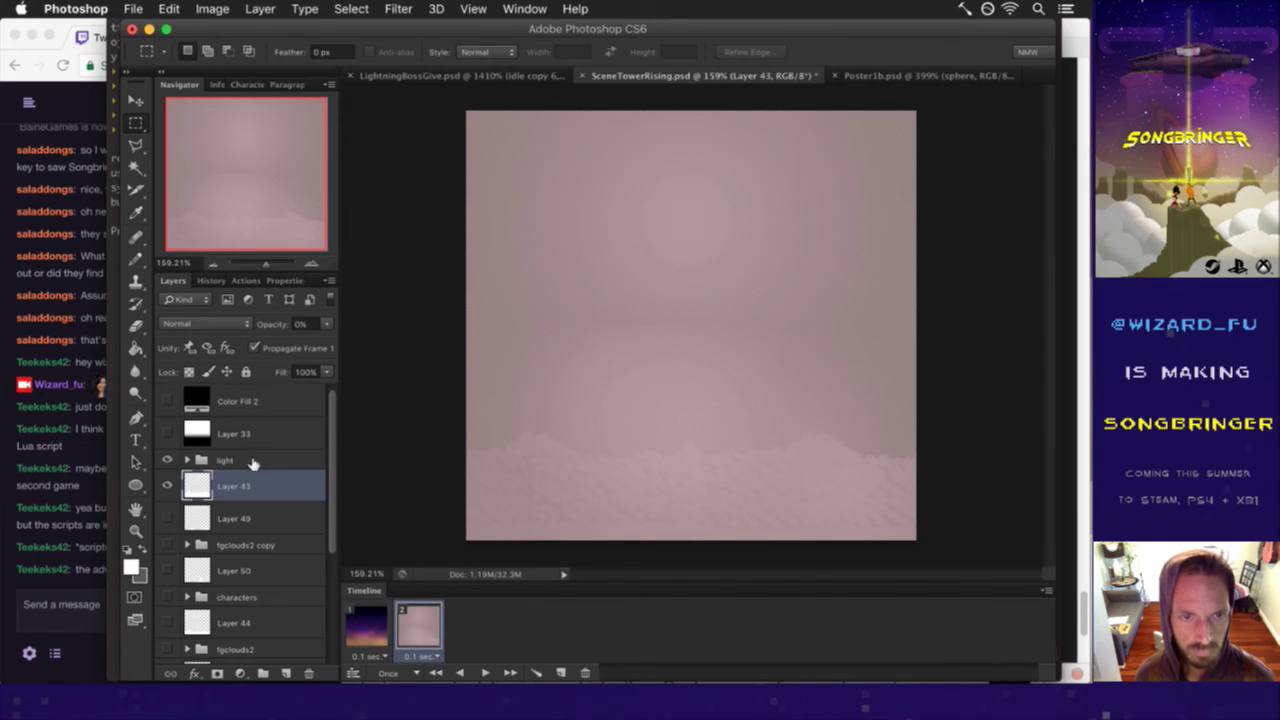
left_click_drag(207, 459, 241, 488)
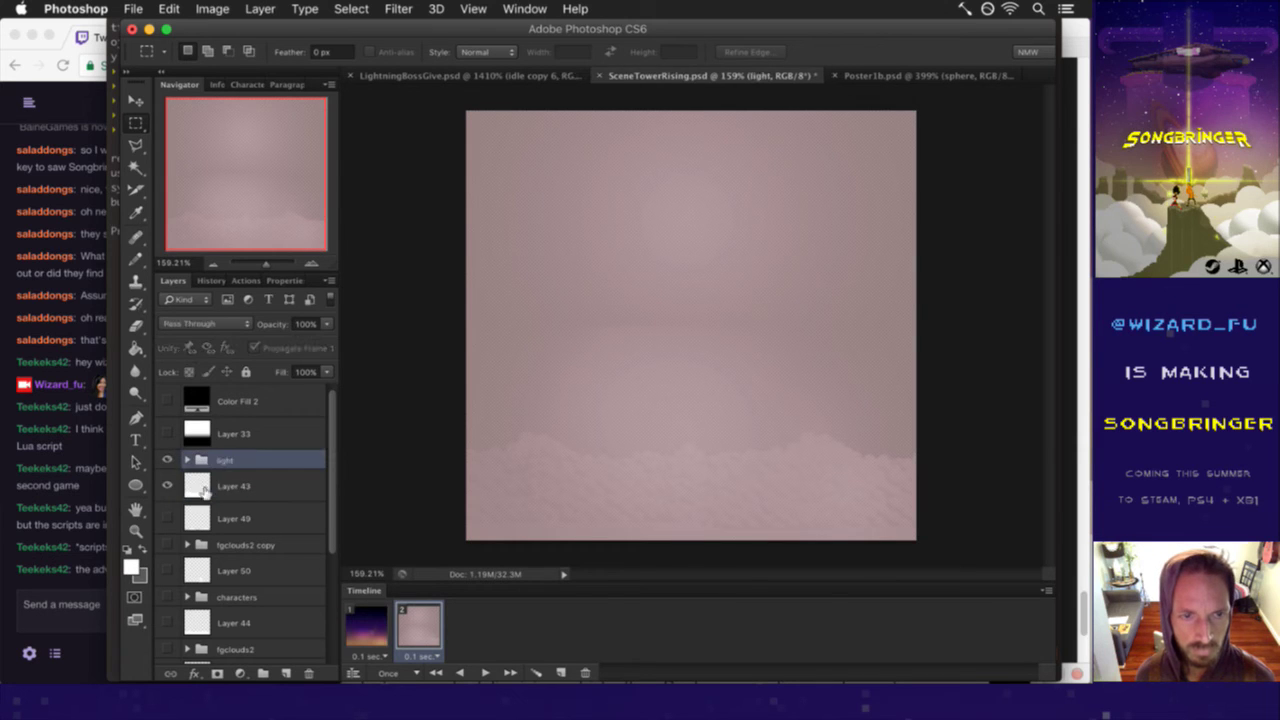
left_click(203, 490)
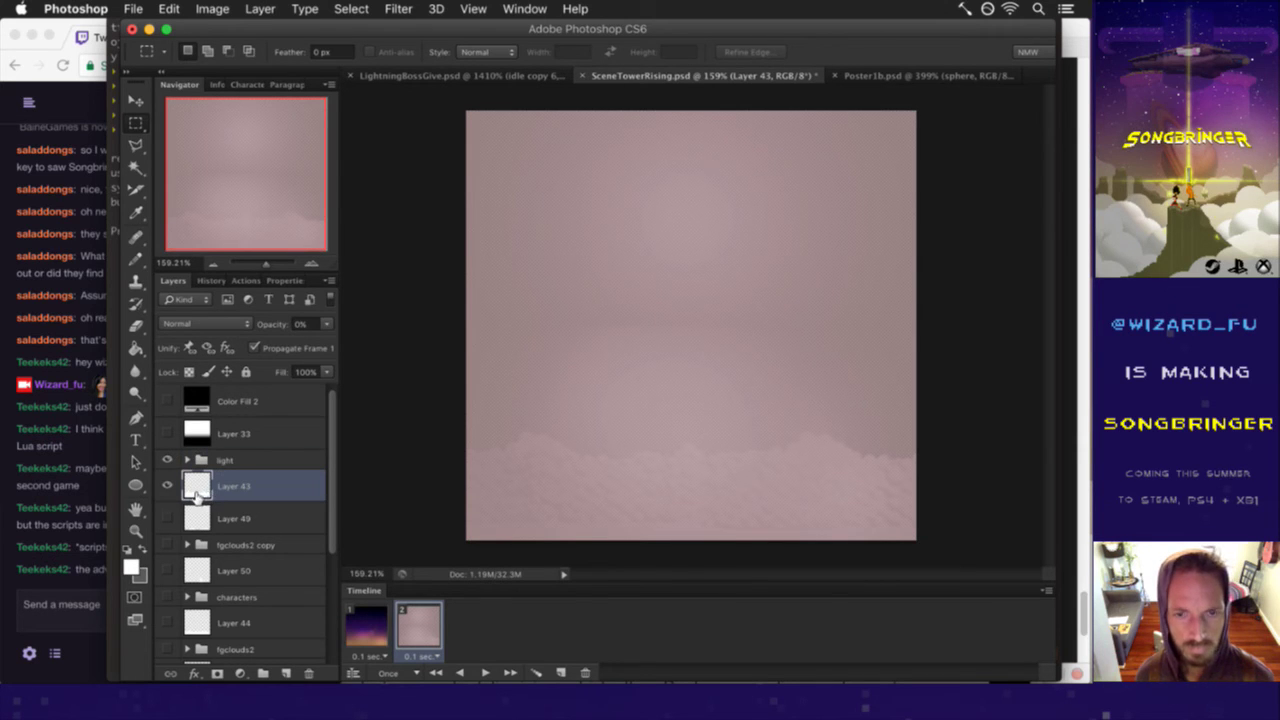
left_click(166, 484)
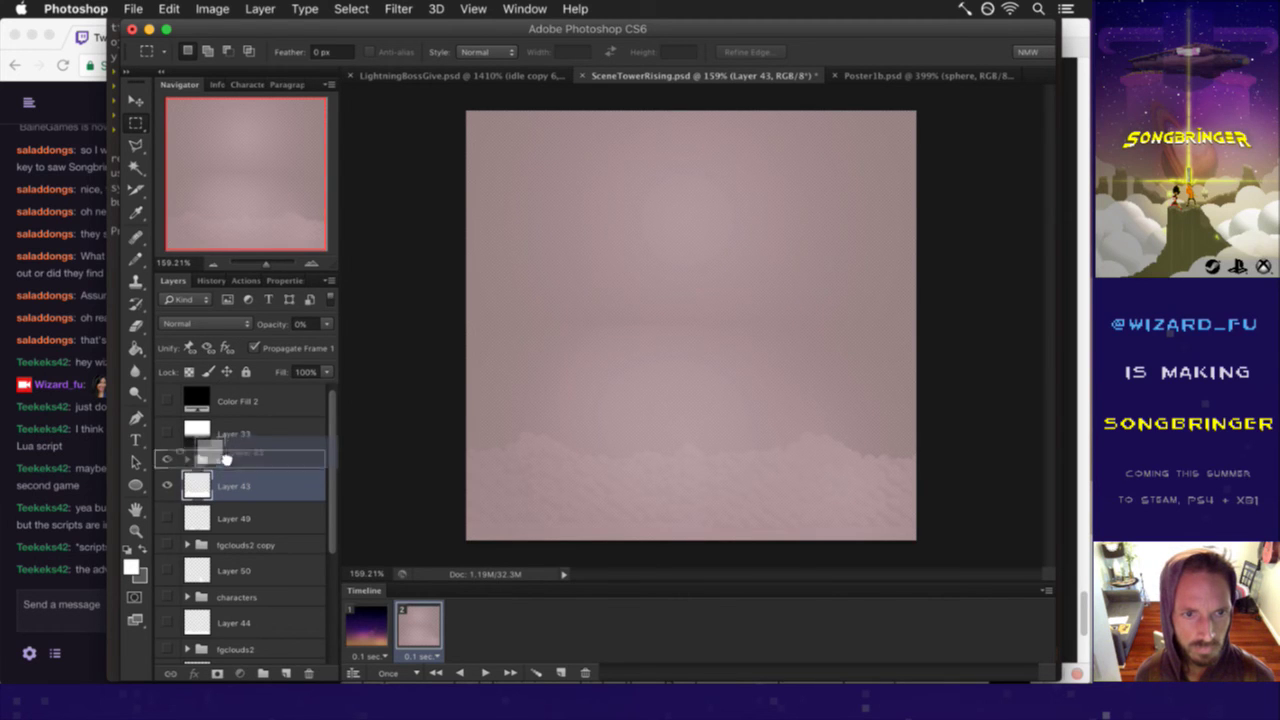
- Place Layer 43 above the light group, clipping it and then releasing the clip
left_click_drag(198, 486, 228, 450)
left_click(229, 484, "alt")
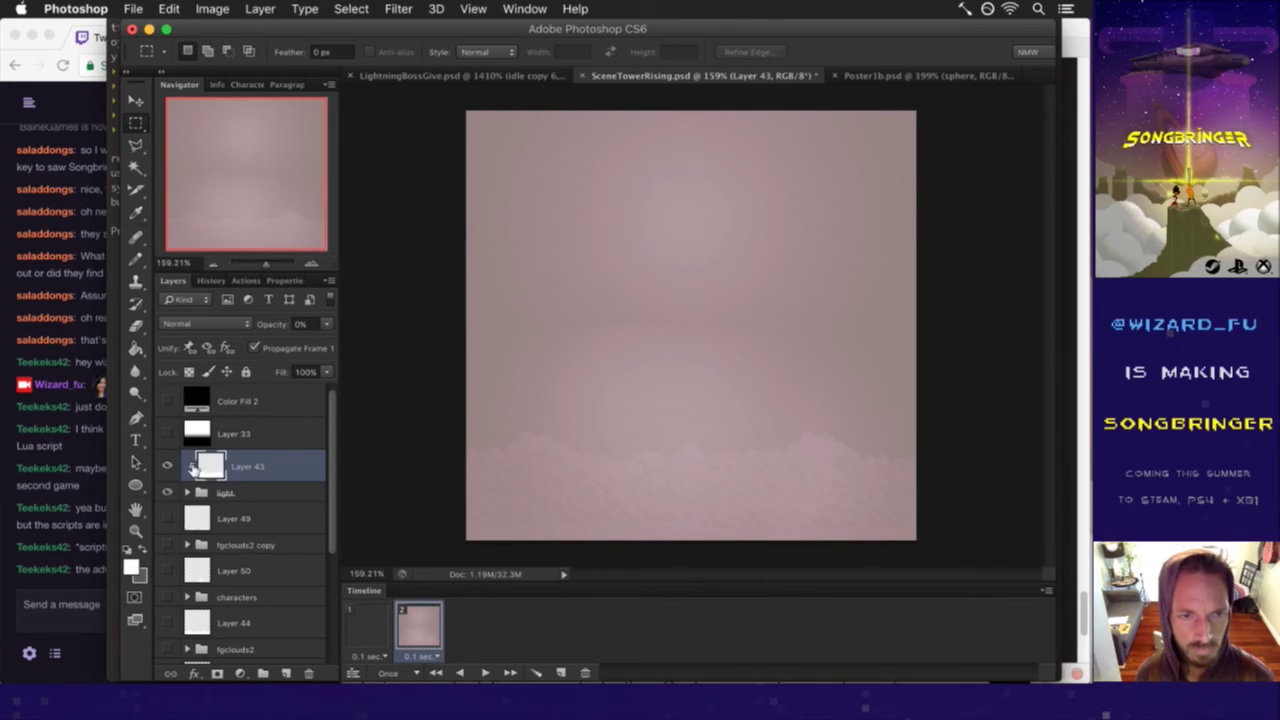
left_click(229, 494, "alt")
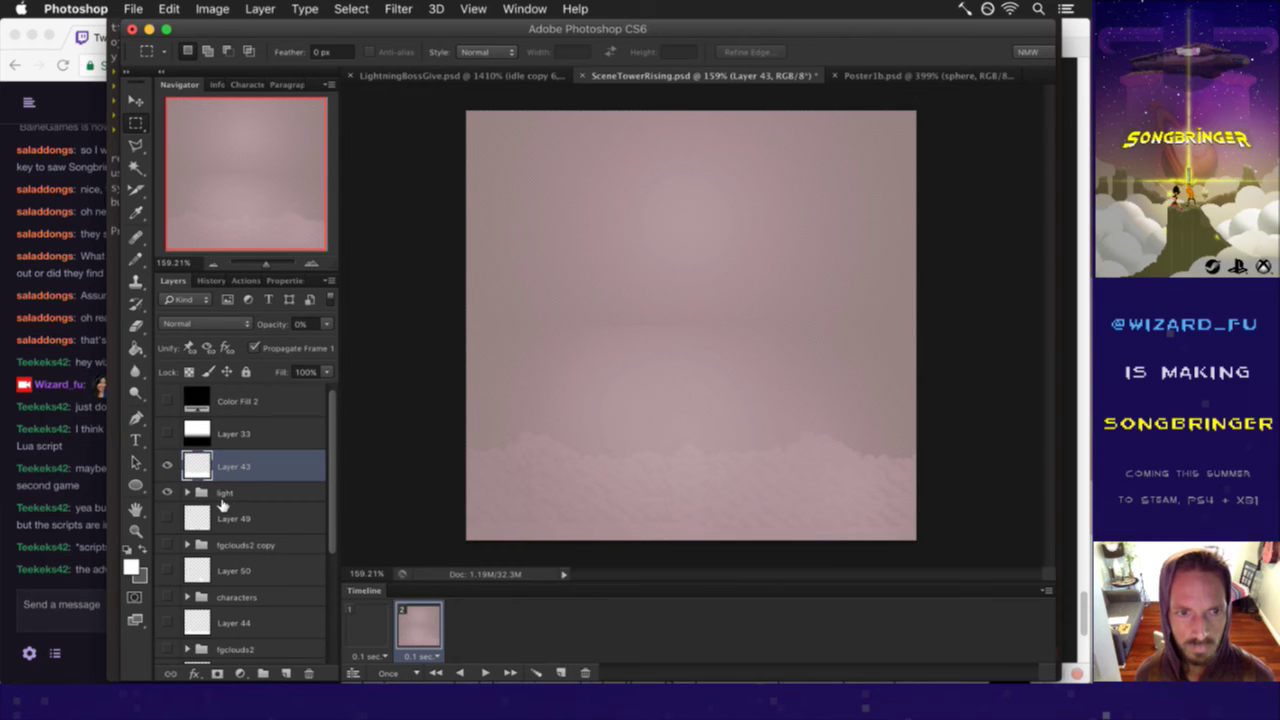
left_click(244, 492)
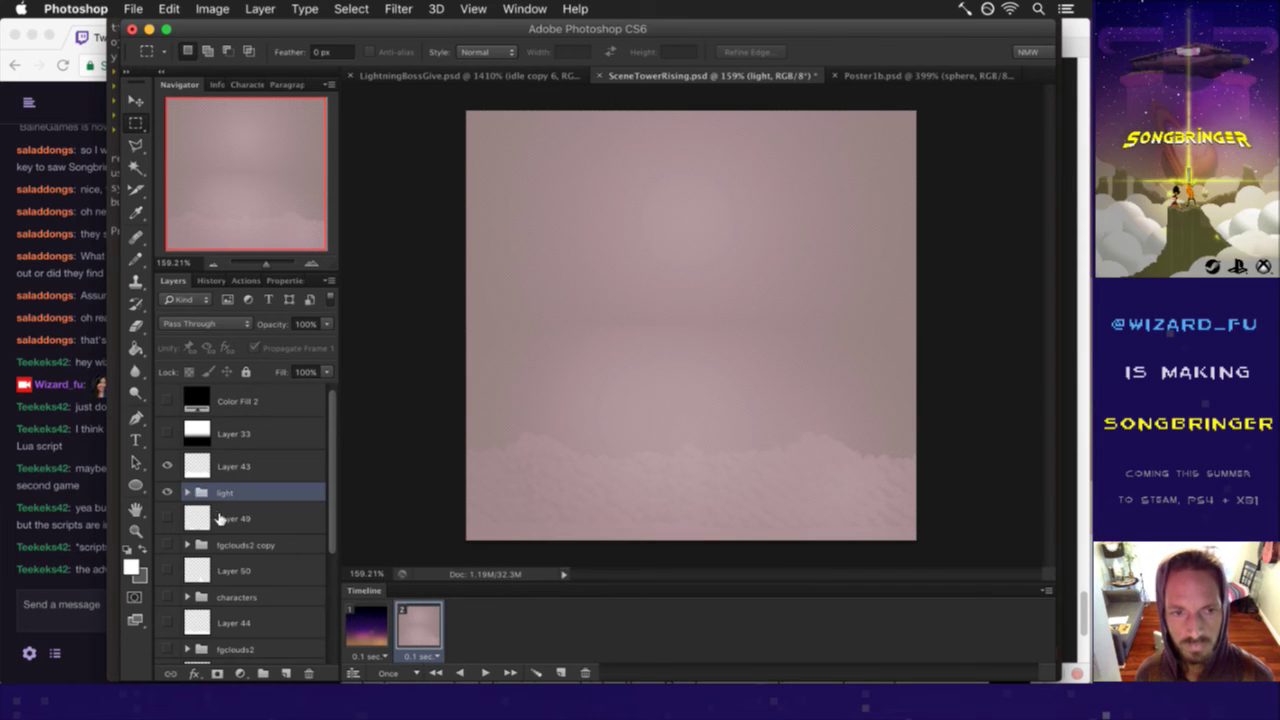
- Expand the light group to reveal its Levels 2 and night layers
left_click(187, 492)
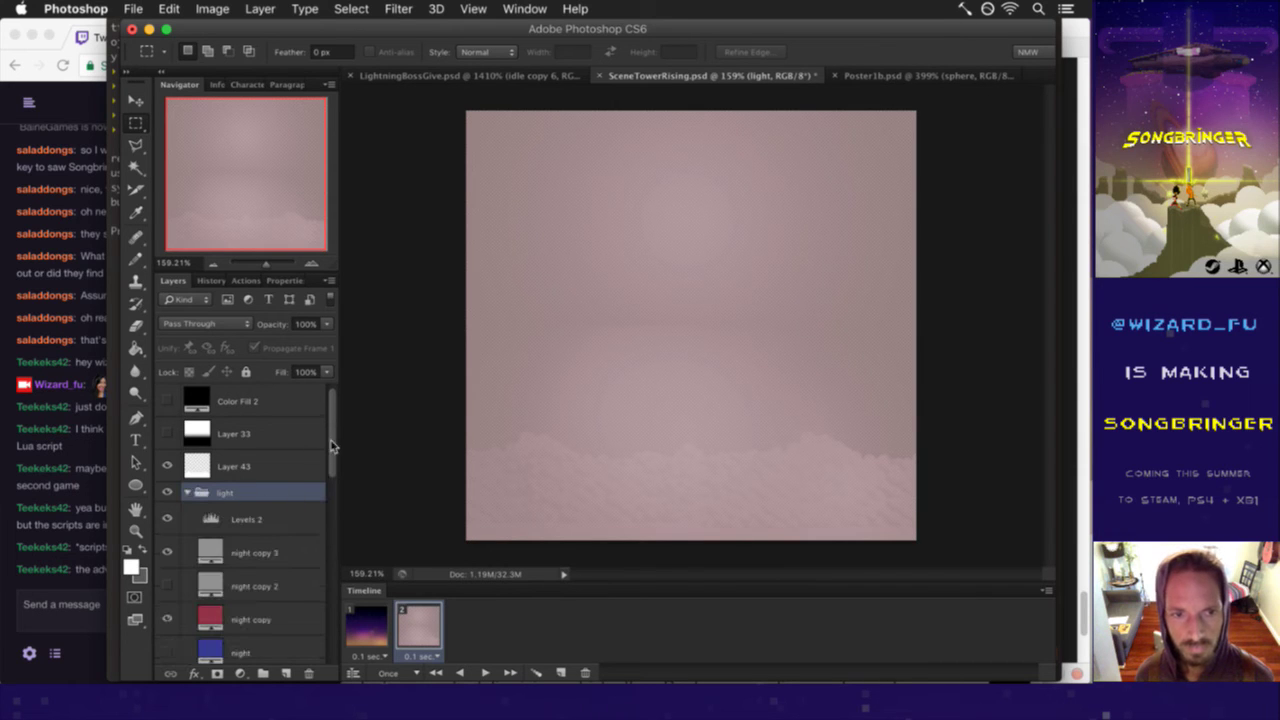
left_click_drag(333, 452, 330, 515)
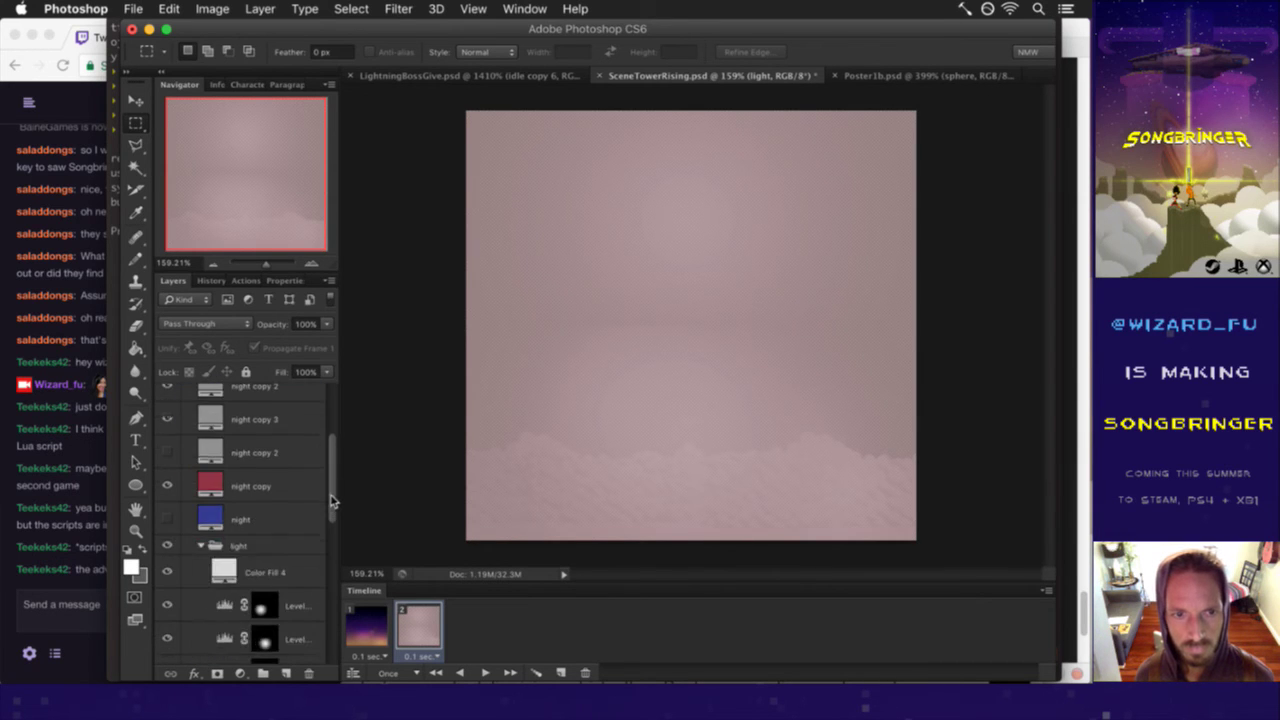
left_click_drag(327, 521, 330, 548)
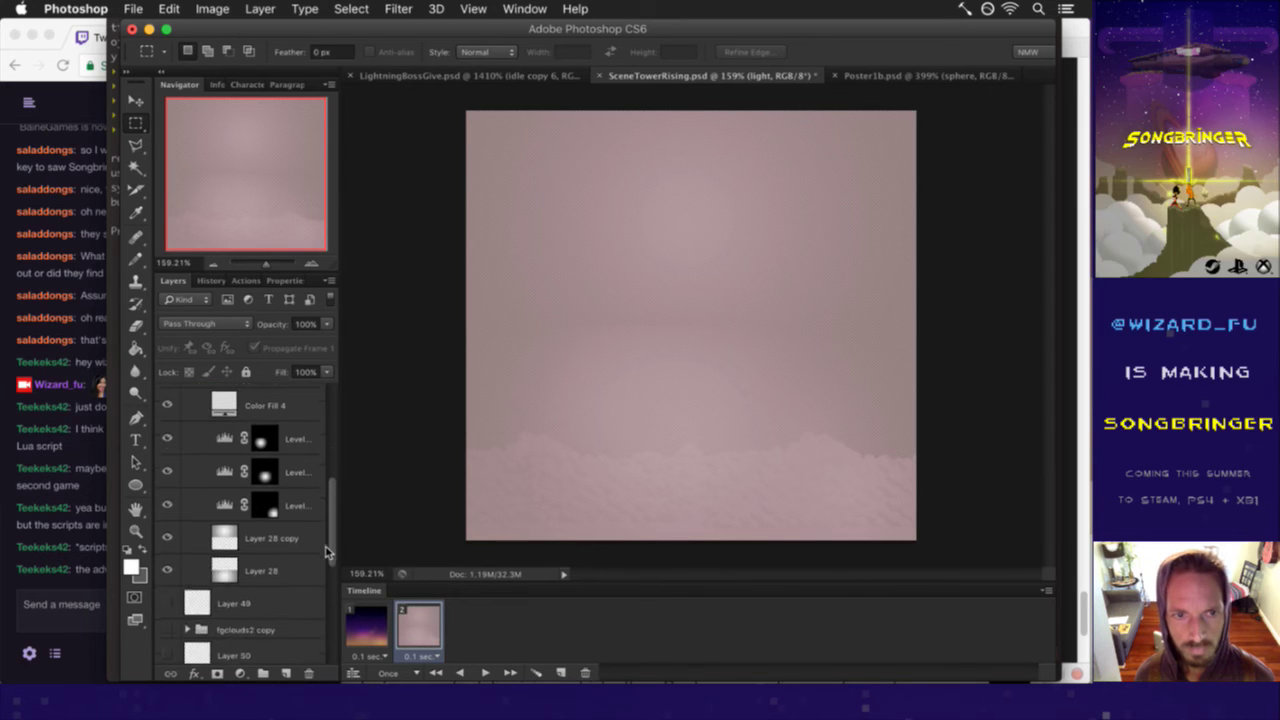
- Toggle Layer 28 copy (Color Burn, 22%) off and on to compare the glow
left_click(228, 538)
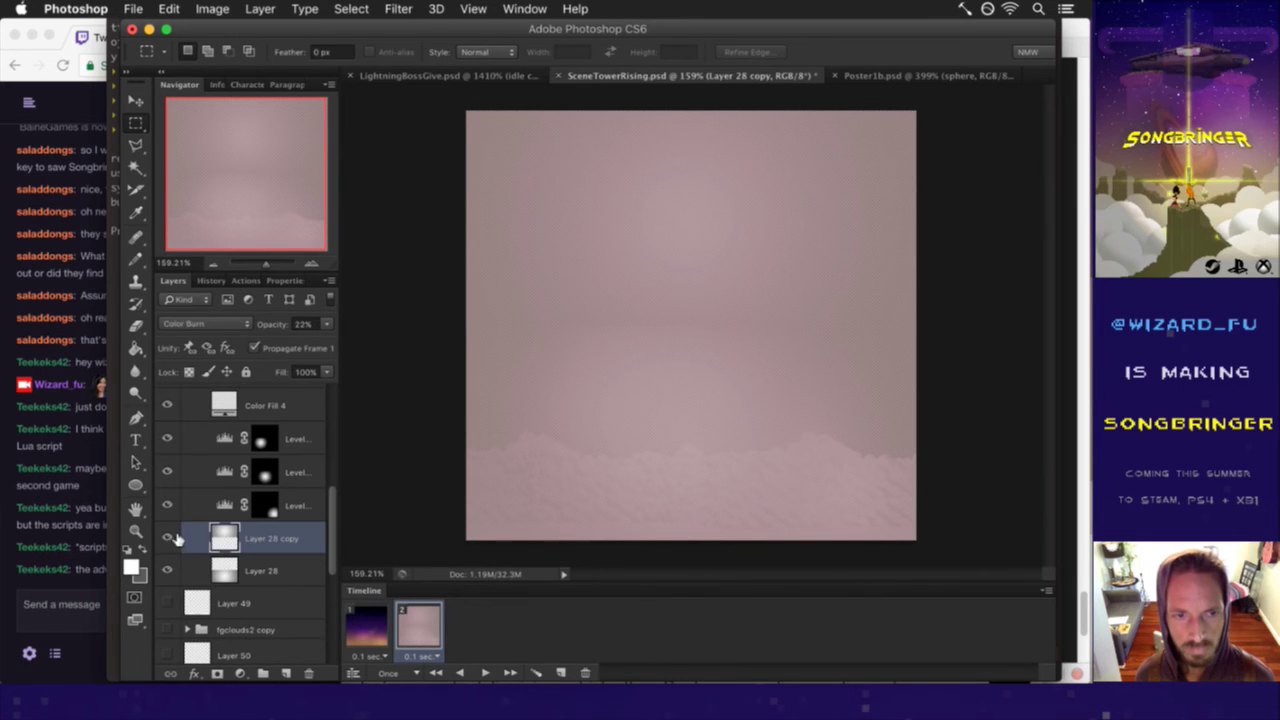
left_click(168, 538)
left_click(168, 538)
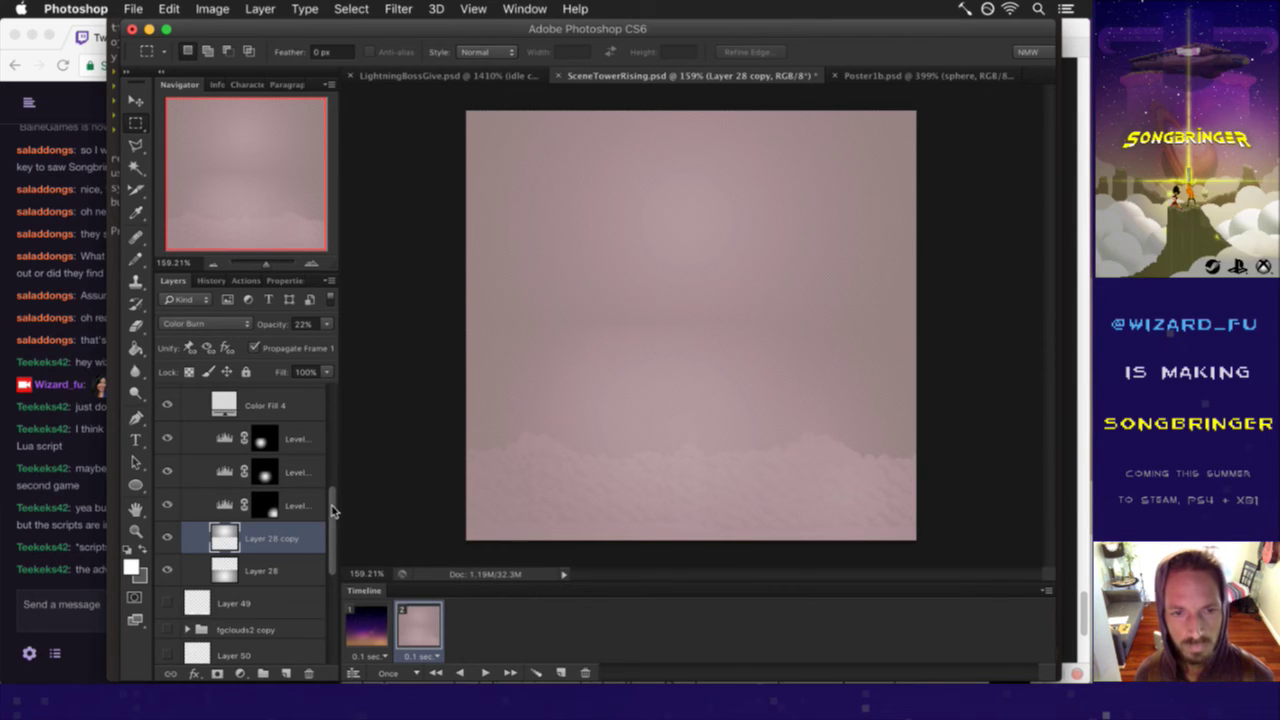
left_click_drag(333, 514, 332, 427)
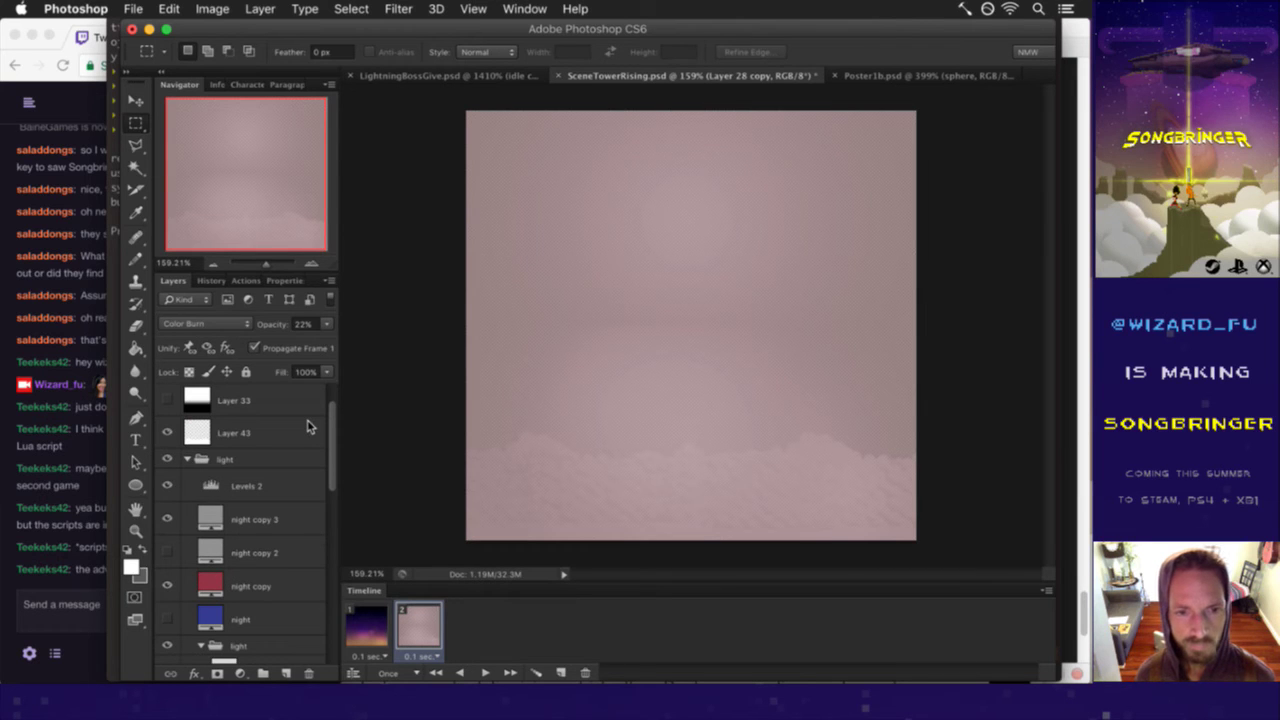
scroll(308, 427, "up", 1)
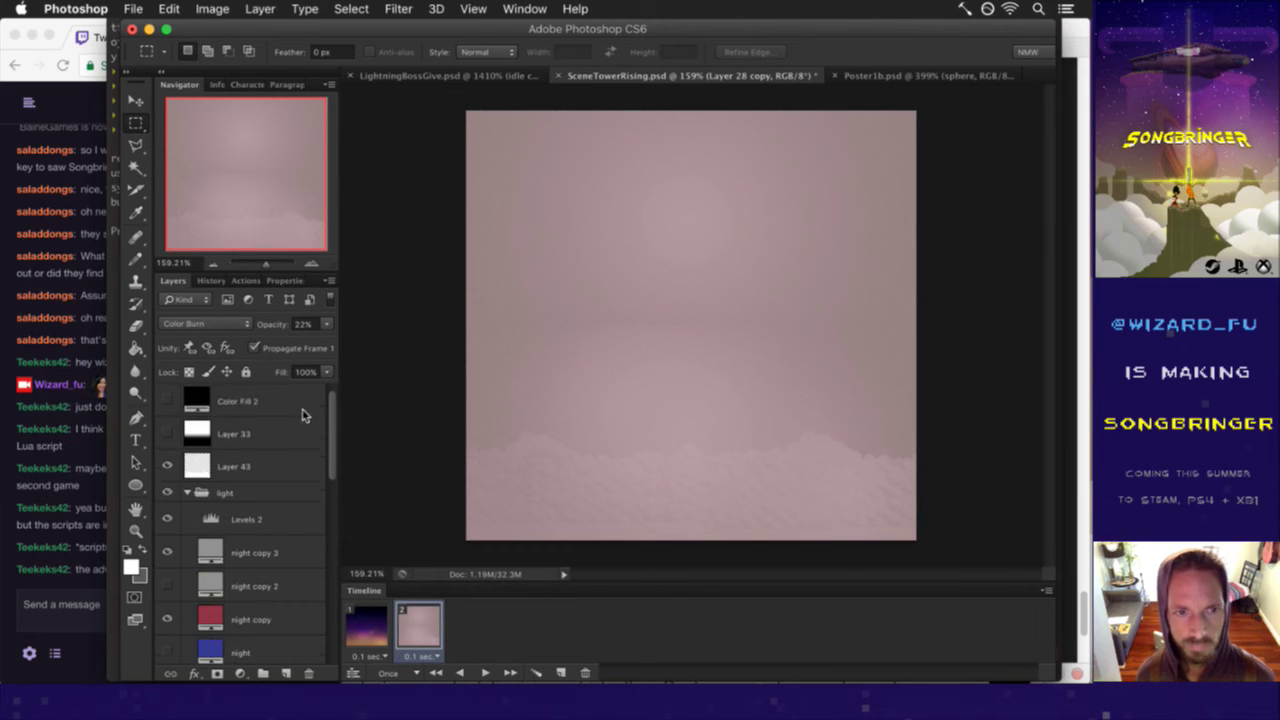
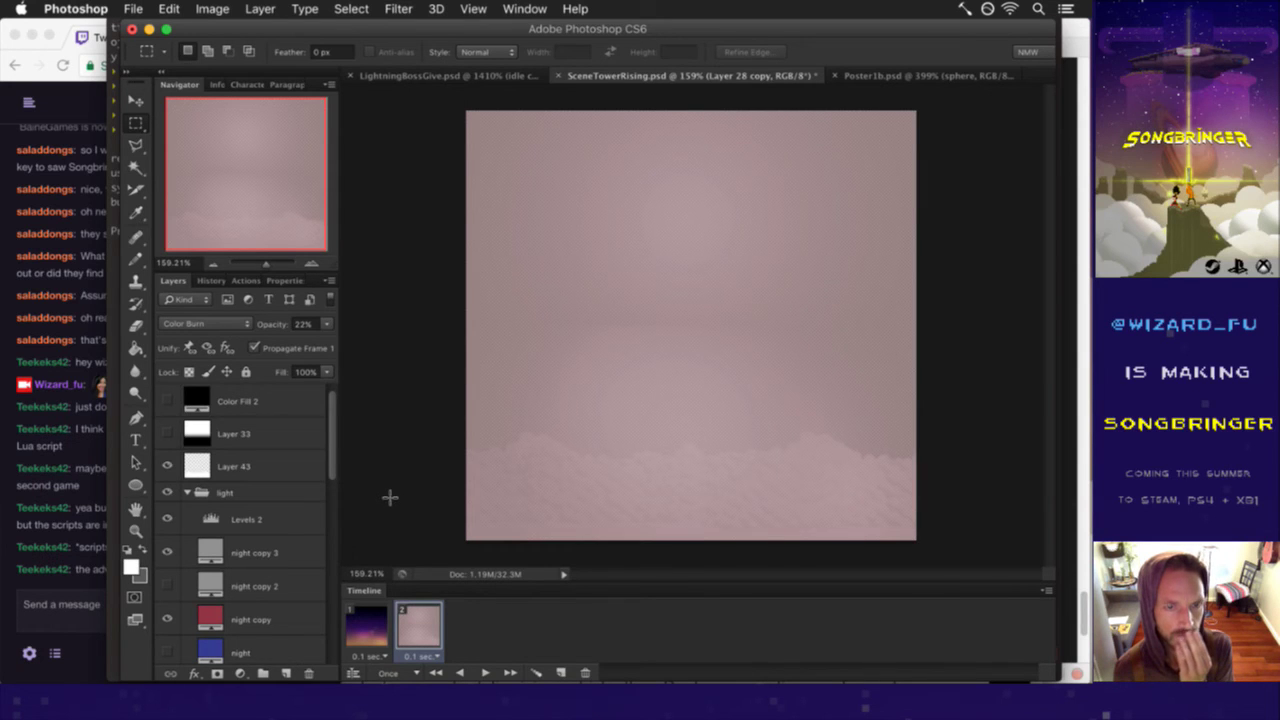
- Fold the light group's Levels and night layers away under Layer 43 and preview frame 1
left_click(267, 465)
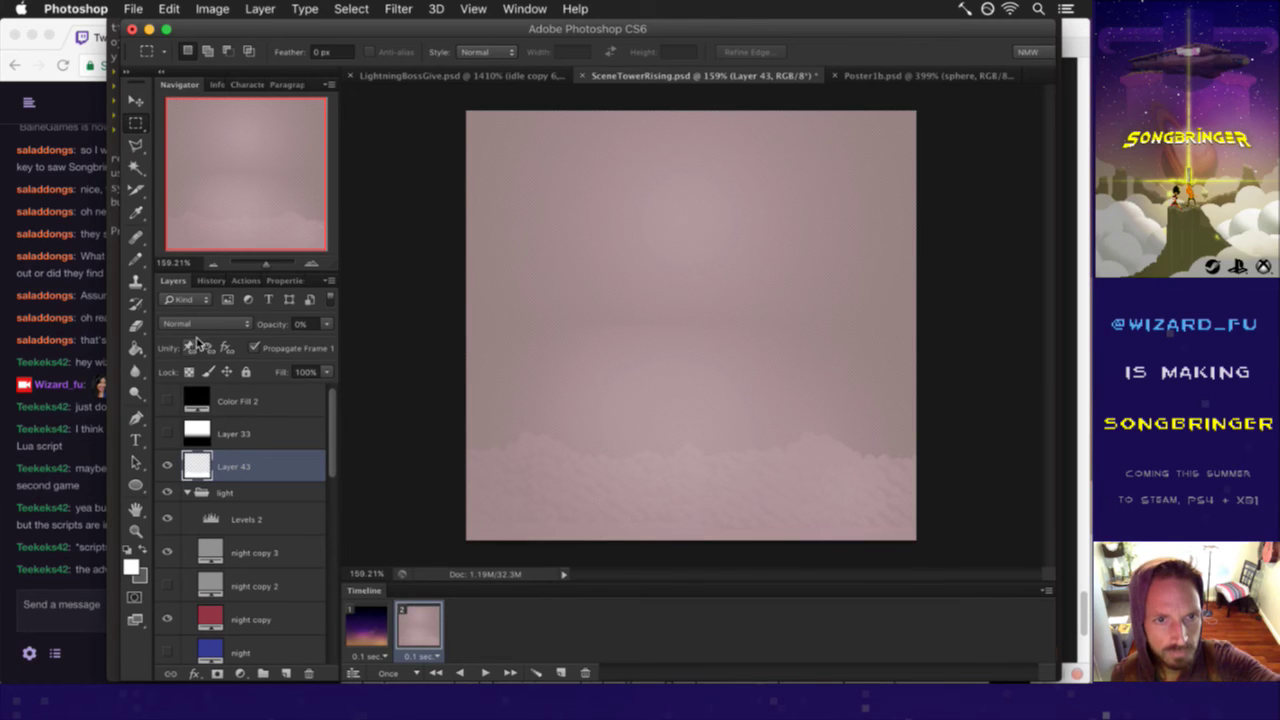
left_click(238, 492)
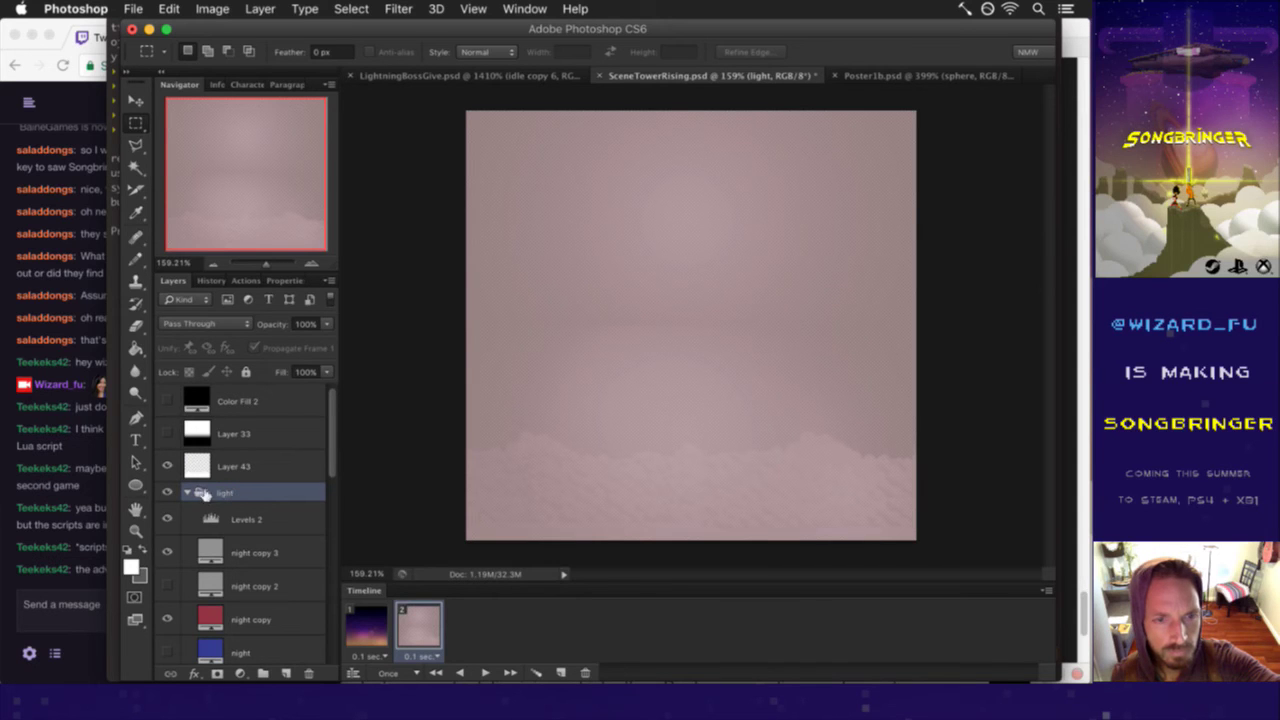
left_click(187, 490)
left_click(250, 476)
left_click(250, 486)
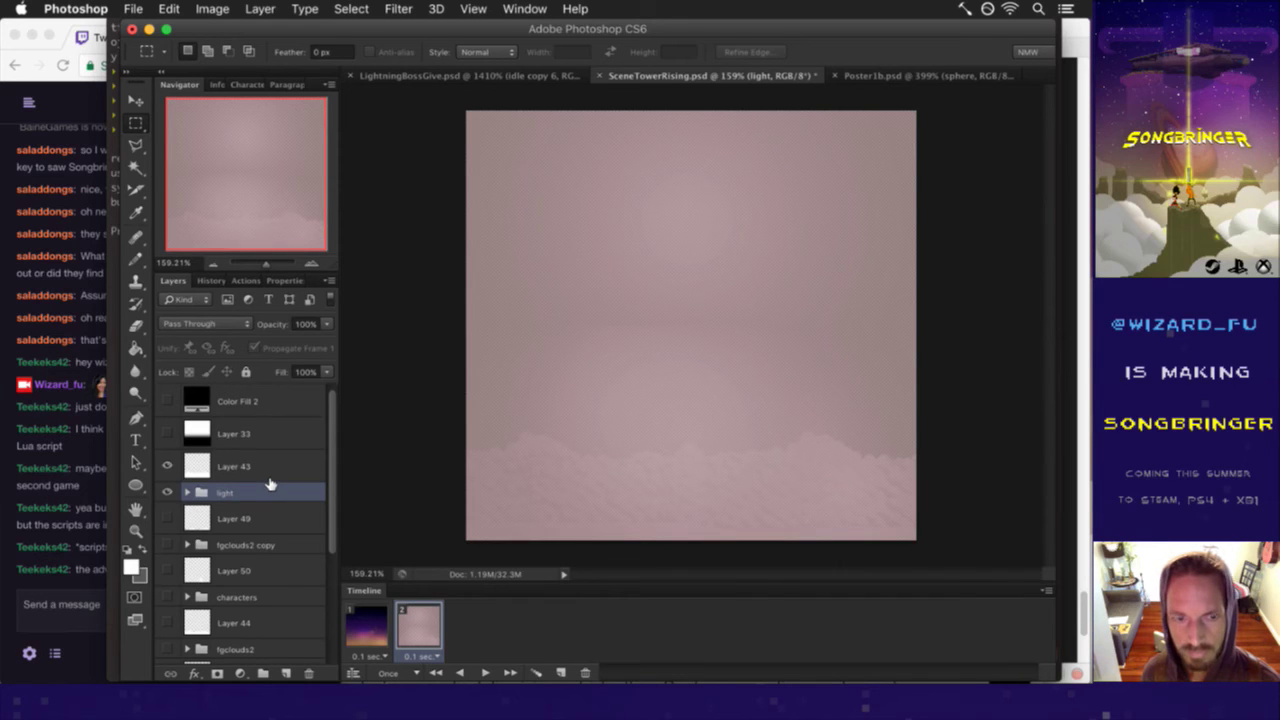
left_click(366, 622)
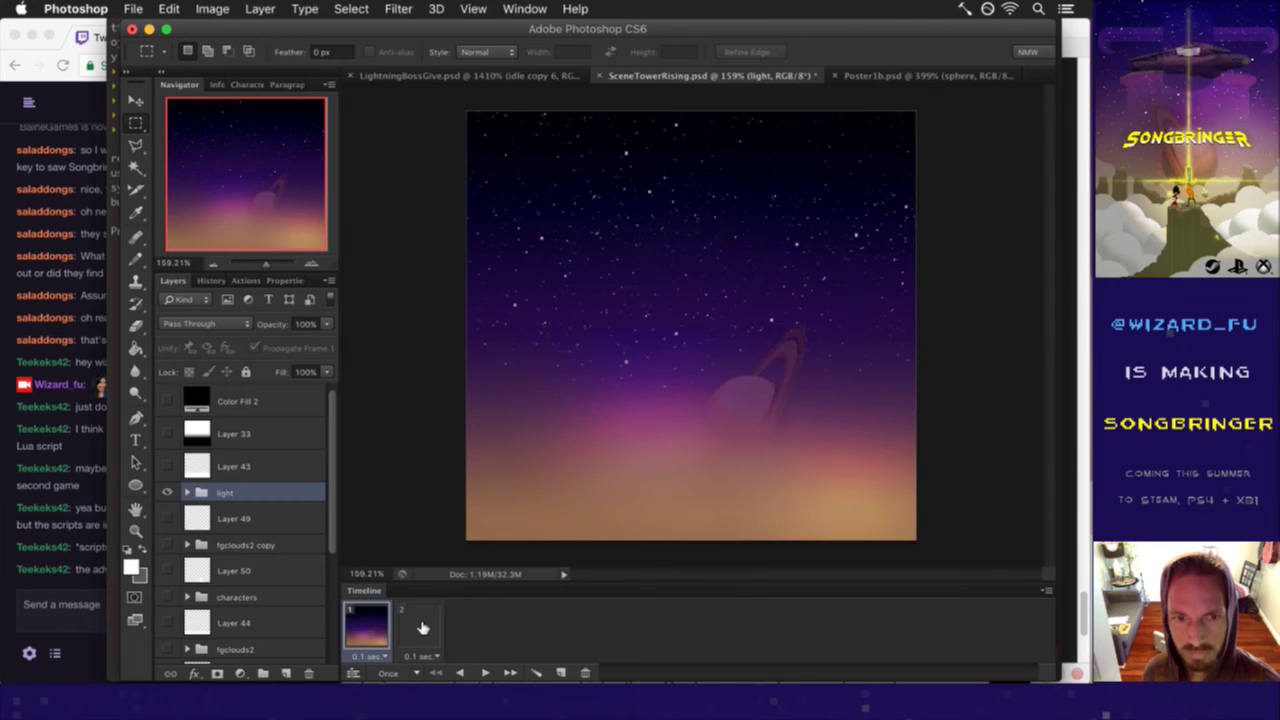
- On frame 2, duplicate the light group as light copy and hide the original
left_click(420, 628)
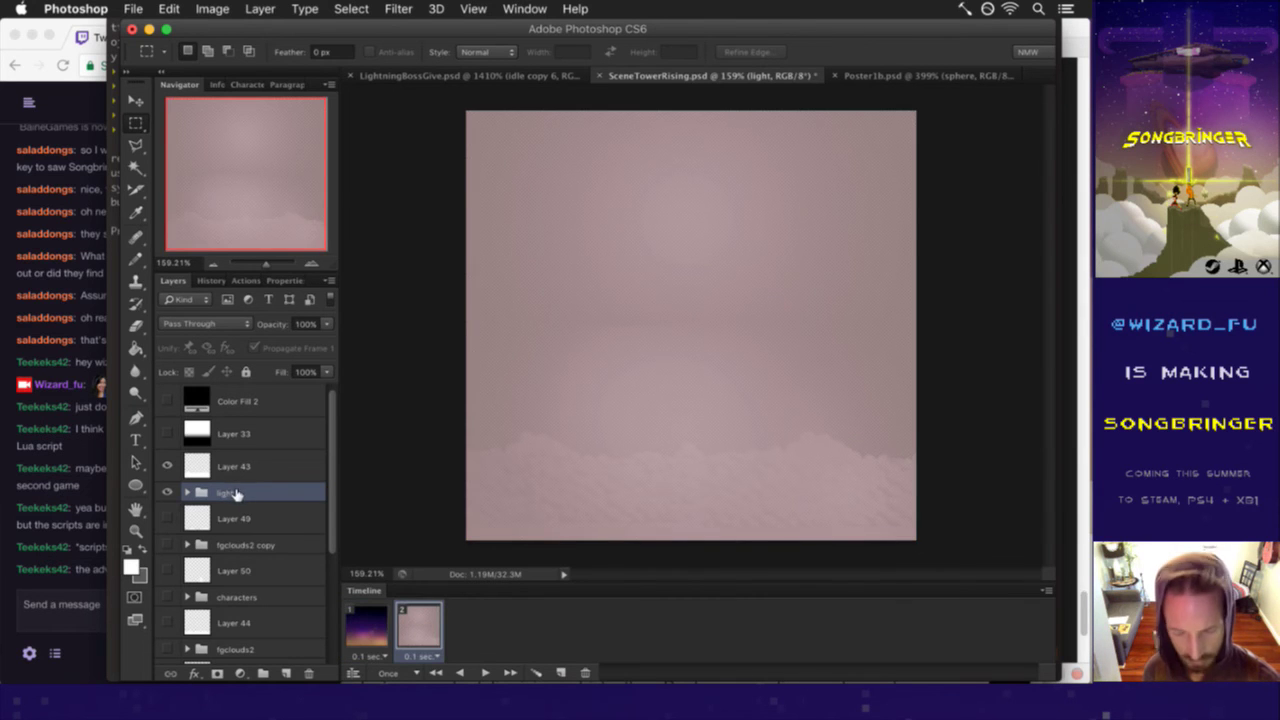
key("super+j")
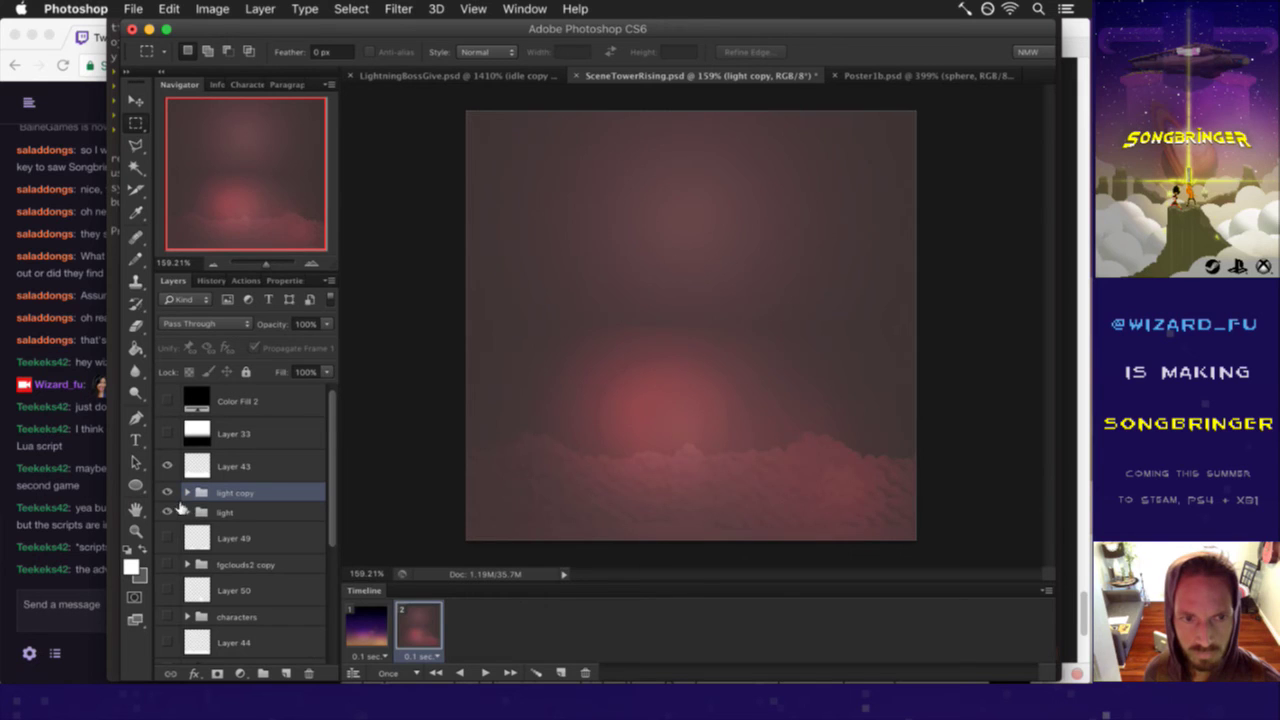
left_click(168, 512)
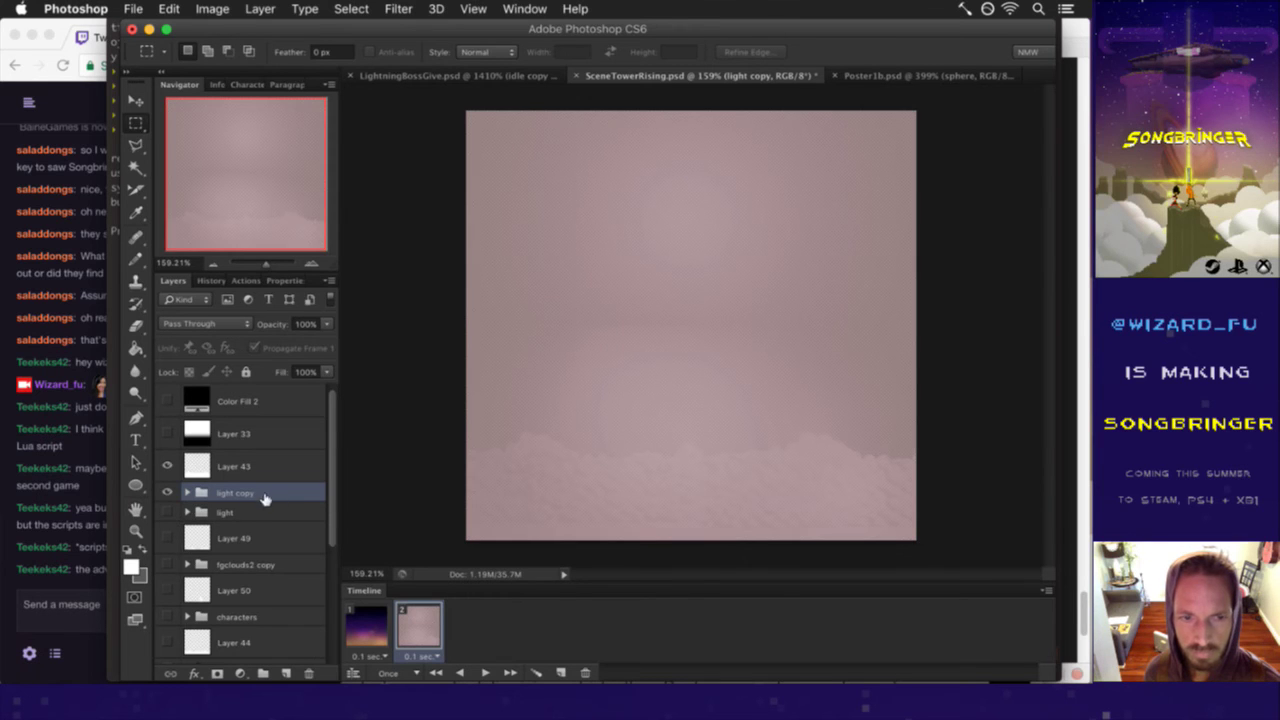
- Try merging light copy, undo it, and load Layer 43's cloud shape as a selection
right_click(276, 486)
left_click(316, 536)
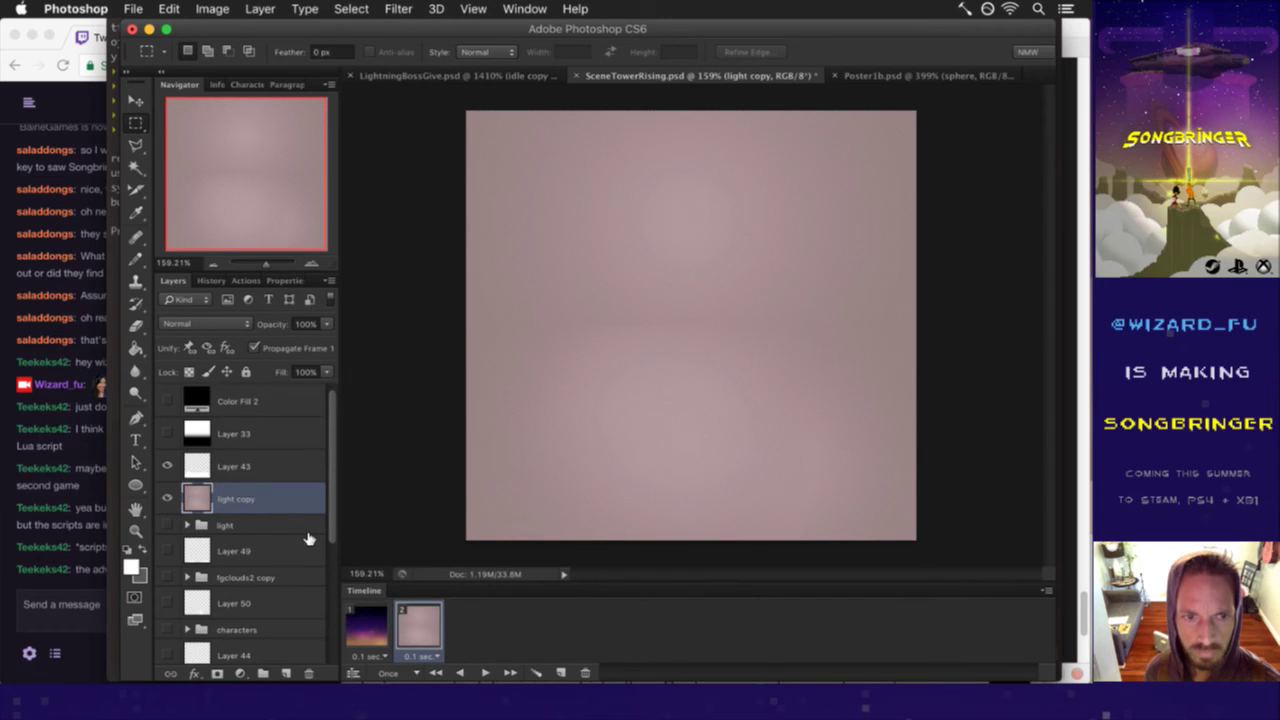
key("ctrl+z")
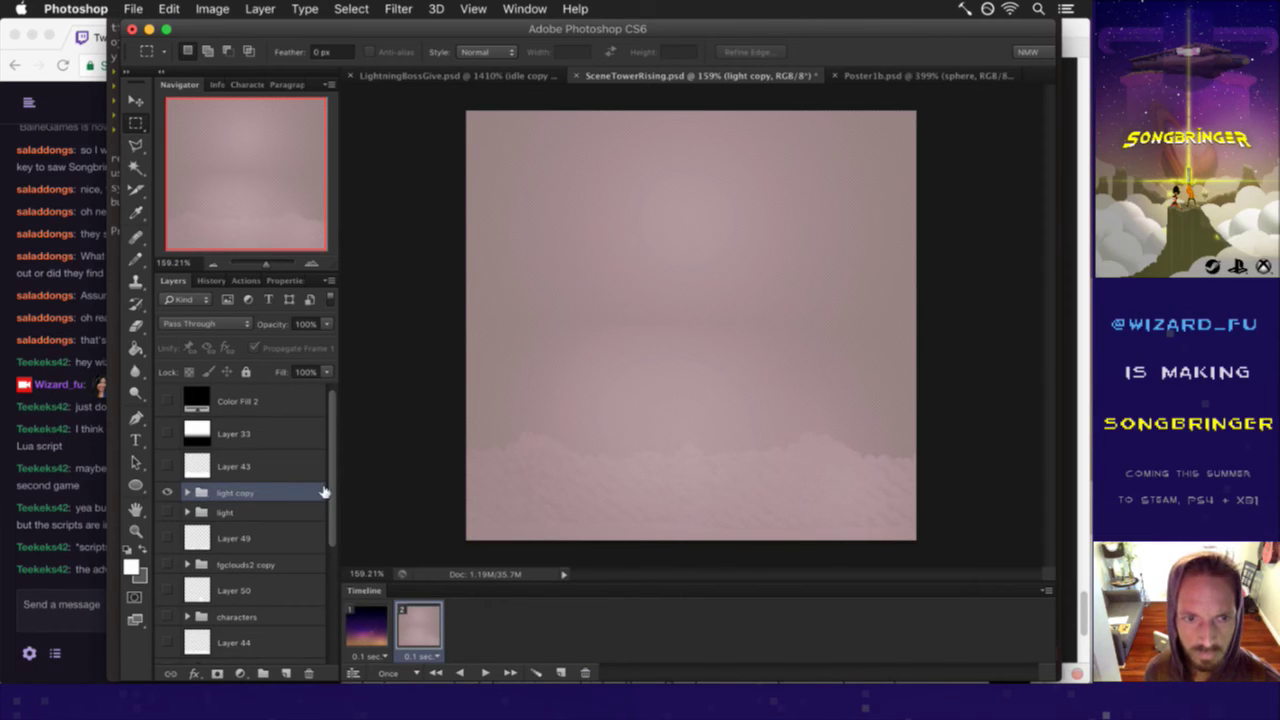
left_click_drag(332, 490, 311, 617)
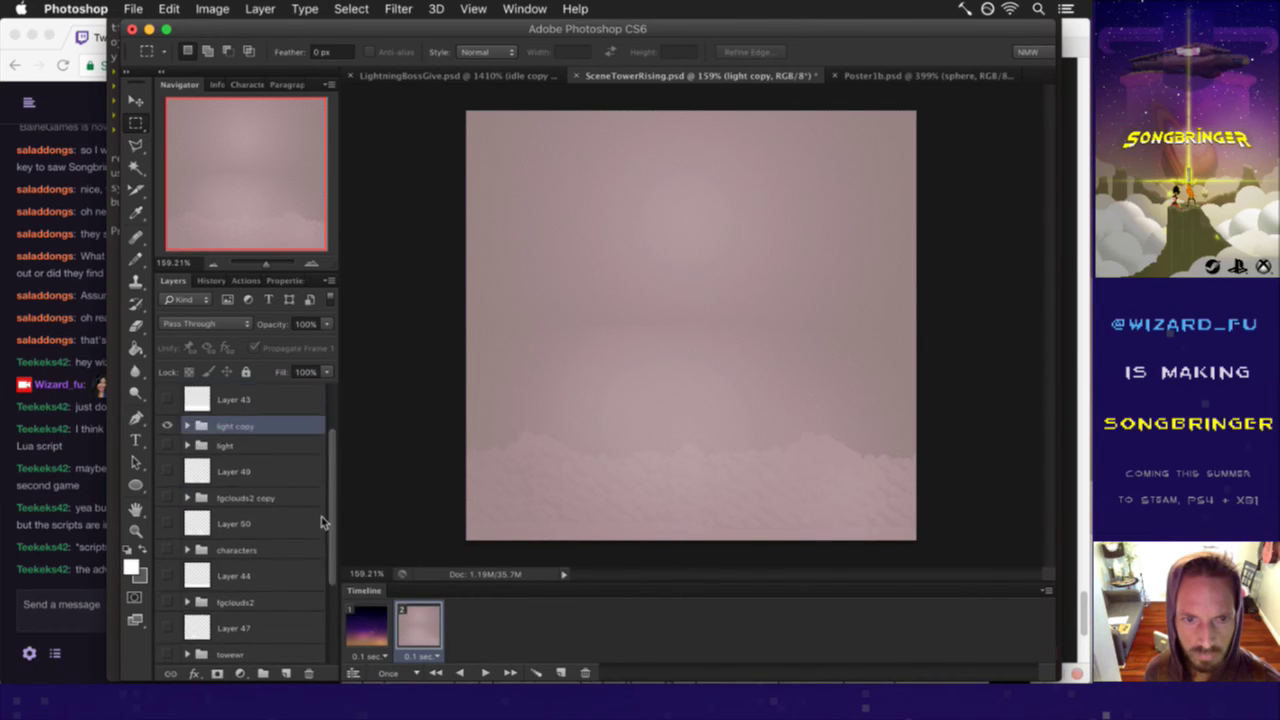
scroll(306, 481, "up", 5)
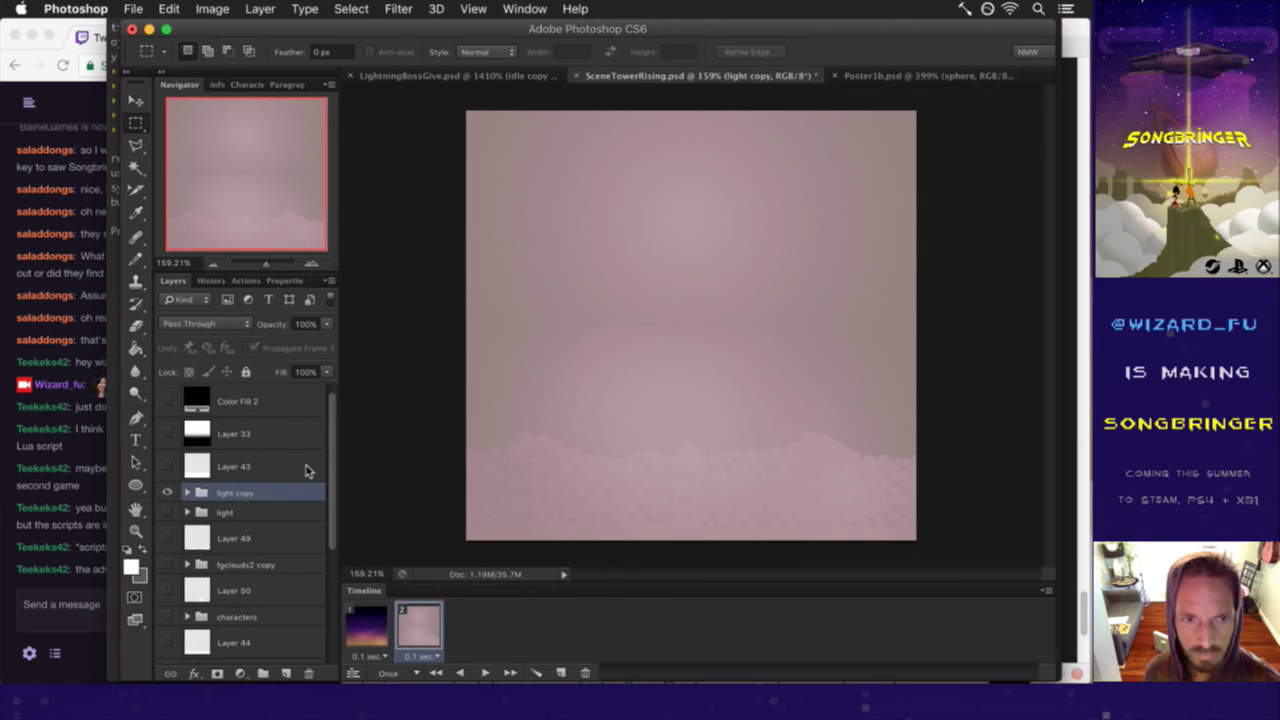
left_click(199, 466, "super")
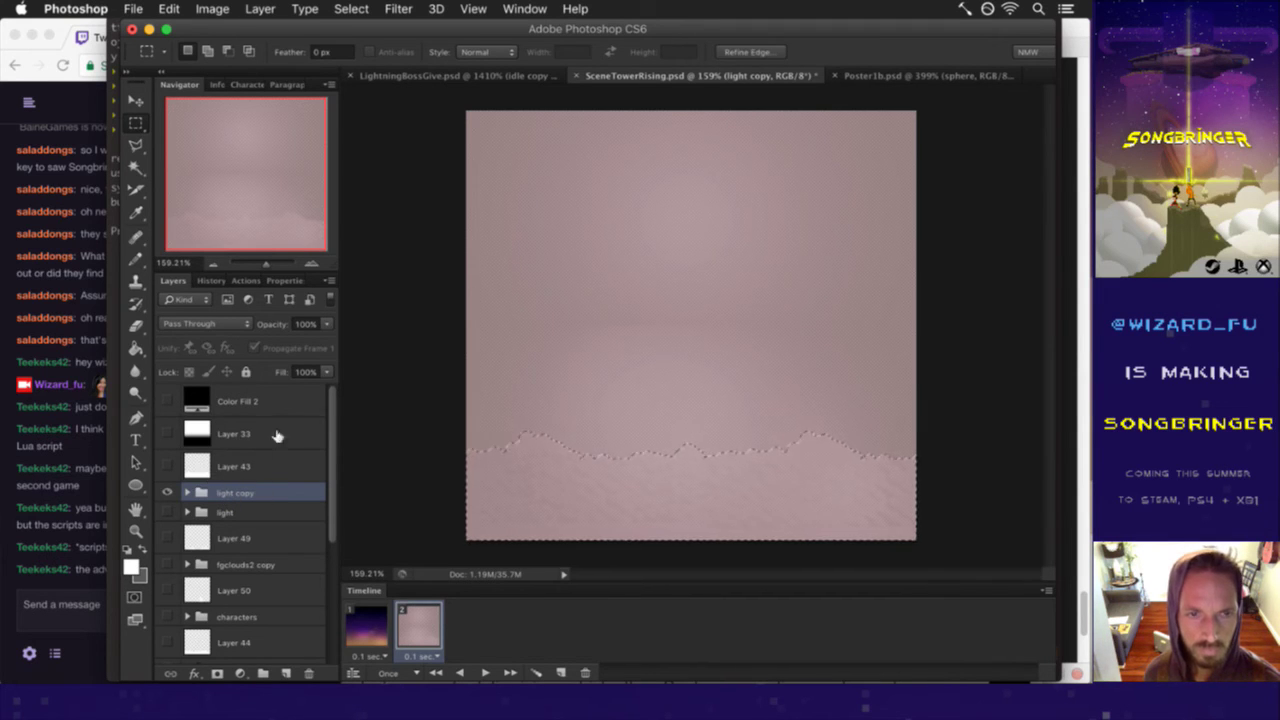
- Add a Reveal Selection layer mask to light copy from the cloud selection
left_click(268, 8)
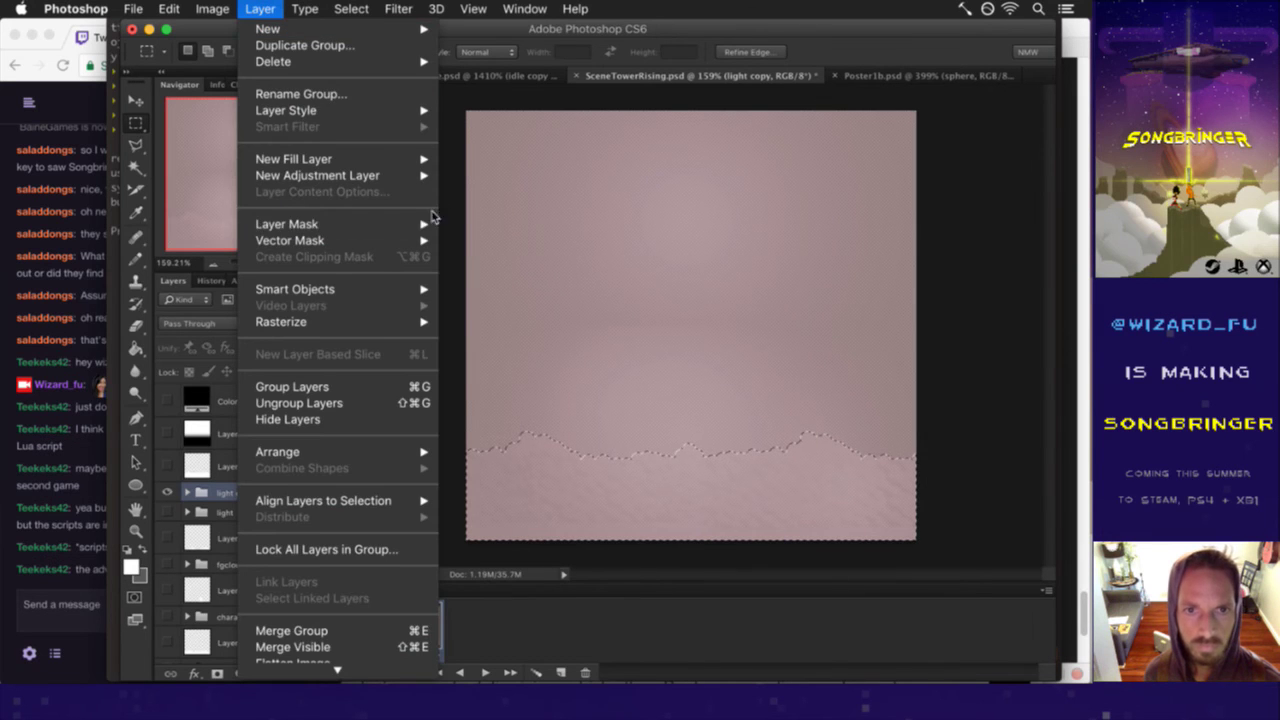
mouse_move(287, 224)
left_click(500, 257)
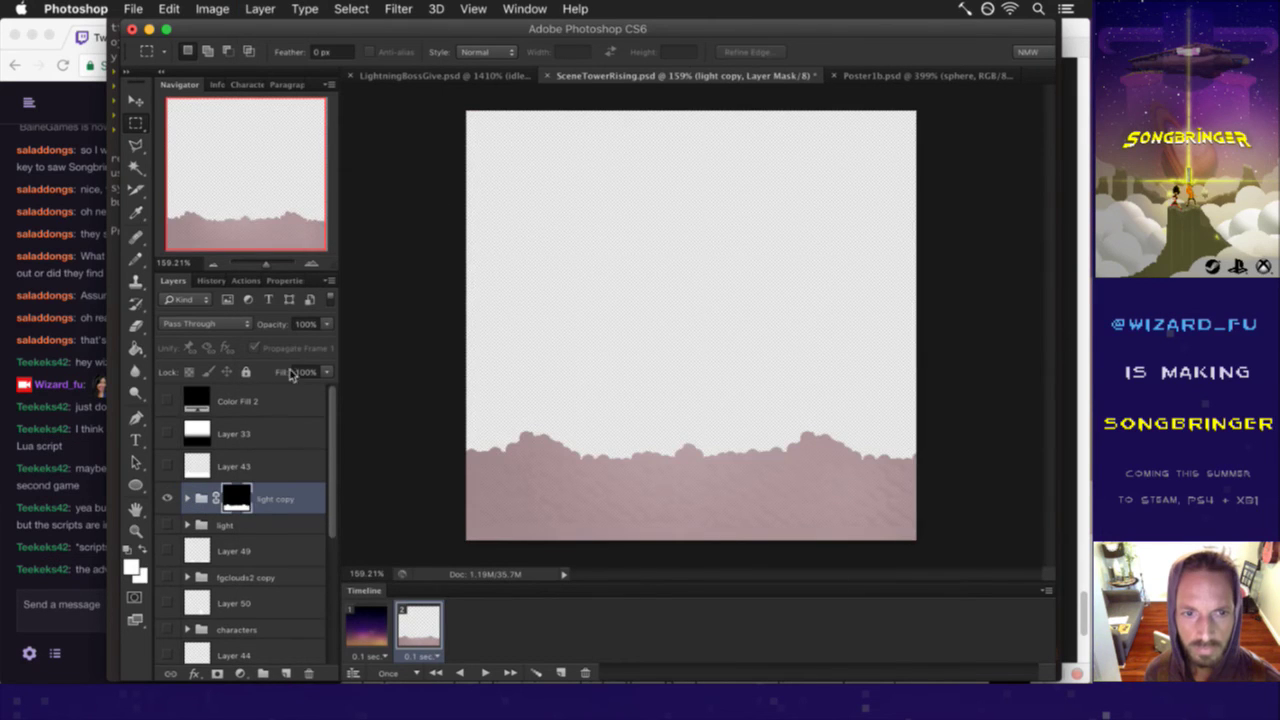
left_click(200, 467)
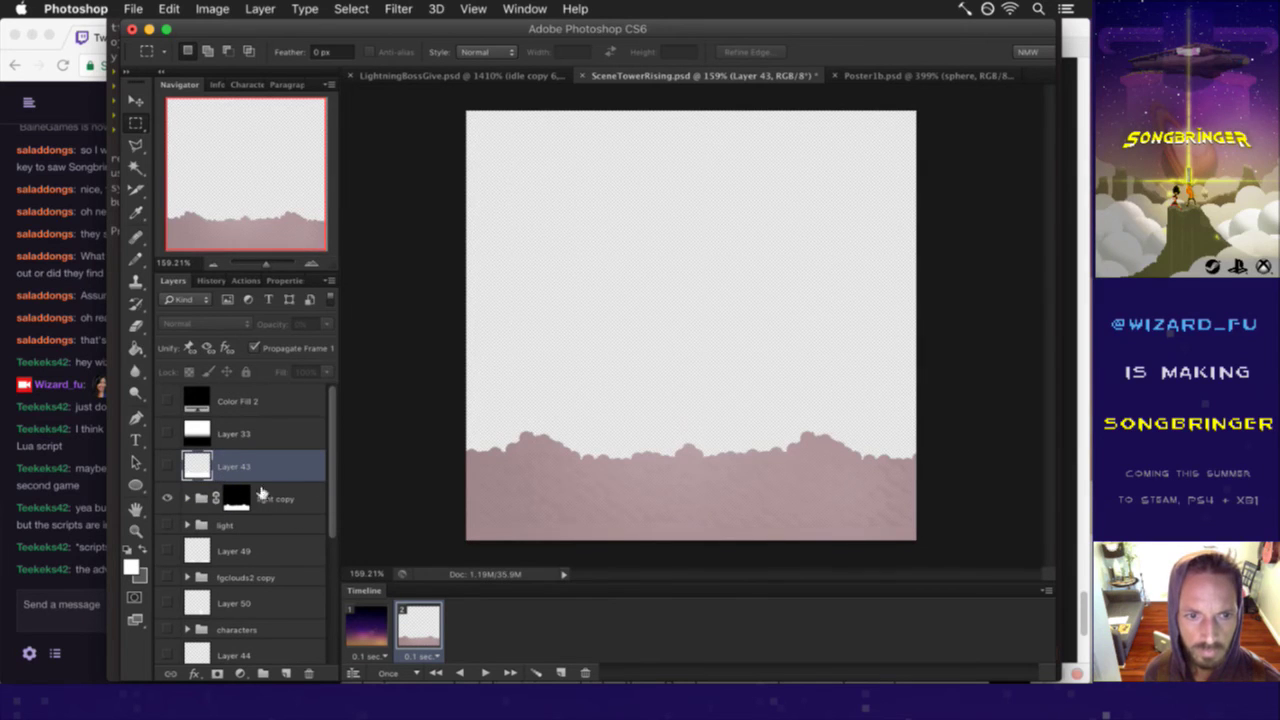
- Move light copy down between bgclouds copy and bgclouds, and save the document
left_click_drag(204, 496, 225, 672)
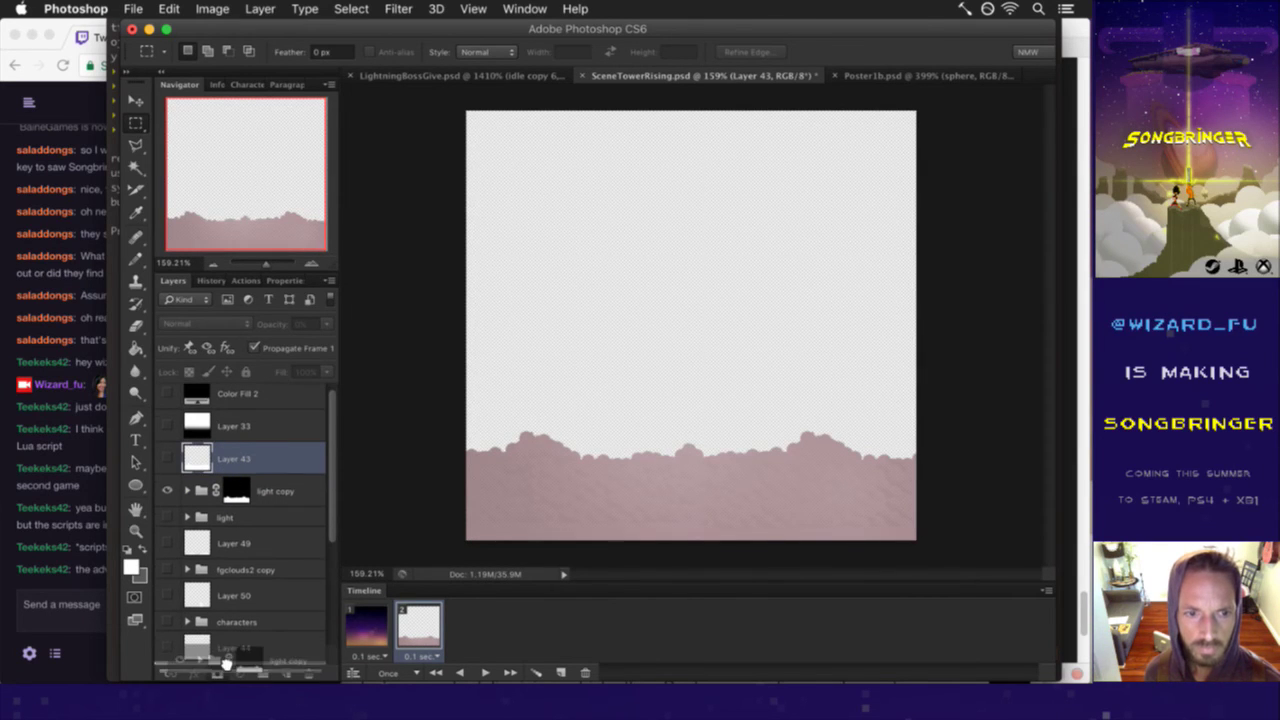
scroll(285, 550, "down", 2)
scroll(275, 520, "down", 3)
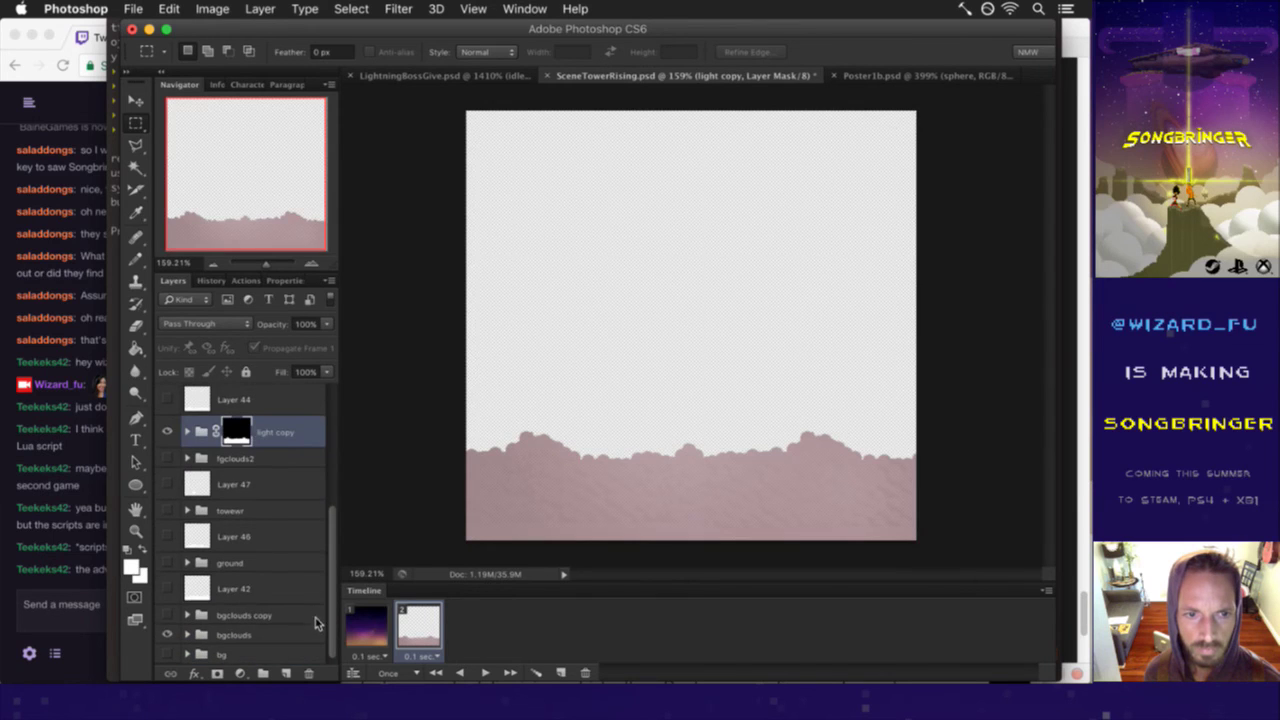
left_click_drag(206, 428, 202, 620)
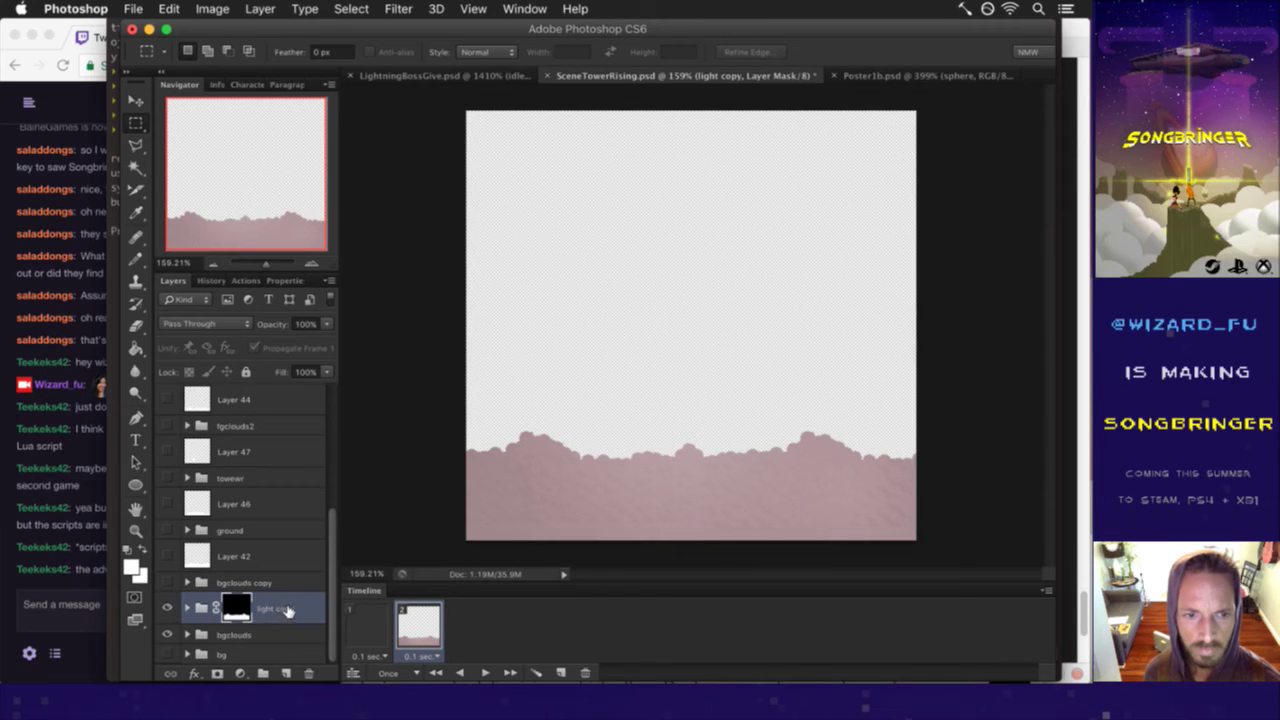
left_click_drag(333, 538, 332, 400)
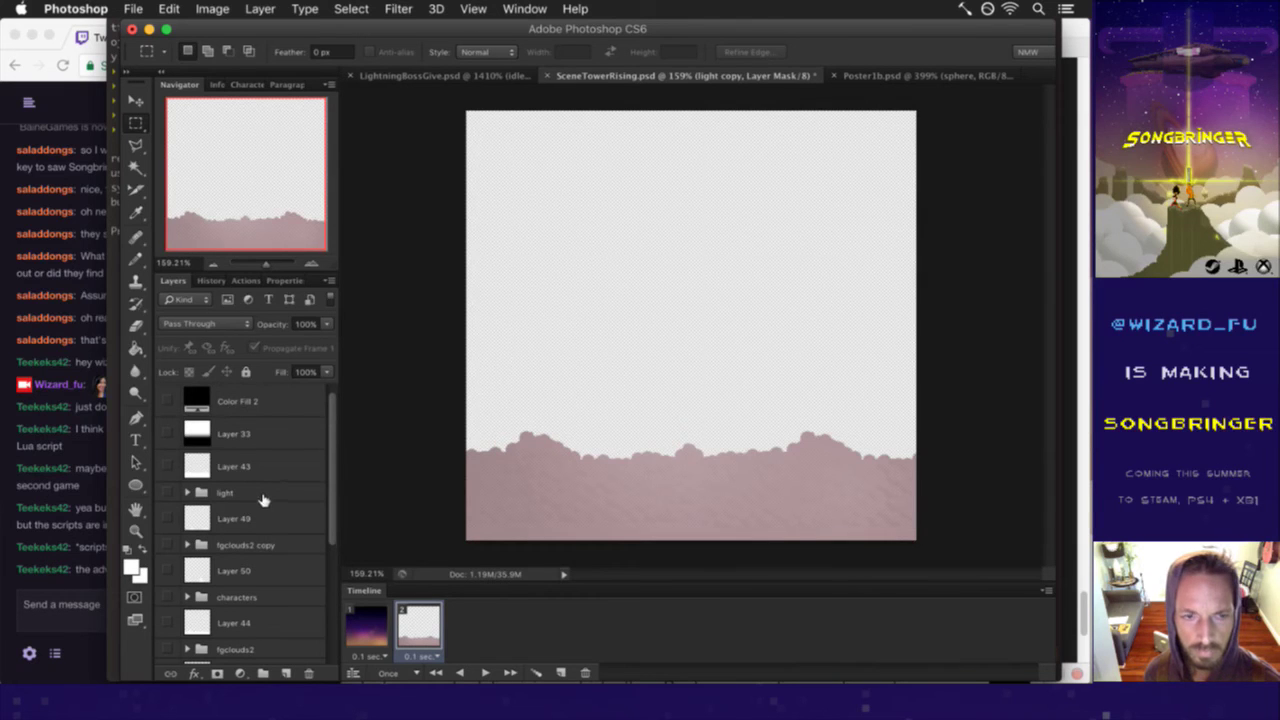
left_click_drag(336, 438, 322, 565)
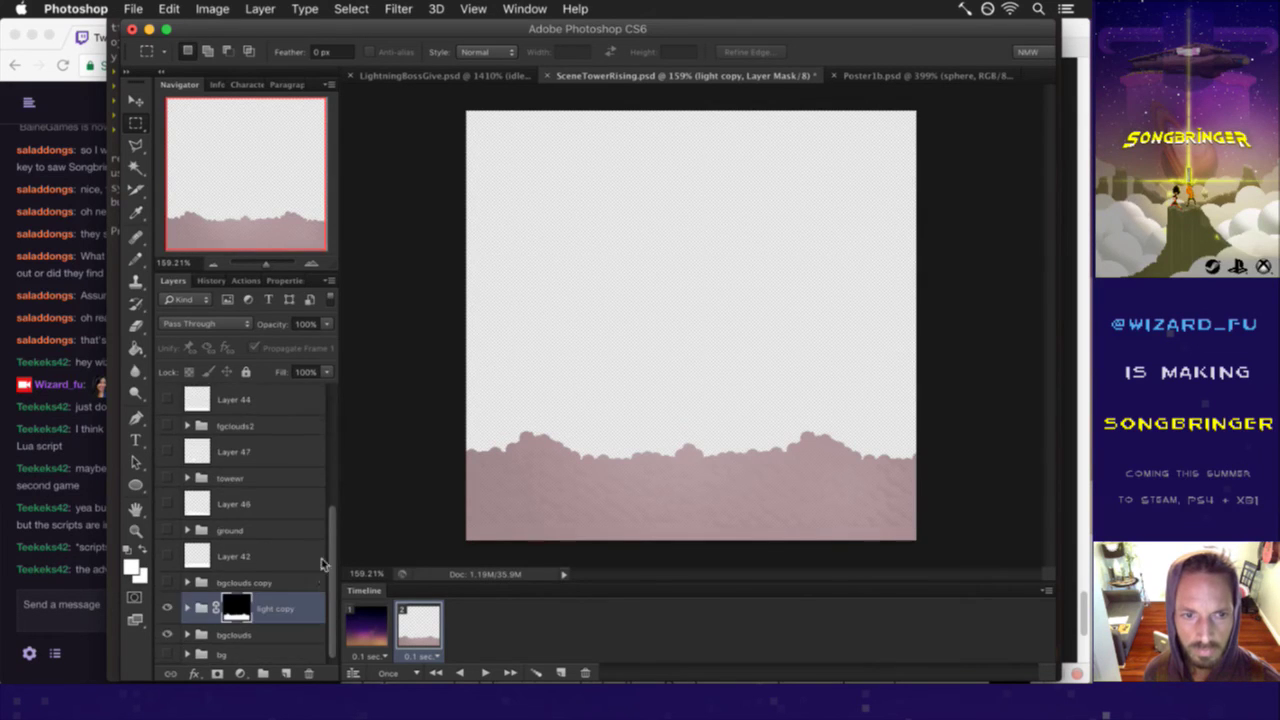
key("super+s")
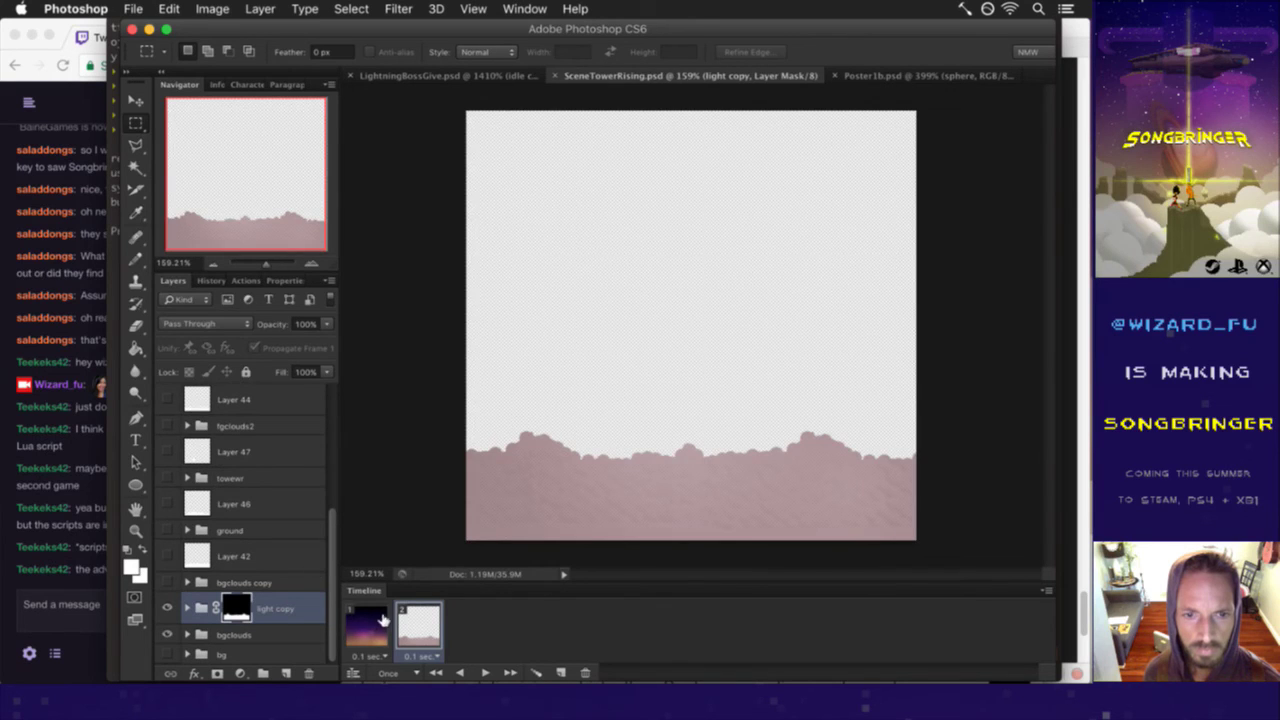
- Duplicate animation frame 2 into a new third frame
left_click(383, 620)
left_click(408, 622)
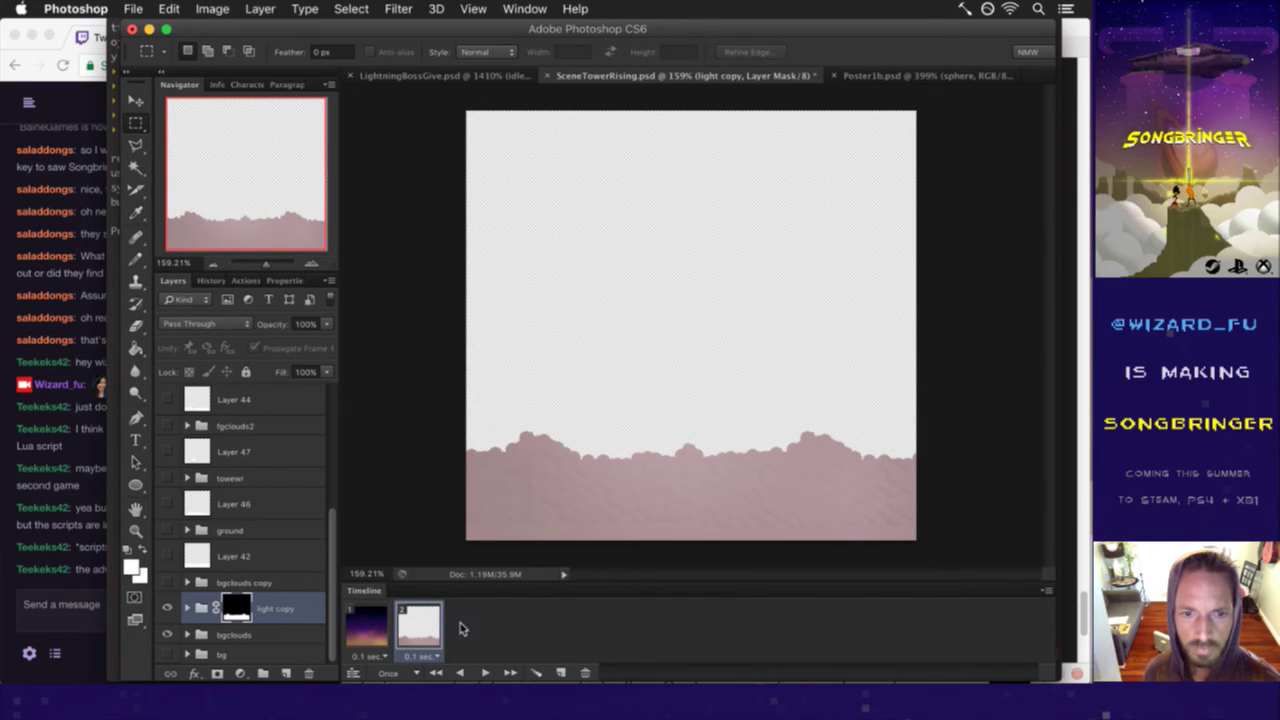
left_click(560, 672)
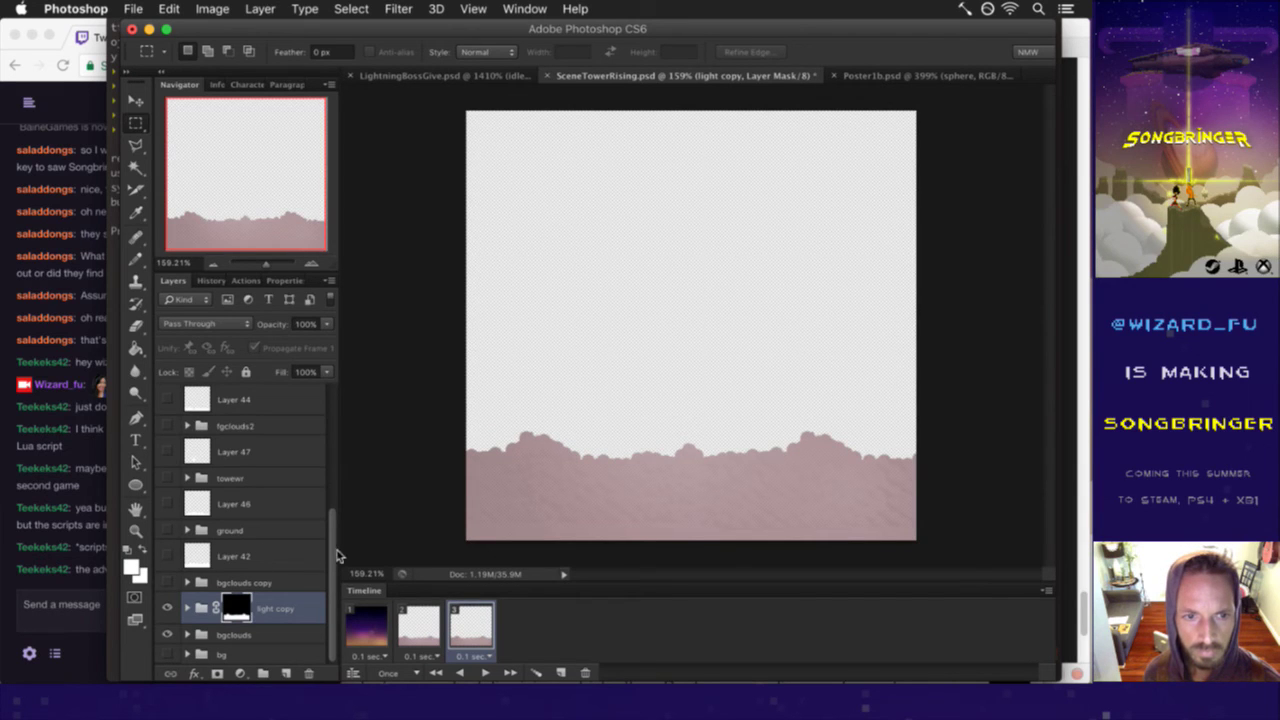
left_click_drag(333, 549, 319, 472)
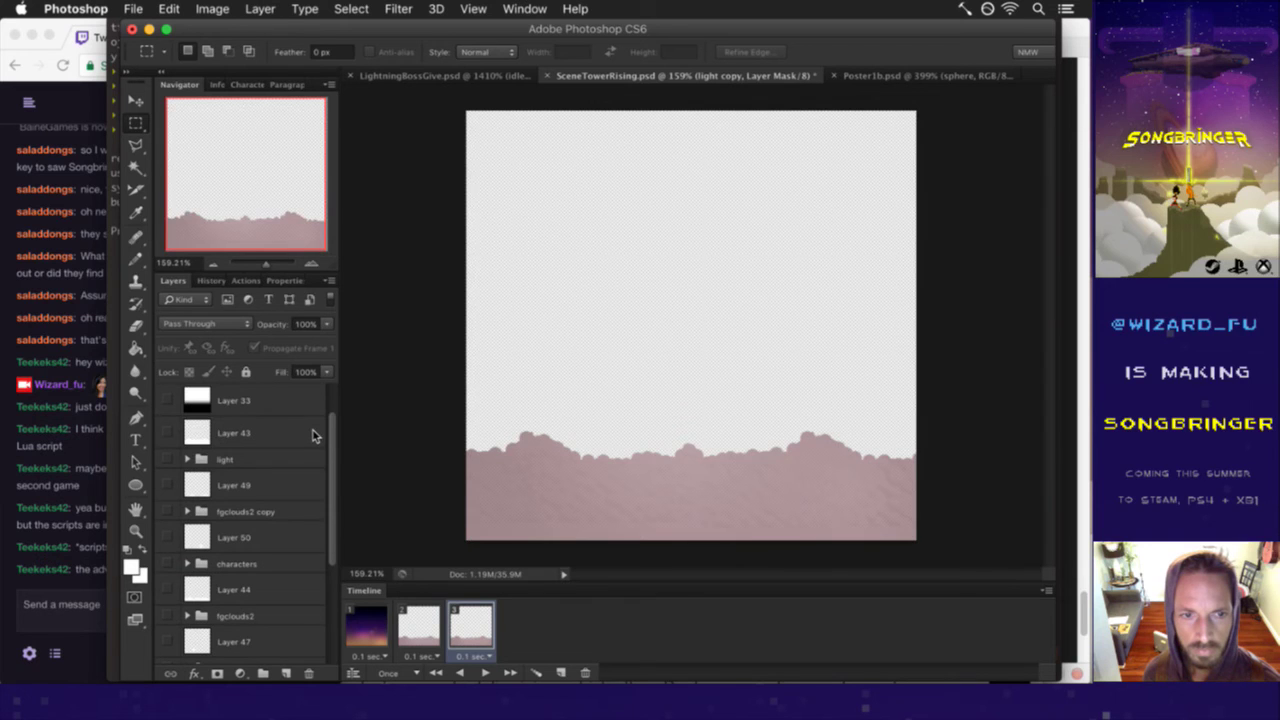
scroll(313, 431, "down", 5)
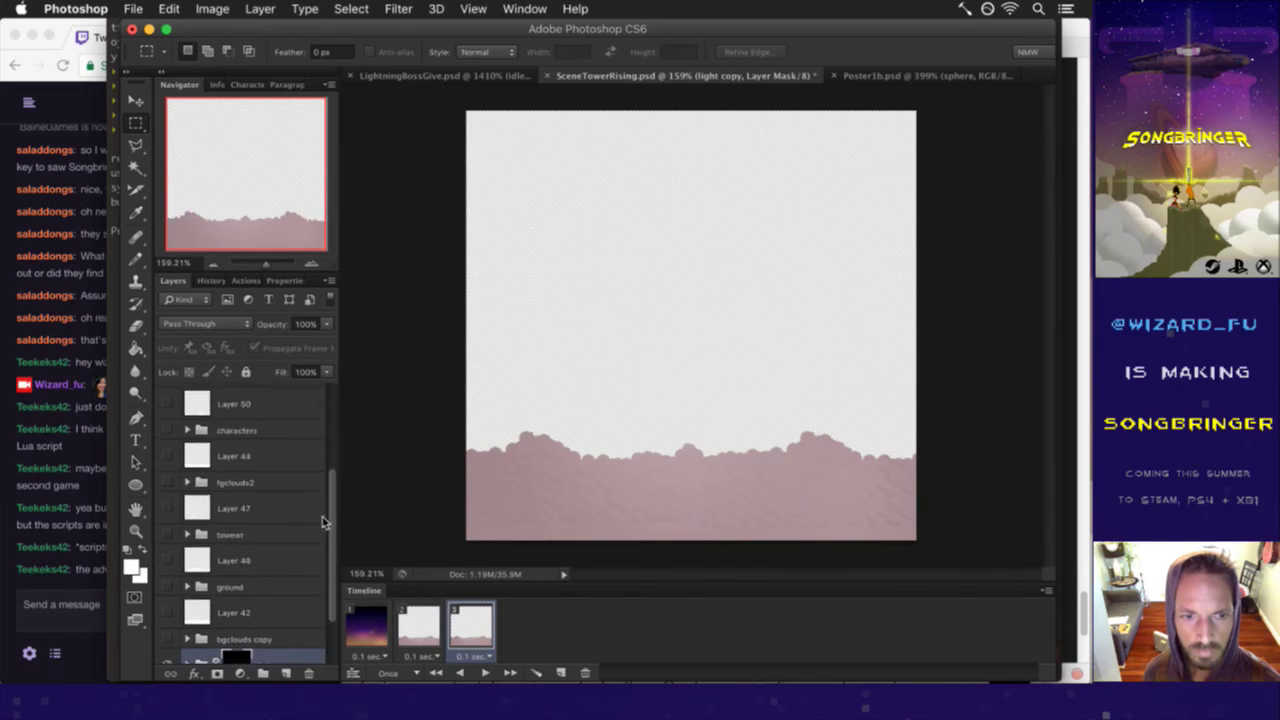
- Return to frame 1 and expand and select the light group
left_click(373, 620)
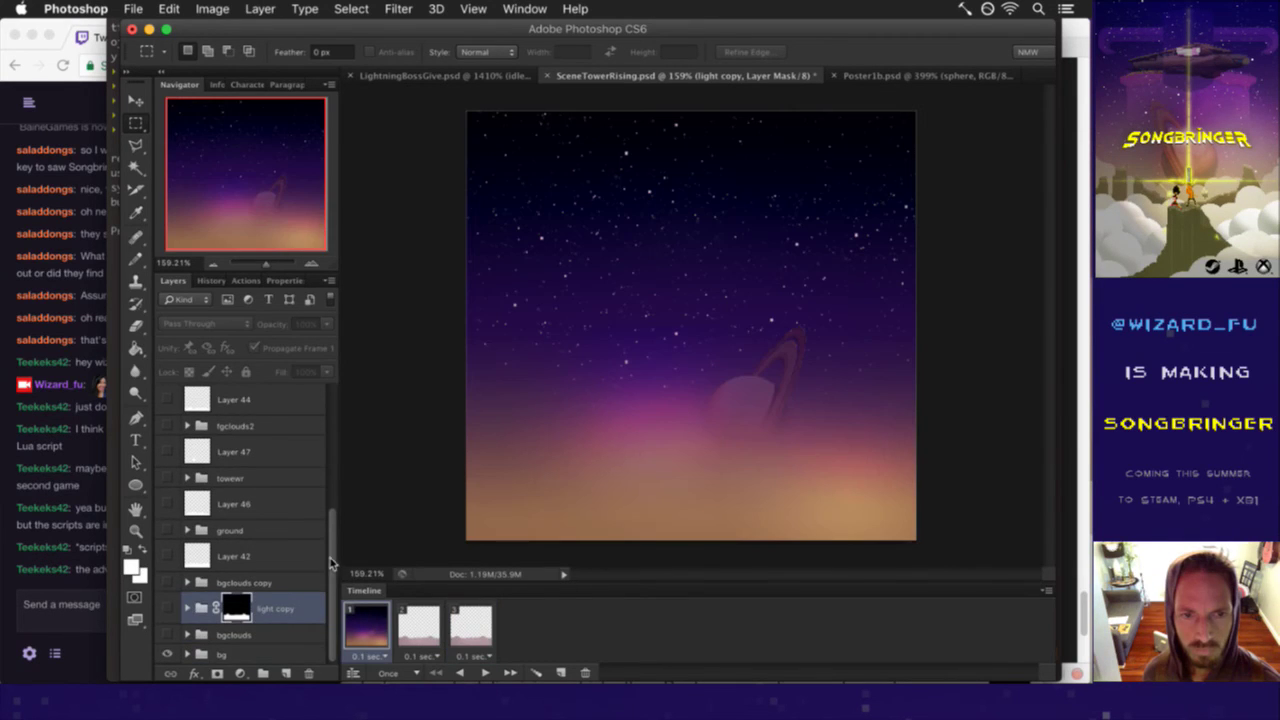
scroll(320, 560, "up", 3)
scroll(310, 568, "down", 3)
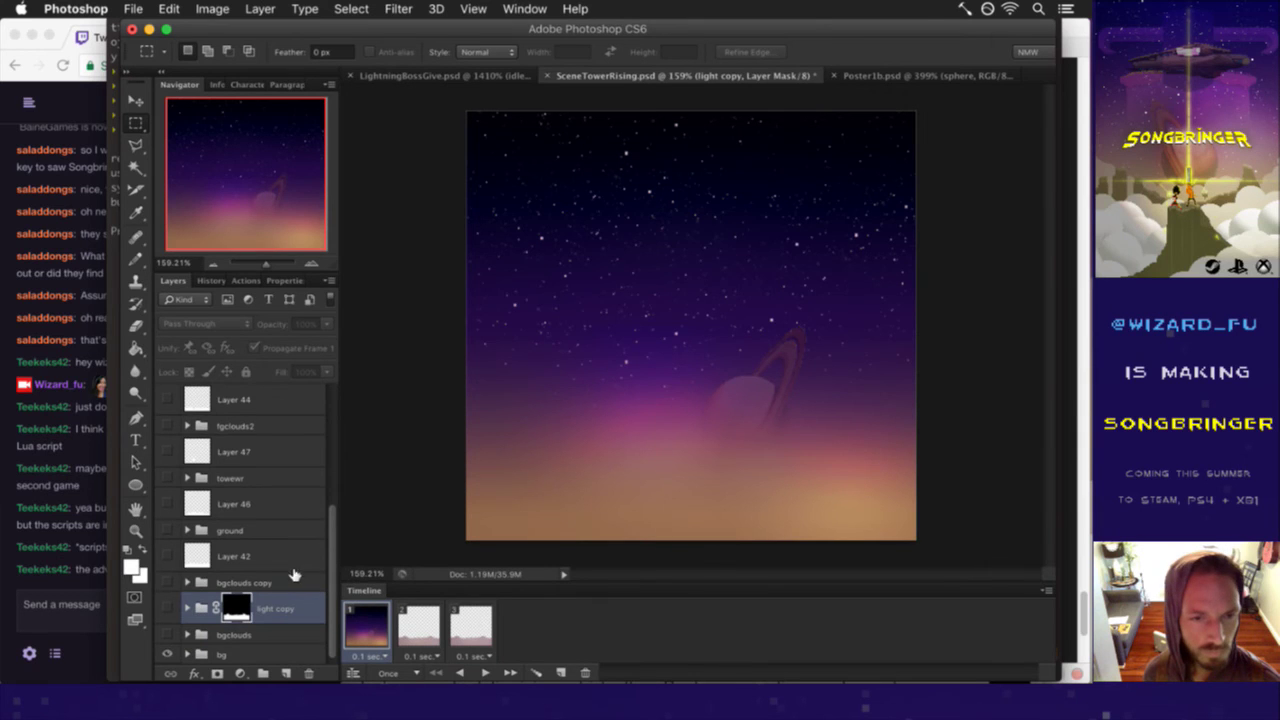
scroll(320, 540, "up", 3)
scroll(260, 500, "up", 3)
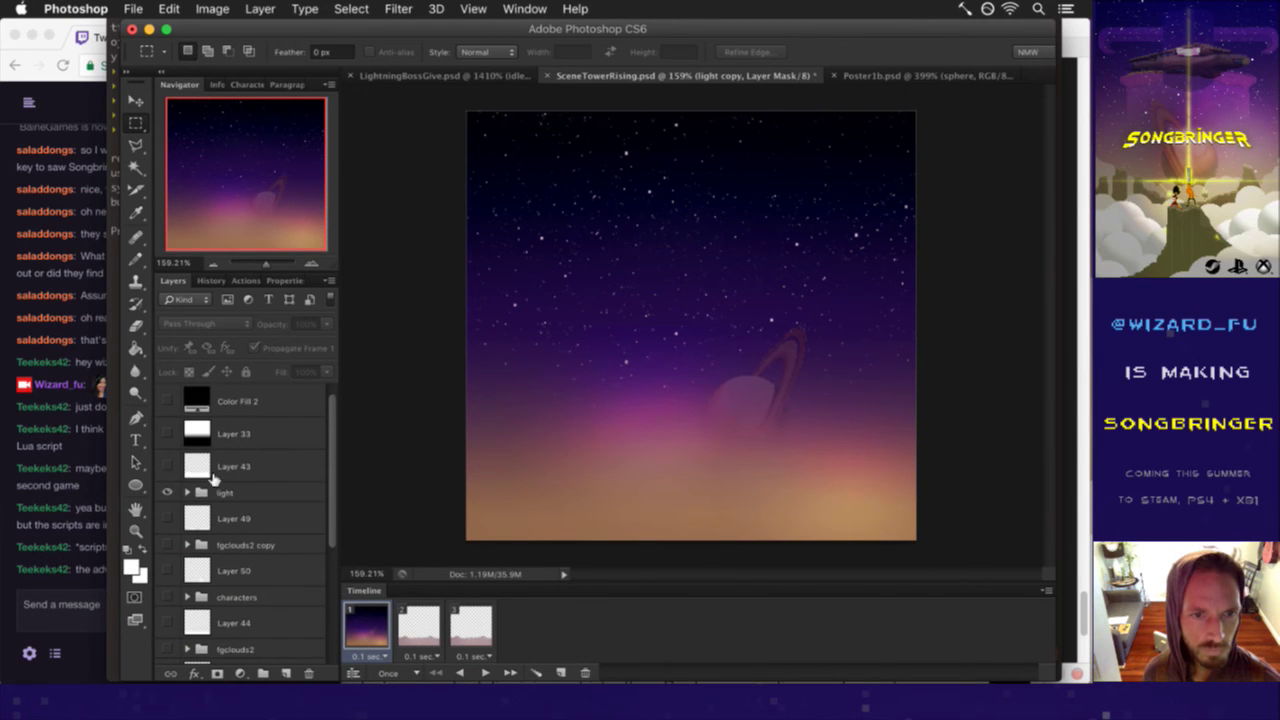
left_click(187, 492)
left_click(246, 491)
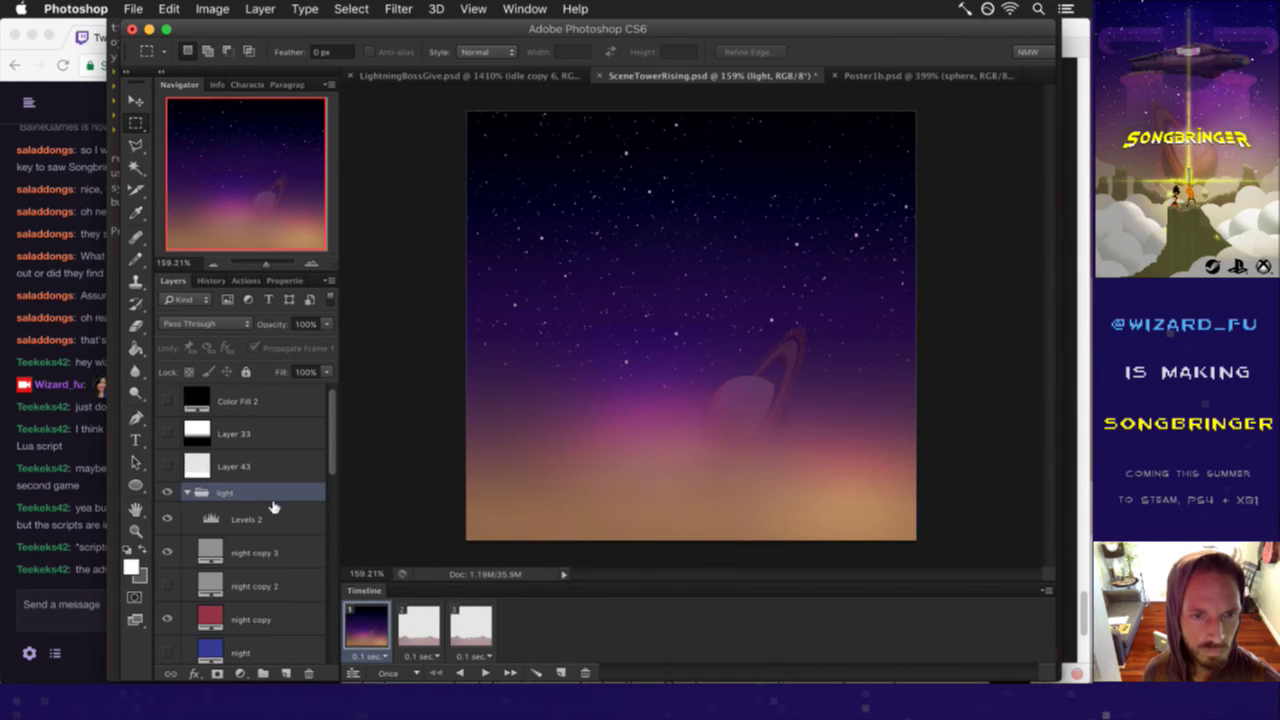
- Delete the night copy 2 and blue night layers from the light group
left_click(255, 552)
left_click_drag(333, 445, 334, 474)
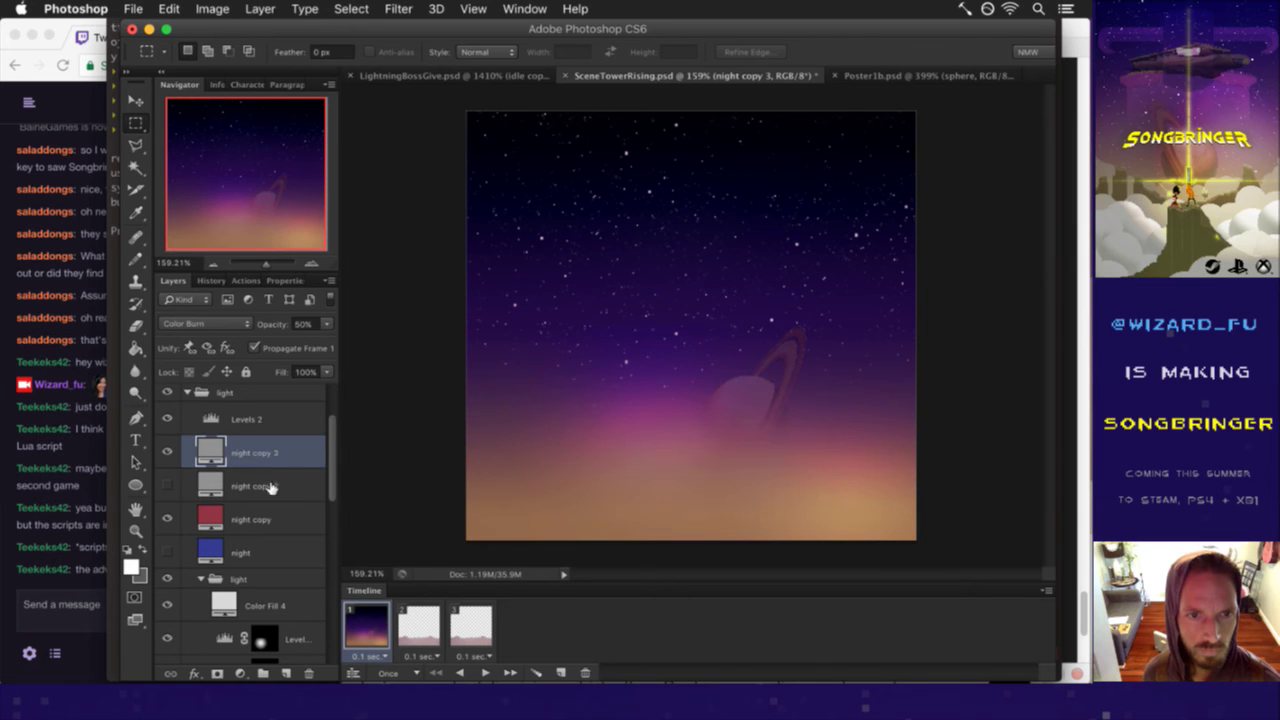
left_click(267, 486)
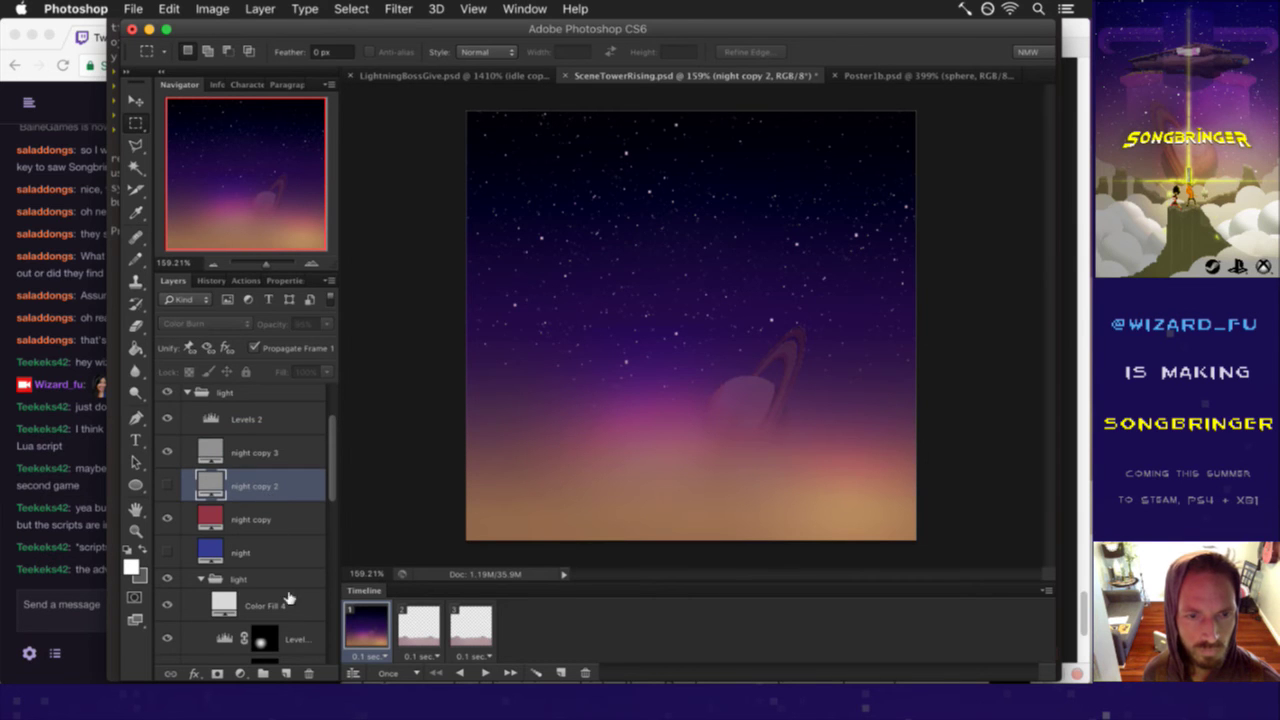
left_click(310, 673)
left_click(283, 520)
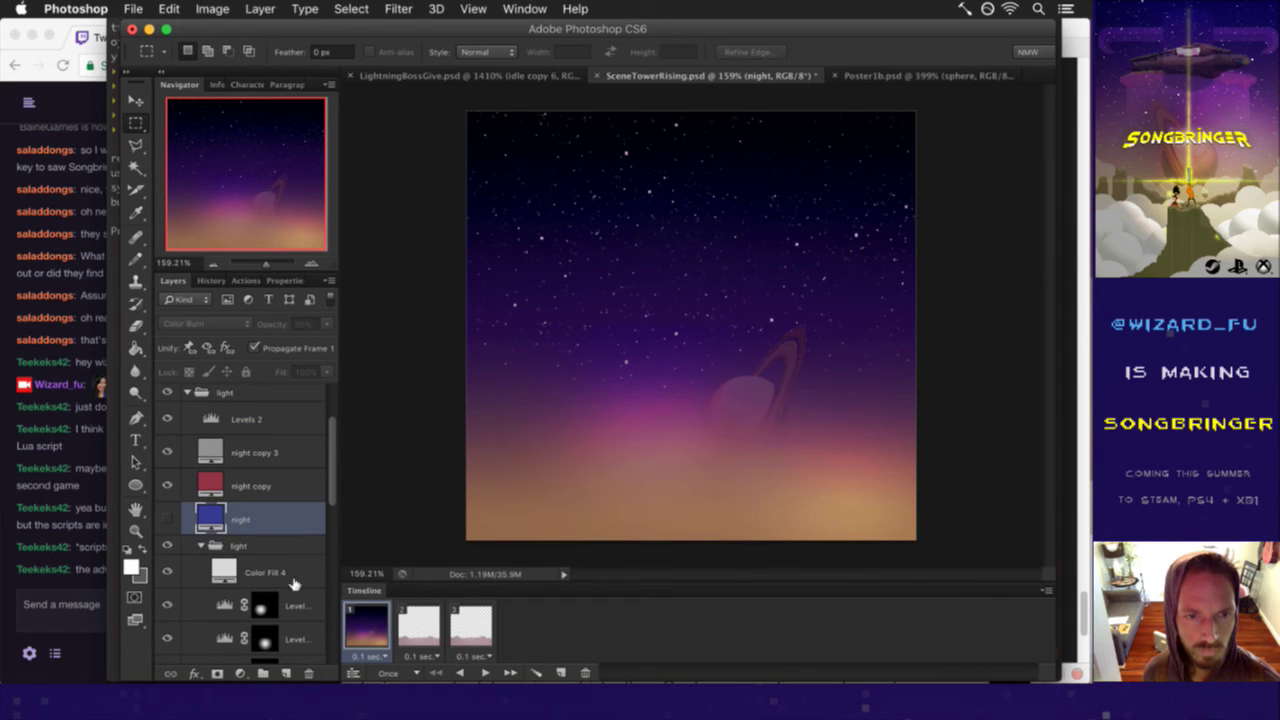
left_click(310, 672)
left_click(262, 486)
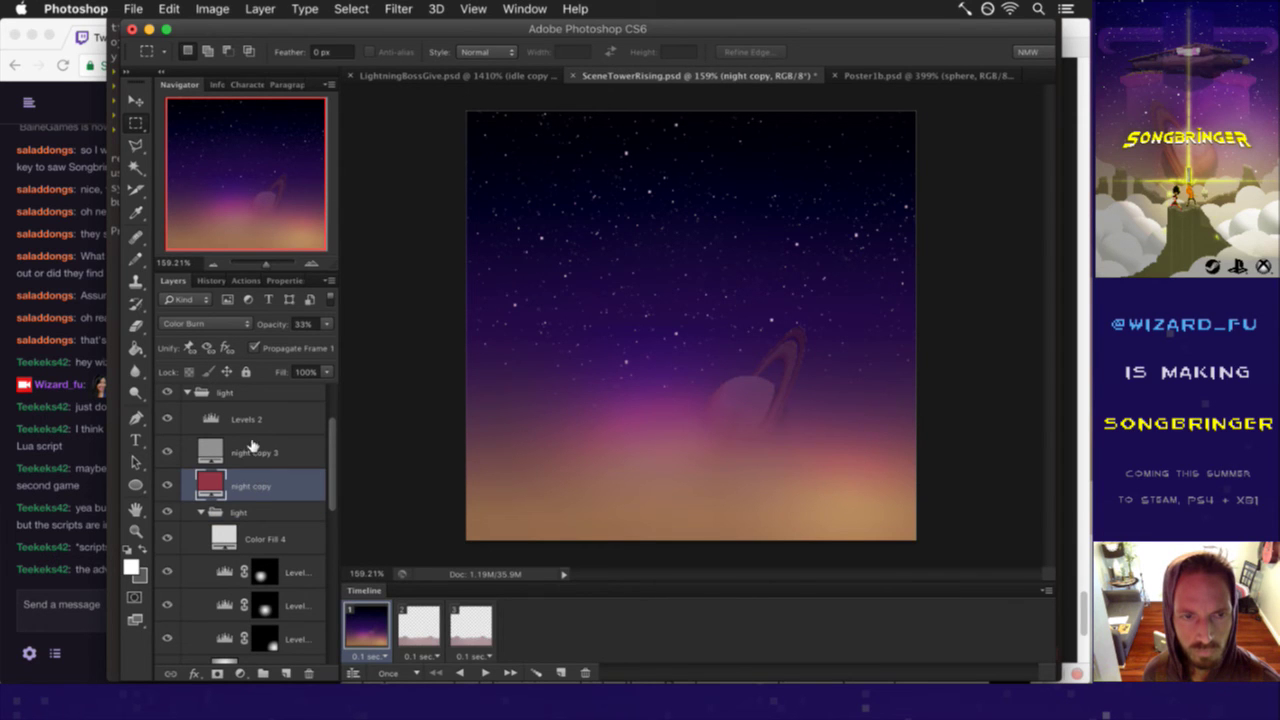
- After checking their effect, rename night copy 3 to butn and night copy to burn
left_click(211, 447)
left_click(167, 452)
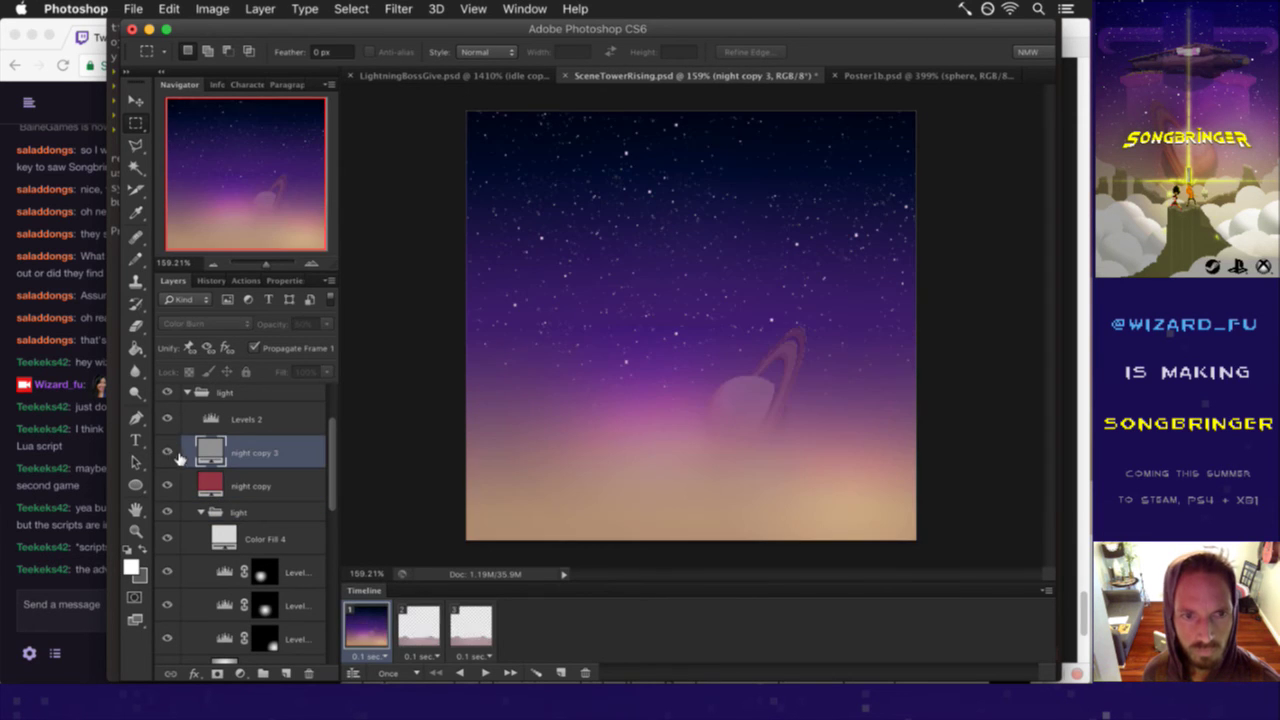
left_click(167, 452)
left_click(167, 485)
left_click(167, 485)
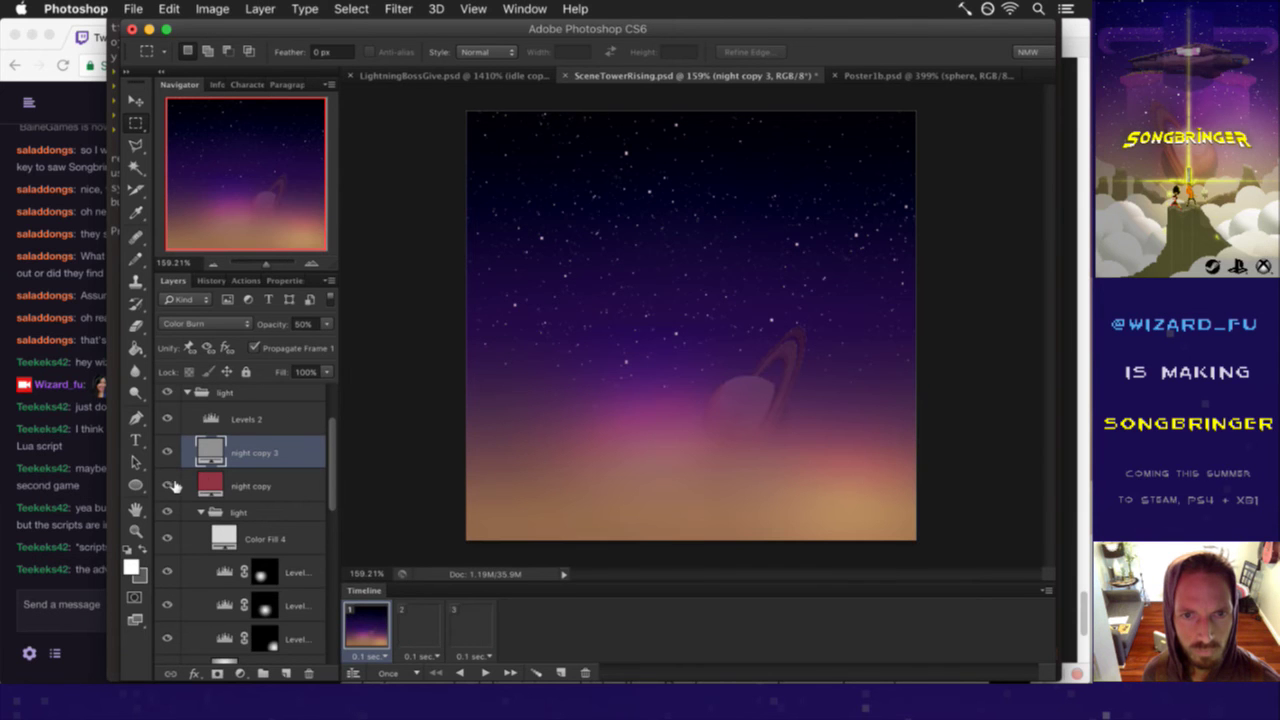
double_click(256, 454)
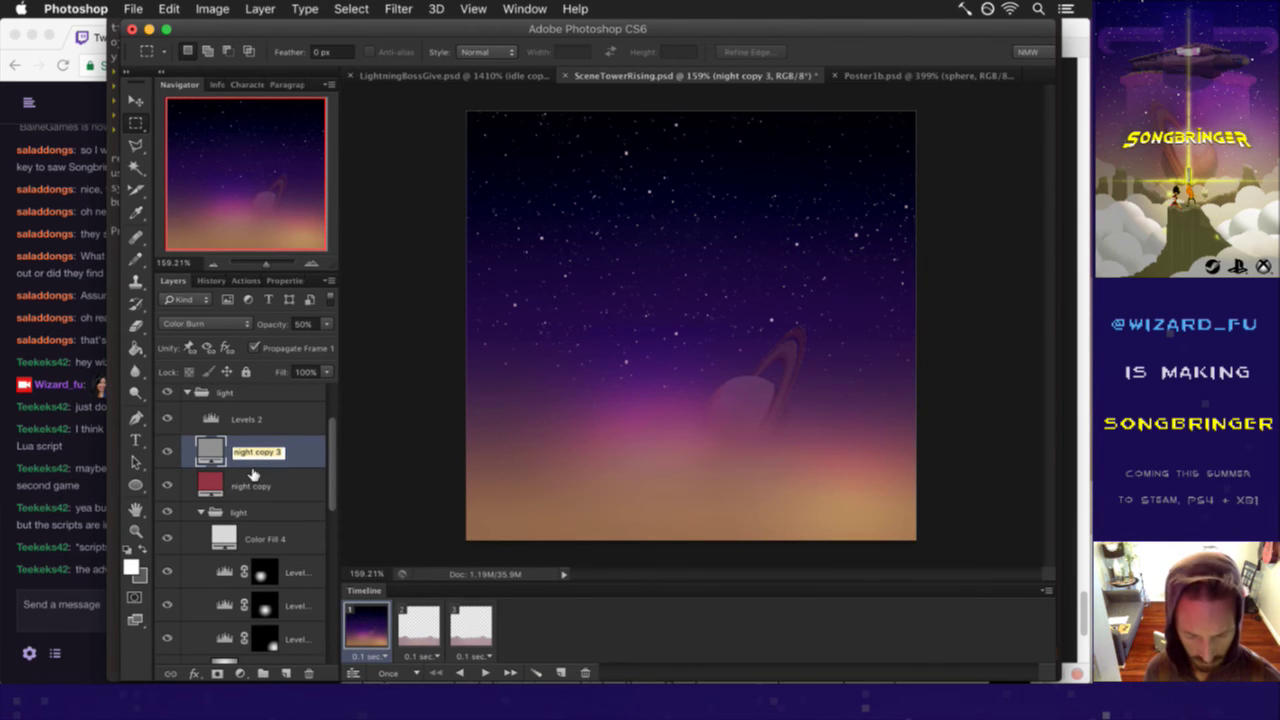
type("burn")
key("Return")
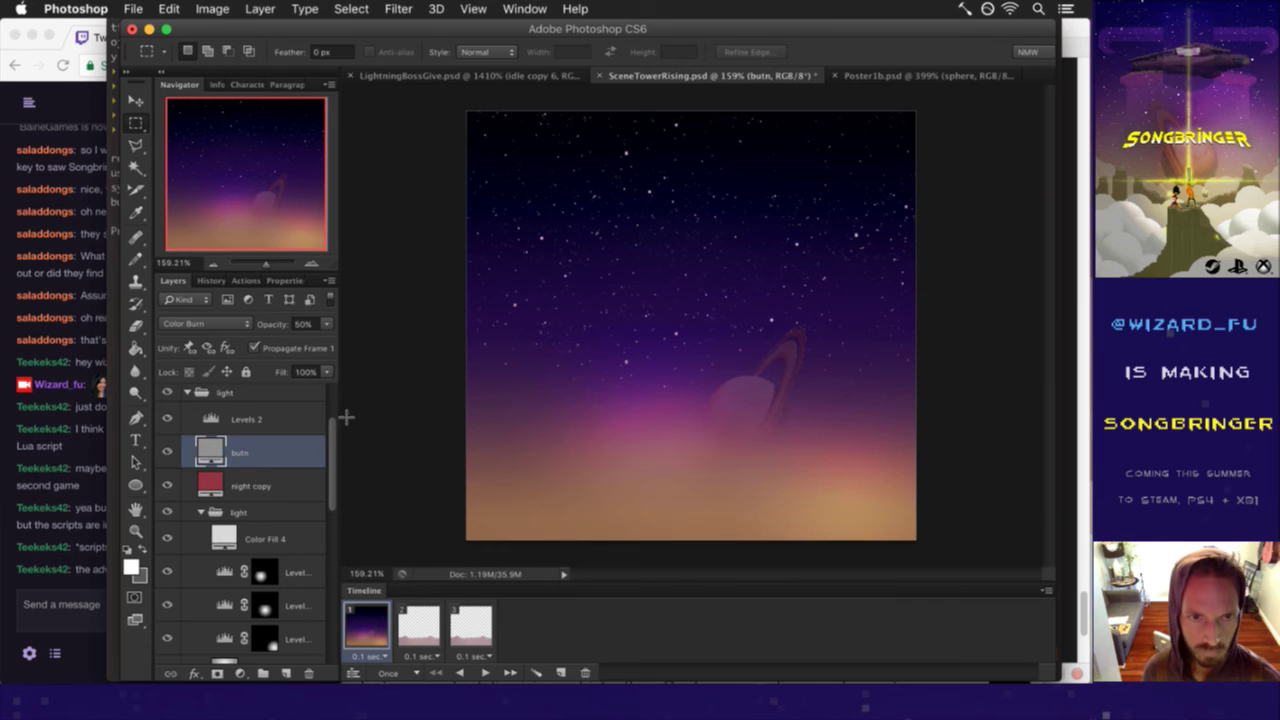
left_click(258, 484)
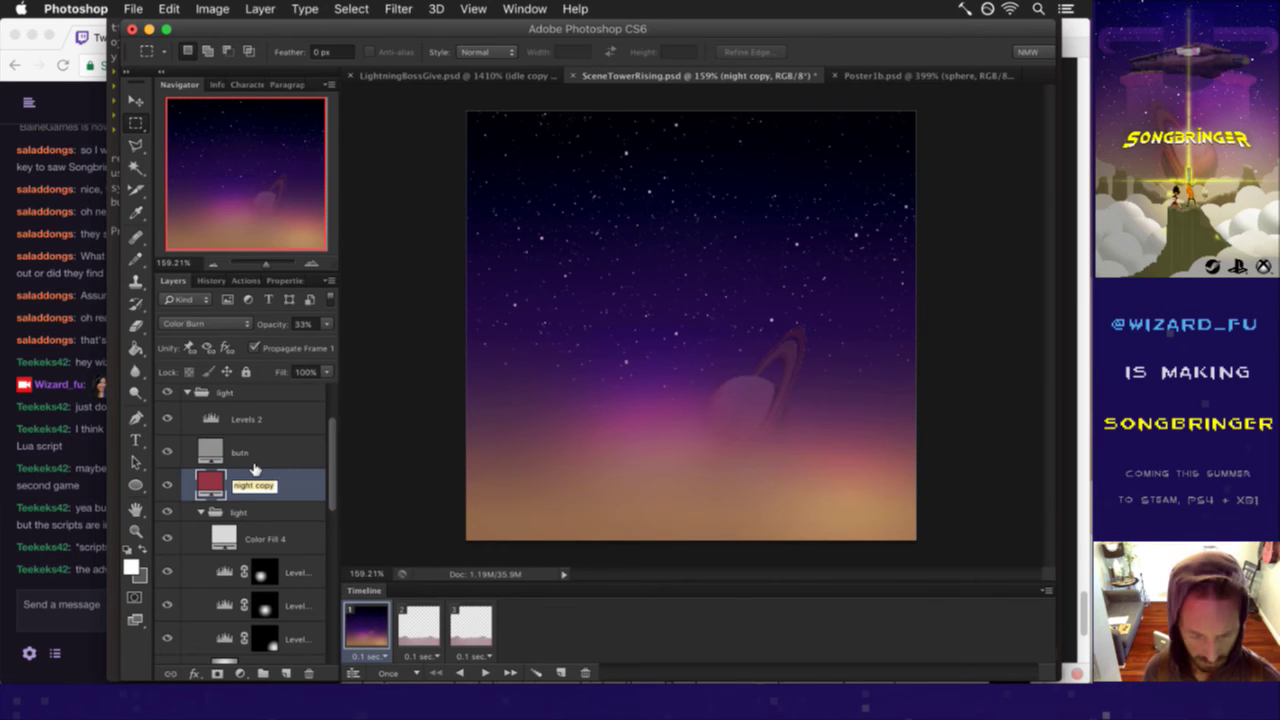
type("burn")
key("Return")
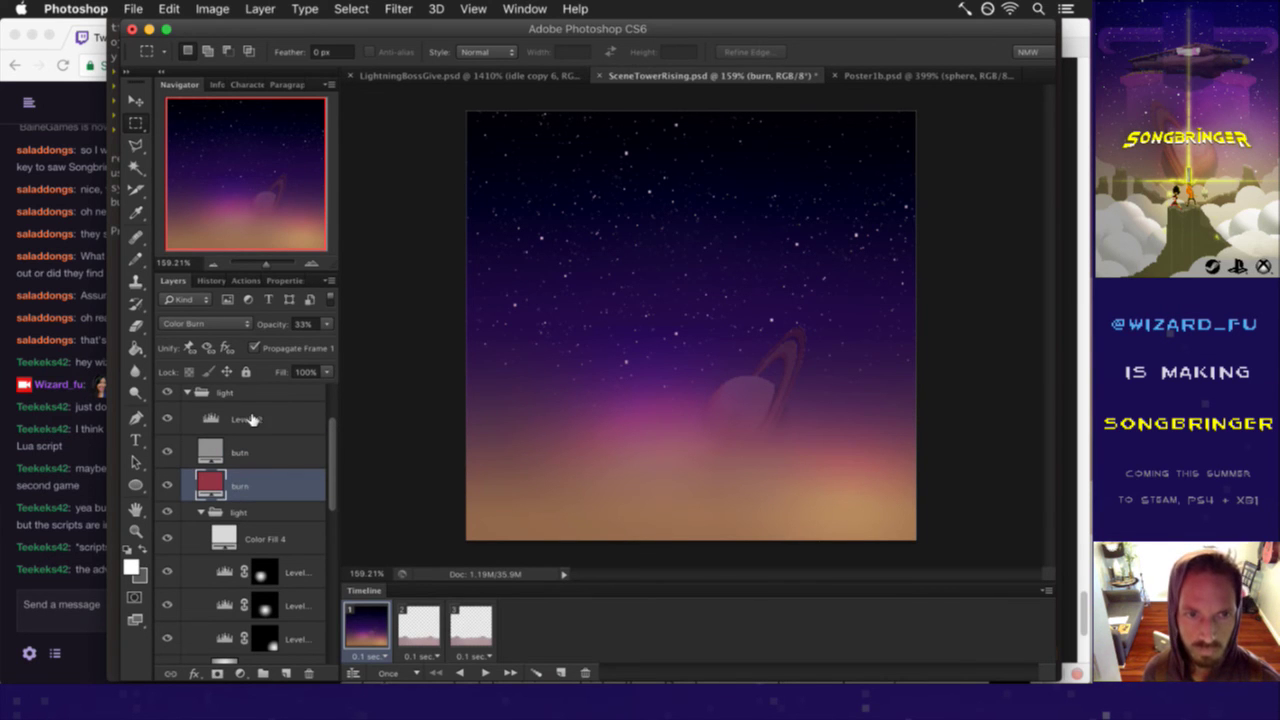
- Toggle Levels 2 to judge its effect, then step down through butn and burn to the inner light group
left_click(222, 414)
left_click(167, 418)
left_click(167, 418)
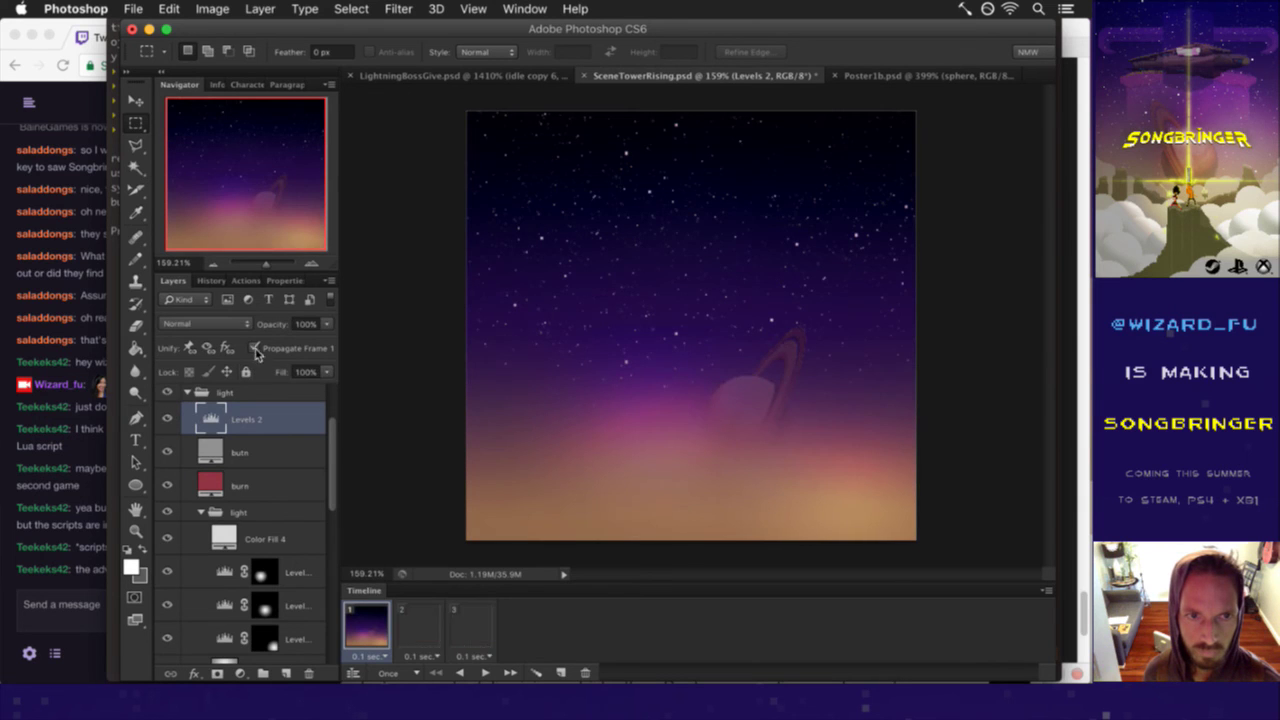
key("alt+bracketleft")
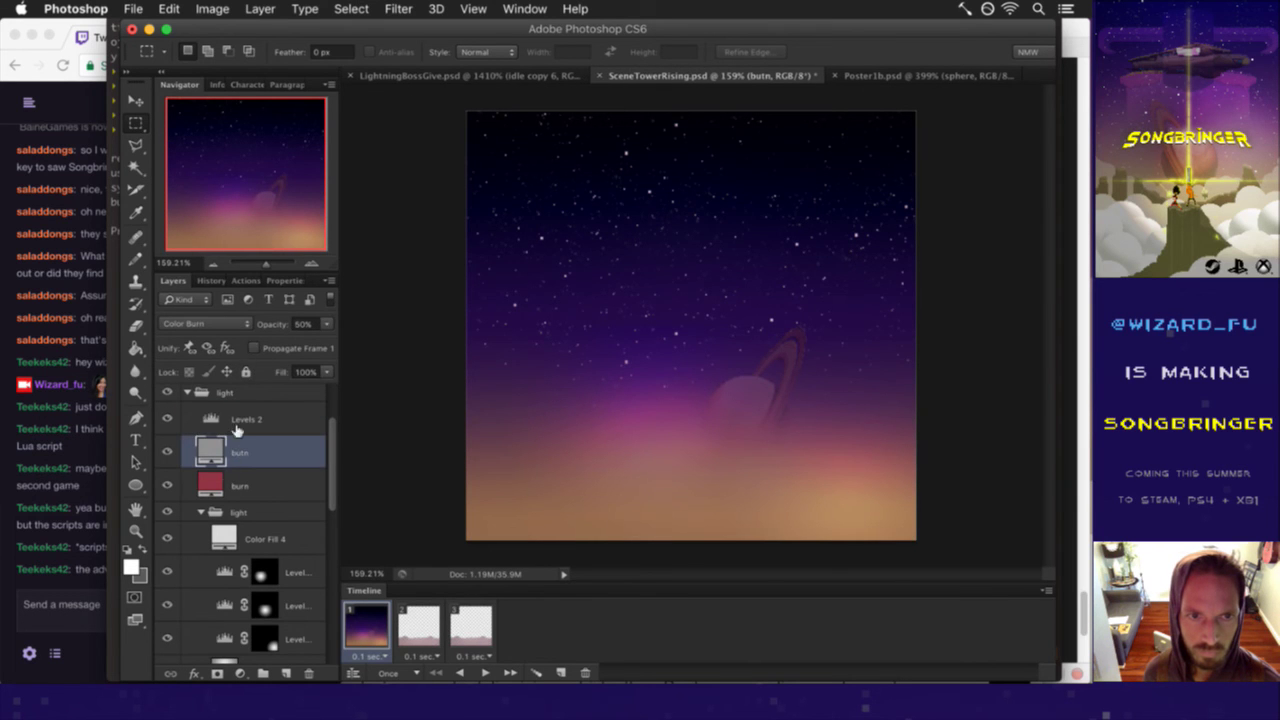
key("alt+bracketleft")
left_click(249, 512)
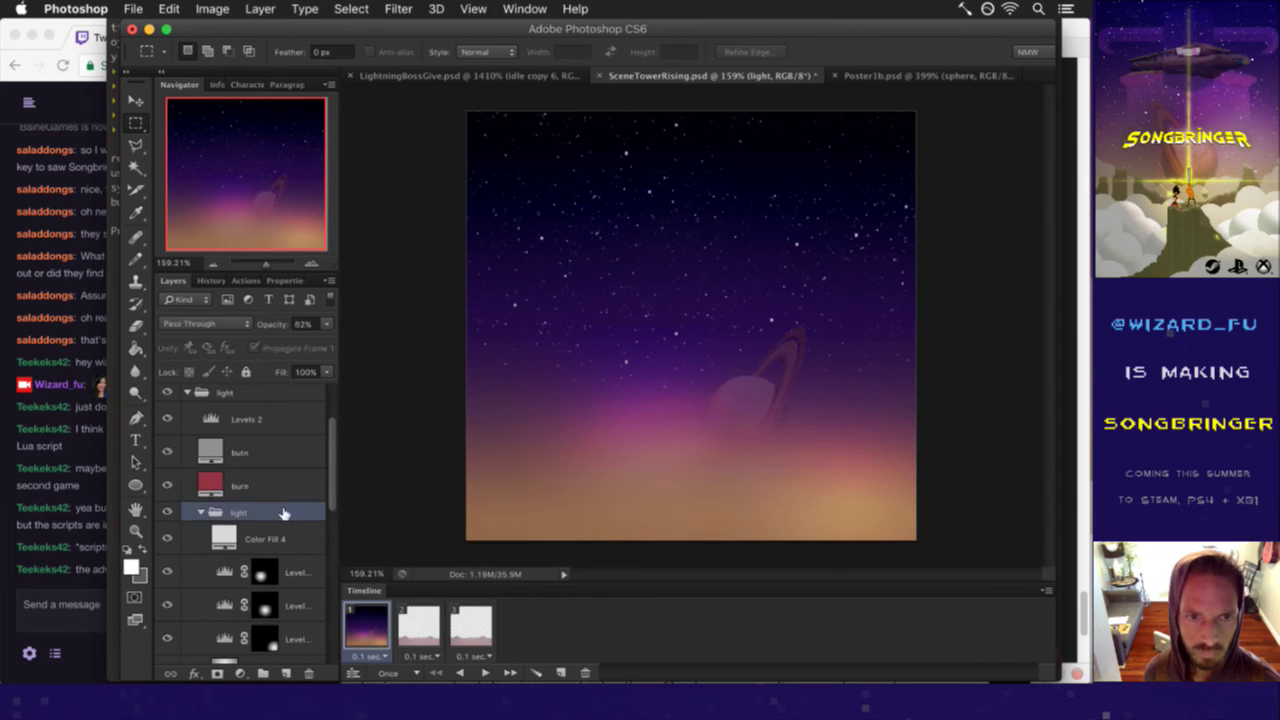
mouse_move(334, 478)
left_mouse_down()
mouse_move(334, 530)
mouse_move(333, 470)
left_mouse_up()
left_click(284, 504)
left_click(284, 570, "shift")
left_click_drag(256, 522, 250, 510)
left_click_drag(329, 484, 323, 538)
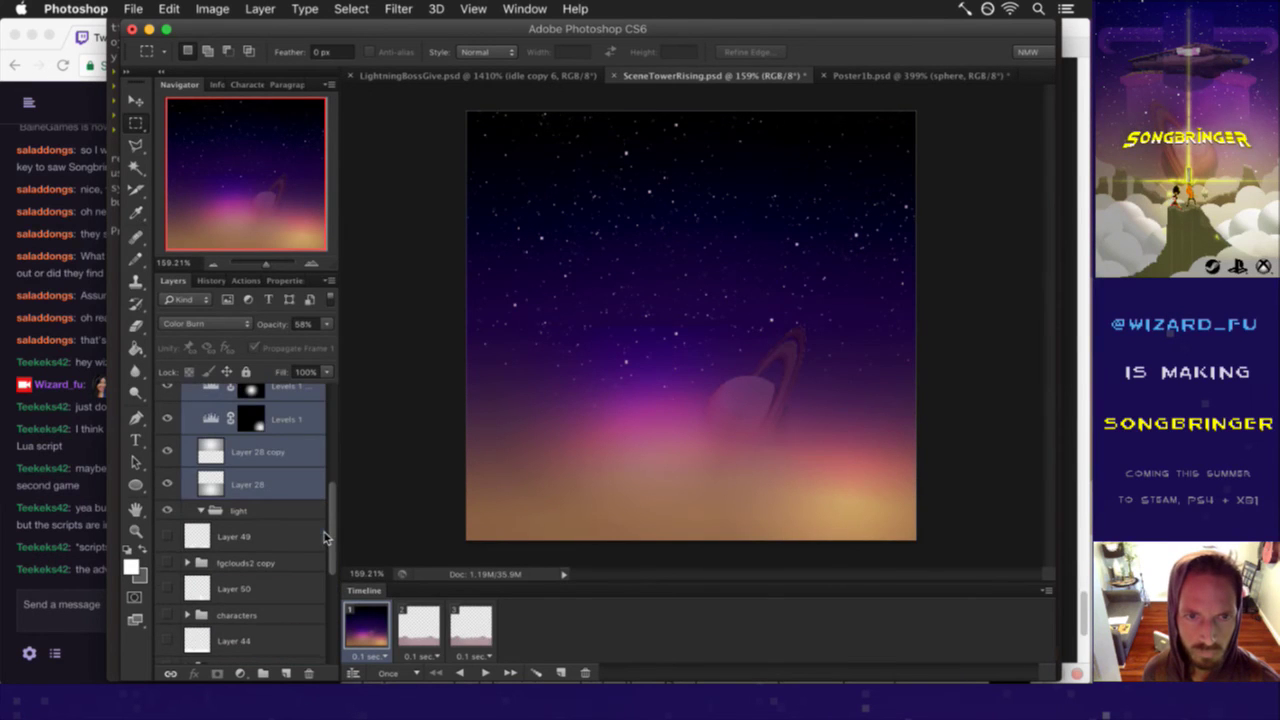
left_click(260, 511)
key("ctrl+z")
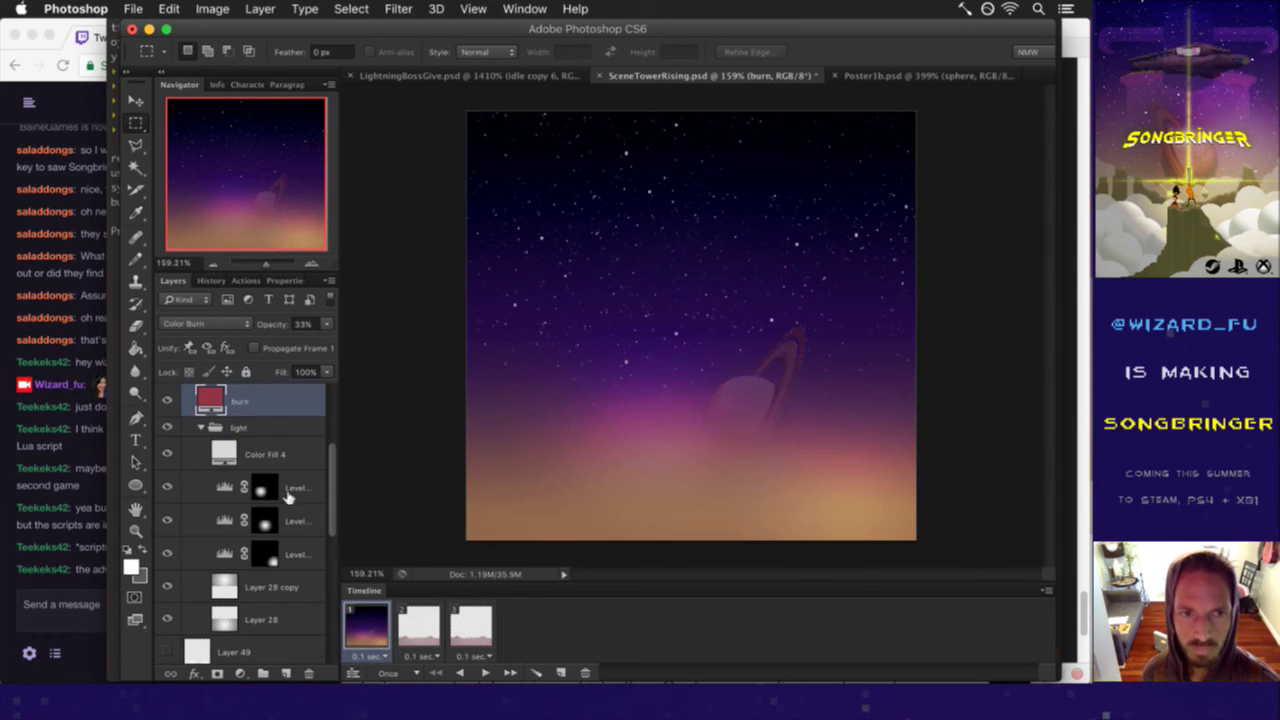
left_click(266, 428)
left_click(305, 459)
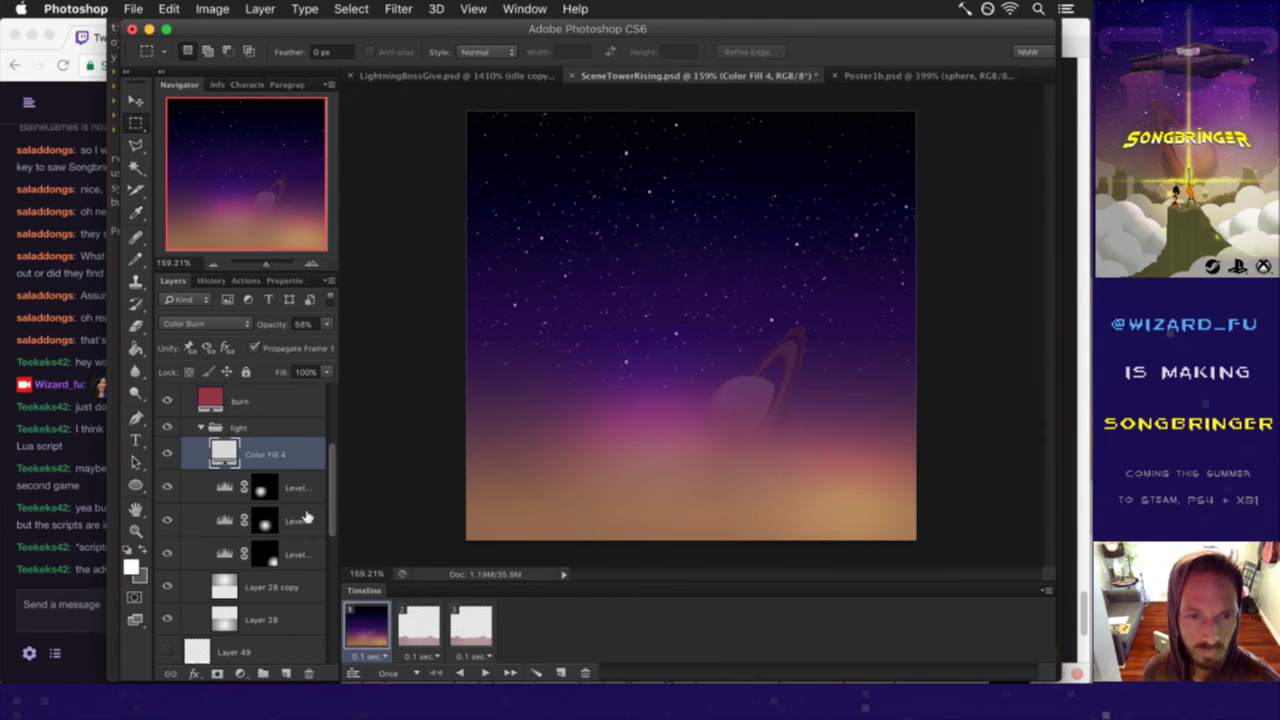
left_click(268, 588)
left_click(266, 619, "shift")
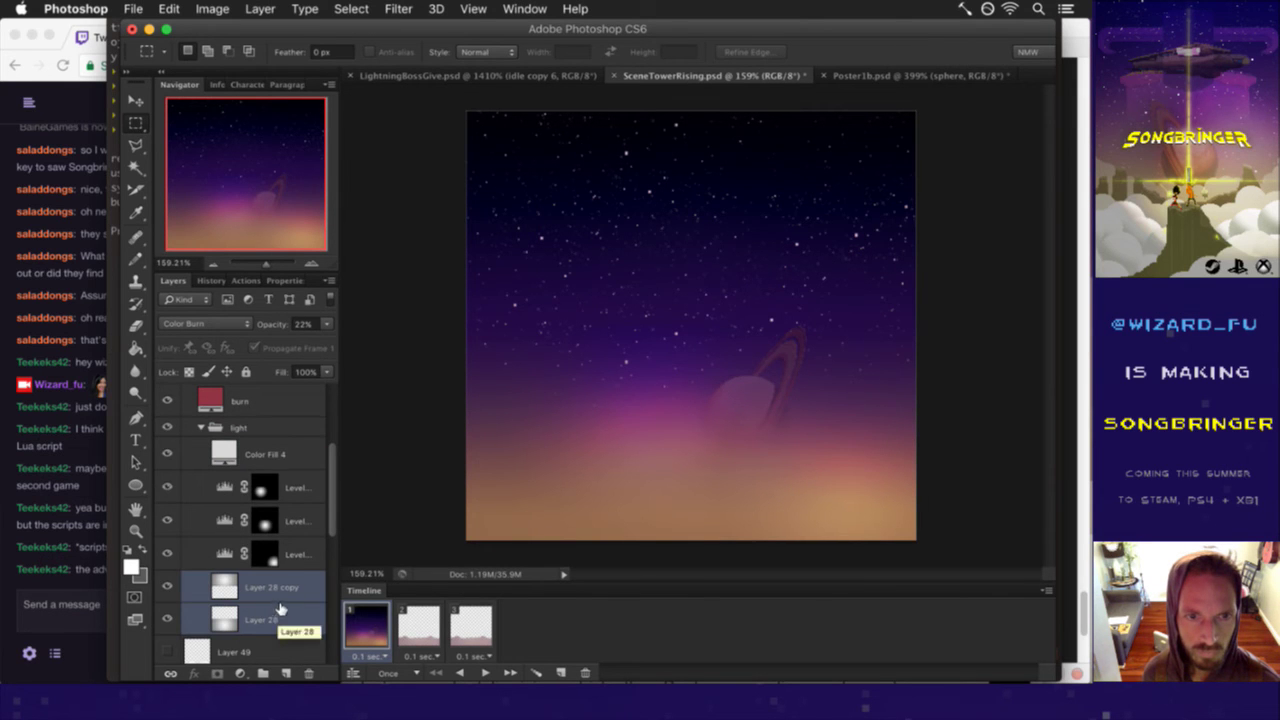
left_click_drag(333, 491, 332, 435)
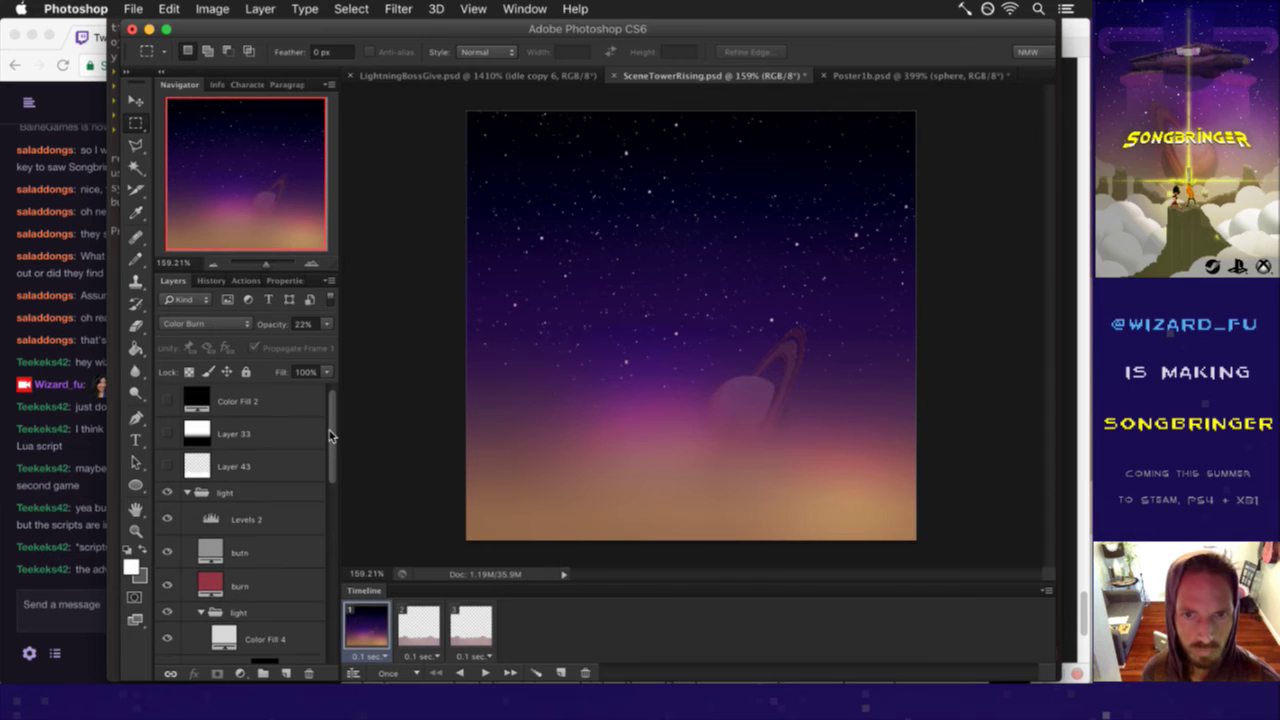
left_click_drag(330, 435, 323, 531)
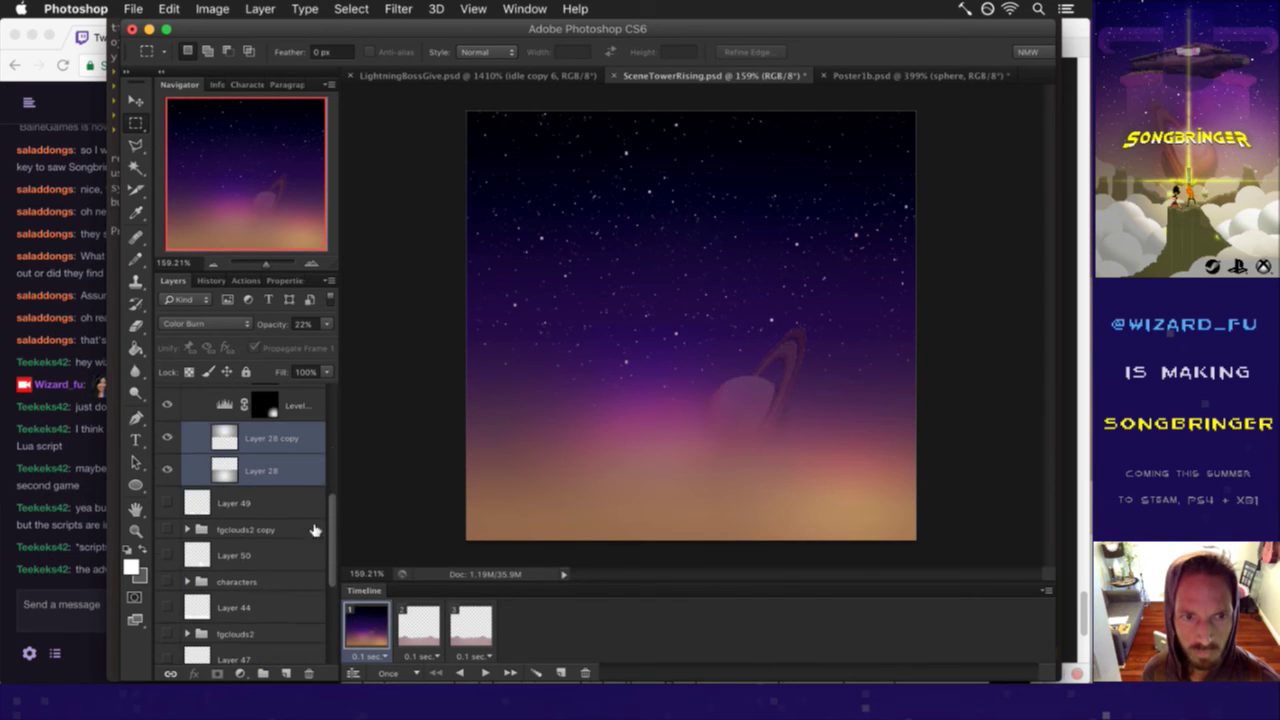
- Save, then add Layer 51 above Layer 49 and paint the canvas white
key("cmd+s")
left_click(230, 503)
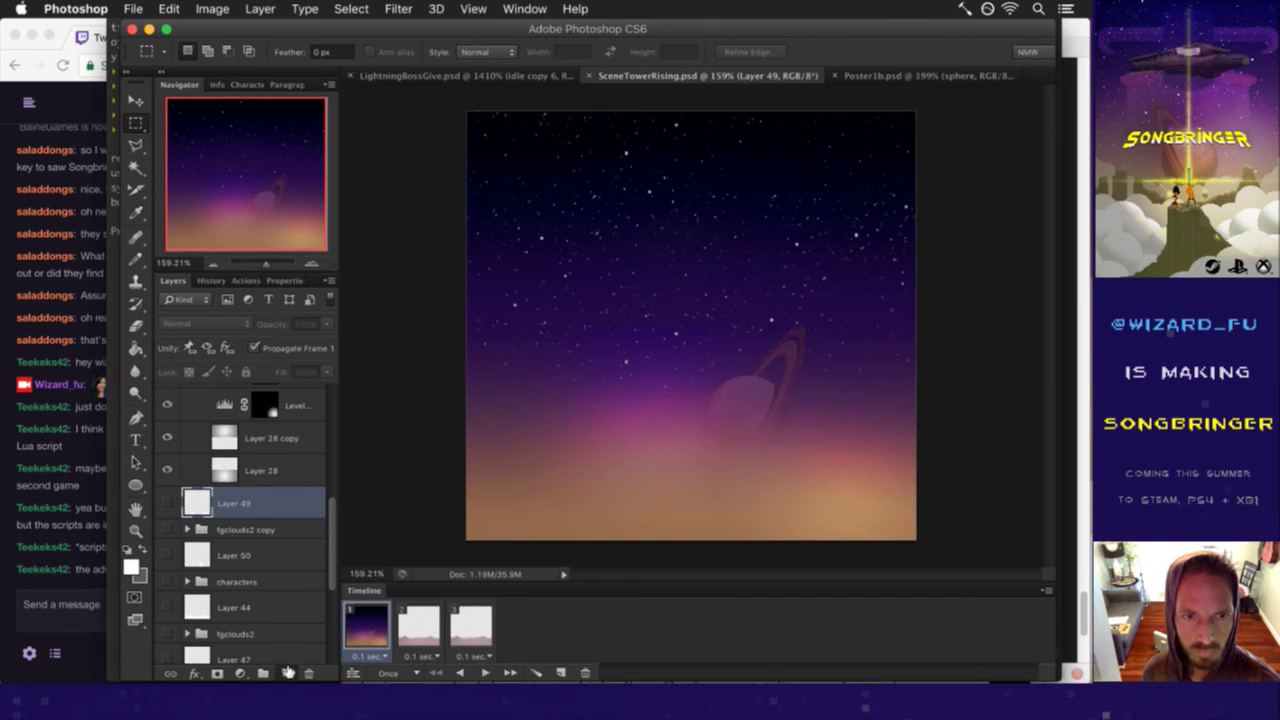
left_click(286, 673)
key("b")
mouse_move(543, 457)
left_mouse_down()
mouse_move(528, 528)
mouse_move(629, 500)
mouse_move(912, 558)
mouse_move(737, 400)
mouse_move(525, 430)
mouse_move(528, 271)
mouse_move(484, 209)
mouse_move(830, 200)
mouse_move(887, 443)
left_mouse_up()
- Lower Layer 51's opacity to 47%
key("m")
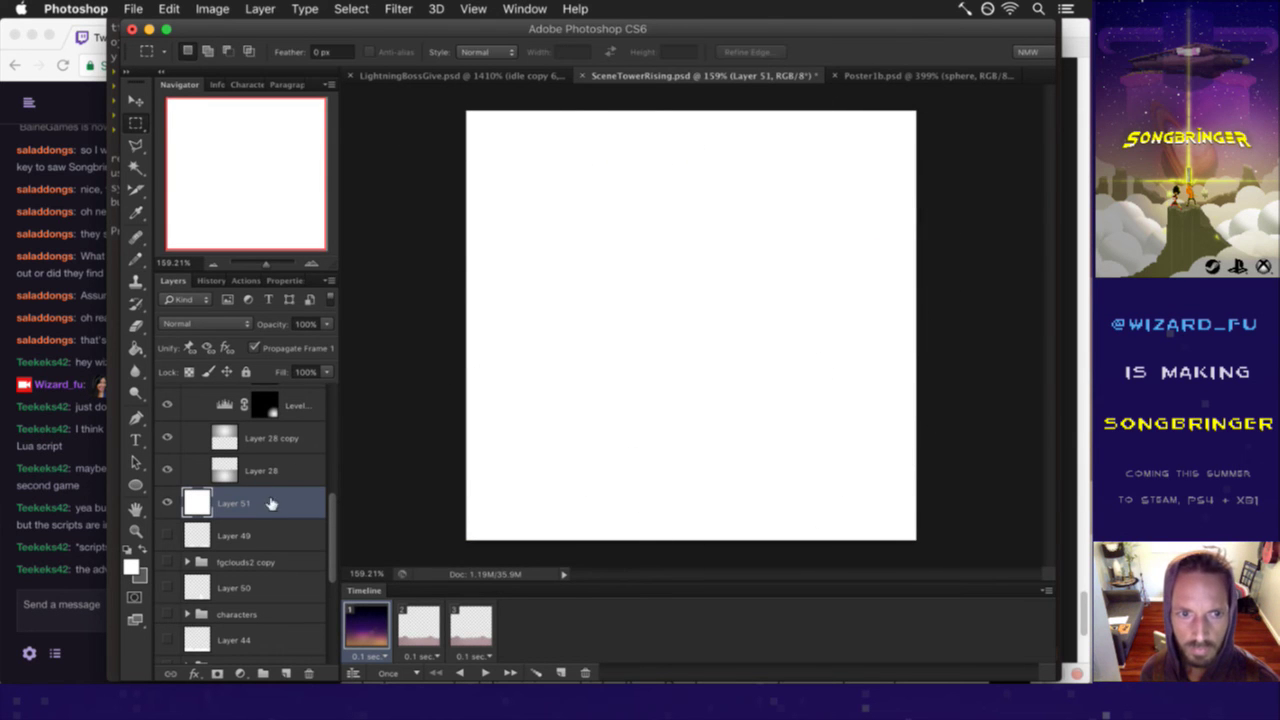
key("4")
key("7")
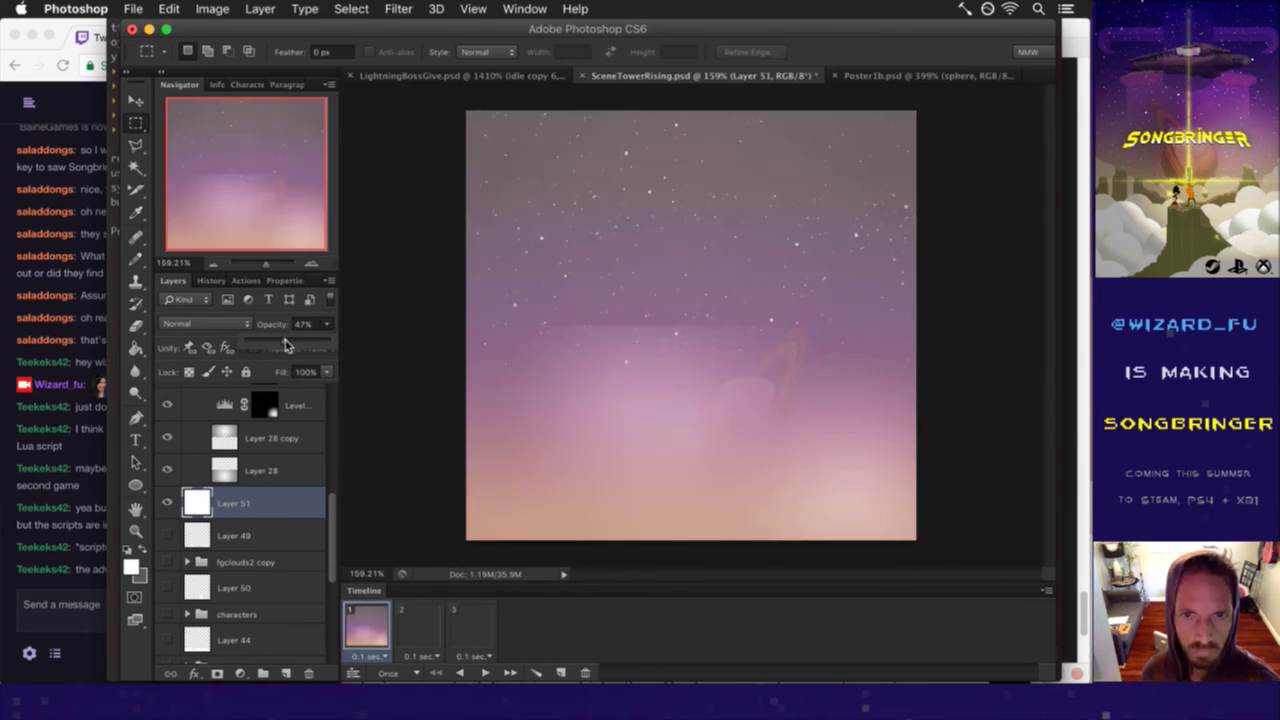
left_click(268, 299)
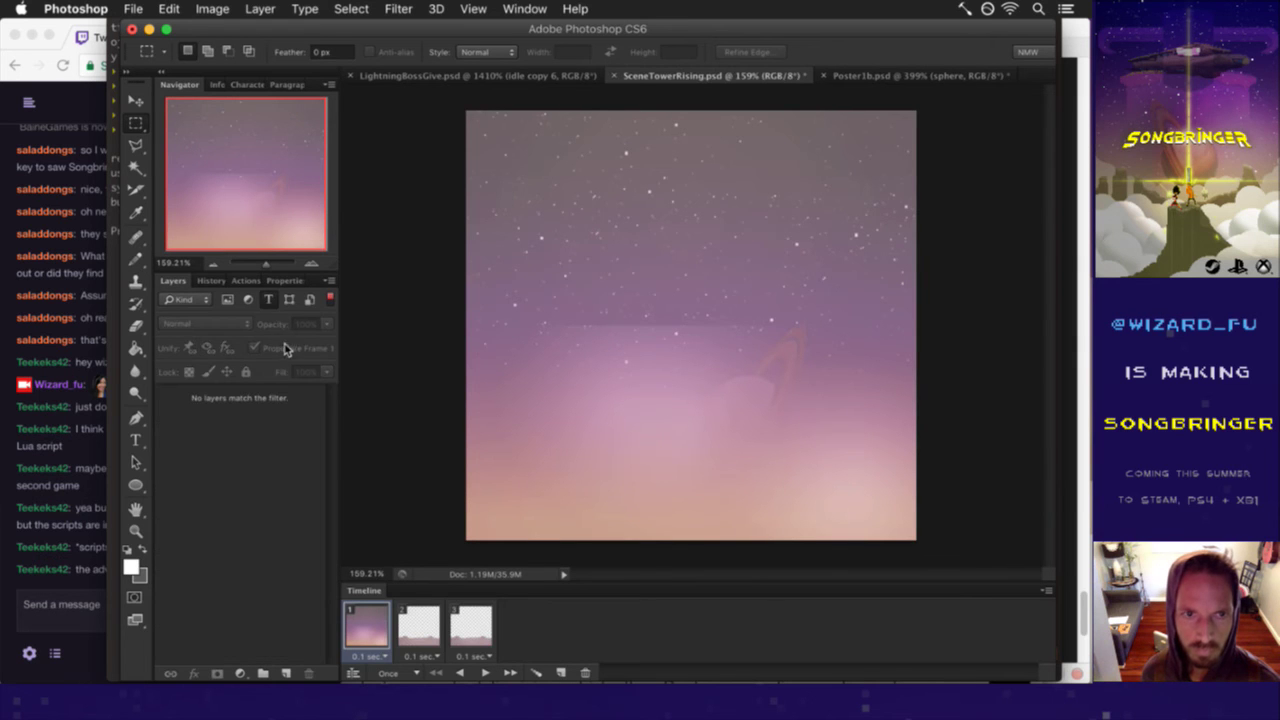
left_click(272, 302)
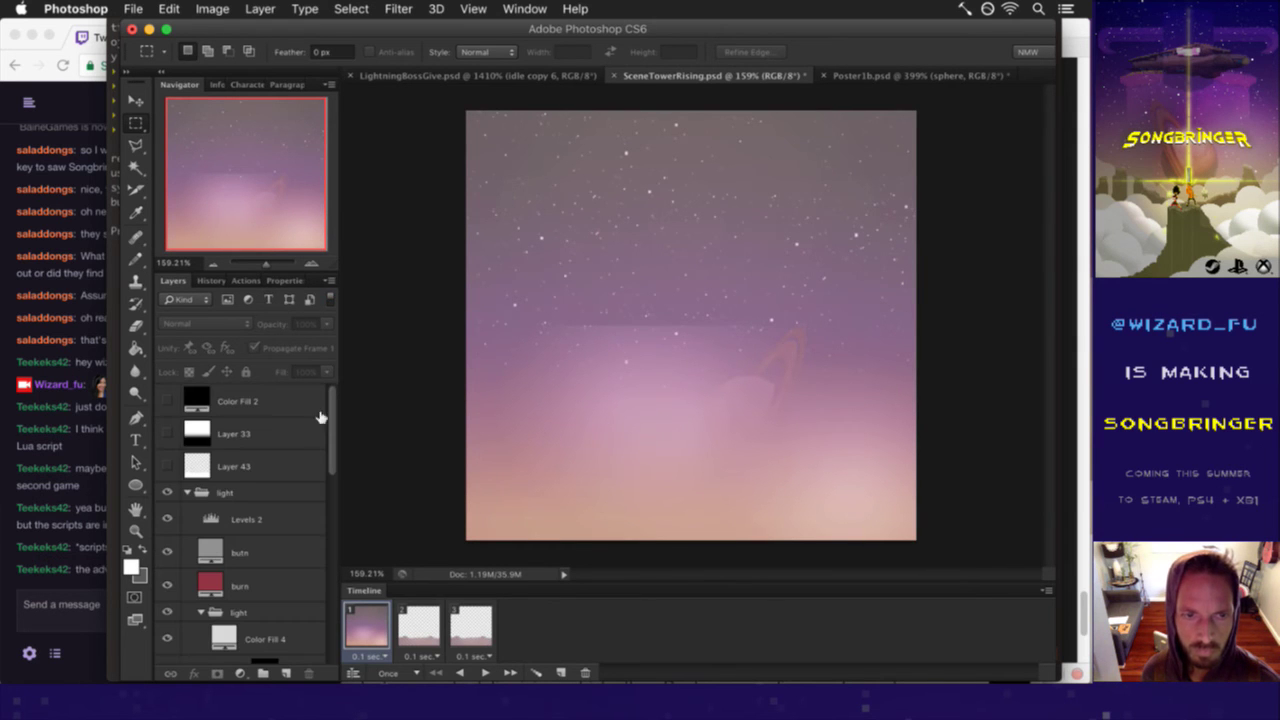
- Save, then inspect the inner light group's Color Fill 4 and Levels layers
key("ctrl+s")
left_click(281, 523)
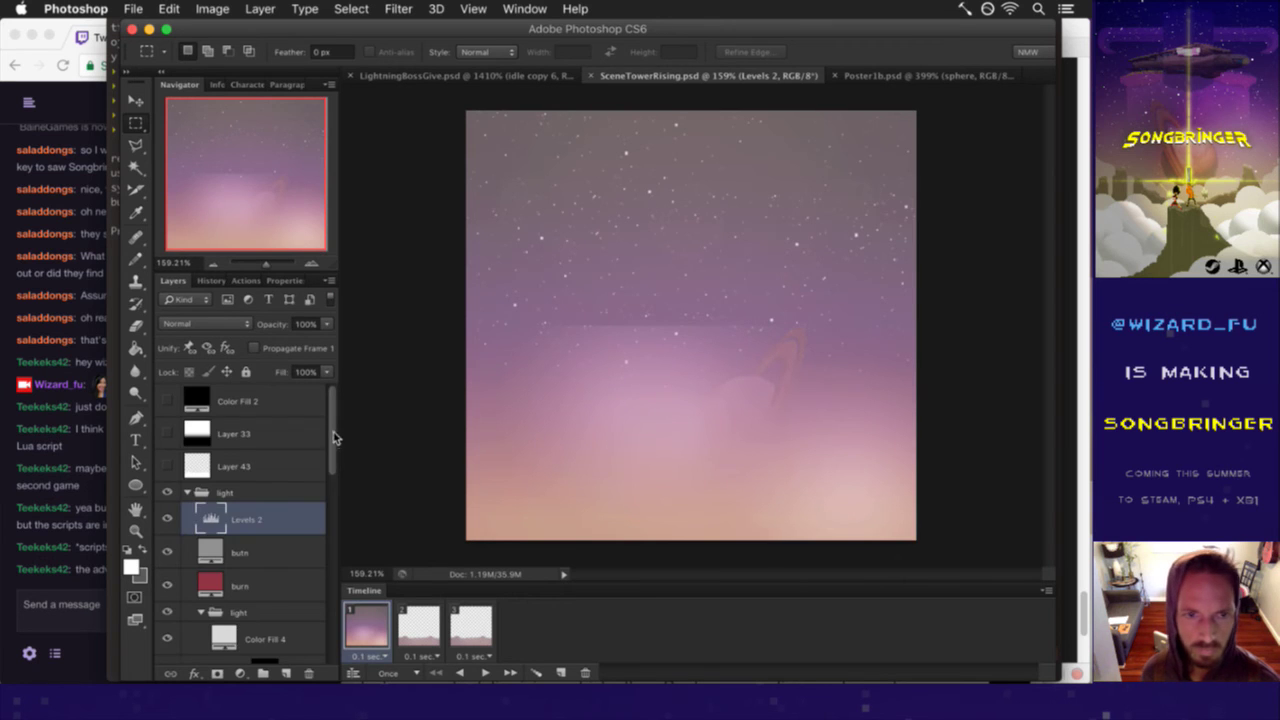
left_click_drag(333, 440, 330, 505)
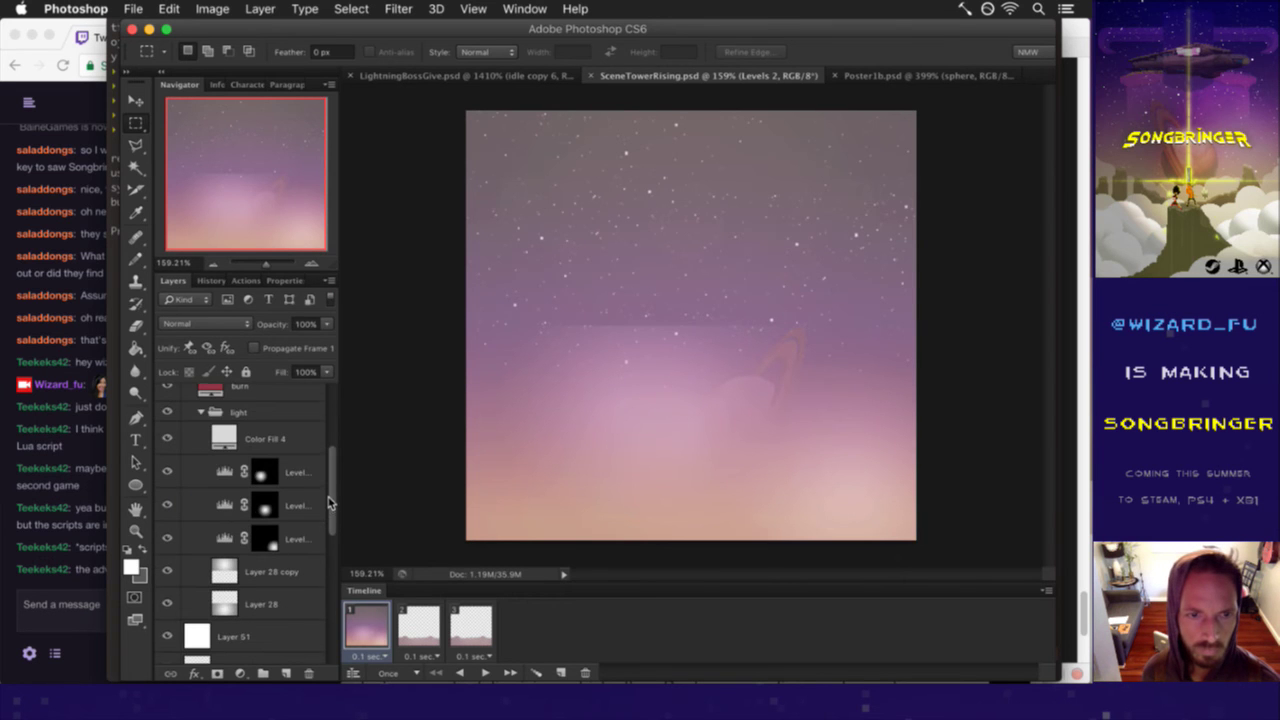
left_click(275, 410)
left_click(295, 441)
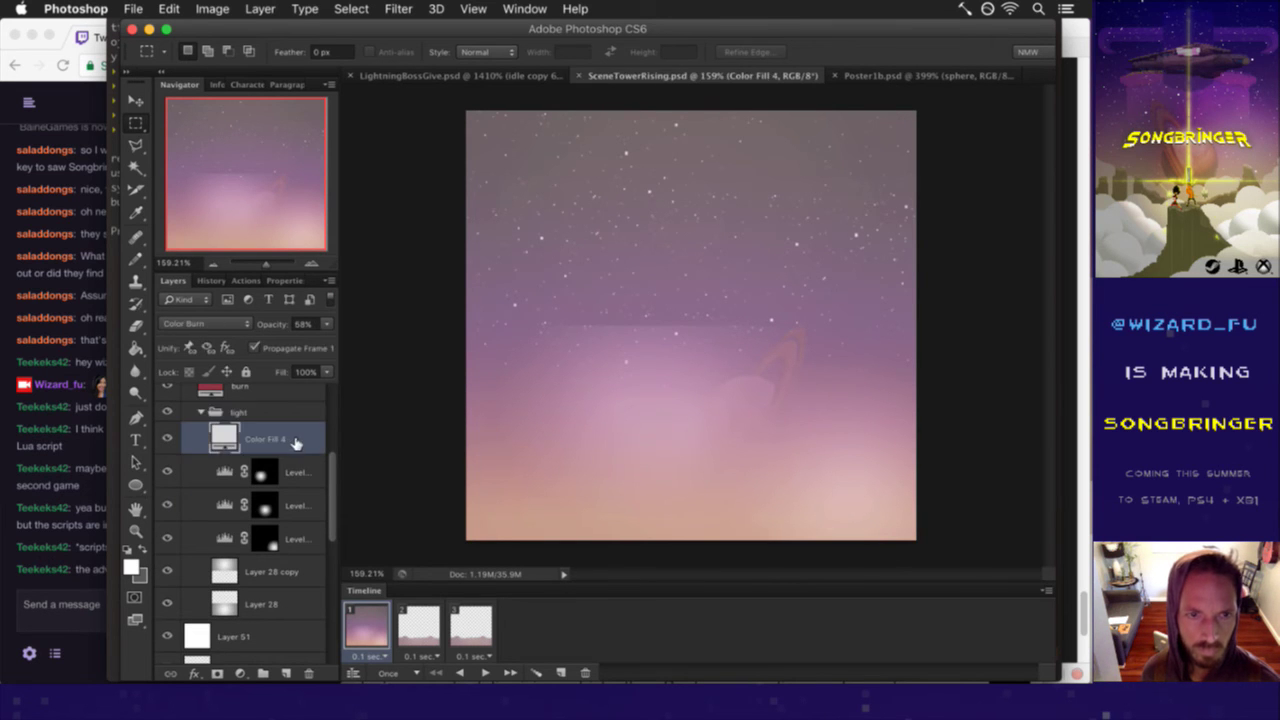
left_click(254, 347)
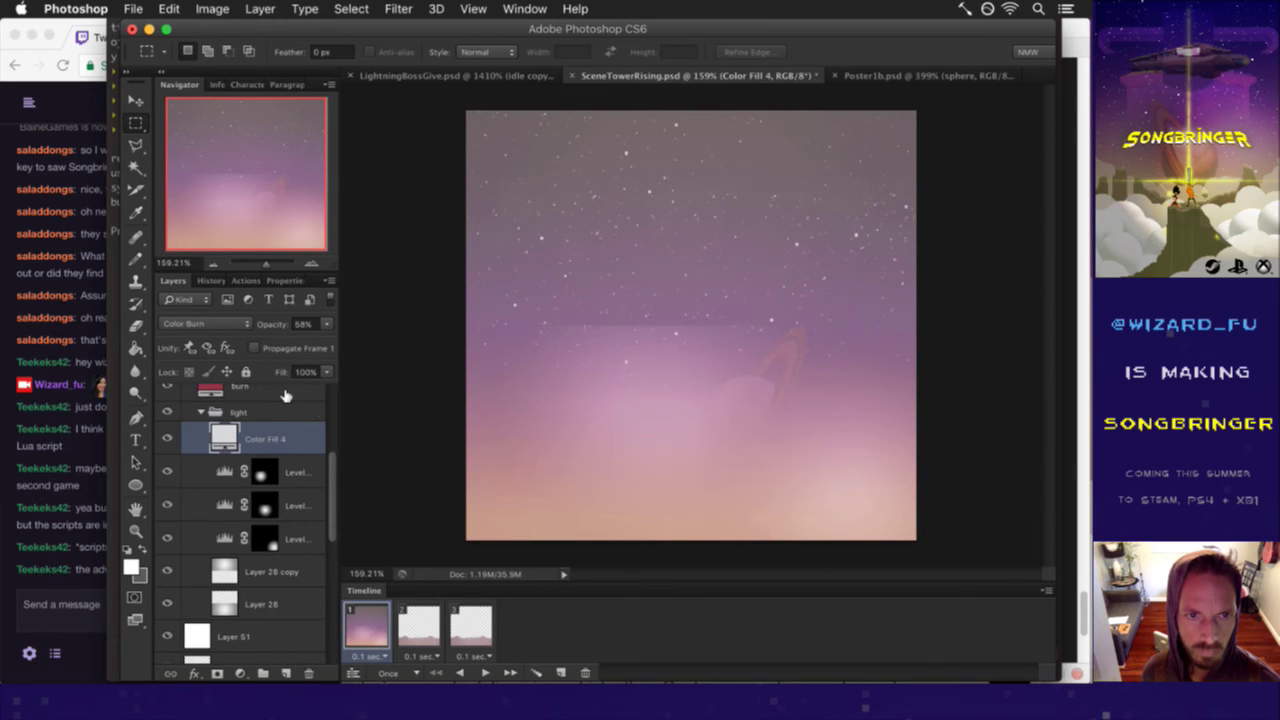
key("alt+bracketleft")
key("alt+bracketleft")
left_click(254, 347)
key("alt+bracketleft")
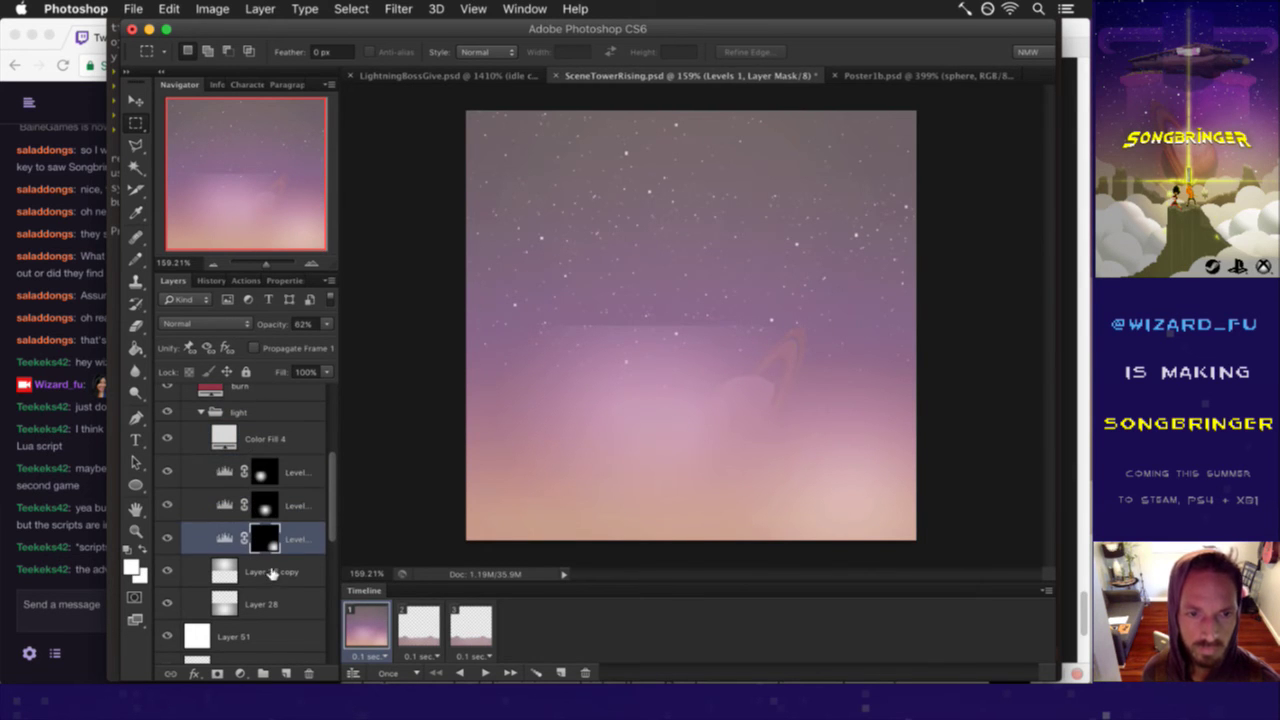
- Raise Layer 28 copy and Layer 28 to 100% opacity
left_click(270, 573)
left_click(258, 598)
left_click(254, 347)
key("alt+bracketright")
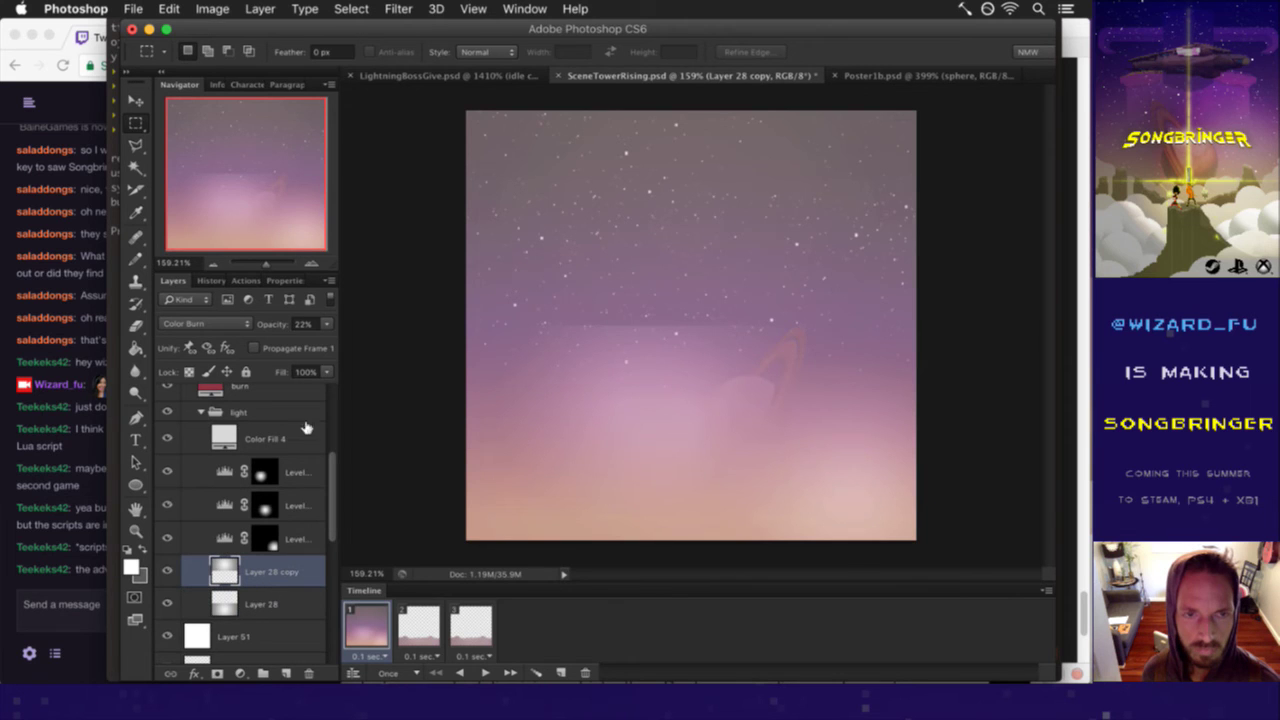
left_click(328, 324)
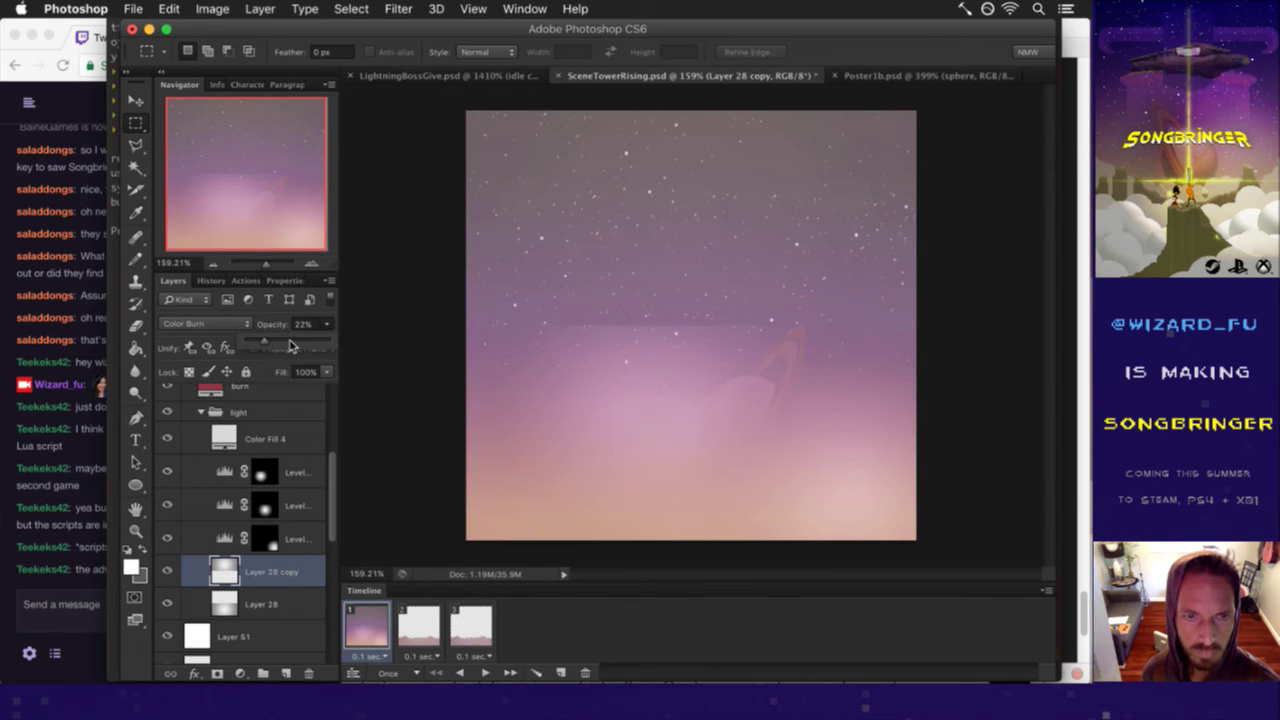
left_click(329, 346)
left_click(275, 315)
left_click(282, 597)
left_click(327, 323)
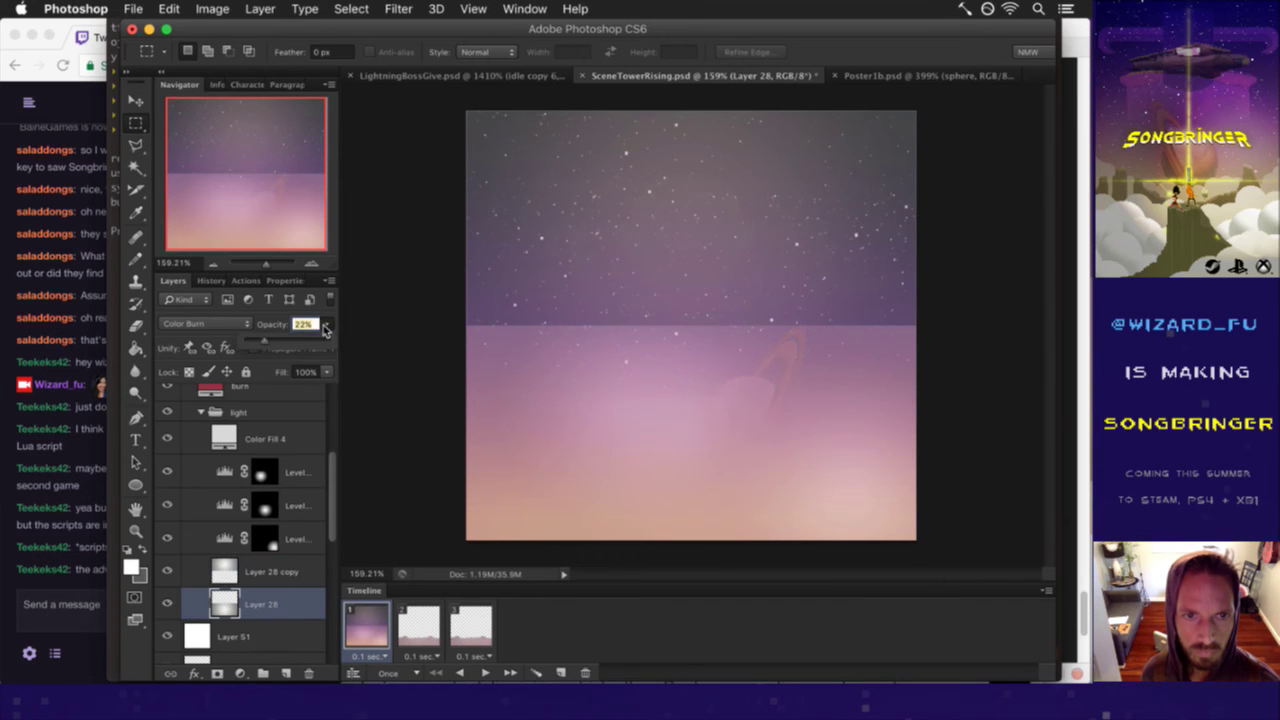
left_click(349, 346)
left_click(272, 318)
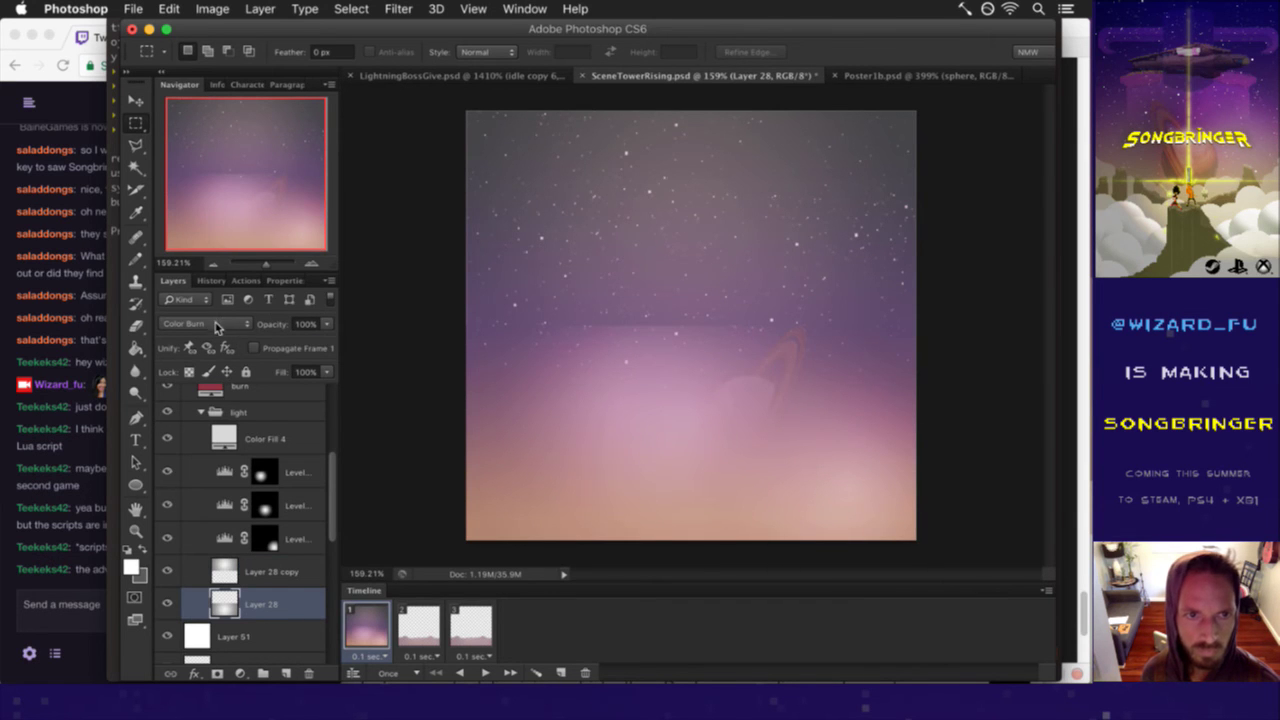
- Set Layer 28 copy's blend mode back to Normal
left_click(222, 327)
key("Escape")
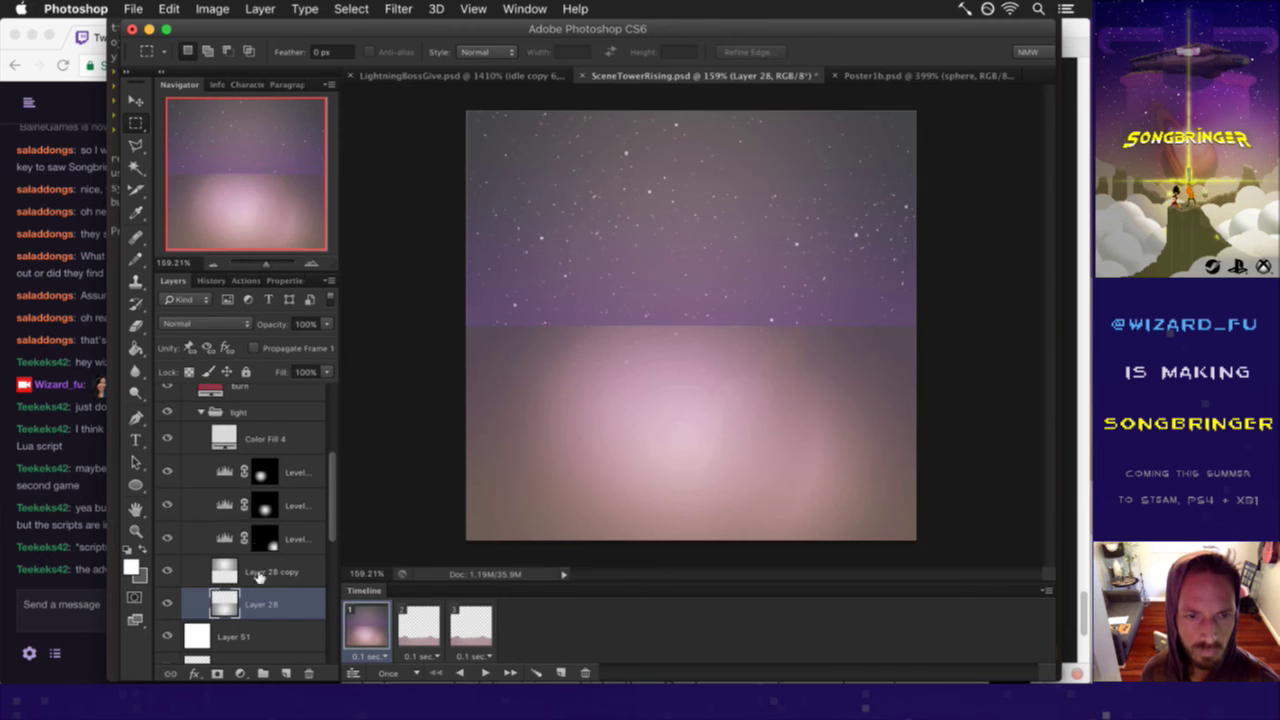
left_click(260, 572)
left_click(220, 324)
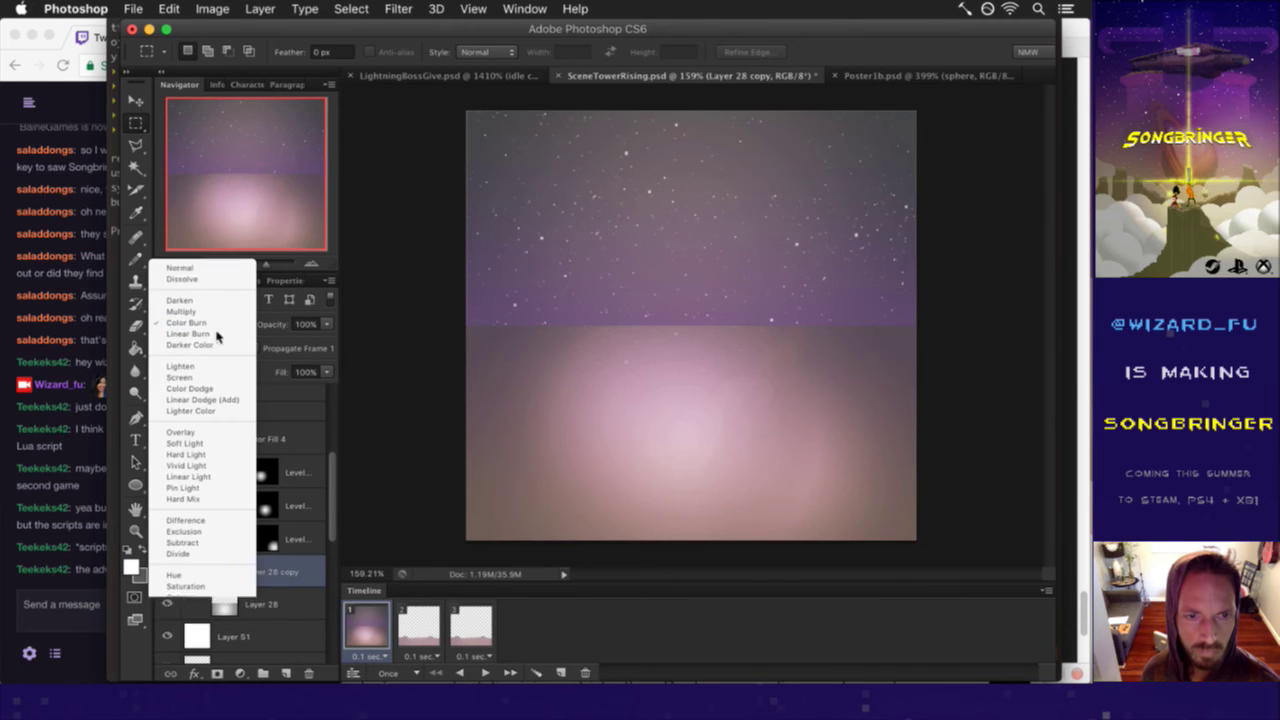
left_click(185, 268)
- Hide the burn, Color Fill 4 and Levels layers in one sweep of the eye column
scroll(335, 505, "up", 1)
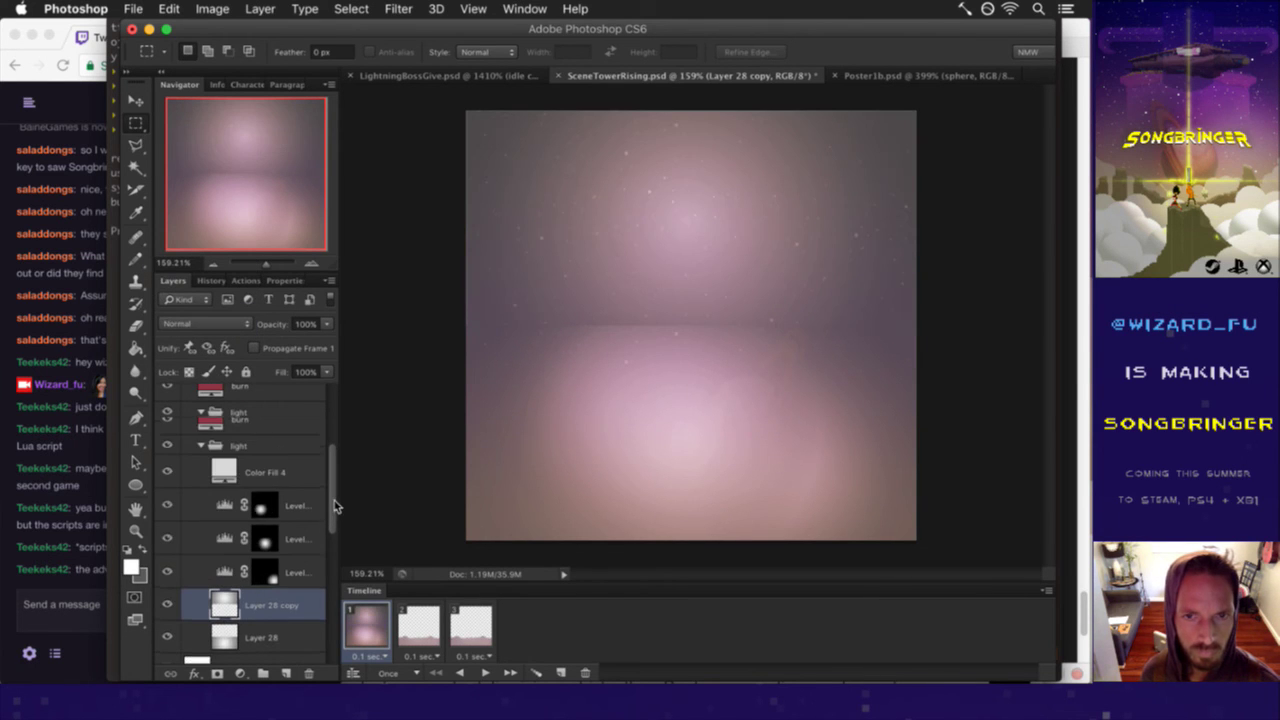
scroll(334, 501, "up", 1)
scroll(335, 490, "up", 1)
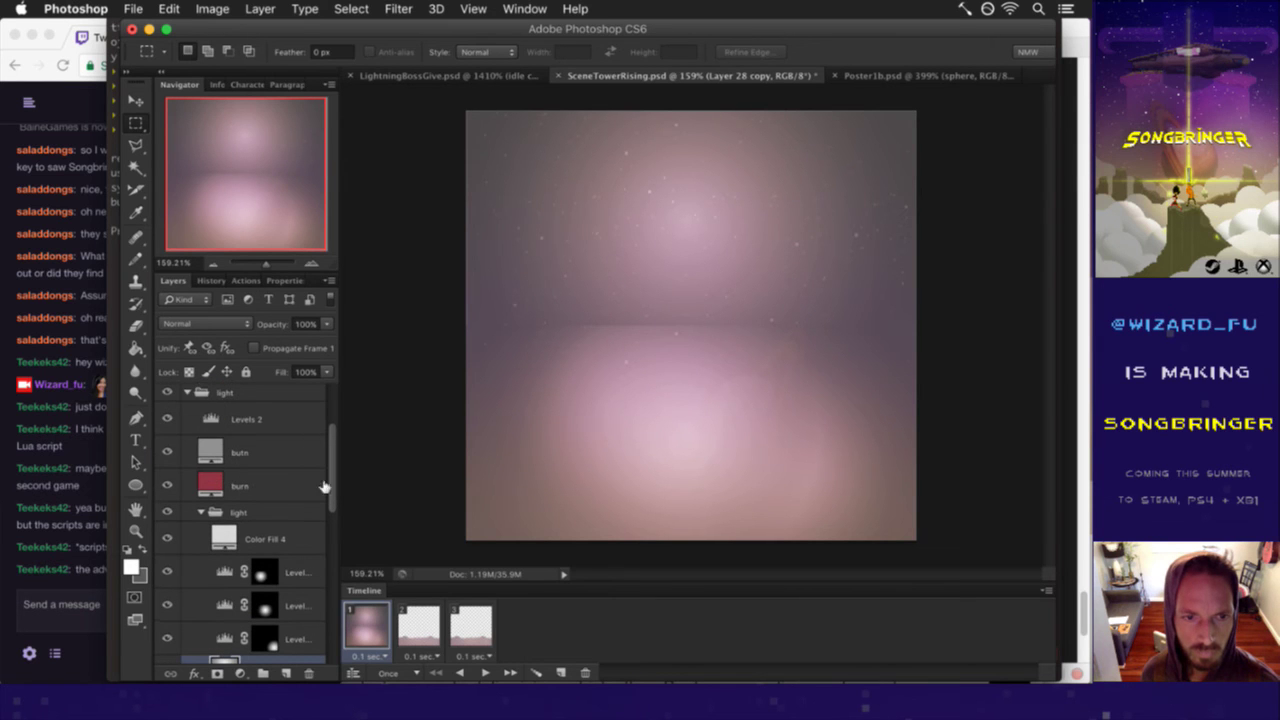
left_click_drag(168, 630, 168, 424)
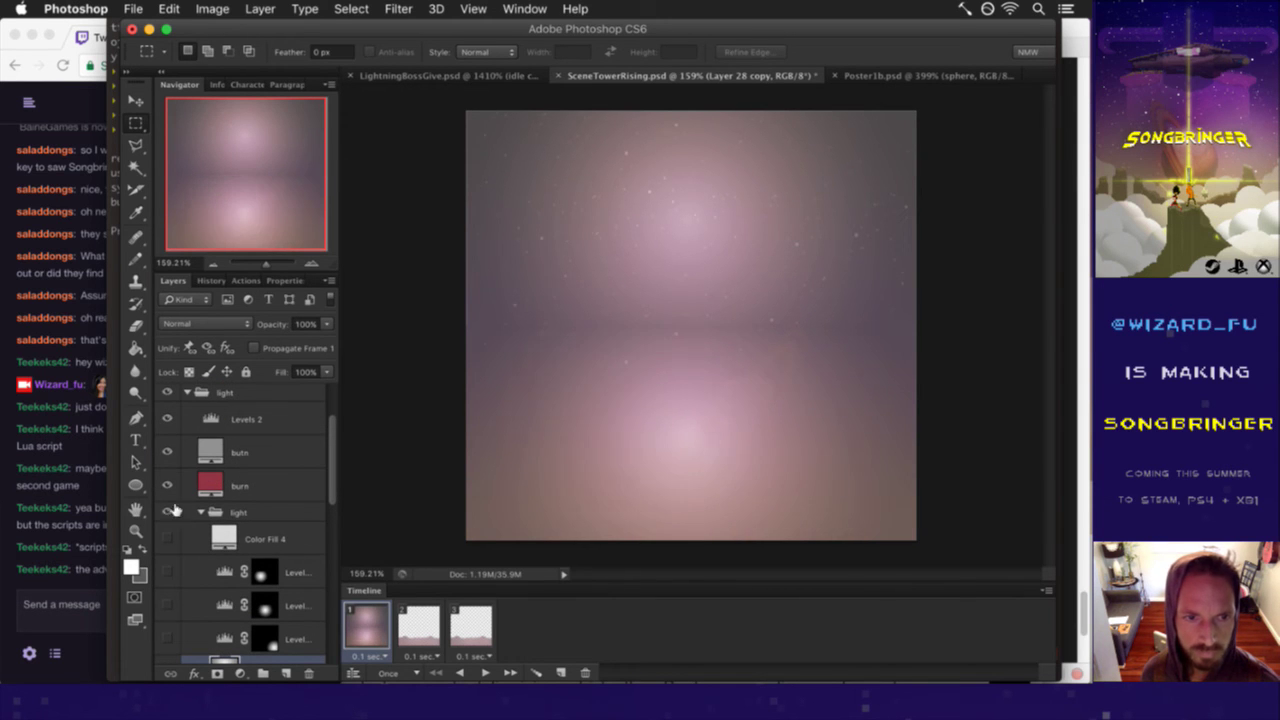
scroll(335, 431, "up", 3)
scroll(333, 445, "down", 4)
left_click_drag(330, 451, 325, 500)
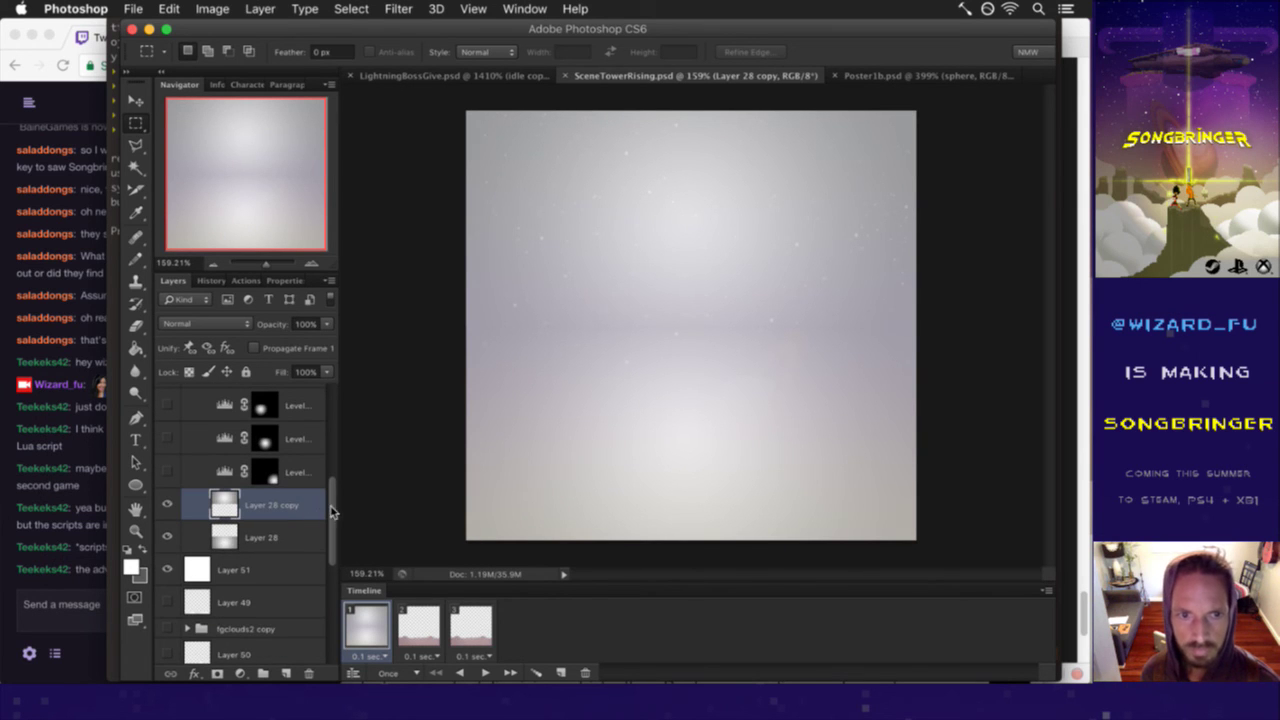
- Raise the light group's opacity to 100% and make Layer 28 copy active
scroll(331, 512, "up", 3)
left_click(277, 443)
left_click(327, 325)
left_click_drag(342, 345, 328, 316)
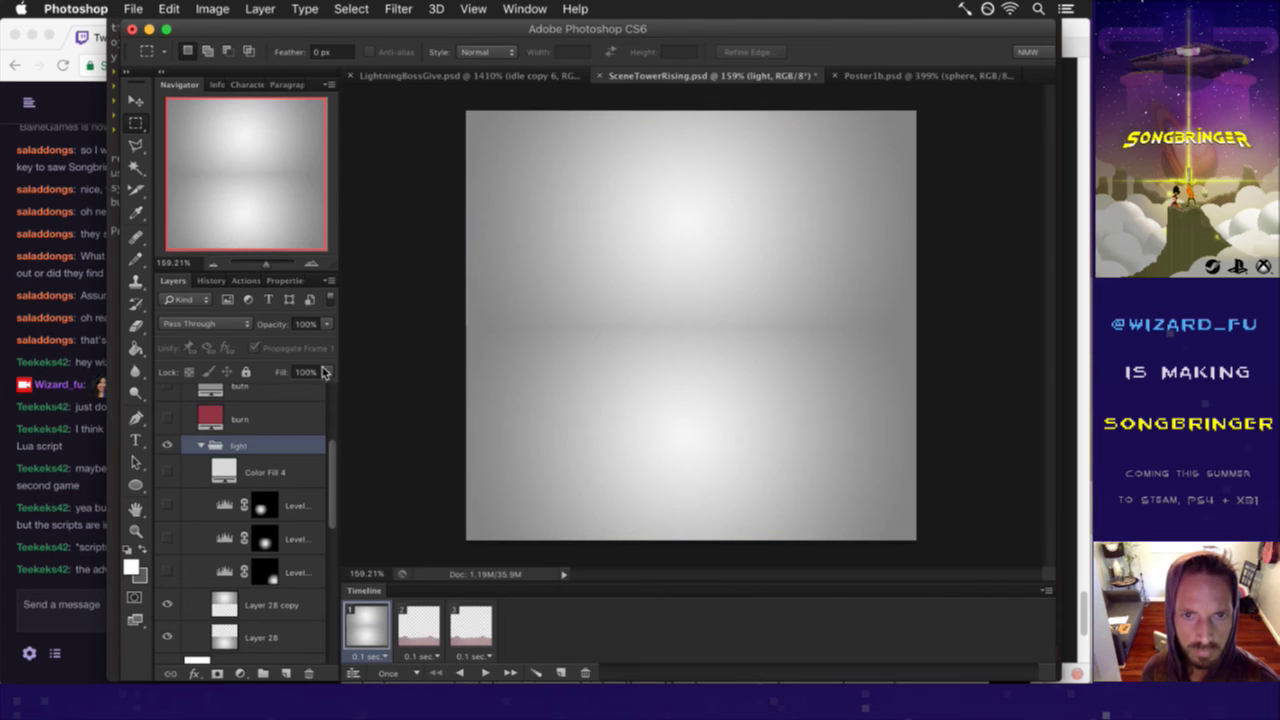
scroll(327, 472, "down", 2)
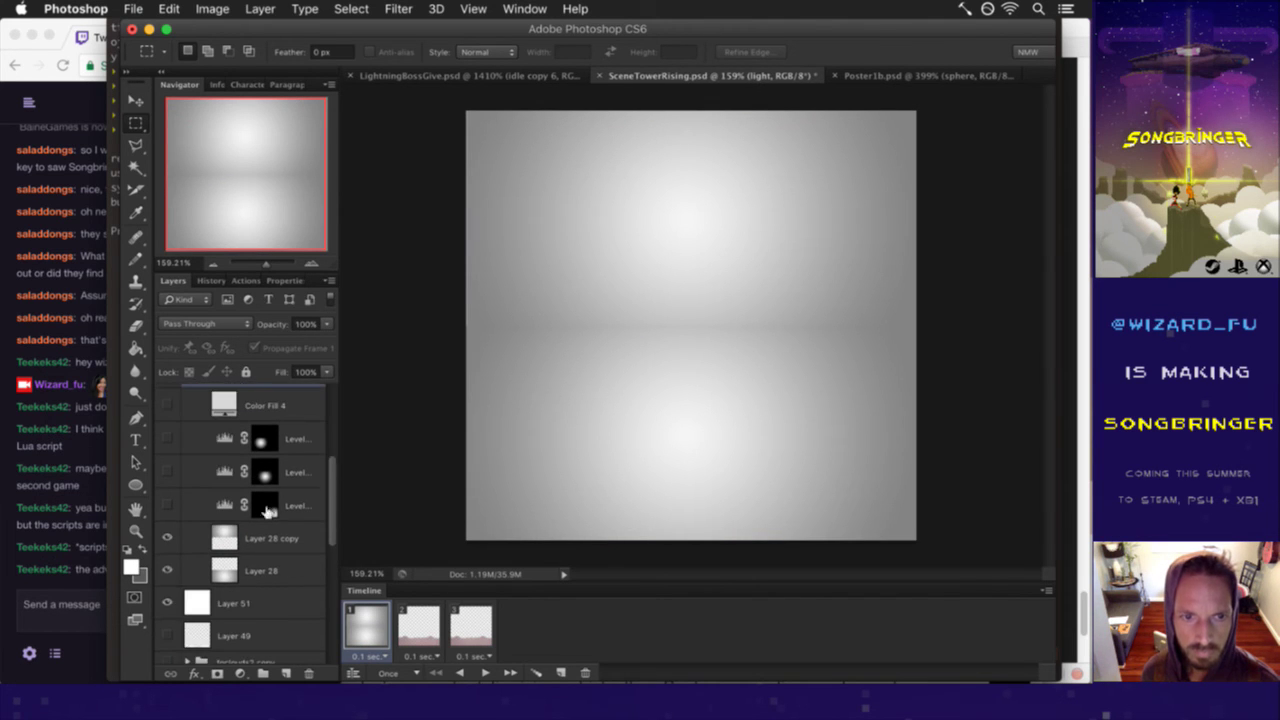
left_click(236, 538)
- Set the Eraser to Brush mode and undo a stray purple streak on Layer 28 copy
key("e")
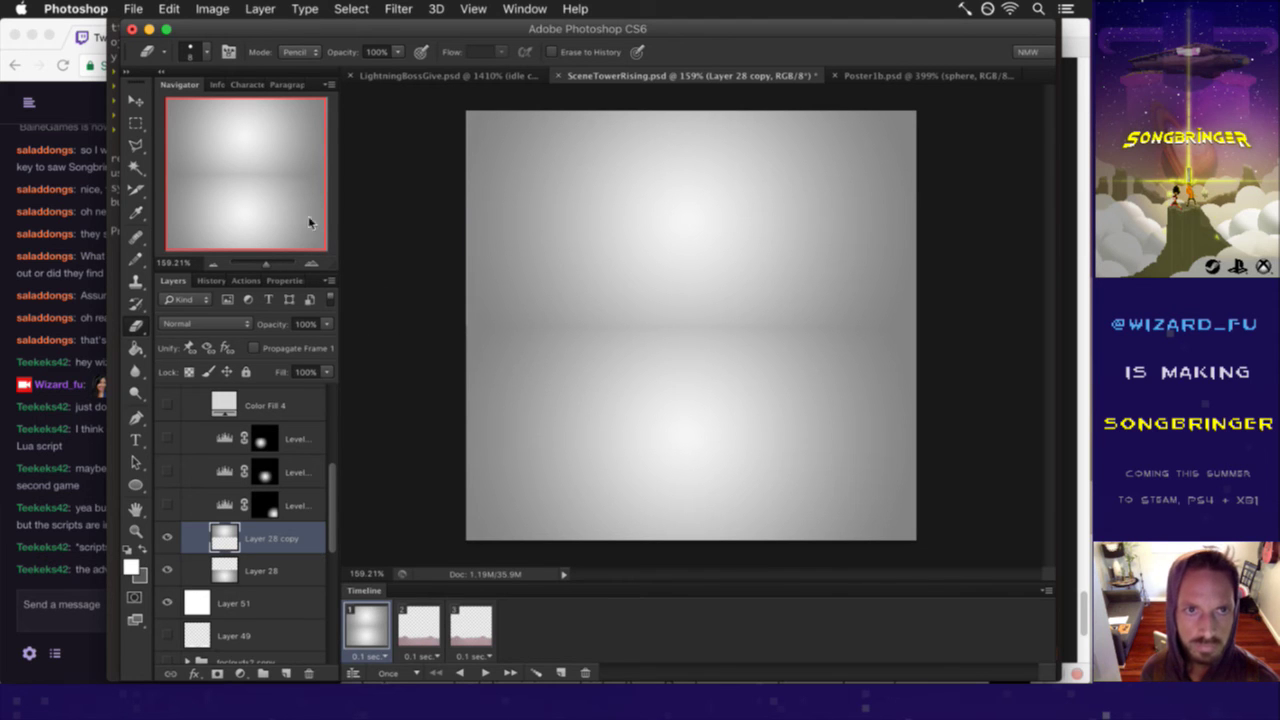
left_click(292, 52)
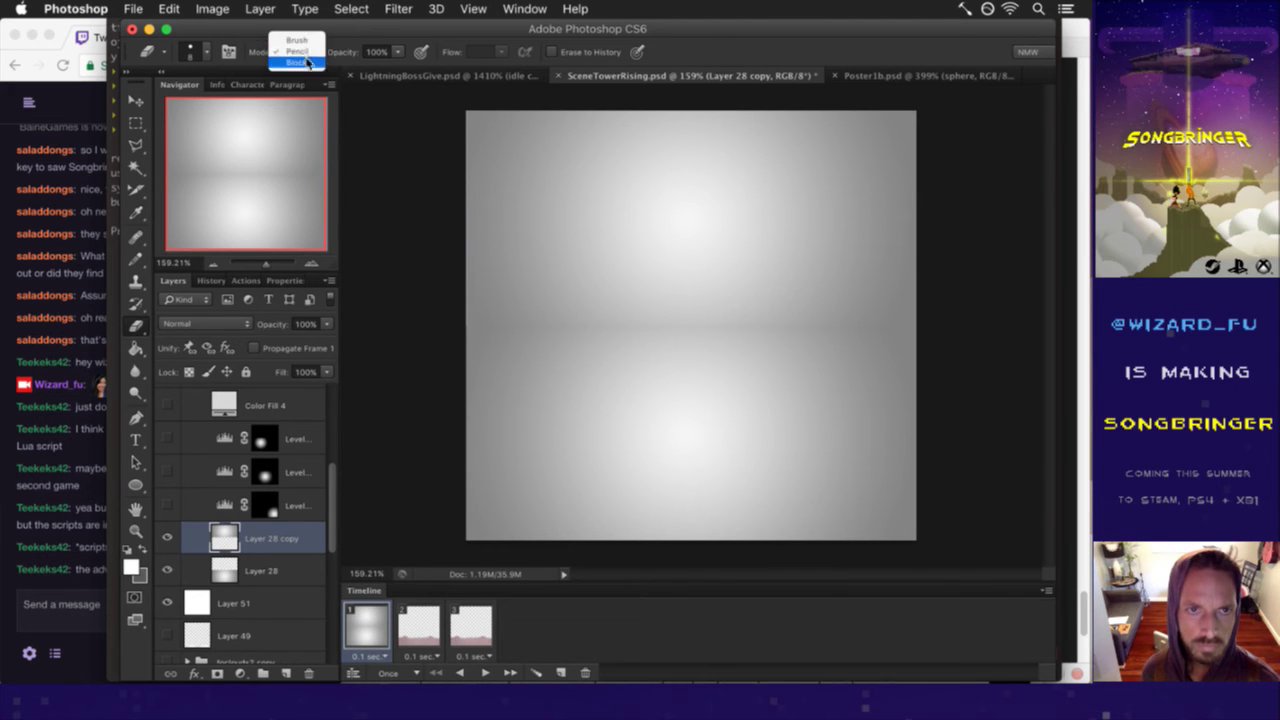
left_click(305, 52)
left_click(298, 56)
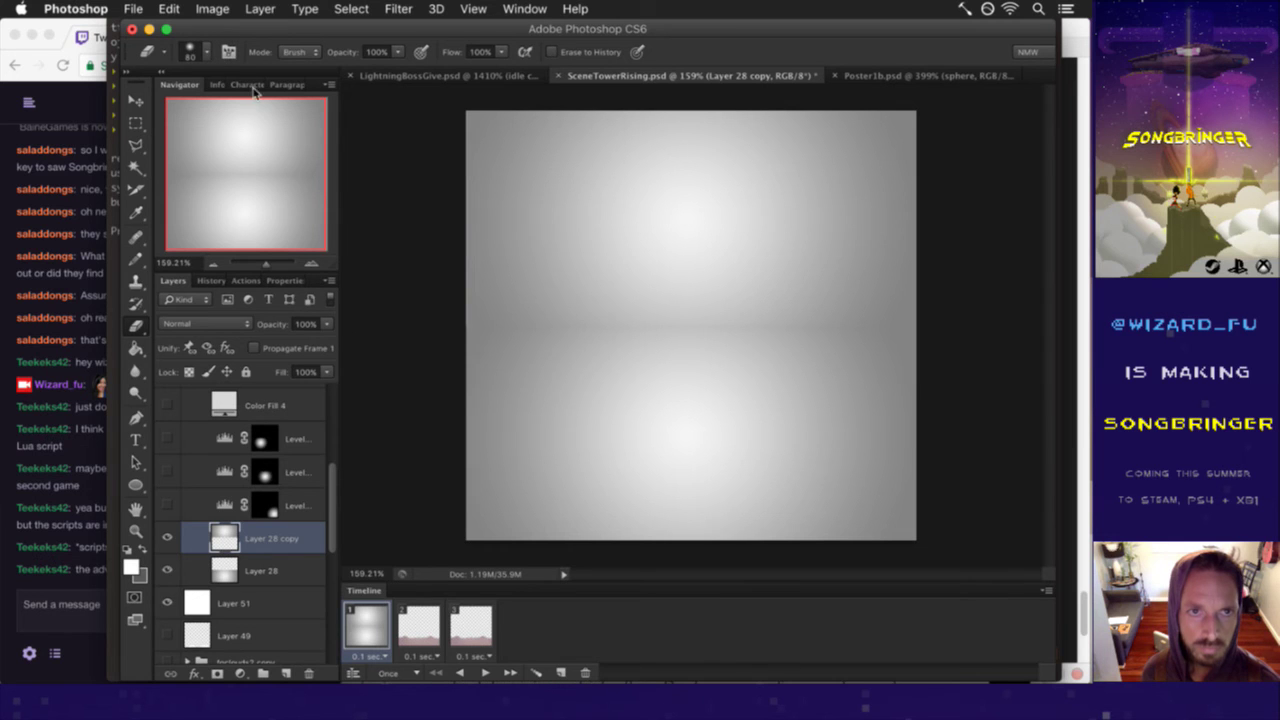
key("ctrl+z")
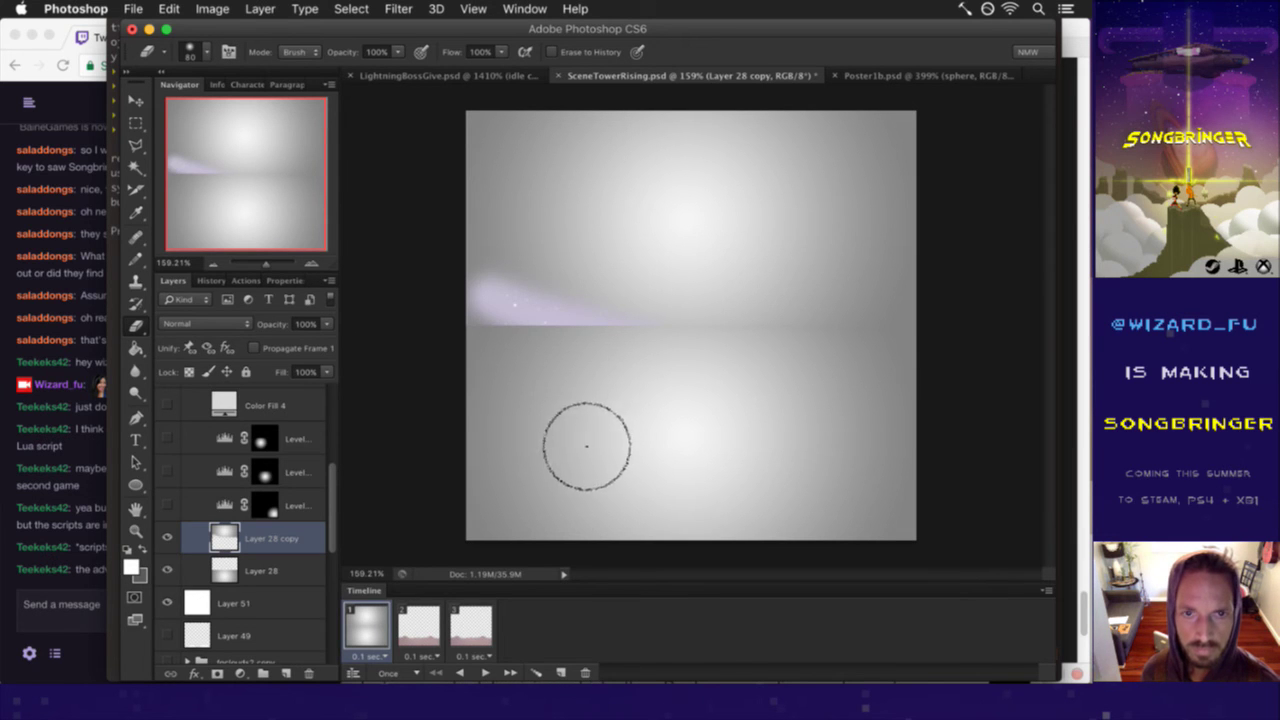
key("ctrl+alt+z")
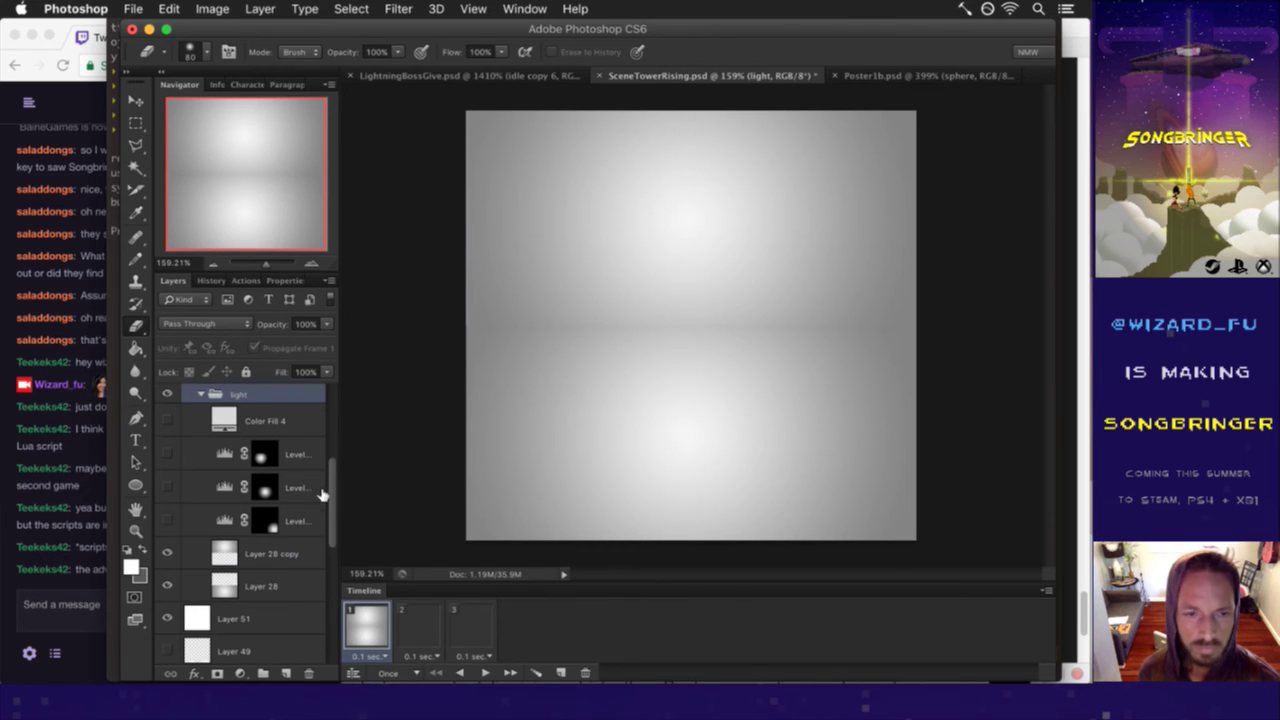
left_click(288, 547)
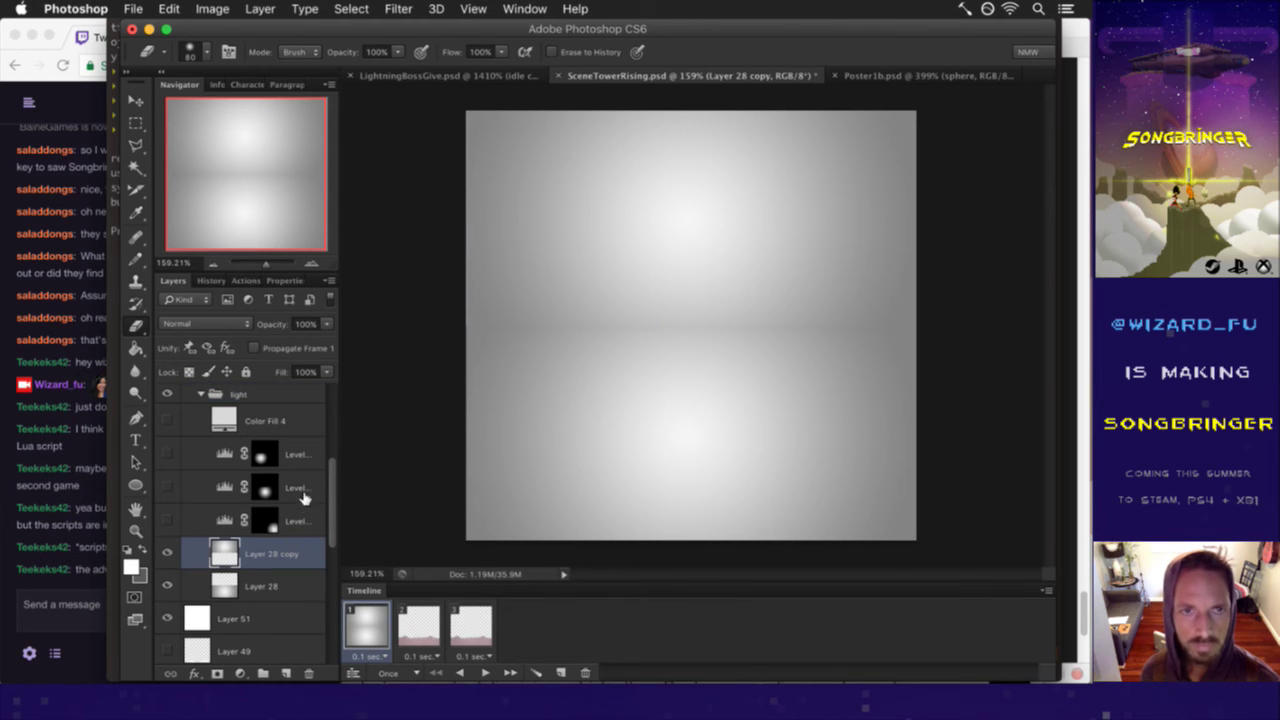
- Lower the eraser opacity to 2% for faint passes over Layer 28 copy
left_click(394, 52)
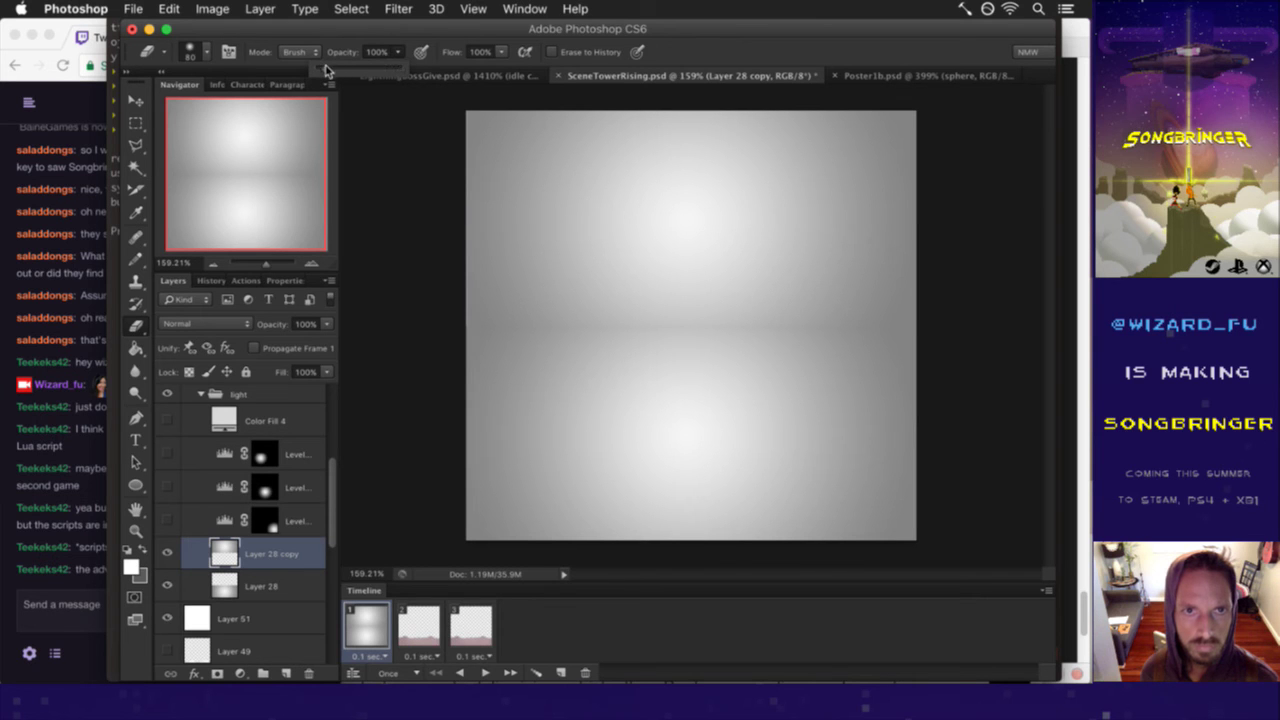
left_click(330, 66)
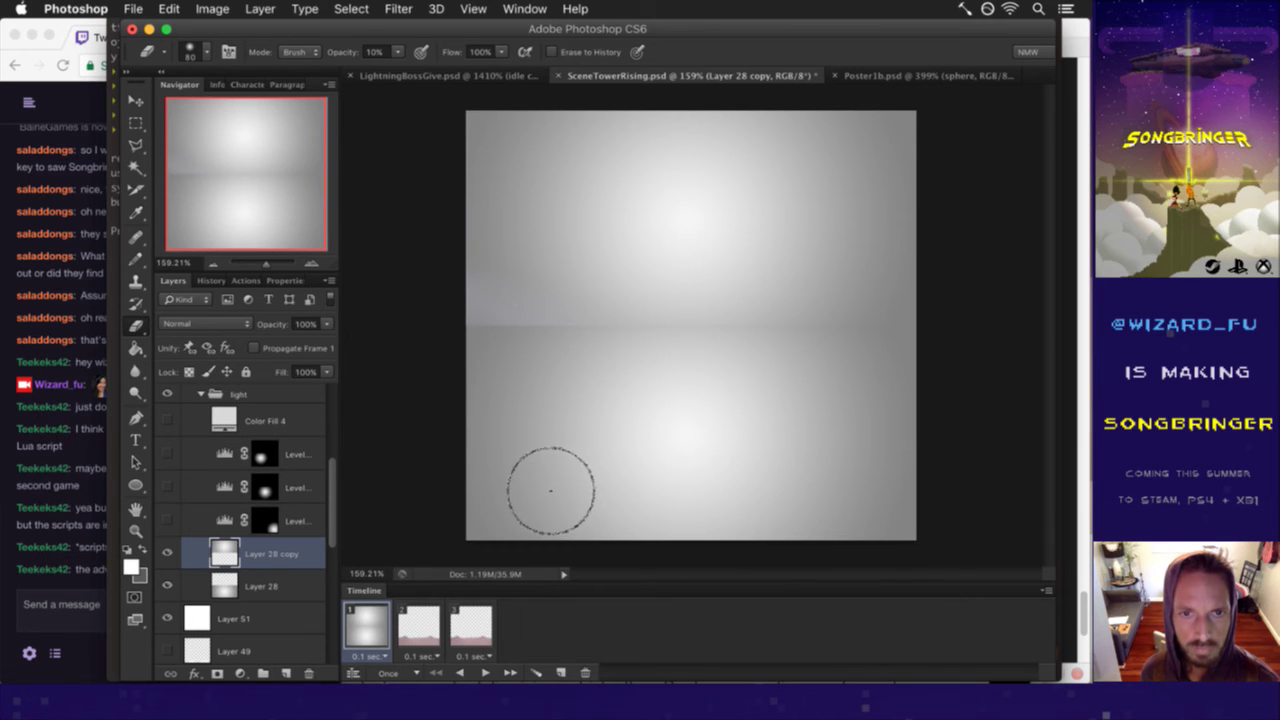
left_click(546, 434, "ctrl")
left_click(292, 560)
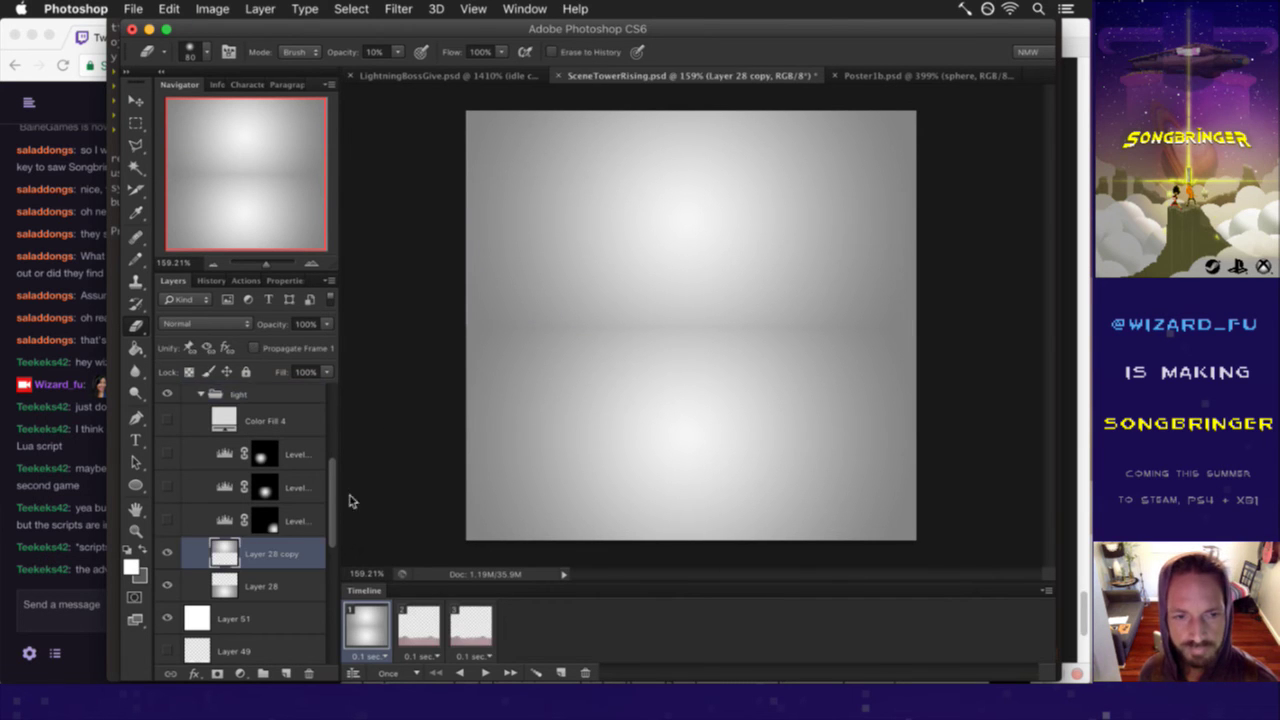
left_click(397, 52)
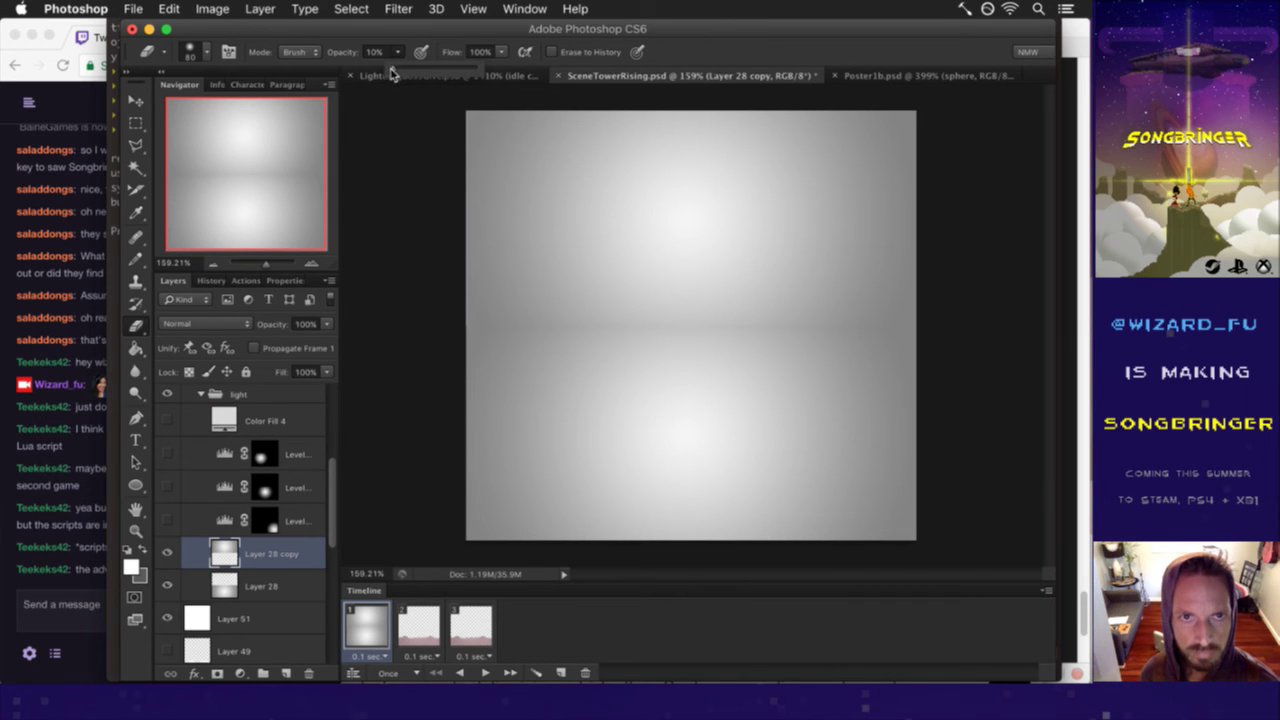
left_click_drag(397, 56, 384, 68)
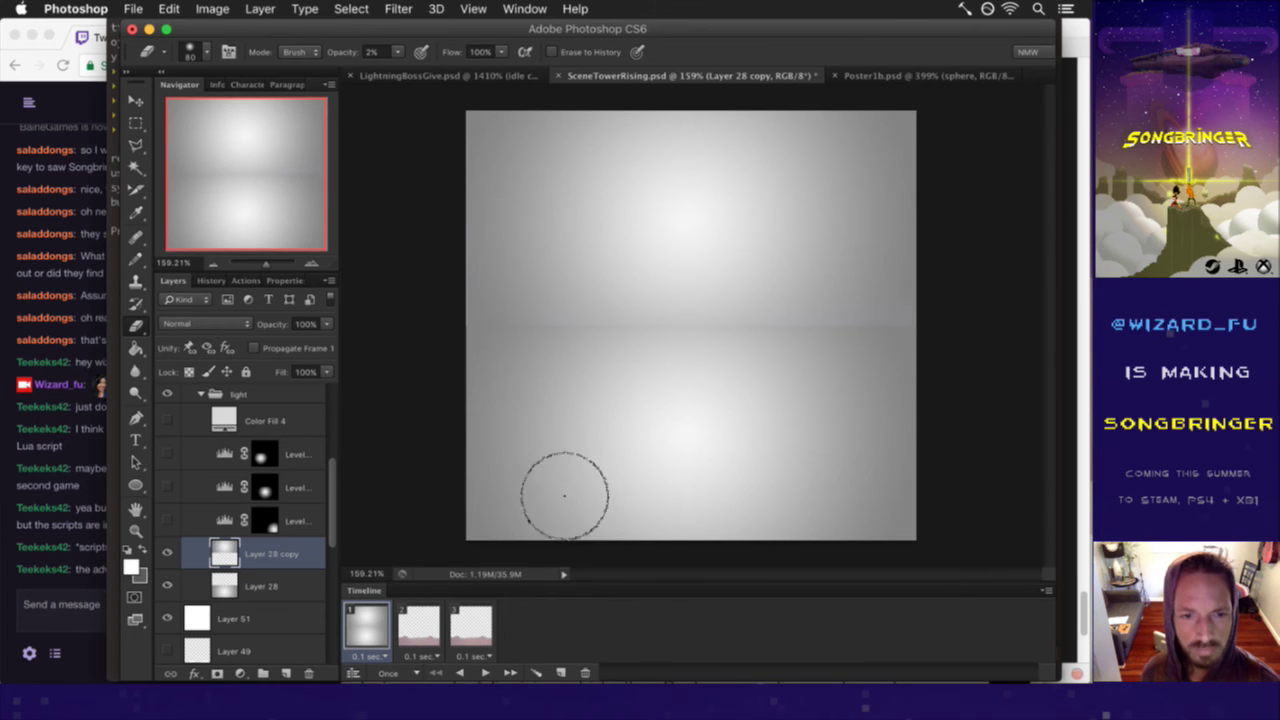
- Make Layer 28 active and sample a grey from the canvas as foreground colour
left_click(275, 586)
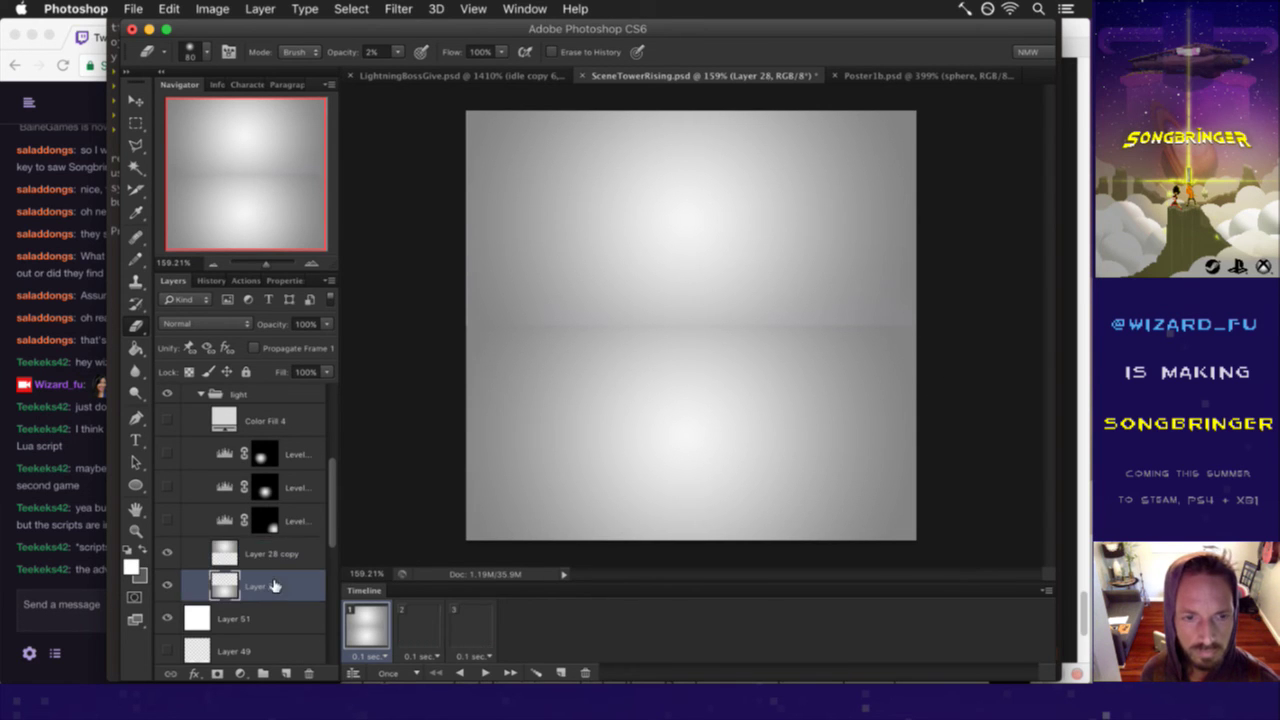
key("i")
left_click(480, 338)
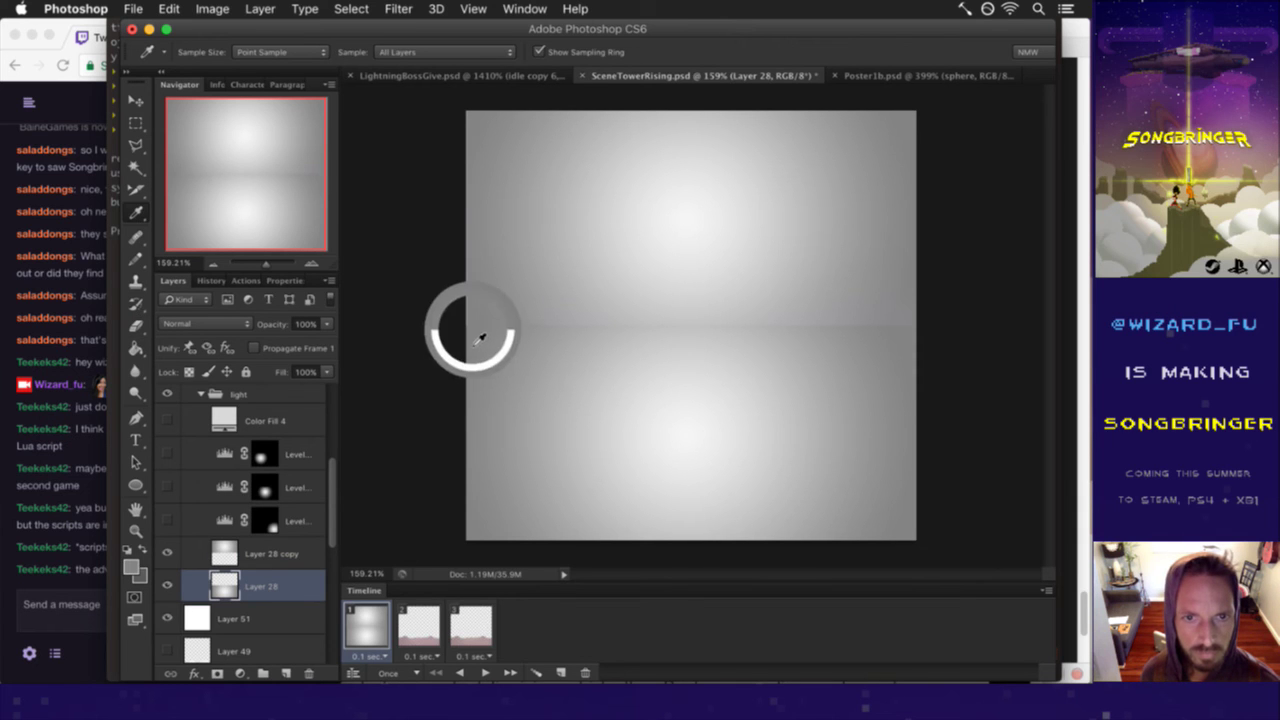
- Add Layer 52 beneath Layer 28 and fill it with the sampled grey
left_click(285, 672)
left_click_drag(250, 586, 254, 622)
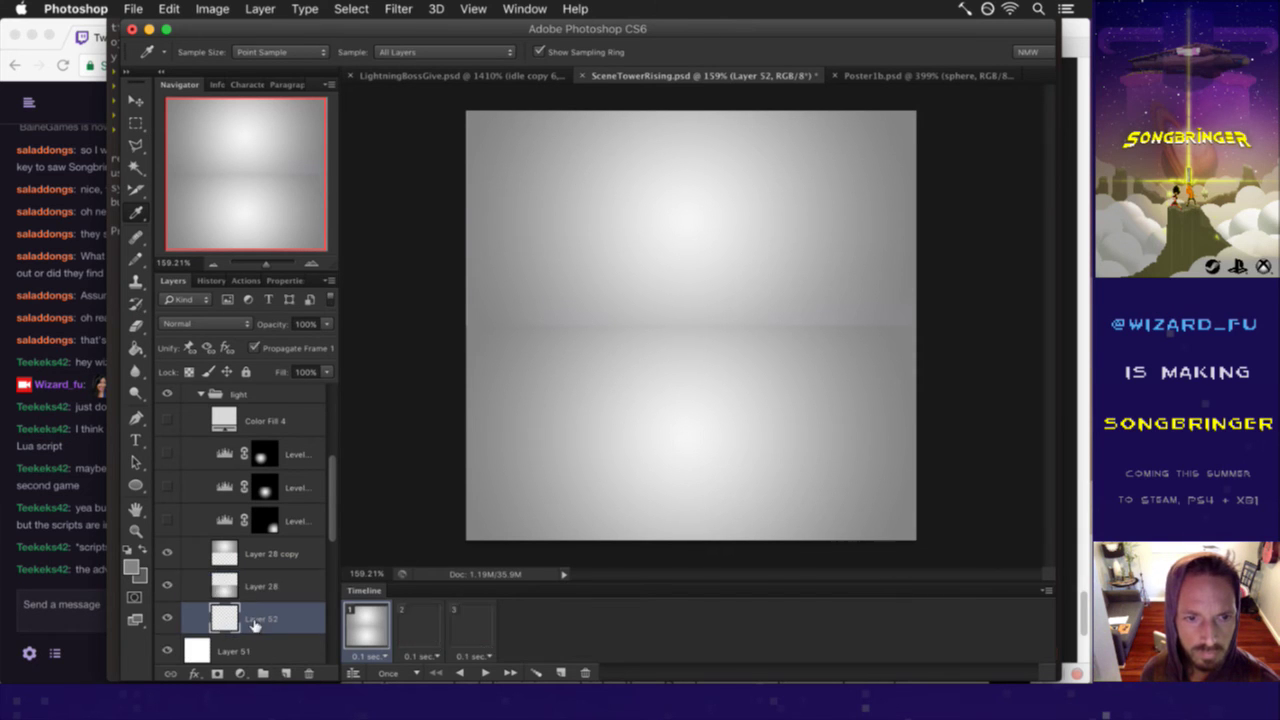
key("b")
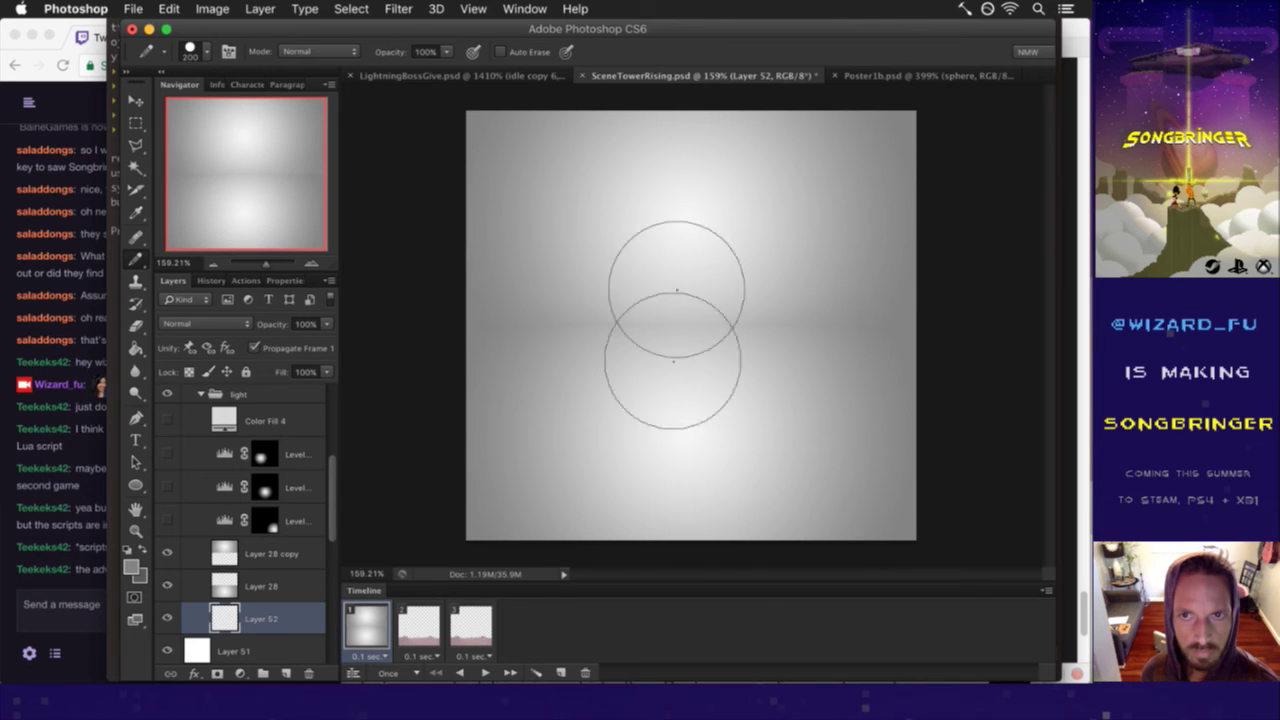
key("alt+BackSpace")
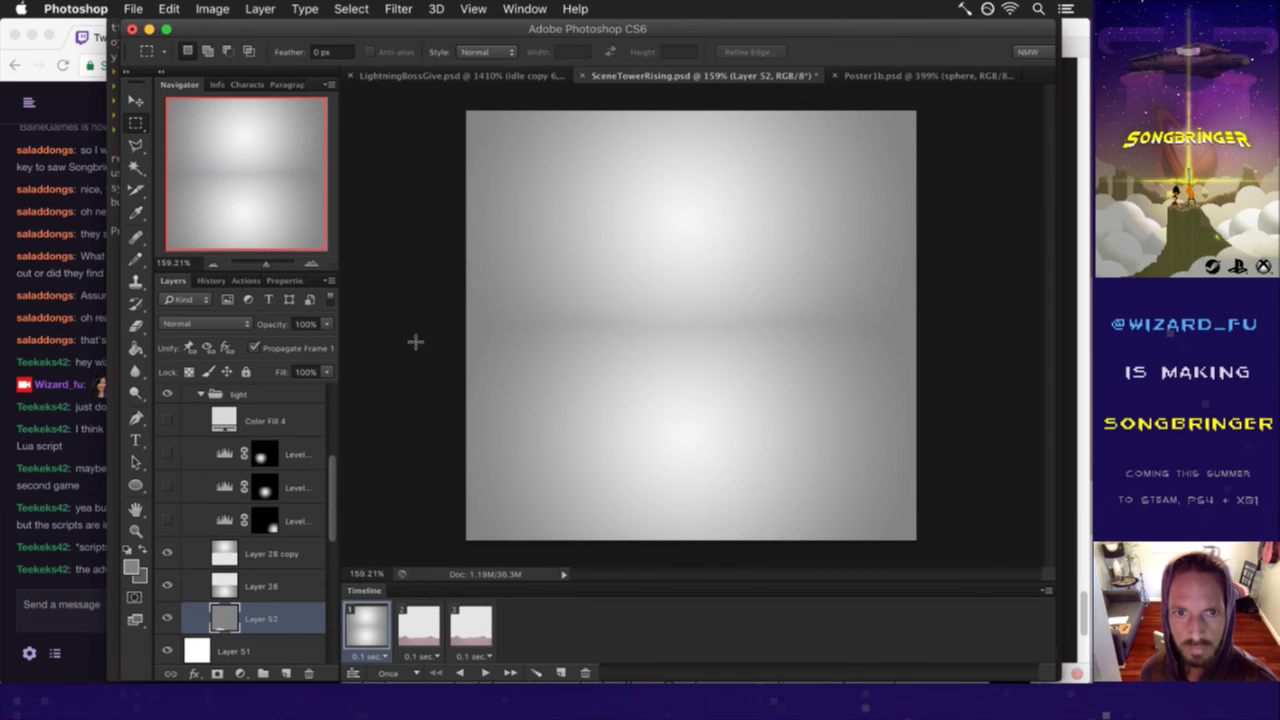
- Switch between Layer 28 and Layer 28 copy with the Eraser, then hide Layer 28
left_click(228, 585)
left_click(265, 553)
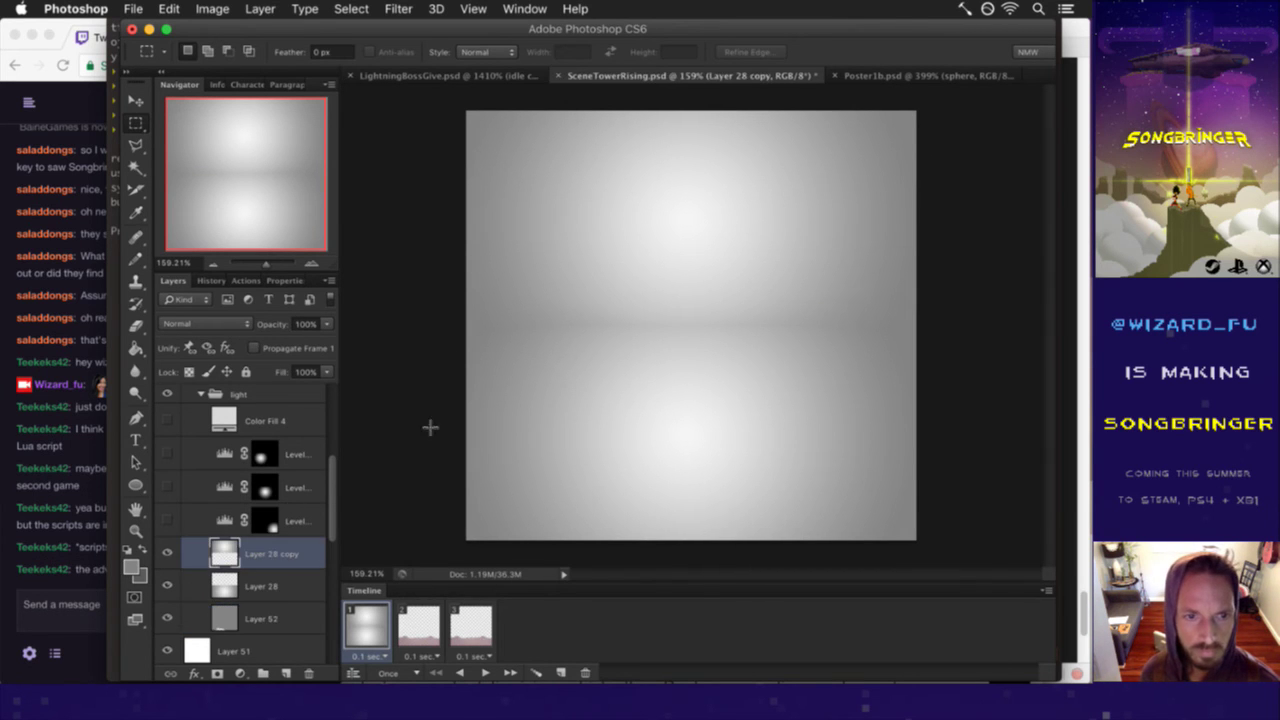
key("e")
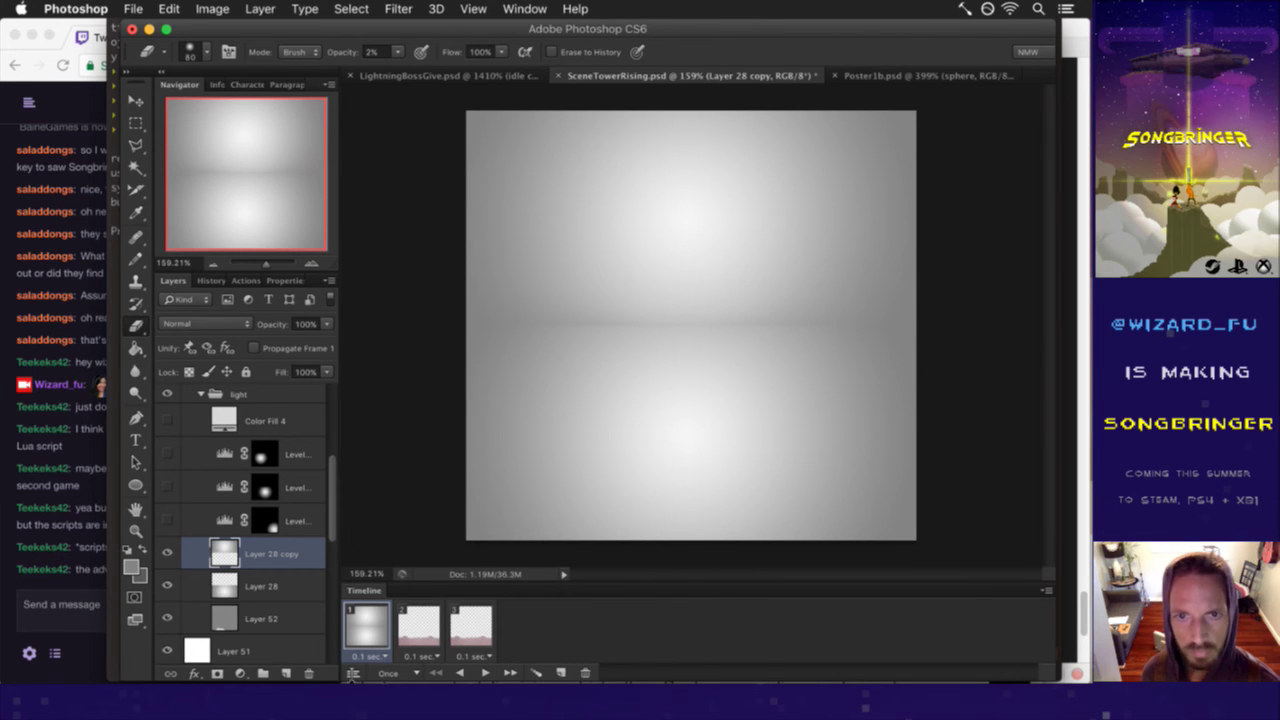
key("alt+bracketleft")
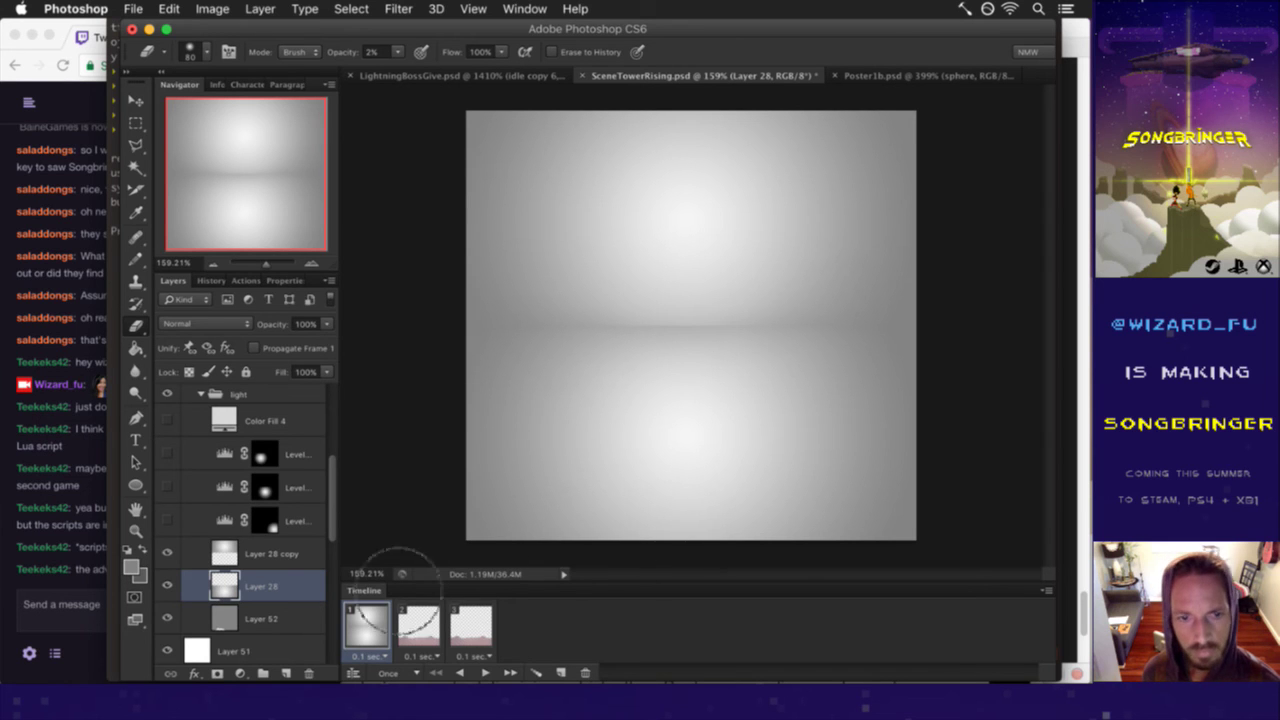
left_click(284, 557)
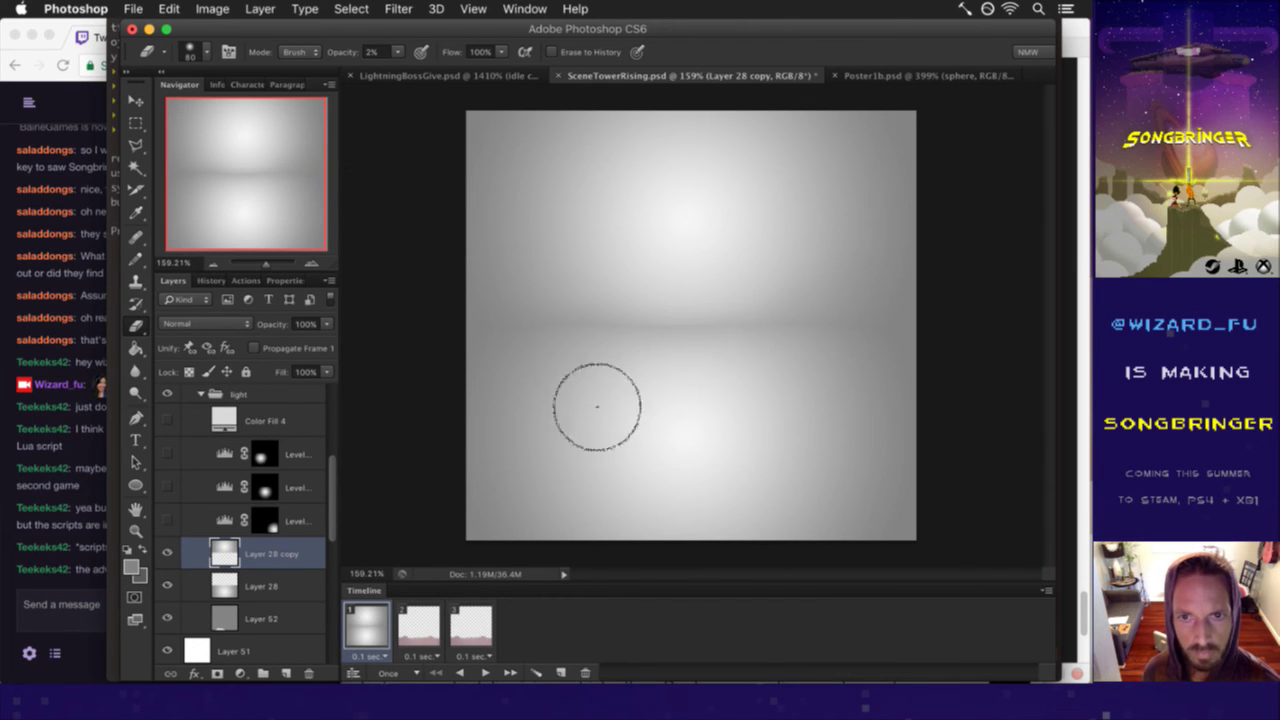
left_click(167, 585)
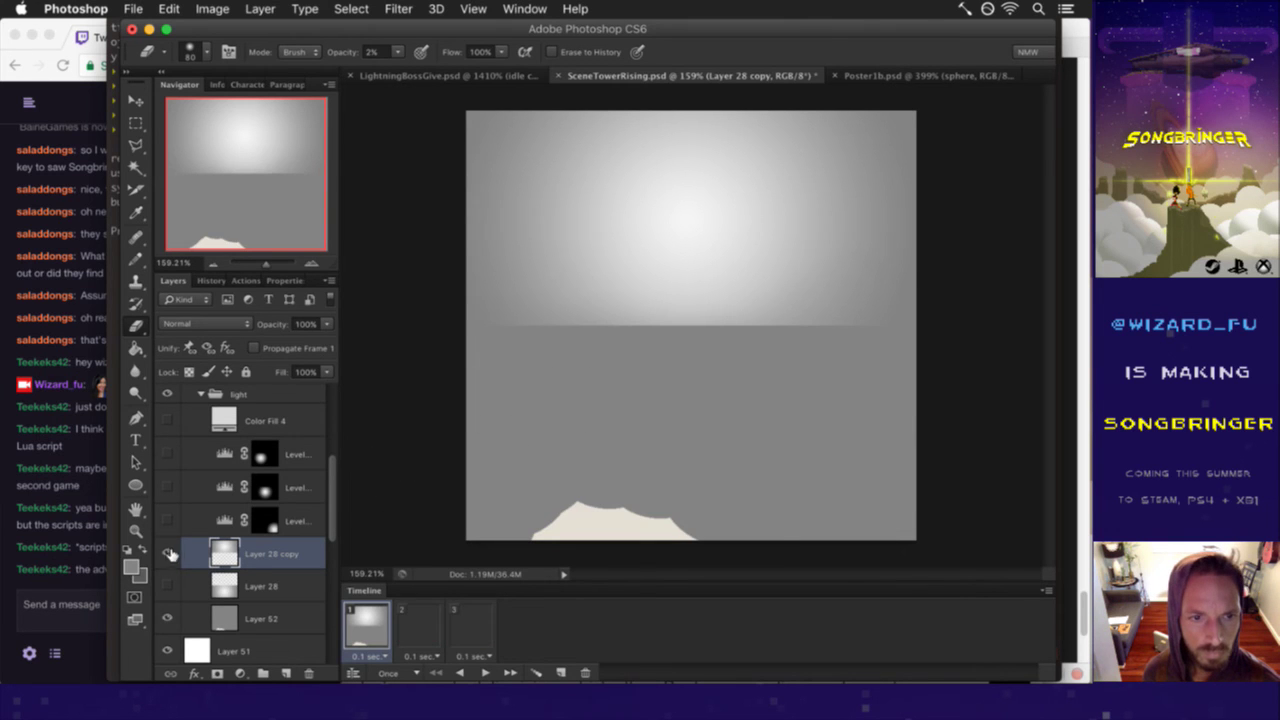
- Erase Layer 28 copy's lower edge at 15% eraser opacity, toggling its visibility to compare
left_click(168, 554)
left_click(168, 554)
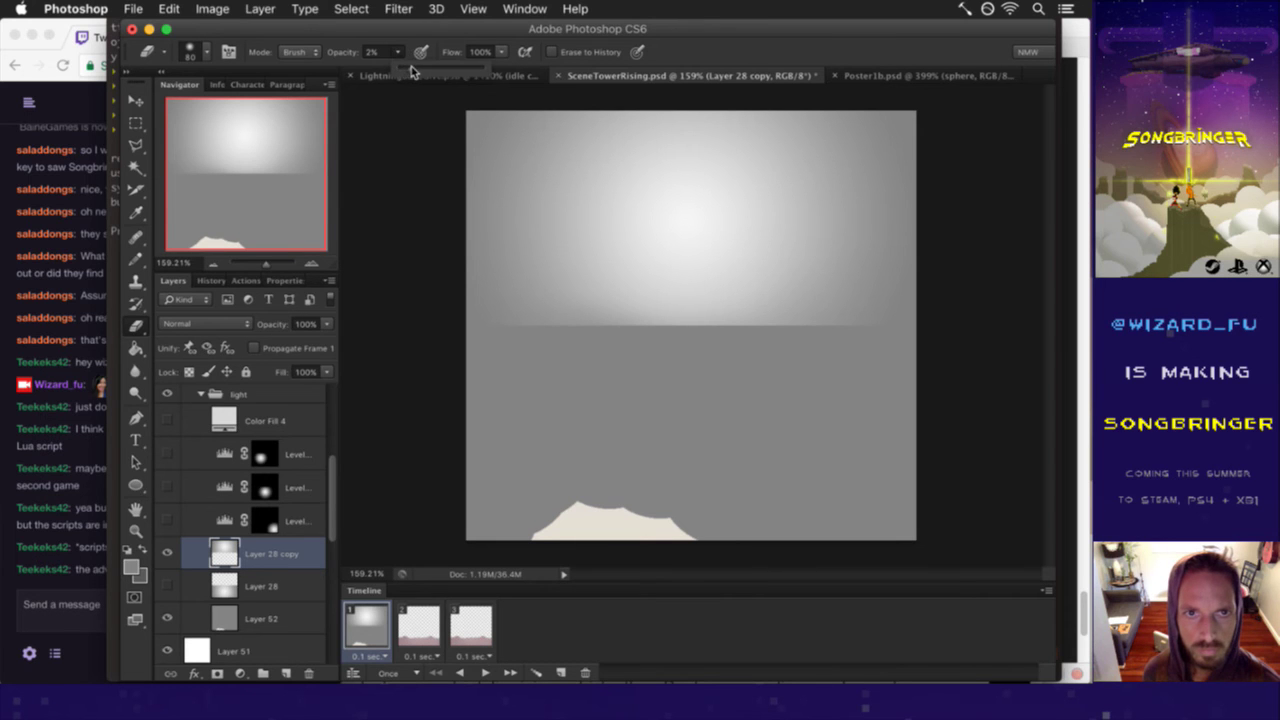
key("1")
key("5")
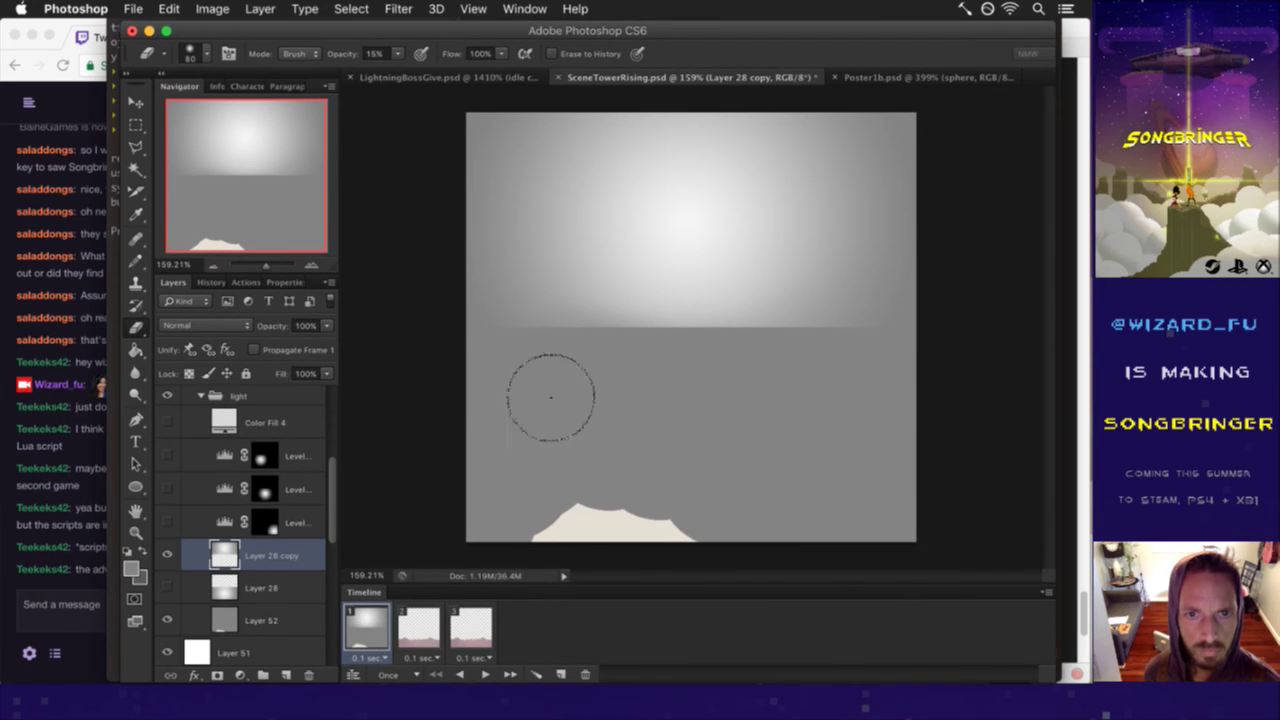
left_click(167, 553)
left_click(167, 553)
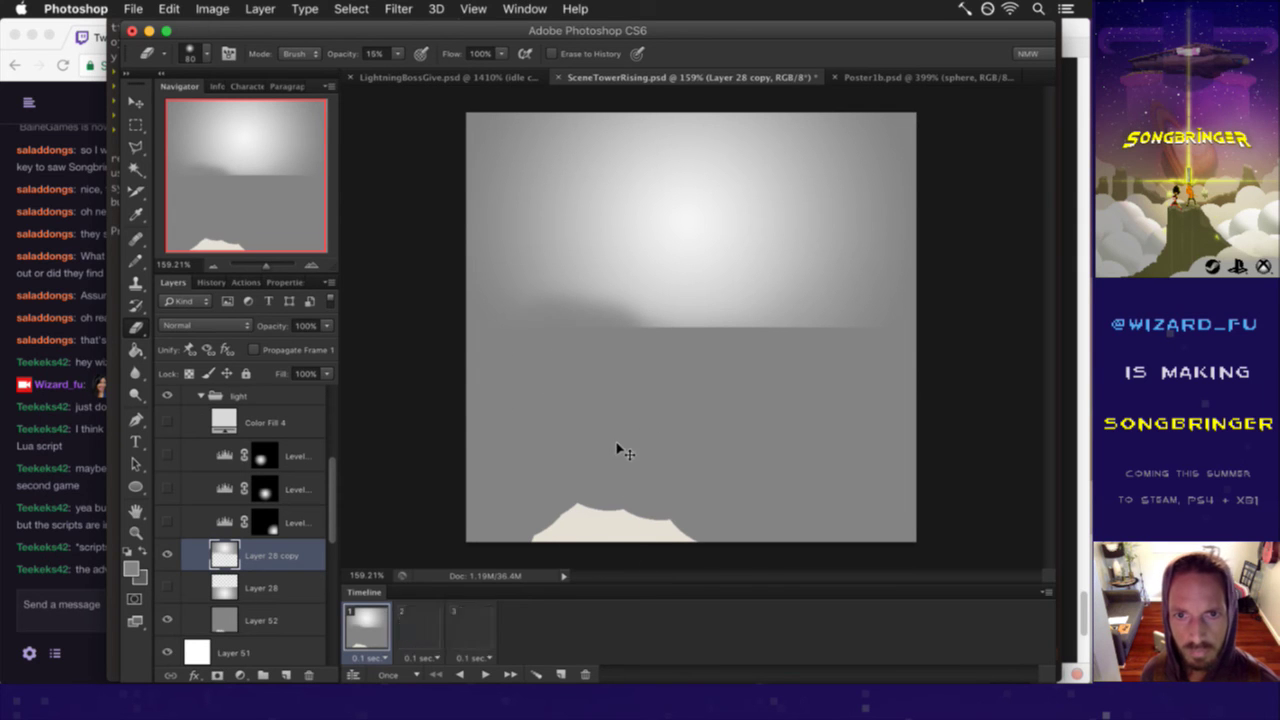
key("ctrl+z")
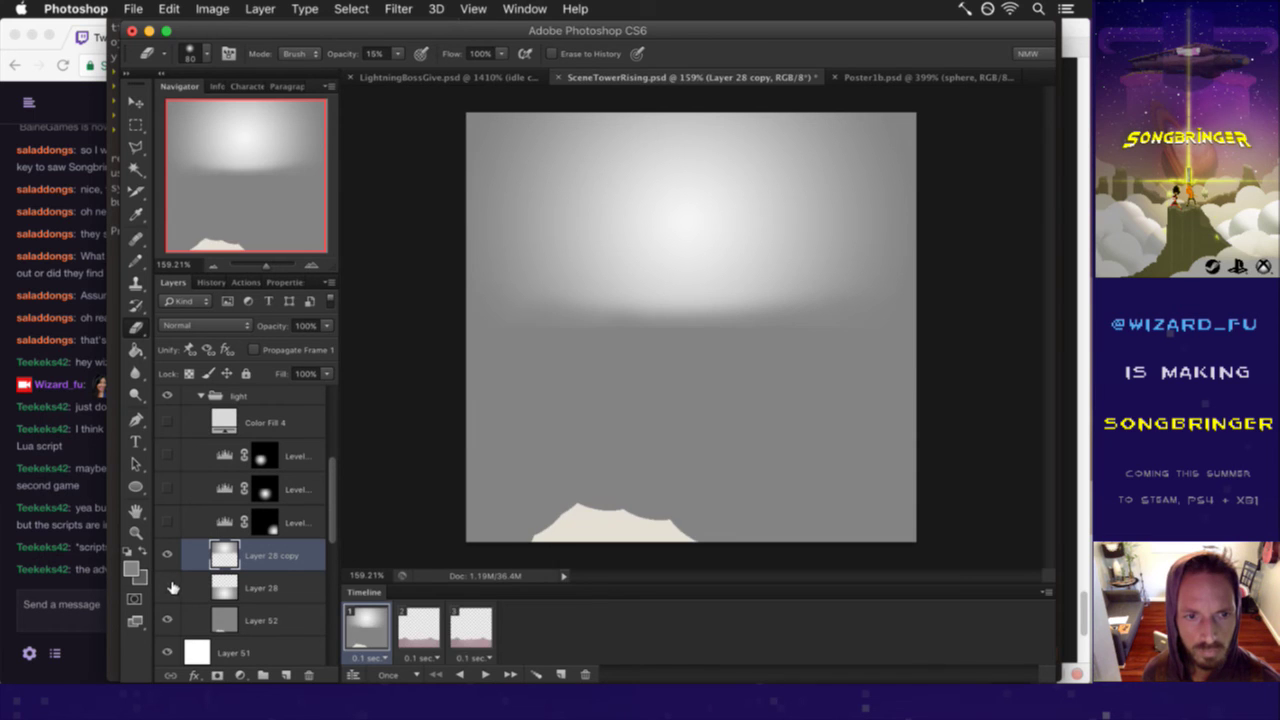
left_click(168, 588)
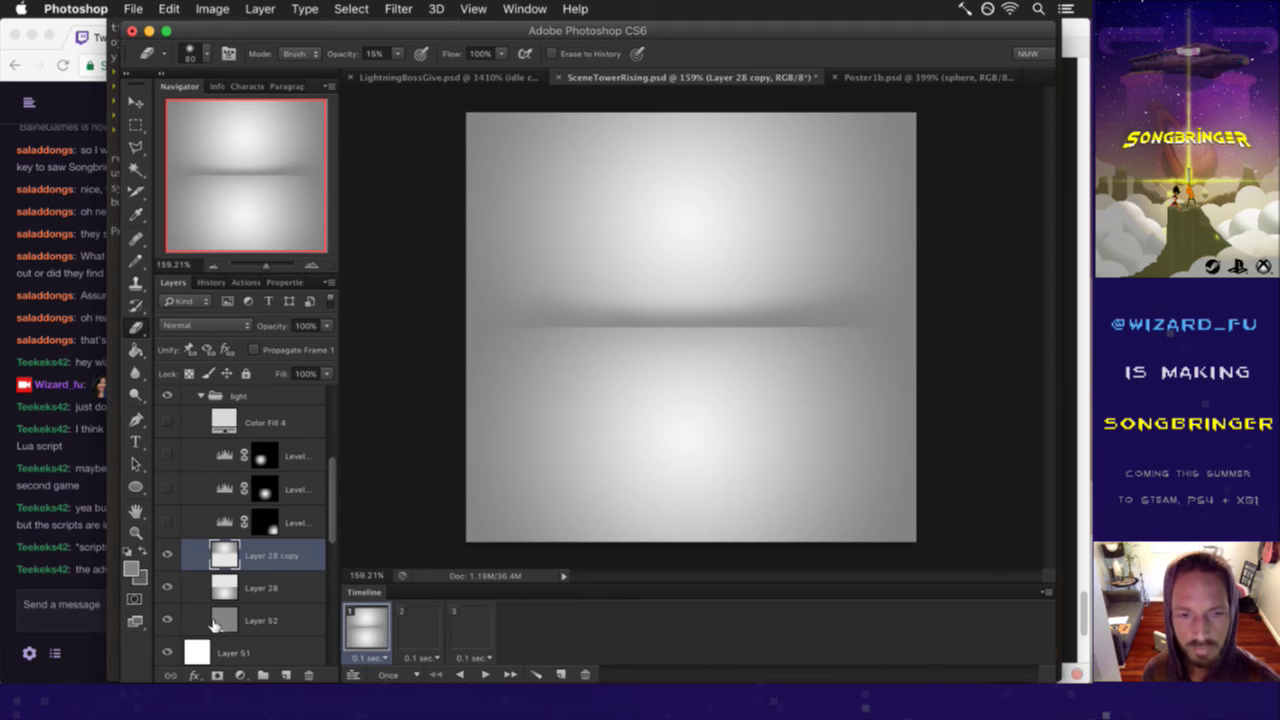
- Revert to the first Eraser state in History, then select Layer 28 copy, Layer 28 and Layer 52
left_click(210, 282)
left_click_drag(330, 605, 338, 328)
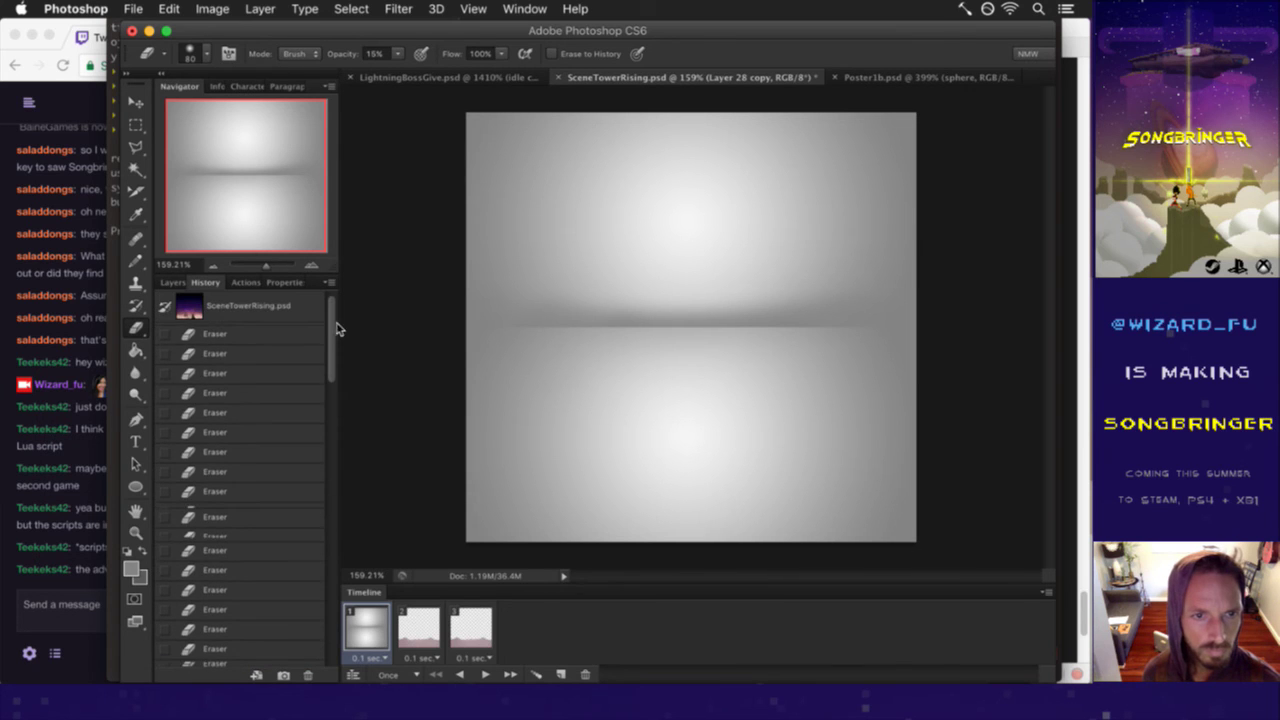
left_click(260, 333)
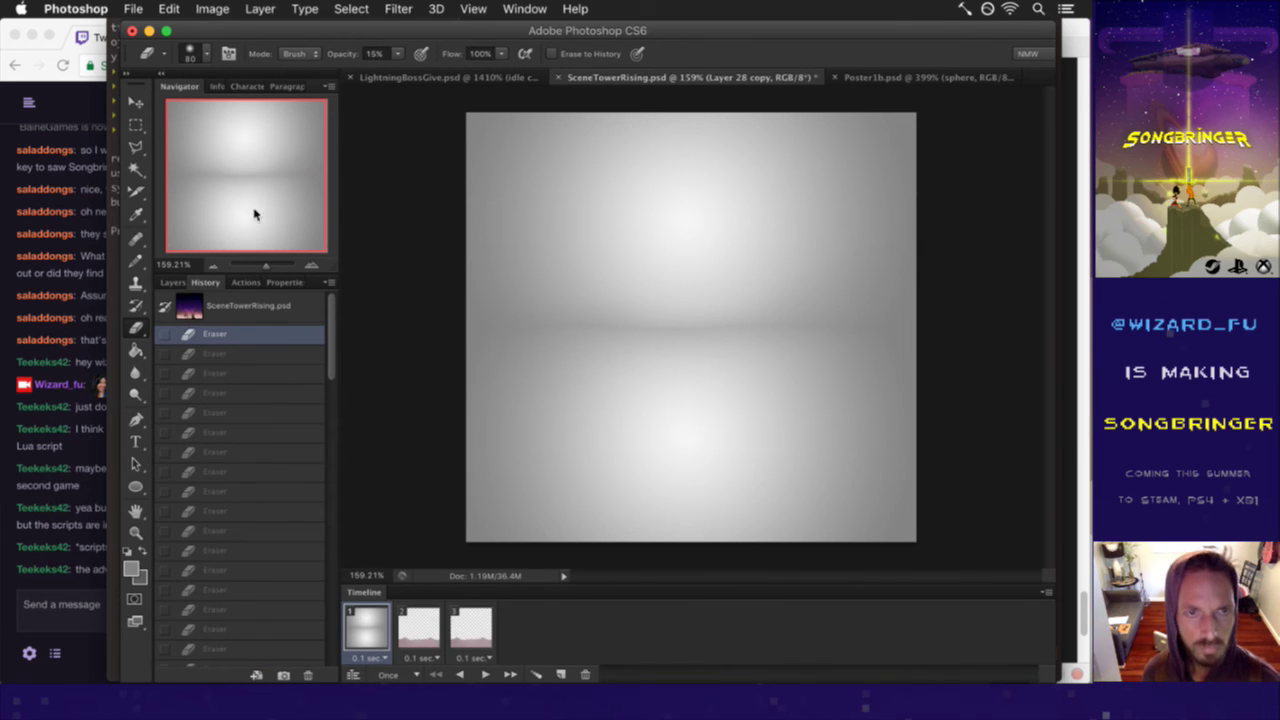
left_click(172, 283)
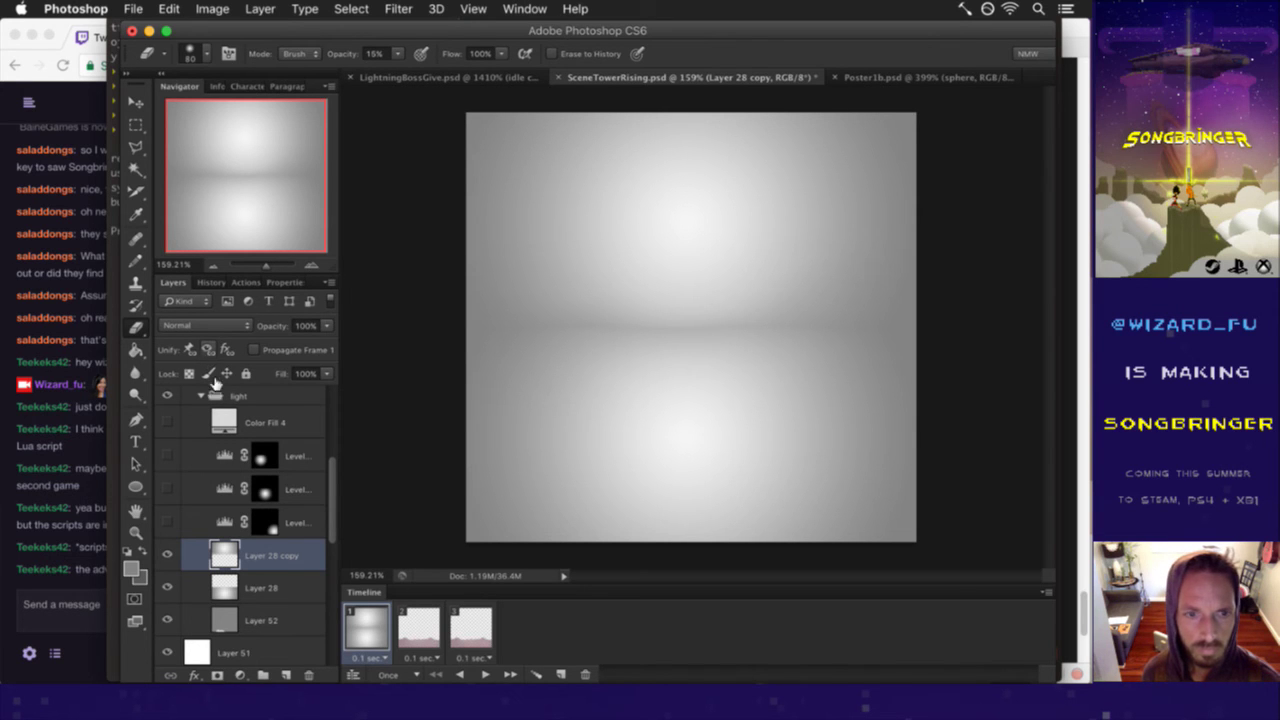
left_click(272, 612, "shift")
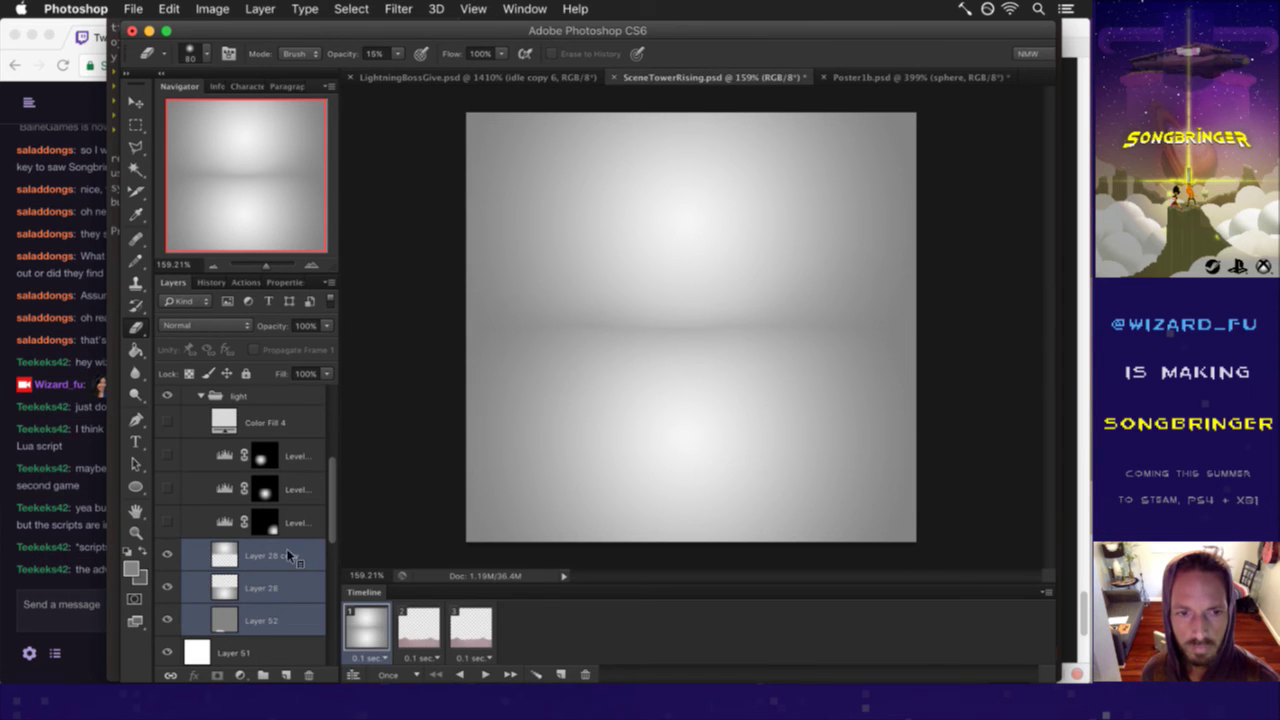
- Merge Layer 28 copy, Layer 28 and Layer 52, previewing a Gaussian Blur but cancelling it
right_click(286, 557)
left_click(334, 447)
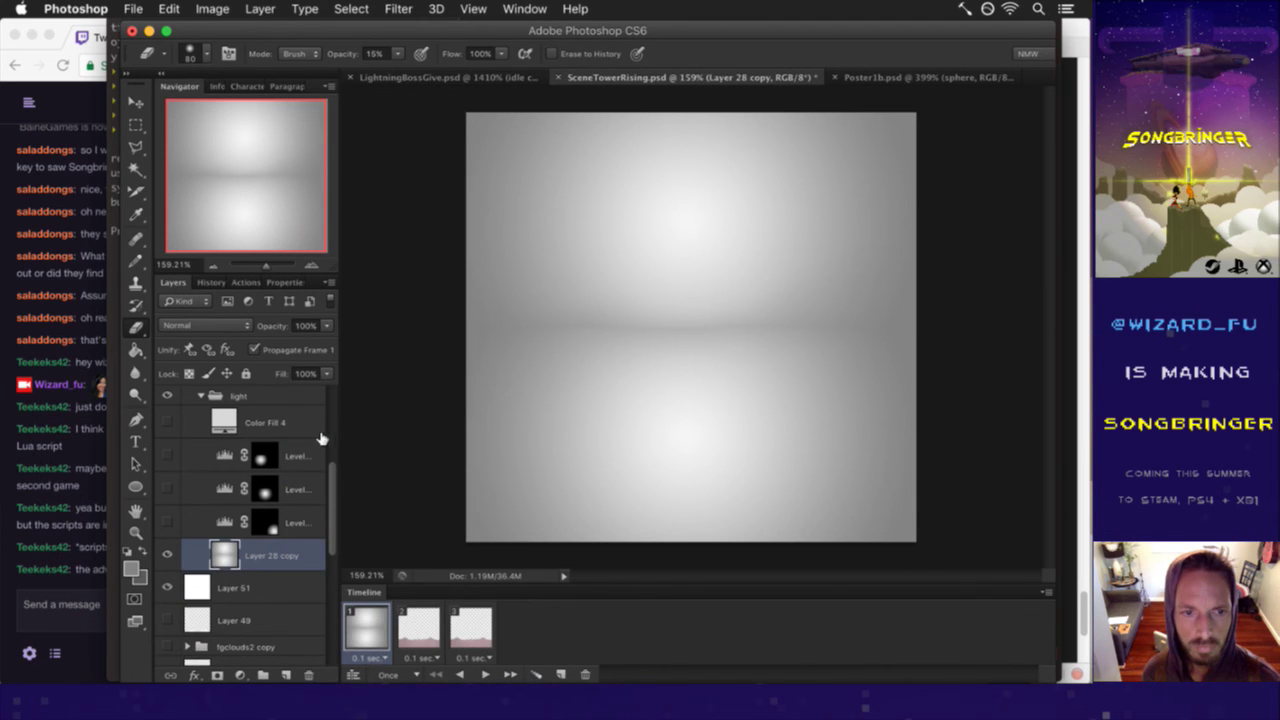
left_click(398, 9)
mouse_move(406, 208)
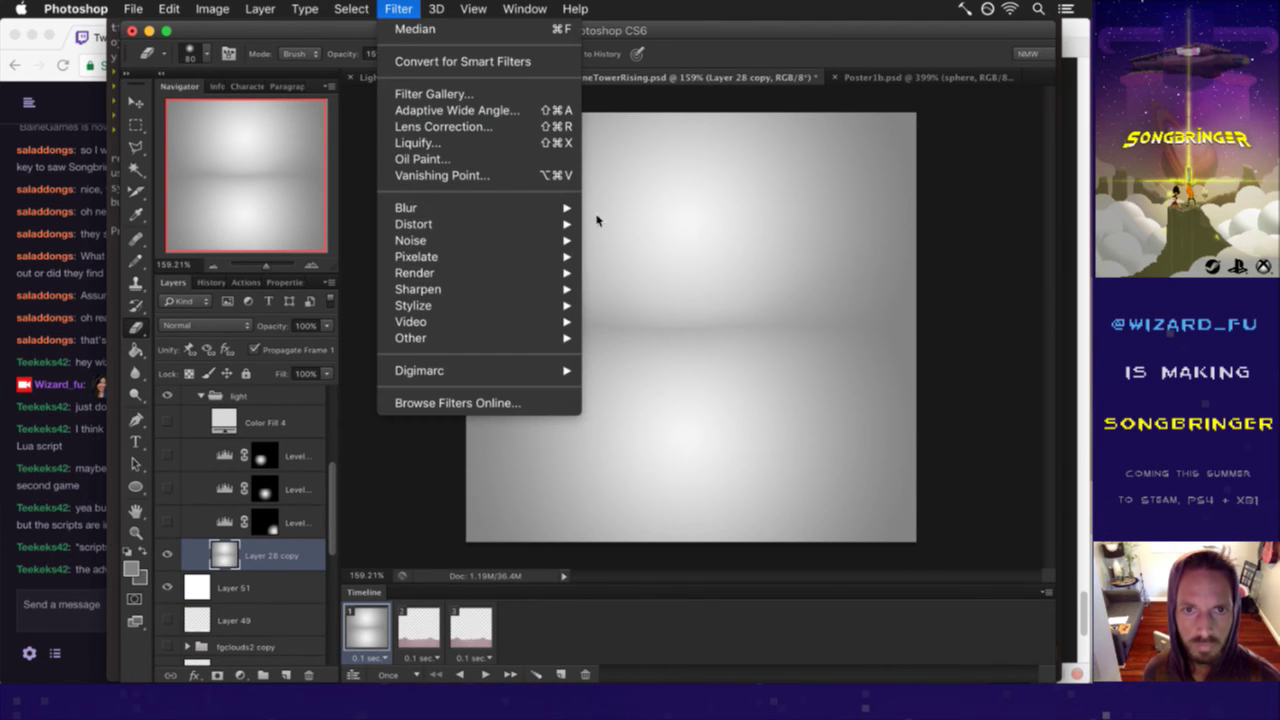
left_click(632, 338)
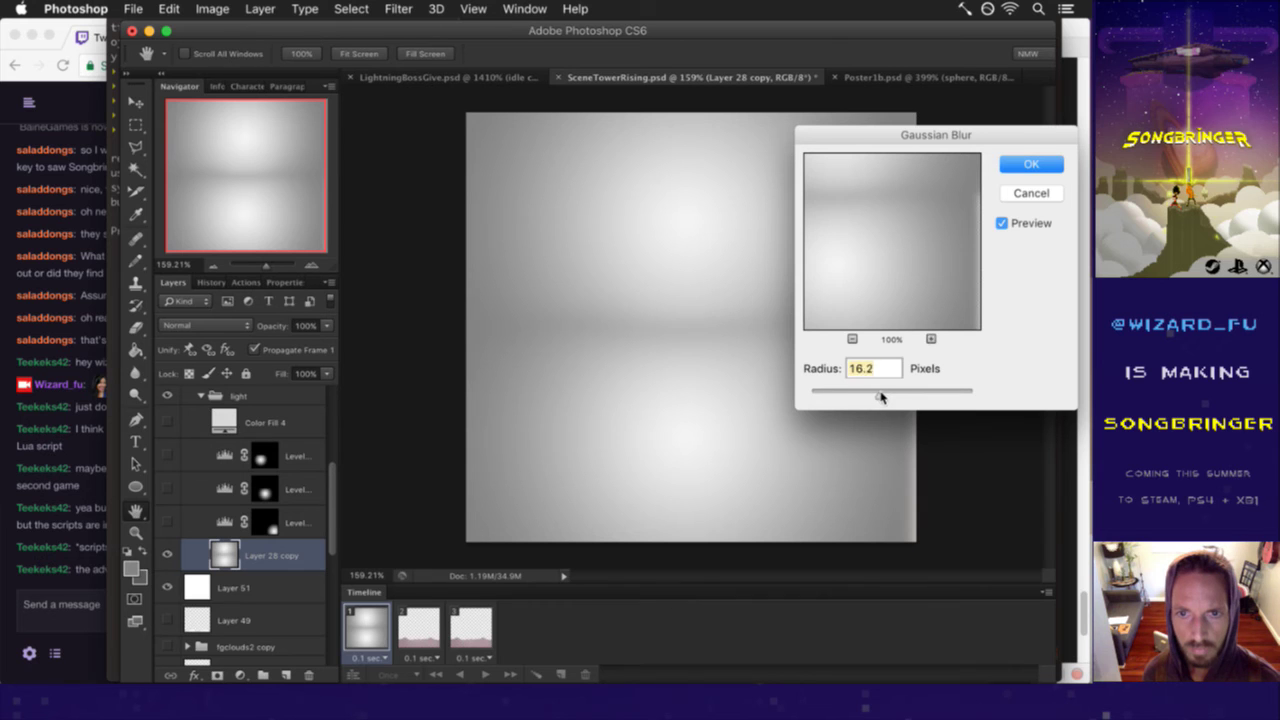
left_click_drag(880, 397, 881, 397)
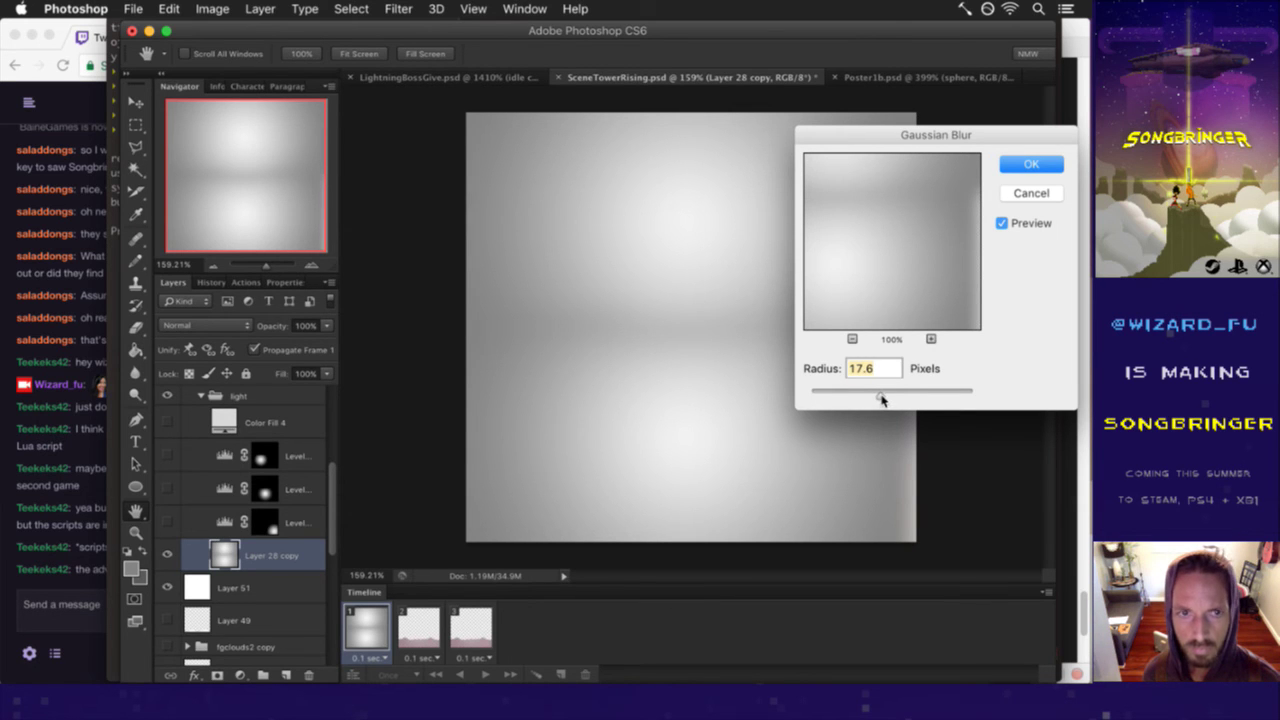
left_click(1031, 193)
- Add a new Layer 52 beneath Layer 28 copy and reselect Layer 28 copy
key("e")
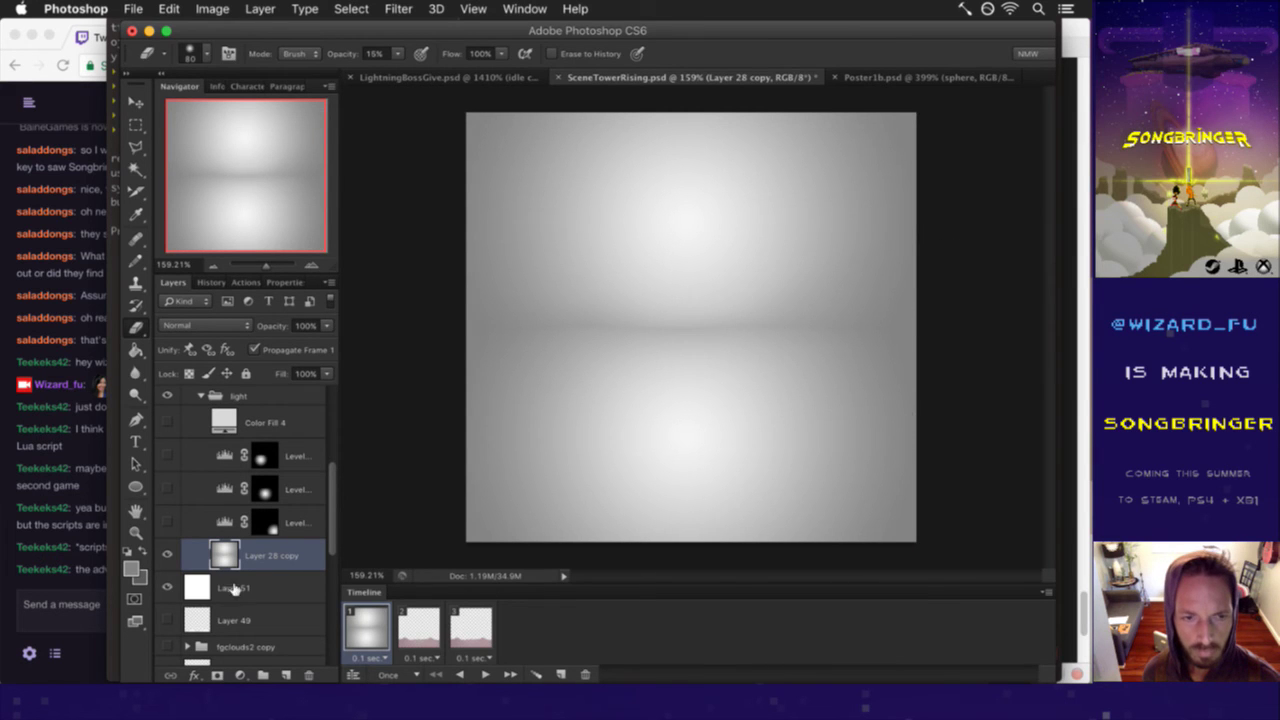
left_click(285, 672)
key("b")
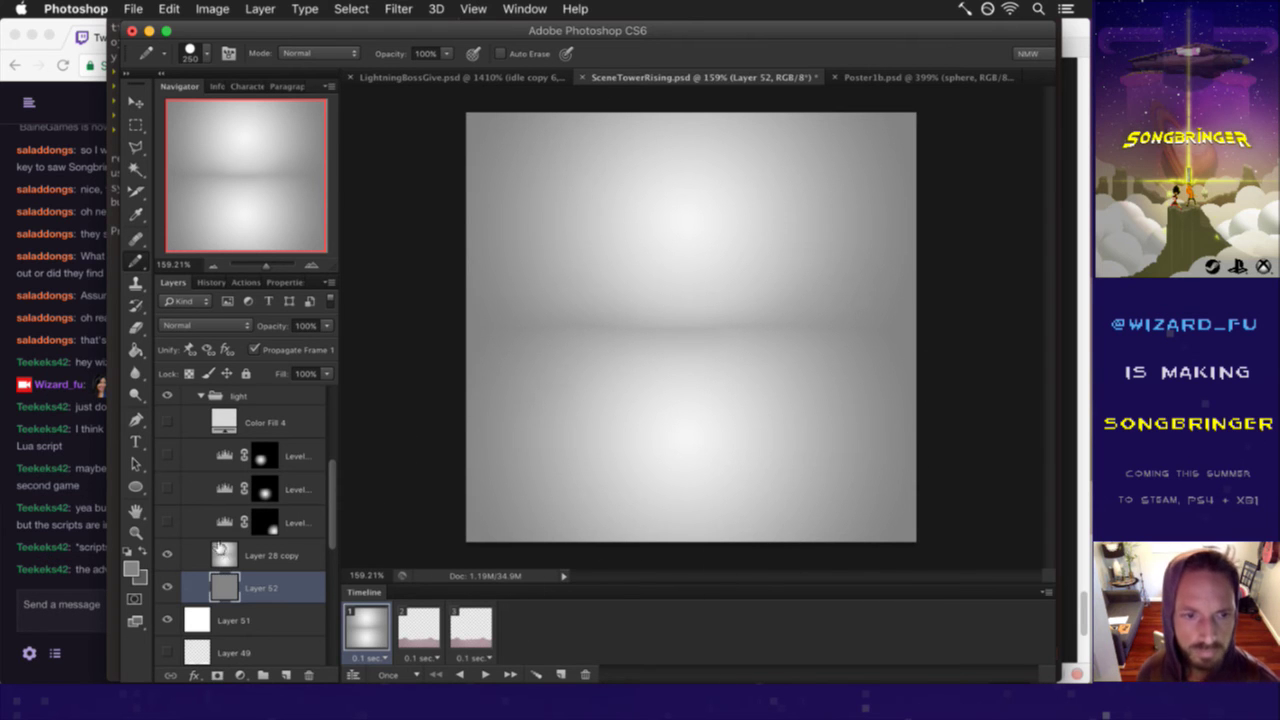
left_click(231, 563)
- Preview a 31.7 px Gaussian Blur on Layer 28 copy, then cancel it
left_click(398, 9)
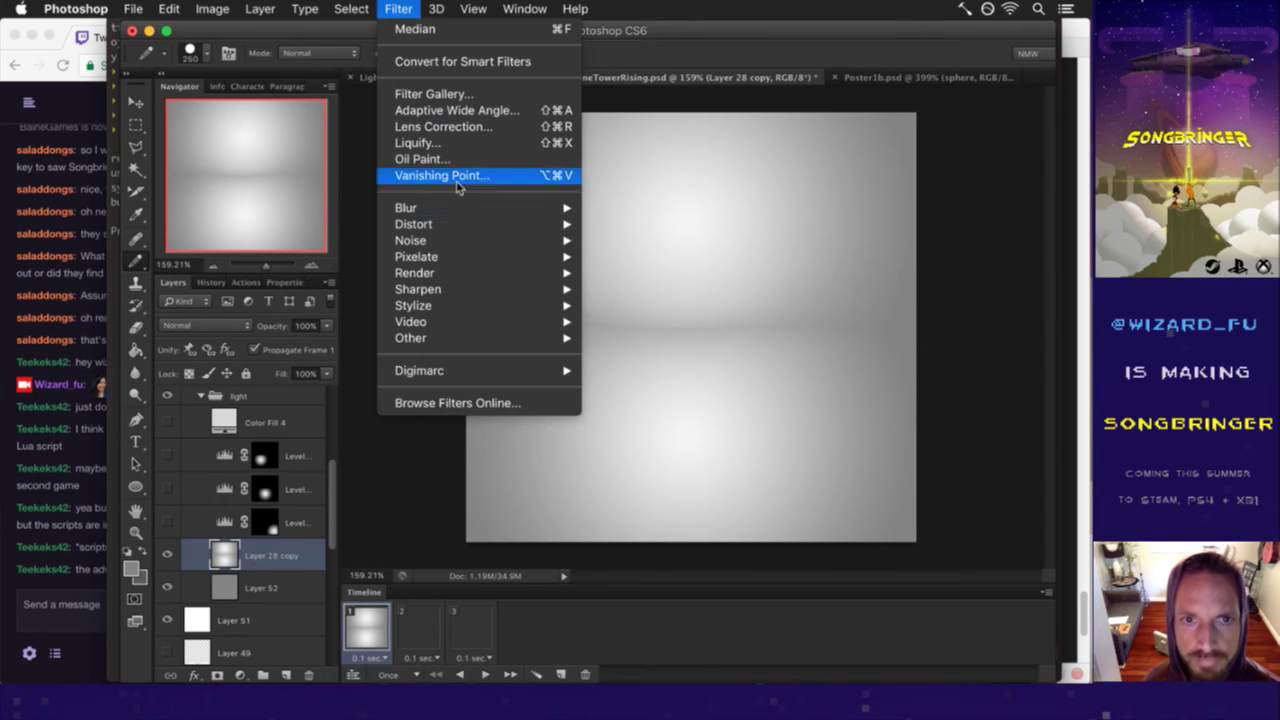
left_click(641, 338)
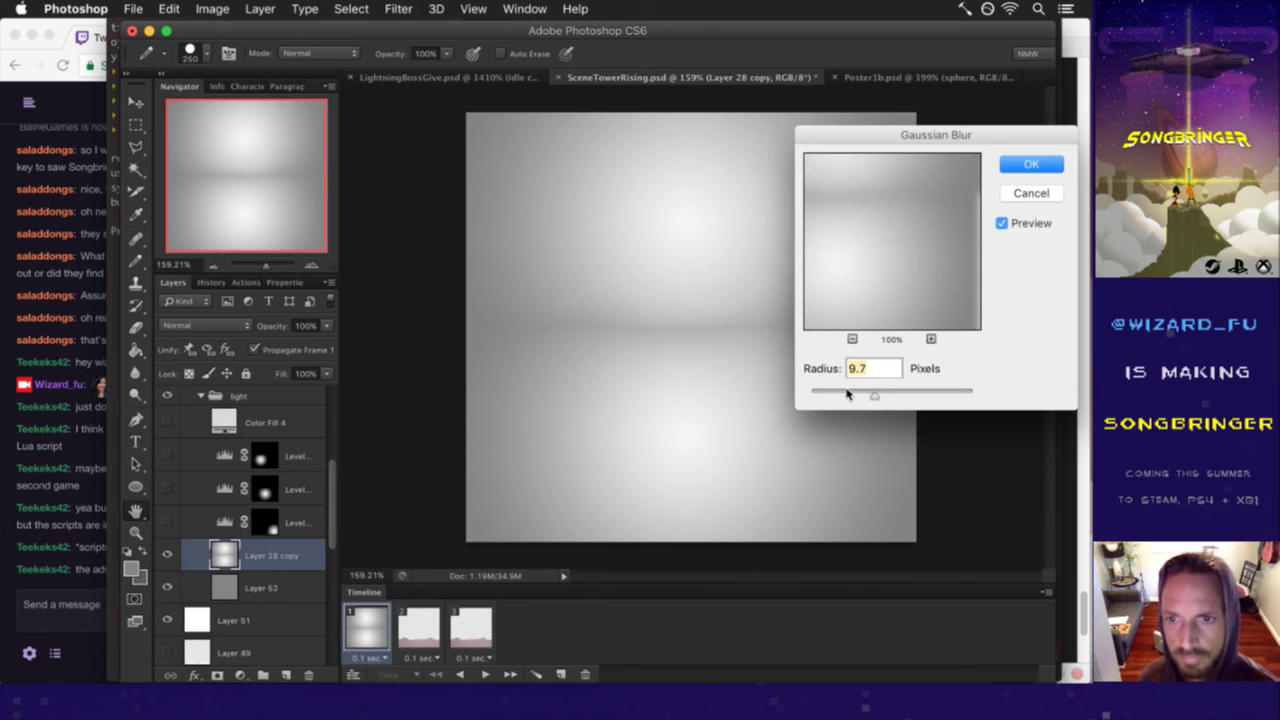
left_click_drag(872, 397, 889, 397)
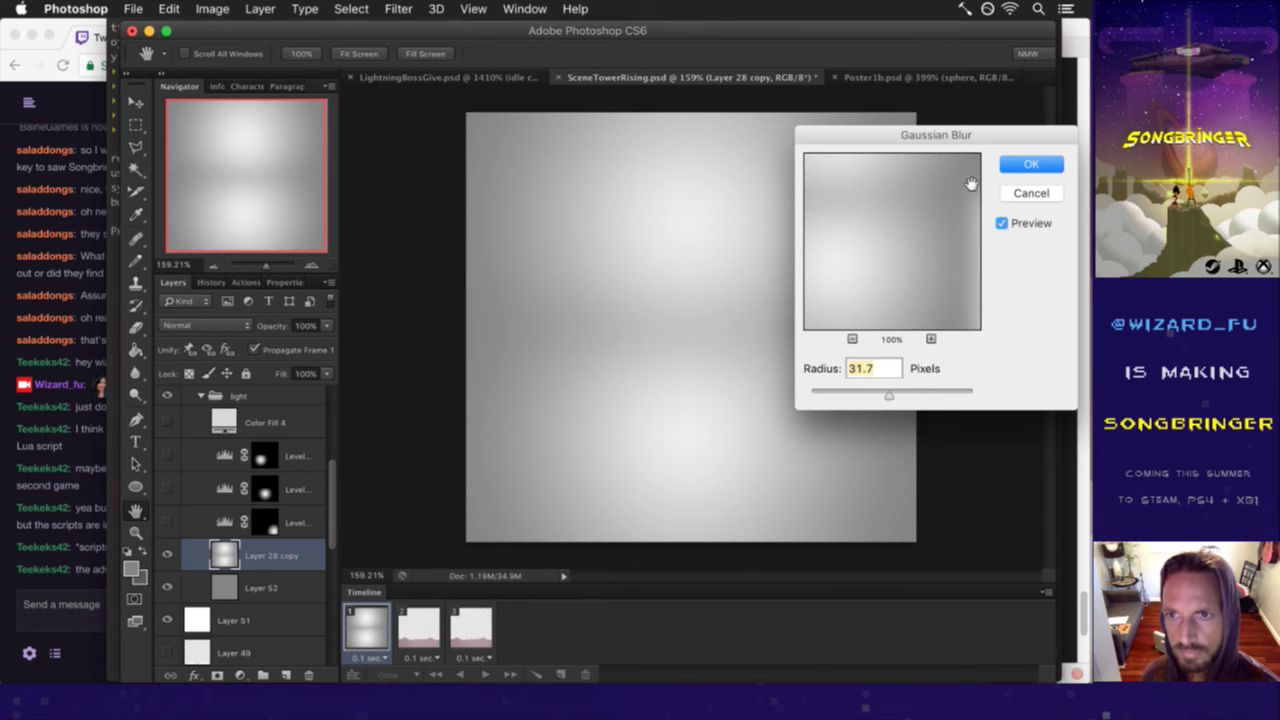
left_click_drag(1000, 135, 451, 222)
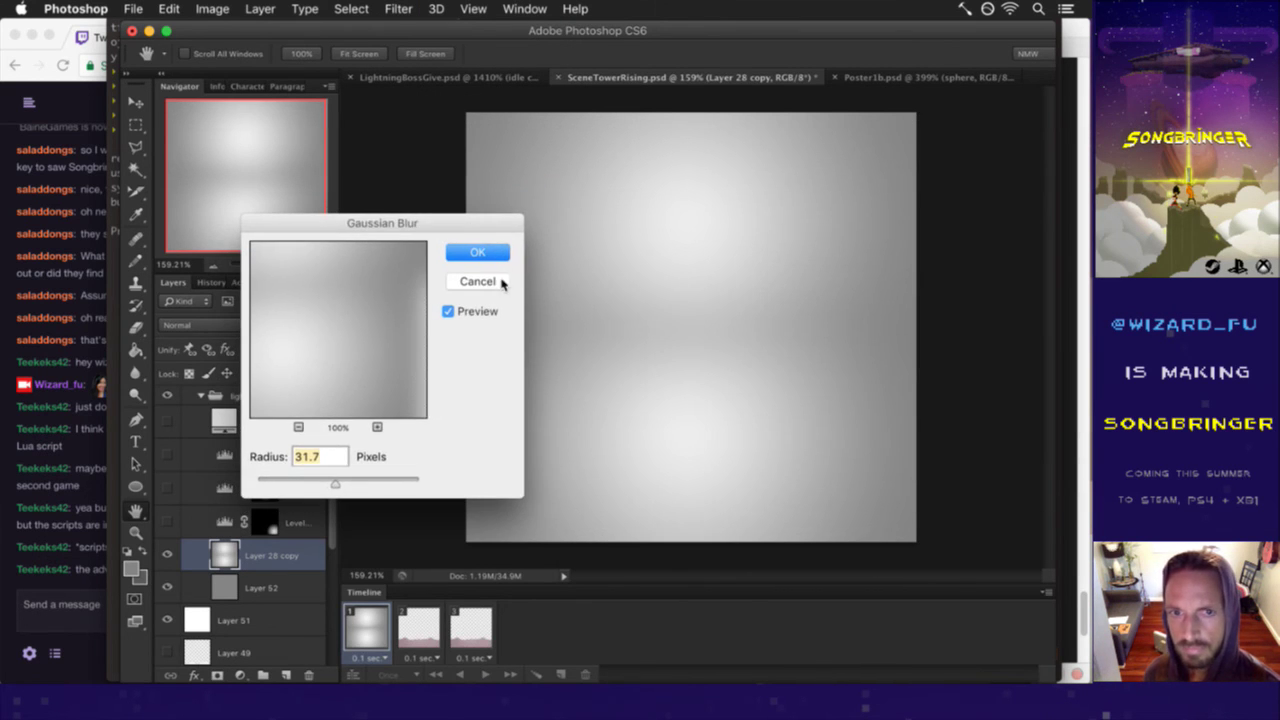
left_click(502, 283)
key("b")
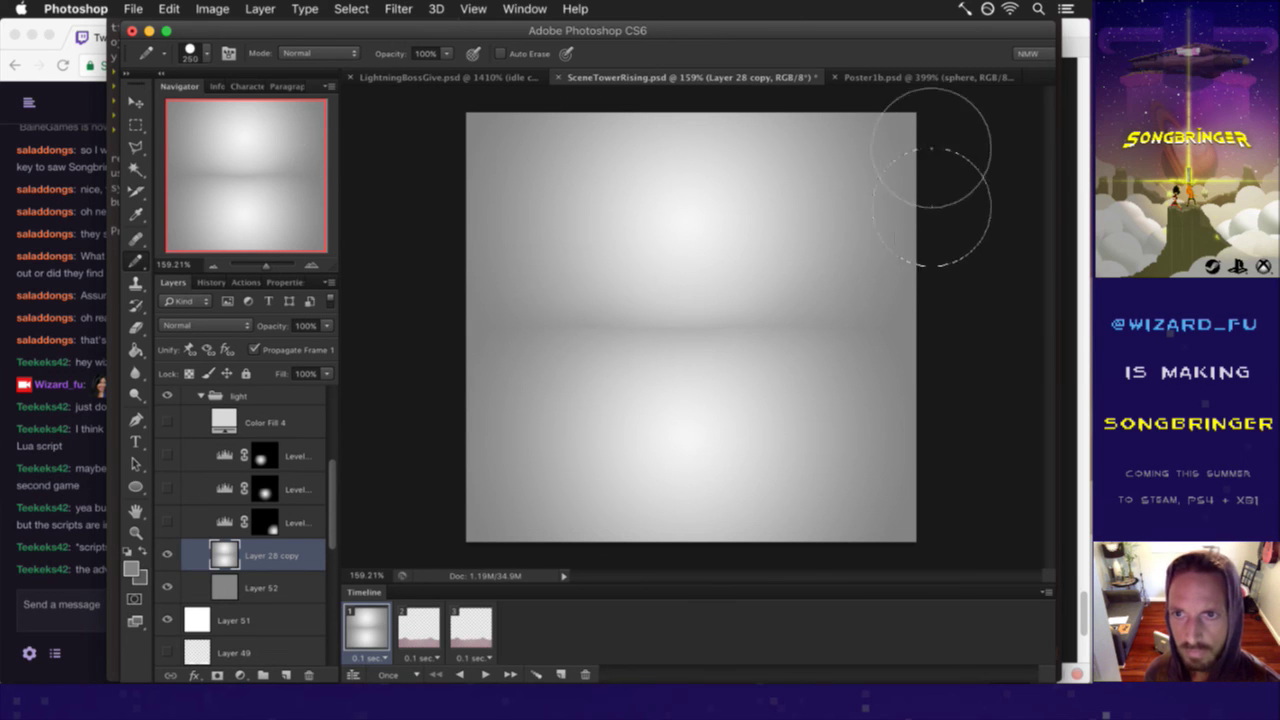
key("ctrl+z")
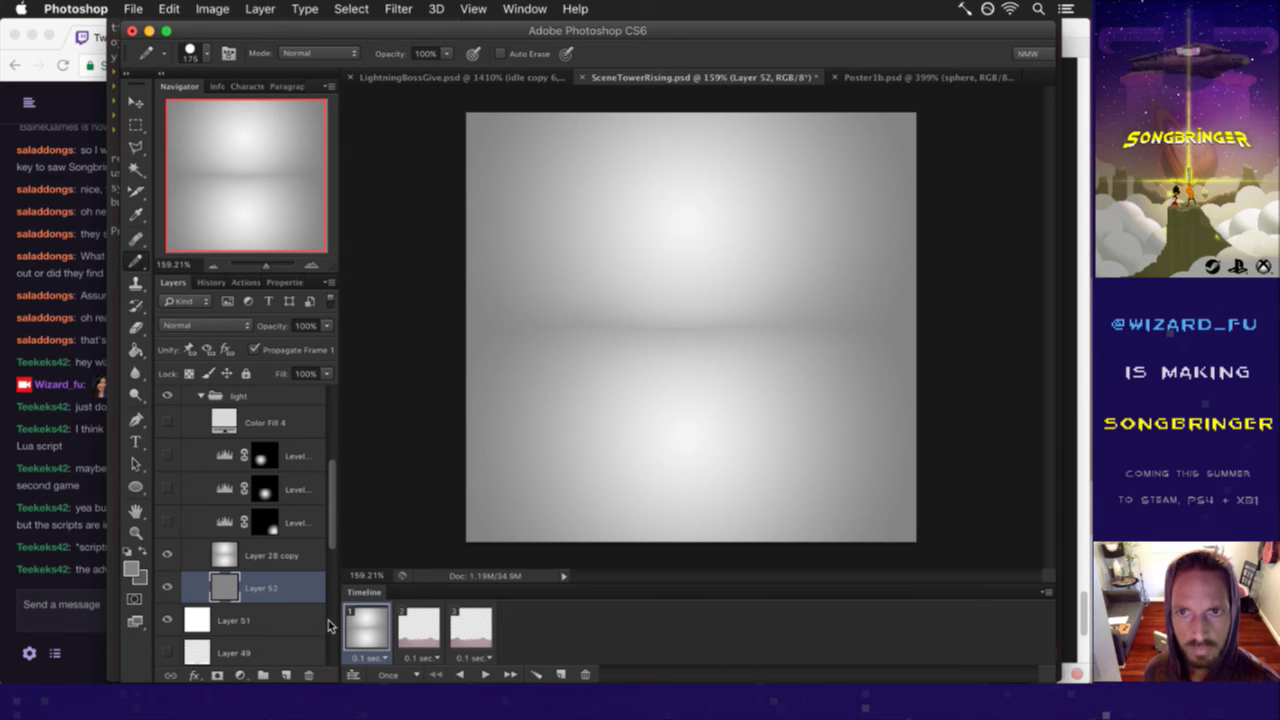
- Merge Layer 52 into Layer 28 copy and apply Gaussian Blurs of 9.7 and 20.4 px
left_click(265, 557, "shift")
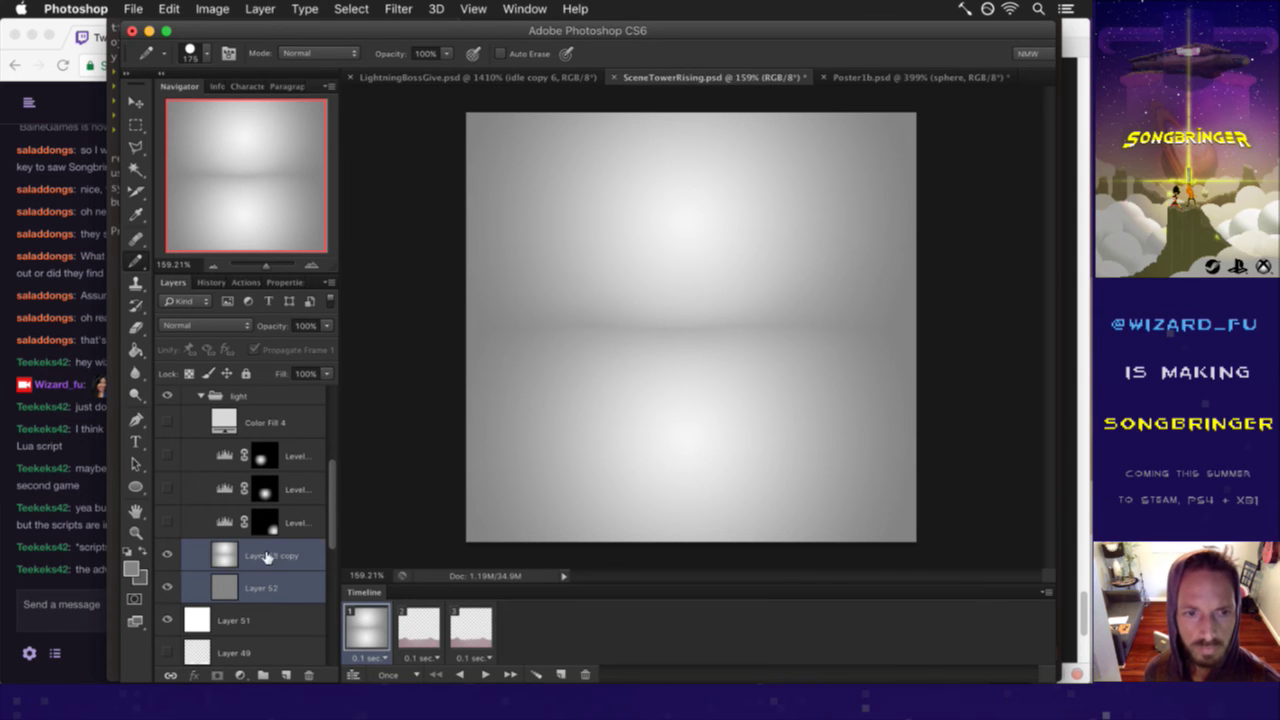
right_click(293, 557)
left_click(345, 447)
left_click(398, 9)
mouse_move(406, 208)
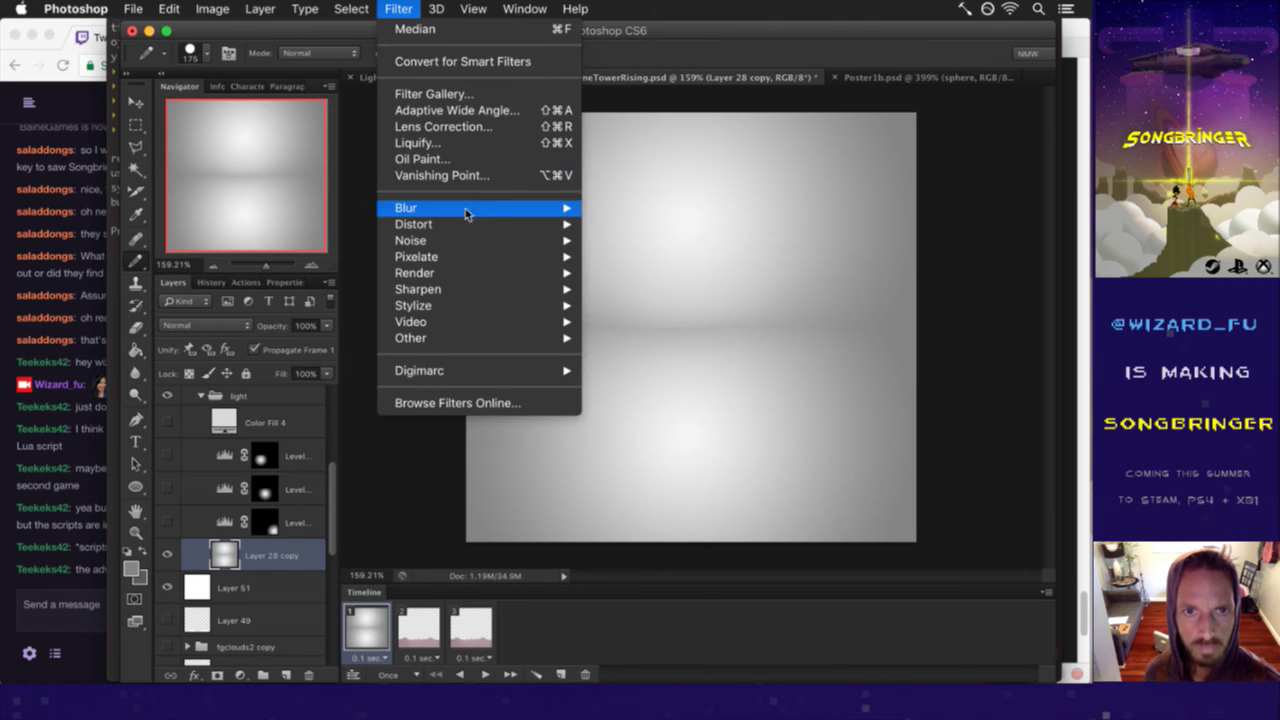
left_click(622, 340)
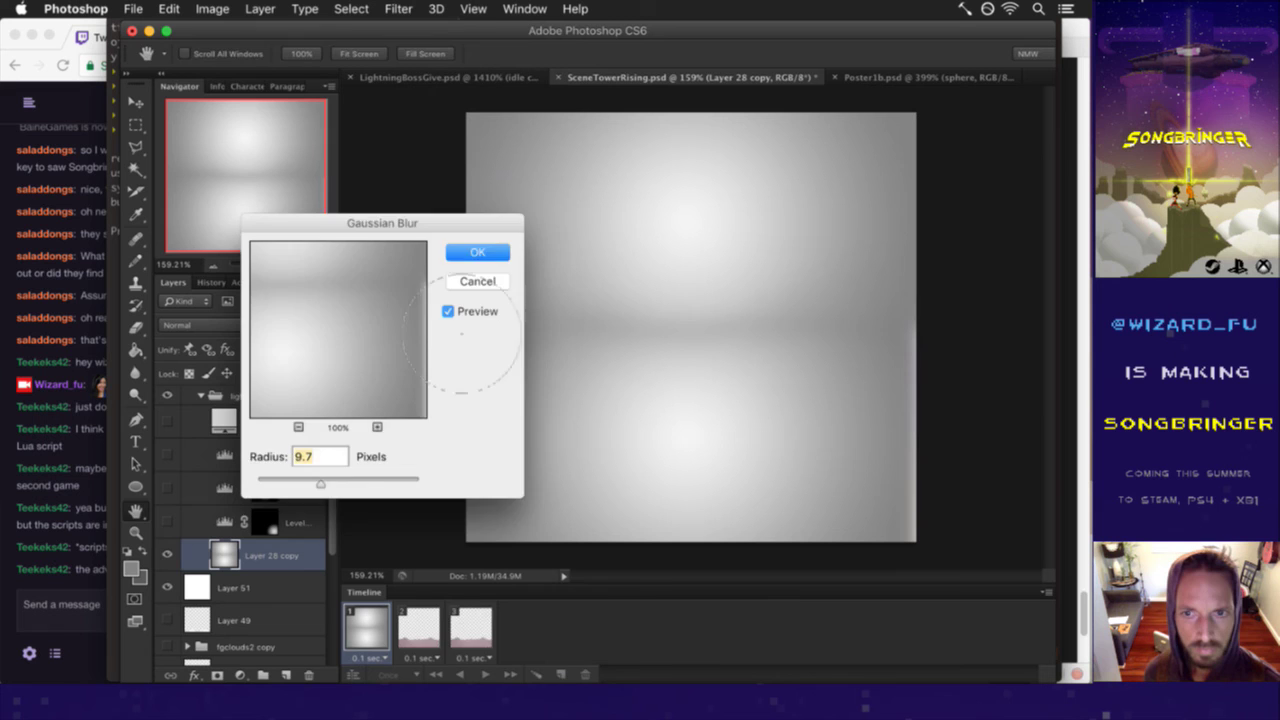
key("Return")
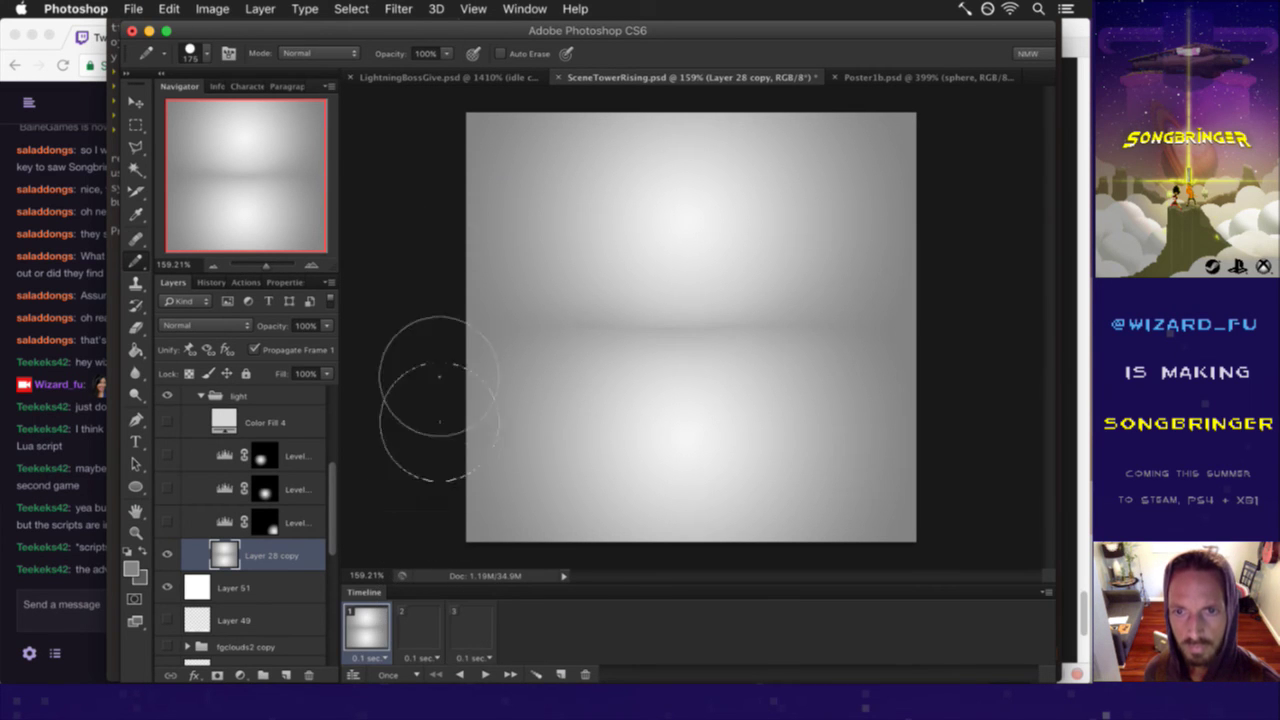
left_click(401, 10)
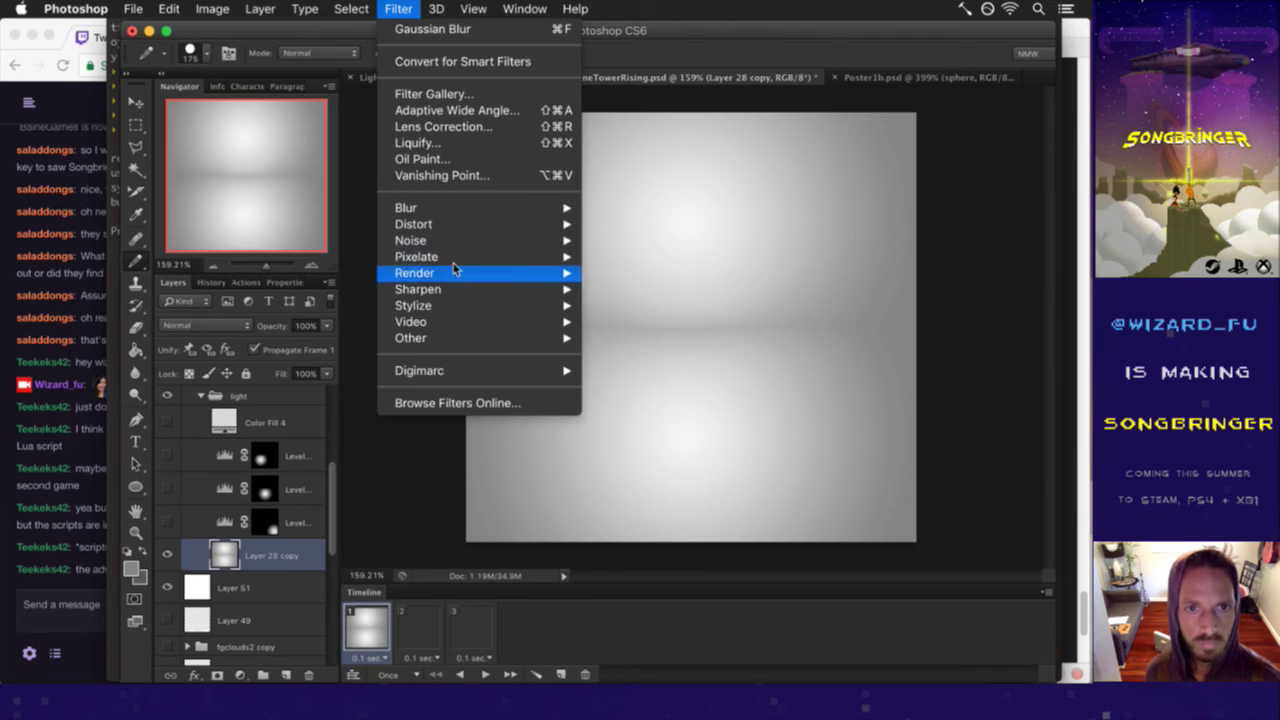
left_click(630, 340)
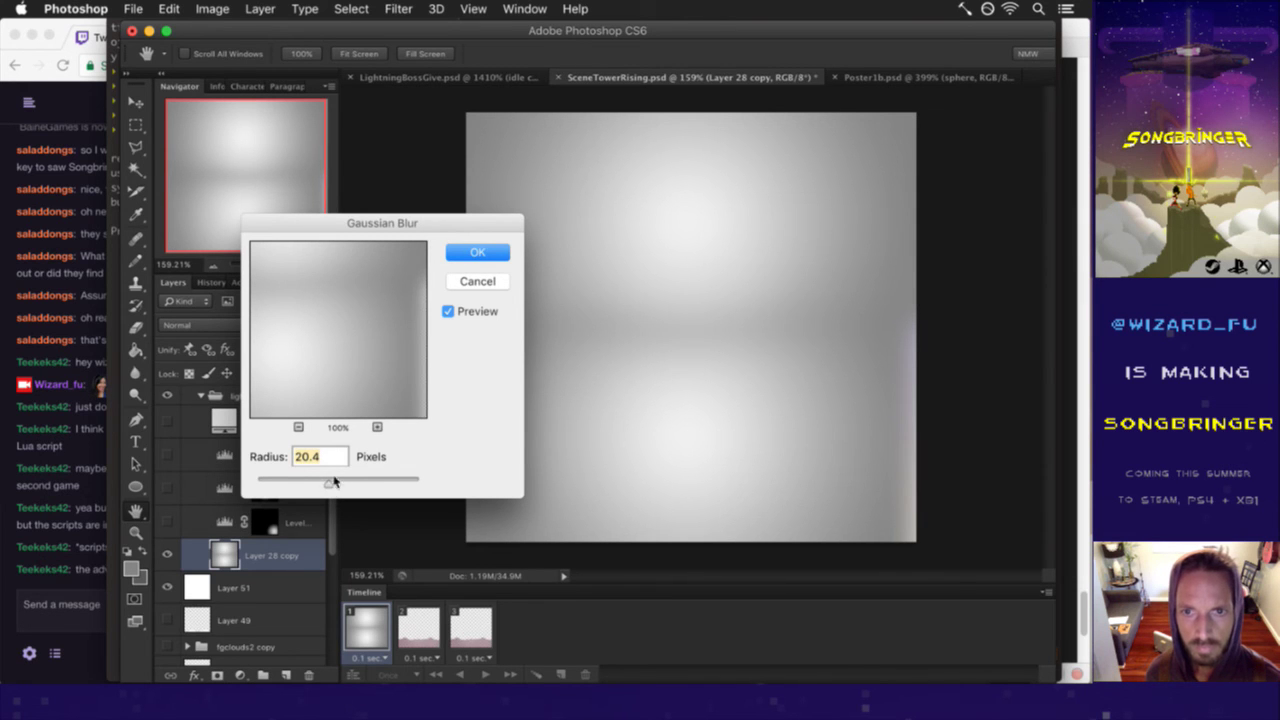
left_click(474, 254)
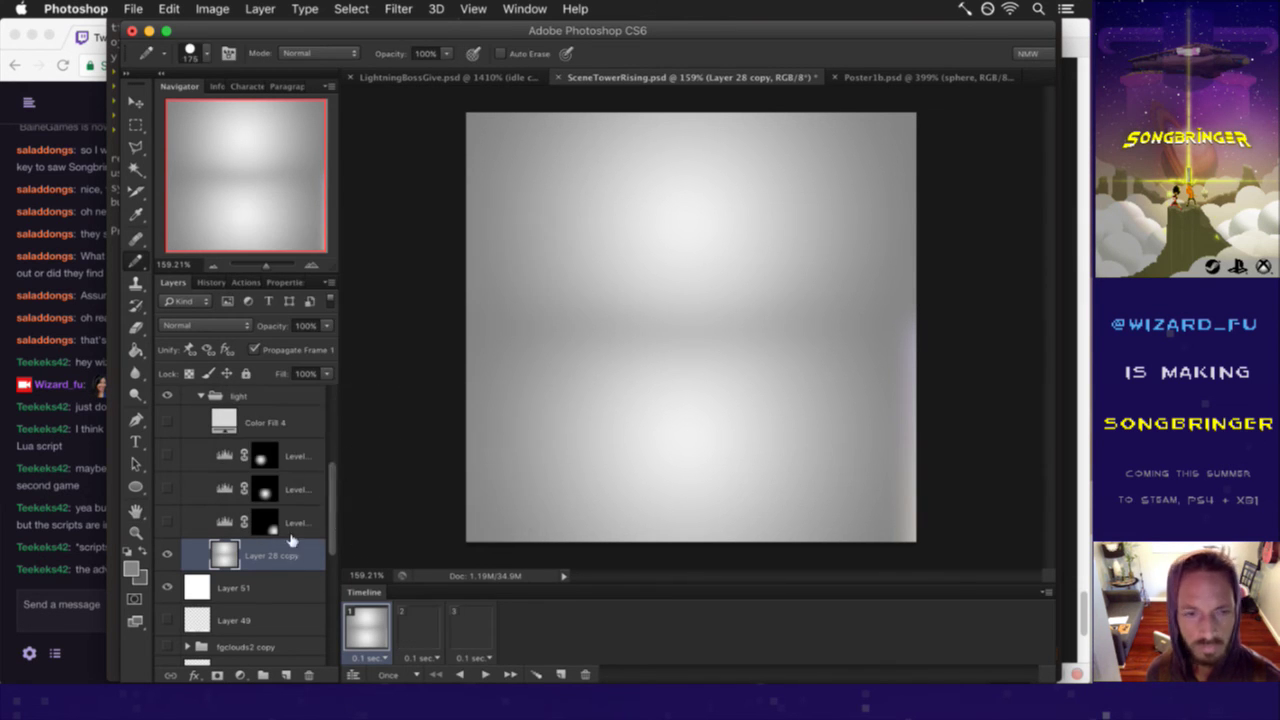
- Merge a new layer into Layer 28 copy and show Color Fill 4 plus the three Levels layers
left_click(286, 673)
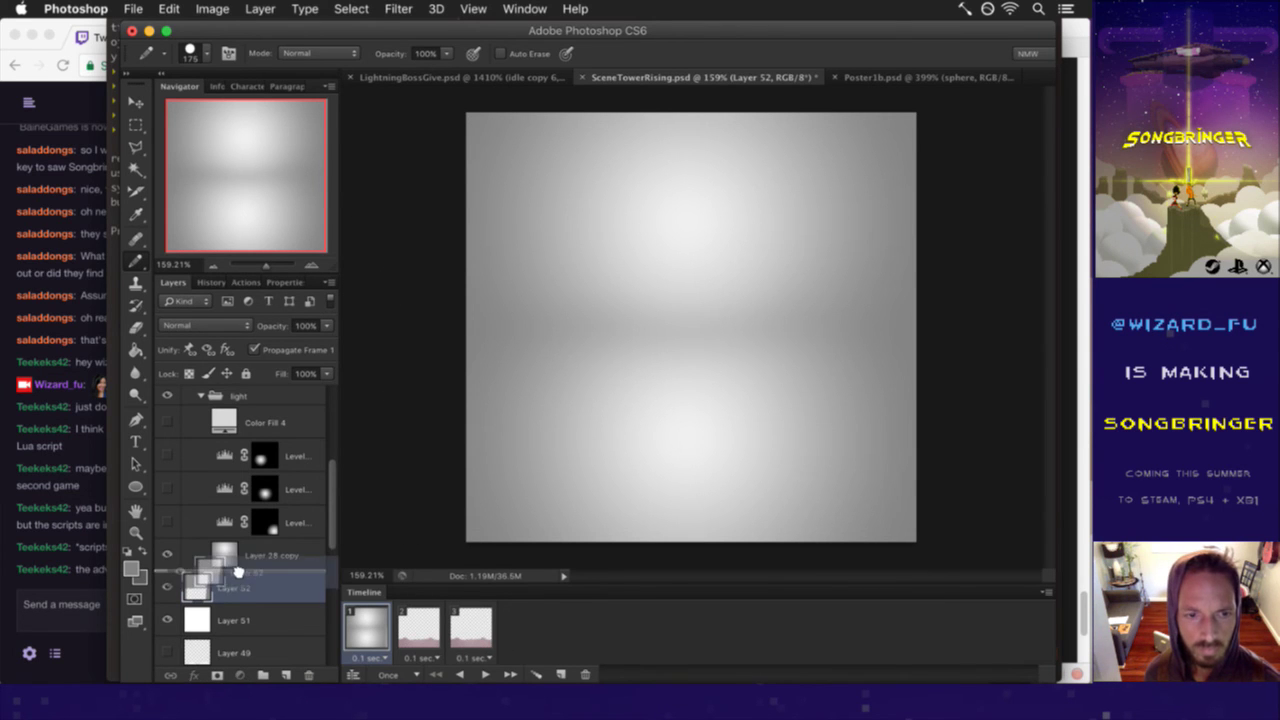
left_click_drag(233, 573, 258, 562)
left_click(296, 558, "shift")
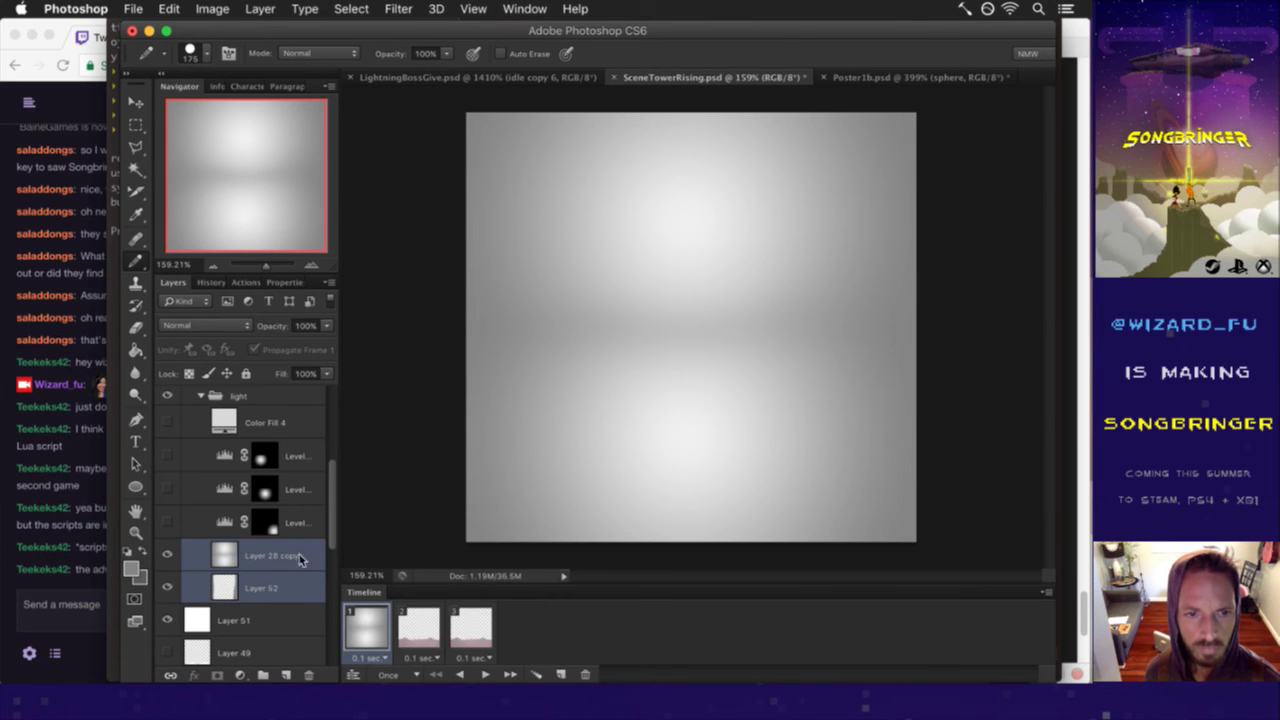
right_click(301, 545)
left_click(330, 447)
left_click_drag(167, 521, 167, 422)
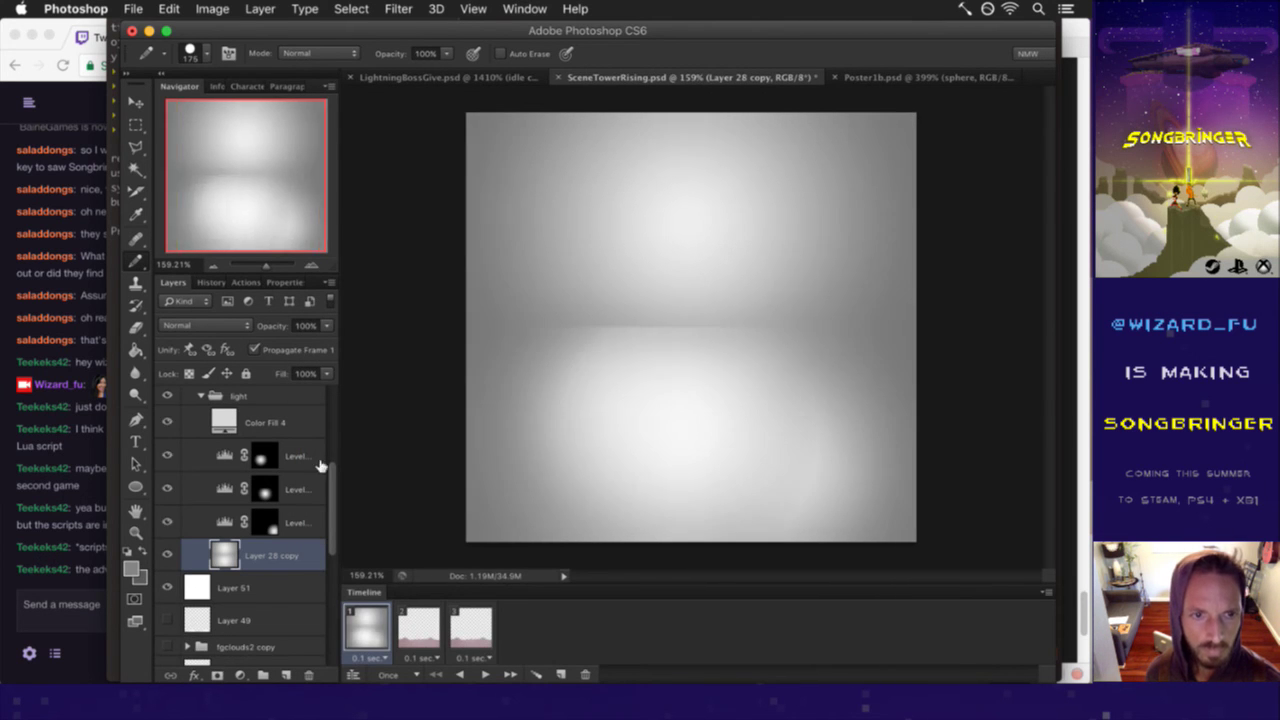
- Set the light group to 62% opacity, show Levels 2 and butn, and compare Layer 28 copy
left_click(245, 395)
left_click_drag(326, 325, 290, 345)
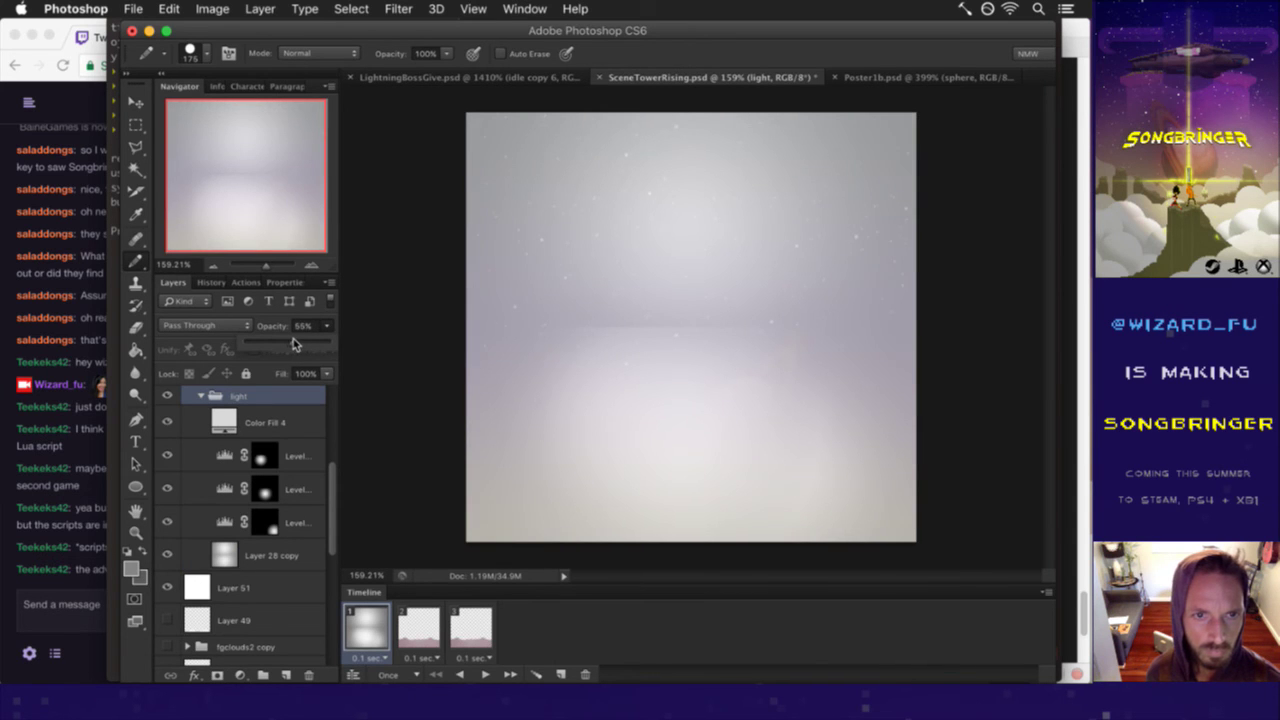
left_click_drag(297, 343, 297, 344)
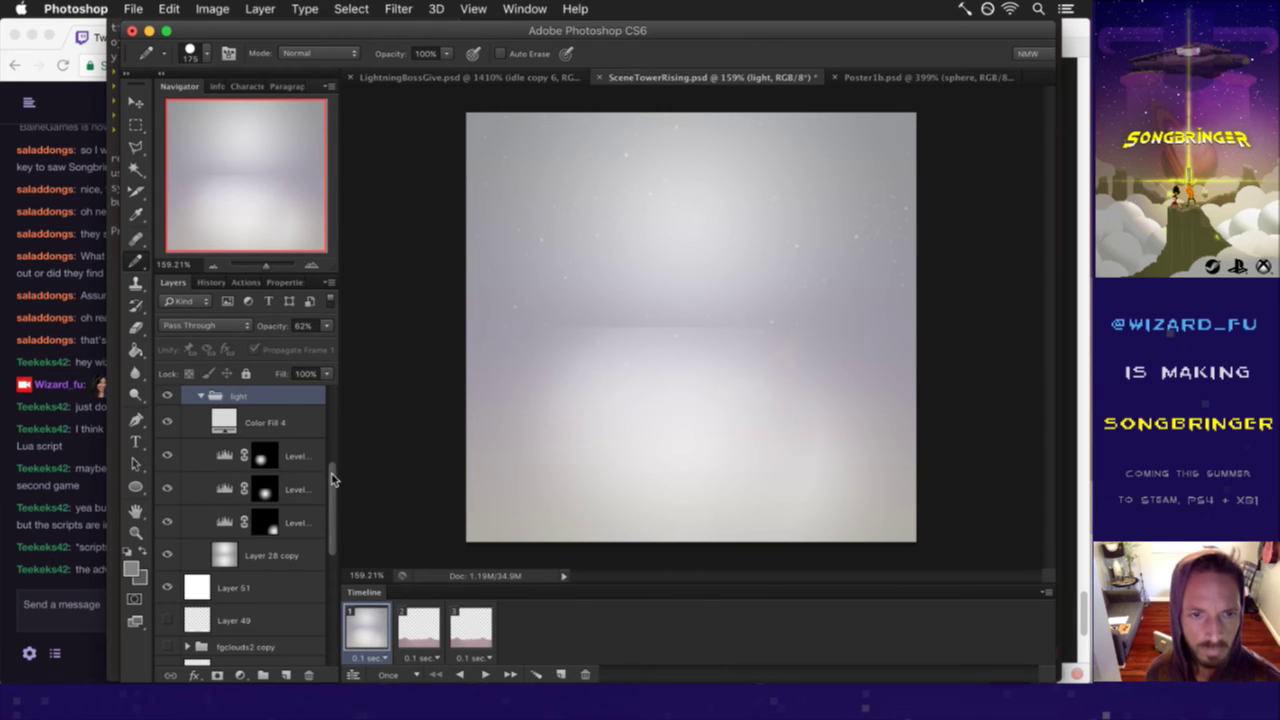
left_click_drag(329, 471, 334, 428)
left_click_drag(170, 500, 167, 454)
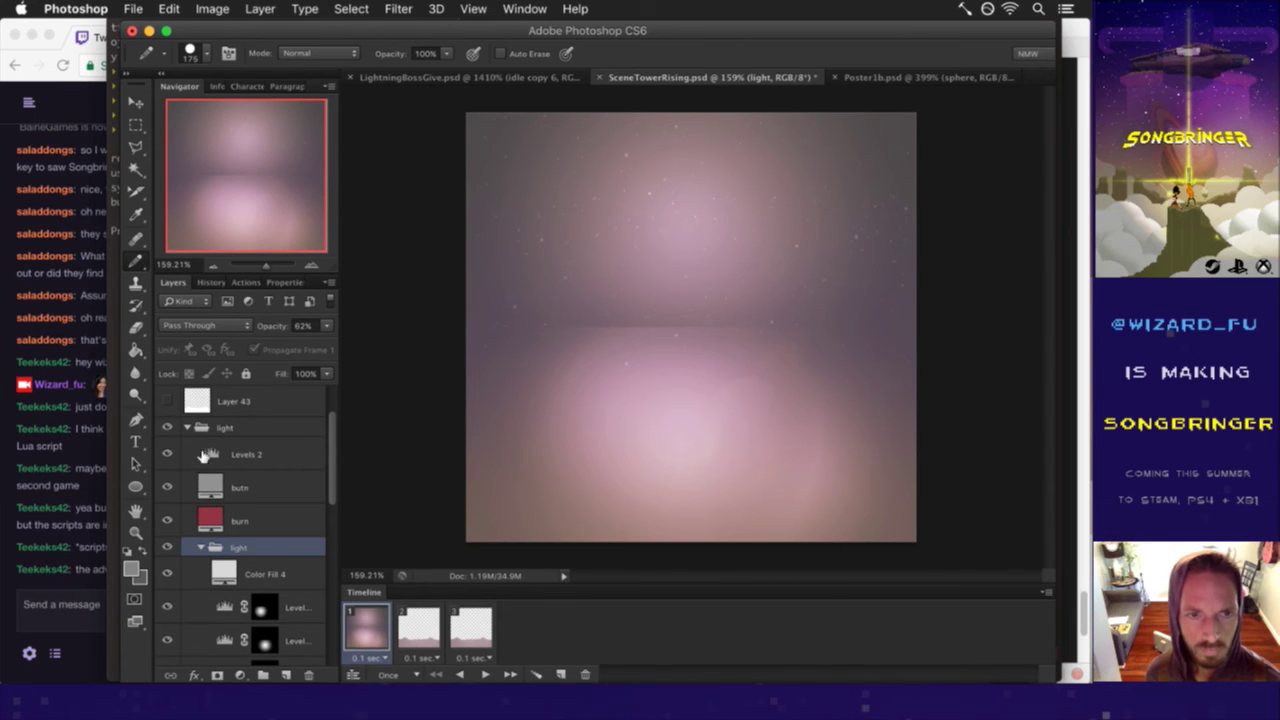
mouse_move(334, 473)
left_mouse_down()
mouse_move(328, 538)
mouse_move(325, 488)
left_mouse_up()
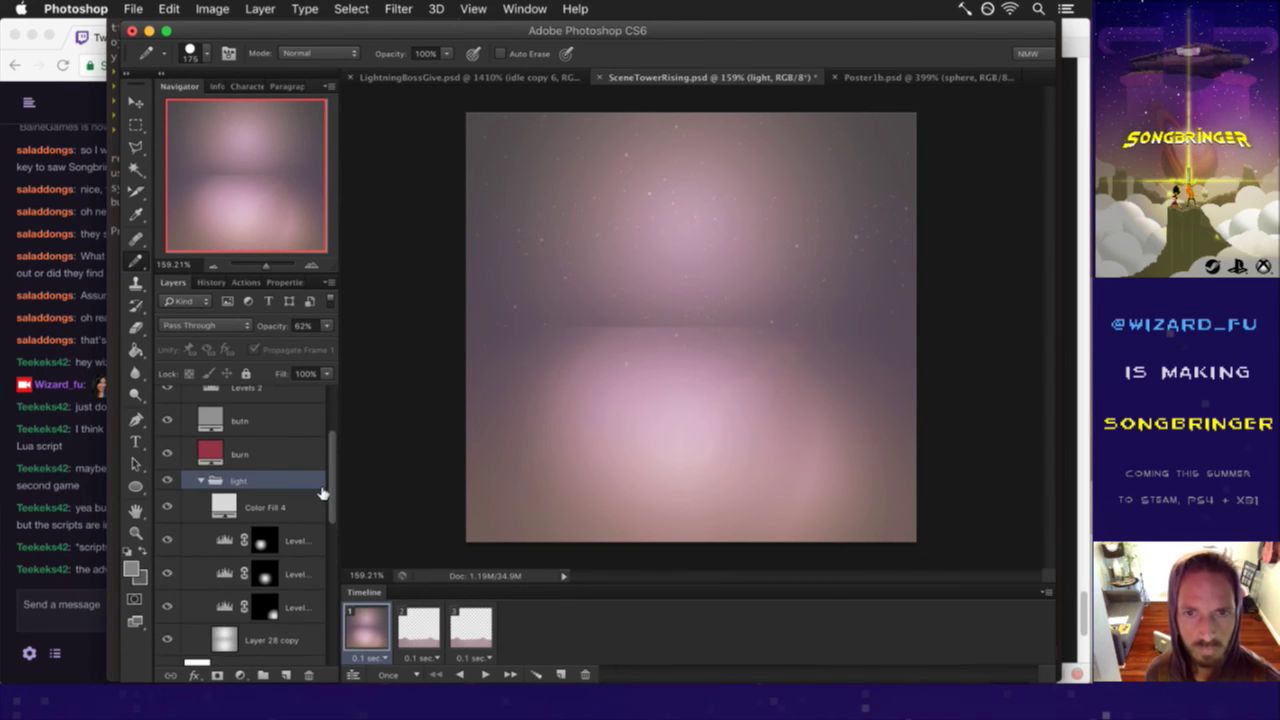
left_click(166, 638)
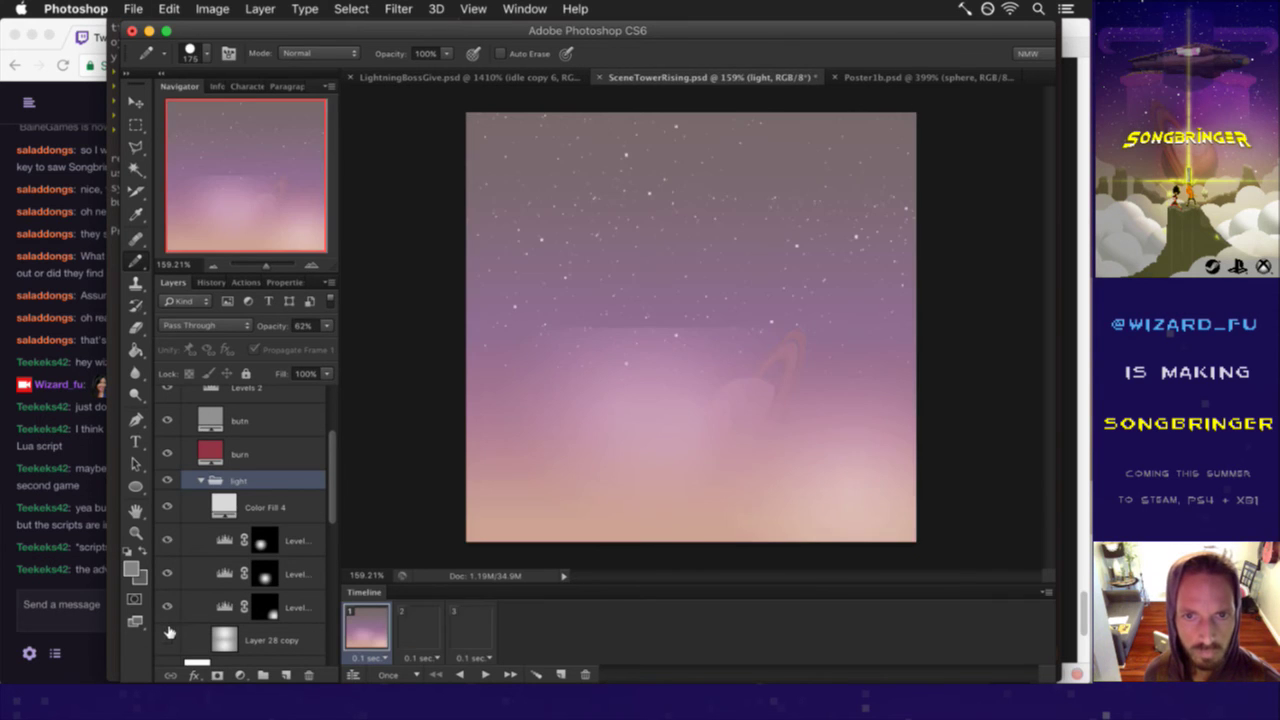
left_click(167, 636)
mouse_move(334, 488)
left_mouse_down()
mouse_move(323, 417)
mouse_move(328, 553)
left_mouse_up()
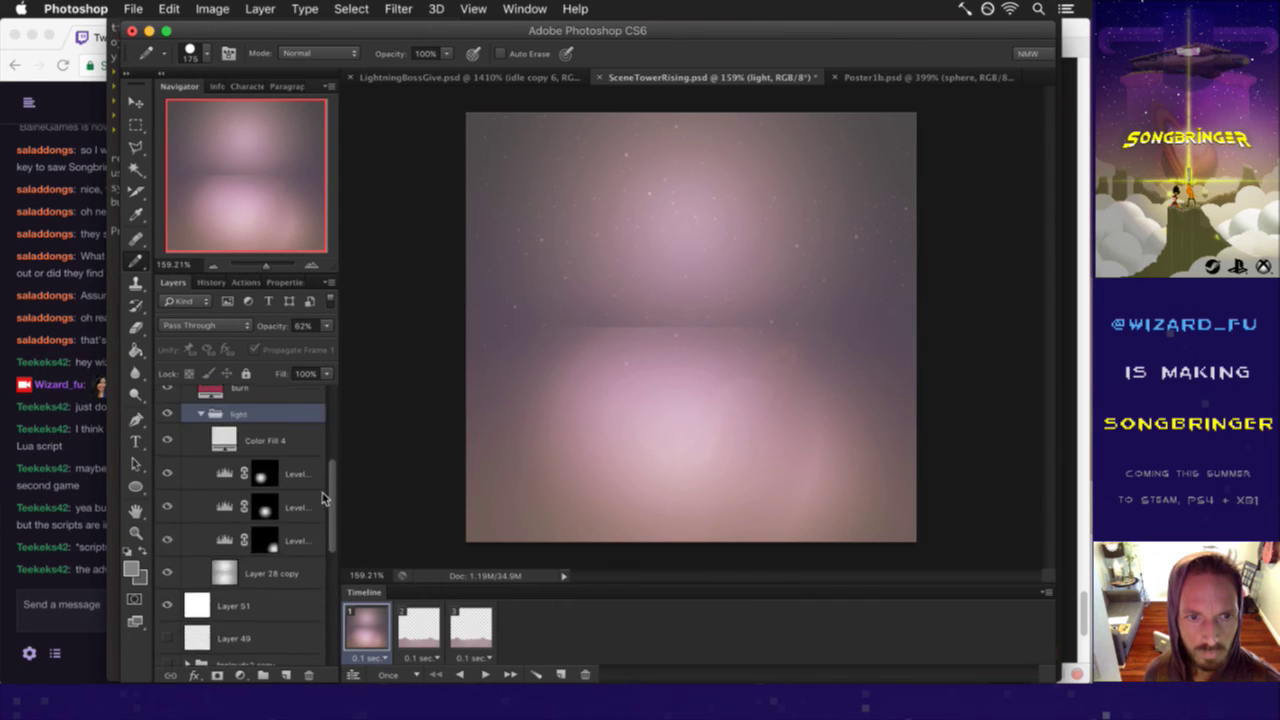
scroll(250, 500, "up", 5)
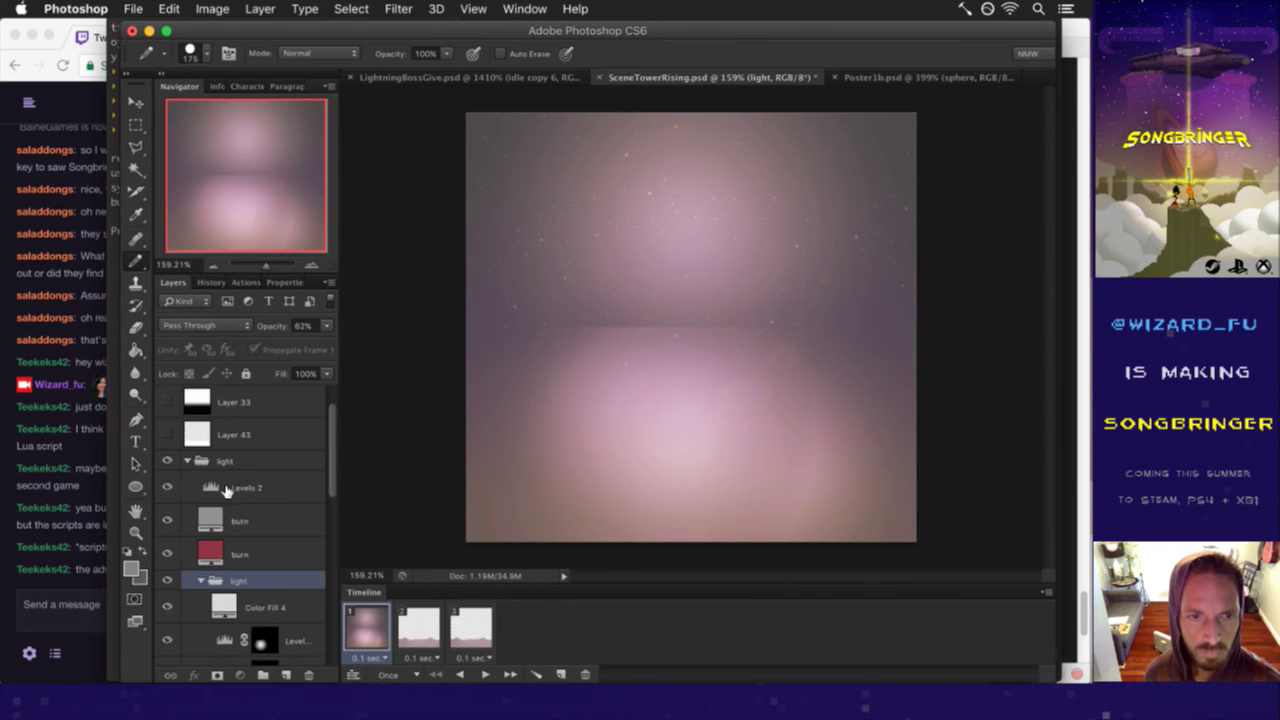
- Collapse and hide the light group, then select the bg group
left_click(187, 461)
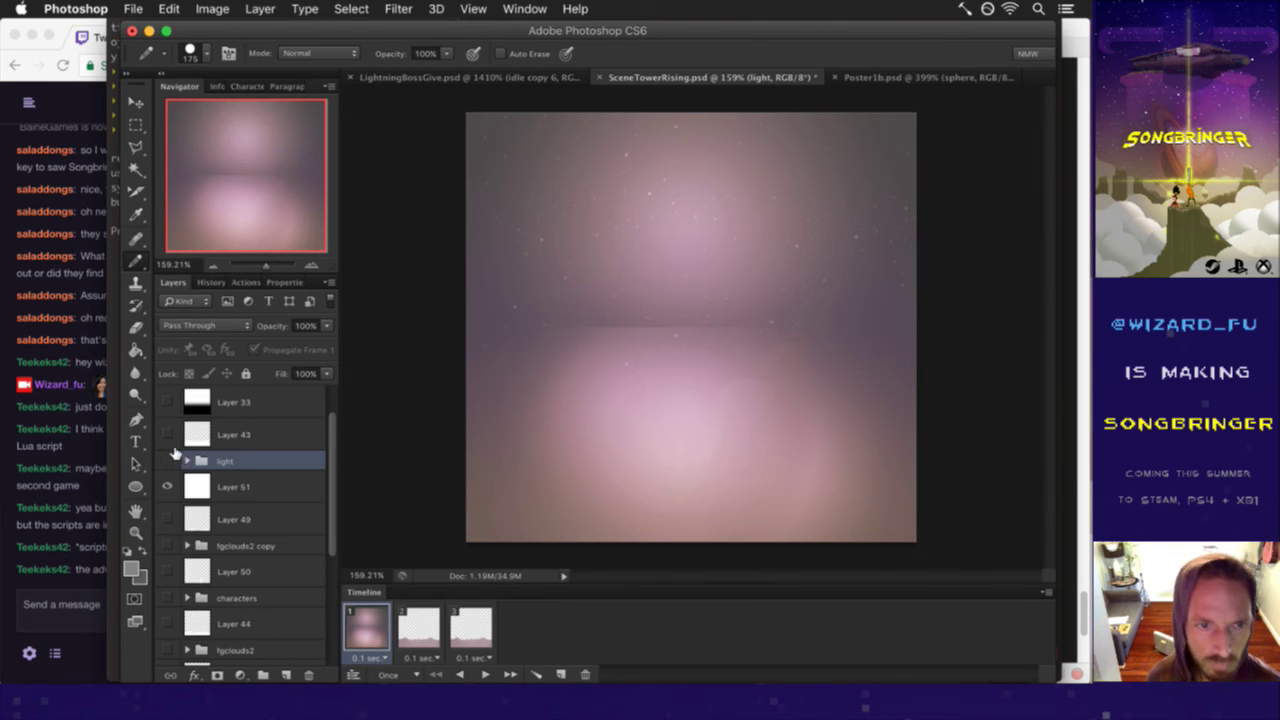
left_click(167, 461)
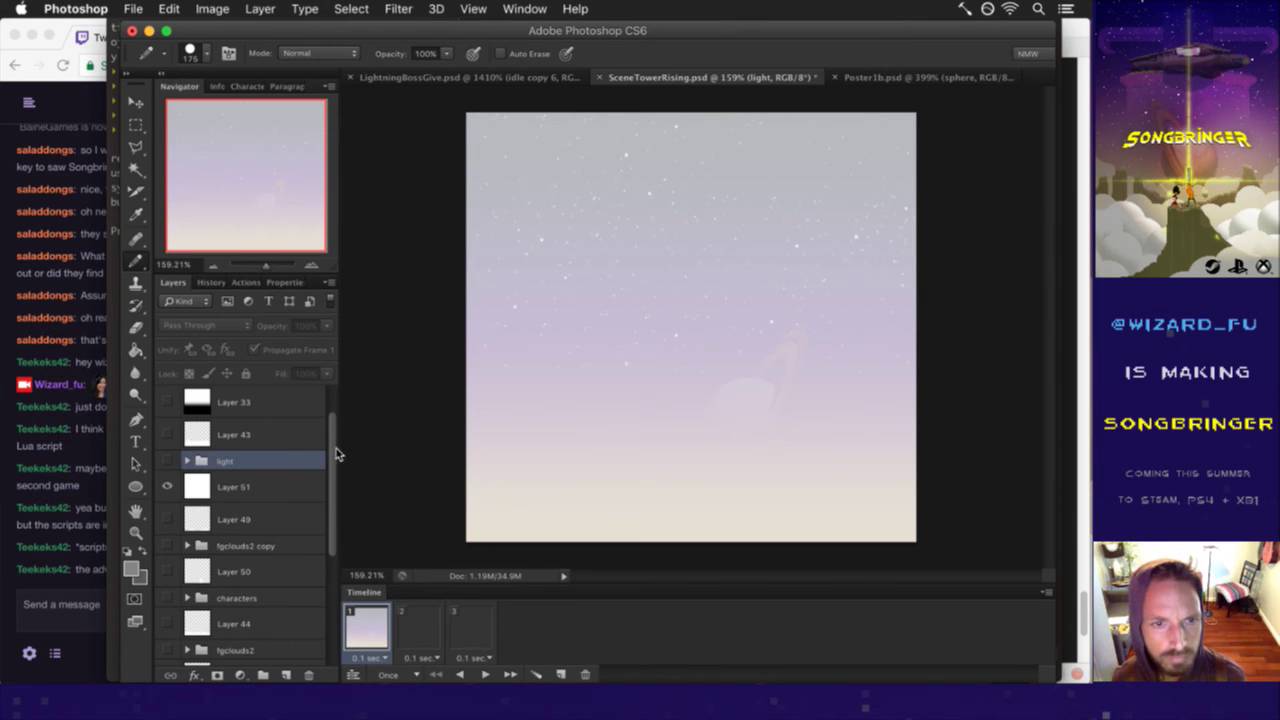
scroll(328, 418, "up", 1)
left_click_drag(328, 418, 328, 592)
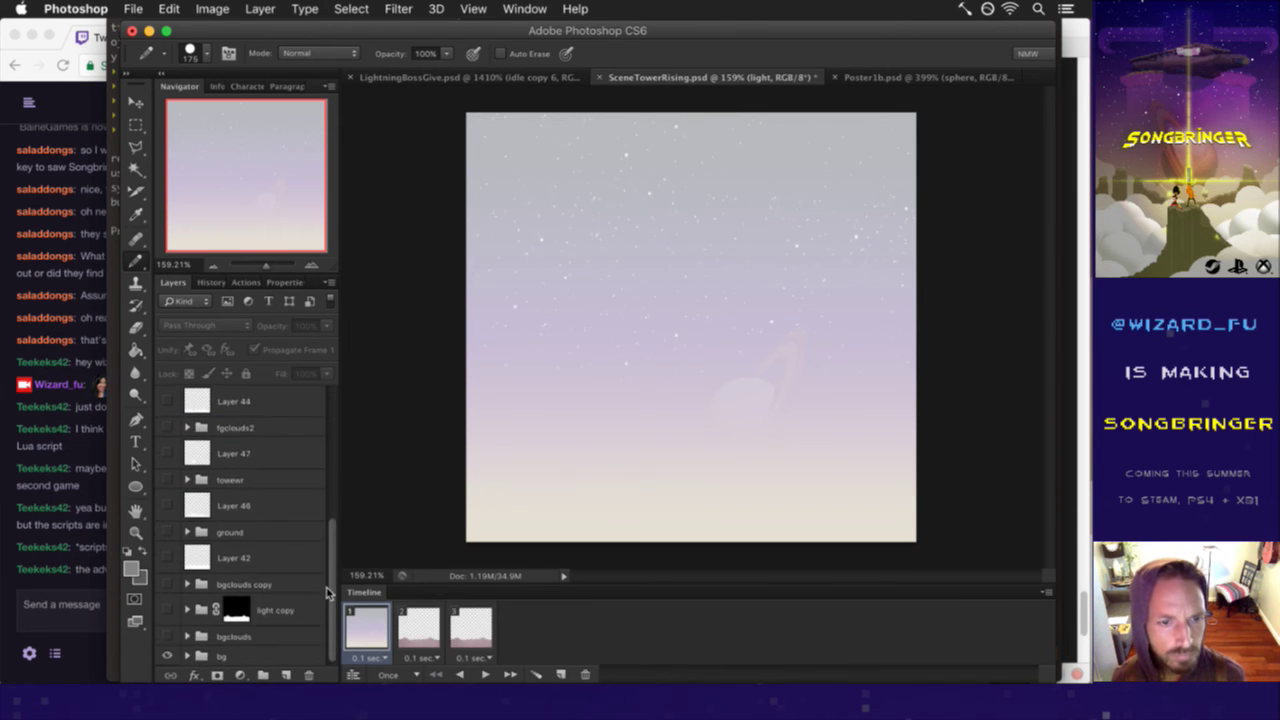
left_click(228, 655)
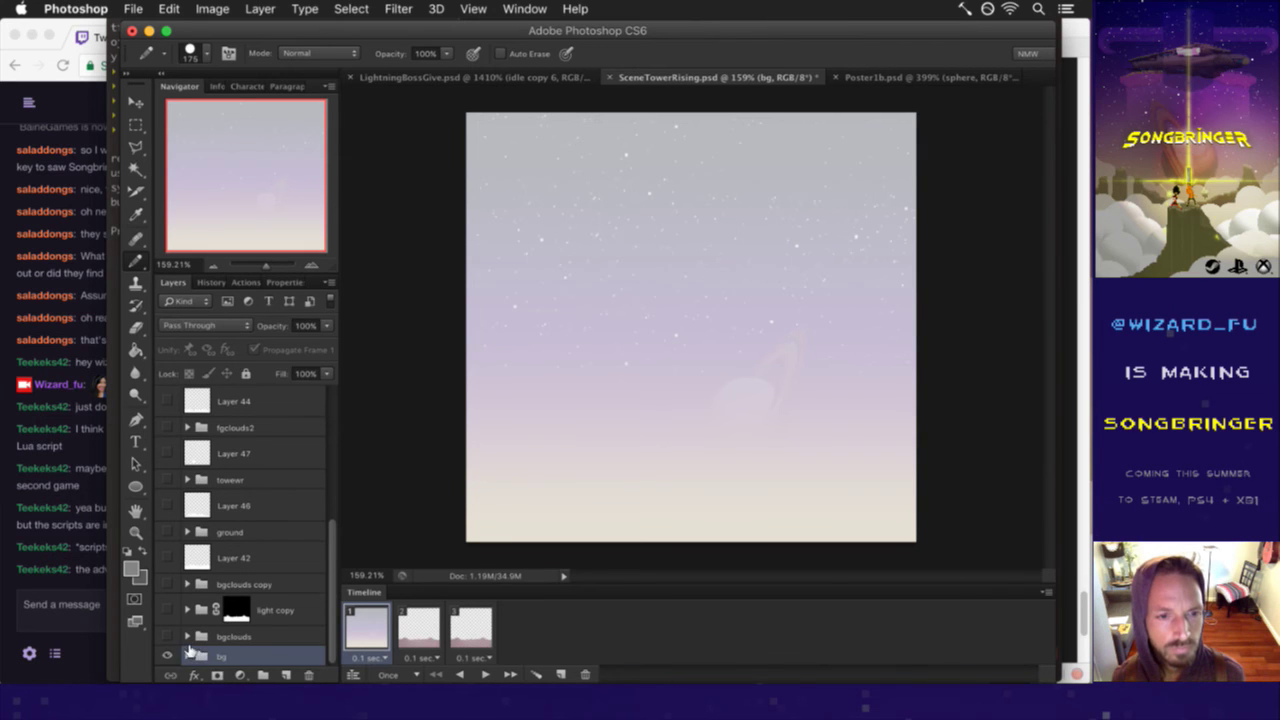
- Delete Layer 29 from the bg group
left_click_drag(328, 558, 330, 645)
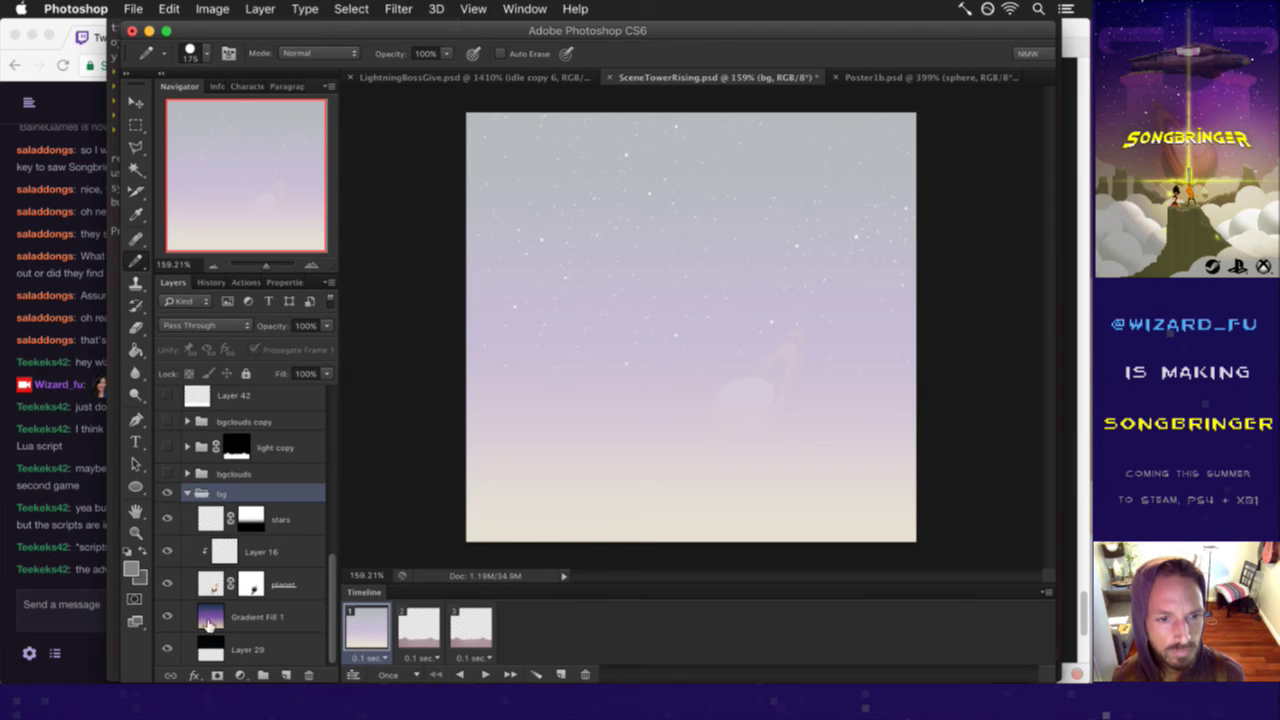
left_click(262, 617)
left_click(215, 650)
left_click(168, 649)
left_click(168, 649)
left_click(168, 649)
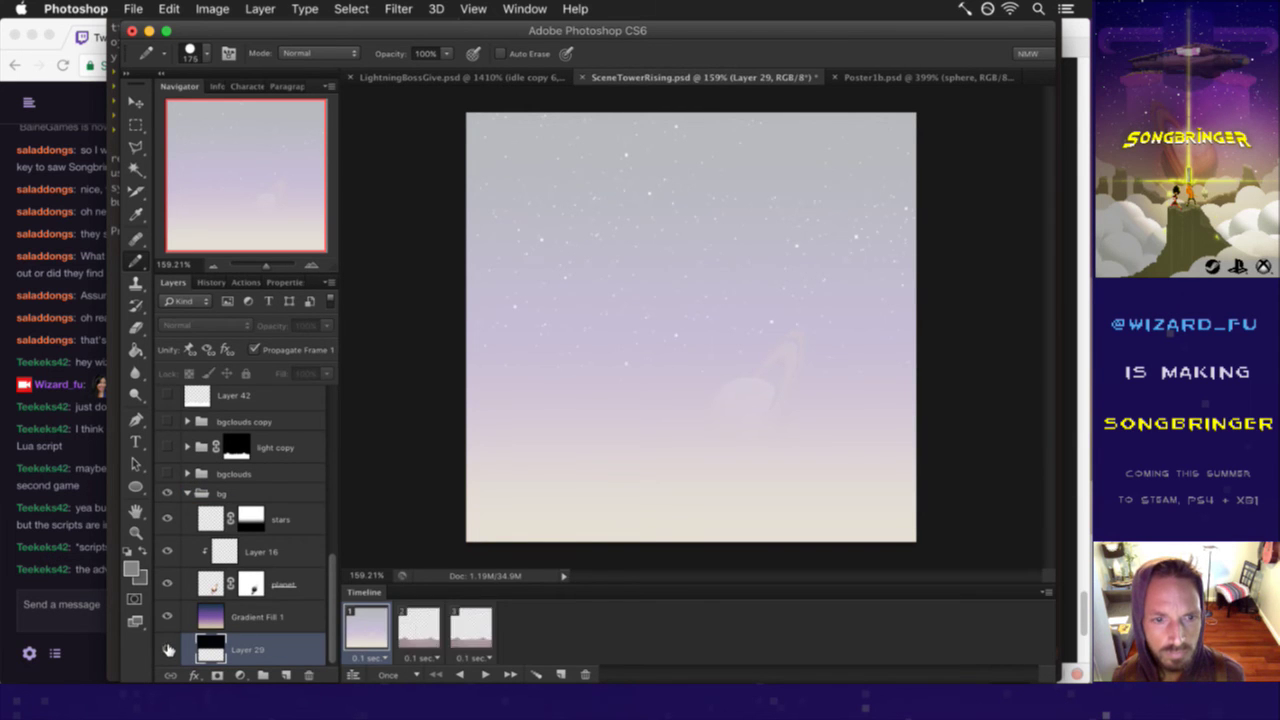
left_click(309, 674)
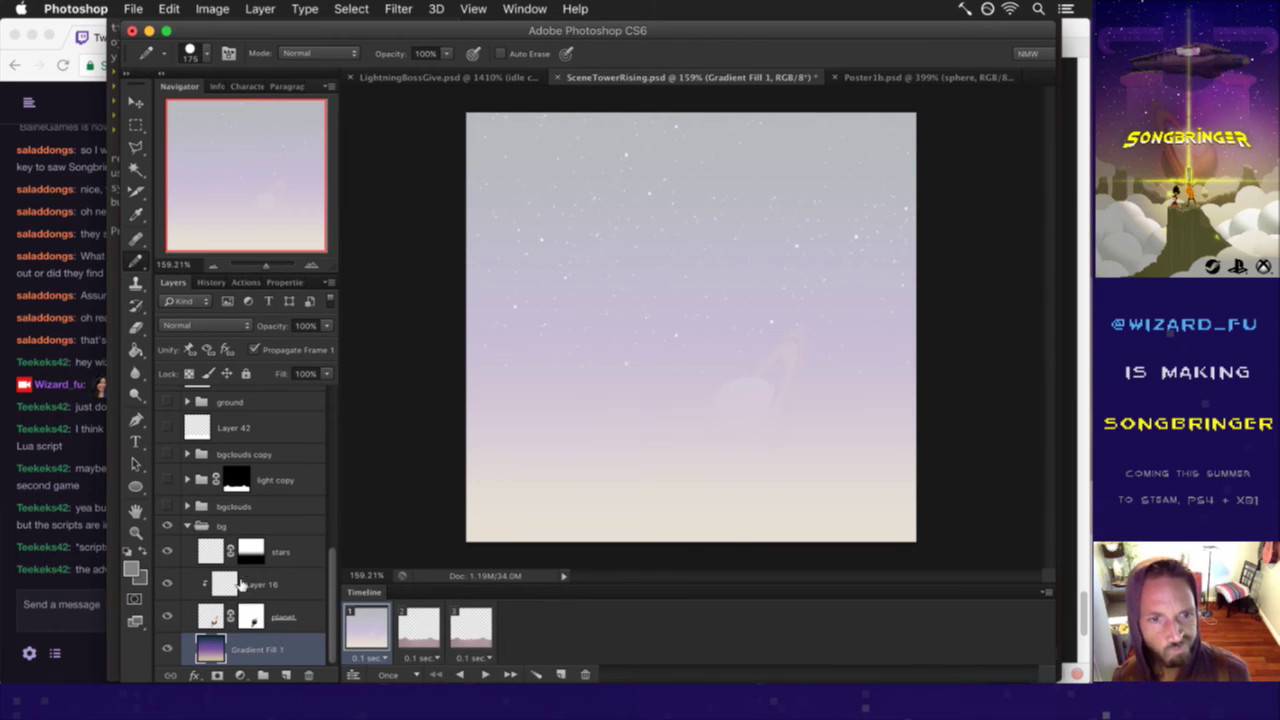
- Collapse the bg group and delete the light copy layer's mask
left_click(207, 527)
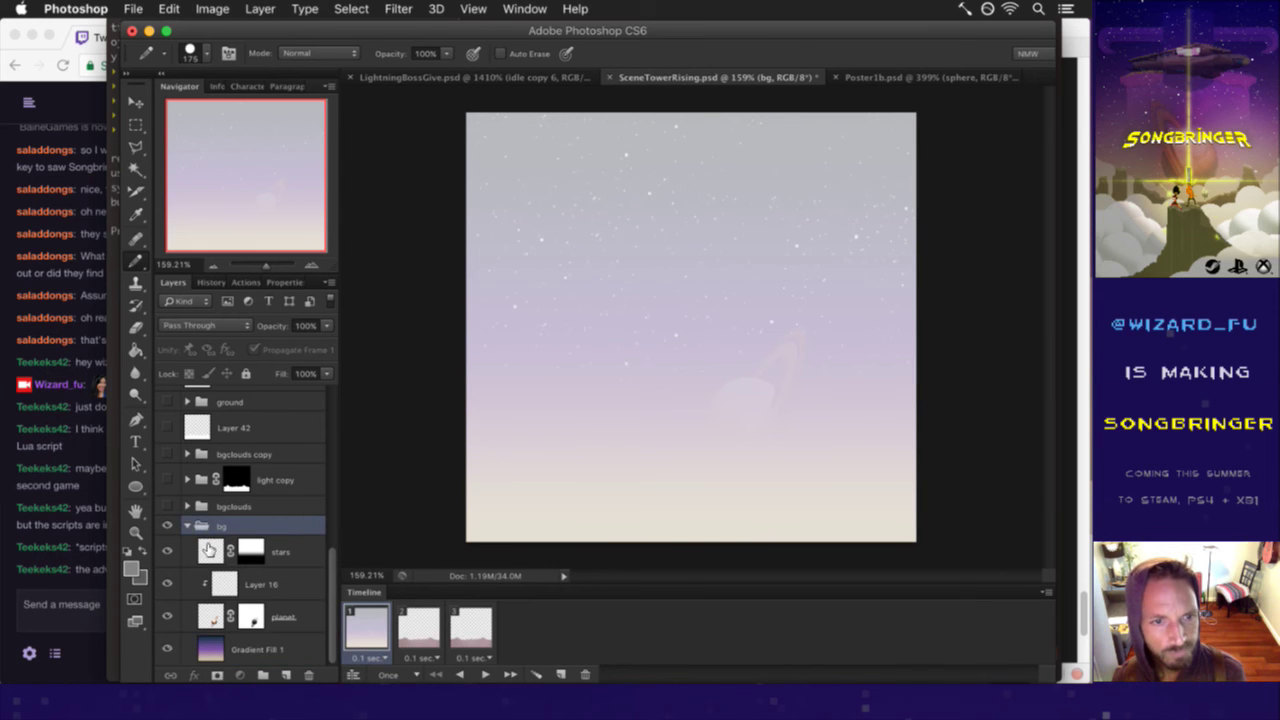
left_click(187, 525)
left_click(230, 506)
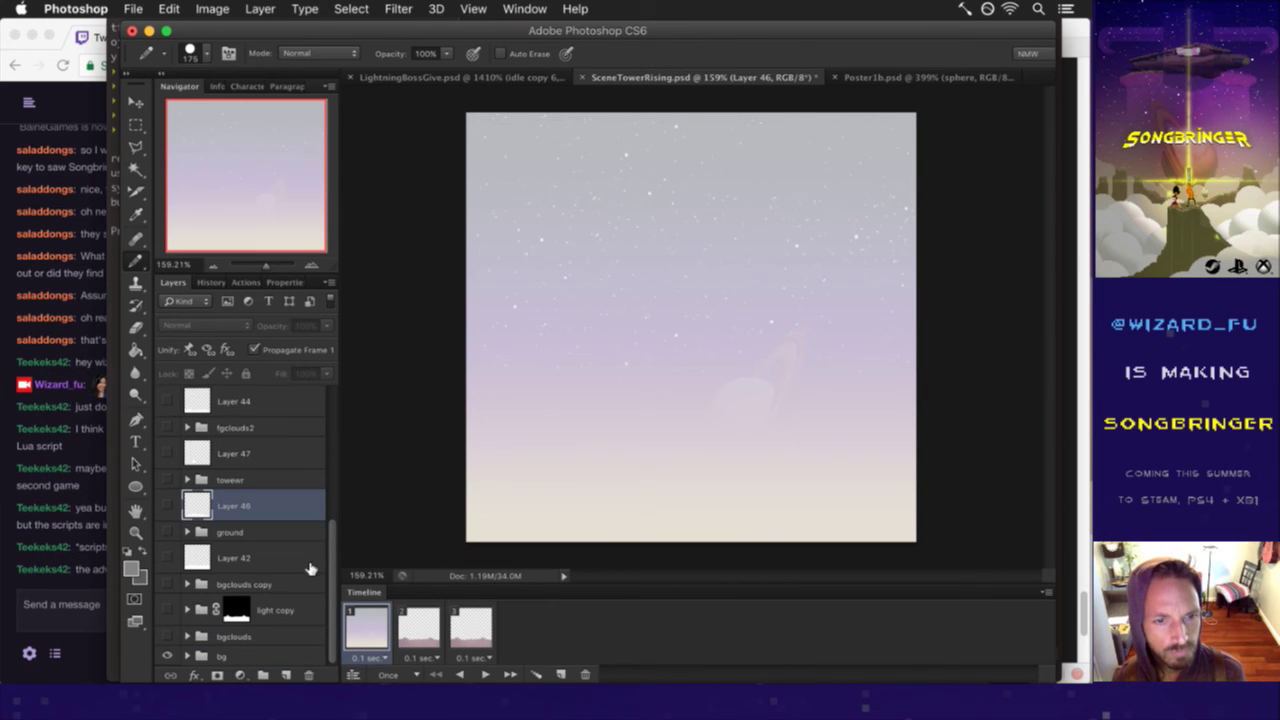
scroll(314, 491, "up", 4)
scroll(310, 540, "down", 4)
left_click(293, 604)
left_click(308, 675)
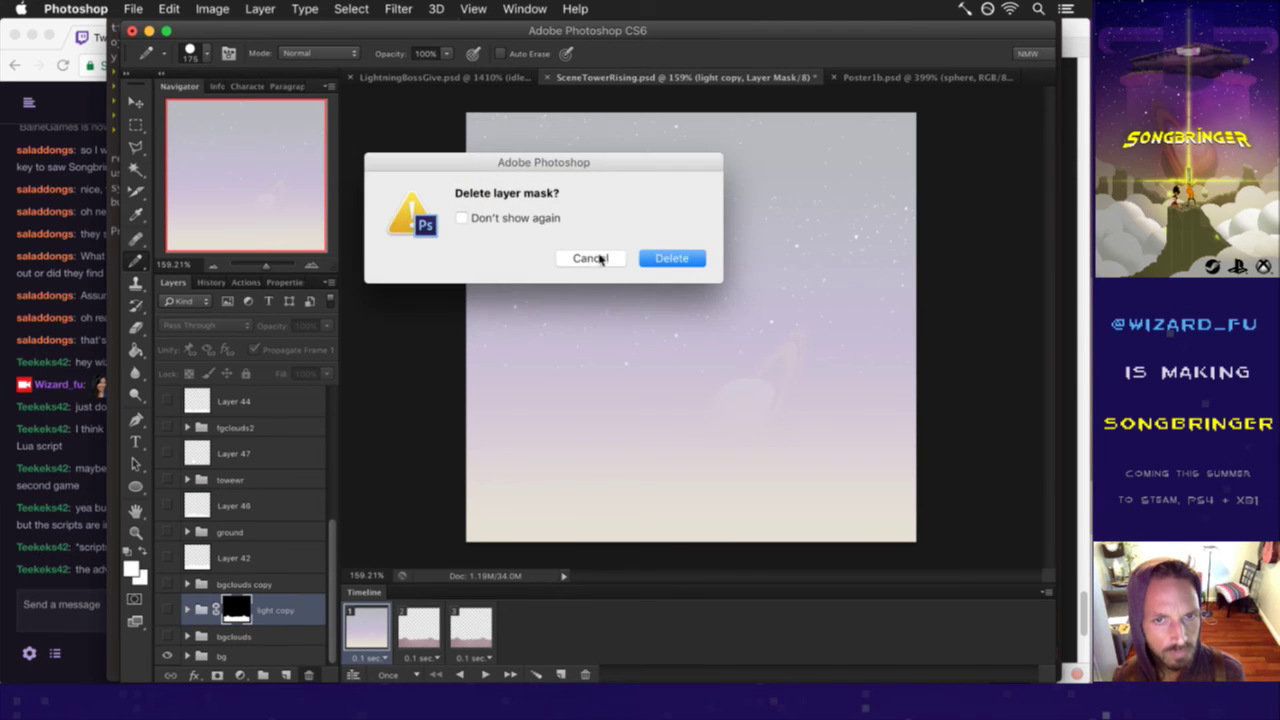
left_click(668, 258)
- Delete Layer 51 after comparing the sky with it hidden and shown
scroll(325, 520, "up", 8)
left_click(240, 486)
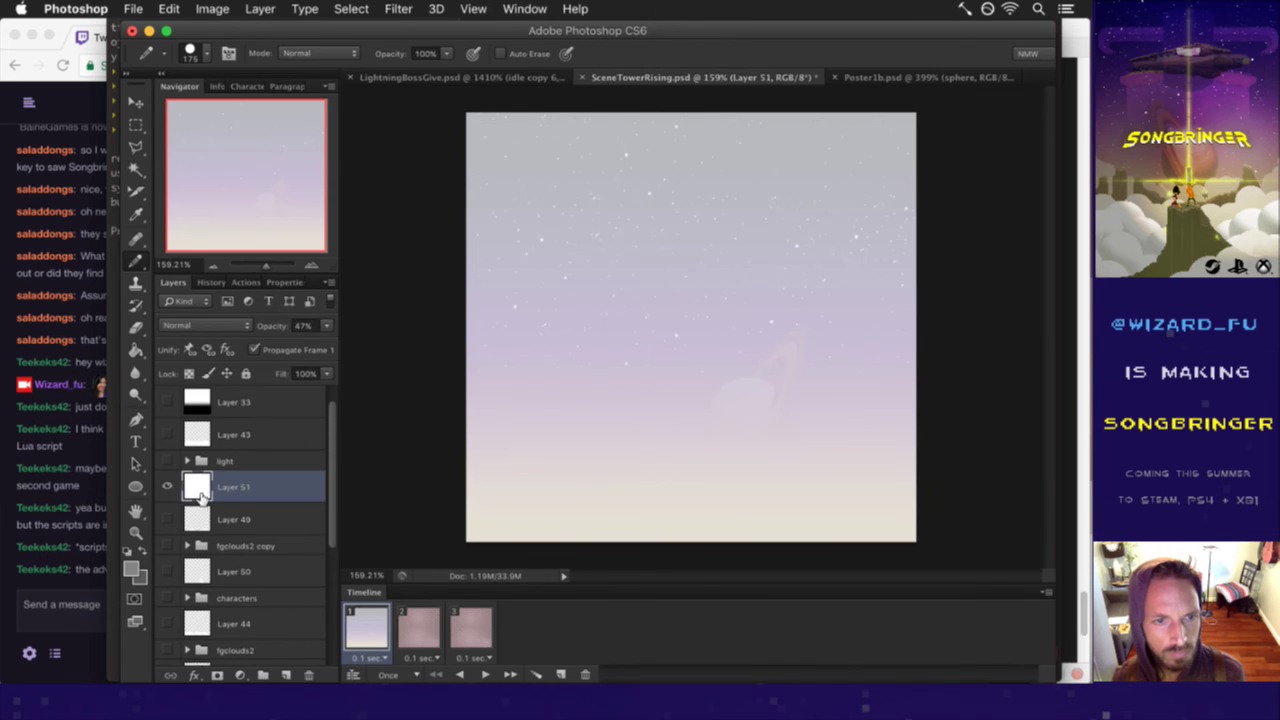
left_click(166, 487)
left_click(166, 487)
left_click(166, 487)
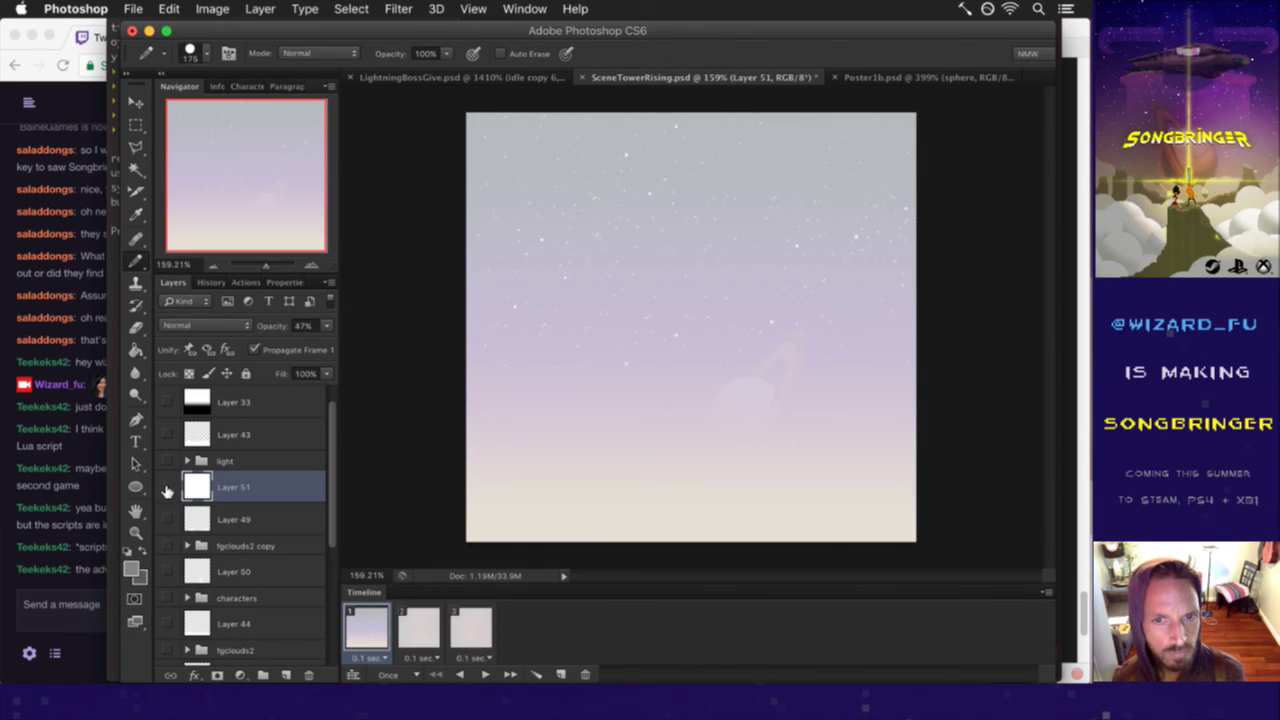
left_click(310, 674)
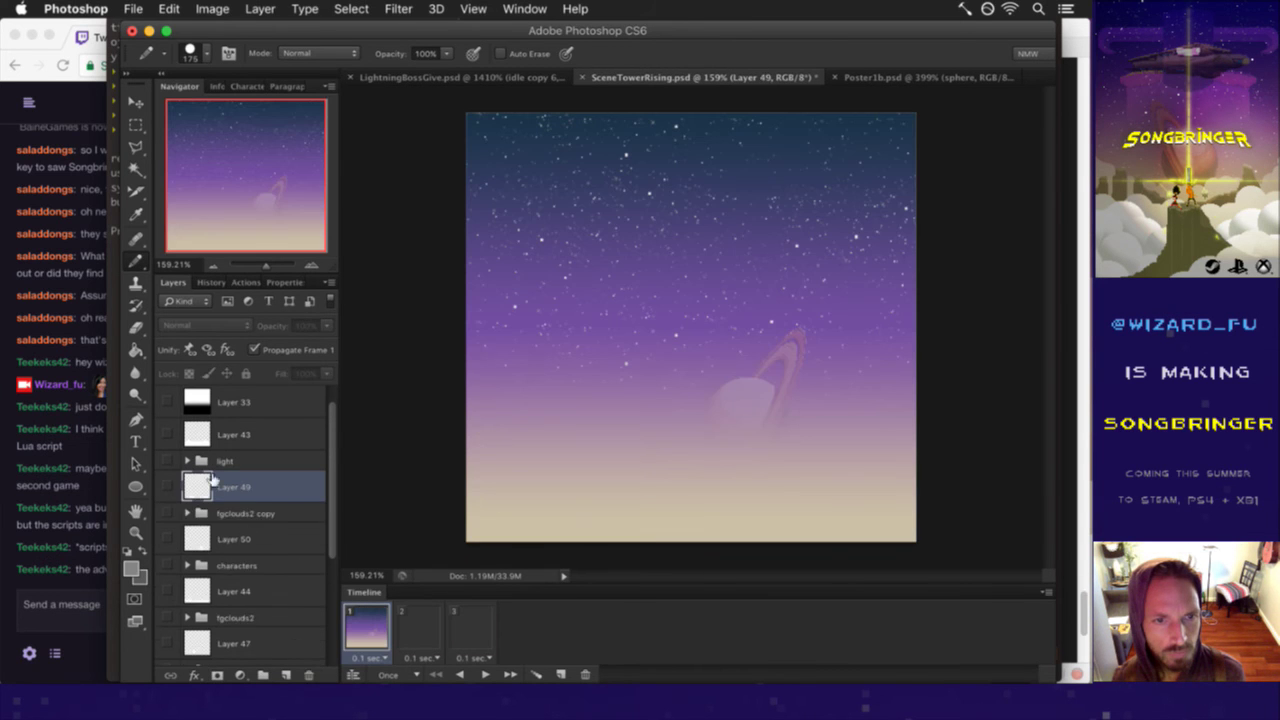
- Show and expand the light group, then view the middle Levels layer's mask alone
left_click(212, 461)
left_click(168, 461)
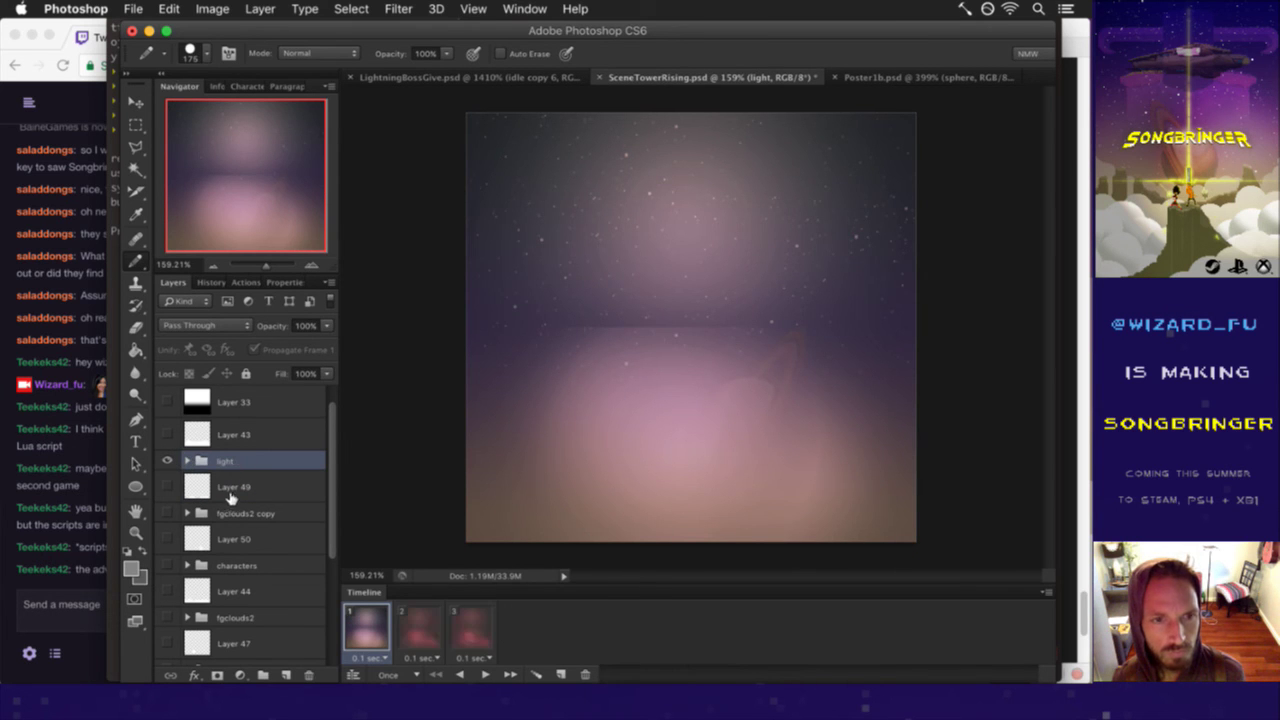
left_click(250, 458)
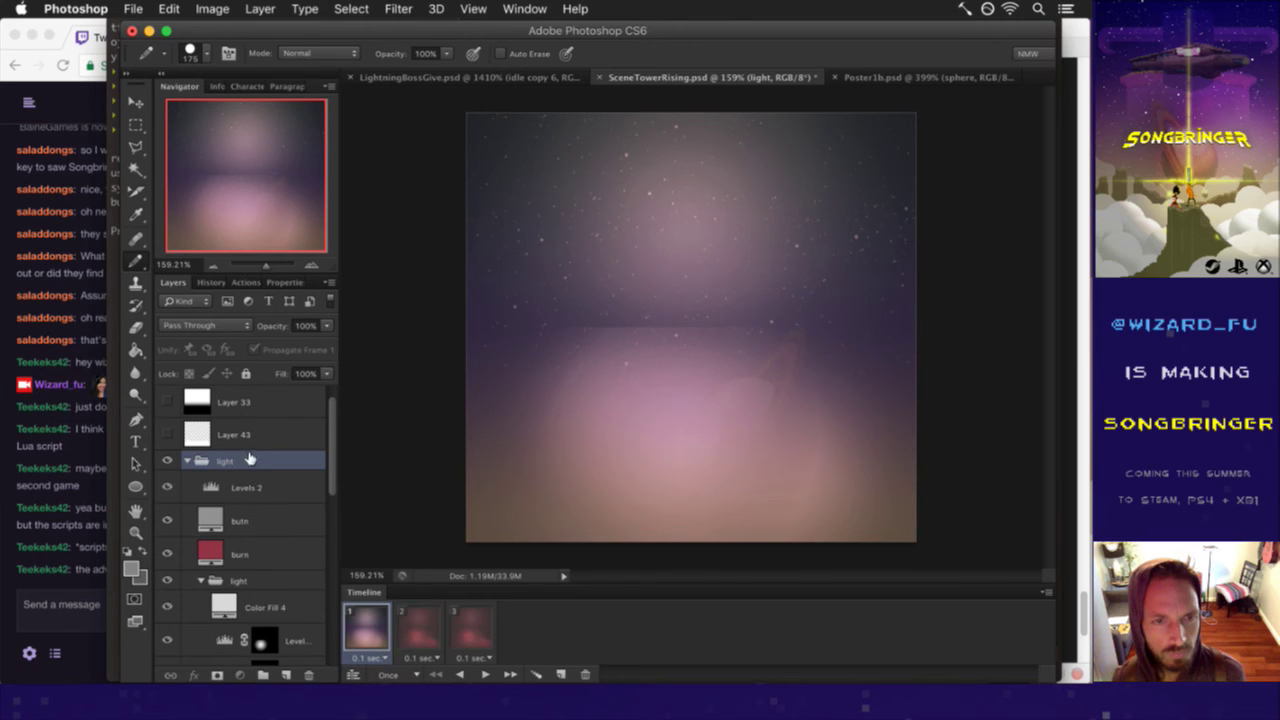
left_click(260, 520)
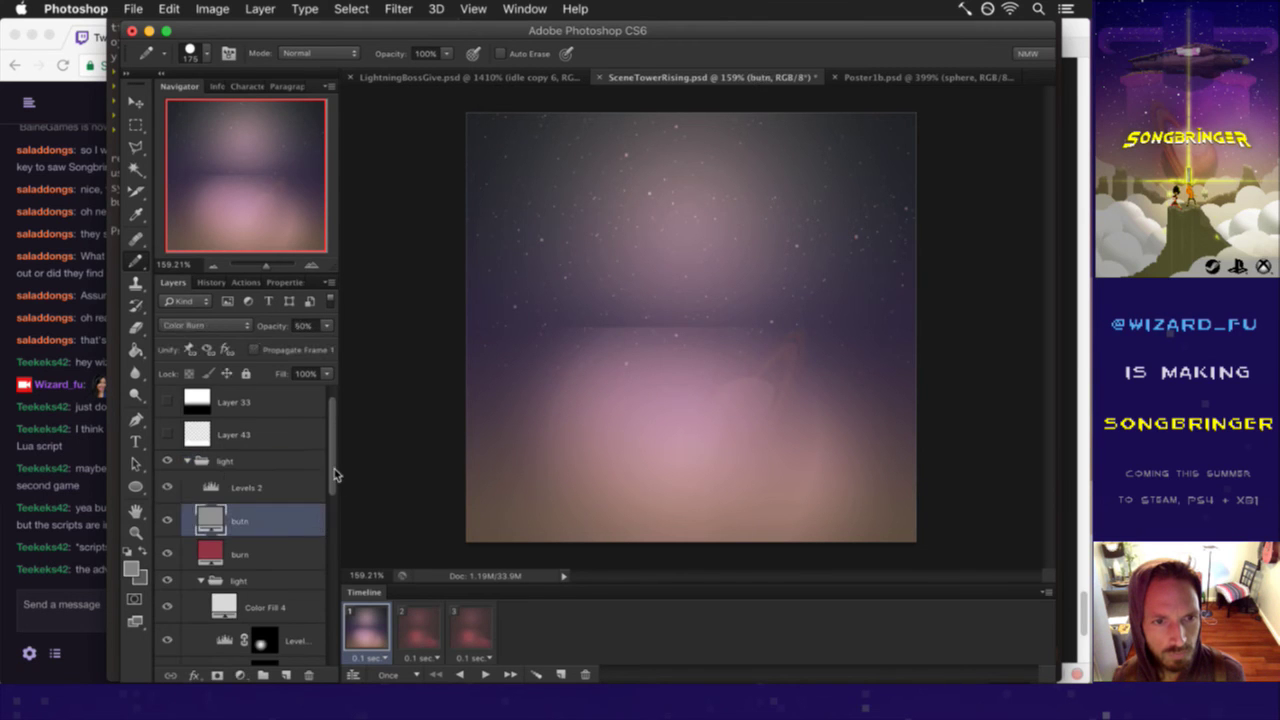
left_click_drag(332, 470, 331, 535)
scroll(331, 535, "up", 1)
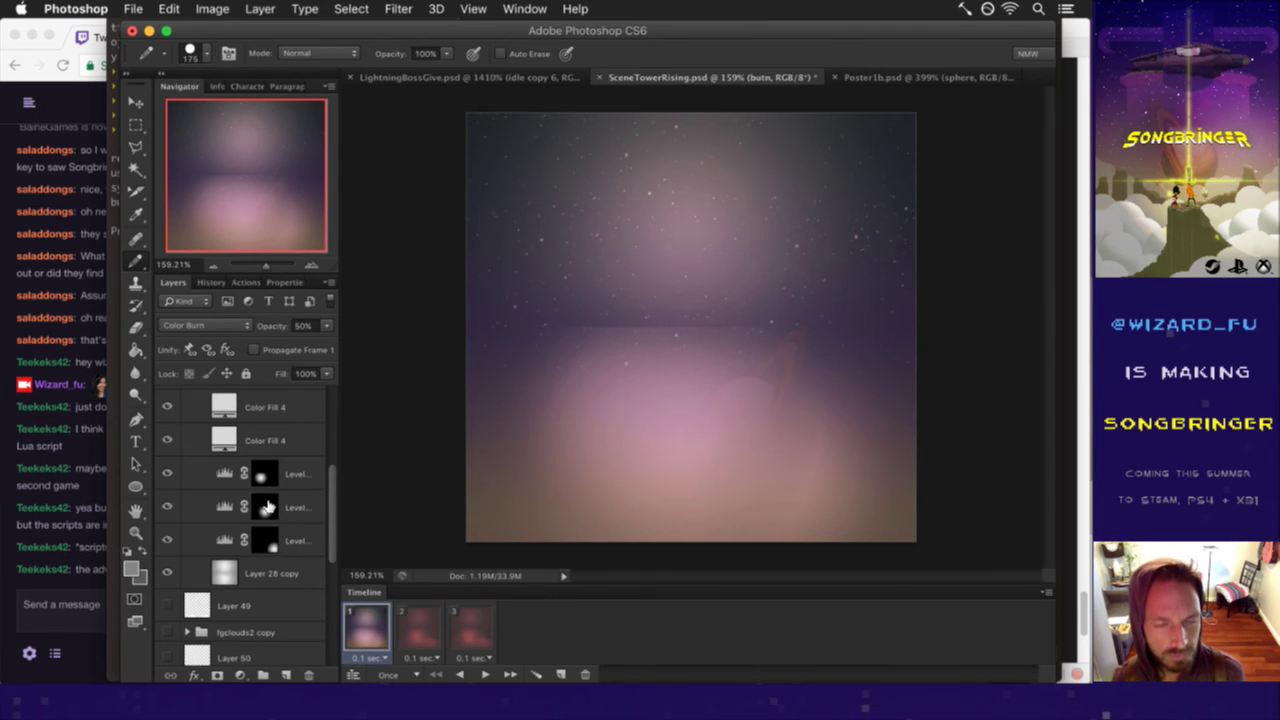
left_click(266, 508, "alt")
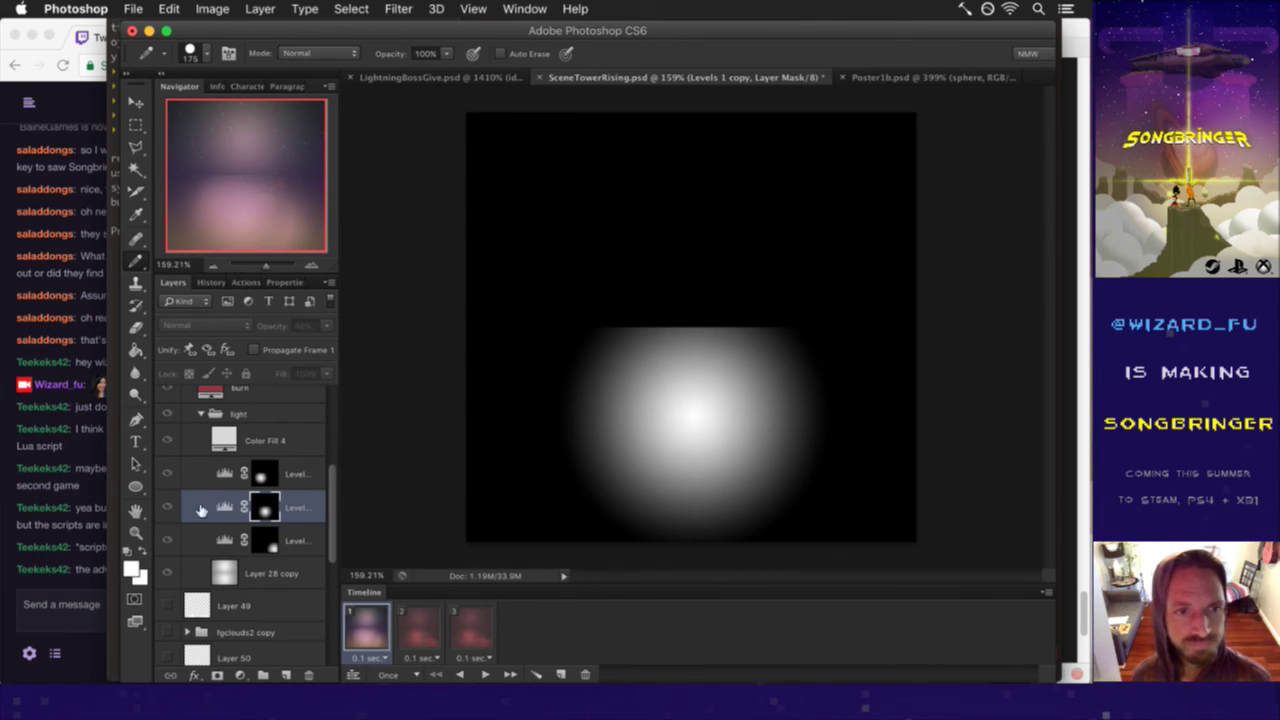
- Load the Black, White gradient preset, test a vertical gradient on the mask, then undo it
key("i")
left_click(699, 422)
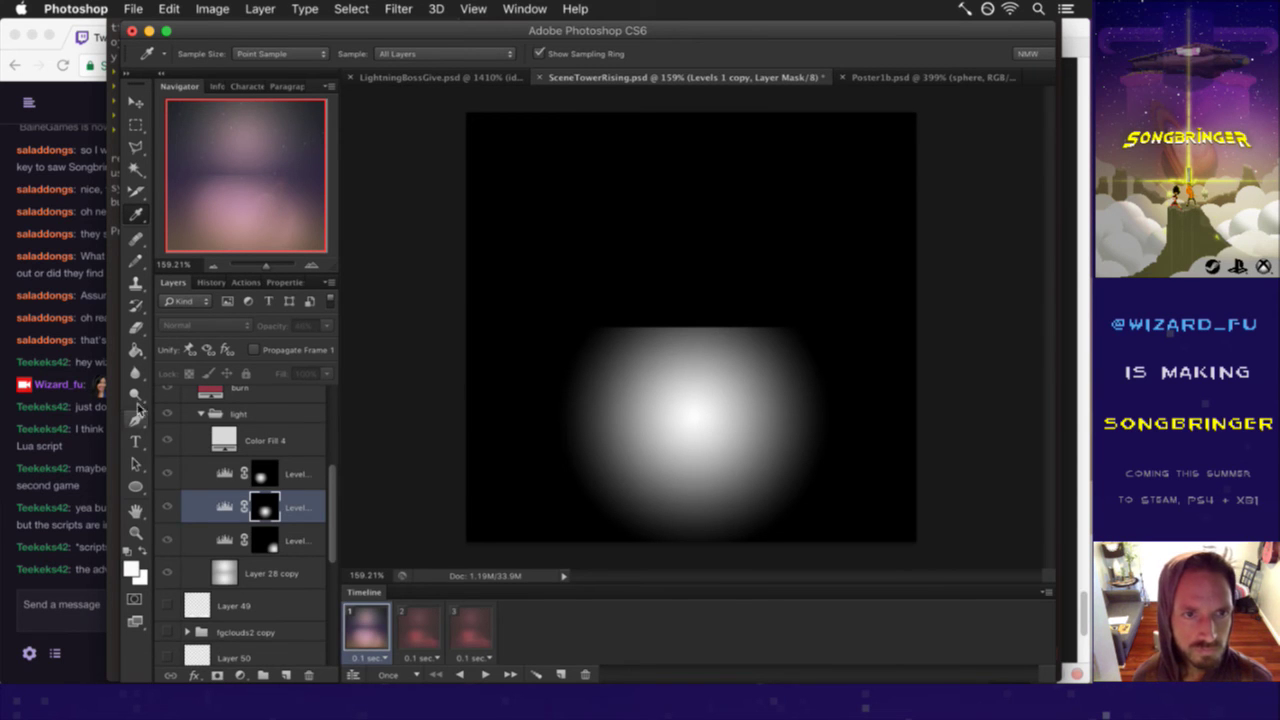
left_click(140, 353)
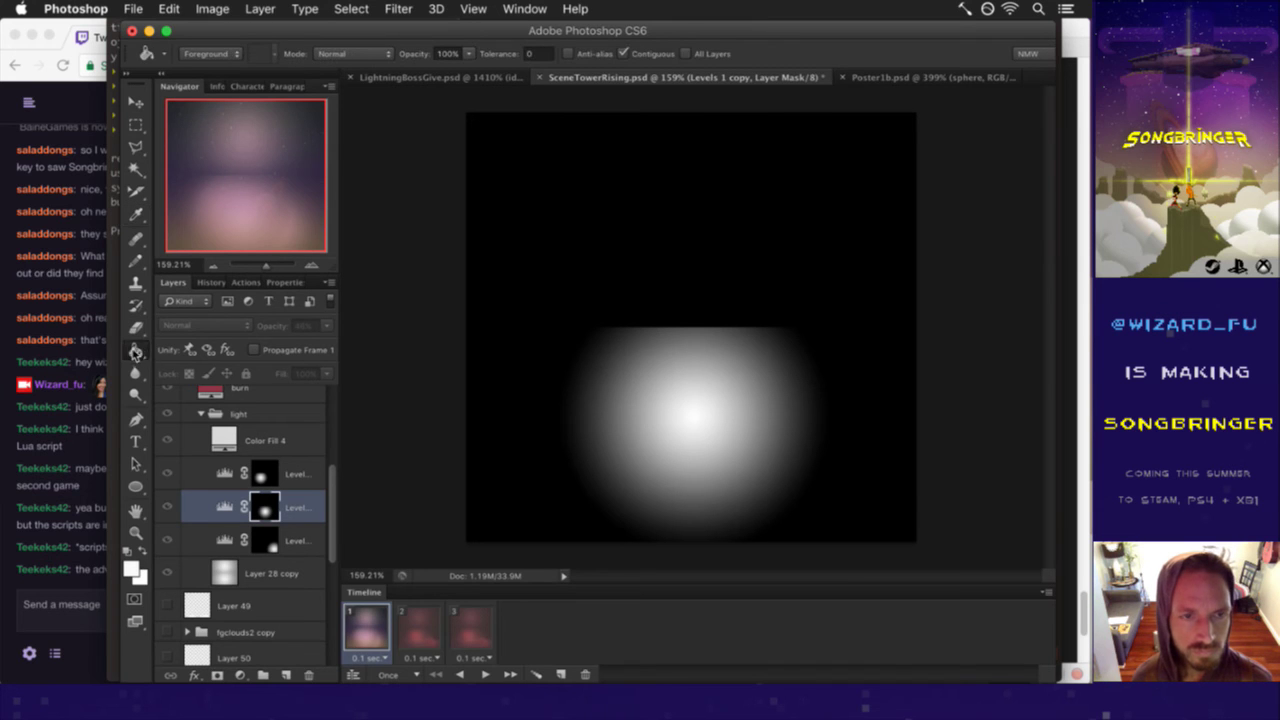
left_click_drag(136, 353, 200, 350)
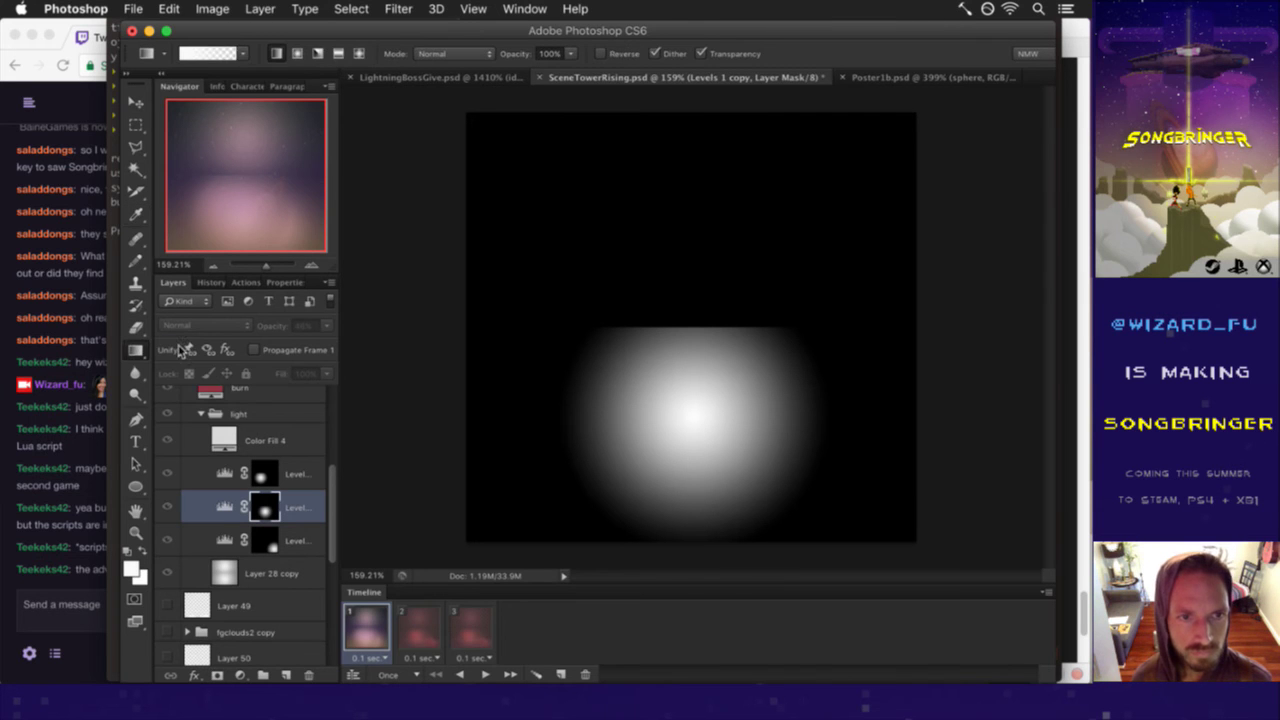
left_click(228, 55)
left_click(720, 170)
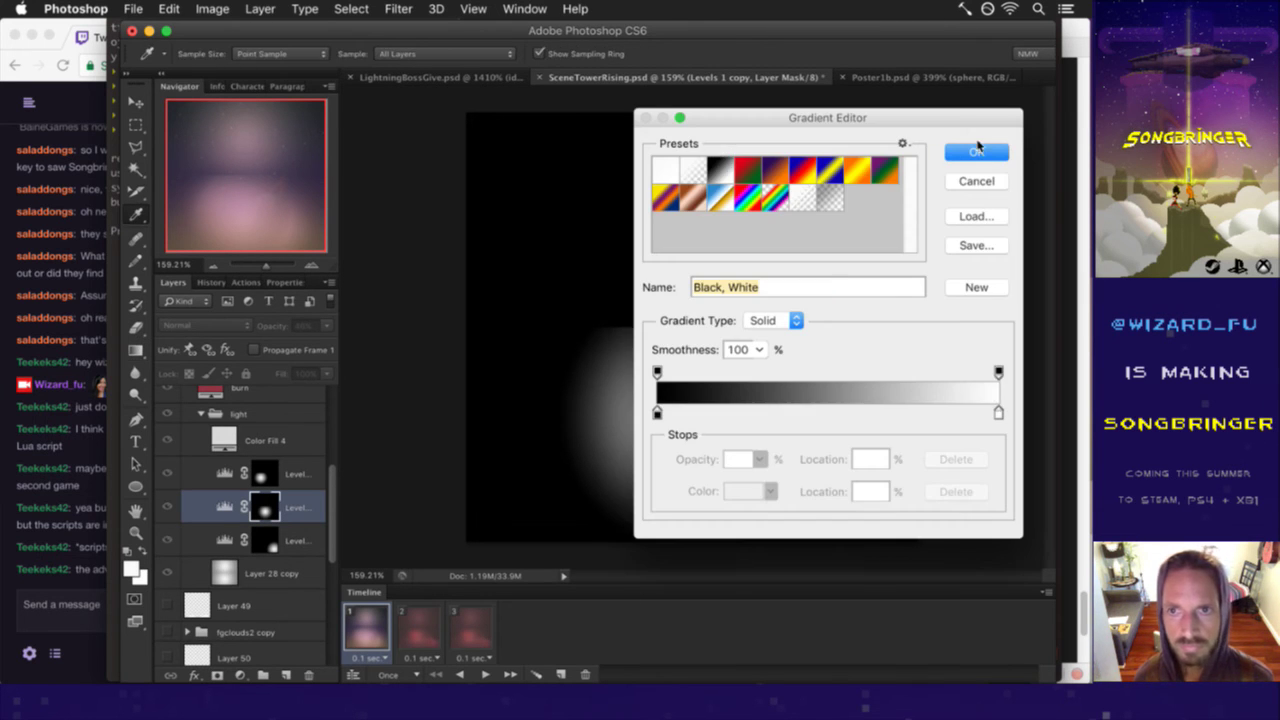
key("Return")
left_click_drag(692, 423, 720, 273)
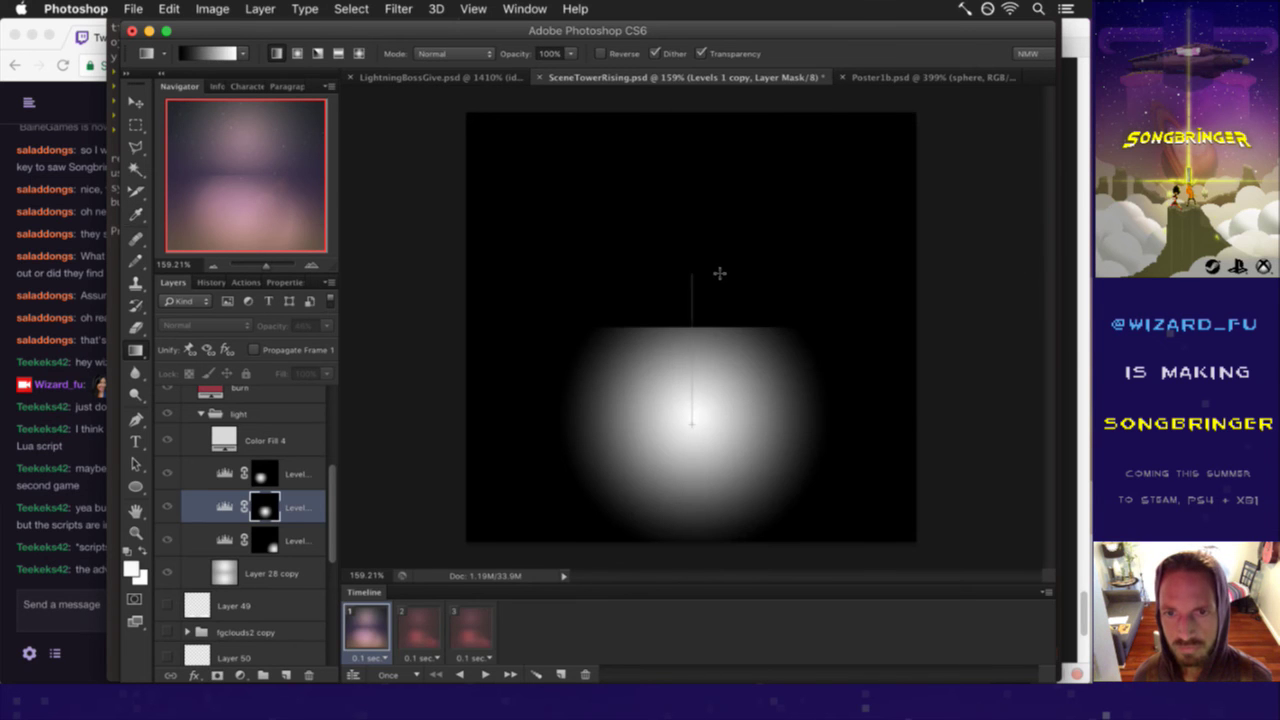
key("ctrl+z")
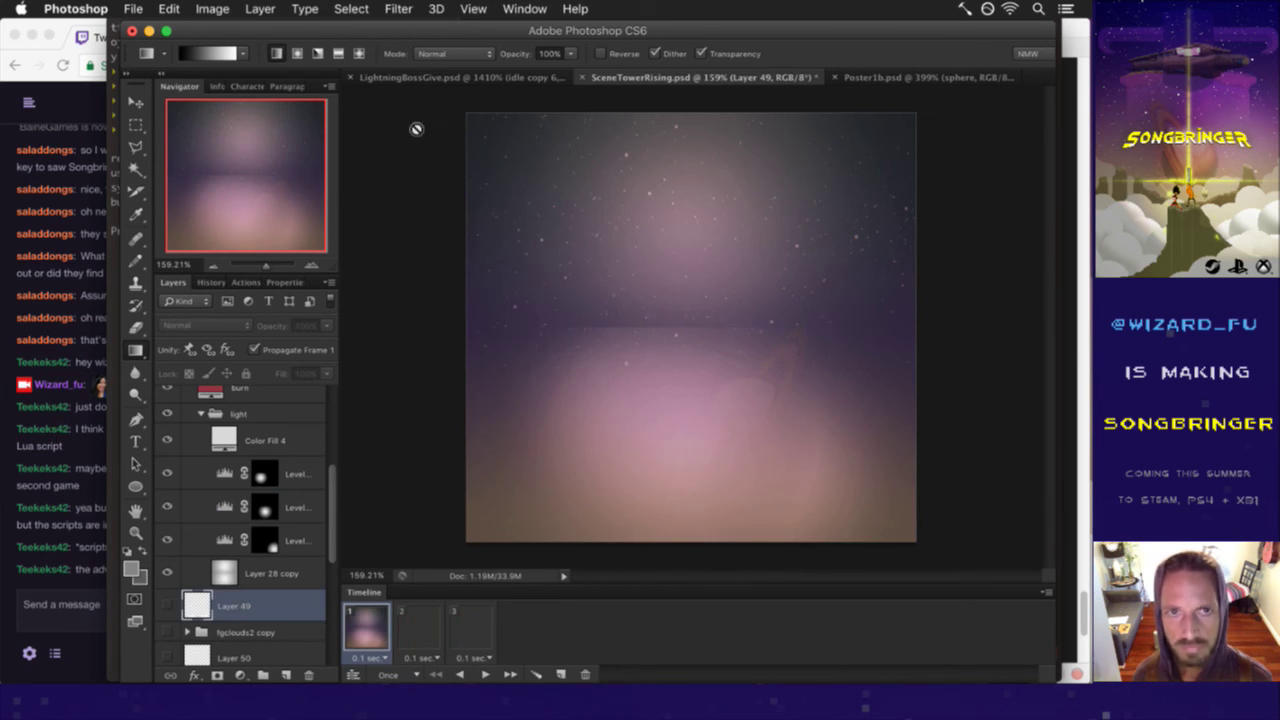
- Try several radial gradients on the bottom Levels layer's mask, then step them back
left_click(265, 541, "alt")
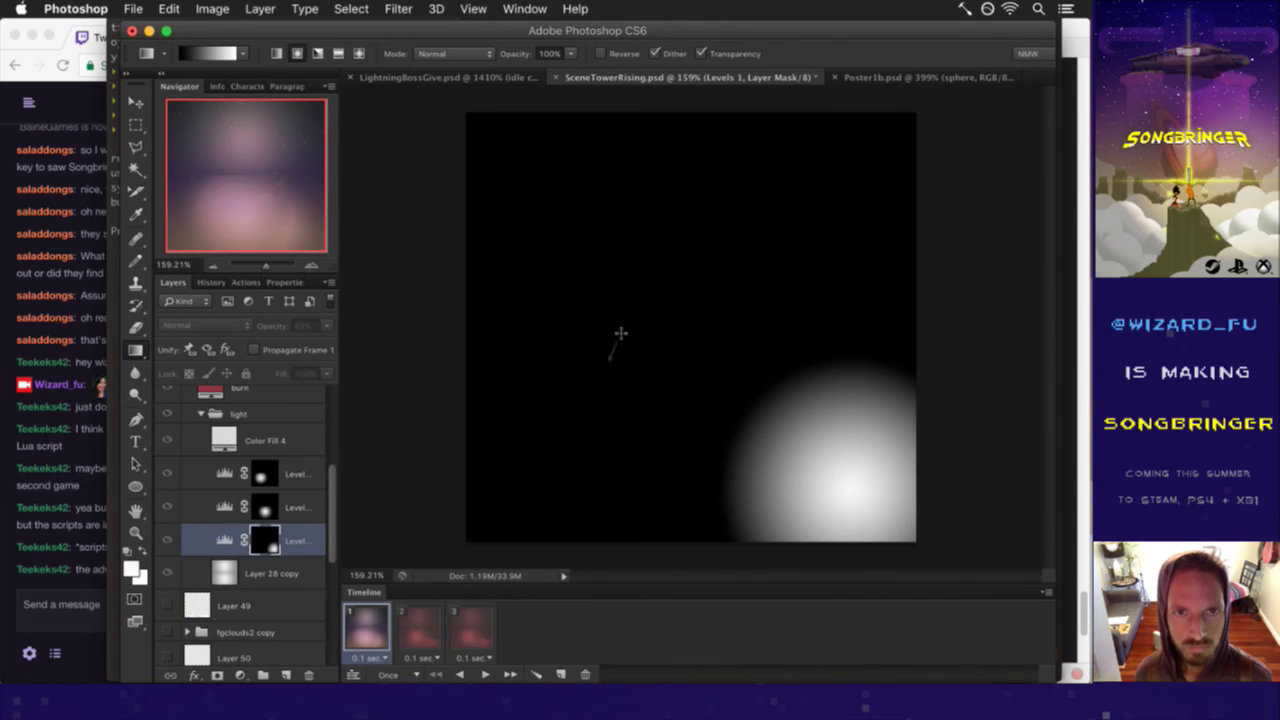
left_click_drag(610, 358, 636, 281)
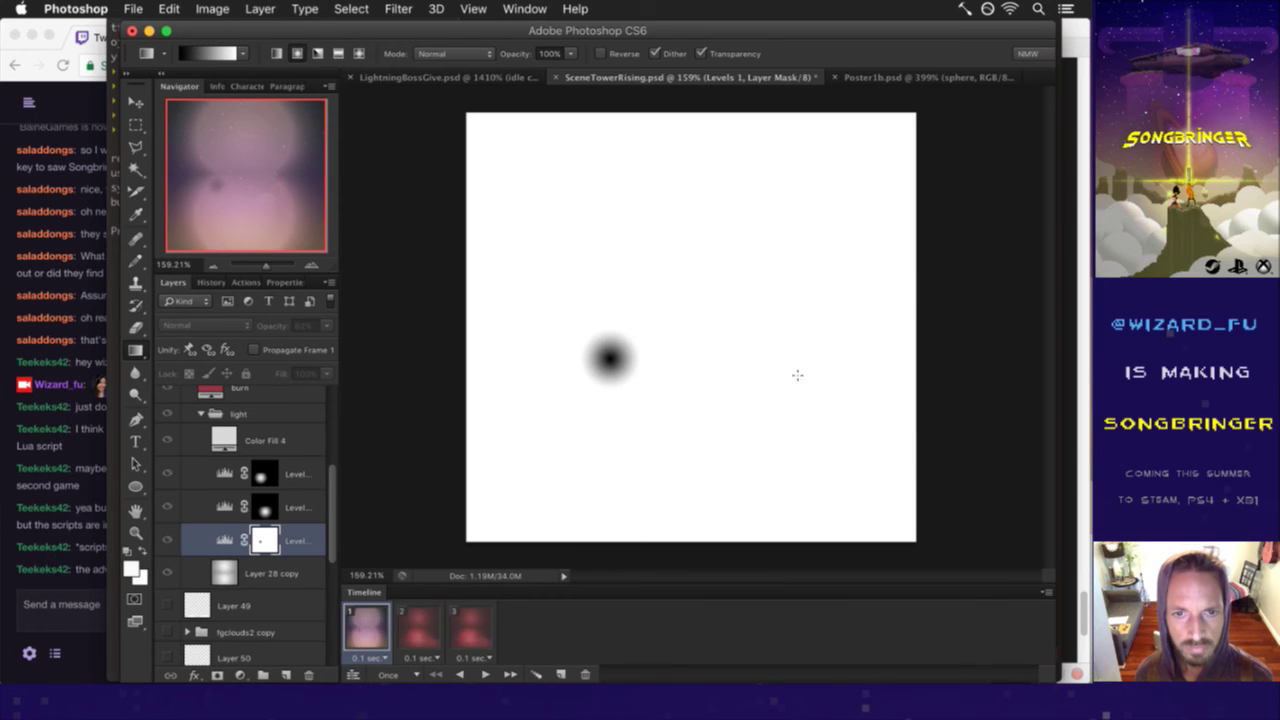
left_click_drag(736, 365, 900, 506)
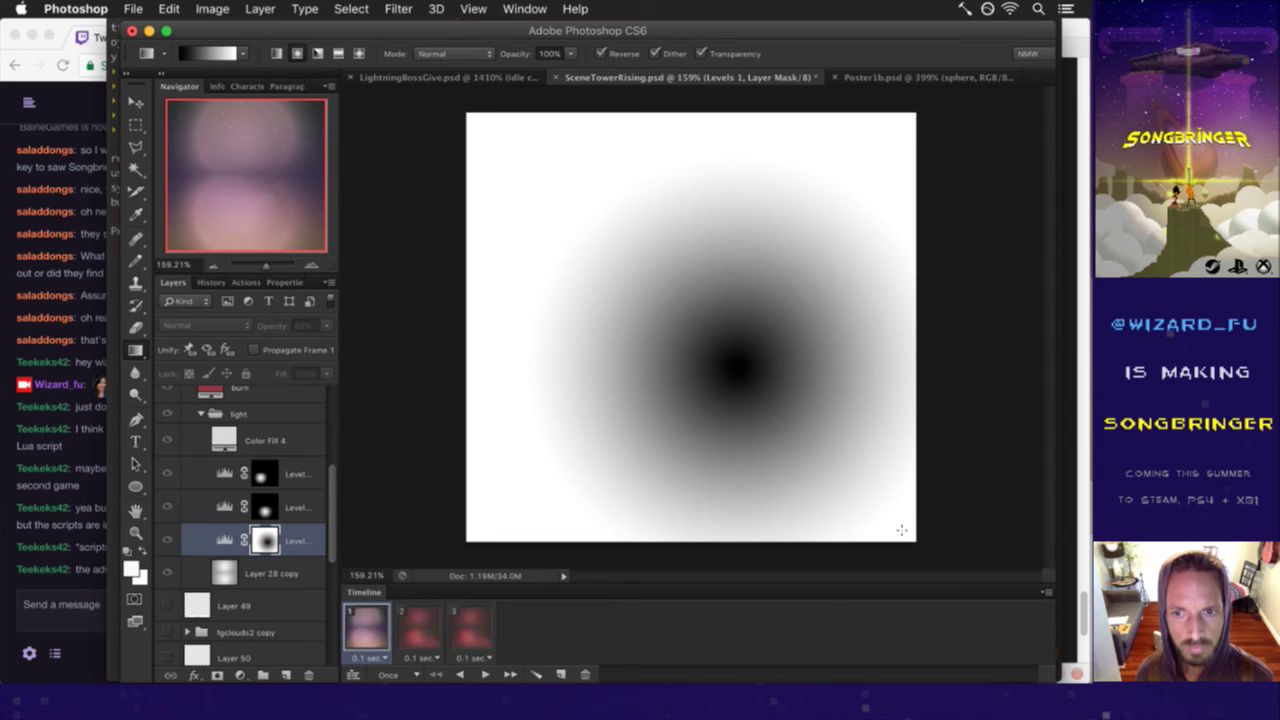
left_click_drag(901, 530, 789, 505)
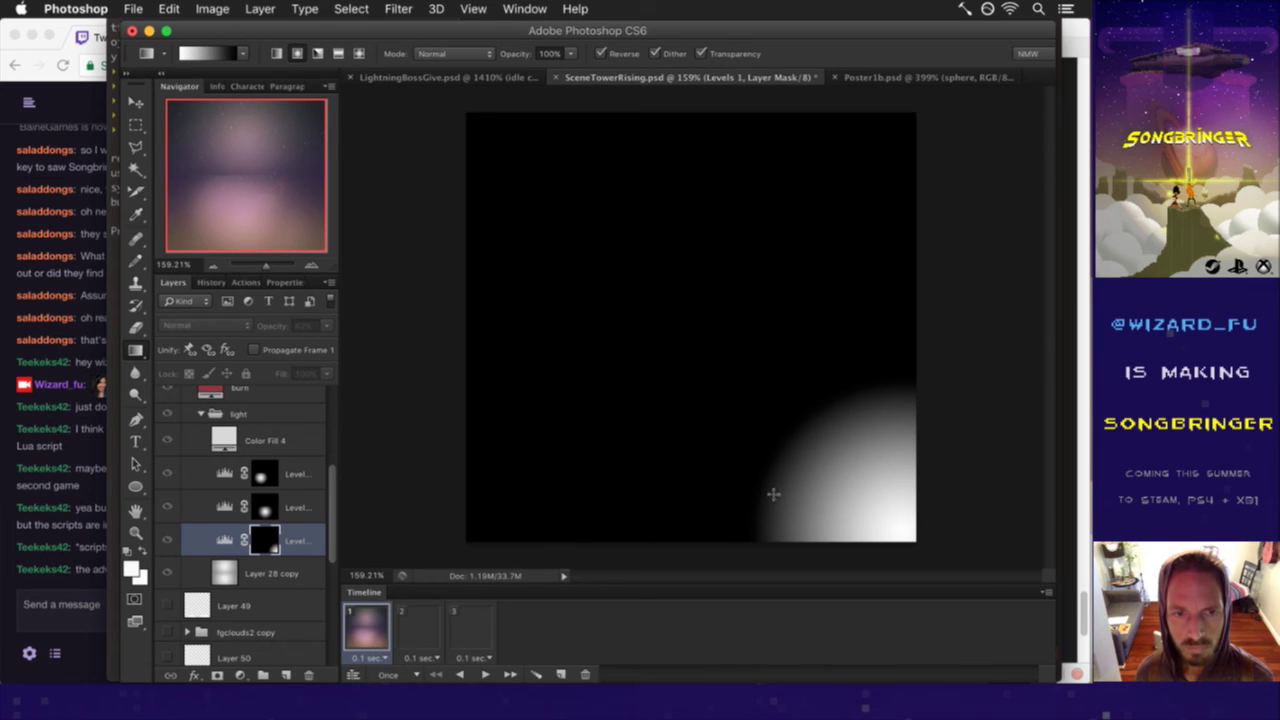
key("ctrl+alt+z")
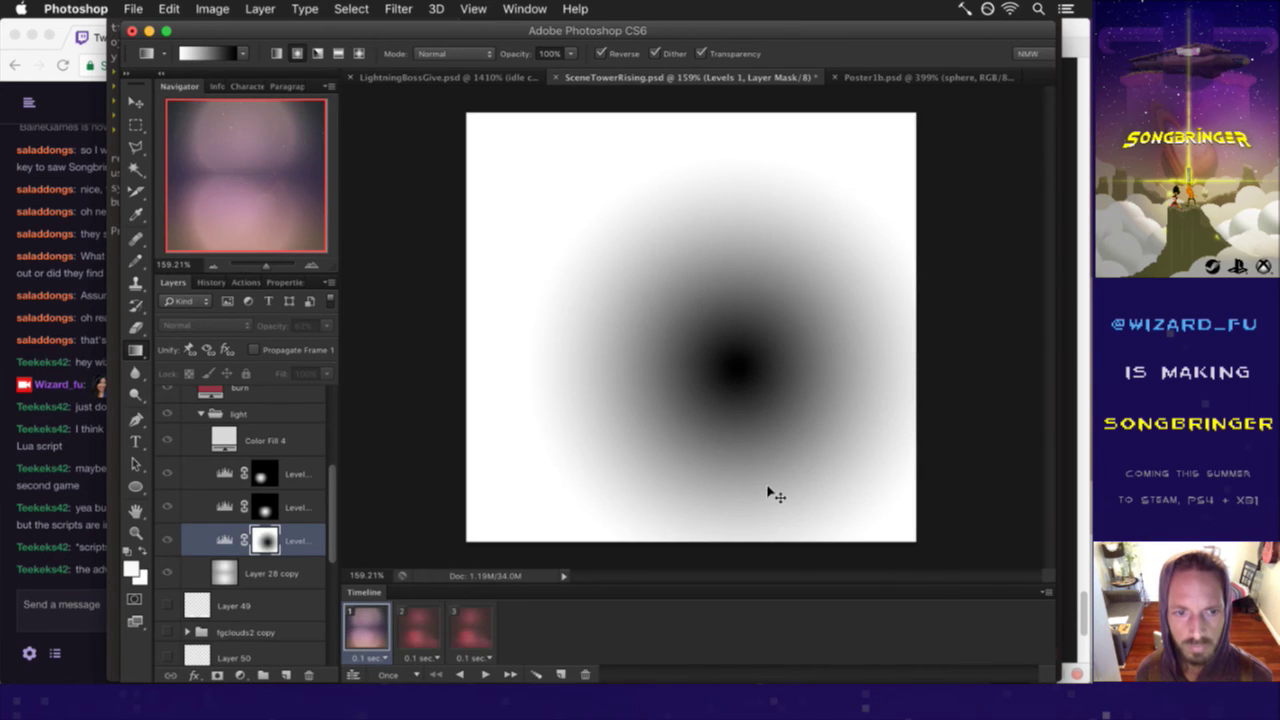
key("ctrl+alt+z")
key("ctrl+alt+z")
key("ctrl+alt+z")
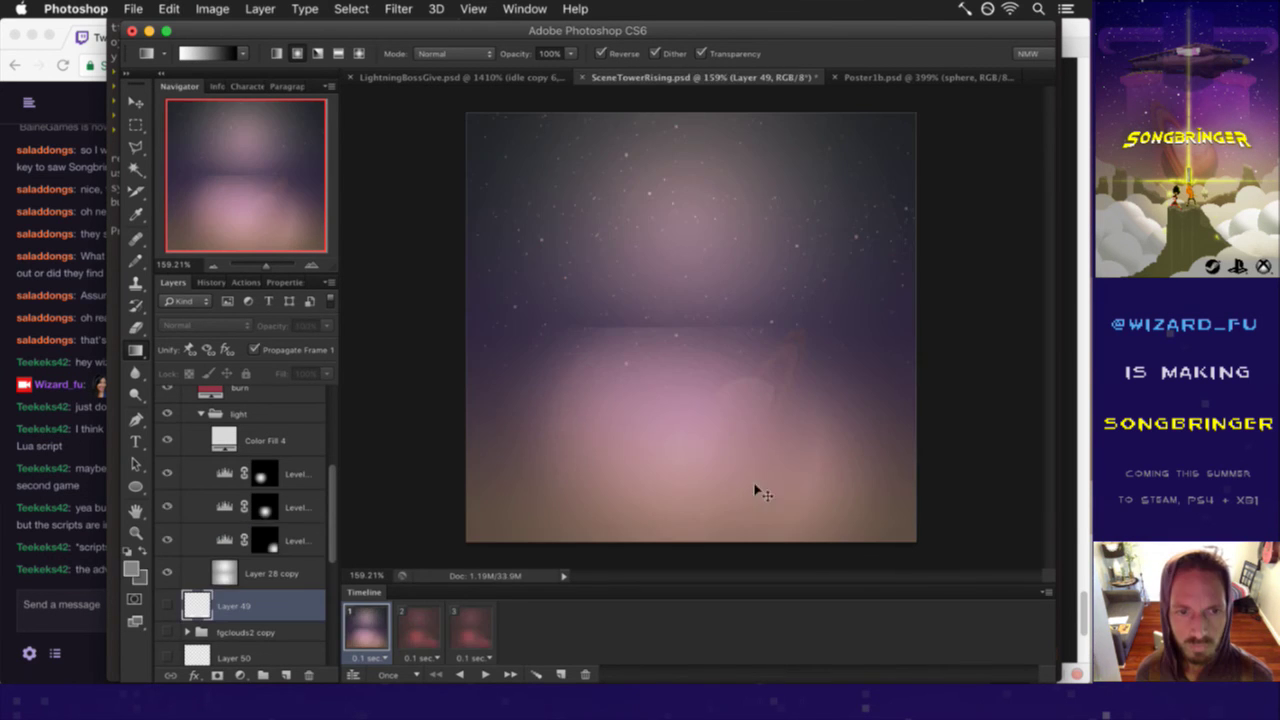
- Paint a larger, brighter radial glow at the mask's lower right and preview frames 2 and 1
left_click(265, 541)
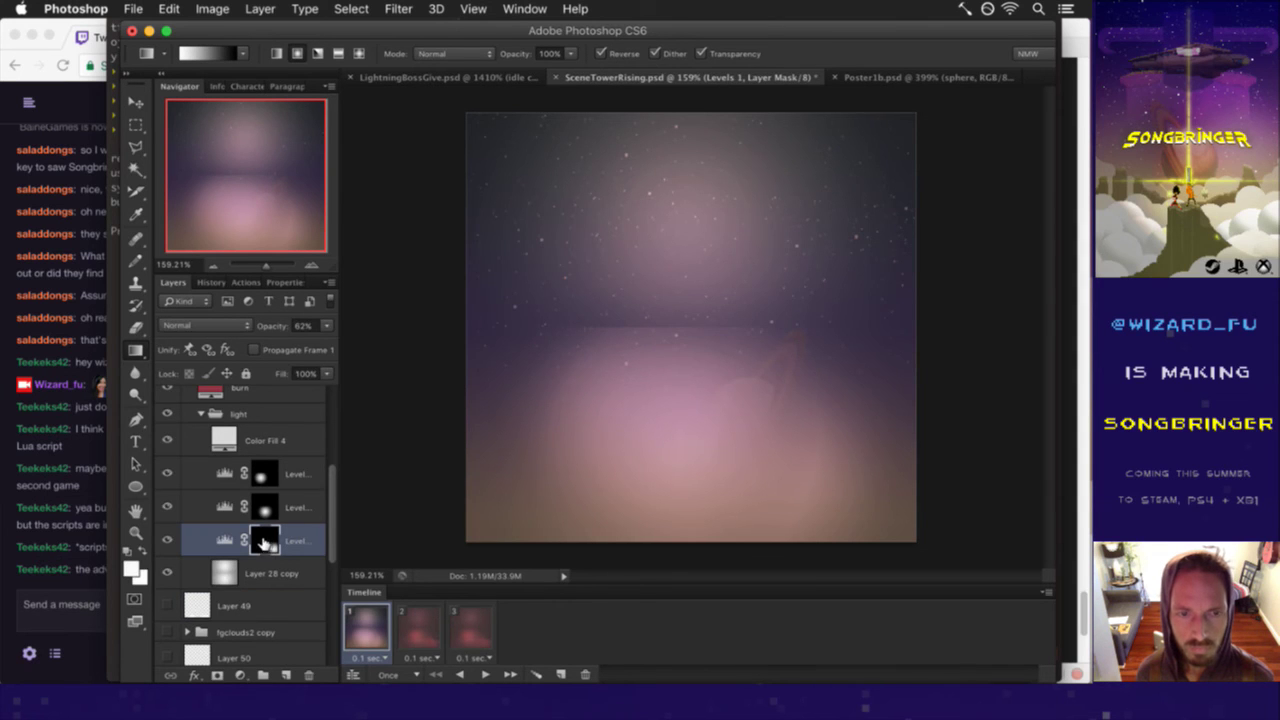
left_click(265, 541, "alt")
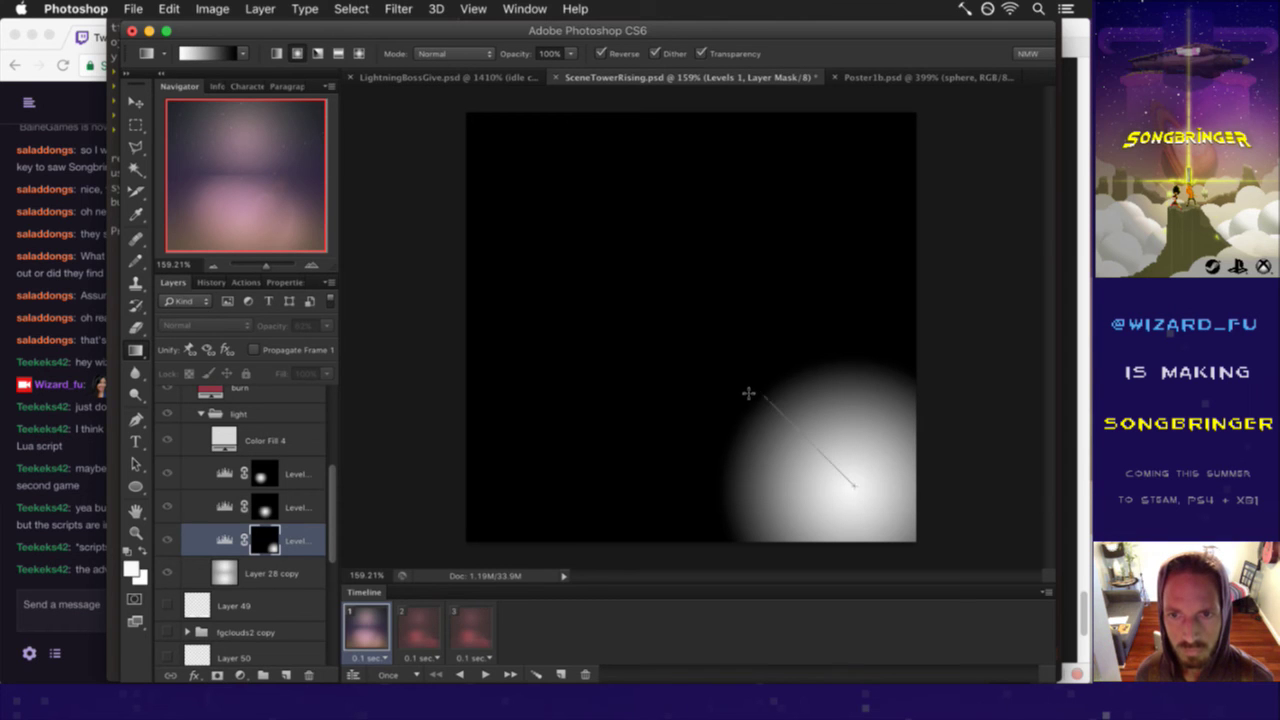
left_click_drag(748, 393, 748, 385)
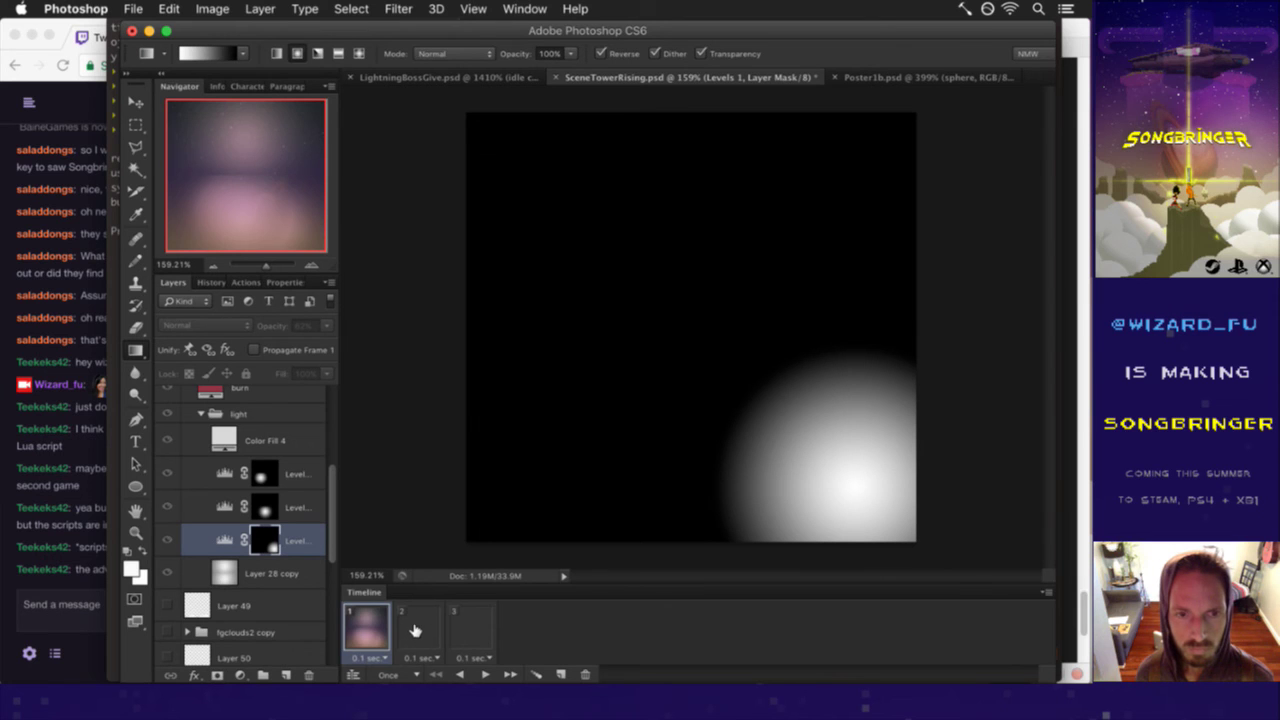
left_click(416, 624)
left_click(378, 630)
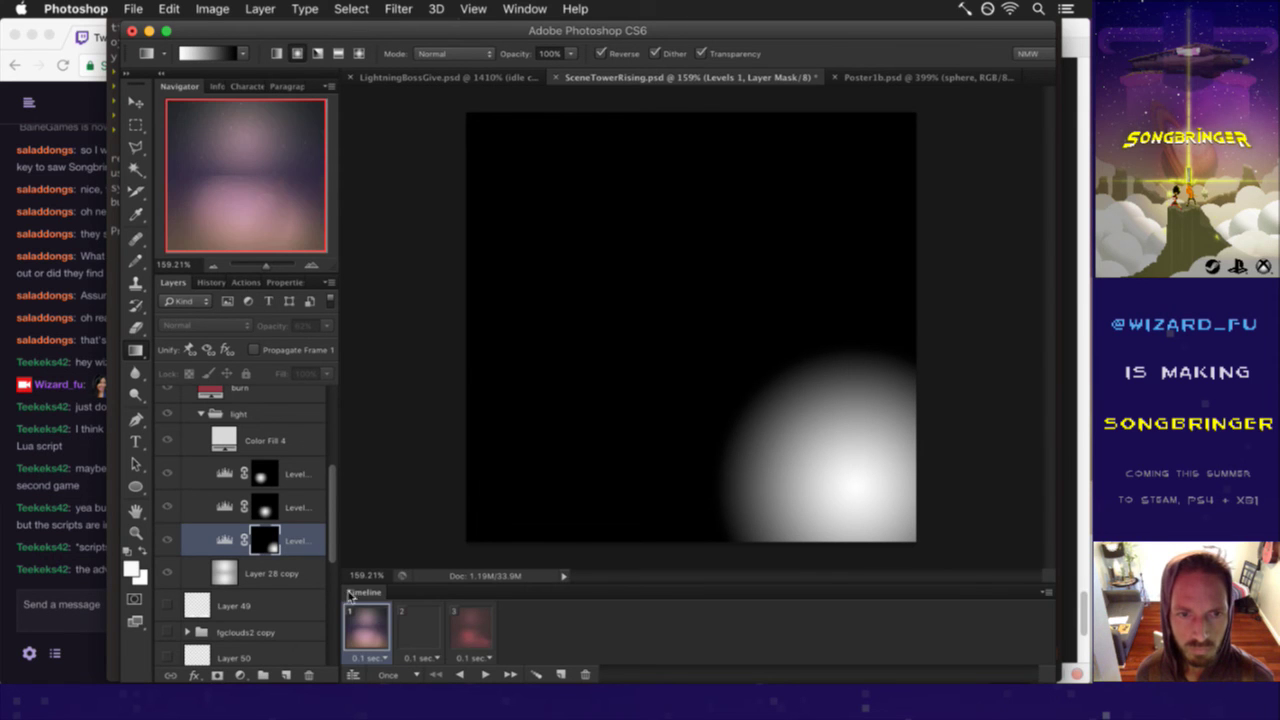
left_click(265, 507)
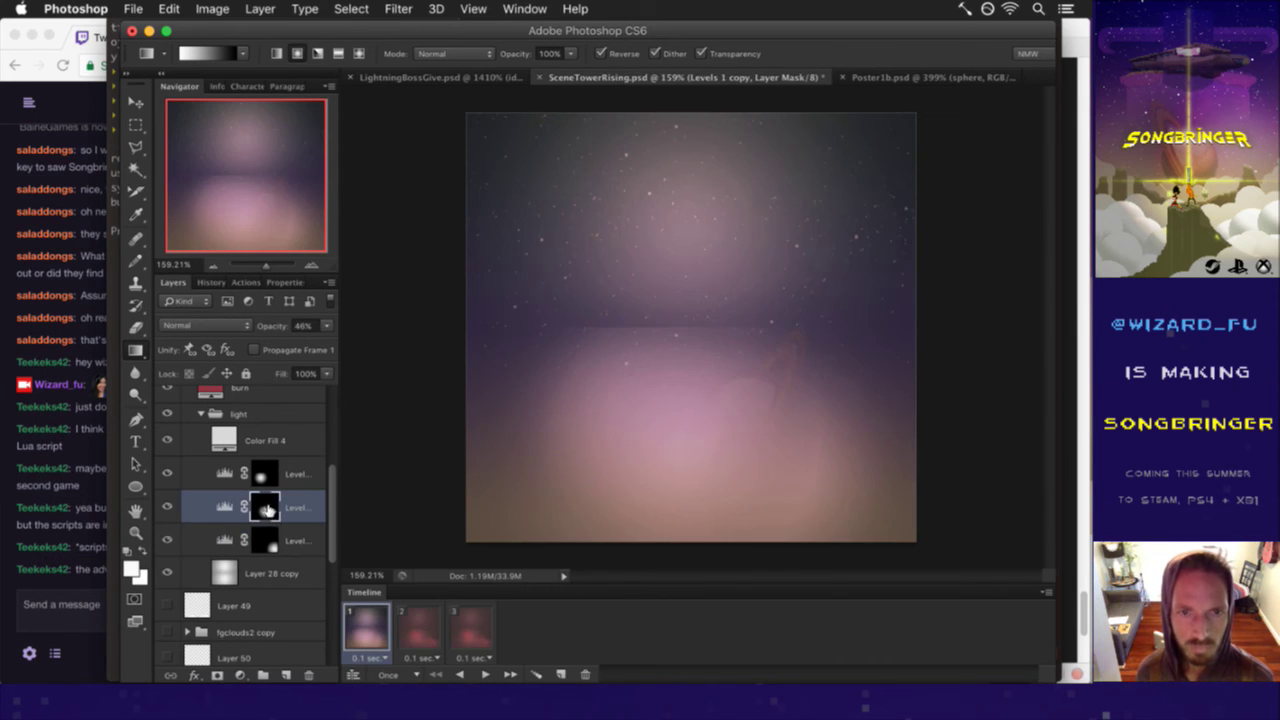
- Draw radial glows near the centre on the middle and Levels 1 copy 2 masks, then save
left_click(266, 509, "alt")
mouse_move(693, 417)
left_mouse_down()
mouse_move(839, 387)
mouse_move(819, 377)
left_mouse_up()
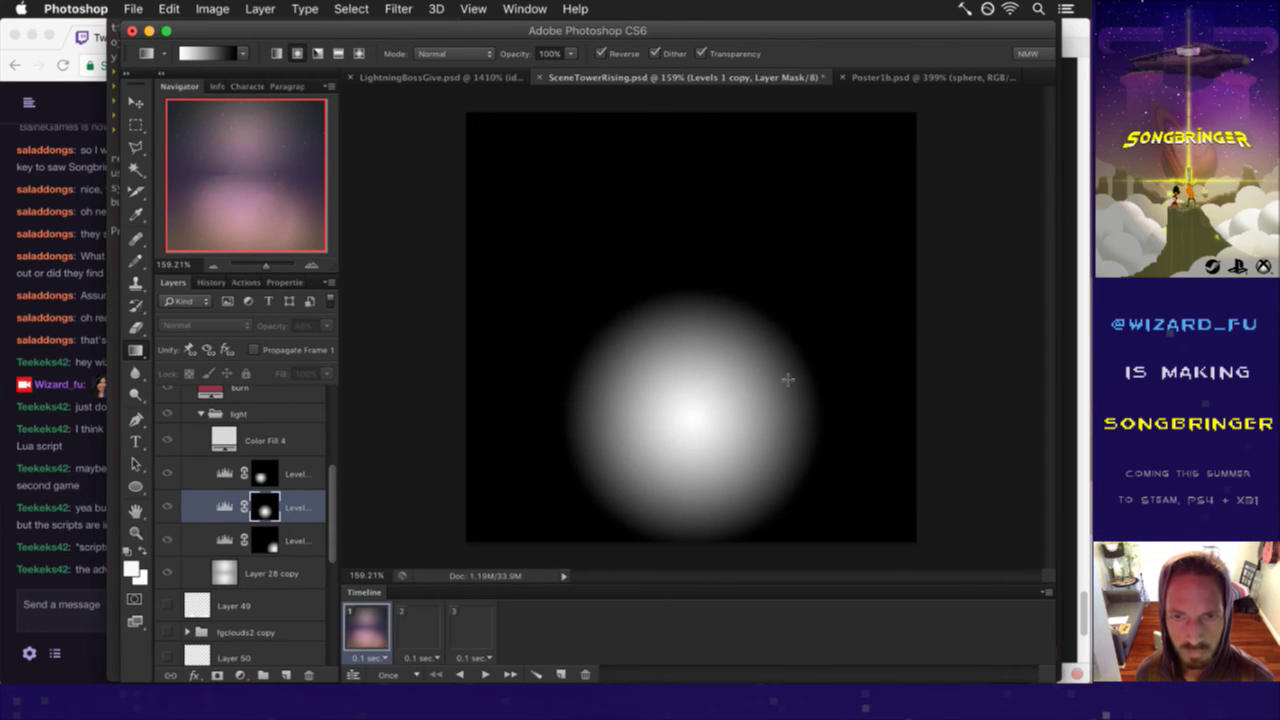
left_click(266, 478)
left_click(266, 478, "alt")
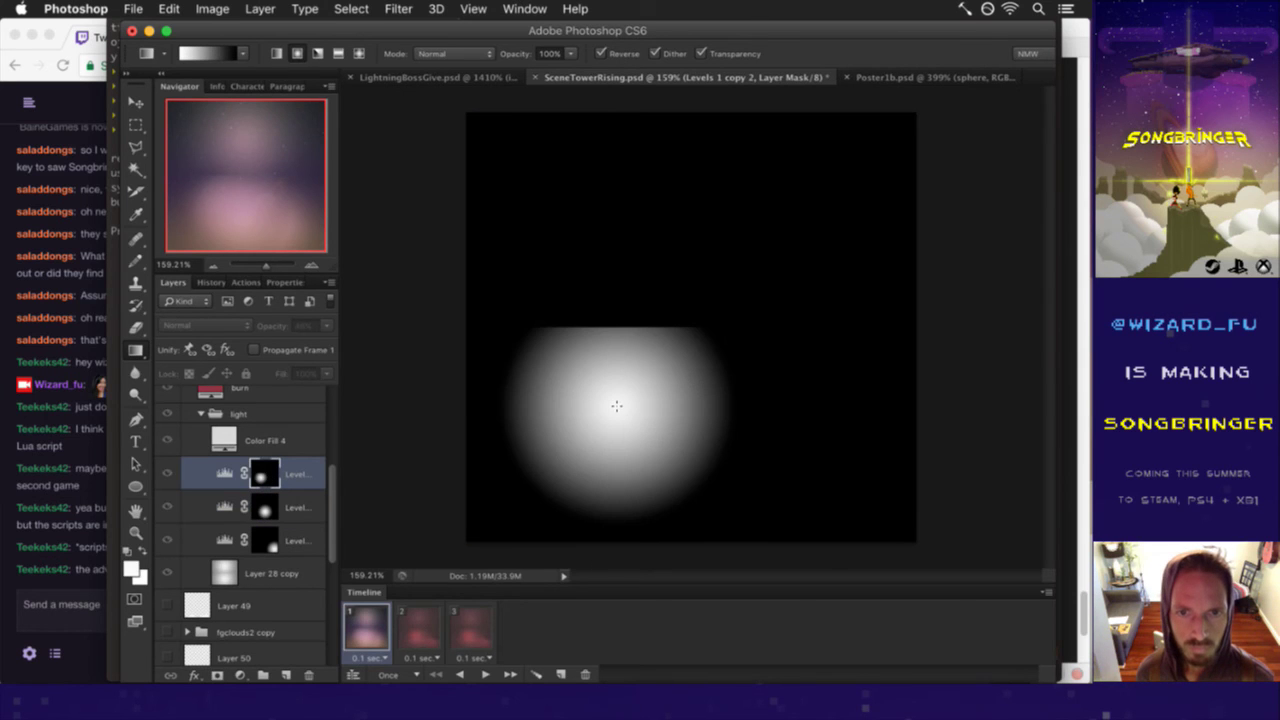
left_click_drag(727, 408, 731, 409)
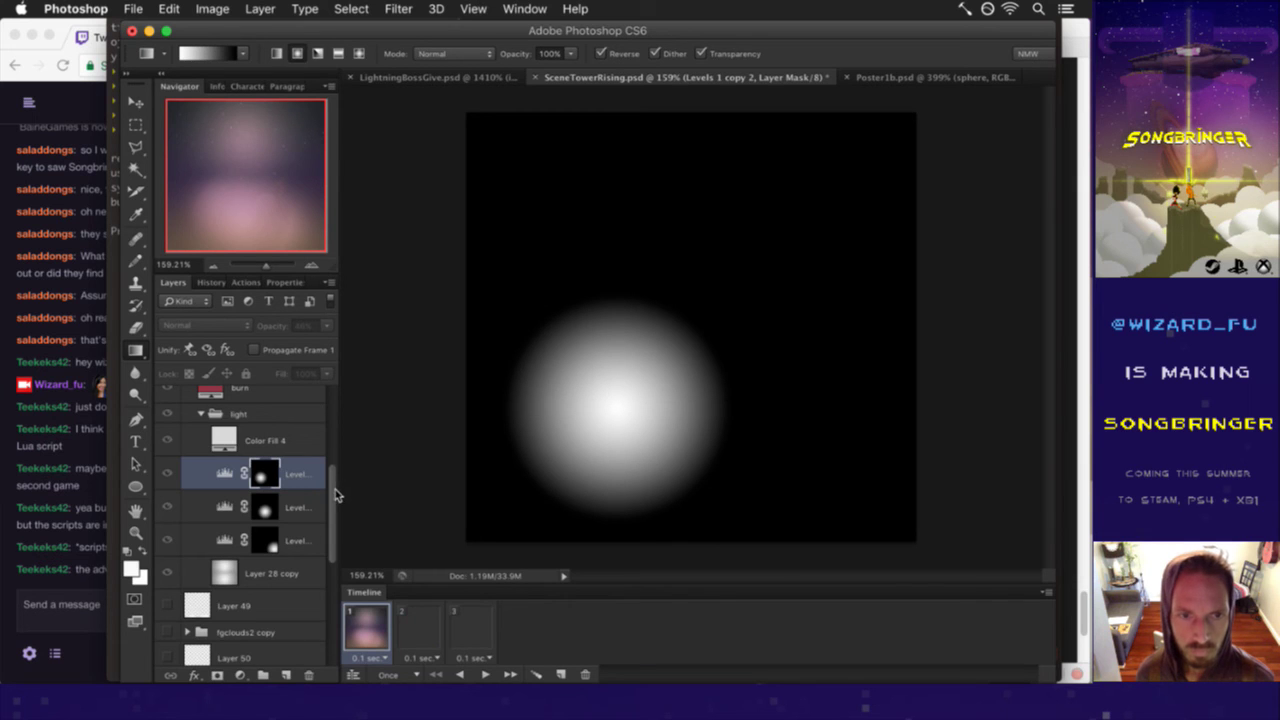
scroll(334, 470, "up", 1)
scroll(334, 470, "up", 1)
key("ctrl+s")
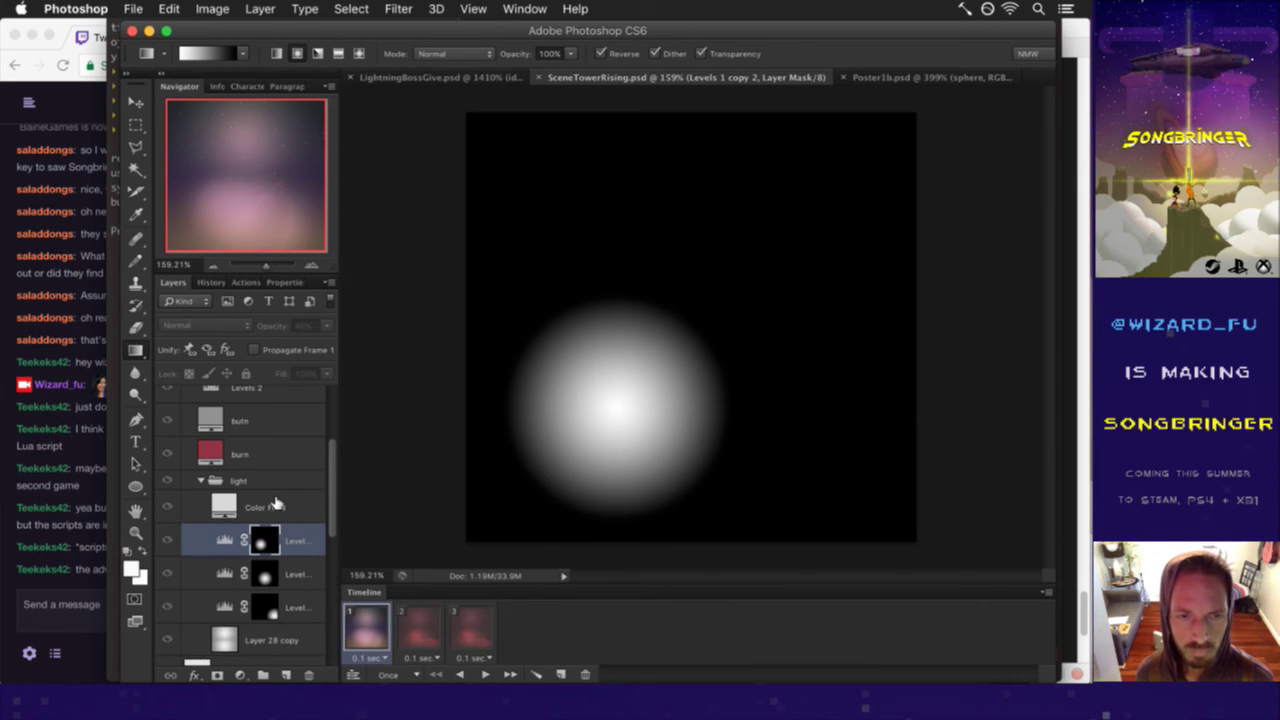
- Redraw the middle Levels mask's glow centred on the canvas, preview frames, and save SceneTowerRising.psd
left_click(229, 511)
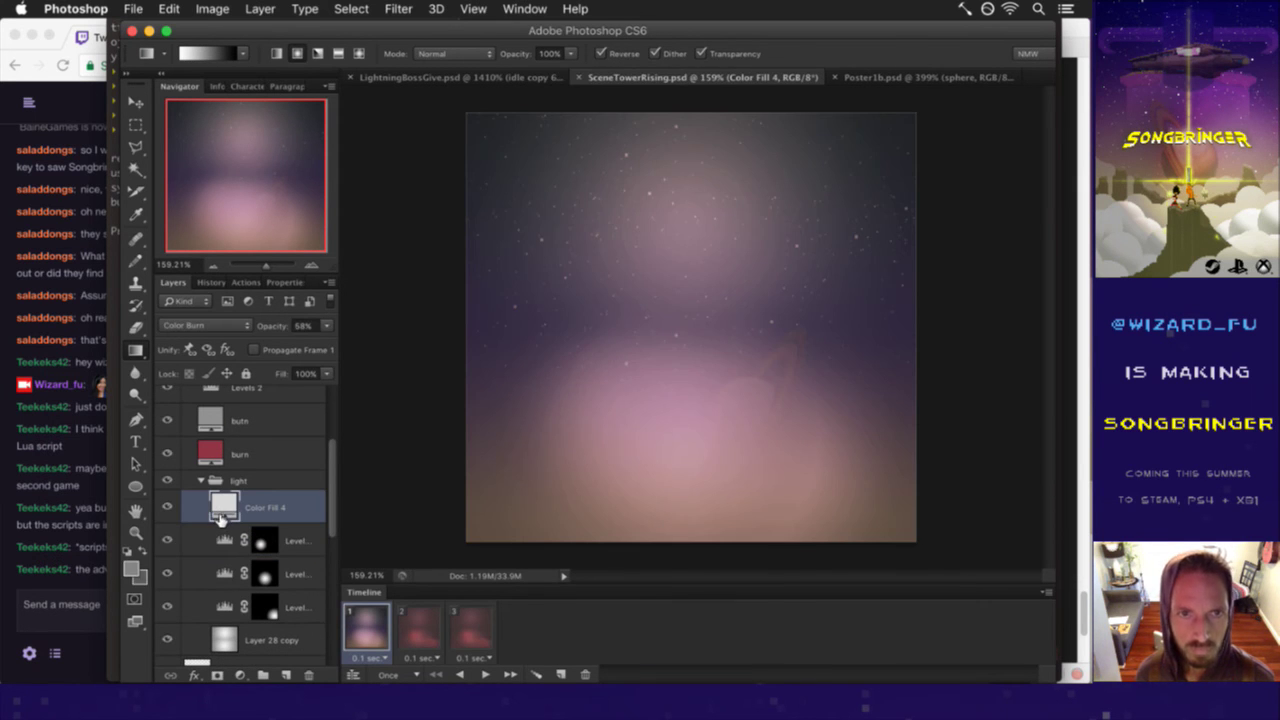
left_click(266, 573)
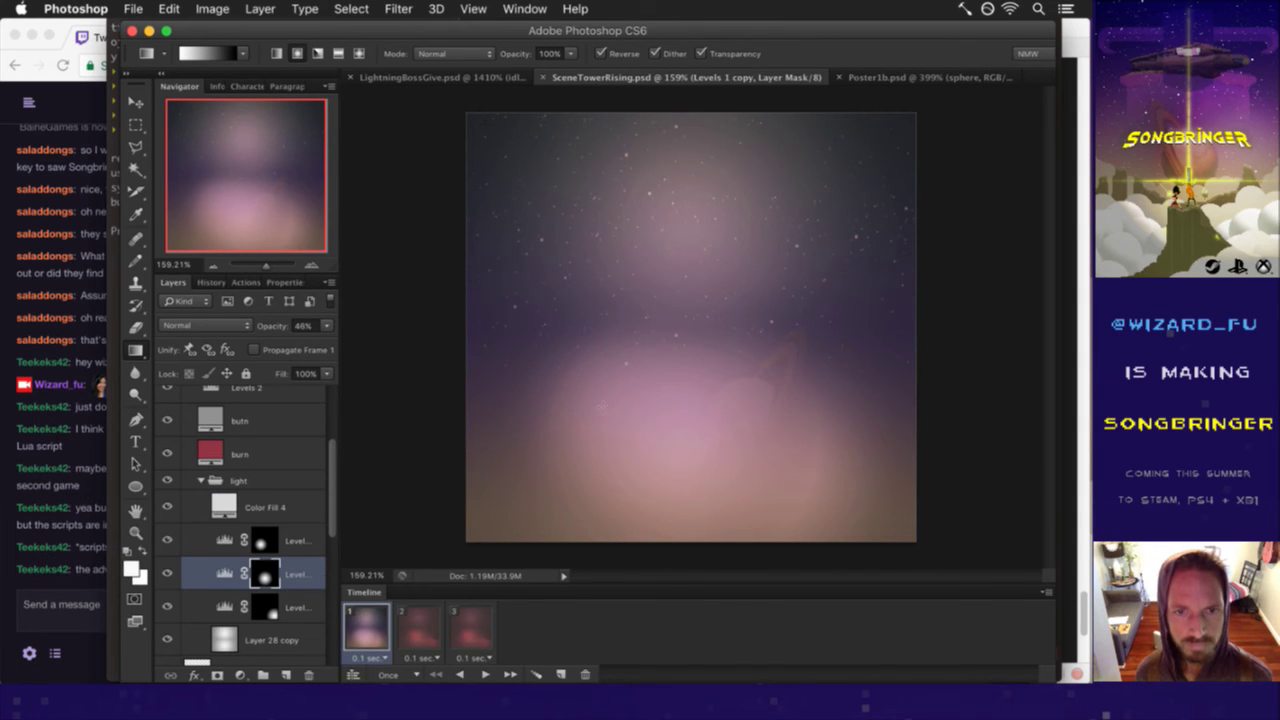
left_click(266, 573, "alt")
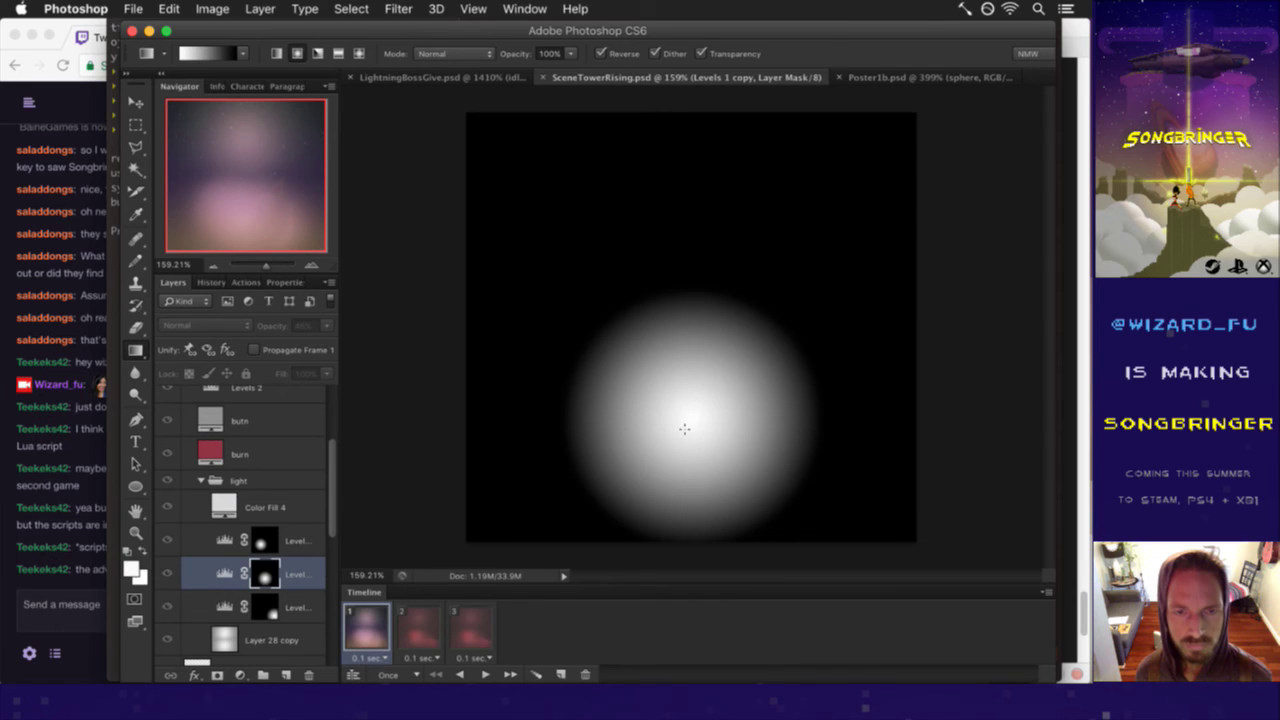
key("v")
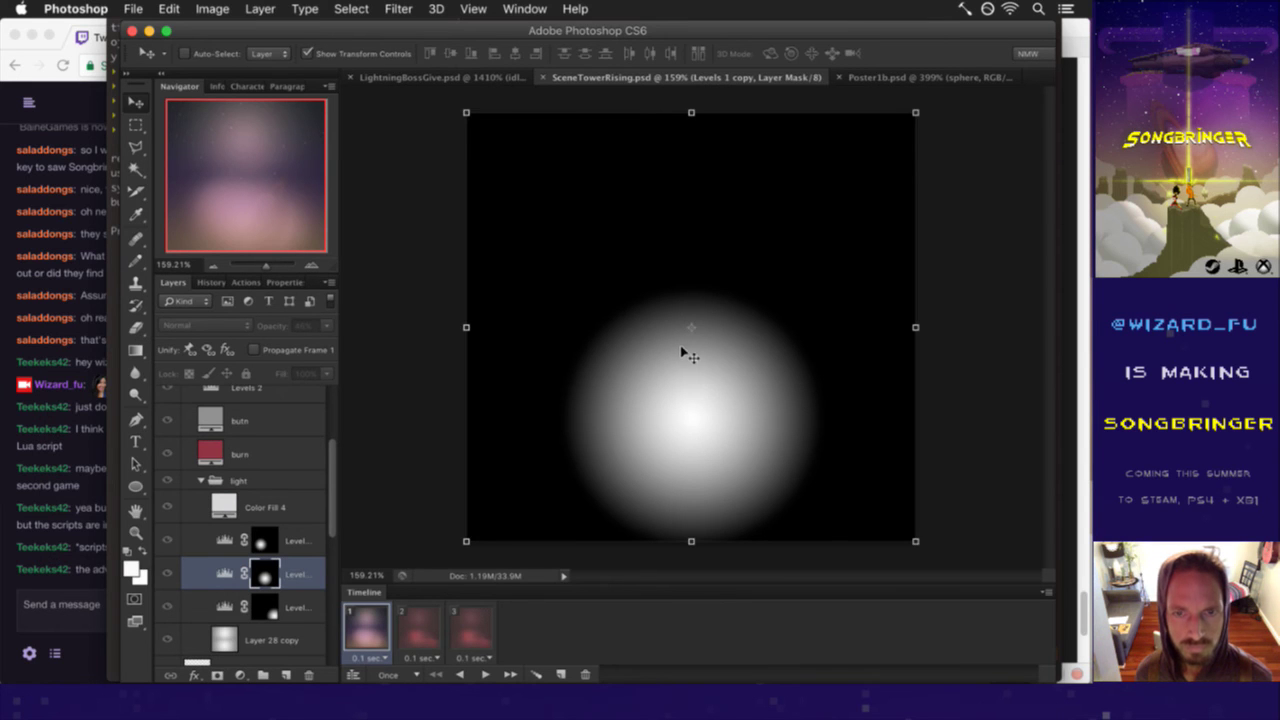
key("g")
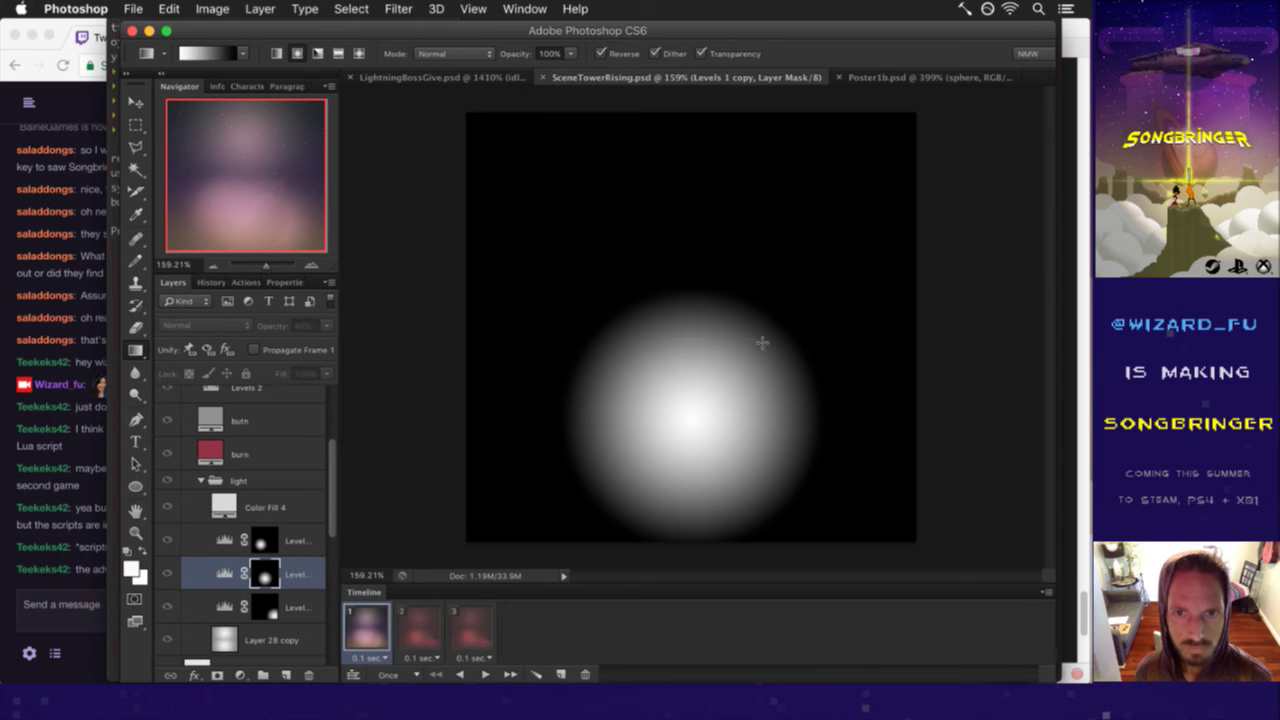
left_click_drag(801, 349, 789, 465)
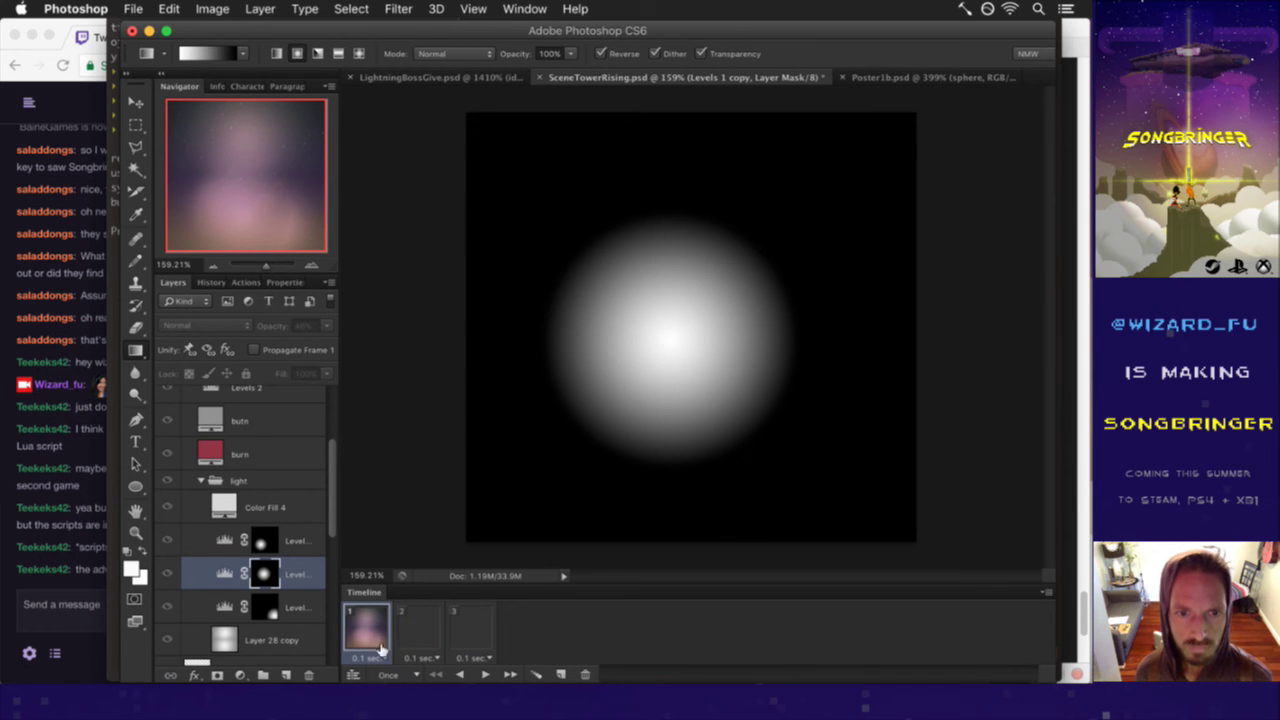
left_click(414, 622)
left_click(378, 624)
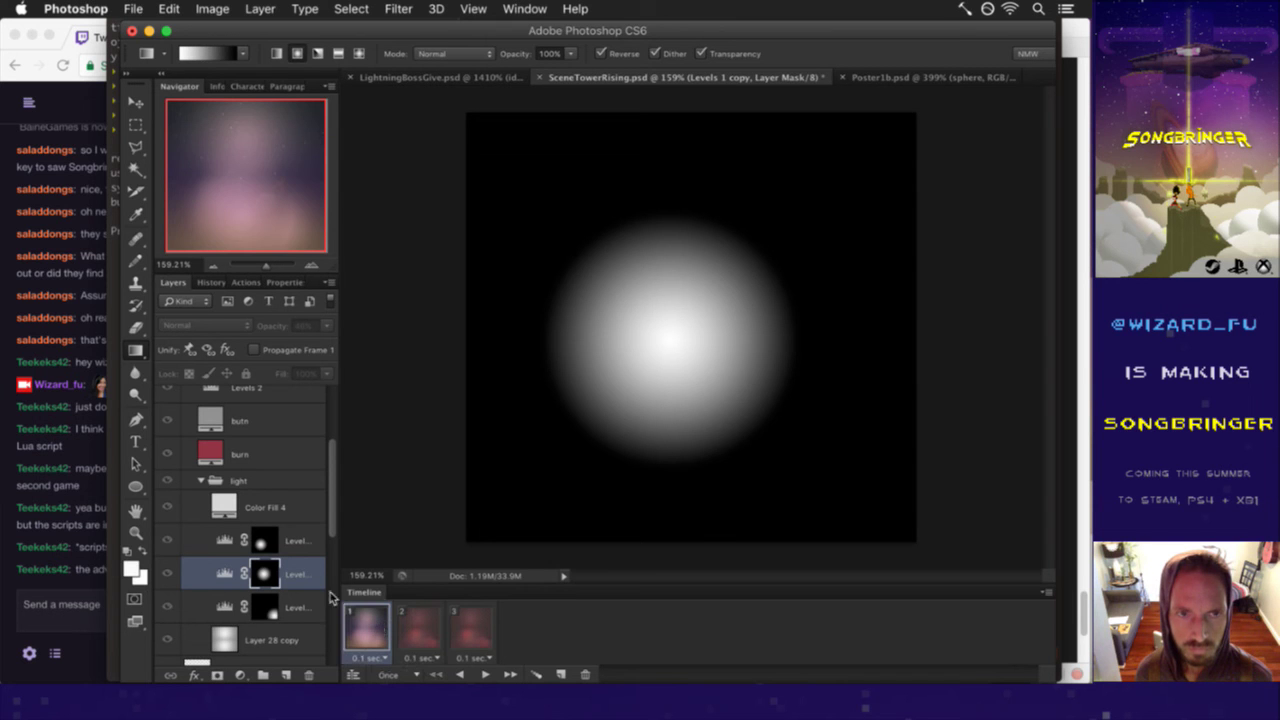
left_click(225, 572)
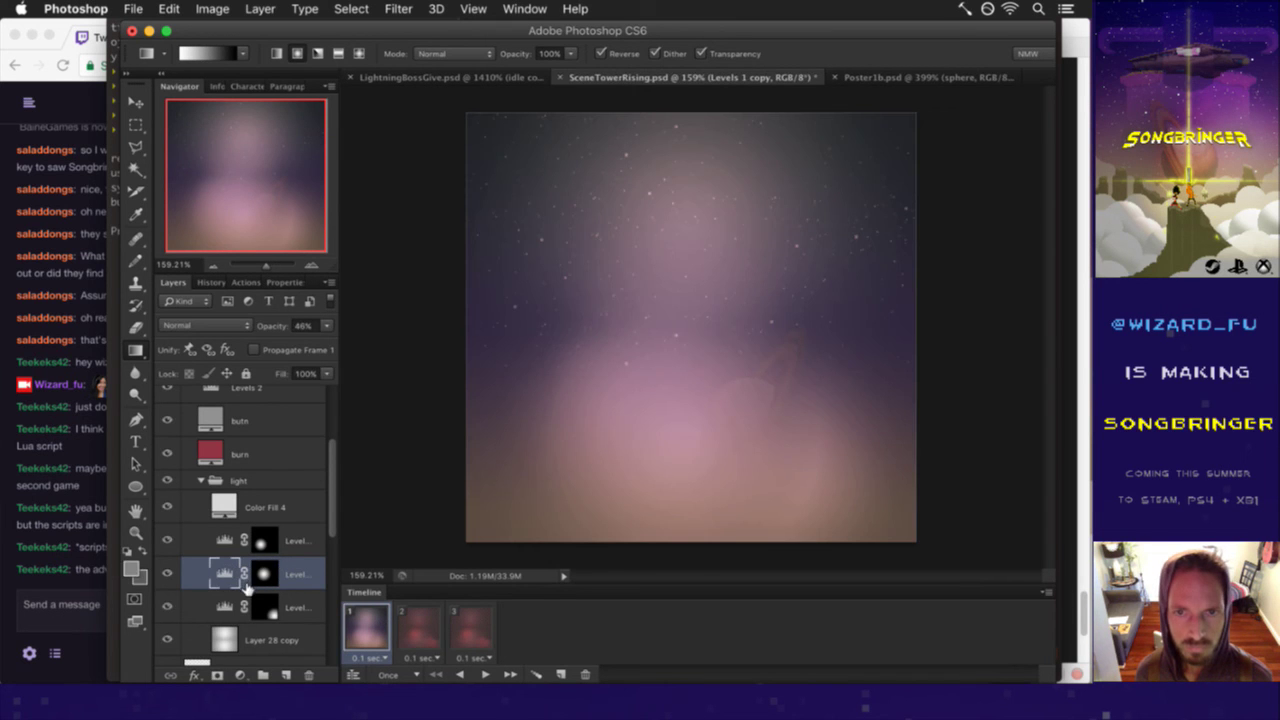
key("ctrl+s")
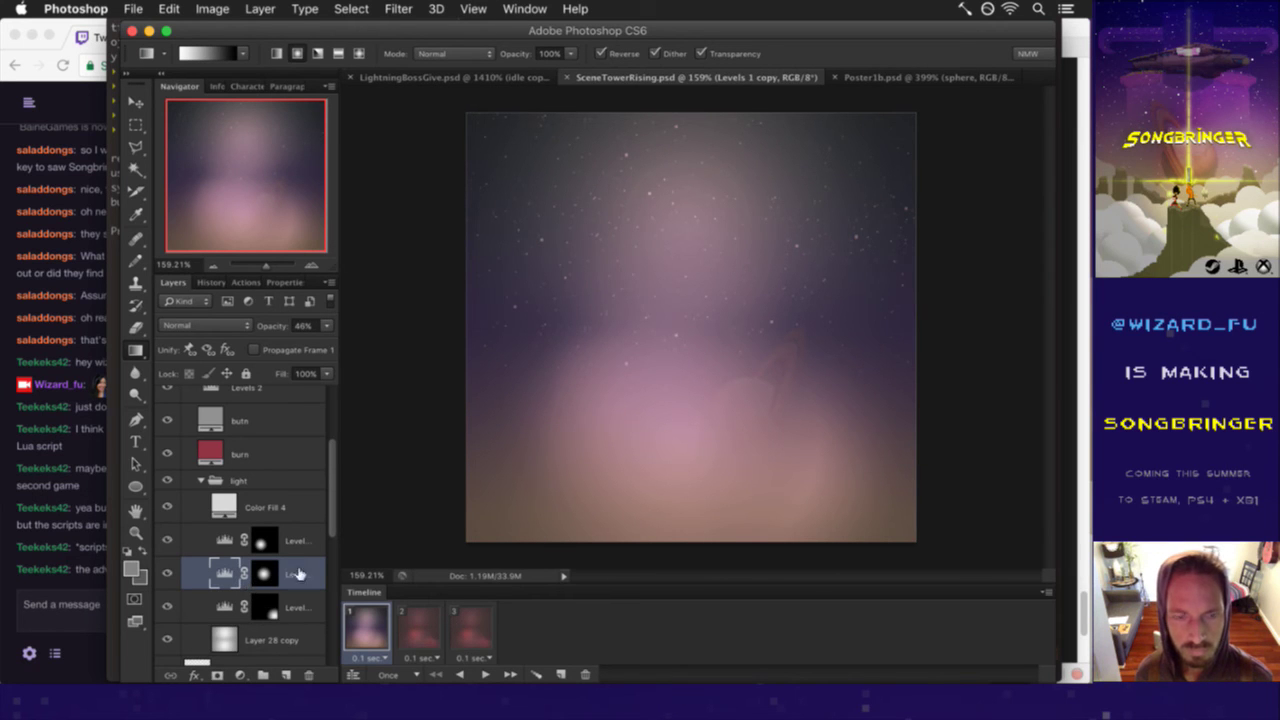
scroll(337, 477, "down", 3)
scroll(332, 455, "up", 3)
scroll(330, 440, "up", 2)
left_click(283, 459)
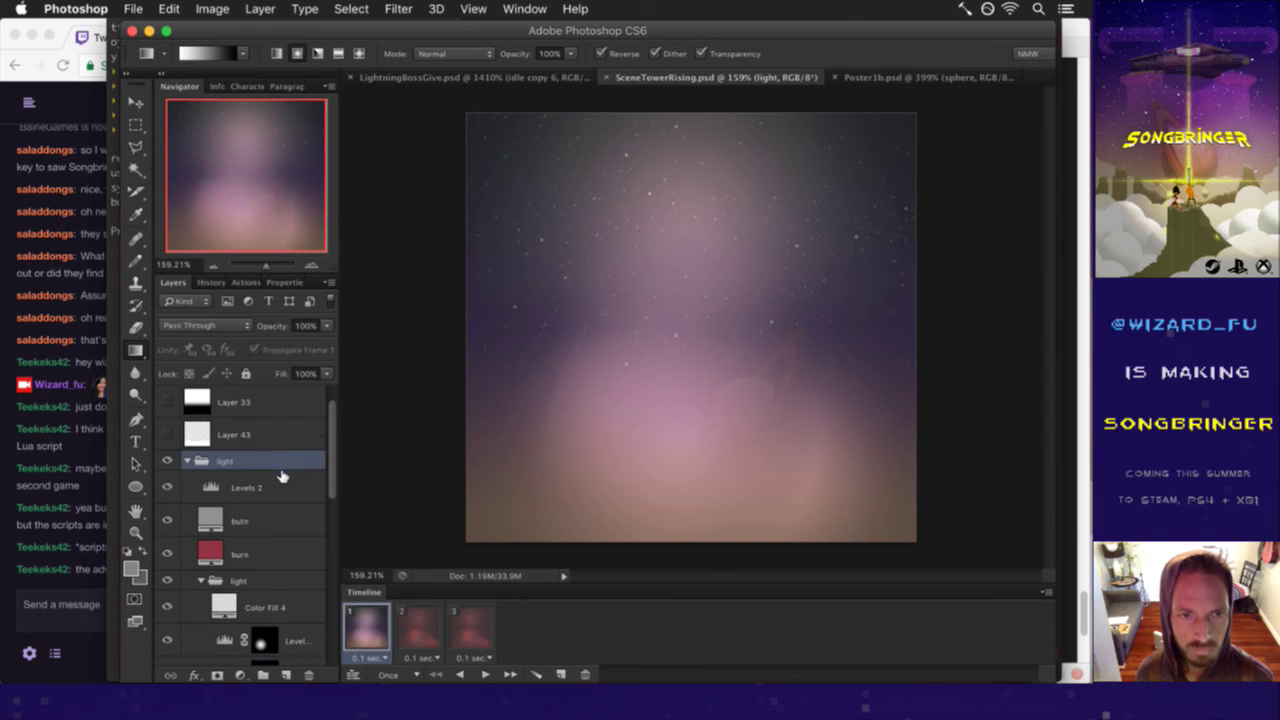
left_click(328, 328)
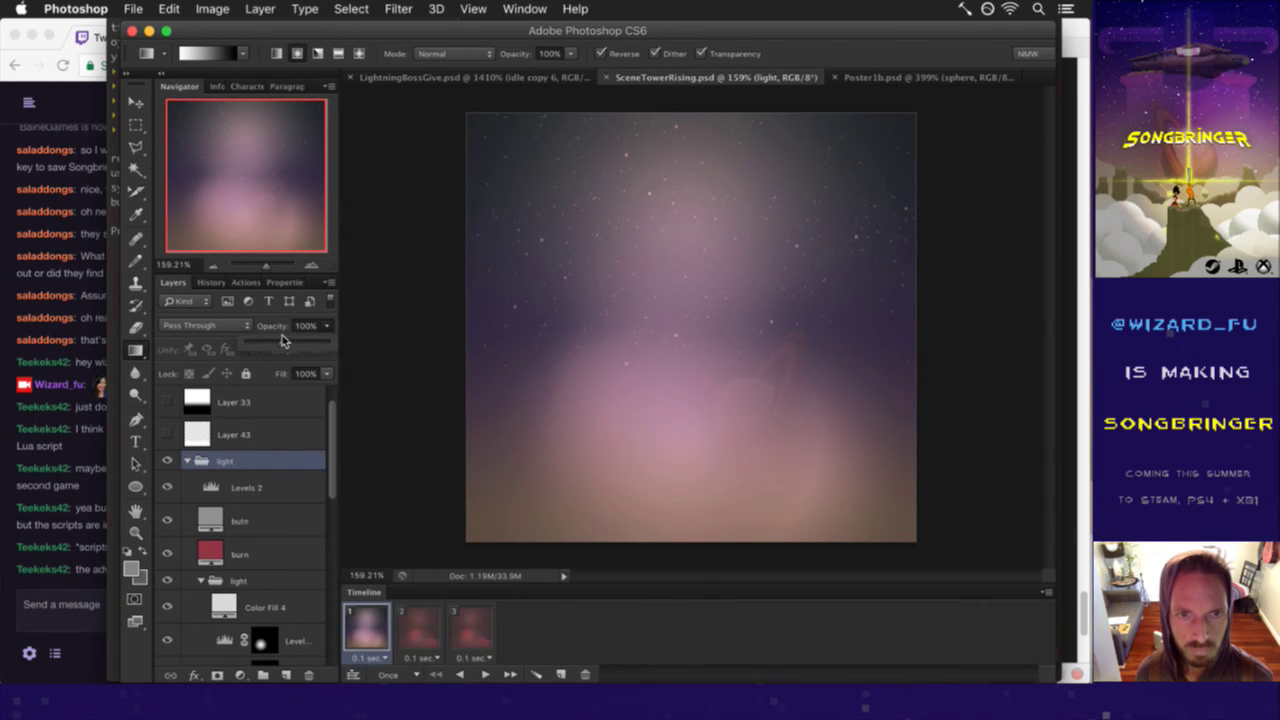
left_click(282, 341)
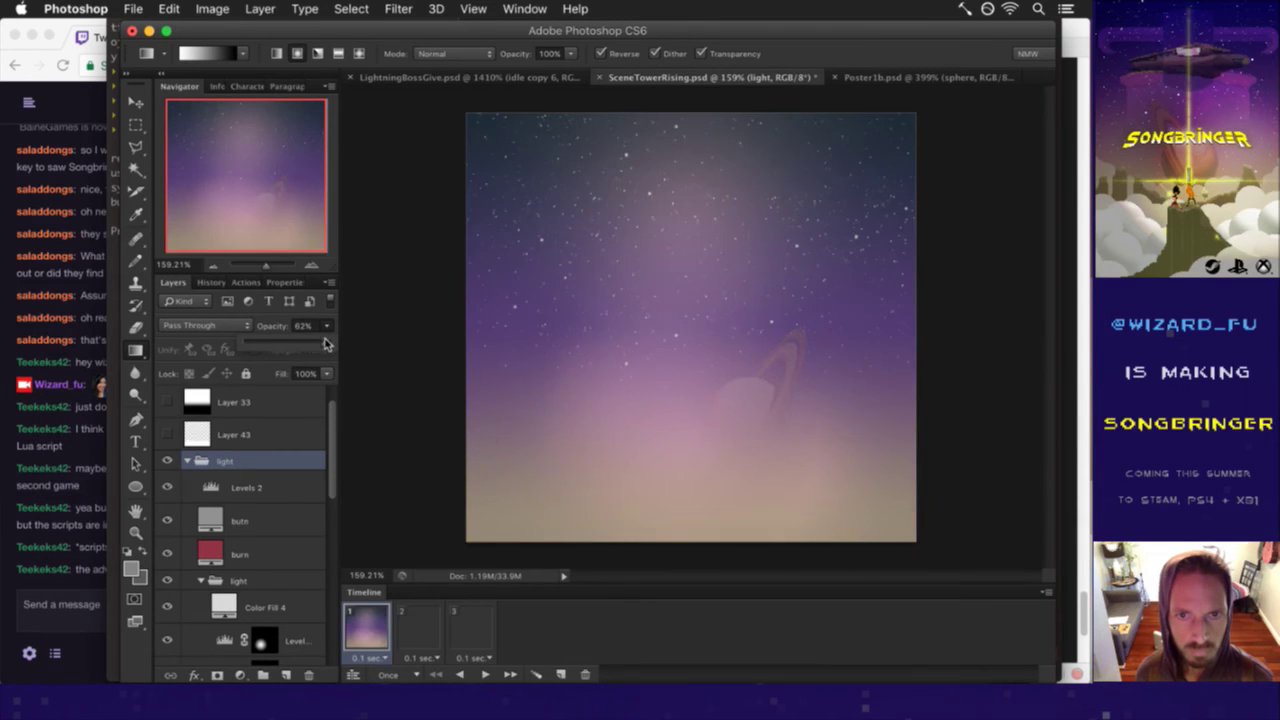
left_click_drag(305, 343, 340, 348)
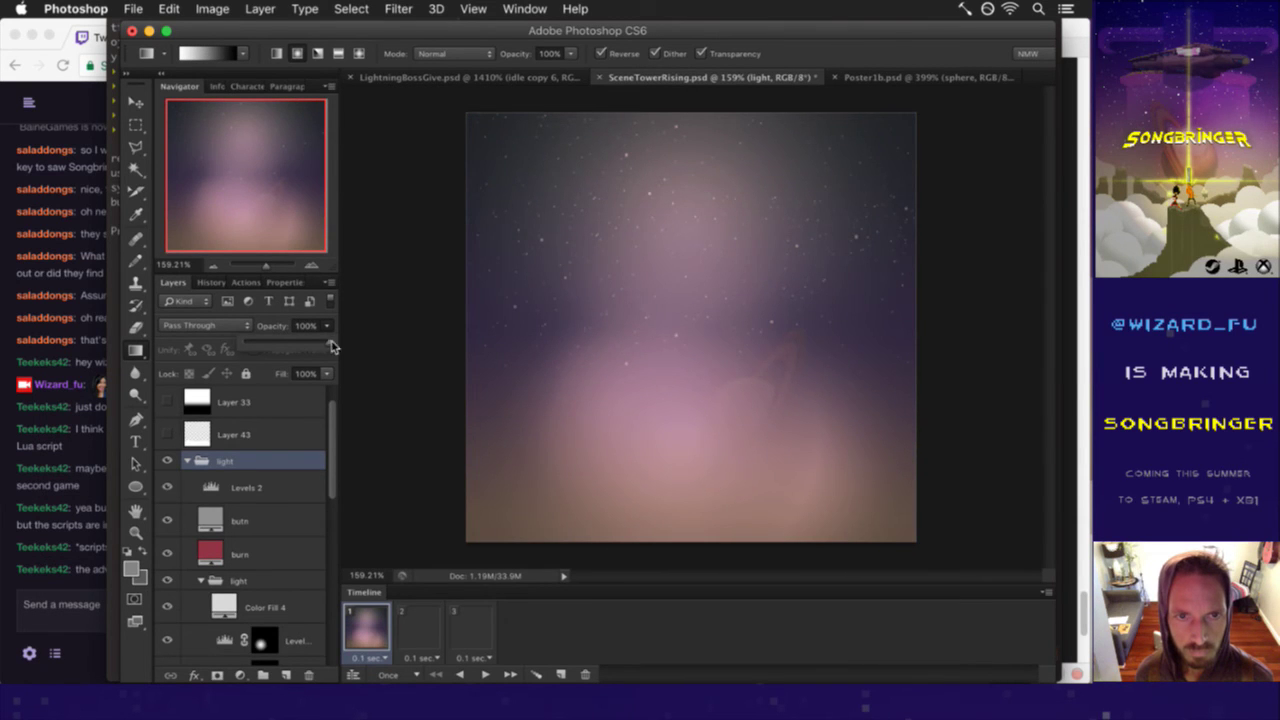
mouse_move(340, 348)
left_mouse_down()
mouse_move(280, 343)
mouse_move(348, 361)
left_mouse_up()
left_click(297, 320)
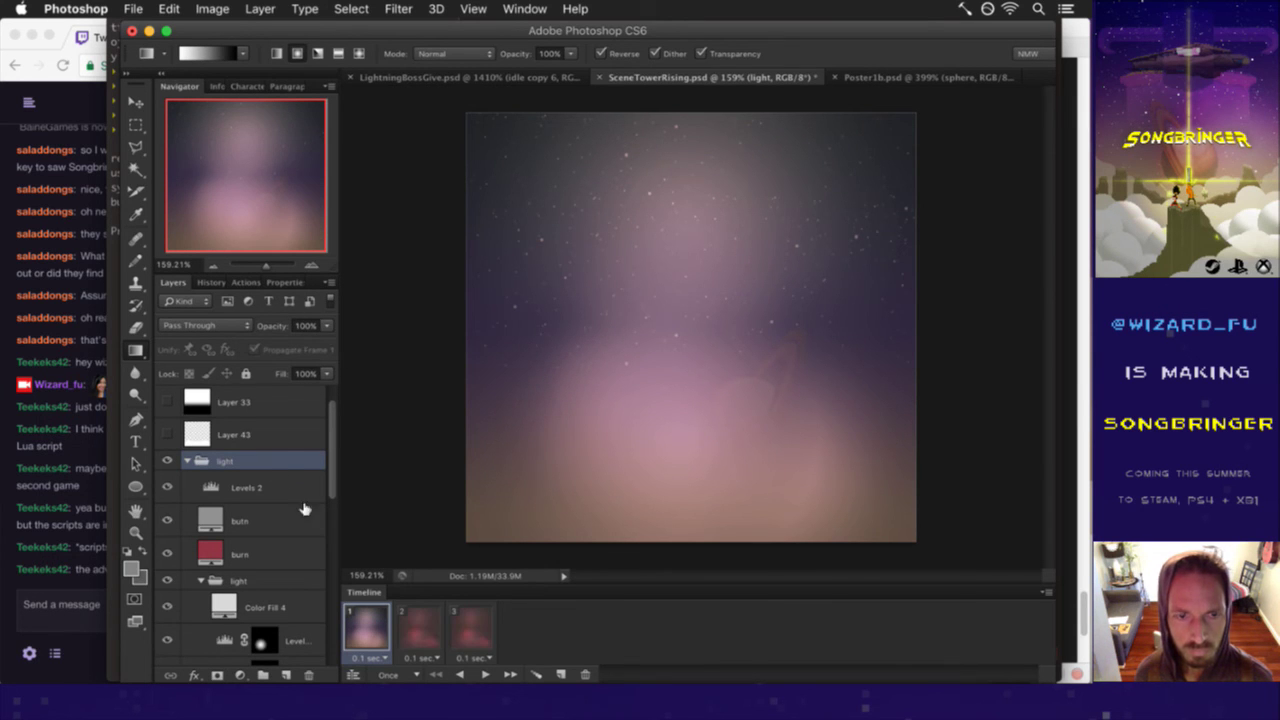
scroll(305, 505, "down", 4)
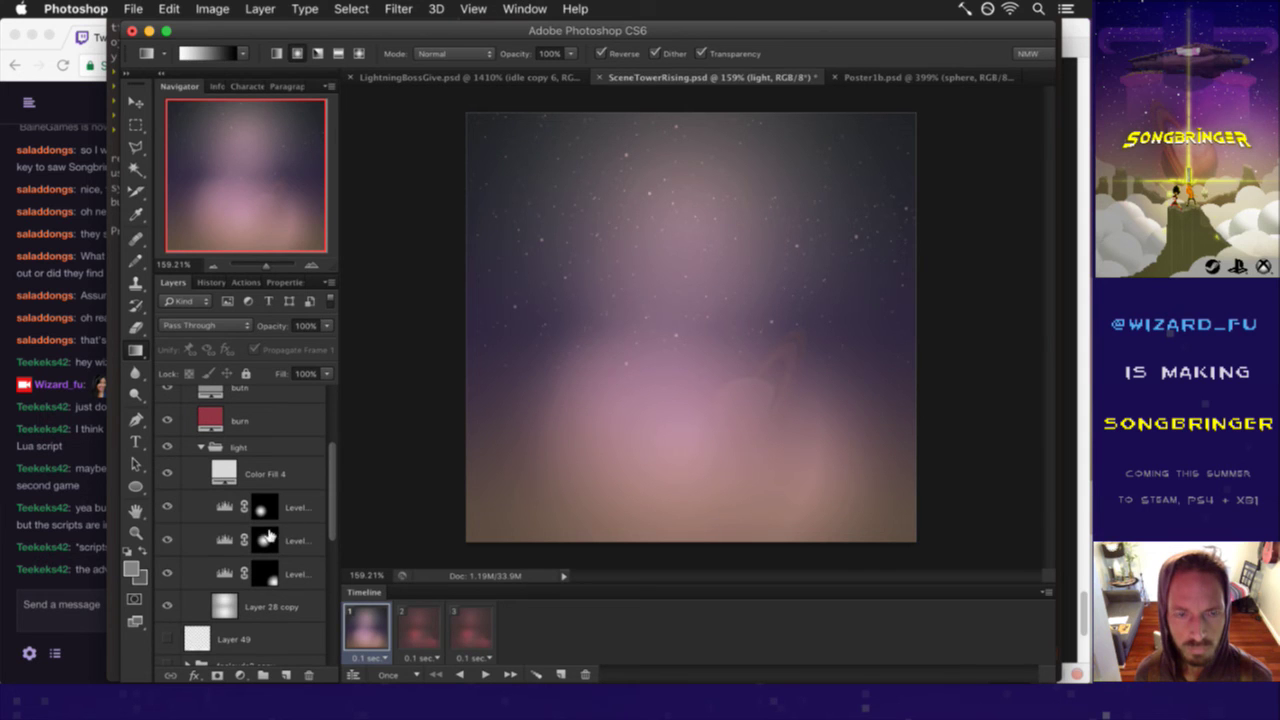
- Shift the middle Levels mask's glow down and right, filling the exposed white strip black
left_click(266, 539)
left_click(265, 540, "alt")
key("v")
mouse_move(630, 287)
left_mouse_down()
mouse_move(645, 390)
mouse_move(634, 358)
left_mouse_up()
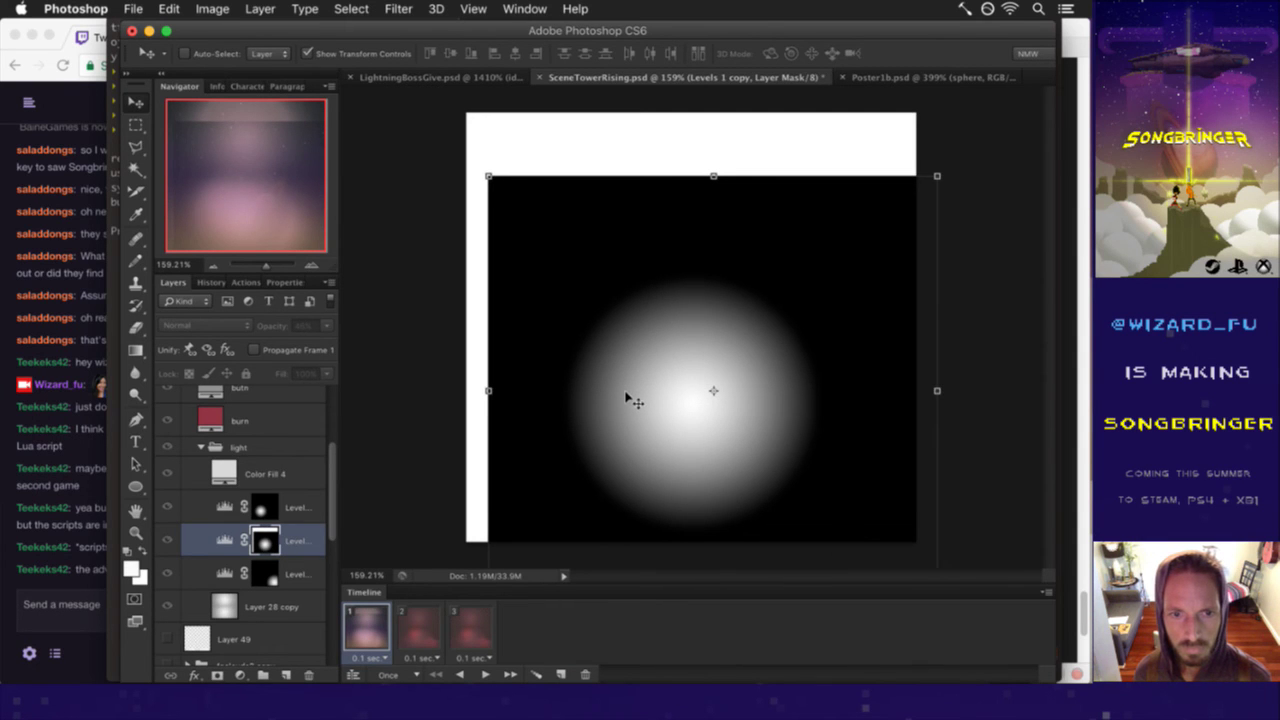
key("g")
key("x")
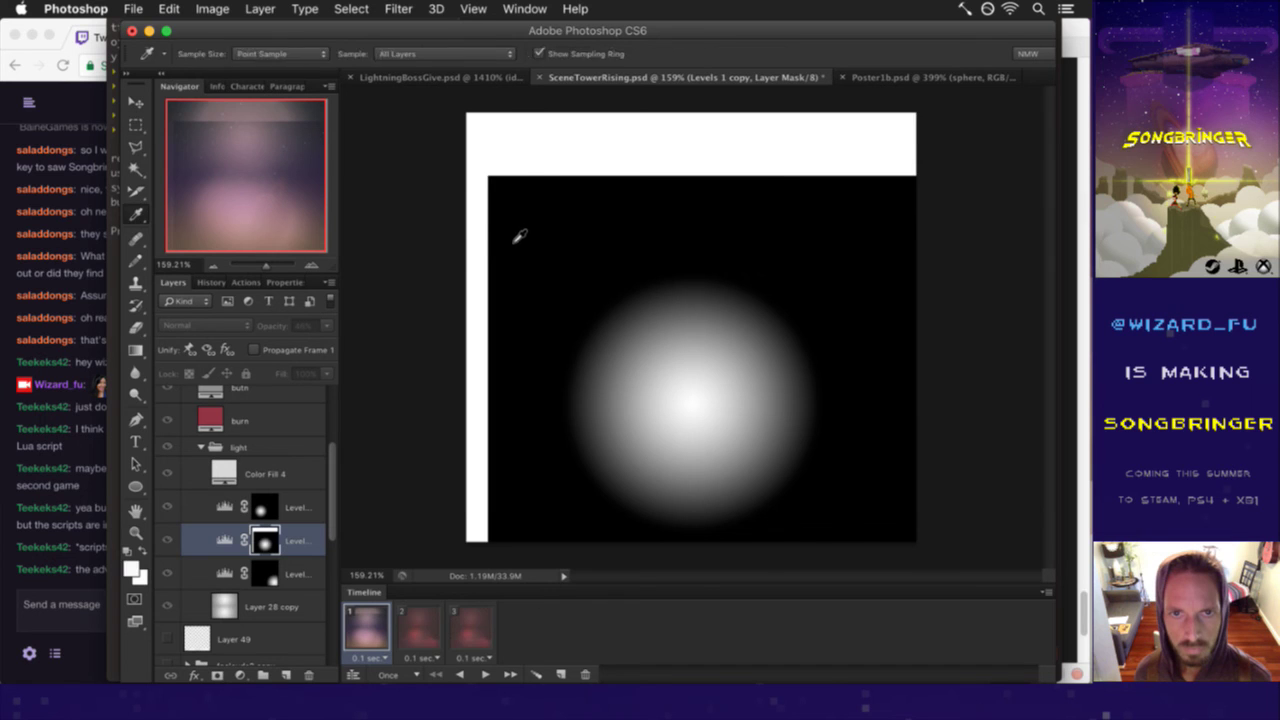
left_click(545, 163)
key("m")
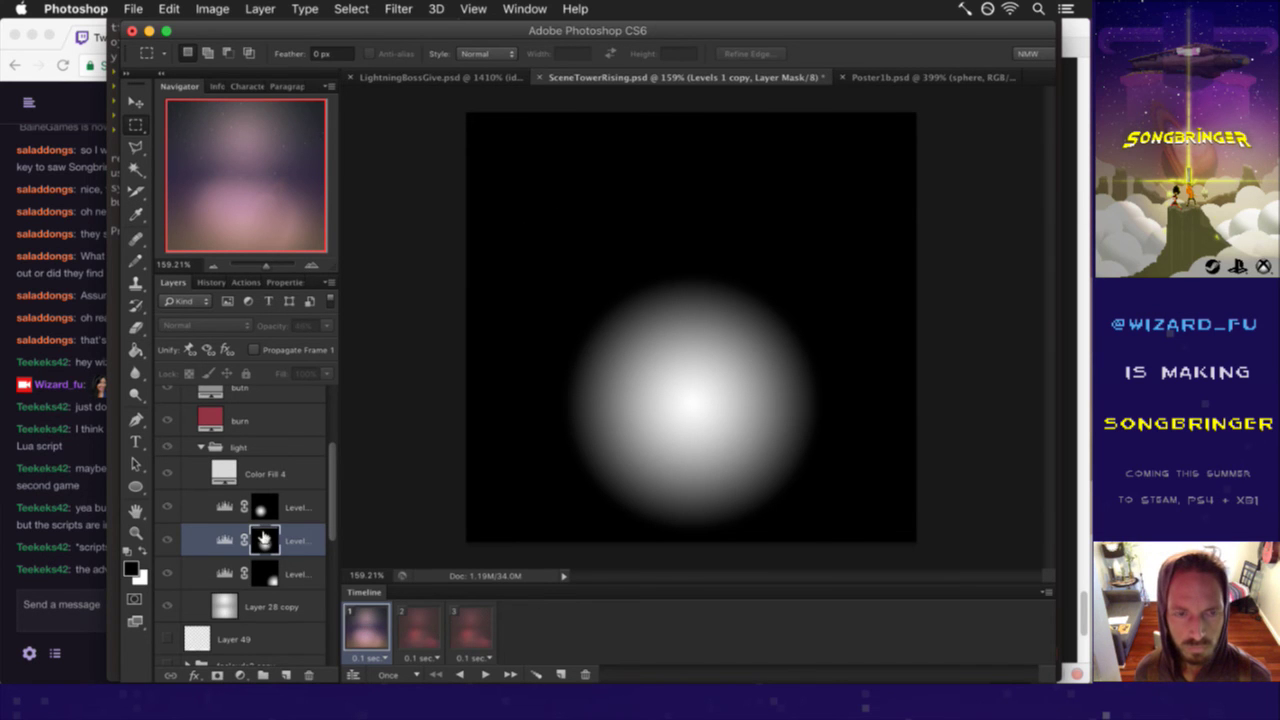
left_click(226, 540)
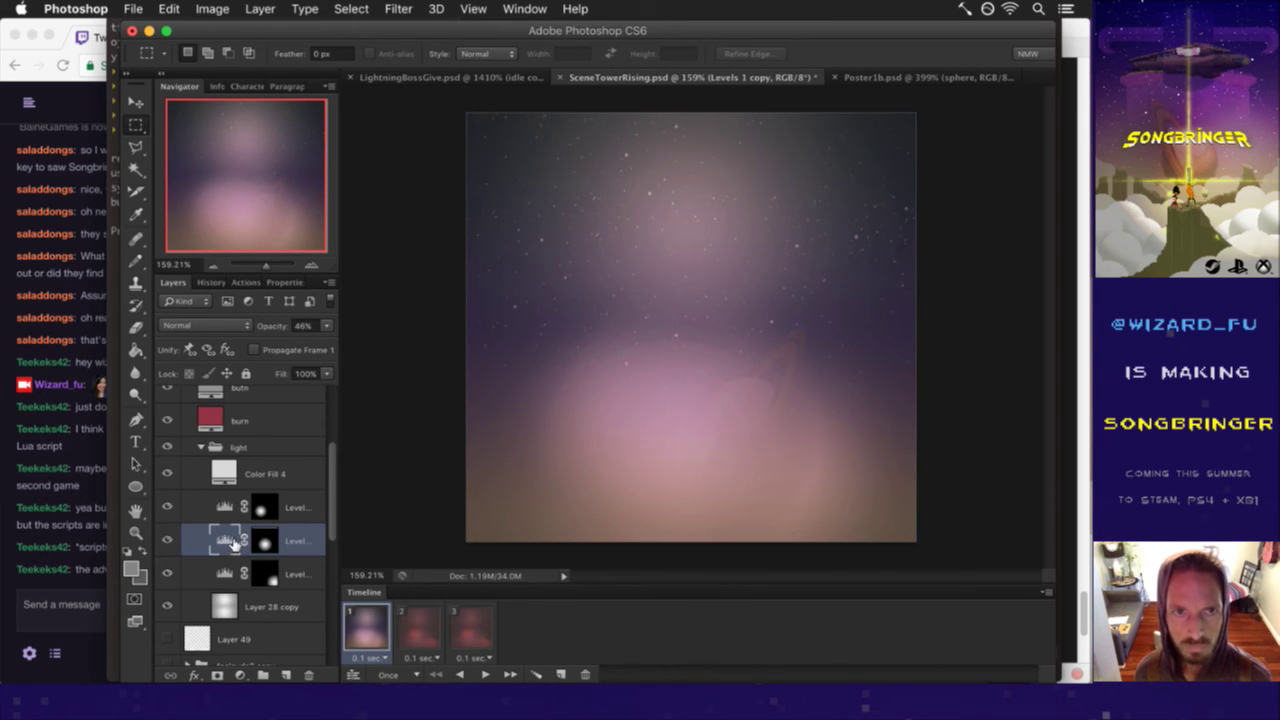
- Move the top Levels mask's glow upward and fill its exposed strips black
left_click(264, 507)
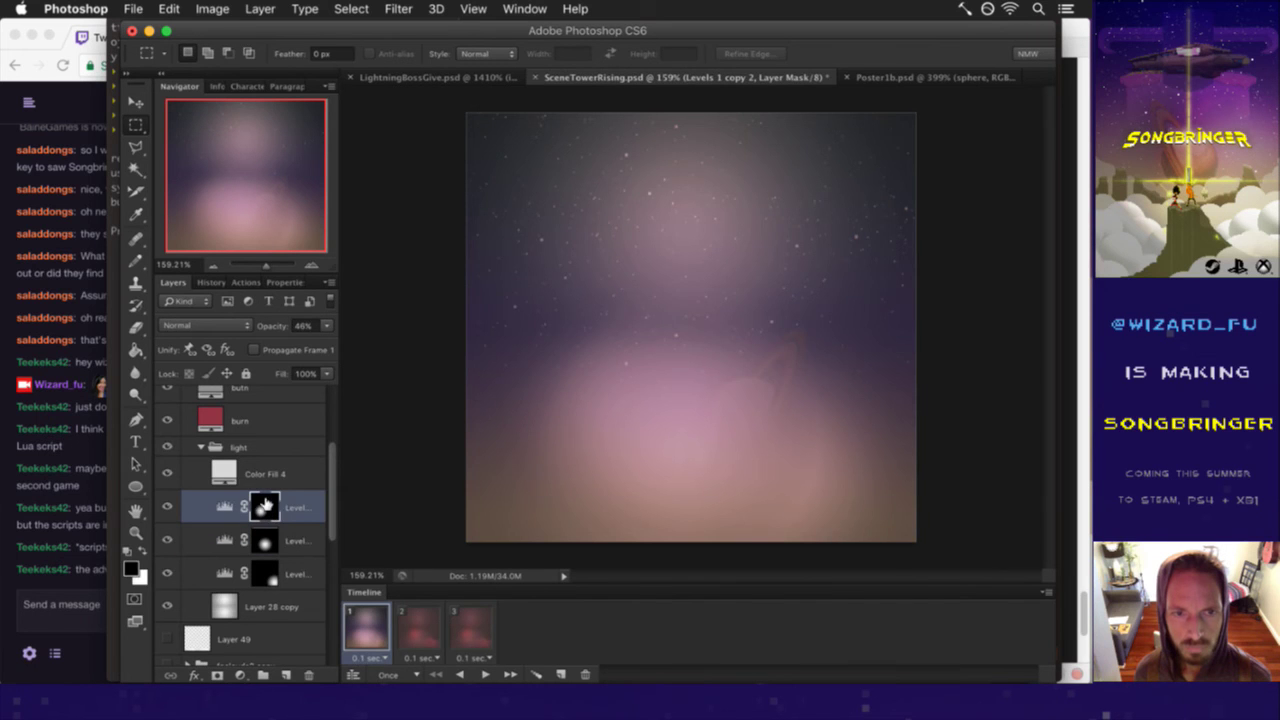
left_click(264, 507, "alt")
key("v")
mouse_move(574, 420)
left_mouse_down()
mouse_move(572, 398)
mouse_move(577, 412)
left_mouse_up()
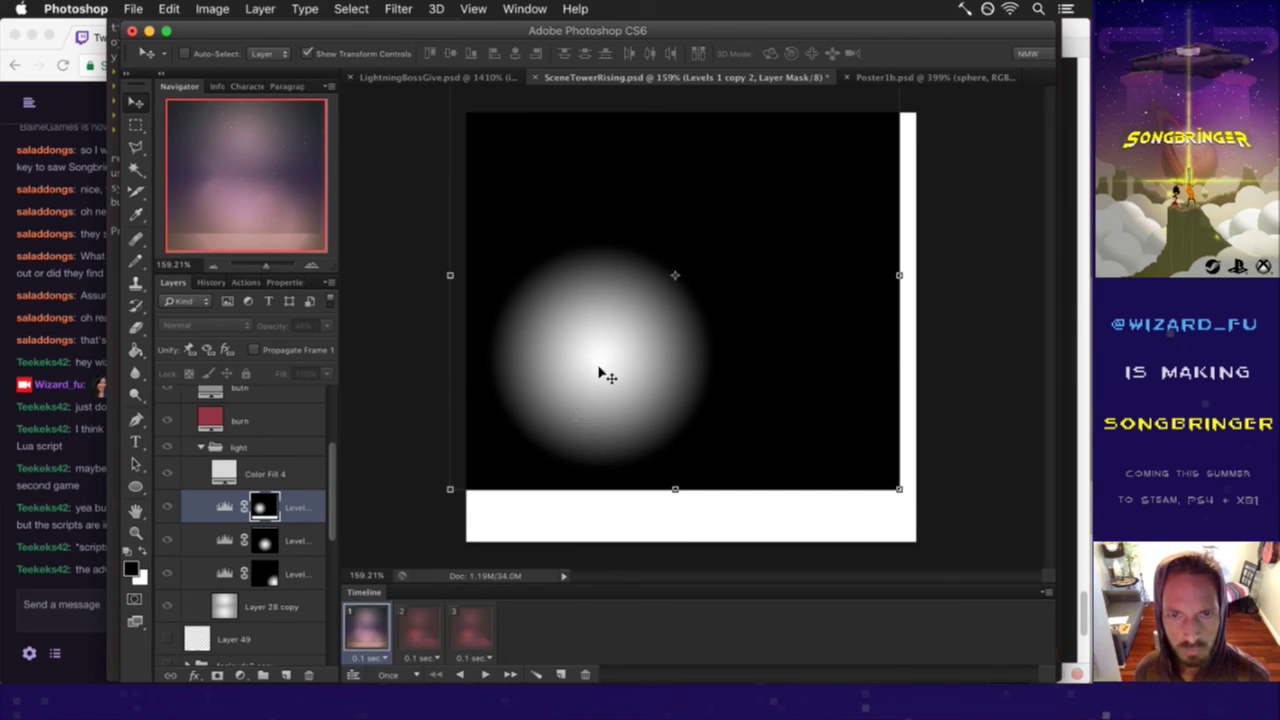
key("m")
key("g")
left_click(768, 518)
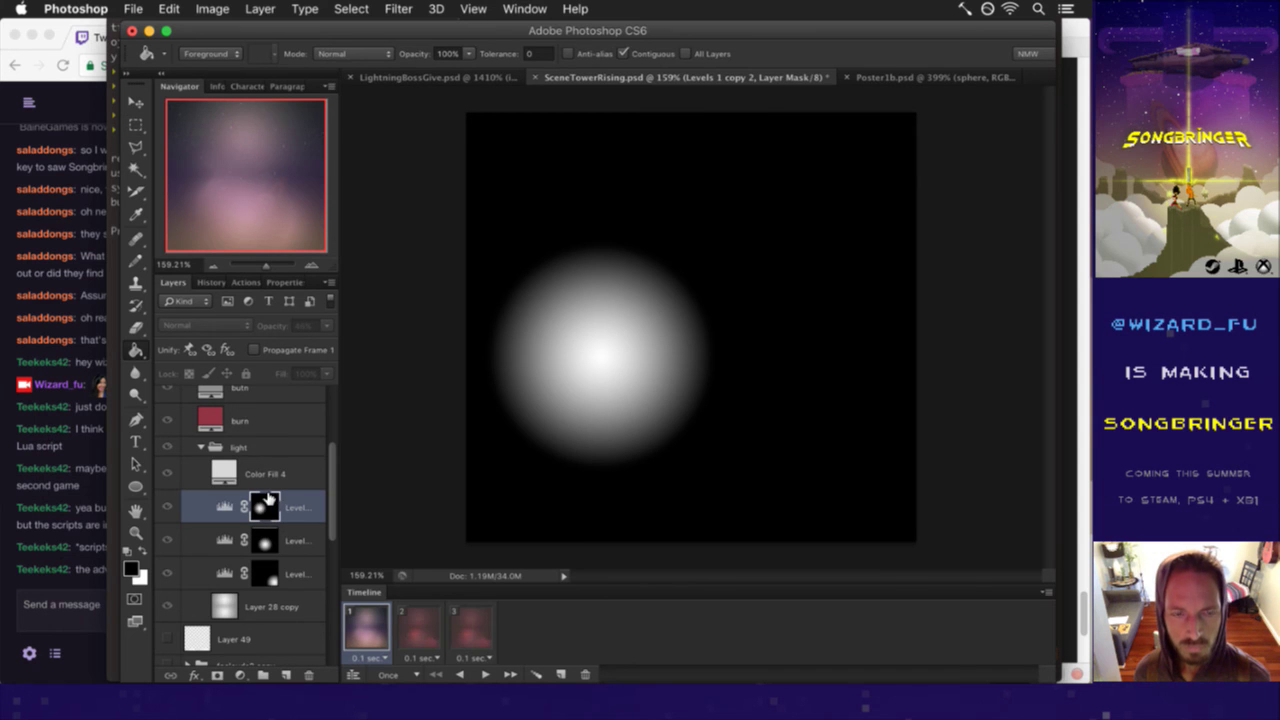
left_click(226, 506)
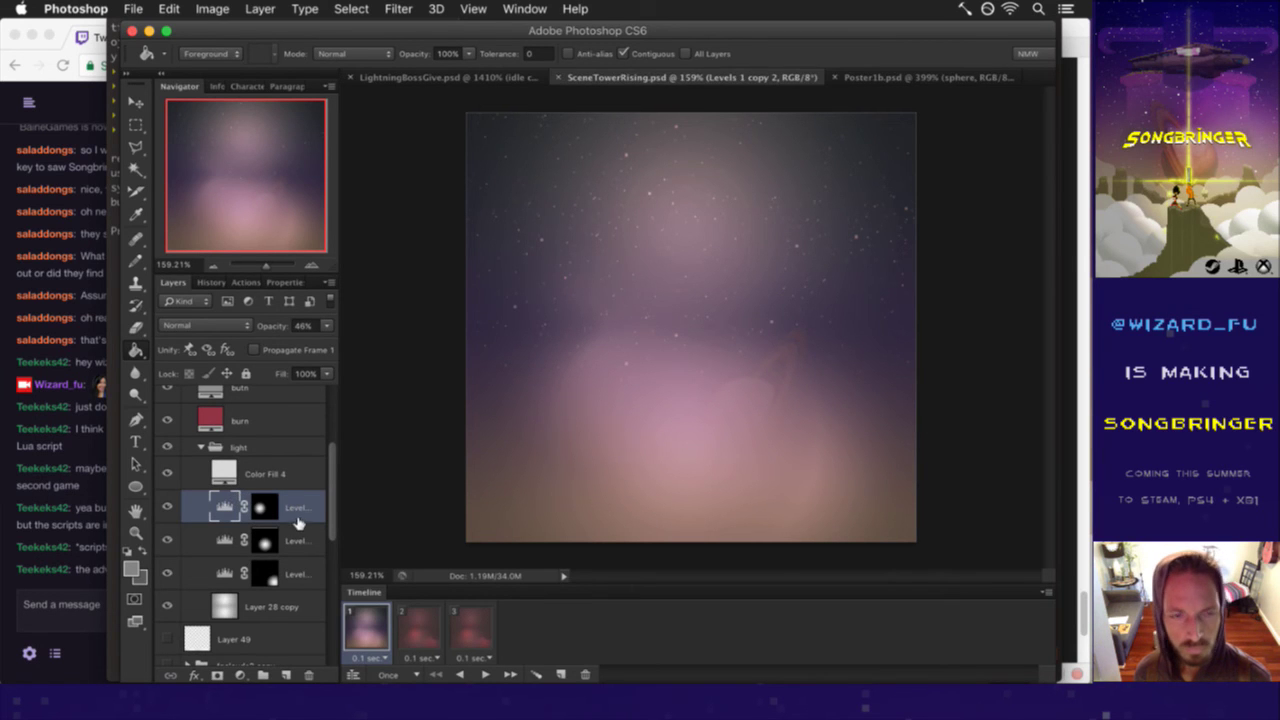
left_click(304, 445)
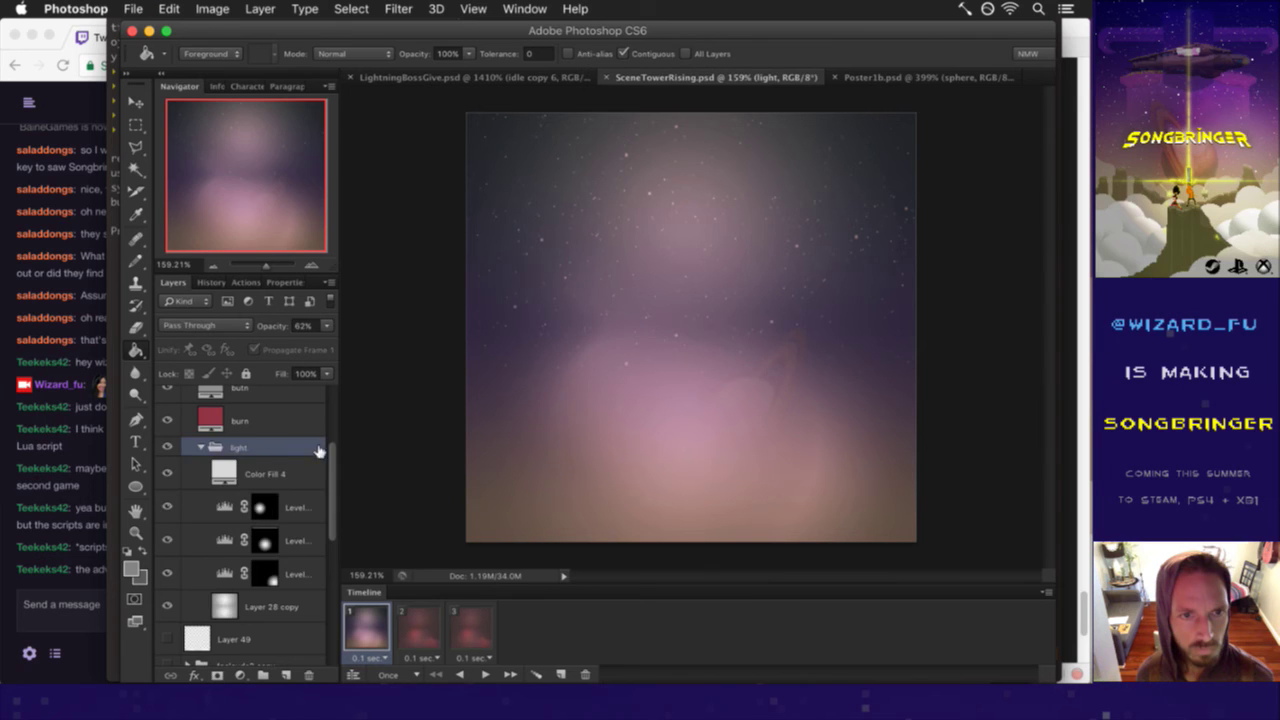
- Show fgclouds2 copy, characters, fgclouds2, ground, bgclouds copy, light copy and bgclouds in frame 1
left_click_drag(335, 475, 328, 432)
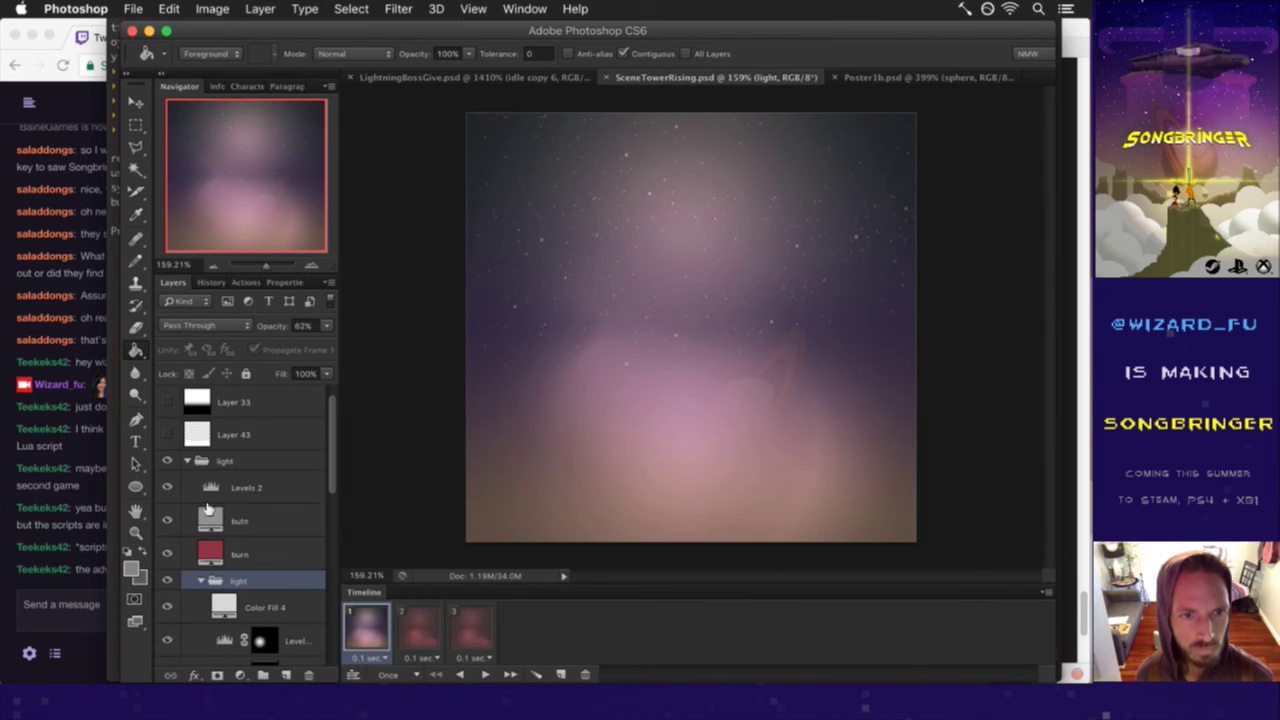
left_click(201, 580)
left_click(190, 460)
left_click(188, 460)
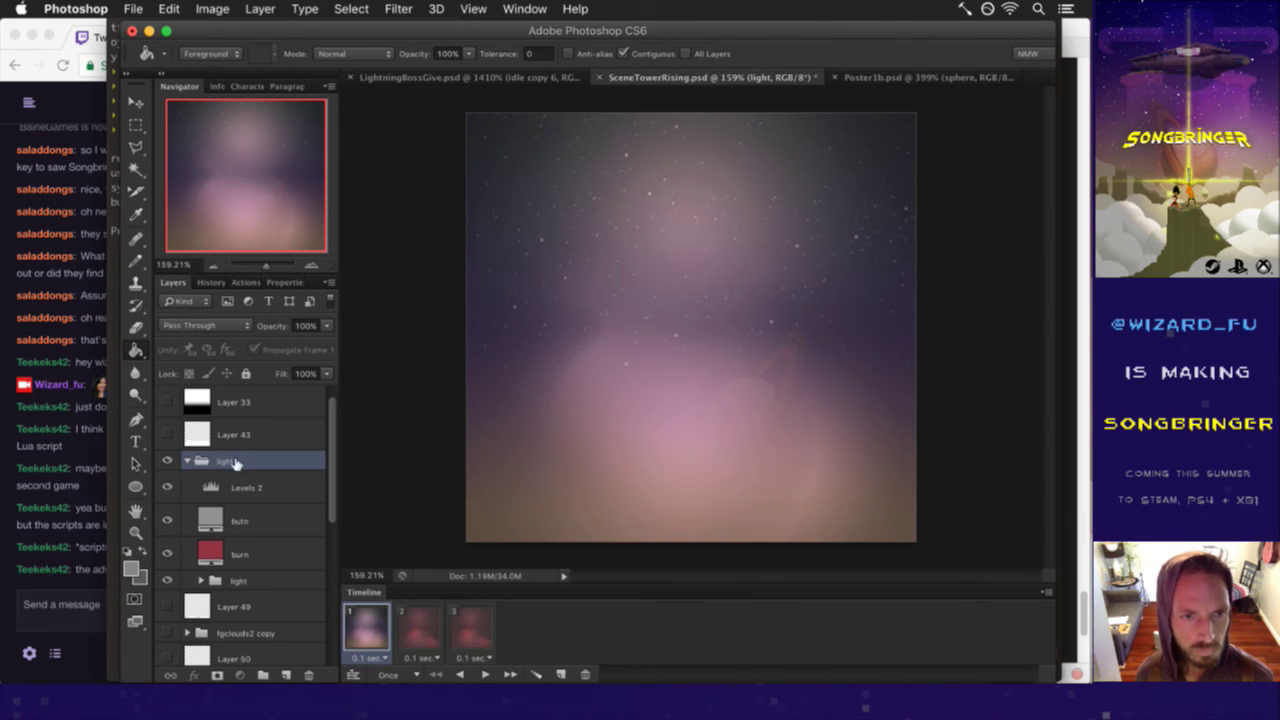
left_click(167, 460)
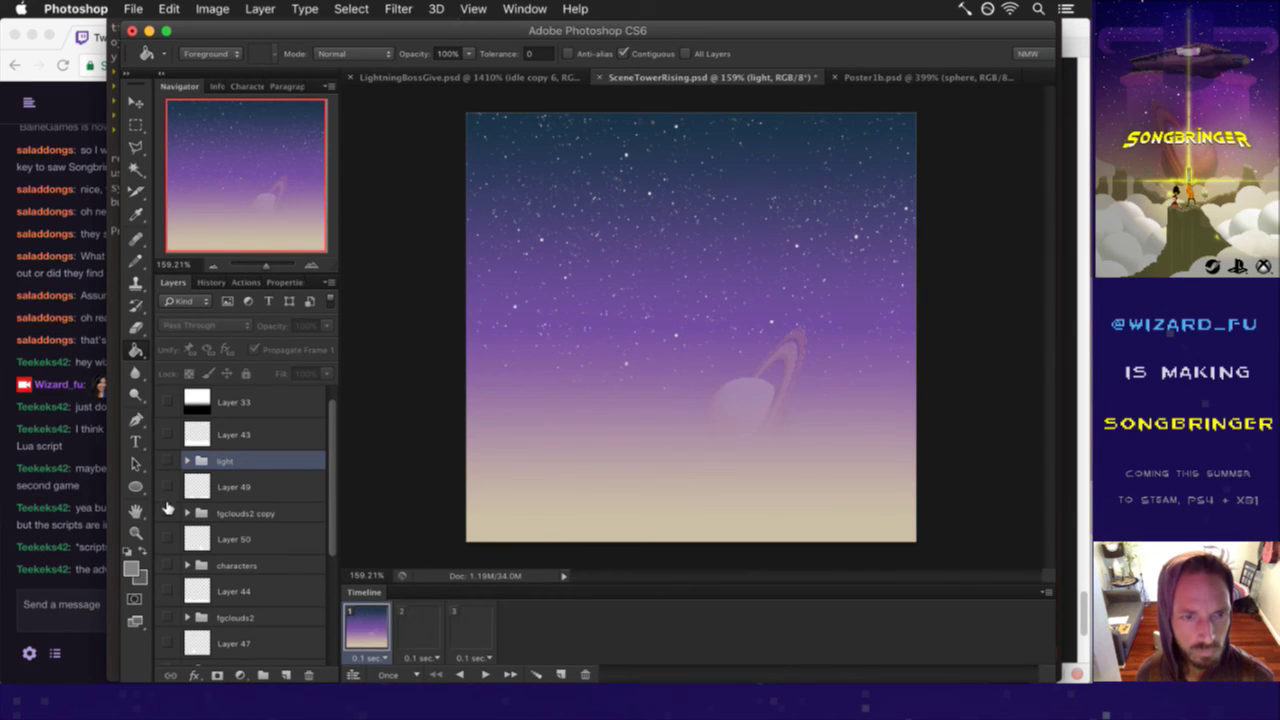
left_click(167, 513)
left_click(167, 565)
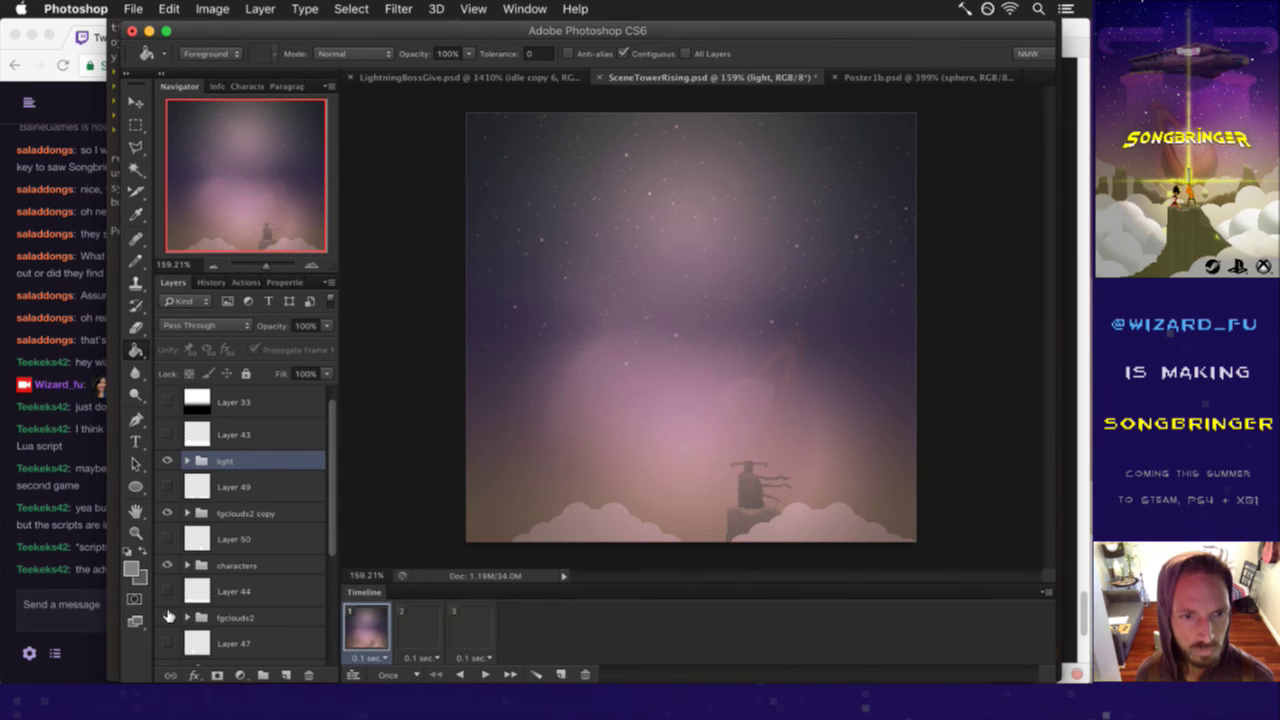
left_click(167, 617)
left_click_drag(330, 545, 325, 648)
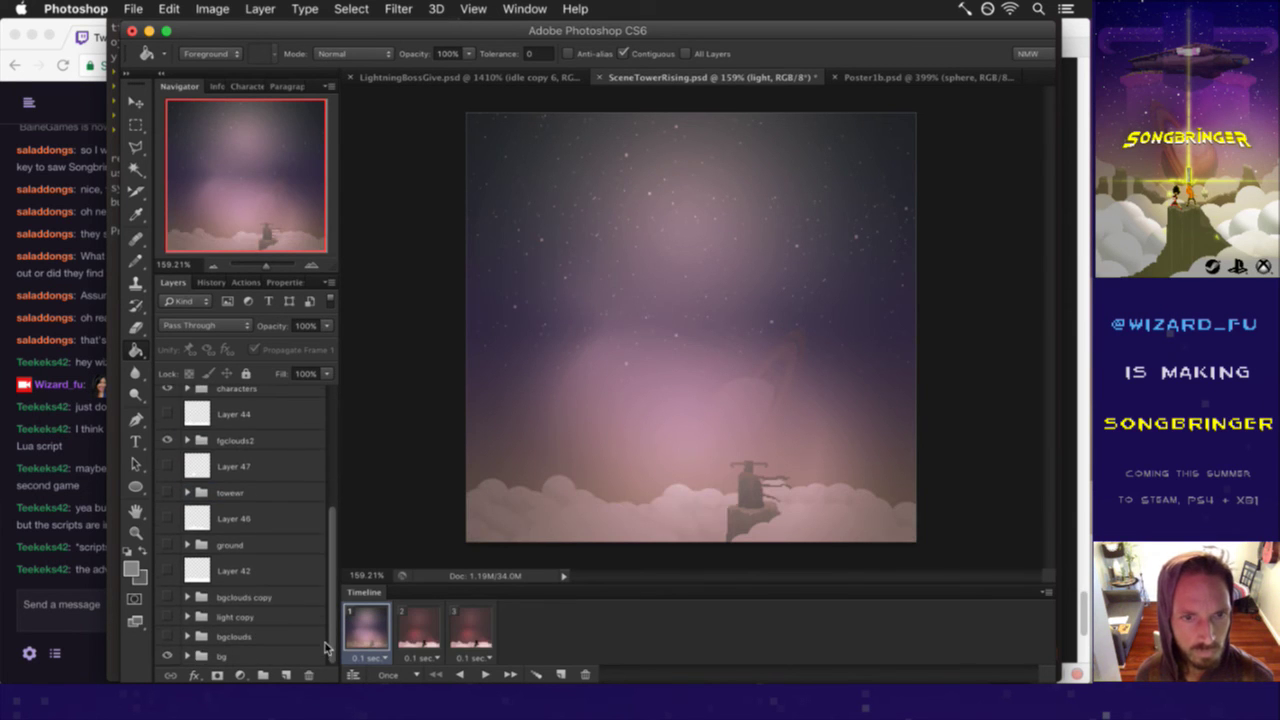
left_click(167, 544)
left_click_drag(167, 597, 167, 636)
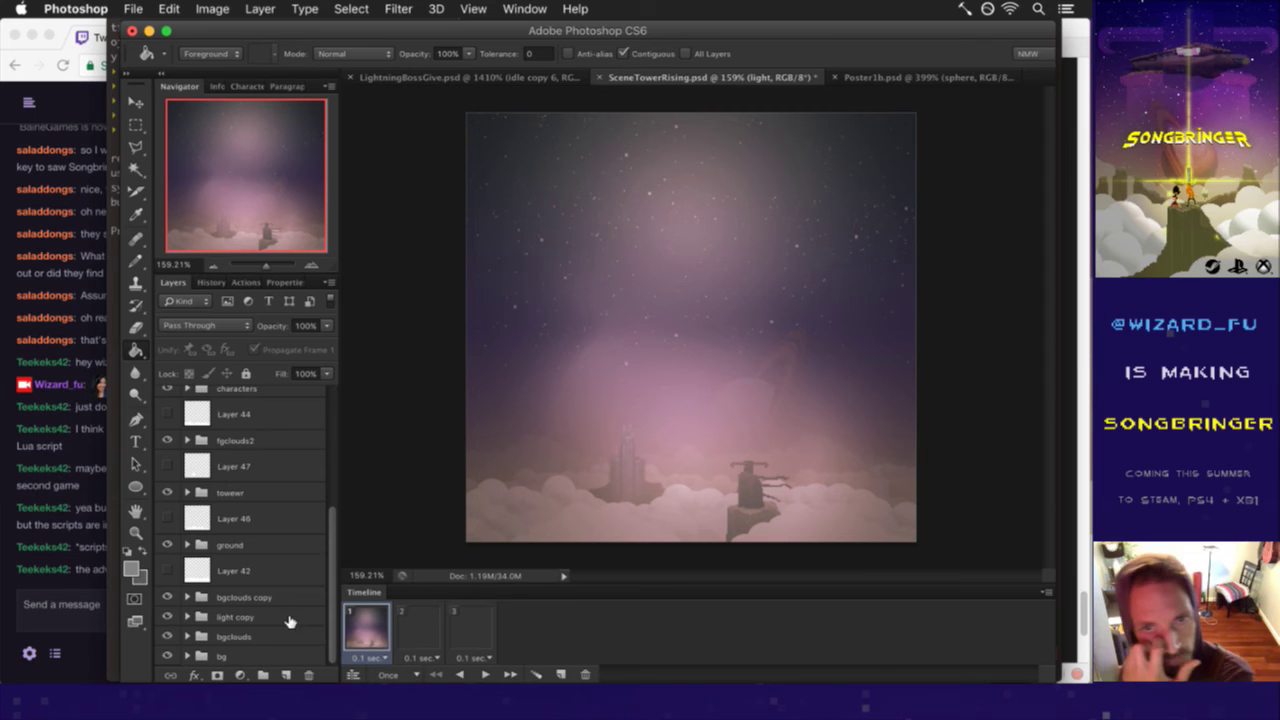
- Expand the outer and nested light groups and select Layer 28 copy
scroll(334, 546, "up", 5)
scroll(250, 500, "up", 3)
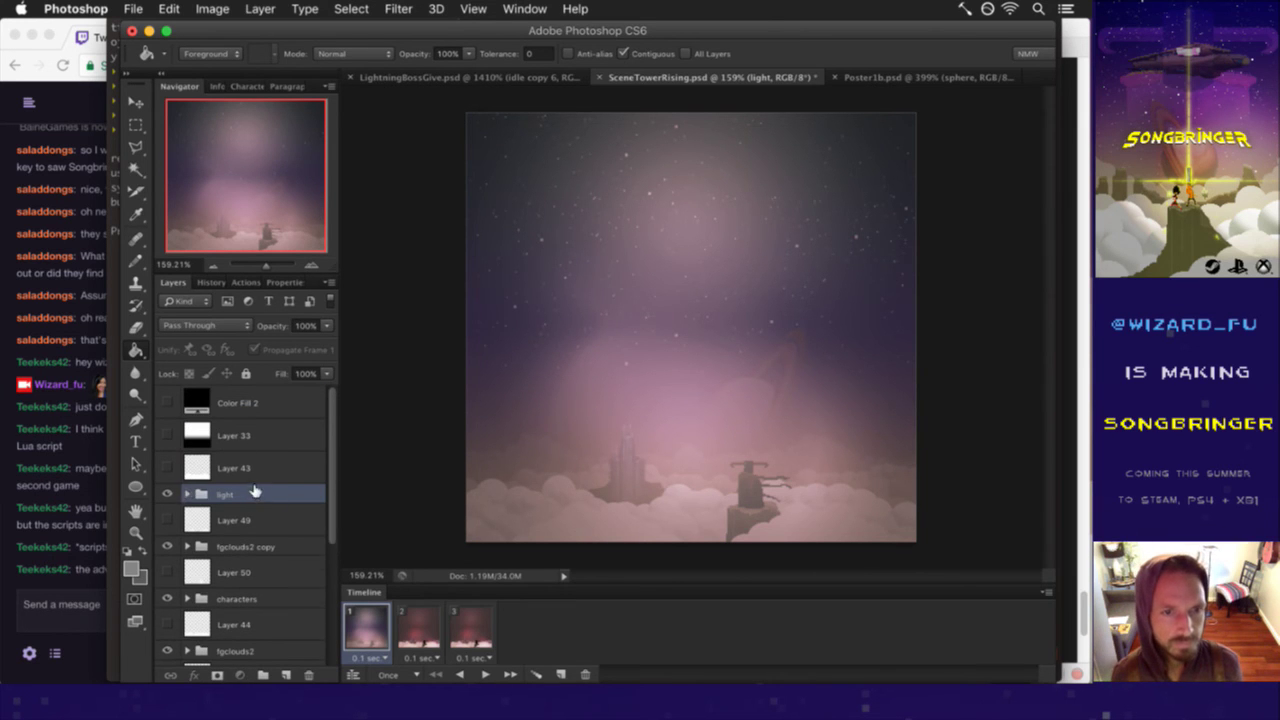
left_click(189, 494)
scroll(300, 455, "down", 3)
scroll(240, 442, "down", 2)
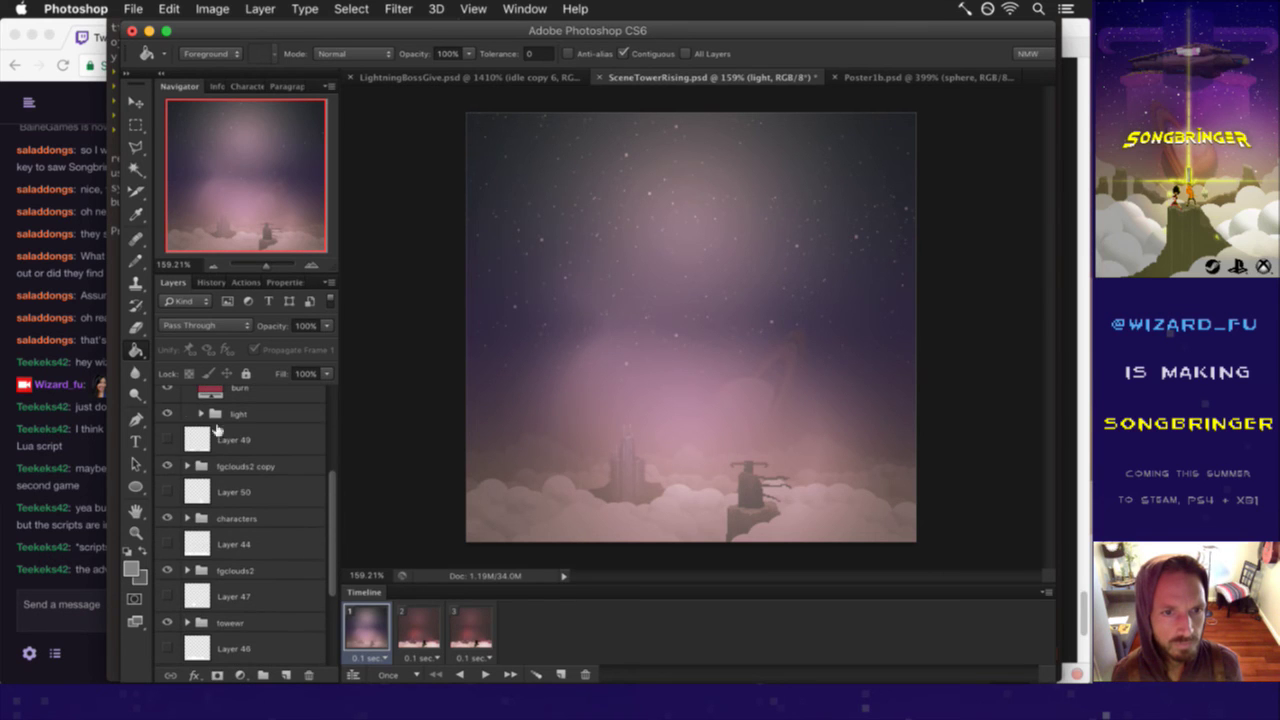
left_click(201, 414)
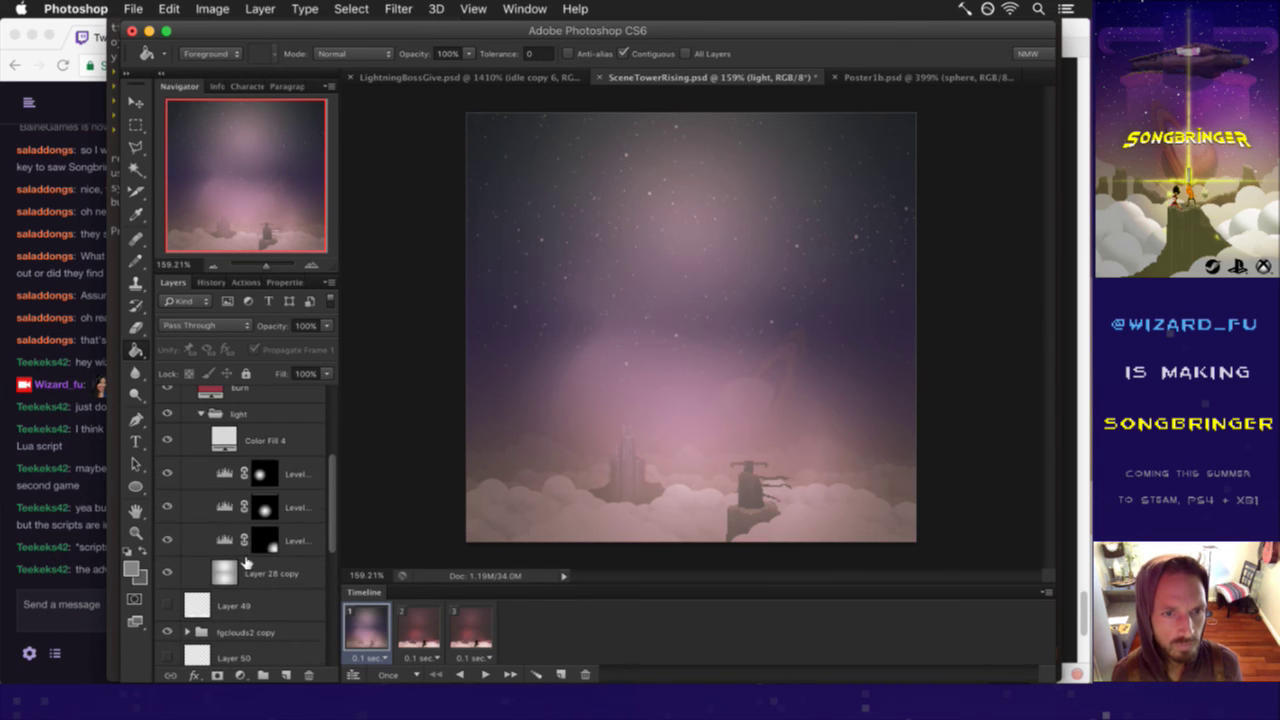
left_click(248, 565)
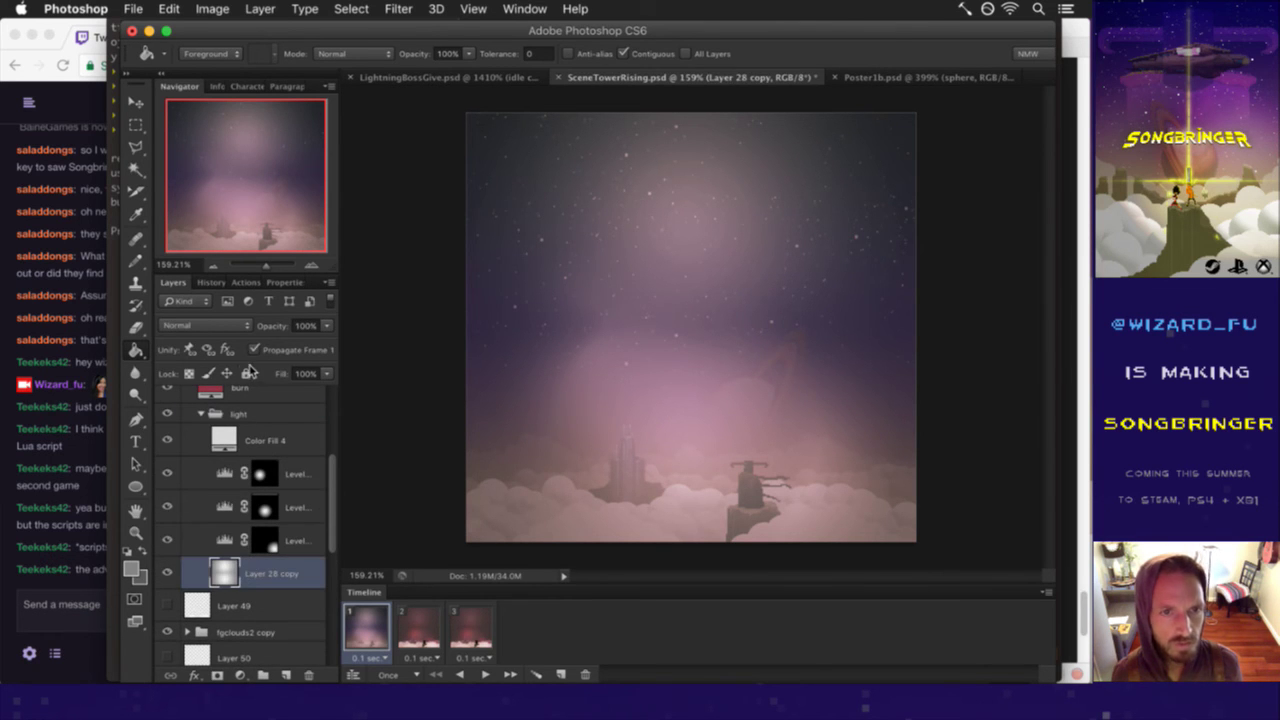
- With Propagate Frame 1 off, fade Layer 28 copy to 16% opacity
left_click(322, 347)
left_click(327, 325)
left_click_drag(268, 344, 270, 347)
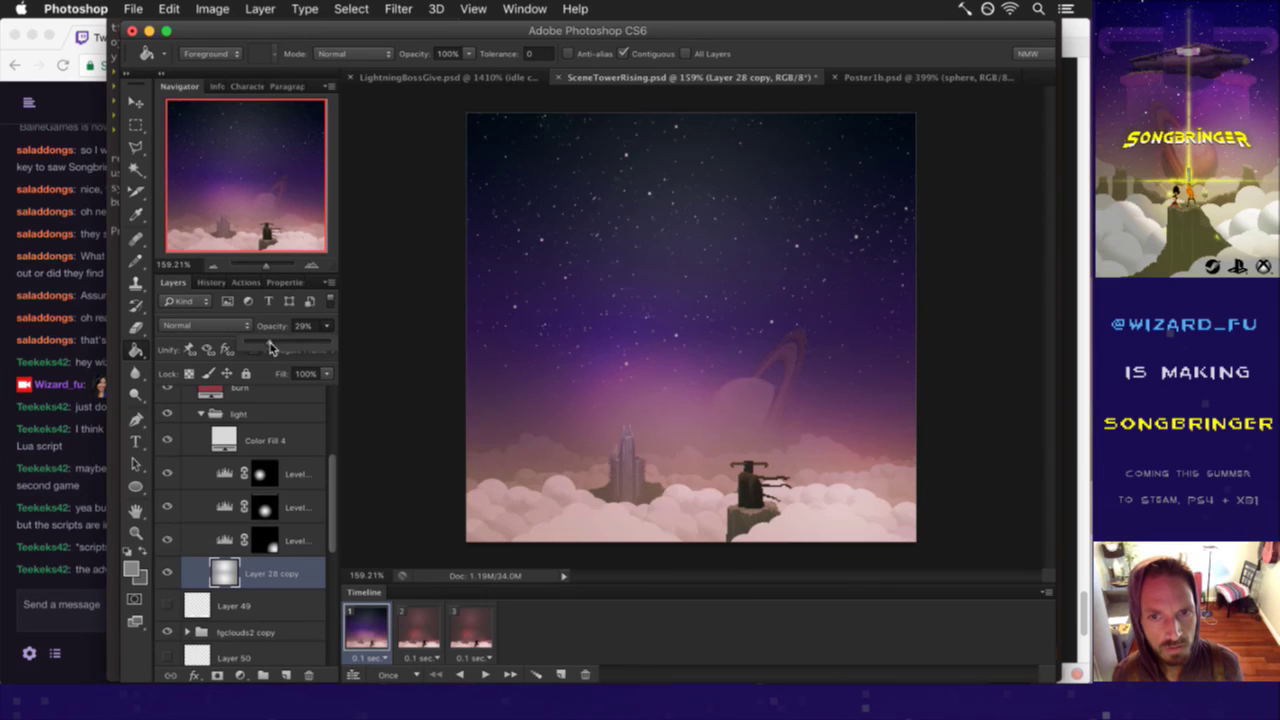
left_click_drag(278, 343, 260, 346)
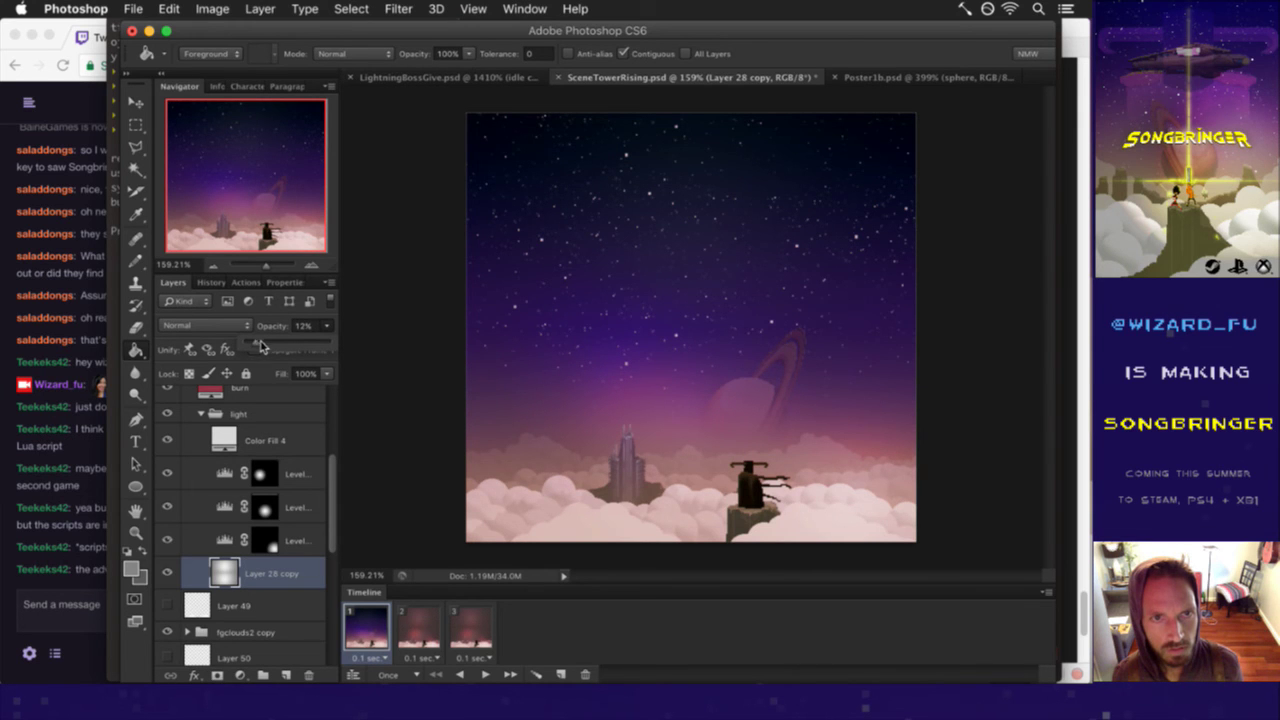
left_click_drag(263, 345, 264, 345)
left_click_drag(258, 343, 268, 330)
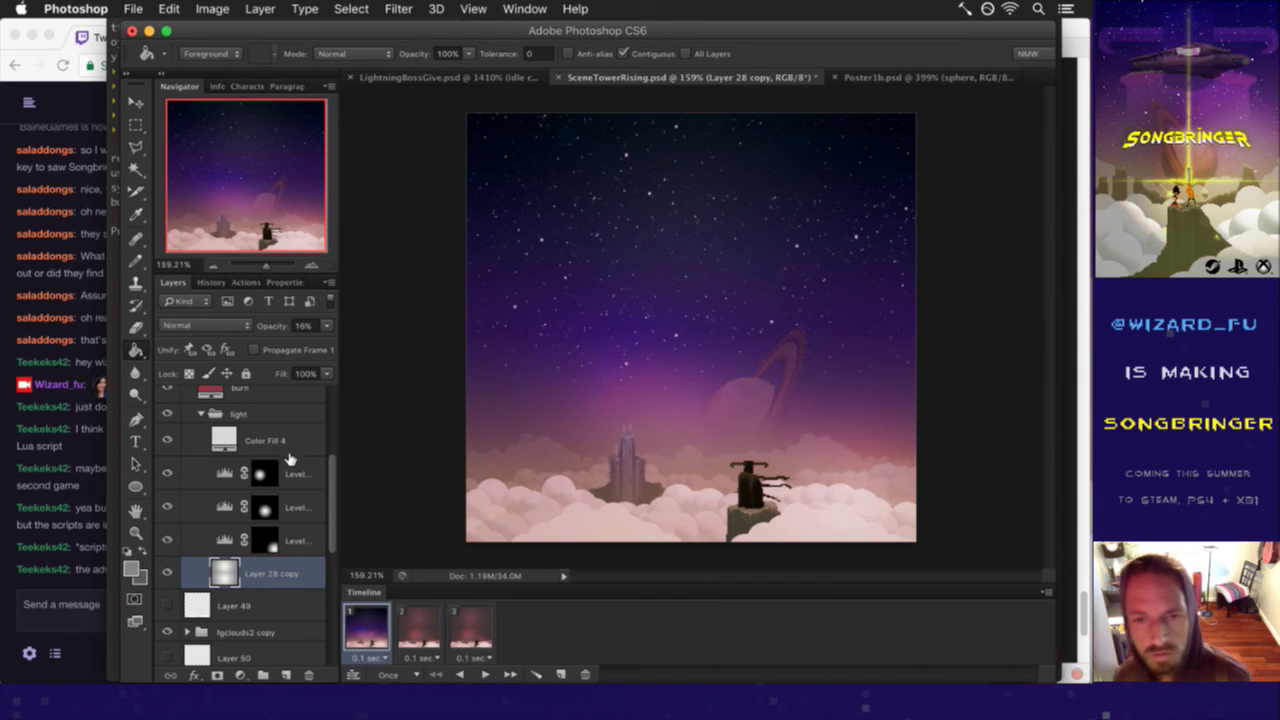
- Save the file, collapse both light groups, and move to animation frame 2
key("ctrl+s")
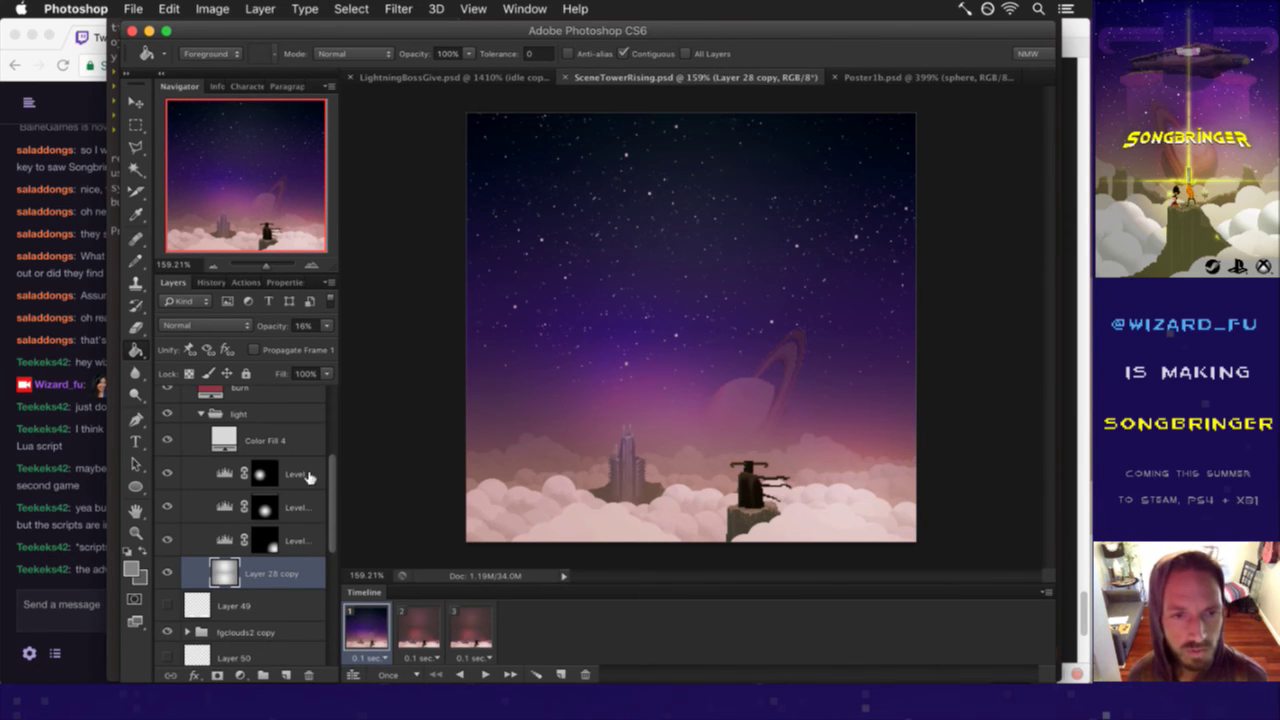
scroll(262, 490, "up", 3)
left_click(223, 515)
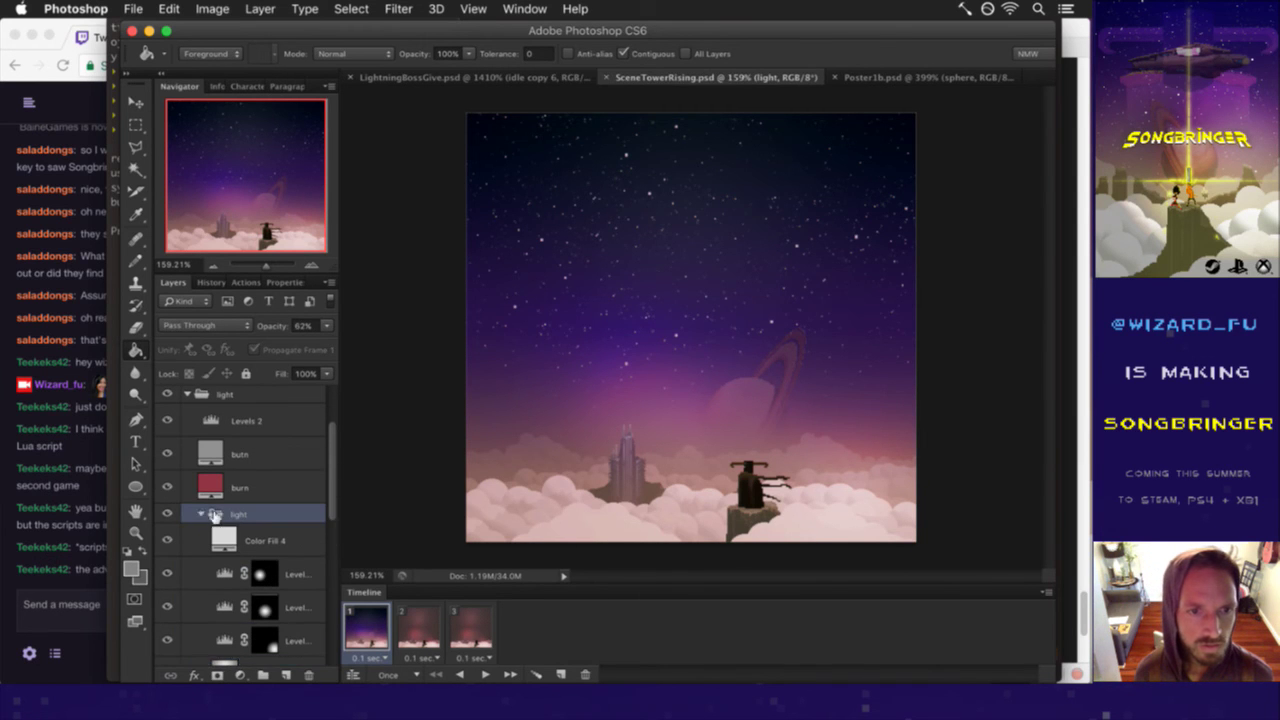
left_click(201, 514)
scroll(190, 494, "up", 3)
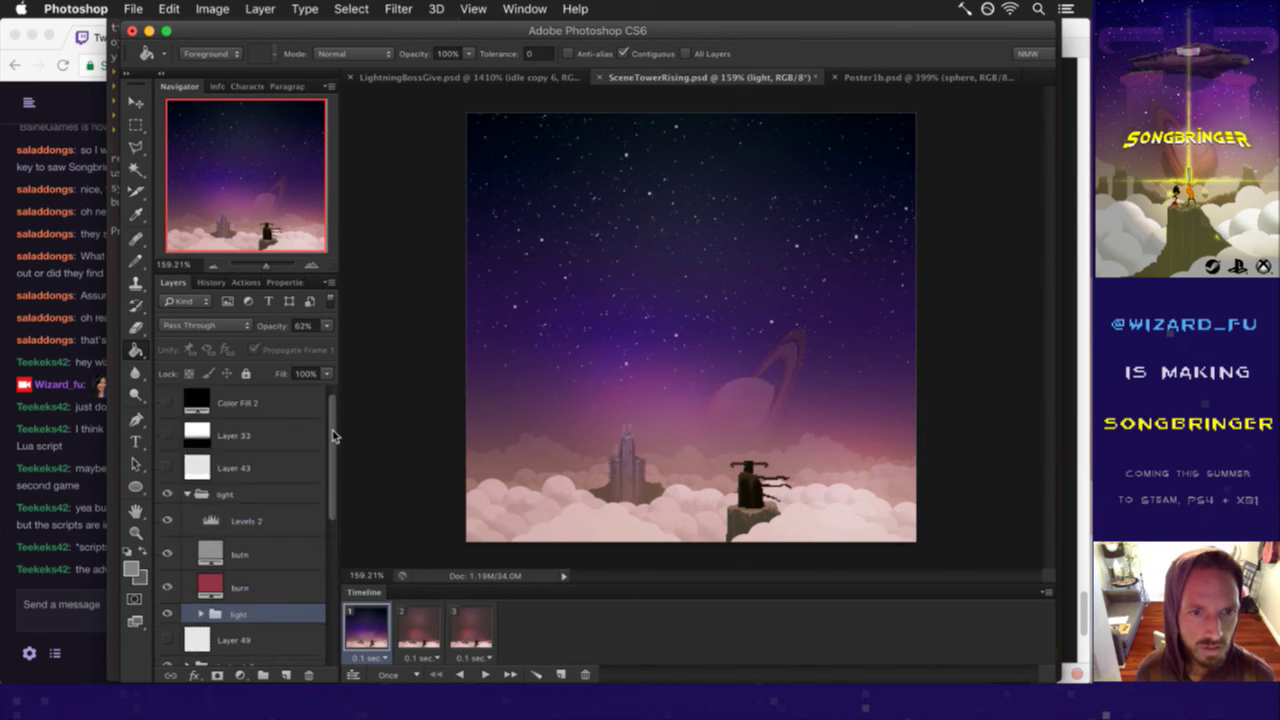
left_click(190, 494)
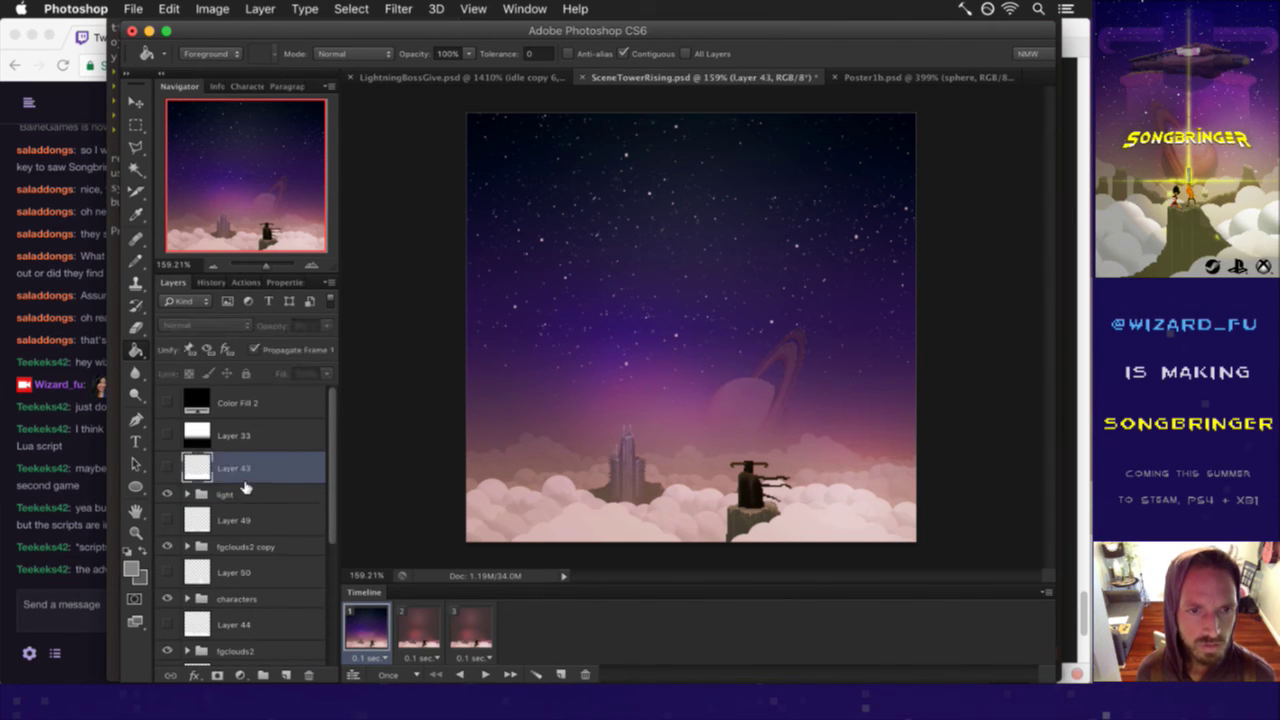
left_click(250, 470)
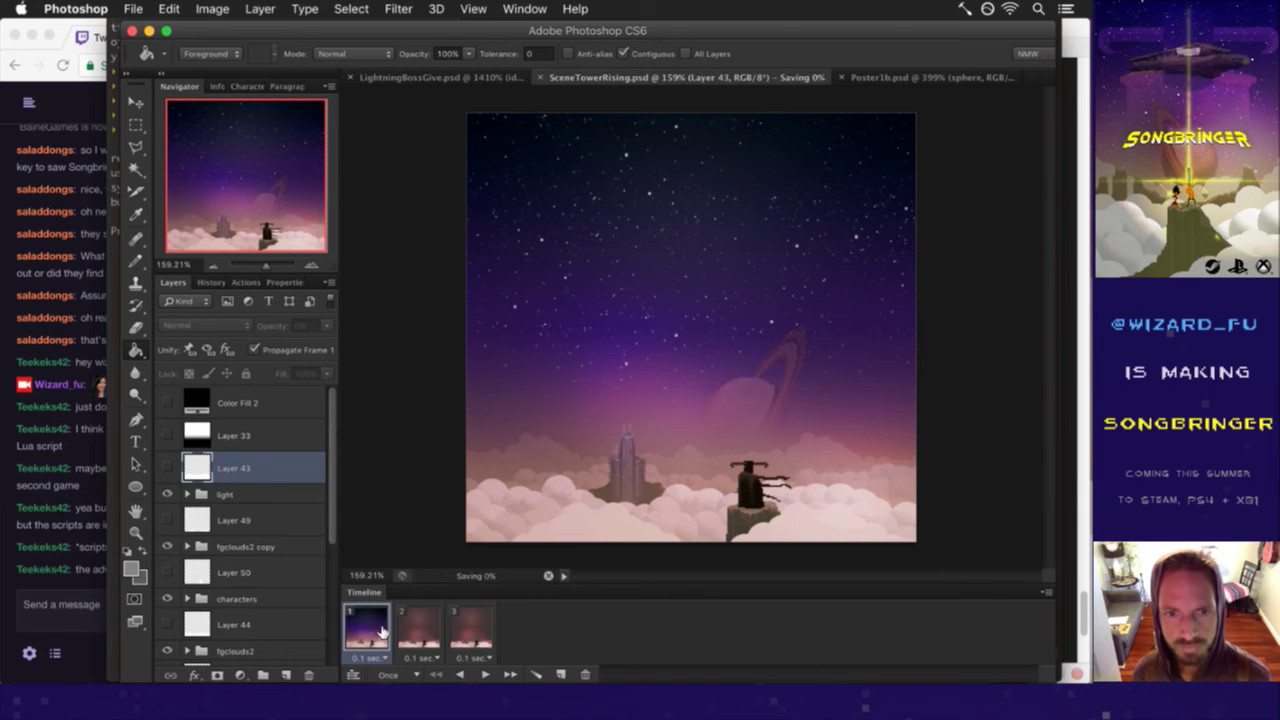
left_click(408, 622)
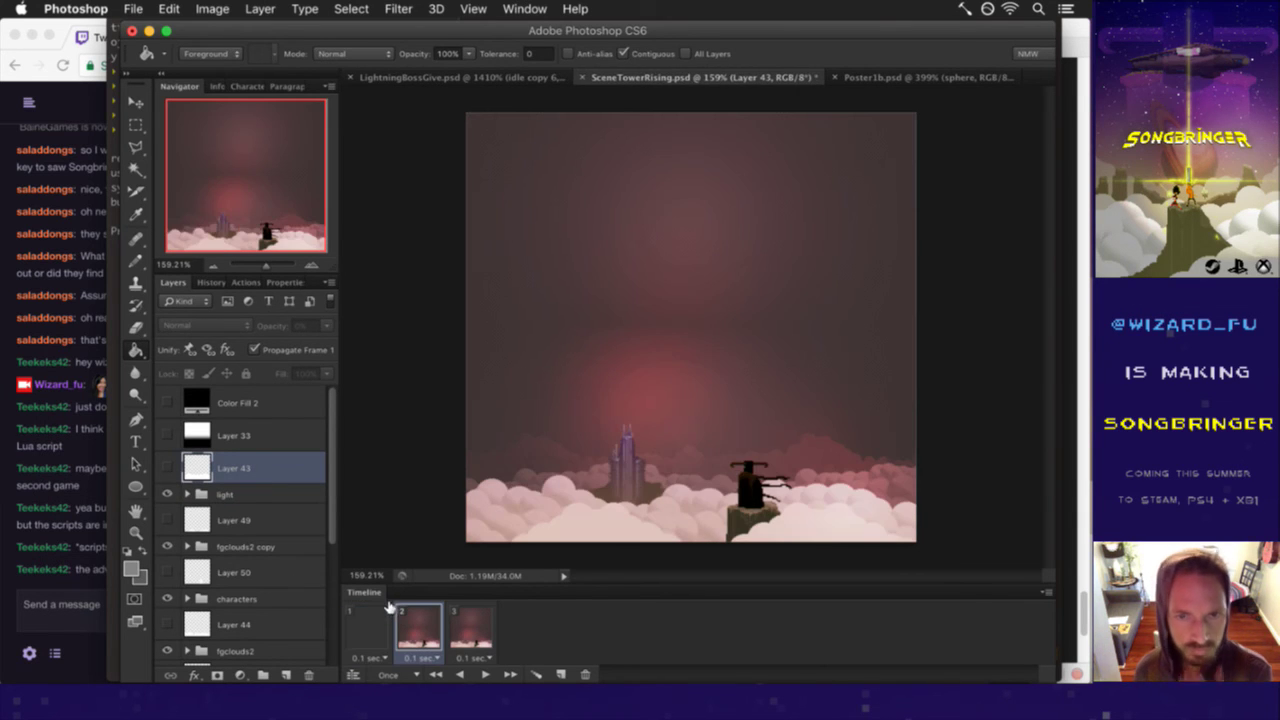
- Limit changes to frame 2 and inspect Layer 33, Color Fill 2 and the light group's layers
left_click(255, 349)
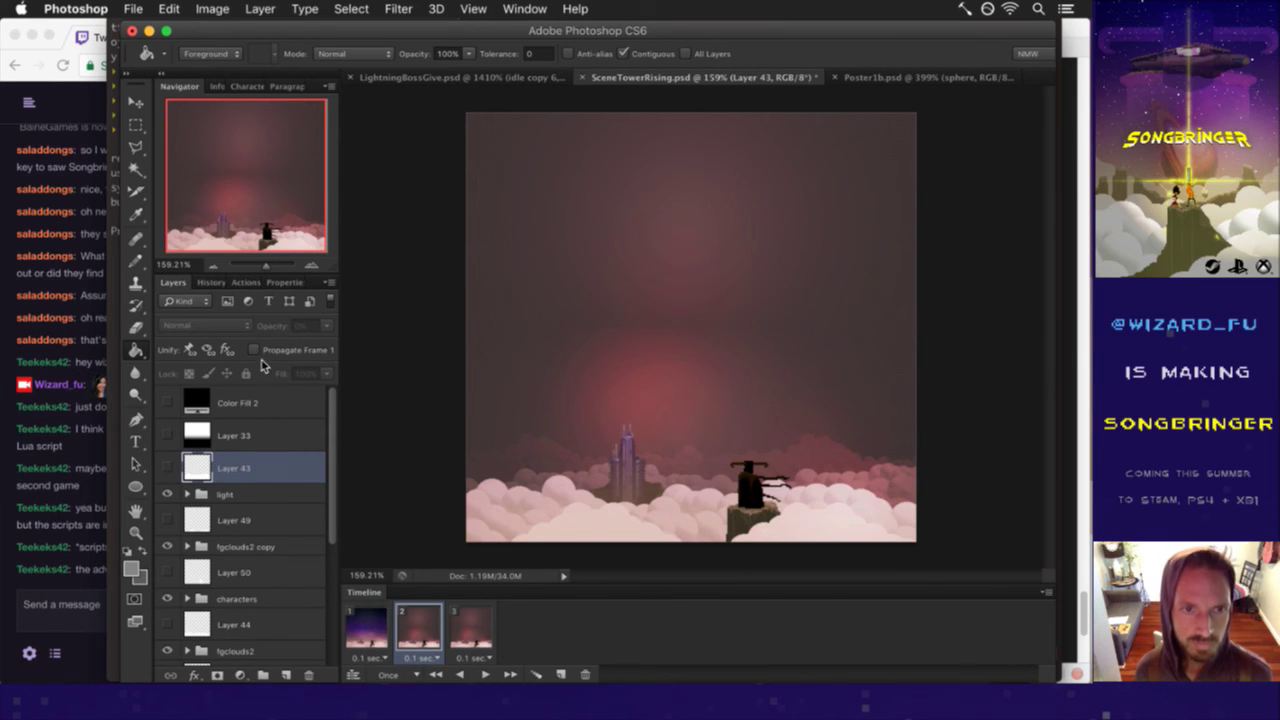
left_click(260, 435)
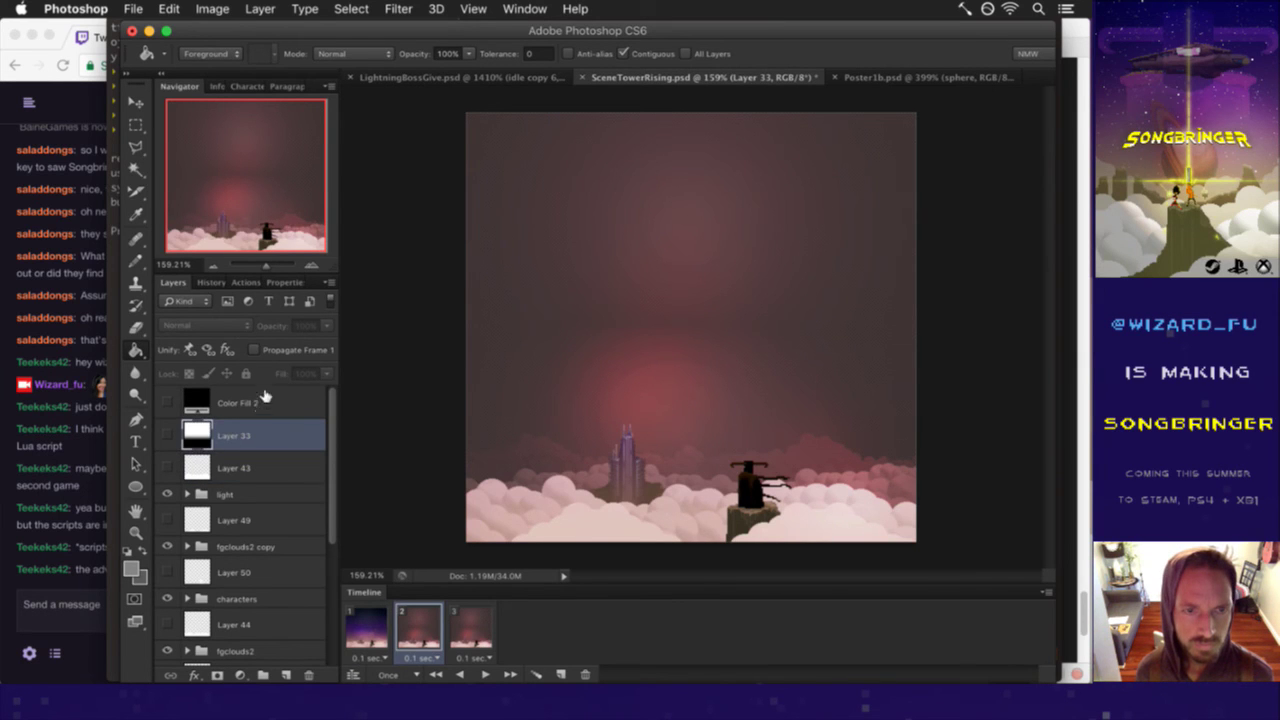
left_click(262, 405)
left_click(250, 492)
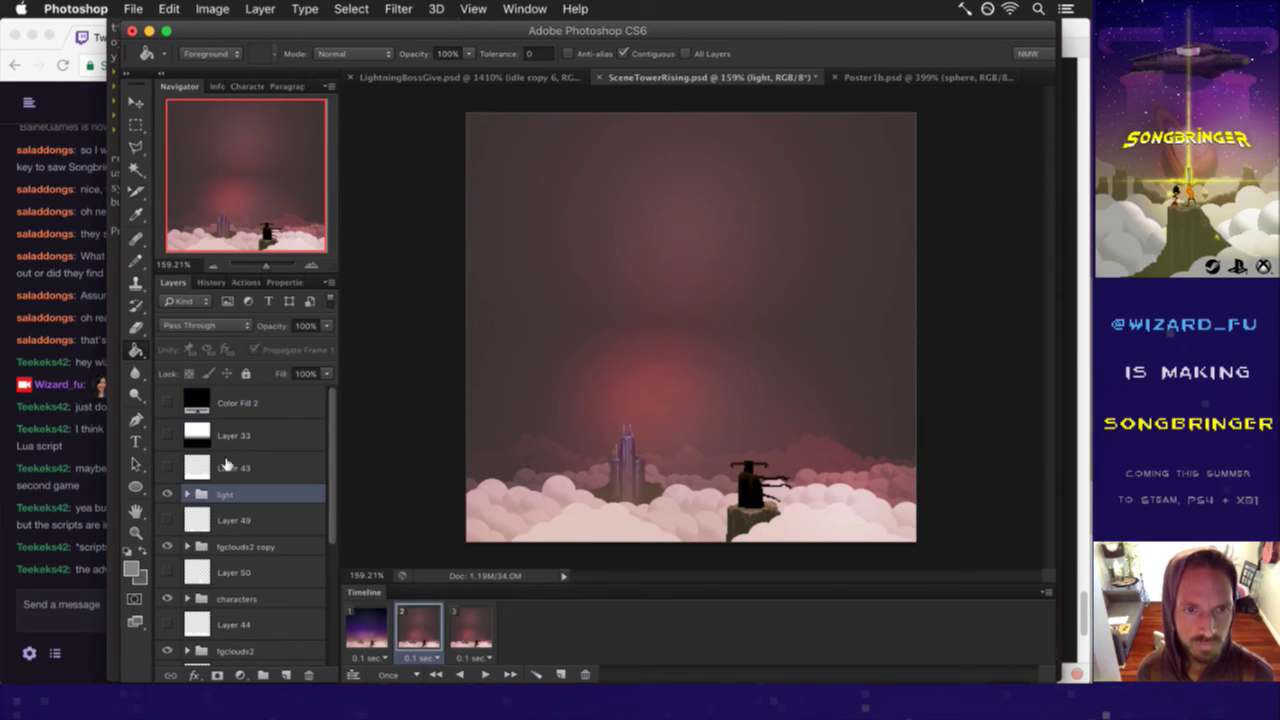
left_click(187, 494)
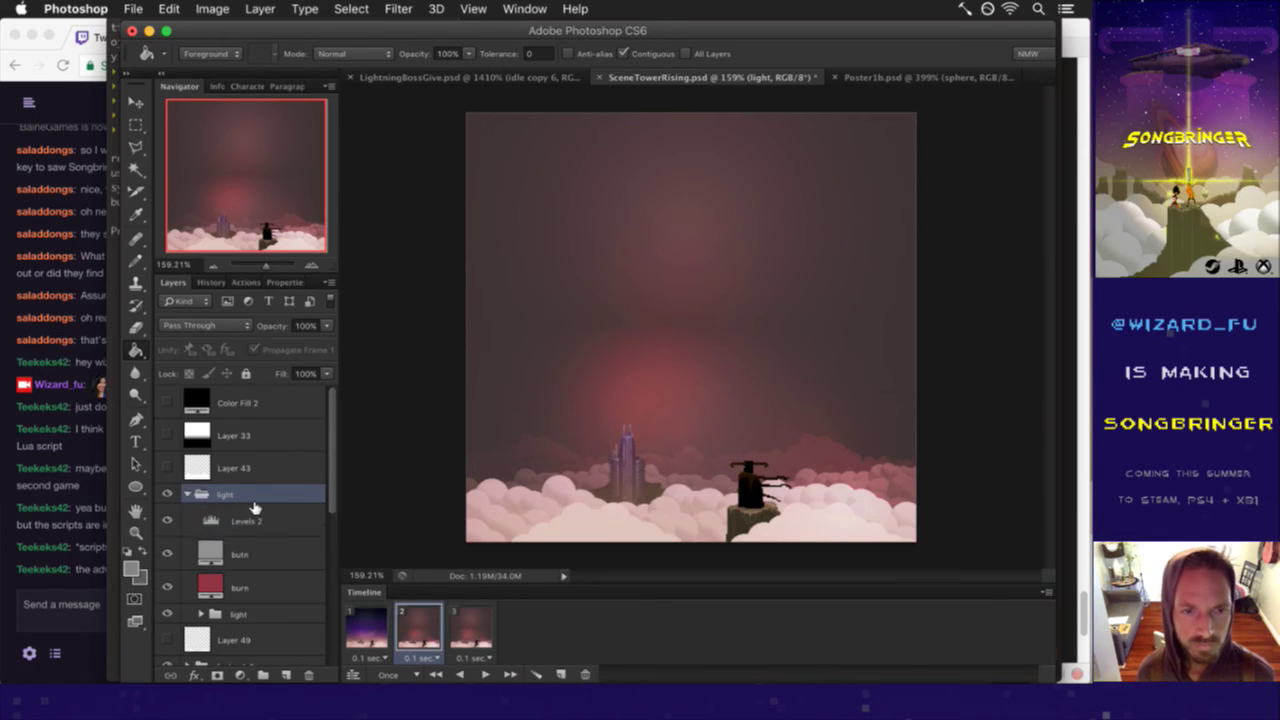
left_click(255, 512)
left_click(244, 552)
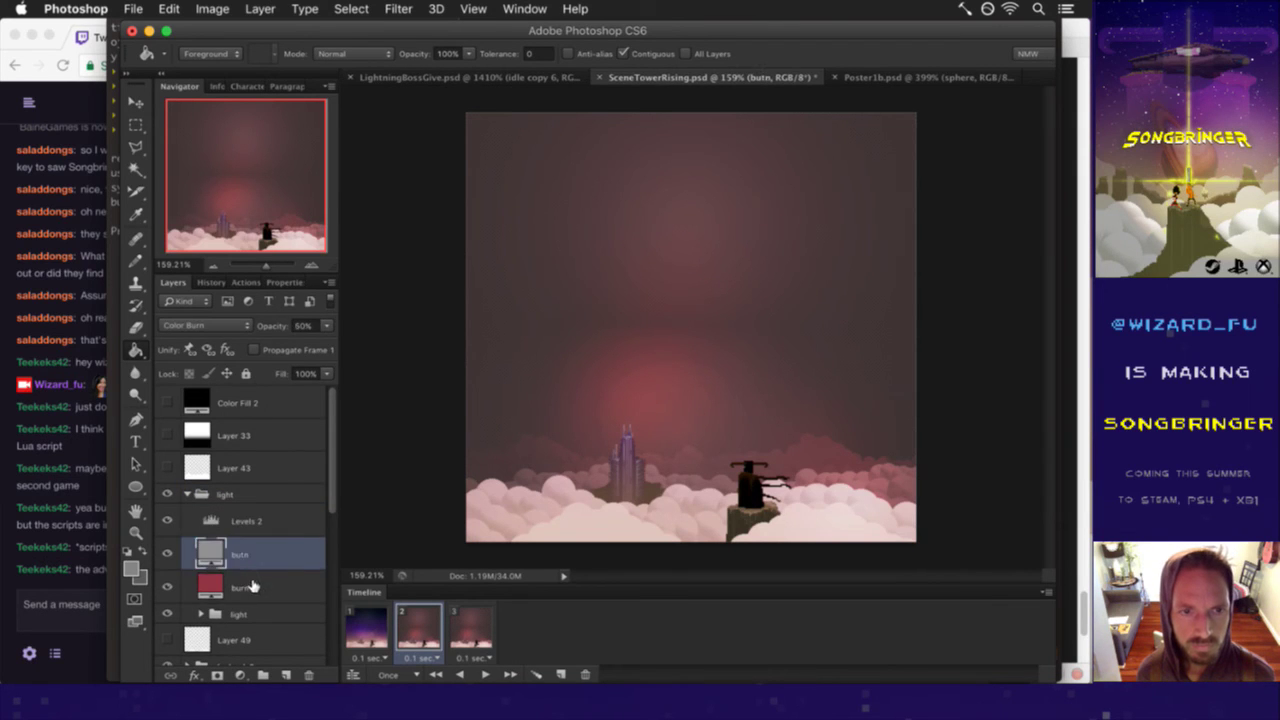
left_click(252, 586)
- Browse the nested light group down to Layer 28 copy, then collapse both light groups
left_click(201, 614)
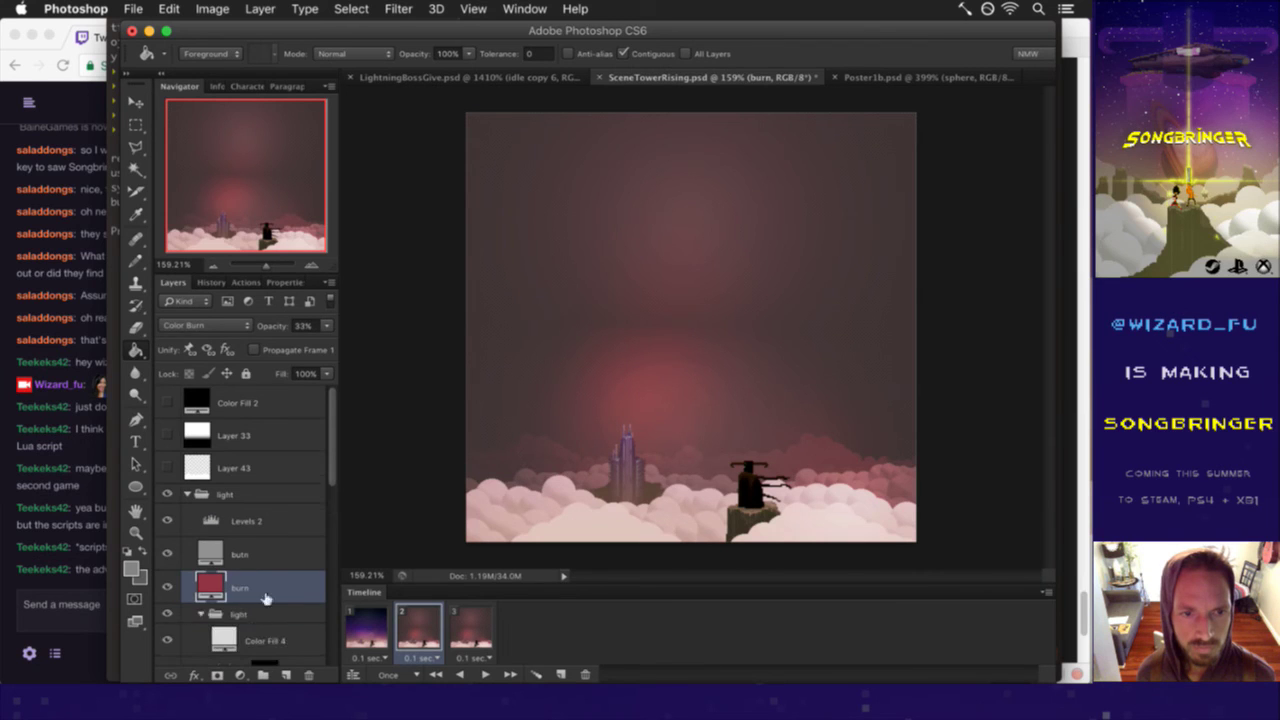
left_click(245, 614)
scroll(274, 430, "down", 5)
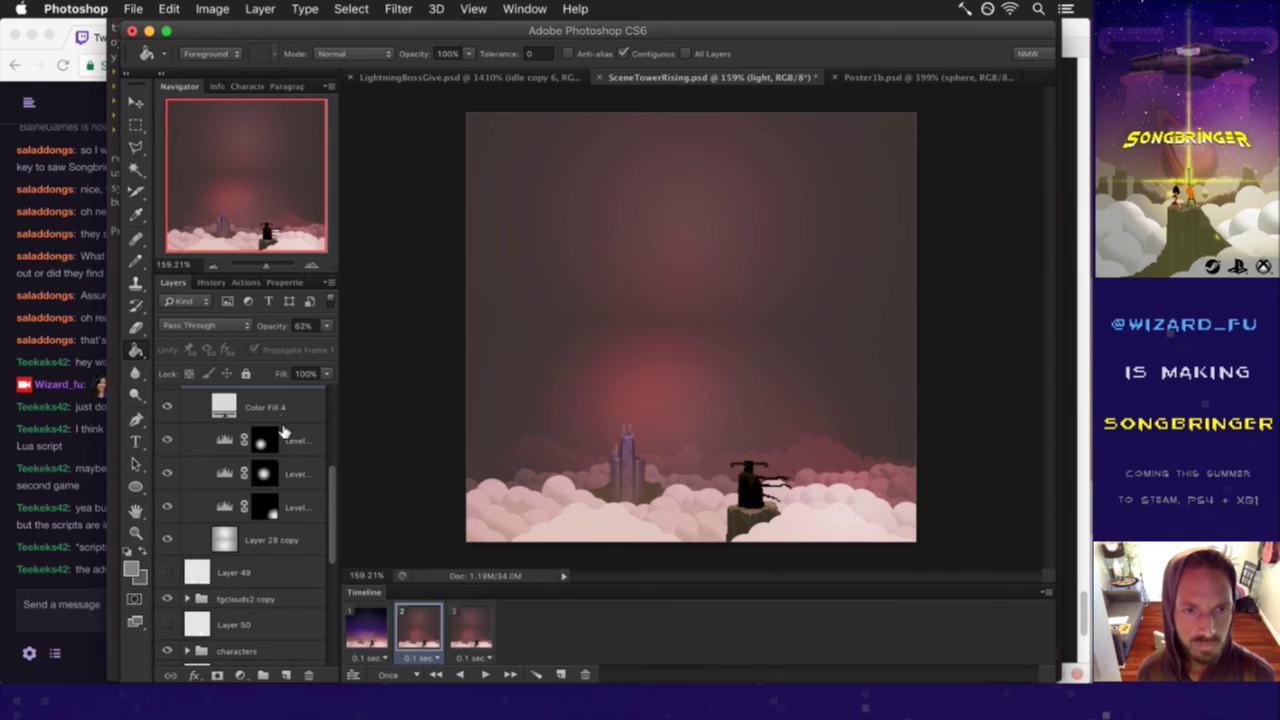
left_click(278, 414)
key("alt+bracketleft")
key("alt+bracketleft")
key("alt+bracketleft")
key("alt+bracketleft")
scroll(315, 490, "up", 3)
scroll(302, 463, "up", 3)
left_click(202, 579)
left_click(240, 582)
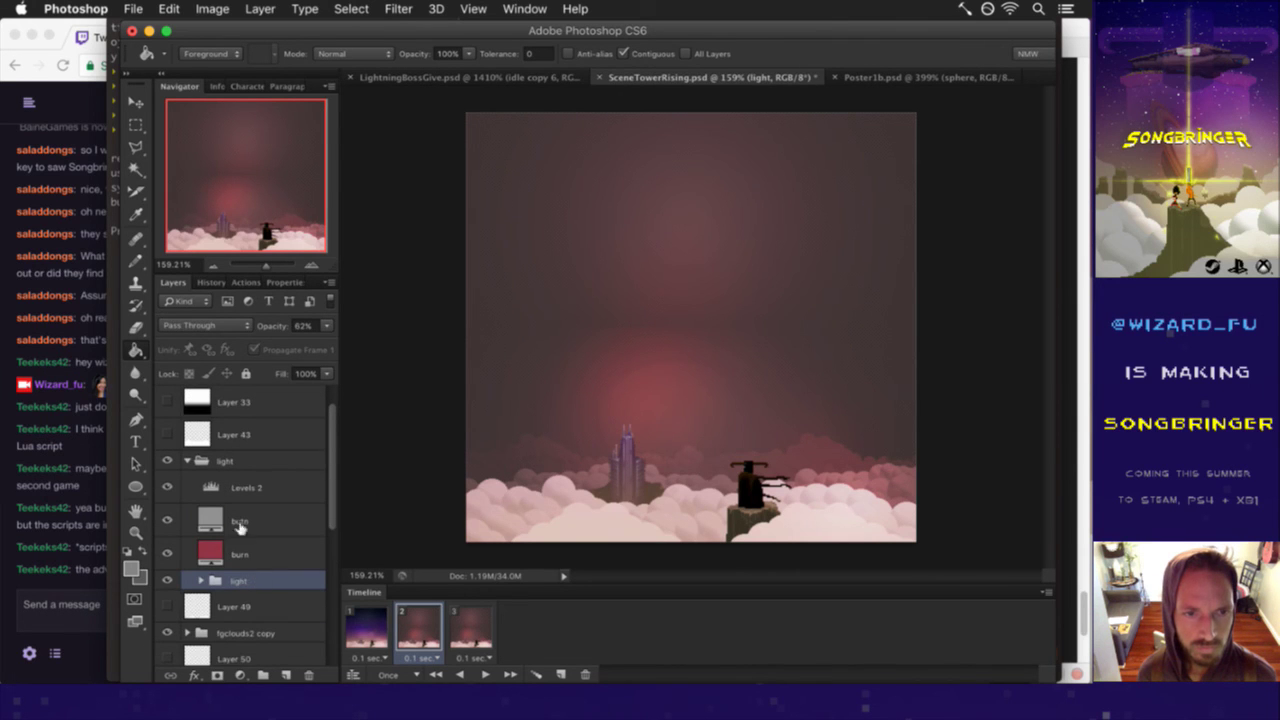
left_click(235, 464)
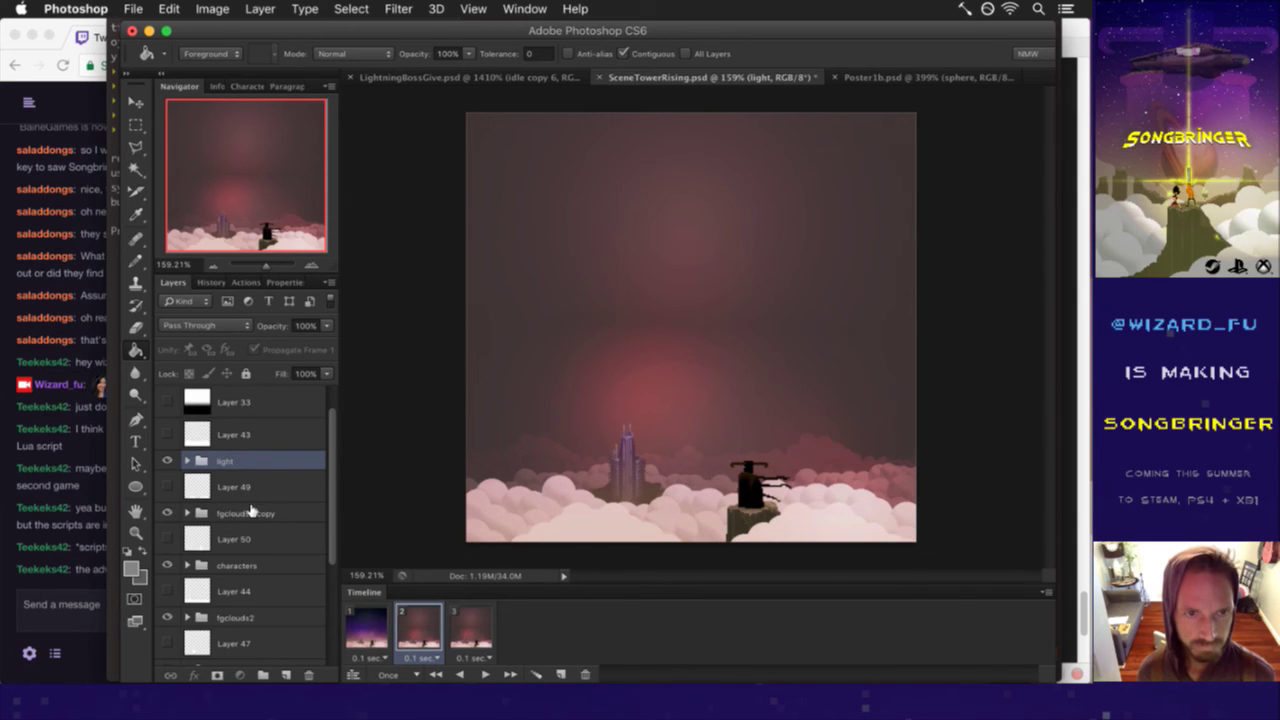
- Inspect the fgclouds2 copy group's layers, collapse it, and save the scene
left_click(245, 512)
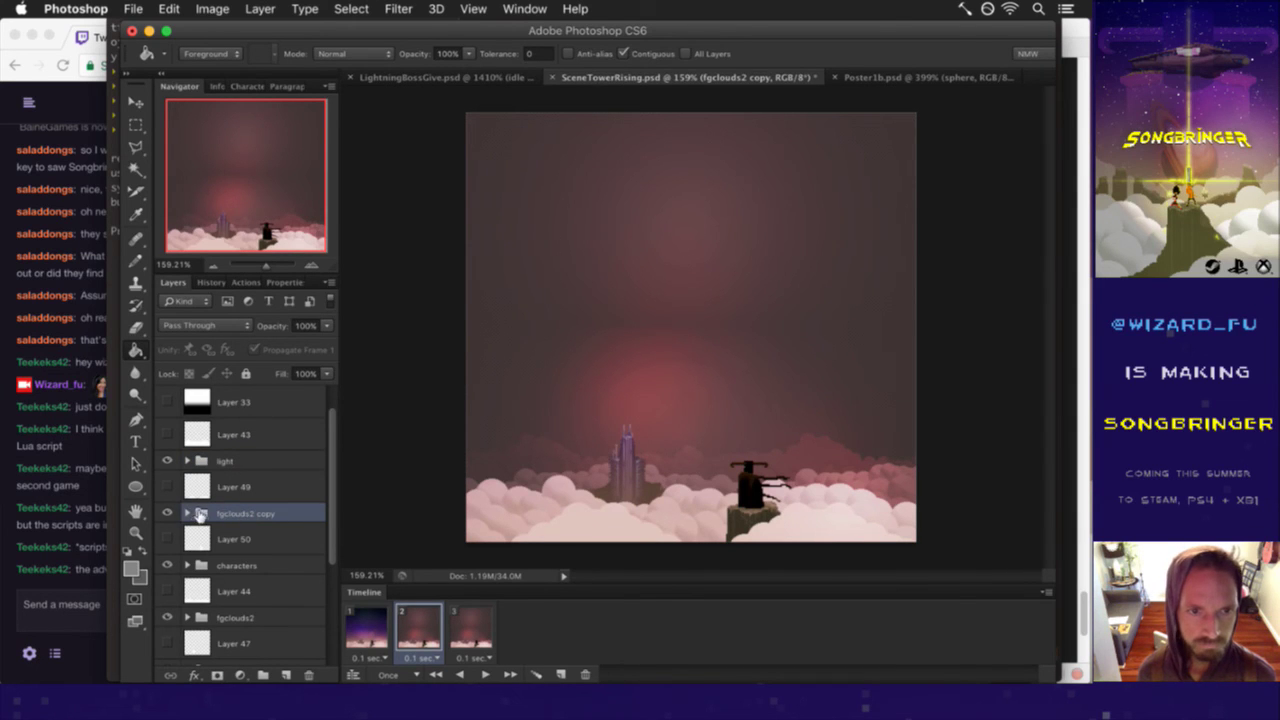
left_click(187, 513)
left_click(252, 538)
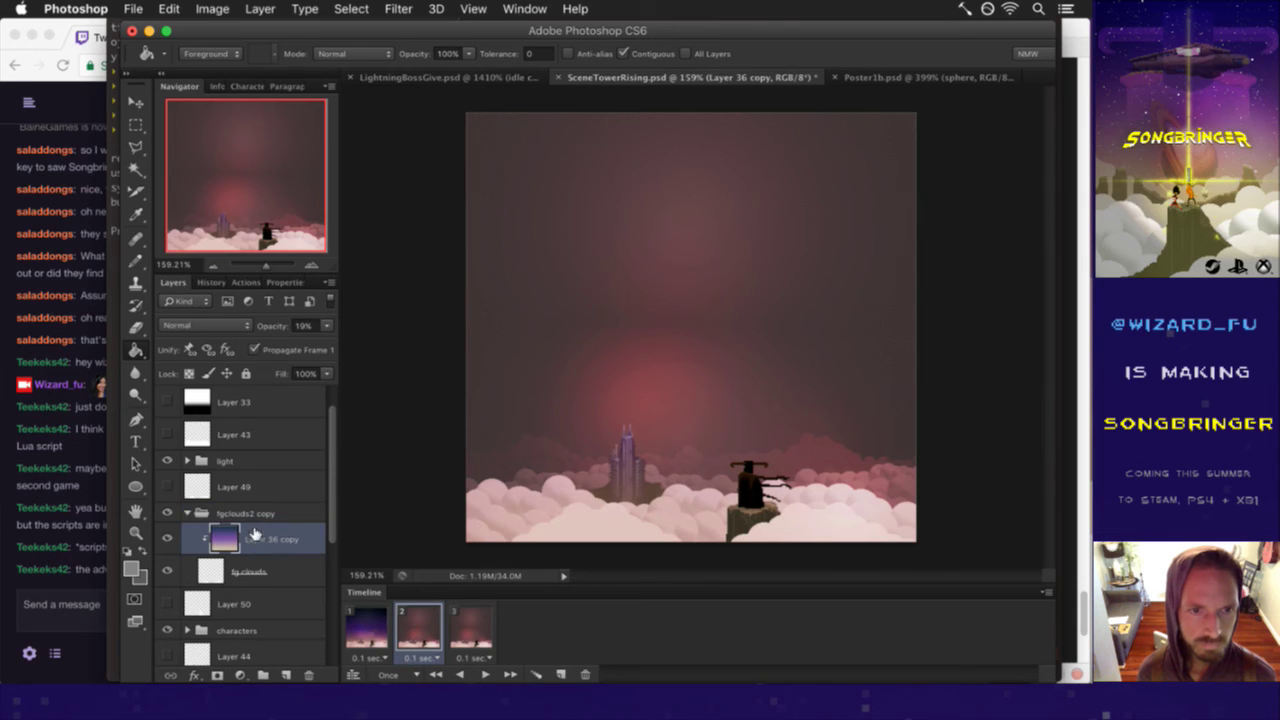
left_click(215, 565)
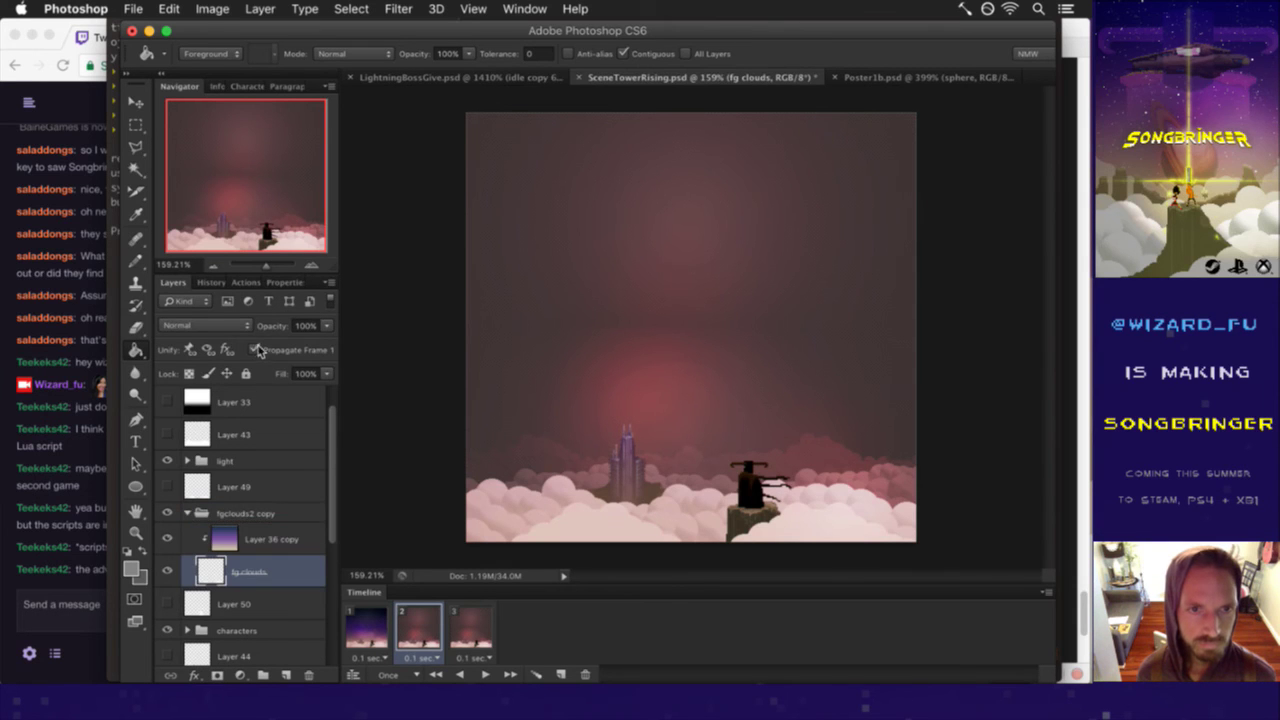
left_click(187, 513)
left_click(237, 513)
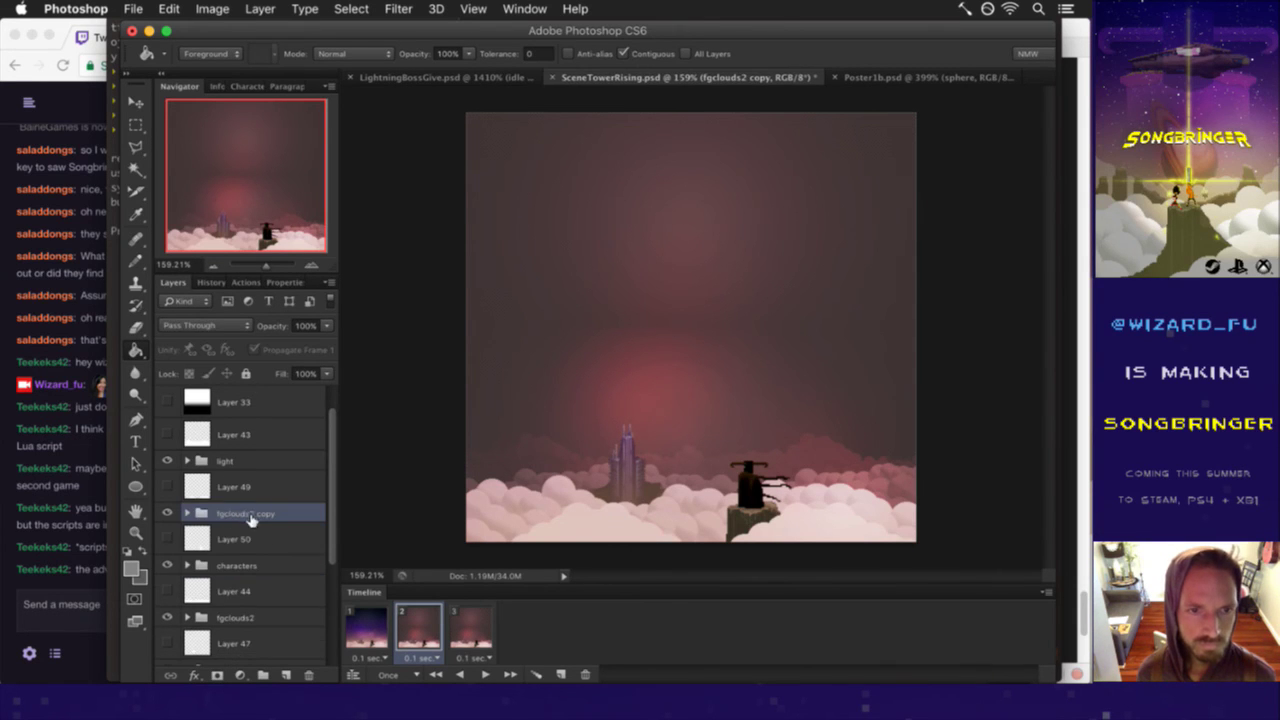
key("ctrl+s")
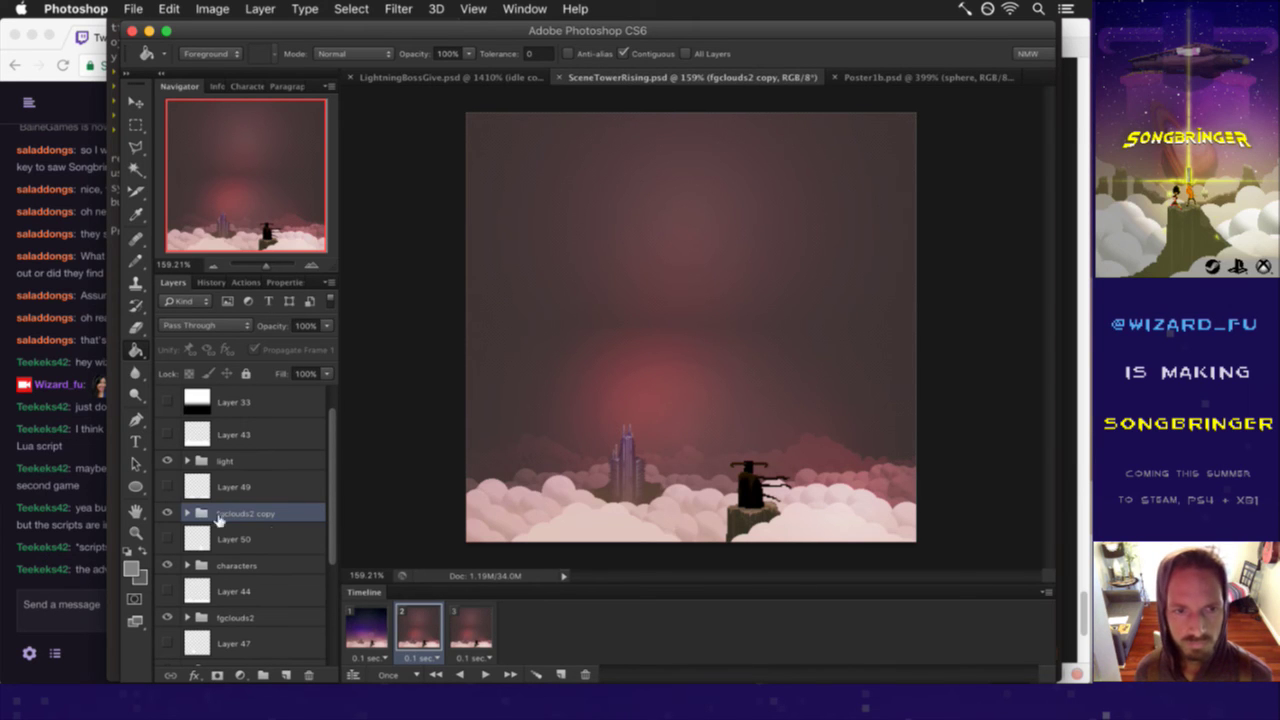
- Hide fgclouds2 copy, characters and fgclouds2, then duplicate the light group
left_click(167, 513)
left_click(167, 565)
left_click(167, 617)
left_click(245, 458)
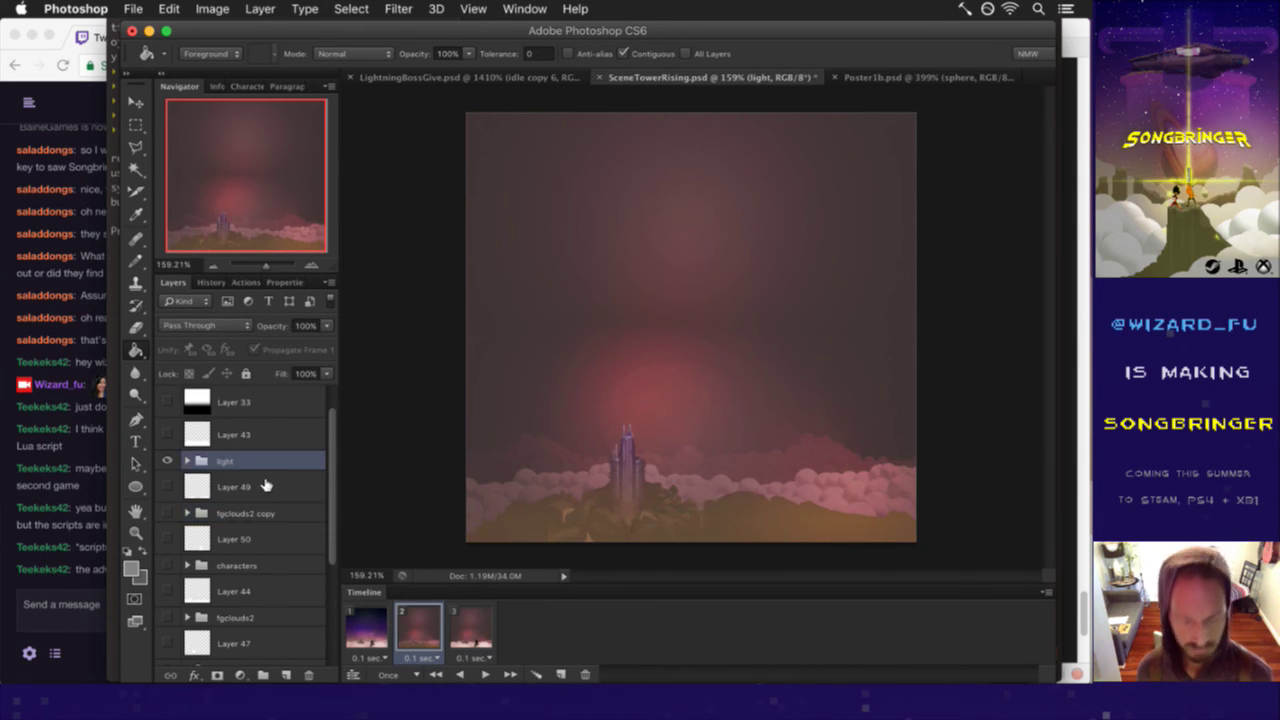
key("ctrl+j")
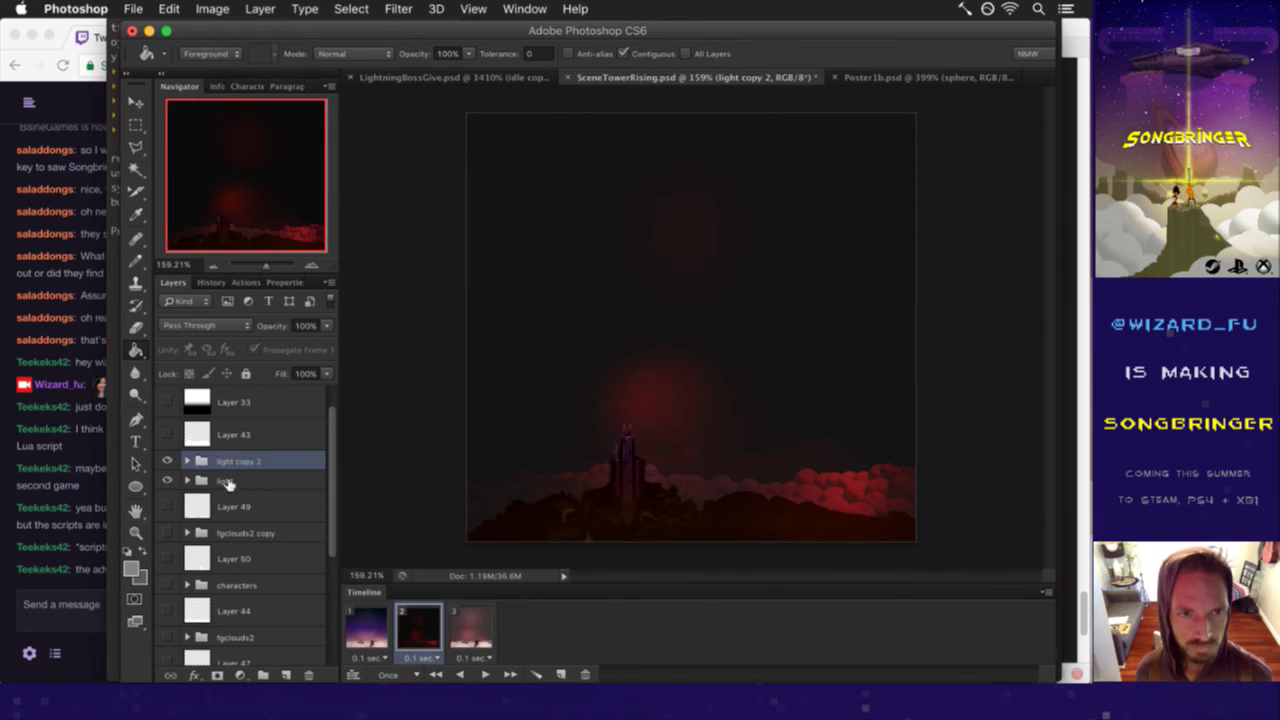
- Move light copy 2 down beside the background clouds and start deleting the old light copy group
left_click_drag(190, 461, 228, 598)
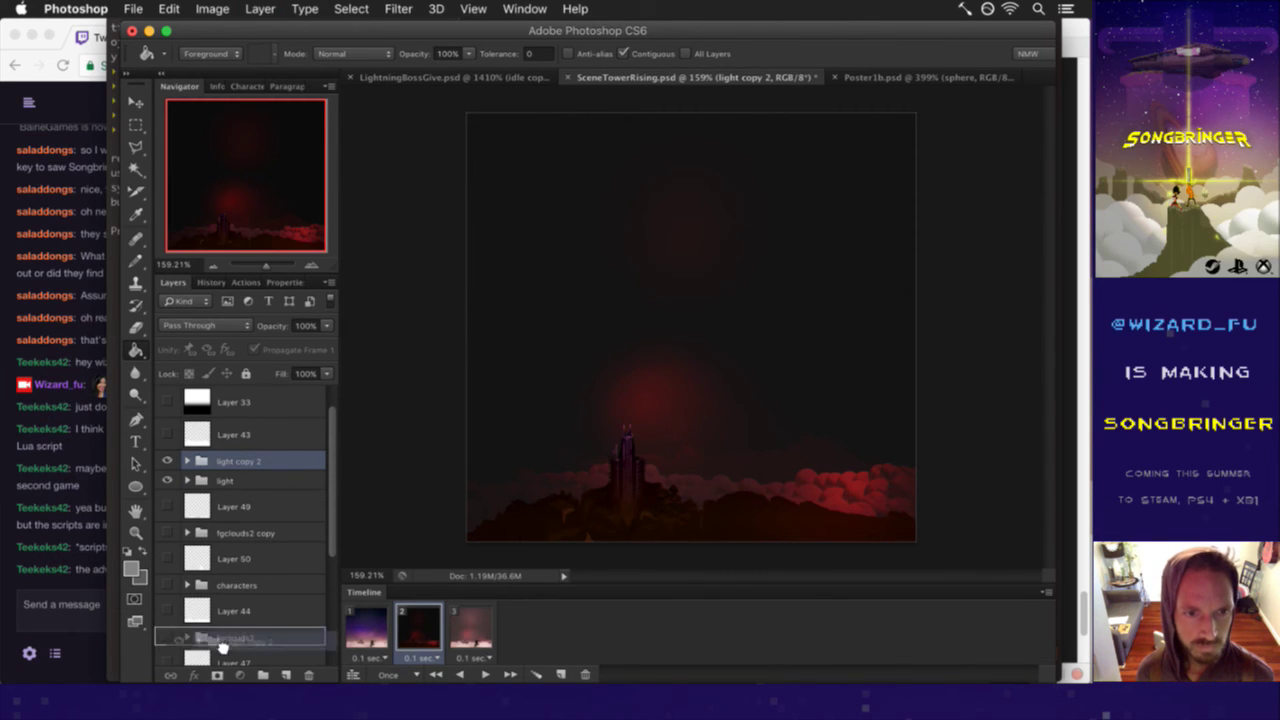
mouse_move(228, 598)
left_mouse_down()
mouse_move(322, 528)
mouse_move(325, 474)
left_mouse_up()
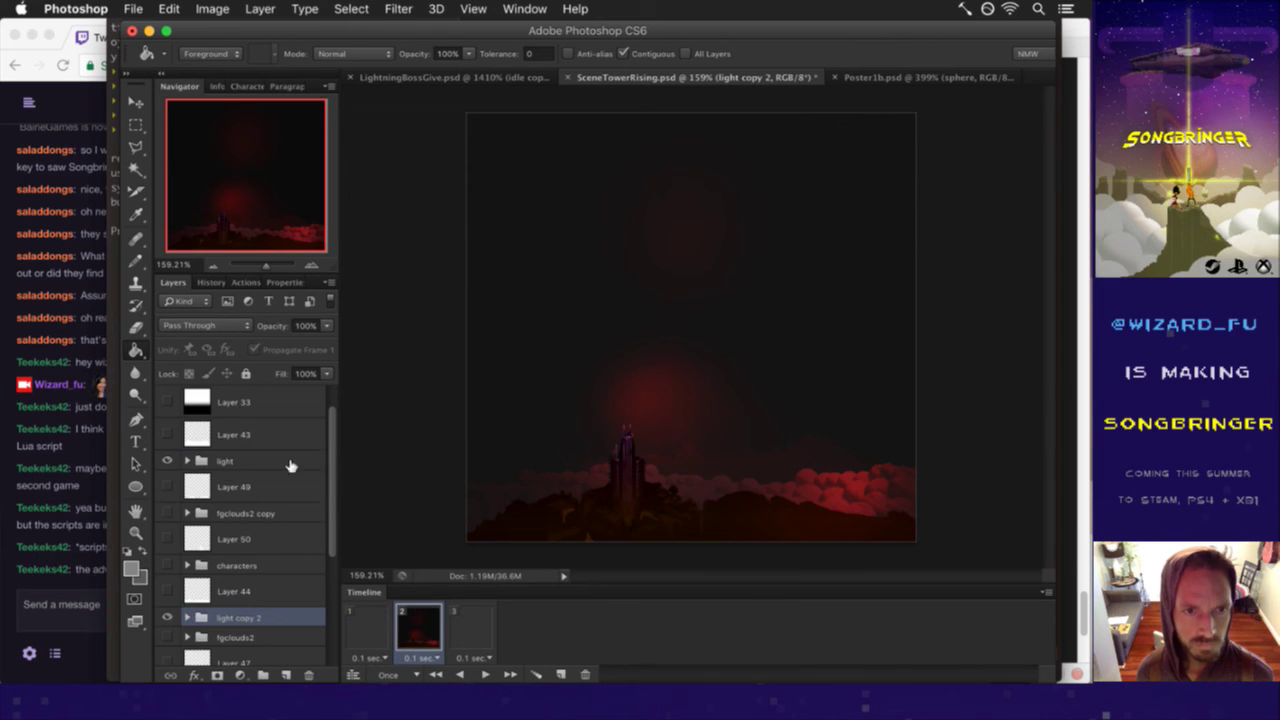
left_click_drag(333, 395, 326, 521)
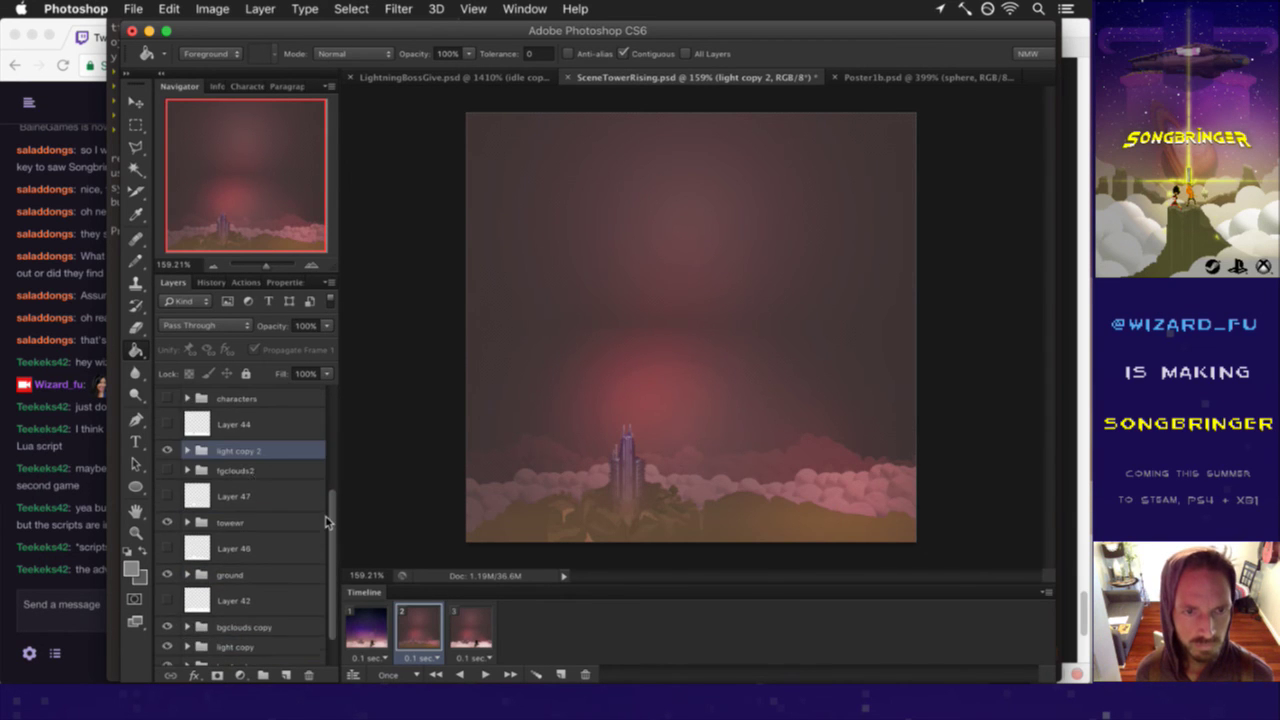
left_click_drag(204, 447, 318, 632)
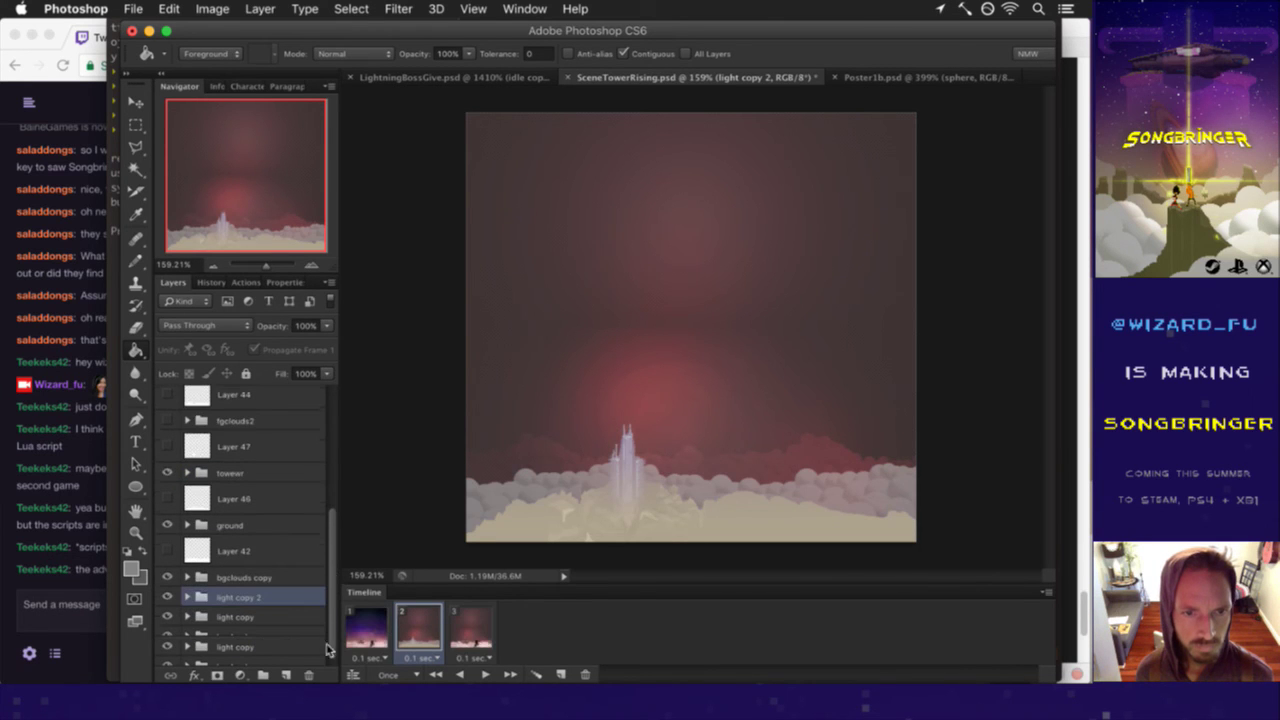
left_click(243, 619)
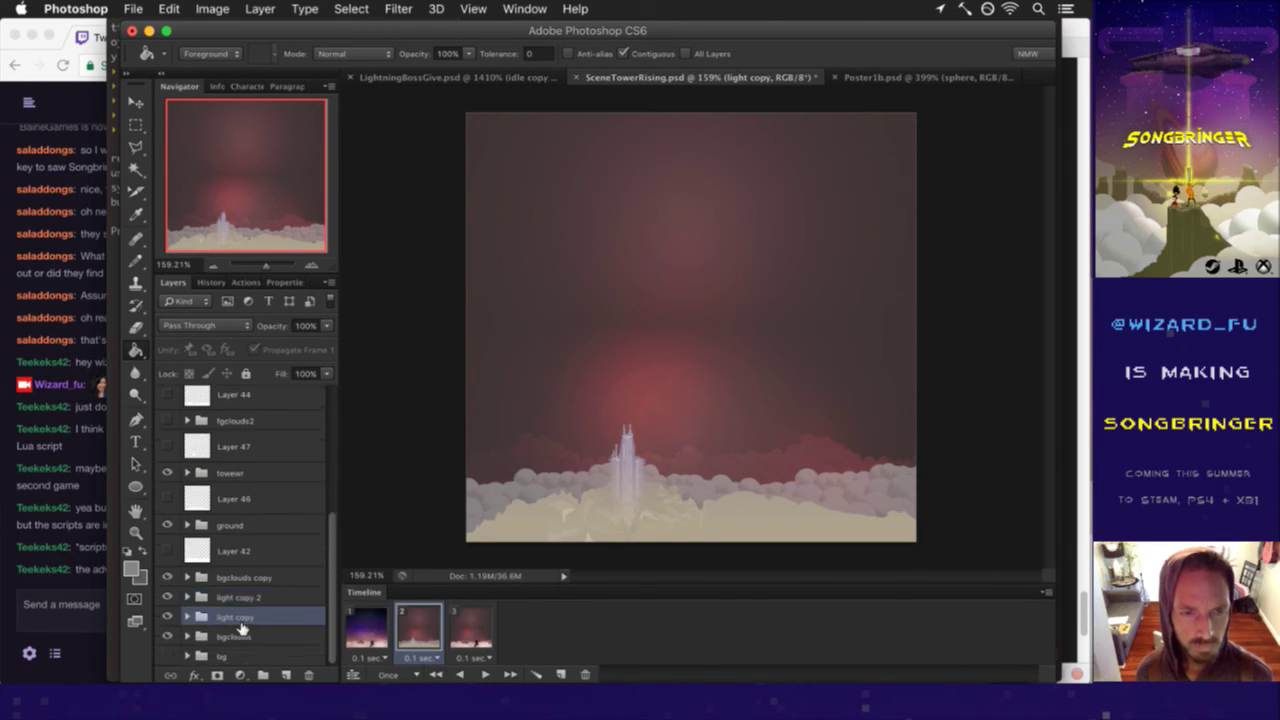
left_click(309, 675)
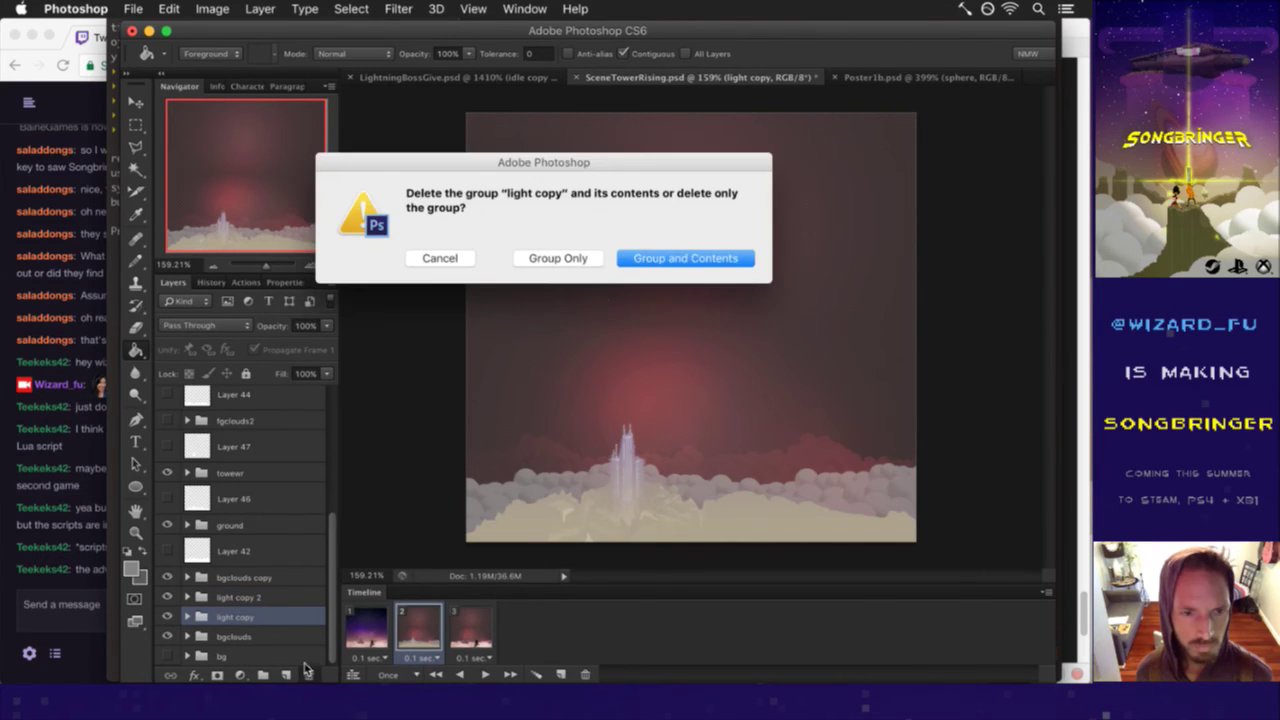
- Delete the old light copy group and load bgclouds3 copy 2 as a selection
key("Escape")
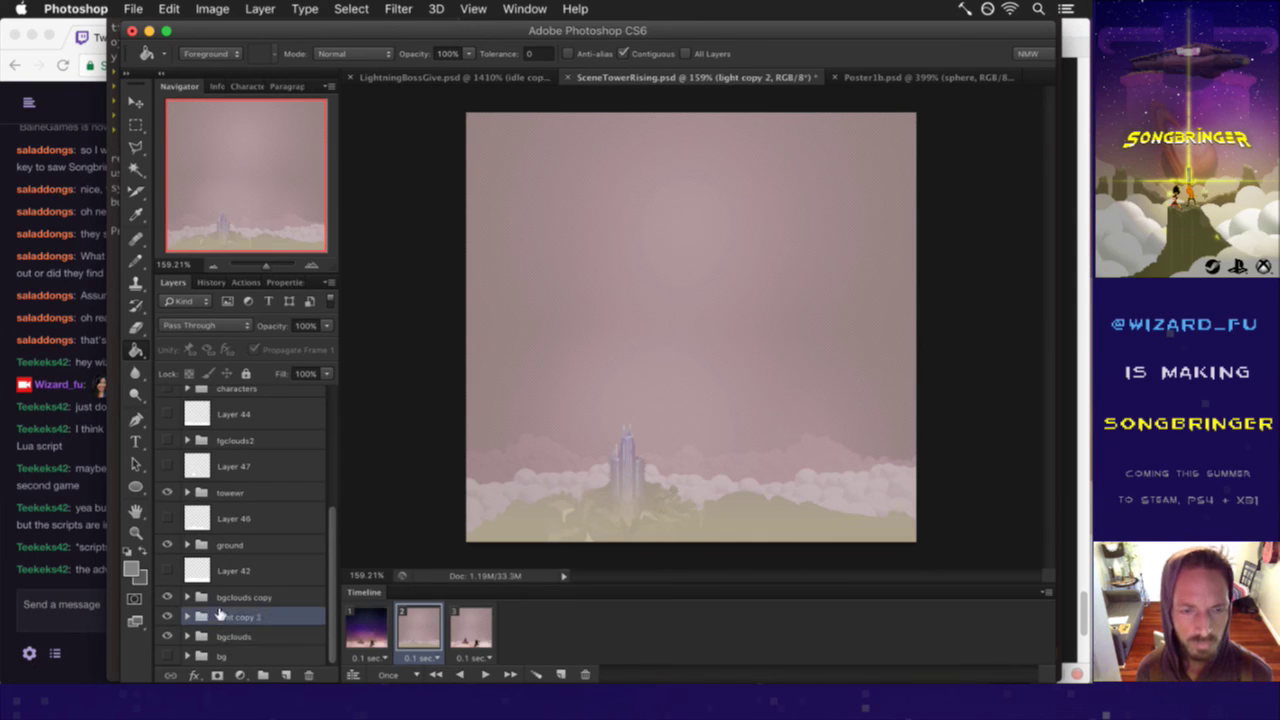
left_click(187, 636)
left_click(235, 637)
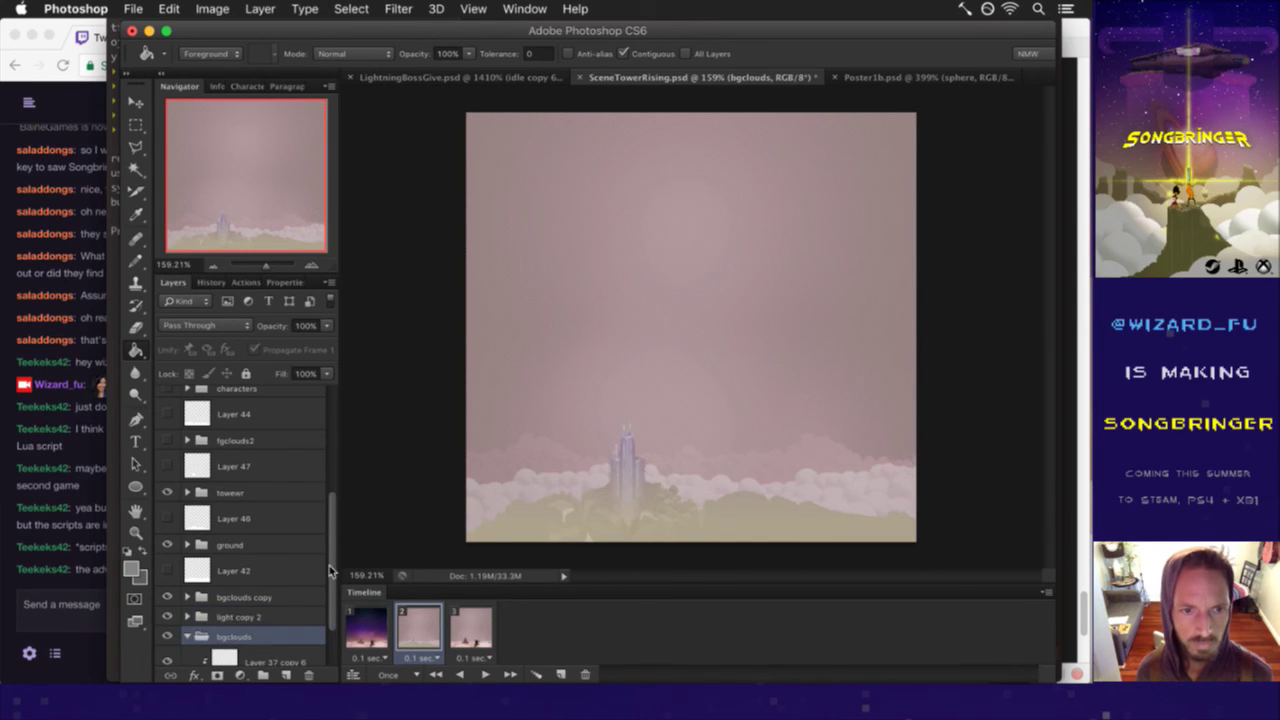
left_click(216, 630, "super")
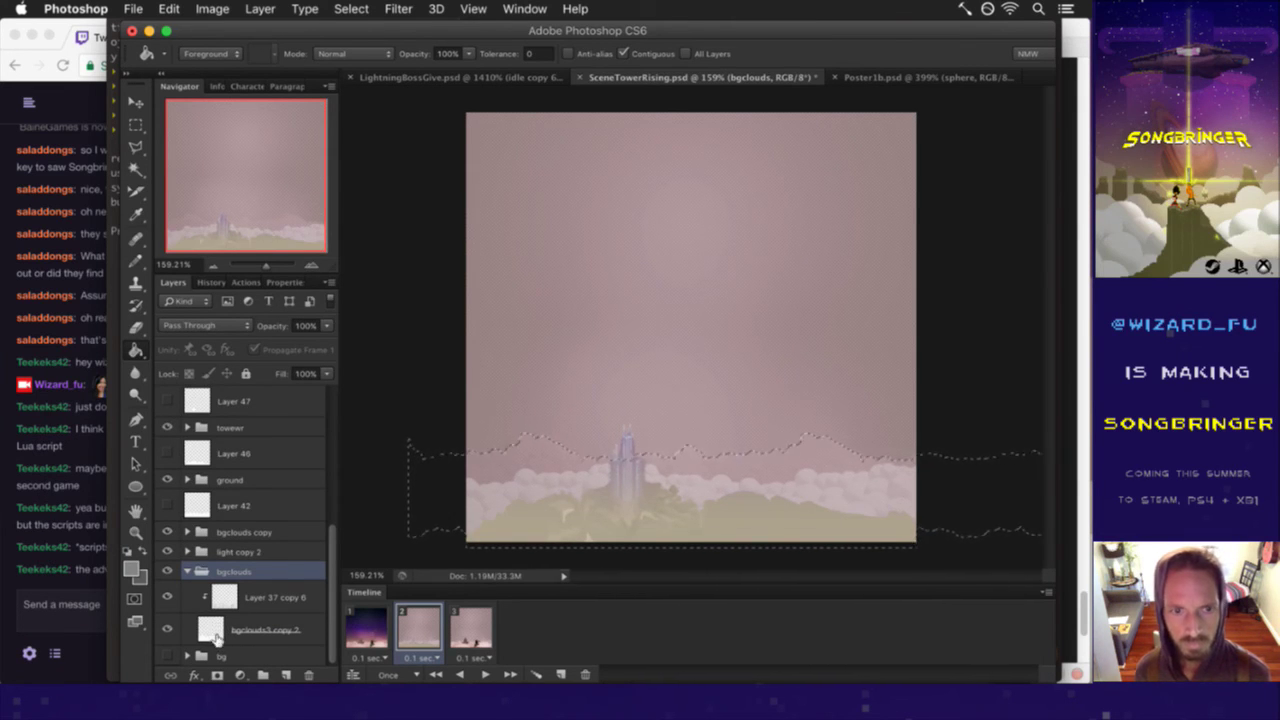
left_click(216, 632)
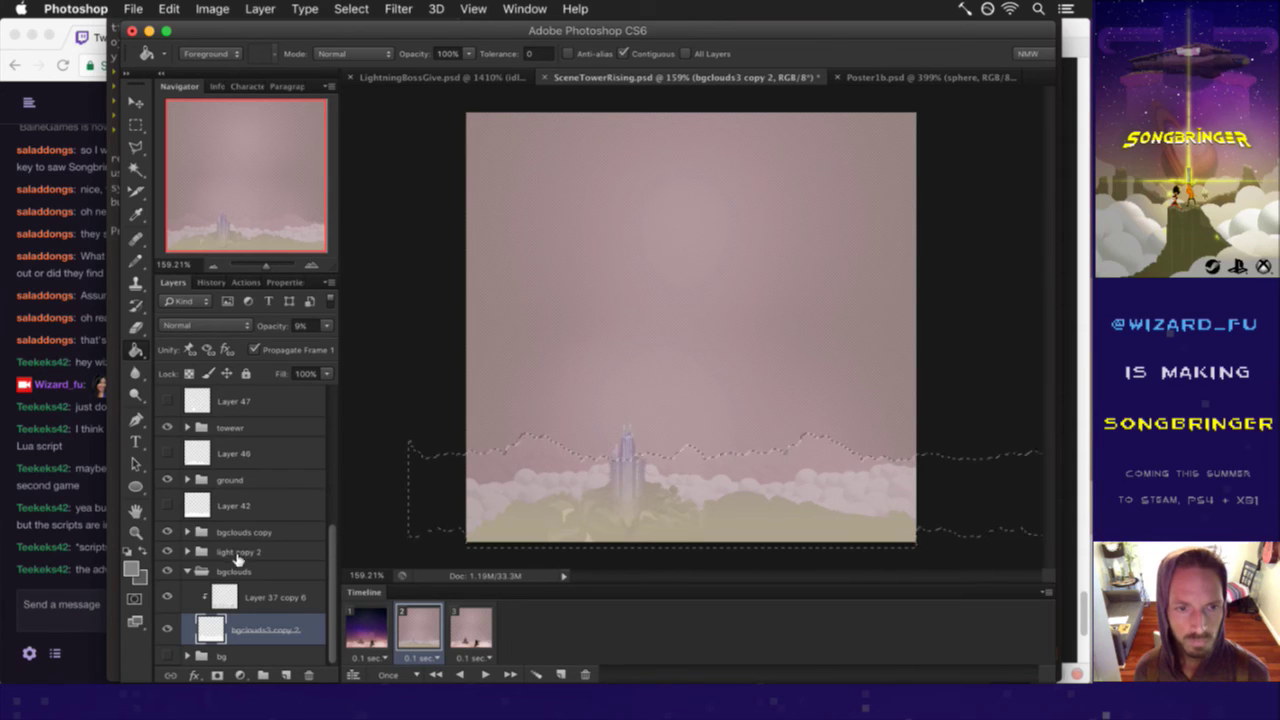
- Select light copy 2 and hide the bgclouds copy, ground and tower layers
left_click(255, 556)
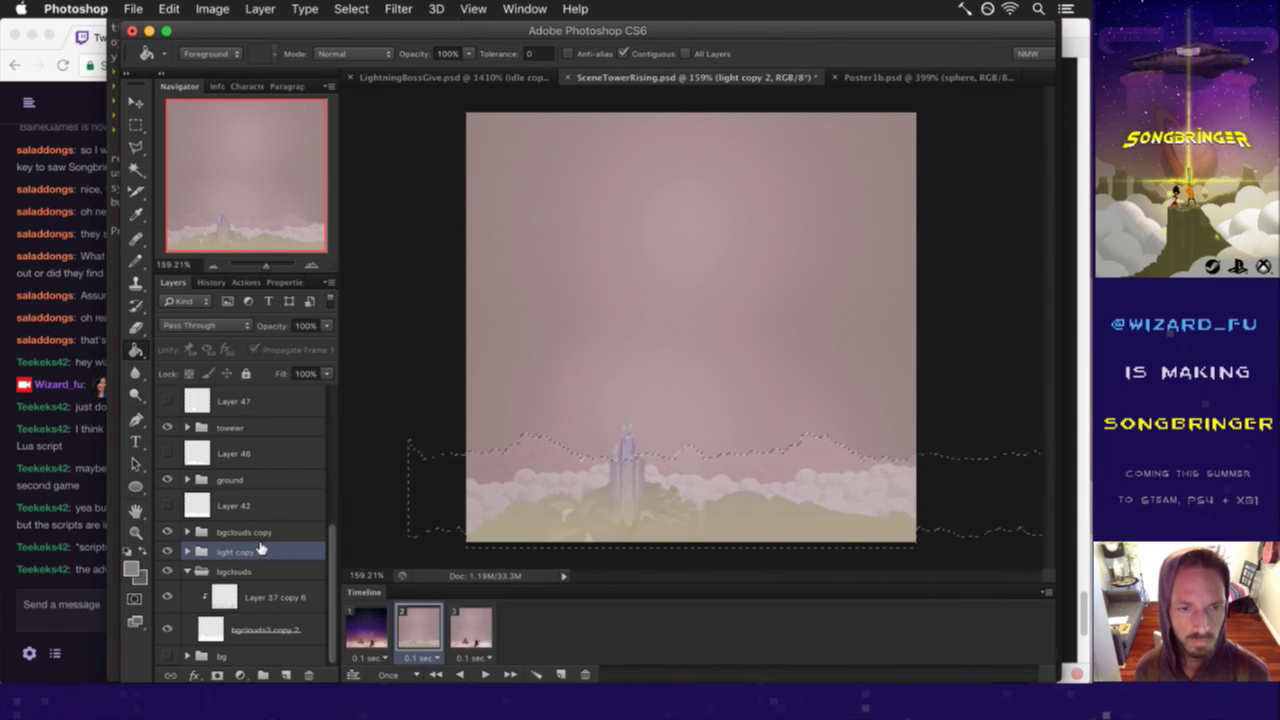
left_click_drag(167, 532, 167, 427)
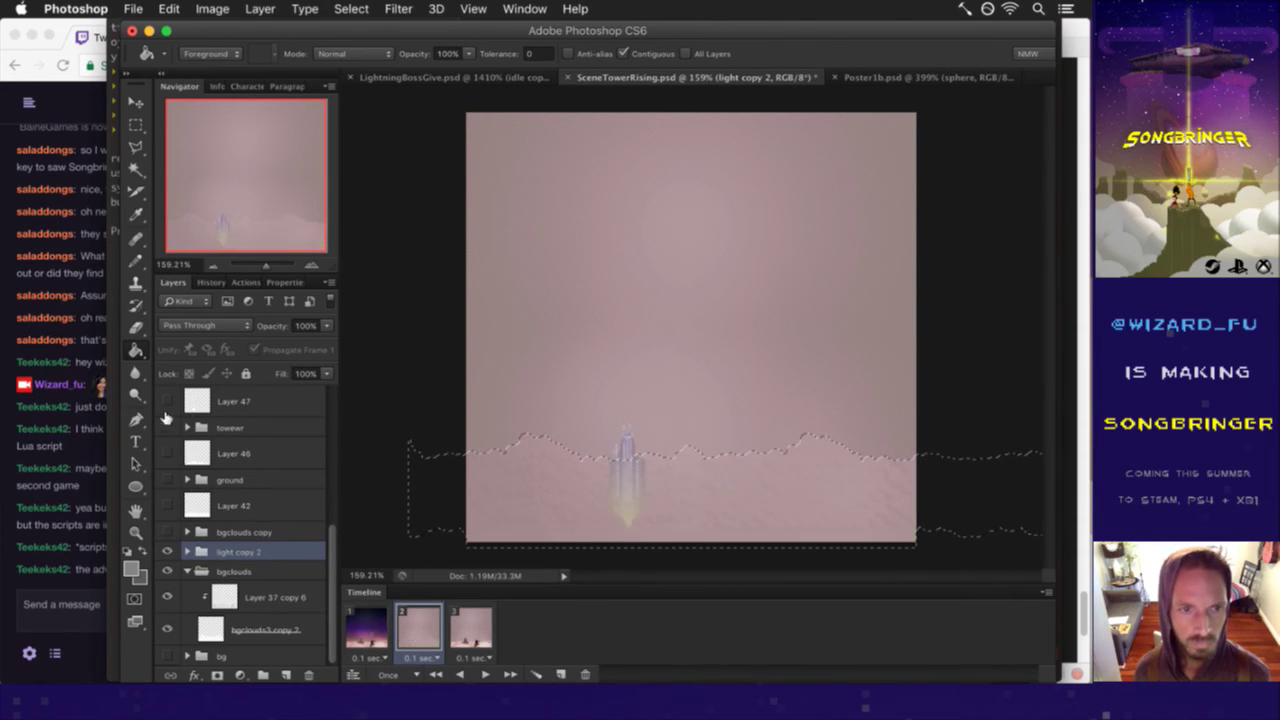
mouse_move(327, 522)
left_mouse_down()
mouse_move(327, 410)
mouse_move(324, 558)
left_mouse_up()
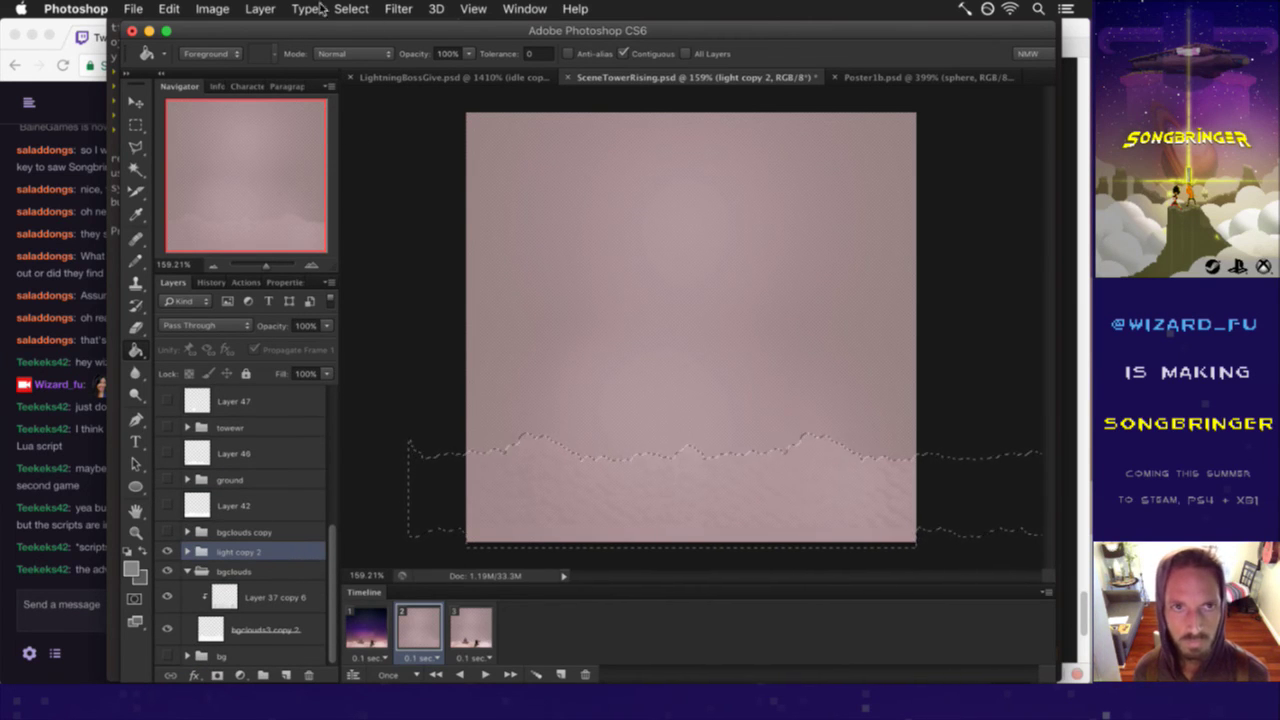
- Mask light copy 2 with Reveal Selection and compare animation frames 2 and 3
left_click(262, 8)
mouse_move(287, 224)
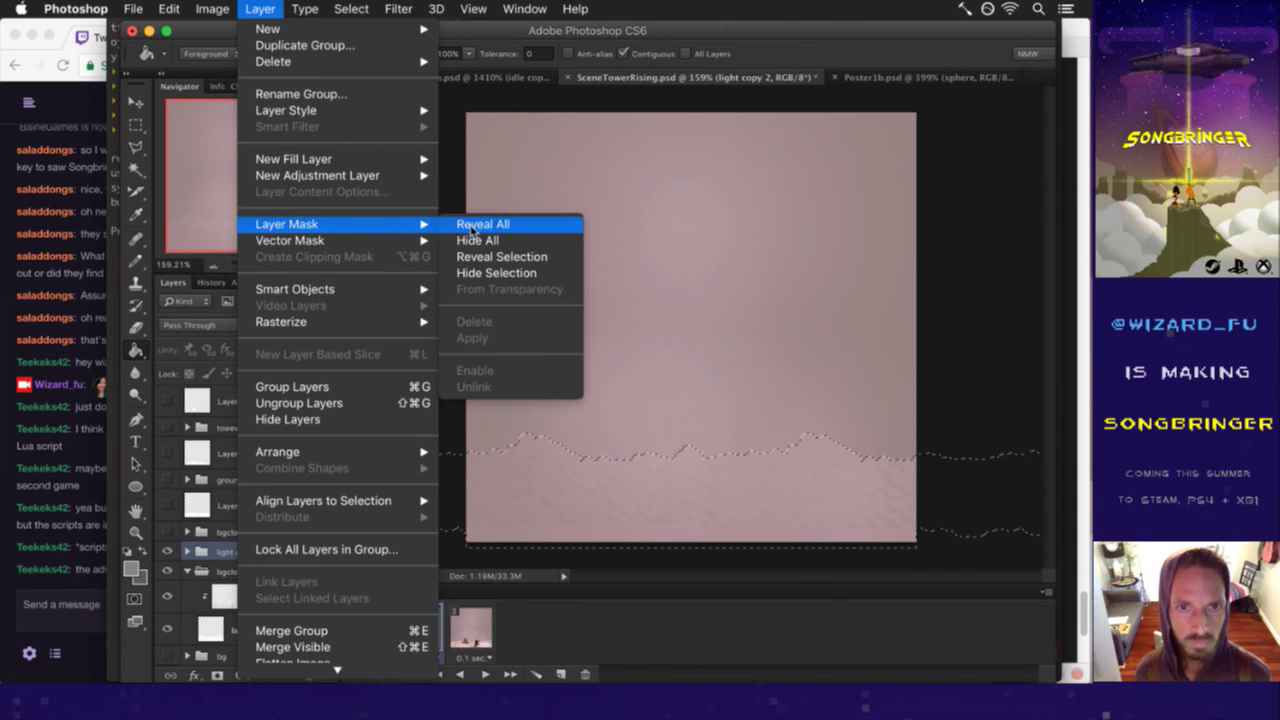
left_click(477, 258)
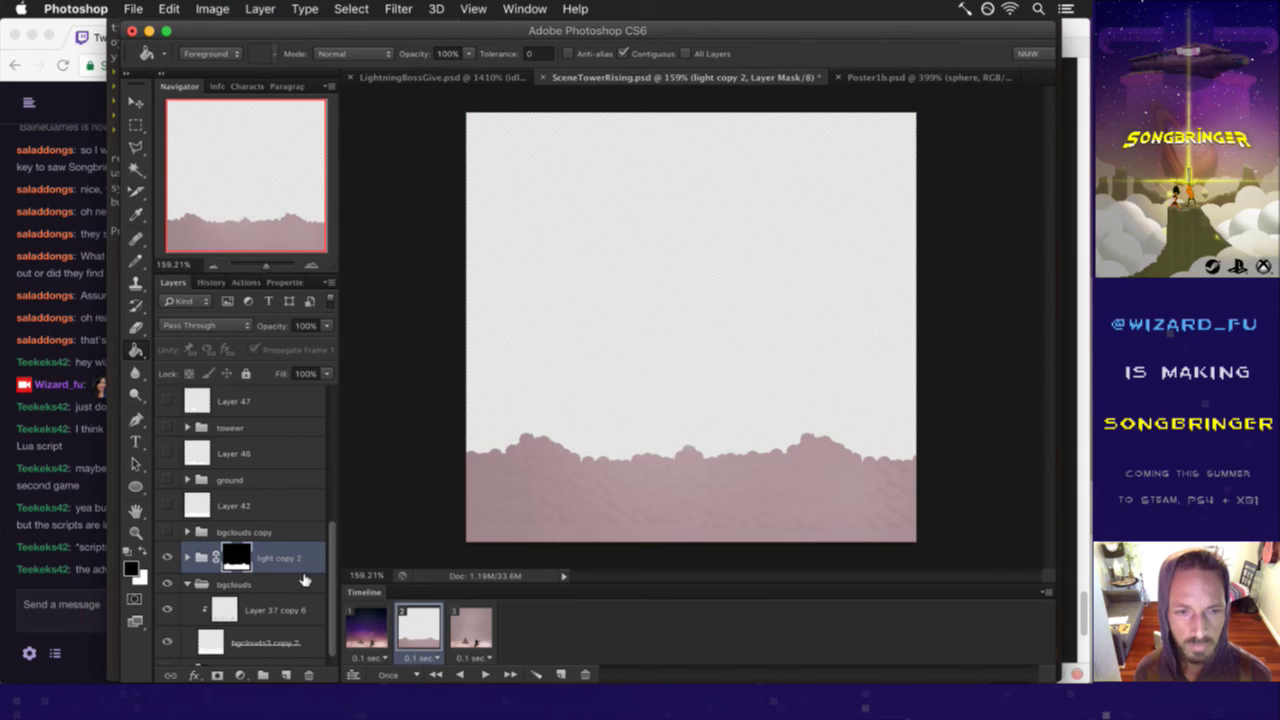
left_click(470, 630)
left_click(420, 625)
left_click(470, 630)
- Replace frame 3 with a duplicate of frame 2, then reselect light copy 2
left_click(585, 674)
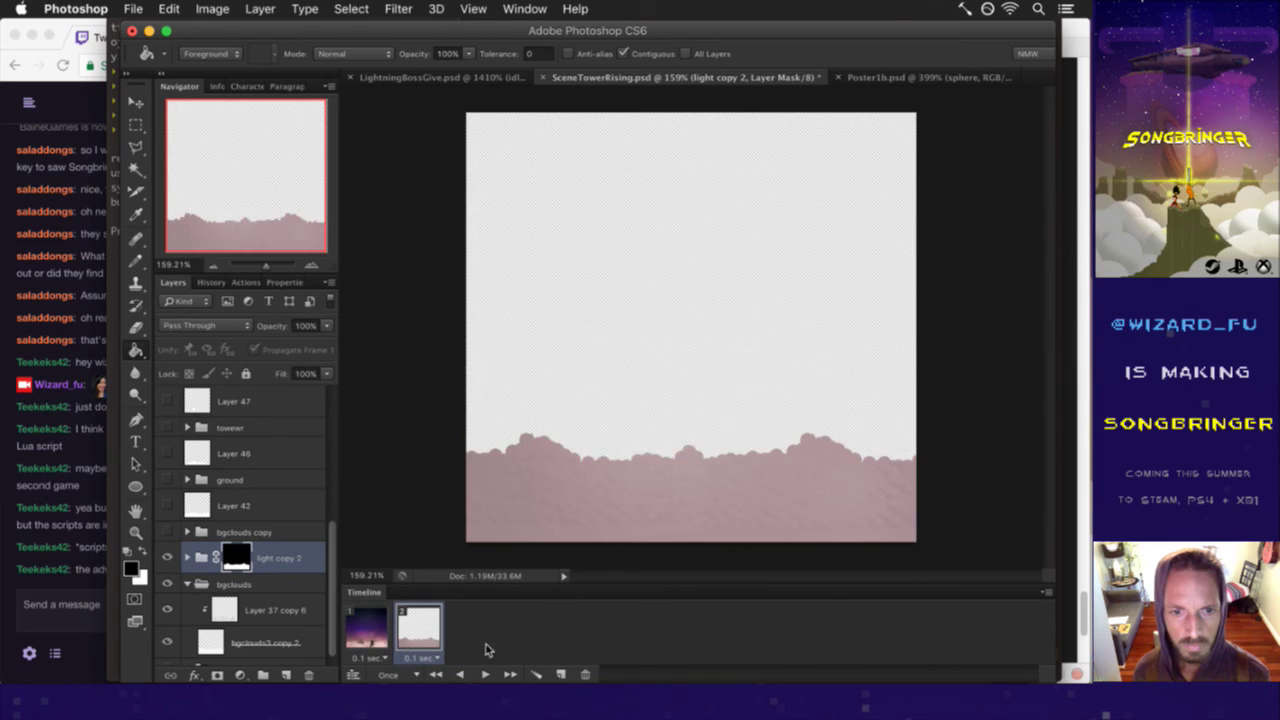
left_click(560, 673)
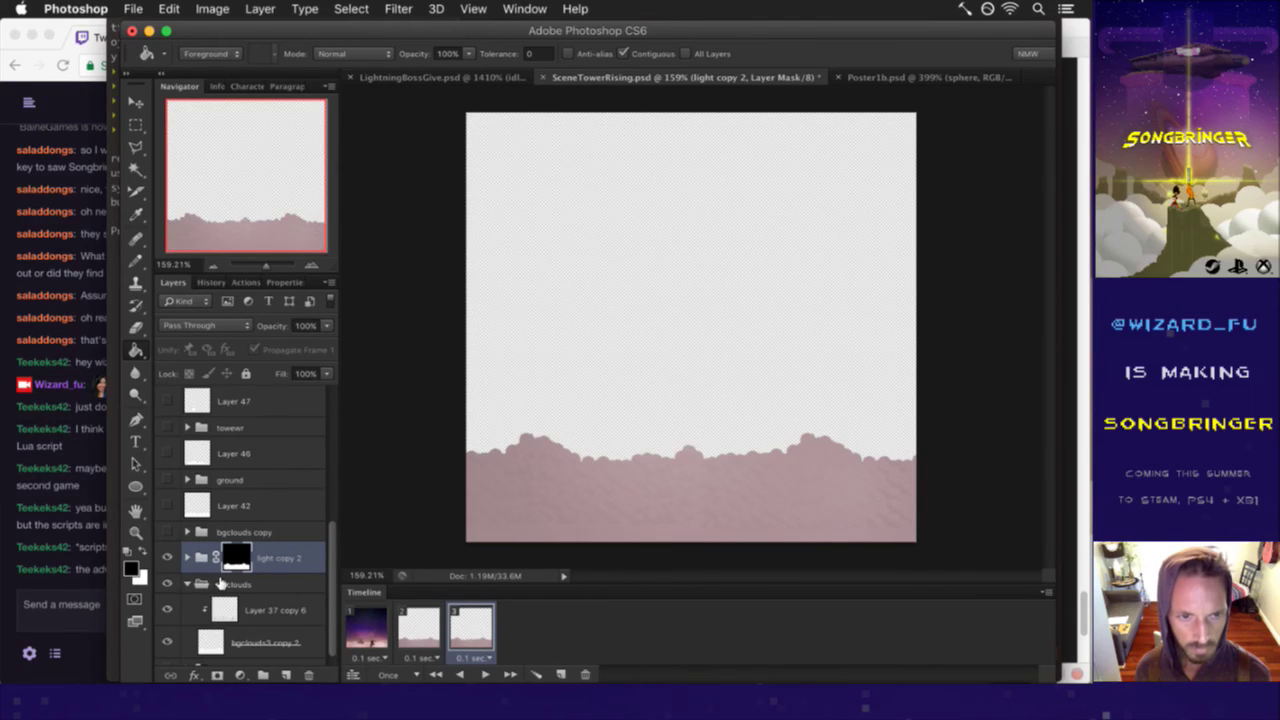
left_click(191, 585)
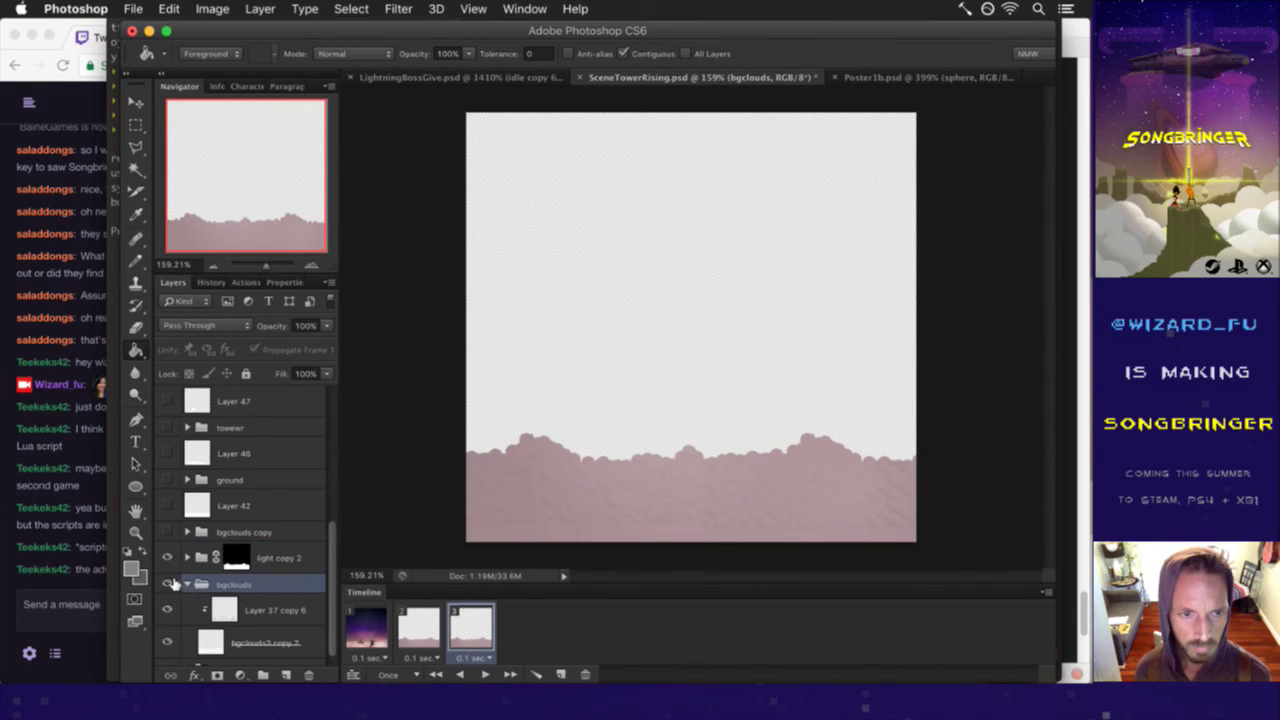
left_click(186, 585)
left_click(168, 585)
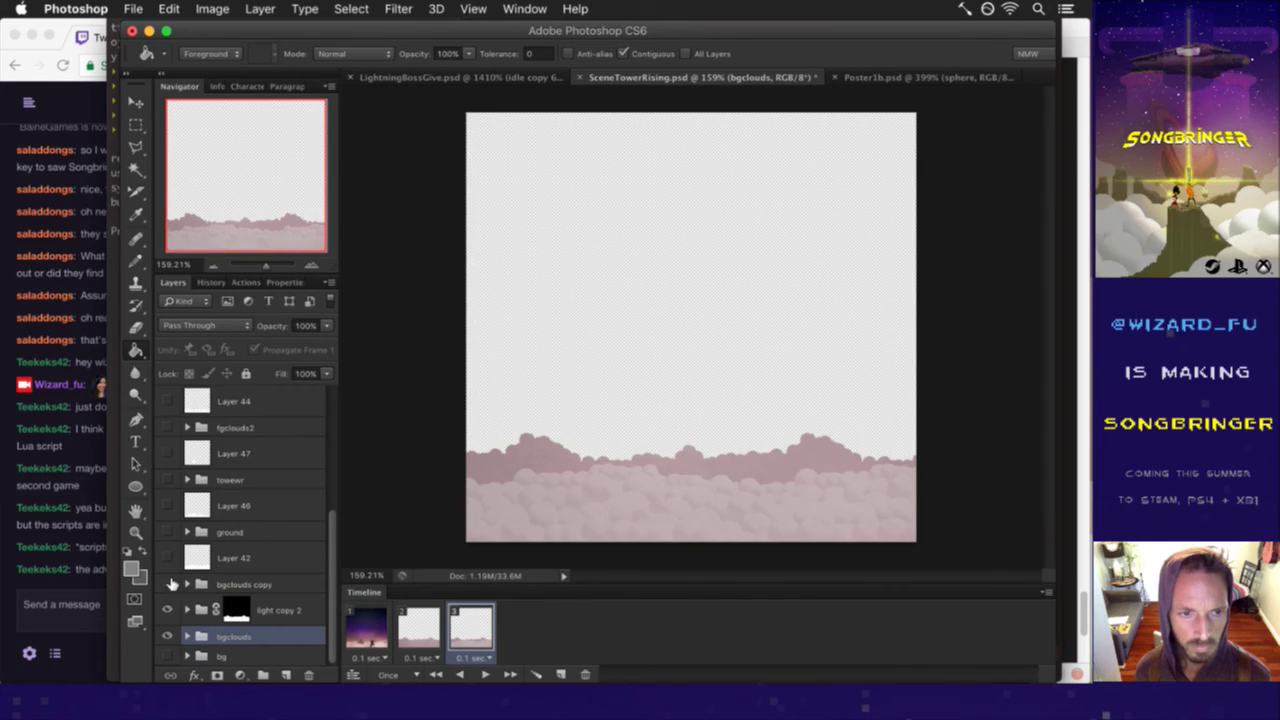
left_click(168, 584)
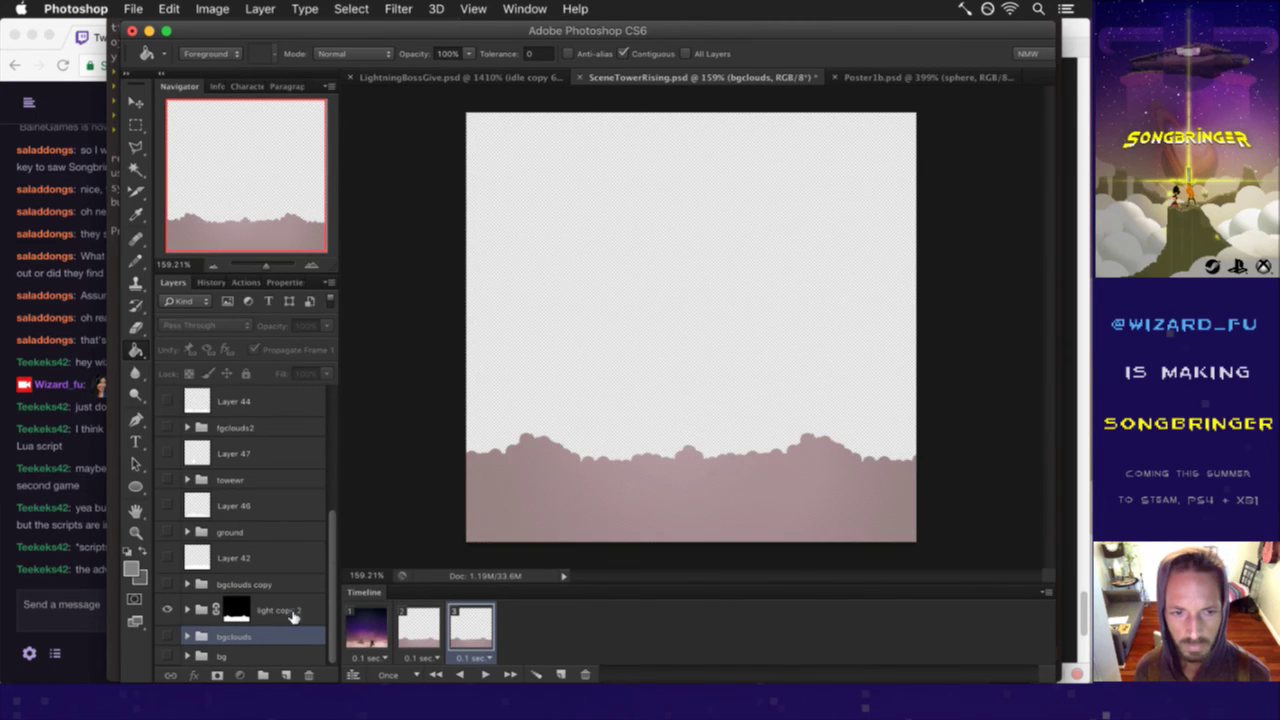
left_click(290, 614)
- Duplicate light copy 2 as light copy 3, move it up, and remove its mask
key("ctrl+j")
mouse_move(290, 610)
left_mouse_down()
mouse_move(216, 566)
mouse_move(229, 553)
left_mouse_up()
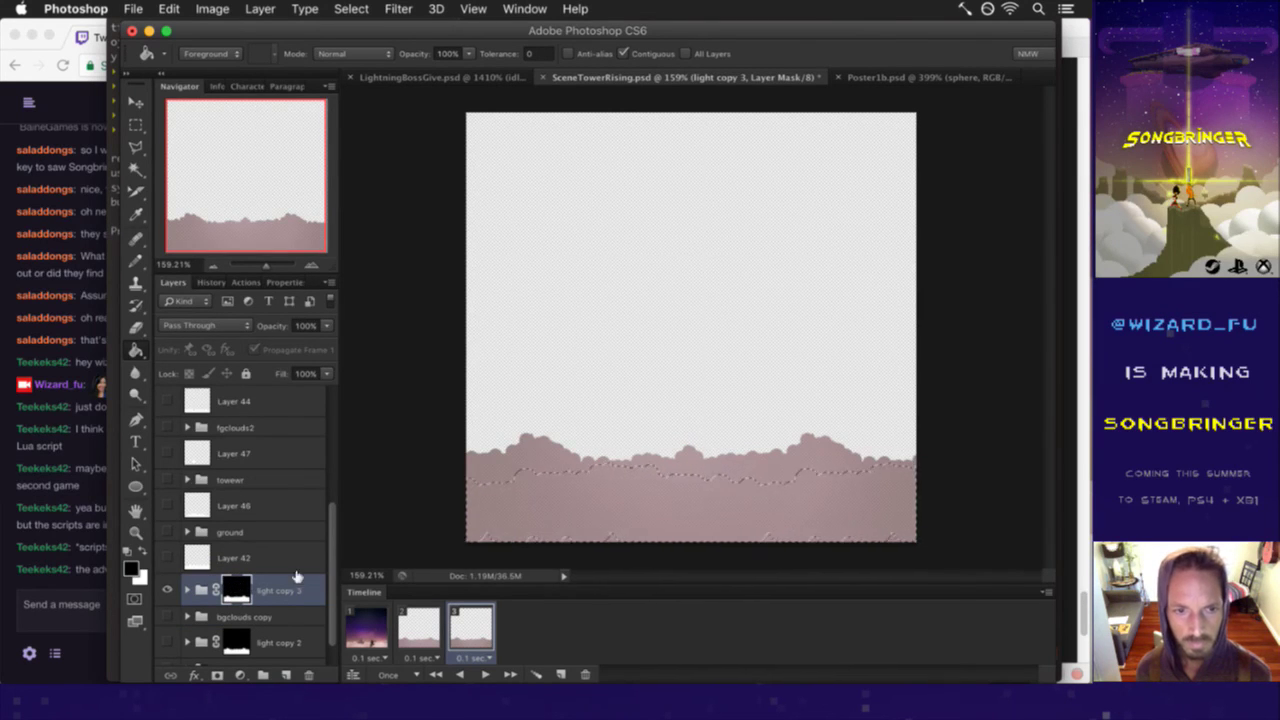
scroll(290, 575, "down", 2)
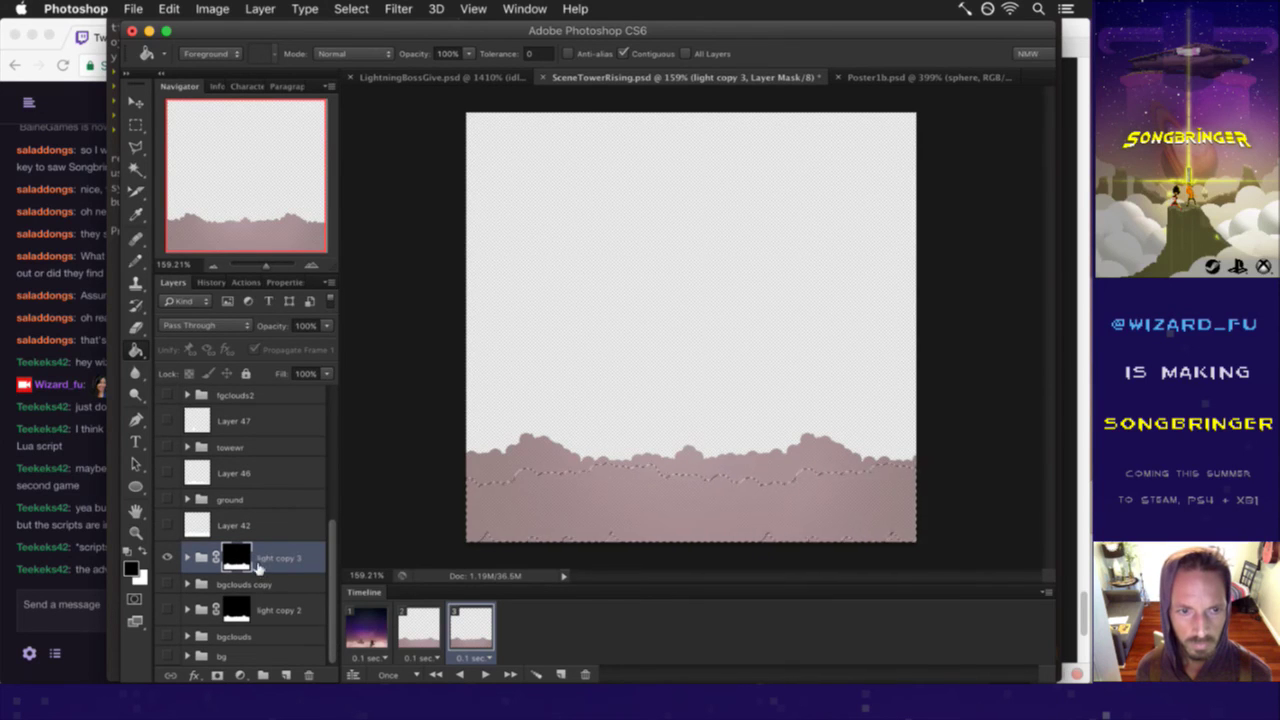
right_click(258, 566)
left_click(290, 582)
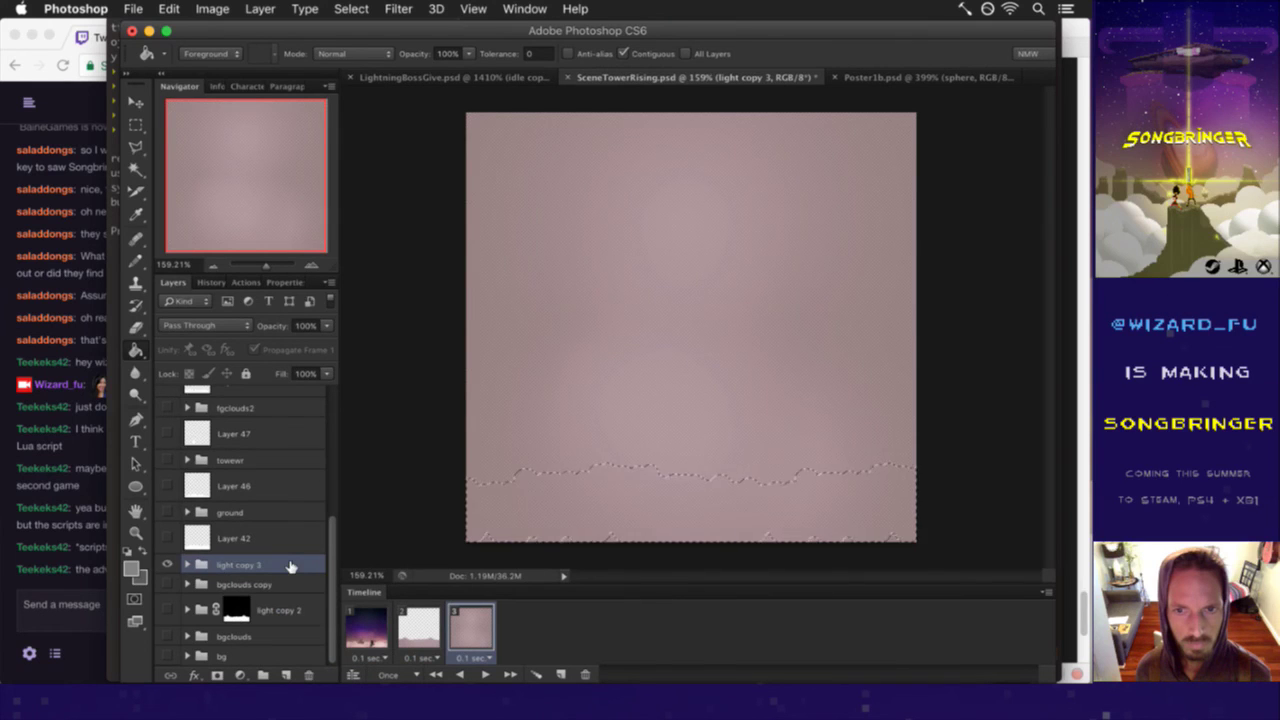
key("m")
left_click(416, 471)
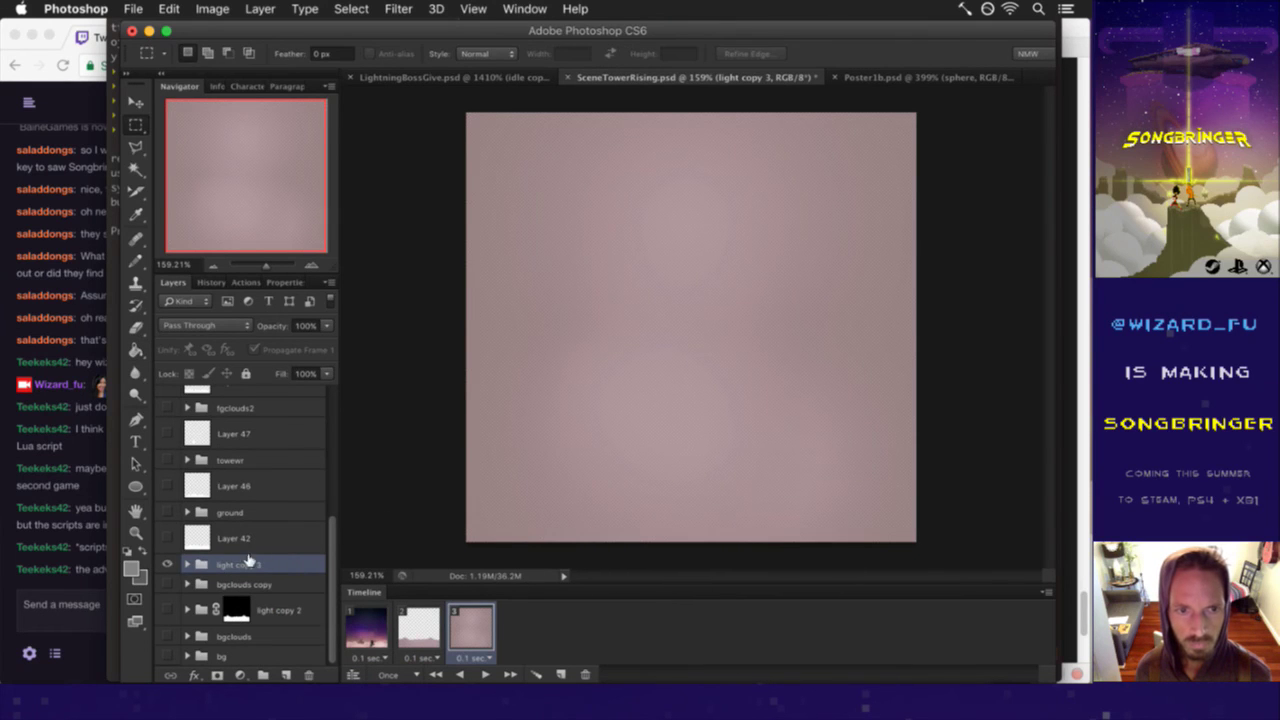
- Delete the unused Layers 42, 46, 47, 44, 50, 49, 43 and 33
left_click(208, 538)
left_click(308, 675)
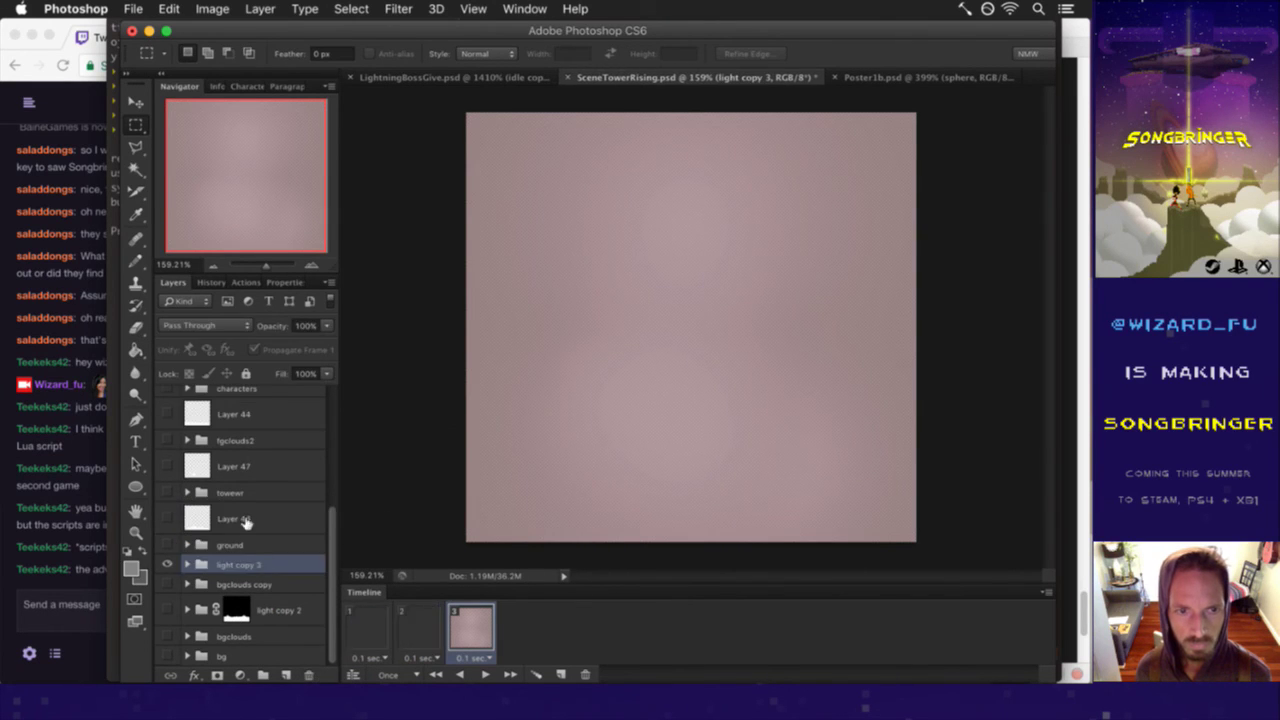
left_click(308, 675)
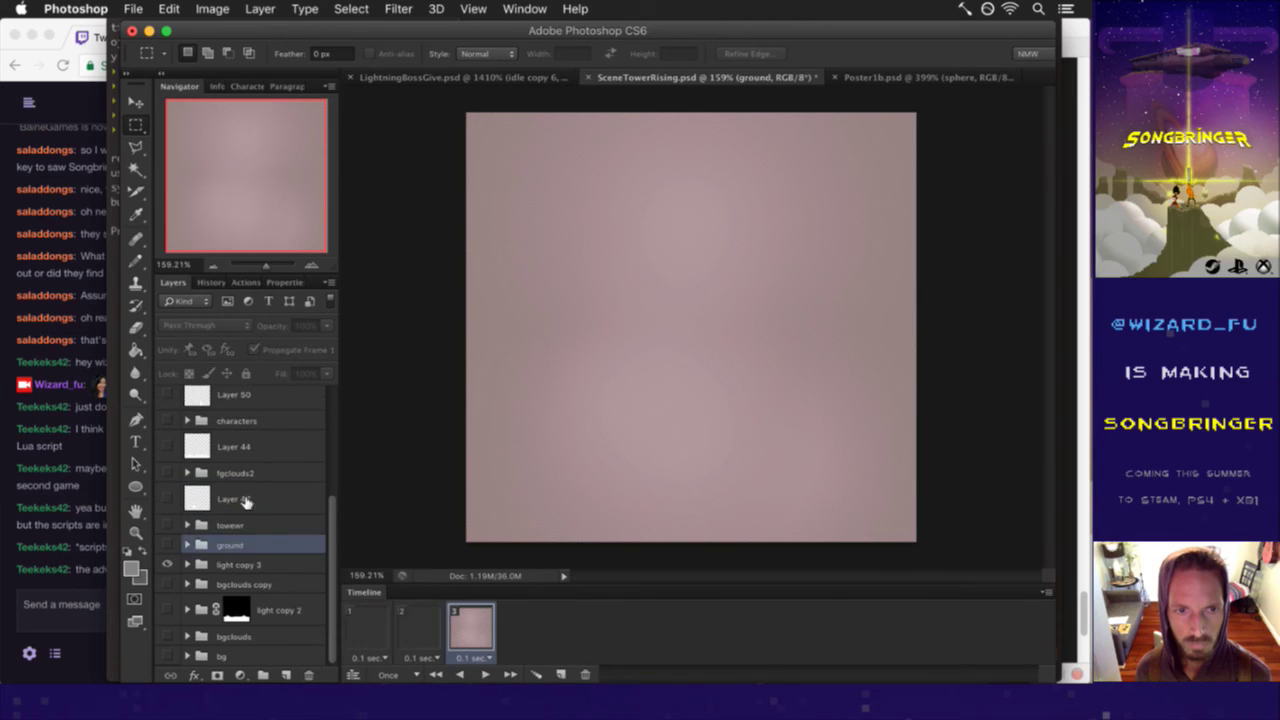
left_click(308, 675)
left_click(257, 480)
left_click(308, 675)
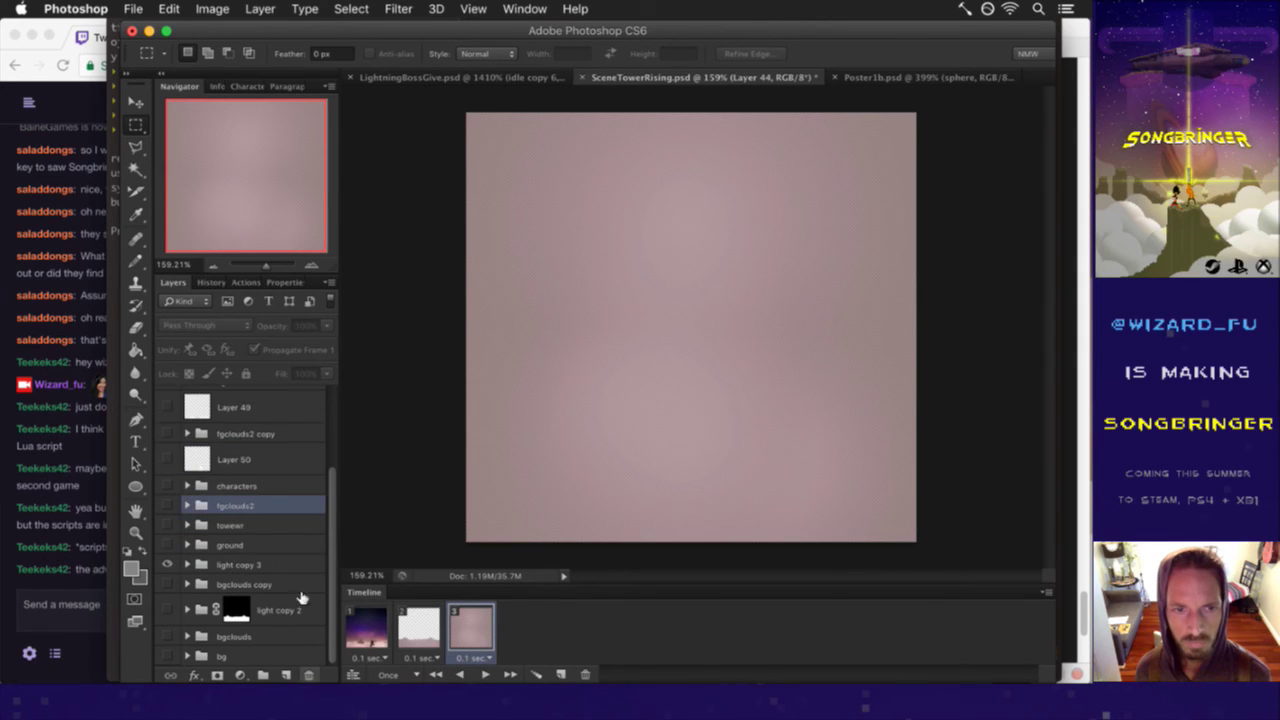
left_click(257, 458)
left_click(308, 675)
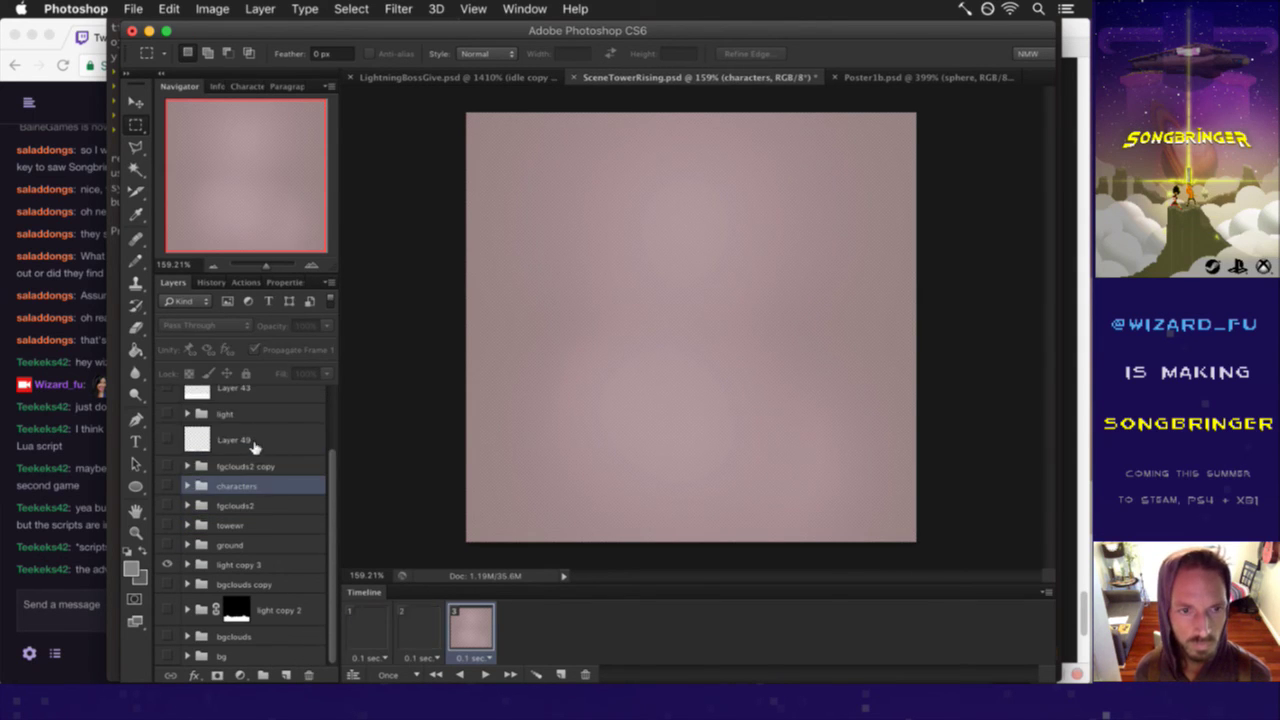
left_click(257, 440)
left_click(308, 675)
left_click(250, 422)
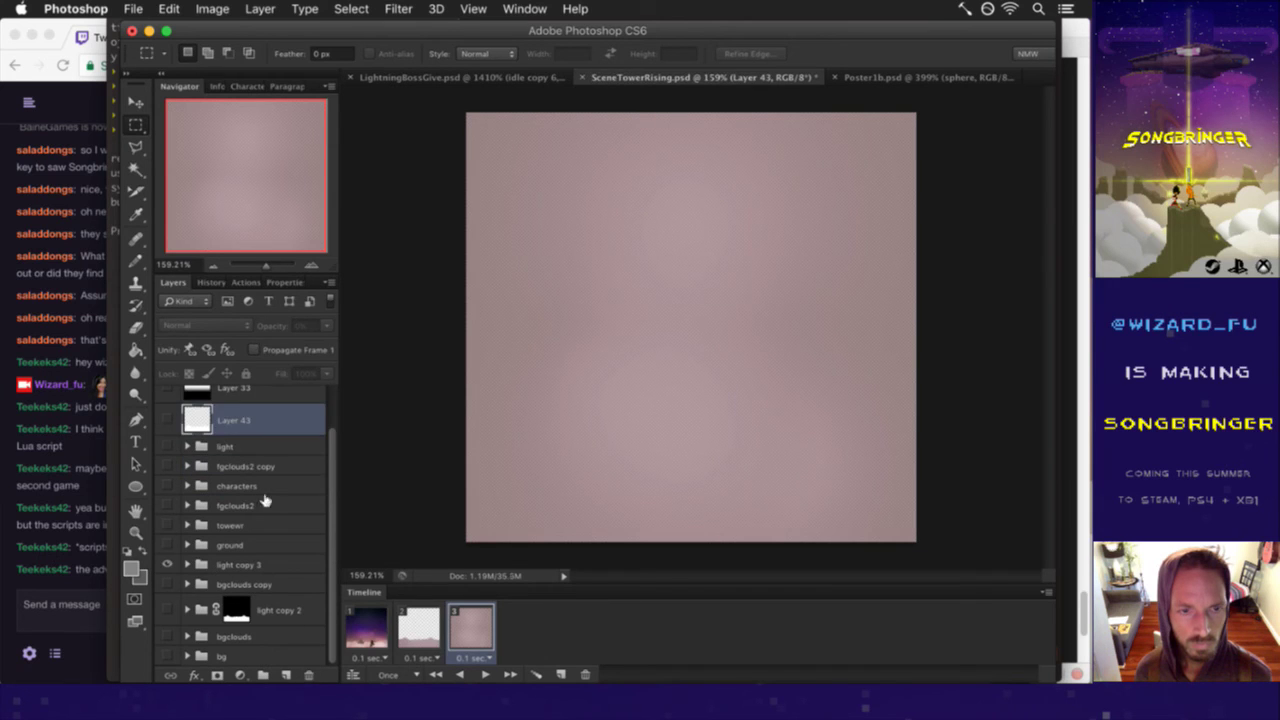
left_click(310, 676)
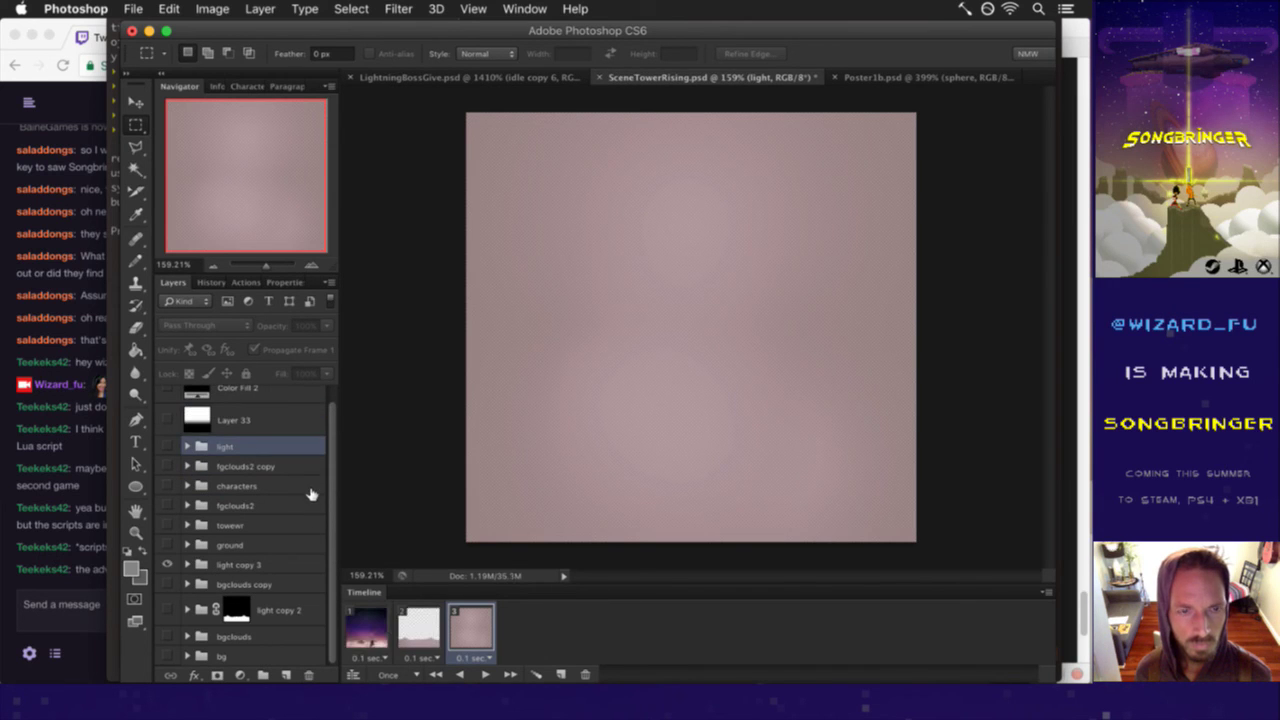
scroll(333, 456, "up", 1)
left_click(278, 435)
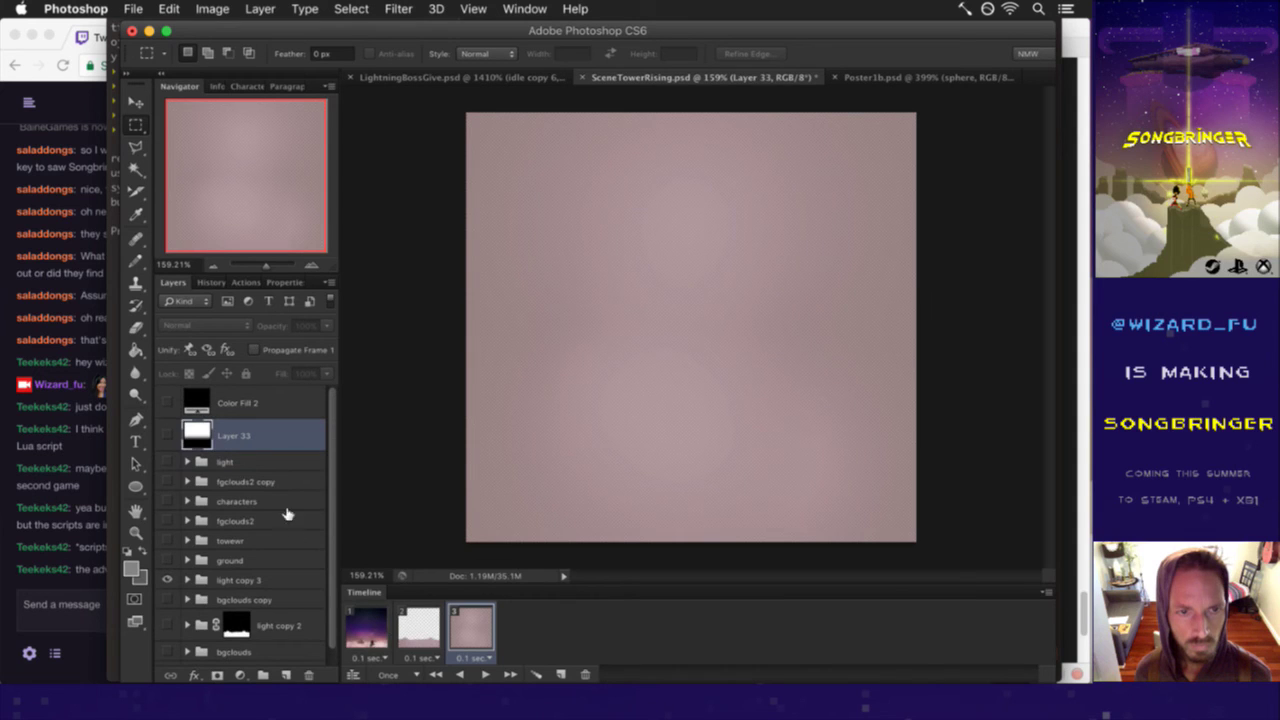
left_click(310, 675)
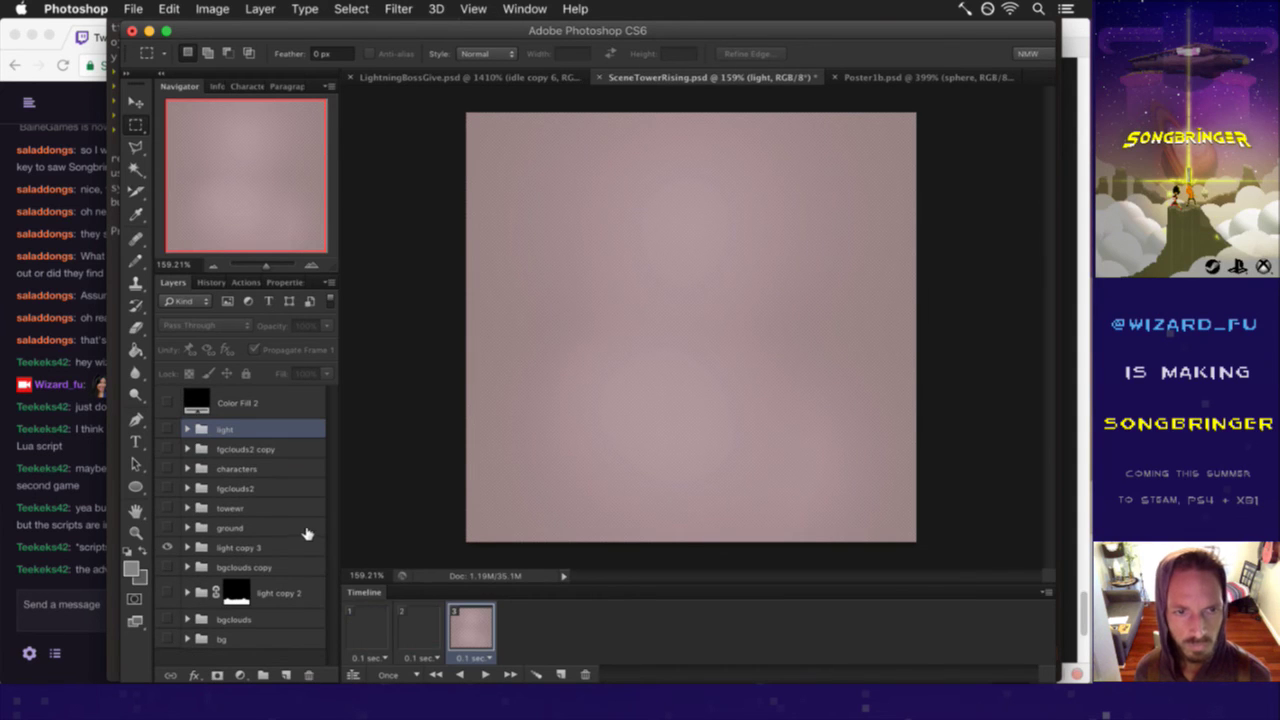
- Save the document and make bgclouds copy visible on frame 3
key("cmd+s")
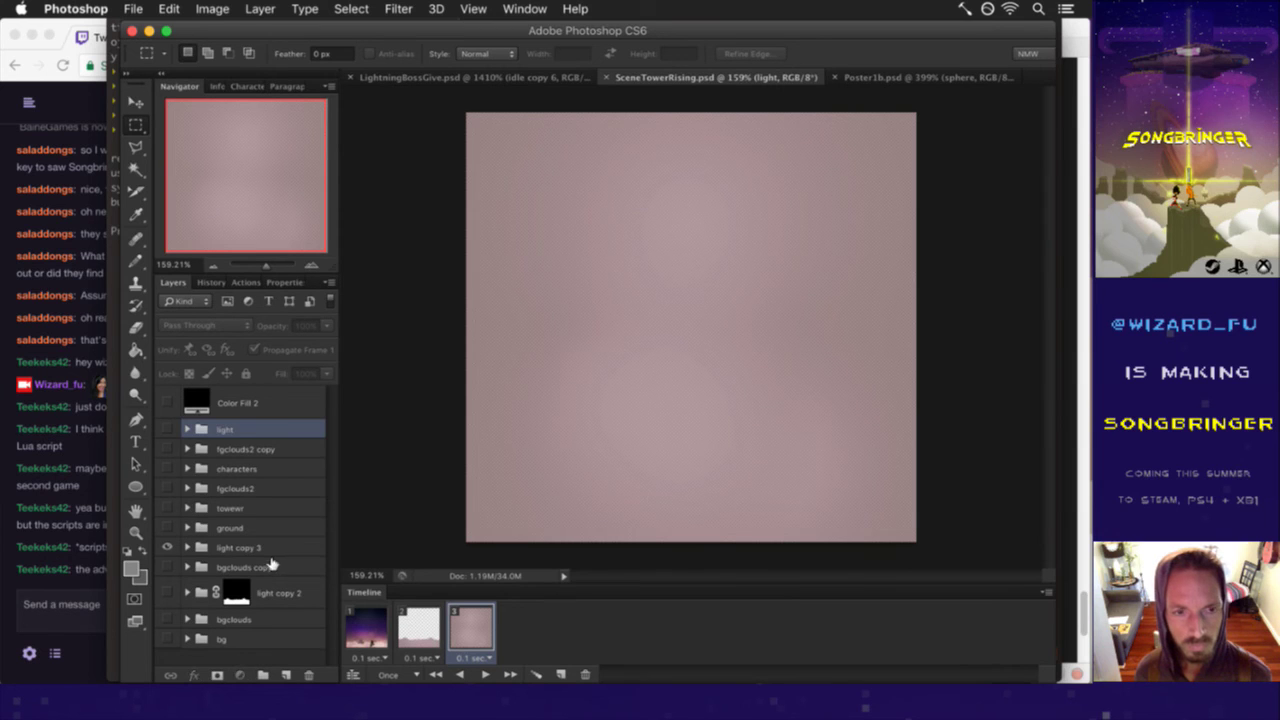
left_click(273, 566)
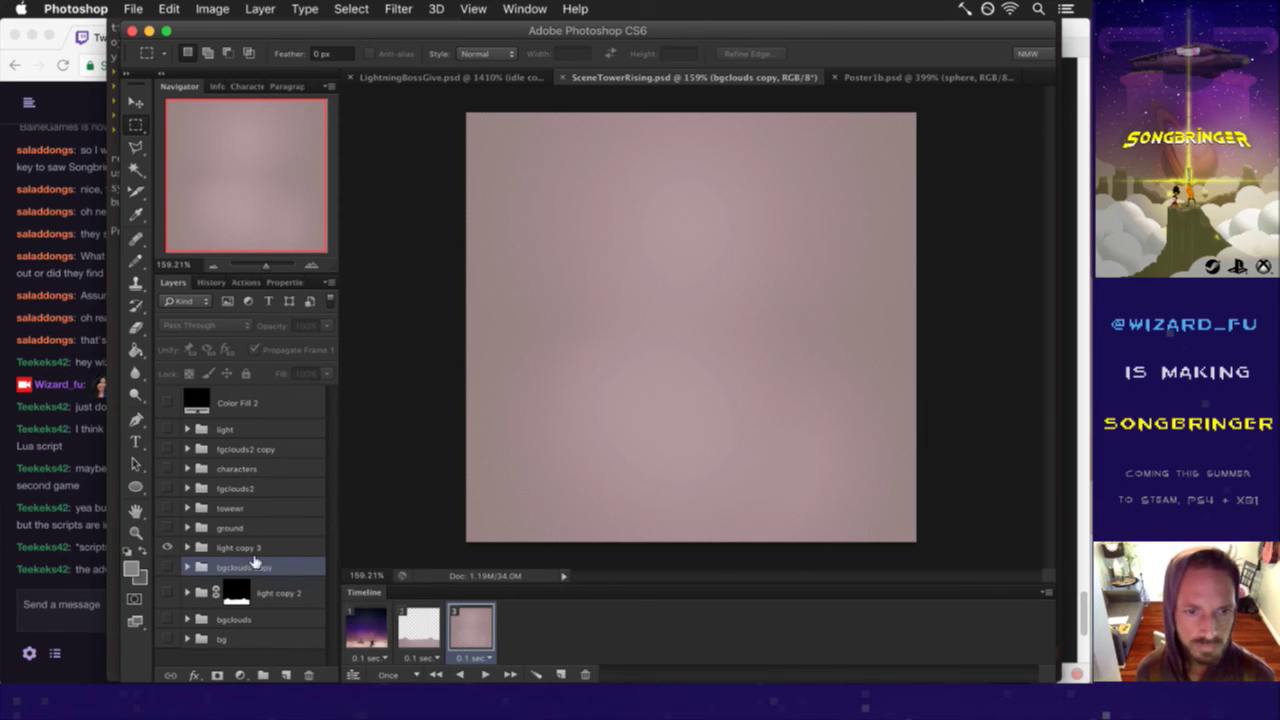
left_click(167, 567)
- Mask light copy 3 to the bgclouds copy cloud outline with Reveal Selection, then save
left_click(186, 567)
scroll(325, 545, "down", 2)
scroll(325, 545, "down", 2)
left_click(215, 577, "super")
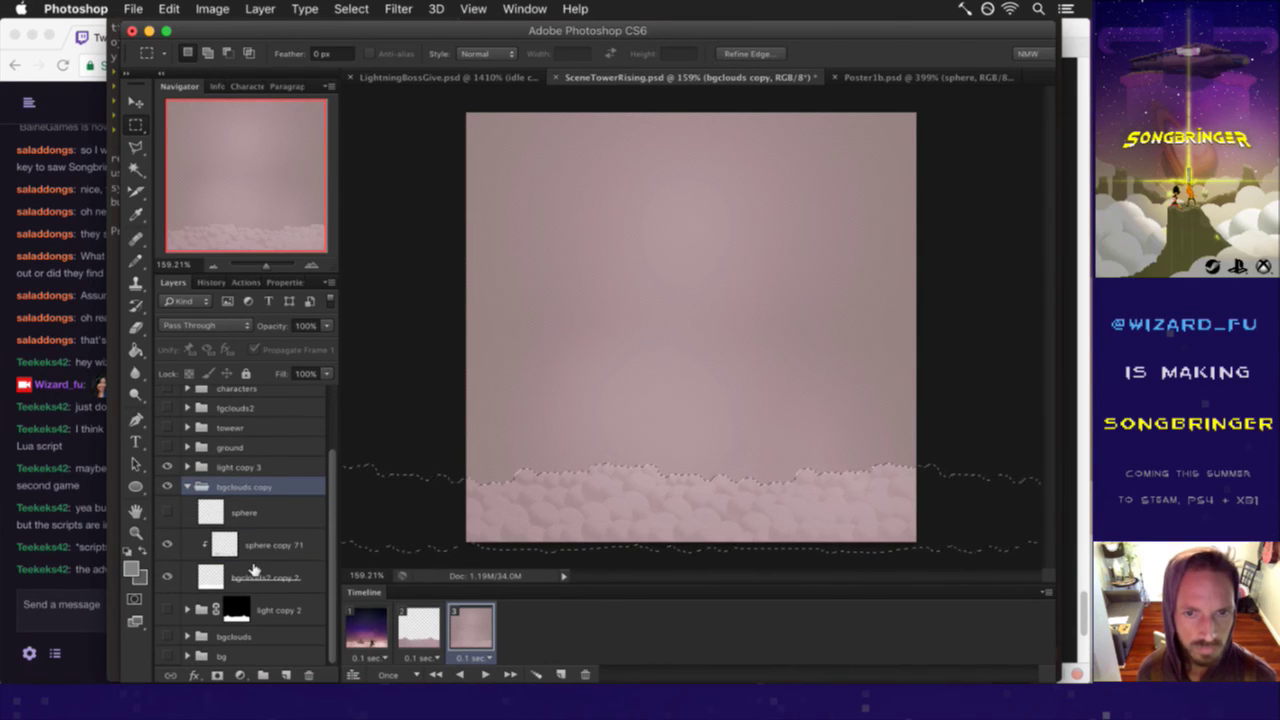
left_click(254, 466)
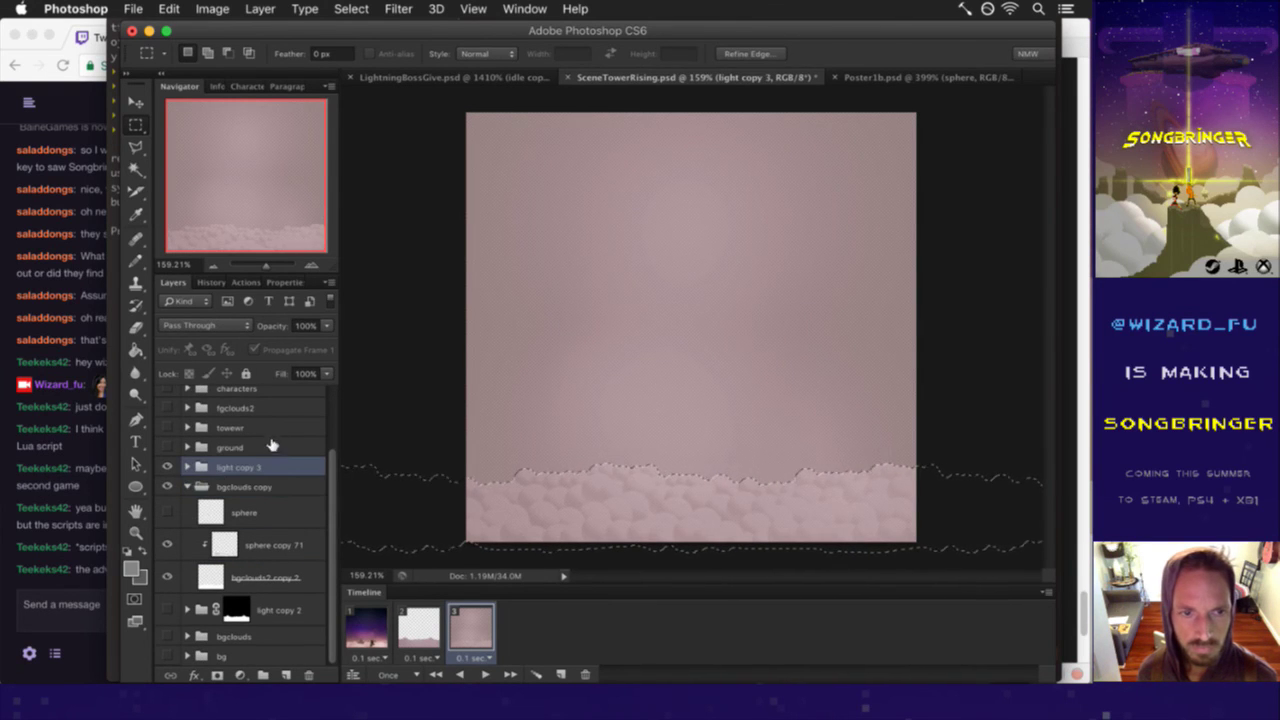
left_click(260, 9)
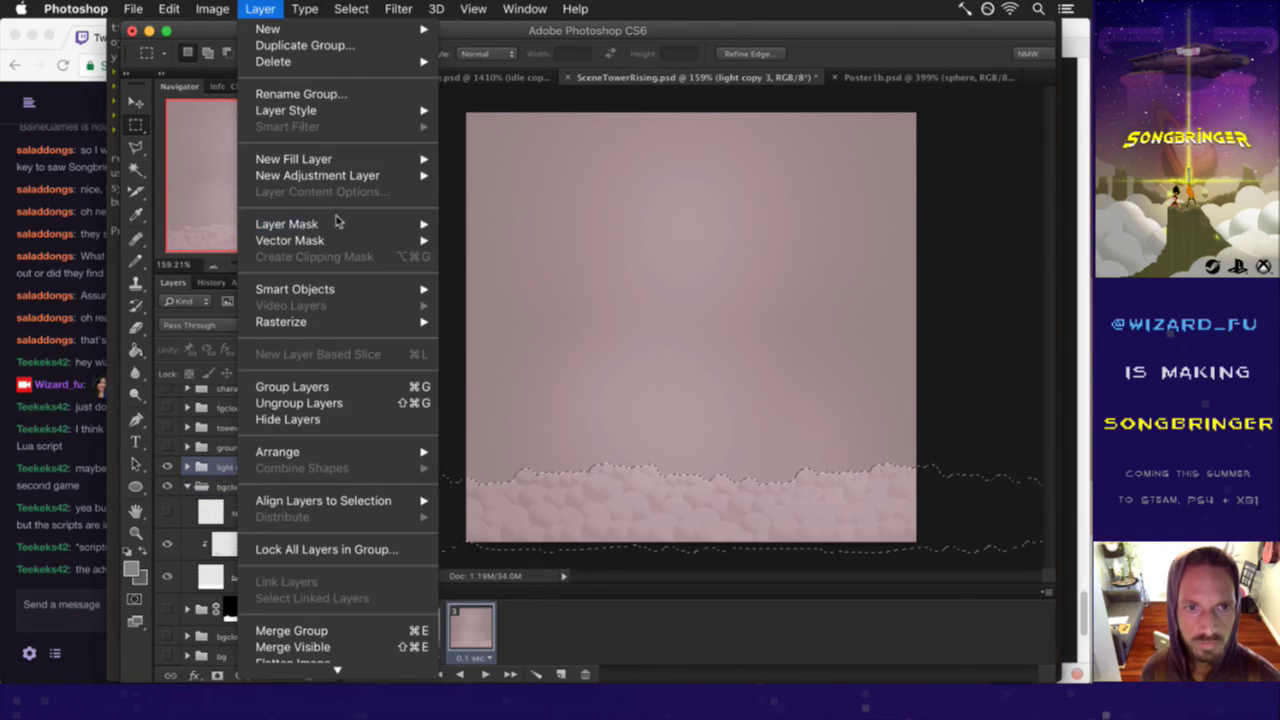
left_click(475, 258)
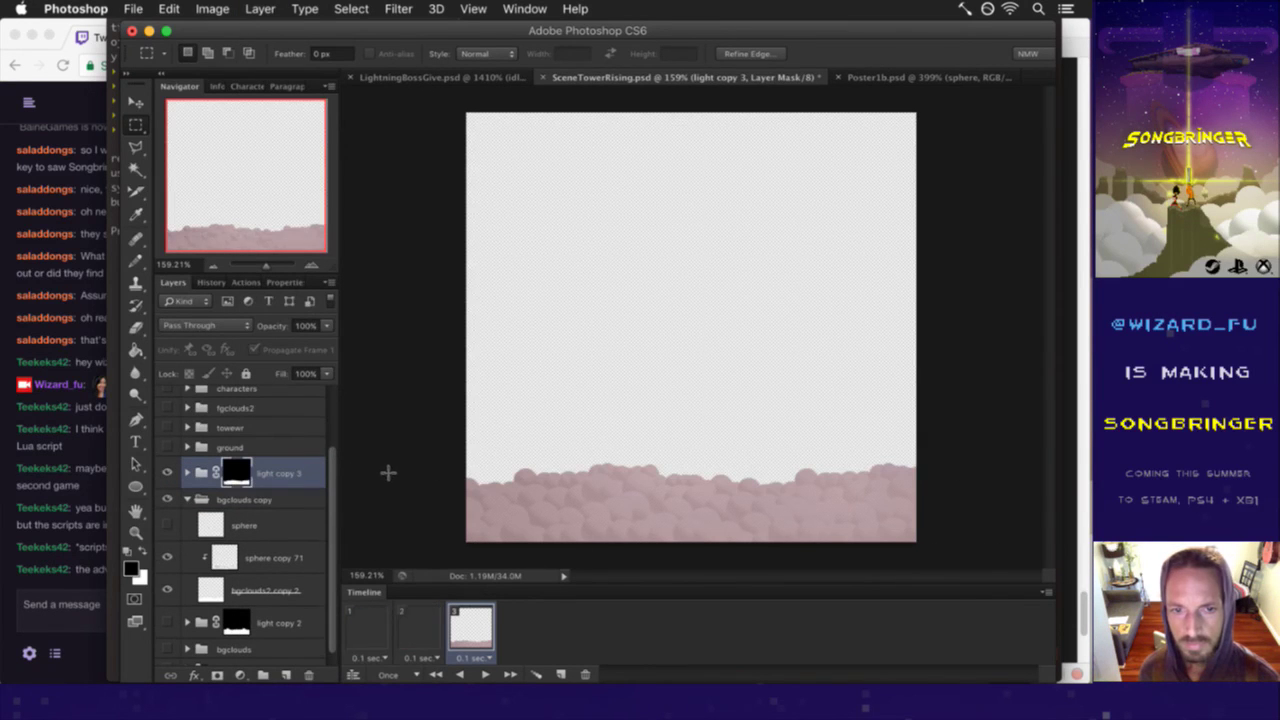
key("ctrl+s")
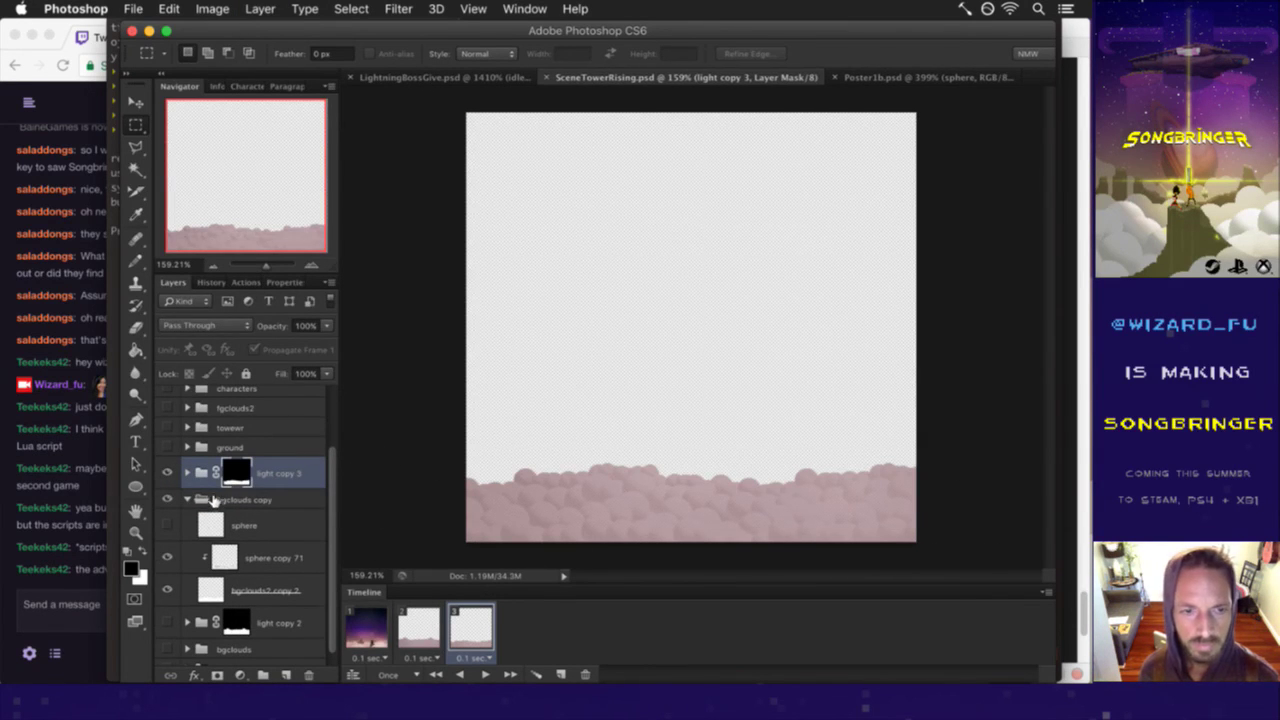
- Collapse bgclouds copy, preview frames 2 and 3, and add a fourth animation frame
left_click(203, 500)
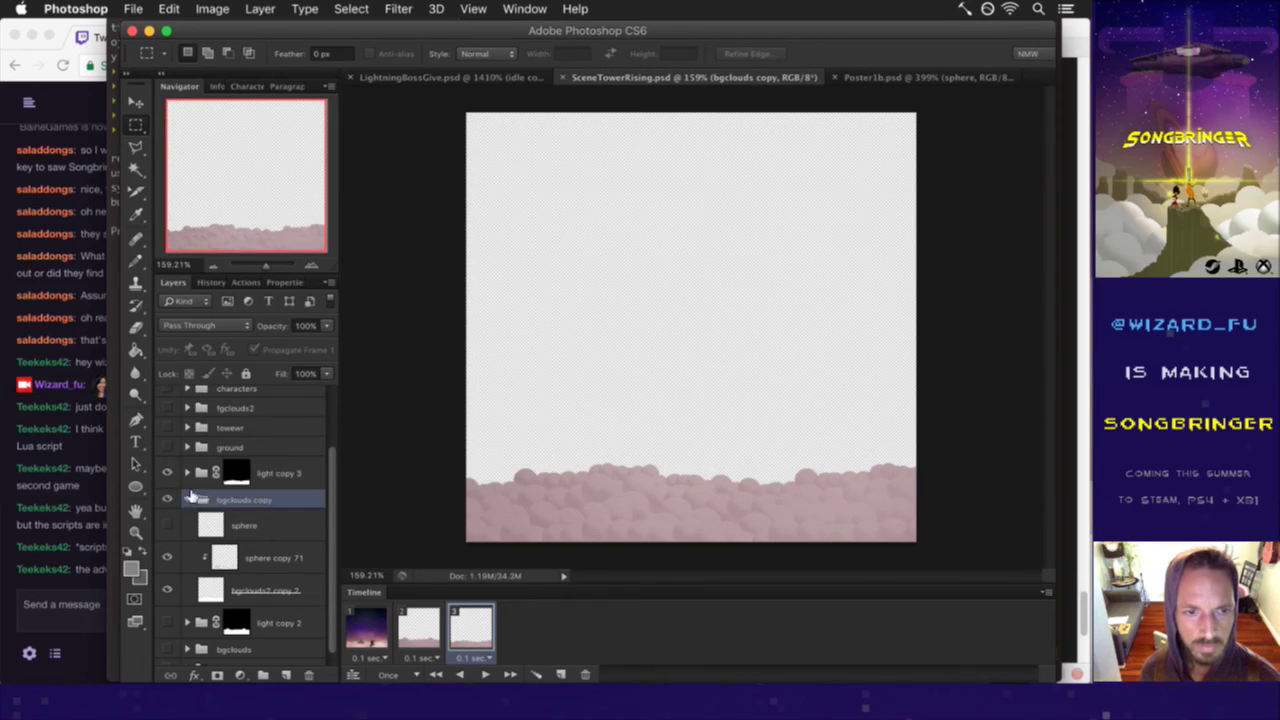
left_click(187, 499)
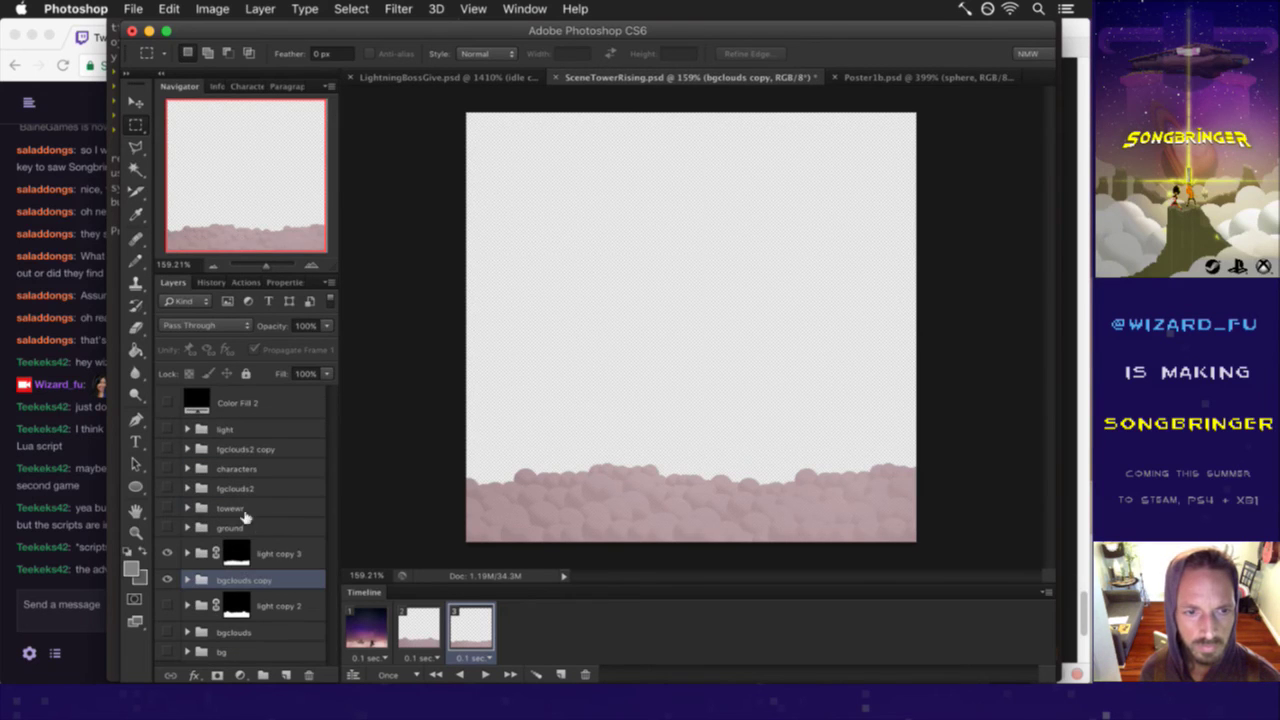
left_click(428, 622)
left_click(480, 634)
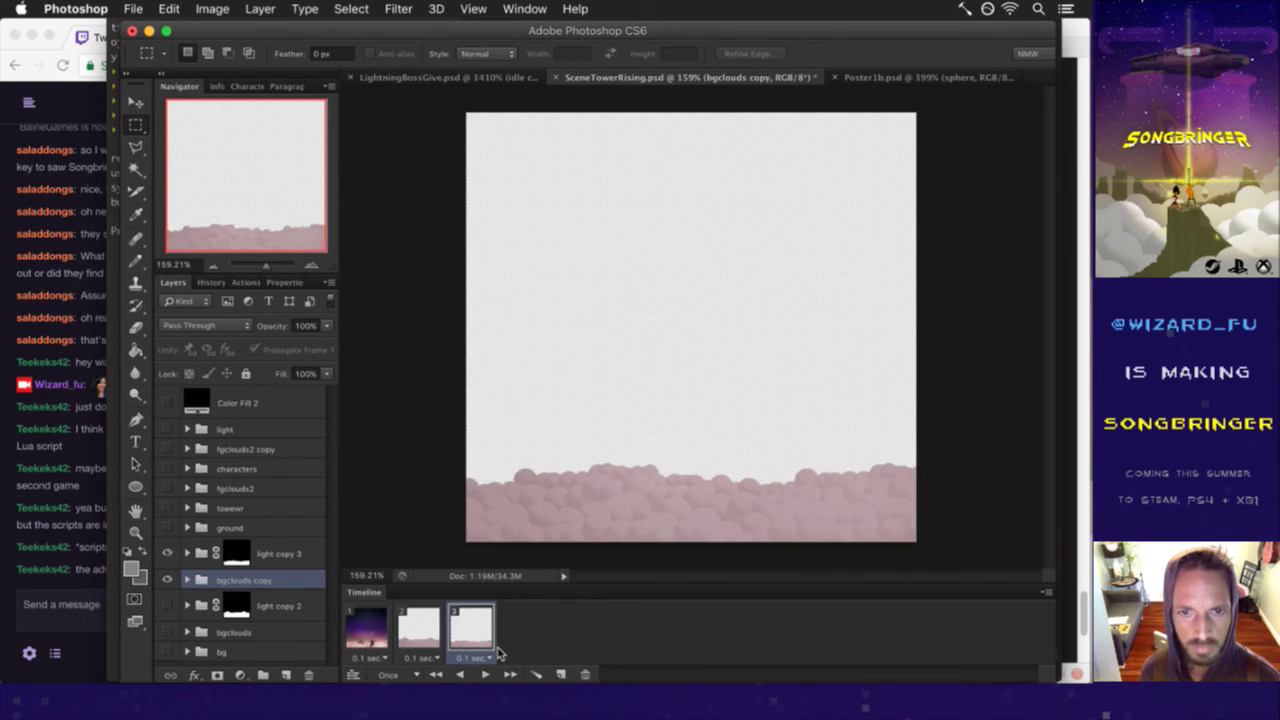
left_click(561, 673)
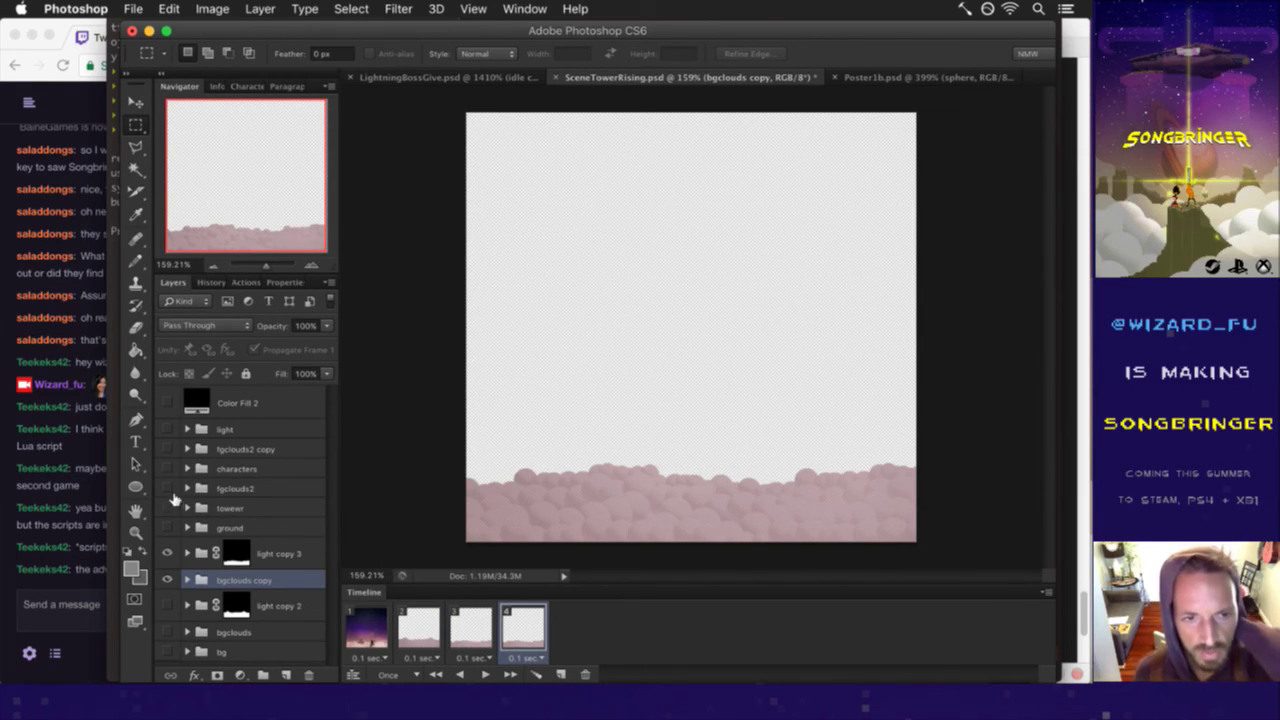
- Hide the clouds, duplicate light copy 3 as light copy 4, and move it up the stack
left_click(167, 579)
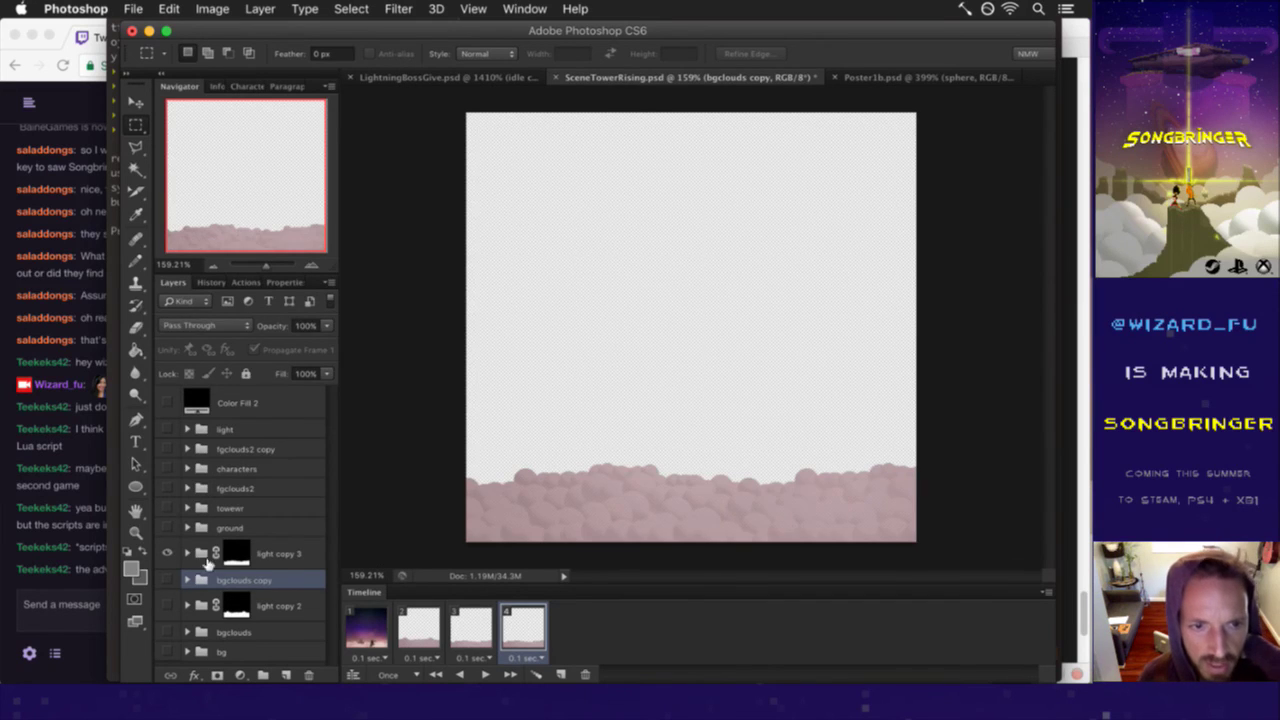
left_click(287, 554)
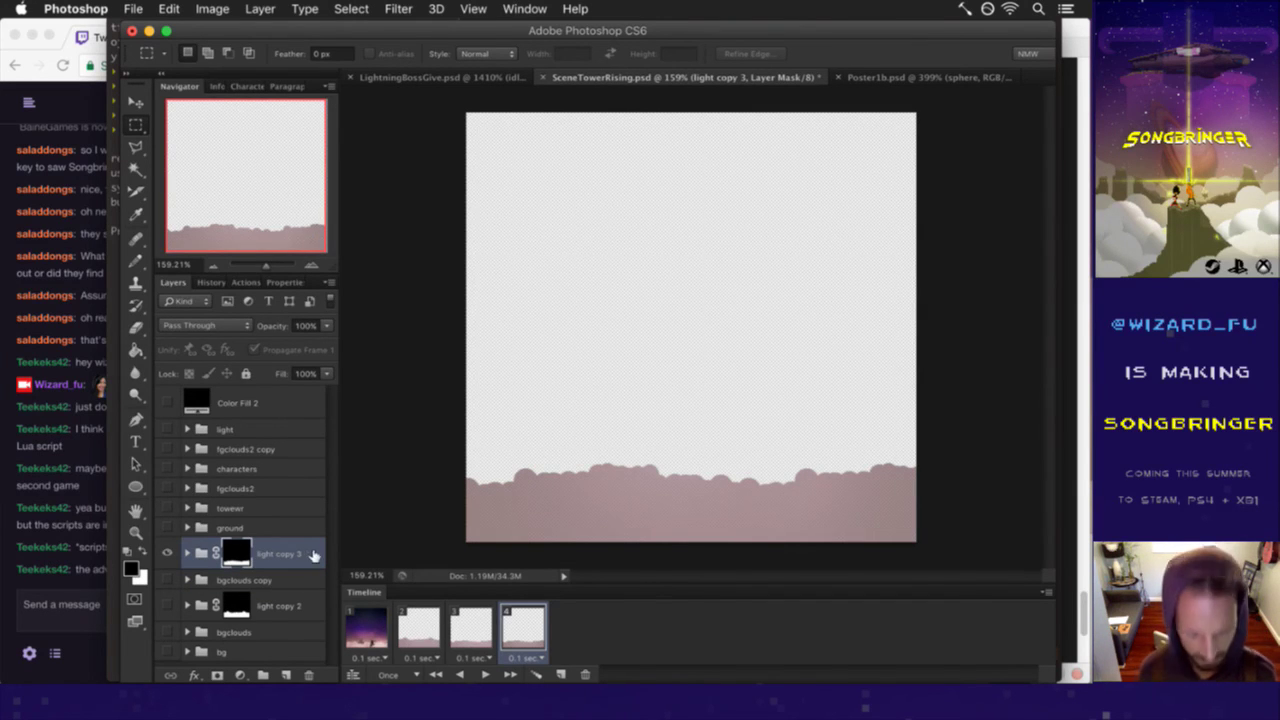
key("super+j")
left_click_drag(204, 556, 214, 530)
- Hide light copy 3, show the ground, and delete light copy 4's old cloud mask
left_click(167, 586)
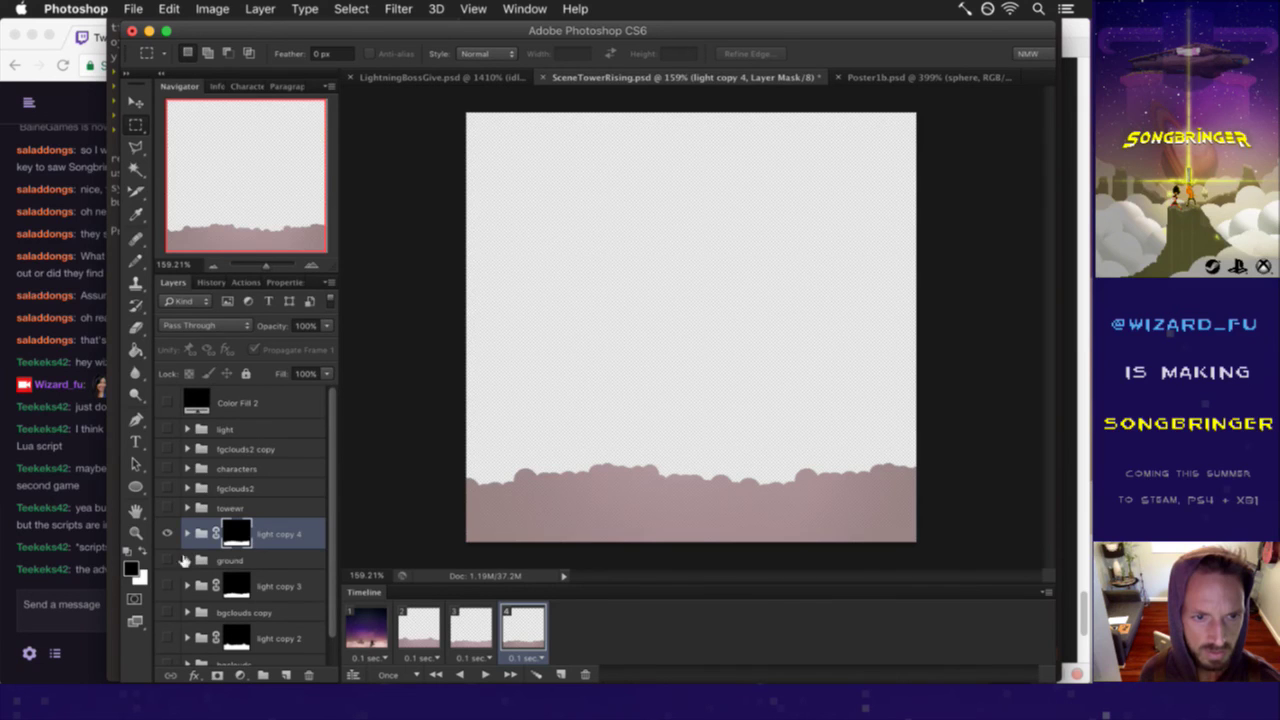
left_click(167, 560)
left_click(246, 566)
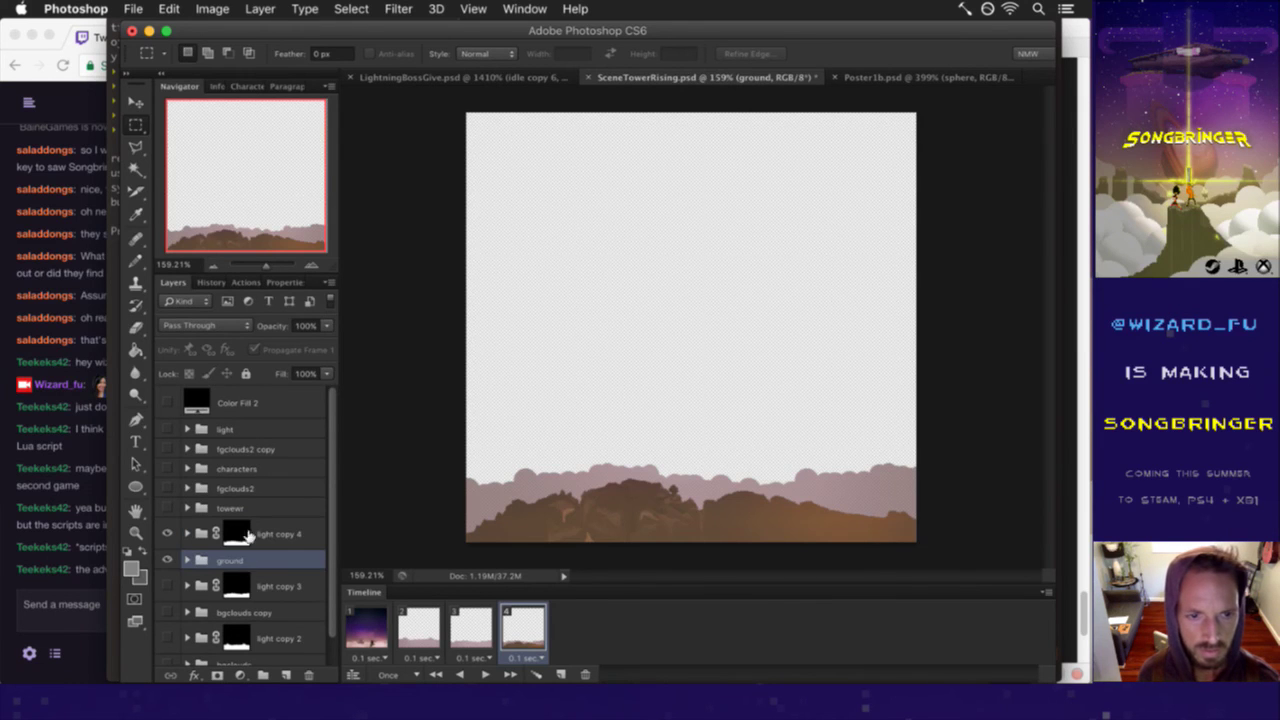
left_click(258, 538)
right_click(240, 530)
left_click(280, 543)
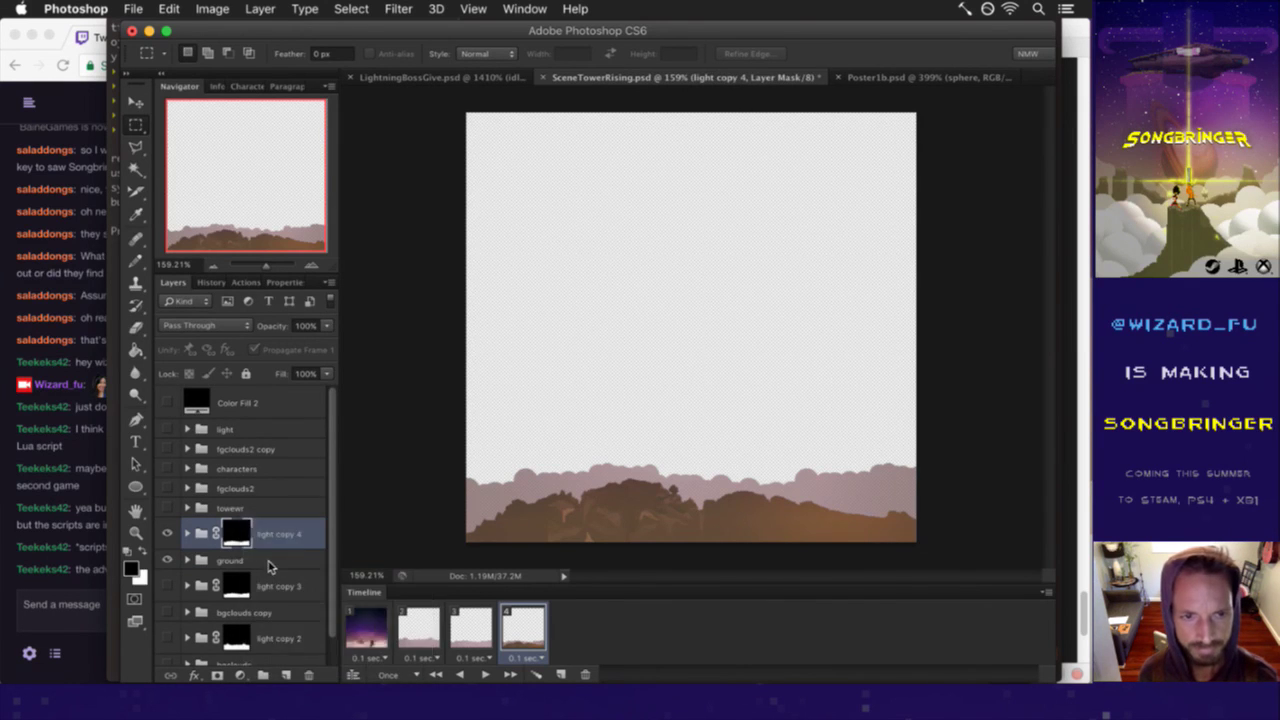
- Mask light copy 4 to the Layer 23 copy mountain outline with Reveal Selection, then save
left_click(187, 548)
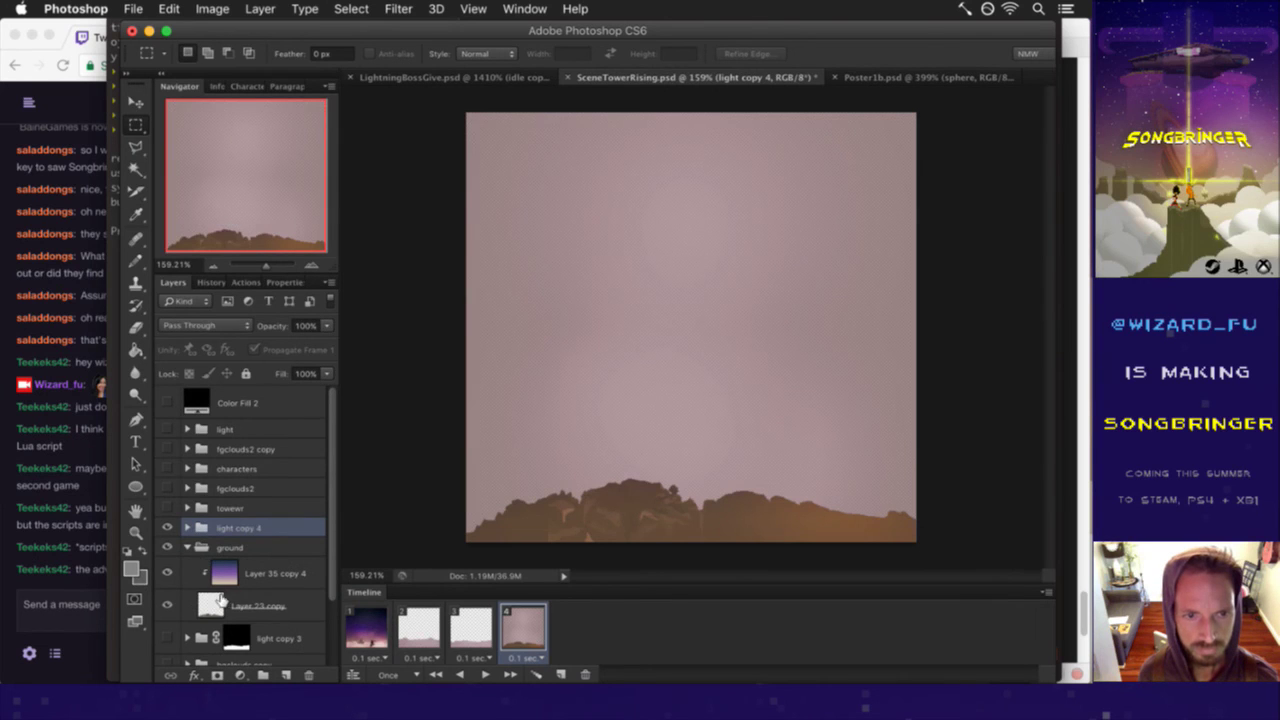
left_click(214, 606)
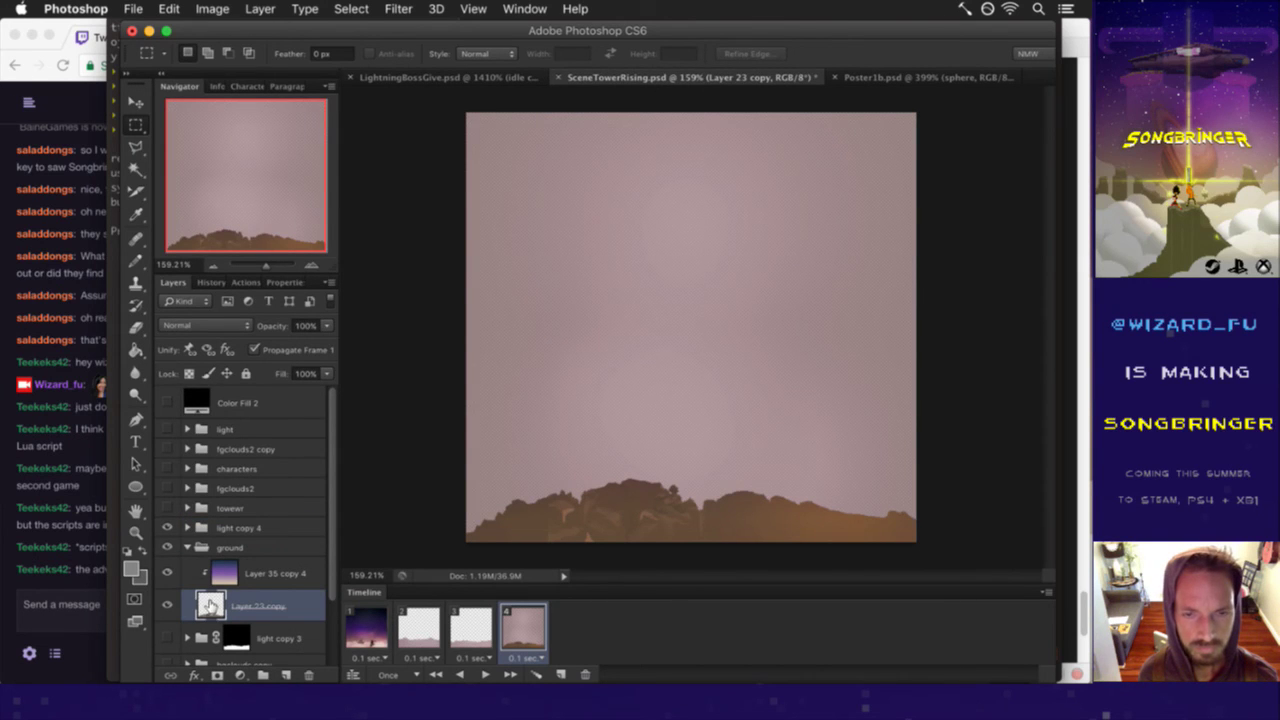
left_click(210, 604, "super")
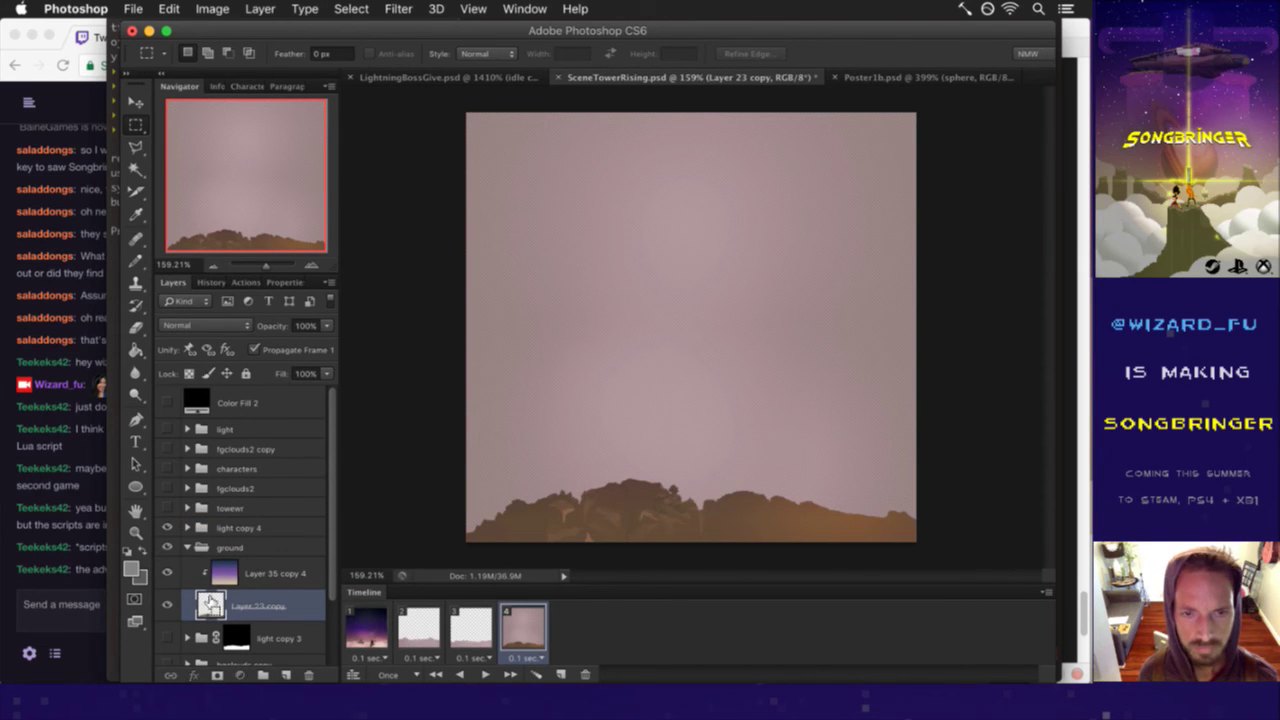
left_click(240, 519)
left_click(260, 8)
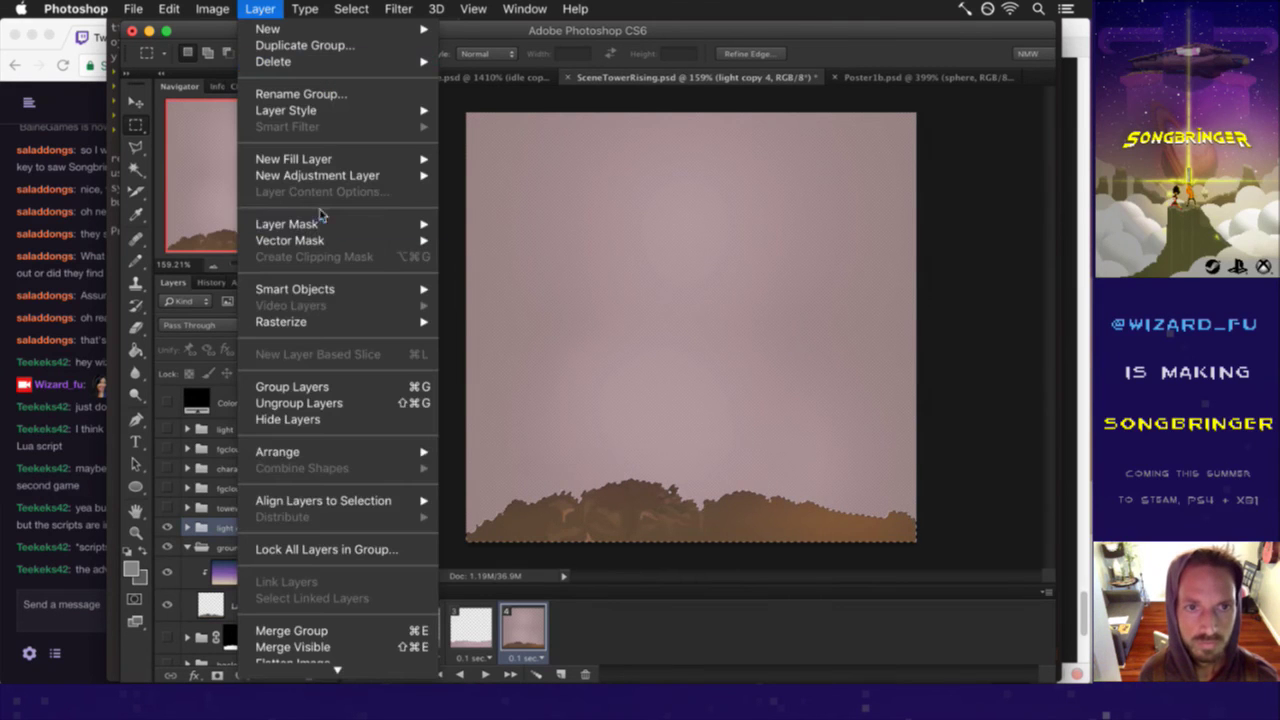
left_click(478, 259)
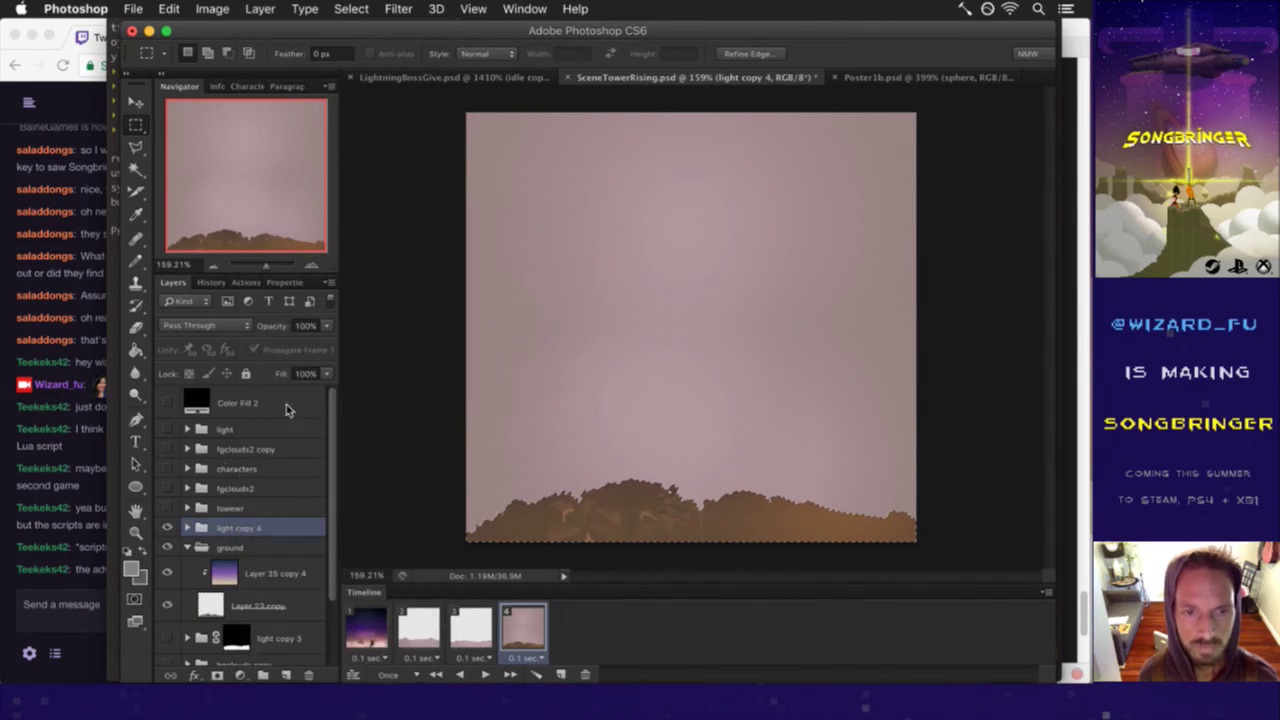
left_click(188, 560)
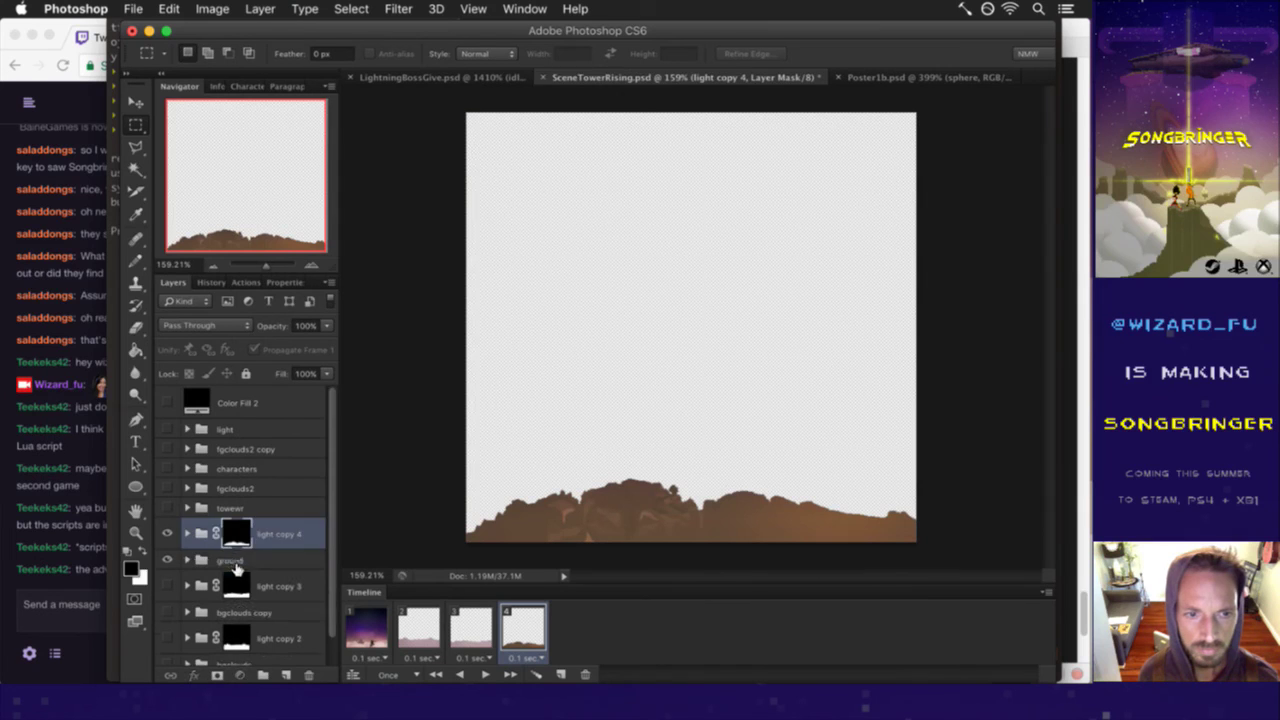
left_click(231, 562)
key("super+s")
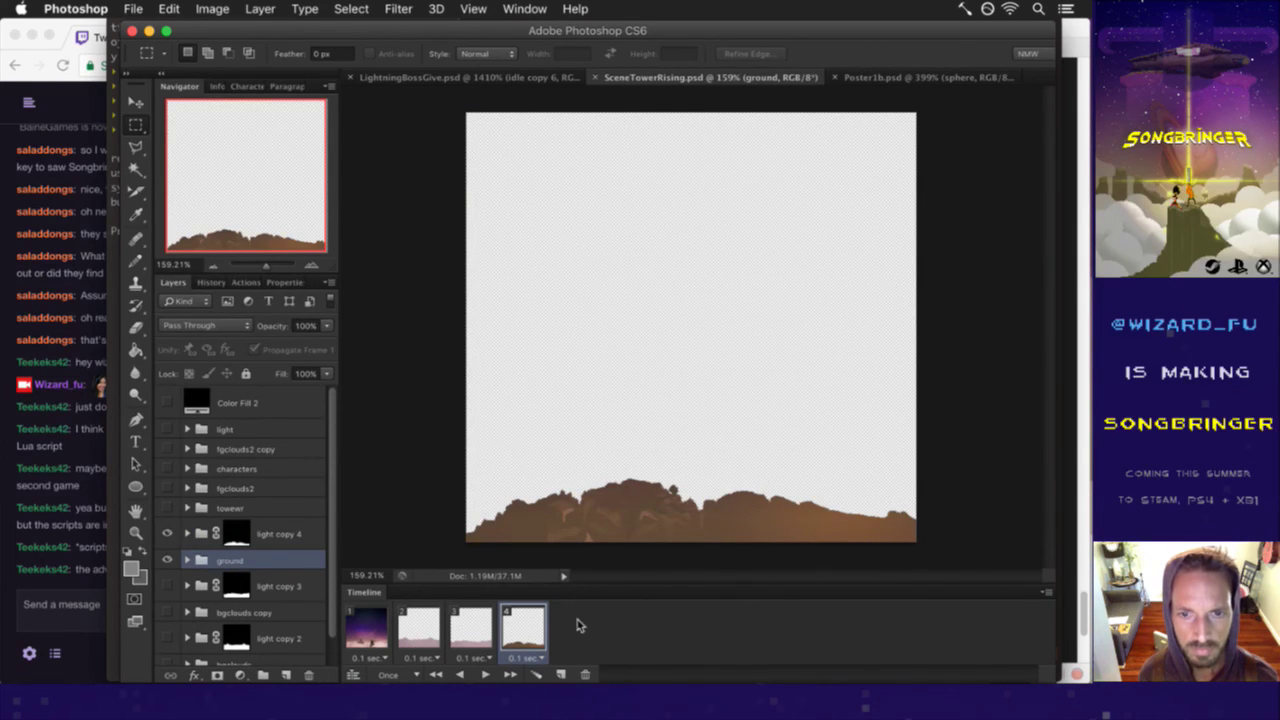
- Add a fifth animation frame with the ground hidden and only the tower showing
left_click(561, 674)
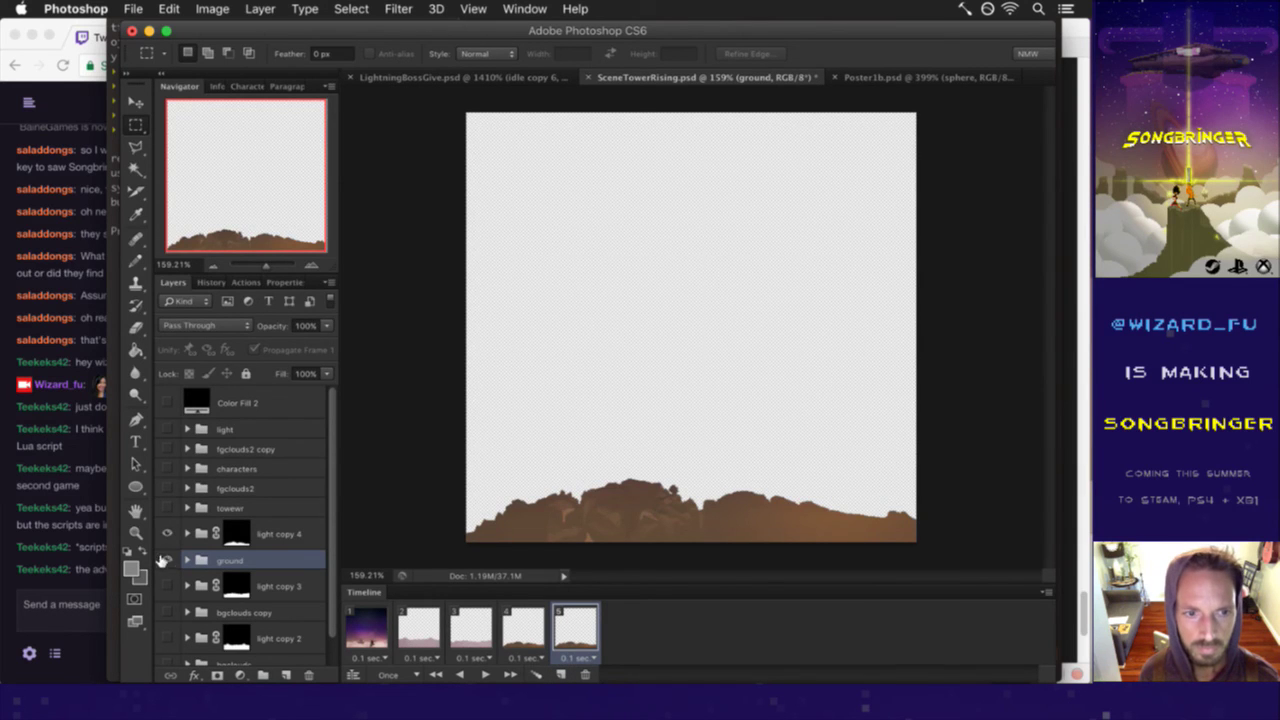
left_click(167, 558)
left_click(167, 508)
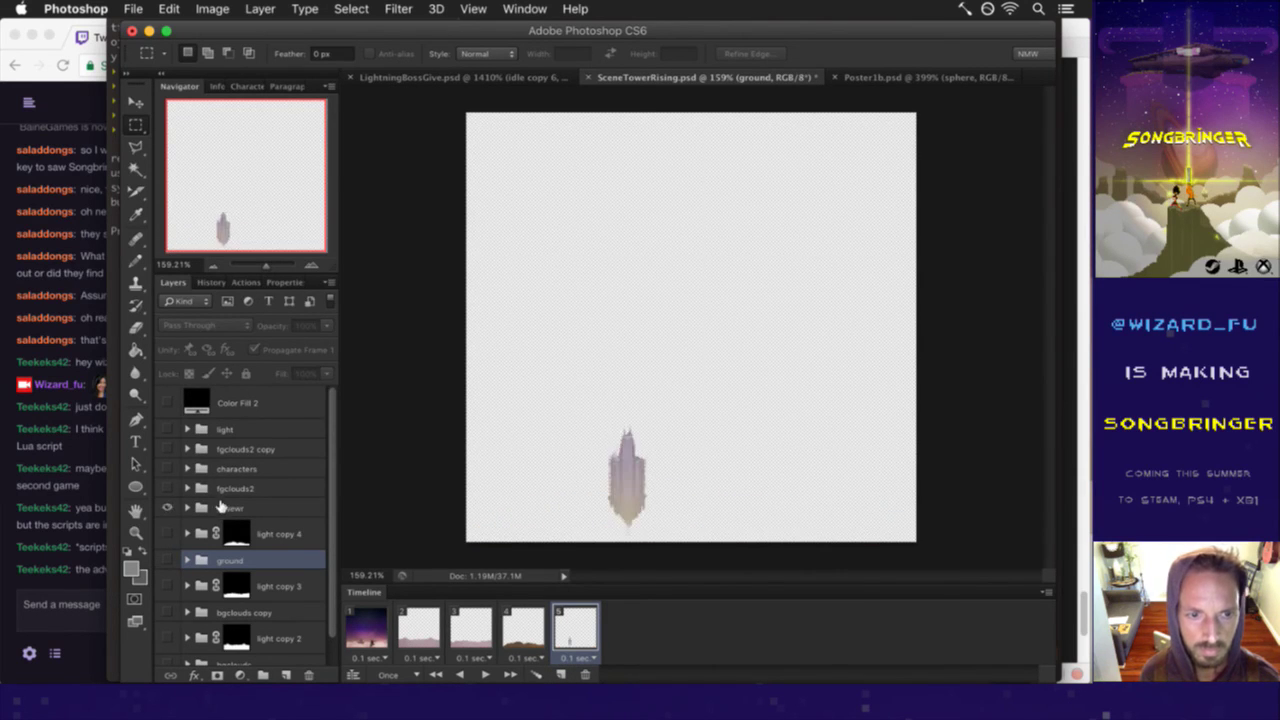
left_click(232, 507)
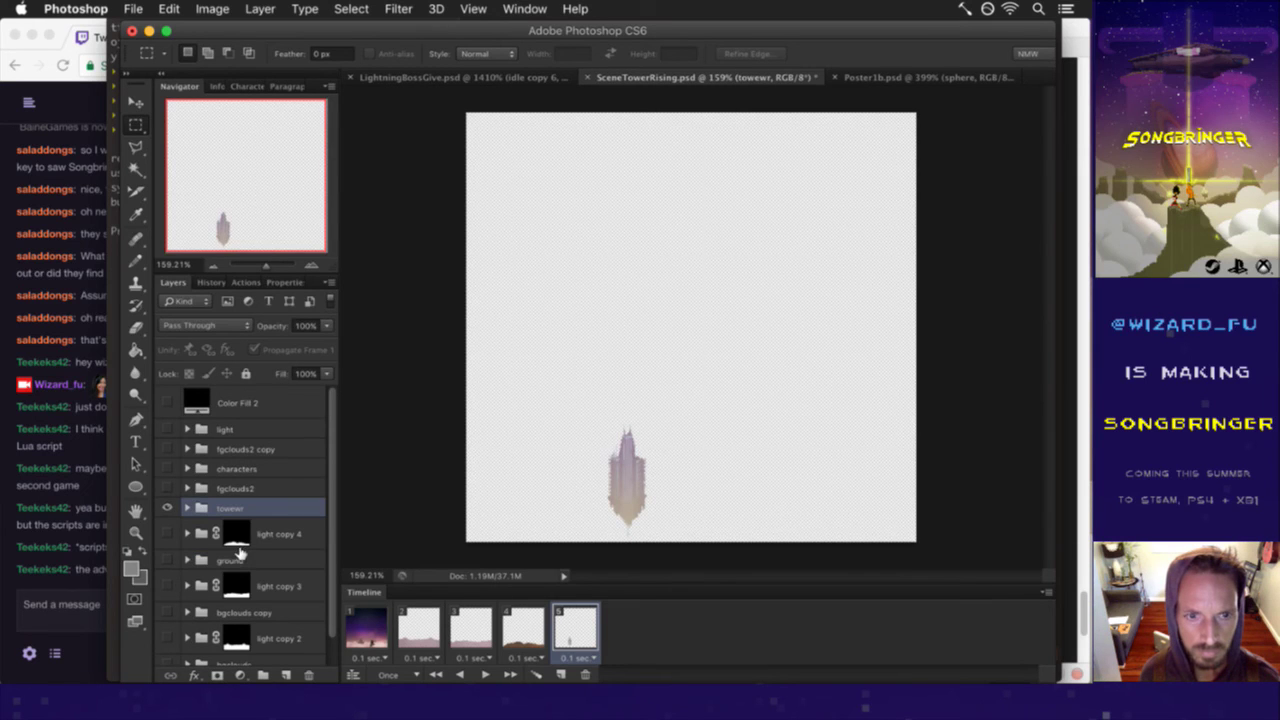
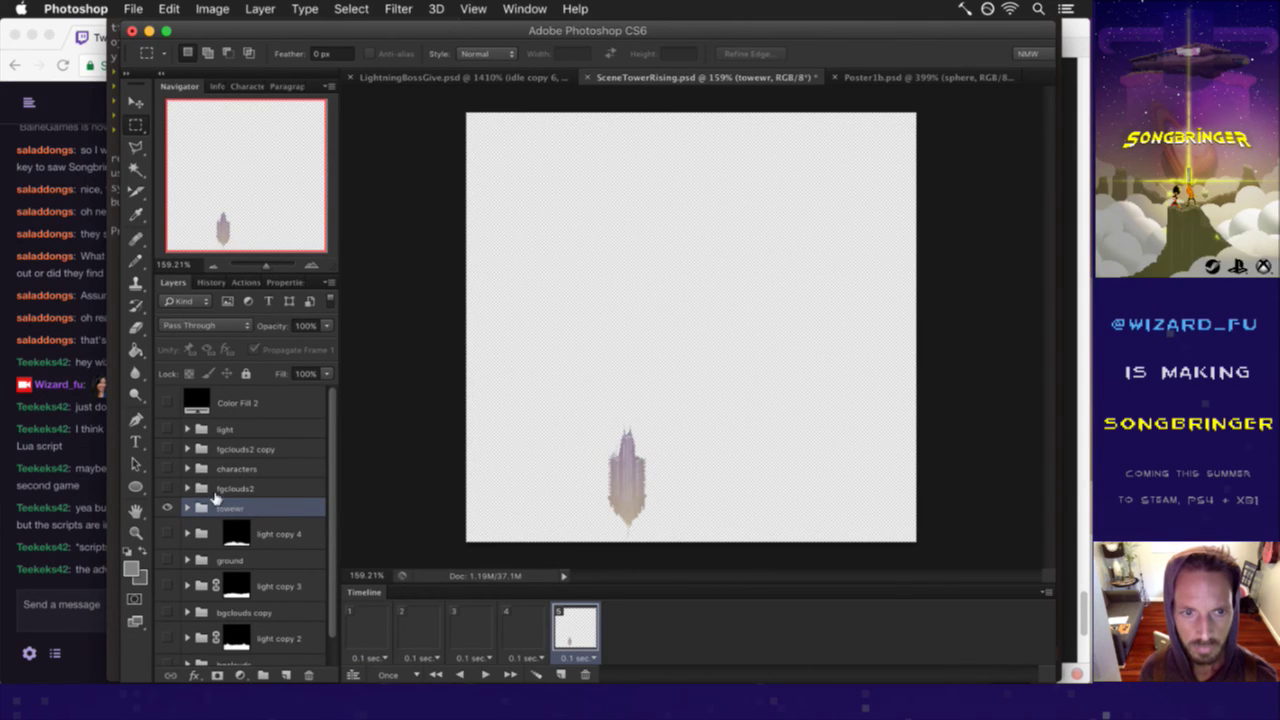
- Duplicate light copy 4 as light copy 5 above the tower group and delete its mask
left_click(167, 427)
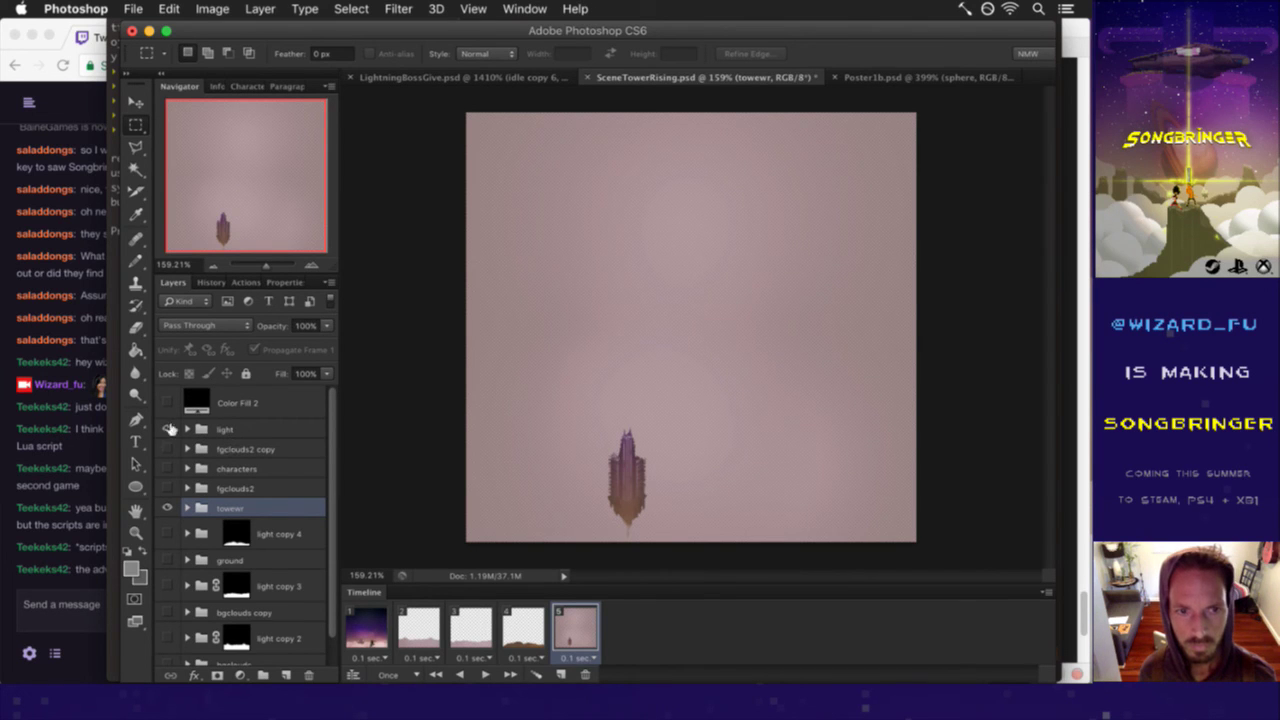
left_click(168, 429)
left_click(278, 535)
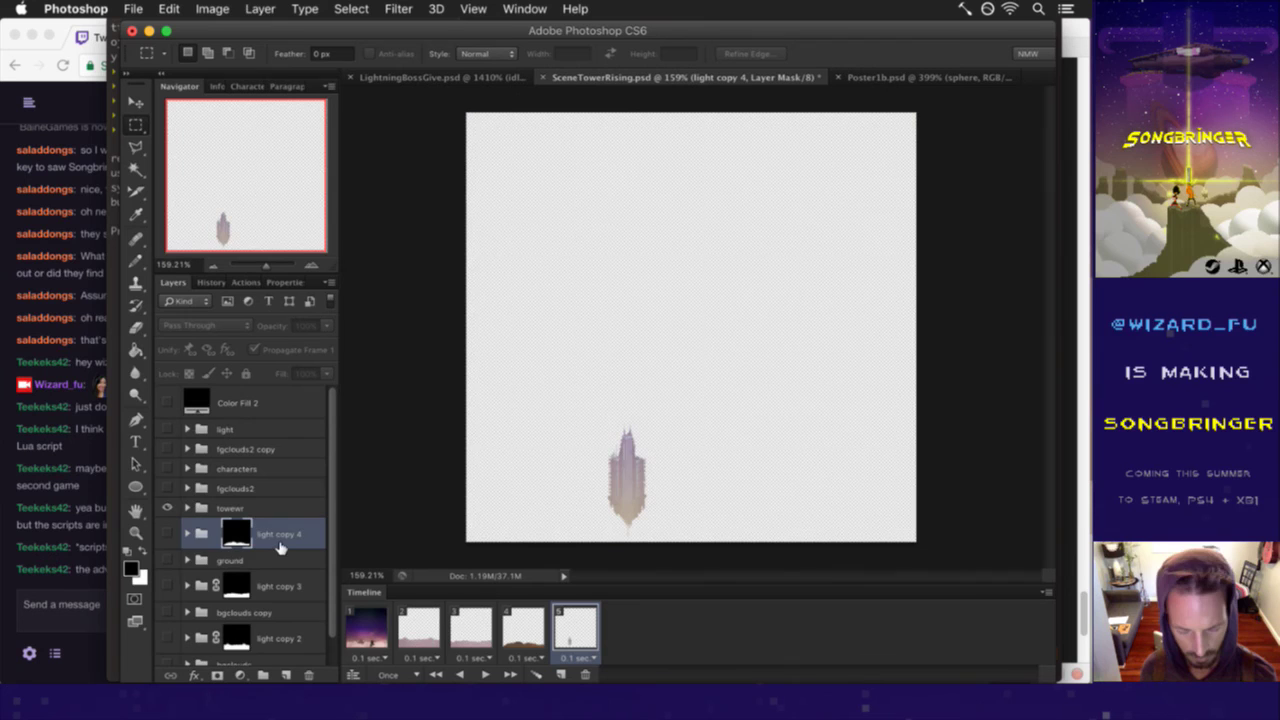
key("ctrl+j")
mouse_move(278, 540)
left_mouse_down()
mouse_move(205, 507)
mouse_move(218, 482)
left_mouse_up()
left_click(168, 513)
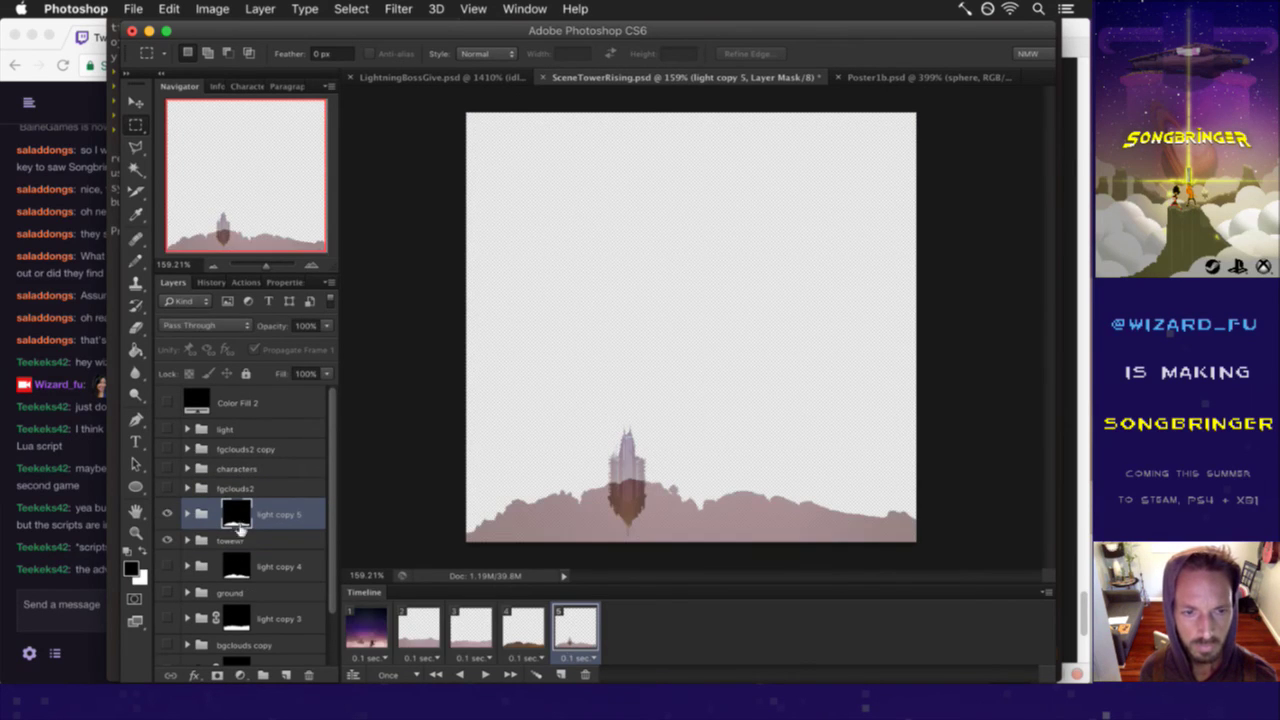
right_click(236, 510)
left_click(270, 543)
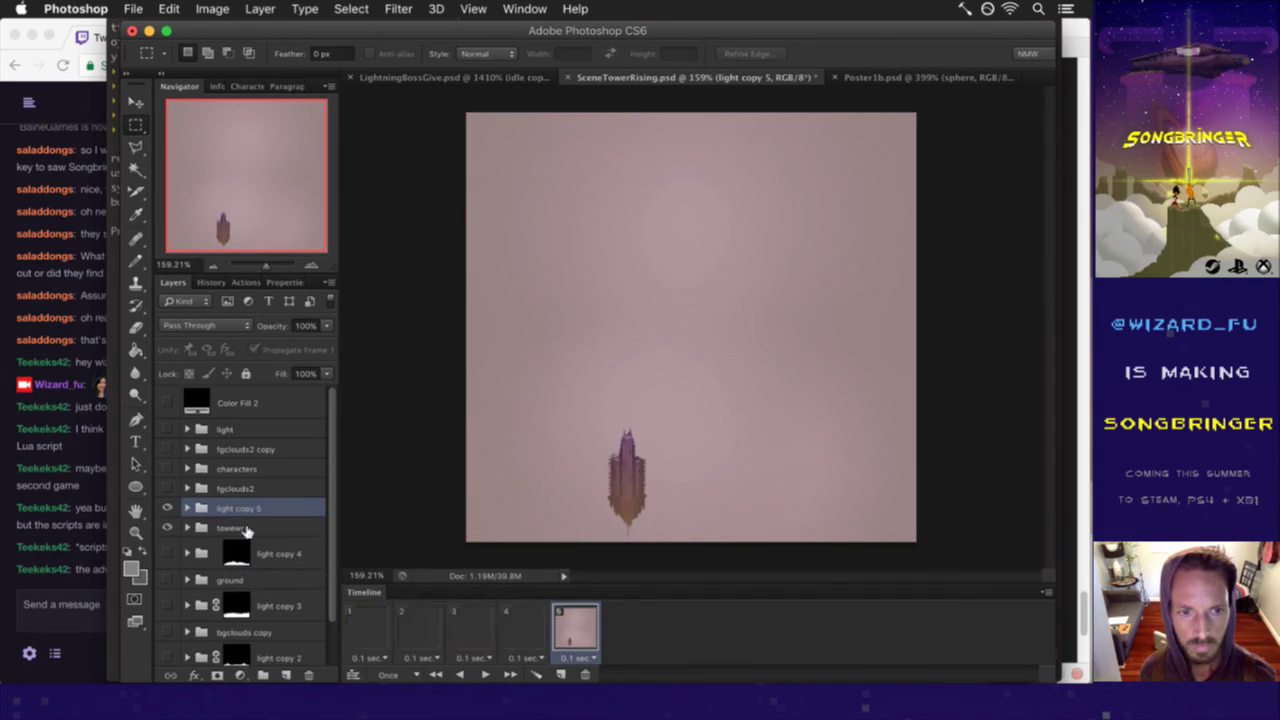
- Mask light copy 5 to the tower outline with Reveal Selection, then add animation frame 6
left_click(188, 528)
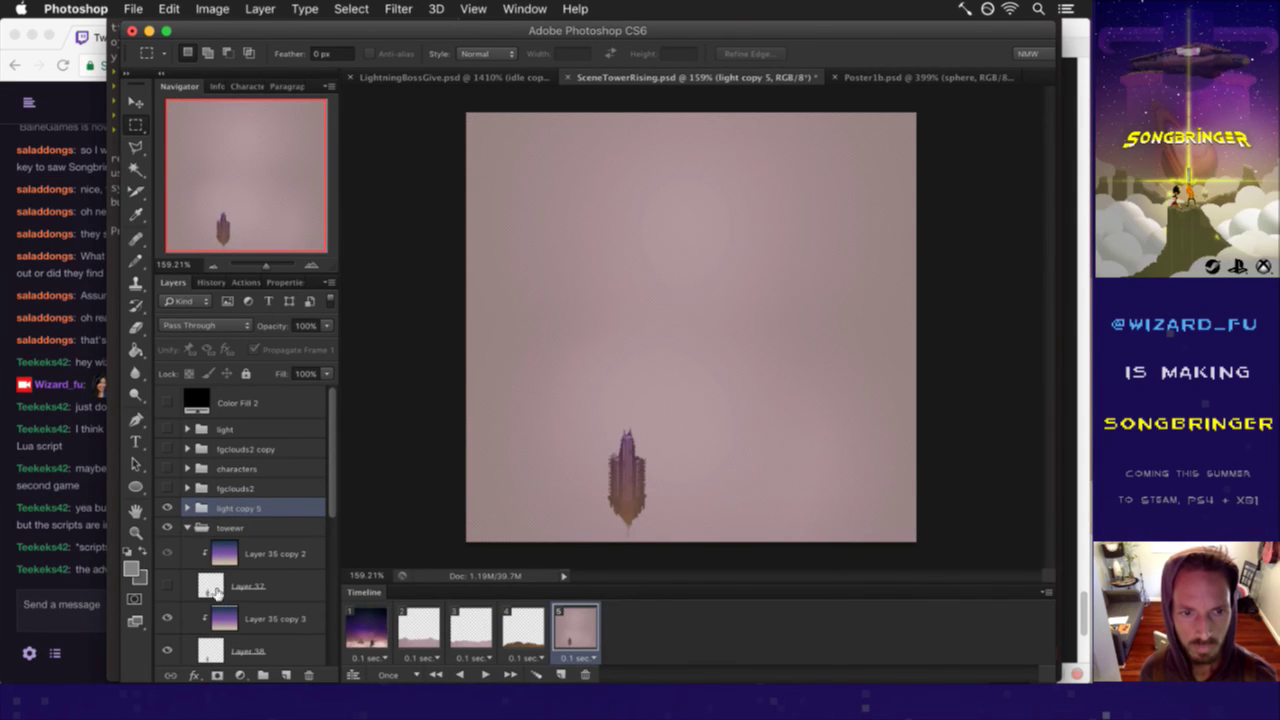
left_click(218, 648, "ctrl")
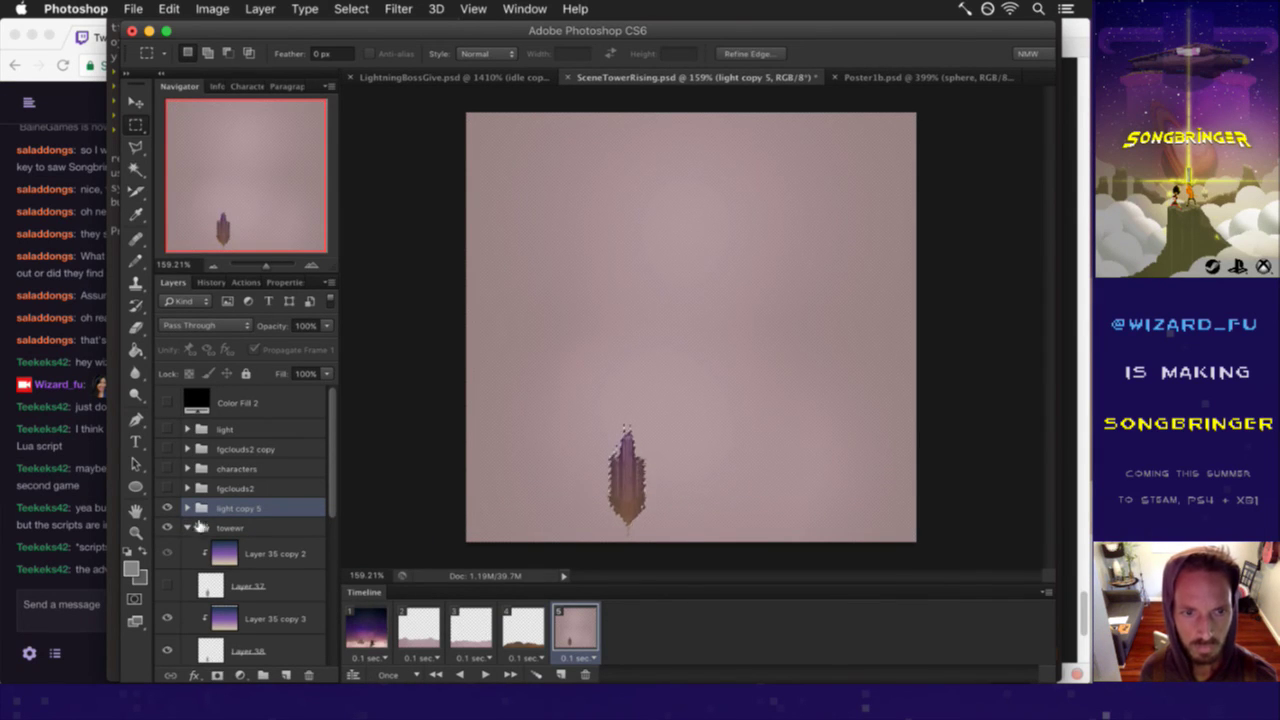
left_click(188, 528)
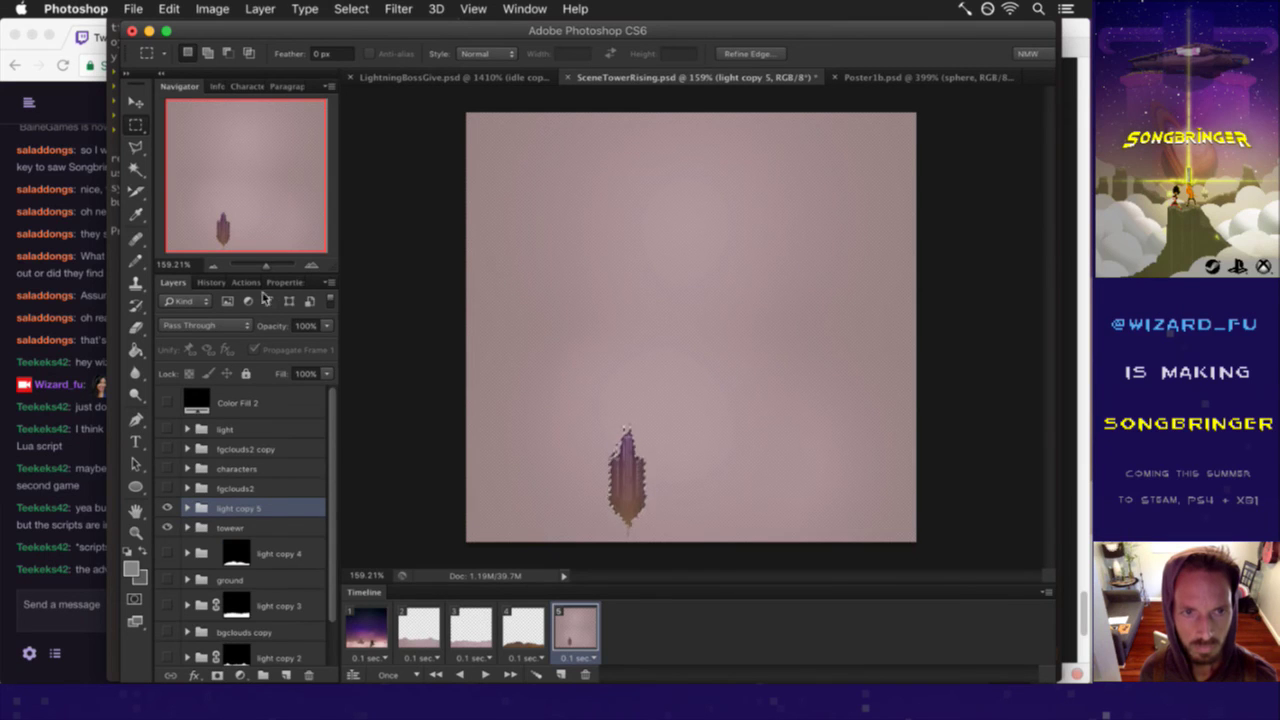
left_click(260, 9)
mouse_move(287, 224)
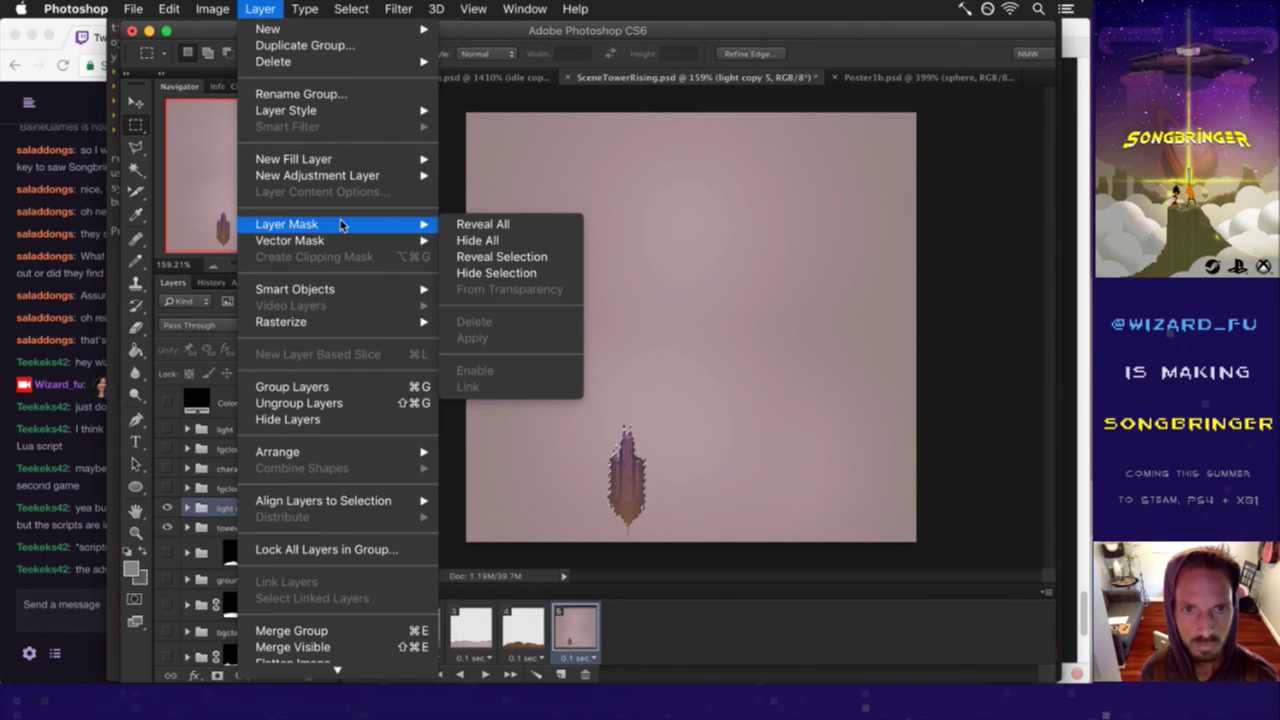
left_click(501, 256)
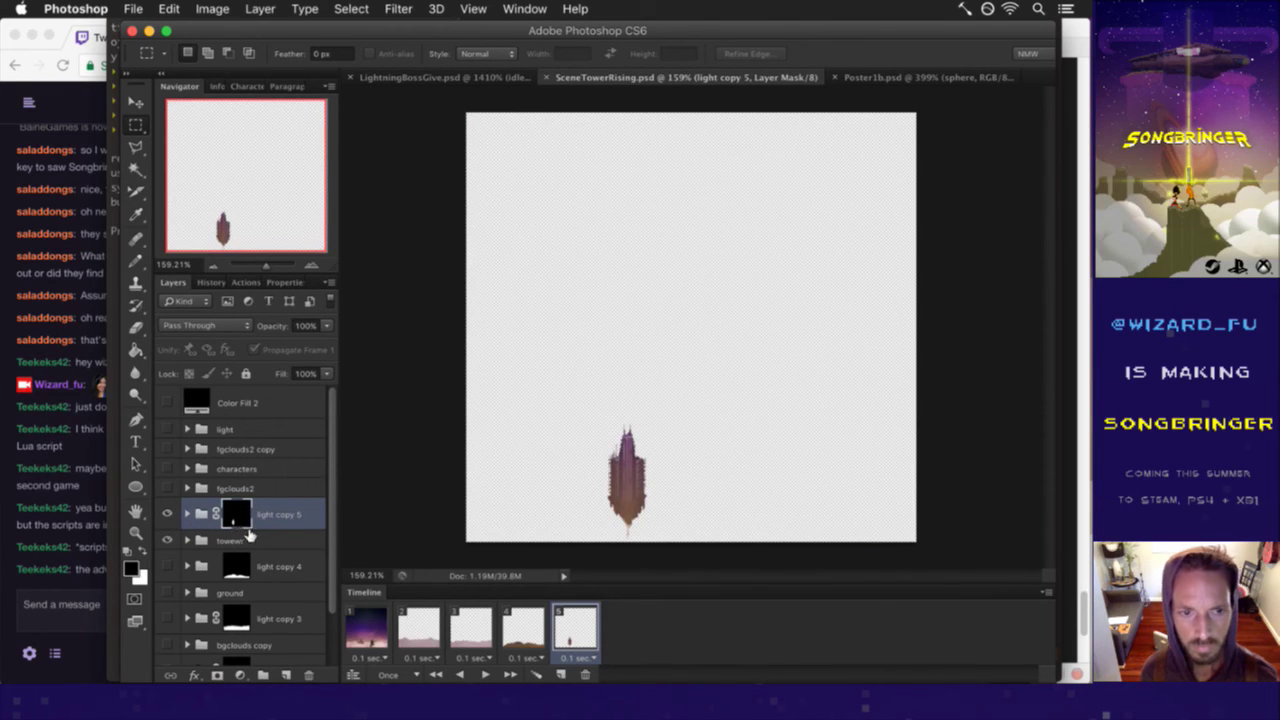
left_click(584, 633)
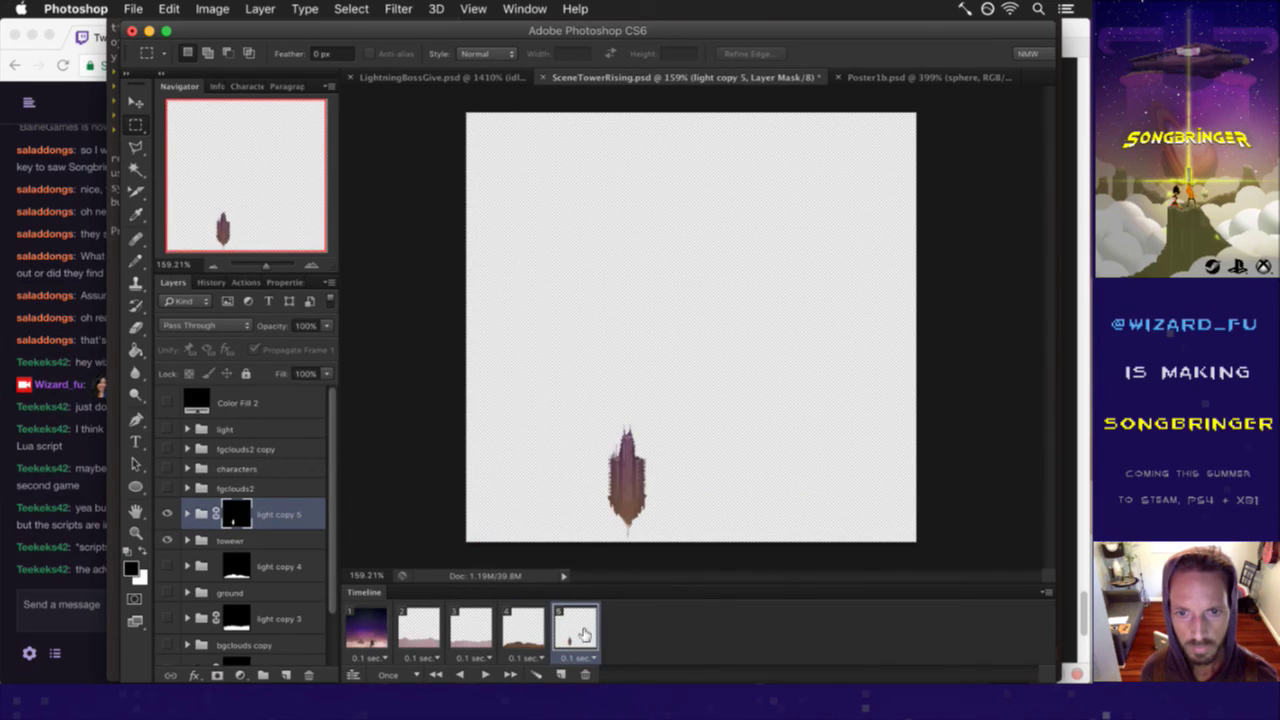
left_click(561, 673)
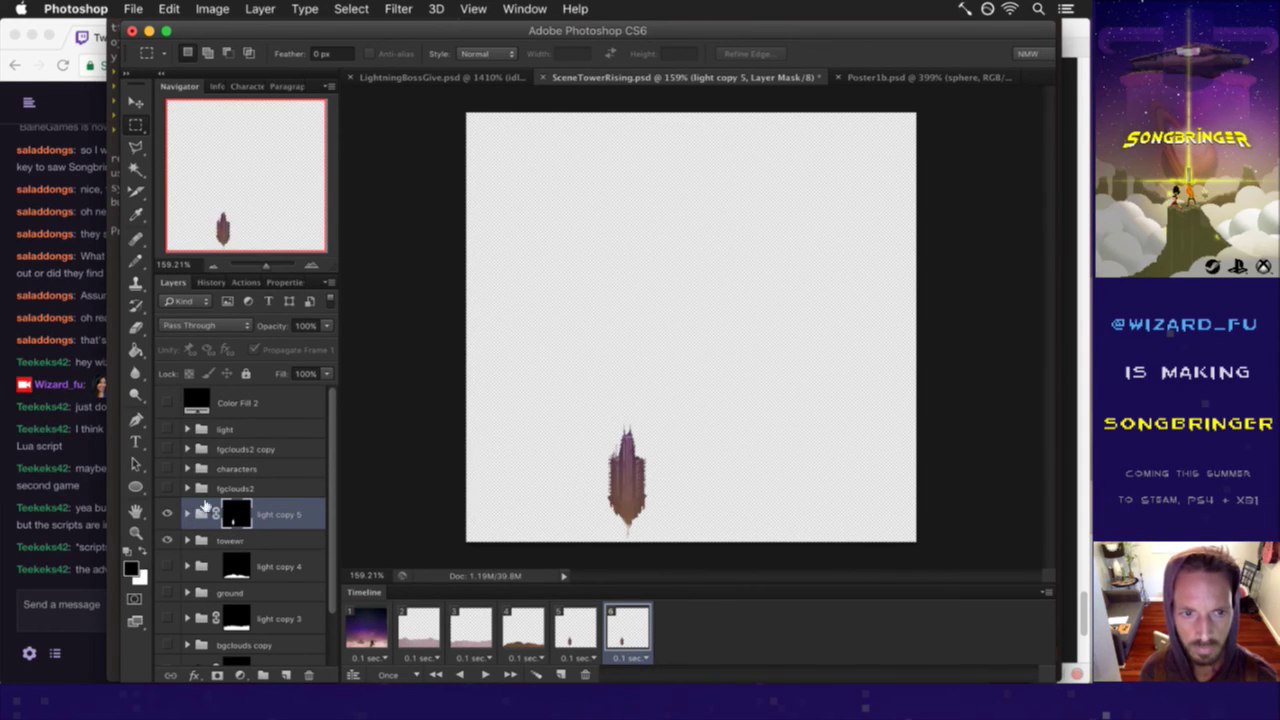
- Move Layer 35 copy 3 in the tower group down 68 px
left_click(187, 514)
left_click_drag(330, 495, 330, 552)
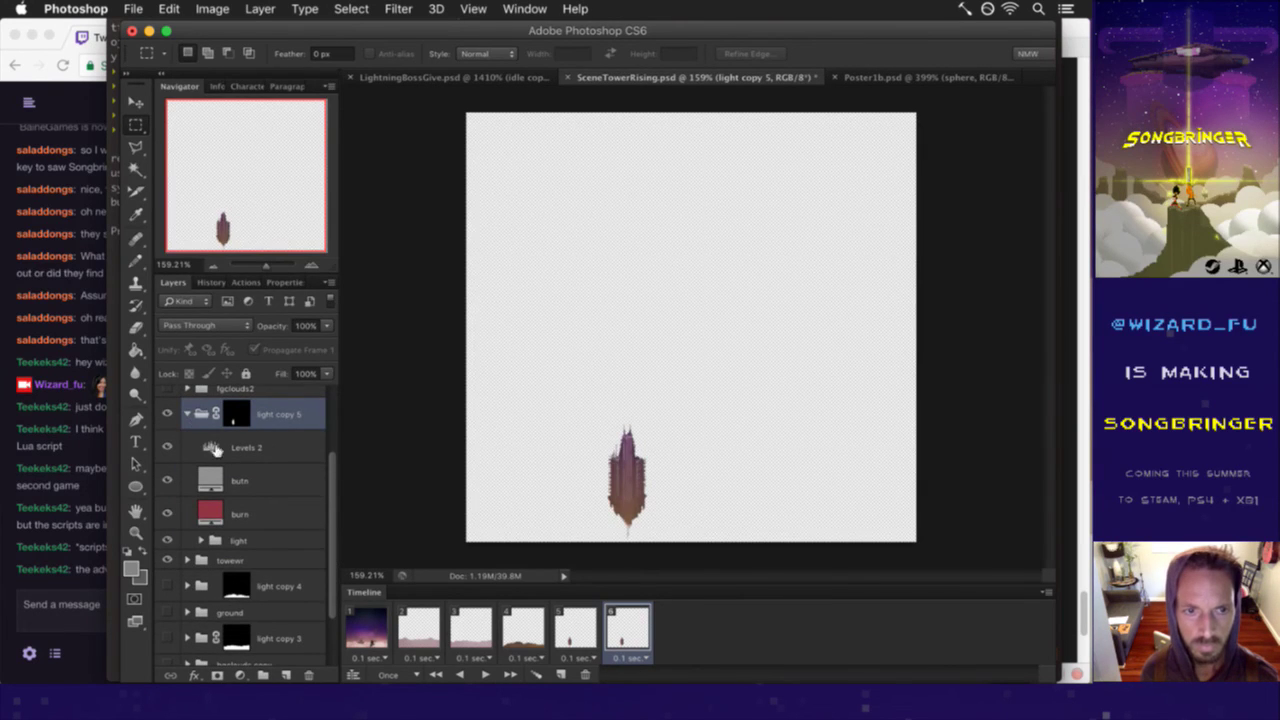
left_click(240, 556)
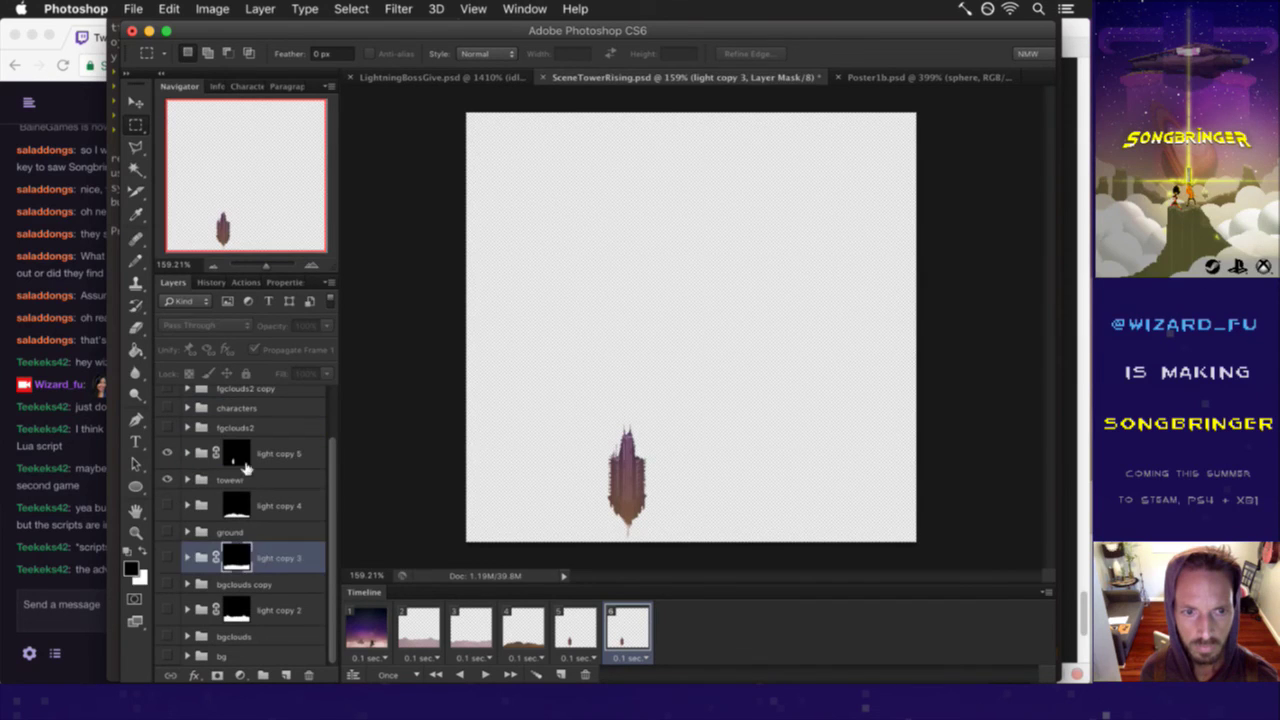
left_click(230, 481)
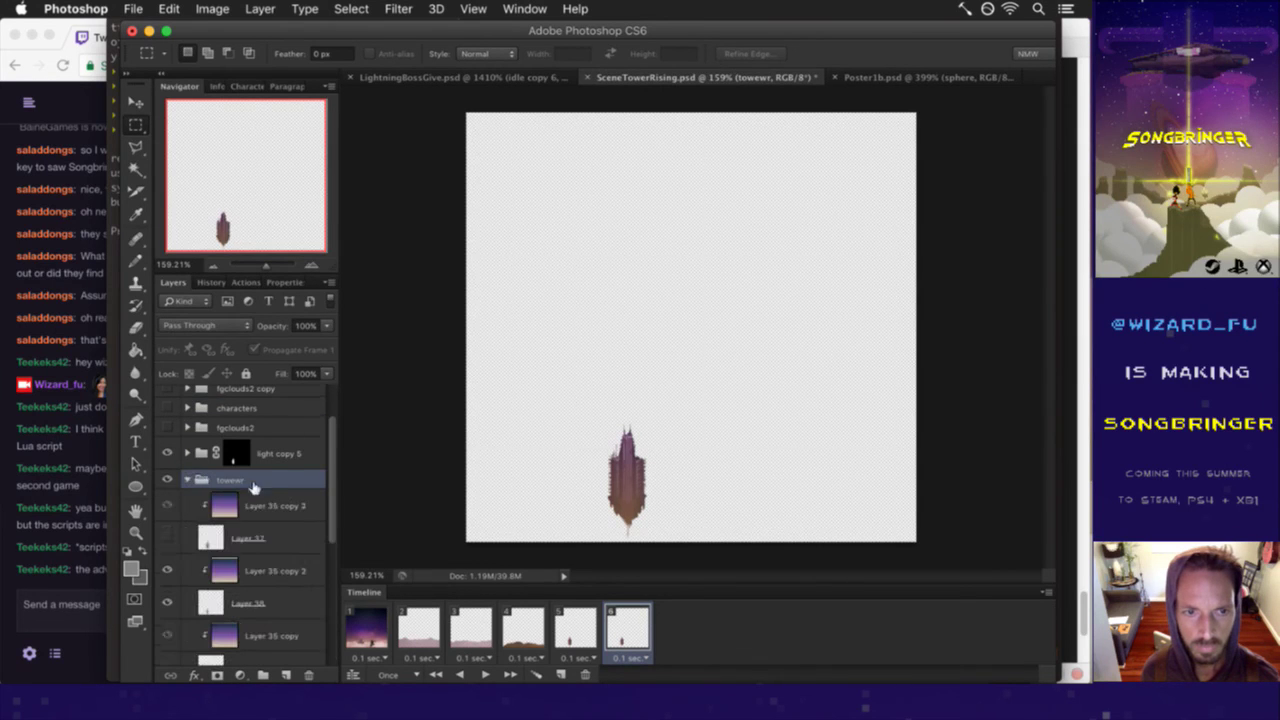
left_click(248, 570)
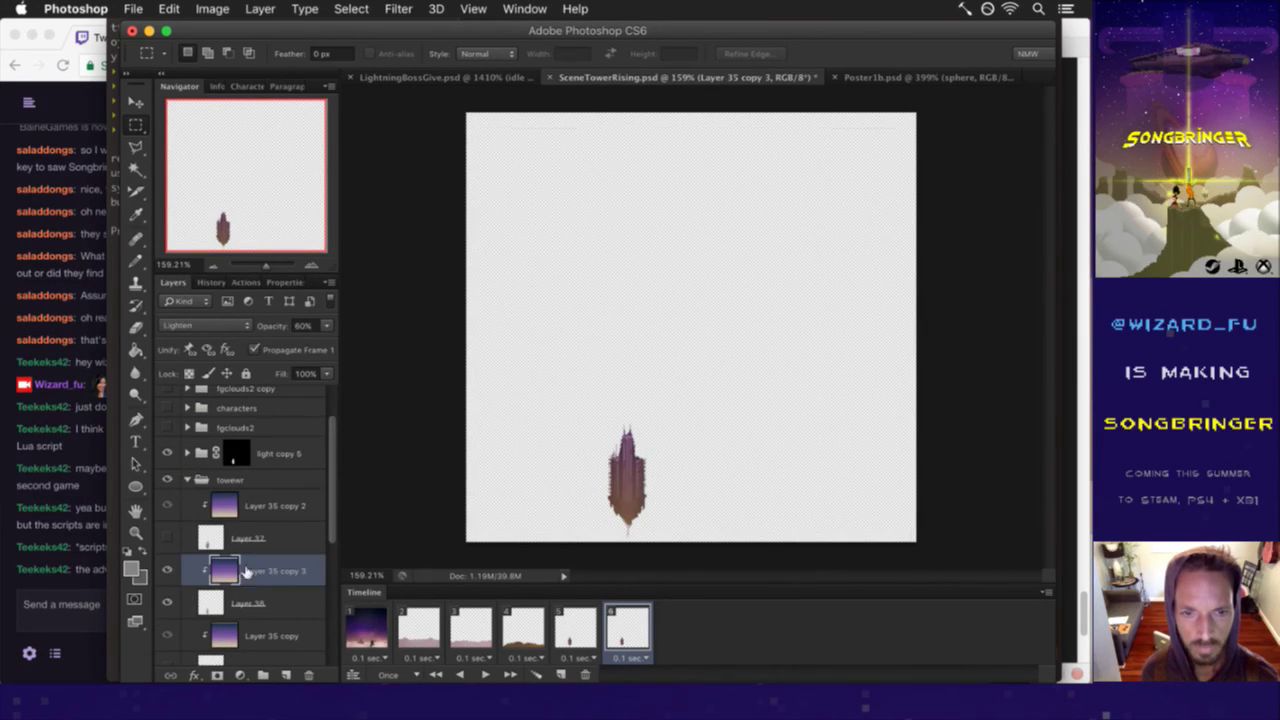
key("v")
key("Down")
key("Down")
key("Down")
key("Down")
key("Down")
key("Down")
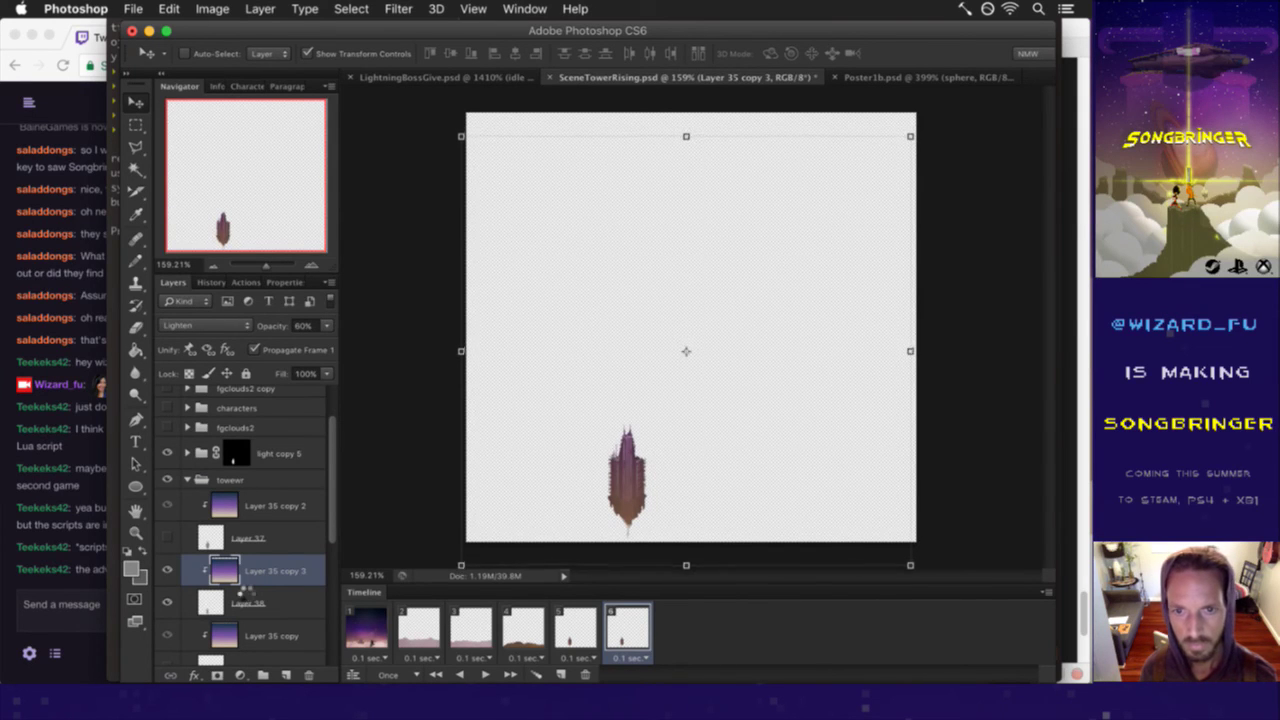
left_click_drag(646, 420, 648, 458)
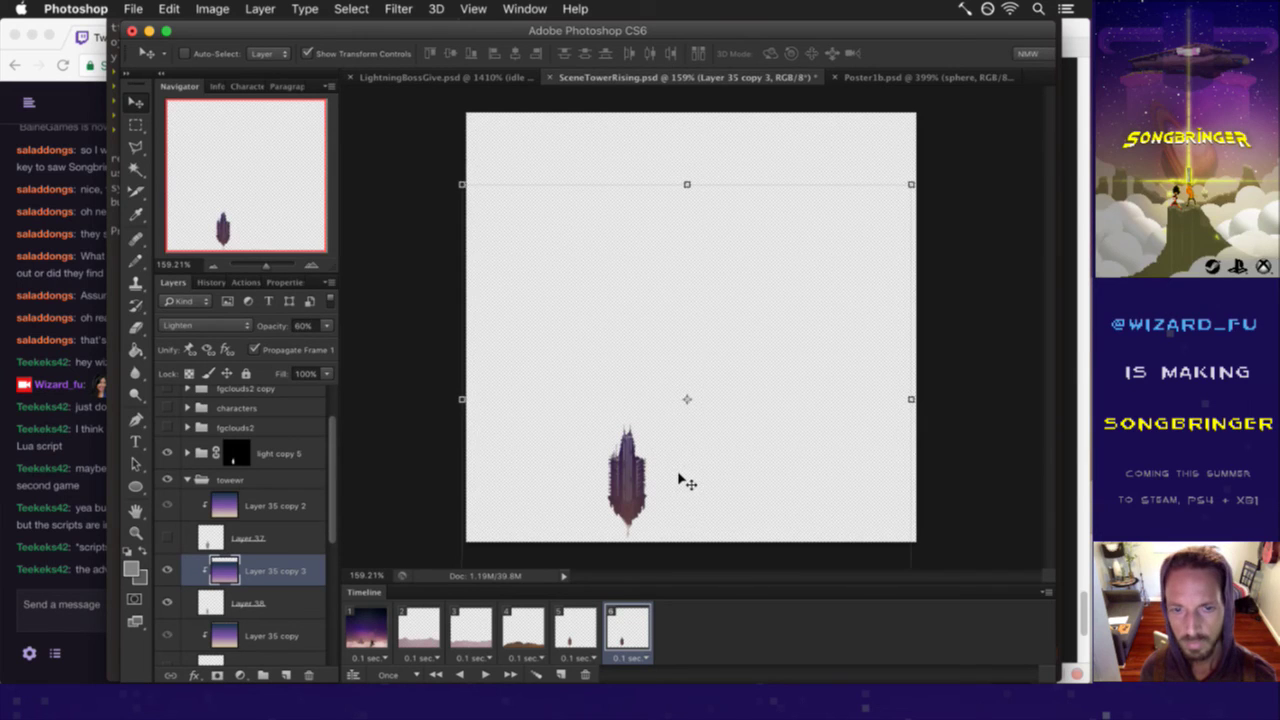
- Save the document, compare frames 5 and 6, and add animation frame 7
key("m")
key("super+s")
left_click(580, 635)
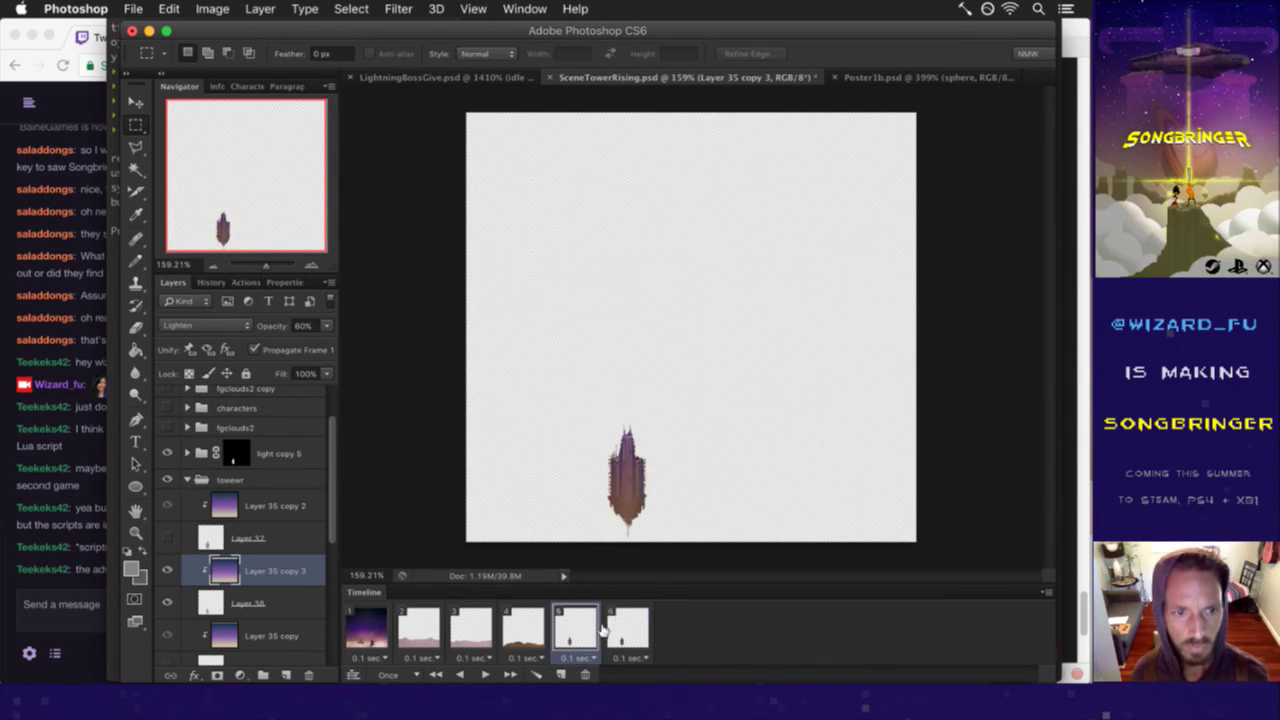
left_click(632, 622)
left_click(580, 628)
left_click(627, 628)
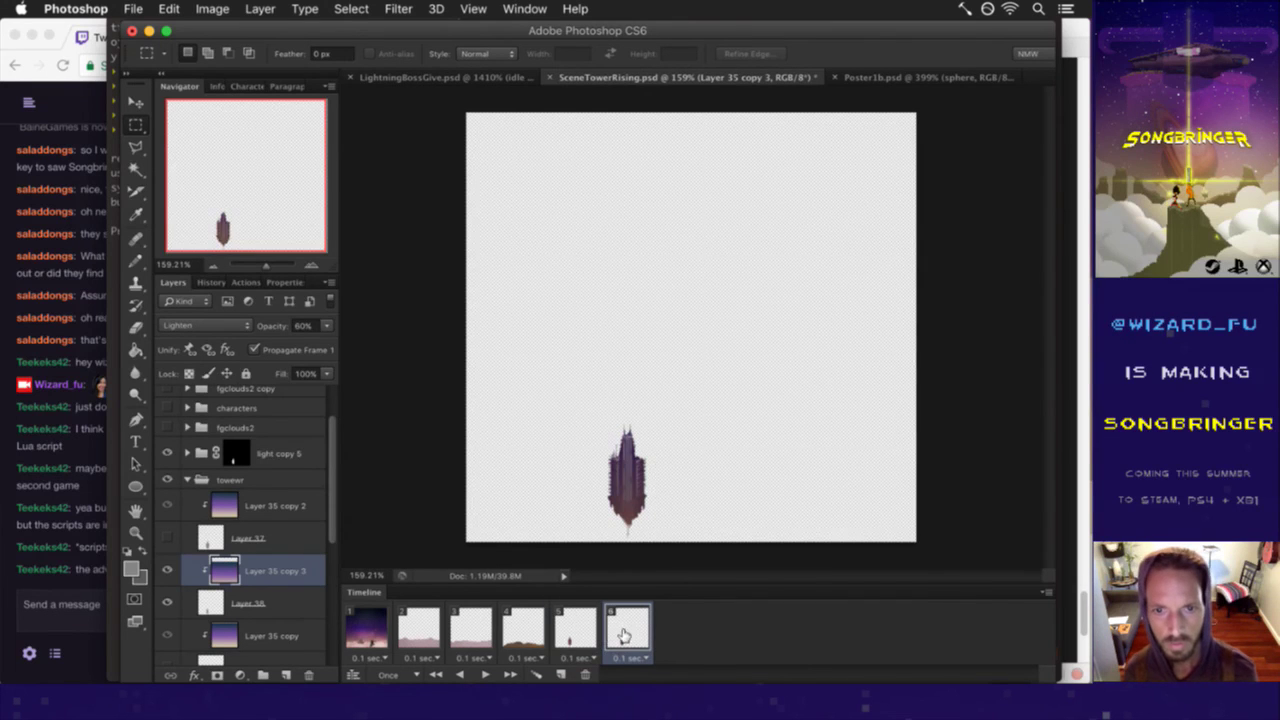
left_click(561, 673)
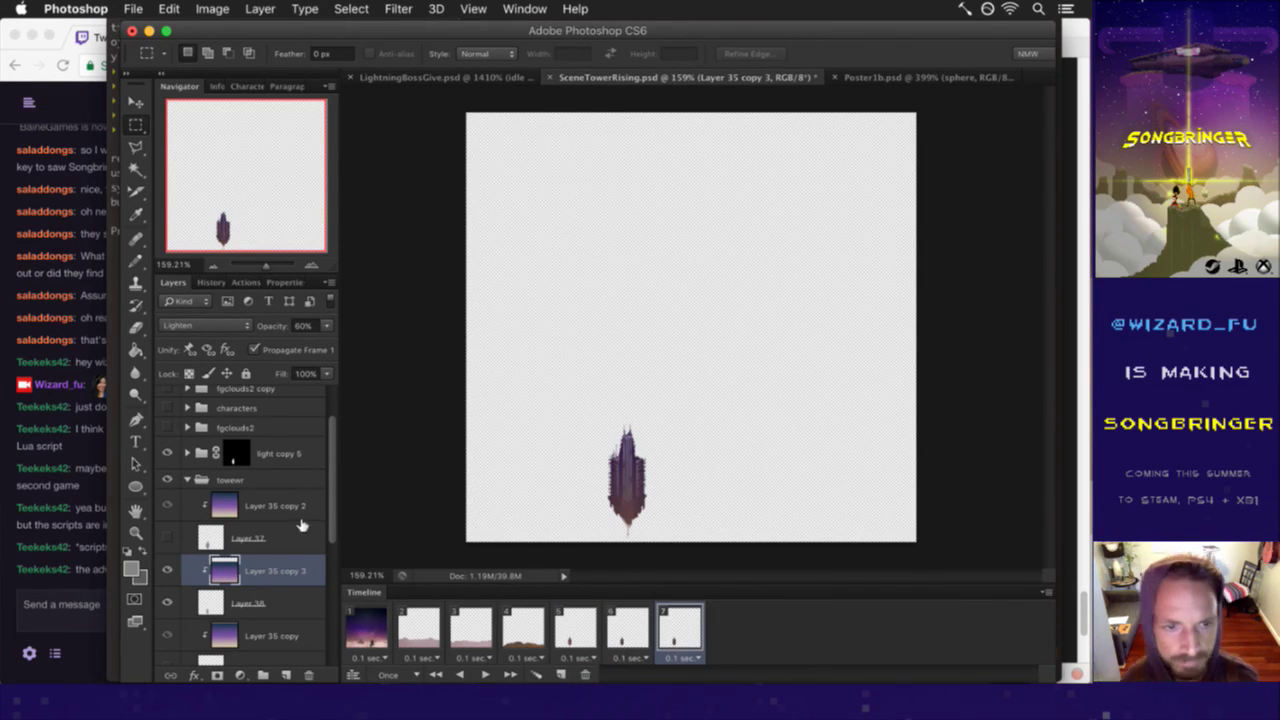
- Flip through frames 5 to 7 to preview the animation, ending on frame 7
left_click(576, 623)
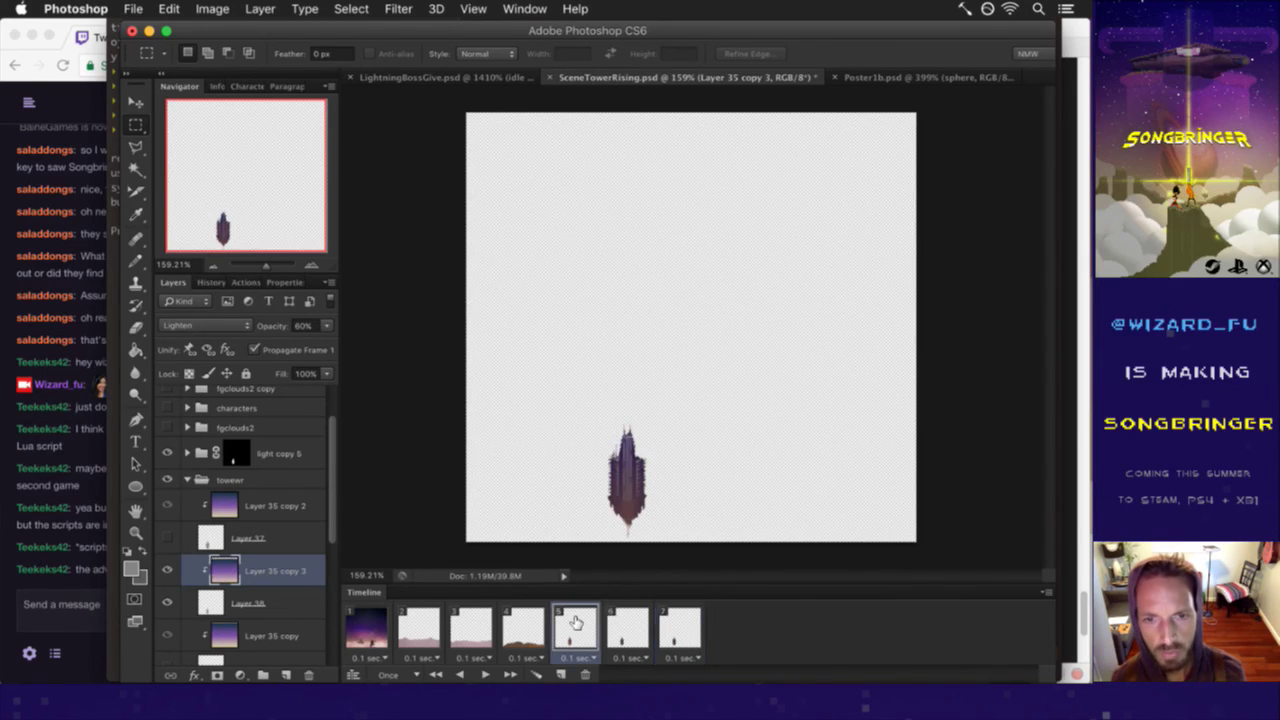
left_click(644, 623)
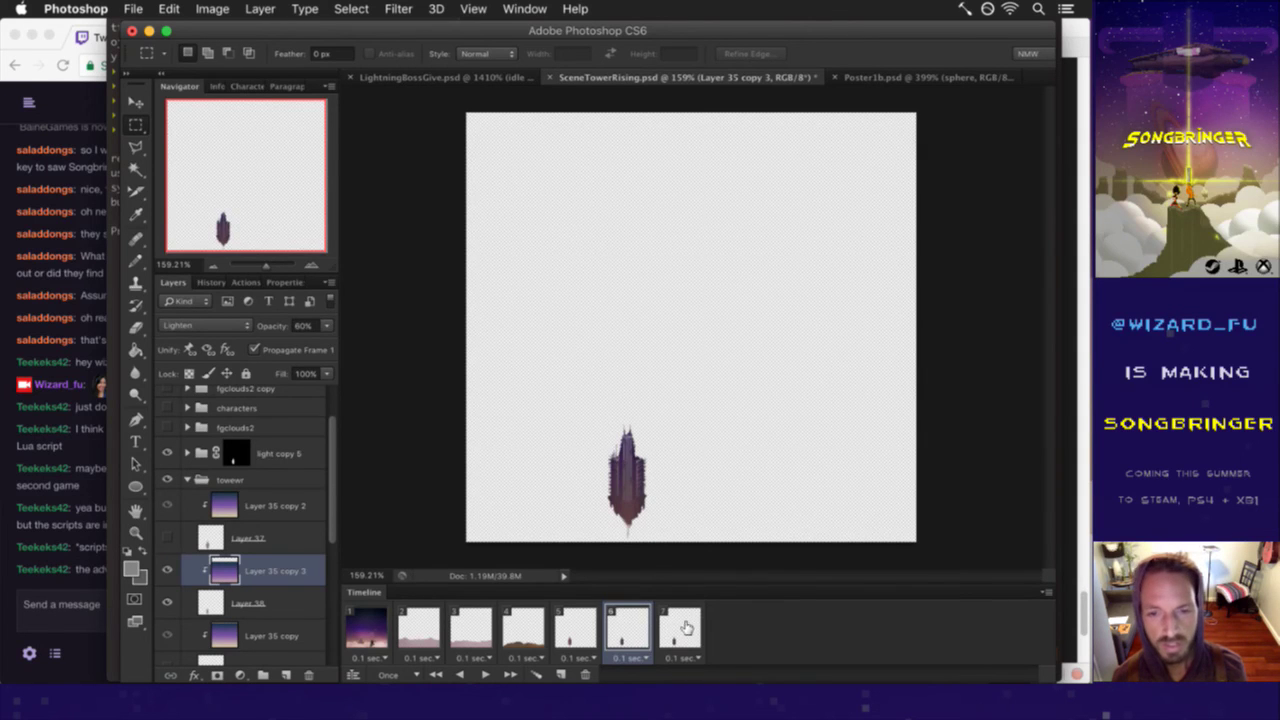
left_click(687, 627)
left_click(638, 628)
left_click(582, 628)
left_click(632, 636)
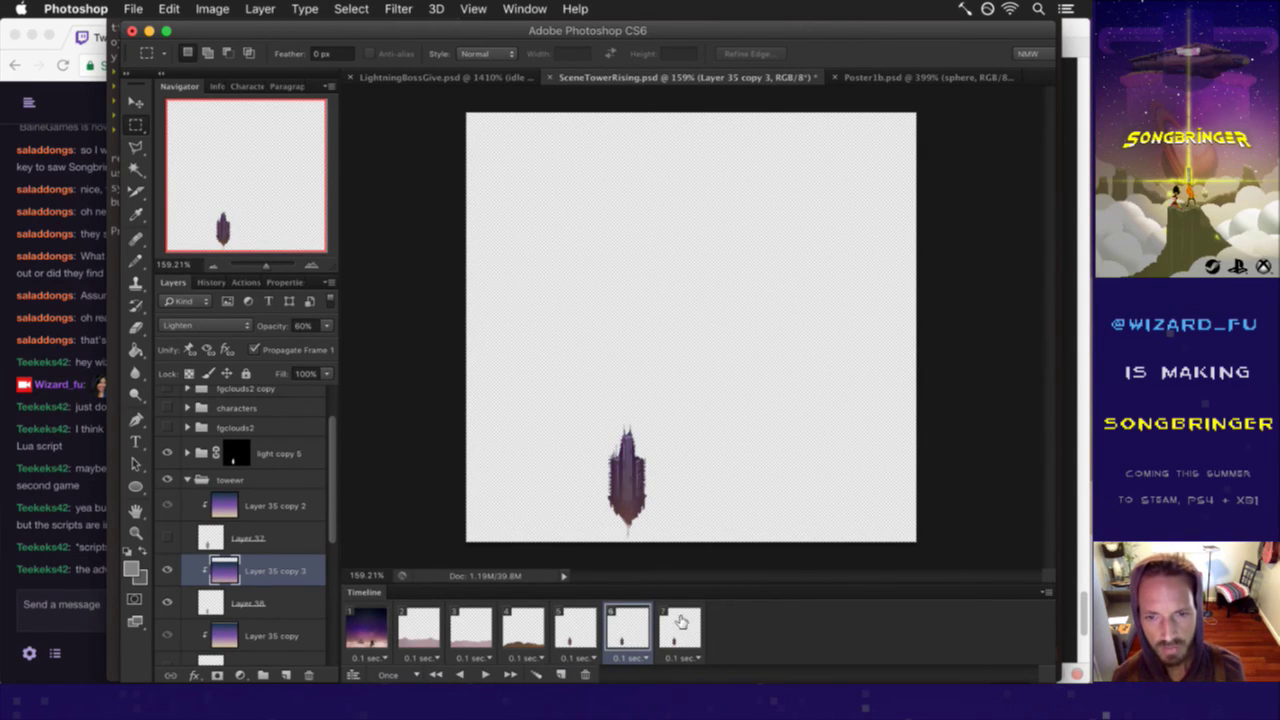
left_click(680, 624)
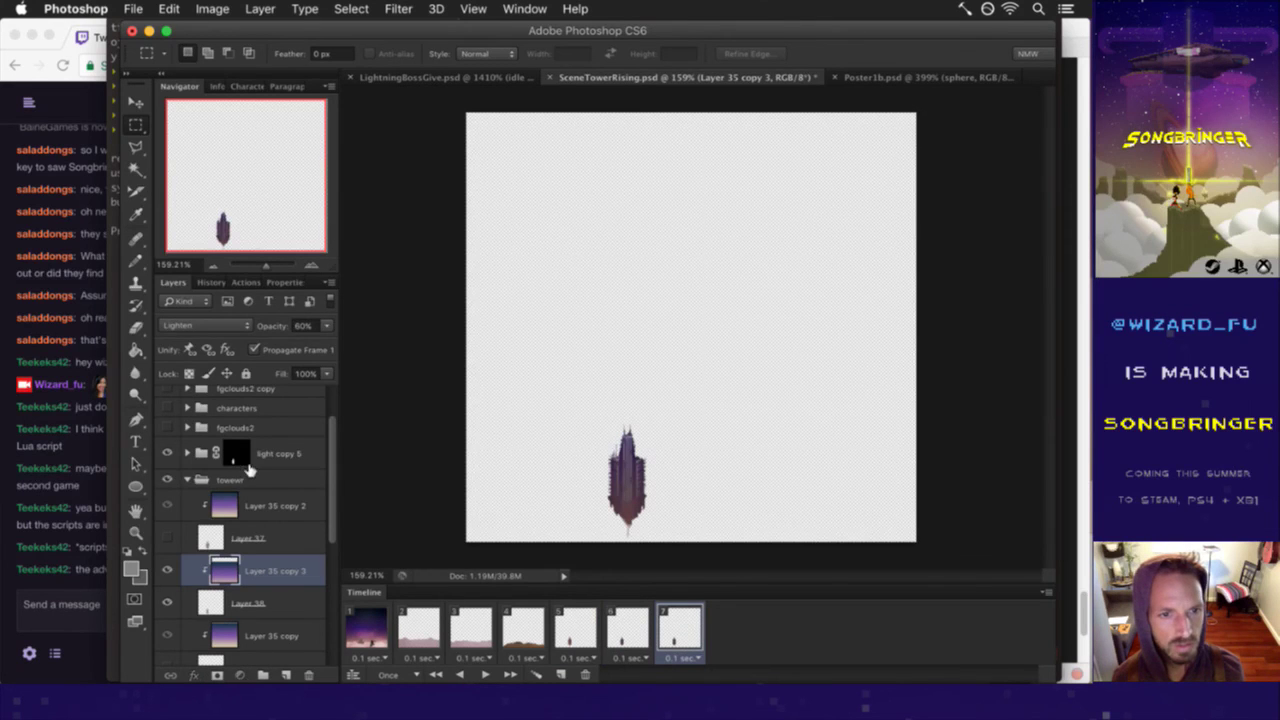
- Hide the tower group and show the fgclouds2 clouds in frame 7
left_click(240, 482)
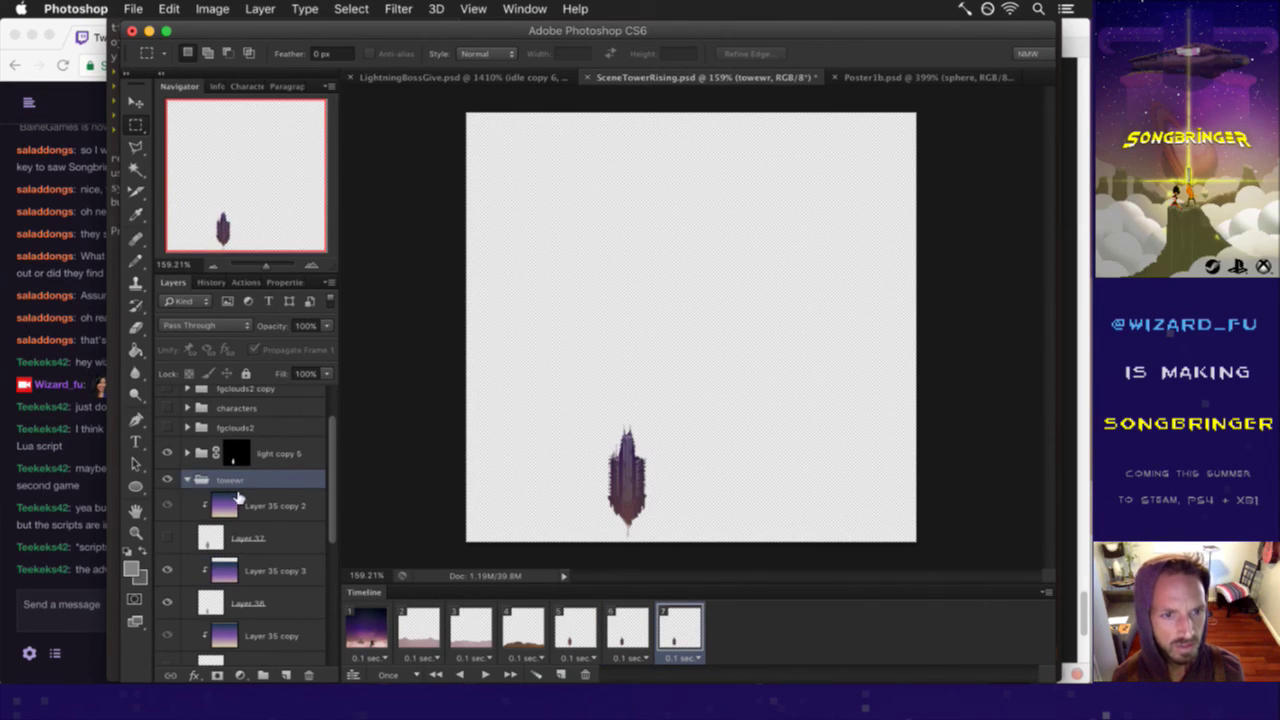
left_click(187, 480)
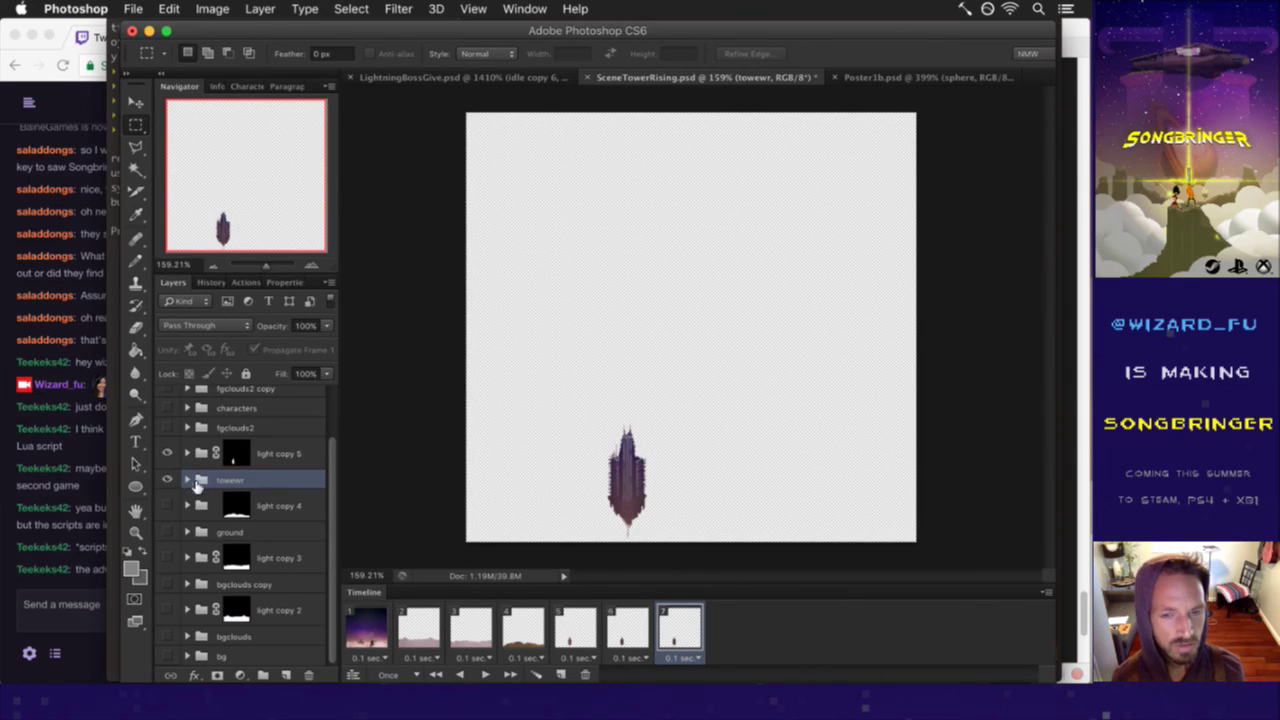
left_click(167, 480)
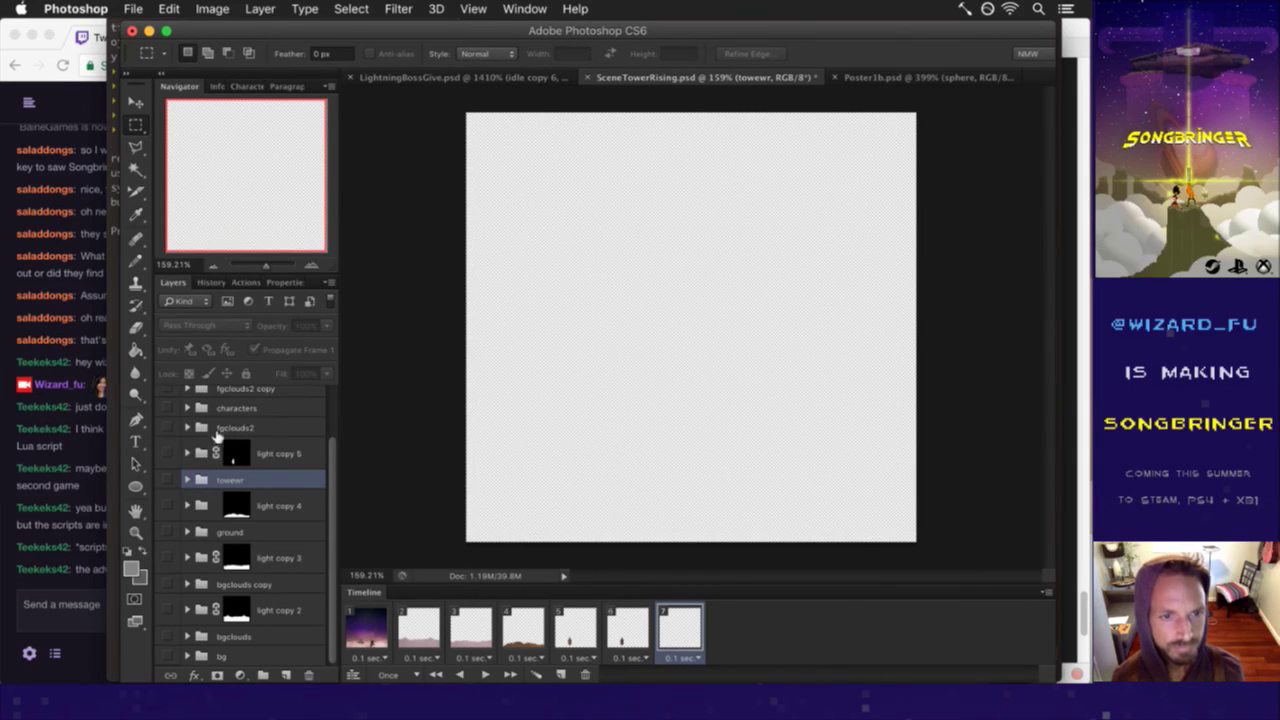
left_click(205, 427)
- Duplicate light copy 5 as light copy 6 above the fgclouds2 group and delete its mask
left_click(167, 427)
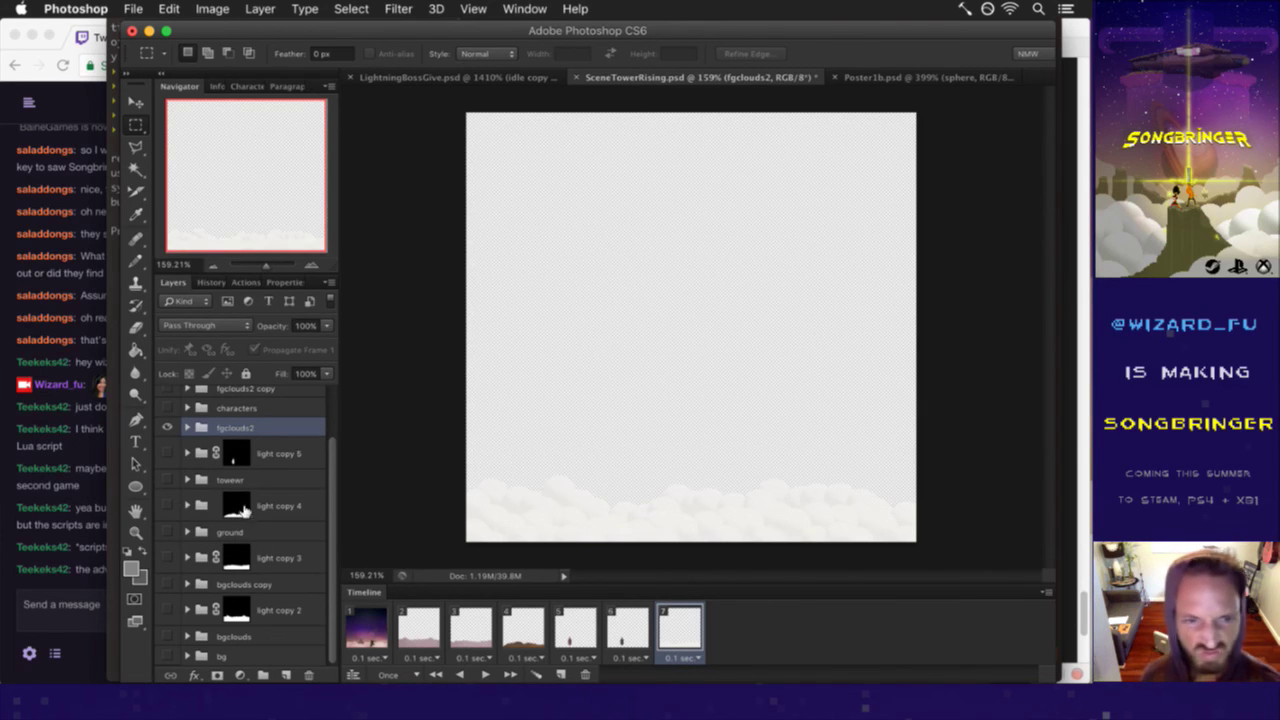
left_click(287, 455)
key("super+j")
left_click_drag(210, 453, 238, 415)
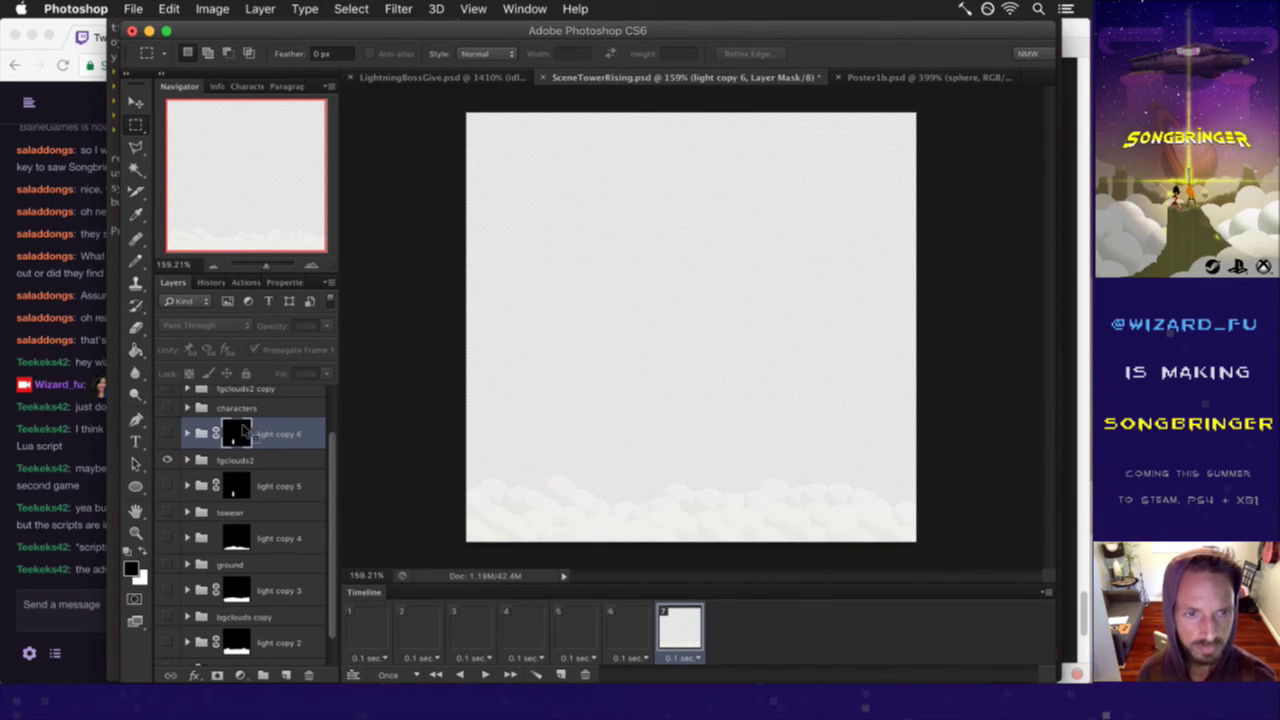
right_click(245, 430)
left_click(279, 469)
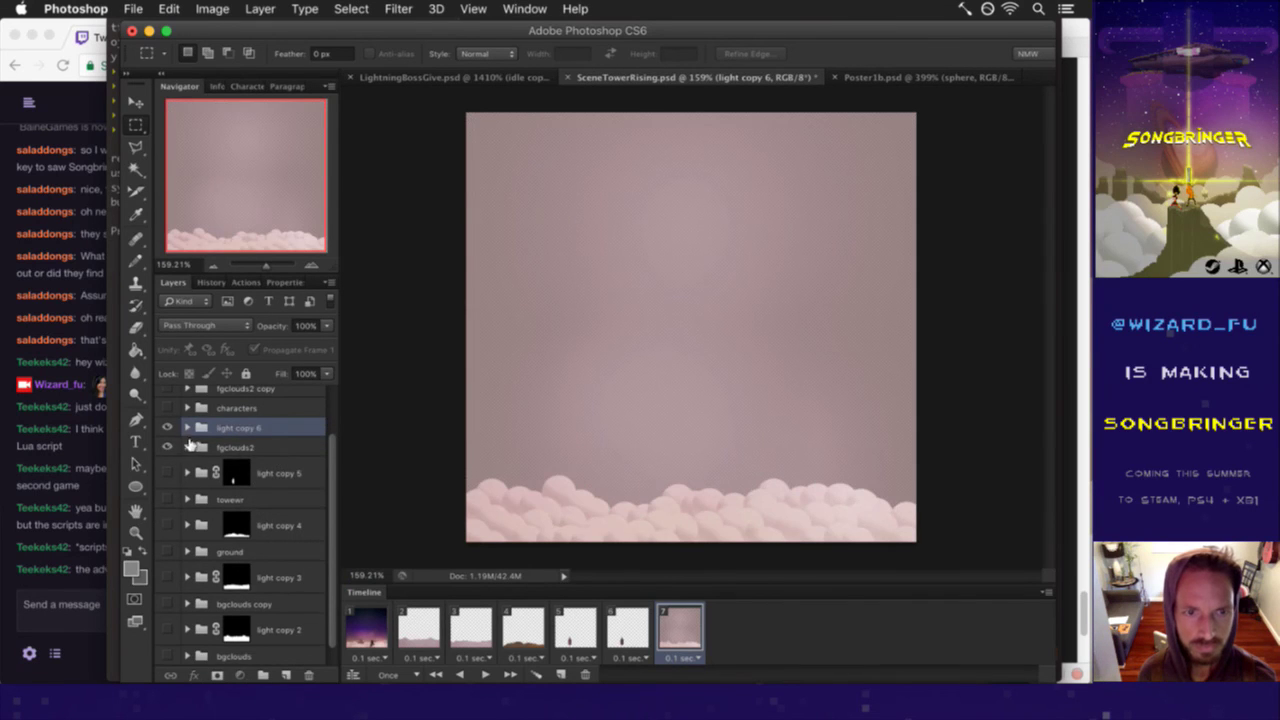
- Give light copy 6 a Hide All layer mask
left_click(187, 447)
left_click(225, 448)
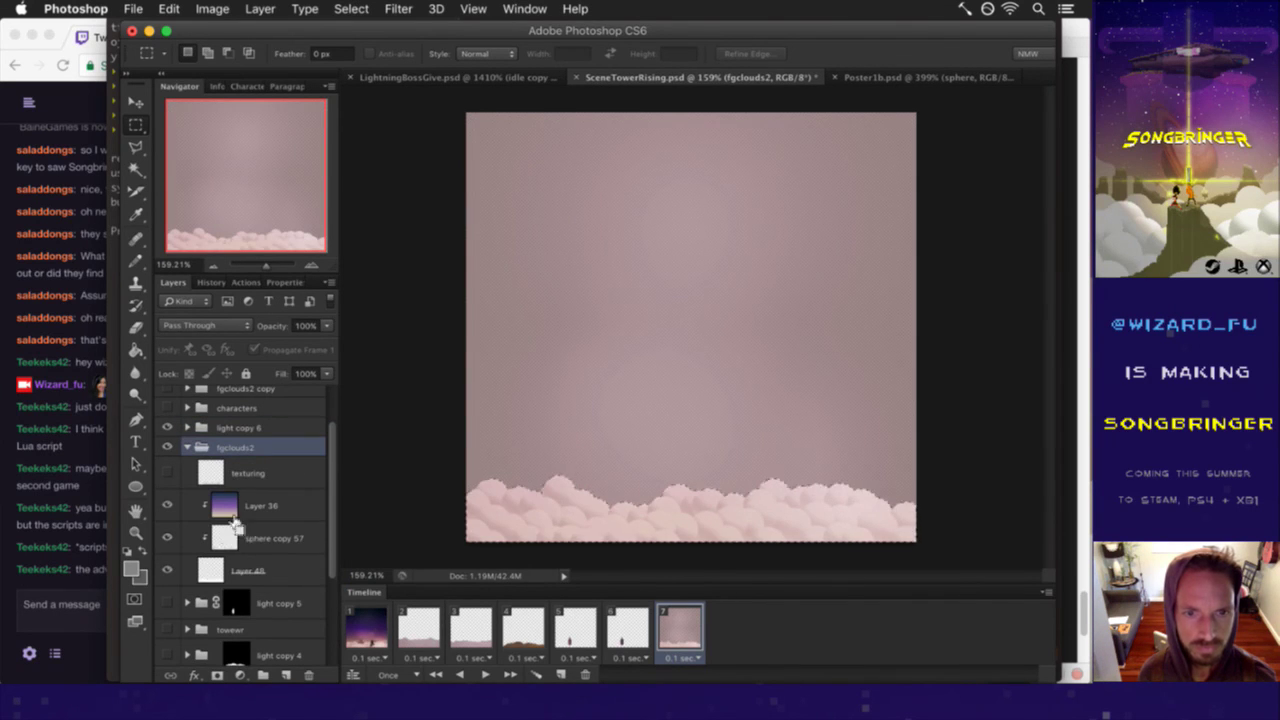
left_click(238, 428)
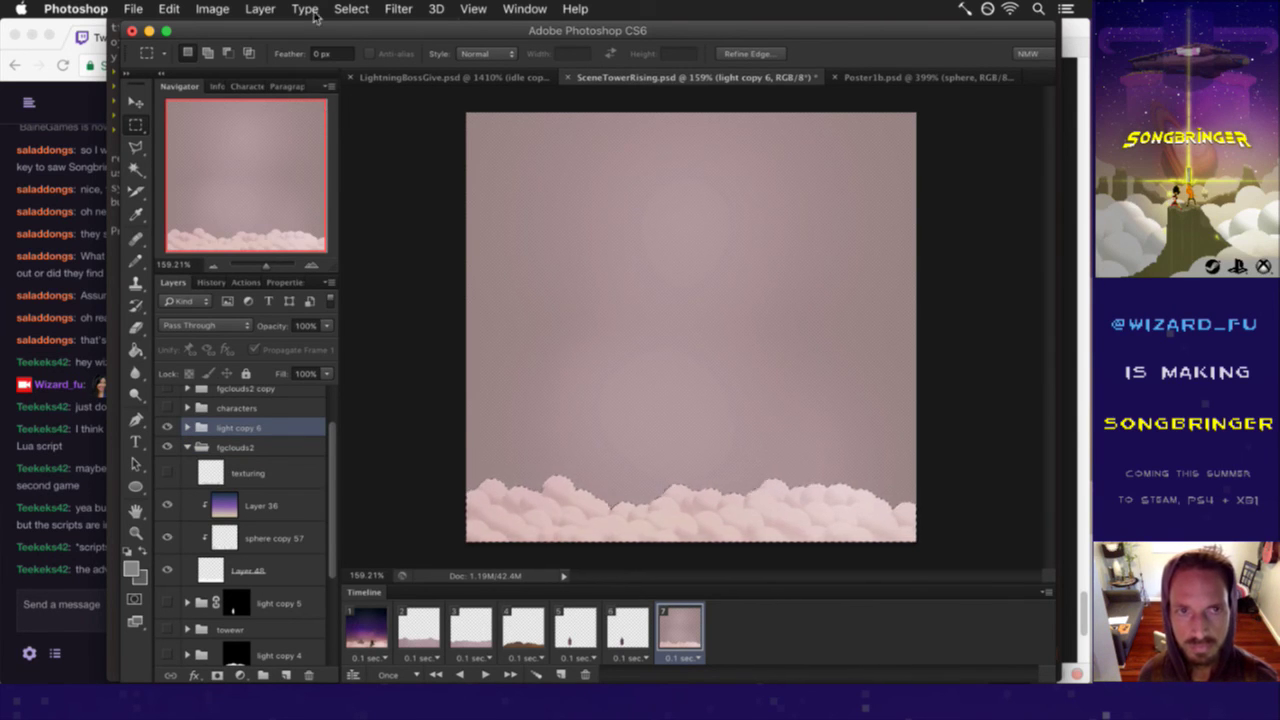
left_click(260, 9)
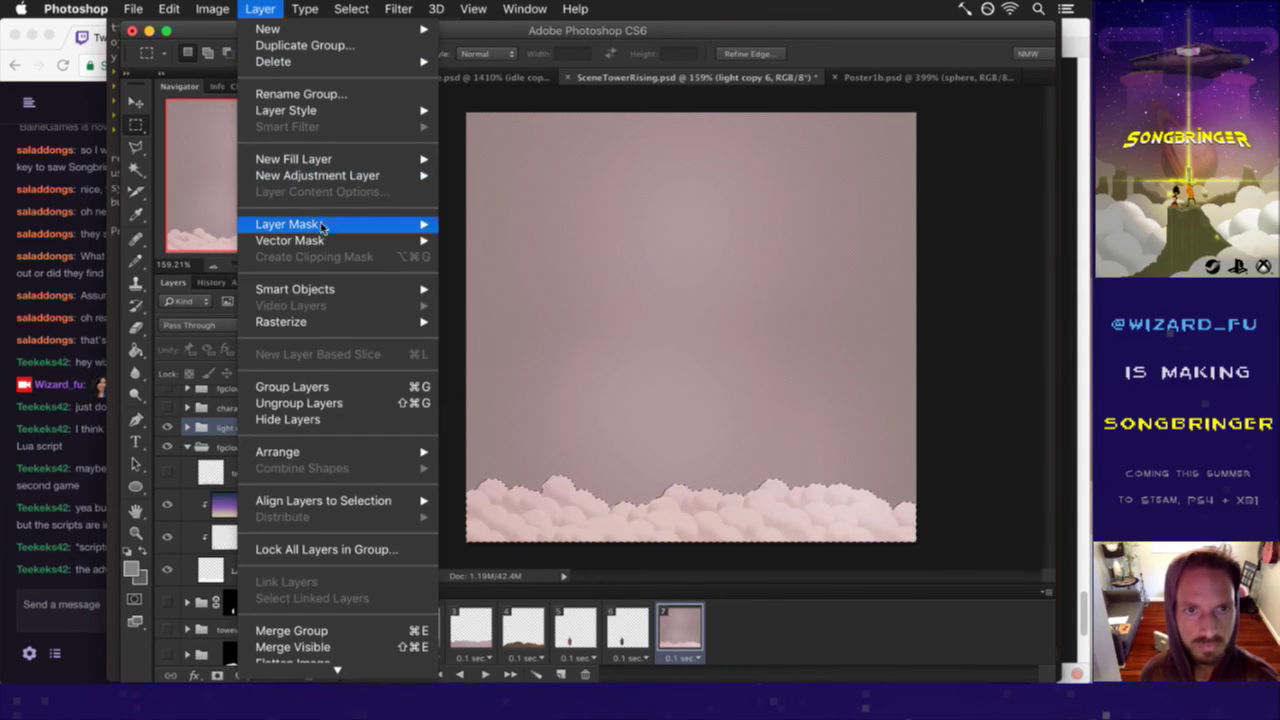
mouse_move(288, 224)
left_click(465, 240)
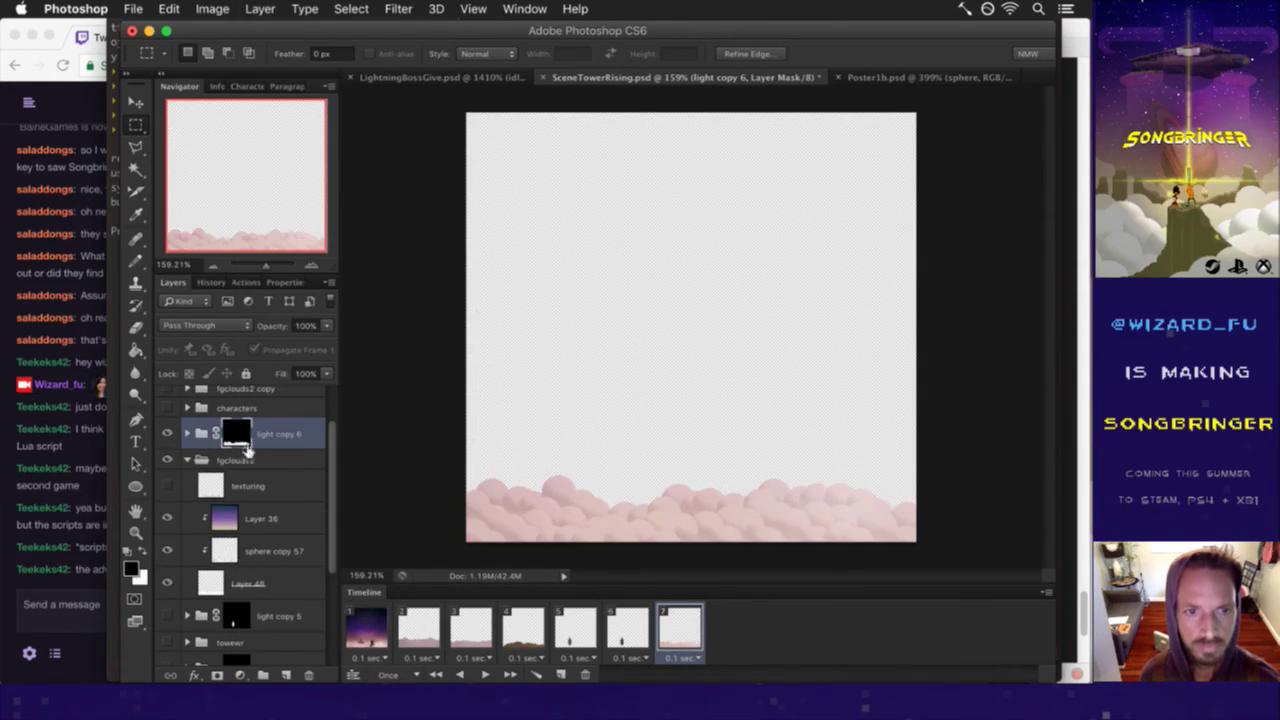
- Save the document and add animation frame 8
left_click(192, 462)
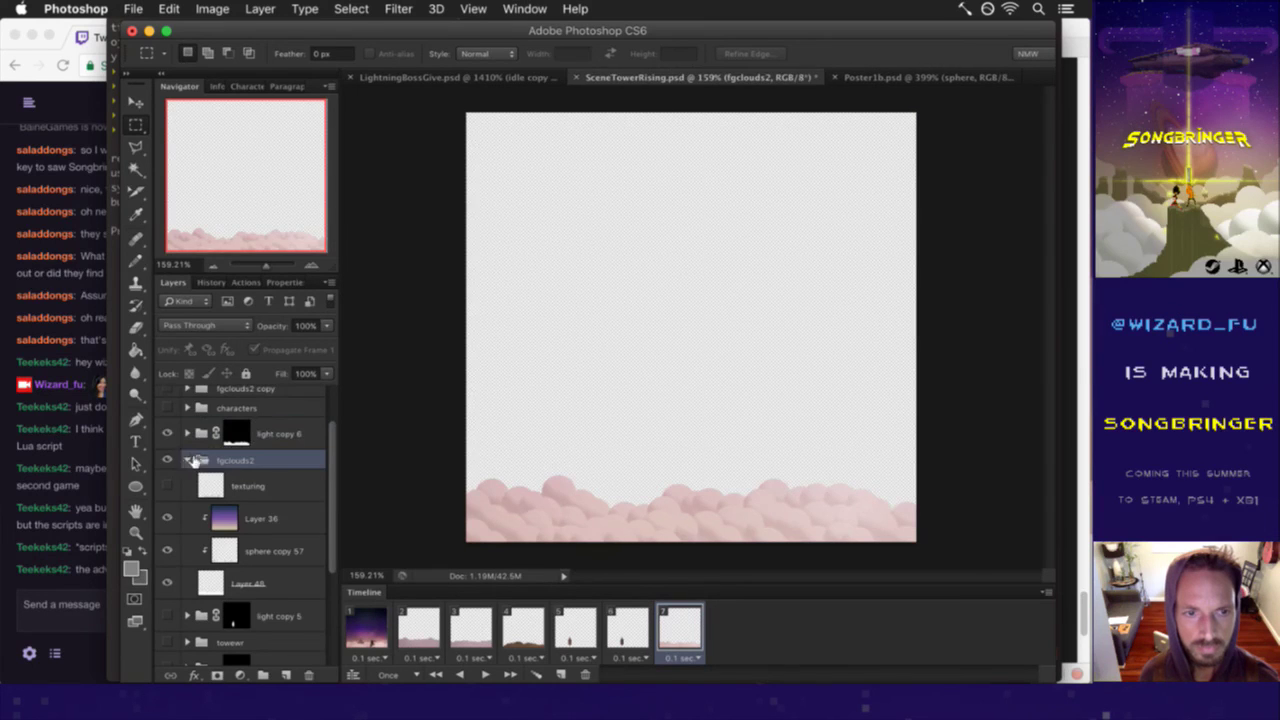
left_click(284, 434)
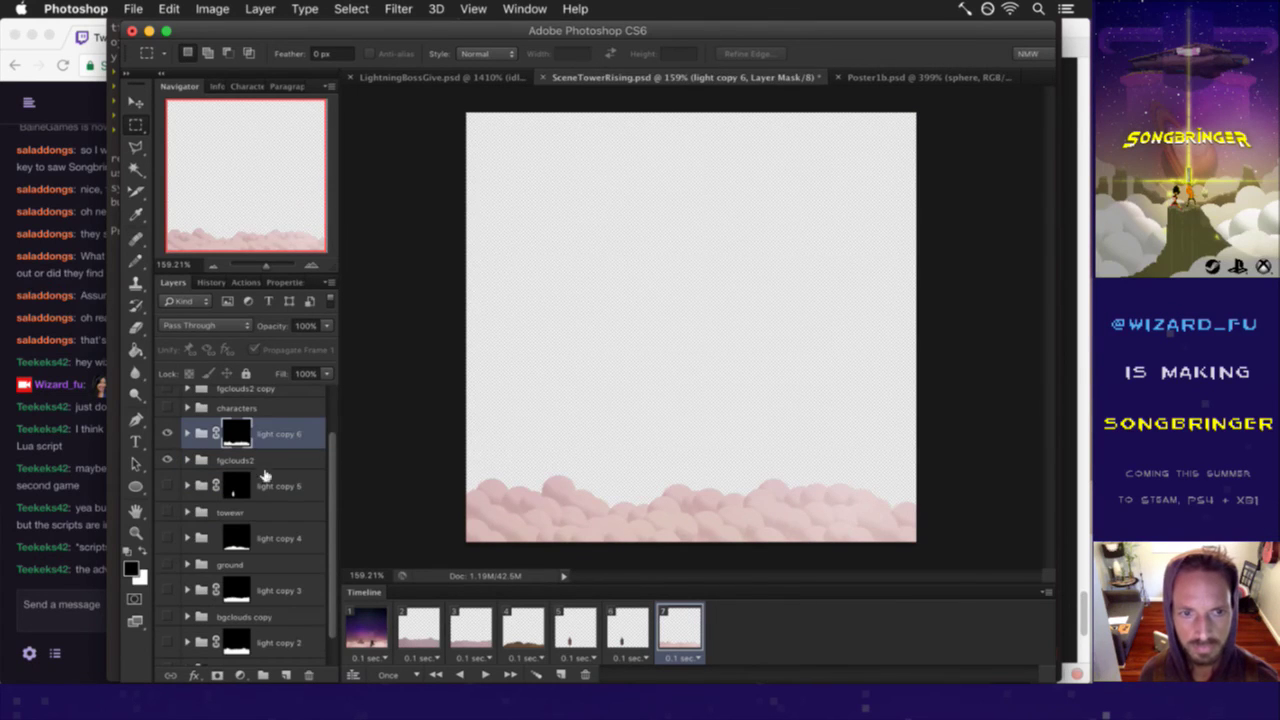
key("ctrl+s")
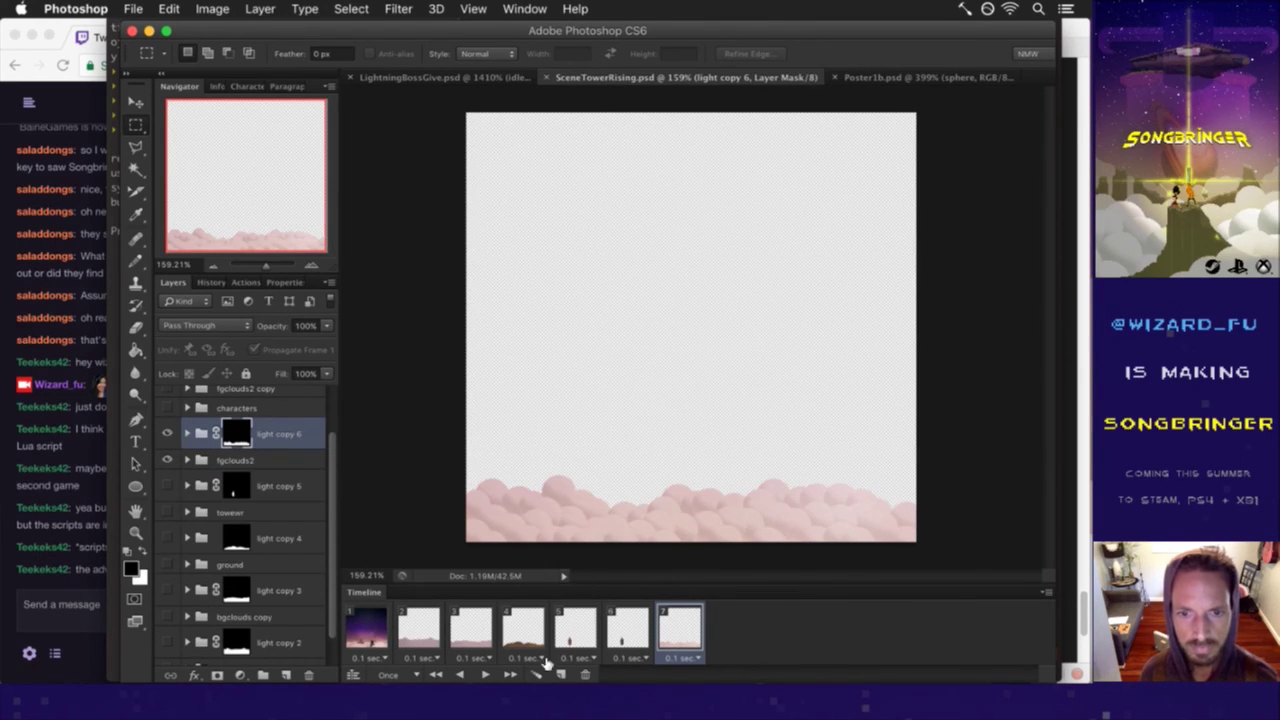
left_click(561, 675)
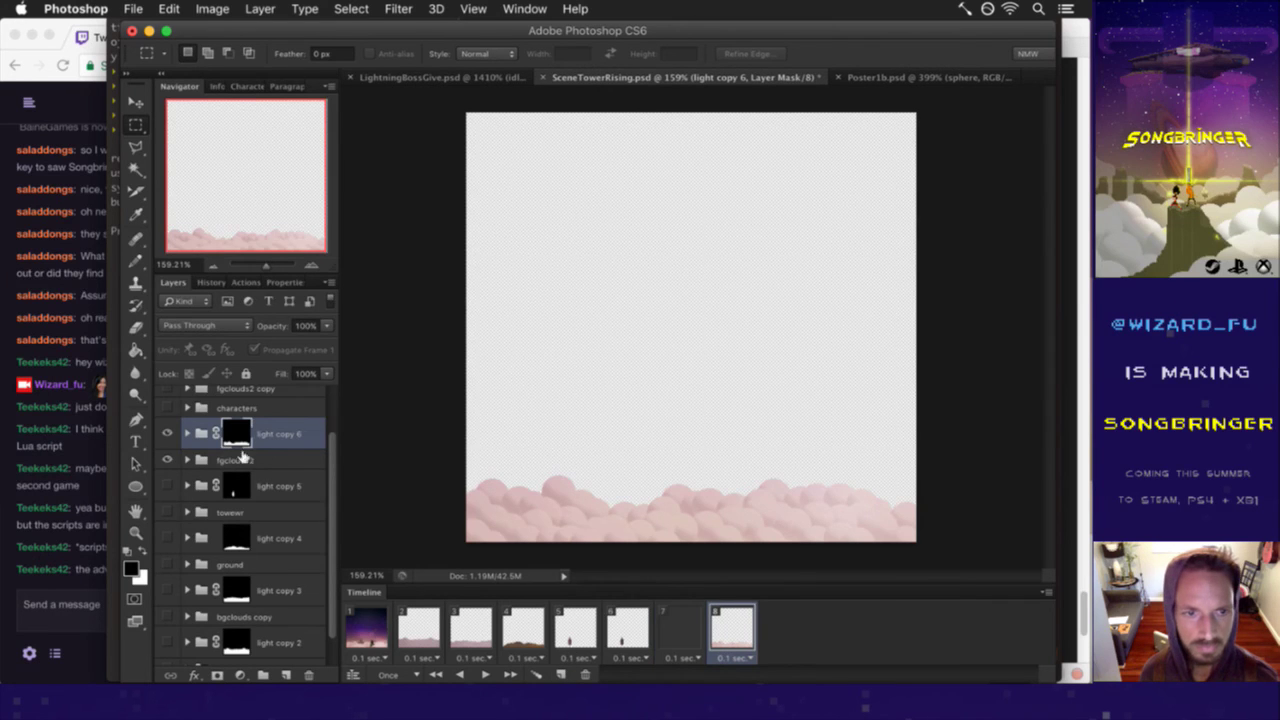
left_click_drag(330, 476, 330, 418)
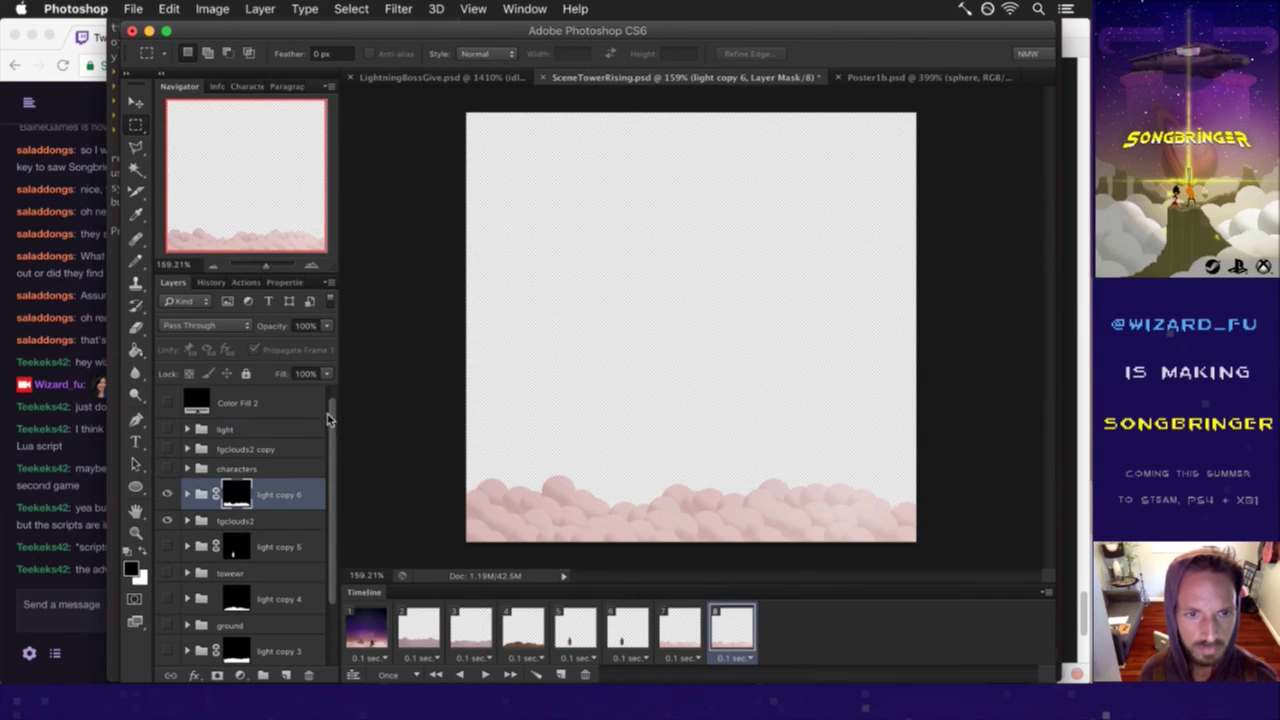
- Duplicate light copy 6 as light copy 7 above the characters group and delete its mask
left_click(167, 520)
key("ctrl+j")
left_click_drag(202, 494, 208, 474)
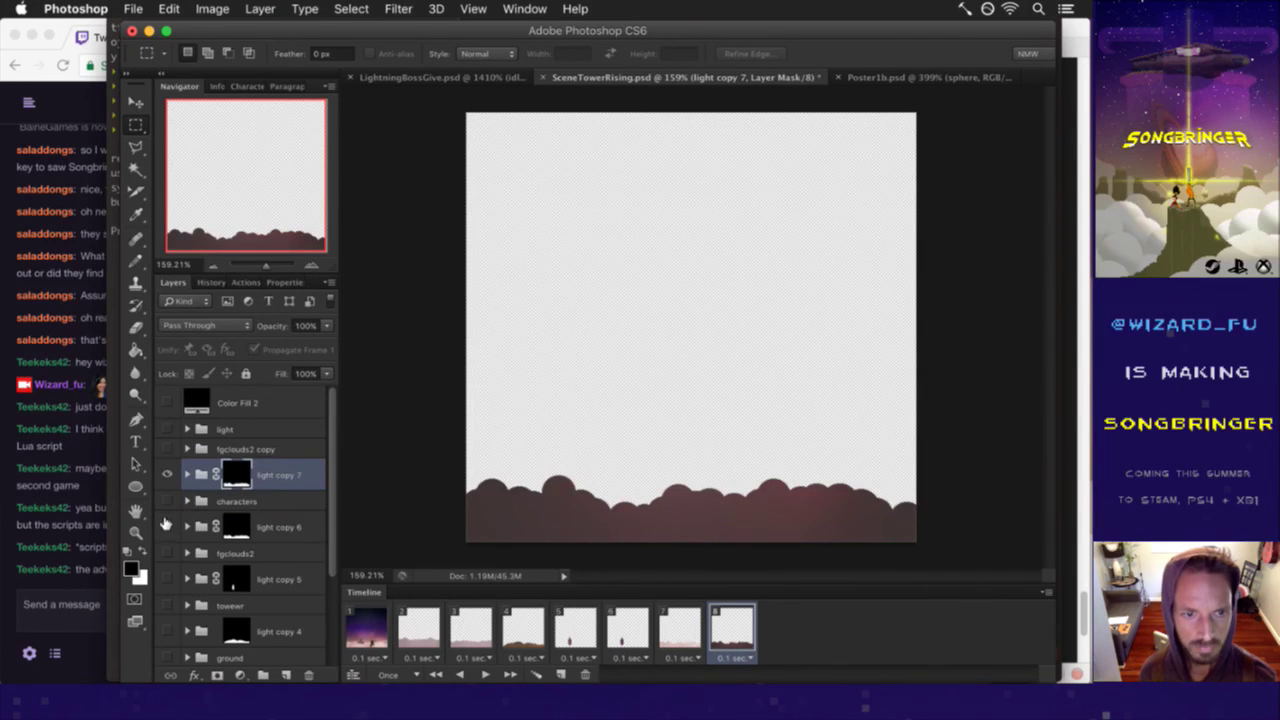
left_click(225, 503)
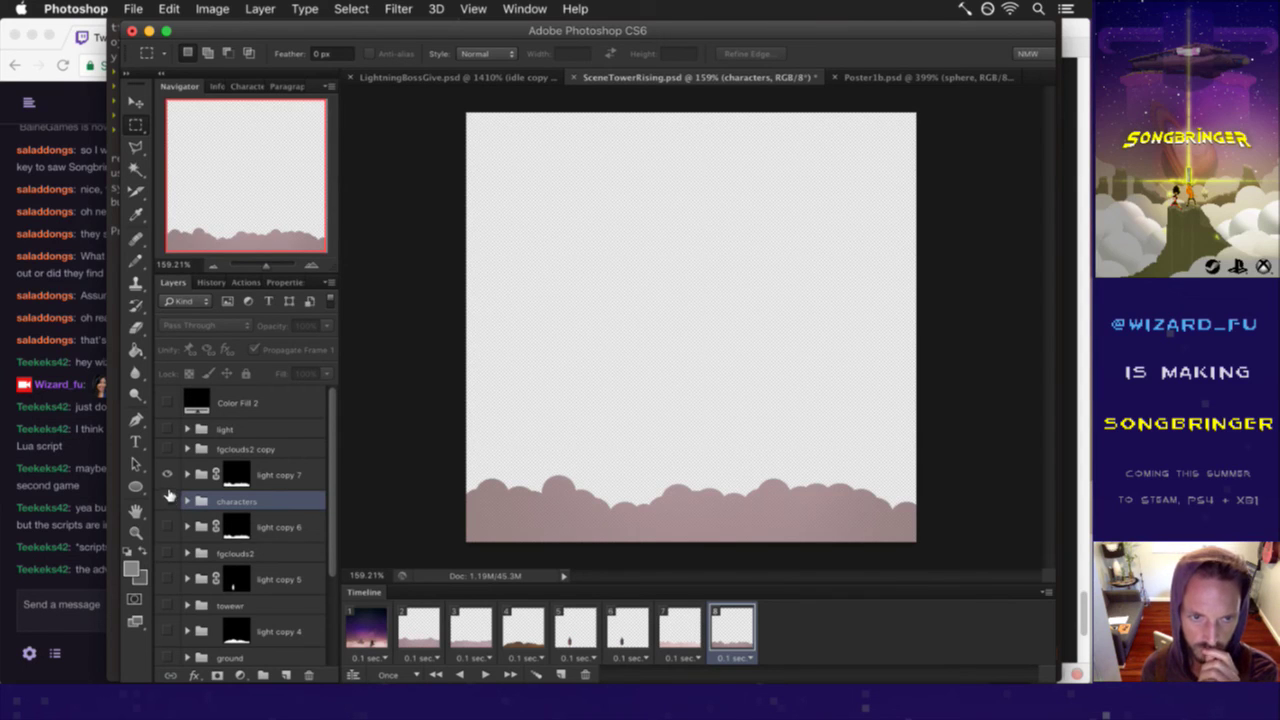
left_click(236, 477)
right_click(237, 478)
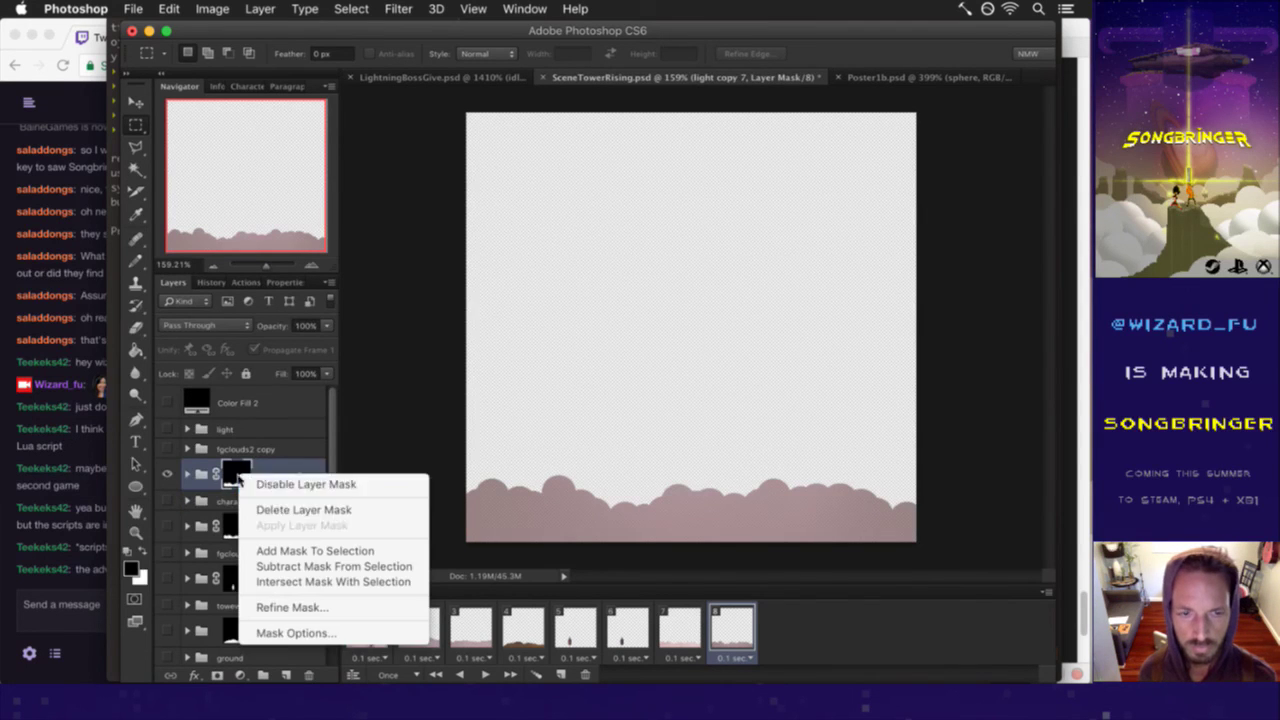
left_click(248, 509)
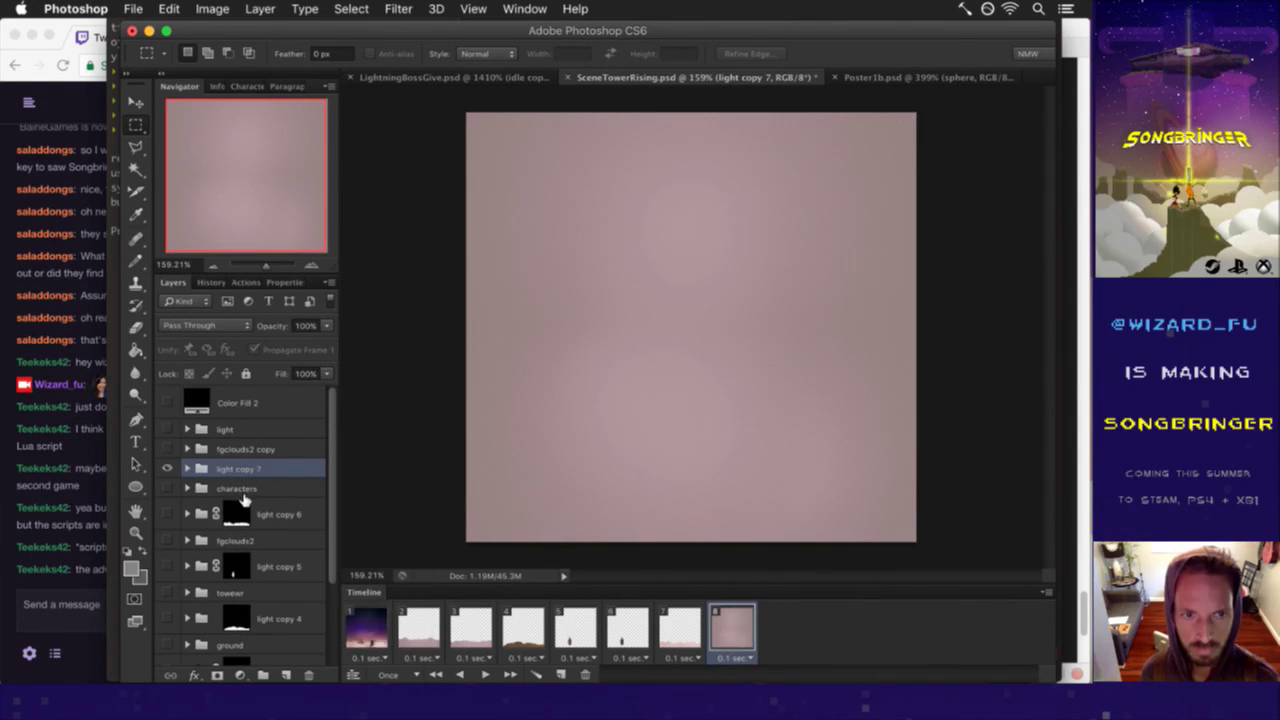
- Mask light copy 7 to the rock and tower outline with Reveal Selection
left_click(167, 487)
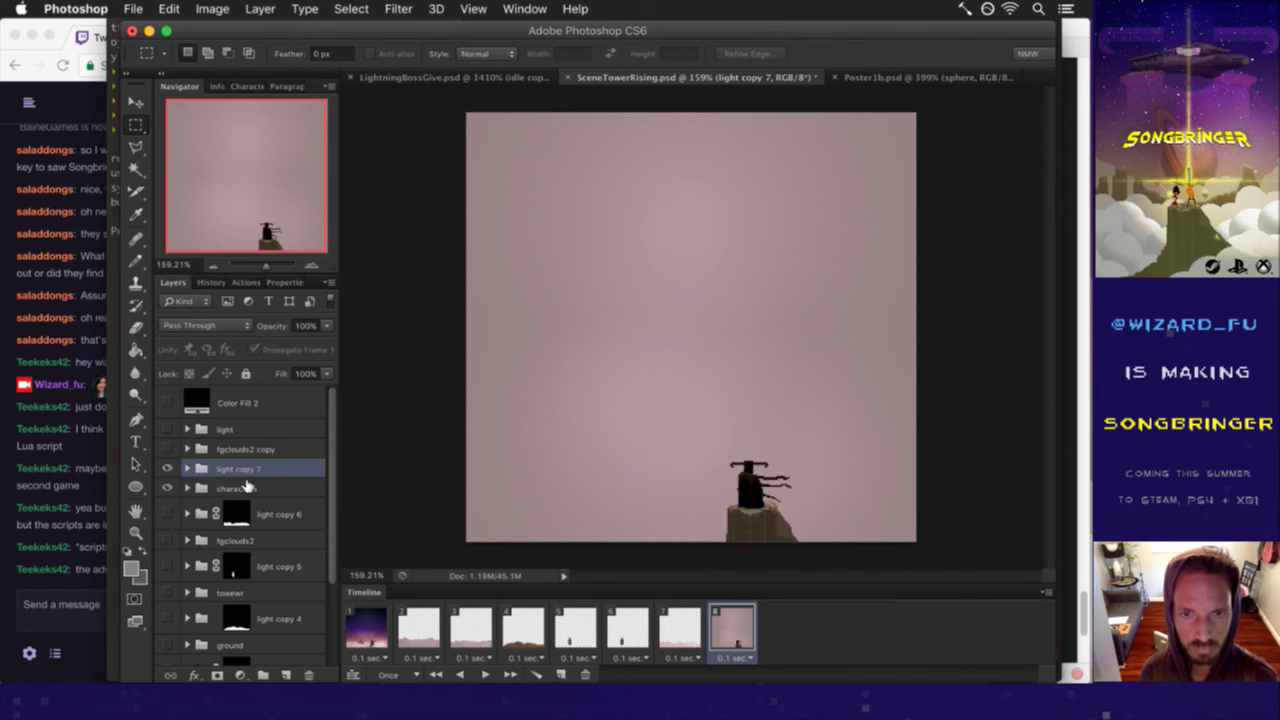
left_click(188, 488)
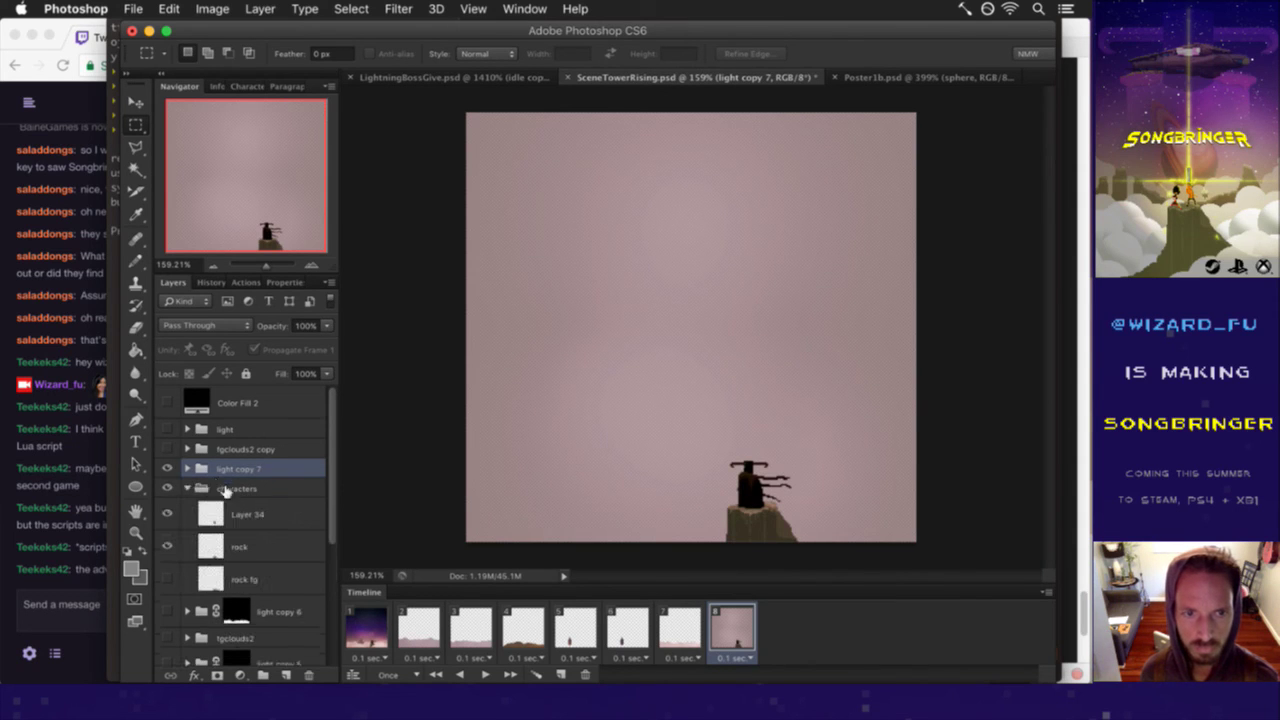
left_click(215, 489)
left_click(214, 542, "super")
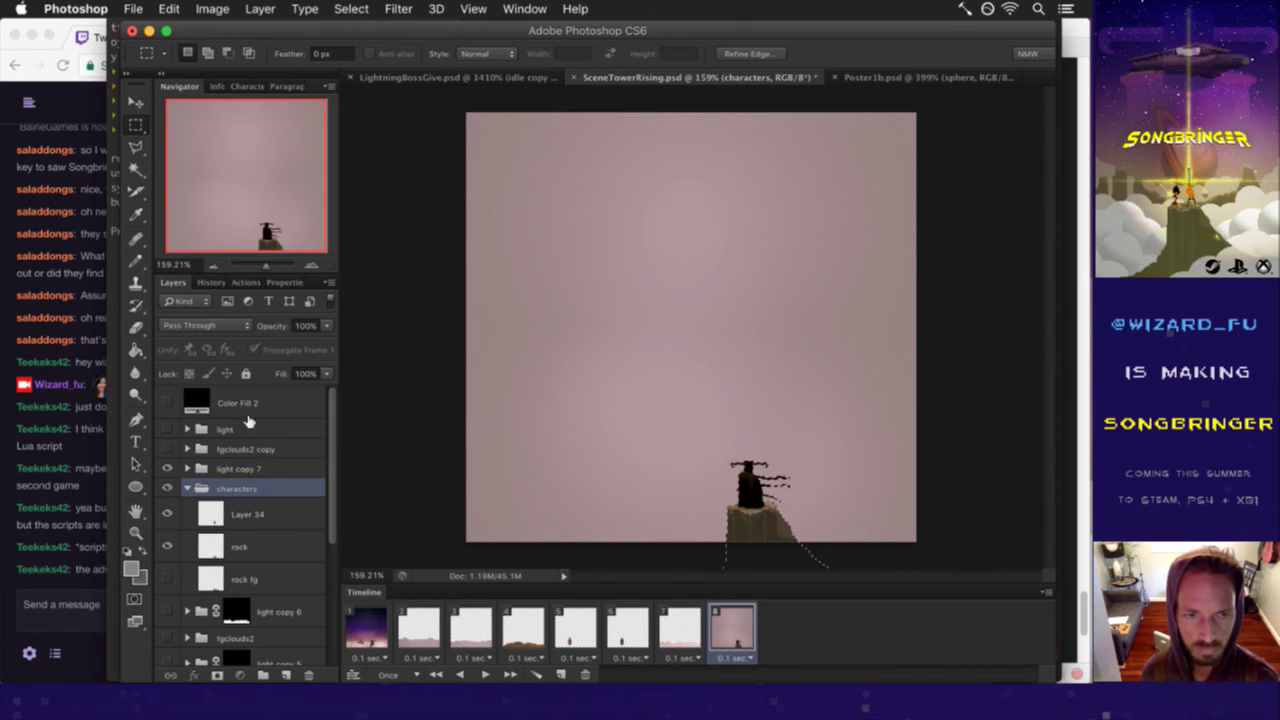
left_click(238, 468)
left_click(260, 9)
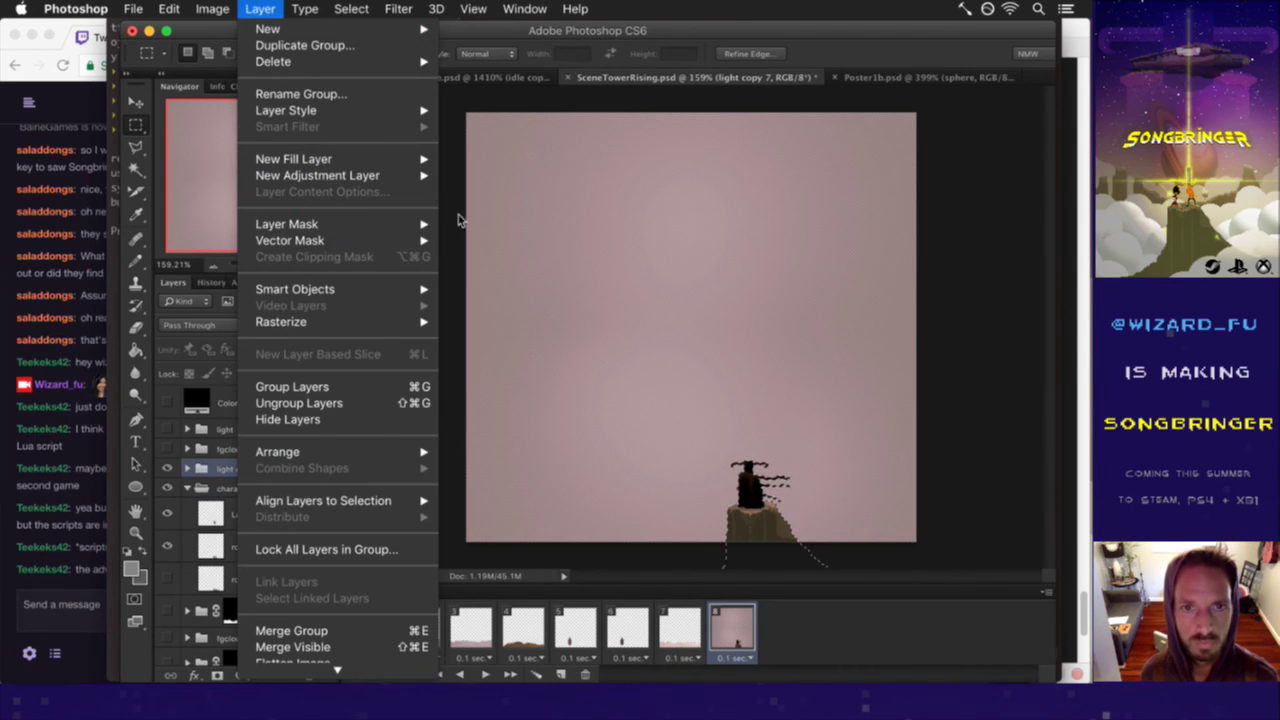
left_click(490, 256)
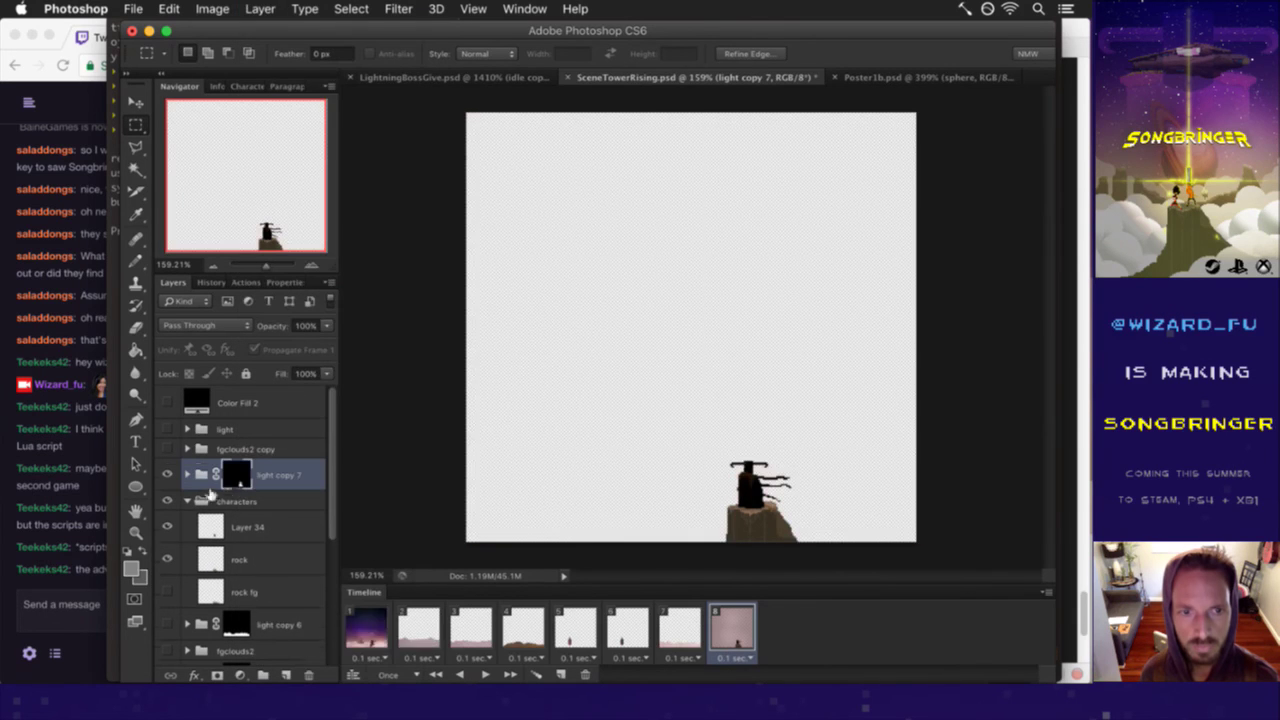
- Add animation frame 9 showing the fgclouds2 copy clouds with light copy 7 hidden
left_click(243, 497)
left_click(188, 501)
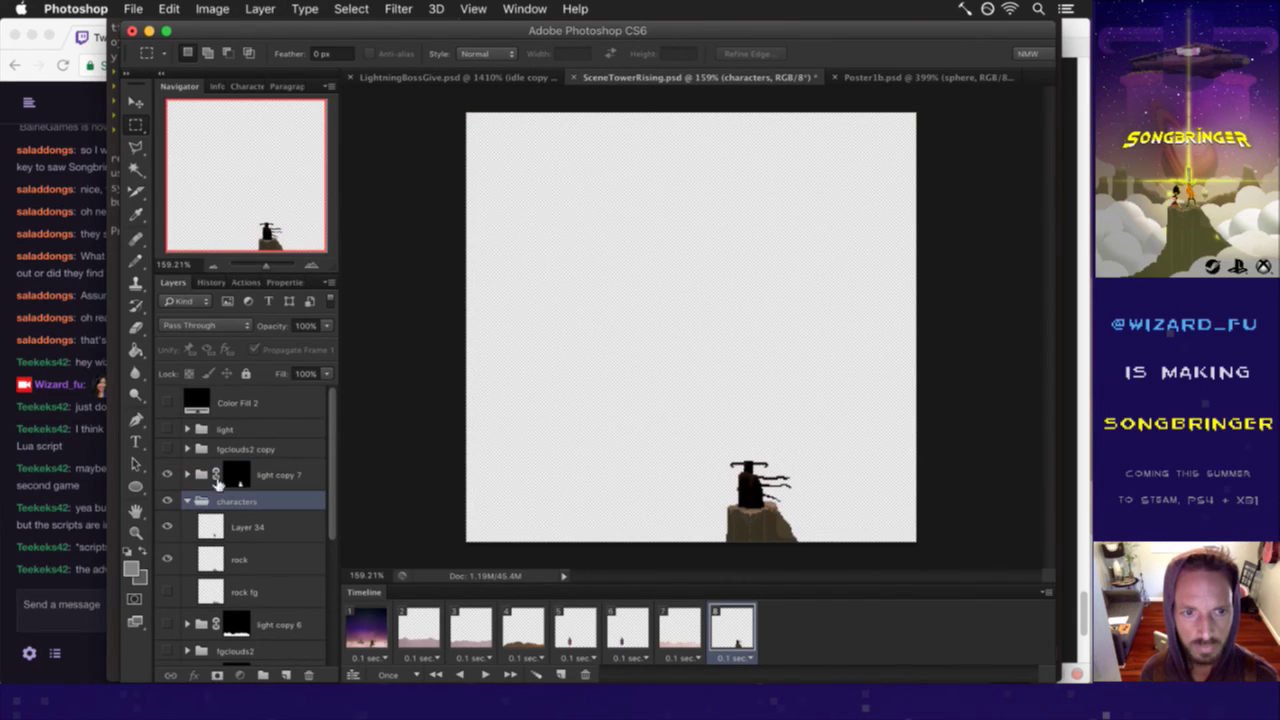
left_click(201, 476)
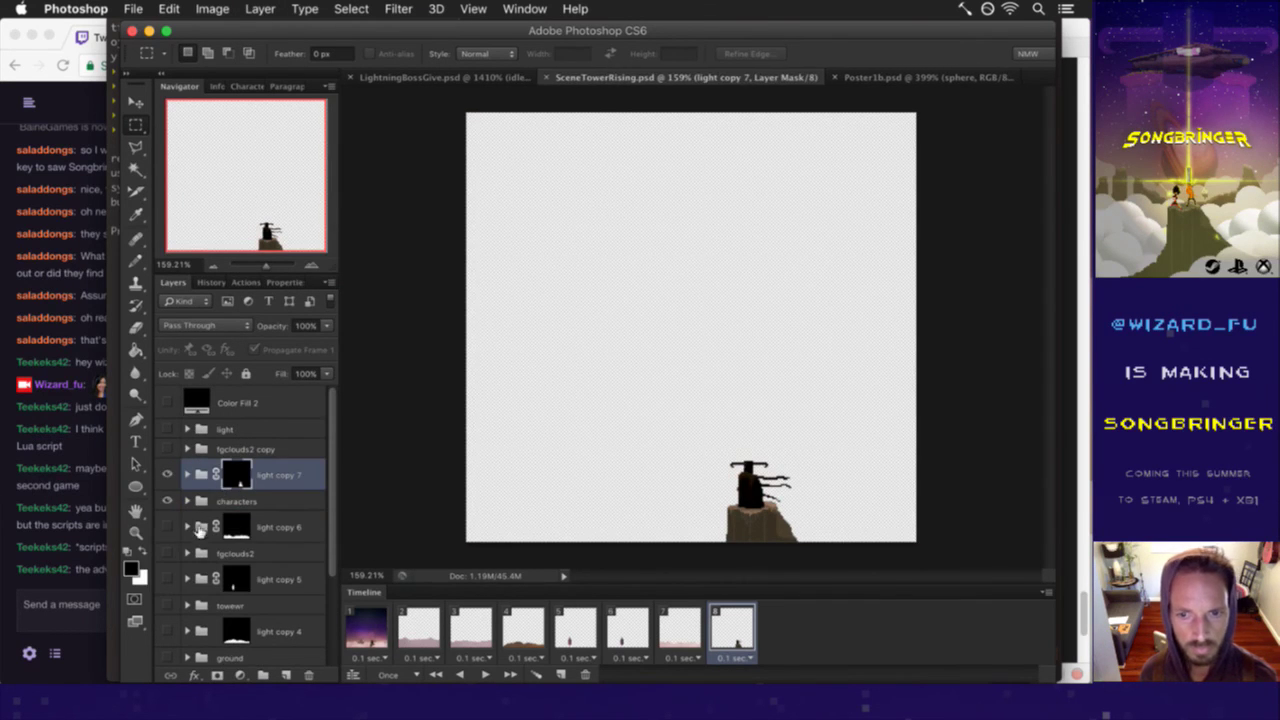
left_click(561, 675)
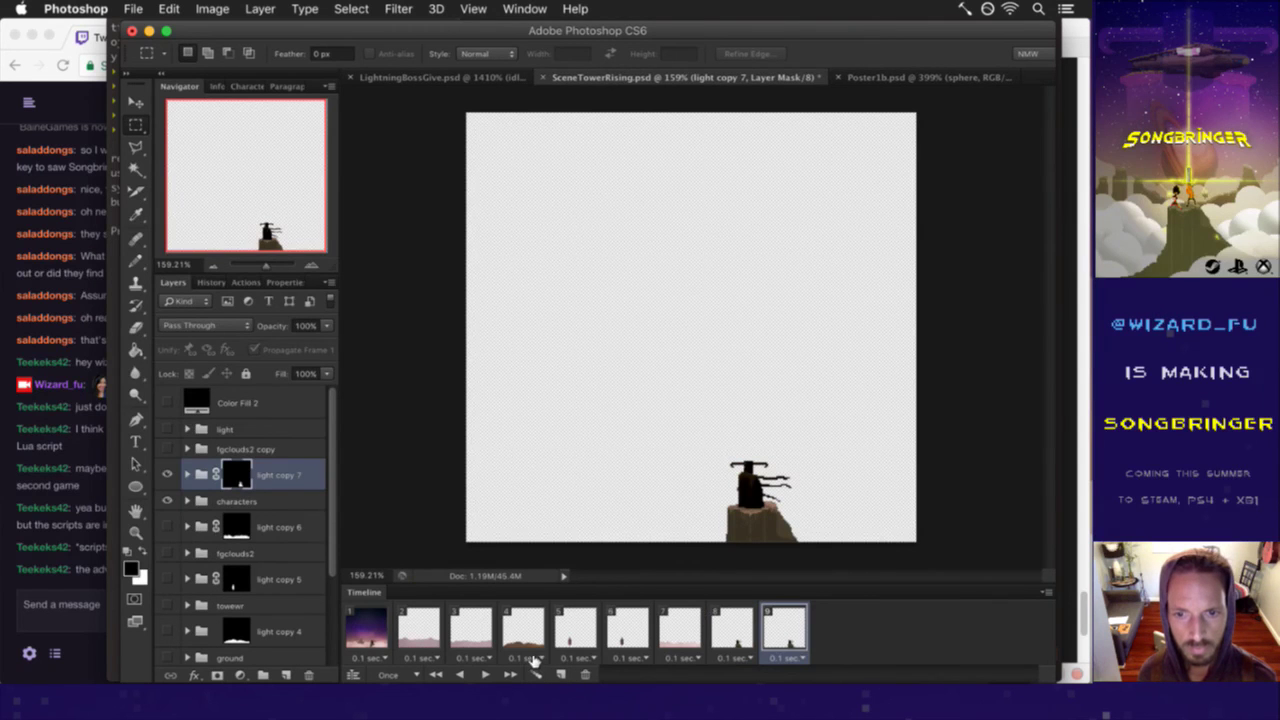
left_click(181, 452)
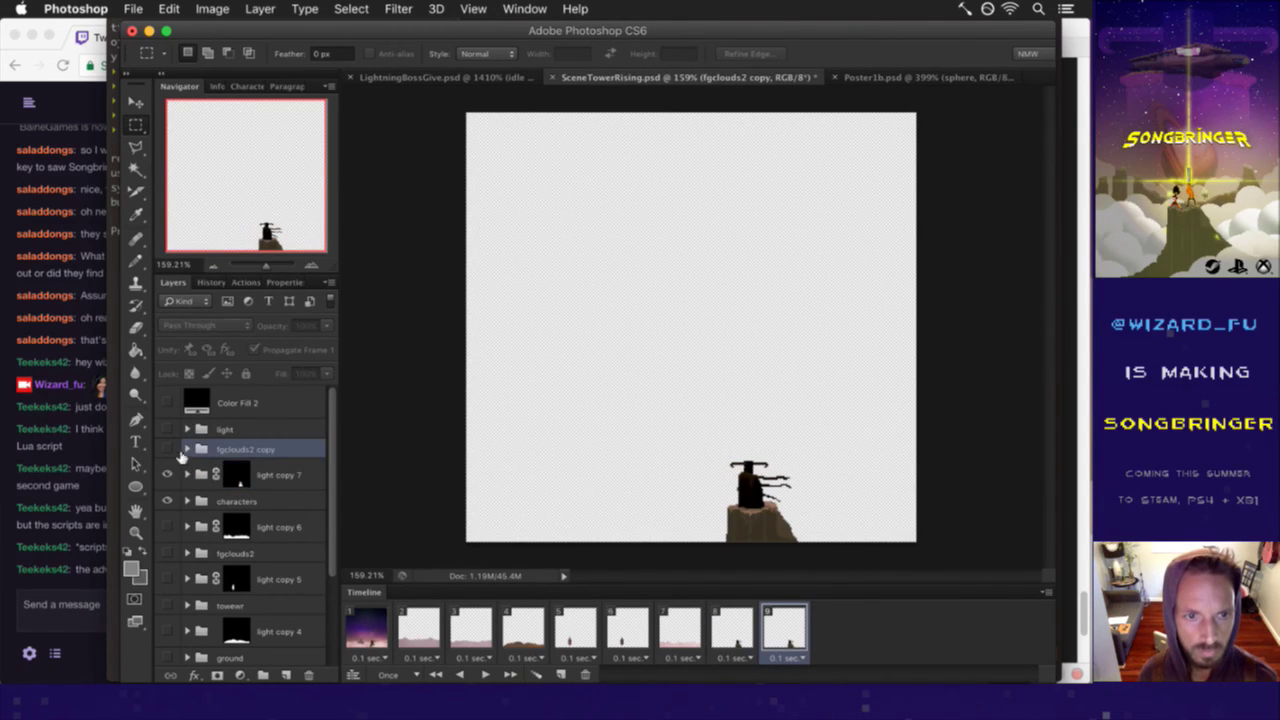
left_click(167, 474)
left_click(167, 449)
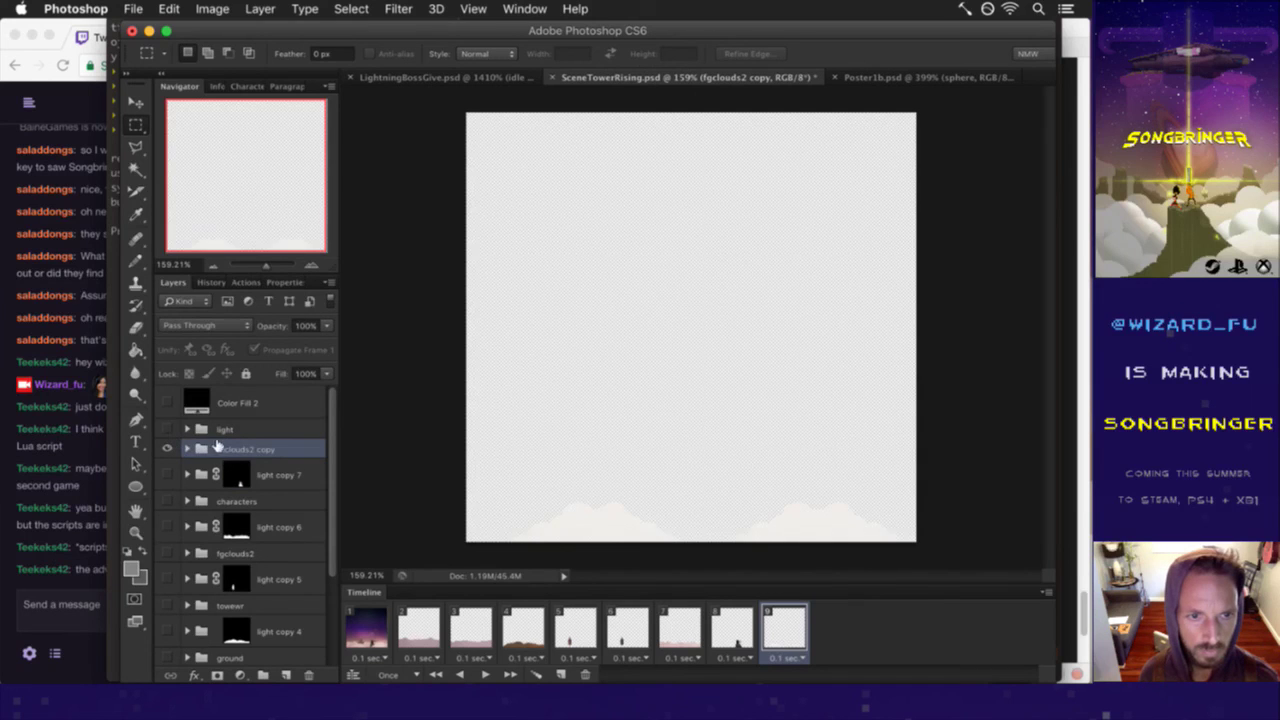
left_click(278, 476)
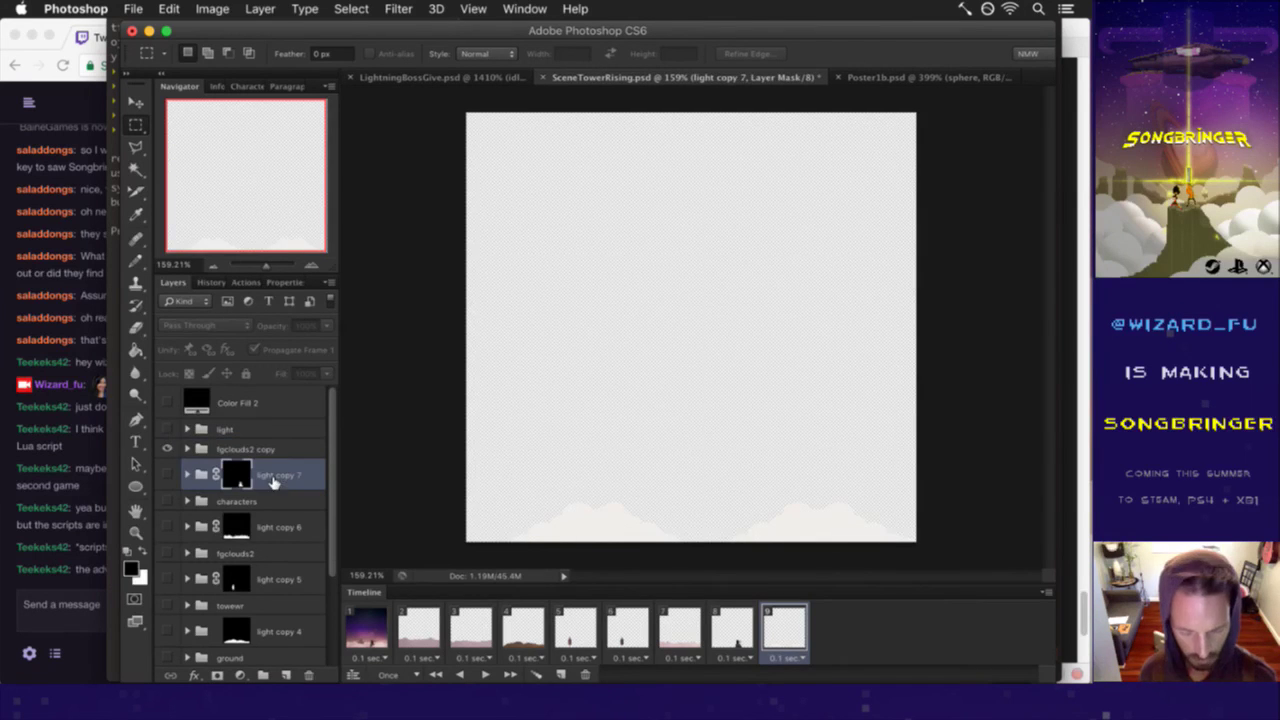
- Duplicate light copy 7 as a visible light copy 8 just below light, removing its mask
key("super+j")
left_click_drag(278, 476, 216, 452)
left_click(167, 455)
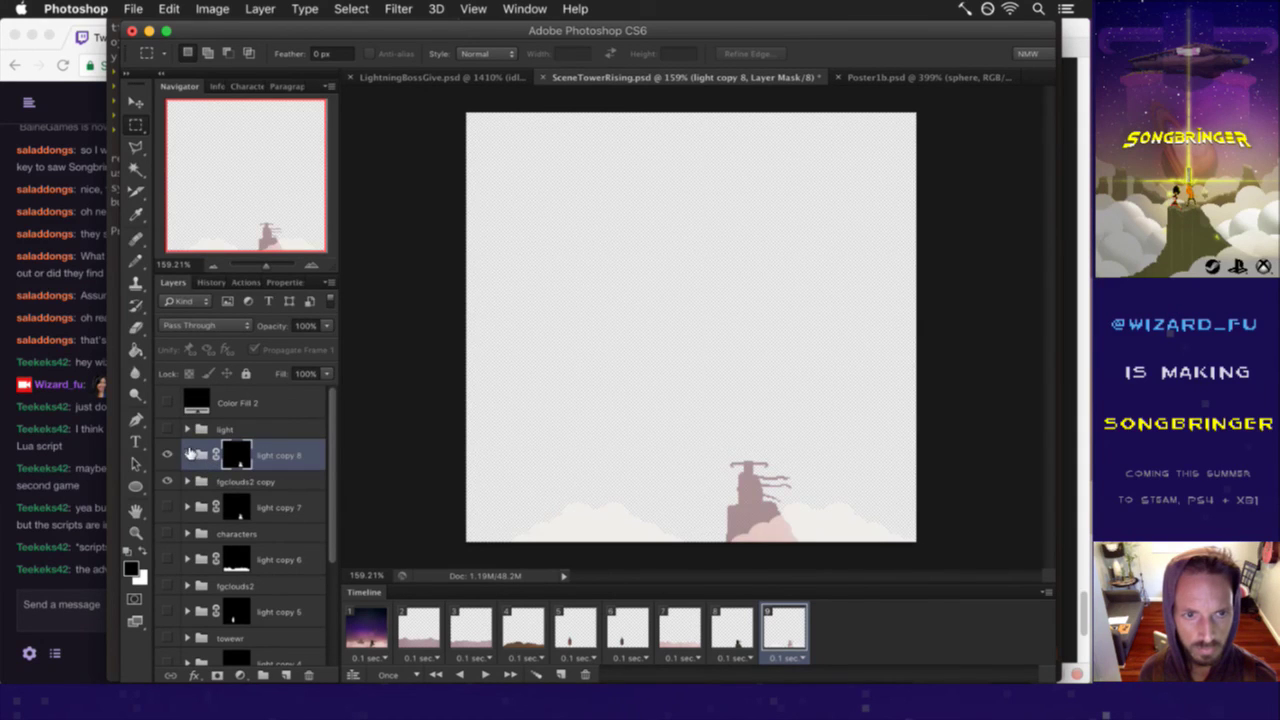
left_click(270, 455)
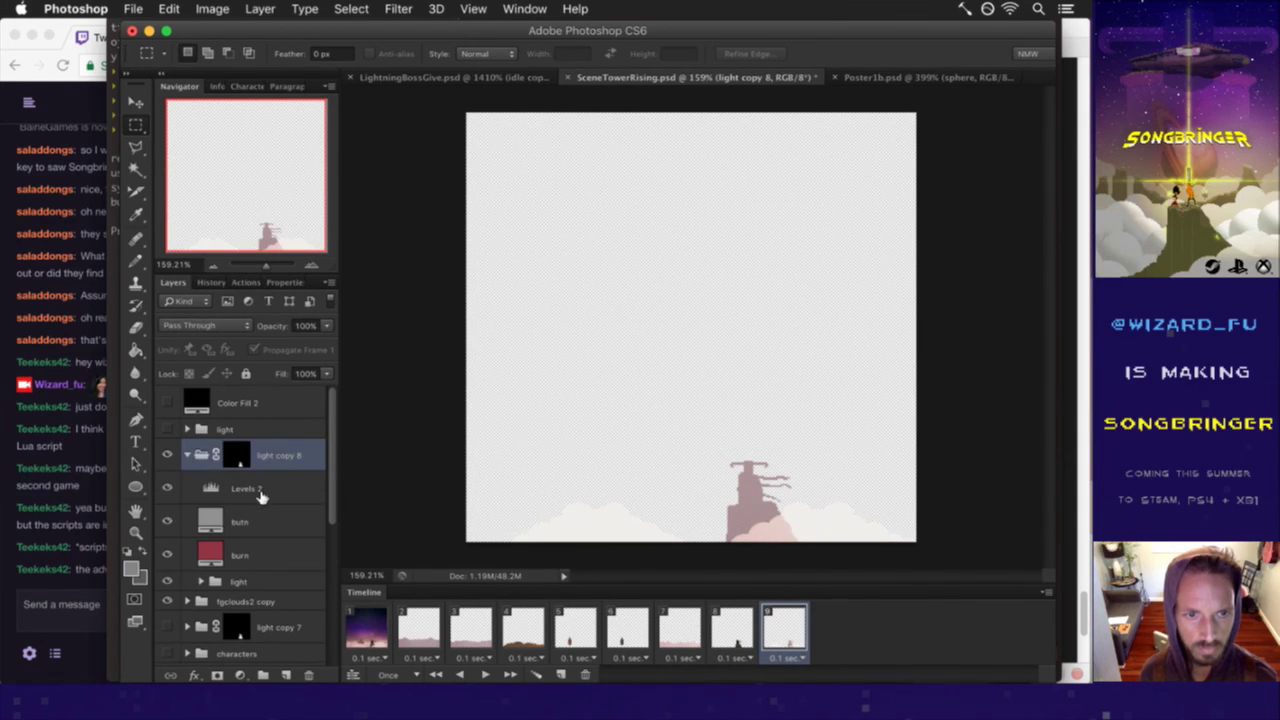
left_click(187, 455)
right_click(240, 452)
left_click(290, 486)
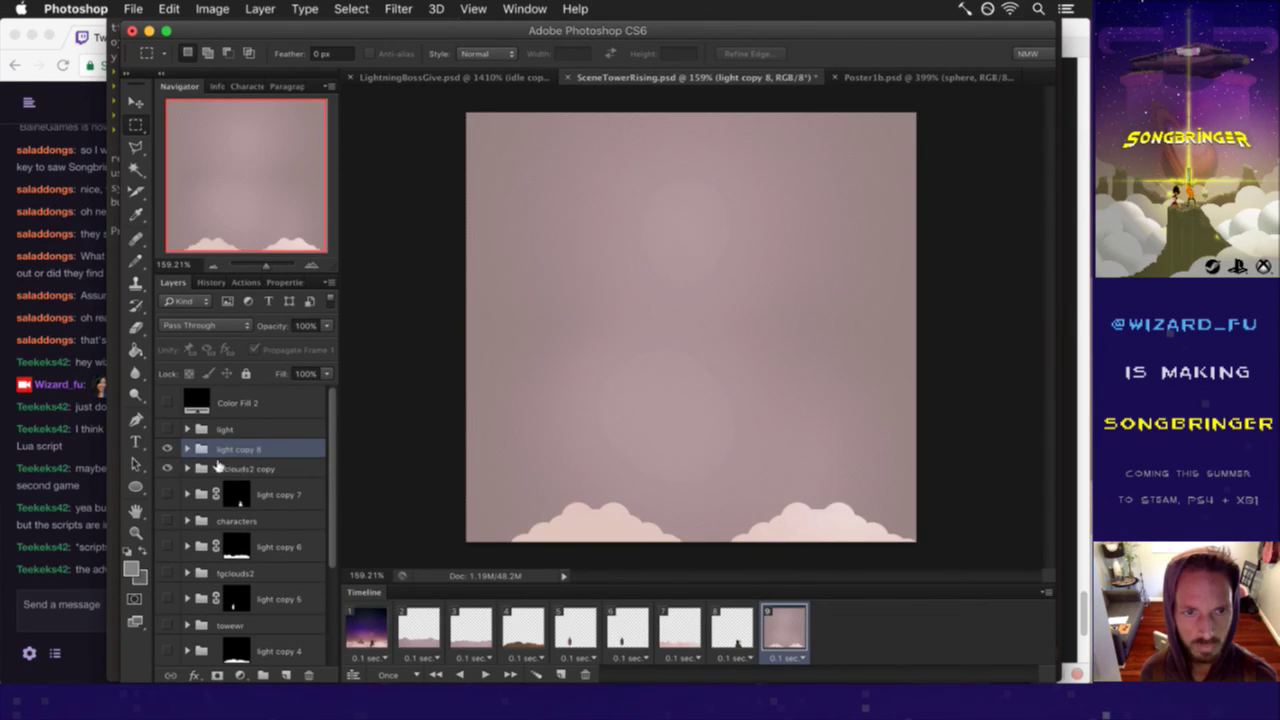
- Mask light copy 8 to the fgclouds2 copy cloud outline with Reveal Selection
left_click(188, 468)
left_click(232, 469)
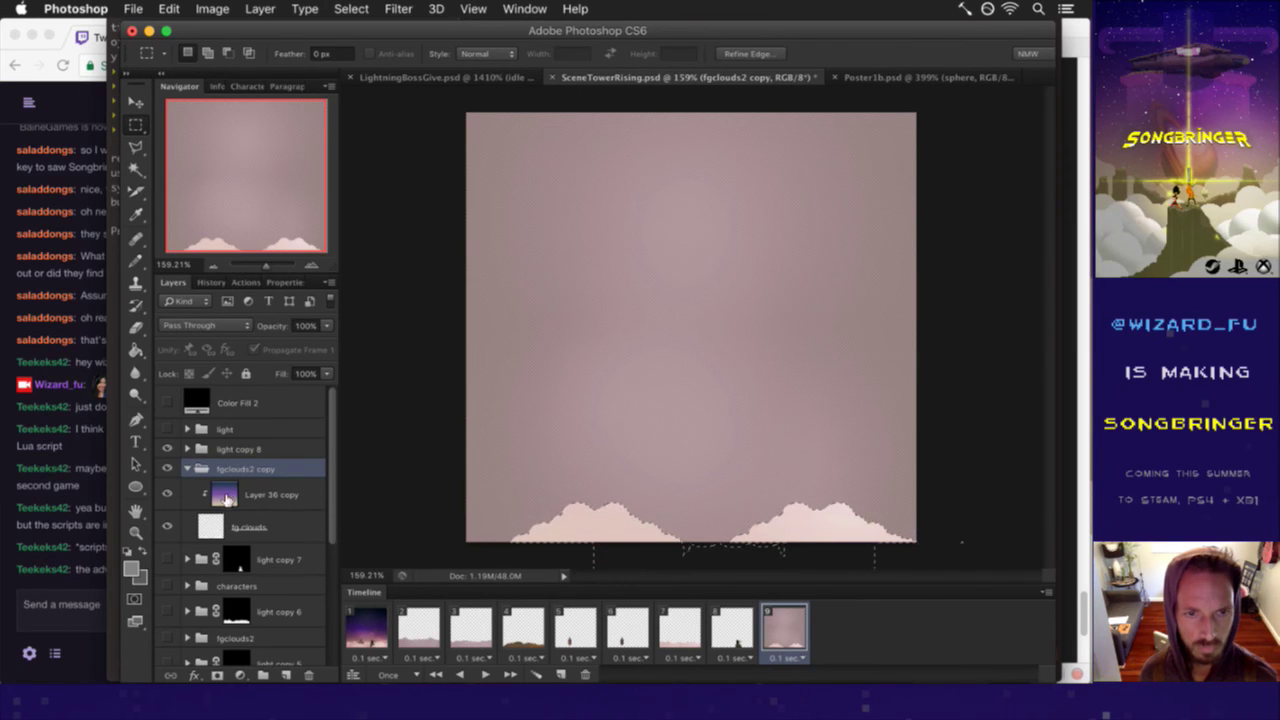
left_click(232, 449)
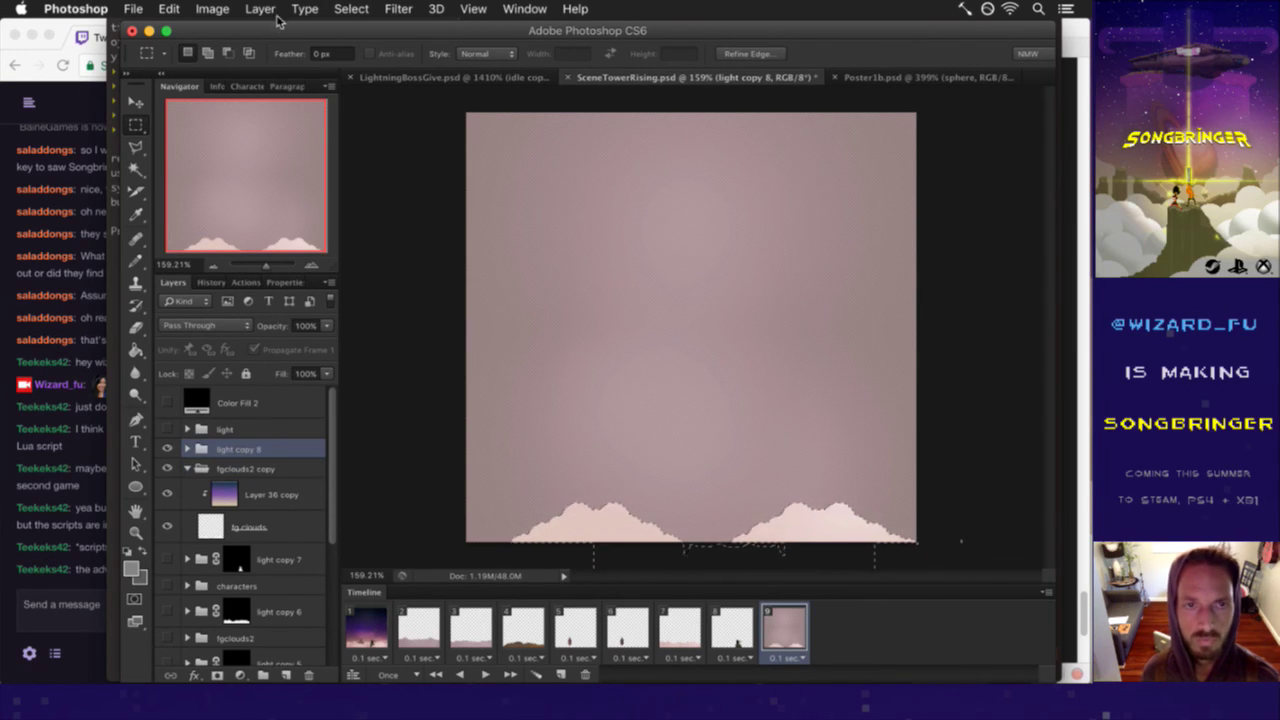
left_click(262, 9)
mouse_move(287, 224)
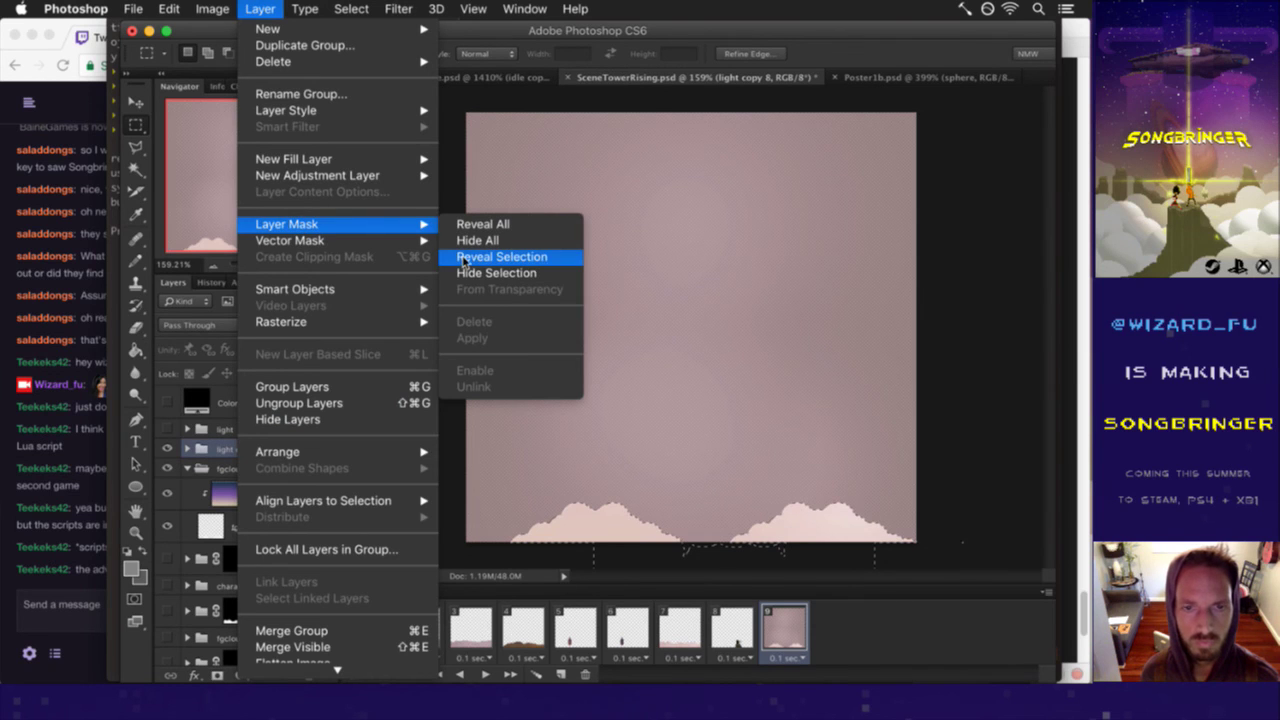
left_click(469, 258)
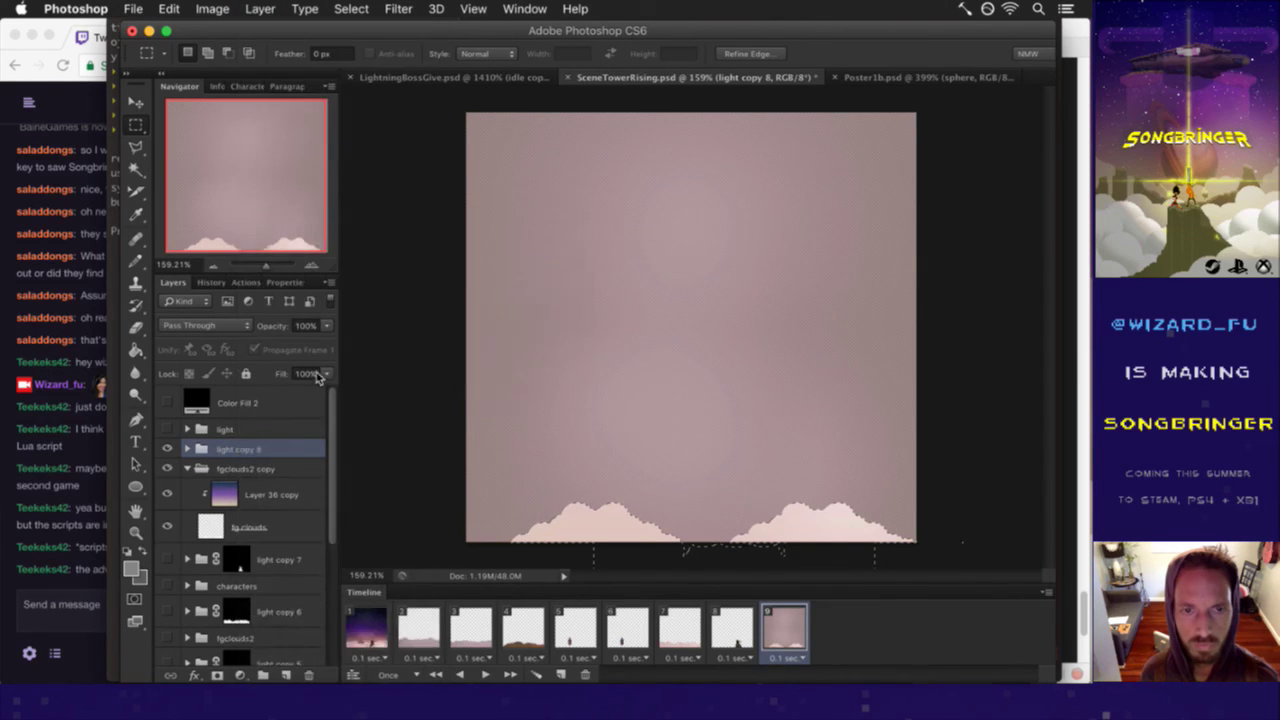
left_click(230, 481)
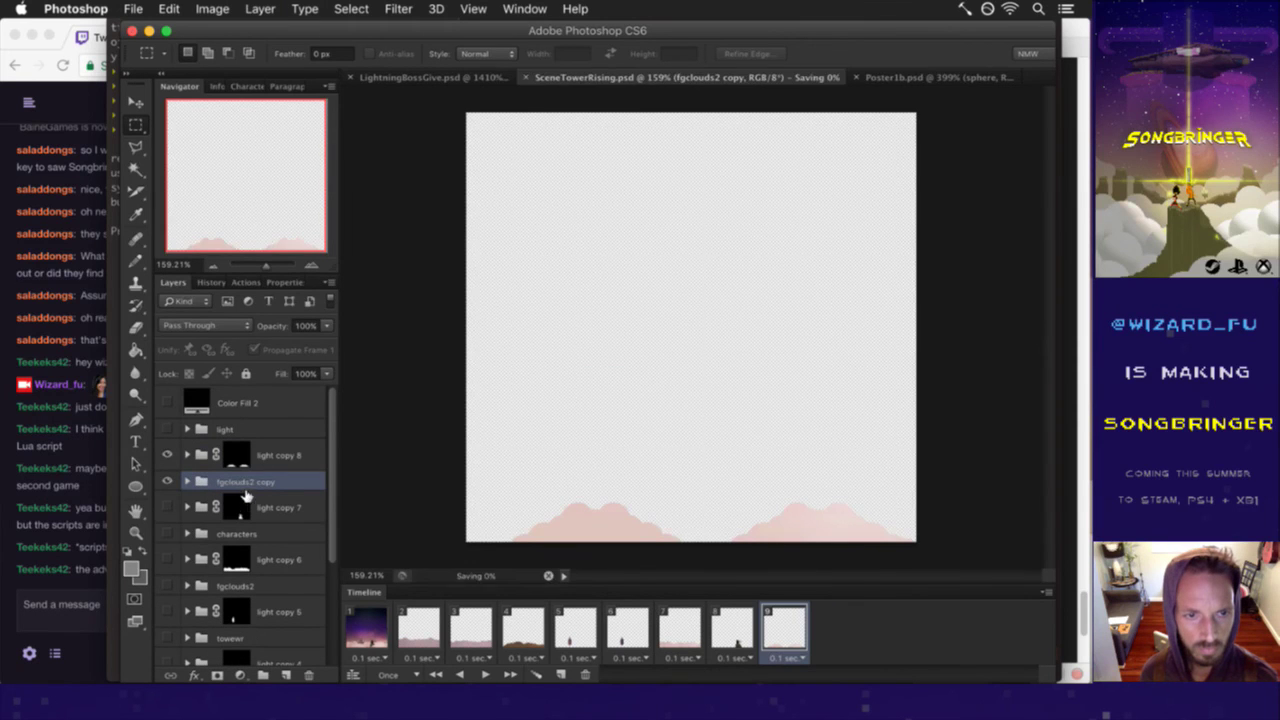
- Set the timeline loop to Forever, play the animation through, save, and return to frame 1
left_click(371, 626)
left_click(484, 674)
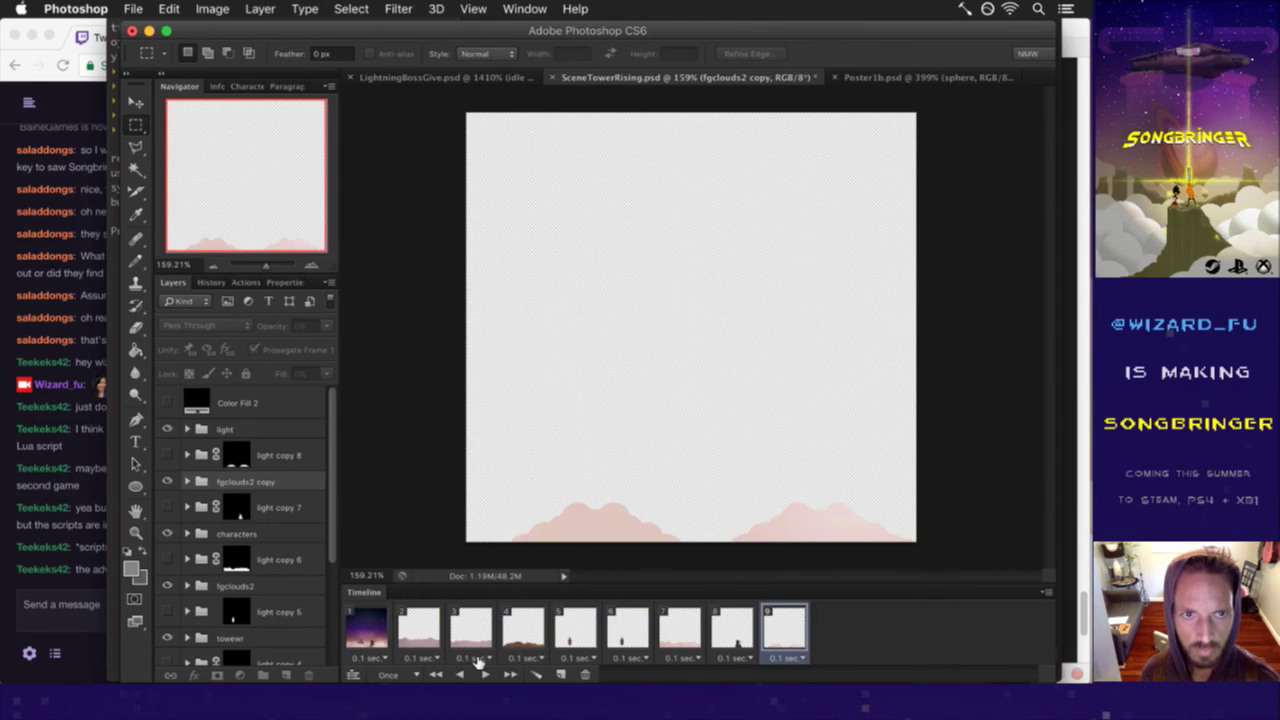
left_click(398, 676)
left_click(390, 638)
left_click(484, 674)
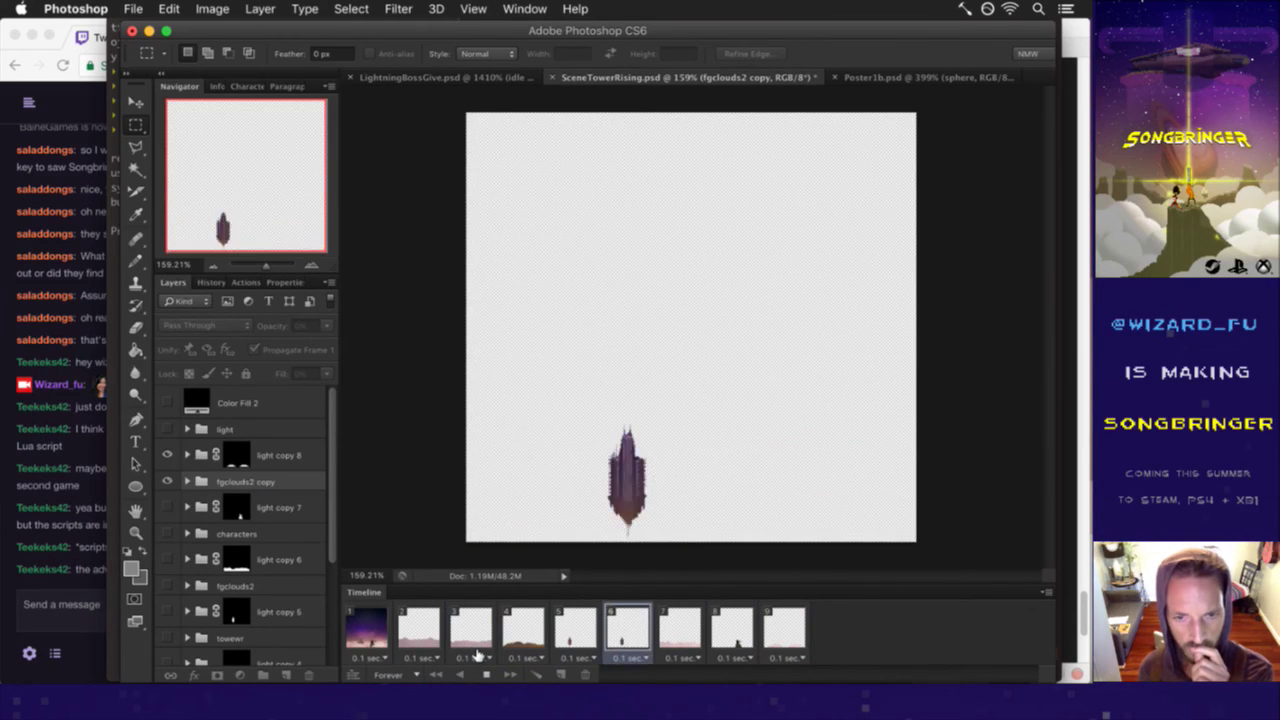
left_click(485, 675)
left_click(485, 675)
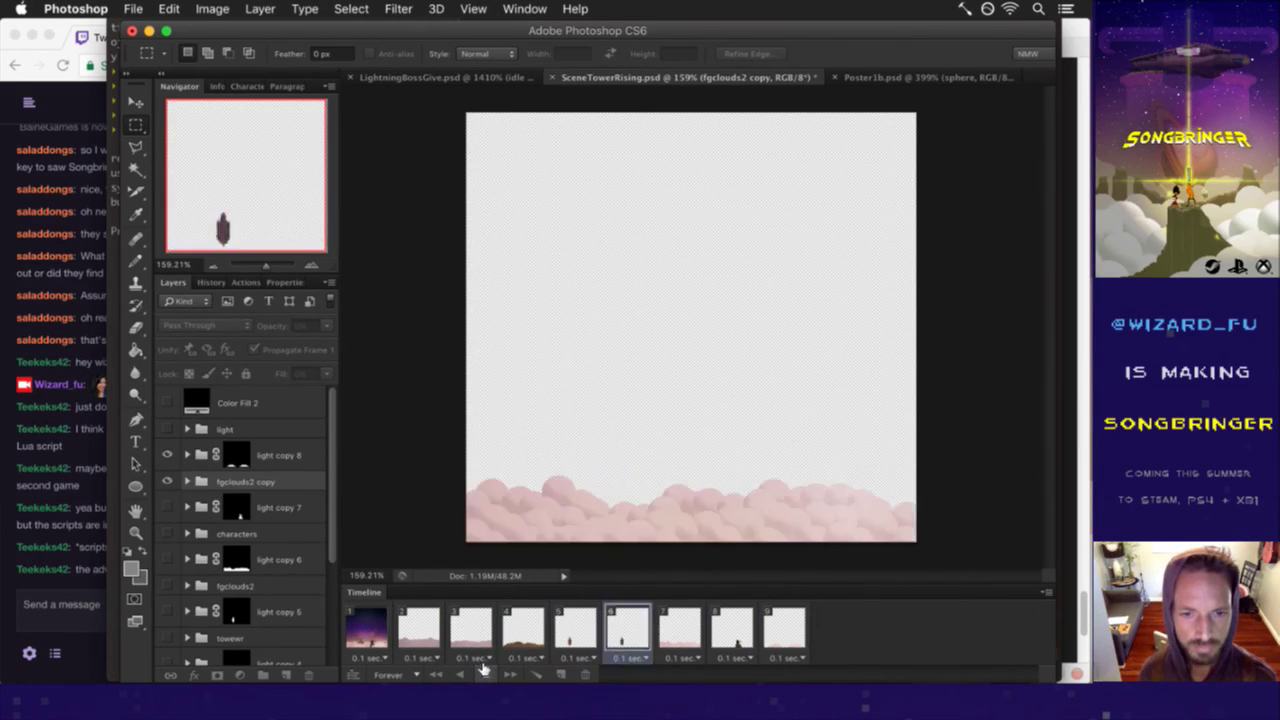
key("super+s")
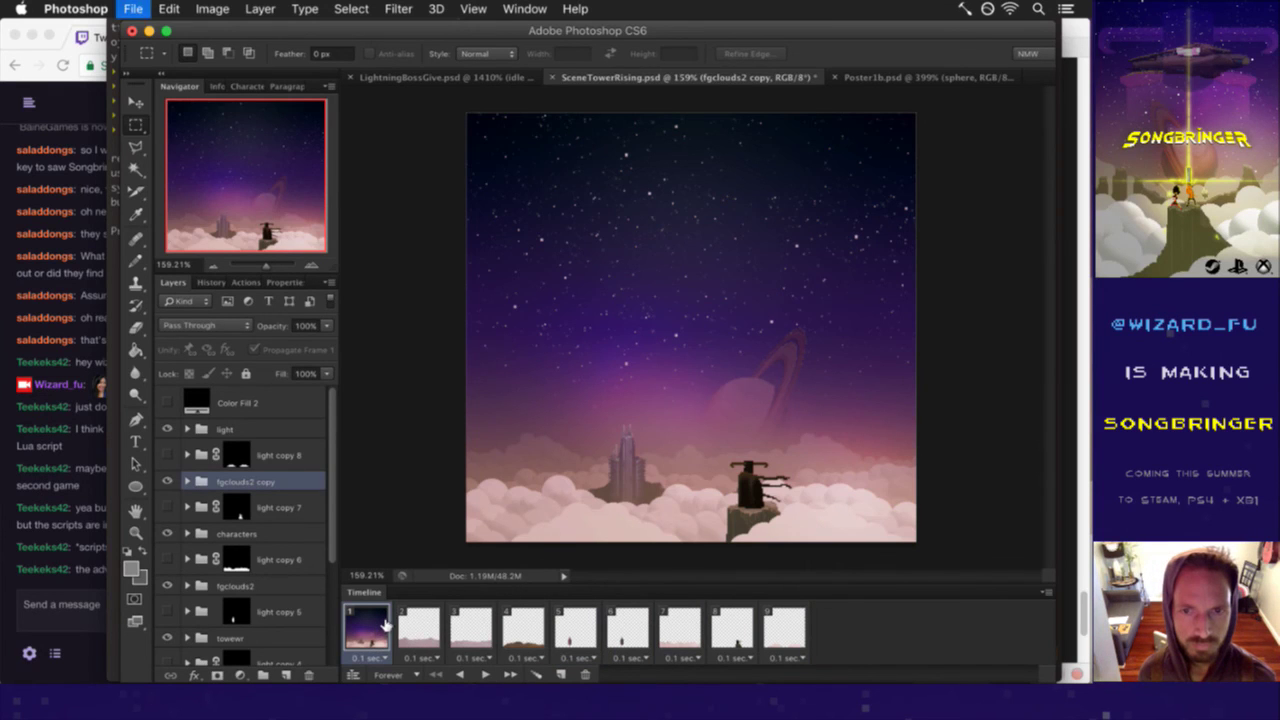
left_click(410, 631)
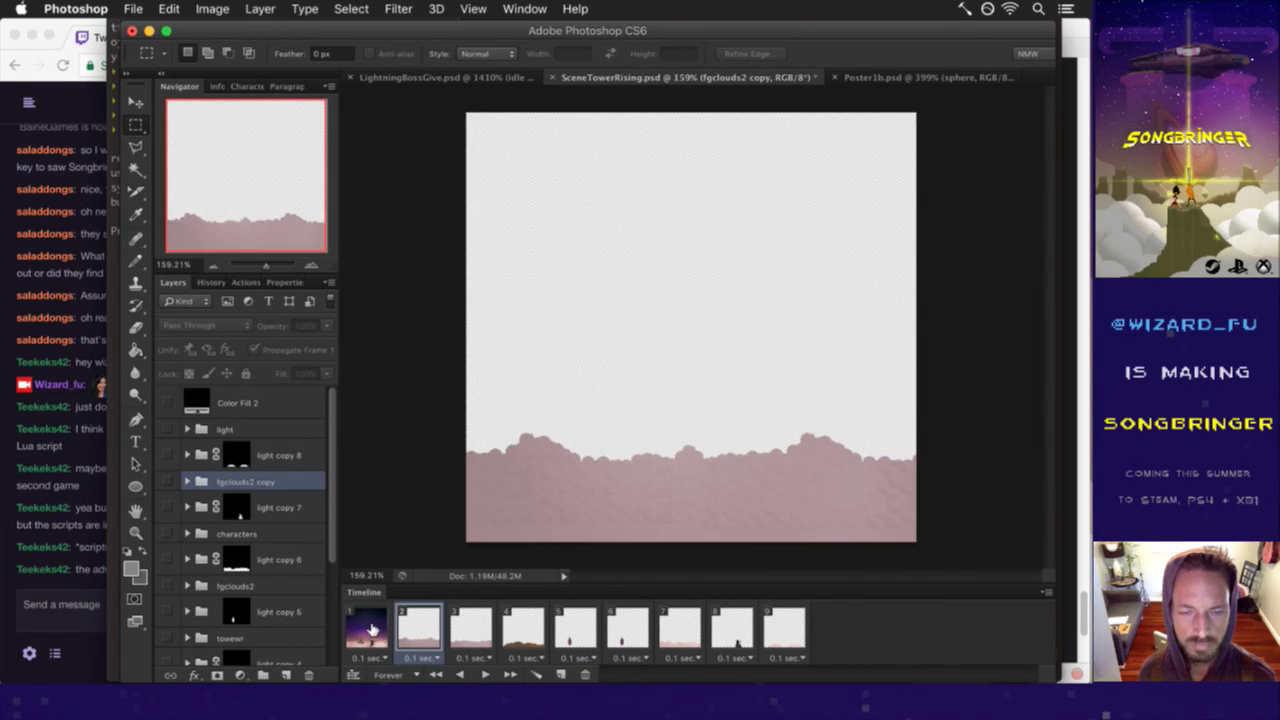
left_click(368, 628)
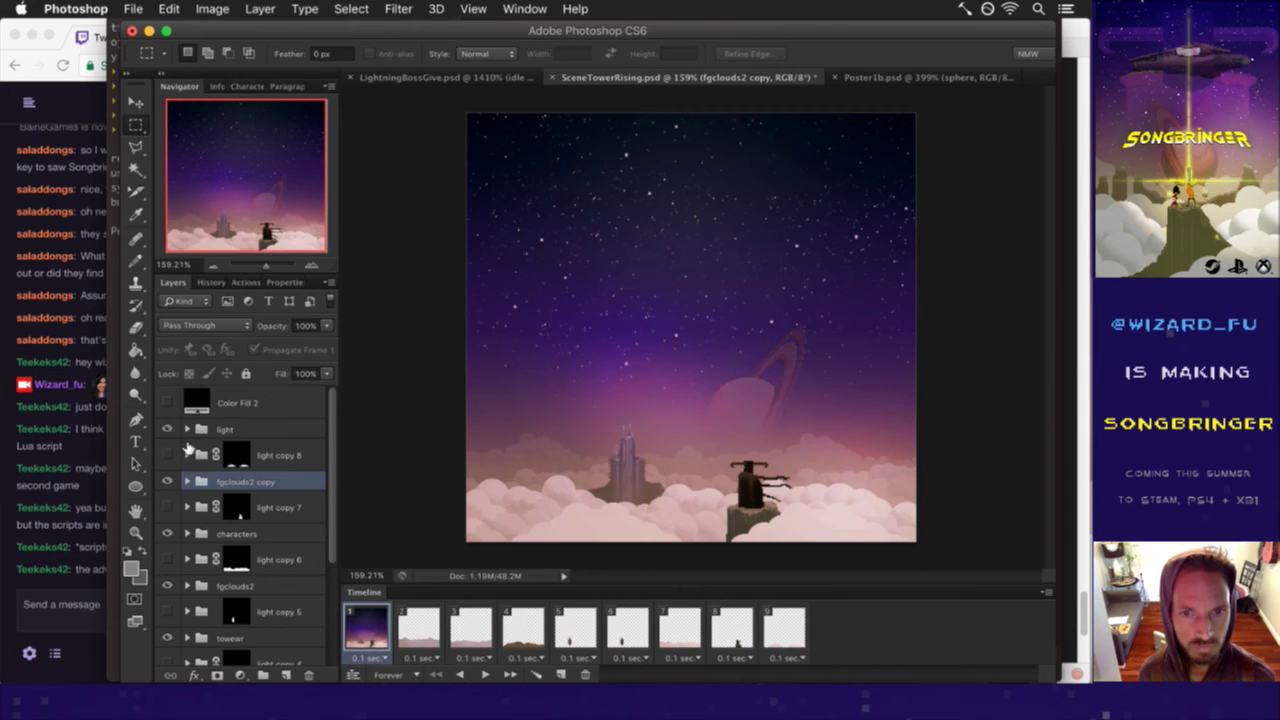
- Hide the fgclouds2 copy, characters, fgclouds2, towewr, ground and bgclouds layers, save, and open Render Video
left_click(168, 429)
left_click(167, 481)
left_click(168, 533)
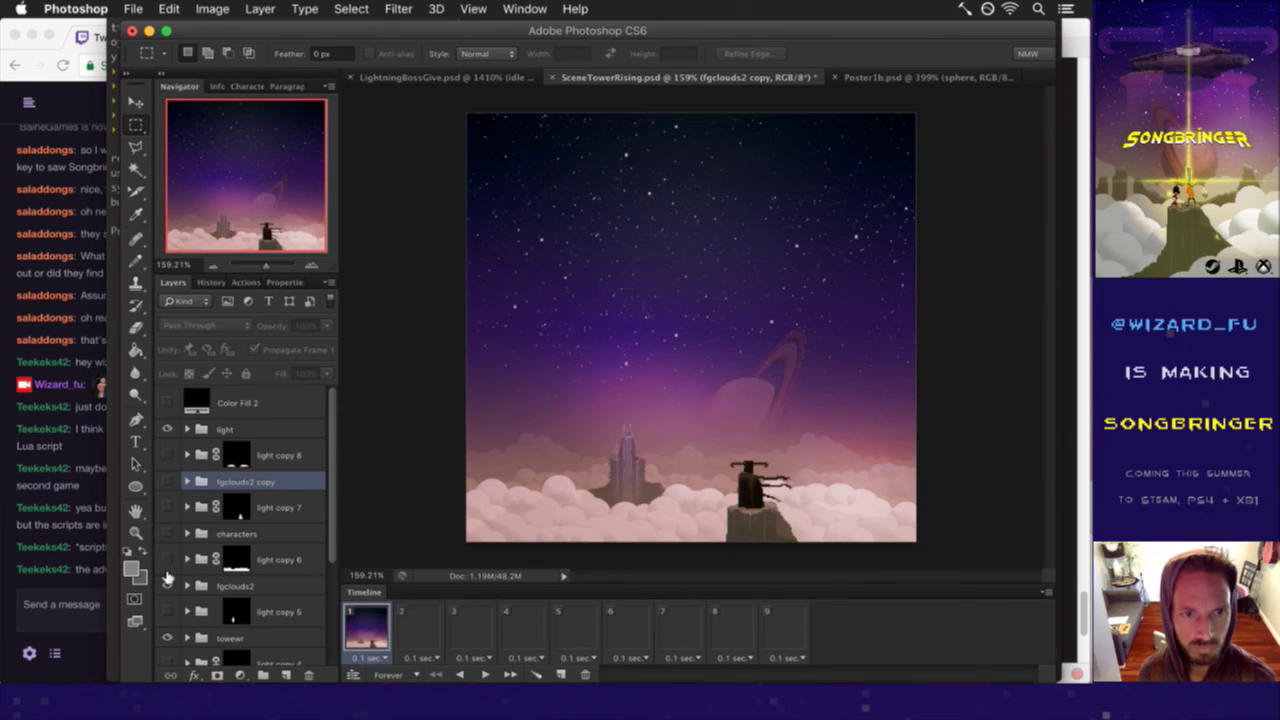
left_click(167, 585)
left_click_drag(334, 518, 325, 620)
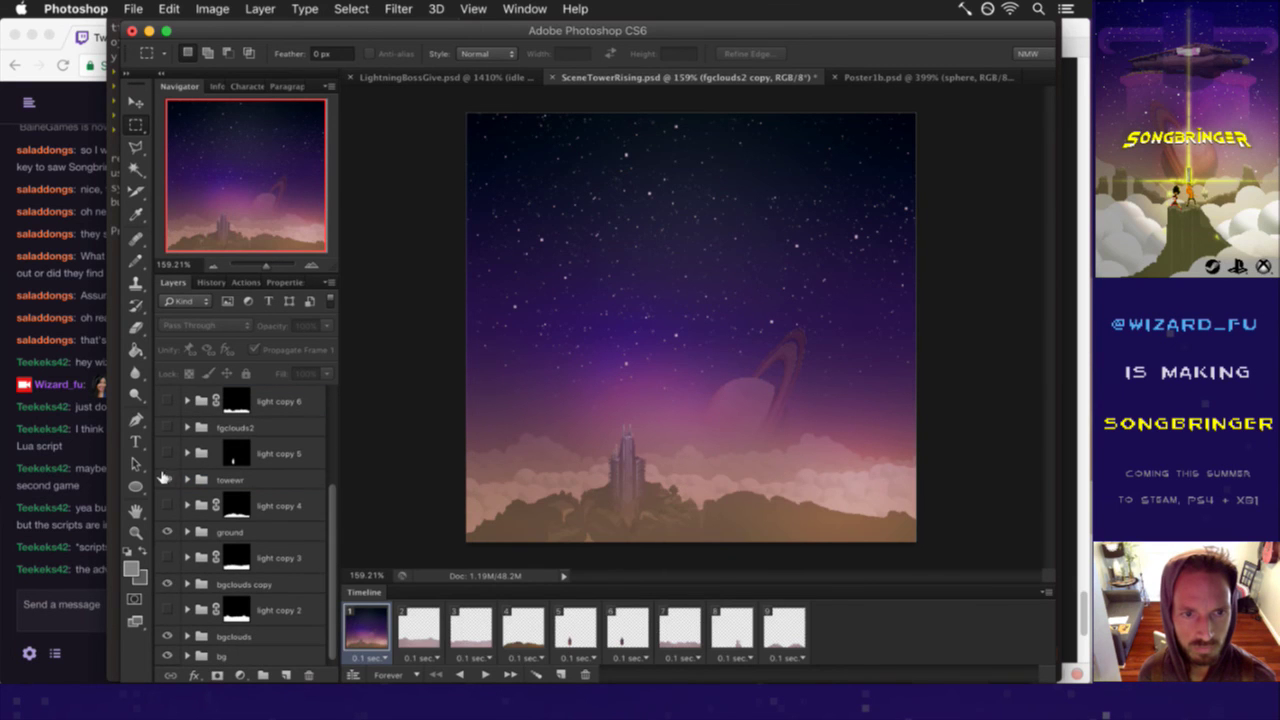
left_click(167, 479)
left_click(167, 531)
left_click(167, 583)
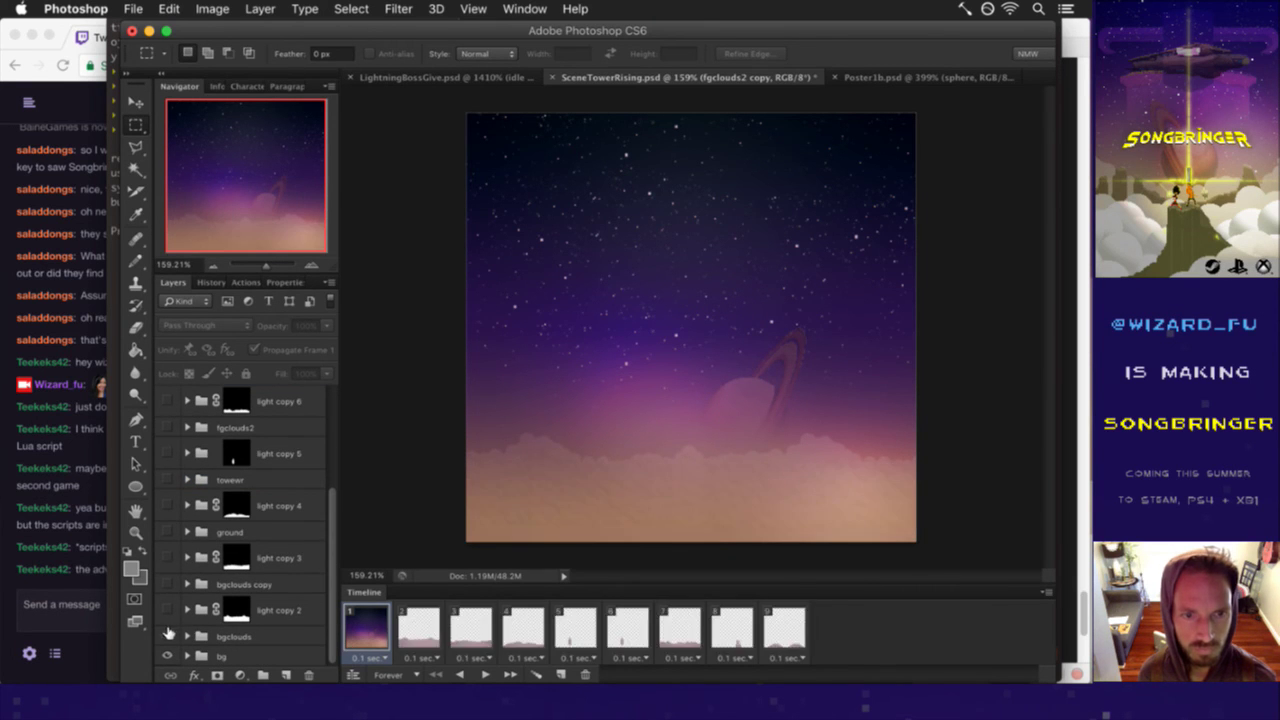
left_click(167, 636)
key("ctrl+s")
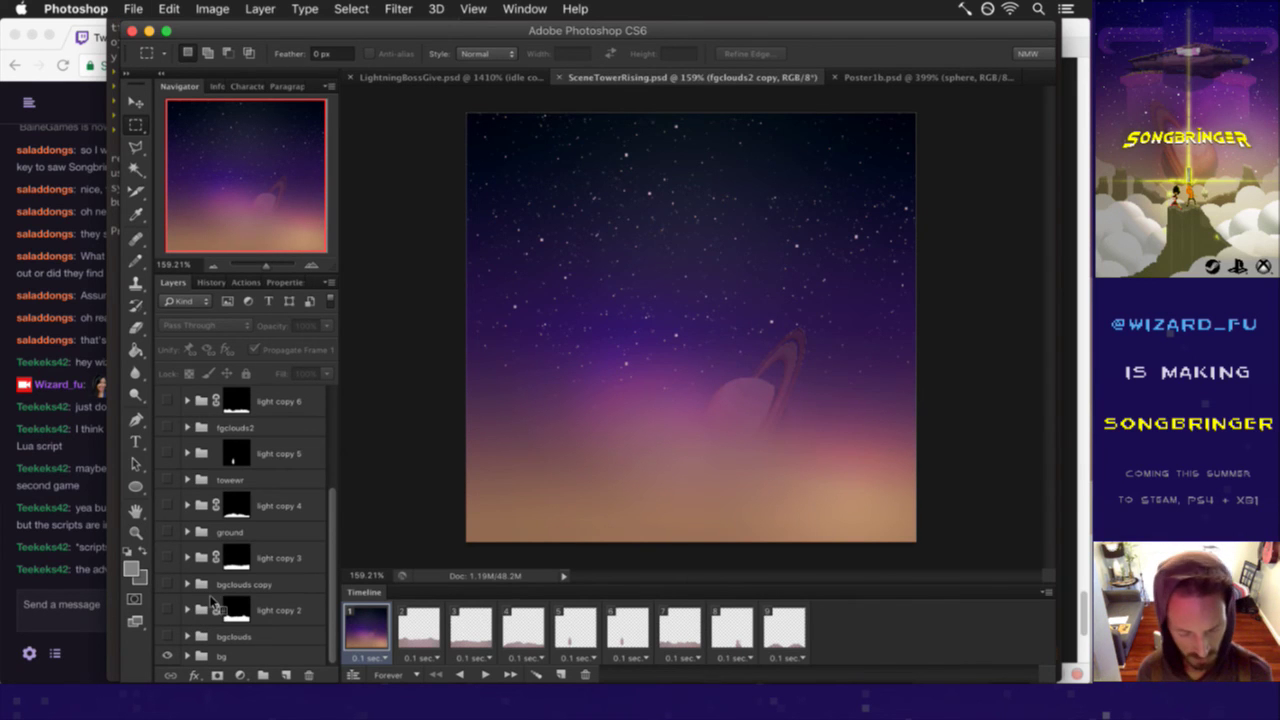
key("ctrl+alt+shift+r")
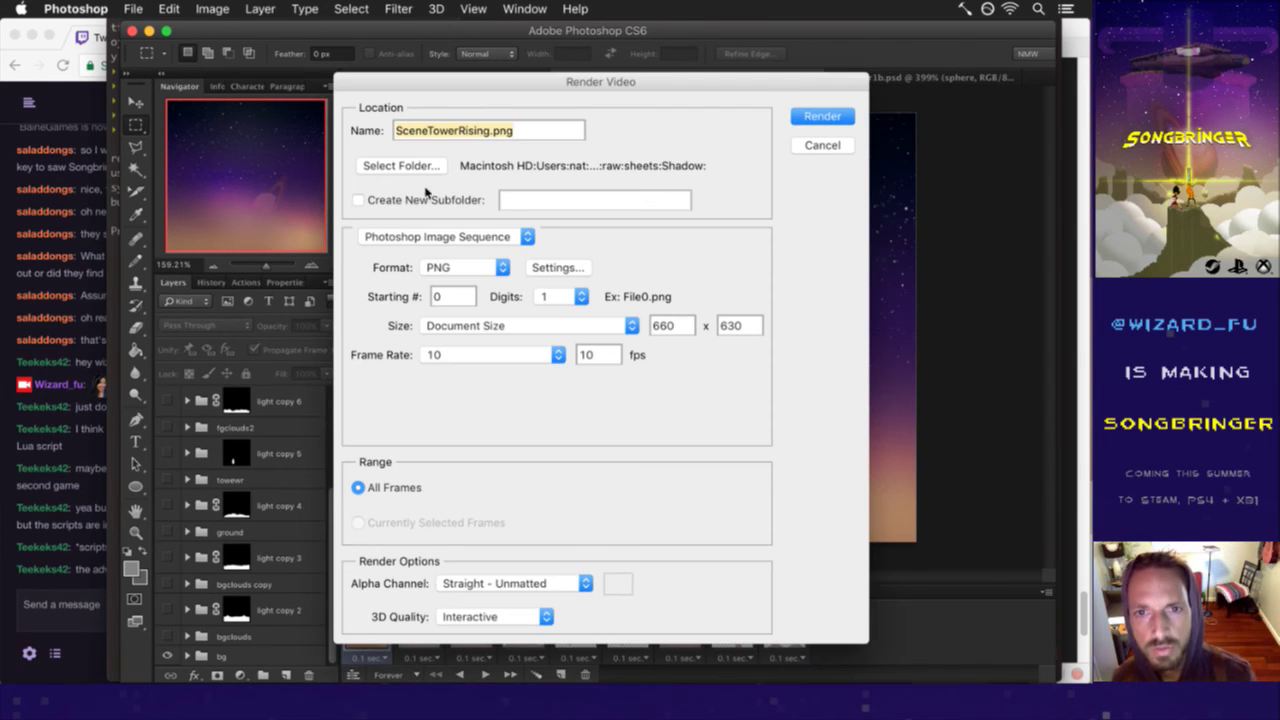
- Render the PNG sequence into sheets/SceneTowerRising, replacing the existing files, then switch to iTerm2
left_click(418, 170)
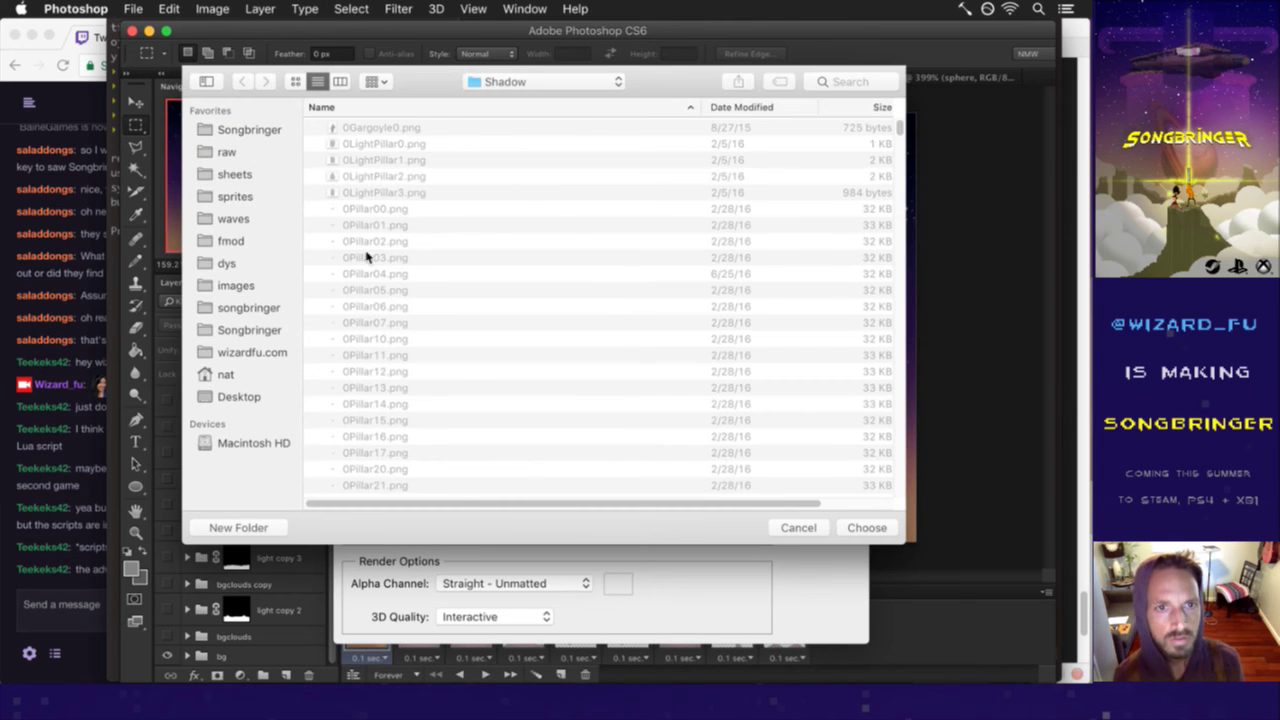
left_click(246, 176)
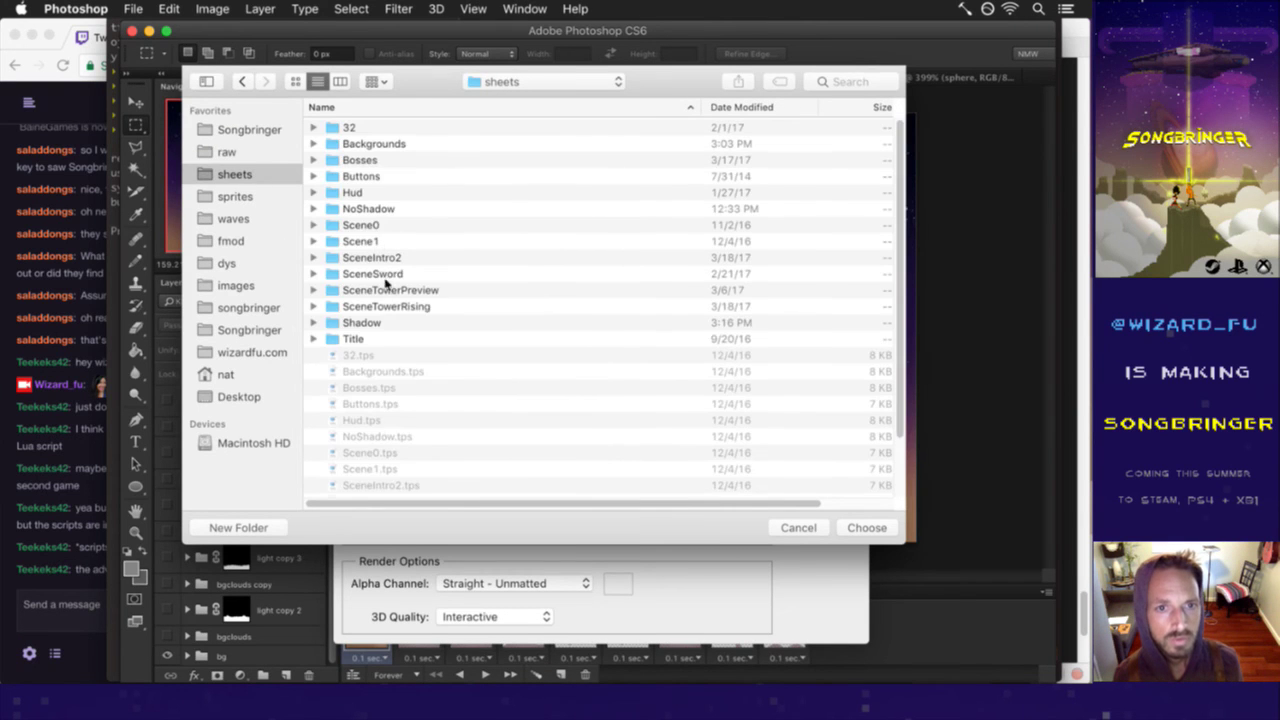
double_click(384, 307)
left_click(860, 530)
left_click(815, 117)
left_click(684, 254)
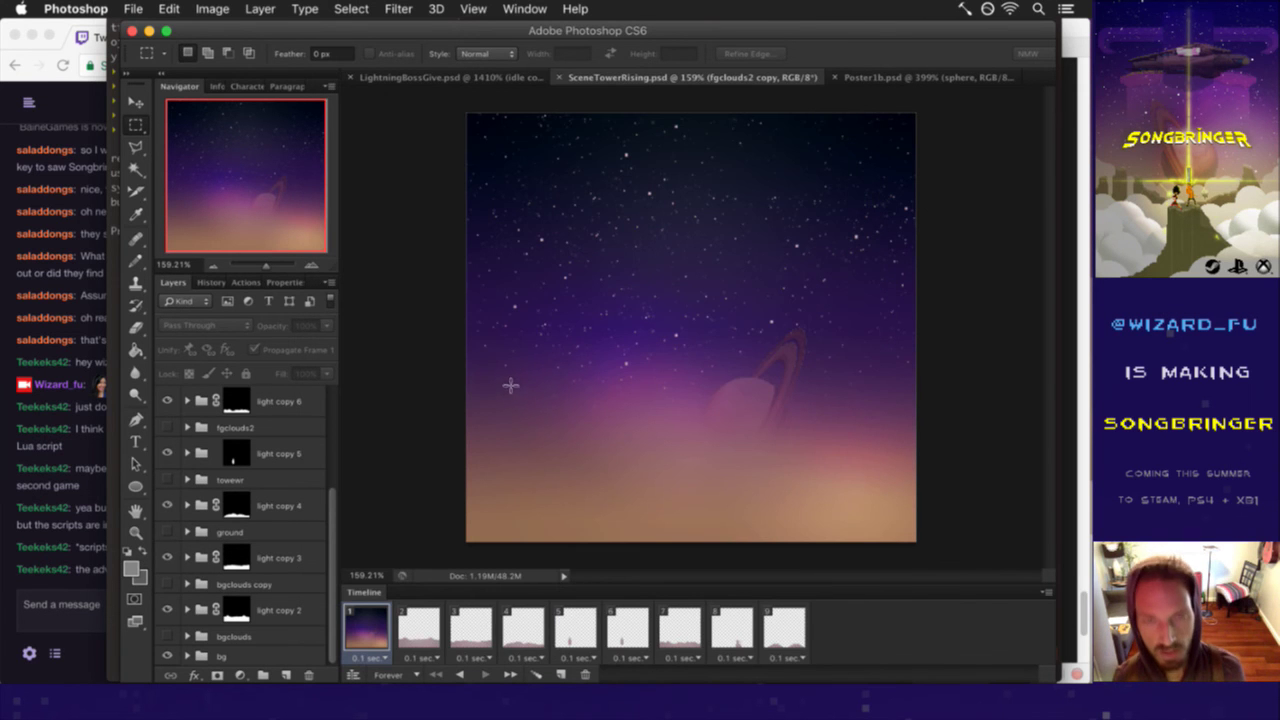
key("super+Tab")
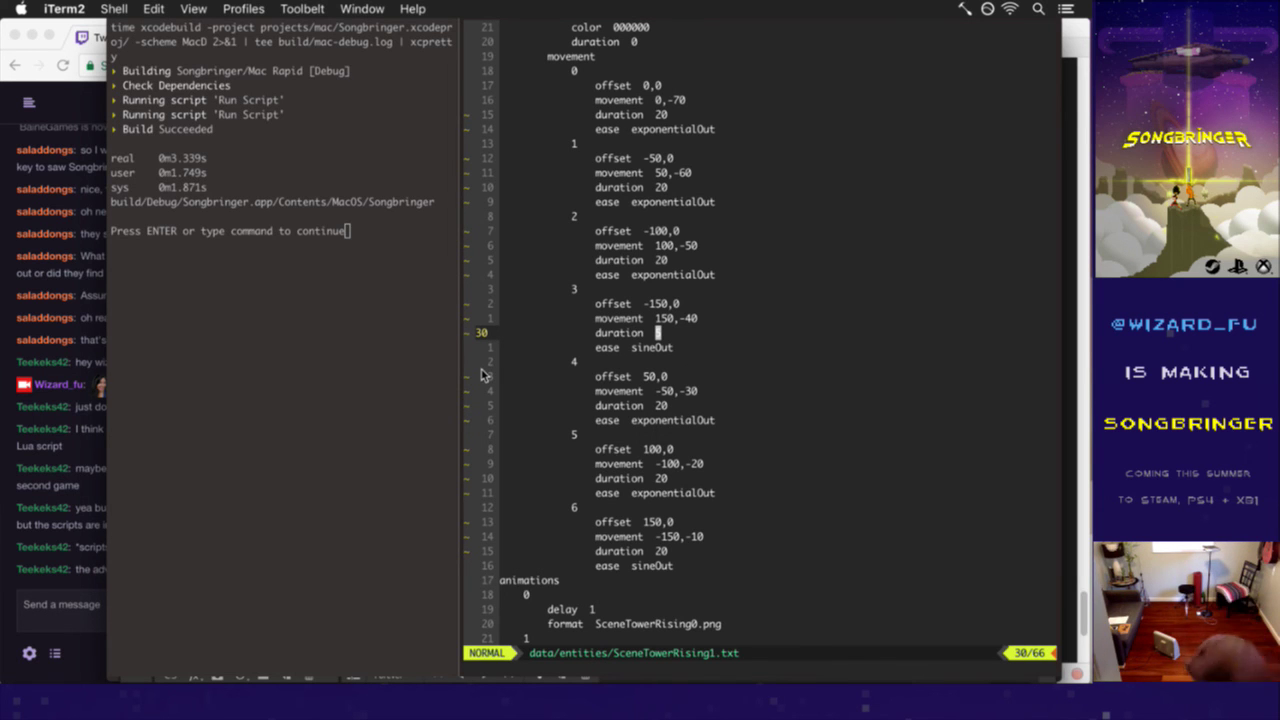
- Scroll SceneTowerRising1.txt in vim to the SceneTowerRising0.png animation line, then switch to Finder
right_click(481, 374)
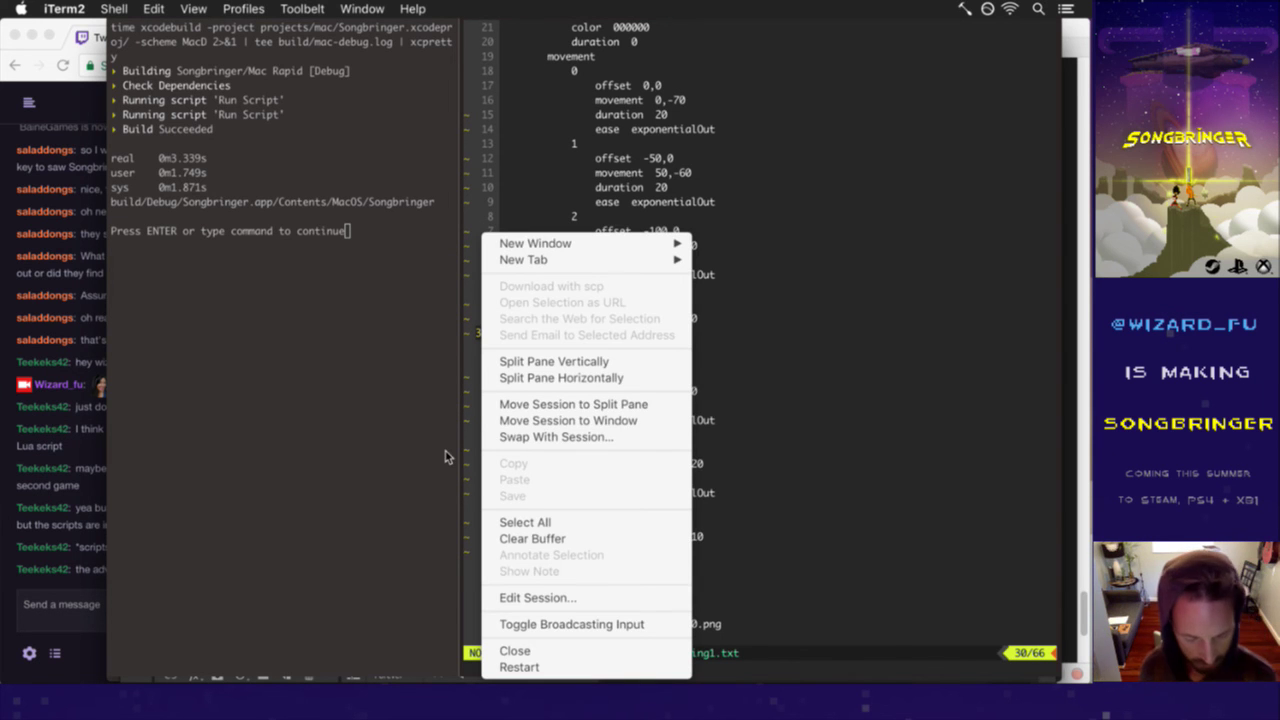
left_click(600, 185)
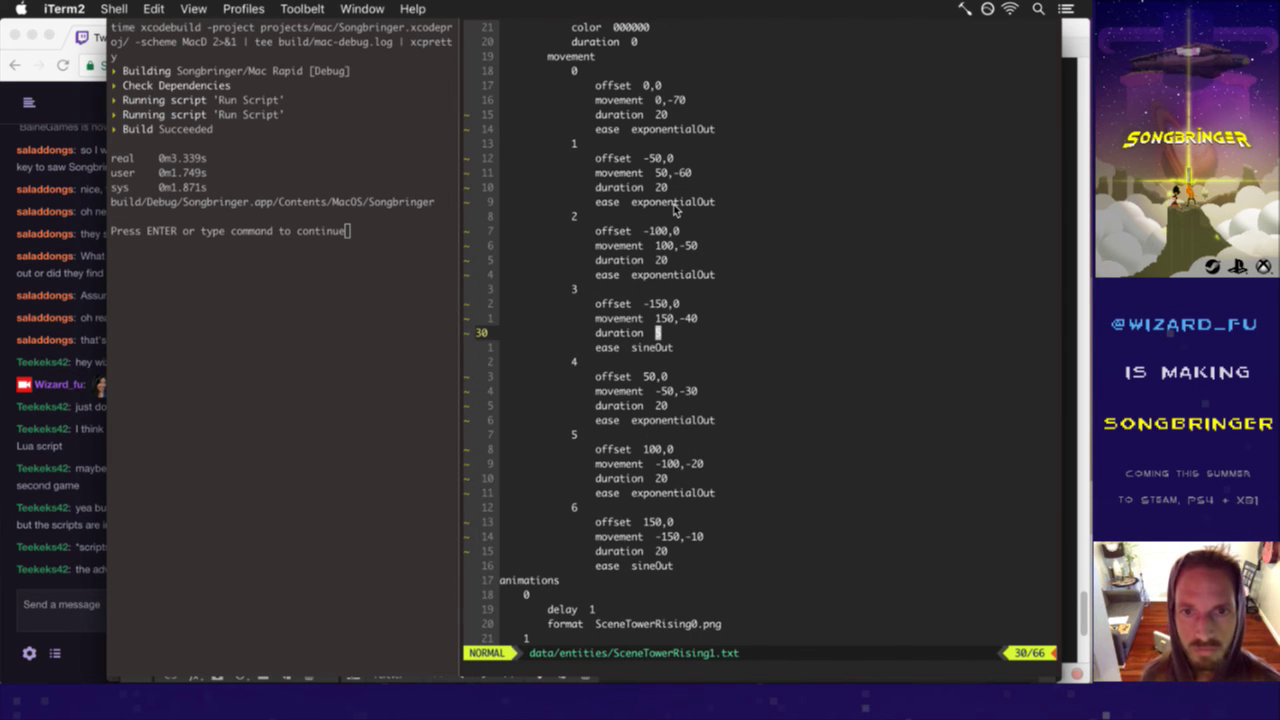
scroll(674, 208, "up", 2)
scroll(668, 204, "up", 2)
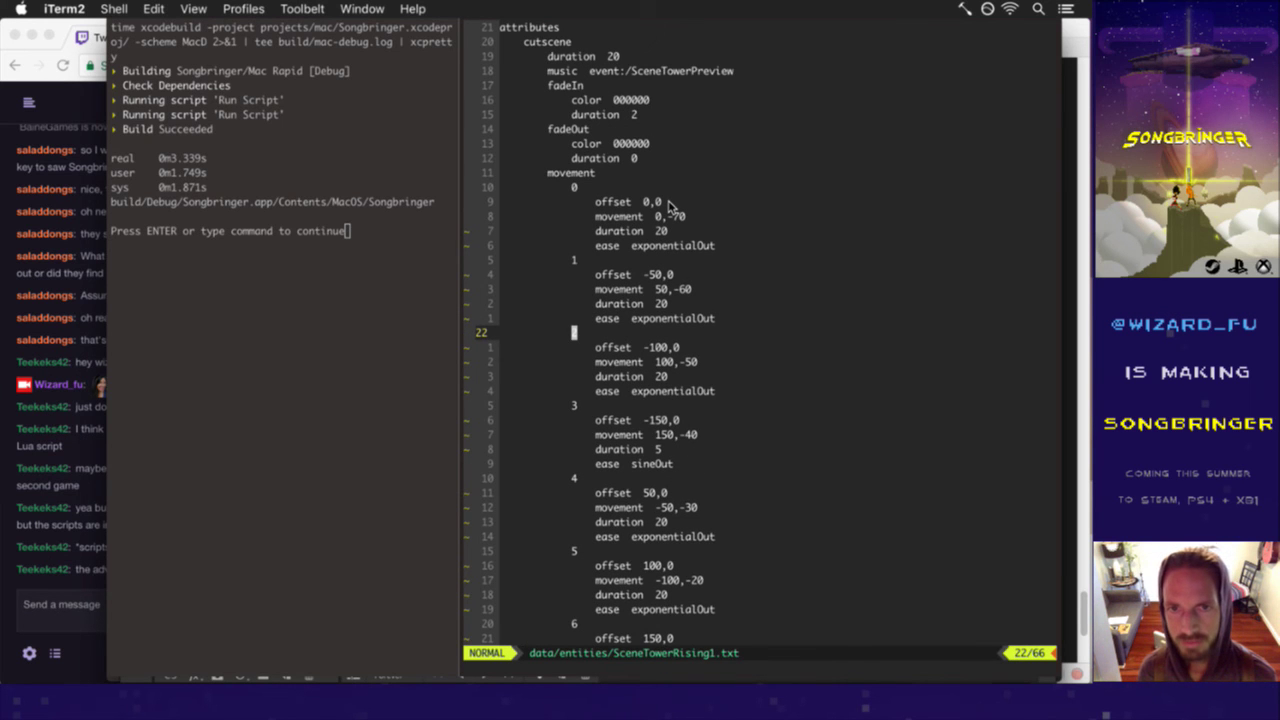
scroll(668, 204, "down", 2)
scroll(670, 206, "down", 5)
key("k")
key("k")
key("k")
key("k")
key("k")
key("k")
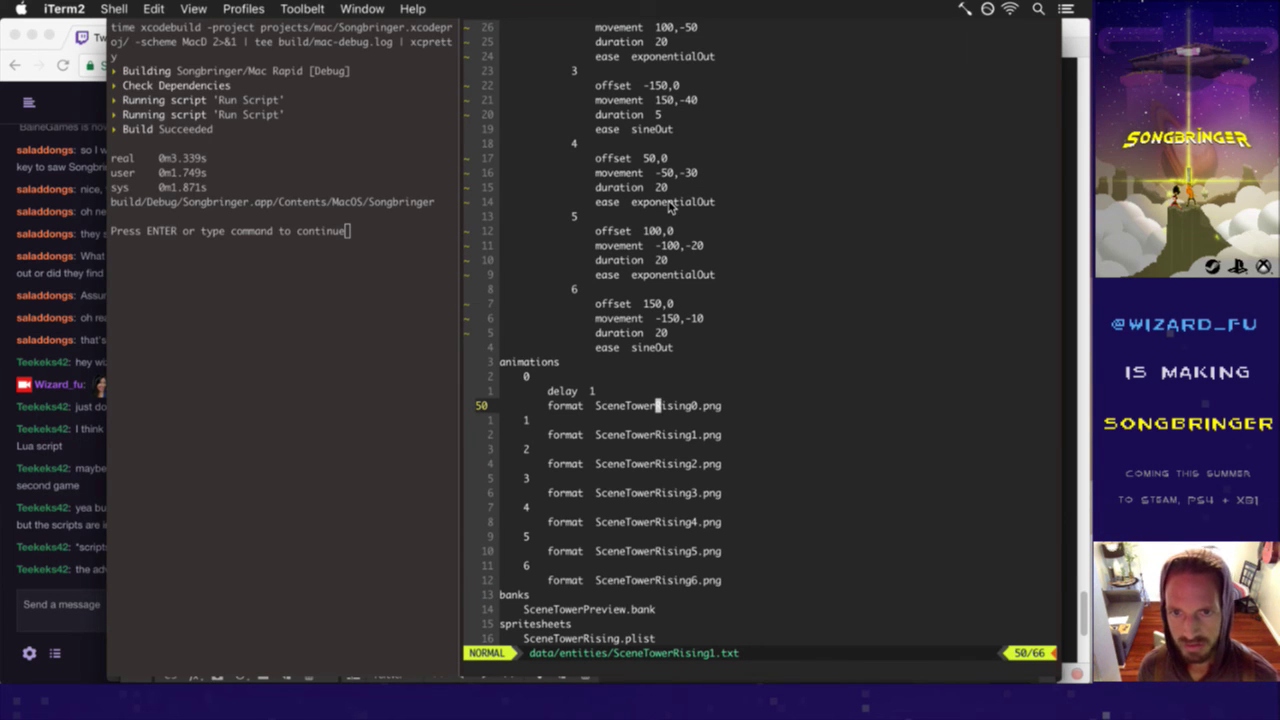
key("super+Tab")
key("super+Tab")
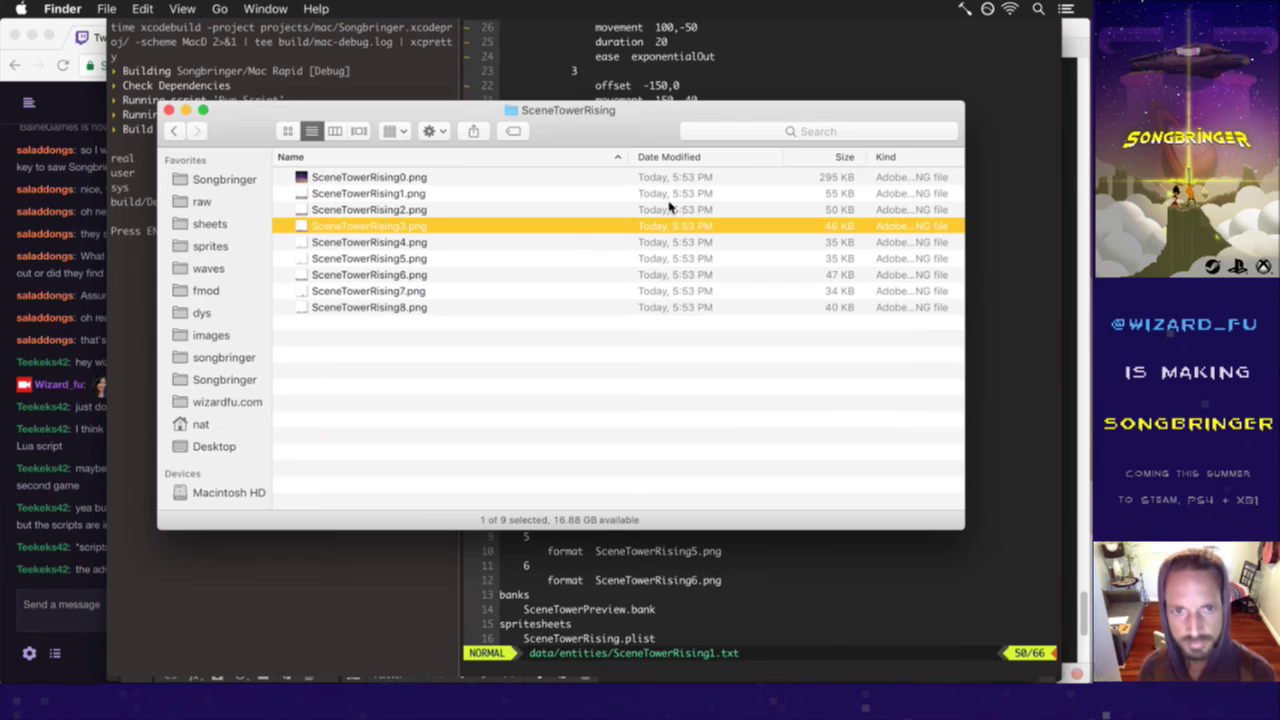
- Quick Look SceneTowerRising0–3.png and match them against the config's animation list in vim
left_click(464, 180)
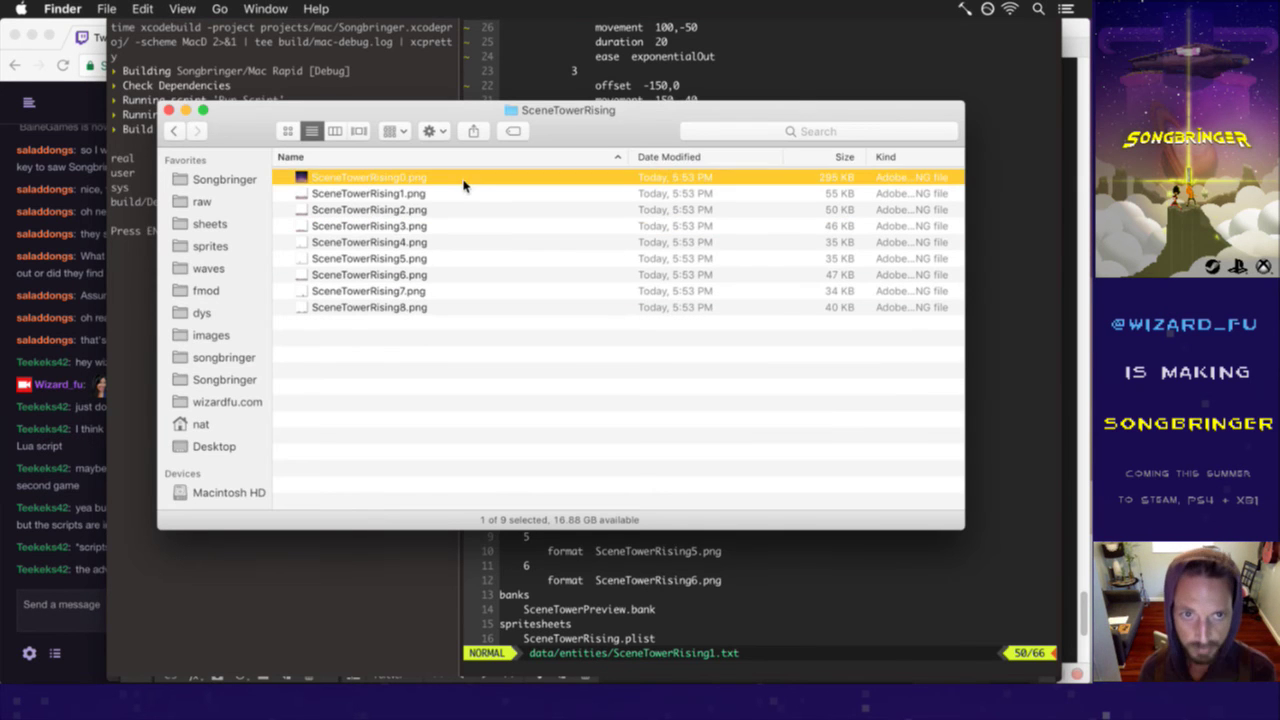
key("space")
key("Down")
key("Down")
key("Down")
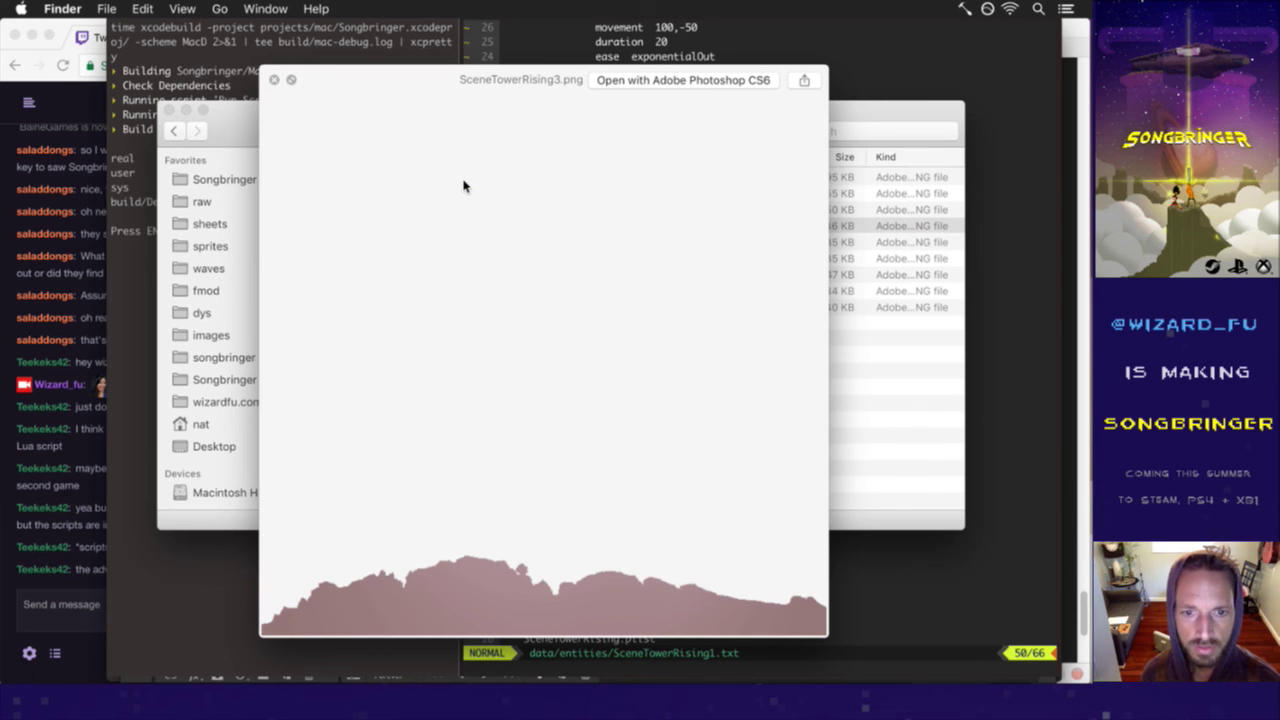
key("super+Tab")
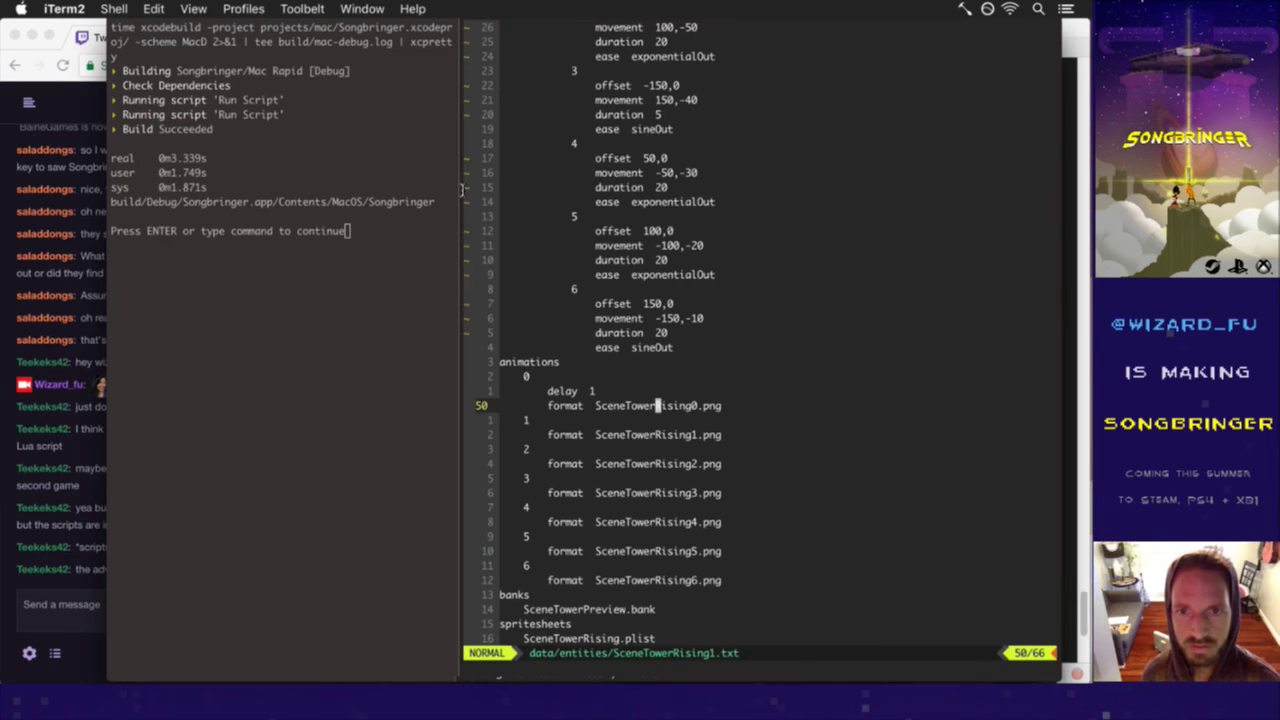
key("j")
key("j")
key("j")
key("j")
key("j")
key("j")
key("super+Tab")
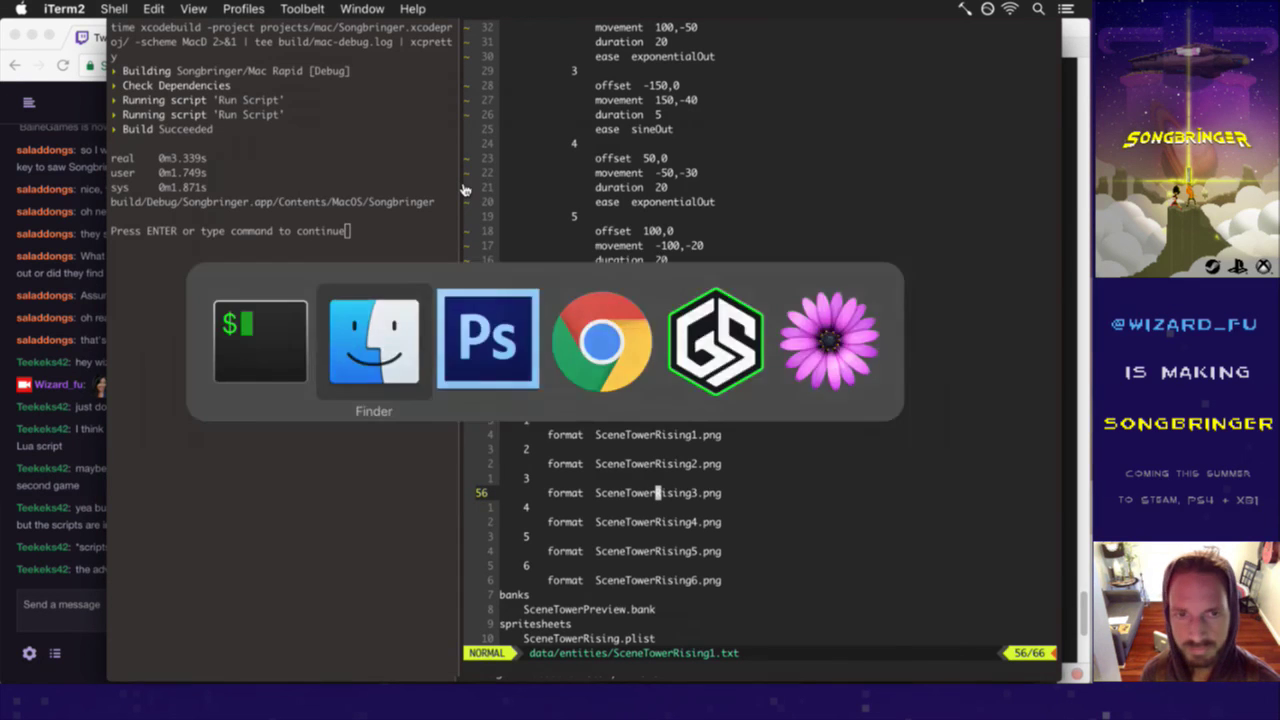
- Preview SceneTowerRising4.png onward, close Quick Look and return to Photoshop
key("Down")
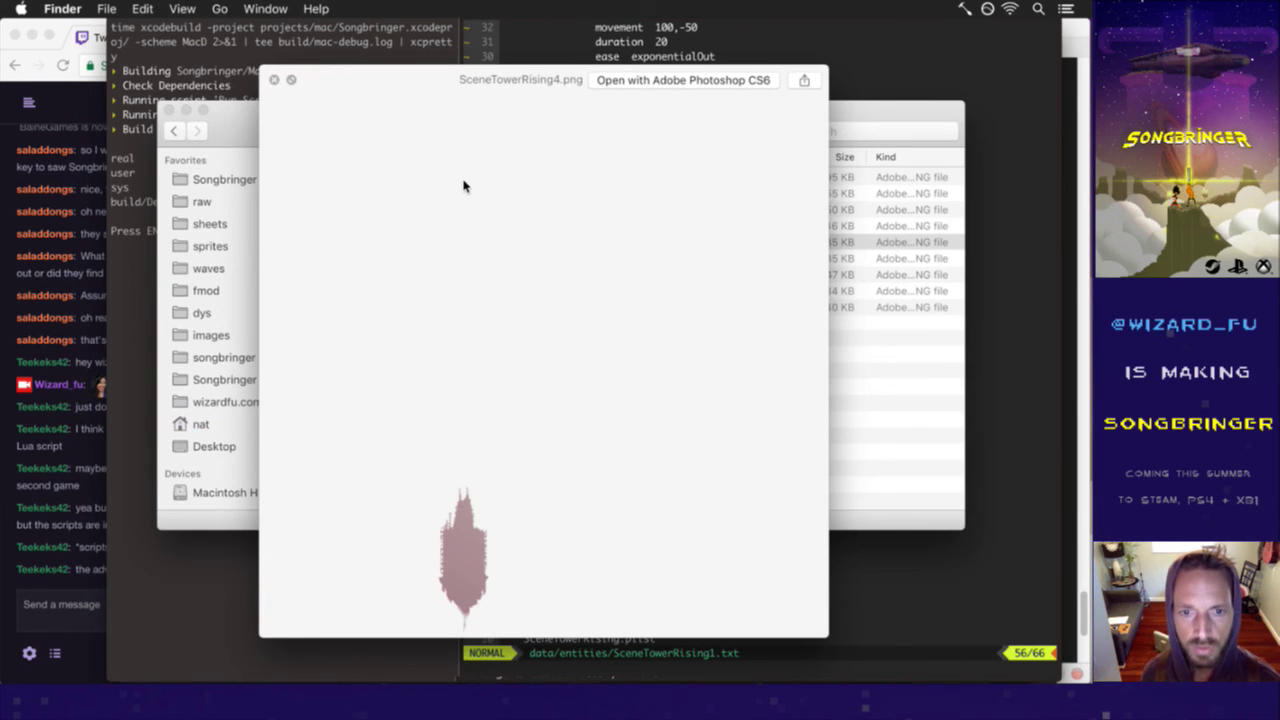
key("Down")
key("Down")
key("Up")
key("Up")
key("Up")
key("Up")
key("Up")
key("Up")
key("Down")
key("Down")
key("Down")
key("Down")
key("Down")
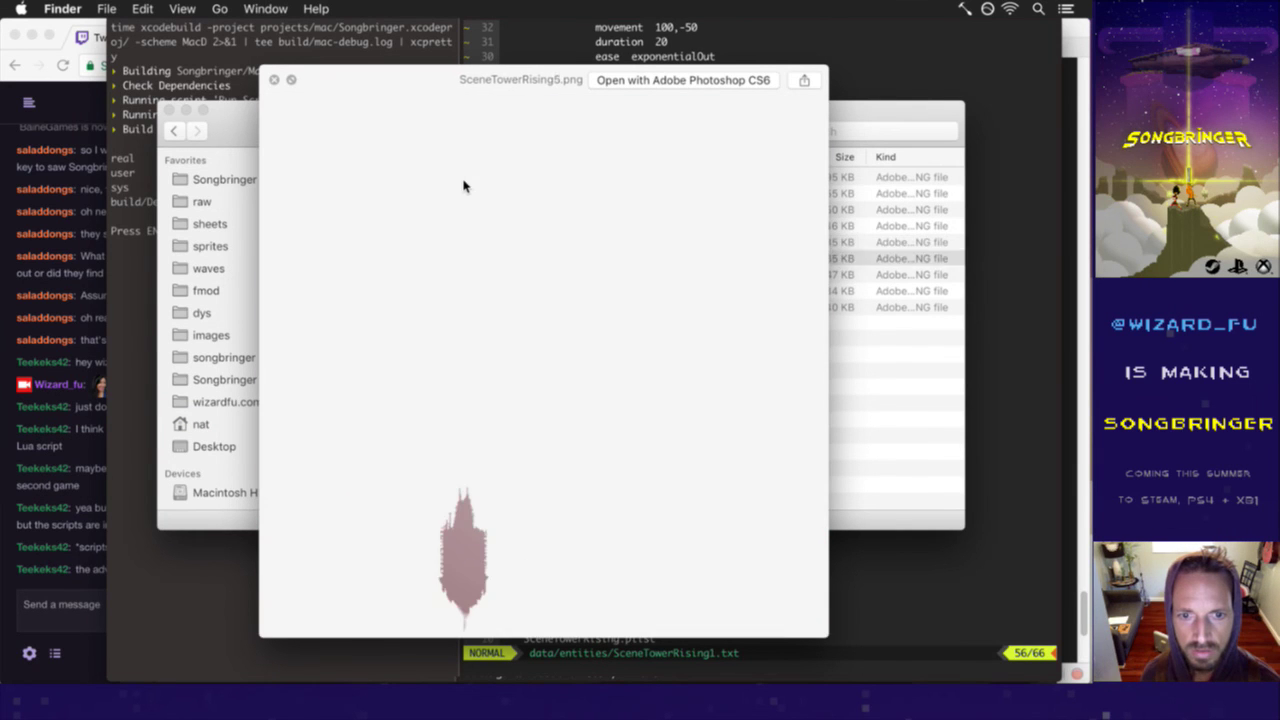
key("Down")
key("Down")
key("Down")
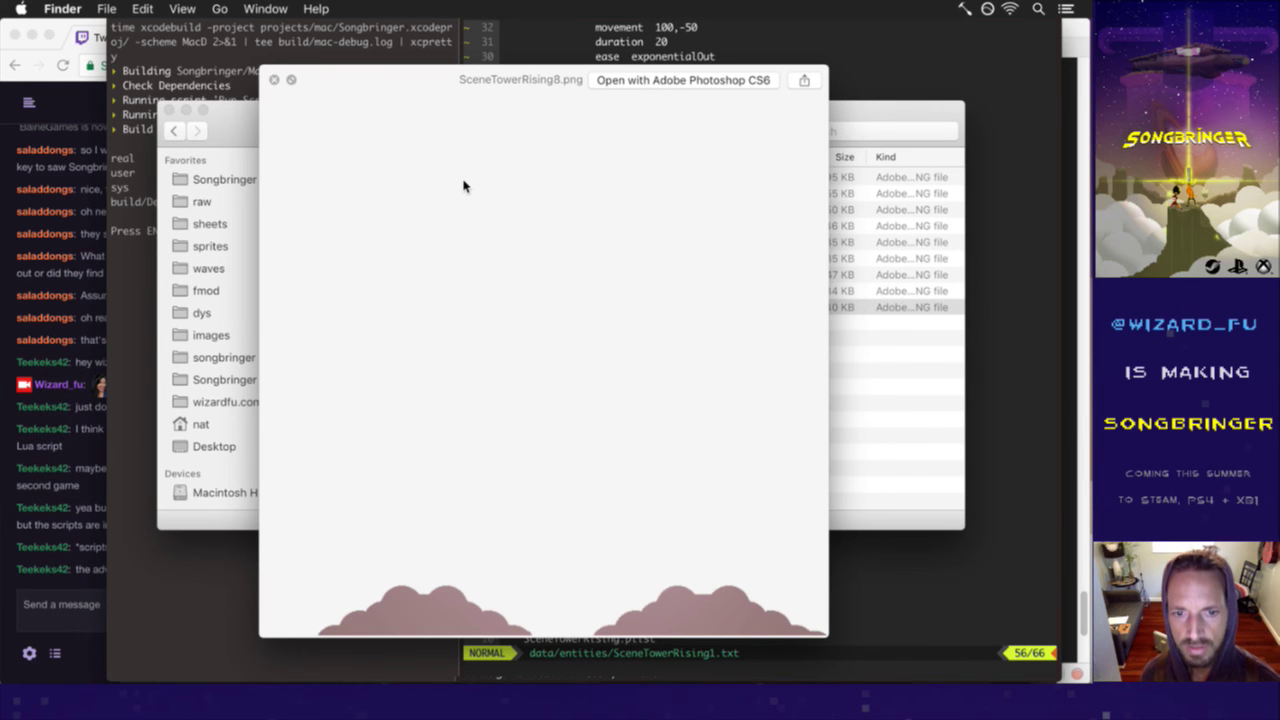
key("space")
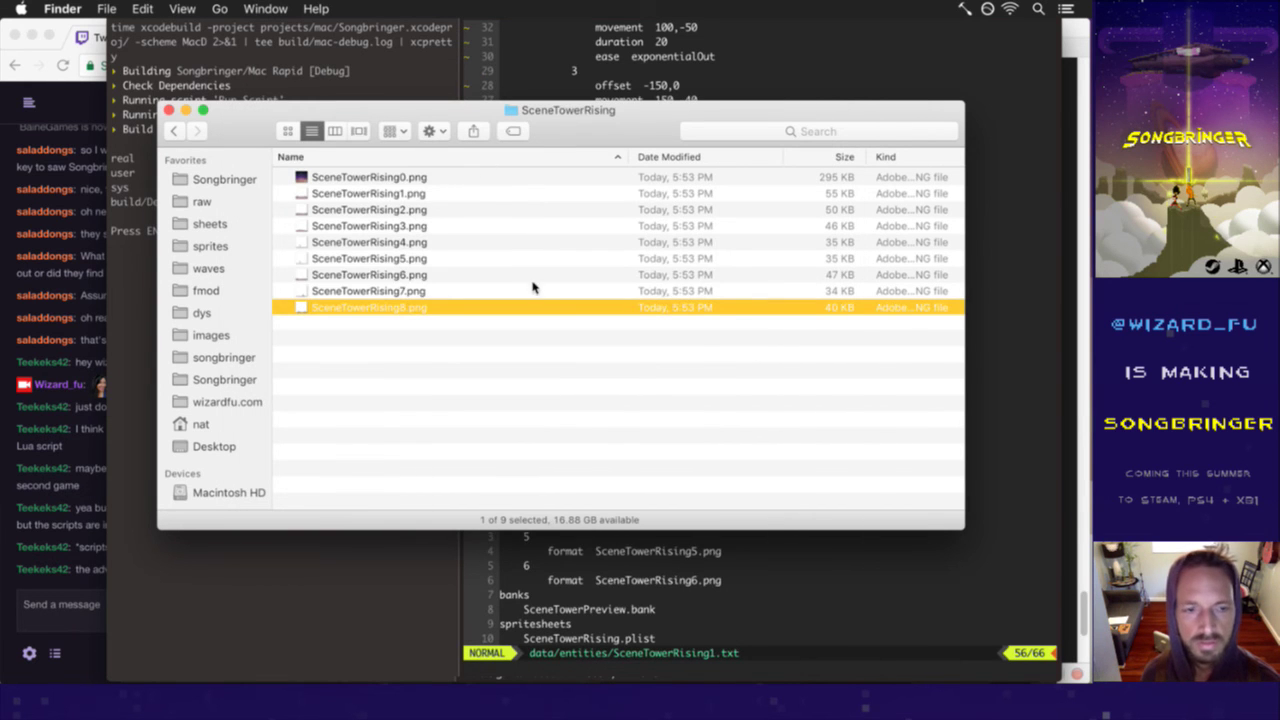
key("super+Tab")
left_click(467, 380)
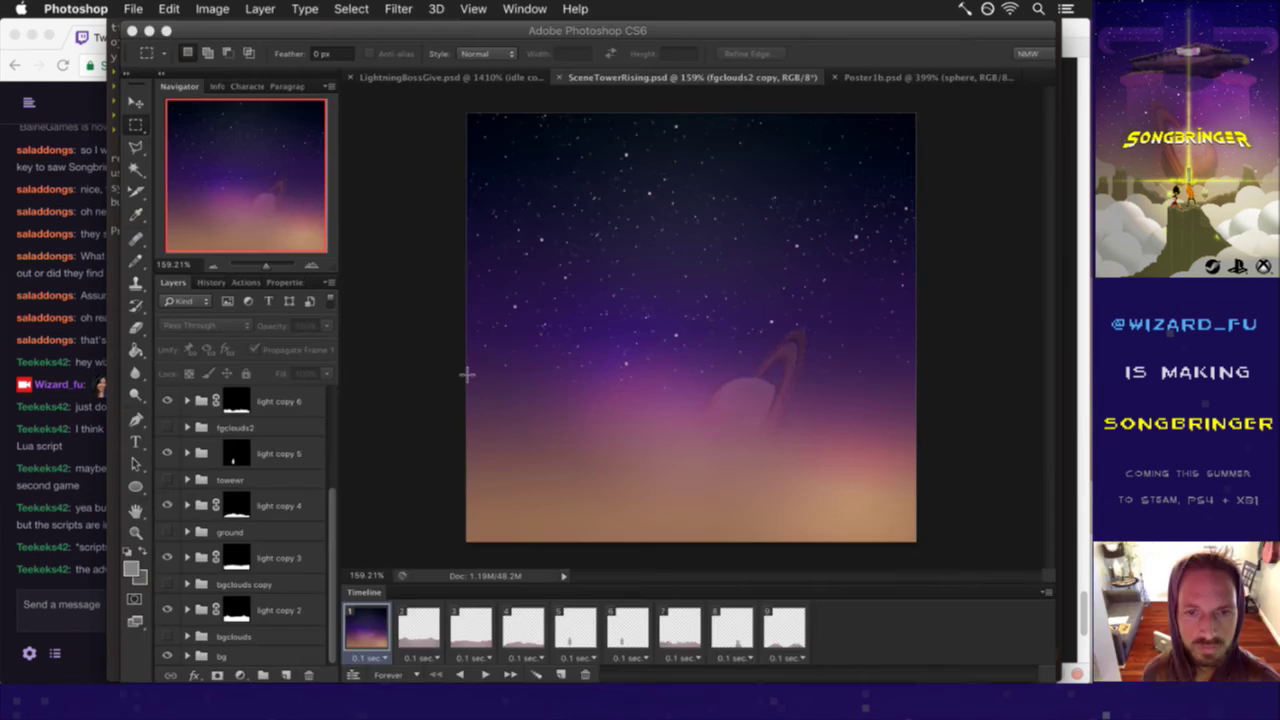
- Make the bgclouds group visible in animation frame 2 and expand it
left_click(420, 638)
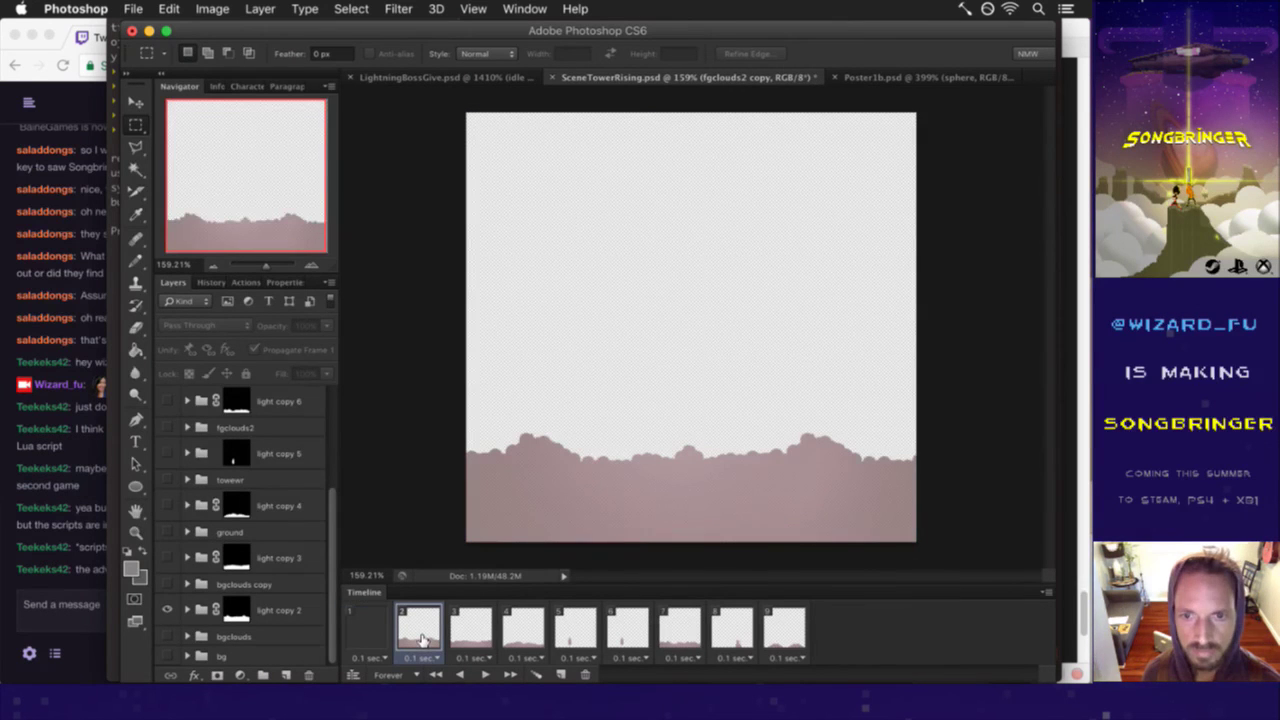
left_click(277, 634)
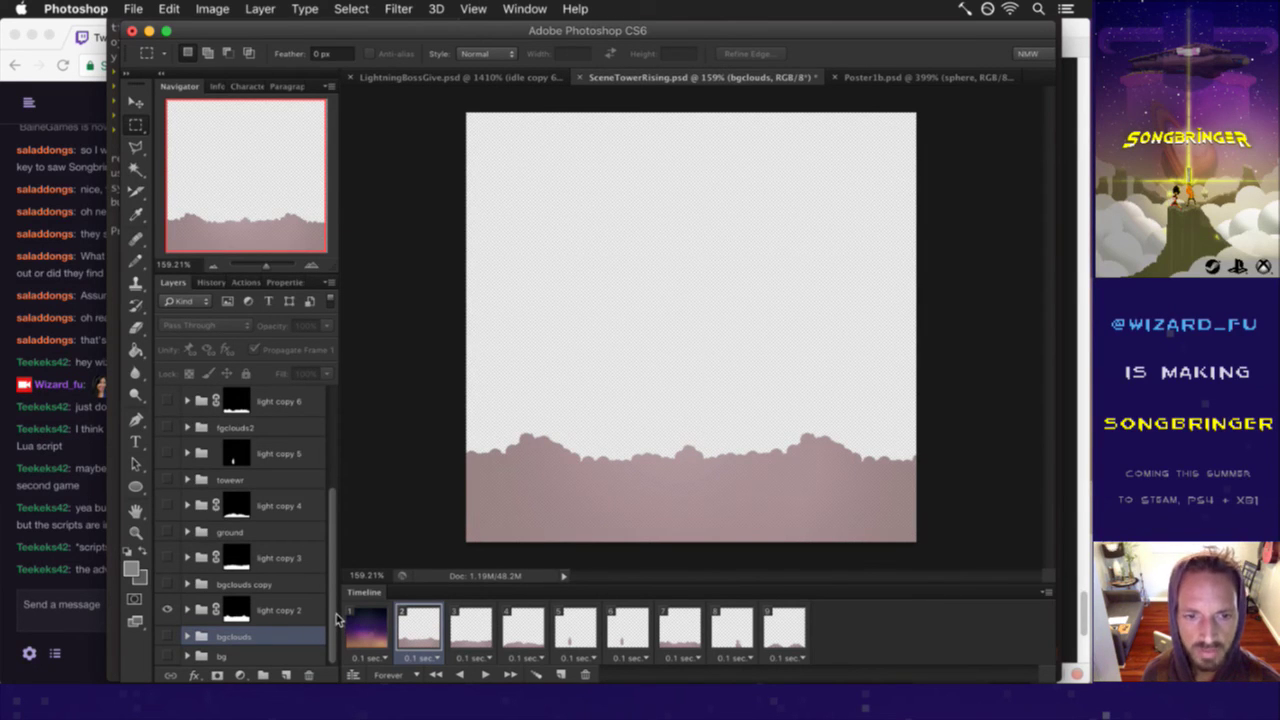
left_click(342, 621)
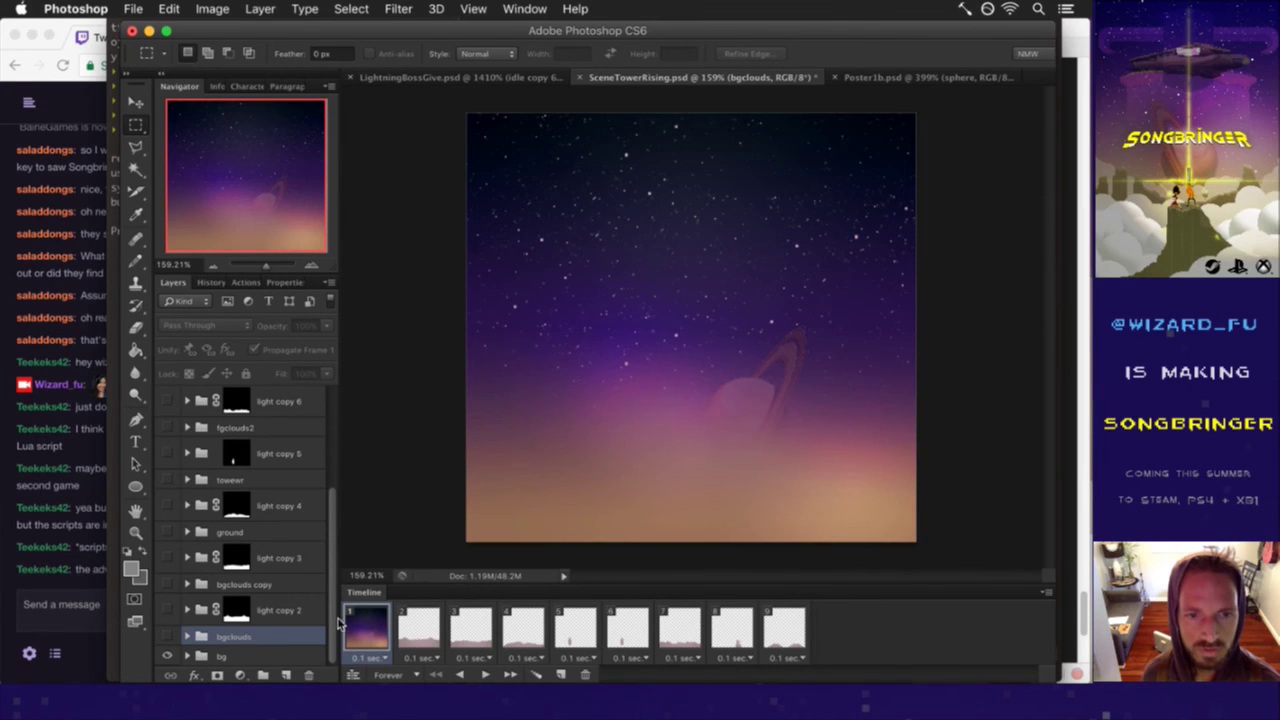
left_click(404, 630)
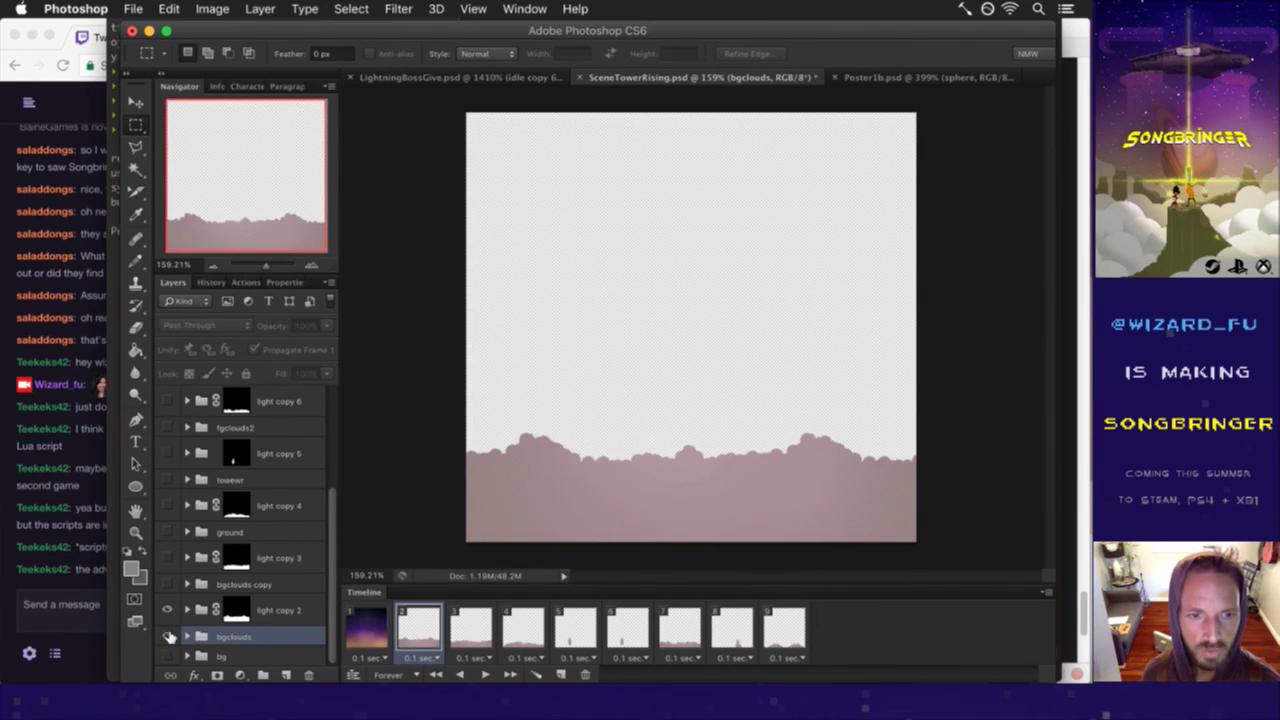
left_click(168, 637)
left_click(187, 637)
- Set Propagate Frame 1 on the bgclouds copy 2 layer, save, and collapse bgclouds
scroll(280, 627, "down", 1)
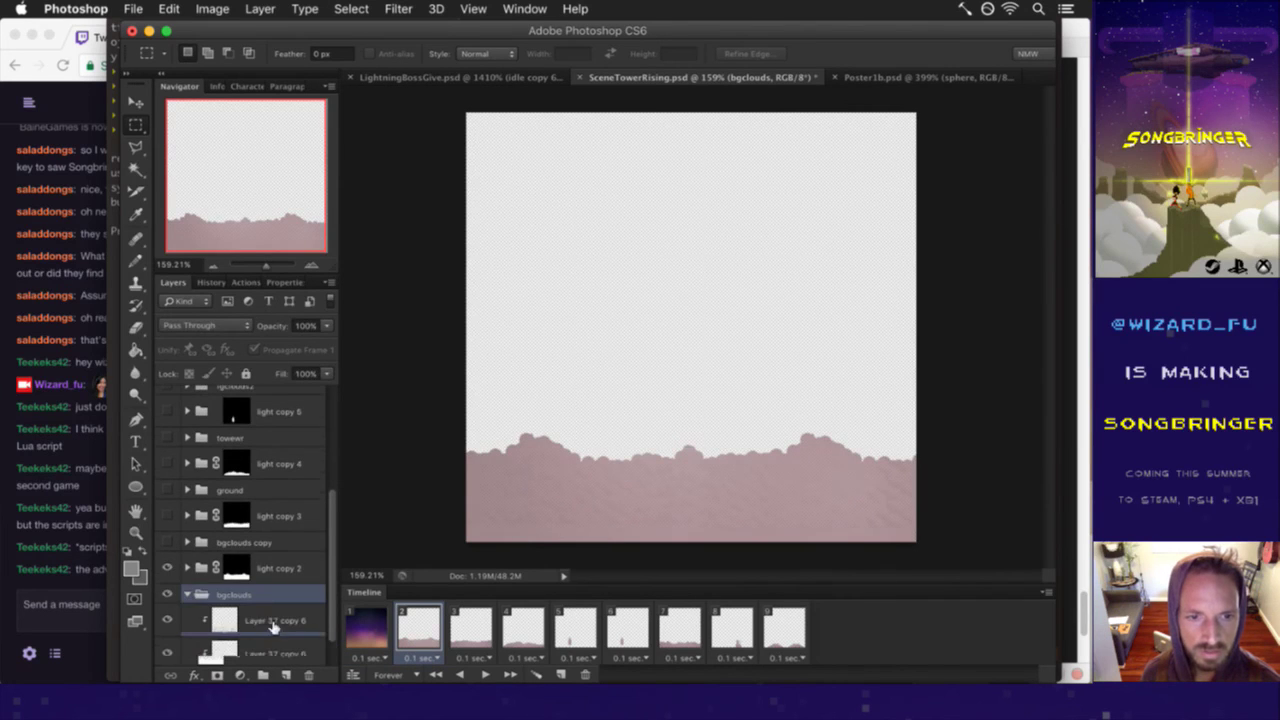
left_click(284, 619)
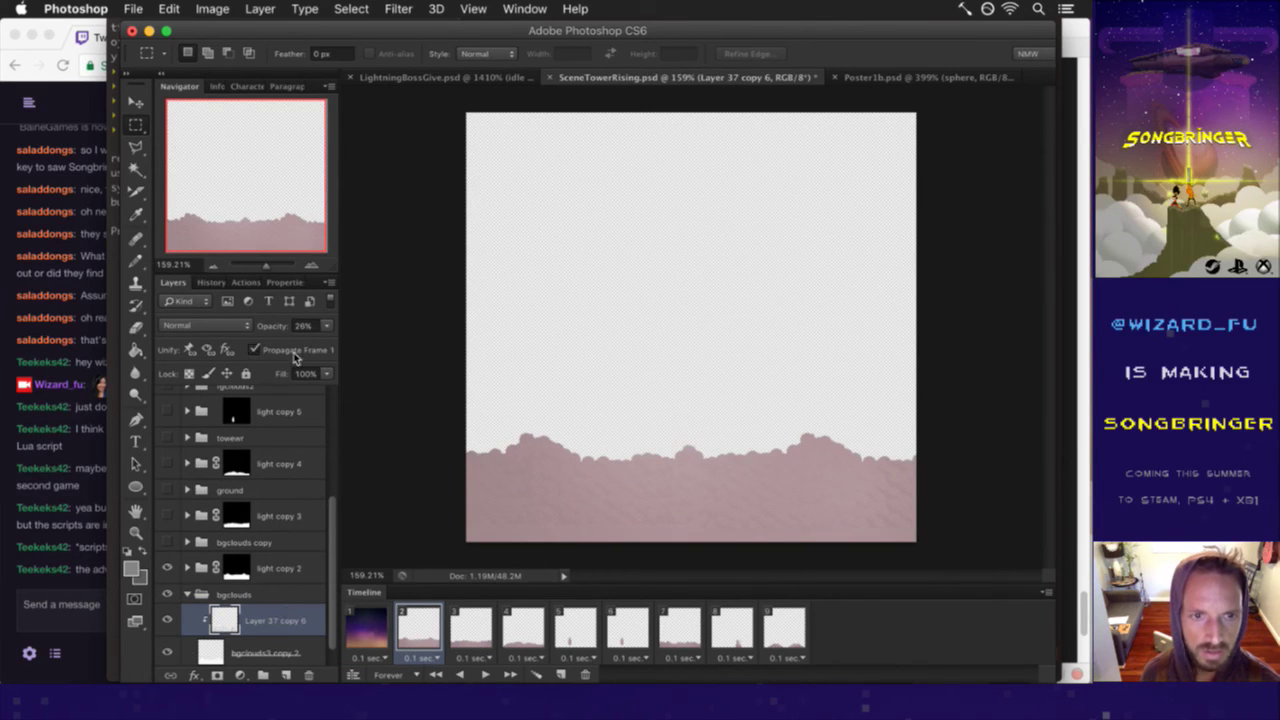
scroll(337, 551, "down", 1)
left_click(266, 626)
left_click(270, 350)
key("super+s")
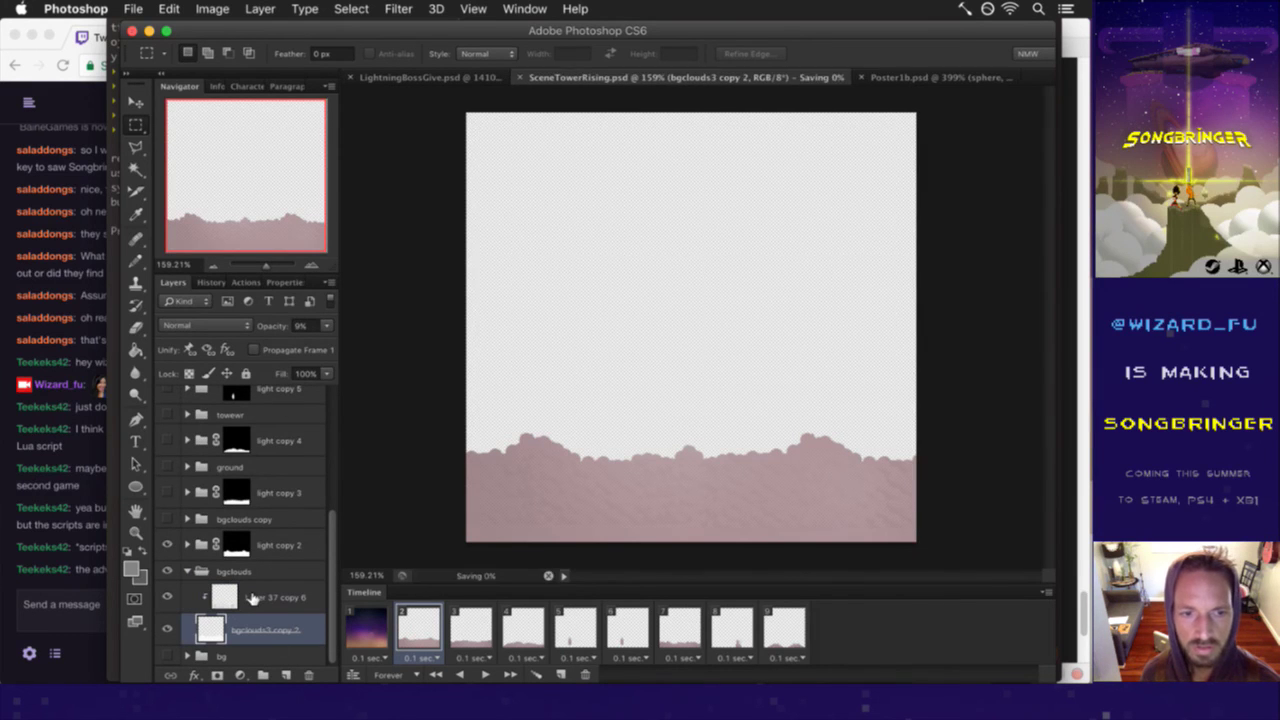
left_click(257, 597)
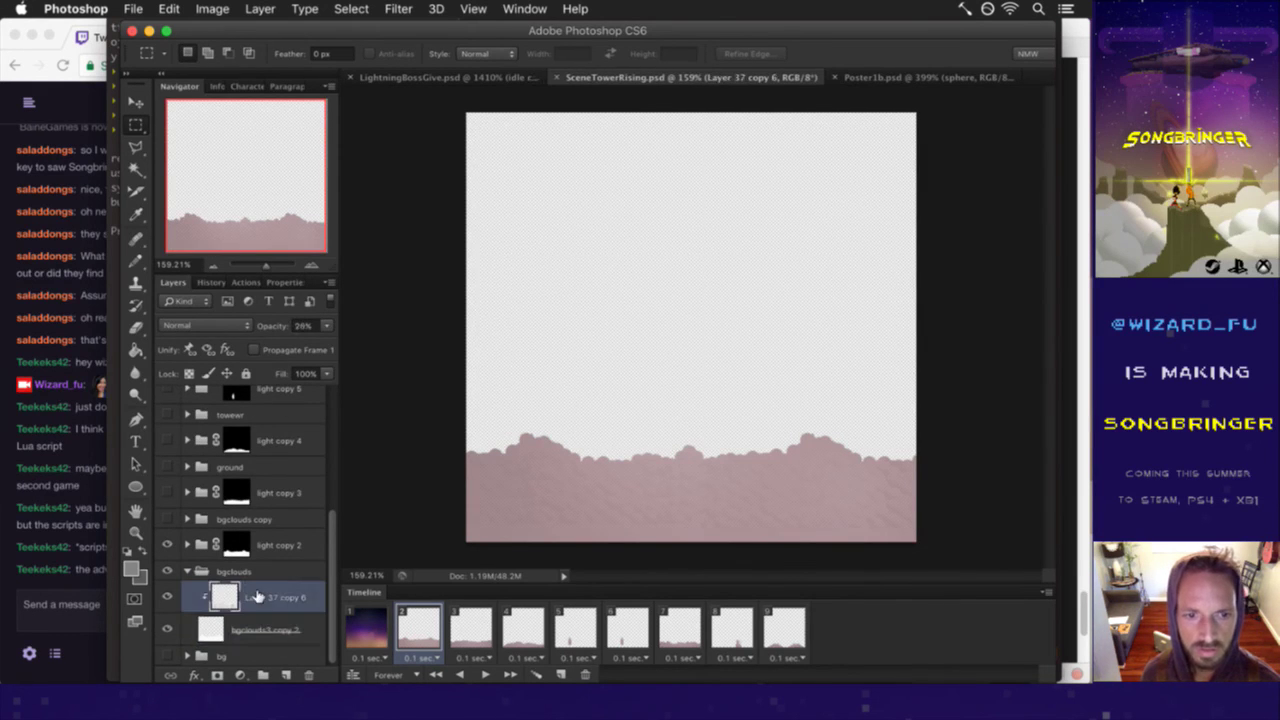
left_click(257, 569)
left_click(187, 571)
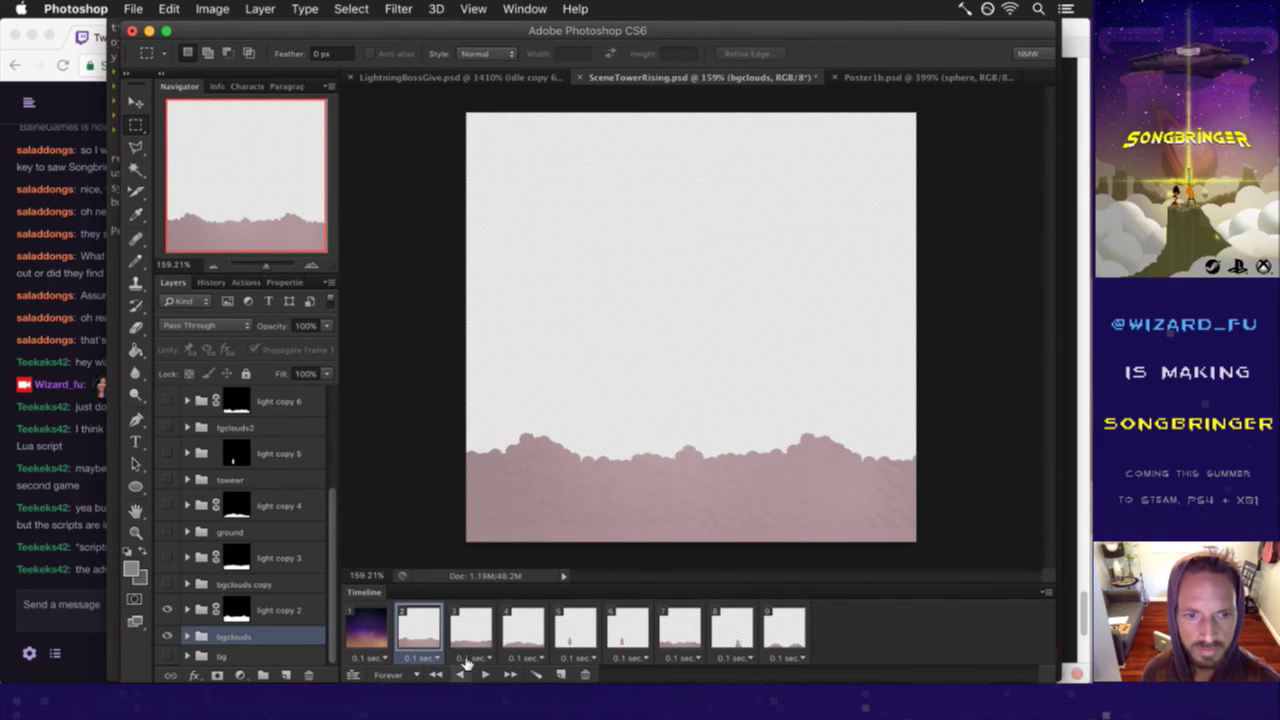
- Show the bgclouds copy group in frame 3, checking its sphere and bgclouds2 copy 2 layers
left_click(466, 624)
left_click(167, 584)
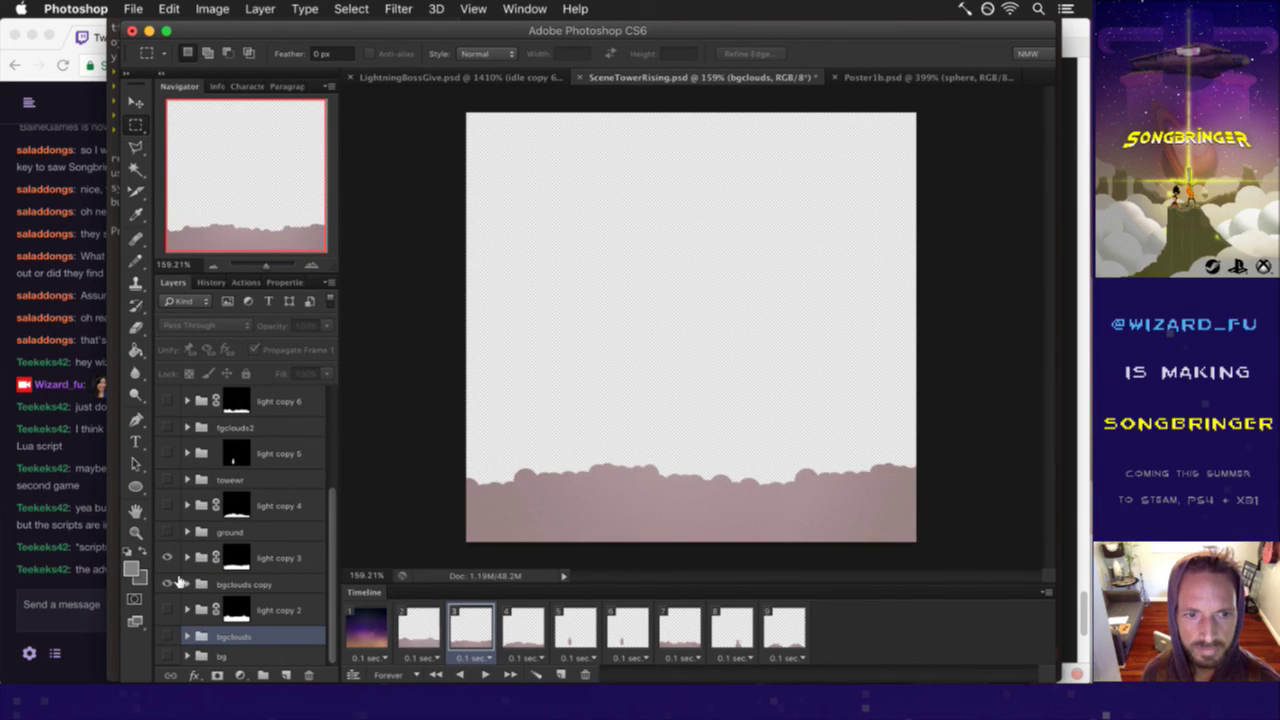
left_click(245, 588)
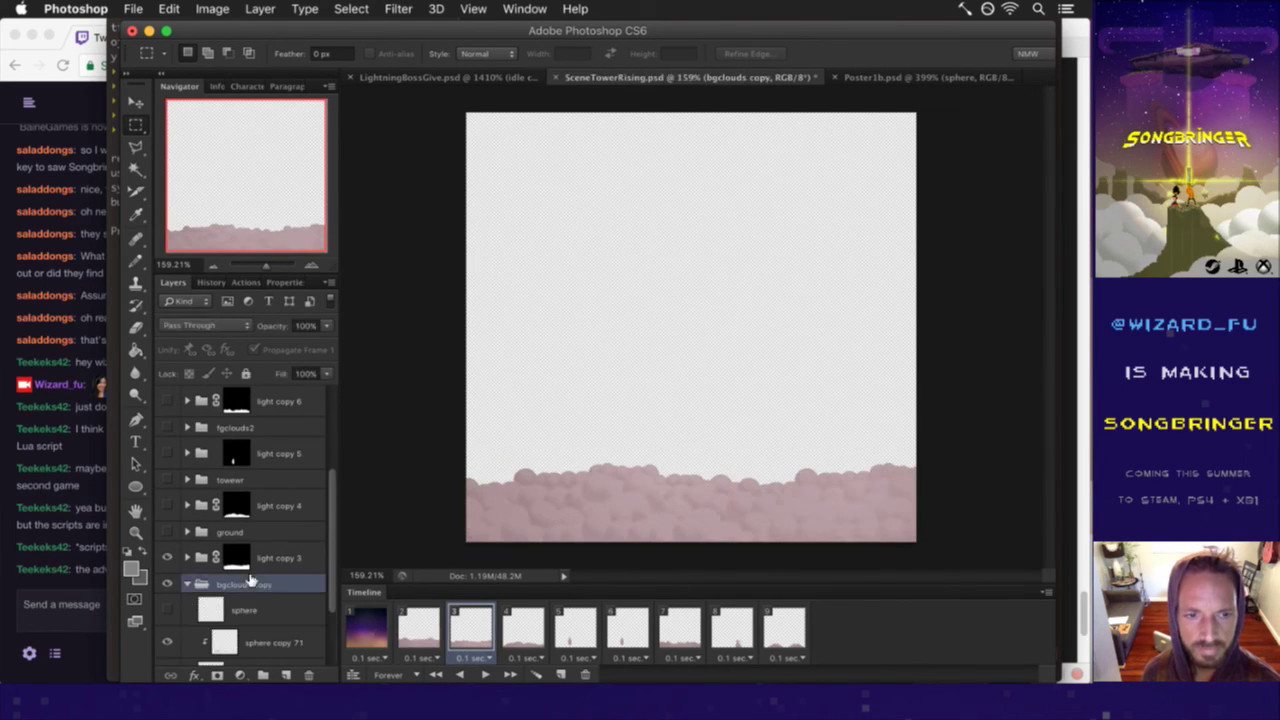
key("alt+bracketleft")
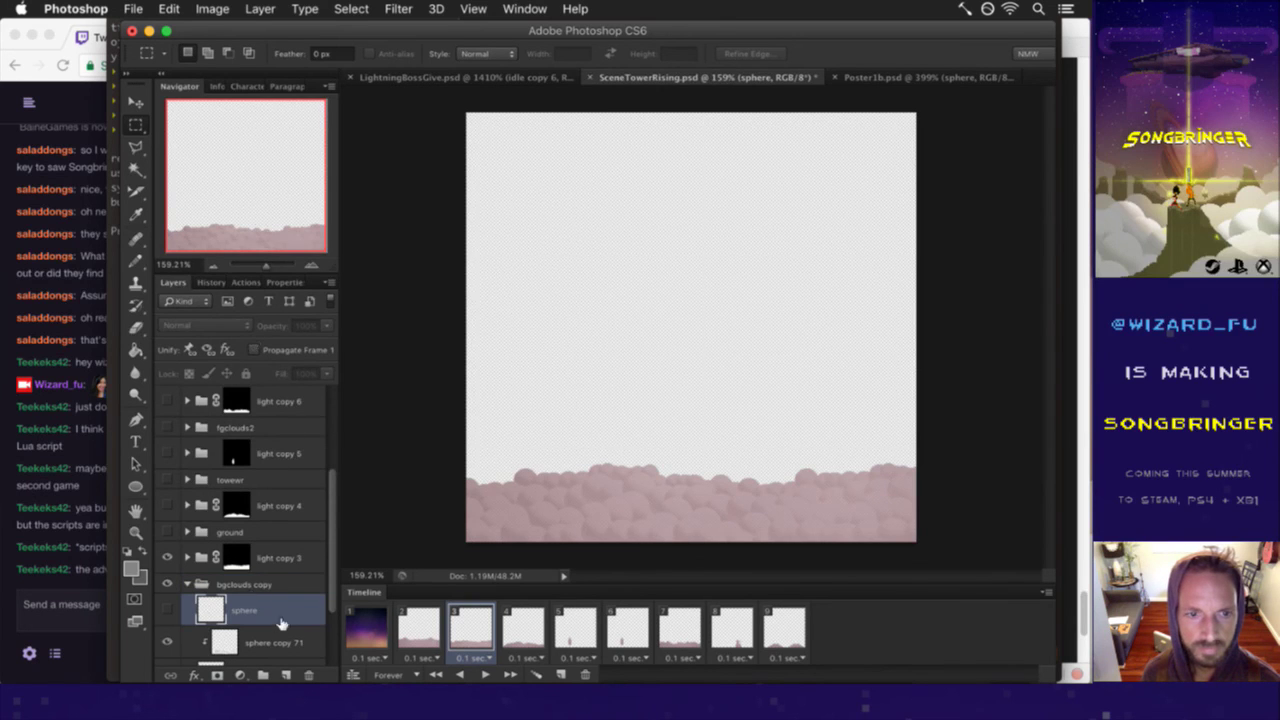
key("alt+bracketleft")
scroll(335, 614, "down", 1)
scroll(335, 614, "down", 1)
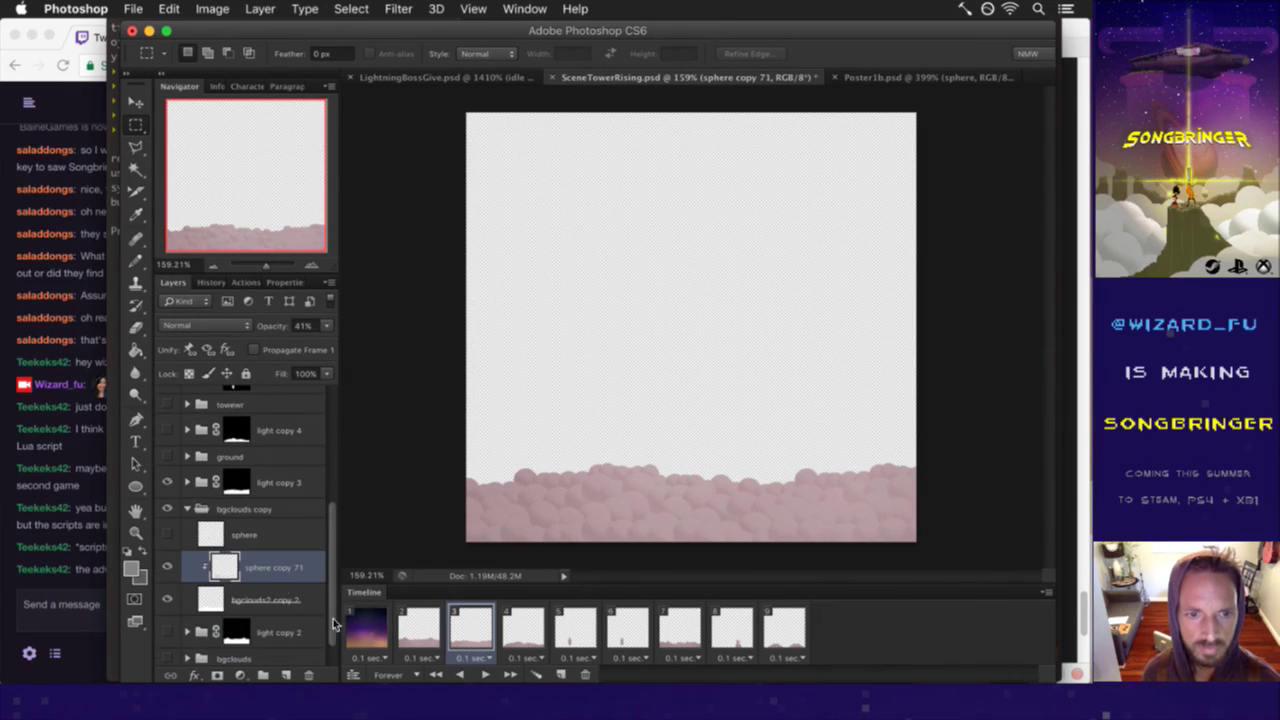
key("alt+bracketleft")
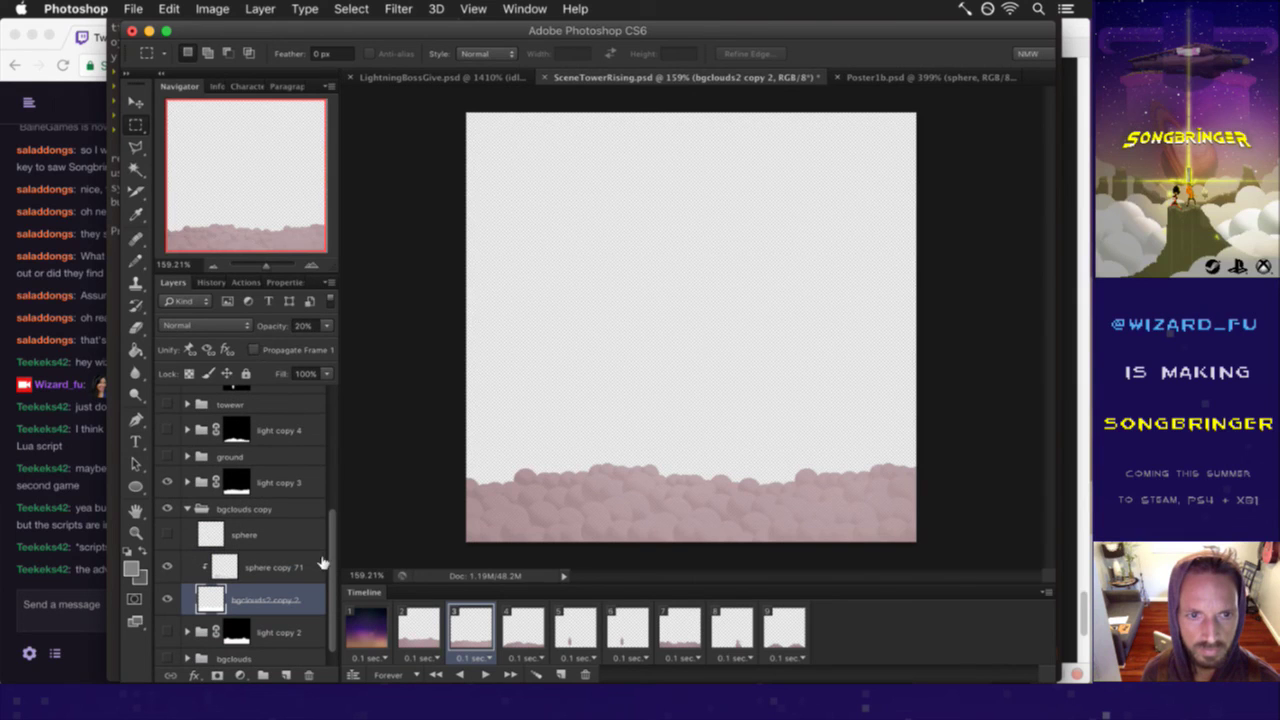
left_click(225, 509)
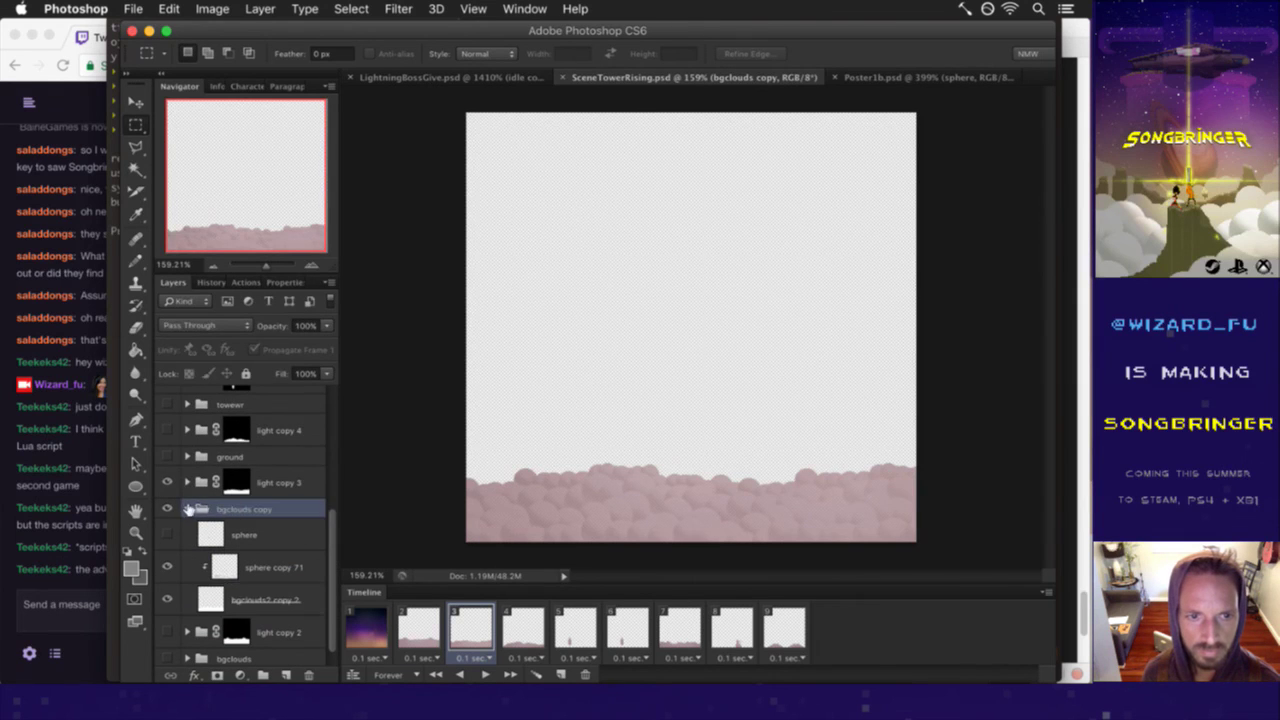
left_click(187, 509)
key("Right")
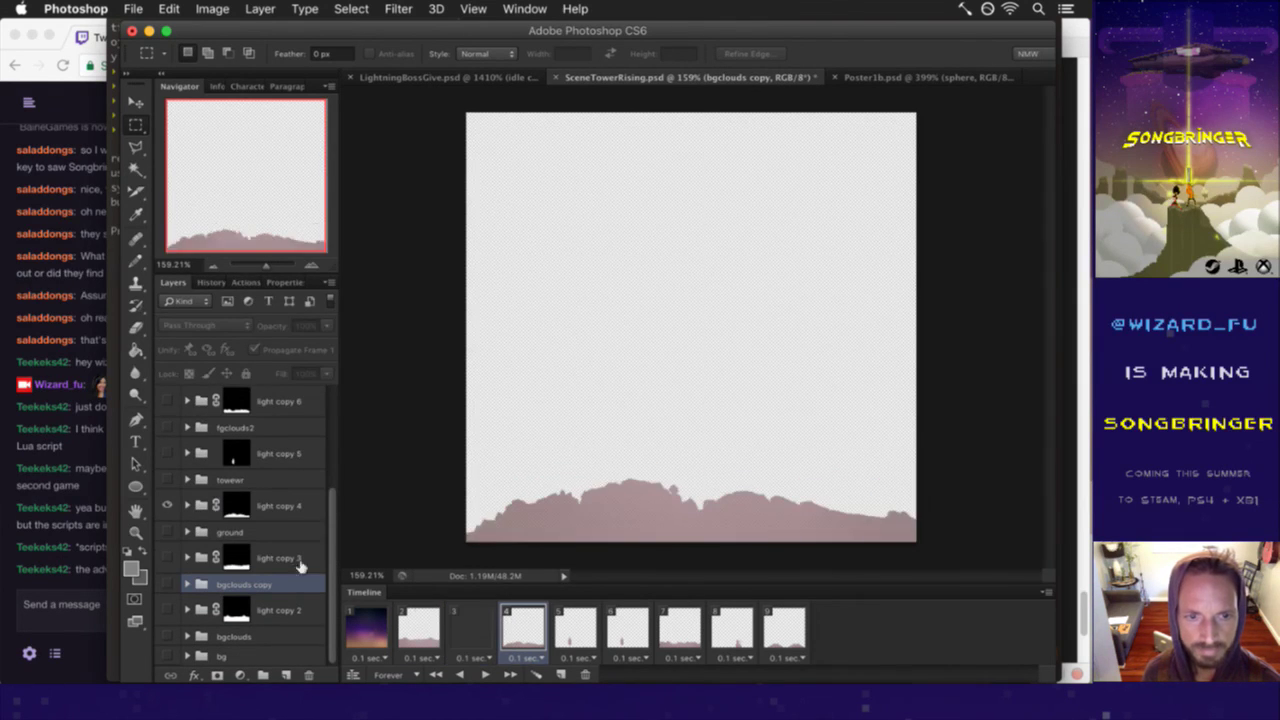
- In frame 4, show the ground group and unlink Layer 35 copy 4 and Layer 23 copy from frame 1
left_click(225, 532)
left_click(167, 532)
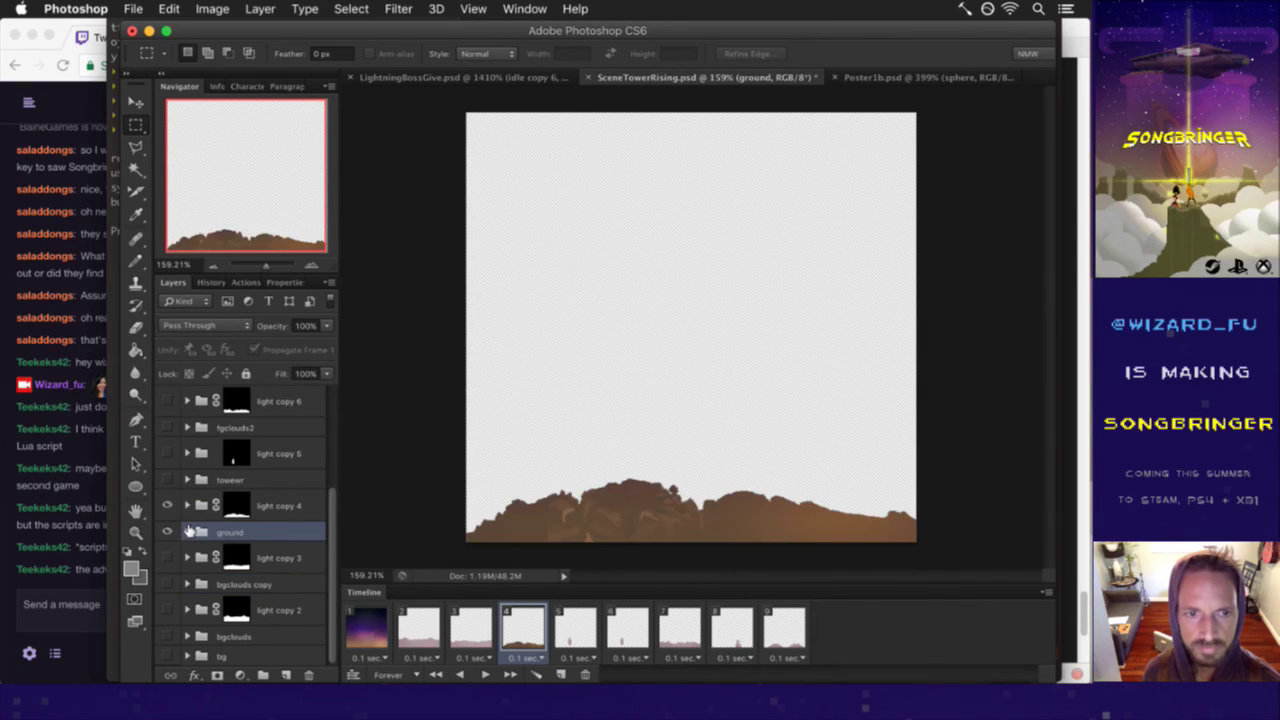
left_click(187, 532)
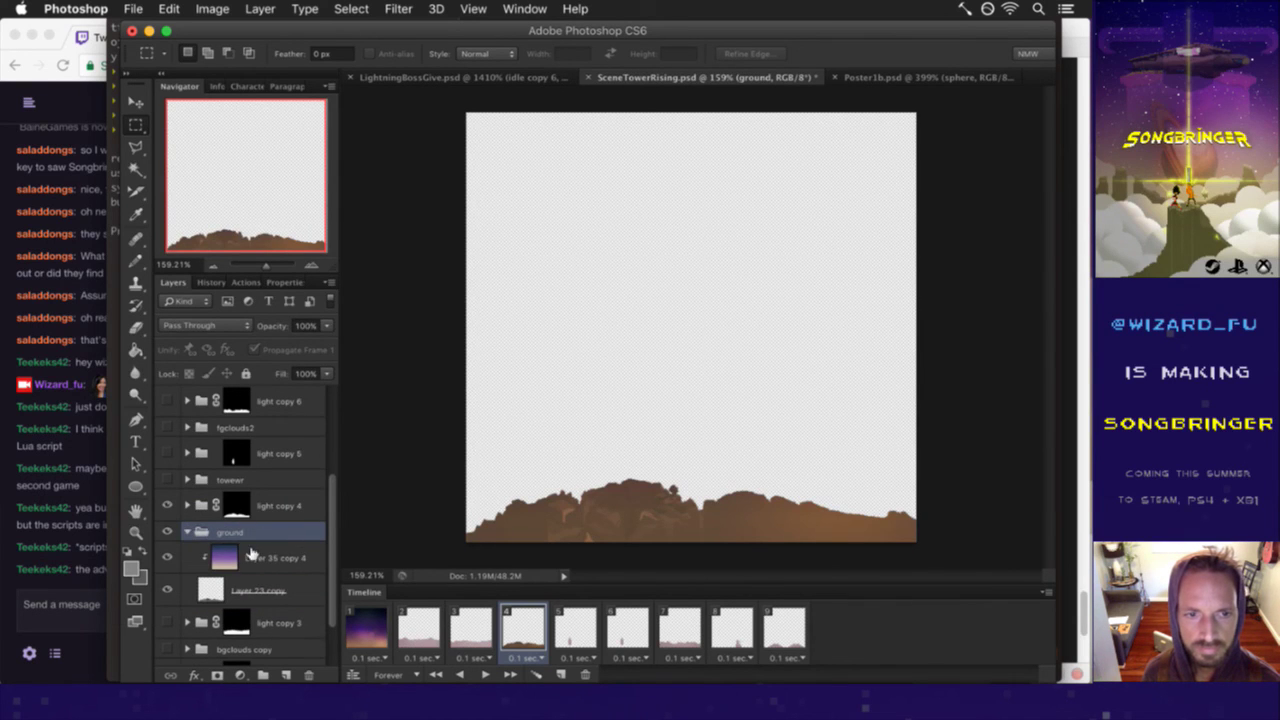
left_click(250, 555)
left_click(266, 351)
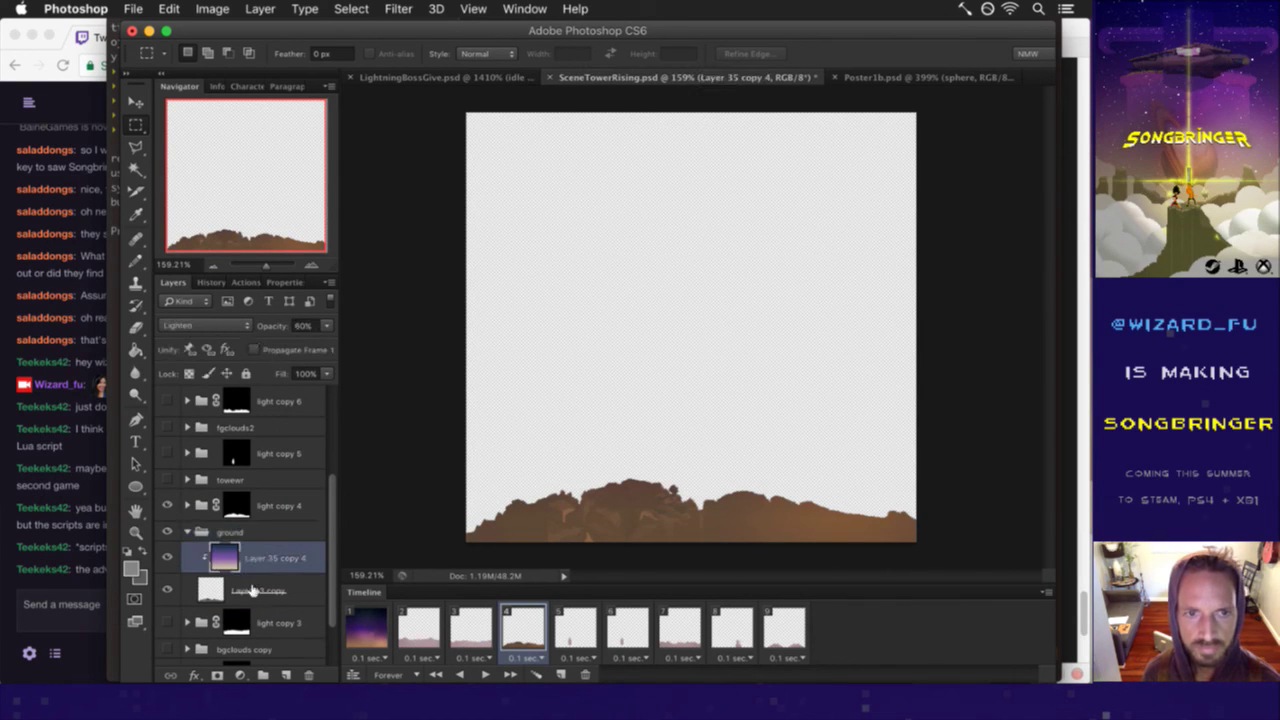
left_click(250, 585)
left_click(266, 351)
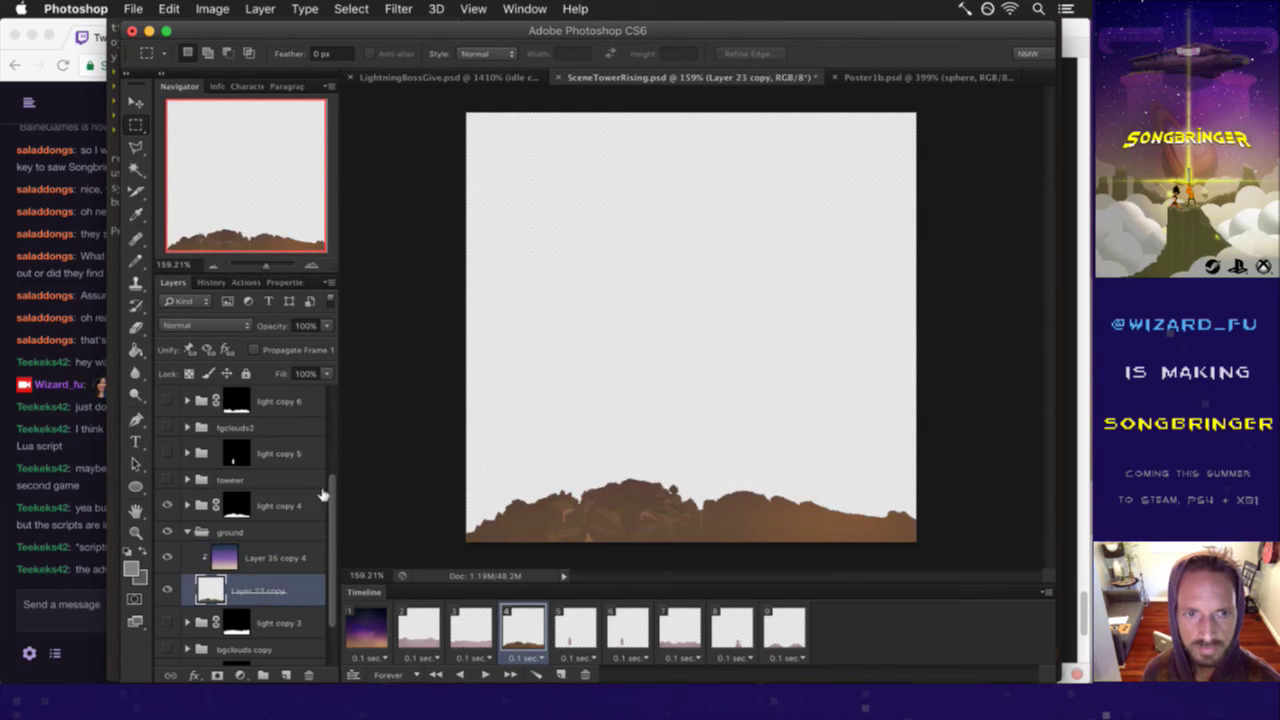
left_click(220, 532)
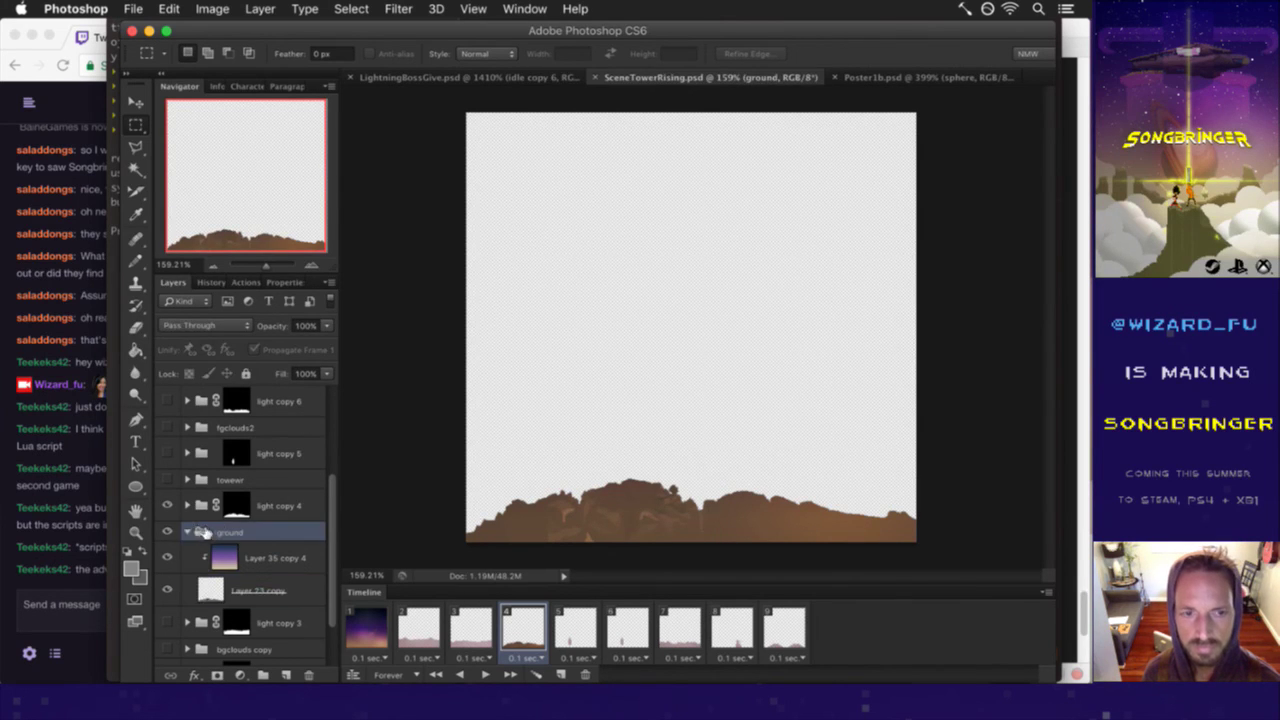
left_click(188, 531)
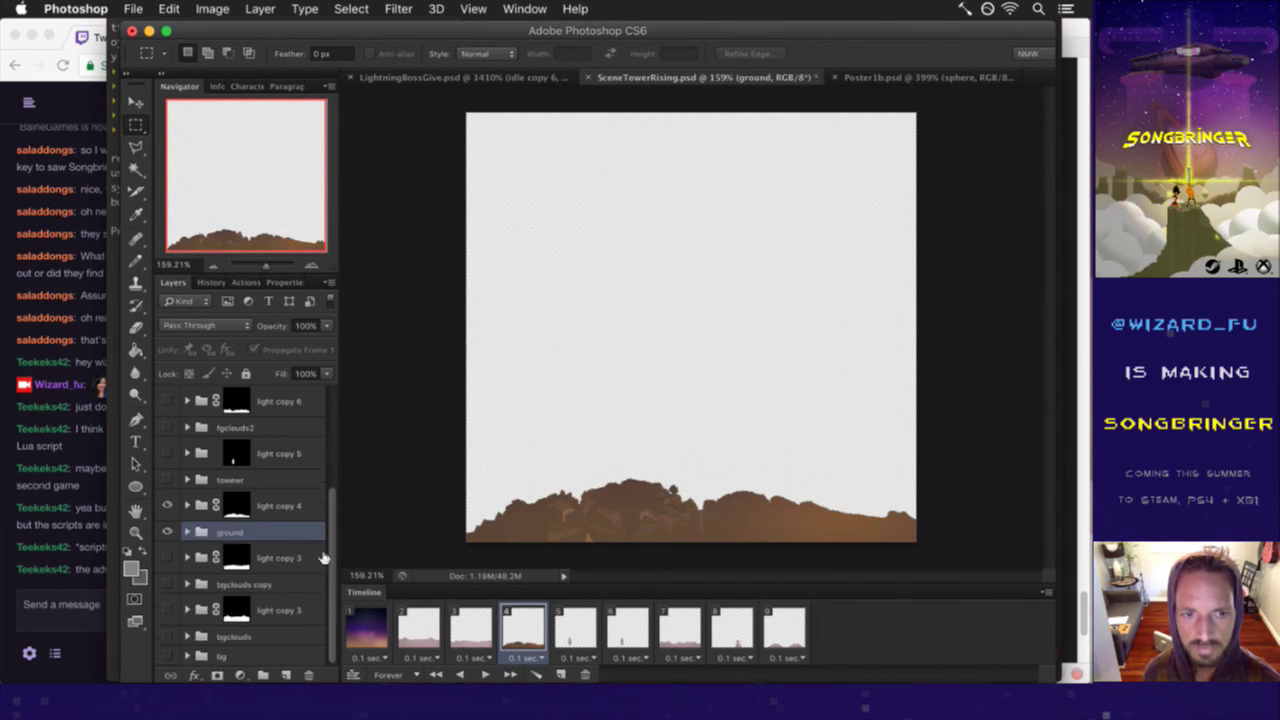
- Show the towewr group in frame 5 and inspect its Layer 35/36/37 layers
left_click(574, 626)
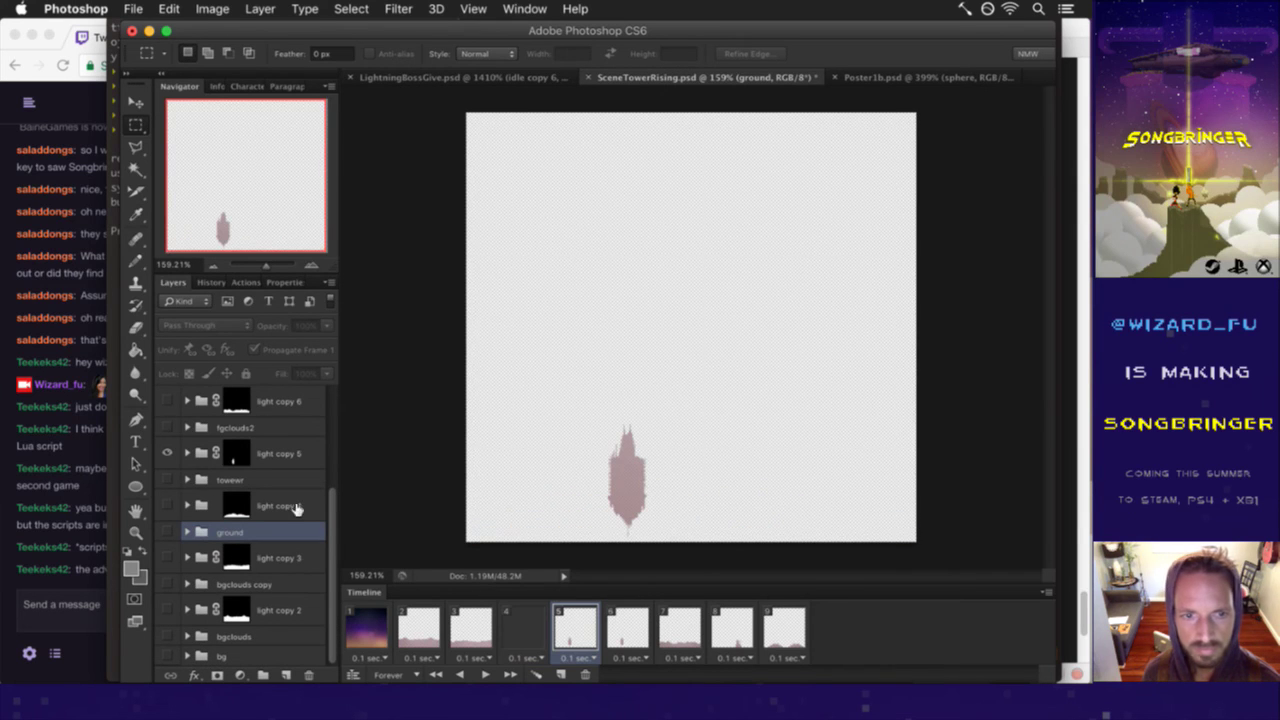
left_click(224, 480)
left_click(167, 480)
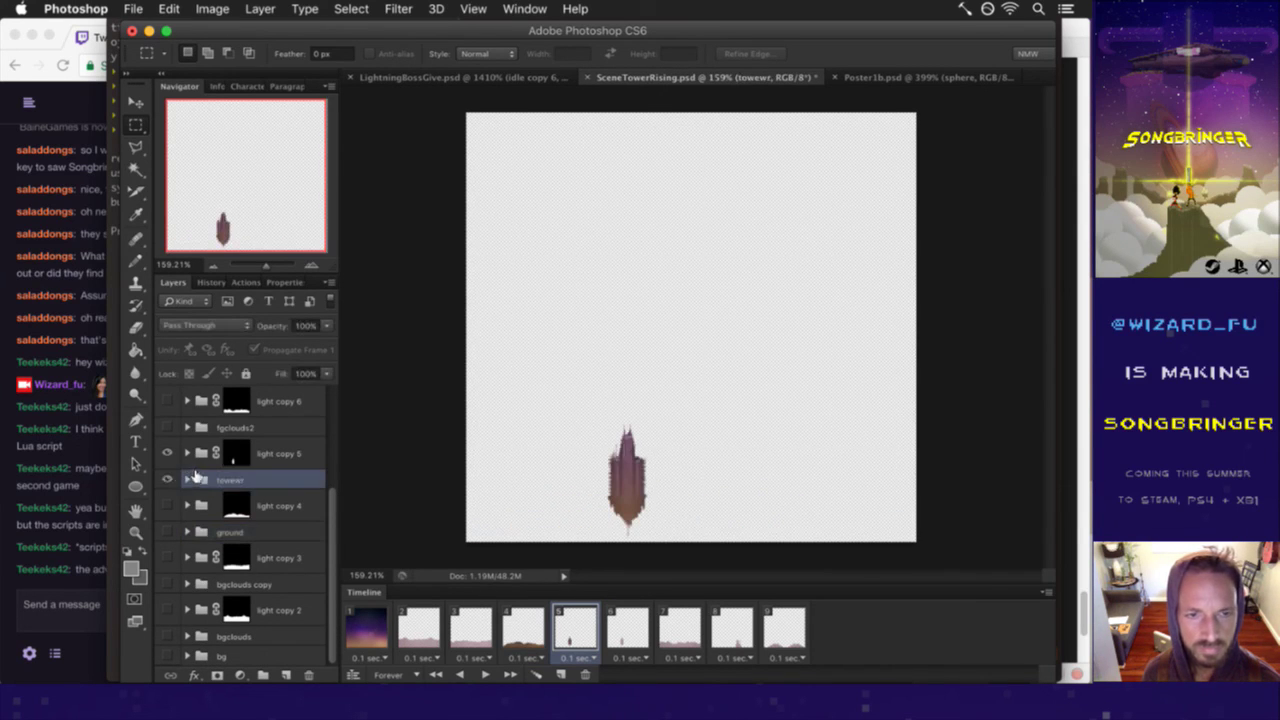
left_click(258, 498)
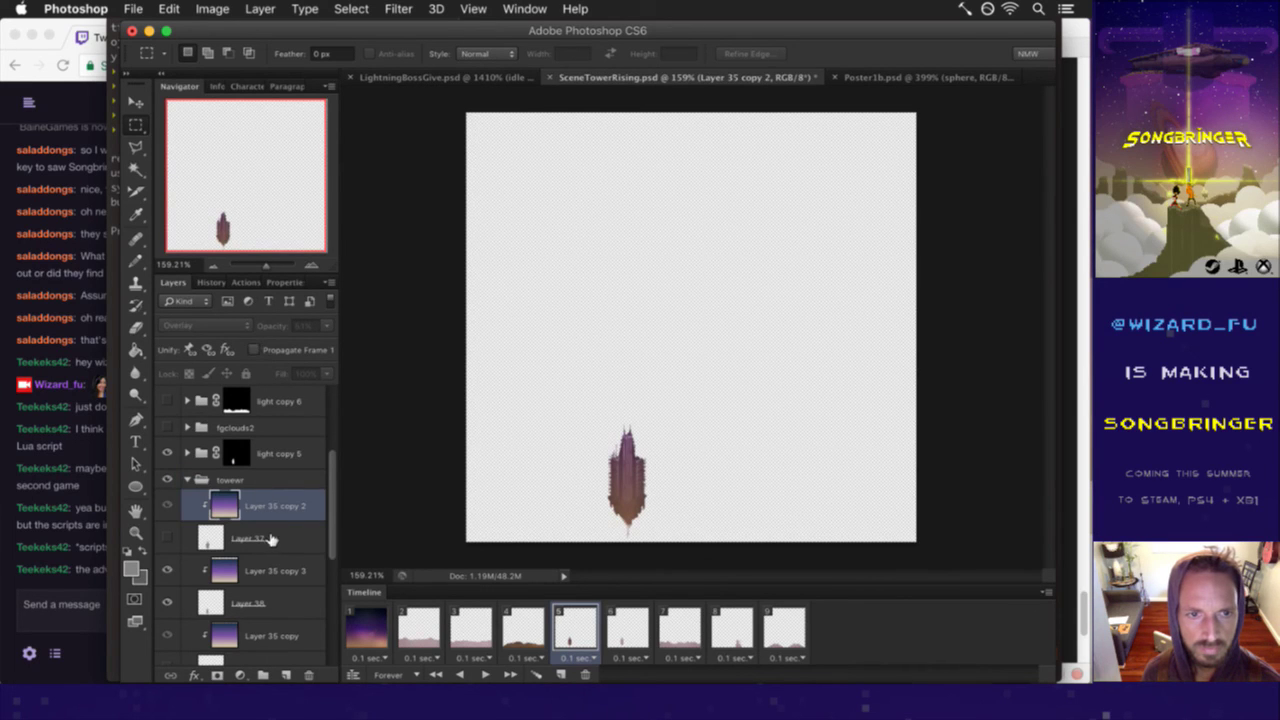
left_click(268, 540)
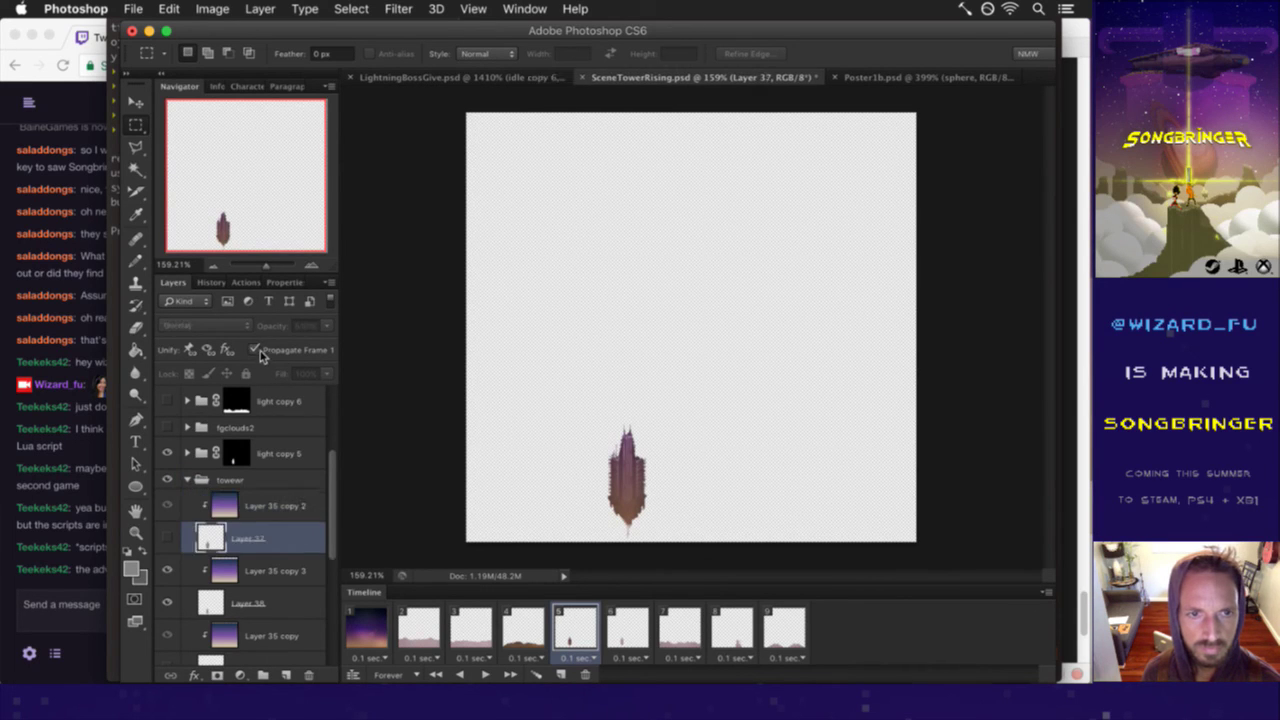
left_click(268, 562)
left_click(270, 602)
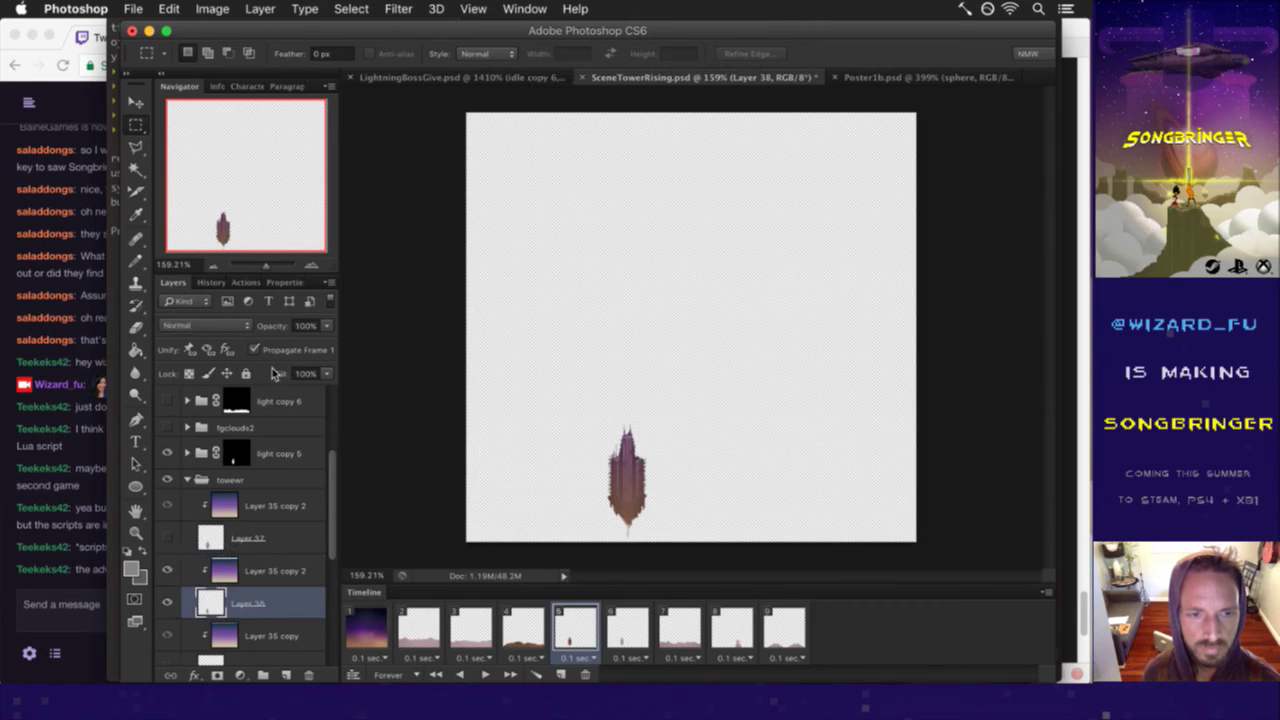
left_click(286, 633)
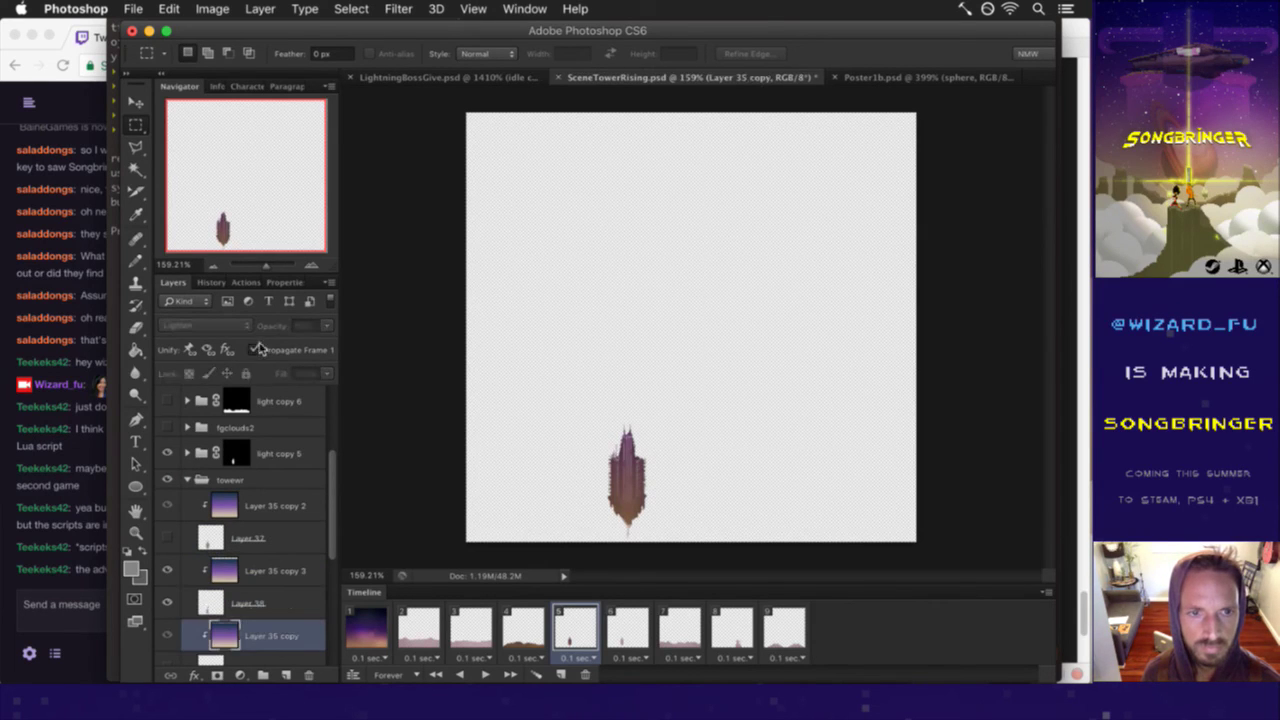
scroll(340, 540, "down", 3)
scroll(337, 586, "down", 3)
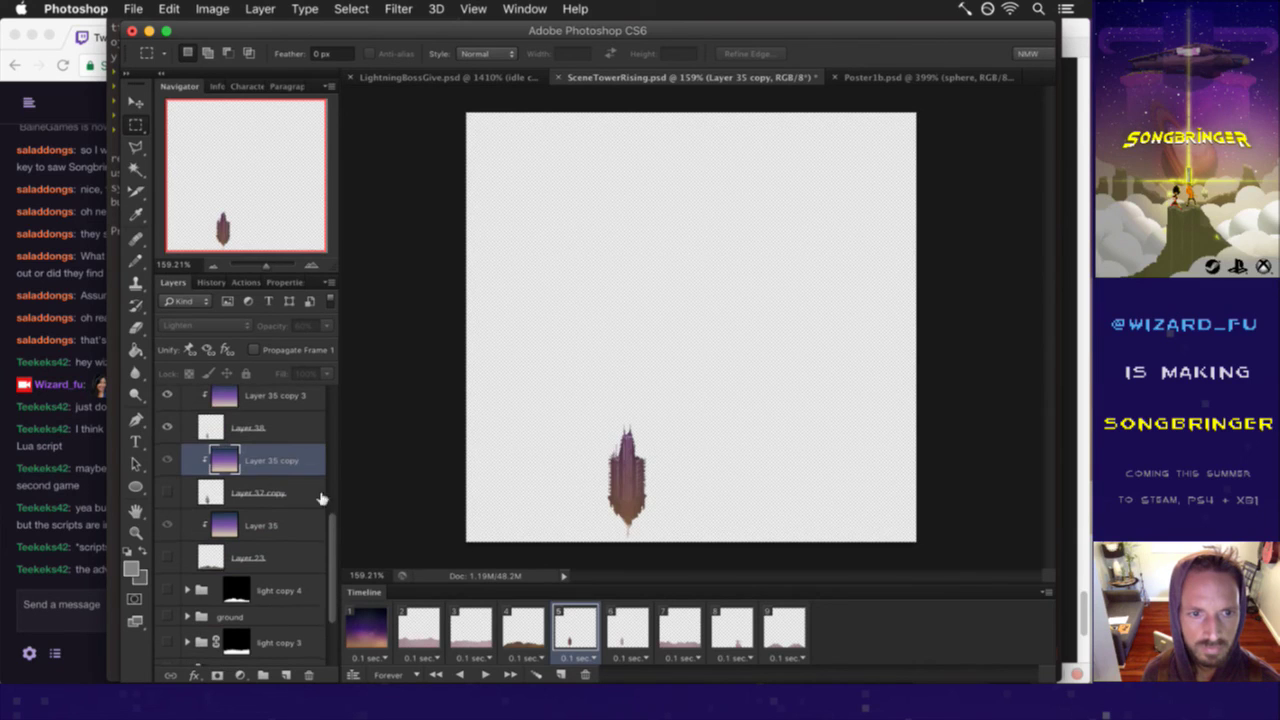
- Let Layer 35 propagate from frame 1 and stop Layer 23 propagating in the tower group
left_click(312, 490)
left_click(254, 349)
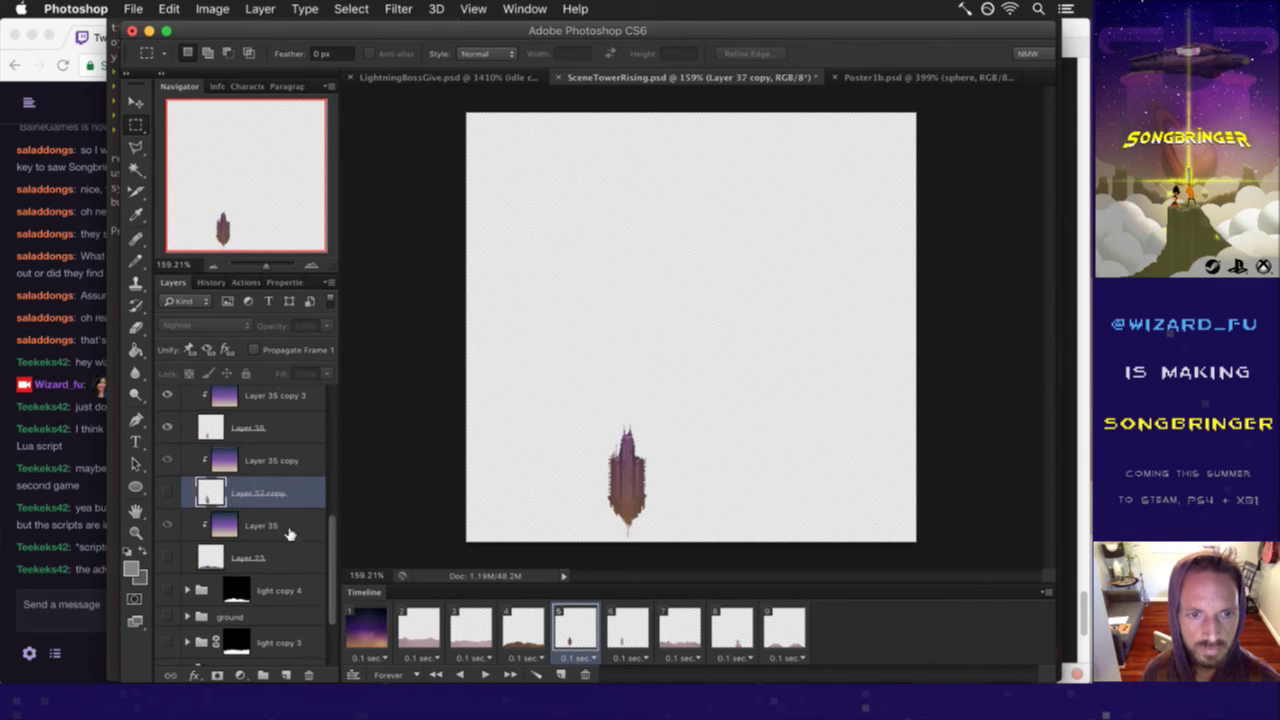
left_click(288, 530)
left_click(294, 557)
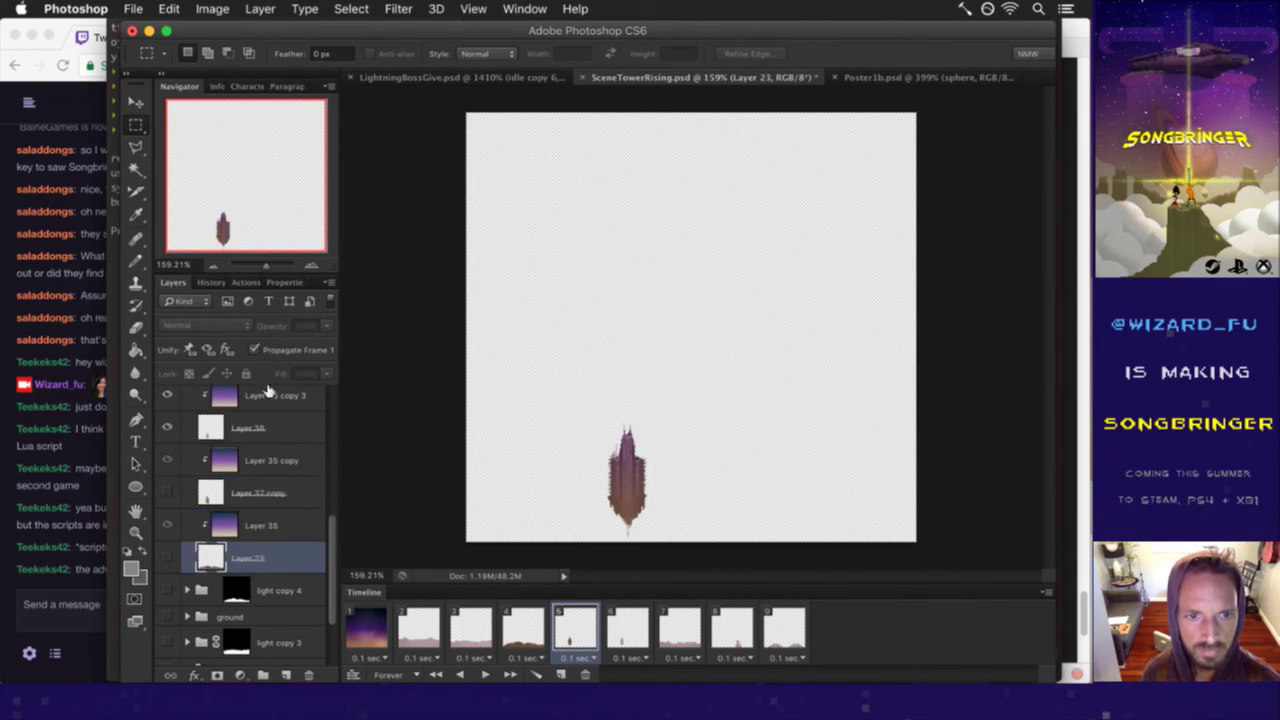
left_click(258, 349)
scroll(332, 582, "up", 3)
scroll(332, 582, "up", 2)
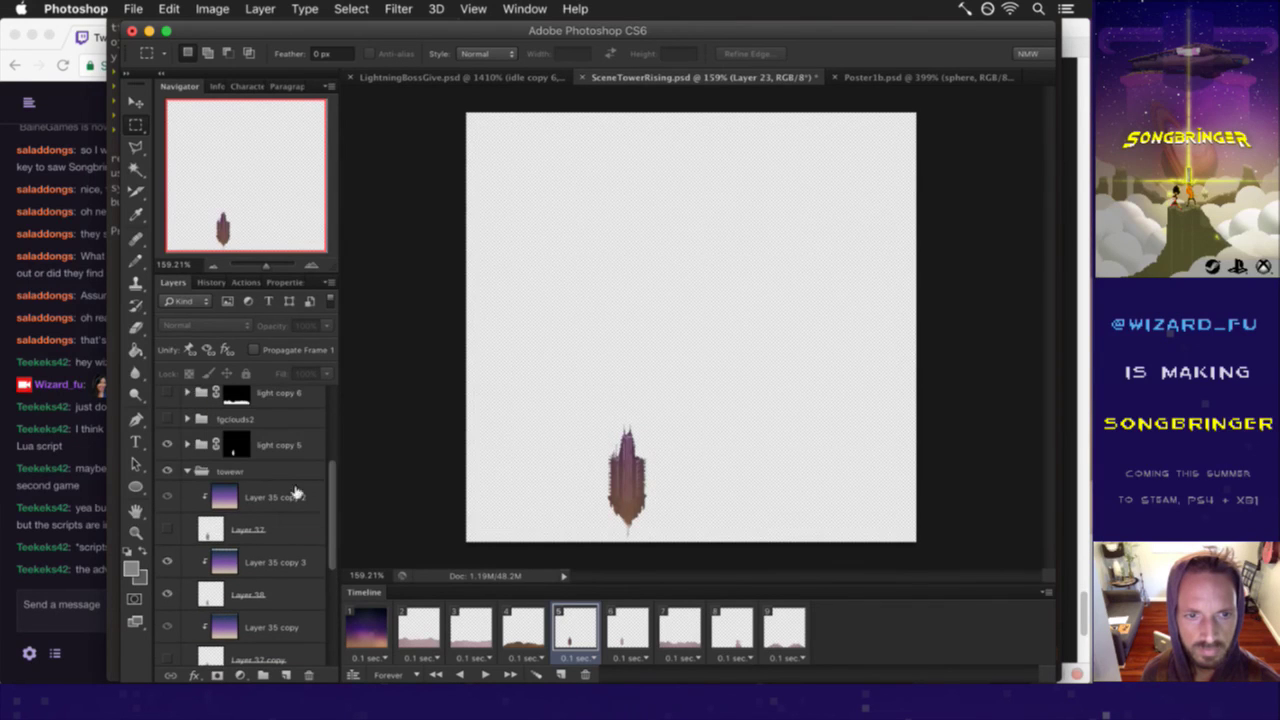
left_click(212, 469)
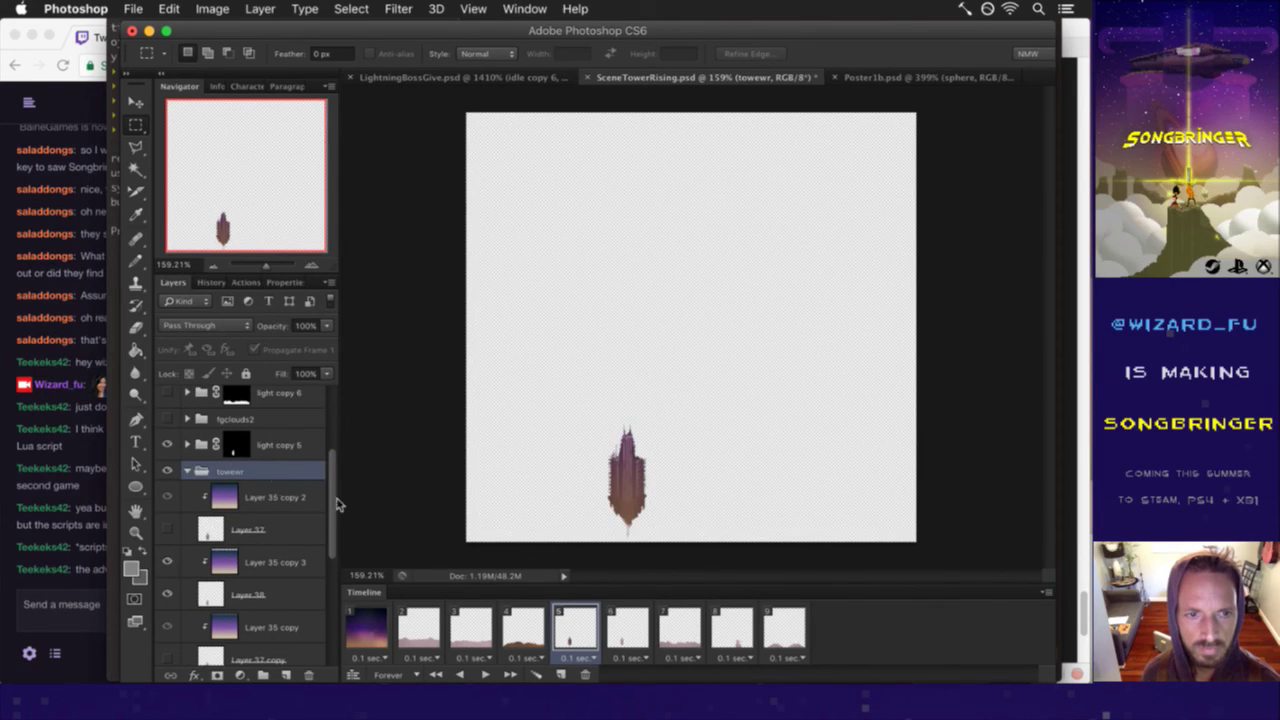
- Make the towewr tower visible in frame 6 and compare it with frame 5
left_click(580, 635)
left_click(566, 632)
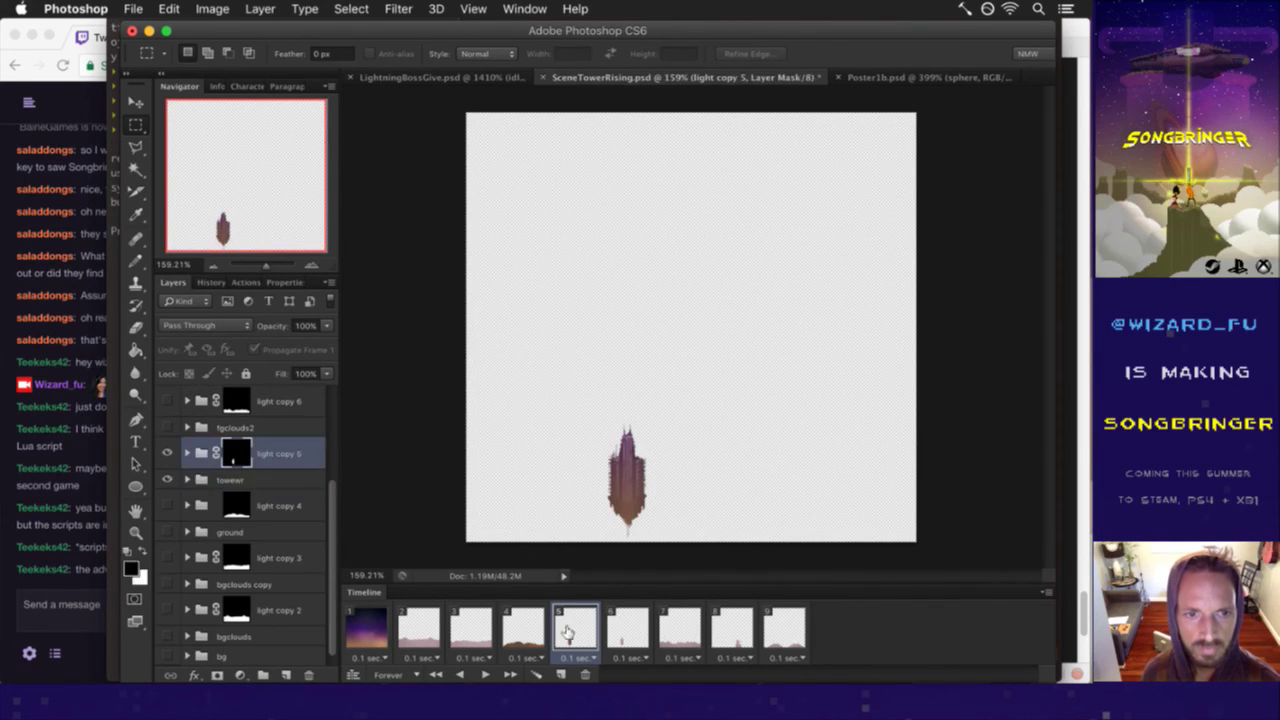
left_click(612, 624)
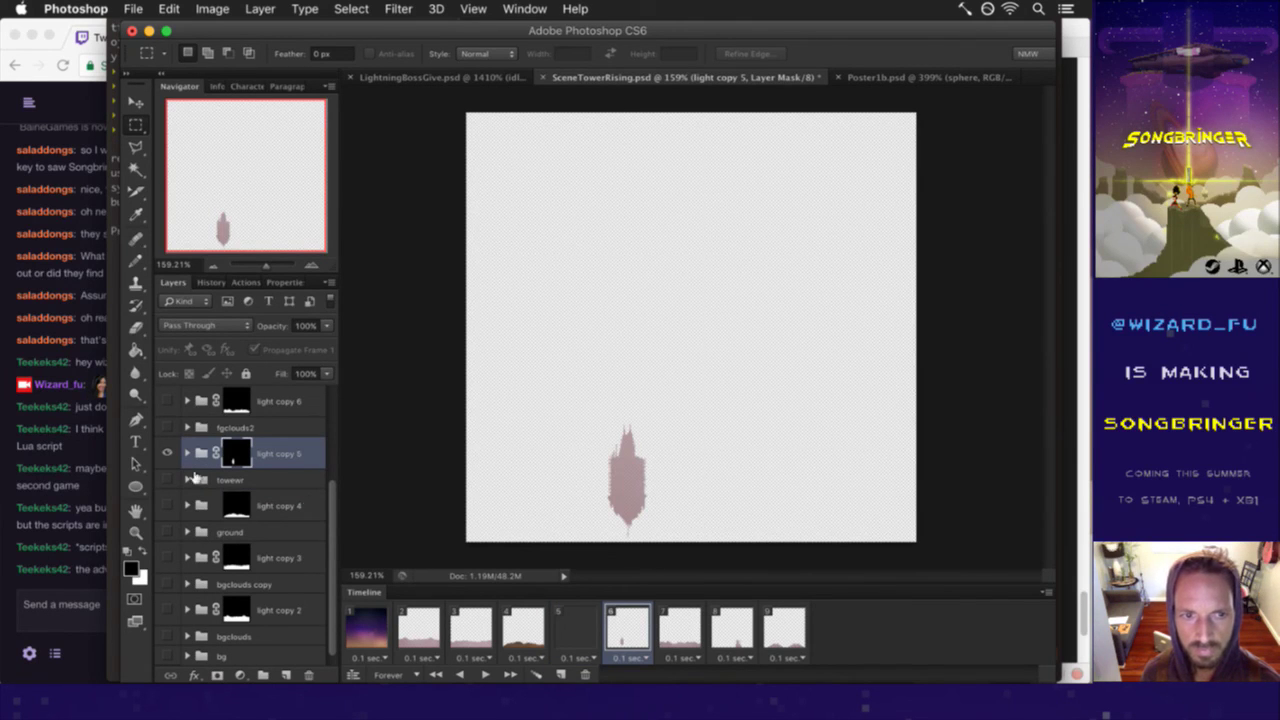
left_click(166, 478)
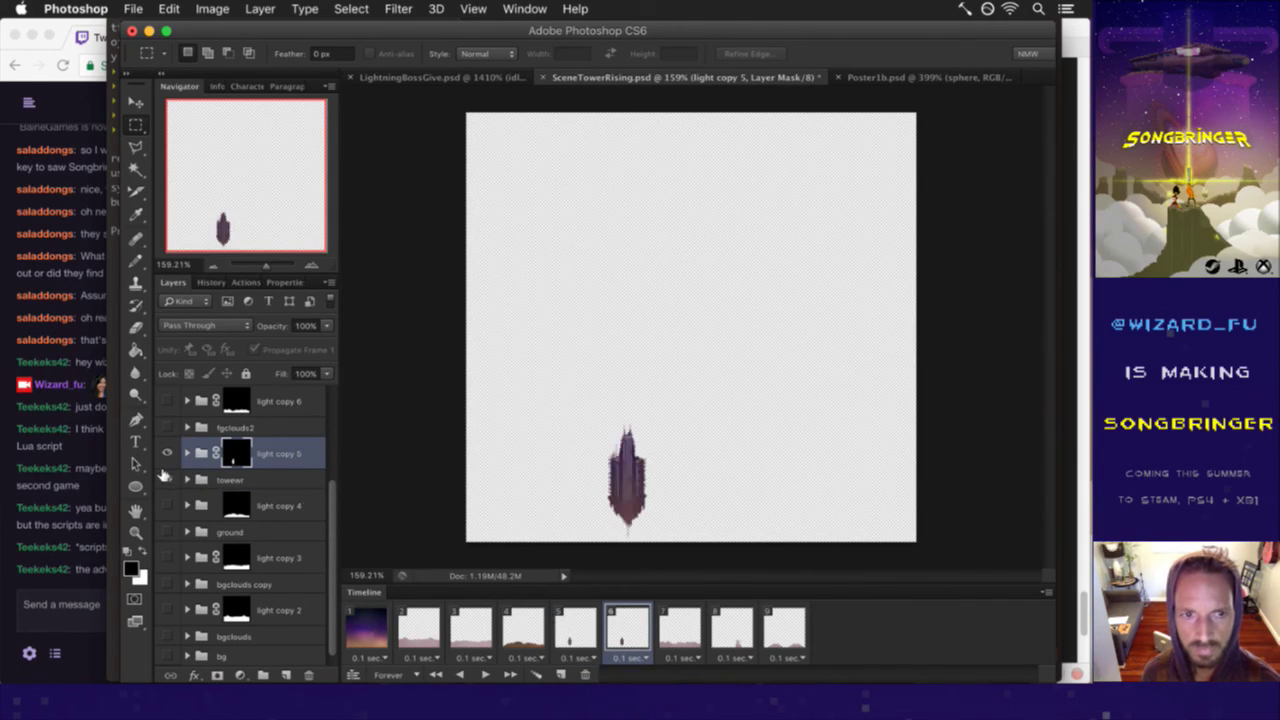
left_click(590, 631)
left_click(616, 627)
left_click(678, 632)
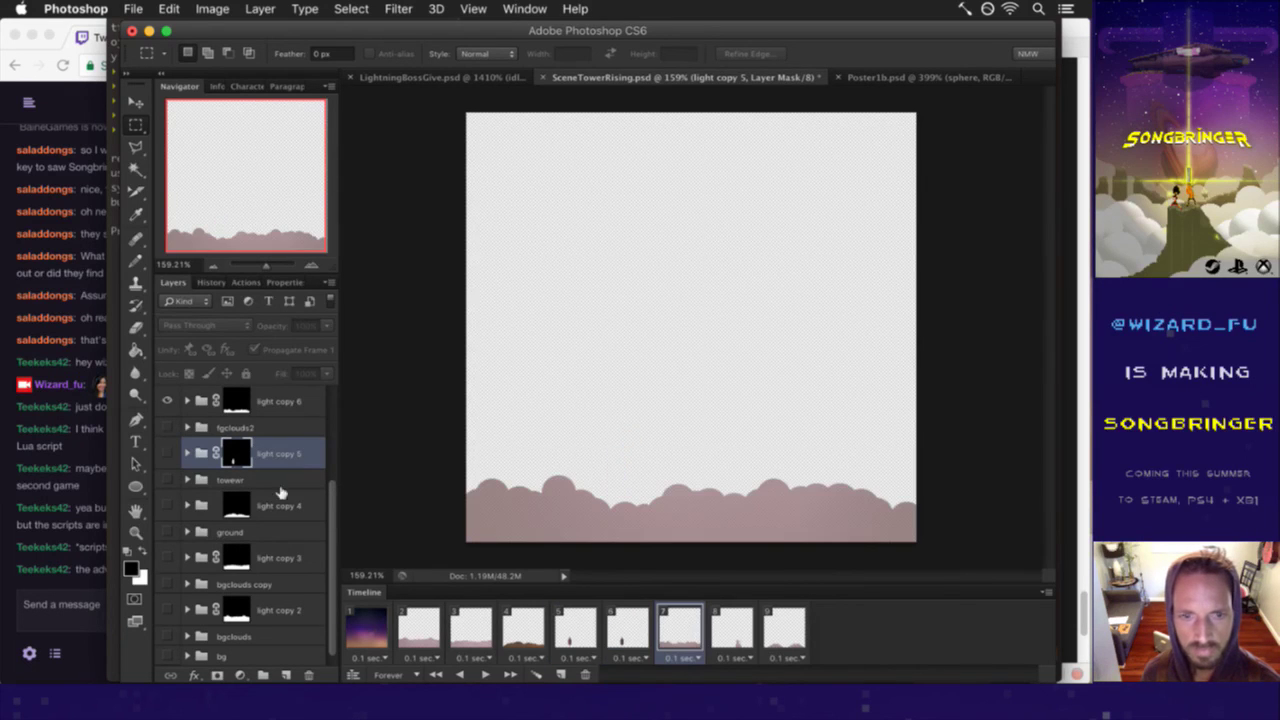
- In frame 7, unlink fgclouds2's texturing layer from frame 1 propagation and save
left_click(207, 428)
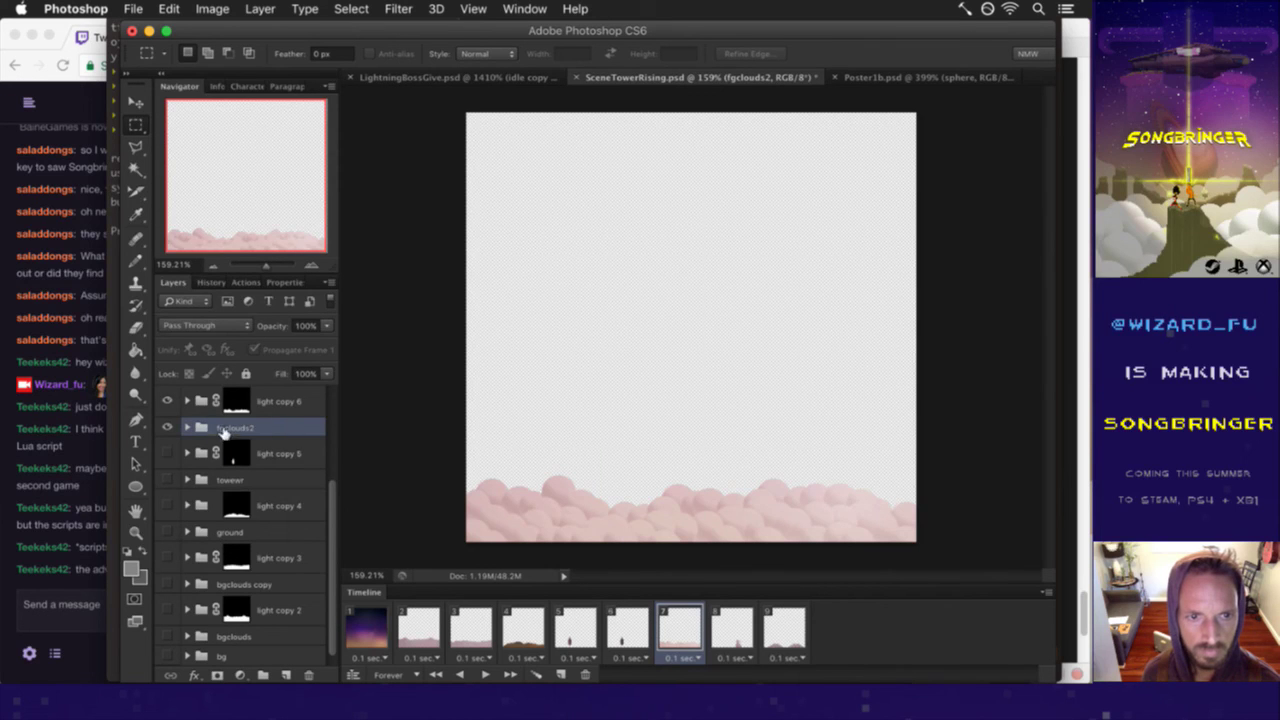
left_click(187, 427)
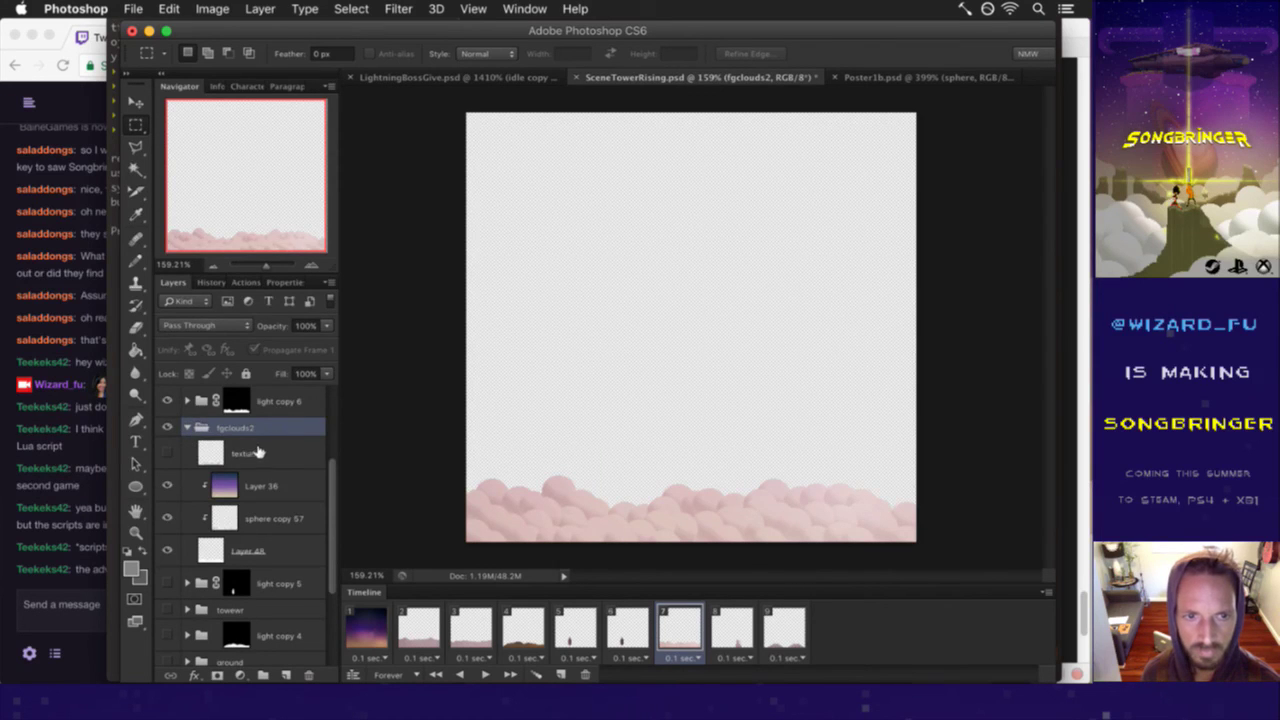
left_click(256, 458)
left_click(258, 350)
left_click(252, 474)
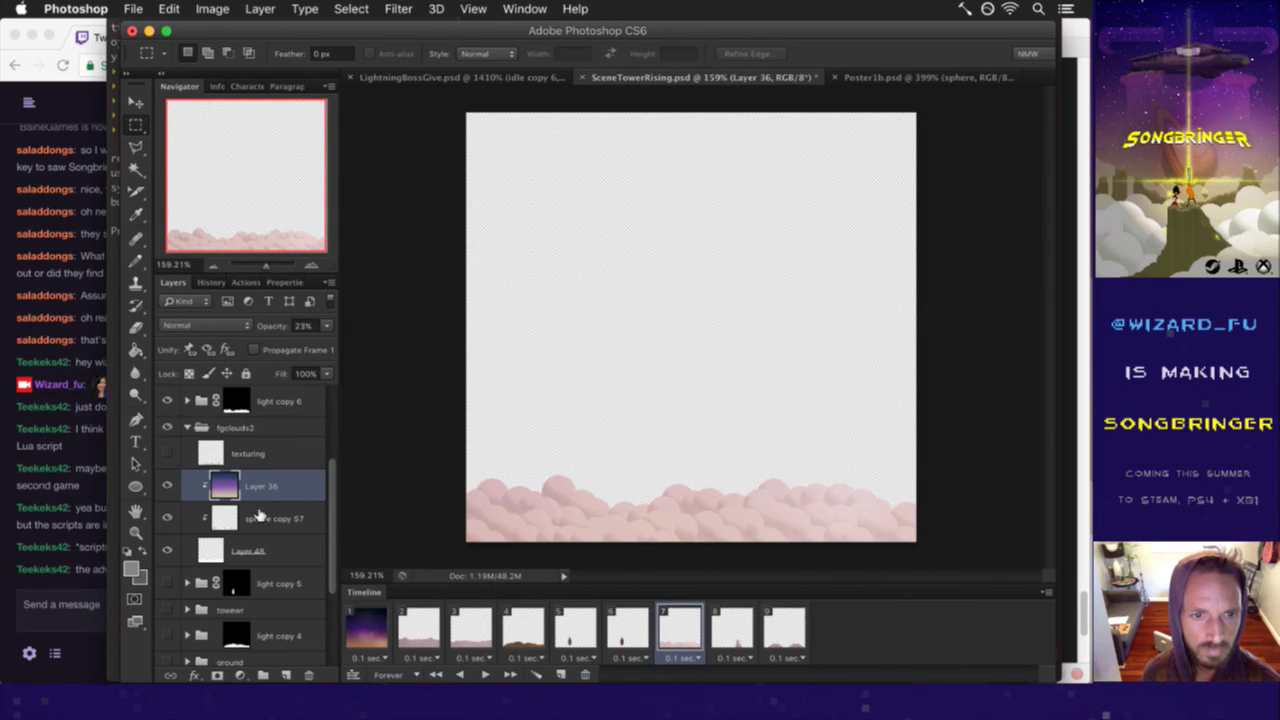
left_click(261, 512)
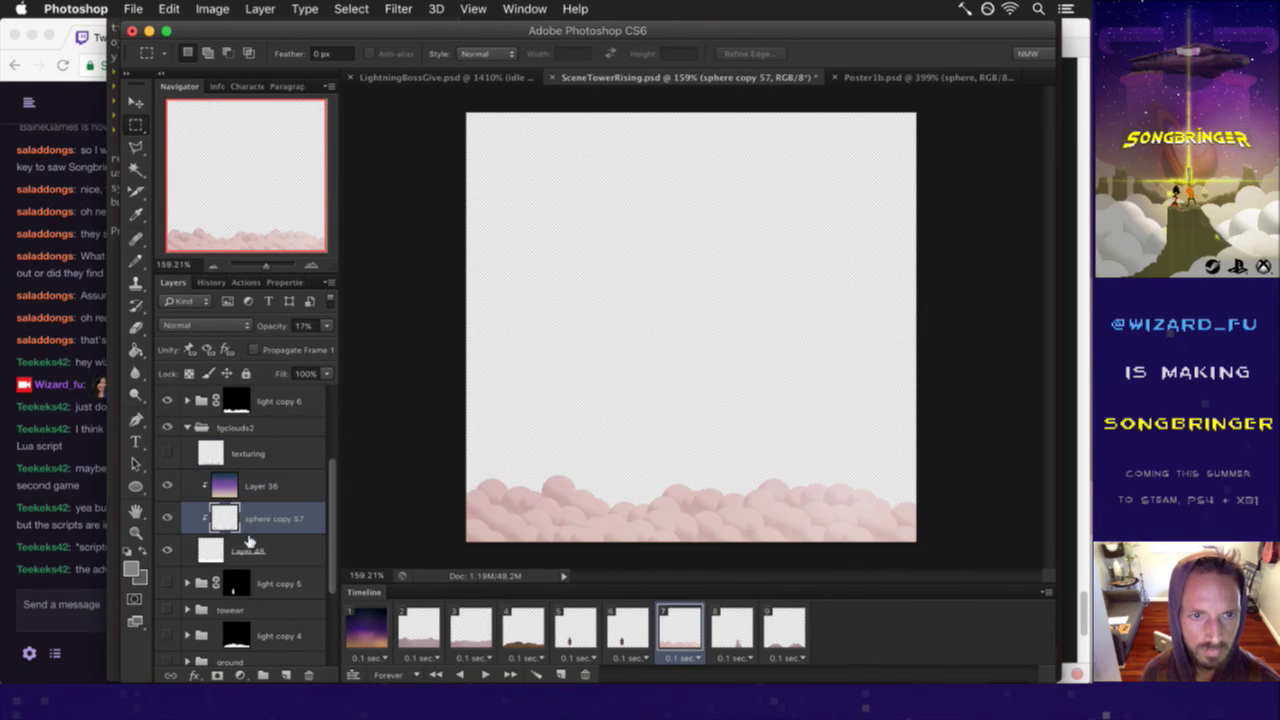
left_click(250, 548)
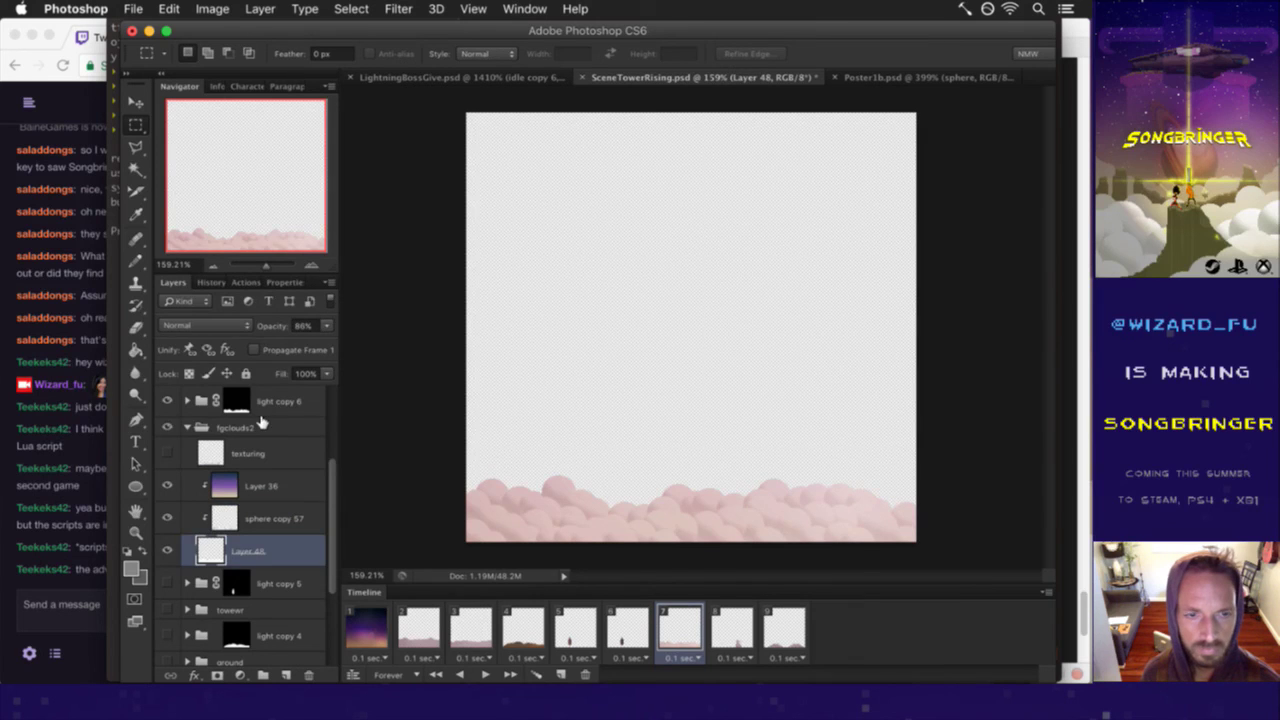
left_click(212, 426)
left_click(187, 427)
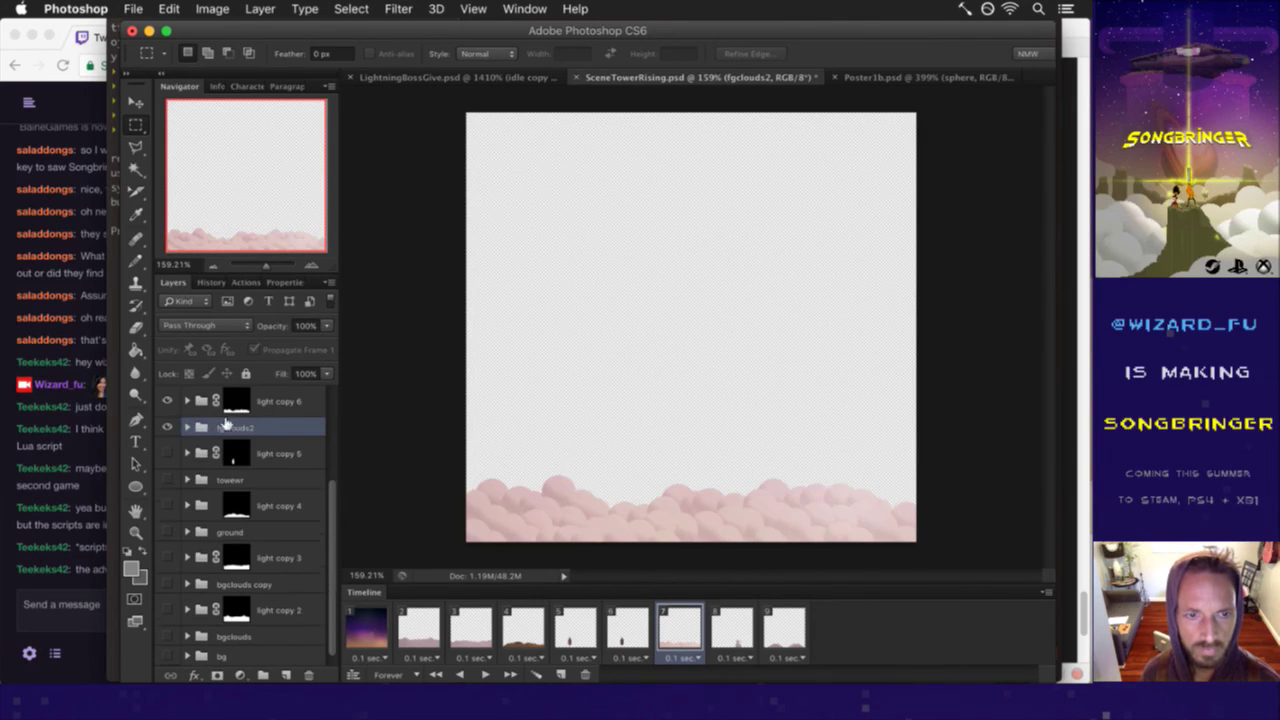
key("super+s")
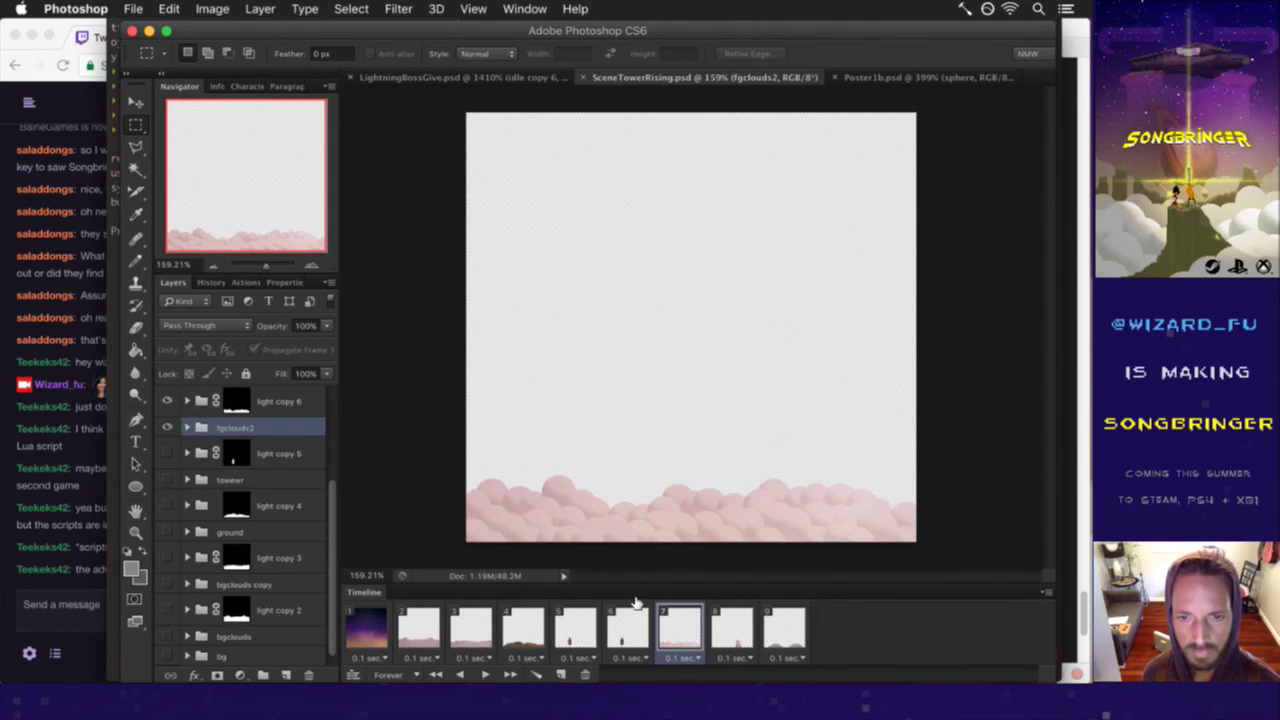
- Show the characters group's figure on the rock in frame 8, unlinking rock fg from frame 1
left_click(731, 628)
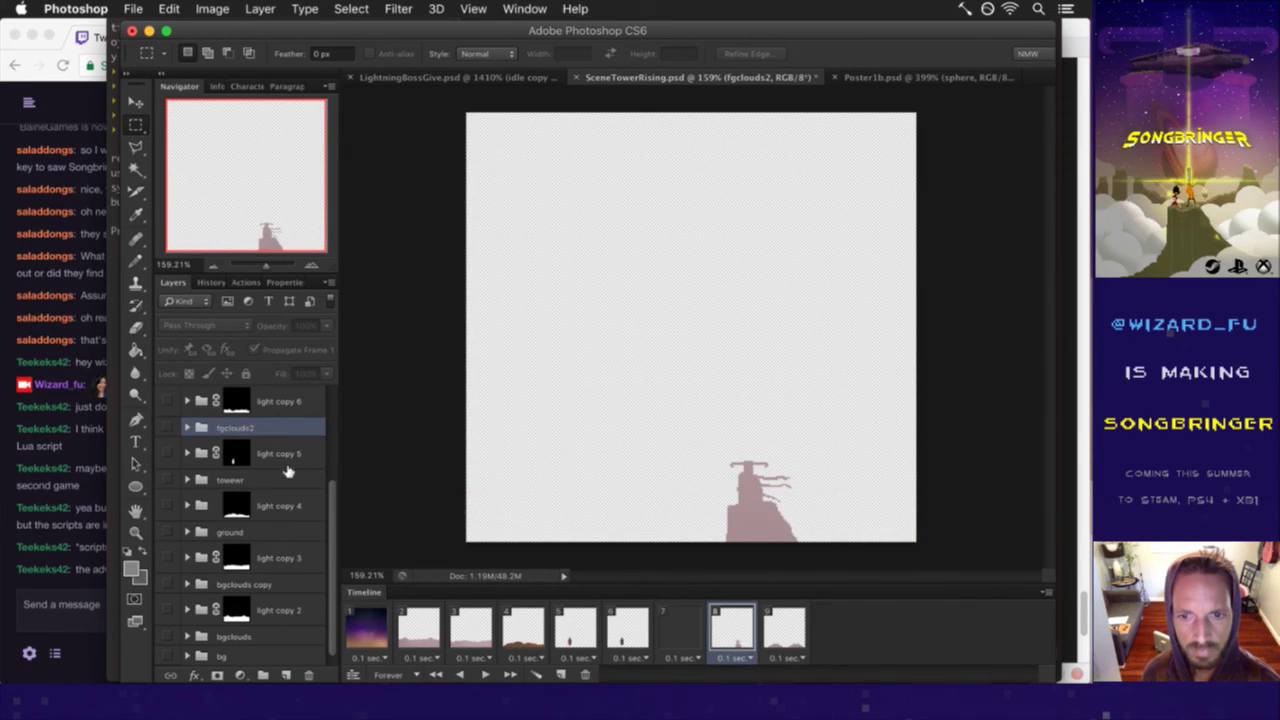
left_click_drag(334, 500, 320, 444)
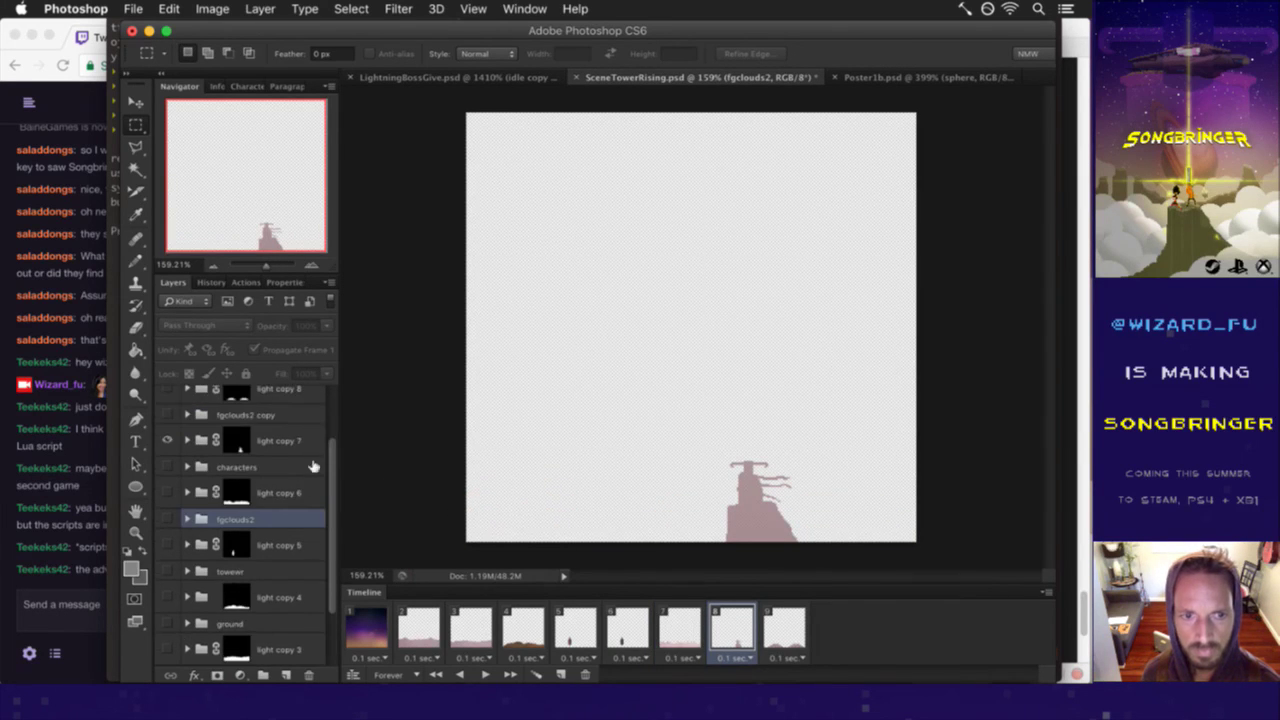
left_click(283, 460)
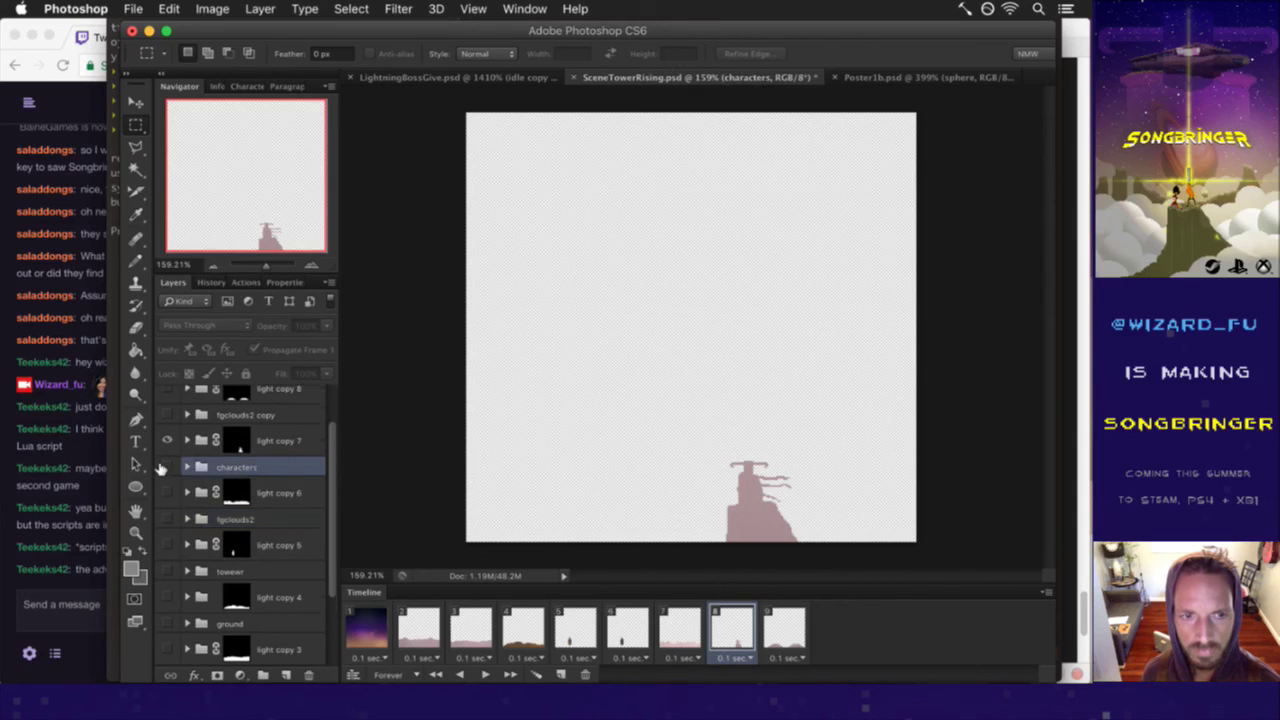
left_click(165, 467)
left_click(186, 467)
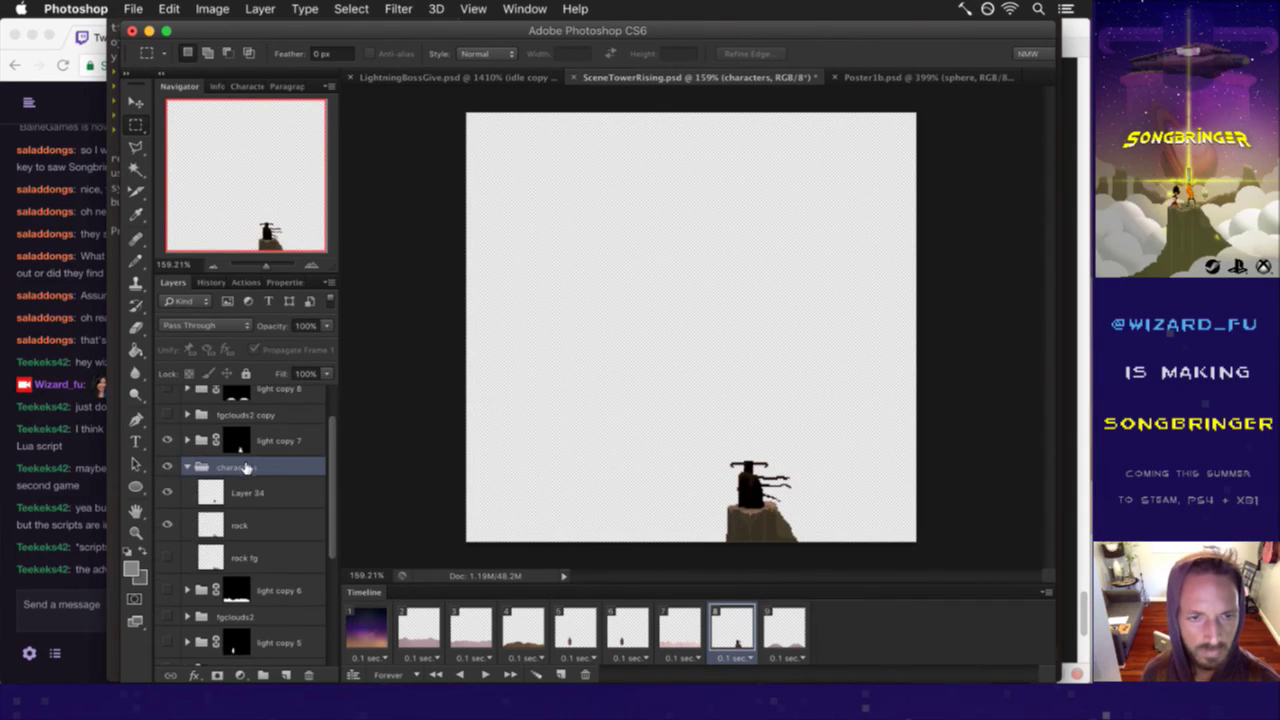
left_click(268, 489)
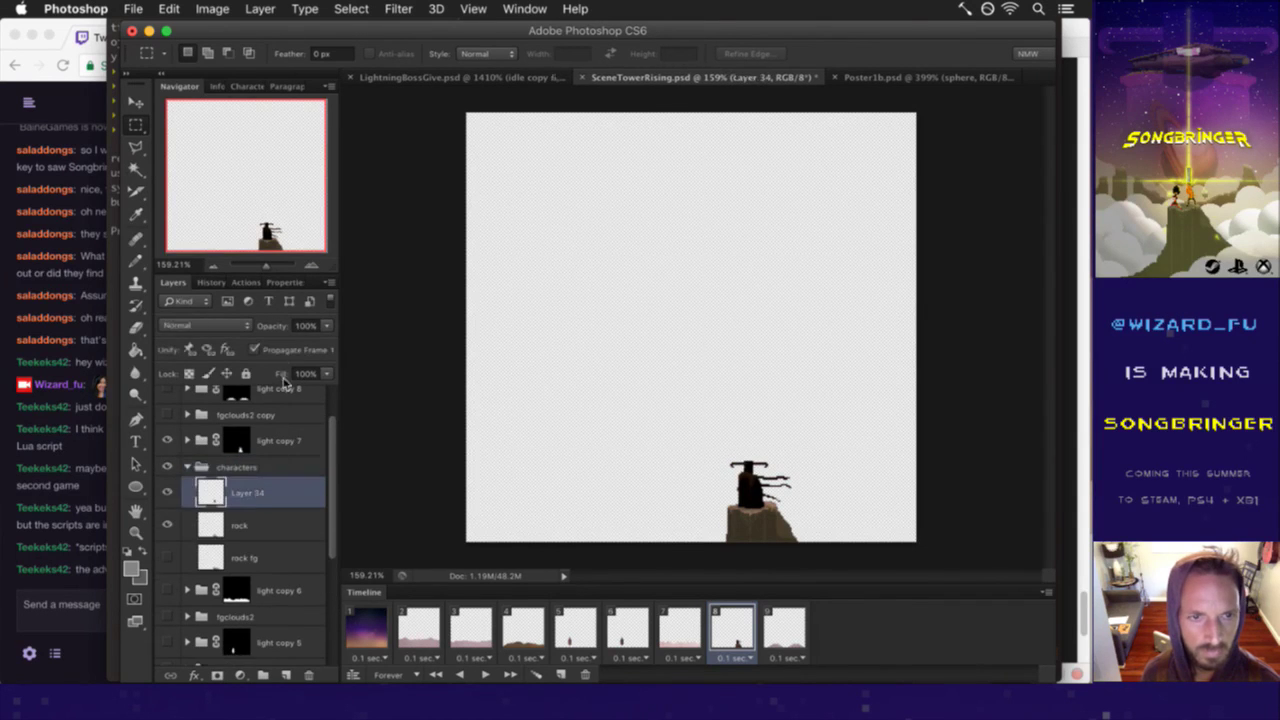
left_click(285, 519)
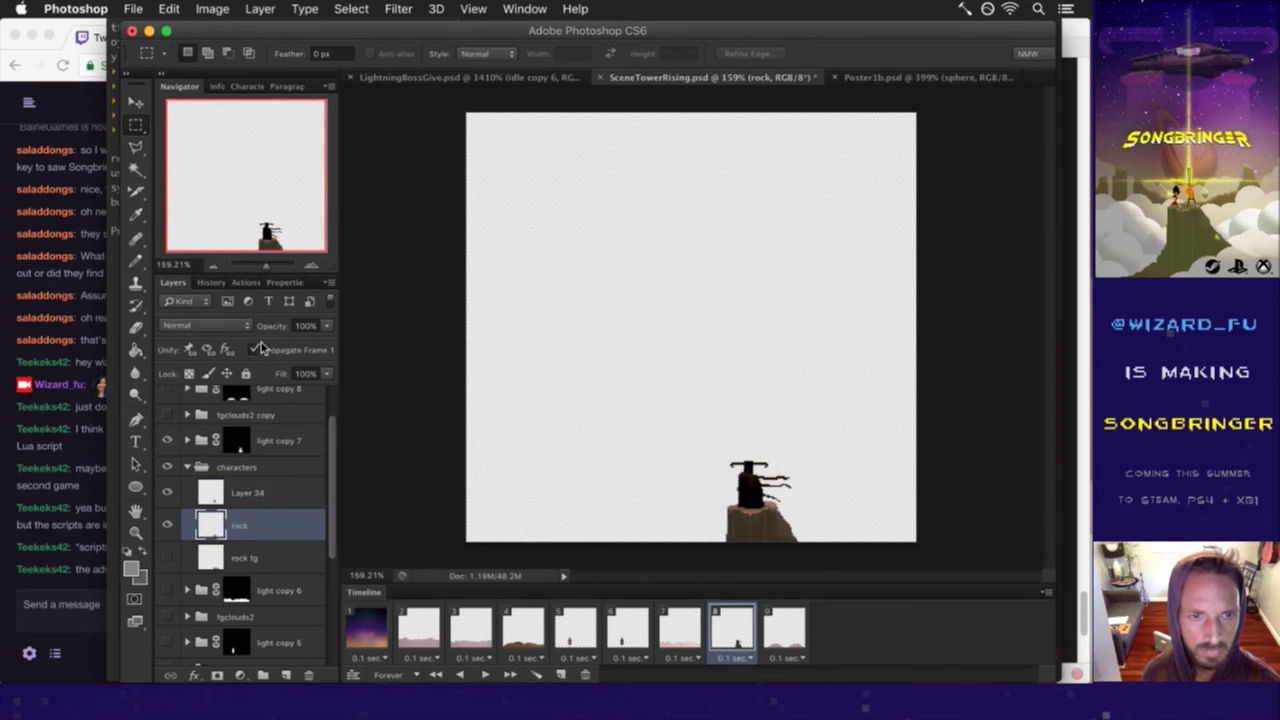
left_click(253, 545)
left_click(256, 349)
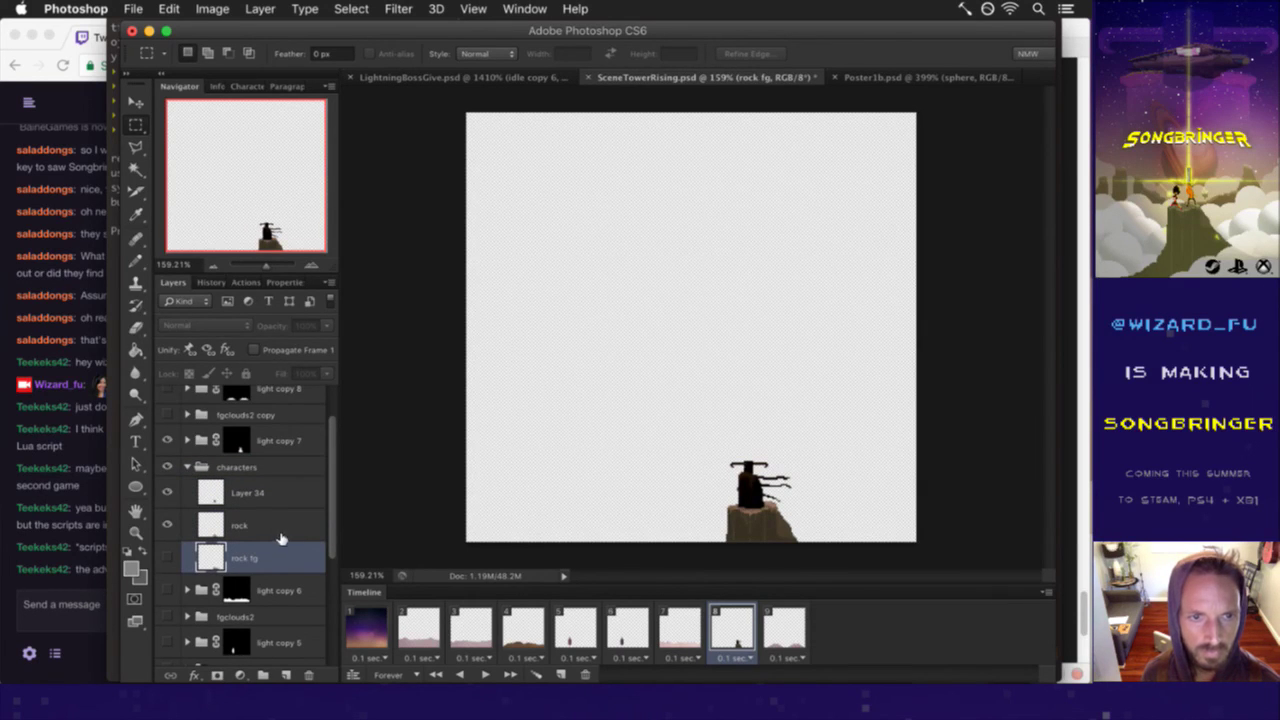
left_click(258, 467)
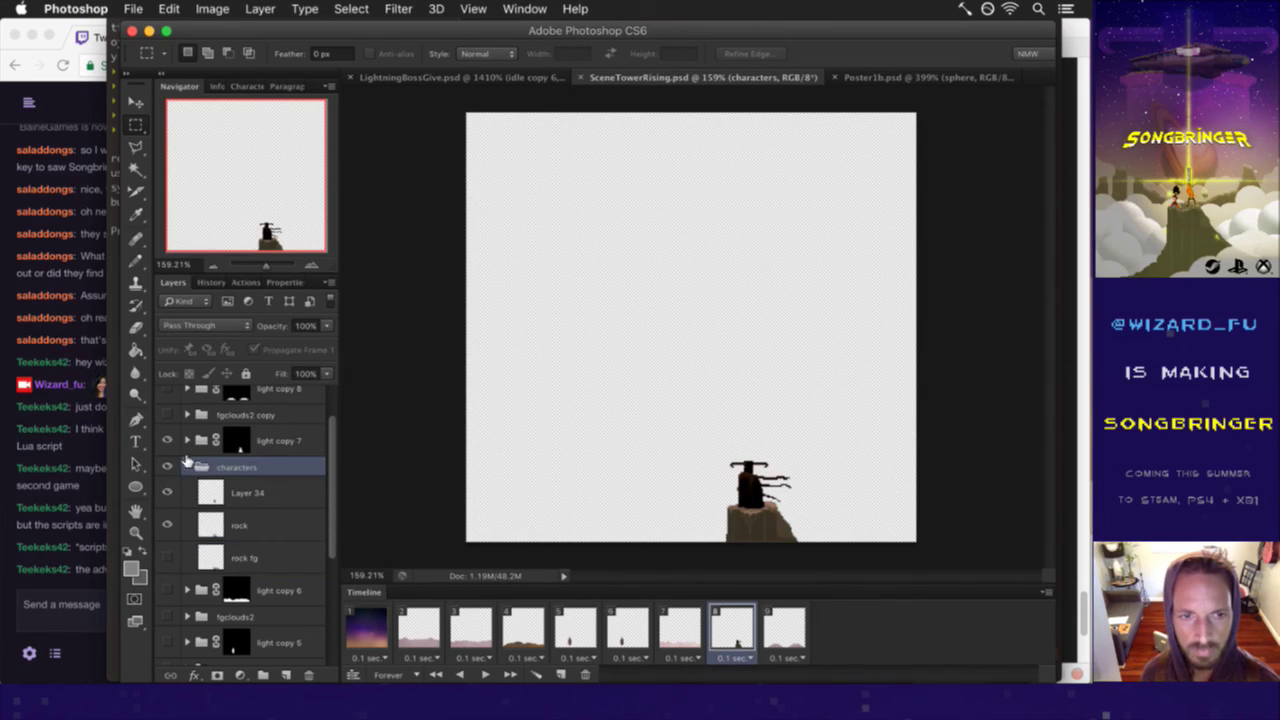
left_click(187, 467)
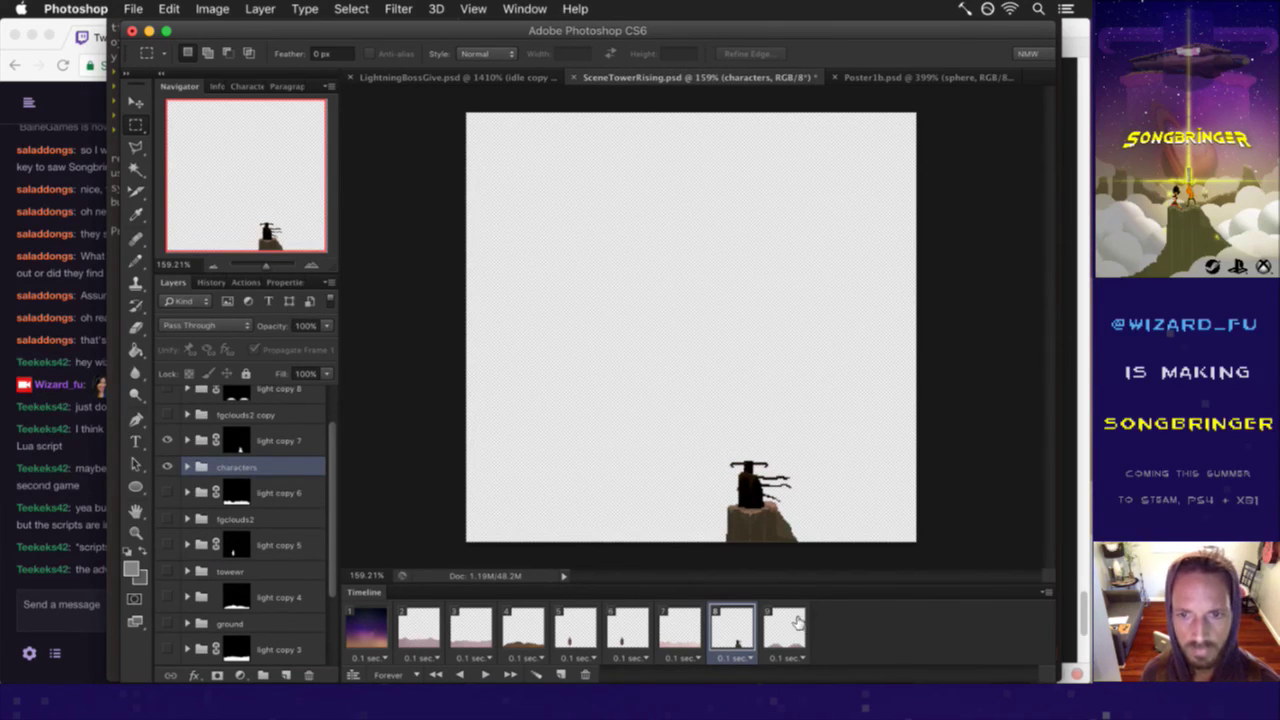
- Show the pale fgclouds2 copy foreground clouds in frame 9
left_click(797, 622)
left_click(751, 621)
left_click(790, 625)
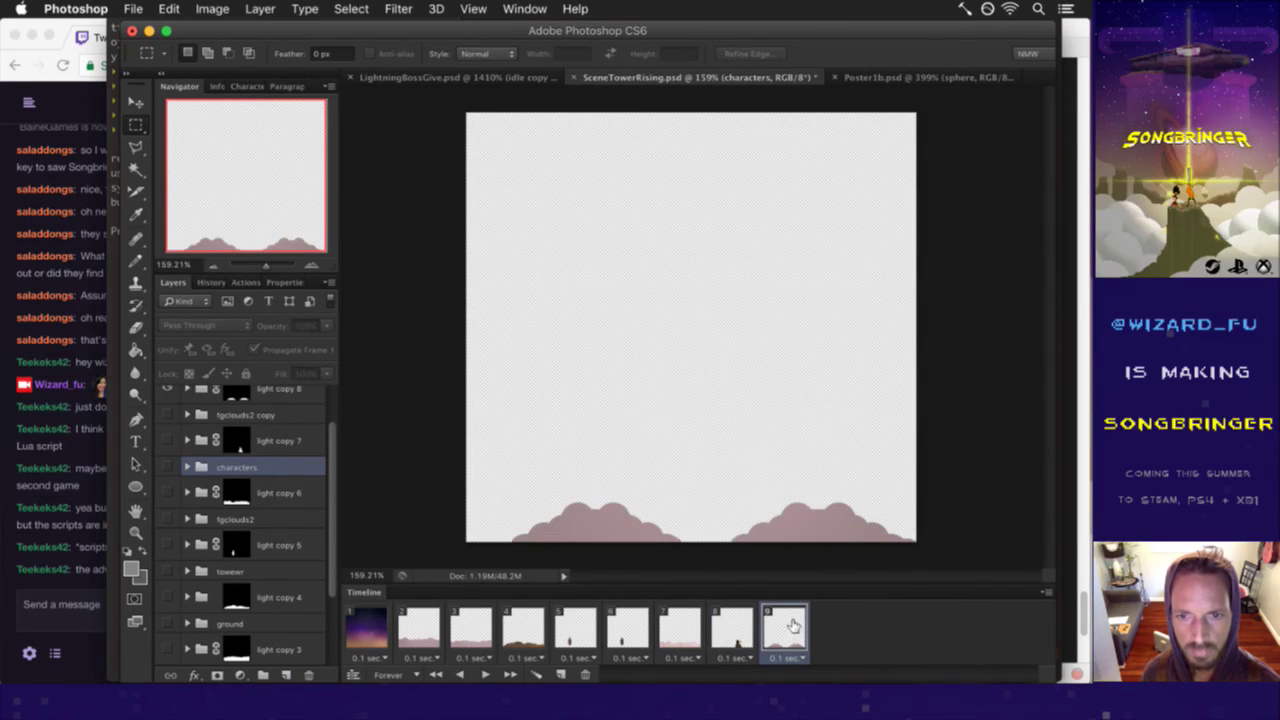
left_click(190, 415)
left_click(167, 415)
scroll(250, 450, "up", 2)
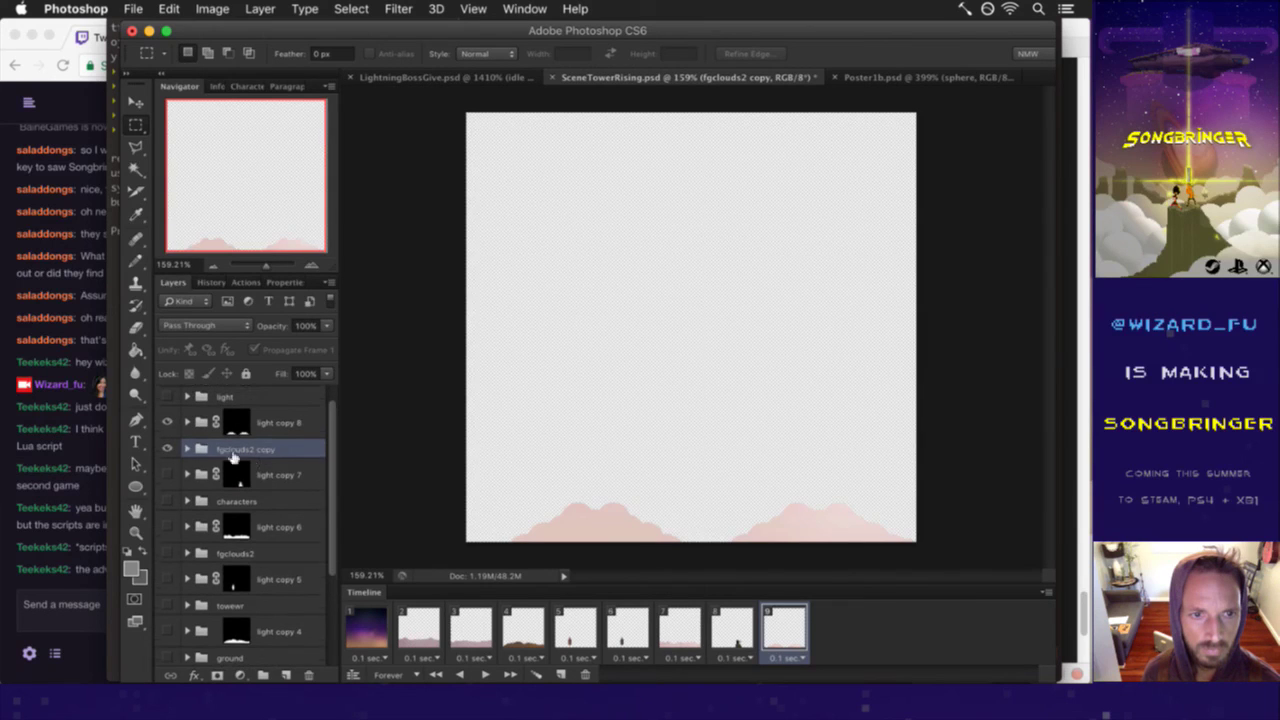
left_click(266, 448)
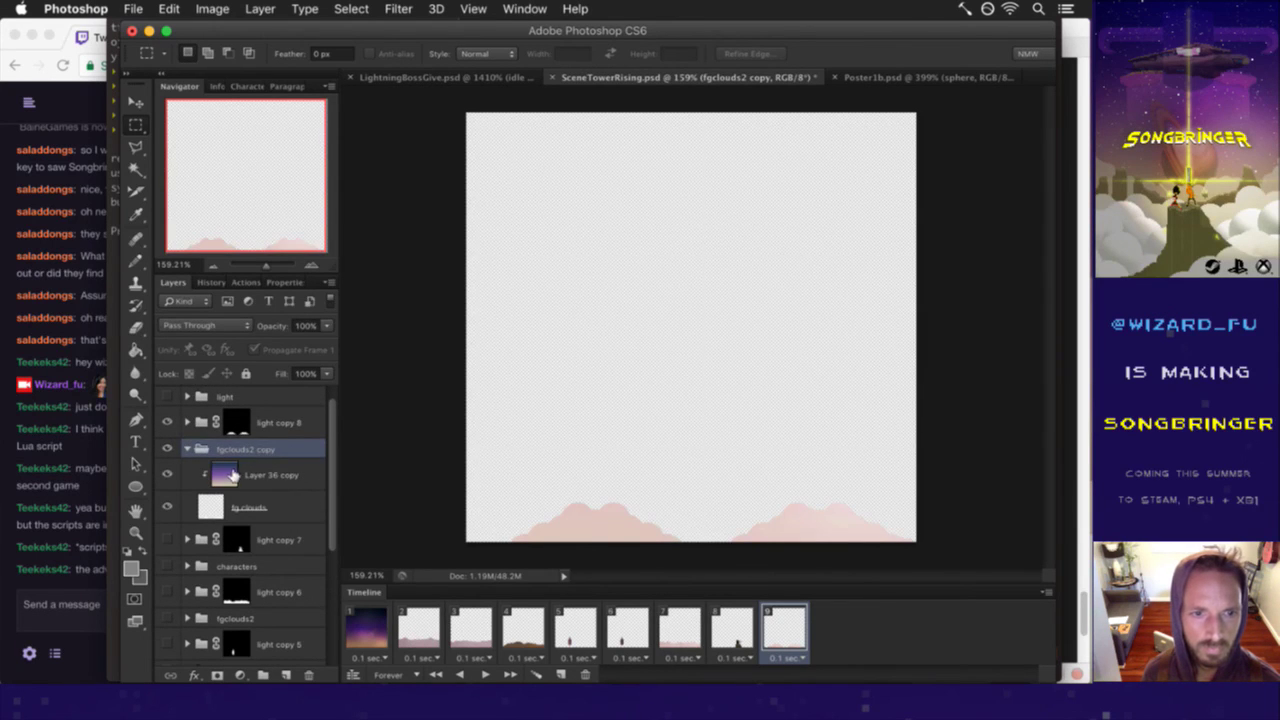
left_click(230, 474)
left_click(219, 504)
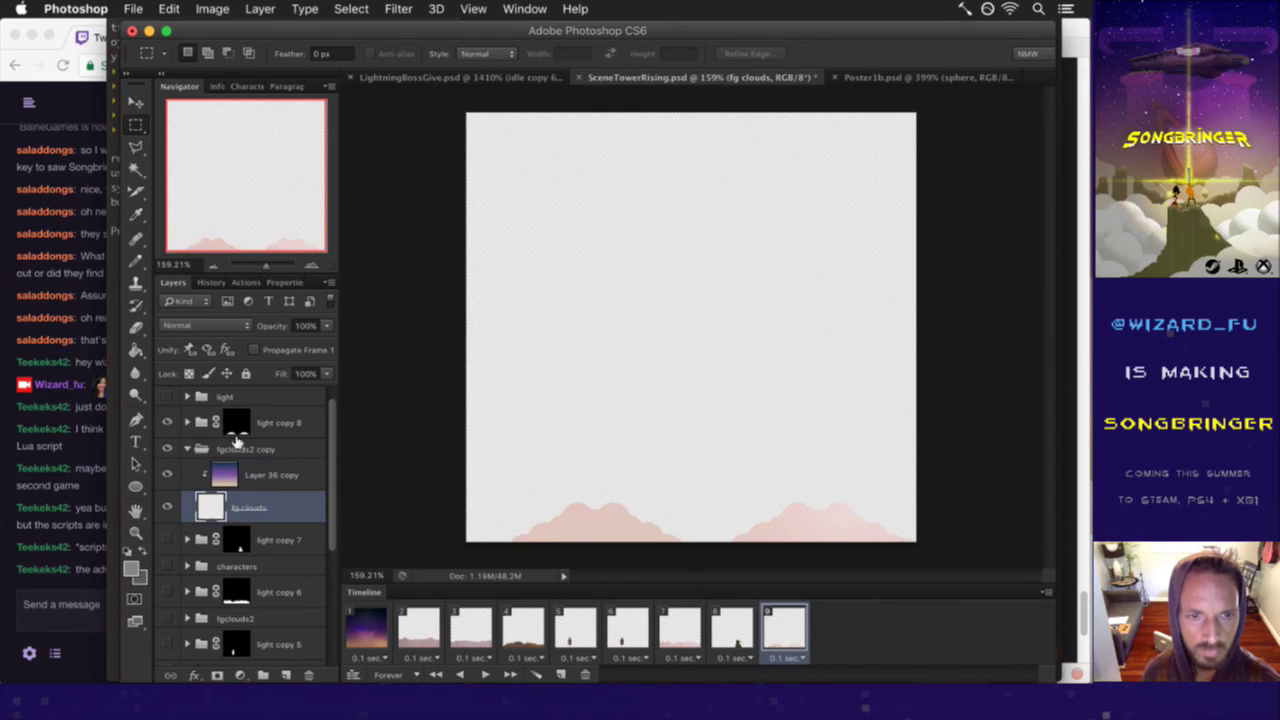
left_click(195, 445)
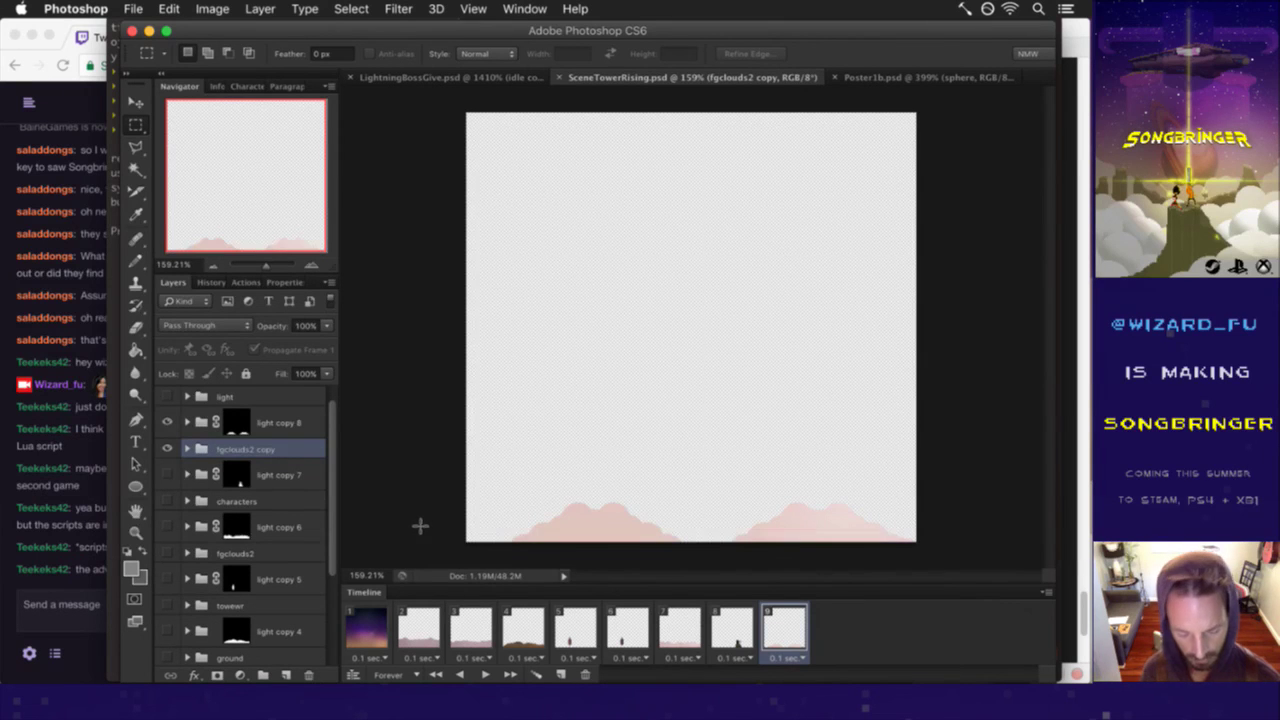
- Re-render the SceneTowerRising PNG frame sequence, replacing the earlier export
key("super+shift+alt+r")
key("Return")
key("Return")
key("super+Tab")
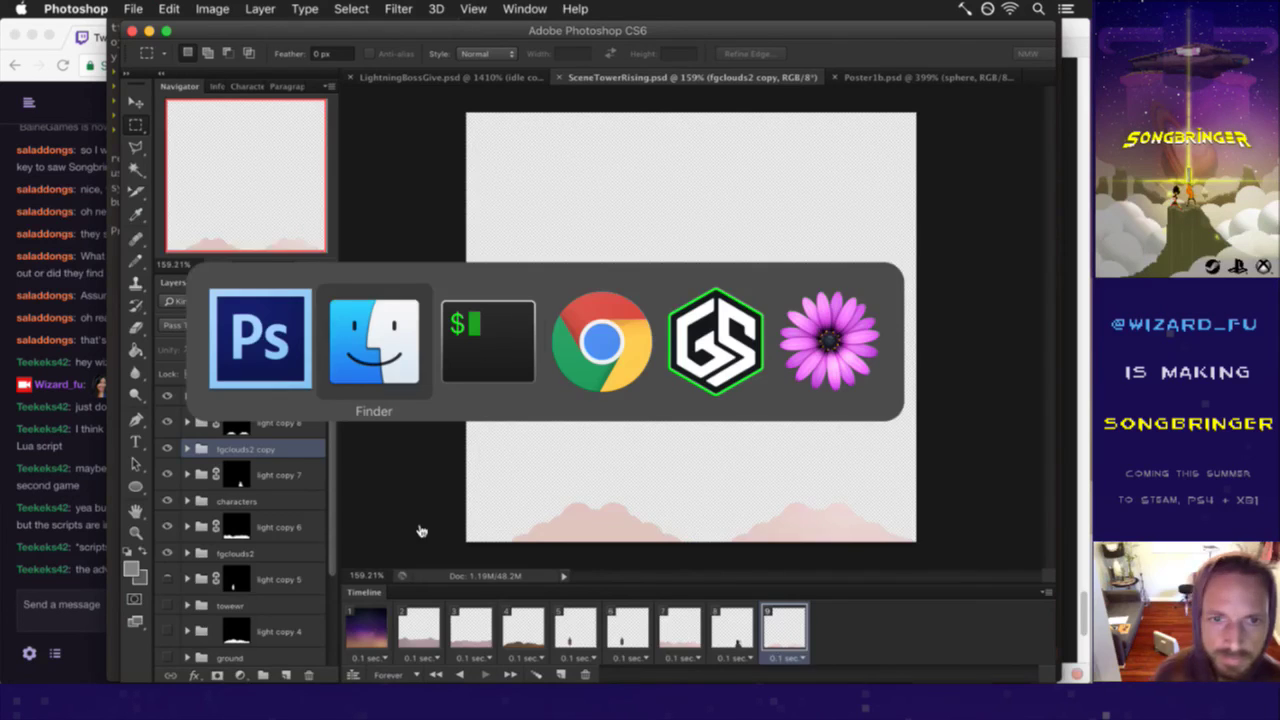
- Check SceneTowerRising4–7.png in Quick Look against the vim animation list, then return to iTerm2
key("super+Tab")
key("j")
key("j")
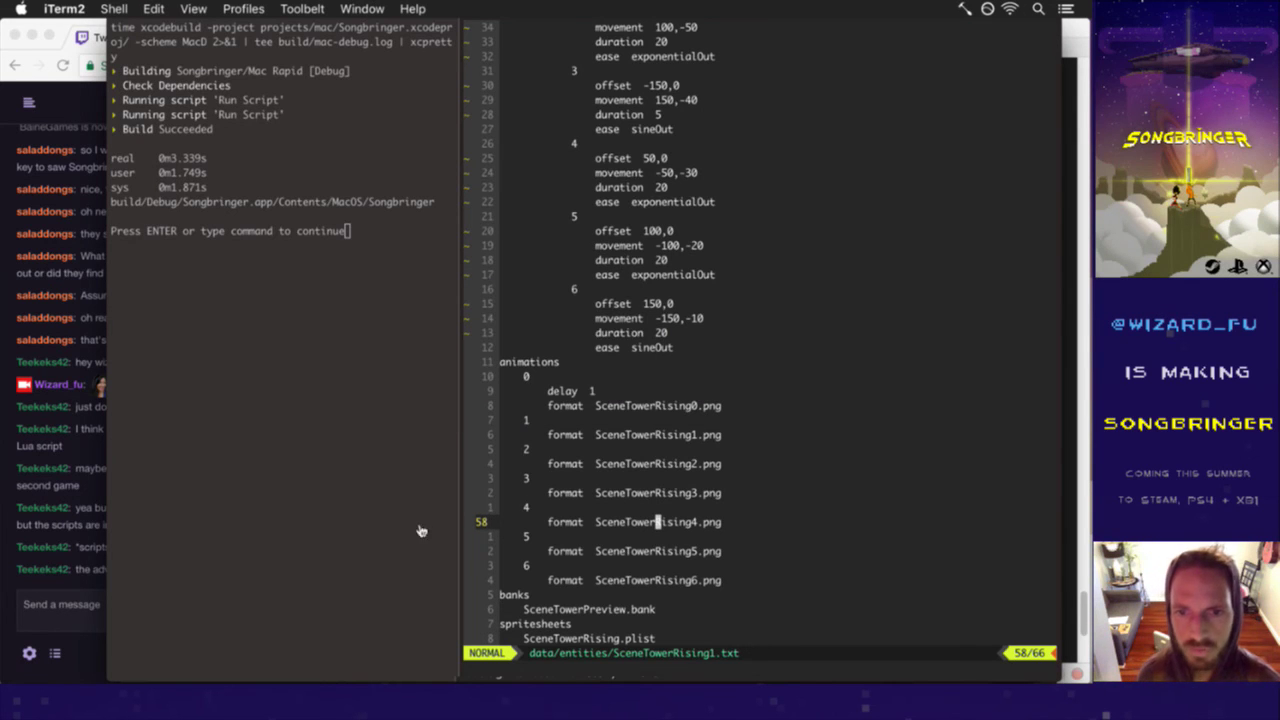
key("super+Tab")
key("super+Tab")
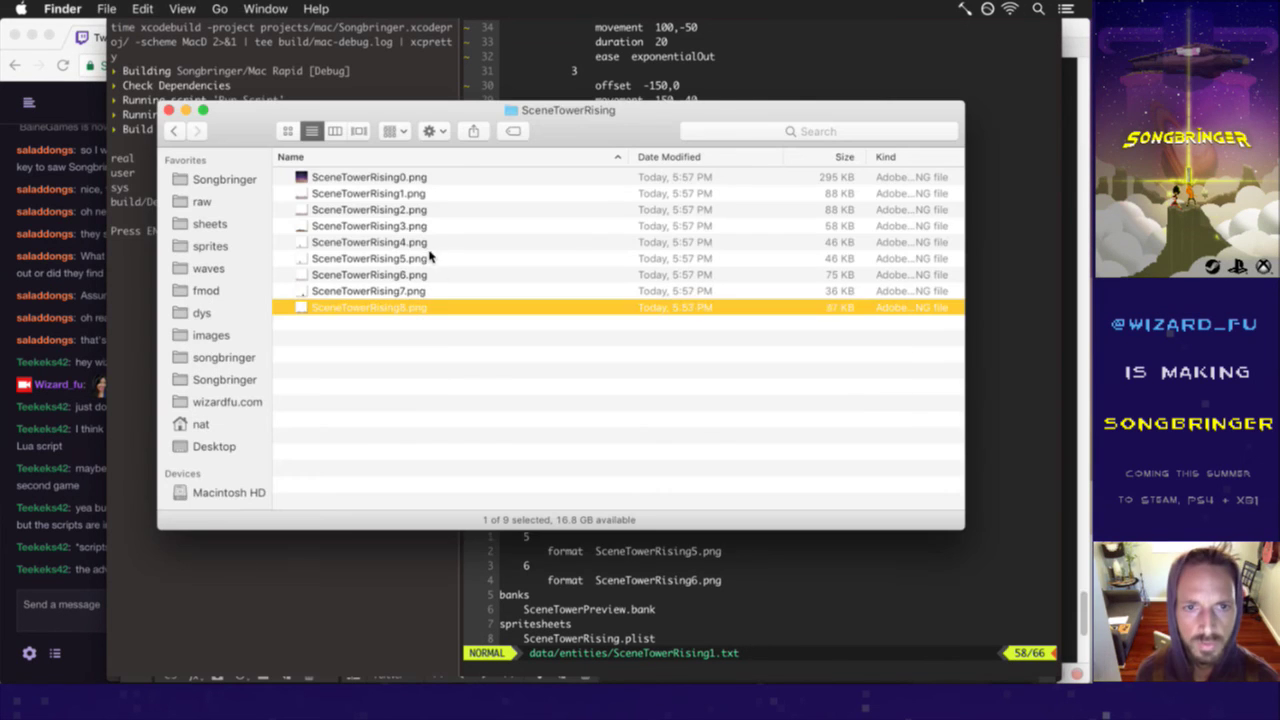
left_click(429, 249)
key("space")
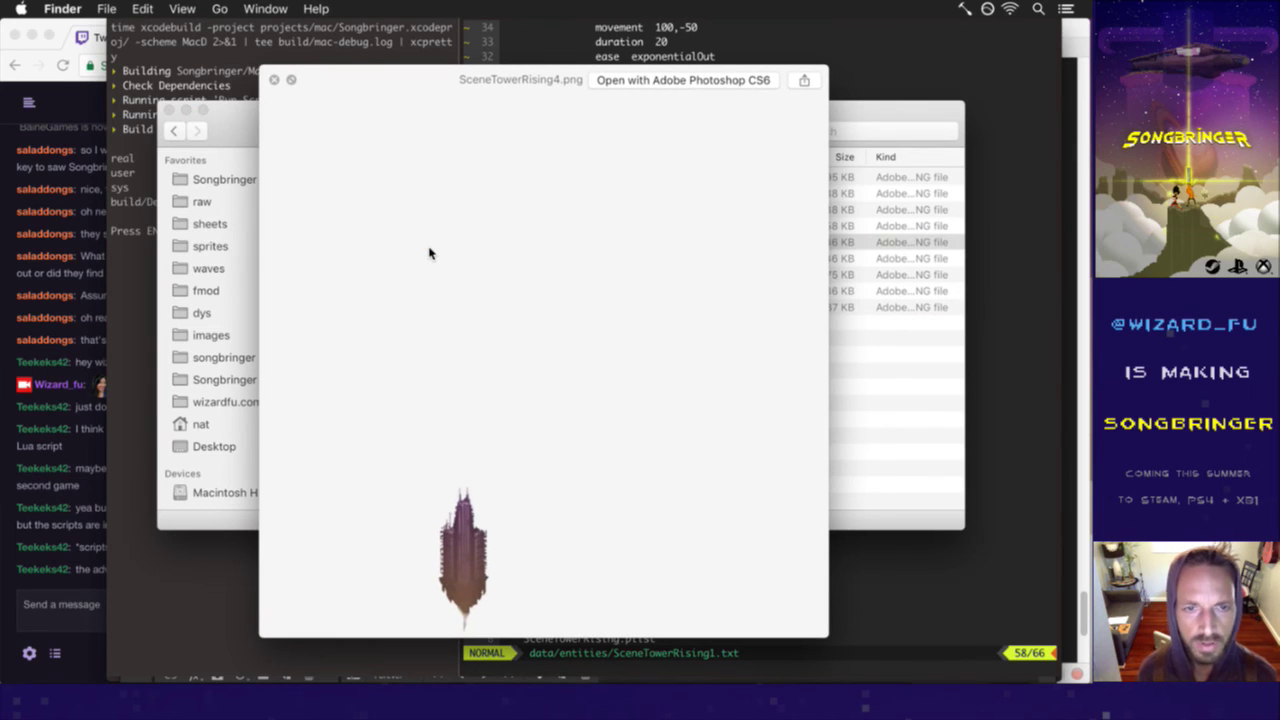
key("Down")
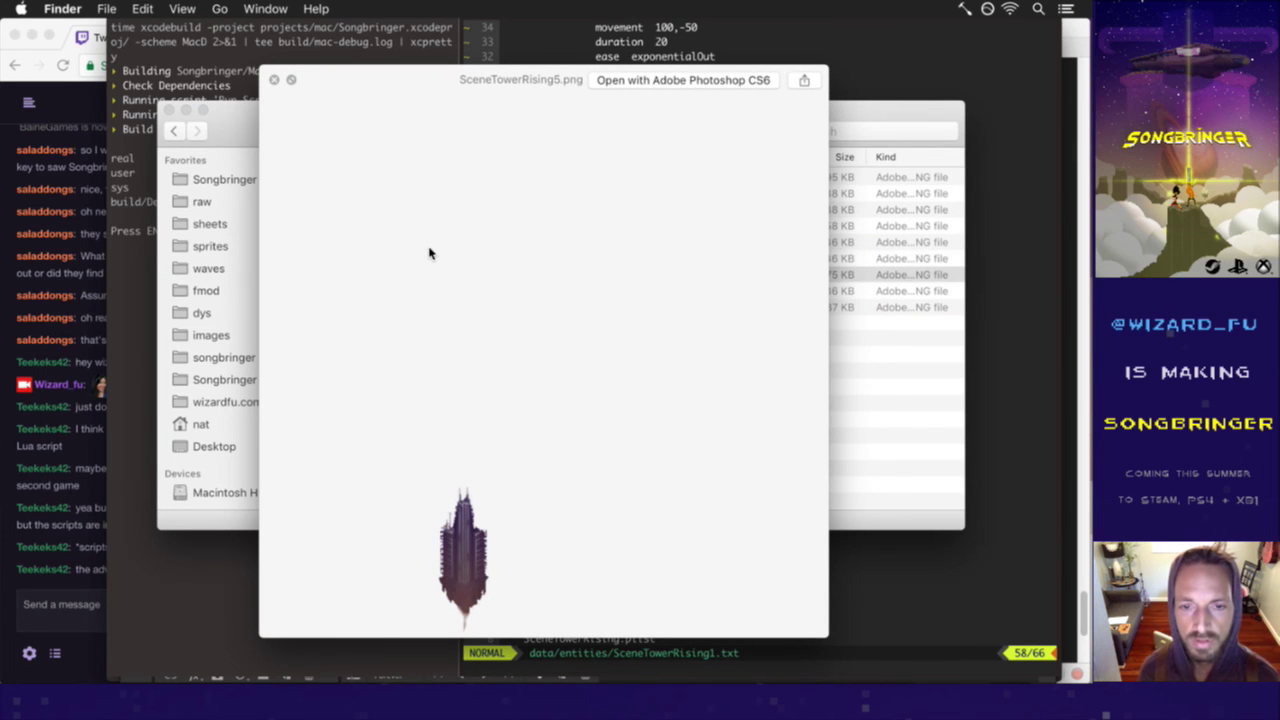
key("Down")
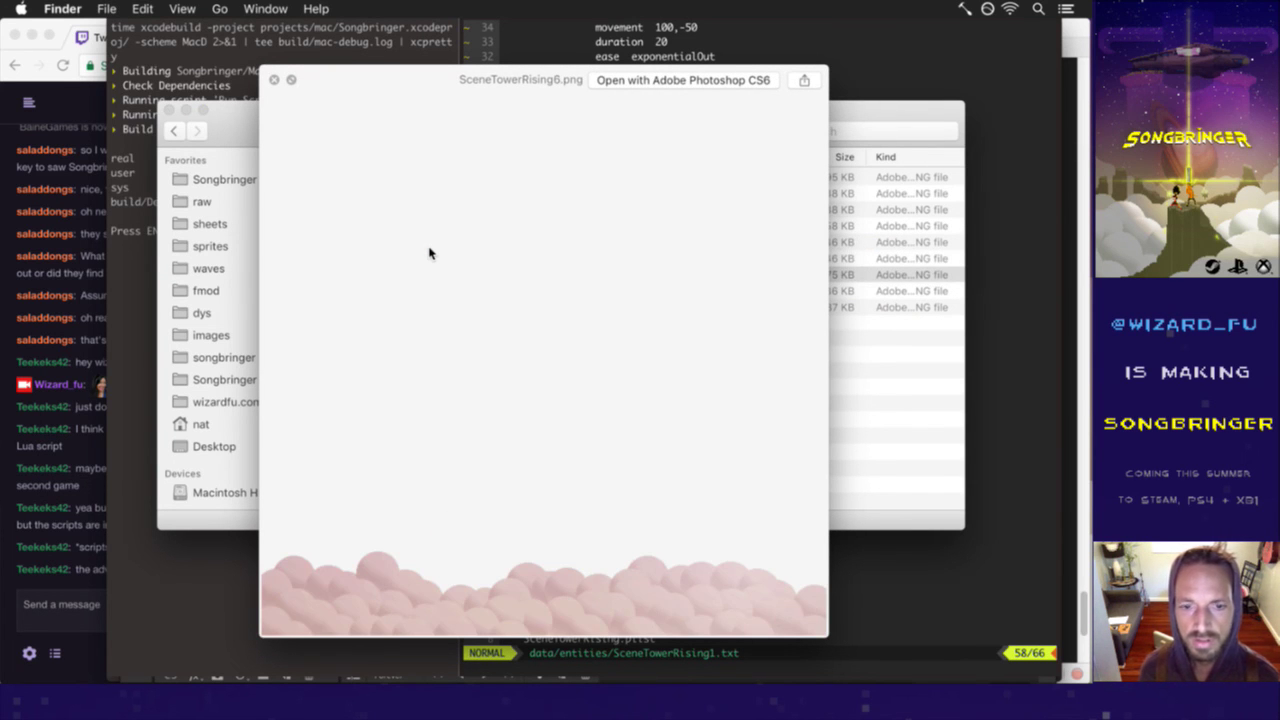
key("Down")
key("Down")
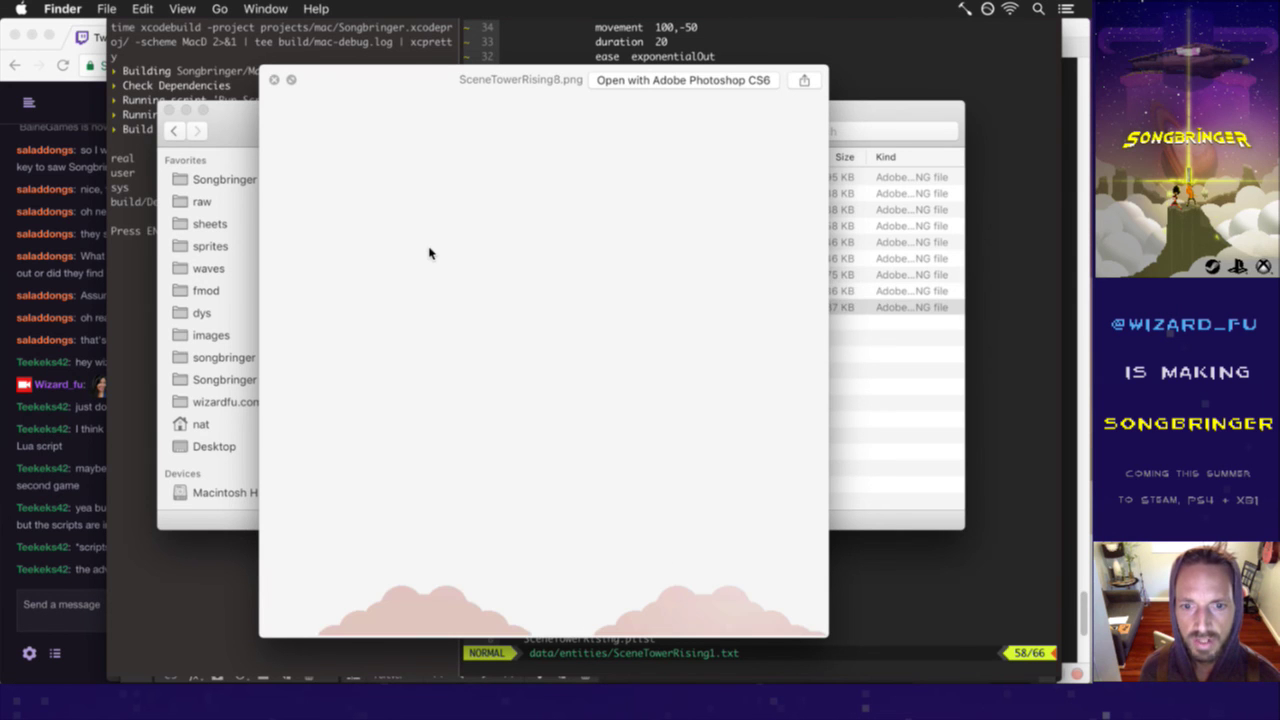
key("super+Tab")
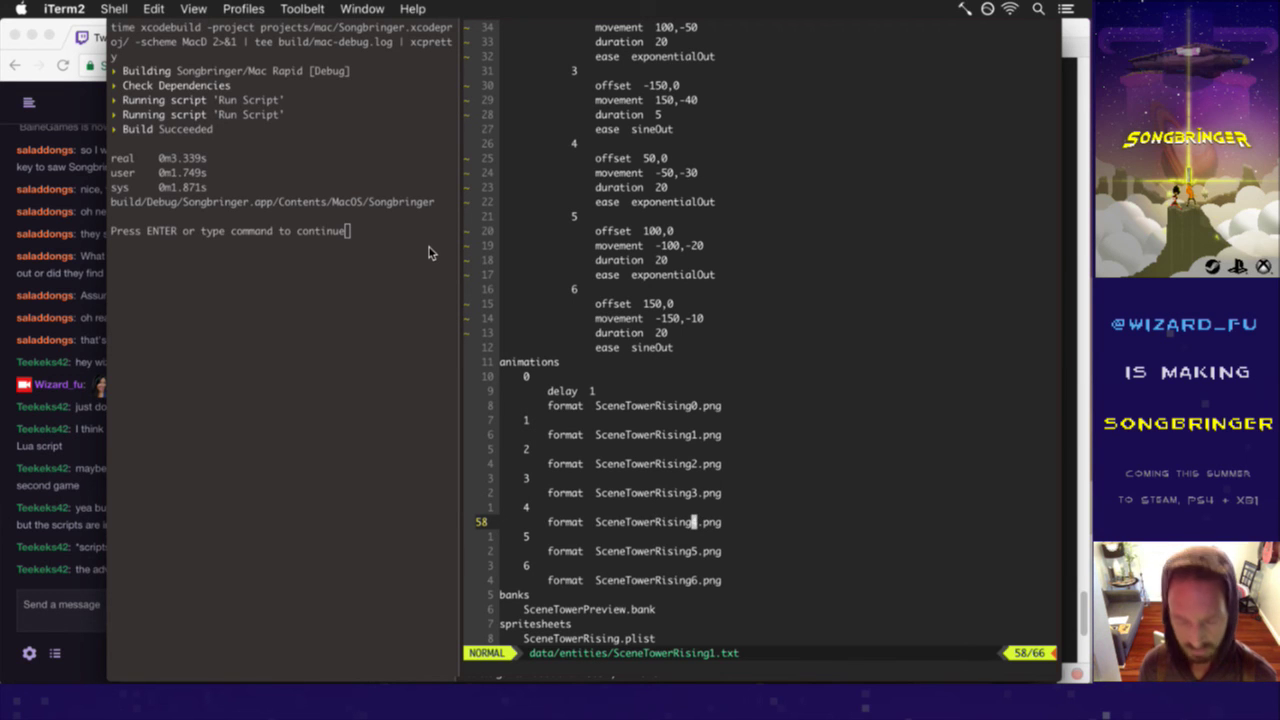
- Point animation entries 5 and 6 at SceneTowerRising6.png and SceneTowerRising7.png
key("ctrl+a")
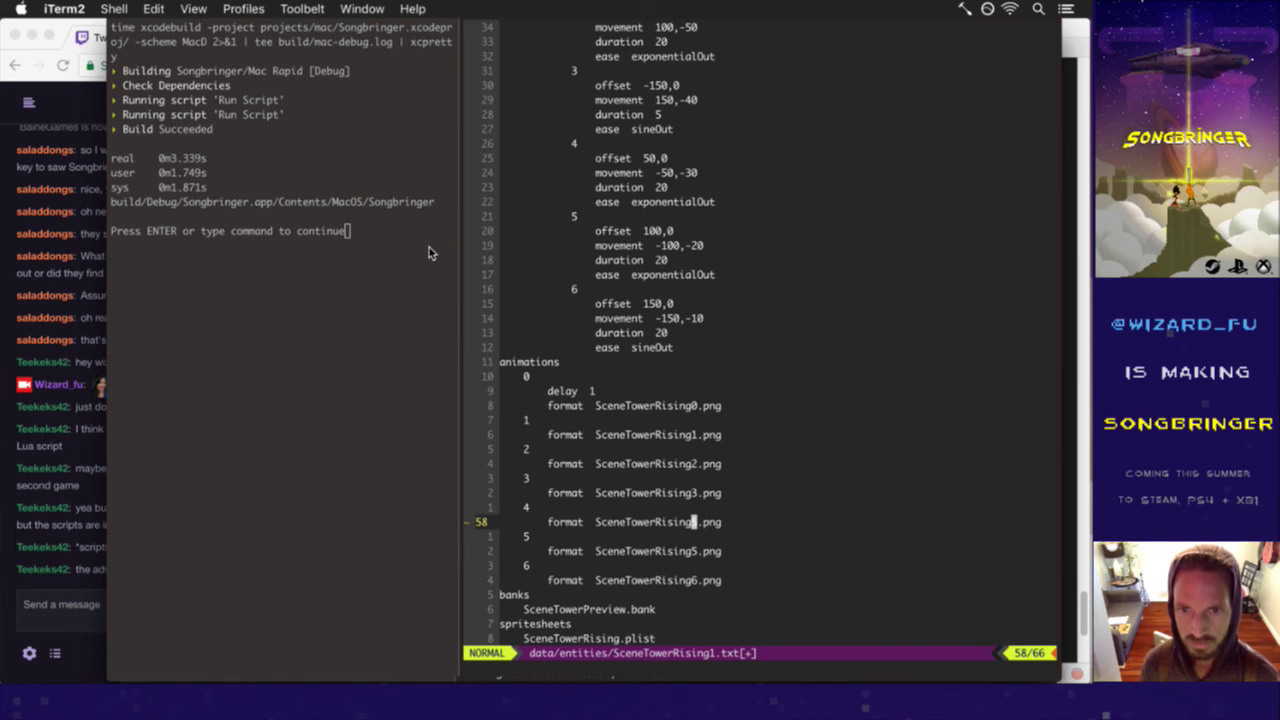
key("ctrl+x")
key("j")
key("j")
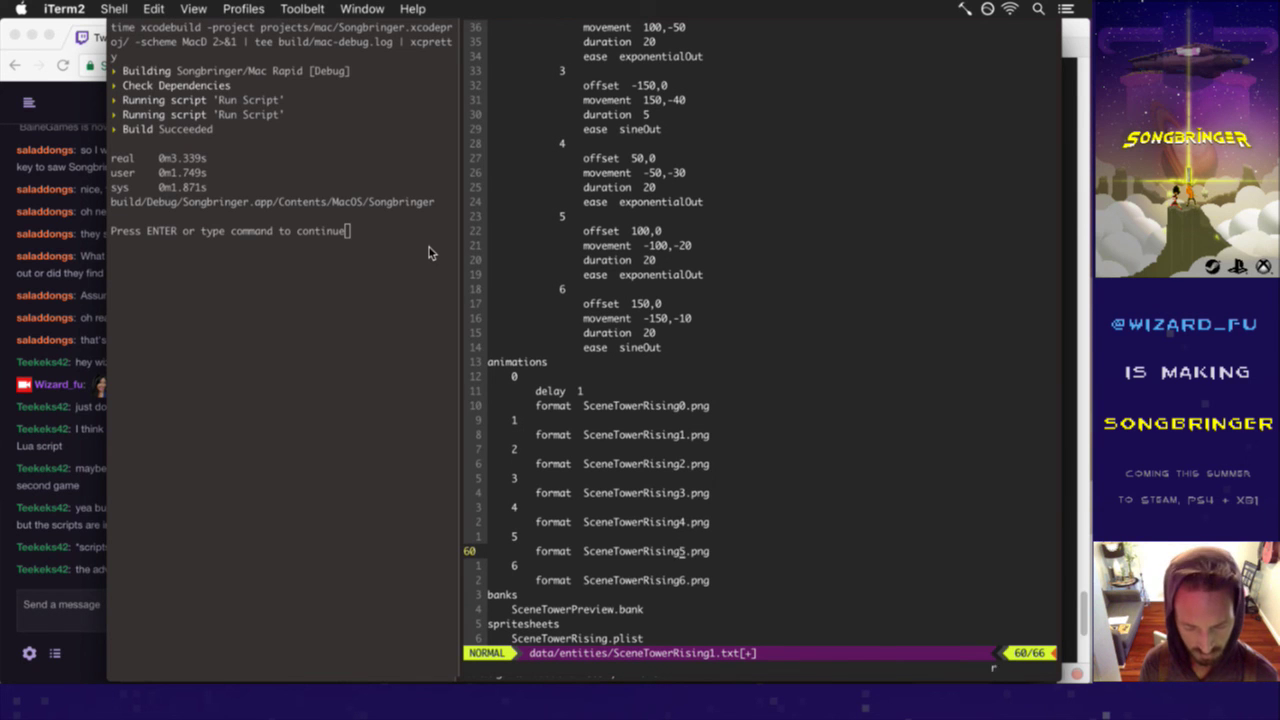
key("ctrl+a")
key("j")
key("j")
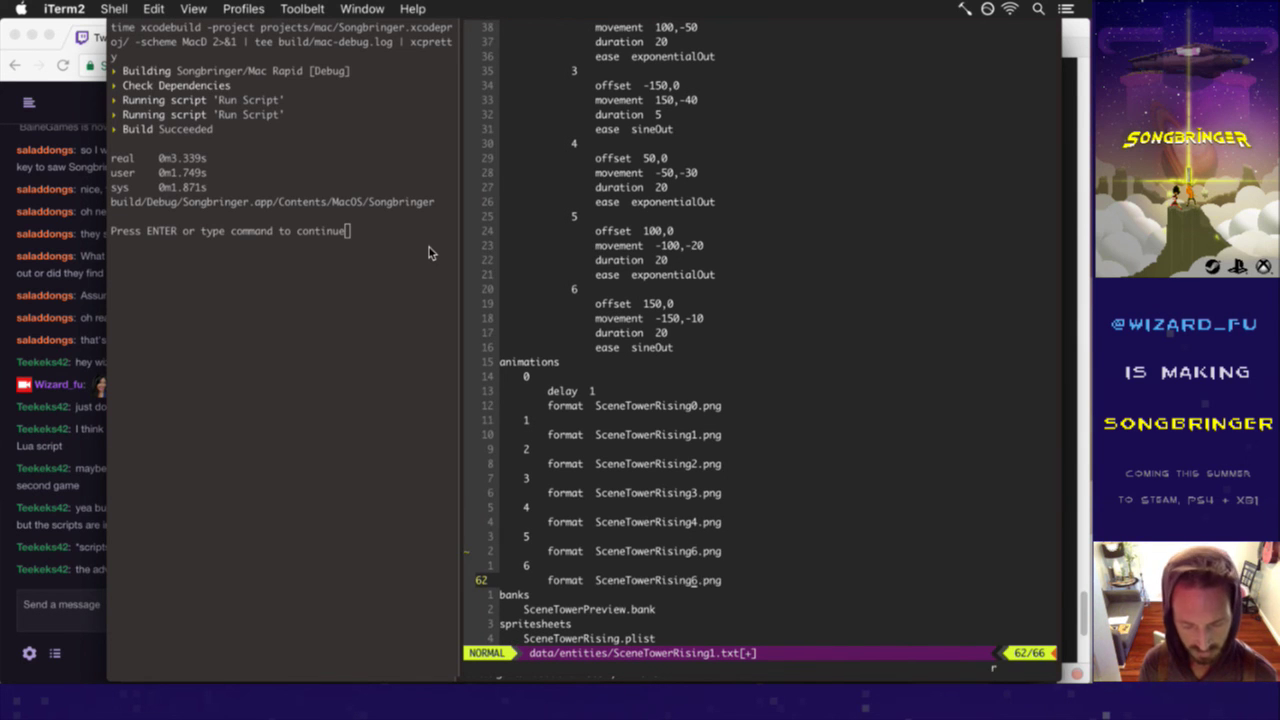
key("ctrl+a")
key("k")
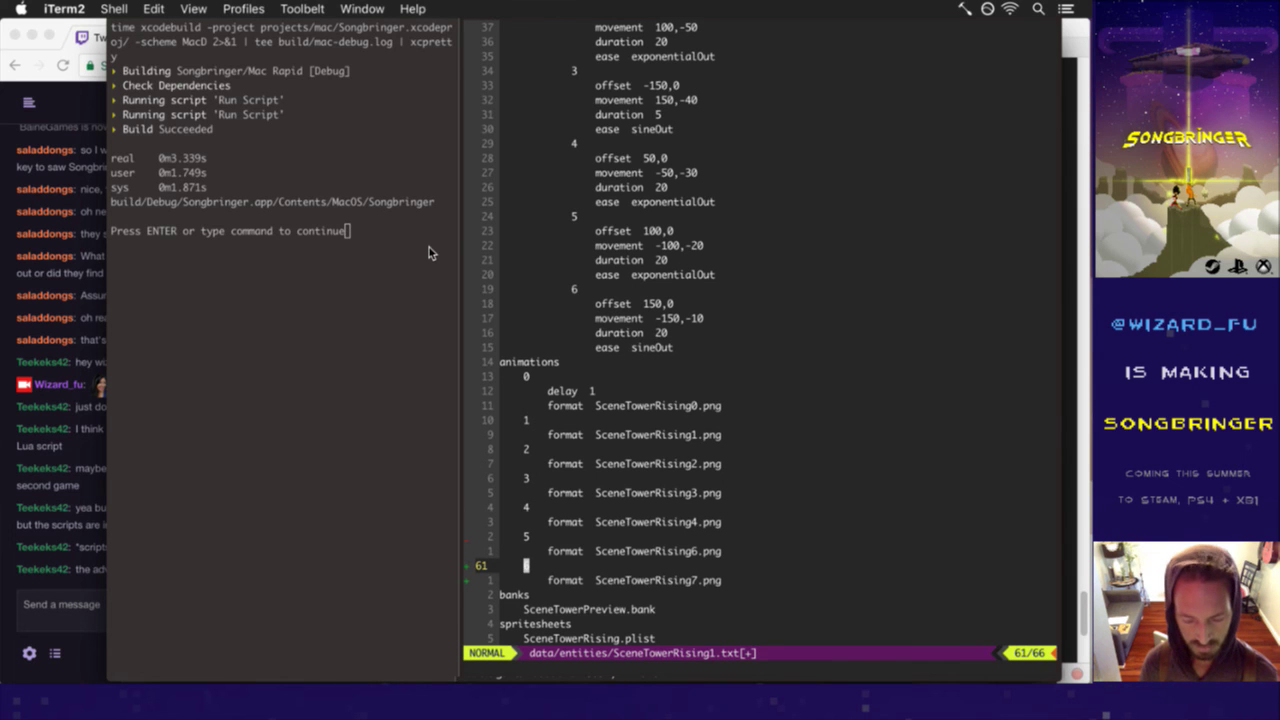
- Duplicate the last animation entry as entry 7 using SceneTowerRising8.png, and save the config with :w
key("P")
key("j")
key("j")
key("ctrl+a")
key("j")
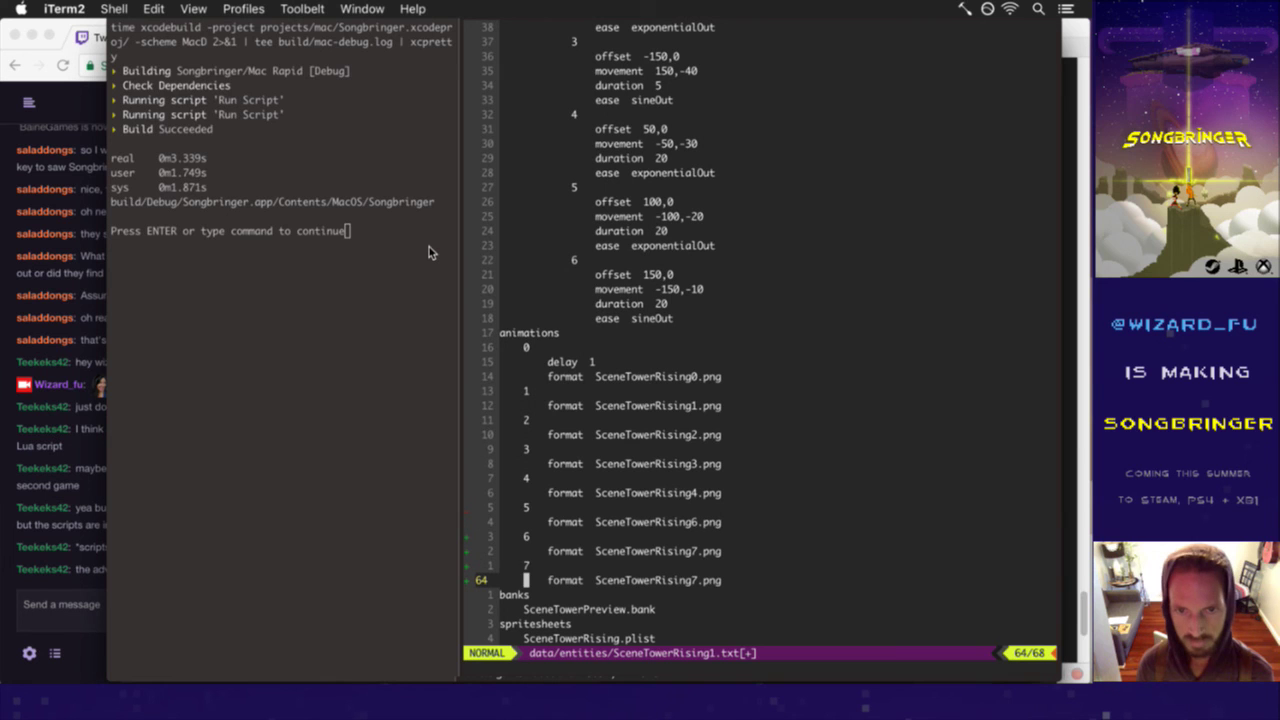
key("h")
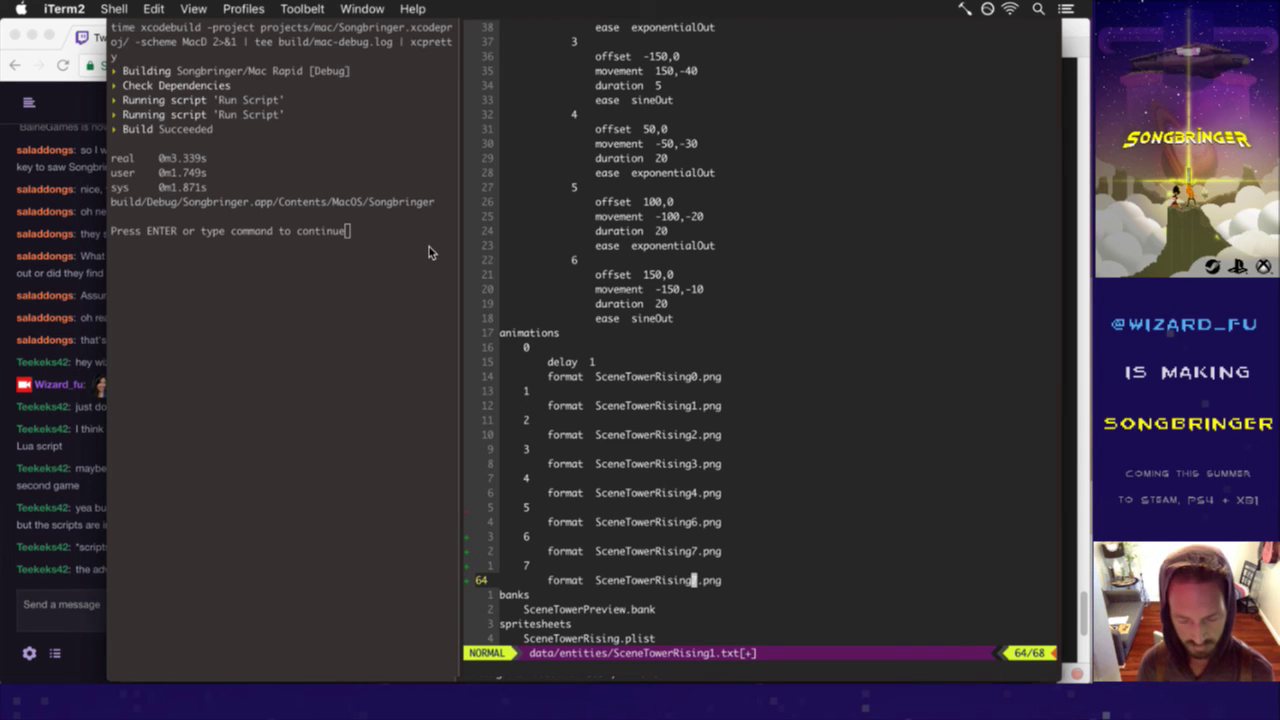
type(":w")
key("Return")
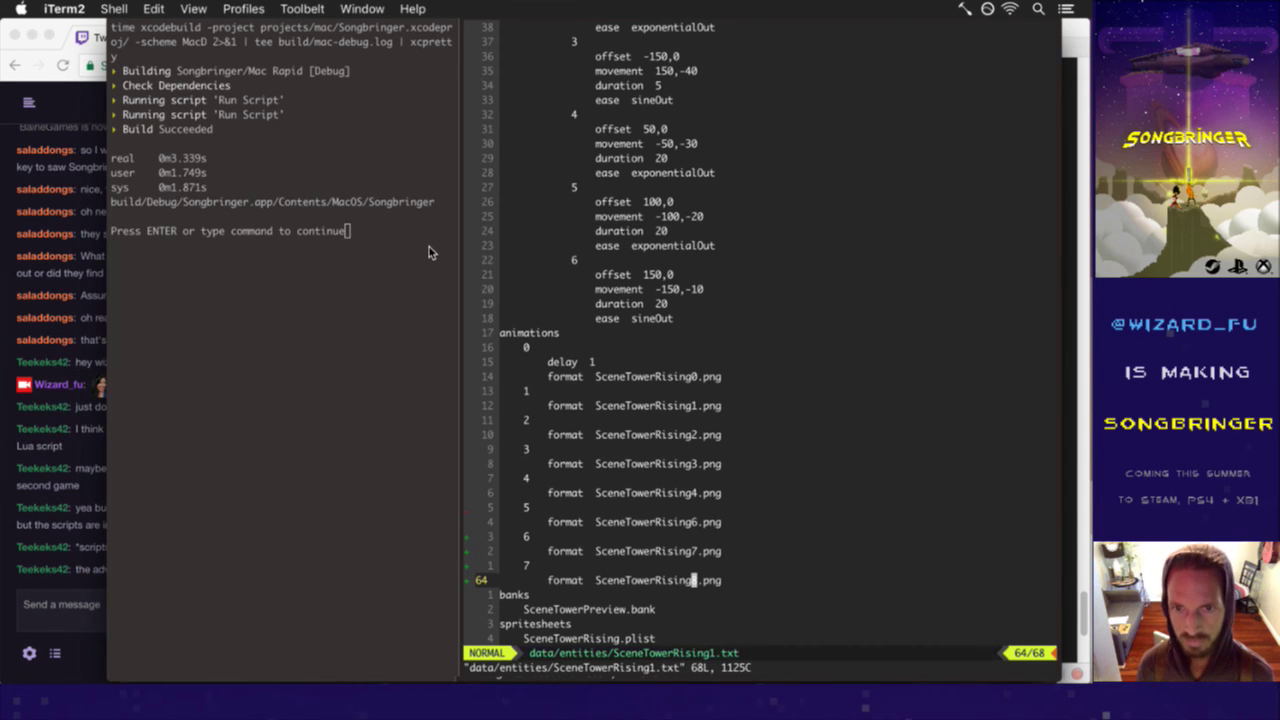
- In the movement entries, select and yank movement entry 6's lines
key("k")
key("k")
key("k")
key("k")
key("k")
key("k")
key("k")
key("k")
type("zz")
key("k")
key("k")
key("k")
key("k")
key("k")
key("k")
key("k")
key("j")
key("j")
key("j")
key("j")
key("j")
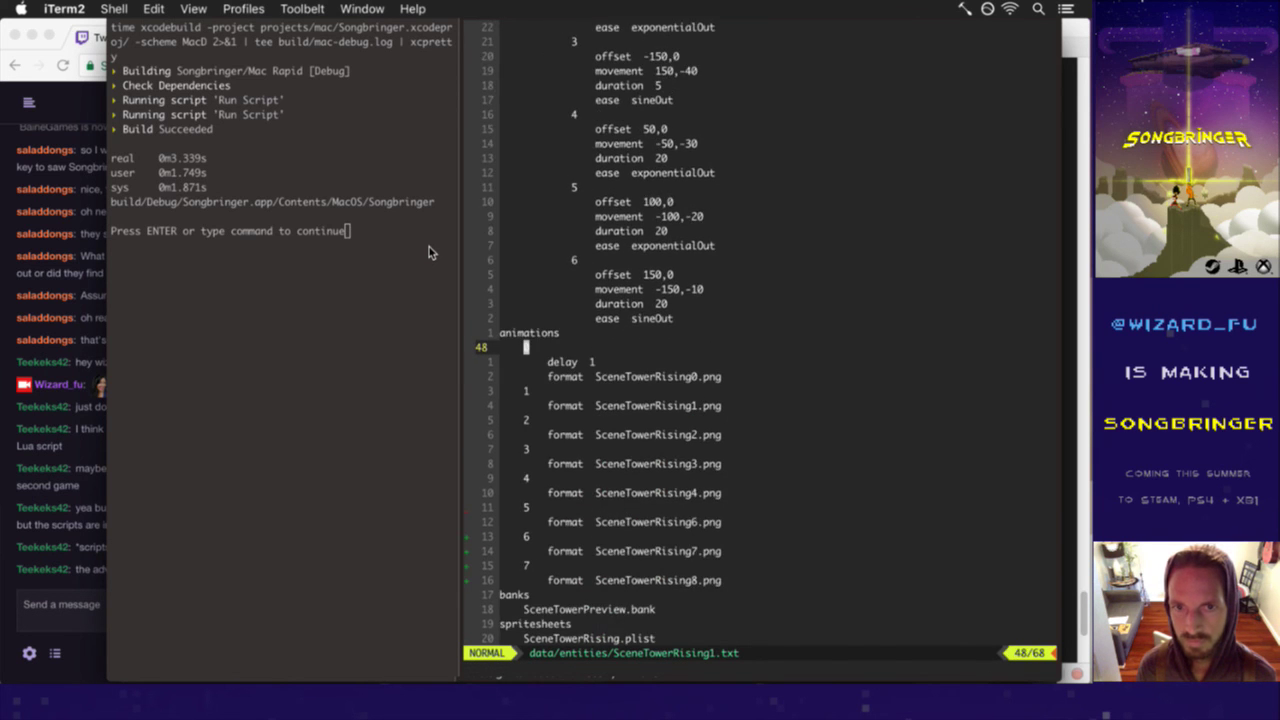
key("k")
key("k")
key("k")
key("k")
key("shift+v")
- Look over the movement entries, marking entry 0's movement and duration lines, then move to entry 4
key("j")
key("j")
key("j")
key("j")
key("y")
key("j")
key("j")
key("j")
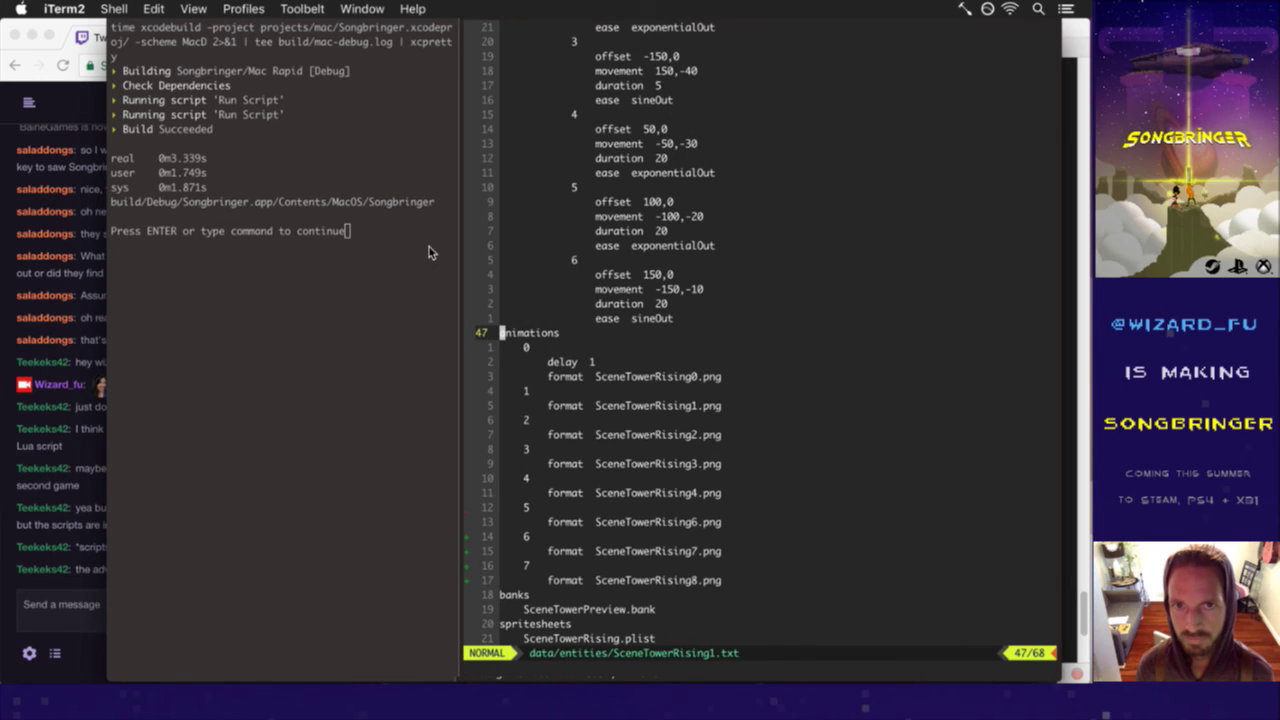
key("k")
key("k")
key("k")
key("k")
key("k")
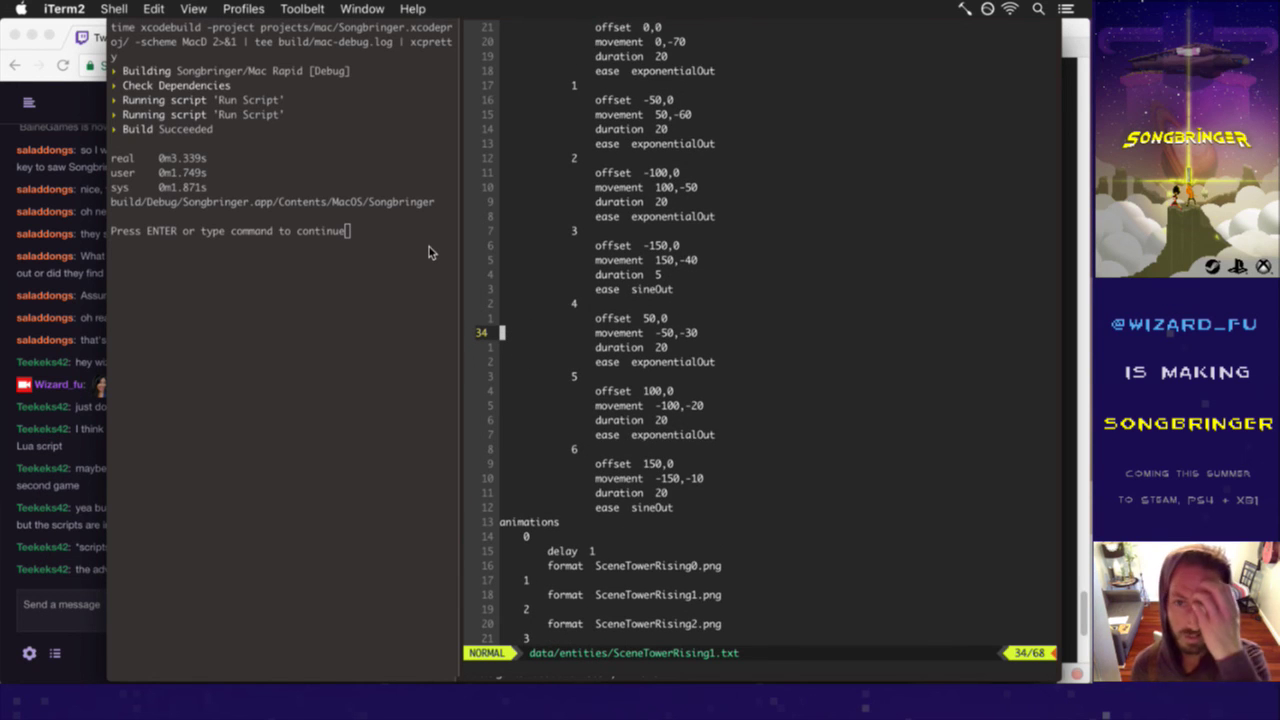
key("k")
key("k")
key("k")
key("k")
key("k")
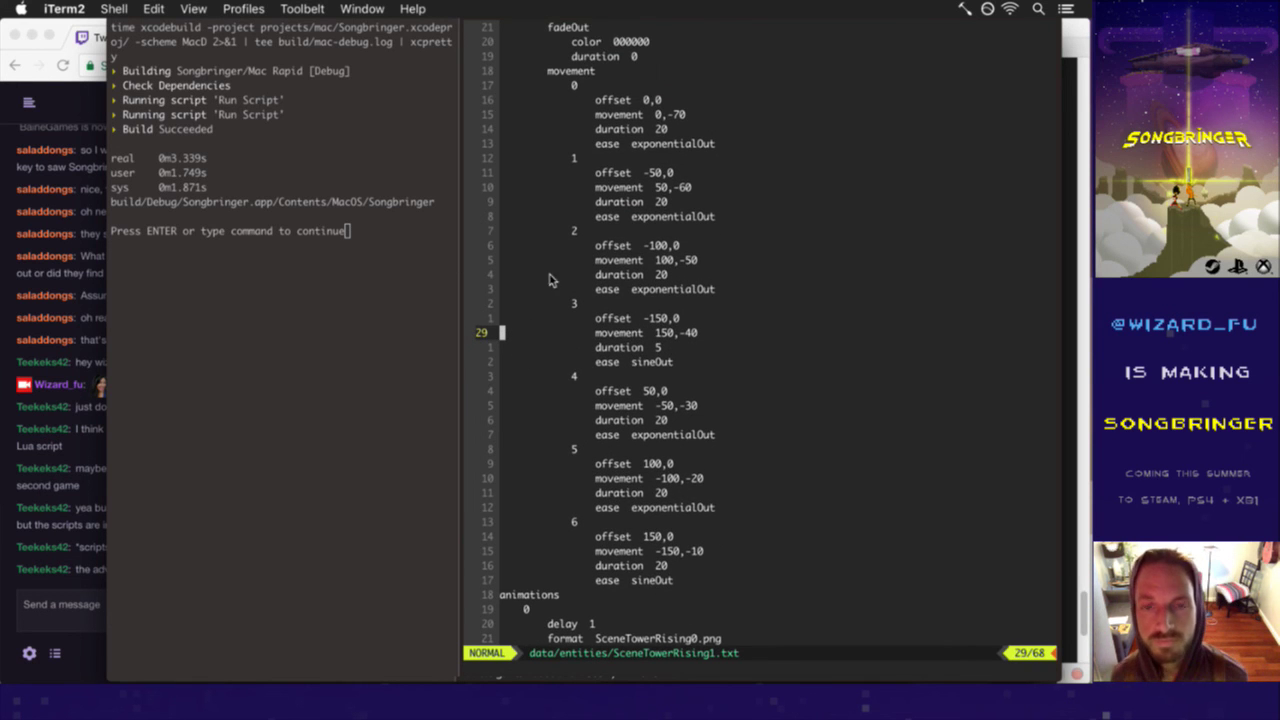
left_click_drag(643, 114, 681, 143)
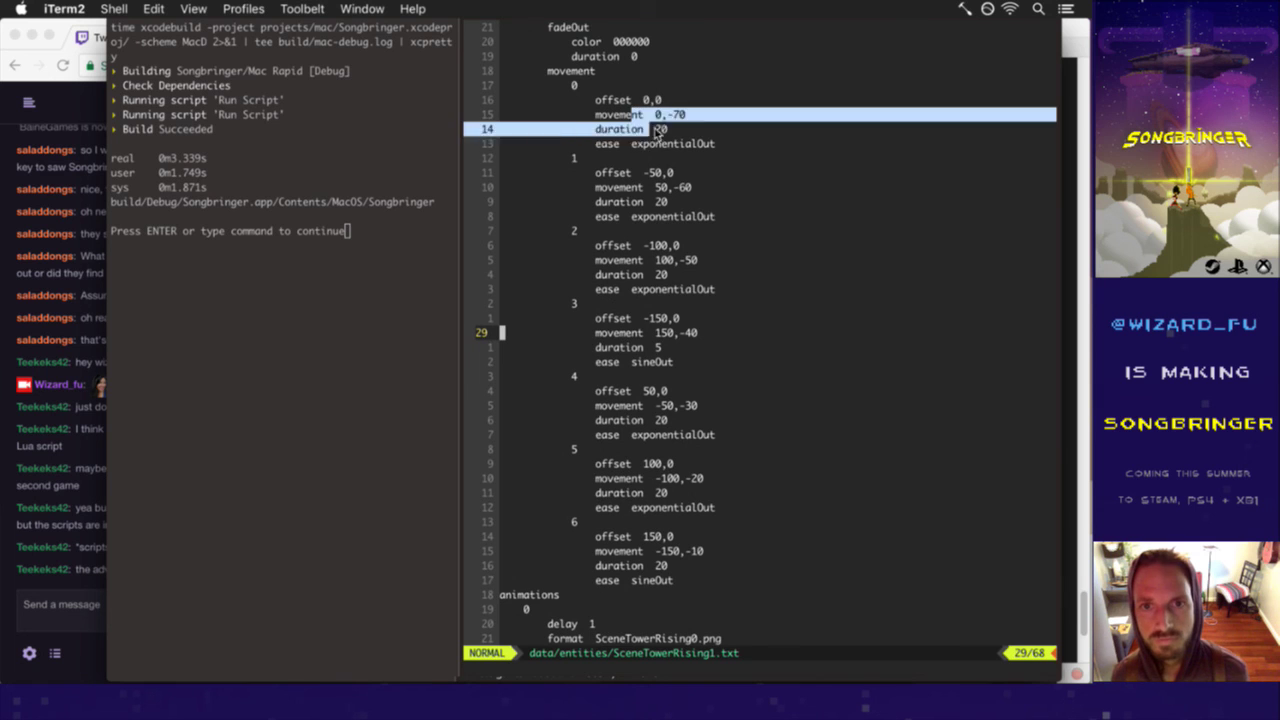
left_click(700, 275)
key("j")
key("j")
key("j")
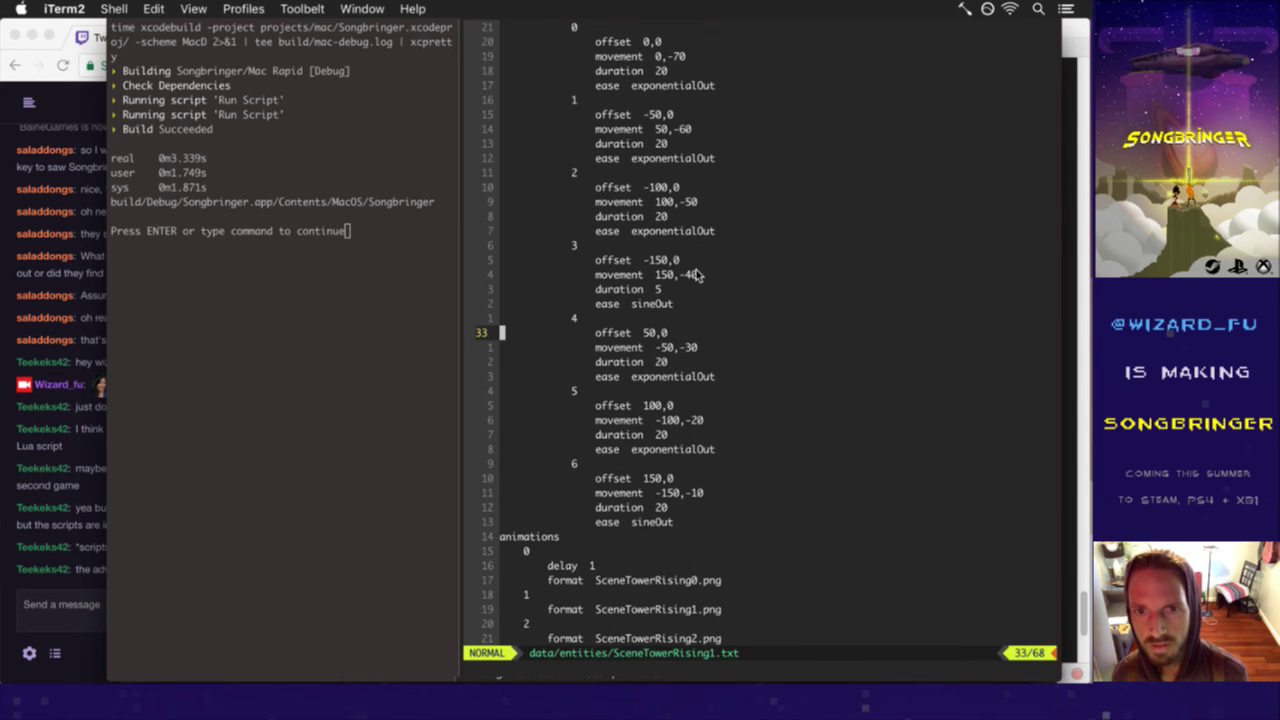
key("super+Tab")
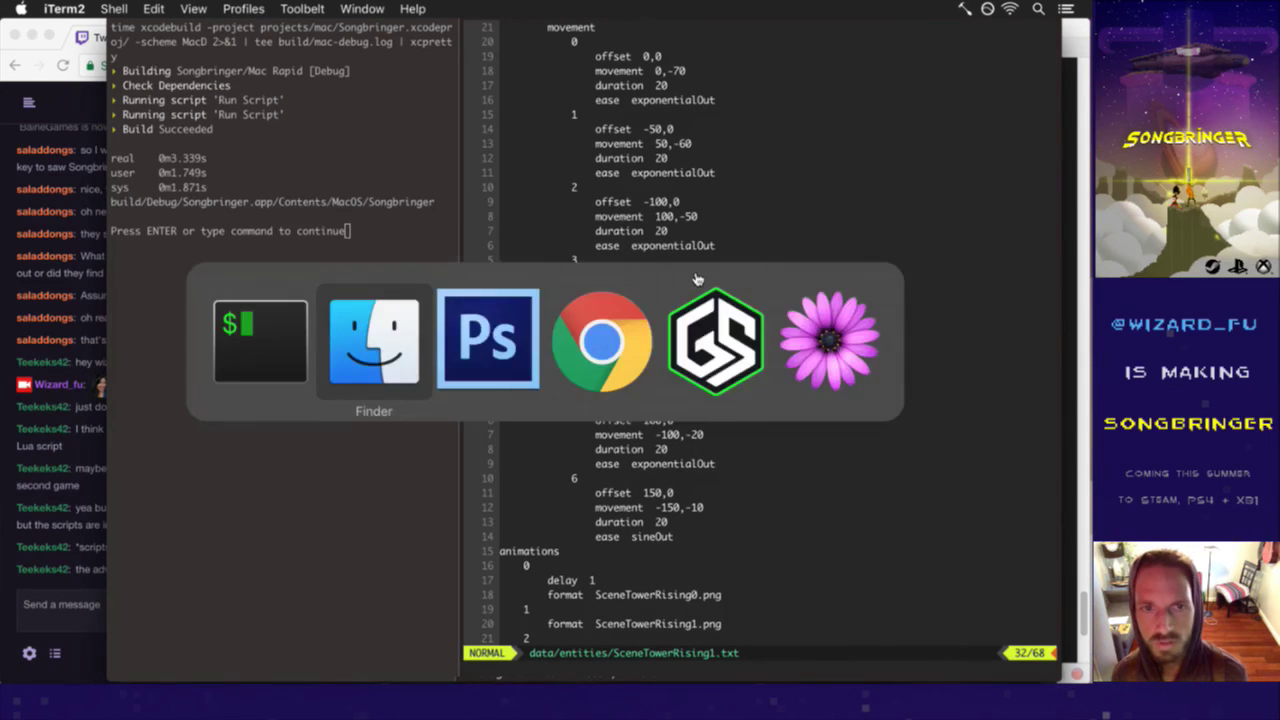
- Quick Look SceneTowerRising4.png (tower) and SceneTowerRising3.png (rocky ground), then return to the config
key("space")
left_click(520, 242)
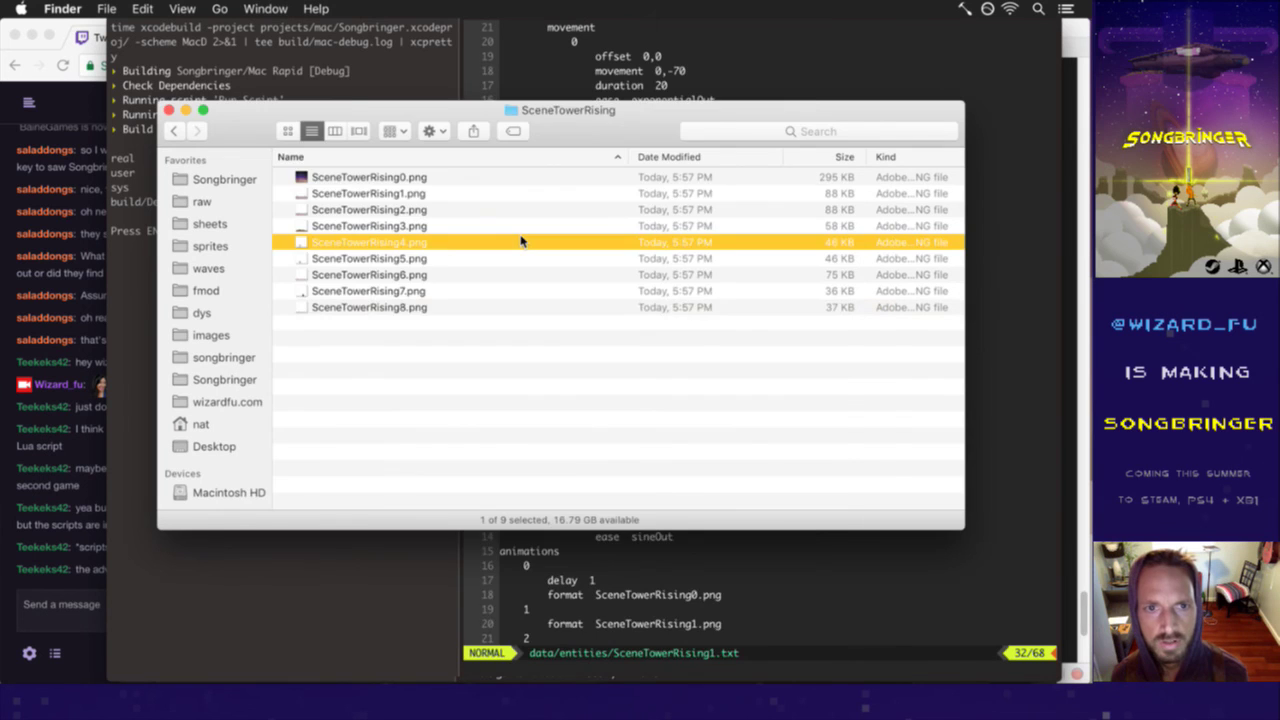
key("space")
key("Up")
key("Up")
key("Up")
key("Down")
key("Down")
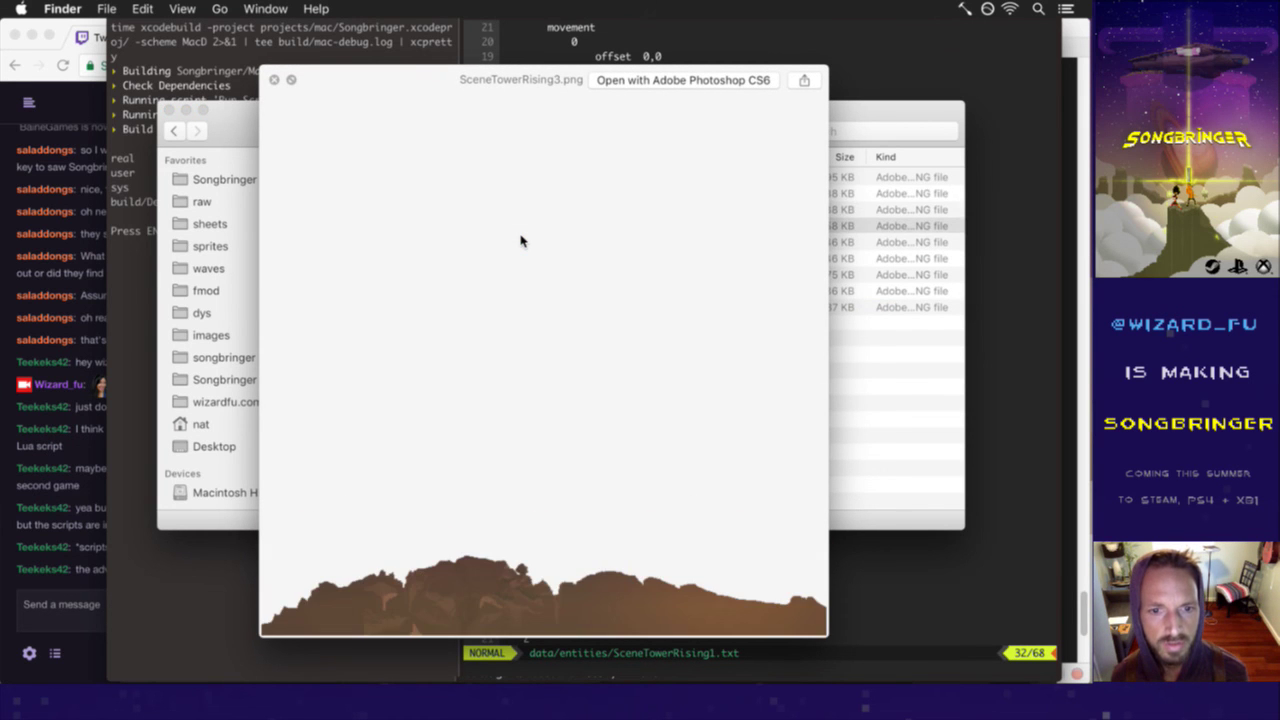
key("super+Tab")
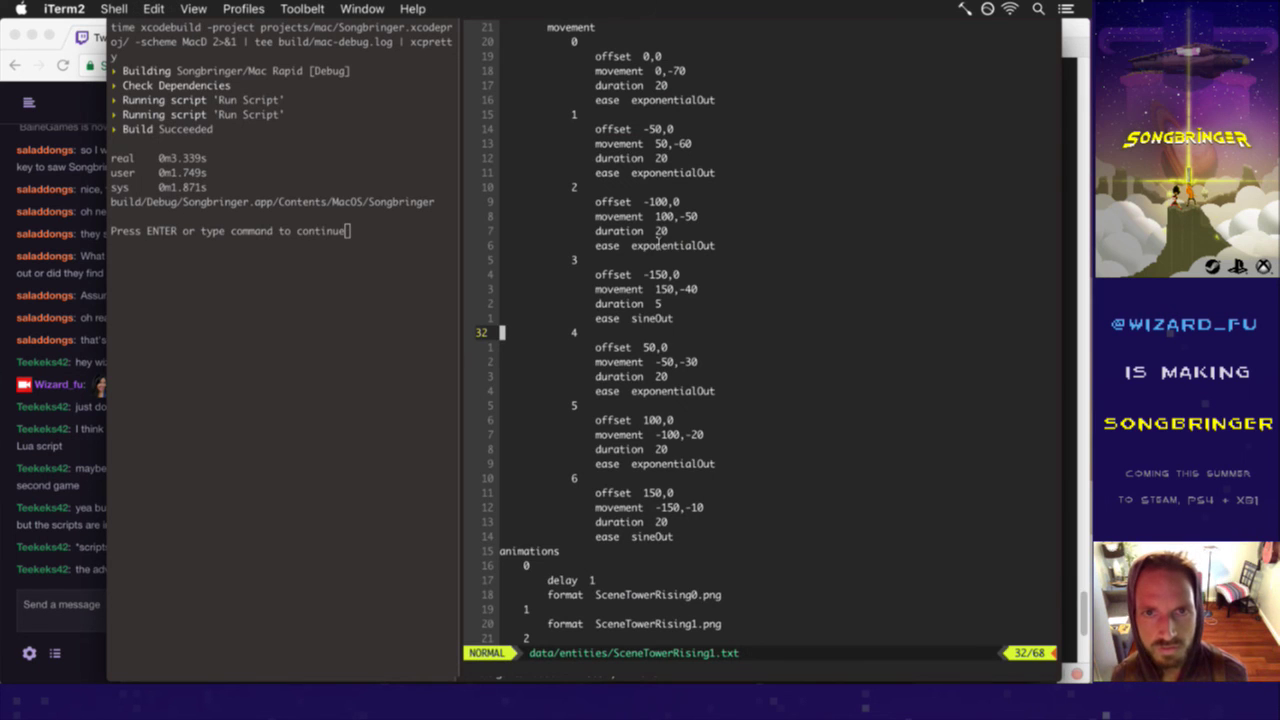
- Yank the five lines of movement entry 4 (offset 50,0, movement -50,-30)
key("j")
key("j")
key("j")
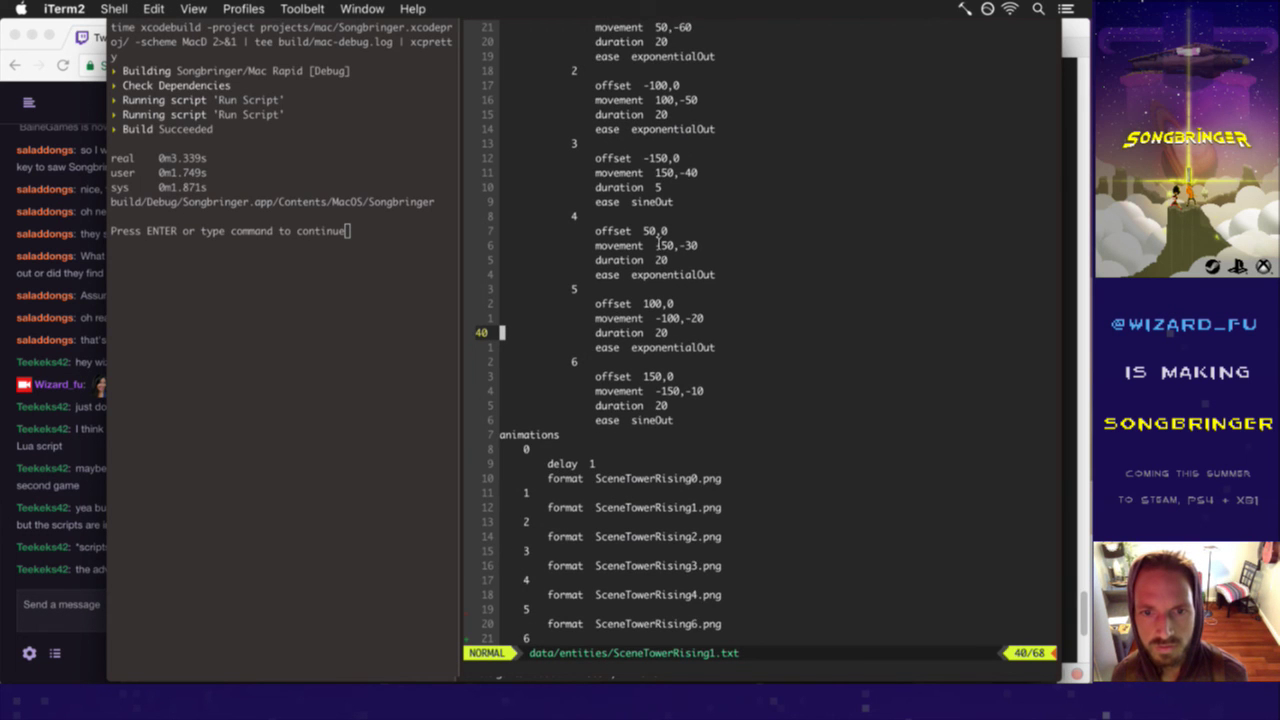
key("k")
key("k")
key("k")
key("k")
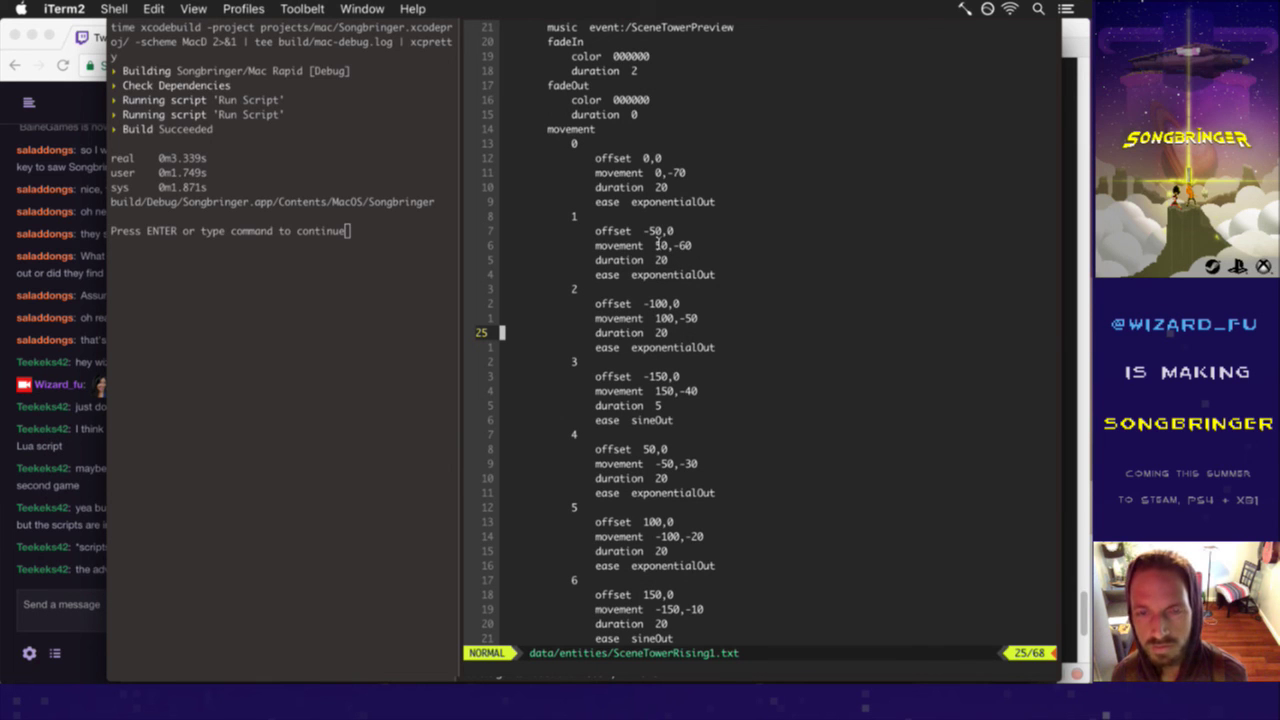
key("j")
key("j")
key("j")
key("j")
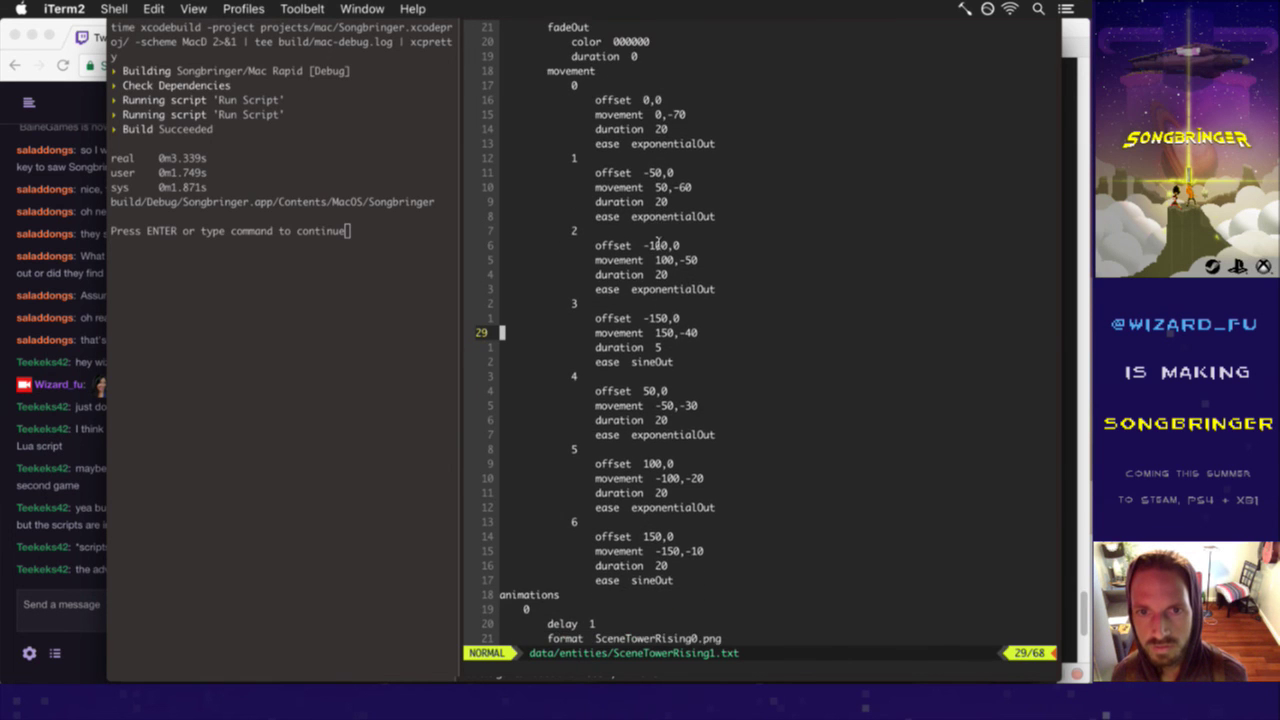
key("j")
key("j")
key("j")
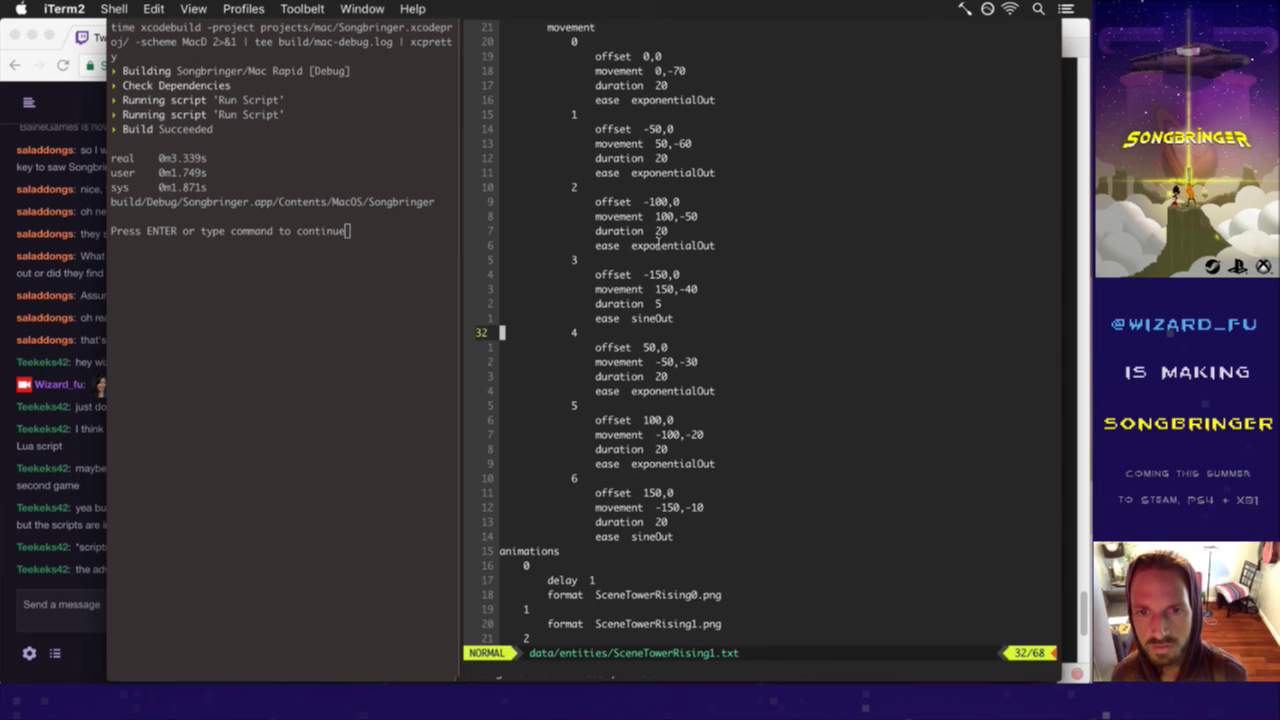
key("j")
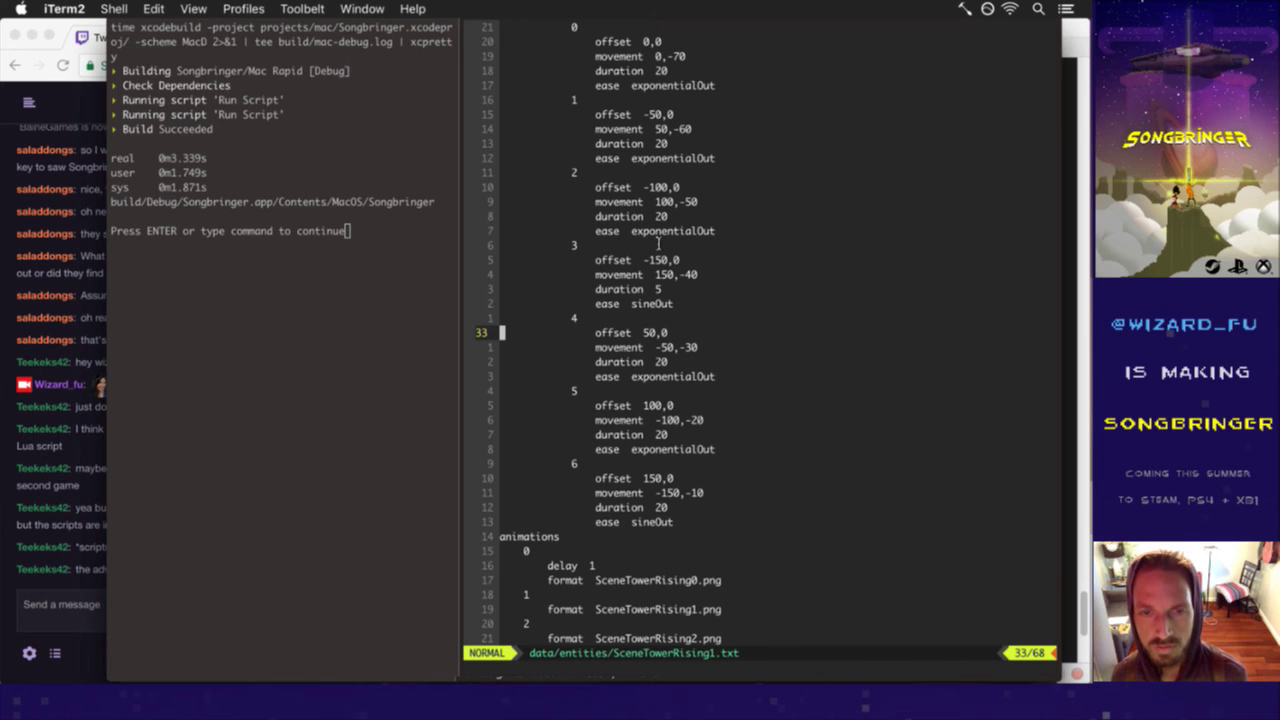
key("k")
key("shift+v")
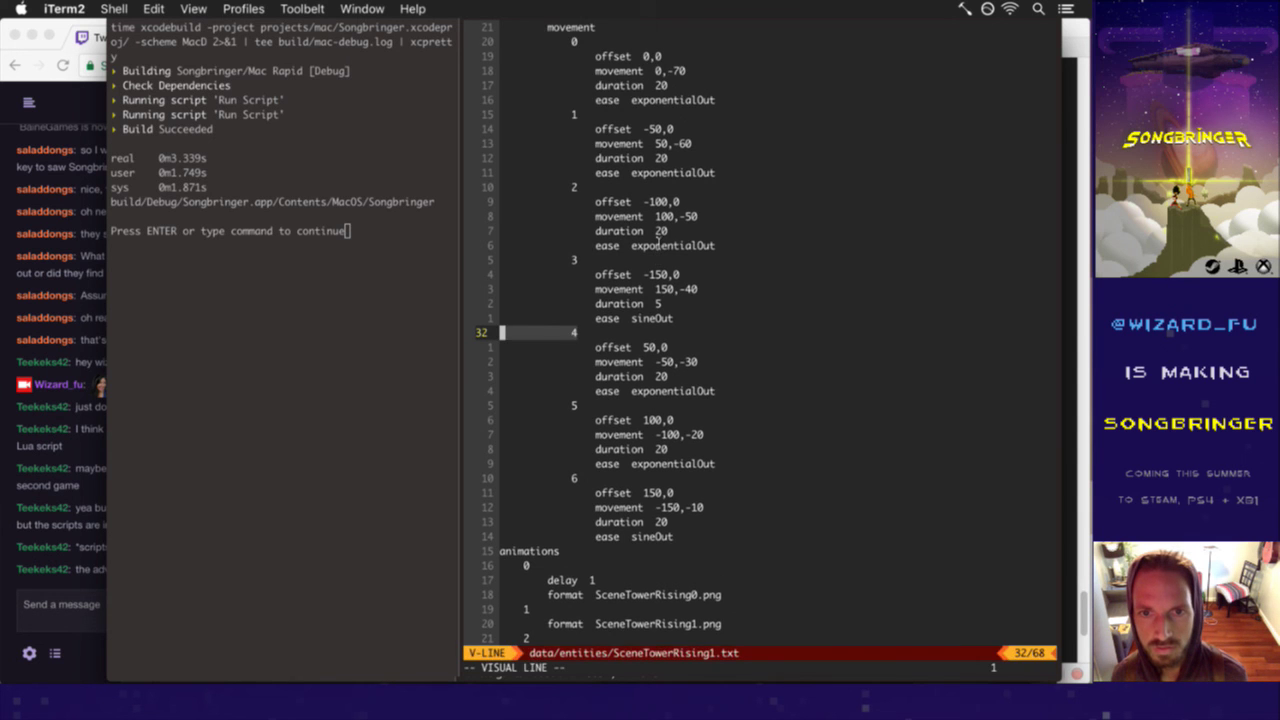
key("j")
key("j")
key("j")
key("j")
key("y")
- Paste the copy as a new movement entry 5 and renumber the following entry to 6
key("P")
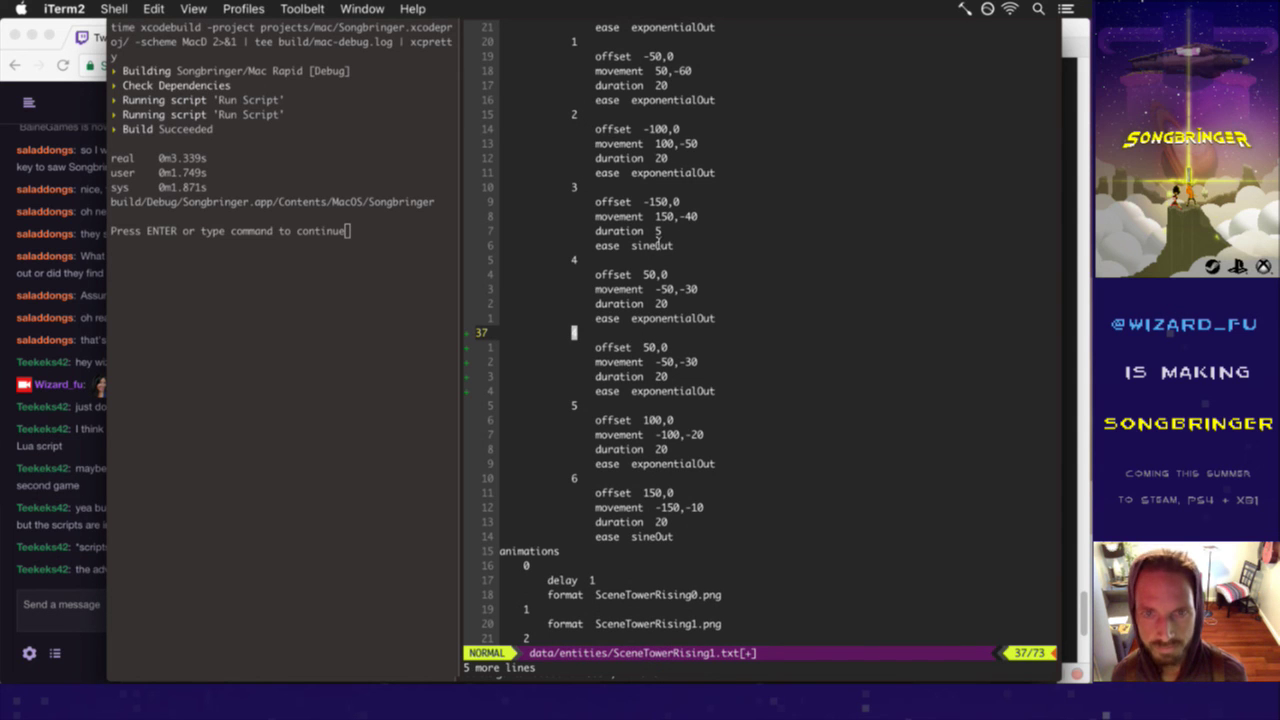
key("j")
key("j")
key("j")
key("j")
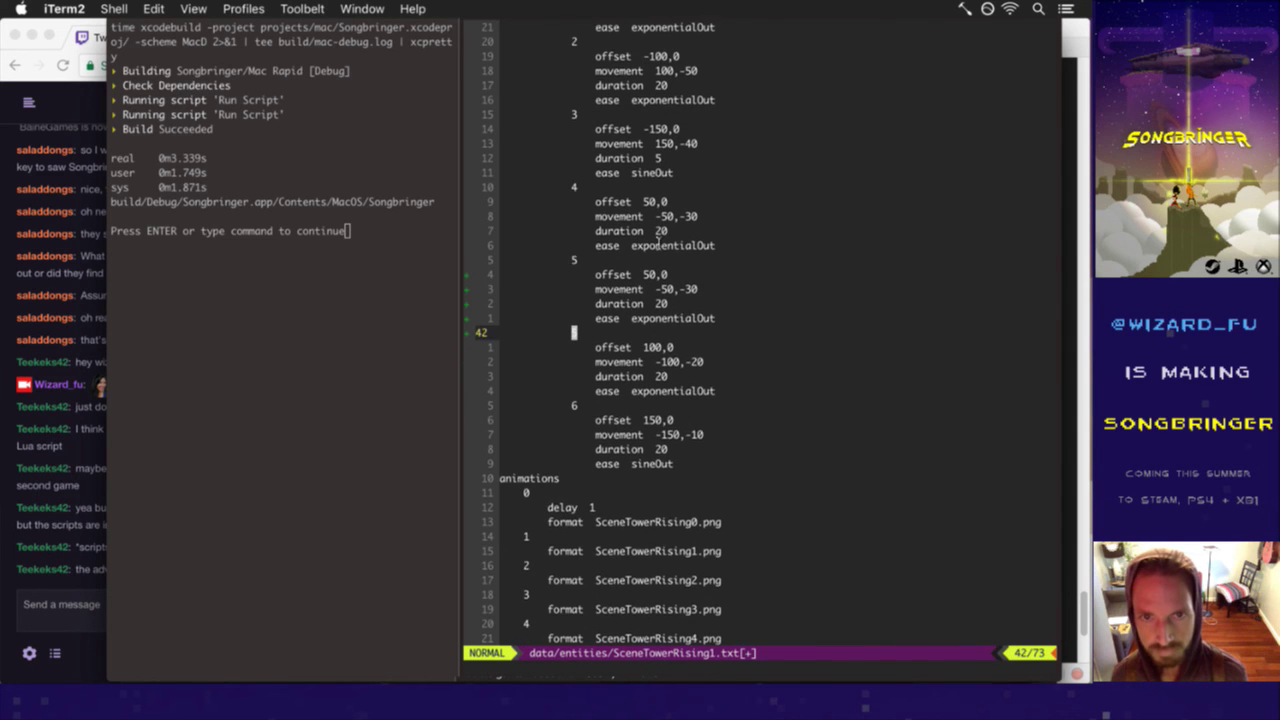
key("j")
key("ctrl+a")
key("j")
key("j")
key("j")
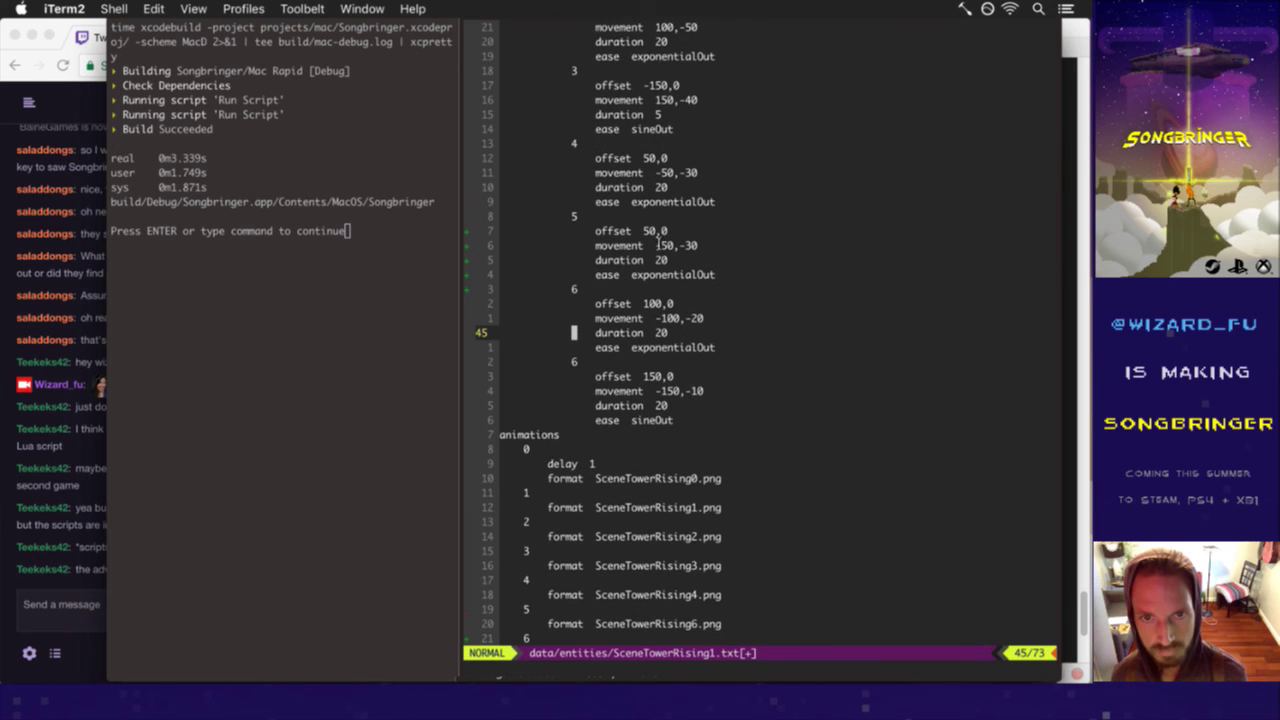
key("j")
key("j")
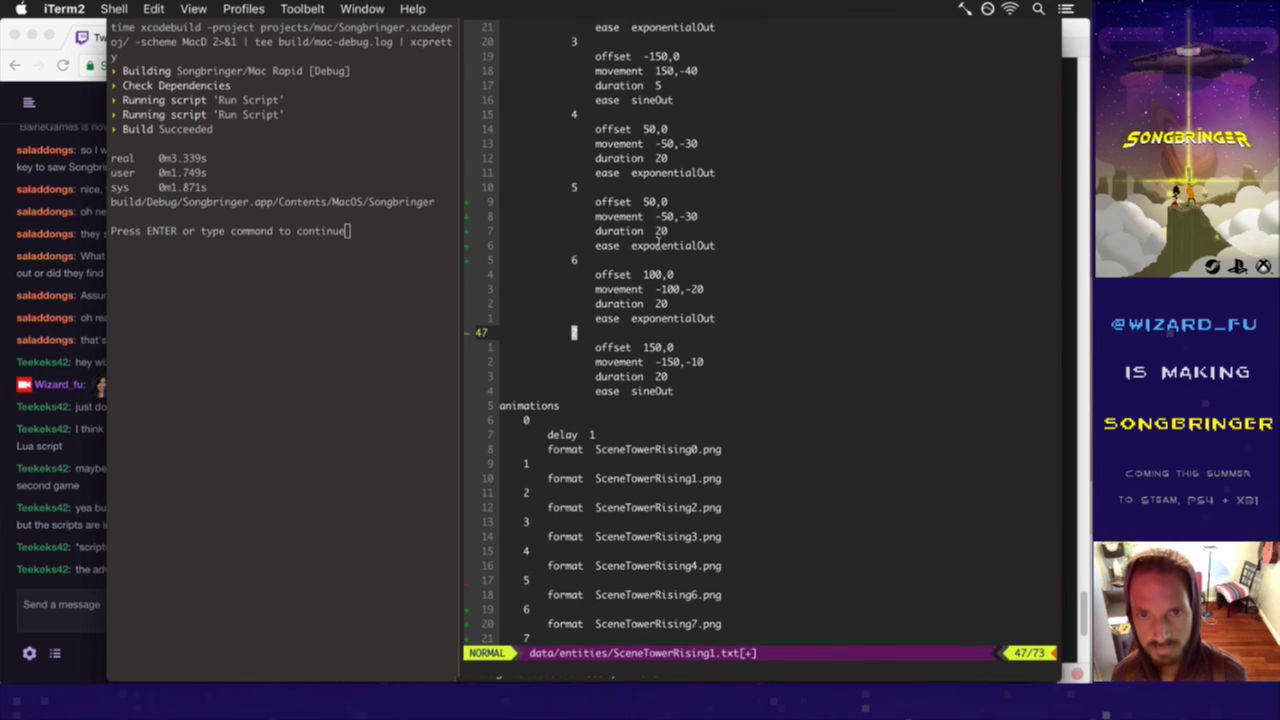
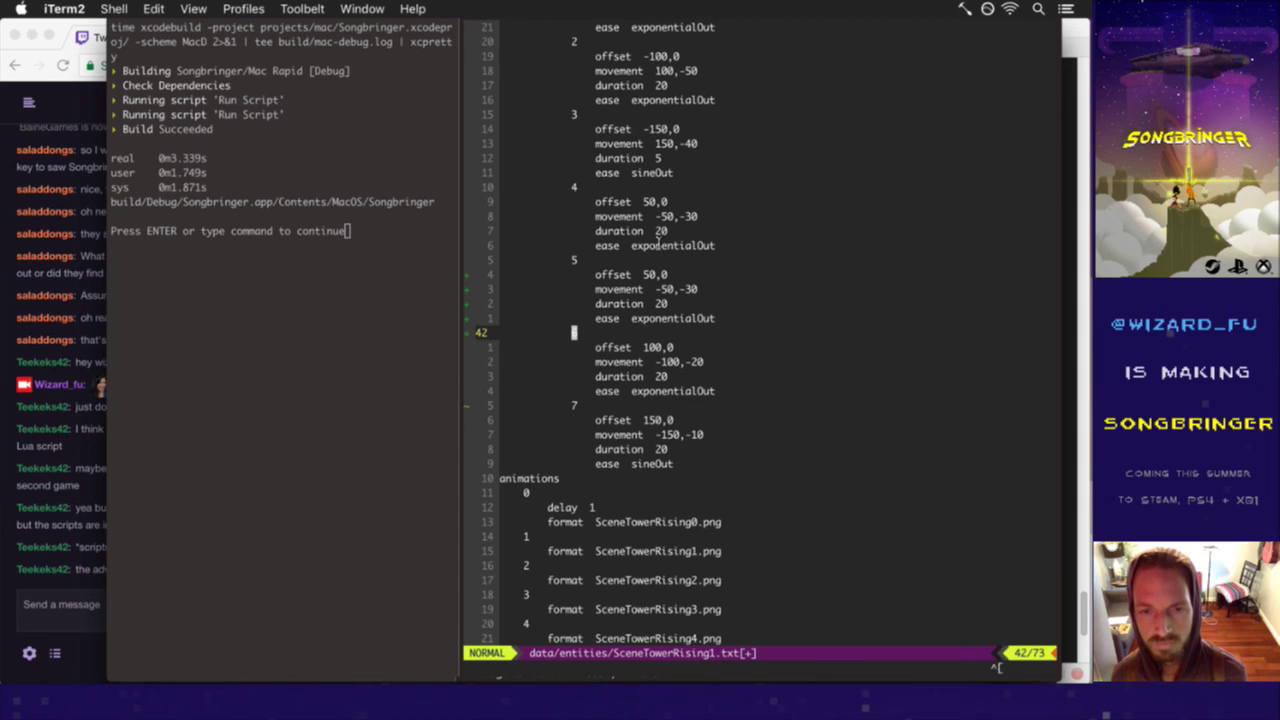
- Save the cutscene file to rebuild, watch the tower-rising cutscene to 'The ship!', then leave the game
type(":w")
key("Return")
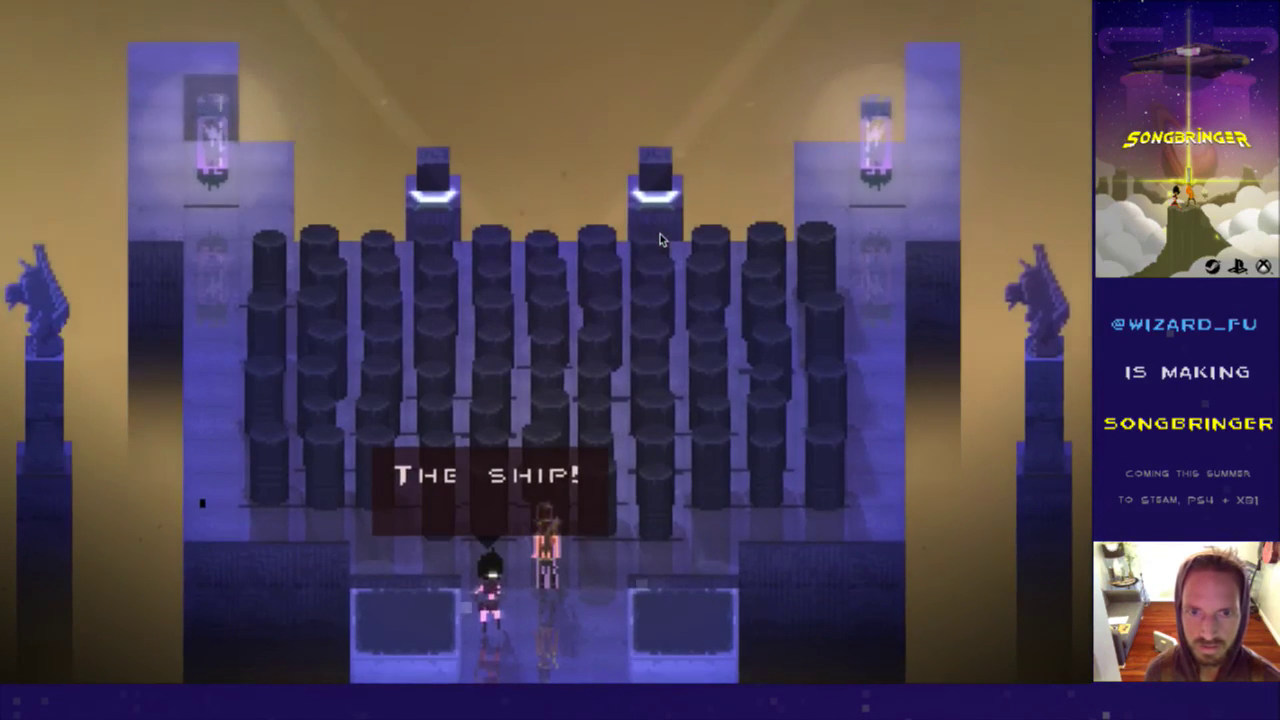
key("super+Tab")
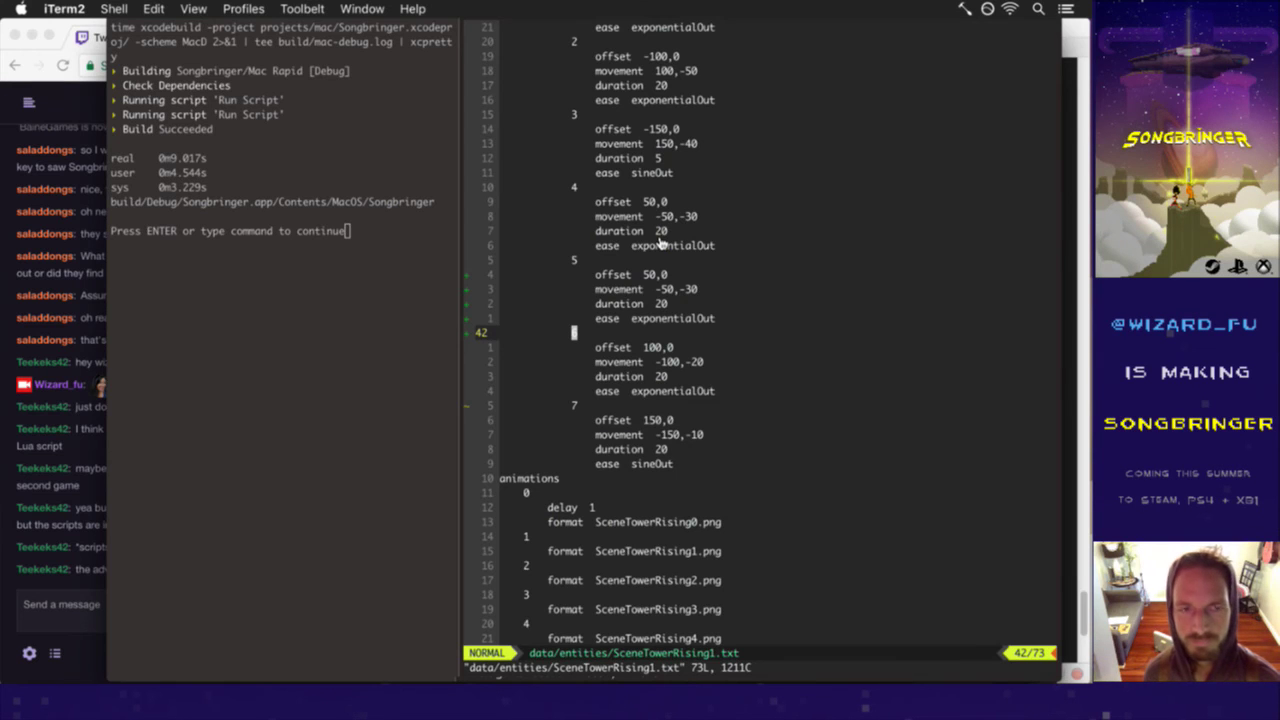
- Switch from SceneTowerRising1.txt to the Flux.cpp buffer with :bp!
key("j")
key("j")
key("j")
key("j")
key("j")
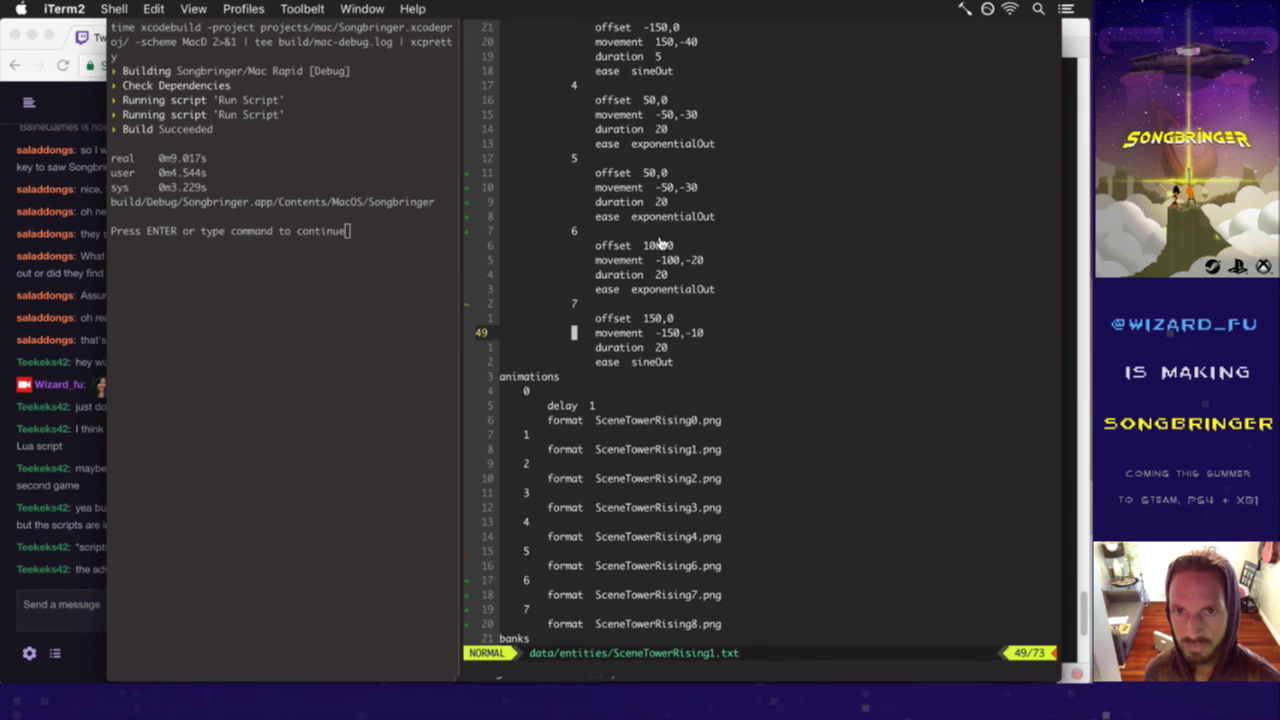
key("k")
key("k")
key("k")
key("k")
key("k")
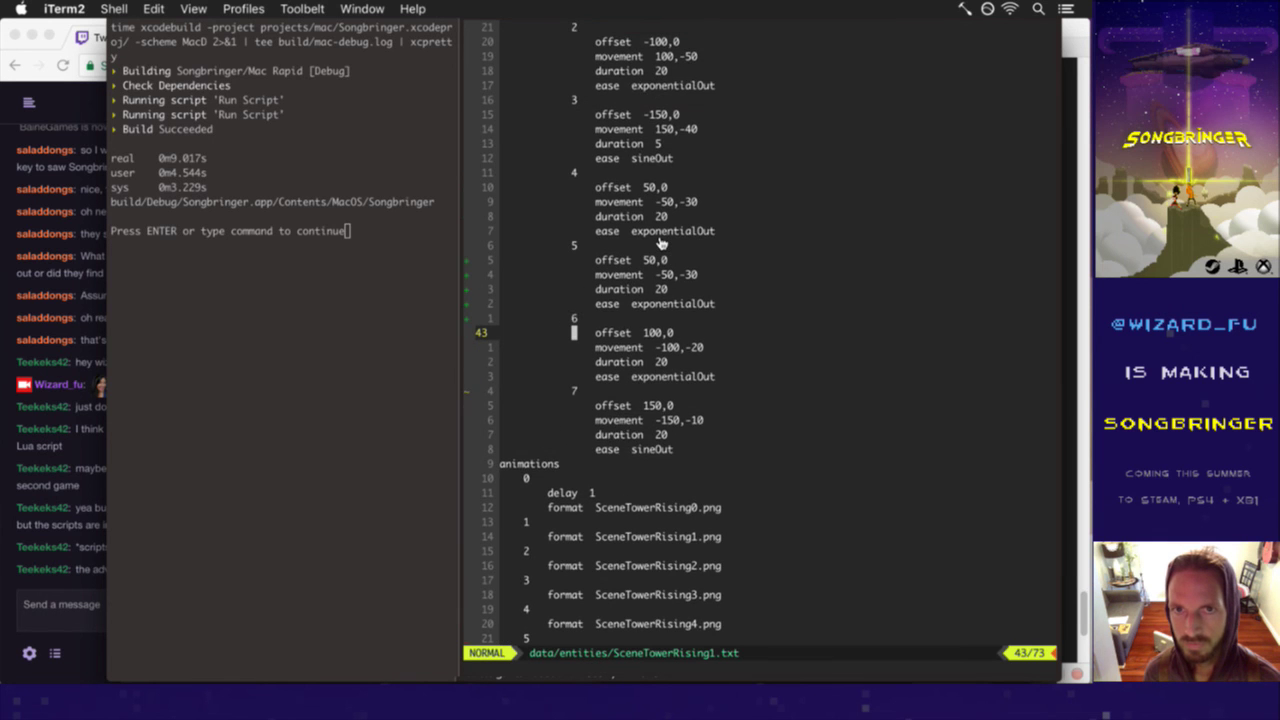
key("k")
key("k")
type(":bp!")
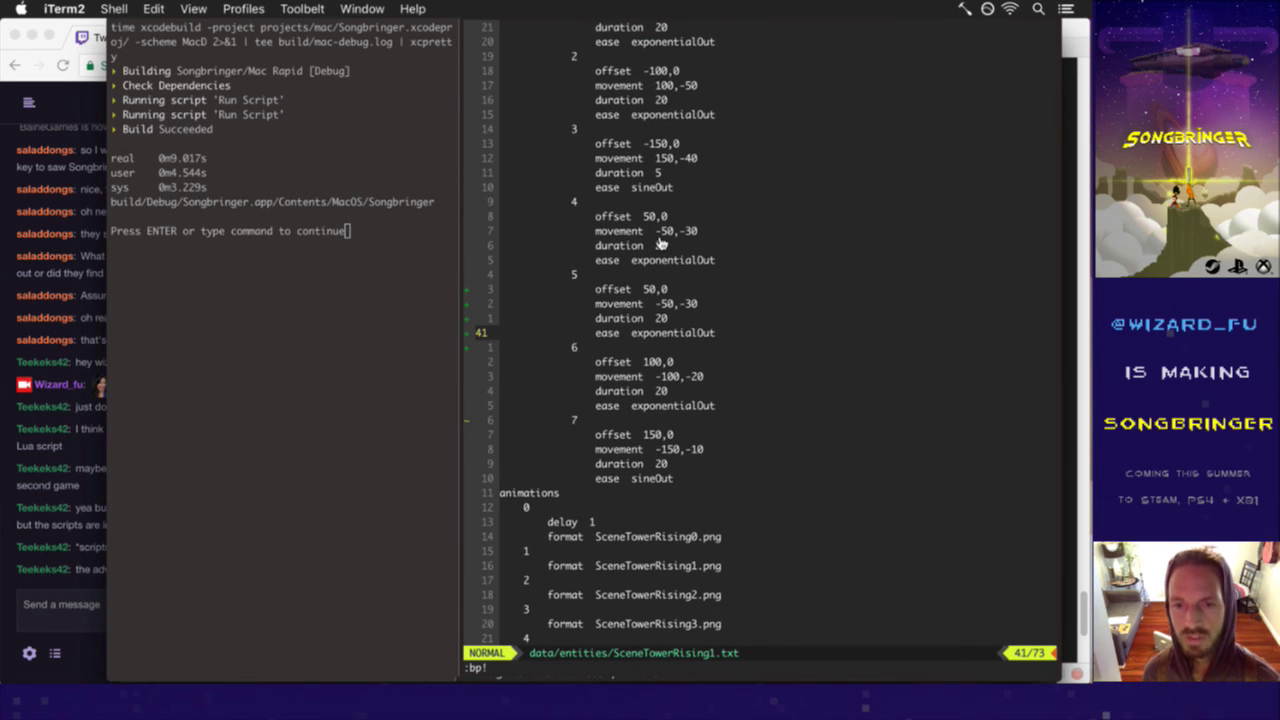
key("Return")
- Make the SceneTowerRising1 special animation require sprites.size() >= 4 and animate sprites[4]
key("k")
key("k")
key("k")
key("k")
key("k")
key("k")
key("k")
key("k")
key("A")
key("BackSpace")
key("BackSpace")
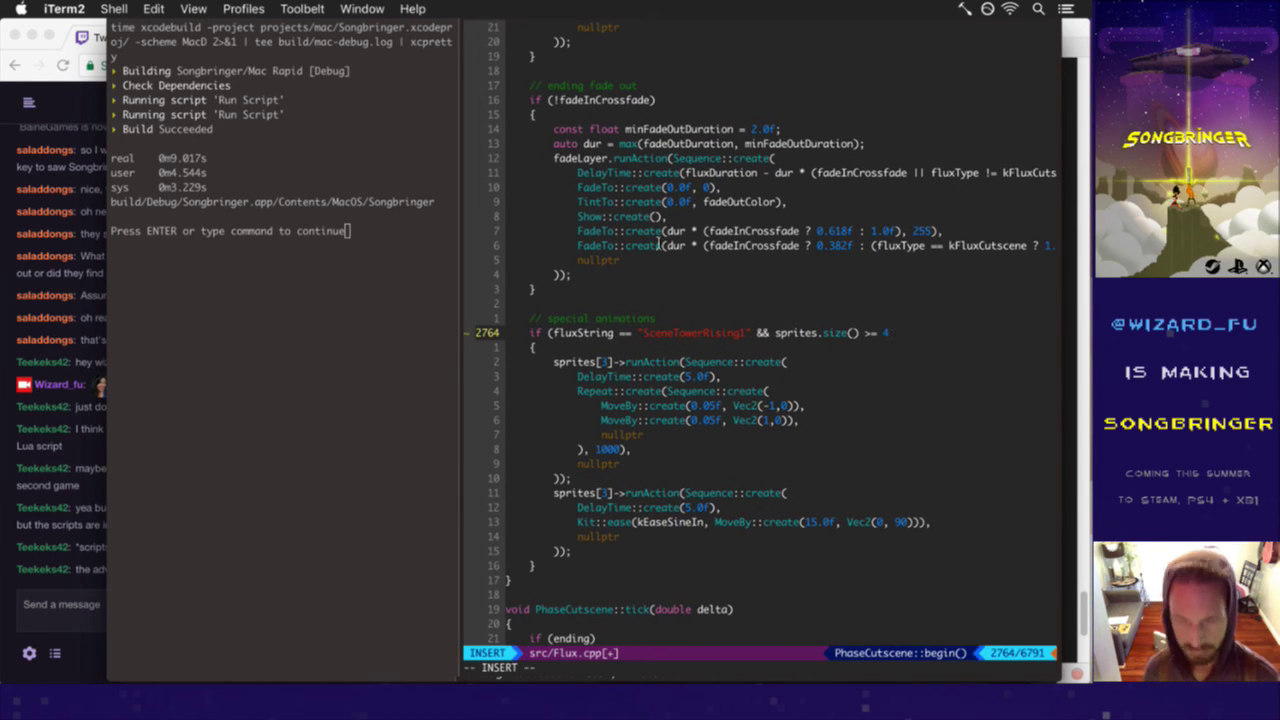
type(")")
key("Escape")
key("j")
key("j")
key("b")
key("b")
key("b")
key("b")
key("b")
key("b")
key("r")
key("4")
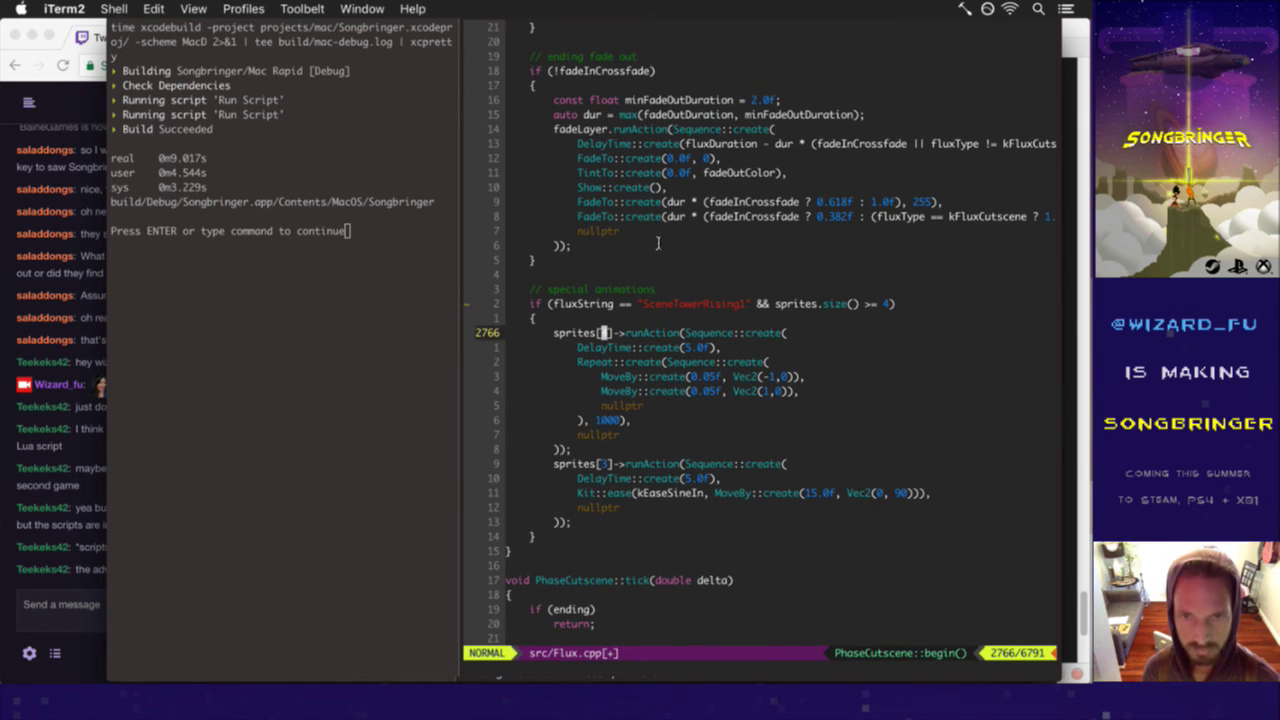
- Undo the stray edit and save Flux.cpp
key("j")
key("j")
key("j")
key("j")
key("j")
key("j")
key("j")
key("j")
key("u")
type(":w")
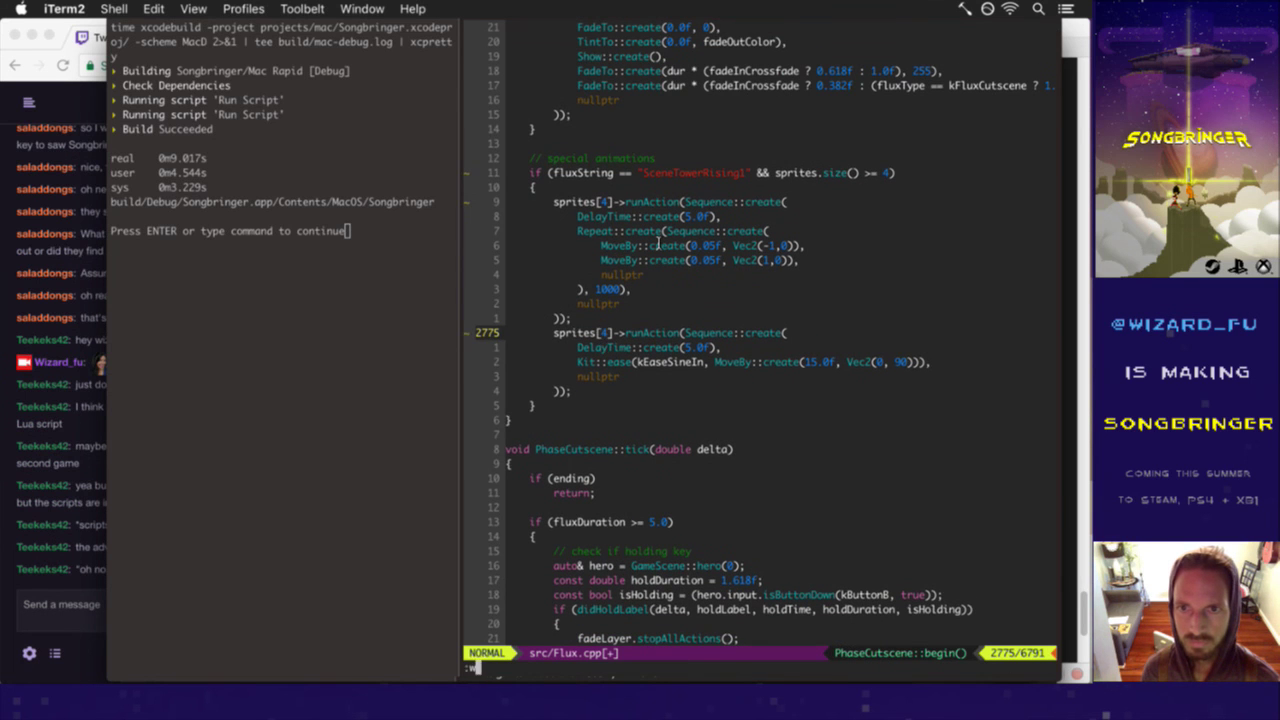
key("Return")
key("super+Tab")
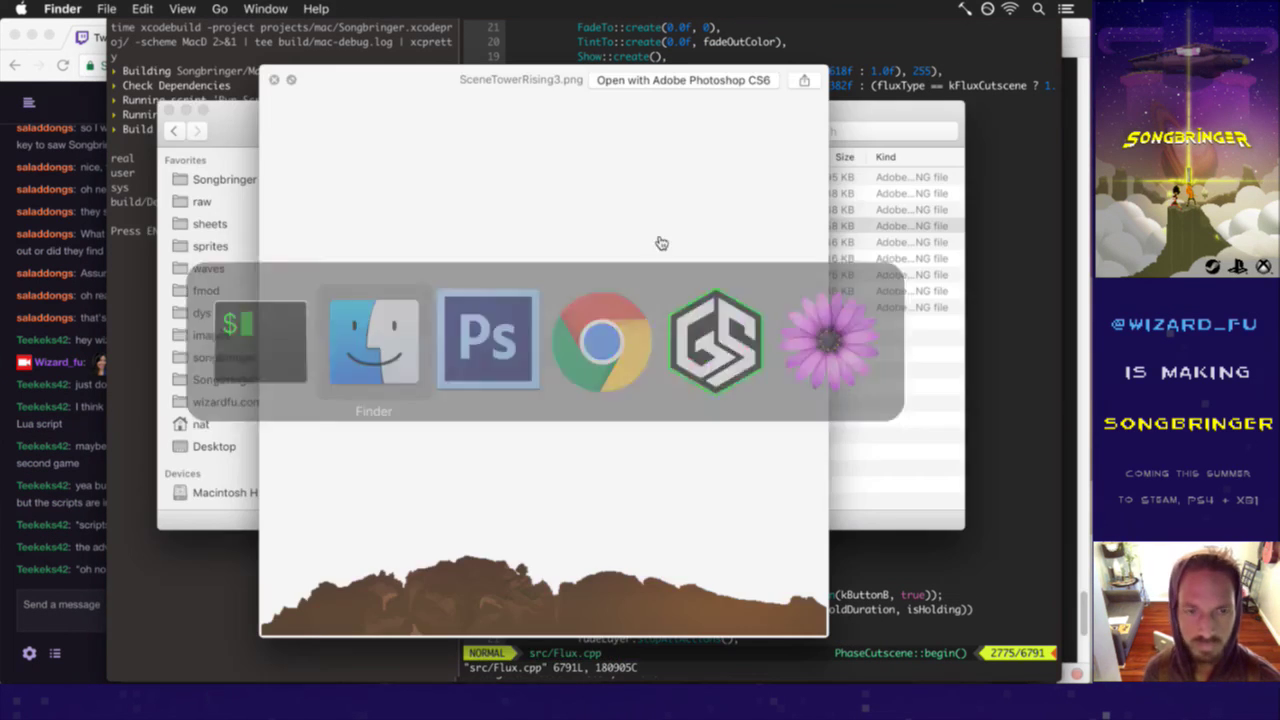
- Glance at the Twitch chat, dismiss the SceneTowerRising3.png preview, and return to iTerm2
left_click(88, 583)
left_click_drag(112, 570, 192, 576)
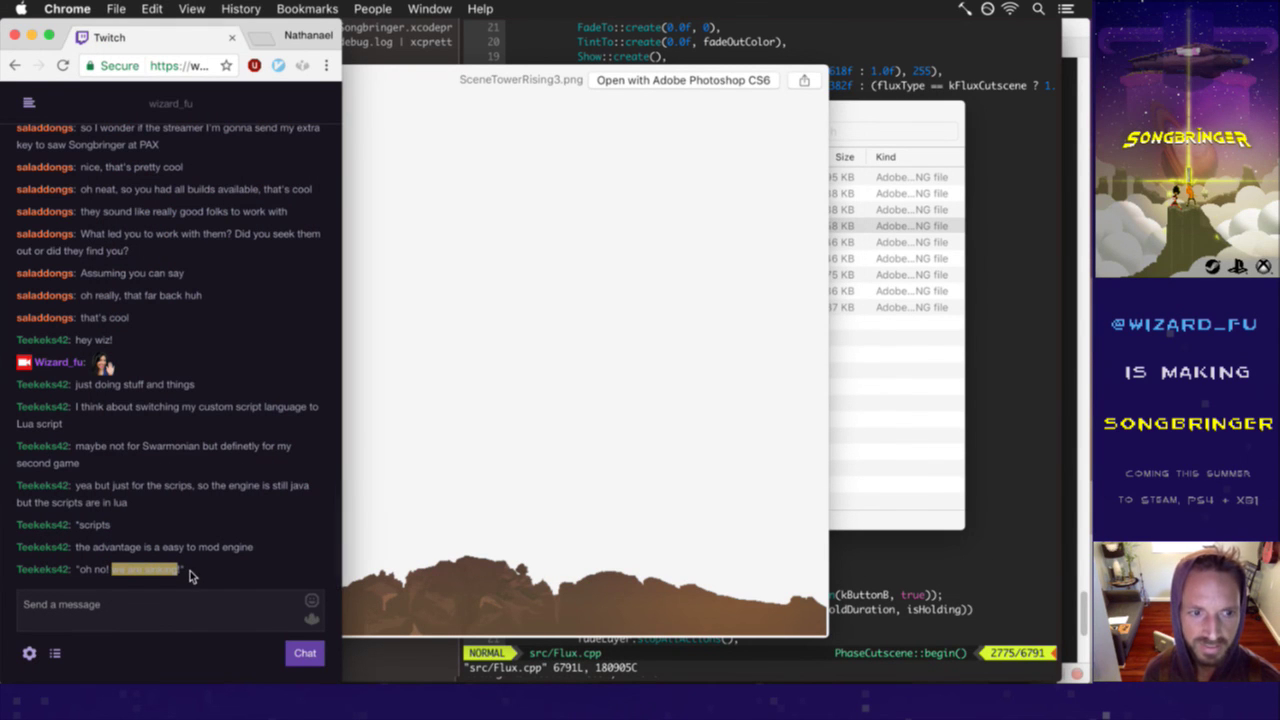
left_click(192, 572)
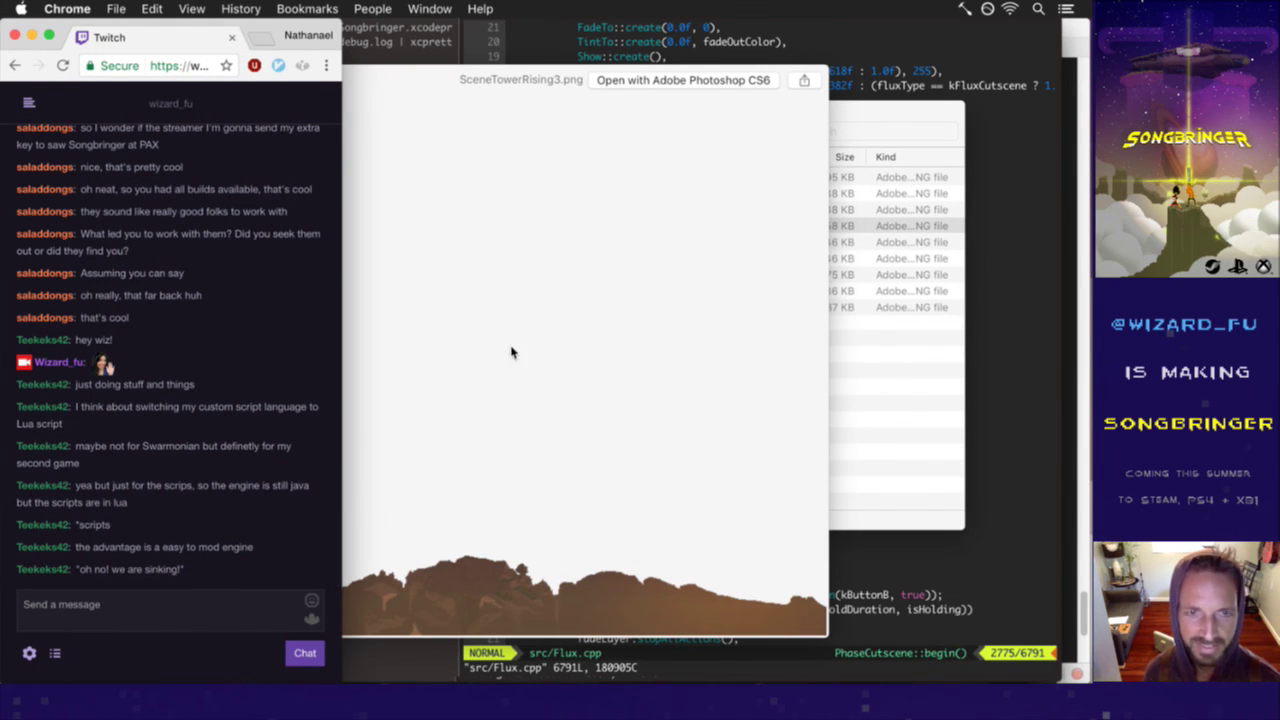
left_click(511, 352)
left_click(274, 82)
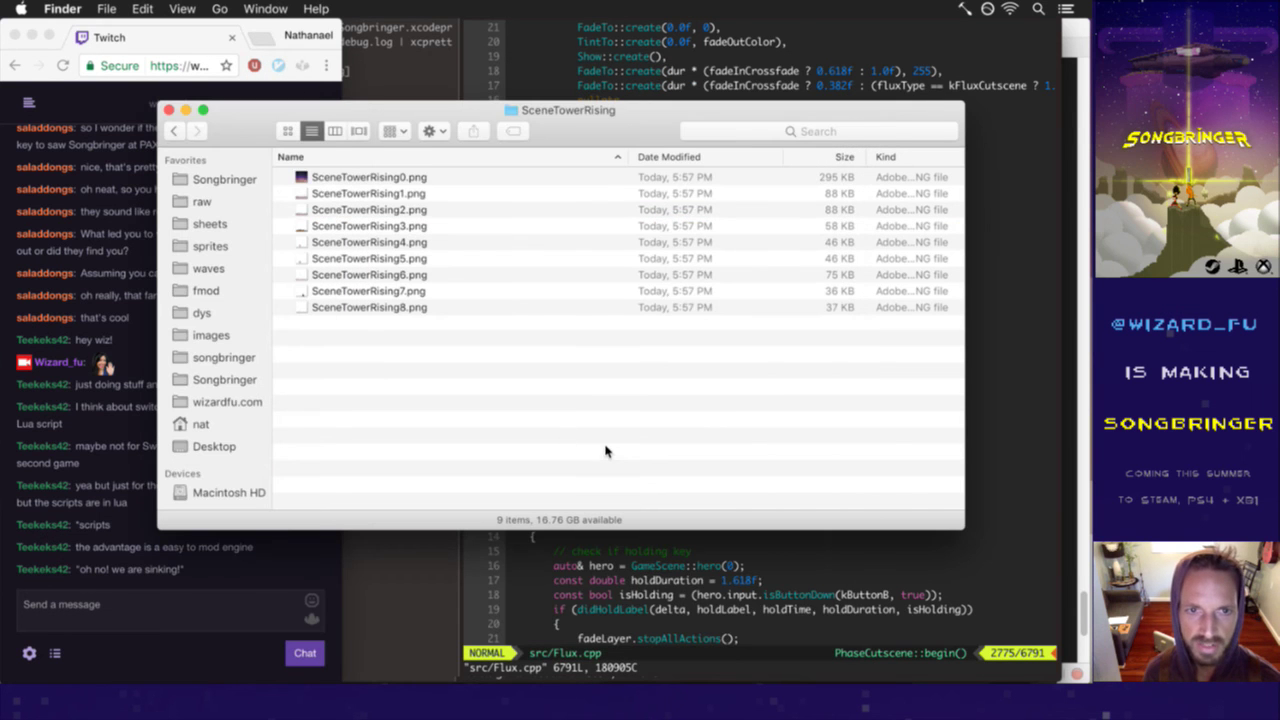
left_click(577, 566)
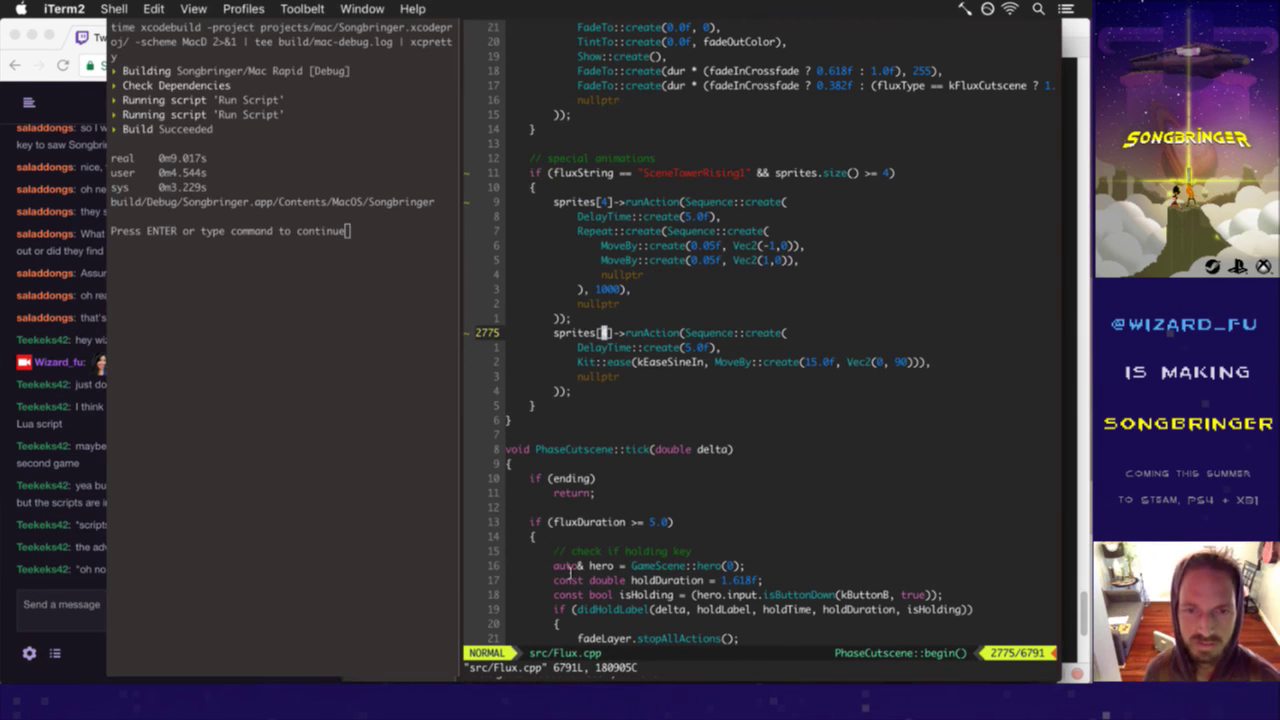
- Reopen SceneTowerRising1.txt with :bp! and scroll up to the frame 3 and 4 blocks
type(":bp!")
key("Return")
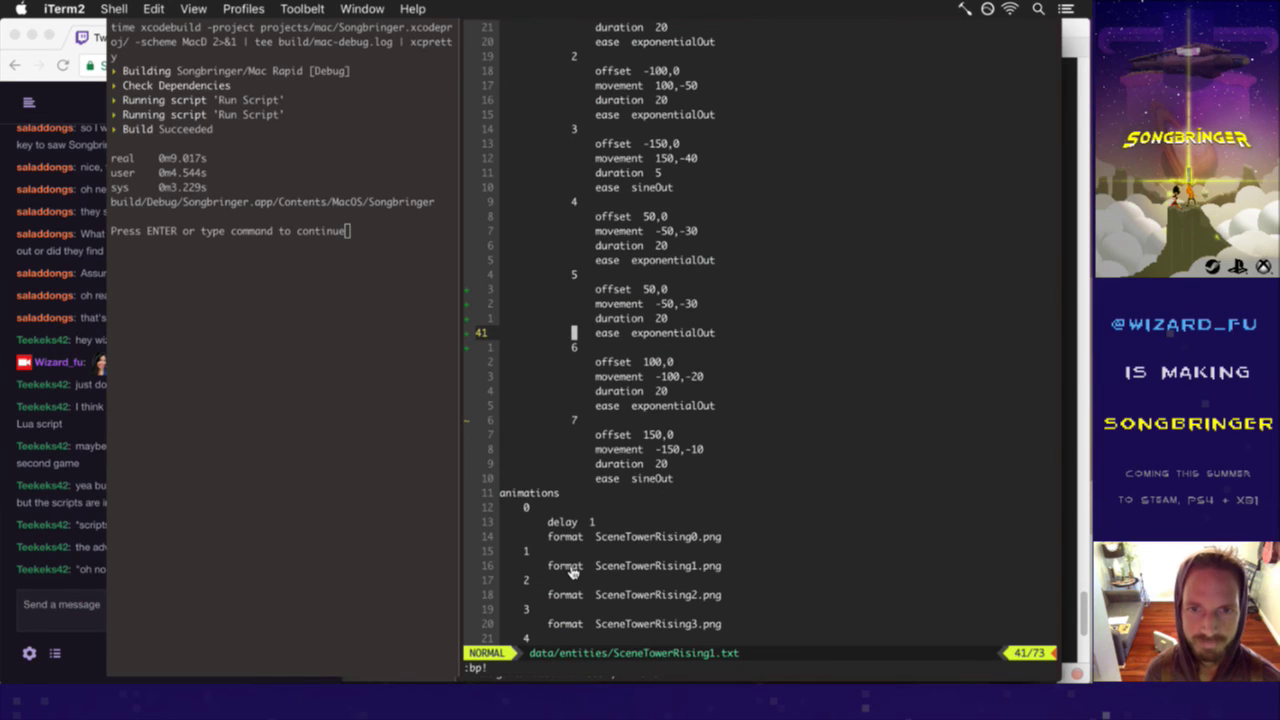
scroll(570, 572, "up", 3)
scroll(573, 567, "up", 2)
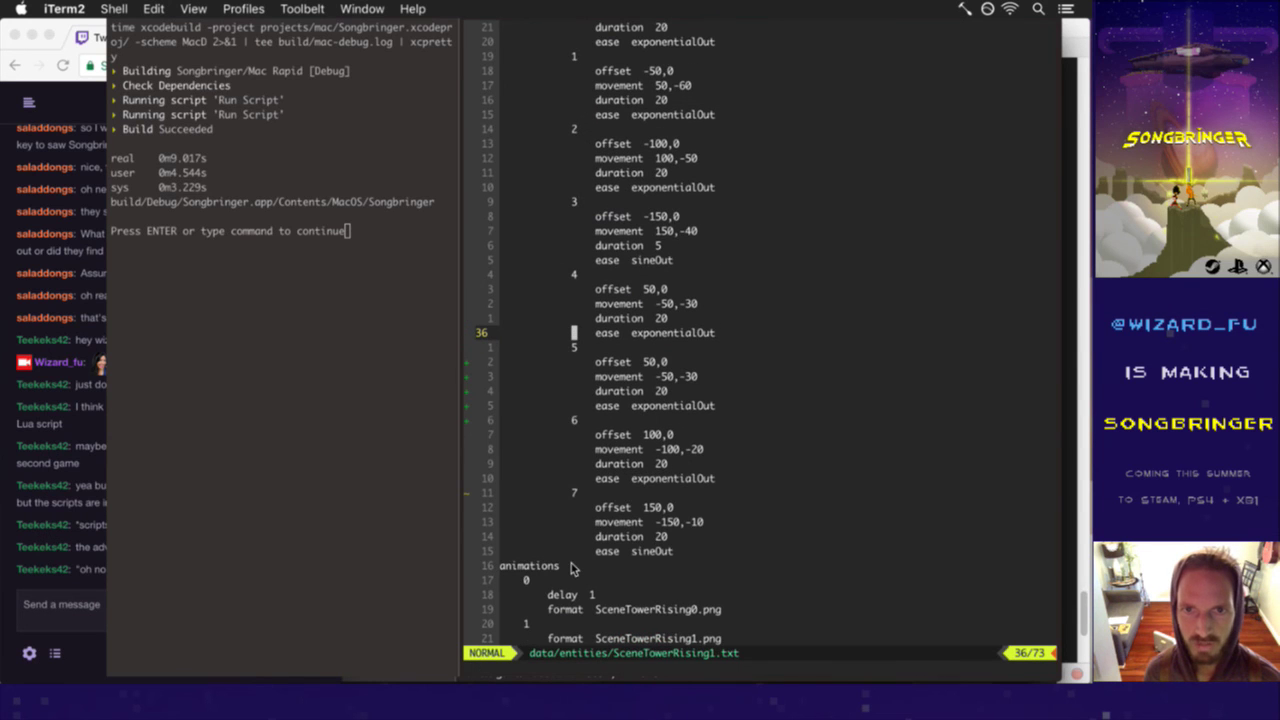
scroll(571, 568, "up", 1)
scroll(571, 568, "up", 1)
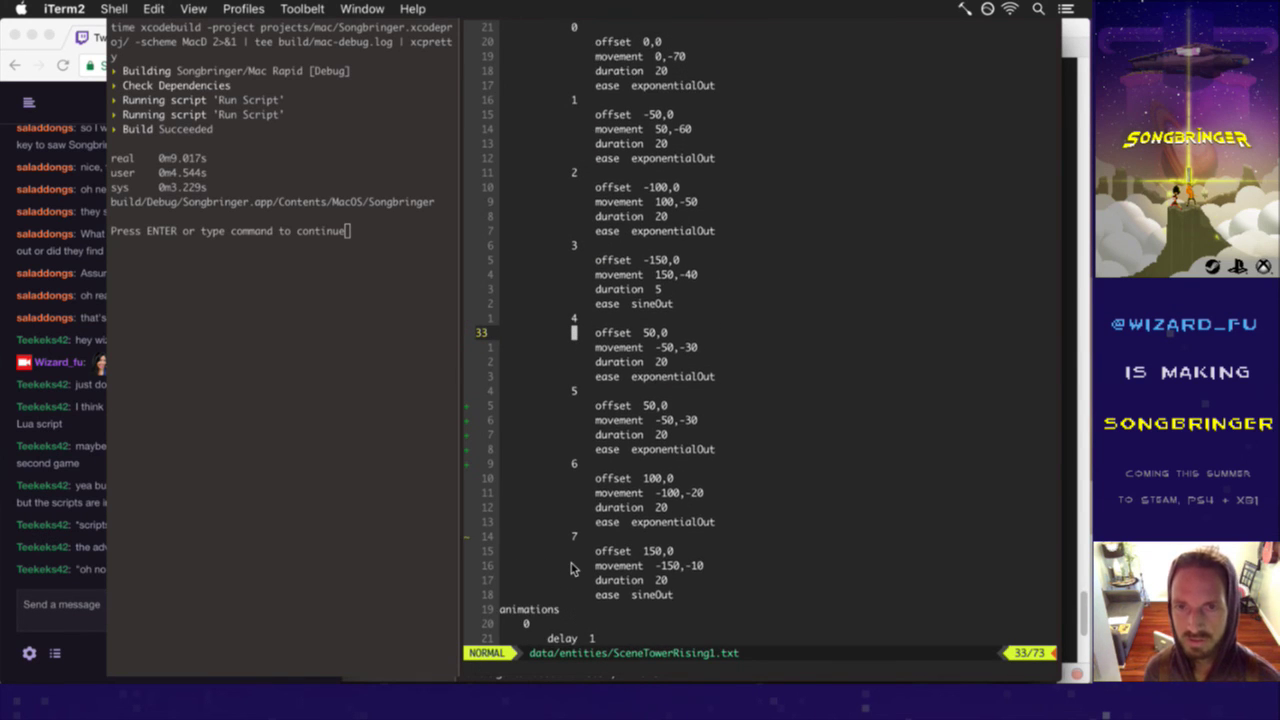
scroll(571, 568, "up", 2)
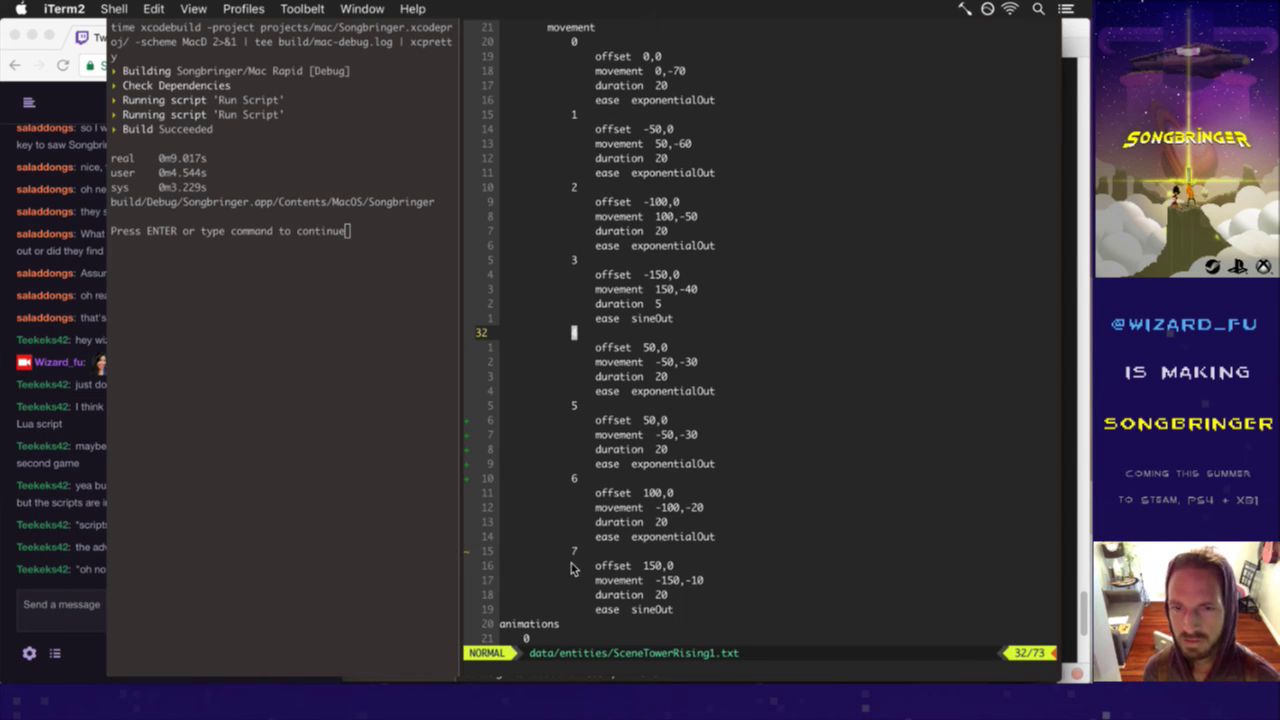
scroll(571, 563, "up", 1)
scroll(571, 563, "down", 2)
scroll(571, 563, "down", 15)
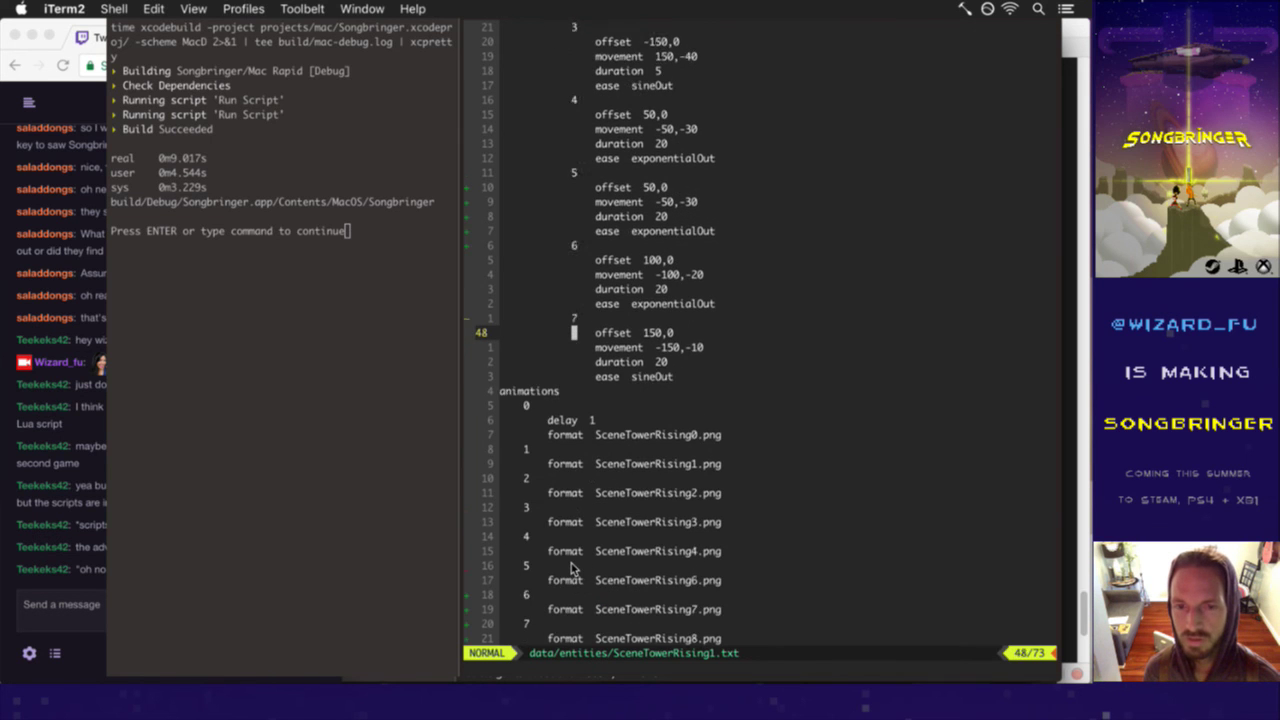
scroll(571, 563, "down", 4)
scroll(571, 563, "up", 1)
scroll(571, 563, "up", 4)
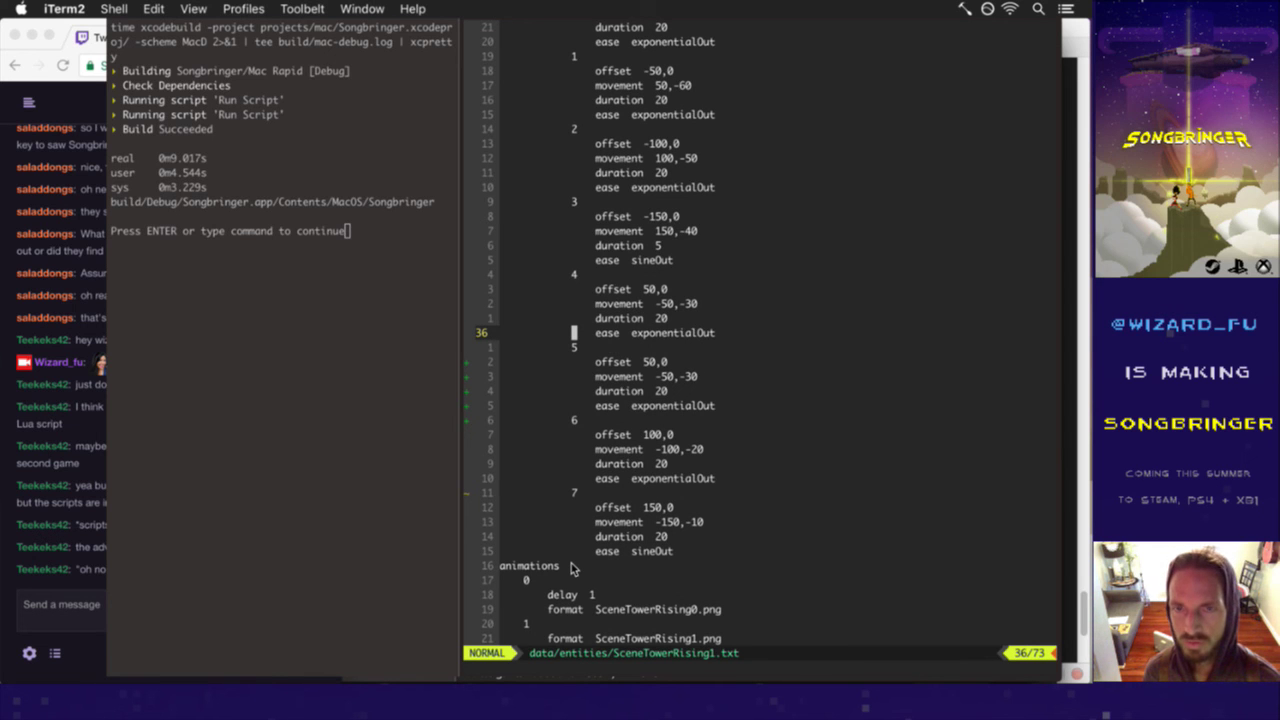
scroll(571, 568, "up", 1)
scroll(571, 568, "up", 2)
scroll(571, 568, "up", 1)
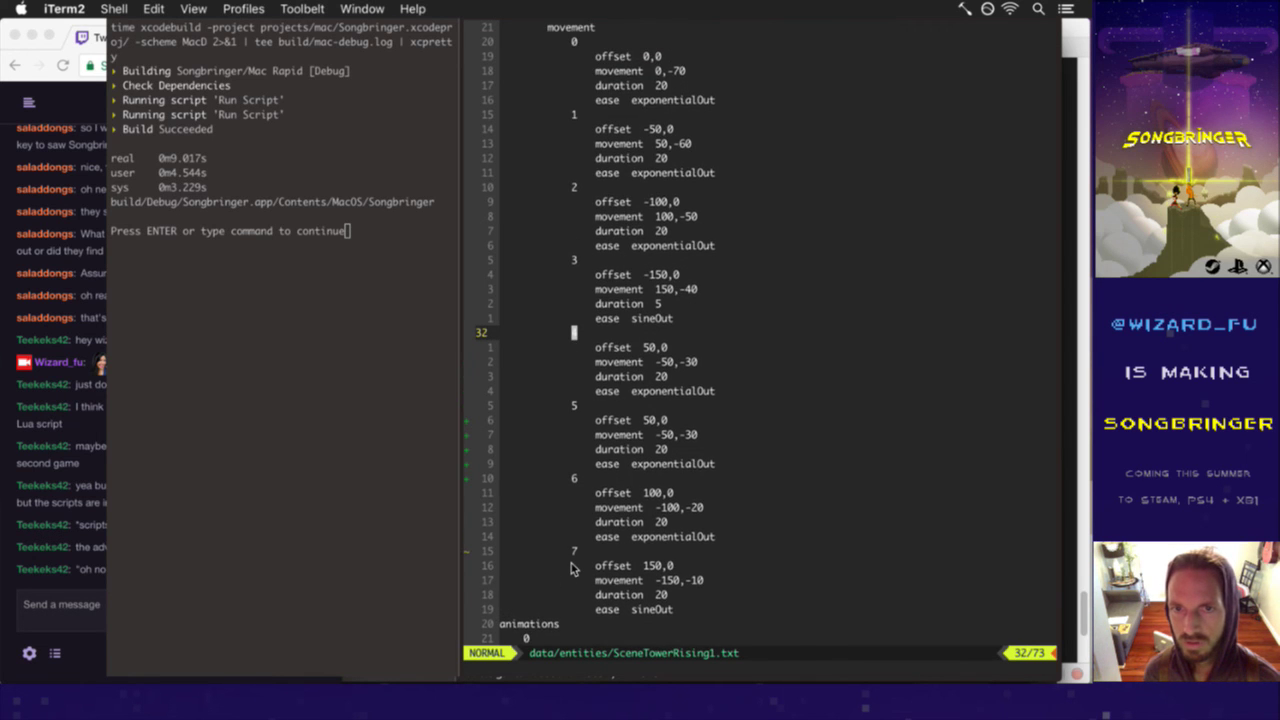
- Replace the frame 4 block with a copy of frame 3 (offset -150,0, movement 150,-40, sineOut)
key("shift+v")
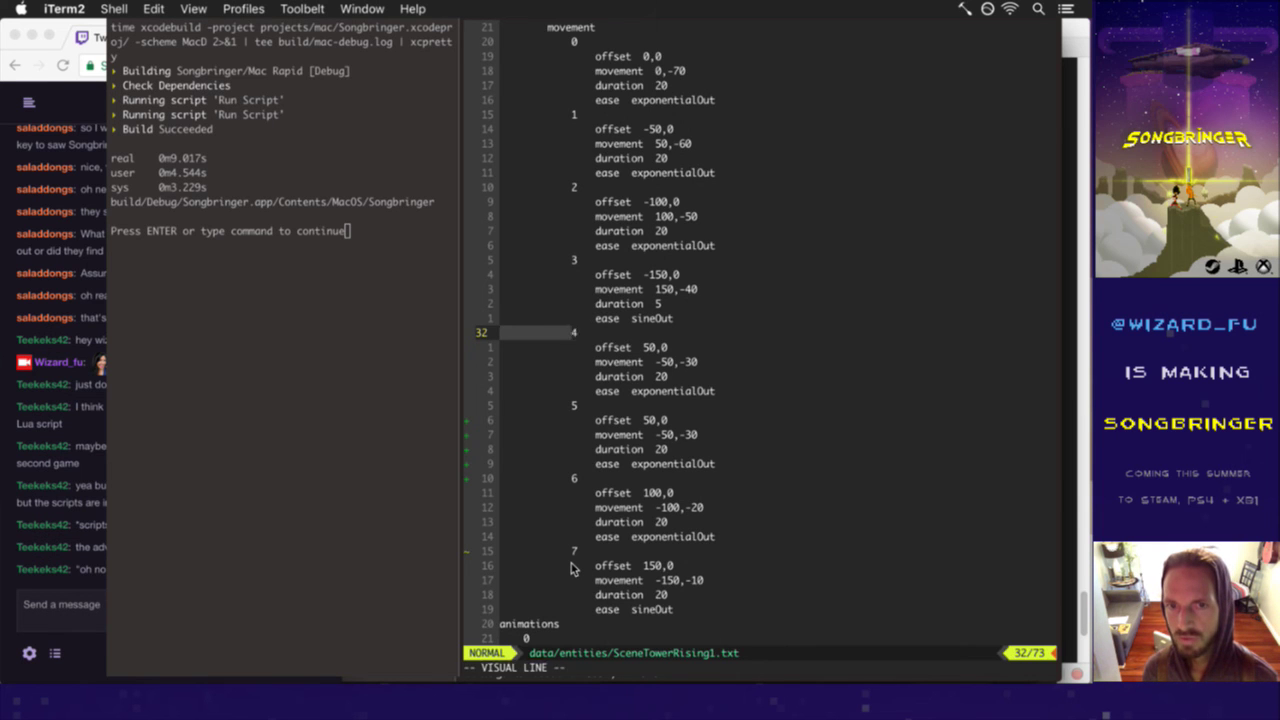
scroll(571, 568, "down", 2)
scroll(571, 568, "down", 2)
key("d")
scroll(571, 568, "up", 2)
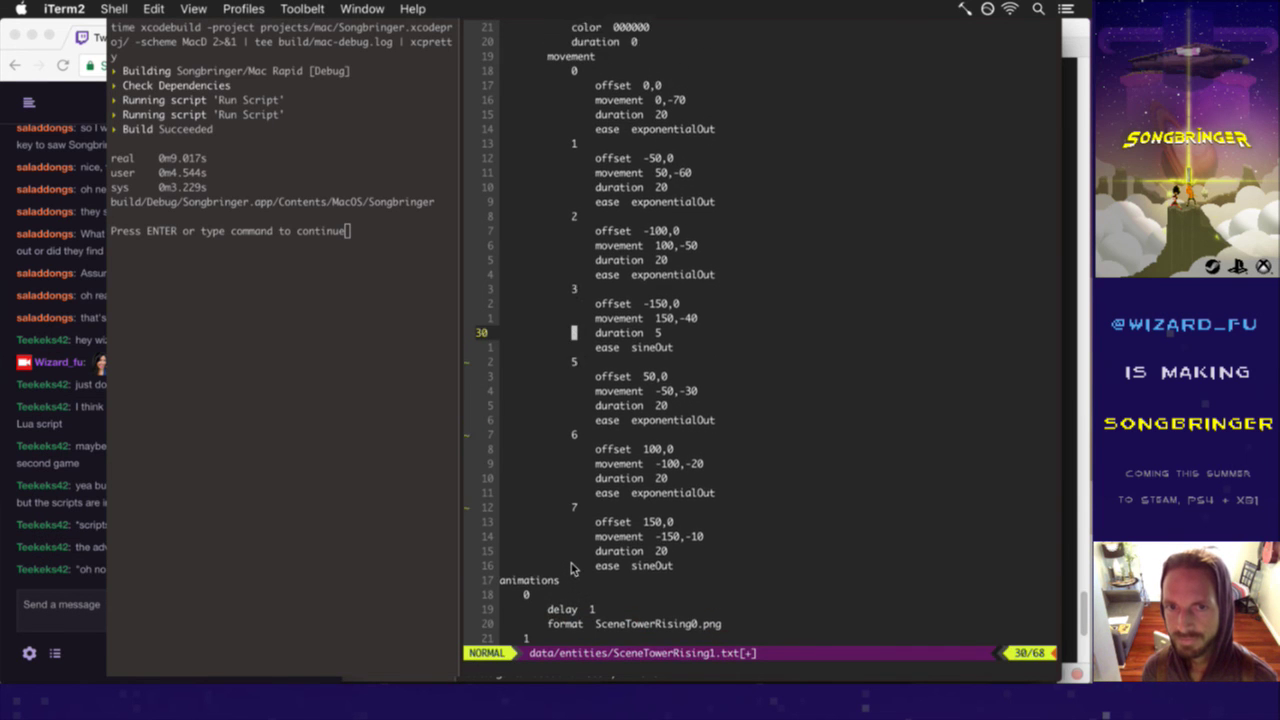
scroll(571, 568, "up", 3)
key("shift+v")
scroll(571, 568, "down", 2)
scroll(571, 568, "down", 2)
key("y")
scroll(571, 568, "up", 2)
scroll(571, 568, "down", 2)
key("P")
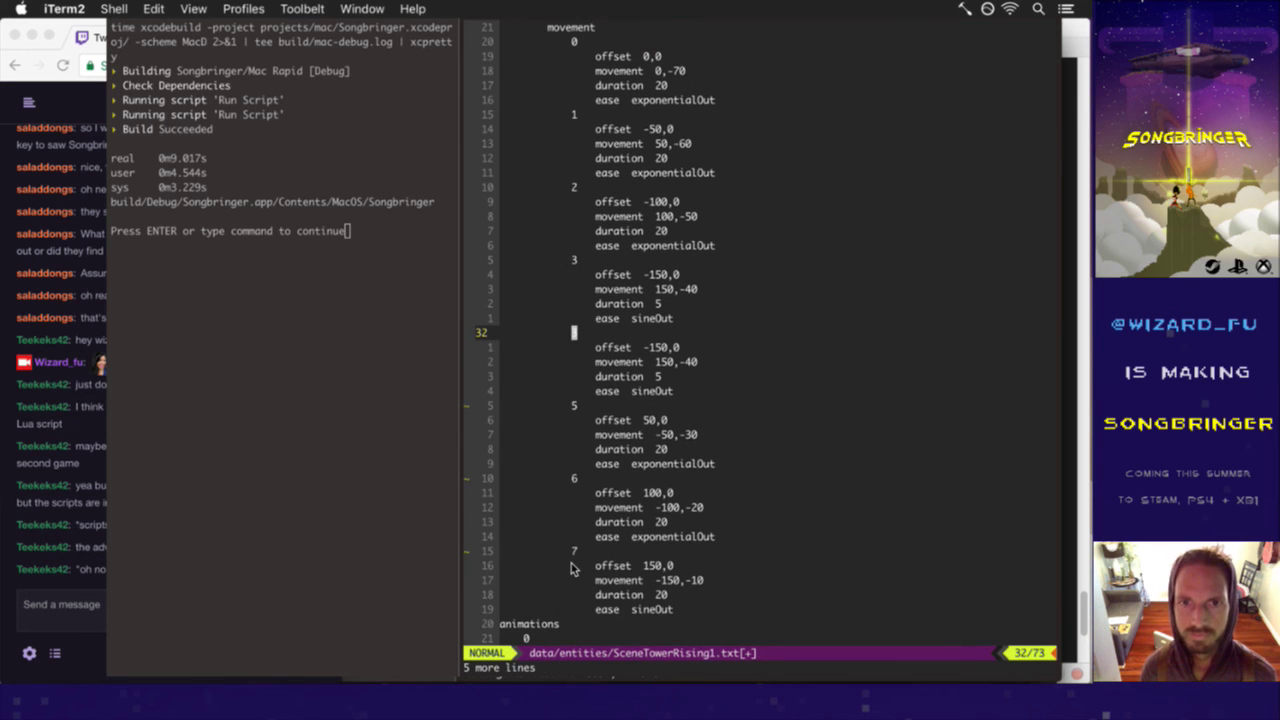
scroll(571, 568, "down", 1)
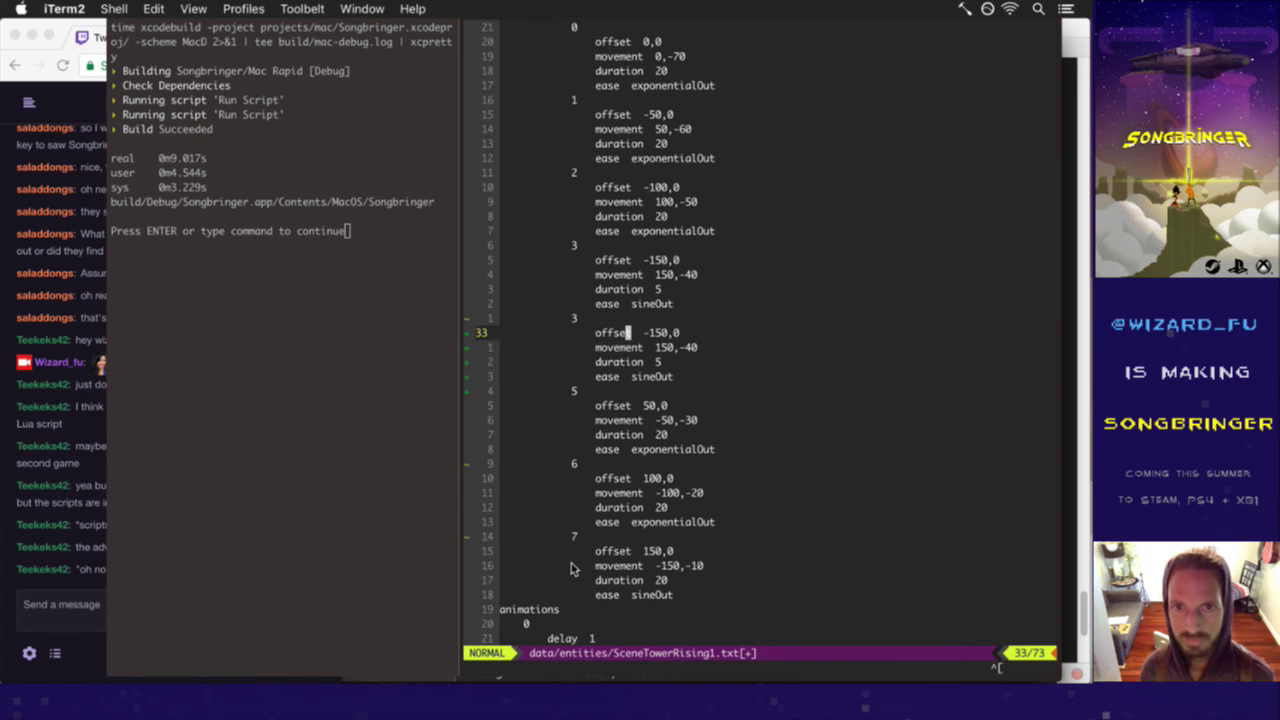
scroll(571, 568, "up", 1)
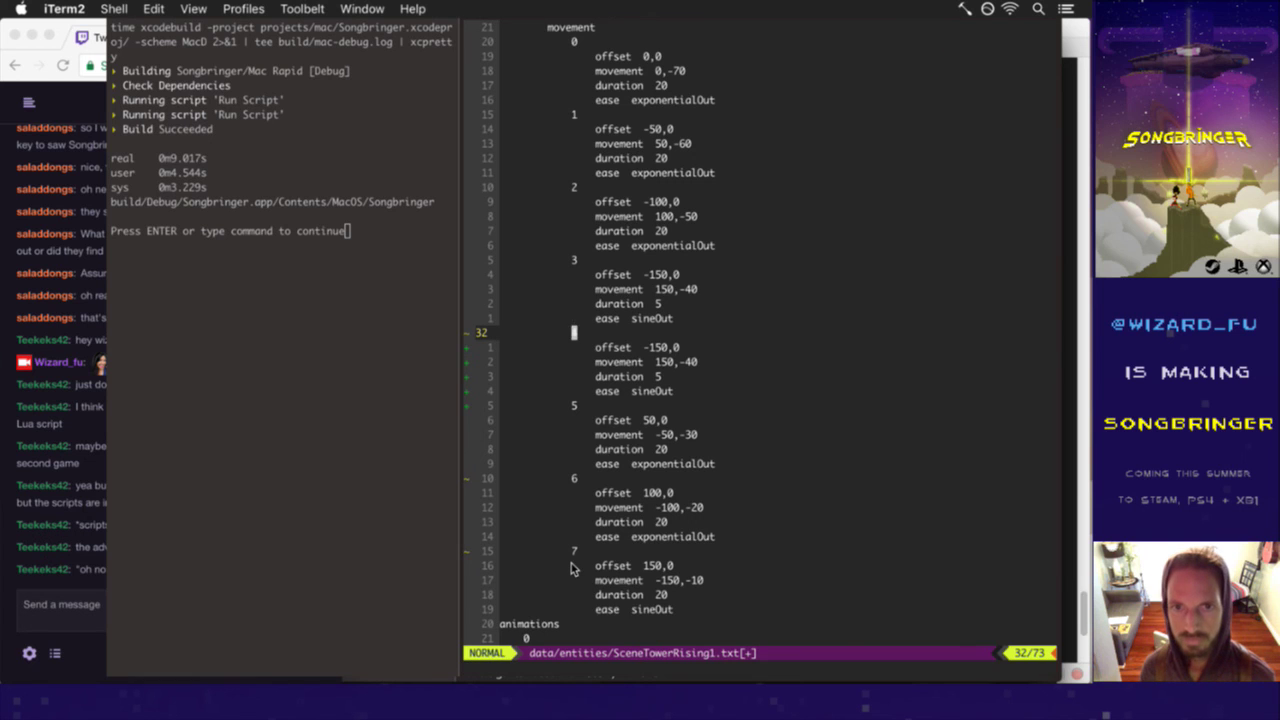
- Renumber the copied block's header from 3 to 4 and save with :up
key("ctrl+a")
scroll(571, 568, "down", 1)
key("w")
key("w")
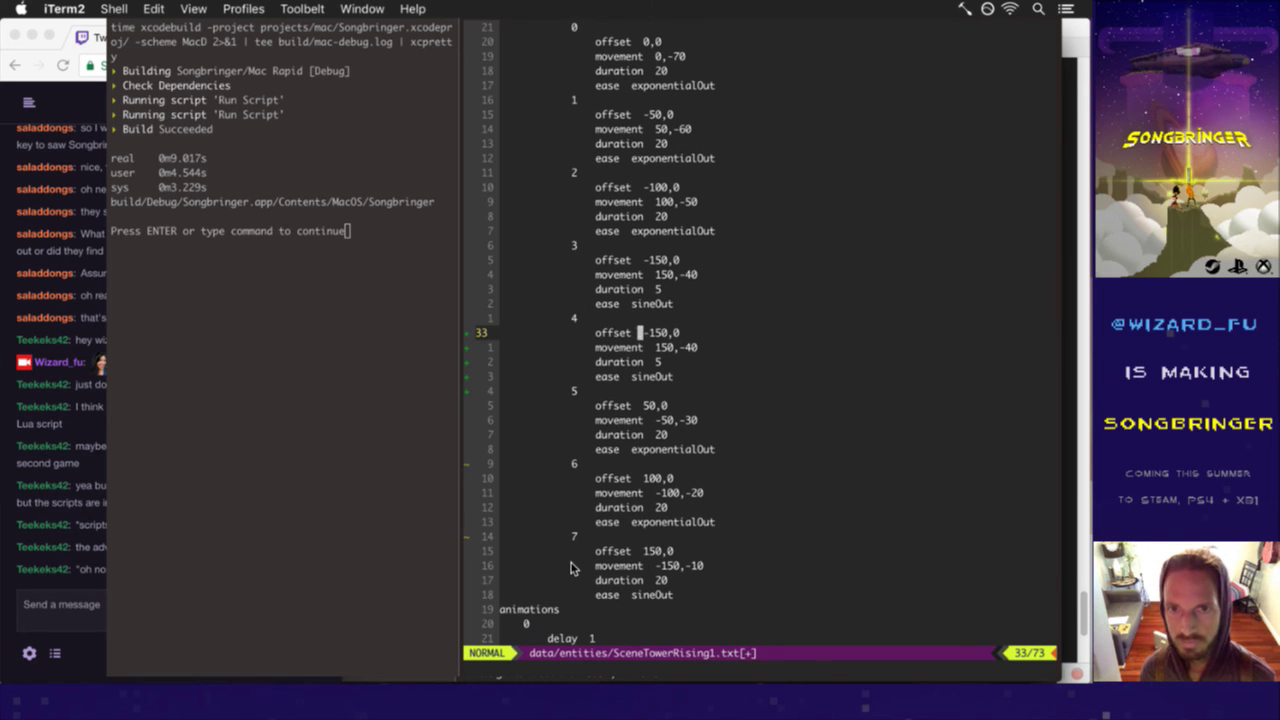
type(":up")
key("Return")
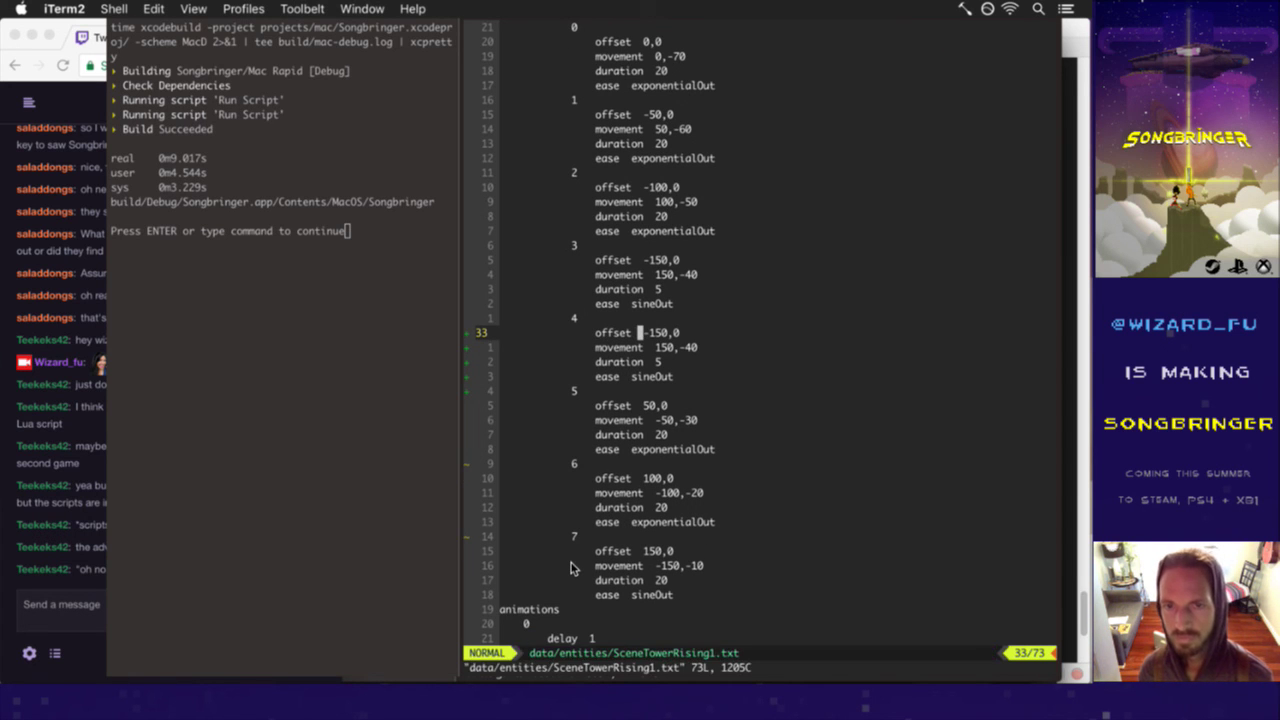
type(":up")
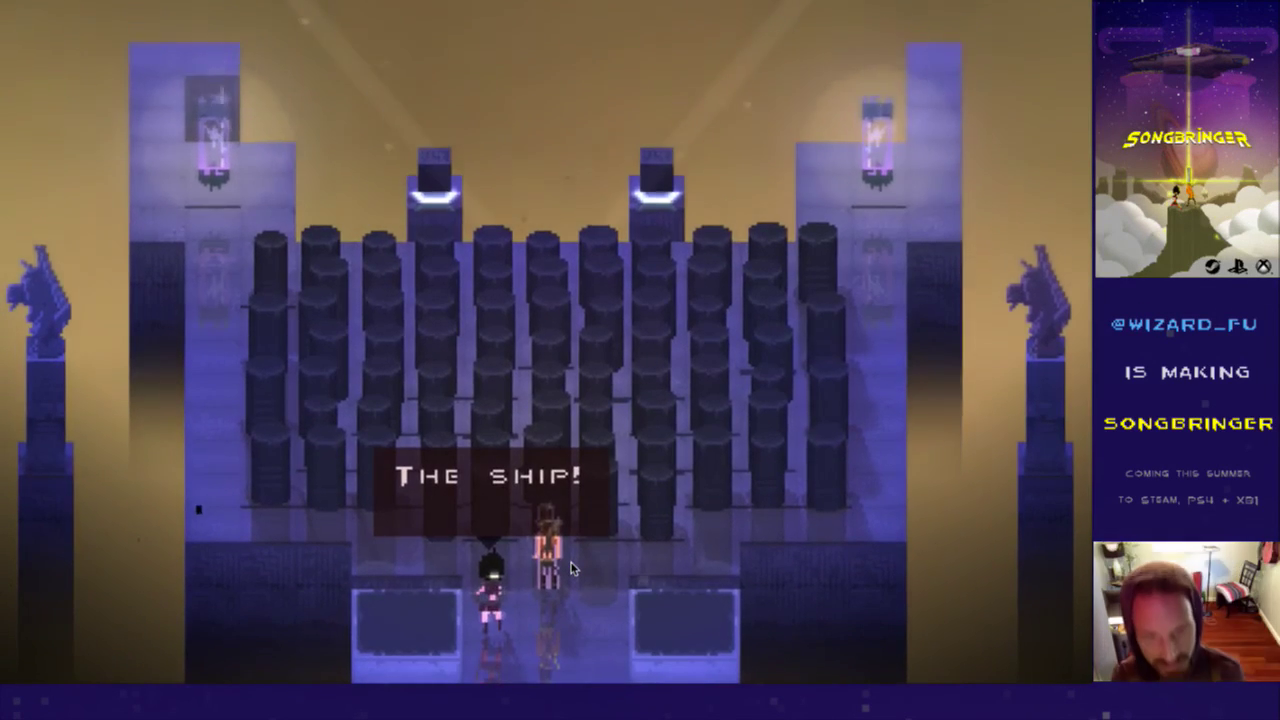
- Watch the cutscene with the new frame 4 movement to 'The ship!', then quit the game
key("super+q")
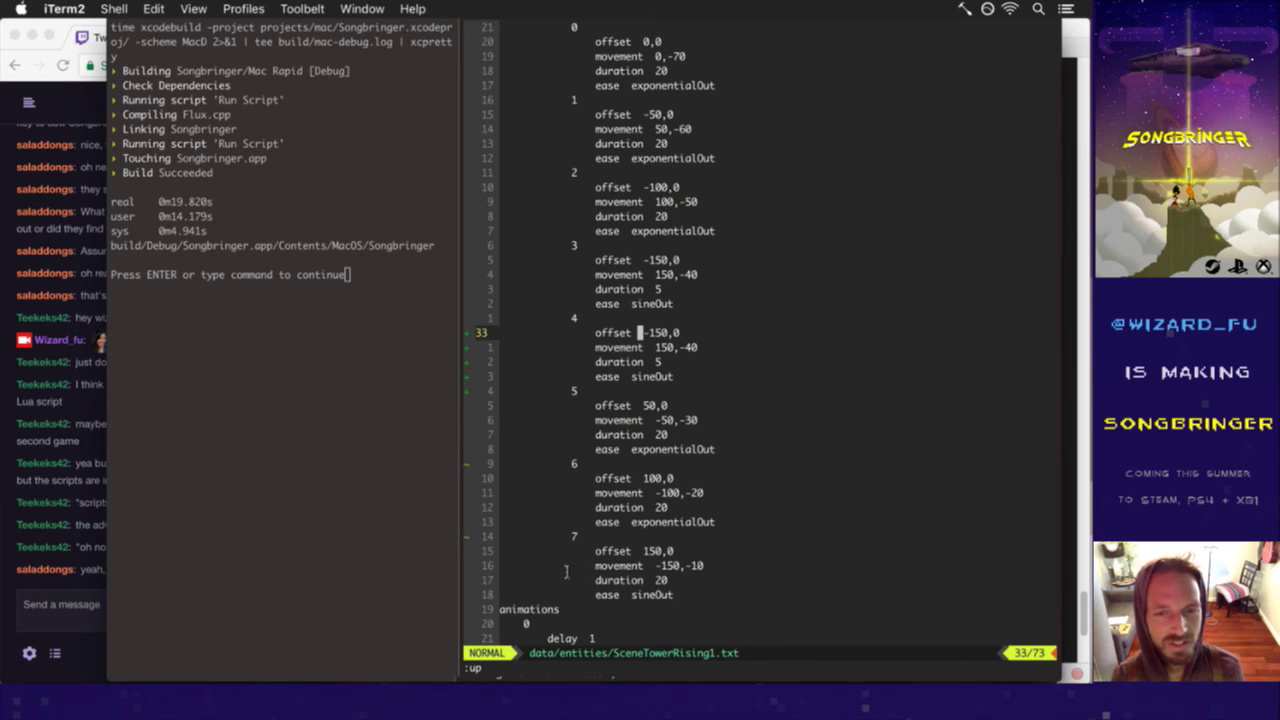
- Glance at the latest Twitch chat message, then bring the vim editor back
left_click(83, 578)
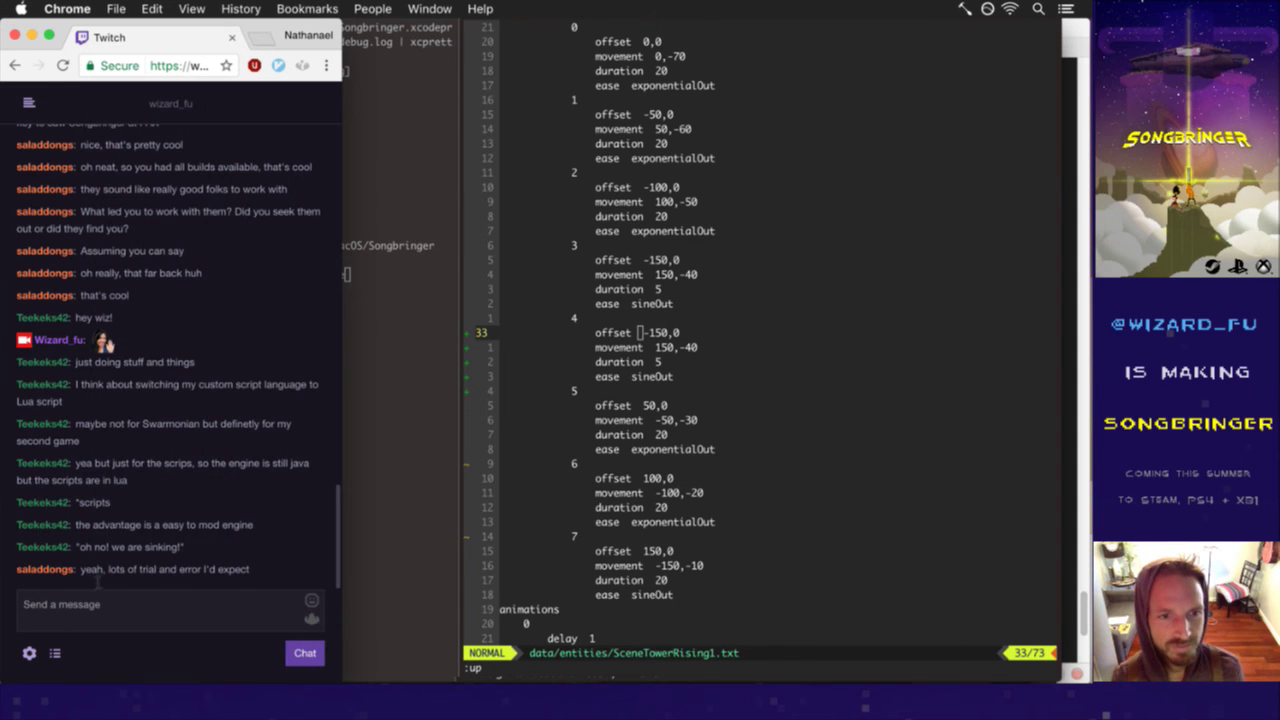
left_click_drag(97, 583, 182, 569)
left_click(182, 569)
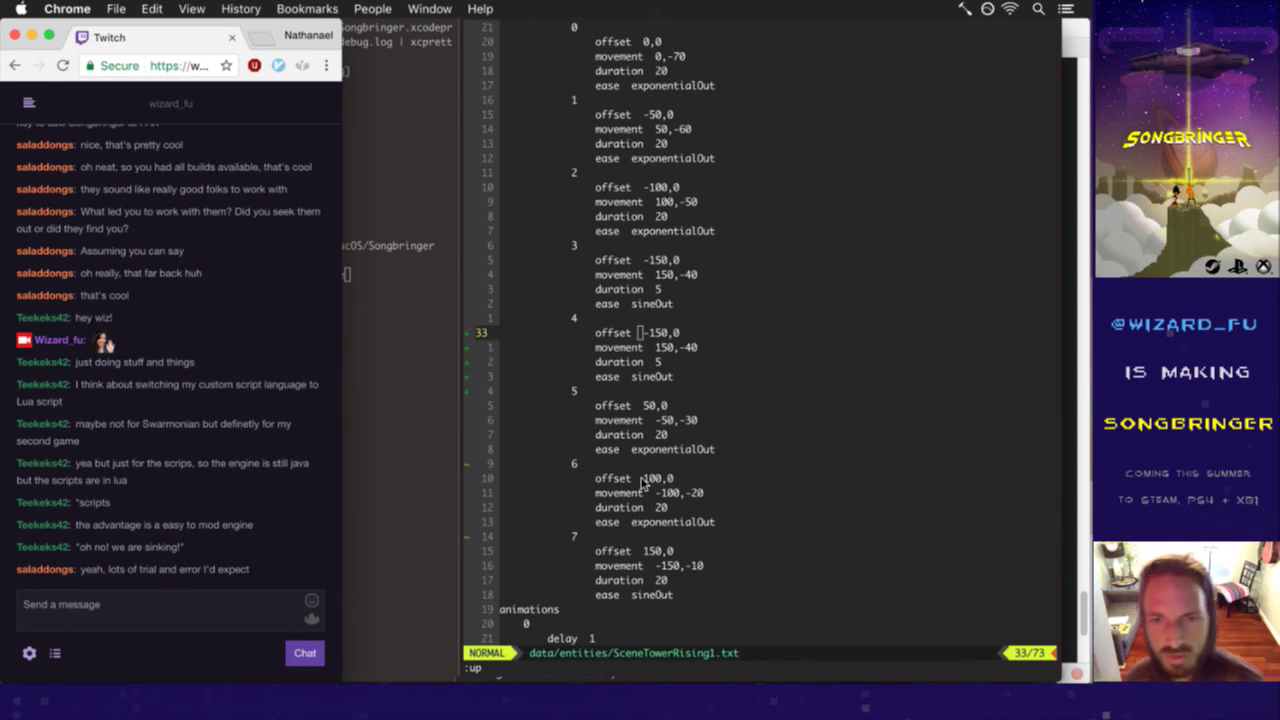
left_click(407, 531)
- Scroll through SceneTowerRising1.txt to find entry 5's ease line
scroll(582, 467, "down", 1)
scroll(582, 467, "down", 2)
scroll(582, 467, "down", 1)
scroll(582, 467, "down", 1)
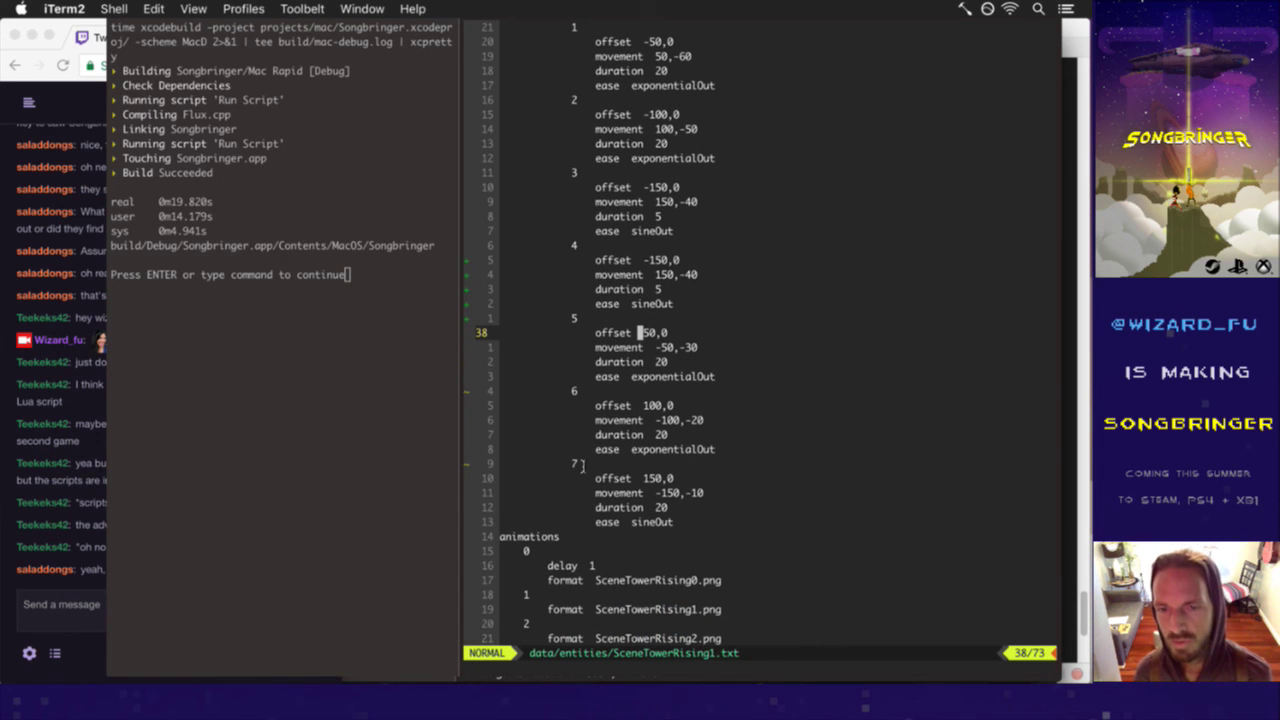
scroll(582, 467, "down", 1)
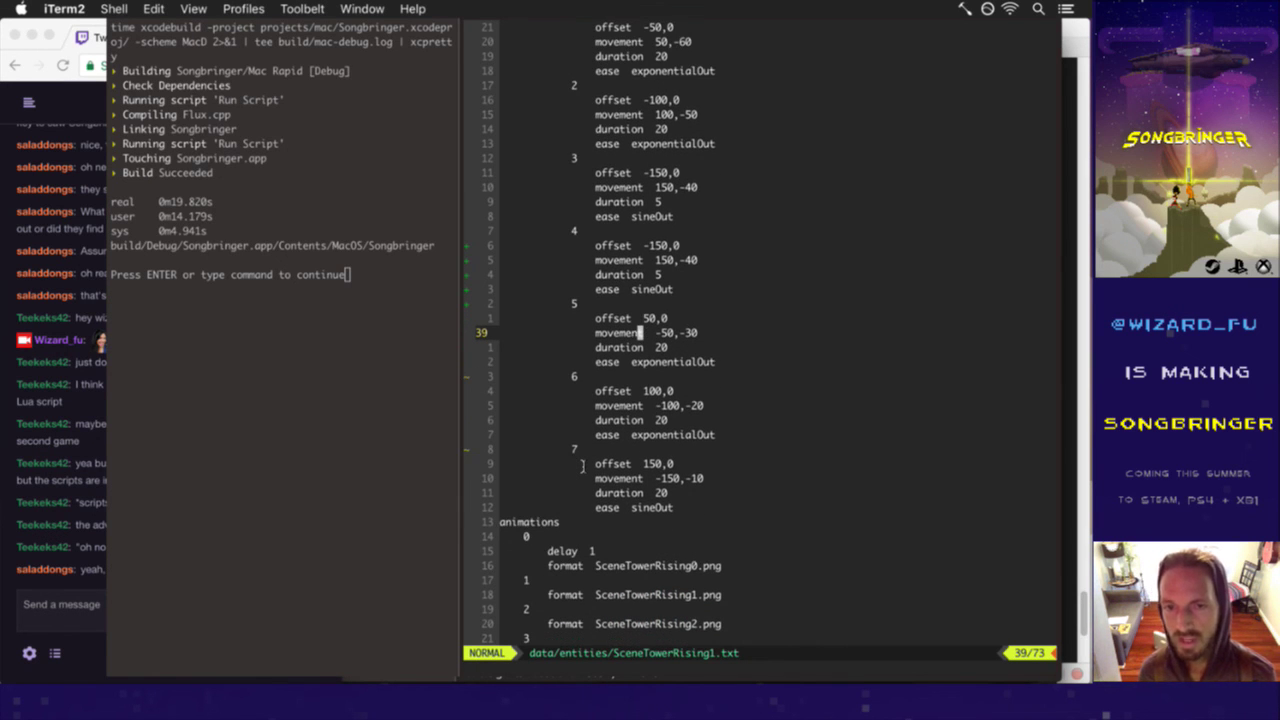
scroll(582, 467, "down", 1)
scroll(582, 467, "down", 2)
scroll(582, 467, "down", 1)
scroll(582, 464, "up", 1)
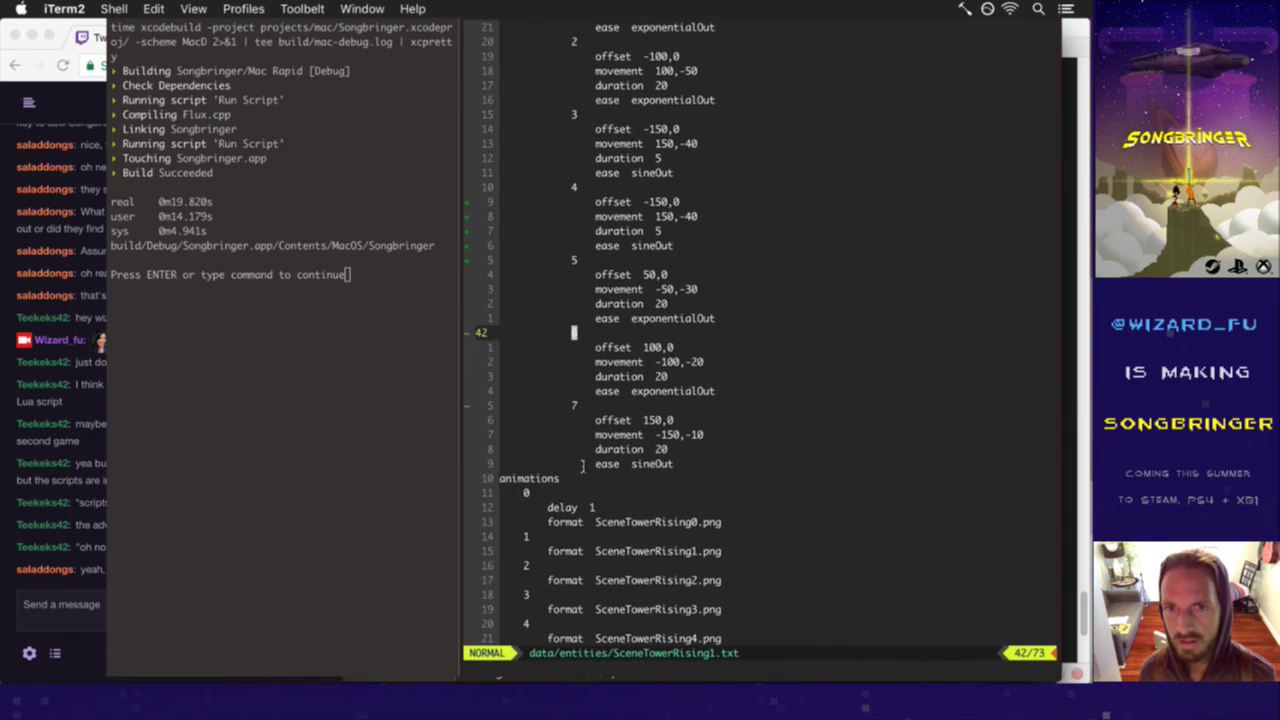
scroll(582, 467, "up", 1)
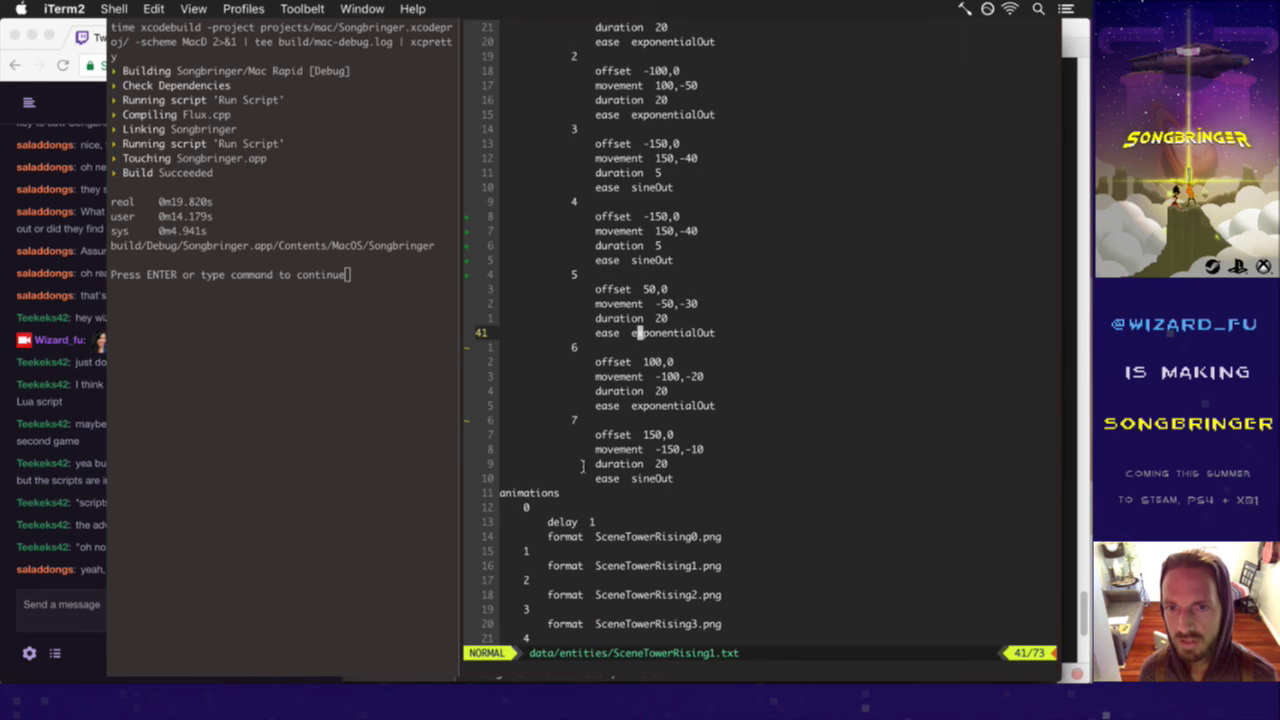
scroll(582, 467, "down", 1)
scroll(582, 467, "down", 2)
scroll(582, 465, "down", 2)
scroll(582, 463, "up", 1)
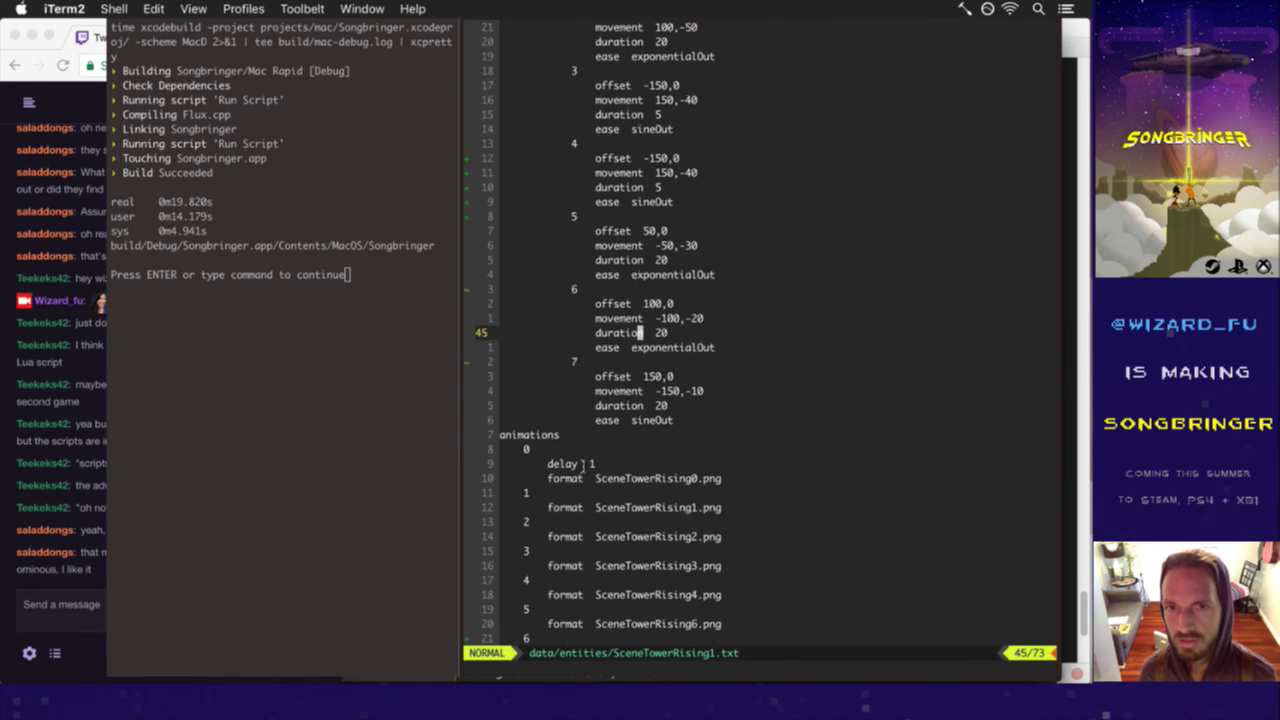
scroll(582, 464, "up", 5)
scroll(582, 467, "down", 1)
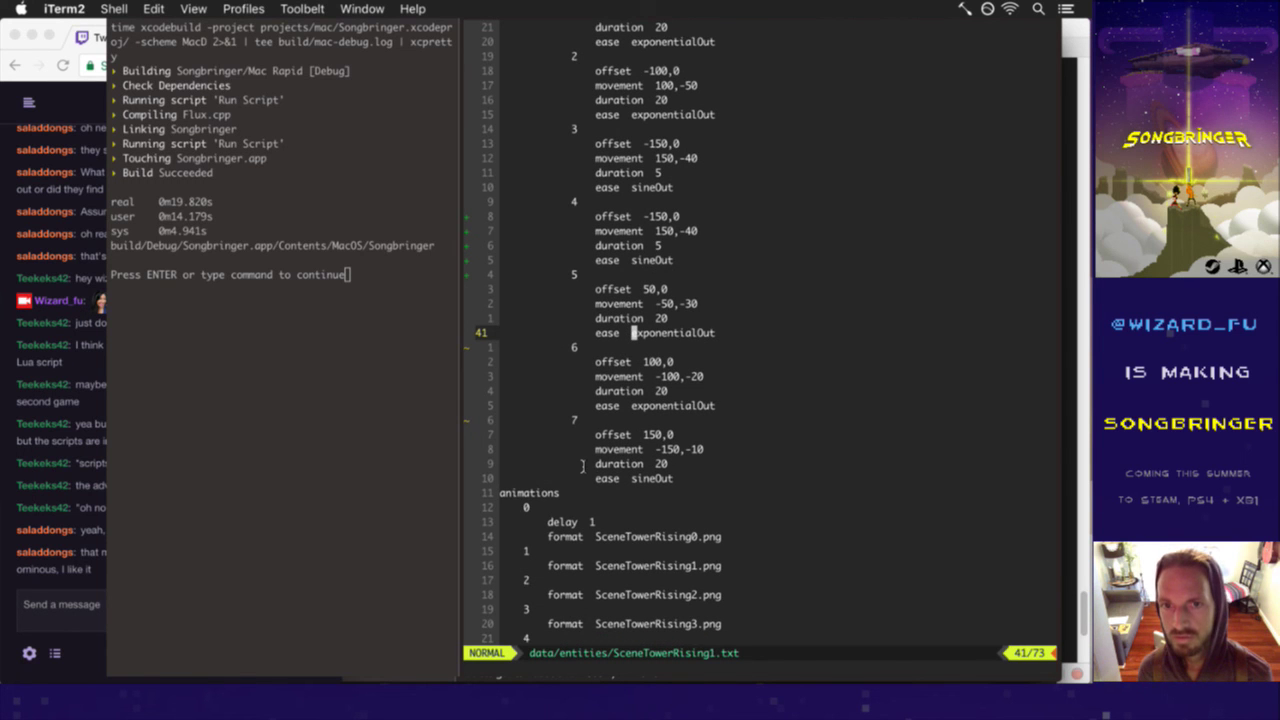
- Change entry 5's ease from exponentialOut to sineOut and save the file
key("shift+c")
key("BackSpace")
key("BackSpace")
key("BackSpace")
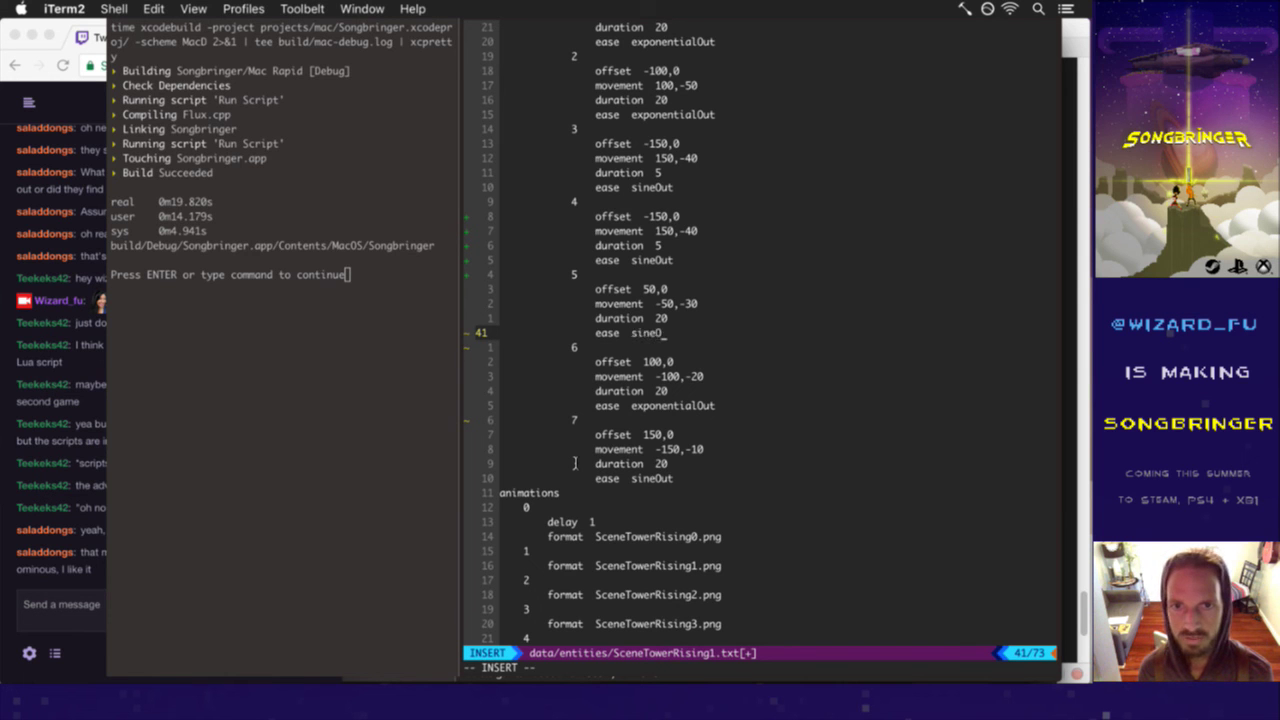
type("ut")
key("Escape")
type(":w")
key("Return")
key("super+Tab")
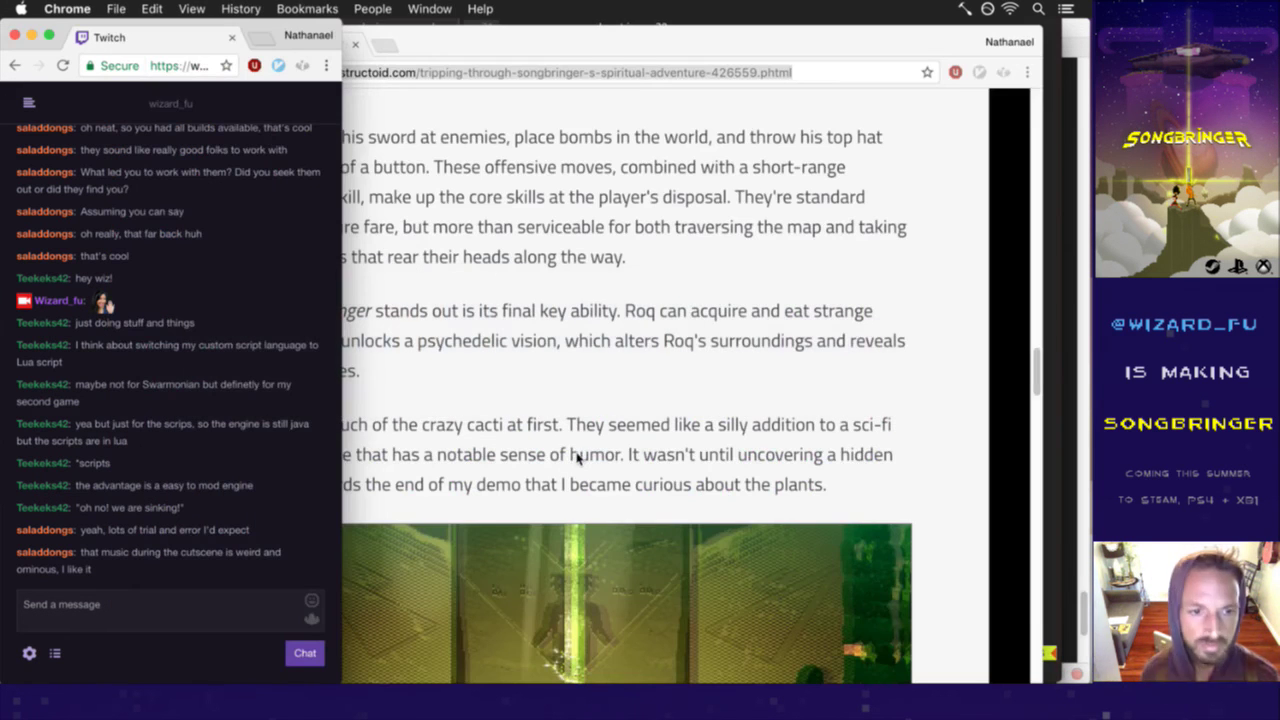
- Read the latest Twitch chat messages, including one about the cutscene music, then return to vim
triple_click(100, 569)
left_click(113, 571)
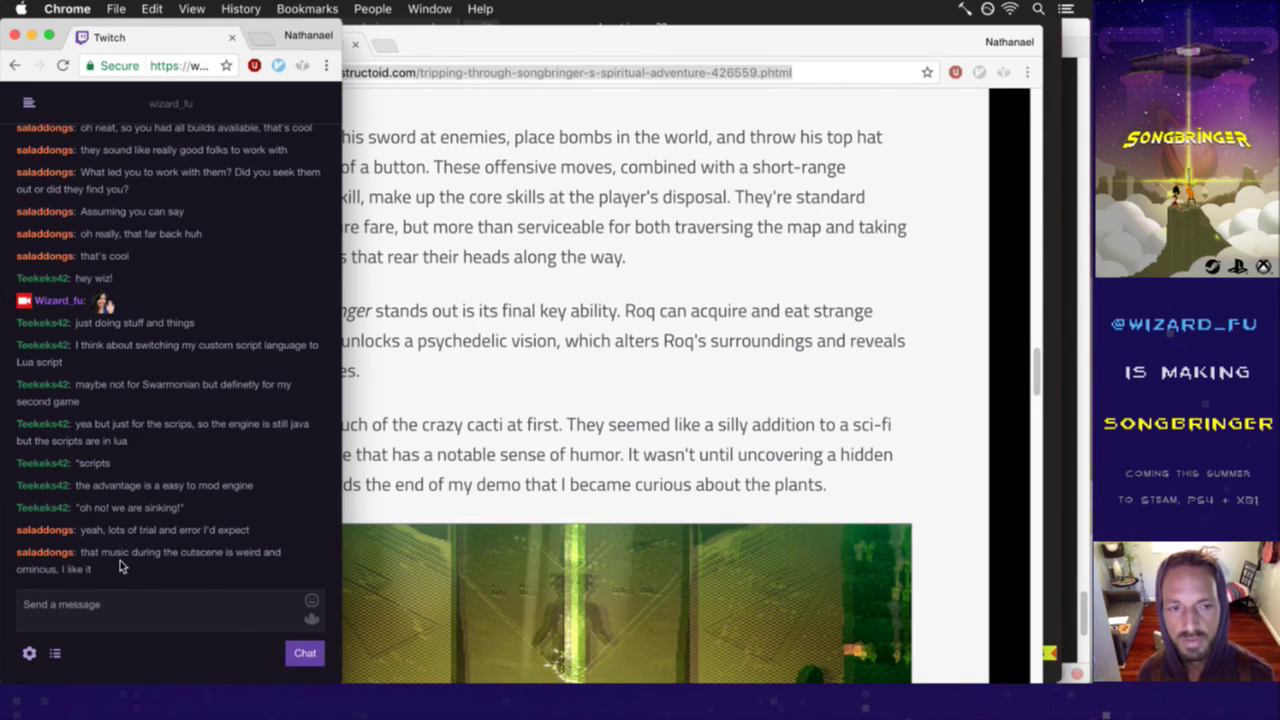
left_click_drag(109, 570, 88, 552)
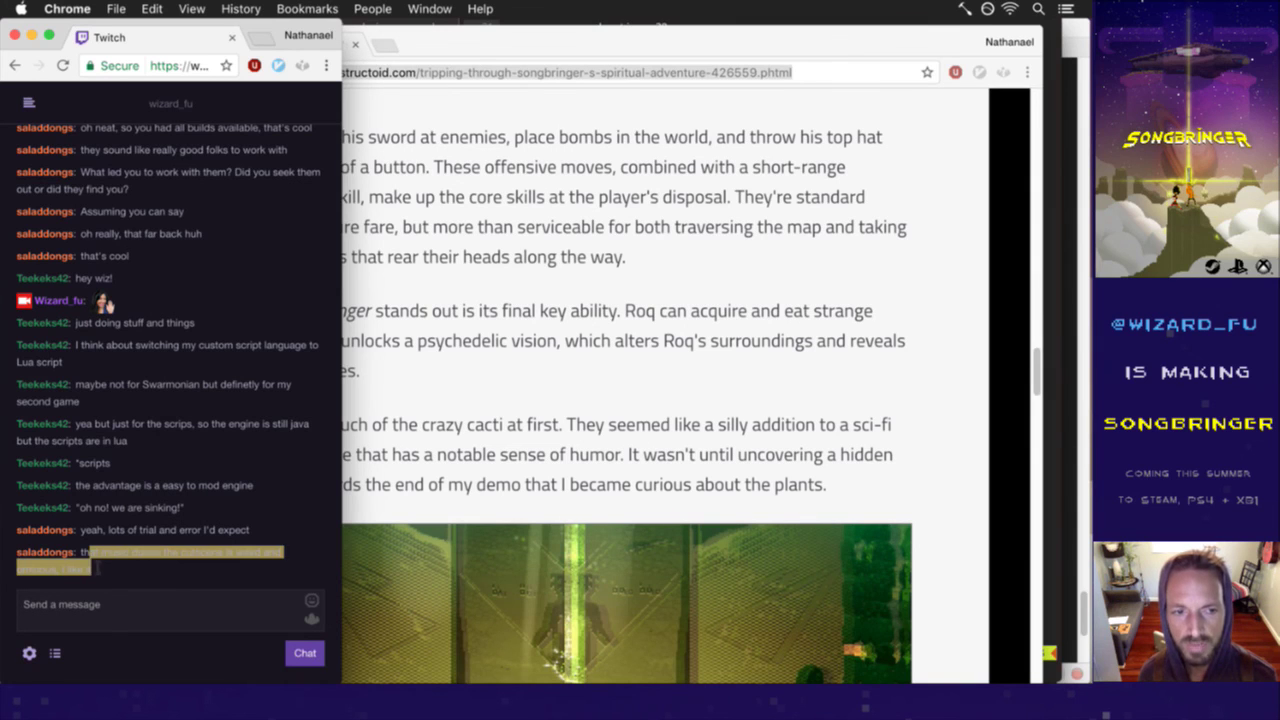
left_click(147, 577)
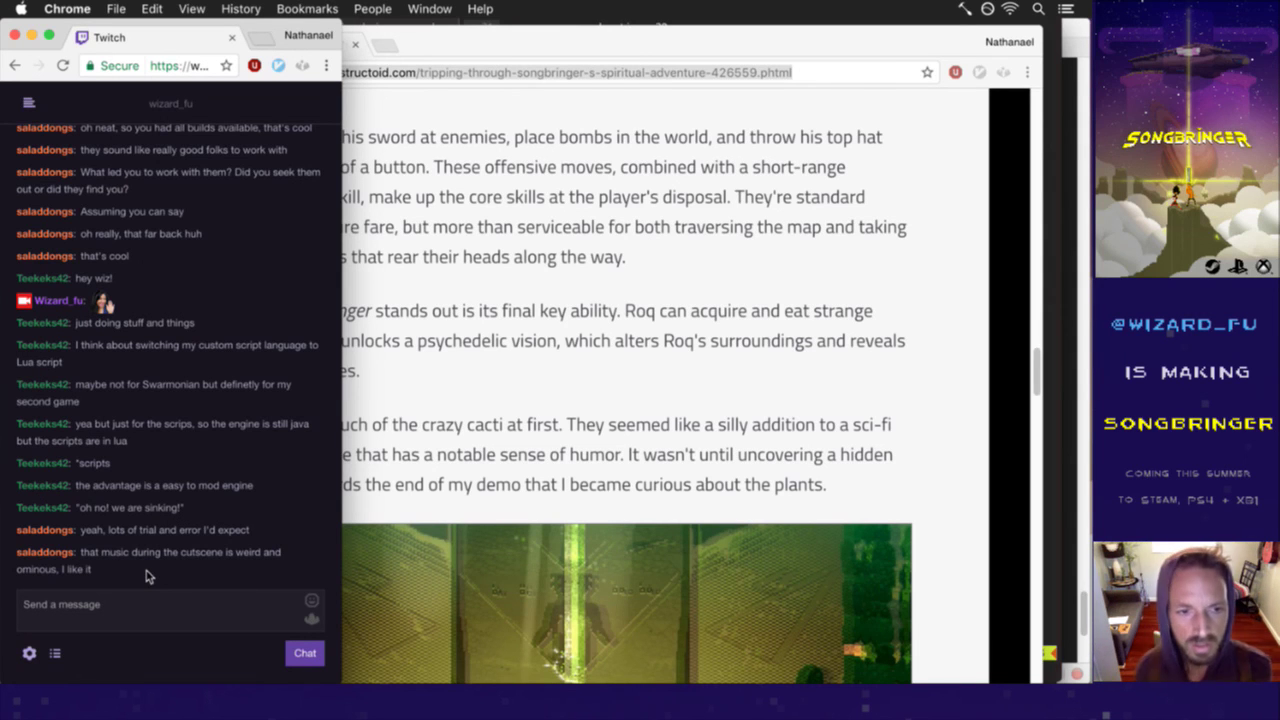
key("super+Tab")
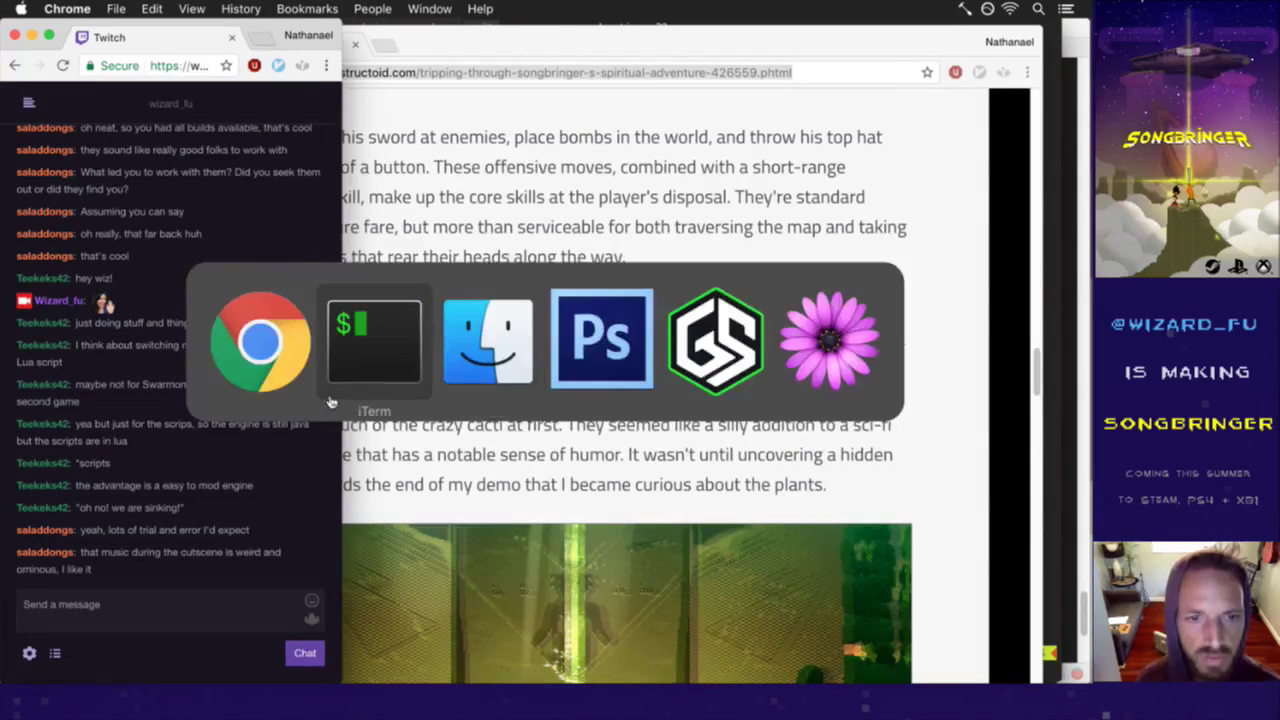
key("j")
key("k")
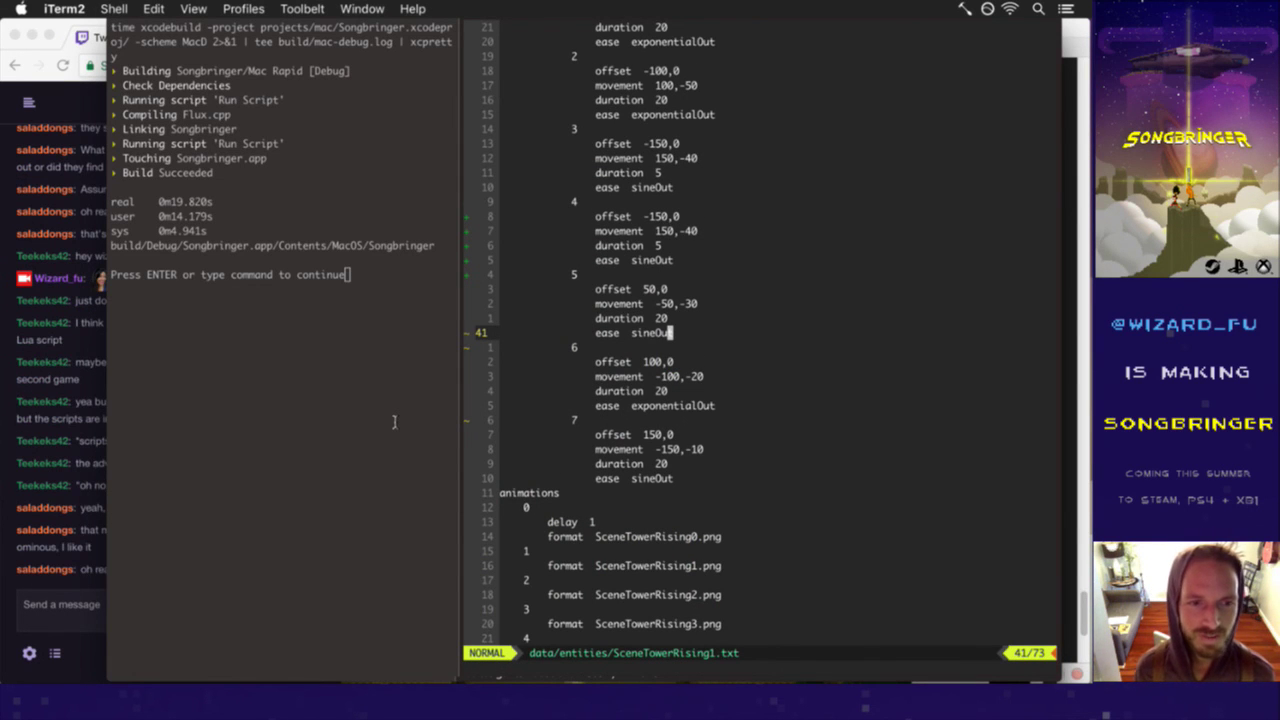
- Glance at the Twitch chat, then return to the vim editor
left_click(70, 605)
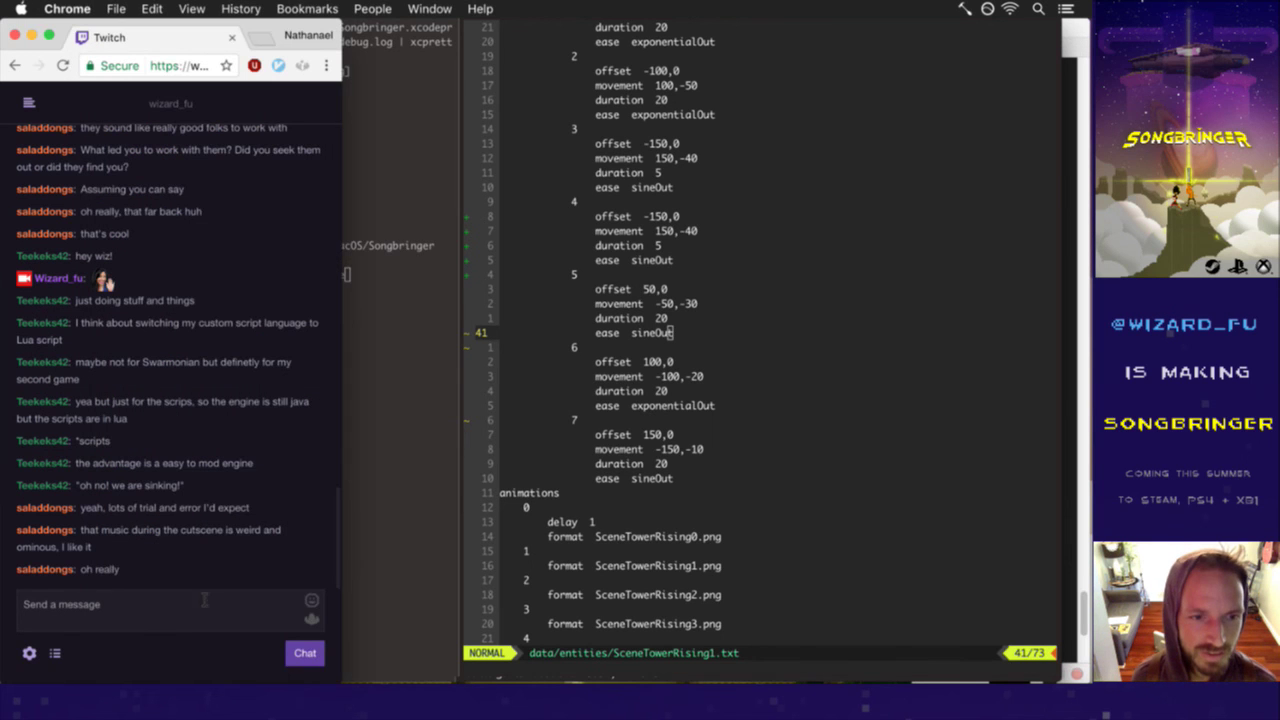
left_click_drag(85, 570, 155, 575)
left_click(155, 575)
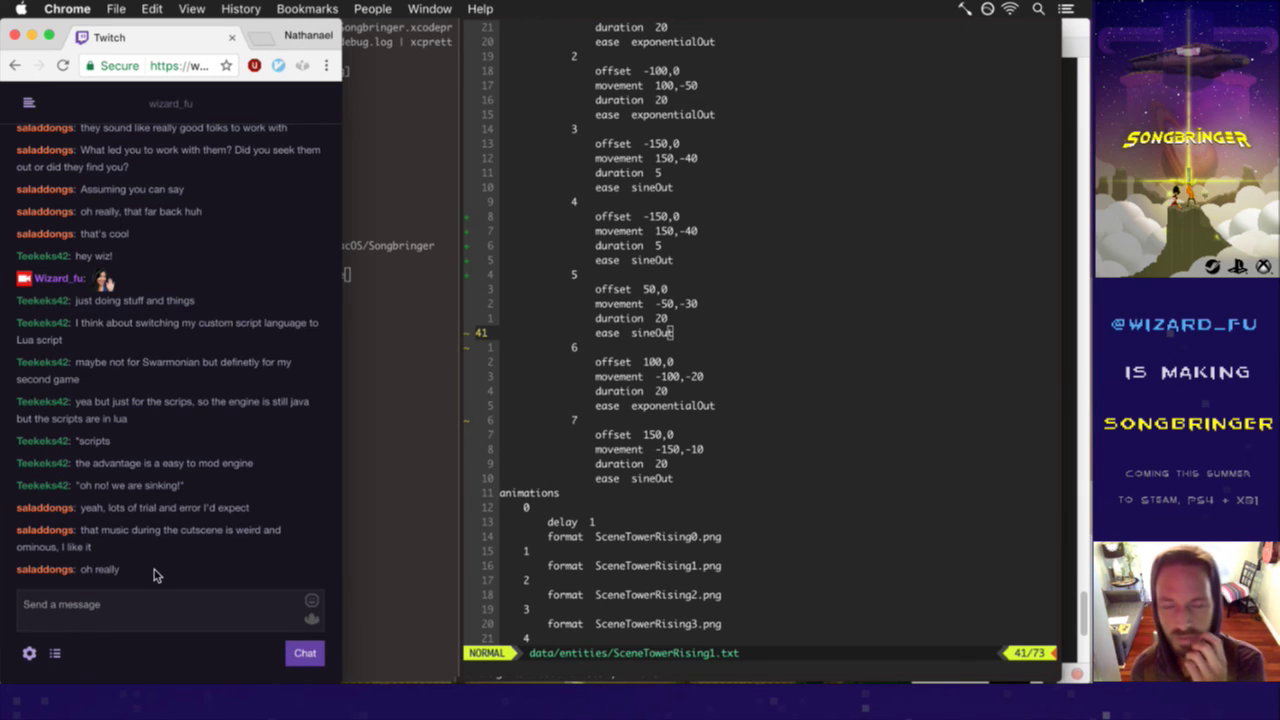
left_click(670, 360)
- Set entry 5's movement to -150,-30 and save
key("j")
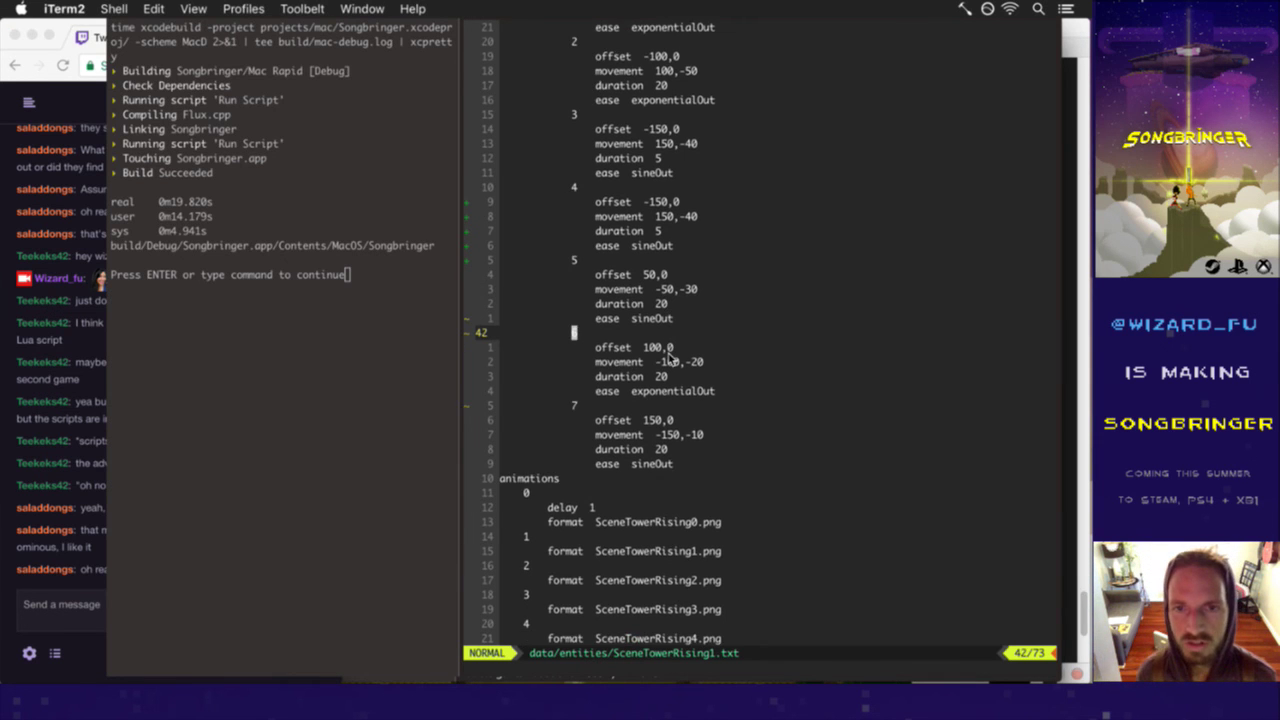
key("j")
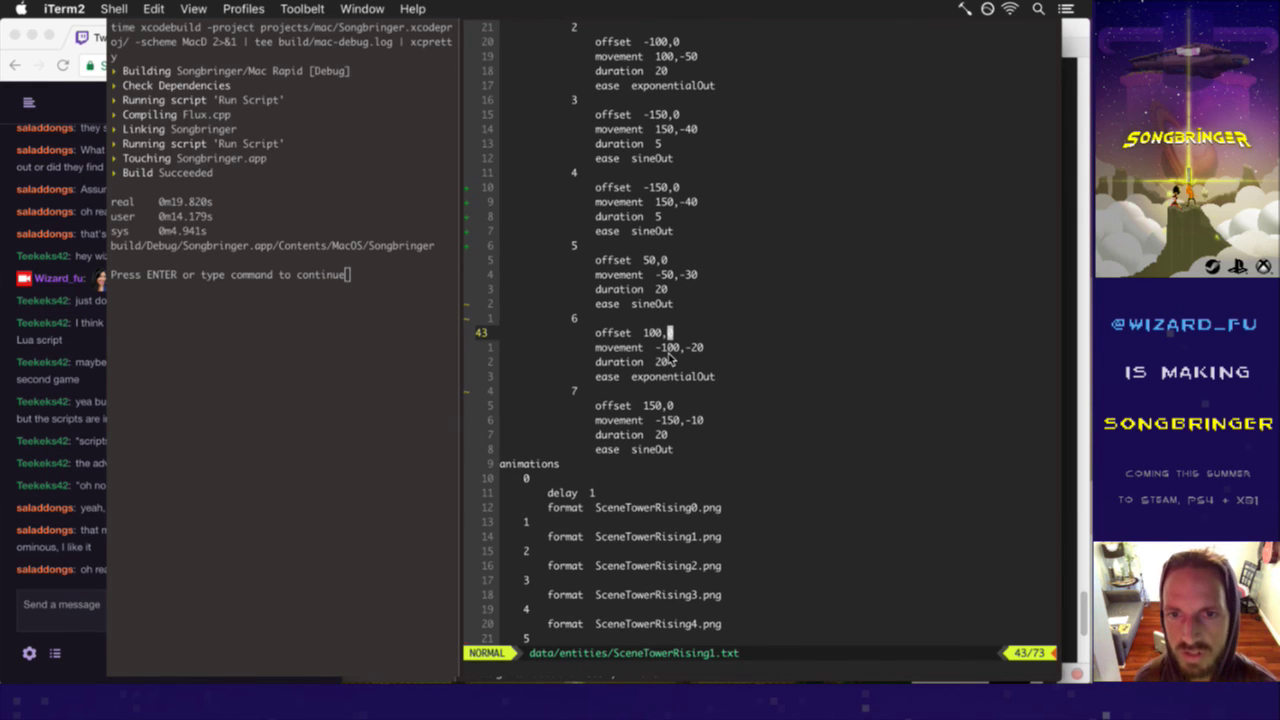
key("k")
key("k")
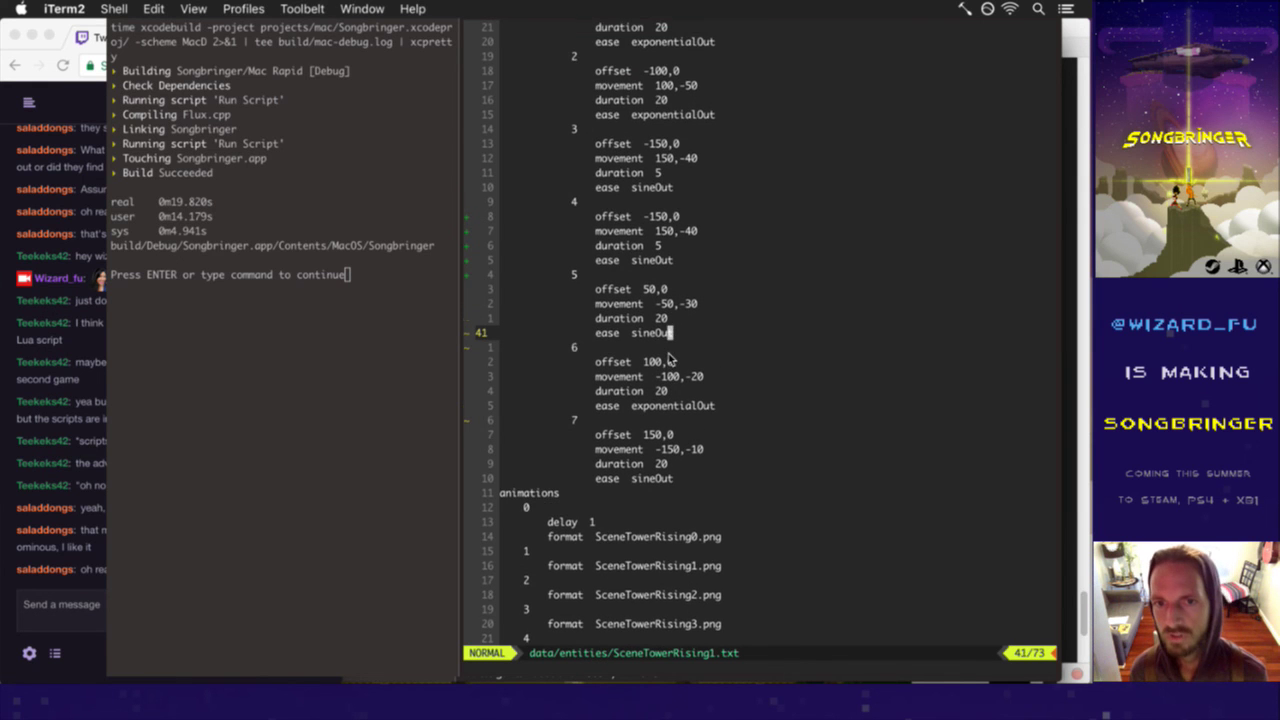
key("k")
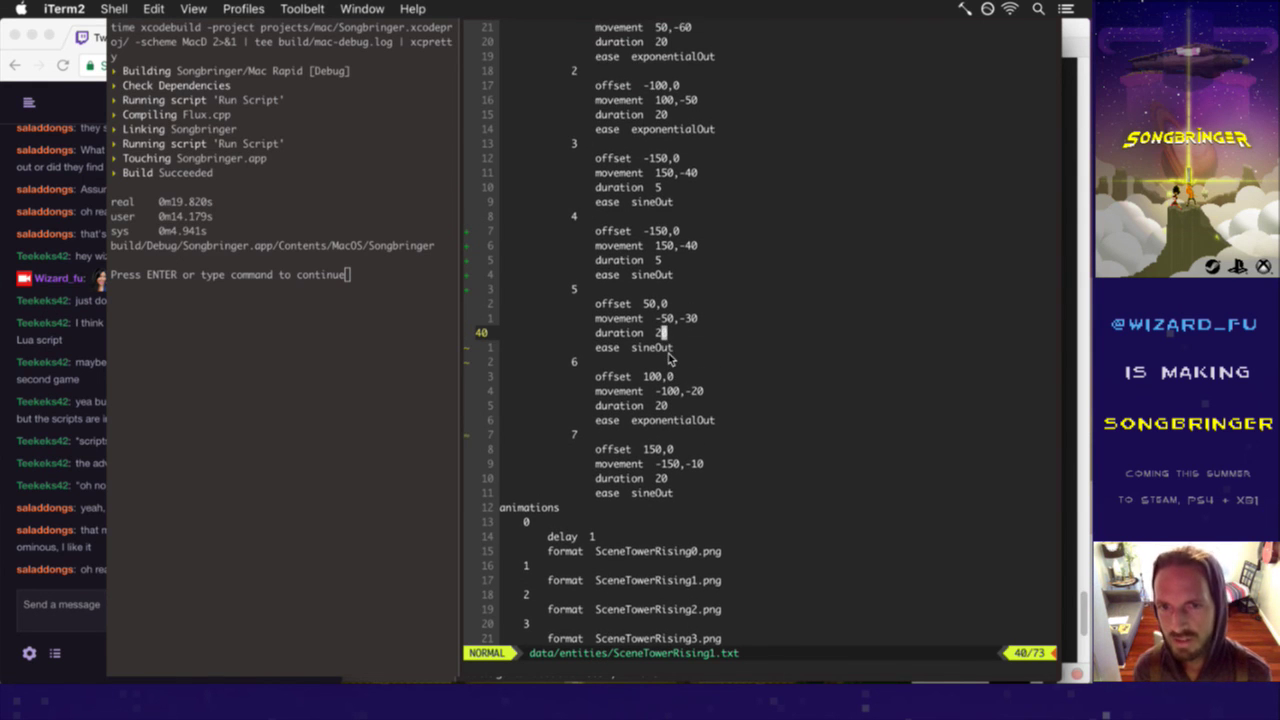
key("k")
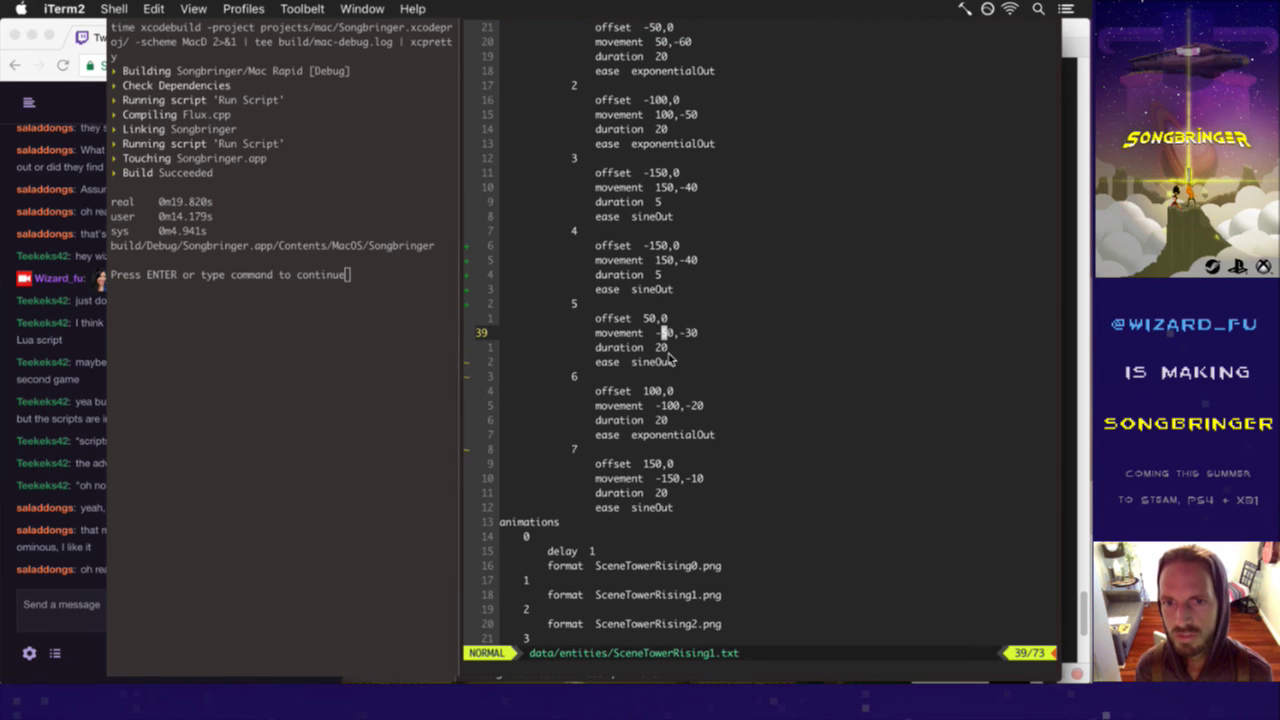
type("i")
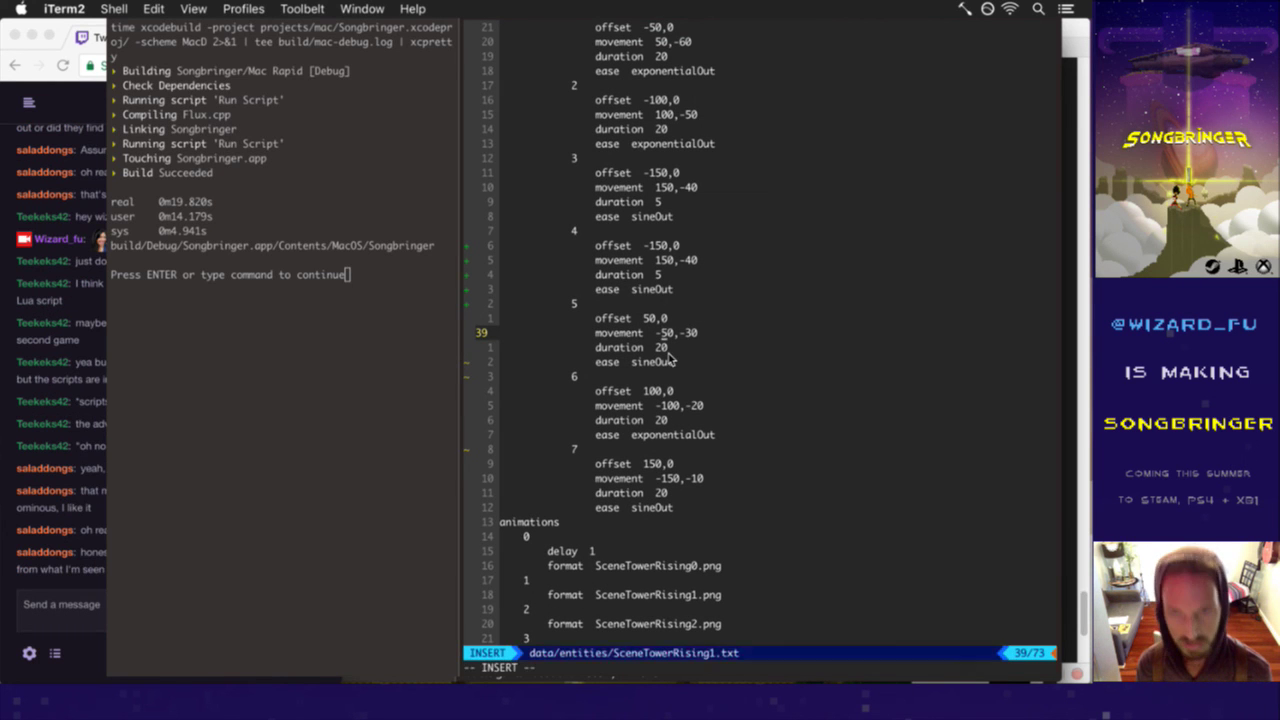
type("1")
key("Escape")
type(":w")
key("Return")
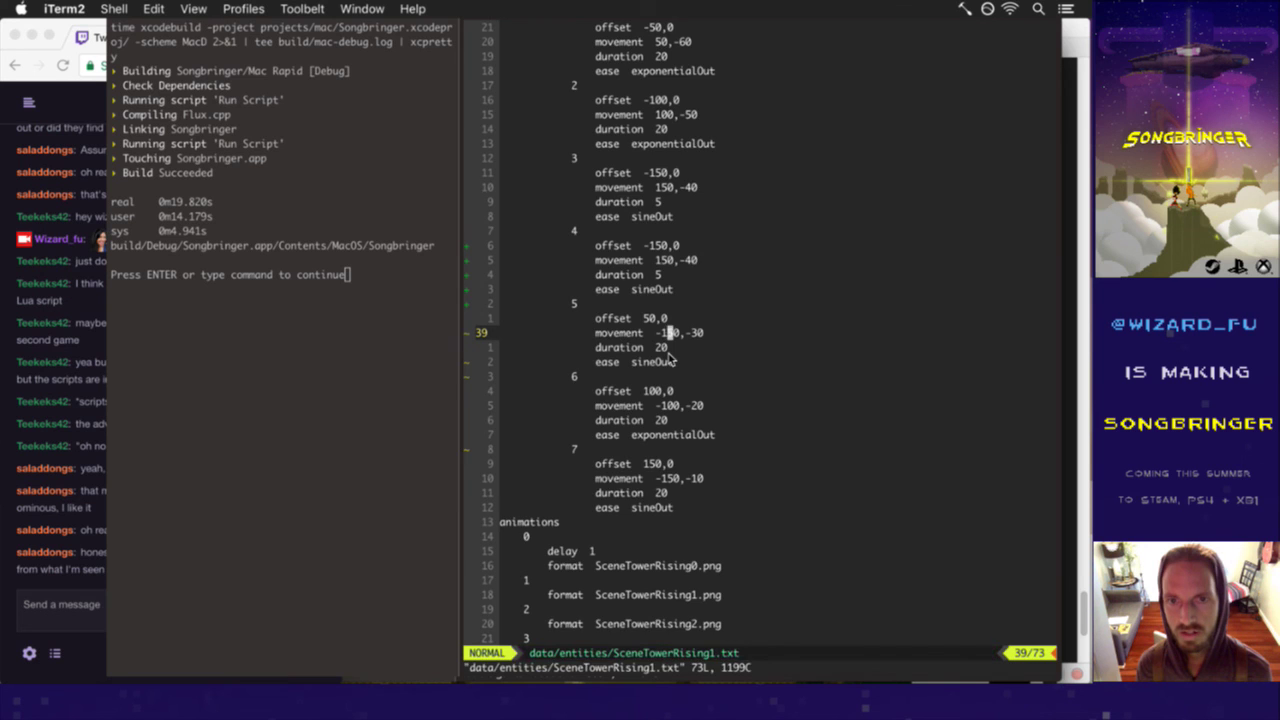
- Set entry 7's movement to -250,-10 and save
key("j")
key("j")
key("j")
key("j")
key("j")
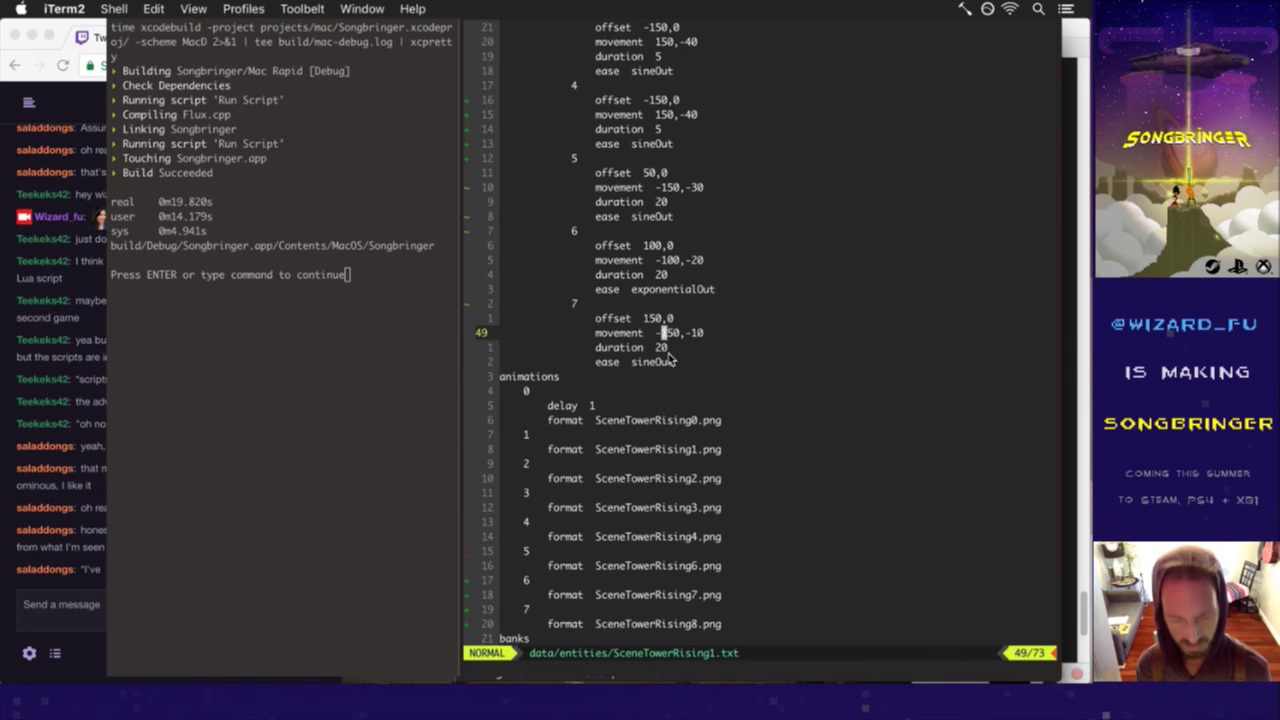
type("2:w")
key("Return")
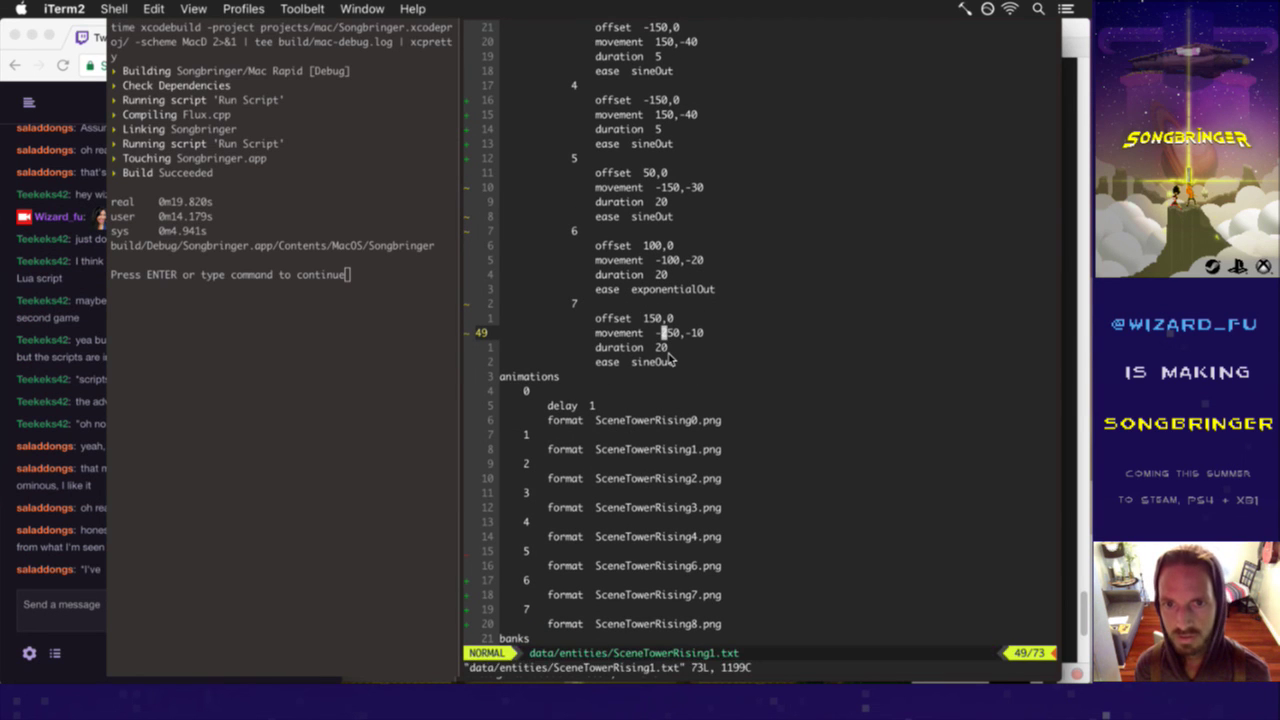
key("j")
key("j")
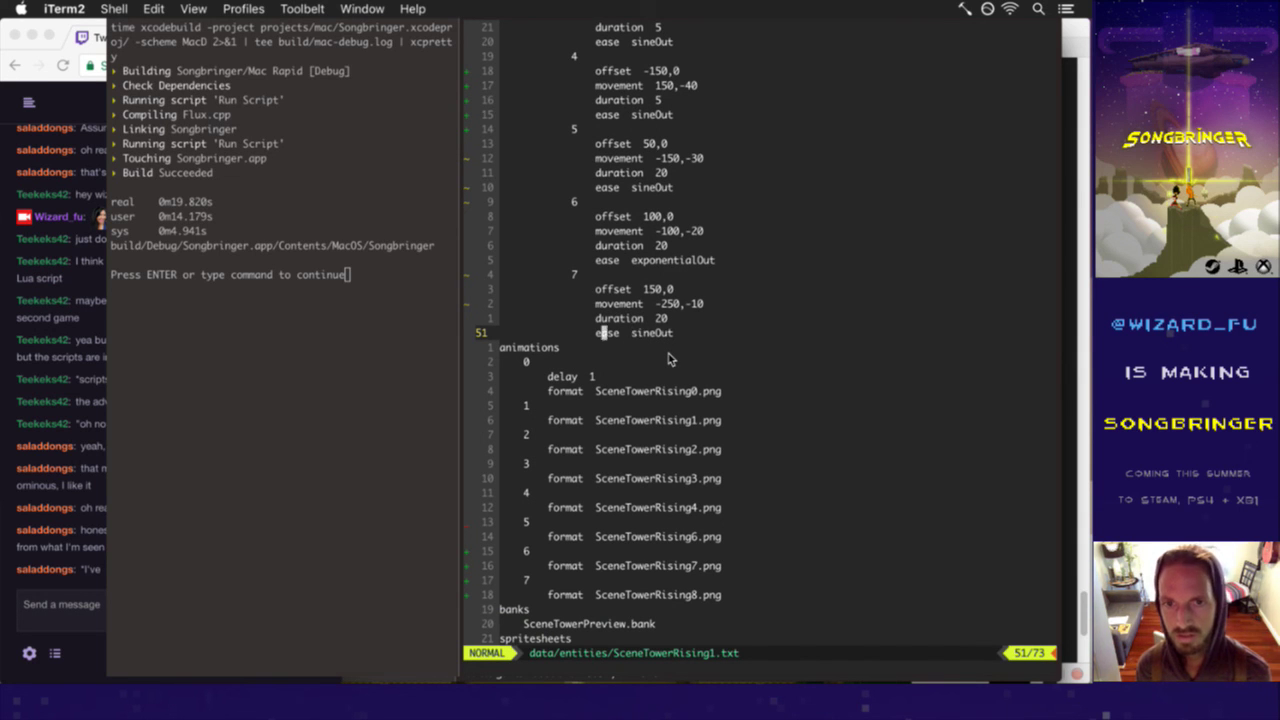
- Comment out entry 7's ease line with ';', save, and rebuild the game with F5
key("shift+i")
type(";")
key("Escape")
type(":w")
key("Return")
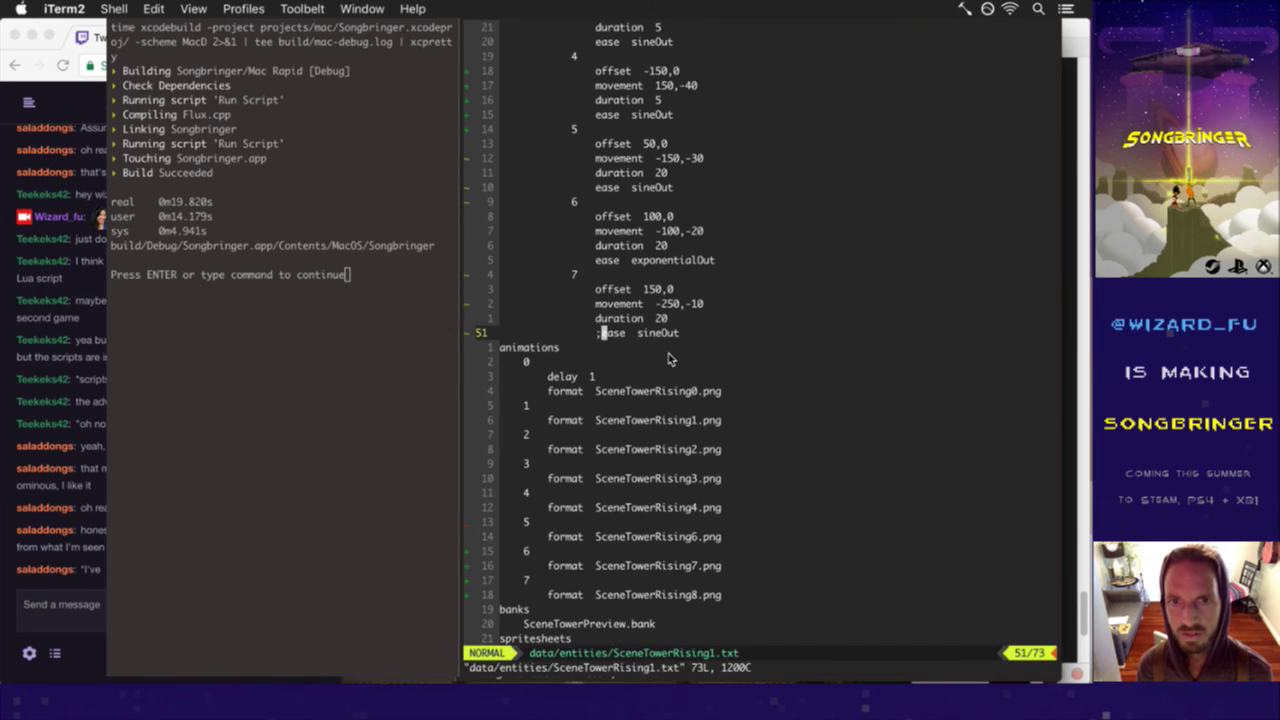
key("k")
key("k")
key("F5")
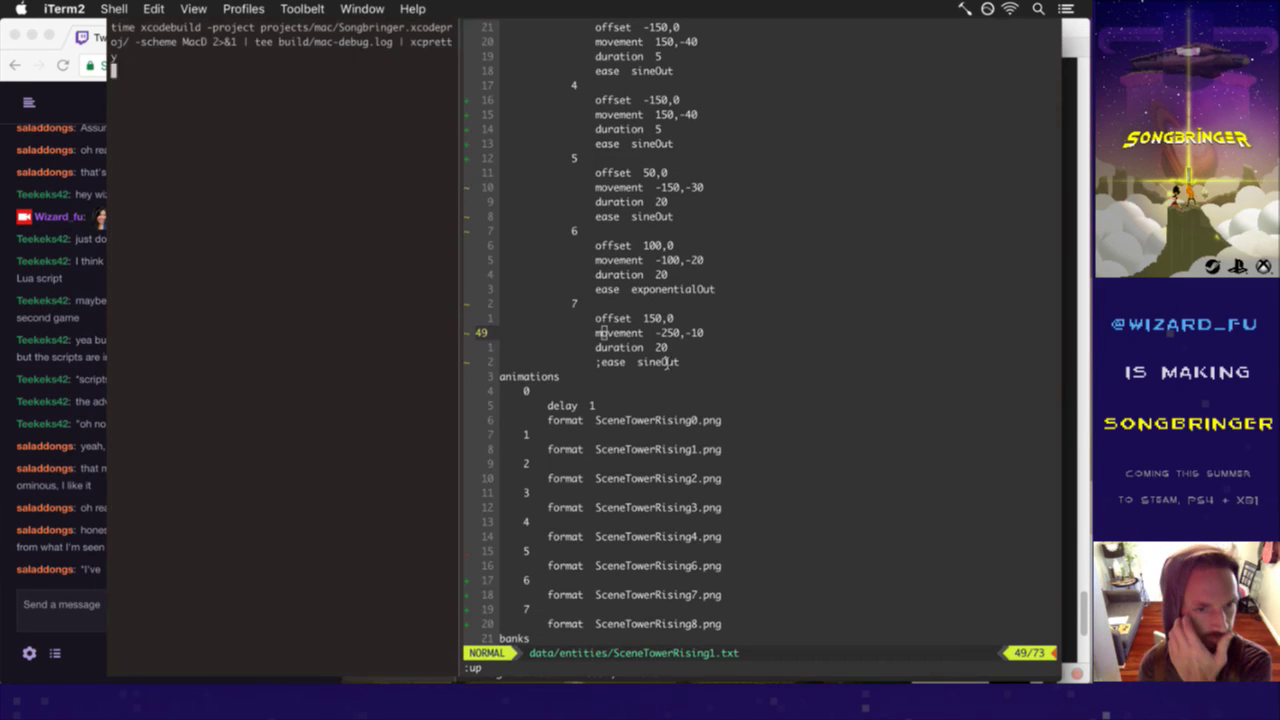
- Check the chat, switch to Songbringer, watch the cutscene to the ship scene, then quit
left_click(86, 551)
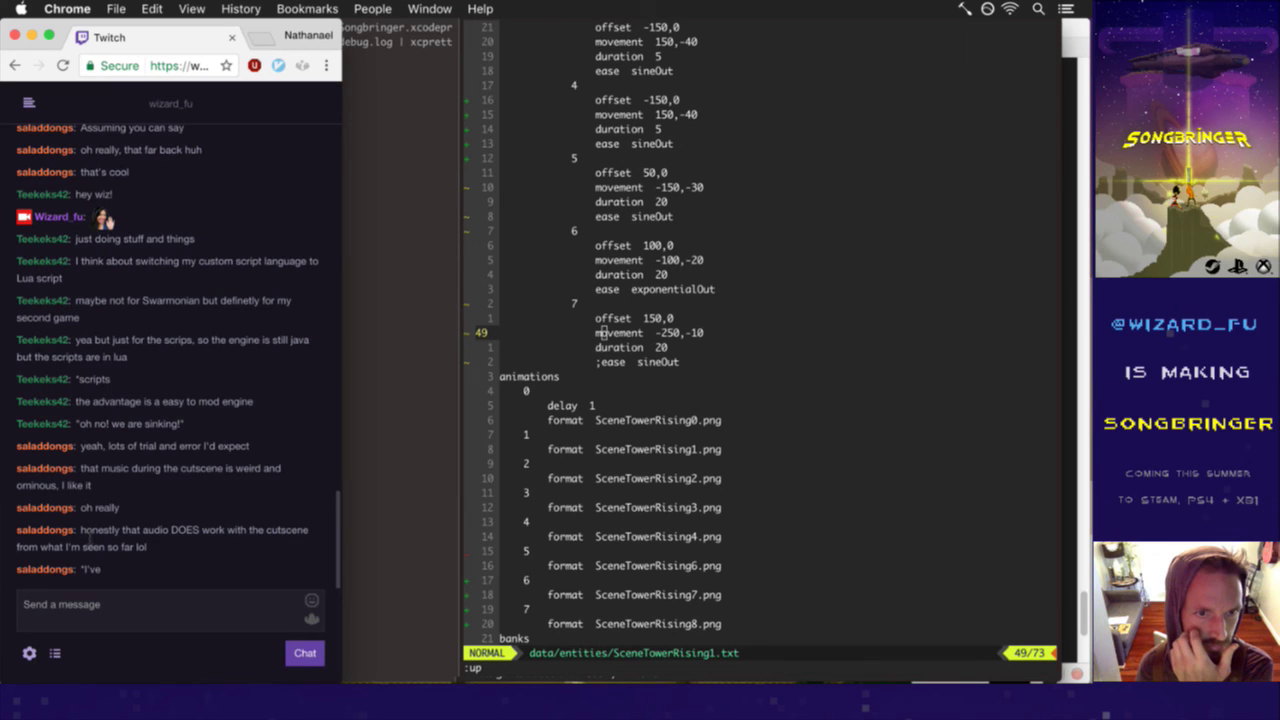
triple_click(87, 540)
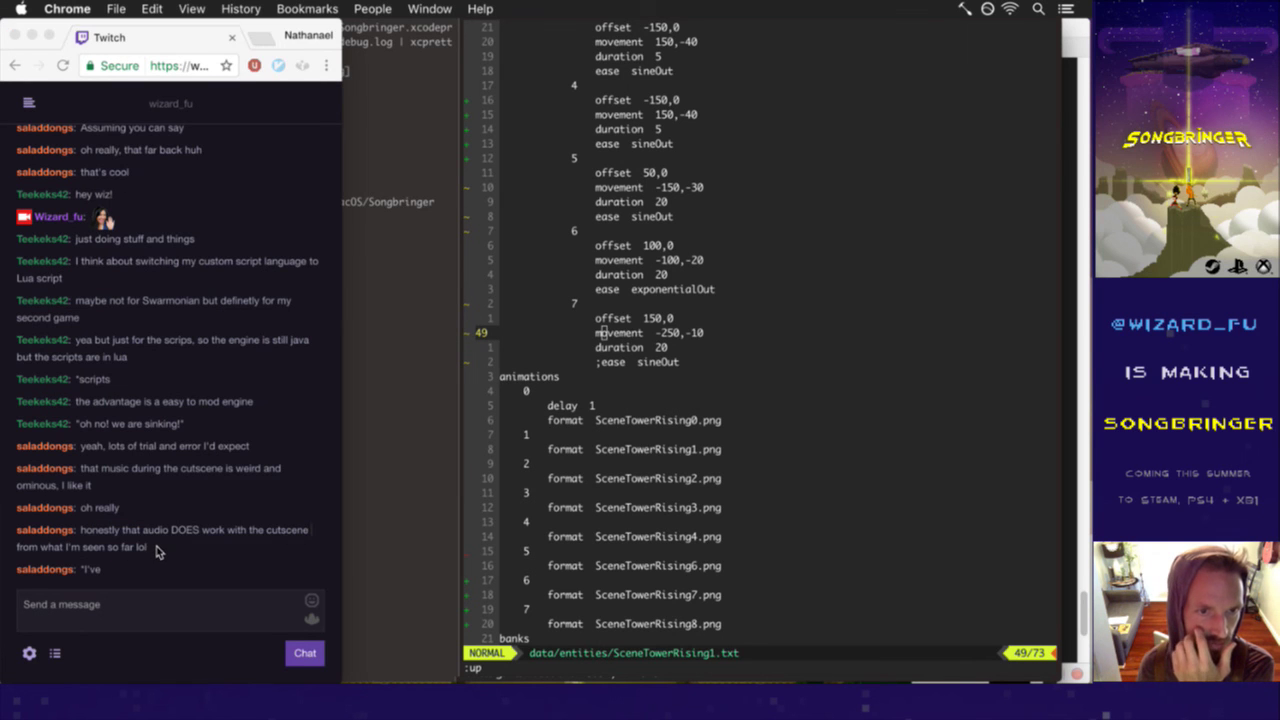
left_click(578, 491)
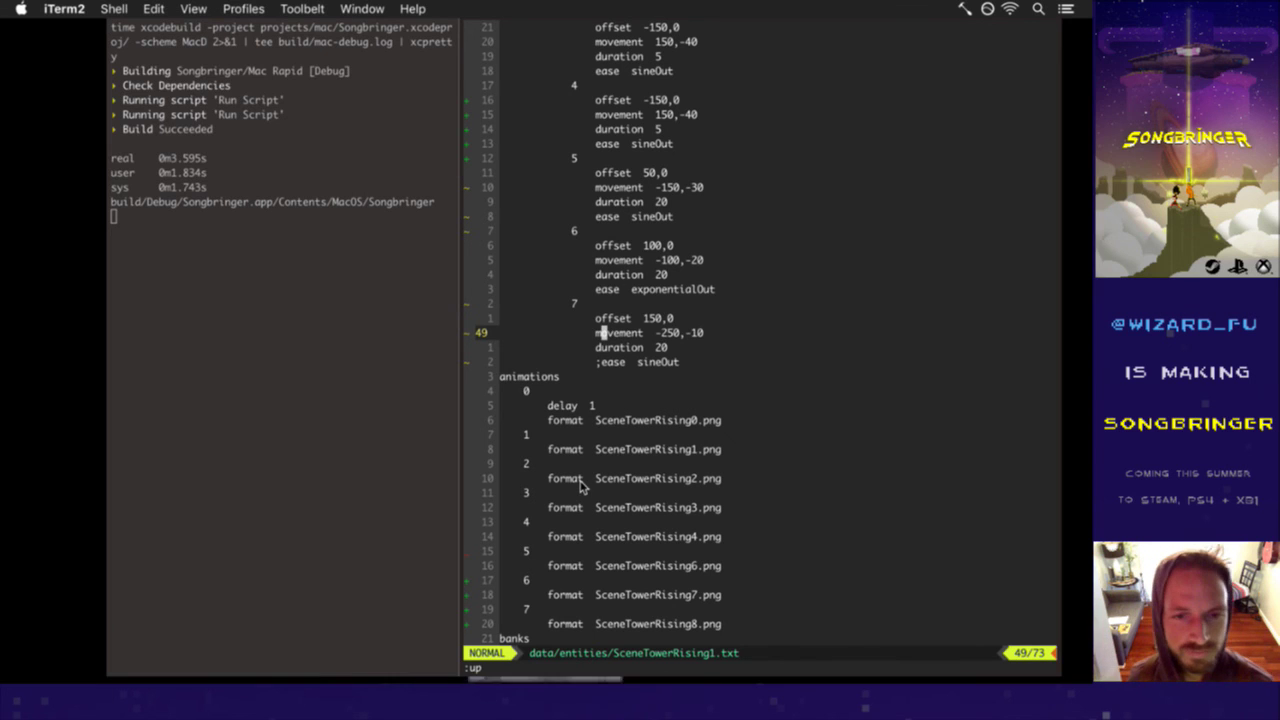
key("super+Tab")
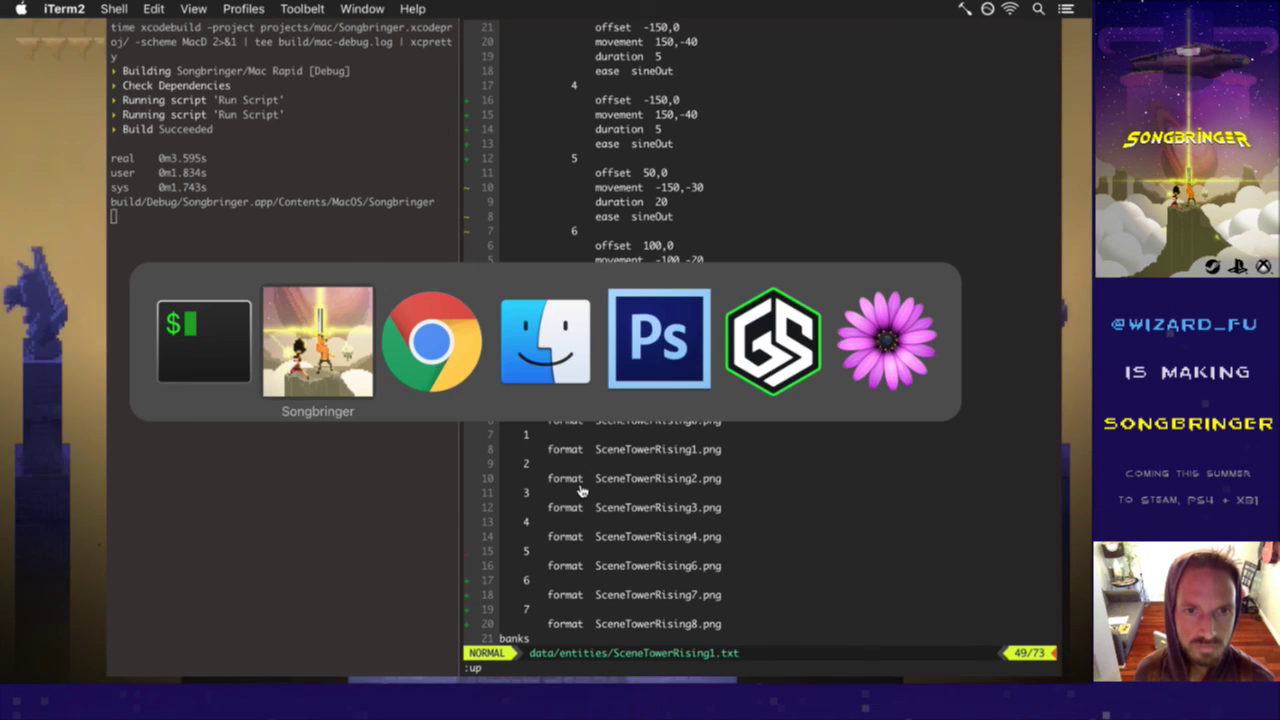
key("super+Tab")
key("super+Tab")
key("super+Tab")
key("super+Tab")
key("super+Tab")
key("super+Tab")
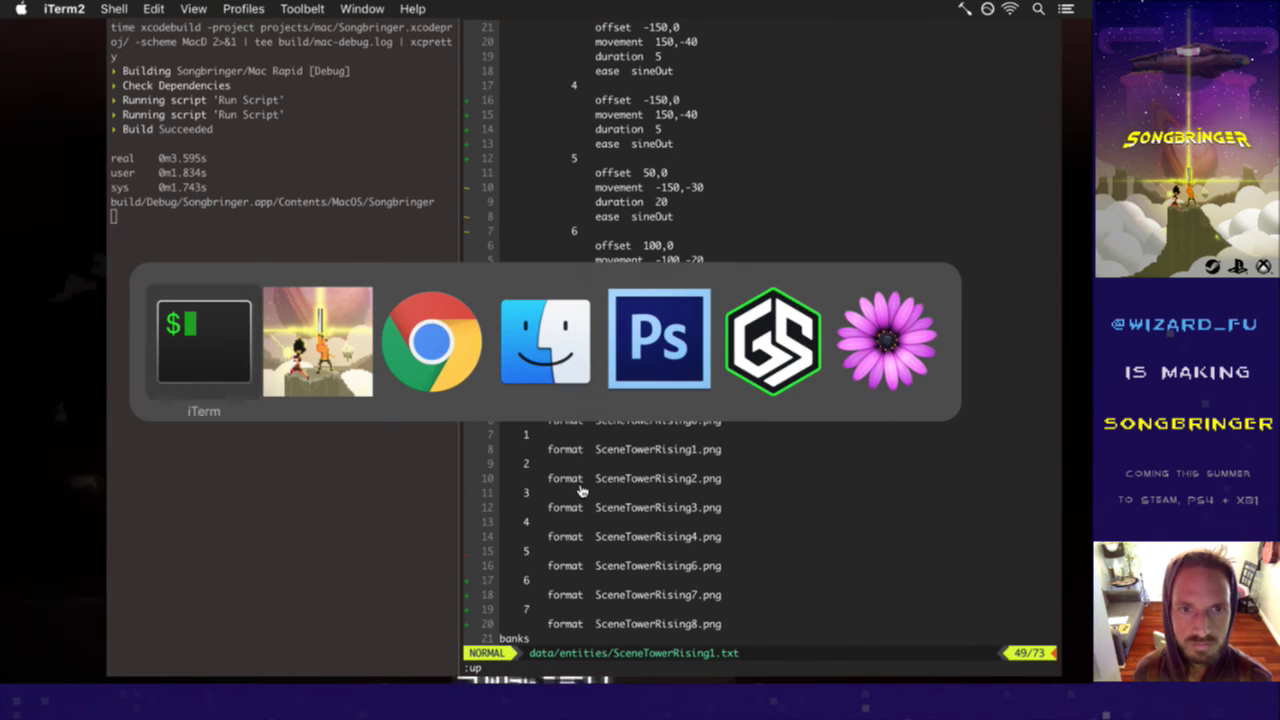
key("super+Tab")
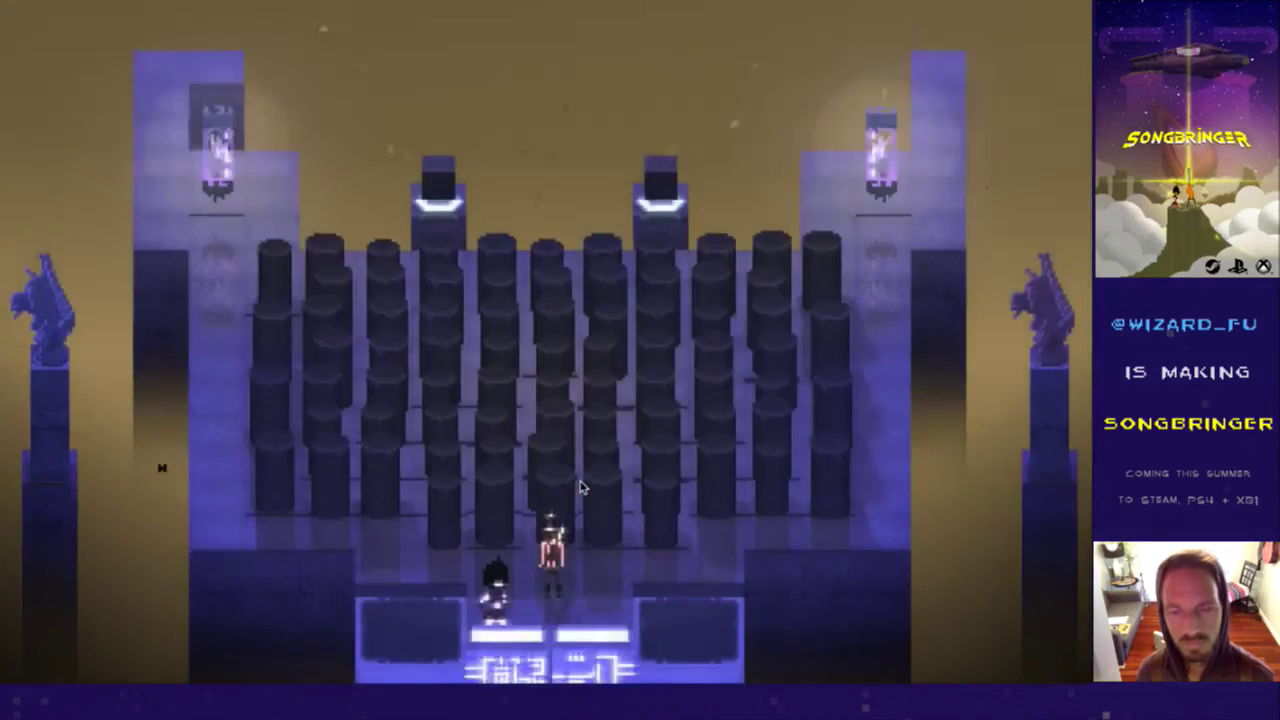
key("super+q")
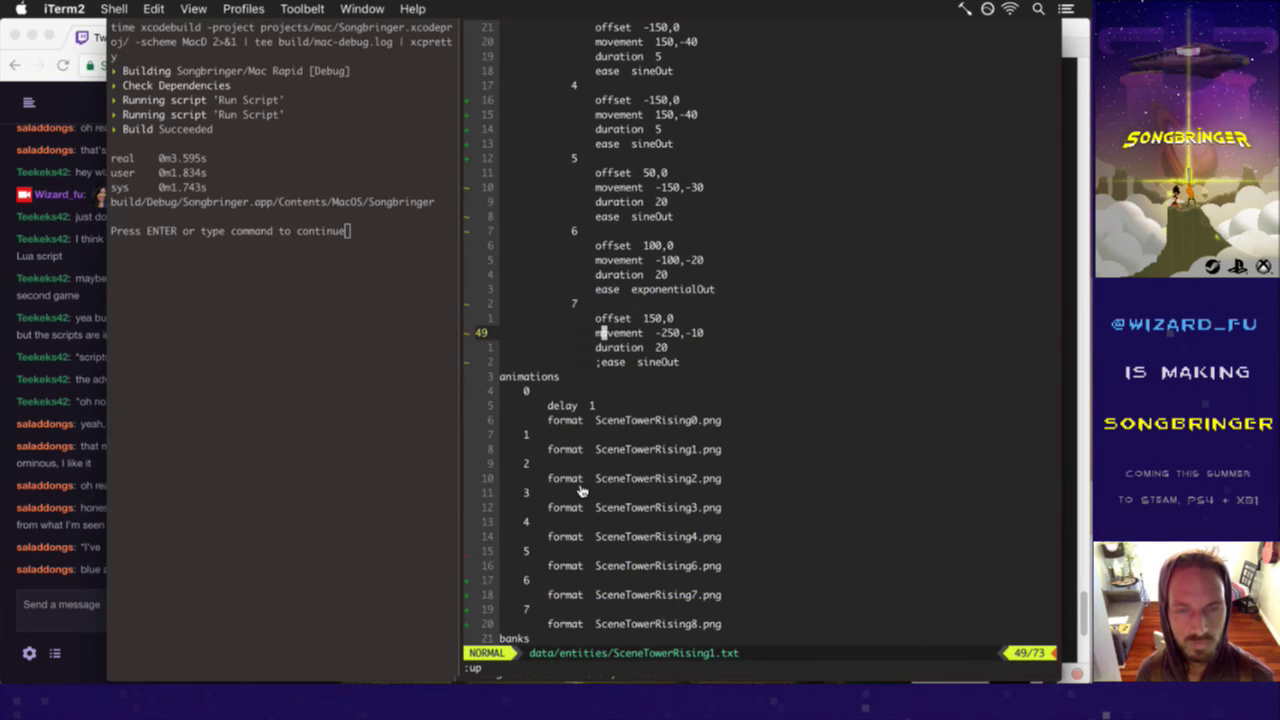
- After a glance at the stream chat, set step 5's movement to -100,-30 and save SceneTowerRising1.txt
key("super+Tab")
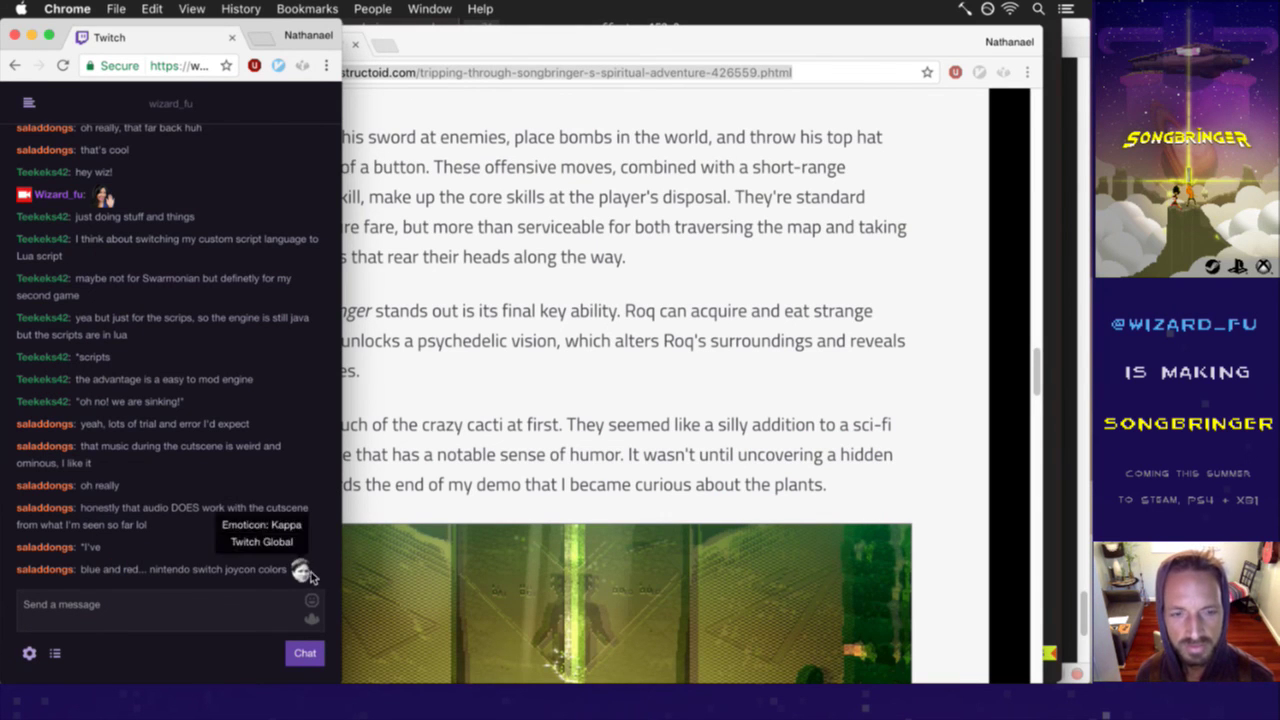
key("super+Tab")
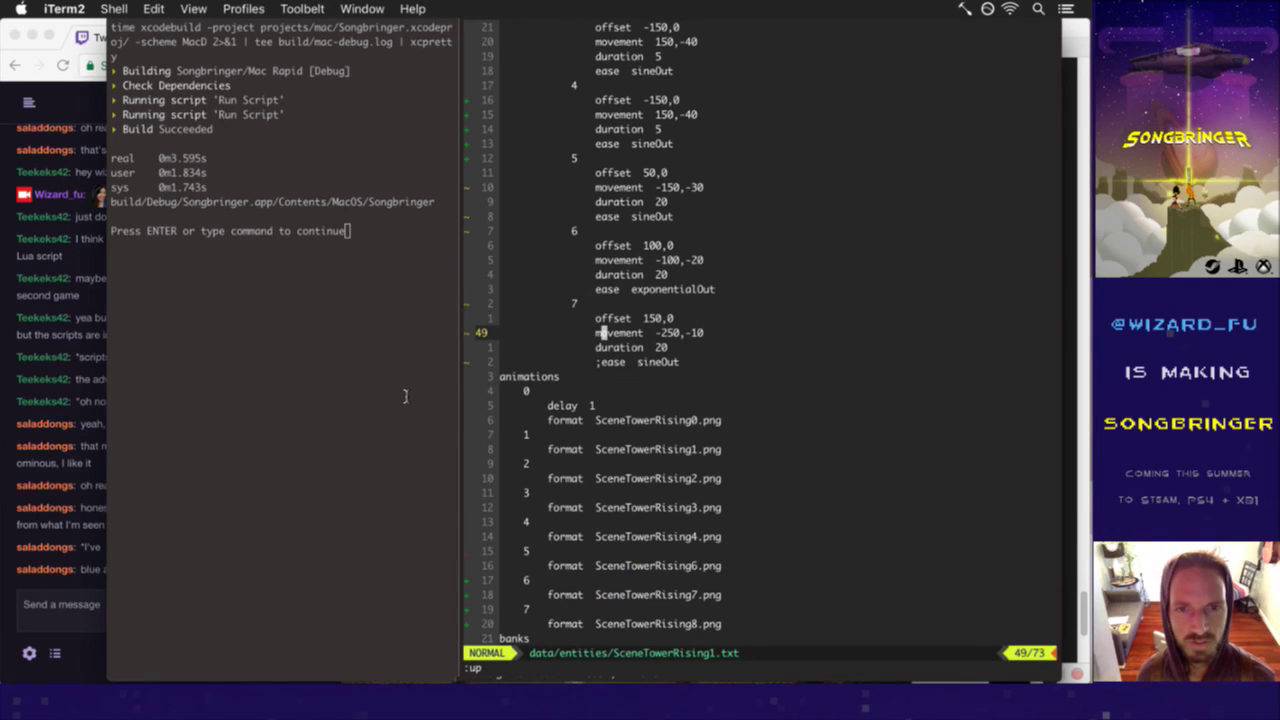
key("j")
key("j")
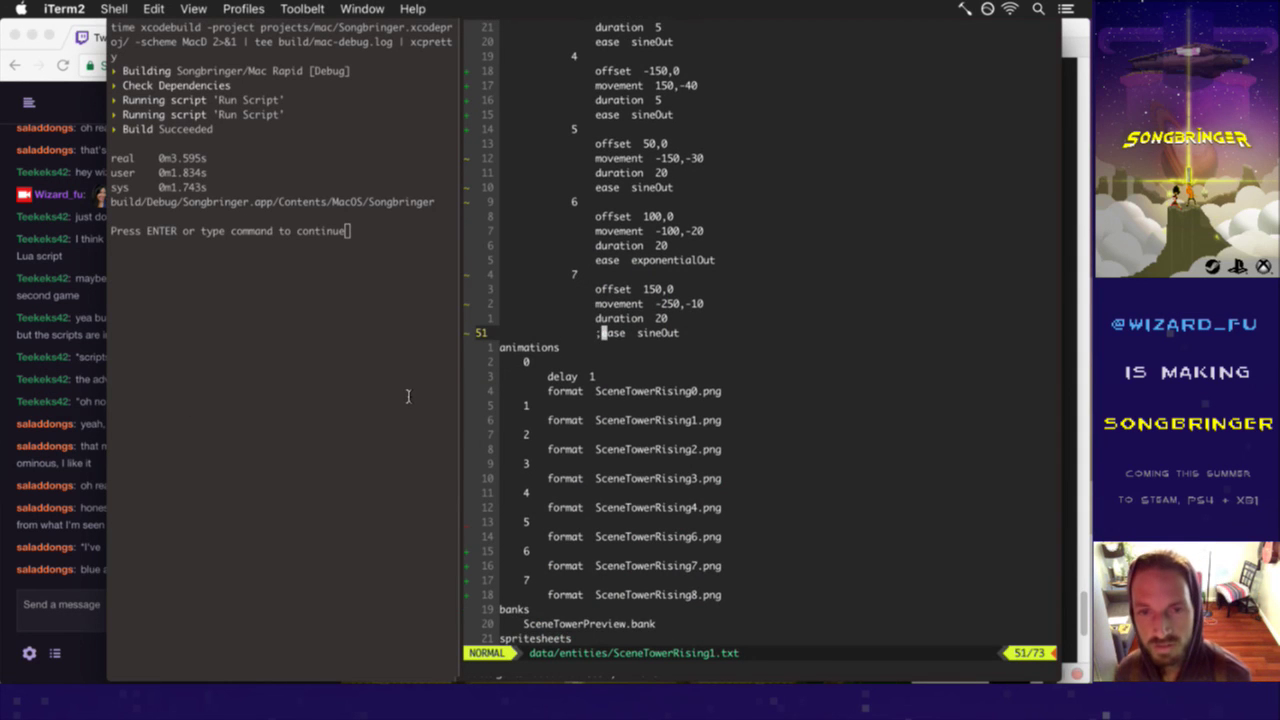
key("k")
key("k")
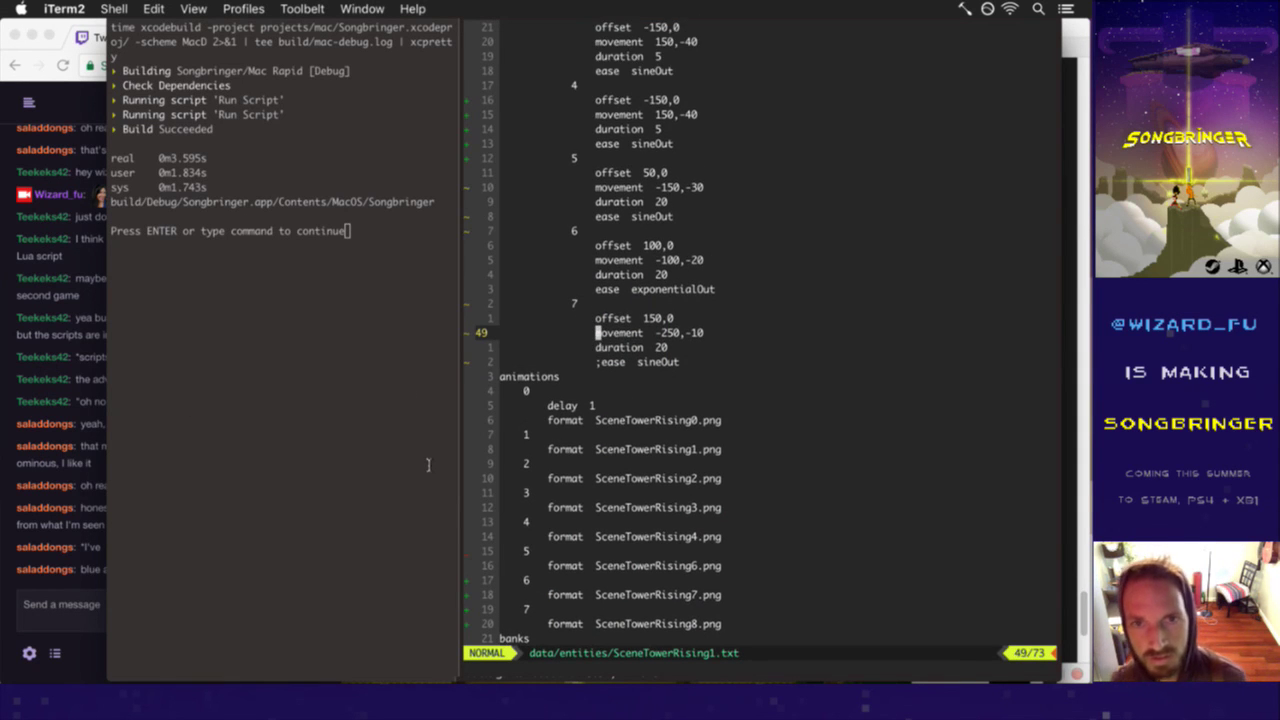
key("k")
key("k")
key("k")
key("k")
key("k")
key("k")
key("k")
key("k")
key("l")
key("l")
key("l")
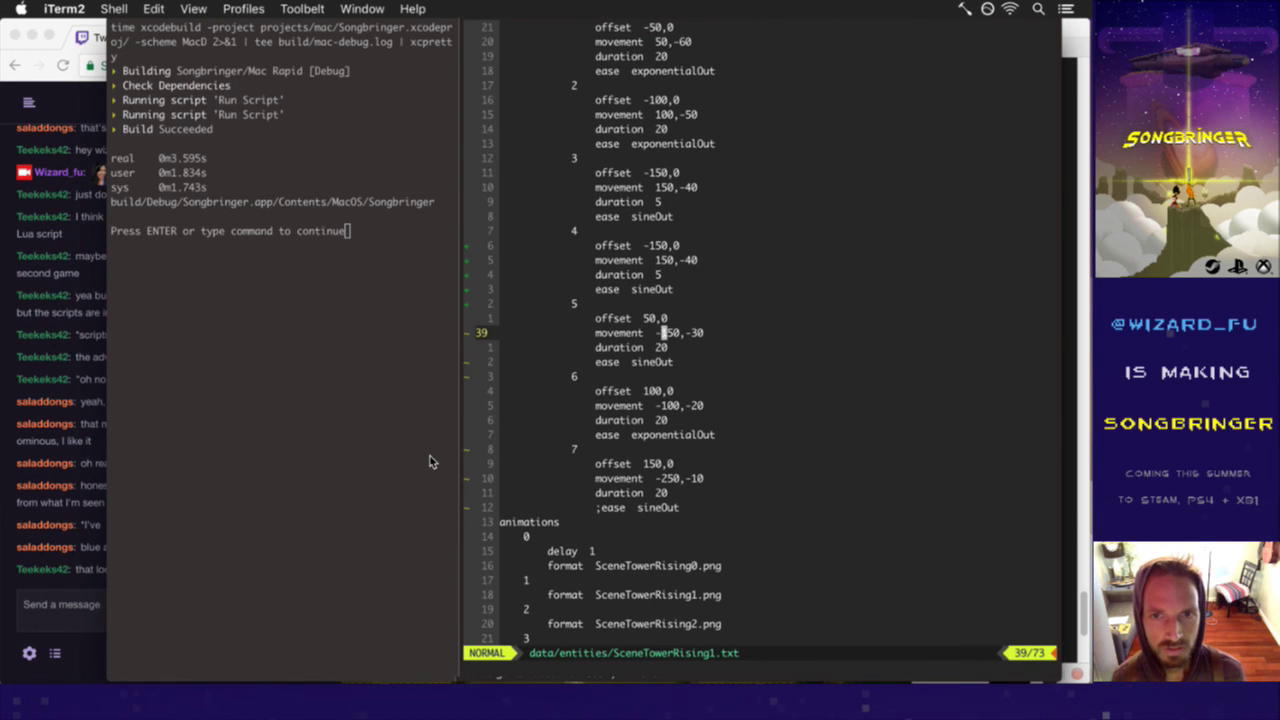
type(":w")
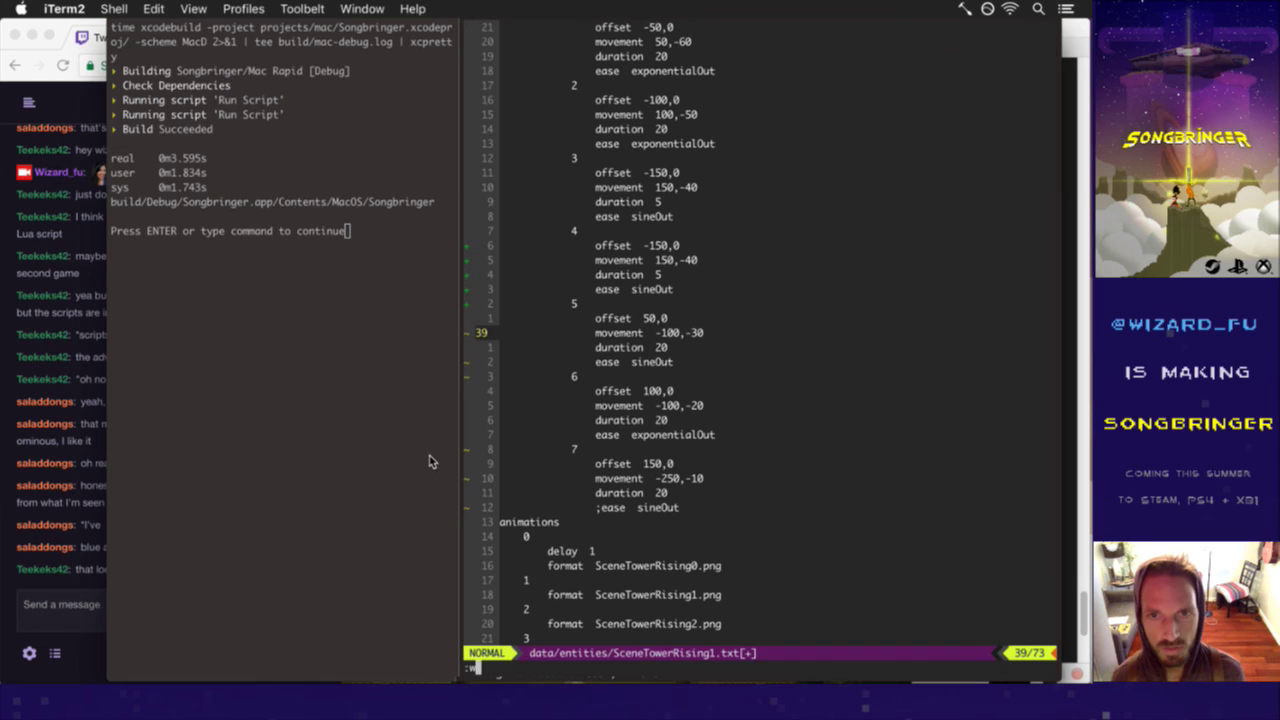
key("Return")
- Check the stream chat again, then switch the vim buffer to src/Flux.cpp
left_click(93, 546)
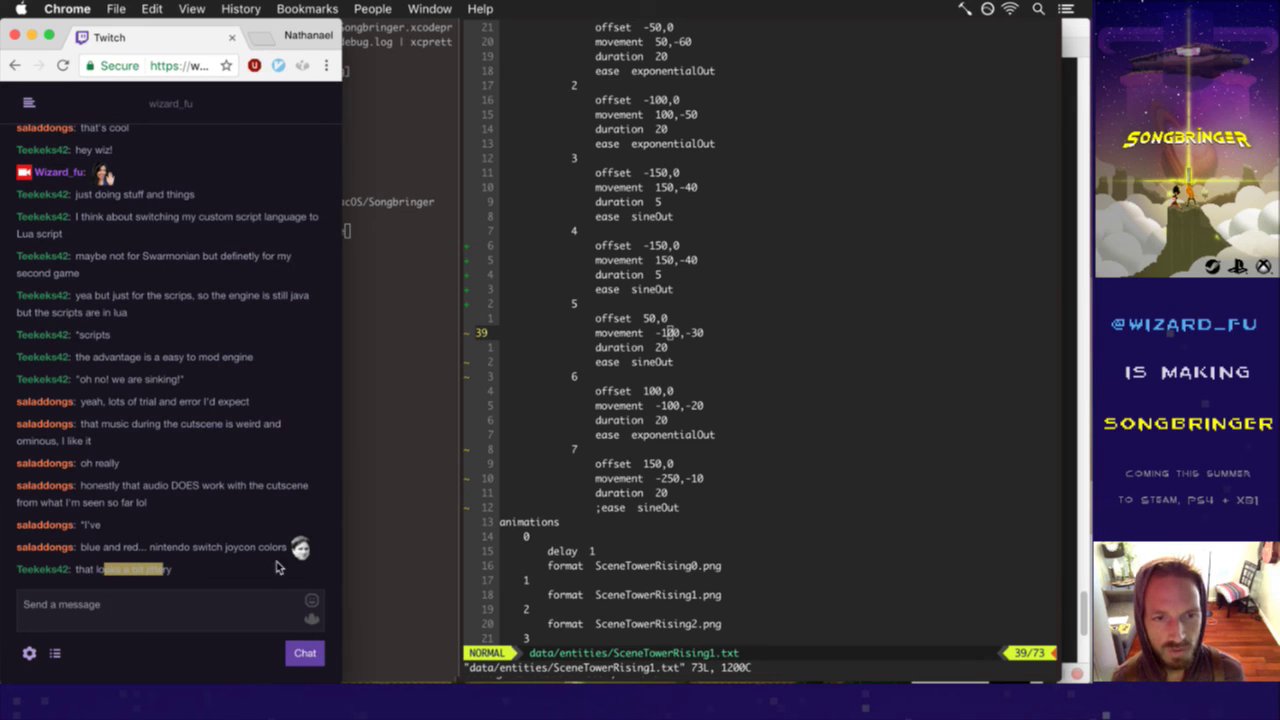
left_click(549, 506)
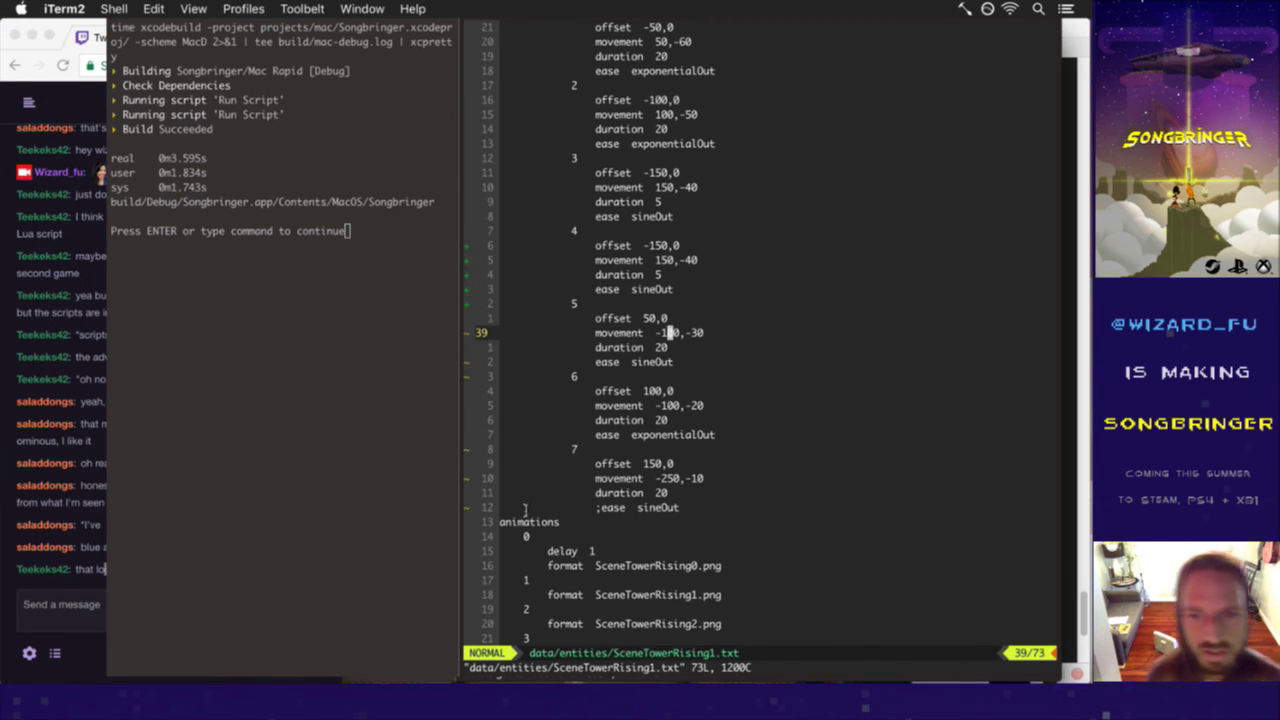
type(":bp!")
key("Return")
scroll(528, 511, "up", 1)
scroll(524, 509, "up", 2)
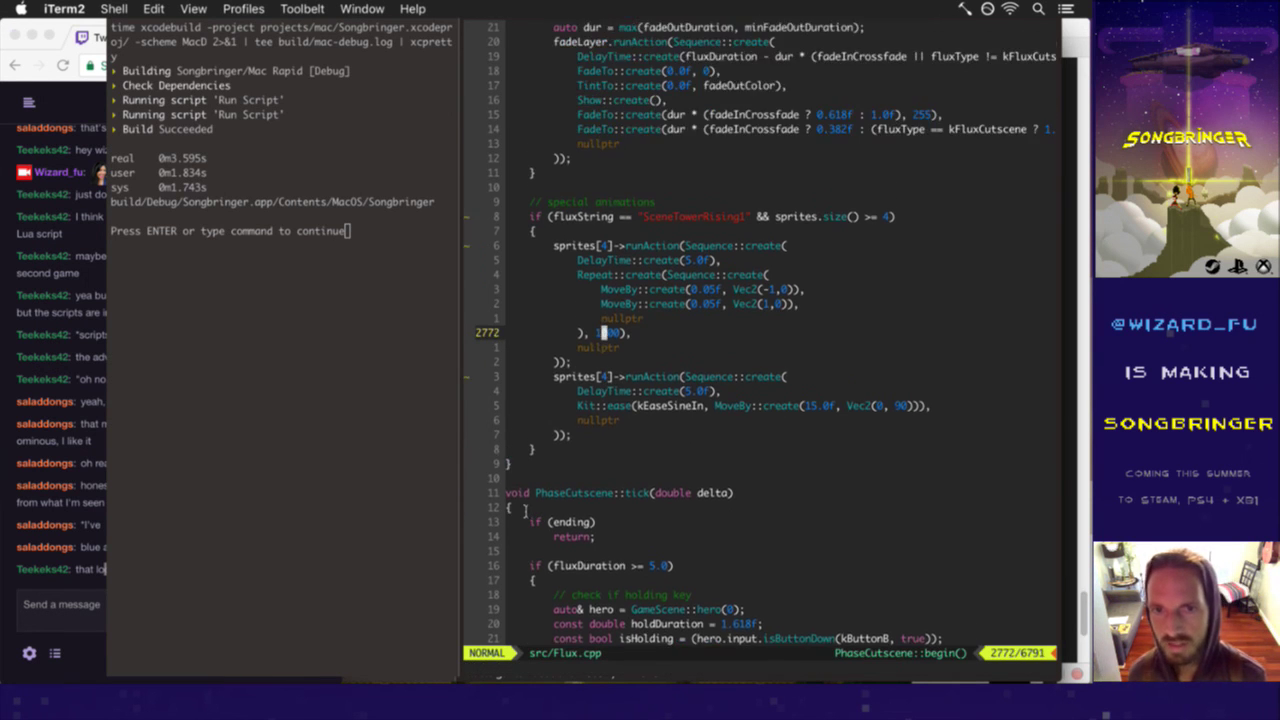
- Lower the tower-shake repeat count in src/Flux.cpp to 50, save, and return to SceneTowerRising1.txt
key("x")
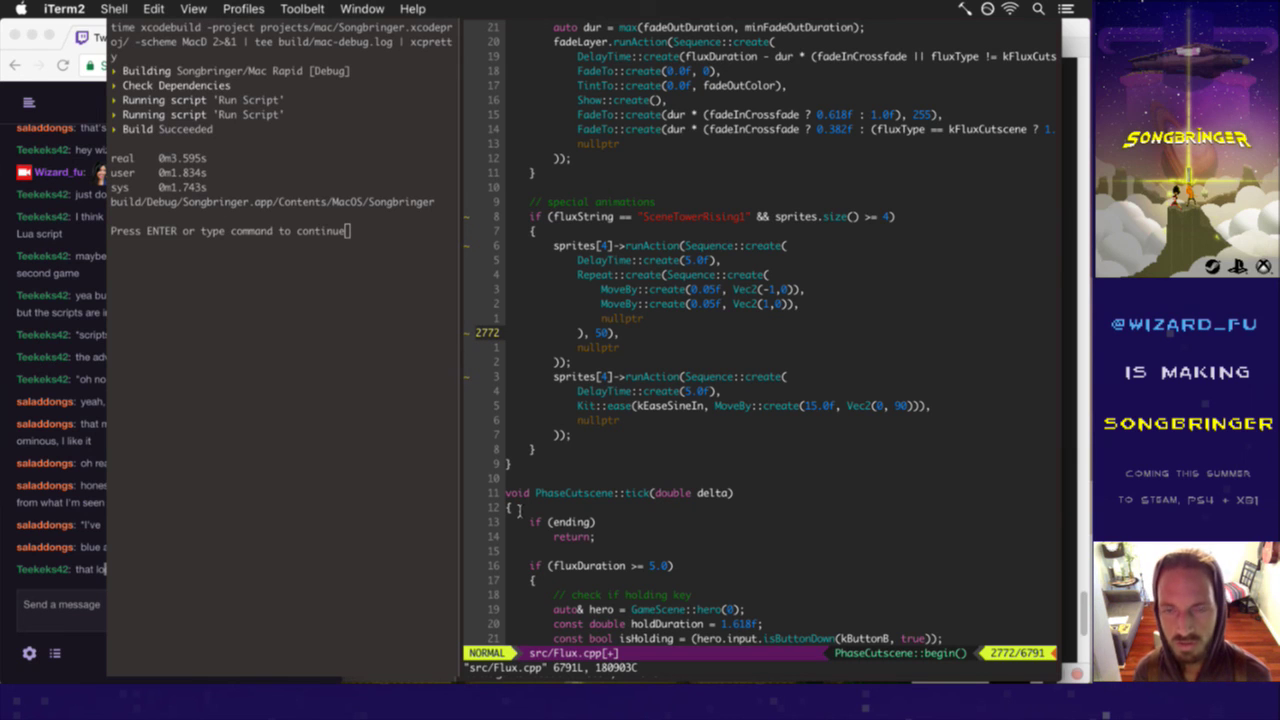
key("ctrl+s")
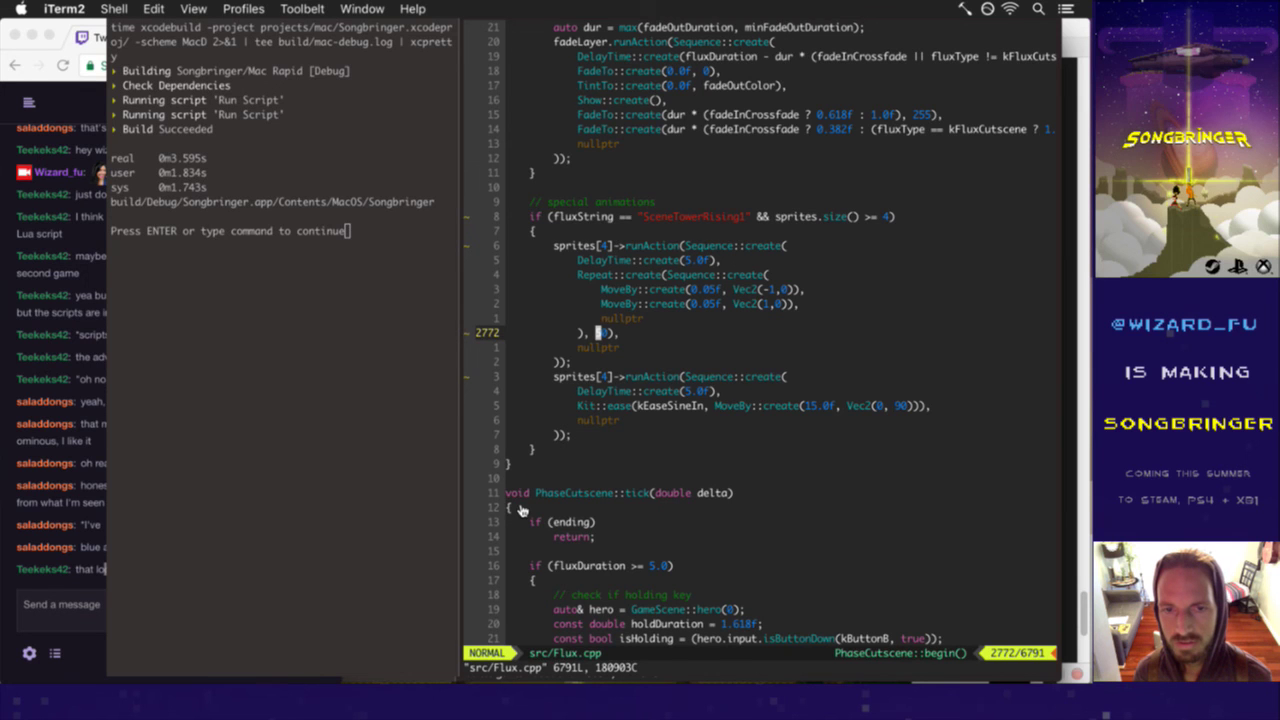
type(":bn!")
key("Return")
- Replace a digit of step 5's vertical movement with 4 and save to trigger a rebuild
key("k")
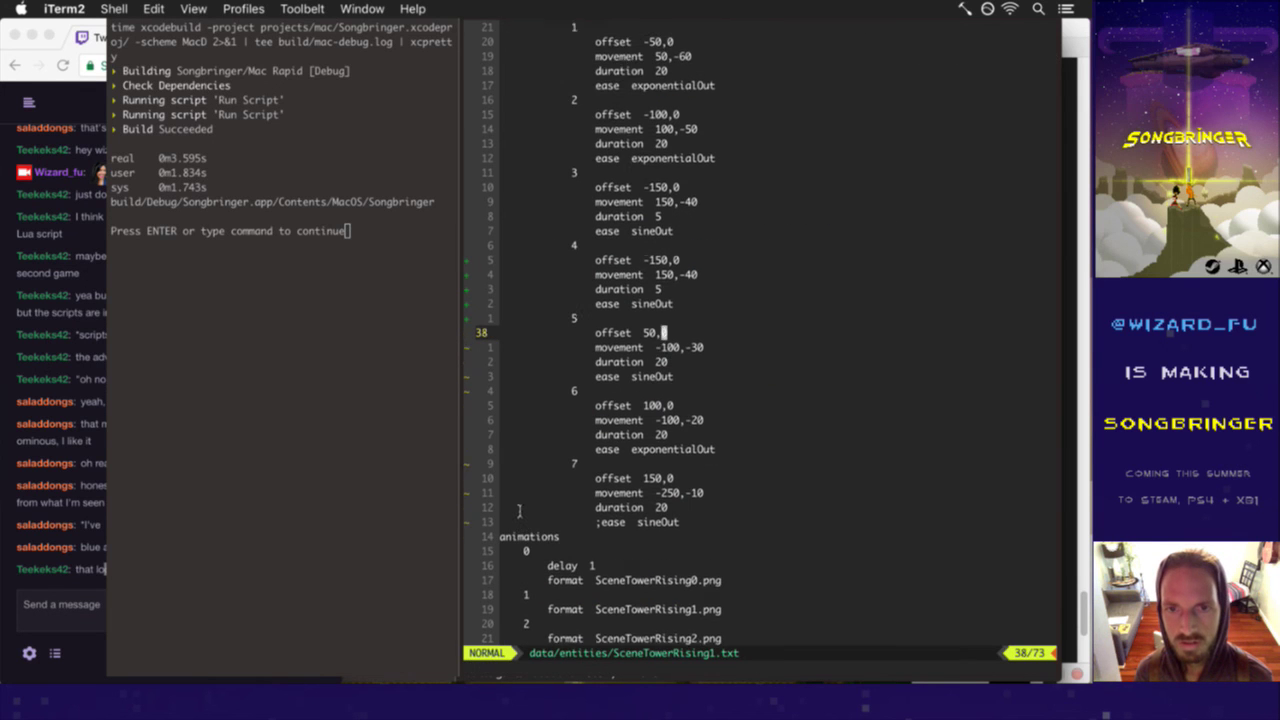
key("k")
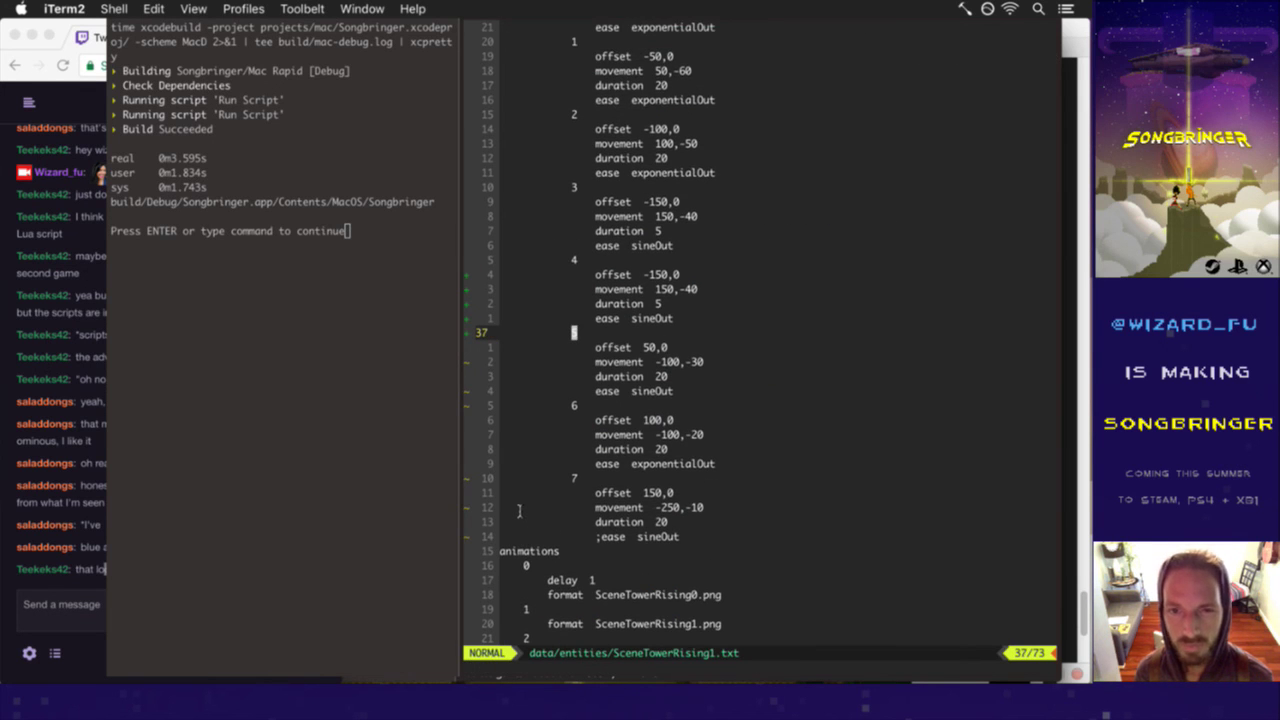
key("0")
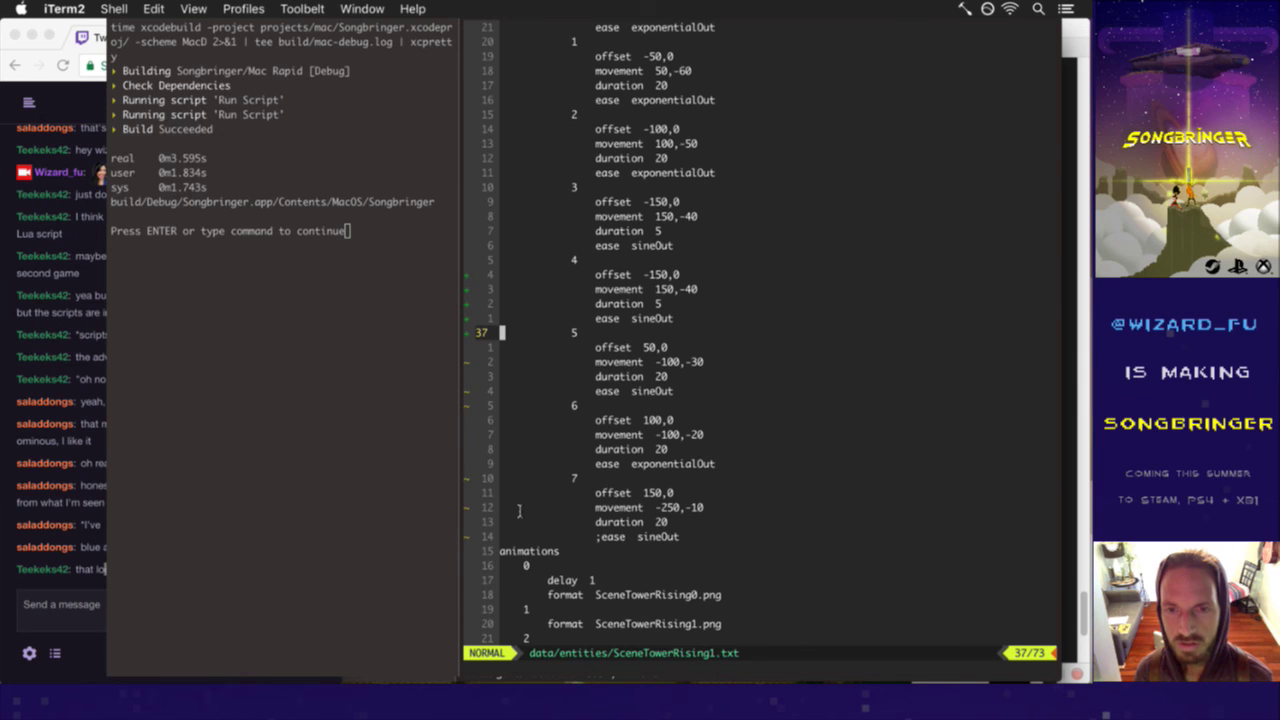
key("j")
key("j")
key("j")
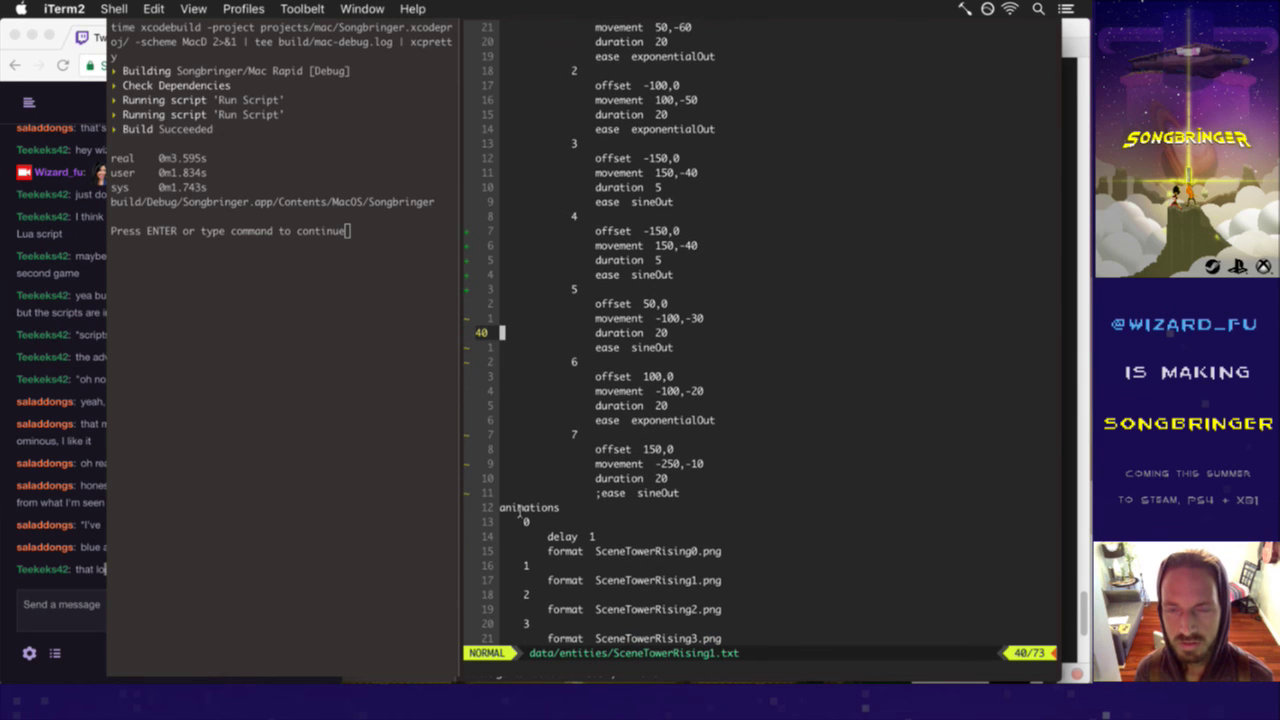
key("k")
key("dollar")
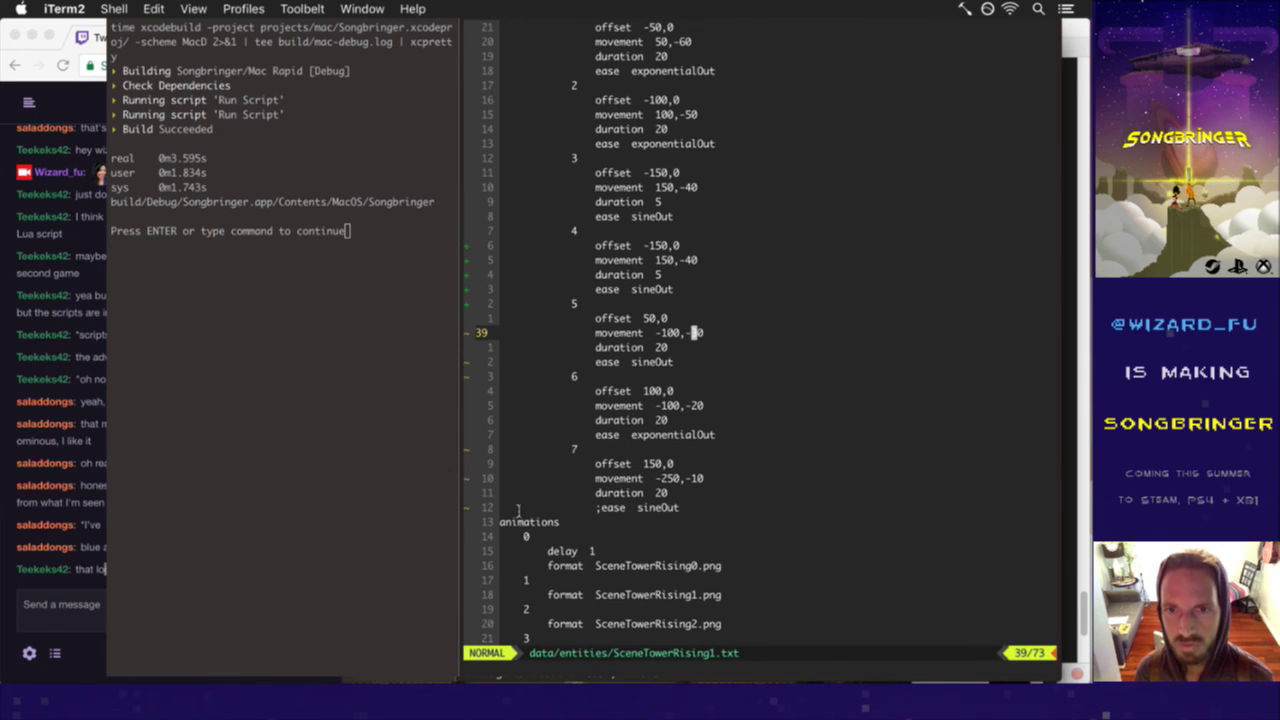
type("r4")
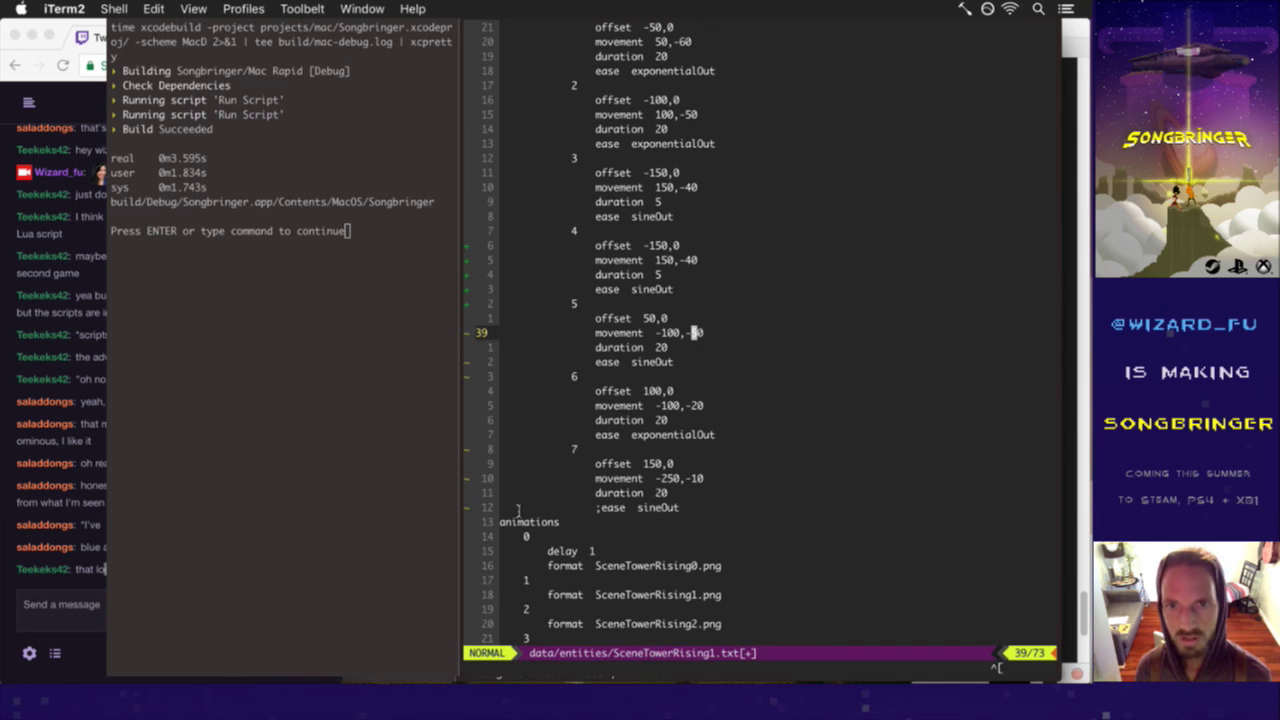
type(":w")
key("Return")
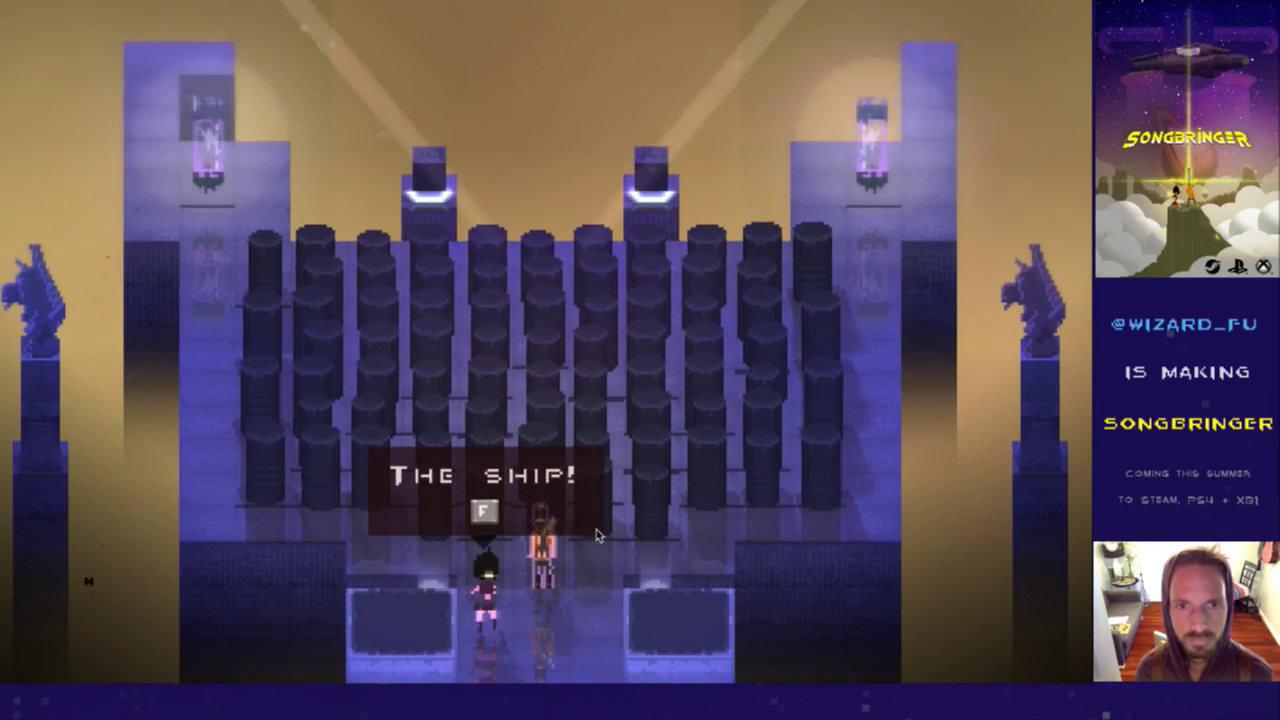
- Quit the game after the cutscene preview, glance at Photoshop, and return to vim
key("Escape")
key("super+Tab")
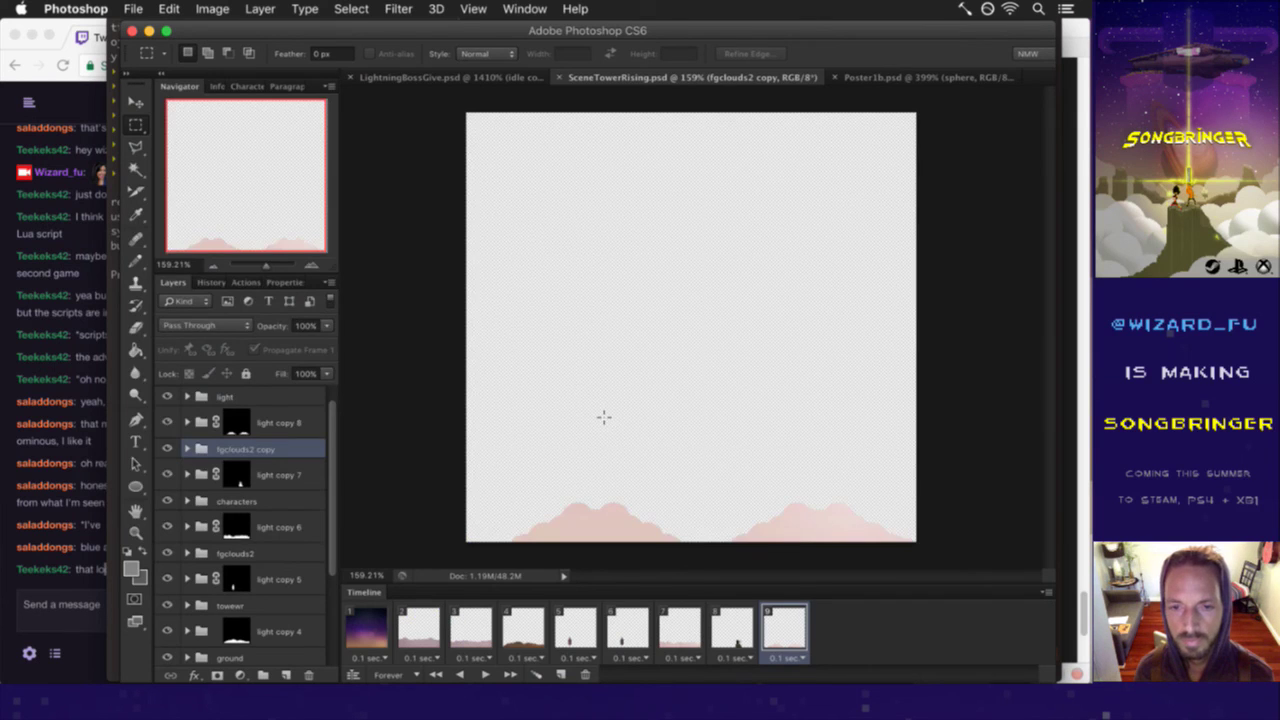
key("super+Tab")
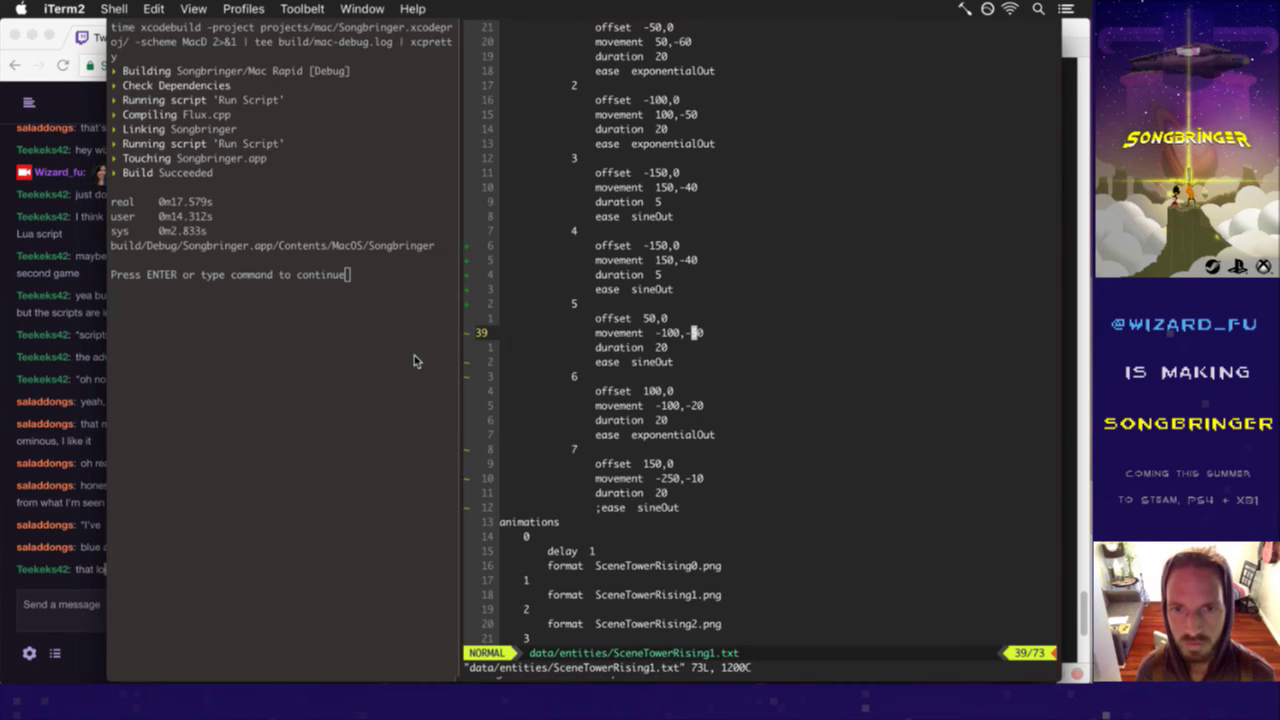
- Move to step 7's movement line and change its vertical value, undoing a first attempt
key("j")
key("j")
key("j")
key("j")
key("j")
key("j")
key("j")
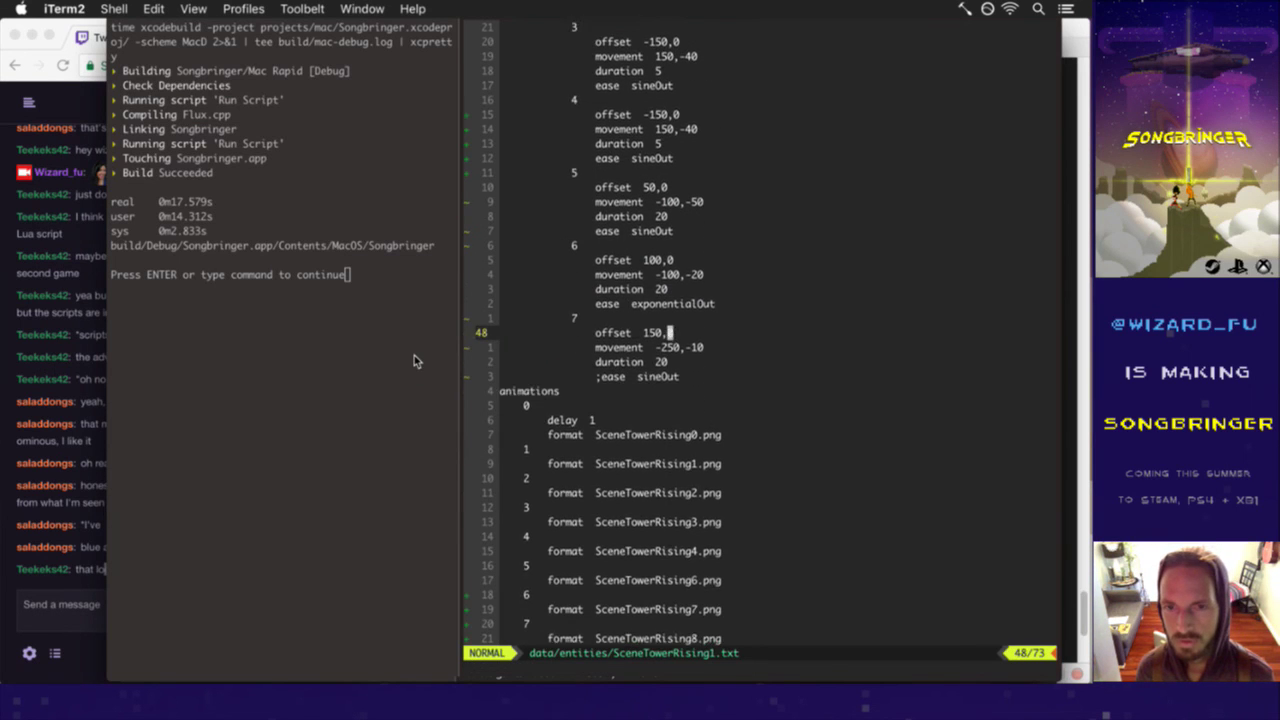
key("j")
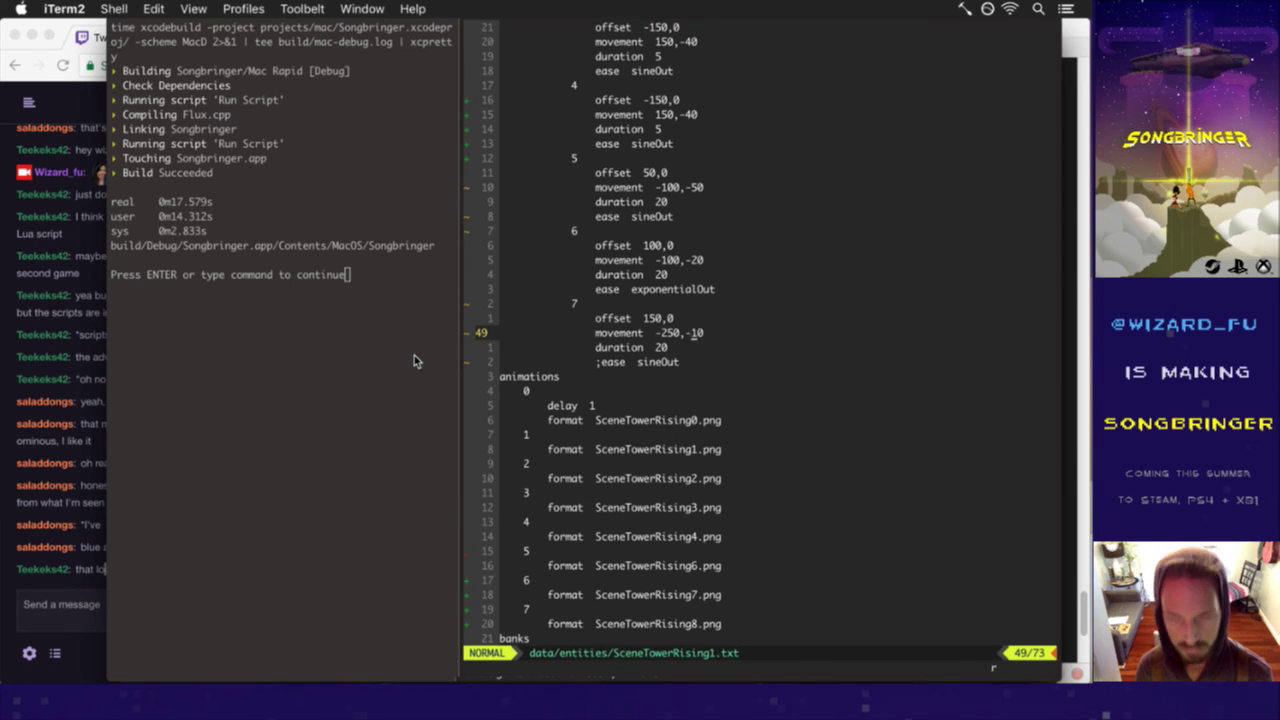
key("u")
key("k")
key("k")
key("k")
key("k")
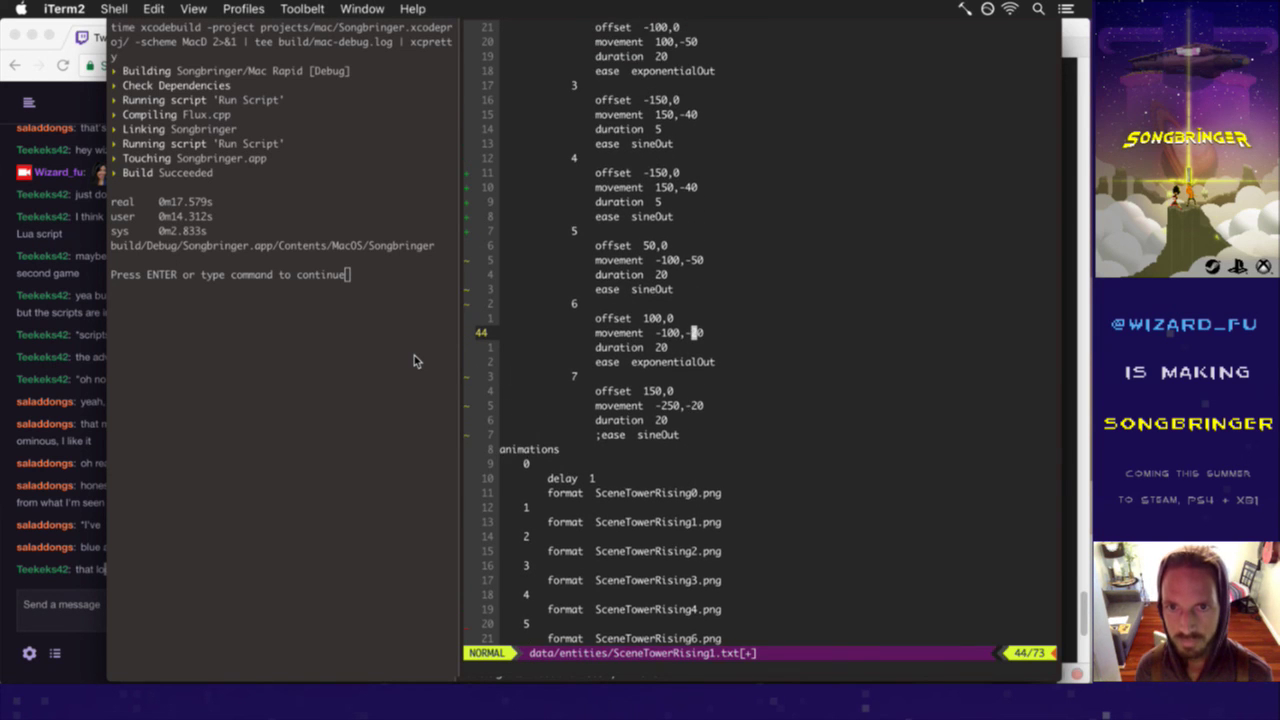
key("j")
- Finalize step 7's movement at -250,-30 and save SceneTowerRising1.txt
key("j")
key("j")
key("j")
key("j")
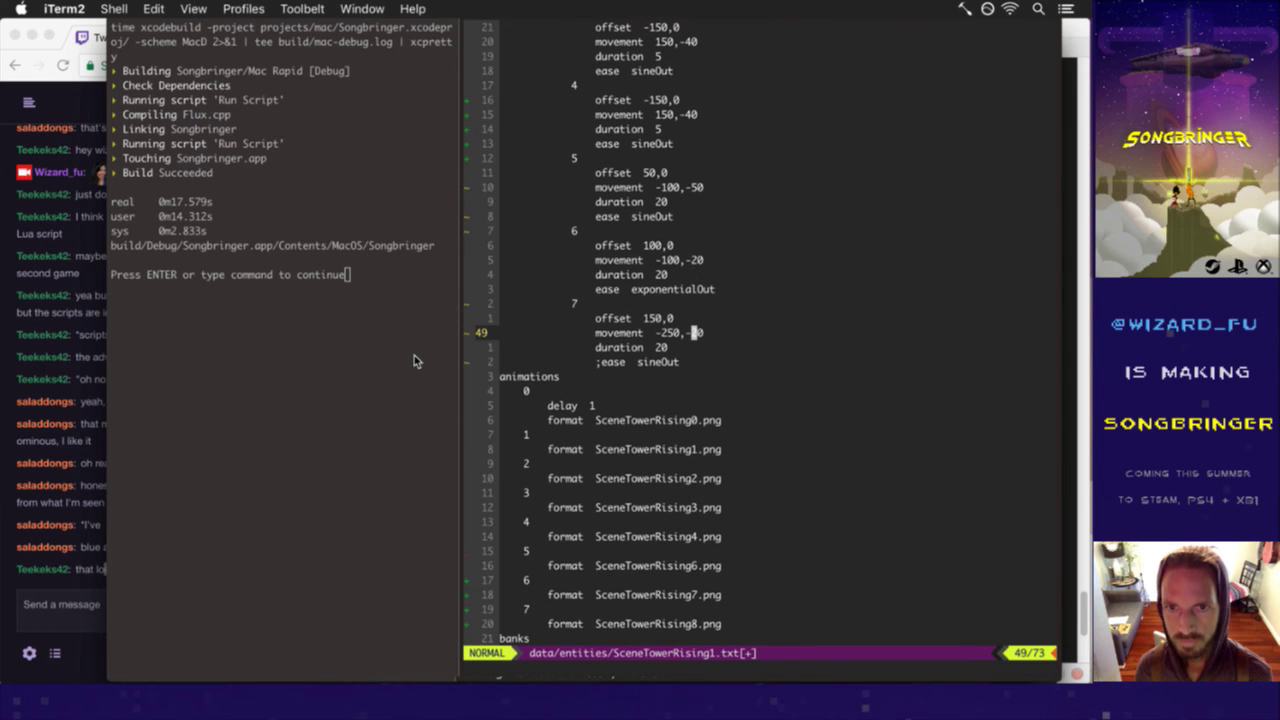
key("r")
key("3")
key("j")
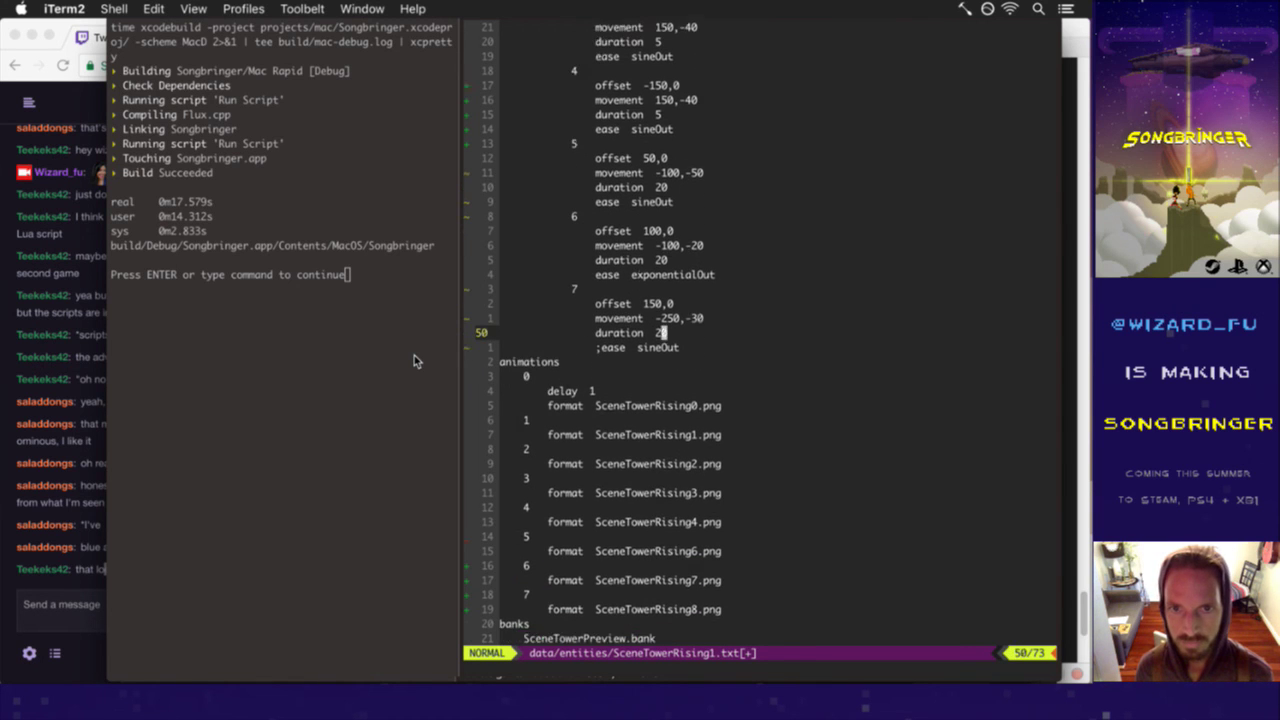
key("j")
key("j")
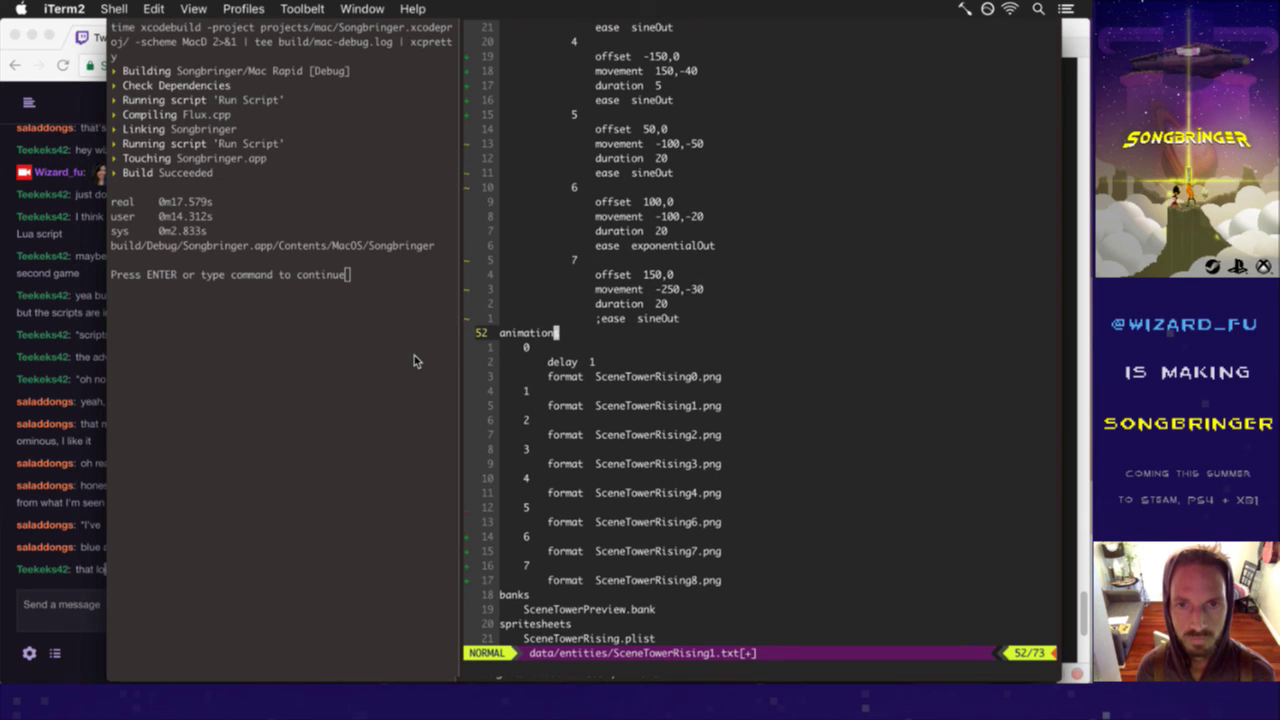
key("k")
key("h")
key("h")
type("0:w")
key("Return")
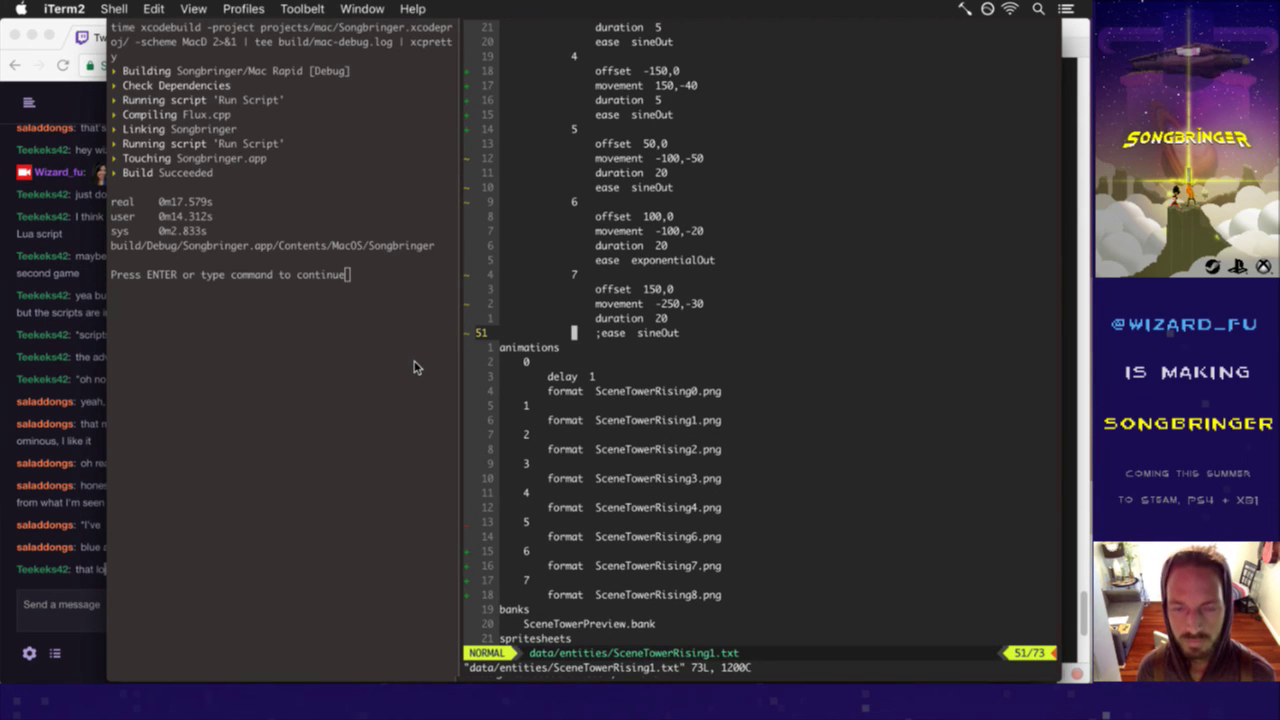
key("j")
key("j")
key("j")
key("j")
key("super+Tab")
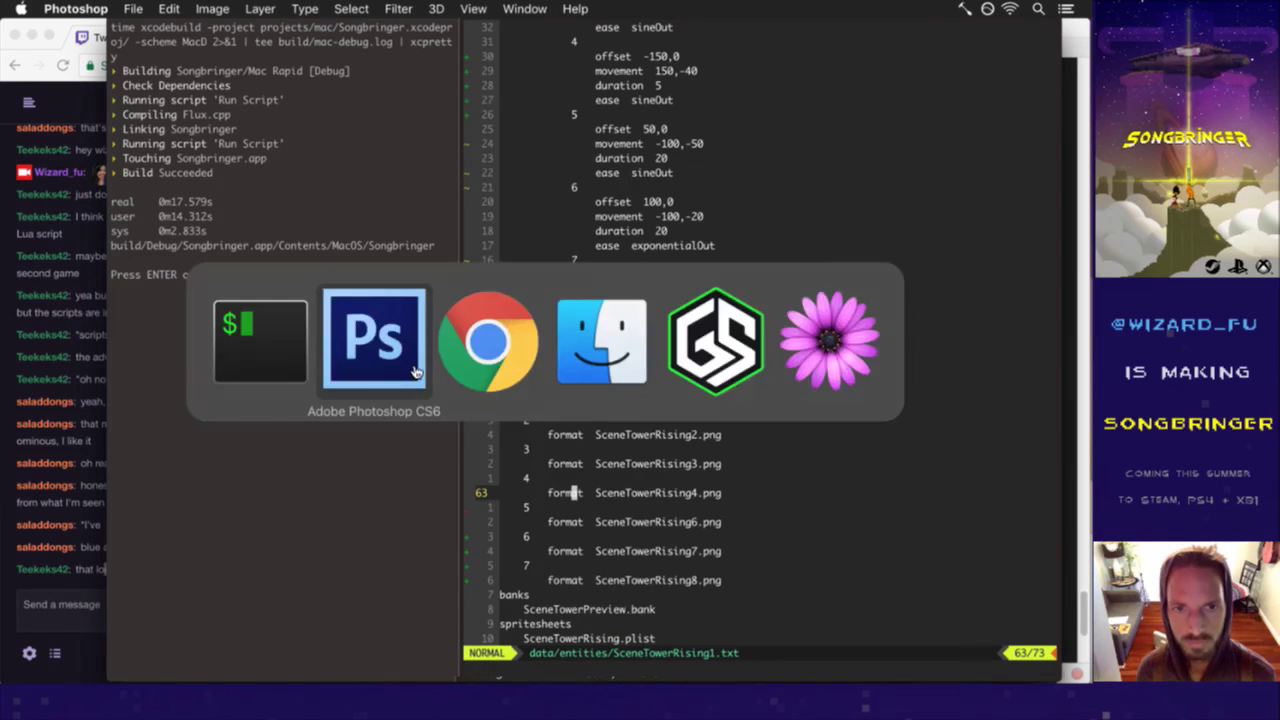
- Show frame 5 zoomed on the tower, expand the towewr group and select Layer 38
left_click(590, 630)
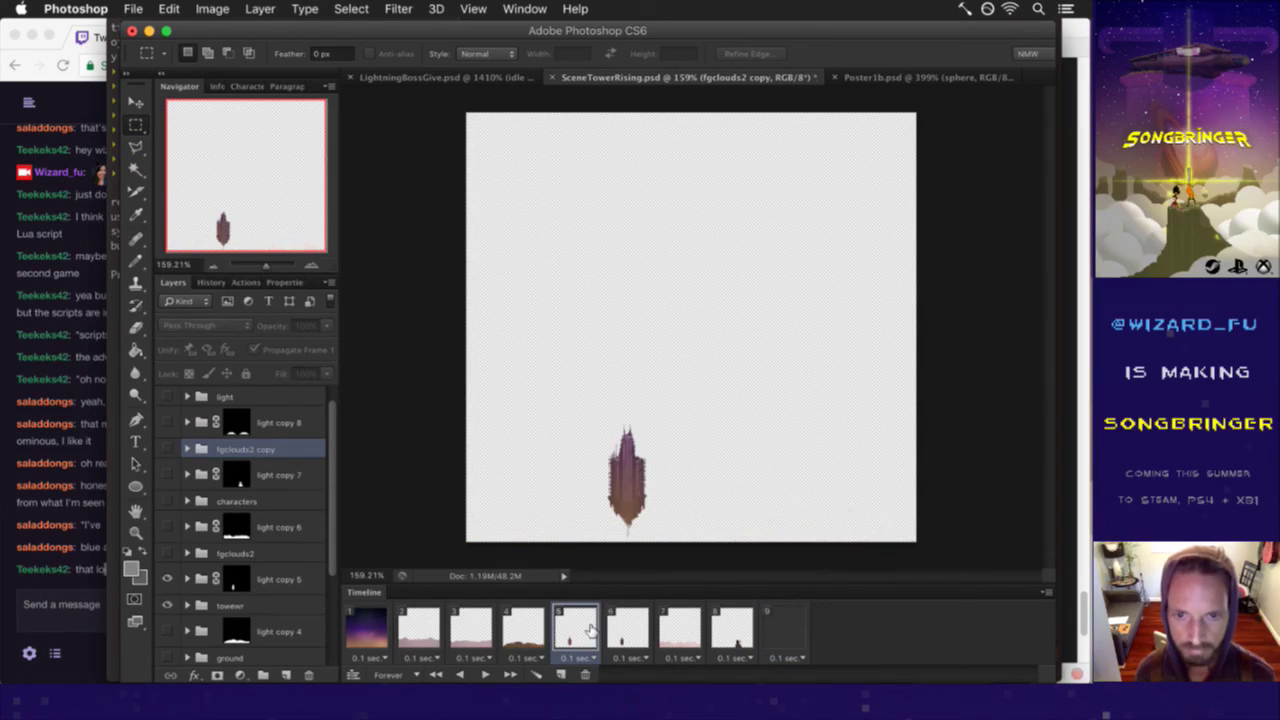
left_click_drag(616, 505, 710, 520)
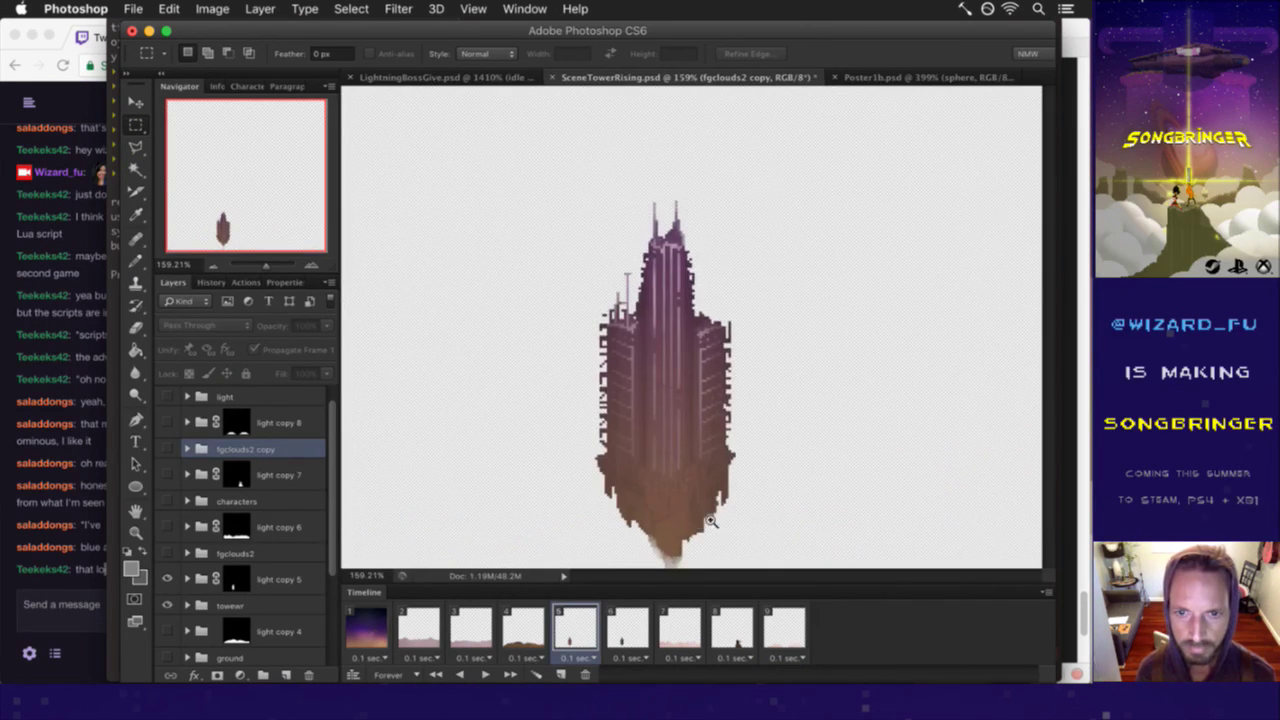
scroll(700, 500, "up", 3)
scroll(675, 454, "up", 3)
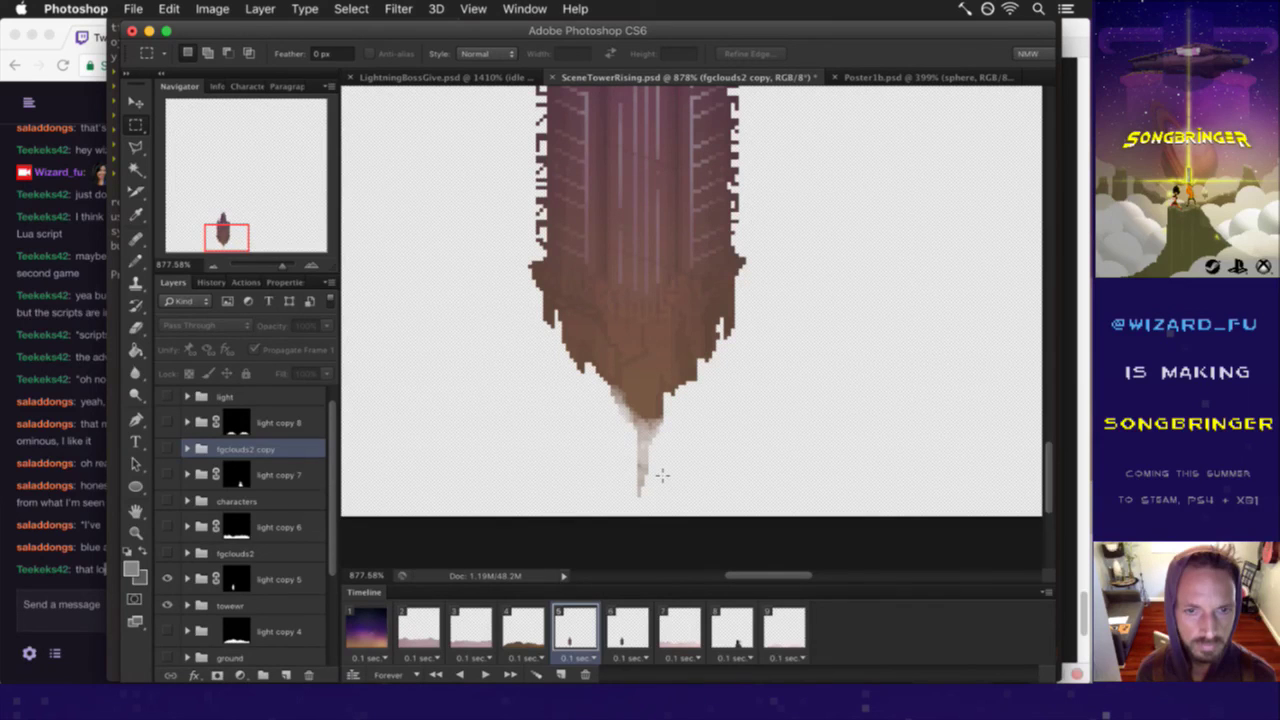
left_click_drag(331, 505, 320, 553)
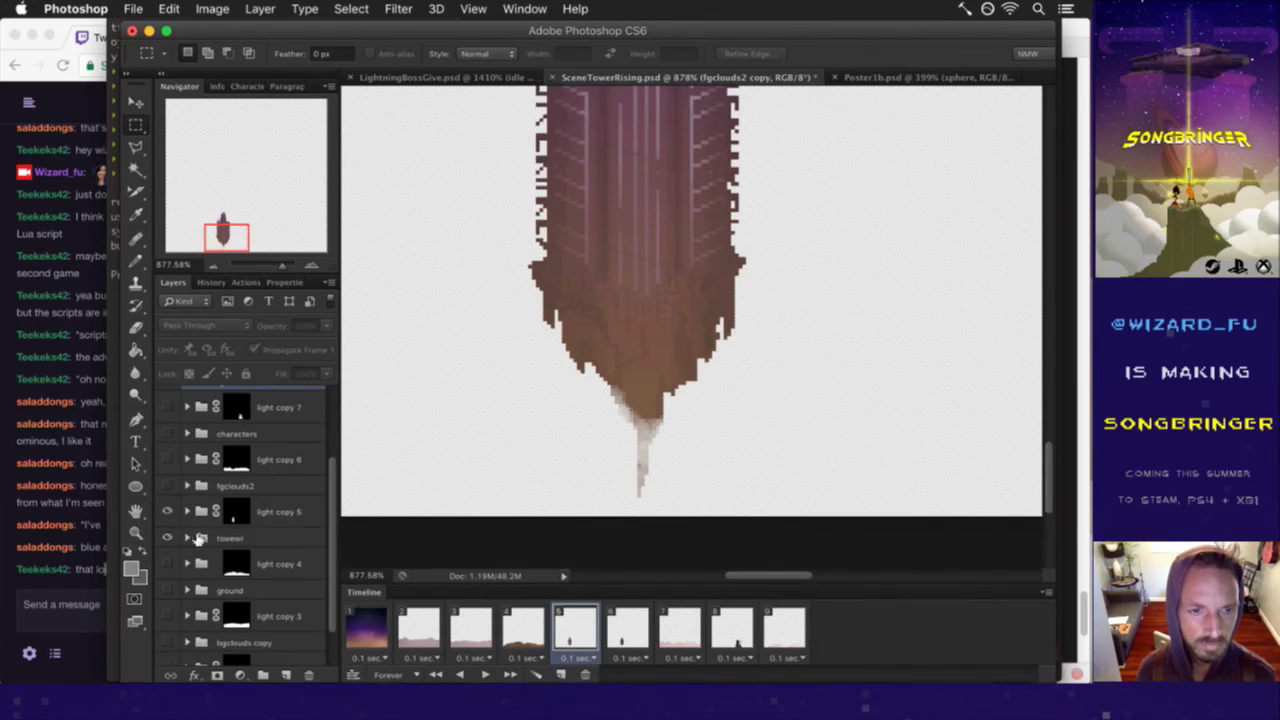
left_click(195, 538)
left_click(187, 538)
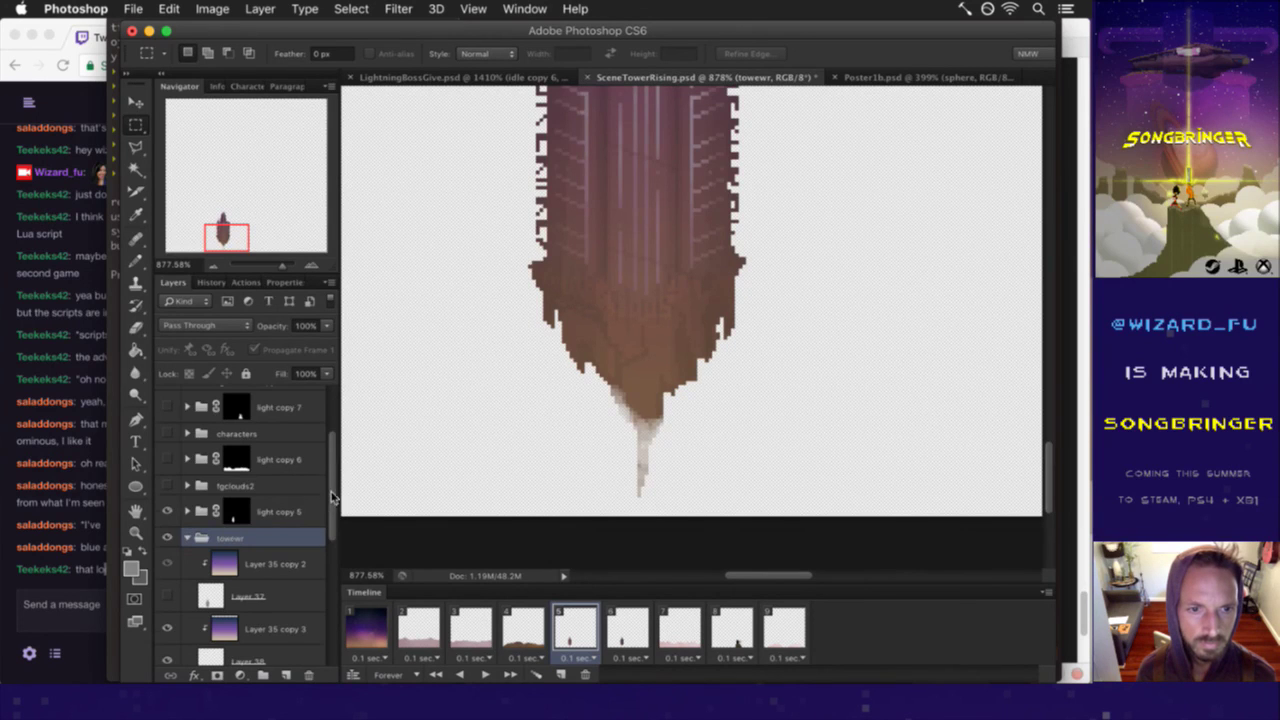
left_click_drag(335, 500, 328, 550)
left_click(224, 527)
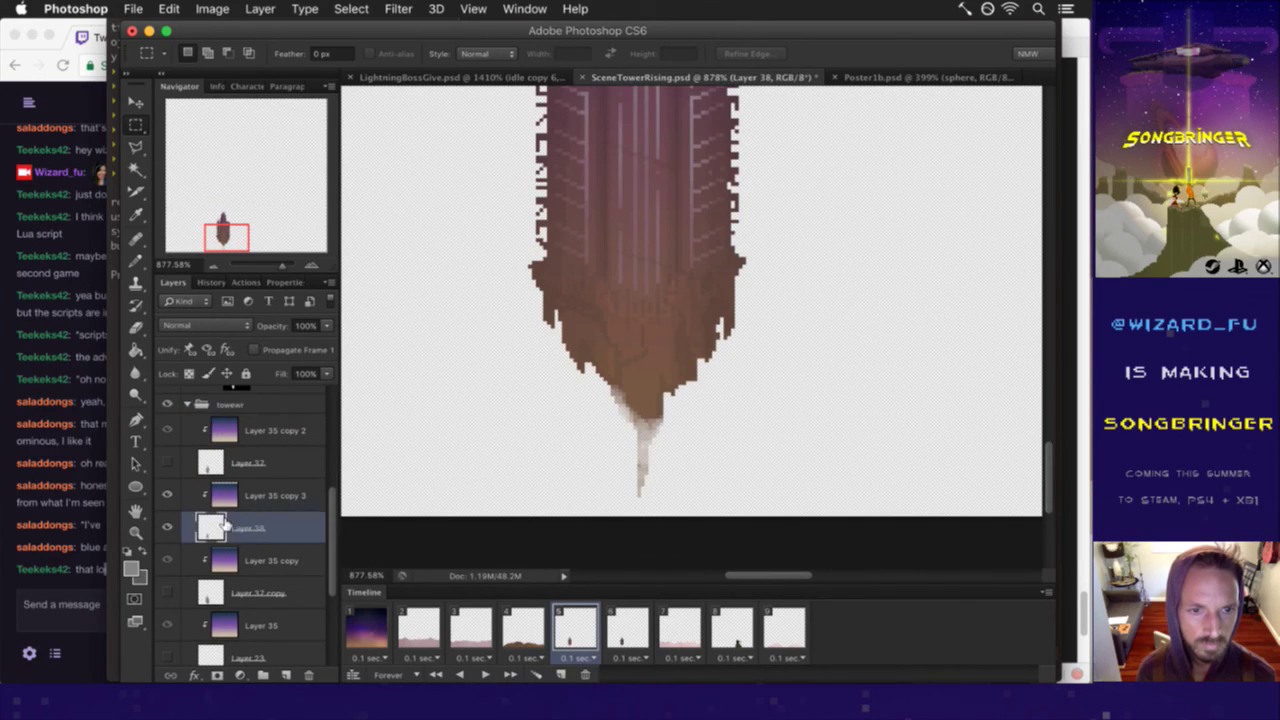
scroll(330, 516, "up", 5)
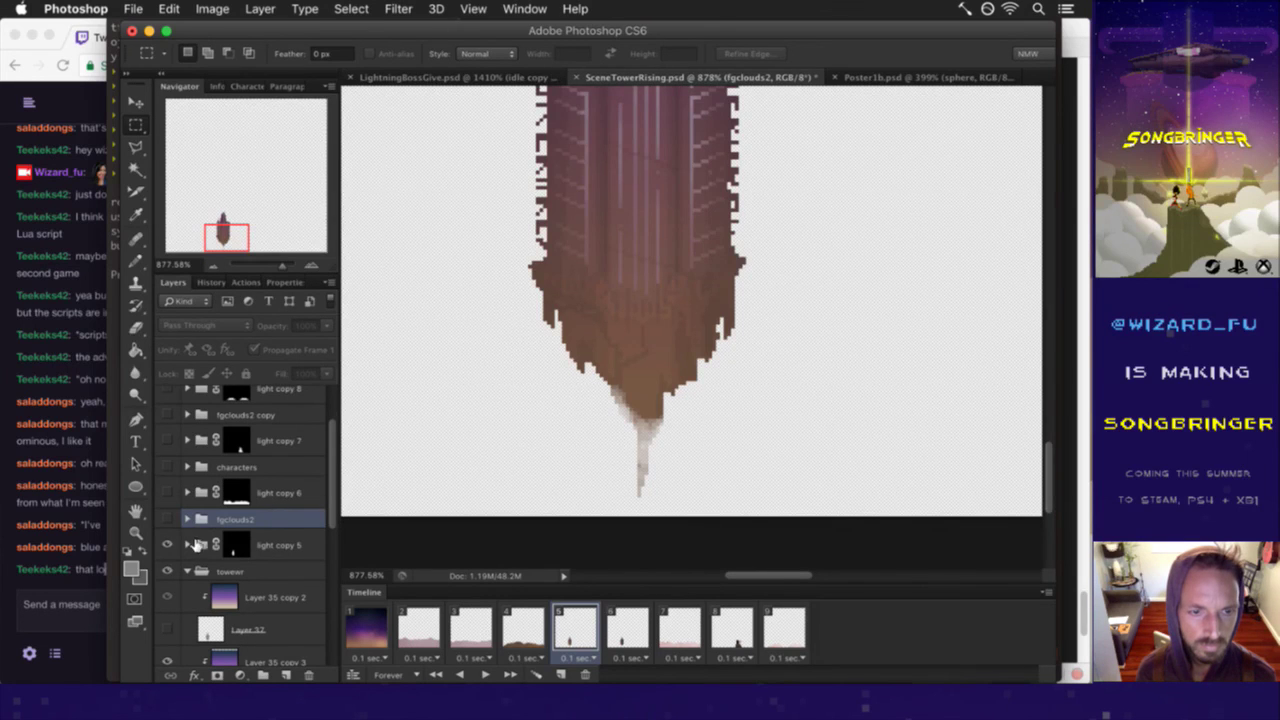
- Hide light copy 5 and Layer 35 copy 3, then magnify the tower base to about 1400%
left_click(172, 545)
left_click(168, 545)
scroll(330, 546, "down", 3)
scroll(330, 550, "down", 1)
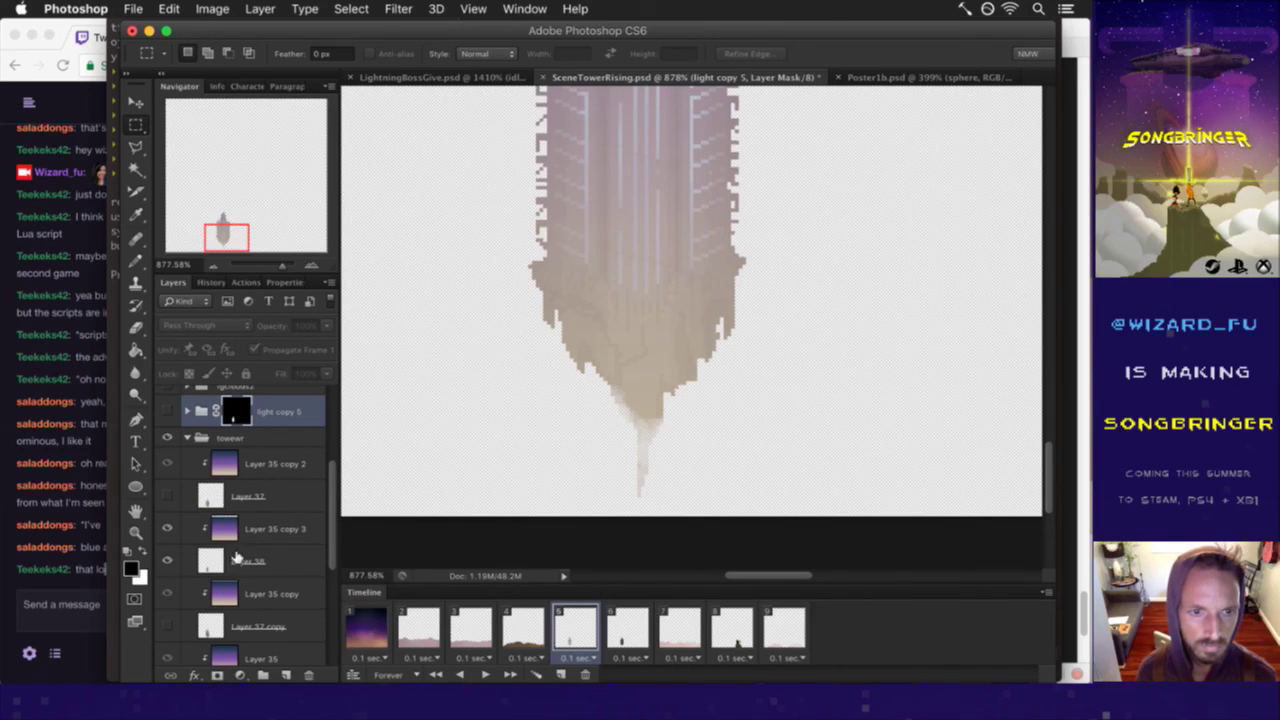
left_click(214, 562)
left_click(168, 528)
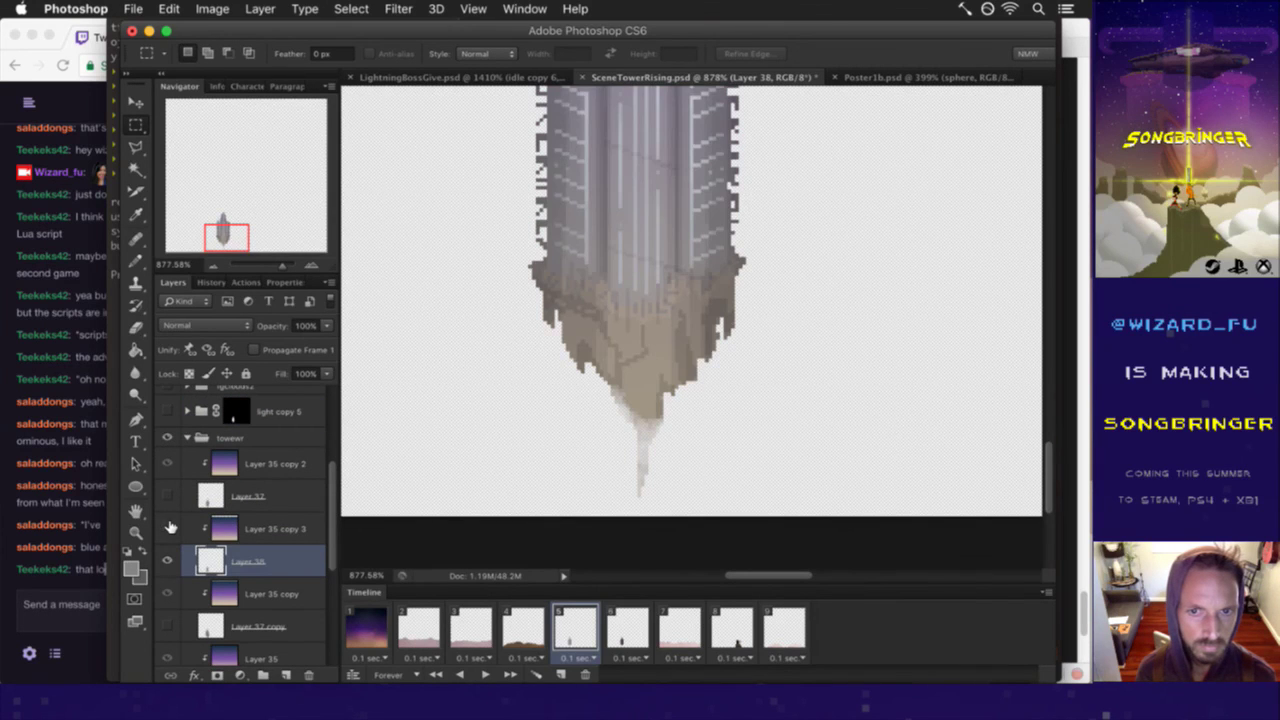
left_click(675, 463)
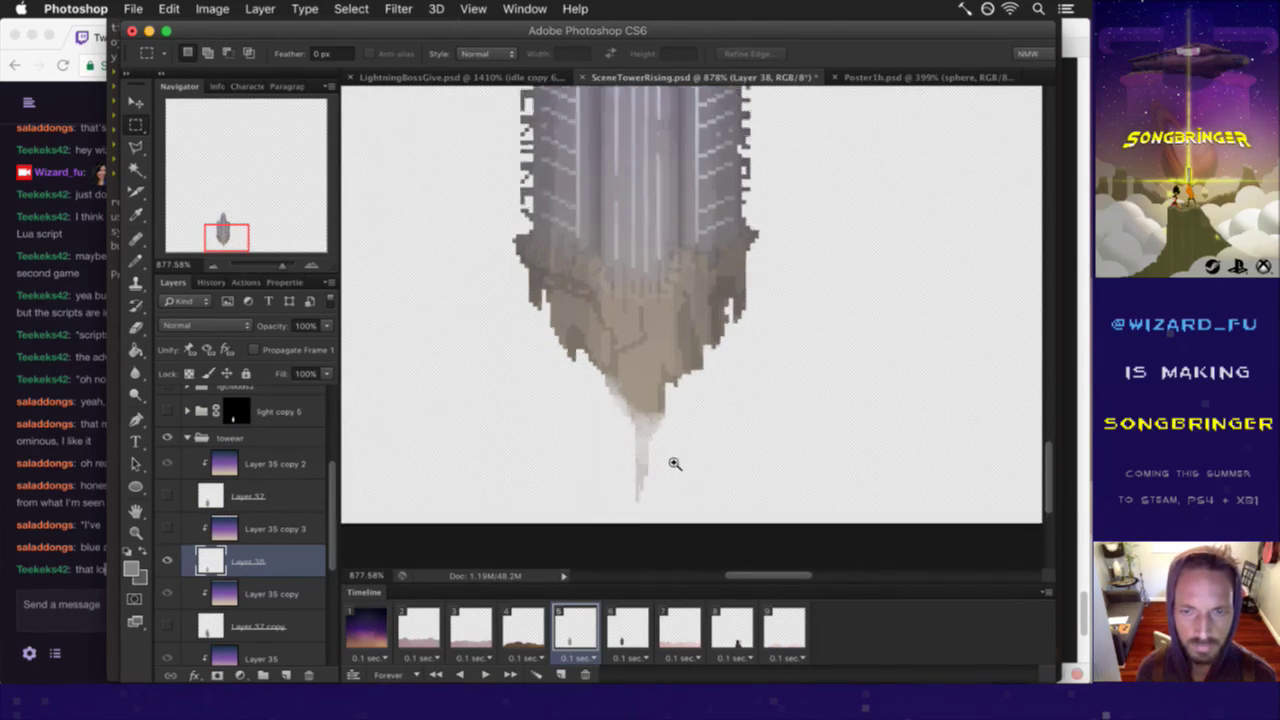
left_click_drag(675, 463, 686, 463)
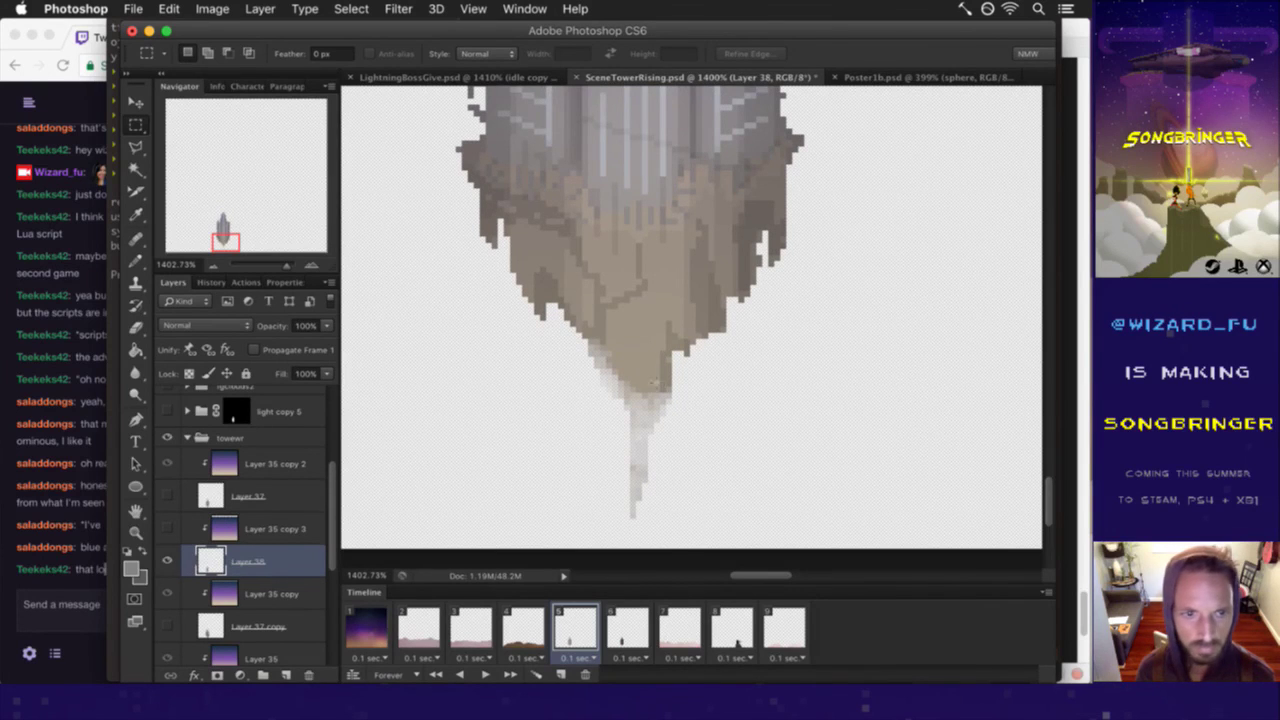
- Use a 1-pixel Pencil to darken pixels along the tower's lower edge
key("b")
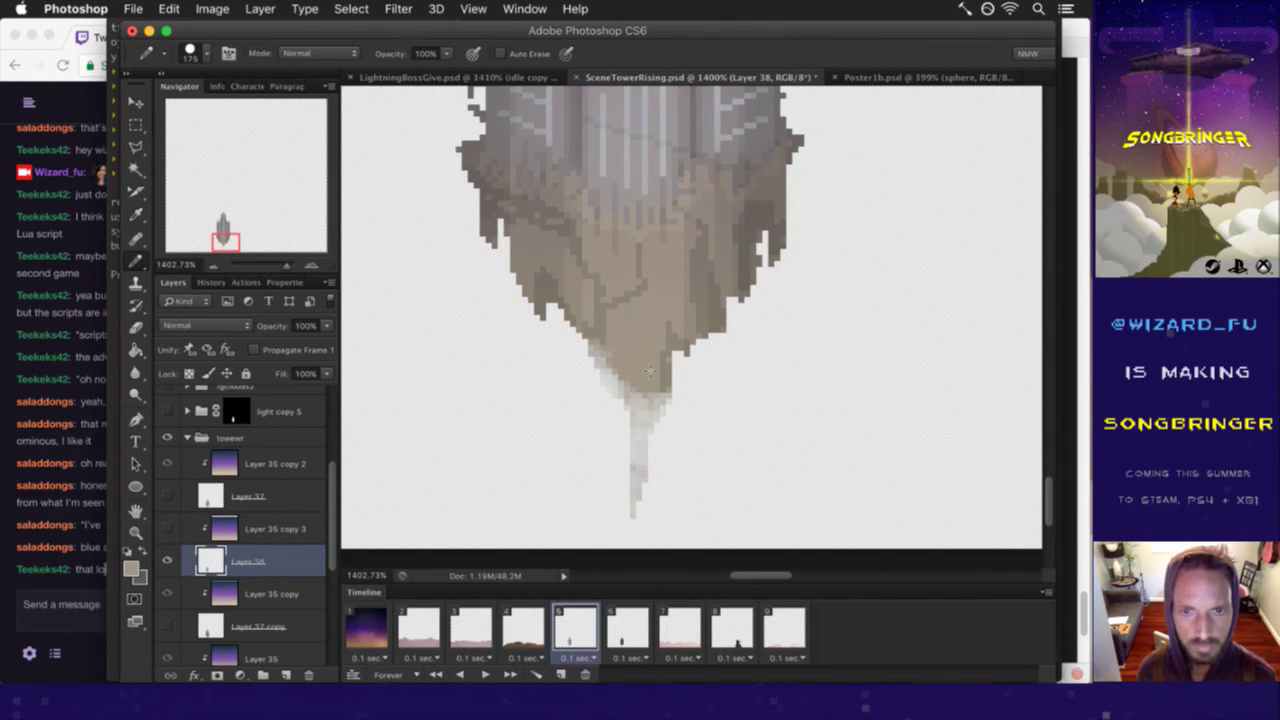
key("bracketleft")
mouse_move(597, 358)
left_mouse_down()
mouse_move(638, 429)
mouse_move(634, 446)
left_mouse_up()
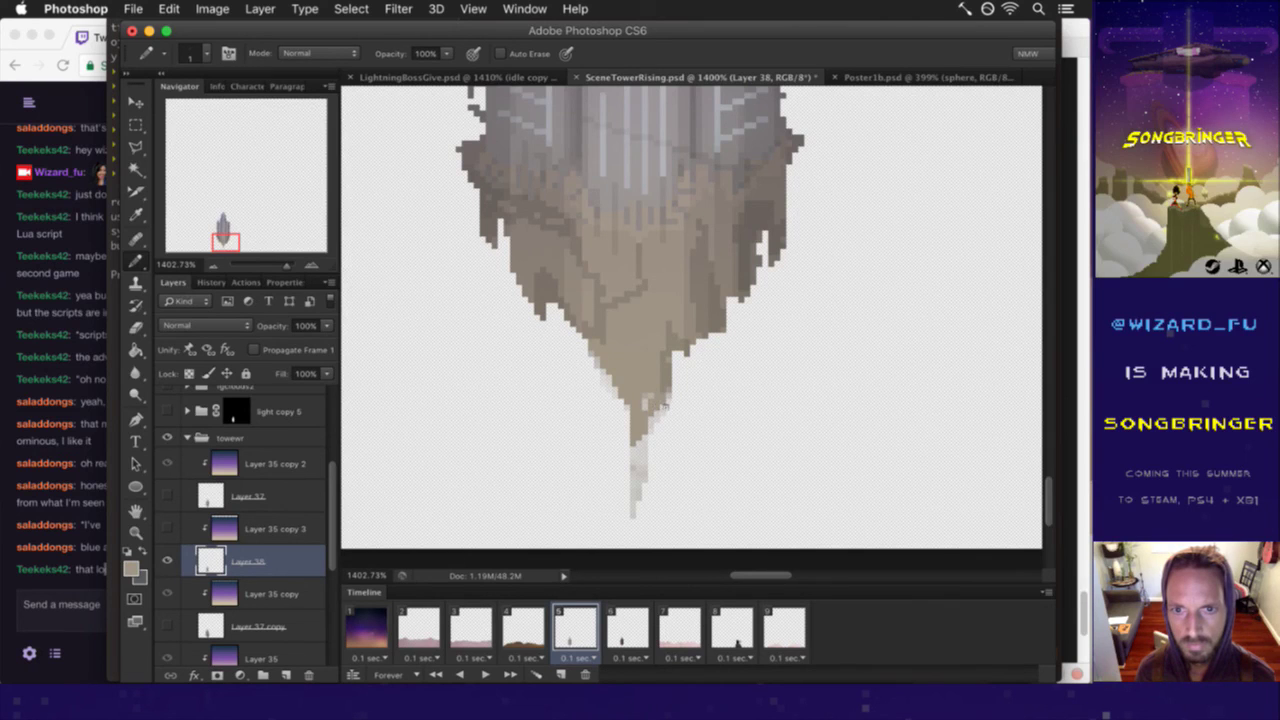
left_click(670, 392, "alt")
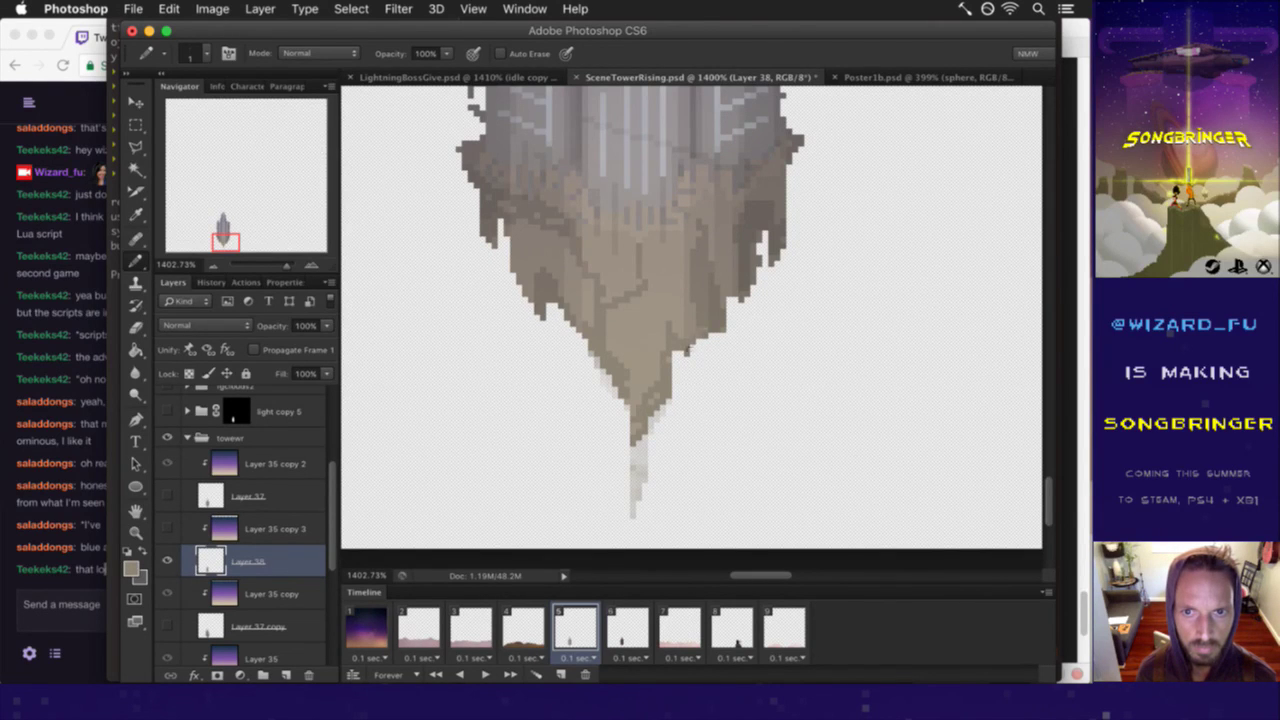
- Sample tower colours and redraw single pixels along the lower rocky edge
key("i")
left_click(726, 334)
key("b")
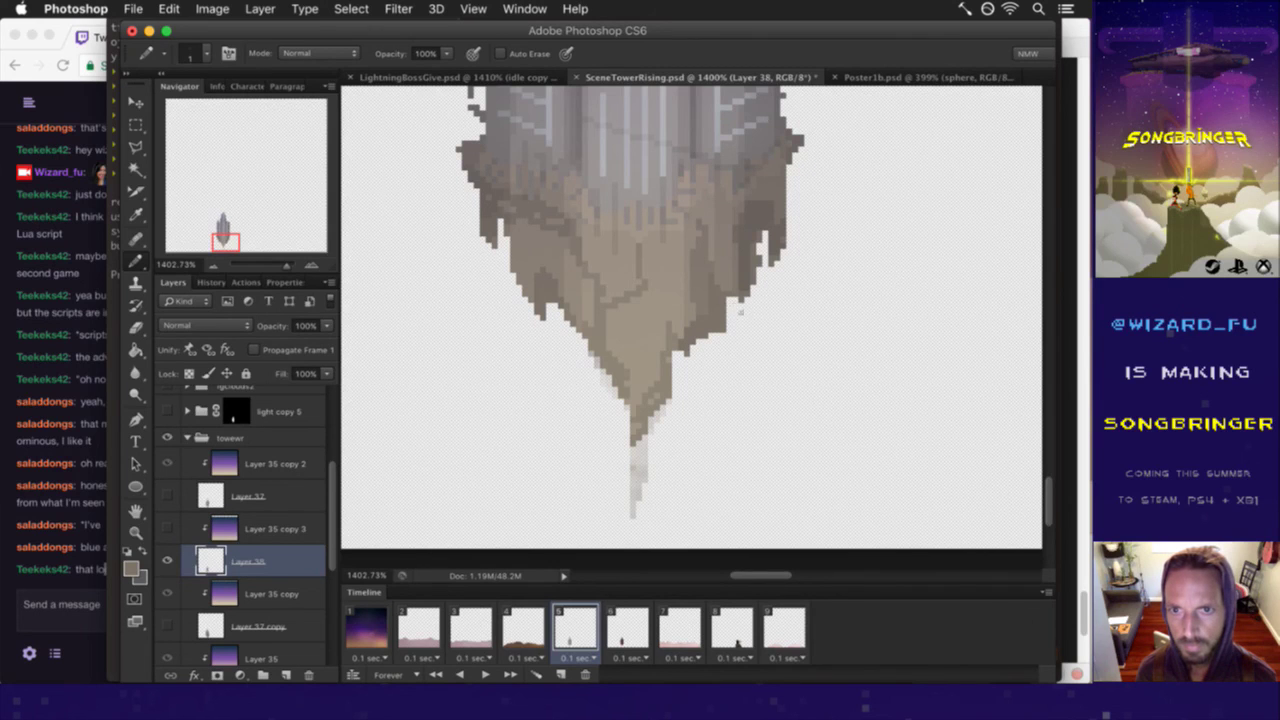
left_click(749, 286, "alt")
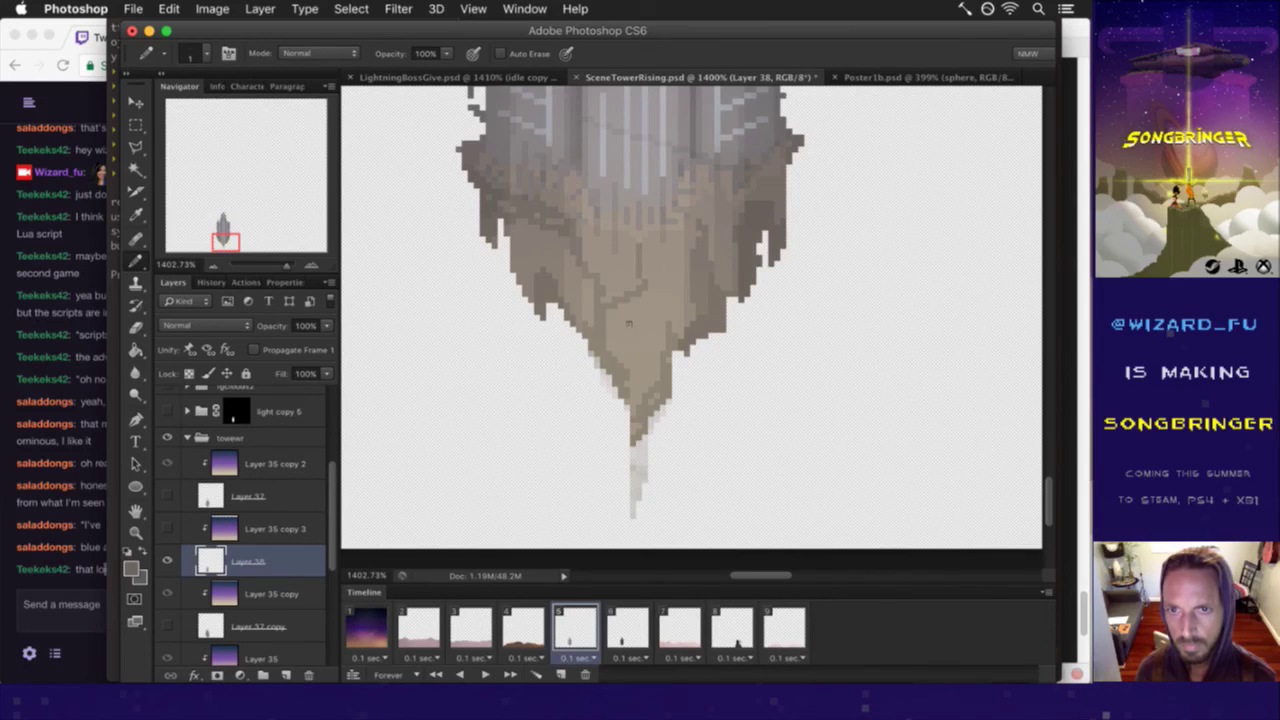
key("i")
key("b")
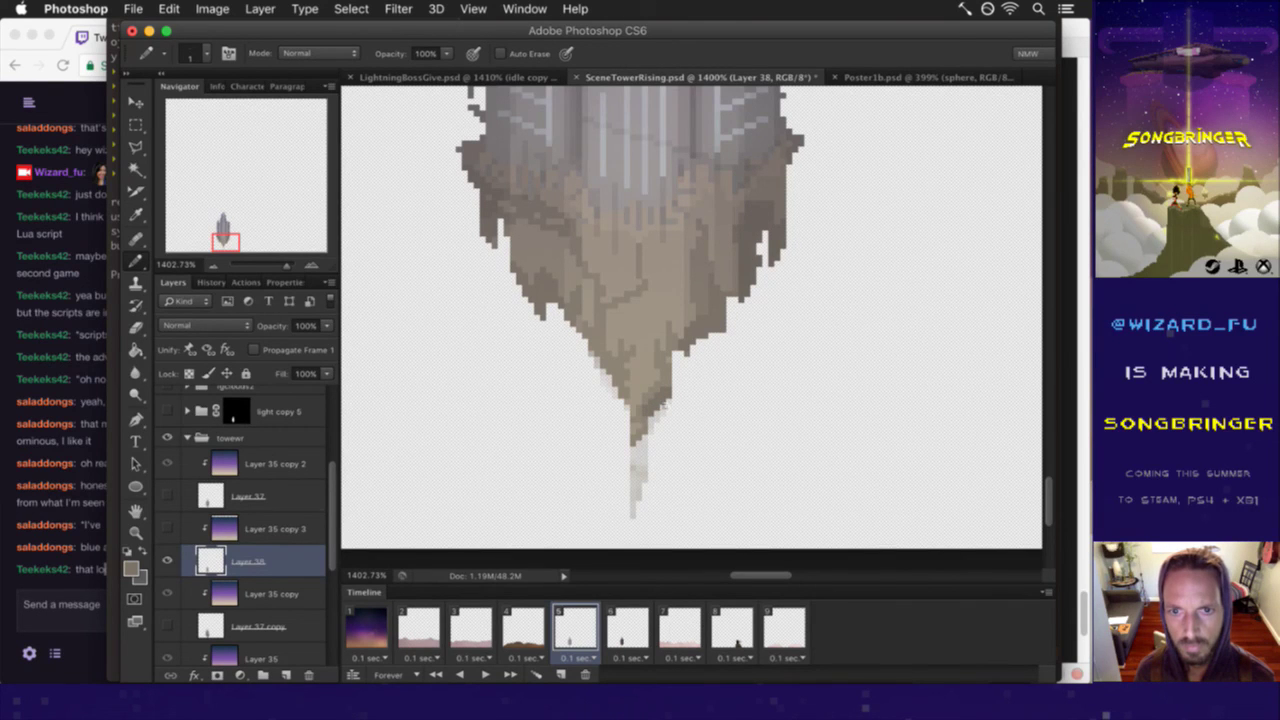
key("e")
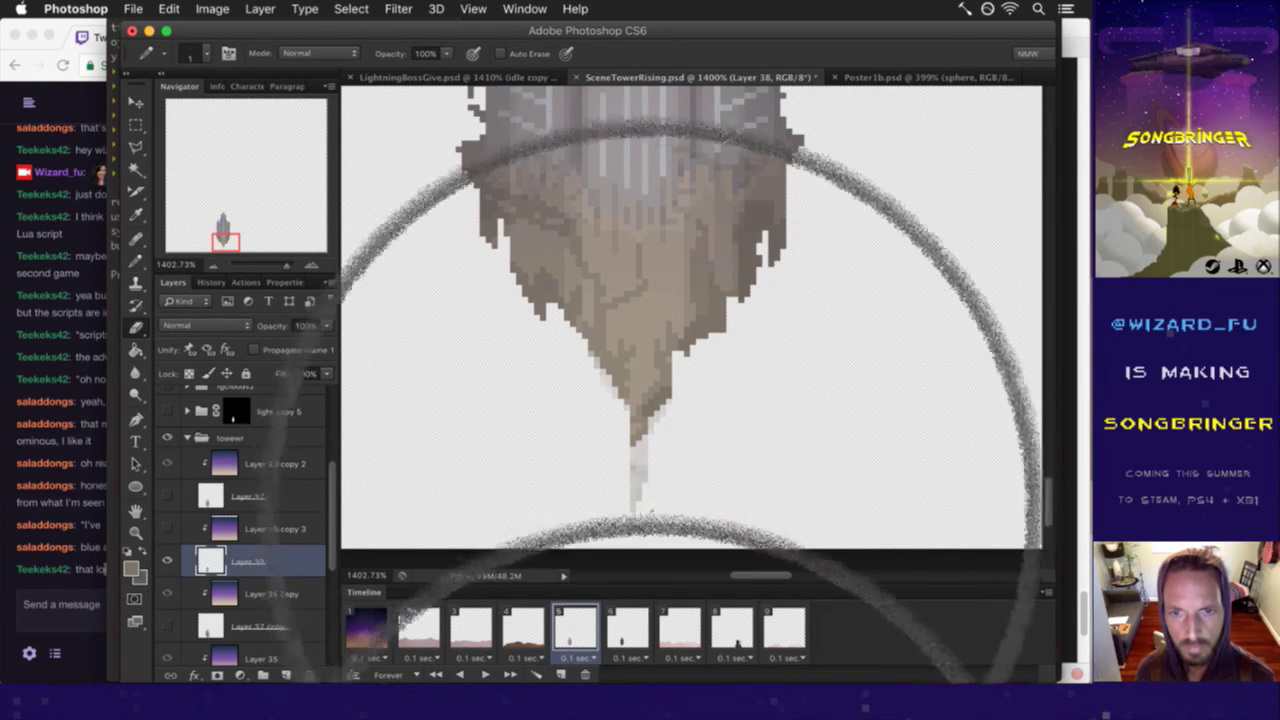
- Set the Eraser to Pencil mode, 100% opacity, size 1, and erase the streak below the tip
left_click(300, 53)
left_click(302, 66)
left_click(397, 54)
key("0")
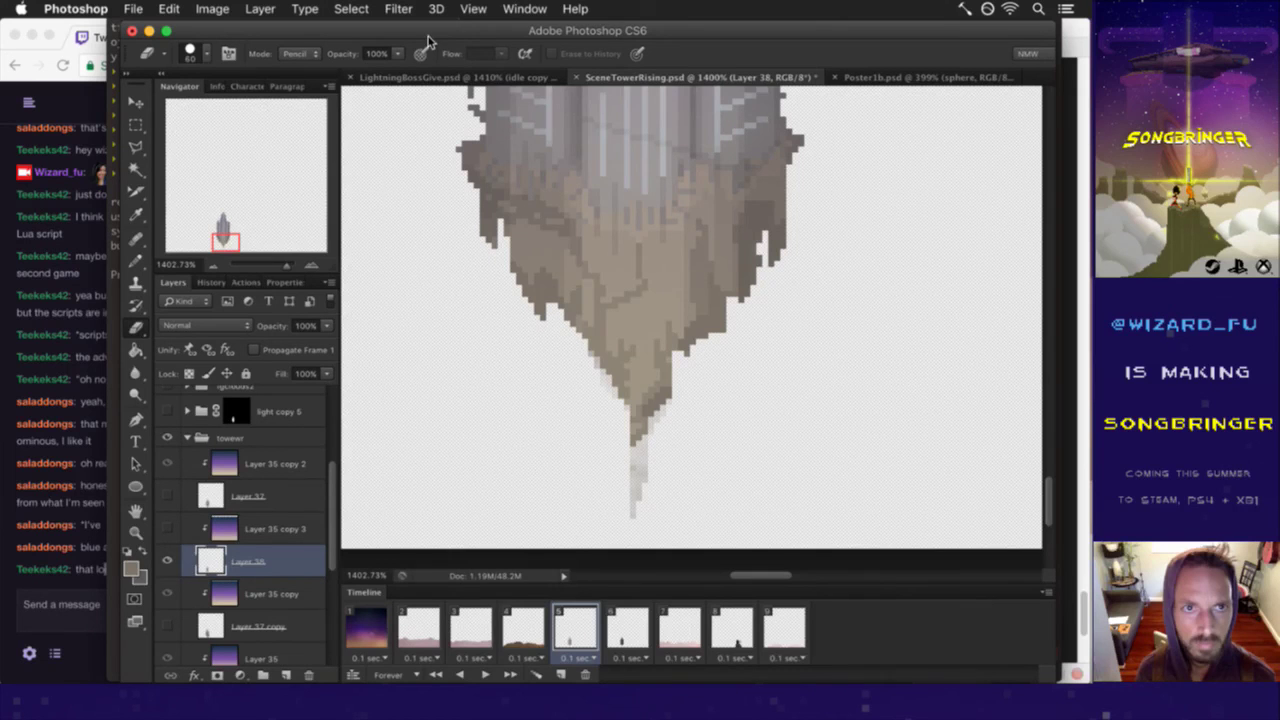
key("bracketleft")
key("bracketleft")
key("bracketleft")
left_click_drag(640, 508, 642, 442)
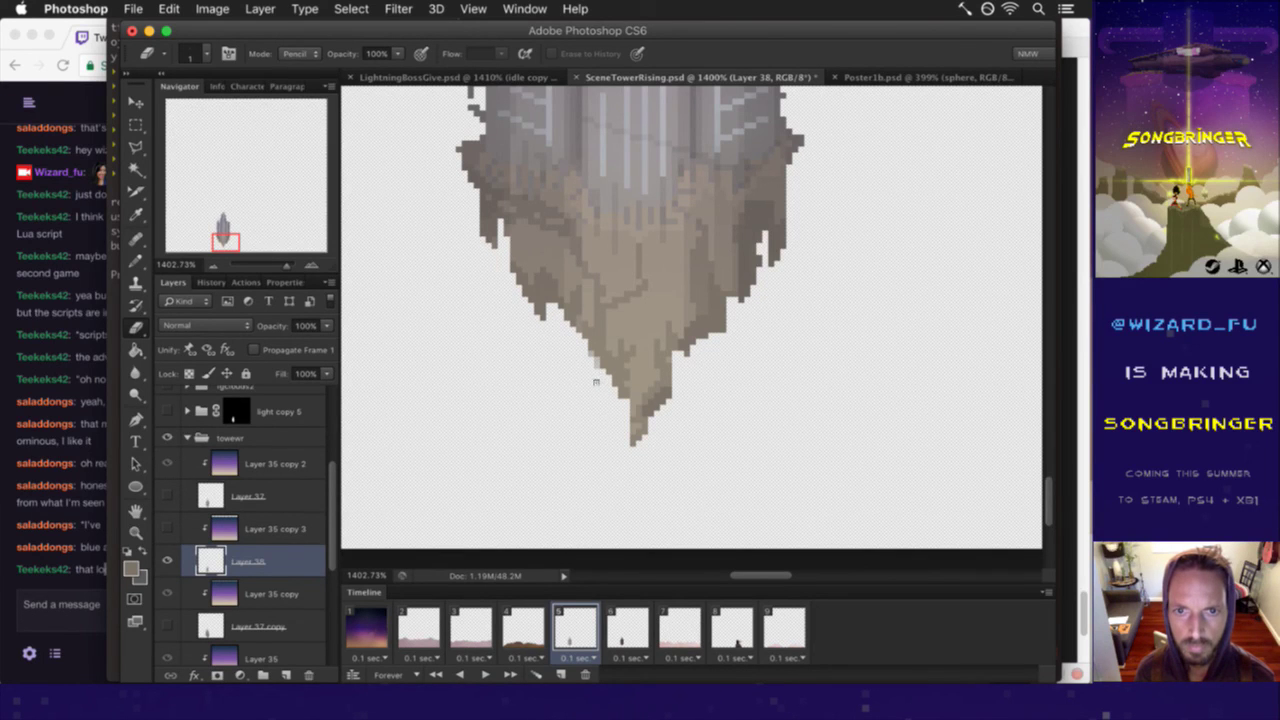
- Sample a tower colour and darken a pixel on the tower's lower-left edge
left_click(585, 322, "alt")
left_click(624, 406)
key("e")
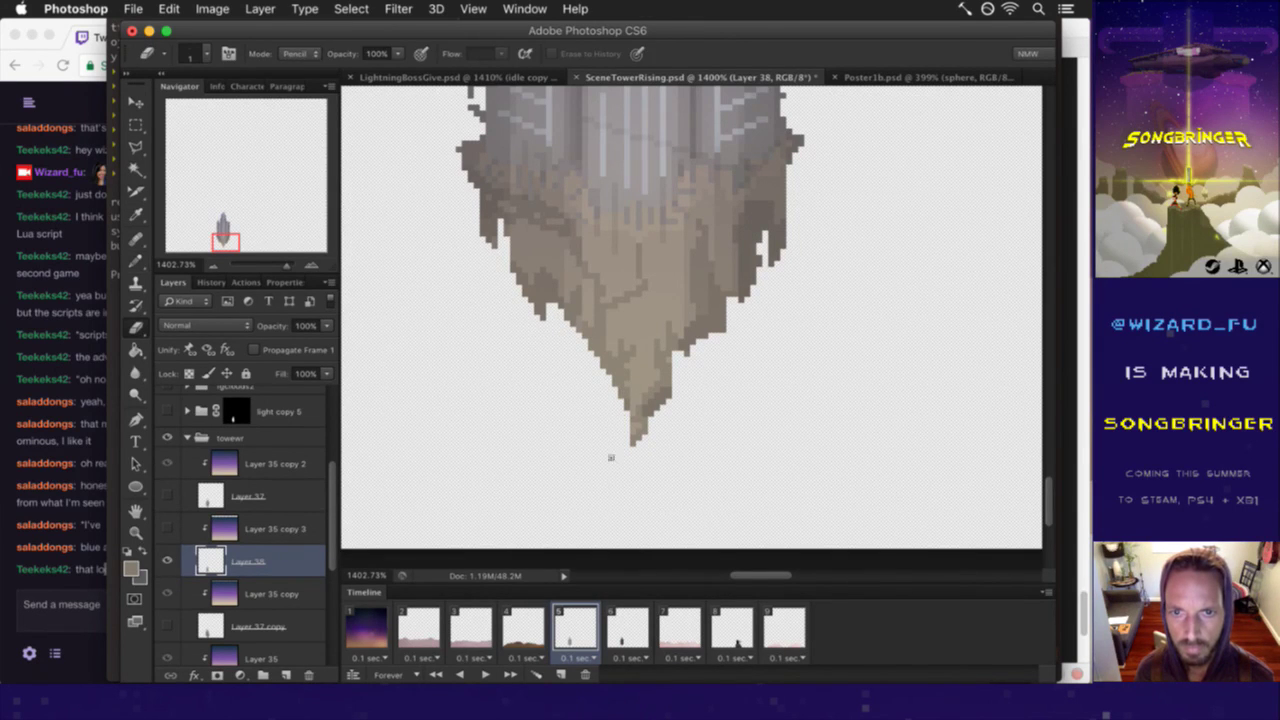
key("b")
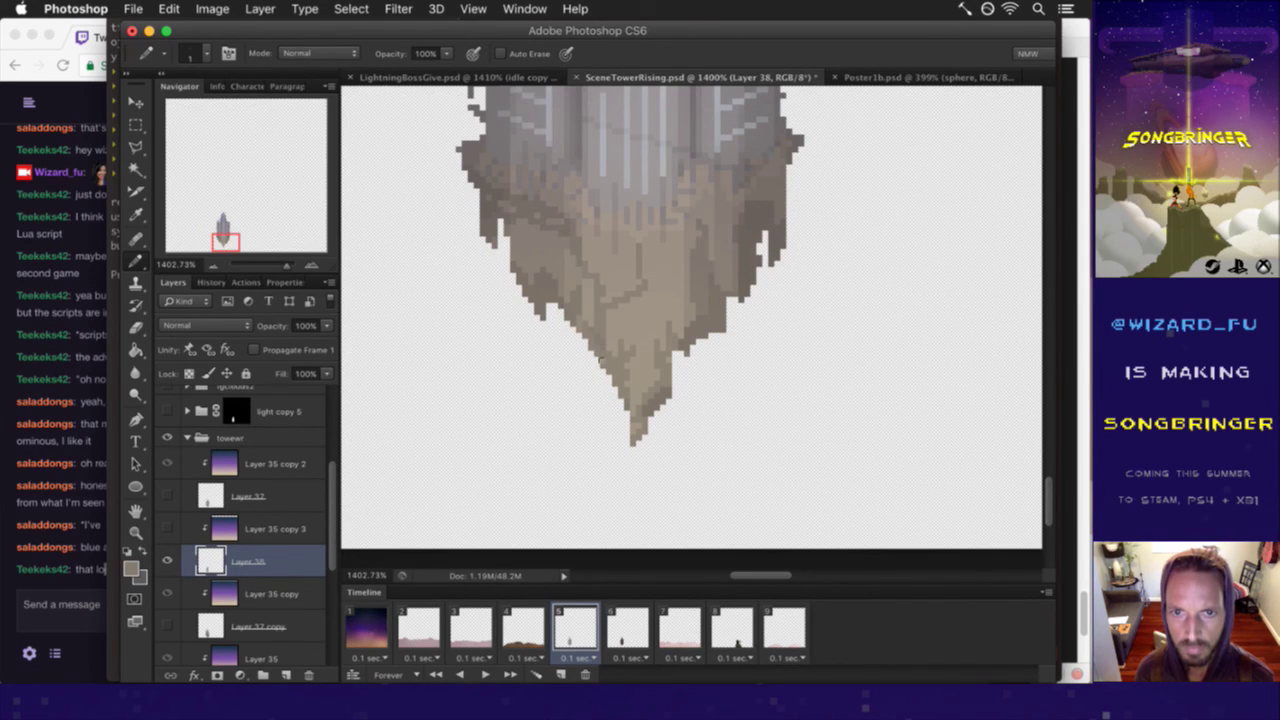
- Paint sampled-colour pixels near the tower tip, undoing one stray edit
key("g")
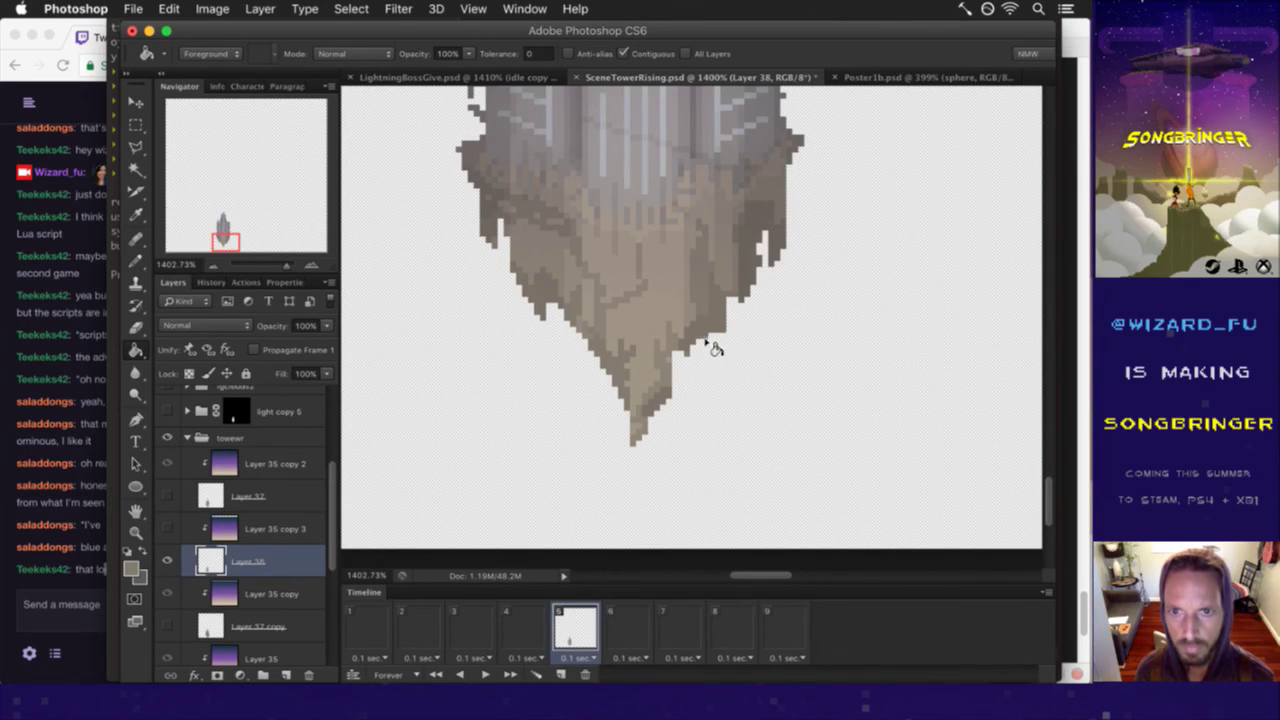
key("b")
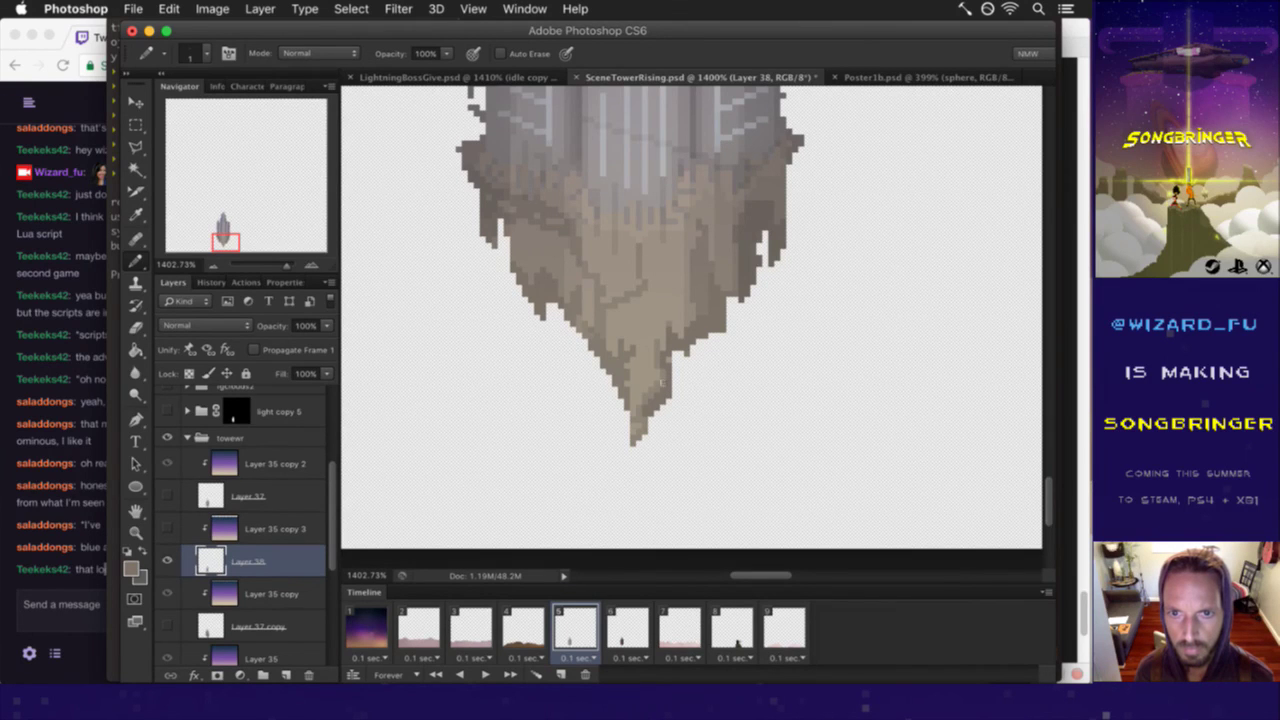
key("ctrl+z")
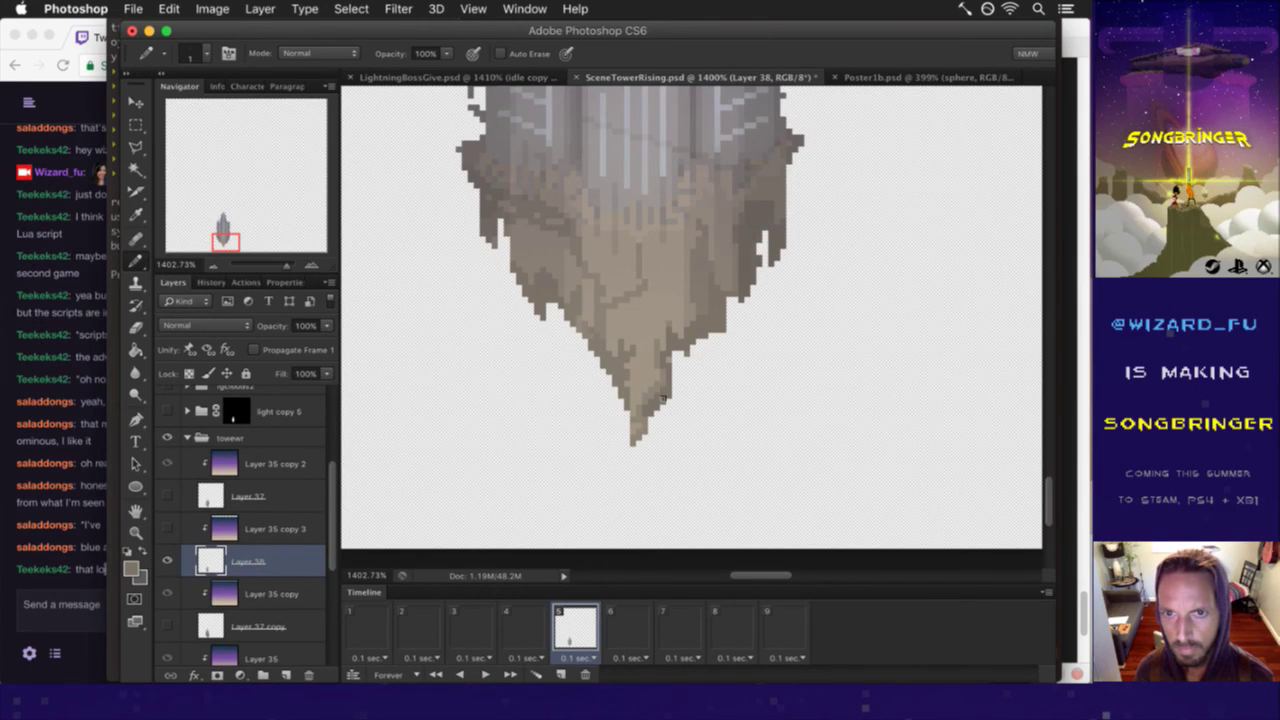
left_click(660, 400, "alt")
left_click_drag(652, 362, 634, 377)
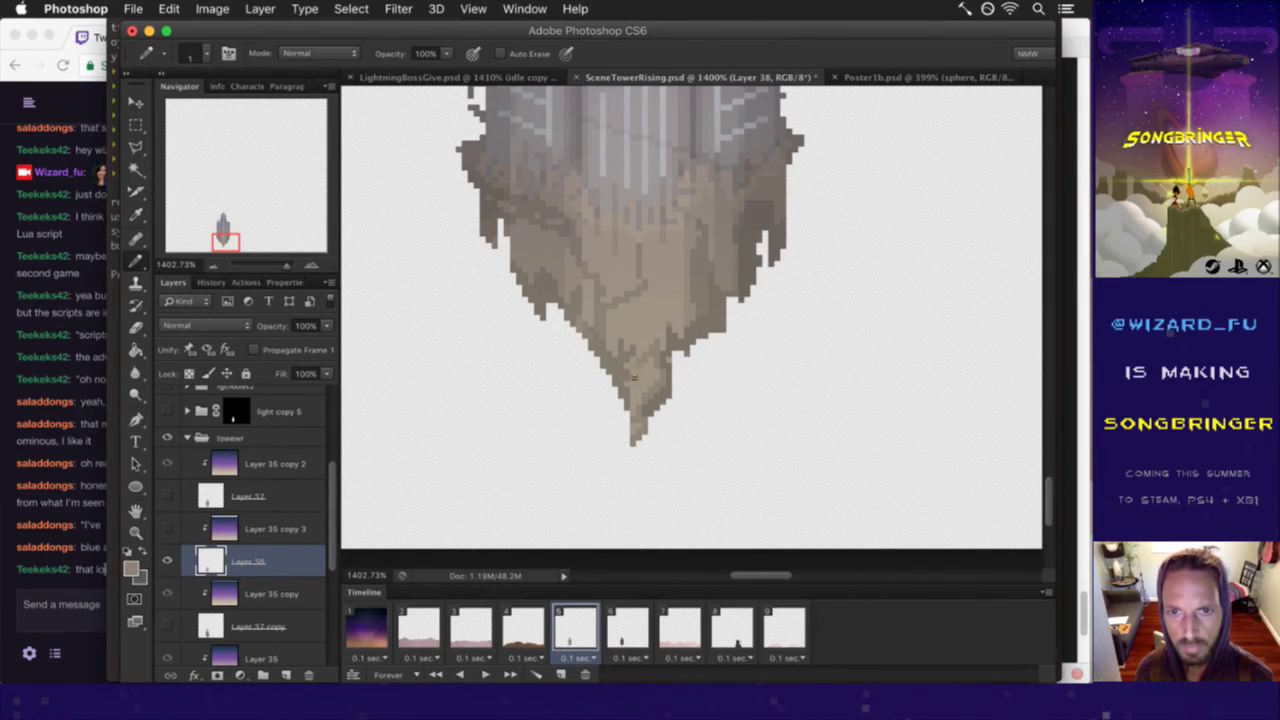
left_click(648, 400, "alt")
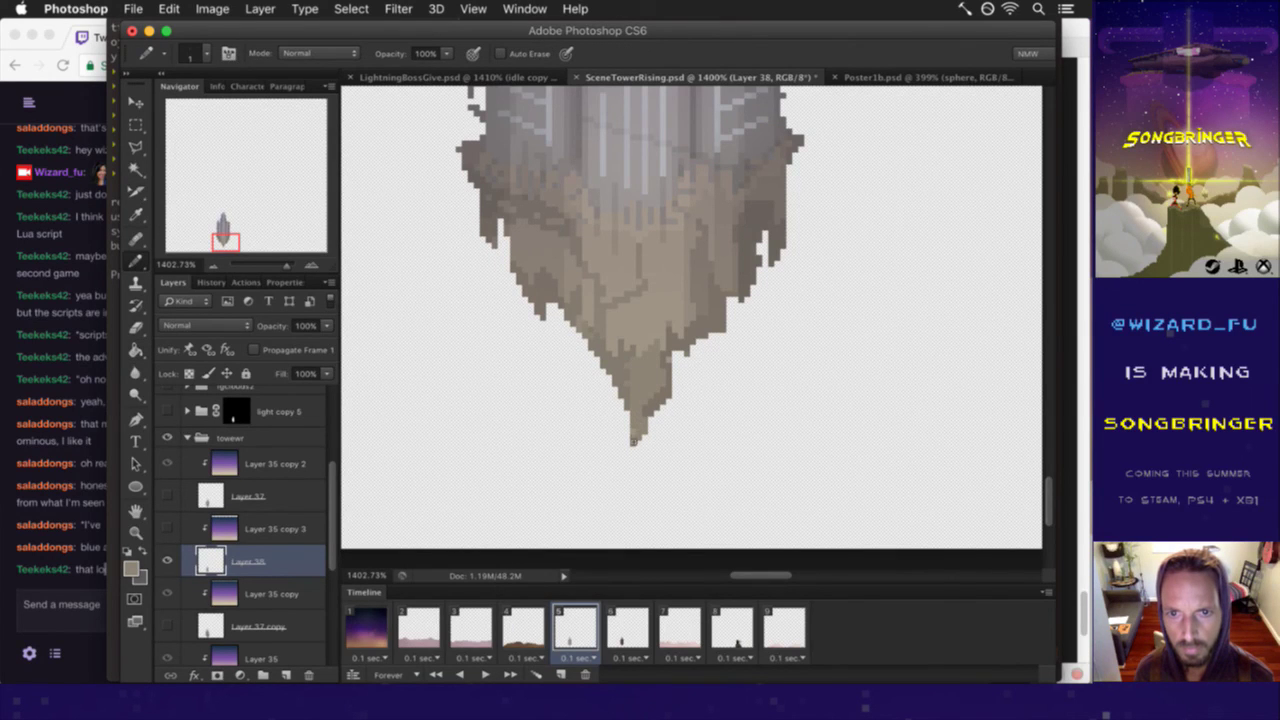
left_click(643, 405, "alt")
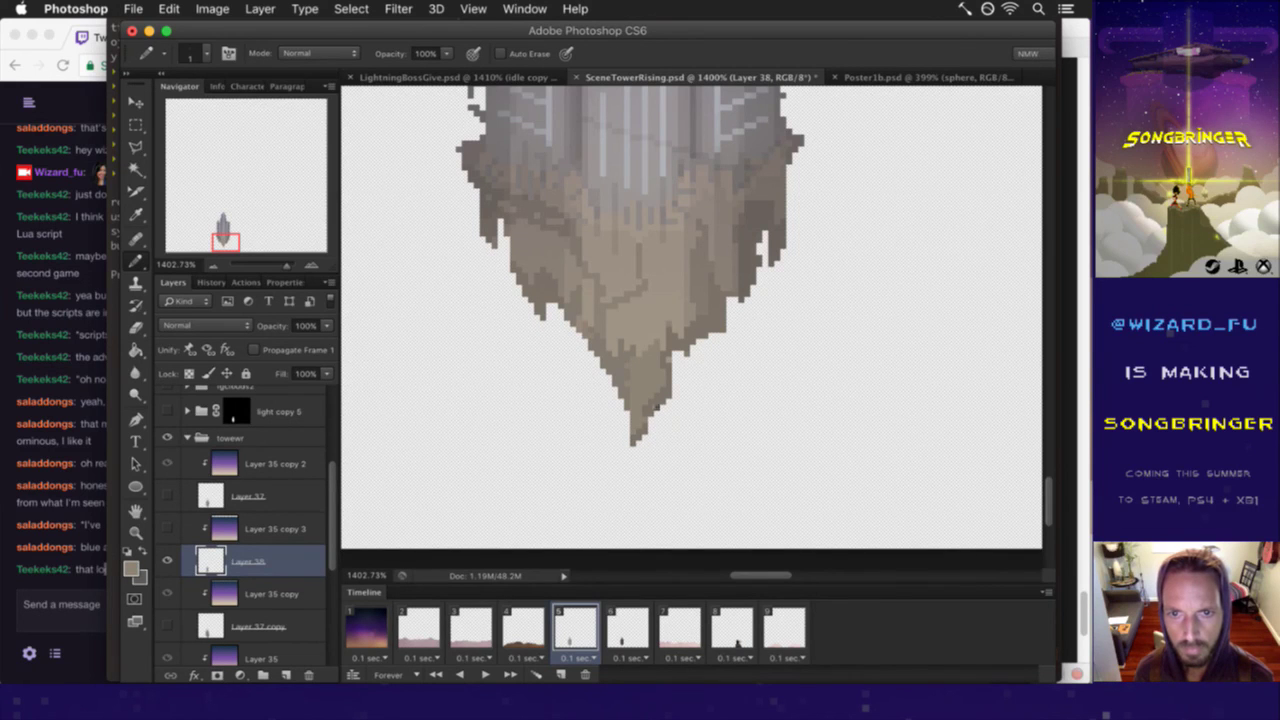
mouse_move(648, 357)
left_mouse_down()
mouse_move(548, 387)
mouse_move(628, 347)
left_mouse_up()
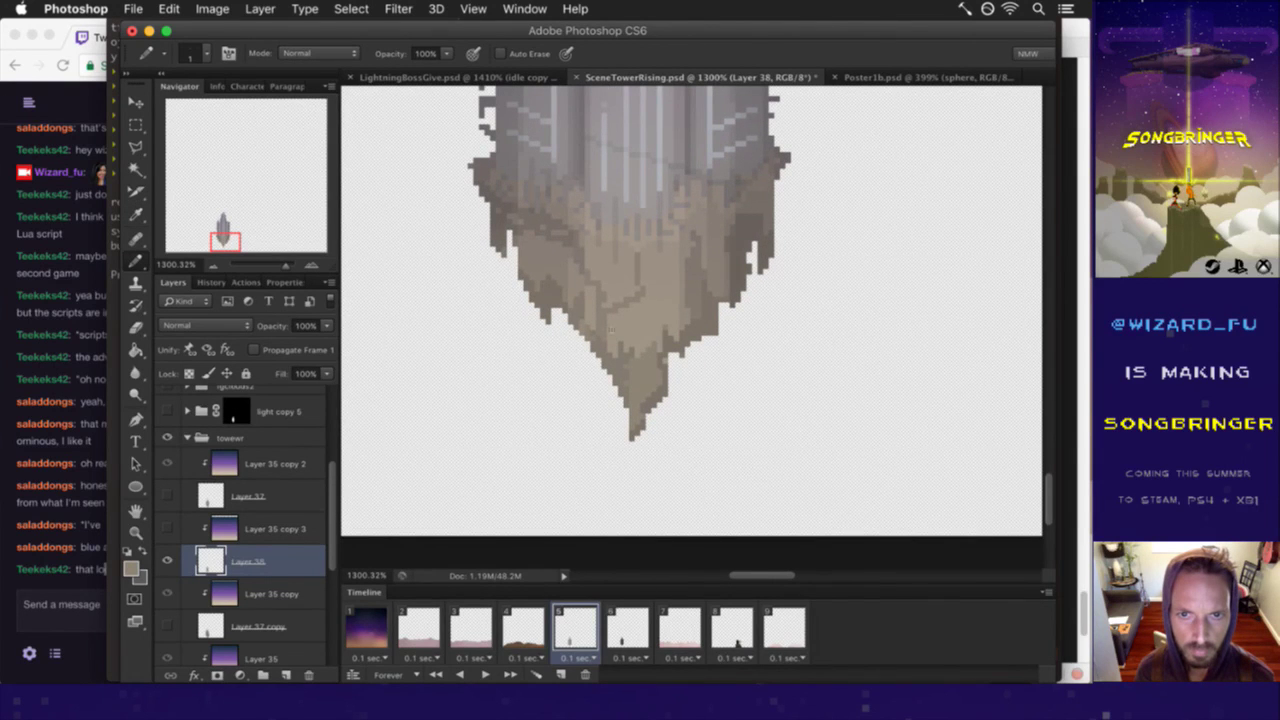
- Sample more tower colours to refine the rocky base shading, zooming out to check
left_click(638, 410, "alt")
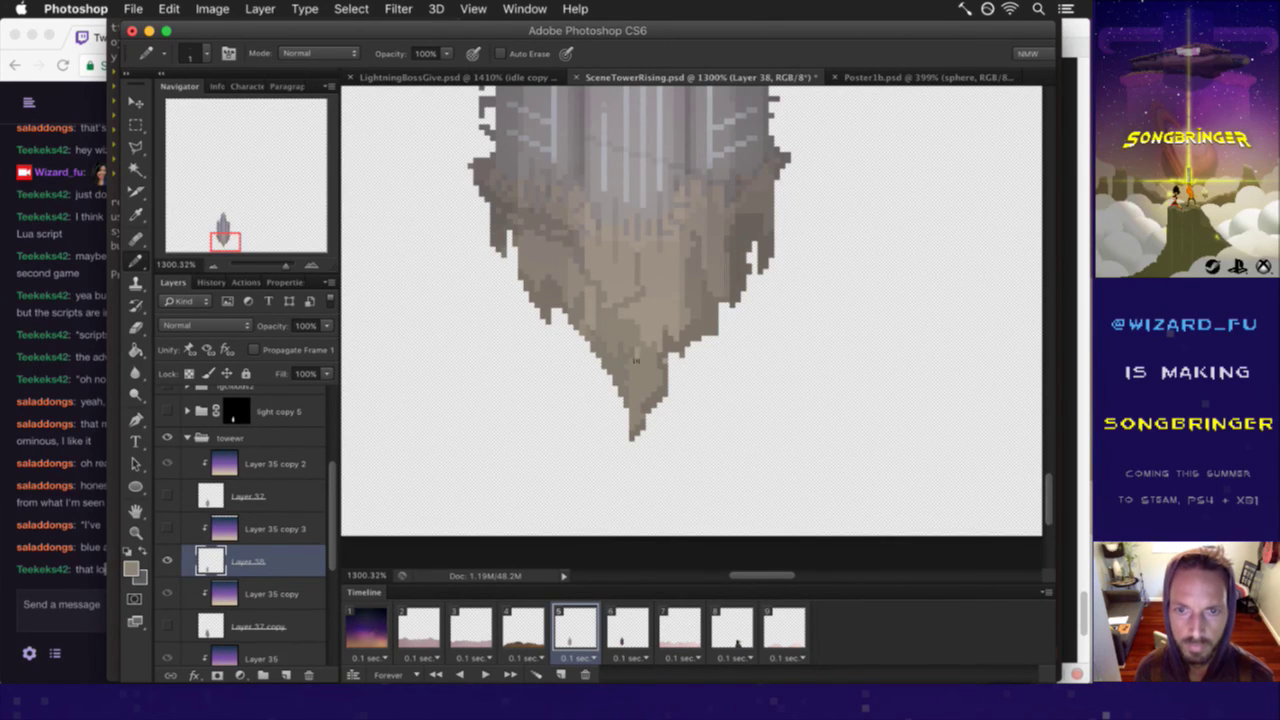
left_click_drag(625, 358, 553, 362)
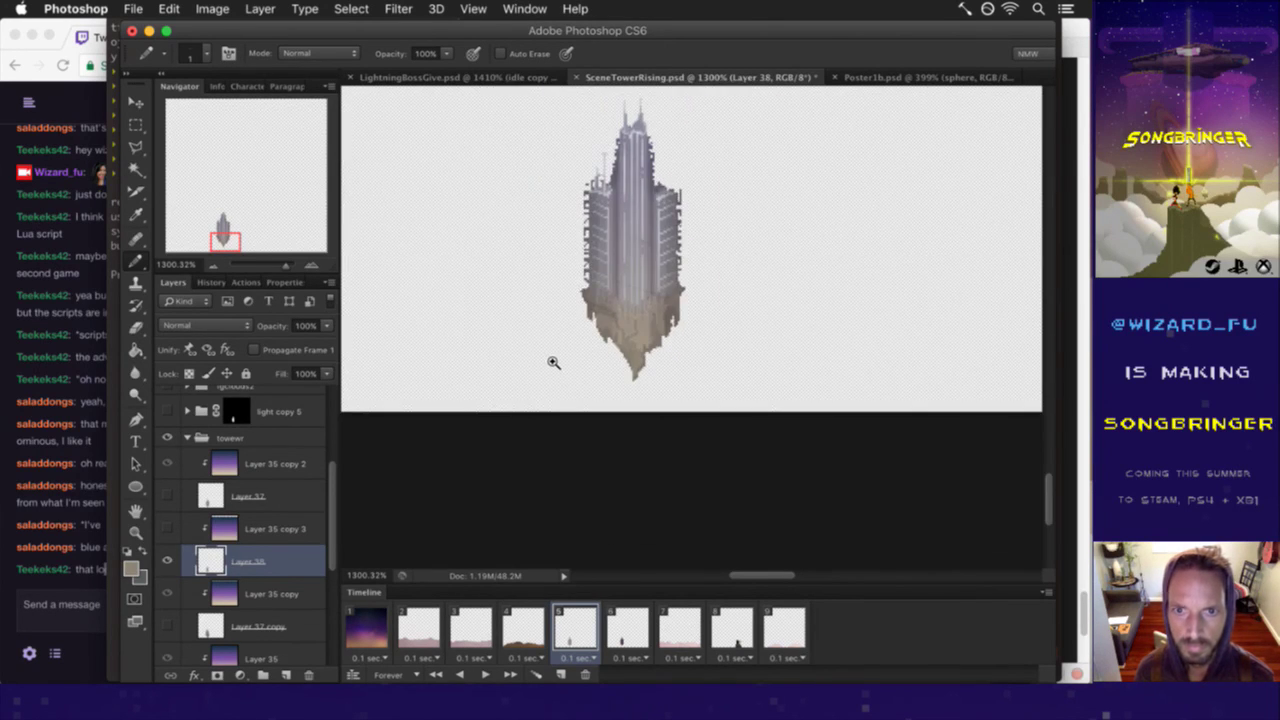
left_click_drag(553, 362, 640, 360)
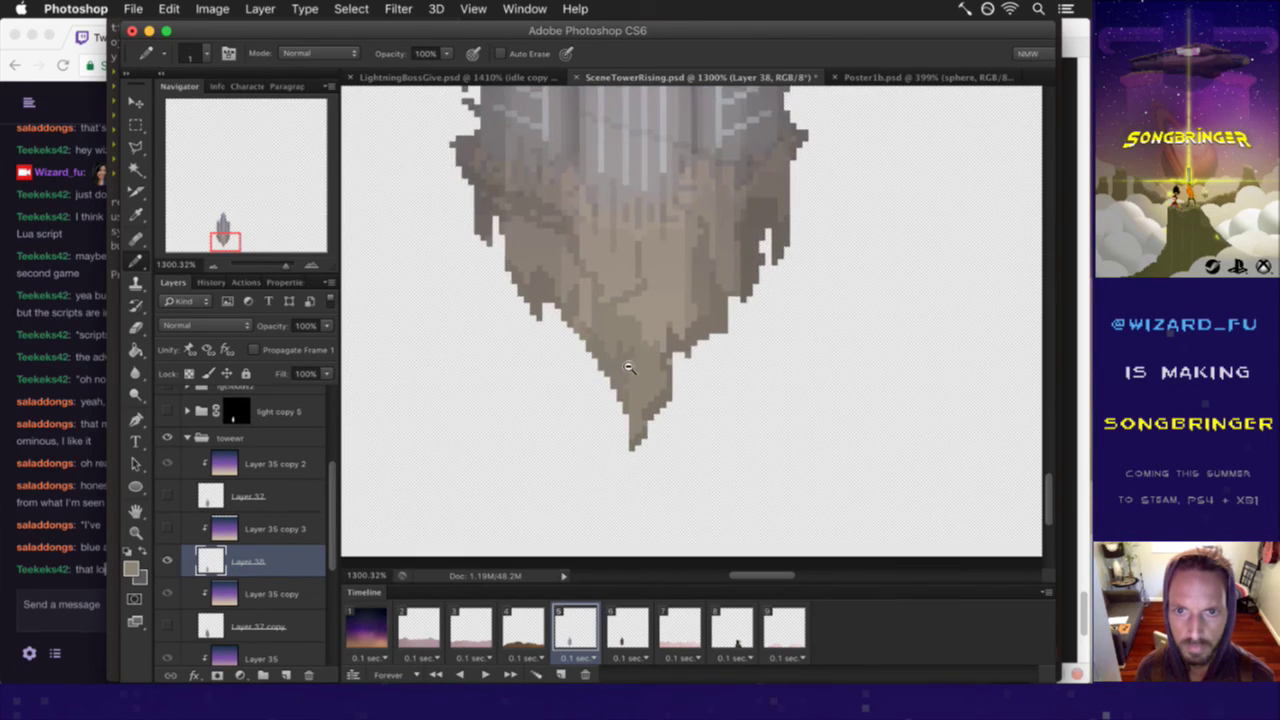
key("i")
key("b")
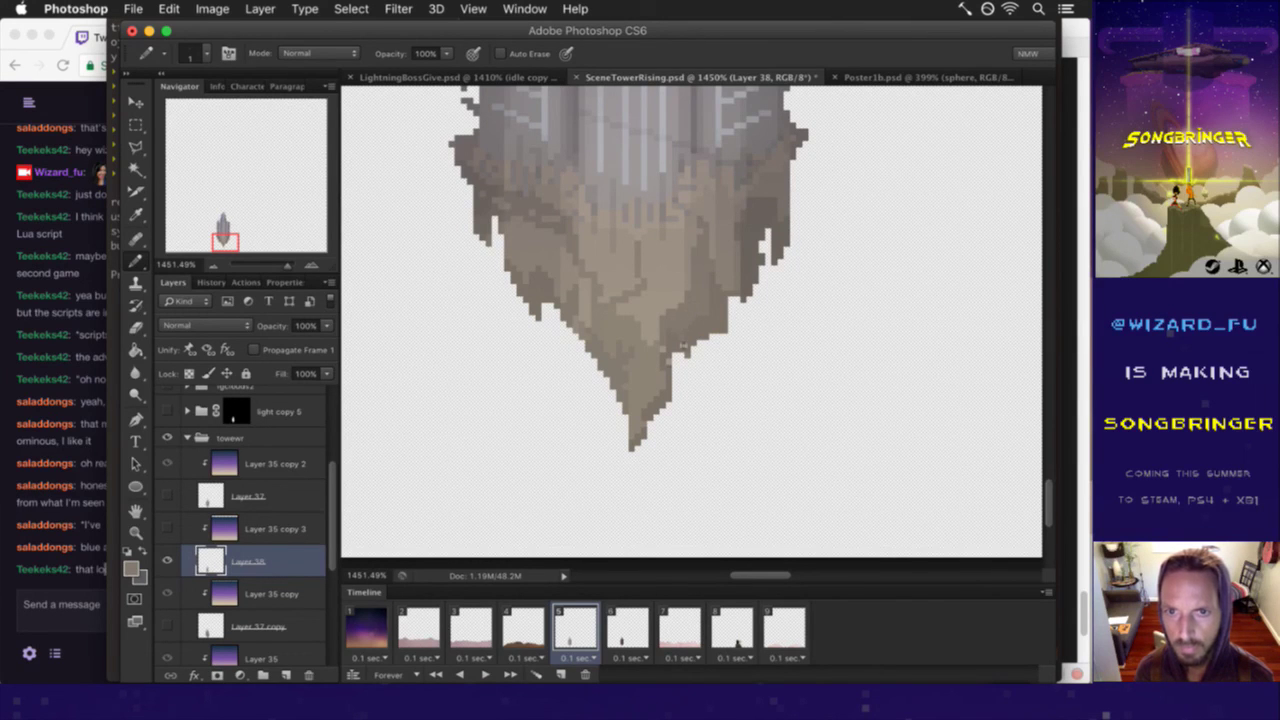
key("i")
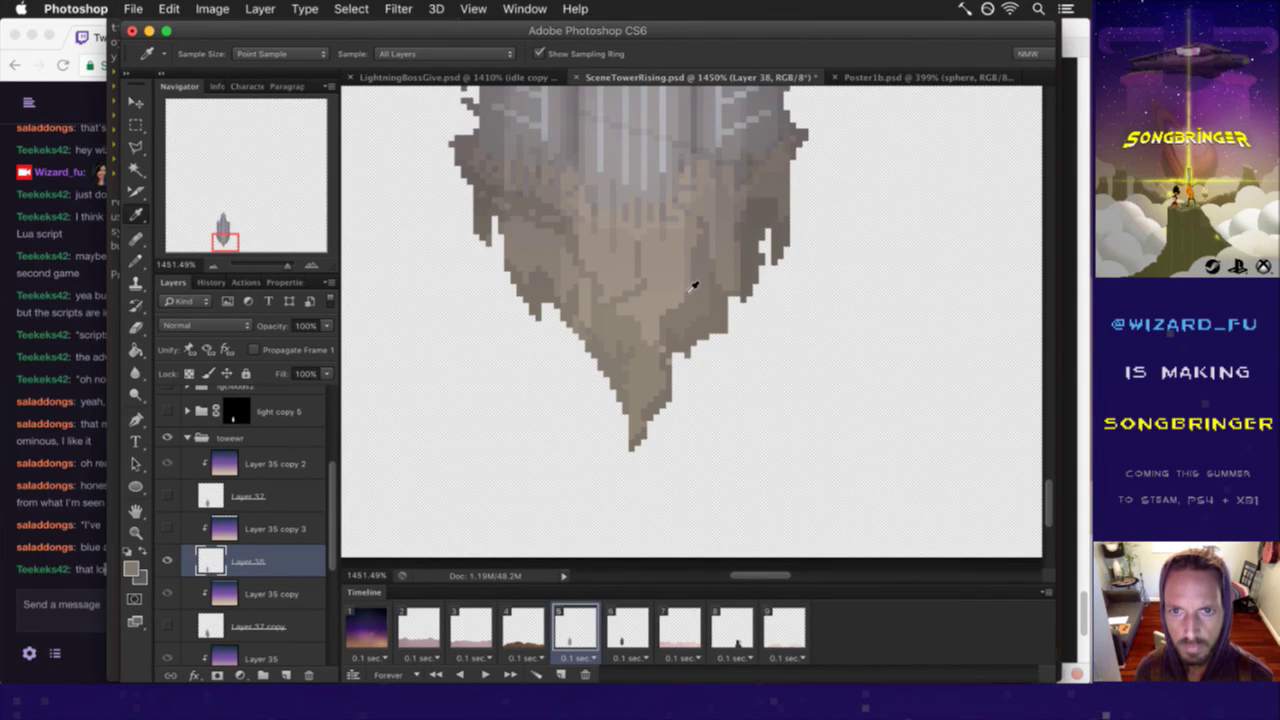
key("b")
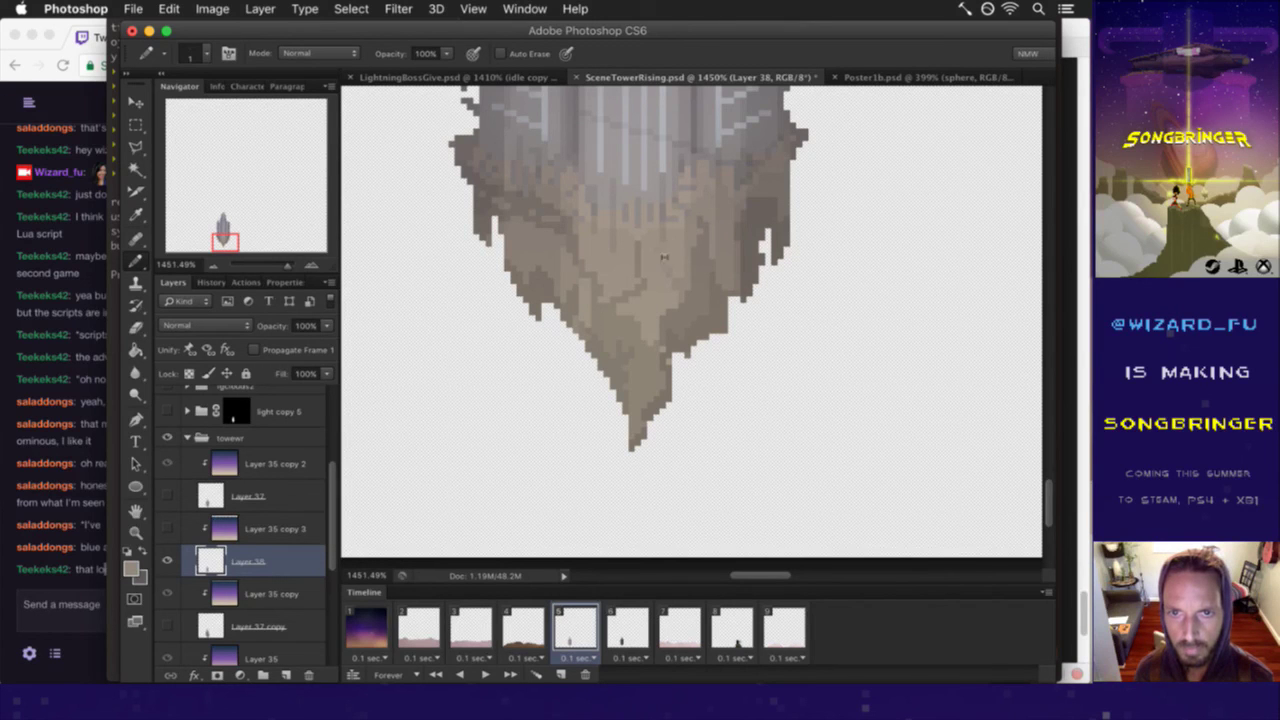
mouse_move(672, 405)
left_mouse_down()
mouse_move(600, 411)
mouse_move(628, 400)
left_mouse_up()
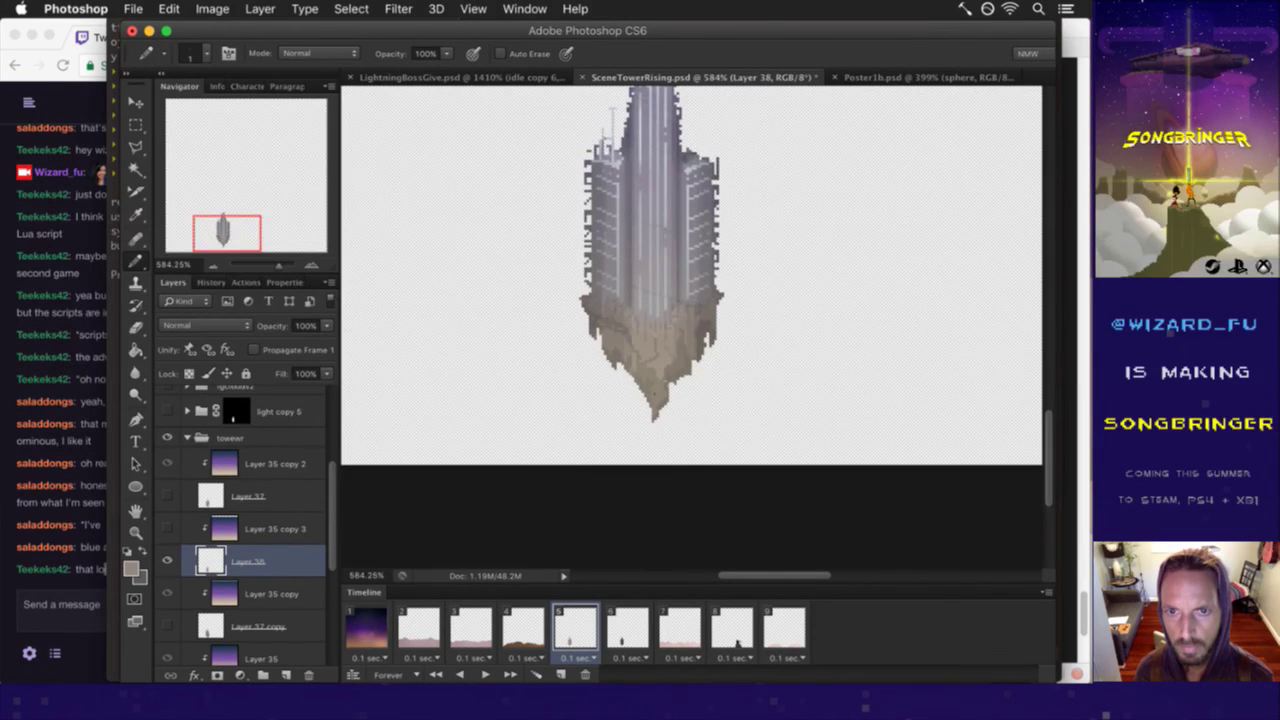
- Draw a dark triangular wedge of straight pencil lines where the grey shaft meets the rocky base
left_click_drag(665, 296, 701, 349)
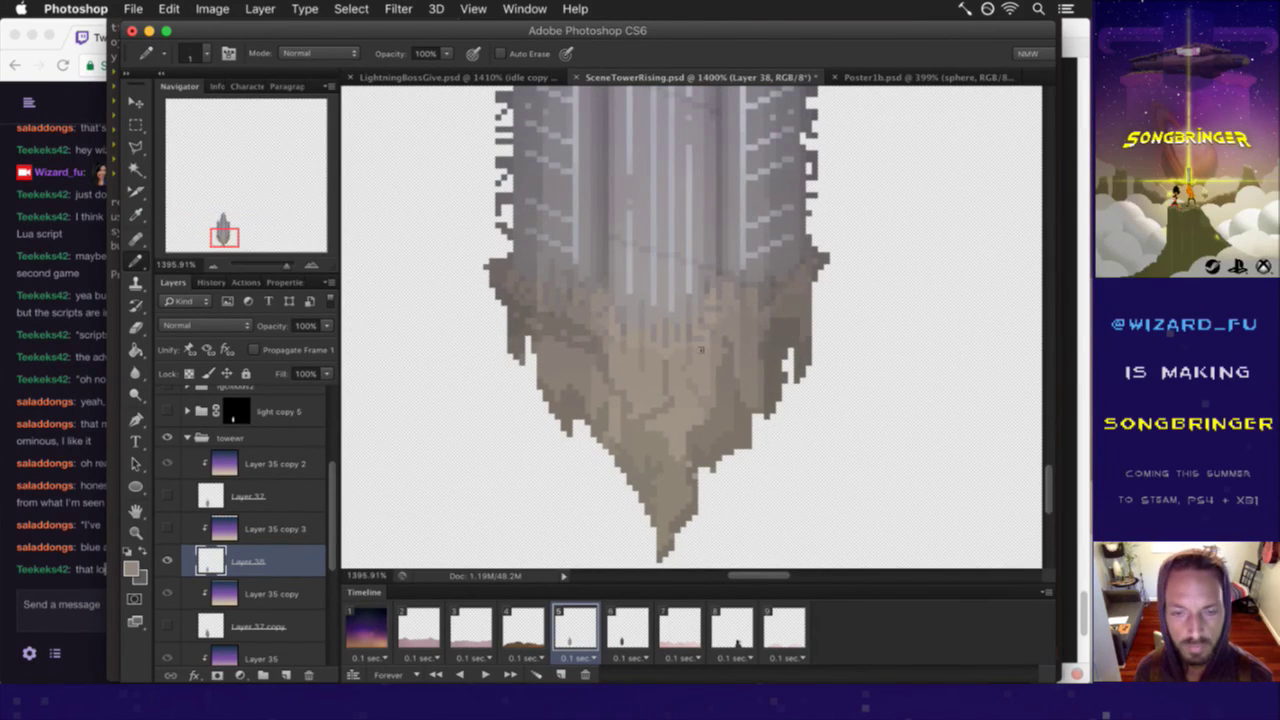
key("i")
key("b")
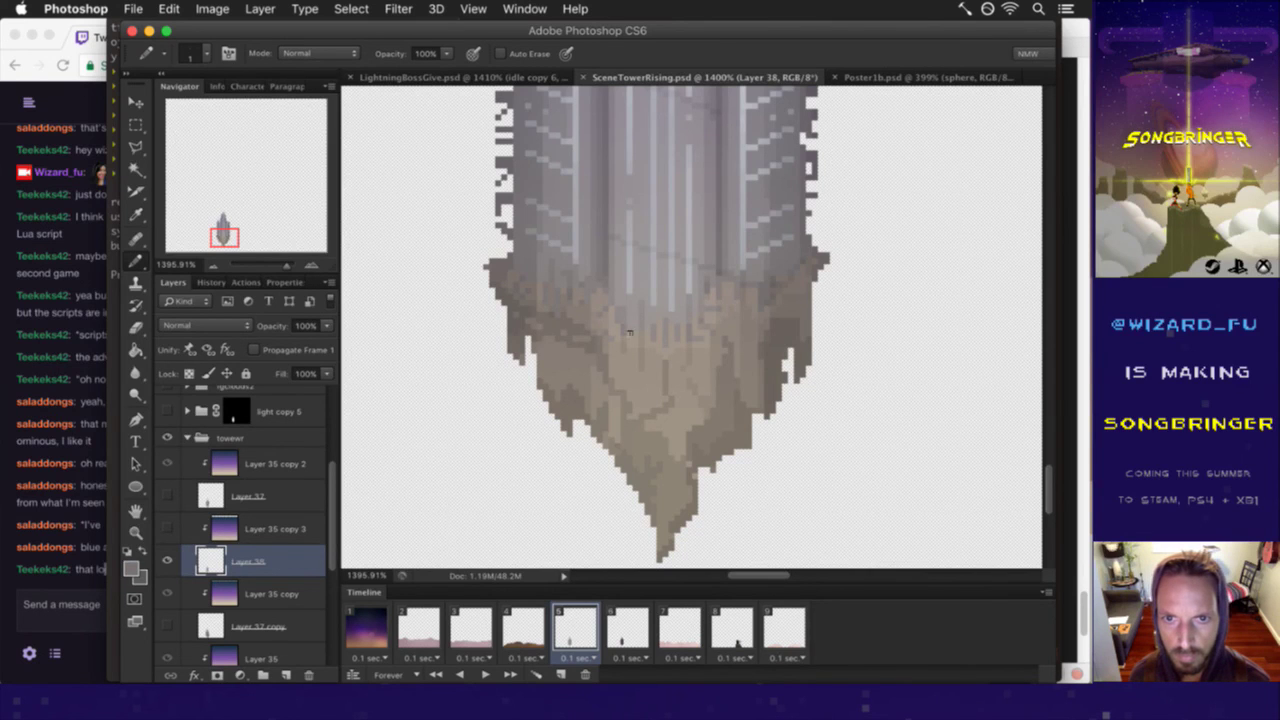
left_click(628, 336)
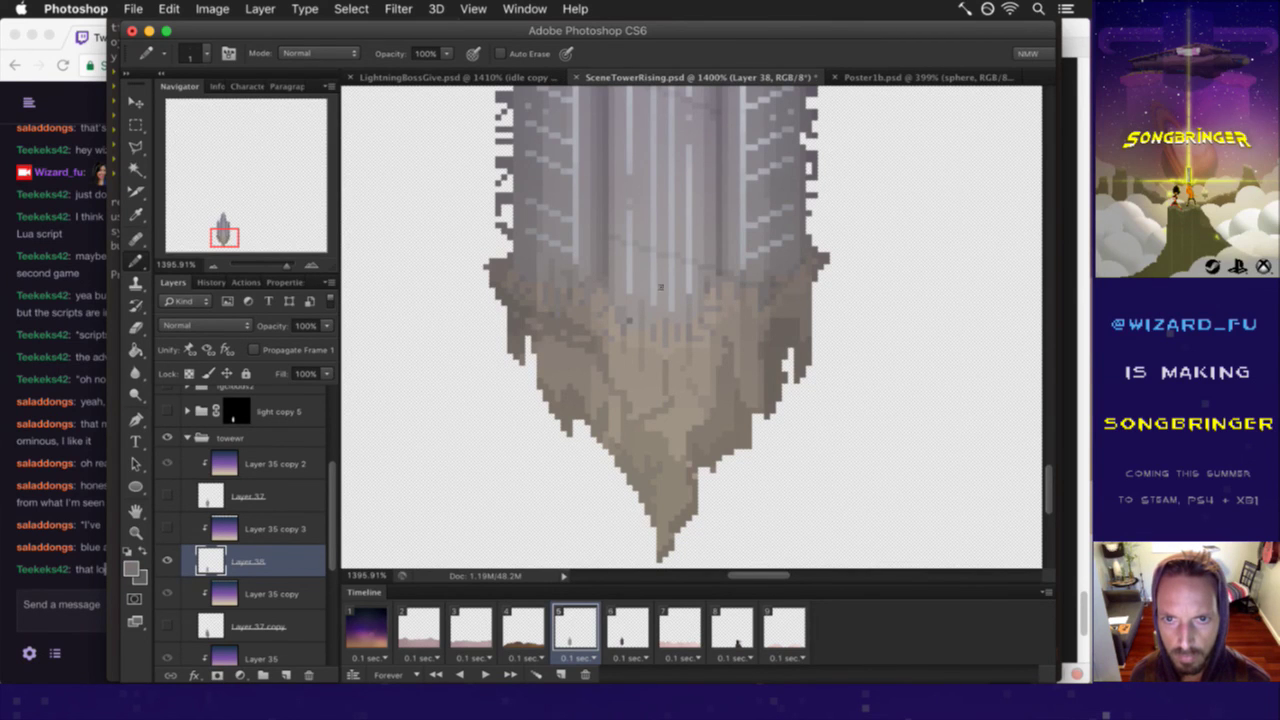
left_click(662, 287, "shift")
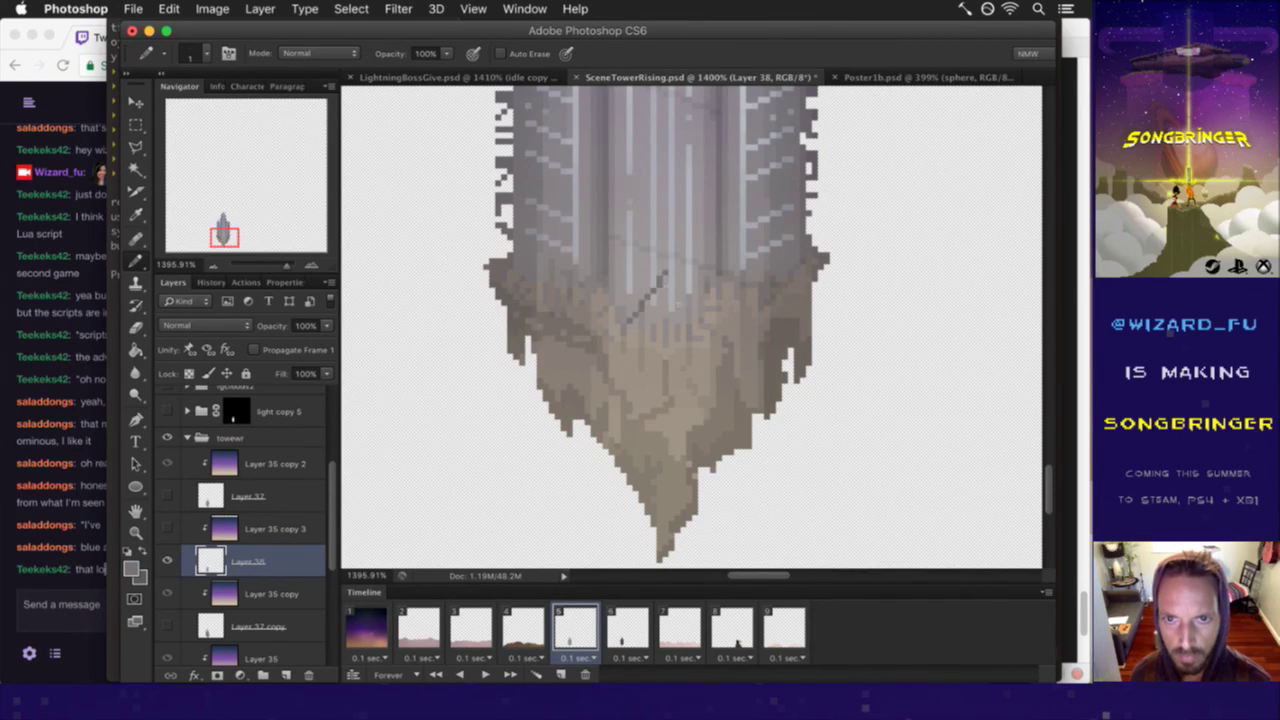
left_click(697, 327, "shift")
key("ctrl+z")
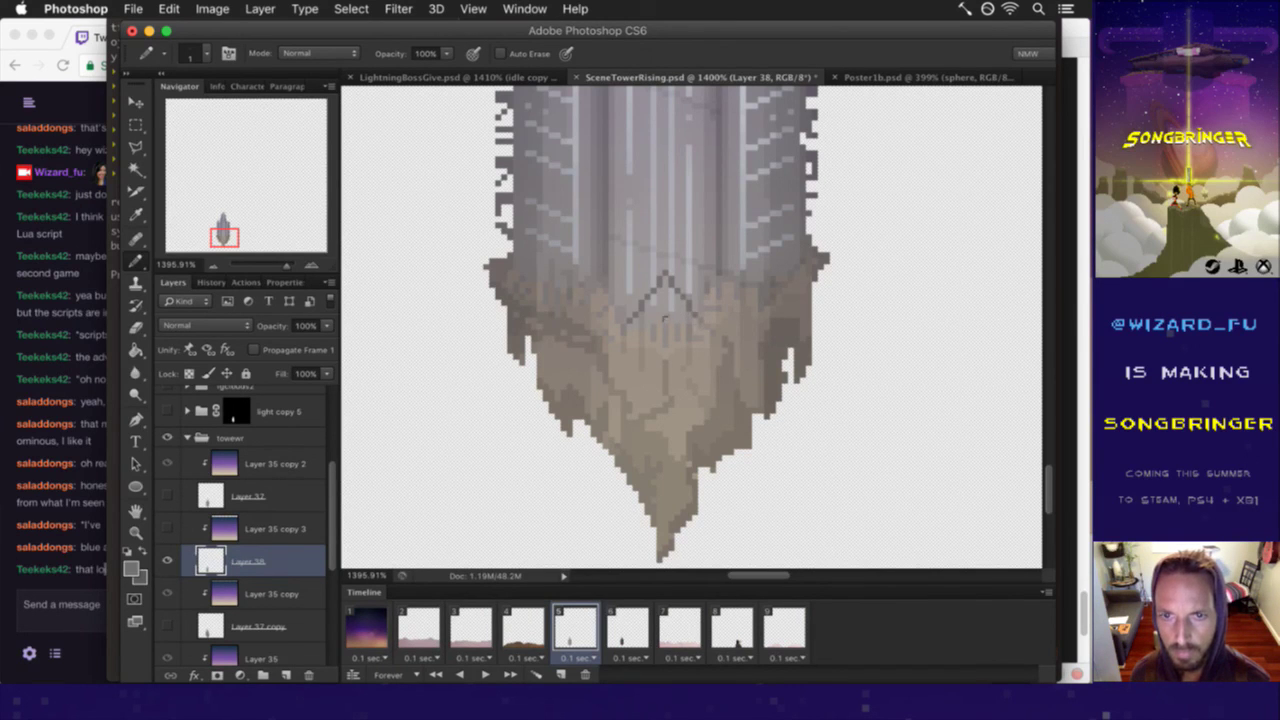
left_click_drag(636, 330, 650, 330)
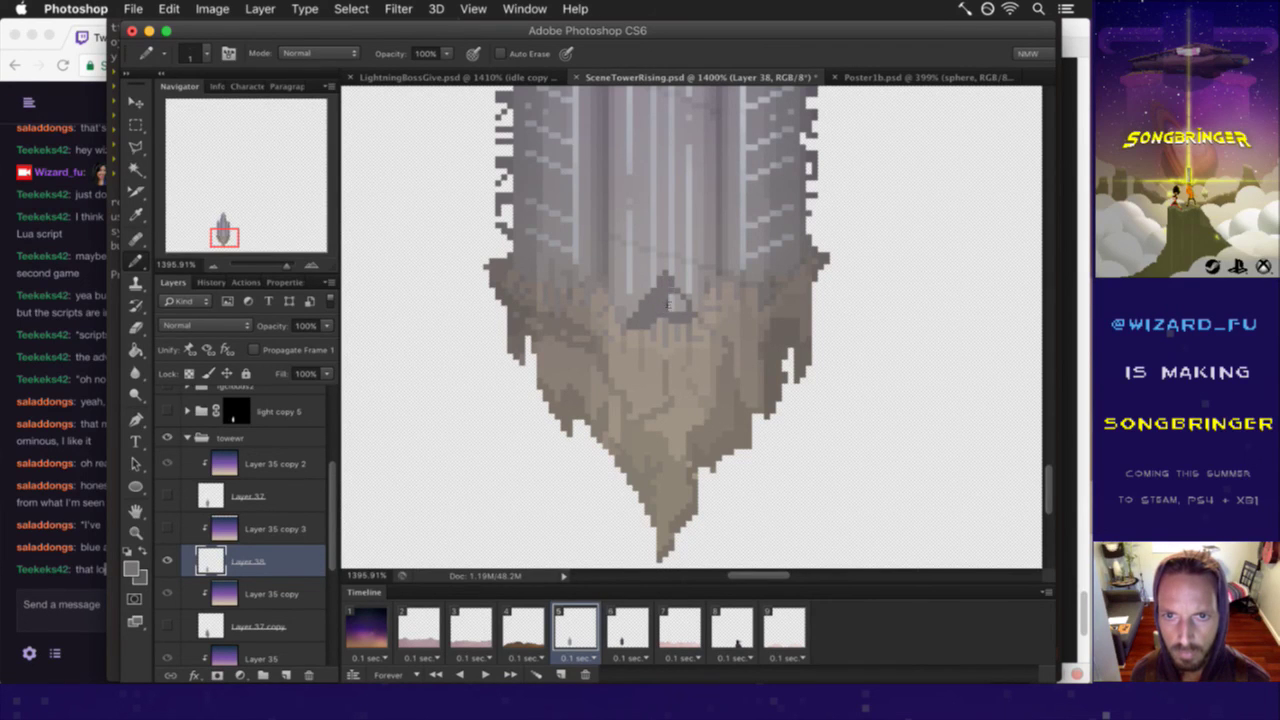
mouse_move(668, 319)
left_mouse_down()
mouse_move(577, 296)
mouse_move(678, 348)
left_mouse_up()
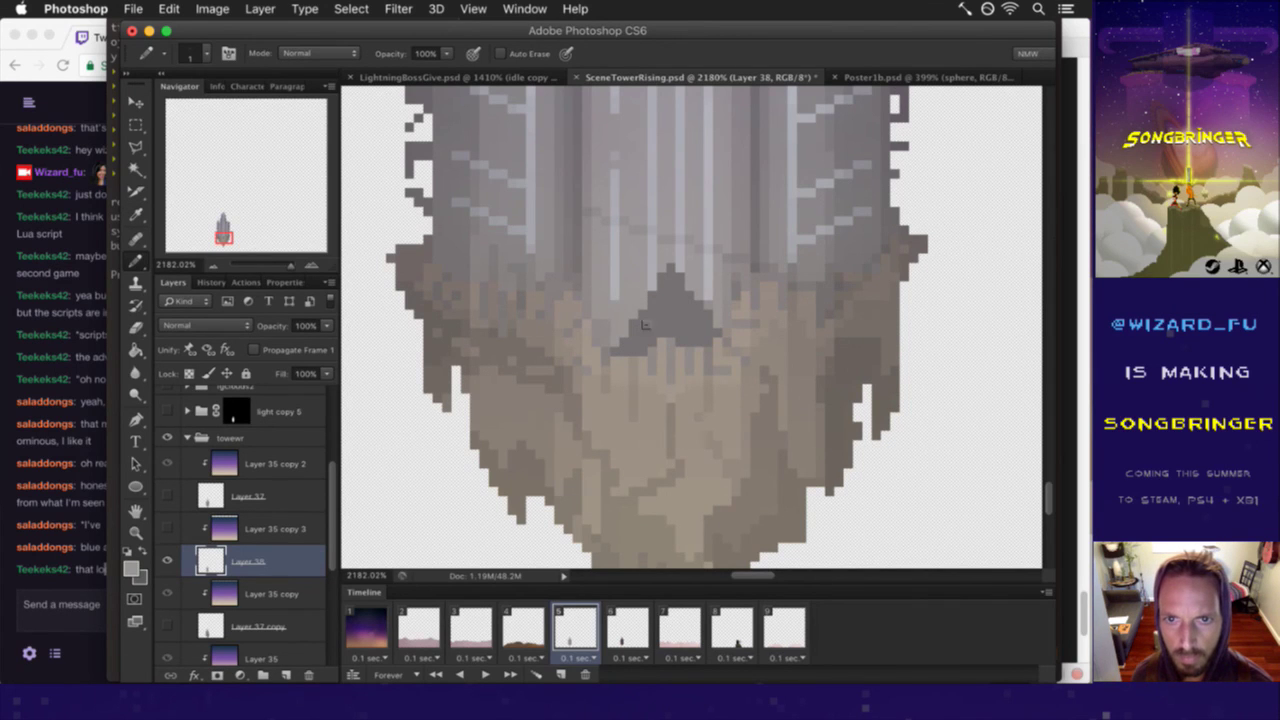
- Sample several tower colours and repaint lighter pixels just below the dark triangle
left_click(663, 286, "alt")
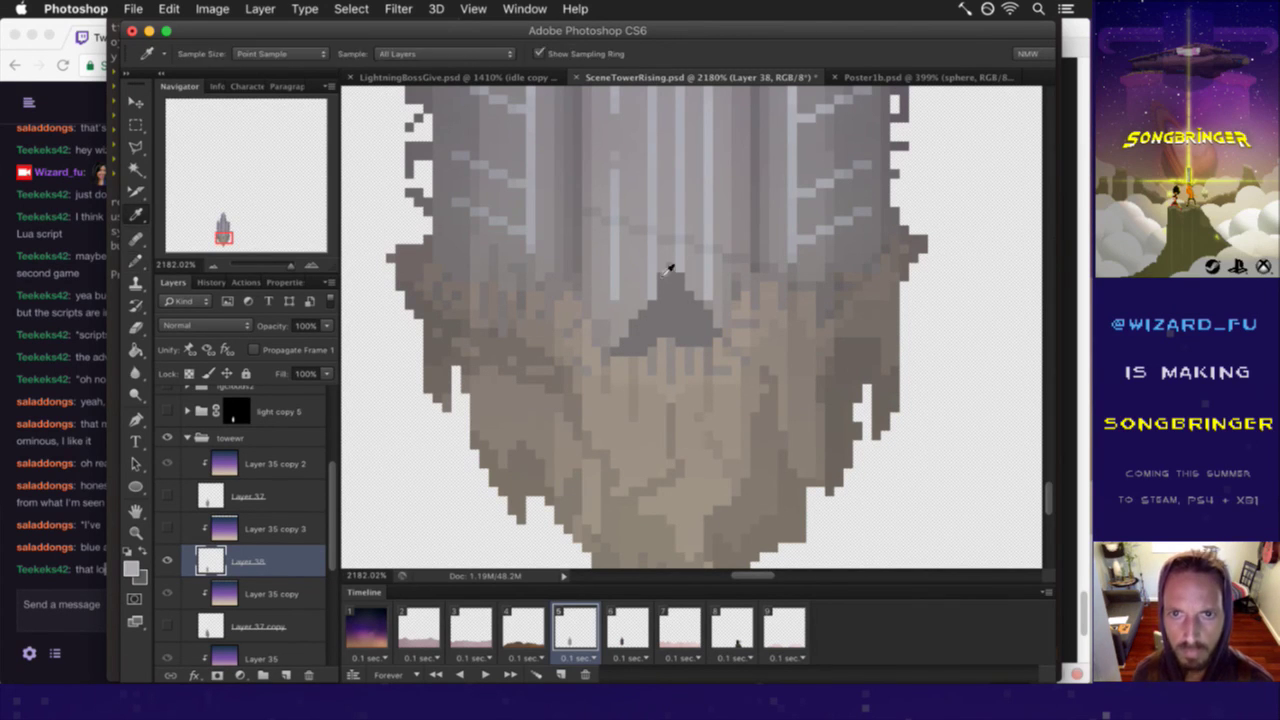
left_click(670, 280)
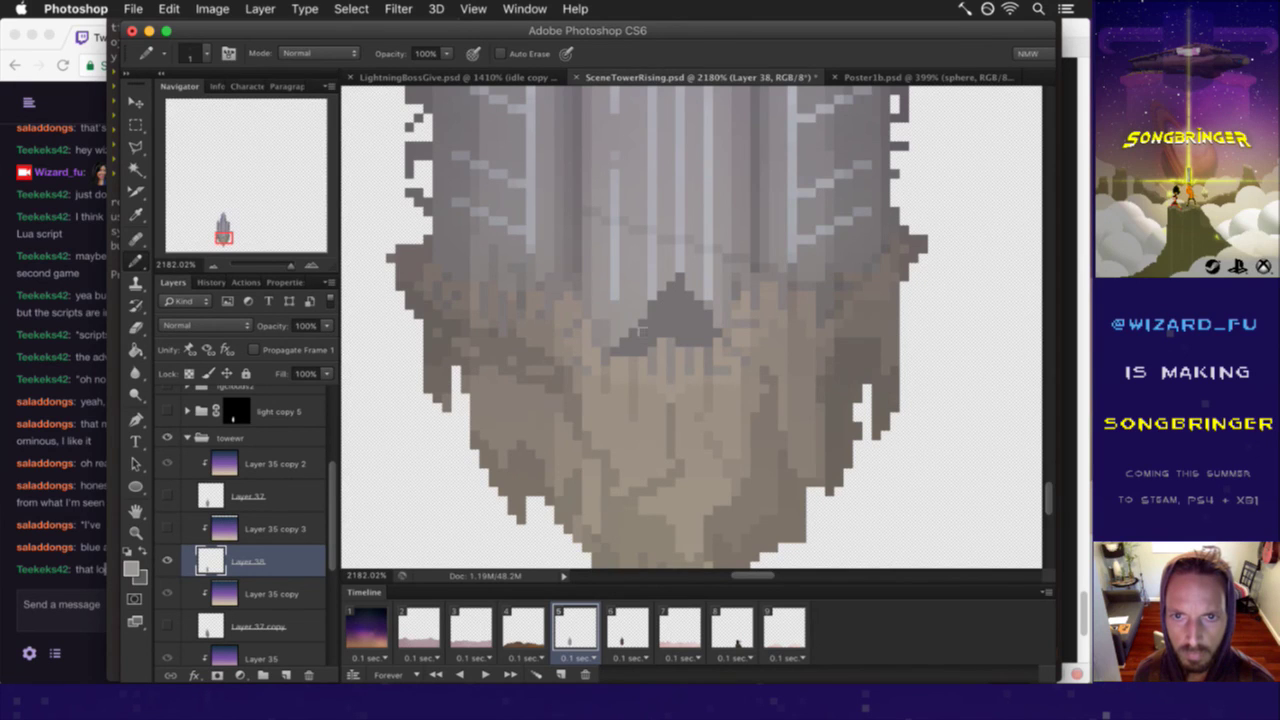
left_click(664, 290, "alt")
left_click(660, 282, "alt")
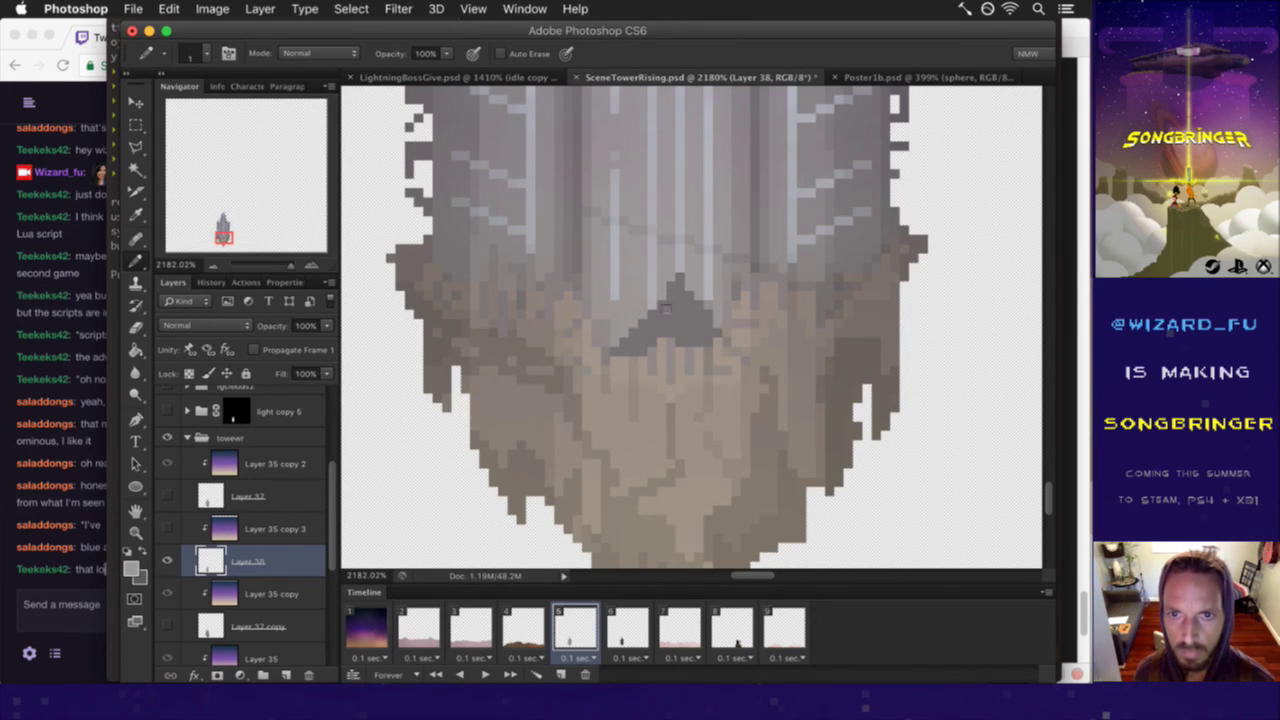
left_click(672, 280, "alt")
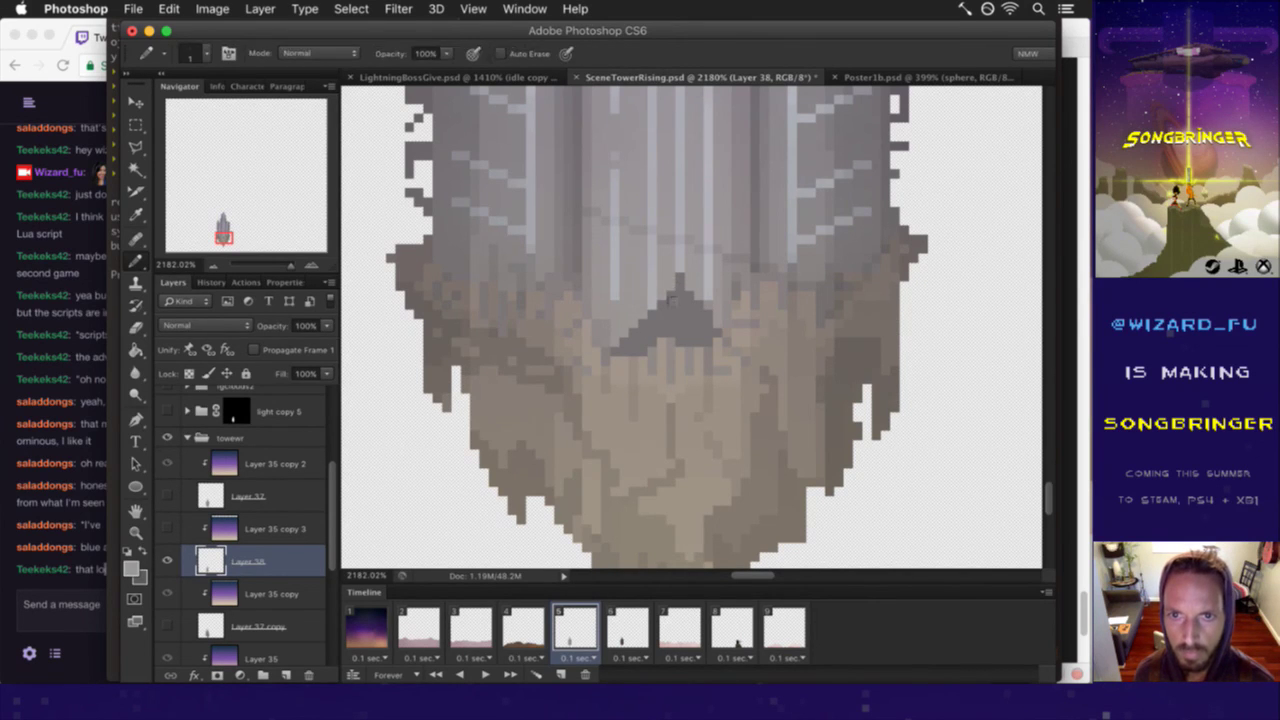
left_click(688, 288, "alt")
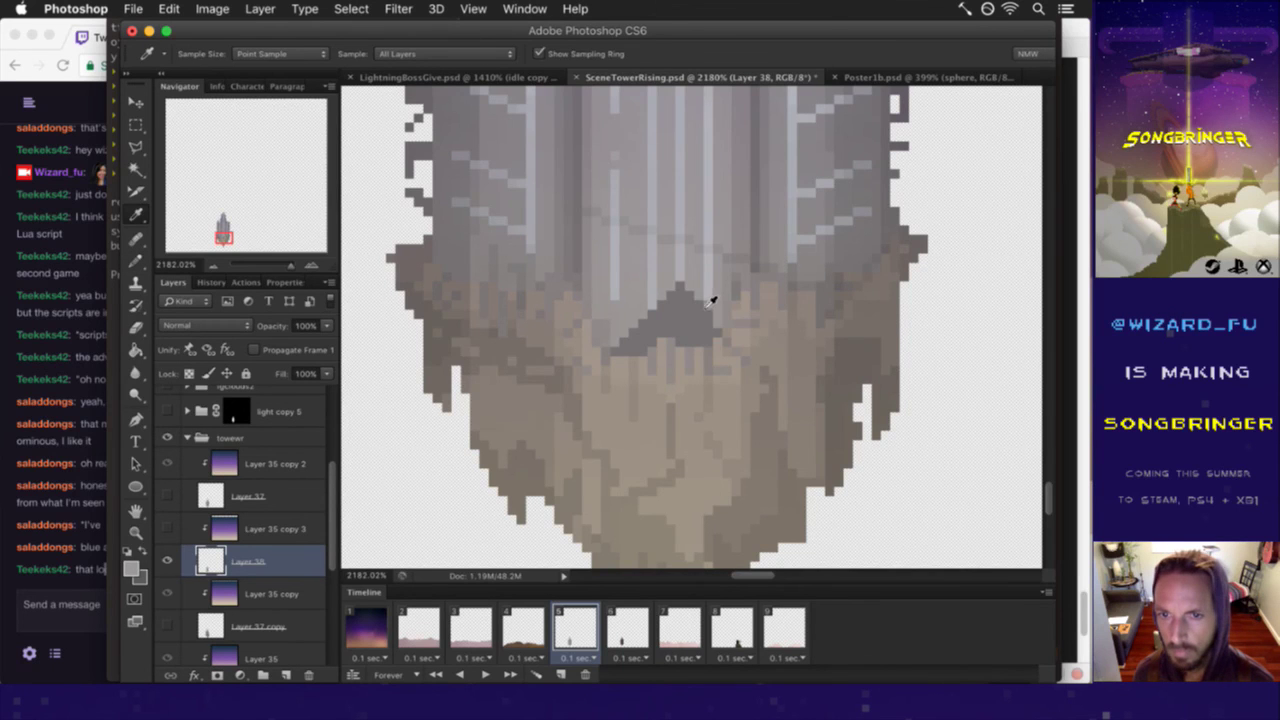
left_click(728, 320, "alt")
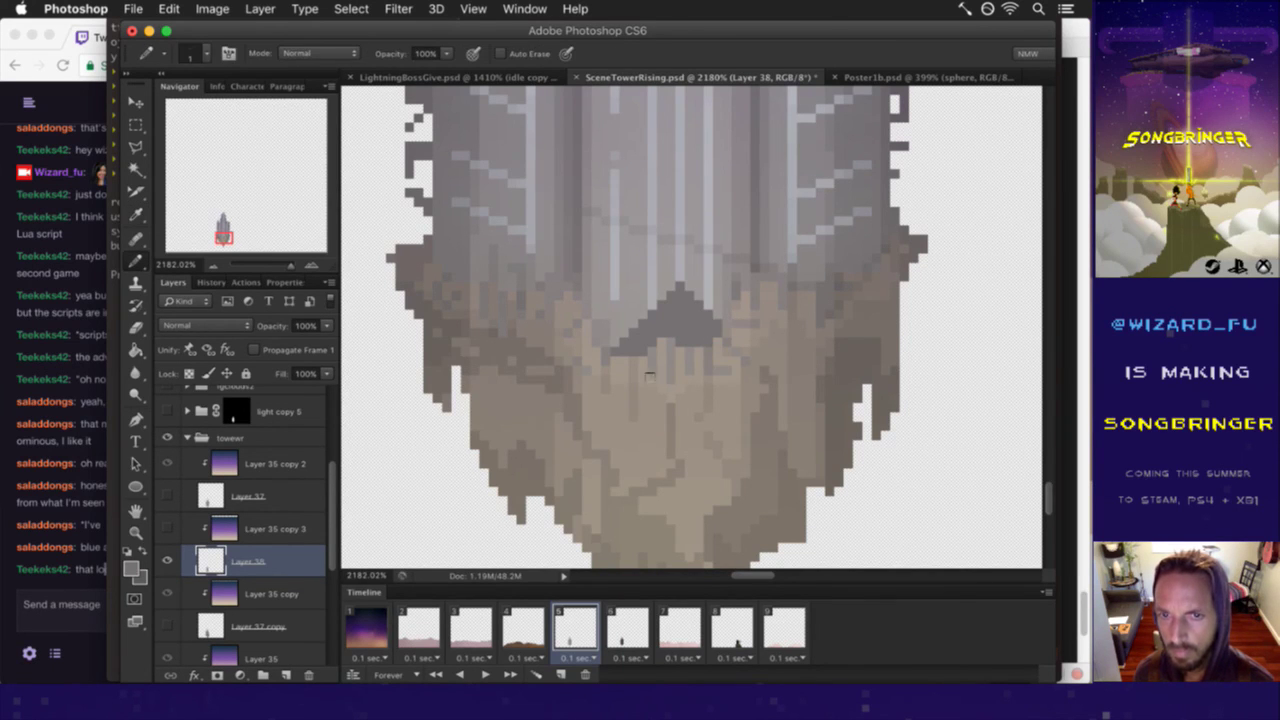
left_click(625, 348, "alt")
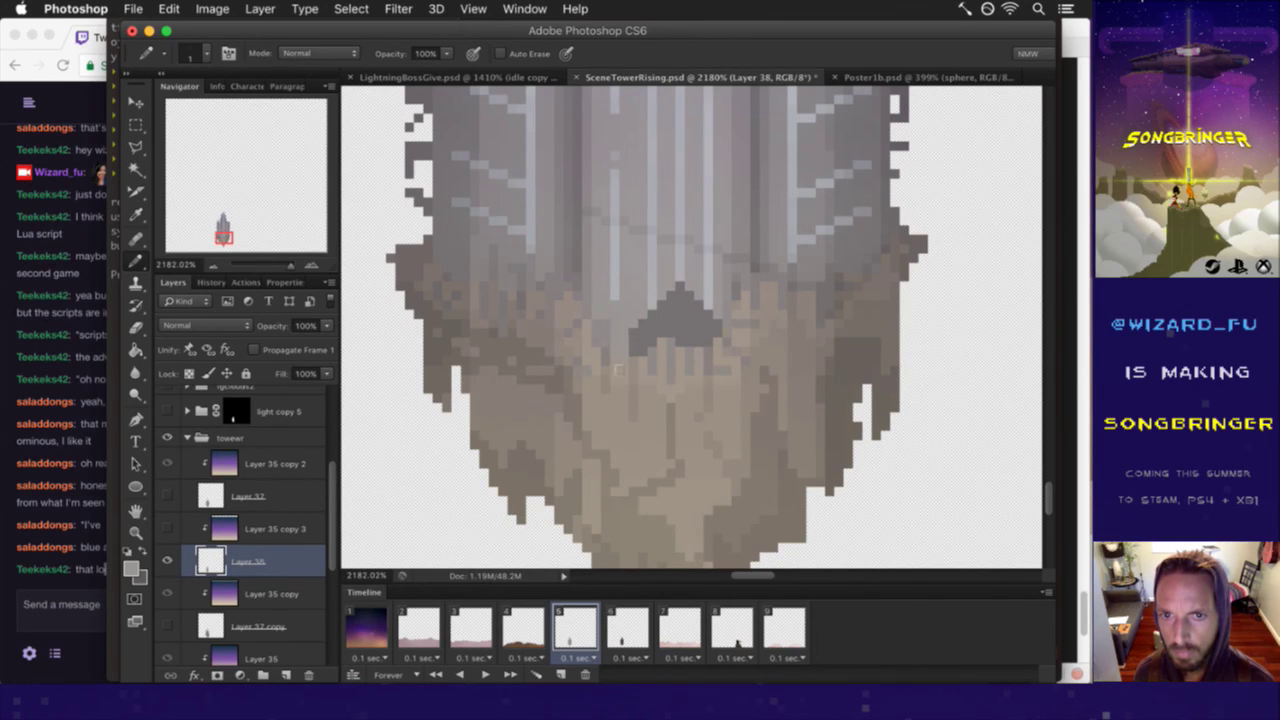
left_click(649, 372, "alt")
left_click(636, 365, "alt")
left_click_drag(686, 341, 702, 346)
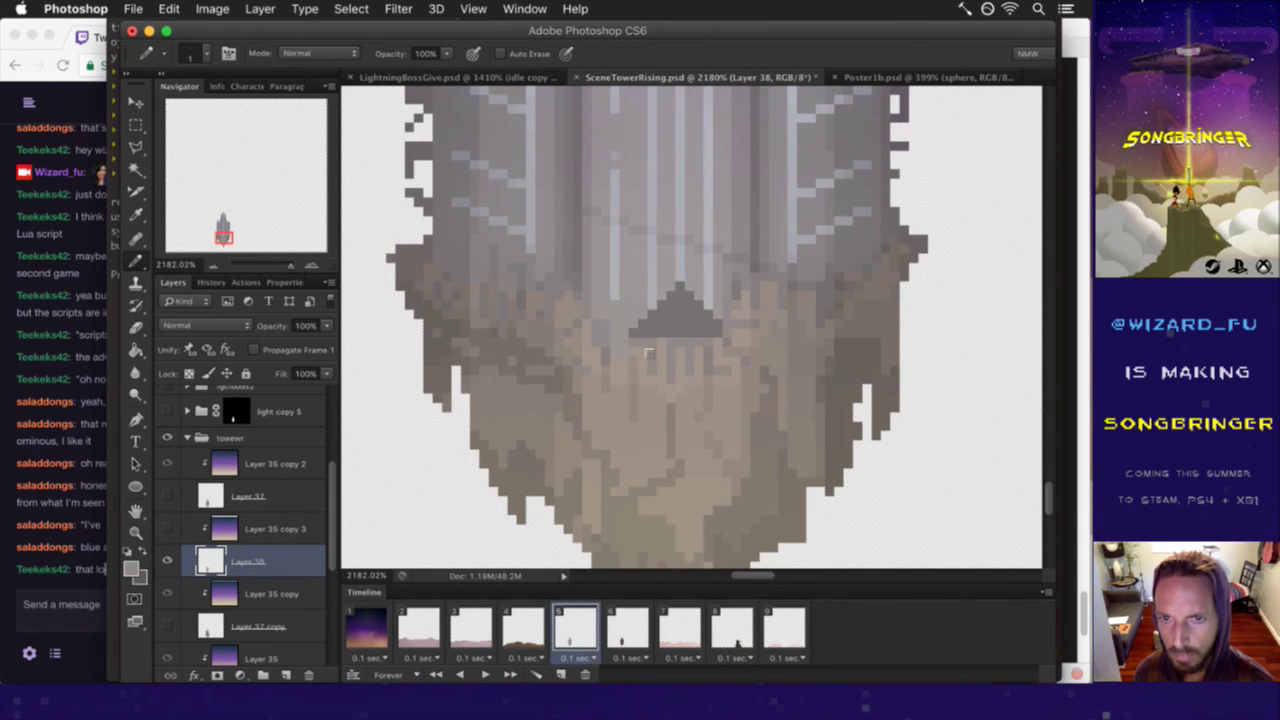
- Blend the triangle's left edge with a sampled colour at 50% then 100% opacity
key("alt")
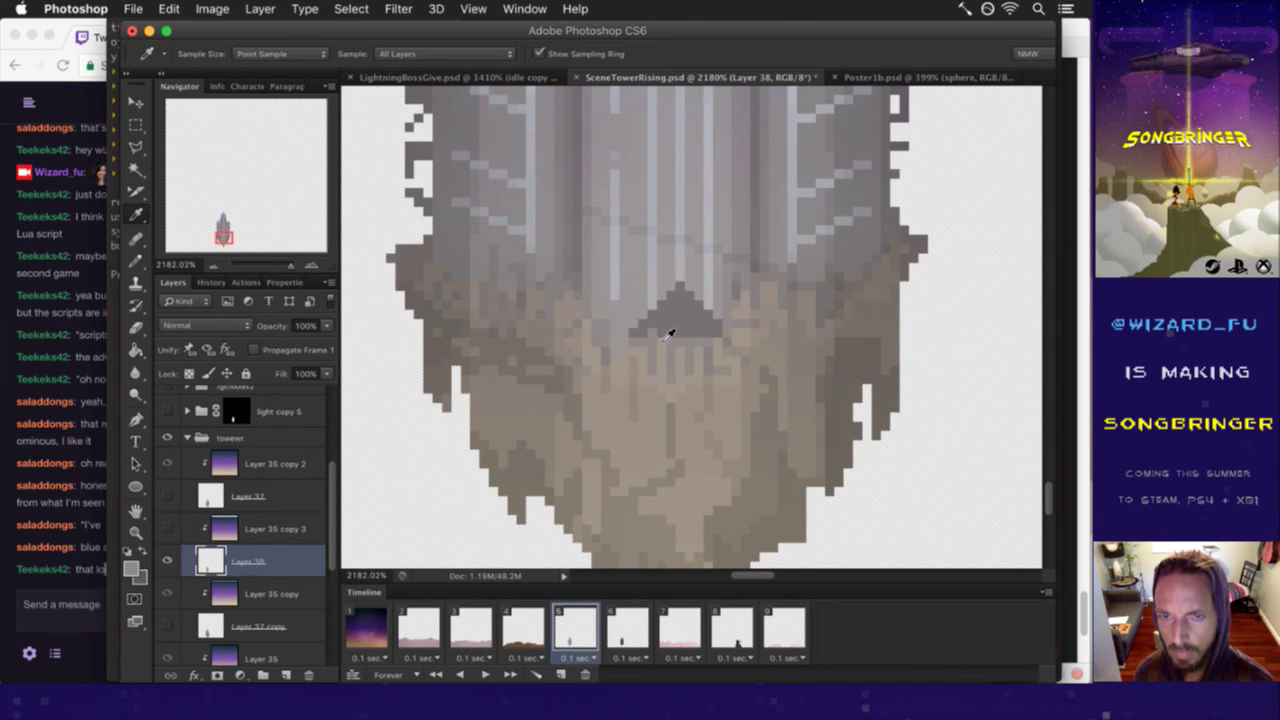
left_click(660, 342, "alt")
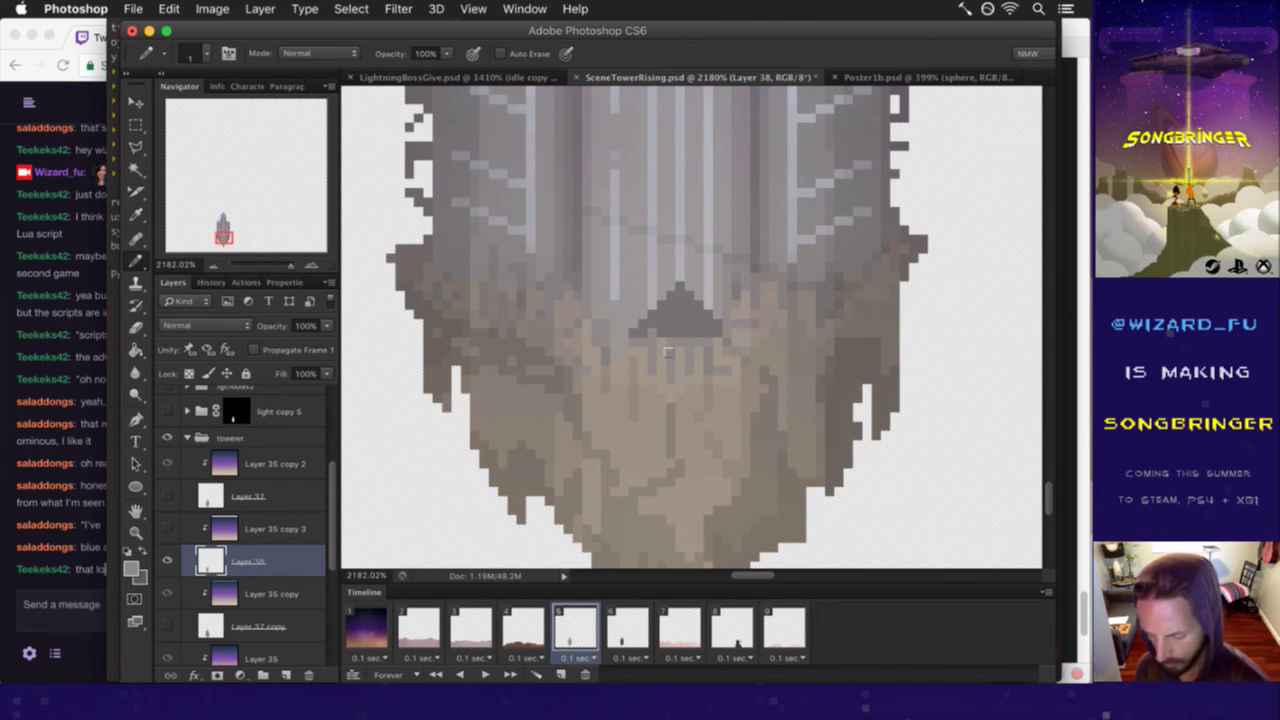
key("5")
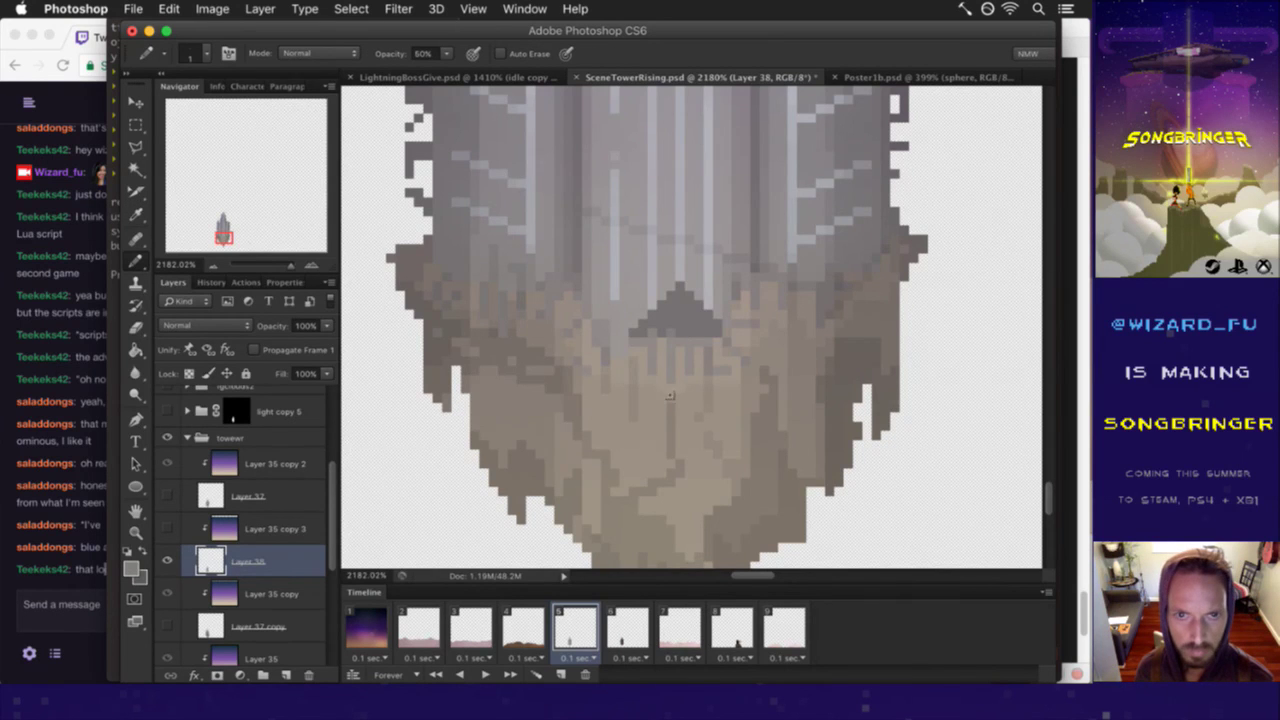
left_click_drag(660, 373, 563, 378)
left_click(655, 376)
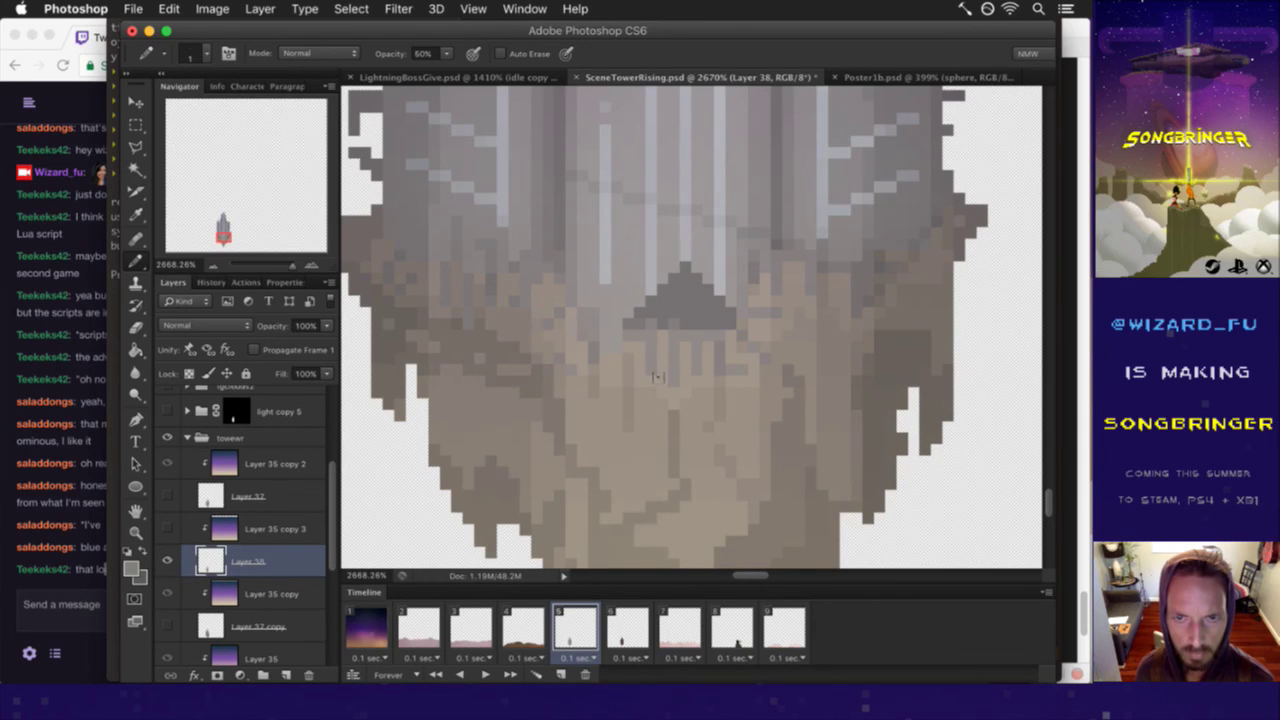
key("0")
left_click(656, 329, "alt")
left_click(628, 324)
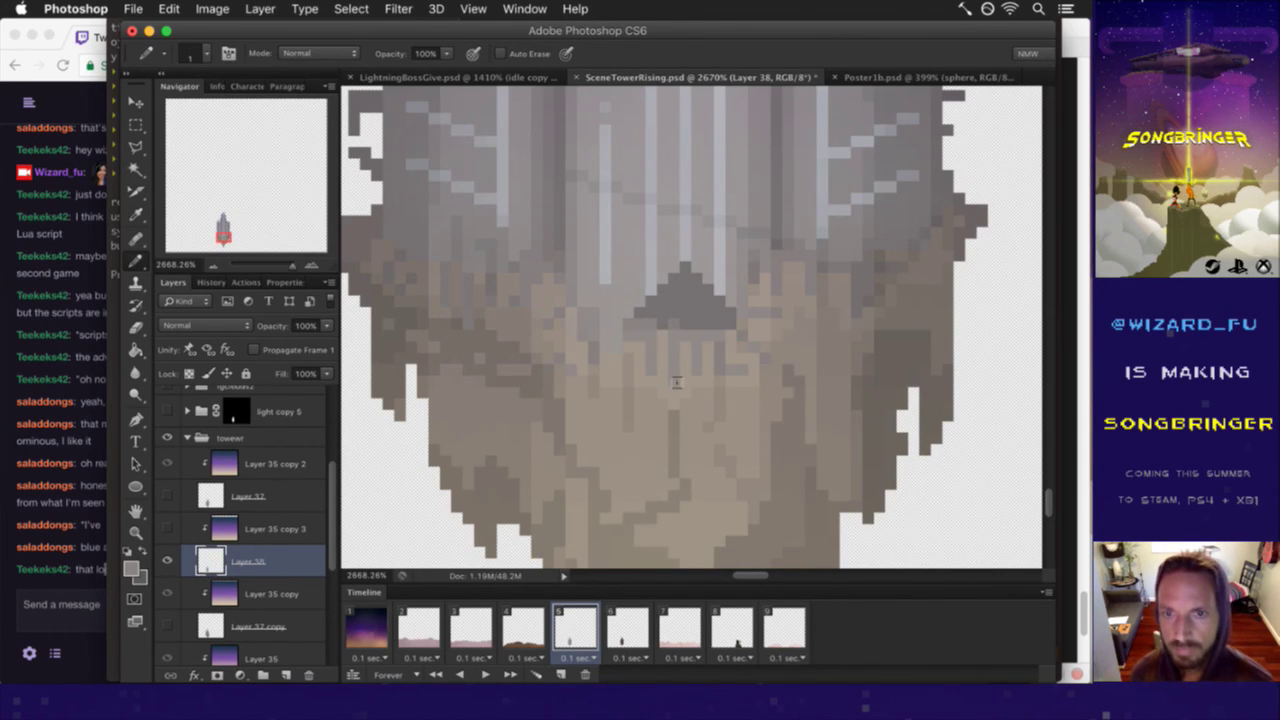
- Look over the blended tower base and save SceneTowerRising.psd
scroll(666, 357, "down", 2)
scroll(666, 357, "down", 3)
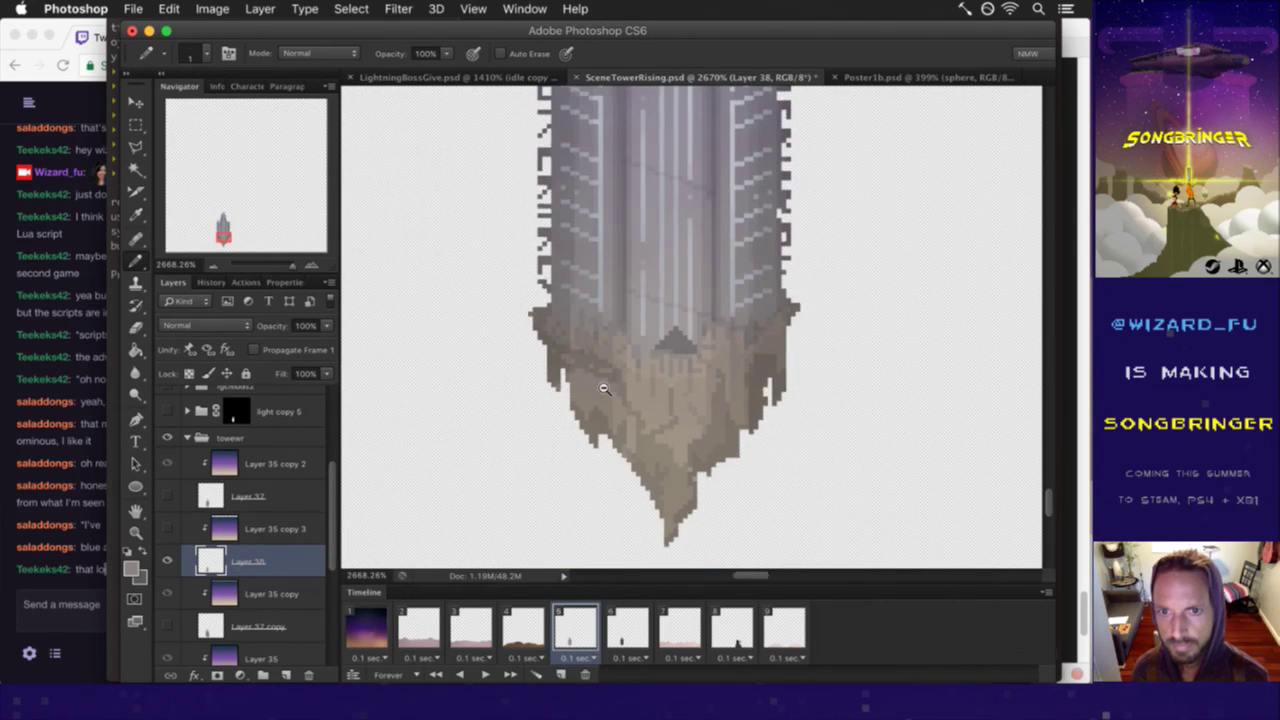
scroll(690, 360, "down", 1)
scroll(700, 366, "up", 3)
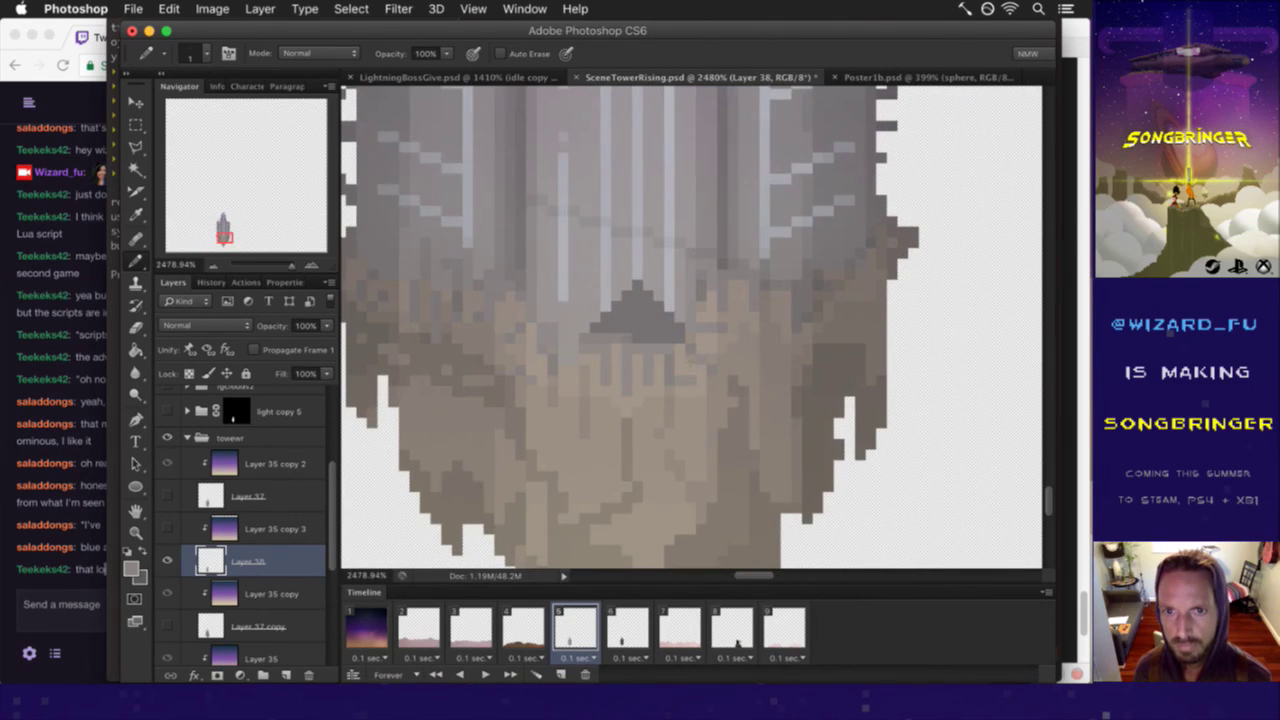
scroll(697, 398, "down", 3)
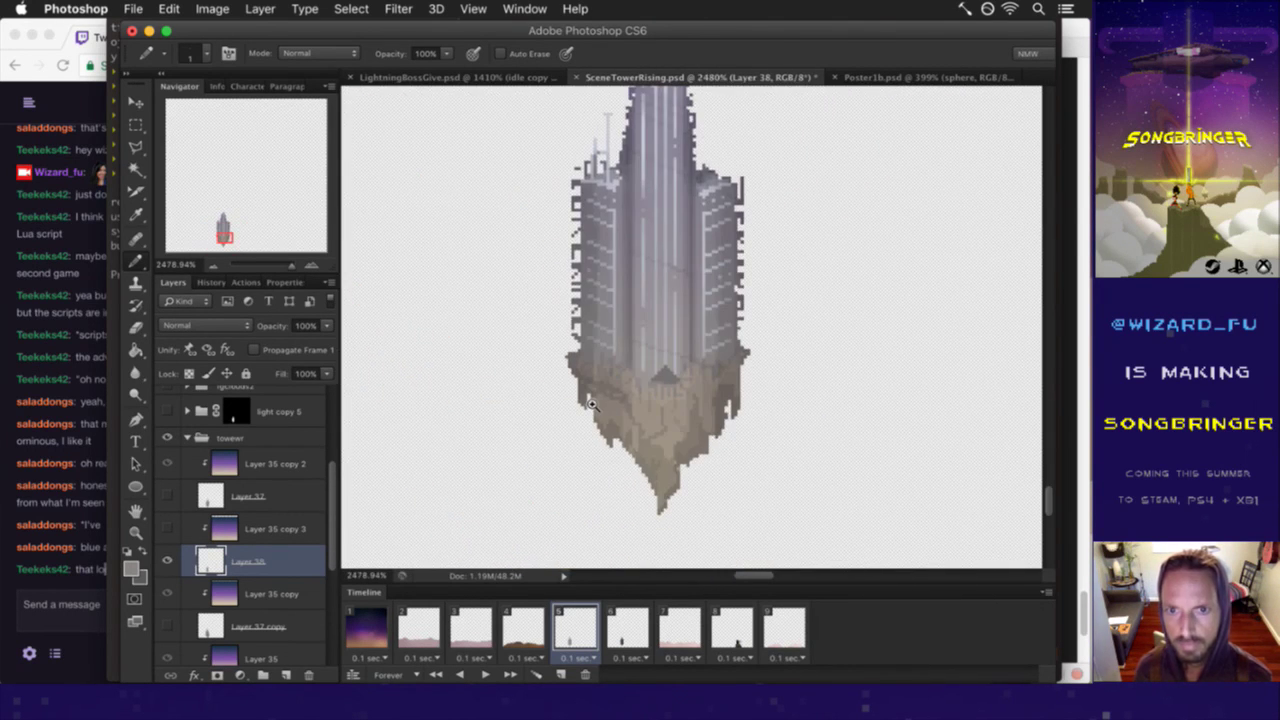
scroll(593, 405, "up", 2)
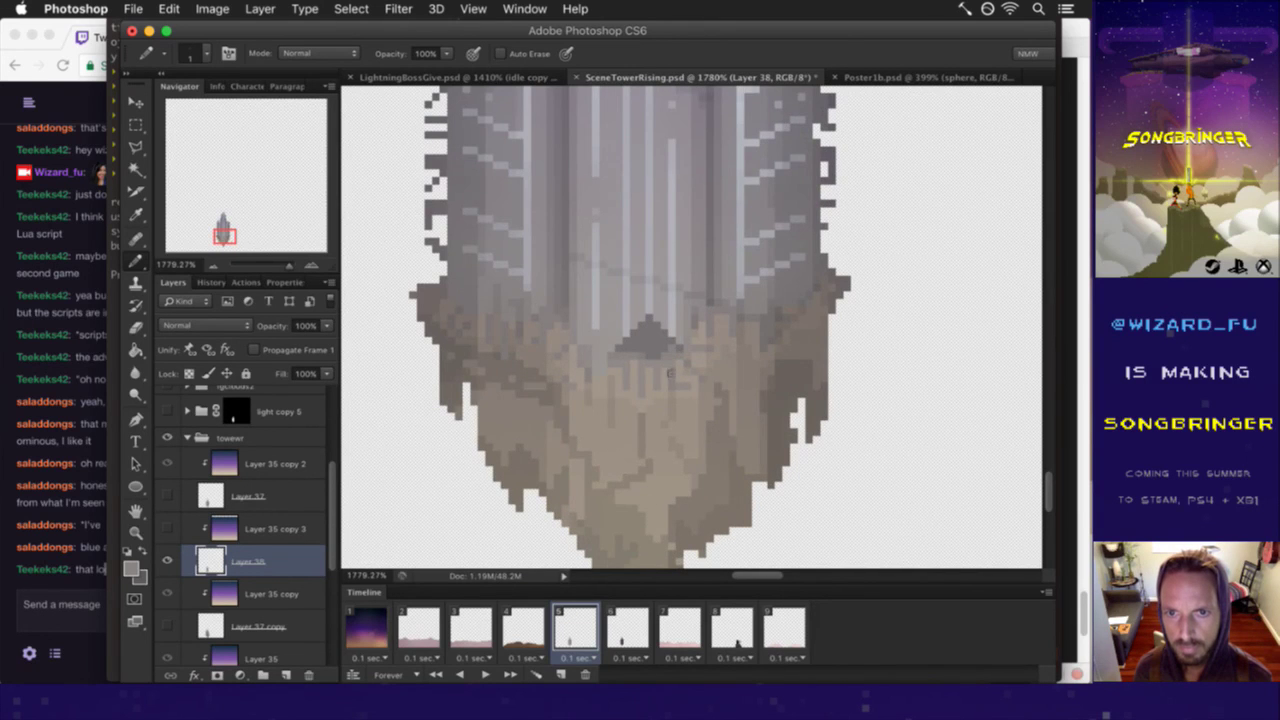
scroll(641, 407, "down", 2)
scroll(600, 413, "down", 1)
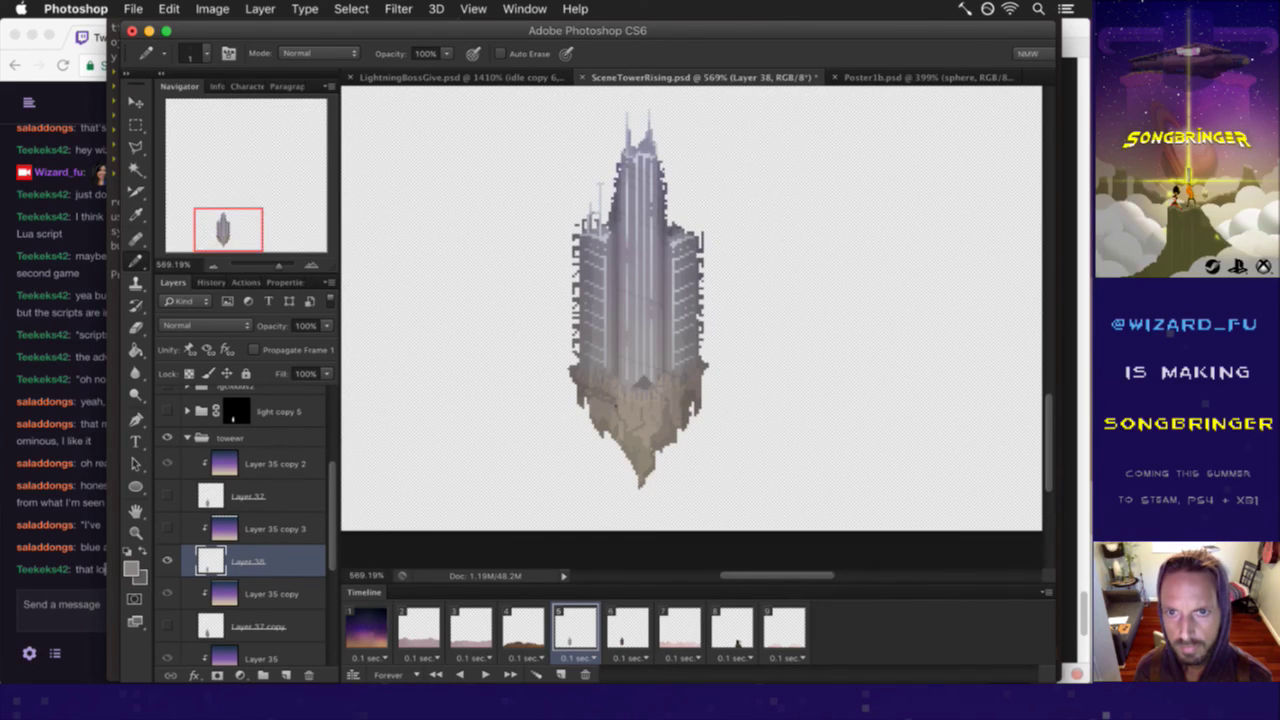
key("super+s")
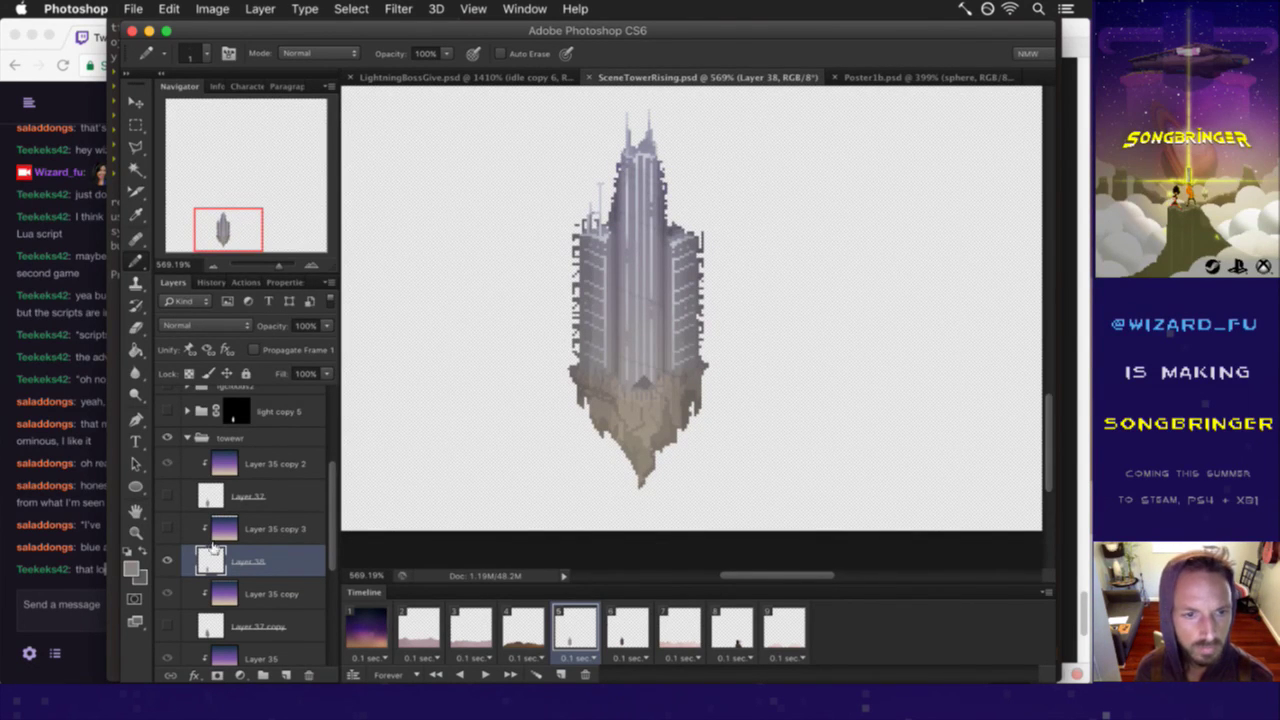
- Show the purple gradient Layer 35 copy 3 and the light copy 5 group, saving after each
left_click(168, 528)
key("super+s")
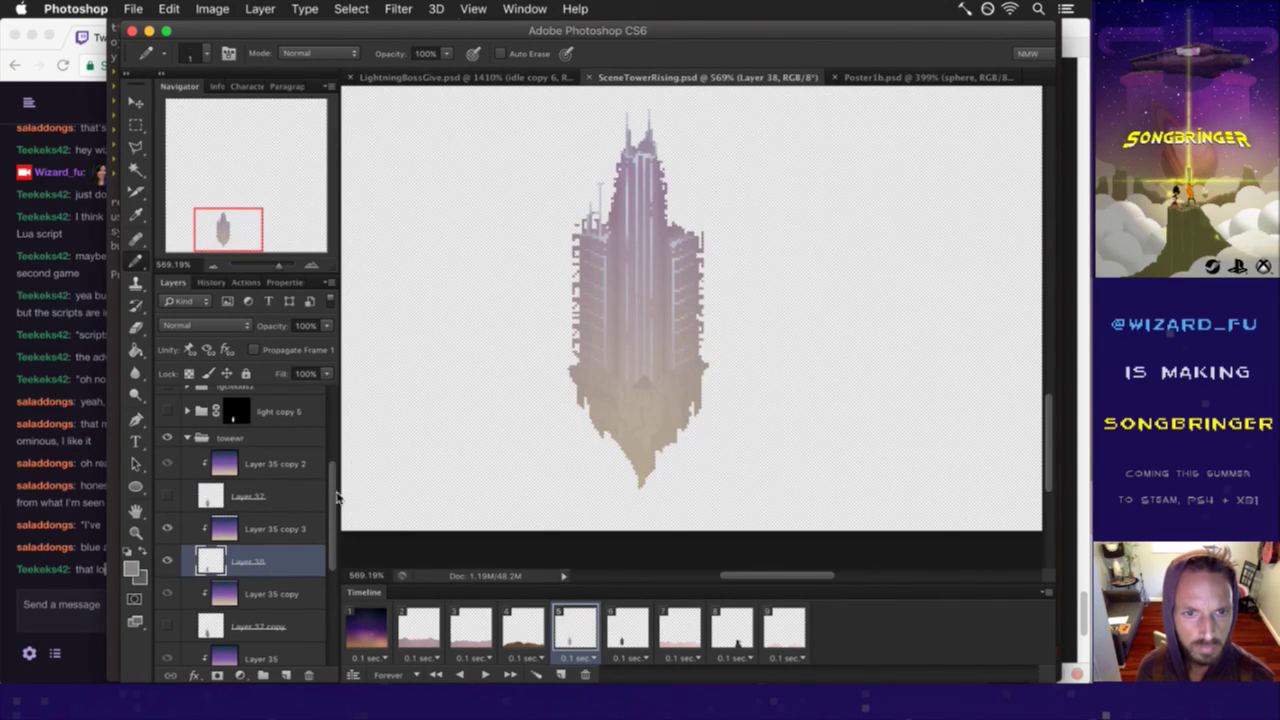
scroll(335, 497, "up", 2)
left_click(167, 445)
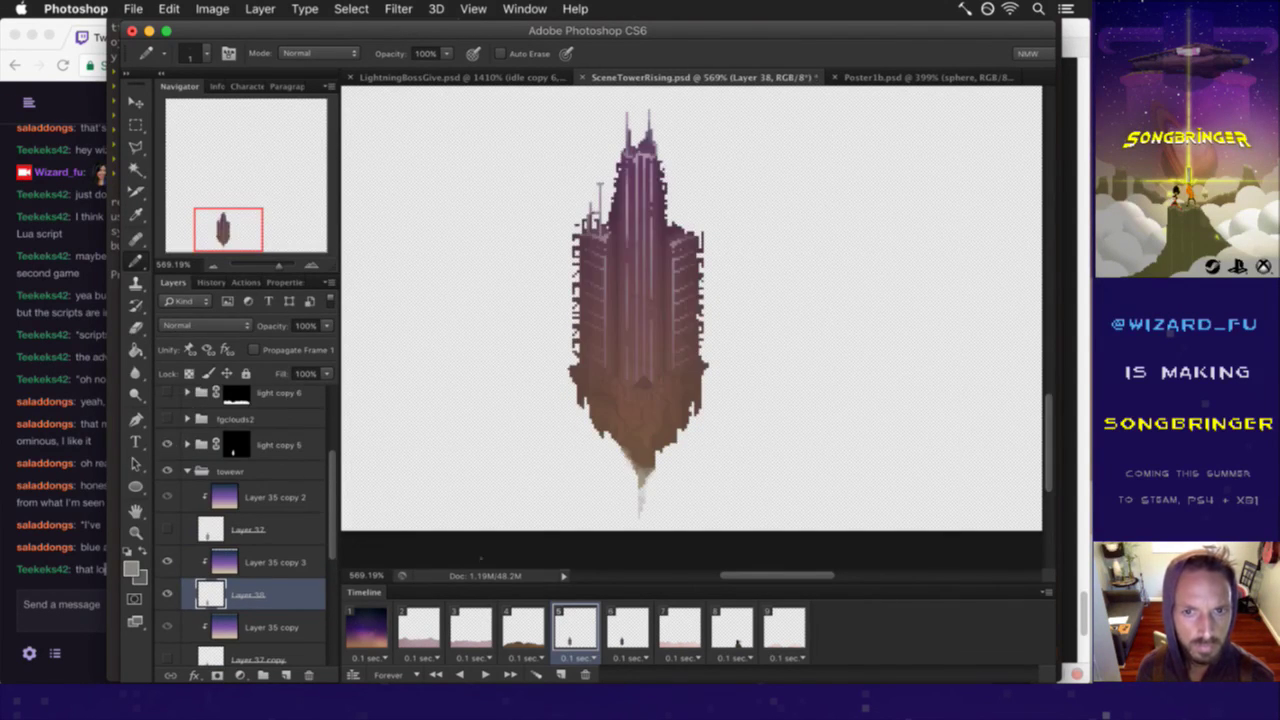
key("super+s")
- Replace light copy 5's old mask with a Reveal Selection layer mask
left_click(236, 446)
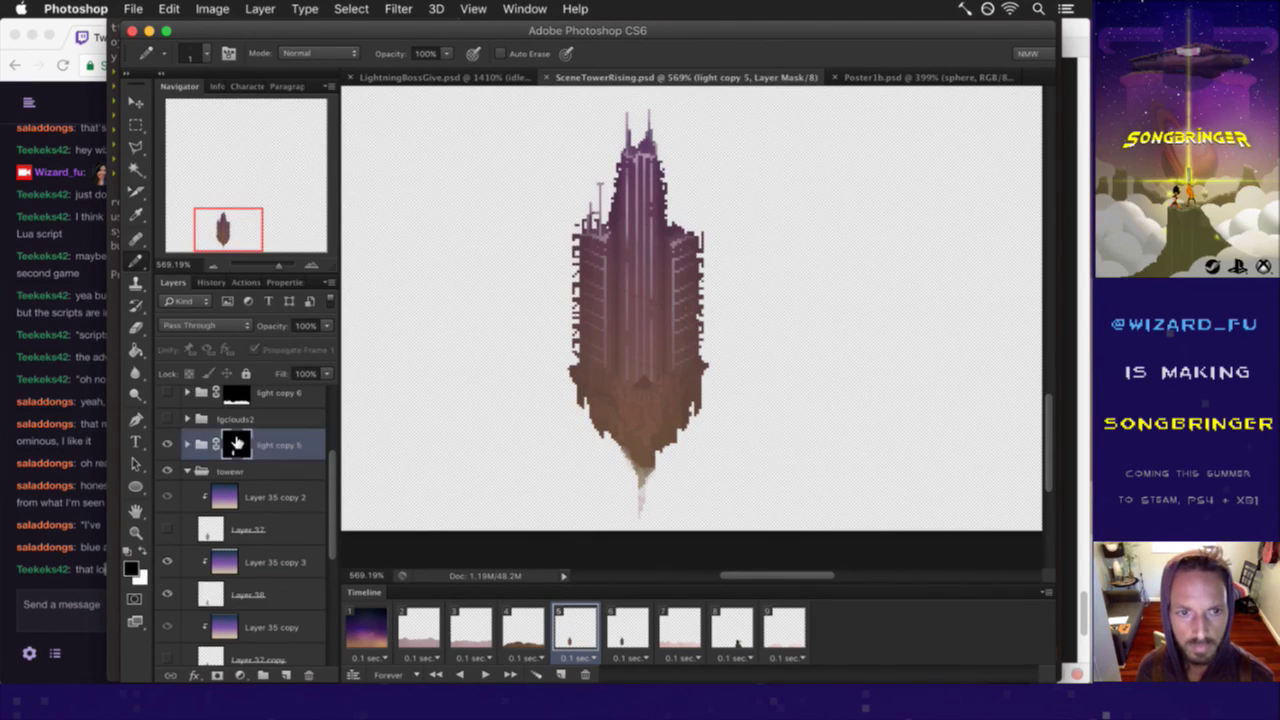
right_click(236, 446)
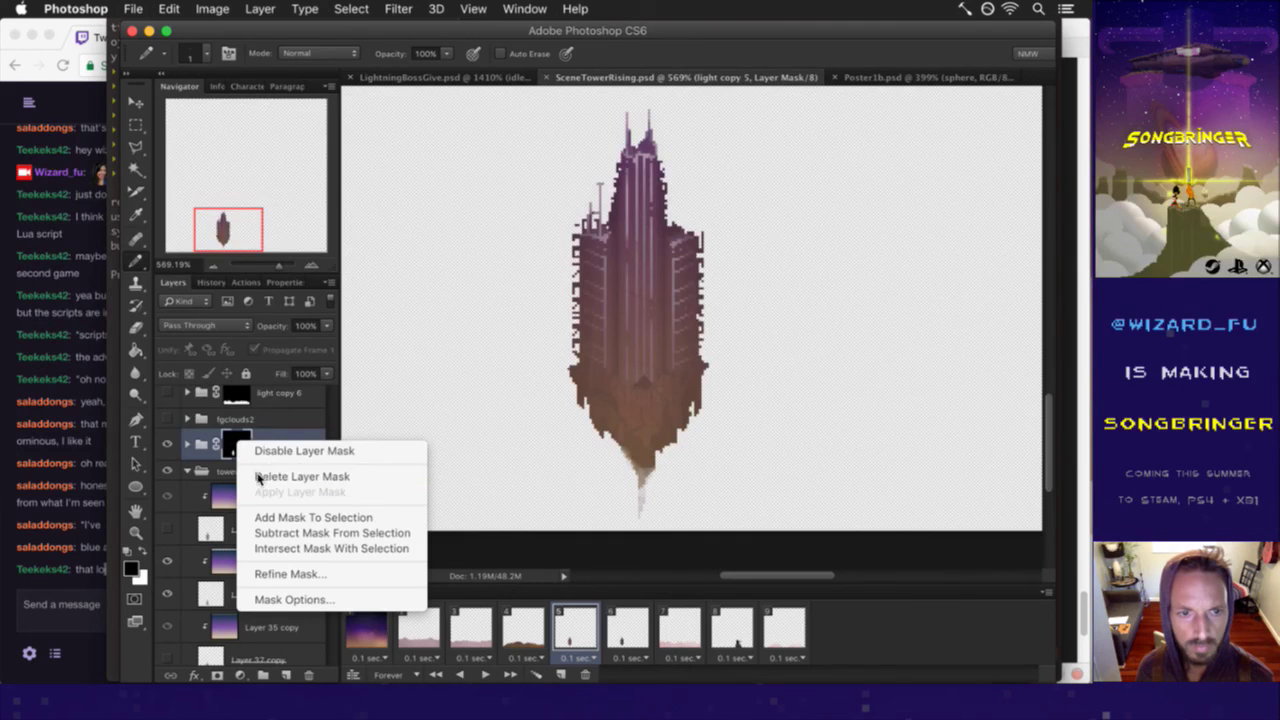
left_click(300, 478)
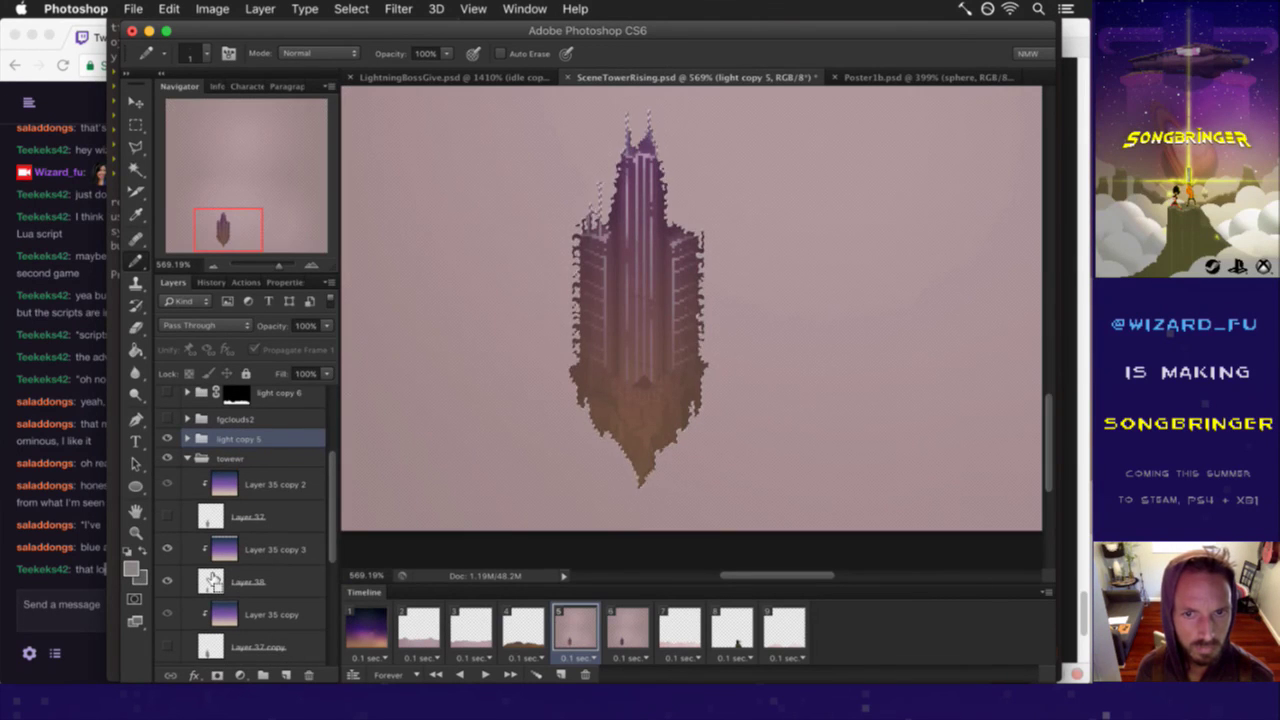
left_click(262, 9)
mouse_move(300, 224)
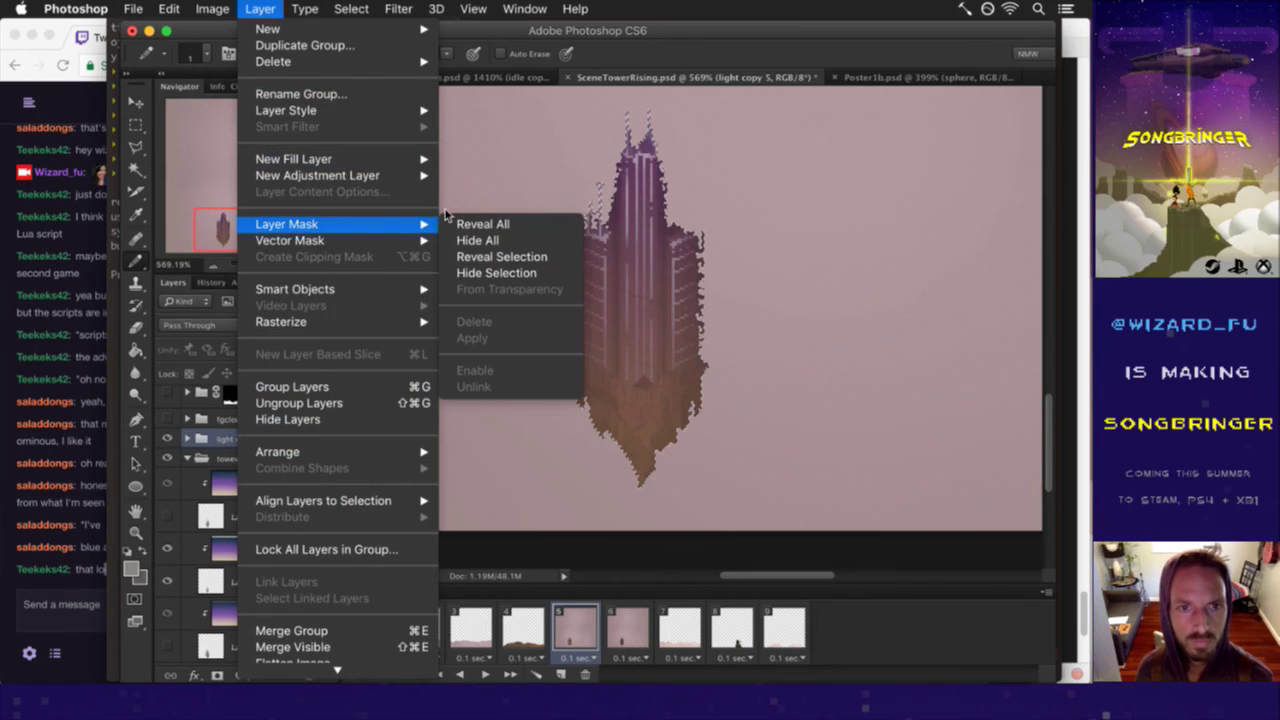
left_click(470, 257)
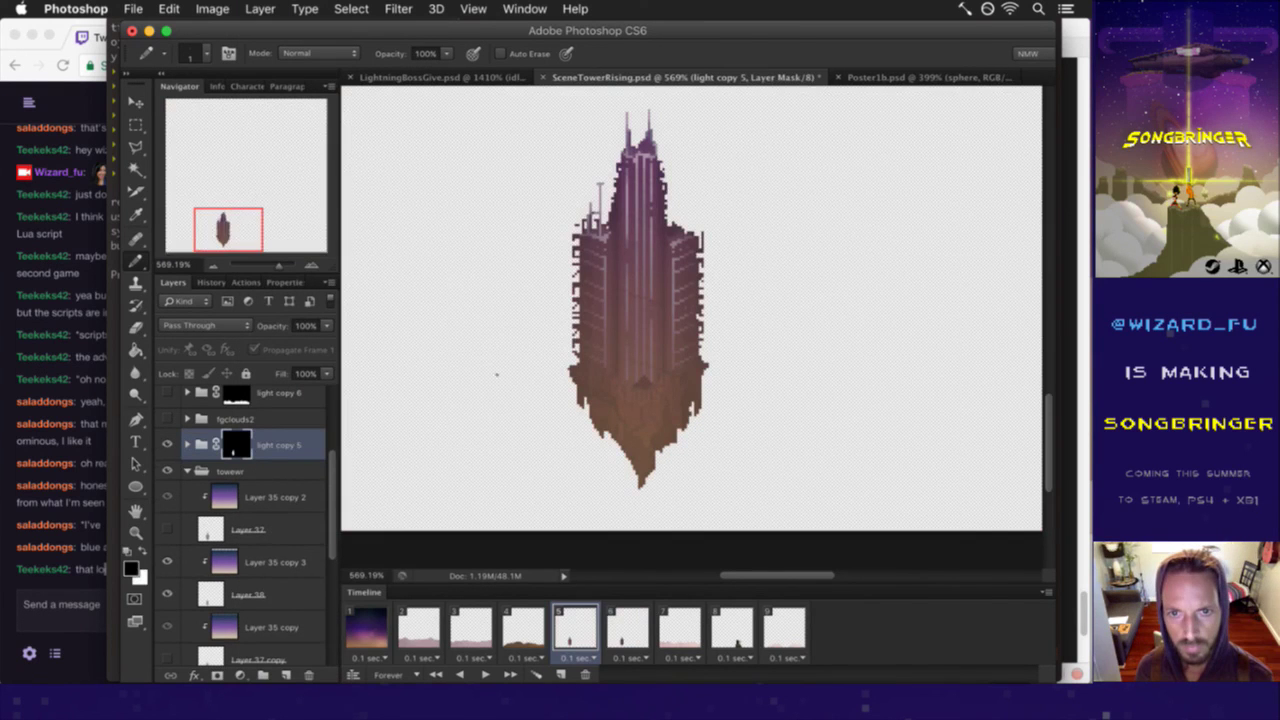
- Step through animation frames 6, 5, 6 and 7, then return to frame 1
left_click(630, 626)
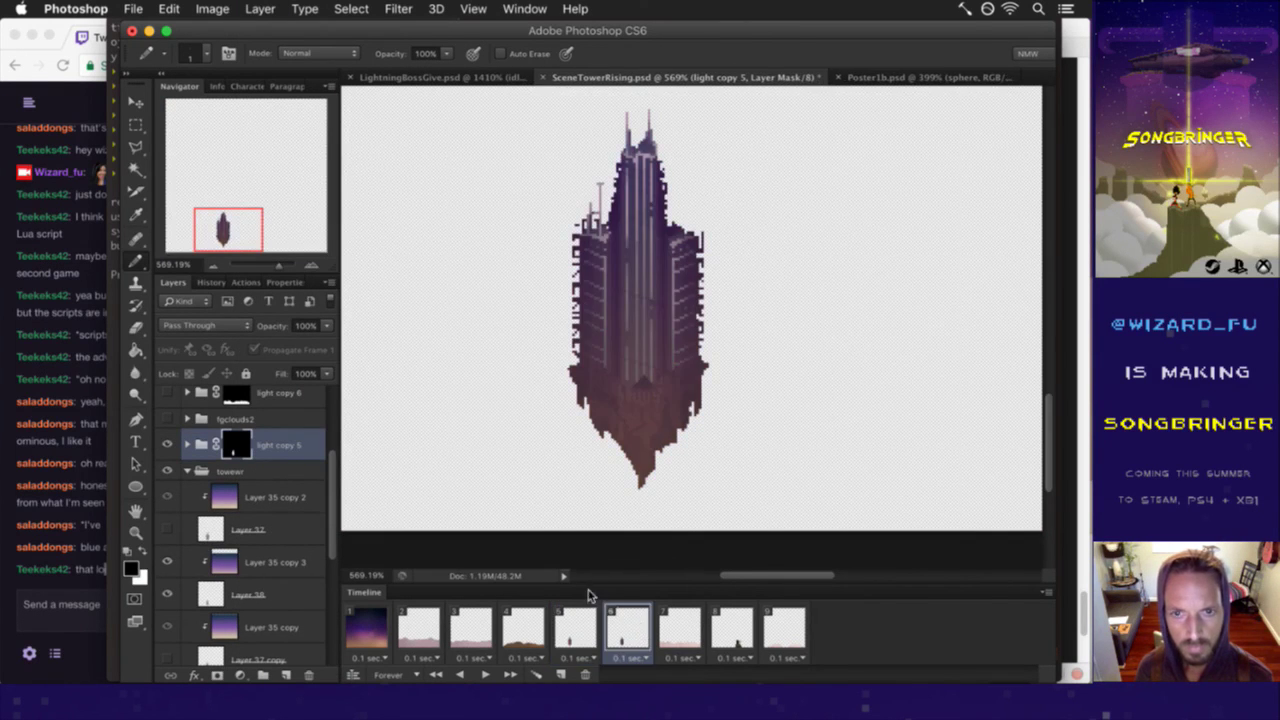
left_click(576, 627)
left_click(620, 625)
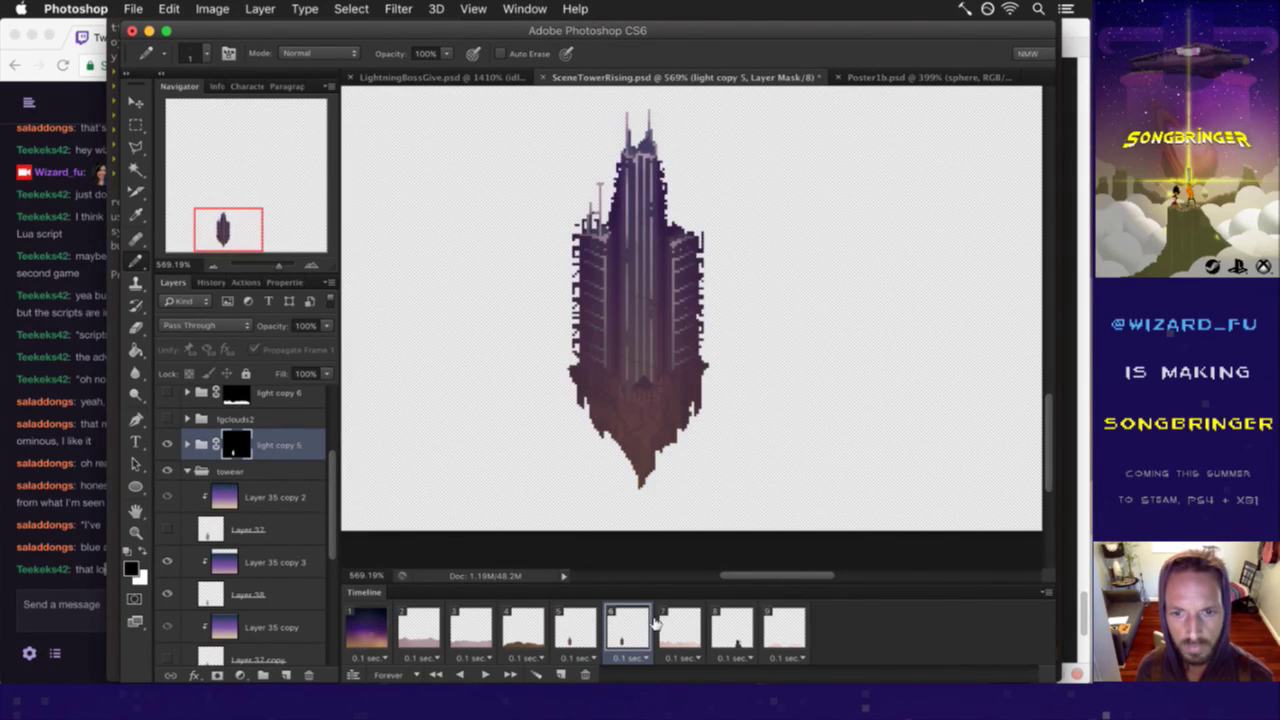
left_click(662, 625)
left_click(378, 630)
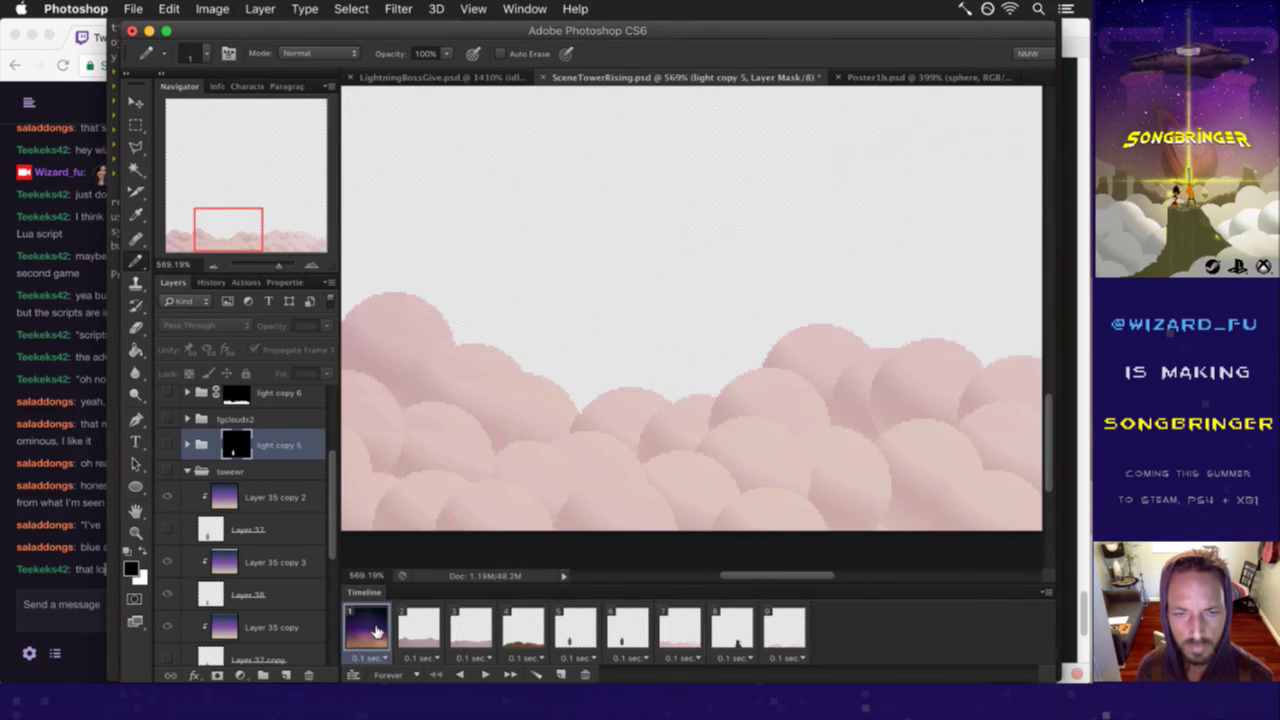
- Render the tower frames as an image sequence, replacing the existing files
key("super+alt+shift+r")
key("Return")
key("Return")
key("super+Tab")
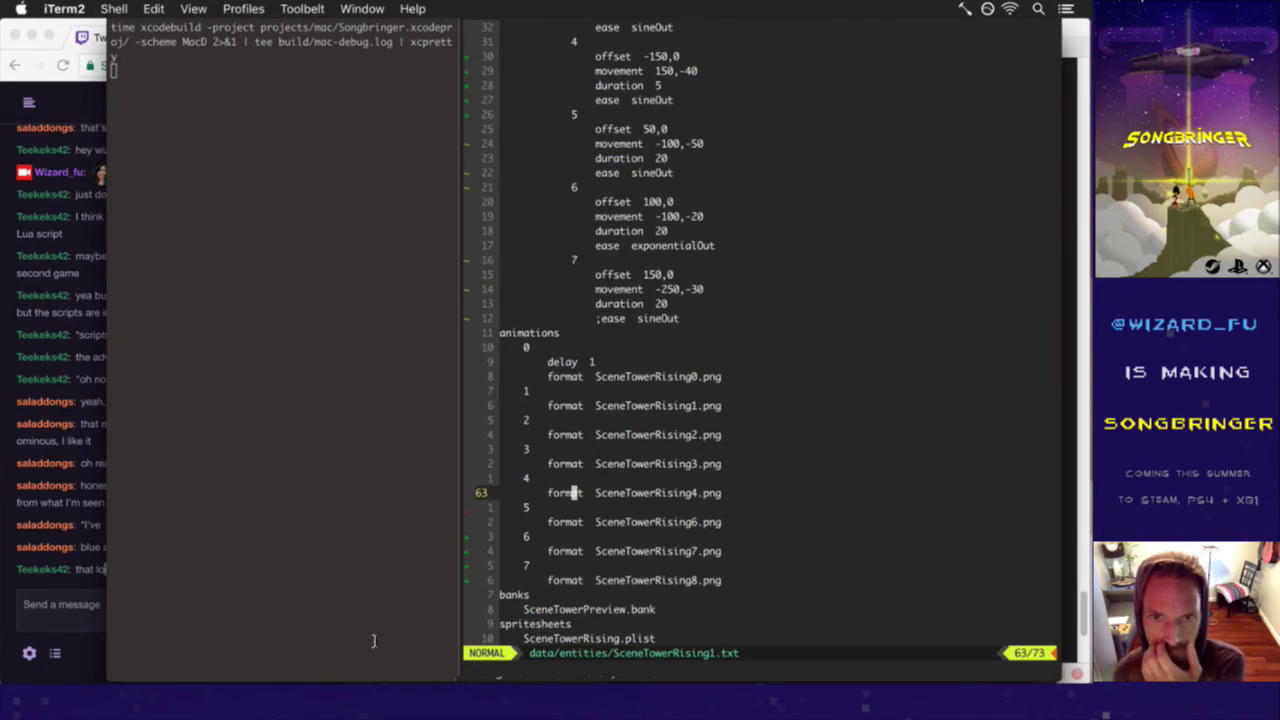
key("super+Tab")
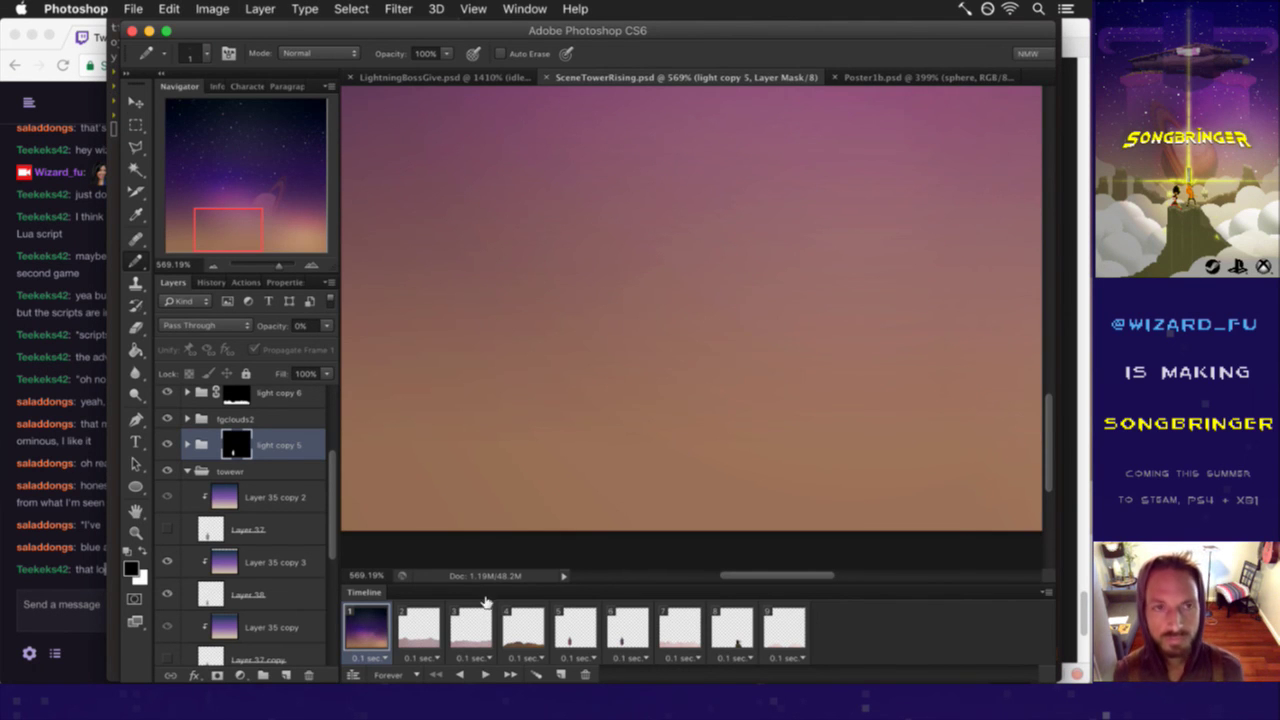
- Interrupt the running game build in iTerm2 and start a fresh build
key("super+Tab")
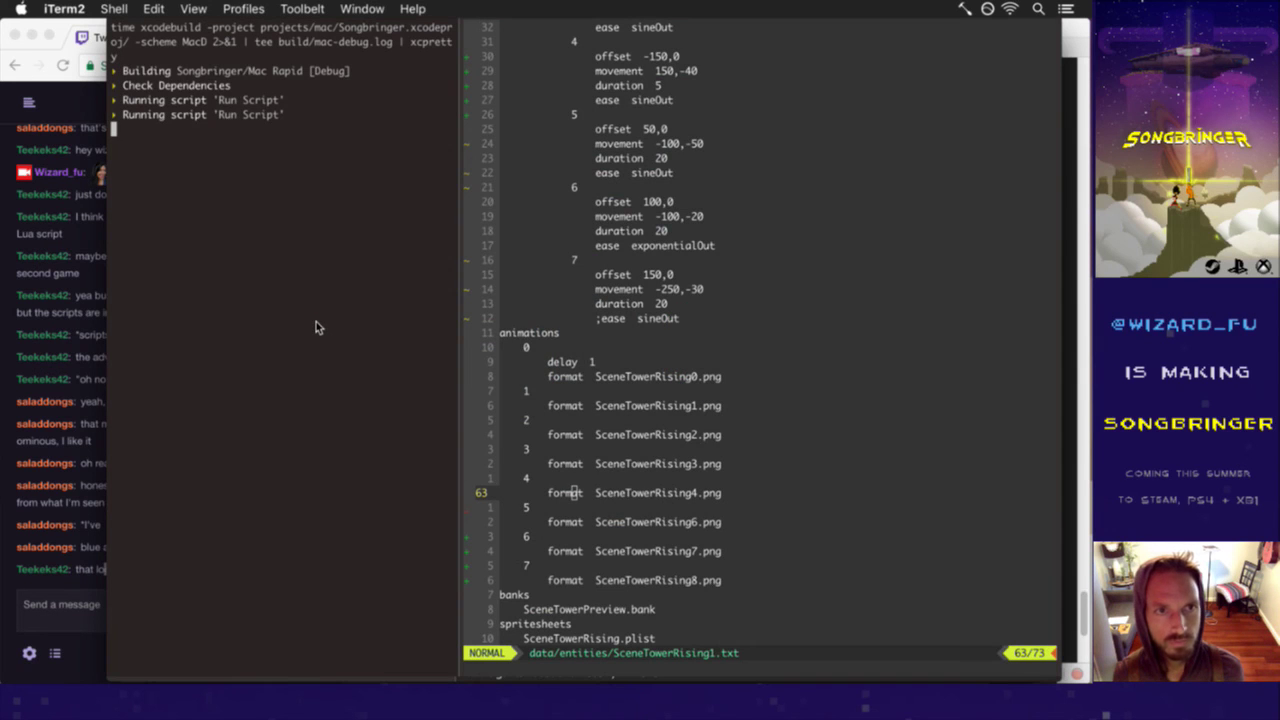
key("ctrl+c")
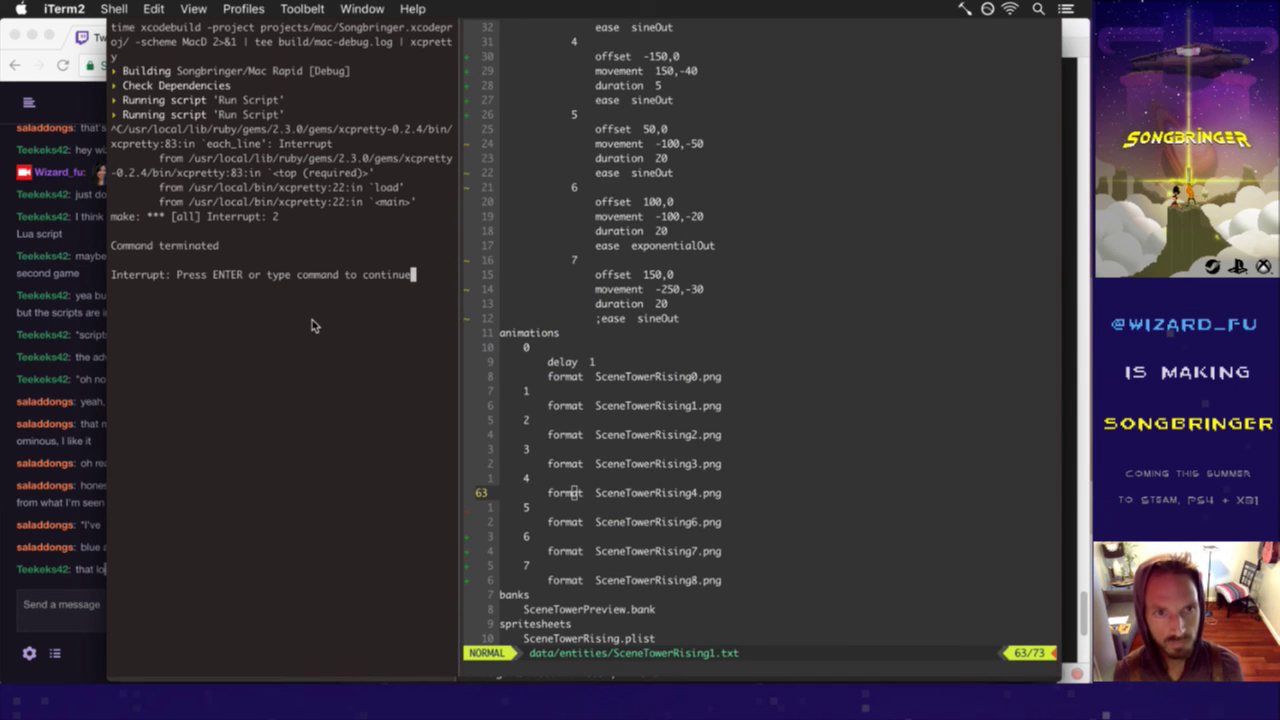
key("Return")
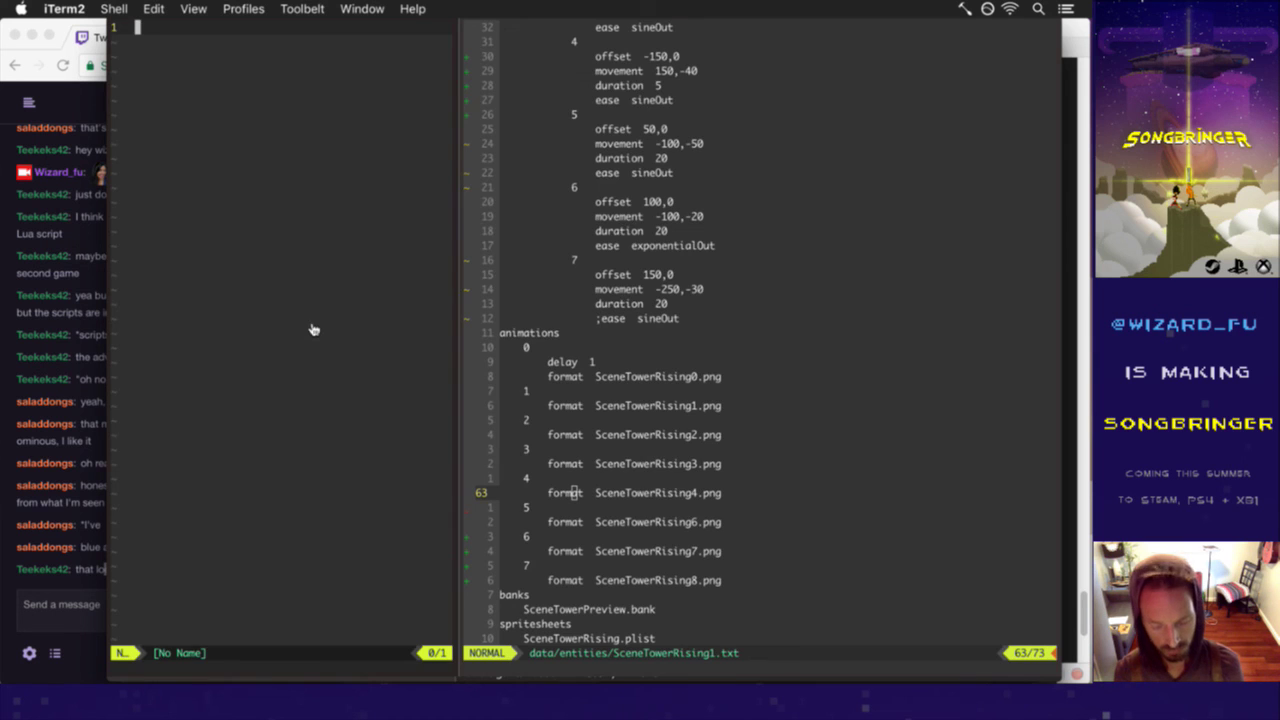
key("super+bracketright")
key("F5")
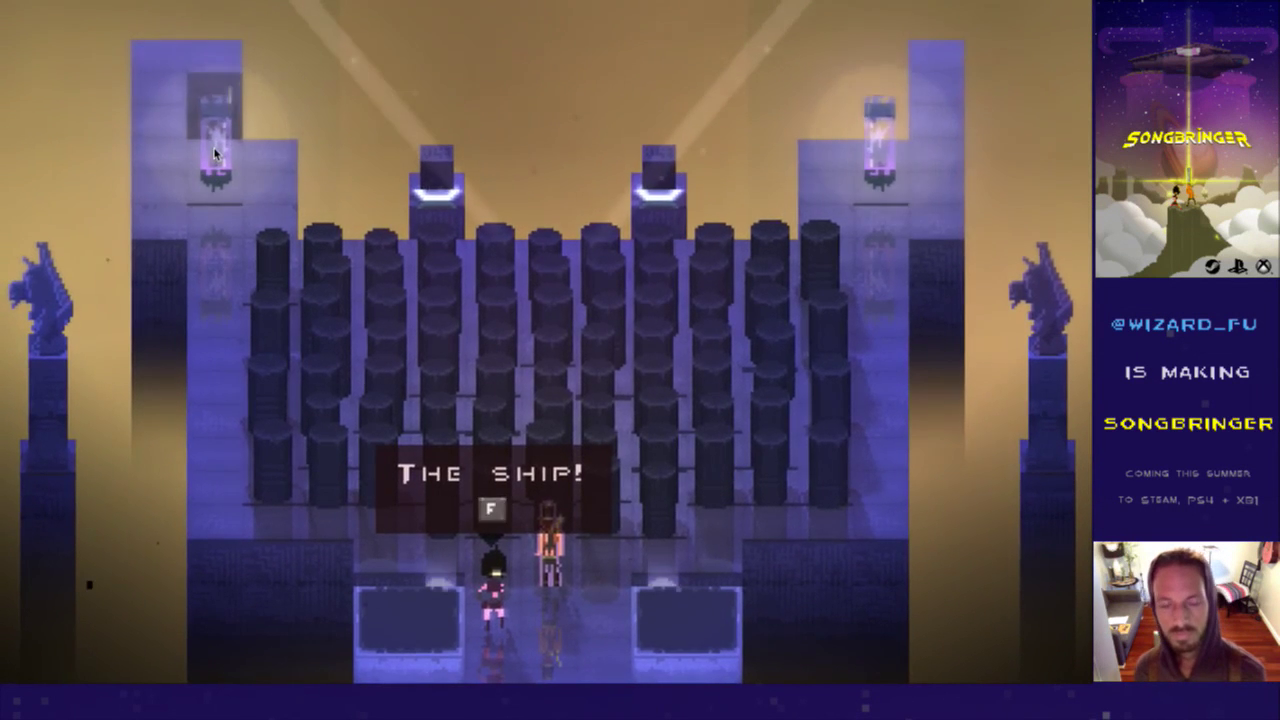
- Watch the tower rise on its repainted rocky base, then quit Songbringer
key("super+q")
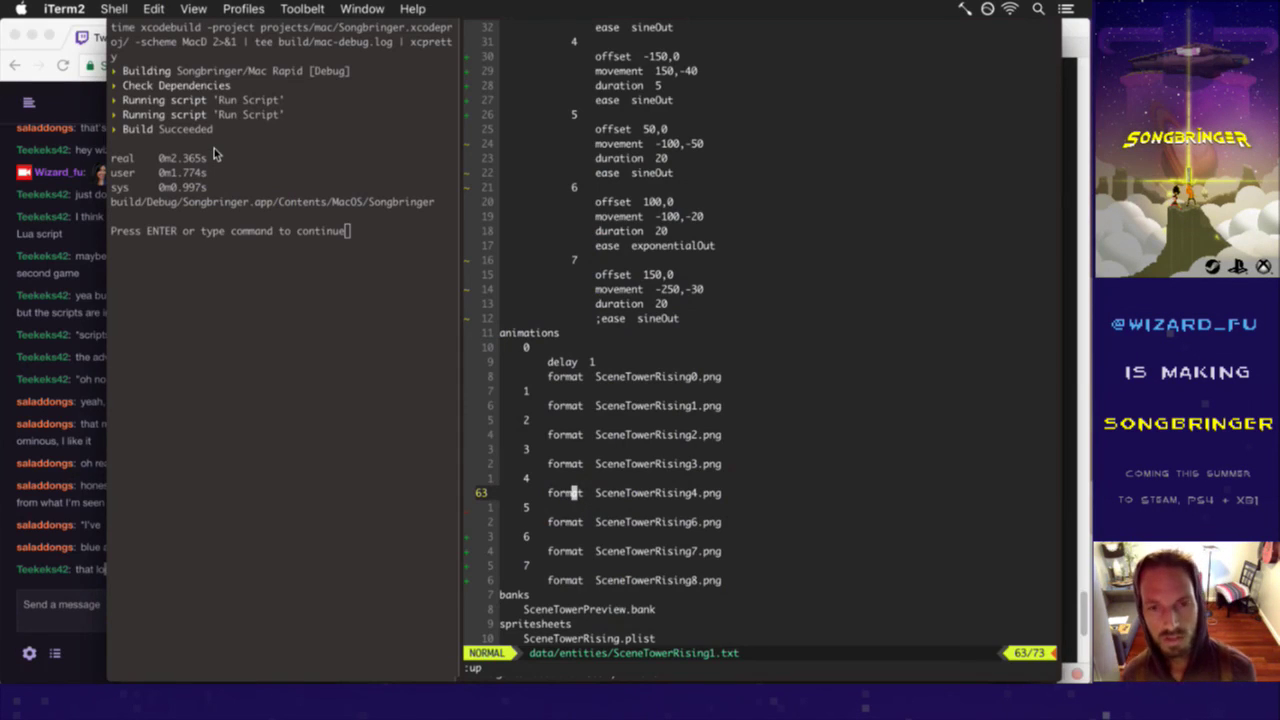
- Check the project's git status and stage all changed files
key("j")
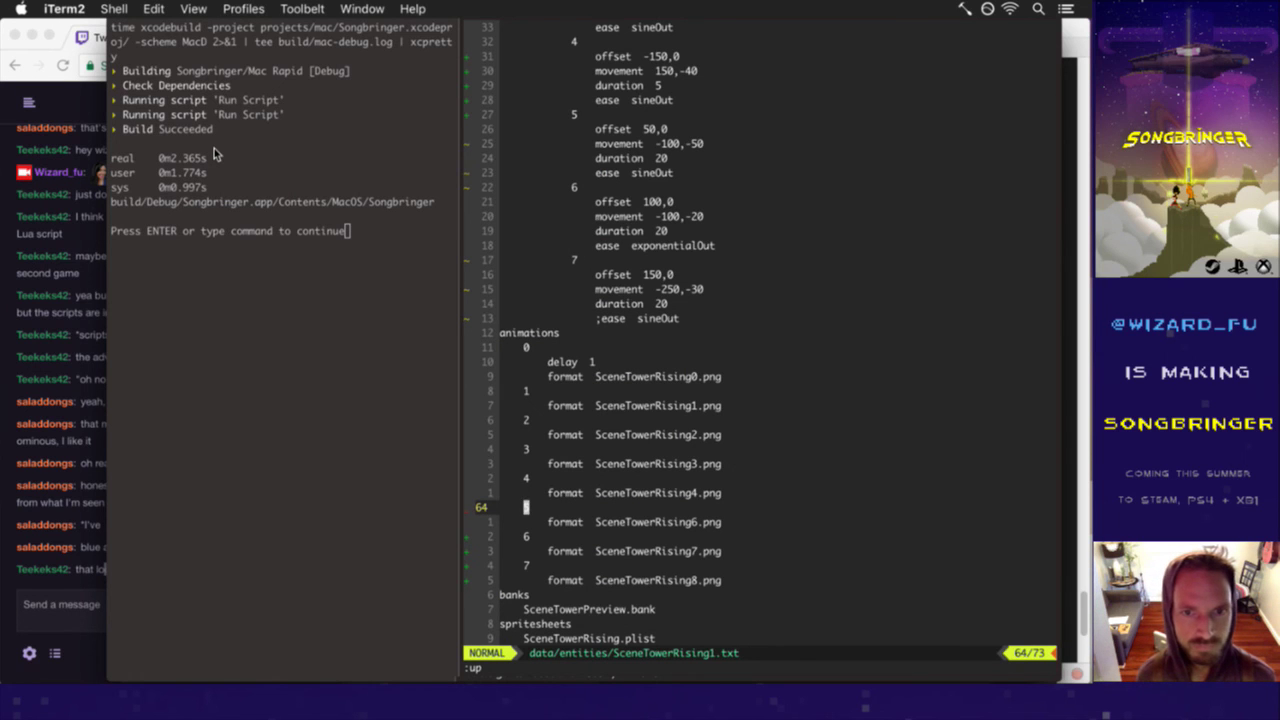
key("k")
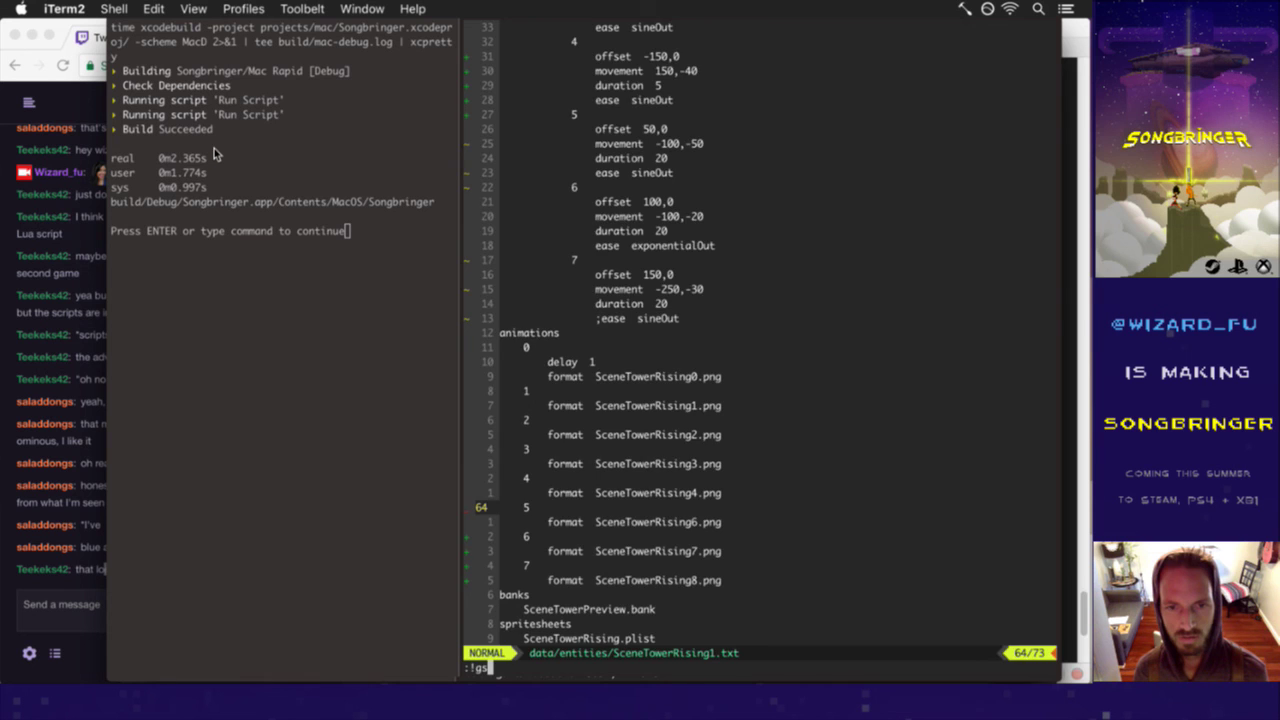
key("Return")
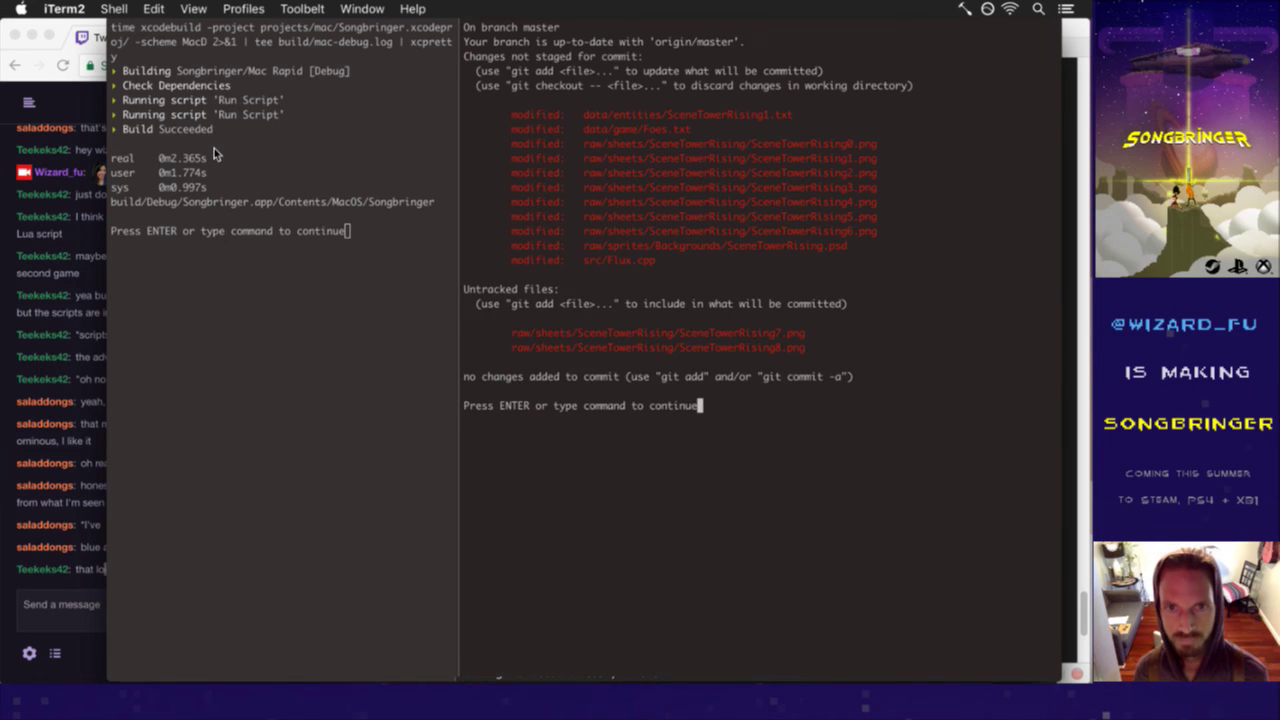
key("Return")
type(":!git addal")
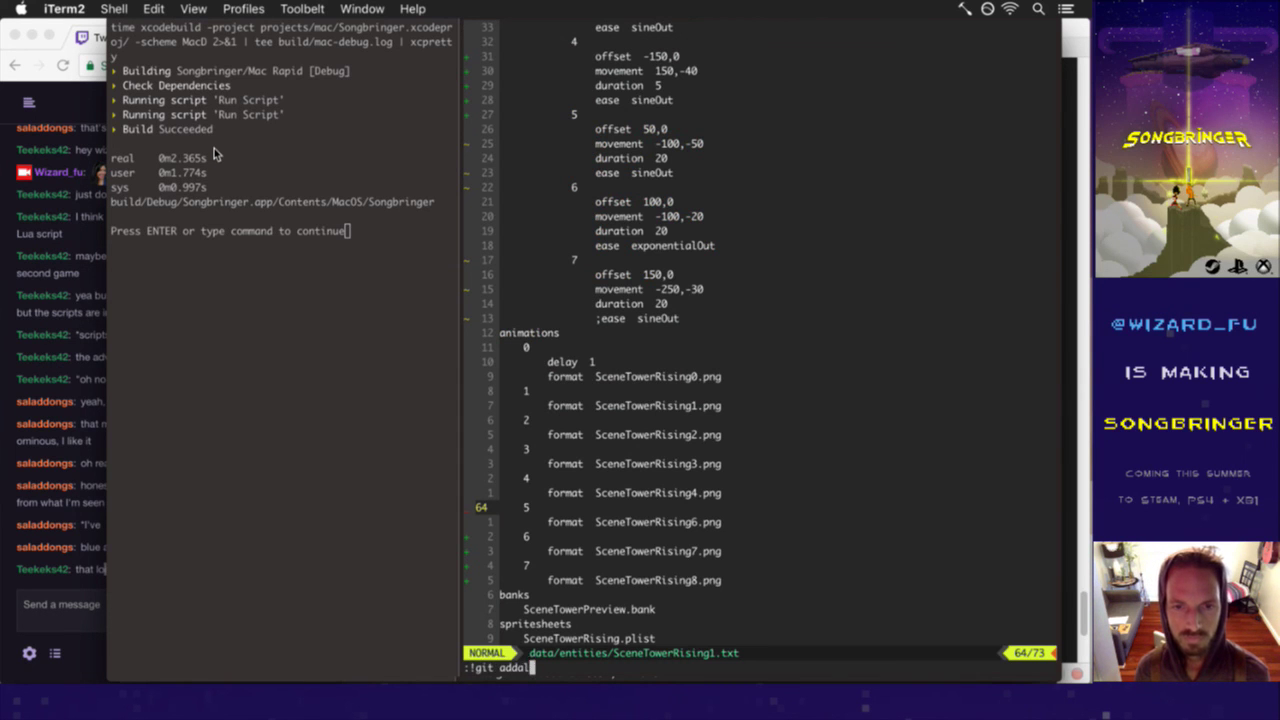
key("Return")
key("Return")
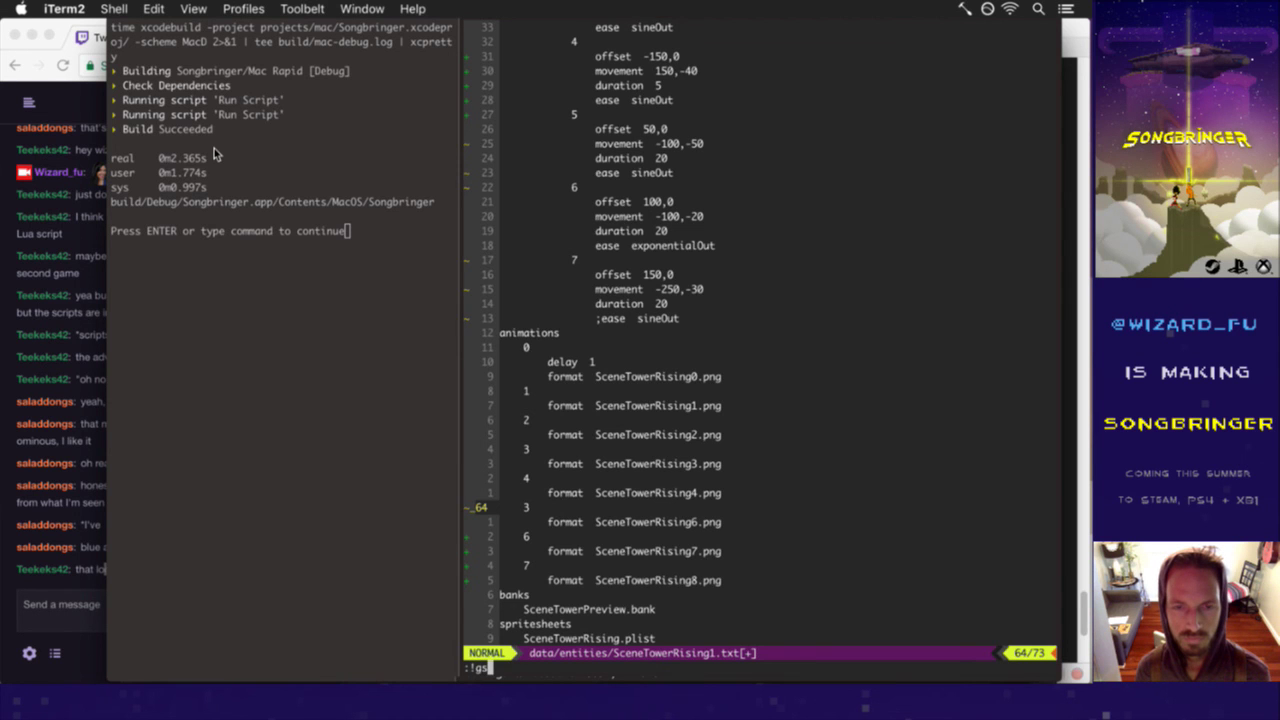
- Page through the git diff of the staged changes
key("Return")
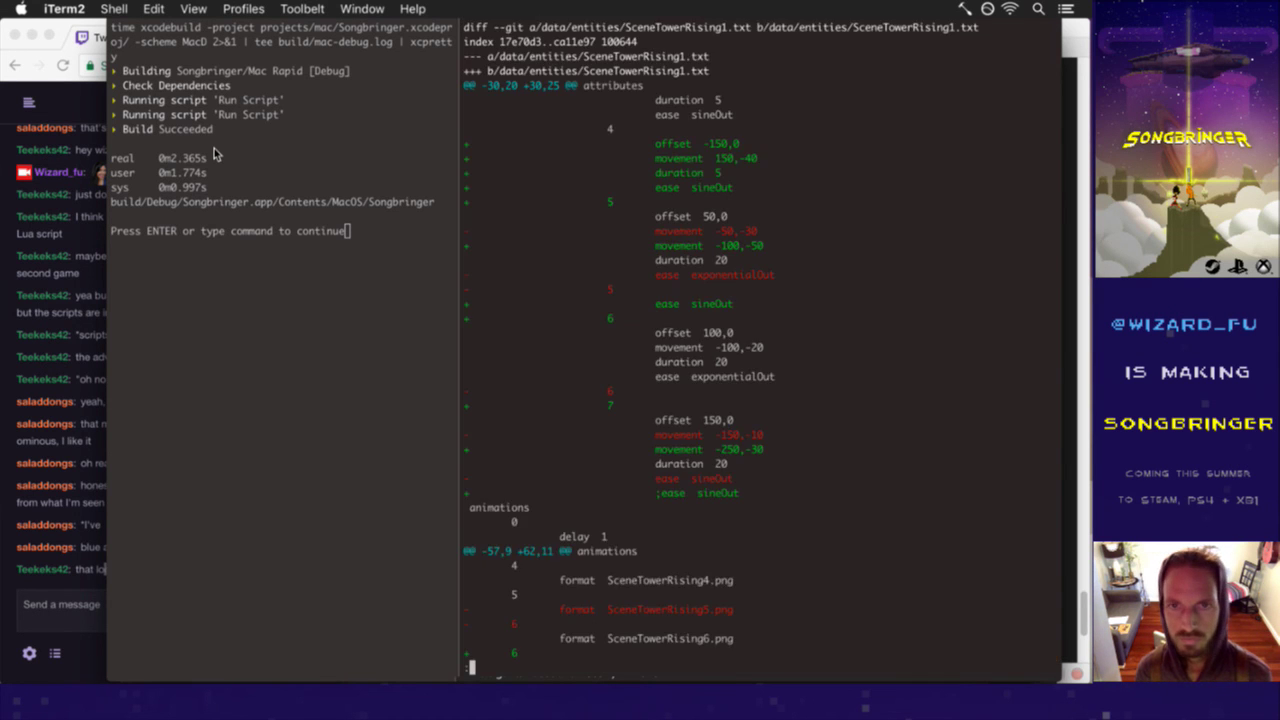
key("Down")
key("Down")
key("Down")
key("Down")
key("Down")
key("Down")
key("Down")
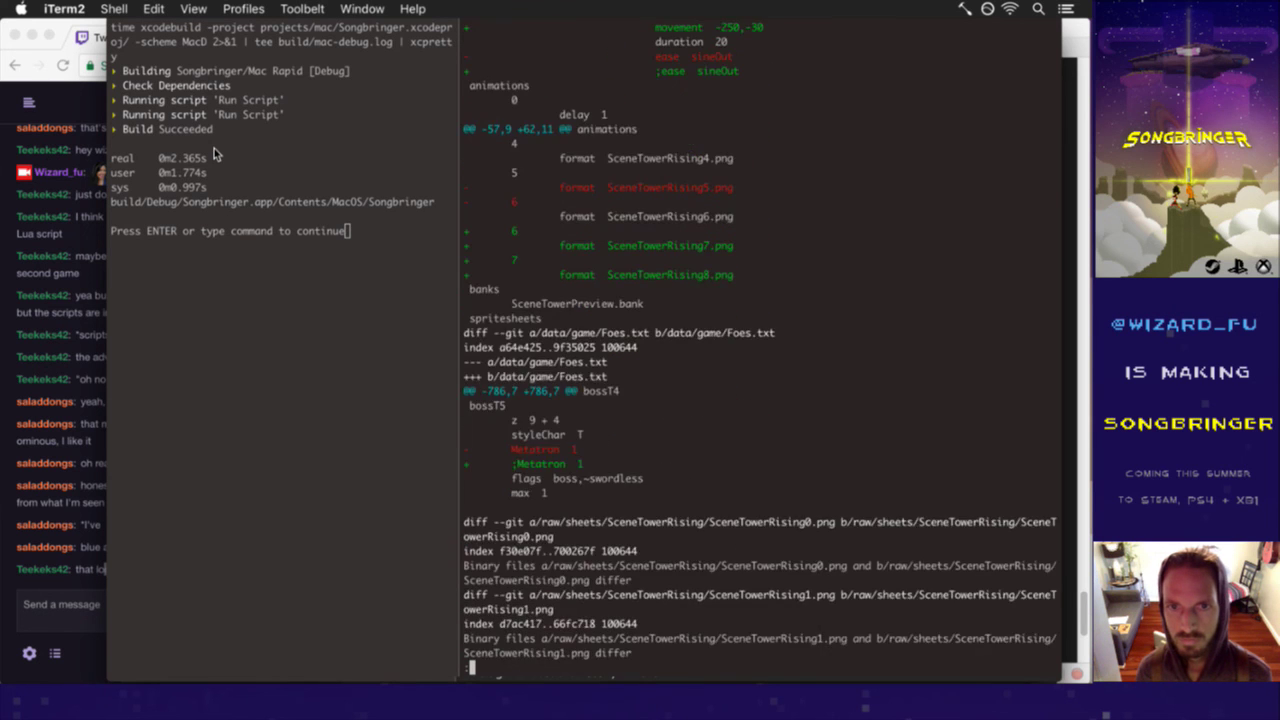
key("Down")
key("Down")
key("Down")
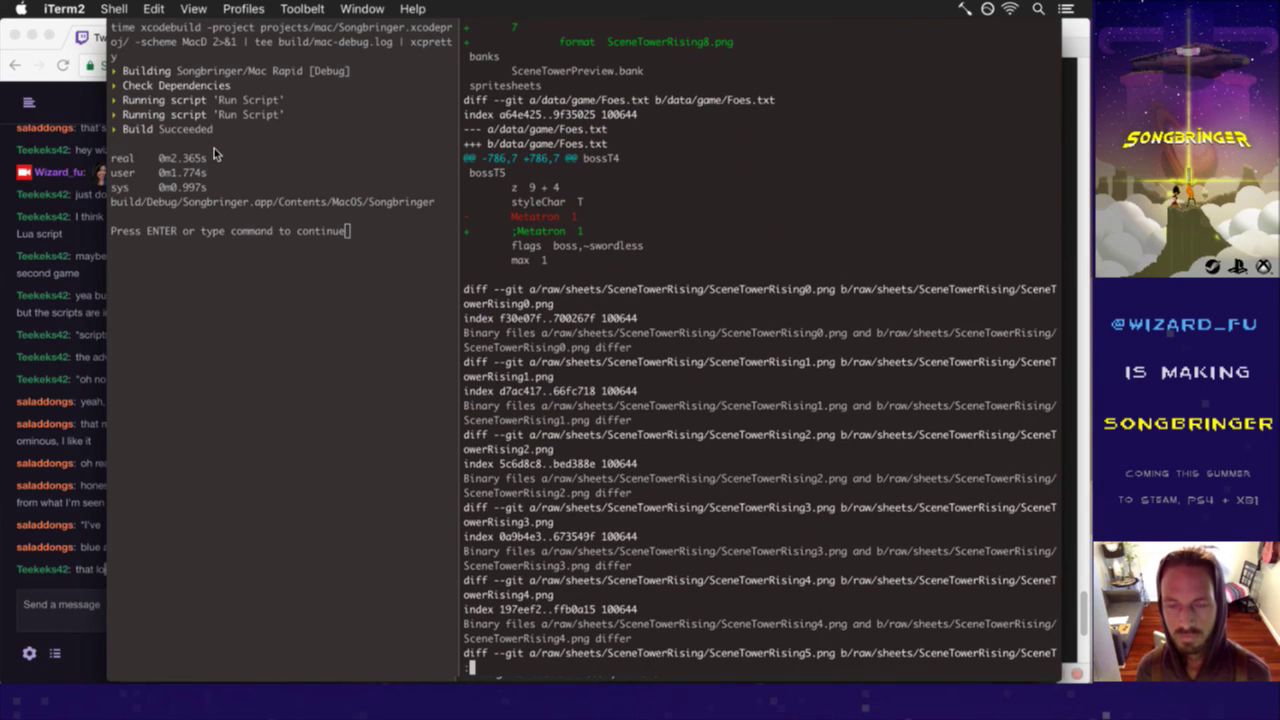
key("q")
key("Return")
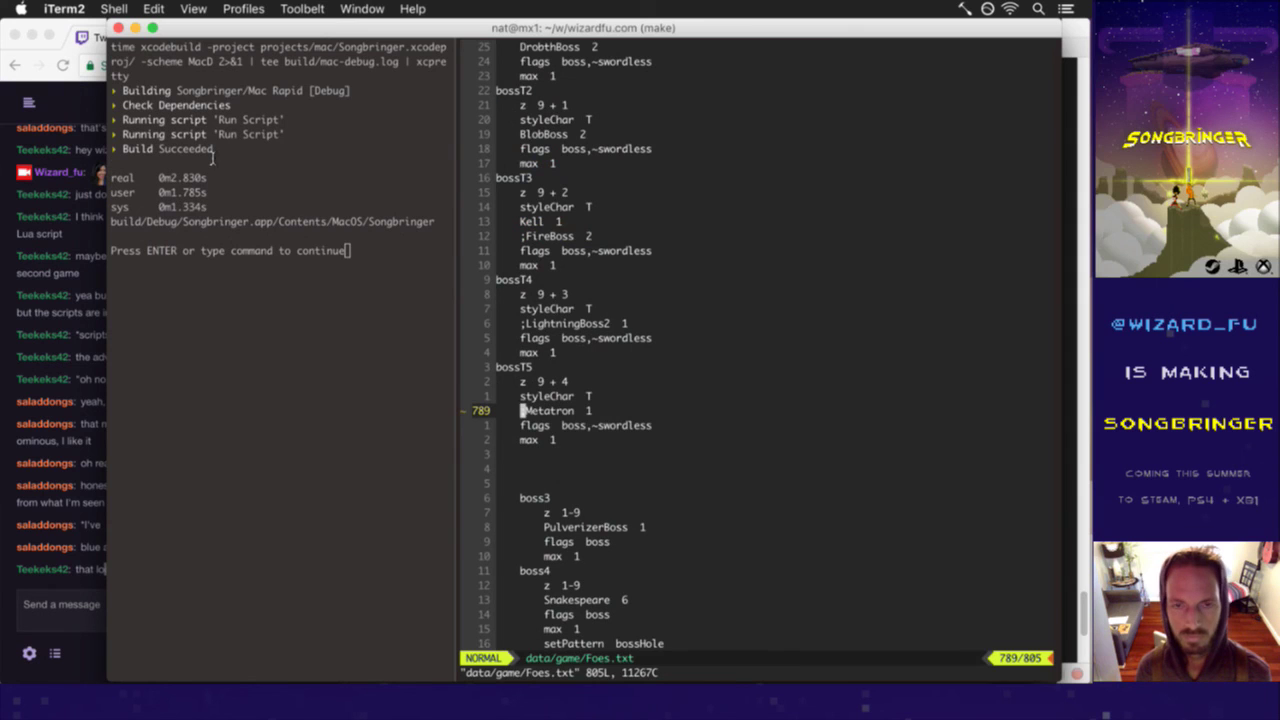
- Rerun :!gd to review the diff to its end, then start the git commit
type(":!gd")
key("Return")
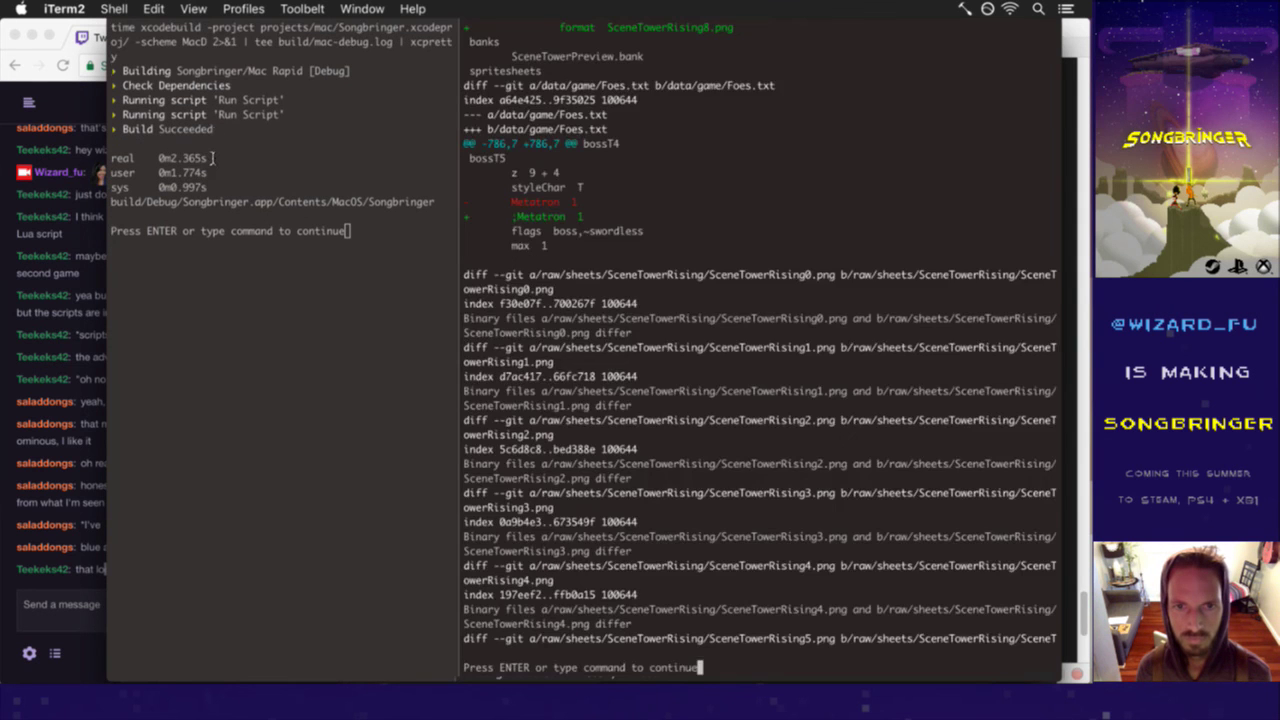
key("Return")
key("Return")
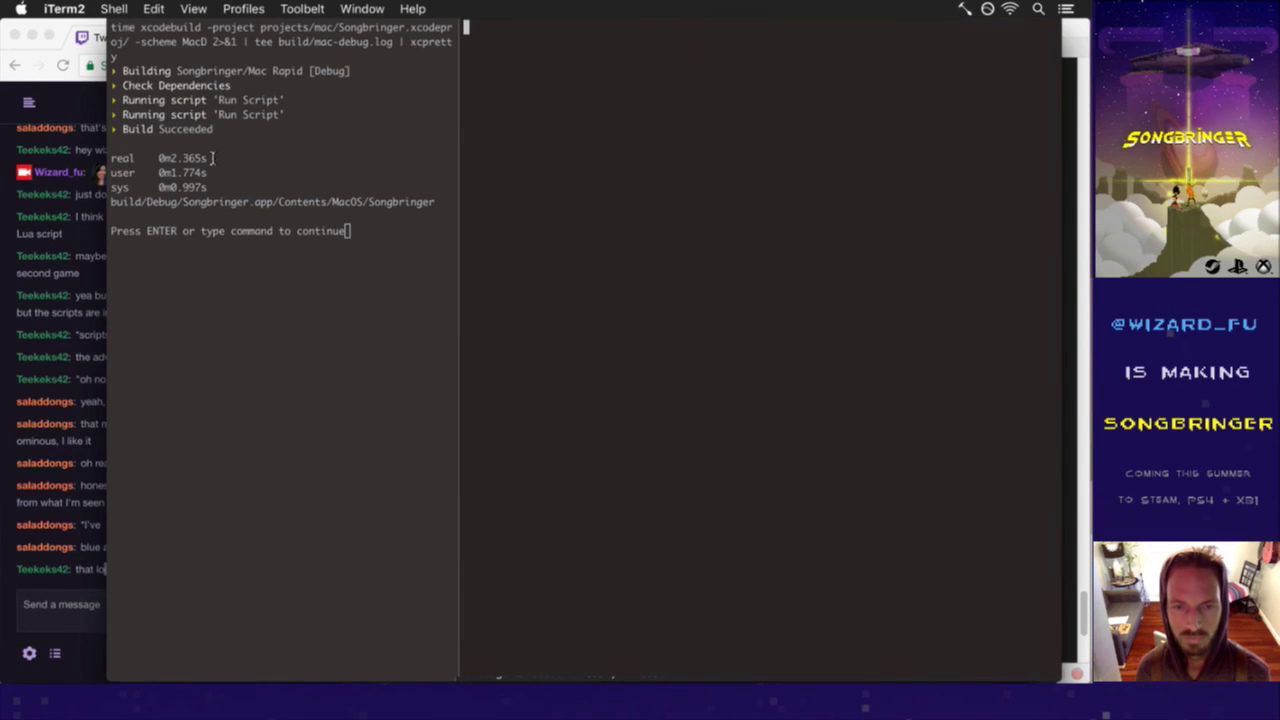
key("Down")
key("Down")
key("Down")
key("Down")
key("Down")
key("Down")
key("Down")
key("Down")
key("Down")
key("Down")
key("Down")
key("Down")
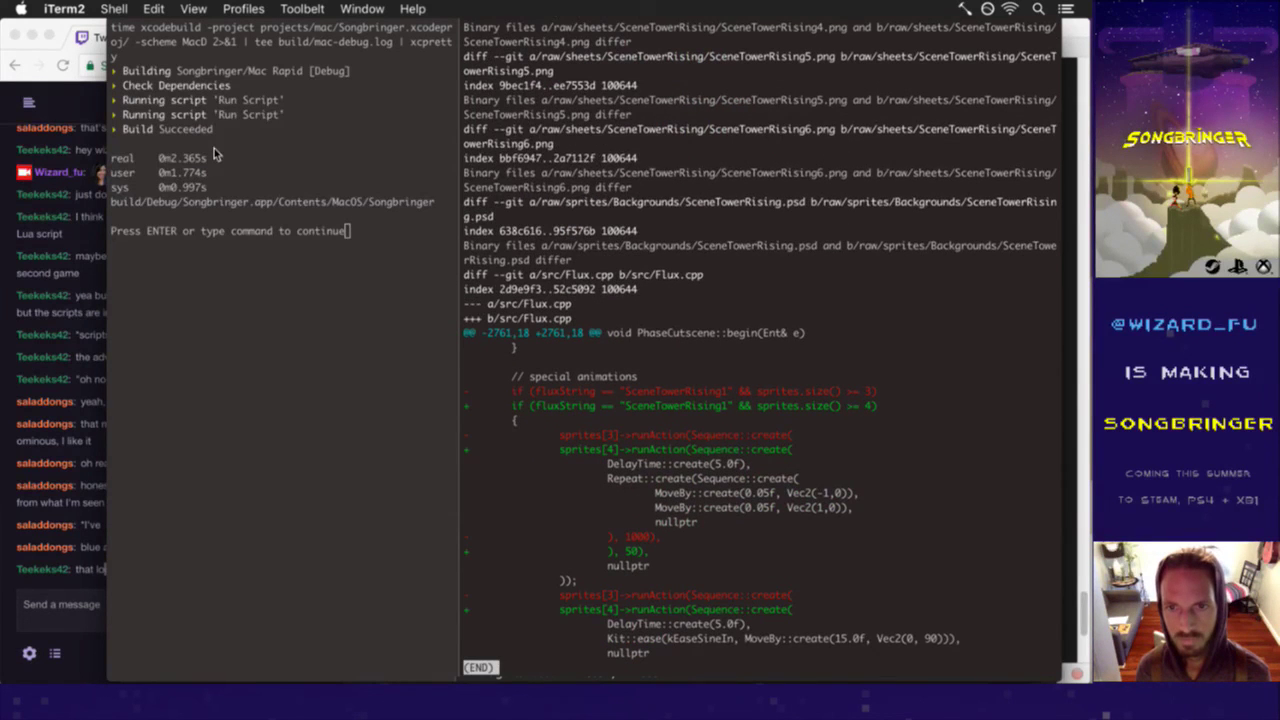
key("q")
key("Return")
type("g")
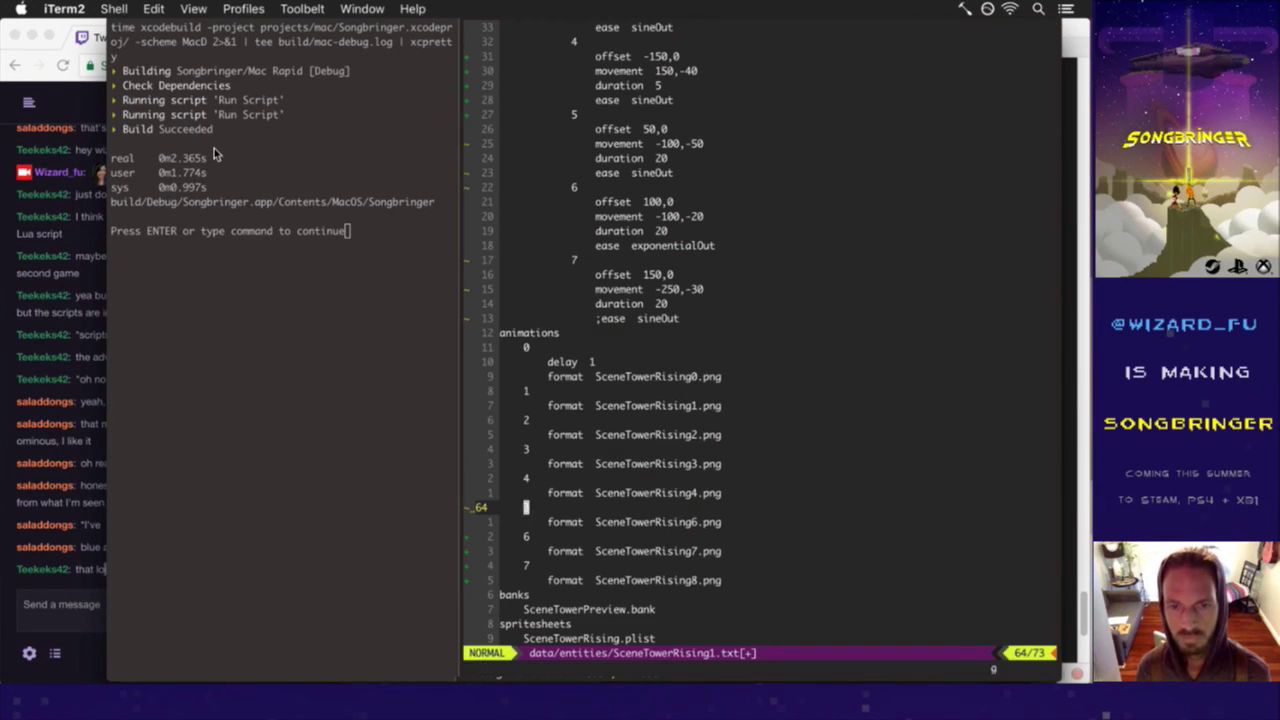
type("!")
key("Return")
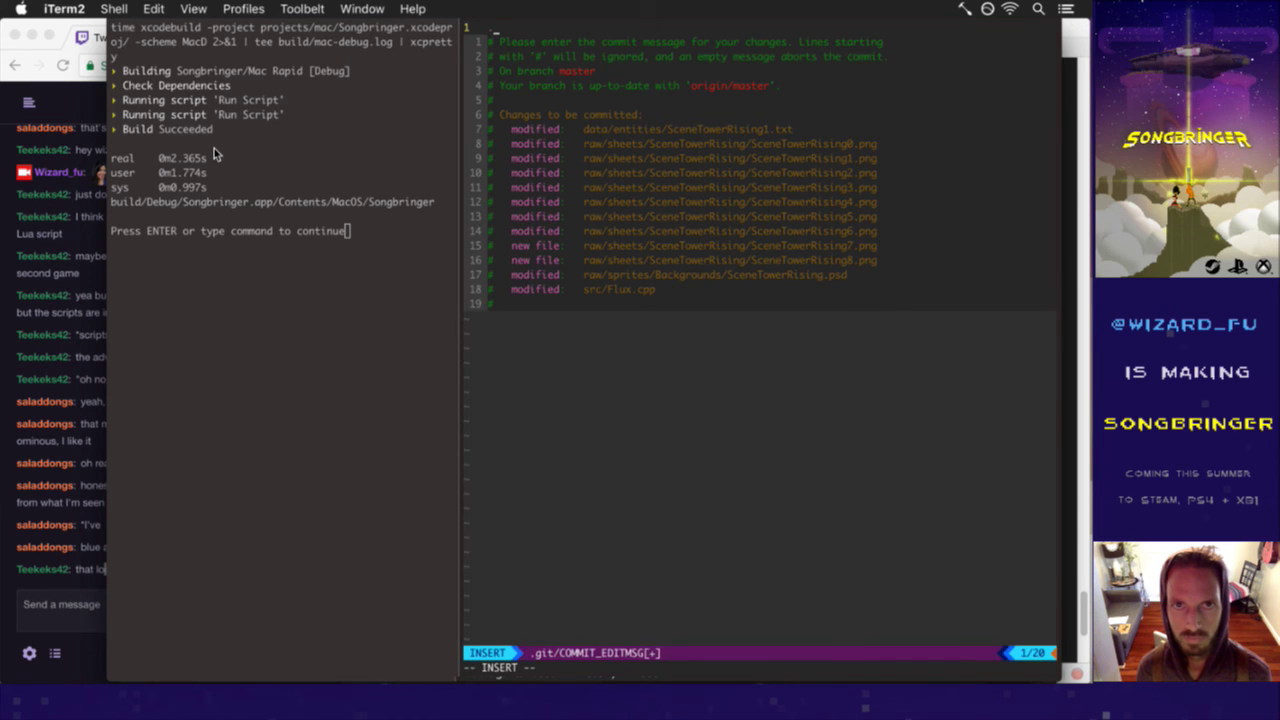
- Commit the 12 changed tower files to master, then move up in SceneTowerRising1.txt
type(":wq")
key("Return")
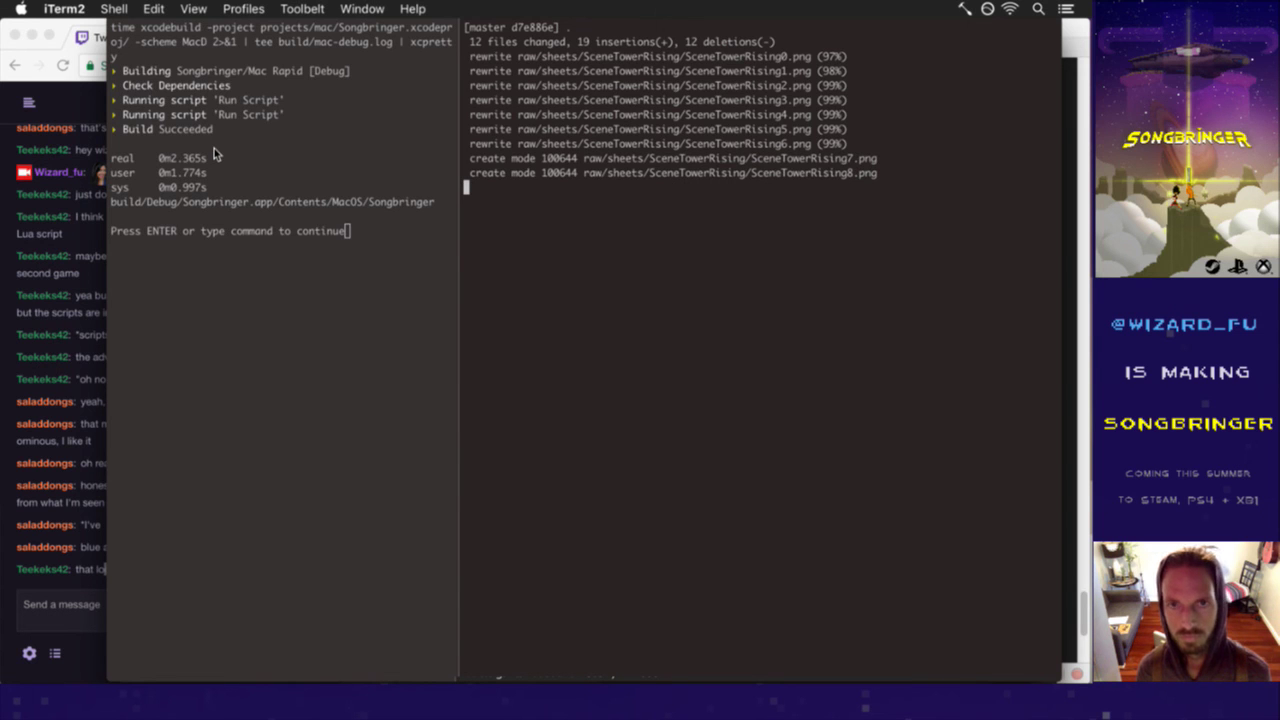
mouse_move(1076, 525)
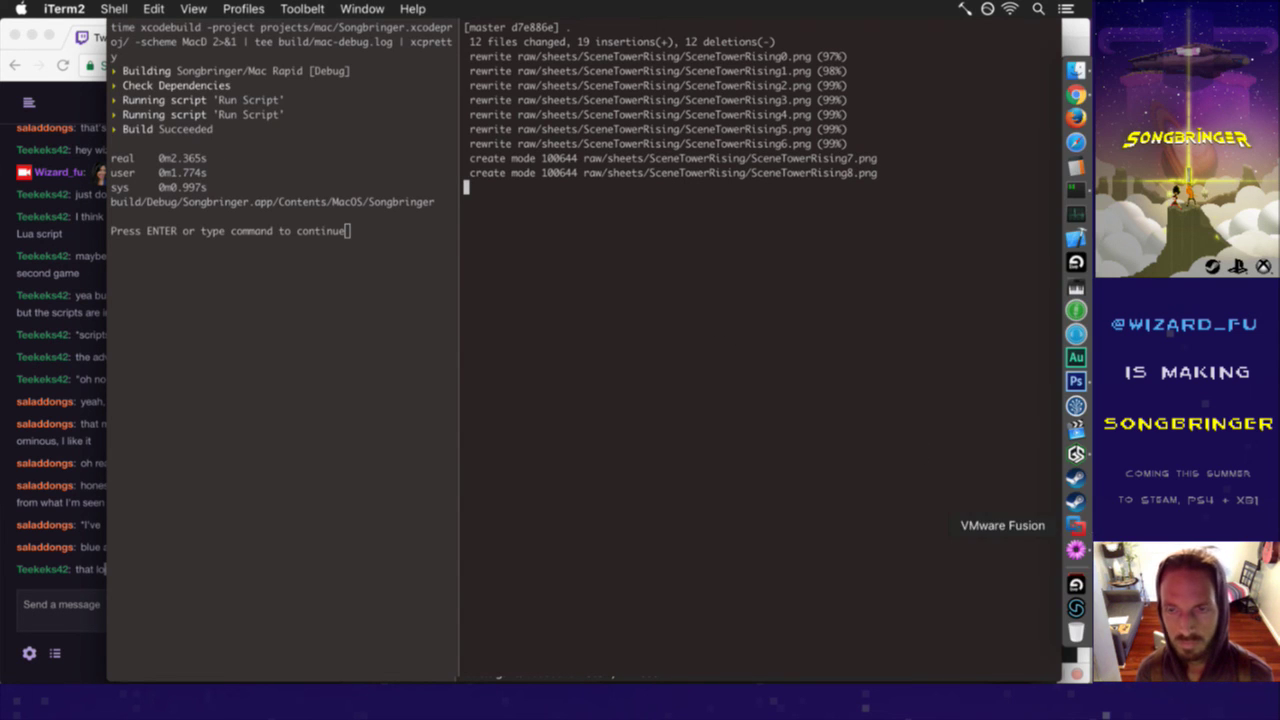
left_click(1078, 455)
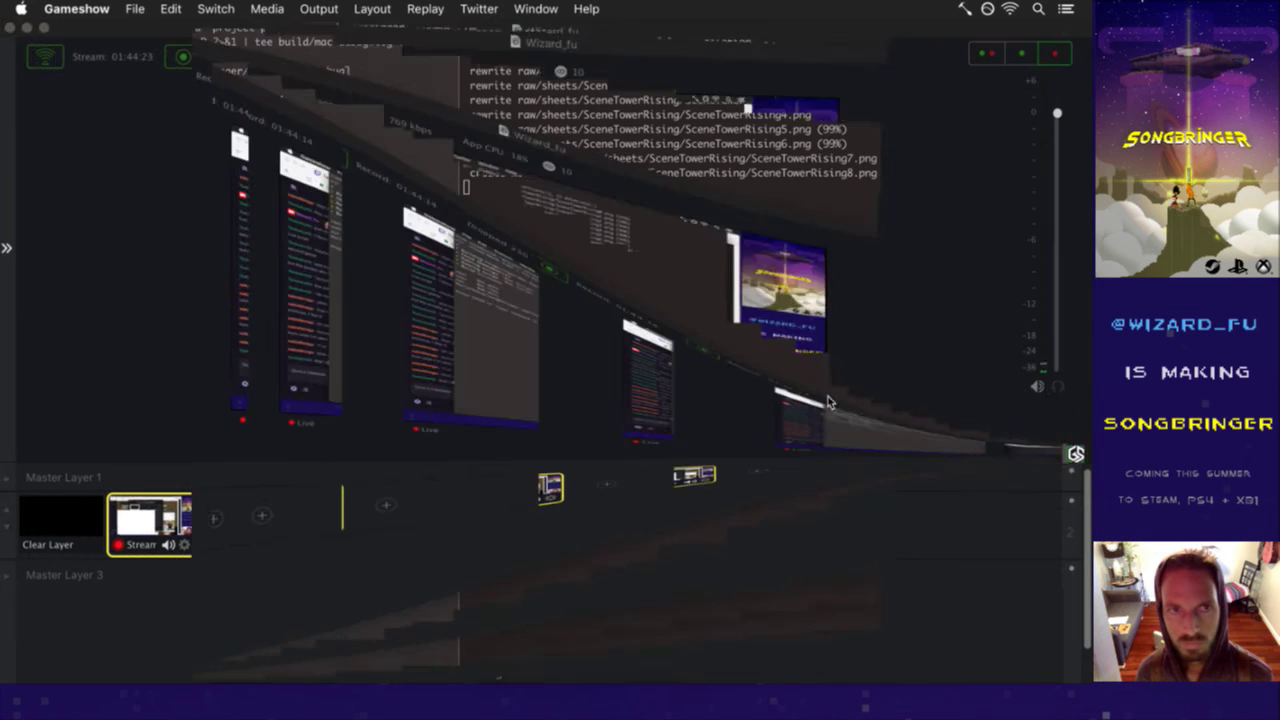
left_click(27, 27)
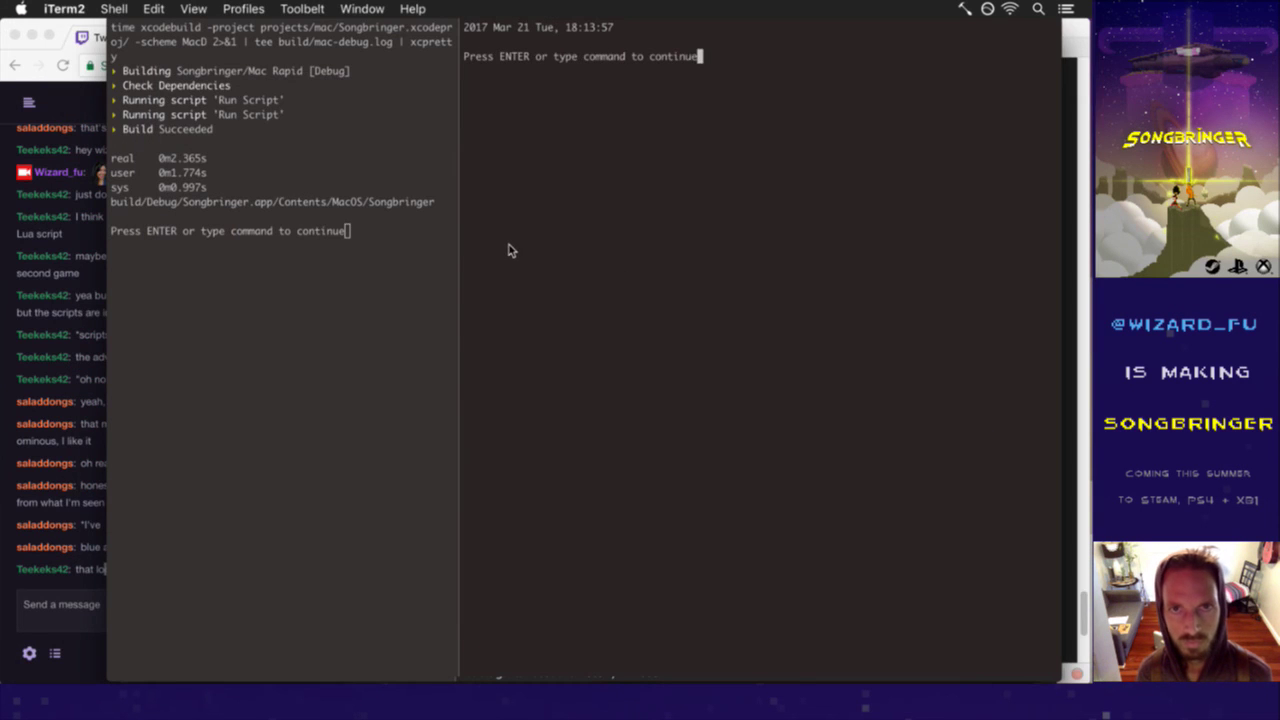
key("Return")
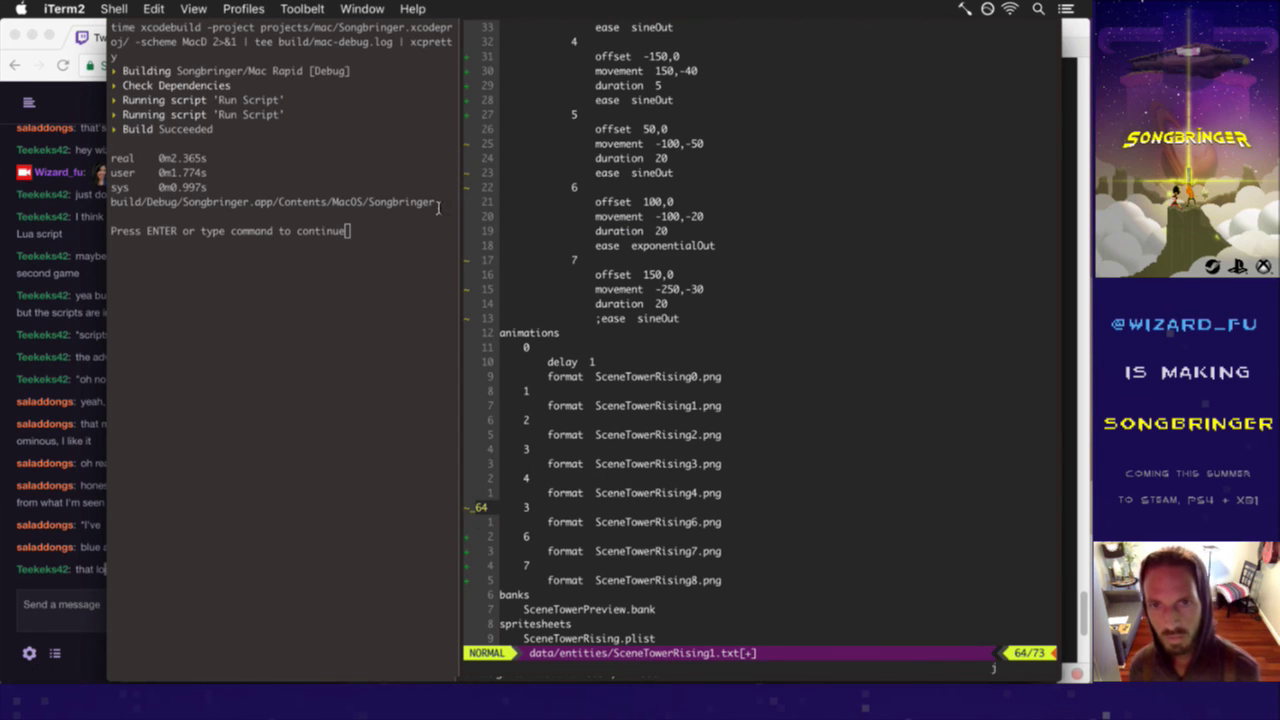
key("k")
key("k")
key("k")
key("k")
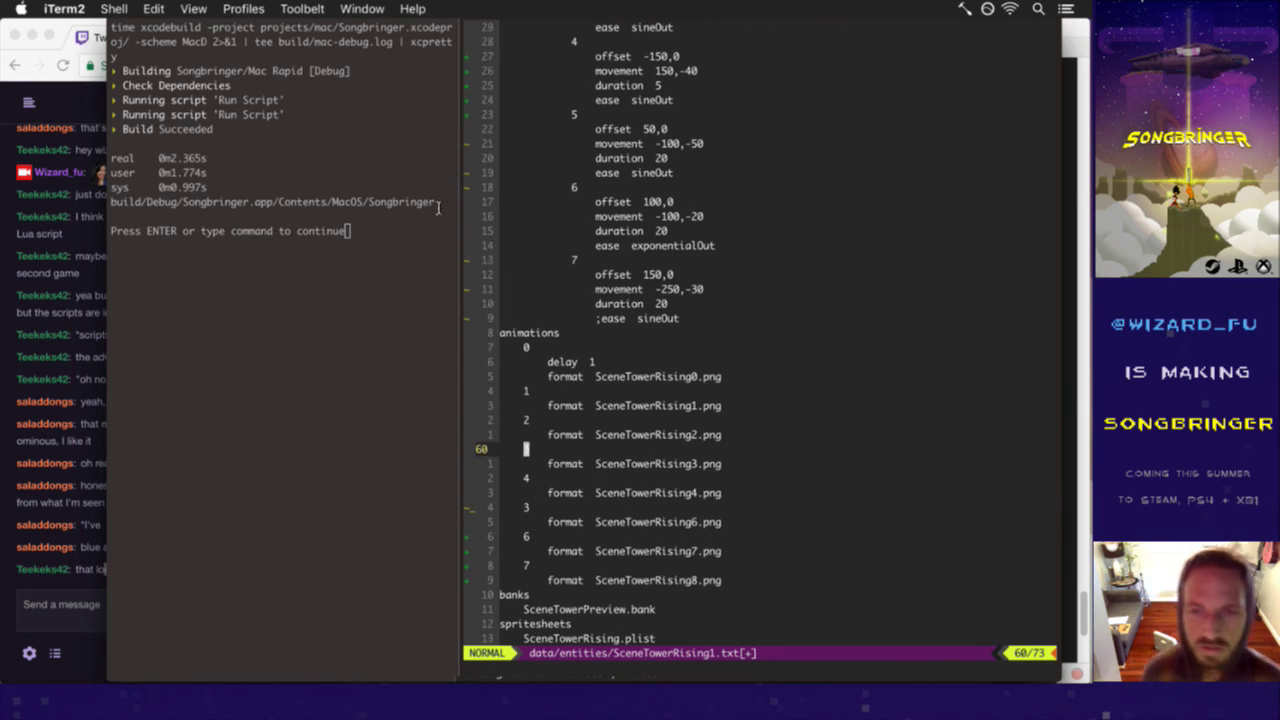
key("k")
key("k")
key("k")
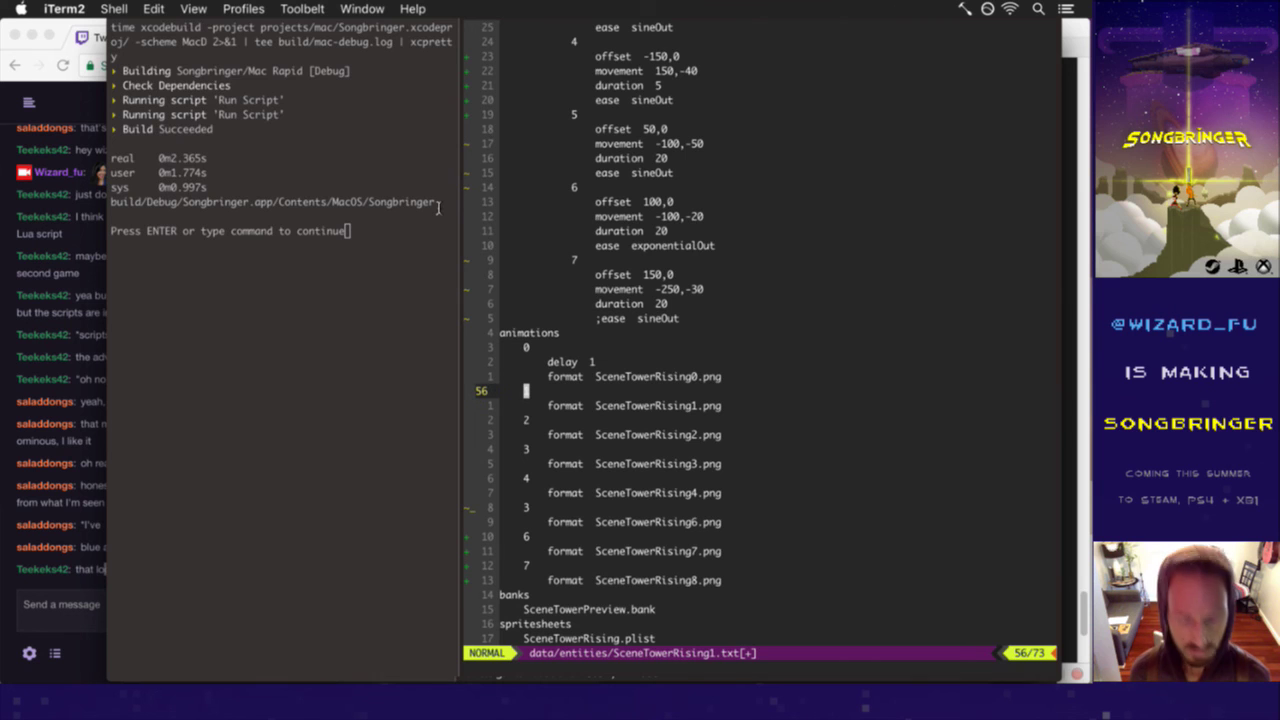
- Delete the 5 on line 38 so step 5 reads offset 0,0, then rebuild and quit the game
key("ctrl+s")
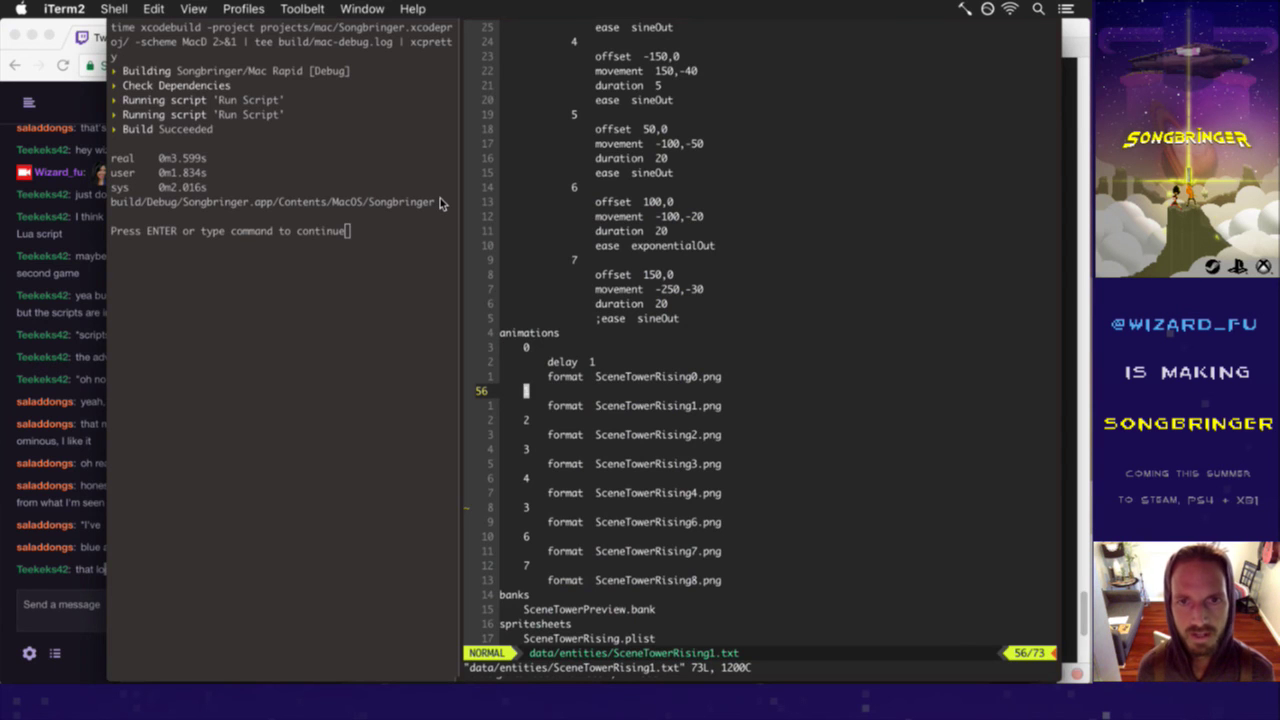
key("1")
key("6")
key("k")
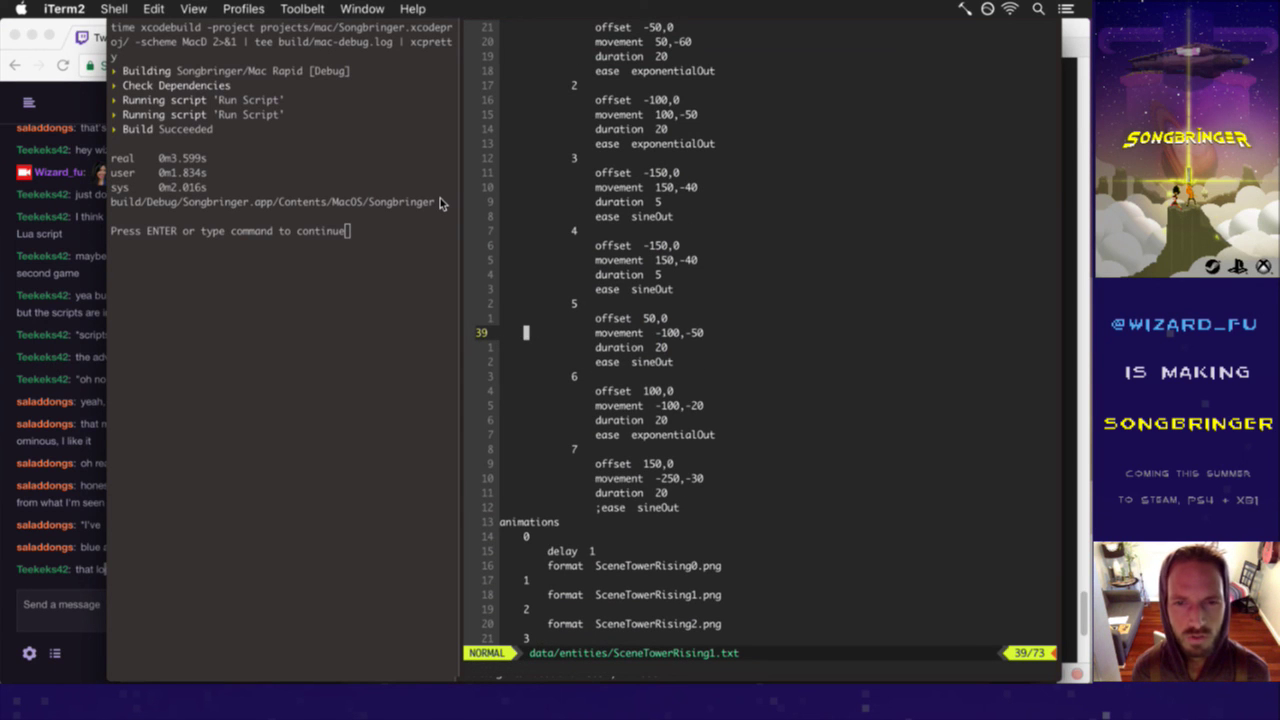
key("k")
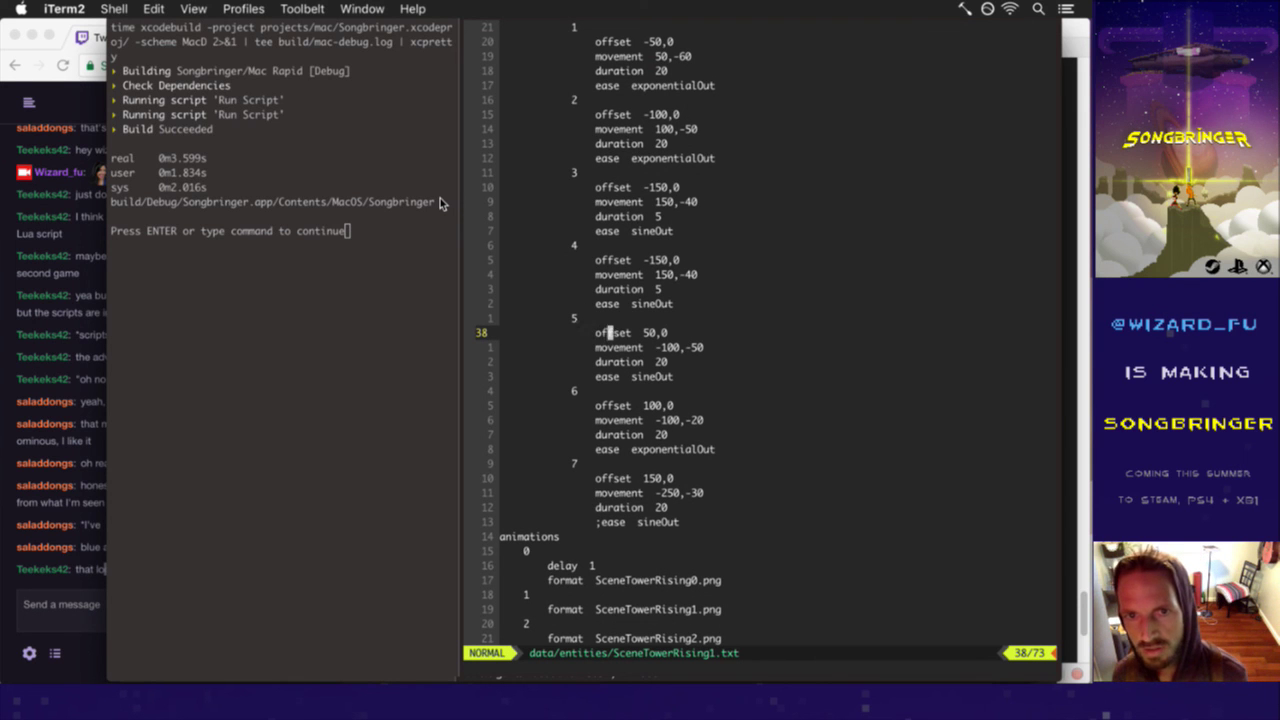
key("x")
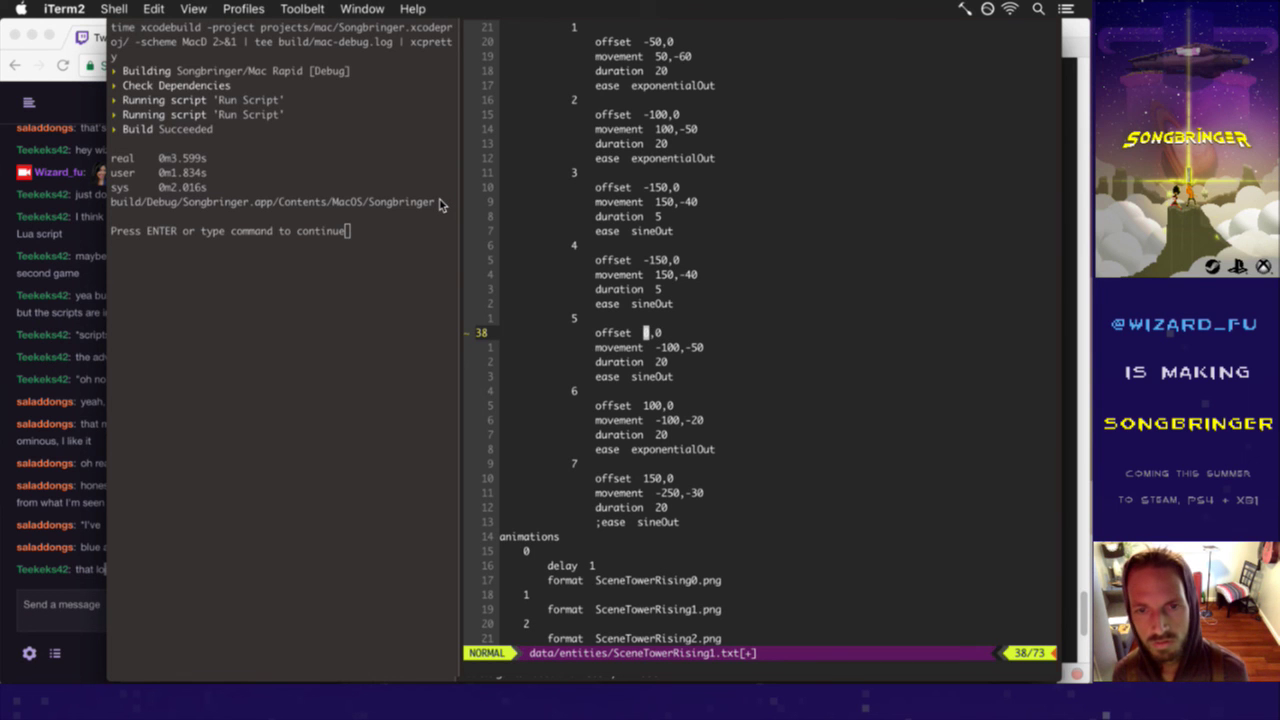
type(":w")
key("Return")
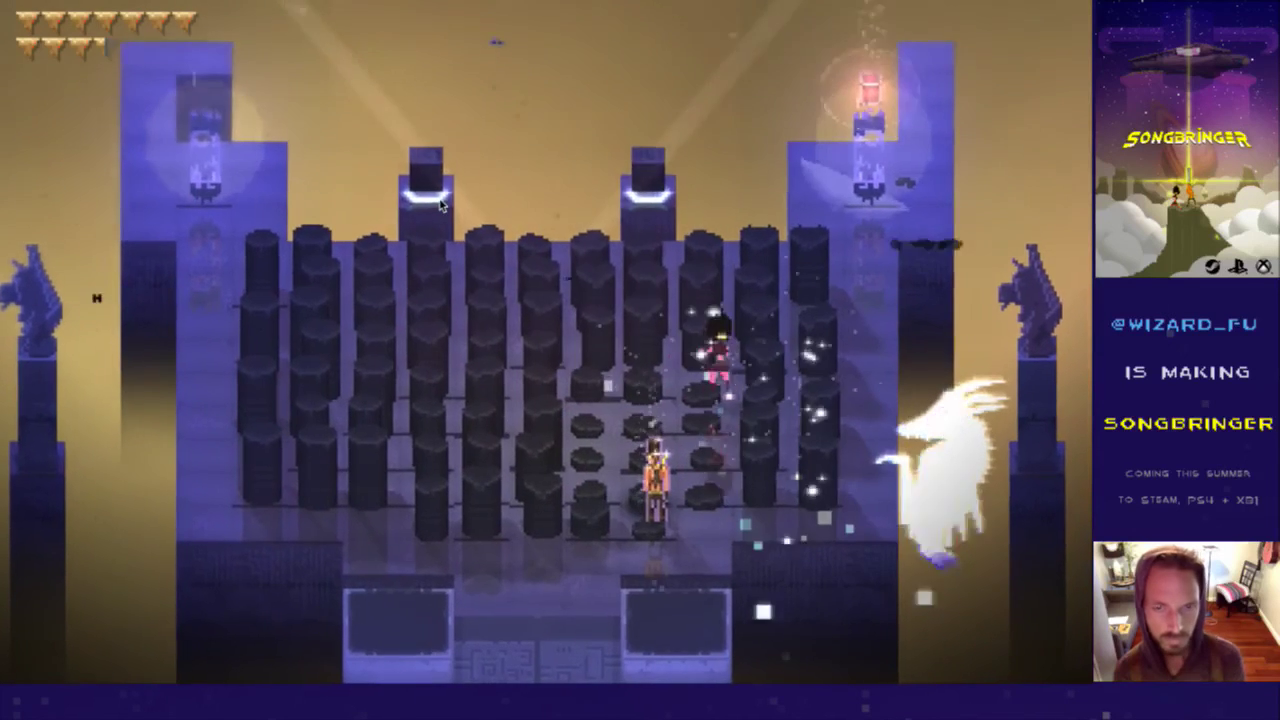
key("super+q")
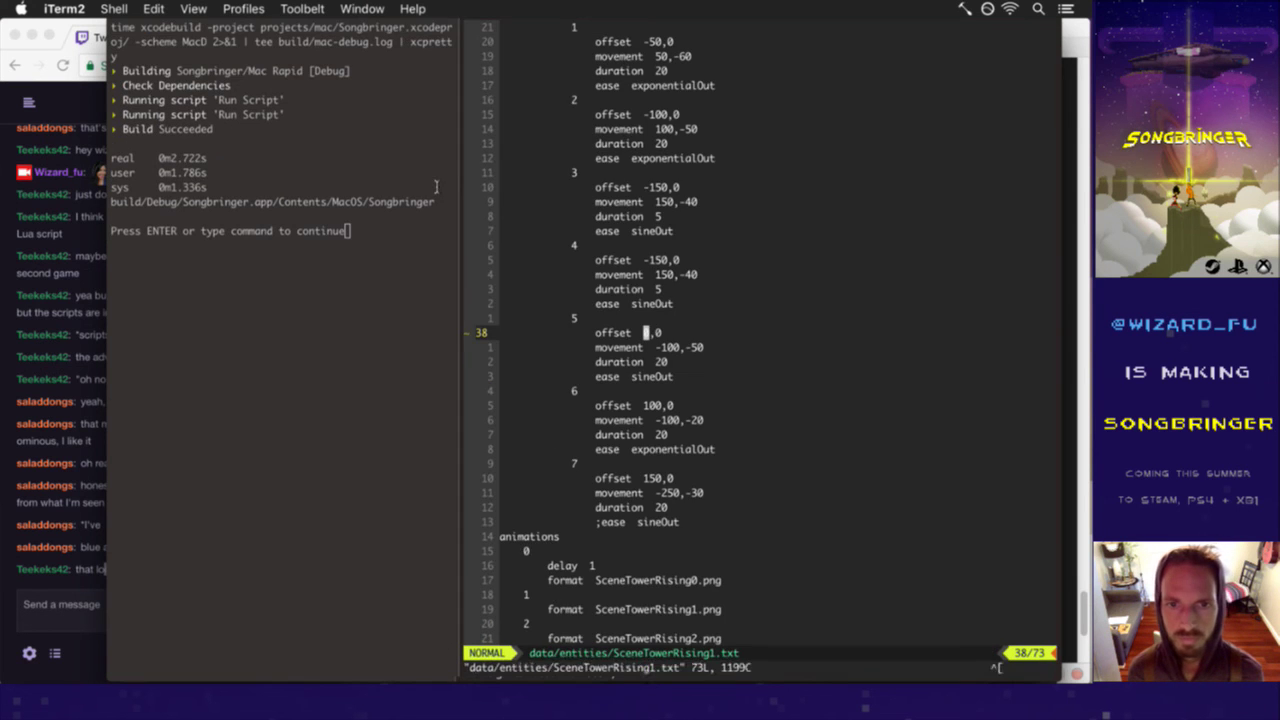
- Preview the 0,0 offset, undo step 5 back to 50,0, save, and preview again
key("Return")
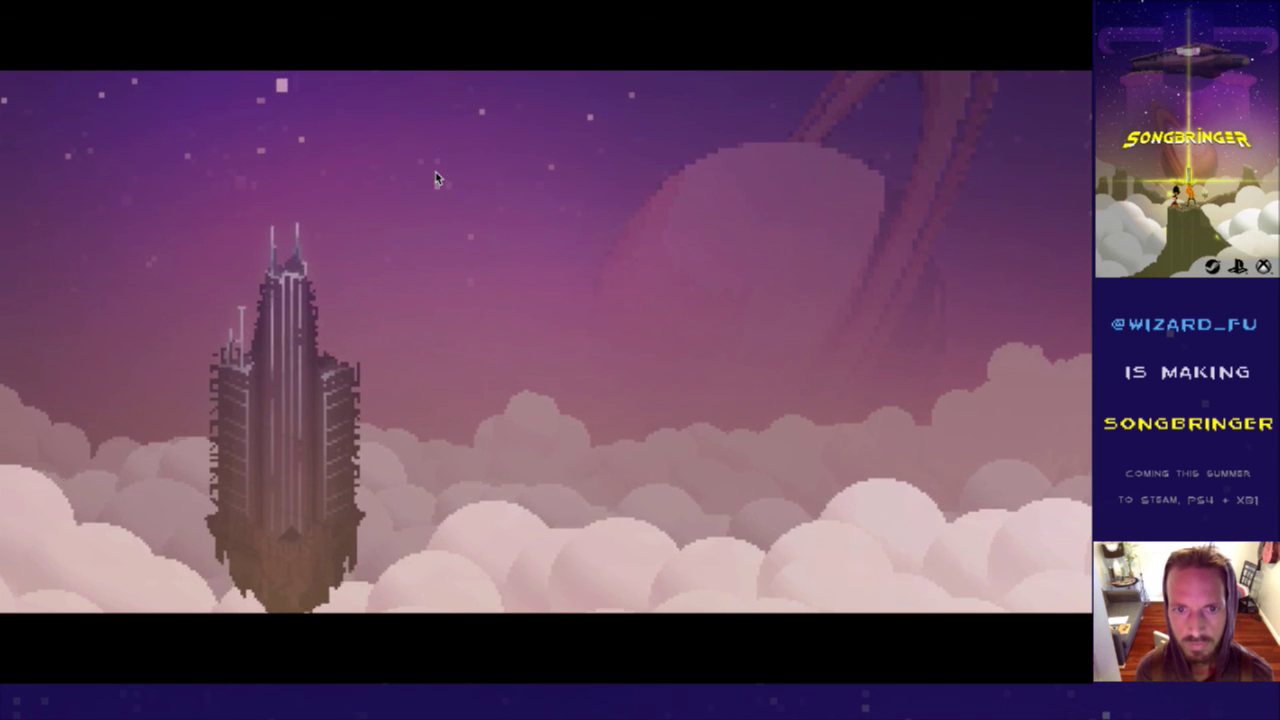
key("super+q")
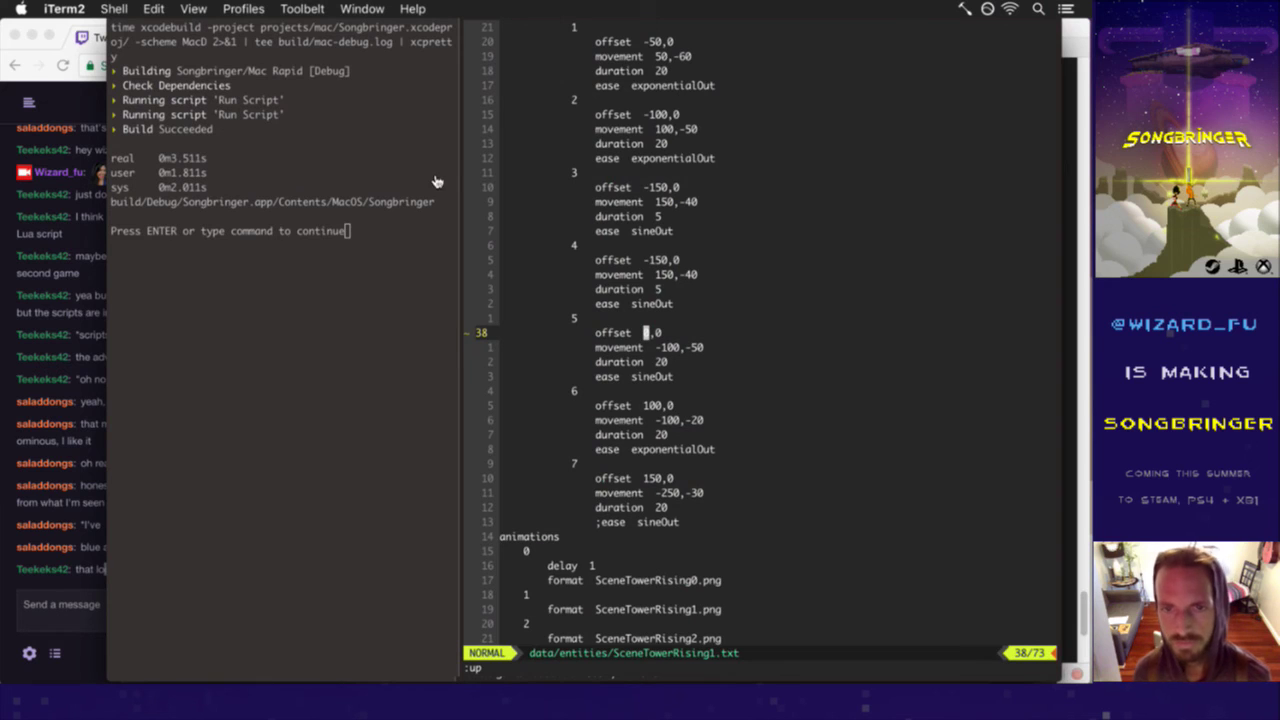
key("u")
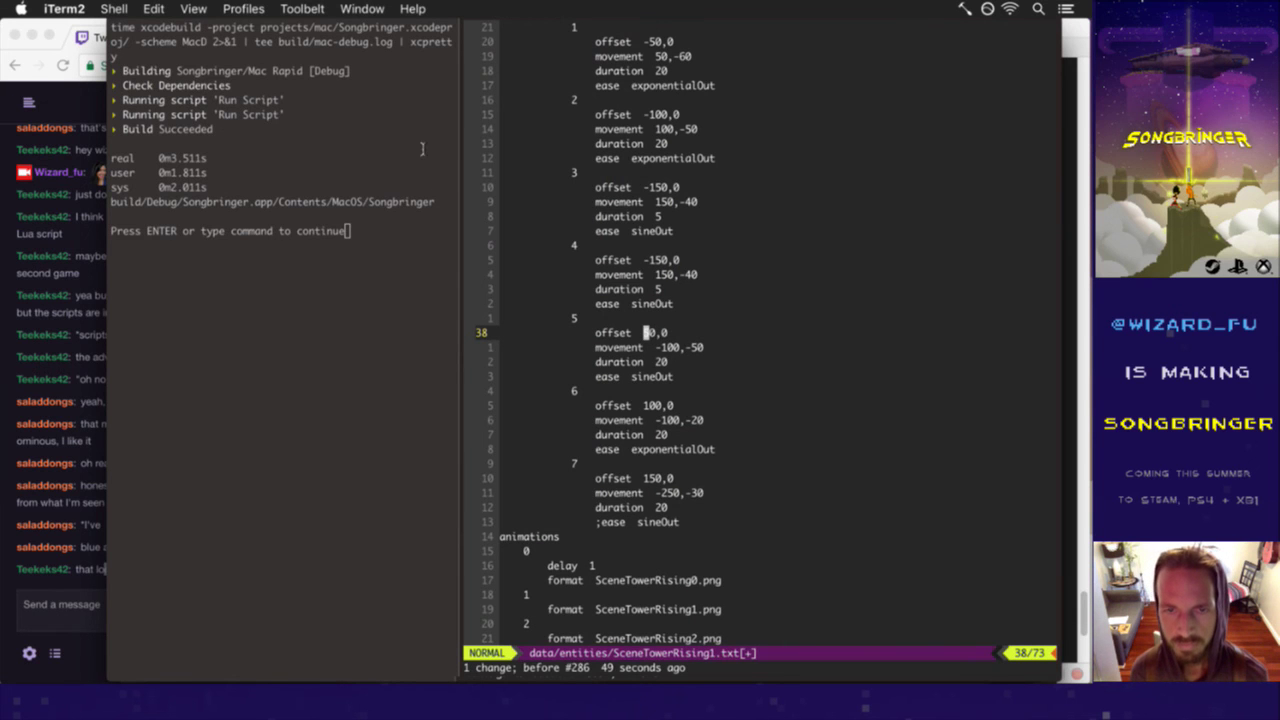
type(":w")
key("Return")
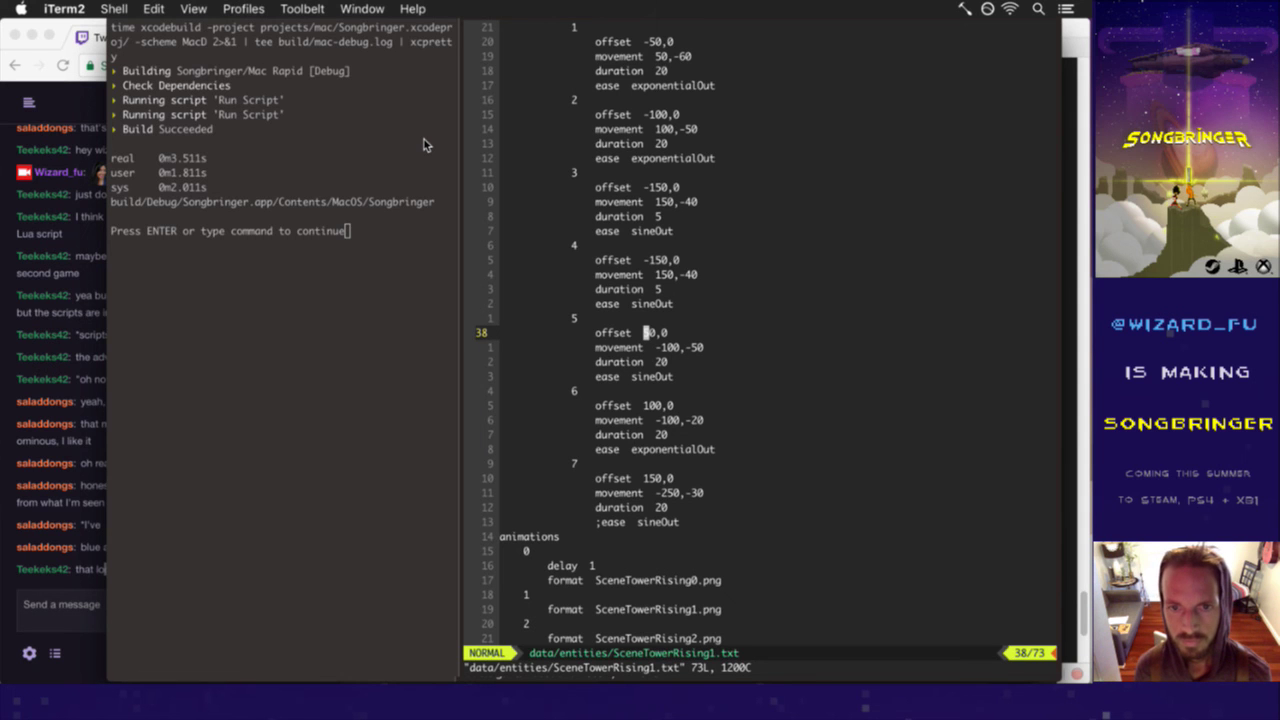
key("F5")
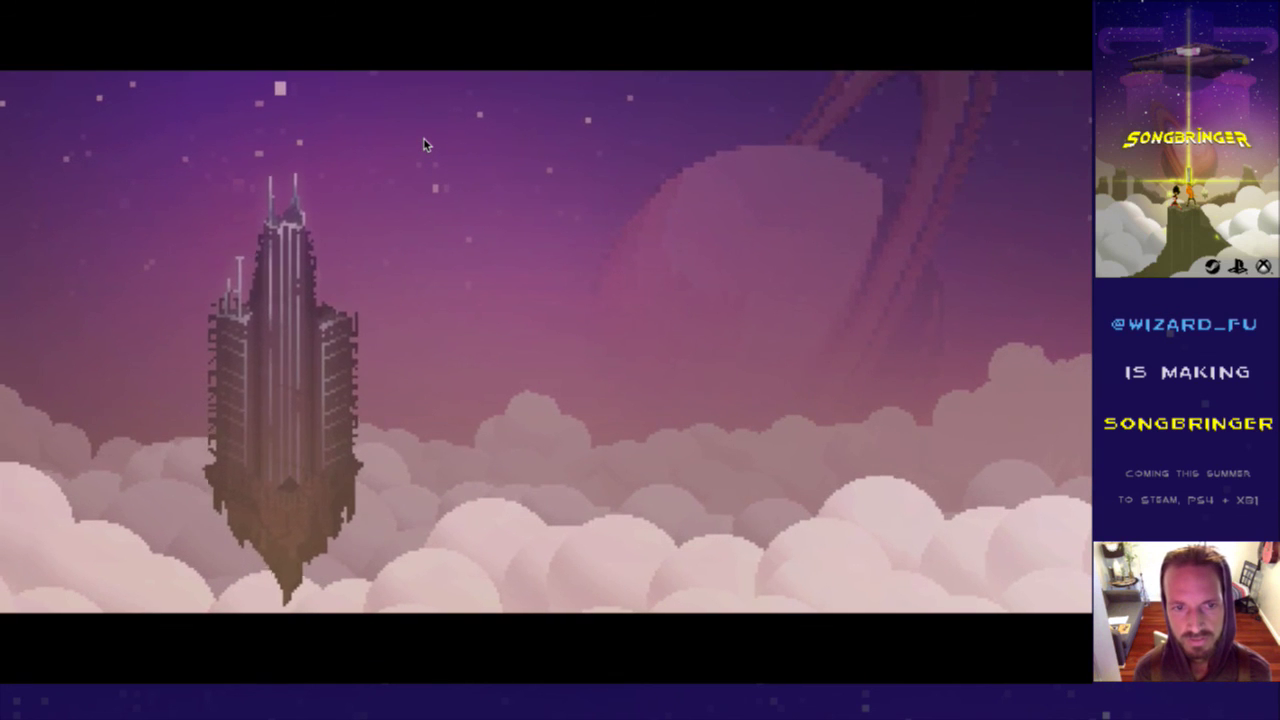
key("Escape")
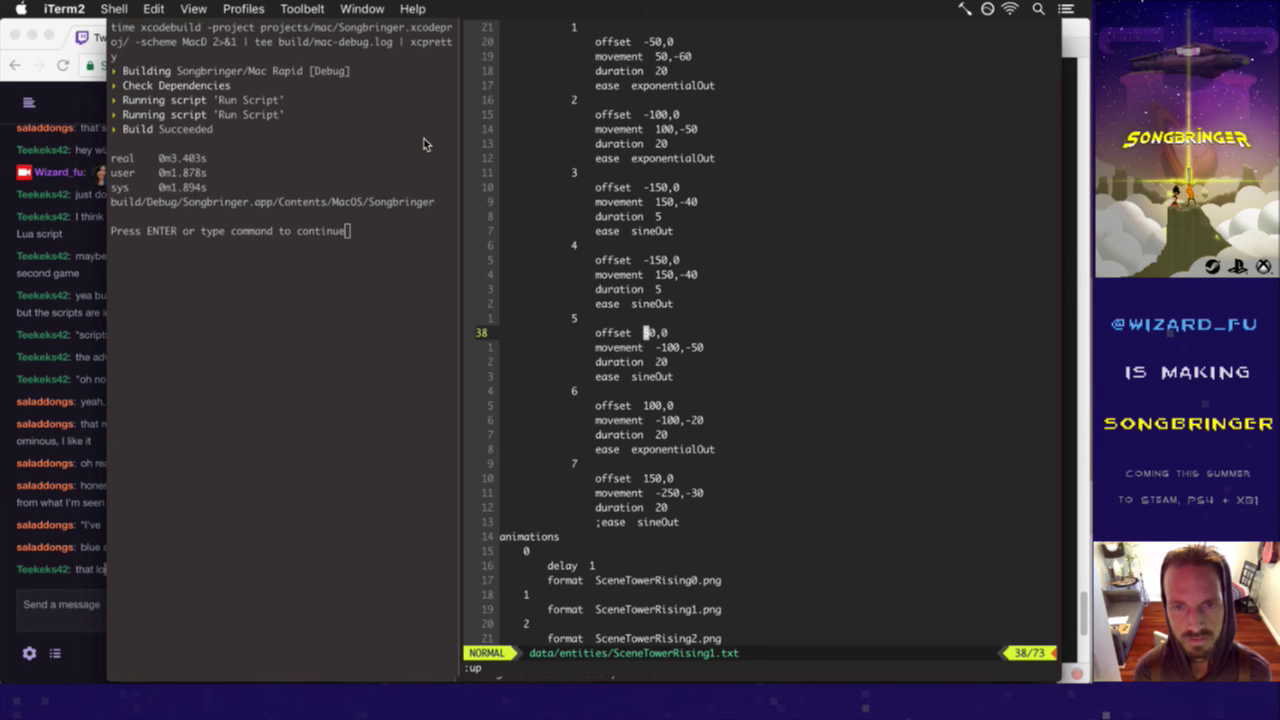
- Restore animation frame 5 on line 54, set step 5 offset to 0,0, and preview the rebuild
key("j")
key("j")
key("j")
key("j")
key("j")
key("j")
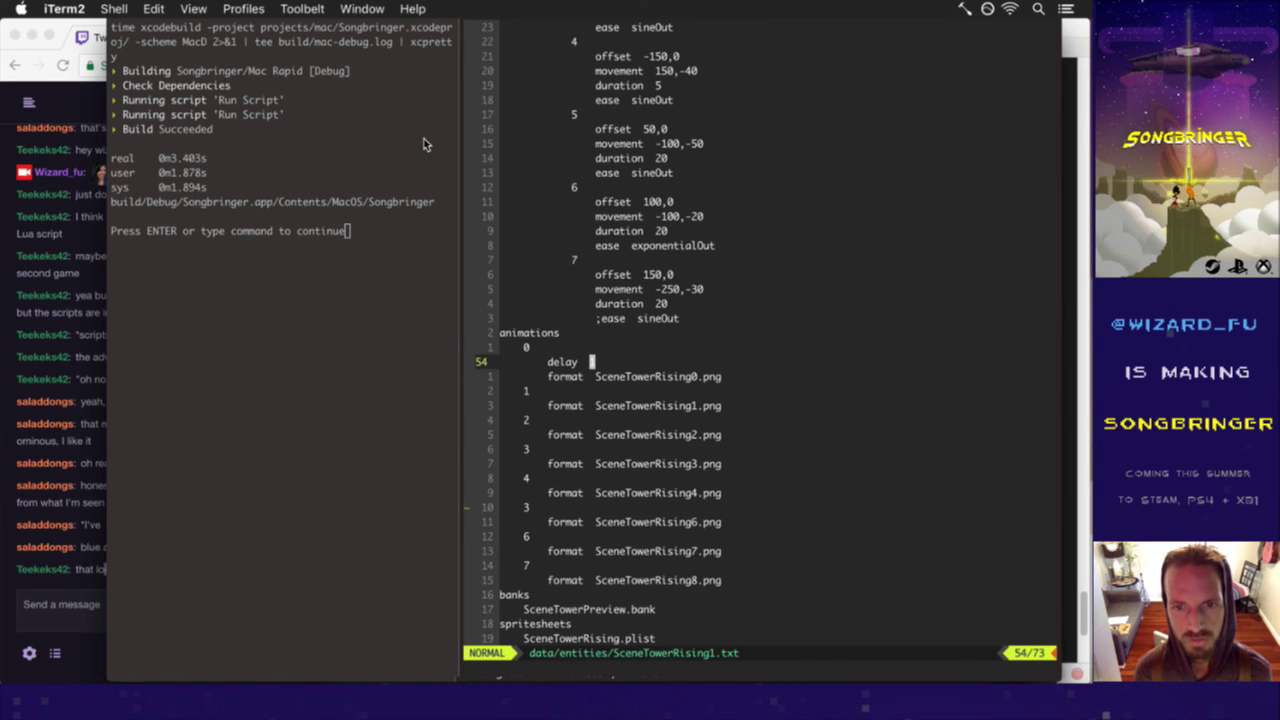
type("1")
key("j")
key("j")
key("j")
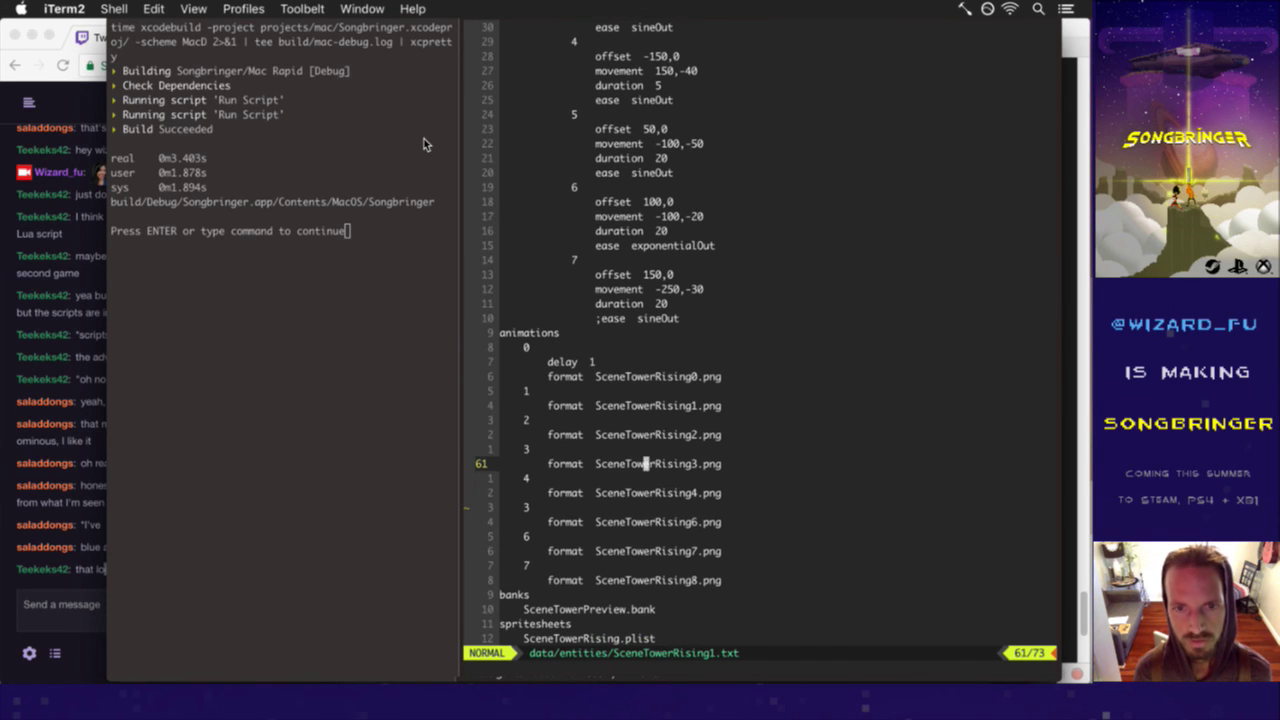
key("u")
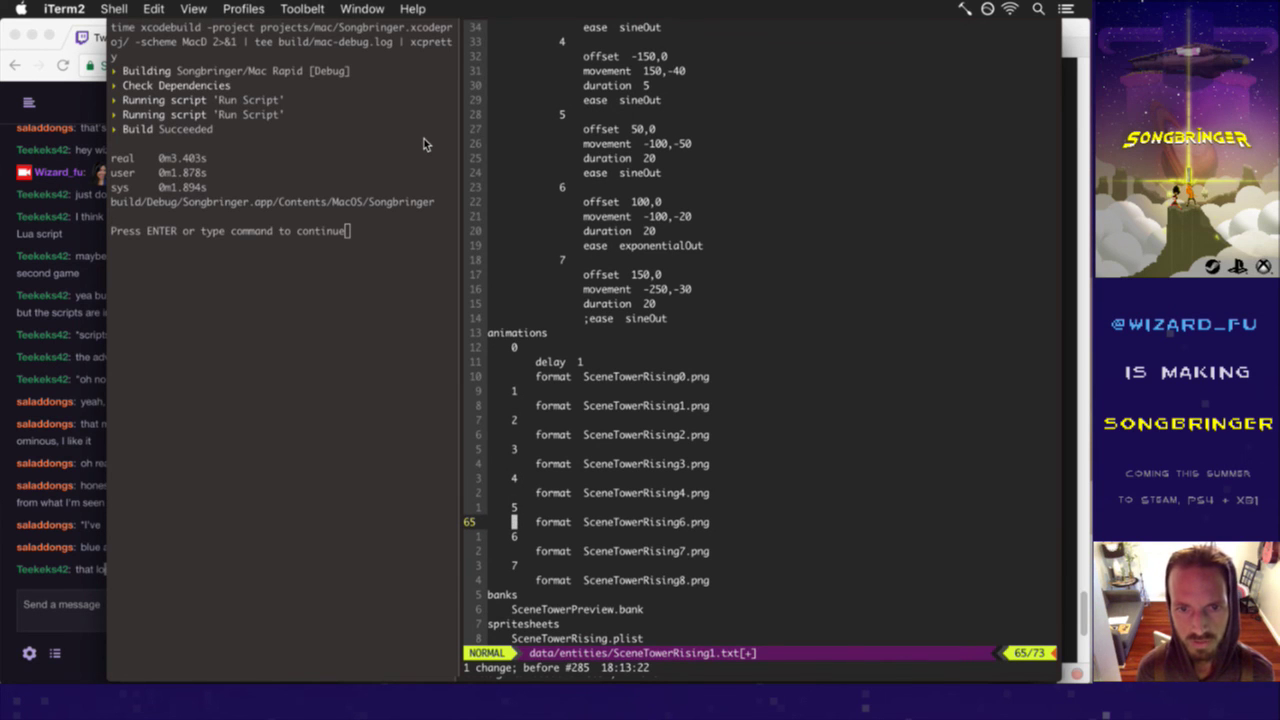
key("k")
key("k")
key("k")
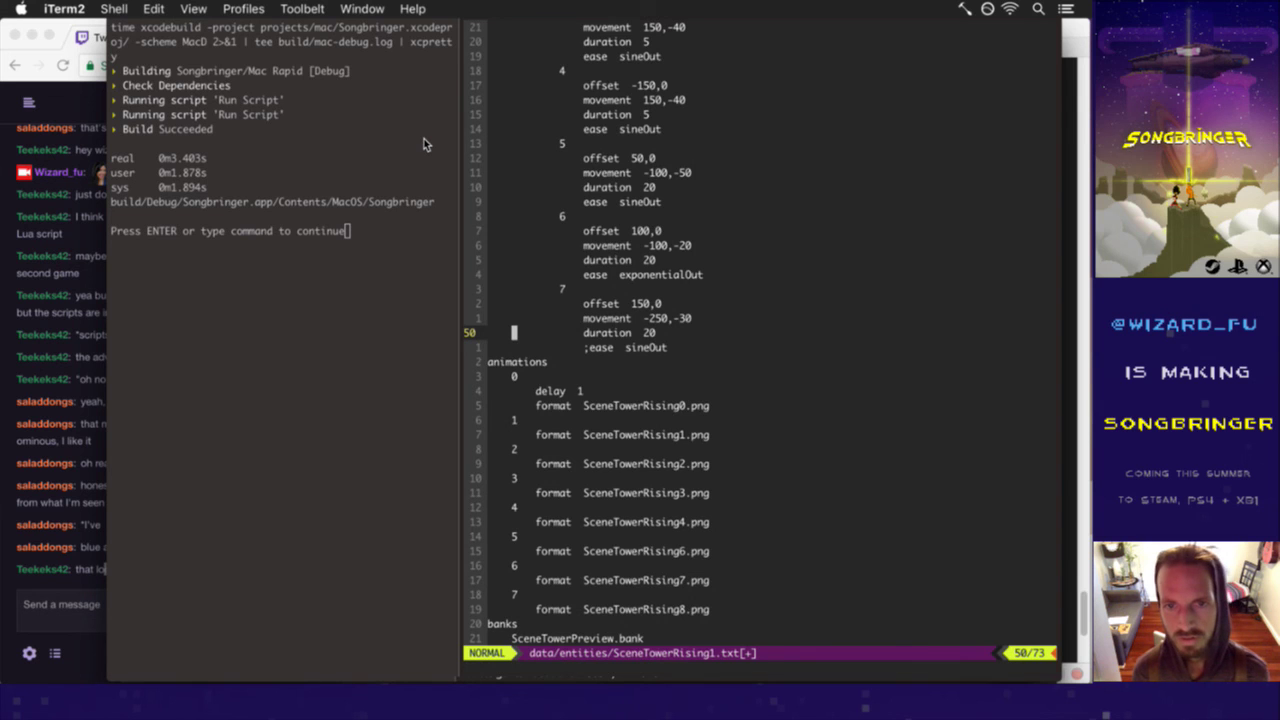
key("k")
key("k")
key("k")
key("k")
key("k")
key("k")
key("k")
key("k")
key("k")
key("k")
key("k")
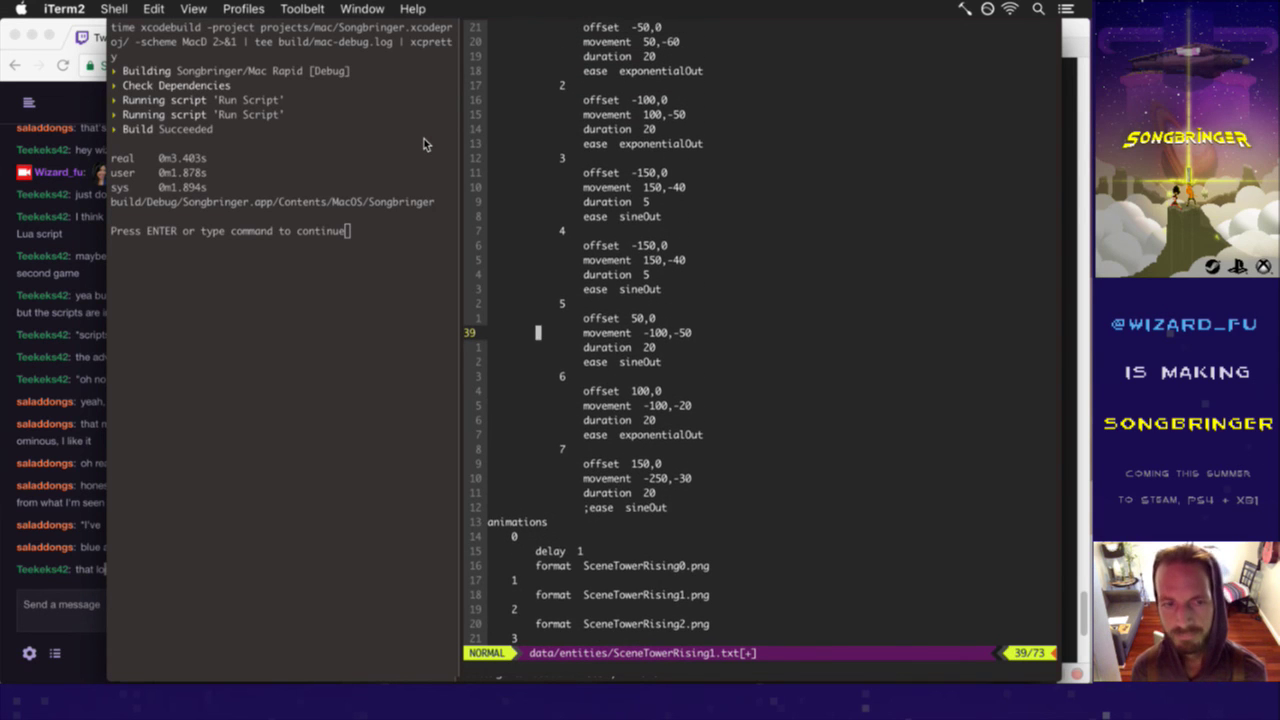
key("k")
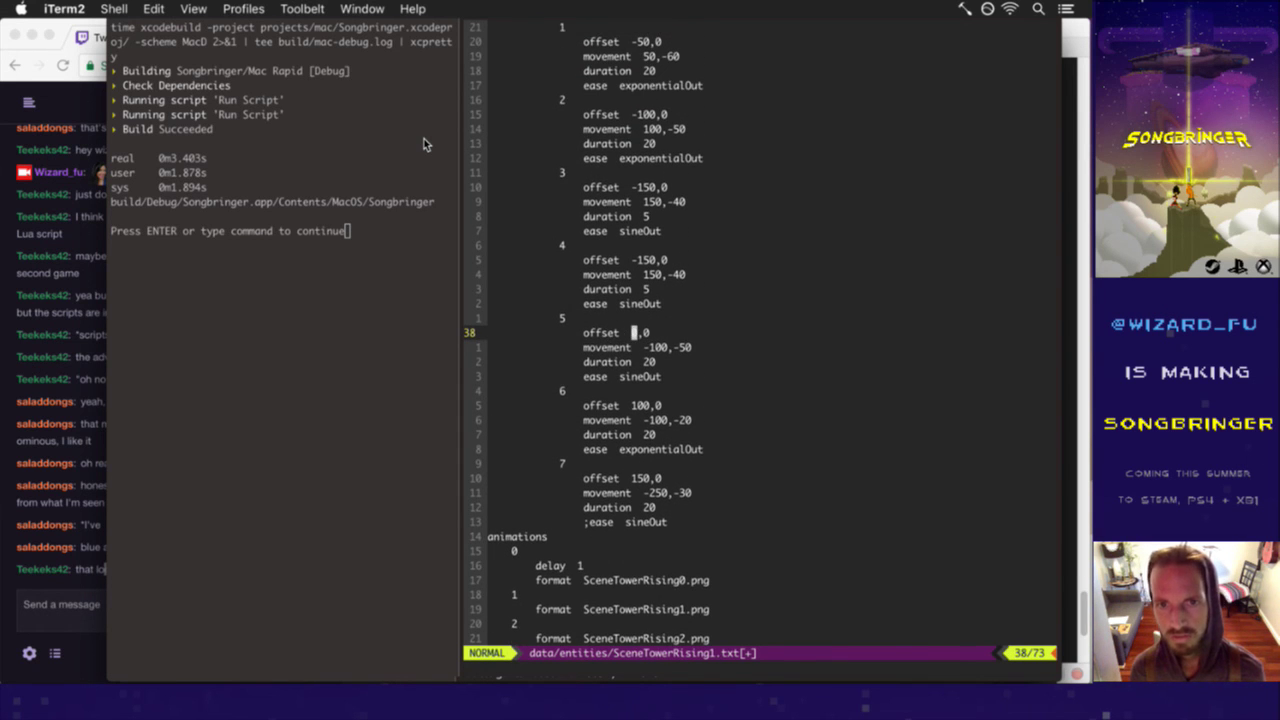
type(":w")
key("Return")
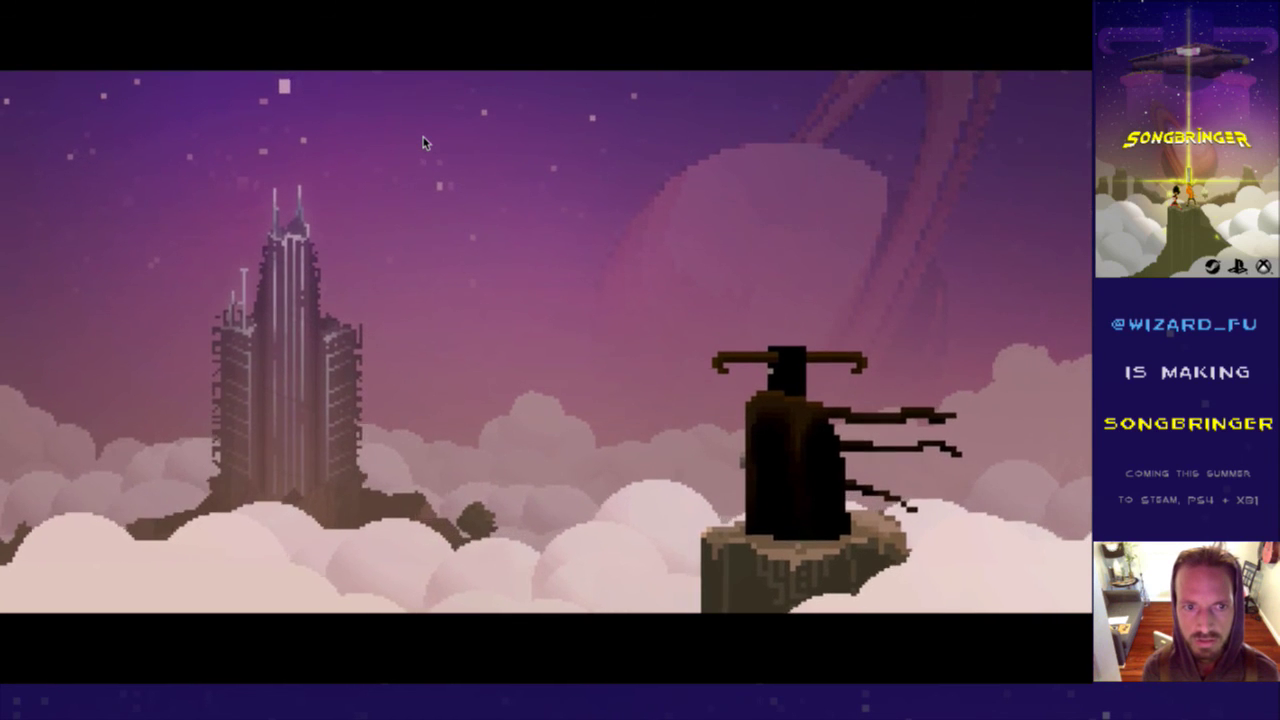
key("super+q")
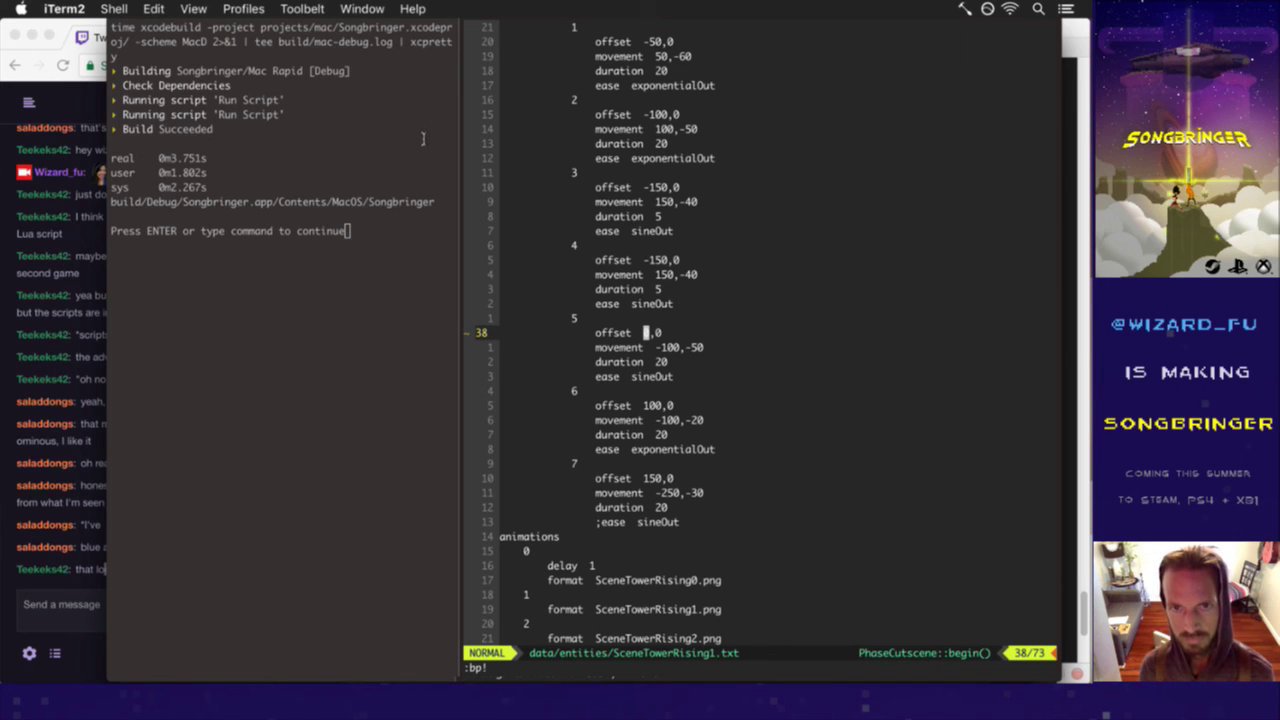
- Change step 5's offset to 100,0, save, and preview the rebuilt cutscene
type("i1")
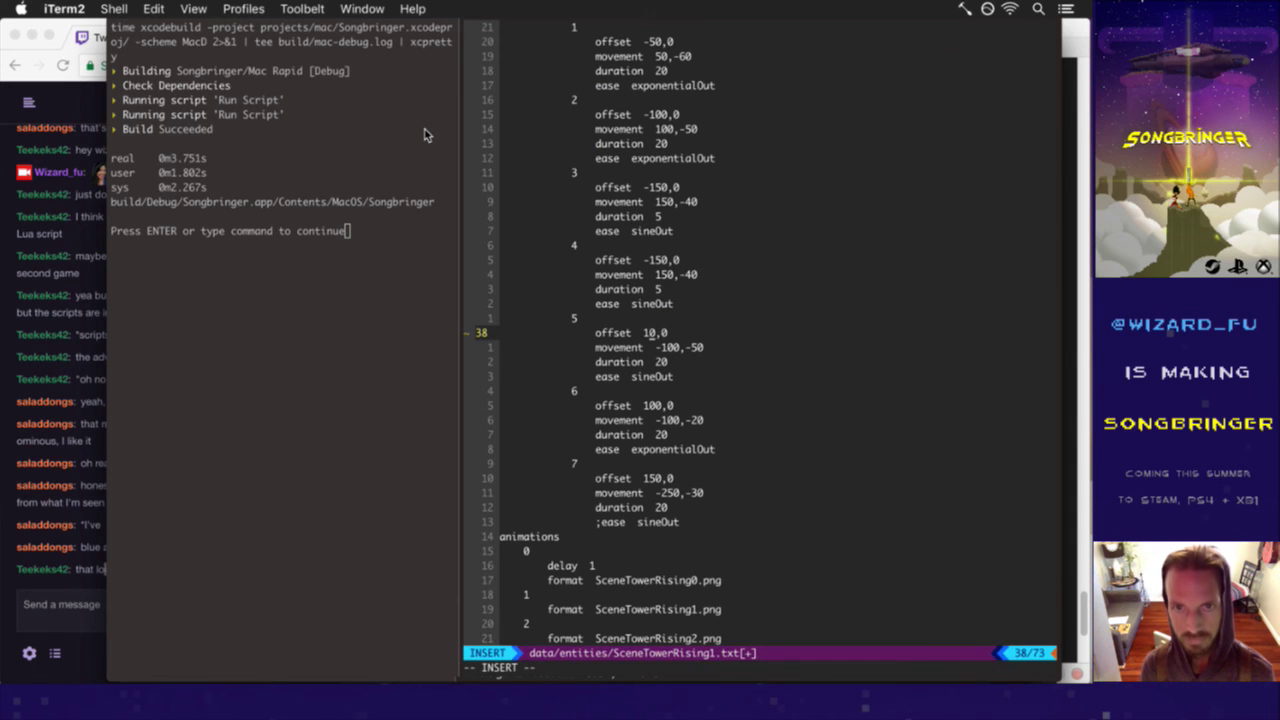
key("Escape")
type(":w")
key("Return")
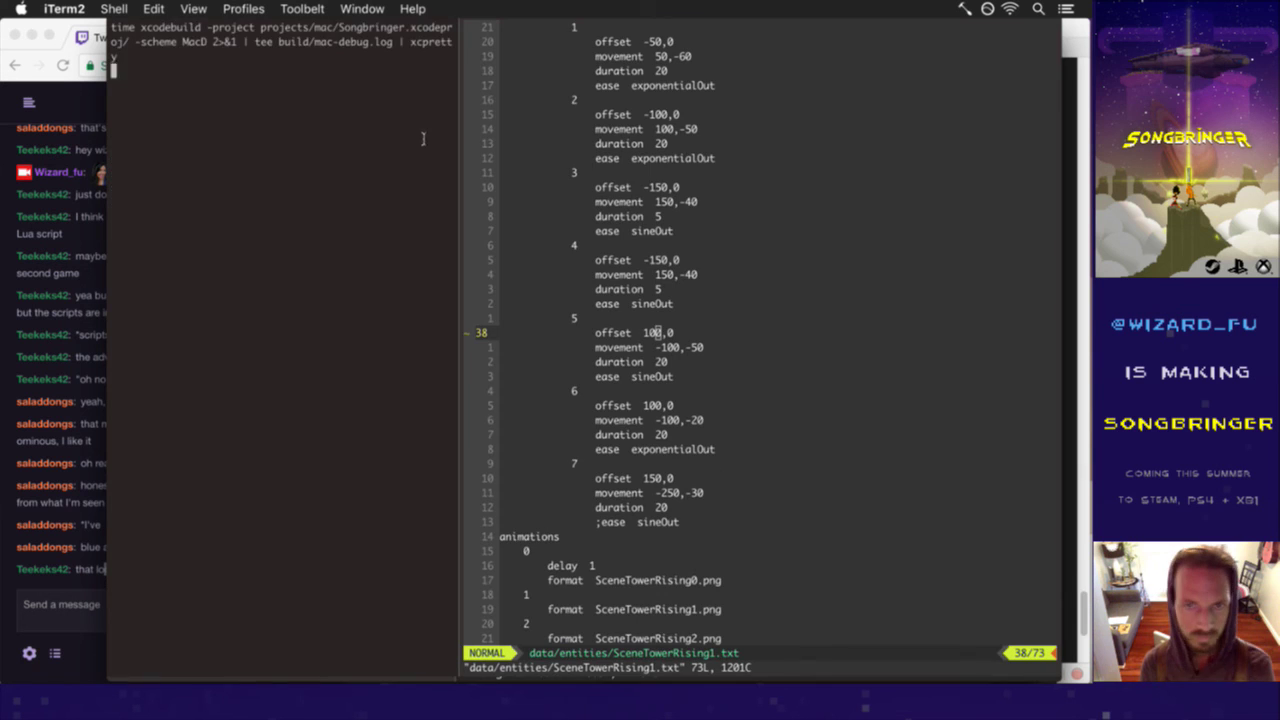
key("super+bracketleft")
key("Return")
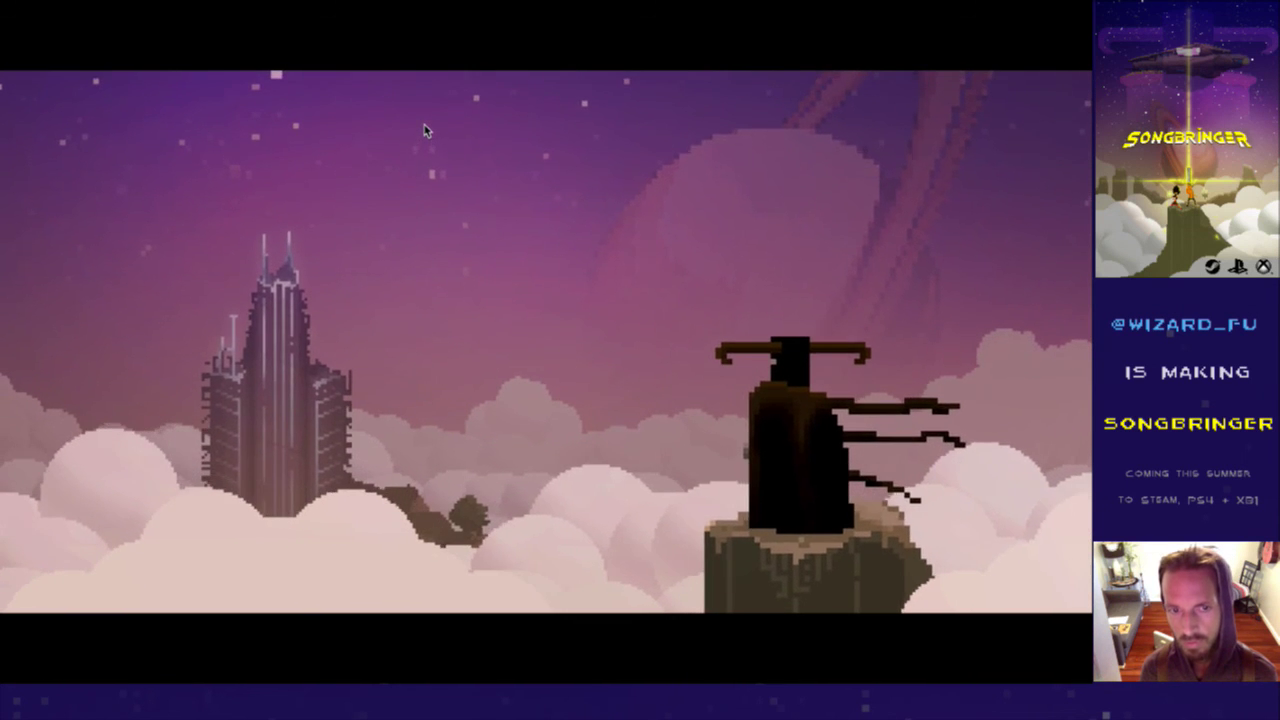
key("super+q")
- Revert step 5's offset to 0,0, save, and preview the cutscene again
type("X")
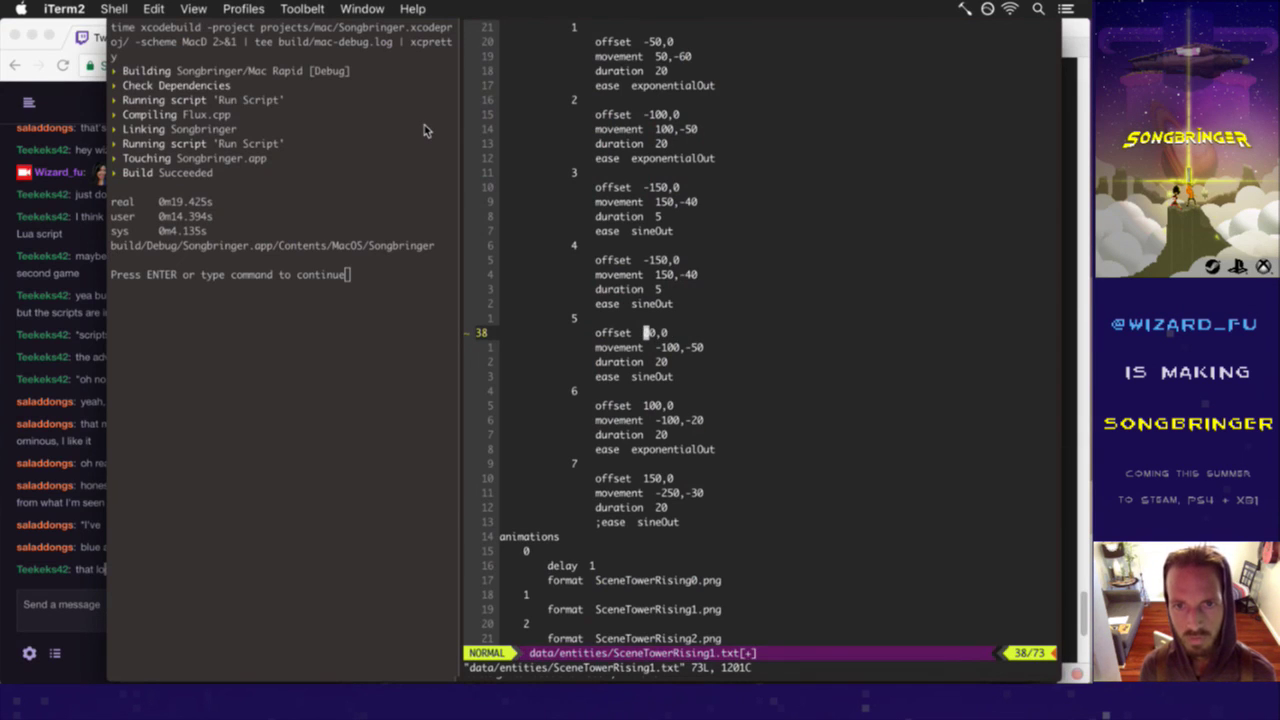
type(":w")
key("Return")
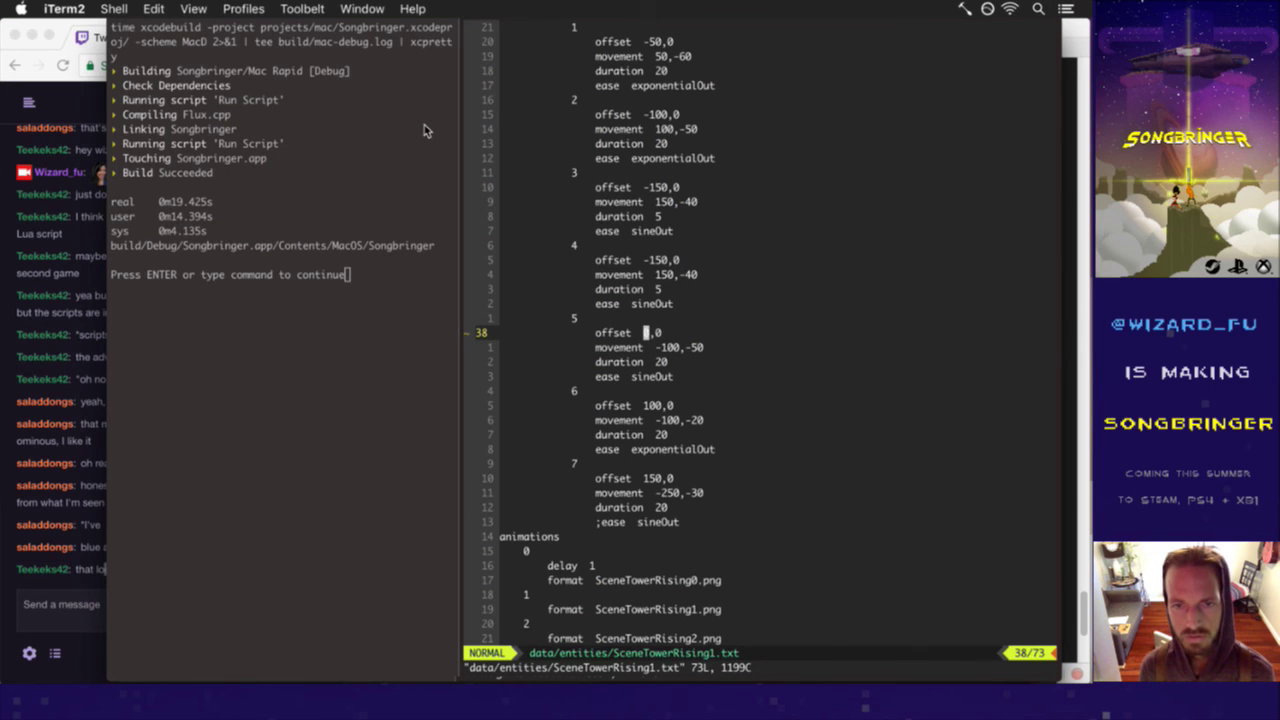
key("j")
key("j")
key("j")
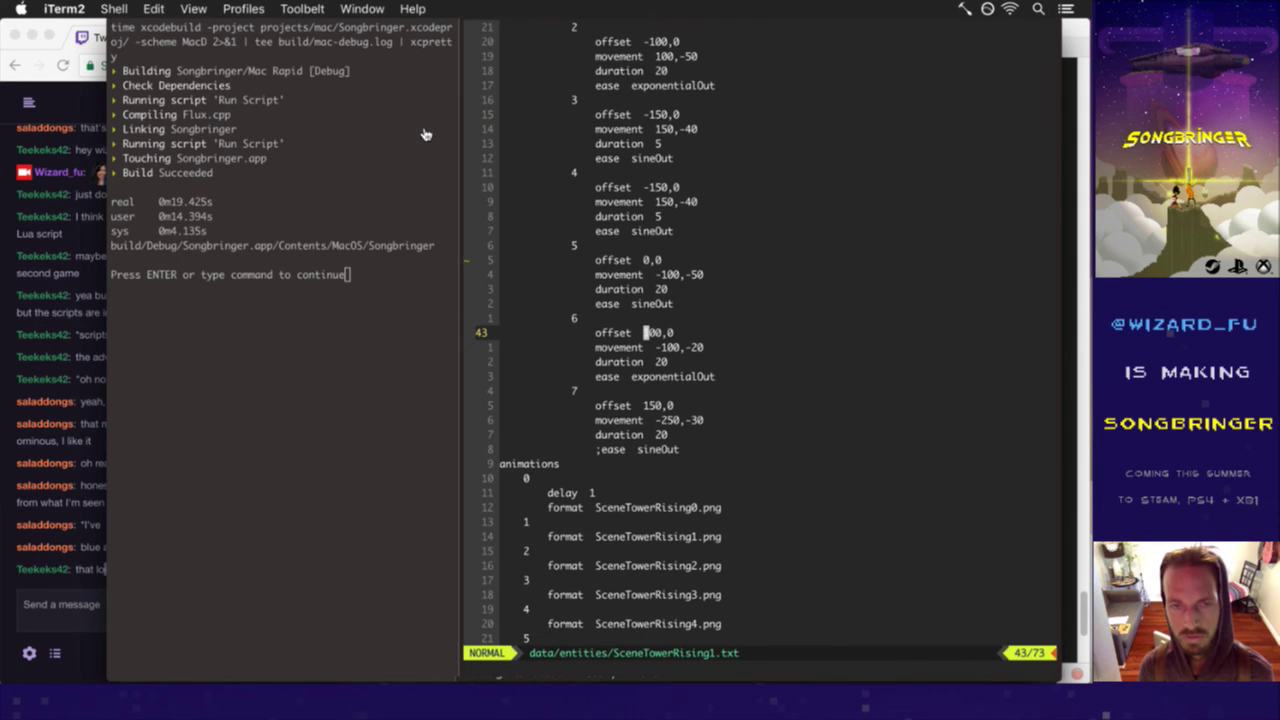
key("F5")
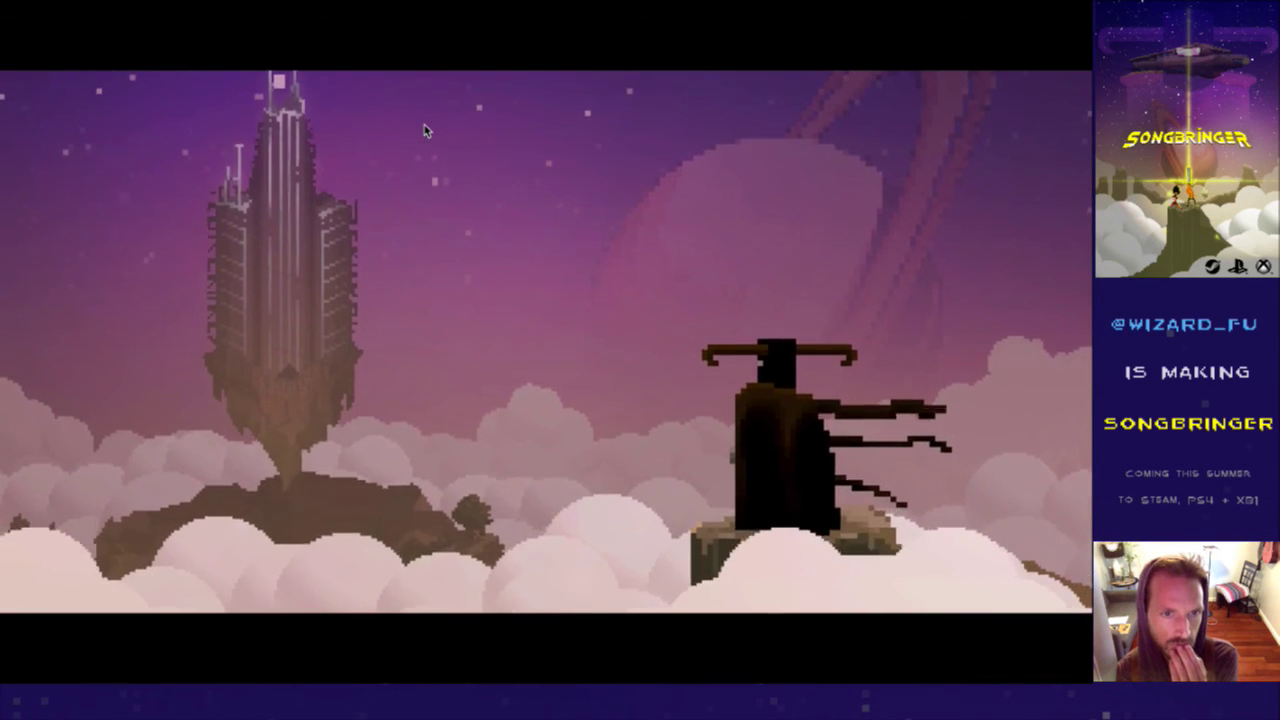
key("super+q")
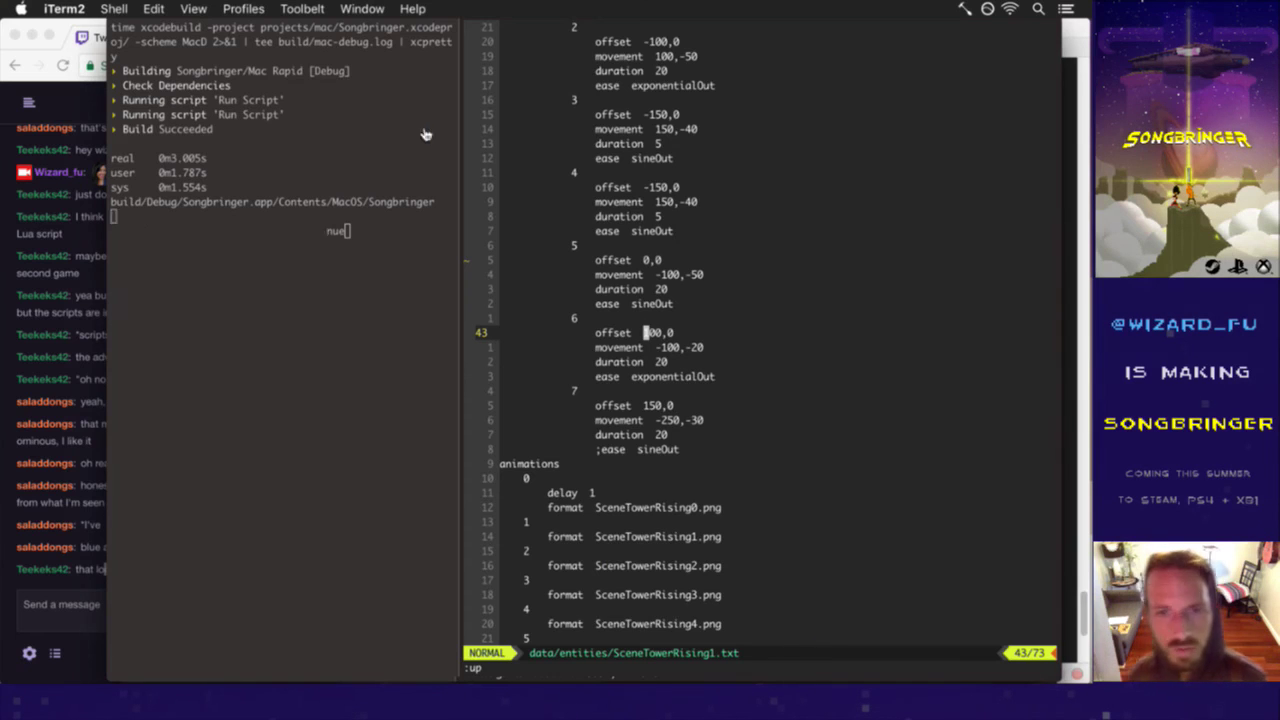
- Change step 1's movement from 0,-70 to 50,-120
key("k")
key("k")
key("k")
key("k")
key("k")
key("k")
key("k")
key("k")
key("k")
key("k")
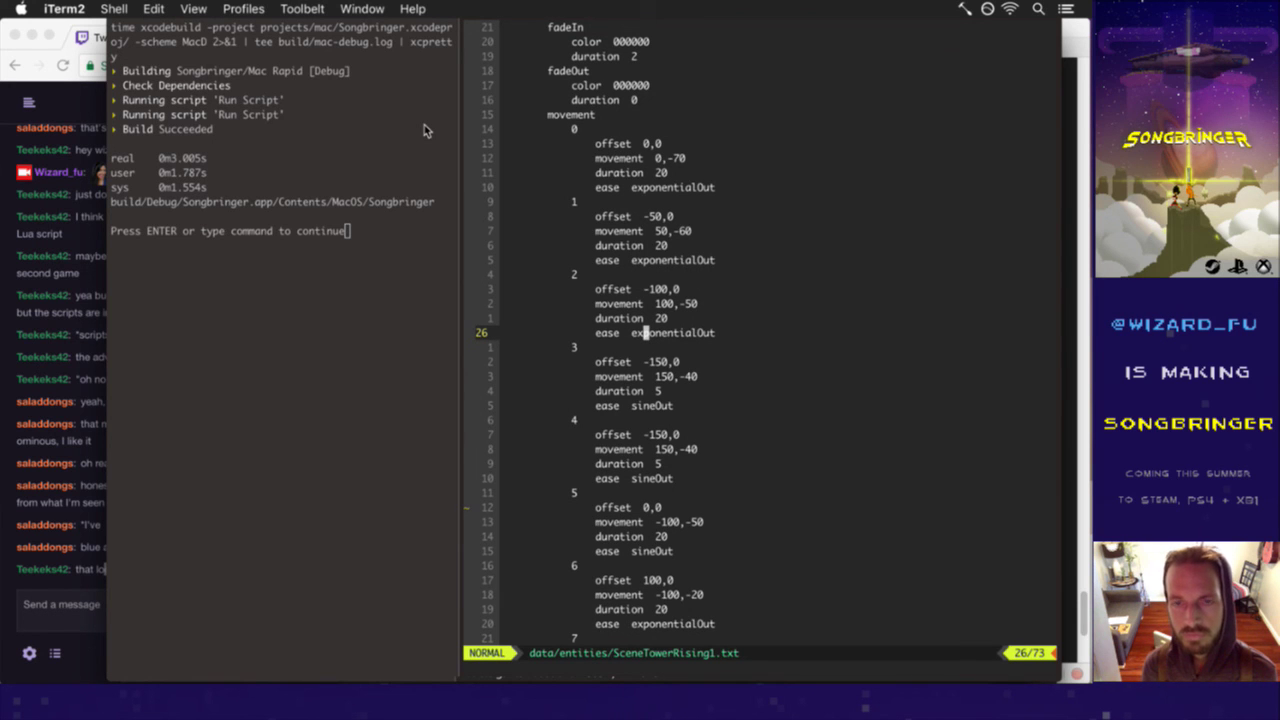
key("k")
key("k")
key("k")
key("k")
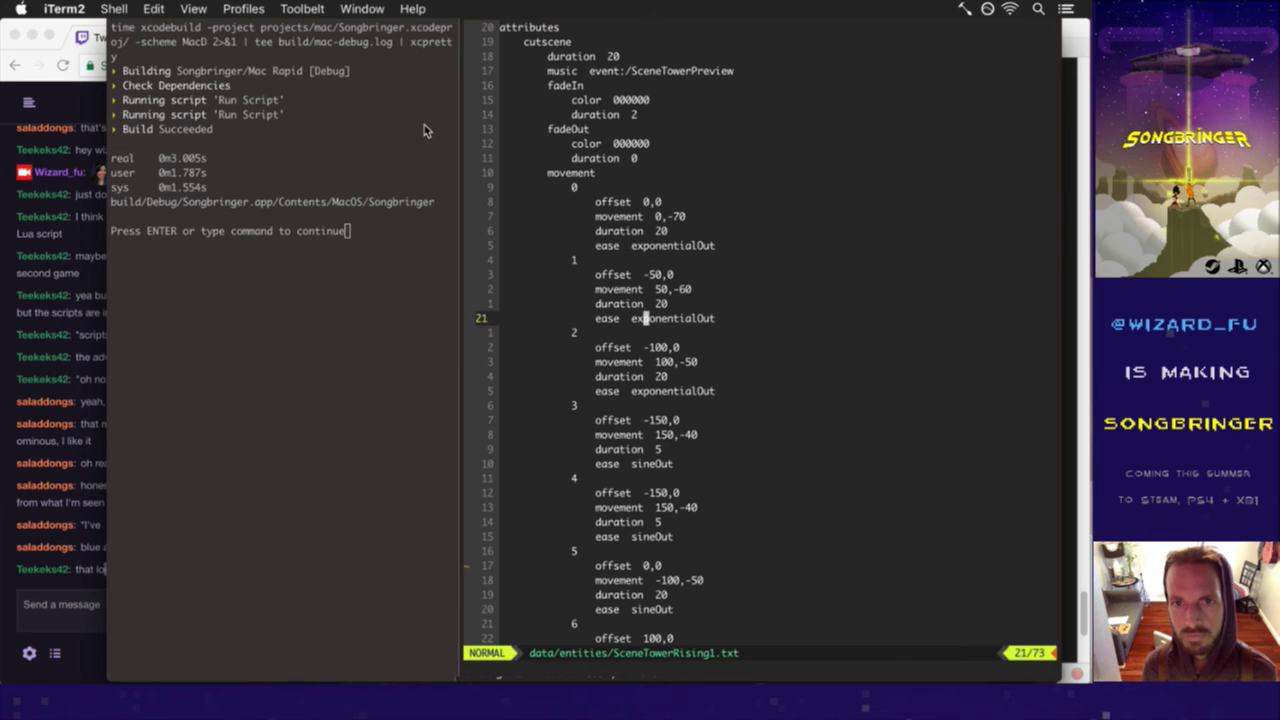
key("k")
key("k")
key("k")
key("k")
key("k")
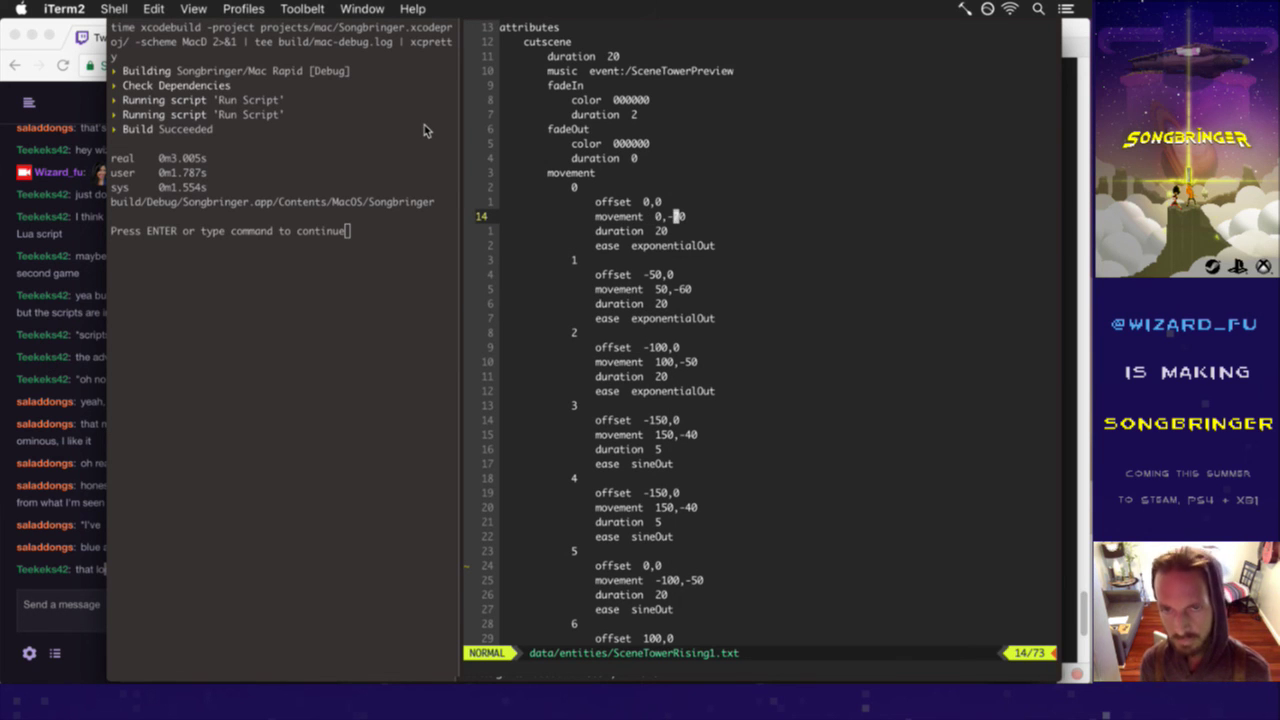
key("j")
key("j")
key("j")
key("j")
key("j")
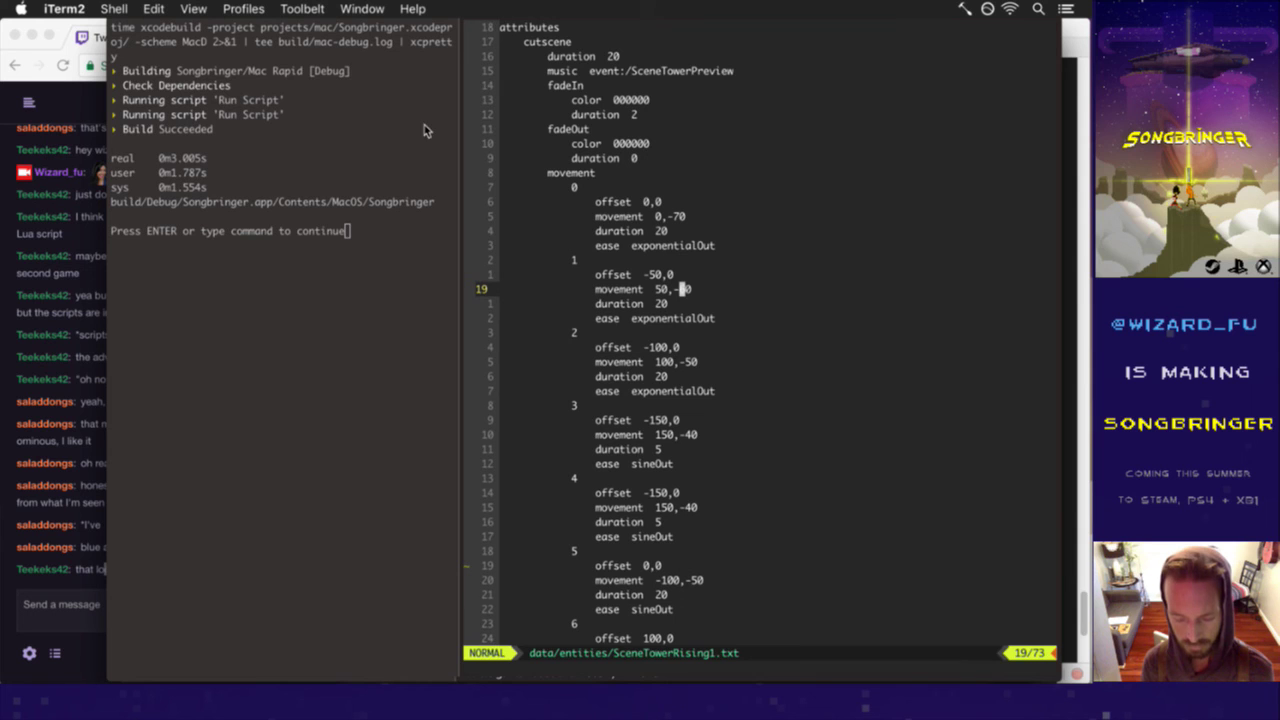
key("5")
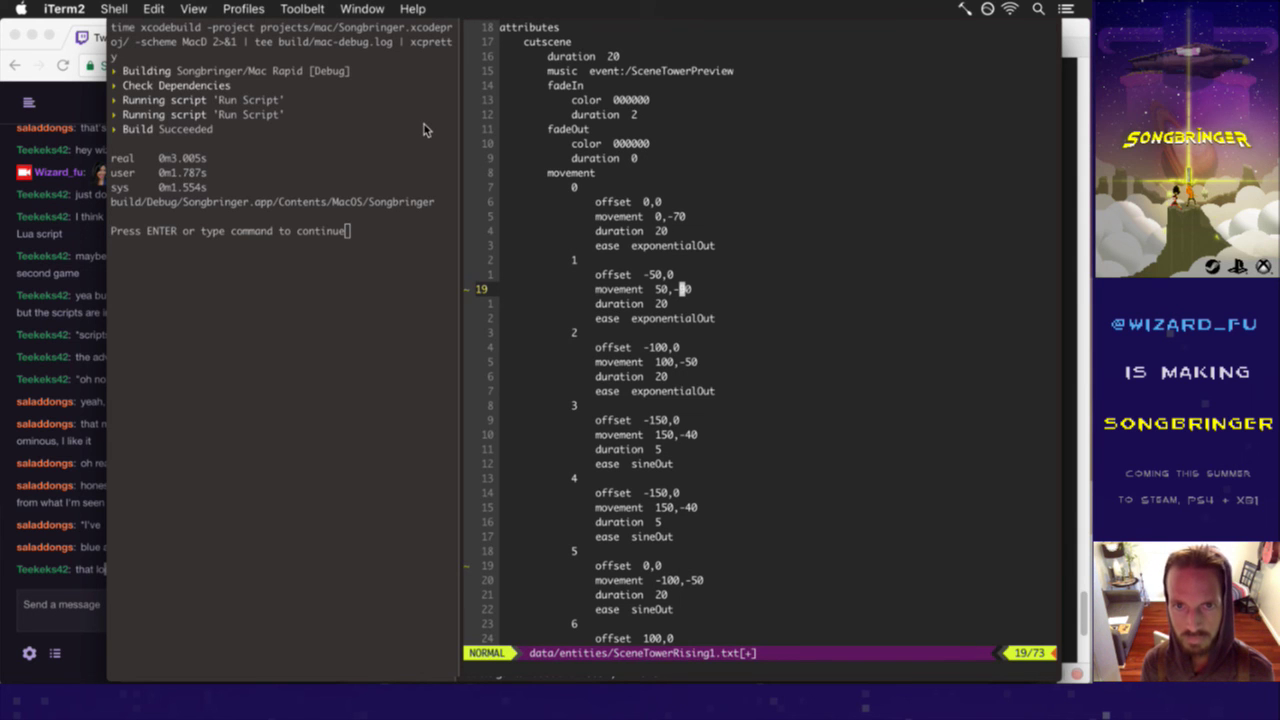
key("i")
type("1")
key("Escape")
- Set step 2's movement to 100,-90 and step 3's to 150,-60, then save to rebuild
key("j")
key("j")
key("j")
key("ctrl+e")
key("ctrl+e")
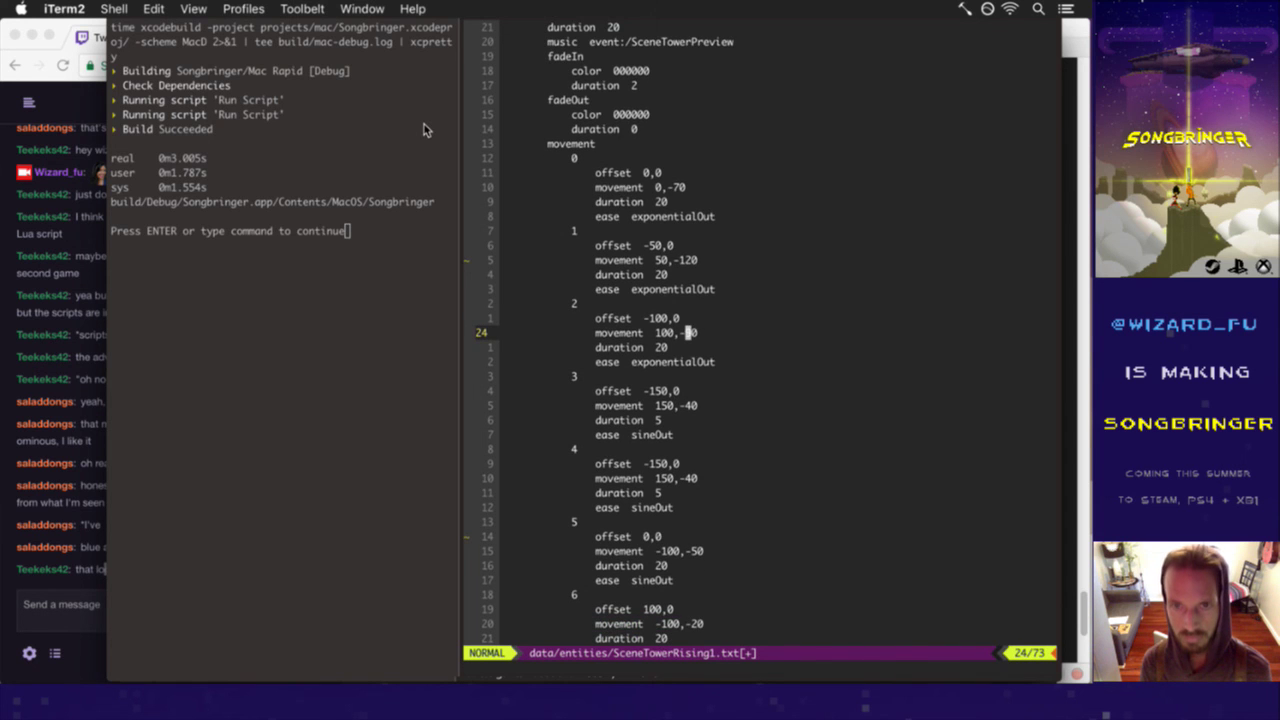
key("j")
key("ctrl+e")
key("j")
key("j")
key("j")
key("ctrl+e")
key("ctrl+e")
key("ctrl+e")
key("j")
key("ctrl+e")
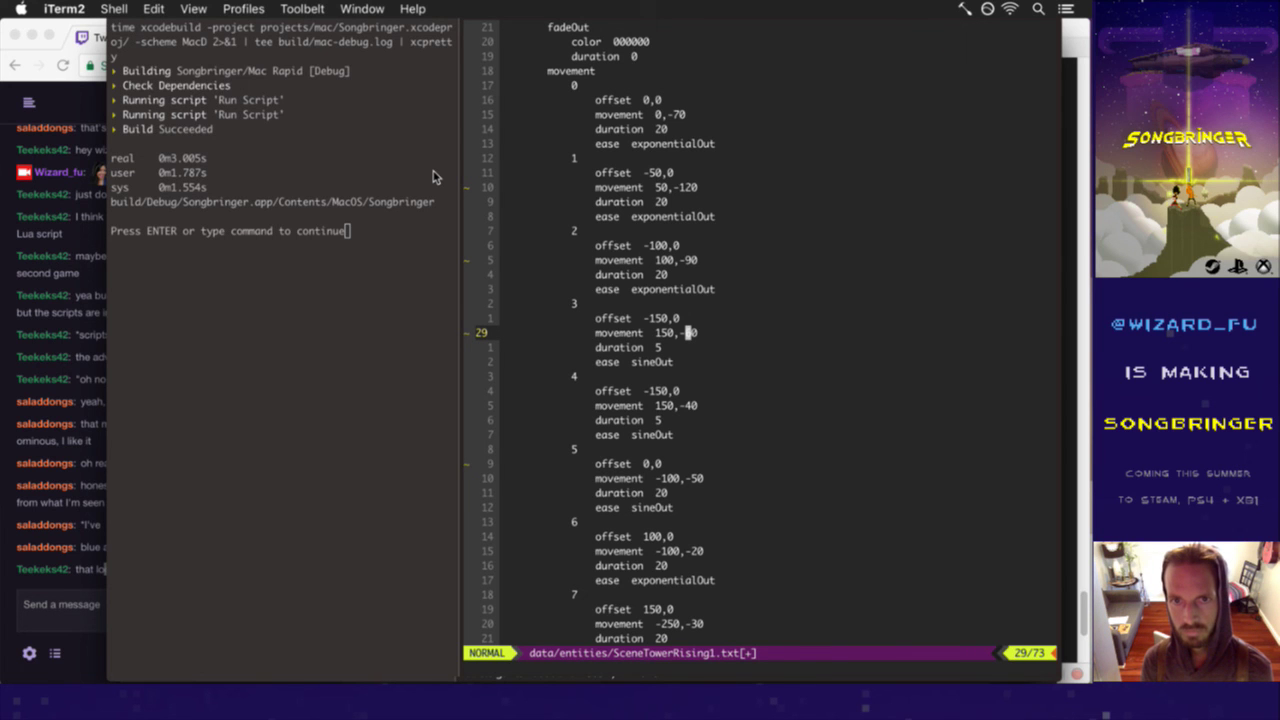
key("r")
key("6")
key("j")
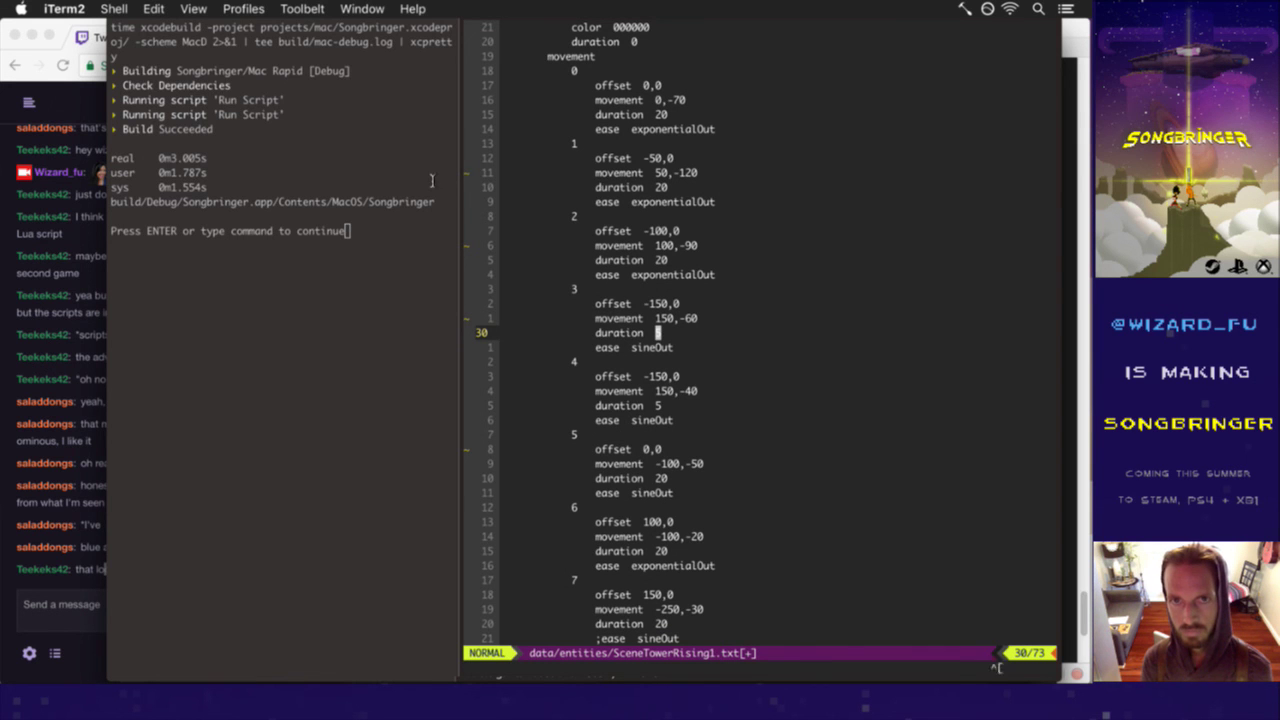
key("ctrl+s")
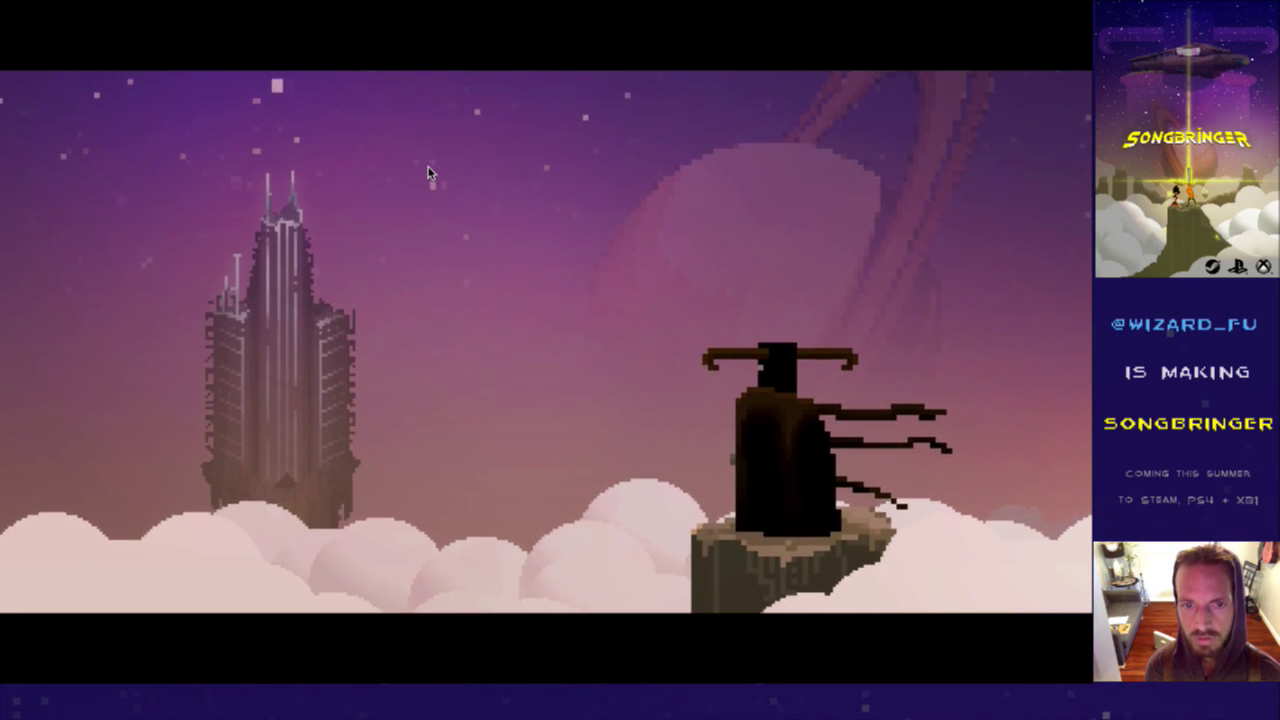
- Close the game, restore step 3's duration of 5, and Quick Look frame SceneTowerRising4.png
key("super+q")
key("u")
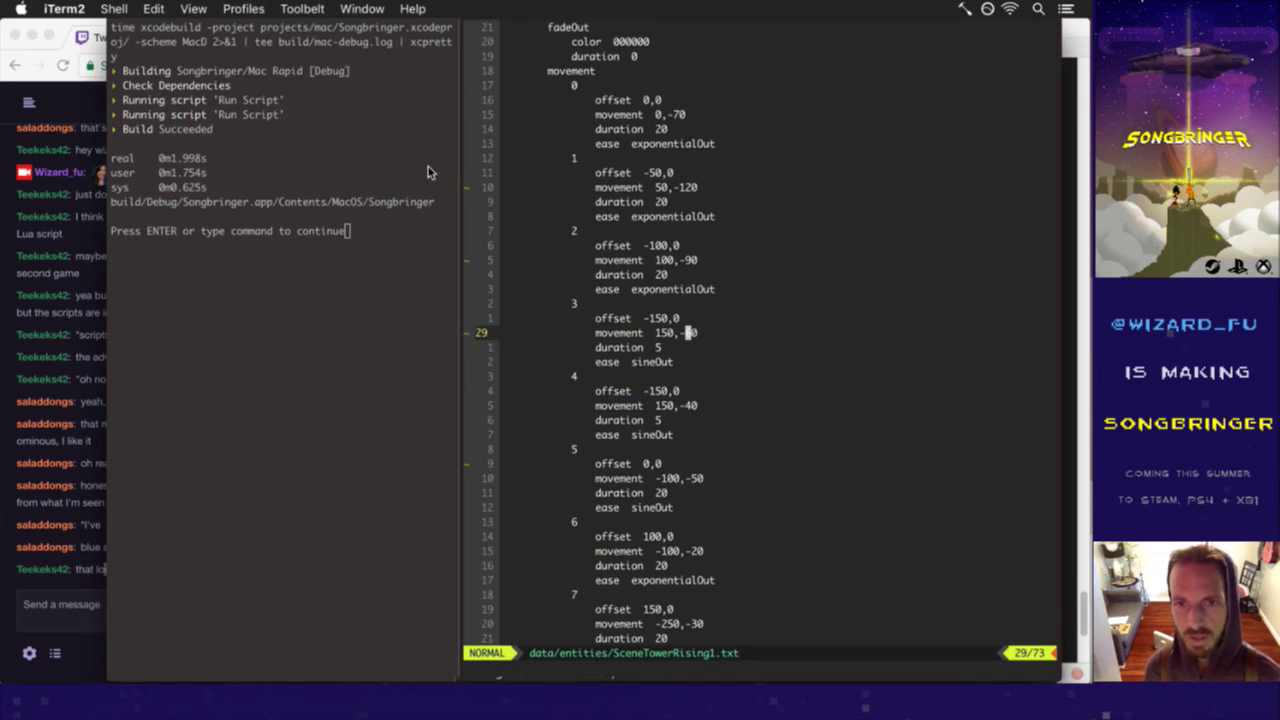
key("j")
key("j")
key("j")
key("j")
key("j")
key("super+Tab")
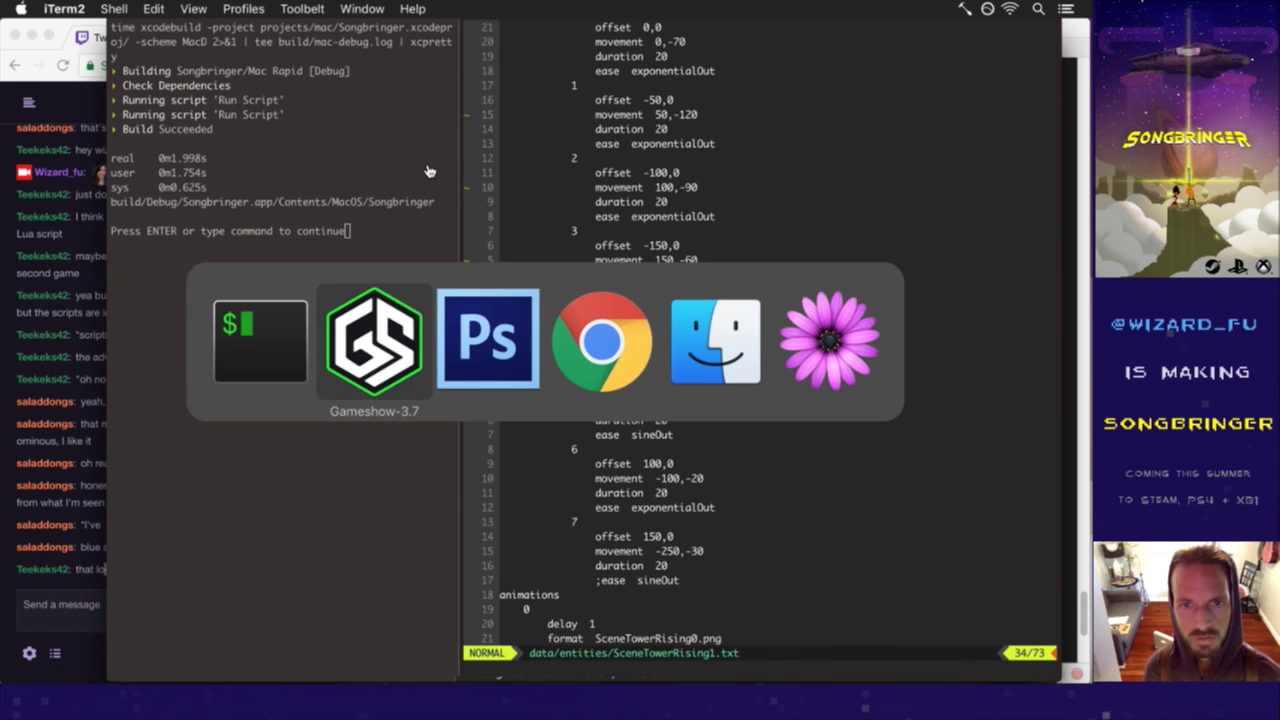
key("super+Tab")
key("super+Tab")
key("super+Tab")
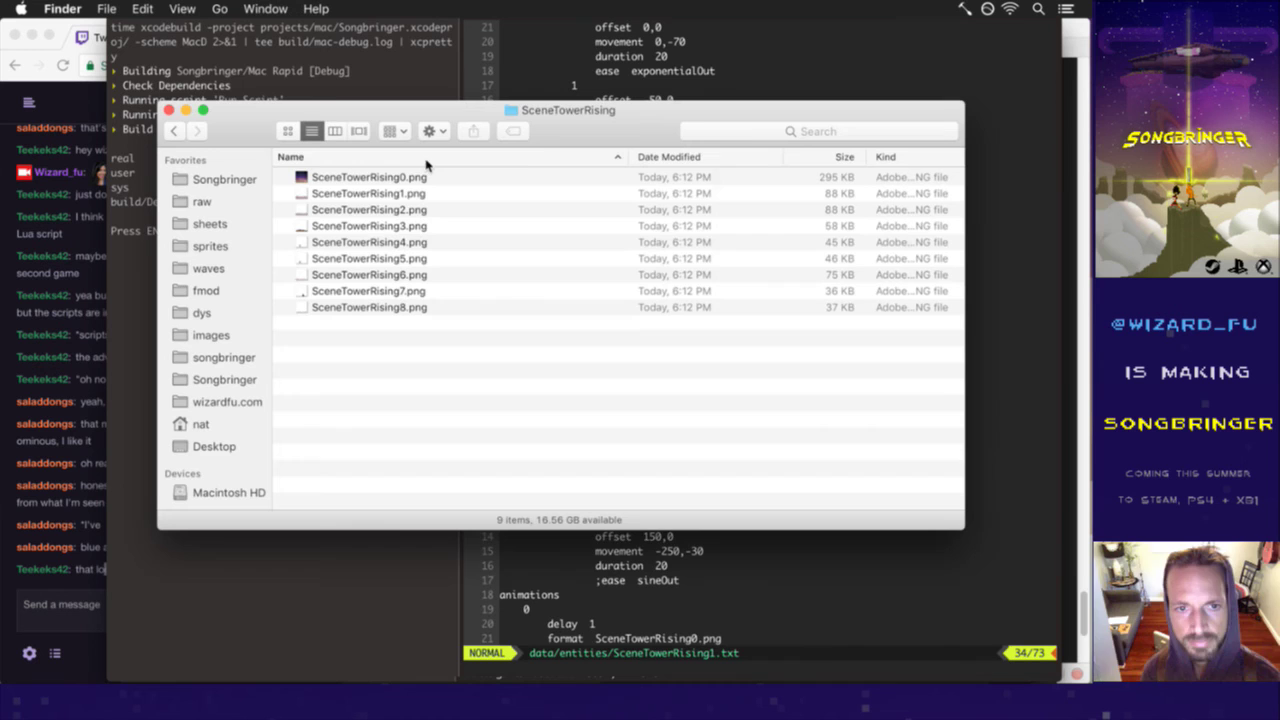
left_click(460, 245)
key("space")
key("space")
key("super+Tab")
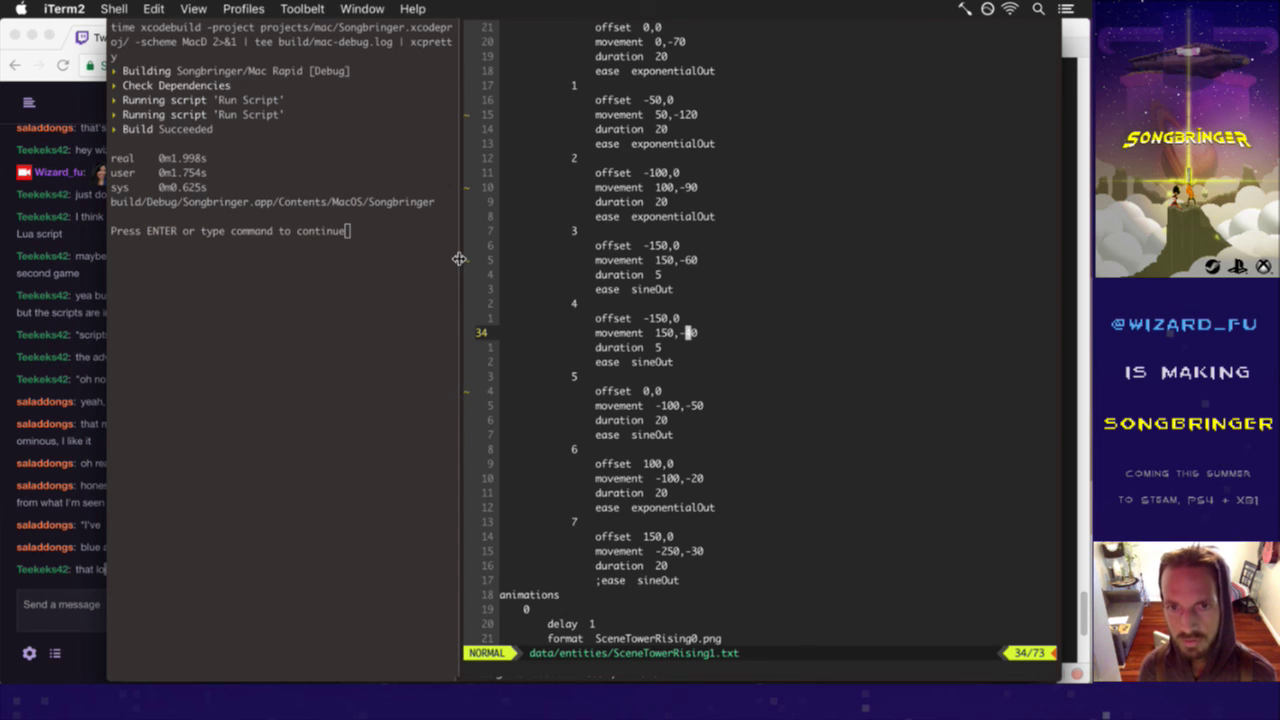
- Drop the minus signs so steps 1–3 move 50,120, 100,90 and 150,60, then rebuild and preview
key("k")
key("k")
key("k")
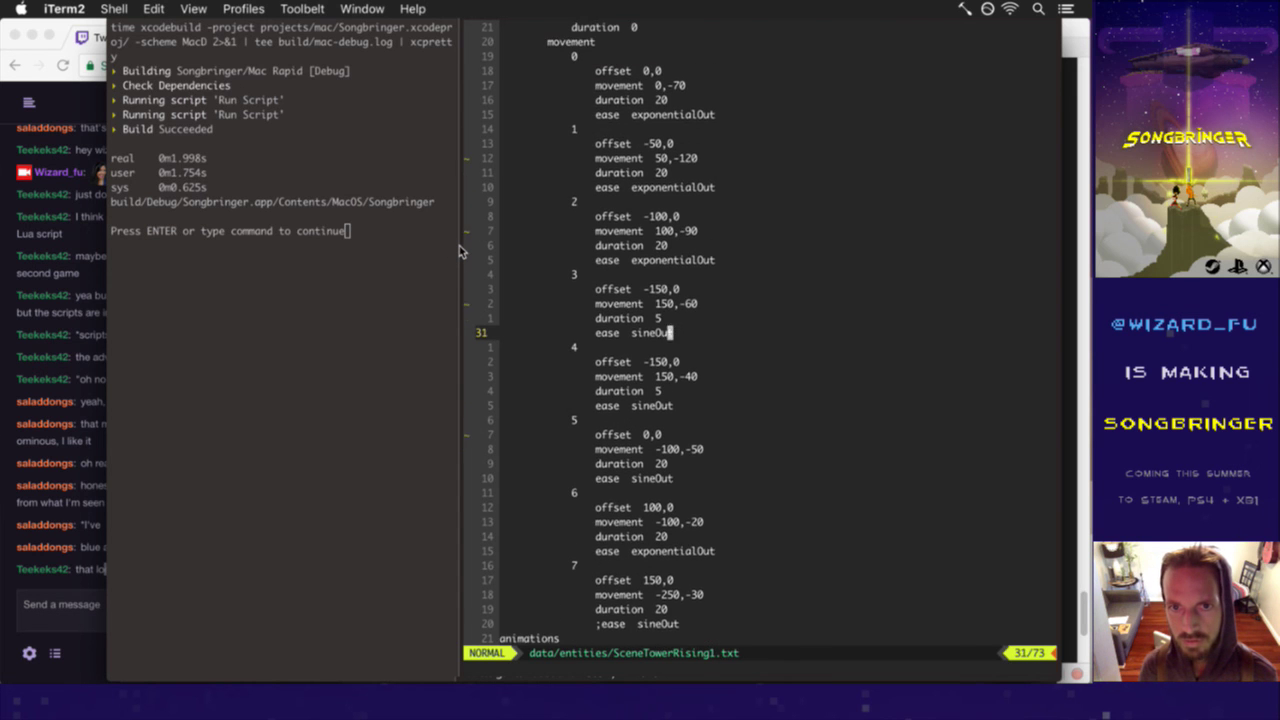
key("k")
key("k")
key("x")
key("k")
key("k")
key("k")
key("k")
key("k")
key("x")
key("k")
key("k")
key("k")
key("k")
key("h")
key("x")
key("k")
key("k")
key("k")
key("k")
key("k")
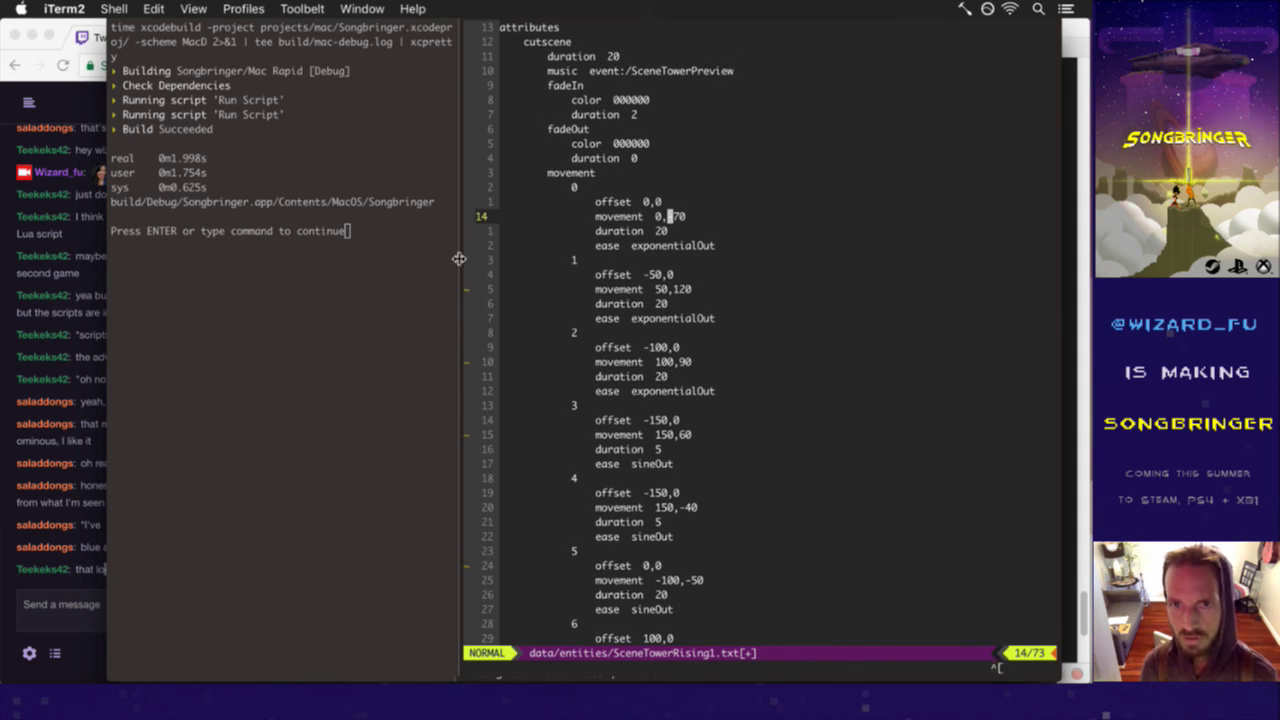
key("ctrl+s")
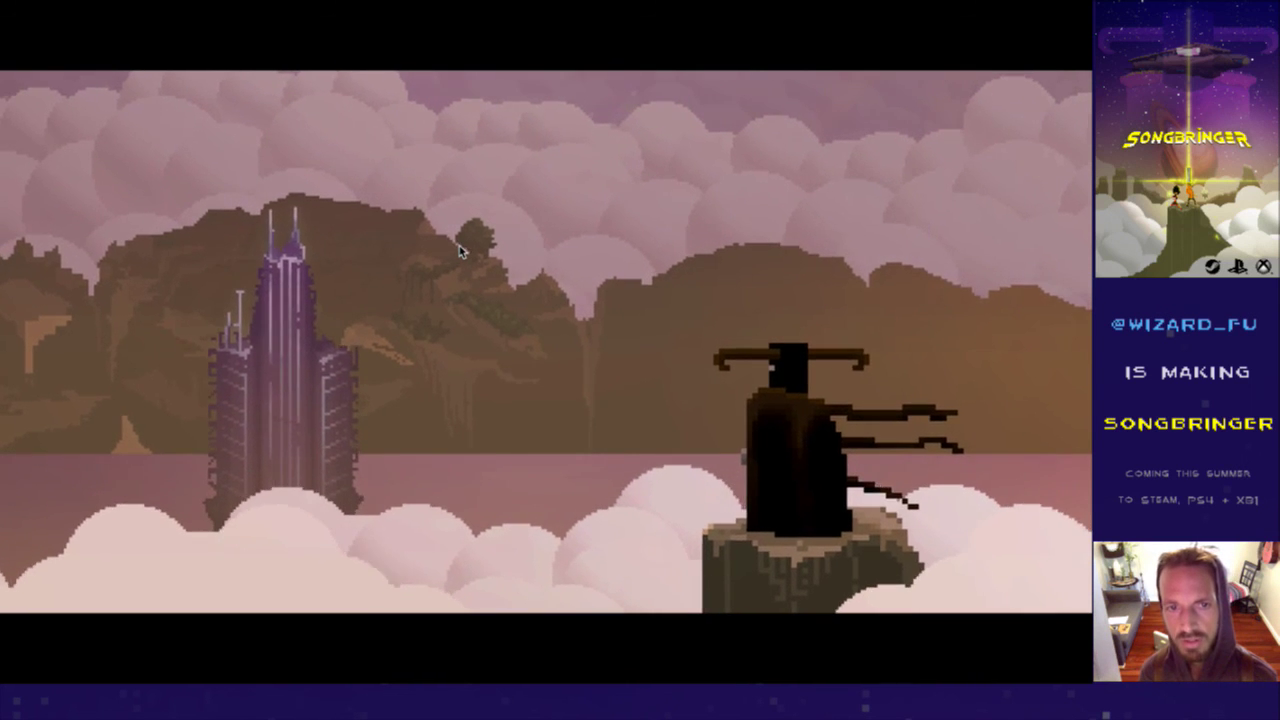
key("super+q")
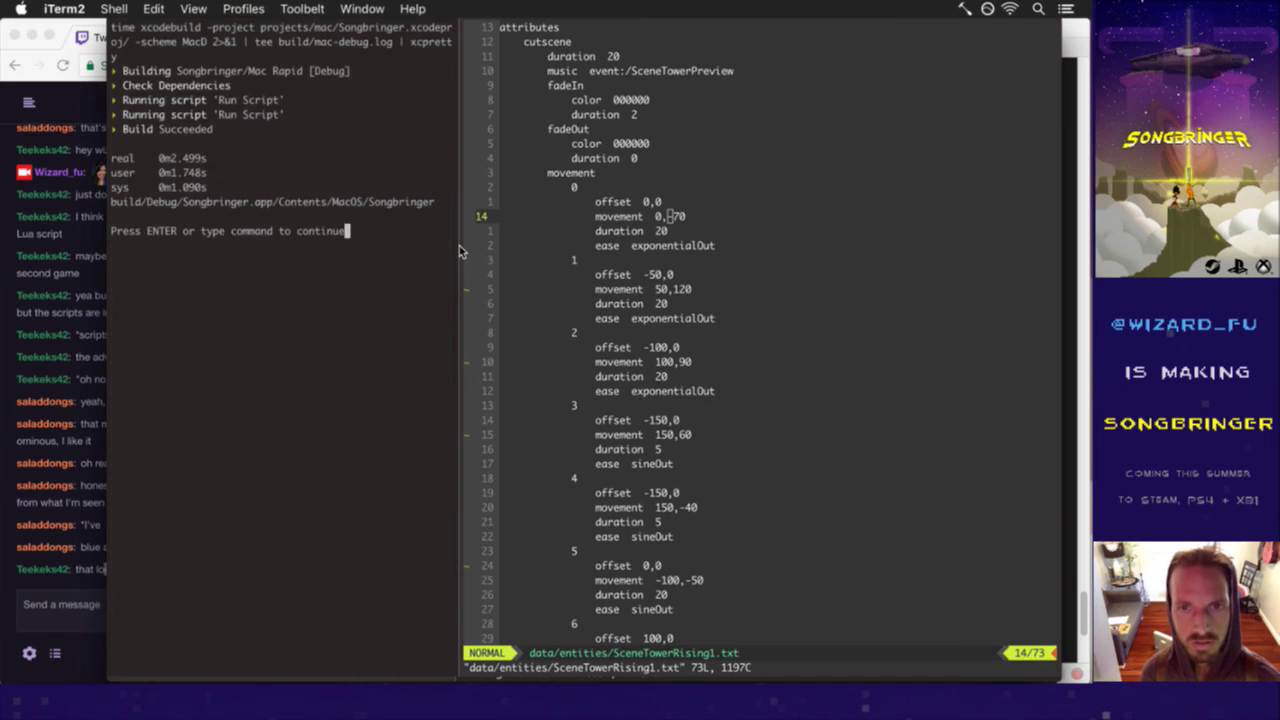
- Dismiss the build prompt and change step 1's movement to 50,40
key("Return")
key("j")
key("j")
key("j")
key("j")
key("j")
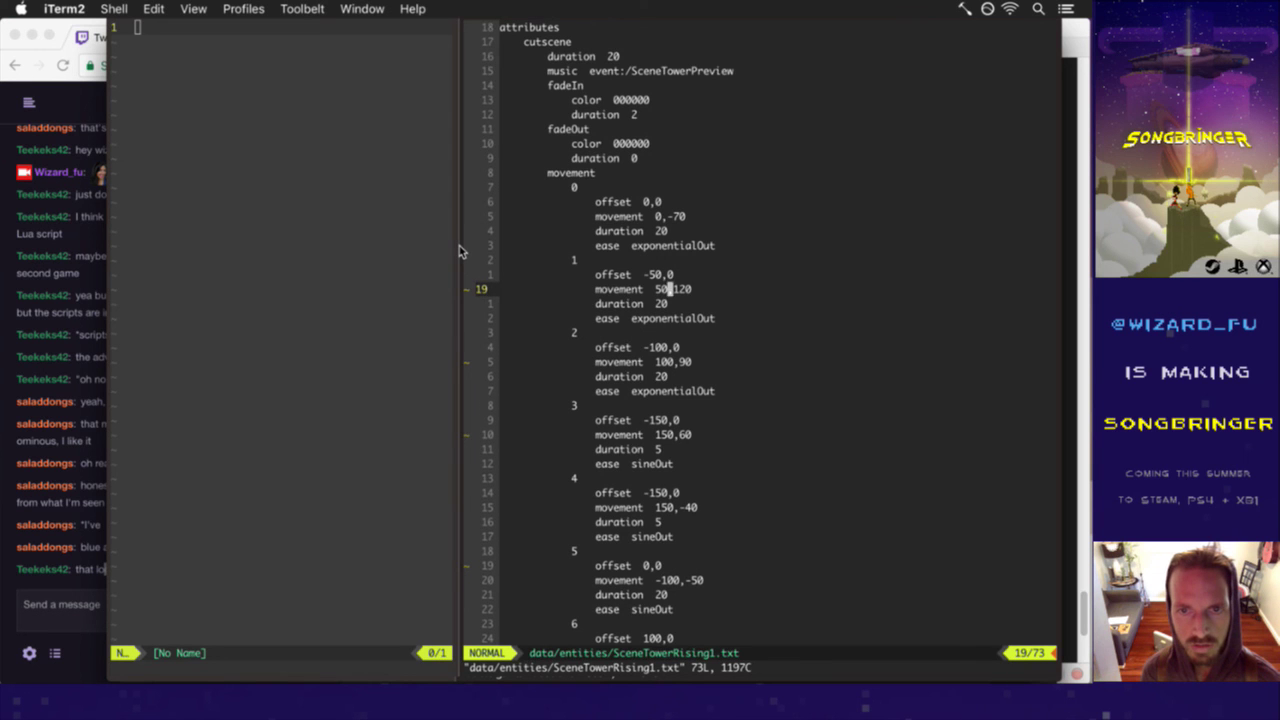
key("x")
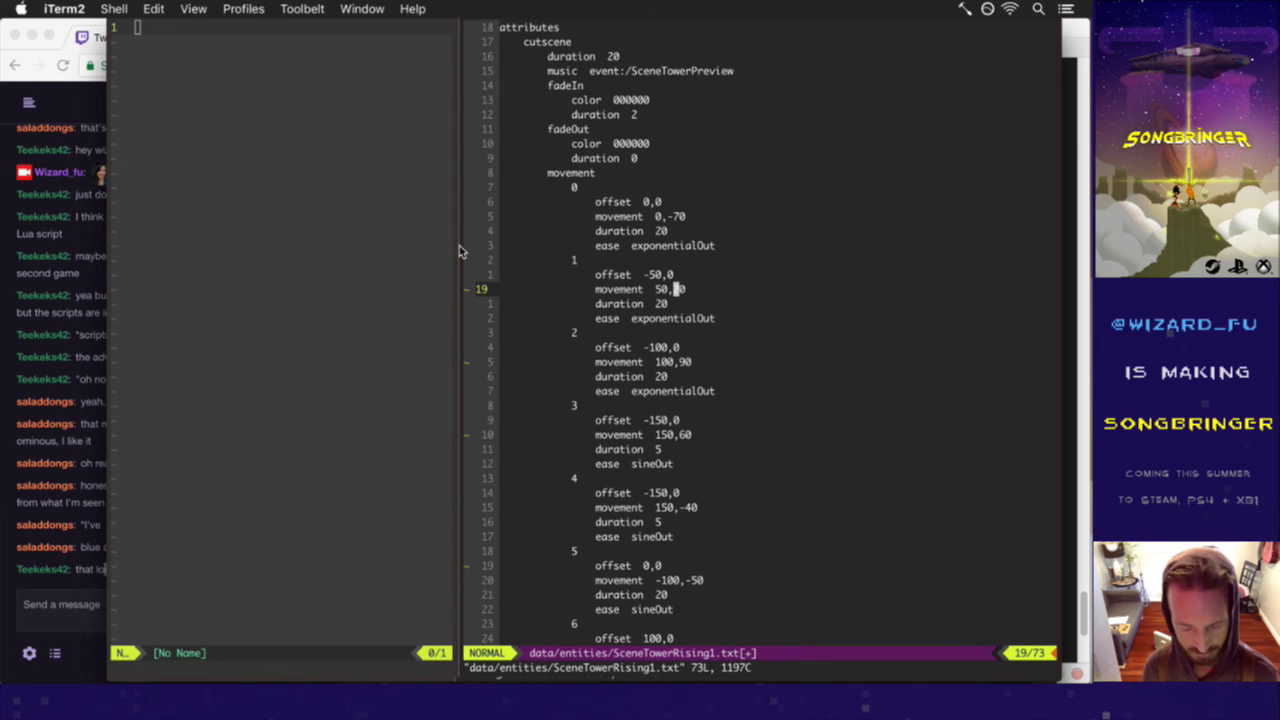
key("r")
key("4")
key("j")
key("j")
key("j")
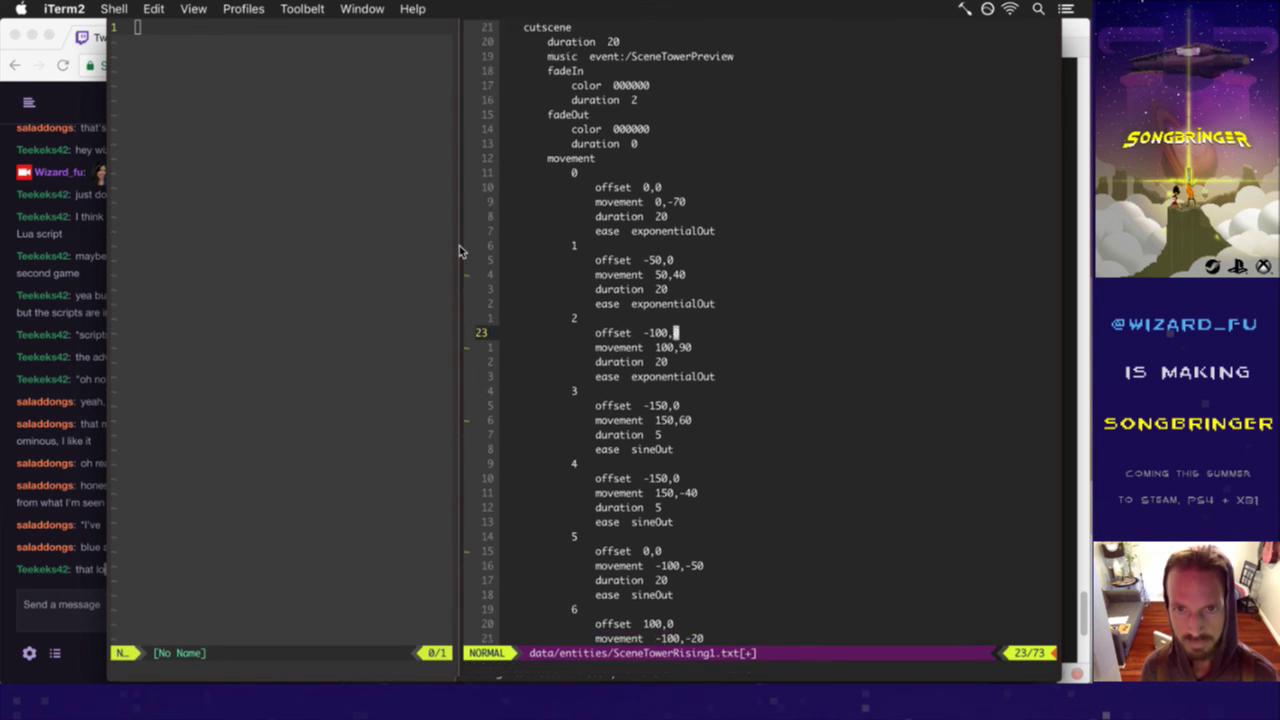
- Change steps 2 and 3 to 100,30 and 150,20, then save to rebuild
key("j")
key("r")
key("3")
key("j")
key("j")
key("j")
key("j")
key("j")
key("j")
key("k")
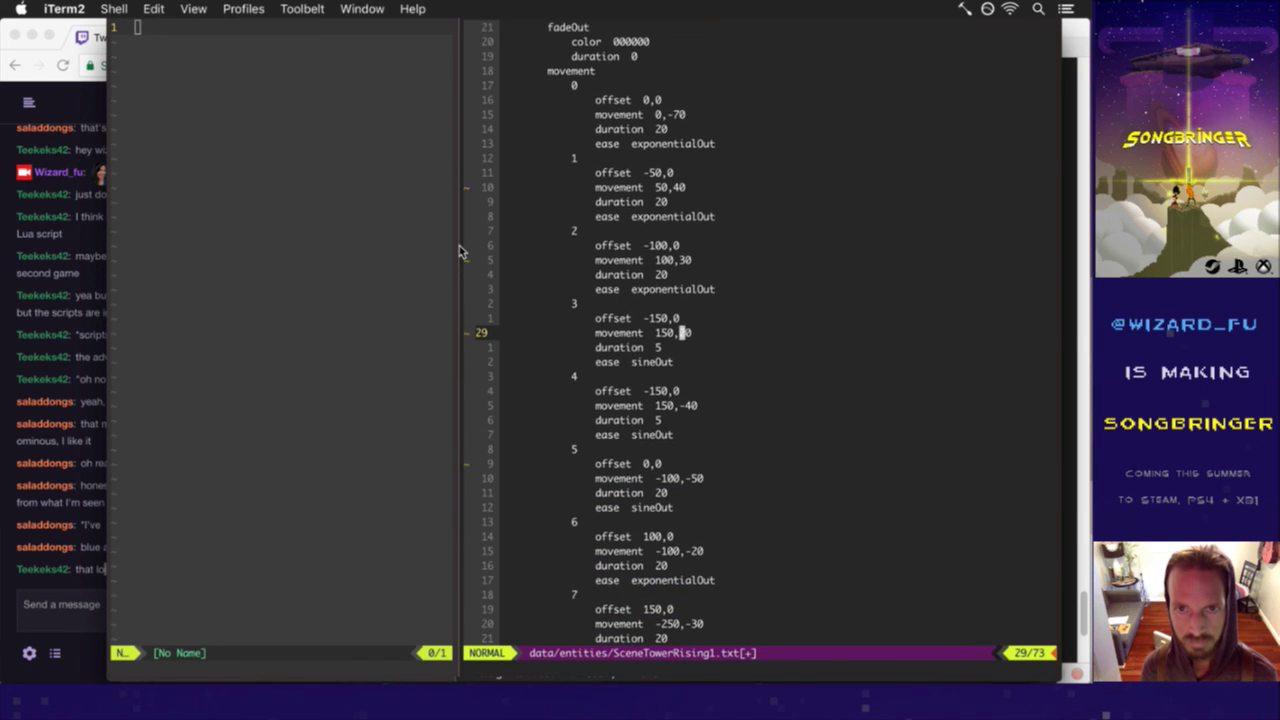
key("r")
key("2")
key("j")
key("j")
key("j")
key("F5")
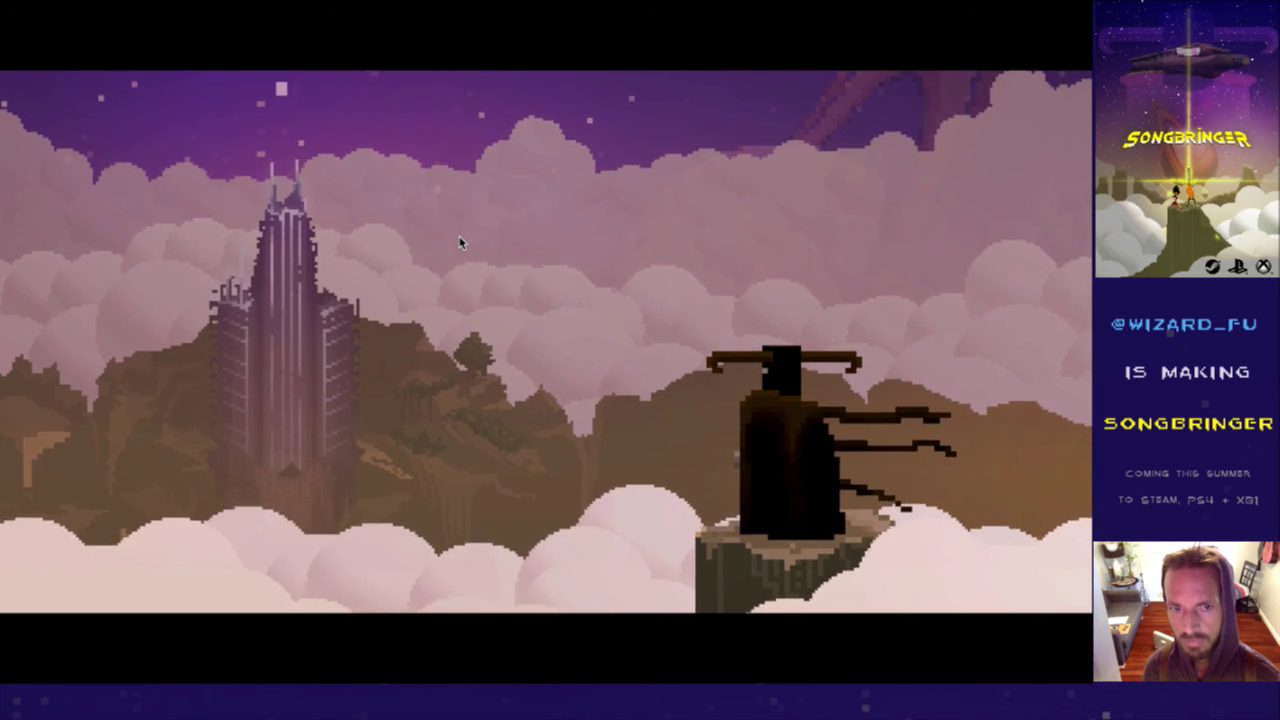
- Quit the Songbringer preview after watching the cutscene with movements 50,40, 100,30 and 150,20
key("super+q")
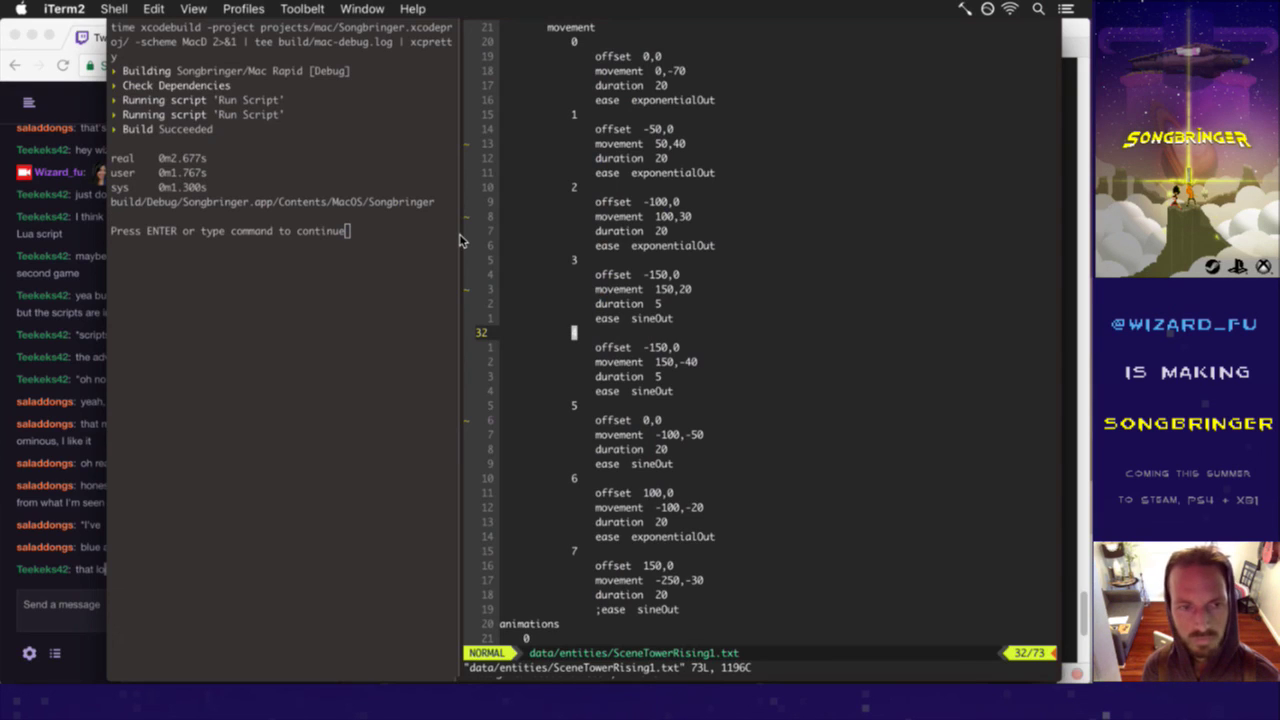
- Set step 1–4 movements to 50,20, 100,10, 150,10 and 150,0
key("k")
key("k")
key("k")
key("k")
key("k")
key("k")
key("k")
key("k")
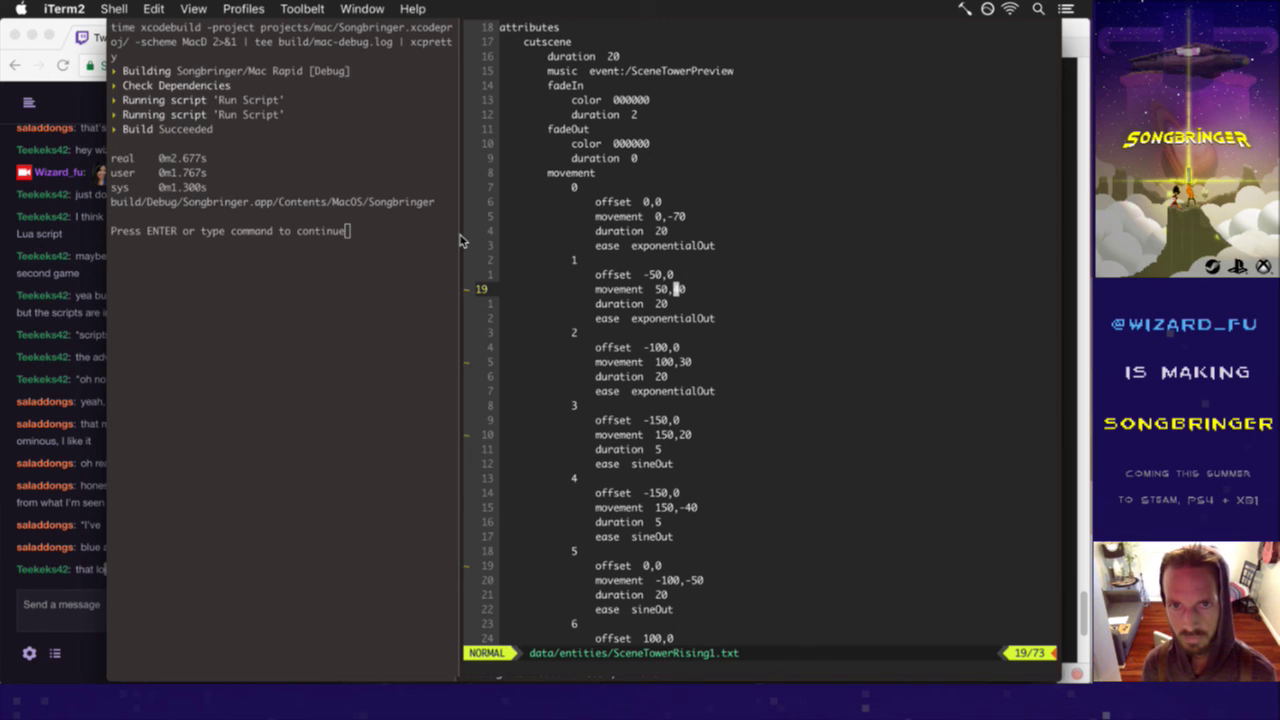
key("r")
key("3")
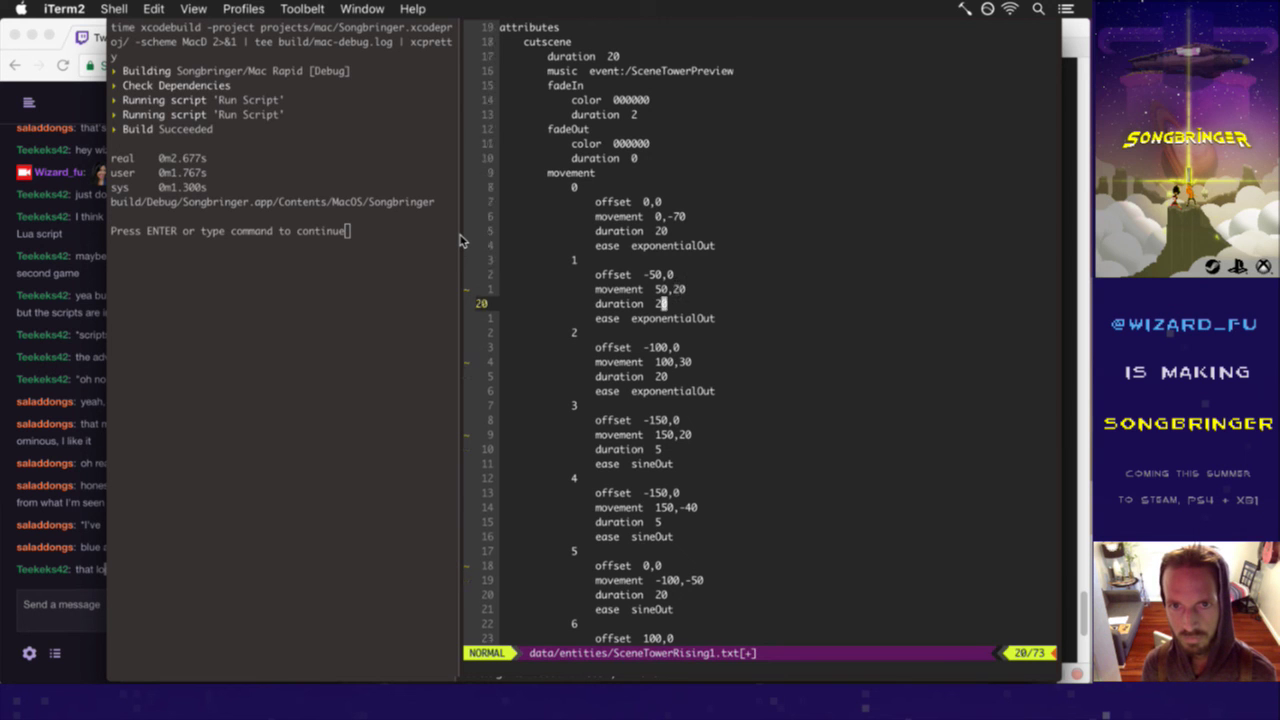
key("j")
key("j")
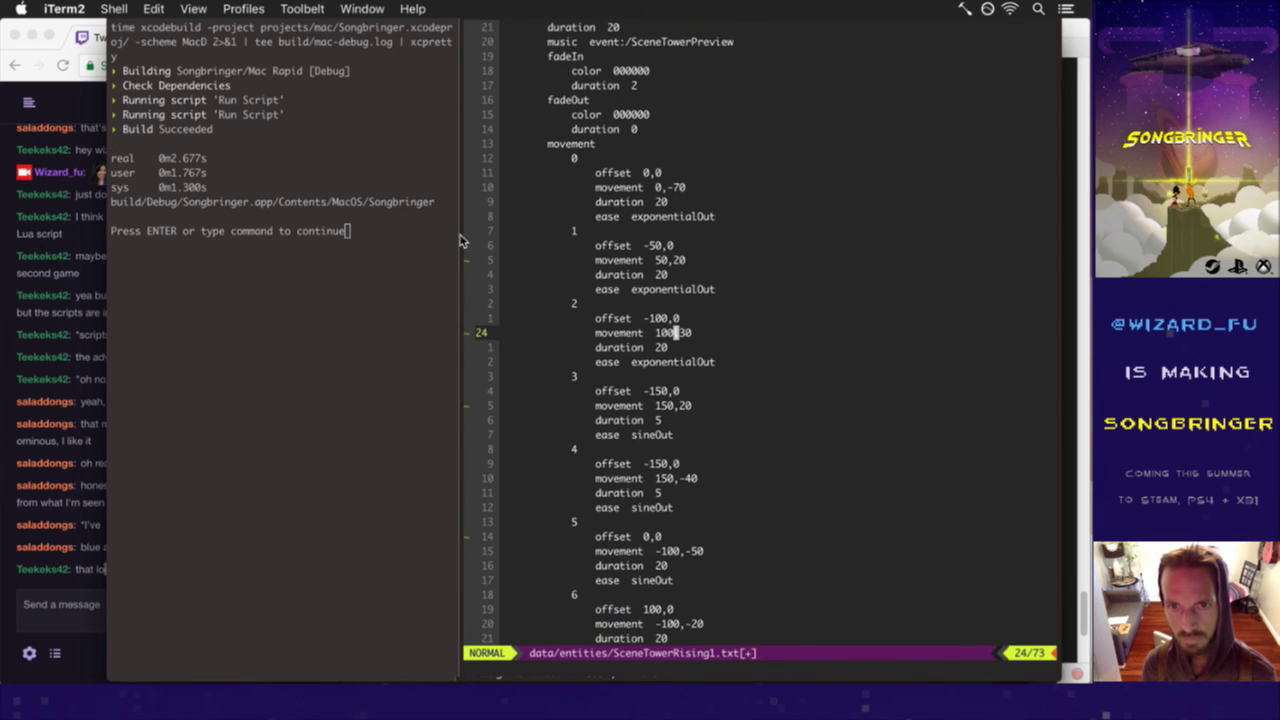
key("r")
key("1")
key("j")
key("j")
key("j")
key("j")
key("j")
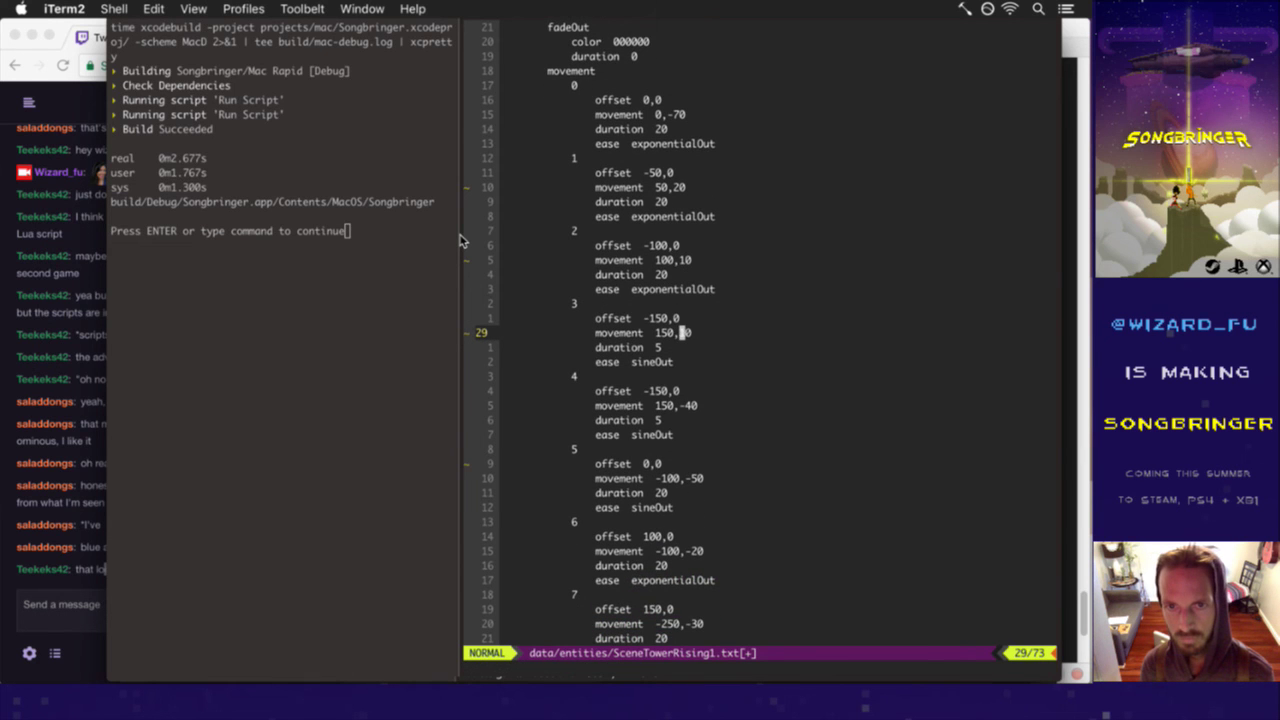
key("r")
key("1")
key("j")
key("j")
key("j")
key("j")
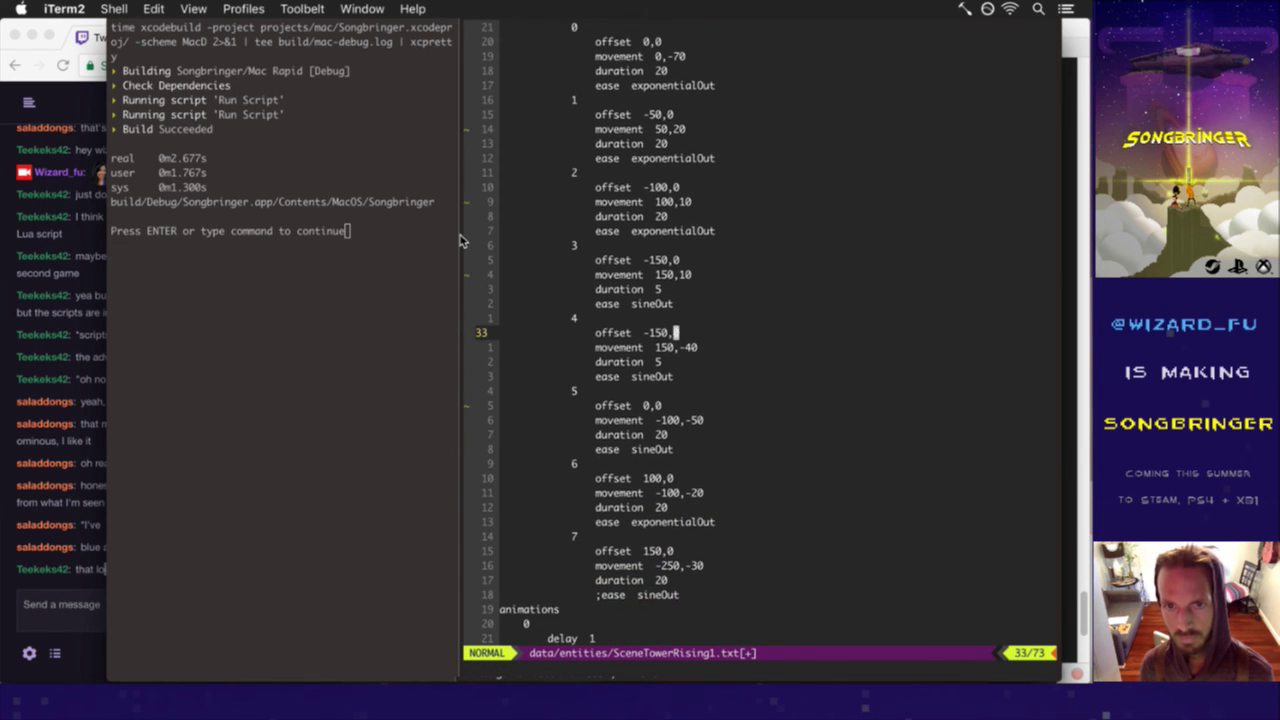
key("j")
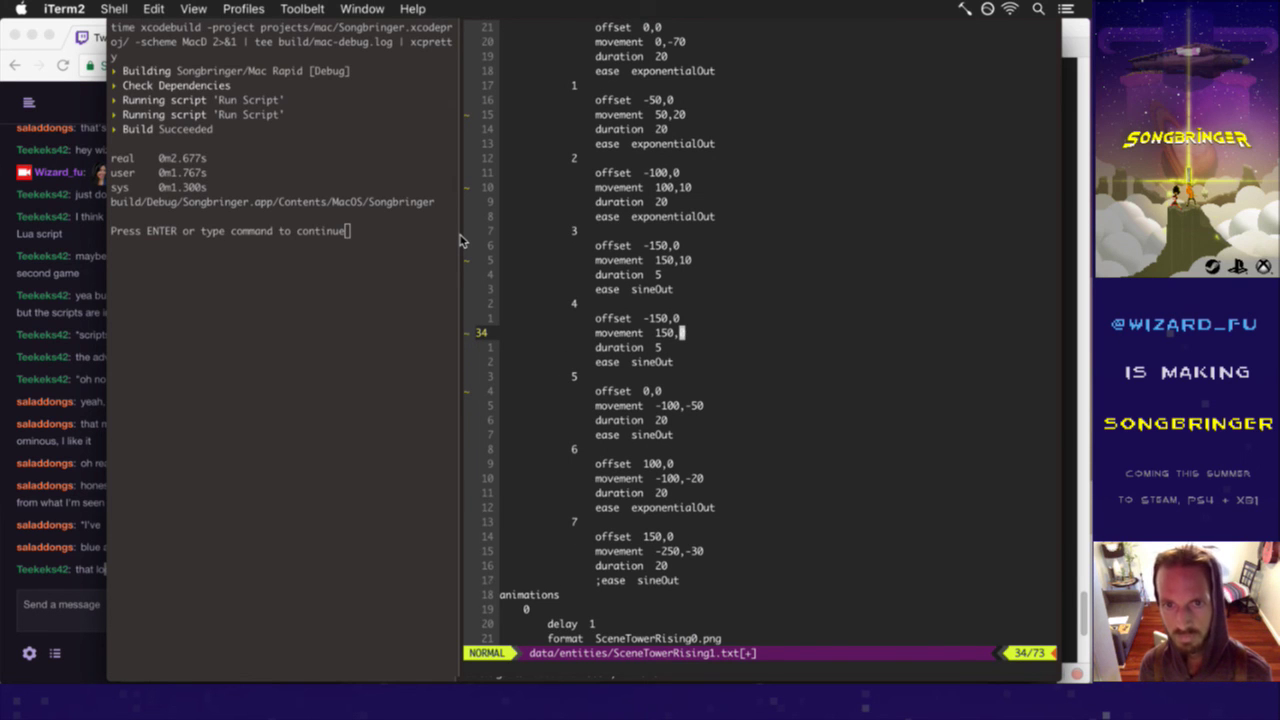
key("j")
key("j")
key("j")
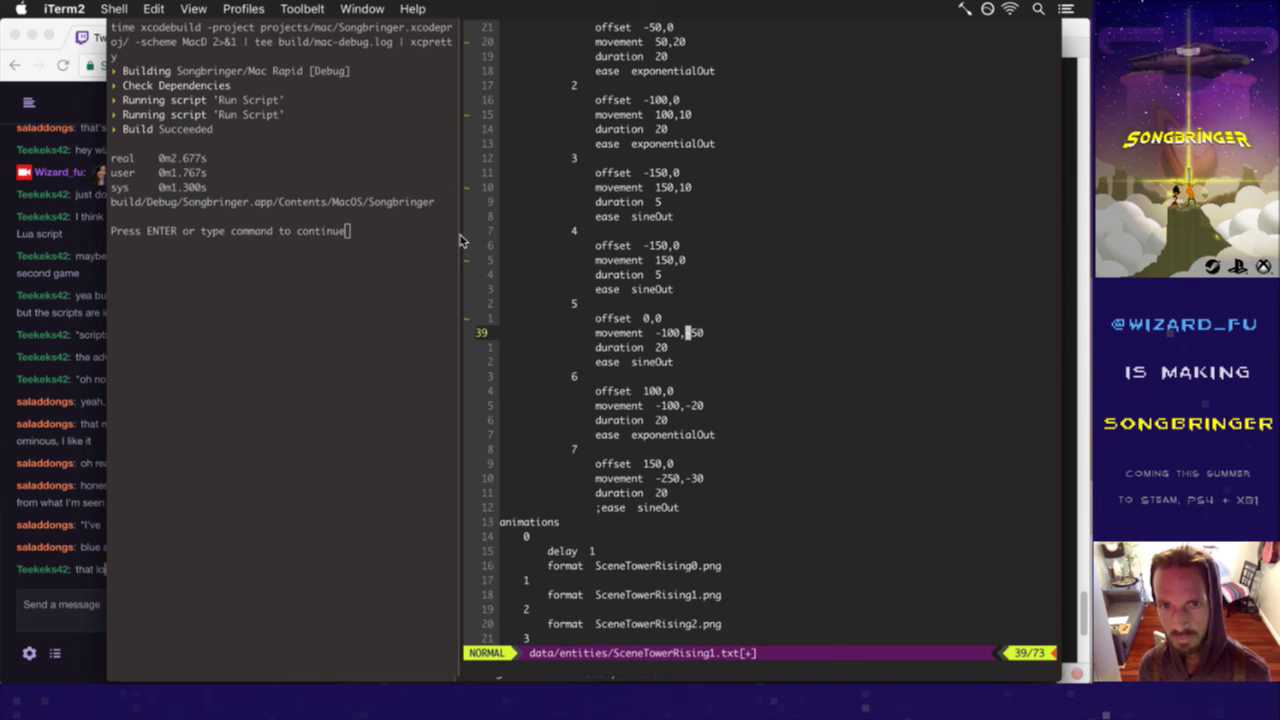
- Check the tower frames in Finder, previewing SceneTowerRising6.png, then save to rebuild
key("super+Tab")
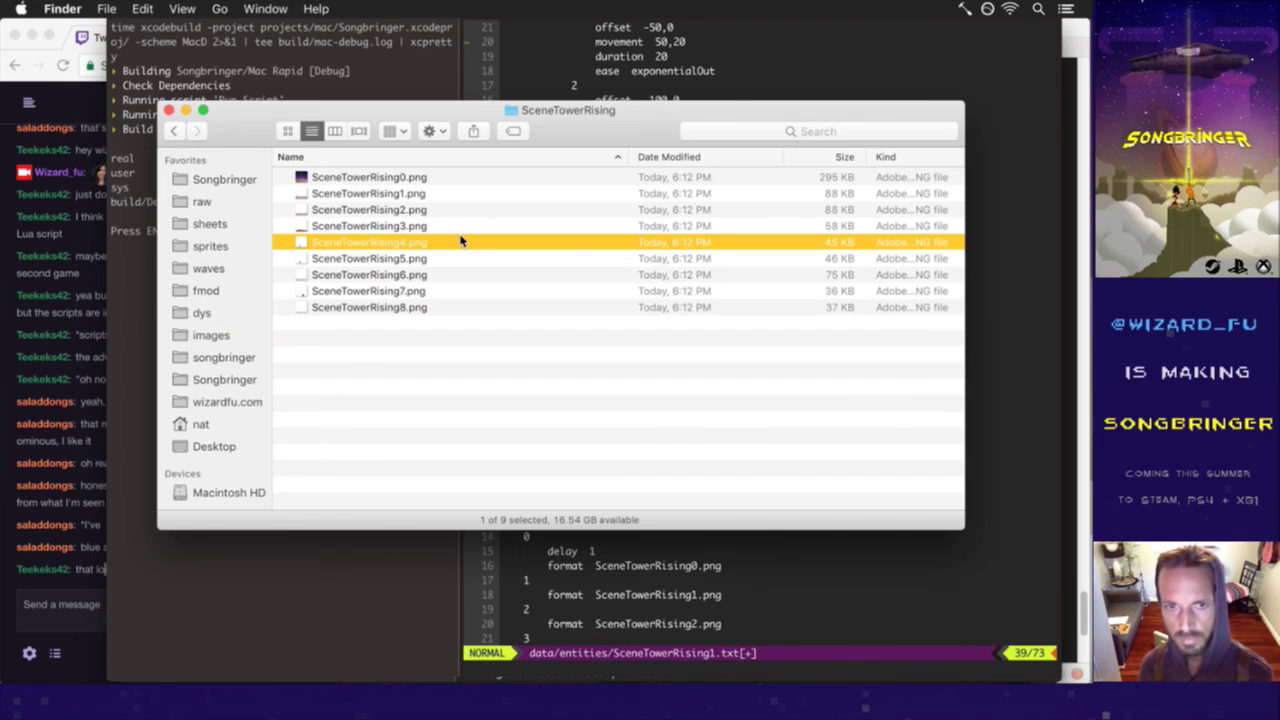
key("super+Tab")
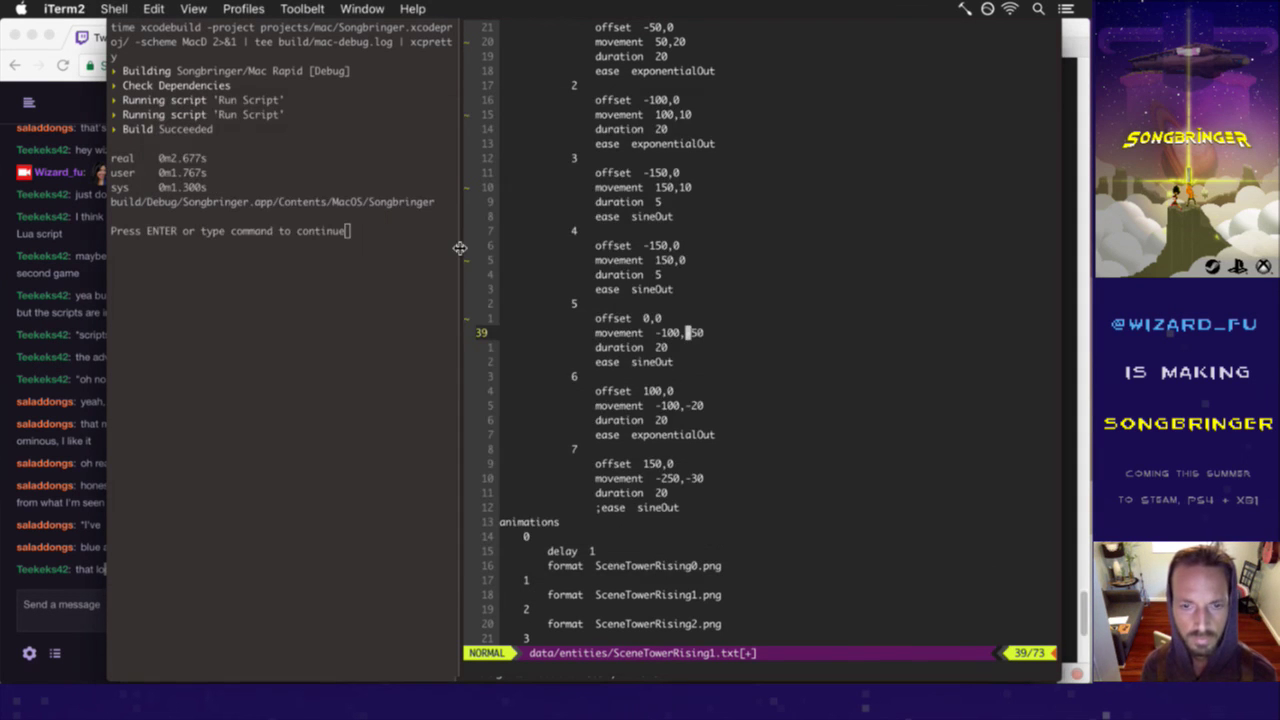
key("j")
key("j")
key("j")
key("j")
key("j")
key("j")
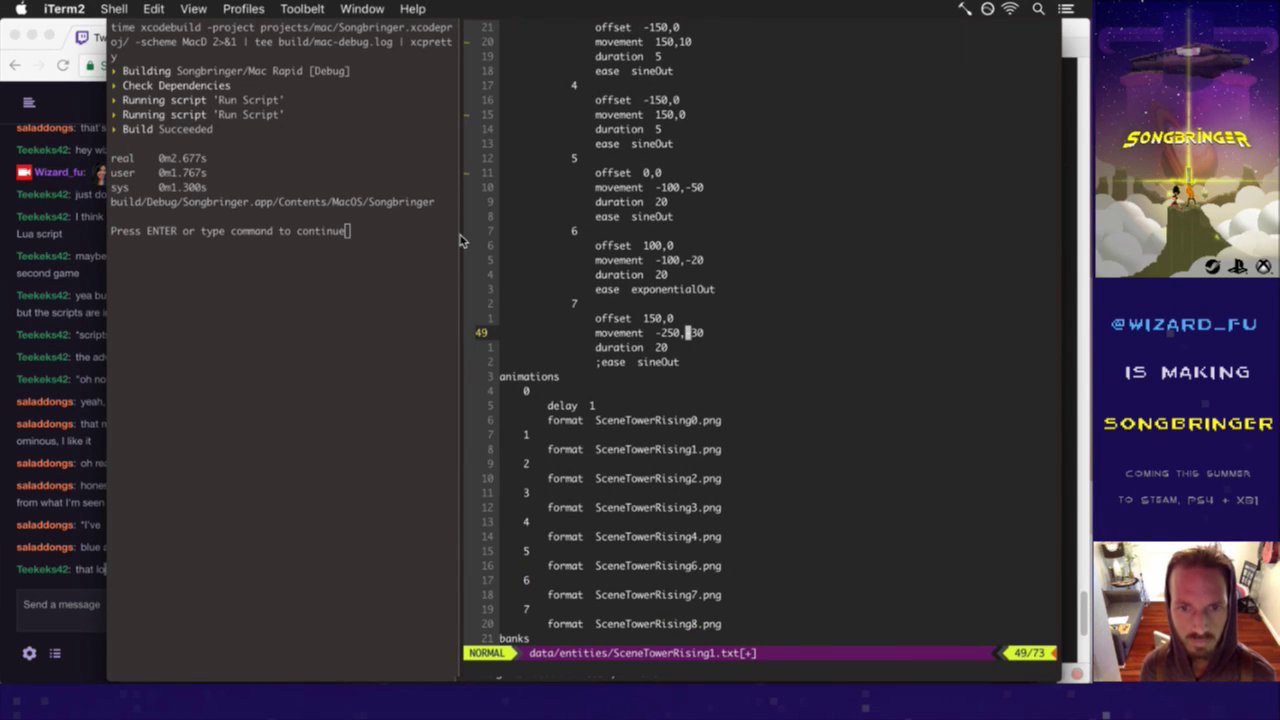
key("k")
key("k")
key("k")
key("super+Tab")
key("Down")
key("Down")
key("space")
key("space")
key("super+Tab")
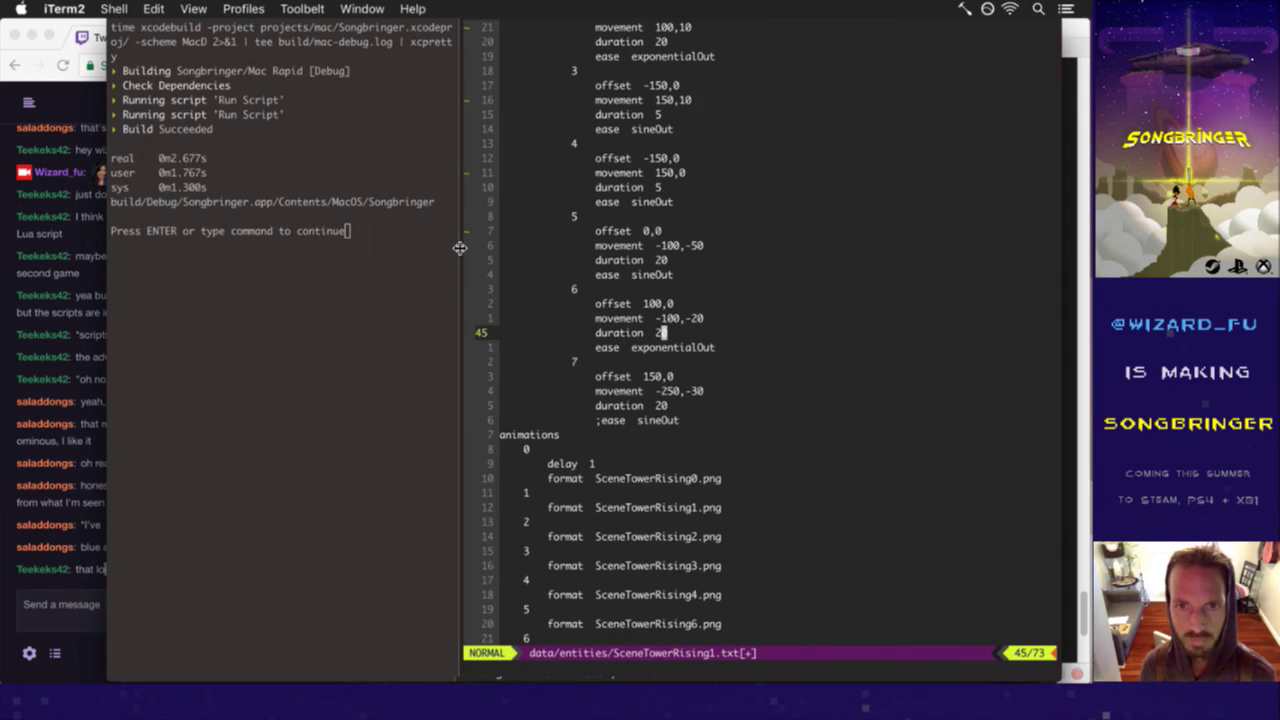
key("k")
key("k")
key("k")
key("k")
key("k")
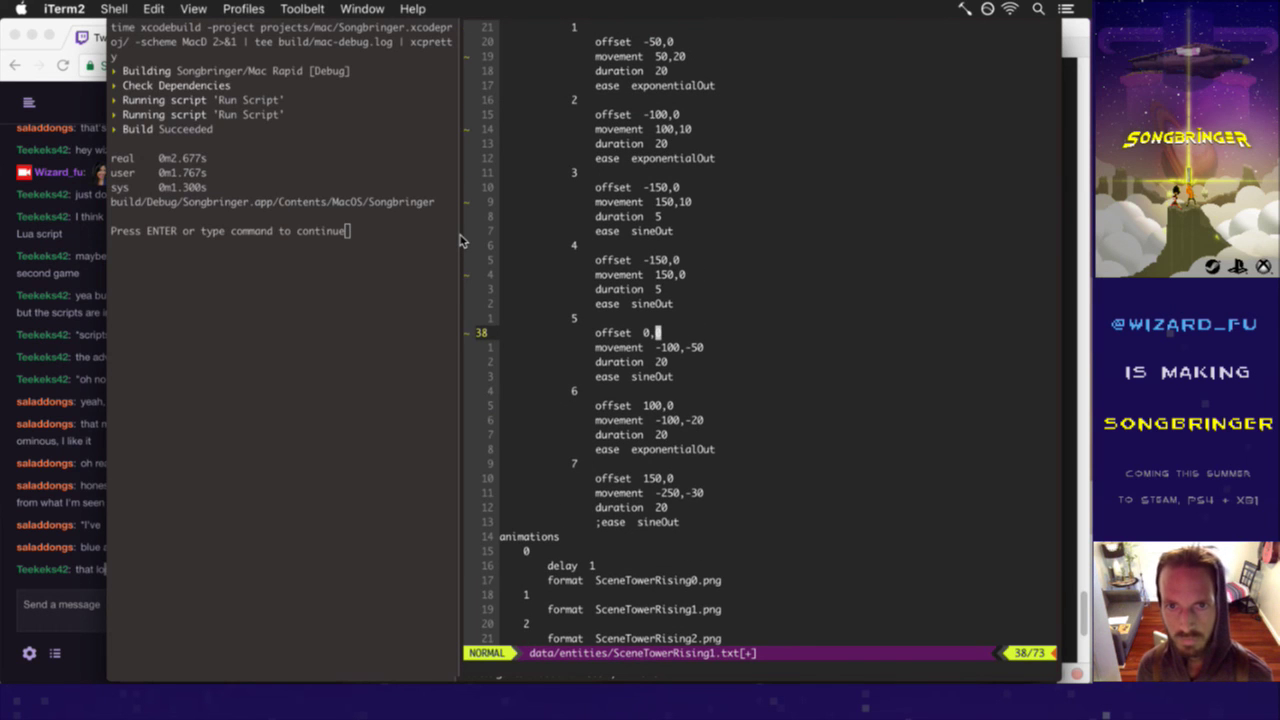
key("ctrl+s")
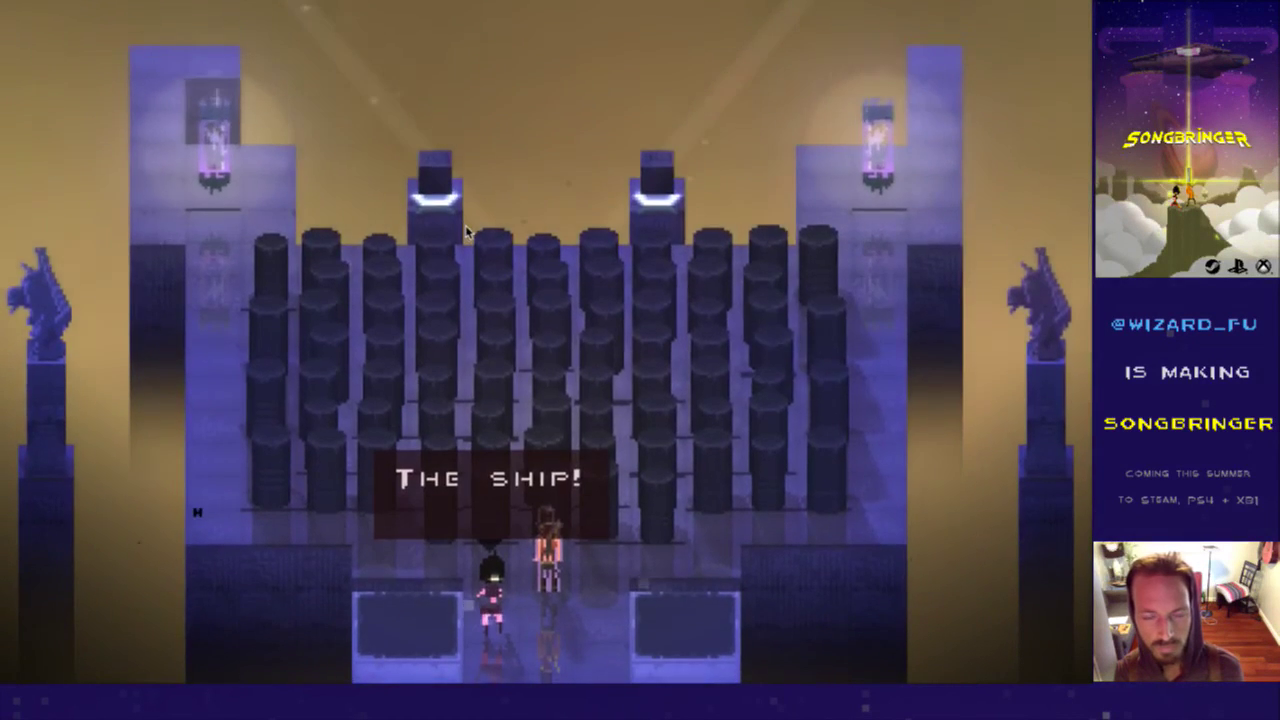
- Quit Songbringer once the cutscene reaches the "The ship!" line
key("super+q")
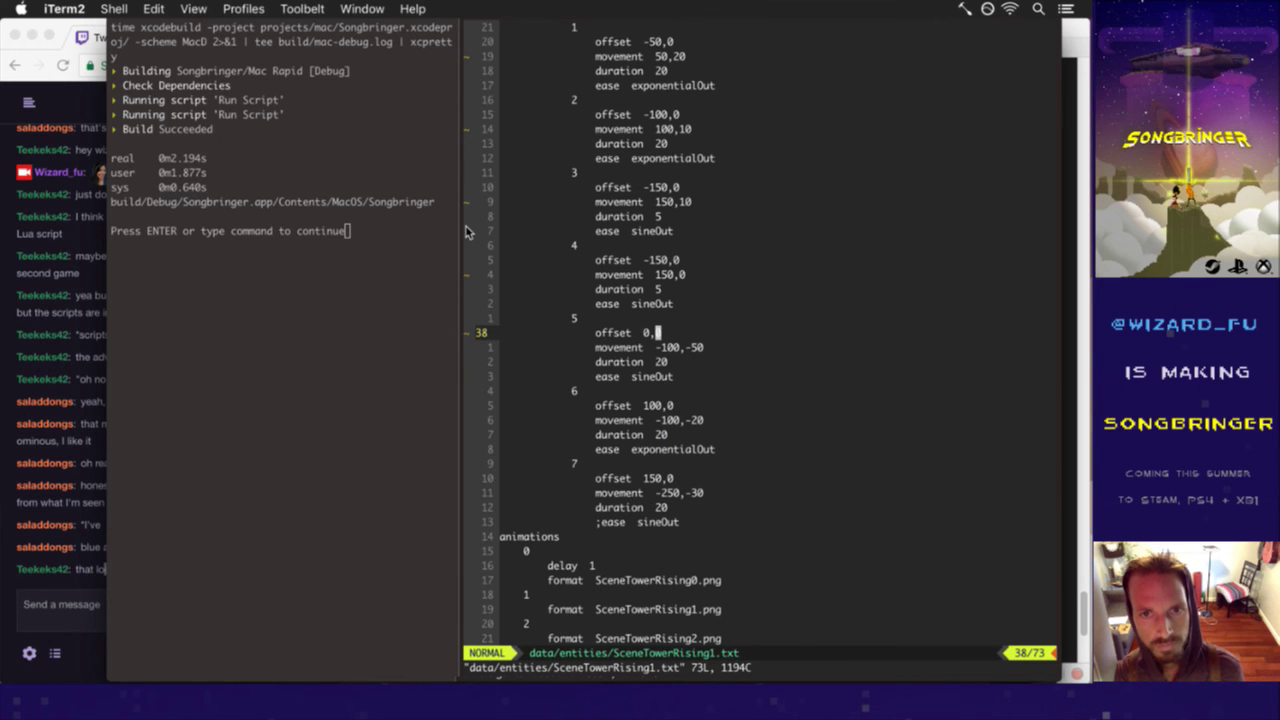
- Scroll up and change frame 1's offset to -50,-20
scroll(465, 230, "up", 2)
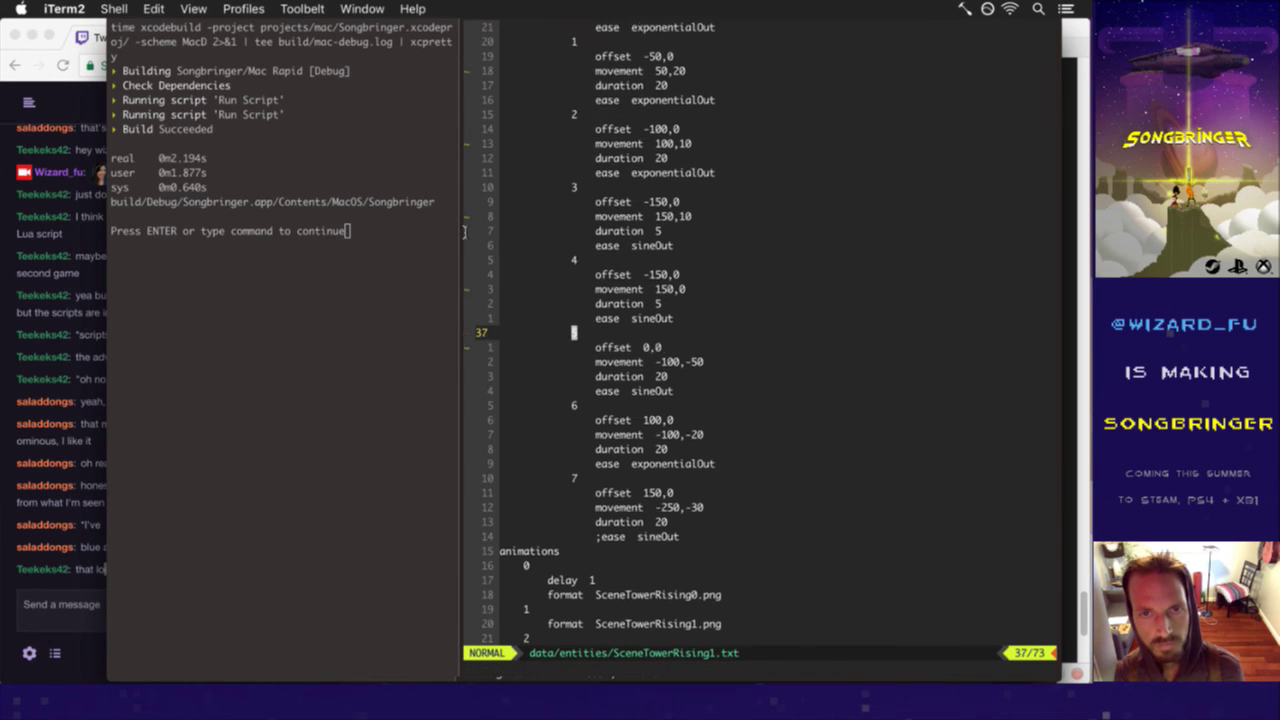
scroll(465, 230, "up", 5)
scroll(465, 230, "up", 5)
scroll(465, 230, "up", 3)
scroll(465, 230, "up", 1)
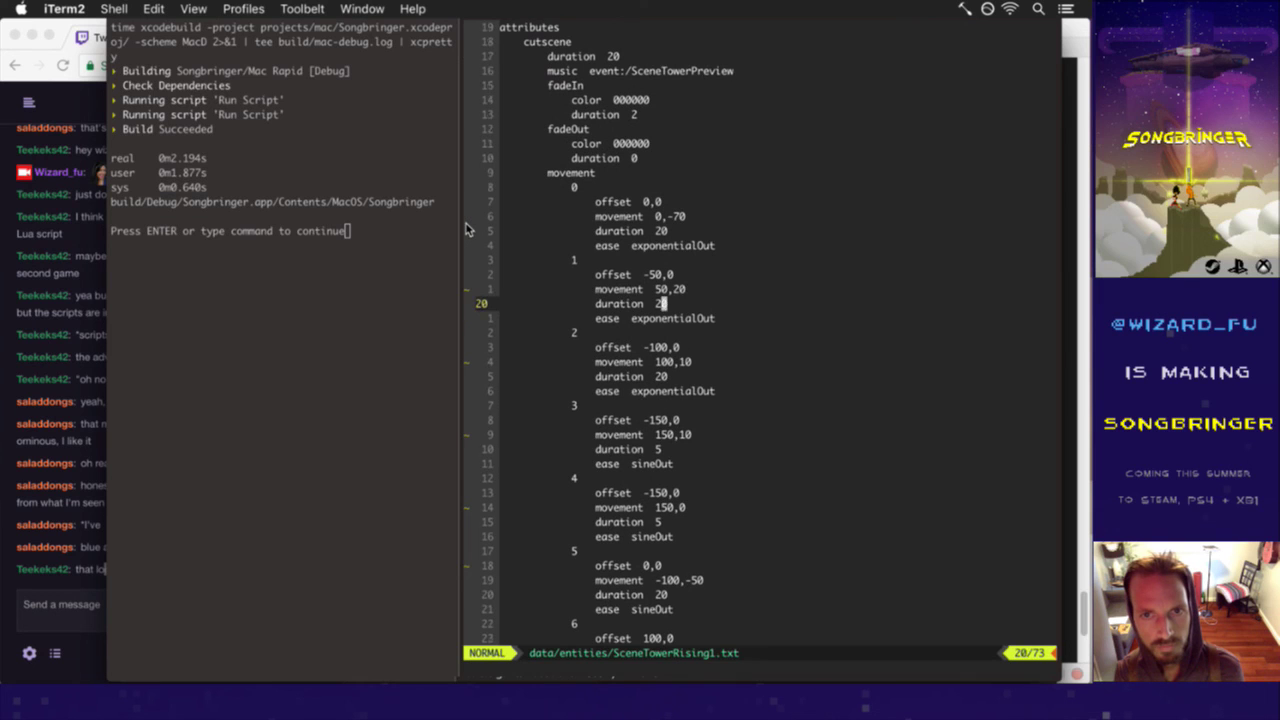
key("x")
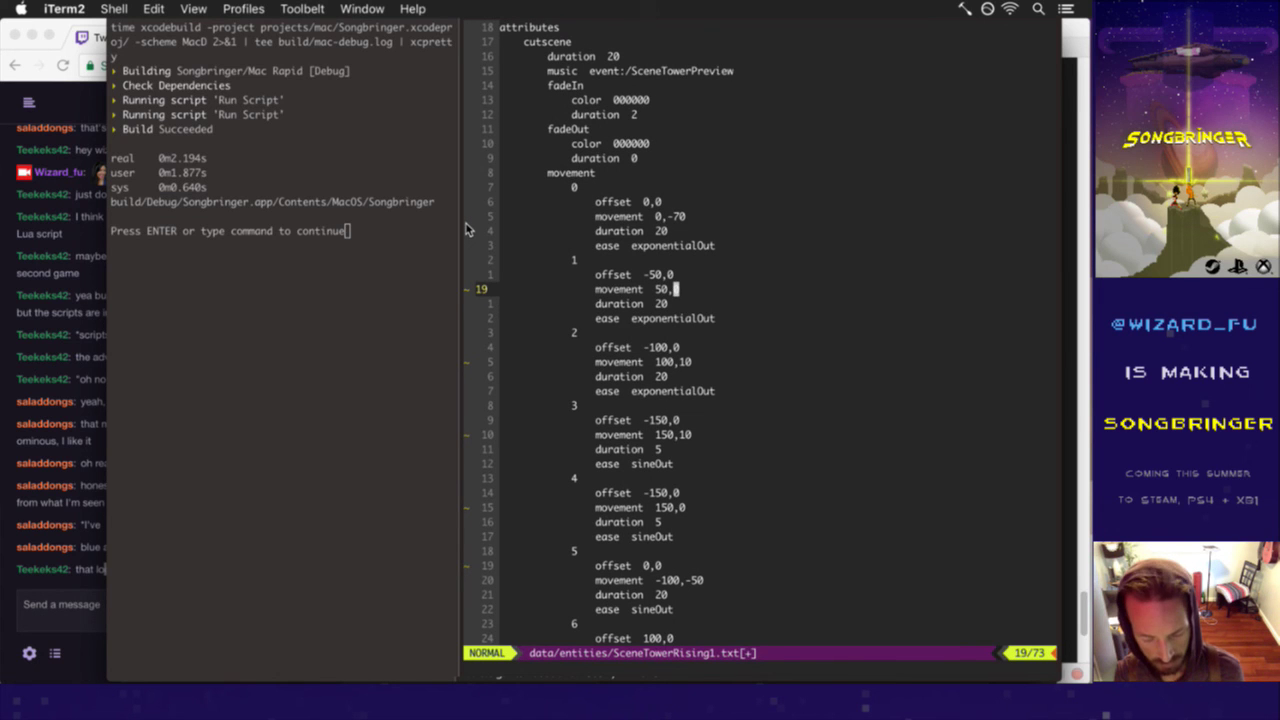
type("a10")
key("Escape")
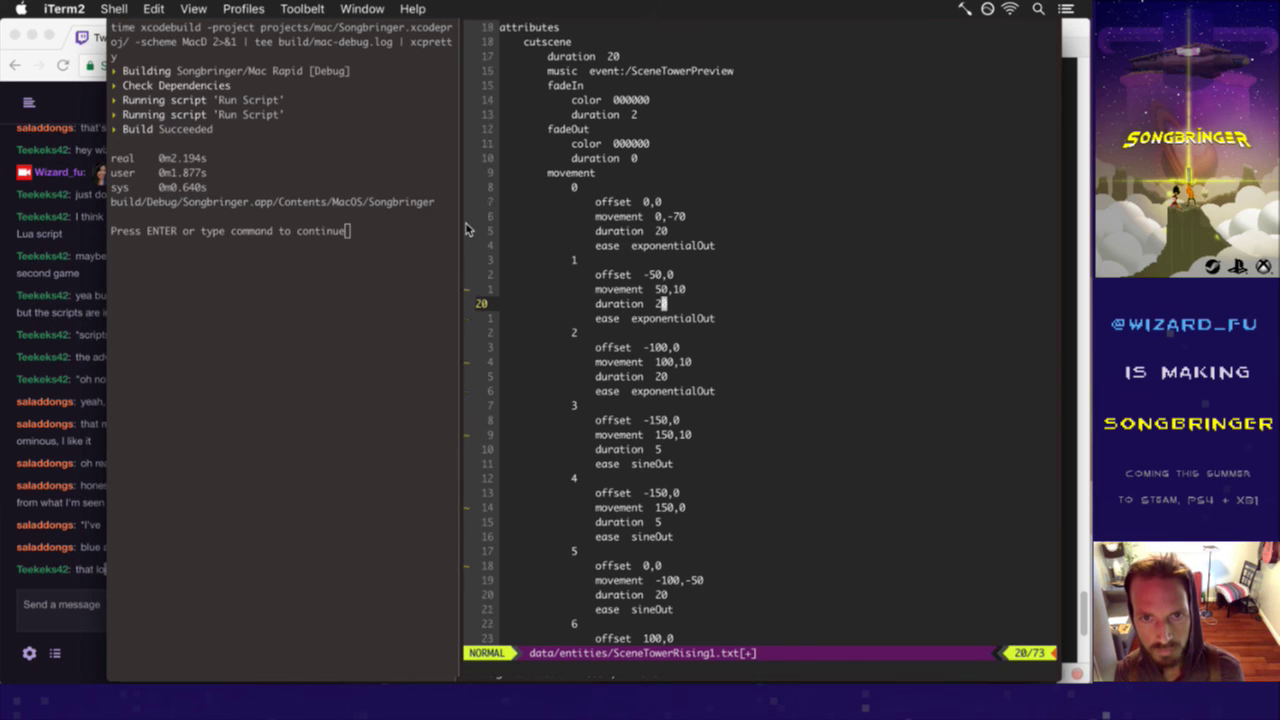
key("j")
key("j")
key("j")
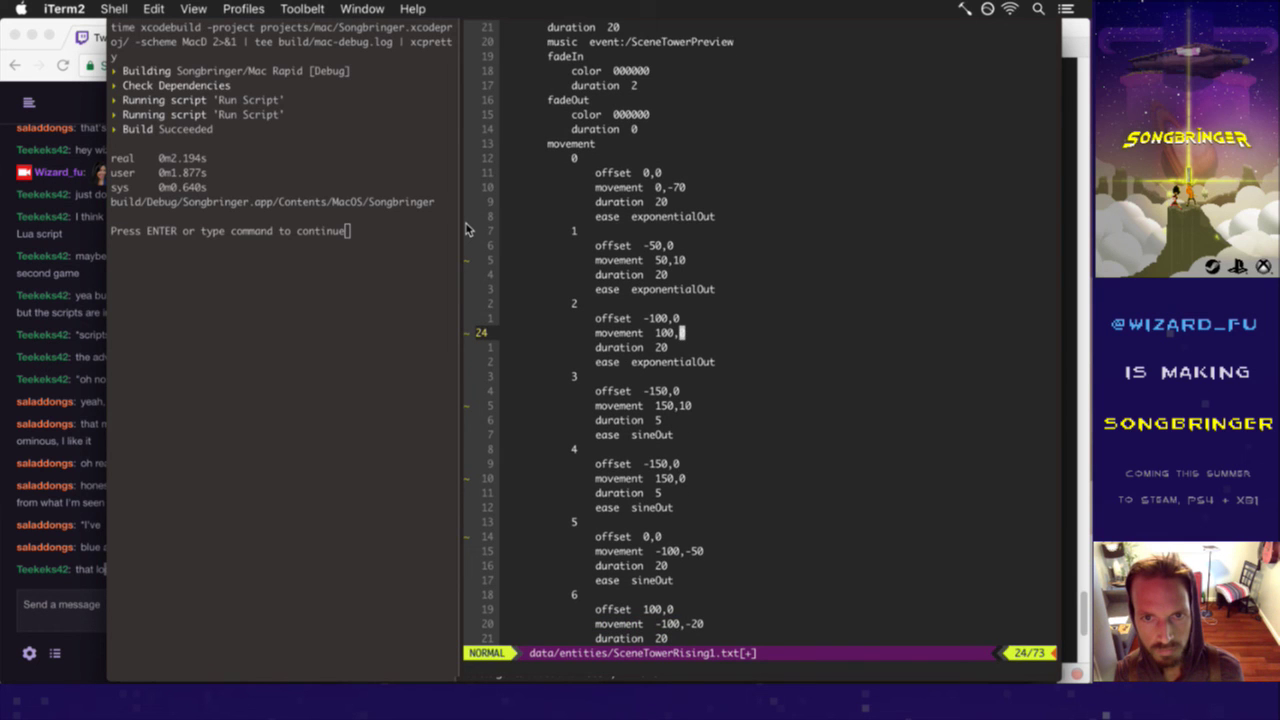
key("j")
key("j")
key("j")
key("j")
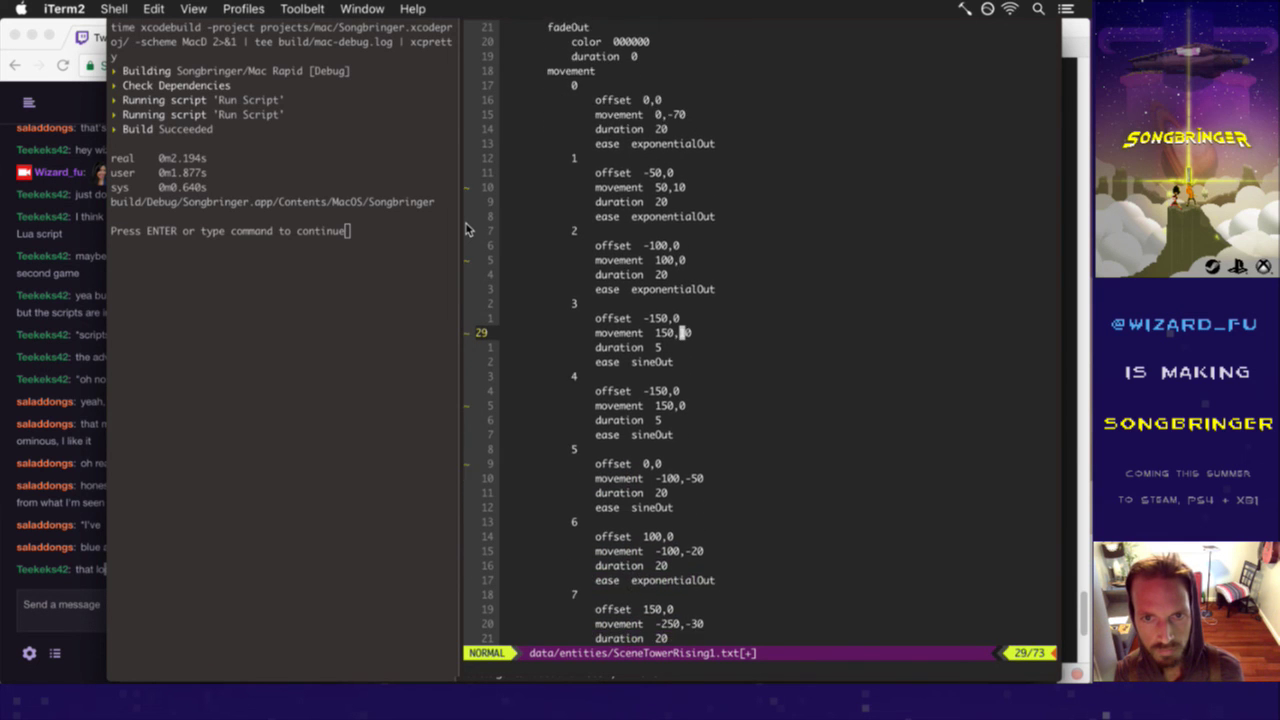
key("k")
key("k")
key("k")
key("k")
key("k")
key("k")
key("k")
key("k")
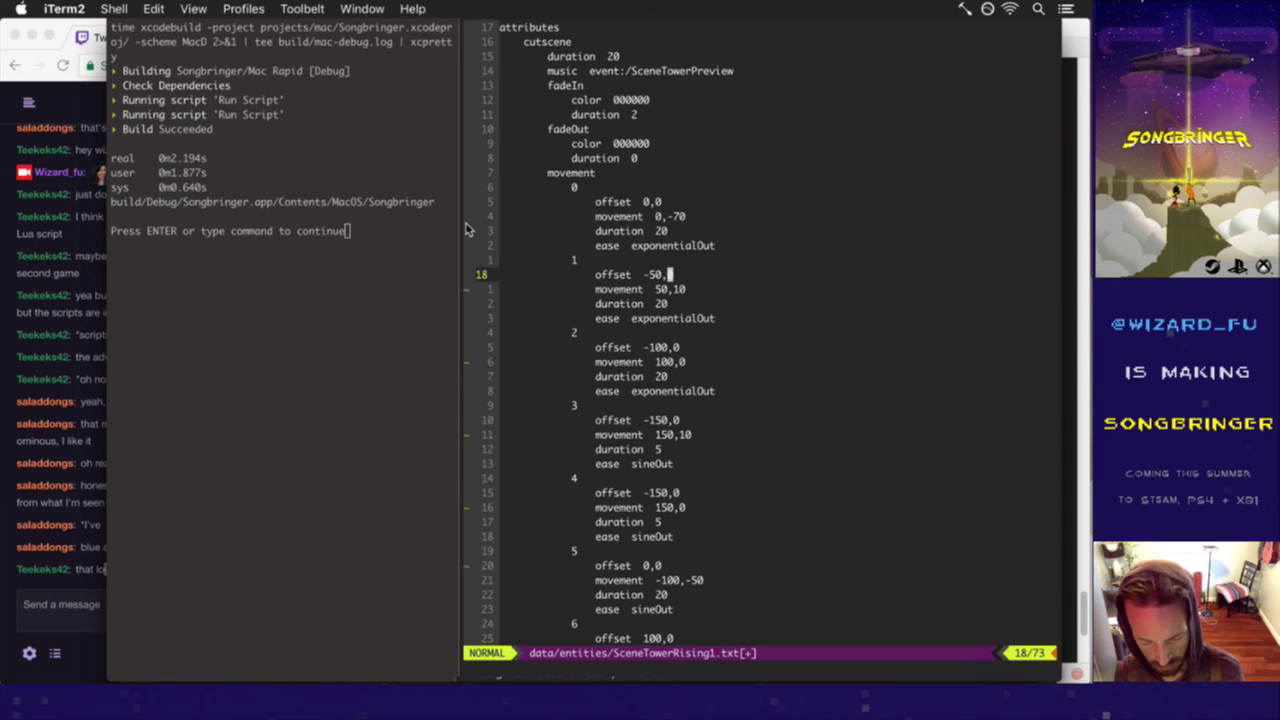
type("A")
type("-20")
key("Escape")
- Make frame 2's offset -100,-20 and start editing frame 3's offset
key("j")
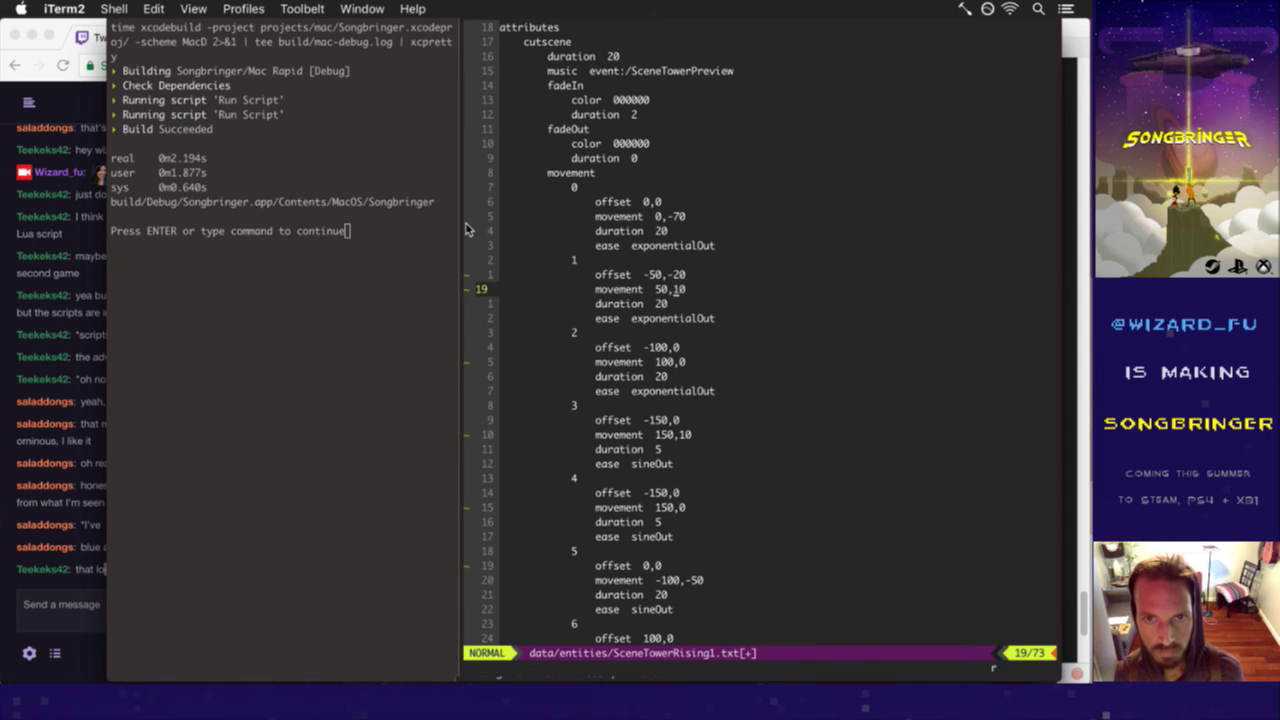
key("j")
key("$")
type("i")
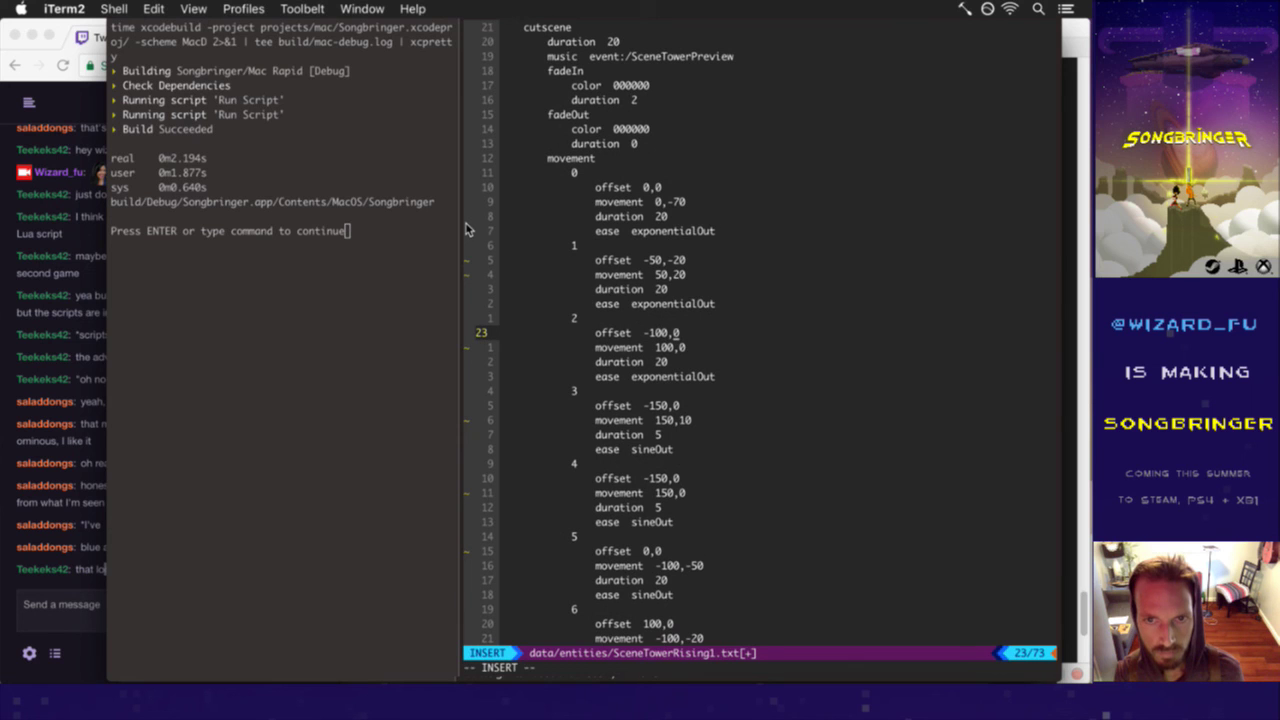
type("-2")
key("Escape")
type("j$i1")
key("Escape")
key("j")
key("j")
key("j")
key("j")
key("$")
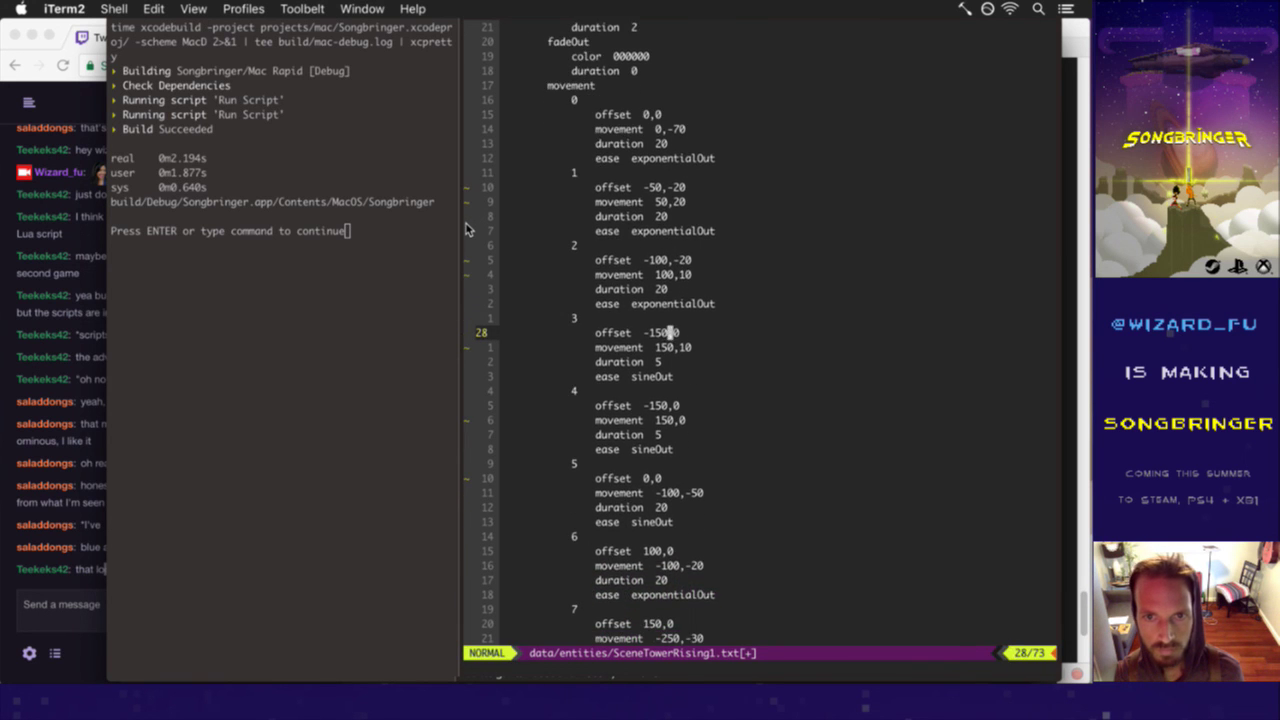
key("i")
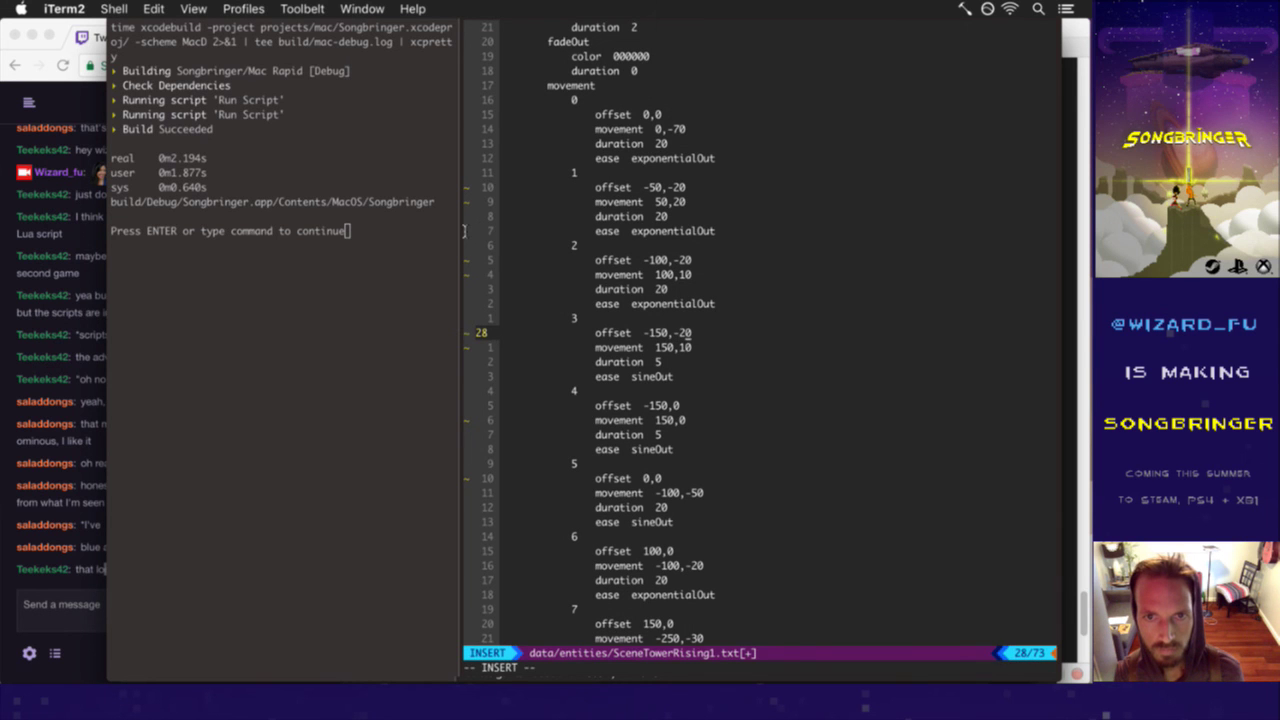
- Preview frame SceneTowerRising3, set frame 3's movement to 150,-20, and save to rebuild
key("super+Tab")
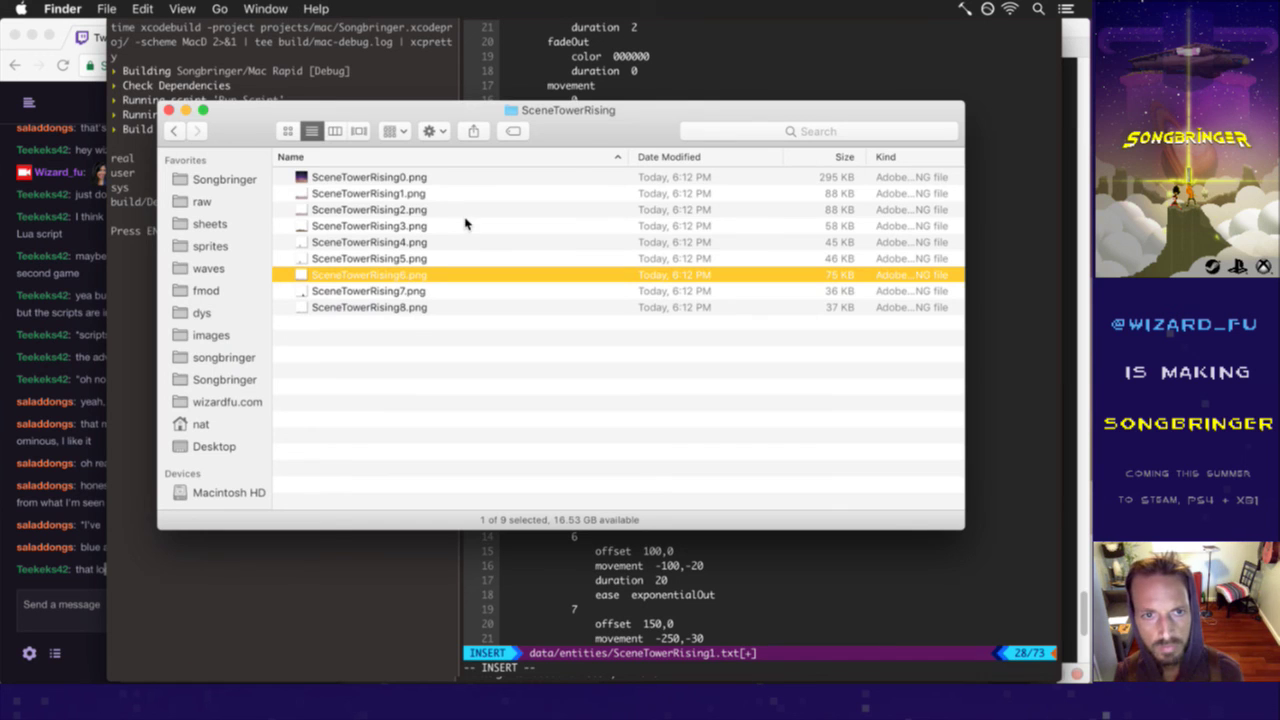
left_click(443, 225)
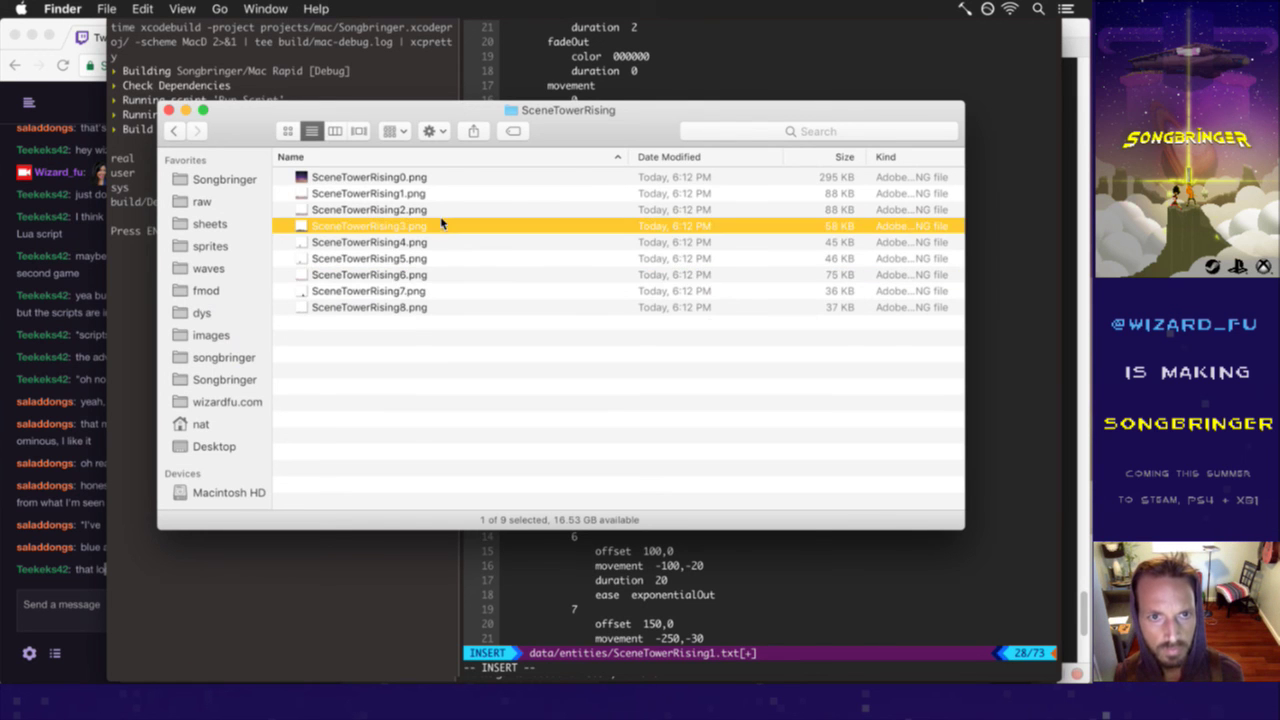
key("space")
key("space")
key("super+Tab")
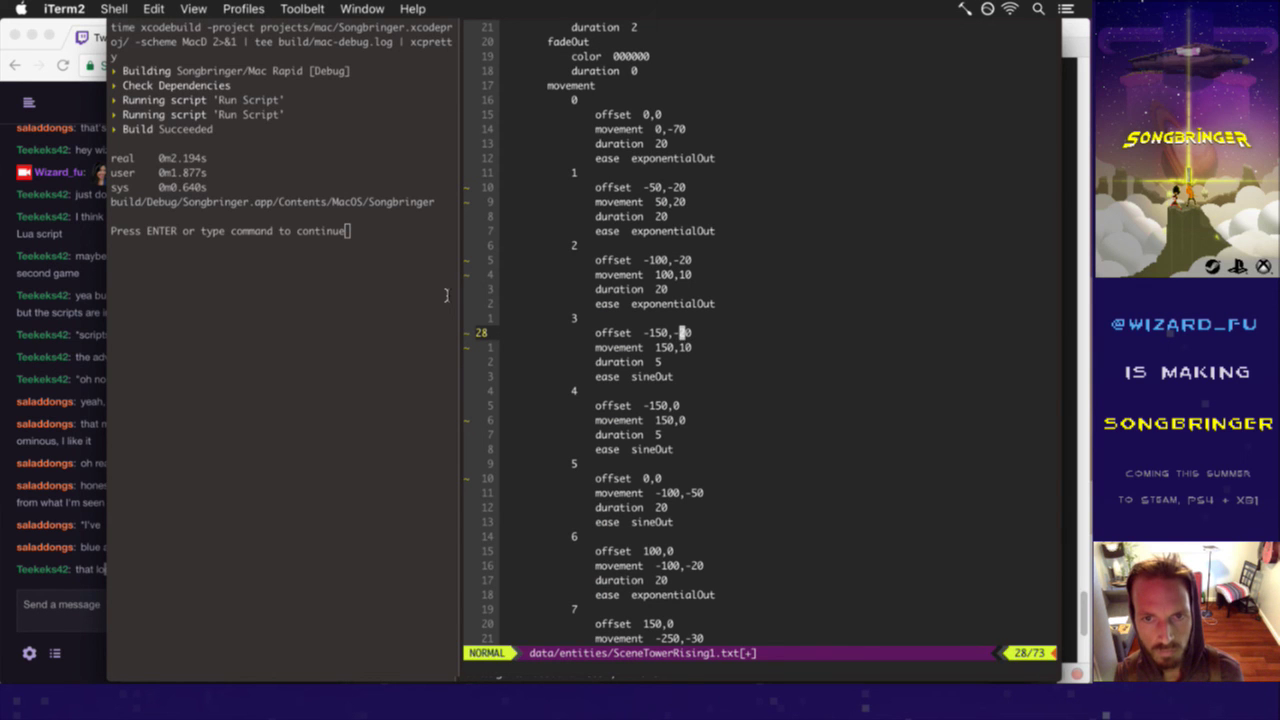
key("j")
key("i")
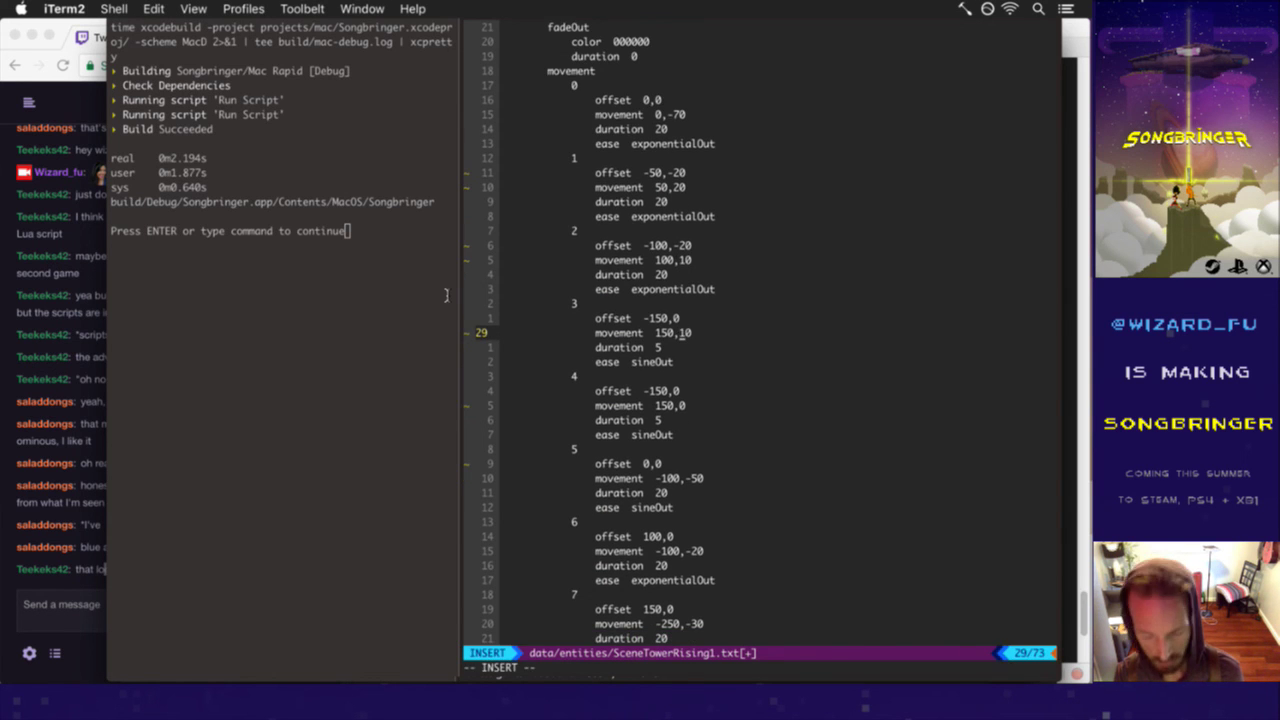
left_click(647, 332)
type("-")
key("Escape")
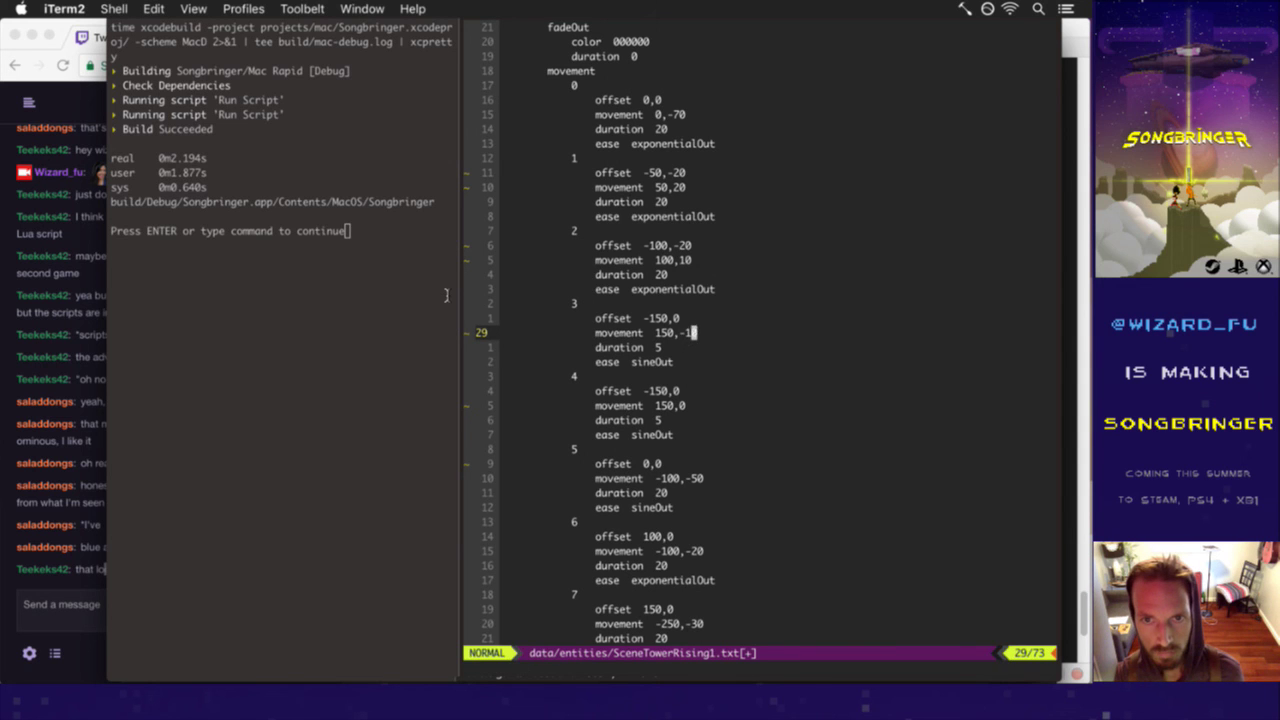
type(":w")
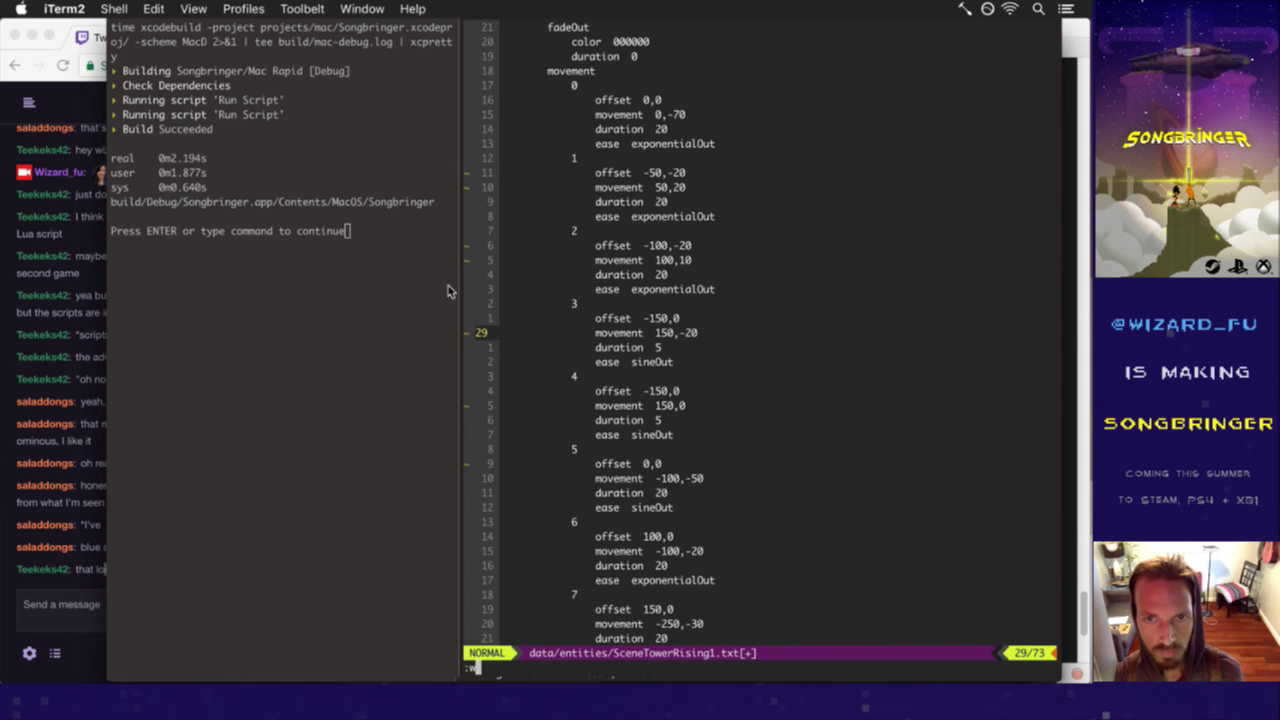
key("Return")
key("F5")
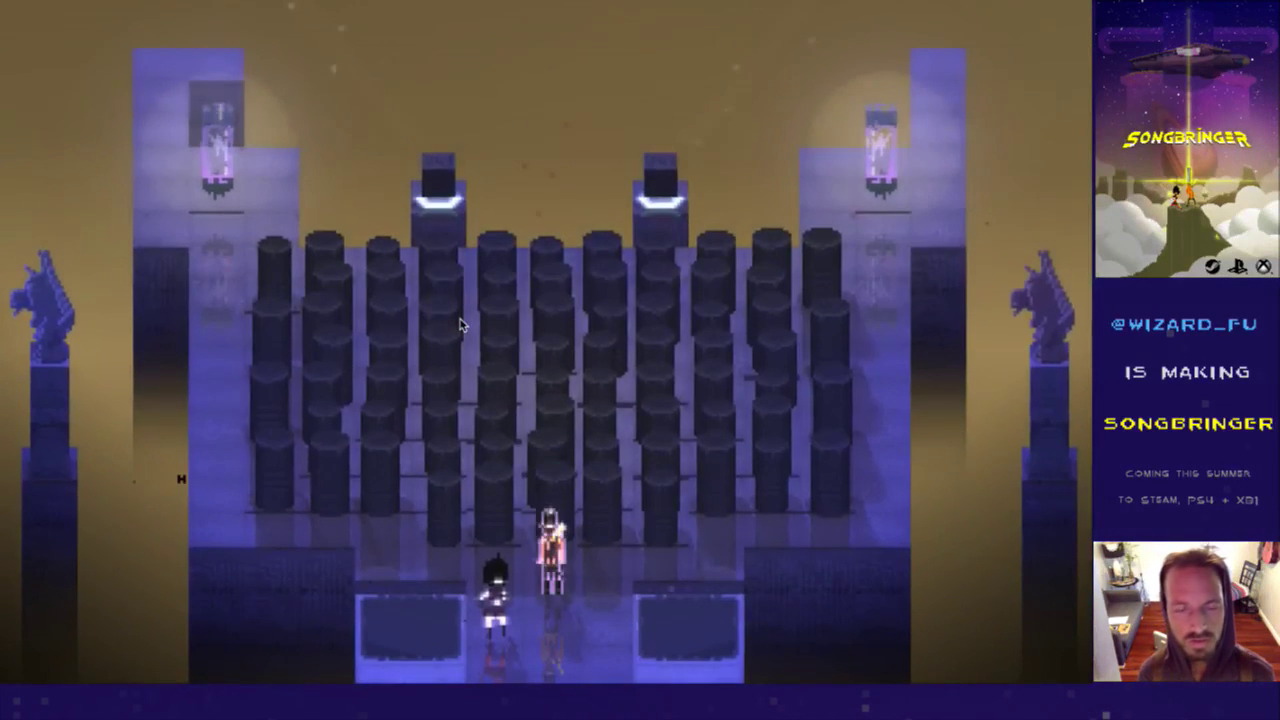
- Quit the game once the cutscene reaches the pillared hall entrance
key("super+q")
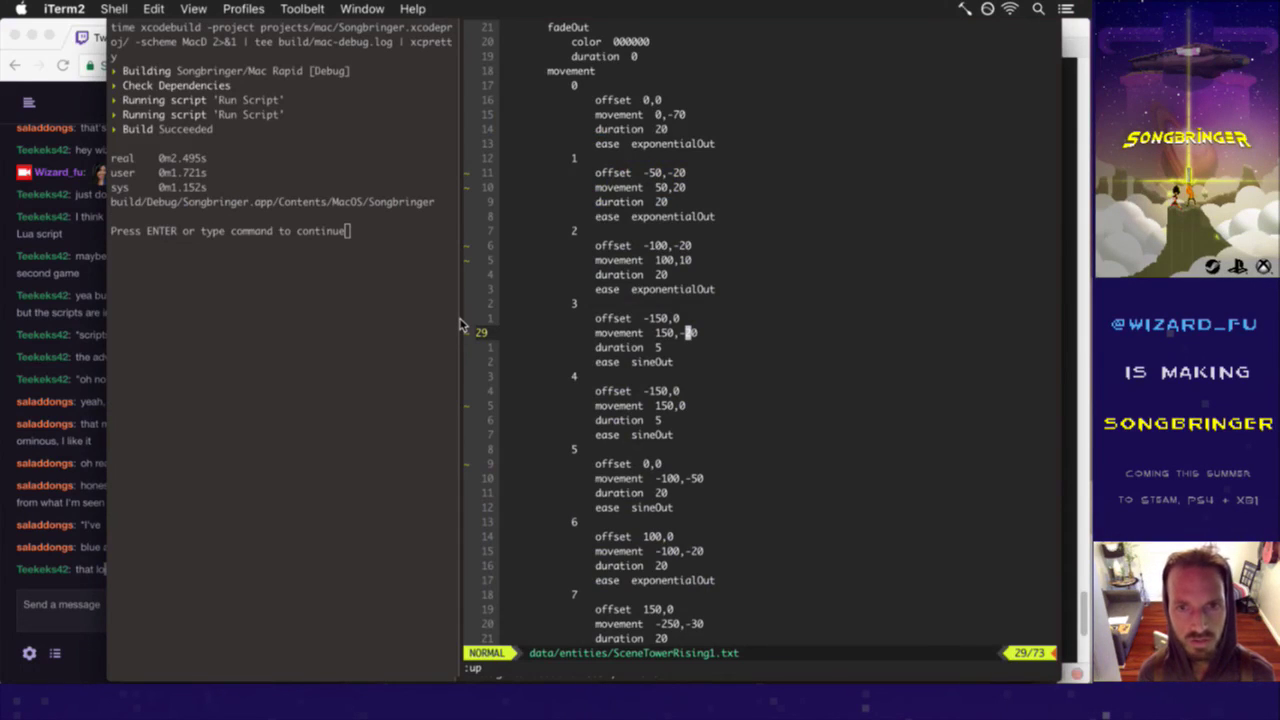
- Move to frame 3's duration line and bring Chrome's Twitch chat forward
key("j")
key("j")
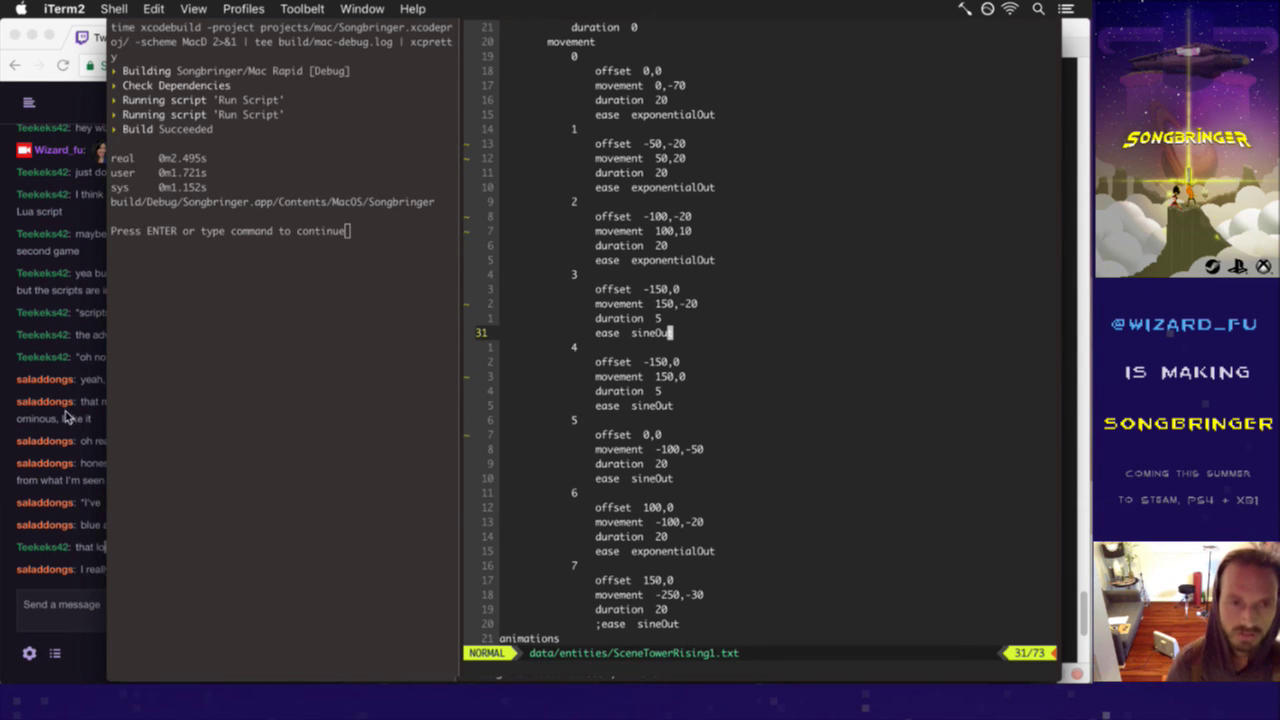
left_click(98, 560)
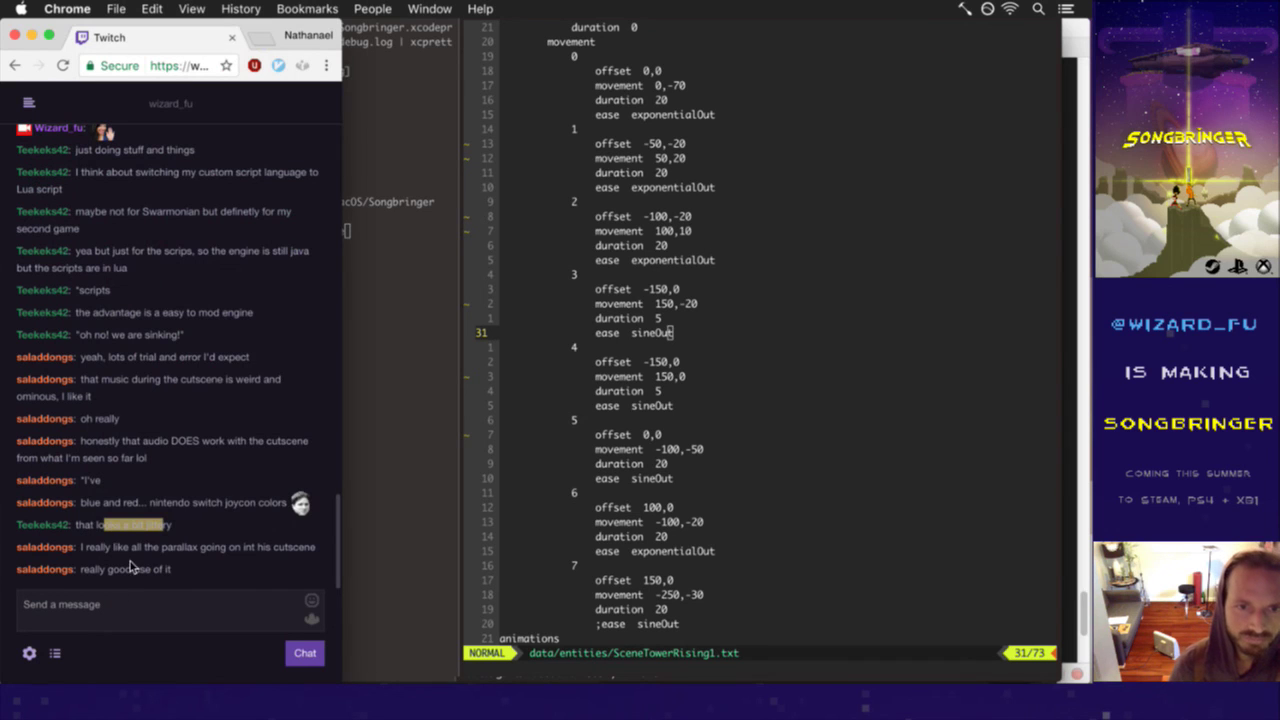
- Read the latest Twitch chat messages, then bring up Gameshow and shift its window right
left_click(112, 560)
left_click_drag(104, 550, 228, 577)
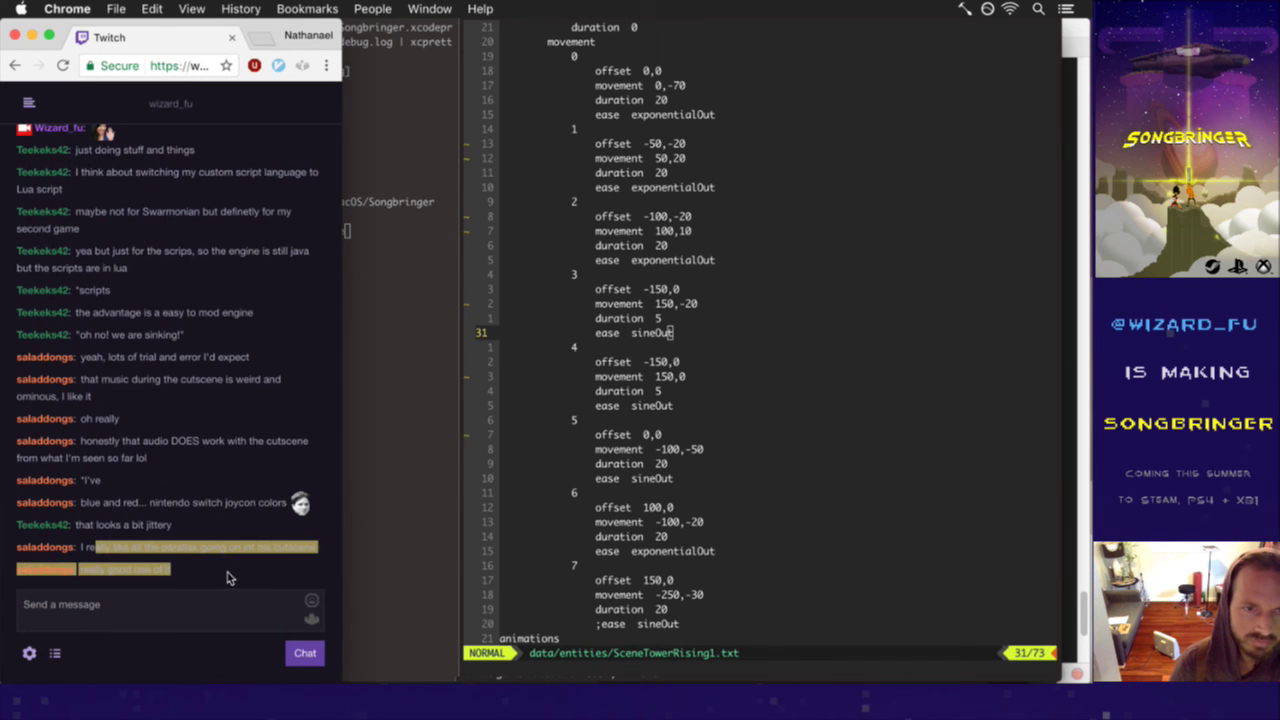
left_click(224, 577)
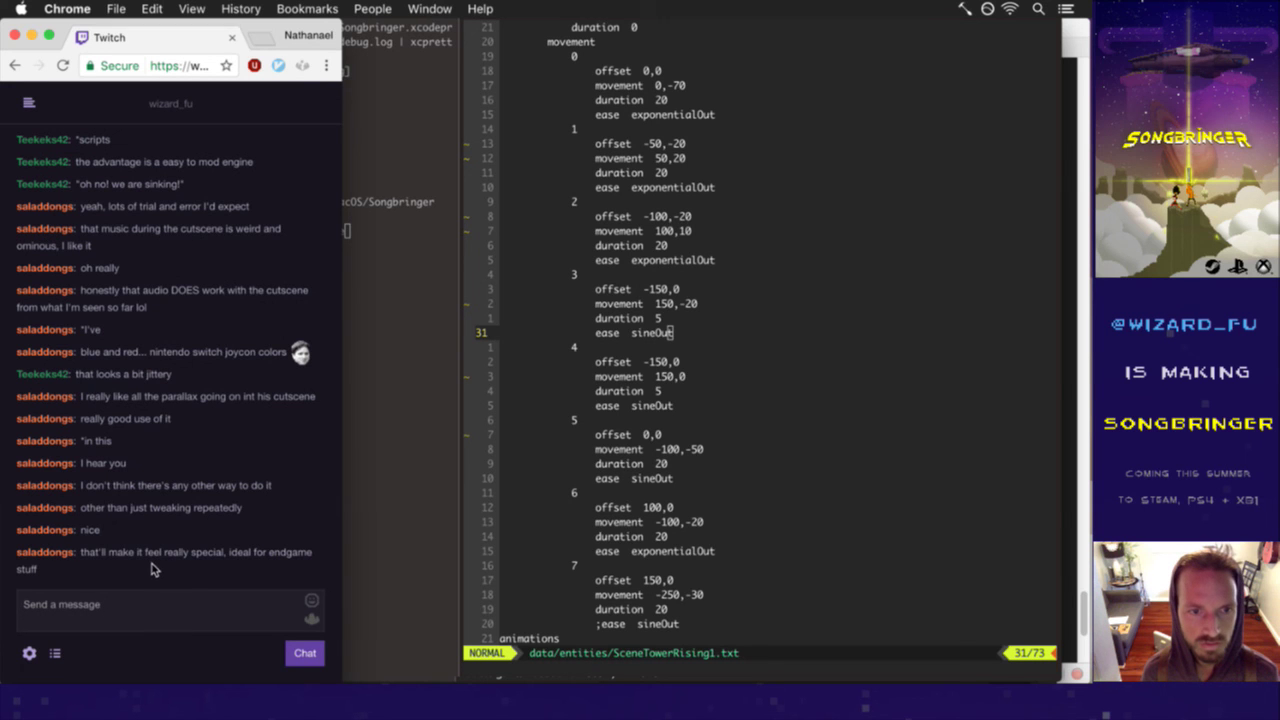
left_click_drag(119, 558, 264, 578)
left_click(225, 572)
left_click(264, 578)
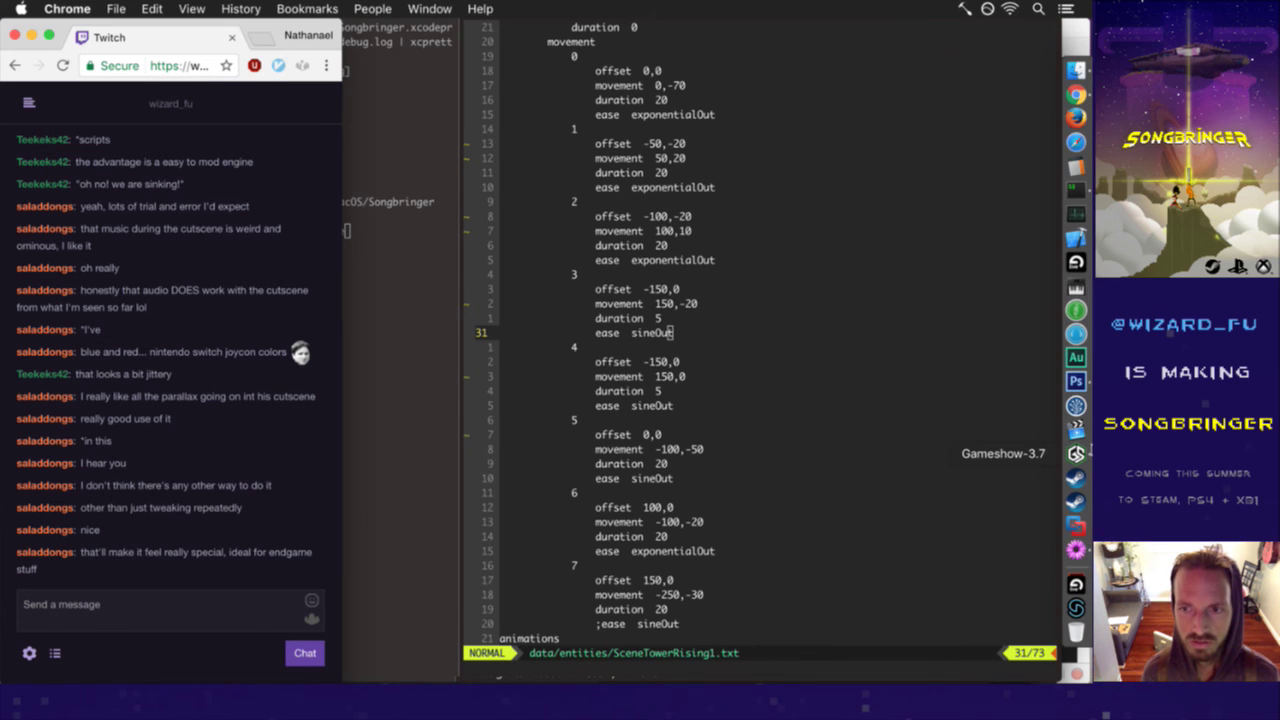
left_click(1076, 453)
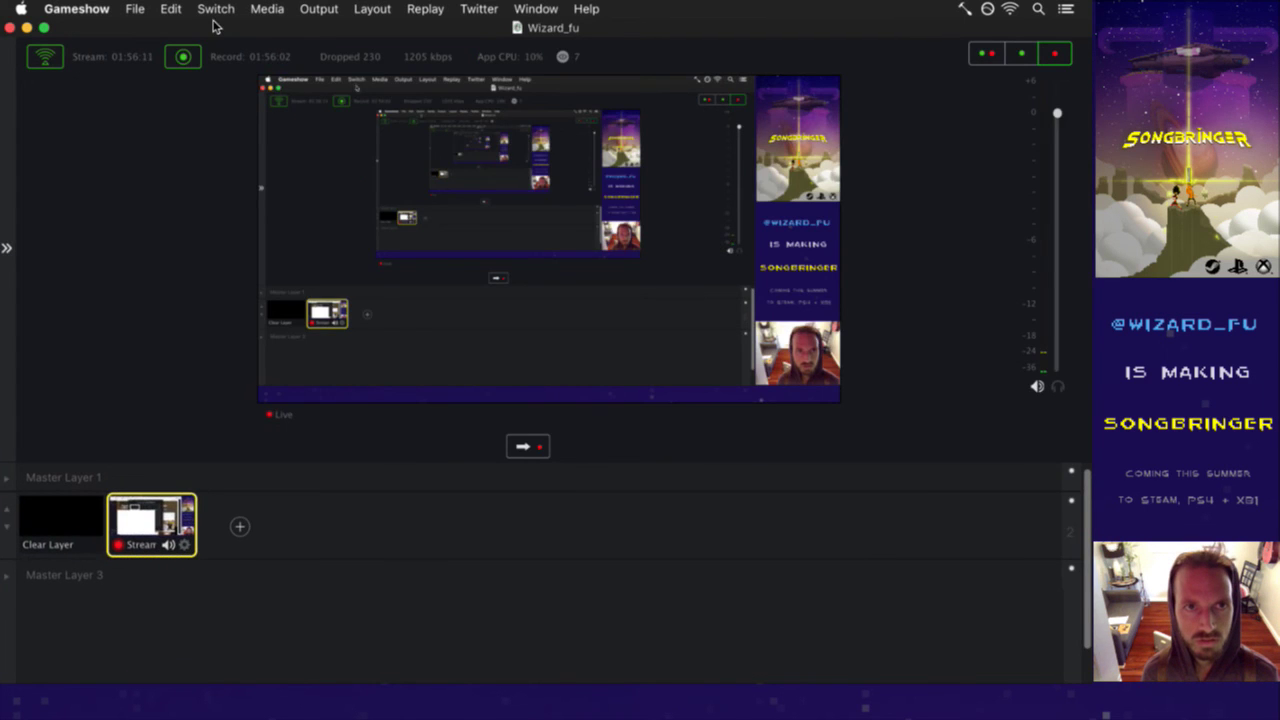
left_click_drag(218, 30, 588, 30)
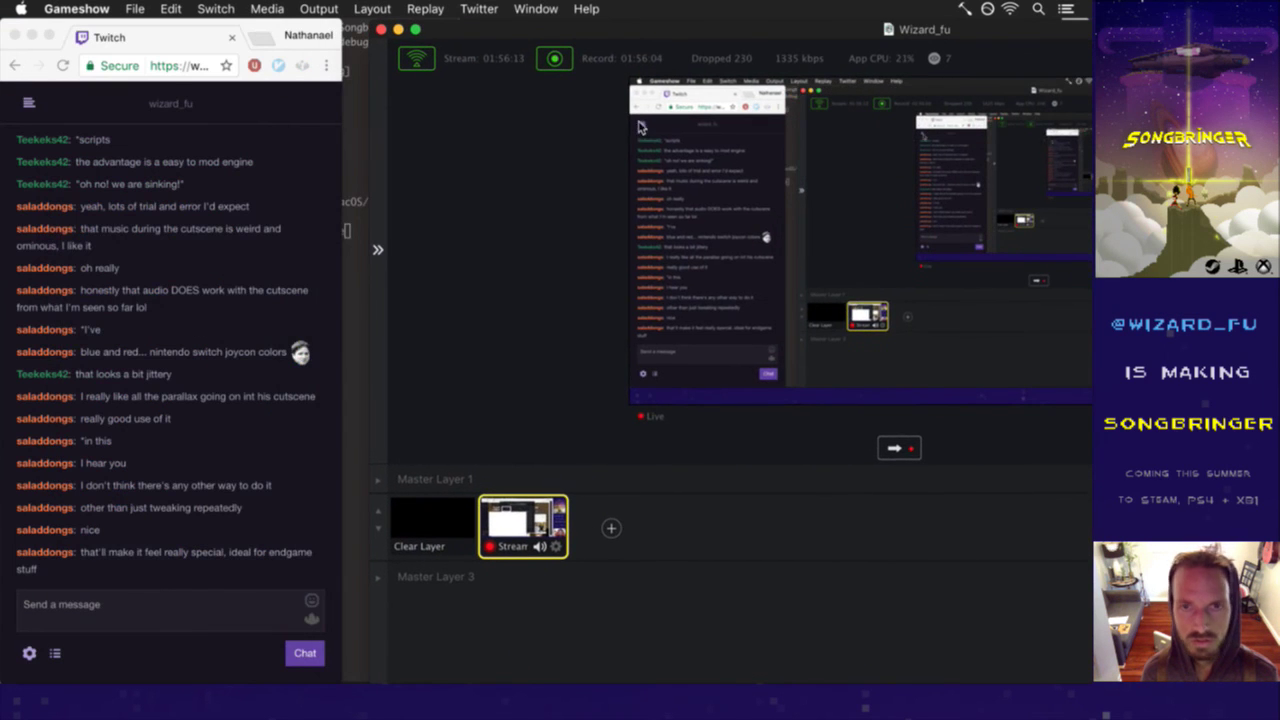